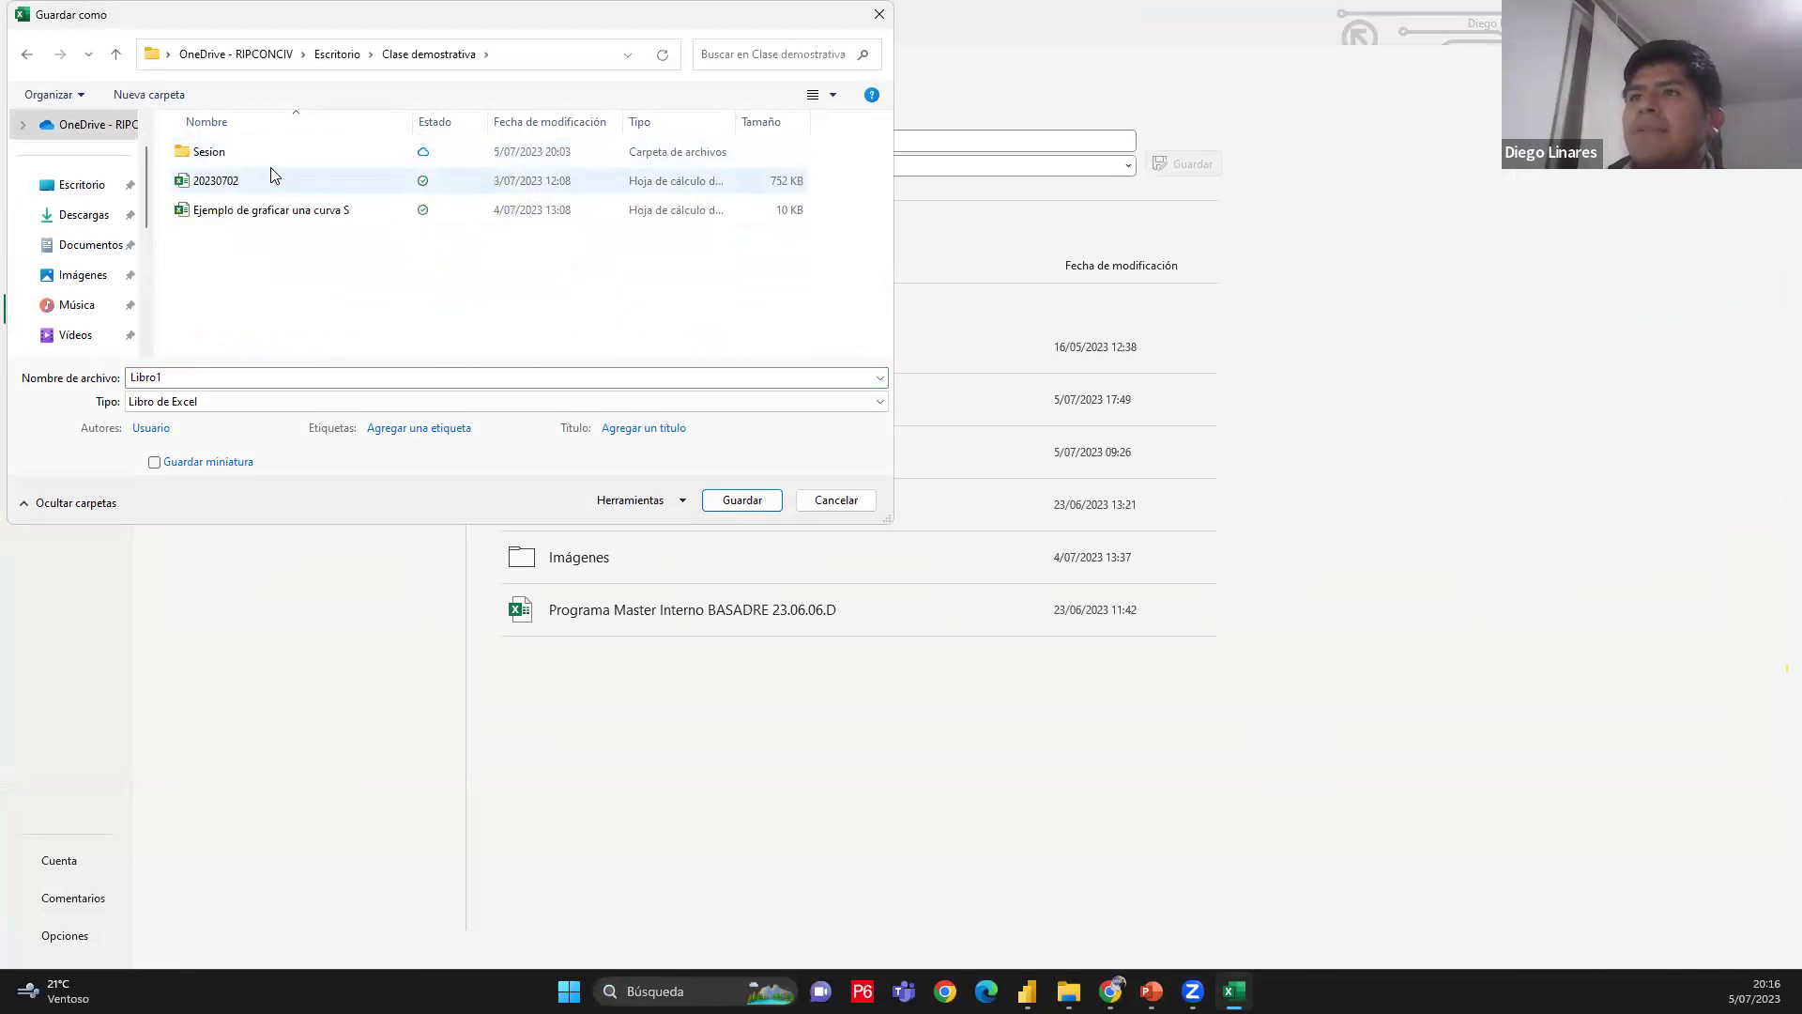
Save the workbook as CURVA S in the Sesion folder inside Clase demostrativa
click(226, 376)
text(CU)
key(ctrl+a)
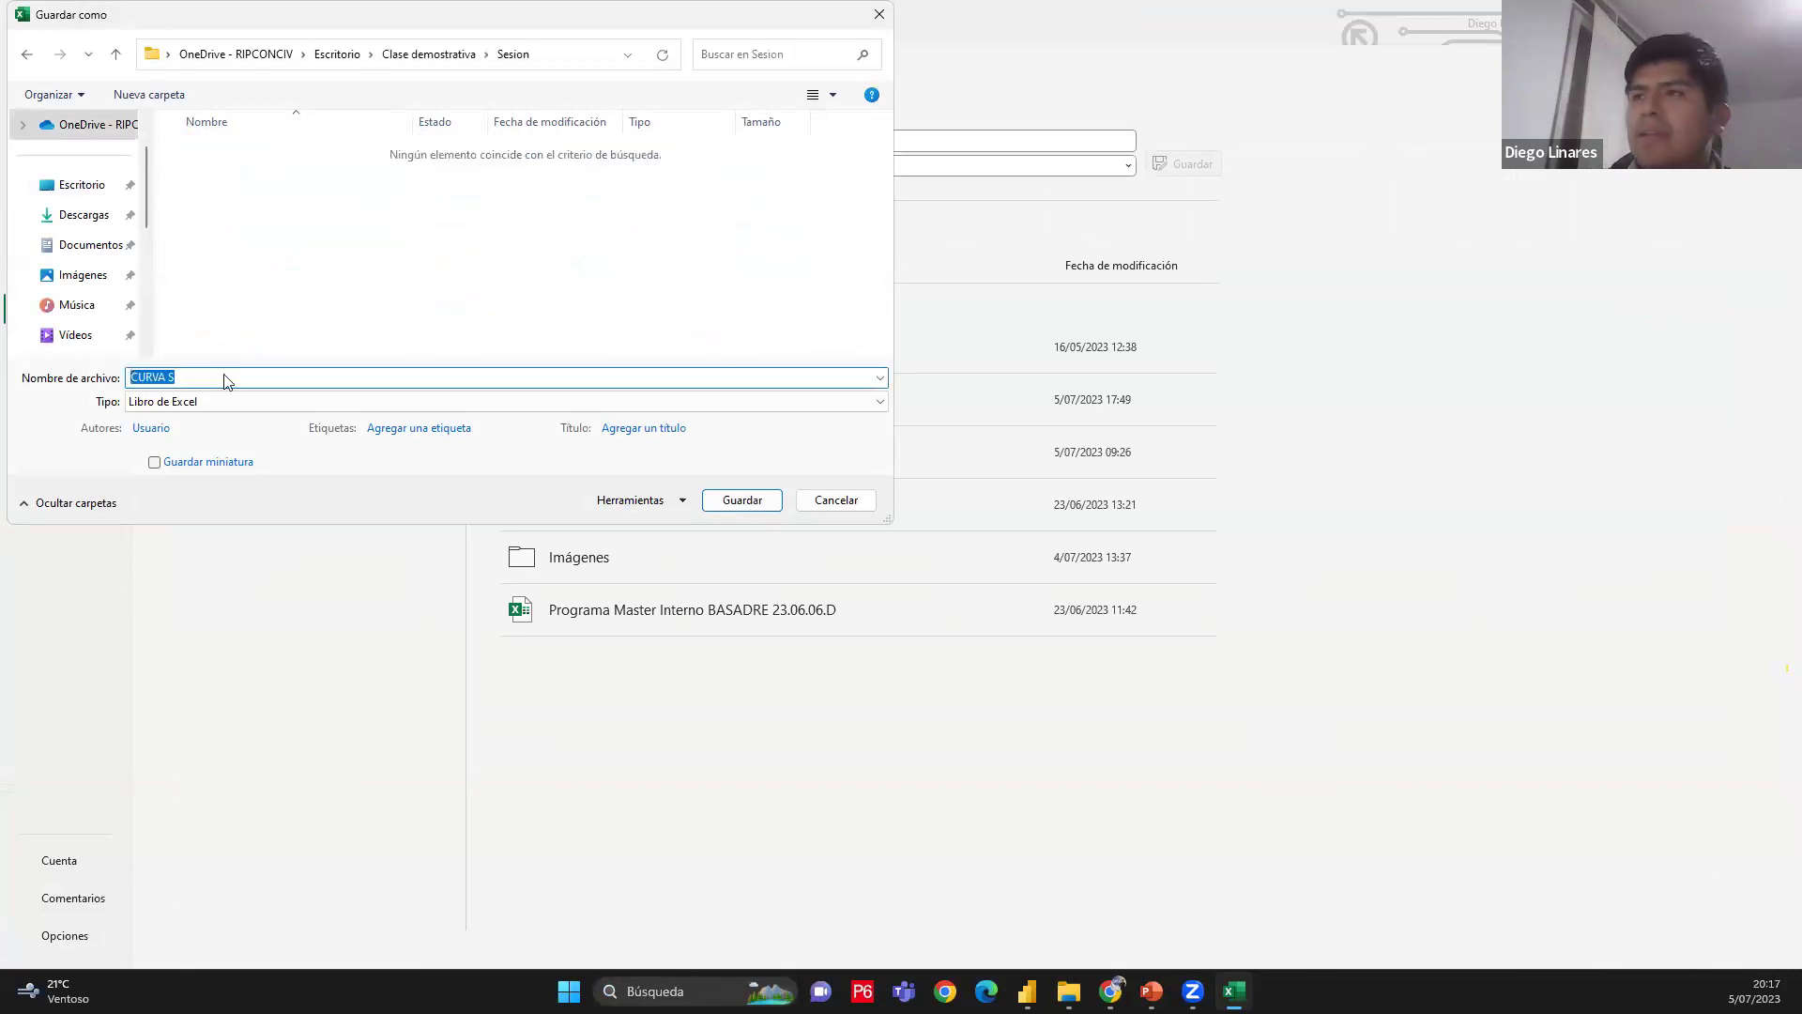
key(Escape)
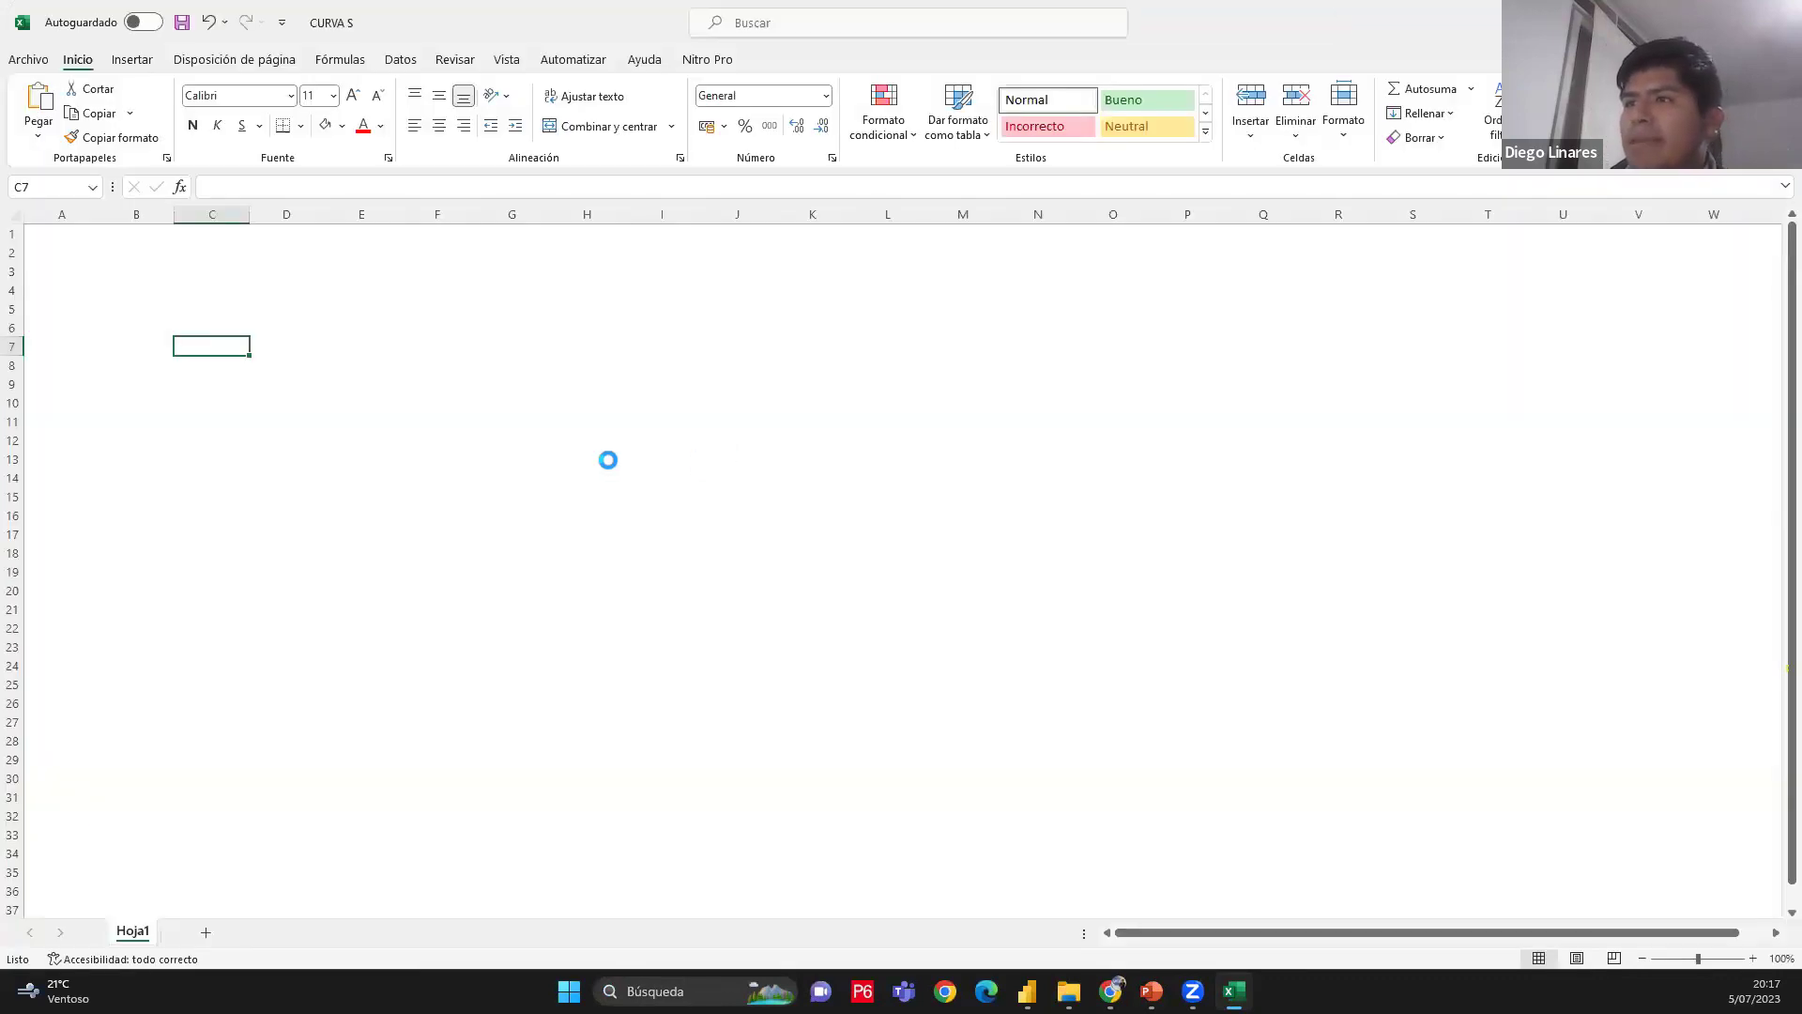
Enter the header DESCRIPCION in cell C4 and widen column C beyond its default width
click(340, 315)
click(268, 310)
click(237, 311)
drag(249, 214, 416, 216)
click(296, 288)
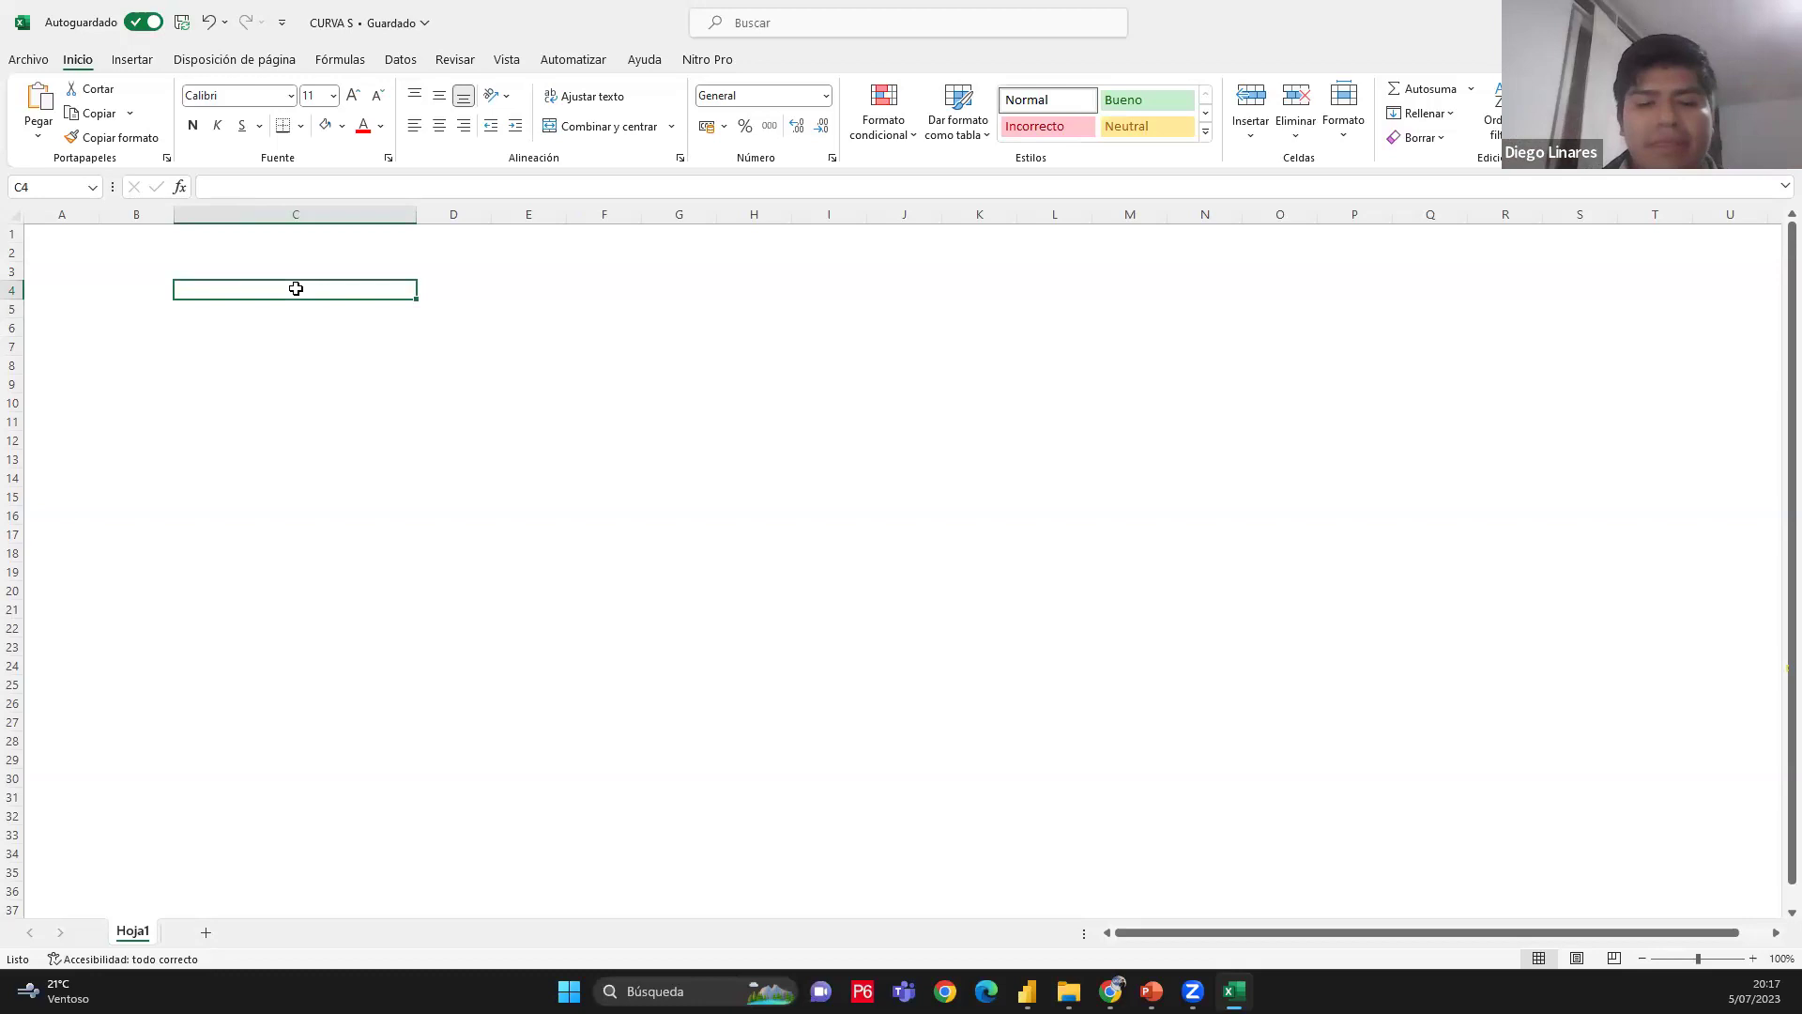
text(DESCRIPCION)
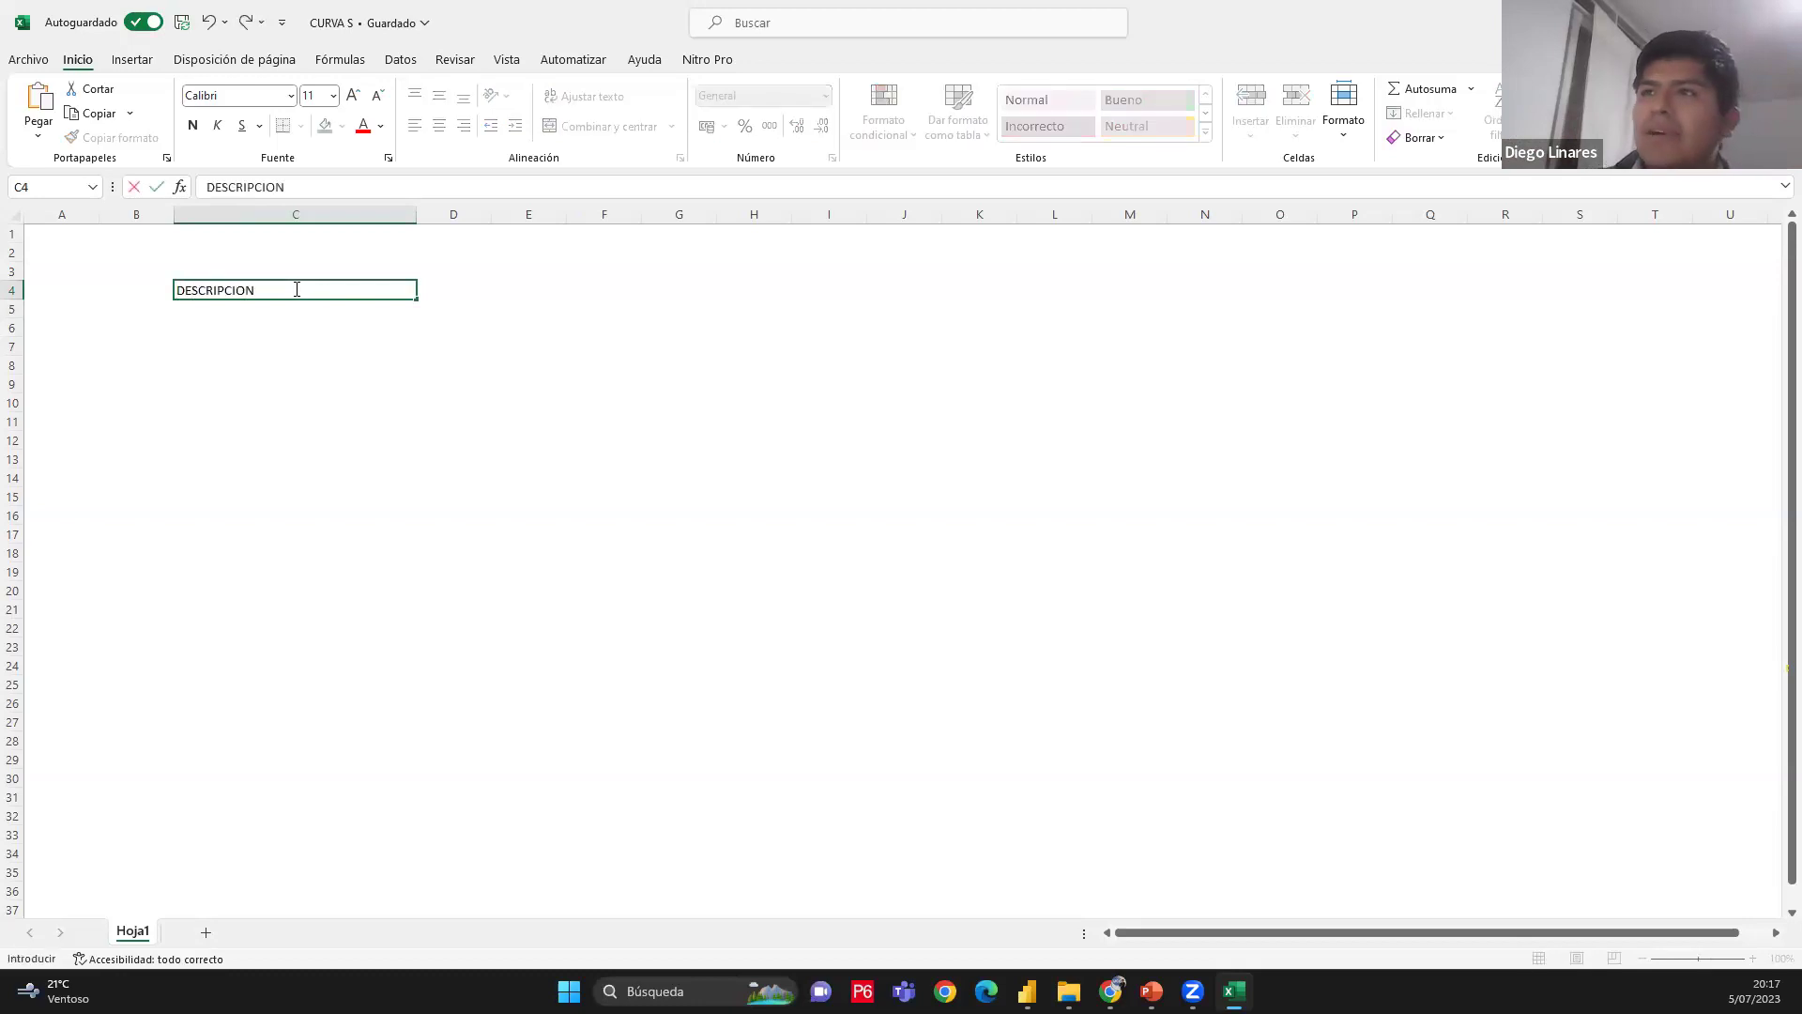
key(Tab)
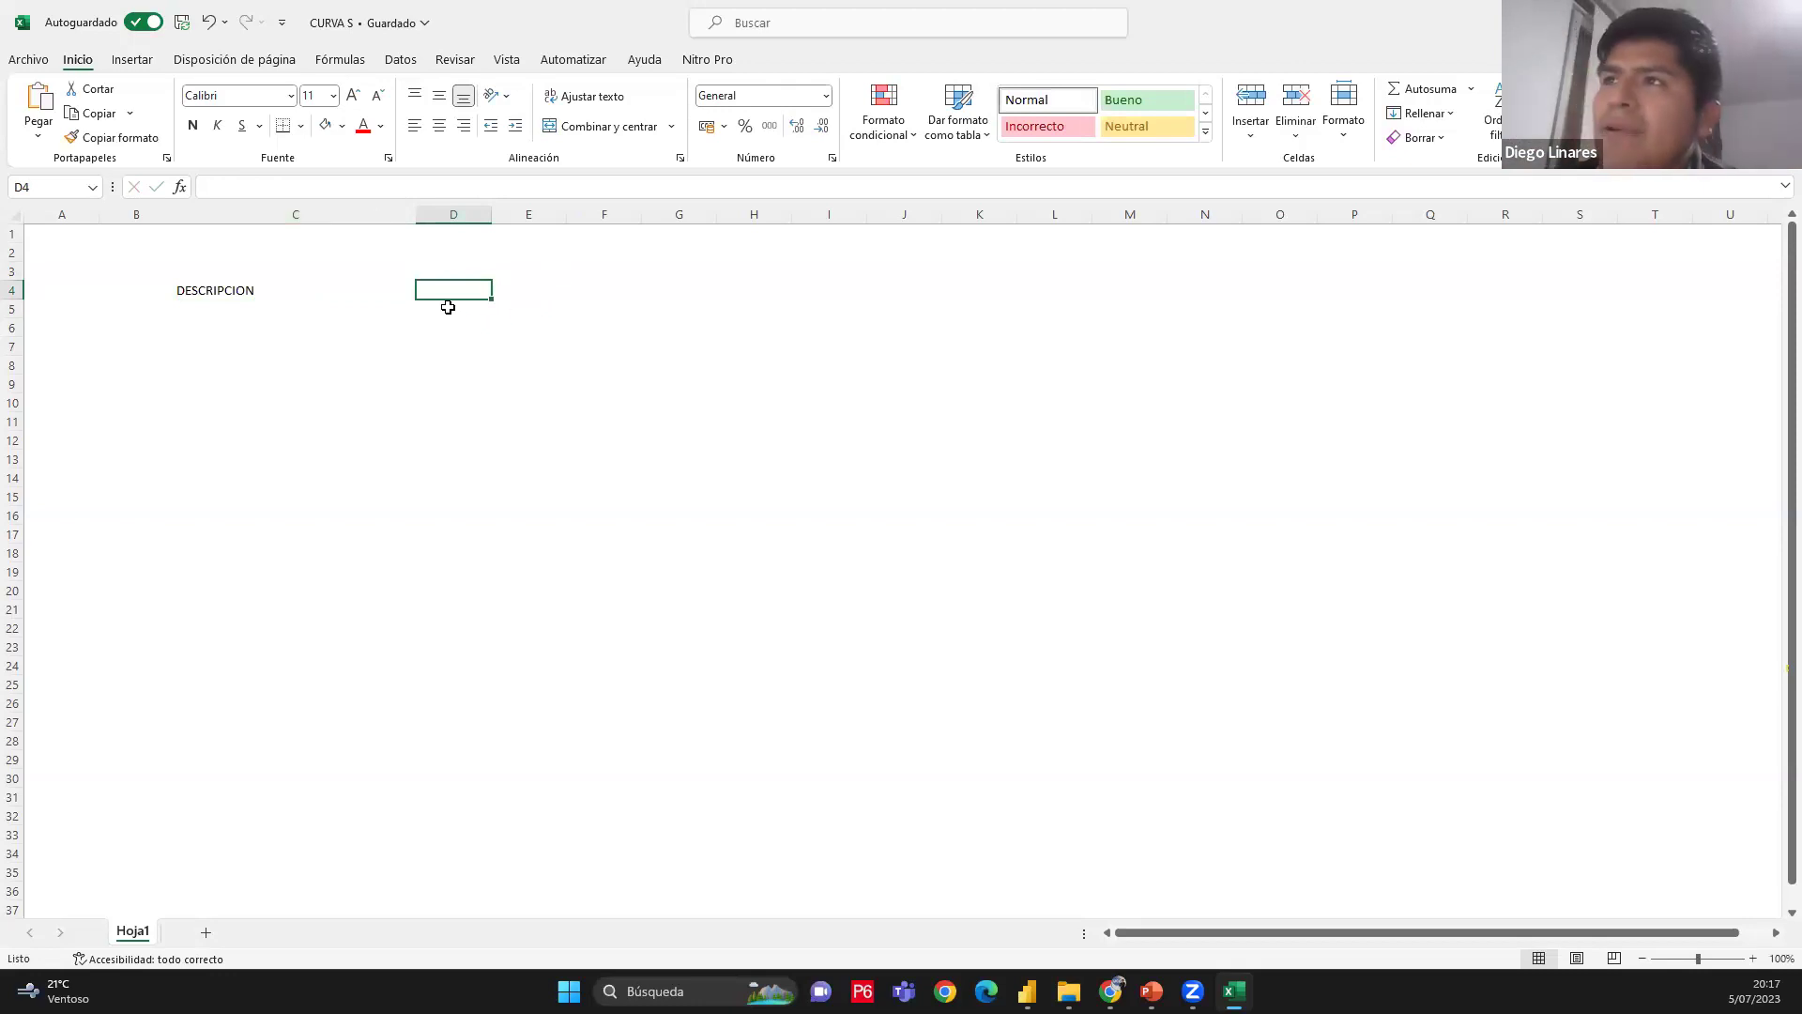
drag(415, 221, 356, 222)
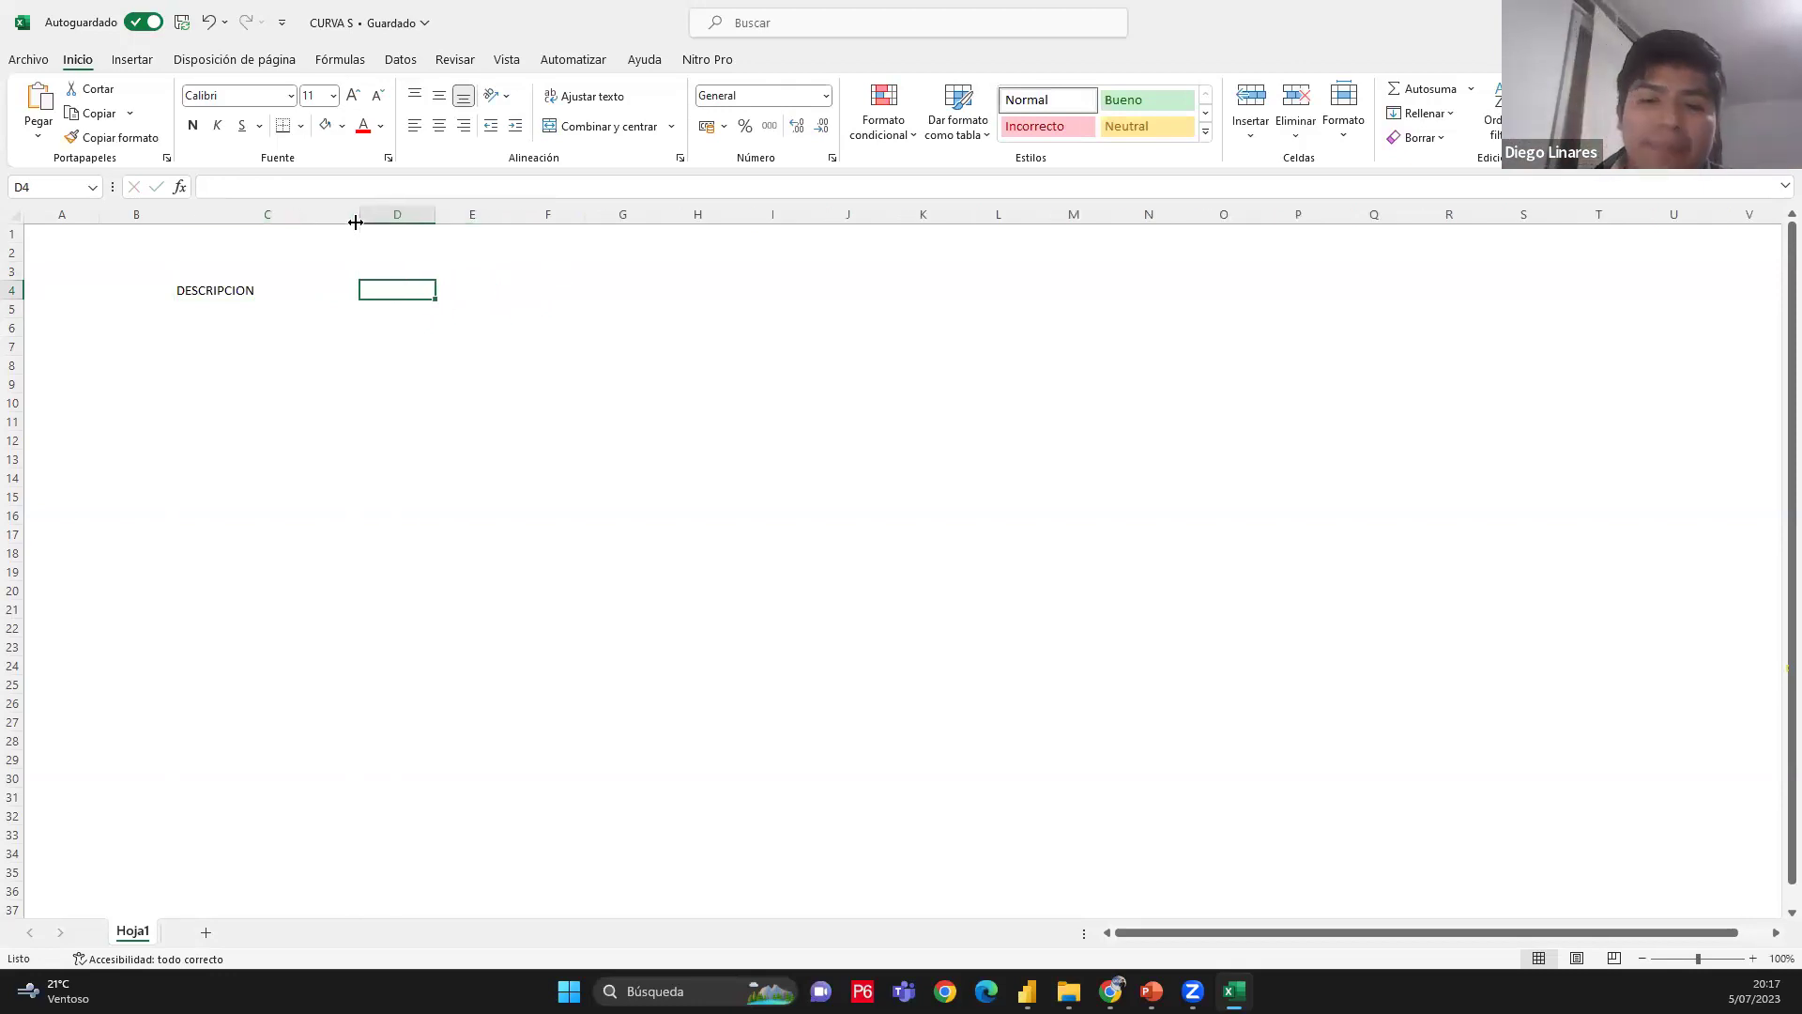
Enter ACTIVIDAD 1 in cell C5 below the DESCRIPCION header and narrow column C closer to its text
click(227, 308)
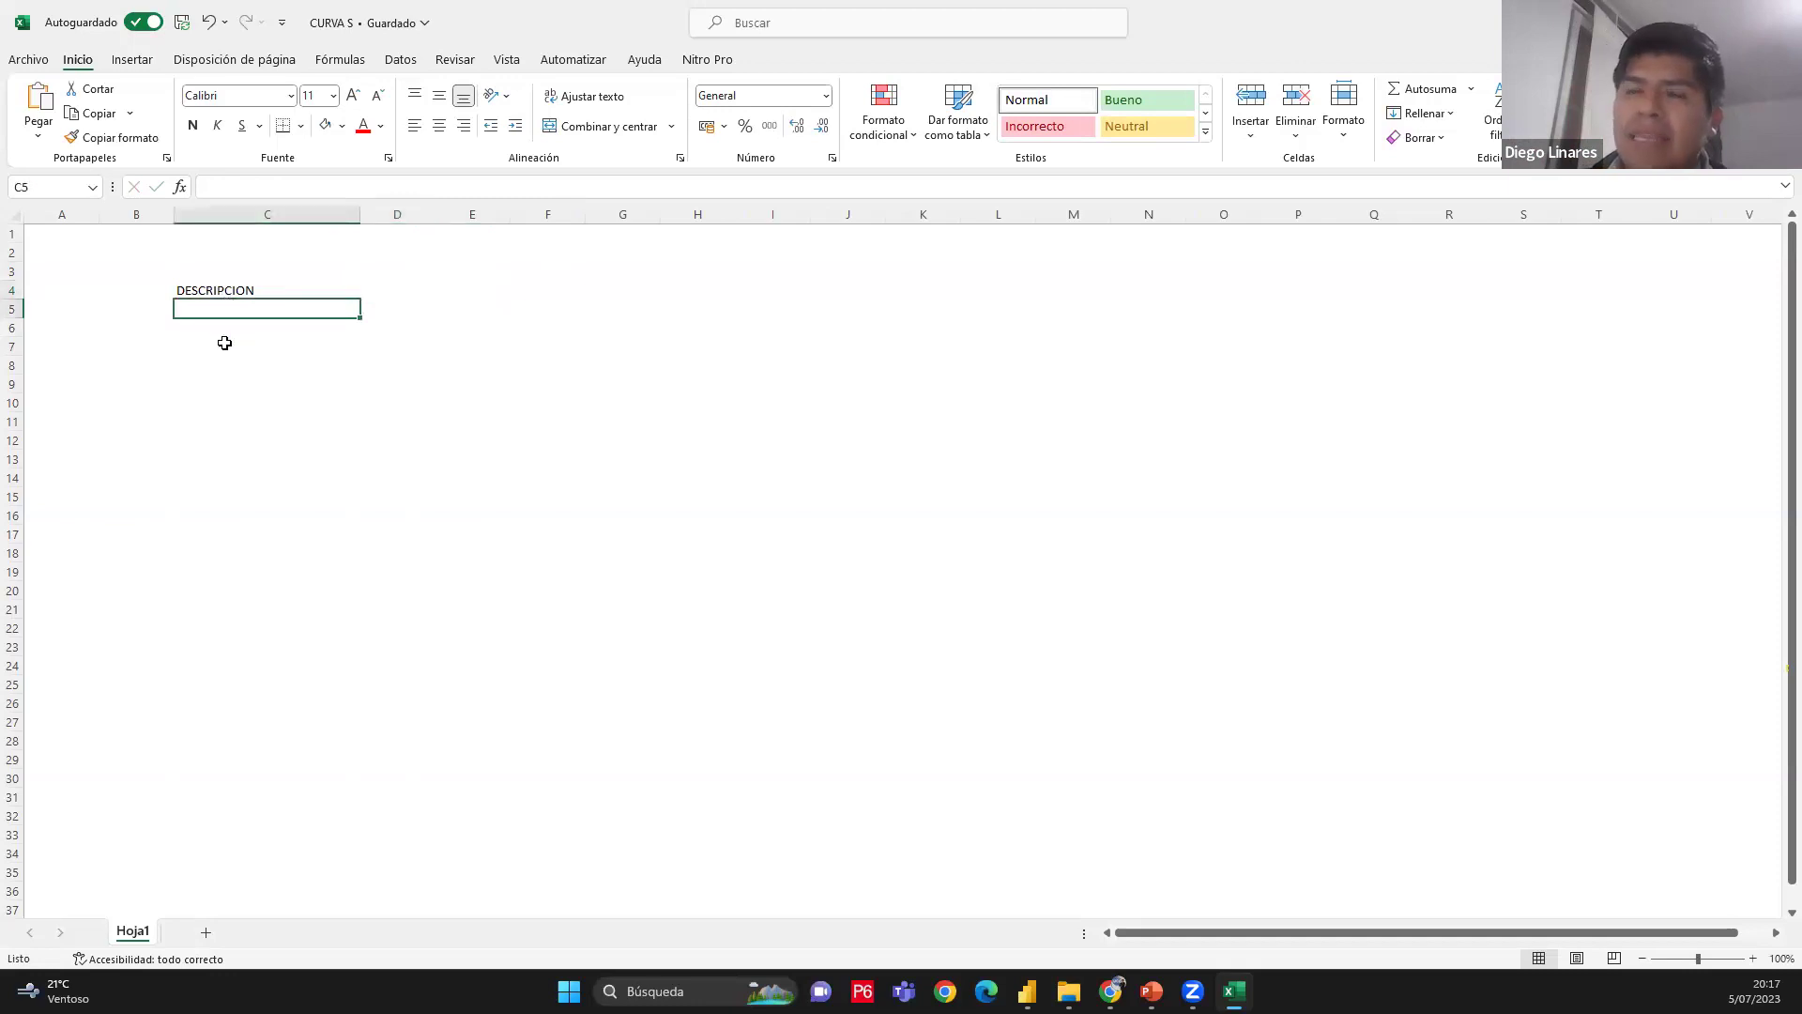
text(ACTIVIDAD)
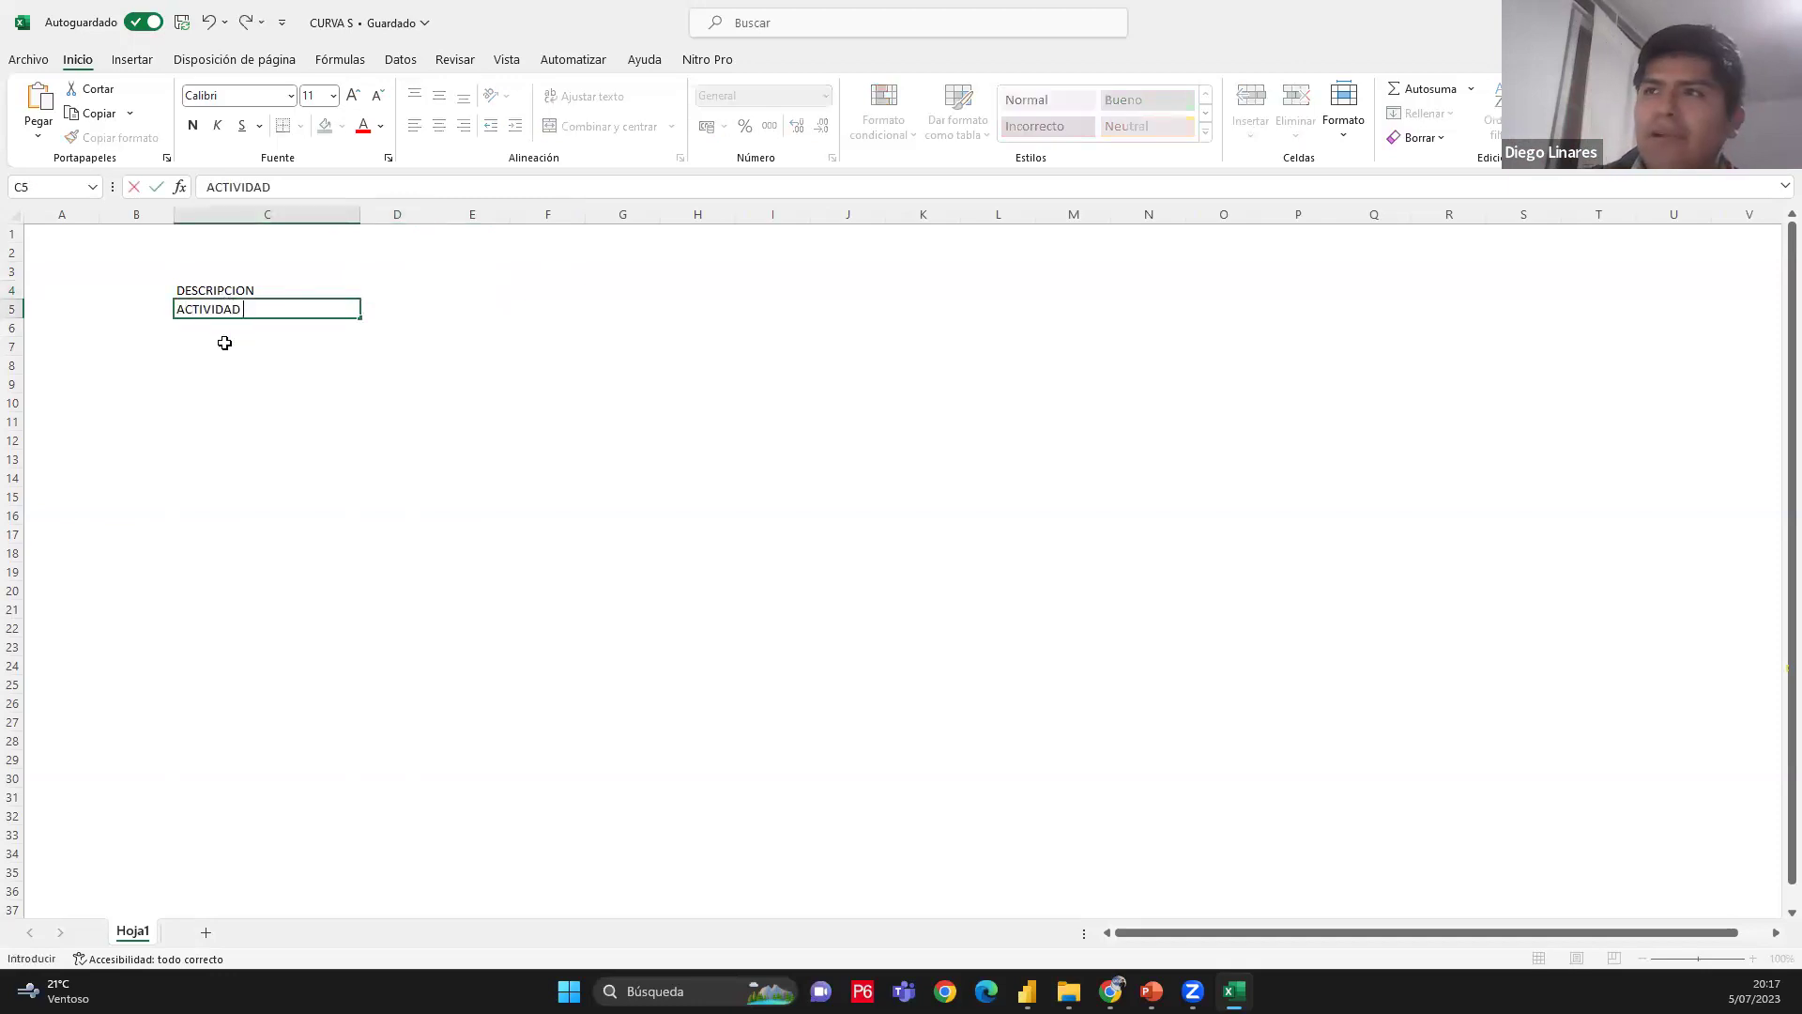
text( 1)
click(397, 285)
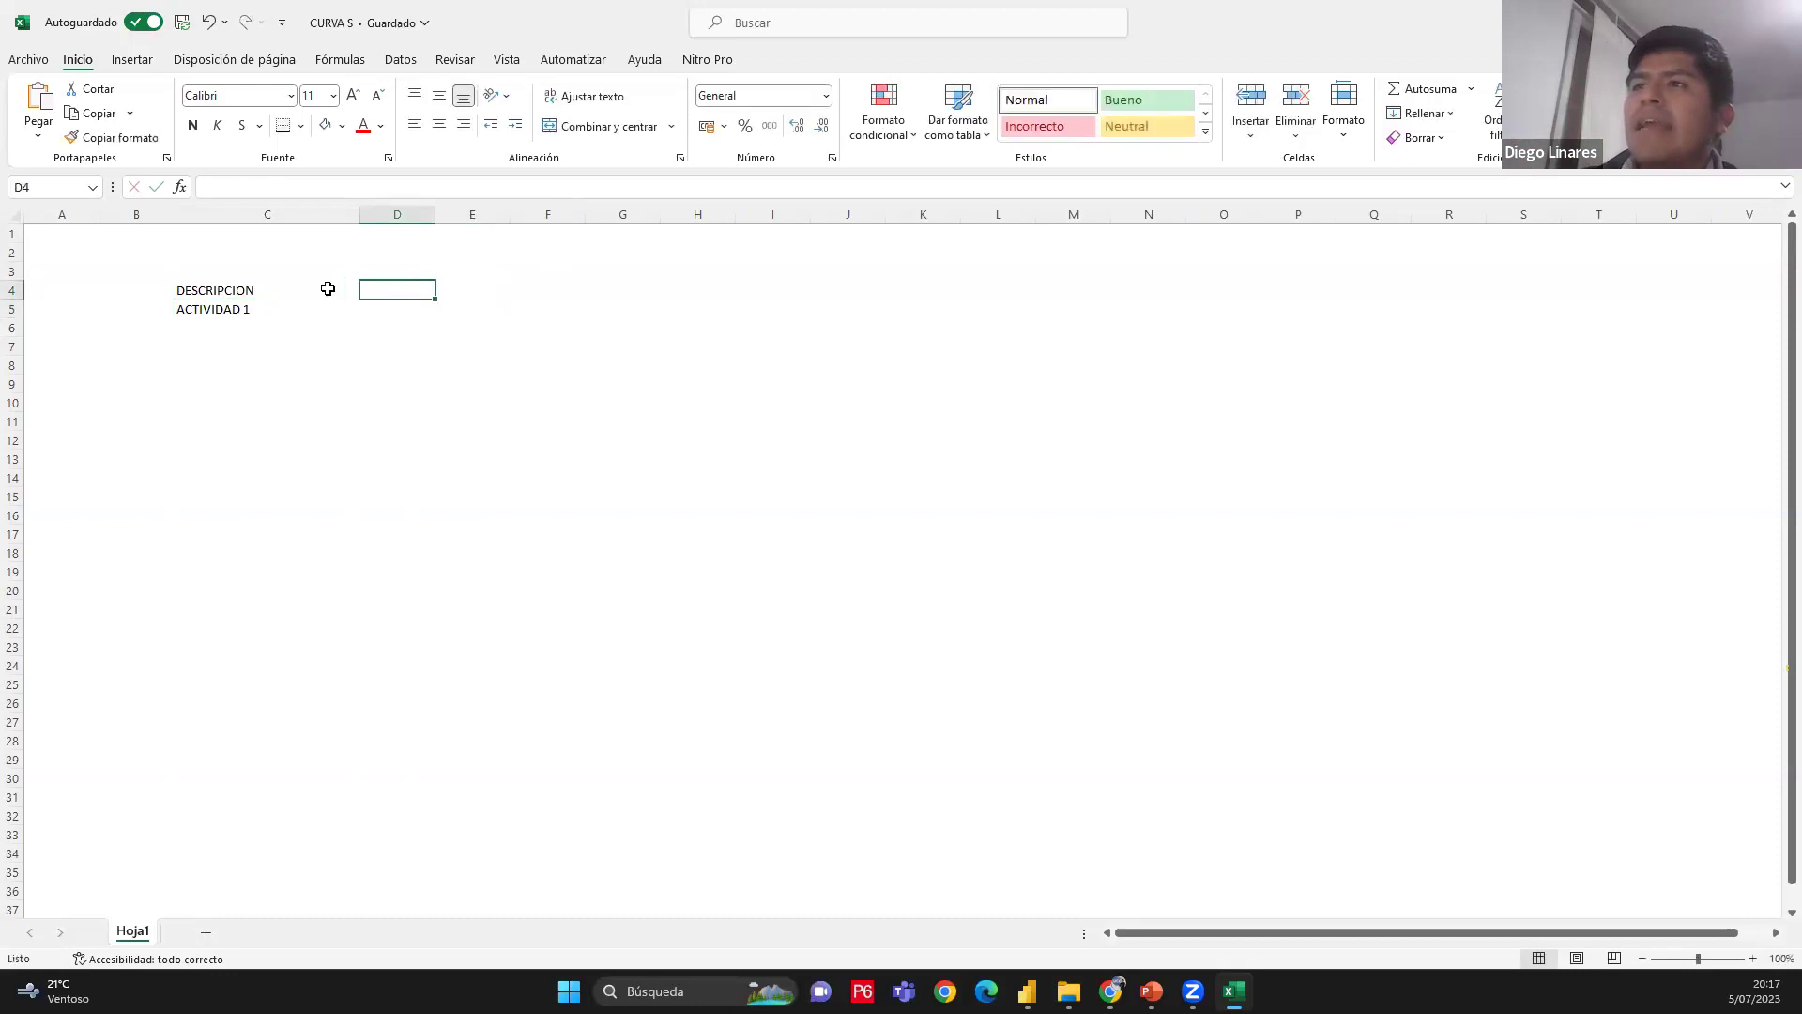
drag(360, 223, 318, 223)
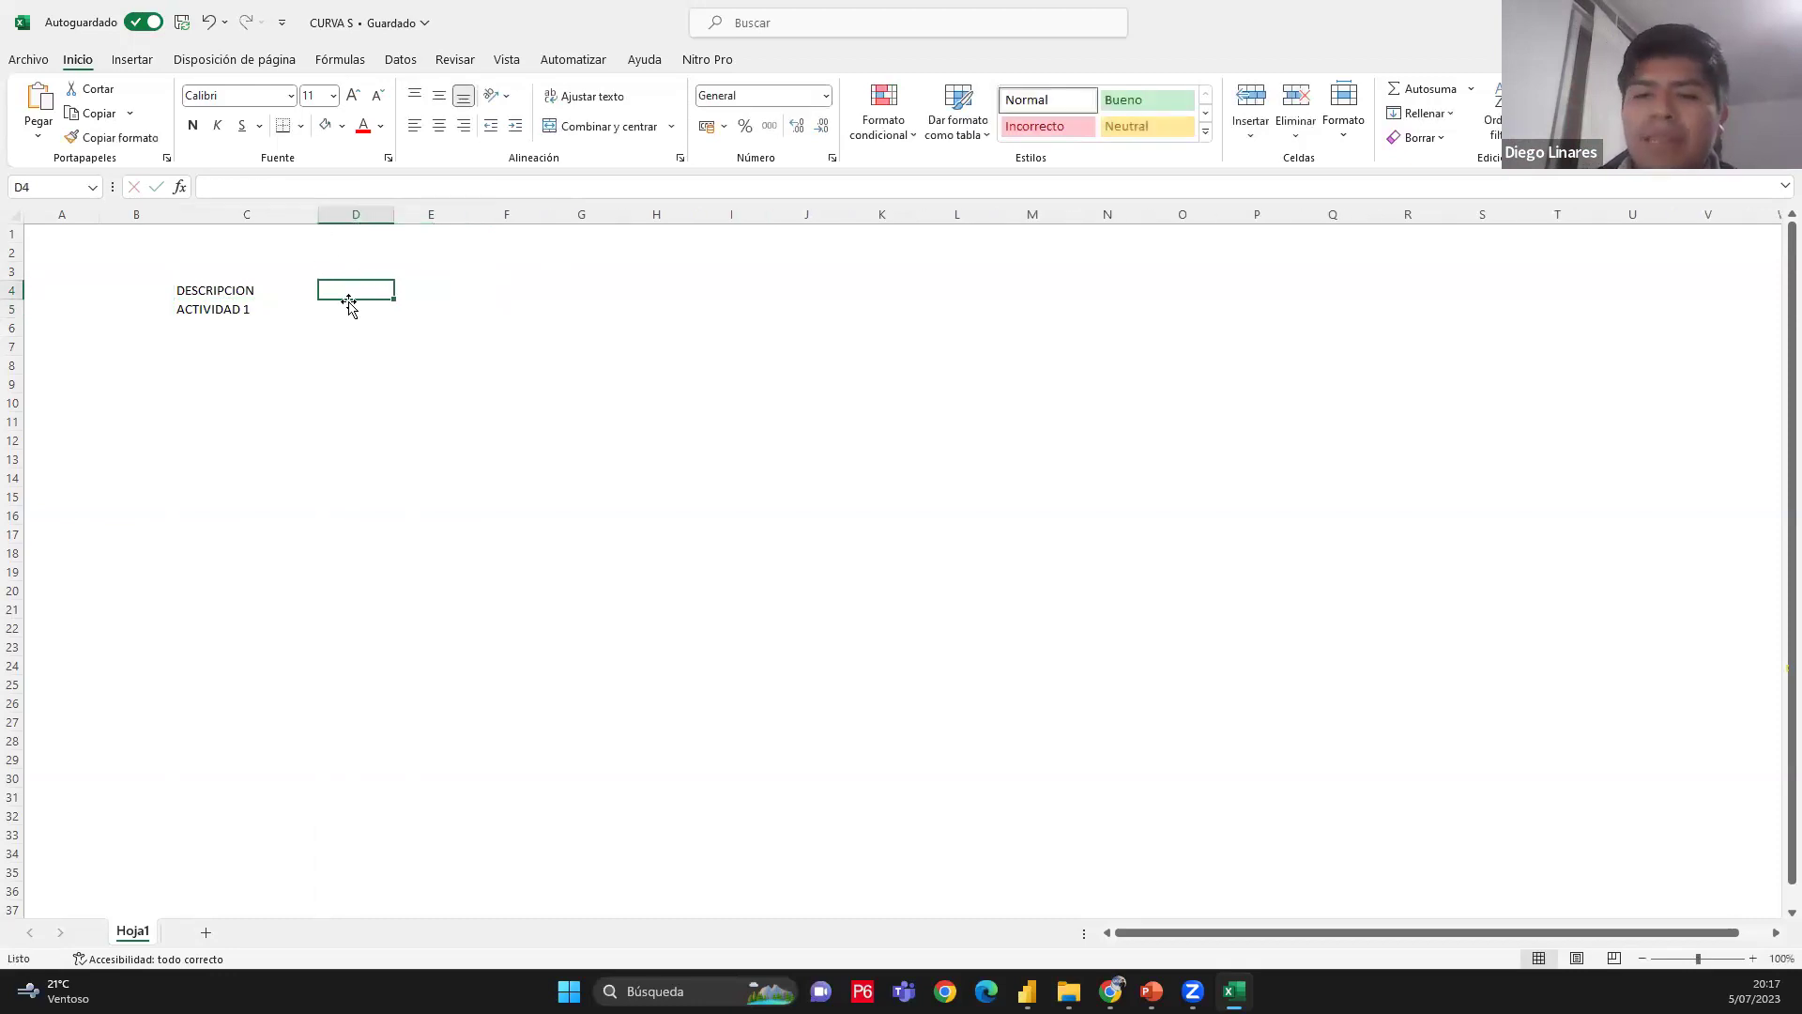
Enter the header PRESUPUESTO in cell D4 and widen column D to fit the text
click(448, 292)
click(481, 292)
click(343, 291)
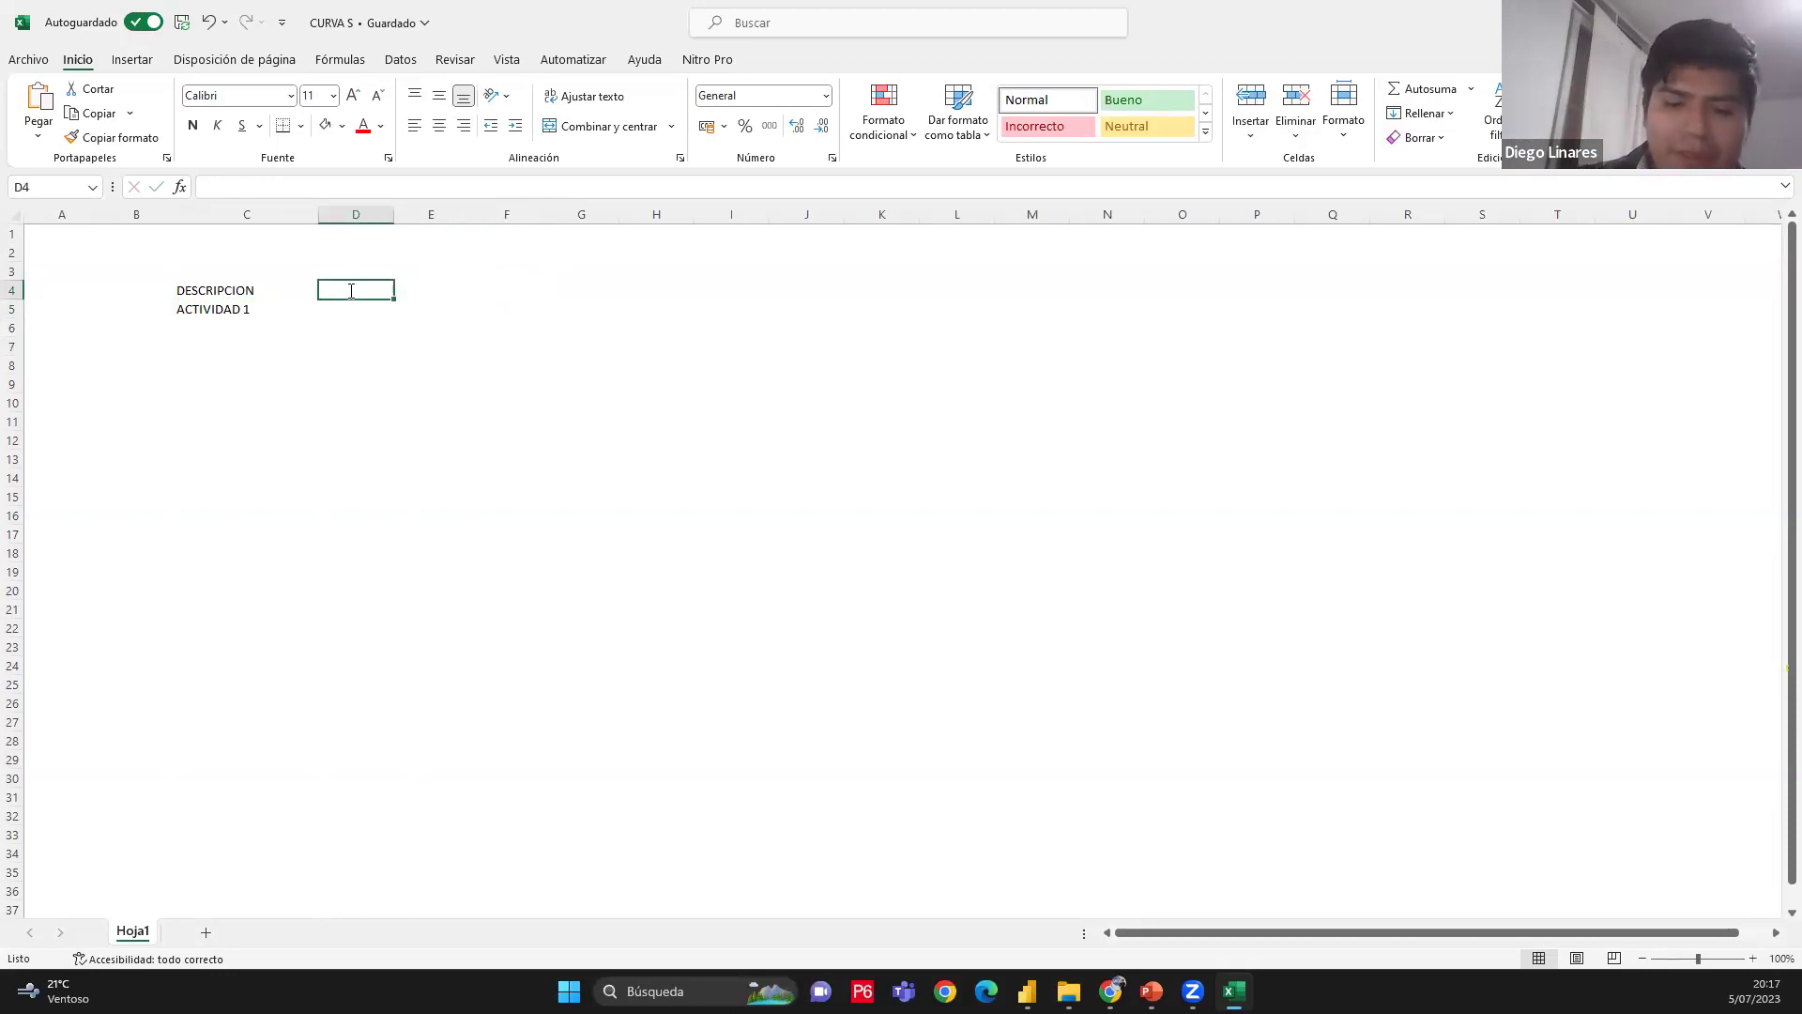
text(PRESUPUESTO)
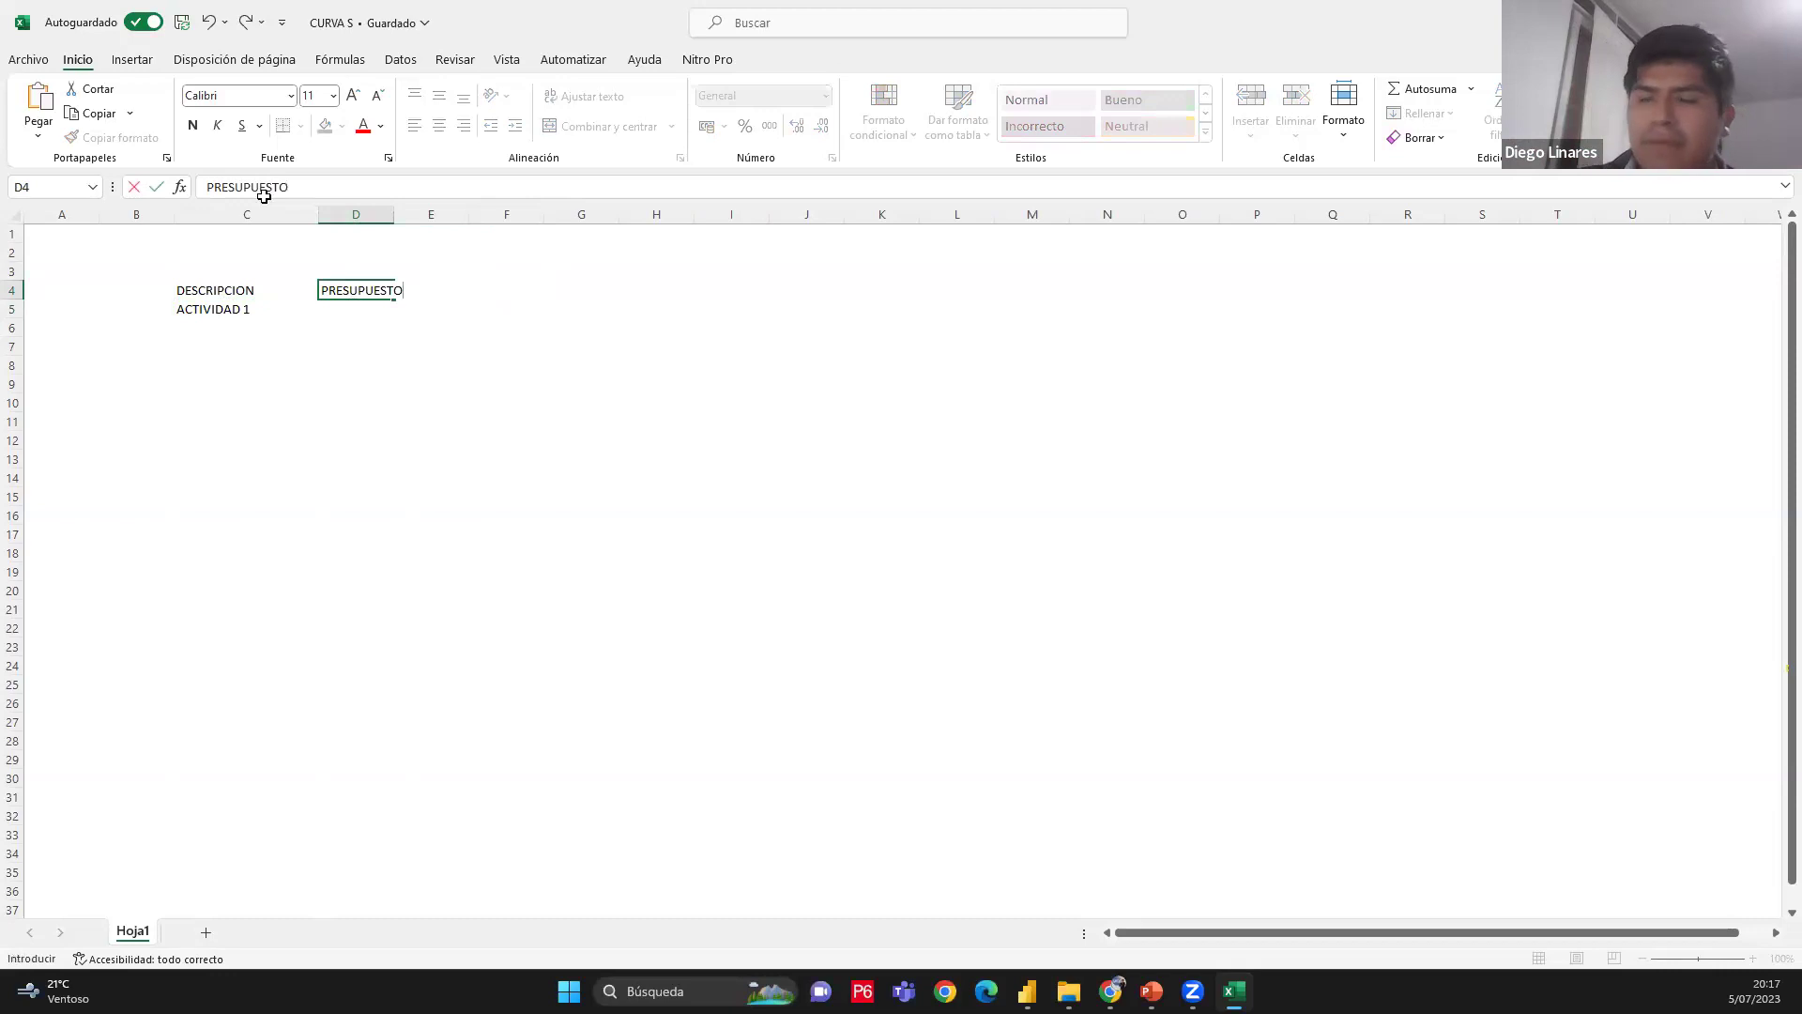
click(404, 364)
drag(393, 214, 420, 214)
Enter the header DURACION in cell E4
click(449, 281)
click(449, 288)
text(DURACION)
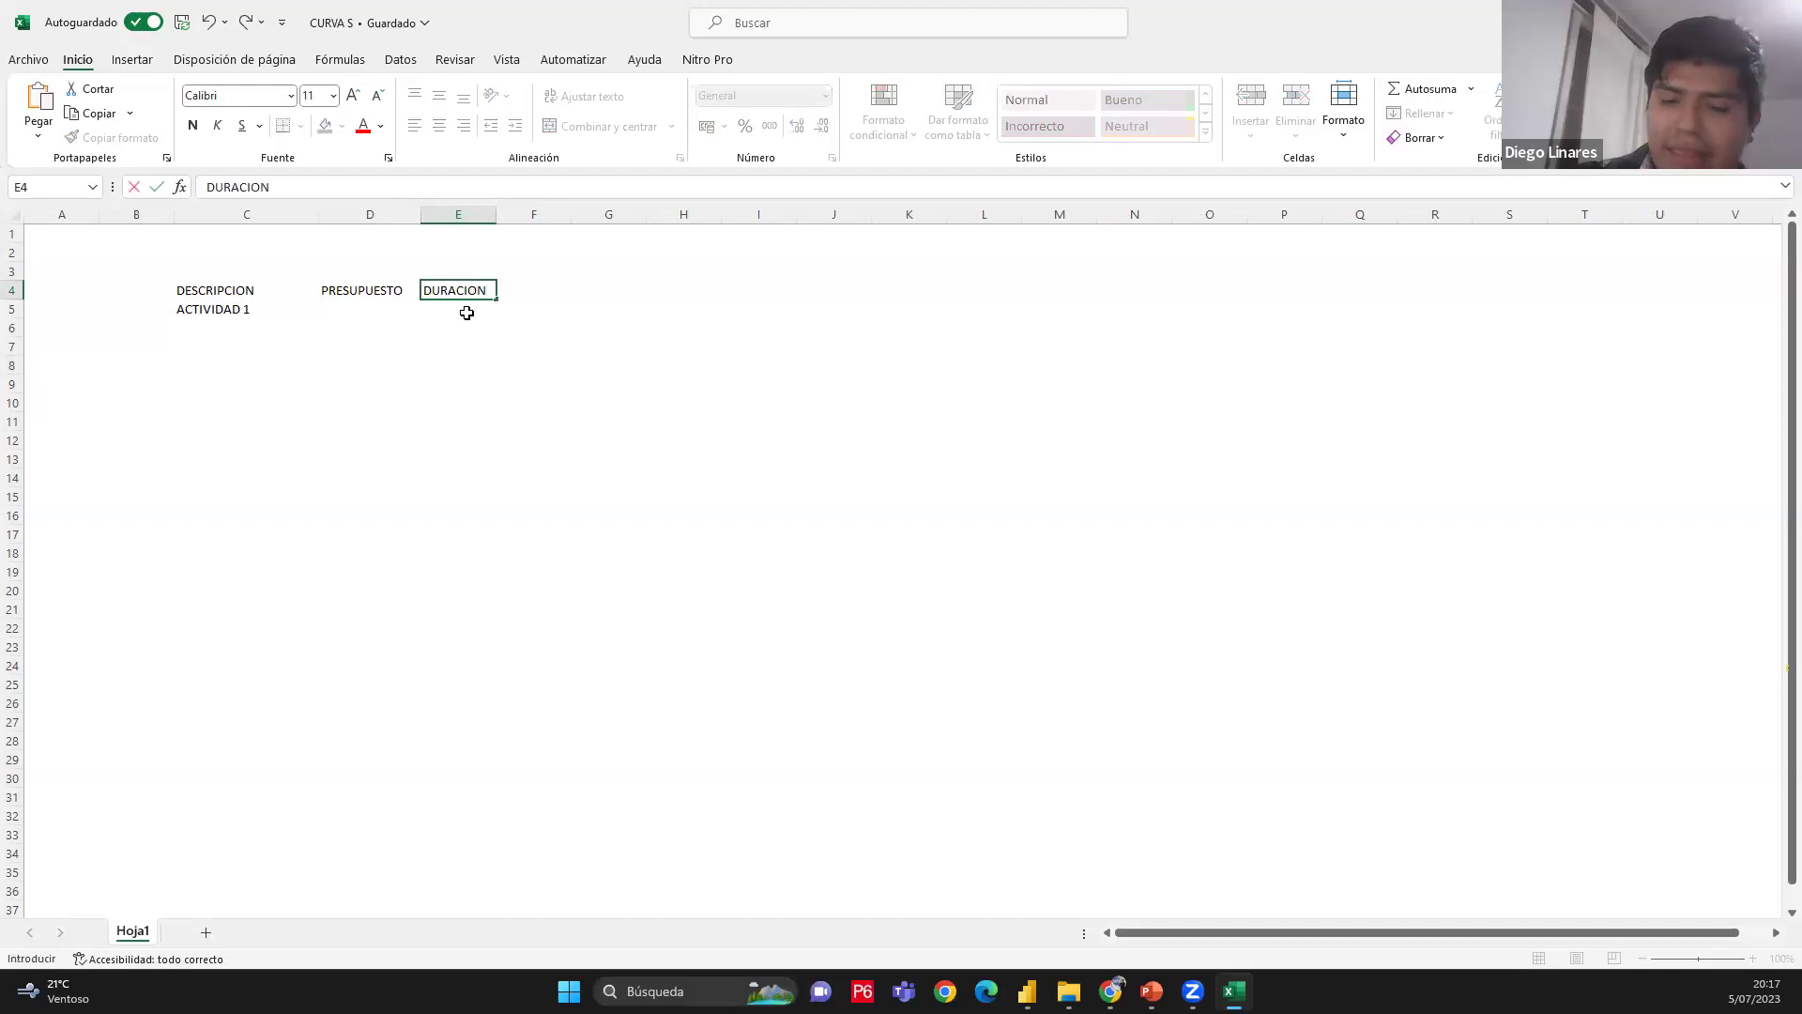
key(Return)
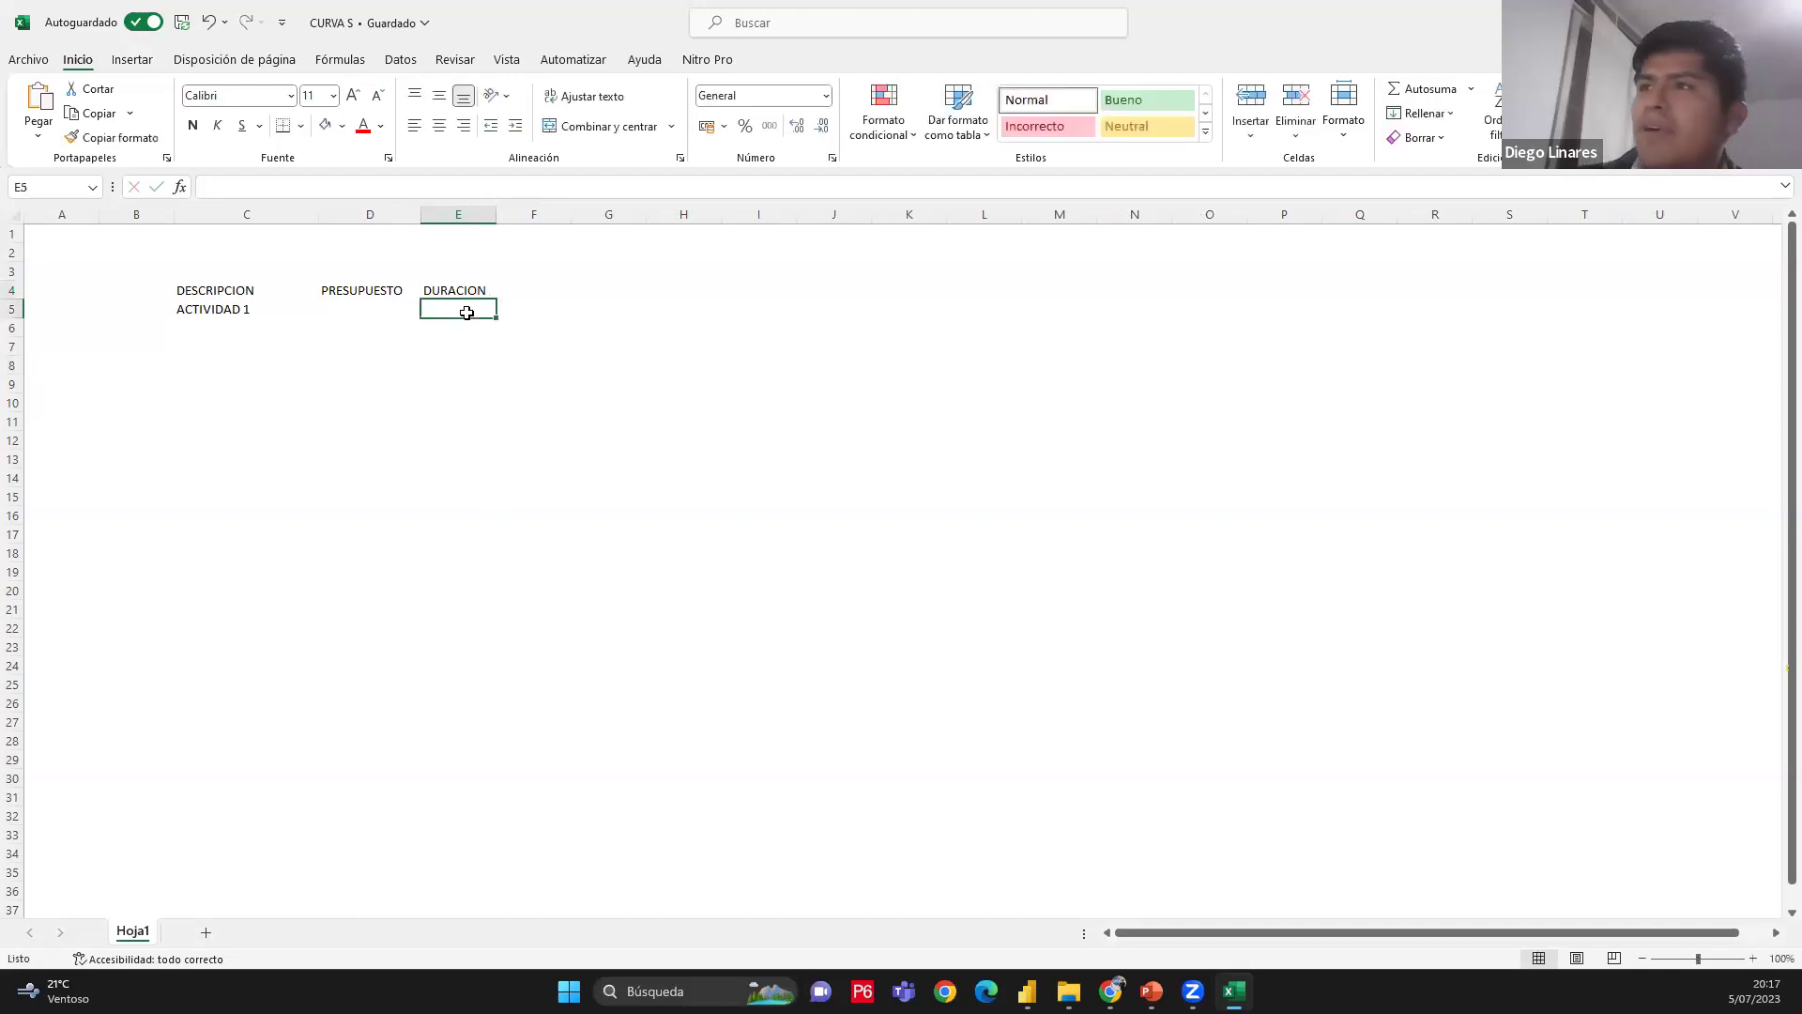
Enter the header CANTIDAD HH in cell F4 and widen column F to fit the text
click(508, 289)
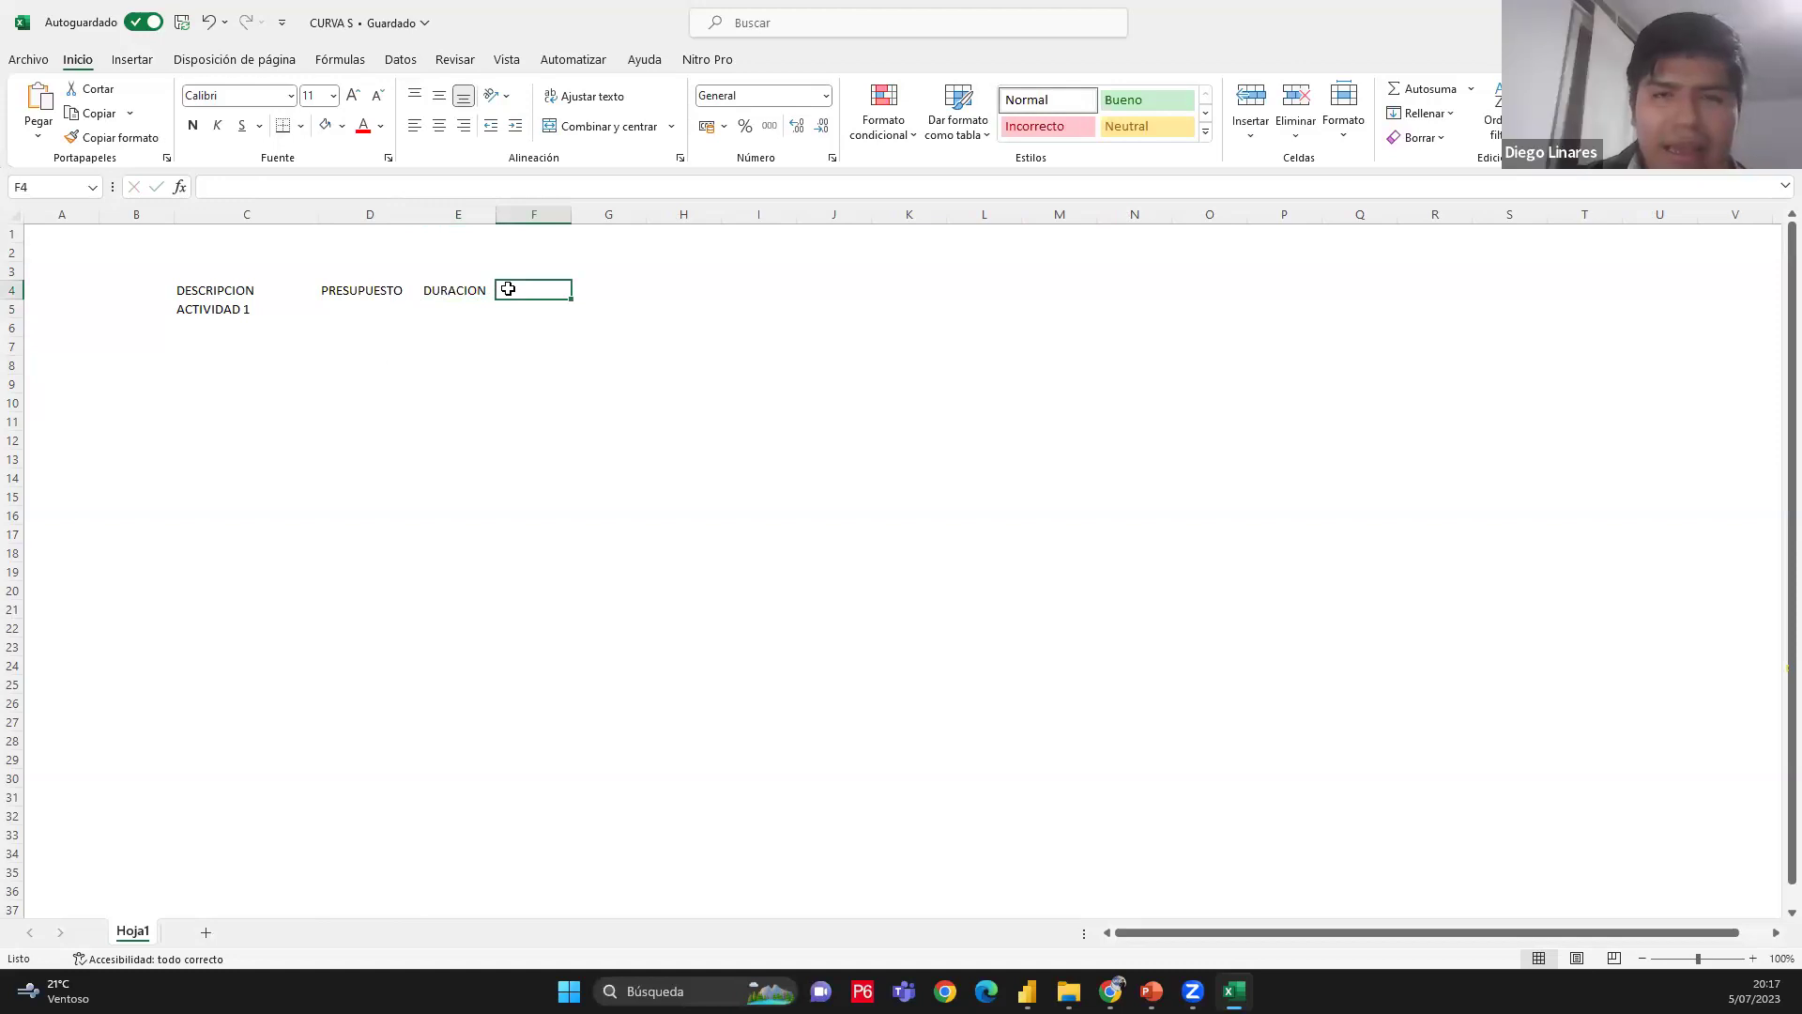
text(CANTIDAD HH)
key(Return)
drag(575, 205, 601, 208)
Enter the headers START, FINISH and % AVANCE in cells G4, H4 and I4
click(626, 289)
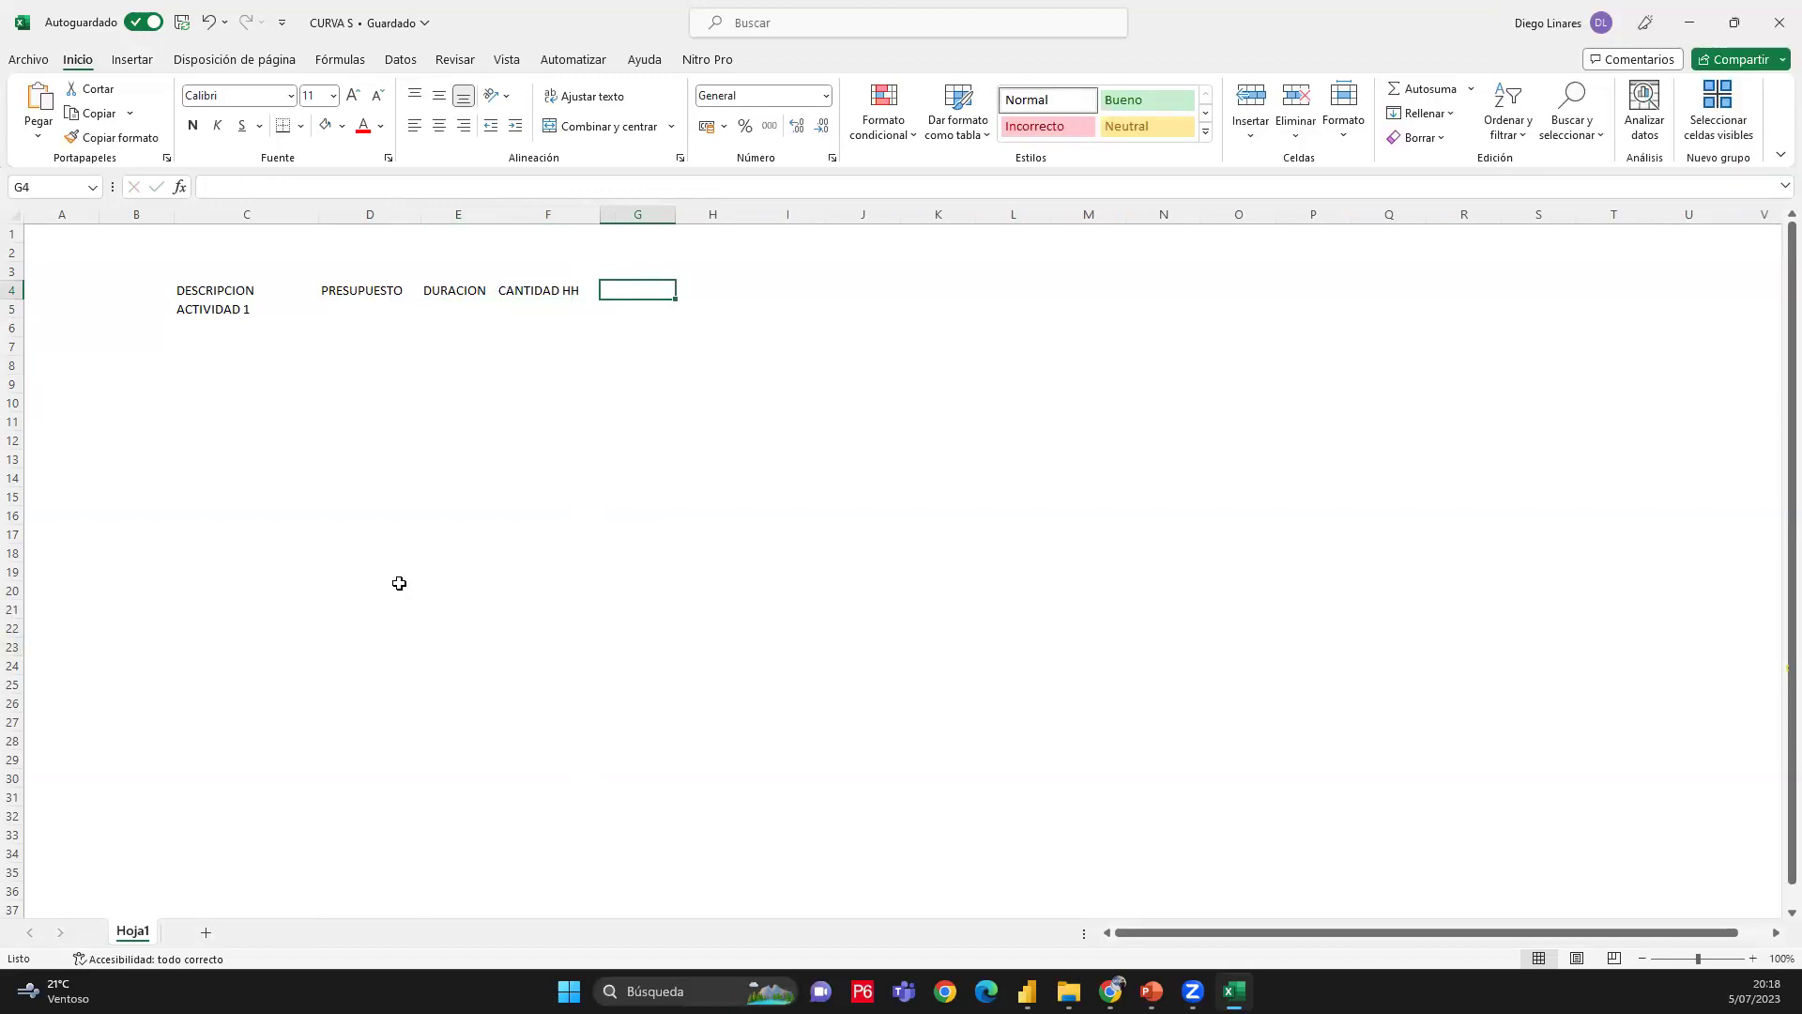
text(START)
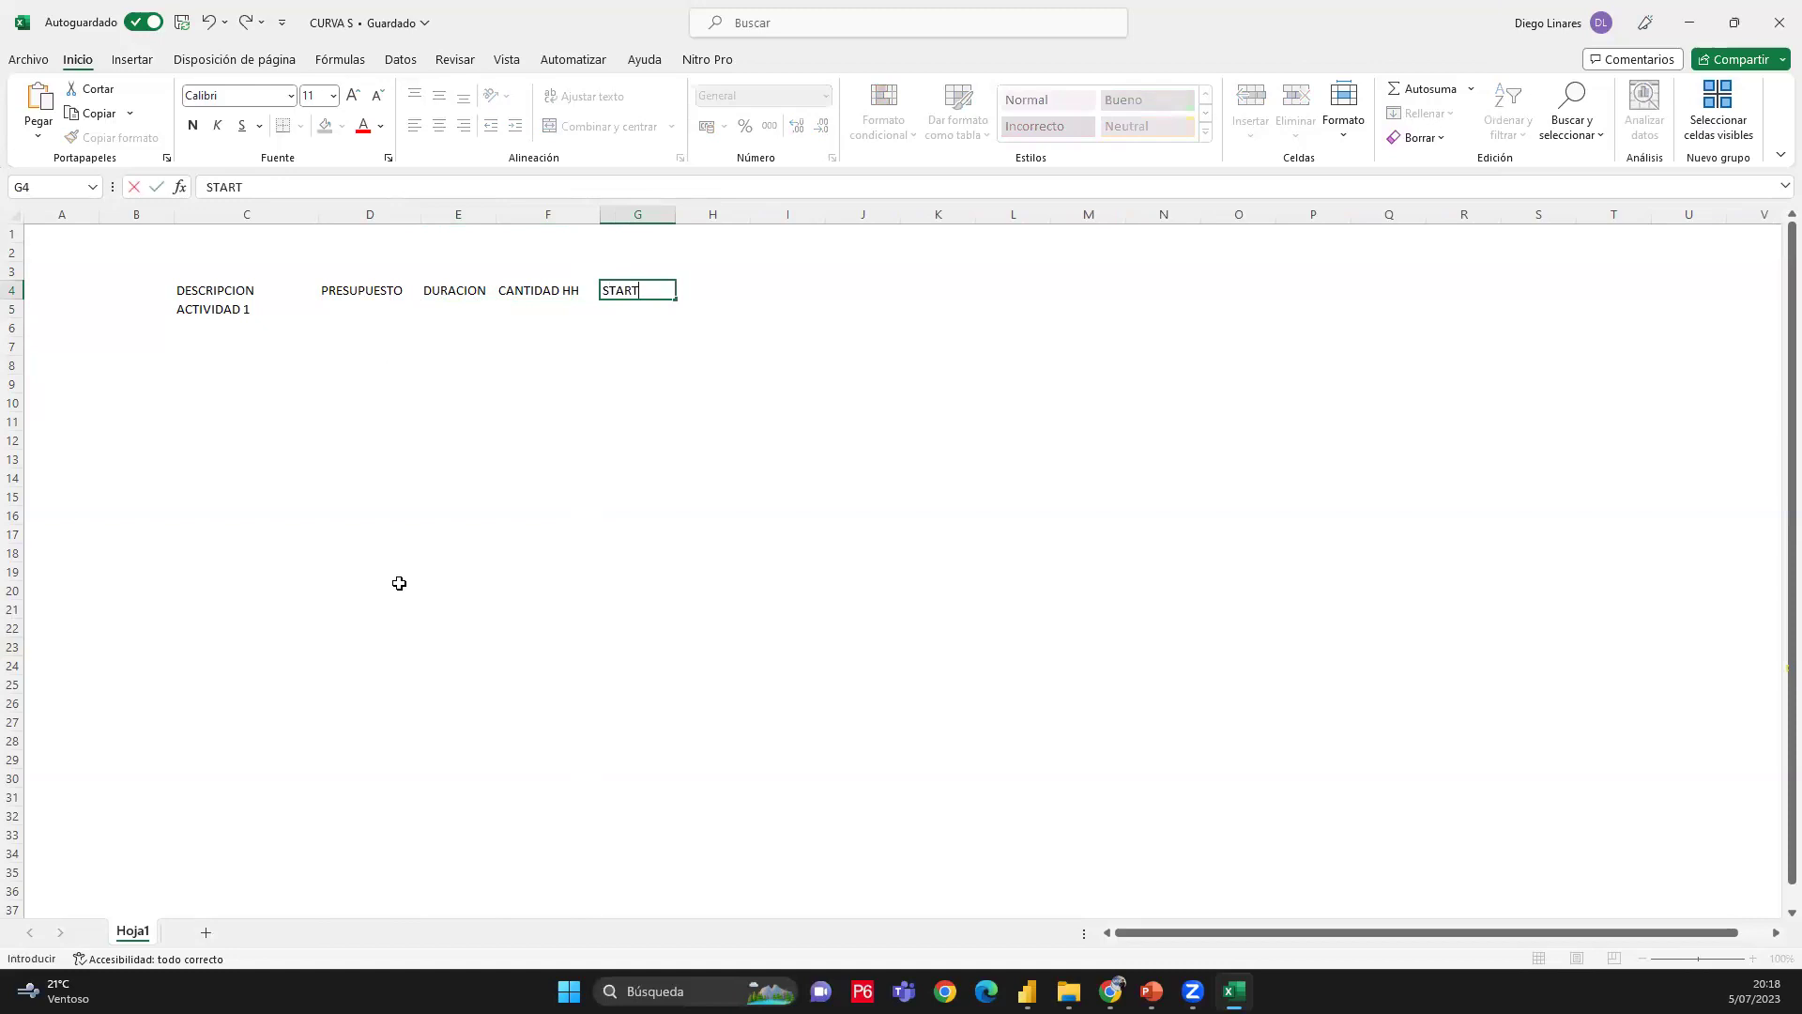
key(Tab)
text(FINISH)
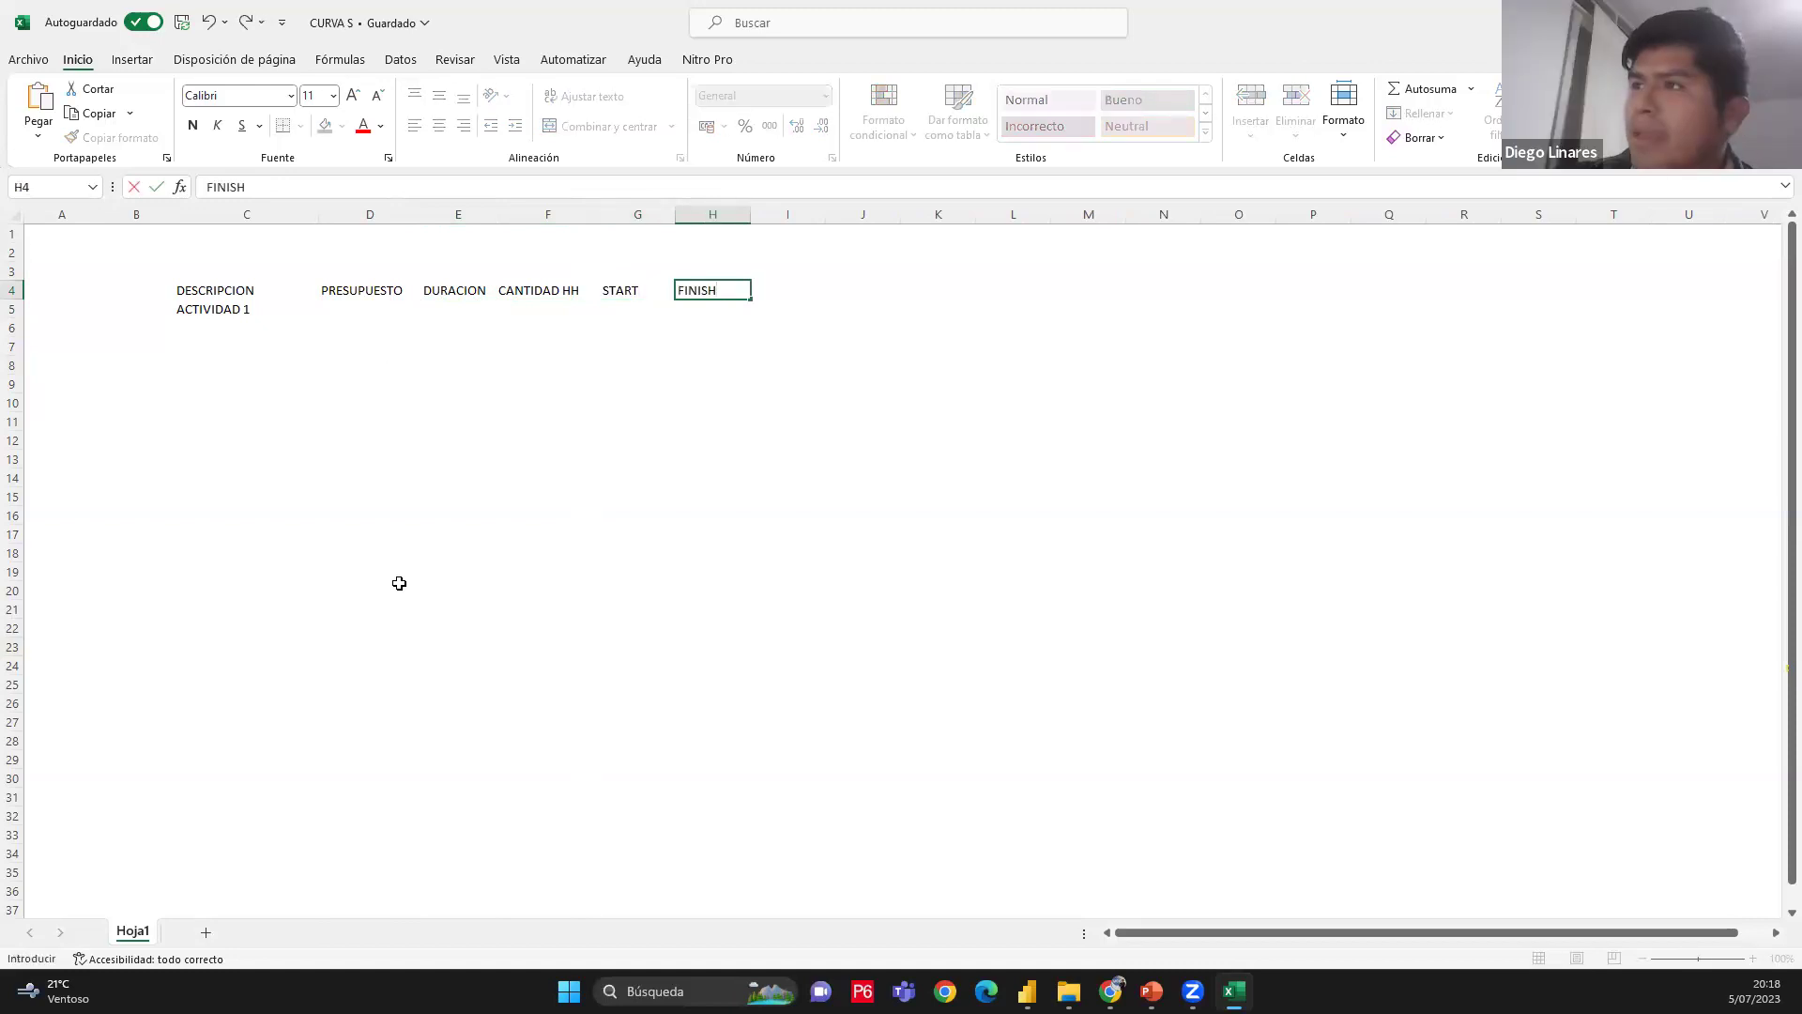
key(Tab)
text(% AVANCE)
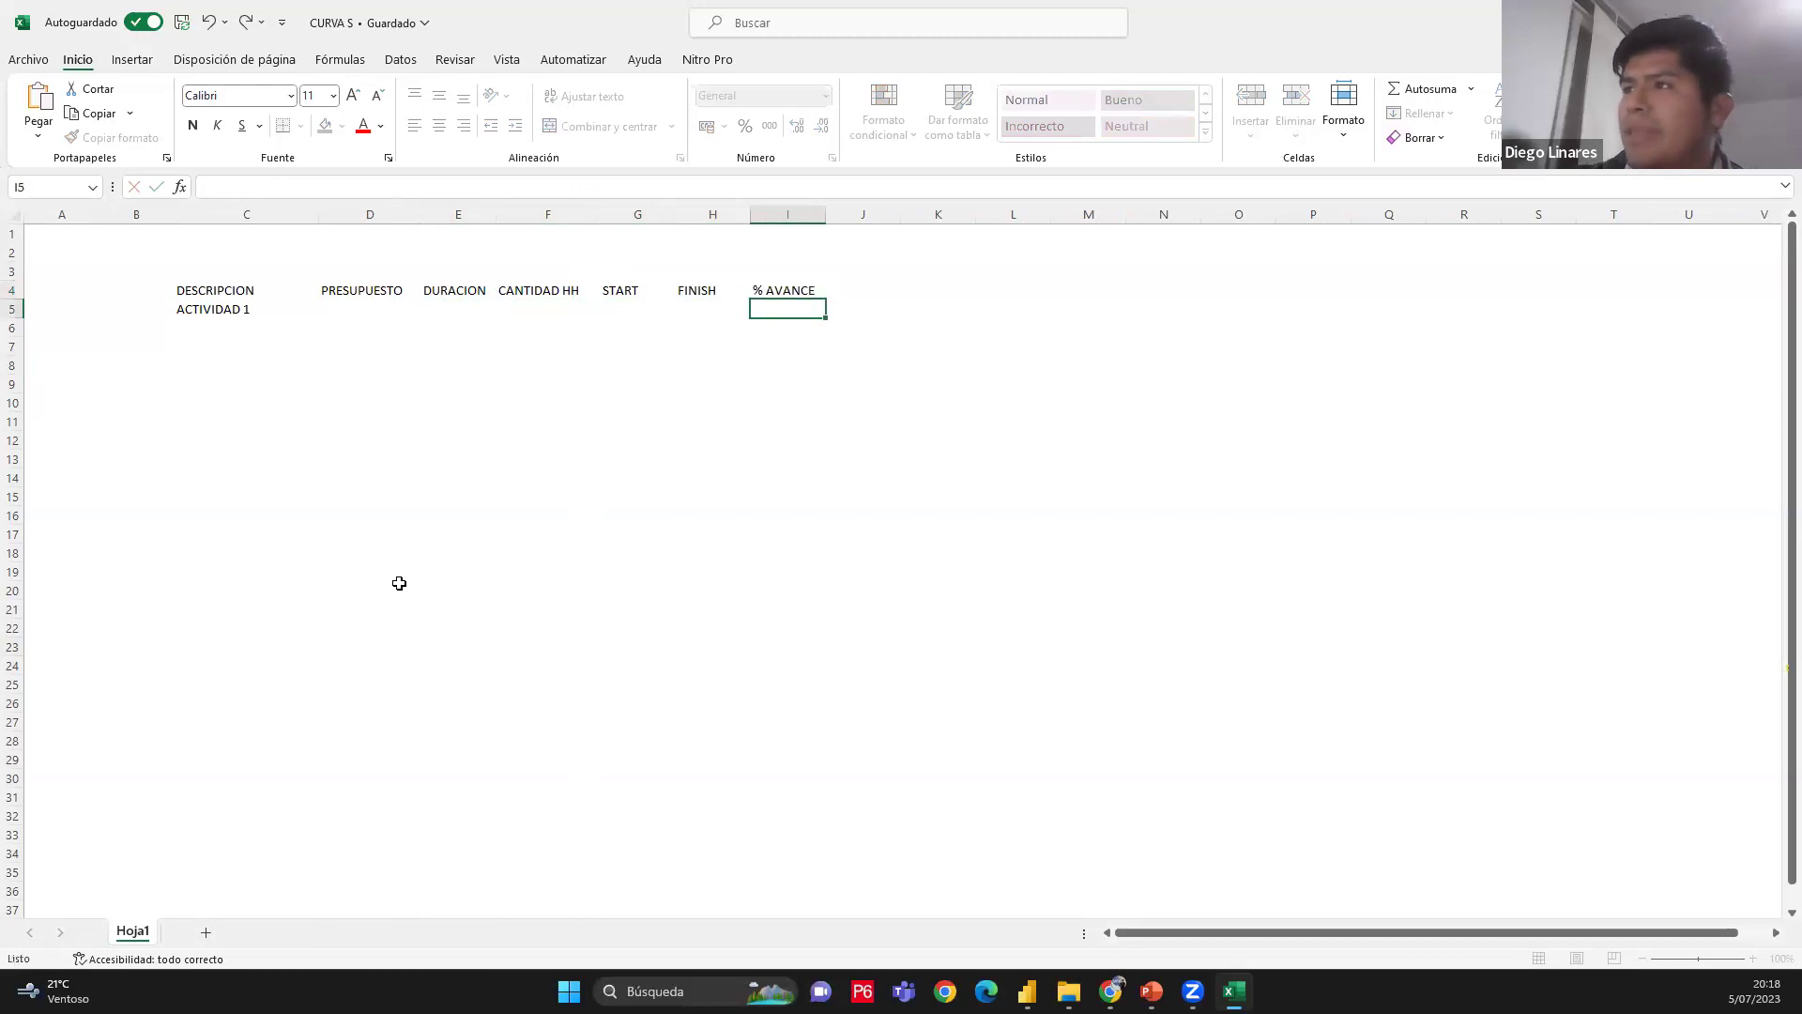
key(Return)
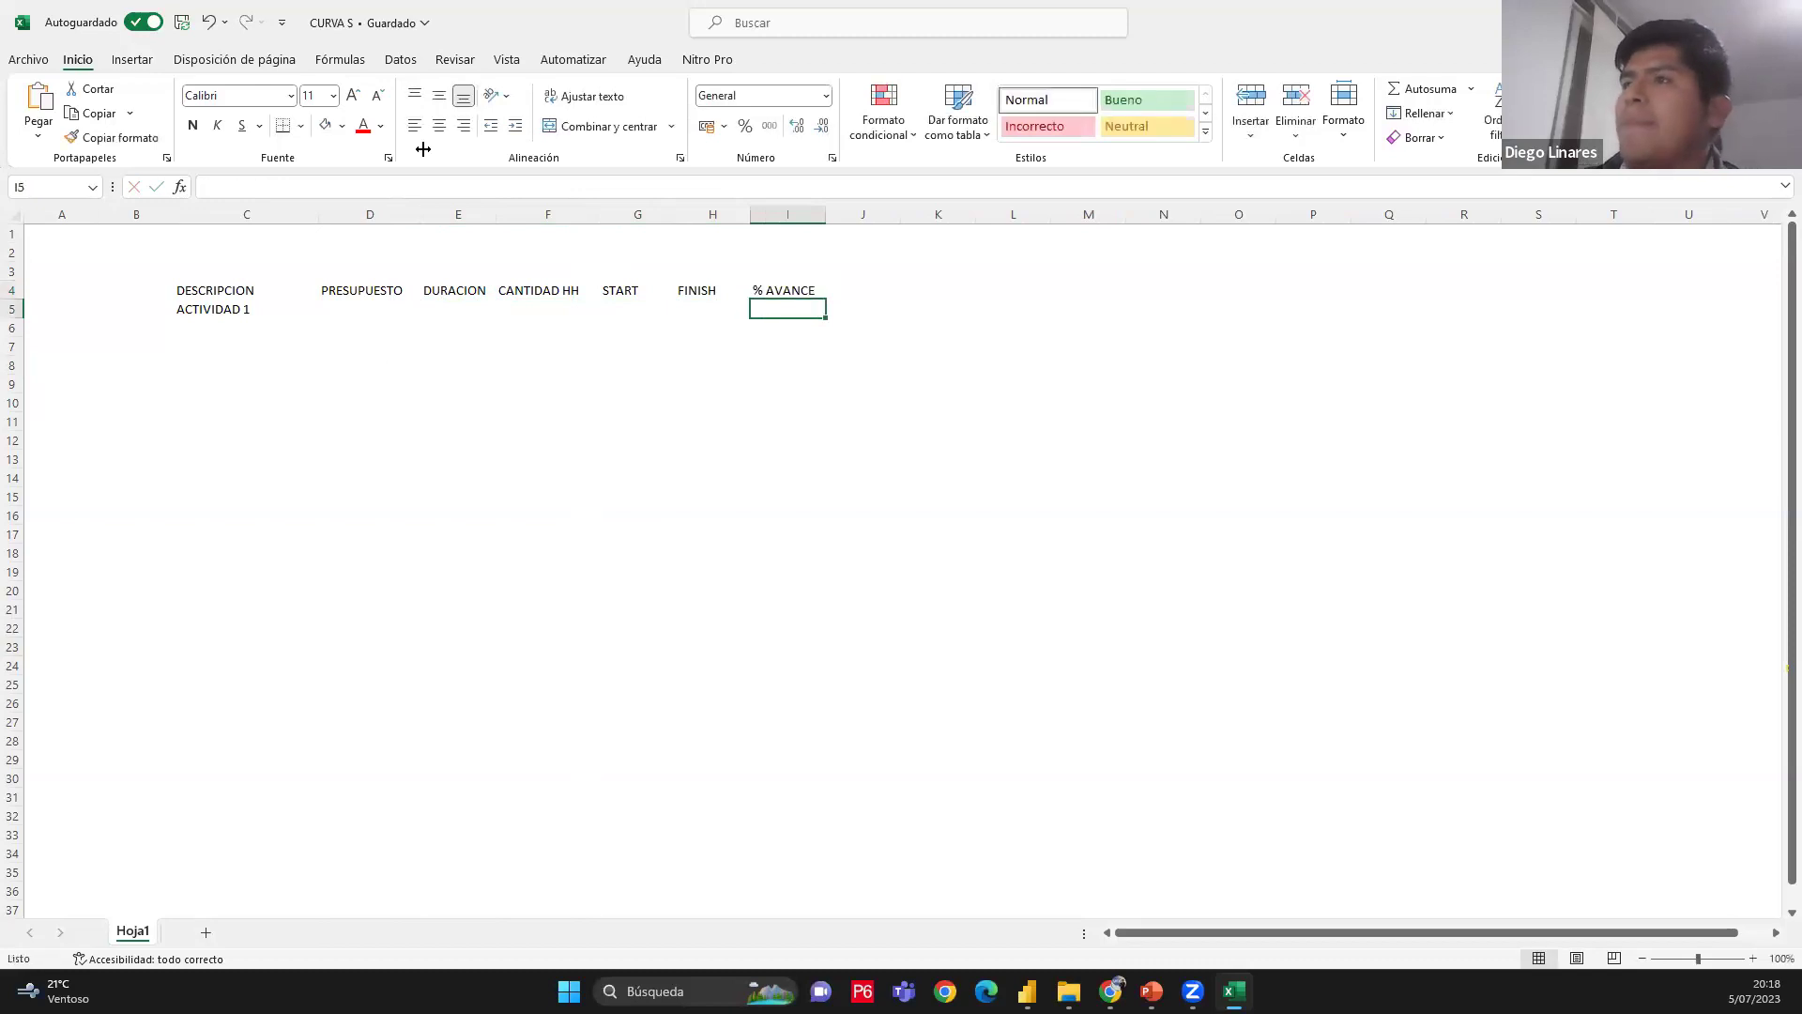
Review the row 4 headers from DESCRIPCION through % AVANCE
click(836, 289)
click(380, 291)
click(833, 293)
click(774, 290)
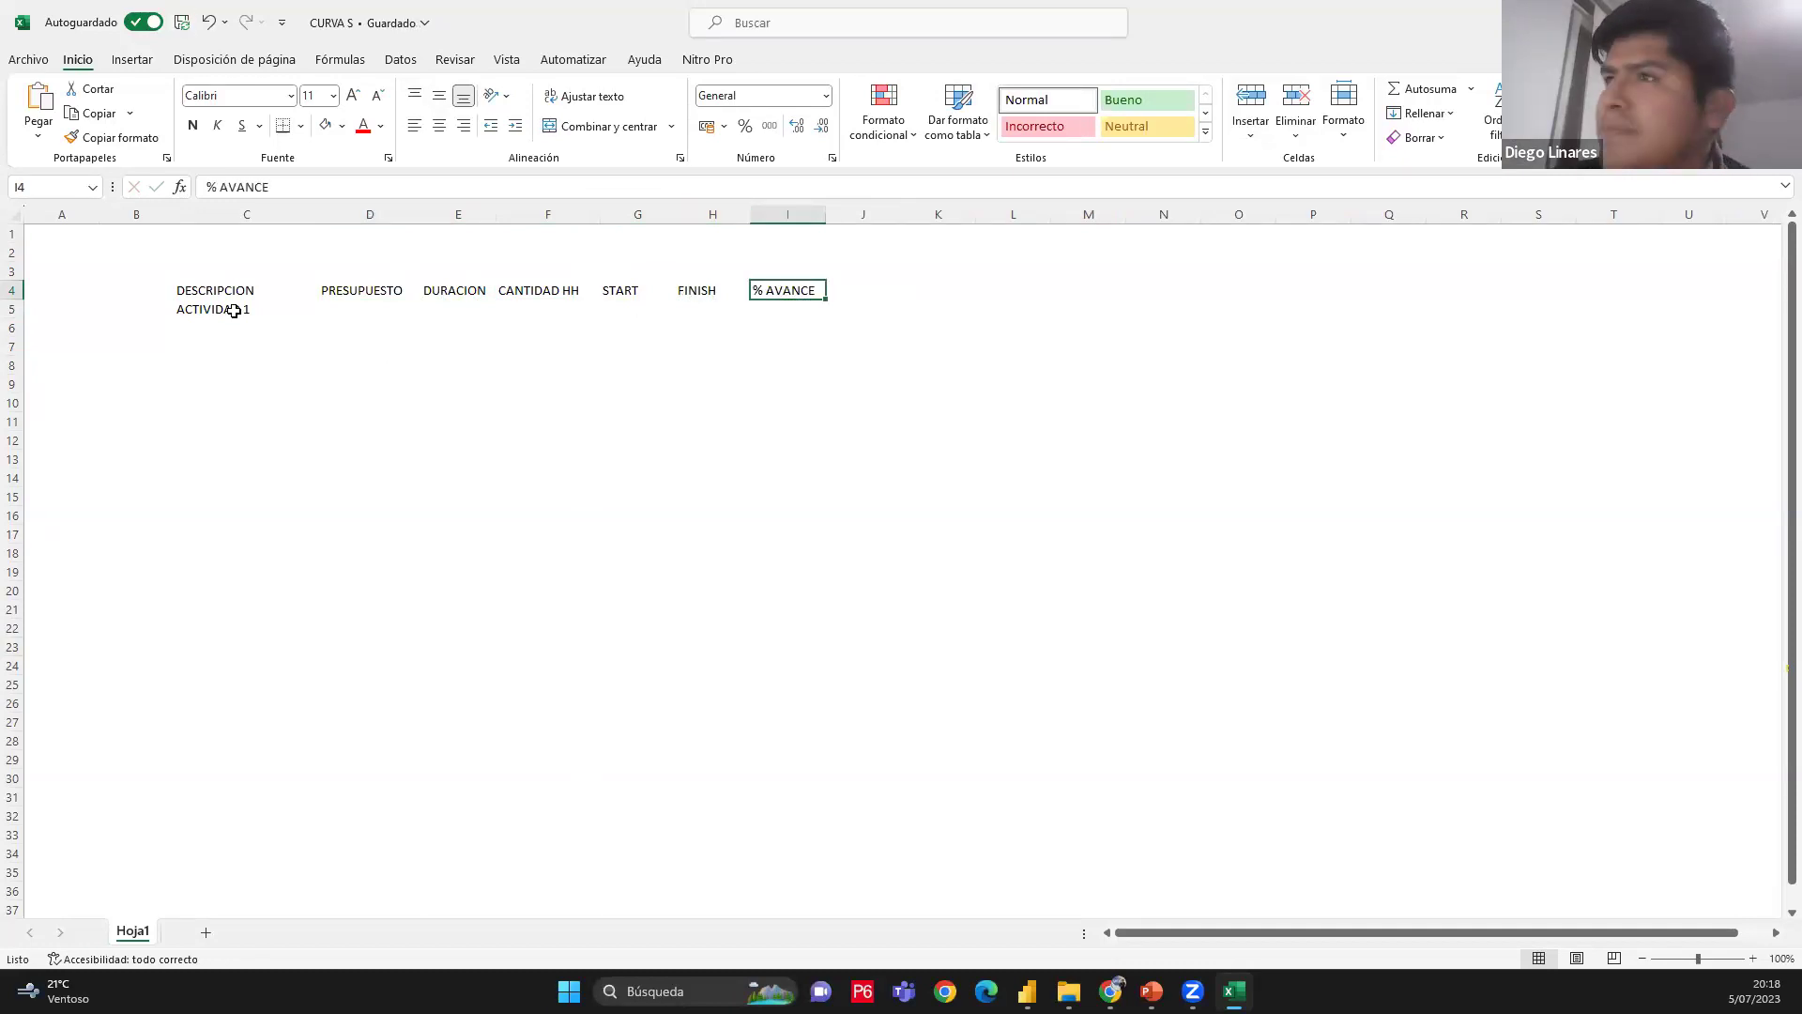
click(259, 291)
drag(259, 291, 556, 285)
click(558, 289)
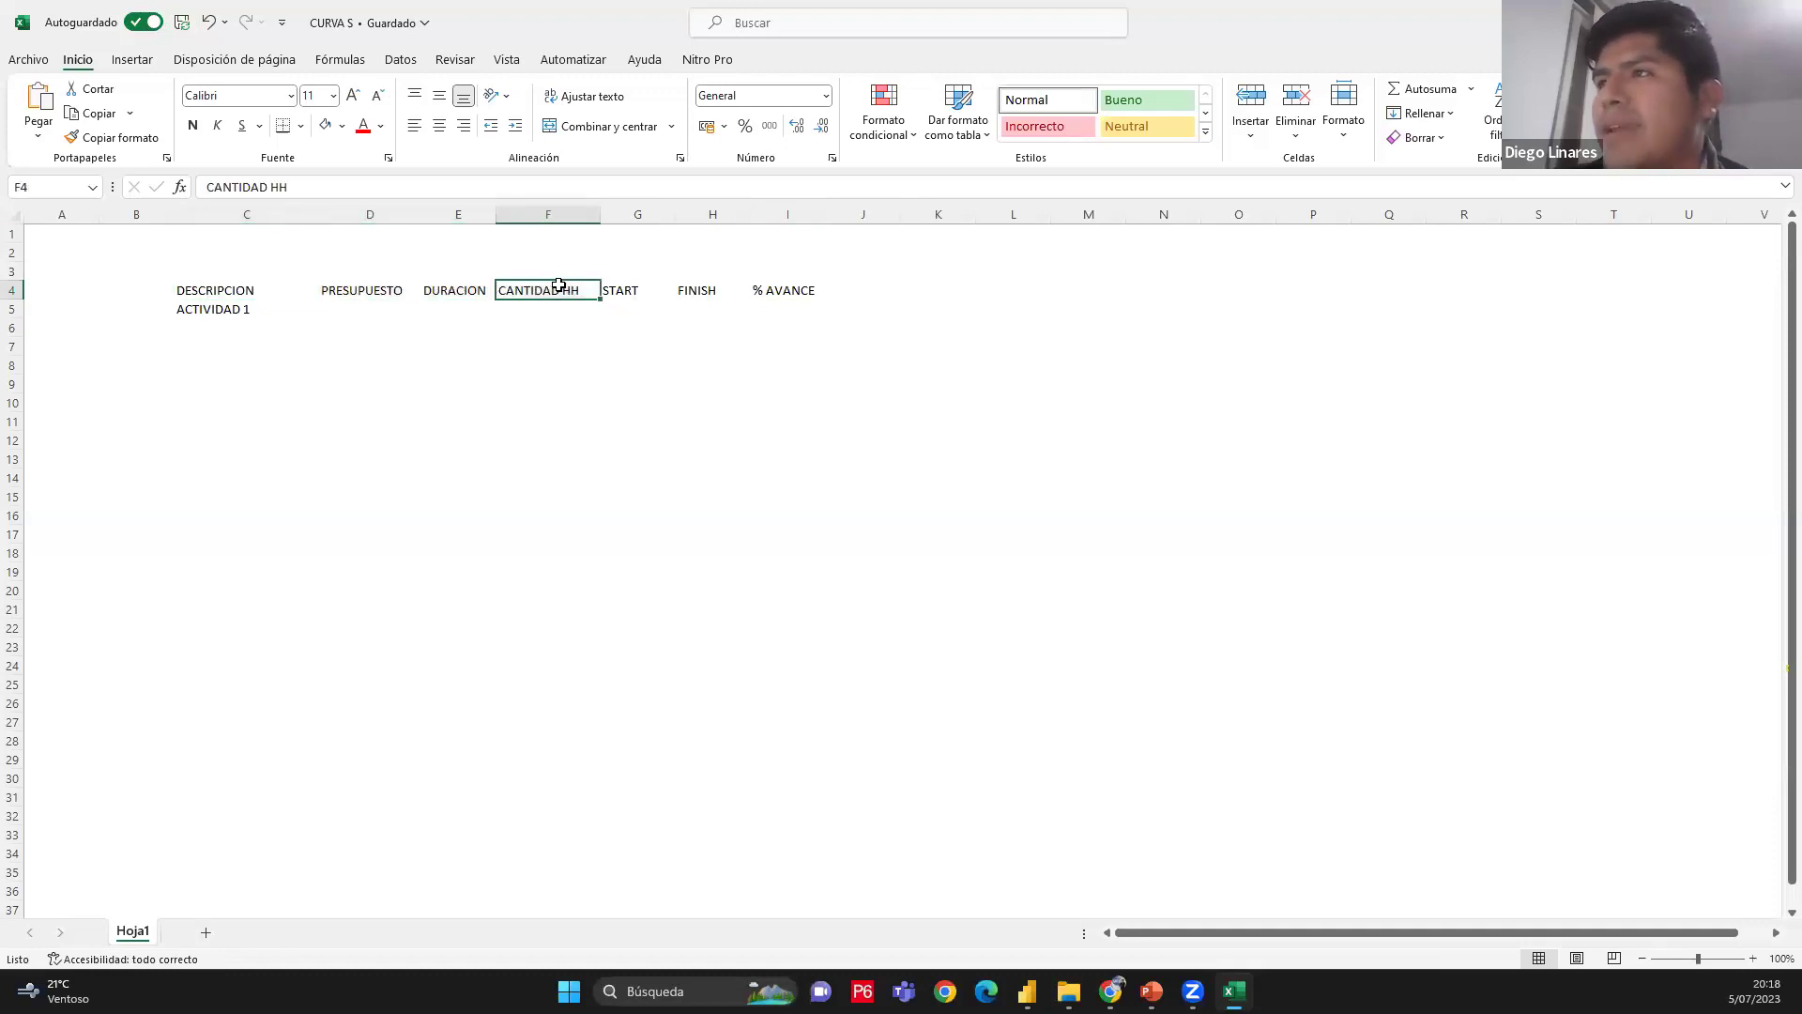
click(618, 287)
drag(619, 287, 708, 297)
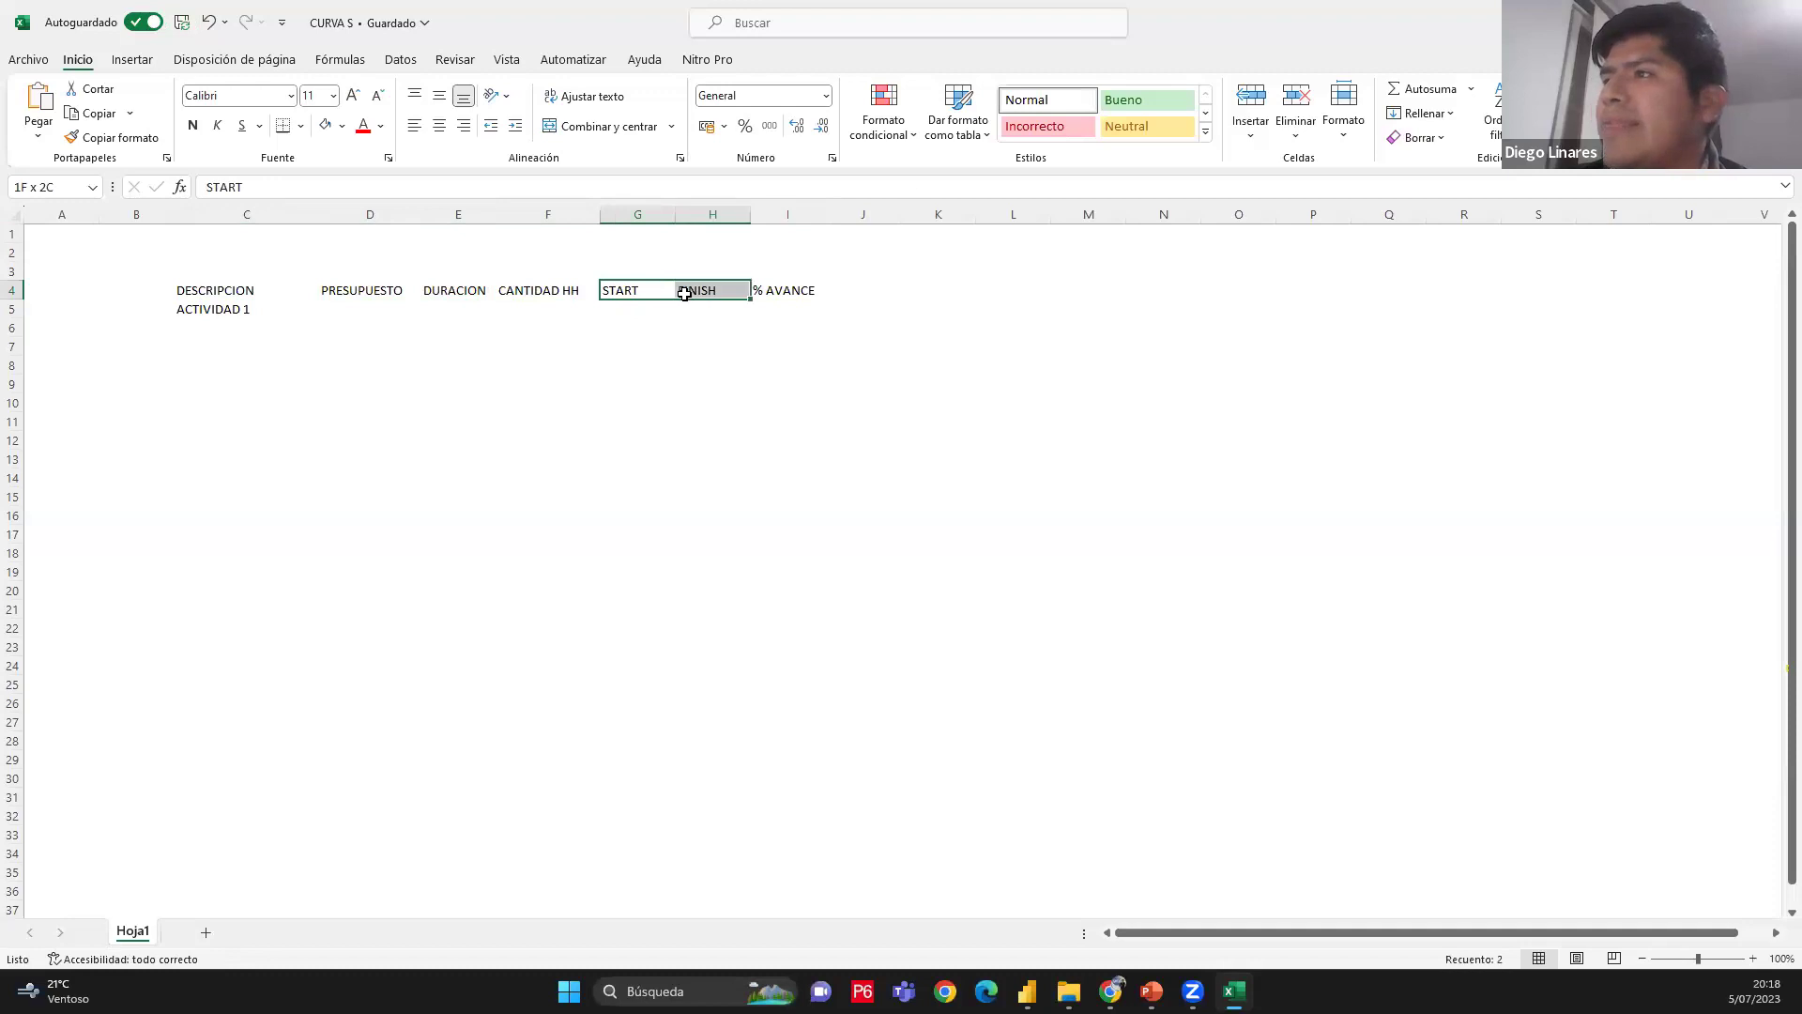
click(762, 293)
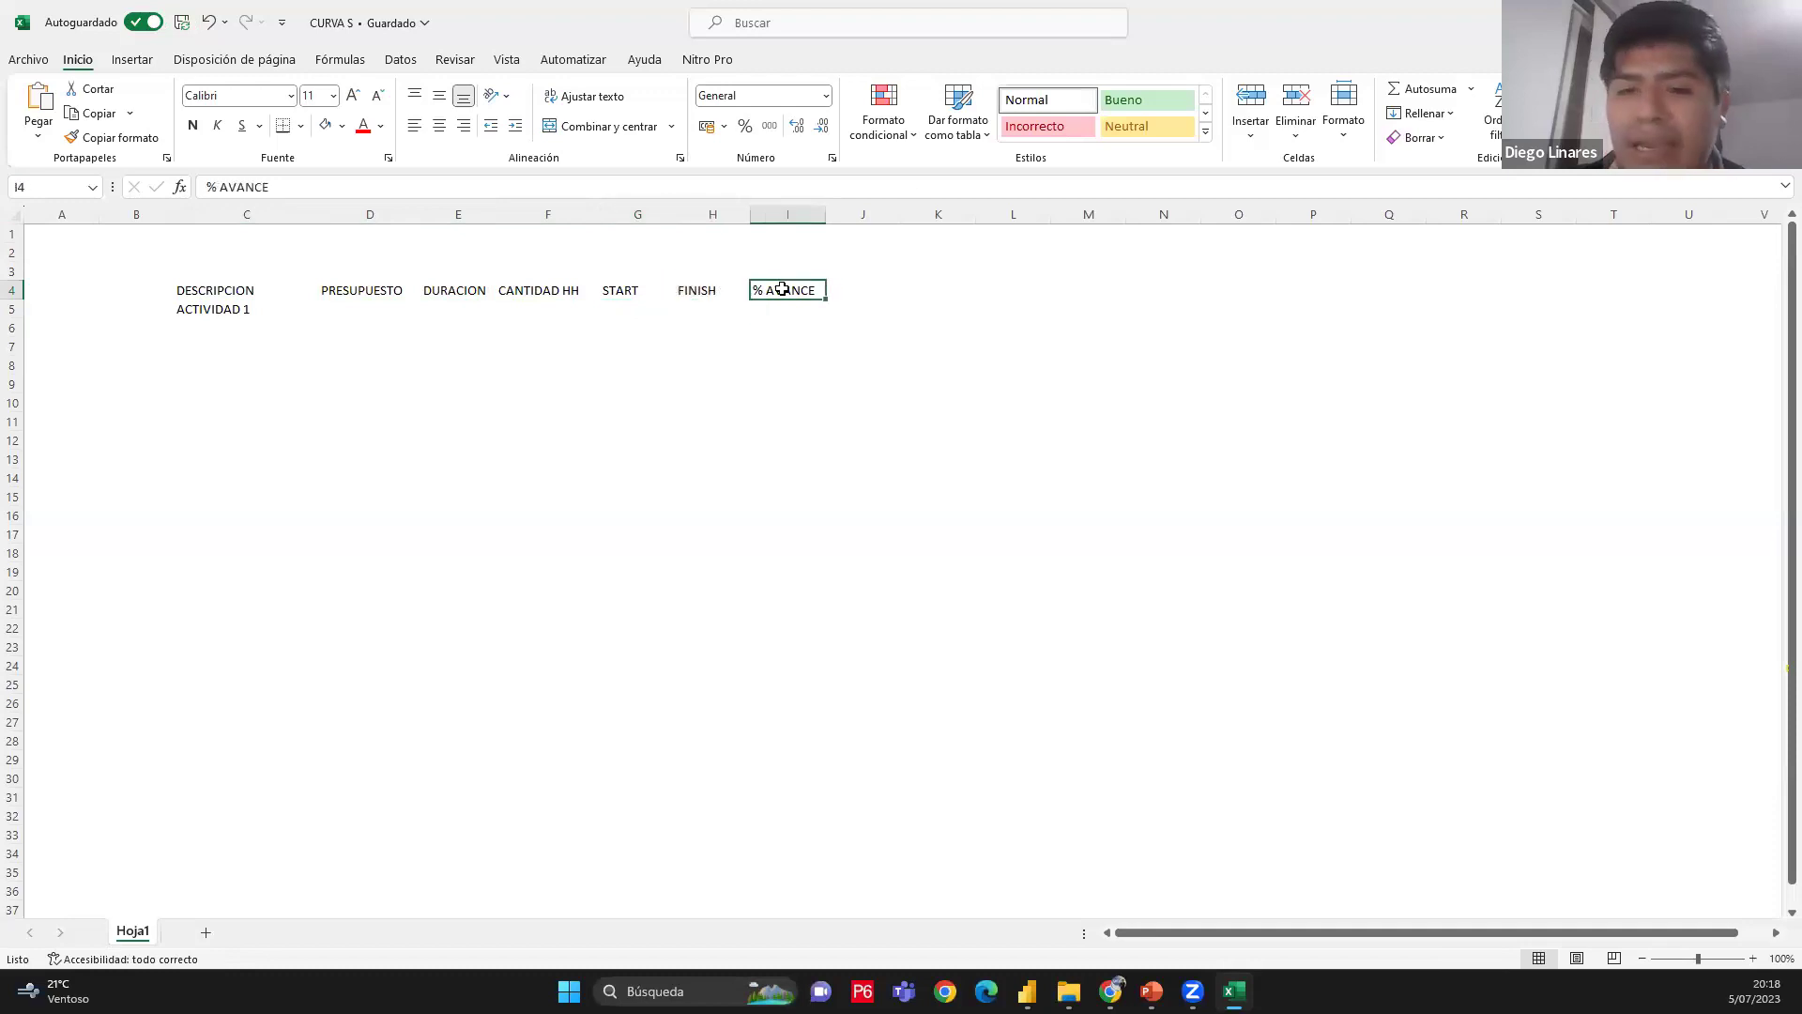
Center the headers in C4:I4 and the ACTIVIDAD 1 entry in C5 horizontally
drag(235, 290, 781, 290)
click(439, 125)
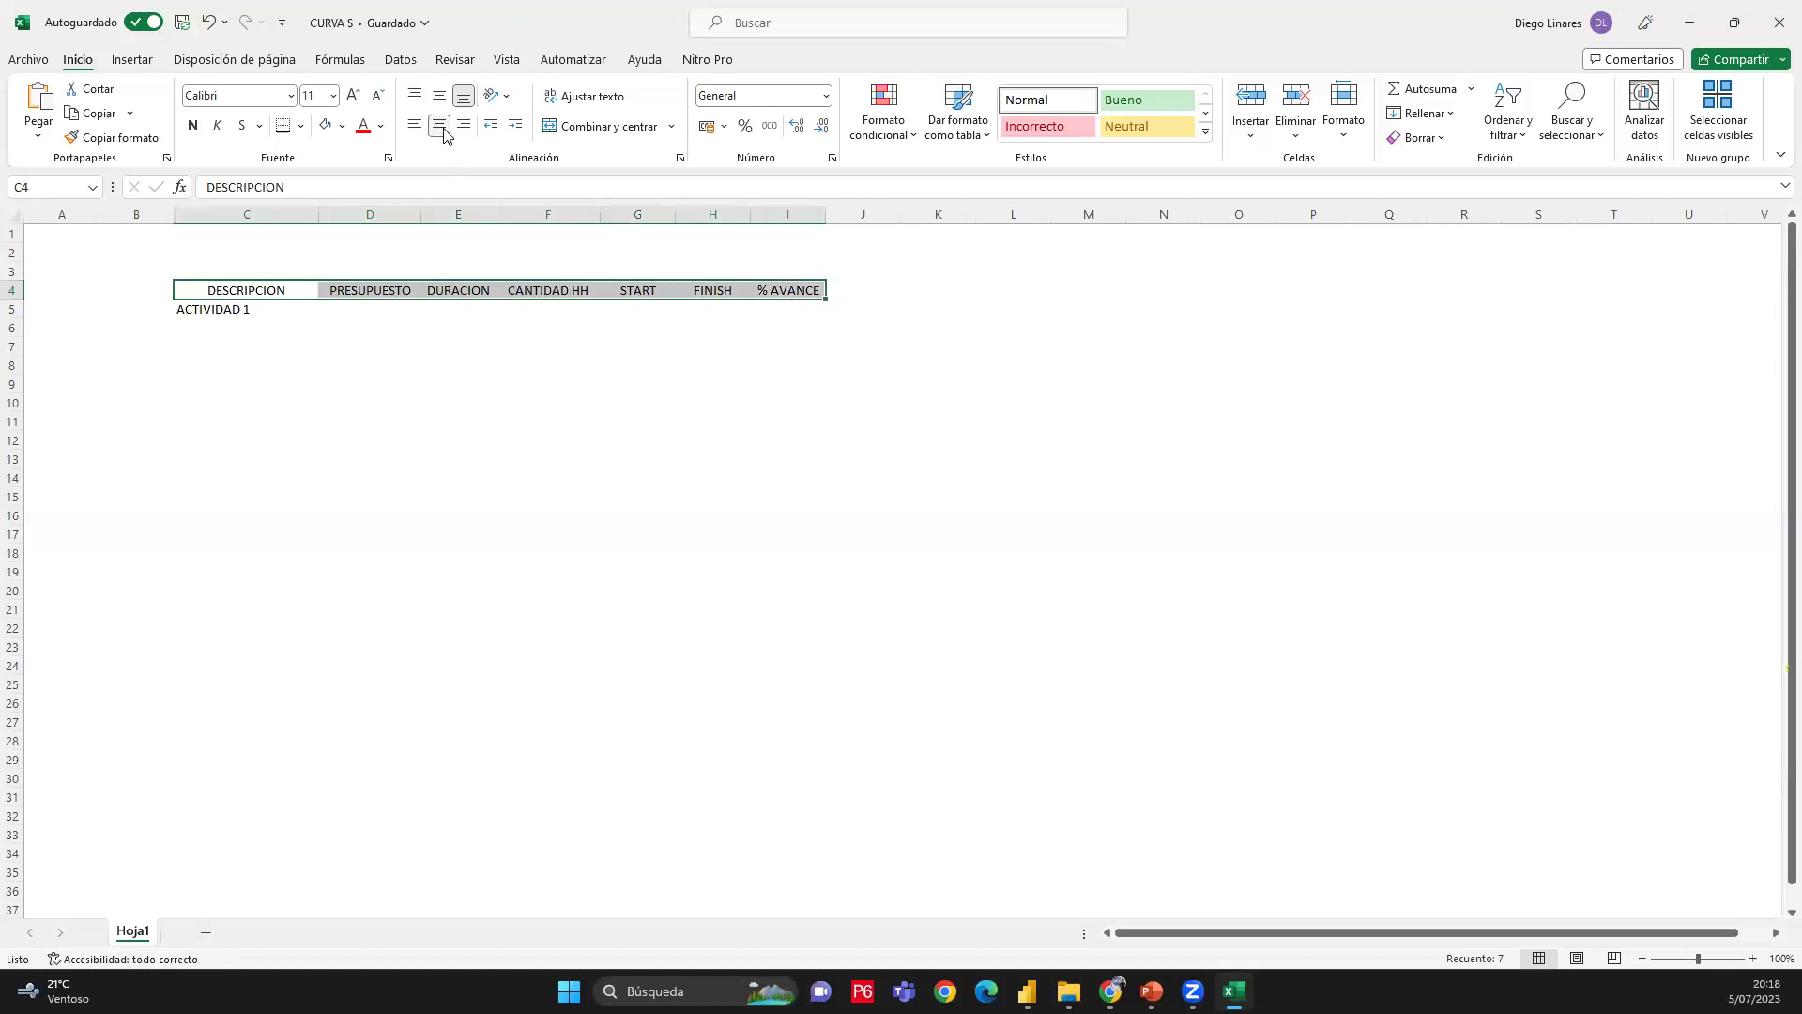
click(390, 291)
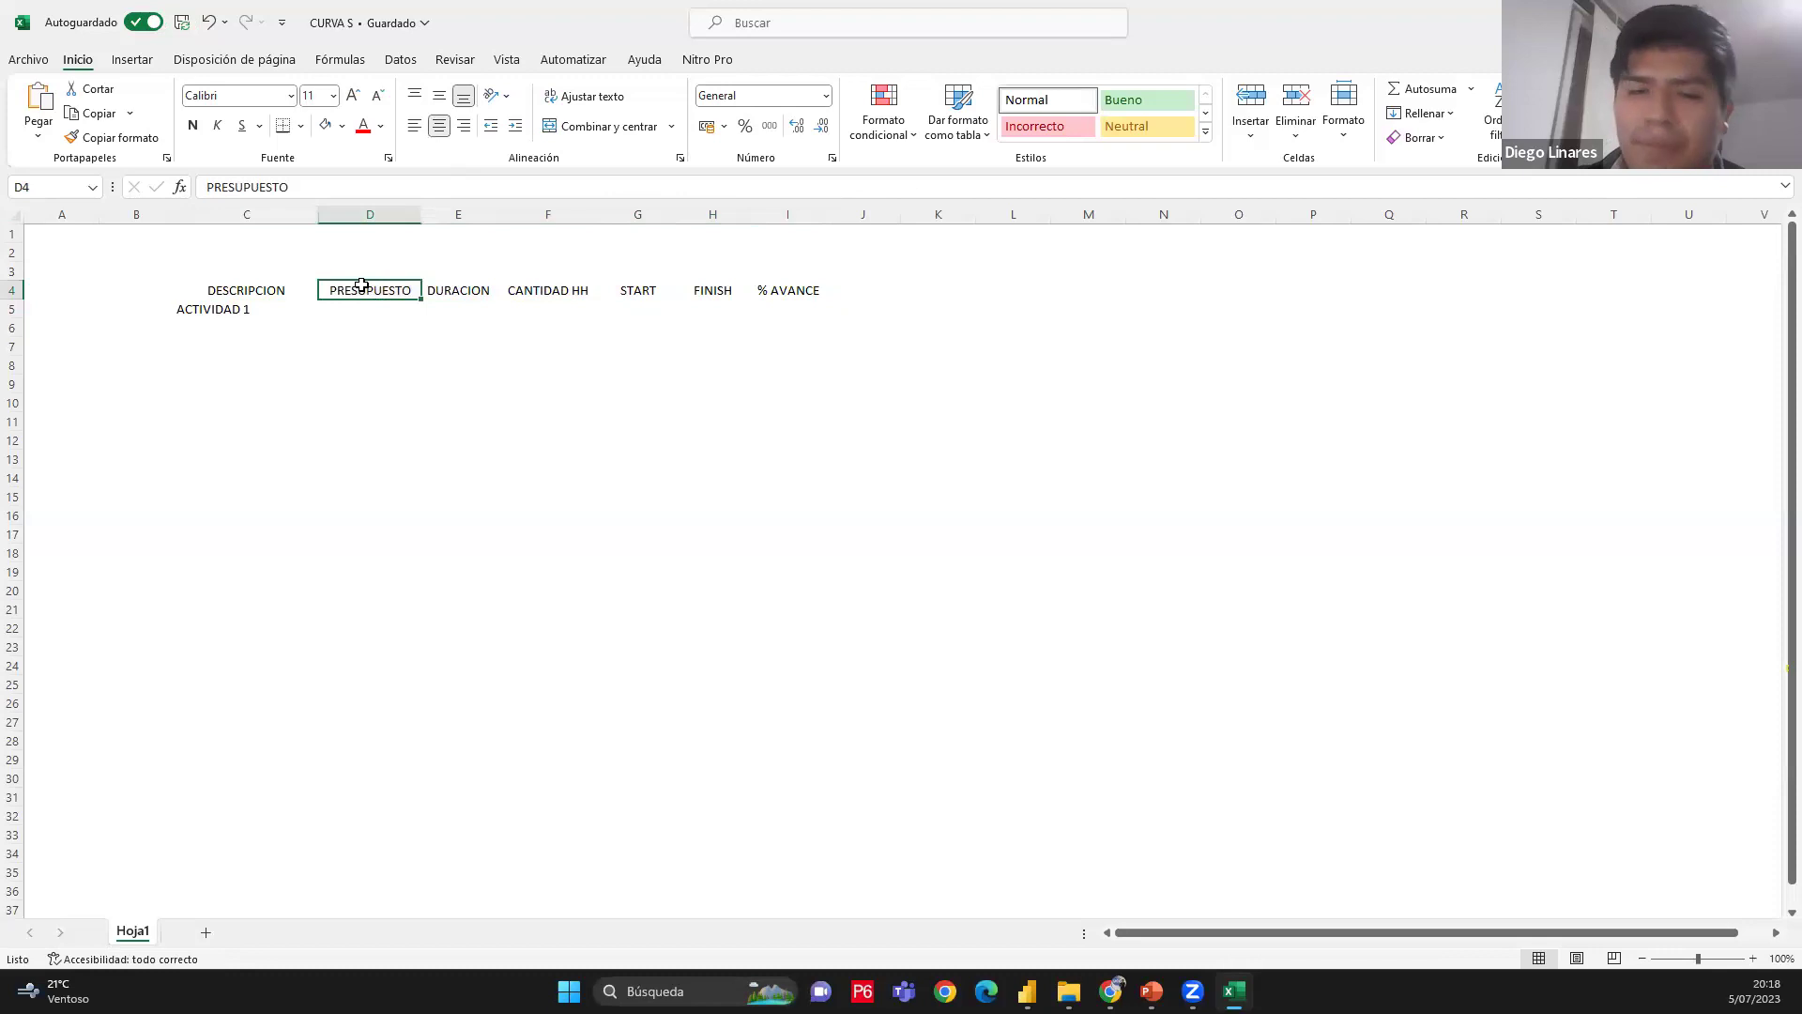
click(273, 310)
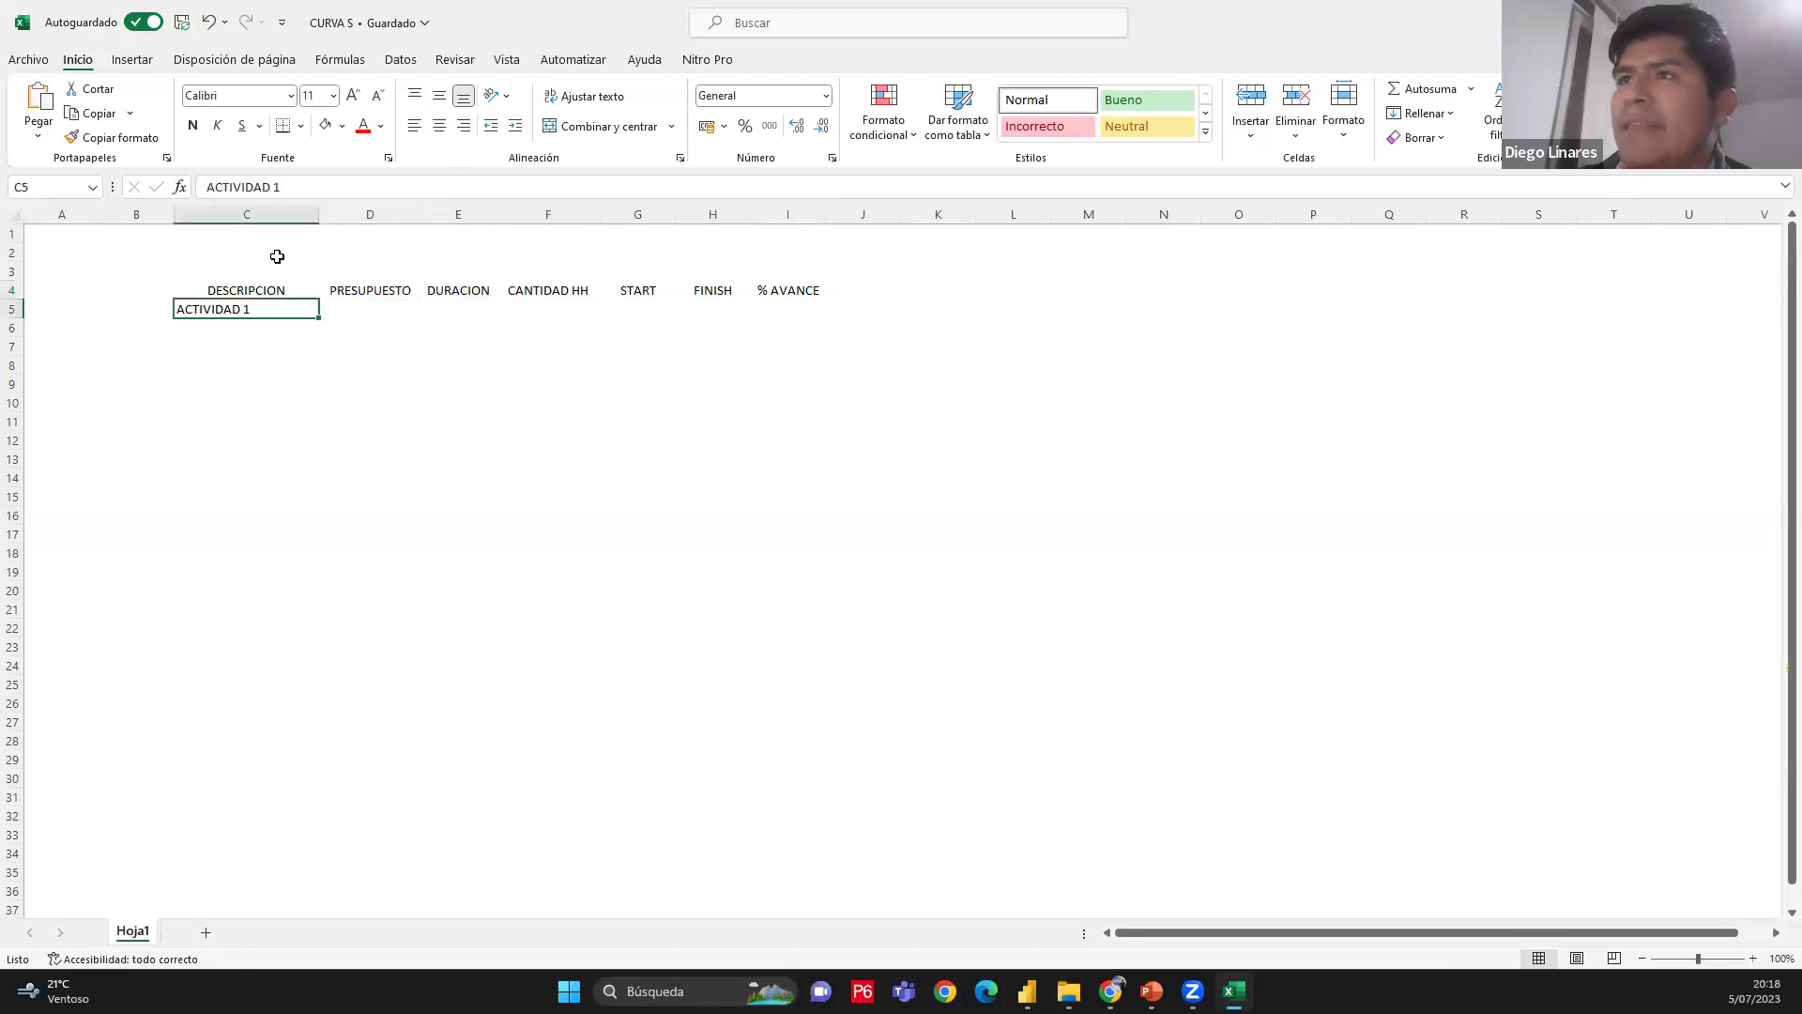
click(434, 128)
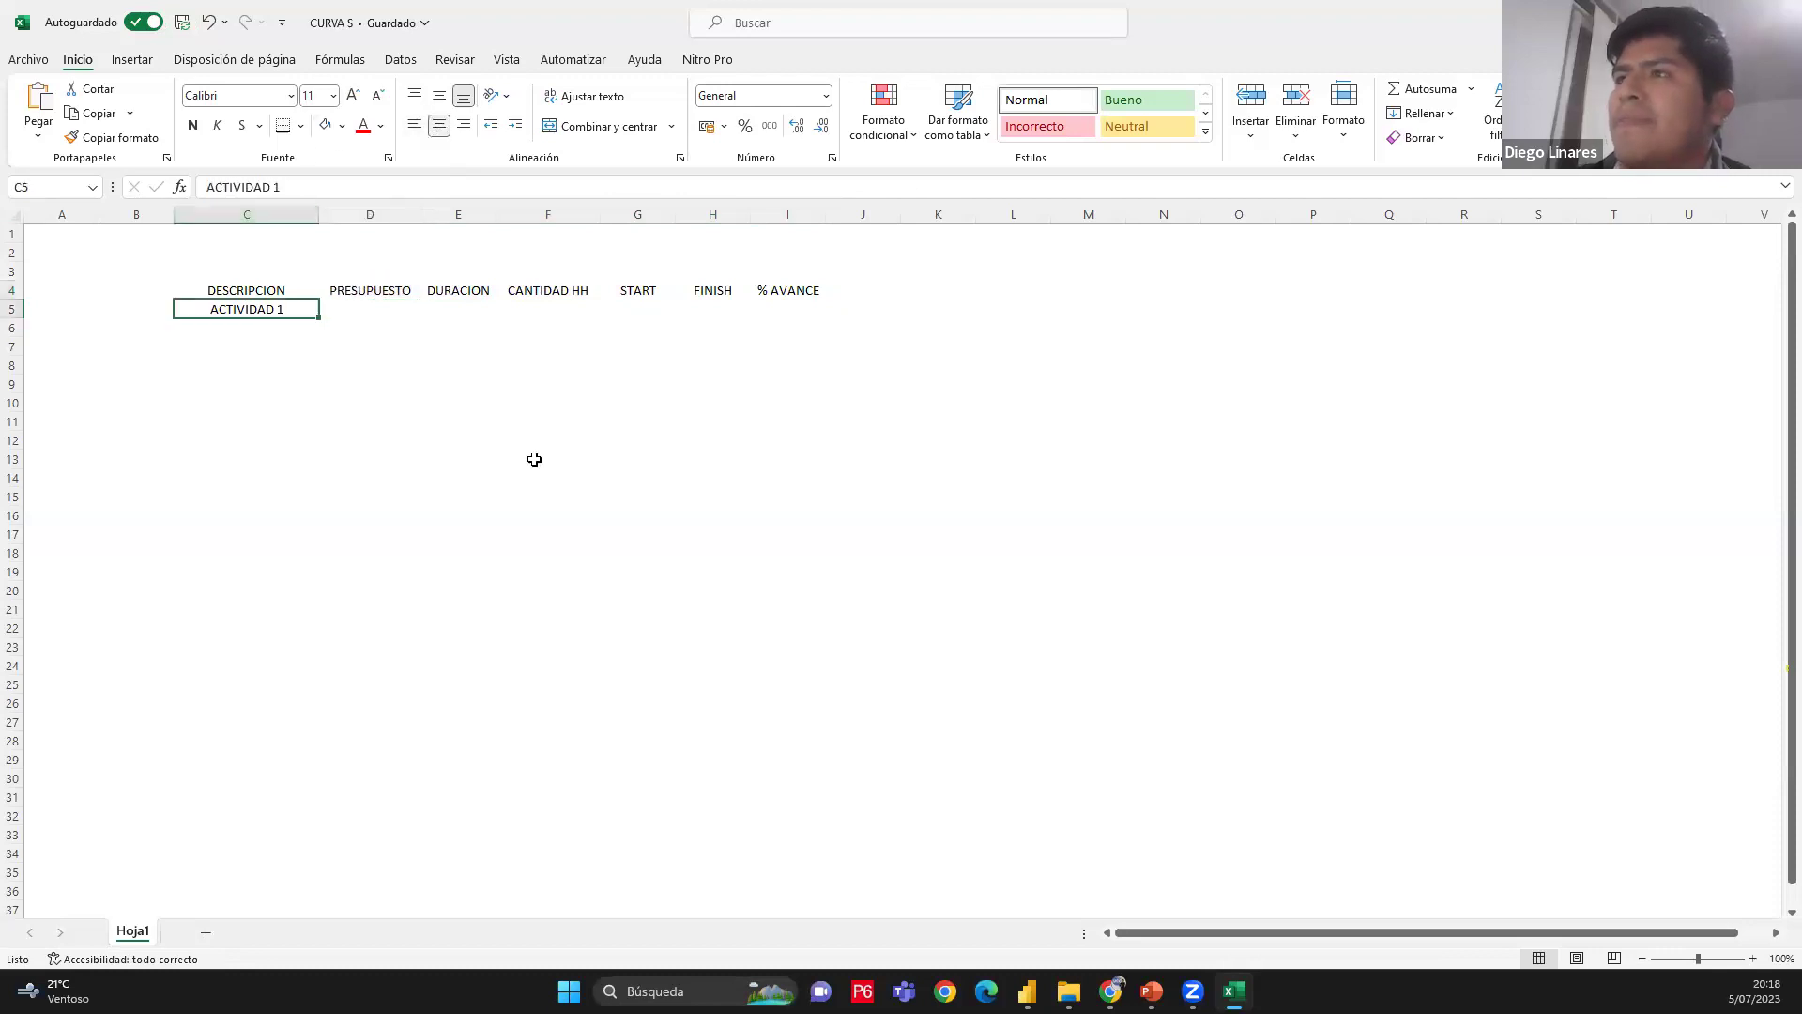
Enter the header ACTIVITY CODE in cell J4 after % AVANCE
click(794, 304)
click(791, 289)
click(874, 290)
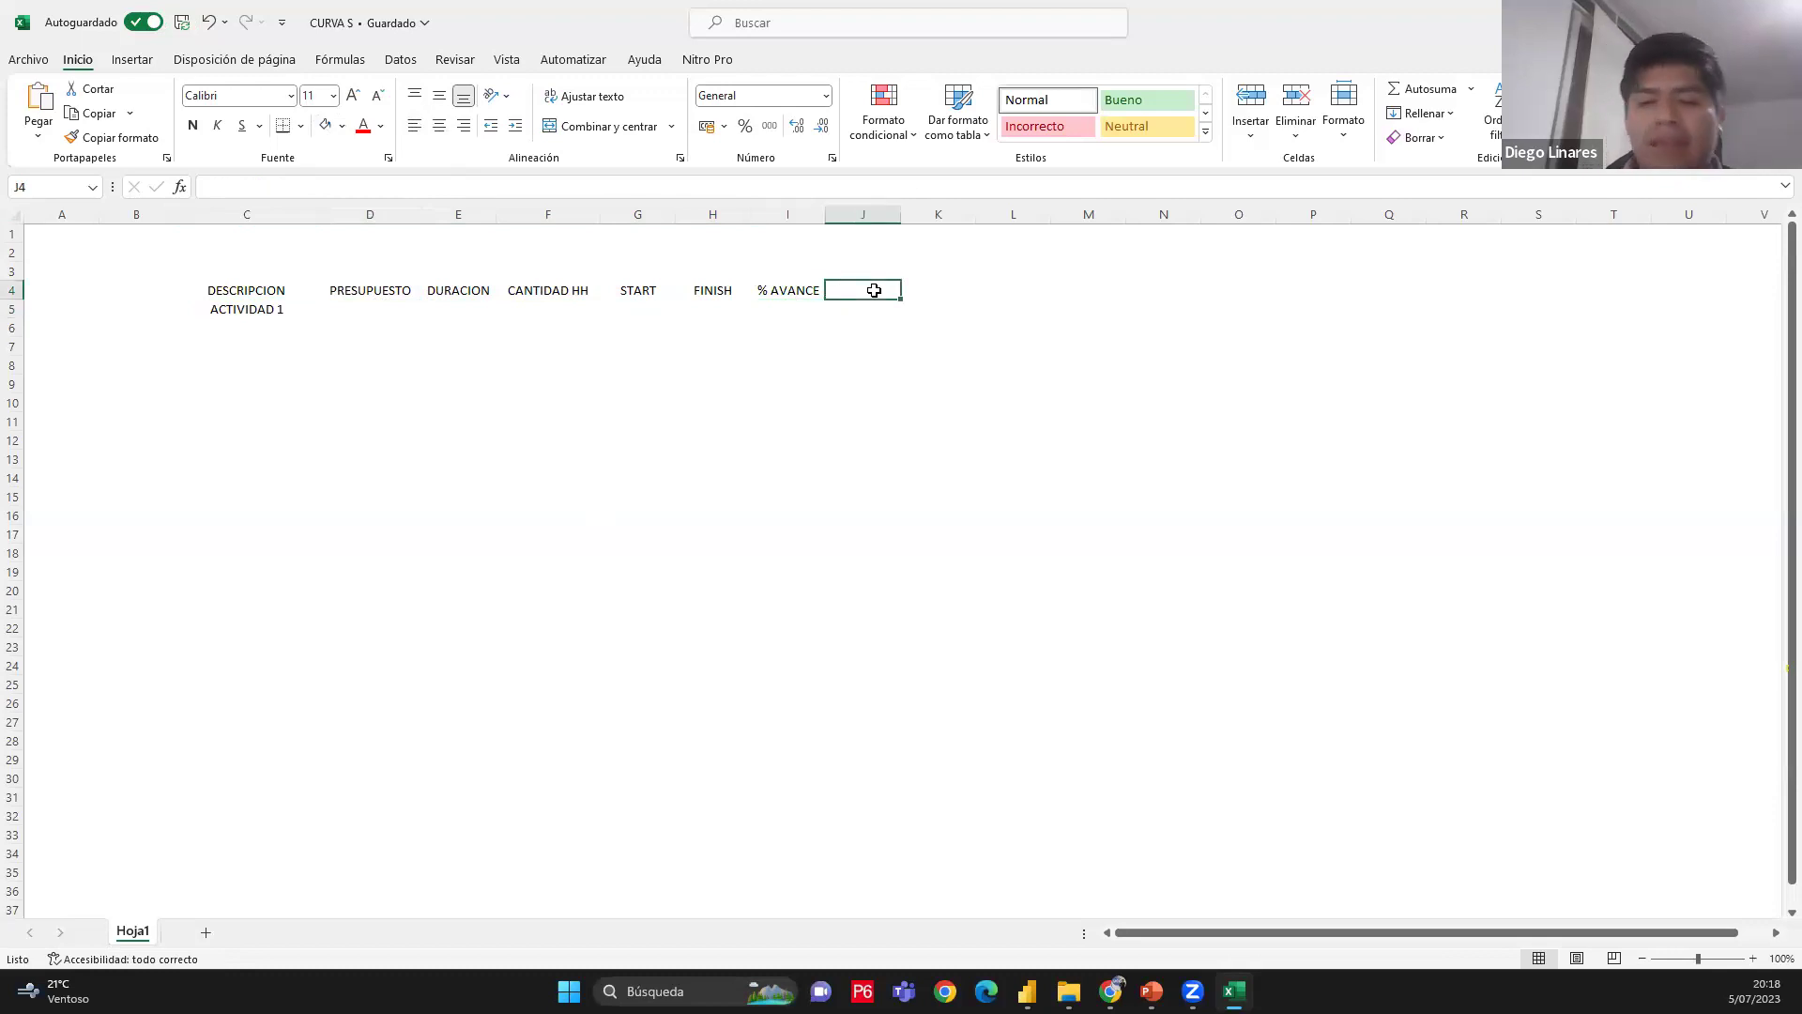
text(ACTIVIT)
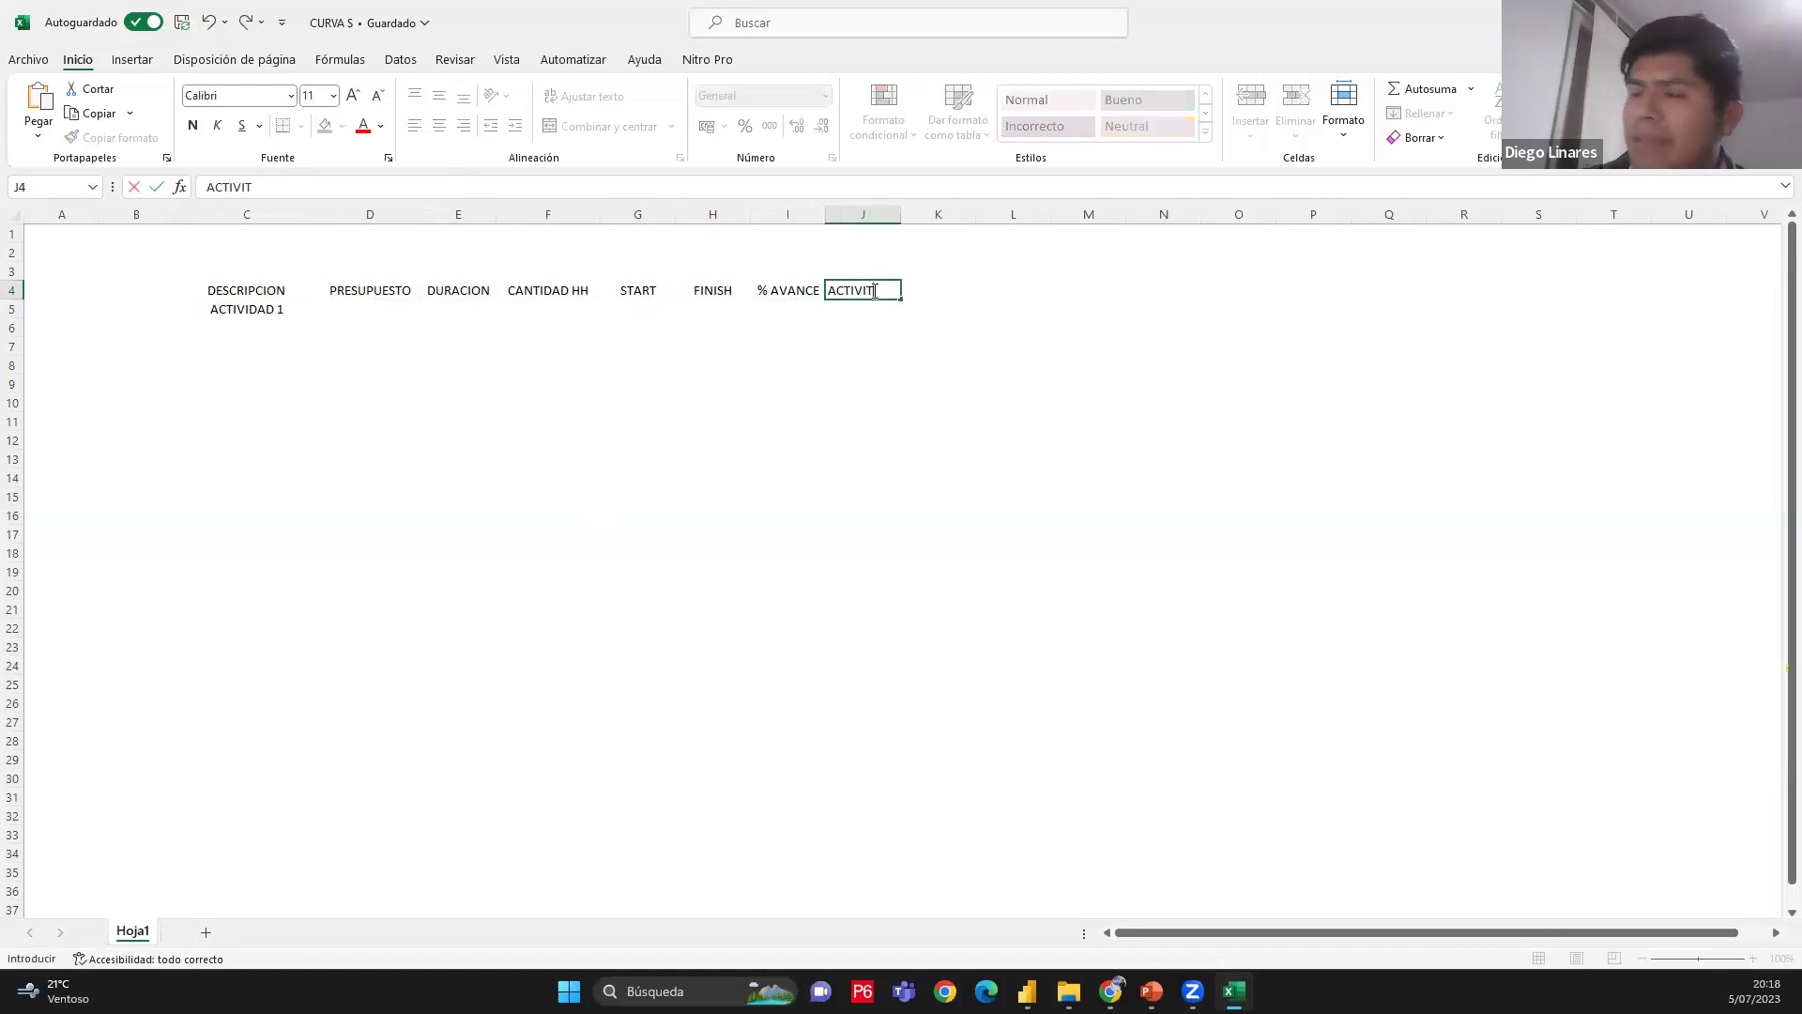
text(Y CODE)
key(Return)
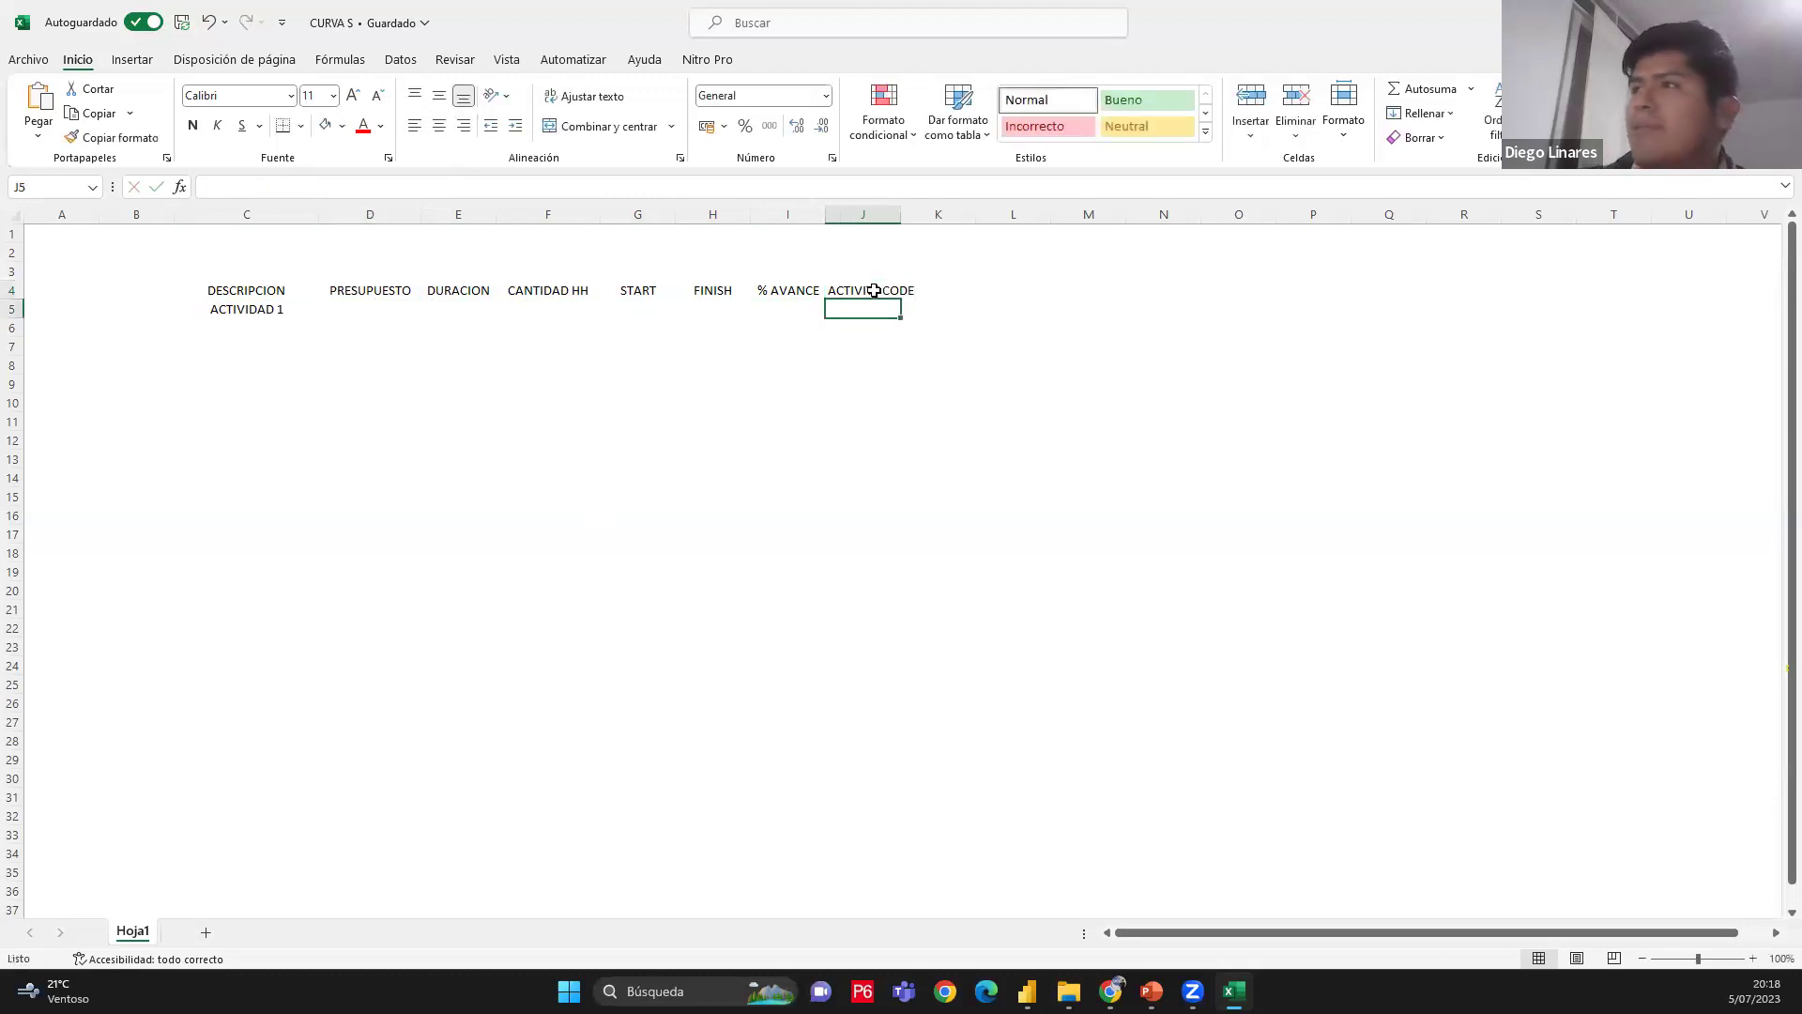
Widen column J to fit the ACTIVITY CODE header and center that header horizontally
click(874, 290)
drag(902, 215, 926, 225)
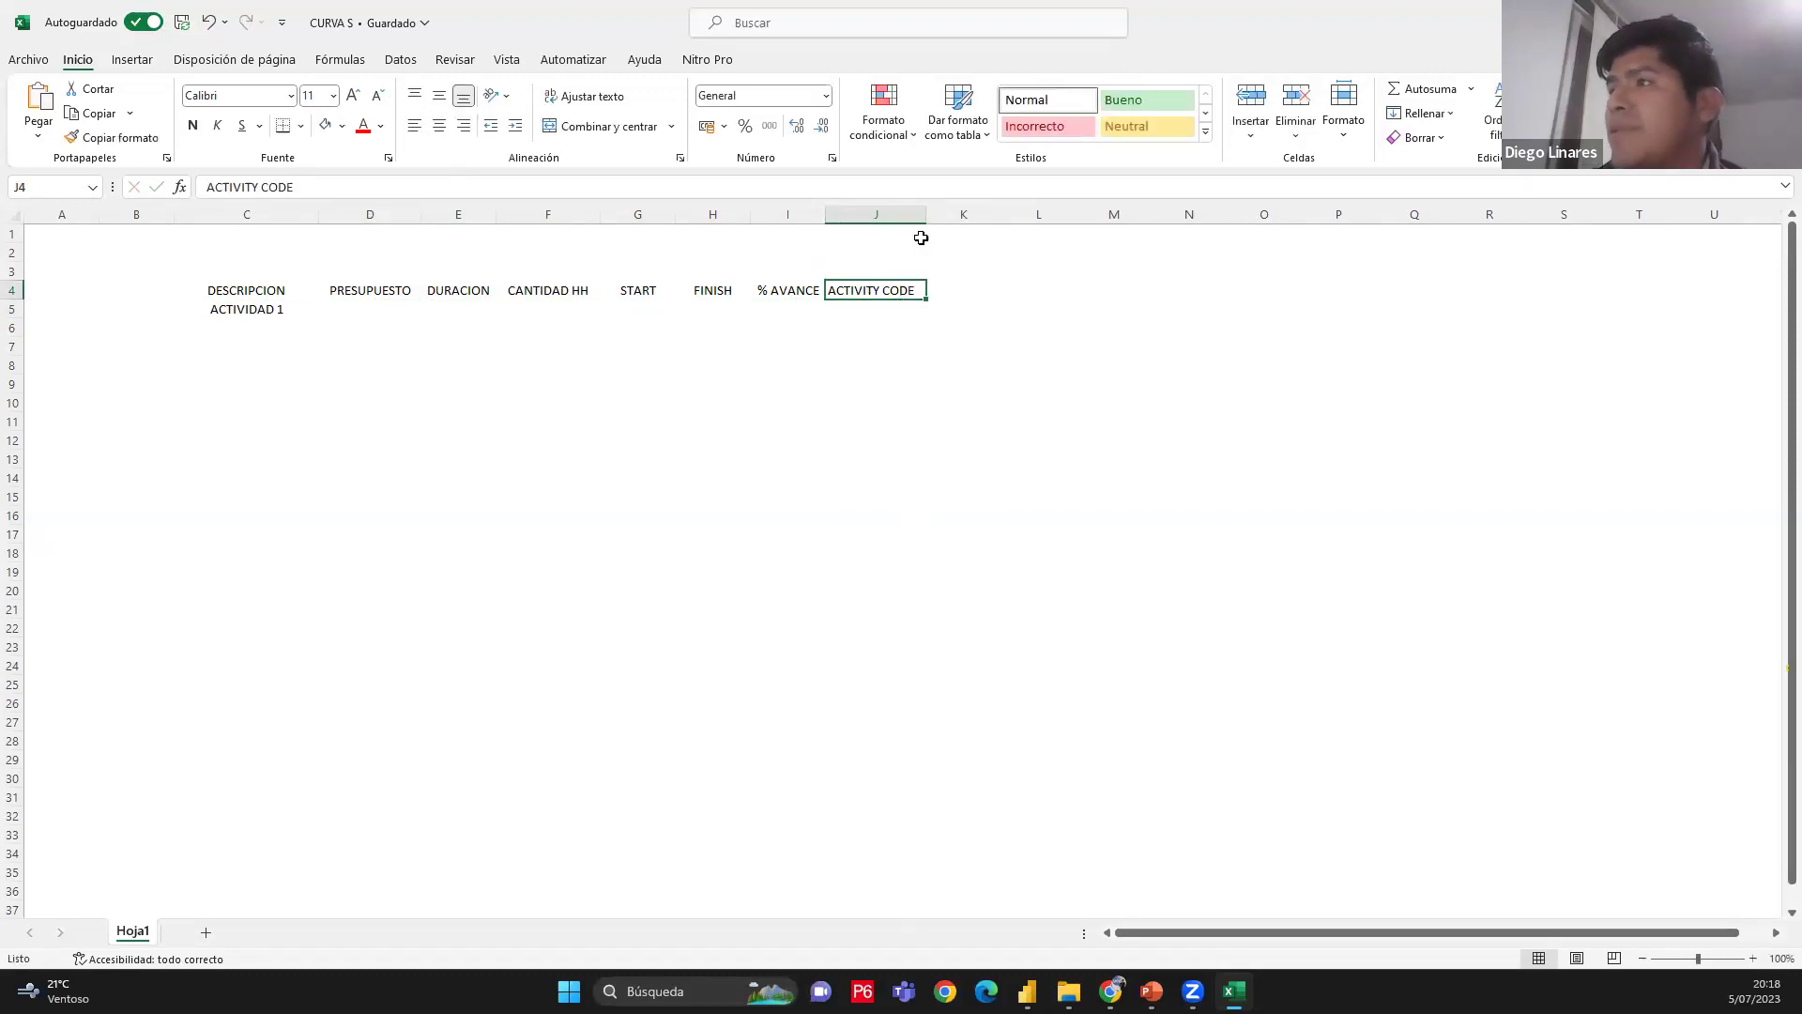
click(438, 125)
click(959, 420)
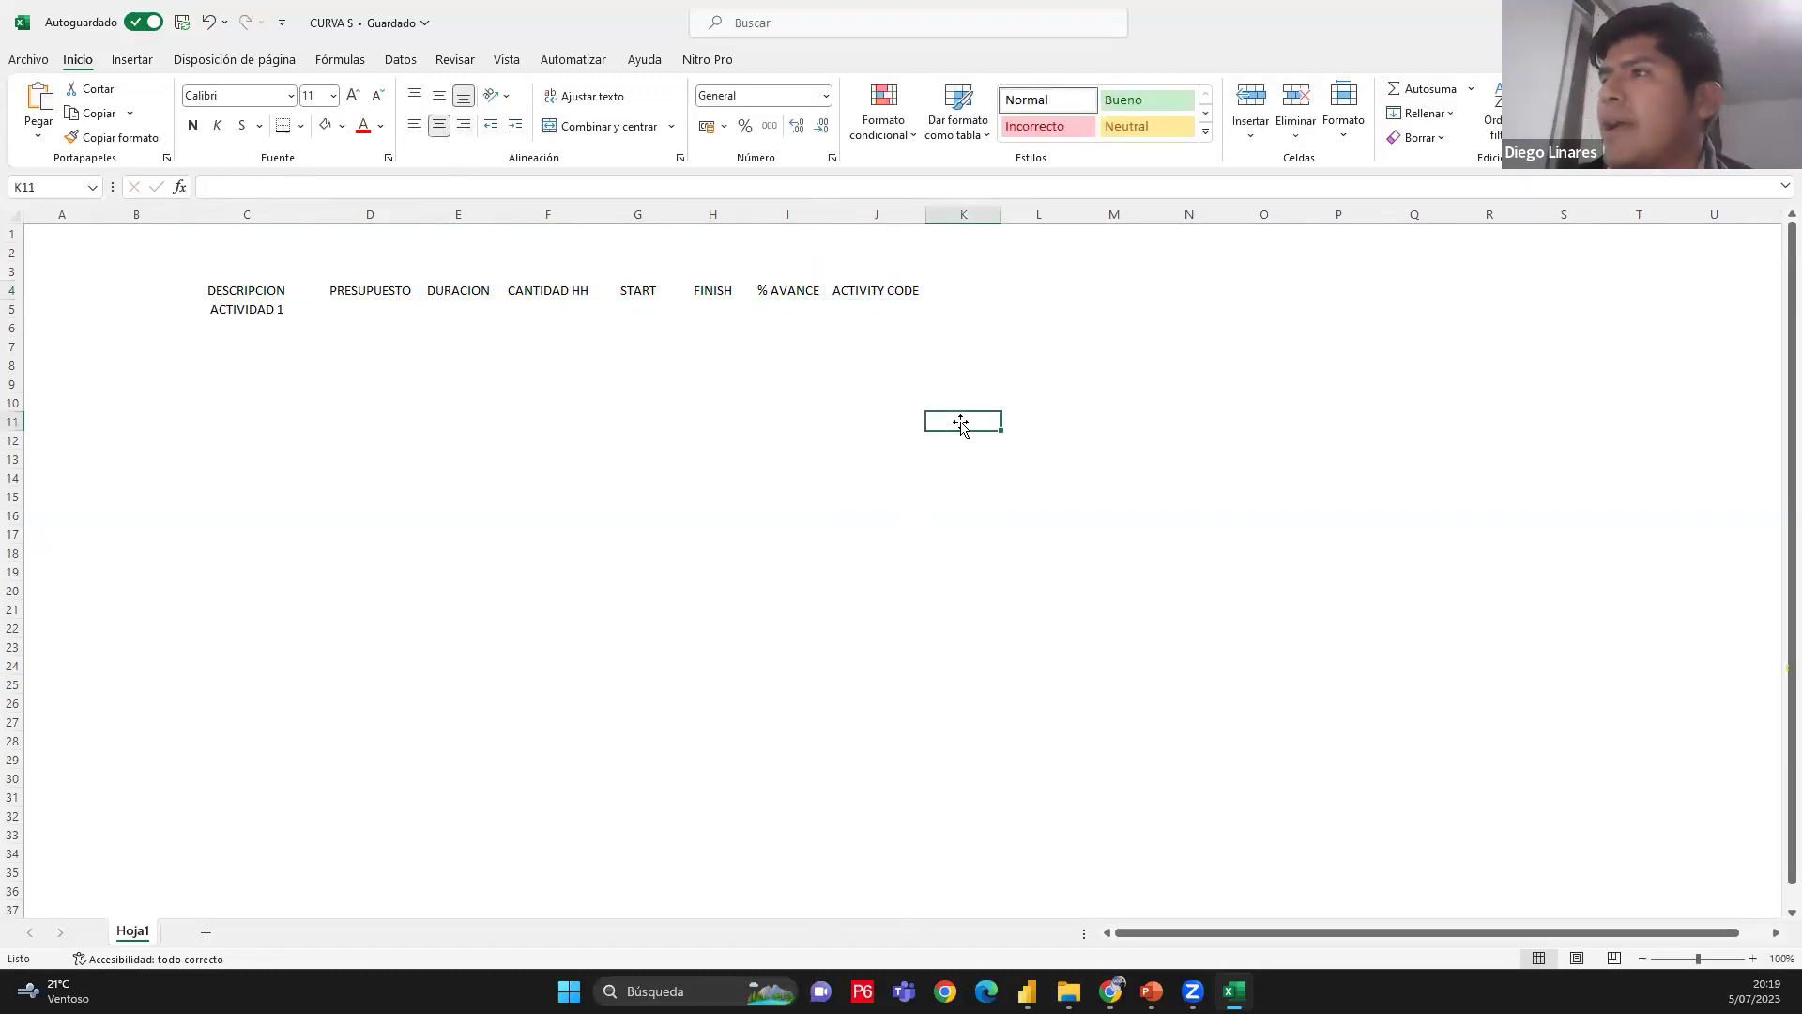
drag(245, 294, 877, 293)
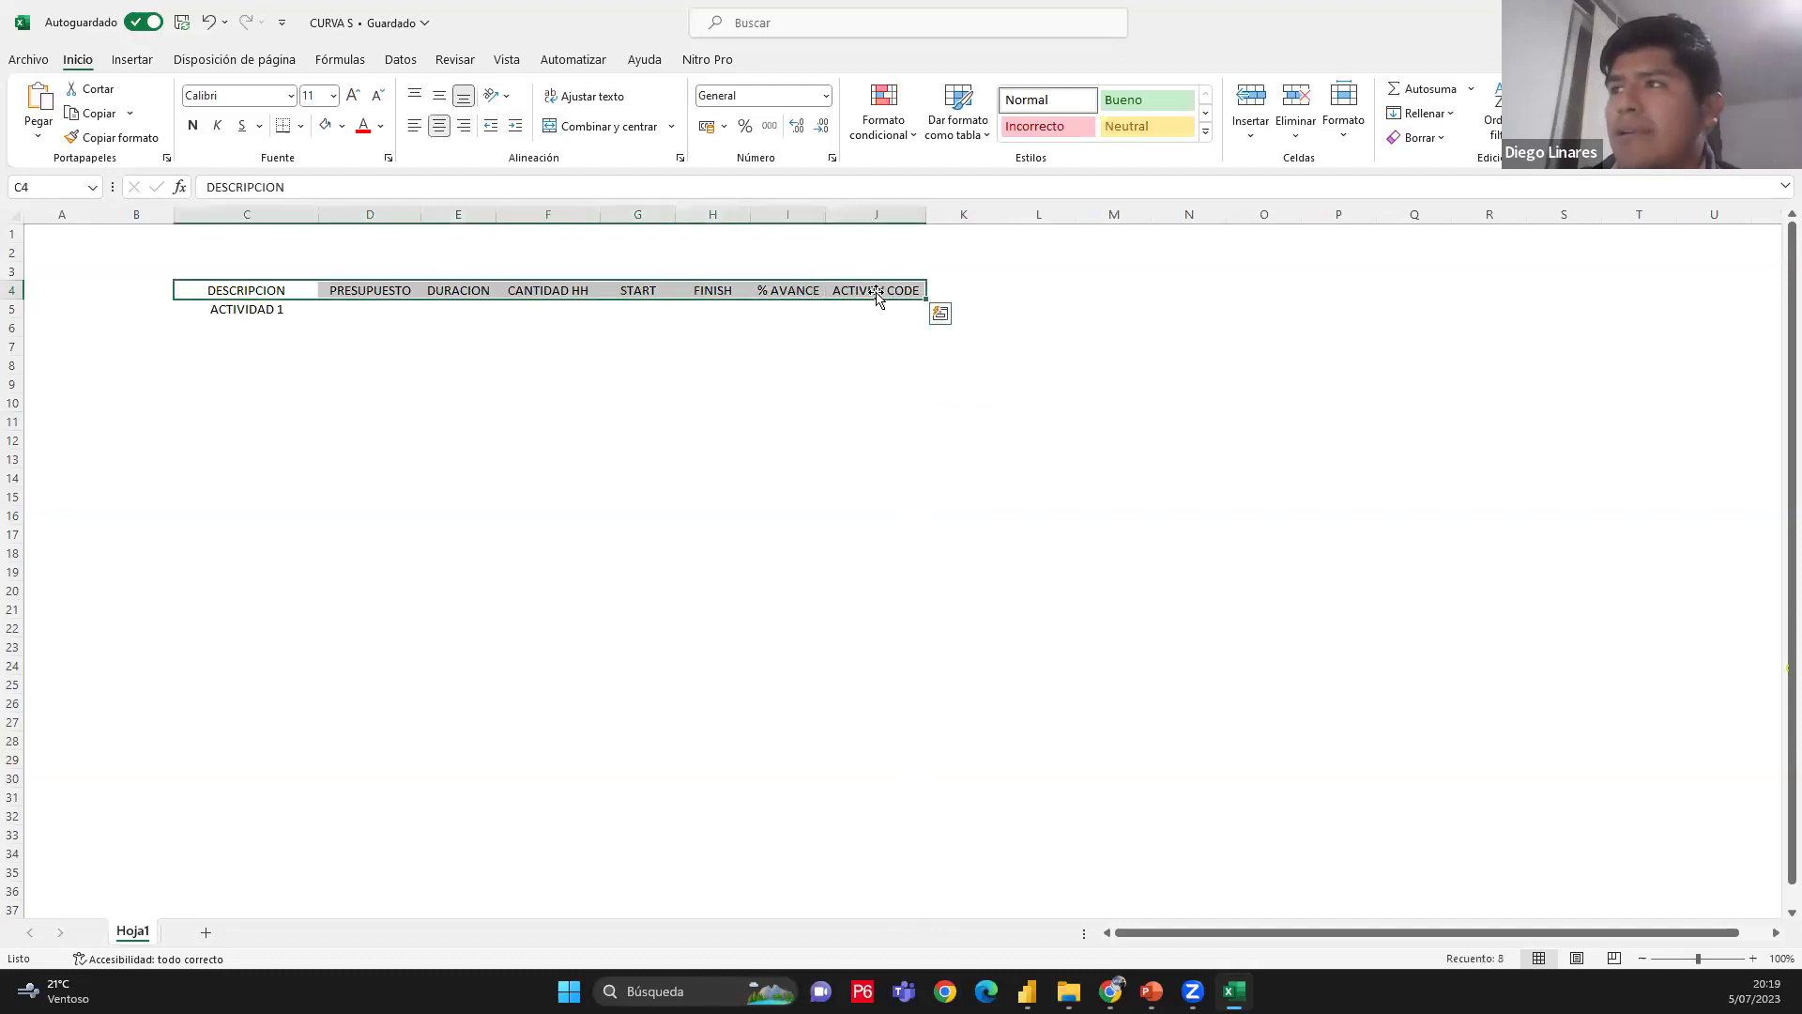
click(880, 309)
click(874, 291)
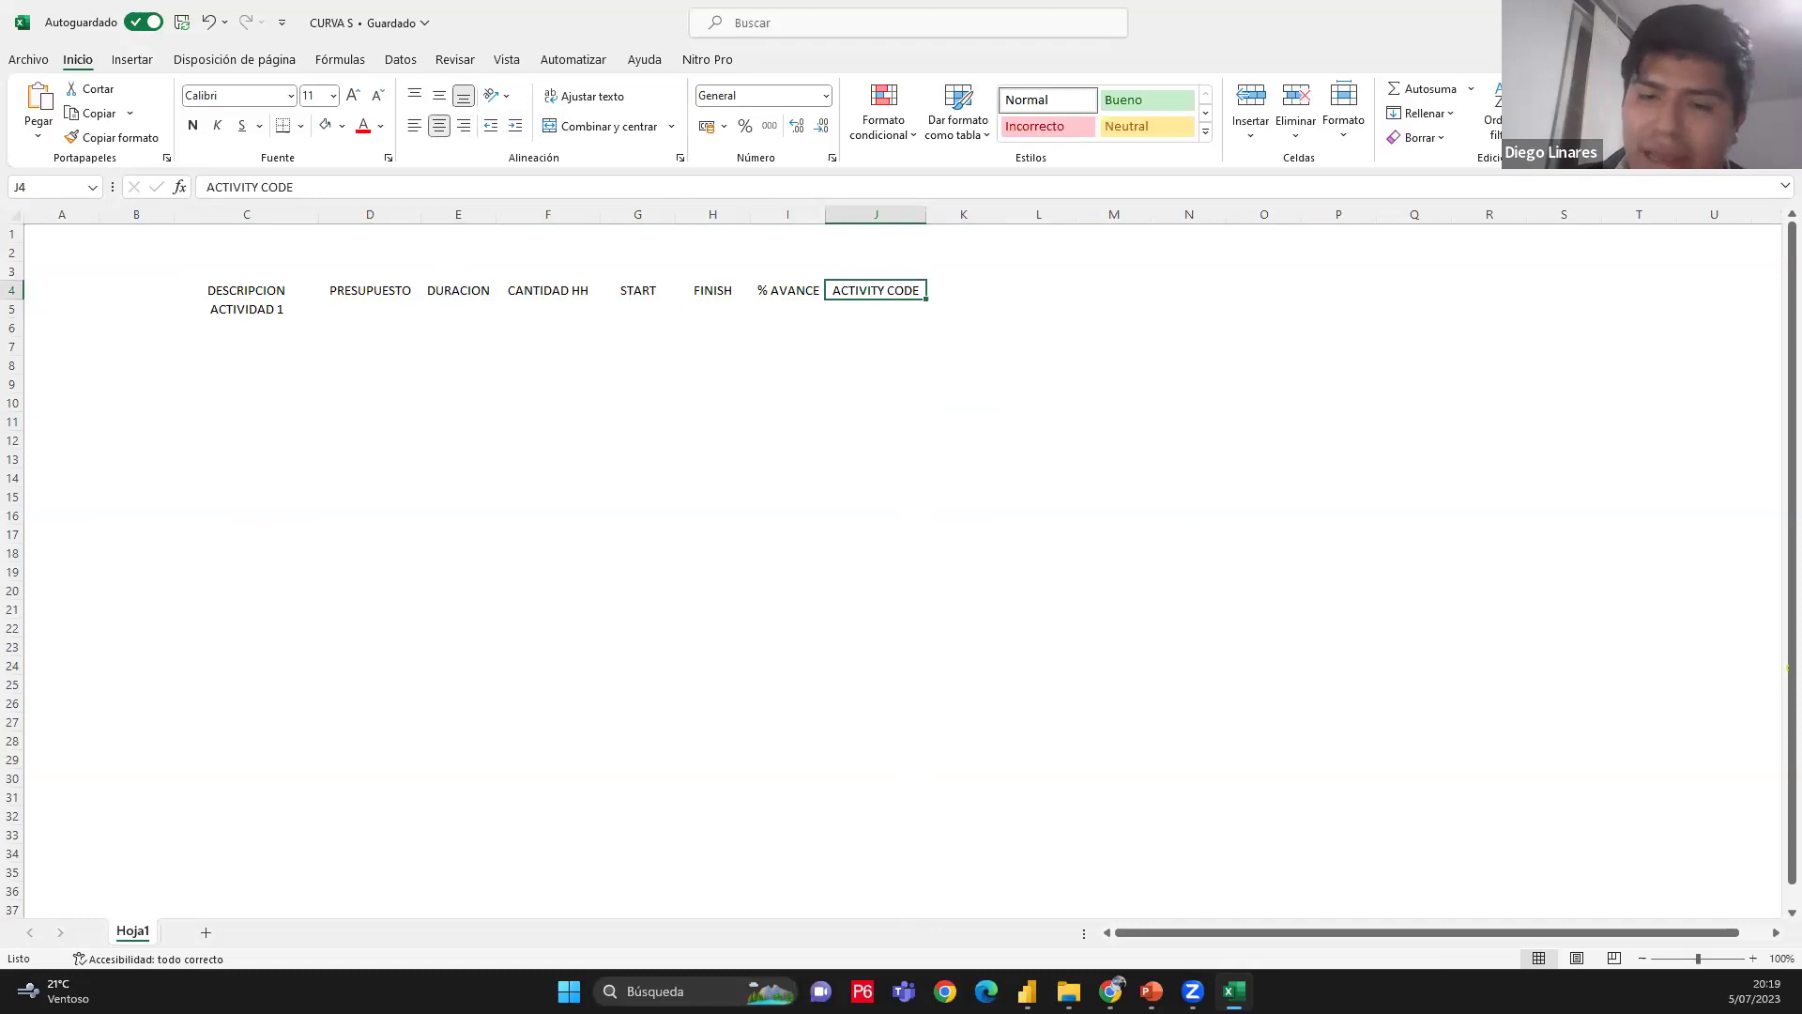
Enter the header PREDECESORAS in cell K4 and widen column K to fit it
click(932, 290)
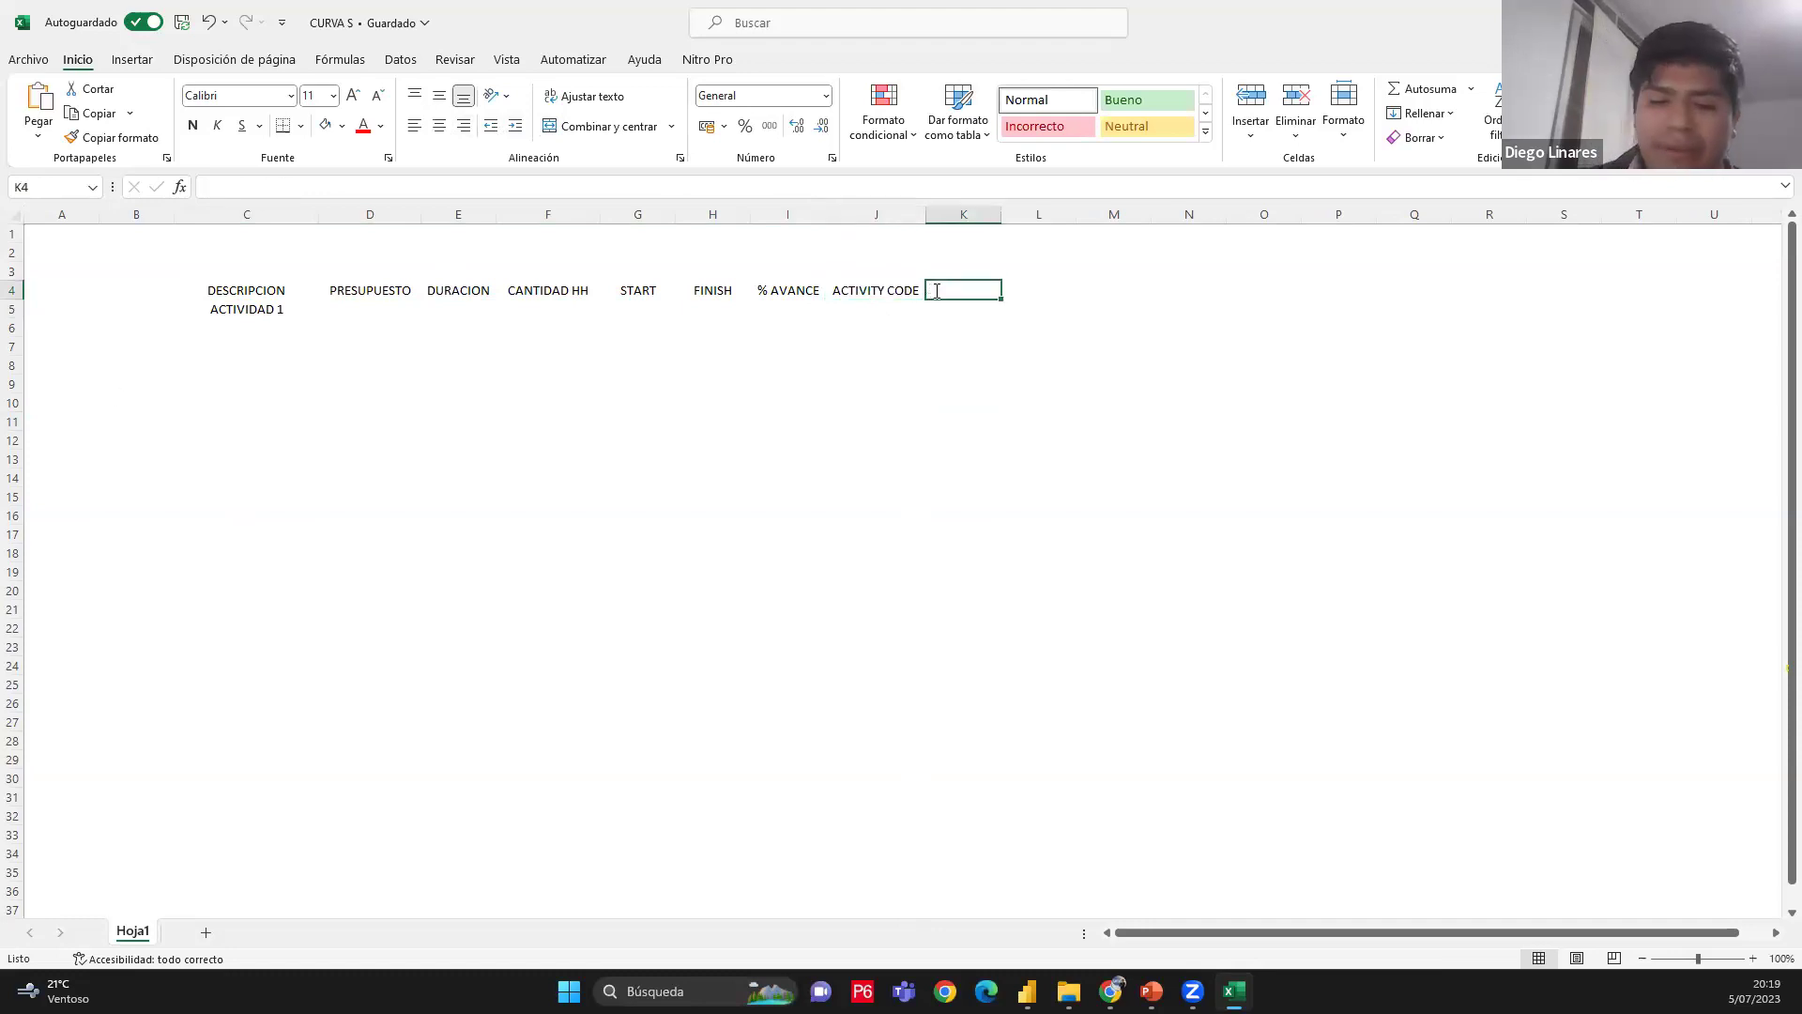
text(PREDCECESPRE)
key(BackSpace)
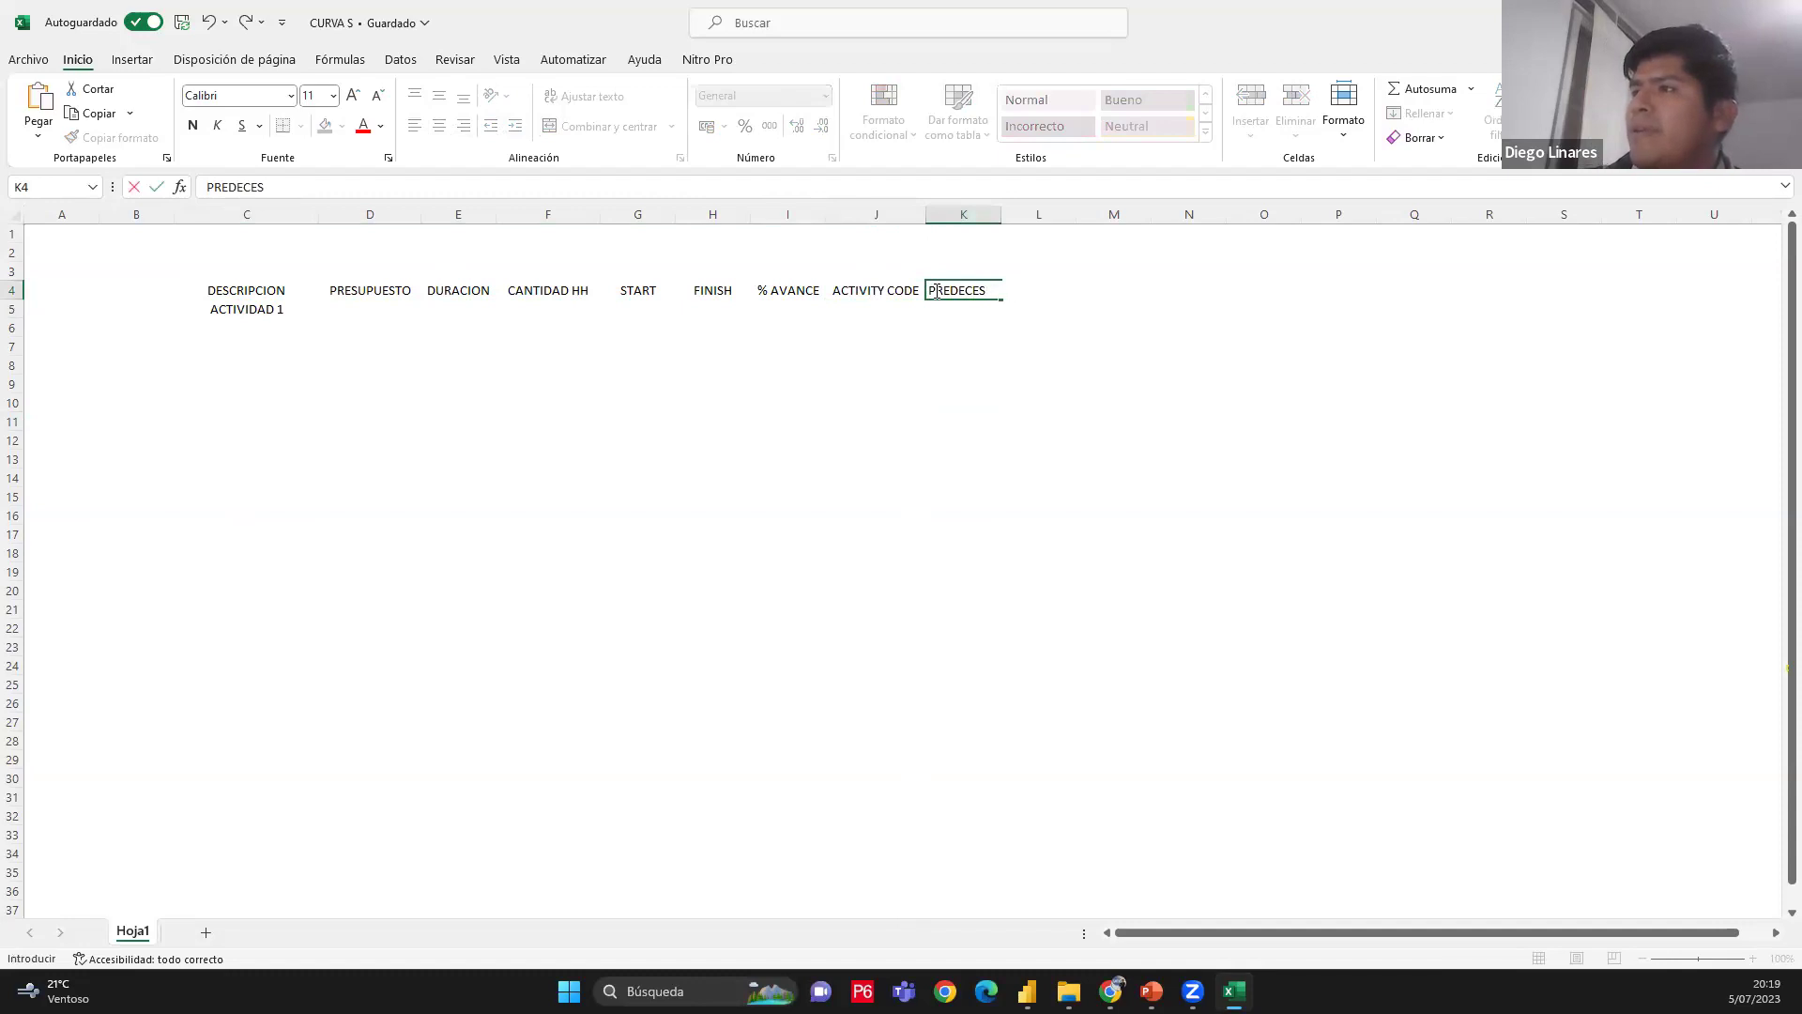
text(RAS)
key(Return)
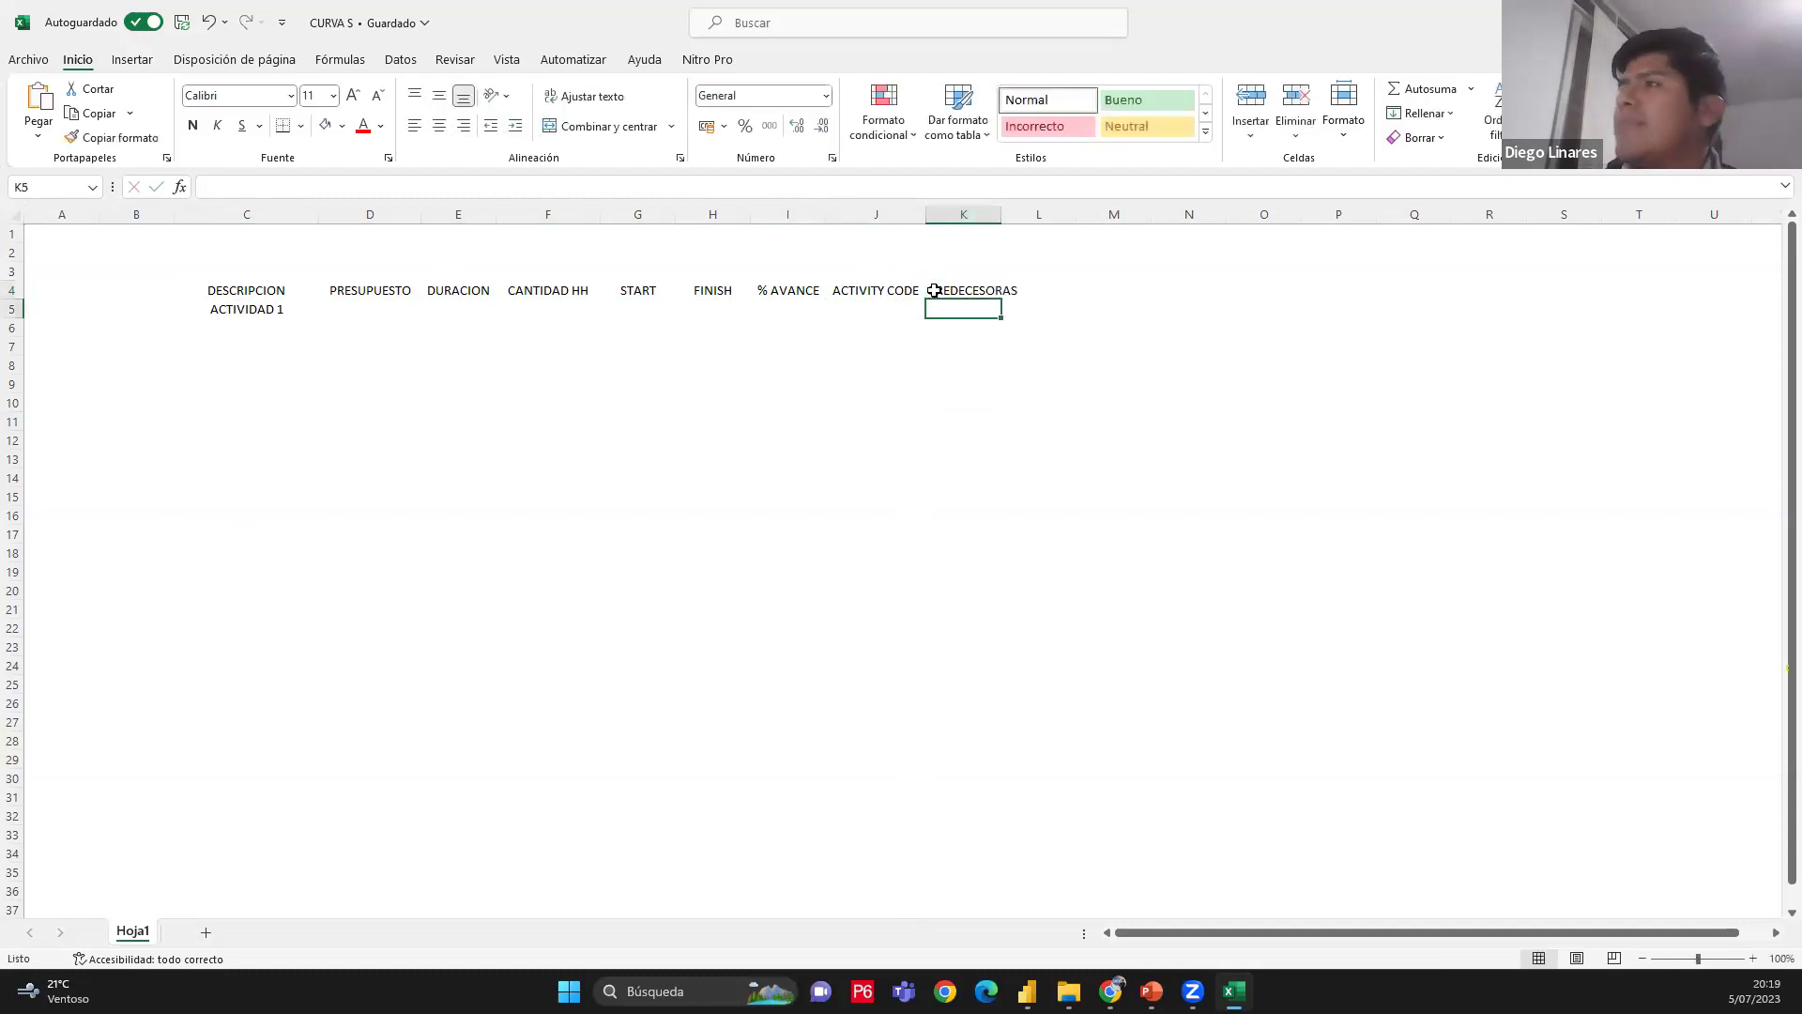
drag(1003, 212, 1027, 212)
click(713, 496)
Fill the header cells C4:K4 with blue and set their font color to white
drag(247, 290, 998, 290)
click(341, 125)
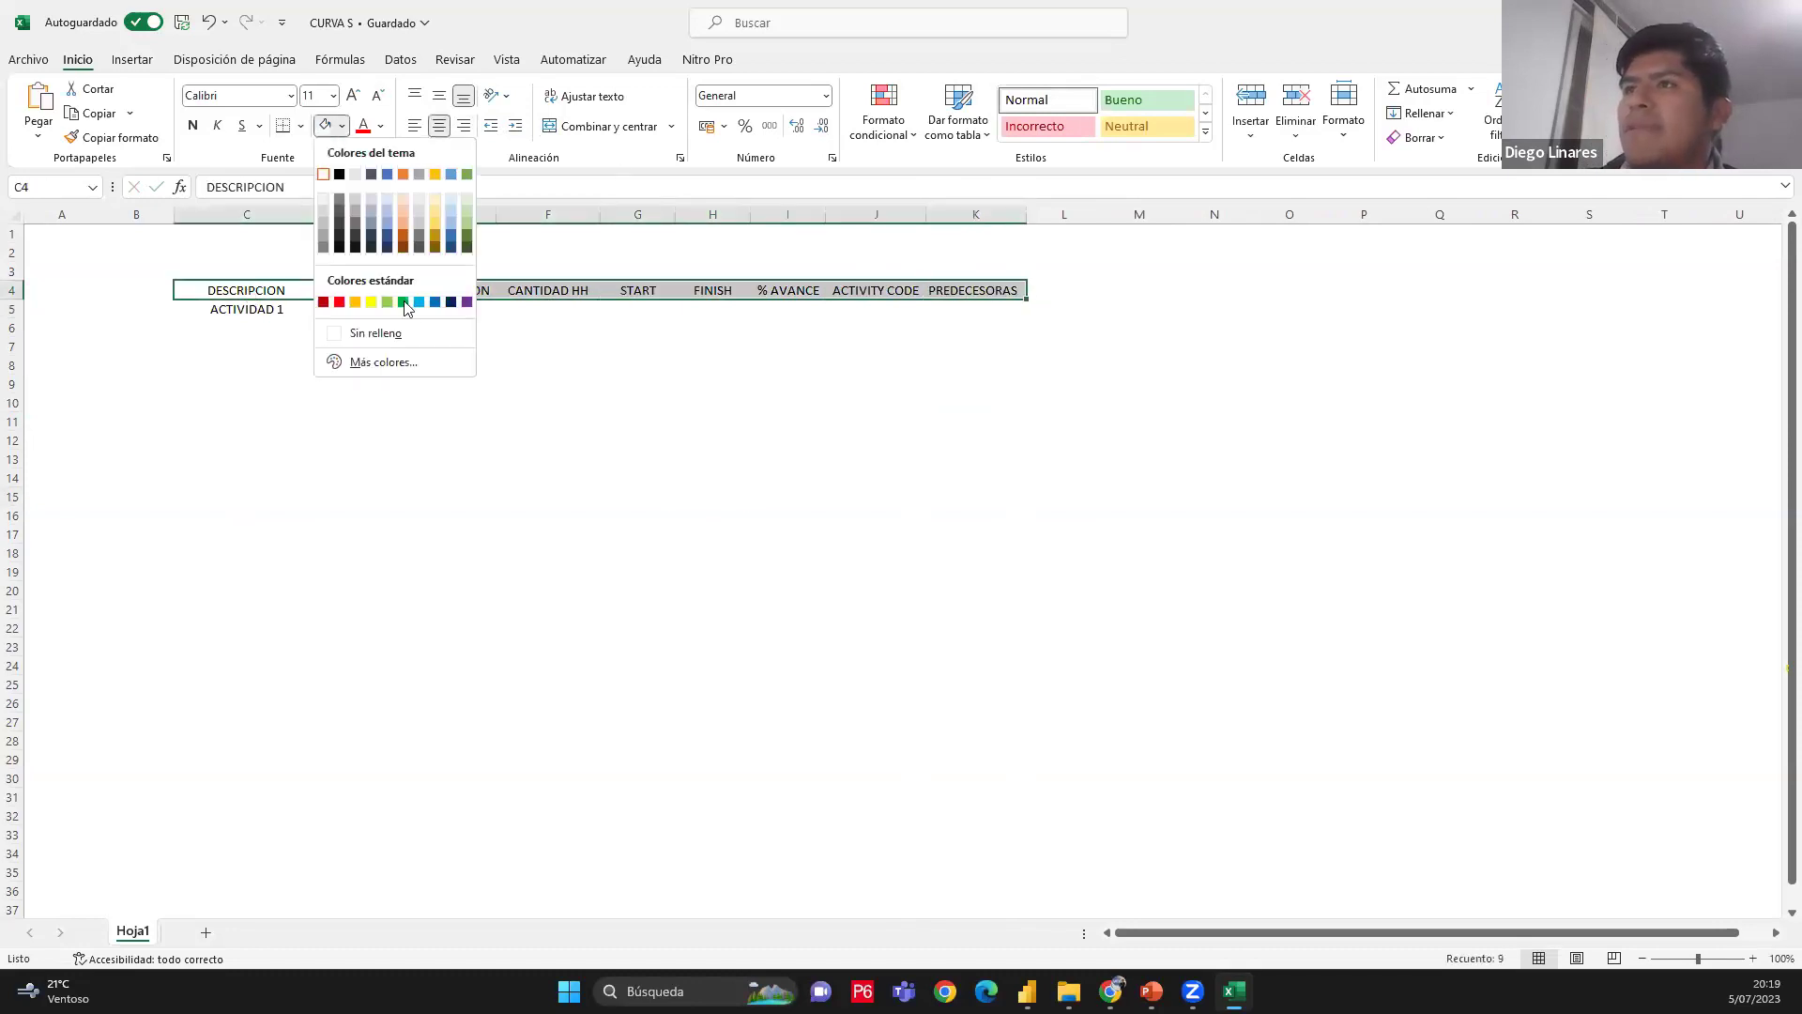
click(437, 298)
click(381, 125)
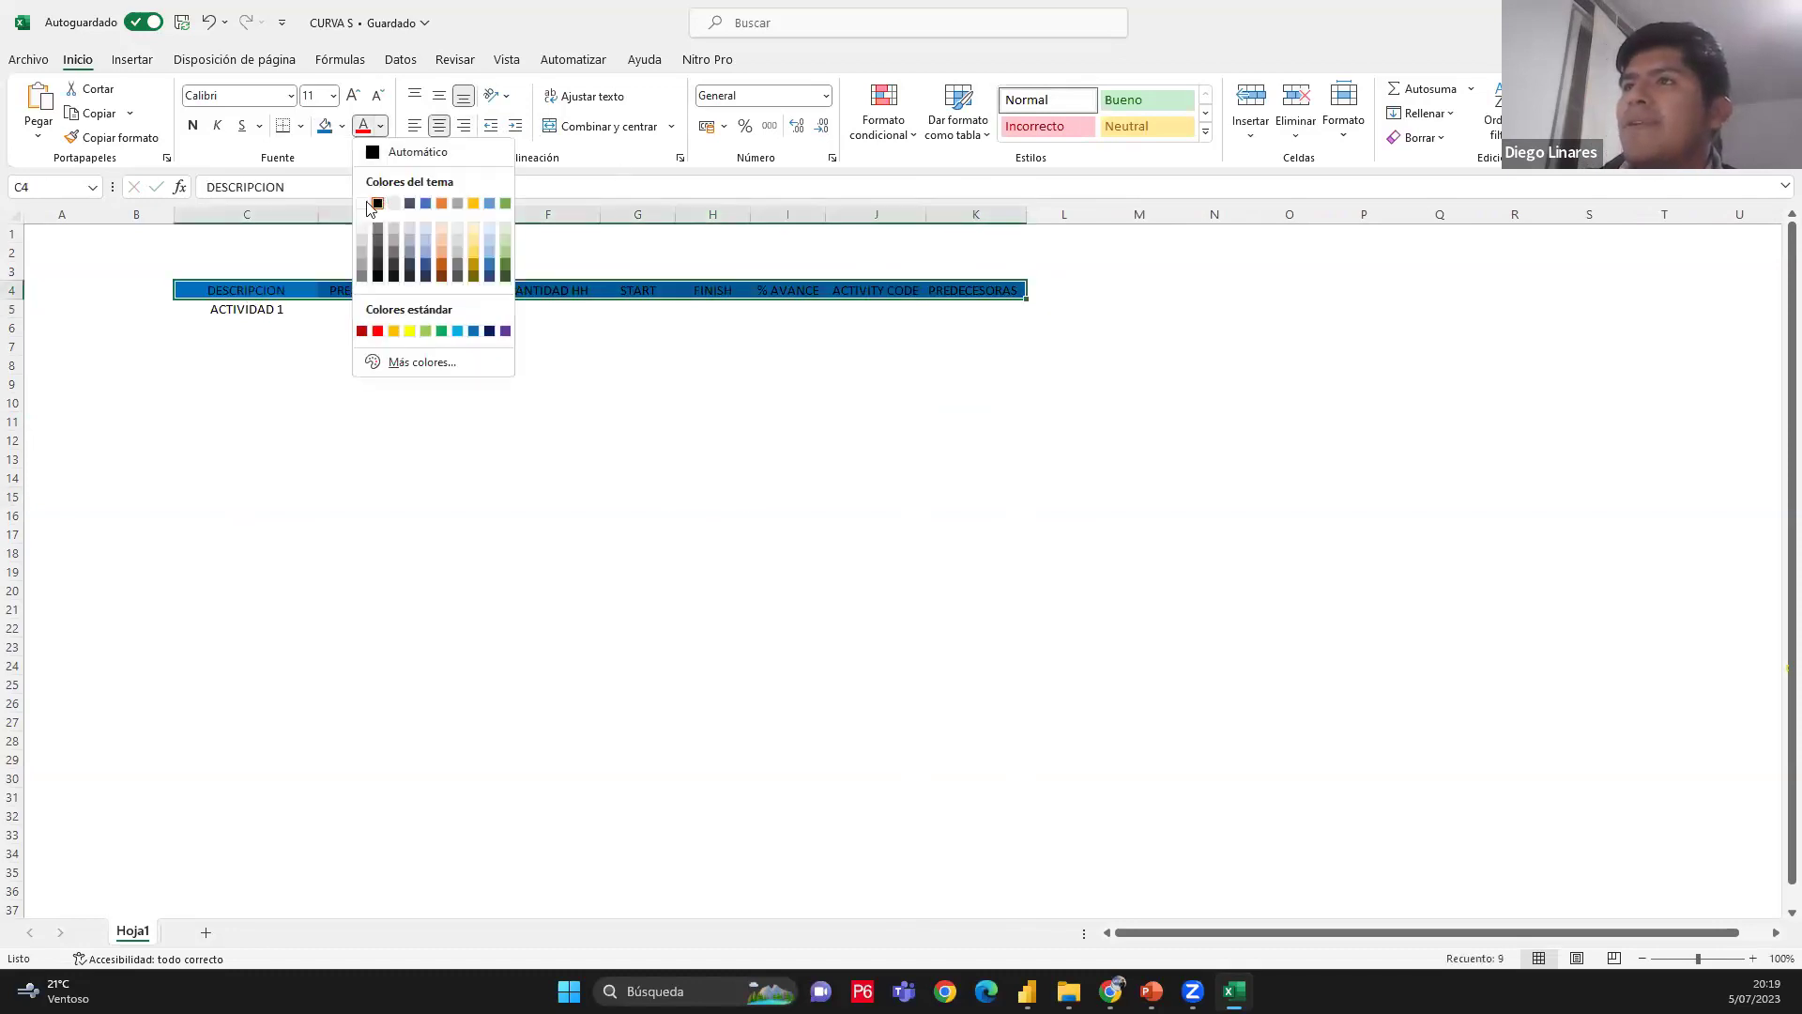
click(364, 202)
click(384, 310)
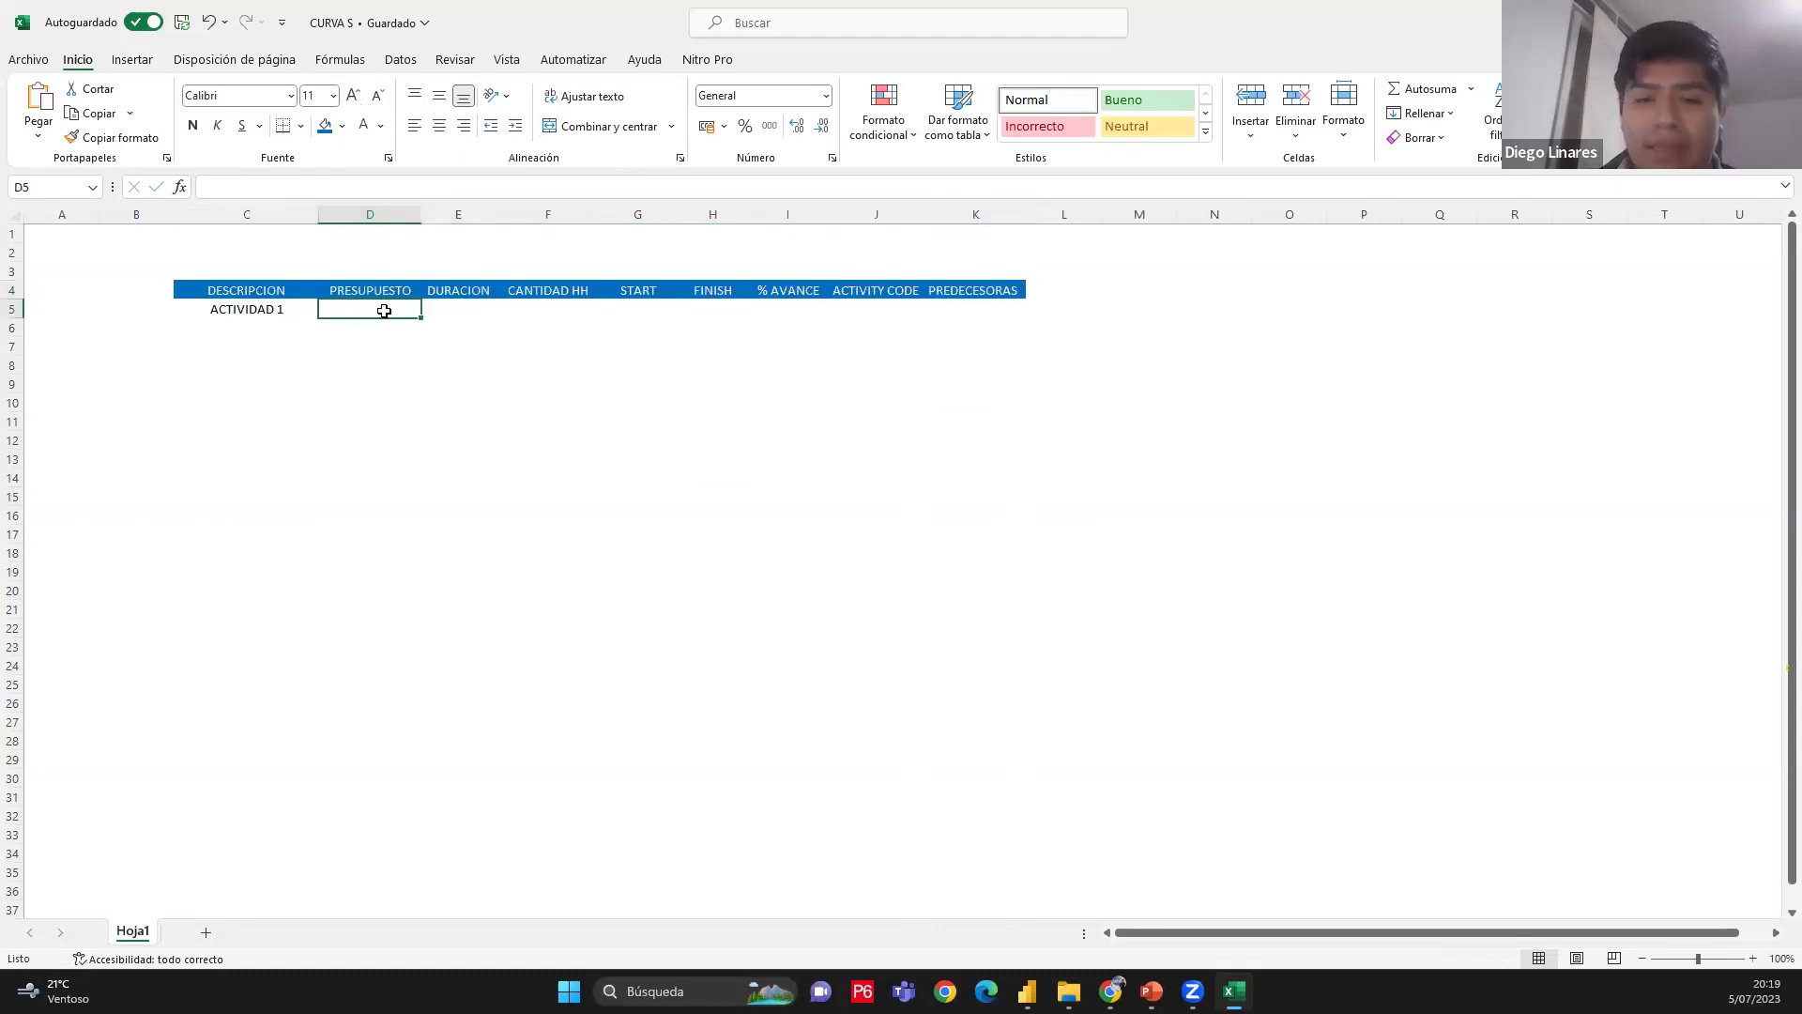
Enter the budget 1,000,000 for ACTIVIDAD 1 in D5, using the thousands-separator accounting format
click(261, 310)
click(326, 324)
click(370, 307)
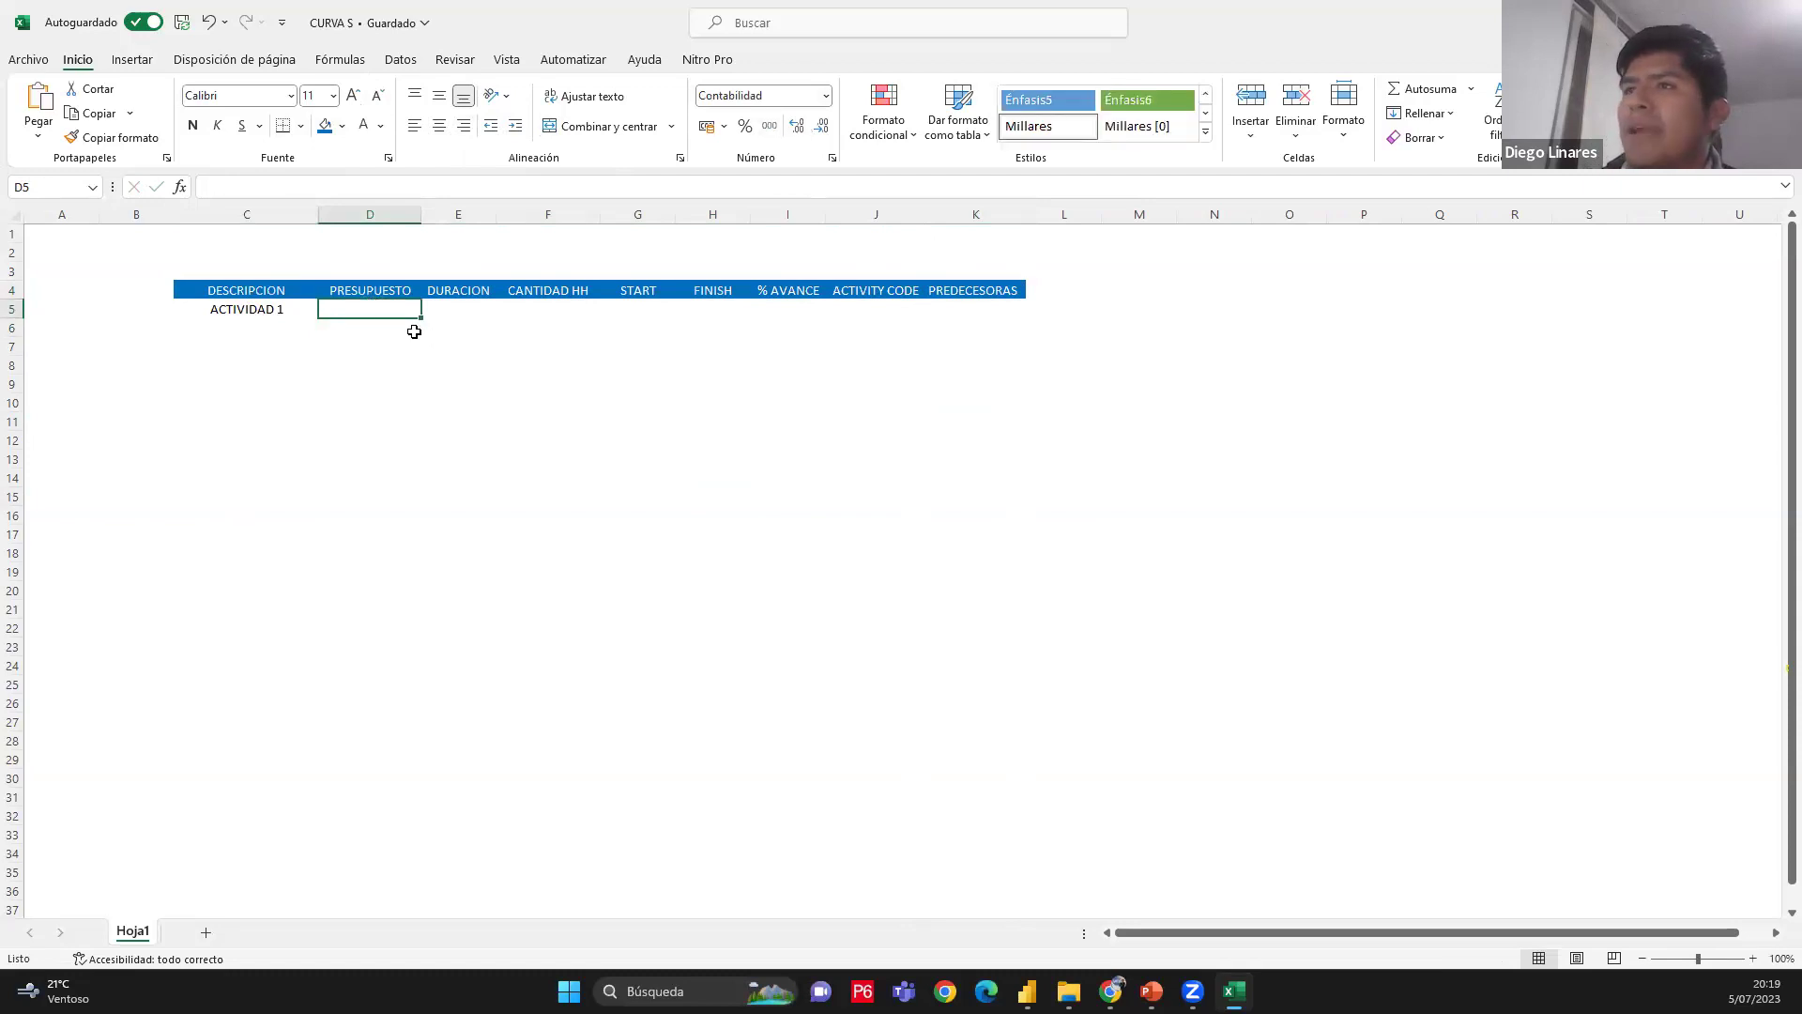
text(1,00)
text(0,000)
key(Return)
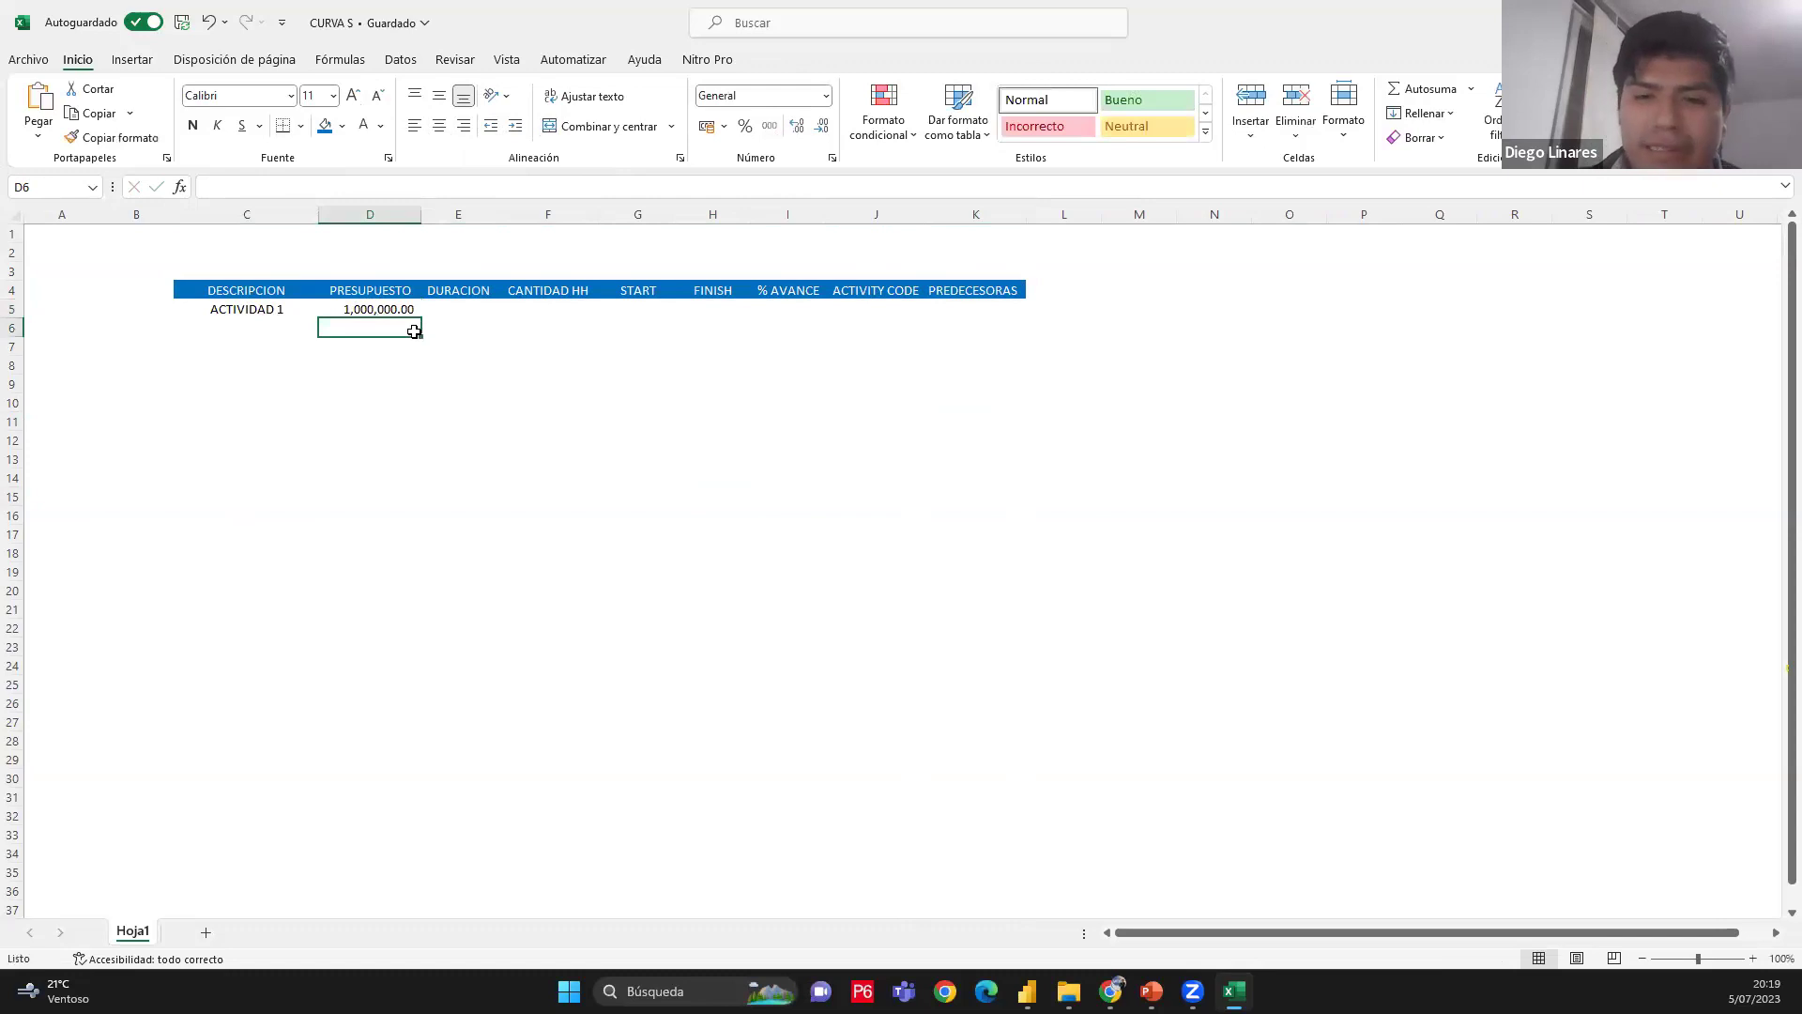
Enter 140 as the duration of ACTIVIDAD 1 in E5 and center it horizontally
click(473, 306)
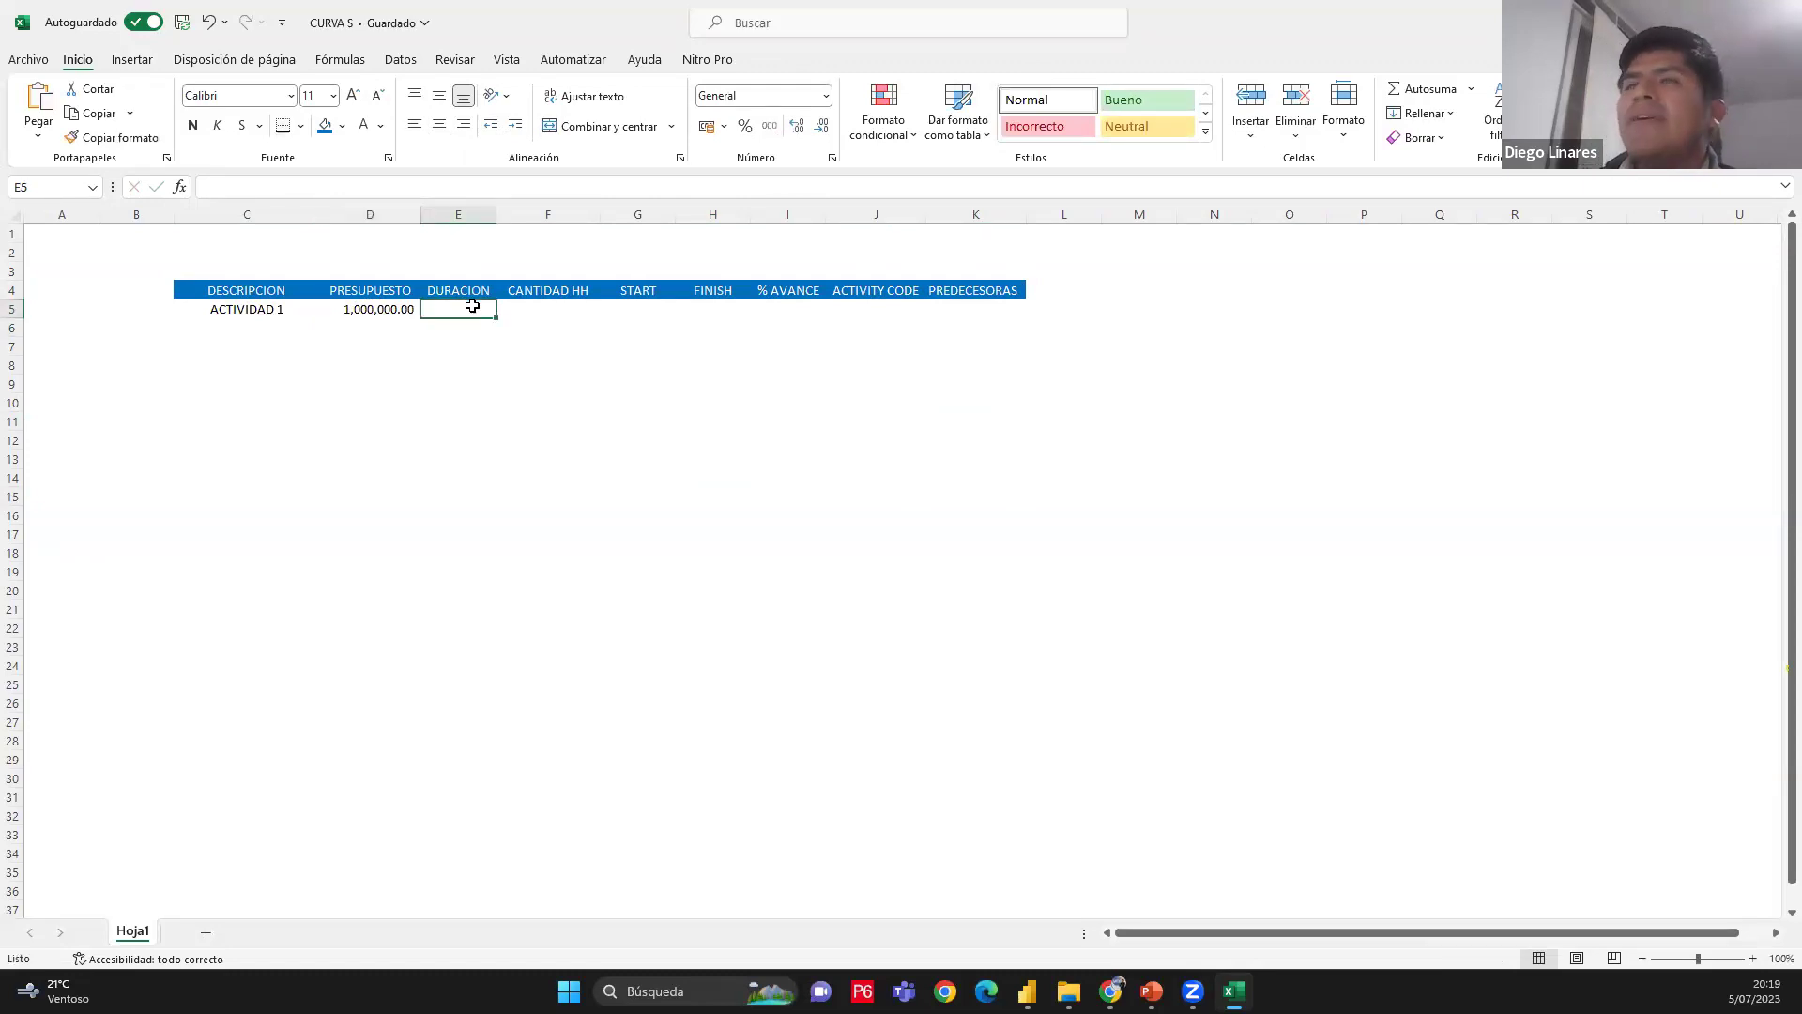
text(75)
key(Return)
click(473, 306)
click(438, 124)
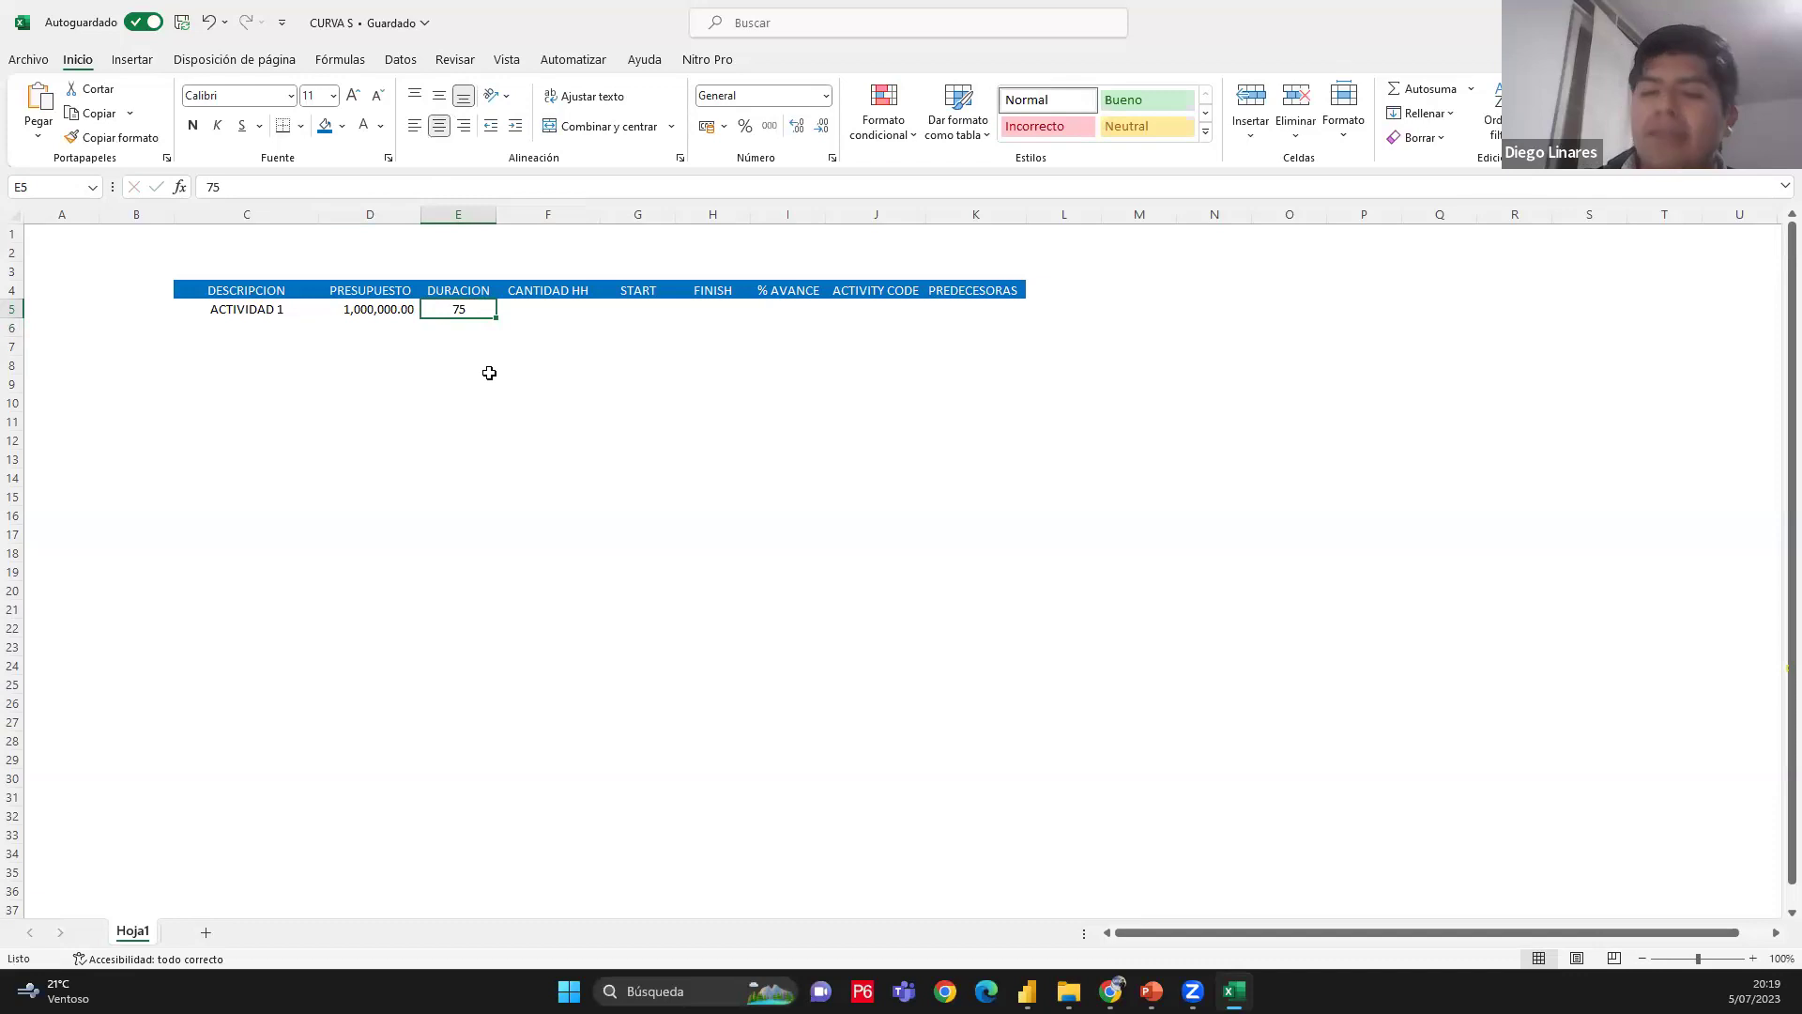
text(140)
key(Return)
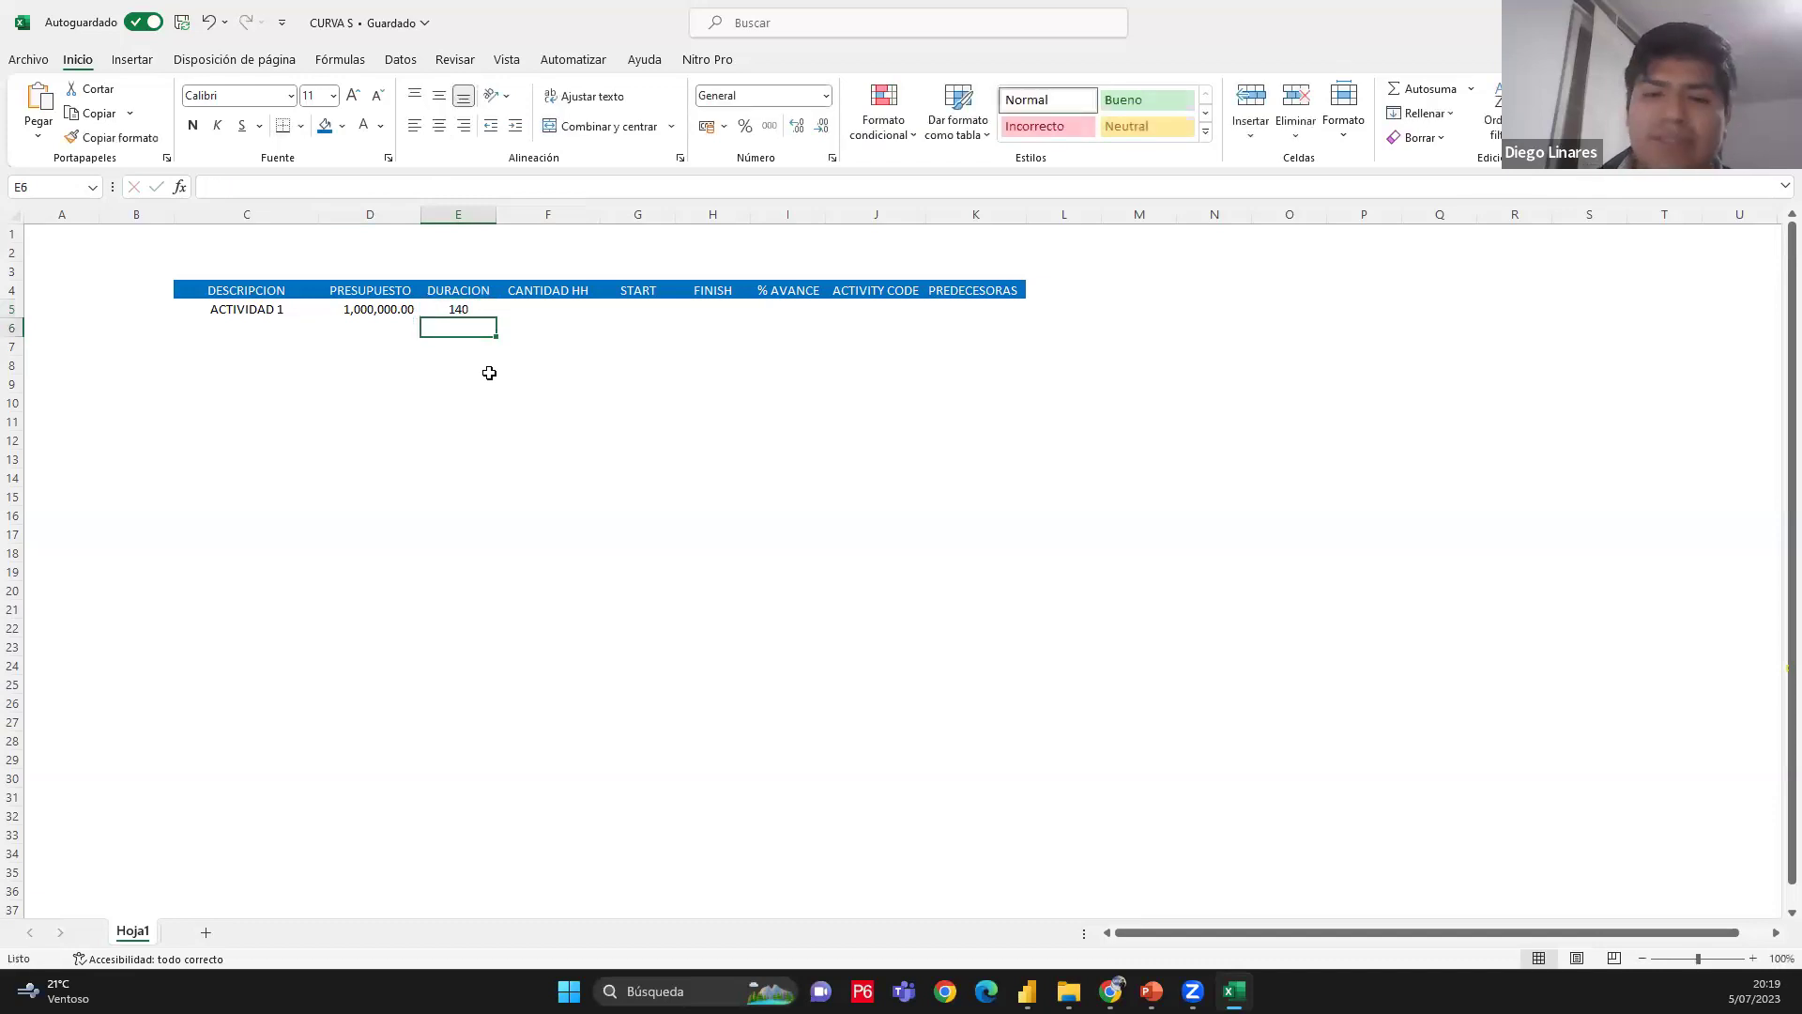
Enter 30000 man-hours for ACTIVIDAD 1 in F5 and apply the thousands-separator format
click(534, 321)
click(536, 307)
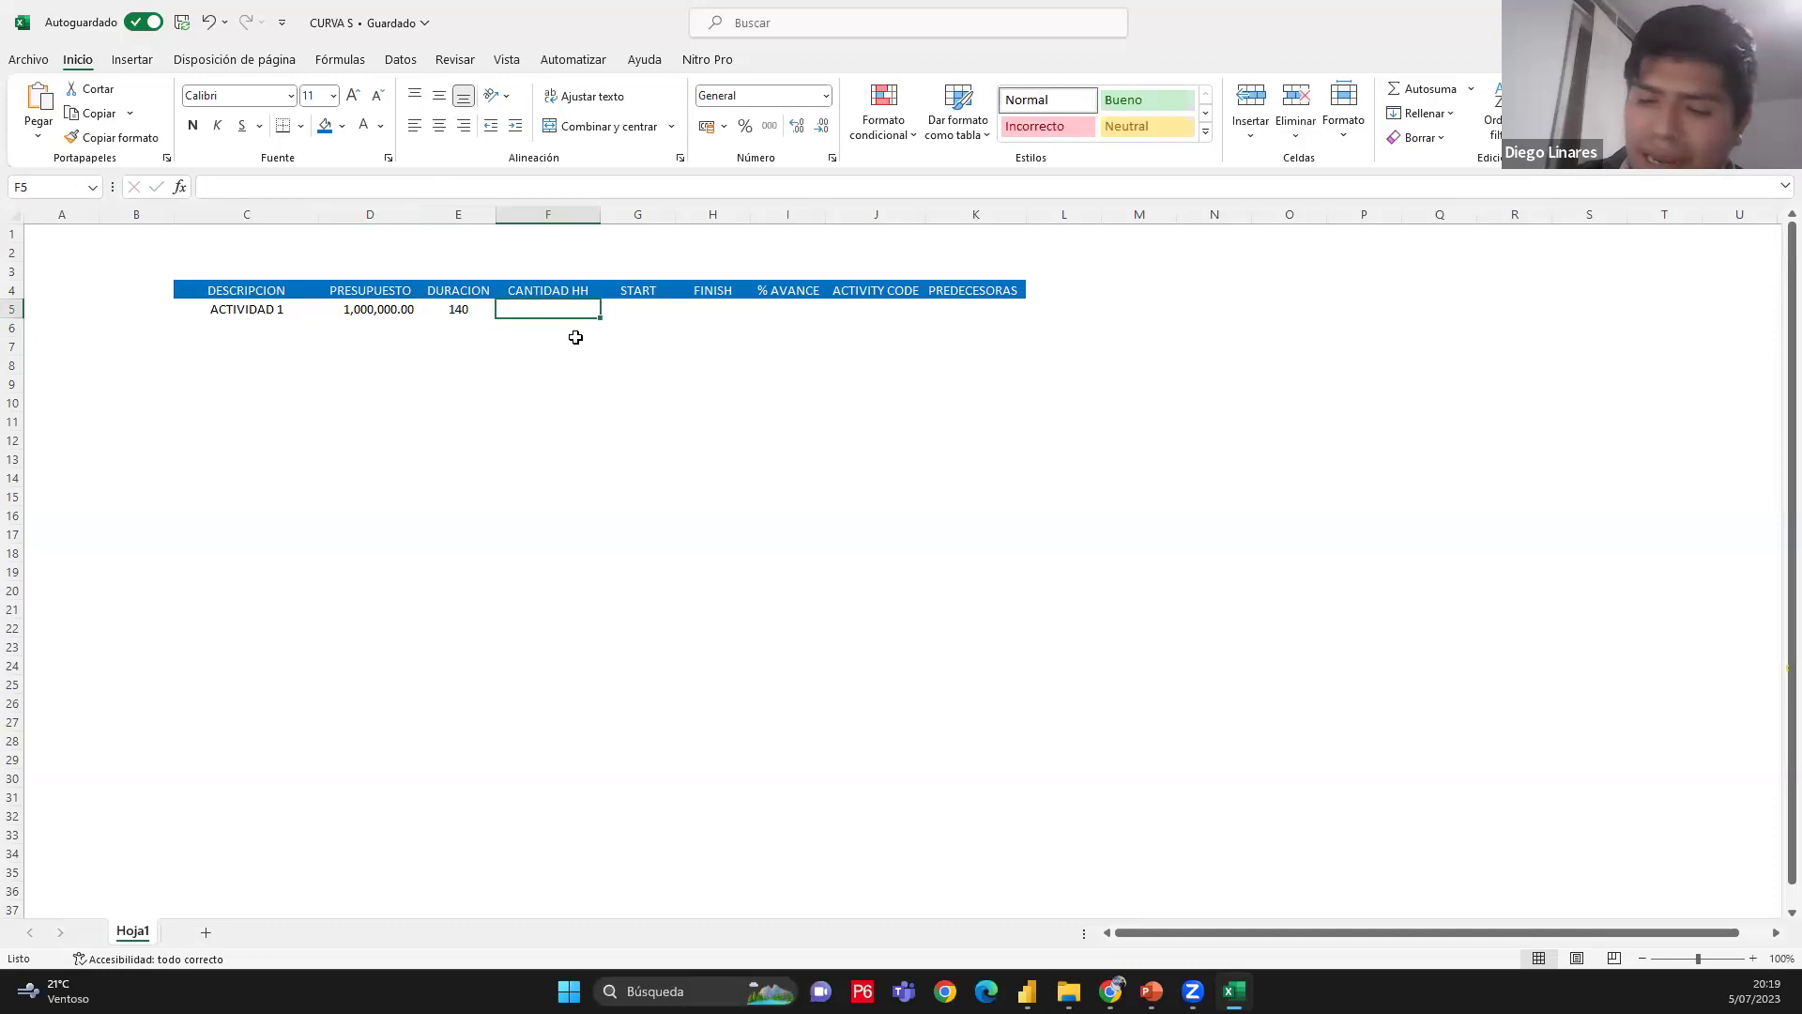
text(30000)
key(Return)
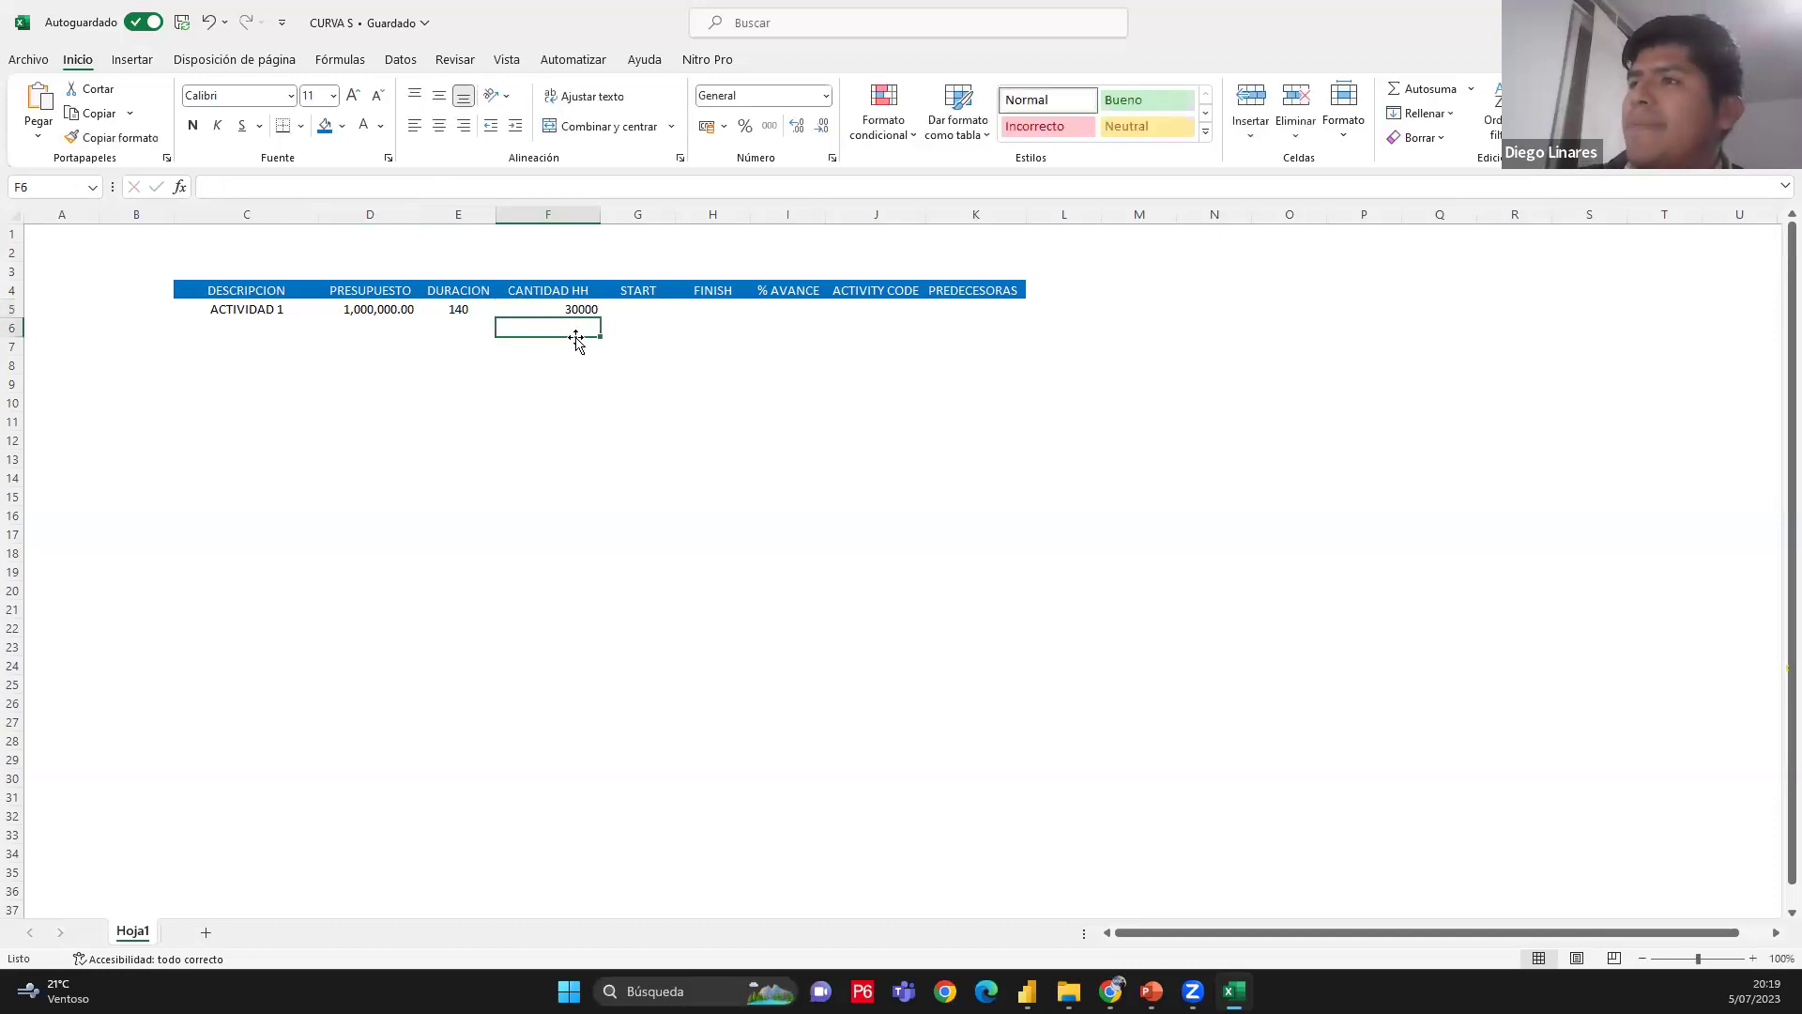
click(535, 311)
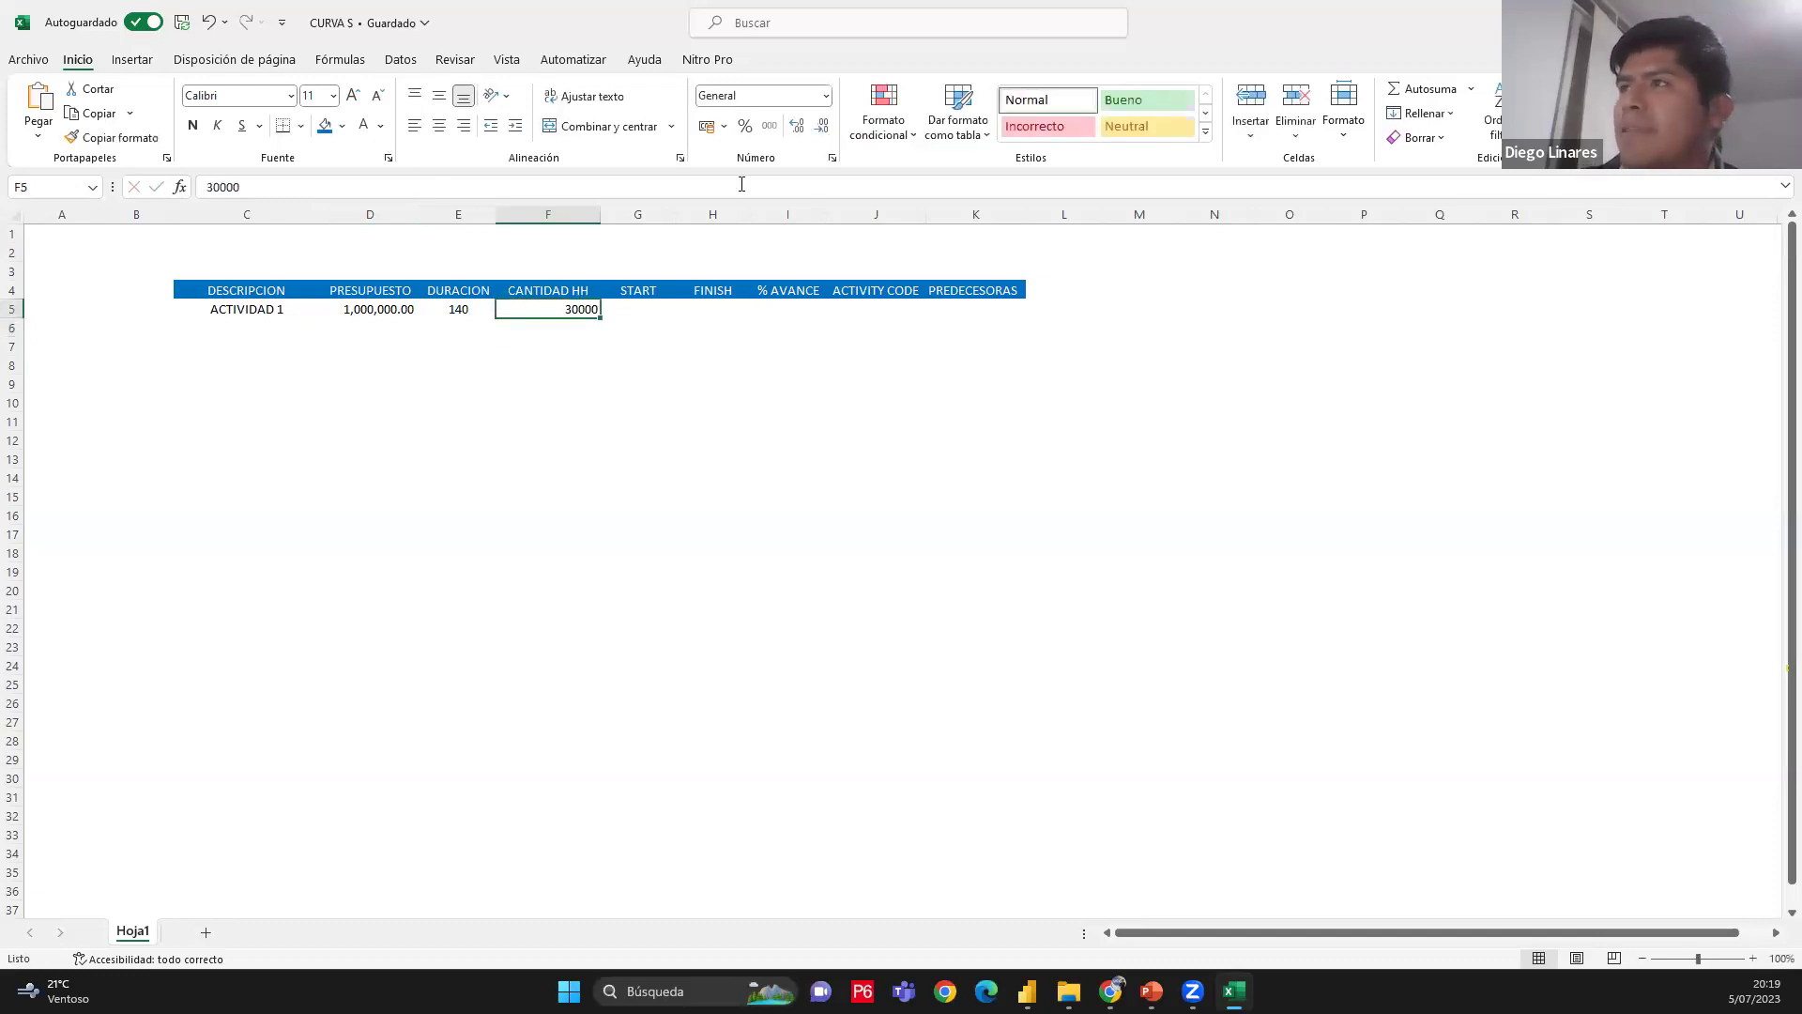
click(768, 129)
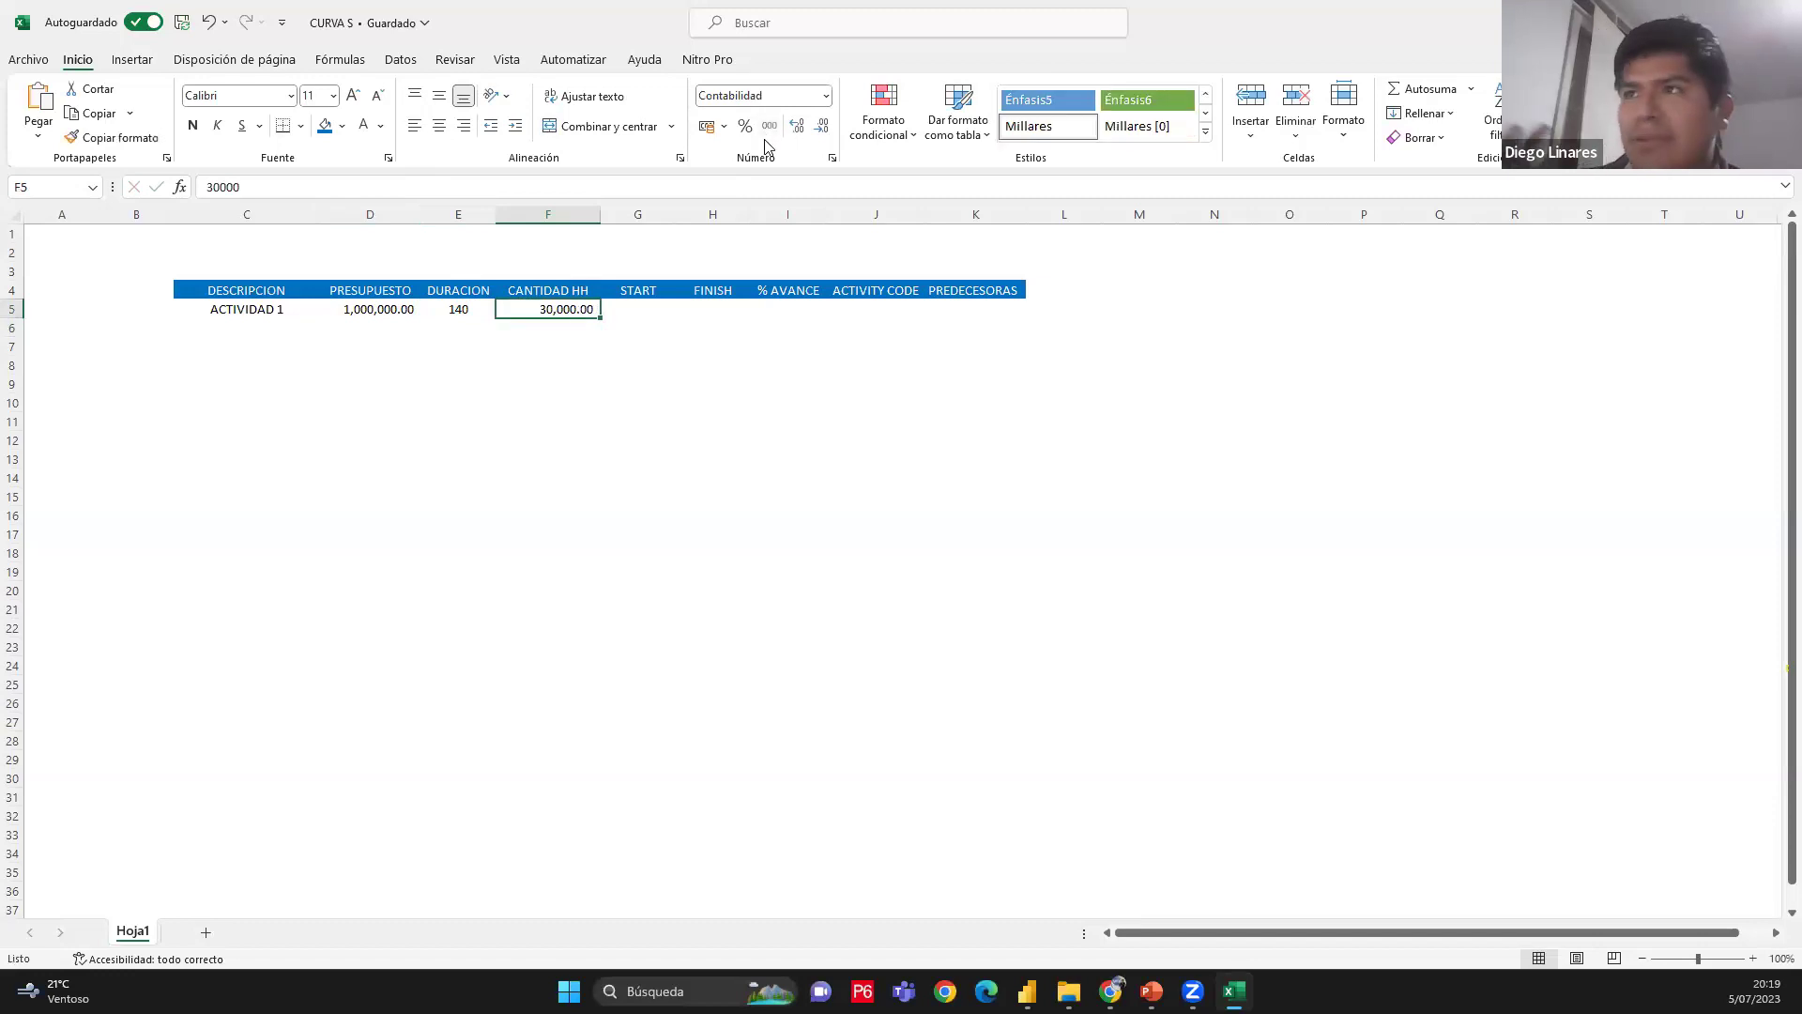
Enter 6/07/2023 as the start date of ACTIVIDAD 1 in G5
click(630, 310)
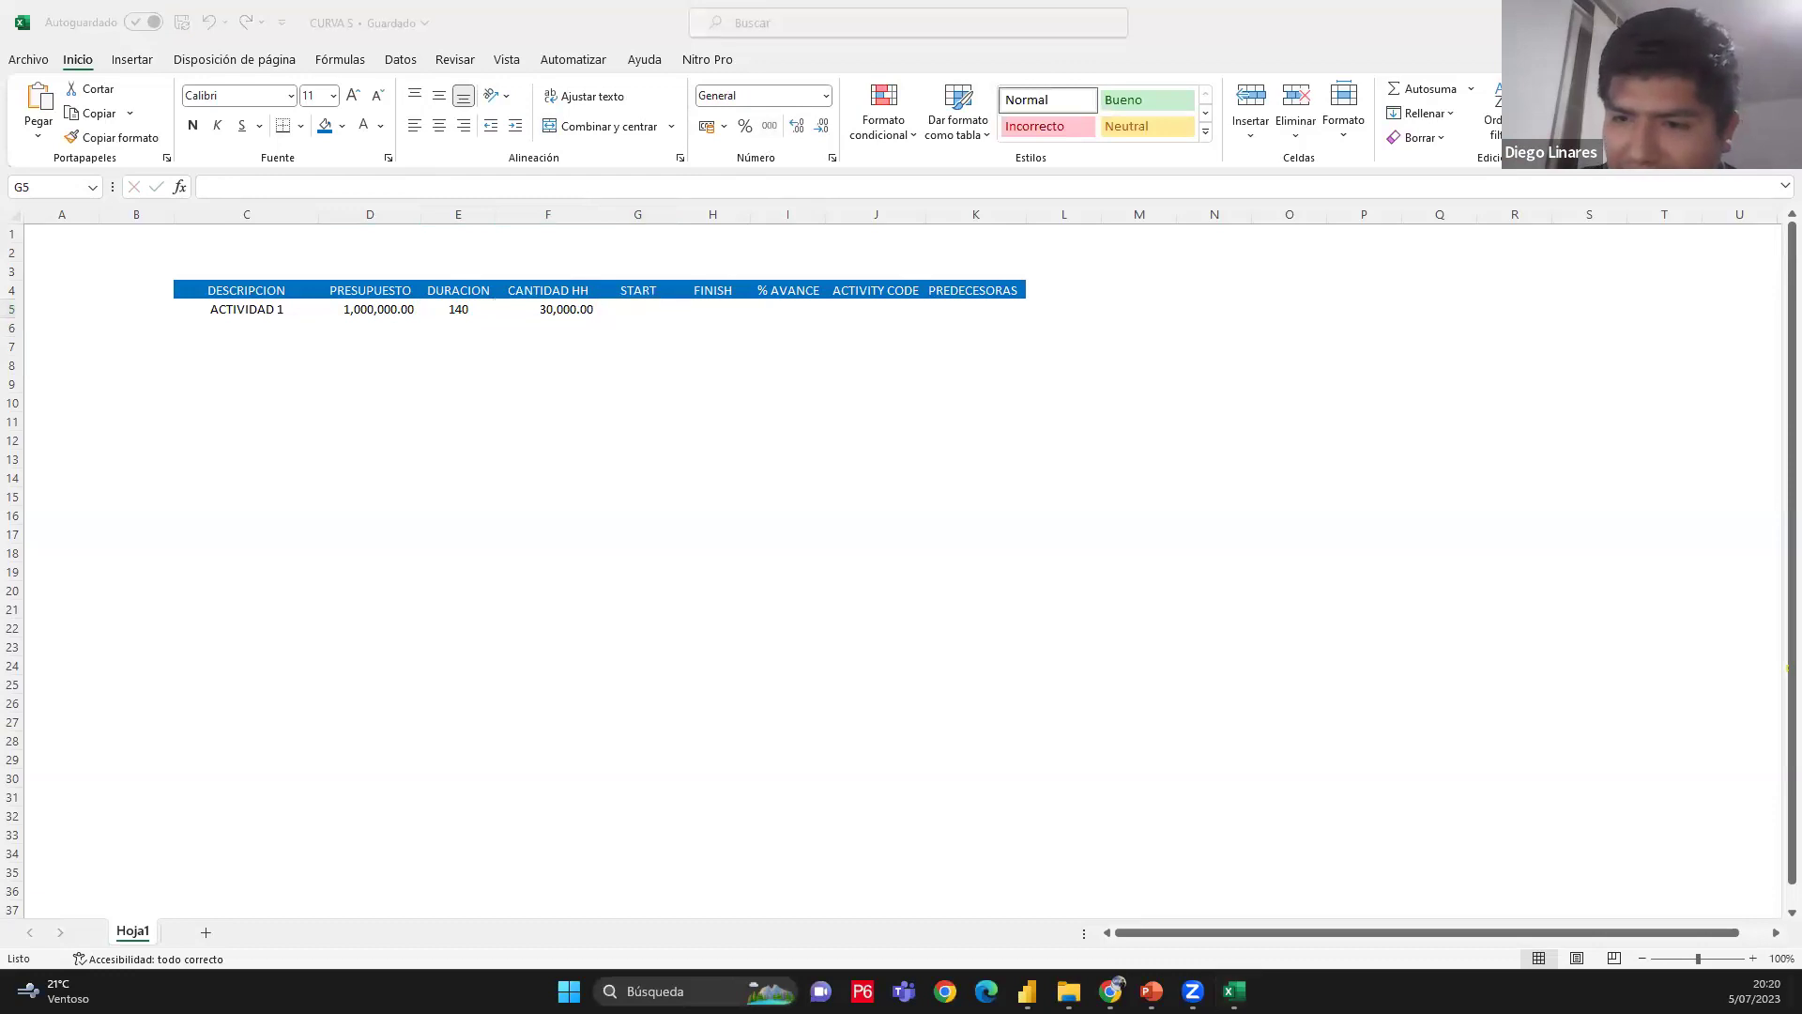
text(6/07/2023)
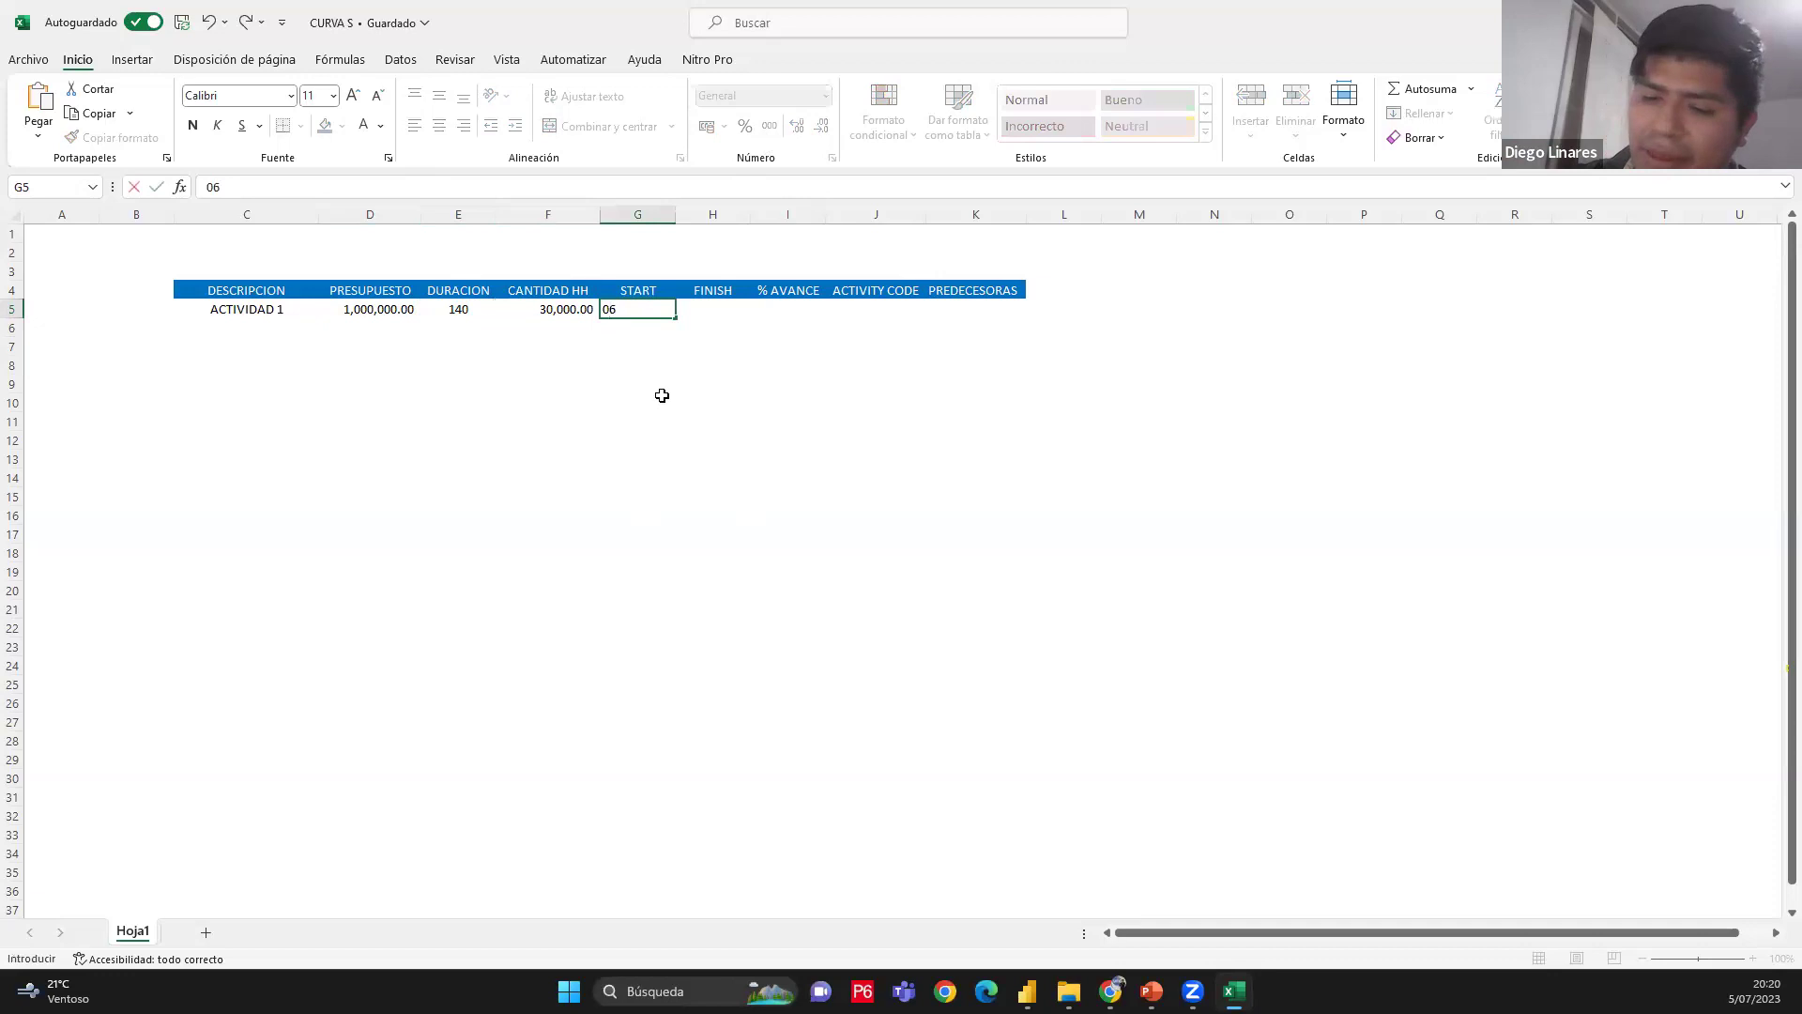
key(Return)
Calculate the finish date of ACTIVIDAD 1 in H5 with the formula =+E5+G5
click(708, 310)
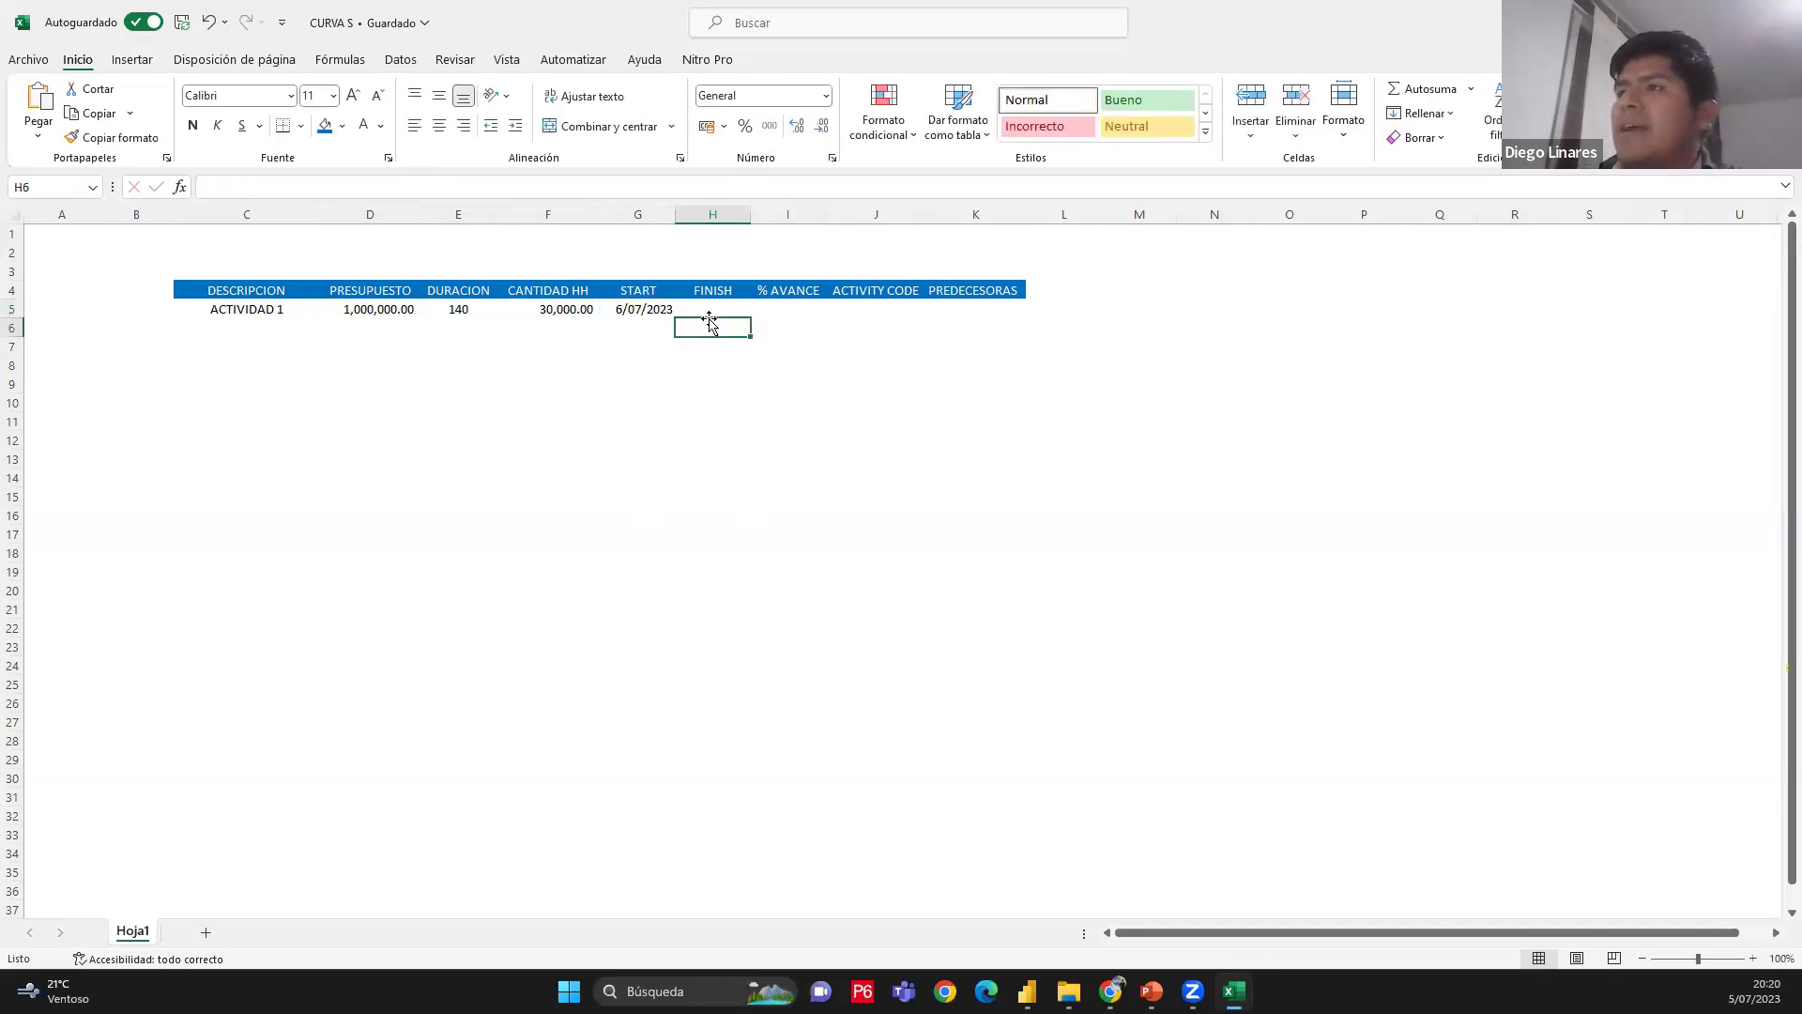
text(+)
click(469, 309)
text(+)
click(631, 310)
key(Return)
click(697, 307)
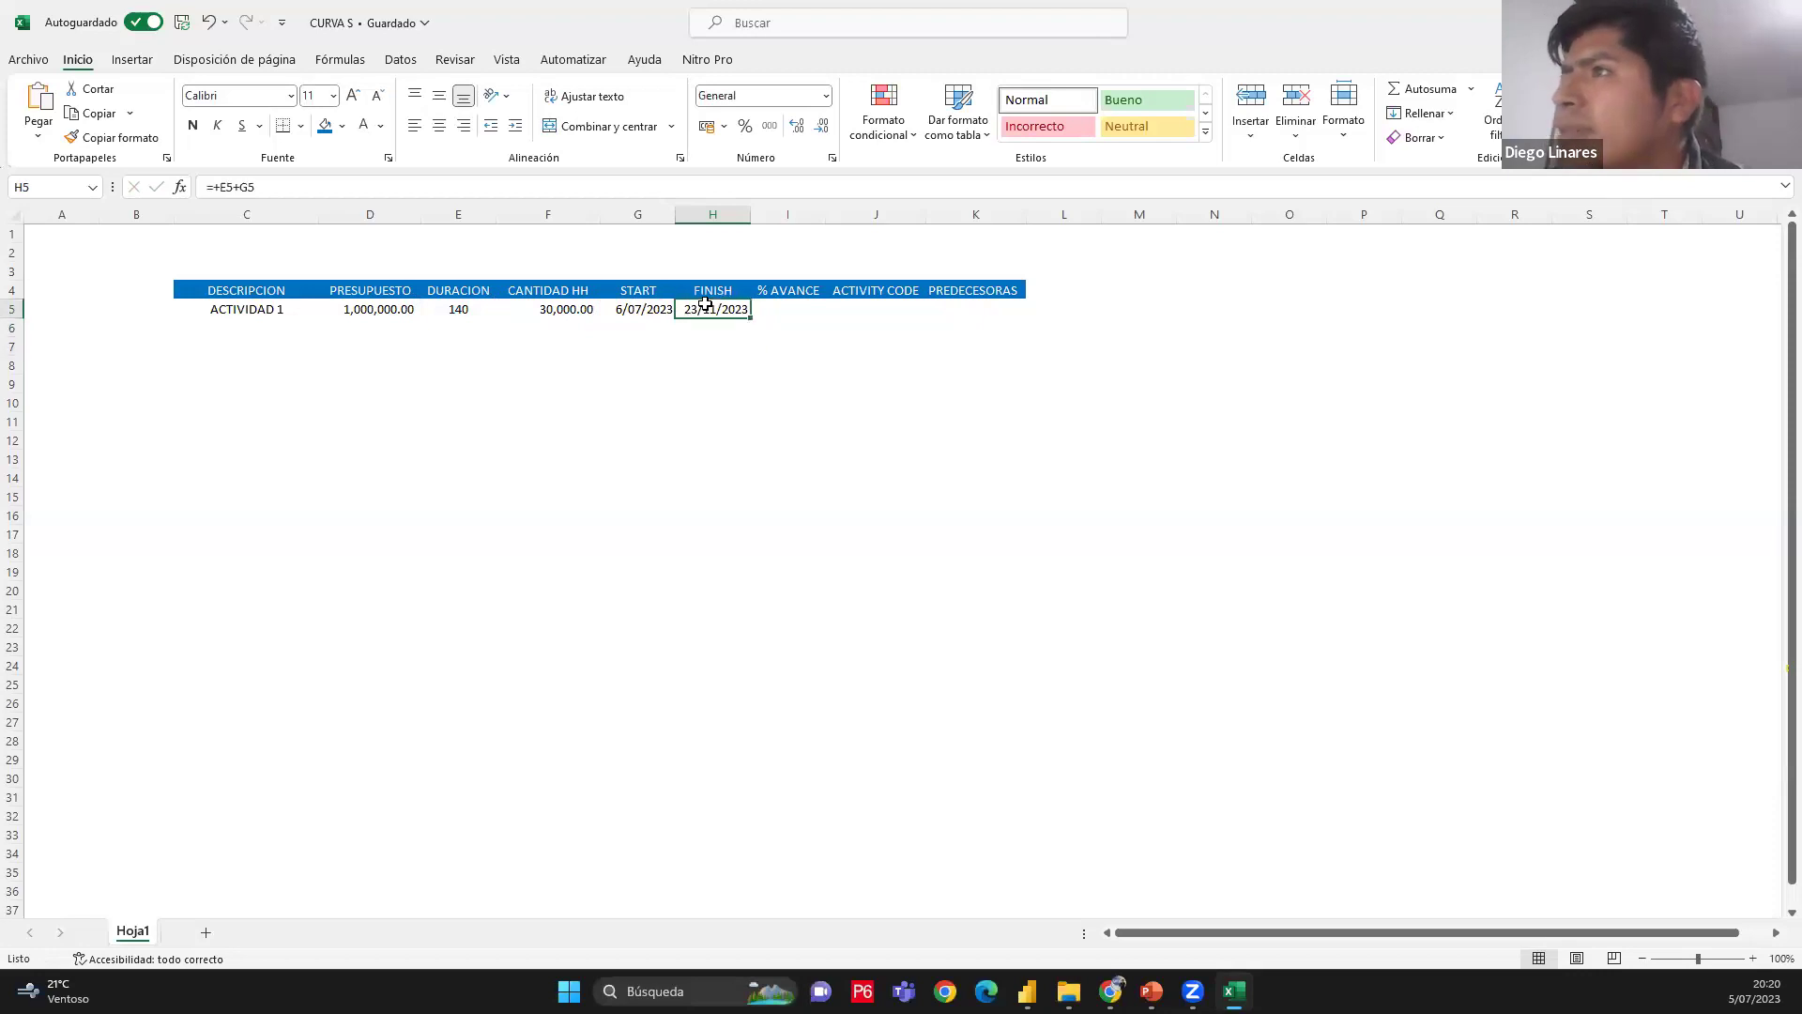
Enter 0 as the % AVANCE of ACTIVIDAD 1 in I5, formatted as a centered percentage
click(785, 308)
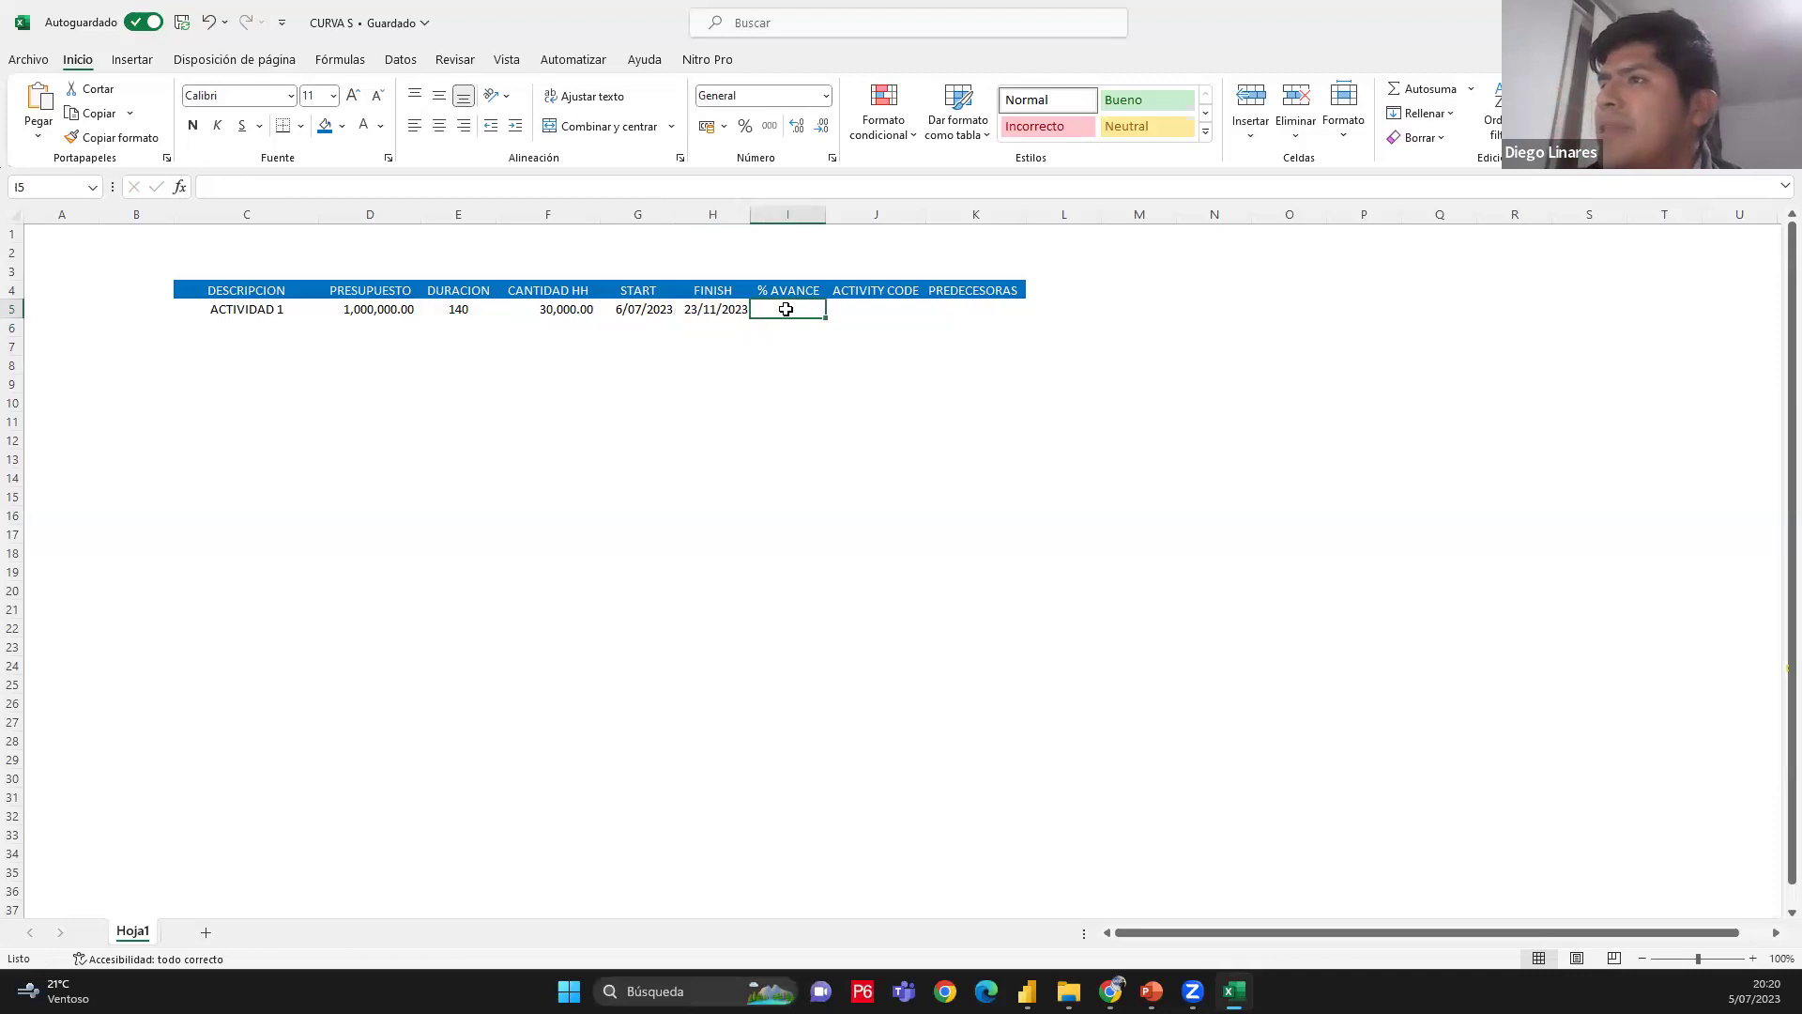
text(0)
key(Return)
click(786, 309)
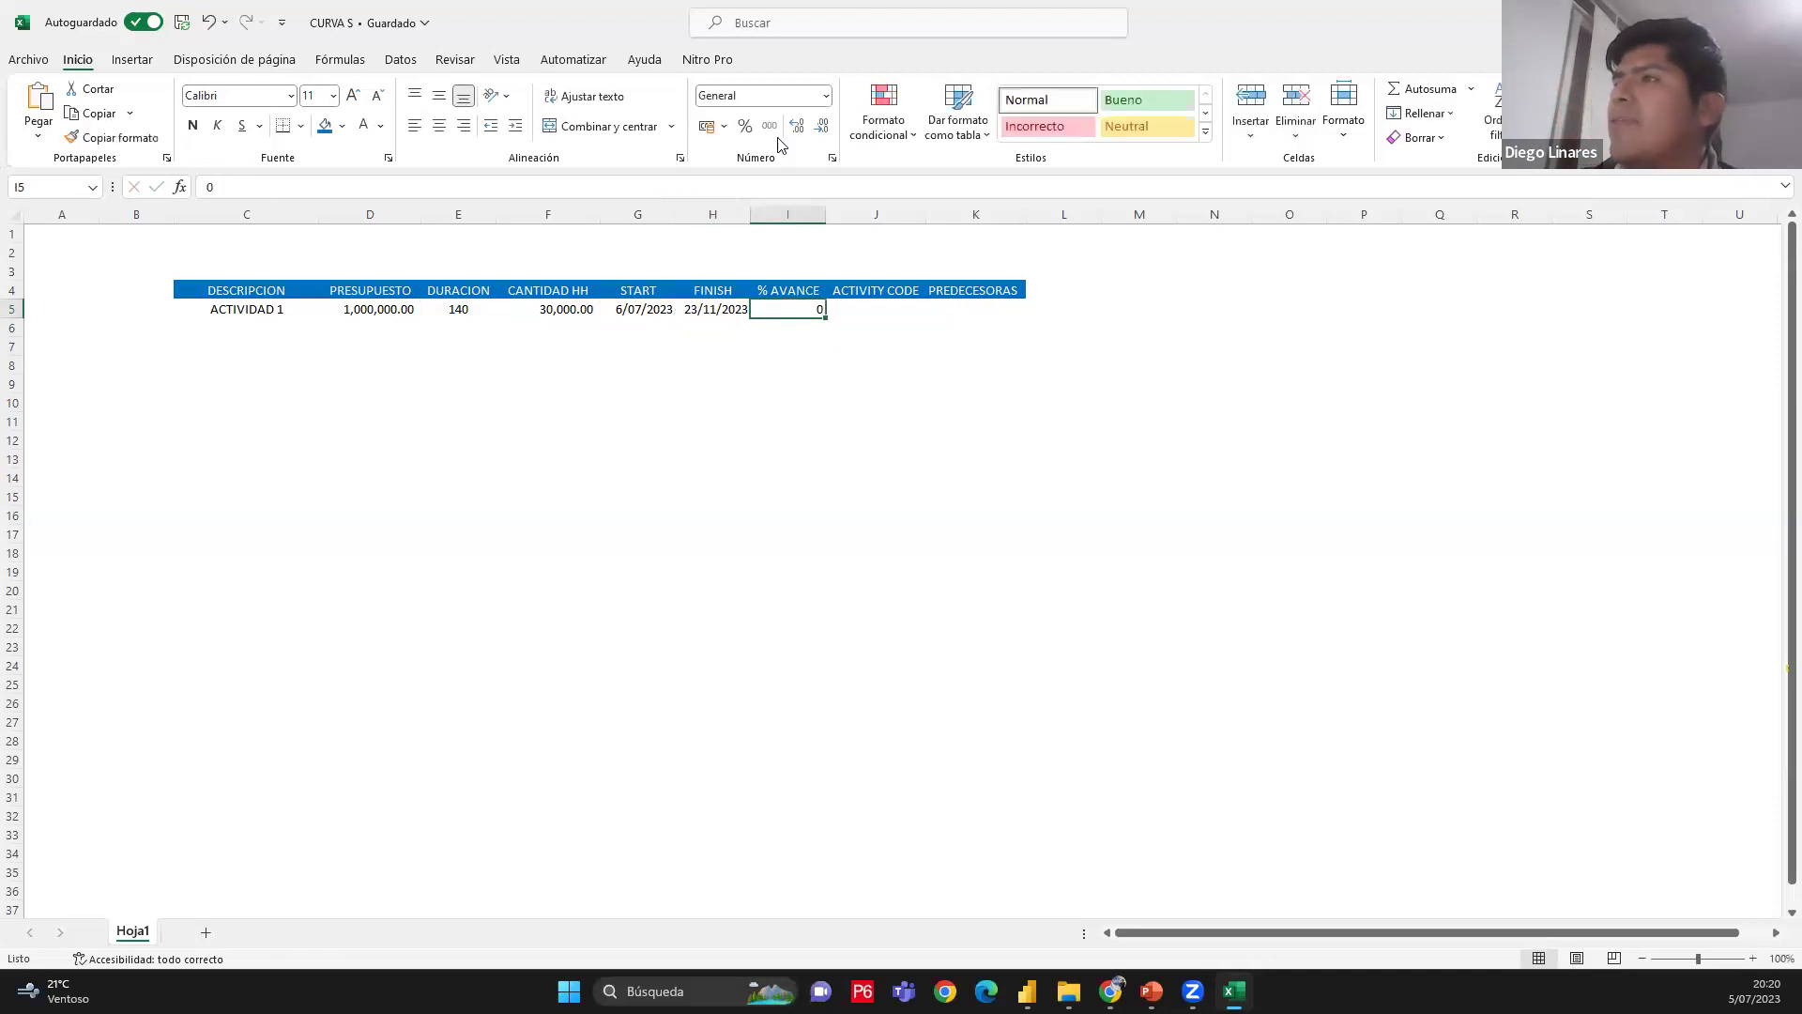
click(741, 125)
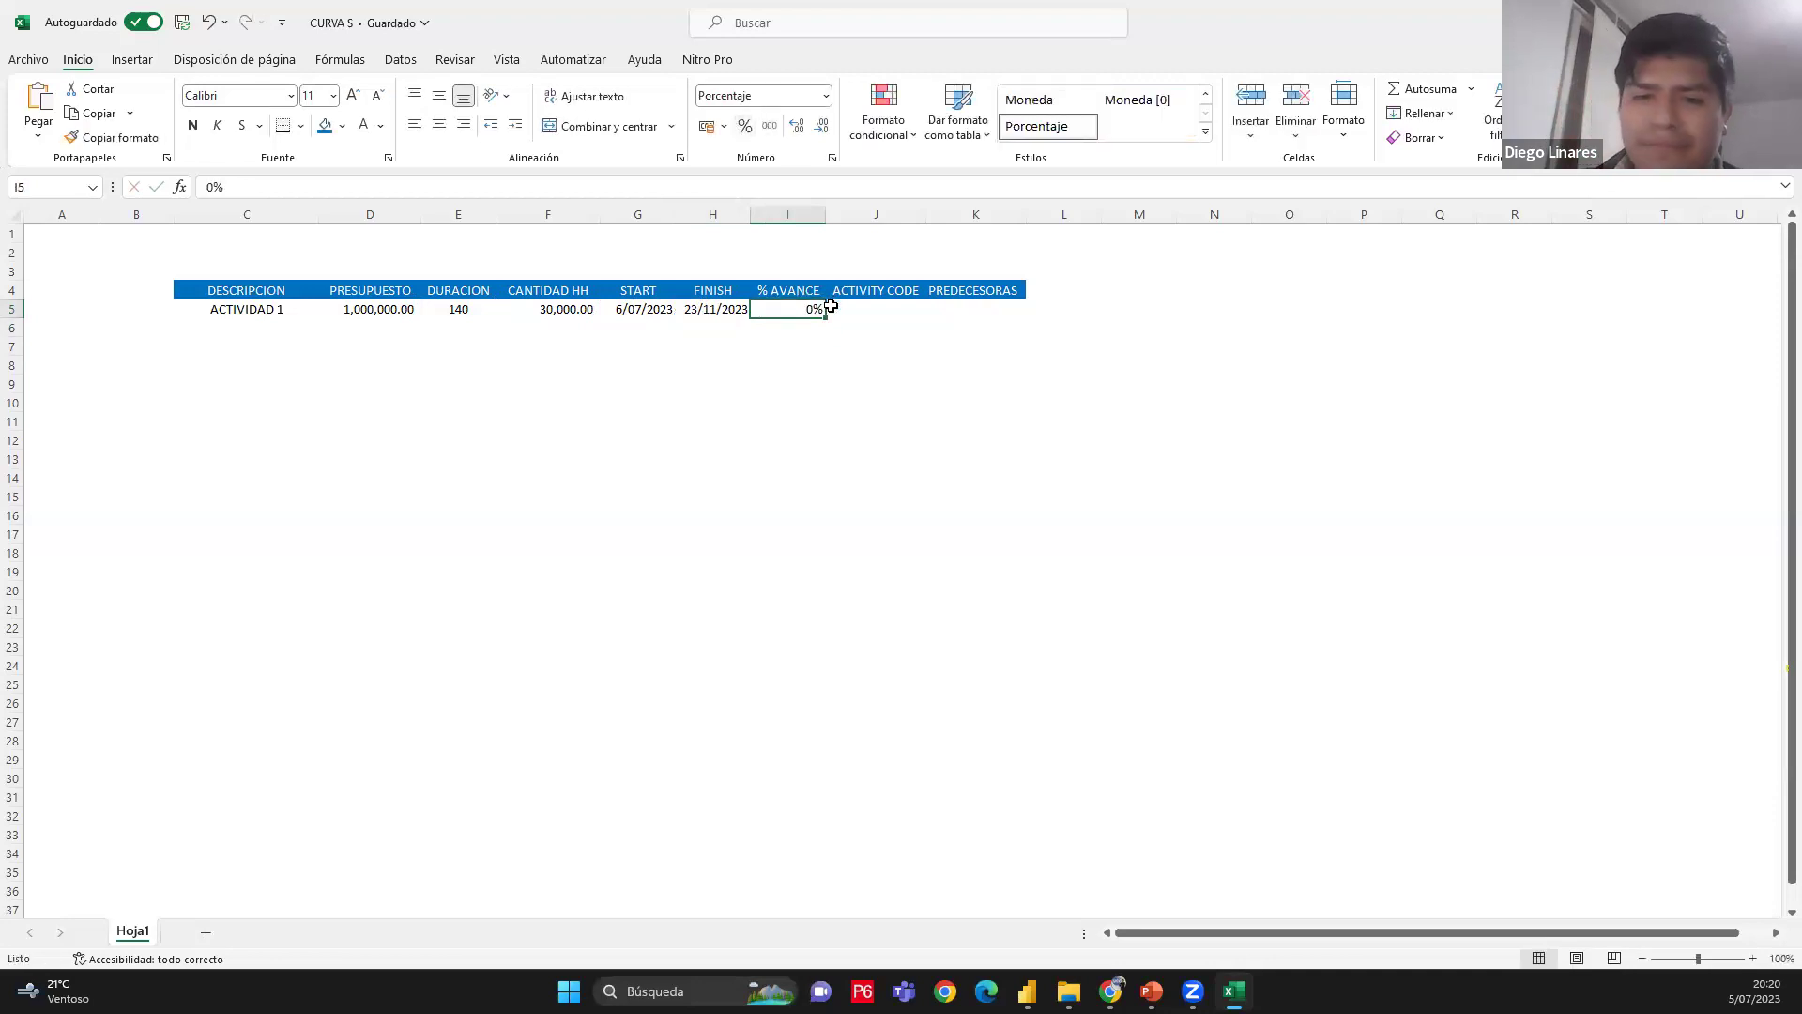
click(866, 307)
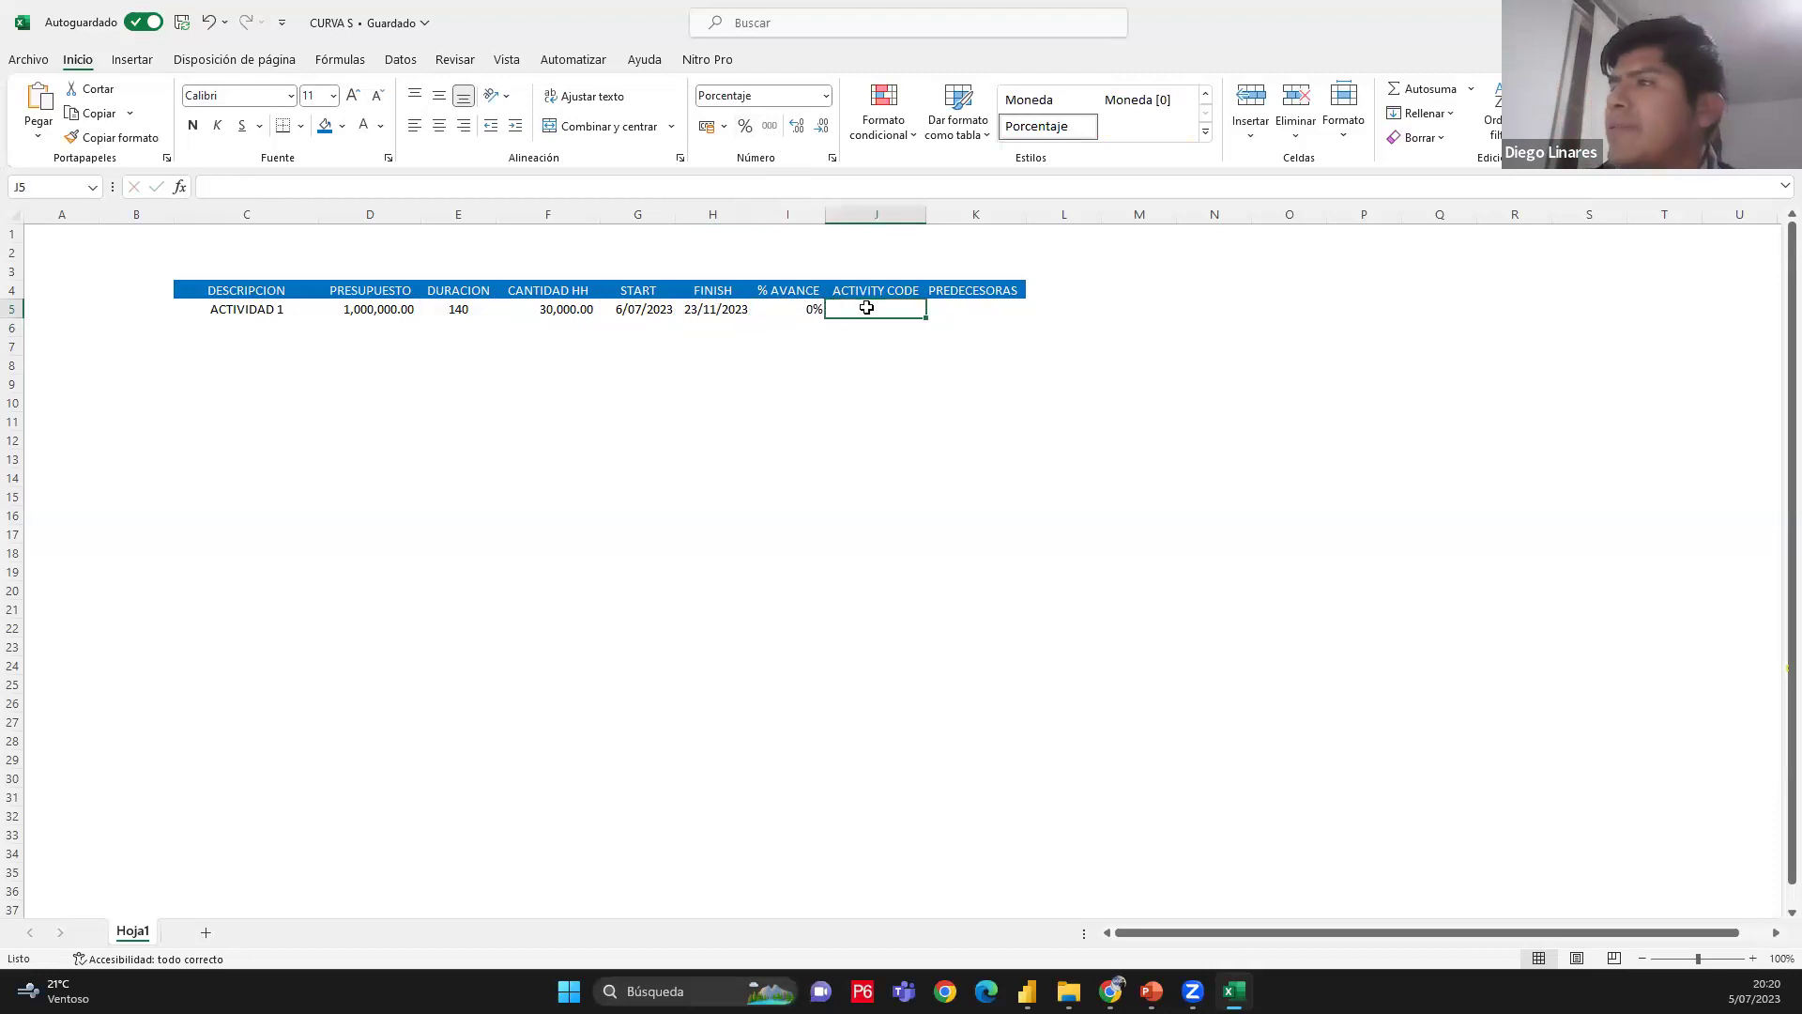
click(813, 315)
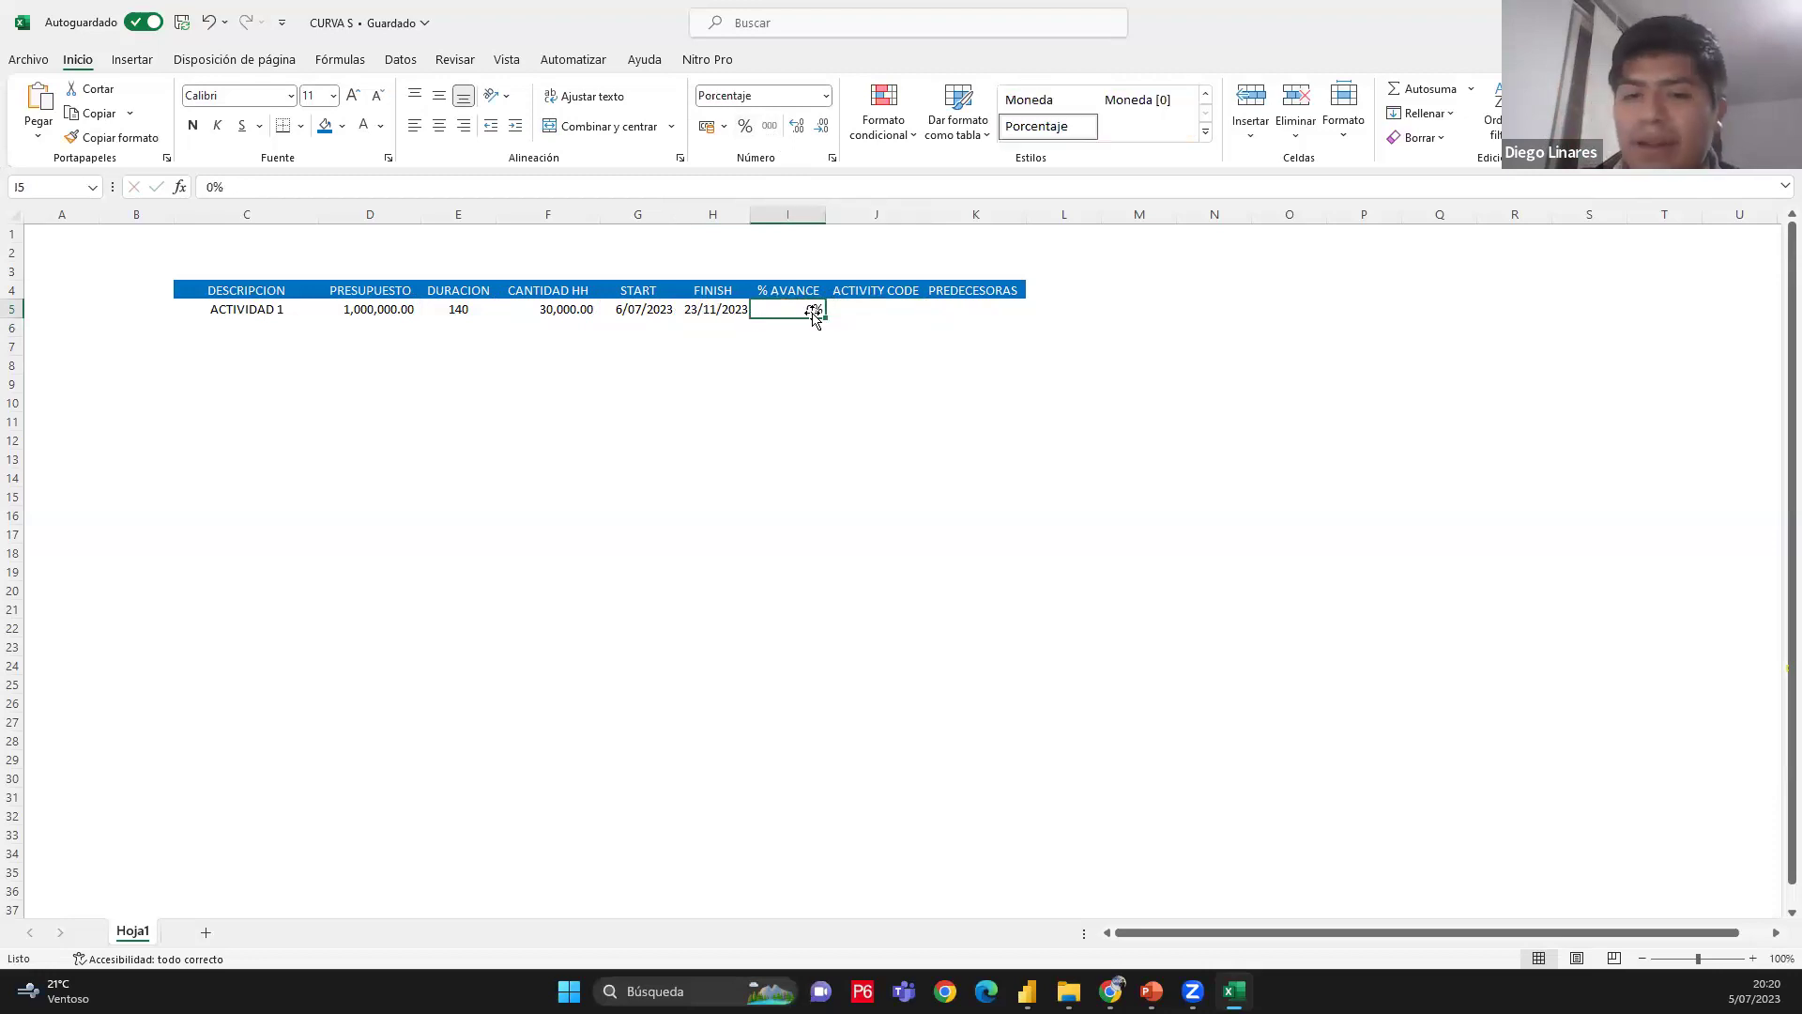
click(438, 126)
Enter ACERO ACTIVO 469 in cell C8 below the activity table
click(864, 310)
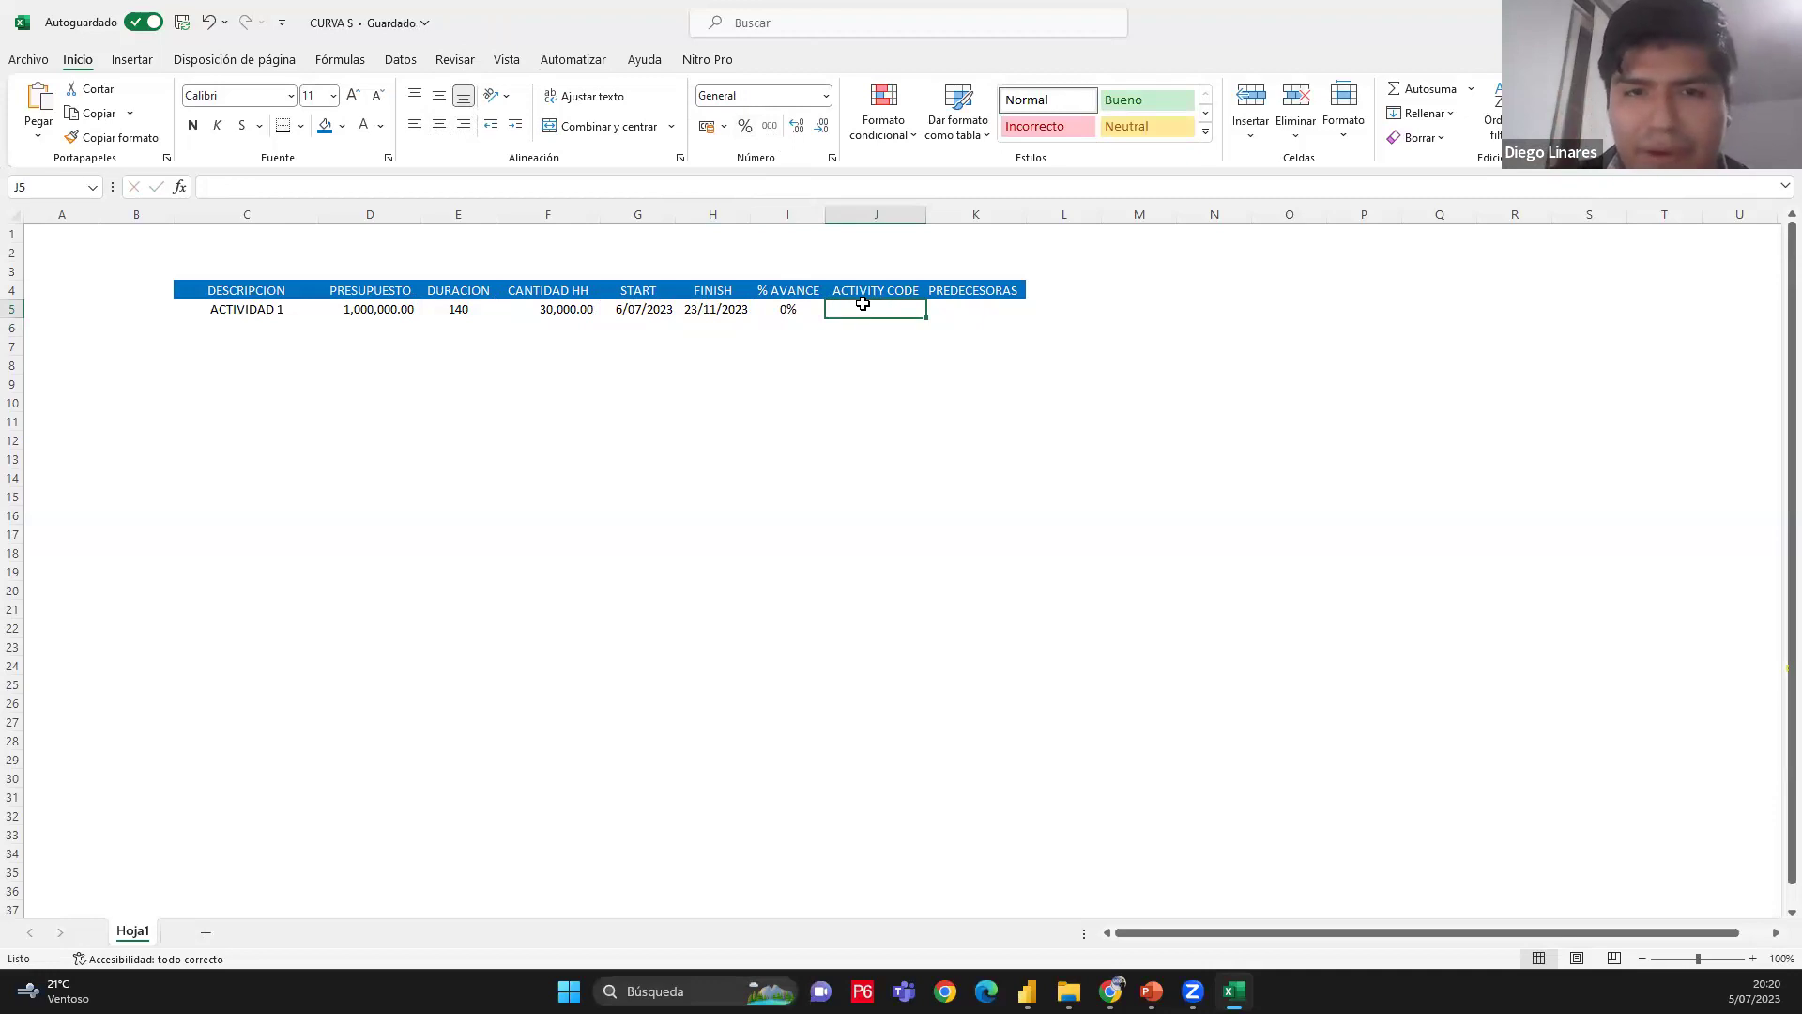
click(249, 328)
click(251, 367)
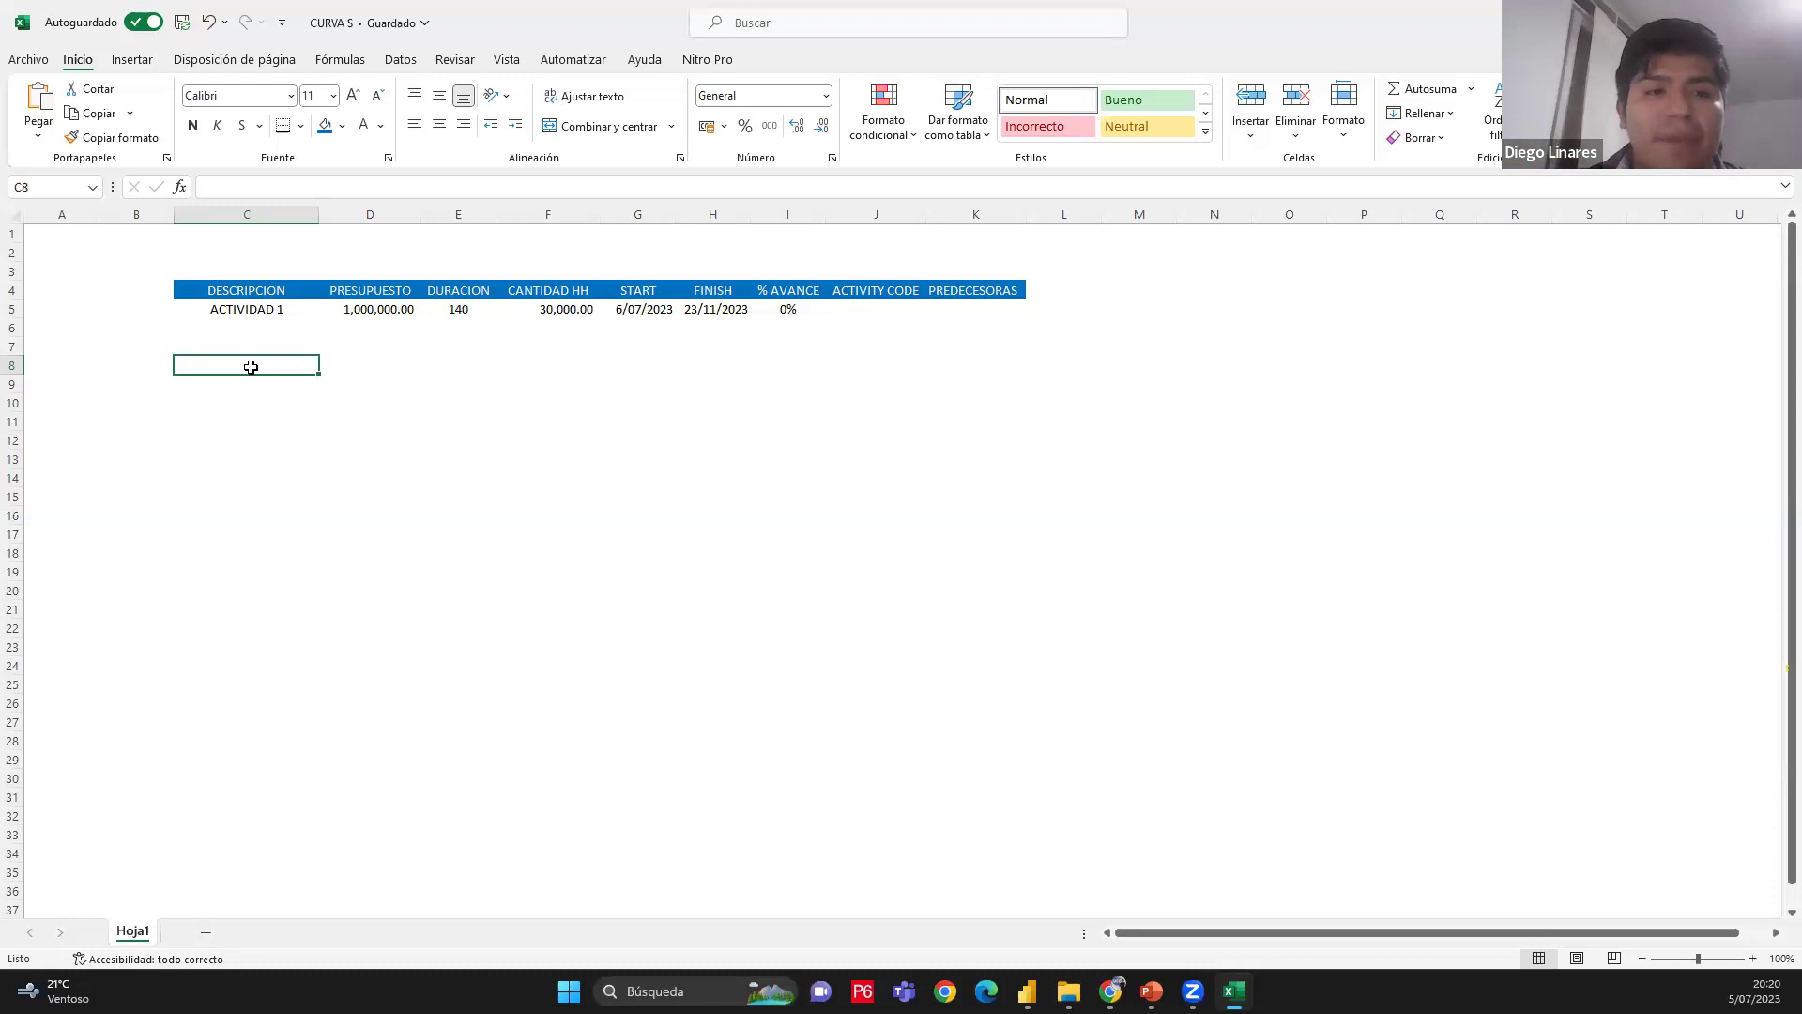
text(ACTIVO)
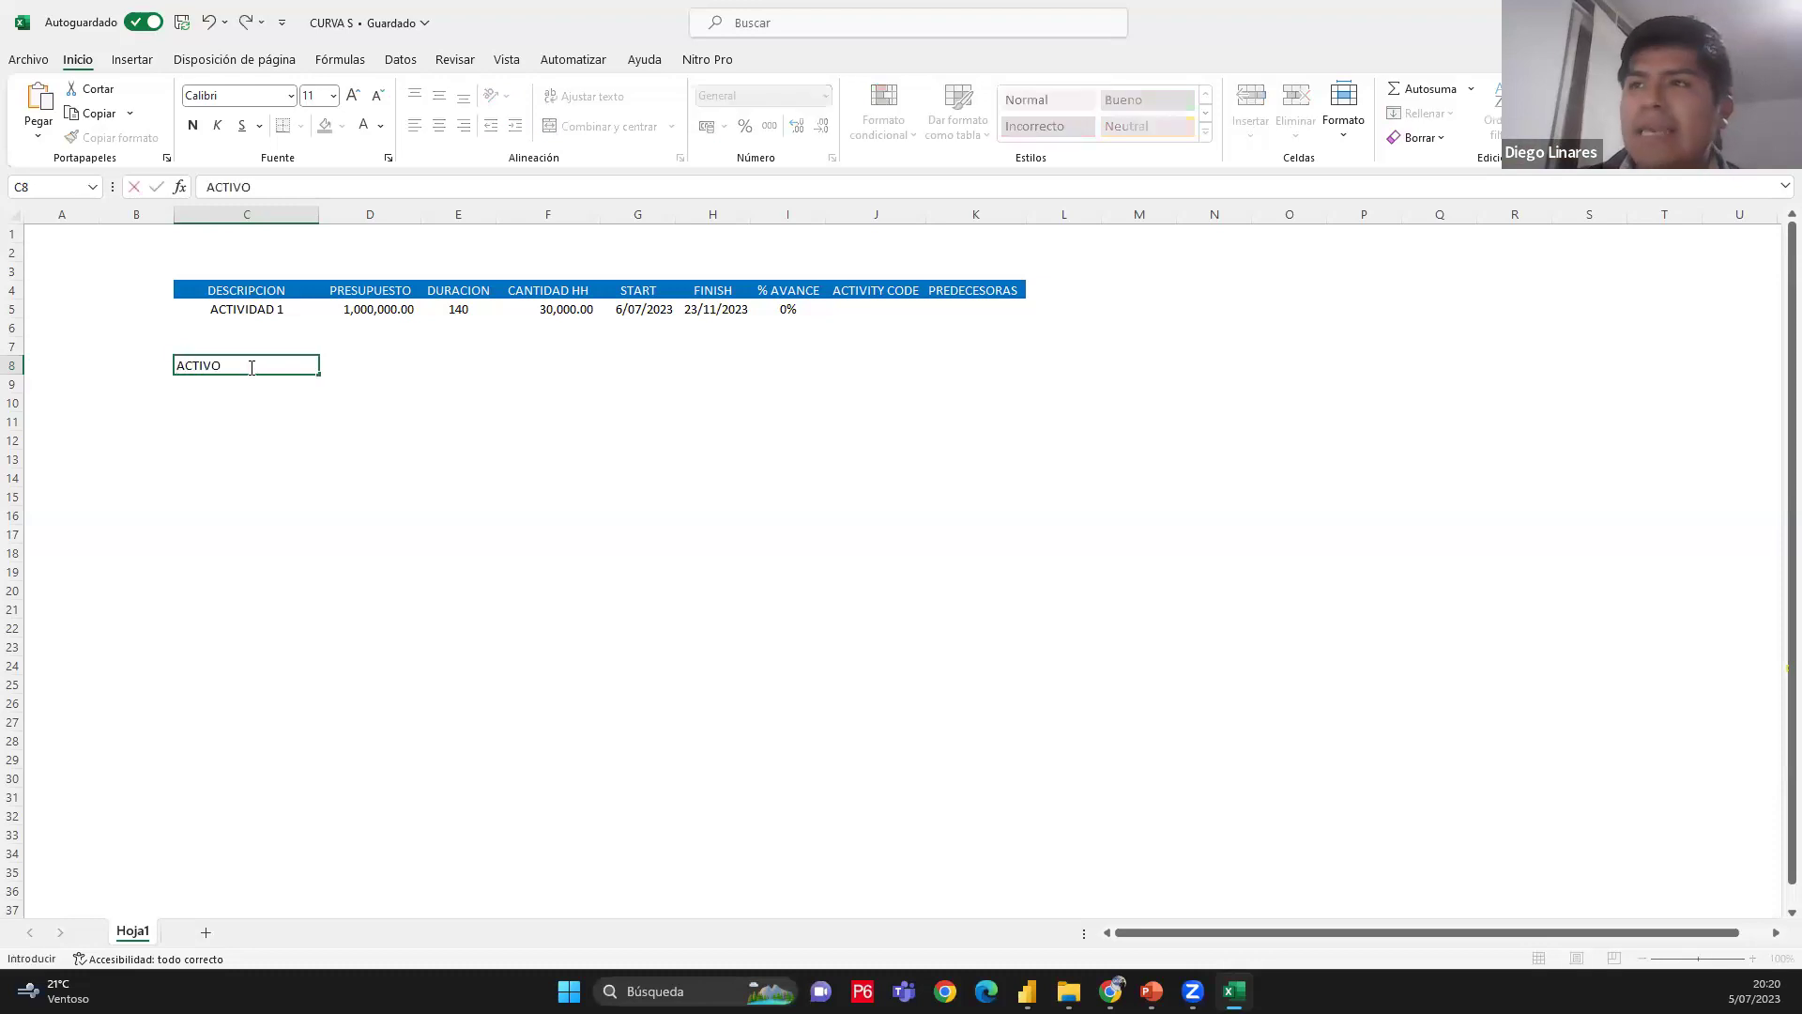
key(BackSpace)
key(BackSpace)
key(BackSpace)
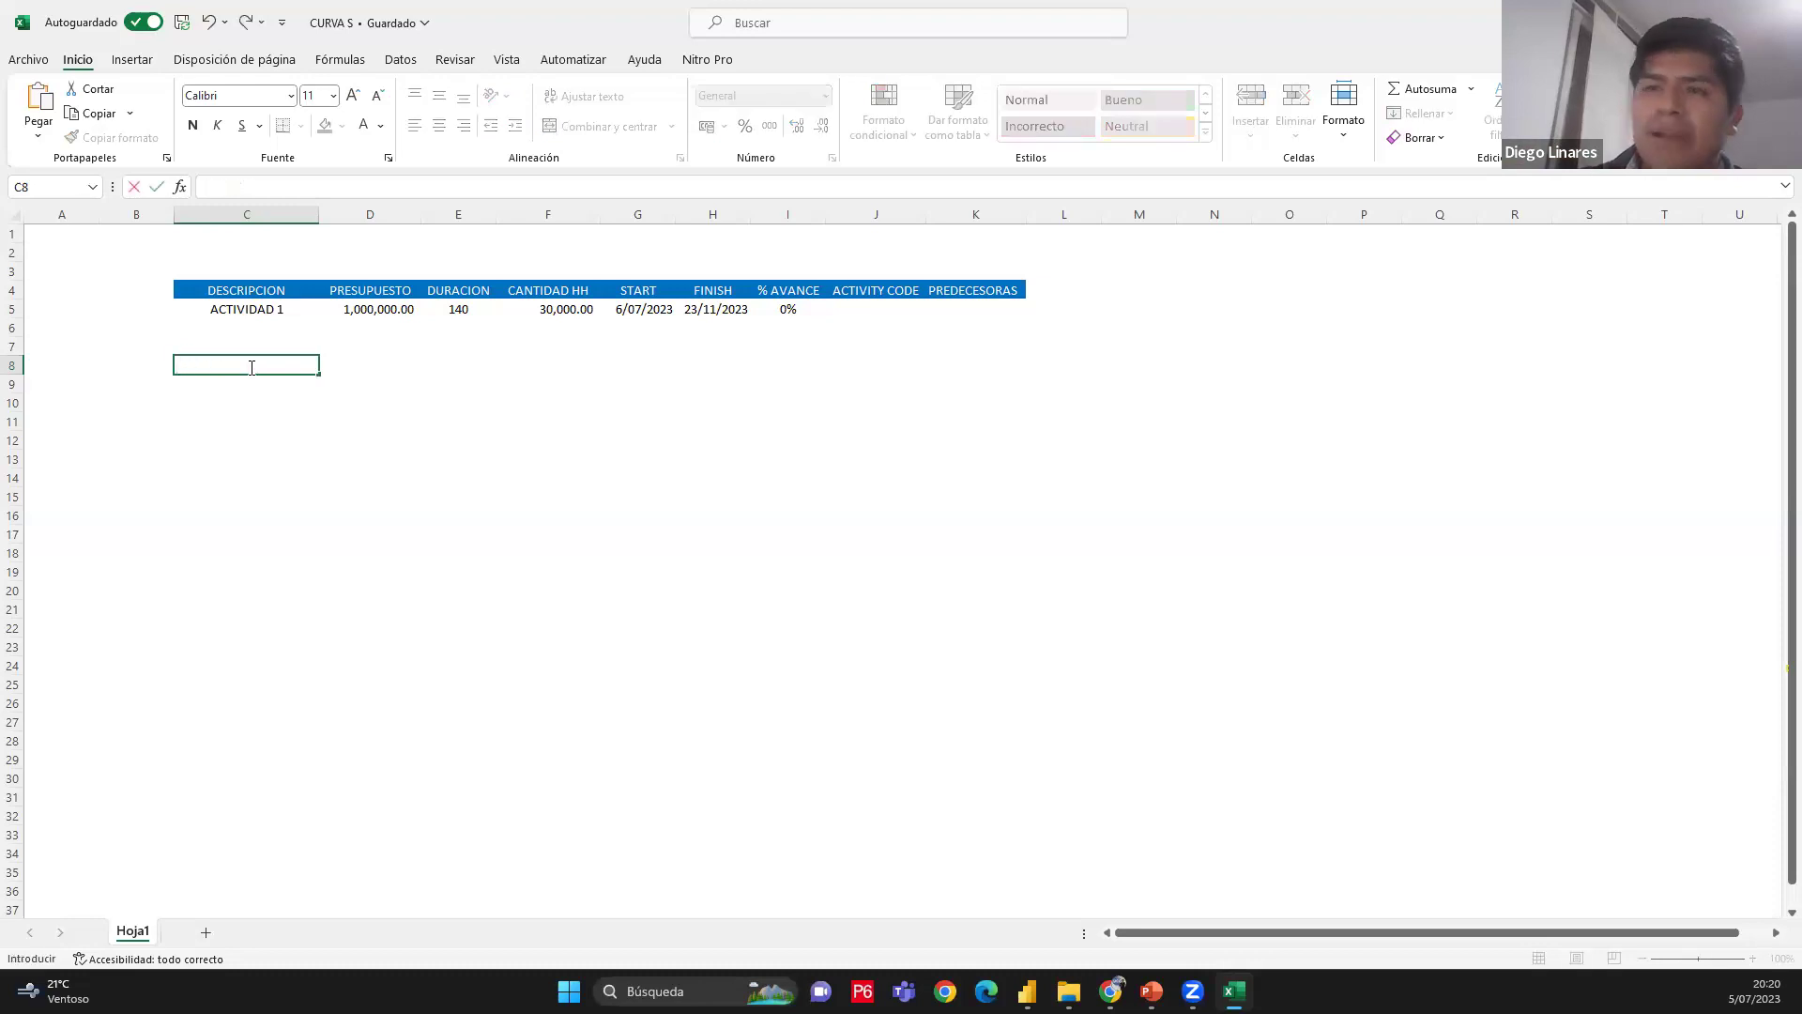
text(ACERO)
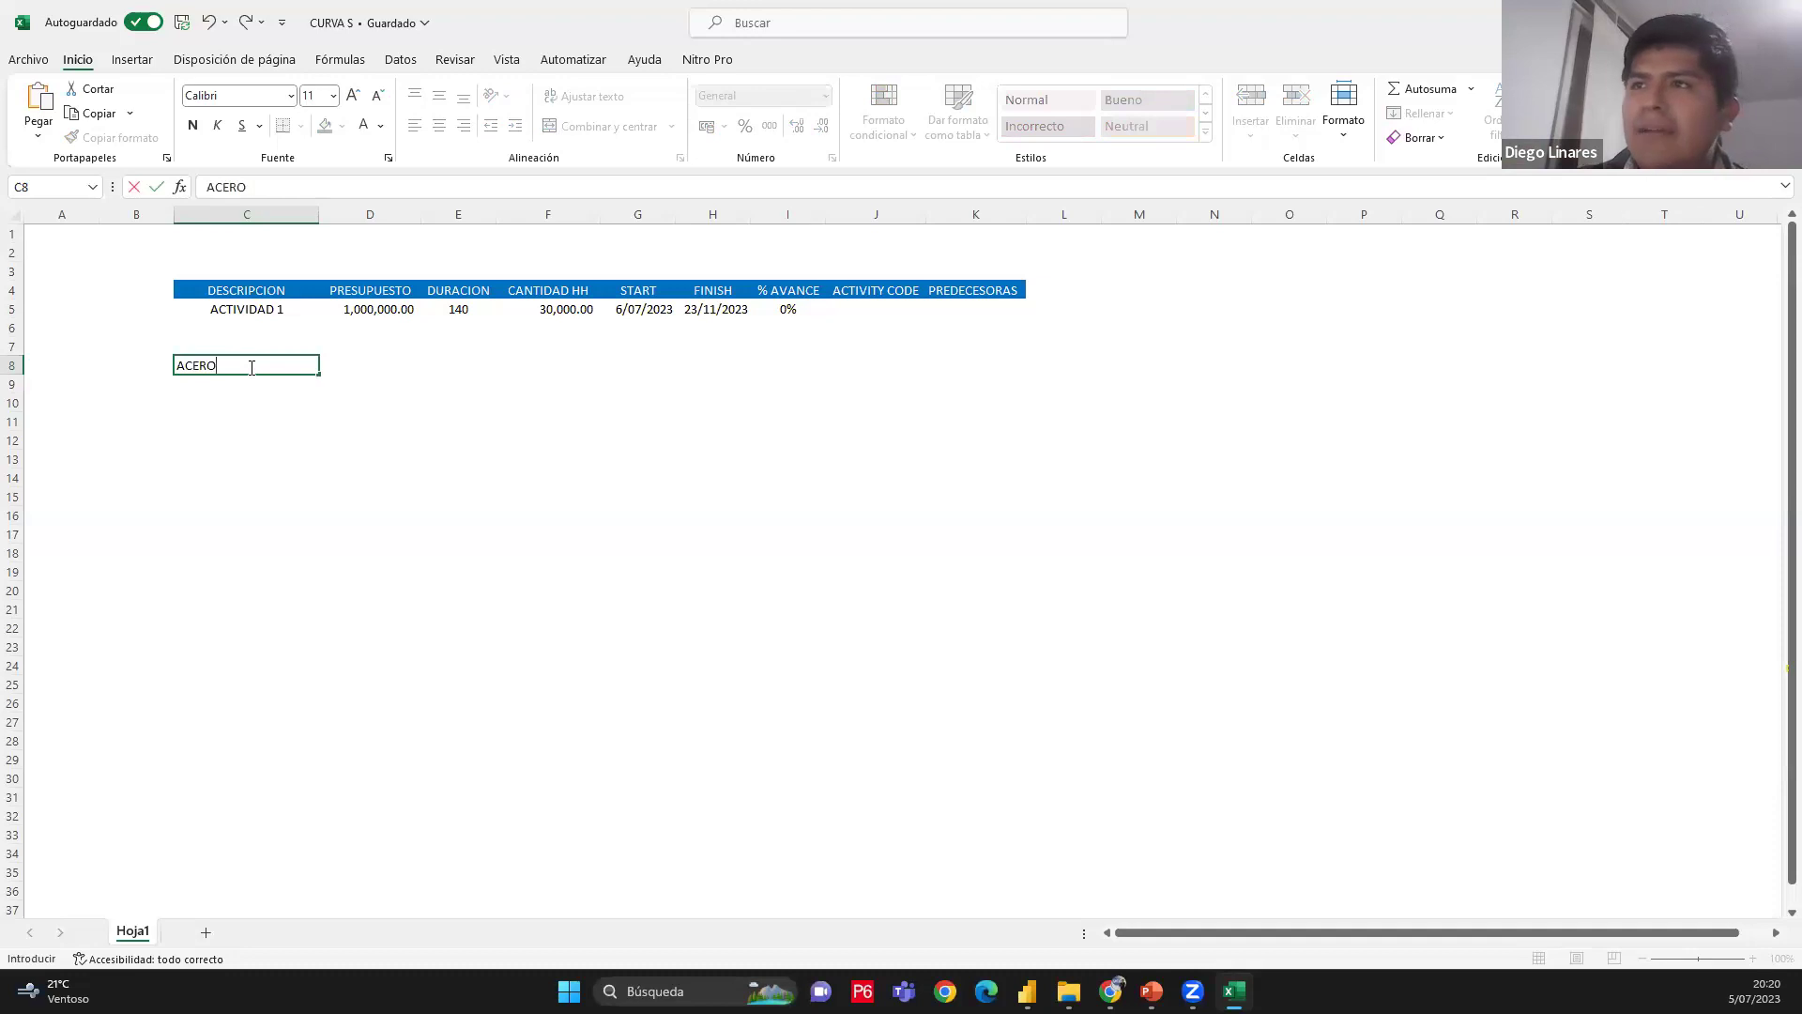
text( ACTIVO 469)
key(Return)
Enter ENCOFRADO ACTIVO 469 in C9 and CONCRETO ACTIVO 469 in C10
text(ENCOFRADO)
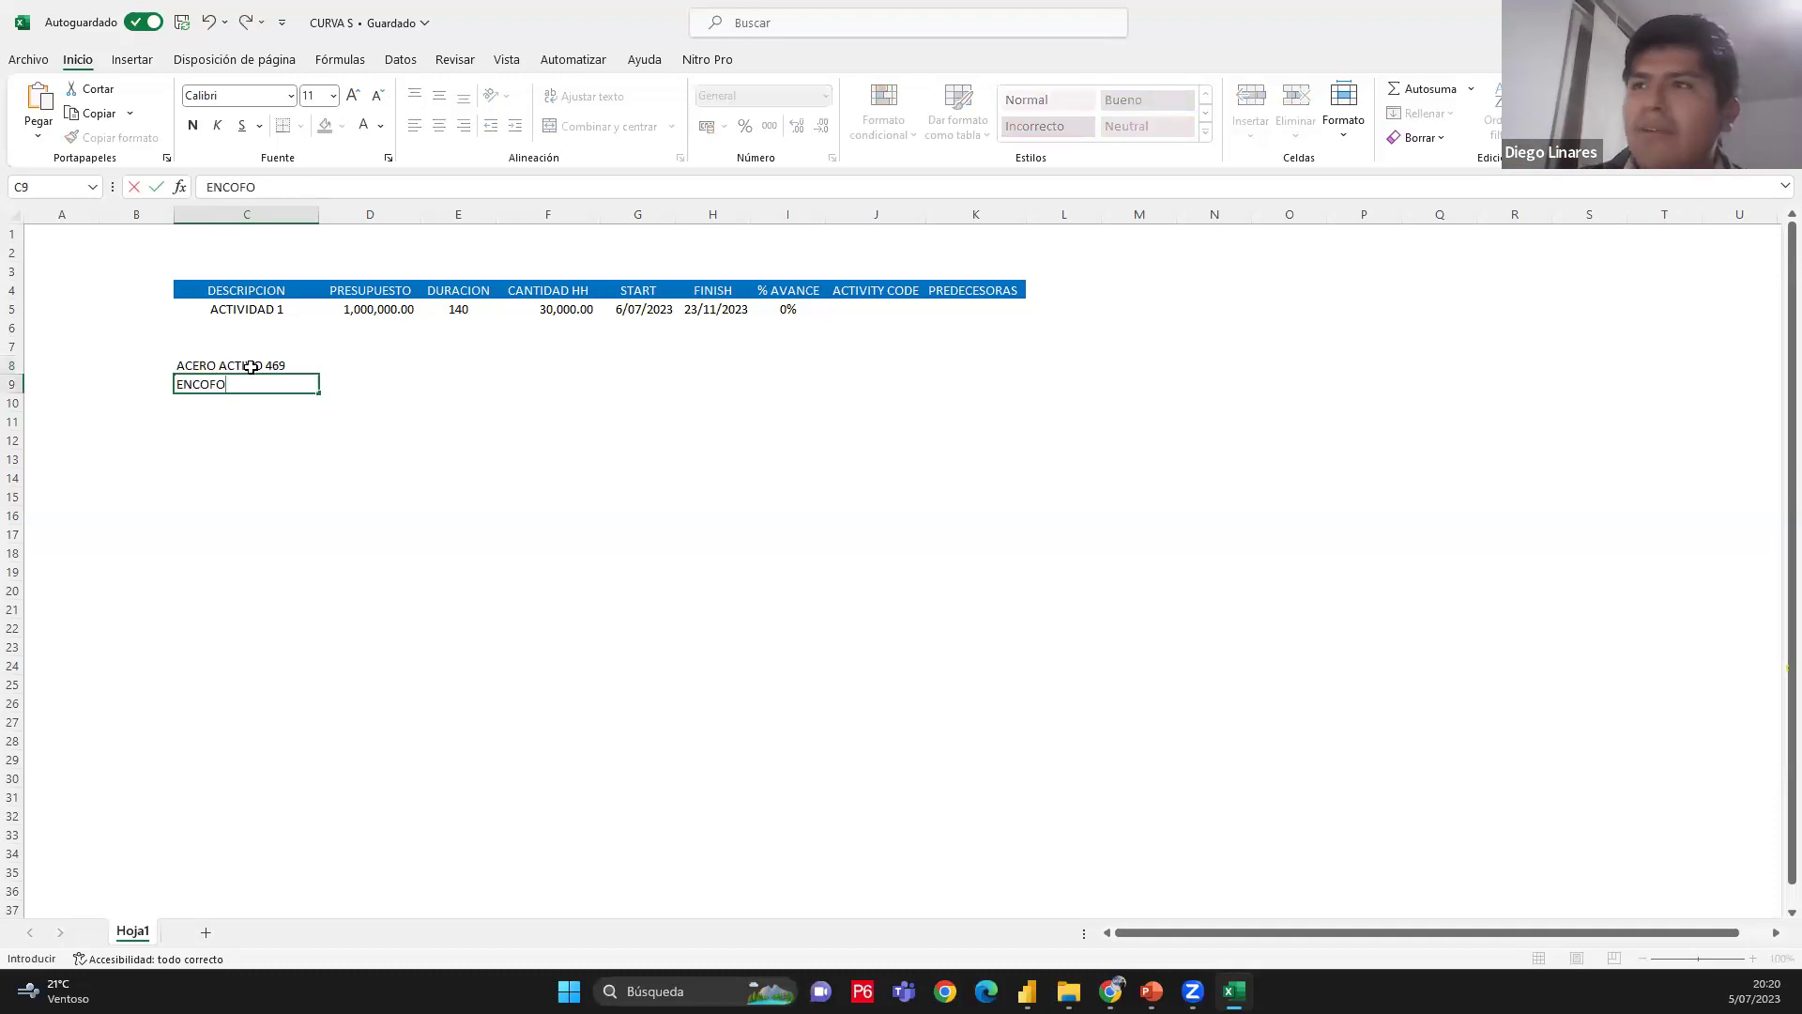
key(BackSpace)
key(BackSpace)
key(BackSpace)
key(BackSpace)
text(FRA)
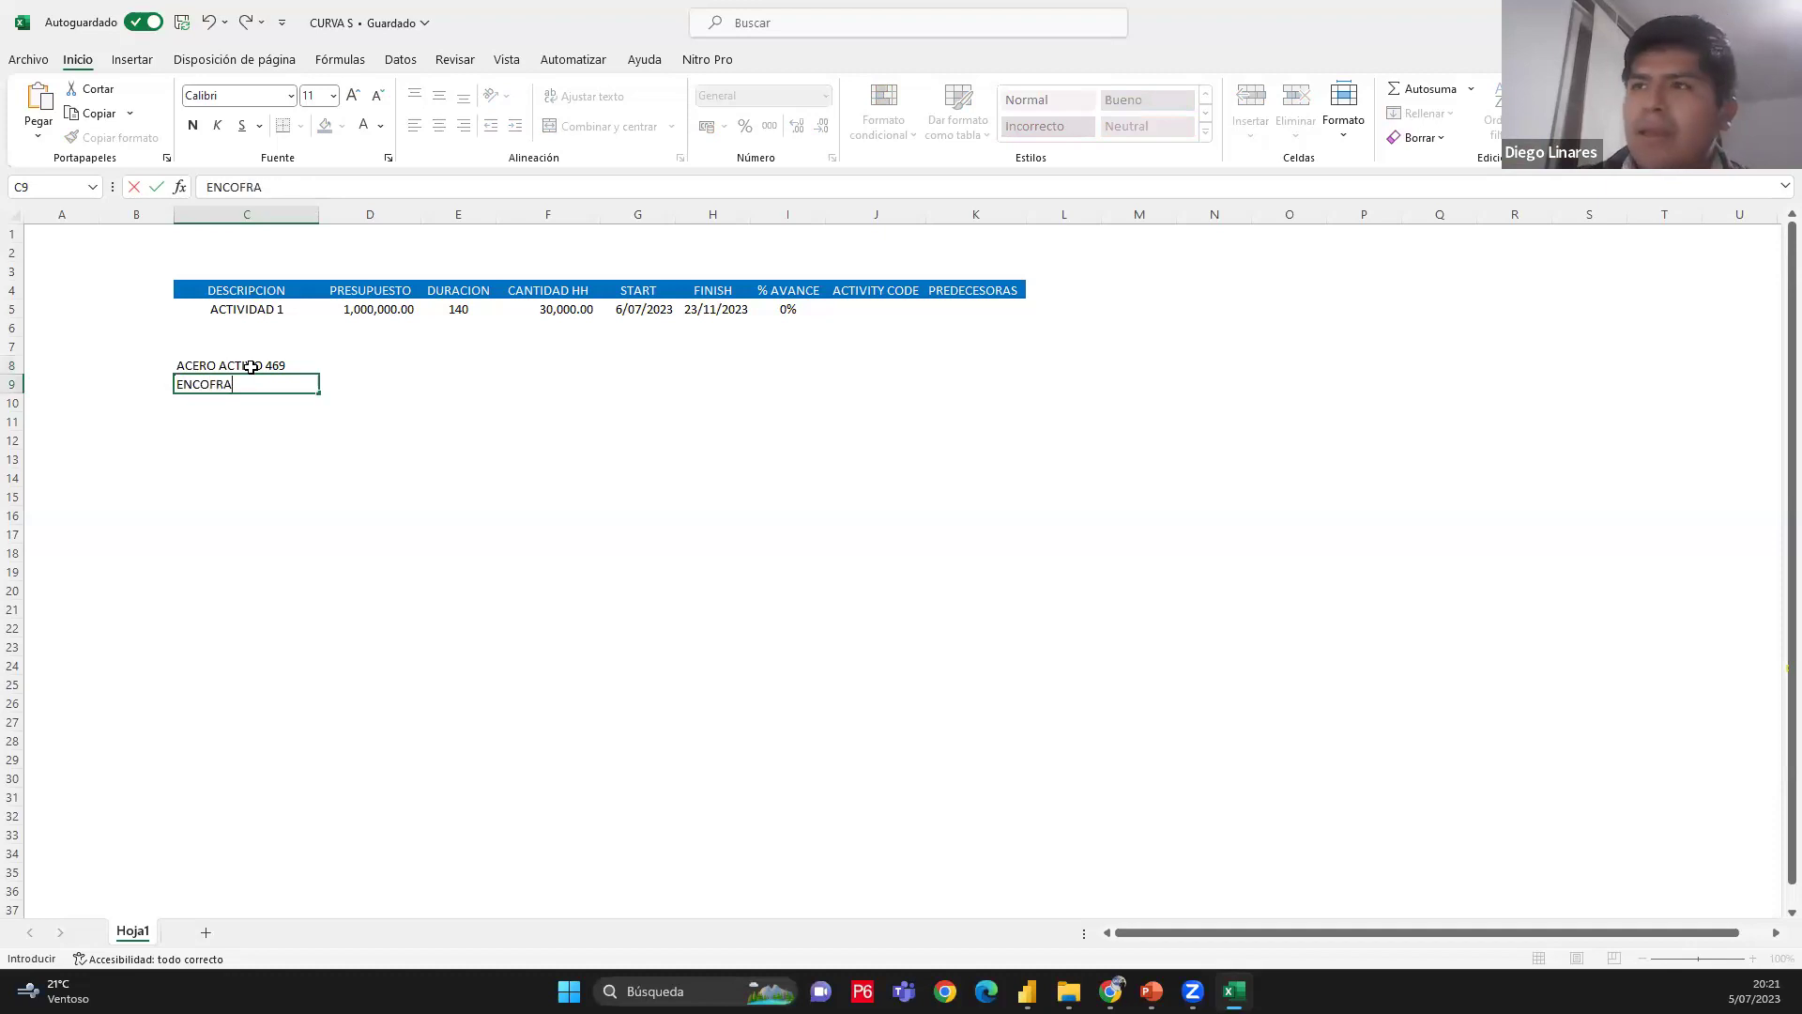
text(DO ACTIVO 469)
key(Return)
text(CONCRETO ACTIVO 46)
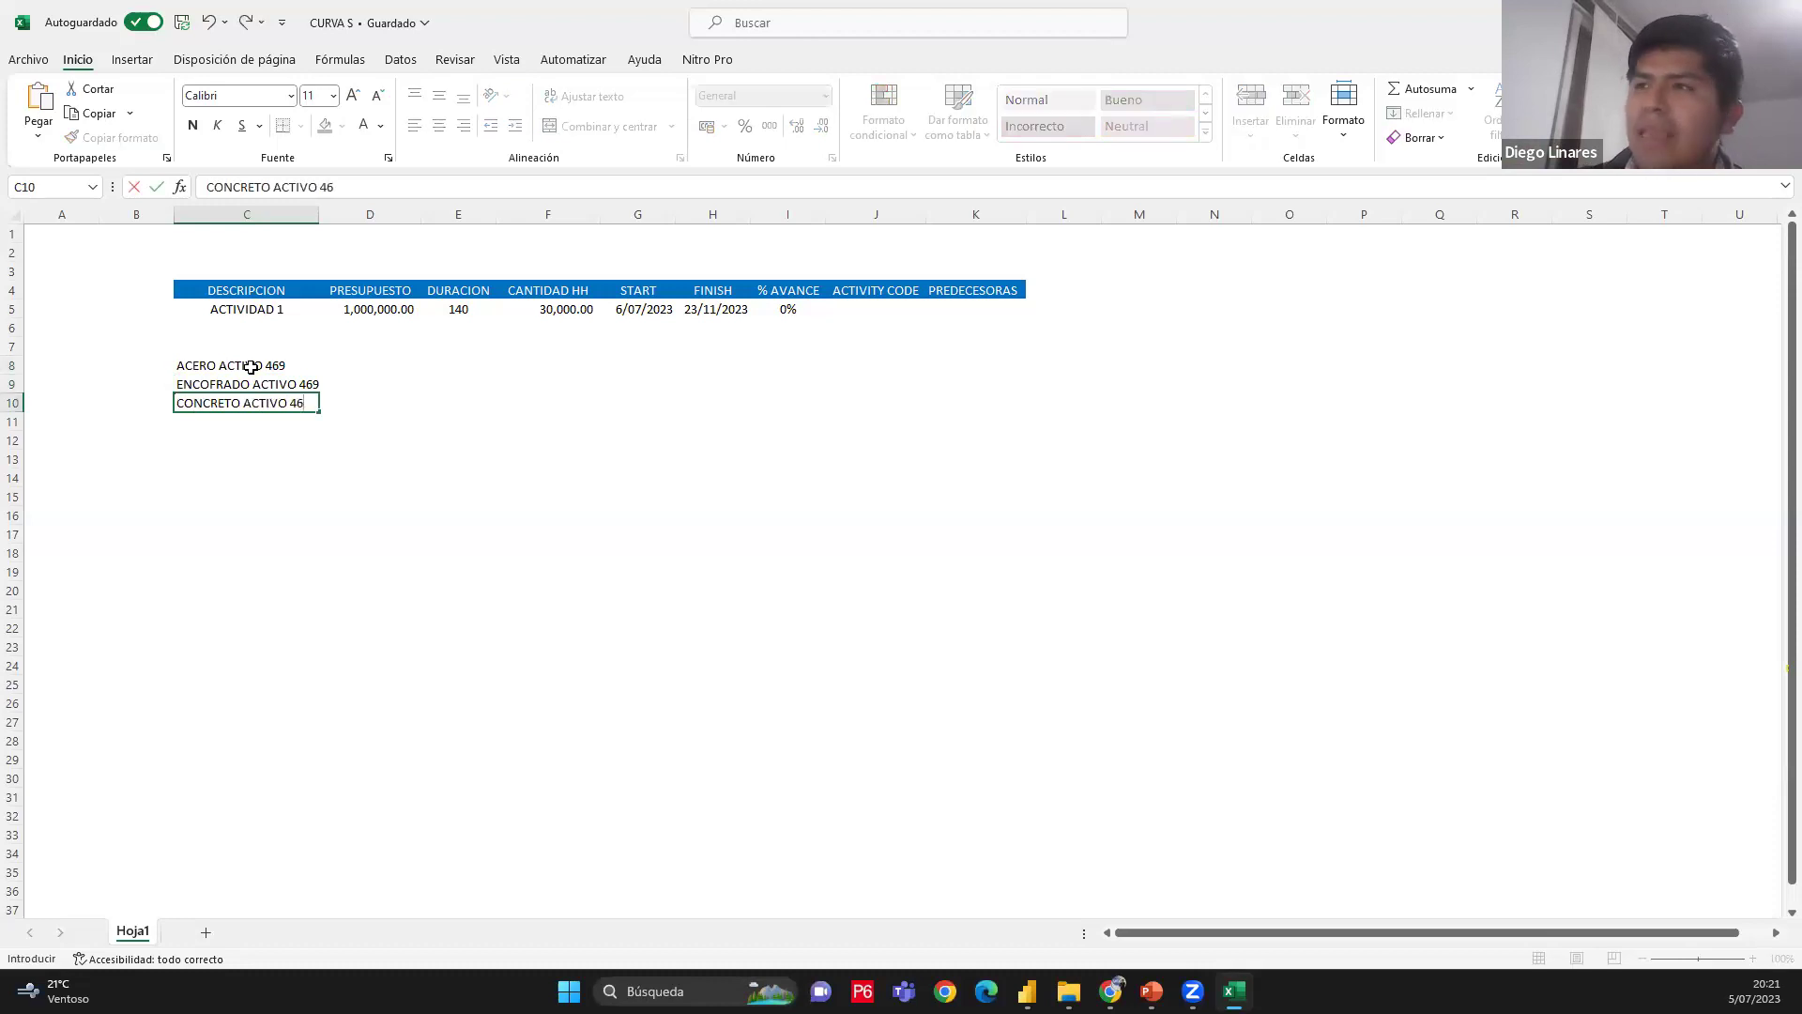
text(9)
key(Return)
Copy the three ACTIVO 469 entries in C8:C10 to the cells starting at C12
click(261, 443)
drag(253, 366, 254, 405)
key(ctrl+c)
click(245, 442)
key(ctrl+v)
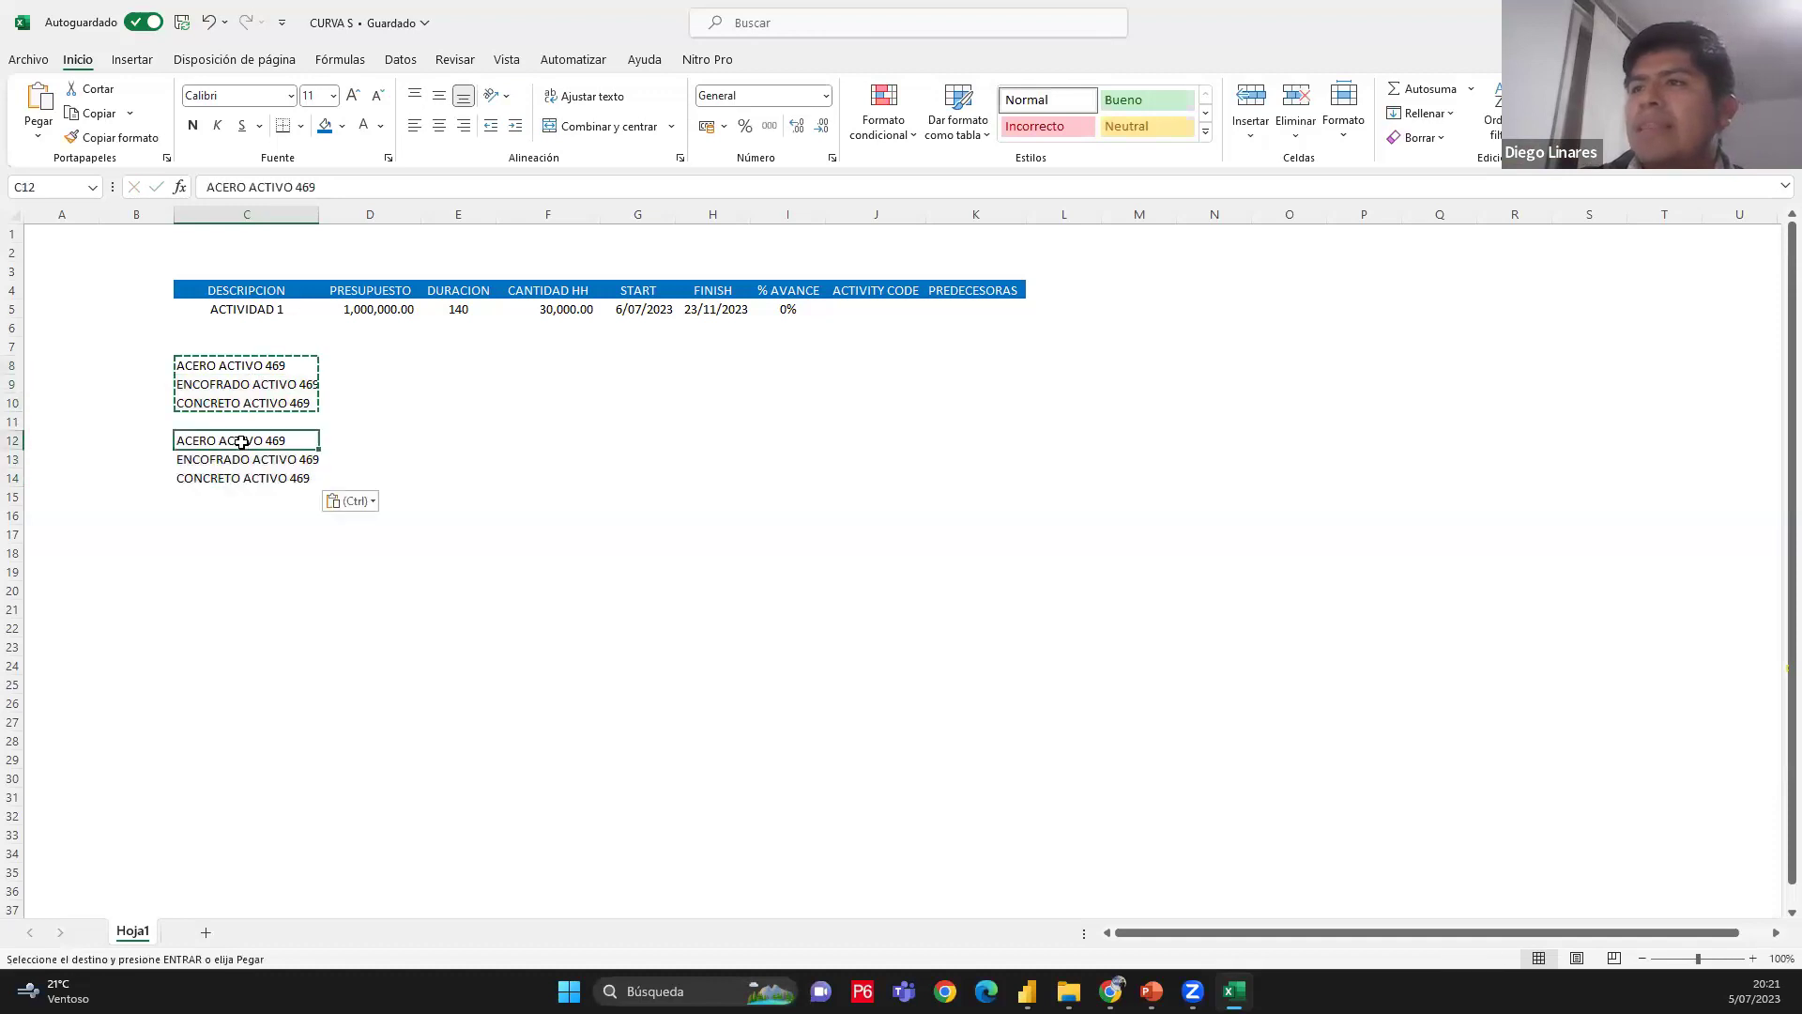
Change the asset number in the copied ACERO, ENCOFRADO and CONCRETO entries in C12:C14 to 470
click(317, 207)
key(BackSpace)
key(BackSpace)
text(70)
key(Return)
key(BackSpace)
key(BackSpace)
text(70)
key(Return)
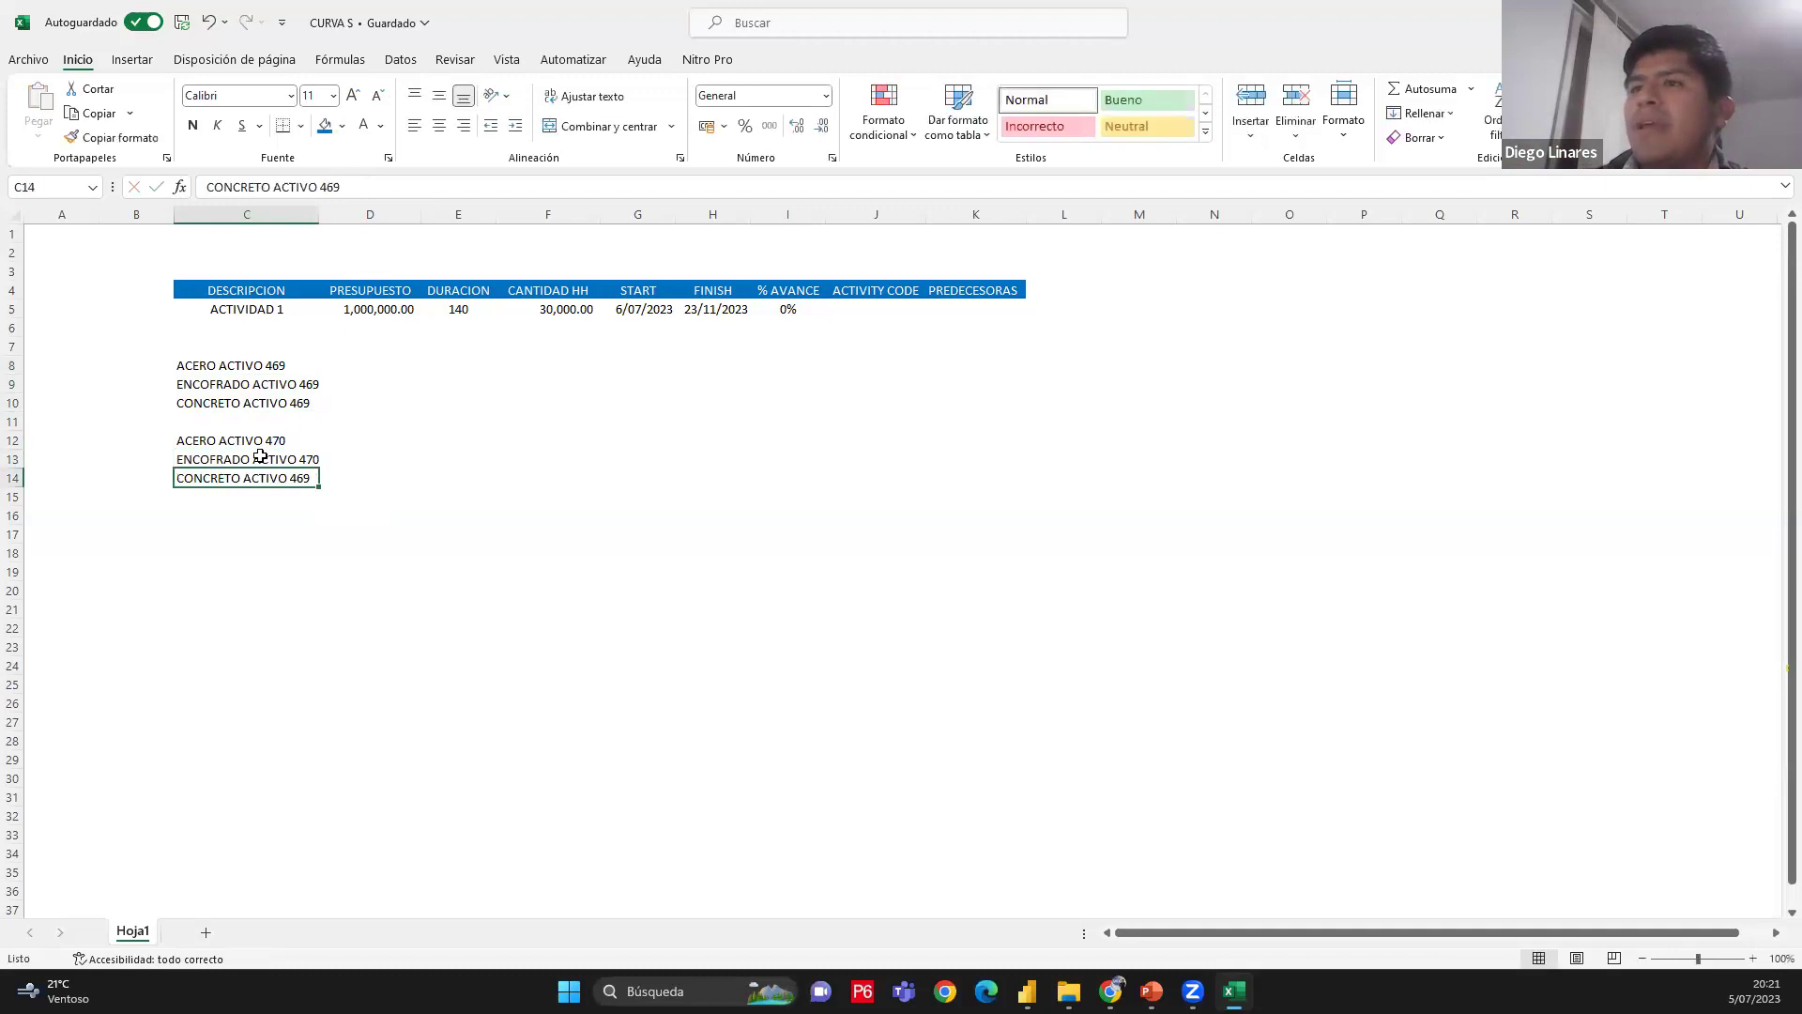
click(358, 184)
key(BackSpace)
key(BackSpace)
key(Return)
drag(254, 373, 266, 398)
click(256, 373)
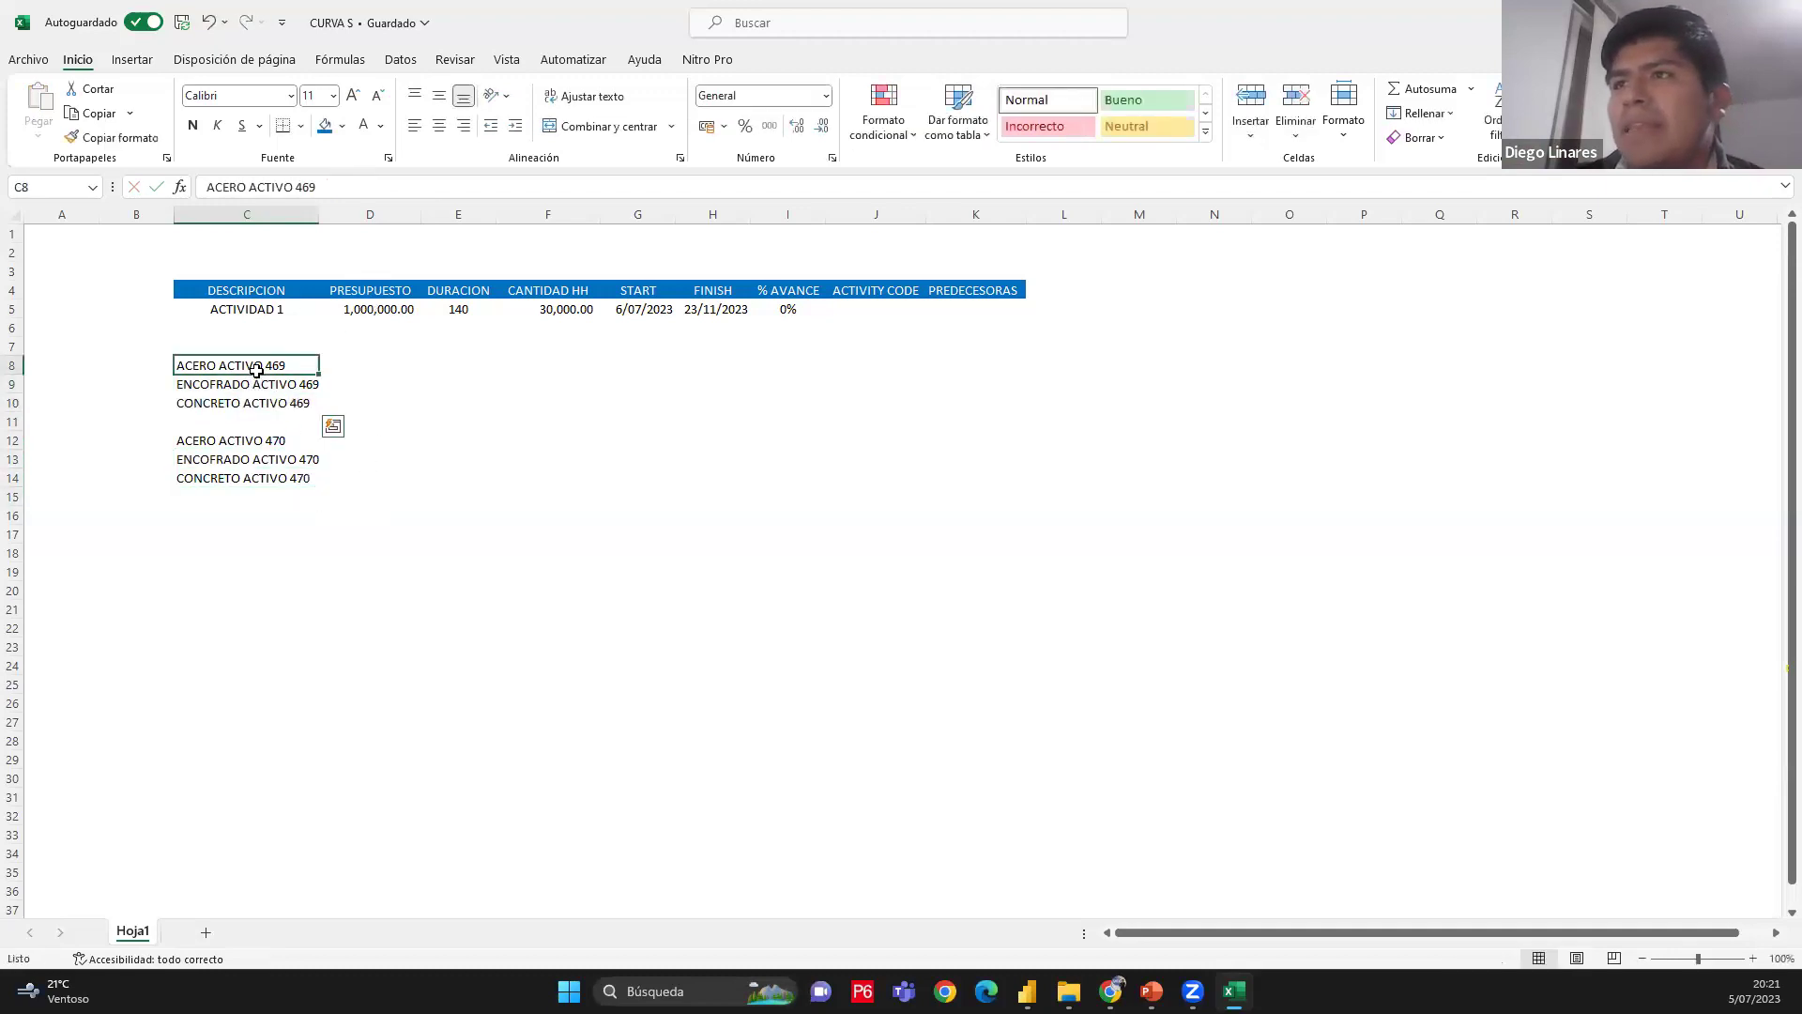
Enter activity code 469 in J8 and fill it down to J10 for the ACTIVO 469 activities
click(404, 383)
click(888, 366)
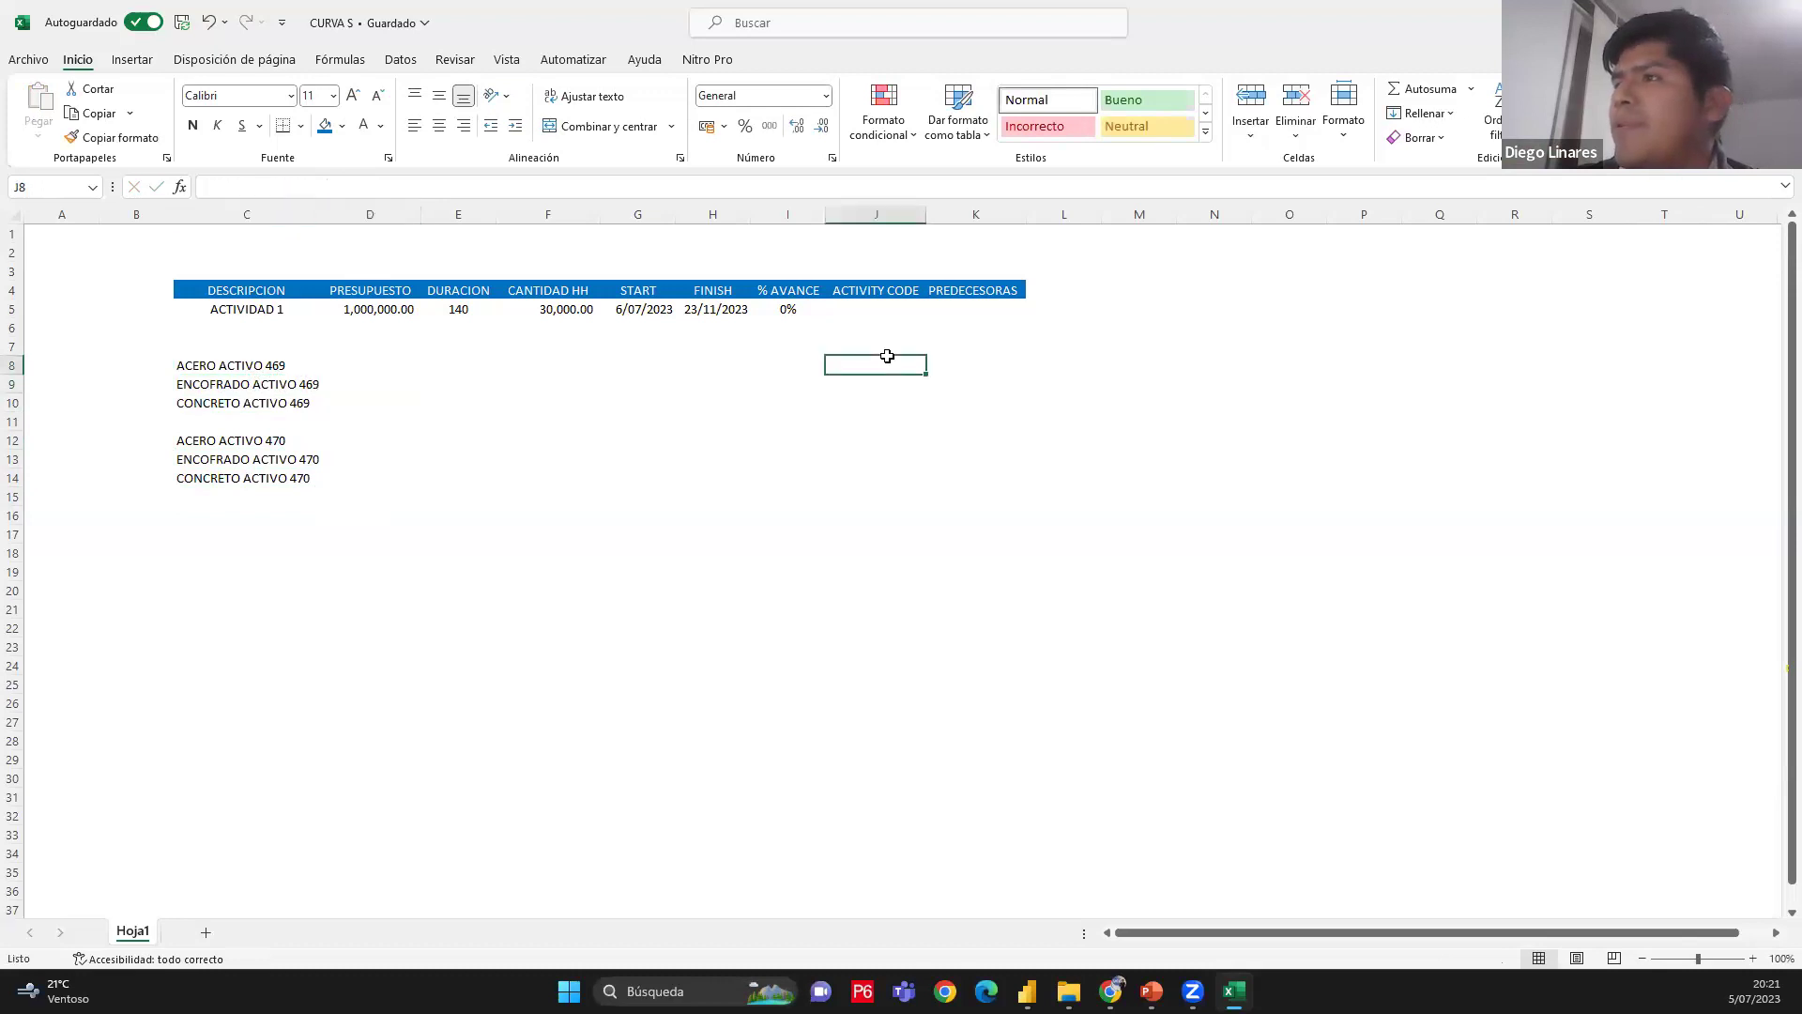
click(874, 342)
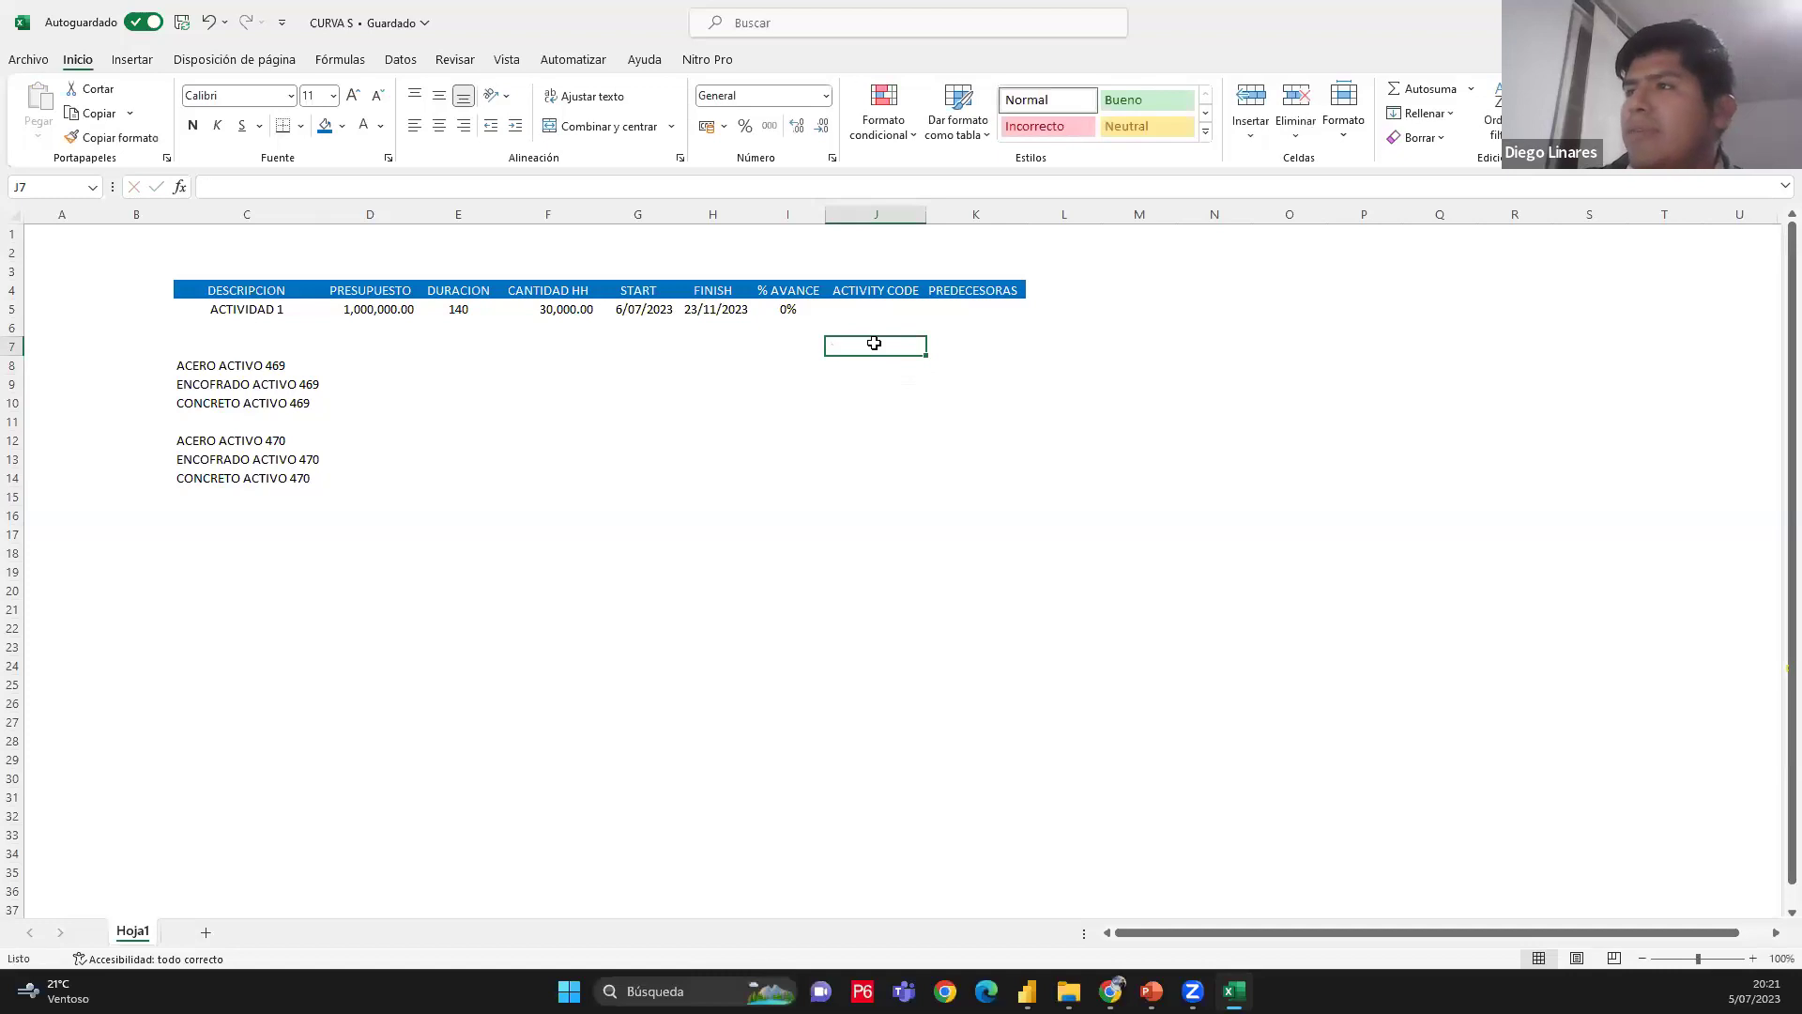
click(882, 372)
text(469)
key(ctrl+Return)
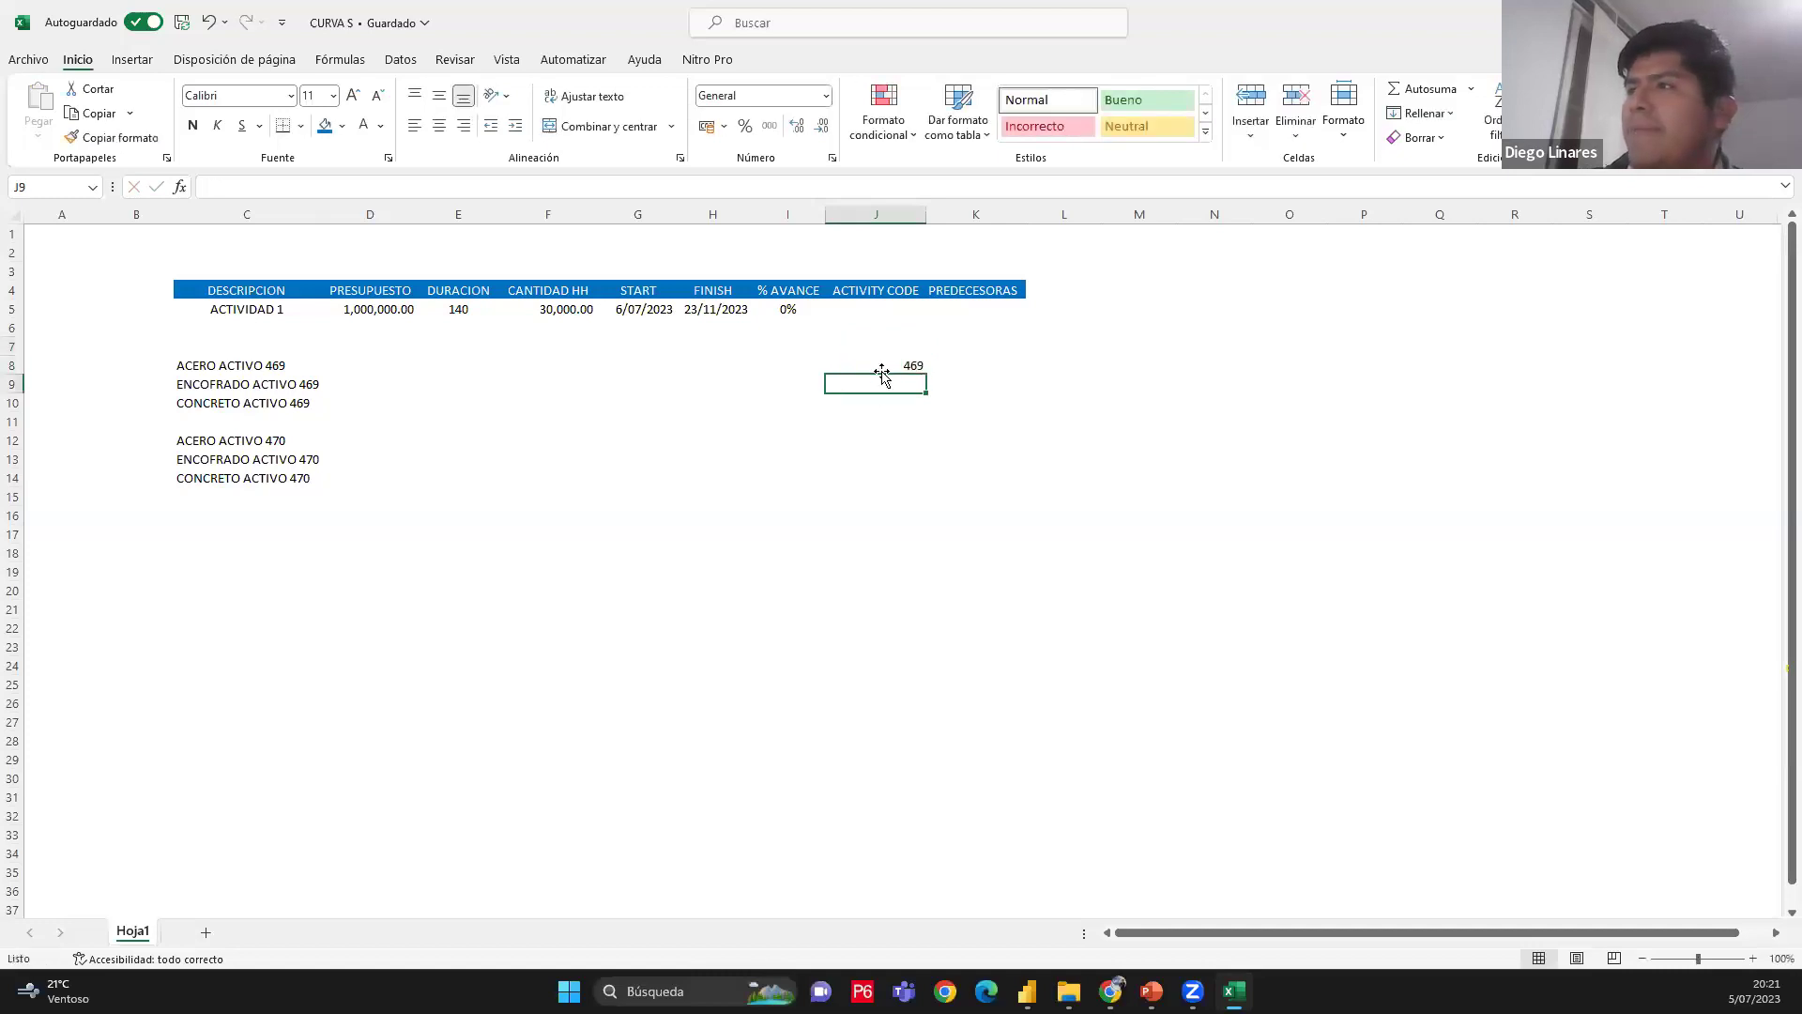
drag(923, 374, 925, 409)
Enter activity code 470 in J12 and fill it down to J14 for the ACTIVO 470 activities
click(893, 448)
text(47)
key(Return)
click(917, 434)
drag(926, 450, 927, 488)
Add filters to the header row of the activity table, covering the sample activities below it
drag(229, 294, 1009, 514)
click(1493, 122)
click(1563, 246)
click(1214, 364)
Filter the ACTIVITY CODE column to show only the rows with code 469
click(918, 290)
click(751, 518)
click(745, 534)
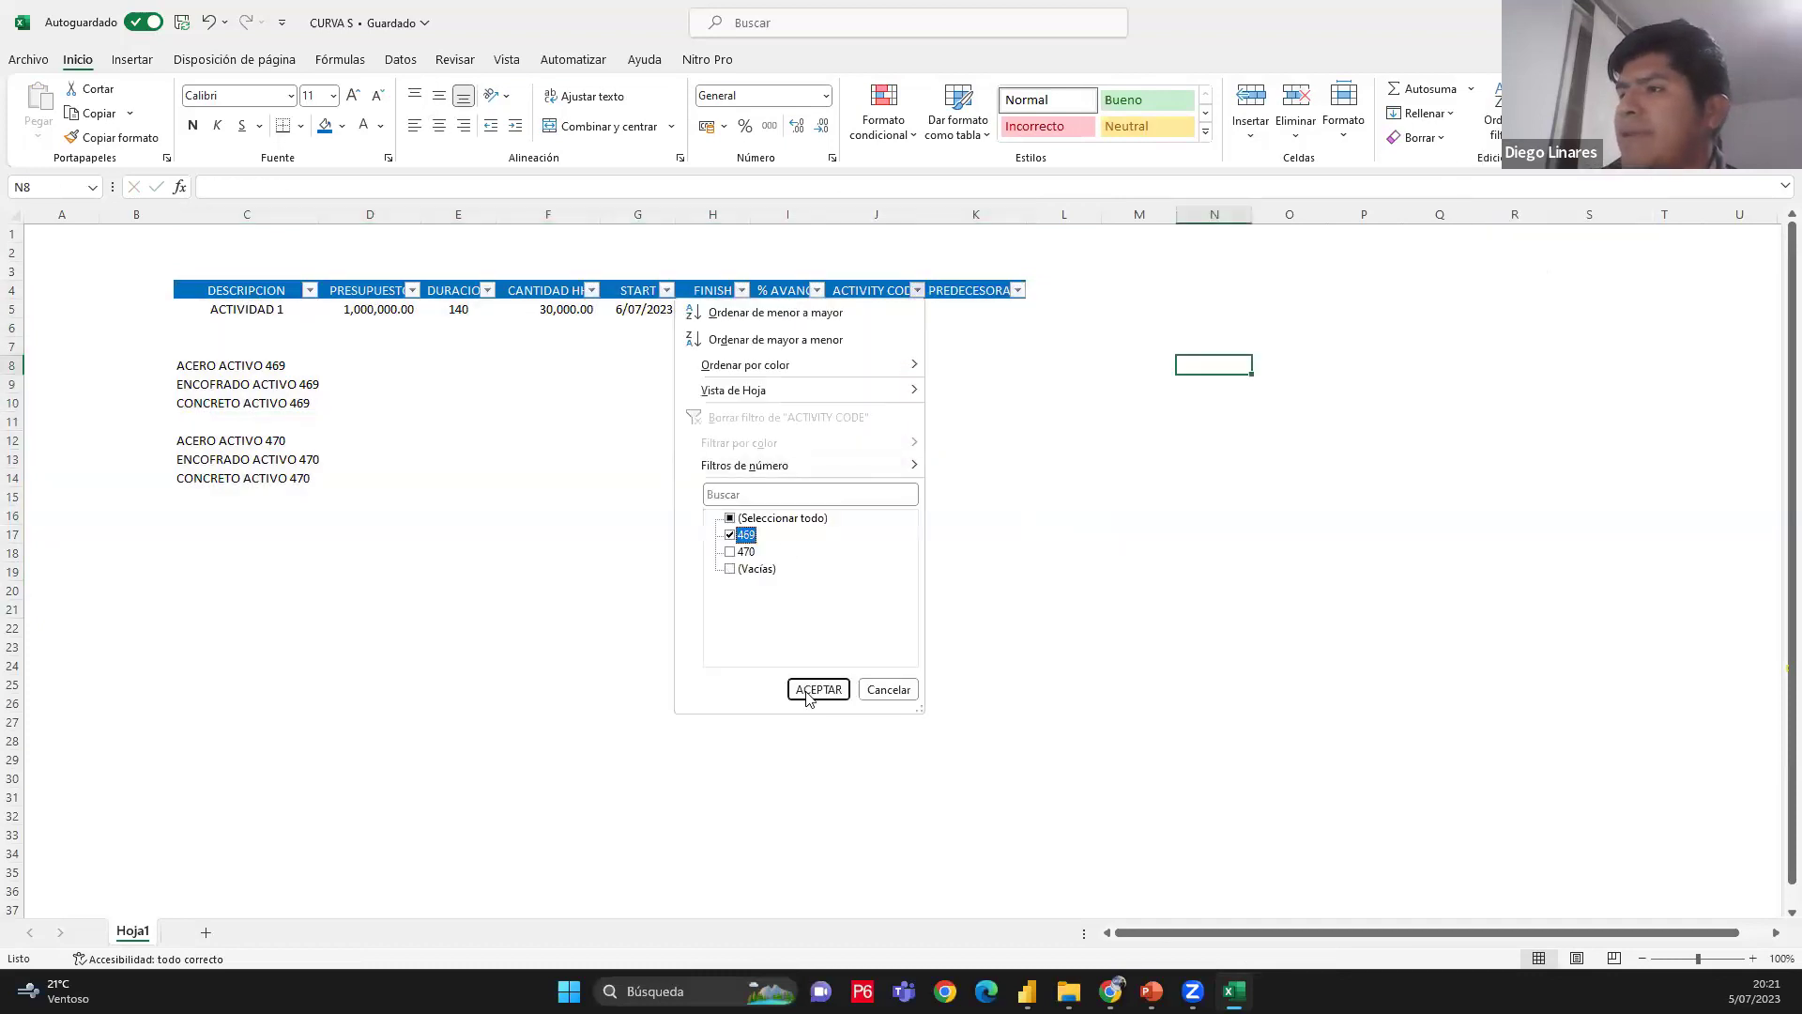
click(816, 689)
drag(244, 317, 398, 378)
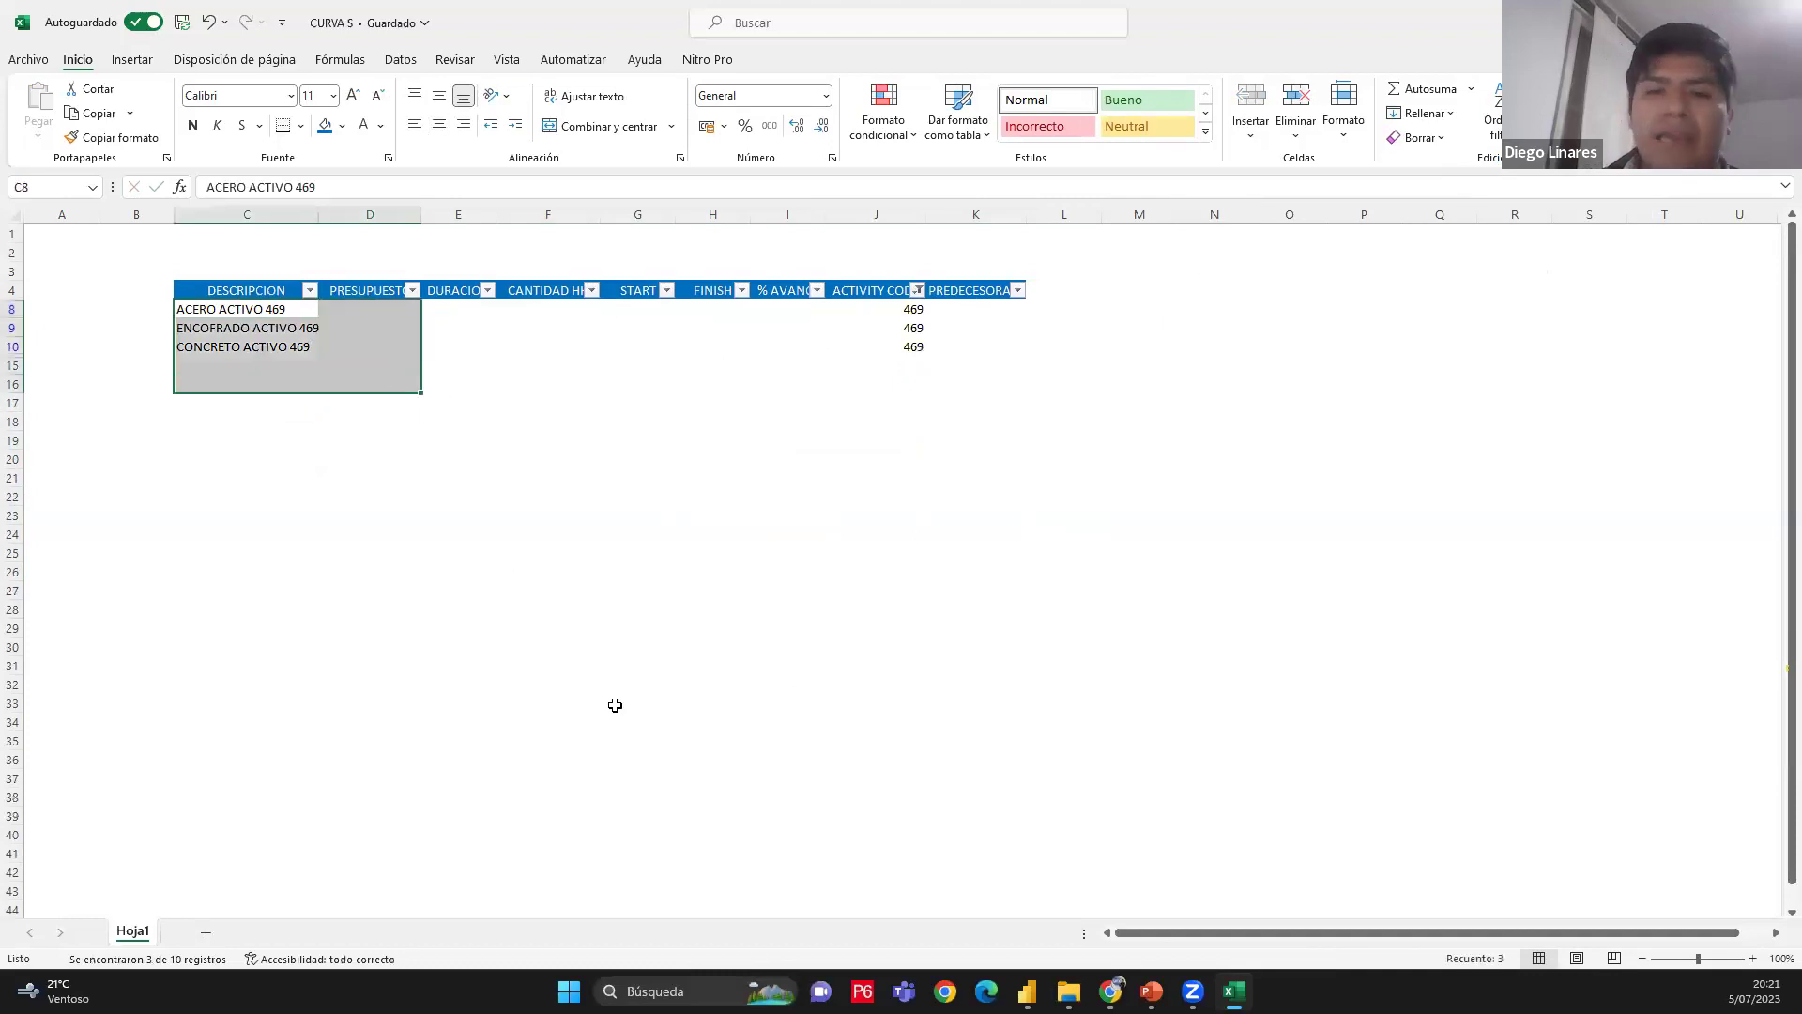
click(976, 458)
Switch the ACTIVITY CODE filter to show only code 470, then clear the filter
click(917, 290)
click(745, 534)
click(746, 551)
click(819, 689)
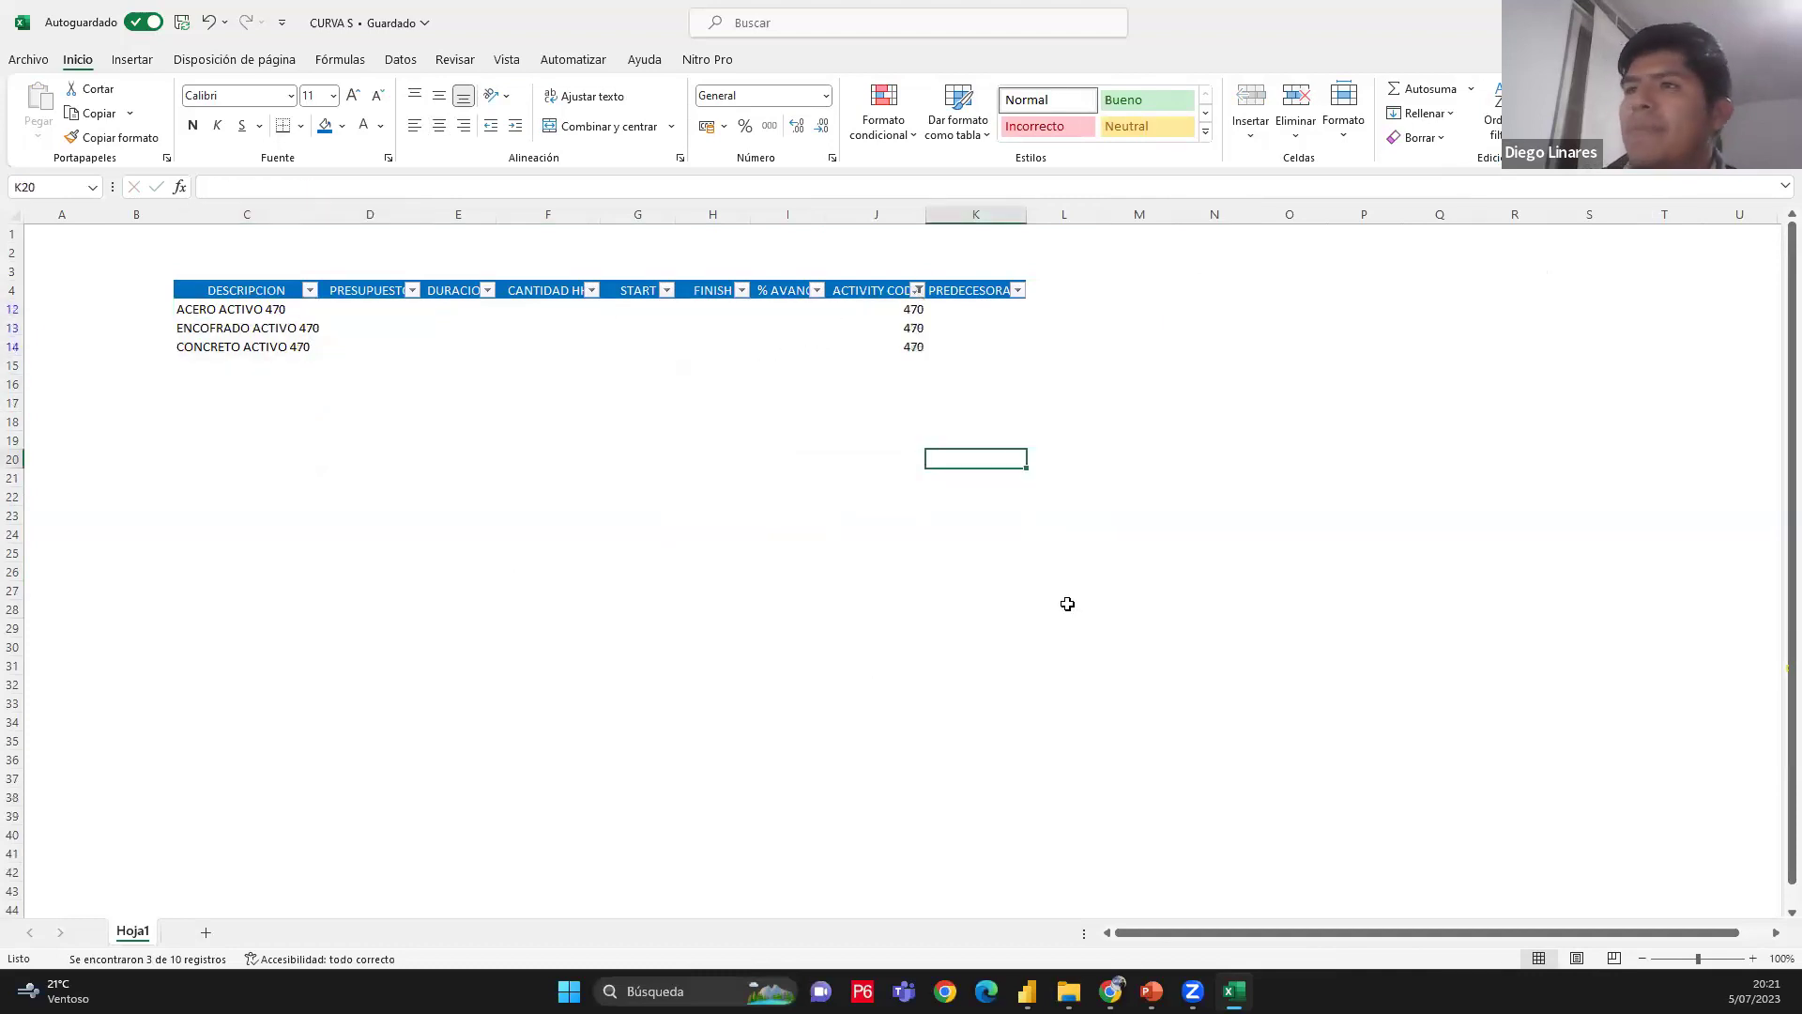
click(918, 290)
click(844, 415)
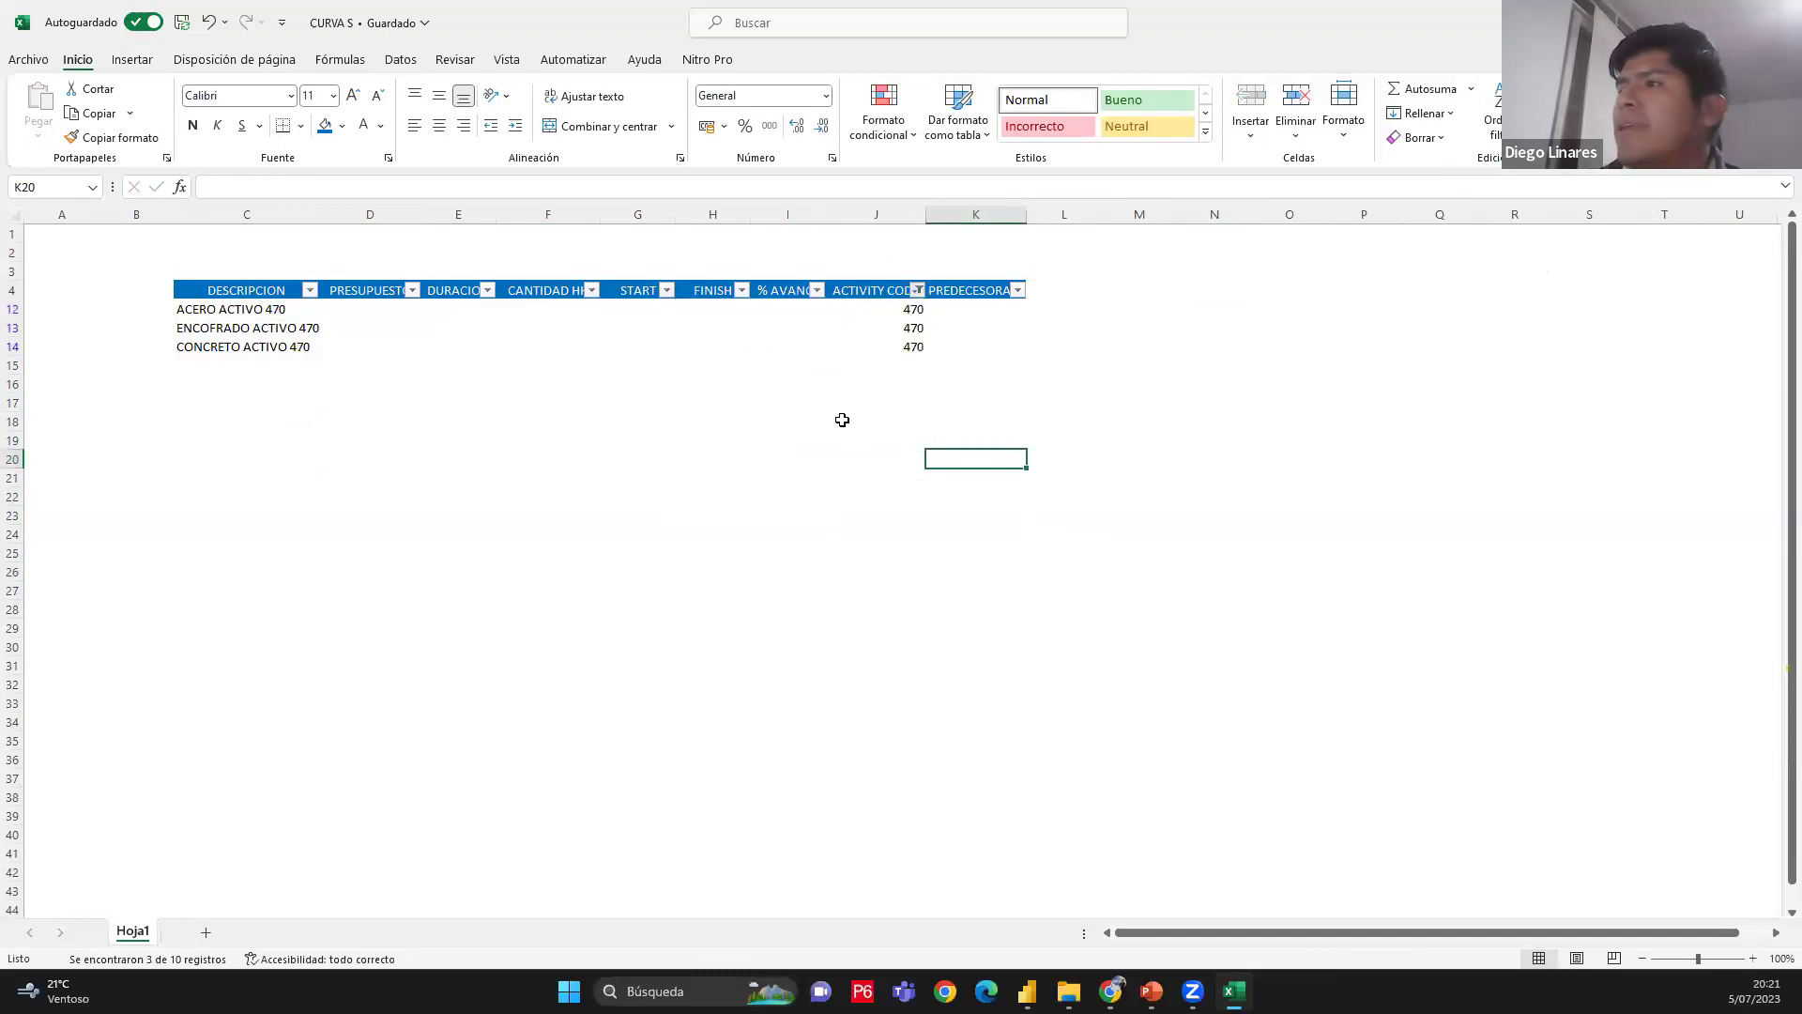
Replace the activity codes in J8:J10 with ACERO, ENCOFRAOD and CONCRETO
click(882, 371)
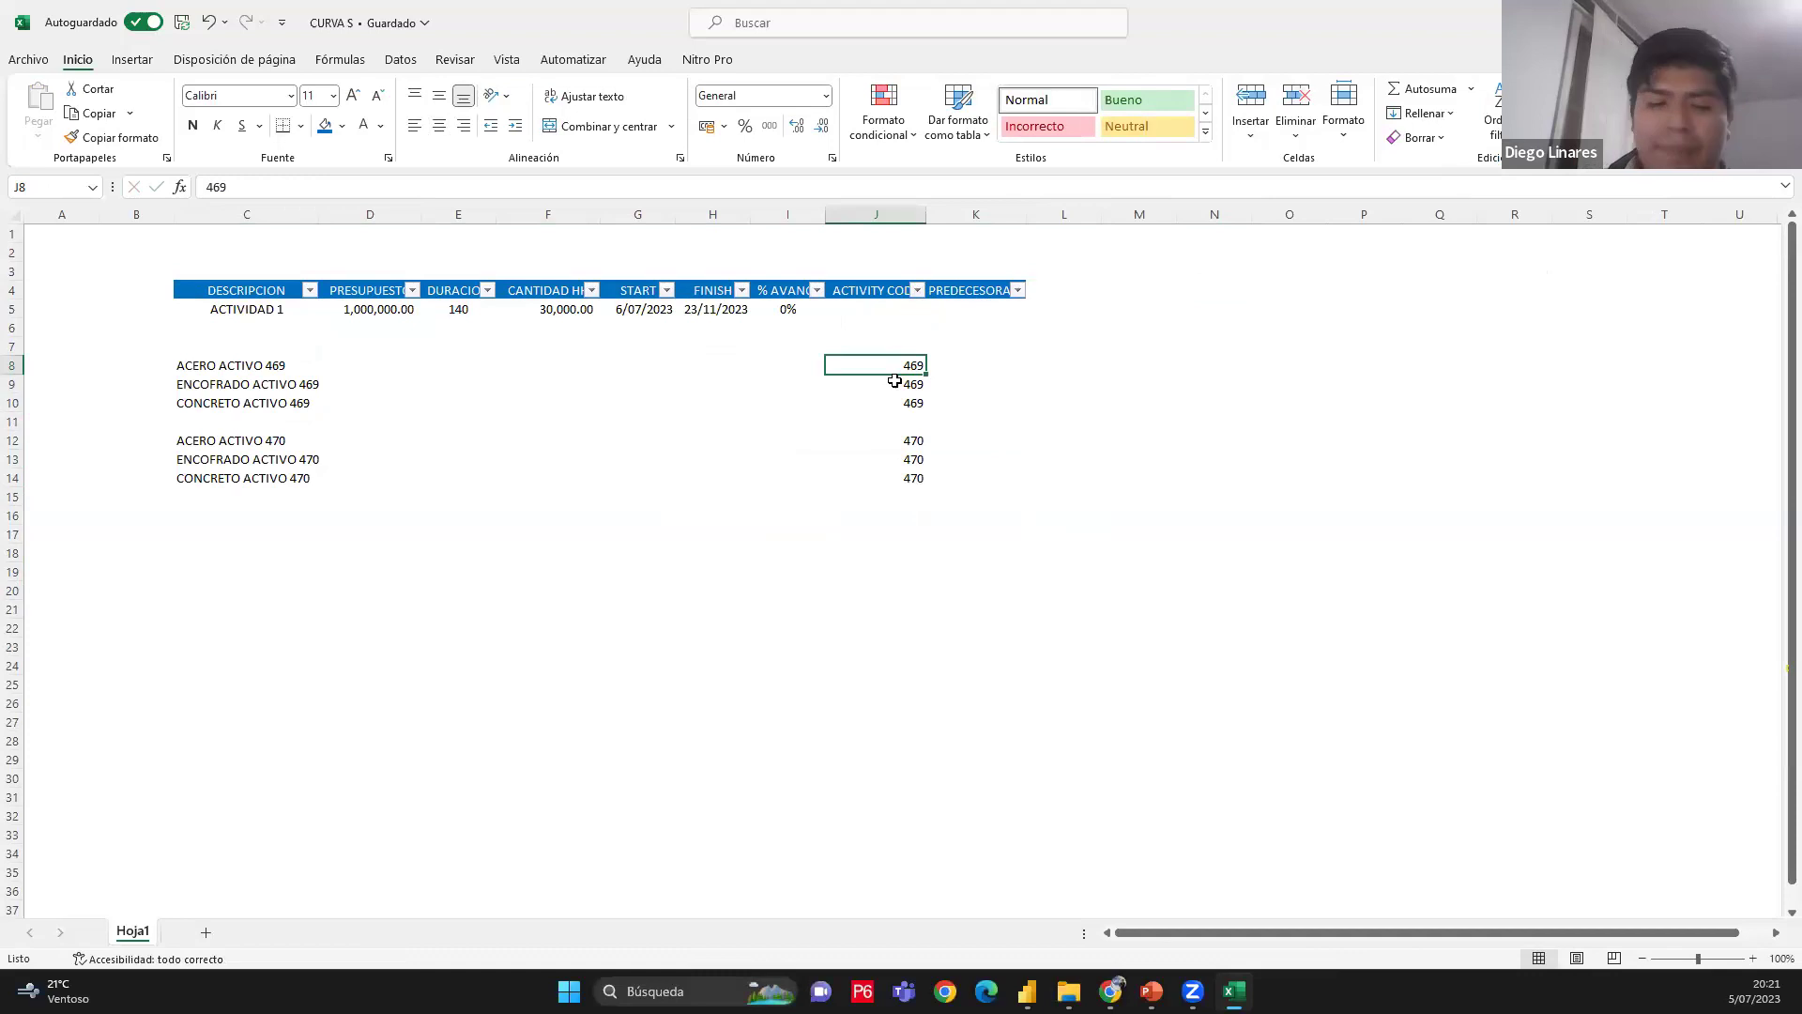
text(ACERO)
key(Return)
text(ENO)
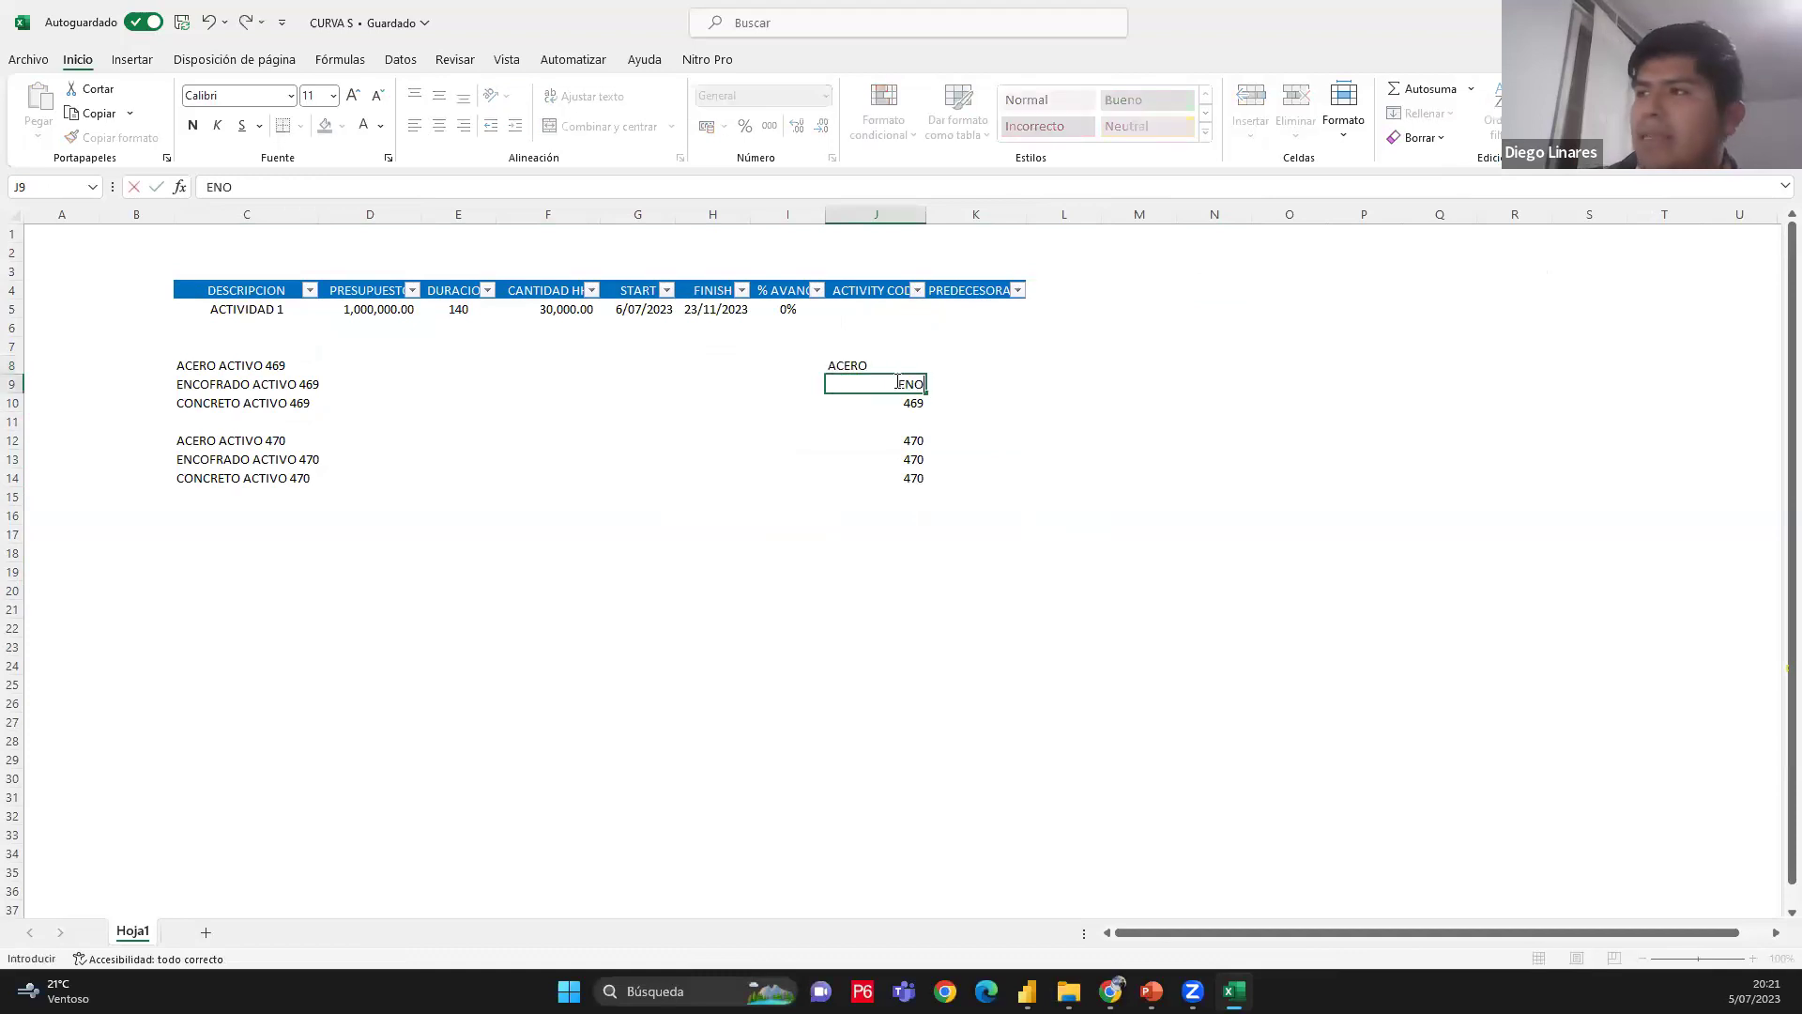
text(OFRADO)
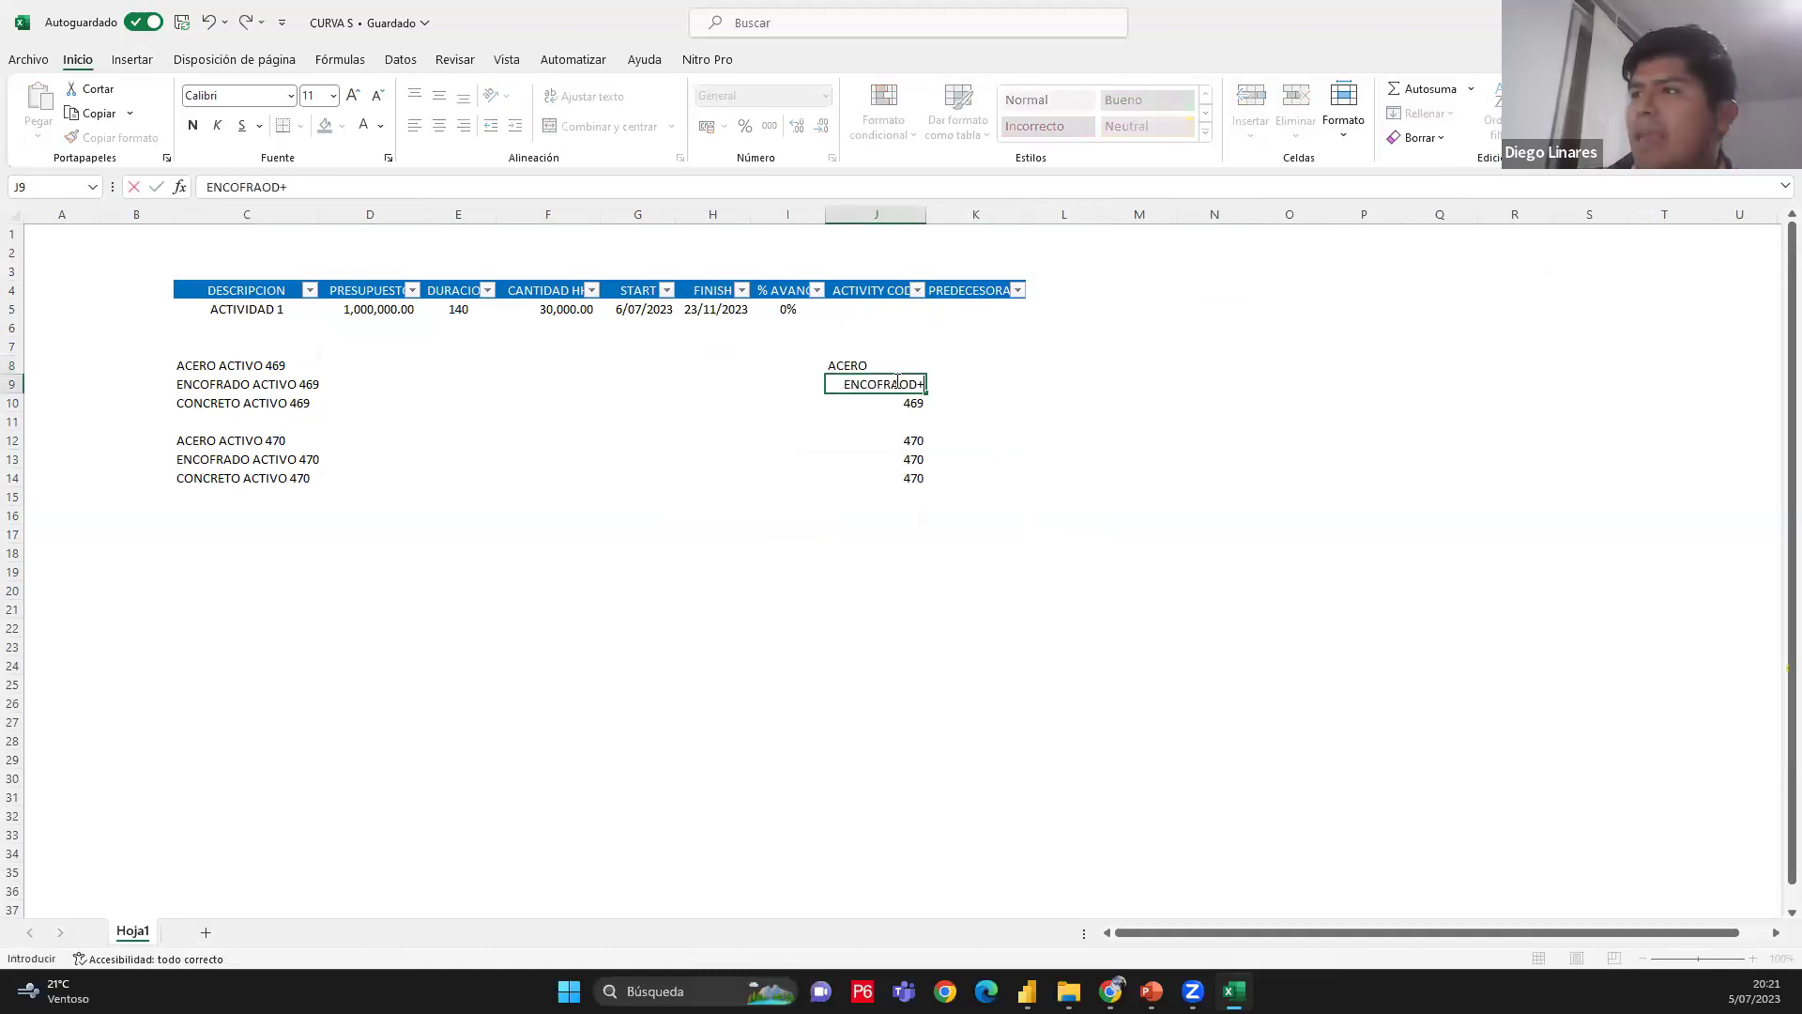
key(Return)
text(CONCRETO)
key(Return)
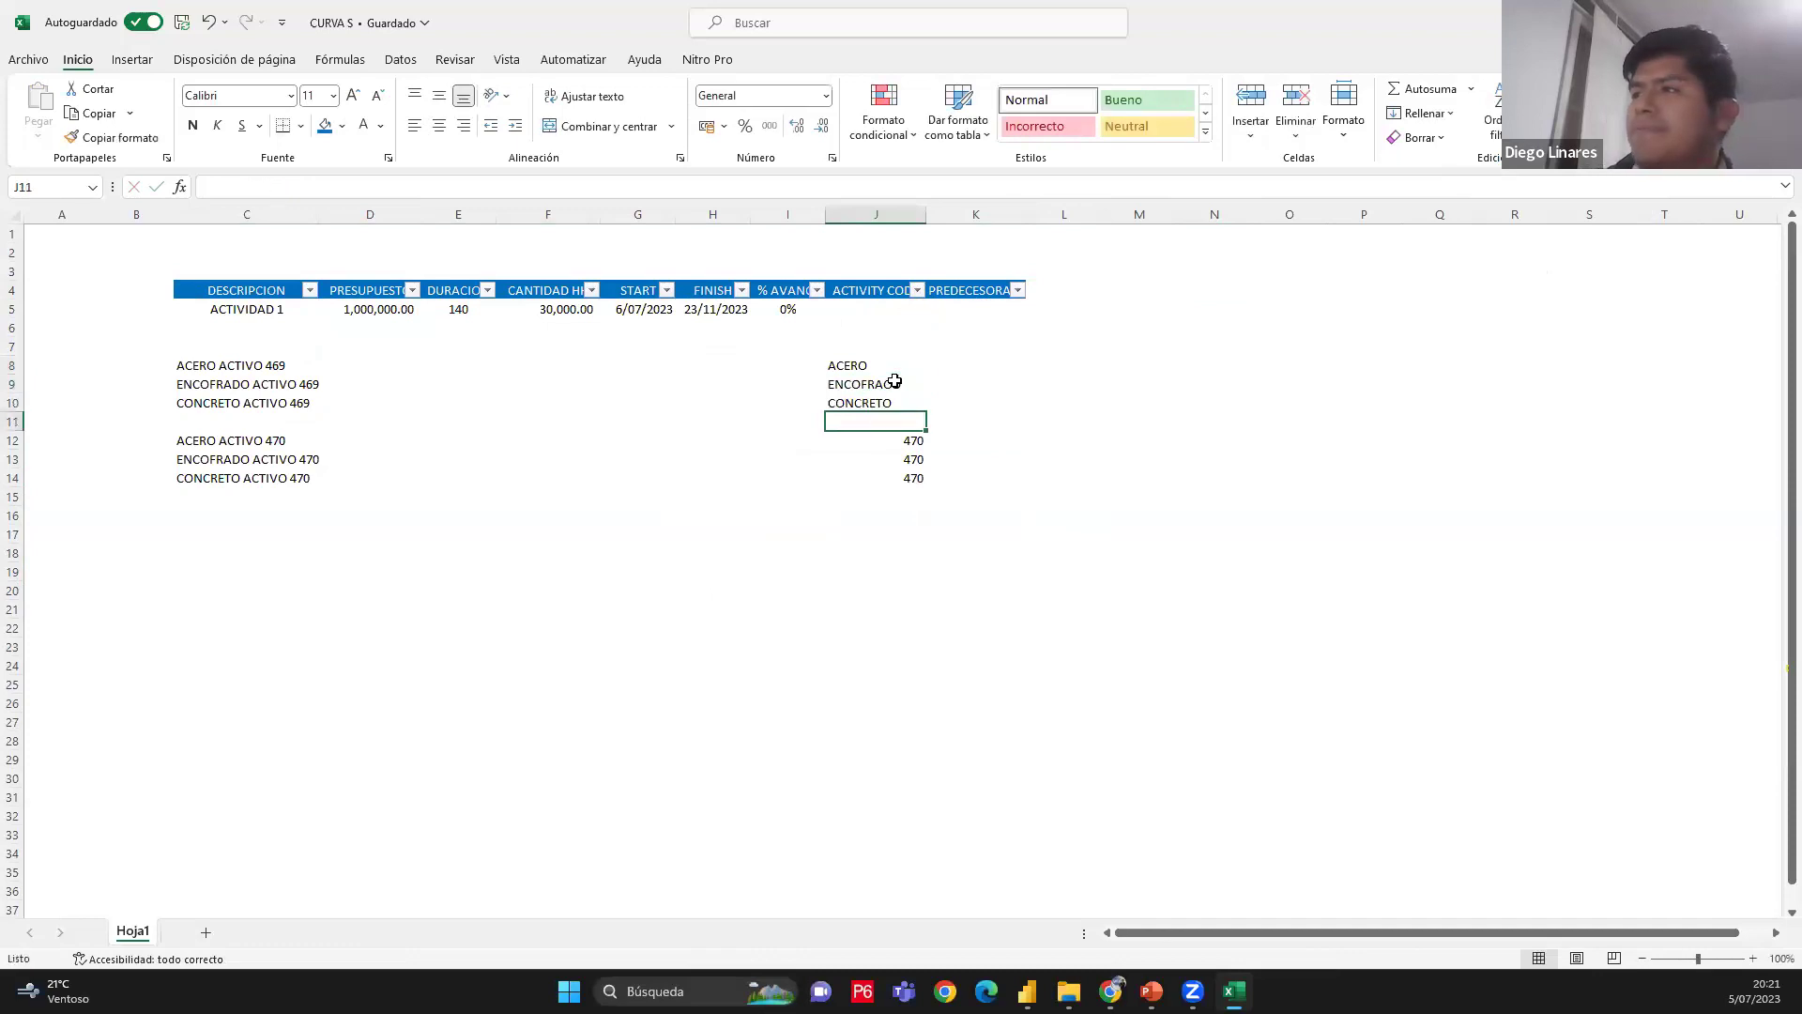
Copy the three material codes in J8:J10 over the codes in J12:J14
drag(871, 366, 872, 405)
key(ctrl+c)
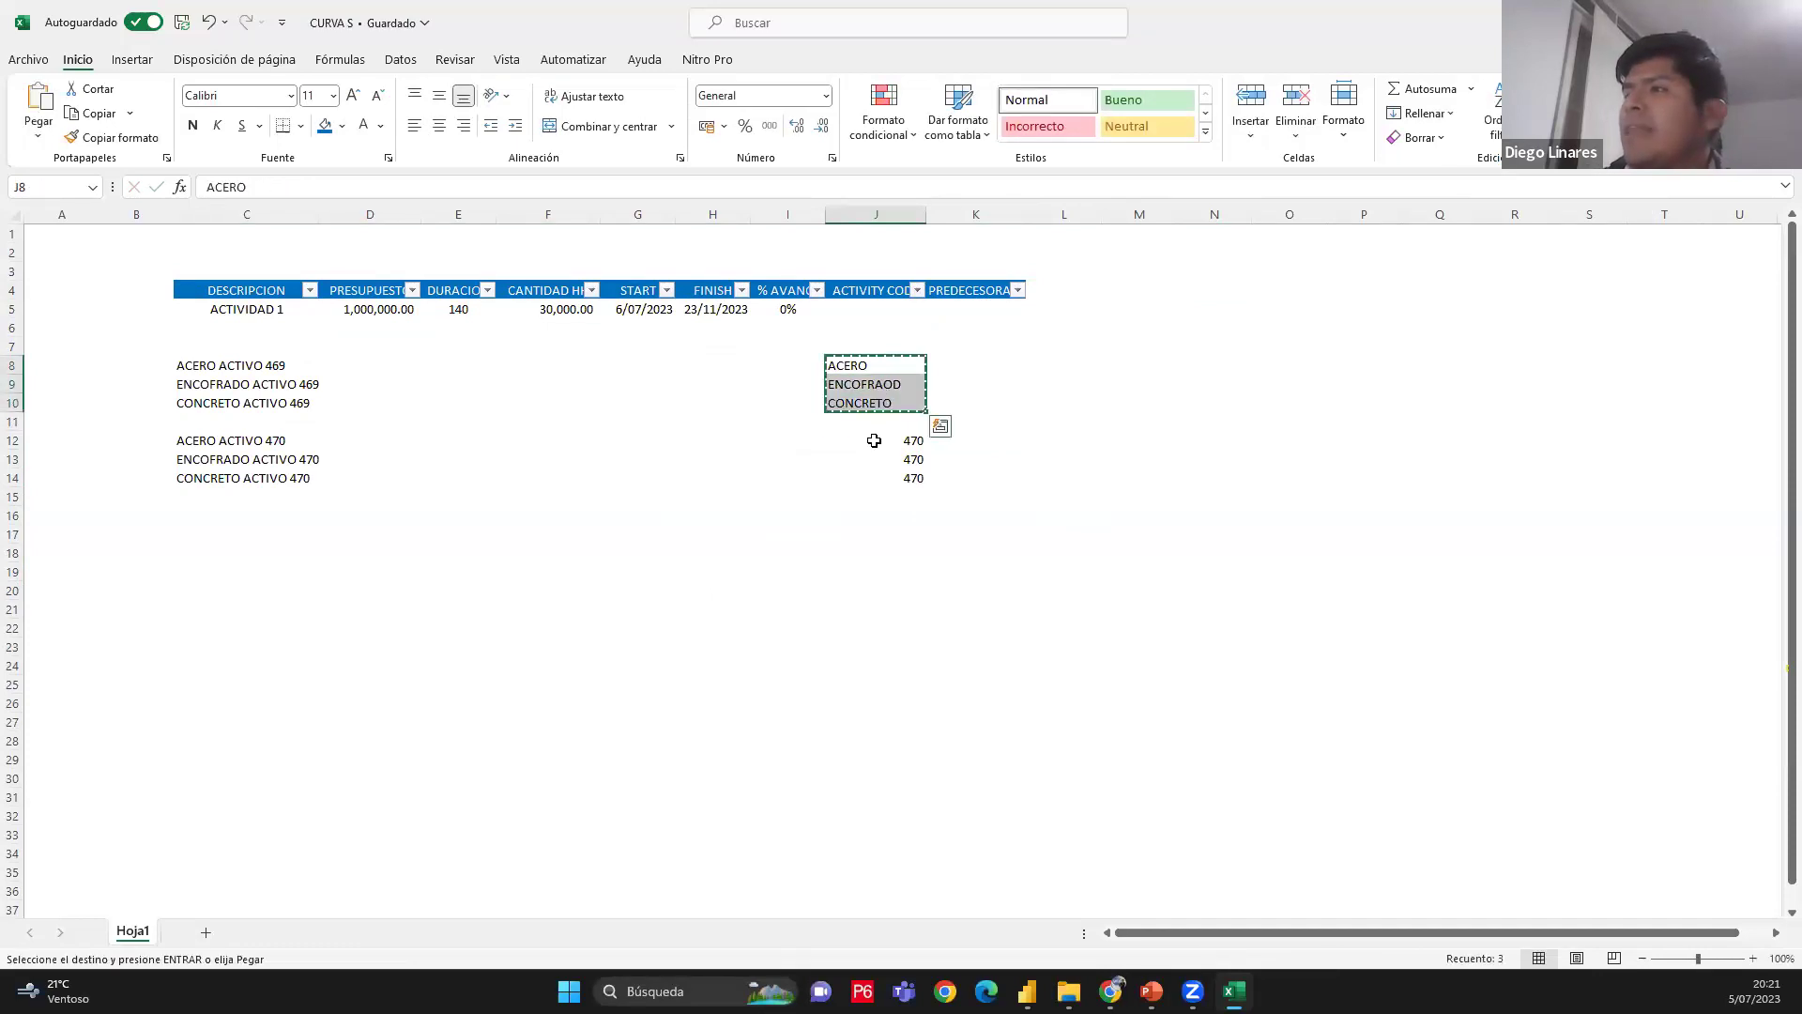
click(873, 438)
key(ctrl+v)
click(867, 572)
drag(341, 345, 412, 810)
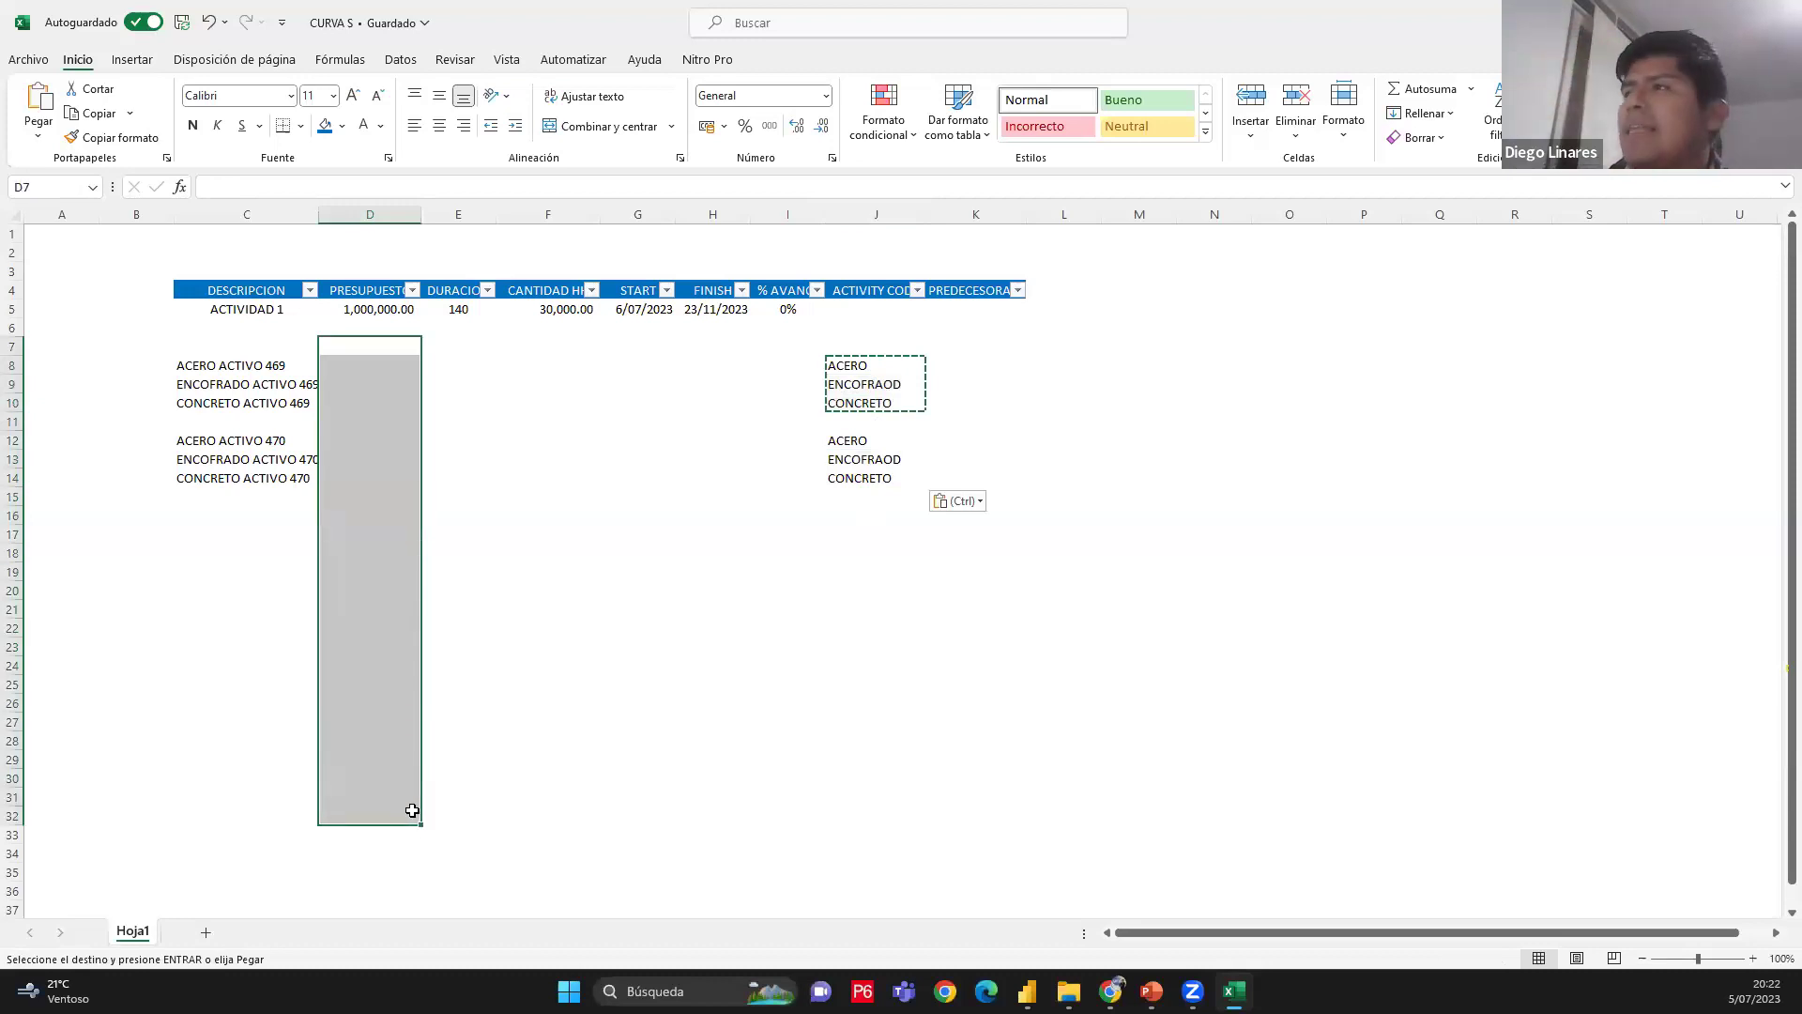
click(793, 605)
Filter the ACTIVITY CODE column to show only CONCRETO and select the two remaining descriptions
click(917, 290)
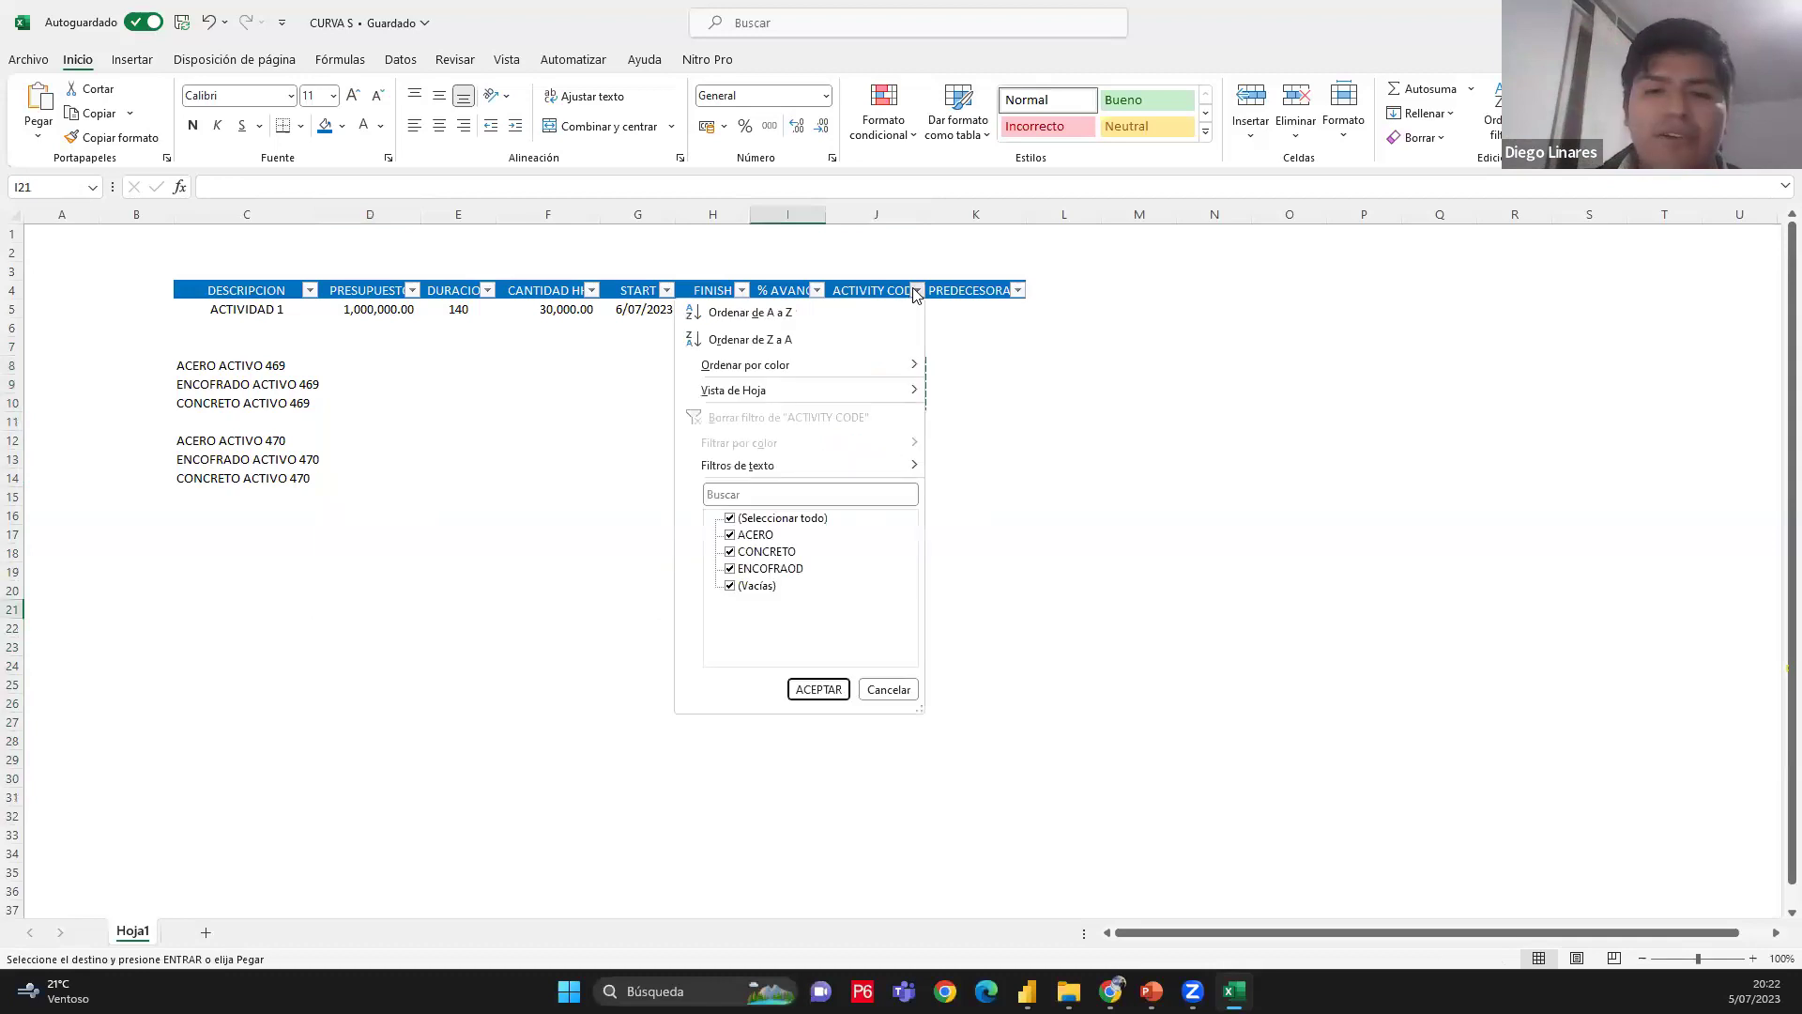
click(808, 522)
click(755, 551)
click(819, 689)
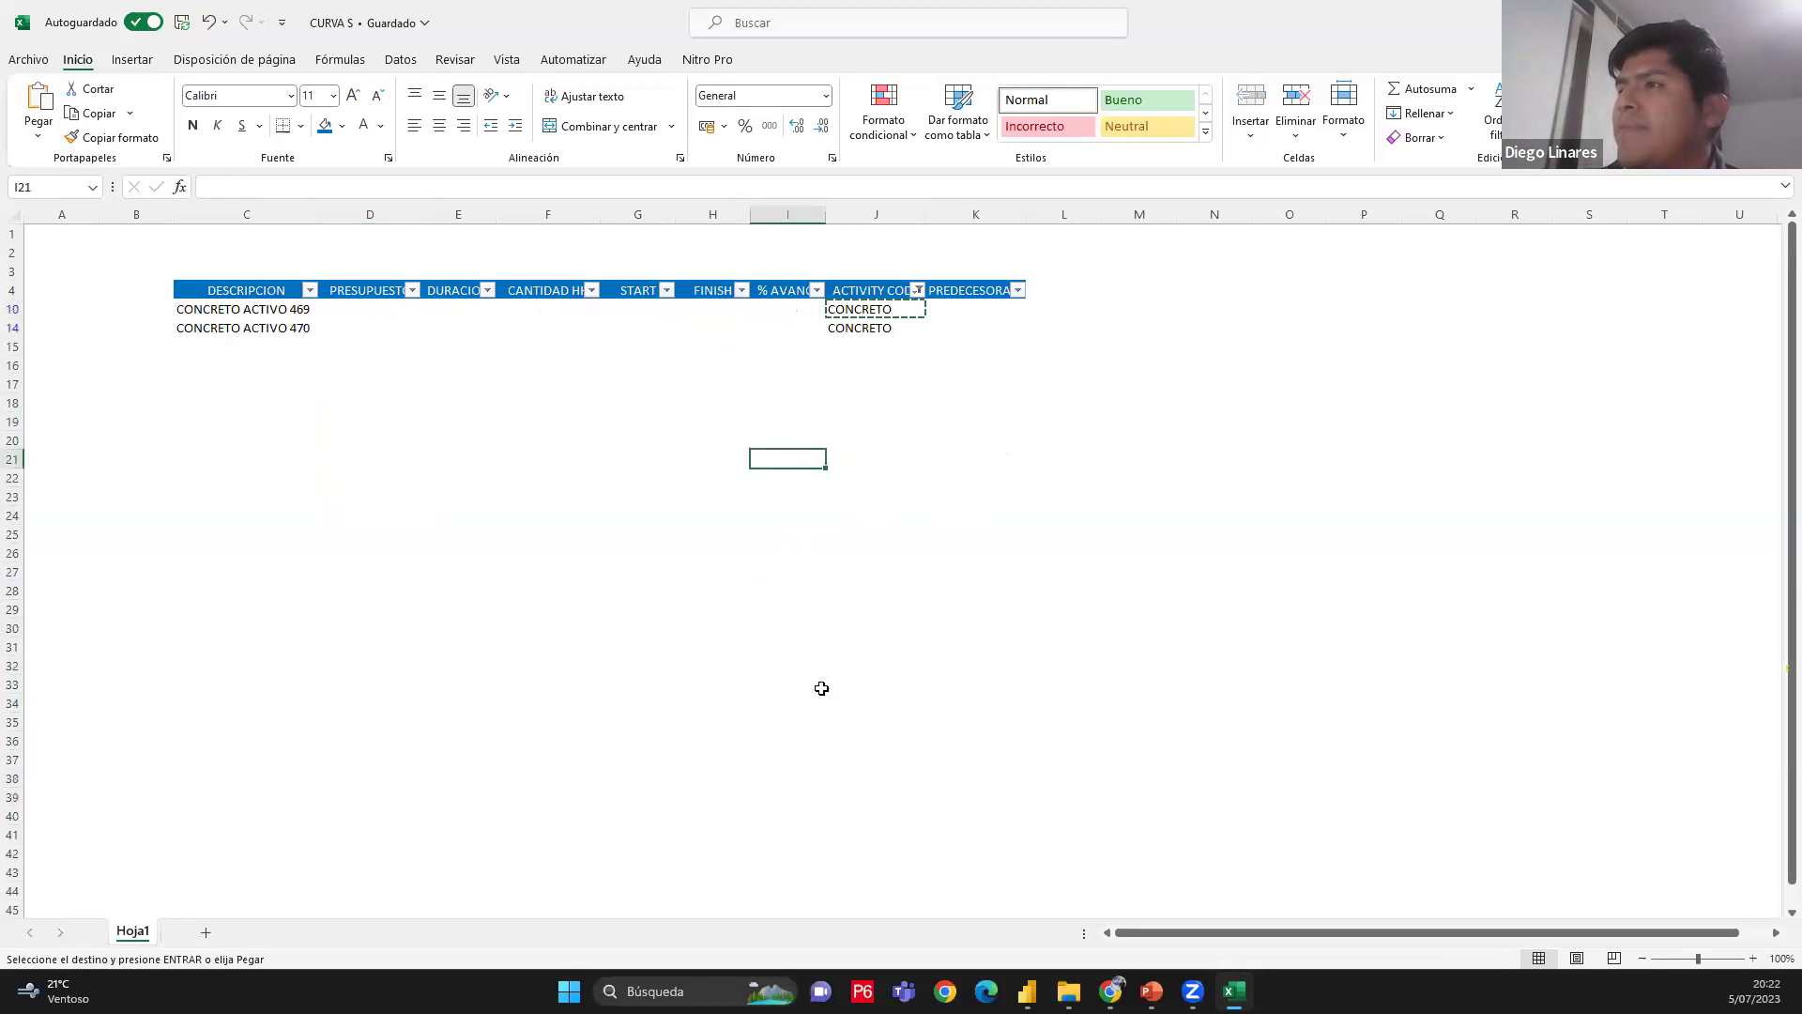
click(821, 676)
click(301, 313)
click(1122, 342)
drag(298, 312, 283, 320)
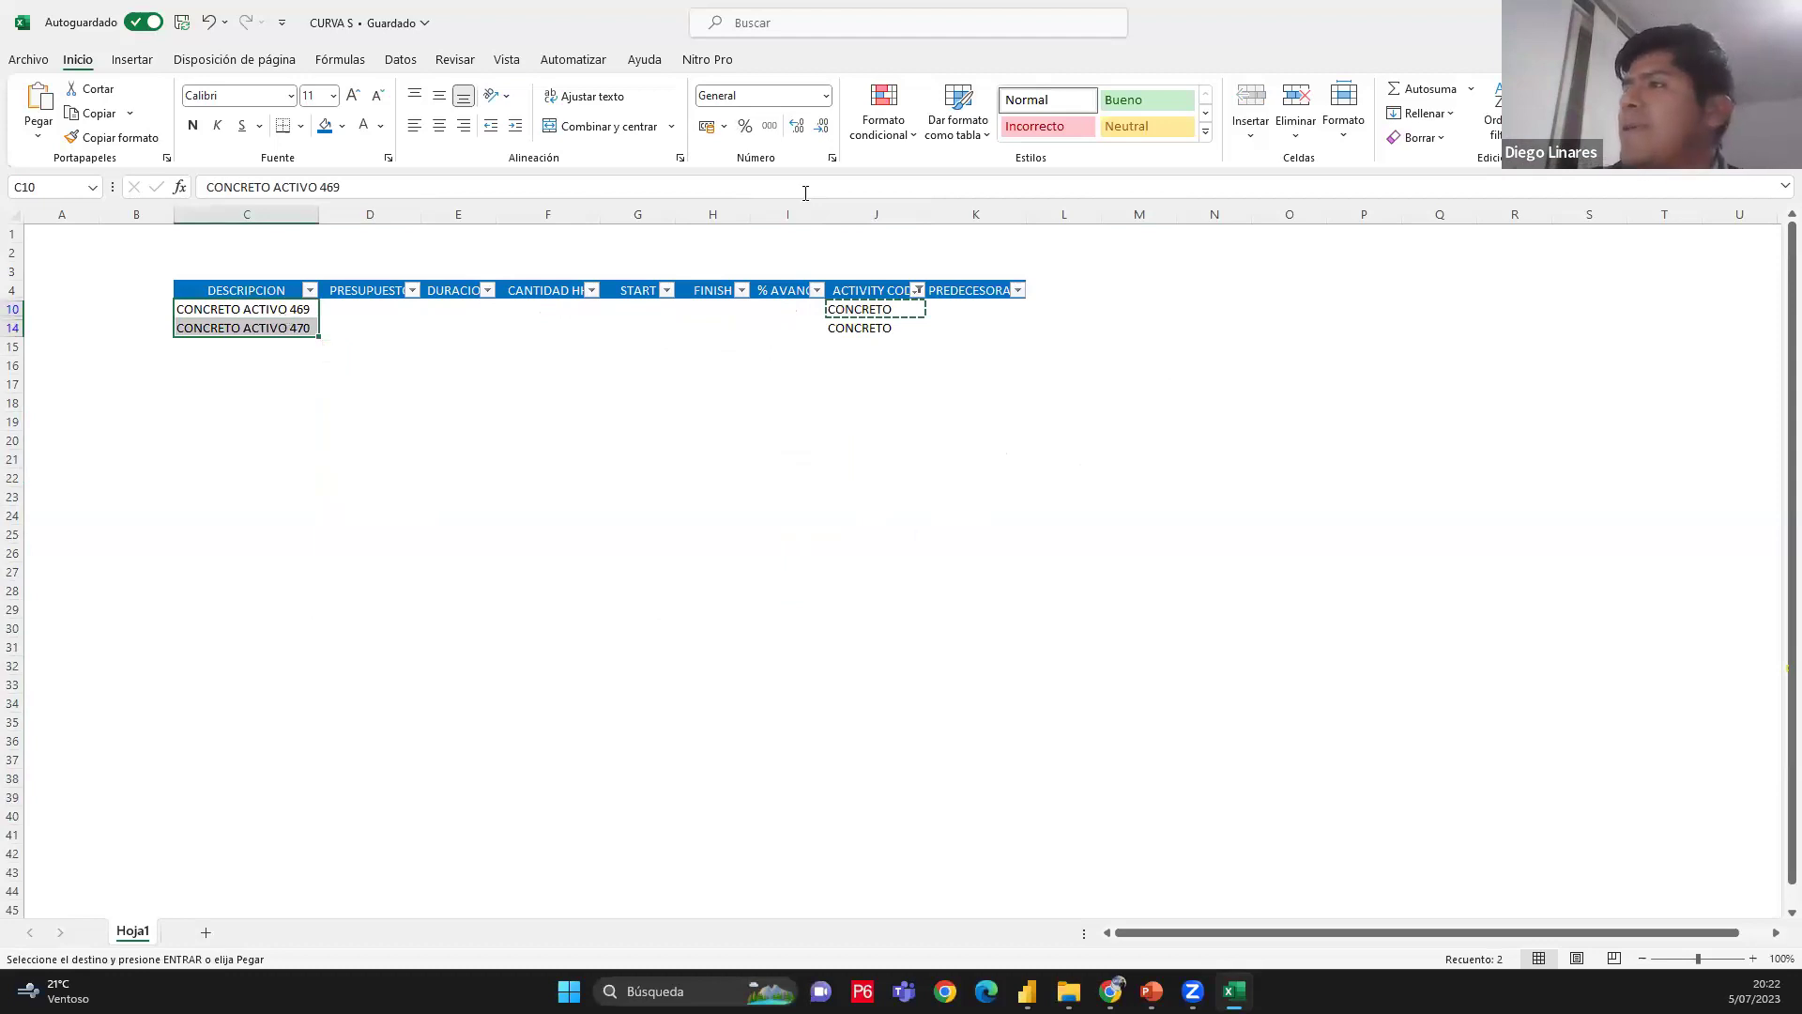
Clear the ACTIVITY CODE filter and delete all sample activities and codes below the ACTIVIDAD 1 row
click(917, 290)
click(802, 416)
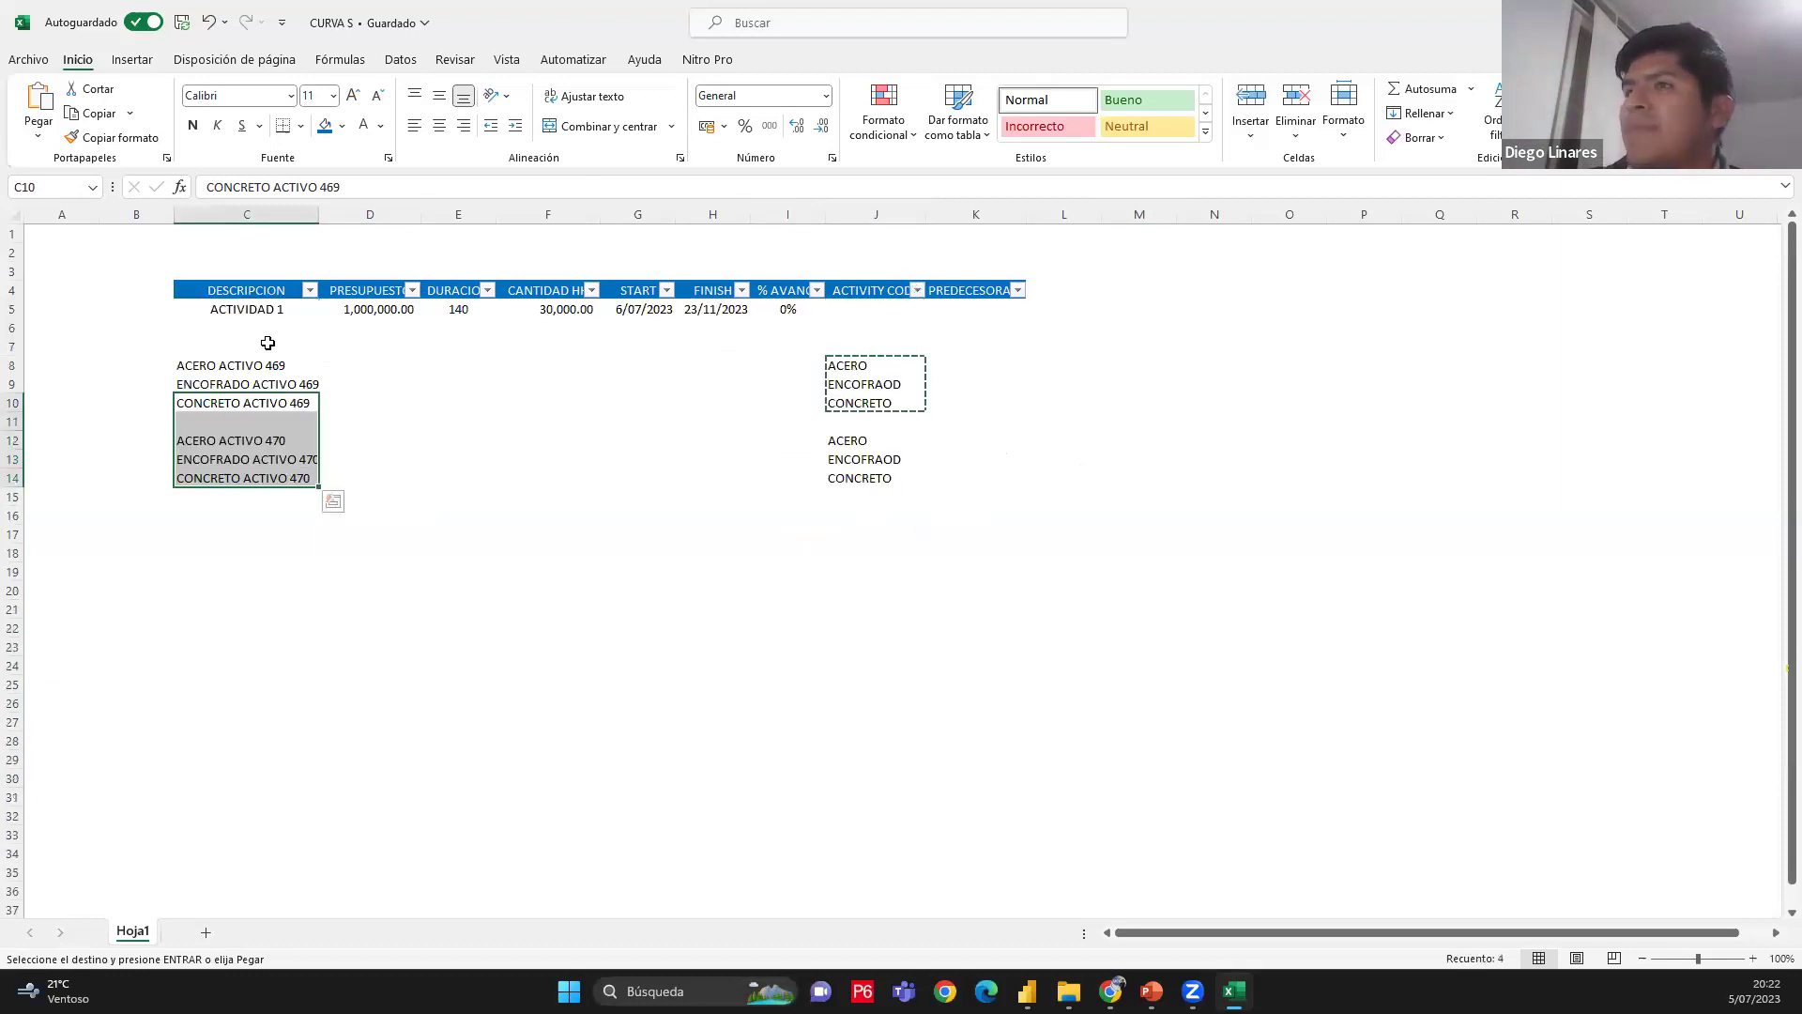
drag(265, 349, 901, 531)
key(Delete)
Enter ENCOFRADO as the activity code of ACTIVIDAD 1 in J5
click(856, 297)
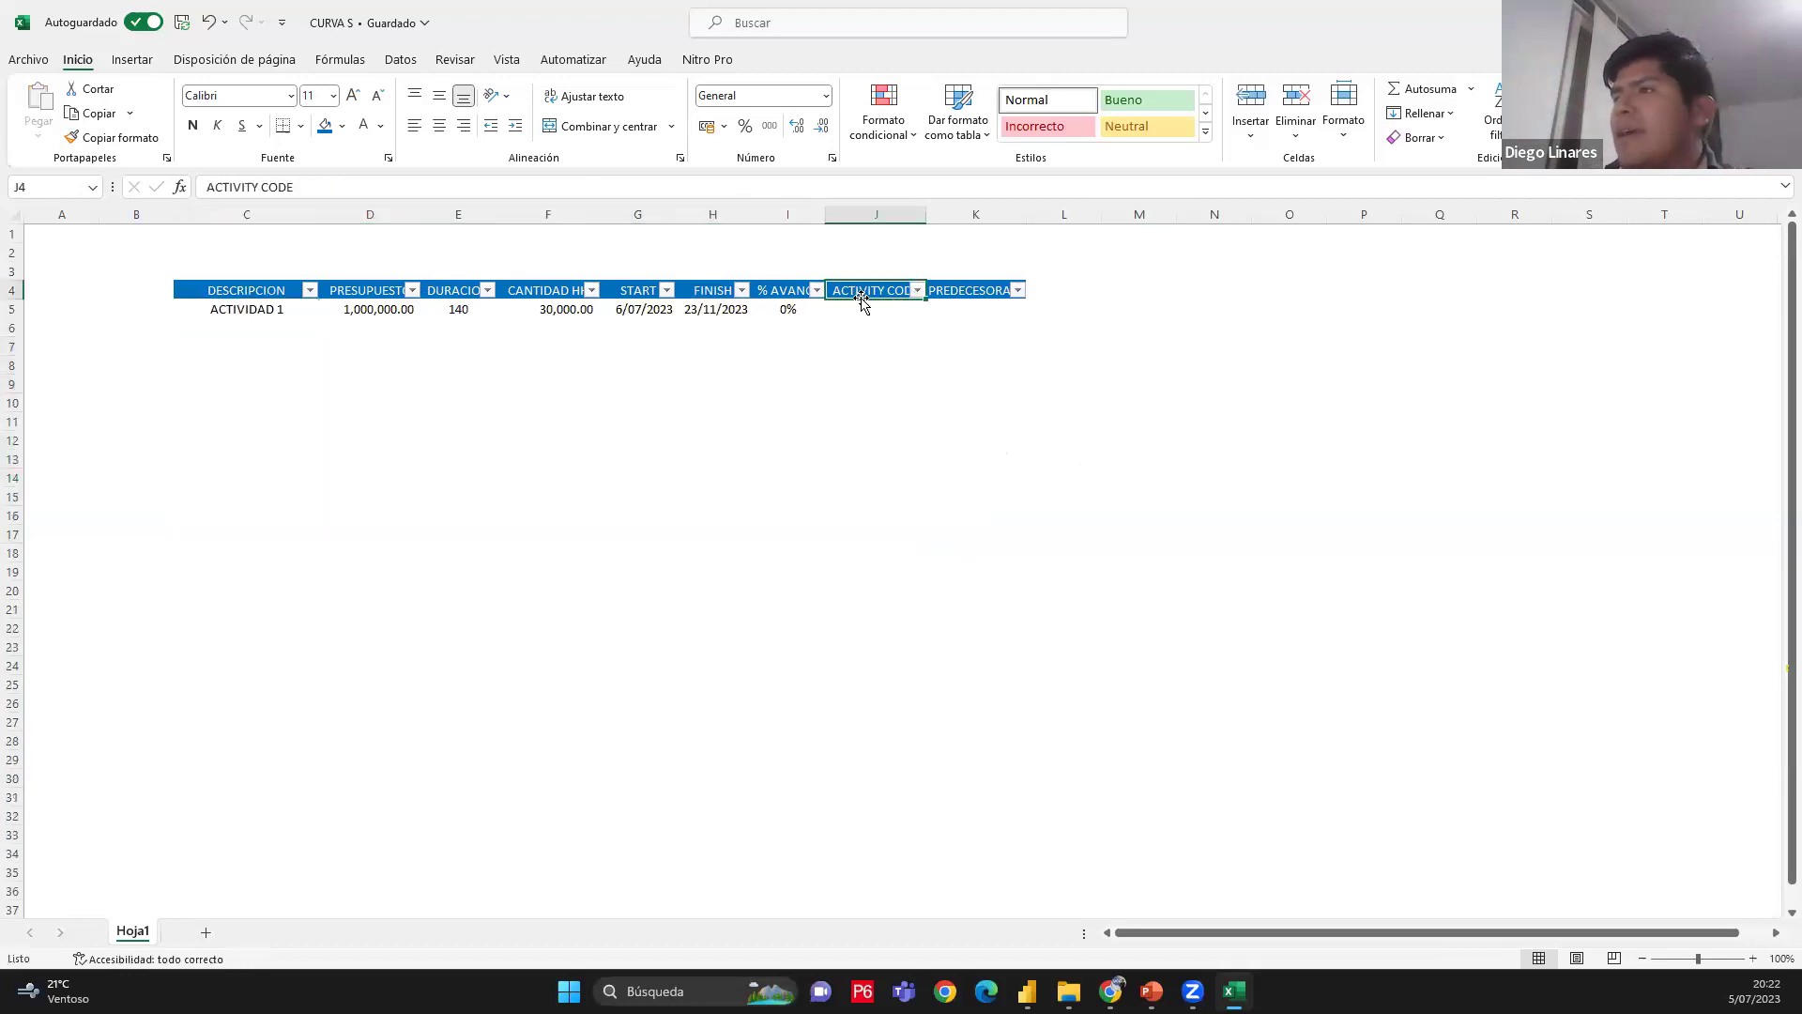
click(869, 309)
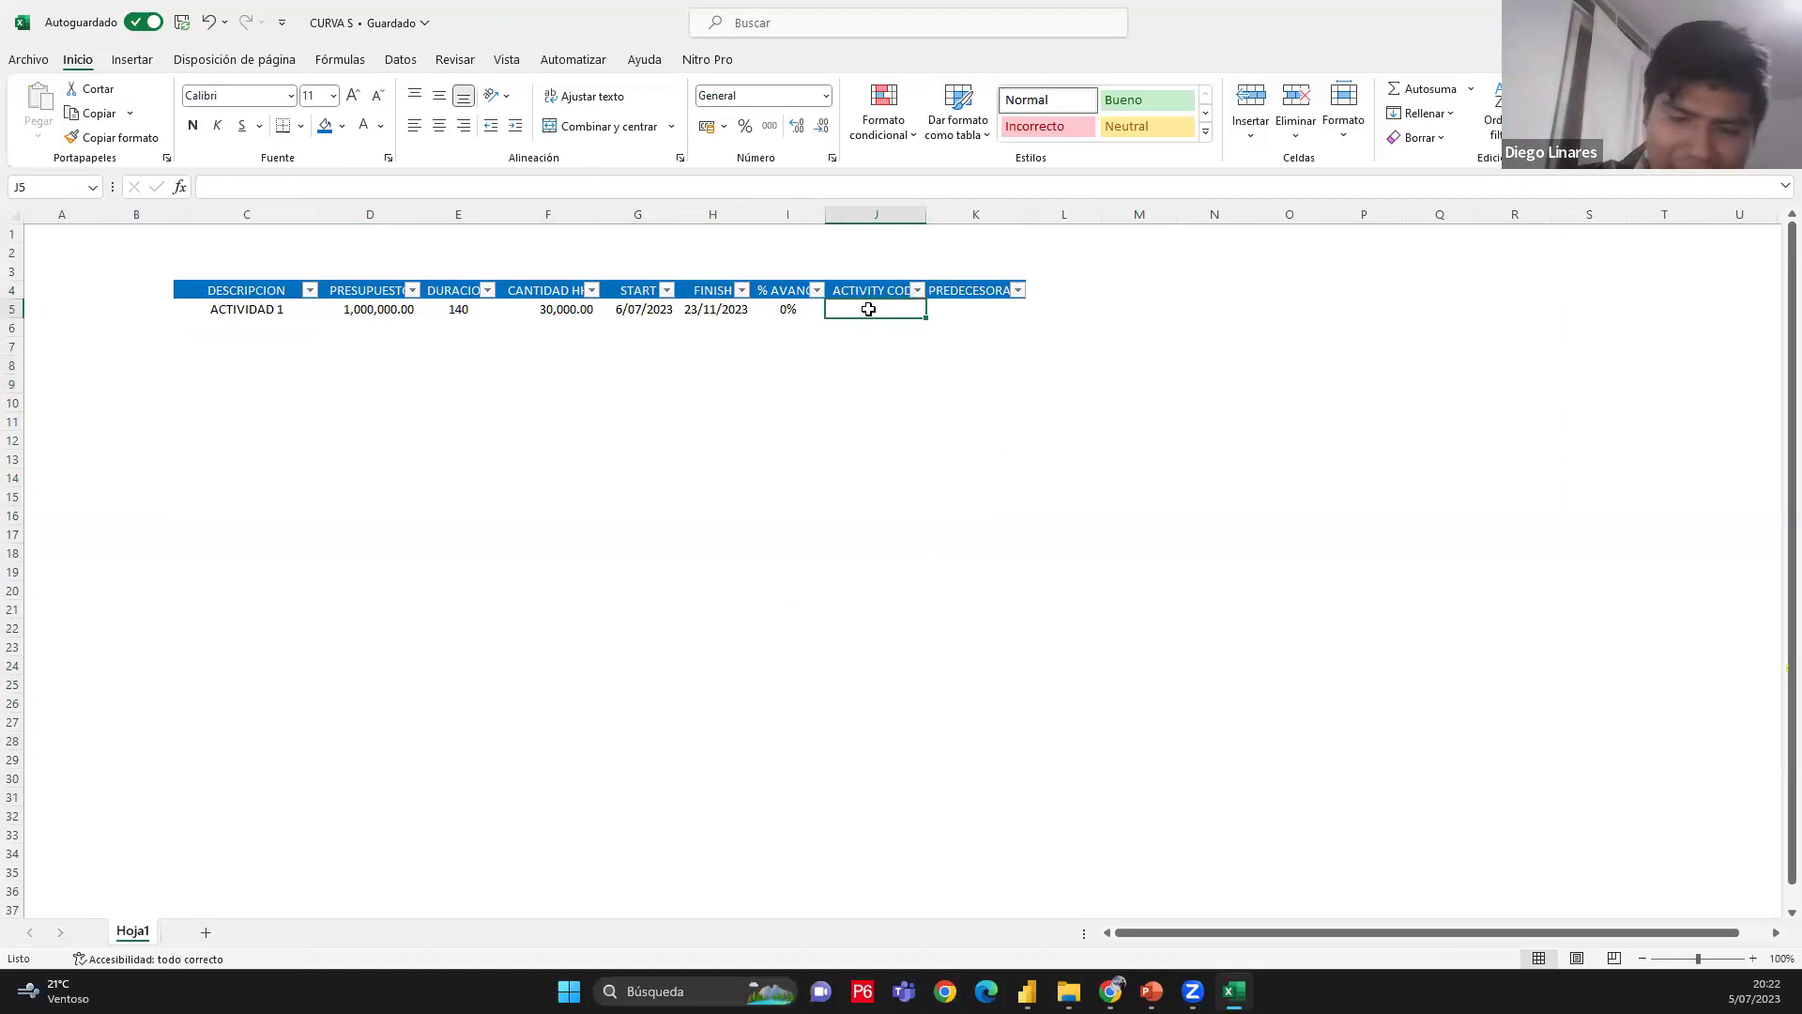
text(ENCOFRADO)
key(Return)
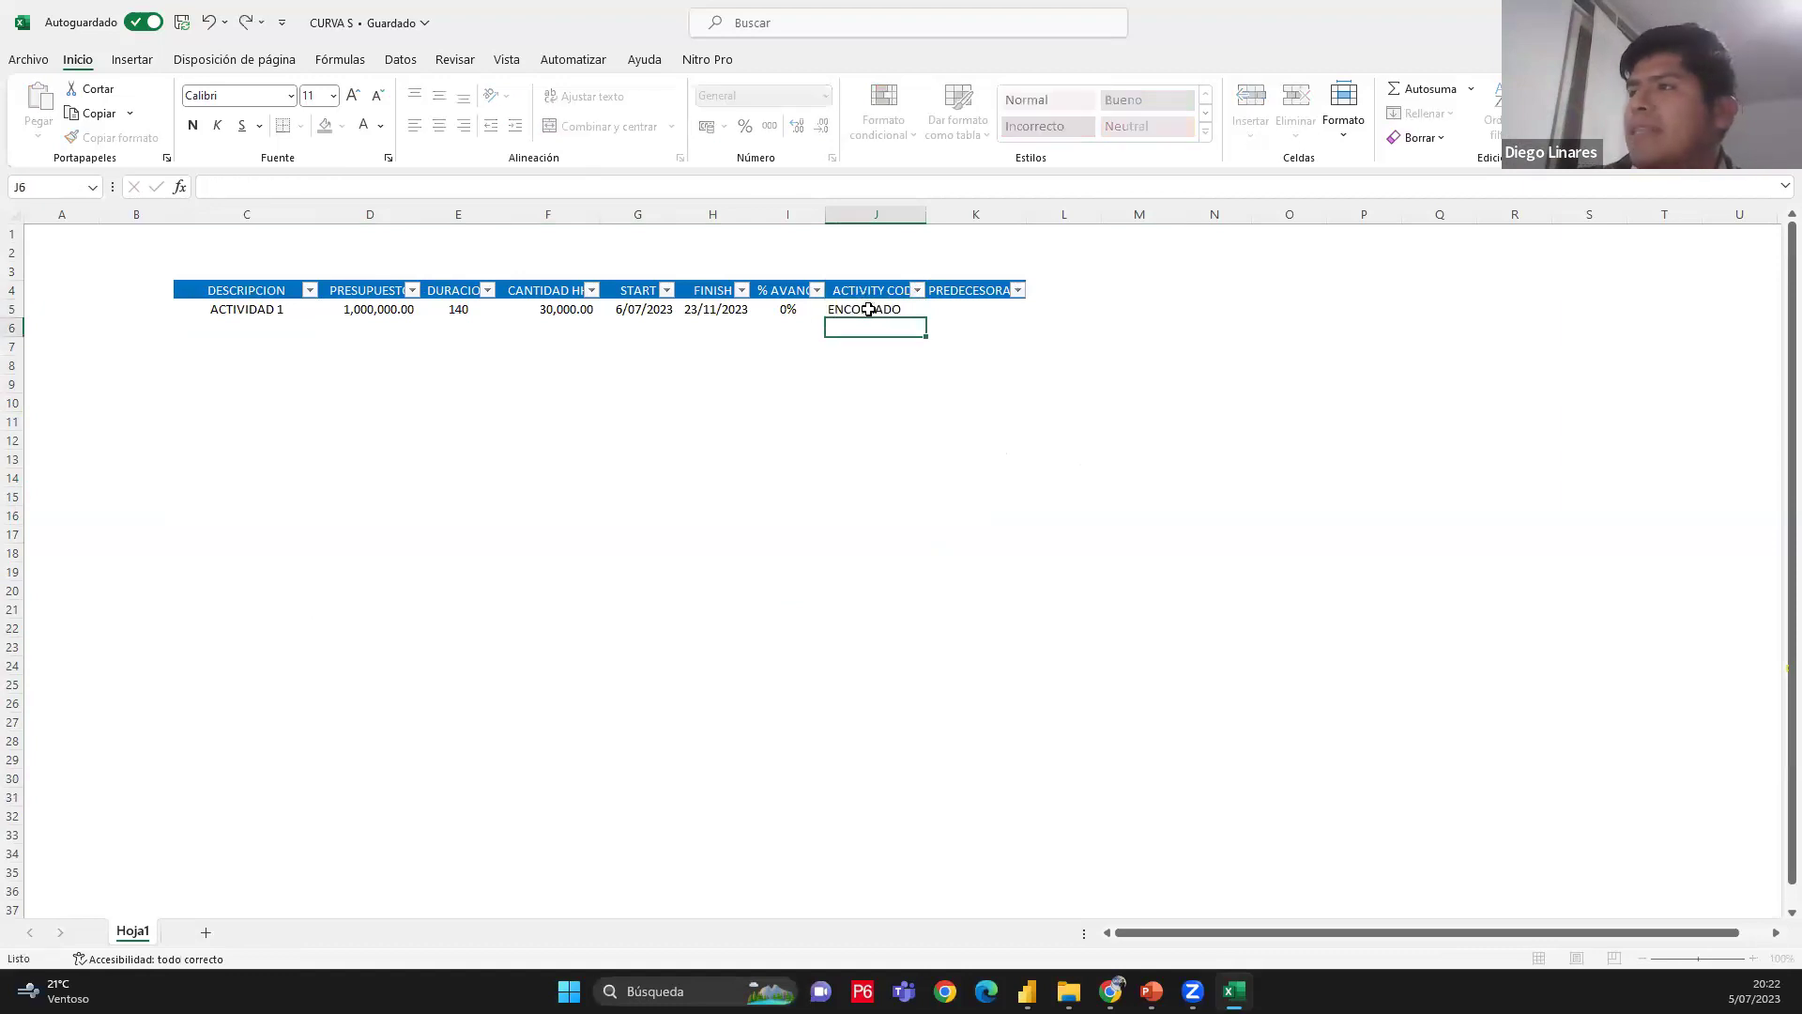
Enter ACTIVIDAD 5 FC-5 as the predecessor in K5 and widen column K slightly to fit it
click(937, 307)
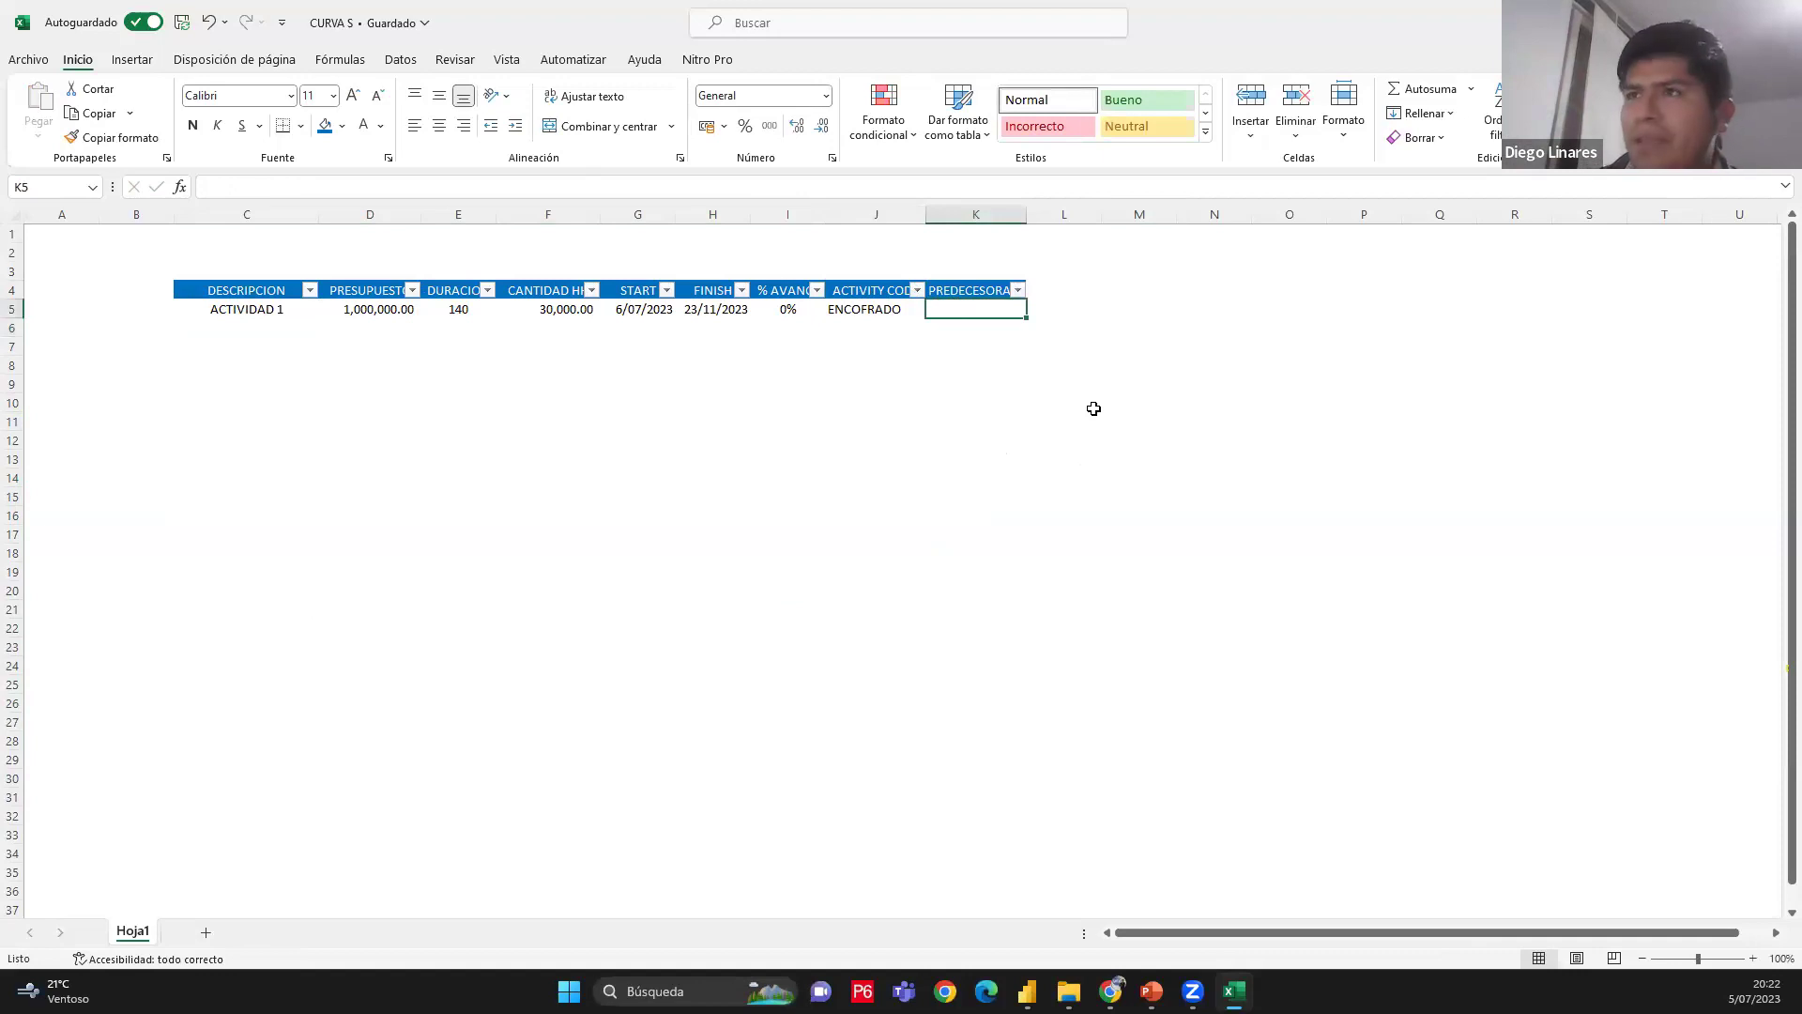
text(ACTIVIDAD)
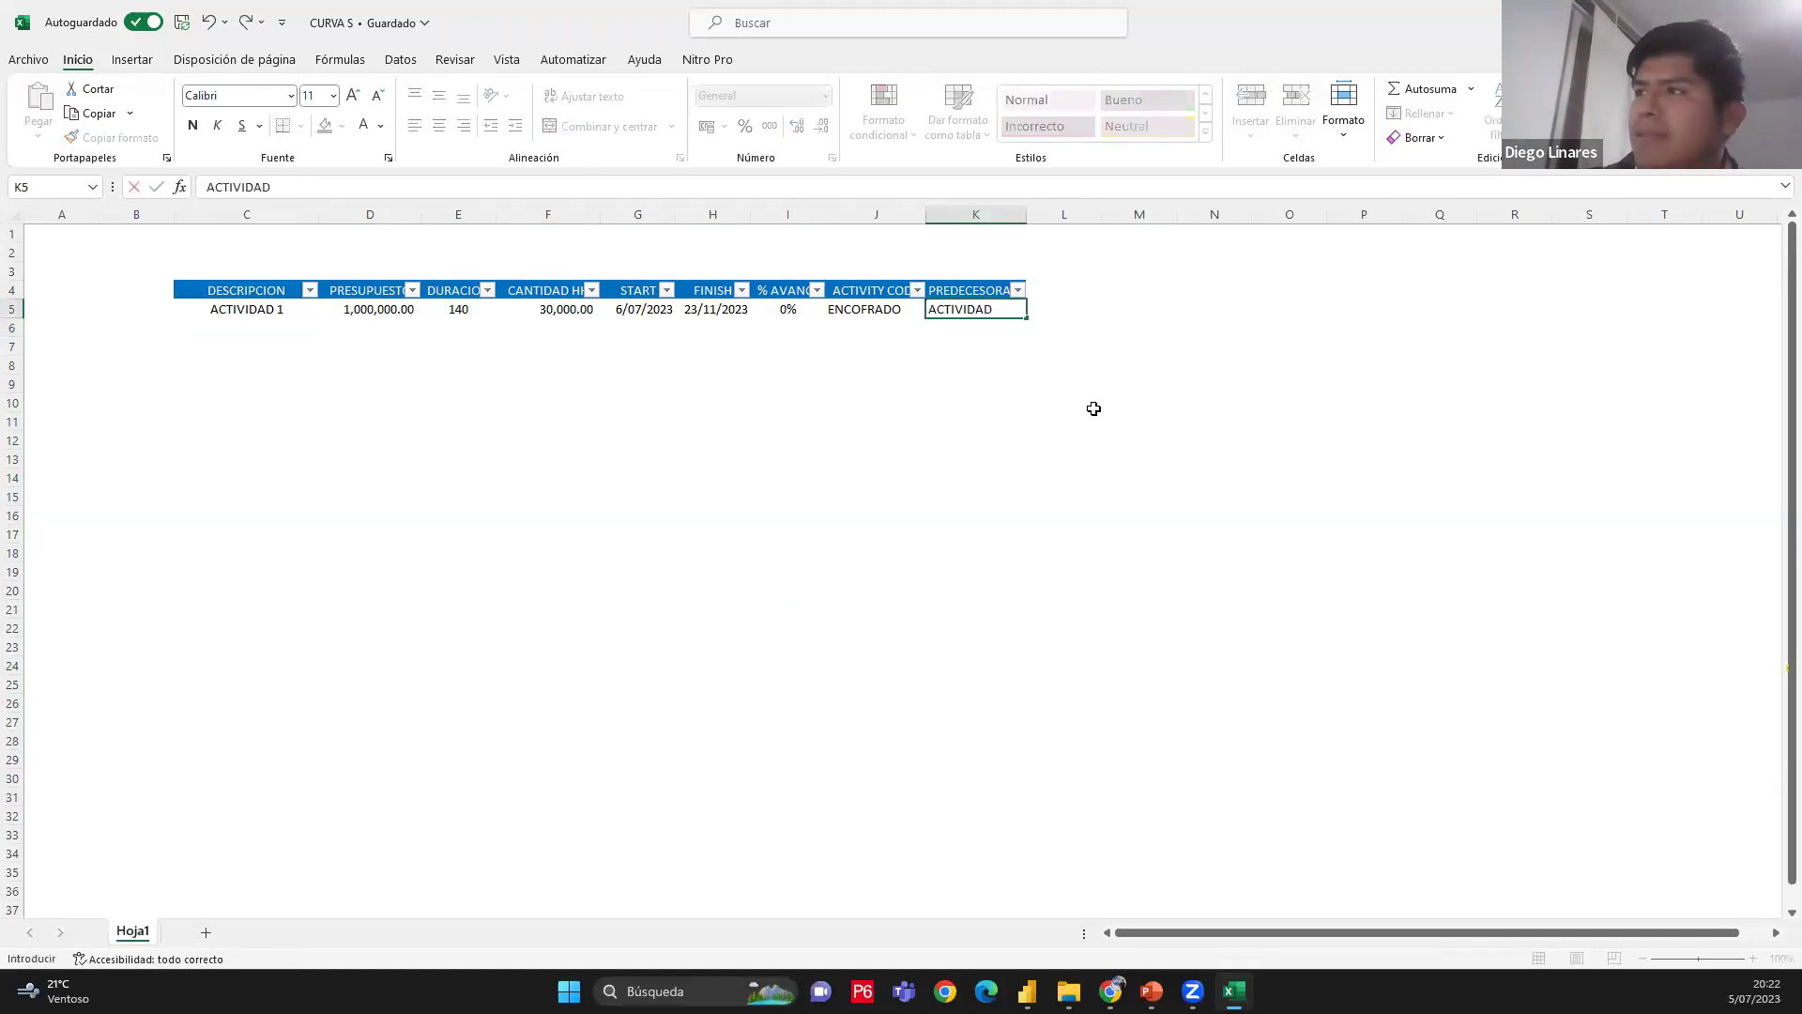
text( 5 FC-5)
key(Return)
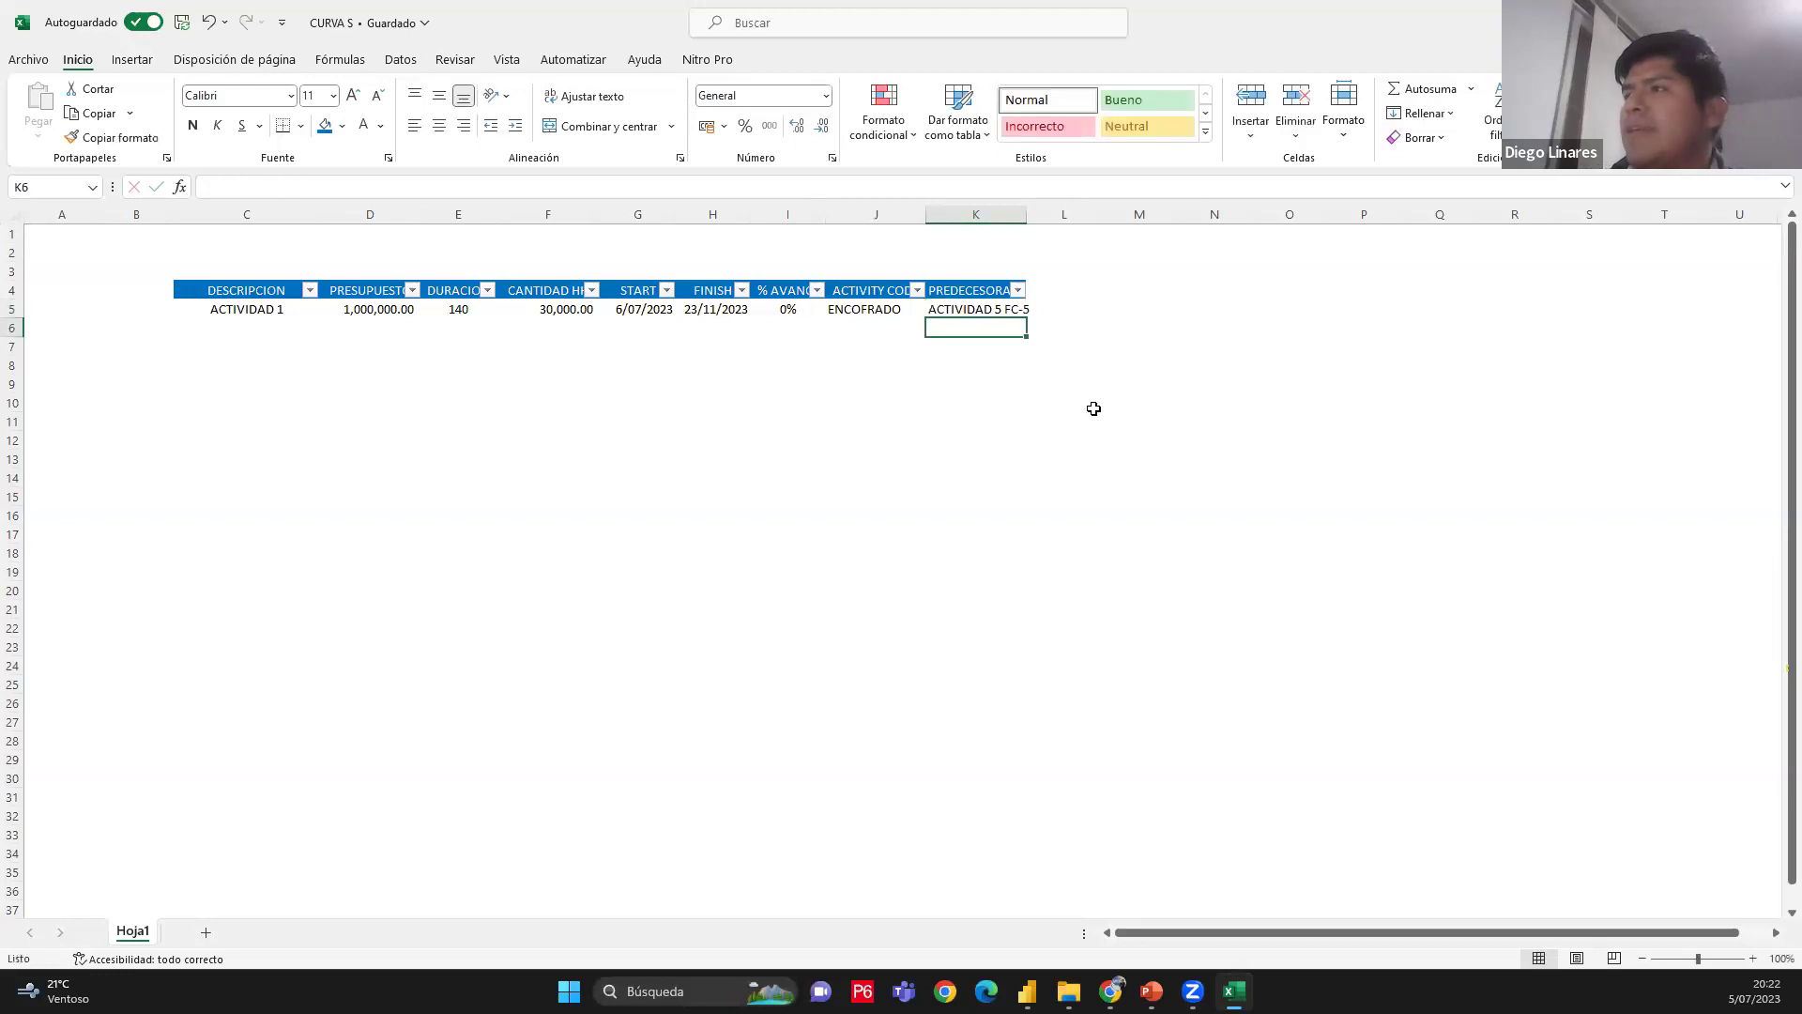
drag(1040, 218, 1042, 218)
click(1067, 284)
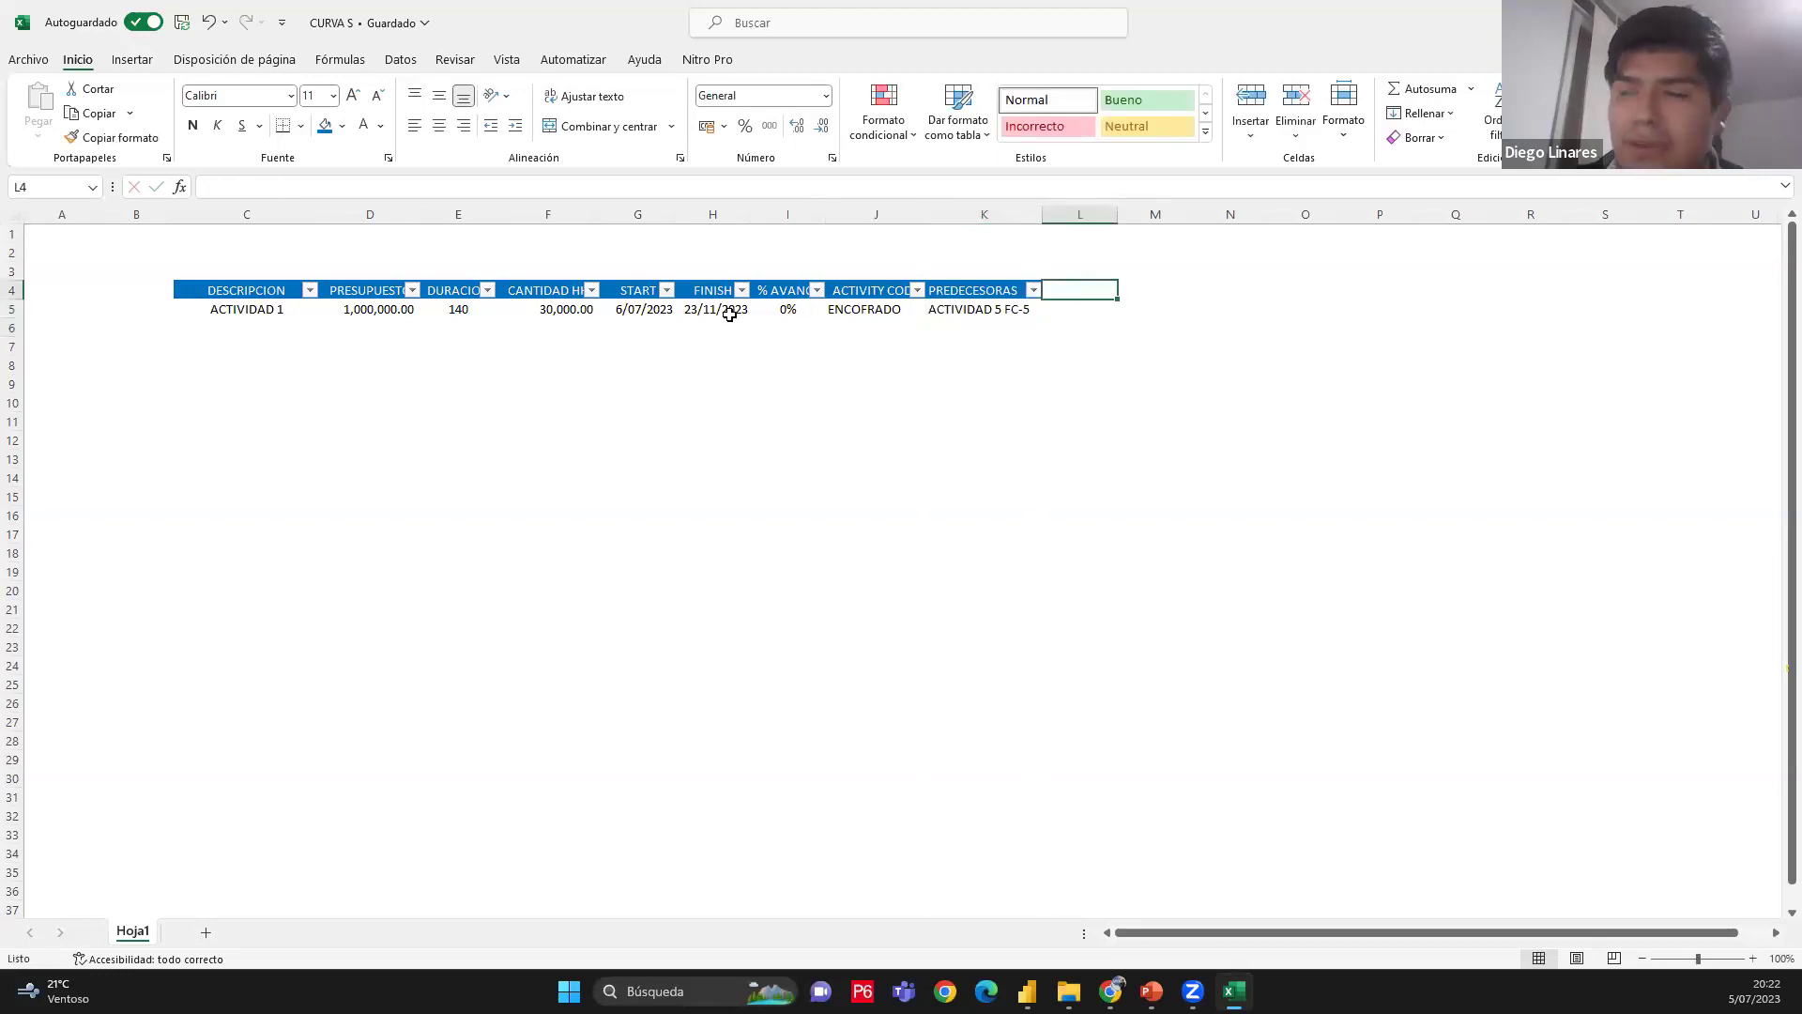
drag(260, 284, 992, 313)
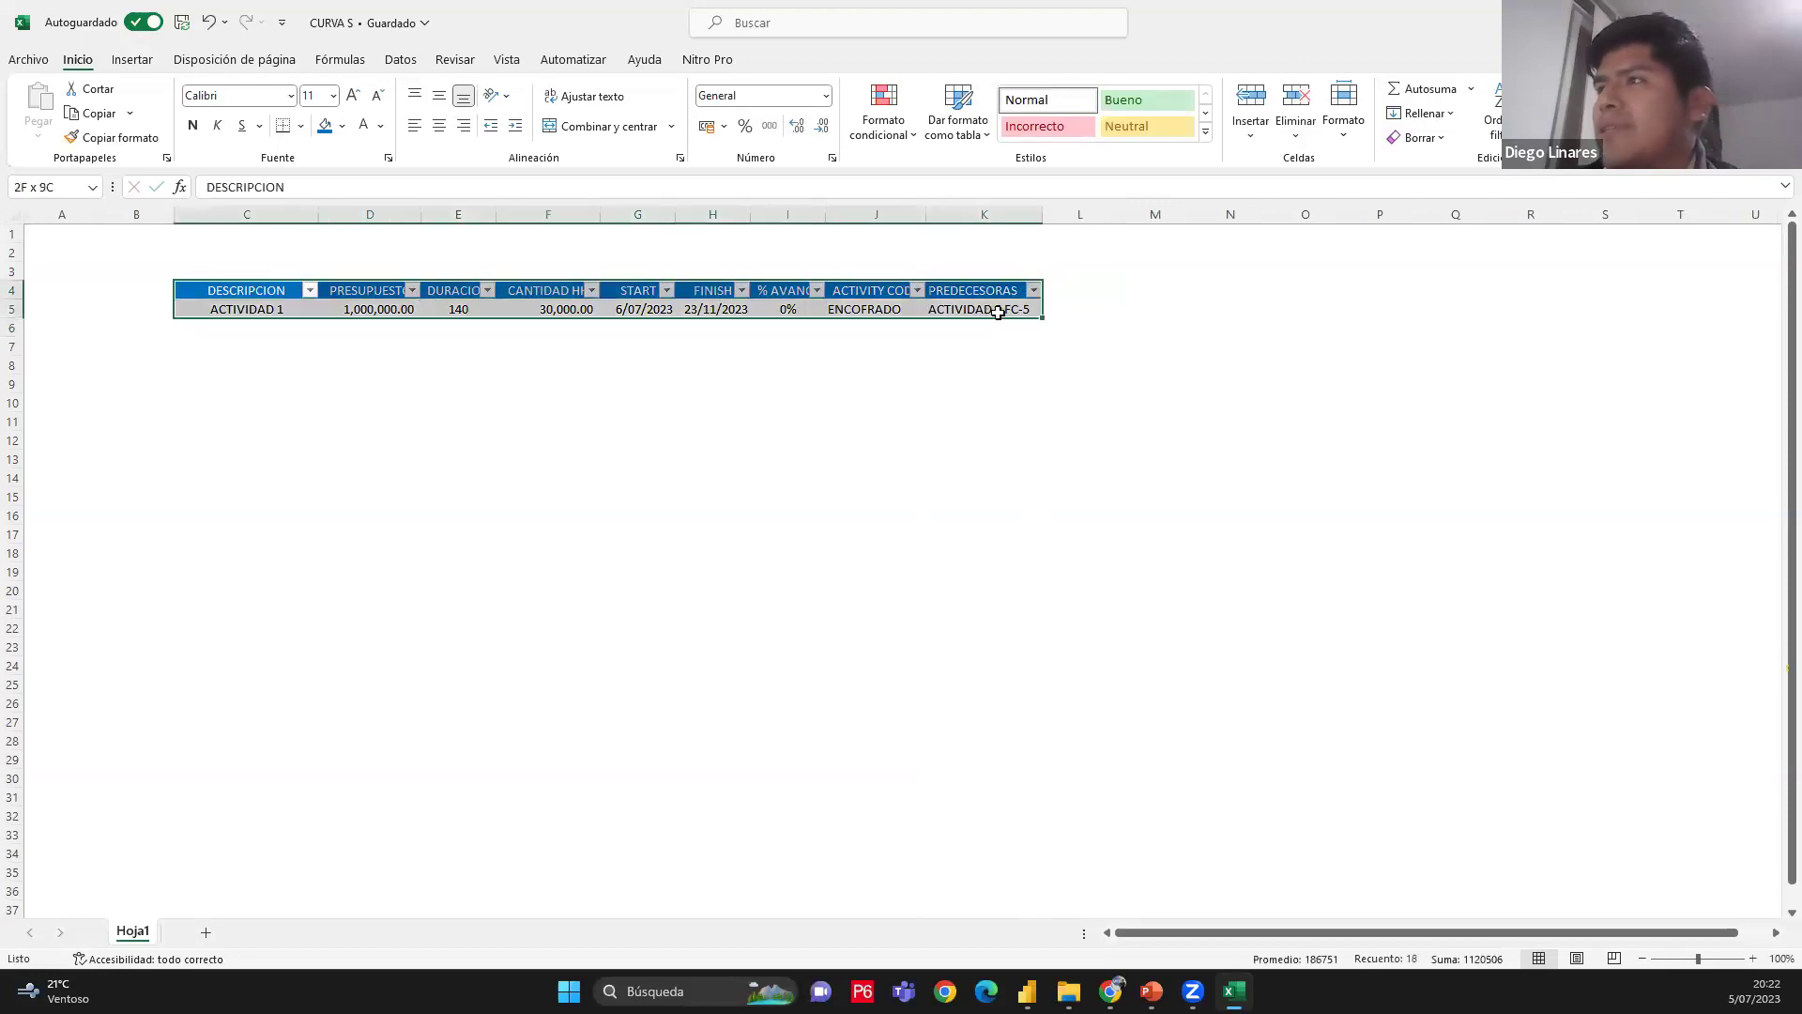
drag(998, 312, 998, 313)
click(840, 531)
click(1068, 291)
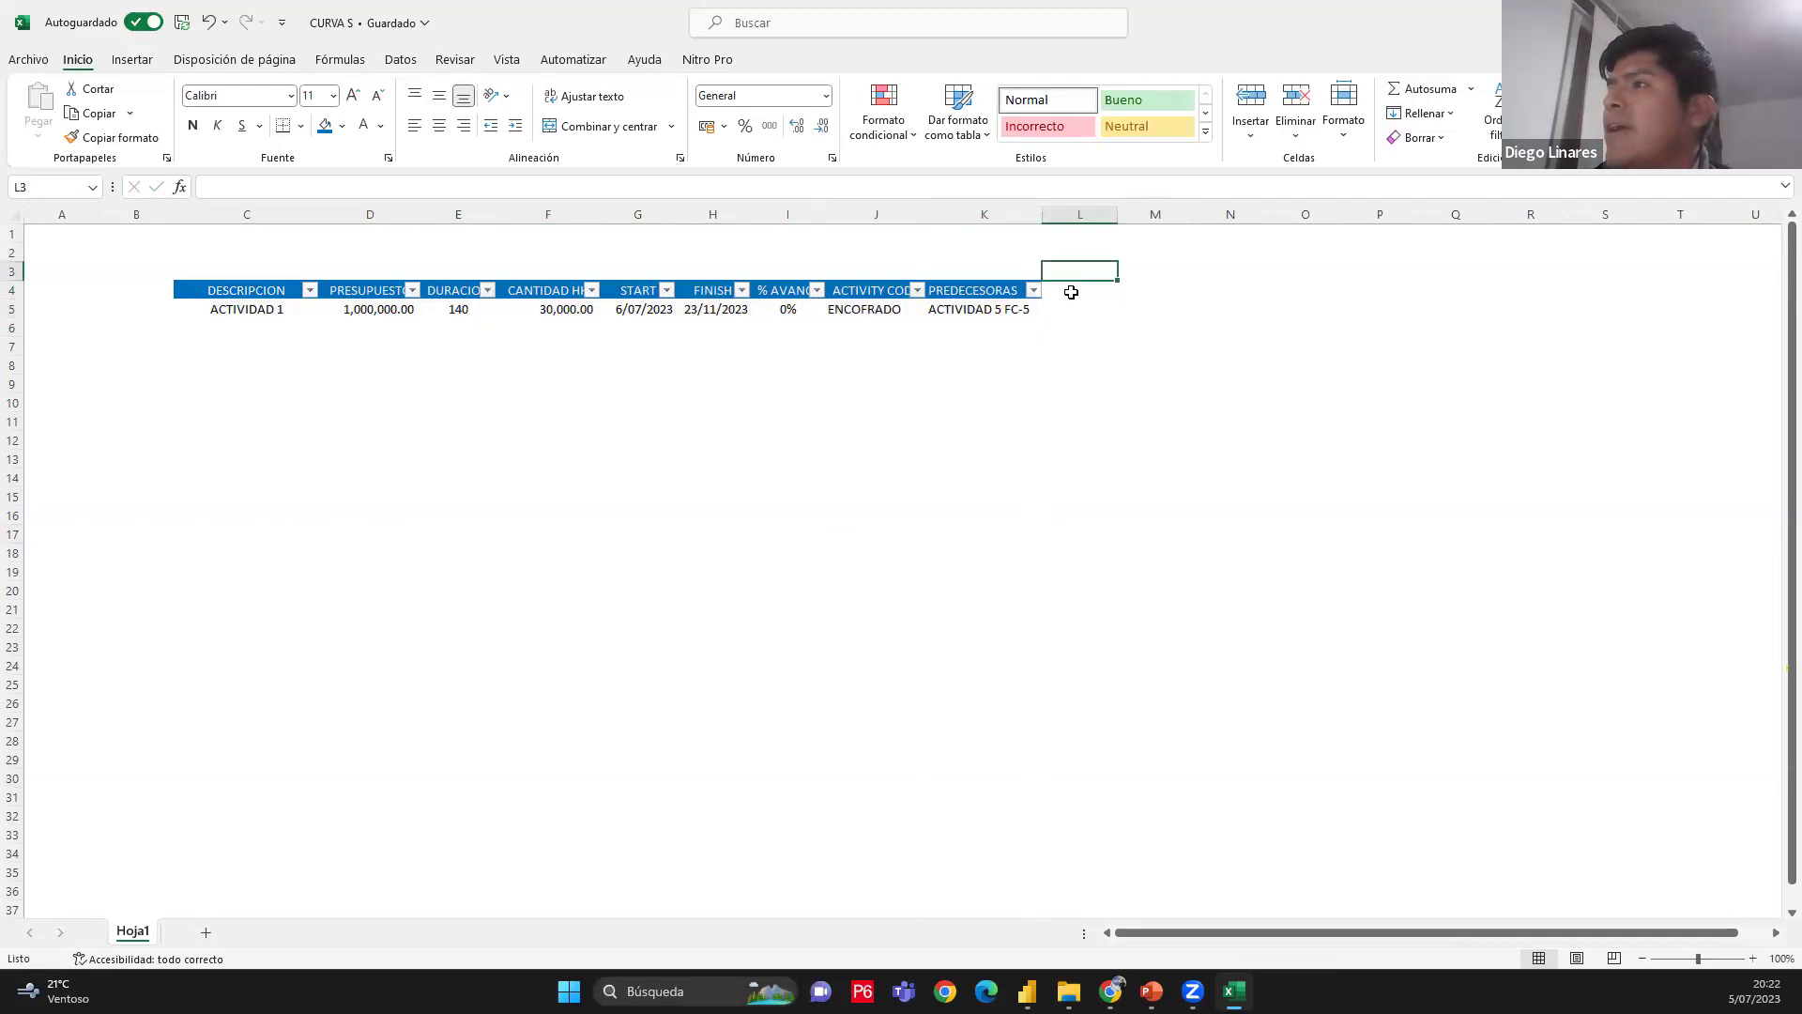
scroll(1174, 564, right, 1)
click(1175, 564)
Start the monthly date headers beside PREDECESORAS with 1/07/2023 in L4 and 1/08/2023 in M4
click(1022, 289)
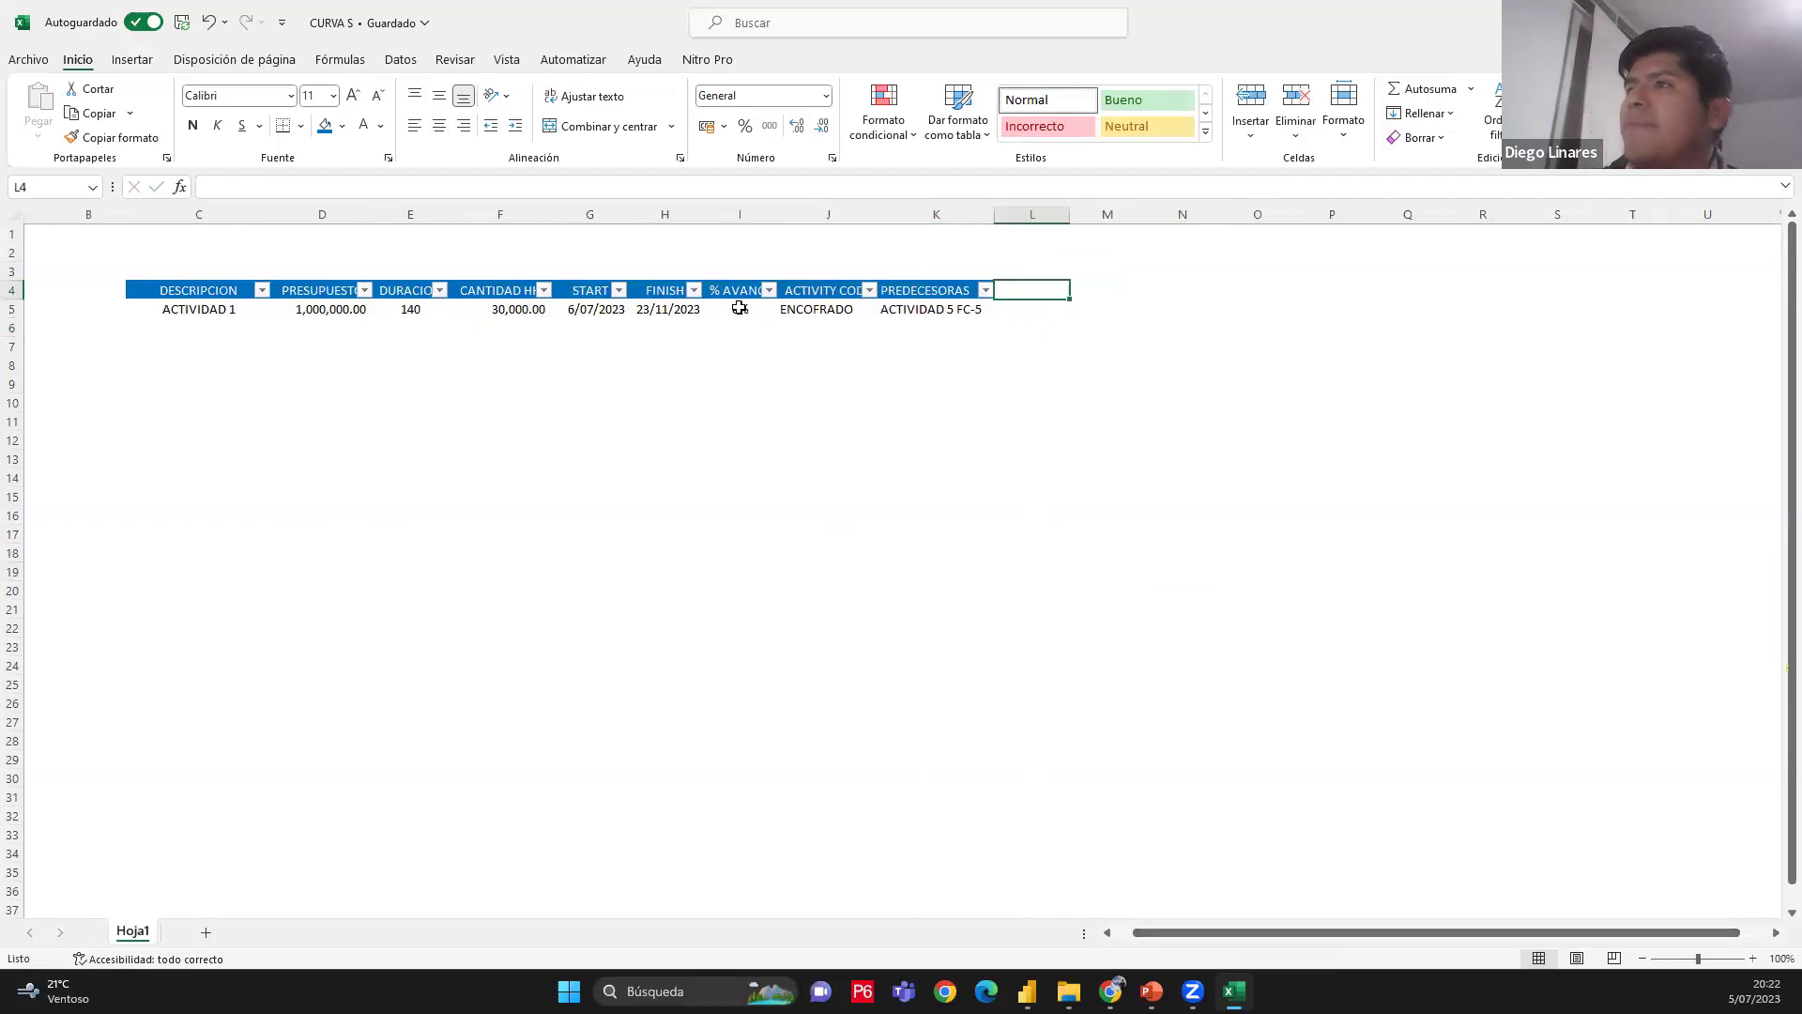
click(587, 310)
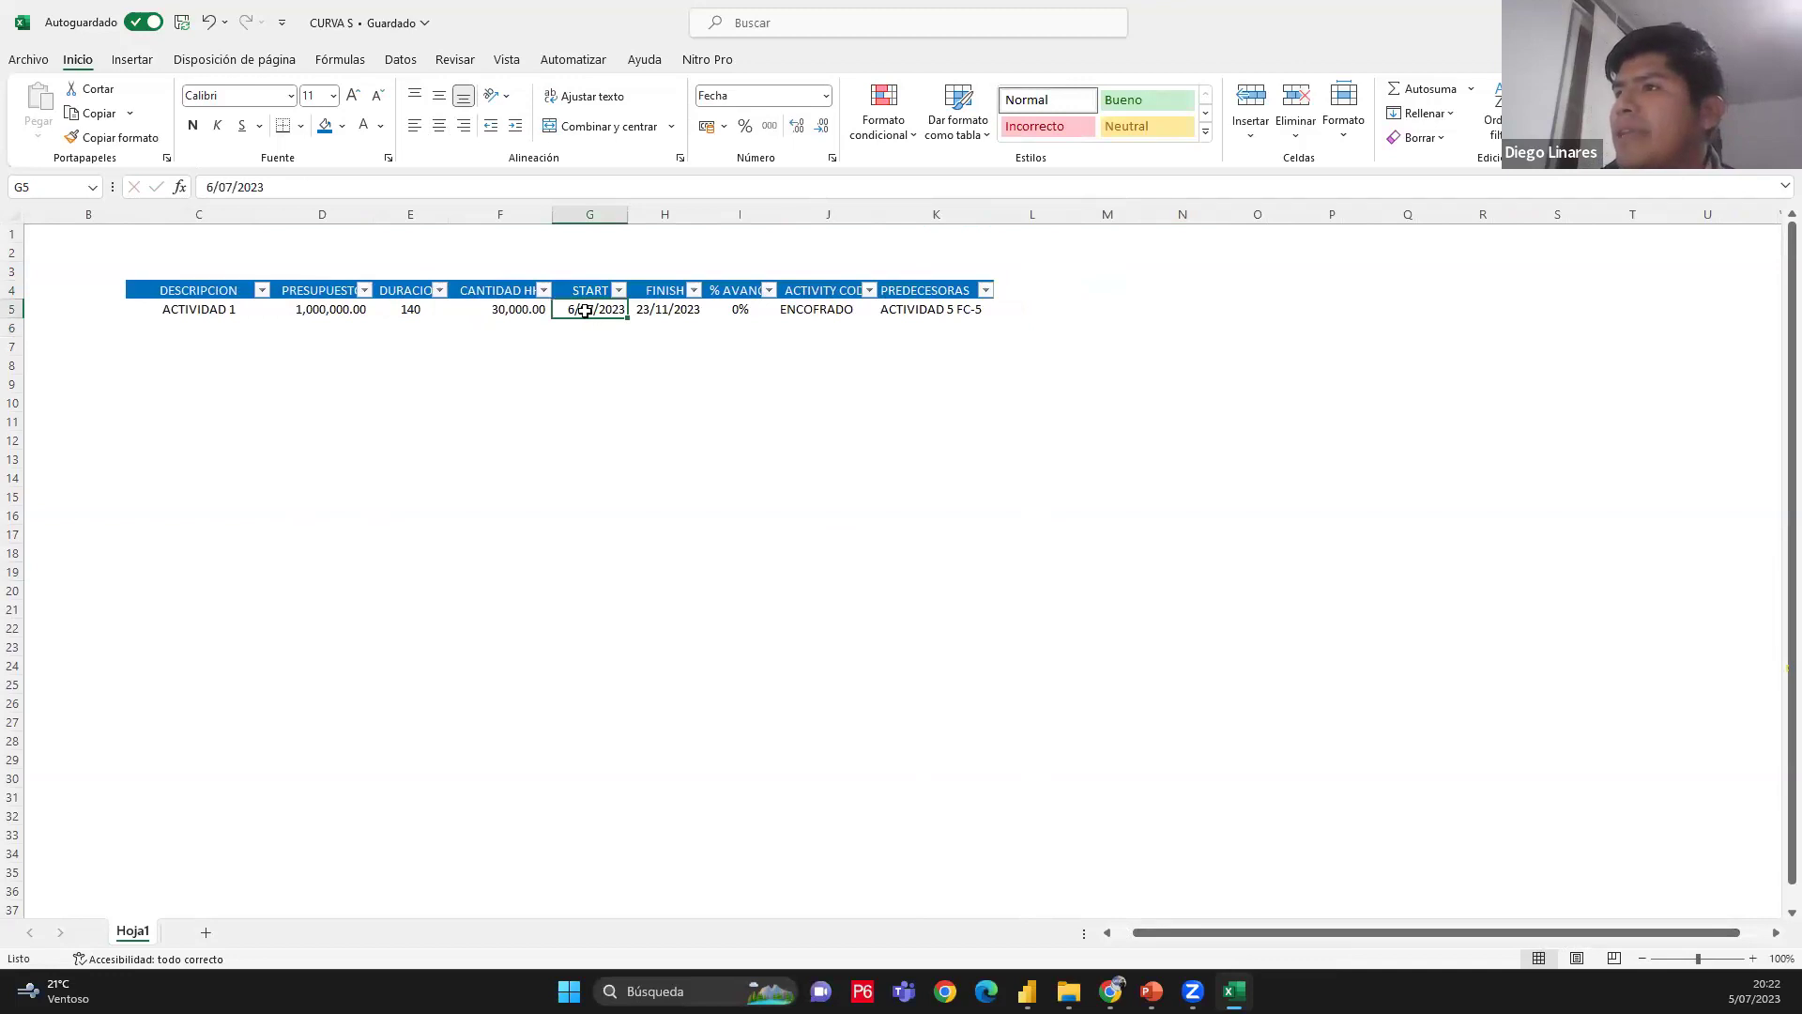
click(1030, 292)
text(01/07/23)
key(Return)
click(1092, 299)
text(01/0)
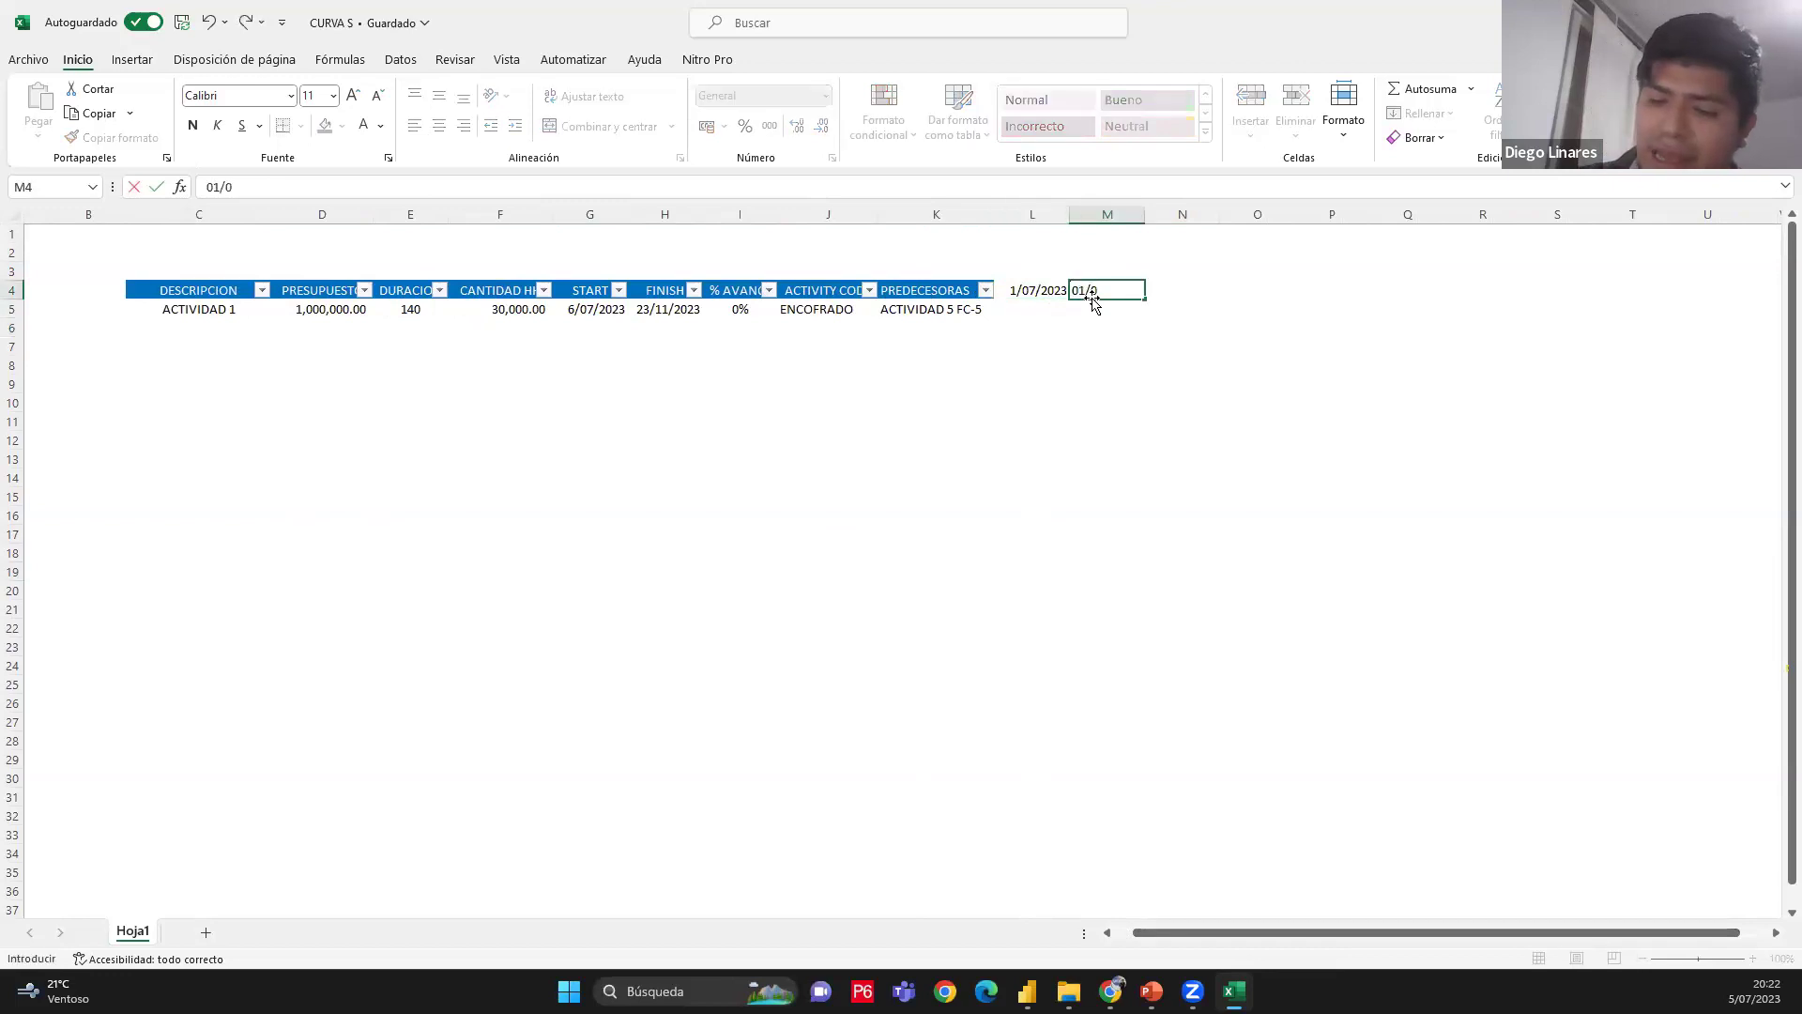
key(Return)
Continue the monthly date headers with 01/09/2023 in N4, 01/10/2023 in O4 and 01/11/2023 in P4
click(1183, 287)
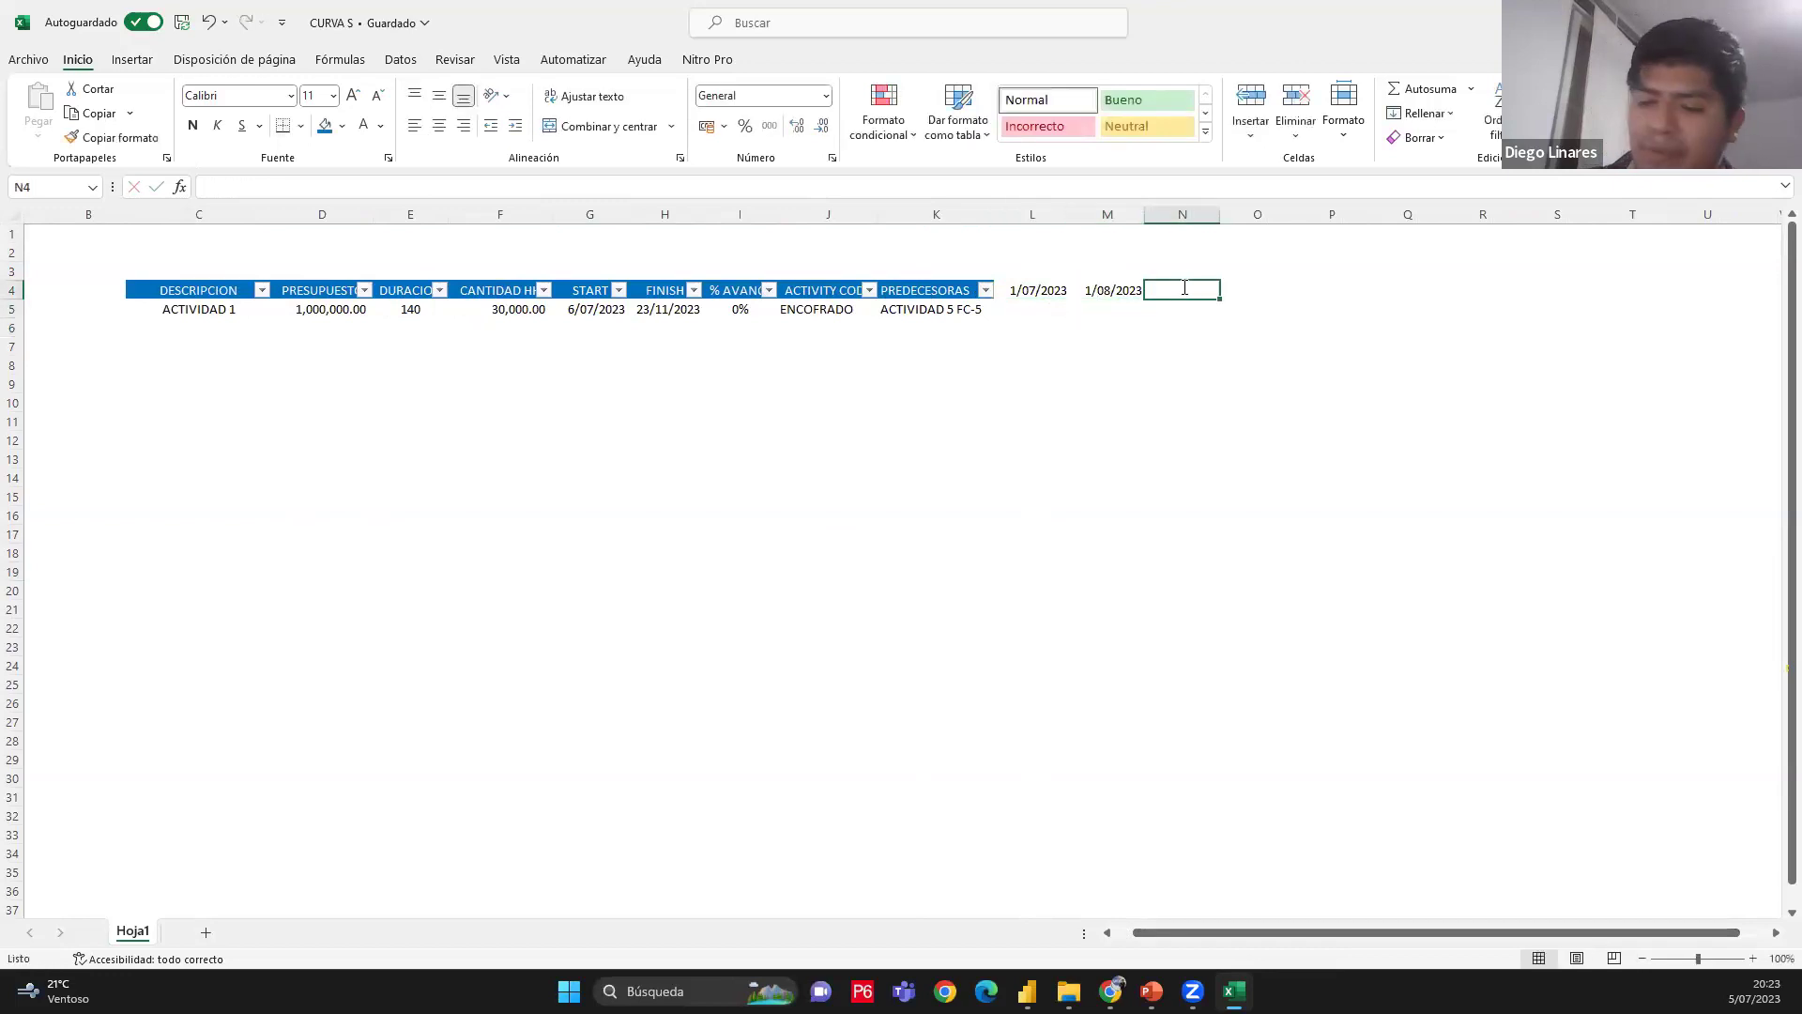
text(01/)
text(09/2023)
key(Return)
click(1259, 291)
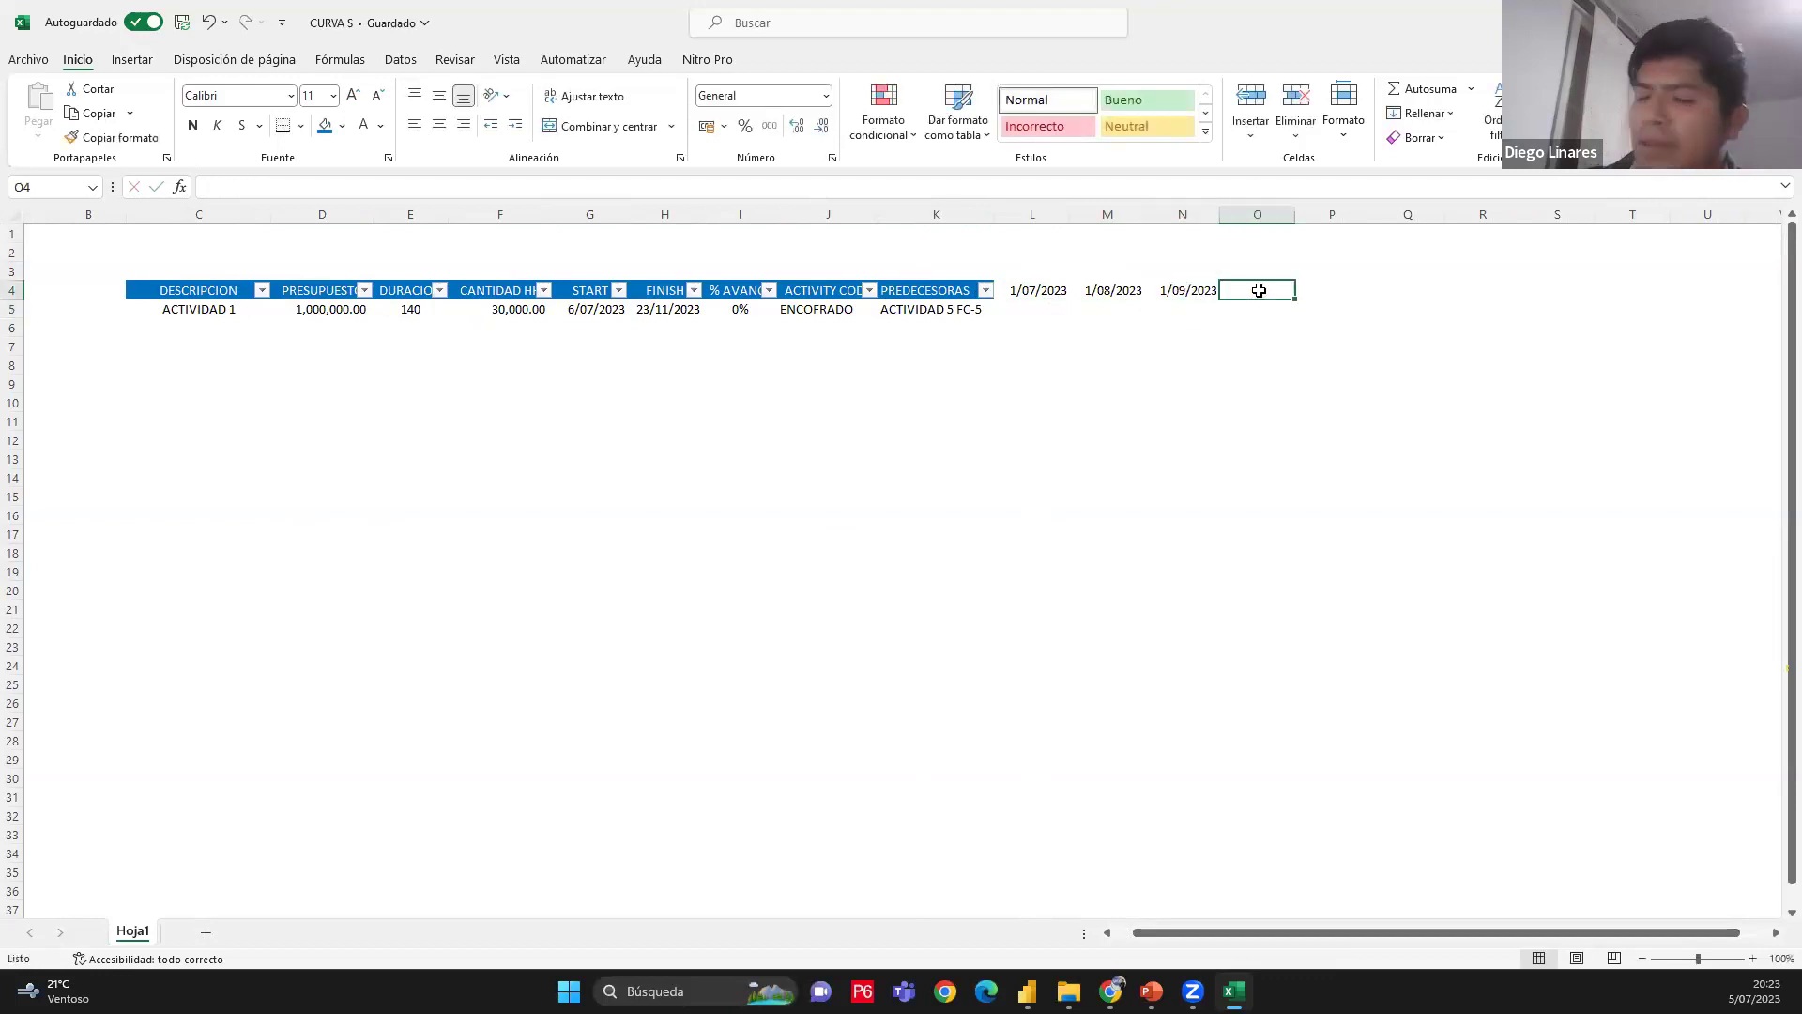
text(01/10/2023)
key(Return)
click(1323, 296)
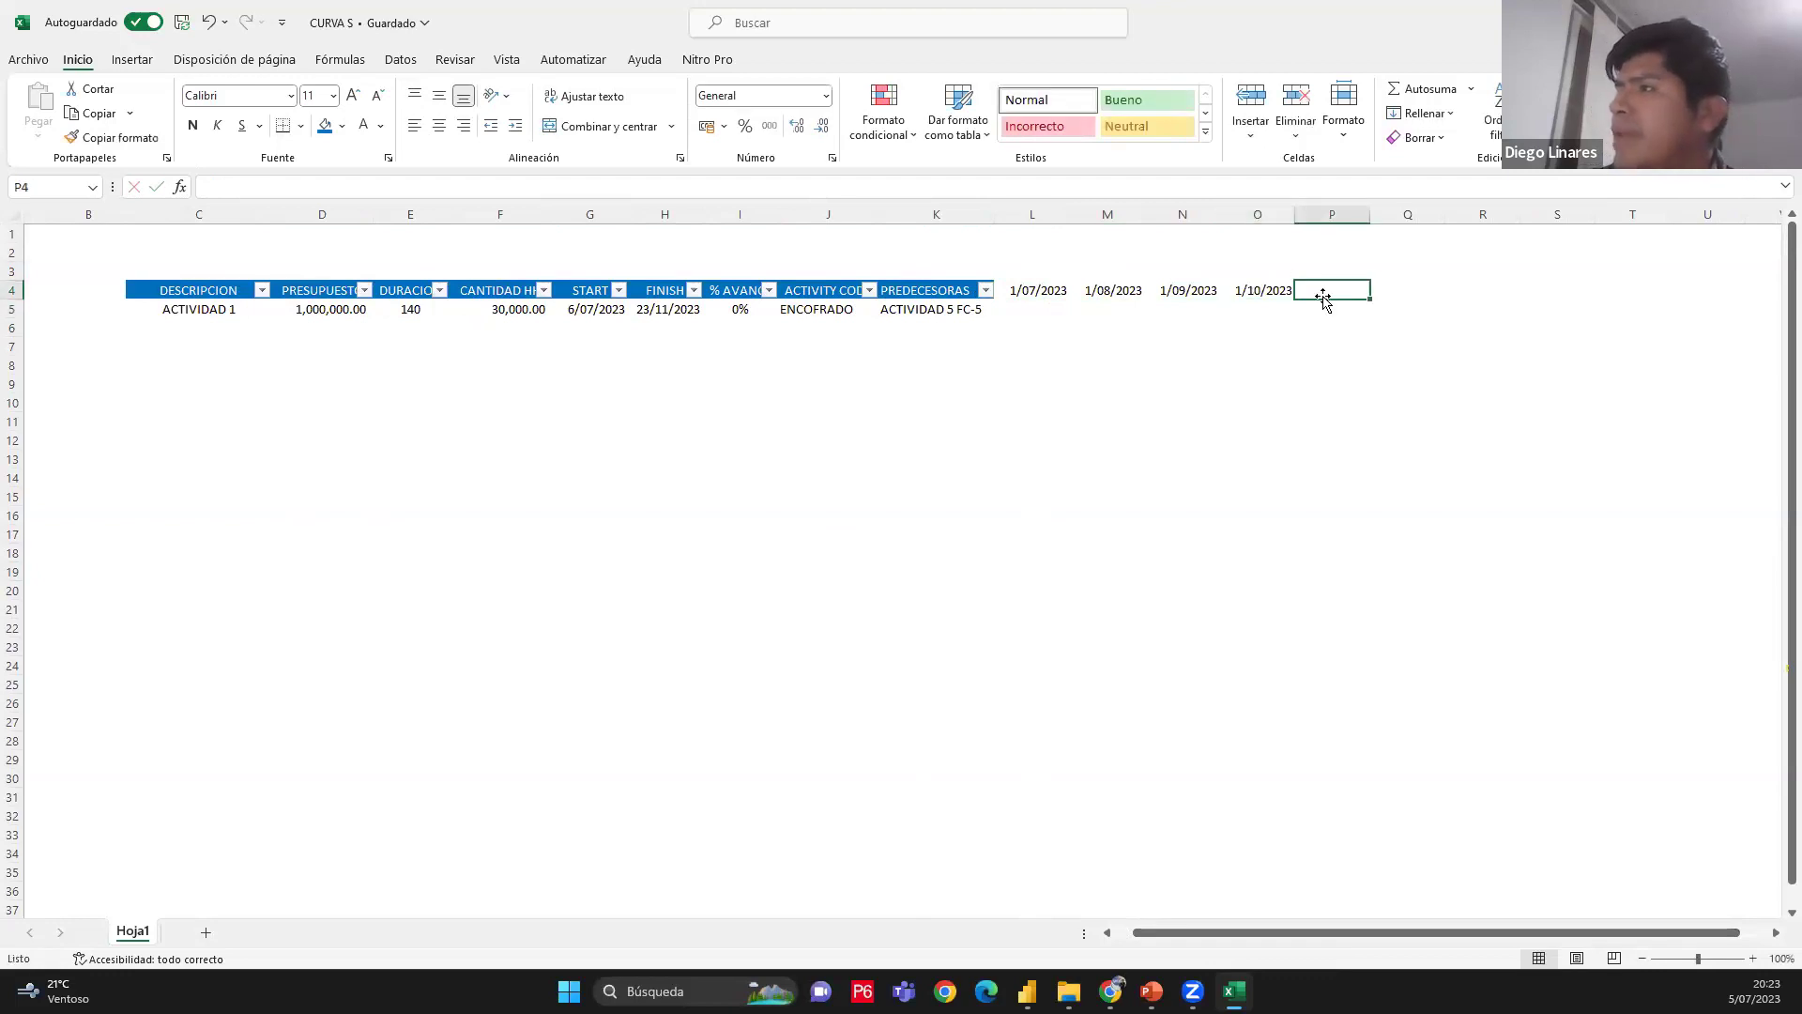
text(01/11/2)
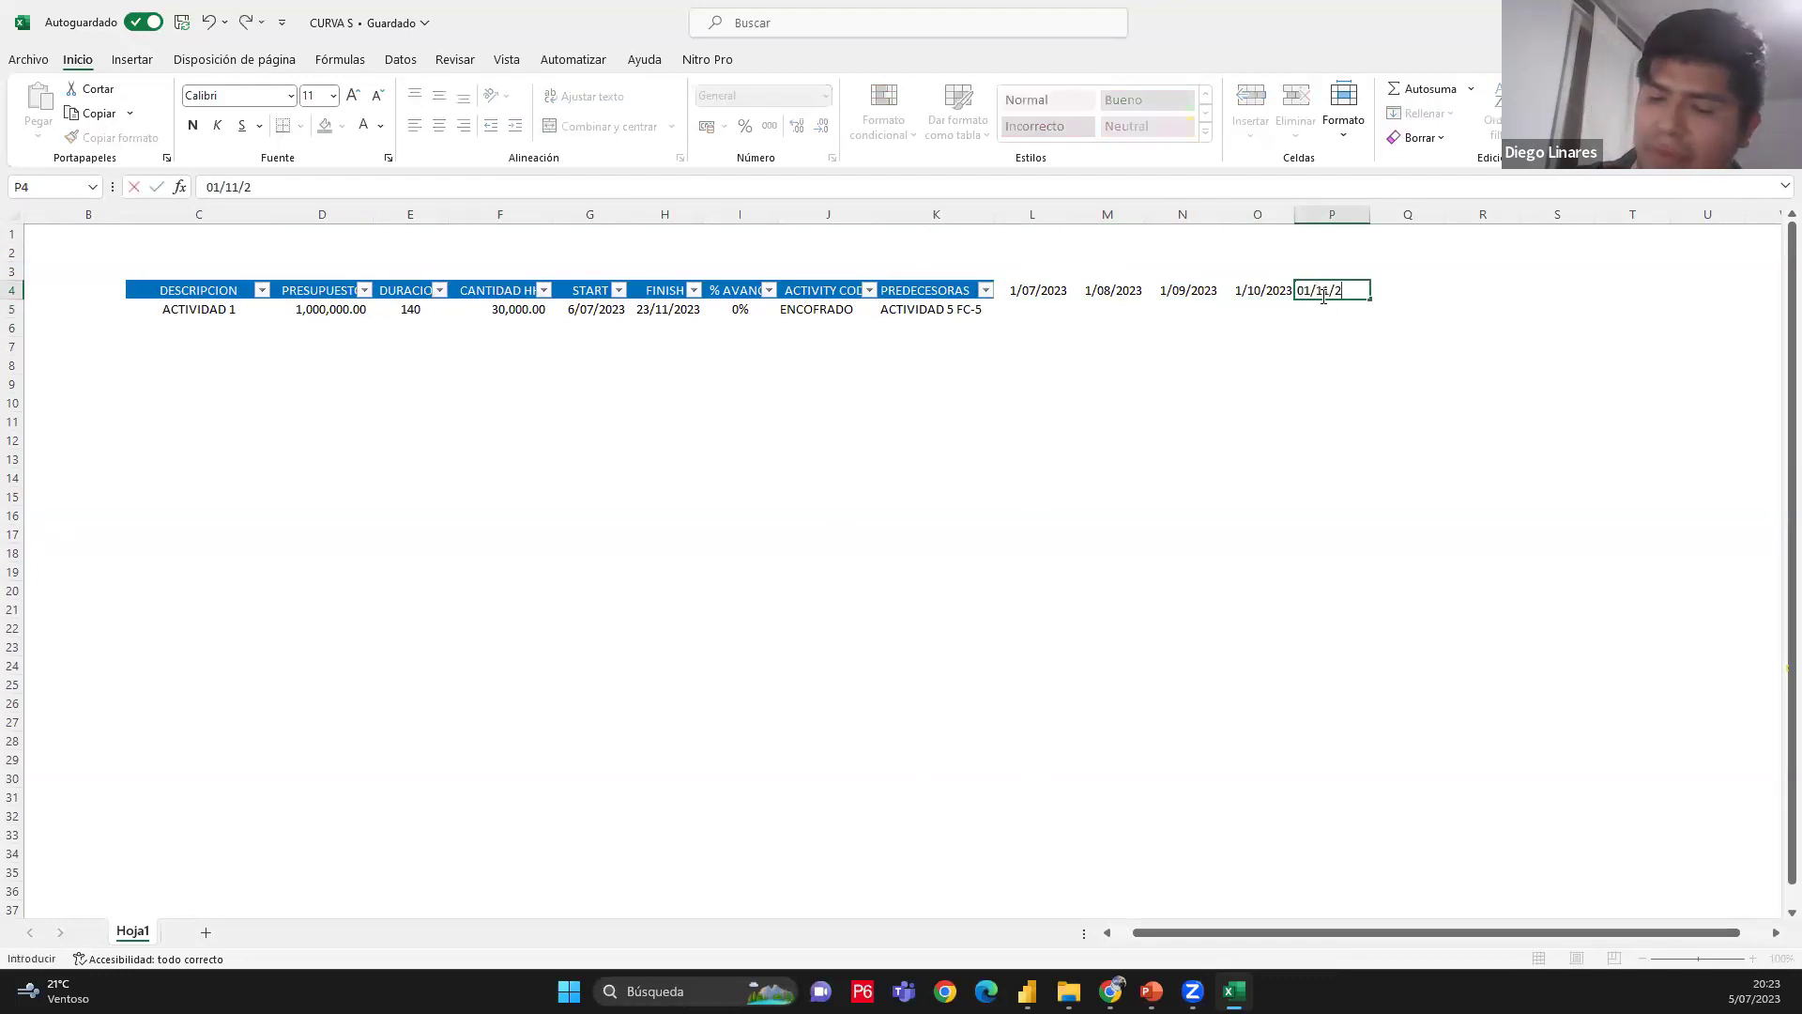
text(023)
key(Return)
Copy the formatting of the PREDECESORAS header cell to the date headers in L4:P4
click(897, 296)
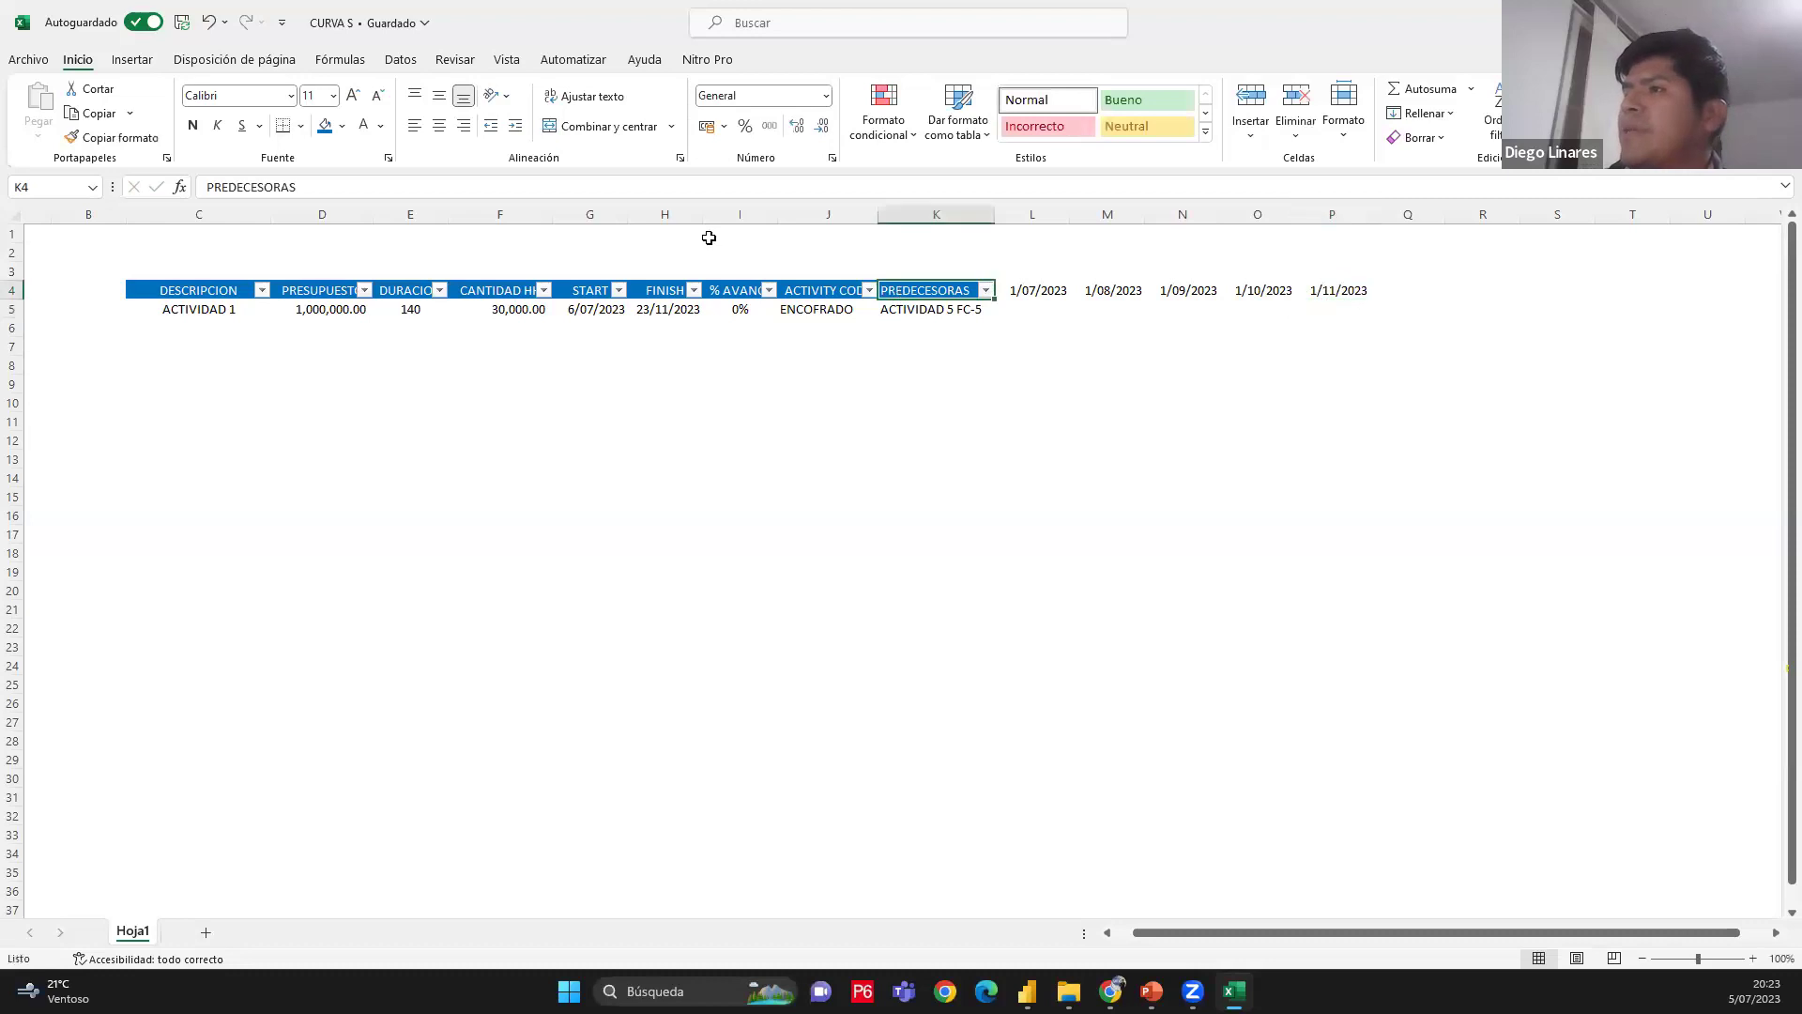
click(94, 137)
drag(1023, 290, 1343, 291)
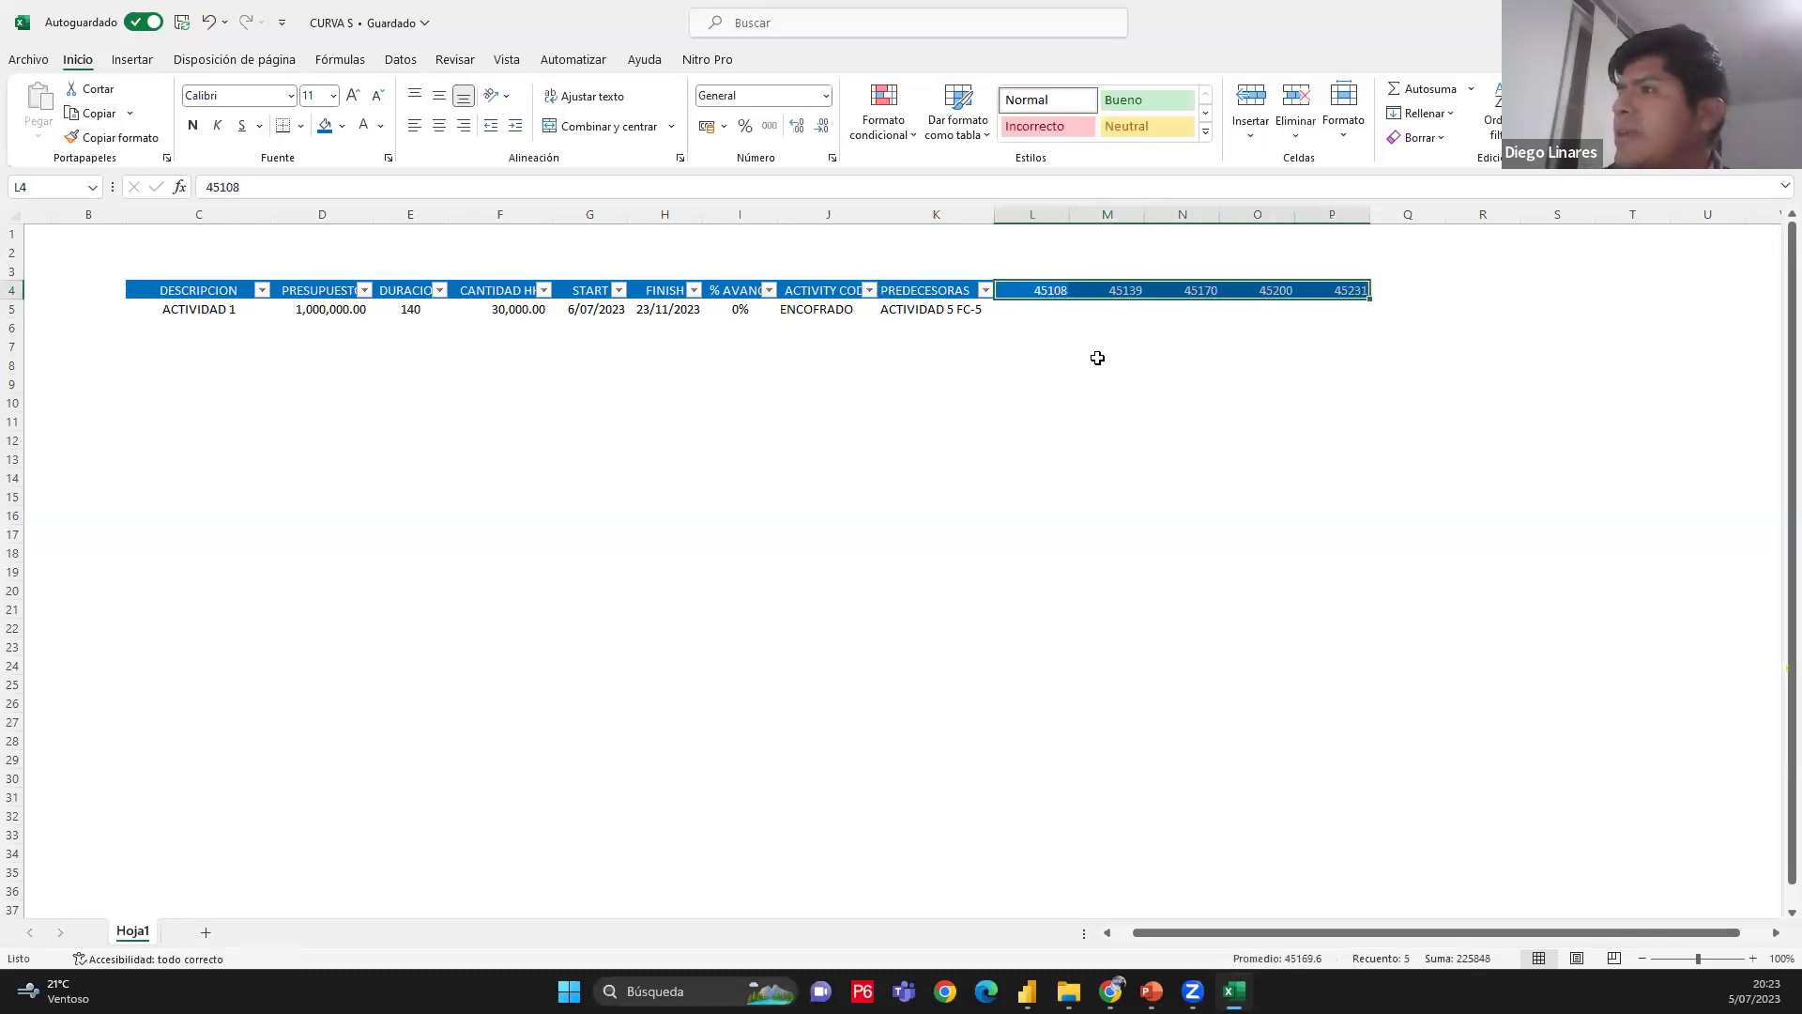
Format the month headers in L4:P4 as short dates, undoing the accidental move of the headers into row 5
click(1094, 349)
drag(1032, 290, 1338, 290)
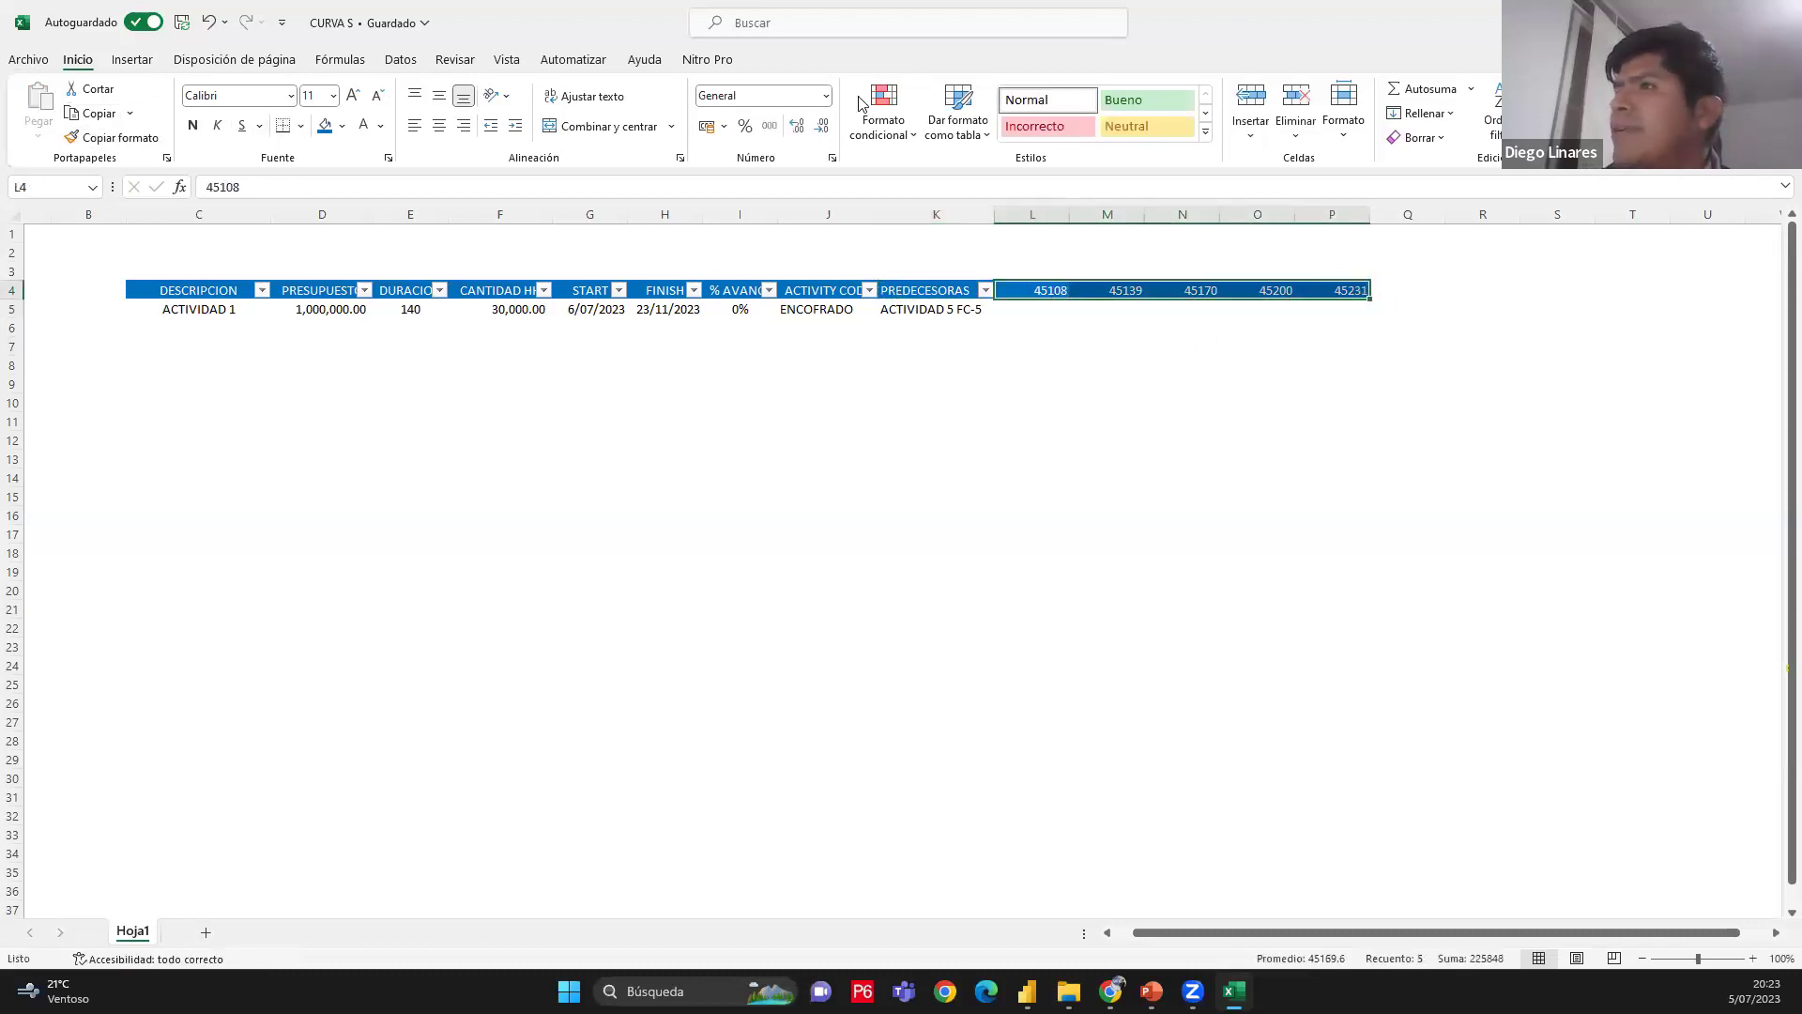
click(825, 95)
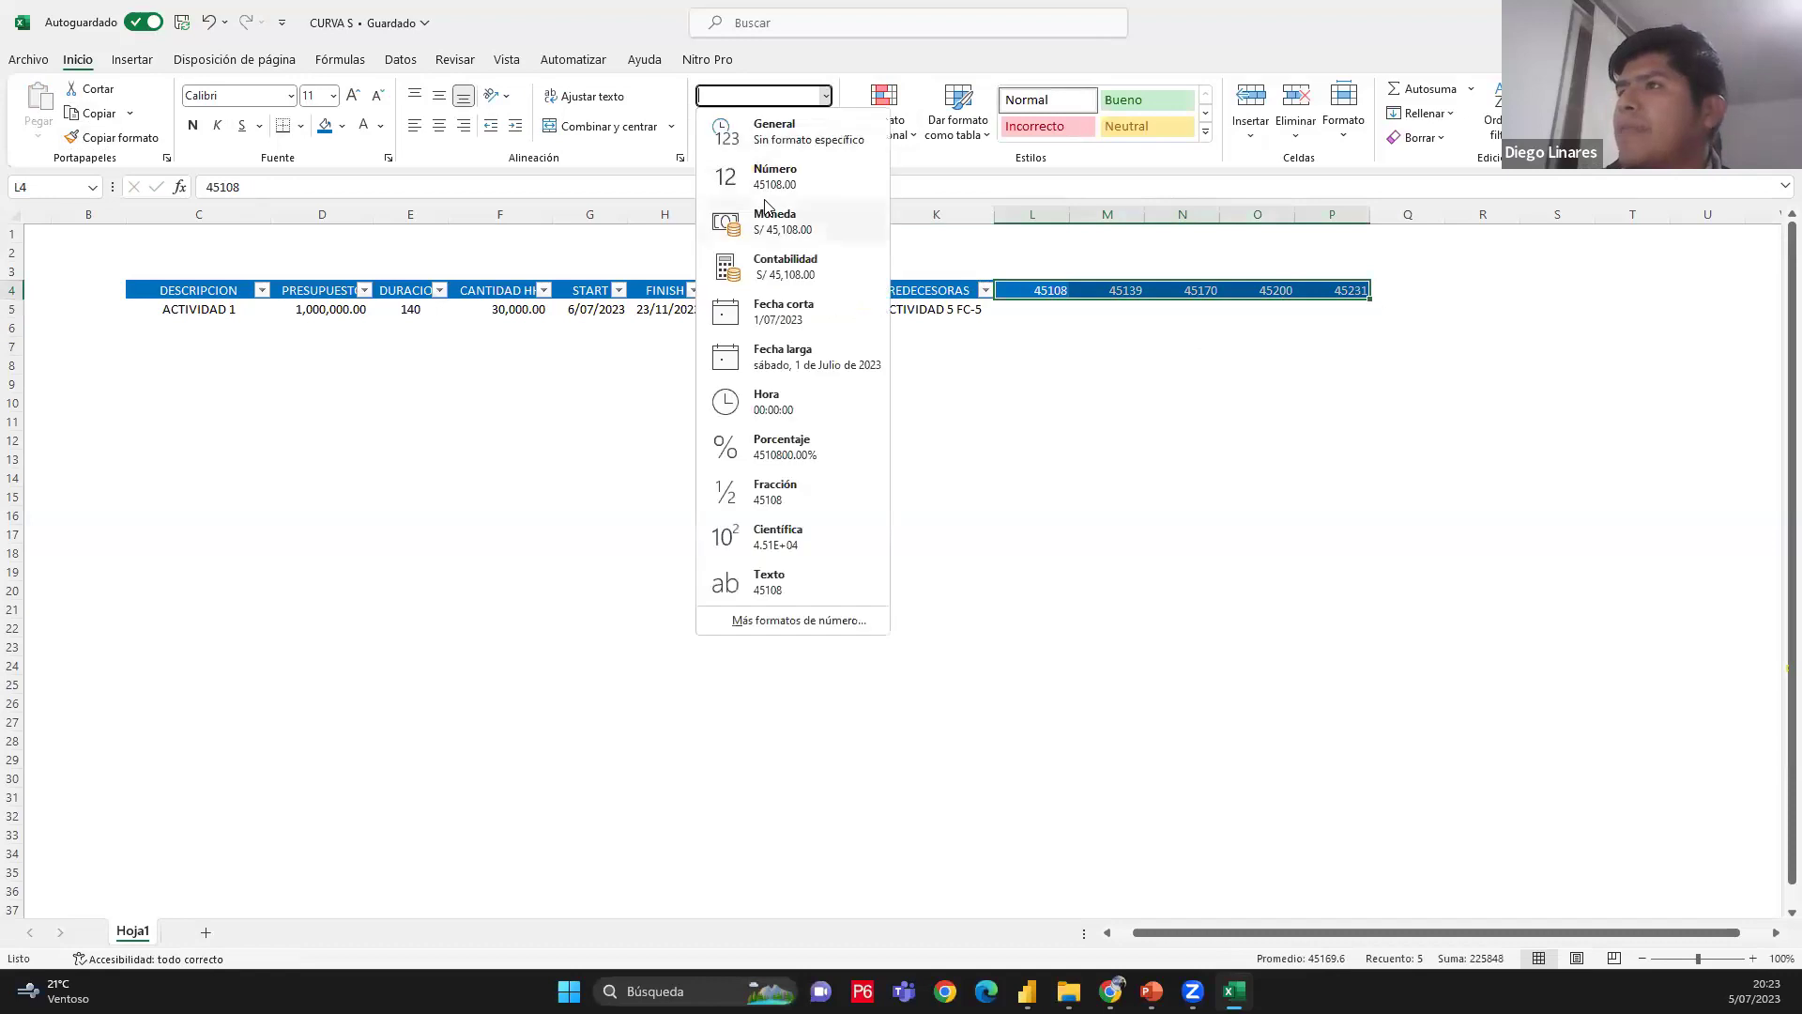
click(786, 322)
mouse_move(1038, 298)
mouse_down()
mouse_move(1054, 322)
mouse_move(1045, 306)
mouse_up()
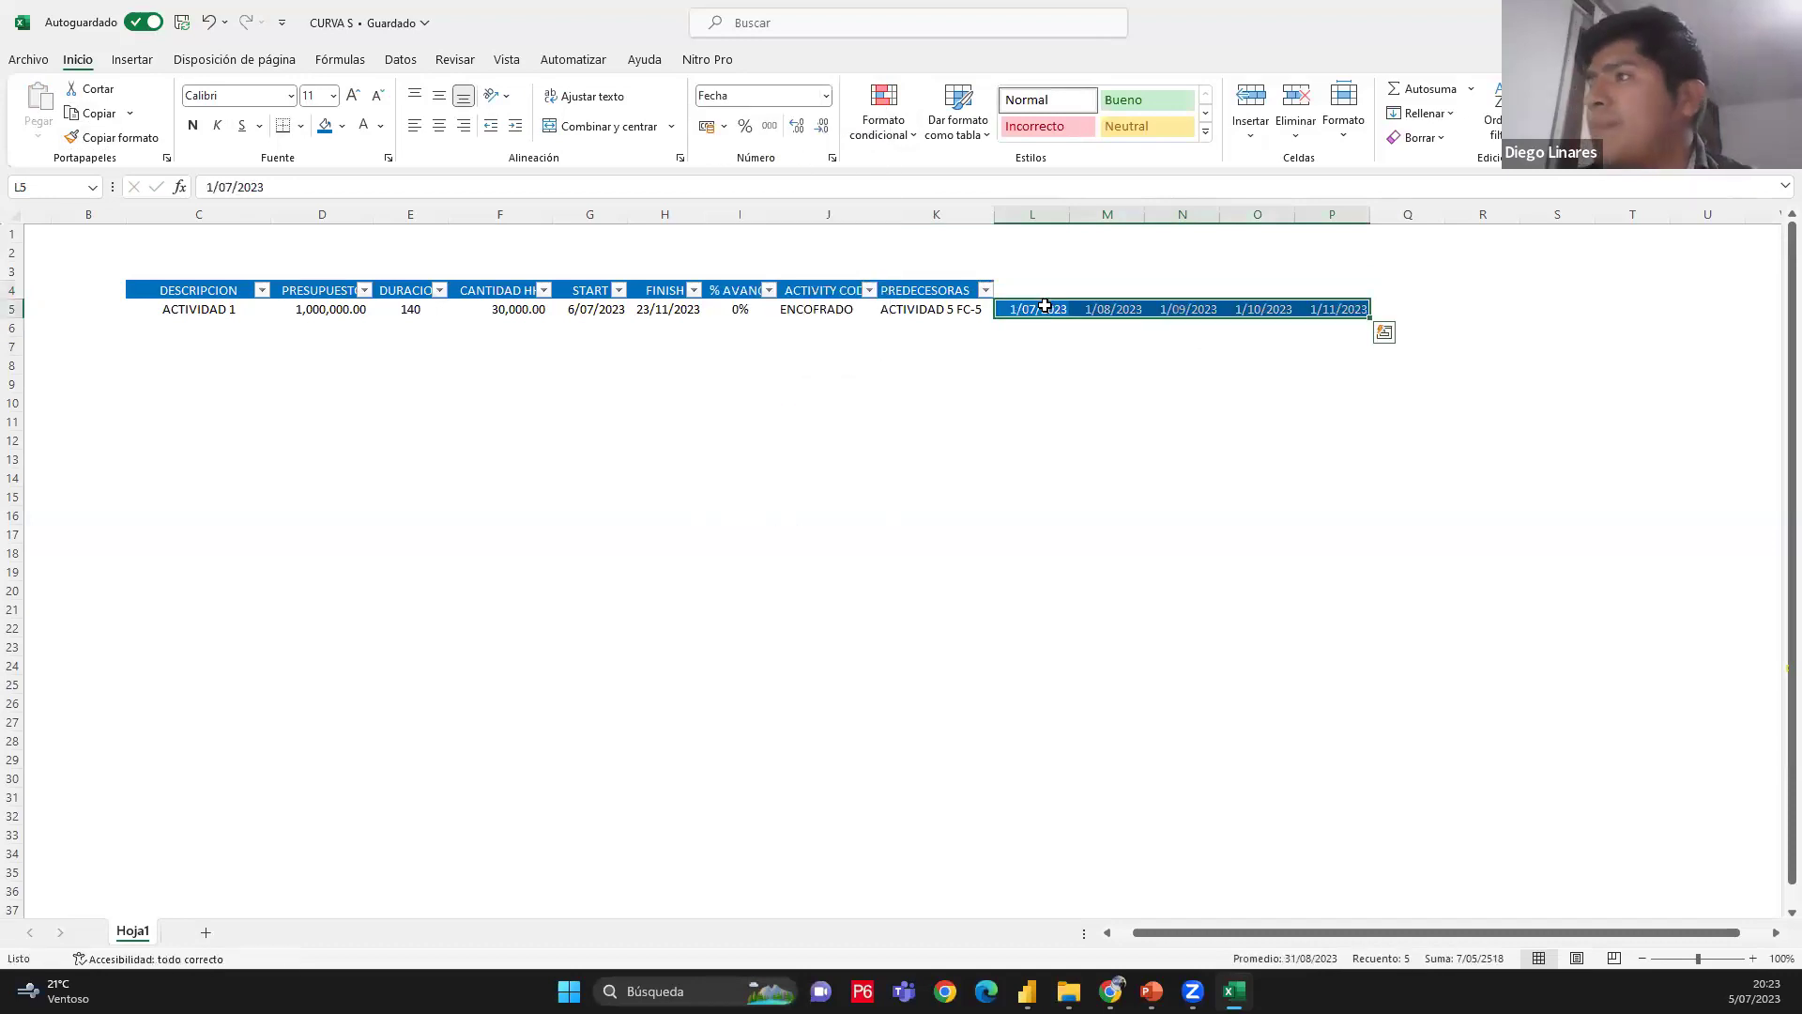
key(ctrl+z)
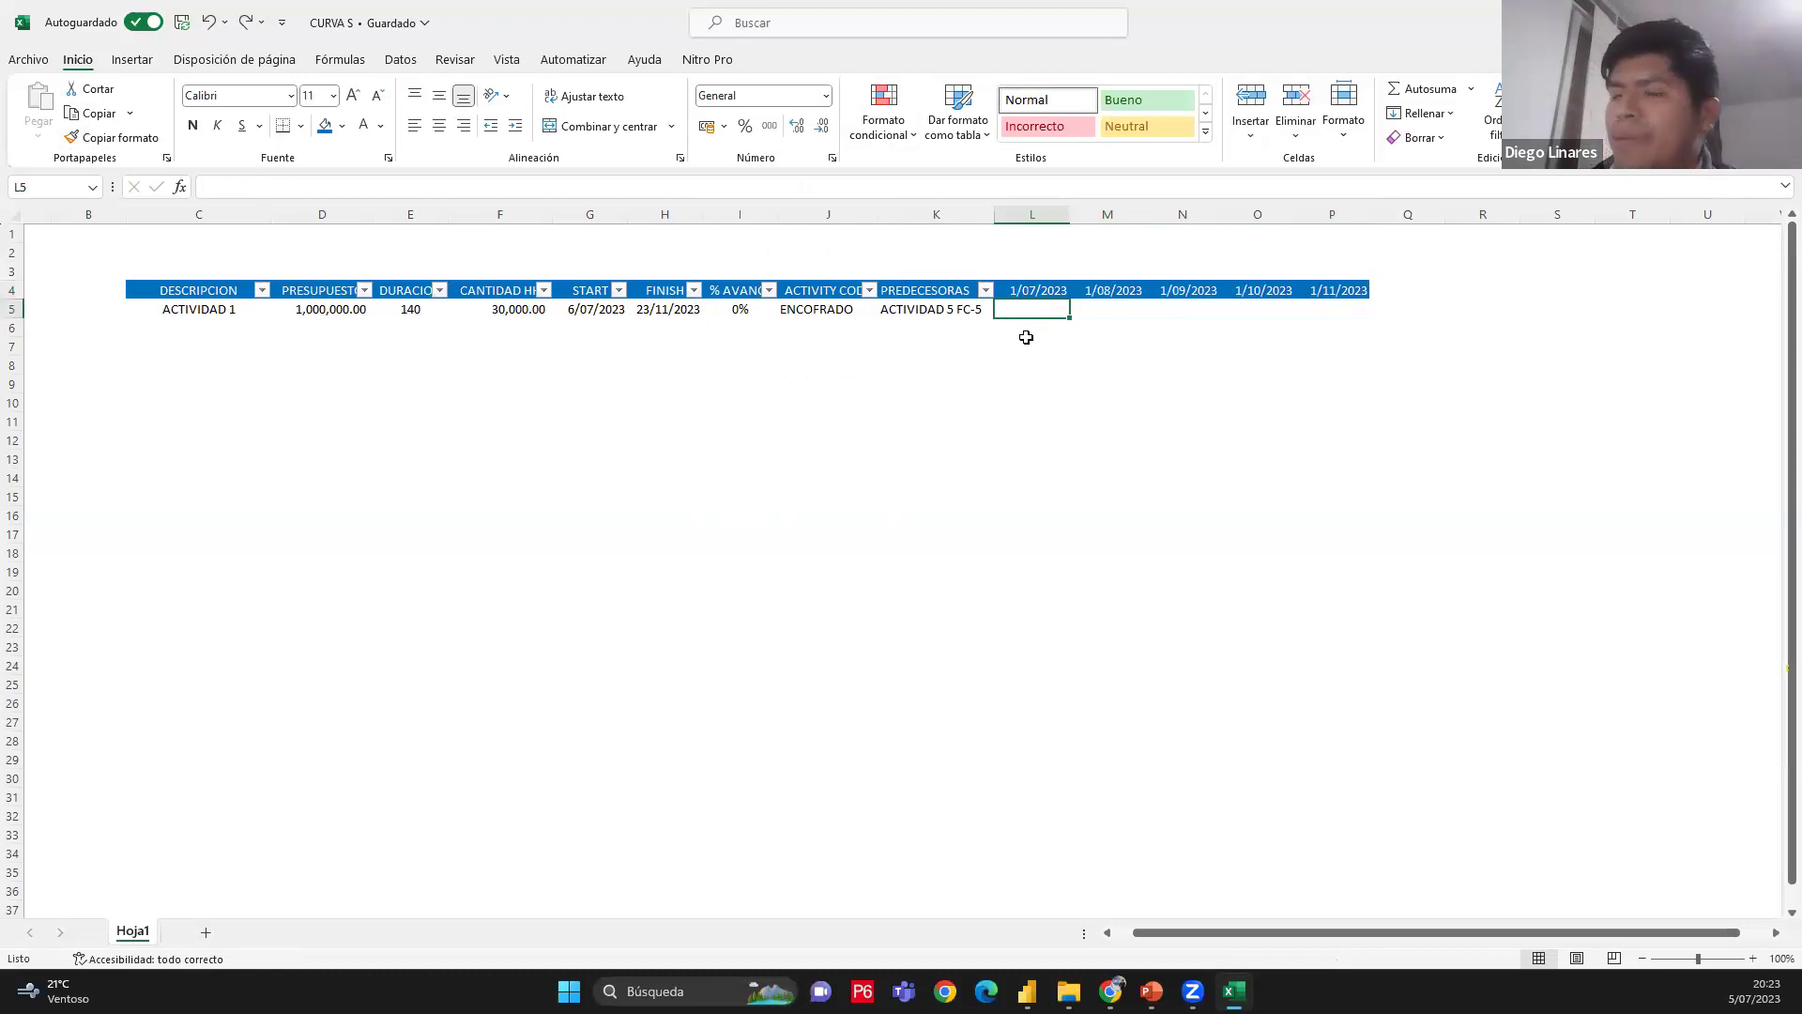
Apply the thousands-separator number style to L5:P5 and enter 50,000 in L5 under 1/07/2023
drag(1034, 308, 1320, 311)
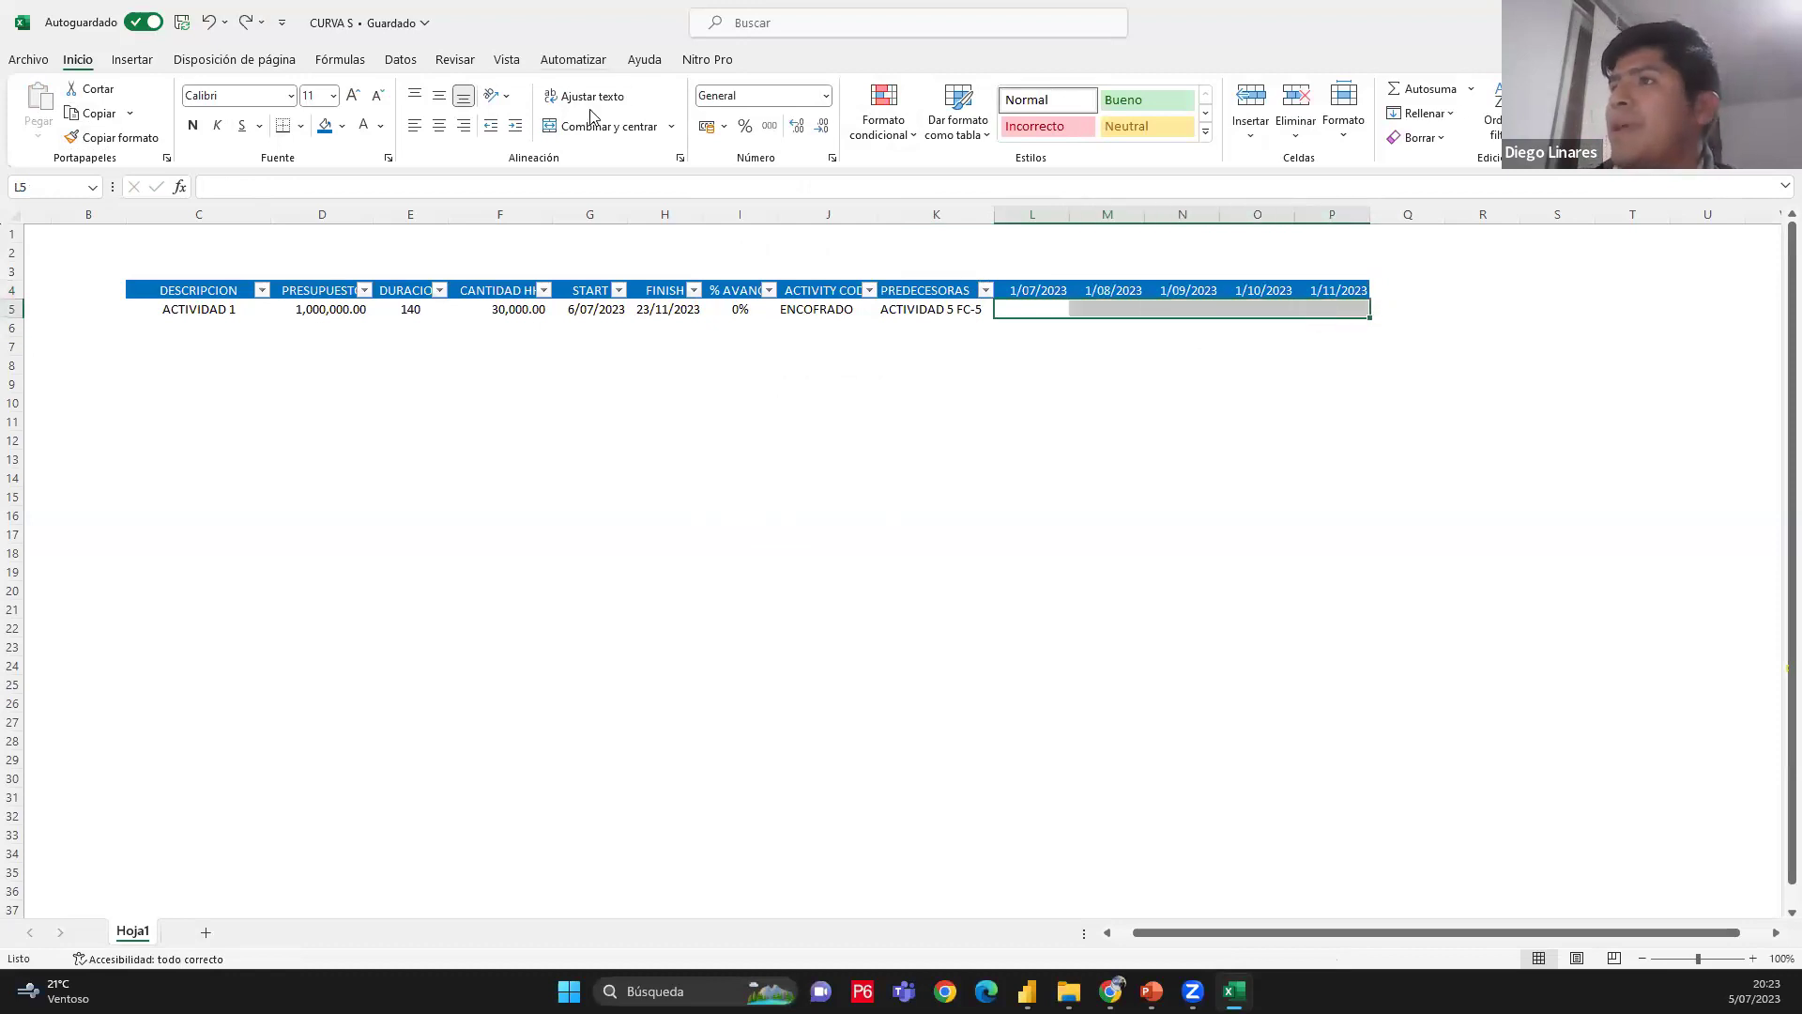
click(776, 129)
click(1028, 312)
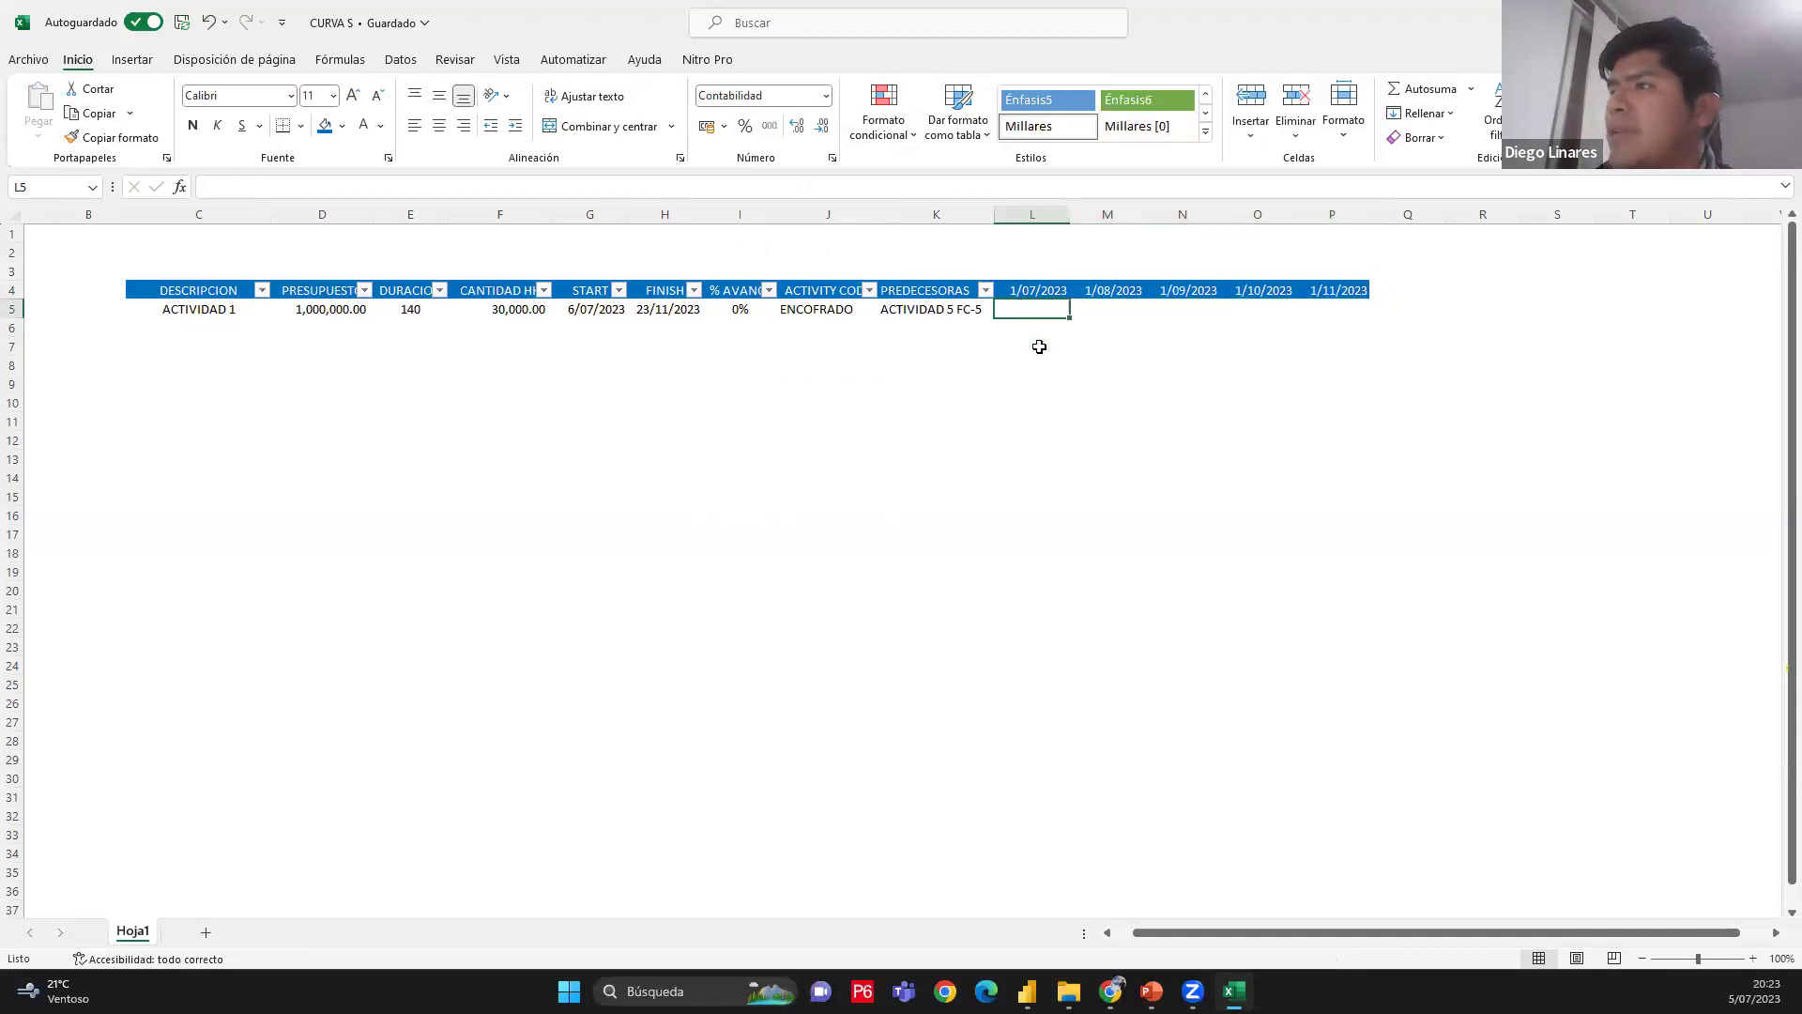
text(5)
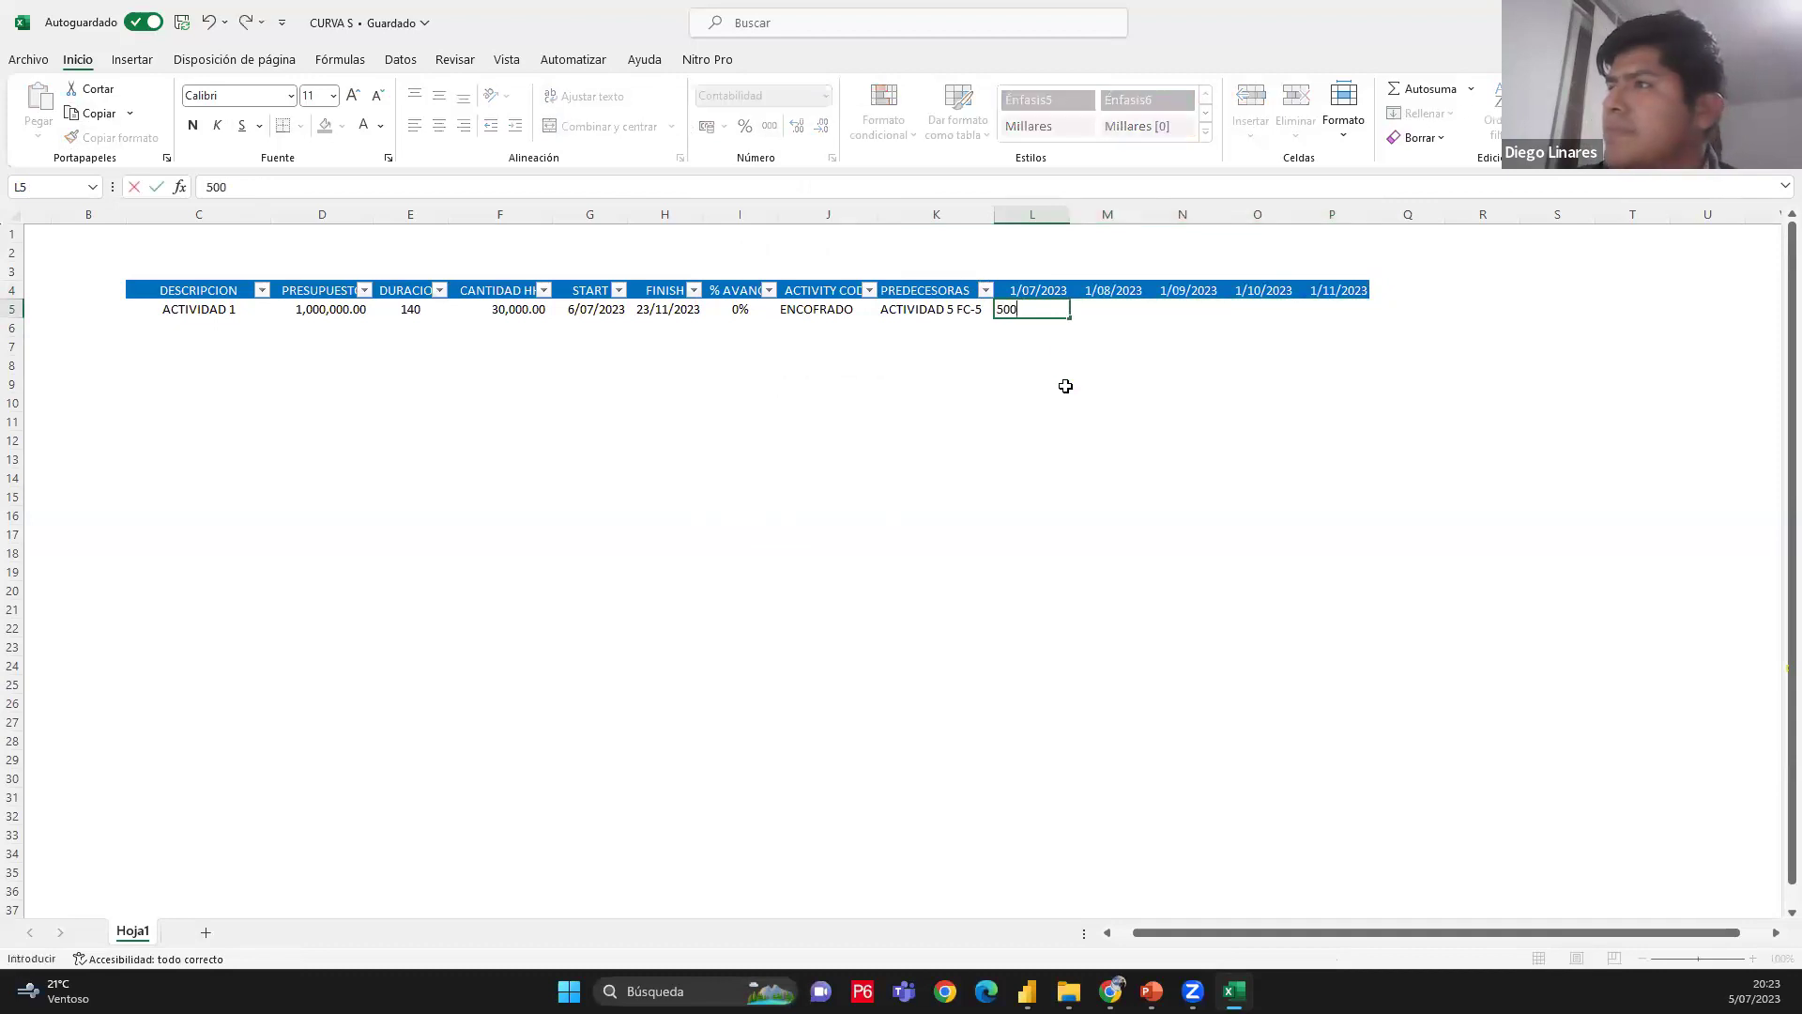
text(0,000)
key(Return)
Enter 200,000 in M5 as the amount for 1/08/2023
click(1089, 311)
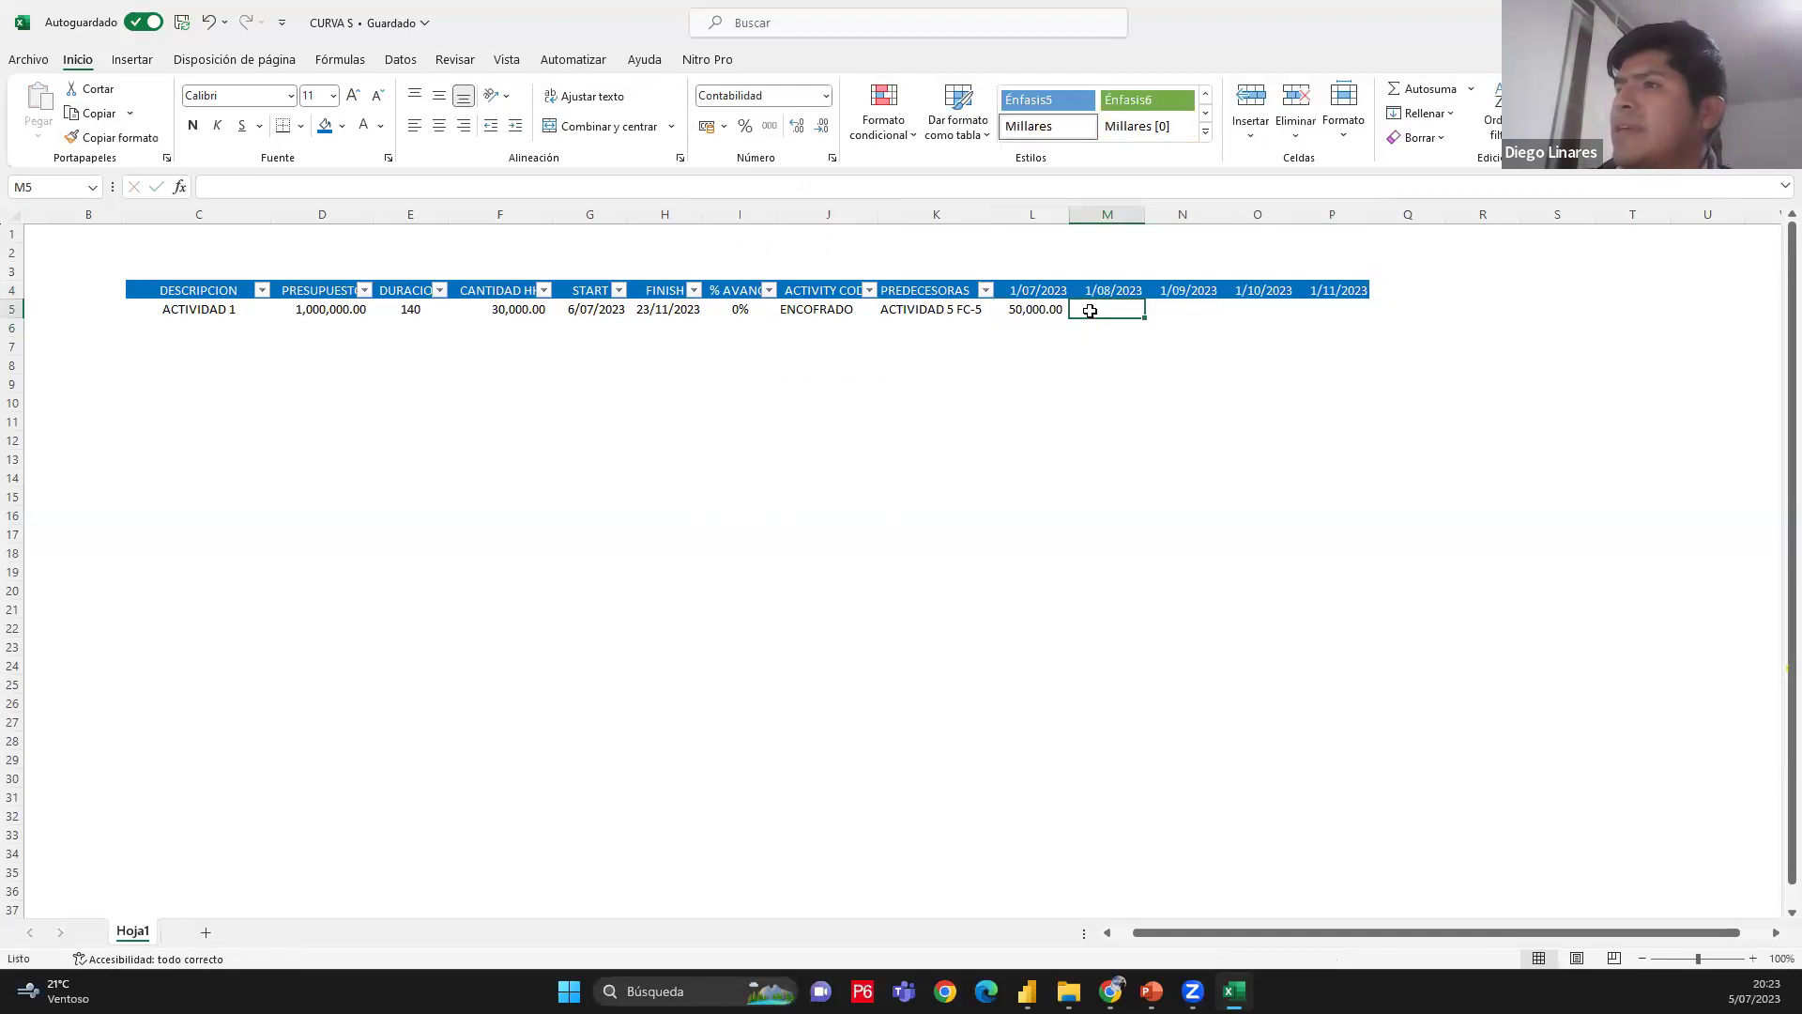
text(20)
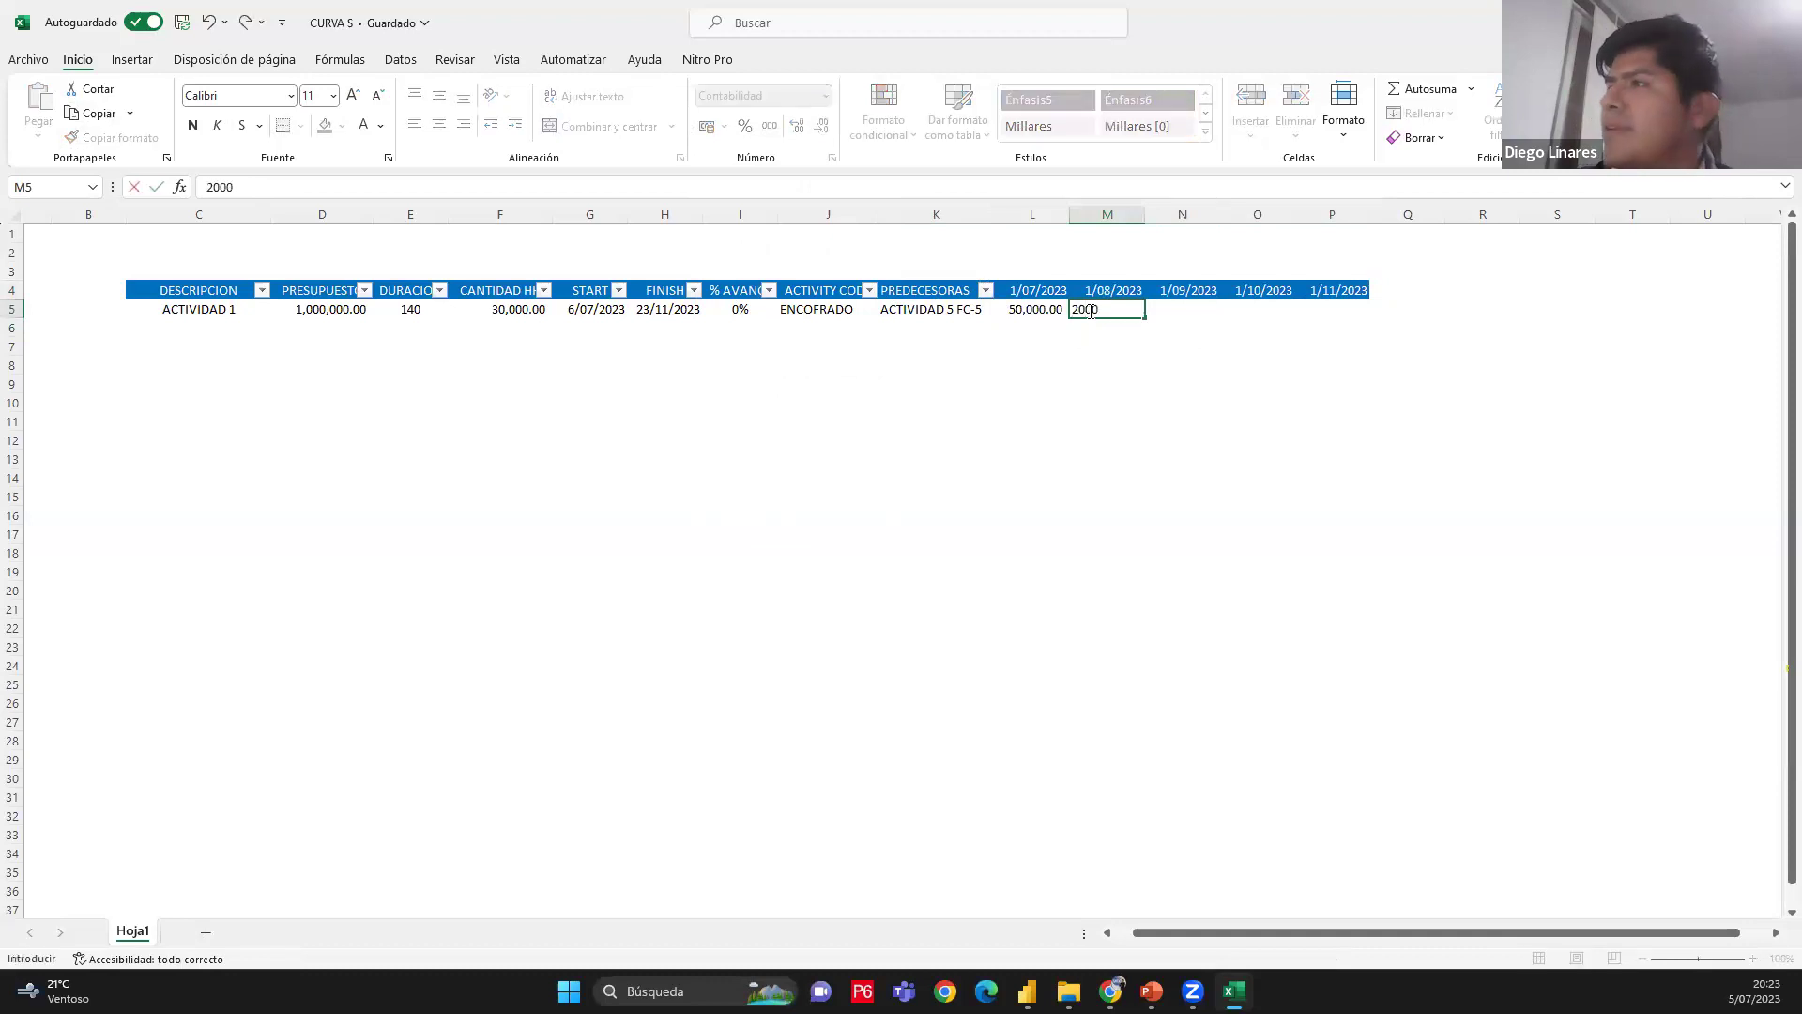
text(0,000)
key(Return)
Calculate N5 as M5 plus 100000 and make O5 equal to N5 for the September and October amounts
click(1183, 307)
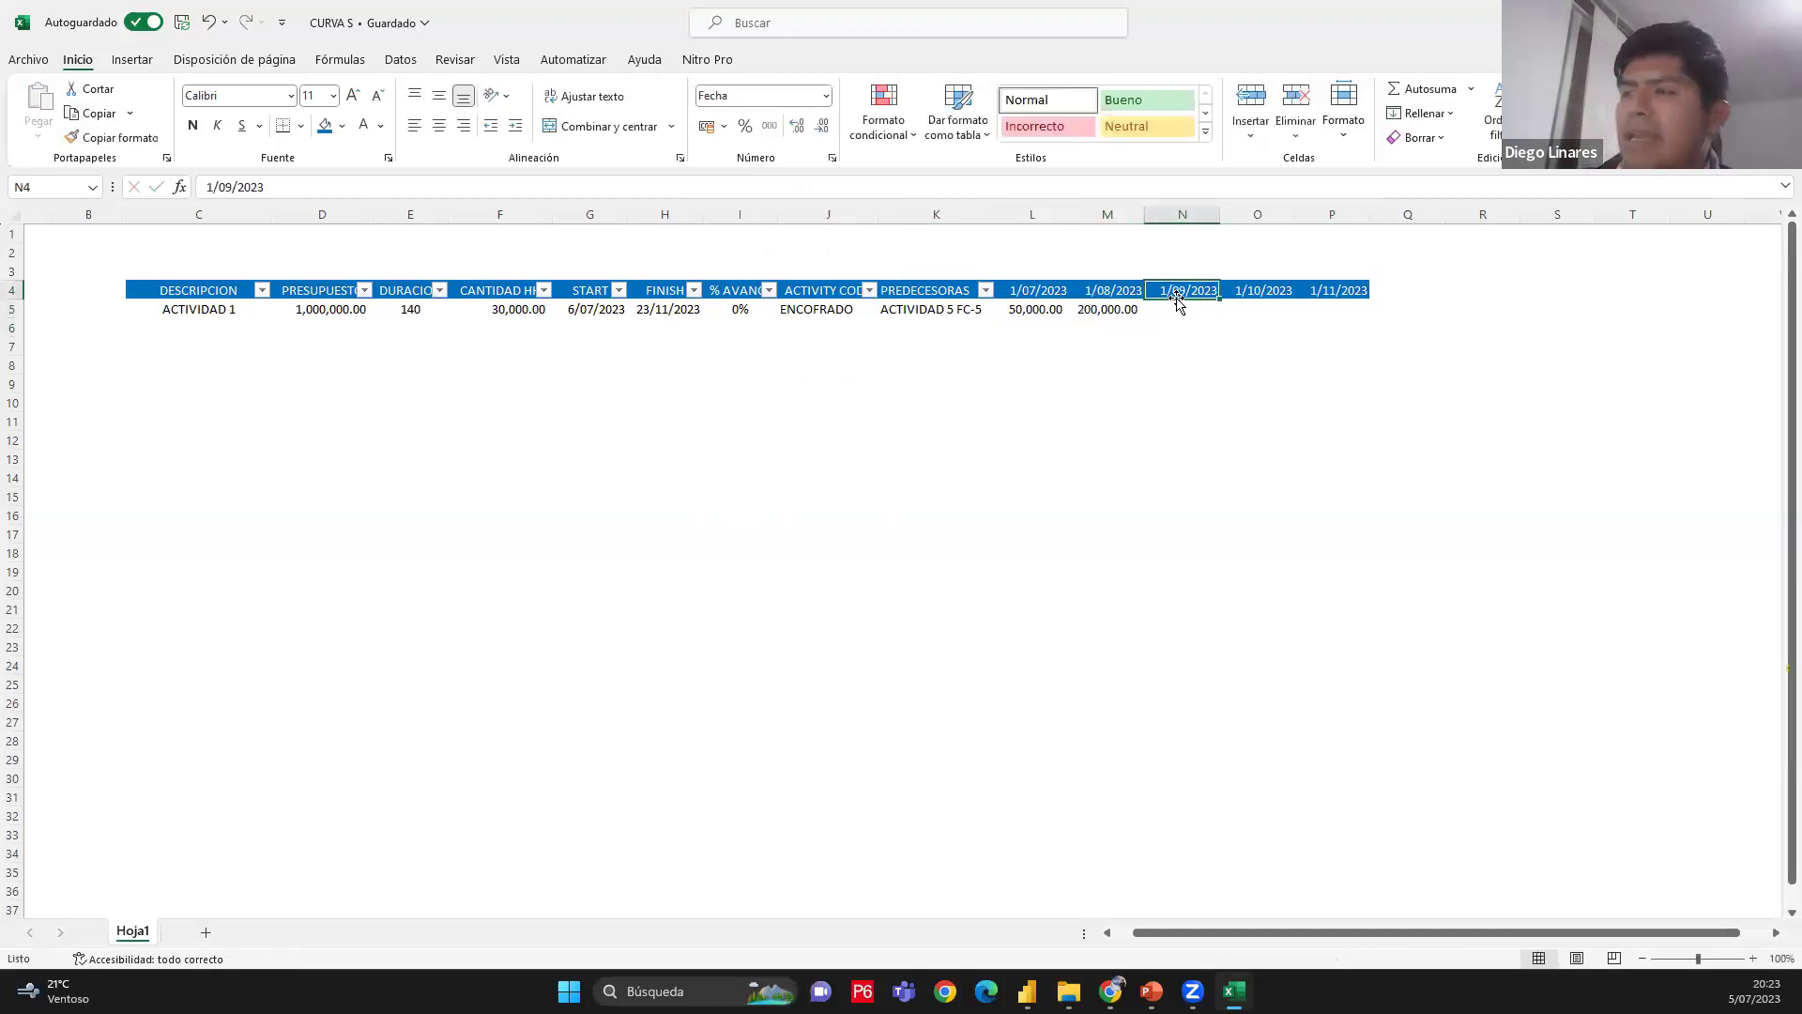
text(+)
click(1107, 312)
text(+)
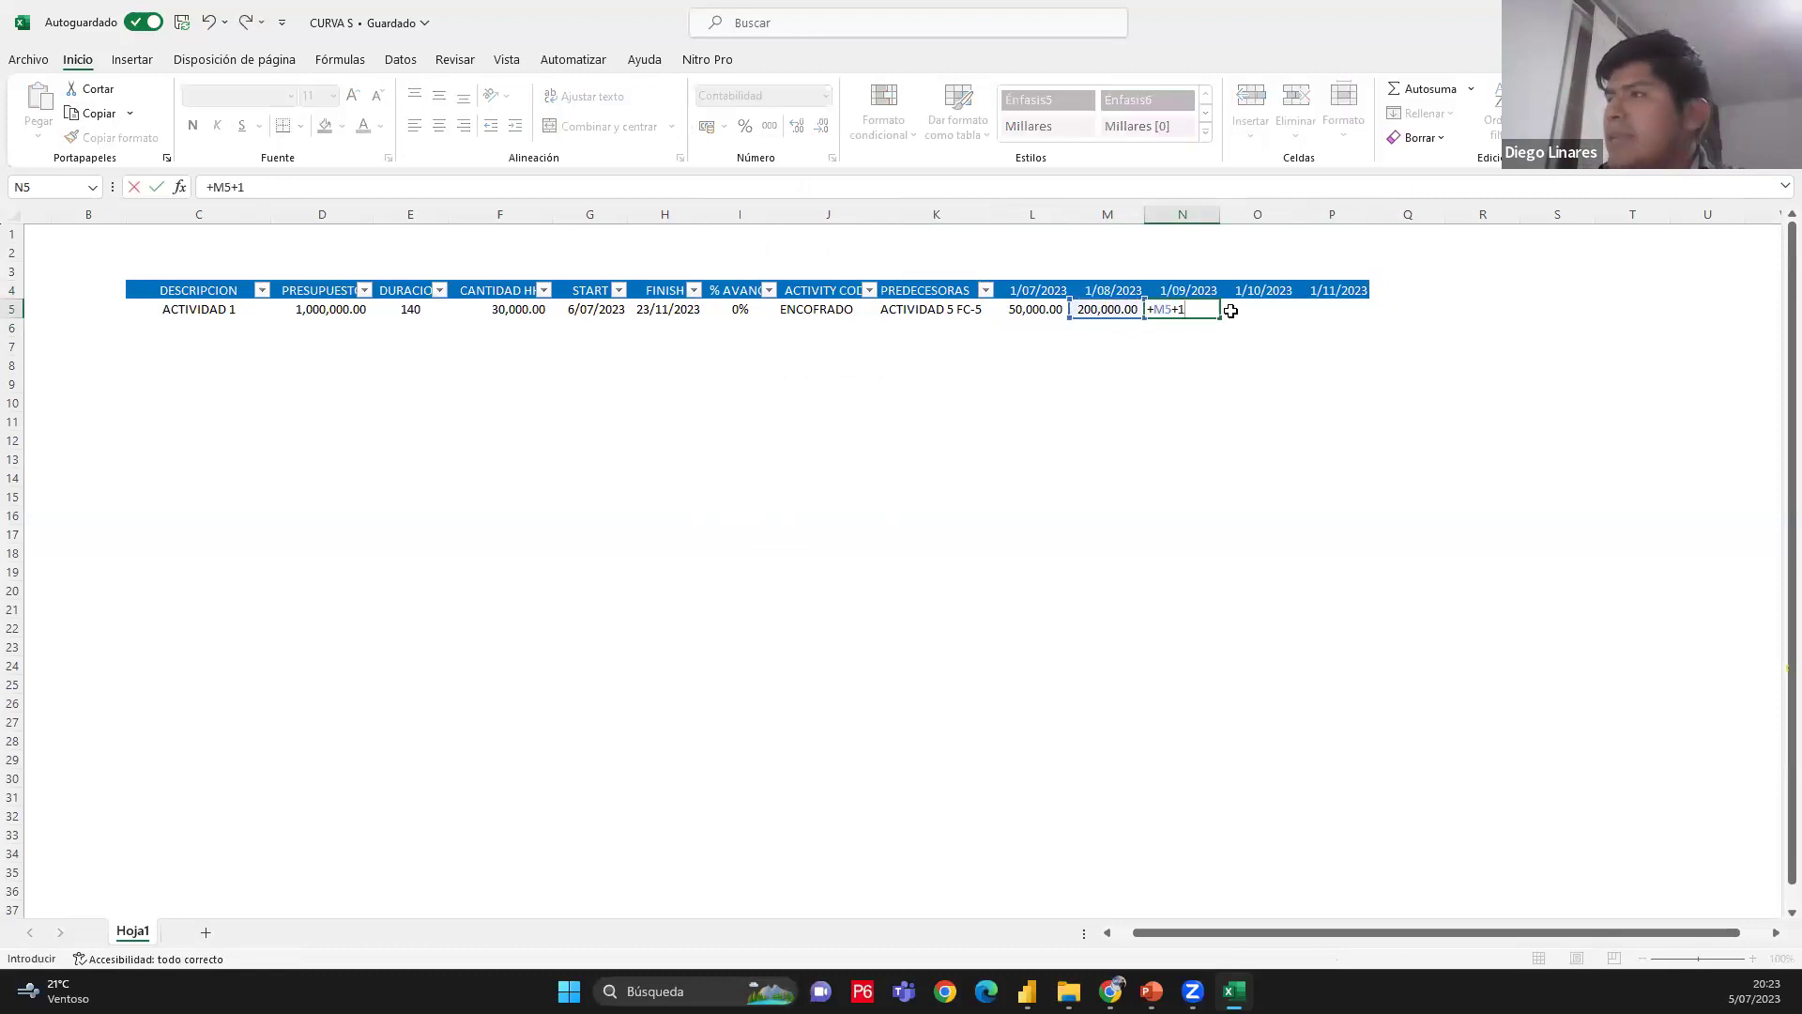
text(1000)
click(1230, 310)
text(+)
click(1201, 313)
key(Return)
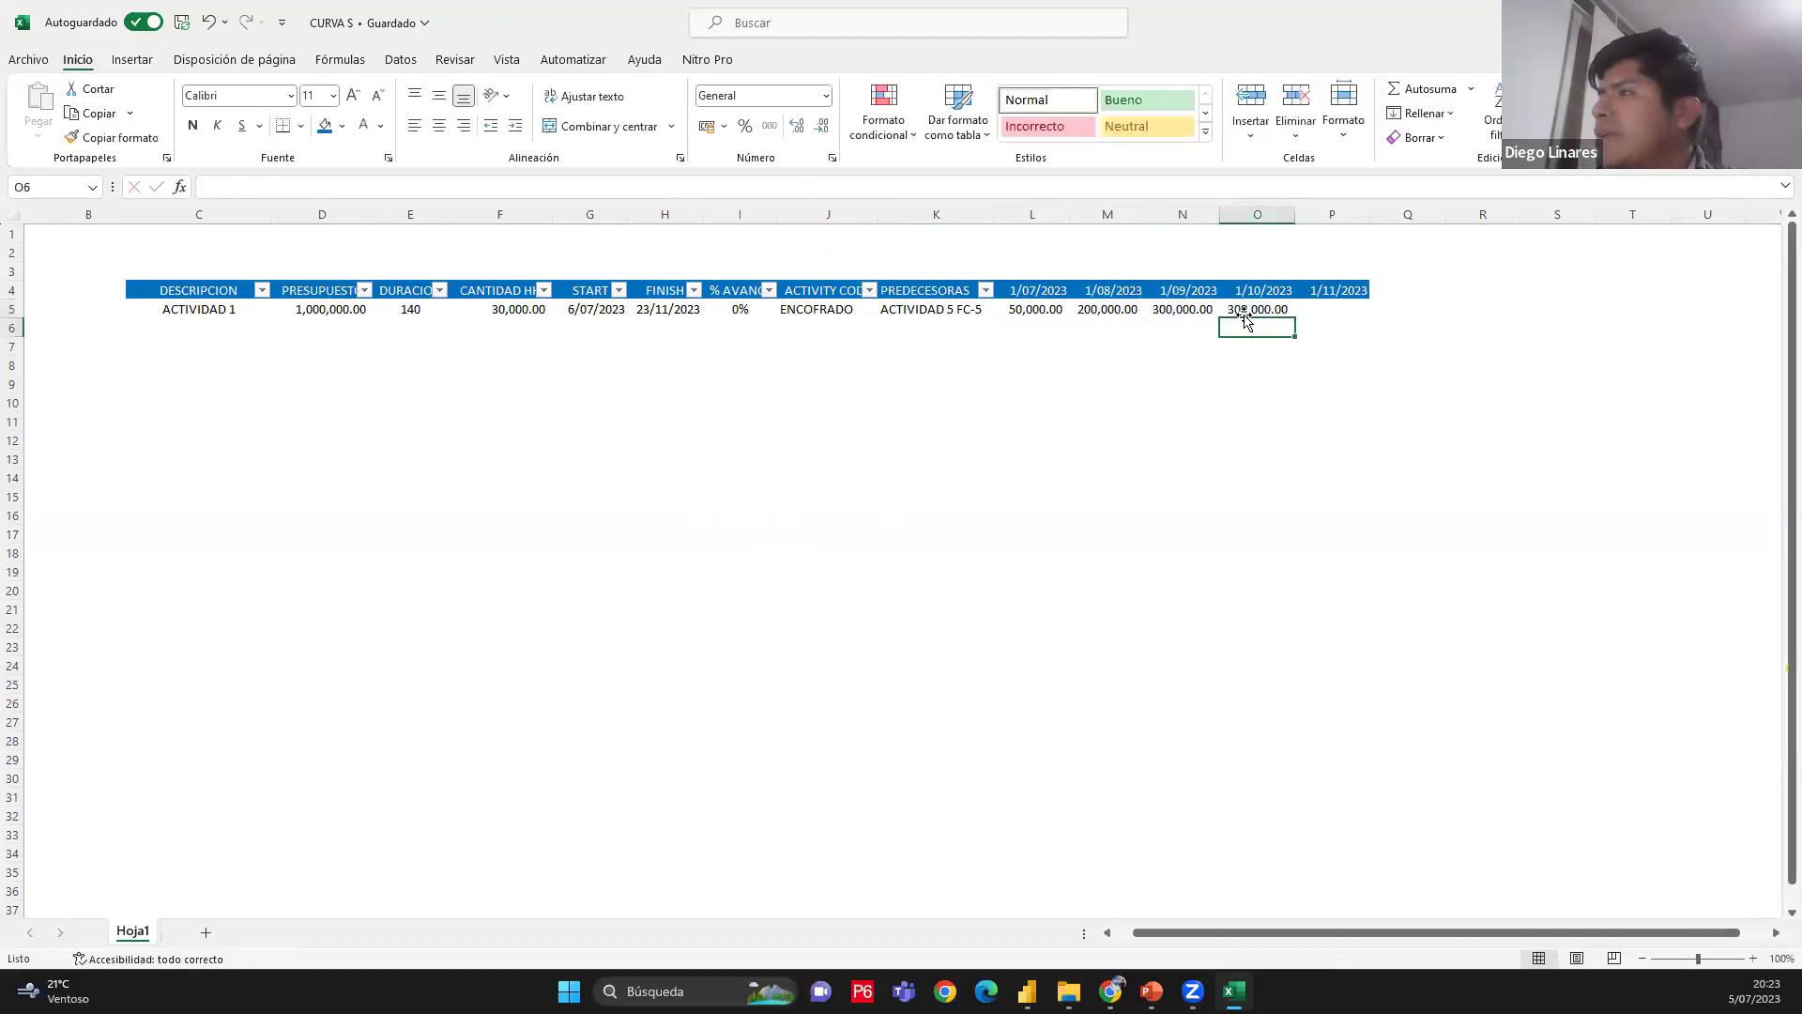
Check the sum of L5:O5 and enter 150000 in P5 as the amount for 1/11/2023
click(1249, 309)
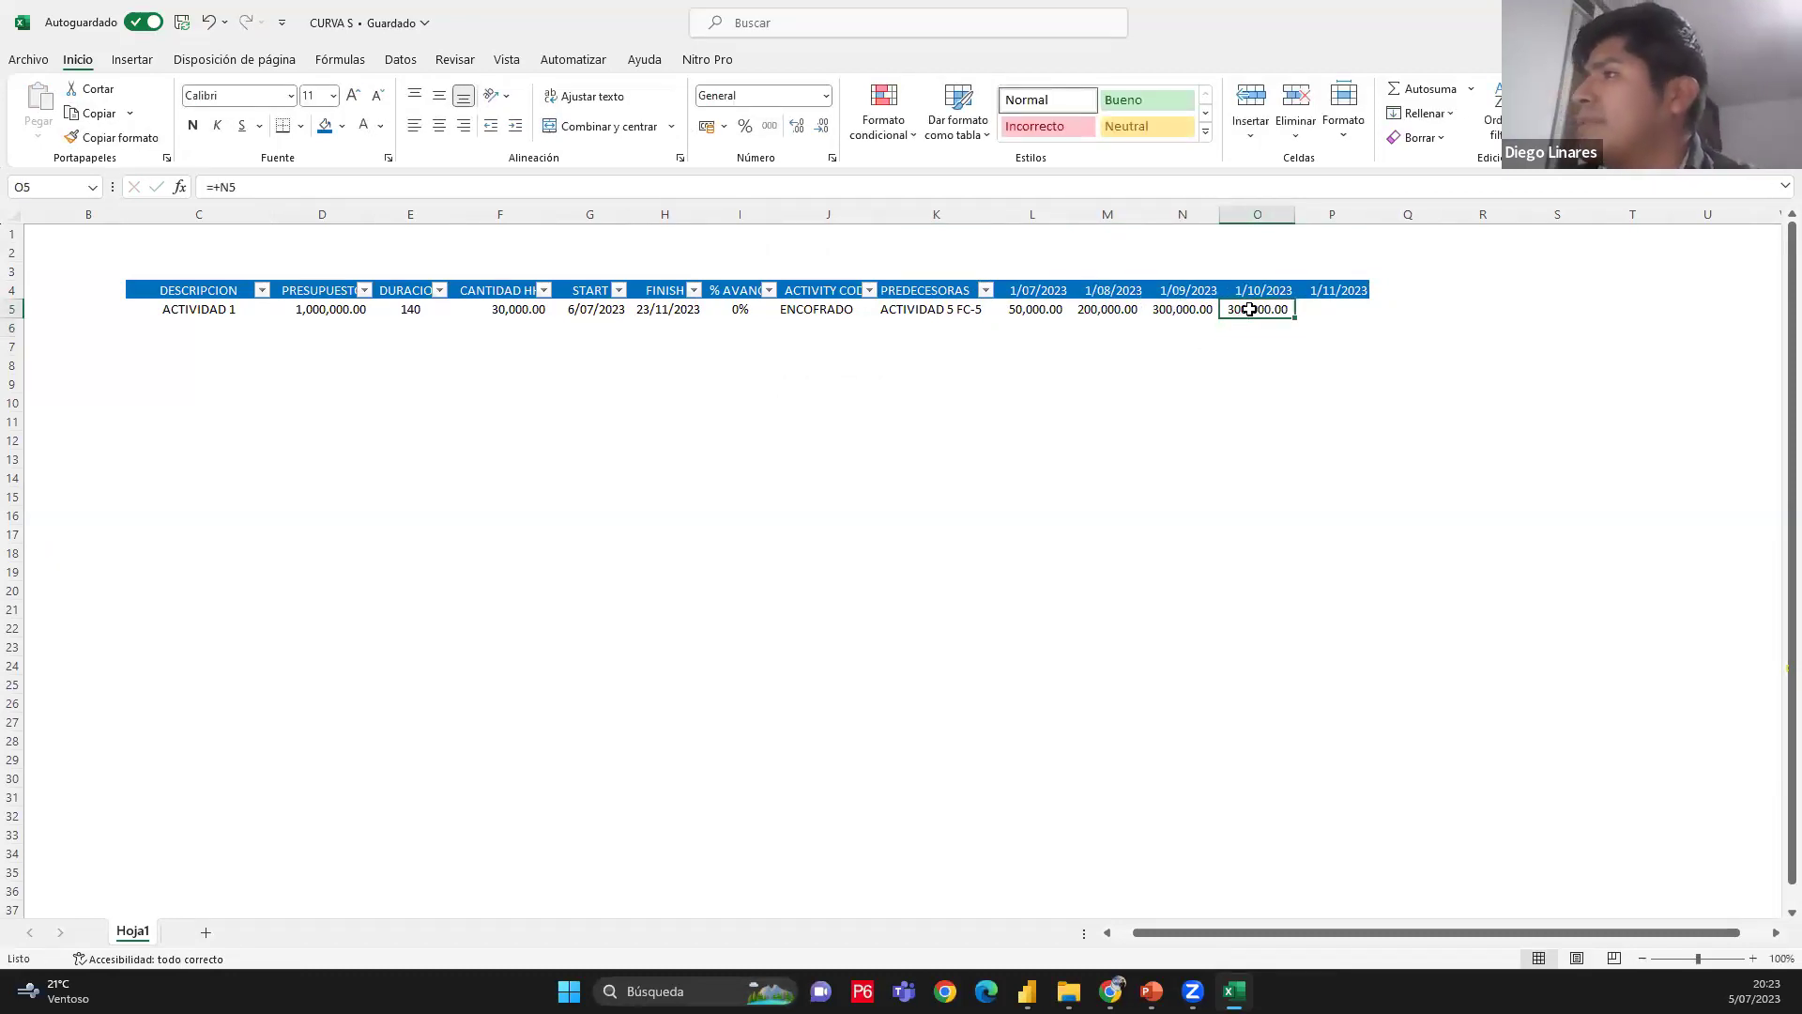
drag(1251, 309, 1047, 312)
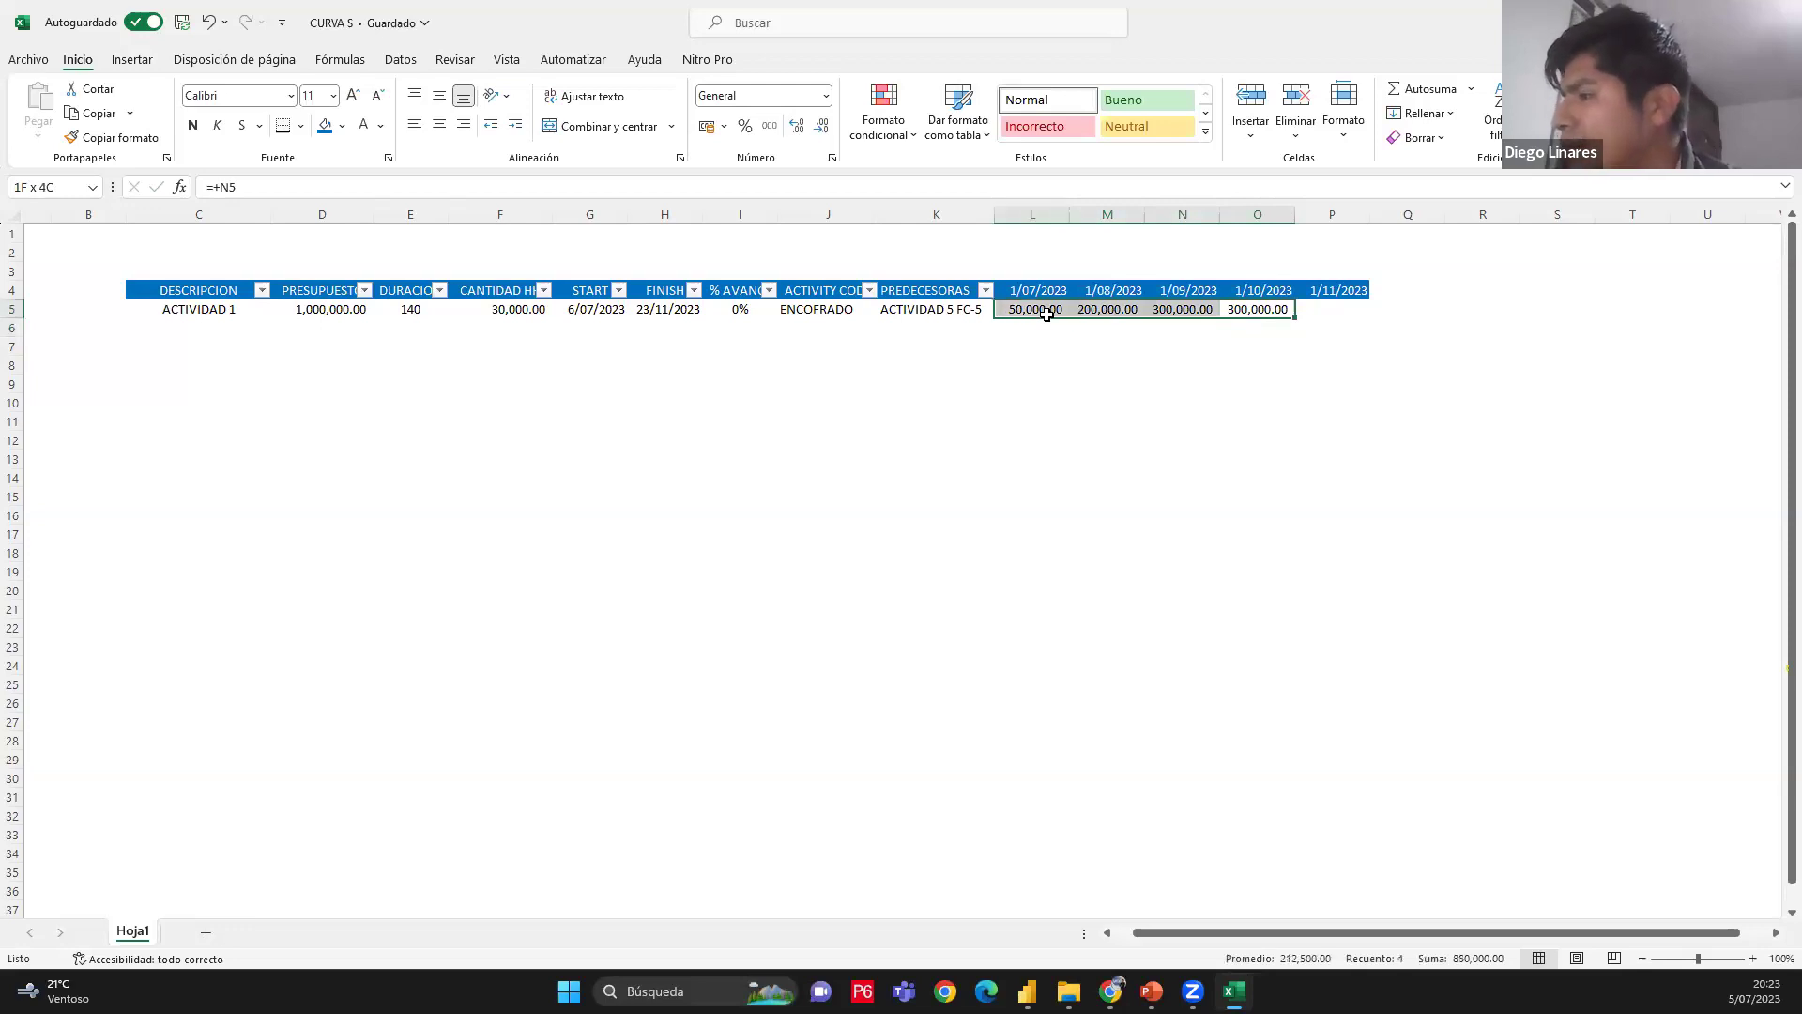
click(1319, 310)
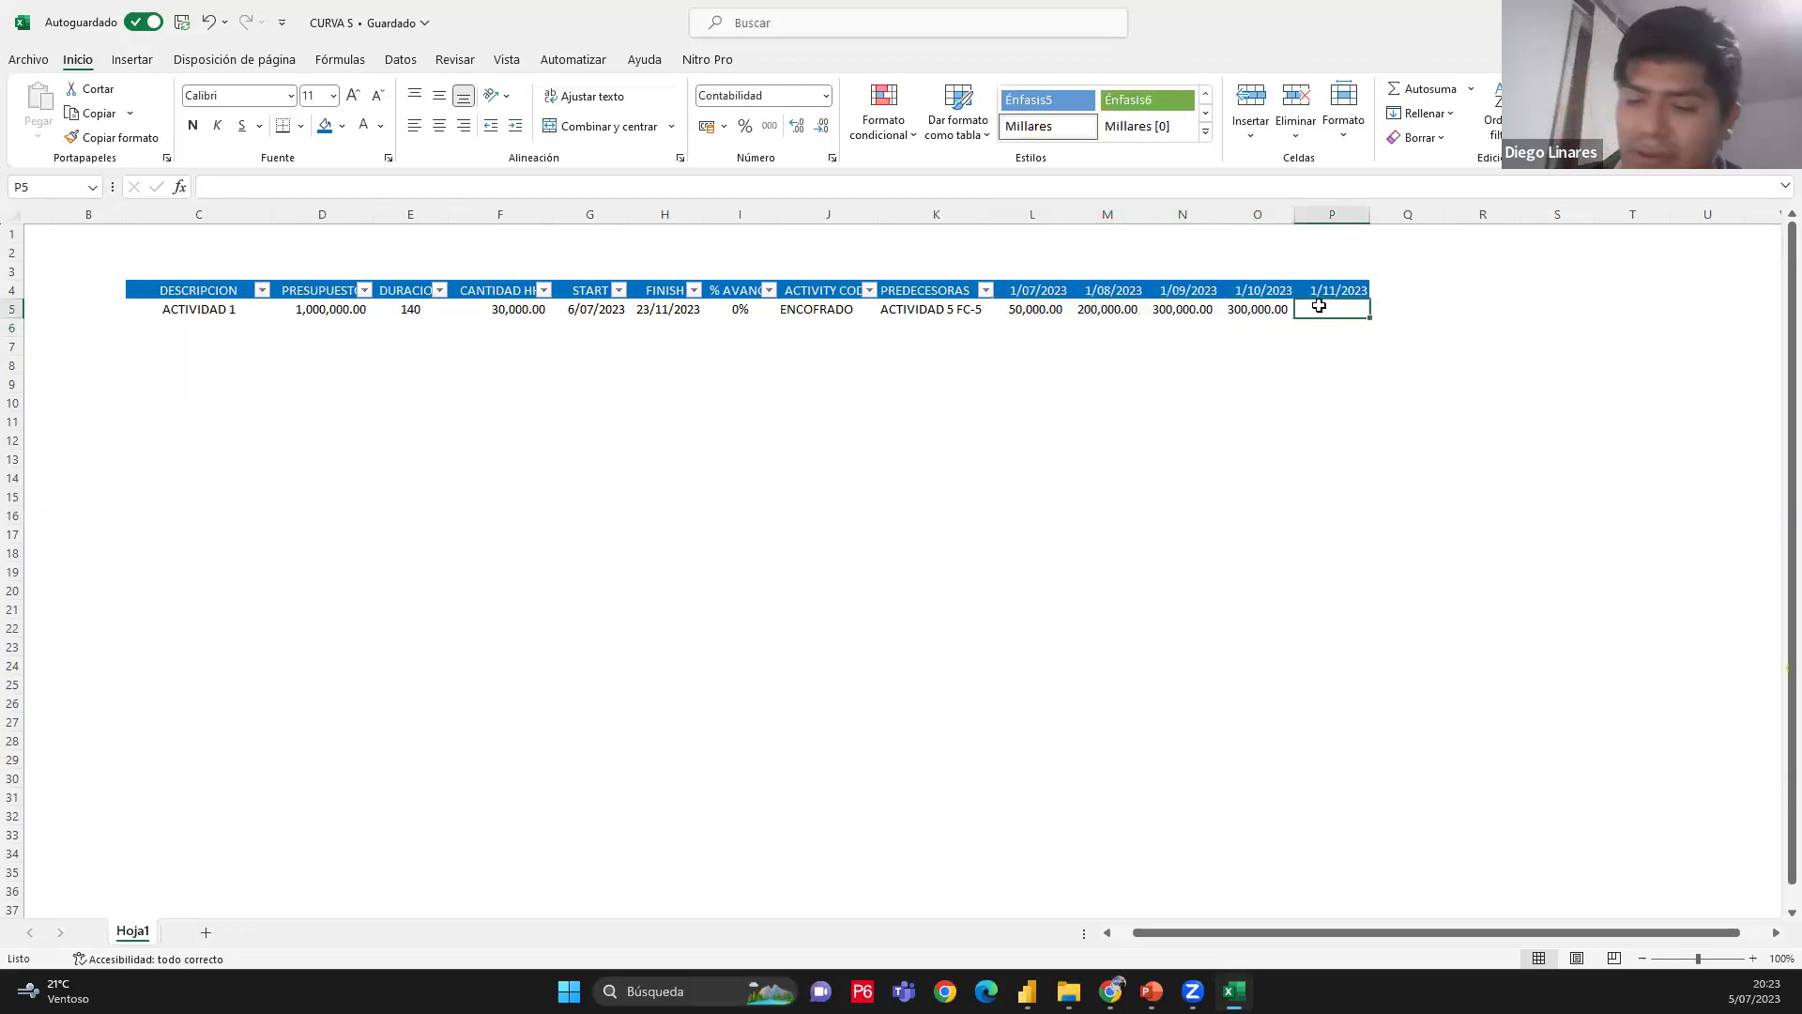
text(15)
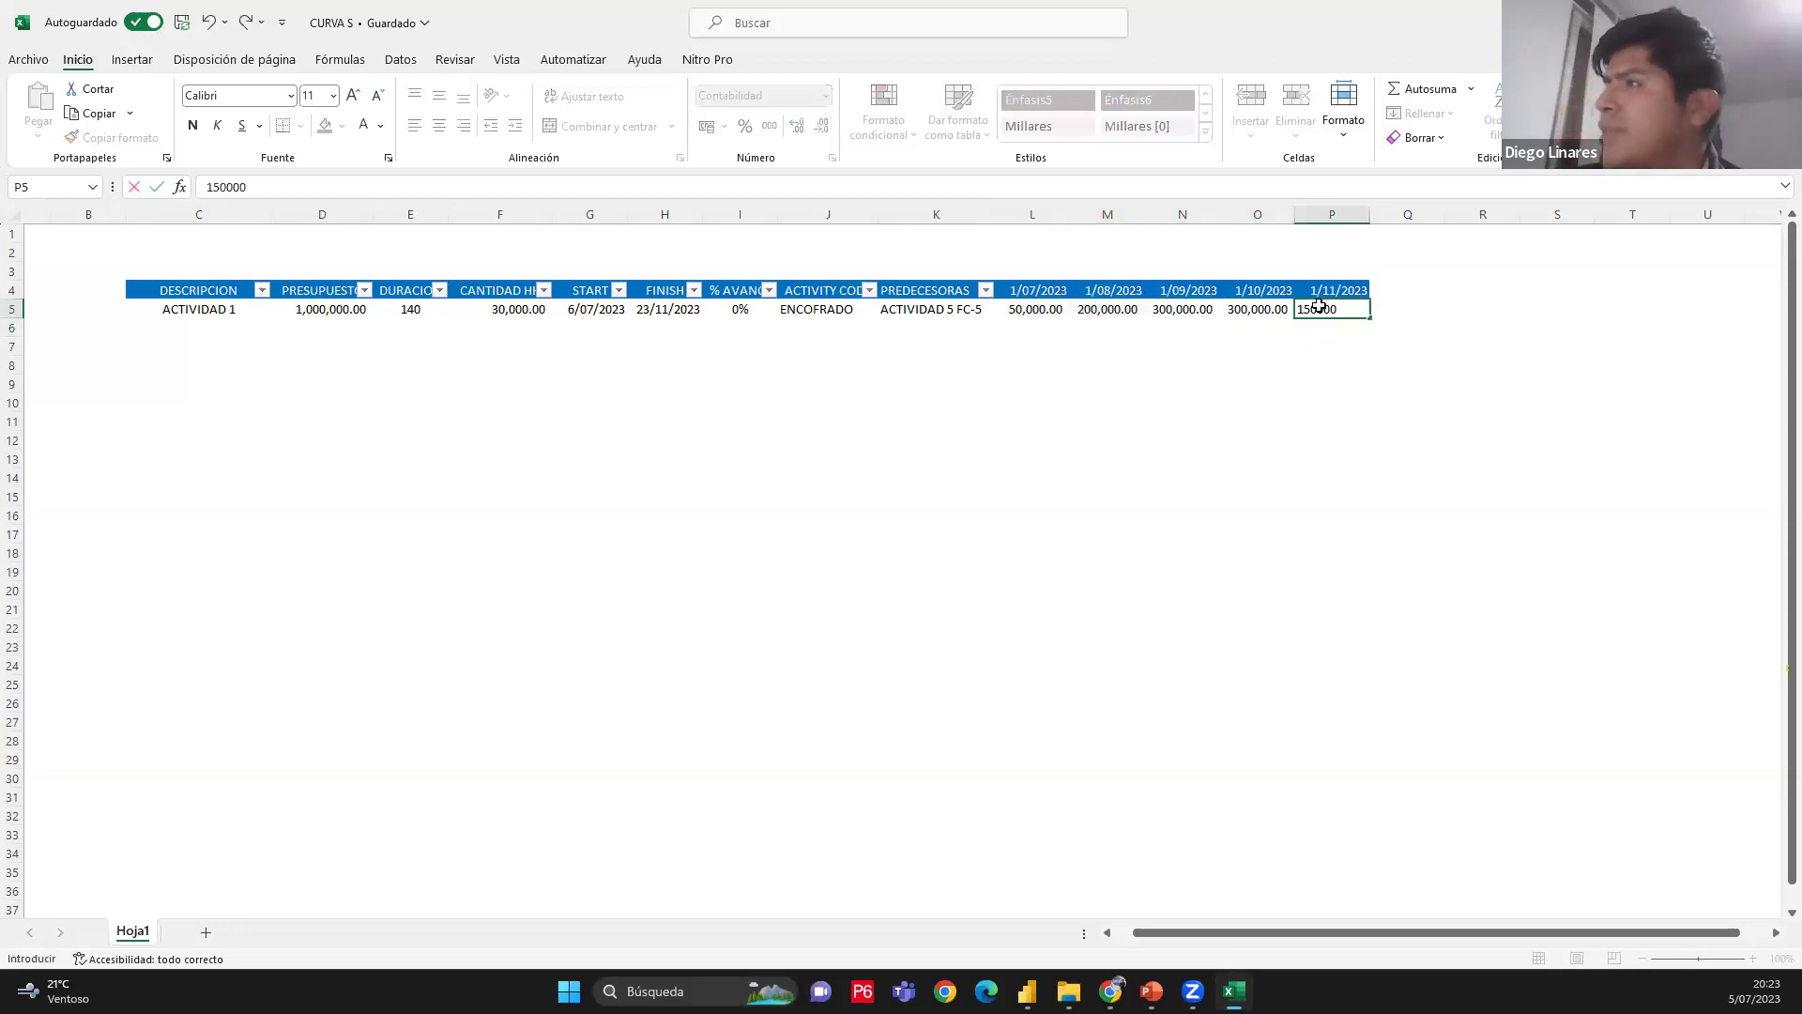
text(0000)
key(Return)
Check the sum of the monthly amounts in L5:P5 against the PRESUPUESTO value in D5
drag(1319, 309, 1020, 308)
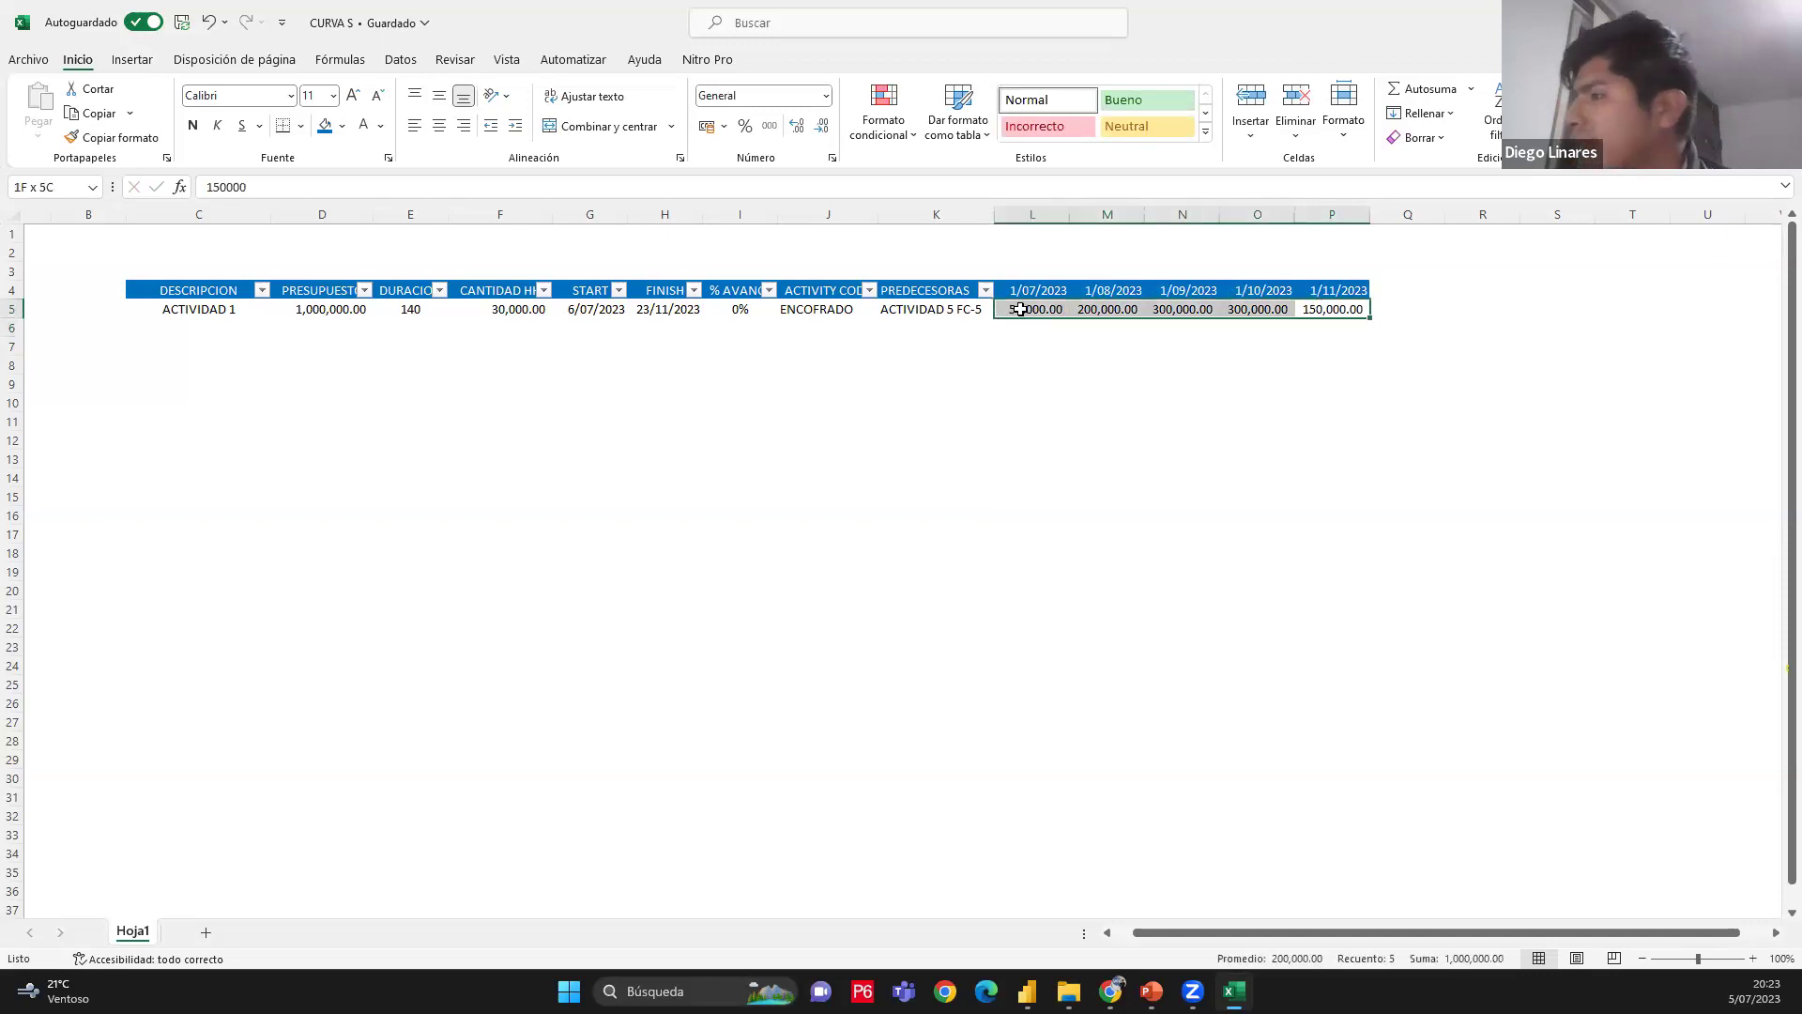
click(1032, 401)
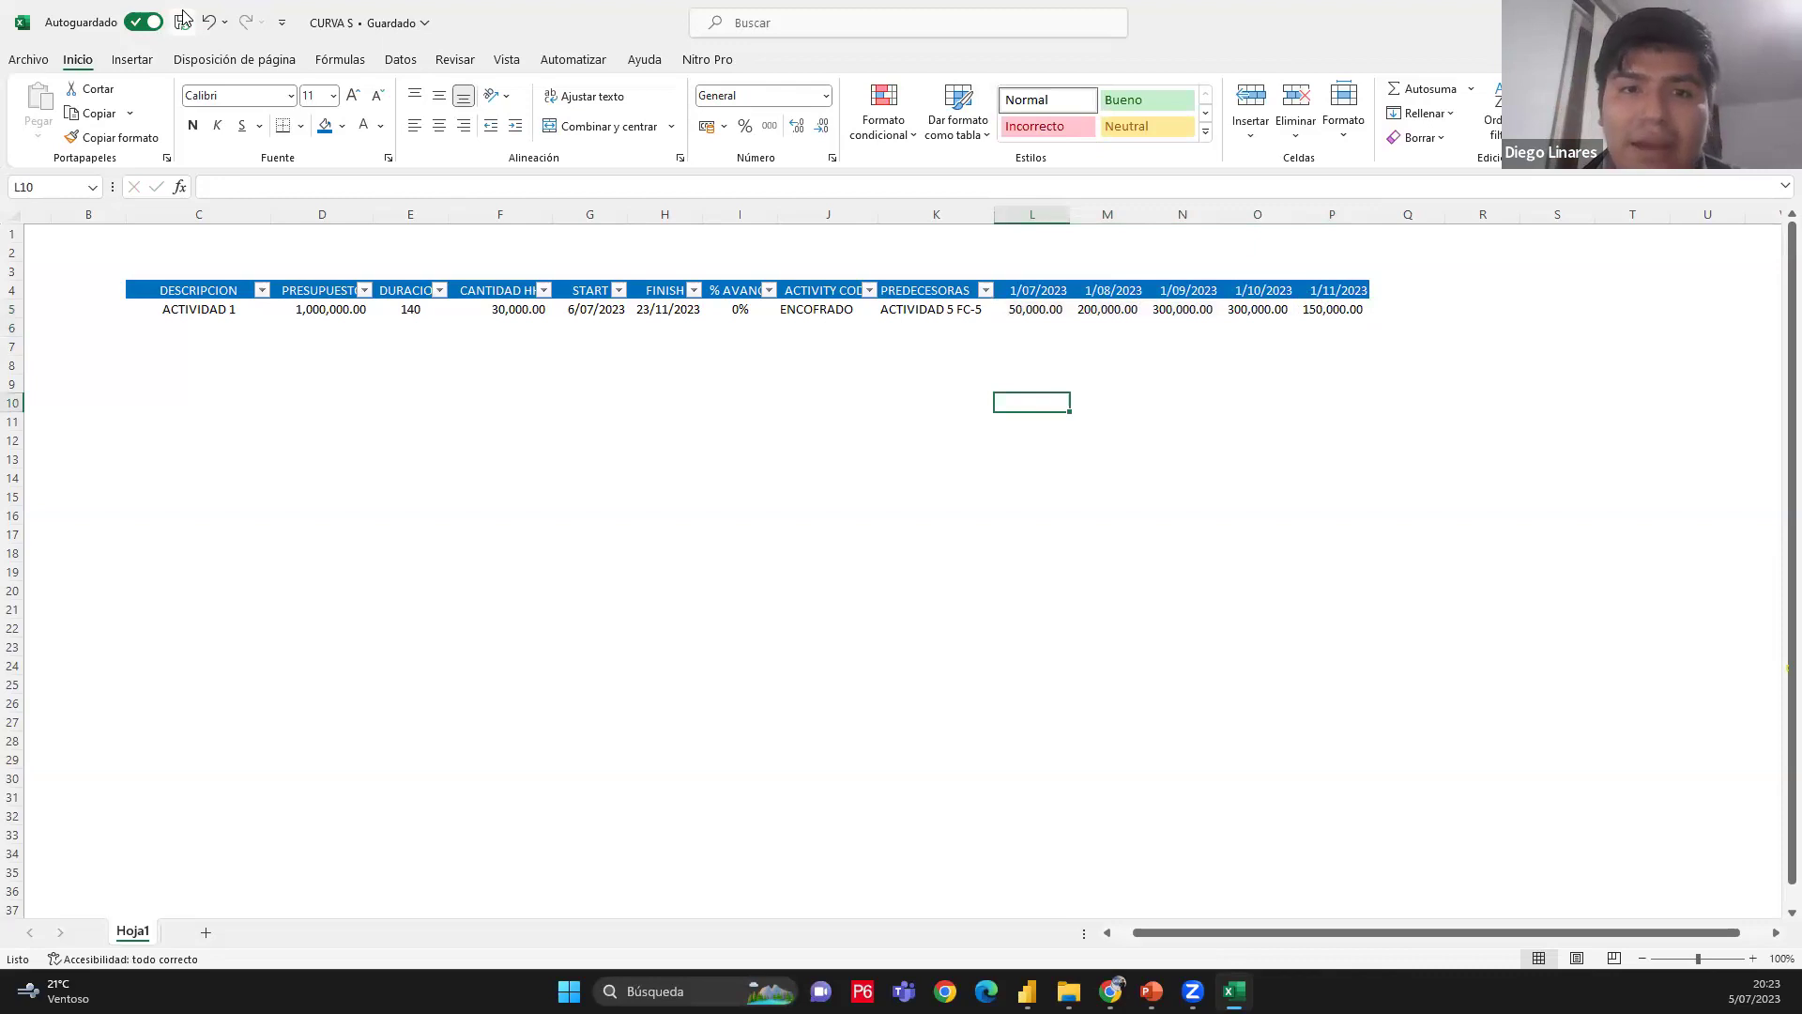
click(1149, 349)
drag(1022, 310, 1313, 312)
click(1333, 515)
drag(1028, 310, 1345, 303)
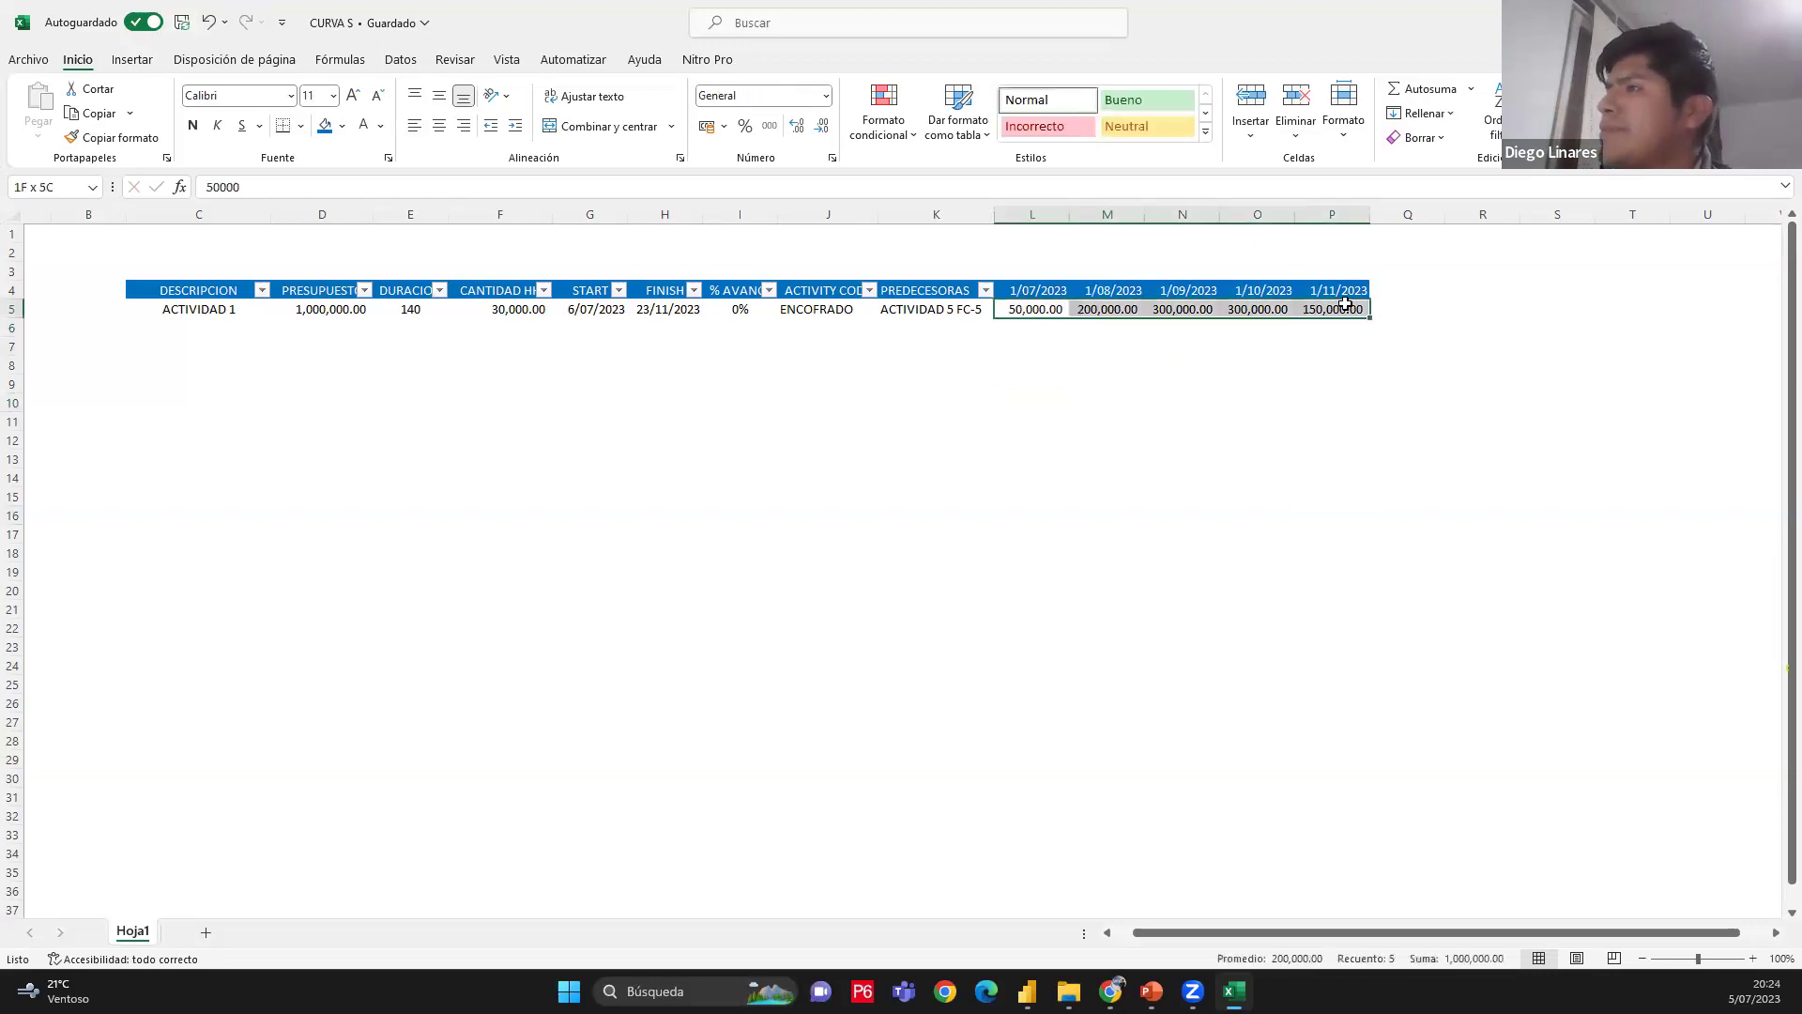
click(324, 308)
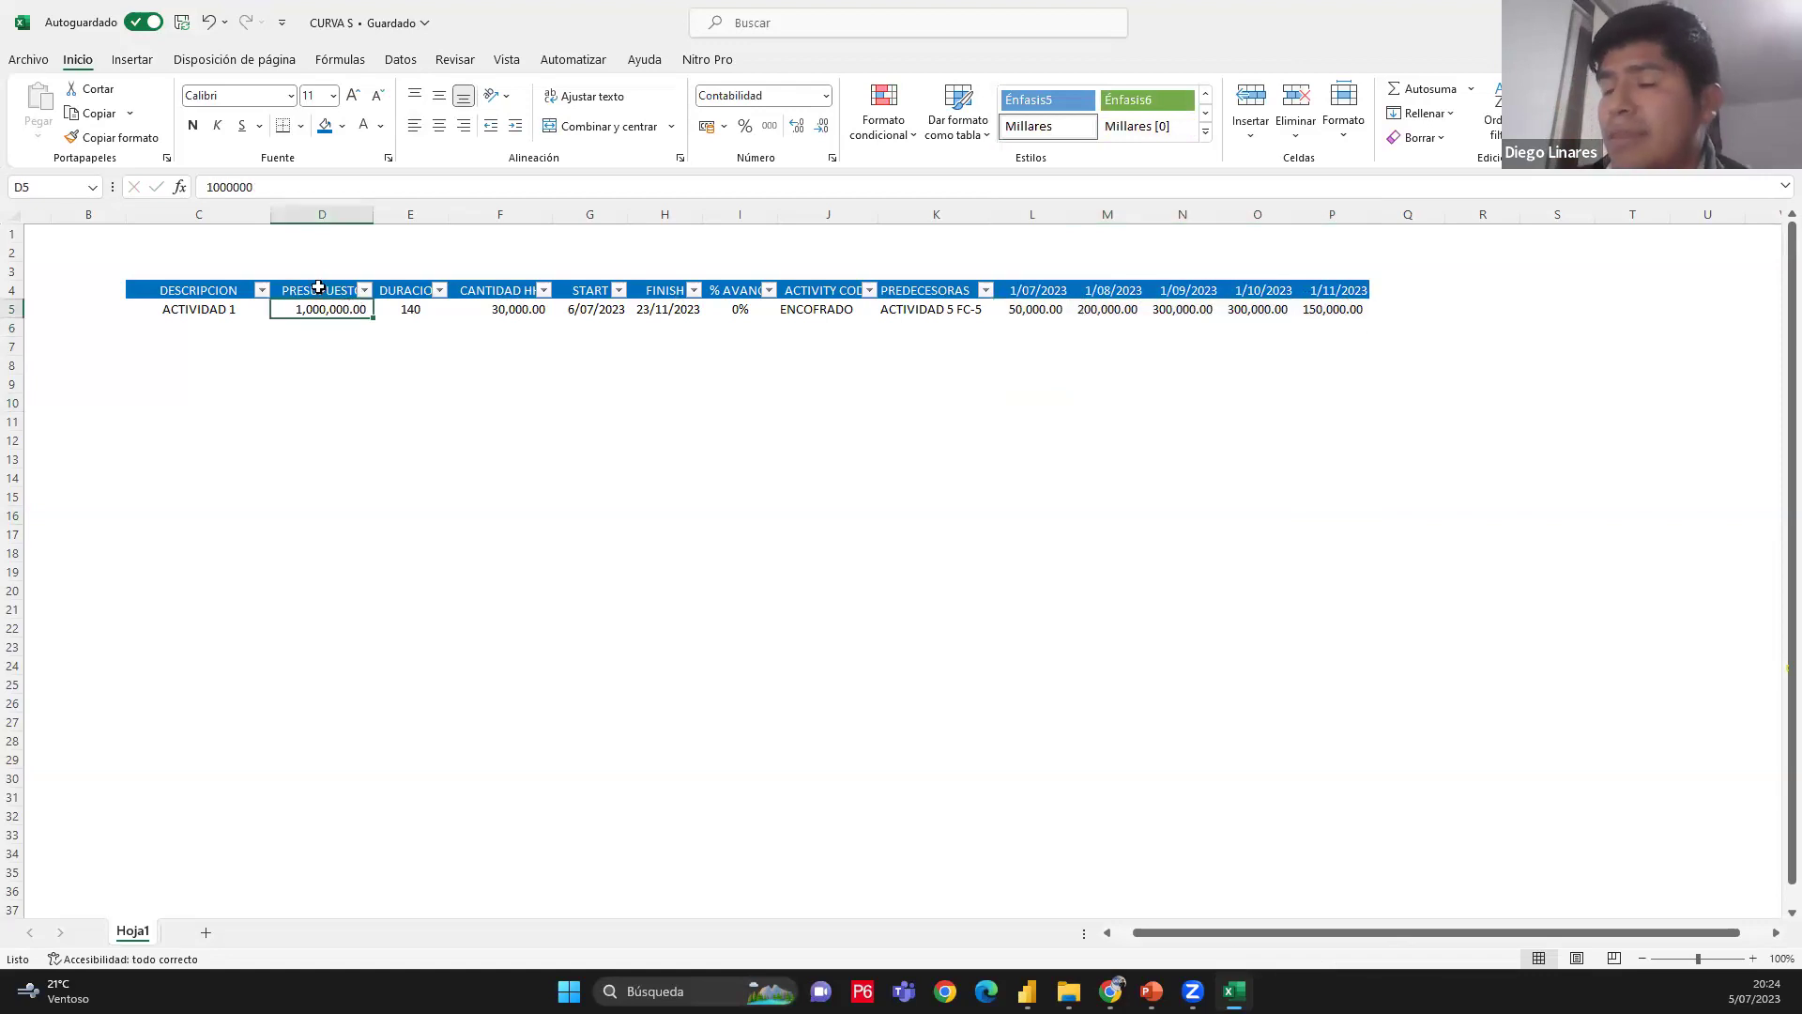
Start a cumulative row below the monthly amounts, with L6 equal to L5 and M6 adding L6 and M5
click(1033, 326)
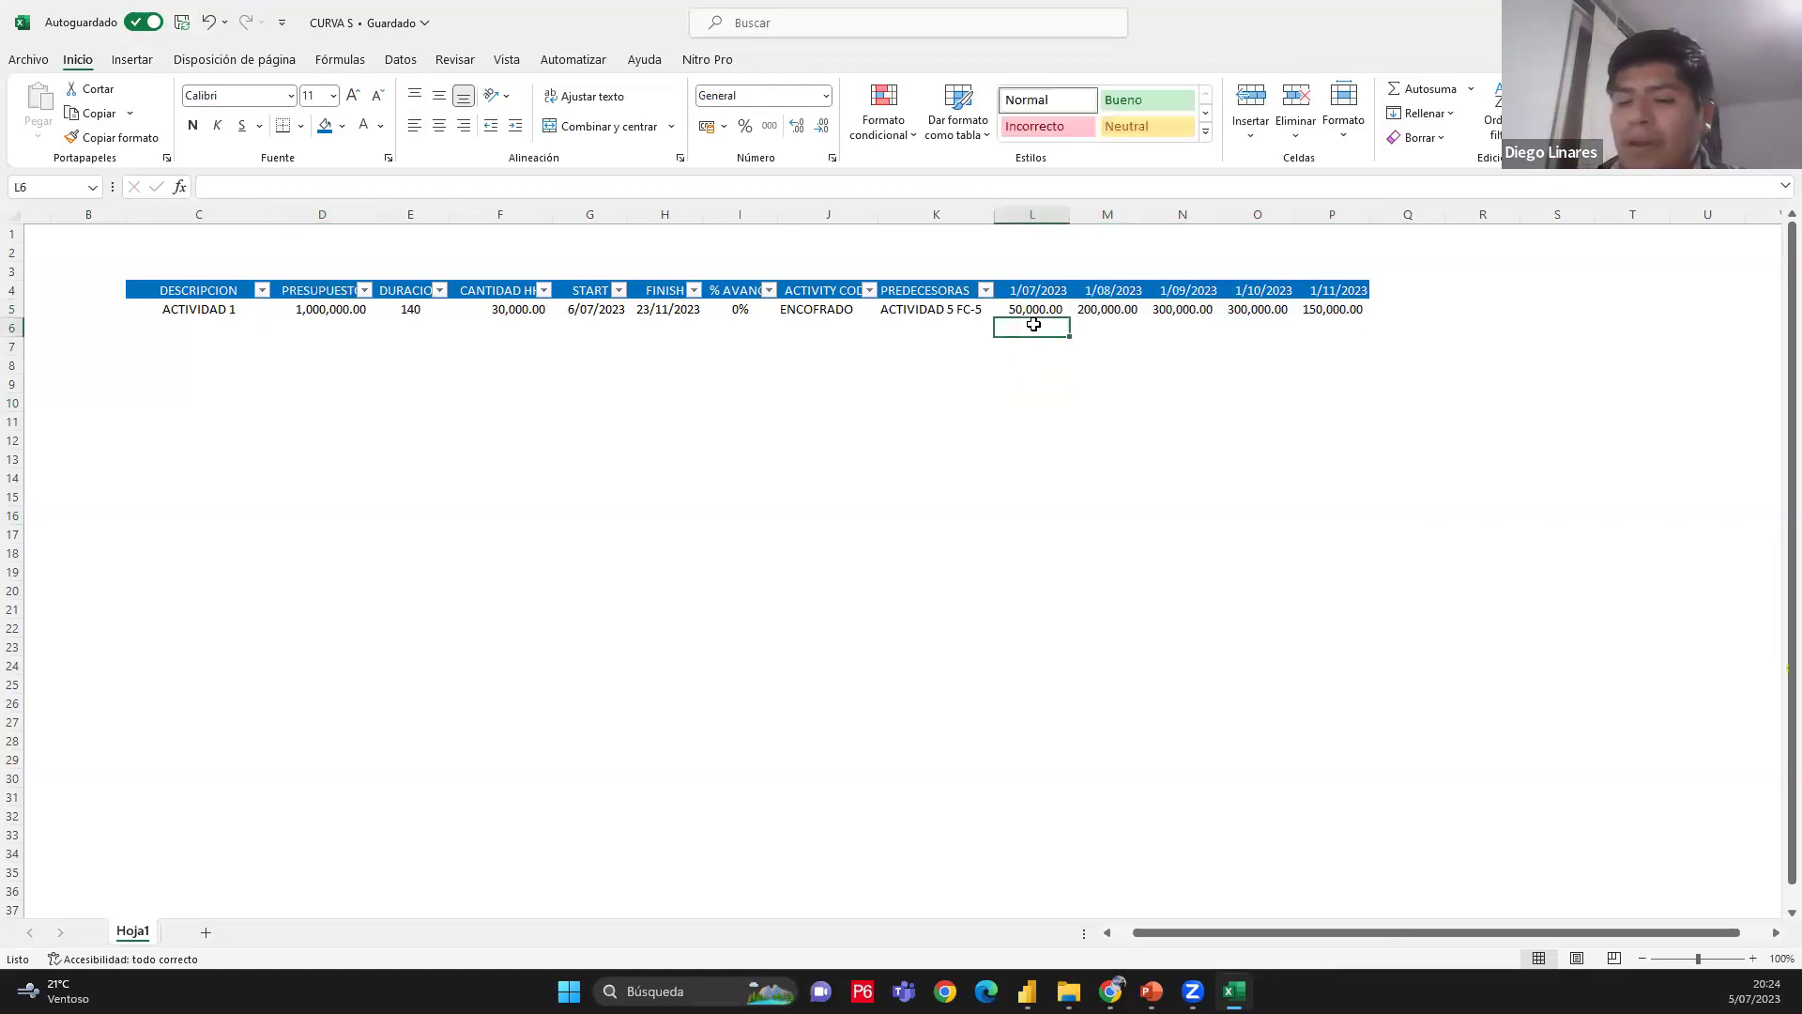
text(+)
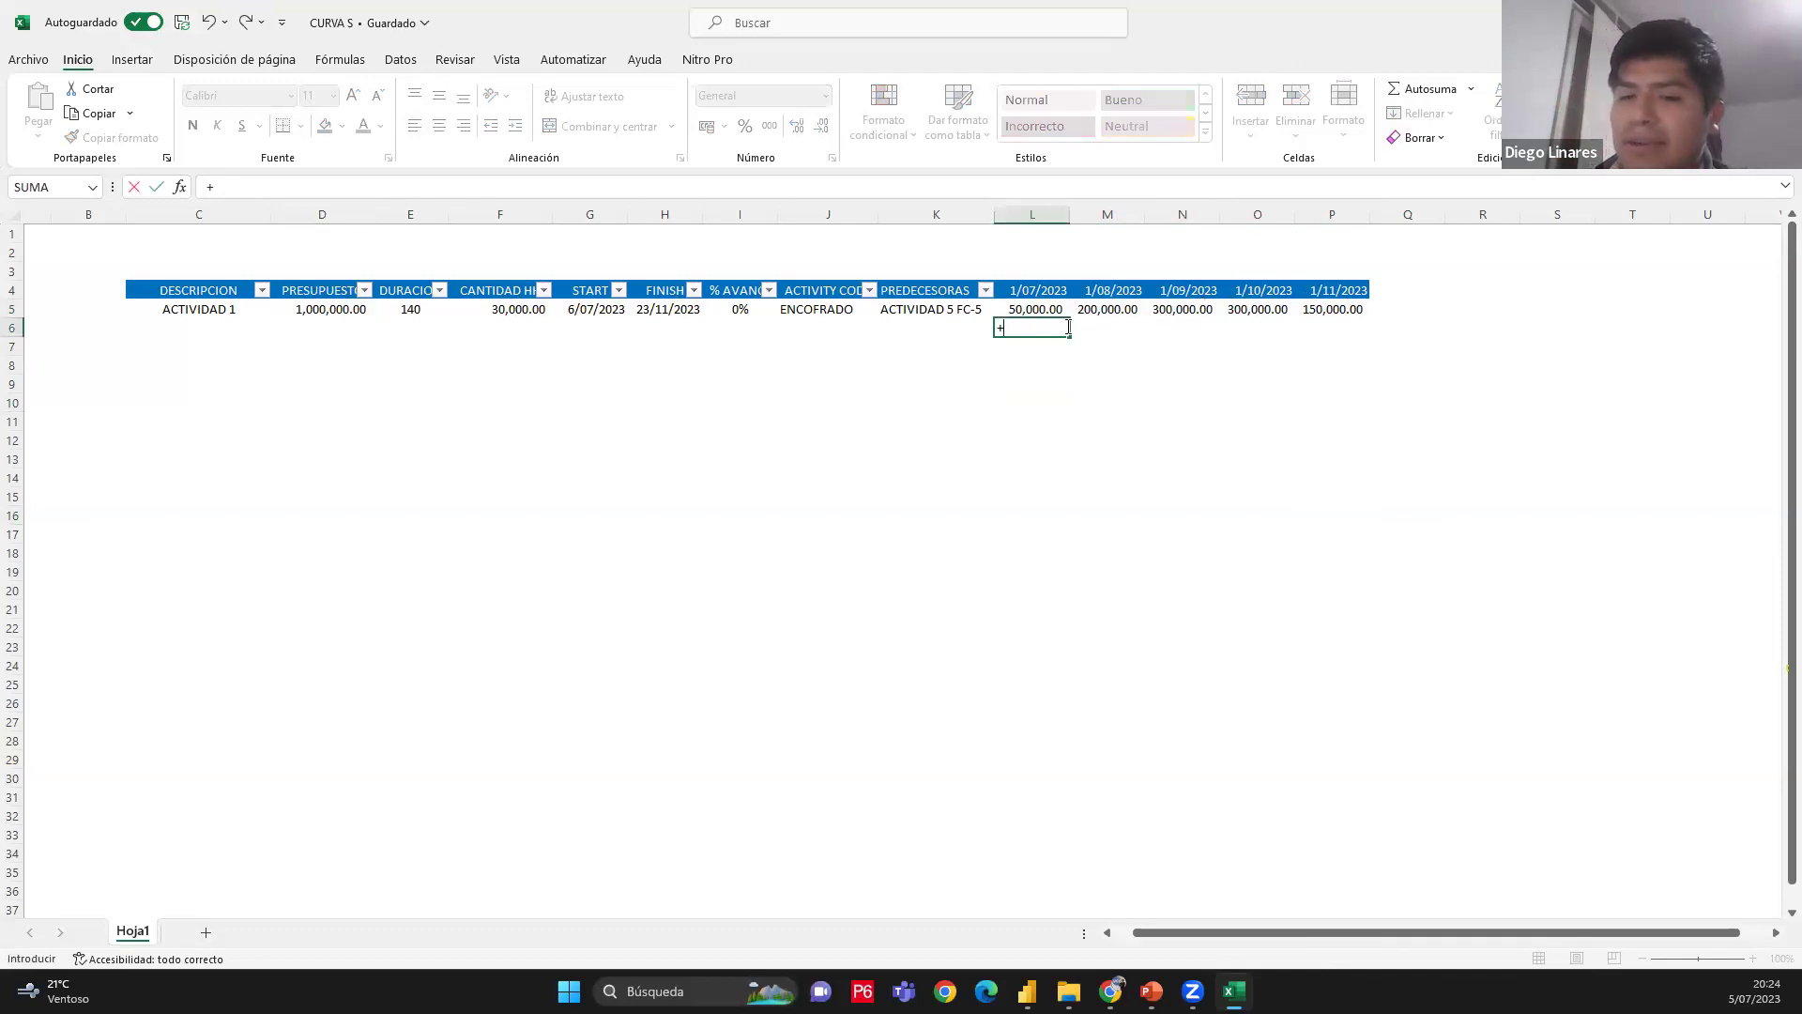
click(1054, 307)
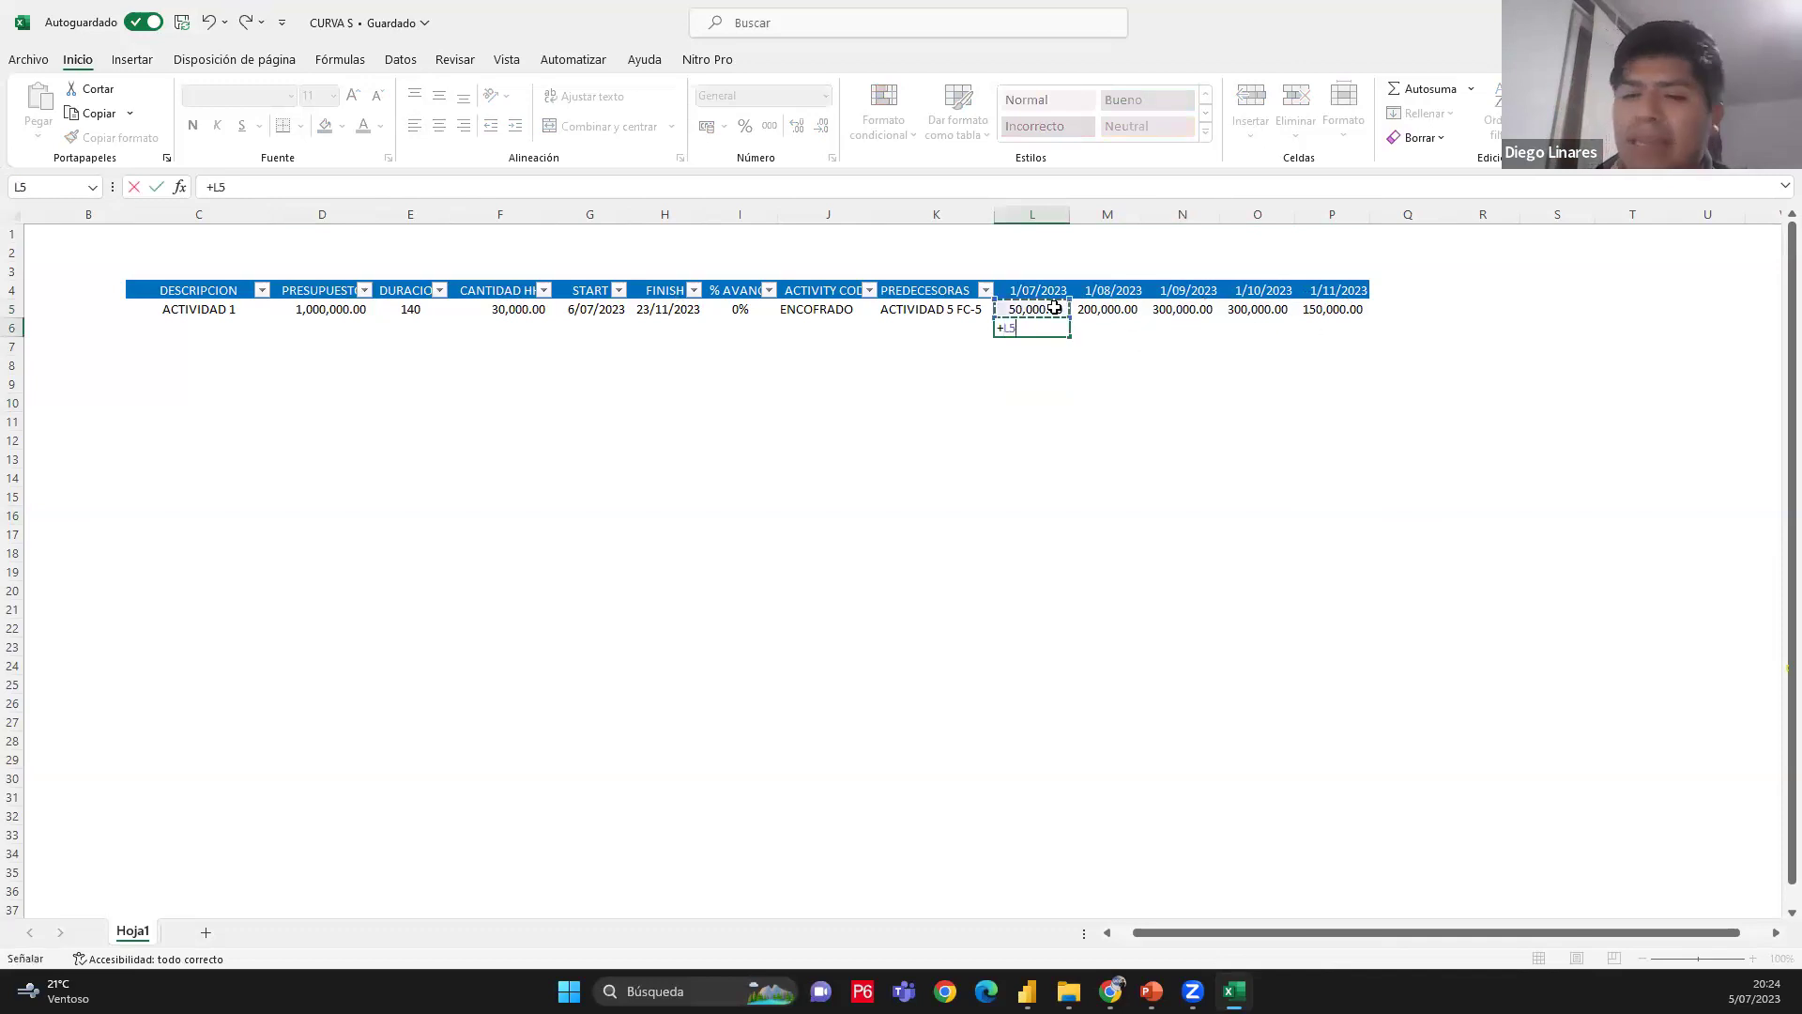
key(Return)
click(1094, 328)
text(+L6+)
click(1108, 310)
key(Return)
Fill the cumulative formula from M6 across to P6 and widen column P to fit its amount
click(1117, 327)
drag(1144, 336, 1356, 329)
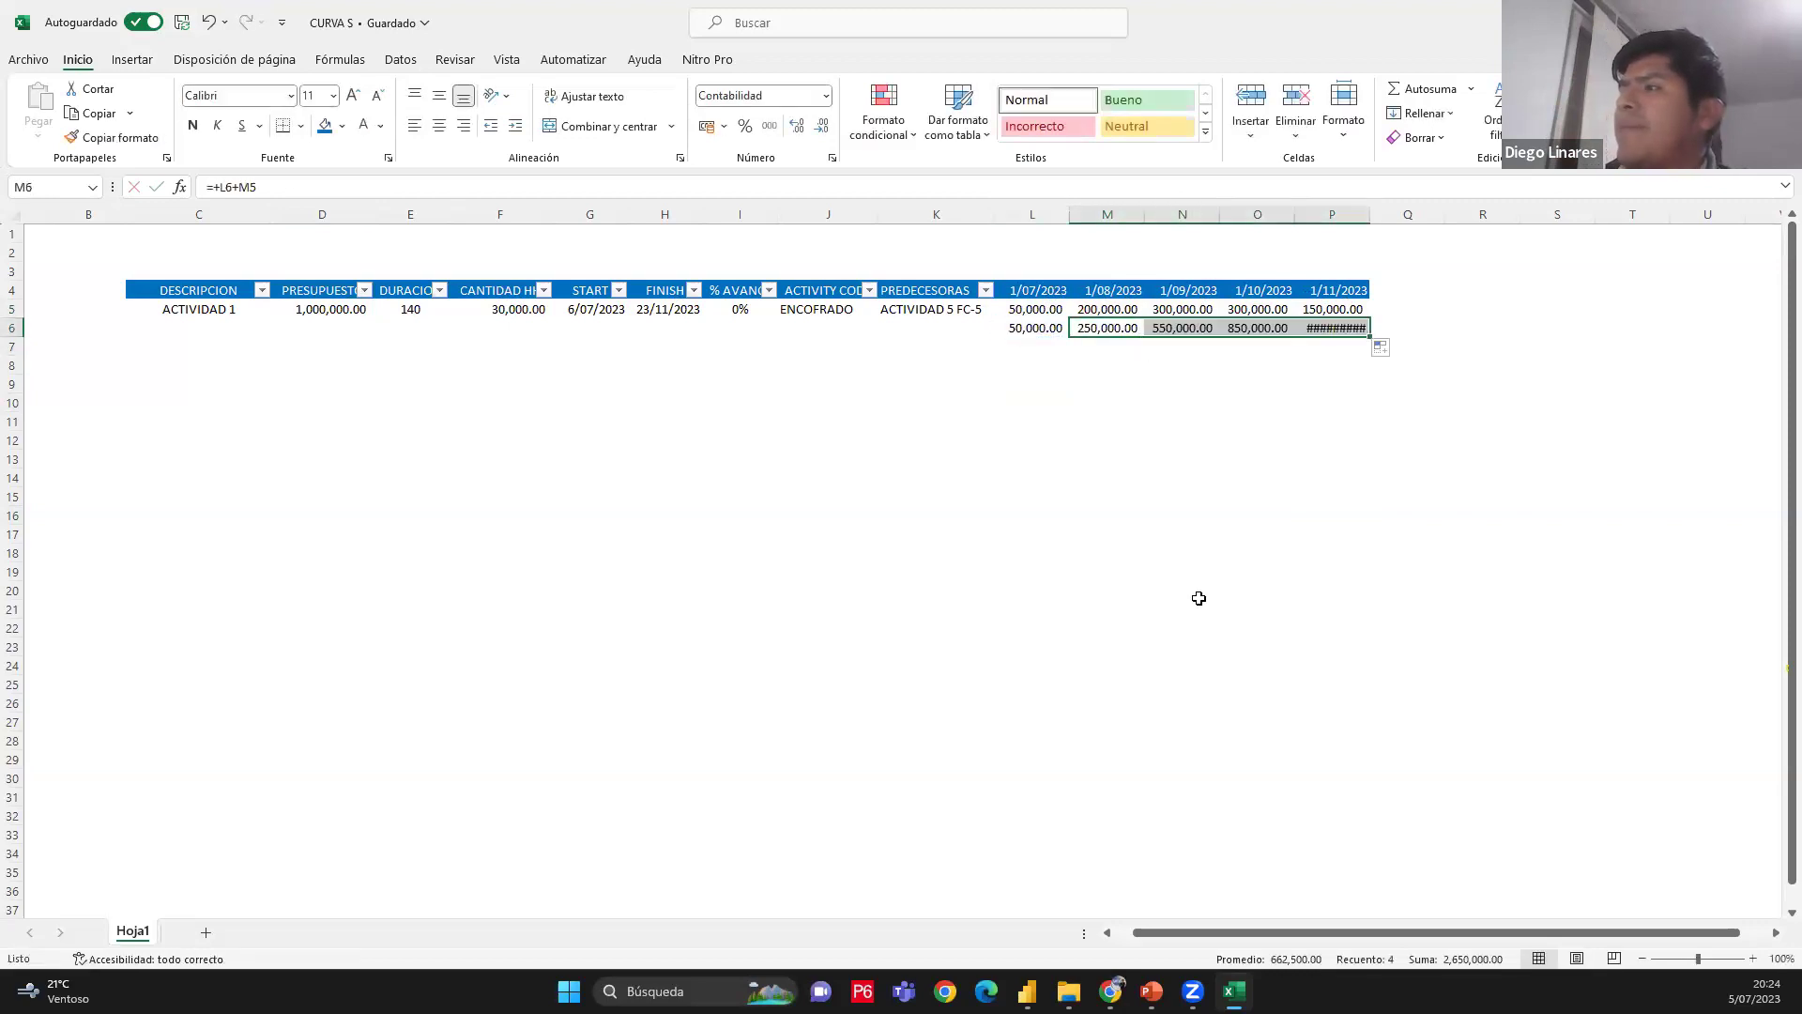
drag(1369, 214, 1387, 214)
click(1341, 590)
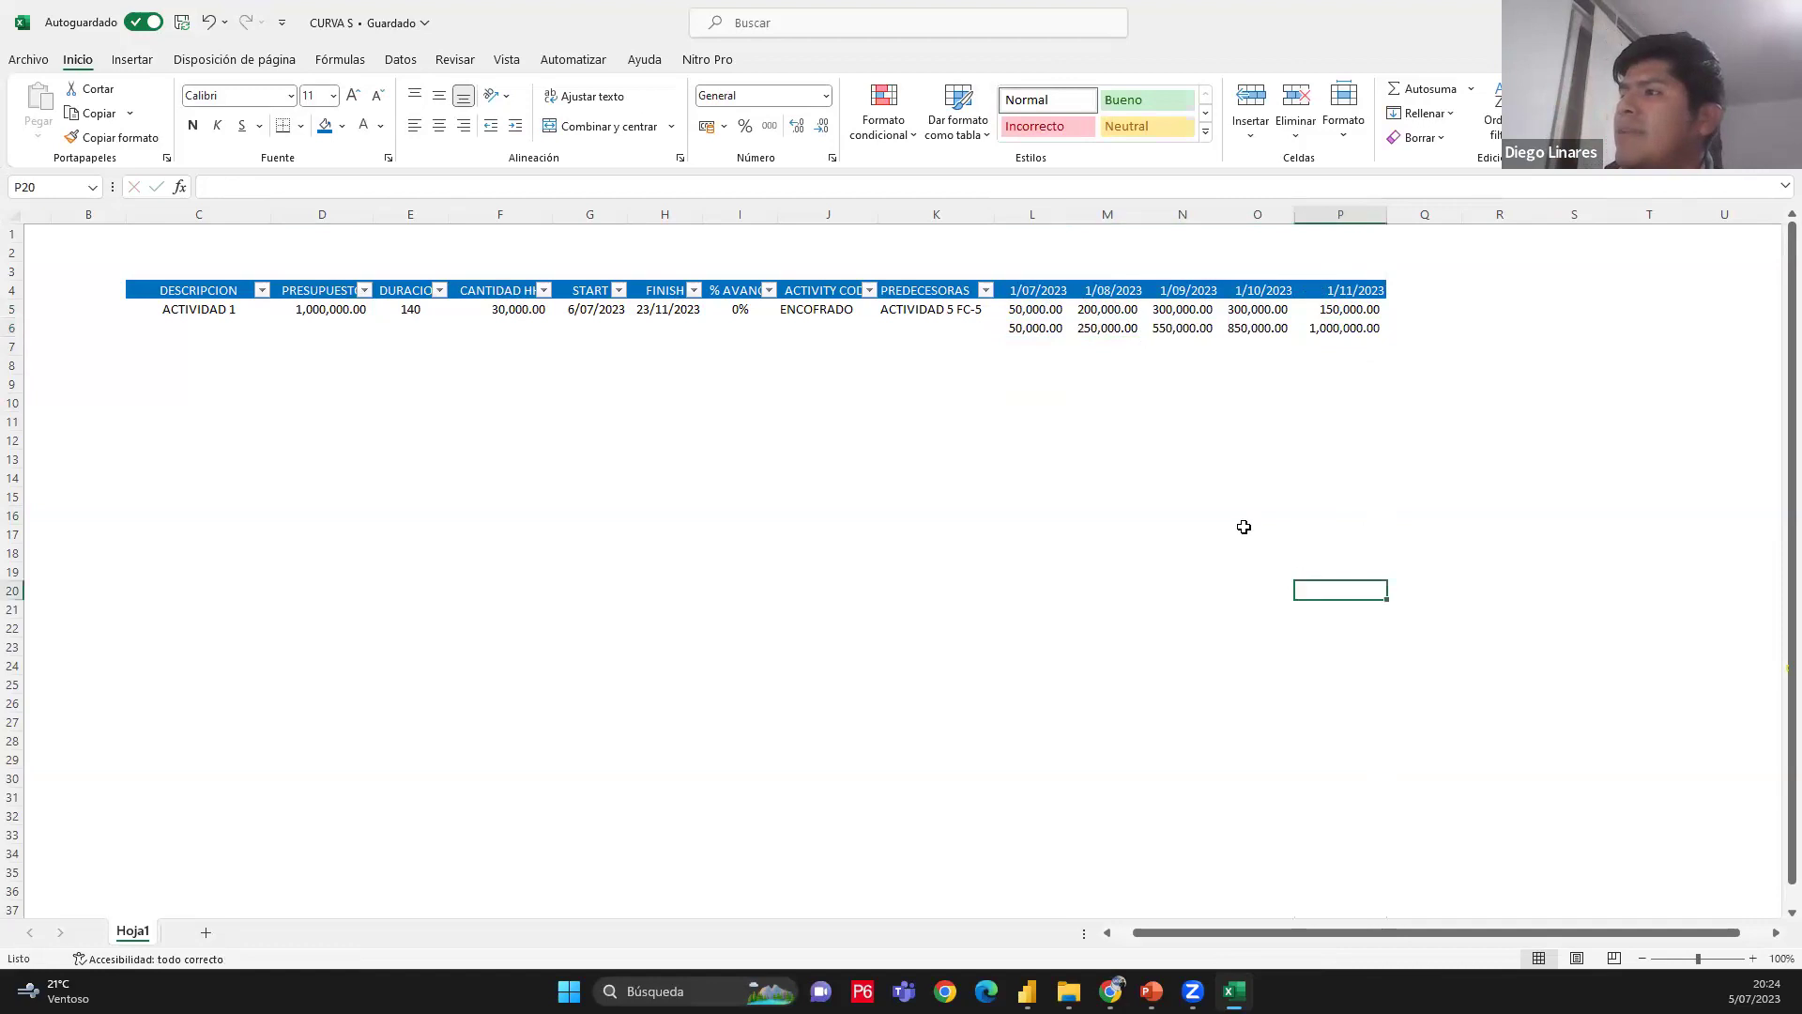
Examine the cumulative amounts in L6:P6 month by month
drag(1035, 326, 1335, 330)
click(1014, 327)
click(1105, 325)
click(1185, 330)
click(1272, 328)
drag(1272, 327, 1342, 328)
Copy the cumulative amounts in L6:P6 and paste them as values over the monthly amounts in L5:P5
drag(1033, 328, 1343, 328)
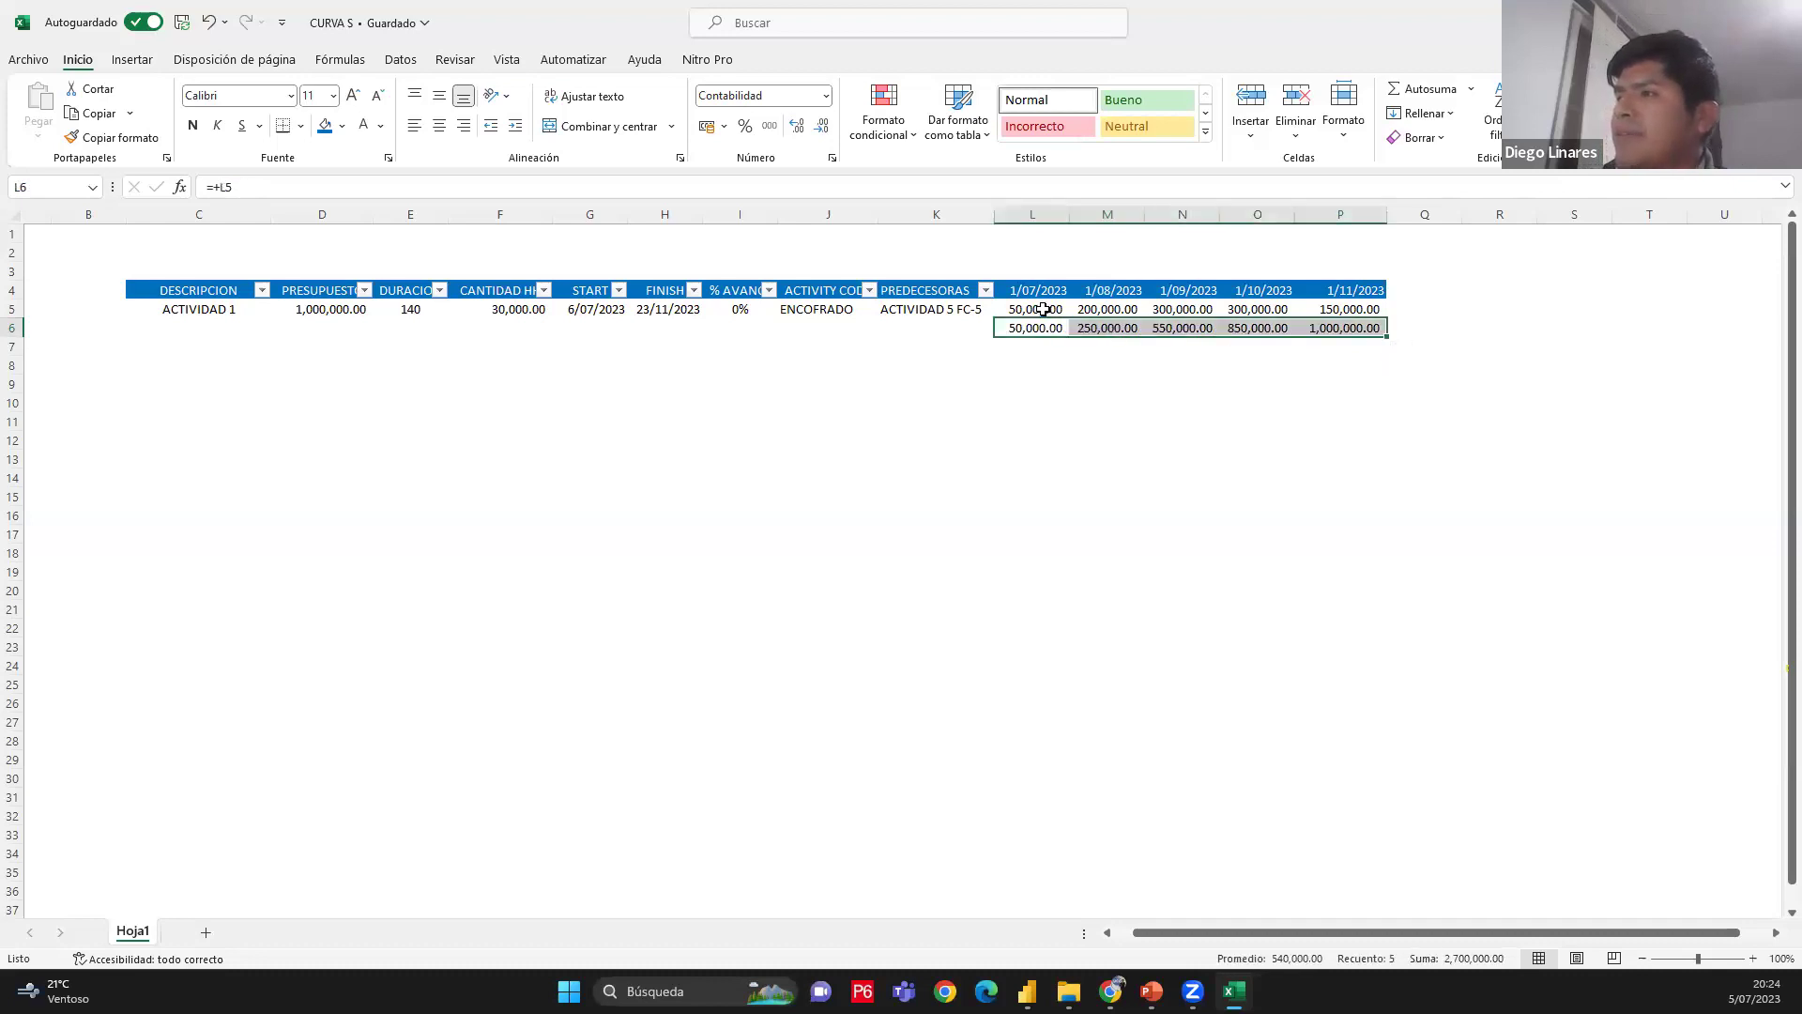
key(ctrl+c)
click(1043, 308)
right_click(1040, 309)
click(1104, 431)
Clear the auxiliary cumulative row in L6:P6
drag(1033, 327, 929, 309)
key(Delete)
click(1248, 496)
click(997, 442)
click(1108, 684)
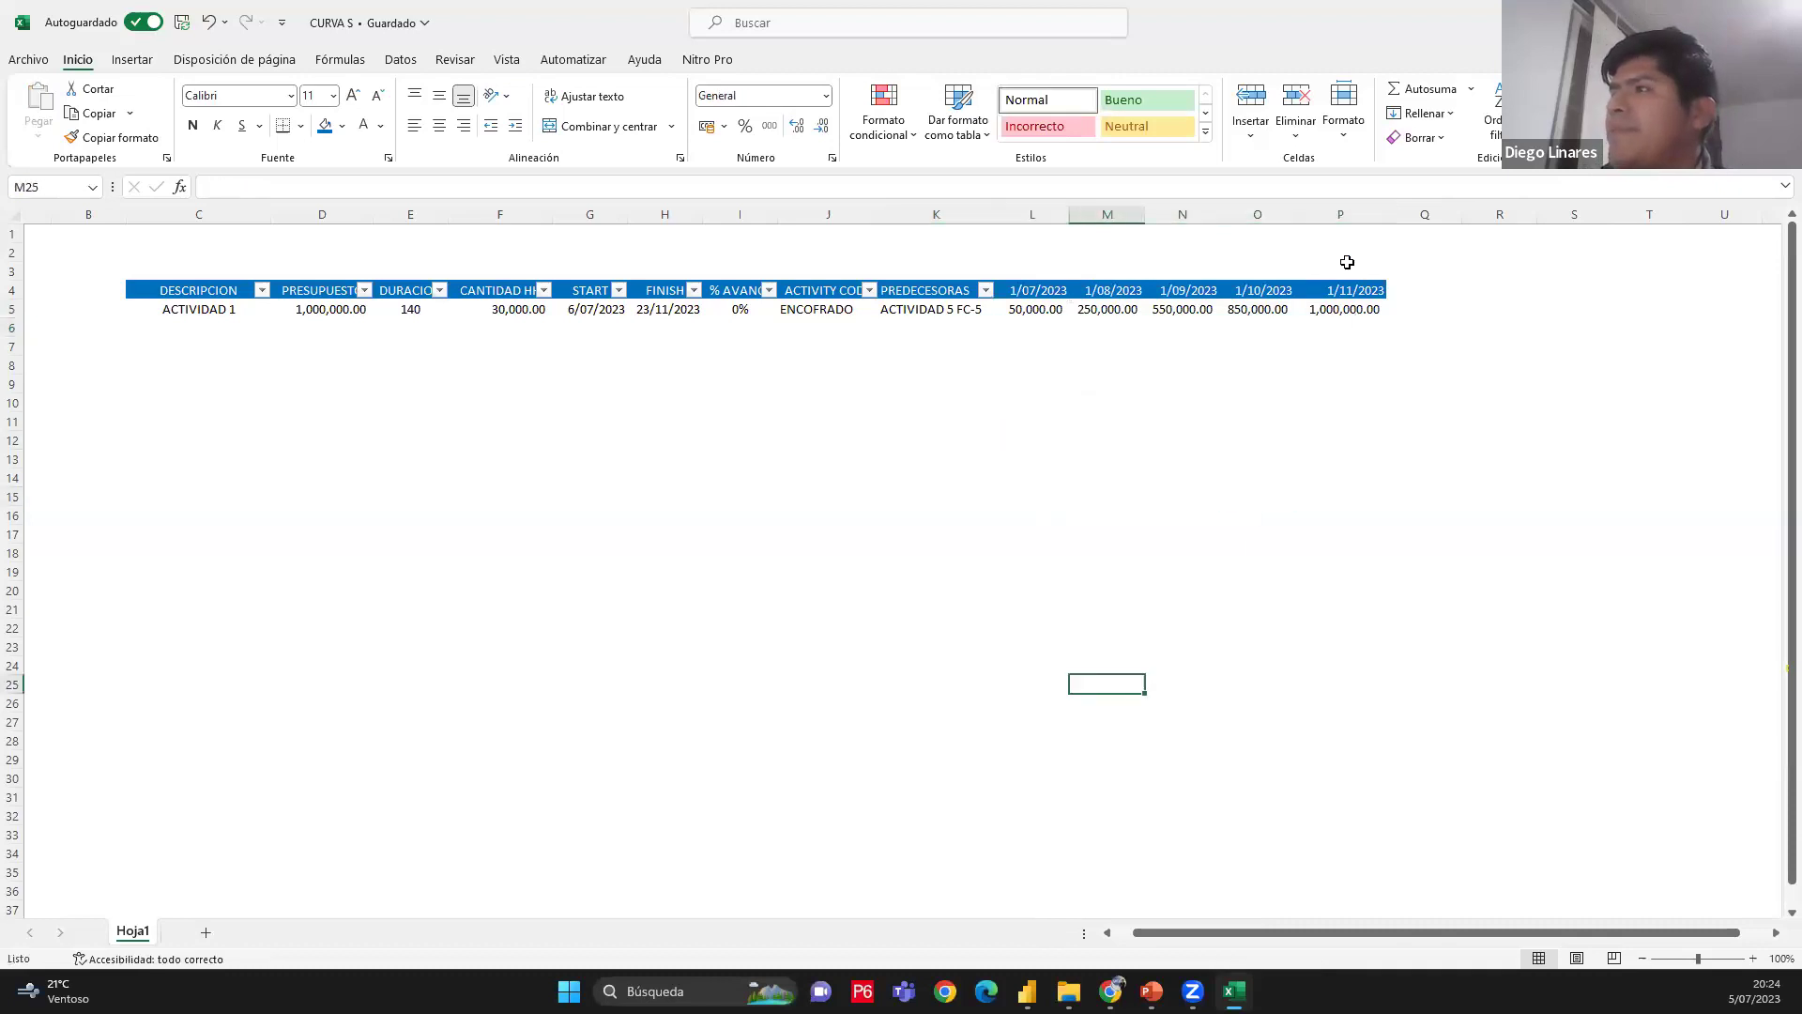
Review the month headers and their cumulative amounts in L4:P5
click(1109, 283)
key(Down)
key(Down)
key(Down)
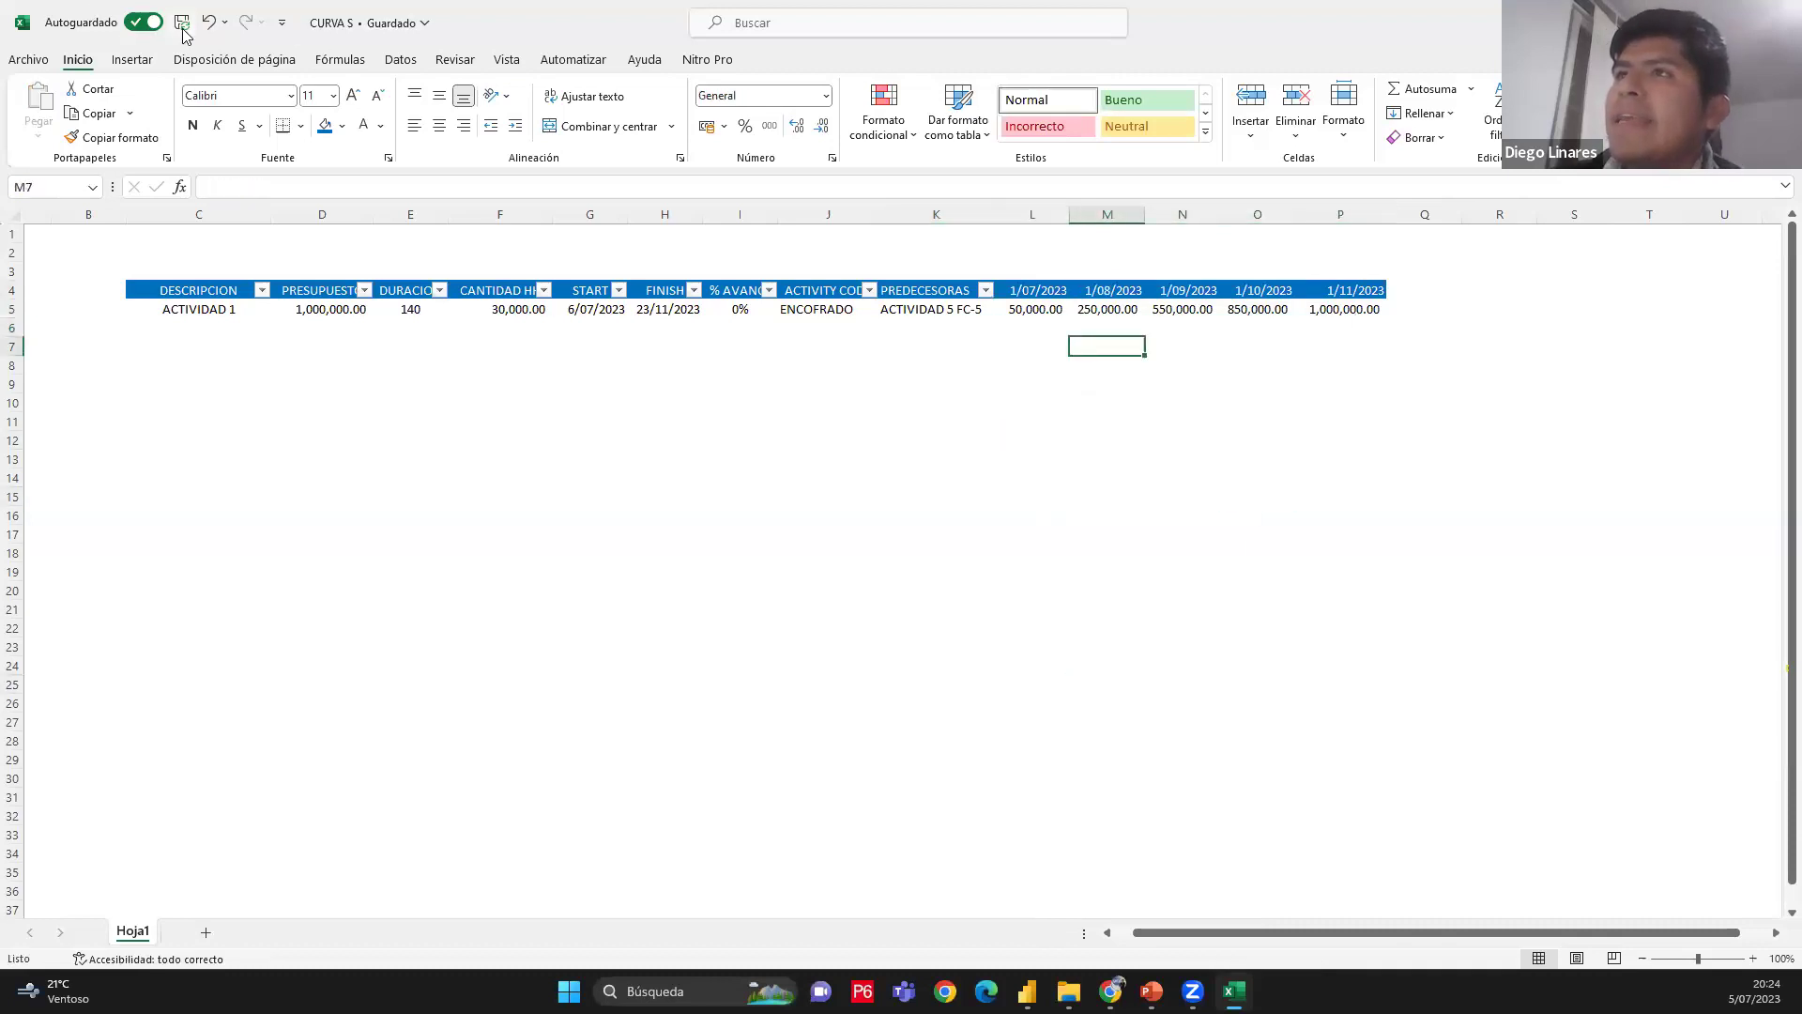
click(1010, 534)
click(1032, 293)
drag(1032, 293, 1352, 310)
click(1182, 421)
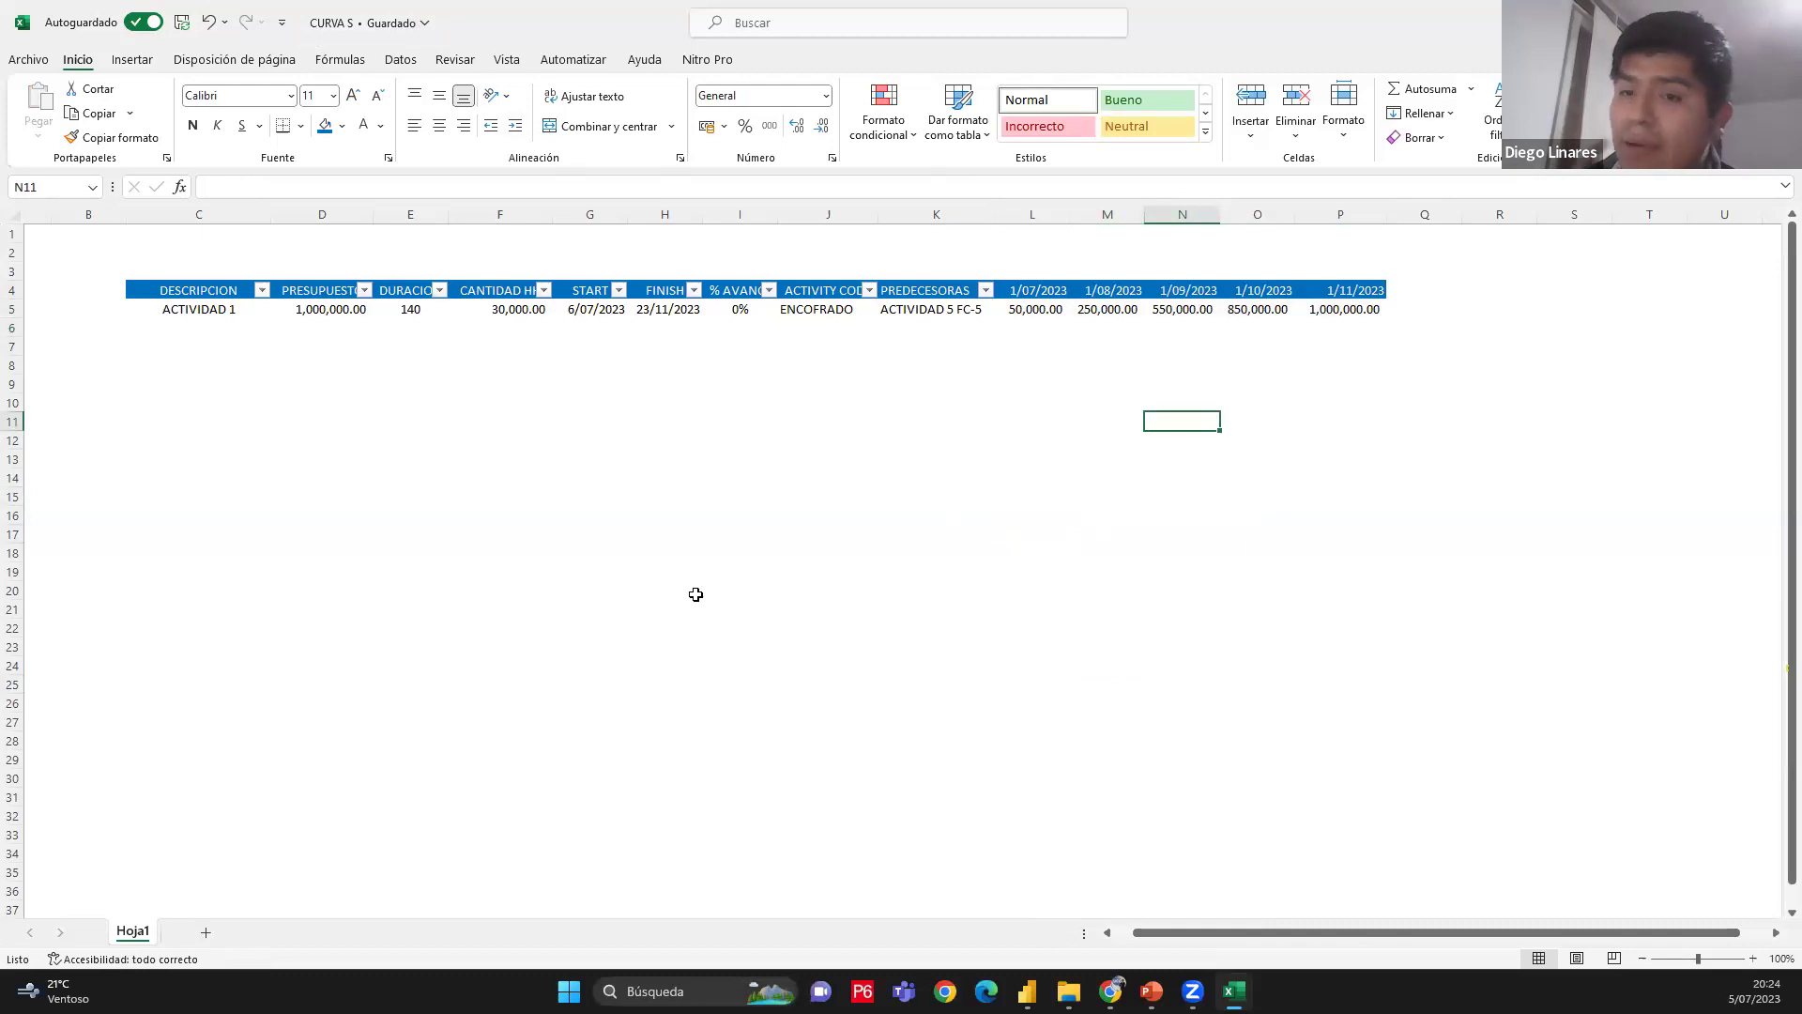
click(958, 418)
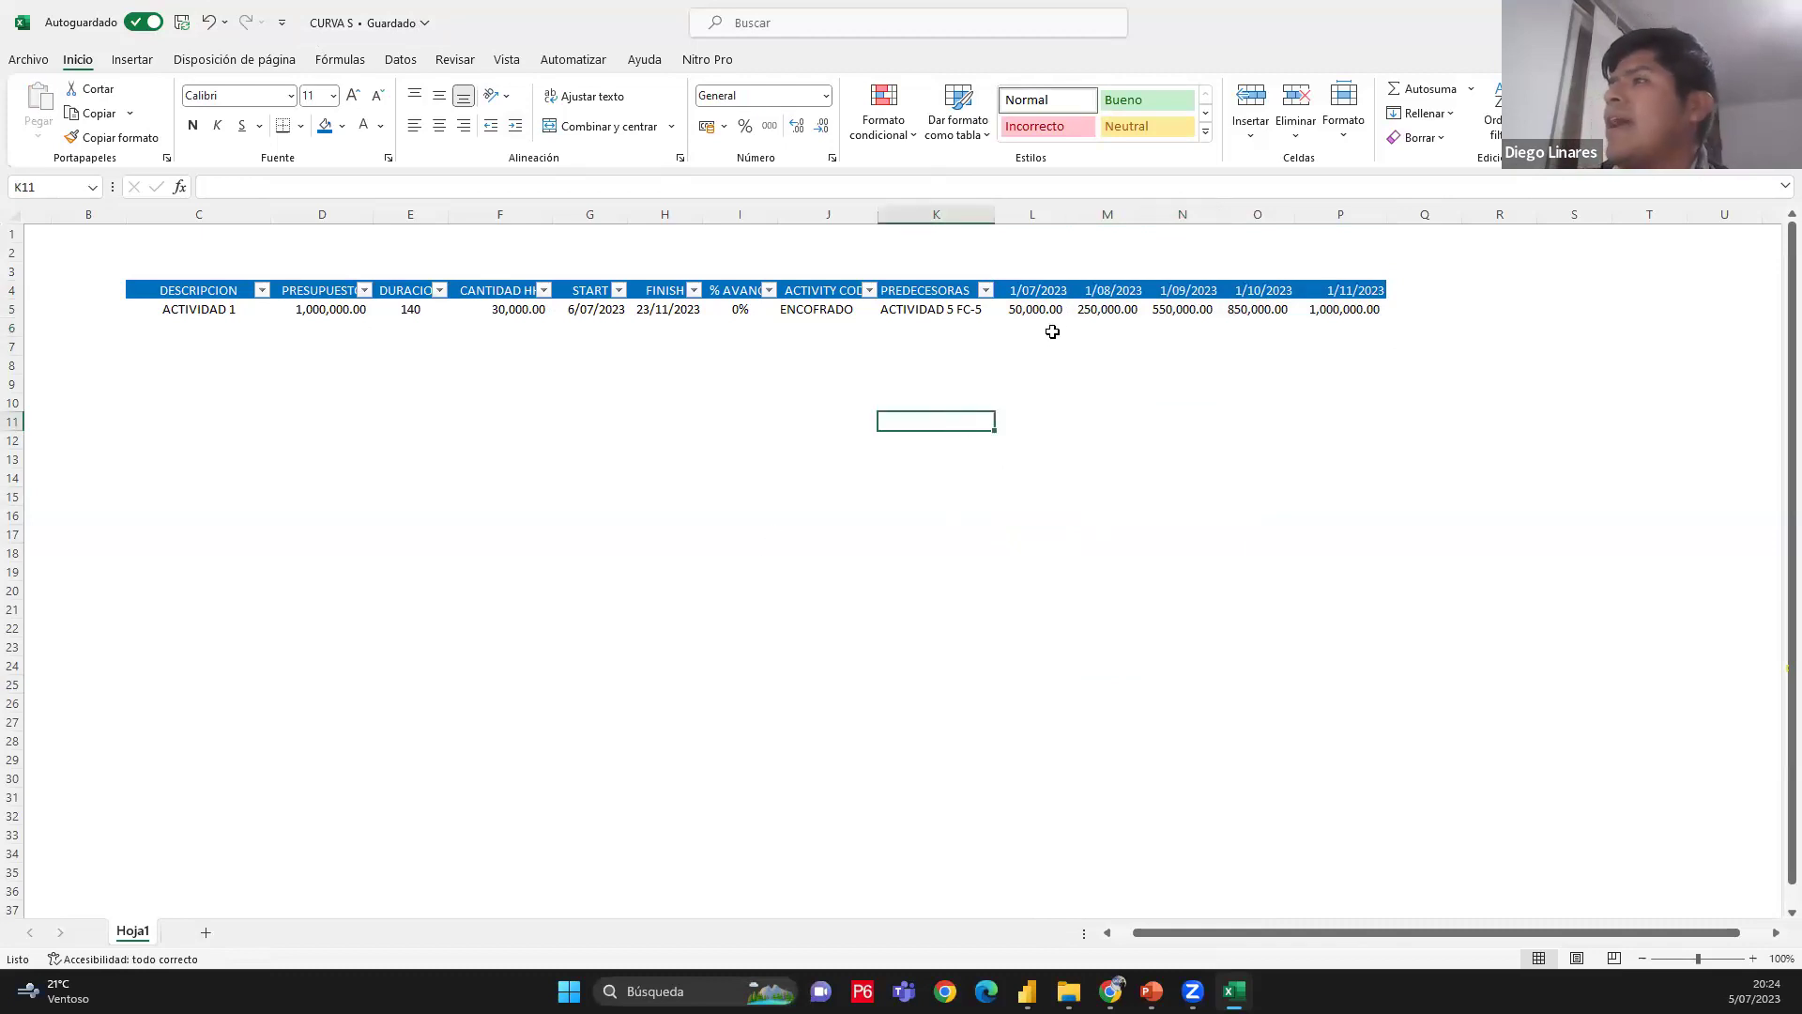
drag(1022, 293, 1164, 312)
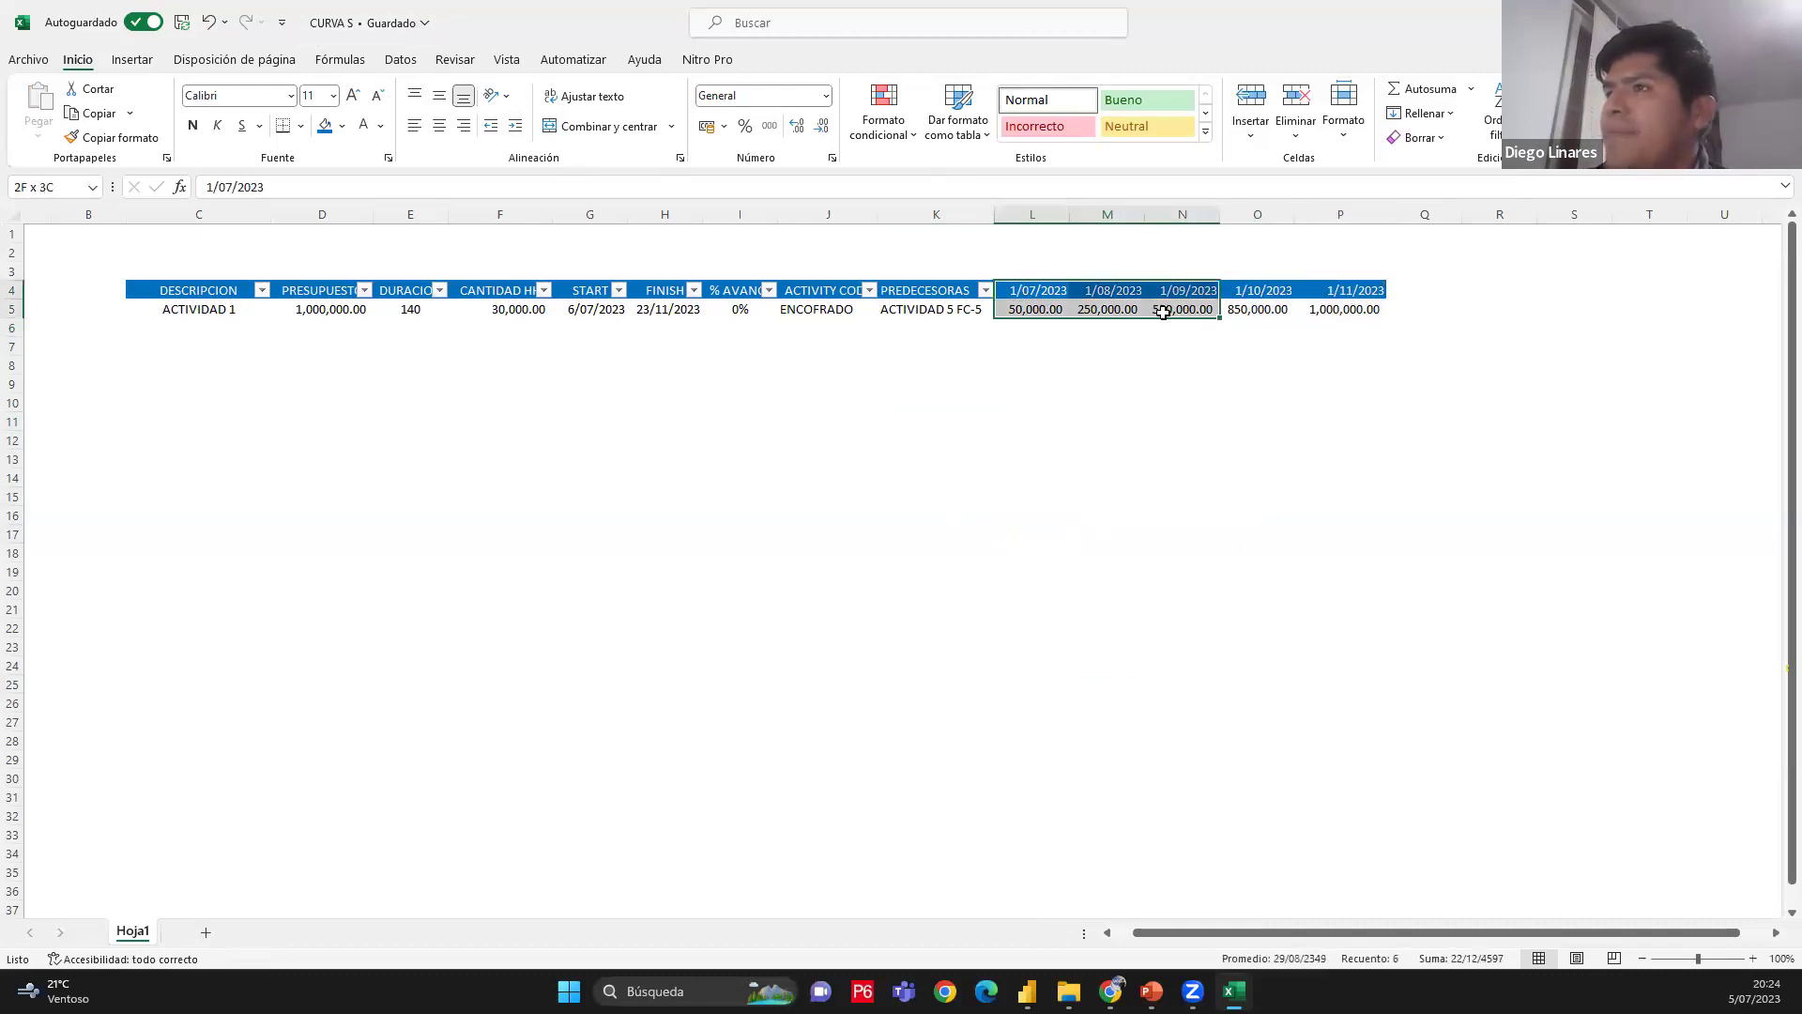
Compare with the Excel table example in the PowerPoint slides and switch to a new untitled report in Power BI Desktop
click(1152, 992)
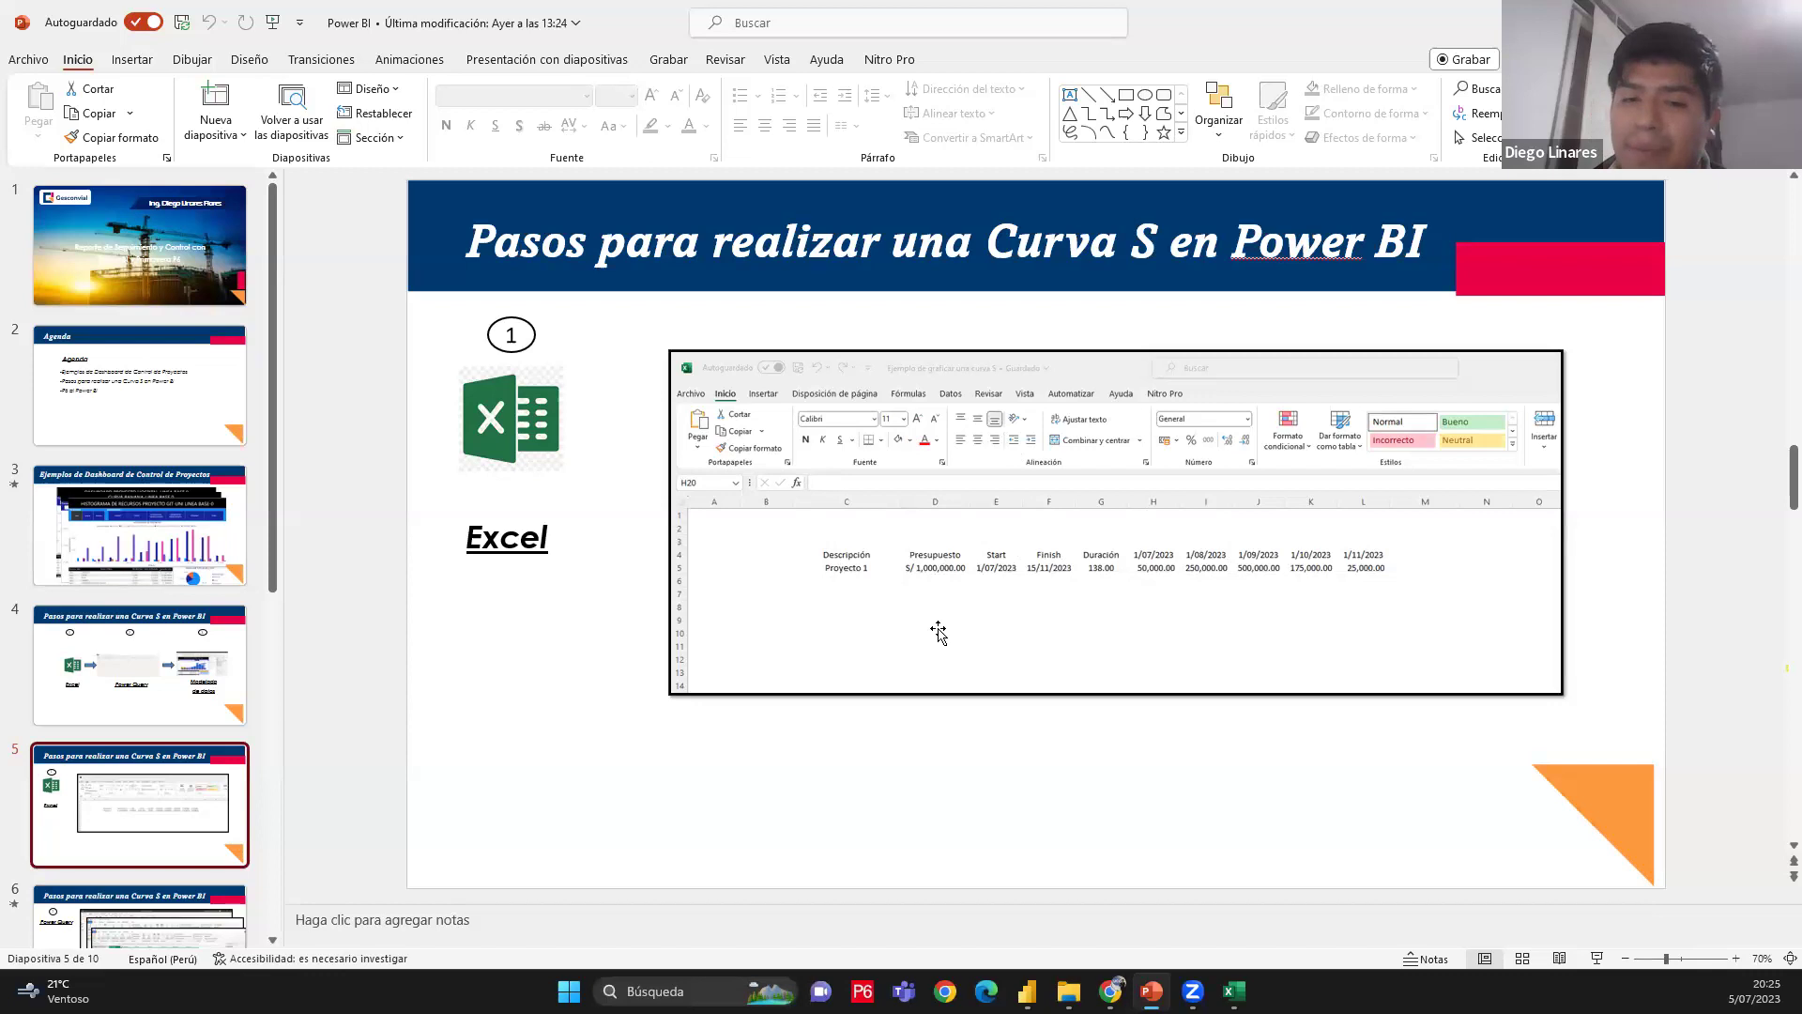
key(alt+Tab)
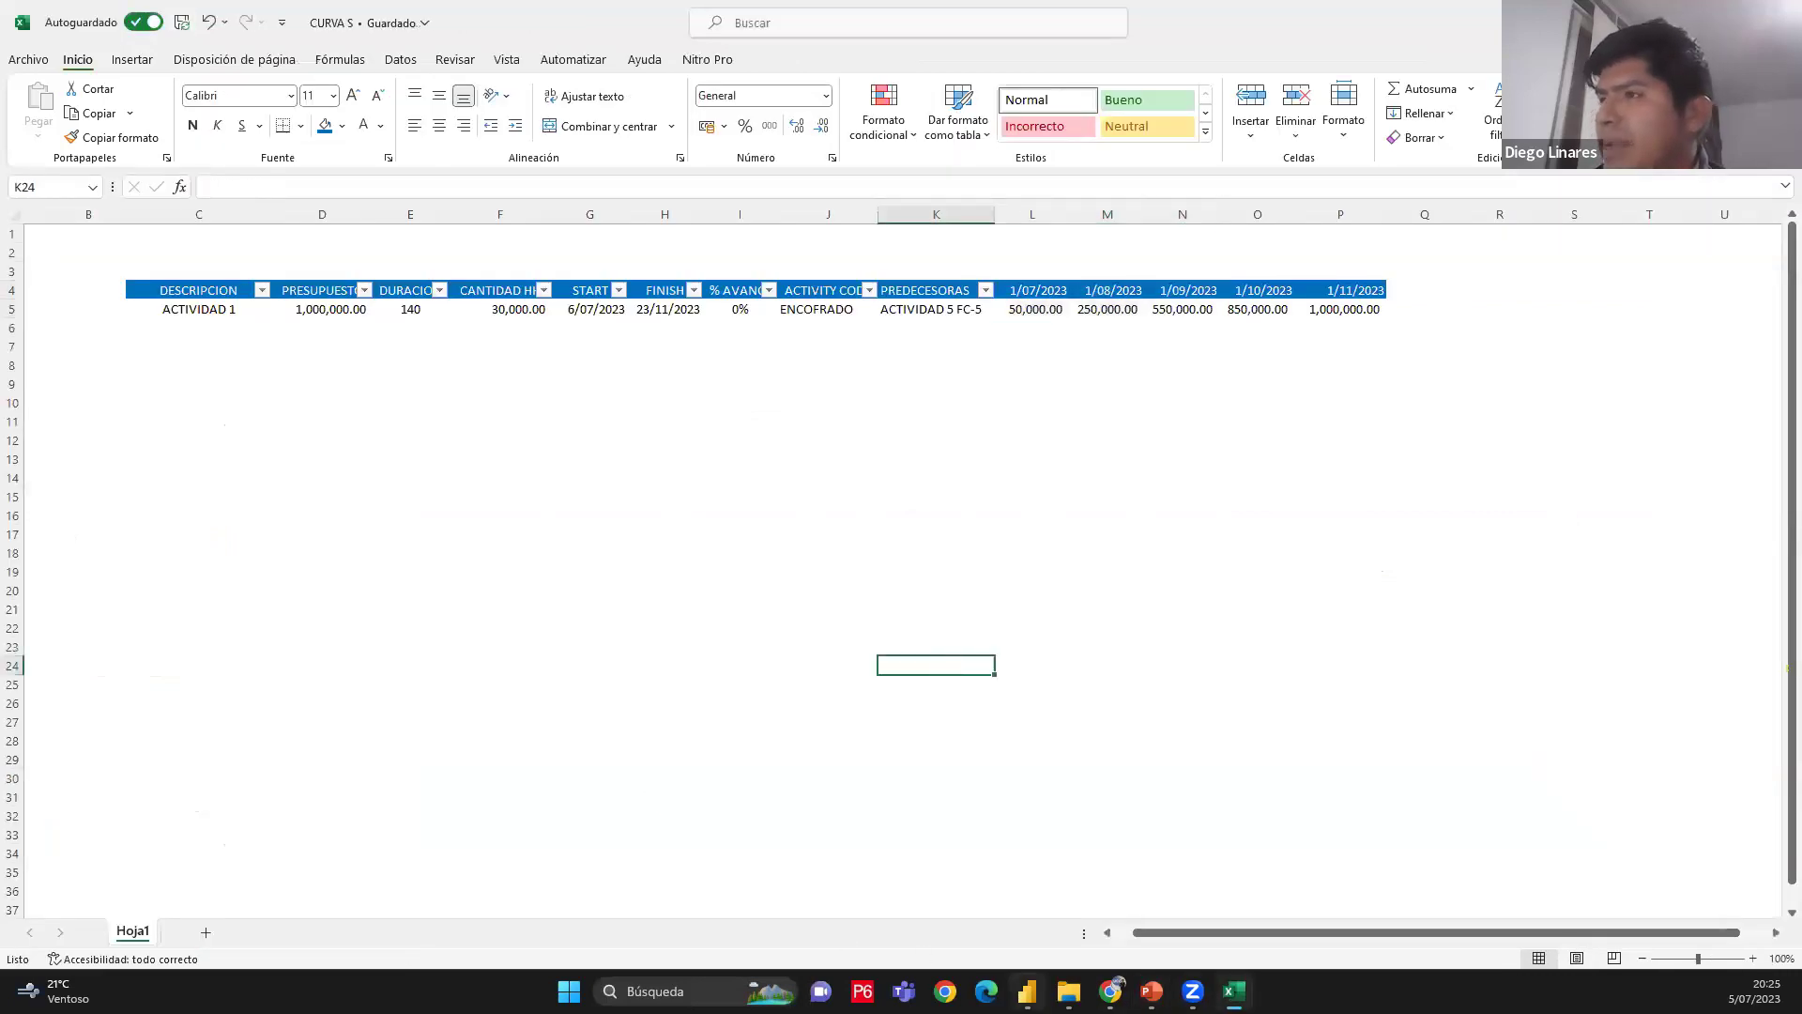
click(1027, 990)
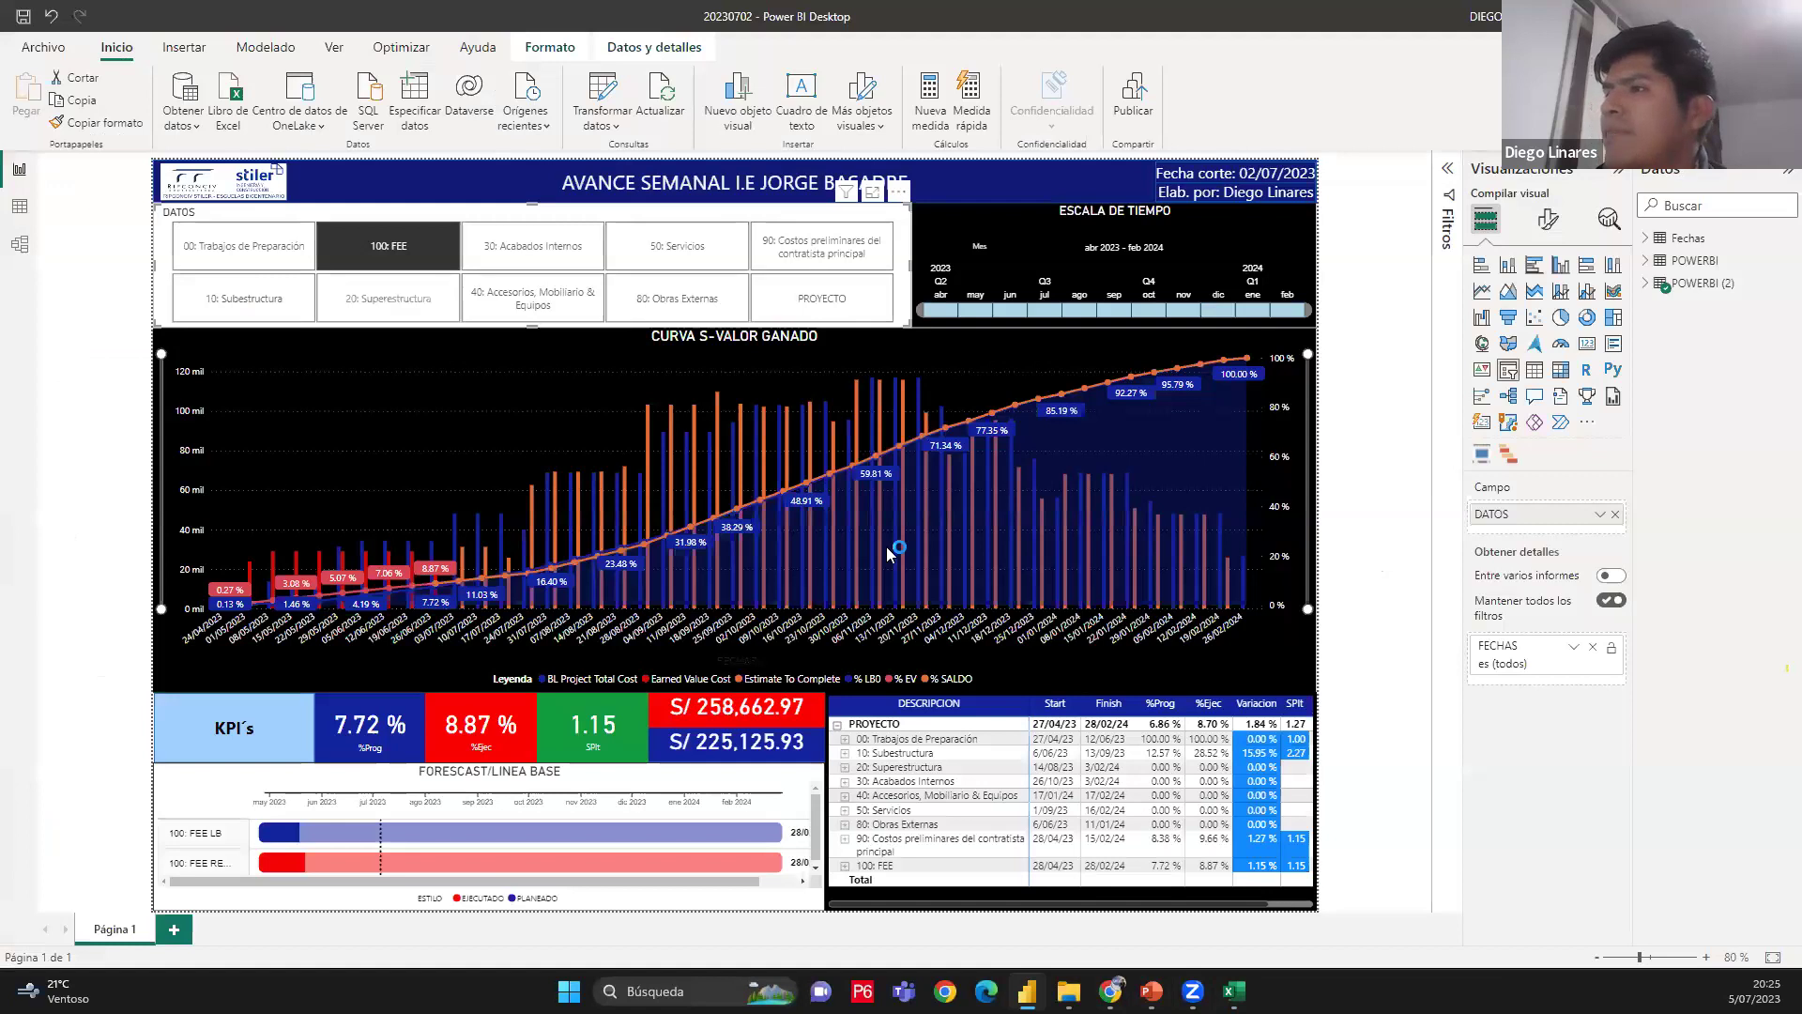
key(alt+Tab)
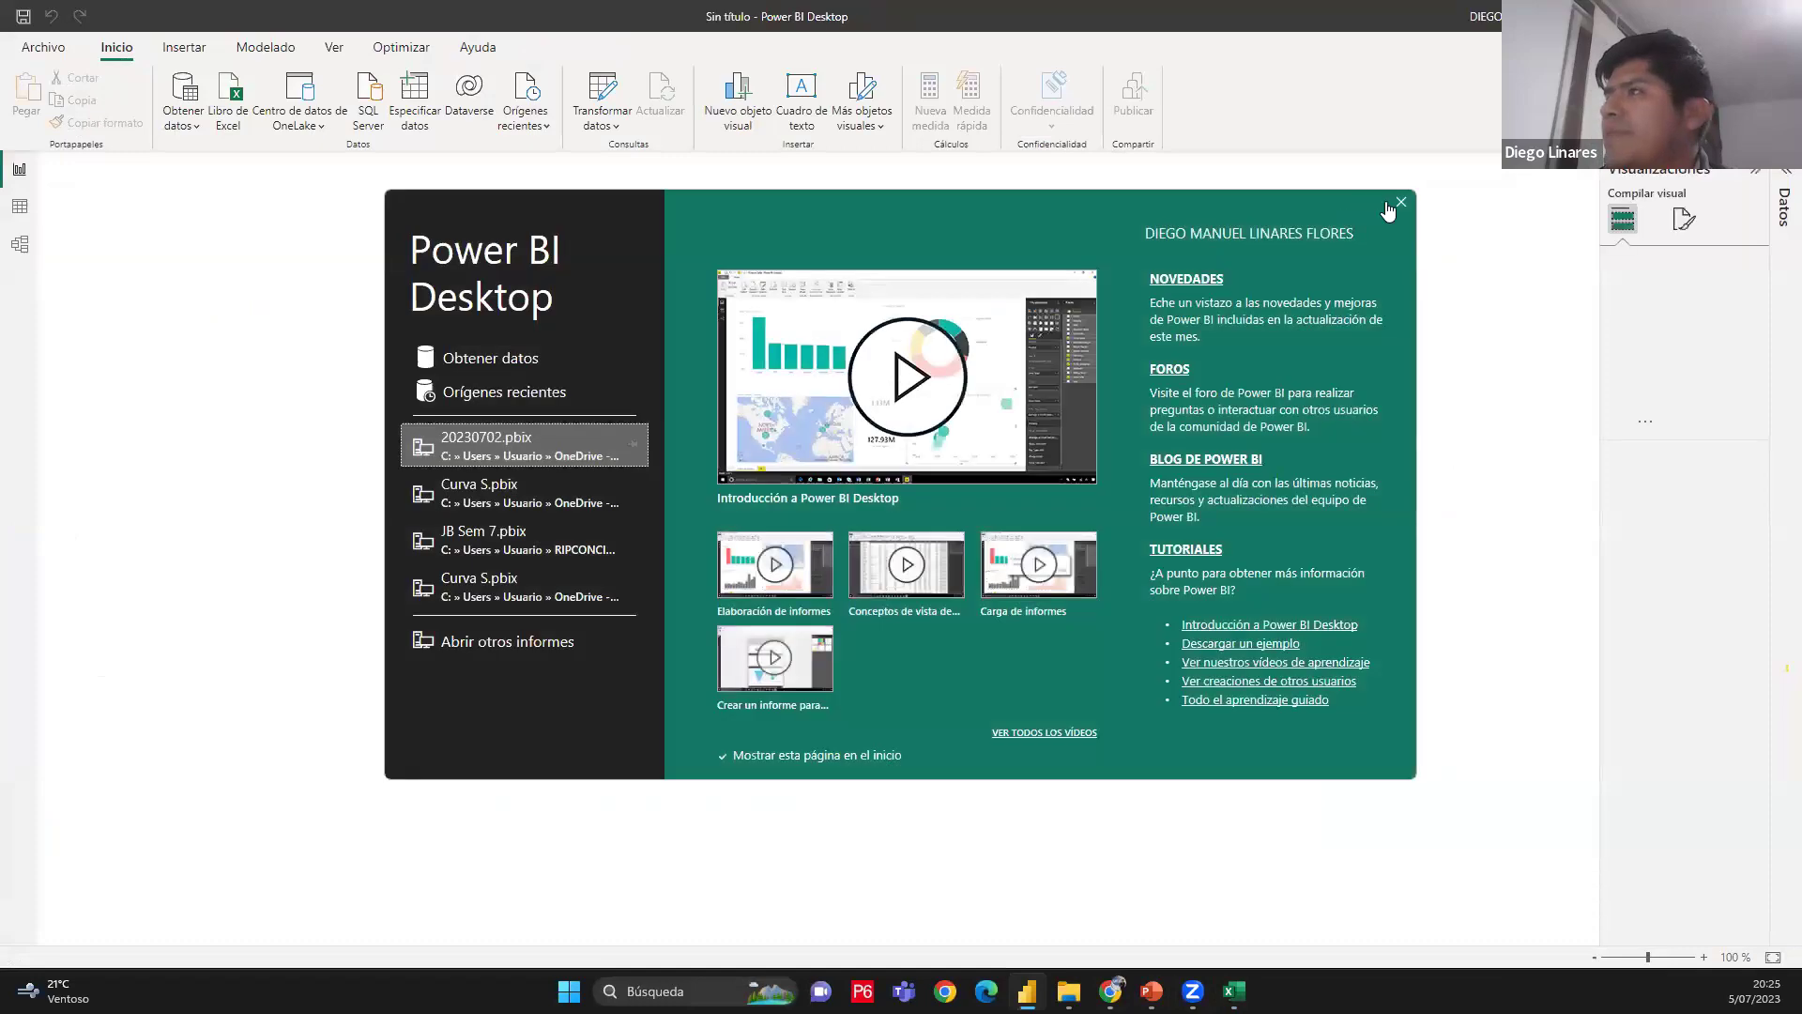
Dismiss the Power BI start screen and review the S-curve process and Power Query slides in PowerPoint
click(1400, 203)
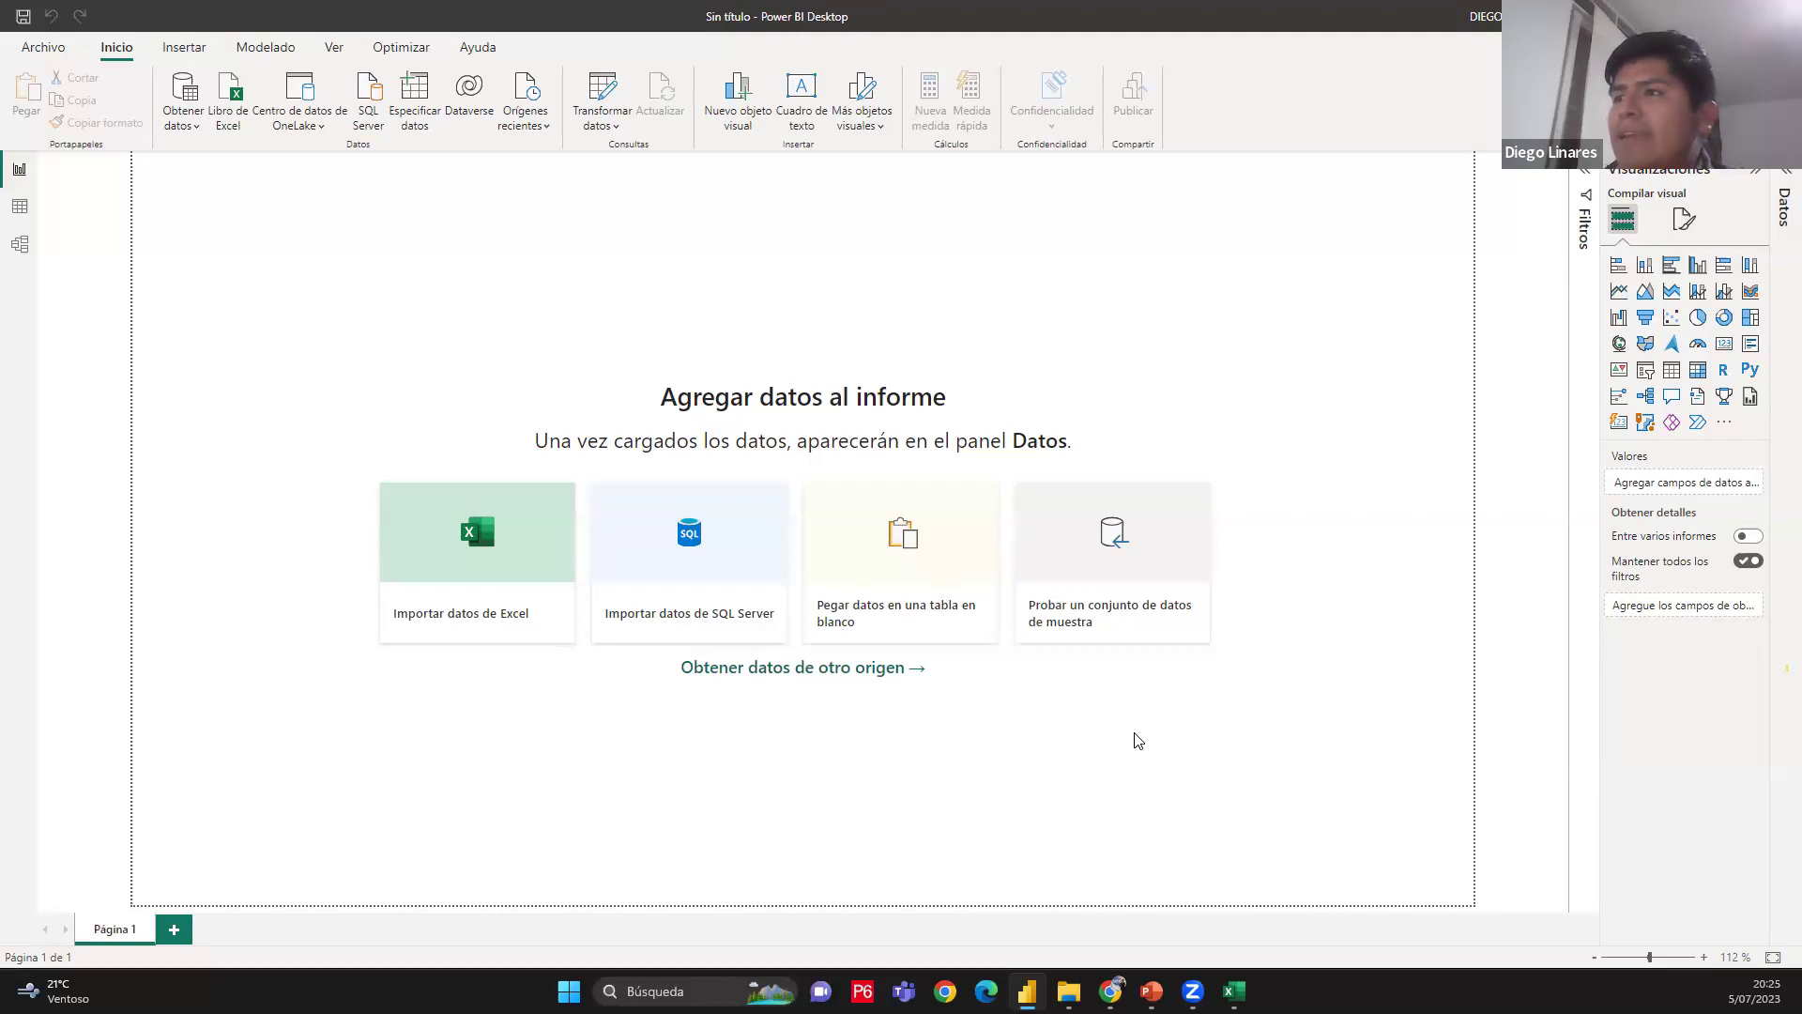
click(1151, 991)
scroll(128, 660, down, 1)
click(136, 591)
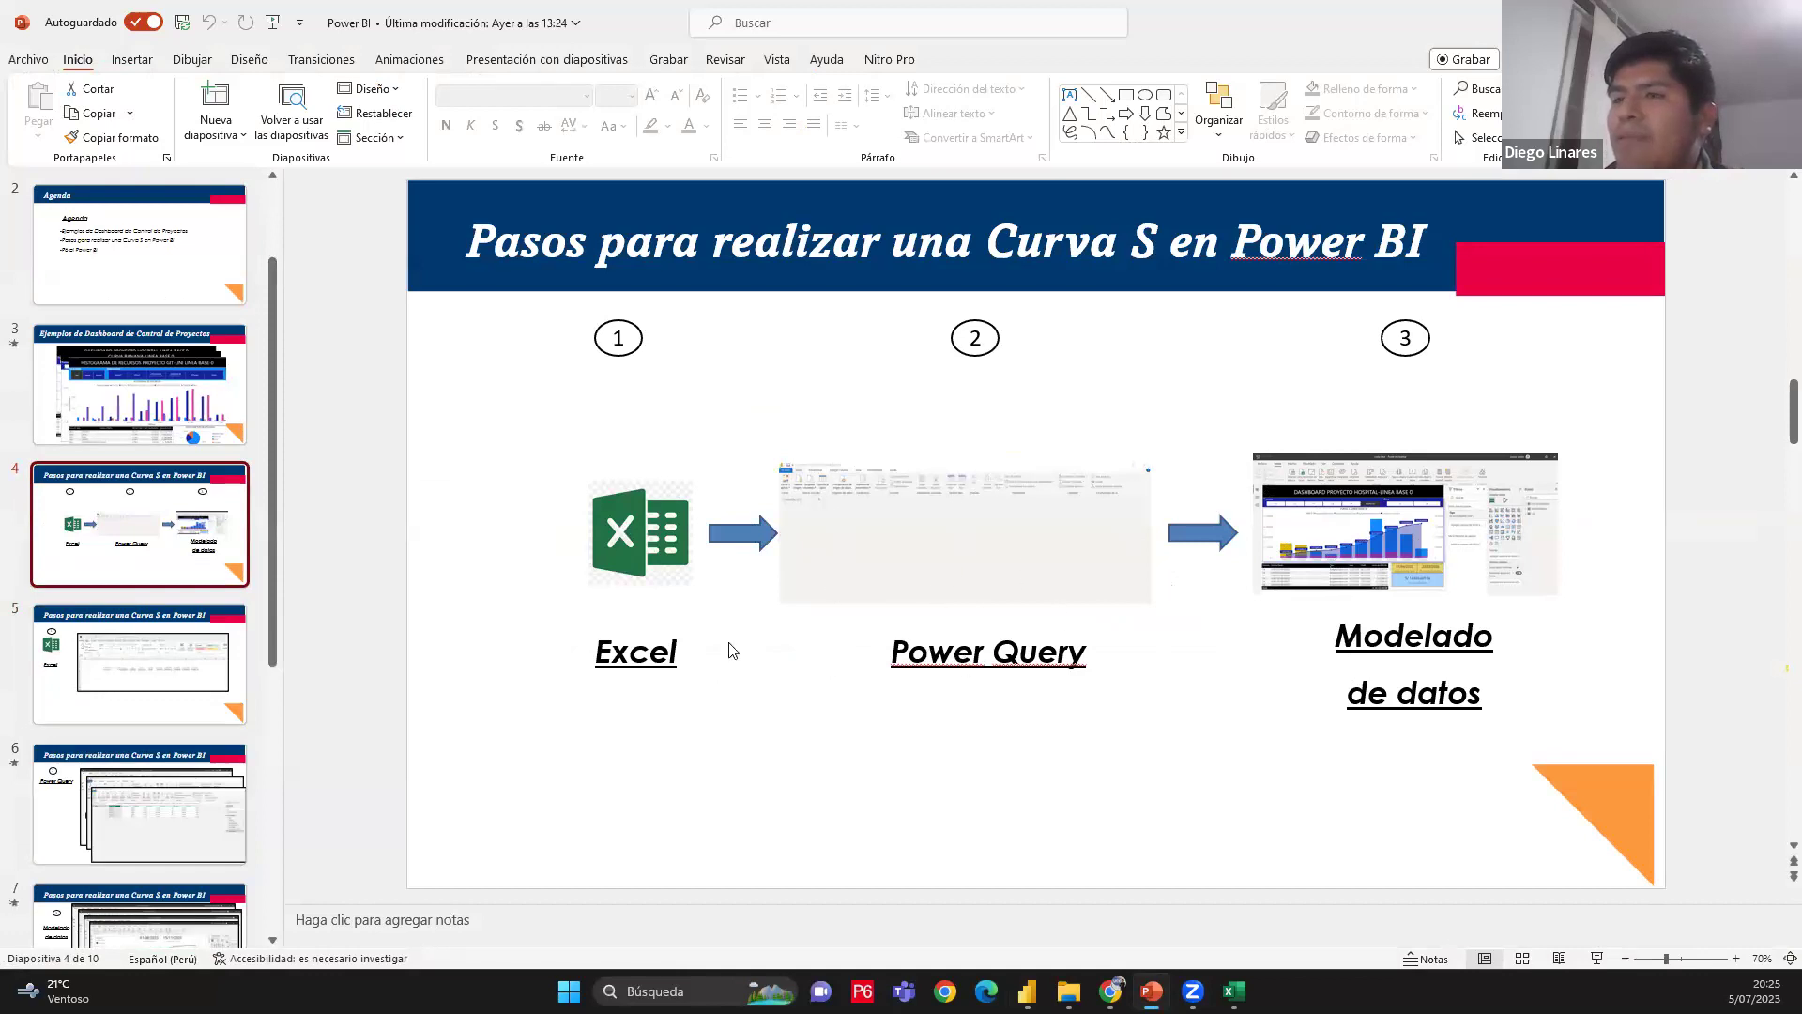
click(172, 796)
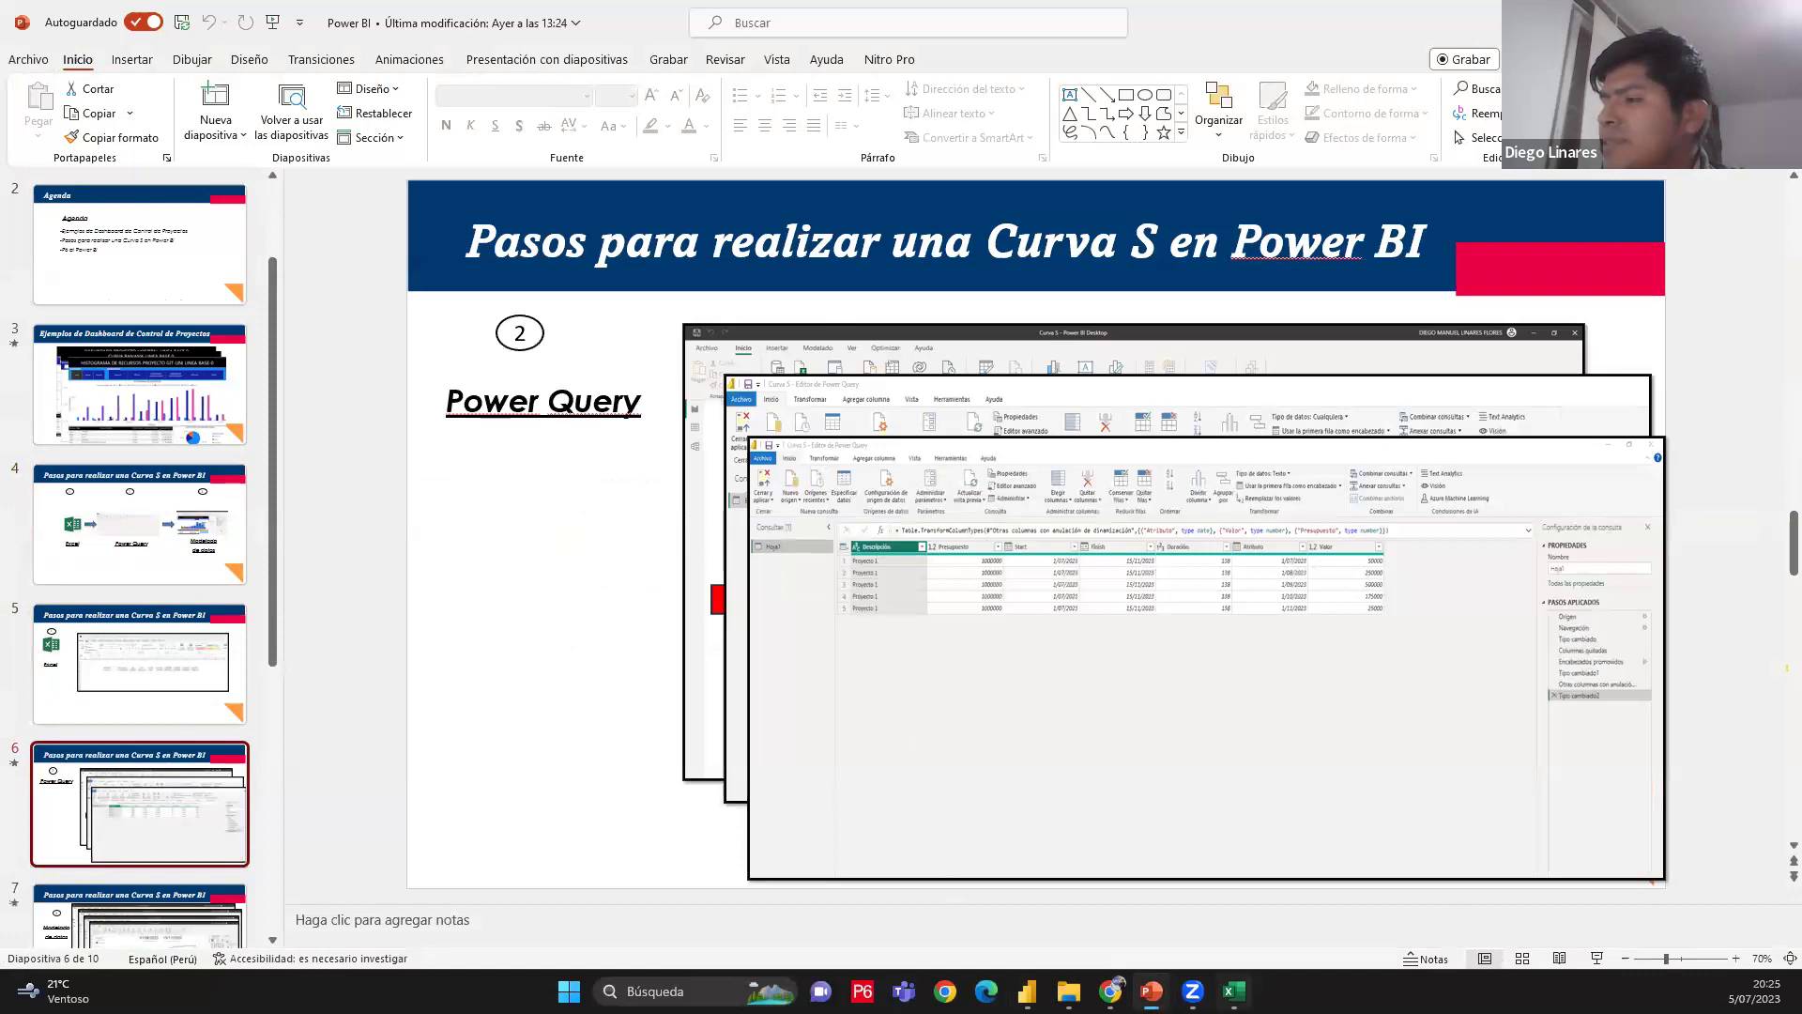
key(alt+Tab)
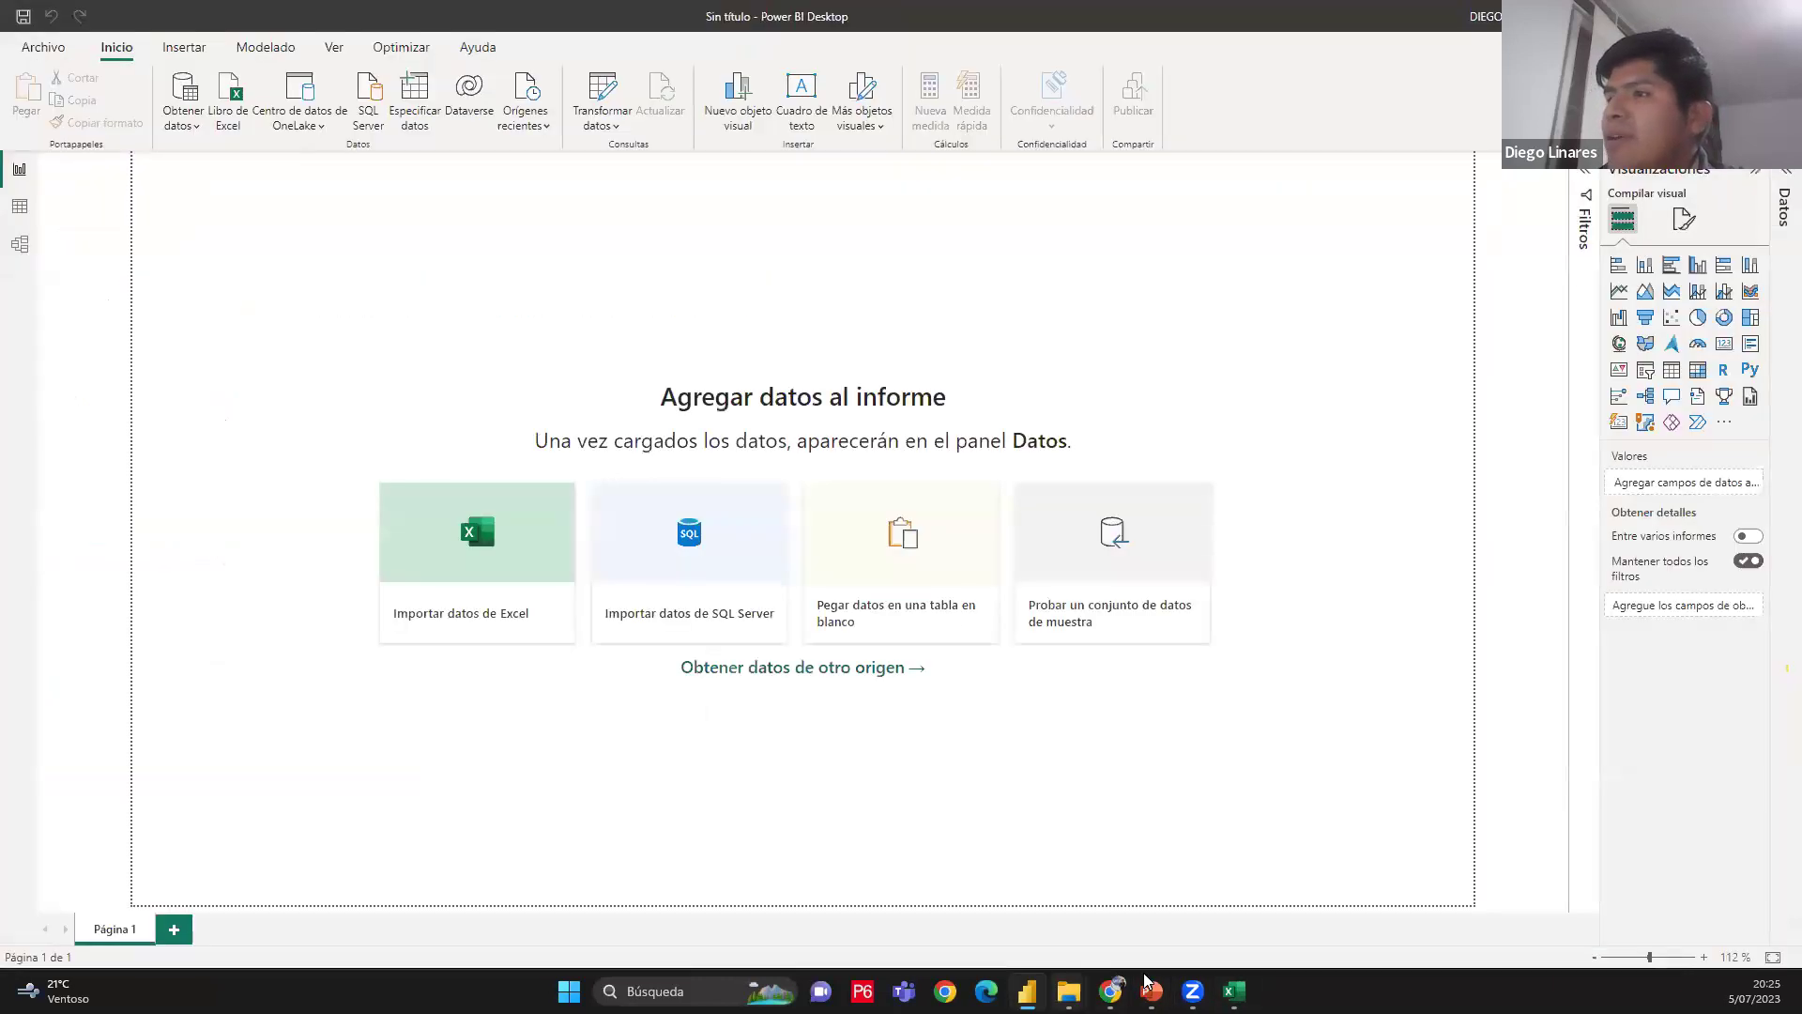
Switch to the CURVA S workbook in Excel and close it
click(1234, 991)
click(1052, 762)
click(500, 552)
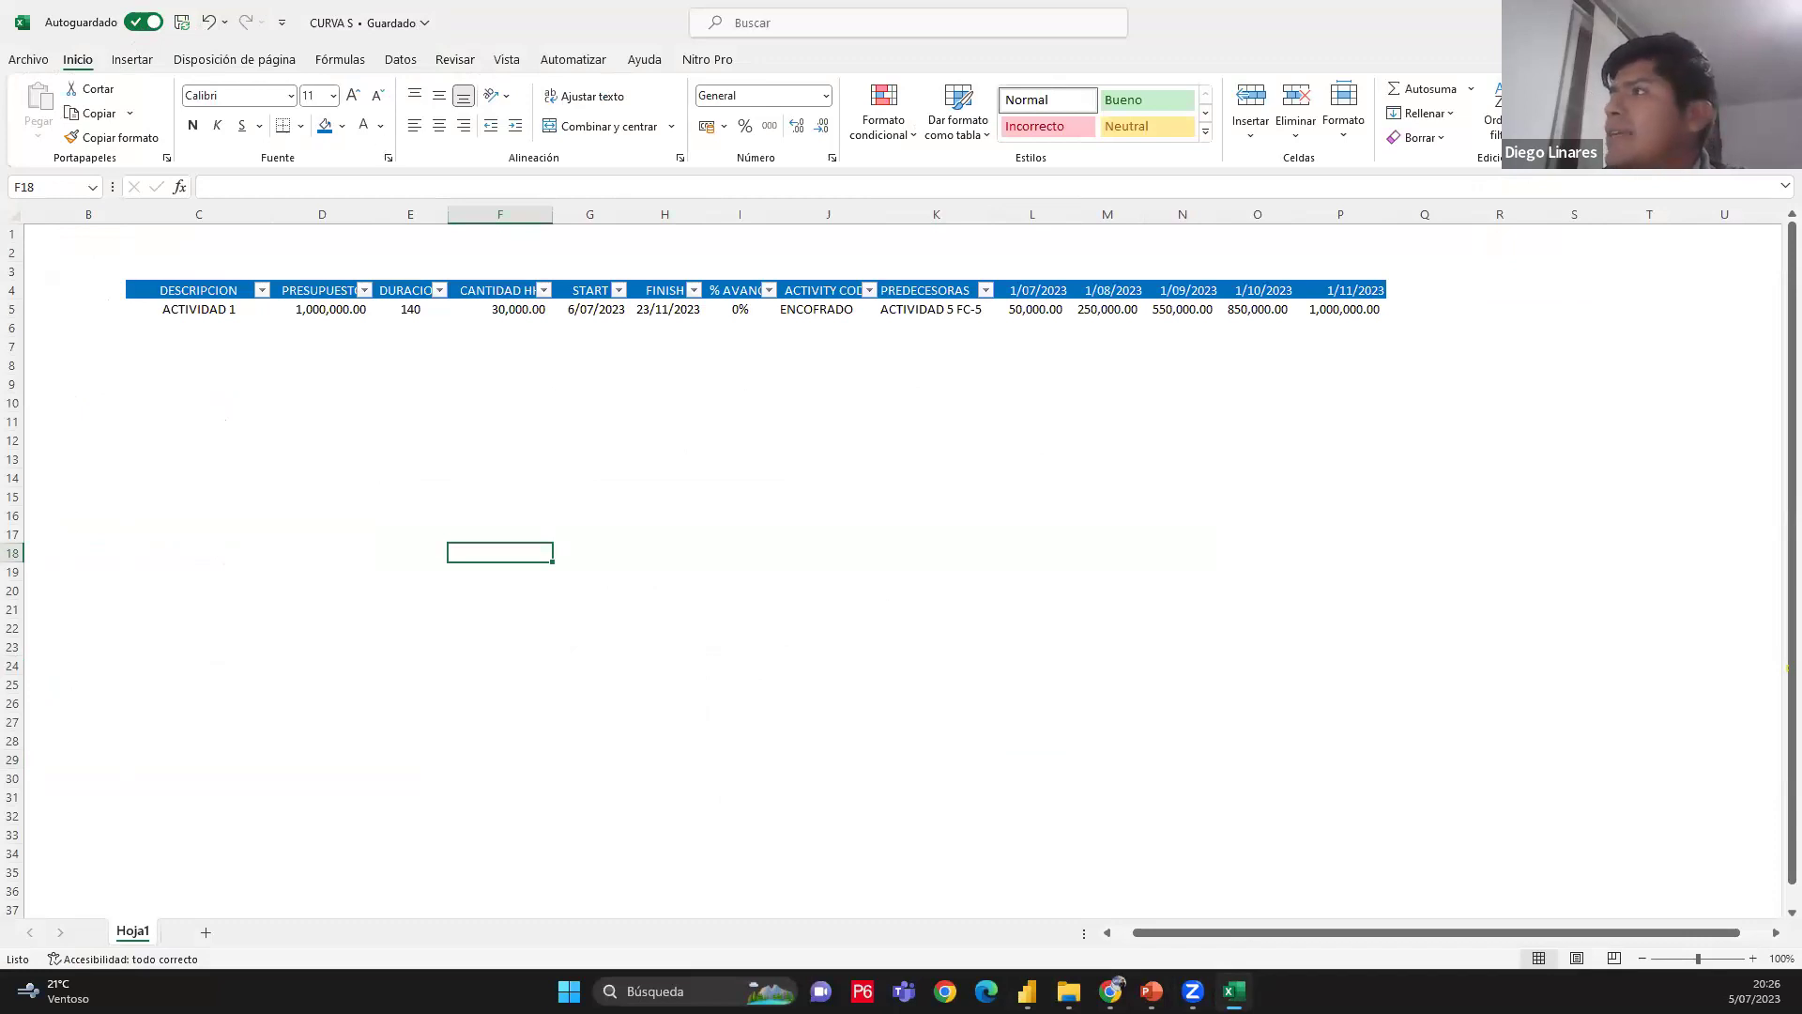
key(alt+F4)
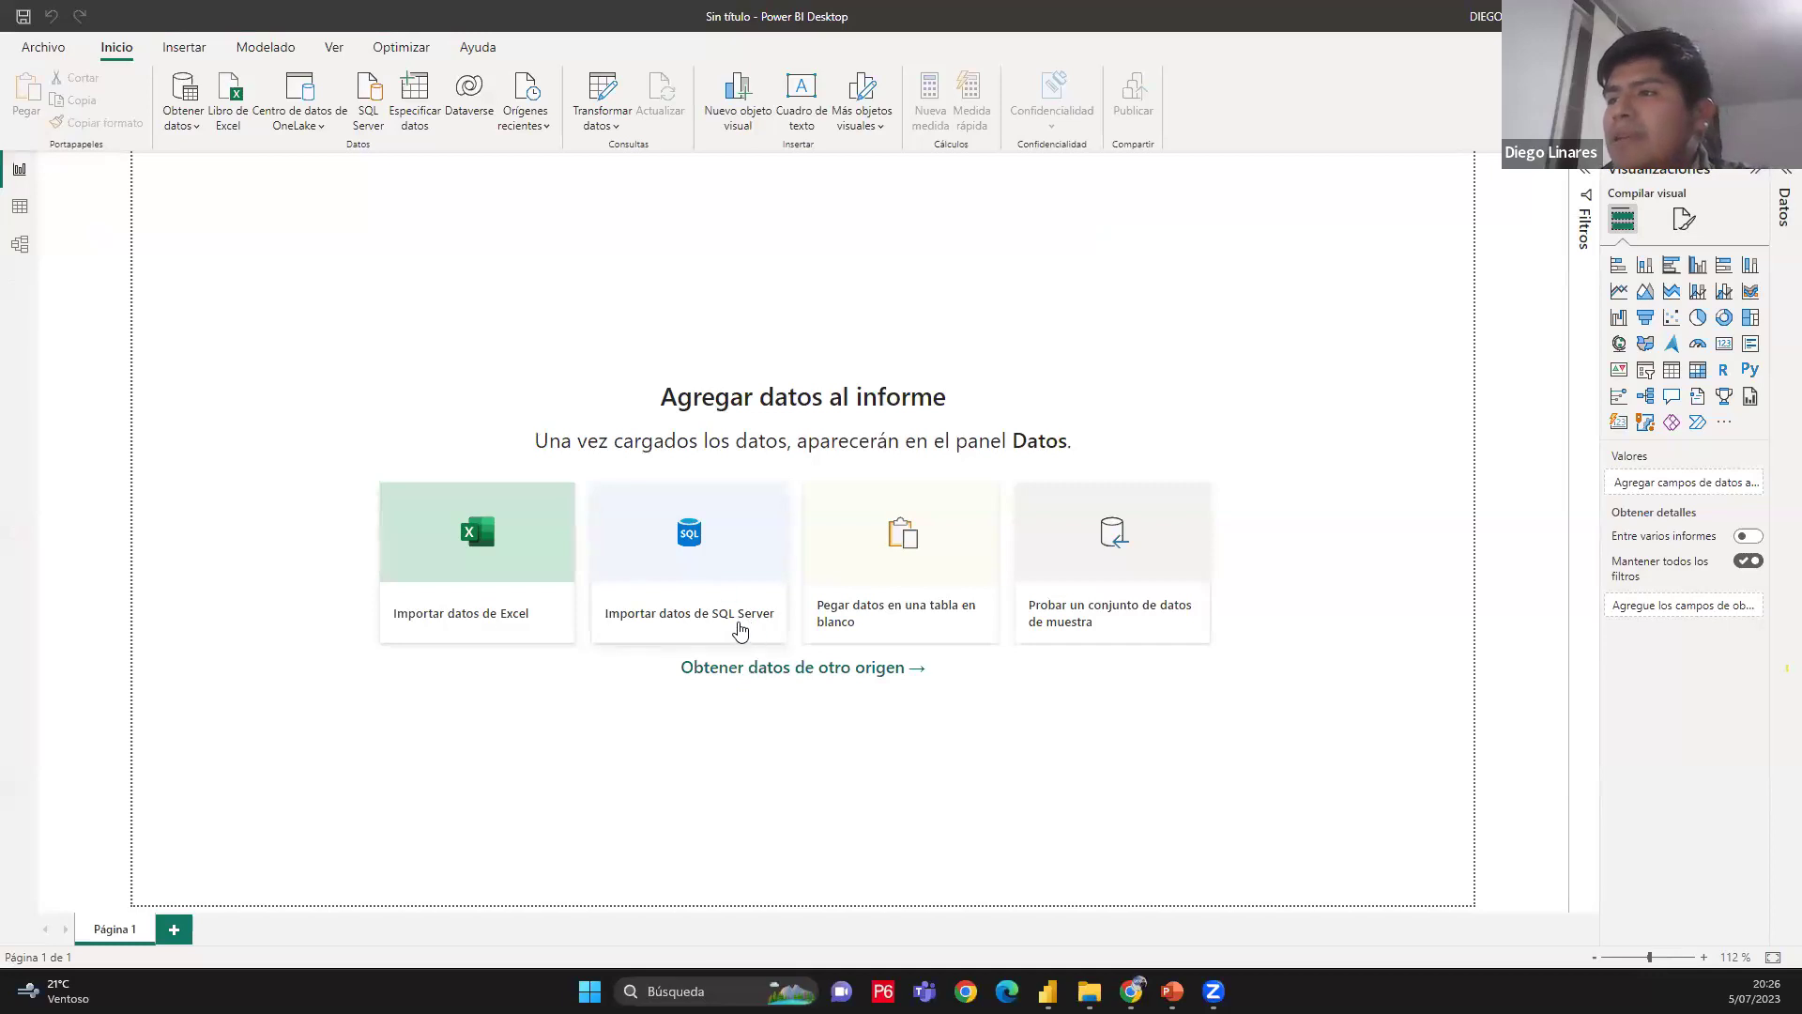
Import the Excel workbook CURVA S from the Sesion folder inside Clase demostrativa on the Escritorio into the Power BI report
click(511, 566)
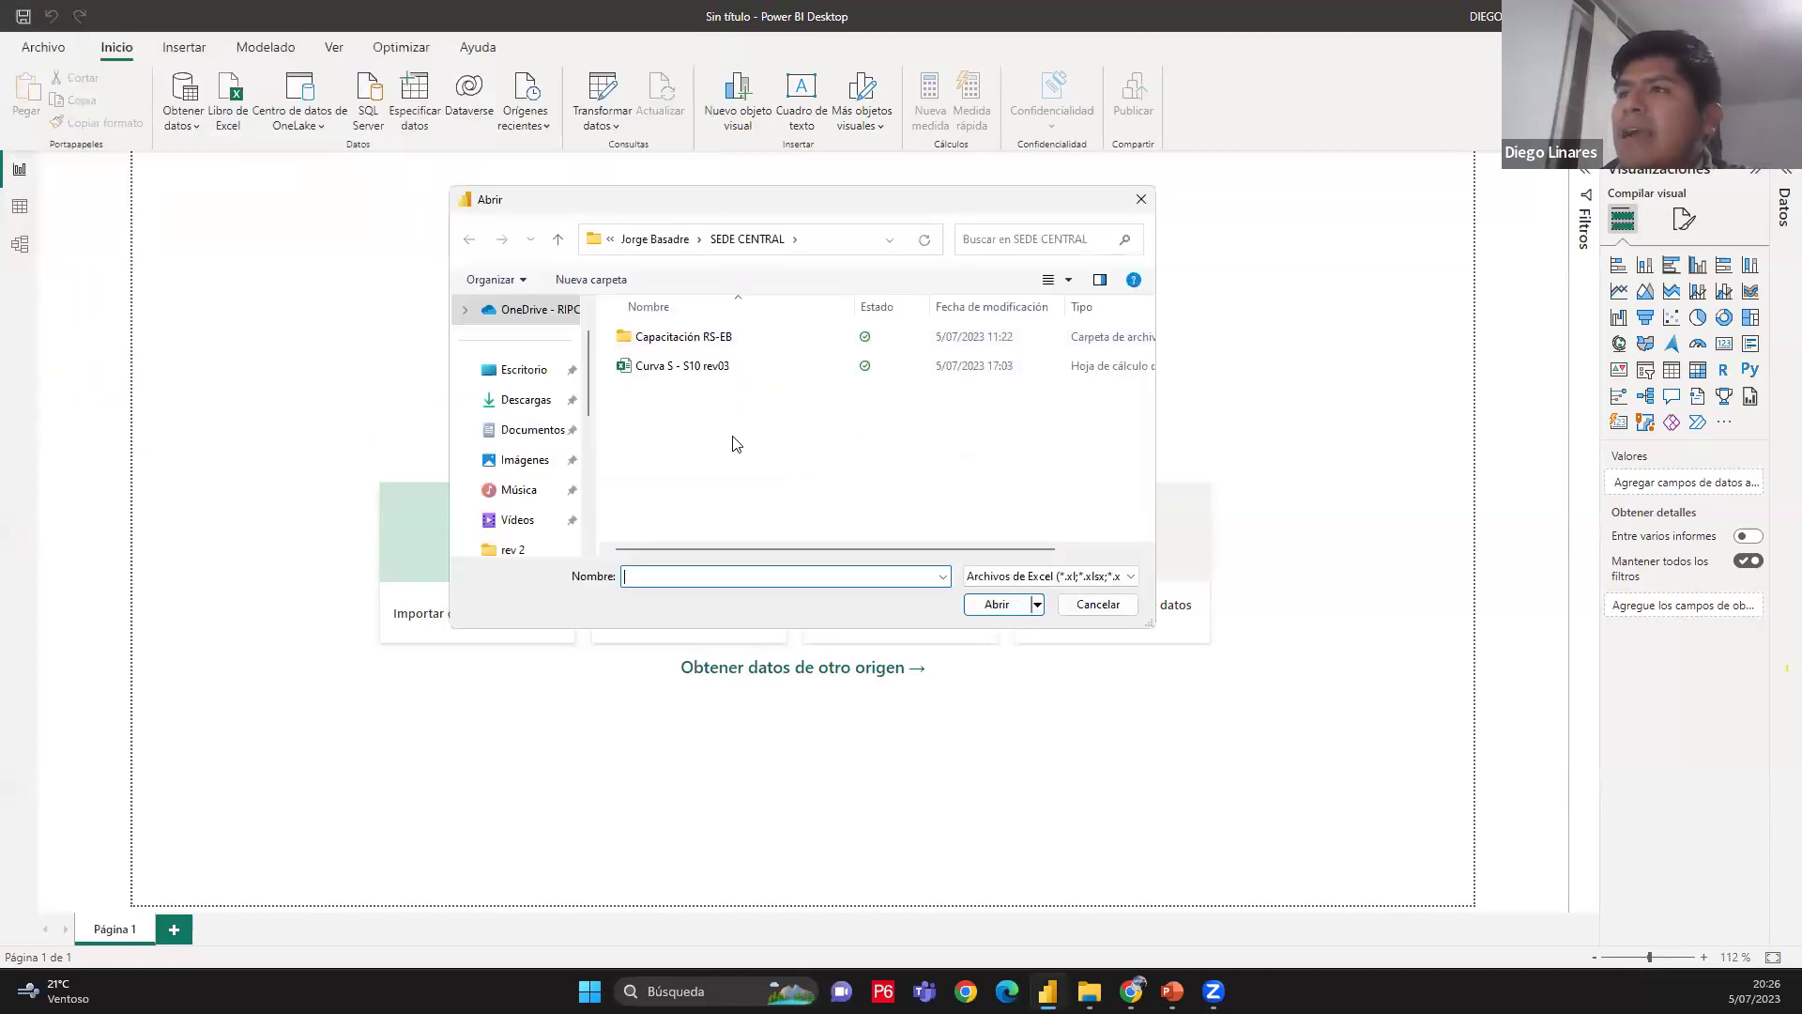
click(1100, 608)
click(430, 550)
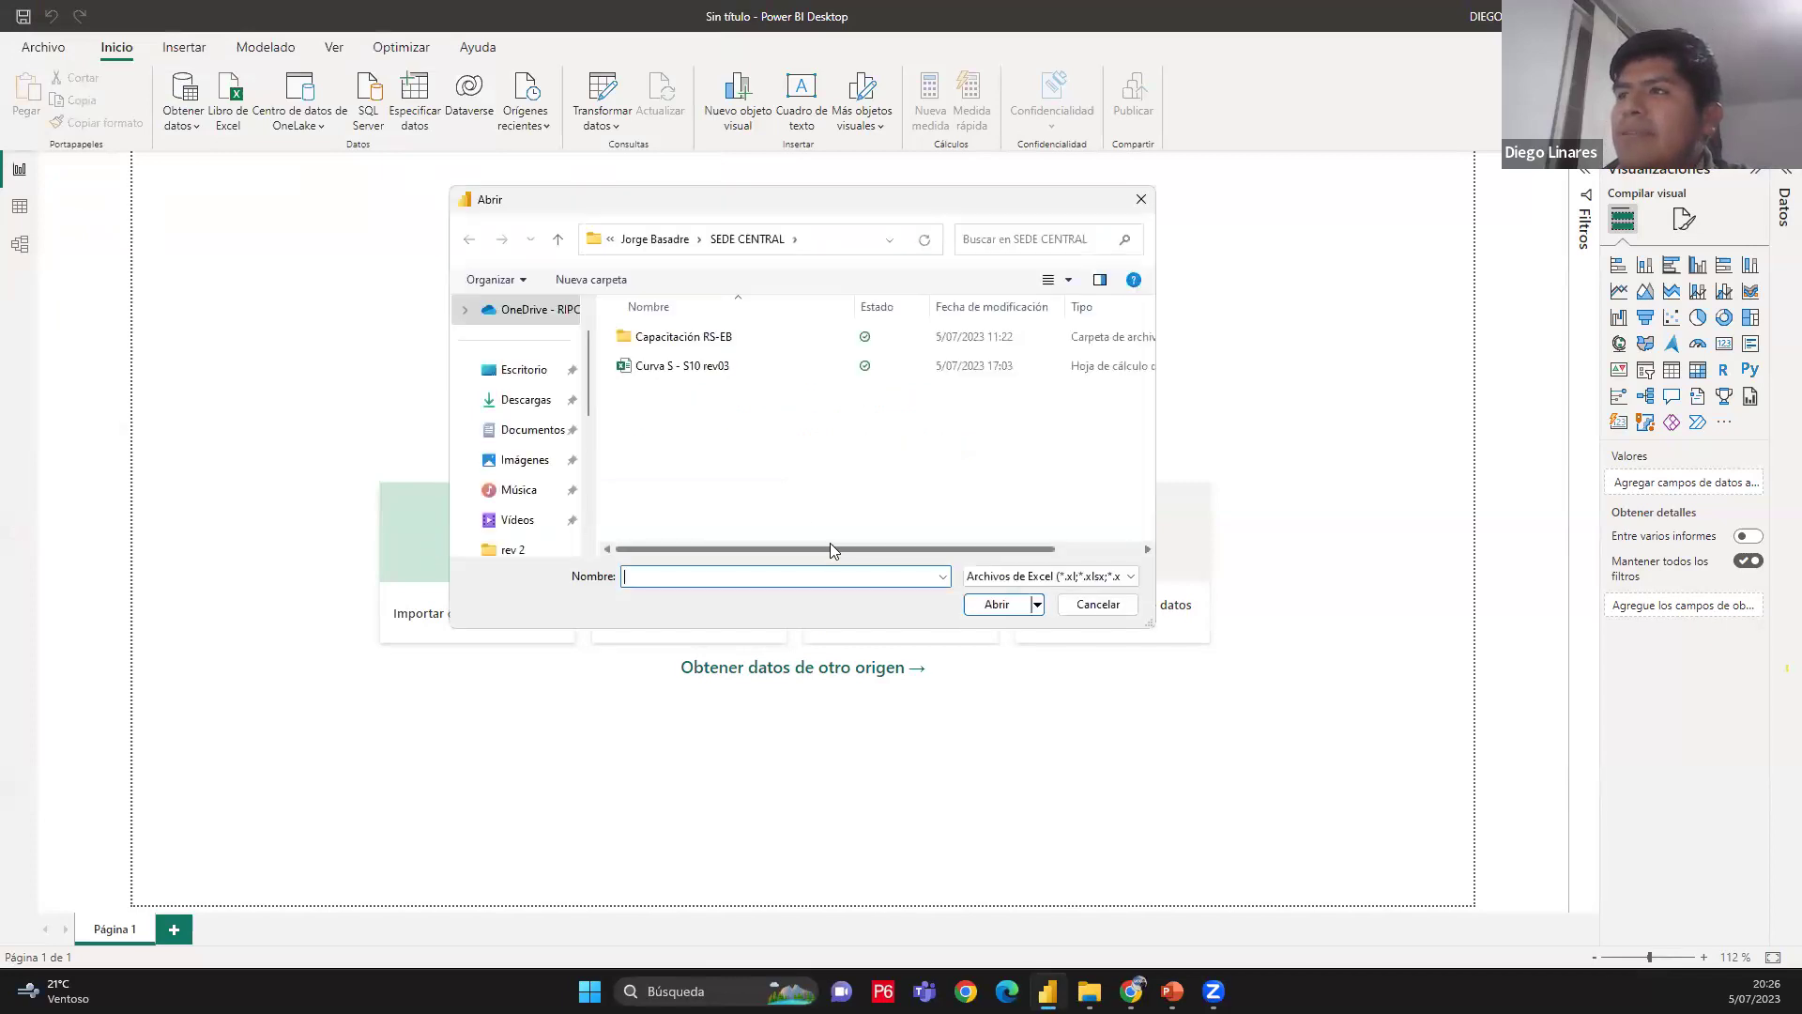
click(558, 246)
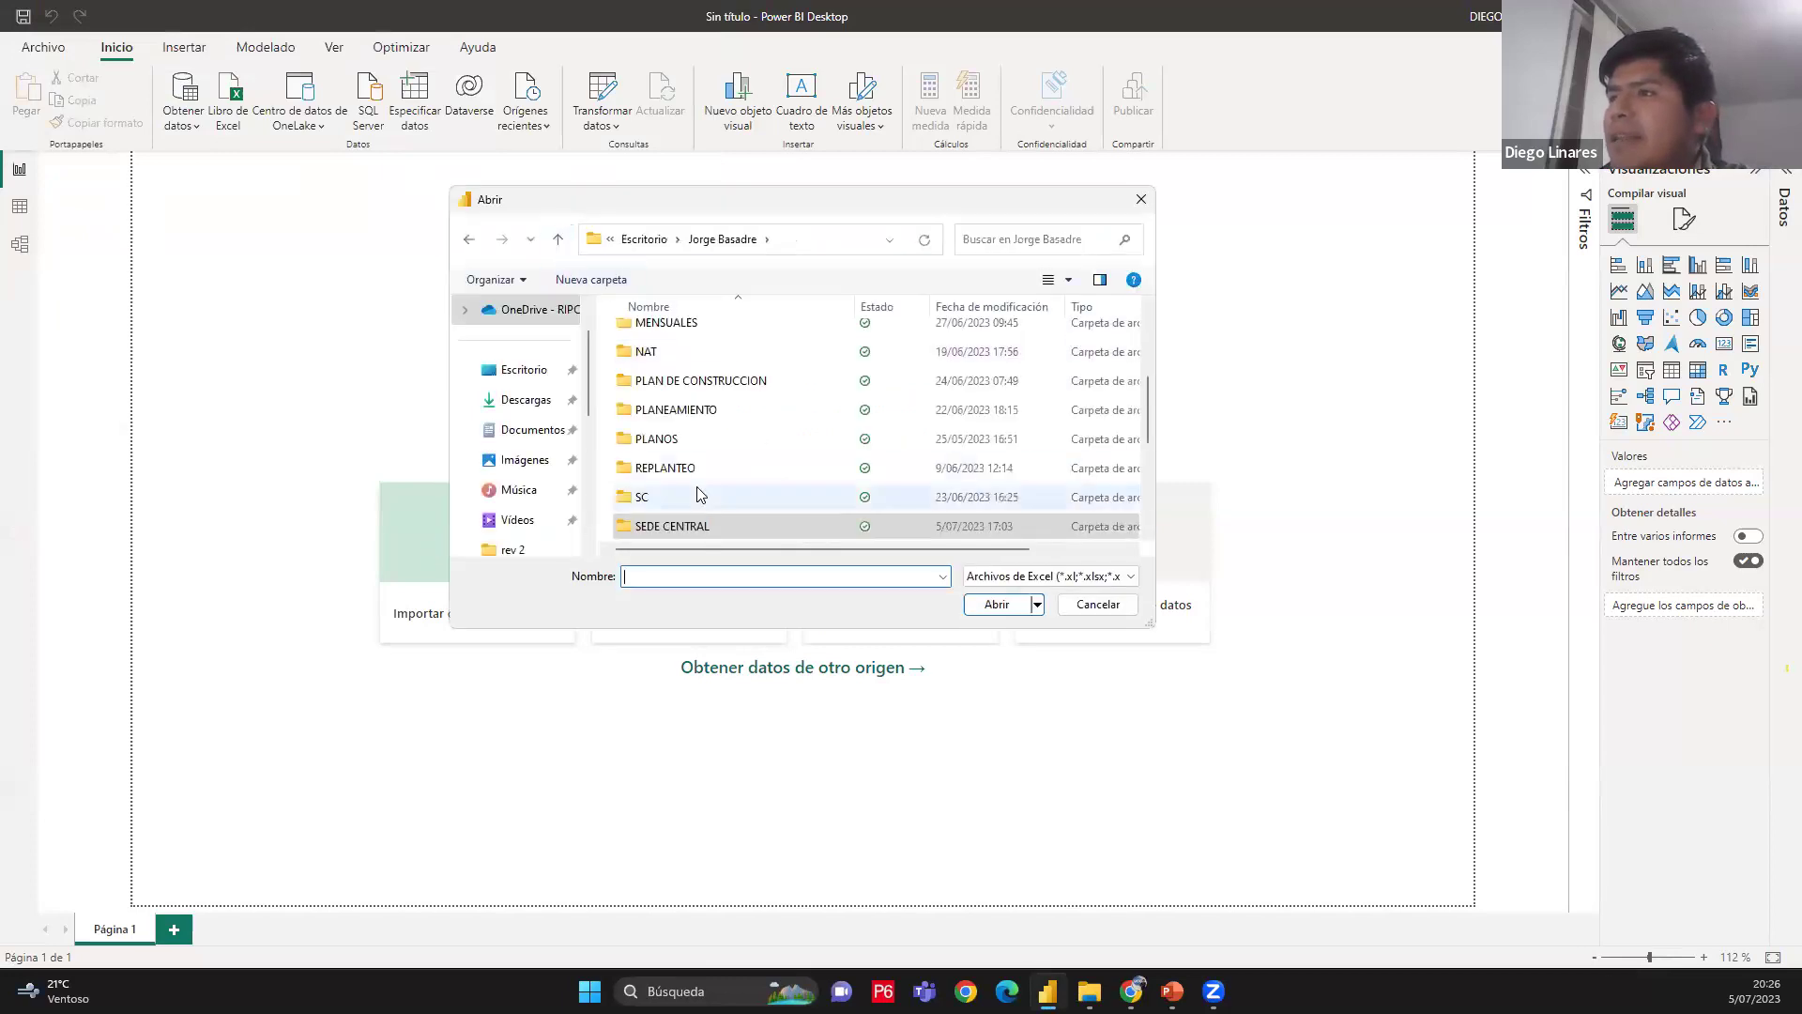
scroll(691, 491, up, 3)
click(539, 377)
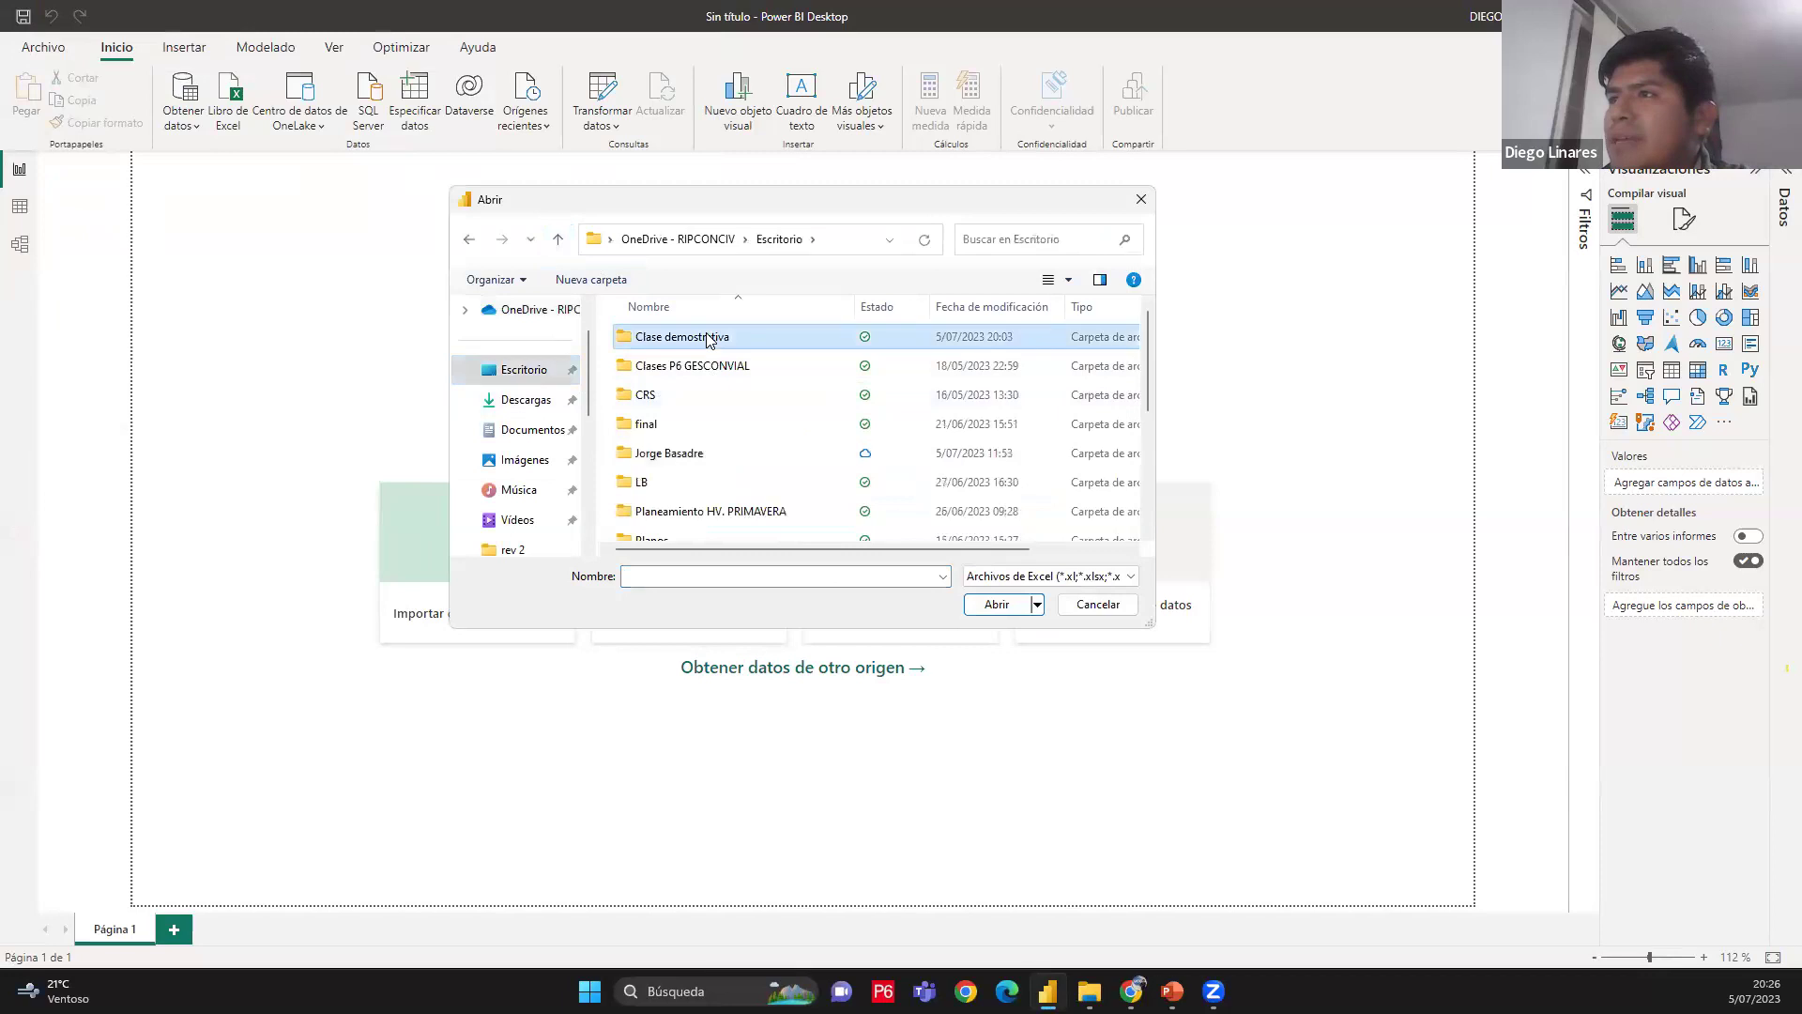
double_click(688, 340)
click(677, 340)
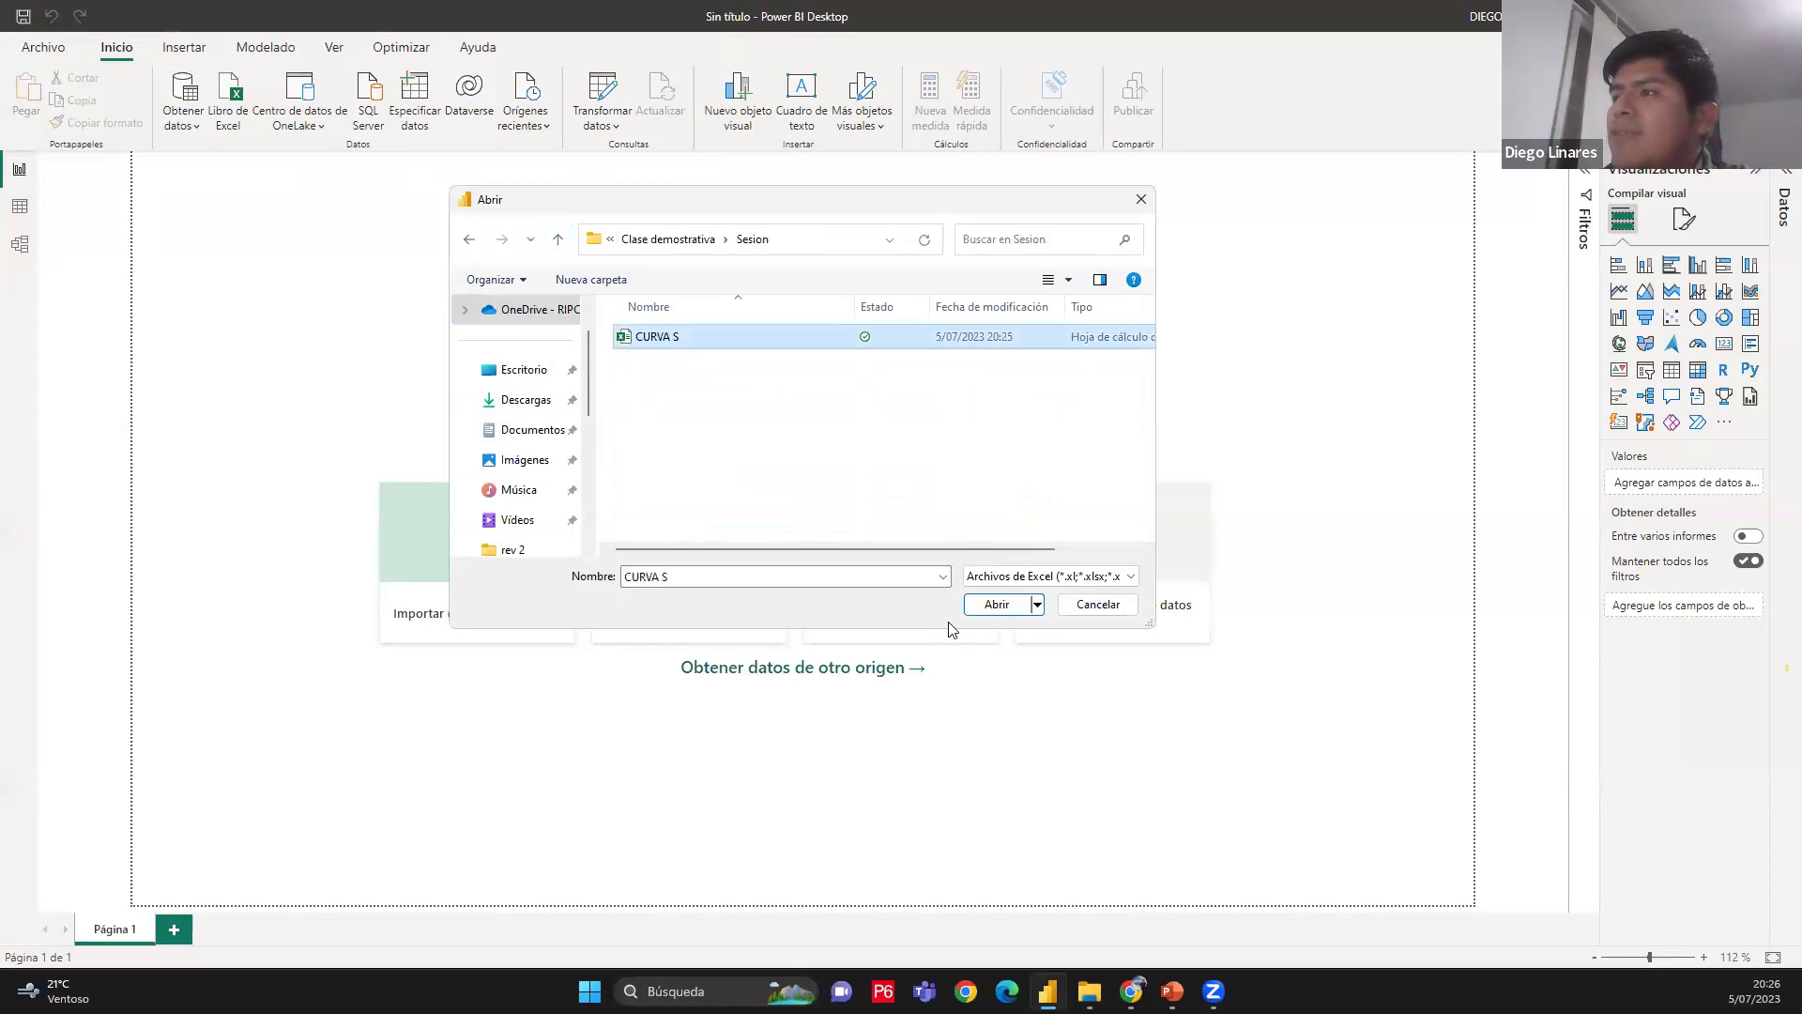
click(986, 606)
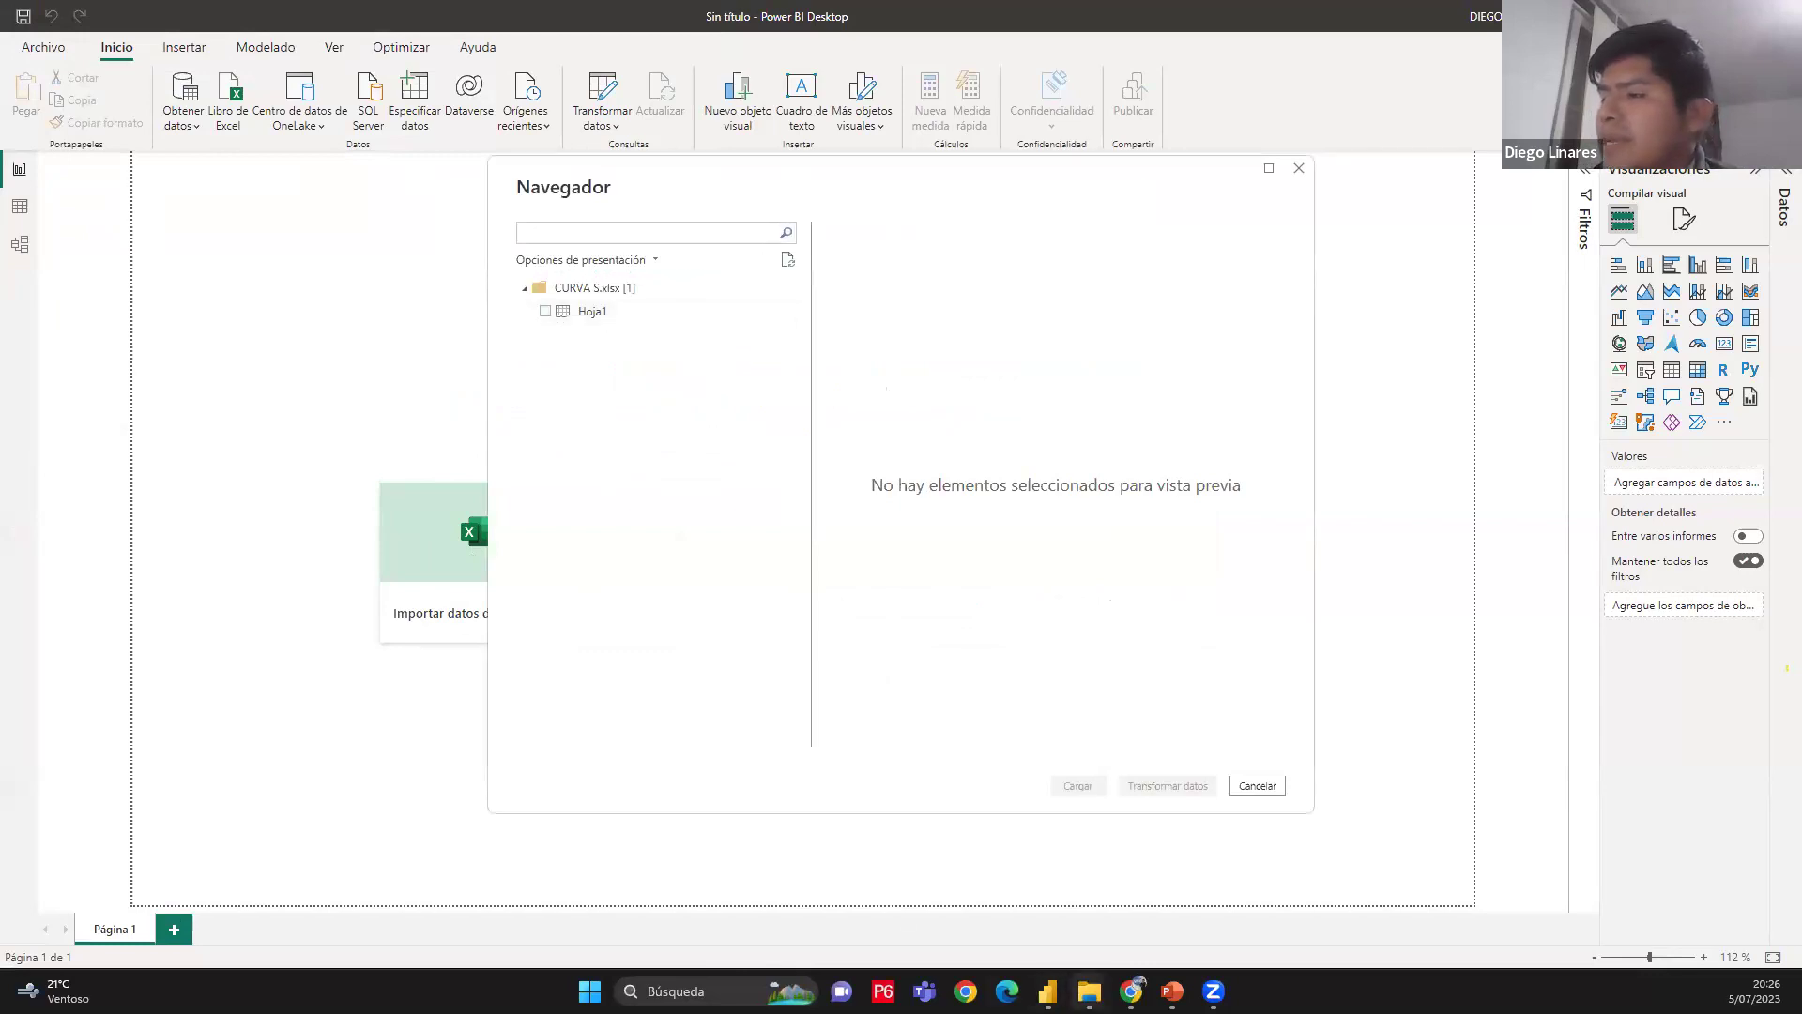
Switch to the 20230702 workbook in Excel and look through its sheets as an example of a source with several sheets
mouse_move(1089, 991)
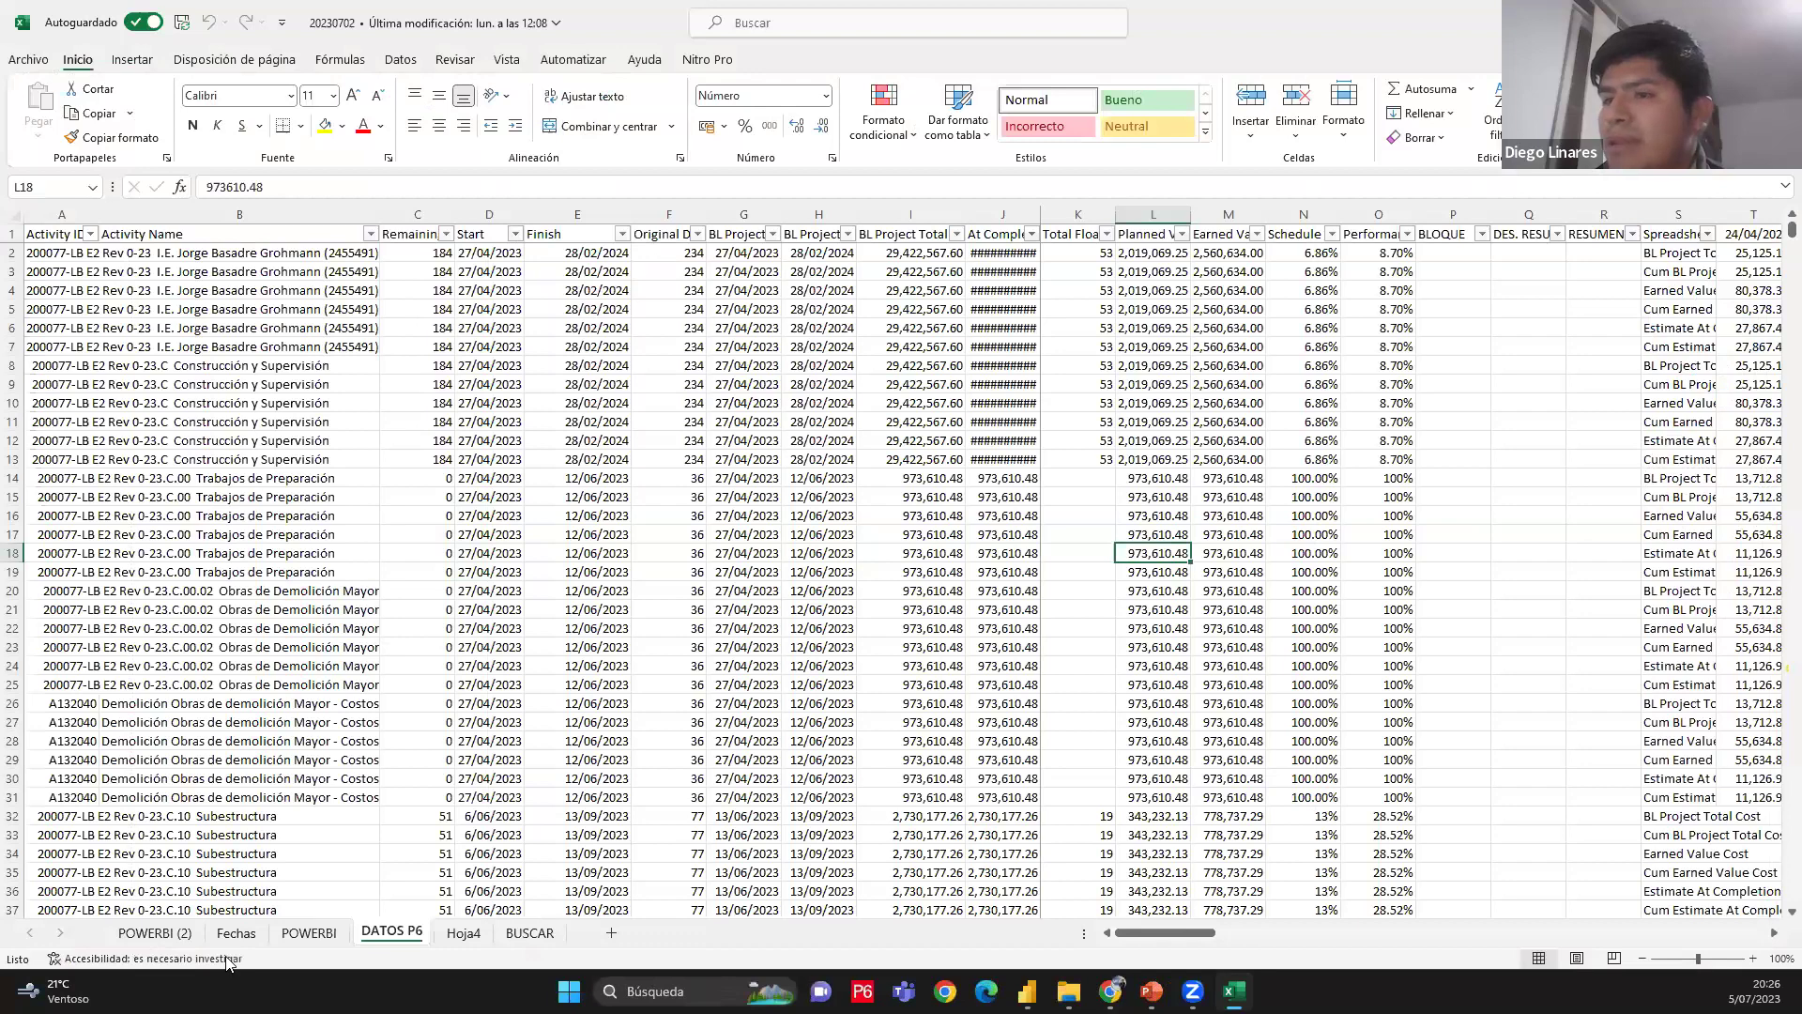
click(301, 934)
click(237, 934)
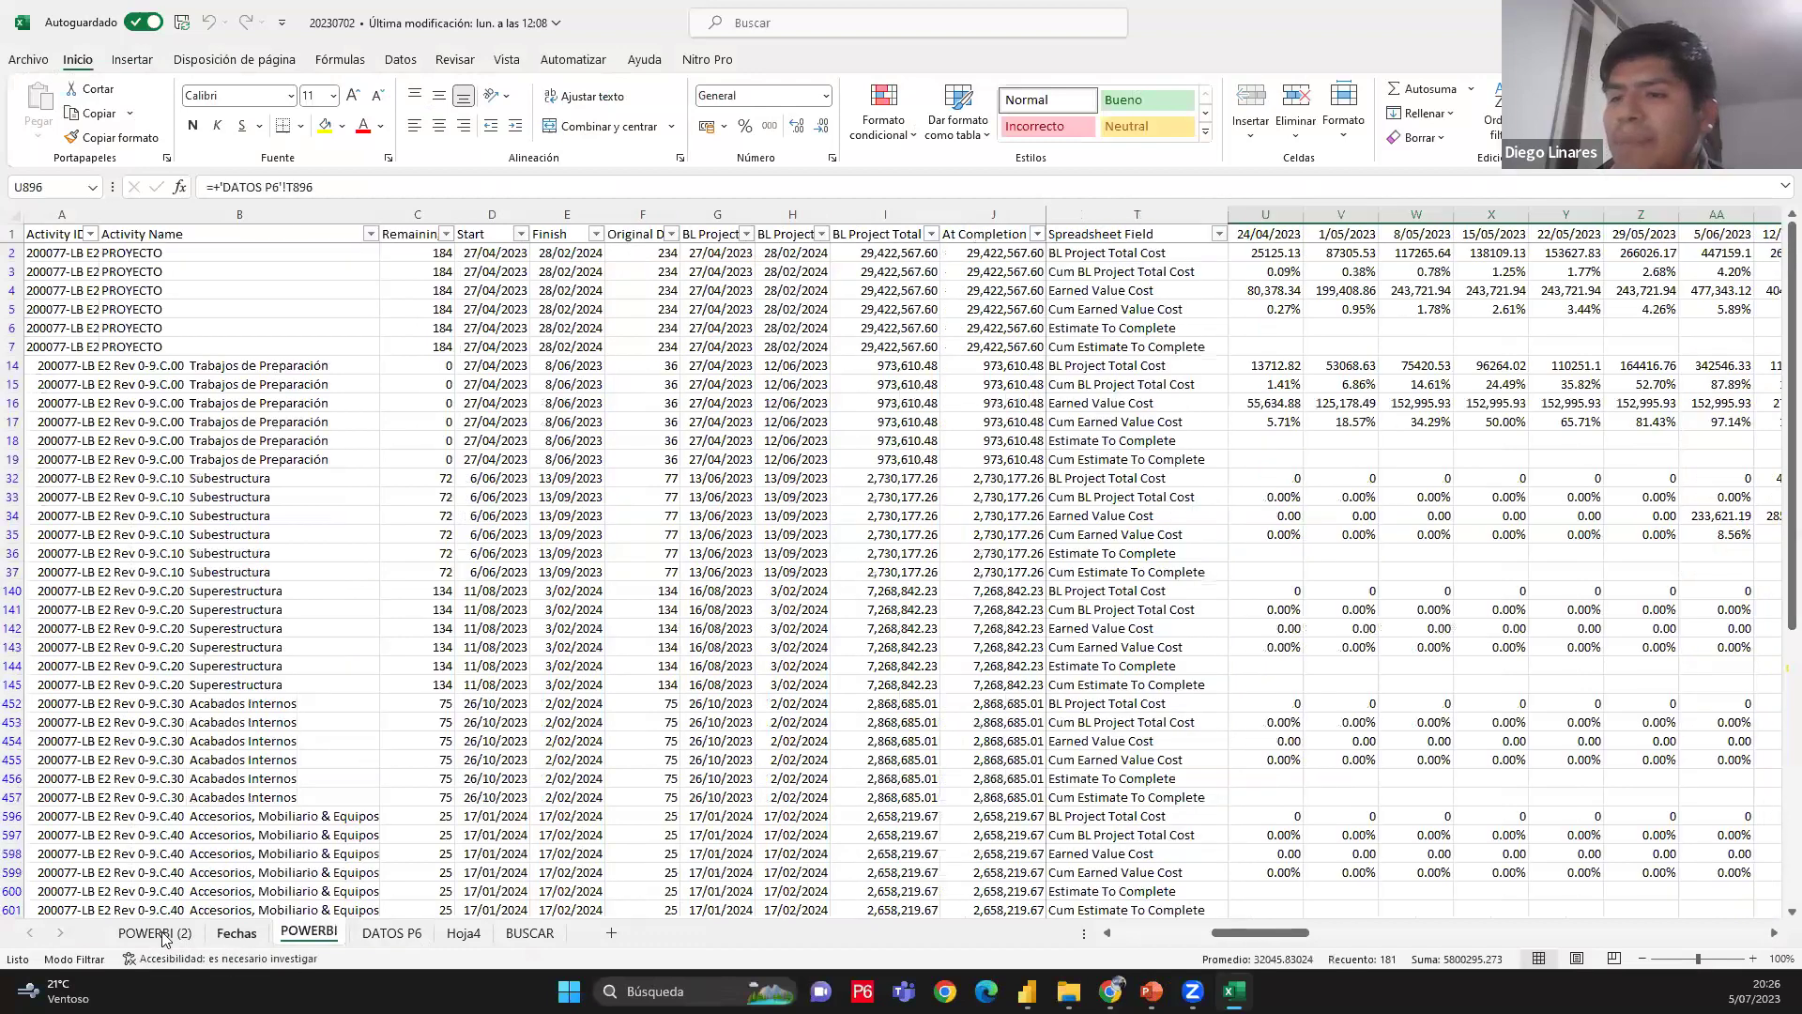
click(385, 934)
click(469, 934)
click(514, 934)
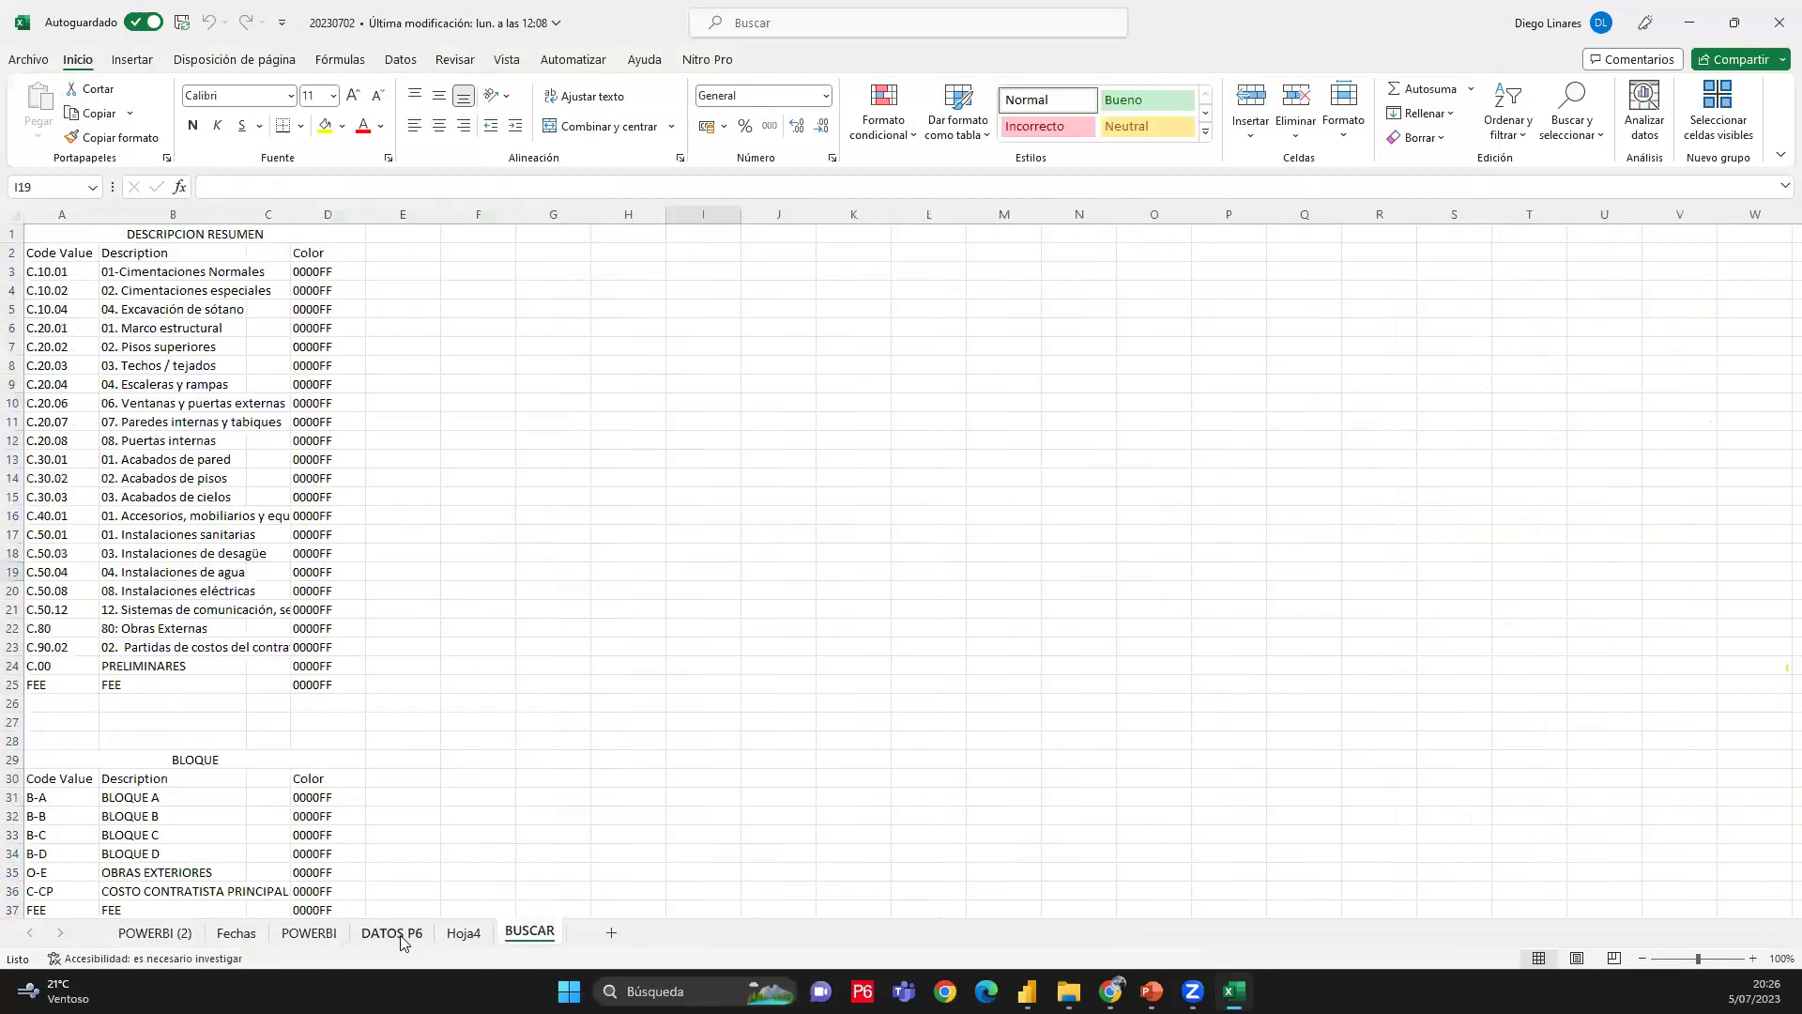
click(302, 934)
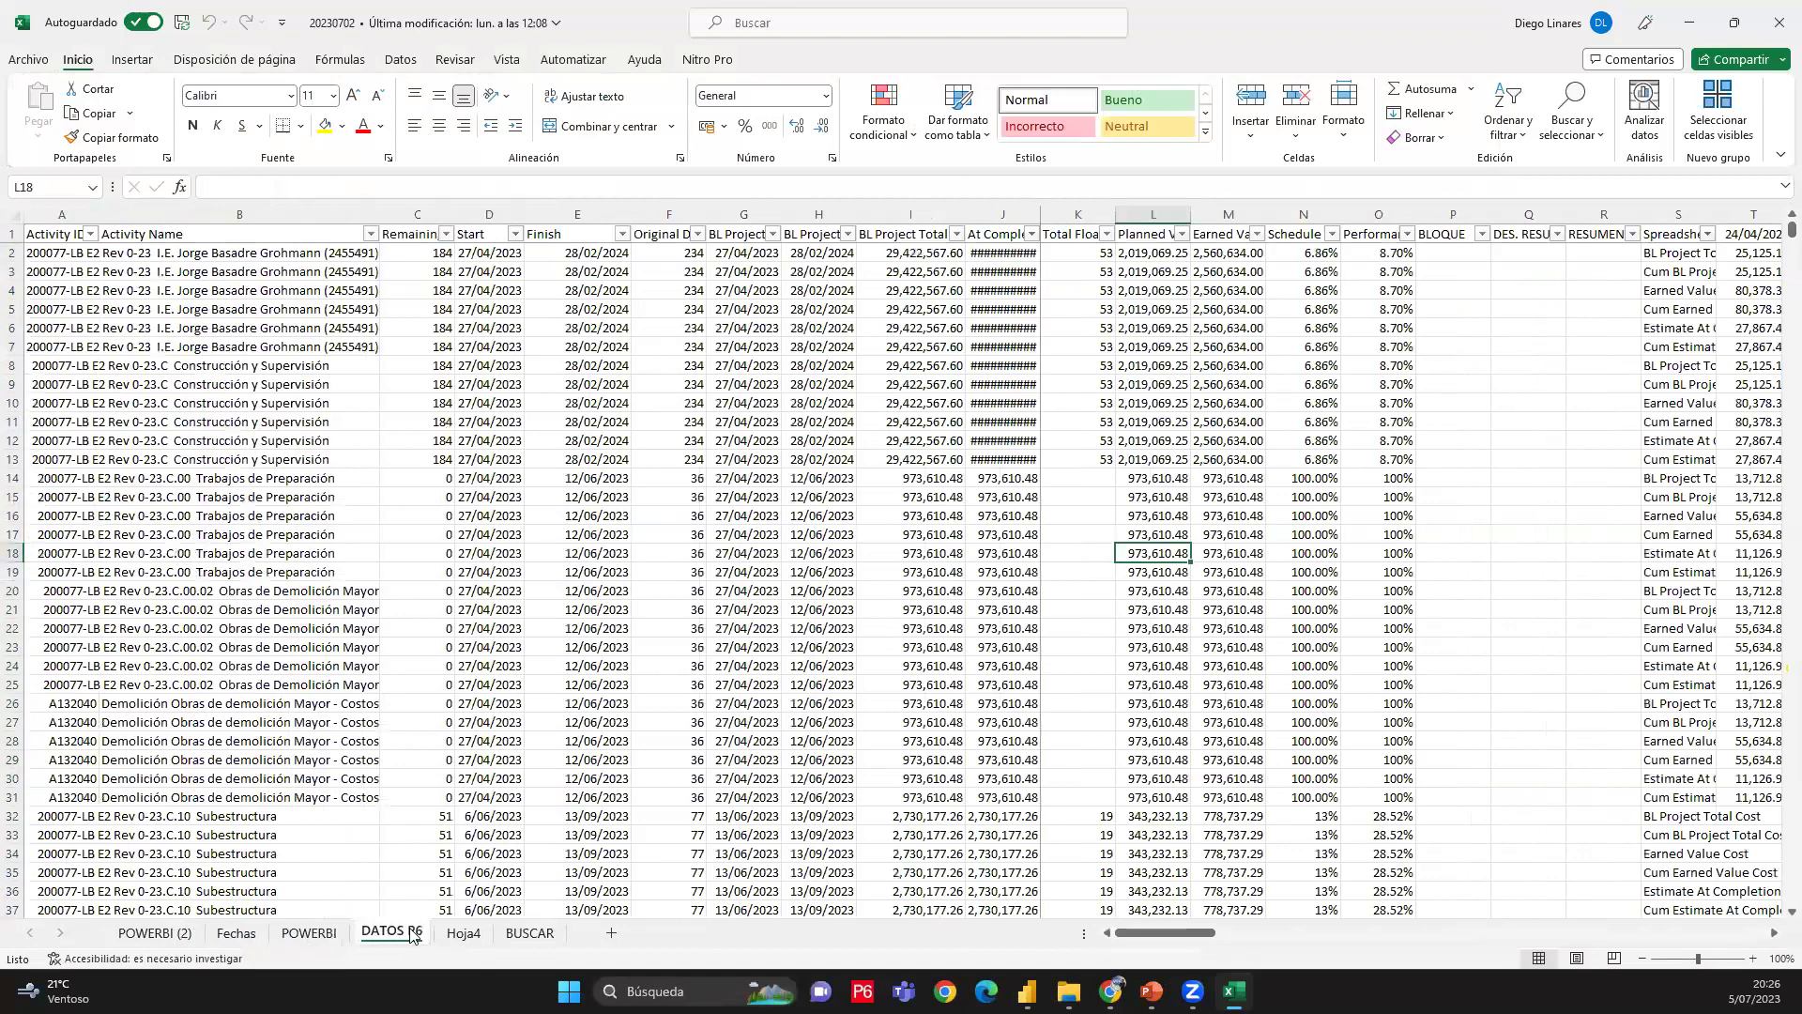
click(188, 934)
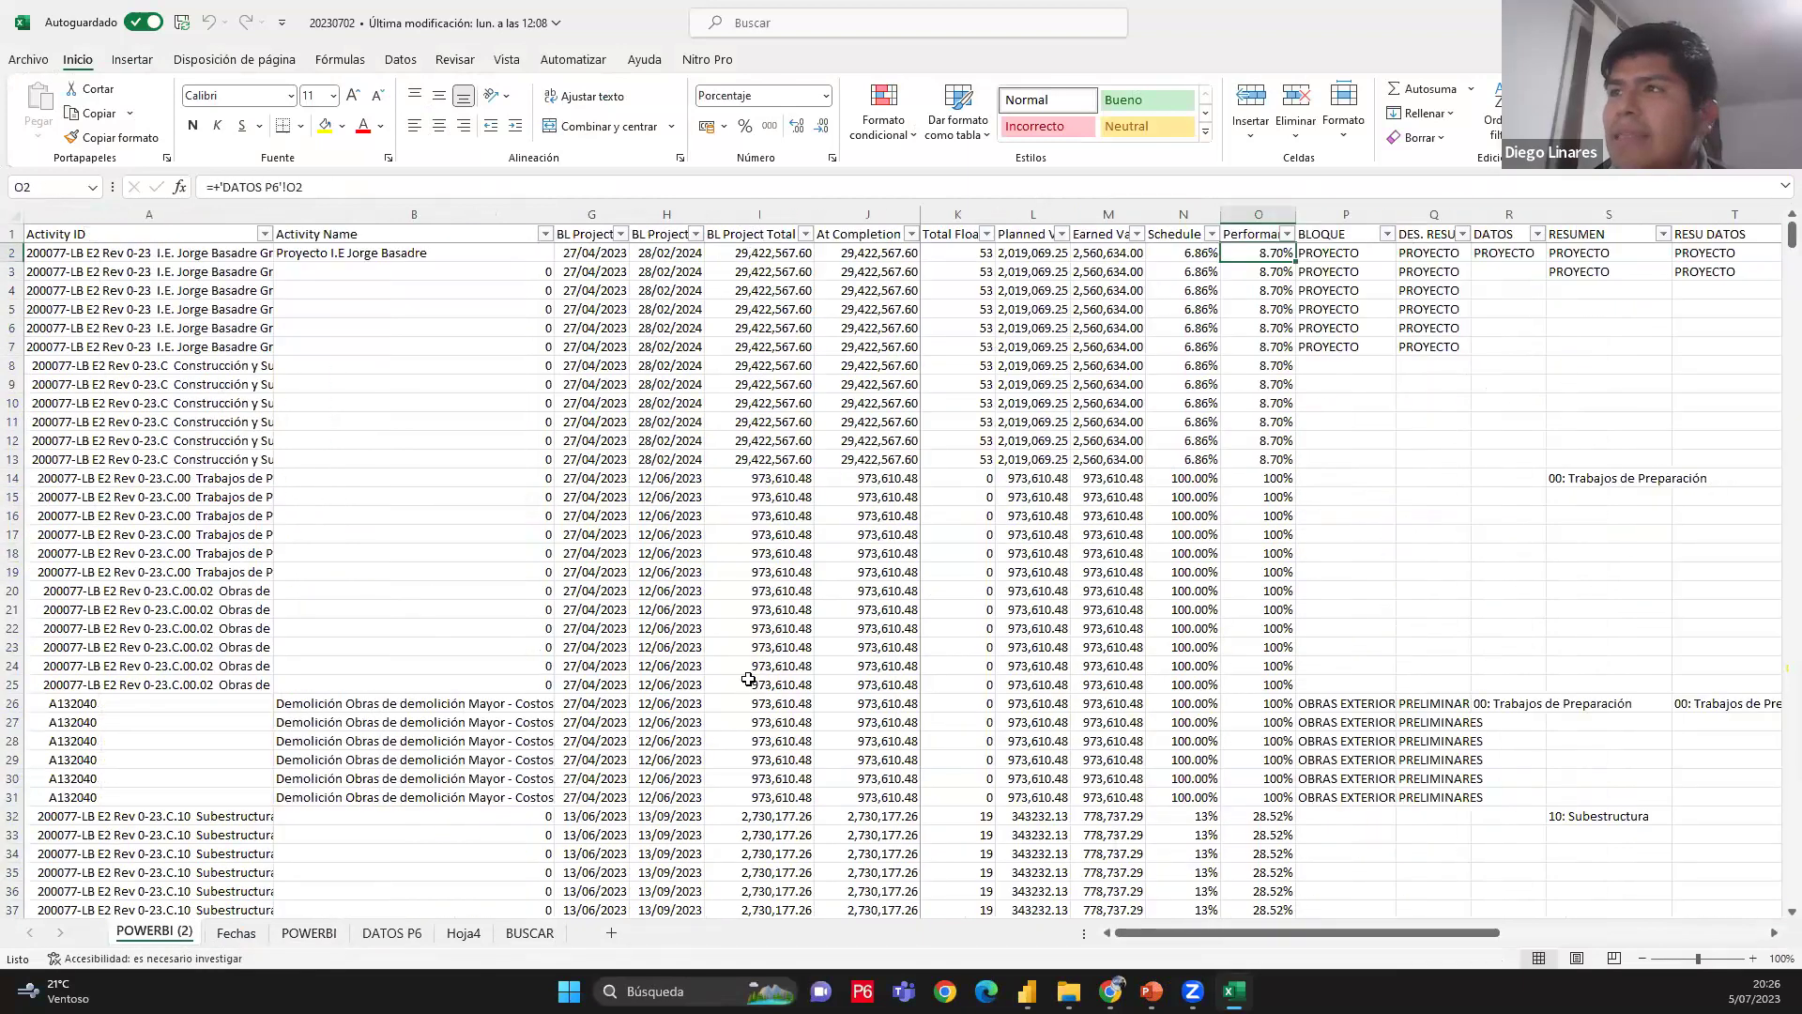
click(393, 934)
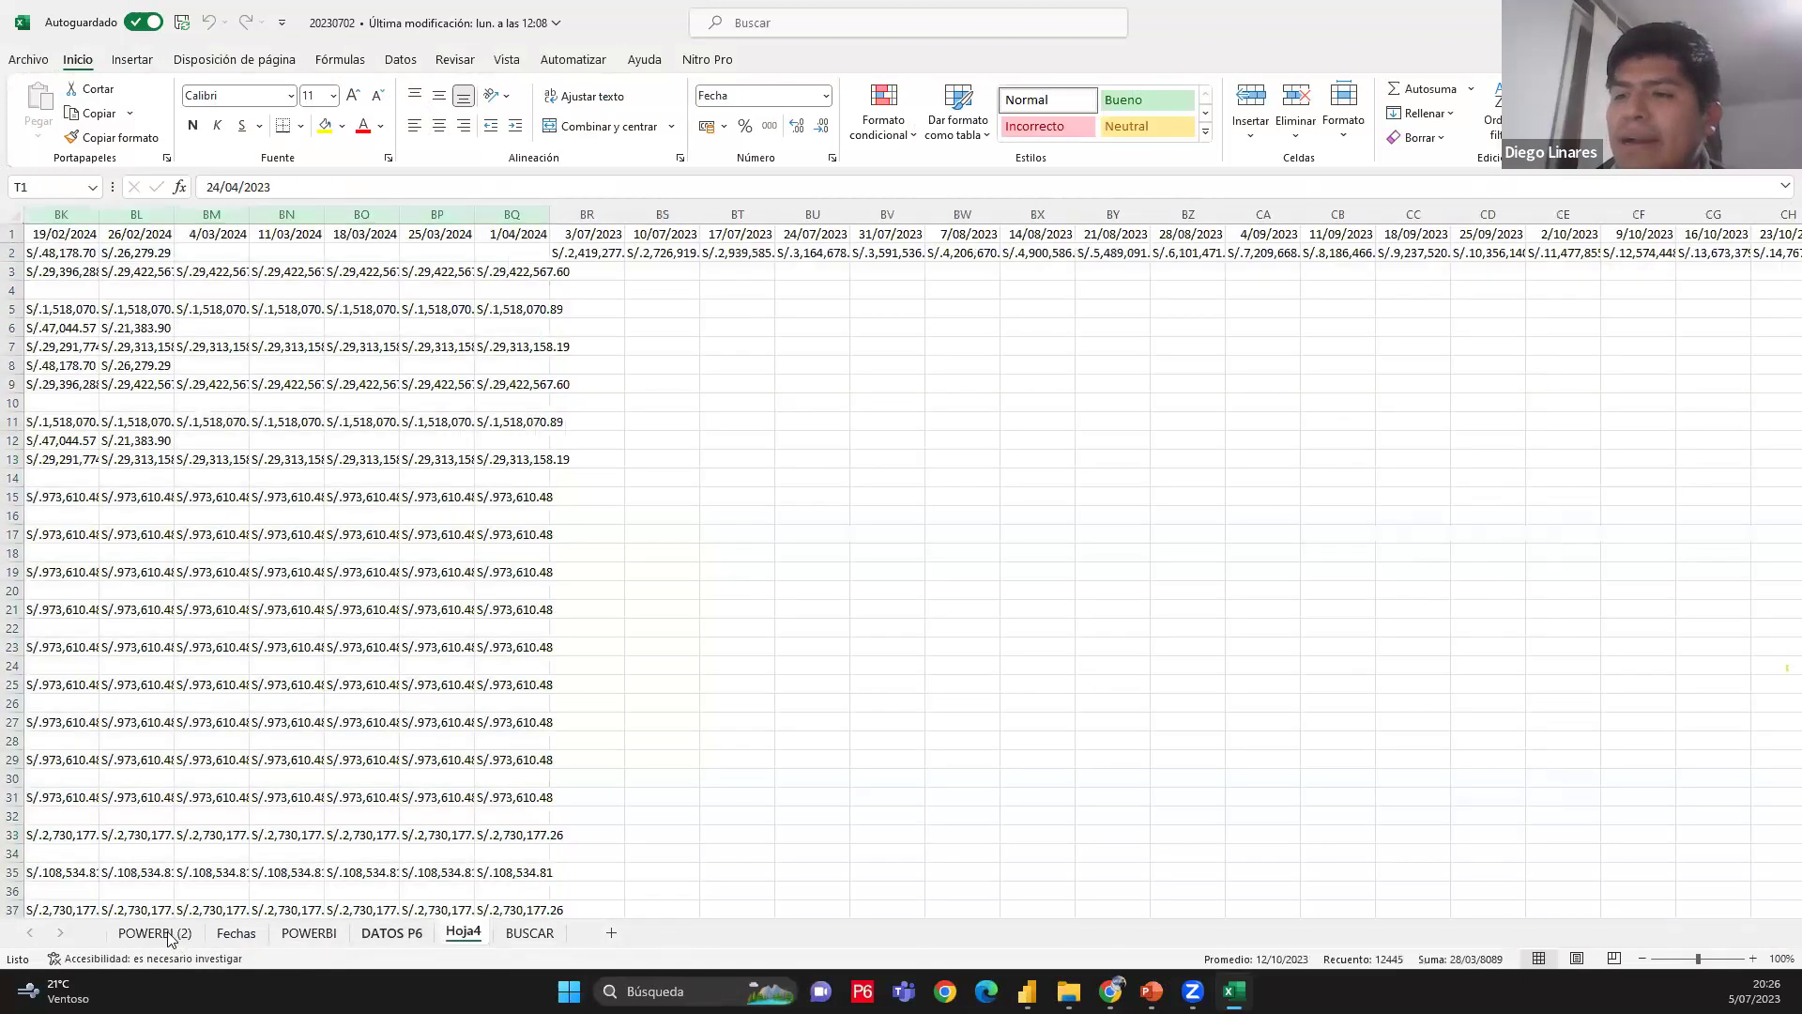
click(310, 934)
click(155, 932)
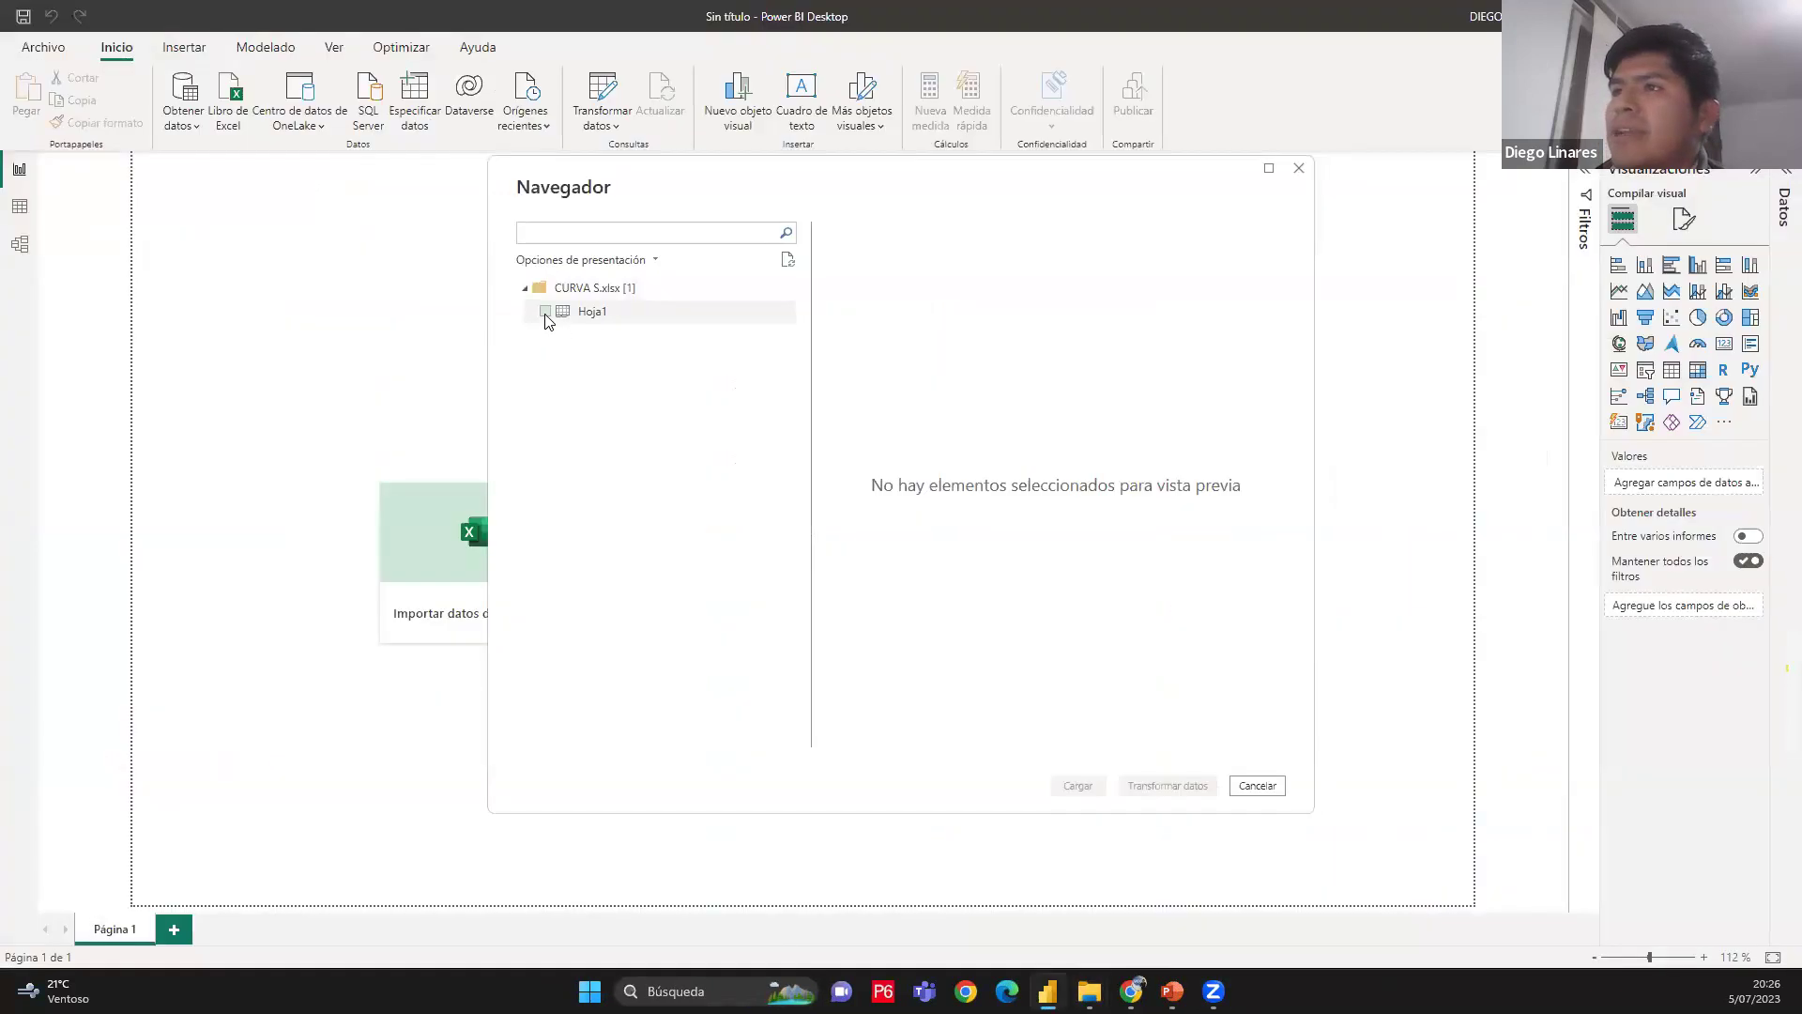
Select the Hoja1 sheet for import, check the process overview slide in PowerPoint, and open the data for transformation in Power Query
click(601, 316)
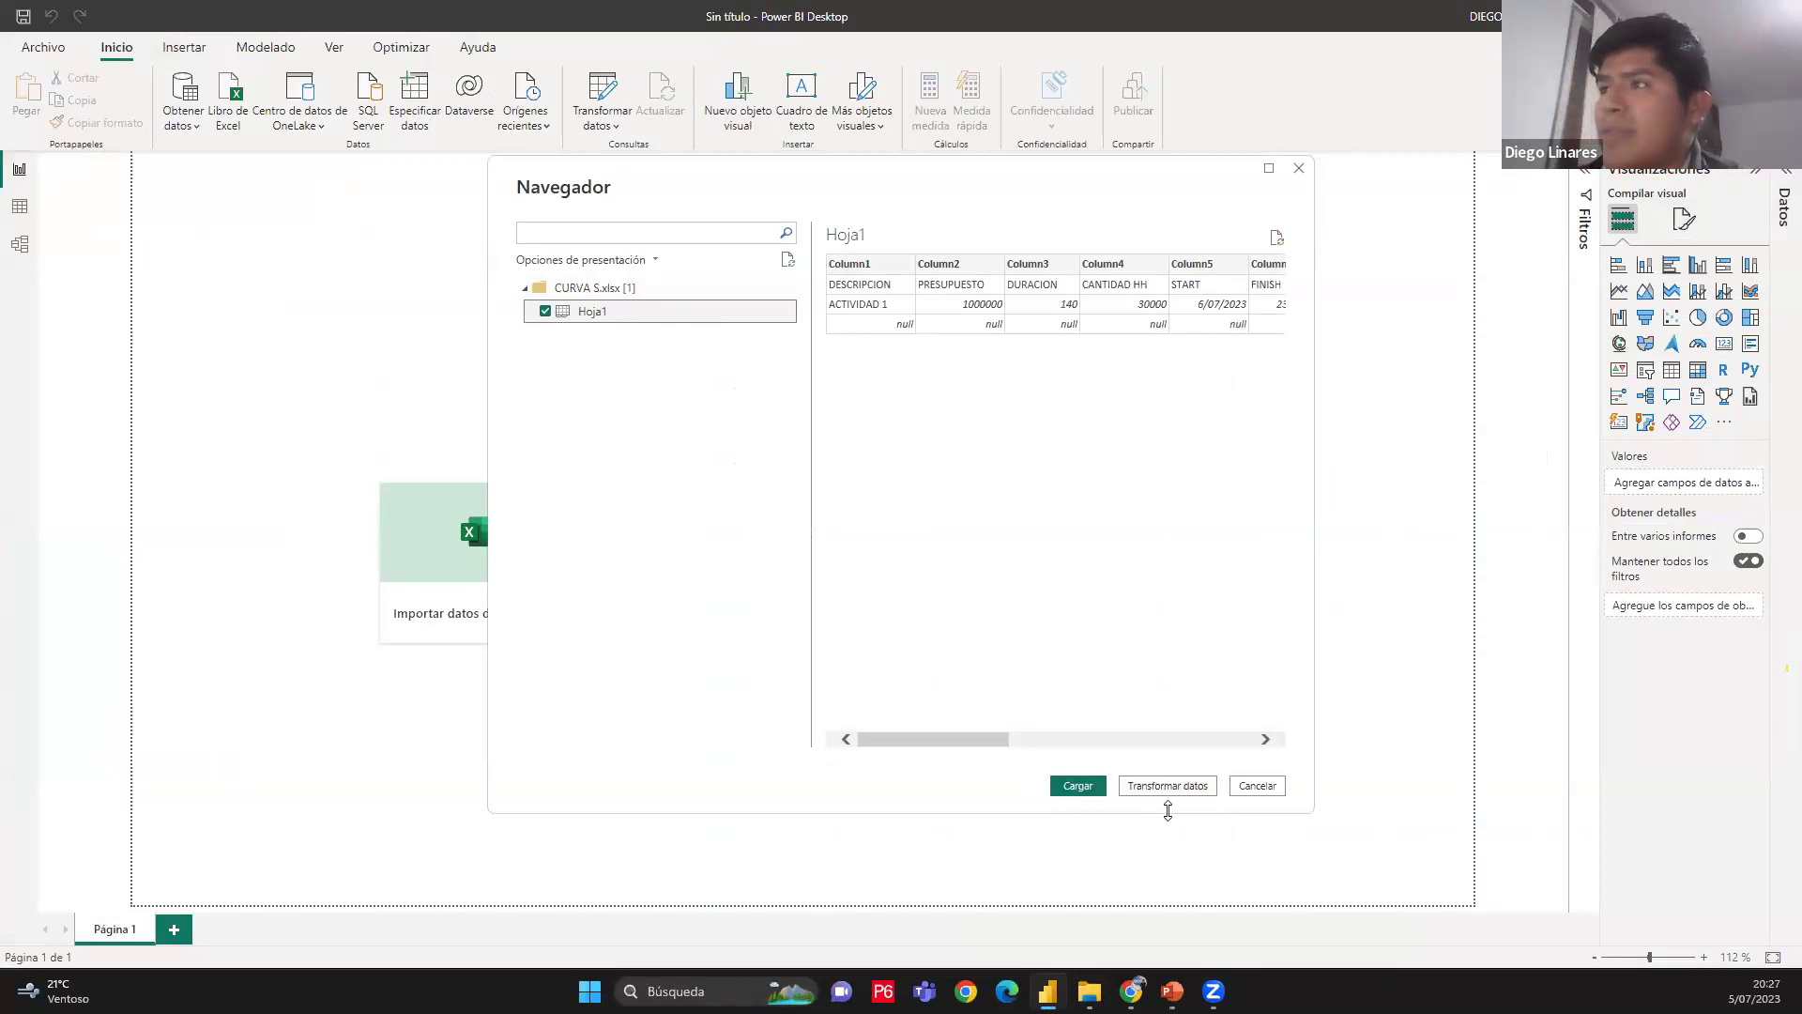
click(1171, 991)
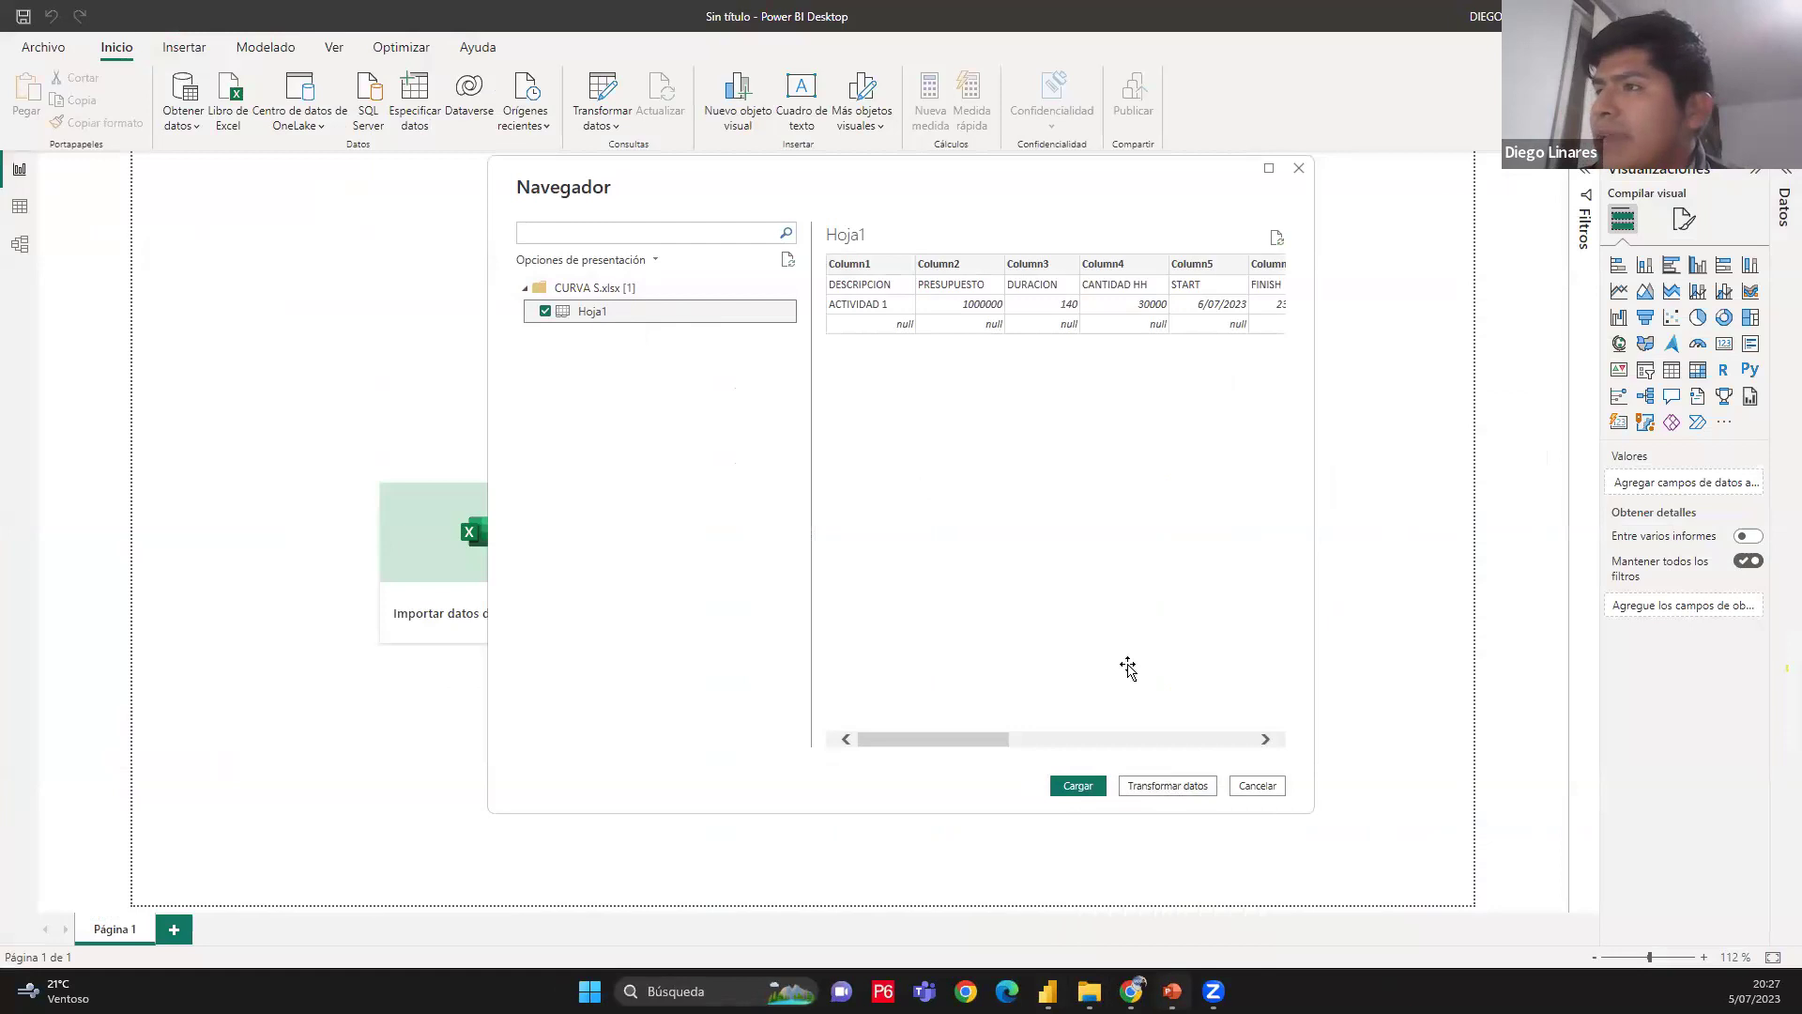
click(132, 528)
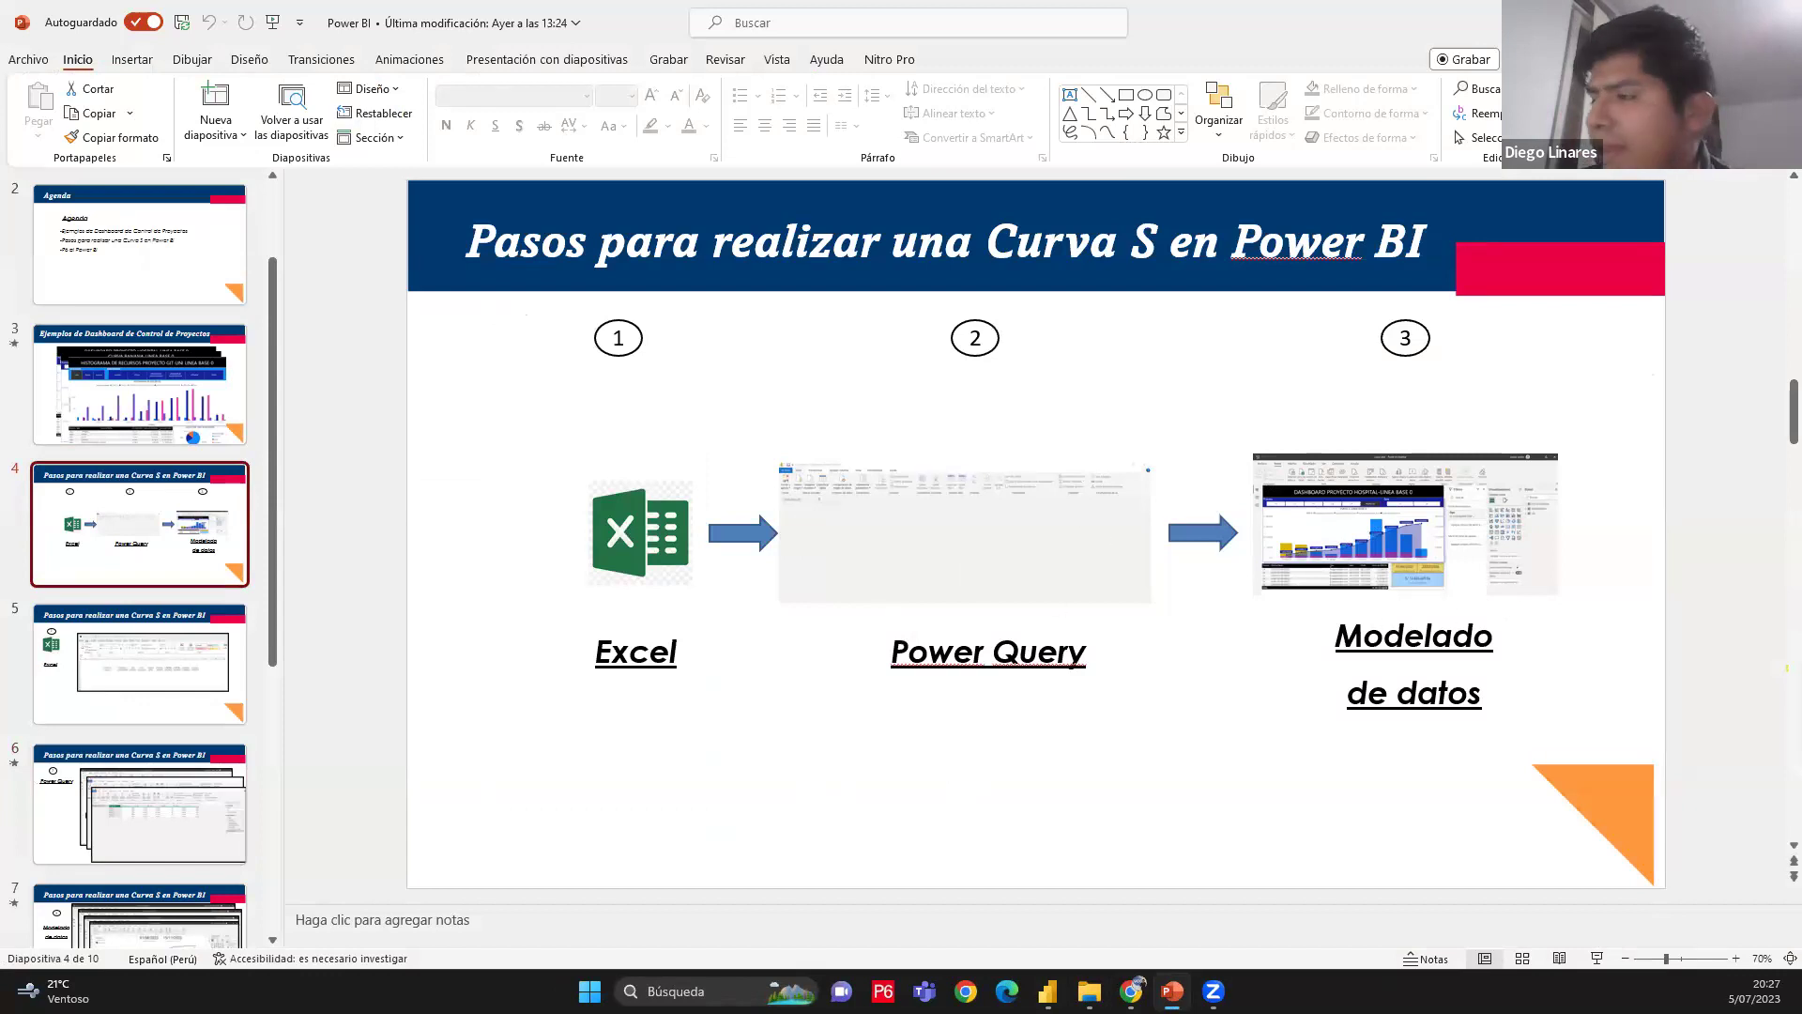
click(1047, 991)
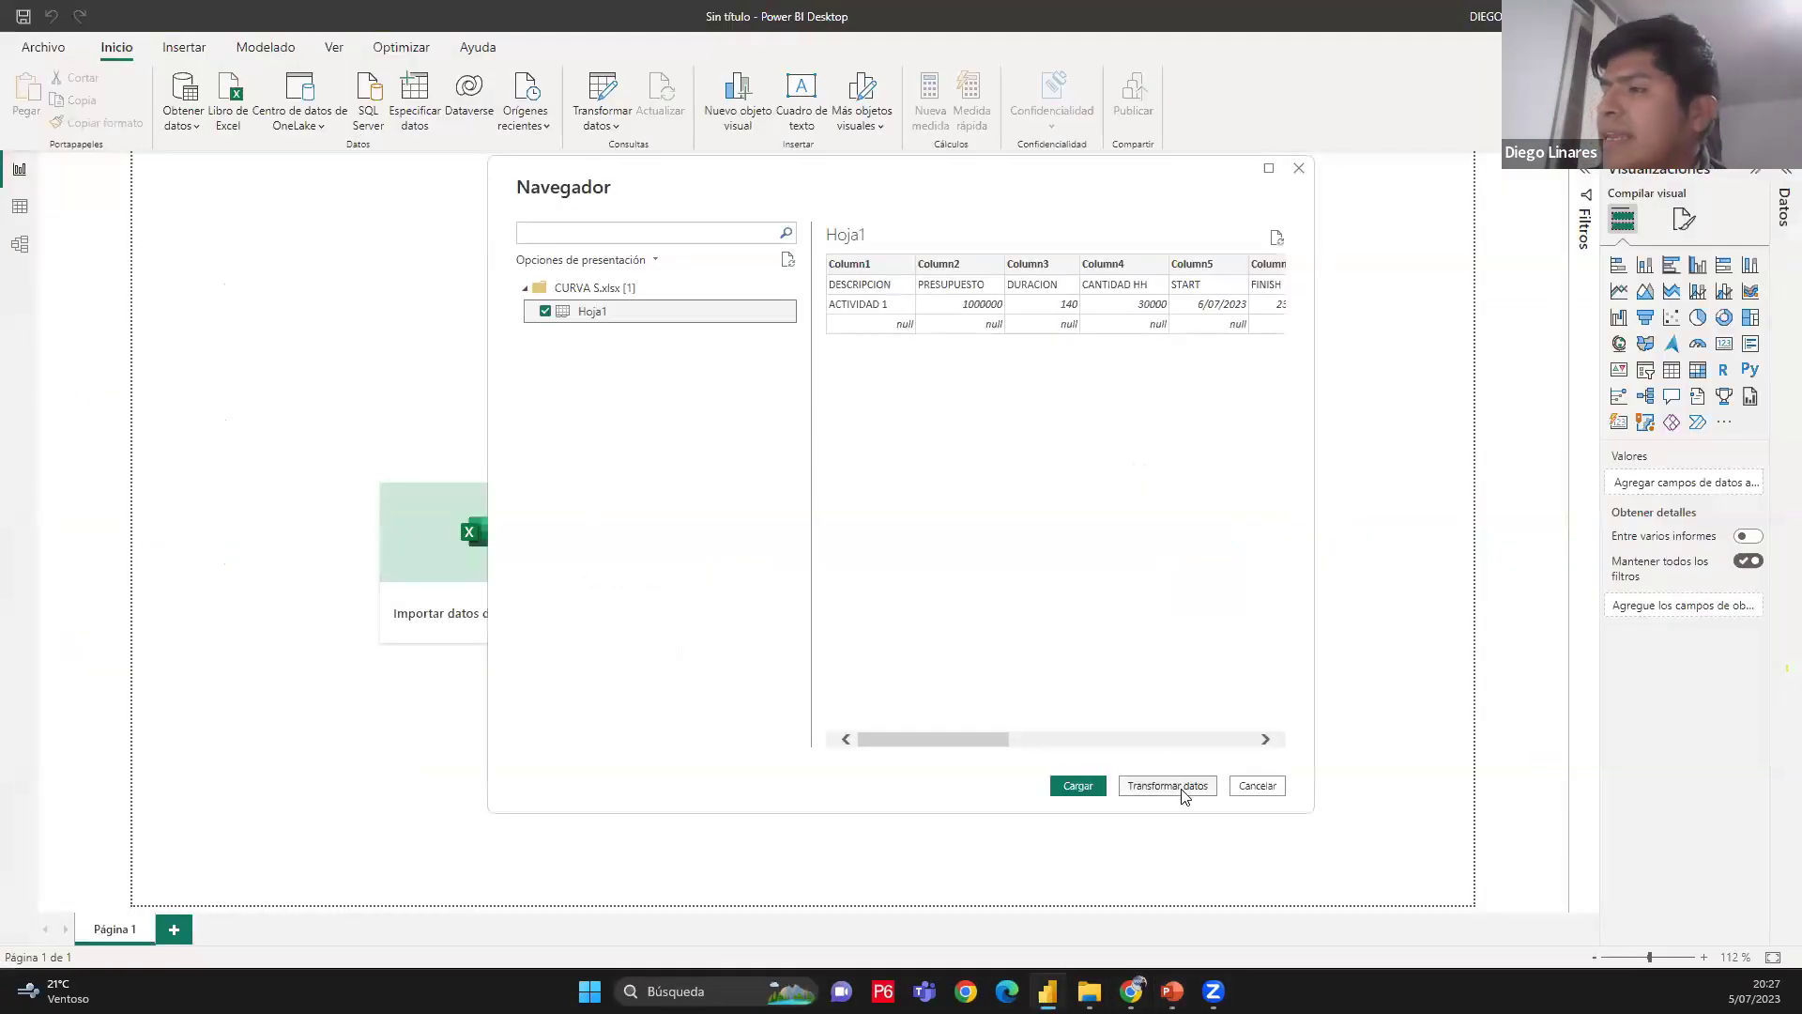
click(1169, 787)
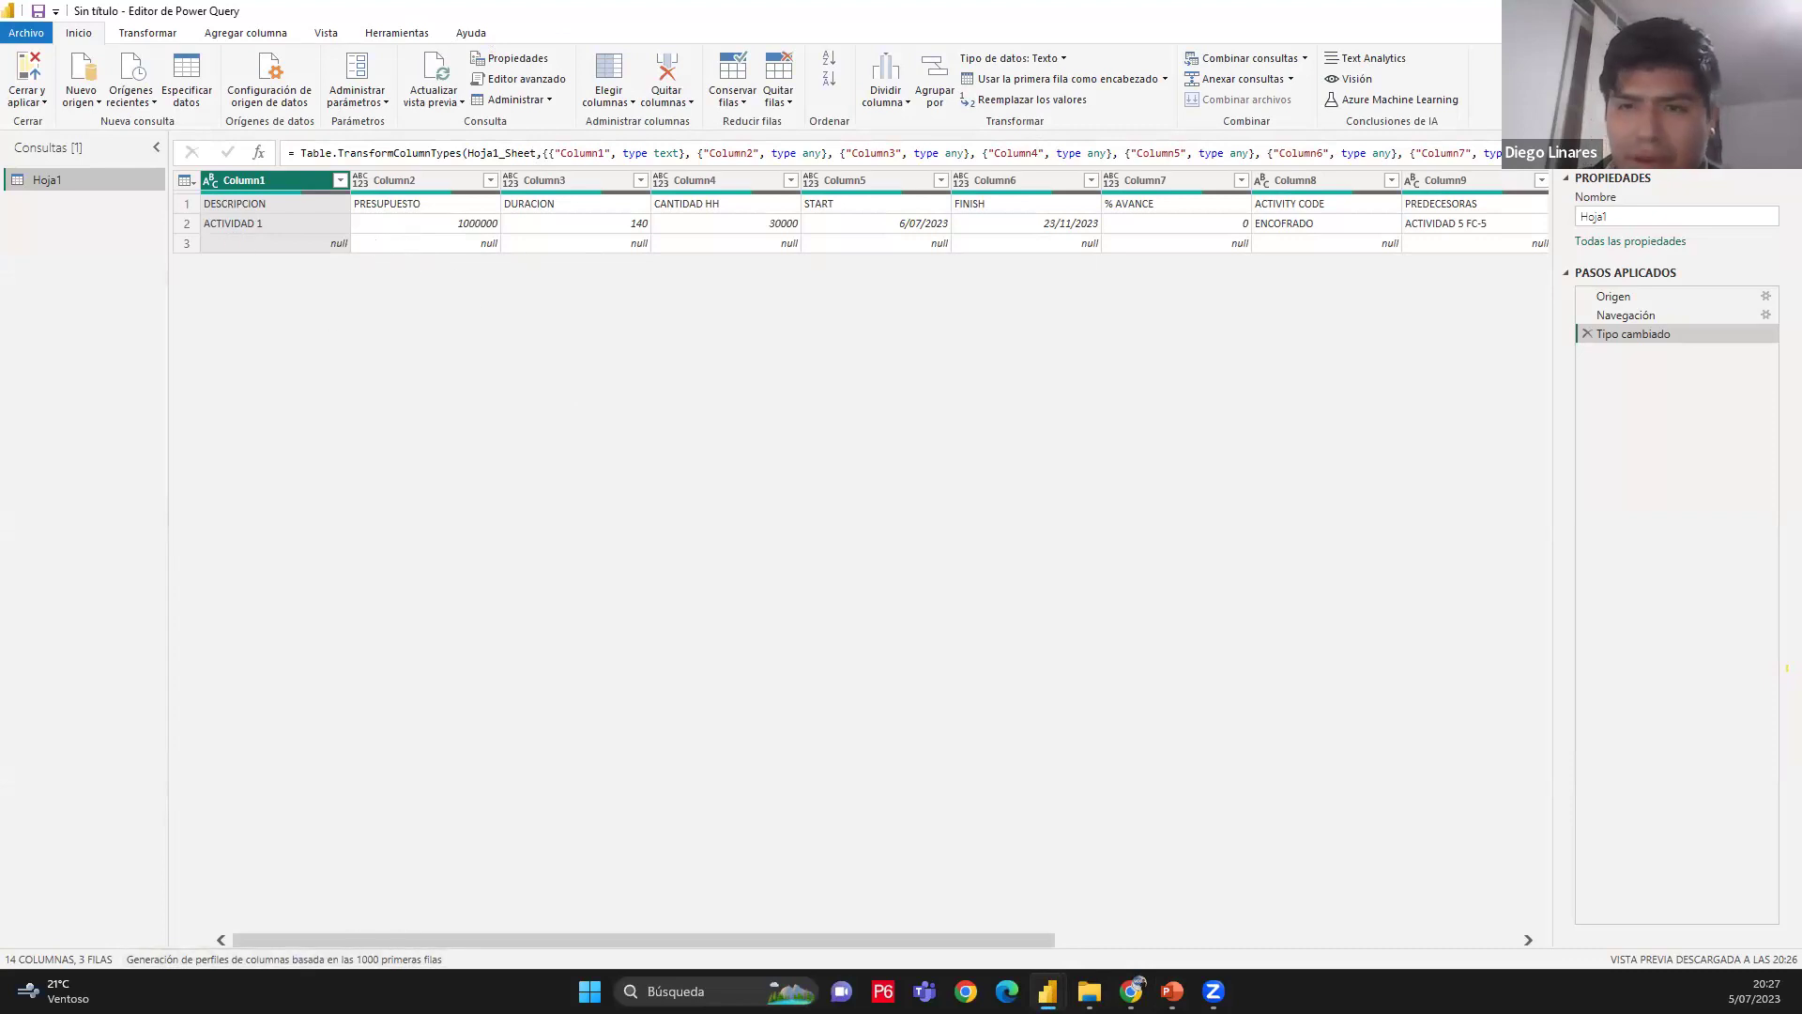
Check the imported columns of Hoja1 and remove 1 row from the end of the table
drag(597, 939, 221, 278)
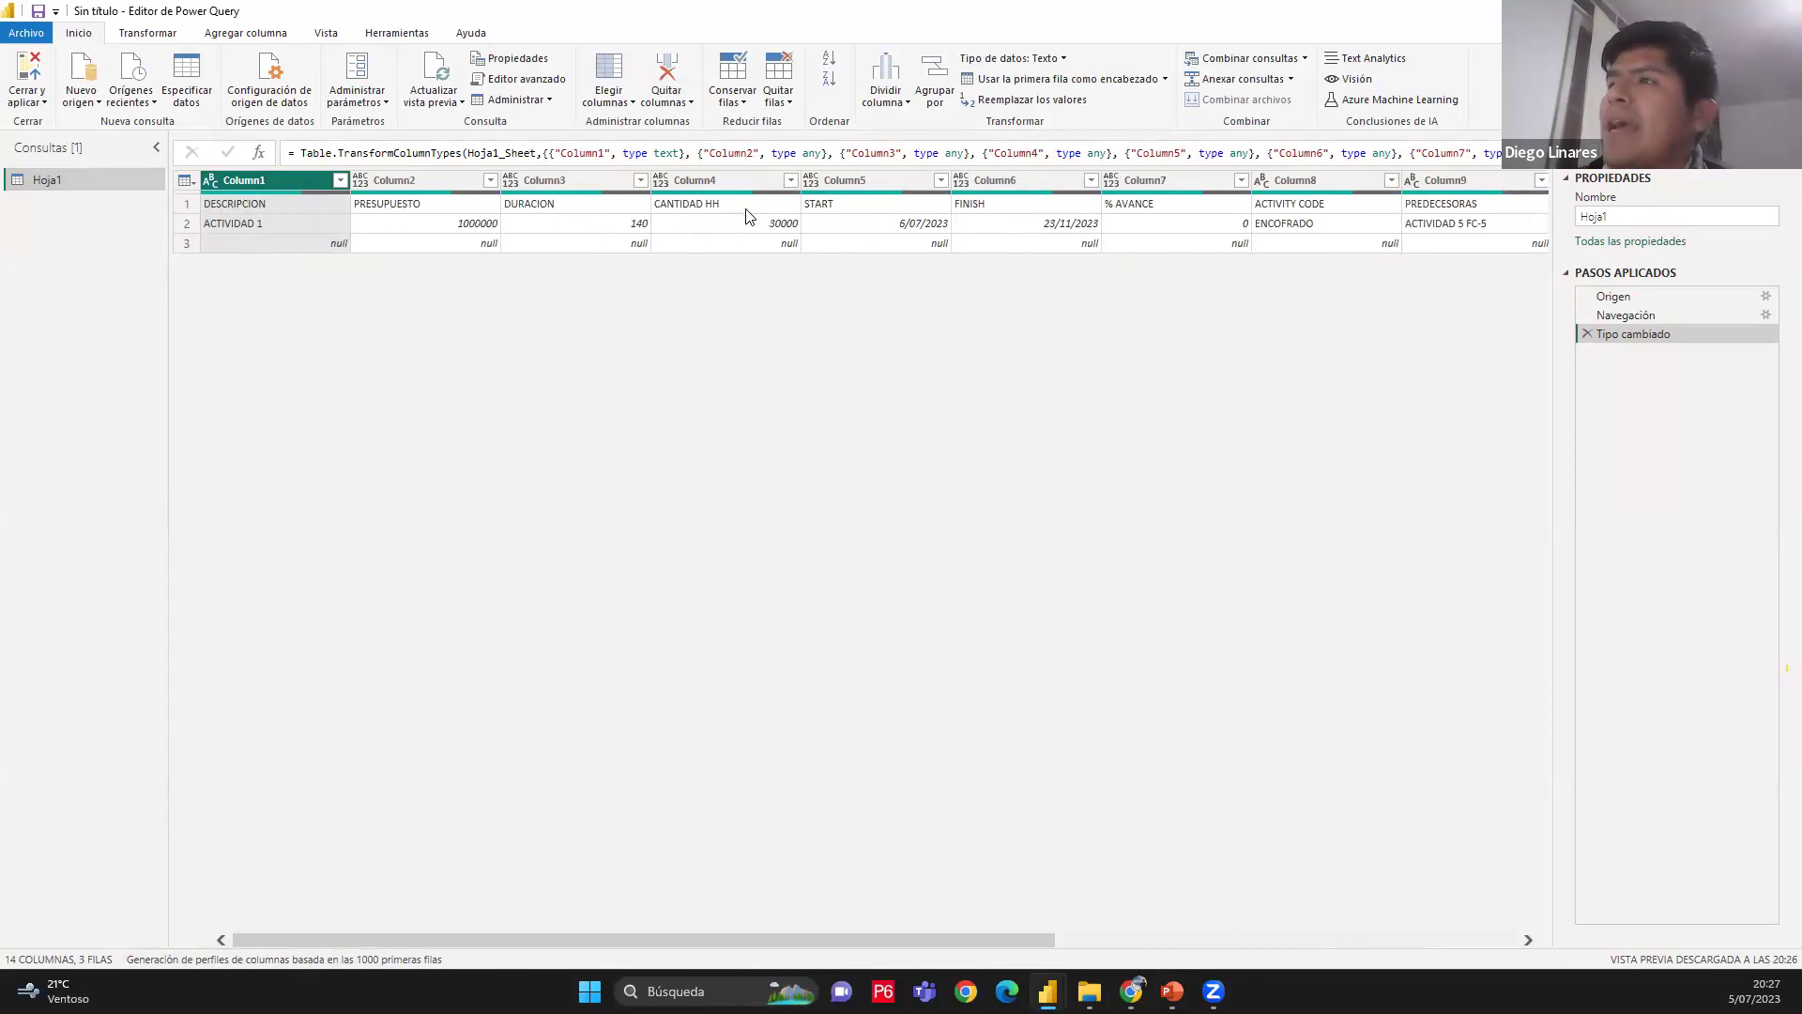
drag(777, 939, 1371, 930)
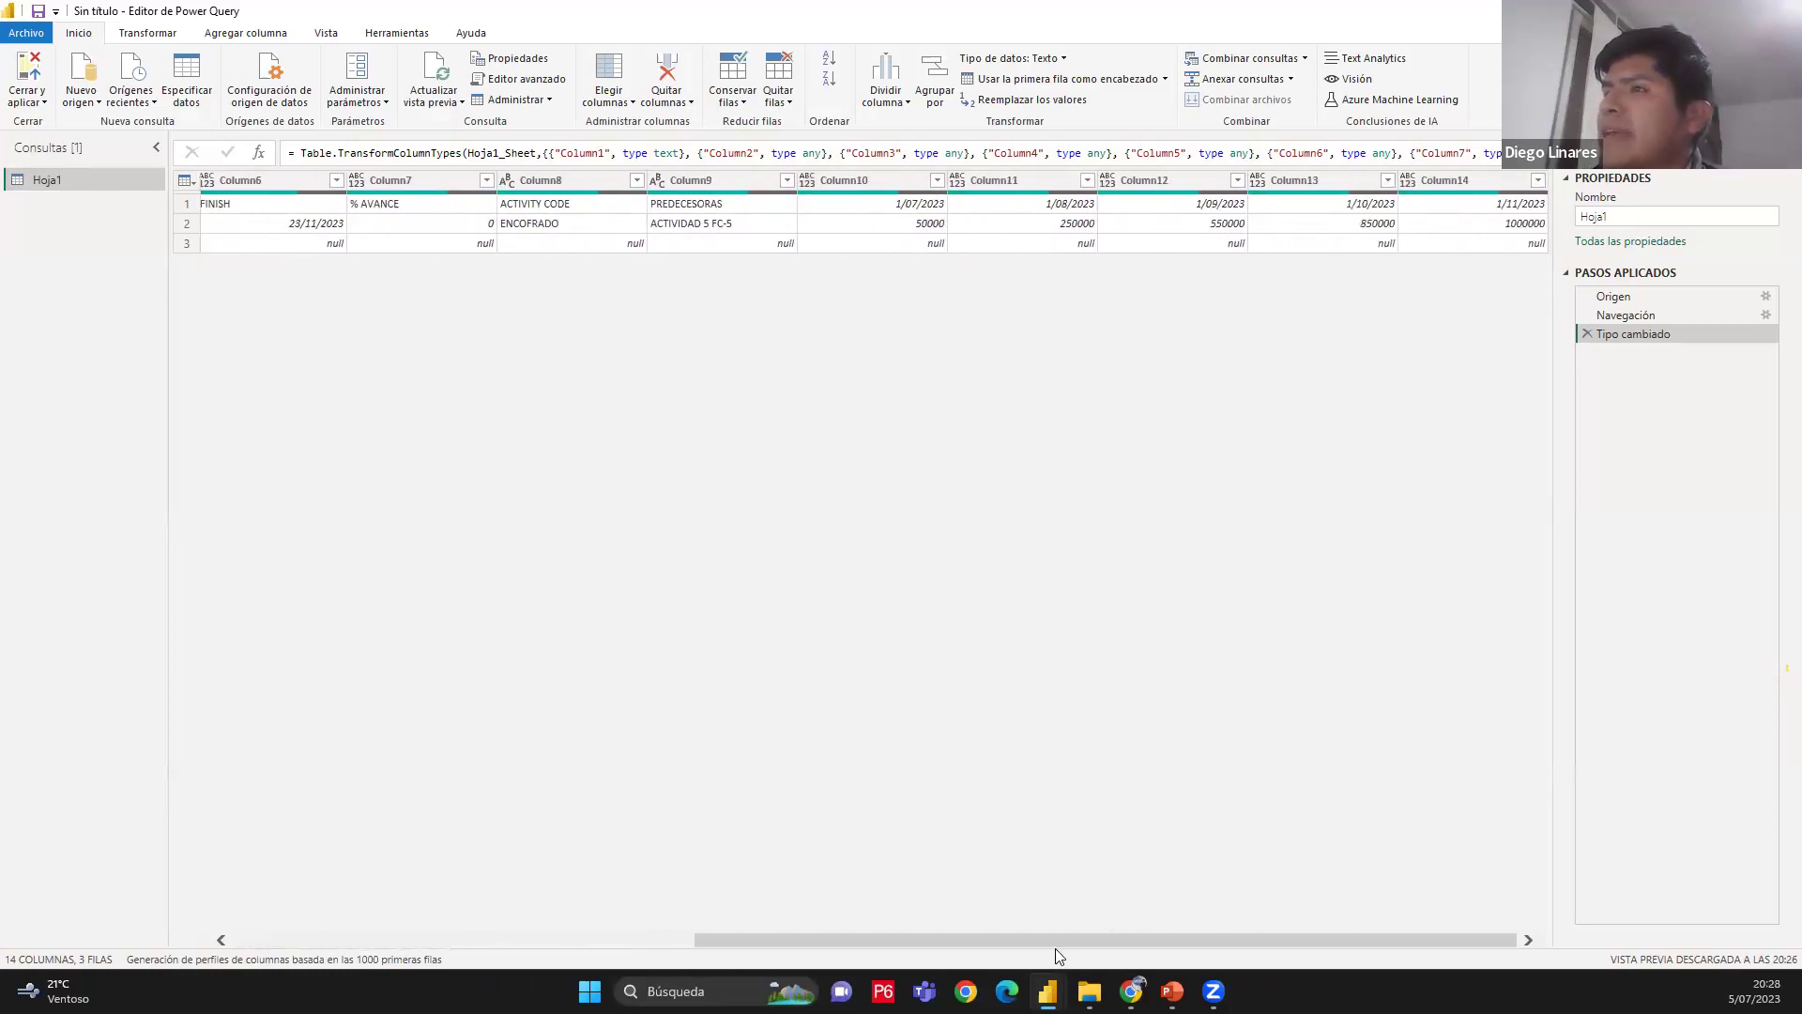
click(414, 941)
click(413, 942)
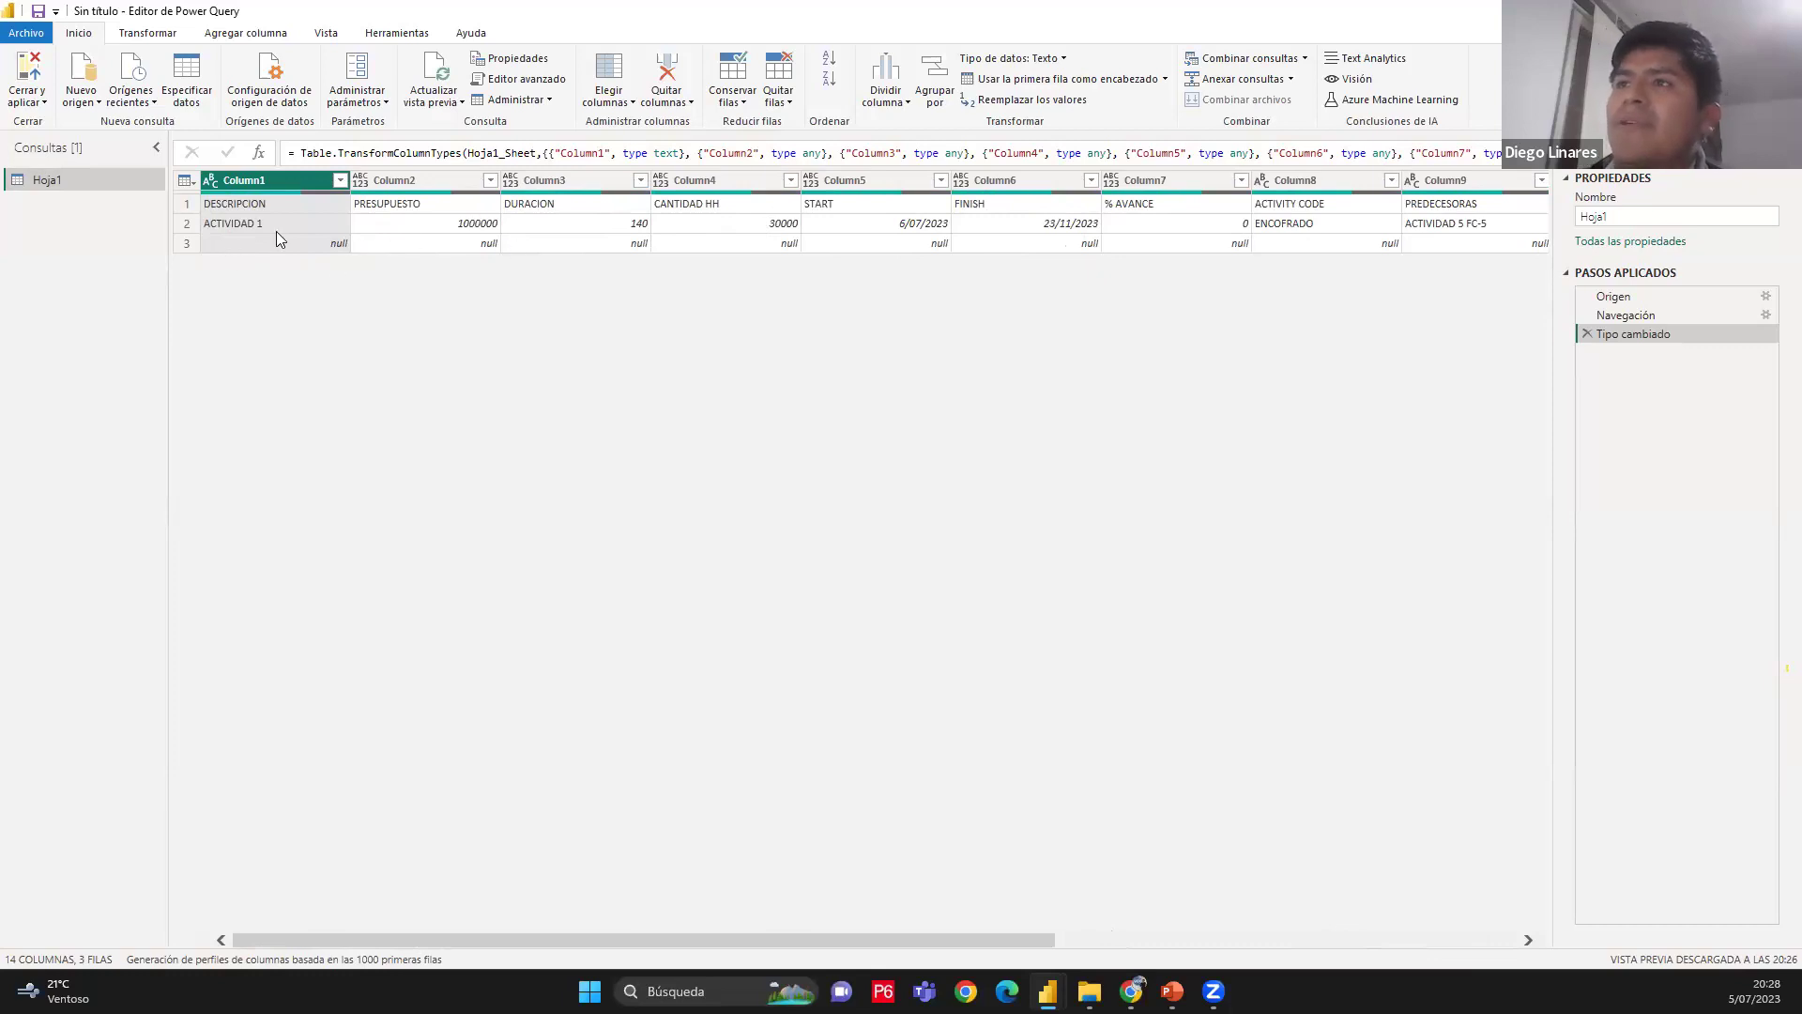
click(781, 91)
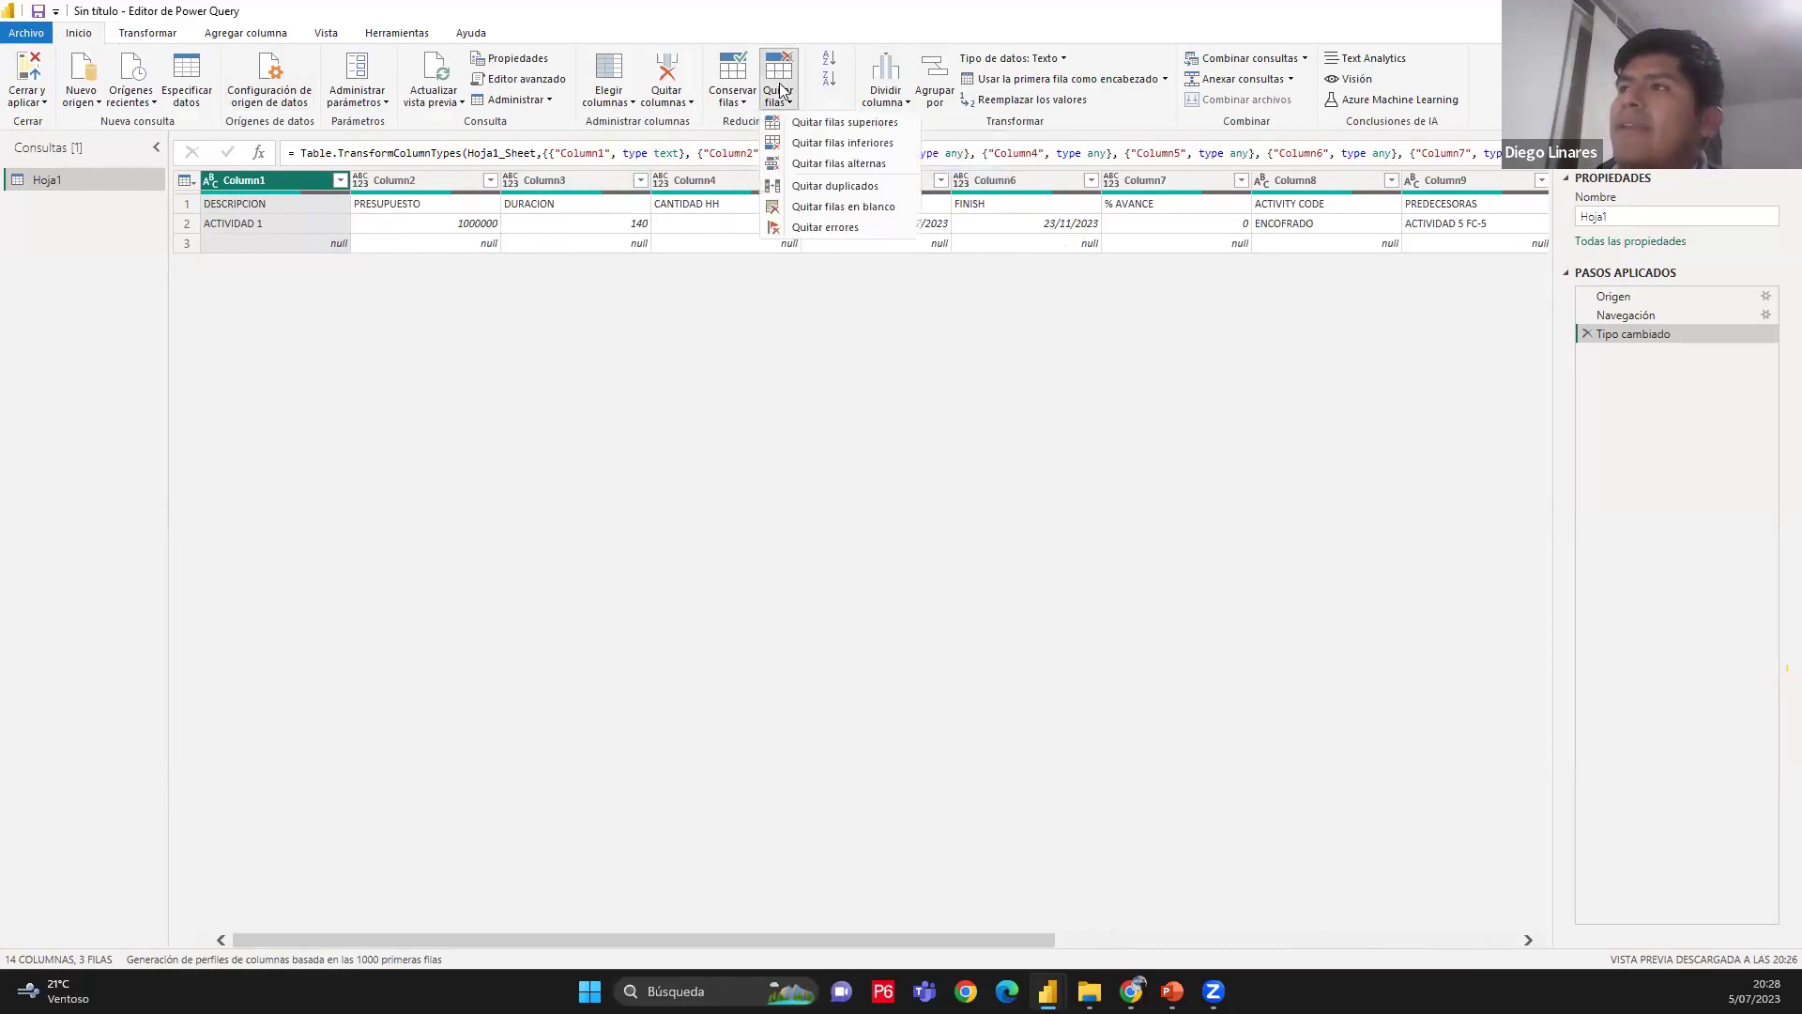
click(856, 144)
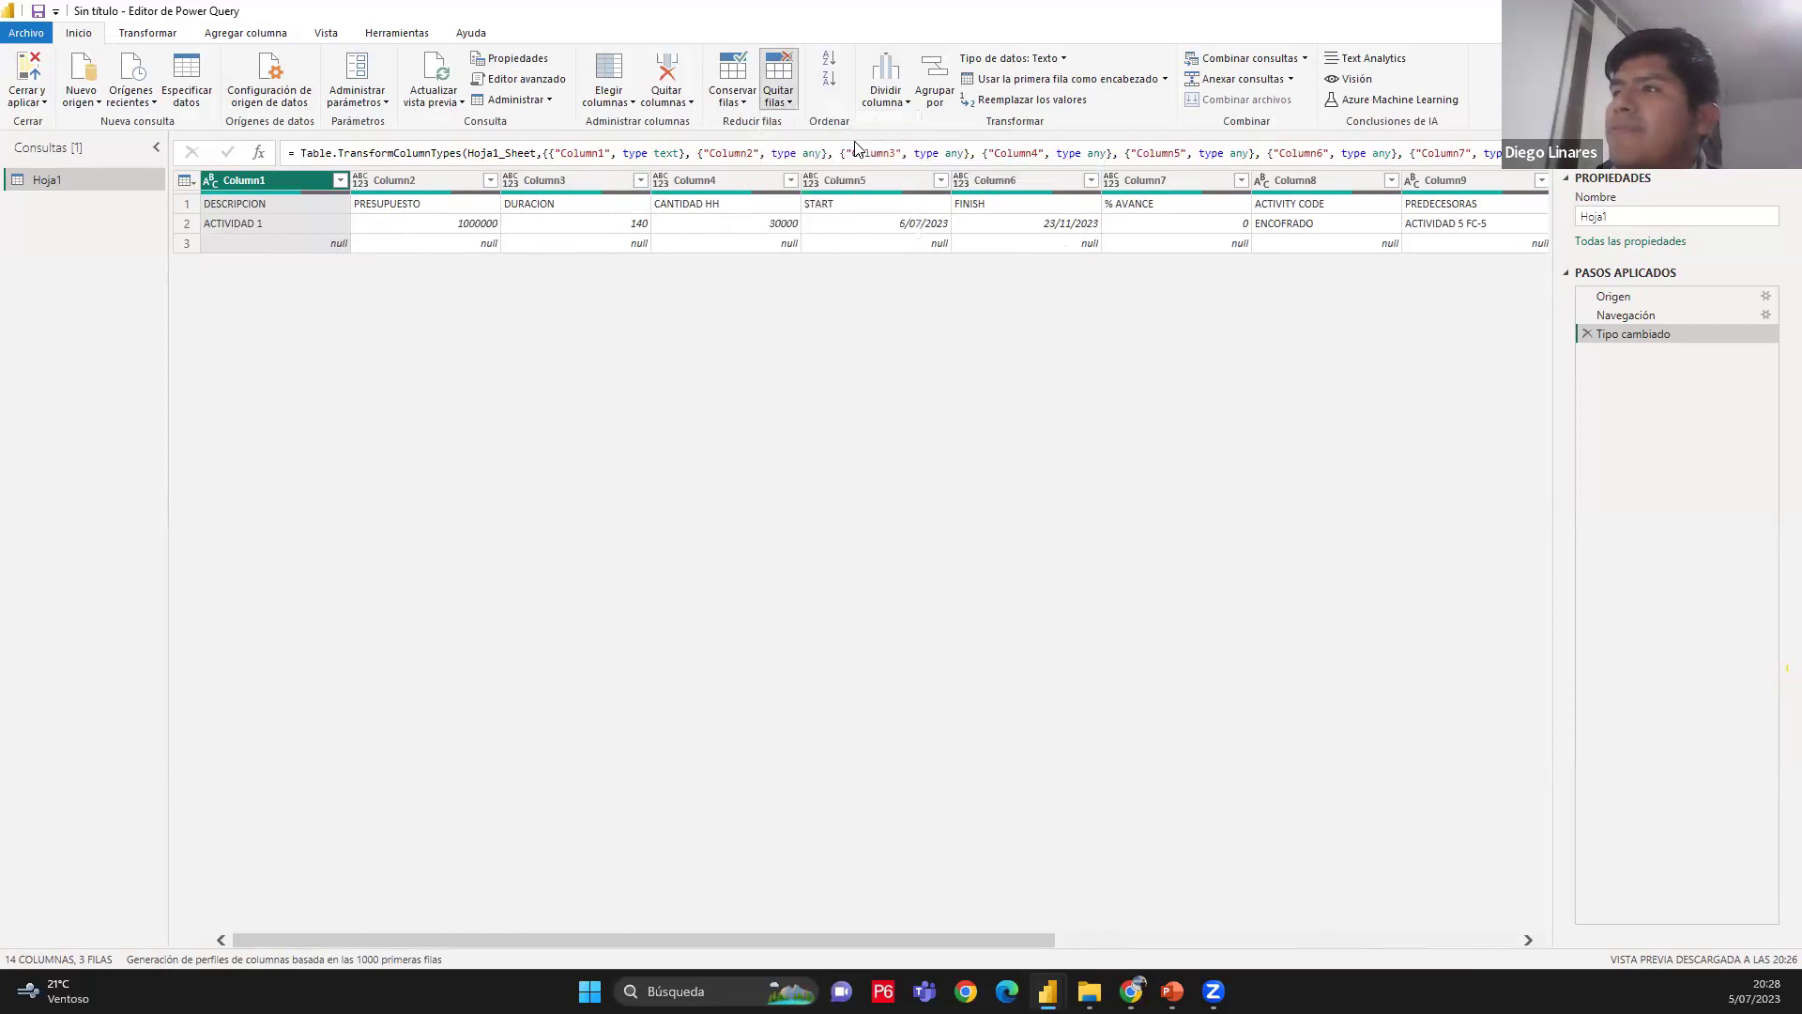
click(668, 498)
text(1)
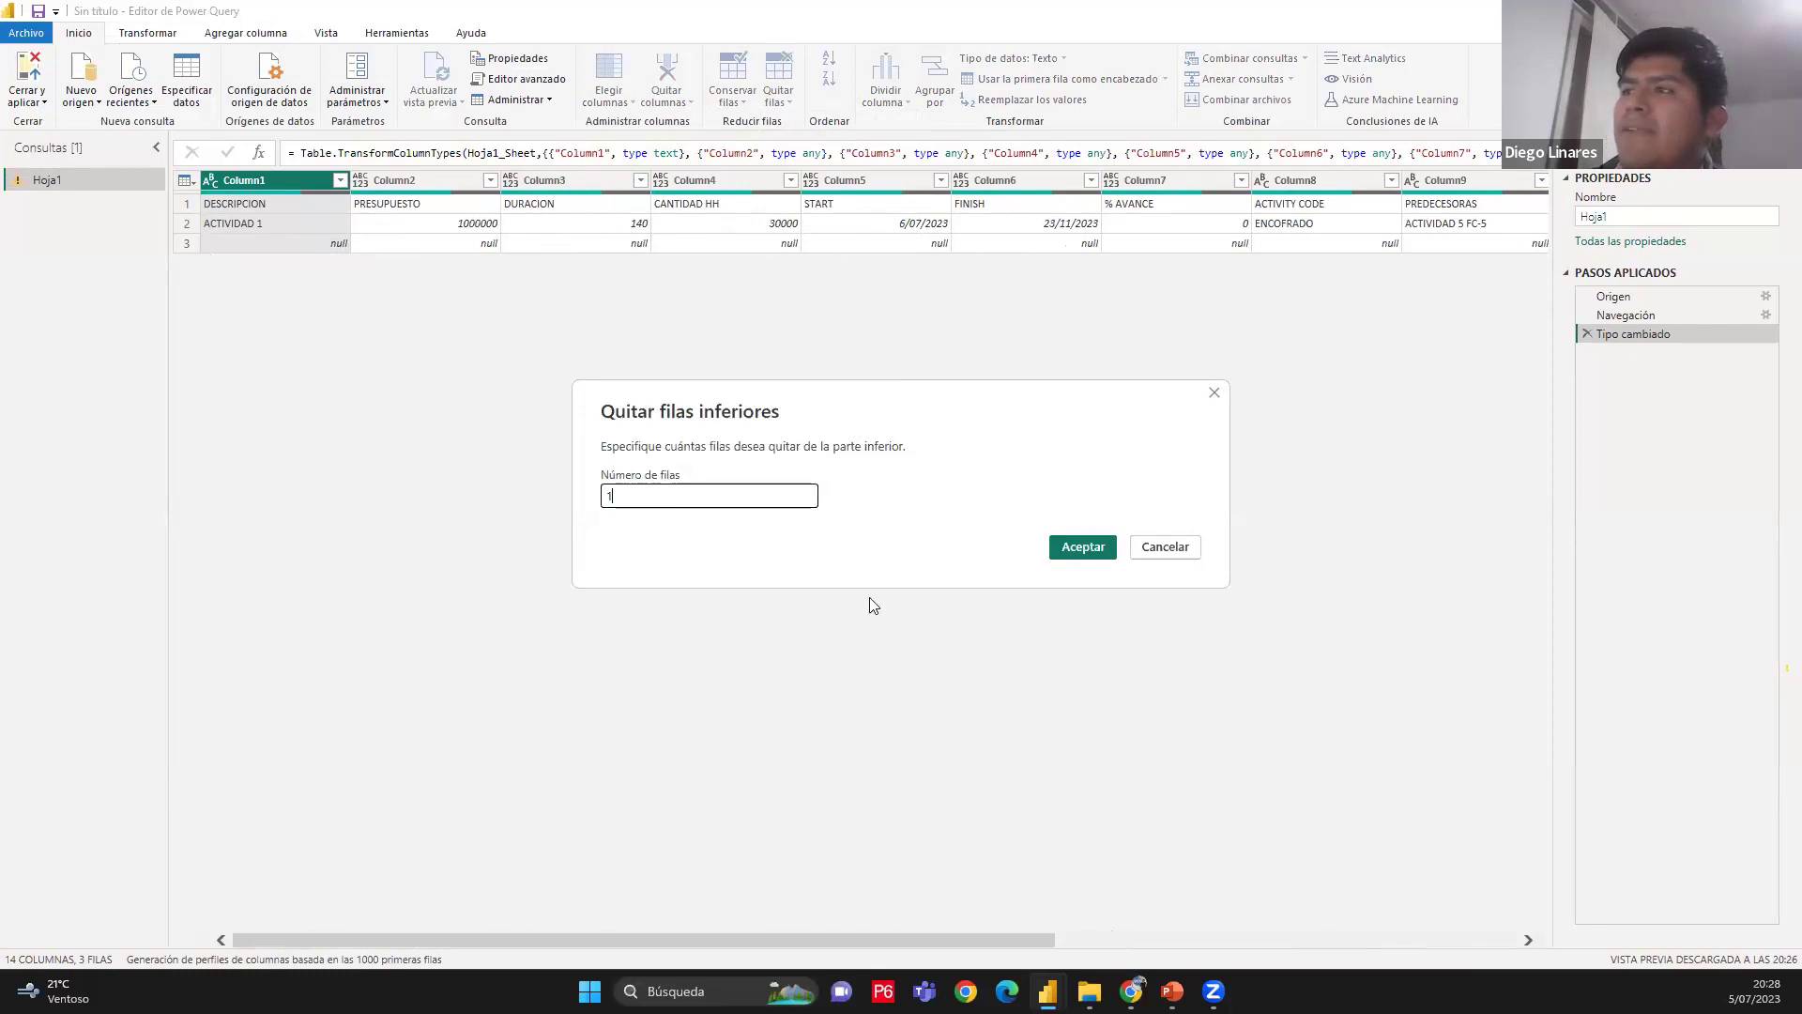
click(1094, 545)
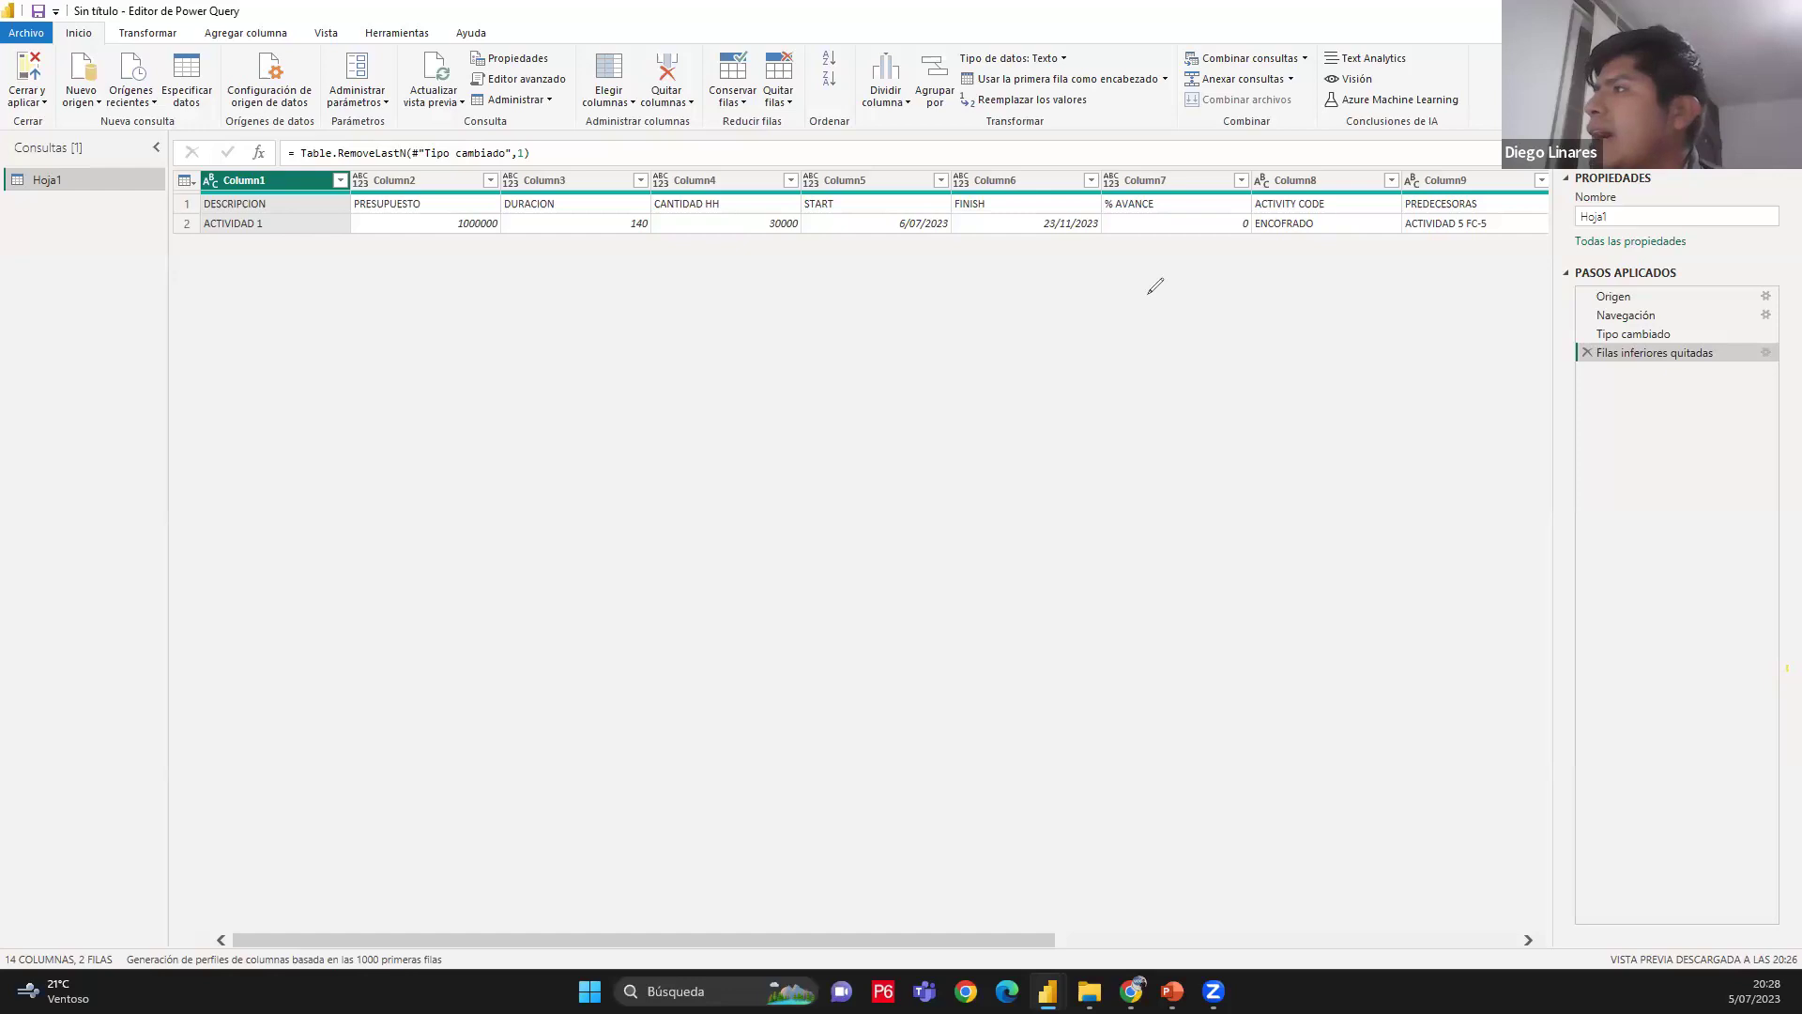
drag(1079, 288, 1516, 340)
drag(1600, 405, 1662, 243)
mouse_move(1786, 265)
mouse_down()
mouse_move(1780, 397)
mouse_move(1755, 442)
mouse_move(1652, 435)
mouse_move(1566, 371)
mouse_up()
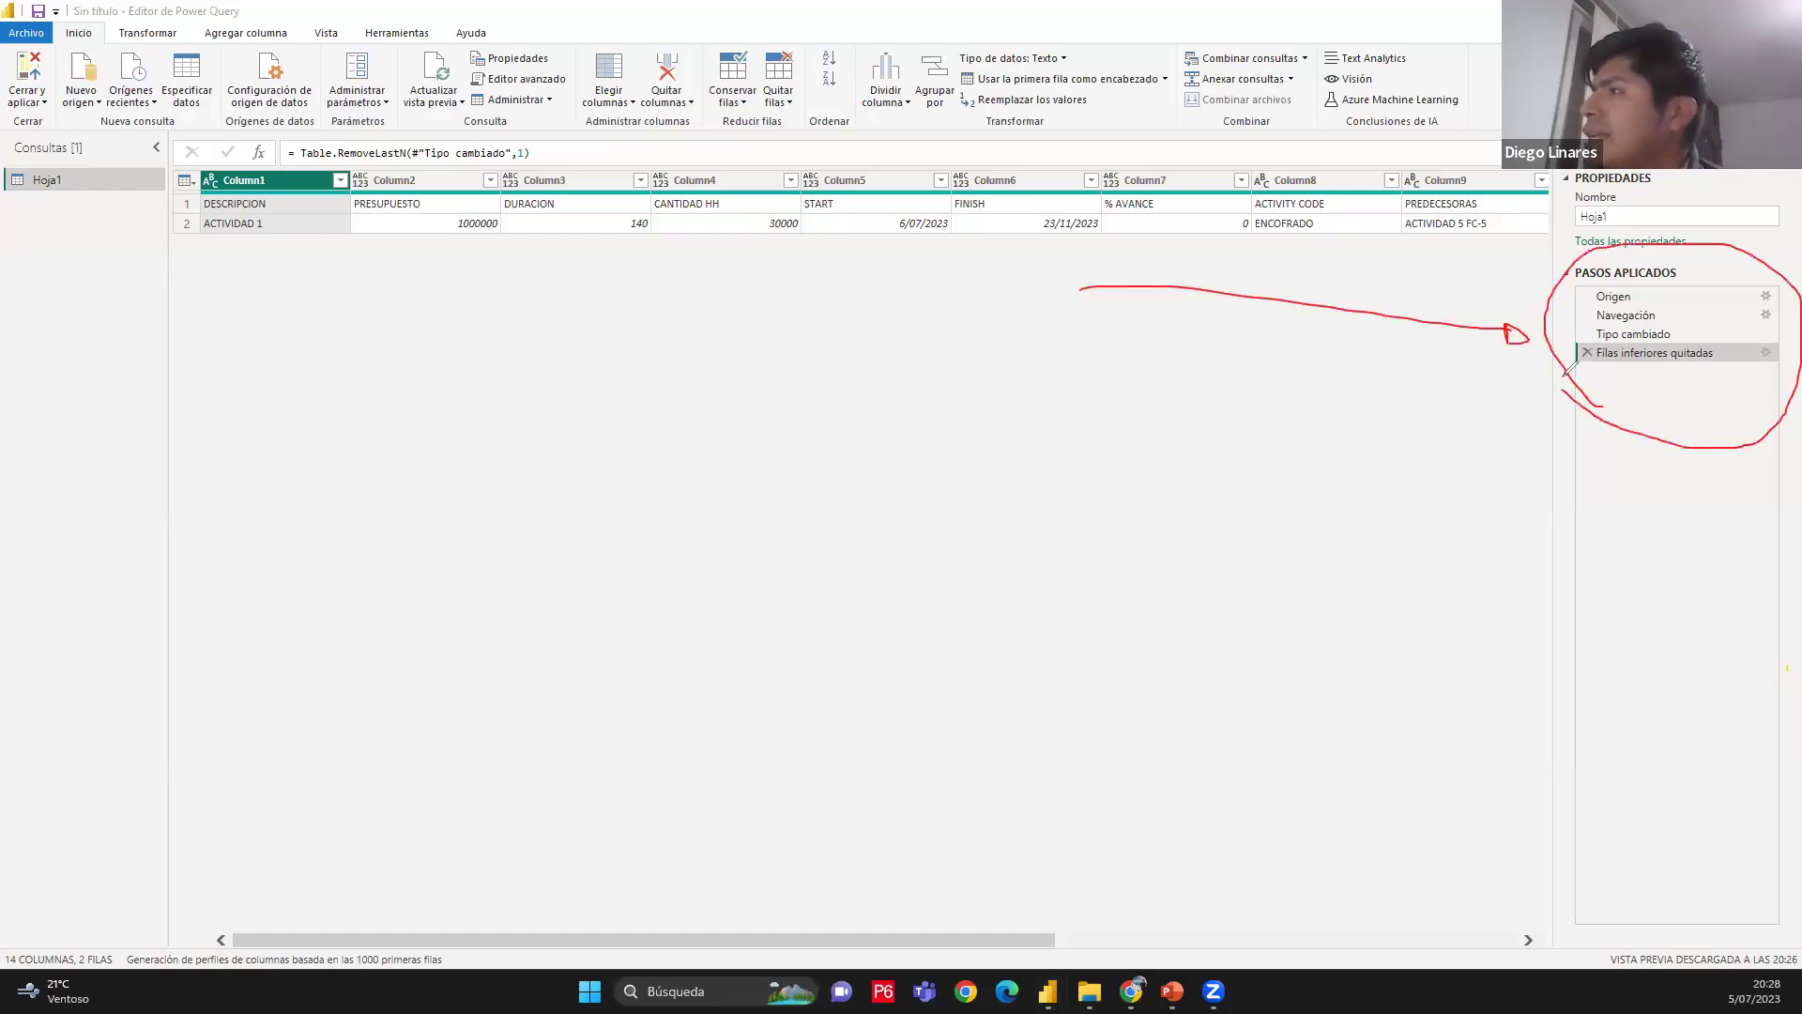
mouse_move(1408, 396)
mouse_down()
mouse_move(1472, 397)
mouse_move(1499, 439)
mouse_up()
drag(1399, 491, 1502, 496)
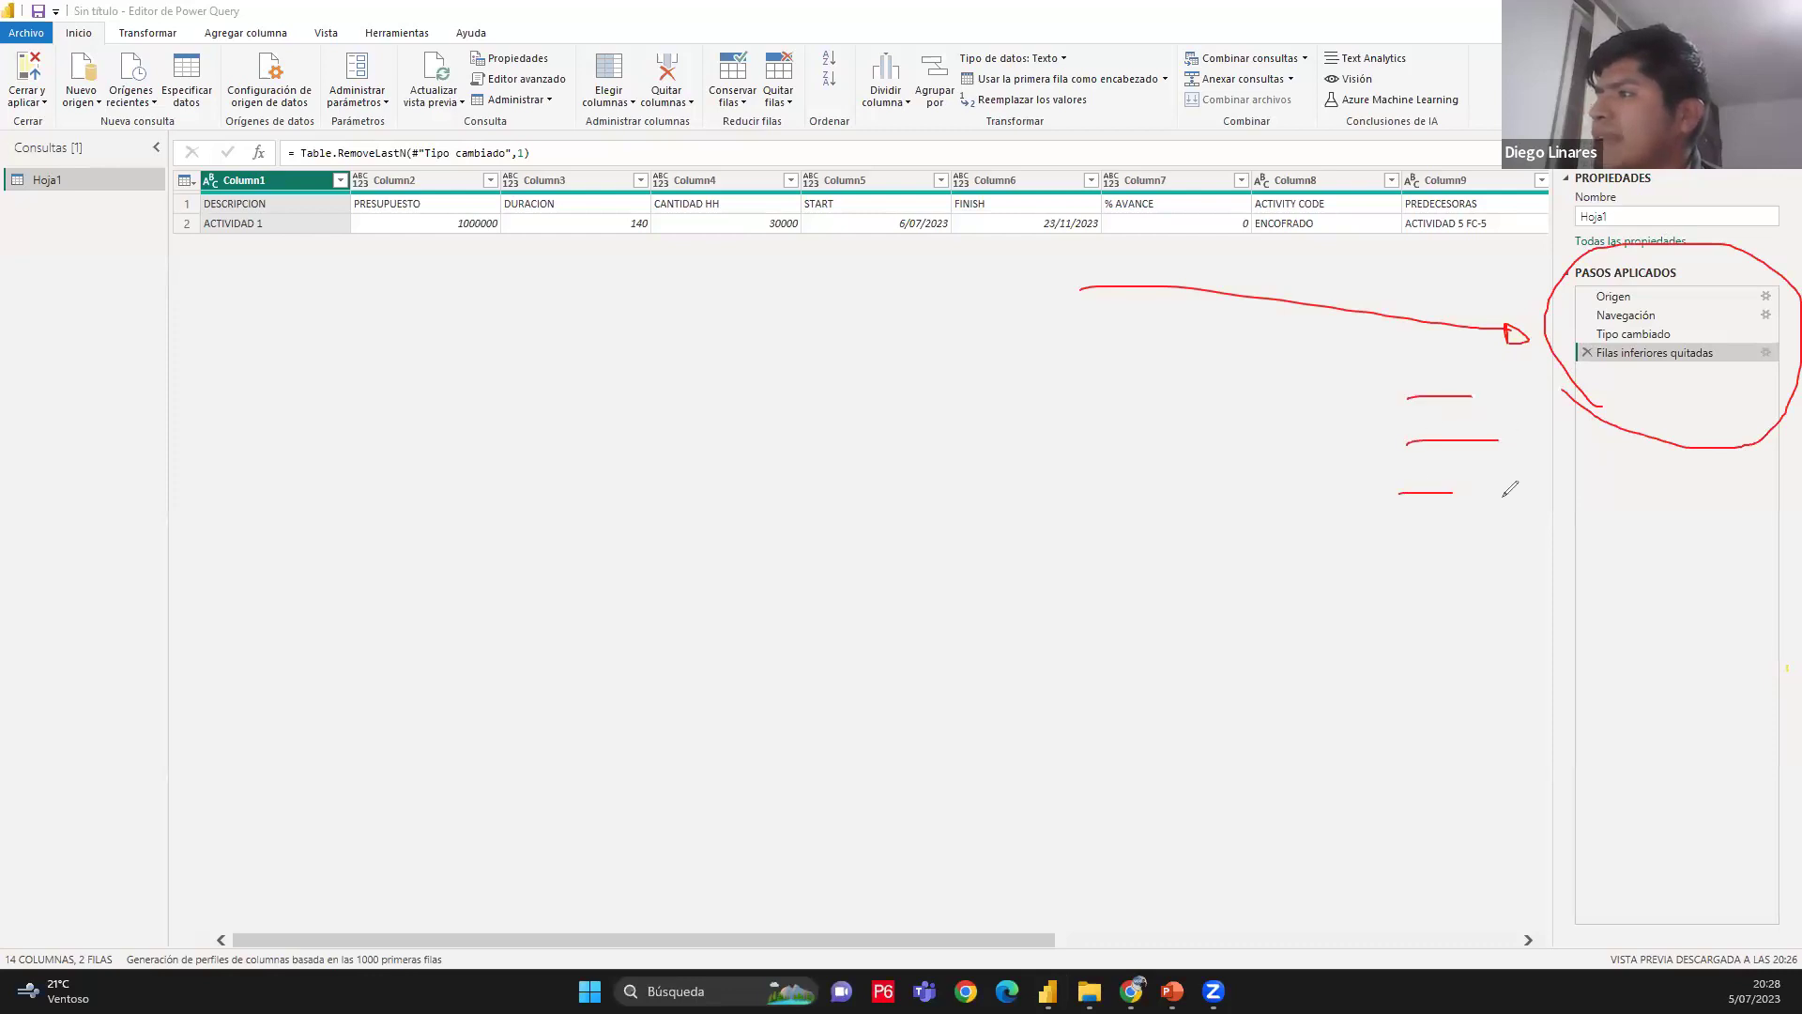
mouse_move(427, 150)
mouse_down()
mouse_move(704, 164)
mouse_move(432, 333)
mouse_move(456, 344)
mouse_up()
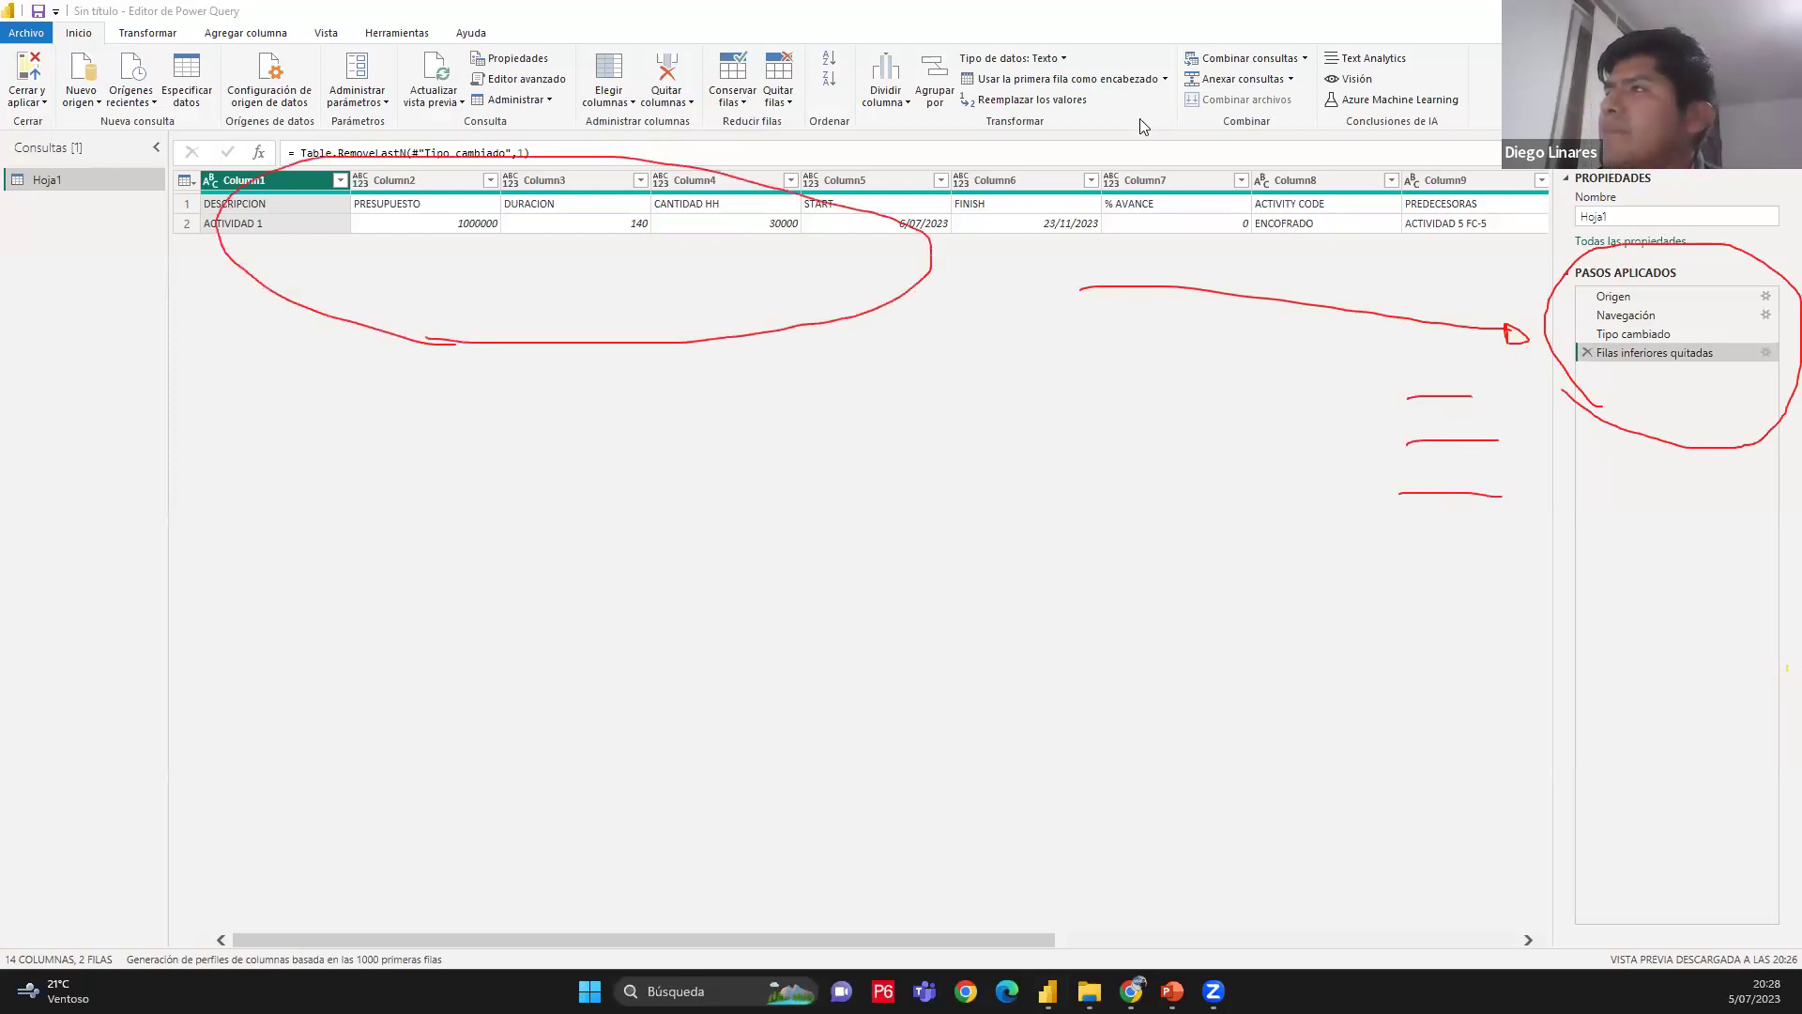
key(Escape)
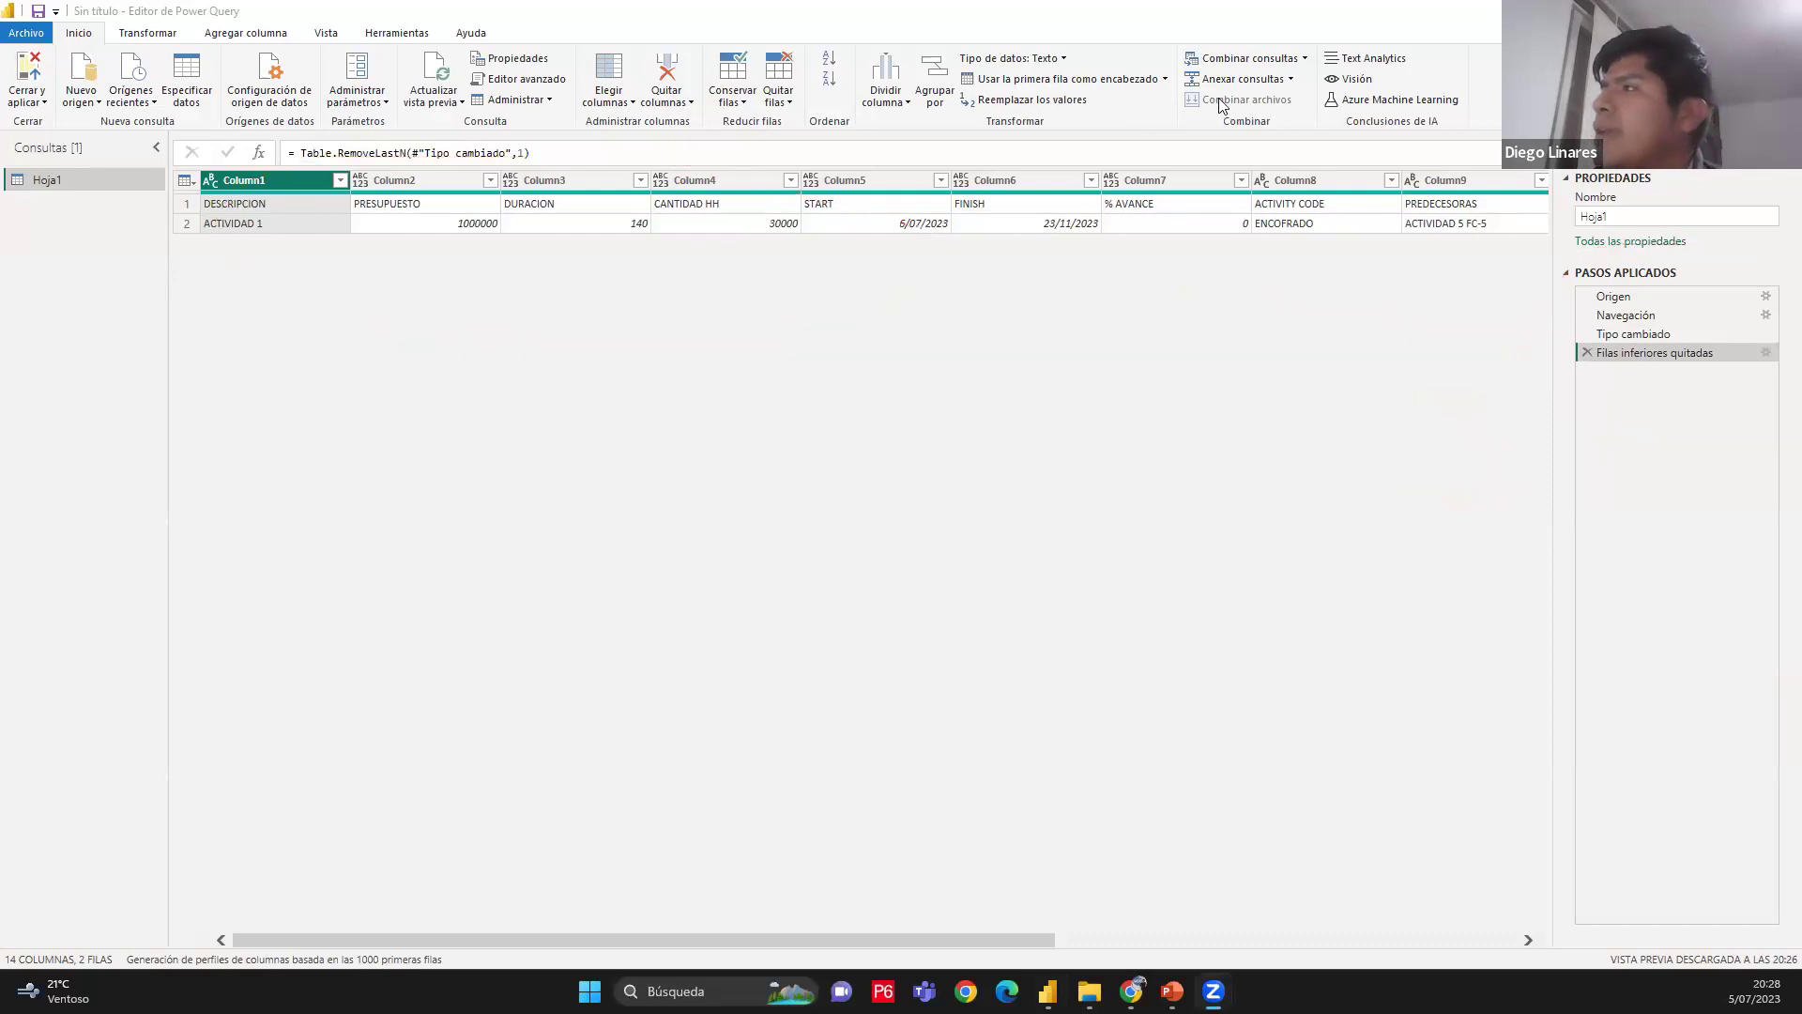
Compare the Hoja1 preview at the applied steps Navegación, Tipo cambiado and Filas inferiores quitadas to examine how each step affects the table
click(1654, 335)
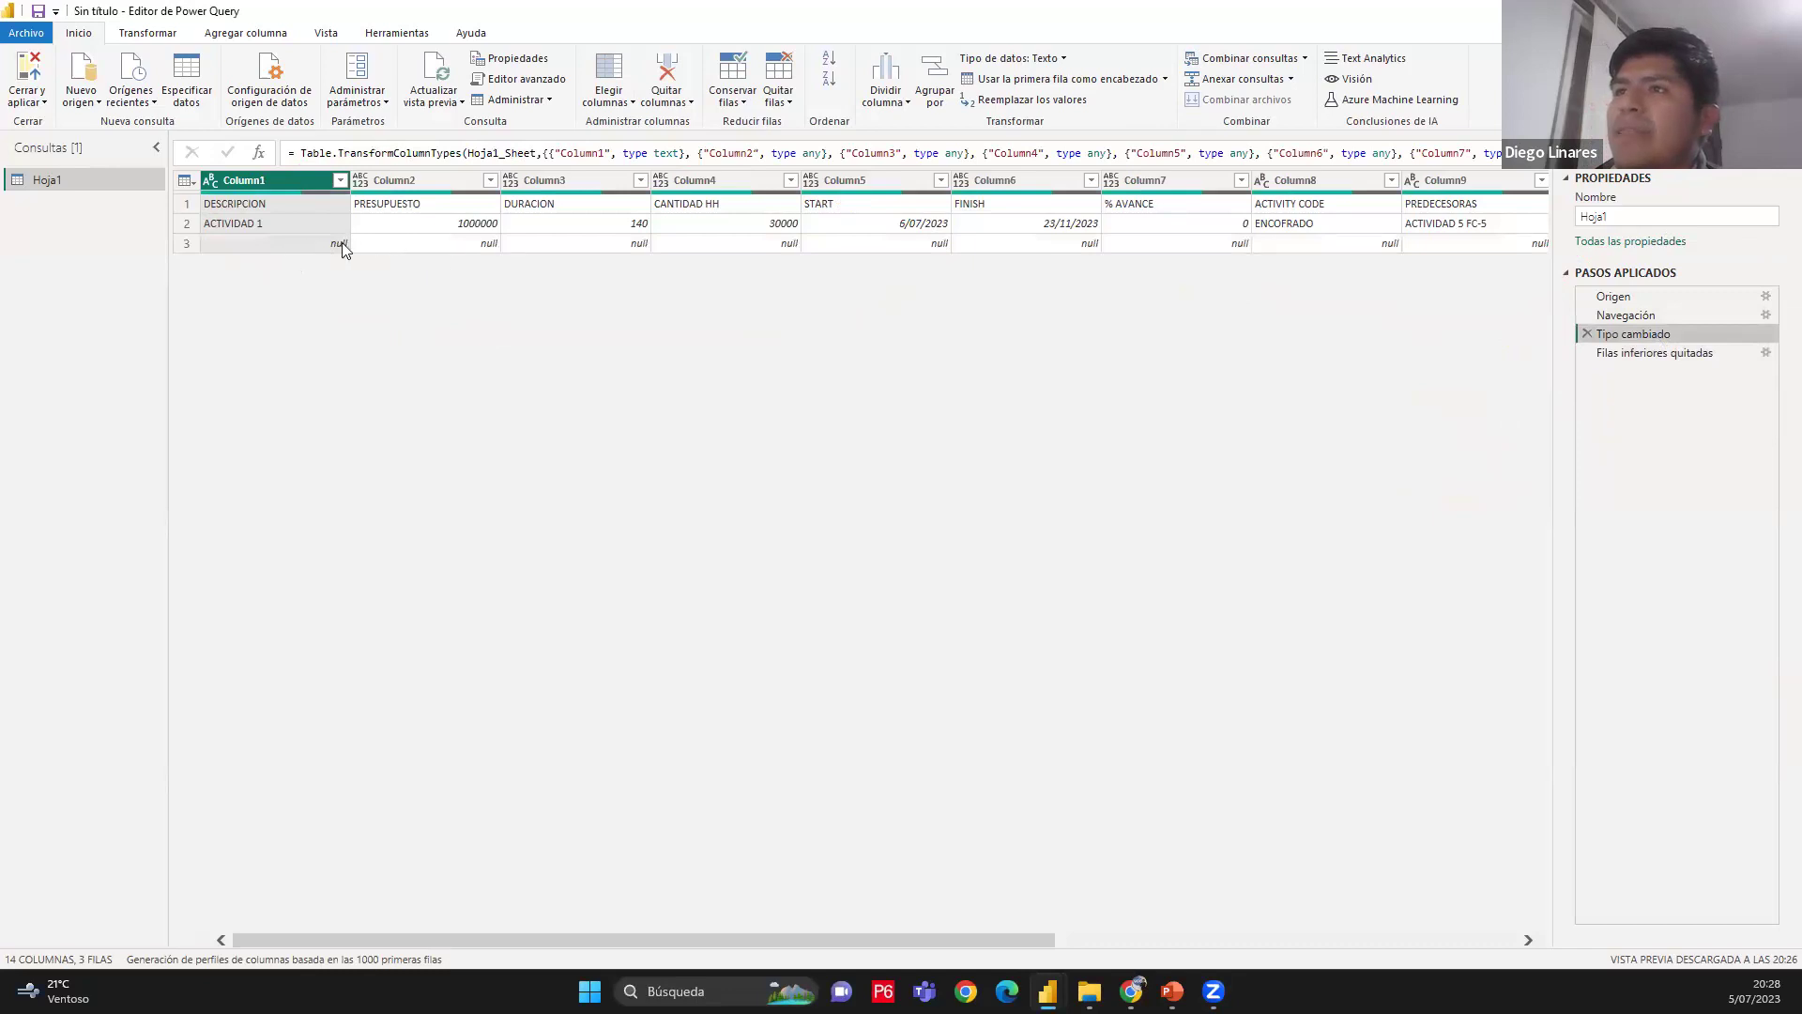
click(1654, 353)
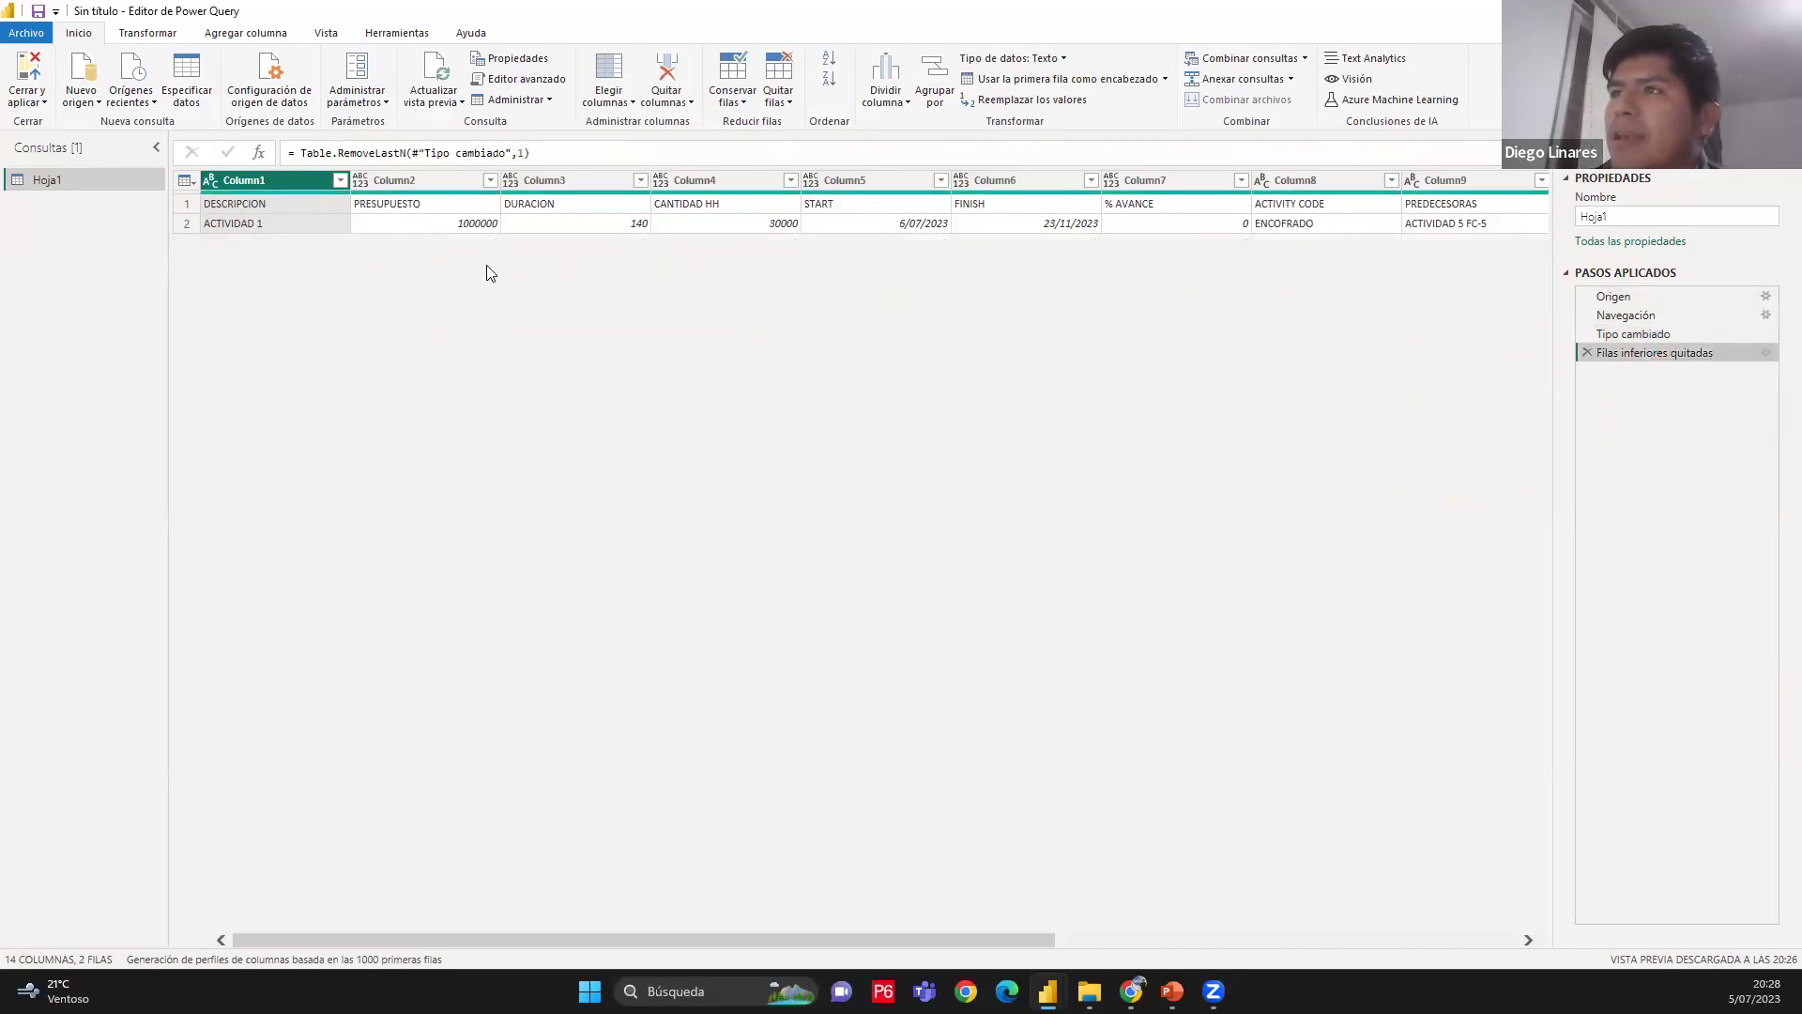
click(1645, 336)
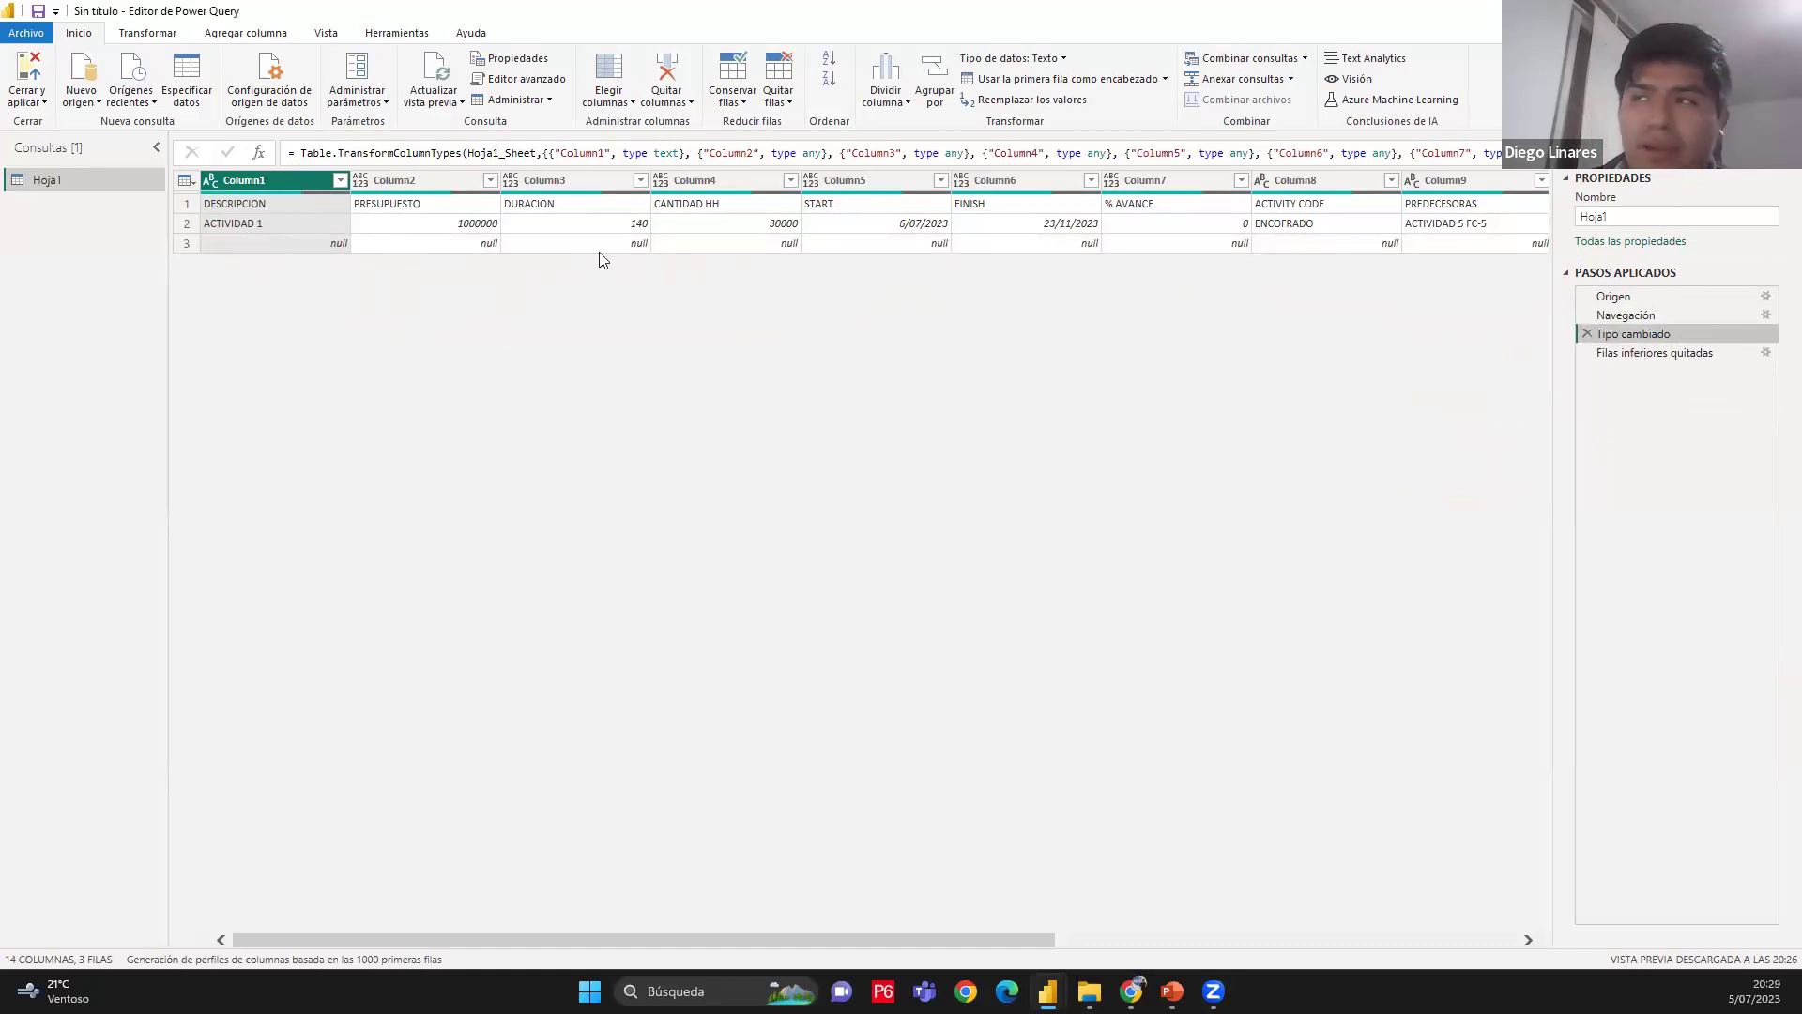
click(1707, 357)
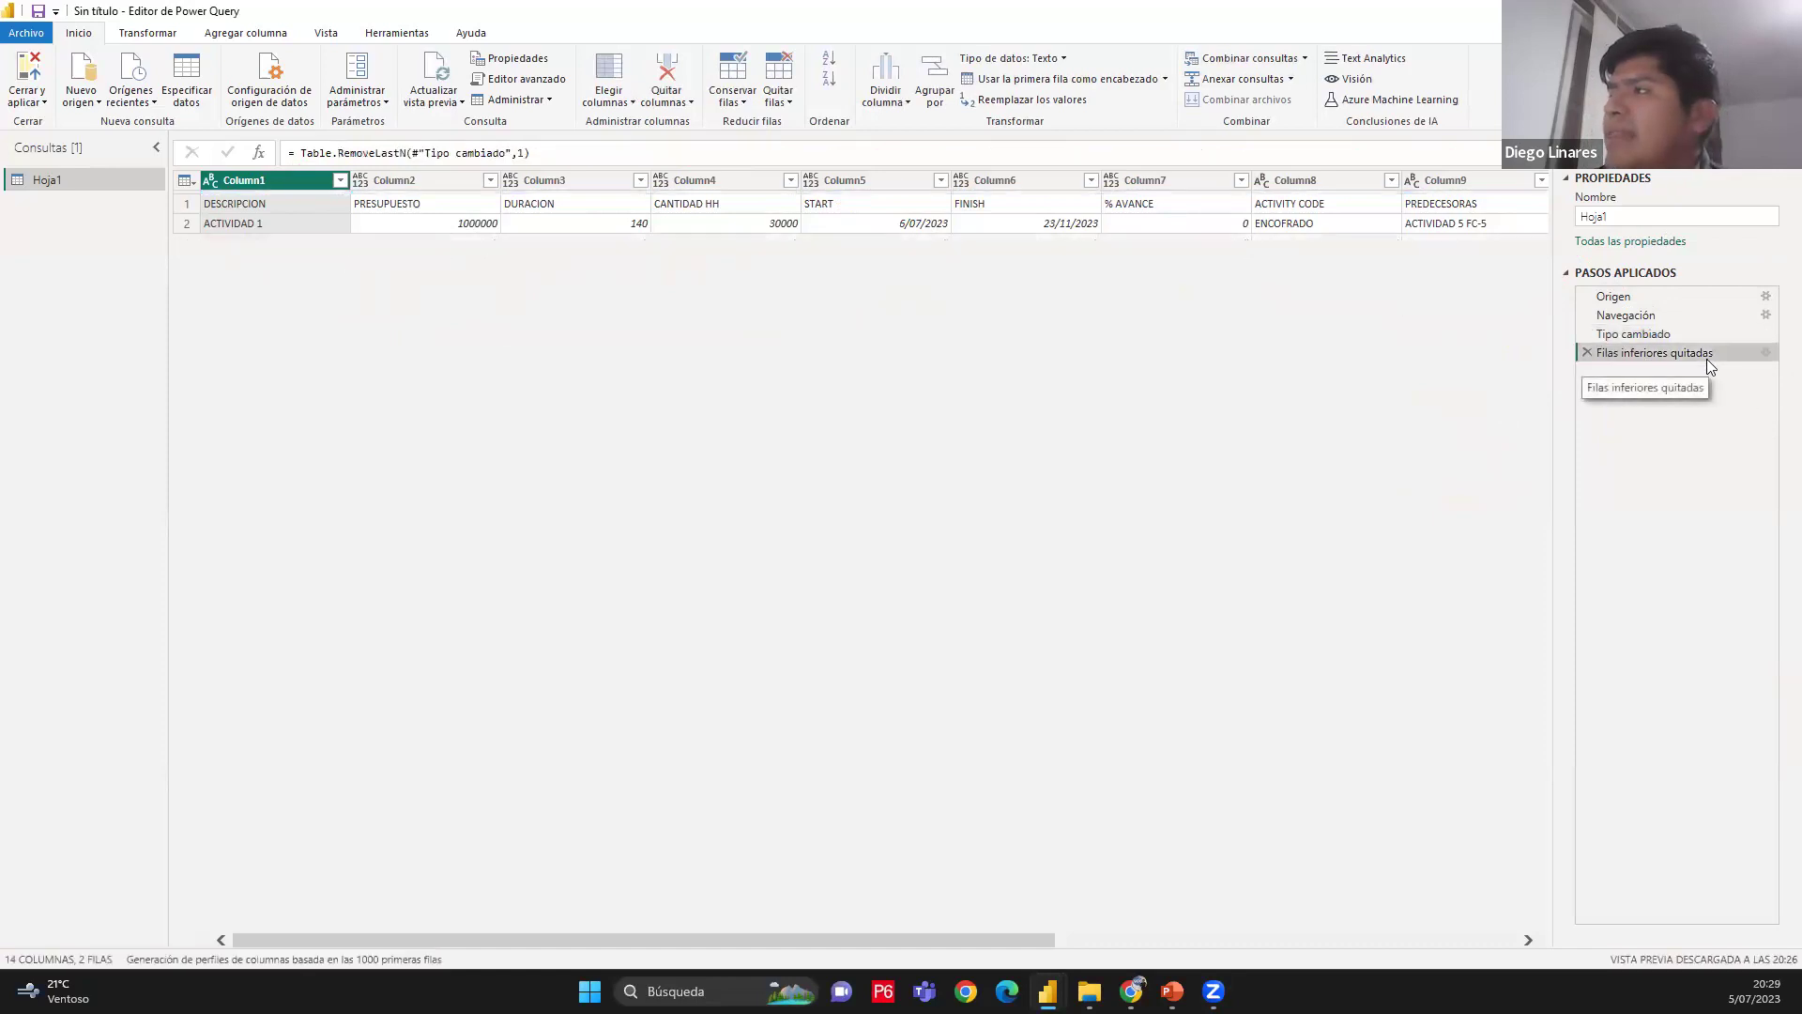
click(1632, 316)
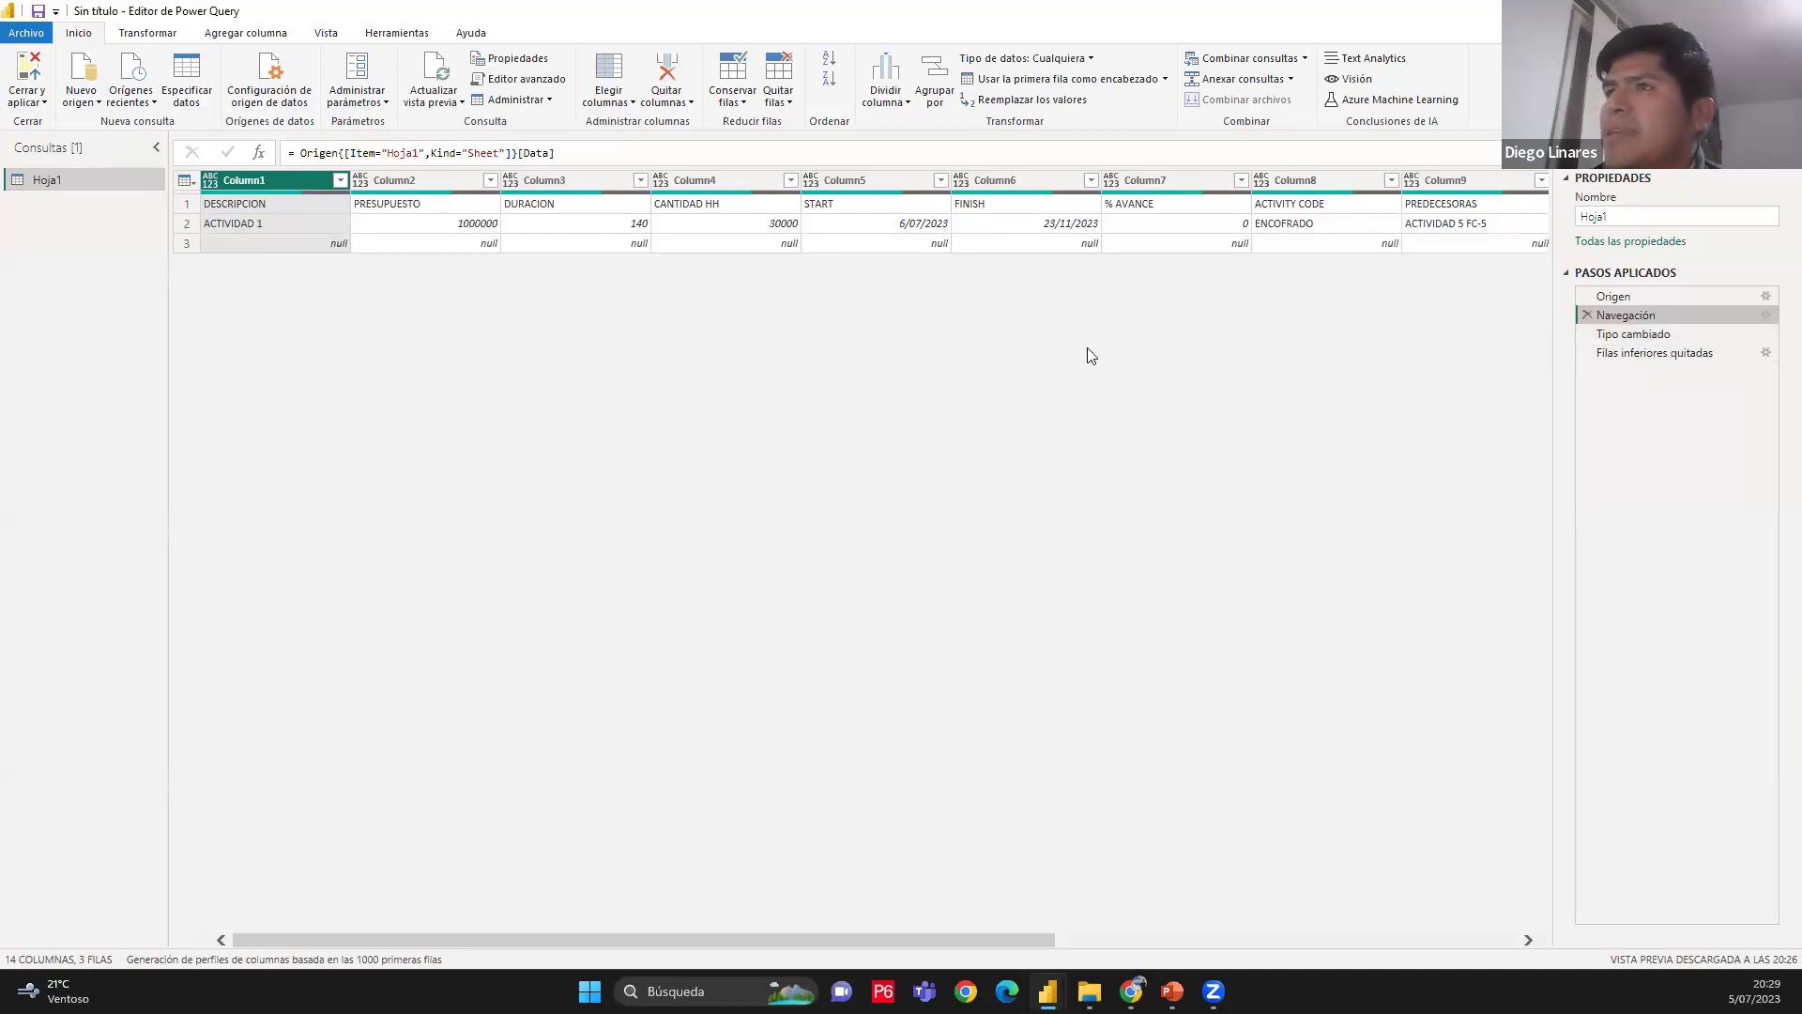
click(1688, 355)
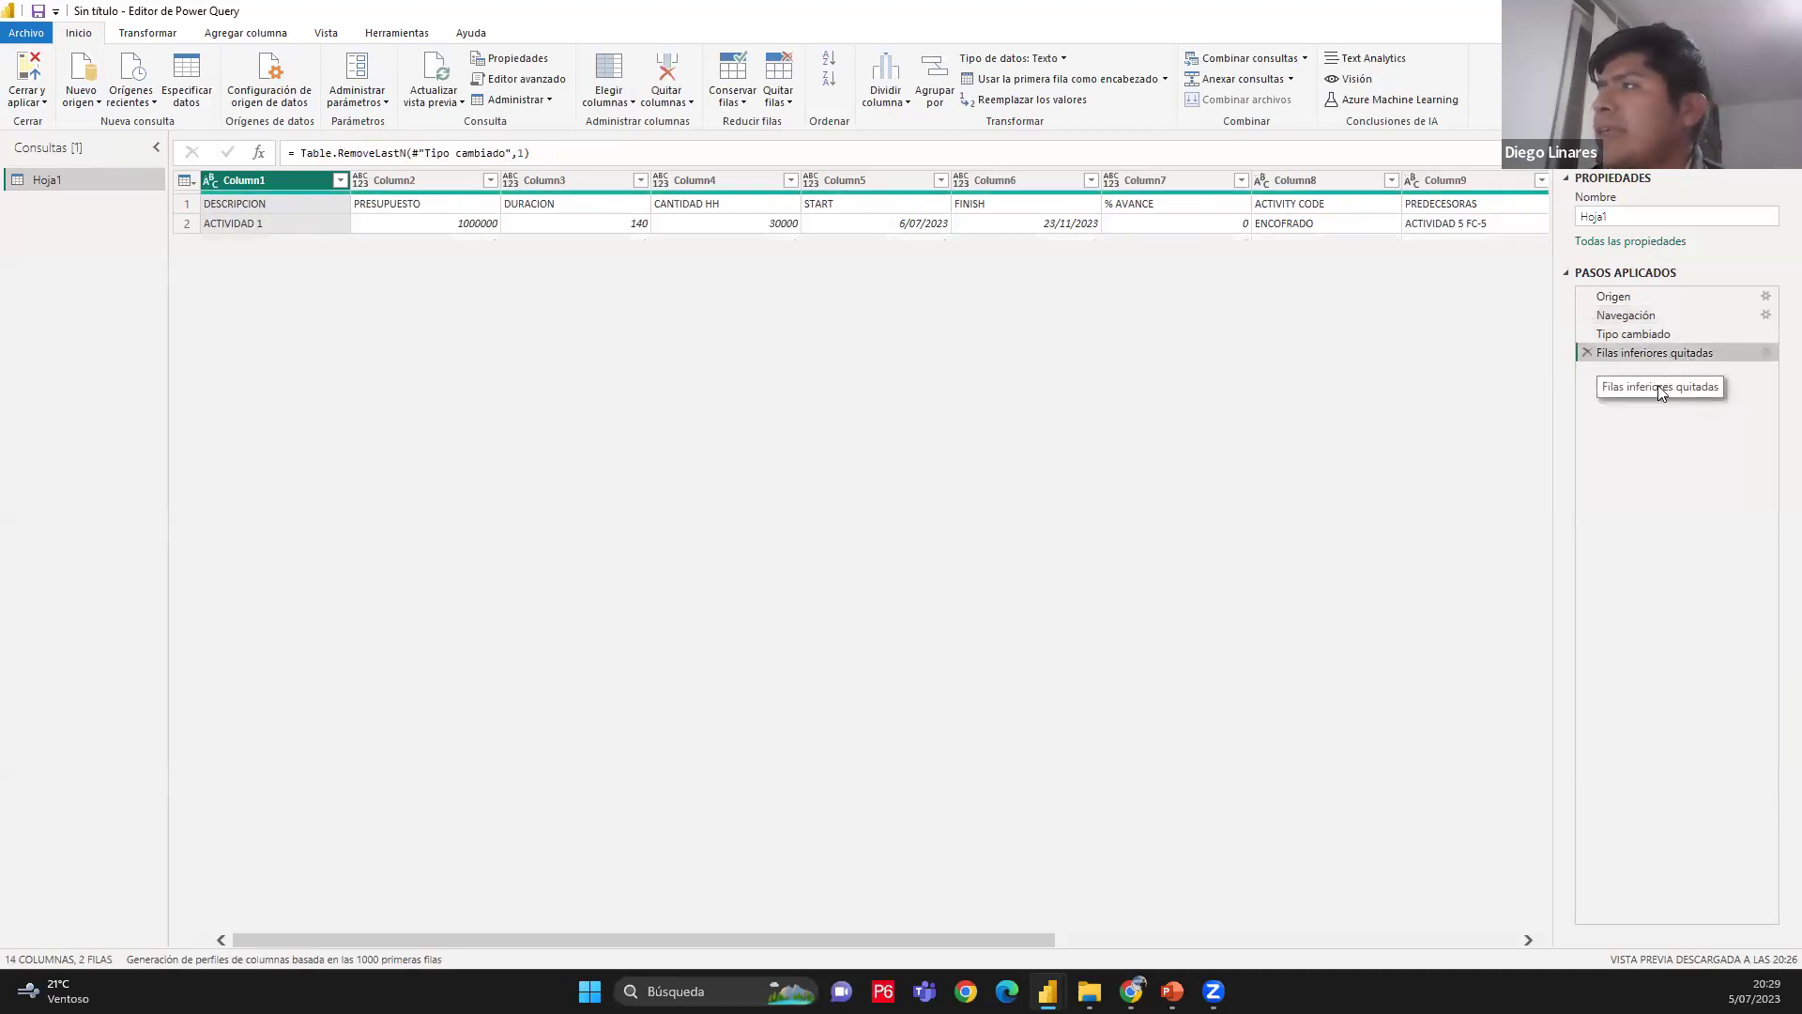
click(1633, 333)
click(1630, 315)
click(1637, 334)
click(1640, 354)
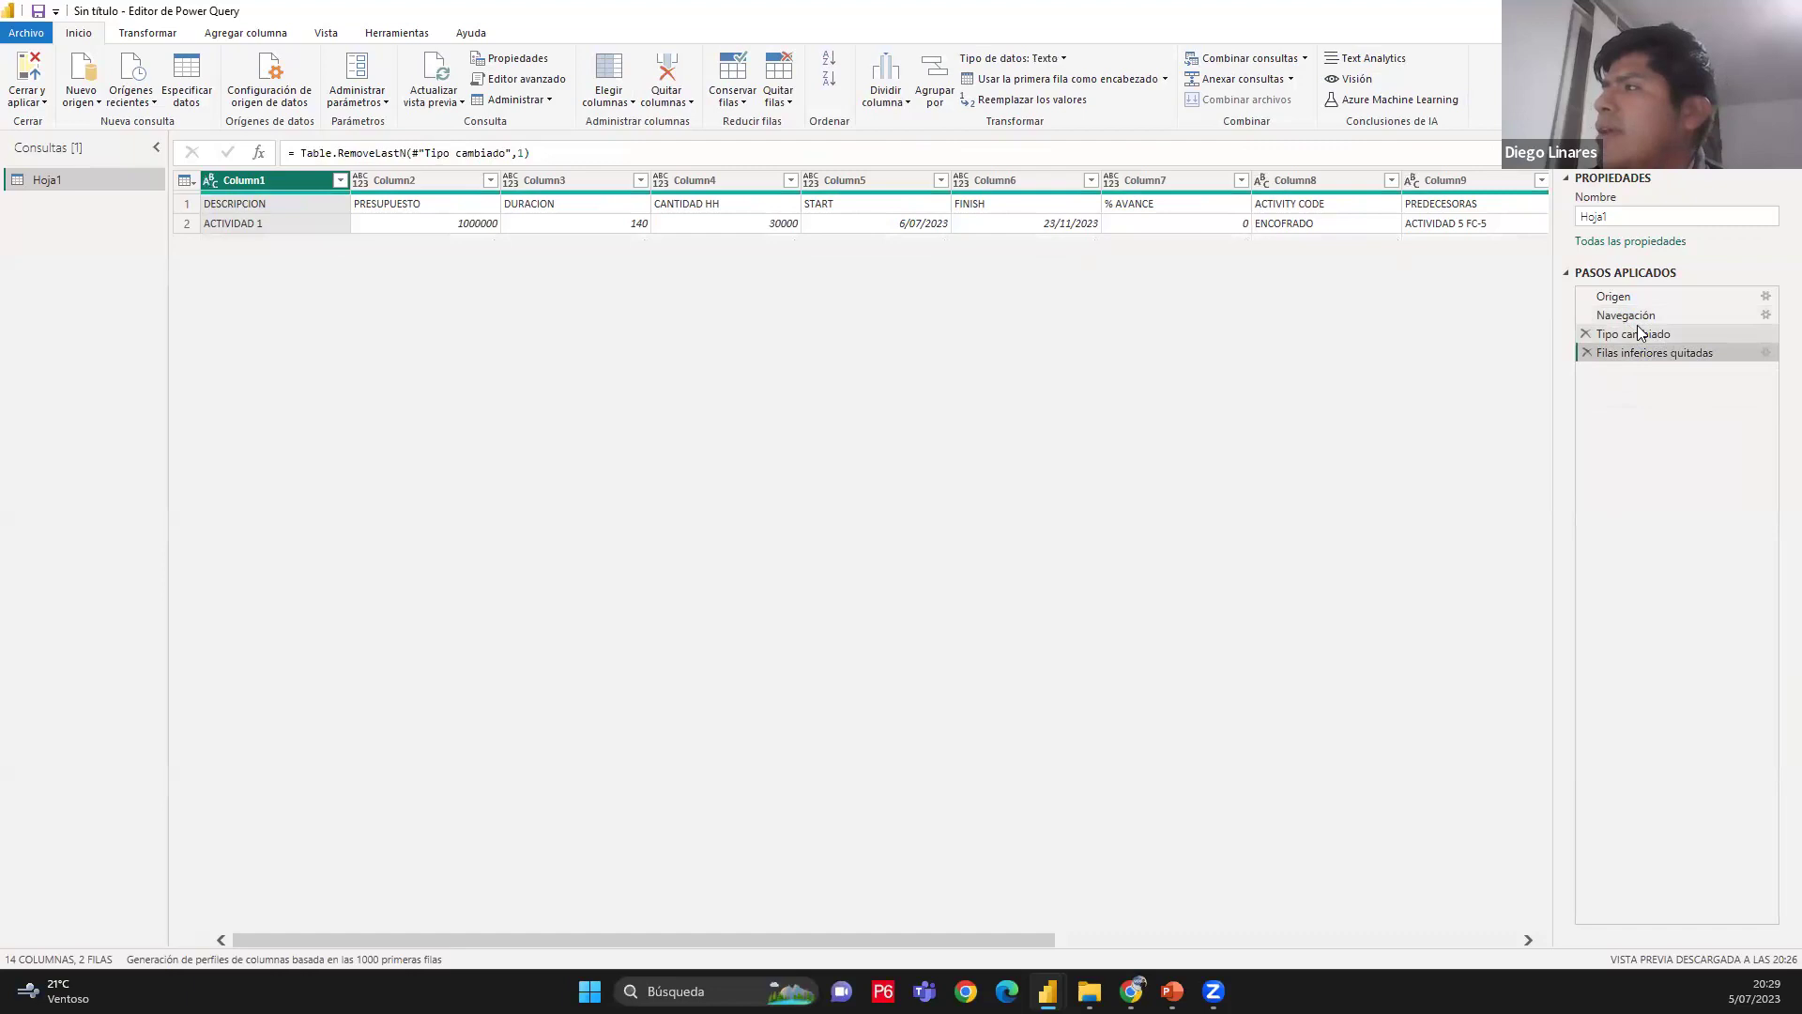
click(1636, 318)
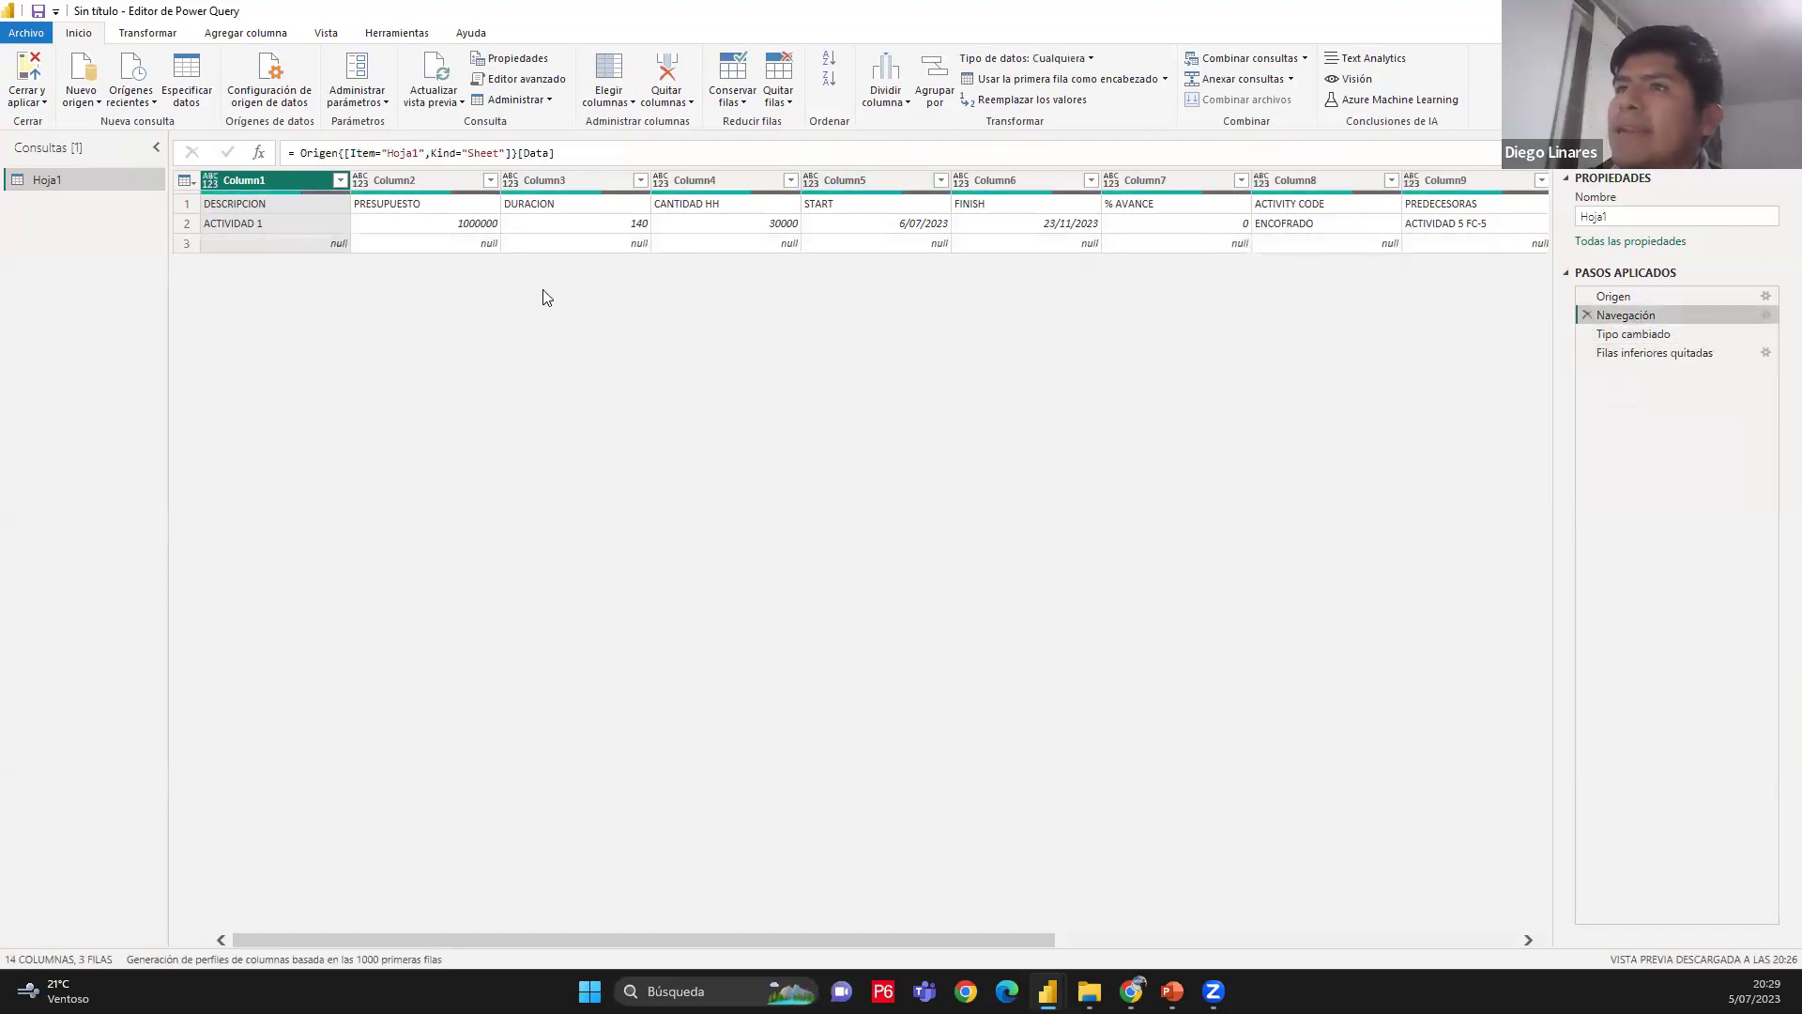
click(1685, 354)
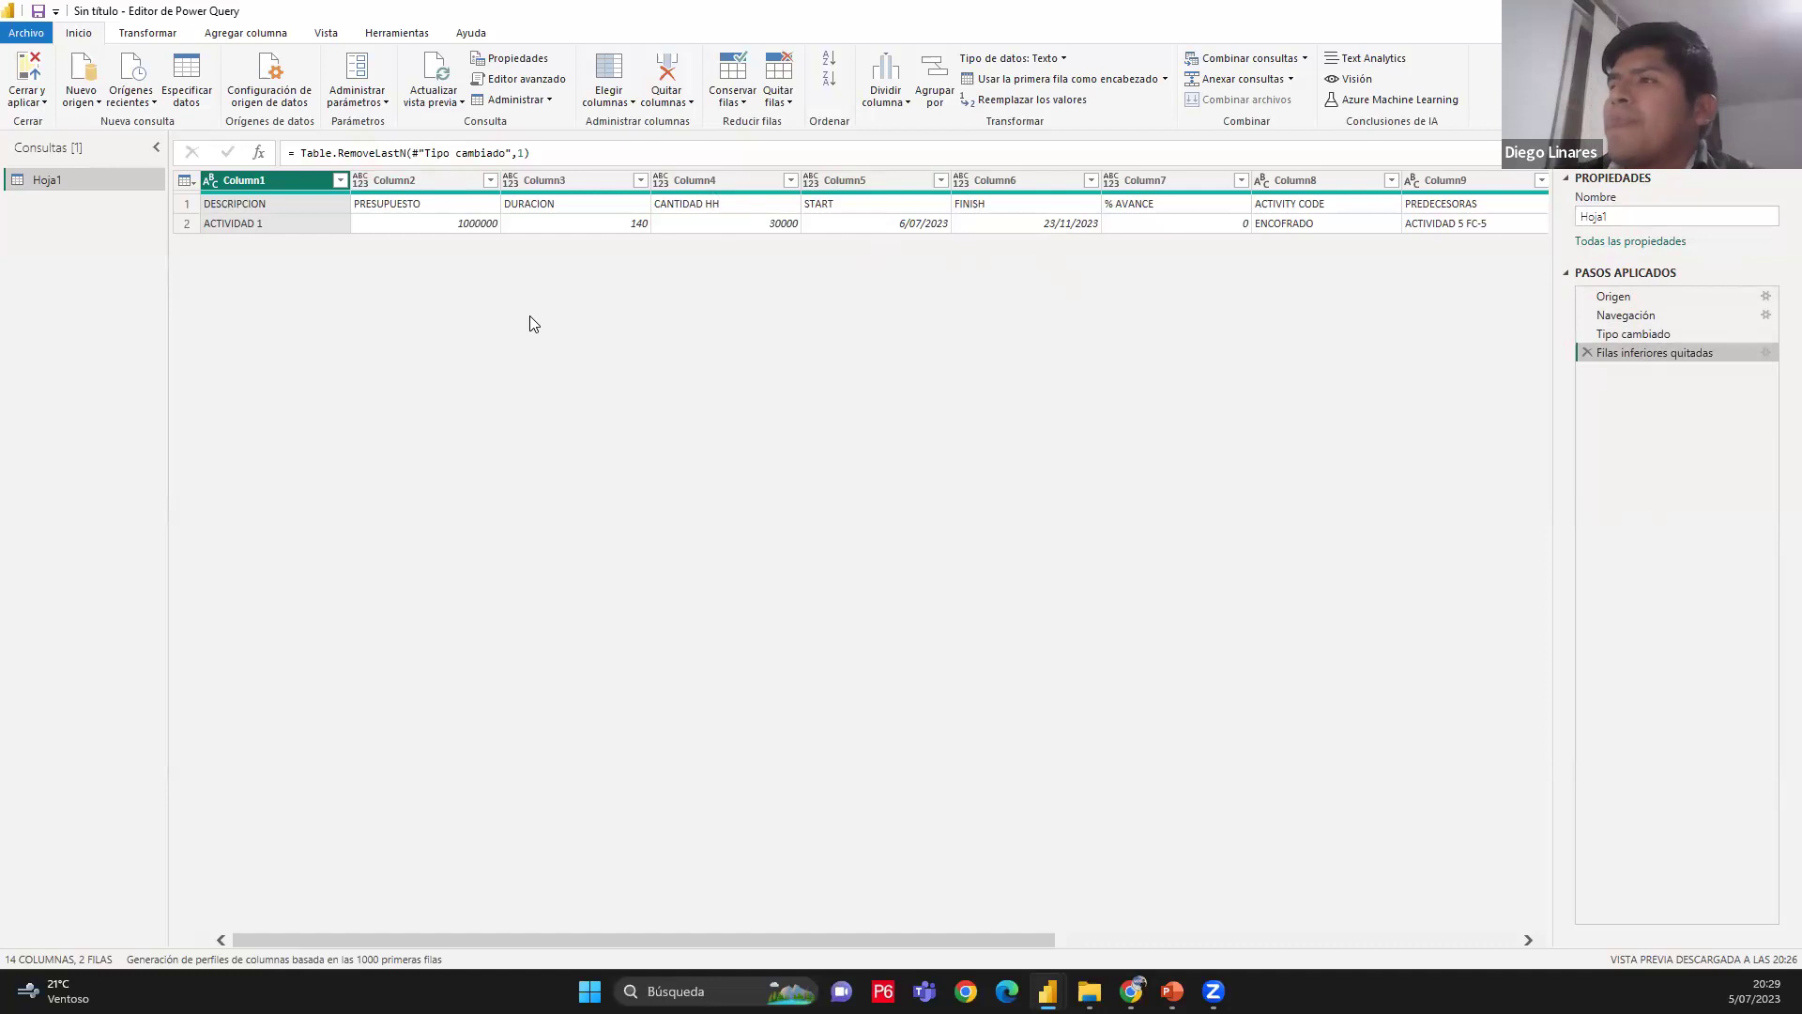
Examine the generic column names of Hoja1 against the field titles in its first row, such as DESCRIPCION, PRESUPUESTO and DURACION
click(233, 201)
click(398, 207)
click(282, 208)
click(407, 204)
click(539, 206)
click(740, 203)
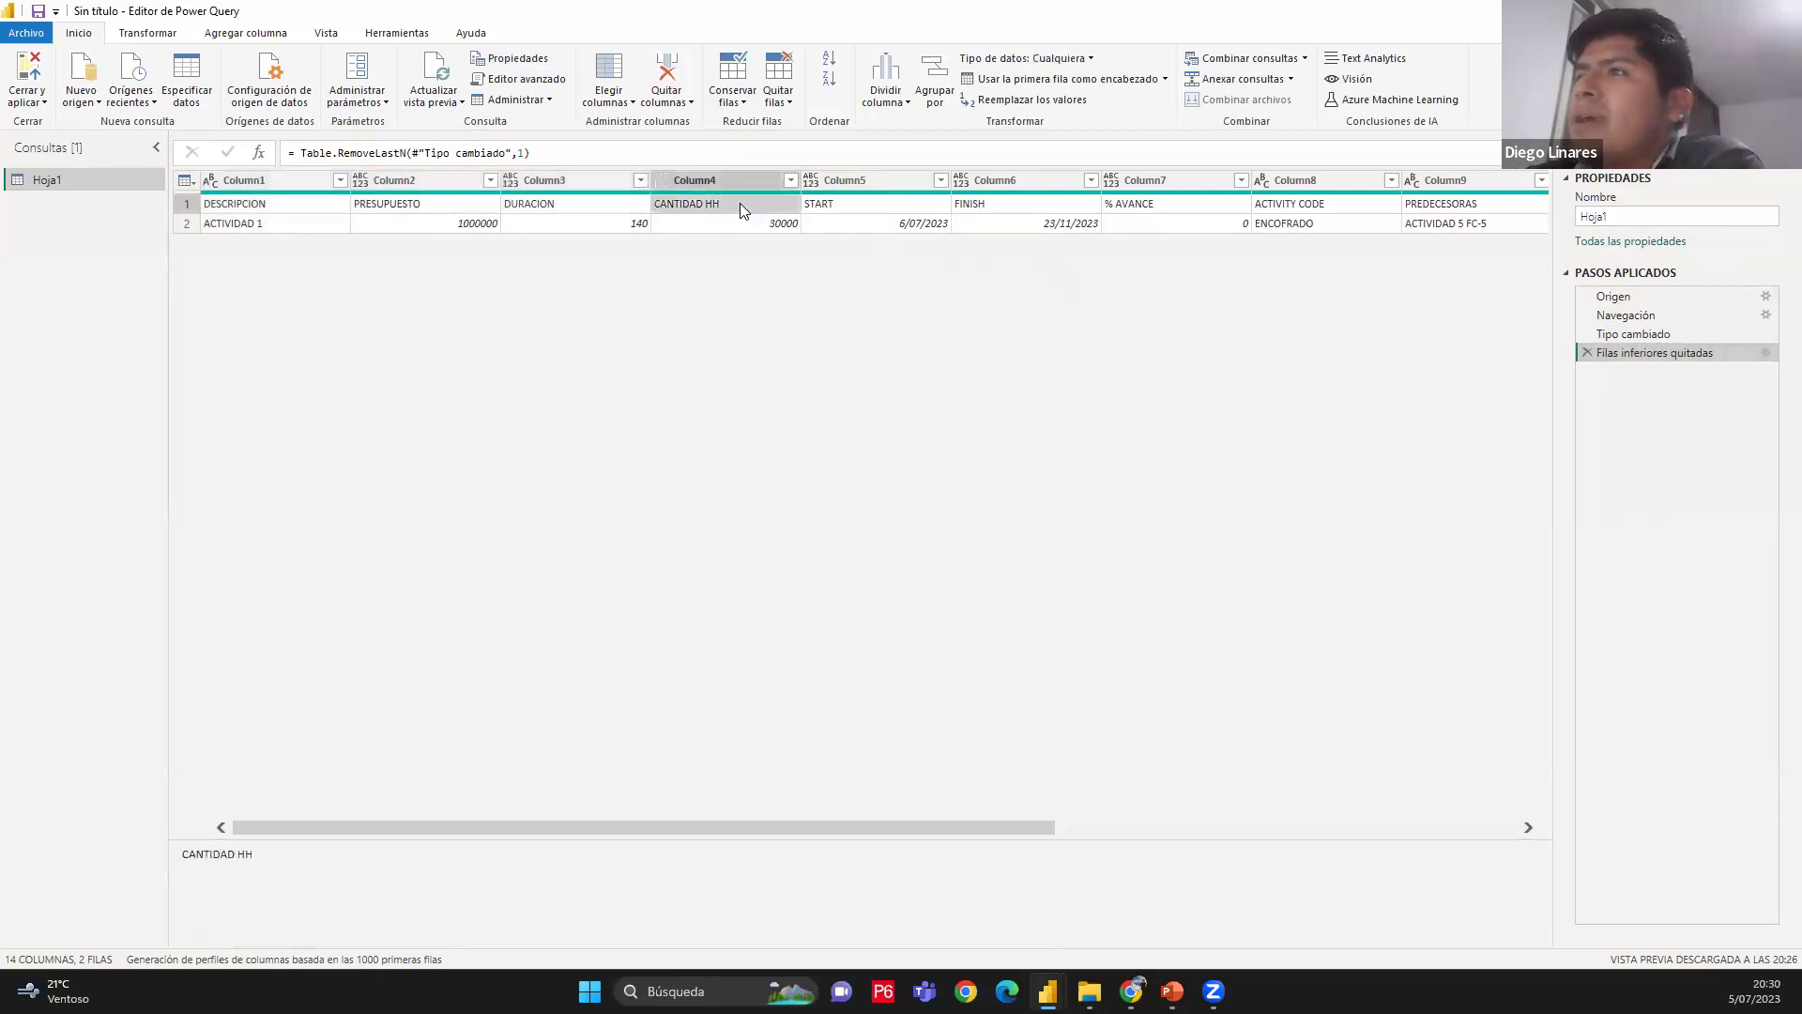
click(225, 225)
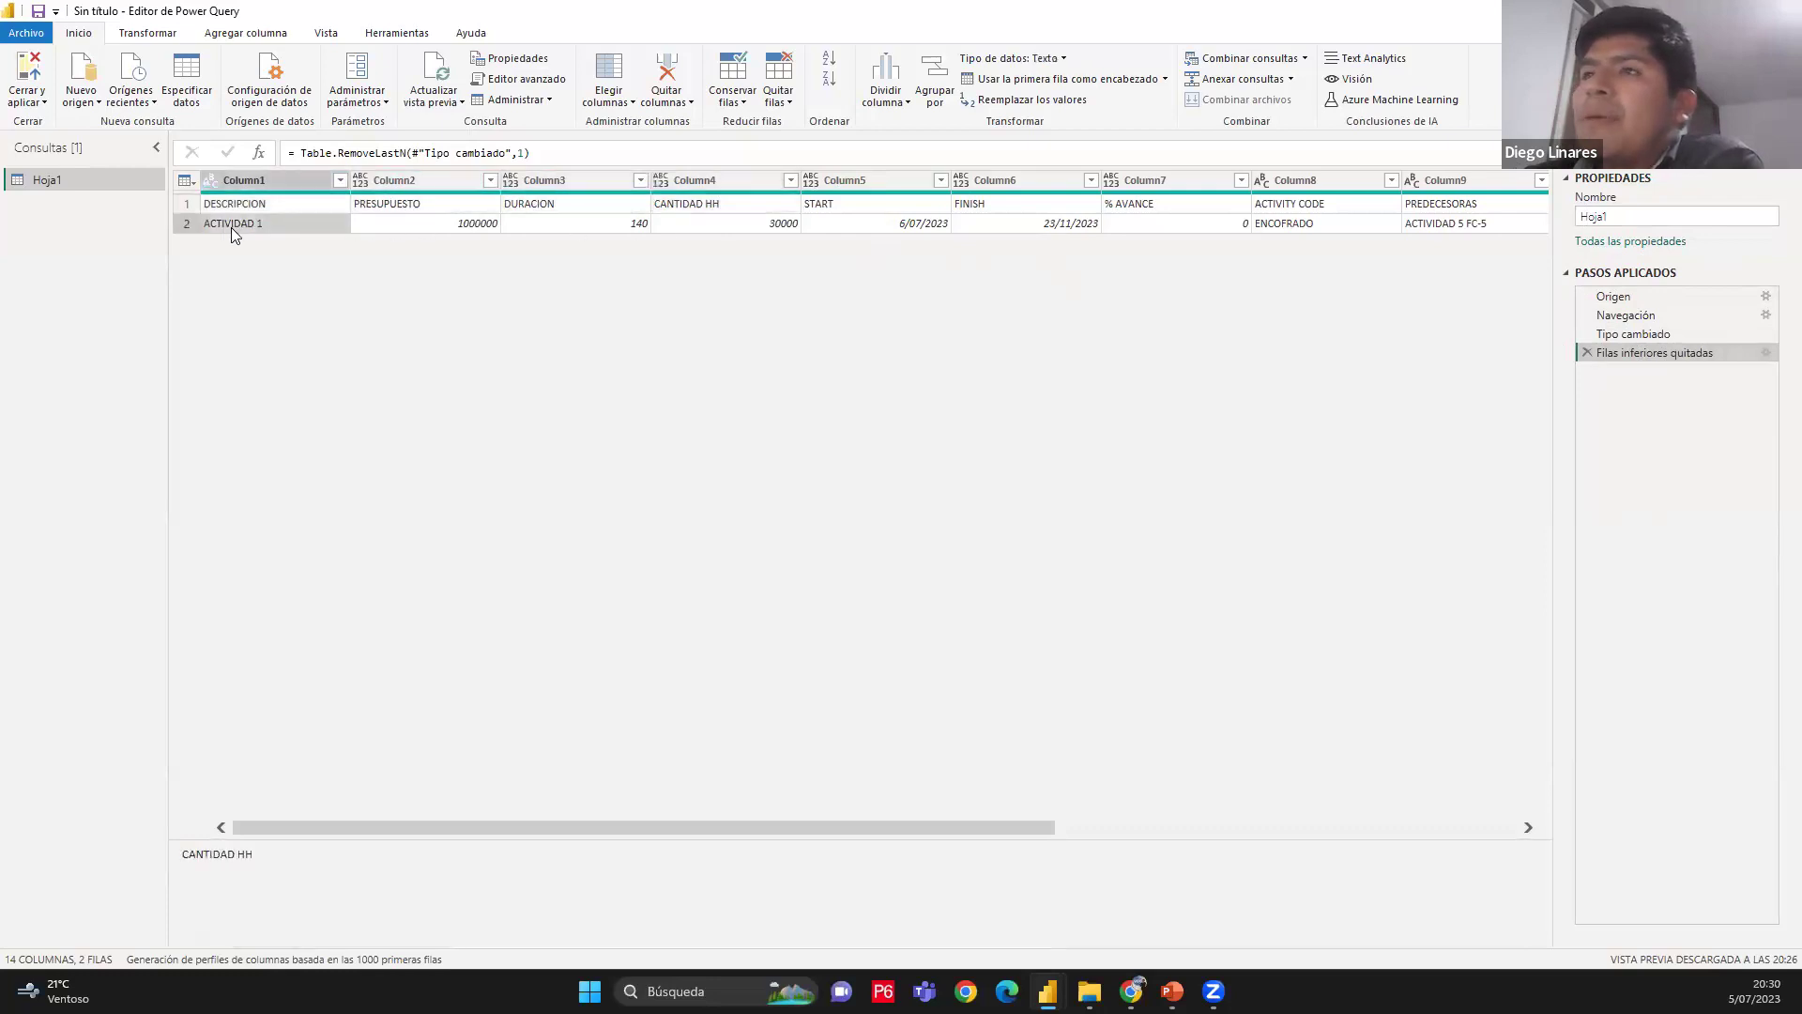
click(246, 180)
click(396, 180)
click(561, 182)
click(225, 206)
click(383, 204)
click(575, 203)
click(709, 207)
double_click(296, 176)
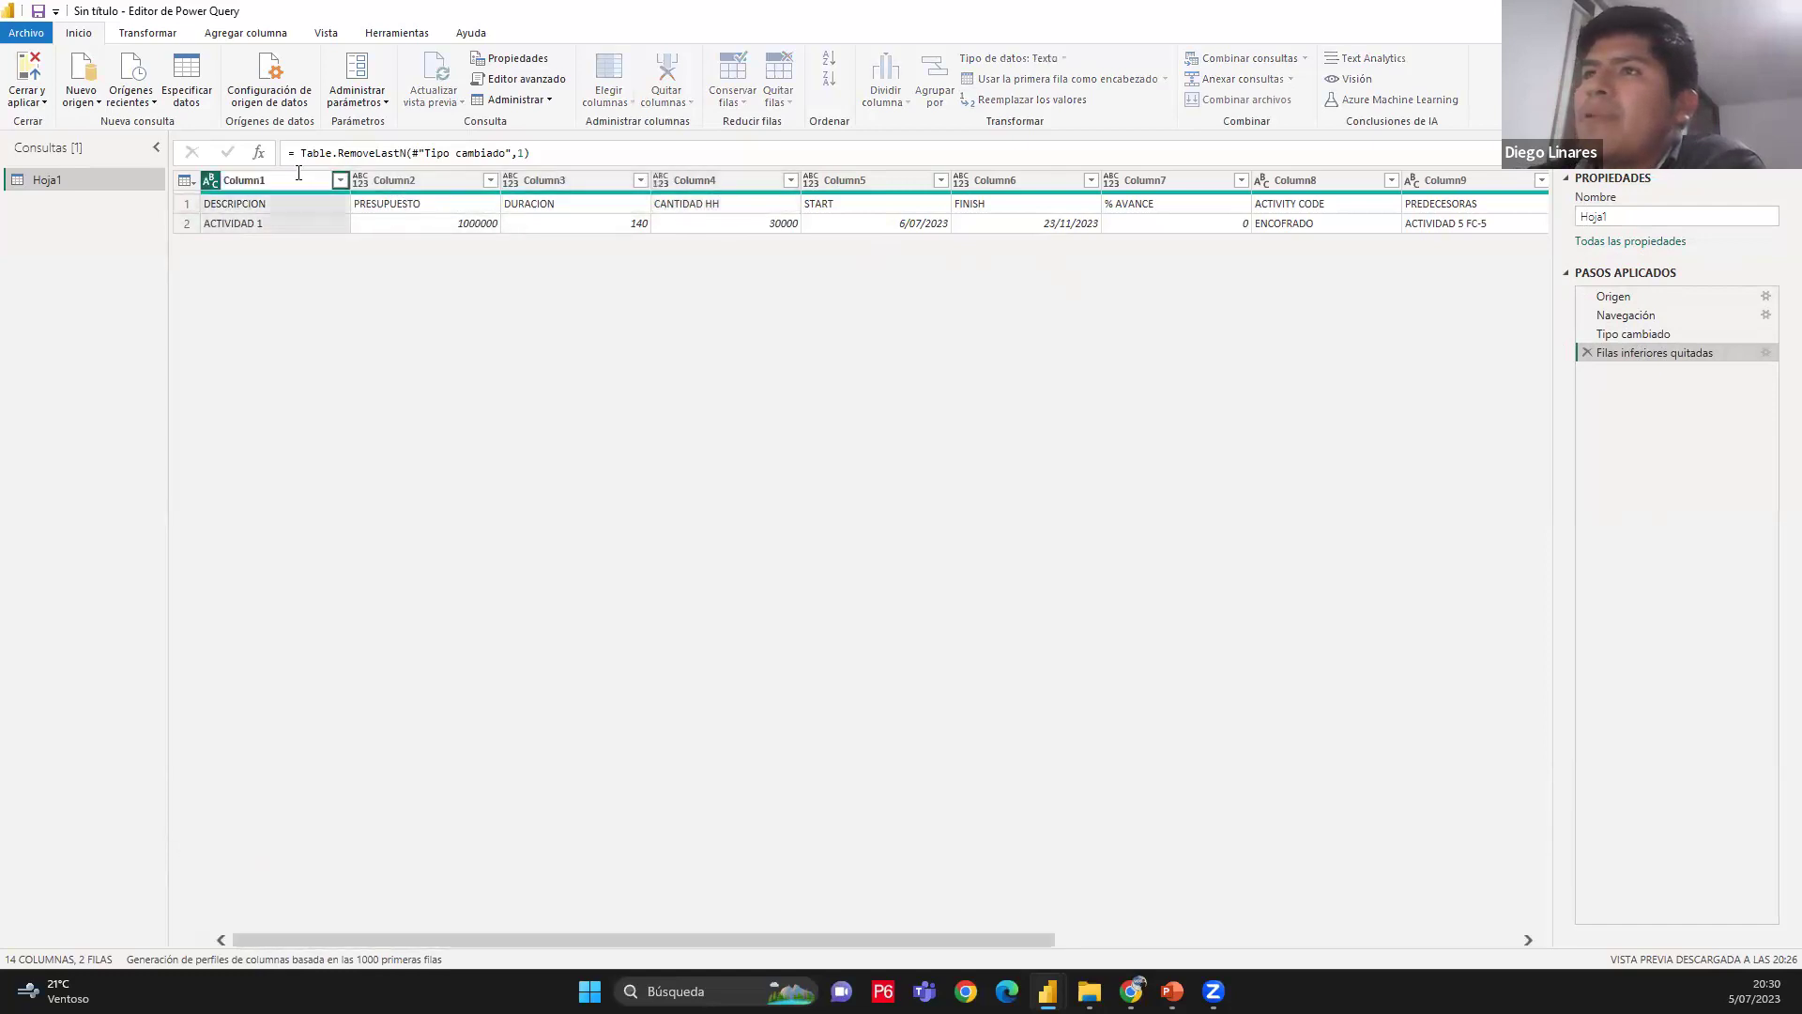
double_click(425, 184)
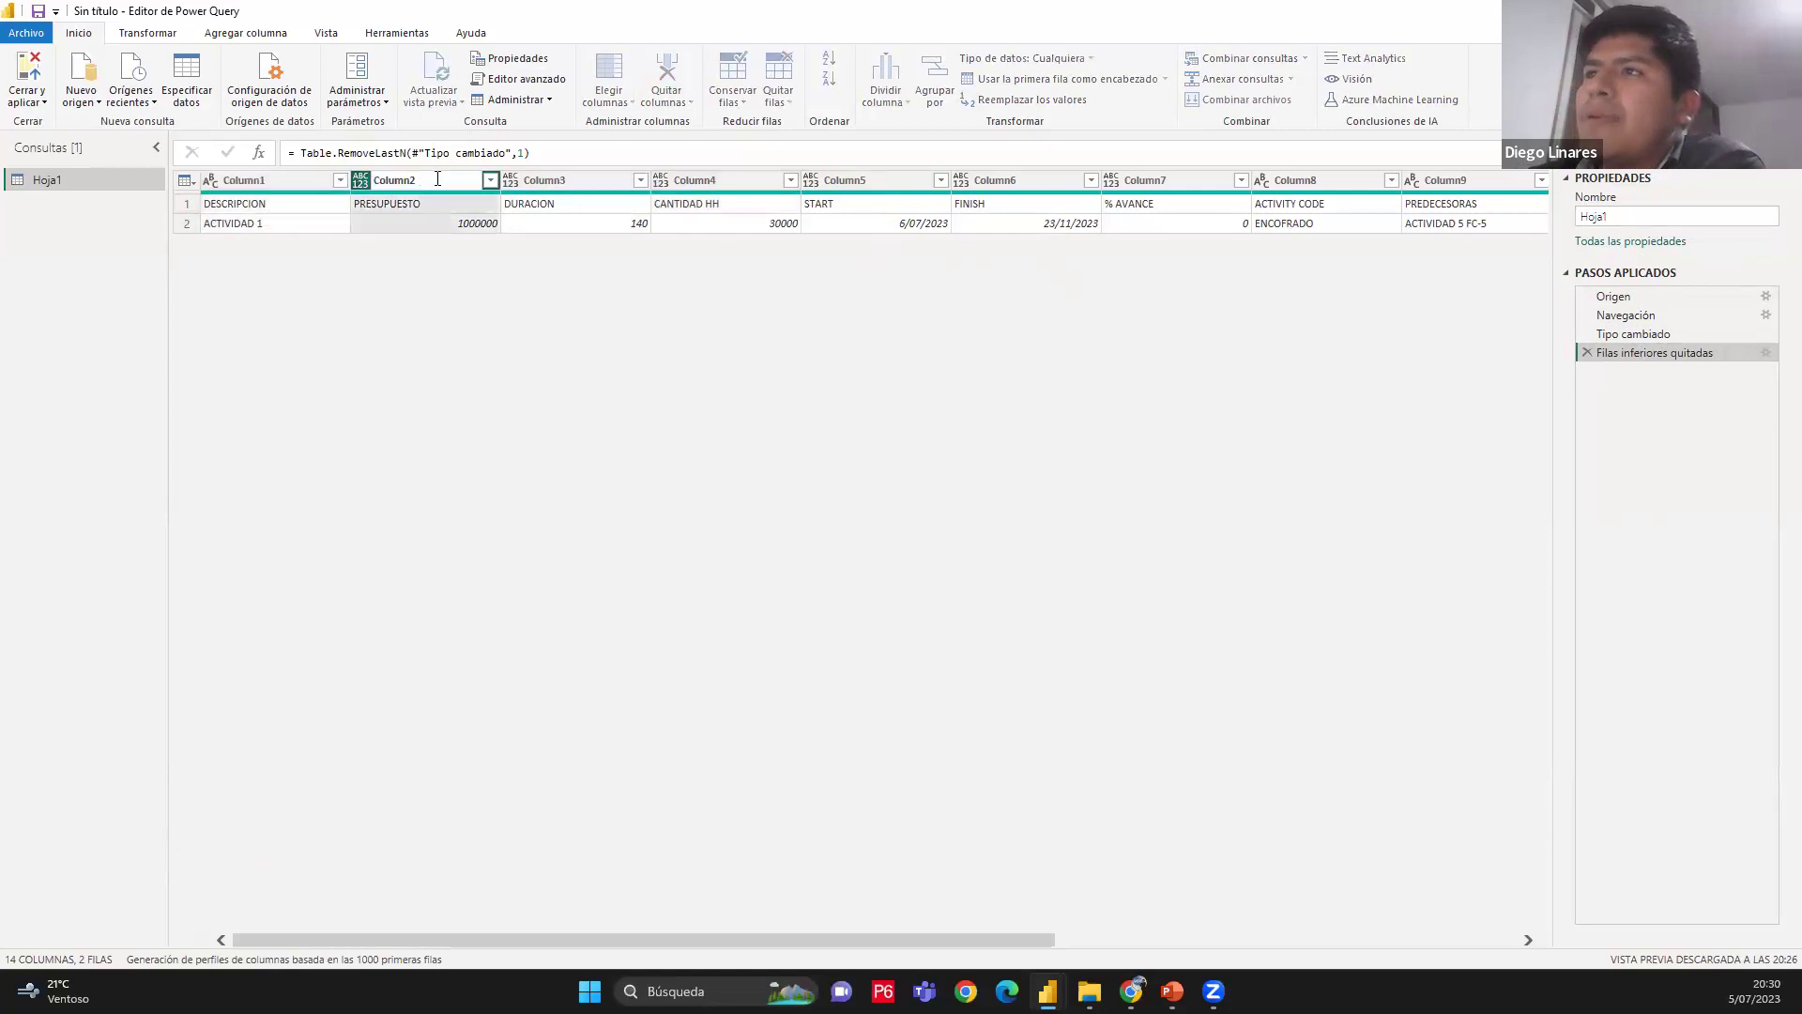
double_click(572, 184)
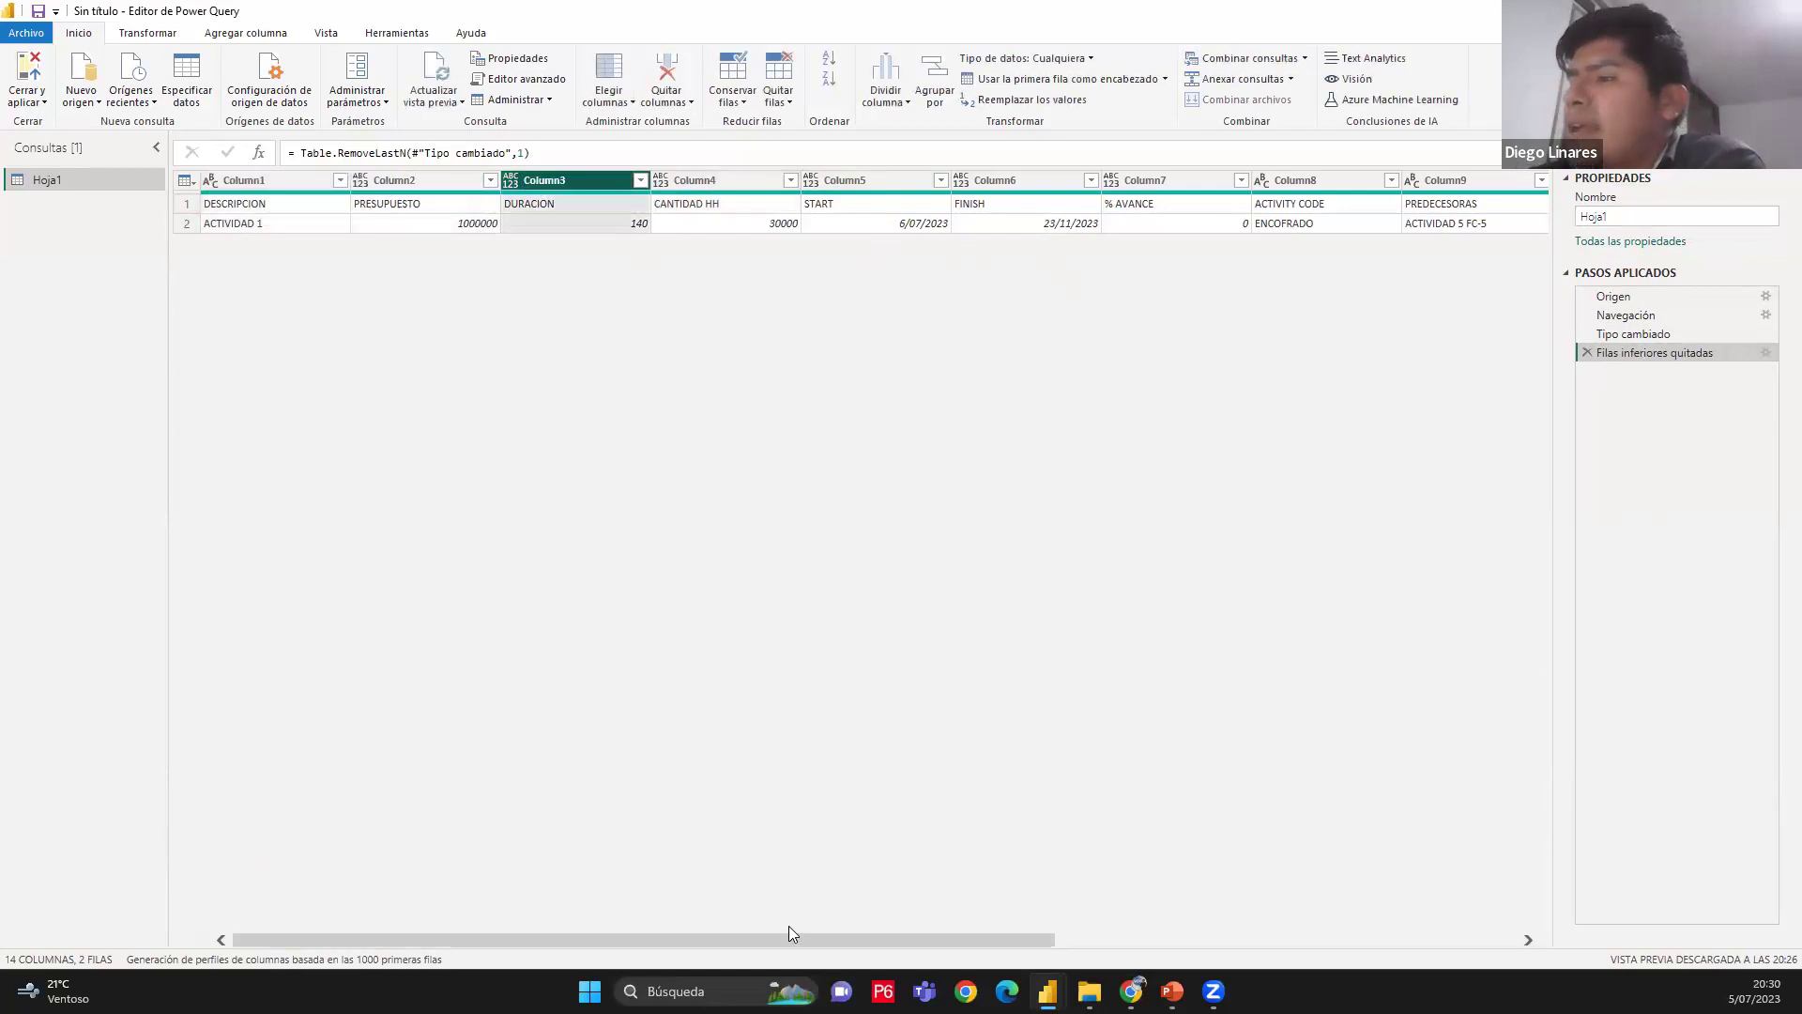
drag(800, 938, 561, 820)
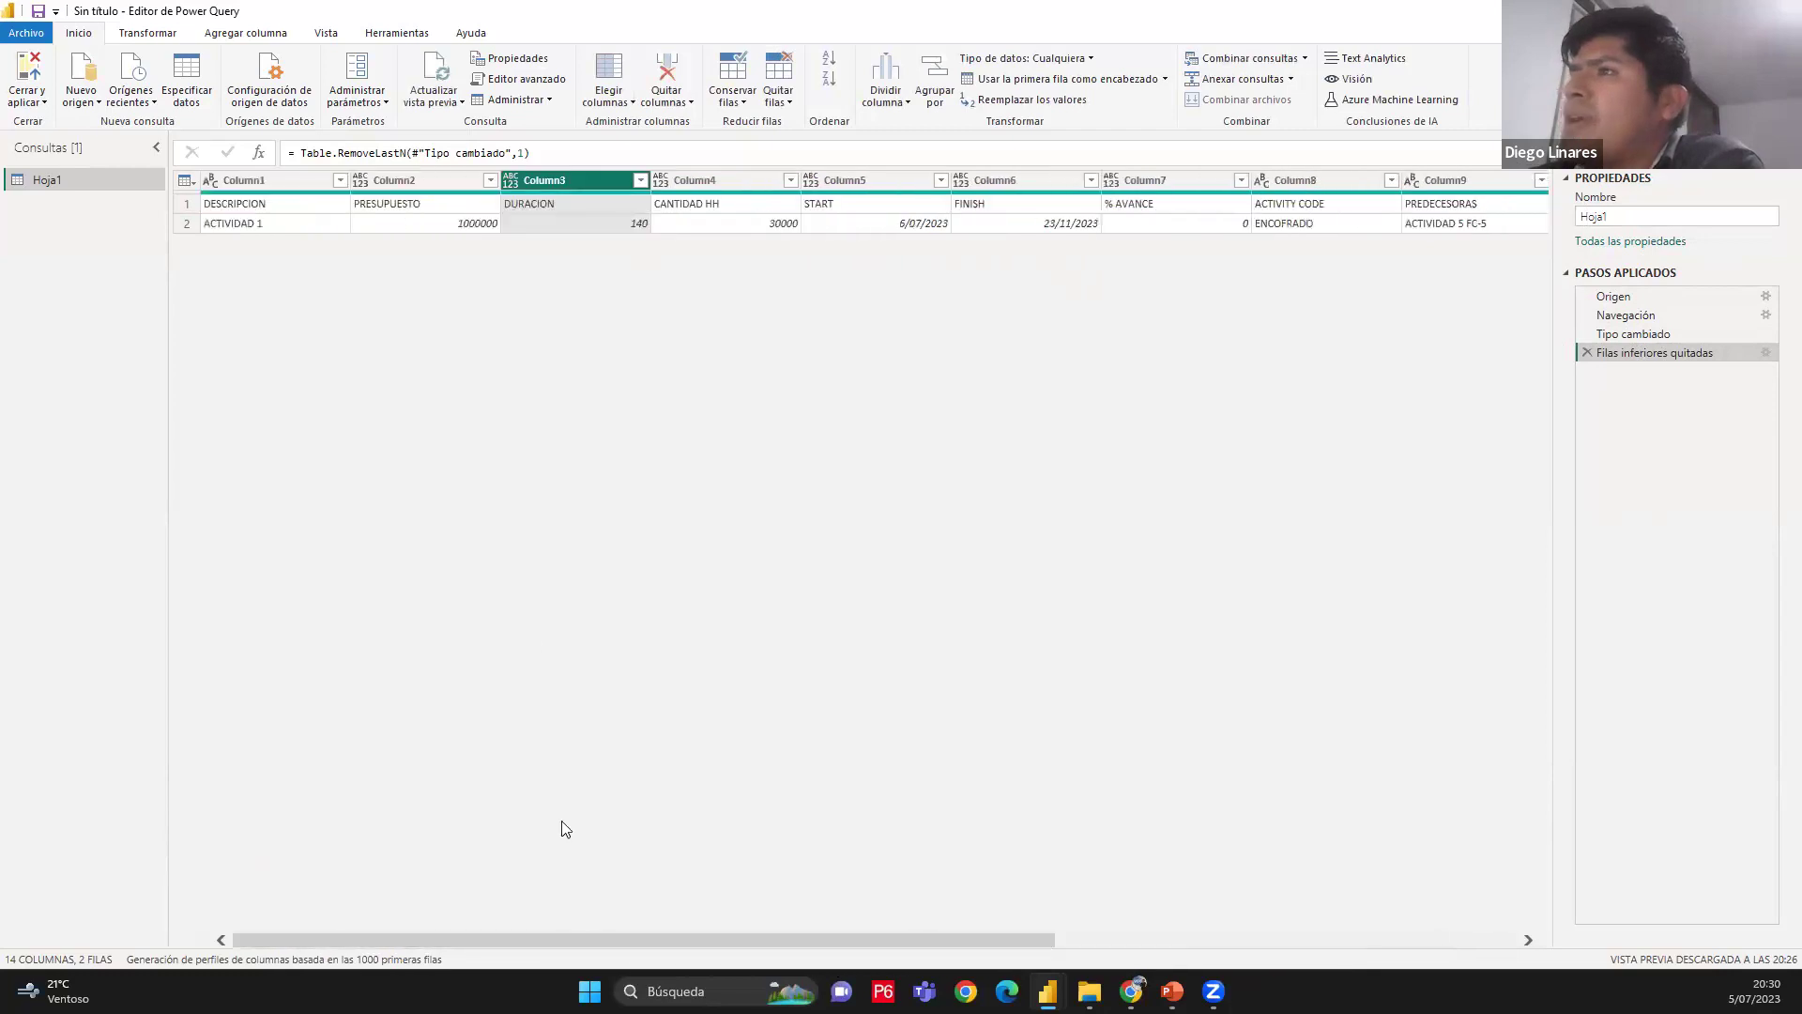
Promote the first row of the Hoja1 table to column headers
click(226, 210)
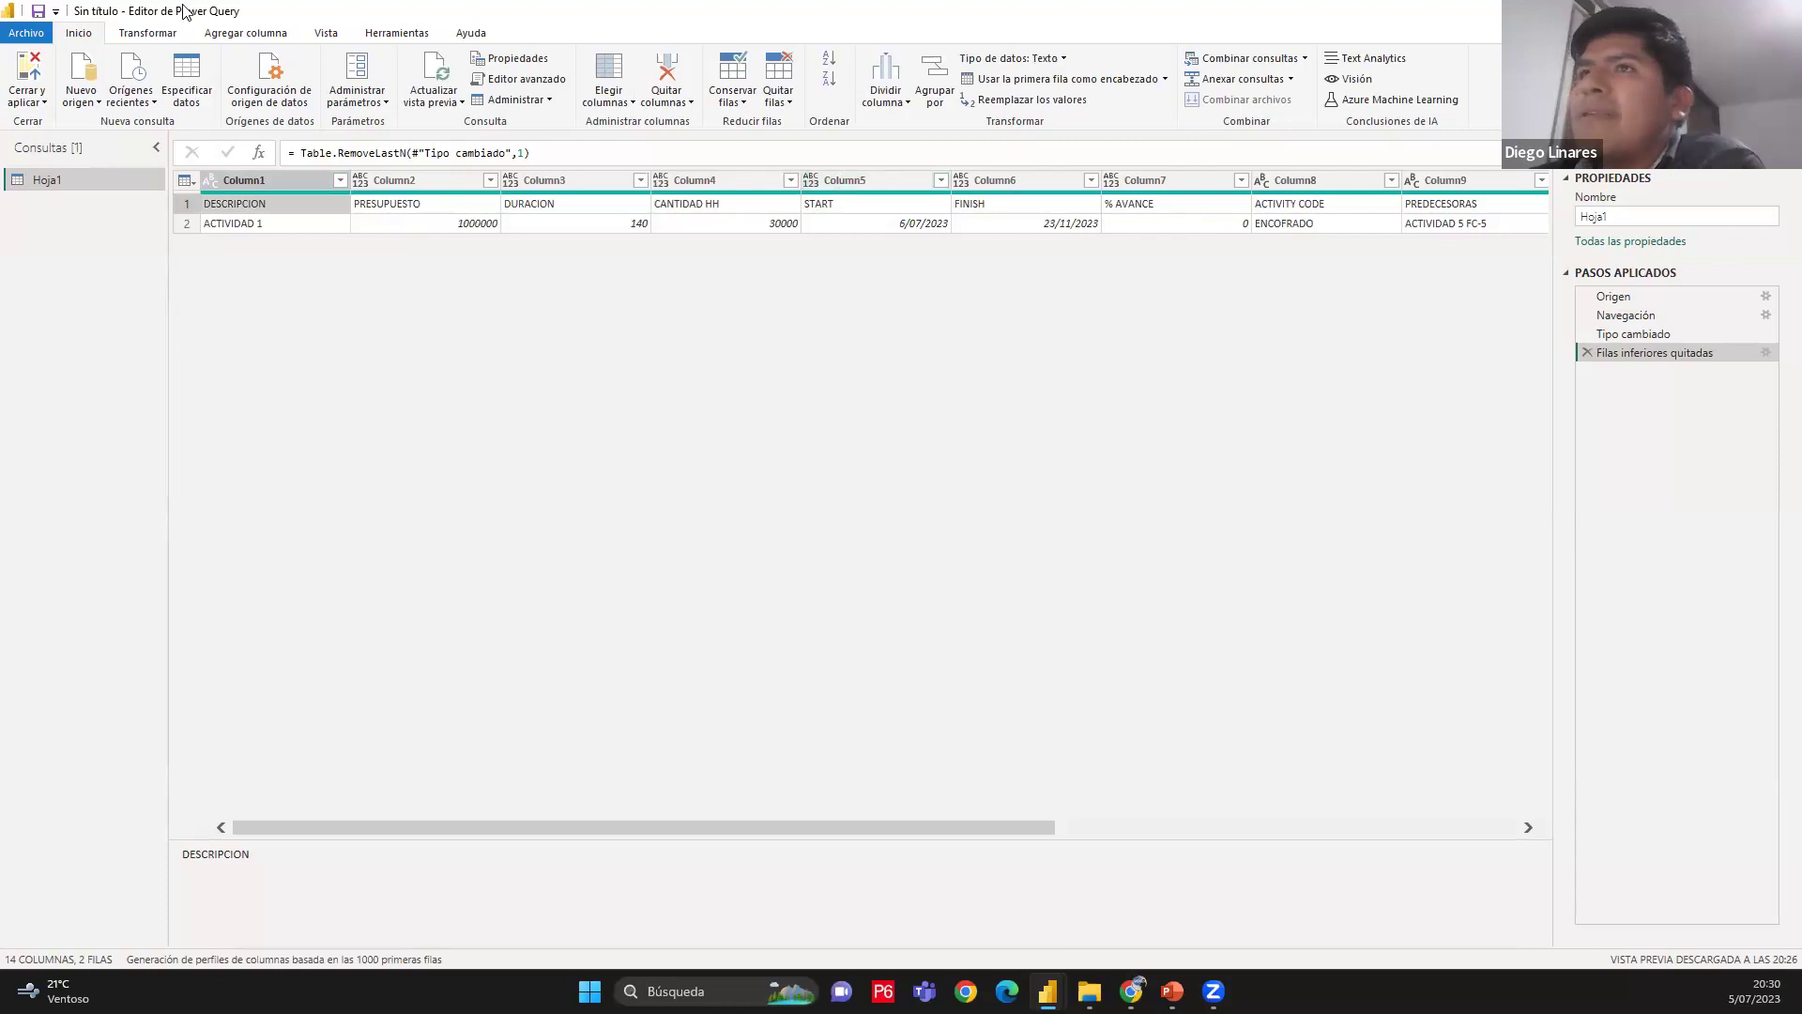
click(121, 33)
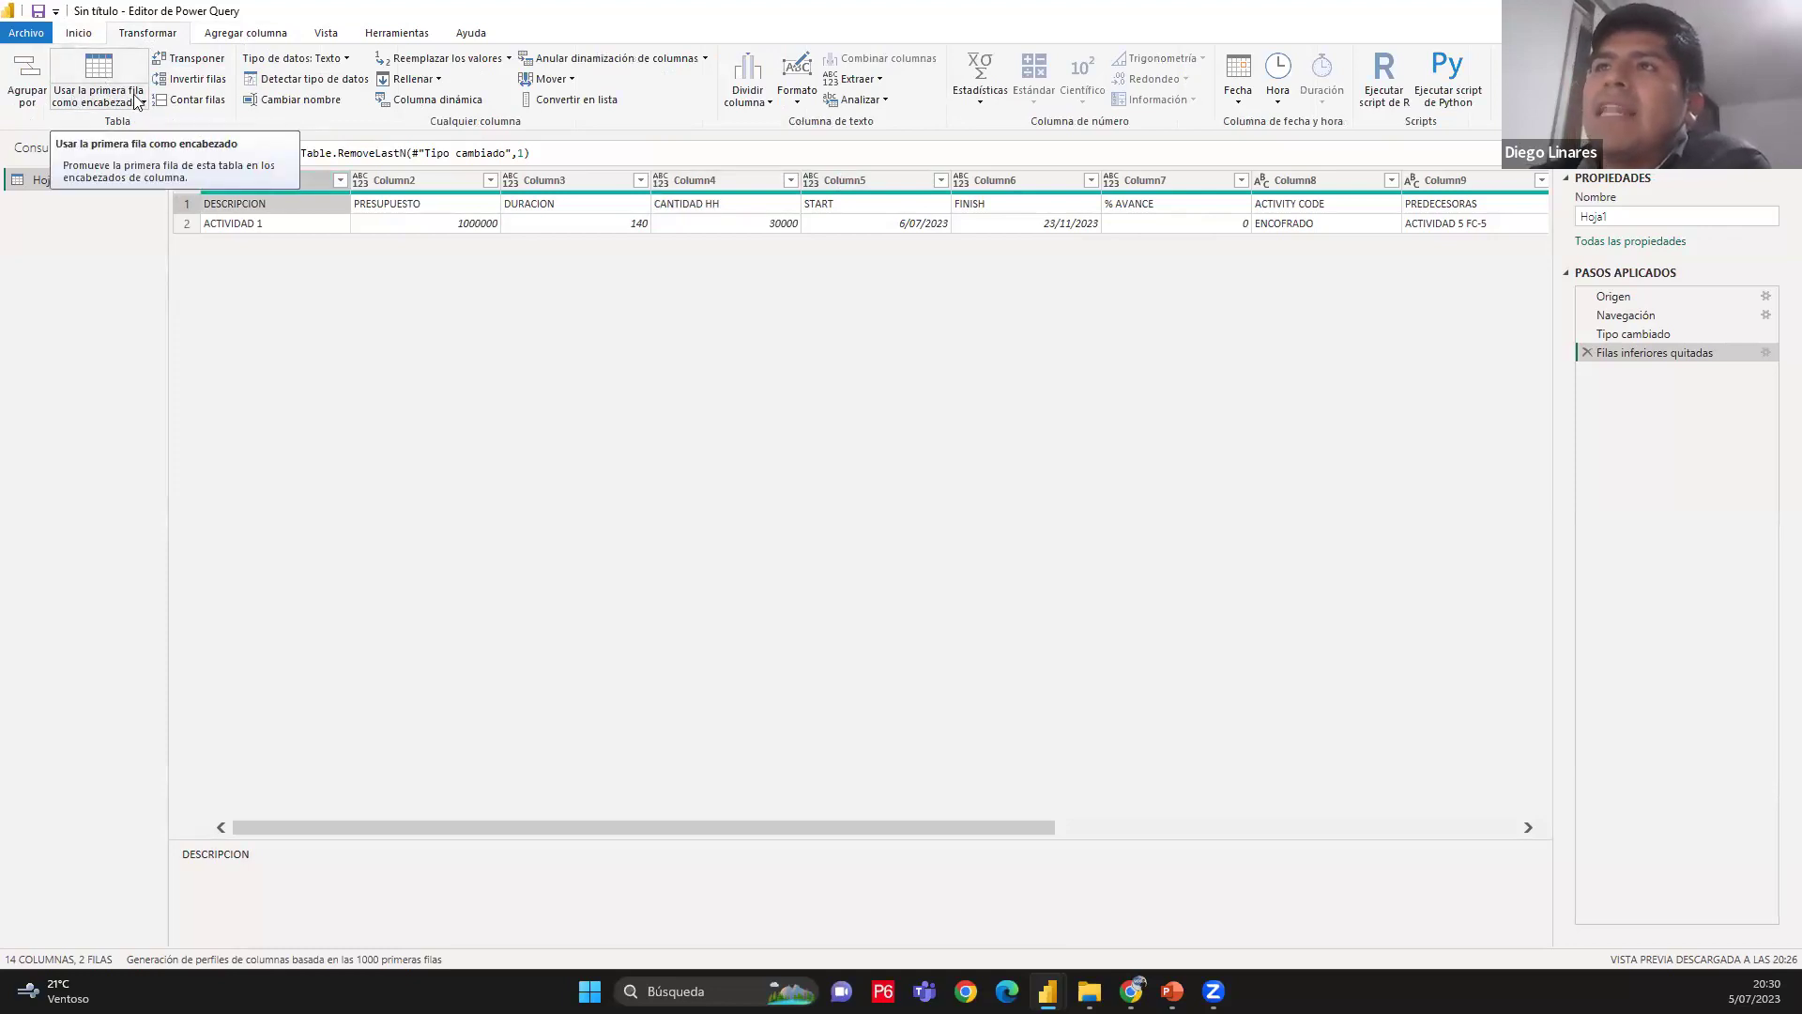
click(109, 73)
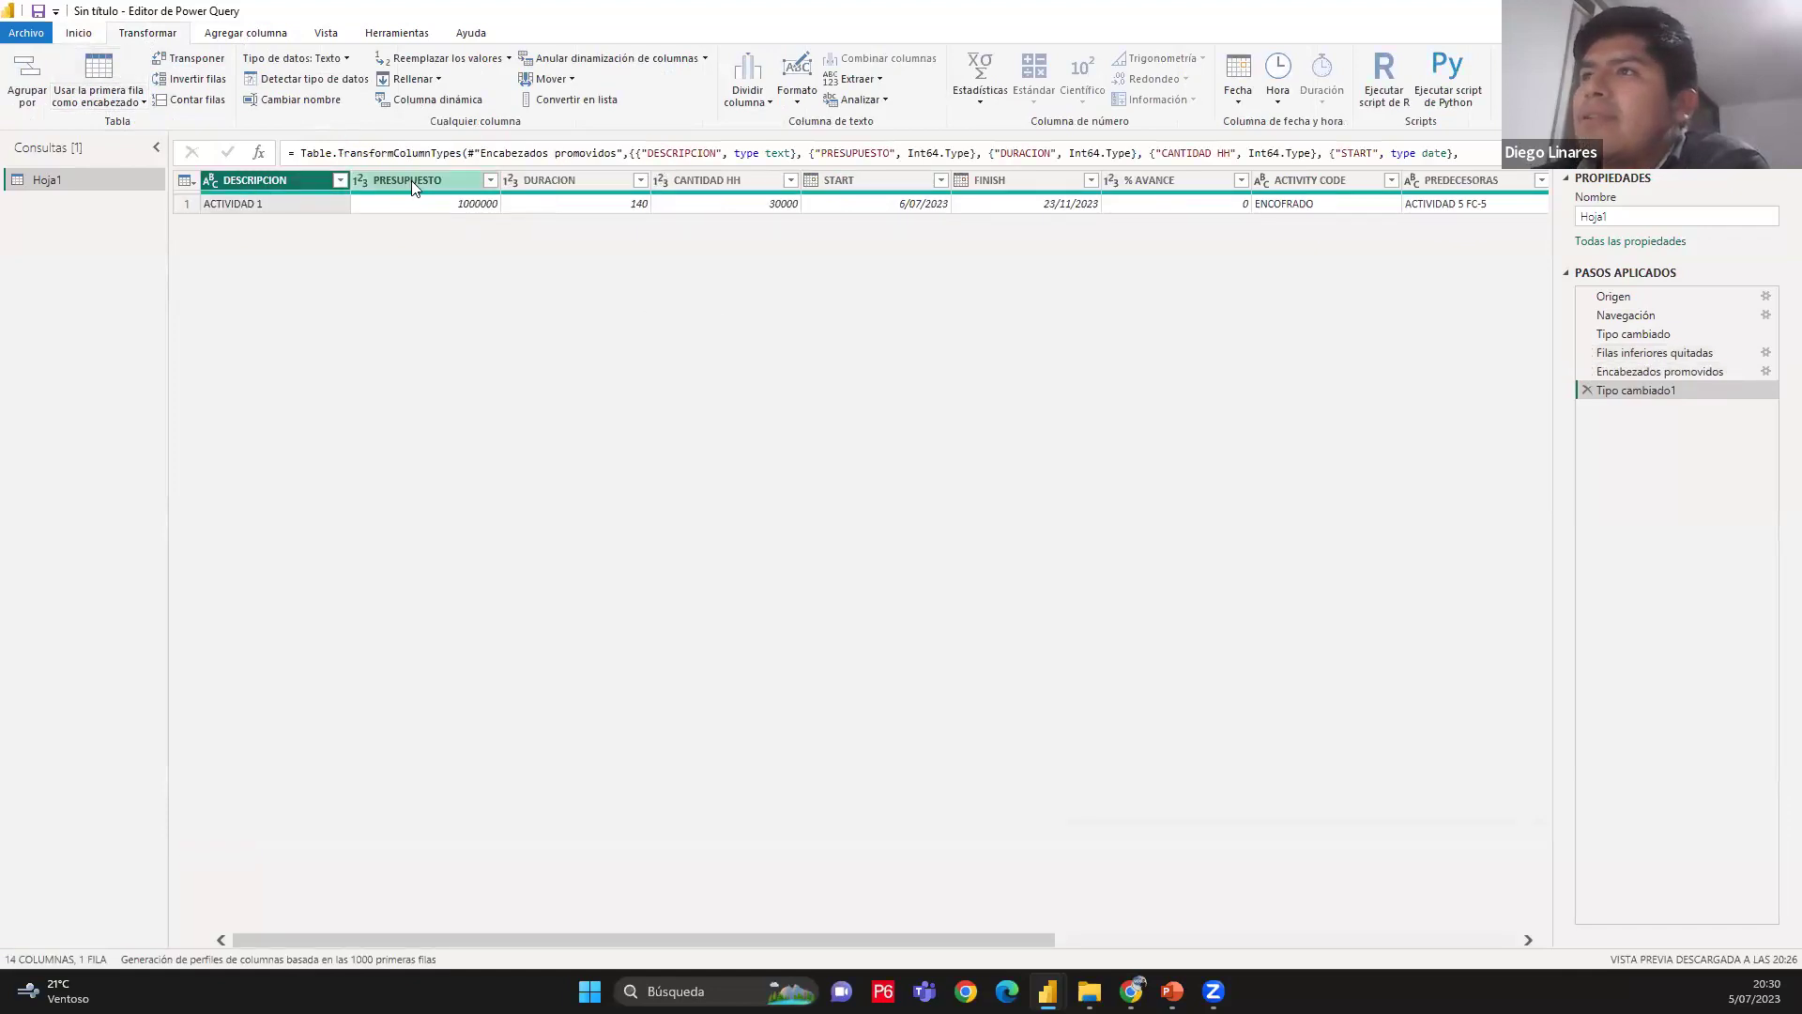
drag(909, 943, 777, 915)
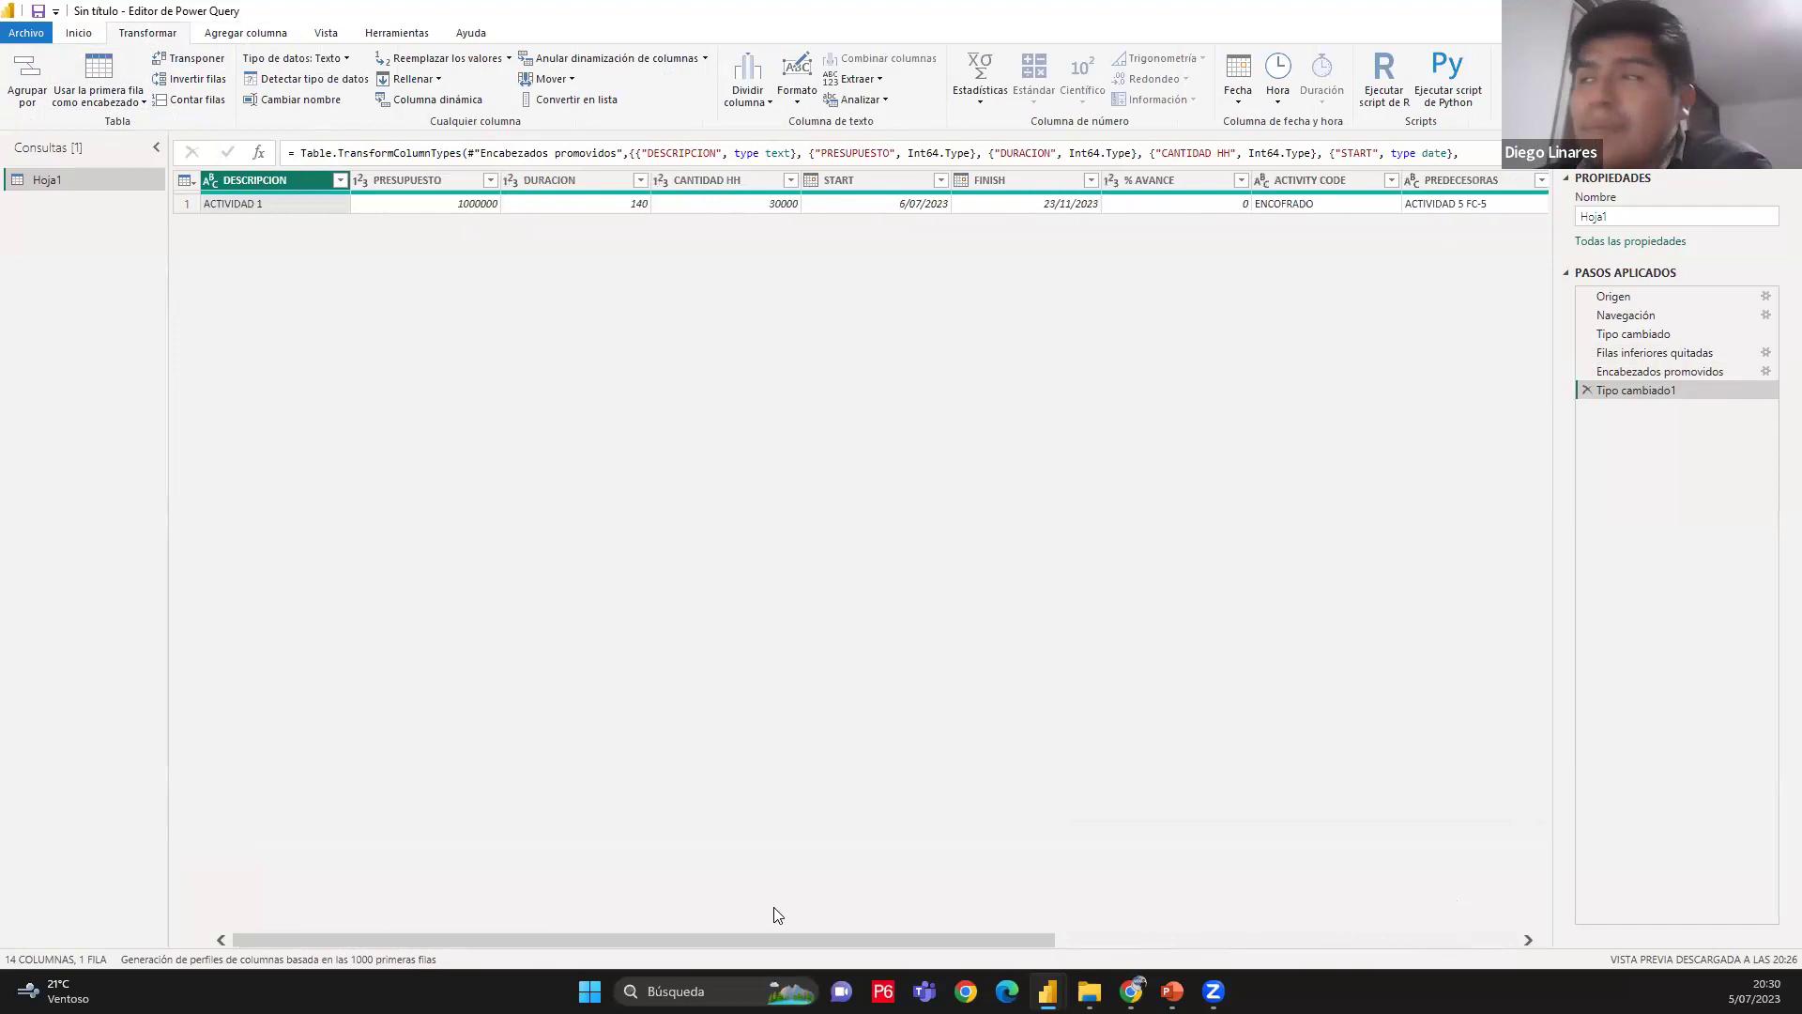
mouse_move(787, 944)
mouse_down()
mouse_move(1286, 942)
mouse_move(820, 942)
mouse_up()
Open Excel and create a new blank workbook for a transposing example
mouse_move(1089, 991)
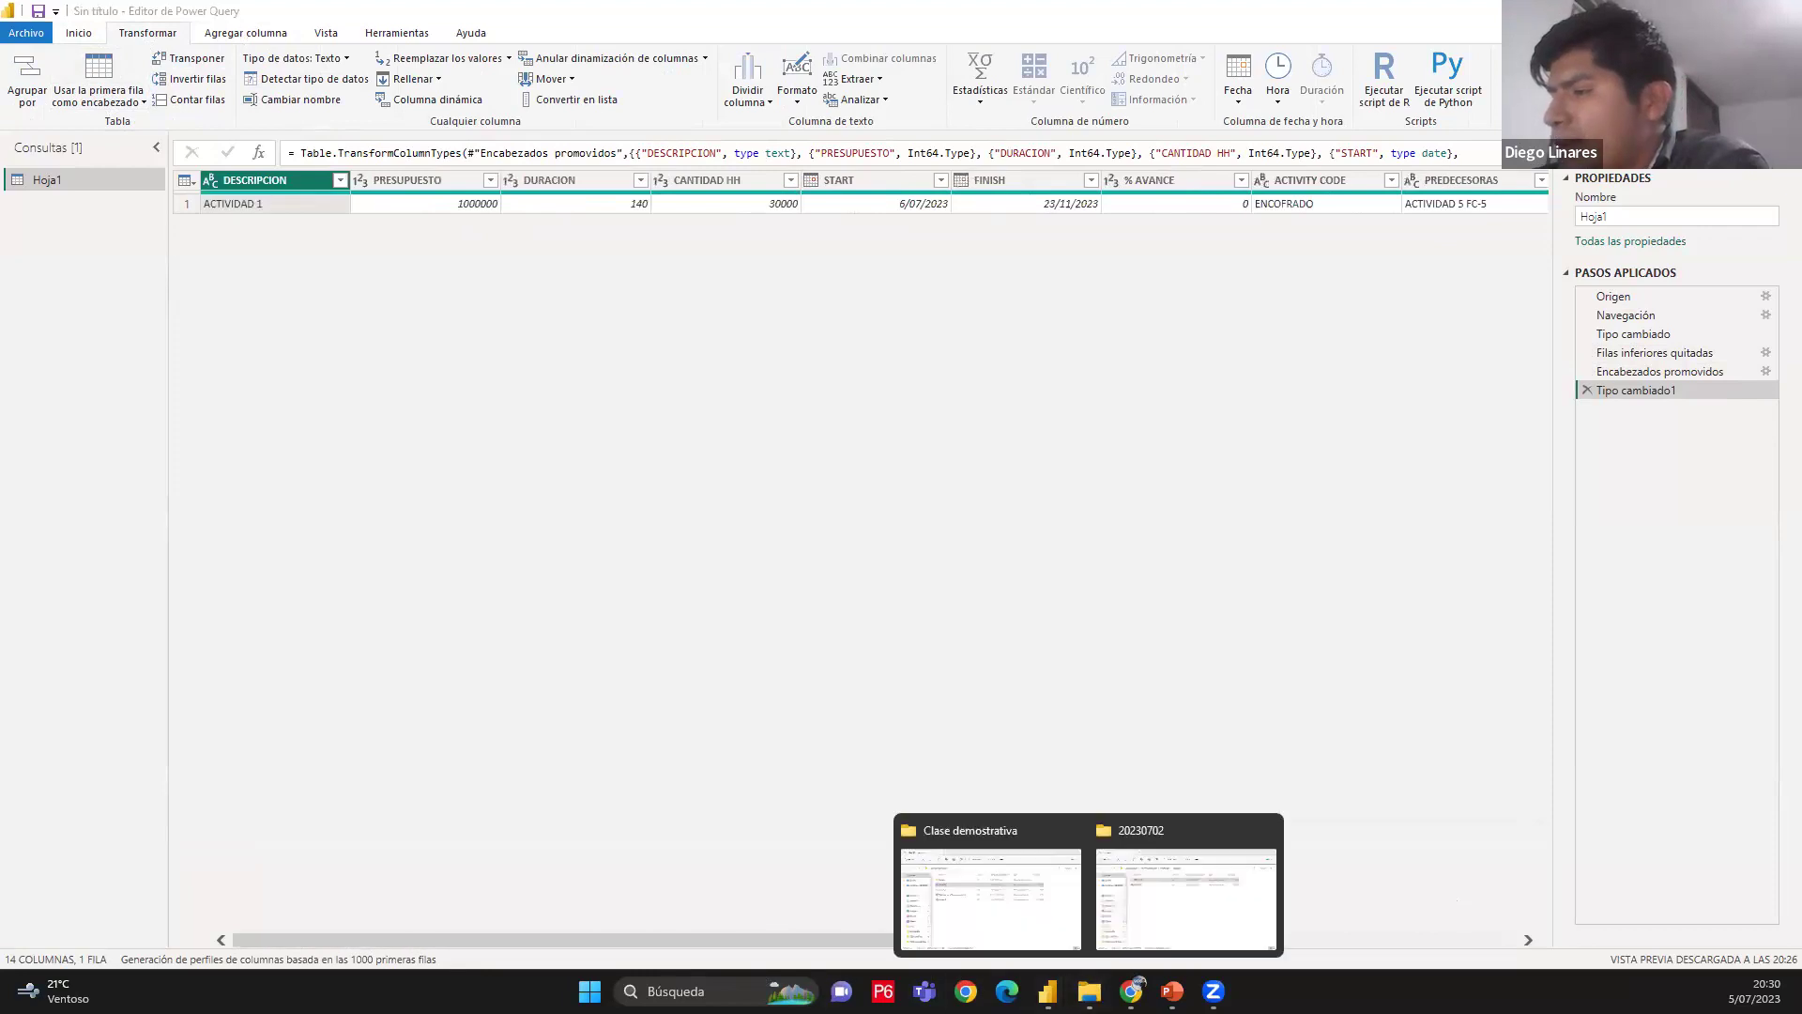
click(676, 991)
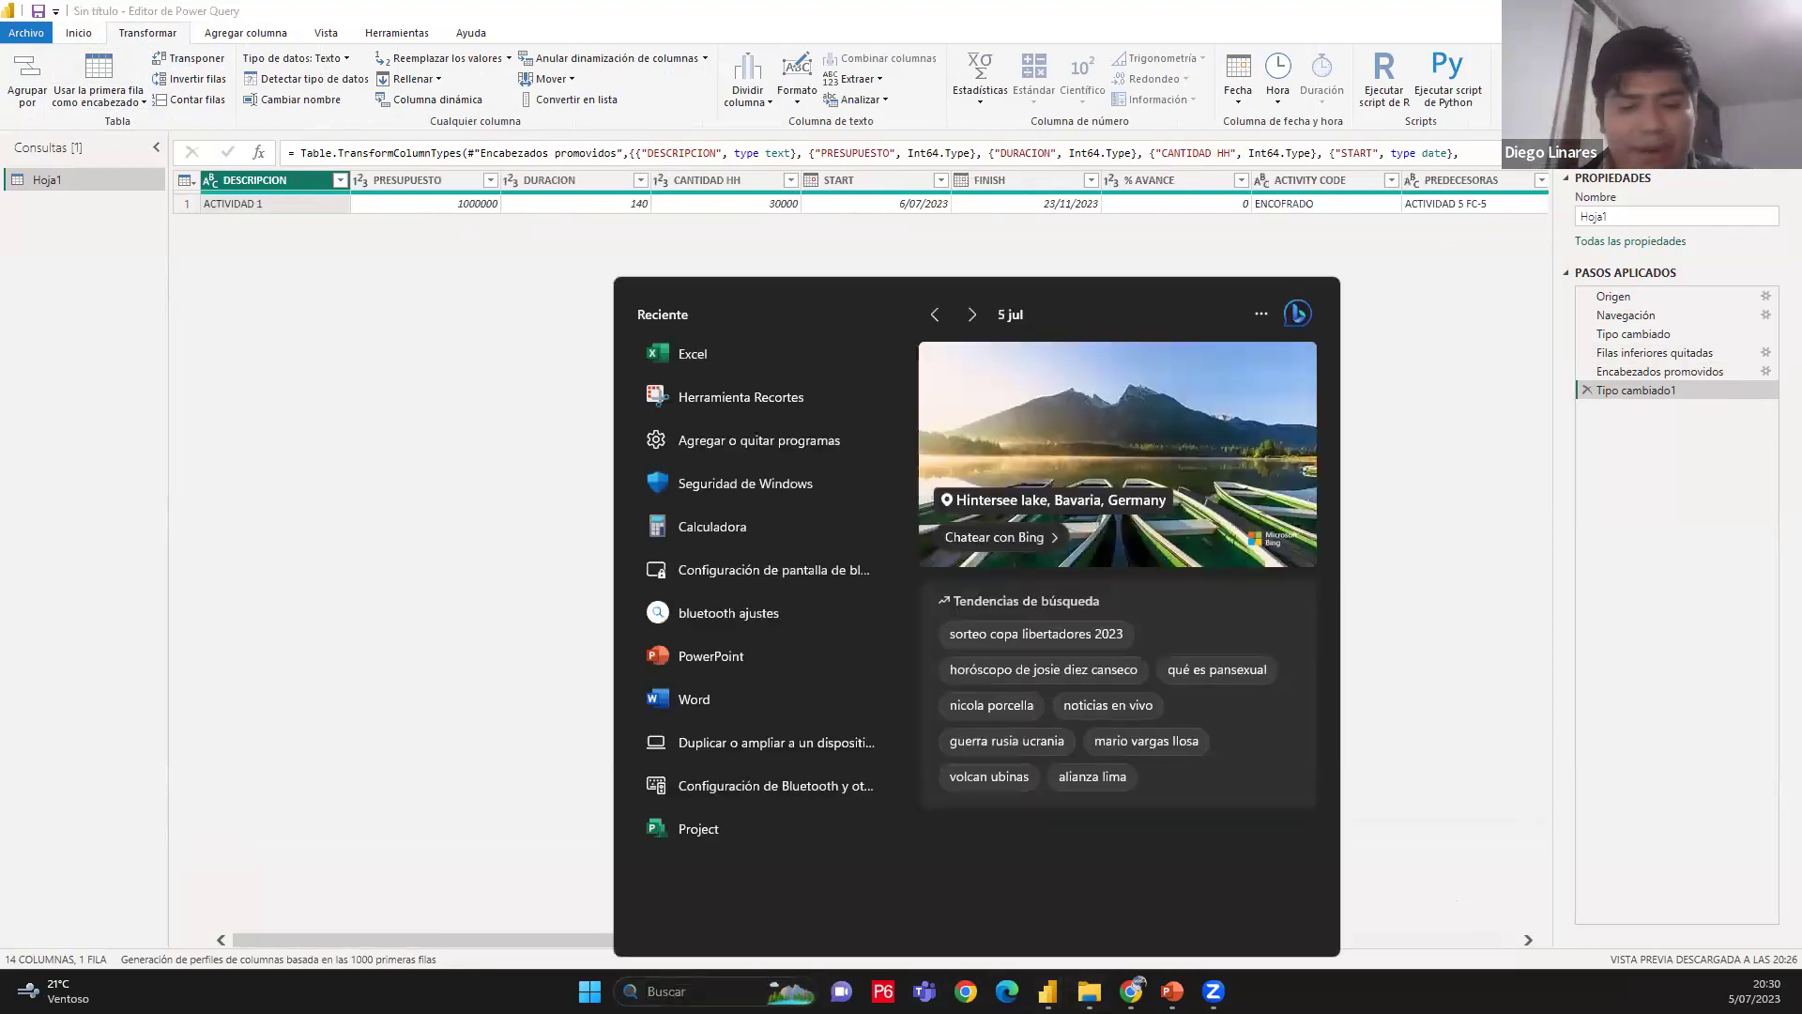
text(excel)
click(755, 398)
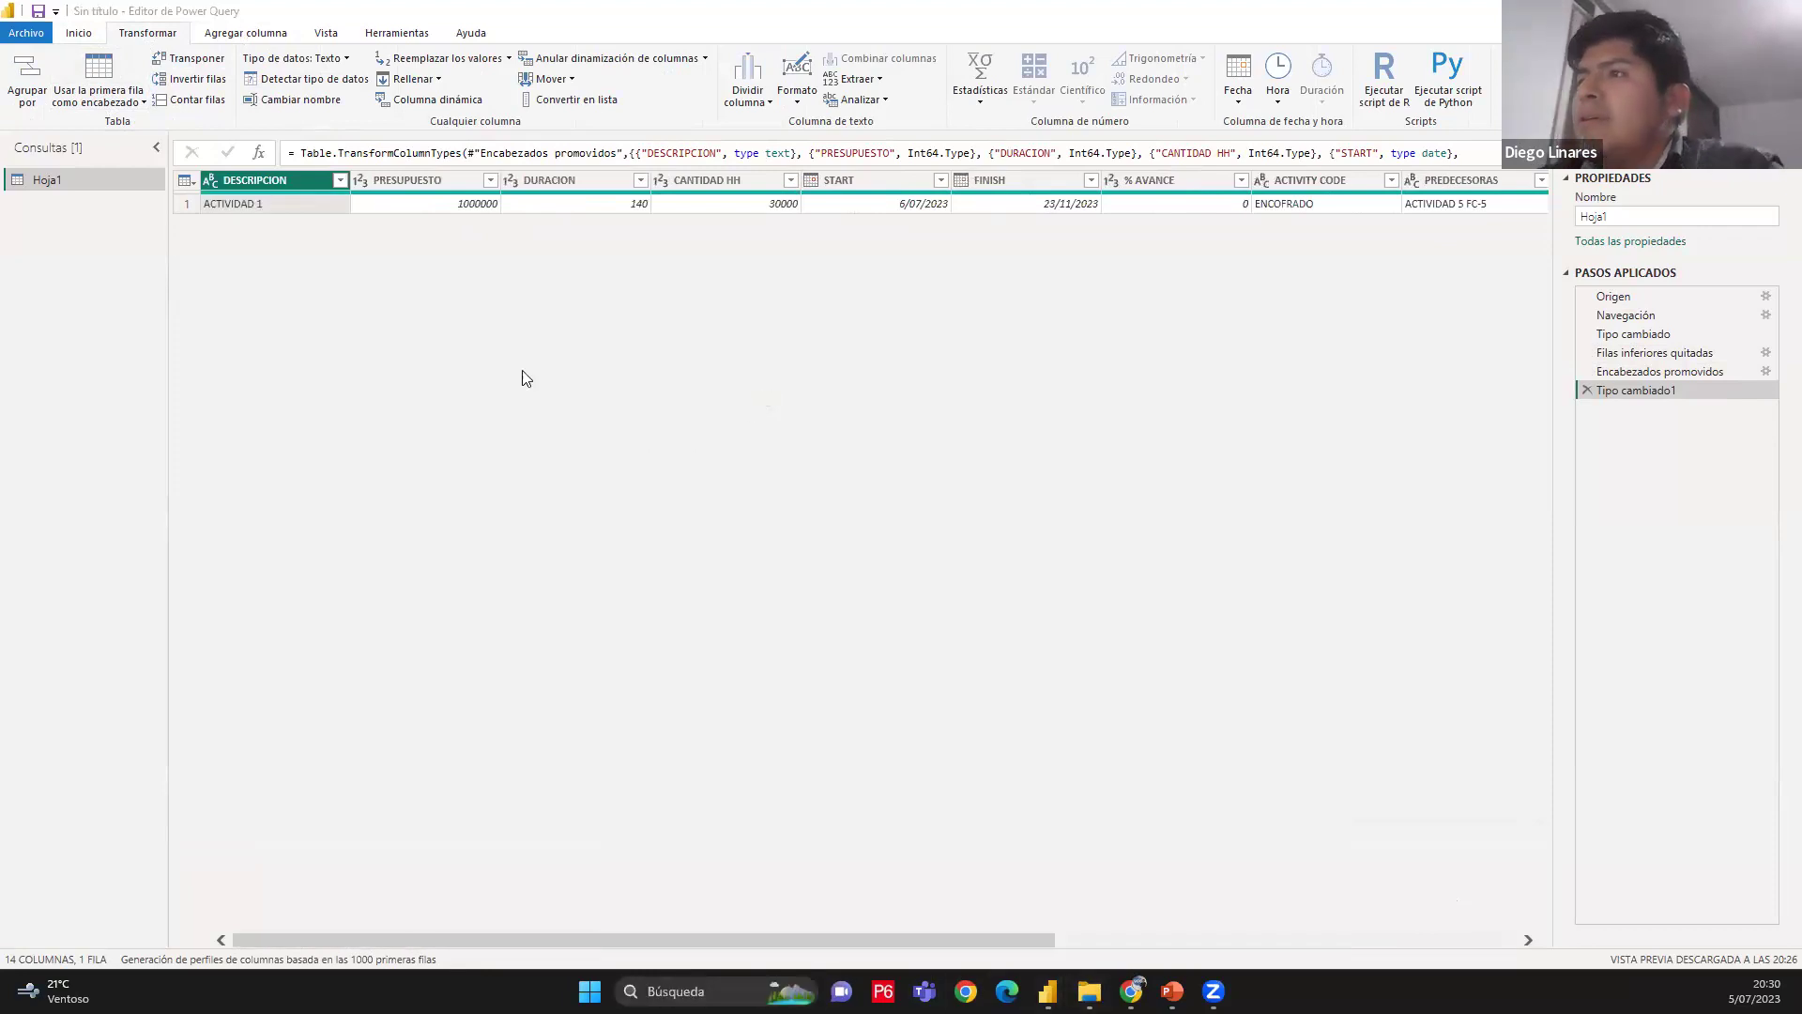
click(258, 197)
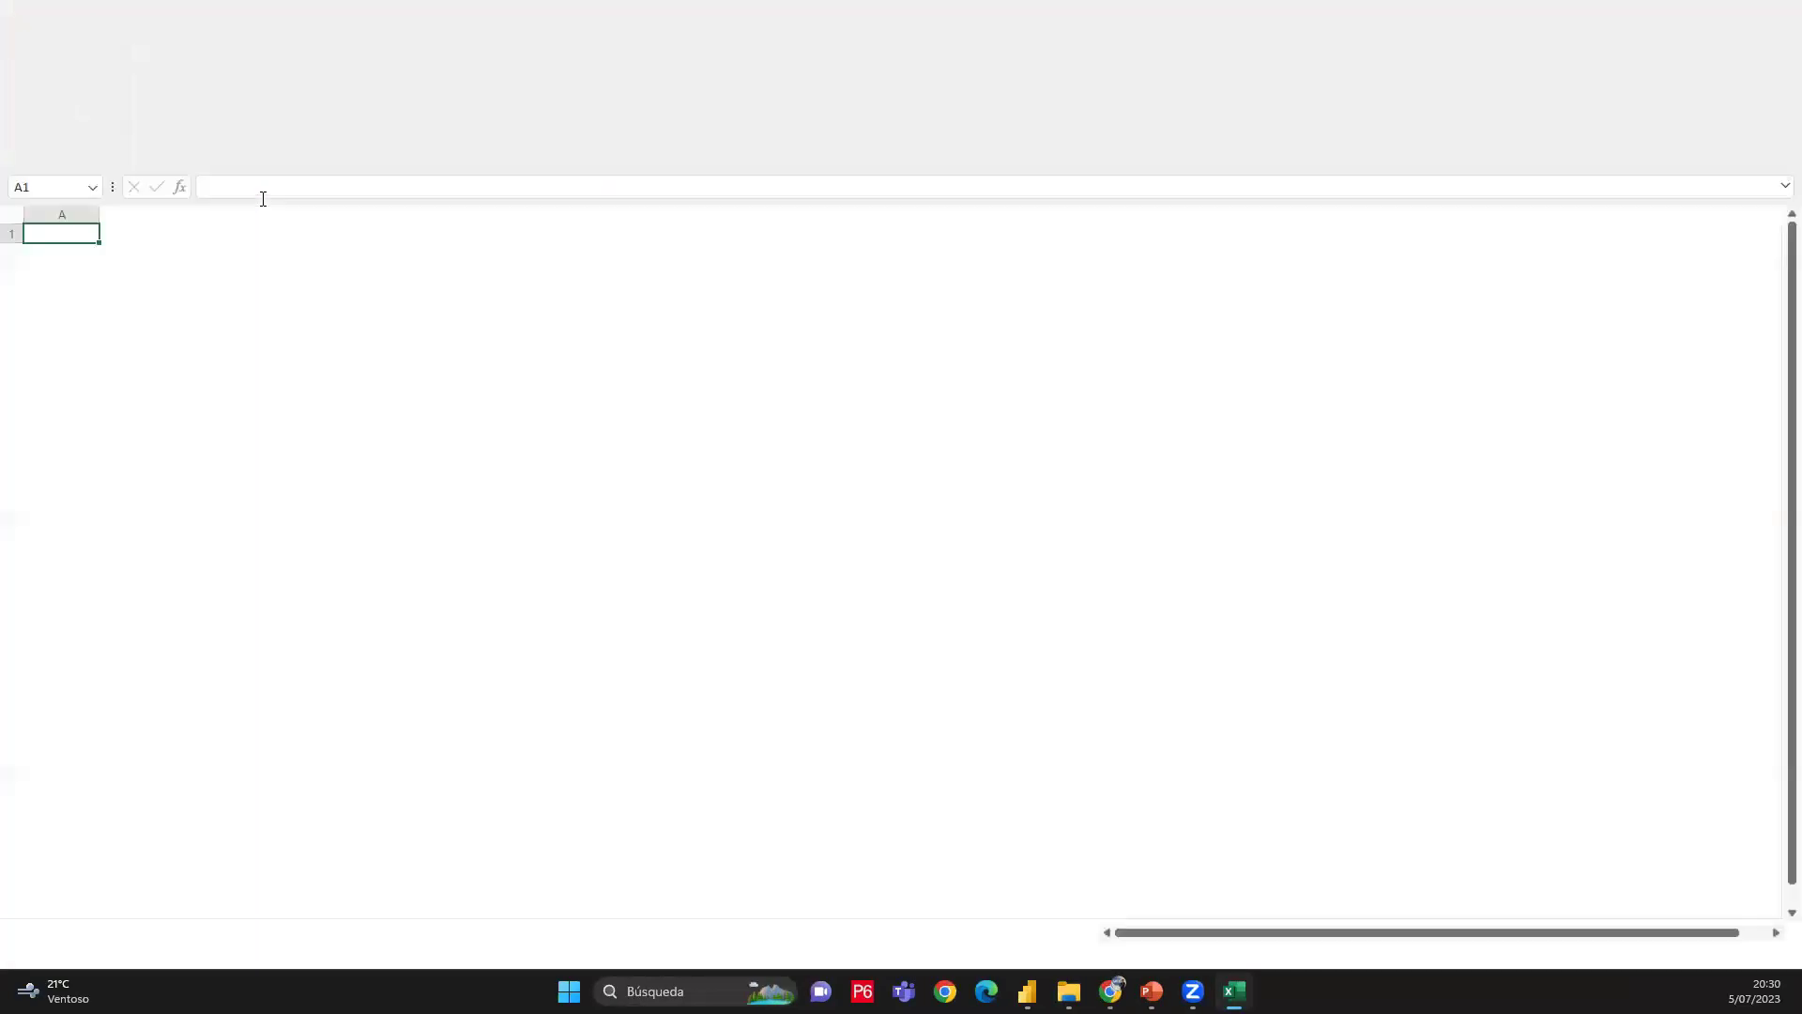
Enter the headings X in cell G3 and Y in cell H3
click(505, 272)
text(X)
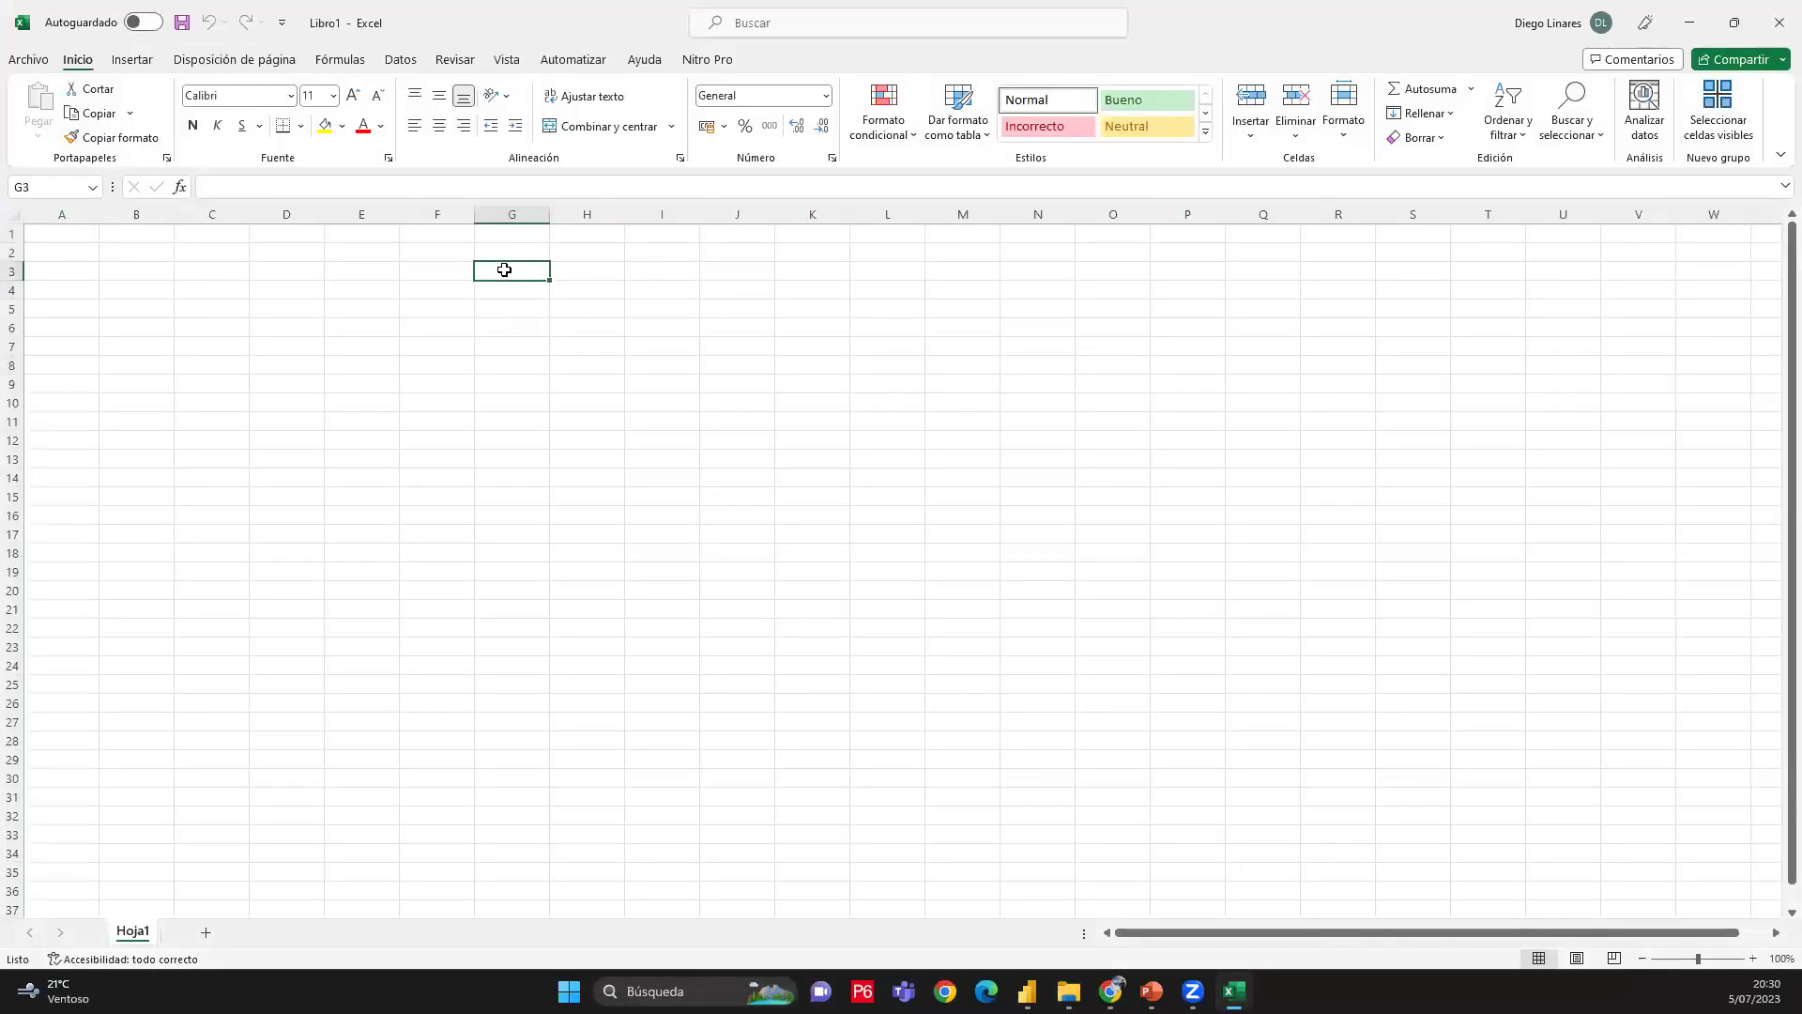
click(575, 273)
text(Y)
click(595, 402)
click(504, 266)
click(555, 277)
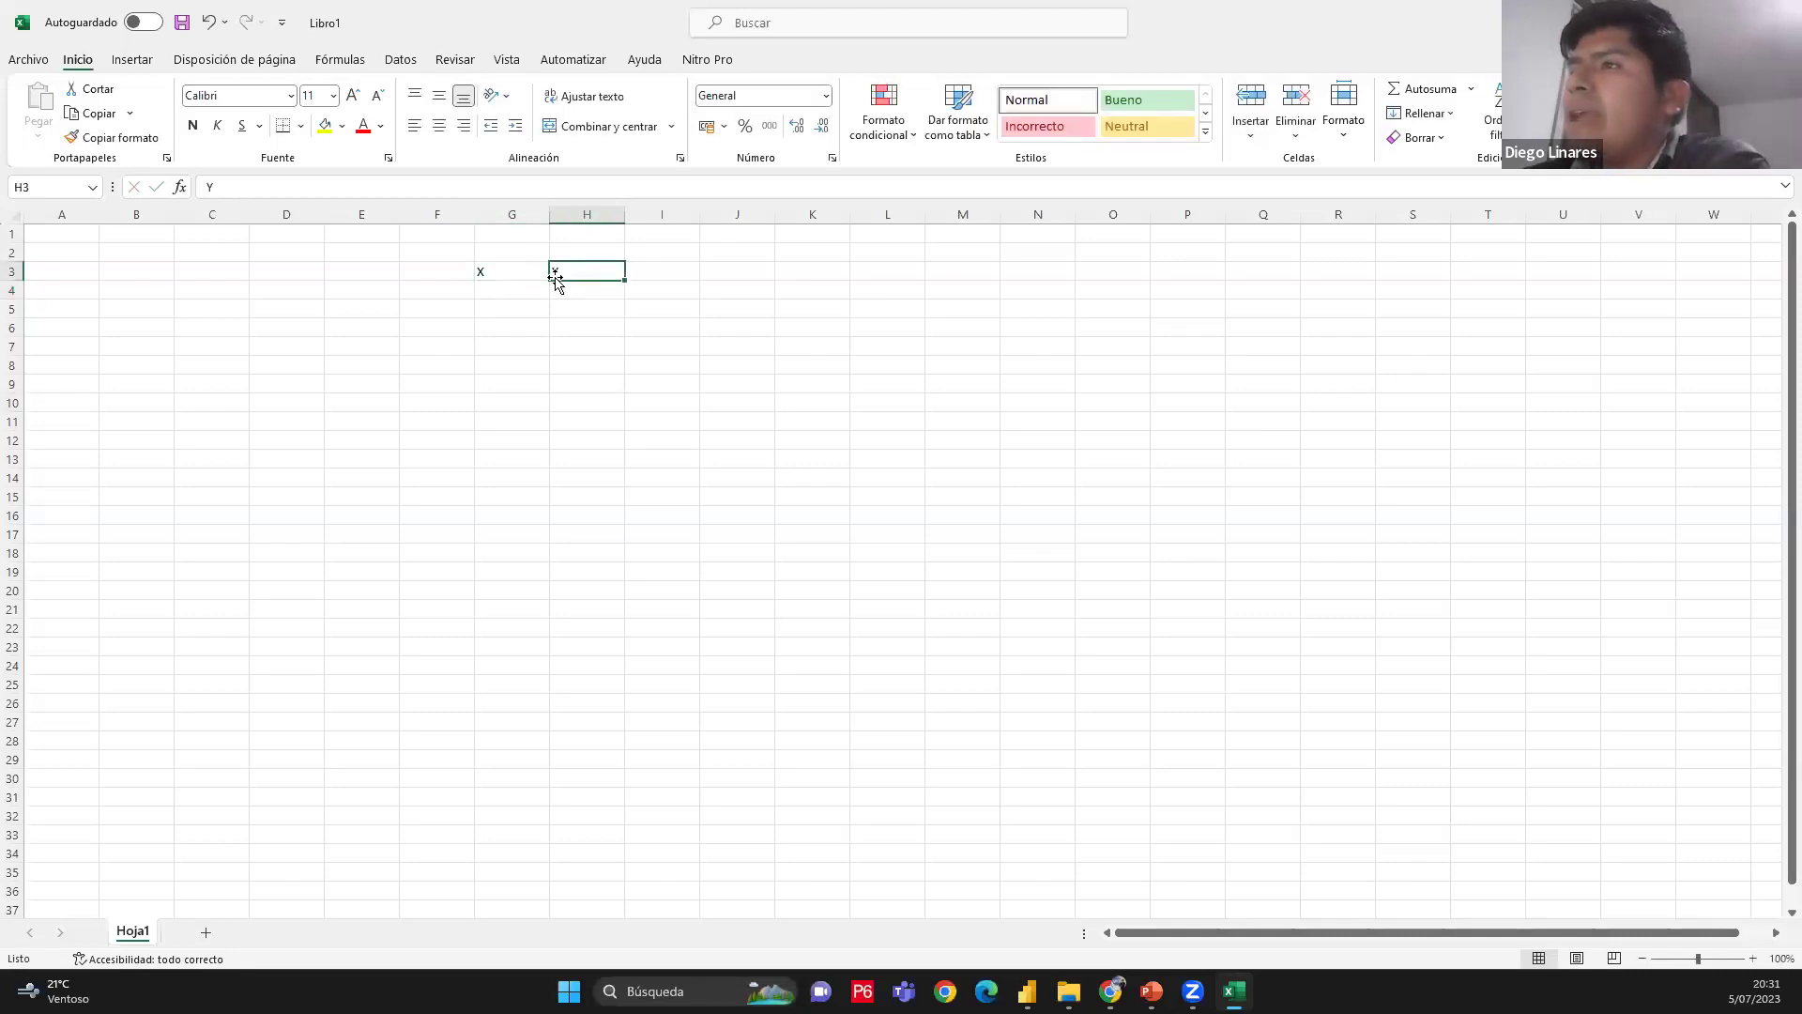
Fill the X column in cells G4 to G8 with the values 1, 2, 3, 4 and 5
click(508, 292)
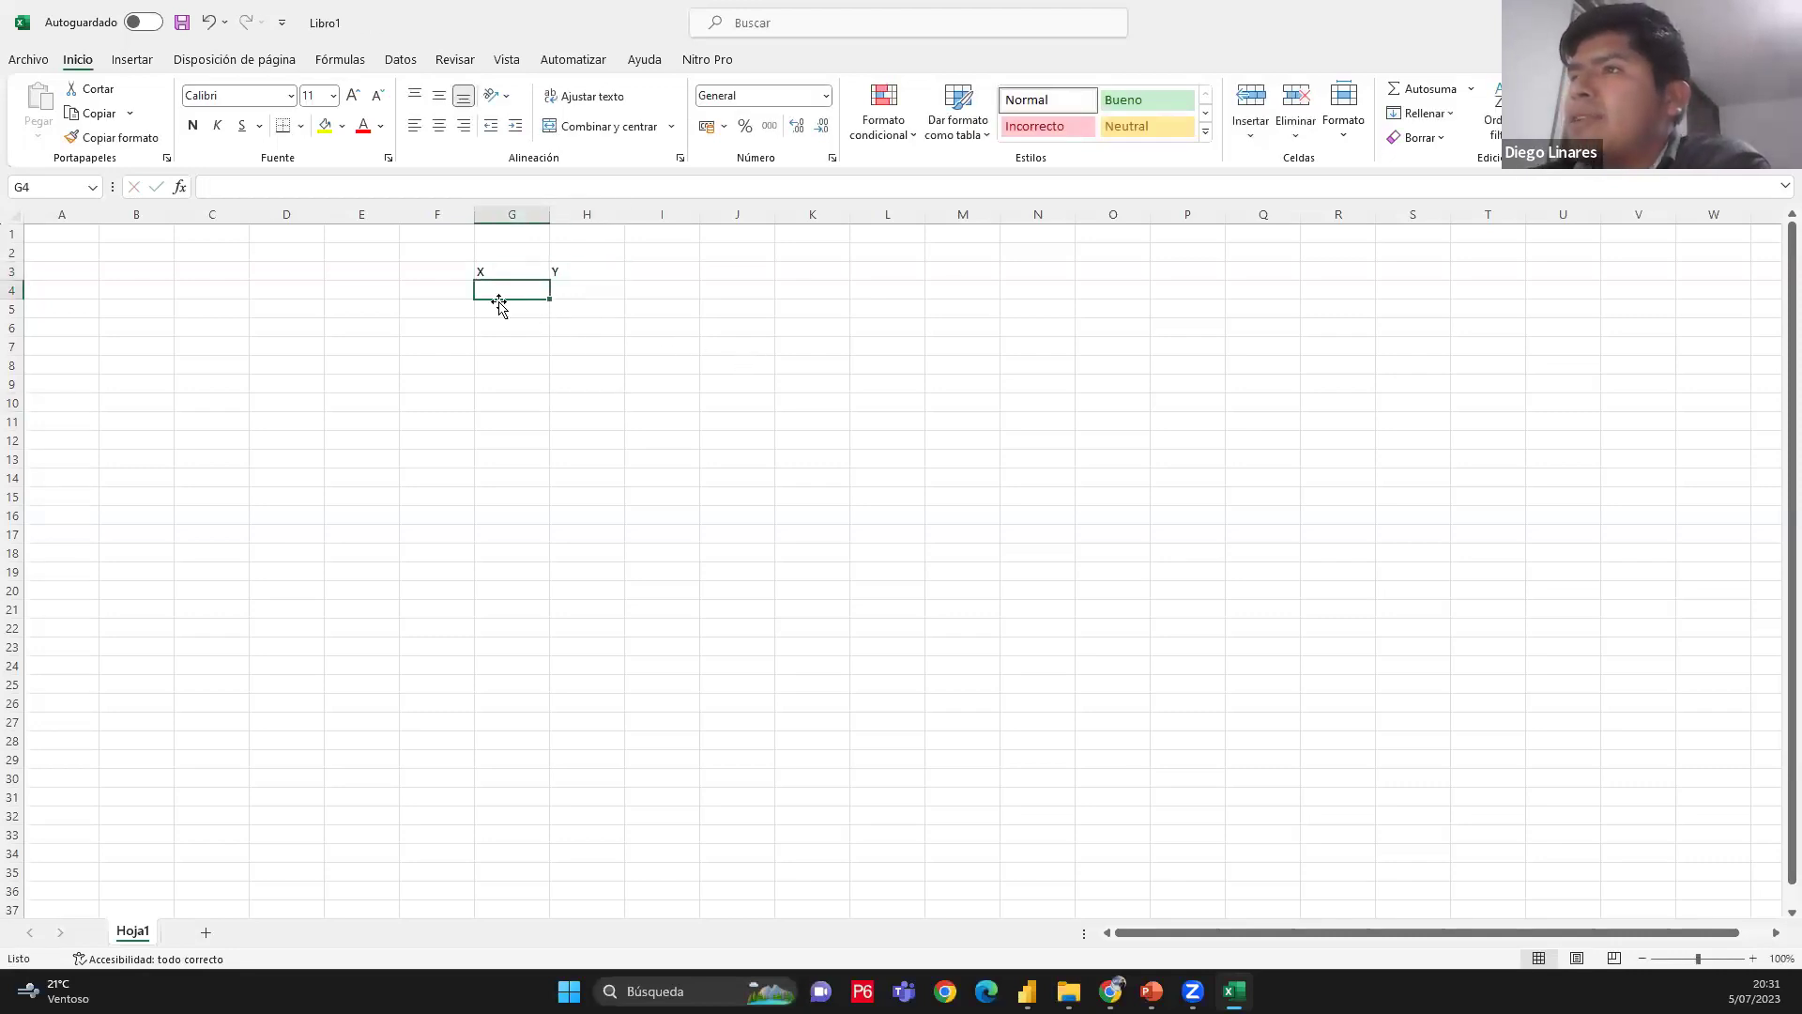
text(1)
key(Return)
text(2)
key(Return)
text(3)
key(Return)
text(4)
key(Return)
text(5)
Fill the Y column in cells H4 to H8 with the values 10, 20, 30, 40 and 50
click(587, 290)
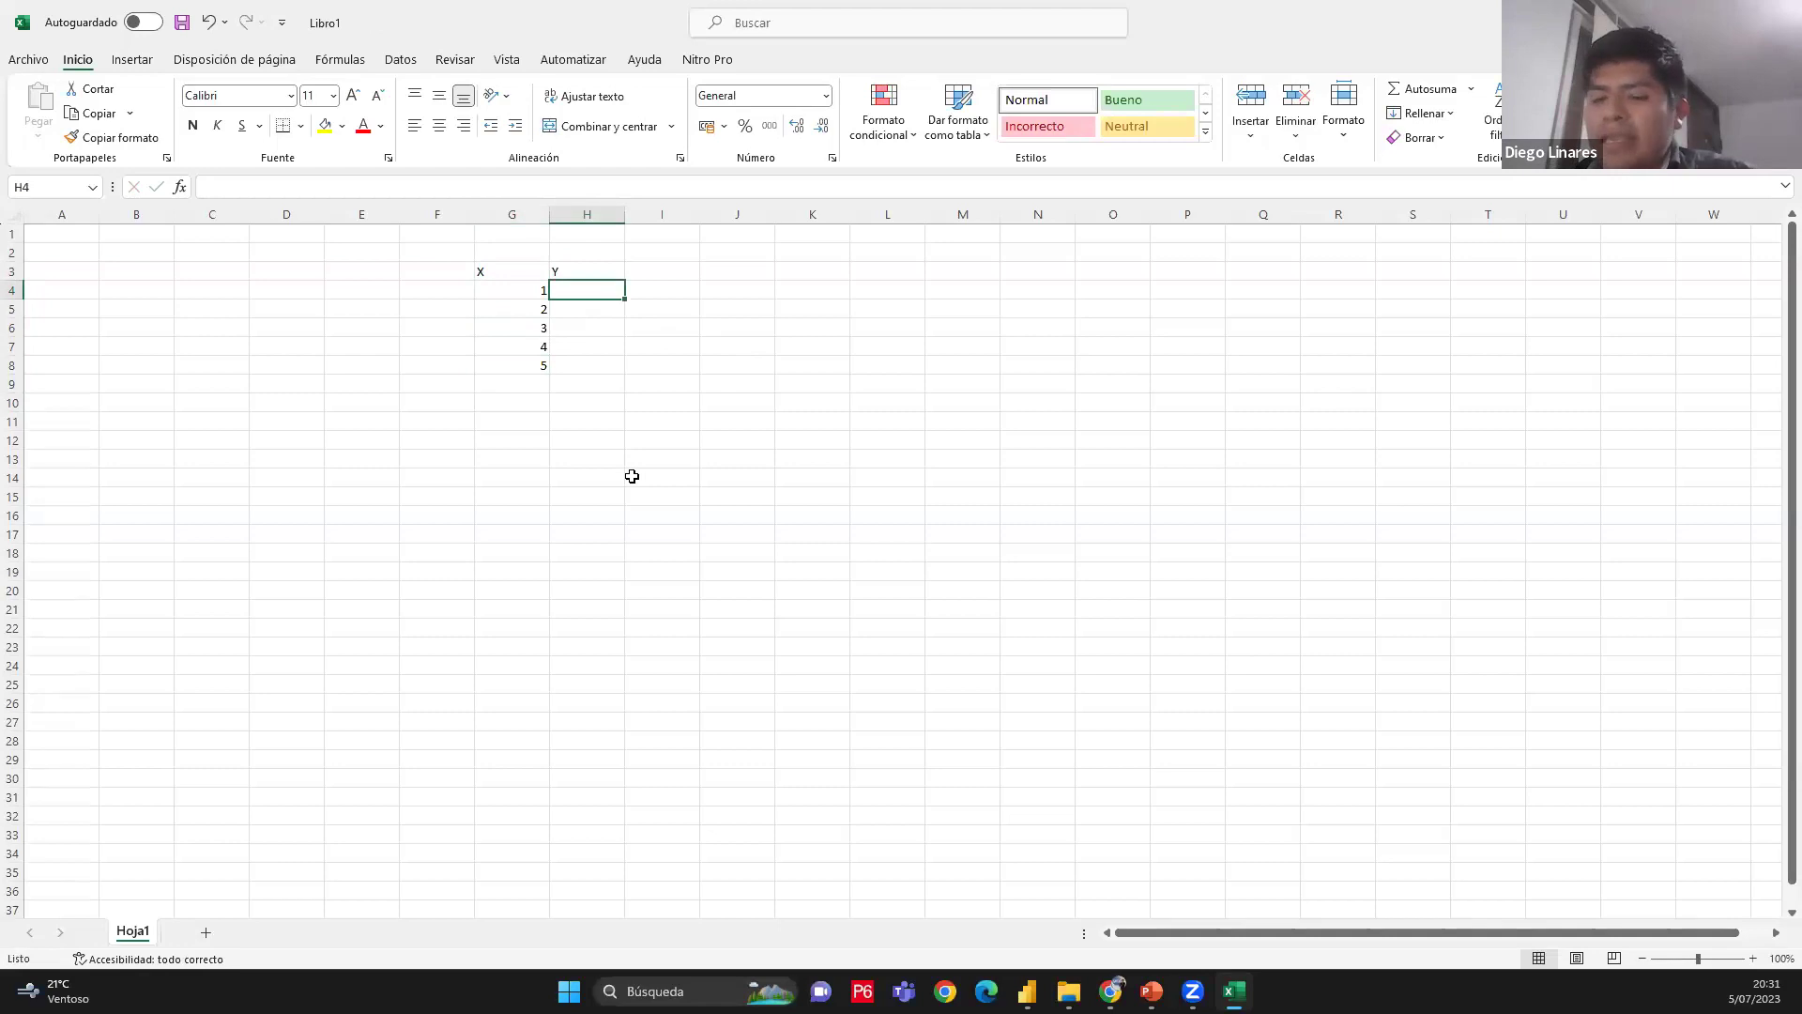
text(10)
key(Return)
text(20)
key(Return)
text(30)
key(Return)
text(40)
key(Return)
text(50)
key(Return)
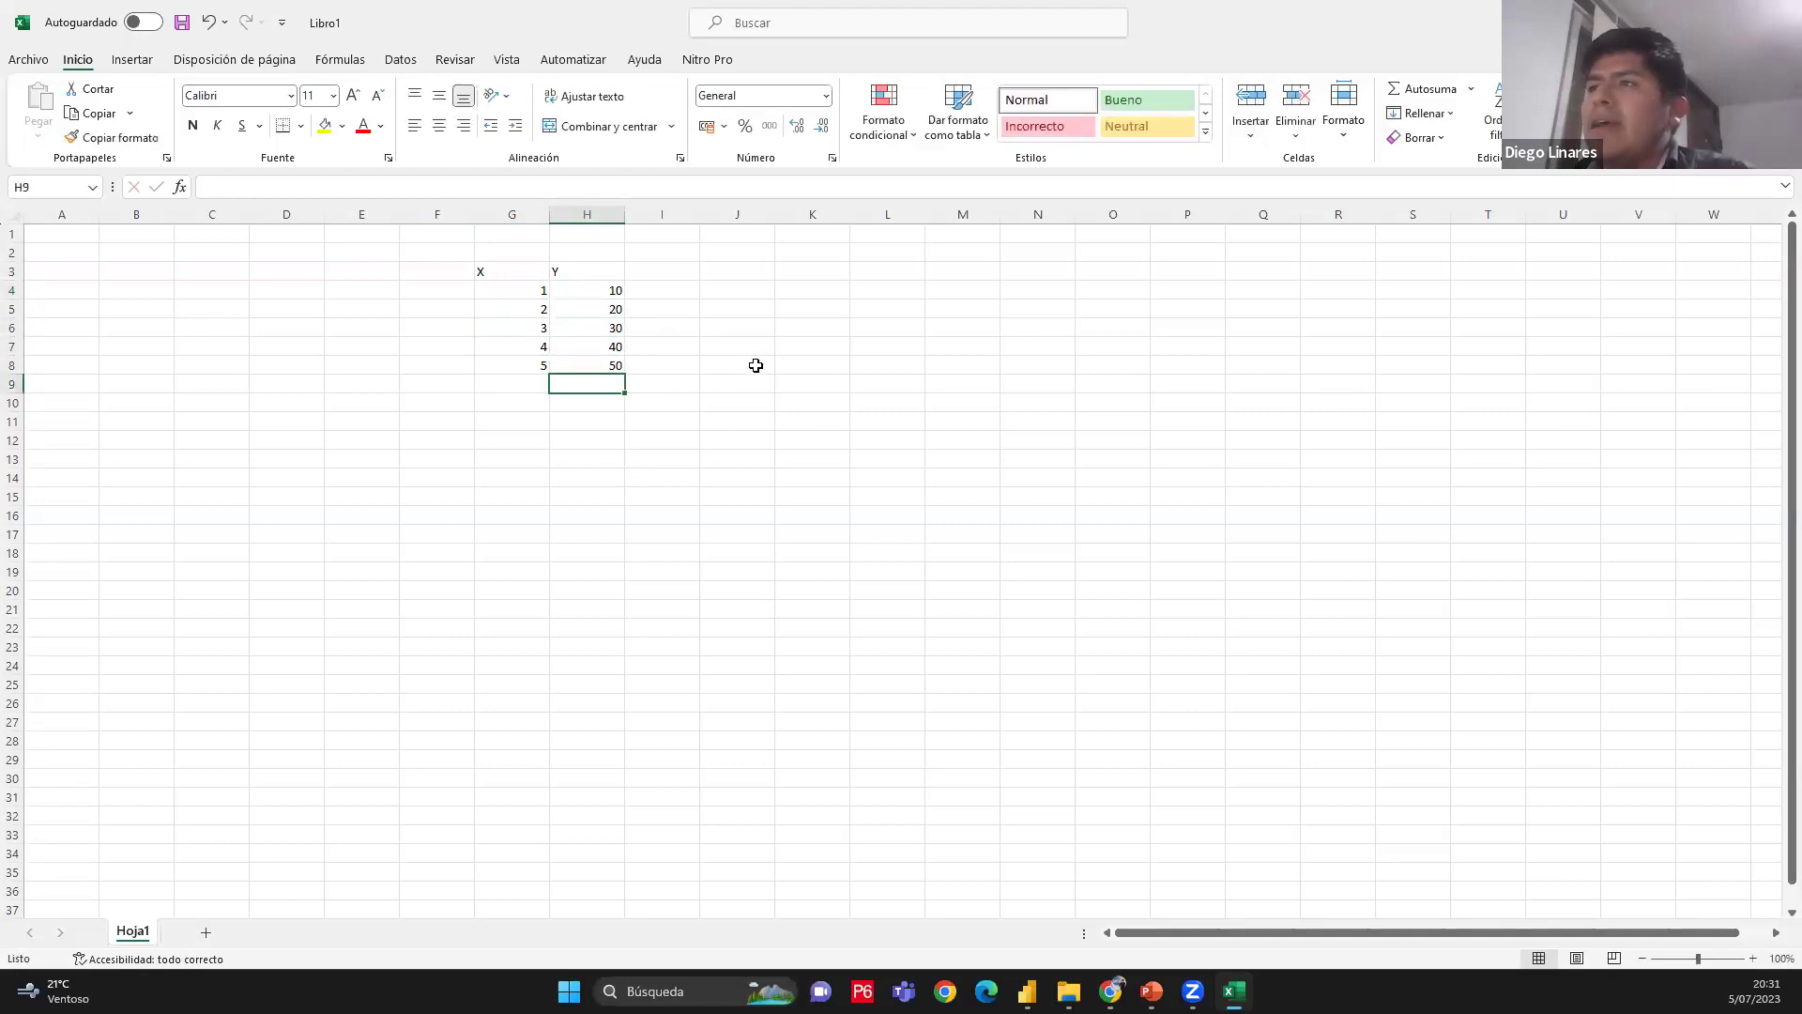
click(756, 366)
drag(837, 306, 915, 441)
drag(1210, 549, 1541, 688)
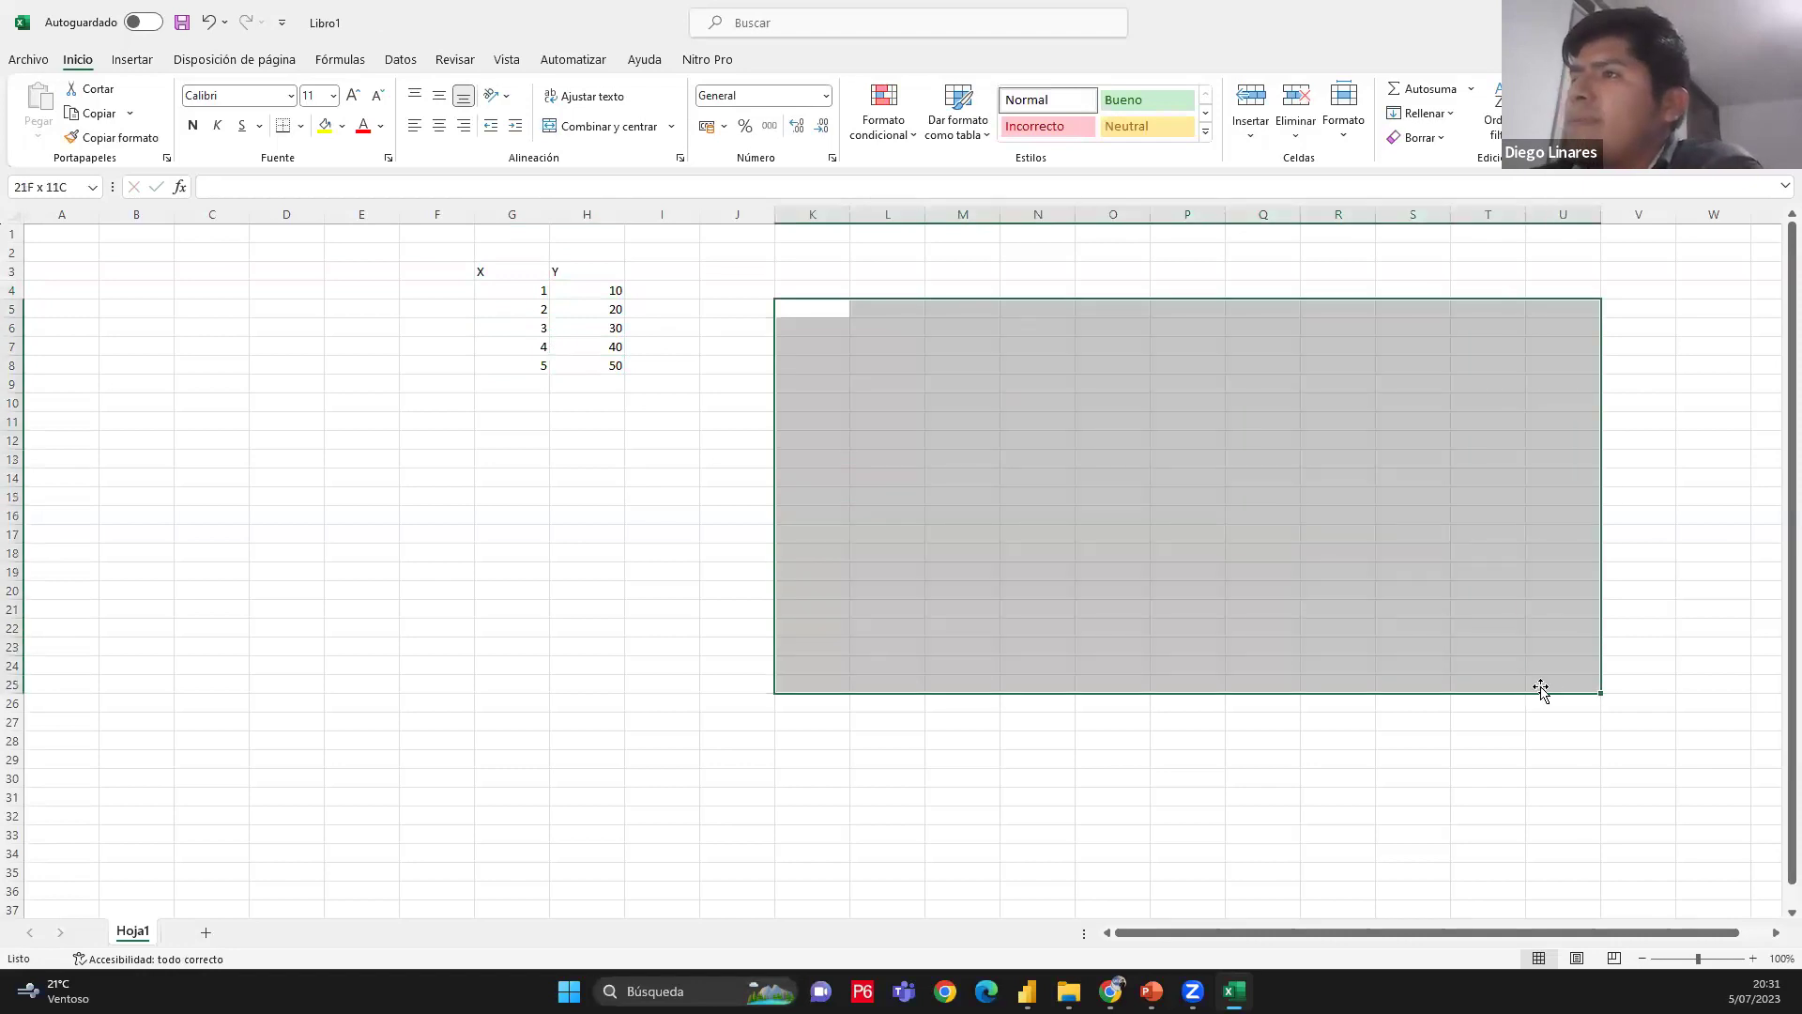
Copy the X values in G4:G8 and paste them transposed into row 3 starting at cell J3
click(481, 295)
drag(526, 335, 575, 372)
drag(531, 289, 567, 366)
drag(523, 282, 531, 363)
key(ctrl+c)
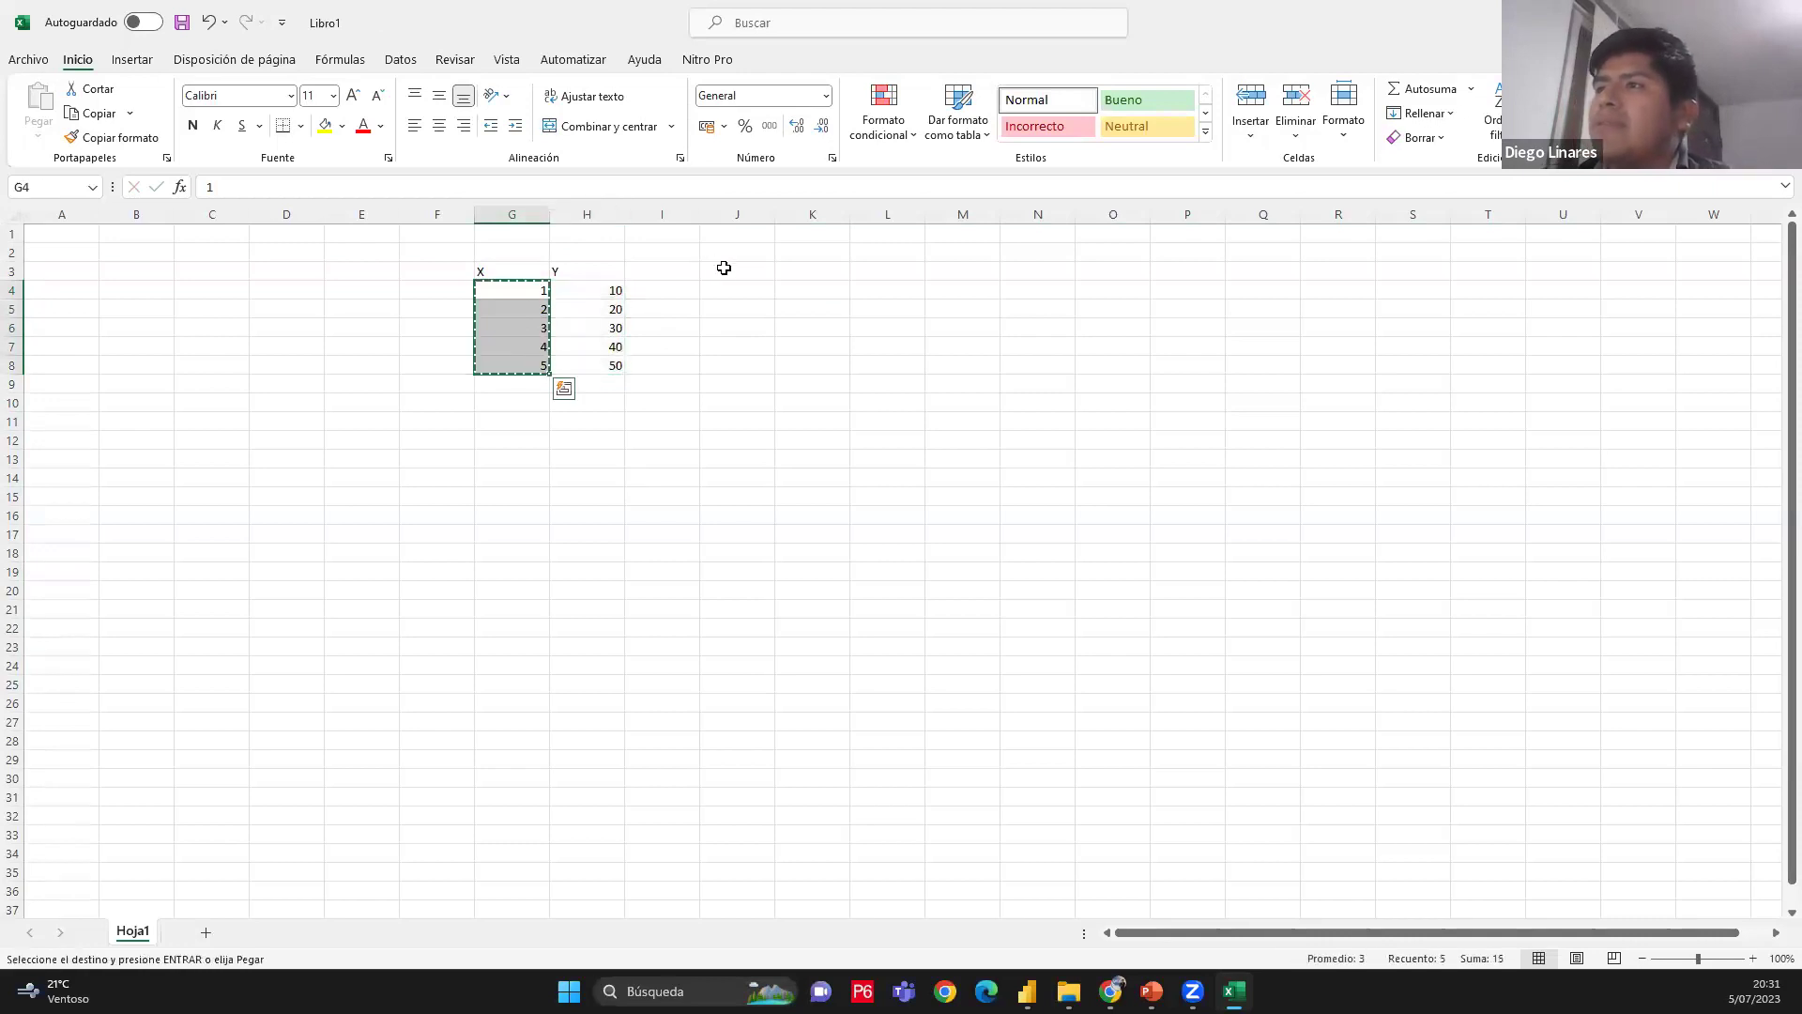
click(737, 272)
right_click(742, 274)
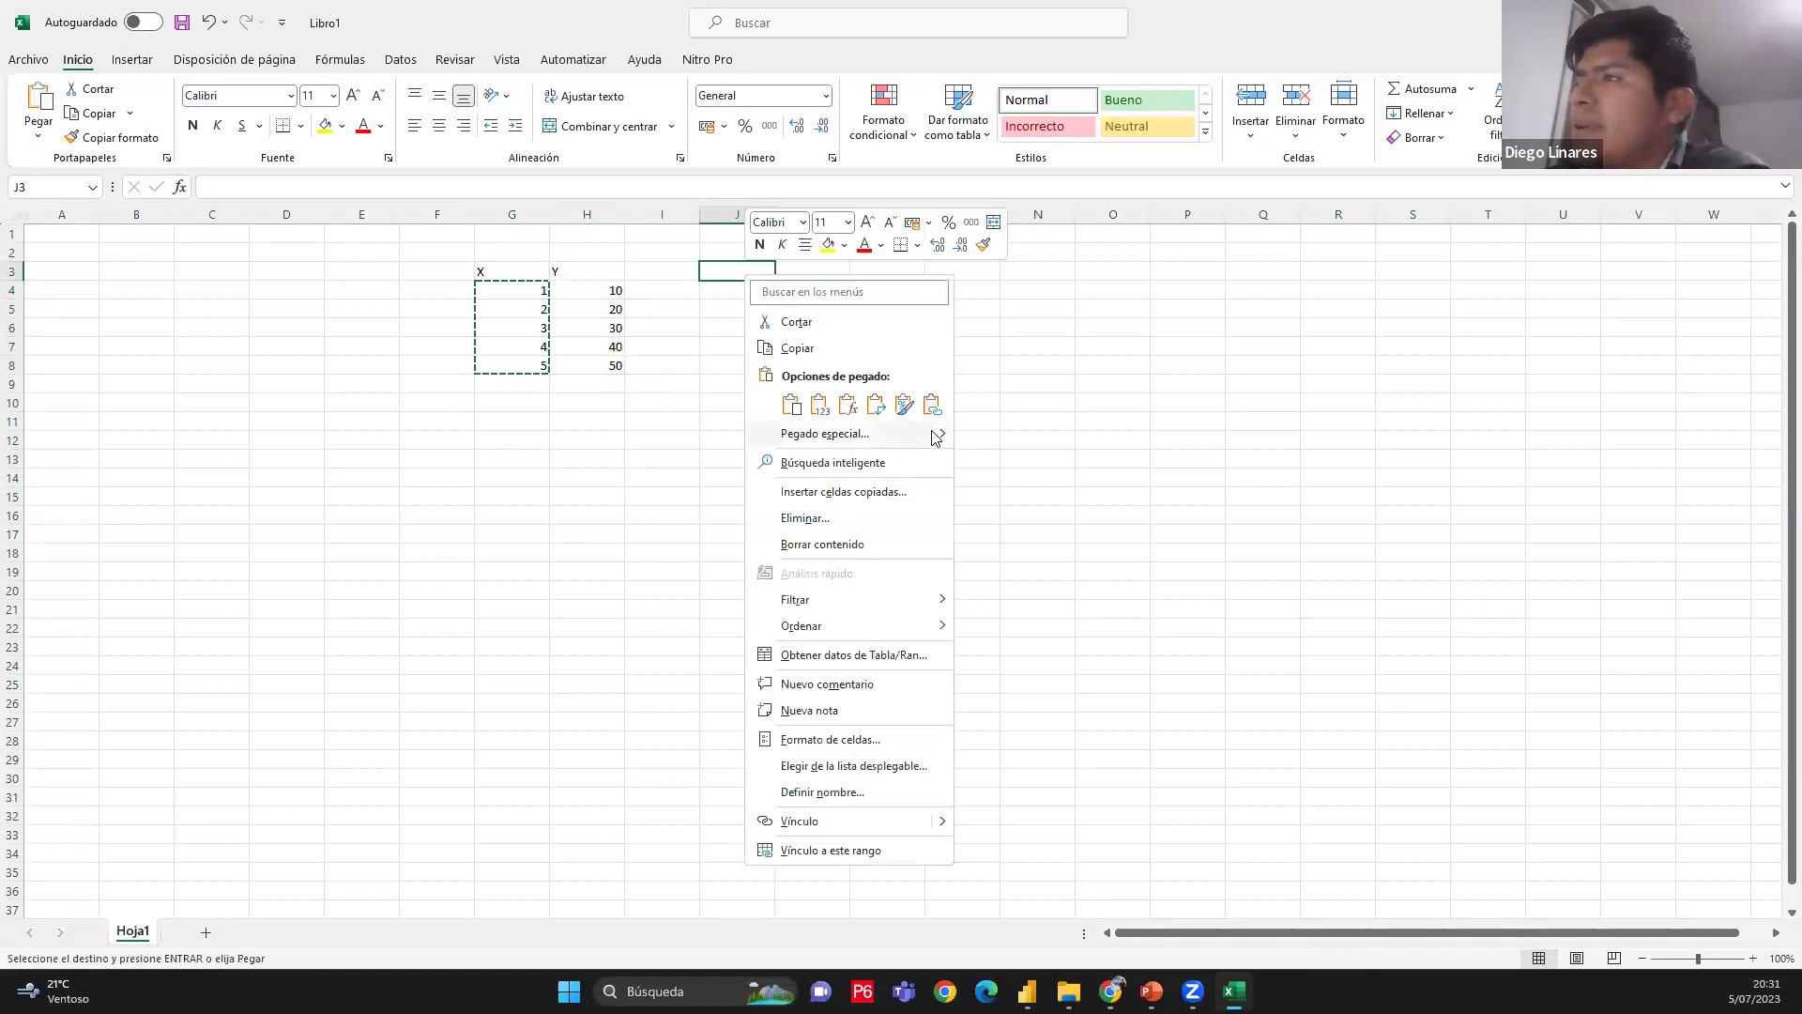
mouse_move(939, 434)
click(1042, 635)
click(1089, 768)
click(1150, 794)
Copy the Y values in H4:H8 and paste them transposed into row 4 starting at cell J4
drag(557, 292, 591, 362)
key(ctrl+c)
click(754, 293)
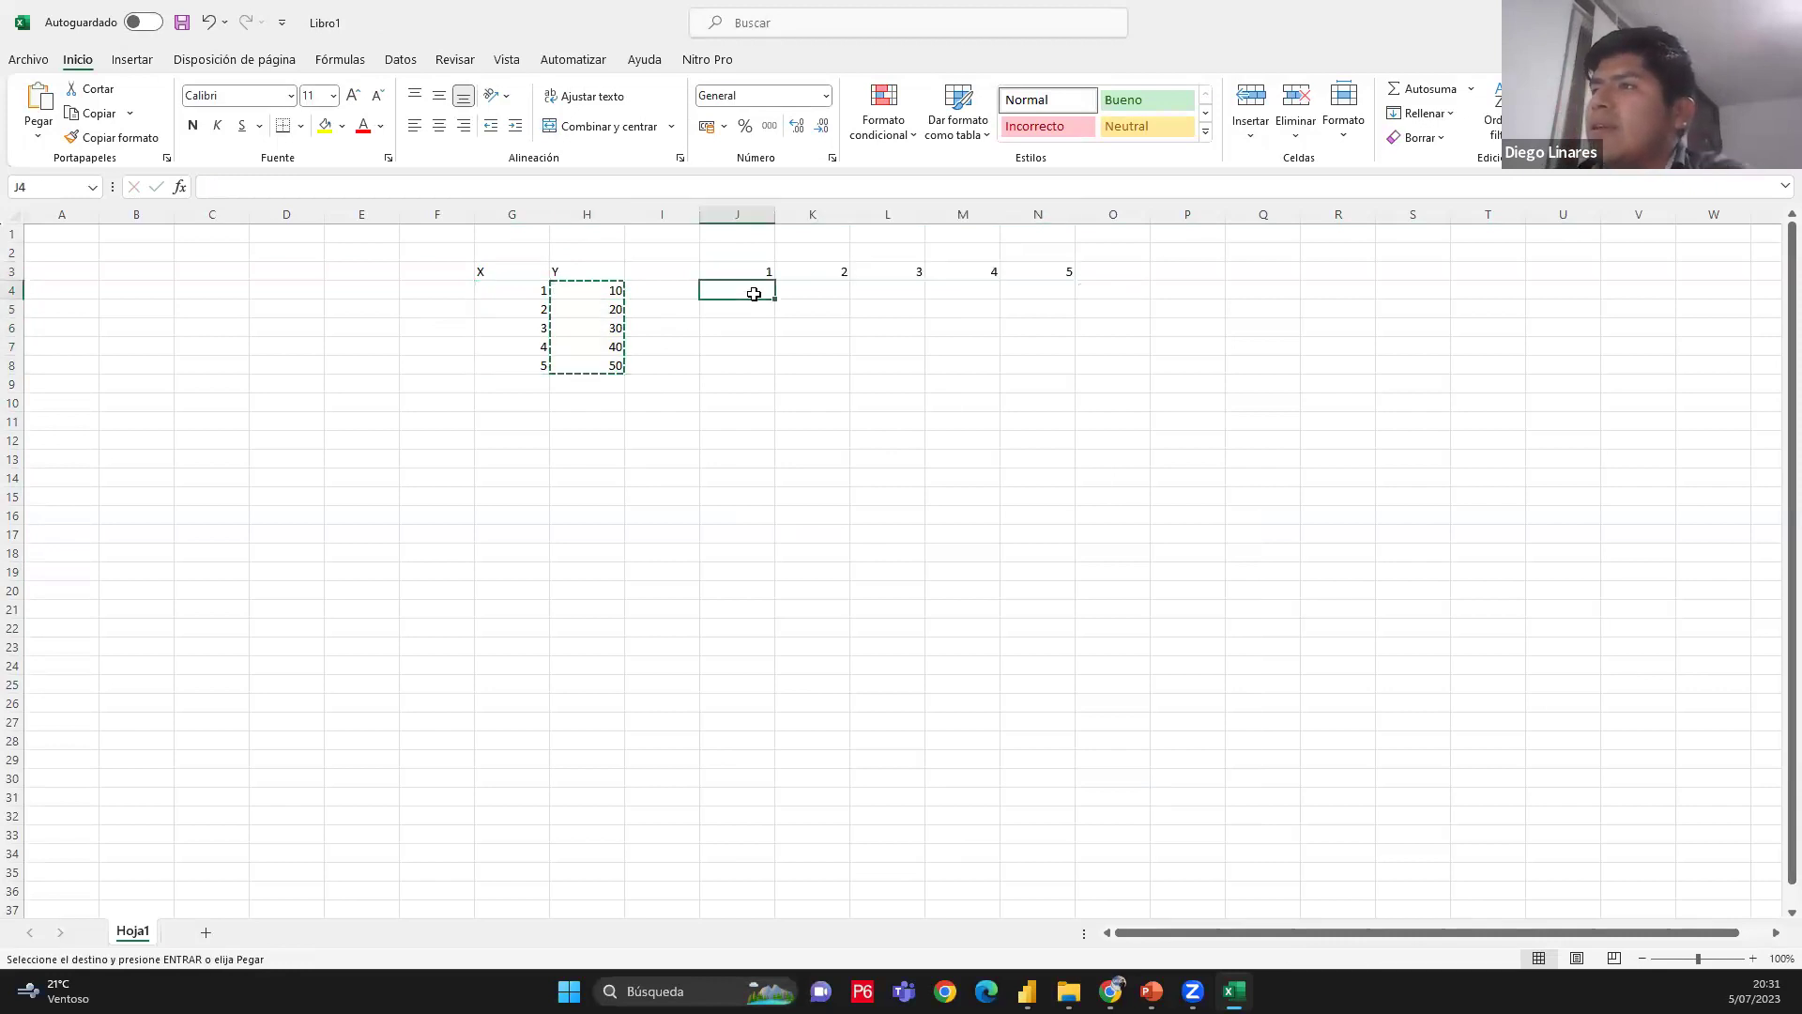
right_click(754, 294)
mouse_move(953, 453)
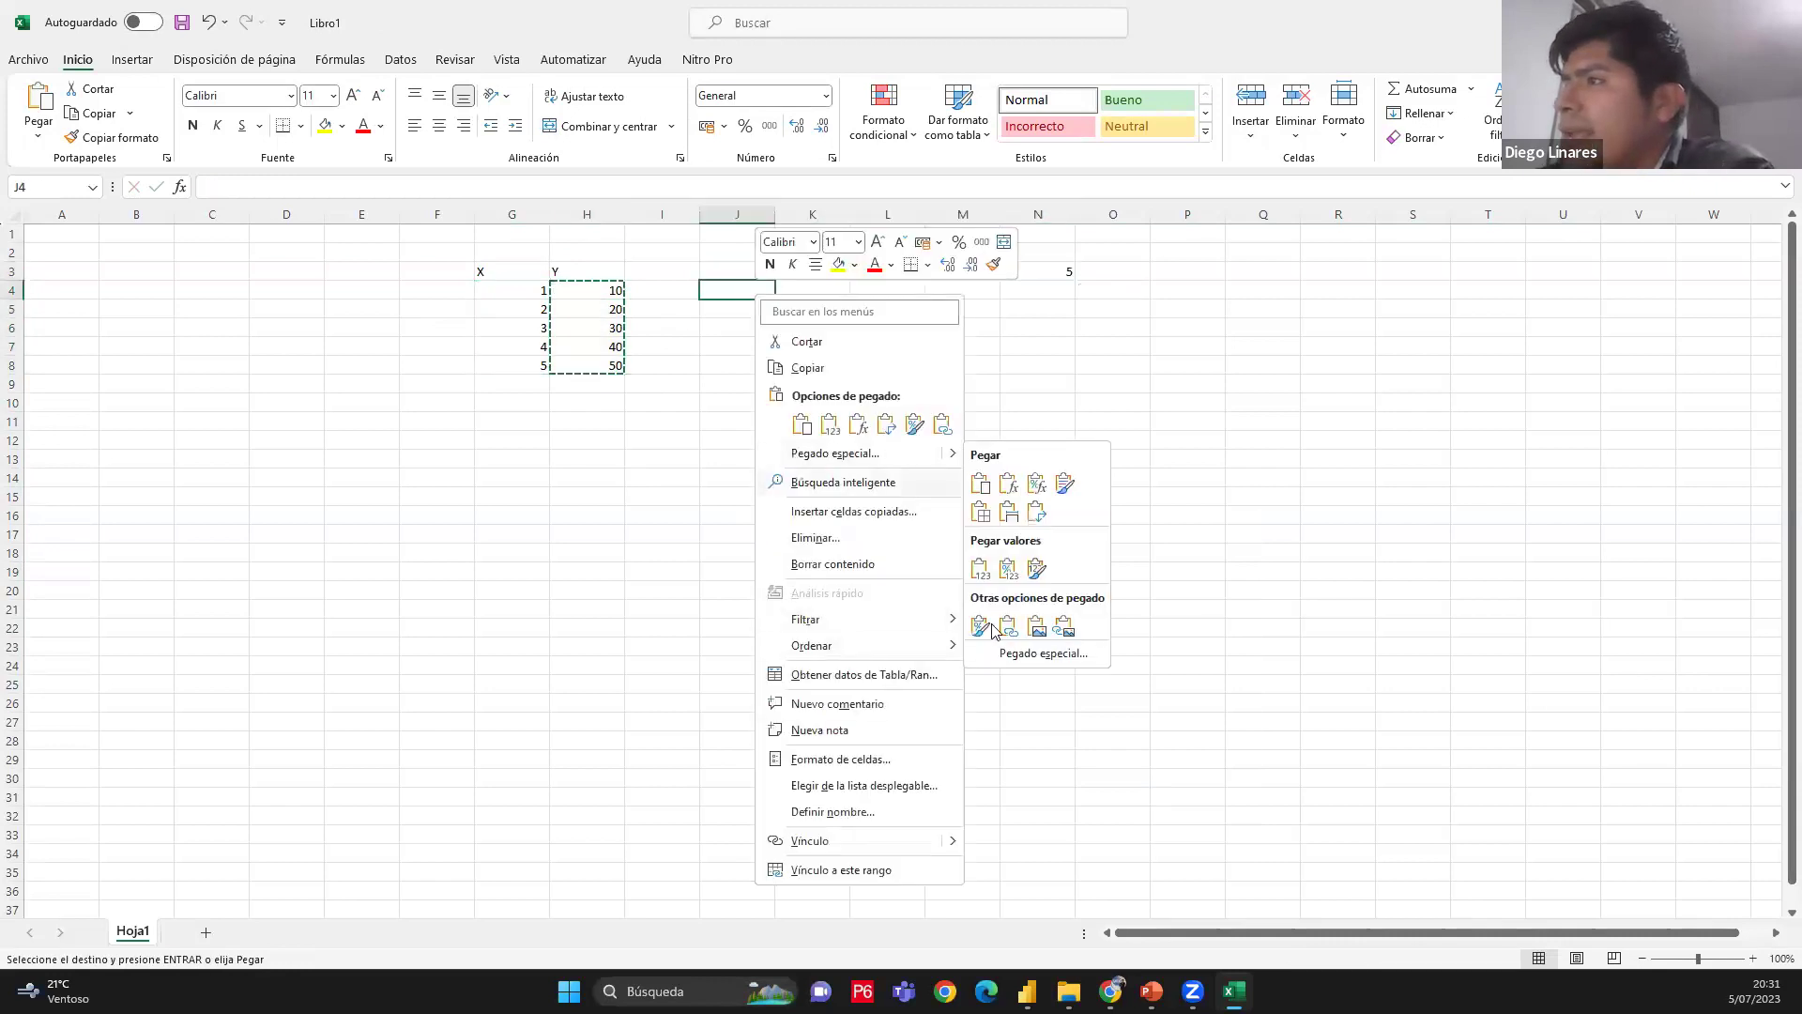
click(1050, 654)
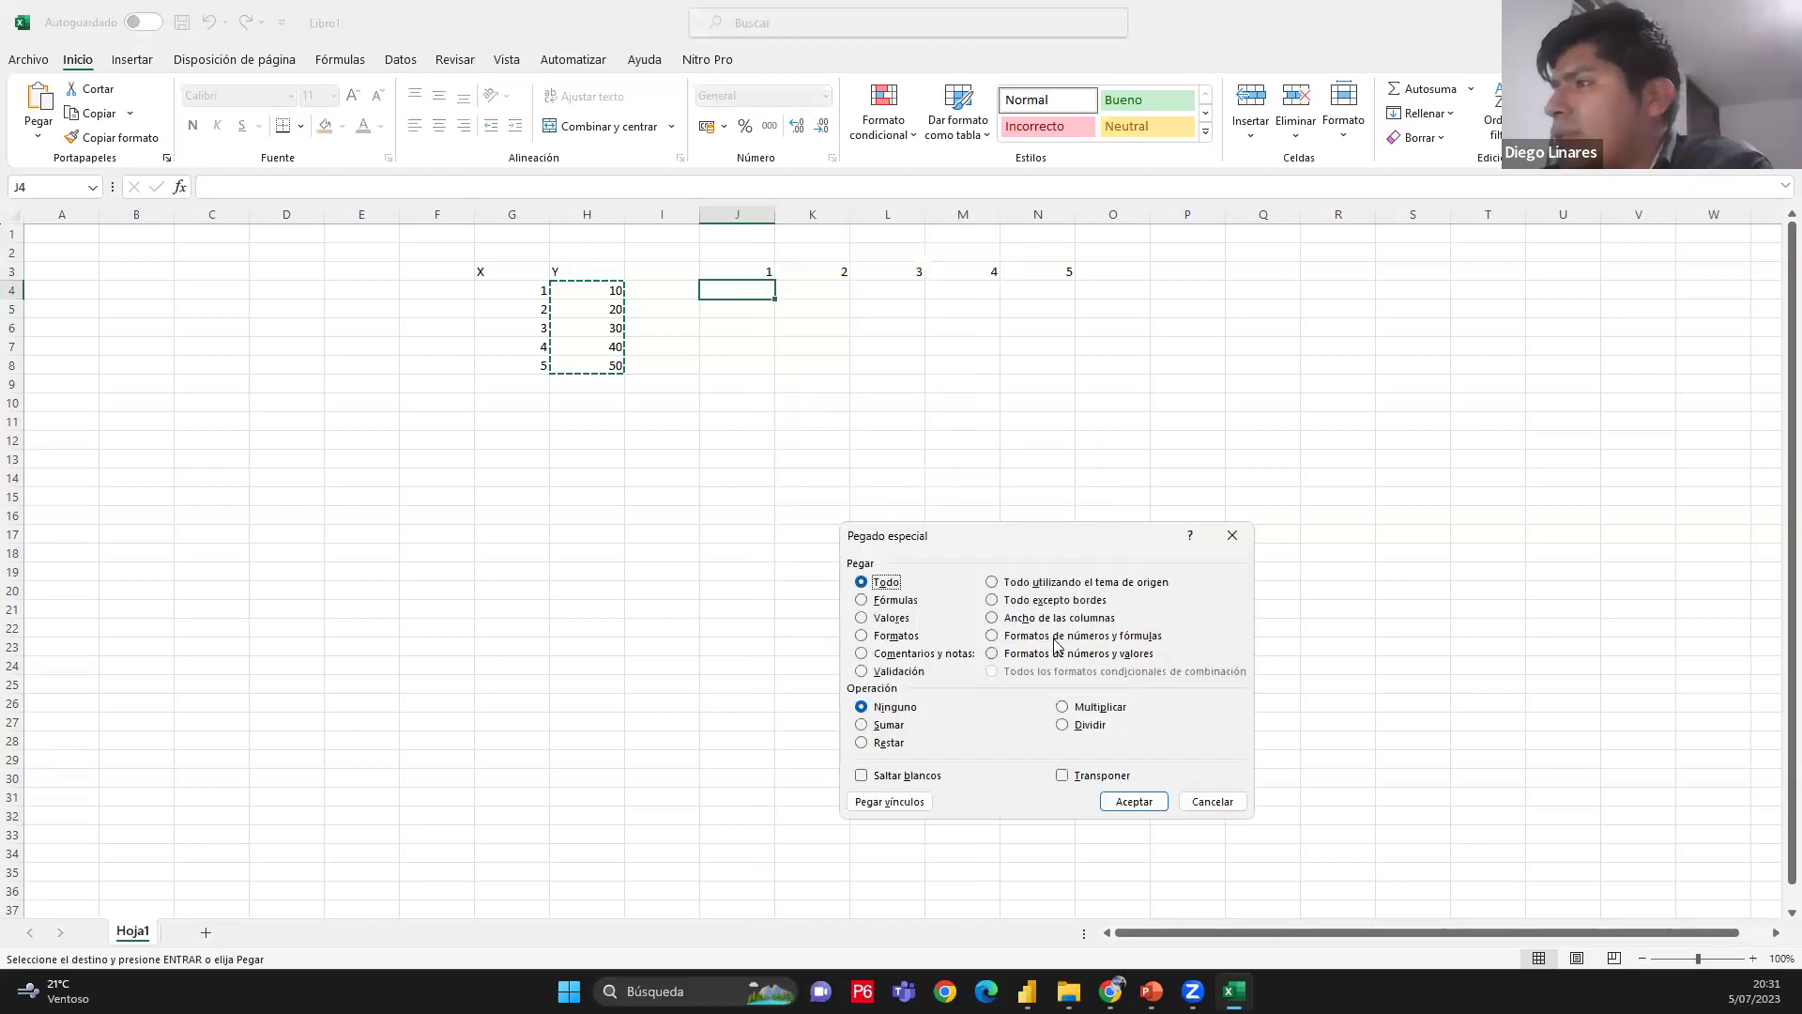
click(1098, 775)
click(1134, 801)
click(808, 384)
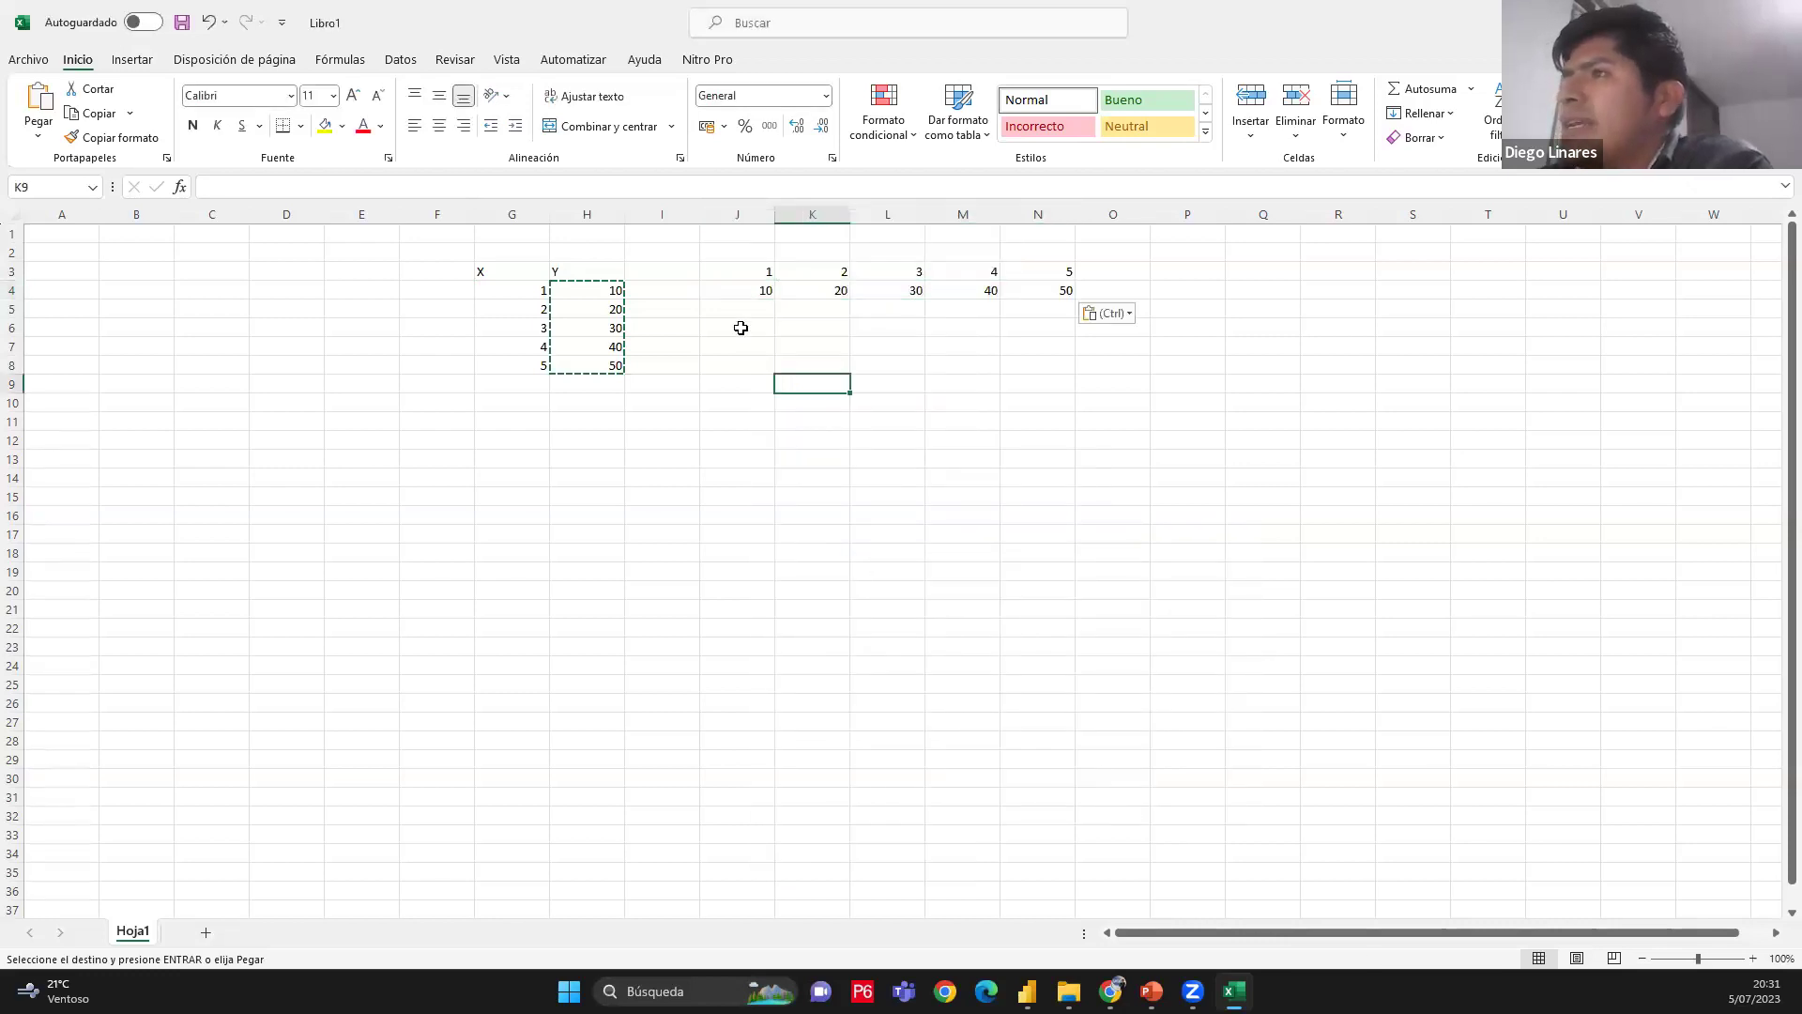
Label the transposed rows of the example with X in cell I3 and Y in cell I4
click(672, 275)
text(X)
key(Return)
text(Y)
click(691, 359)
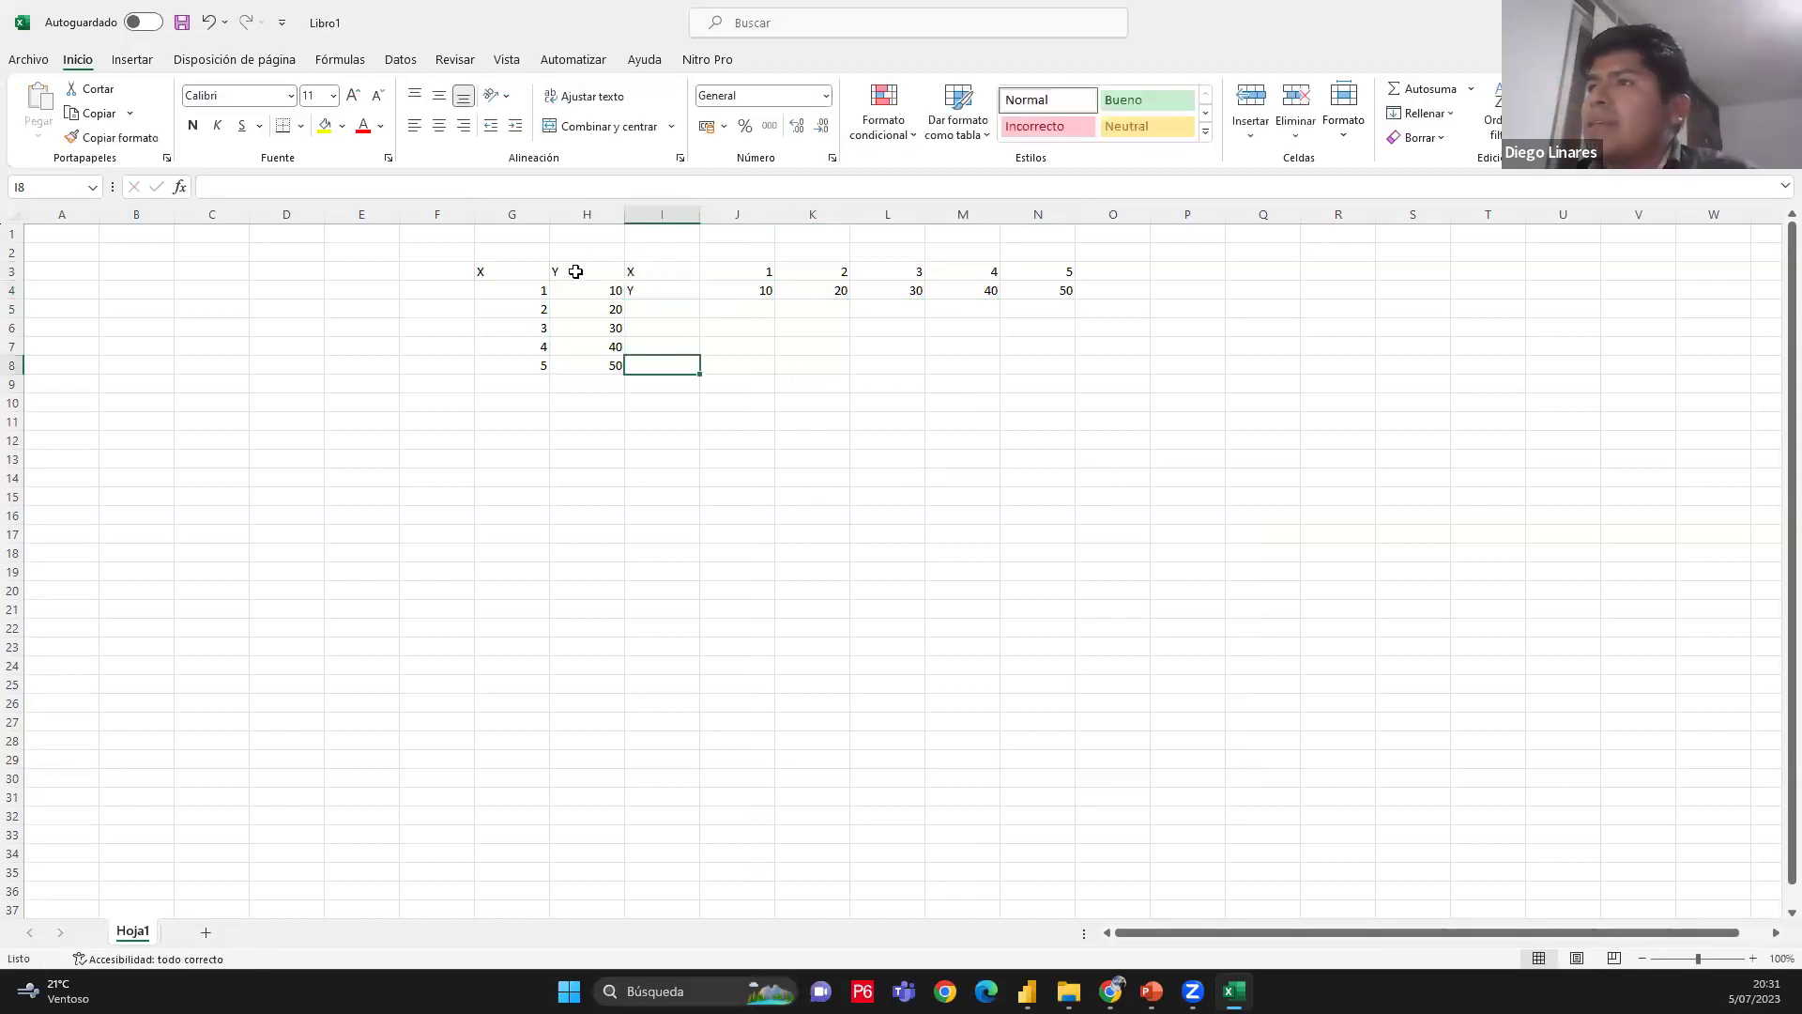
Compare the vertical X and Y table in G3:H8 with its transposed version in I3:N4
drag(515, 271, 572, 370)
drag(515, 269, 572, 358)
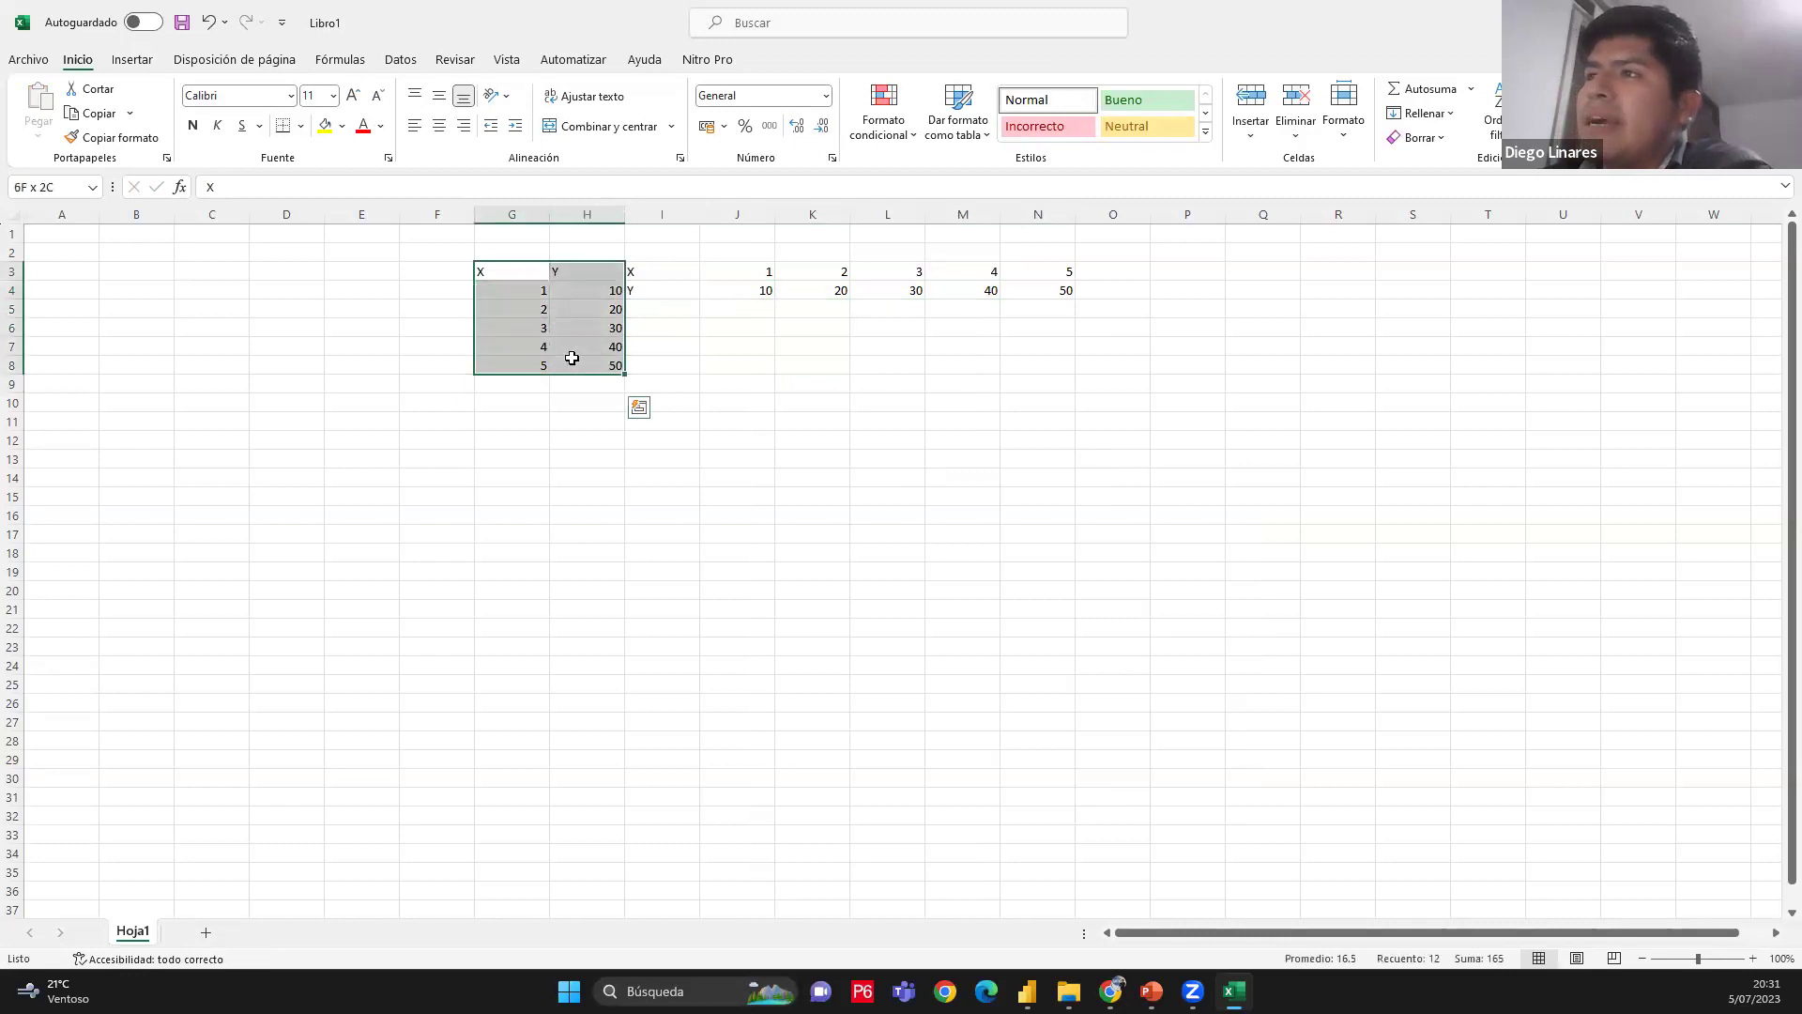
drag(684, 272, 1039, 299)
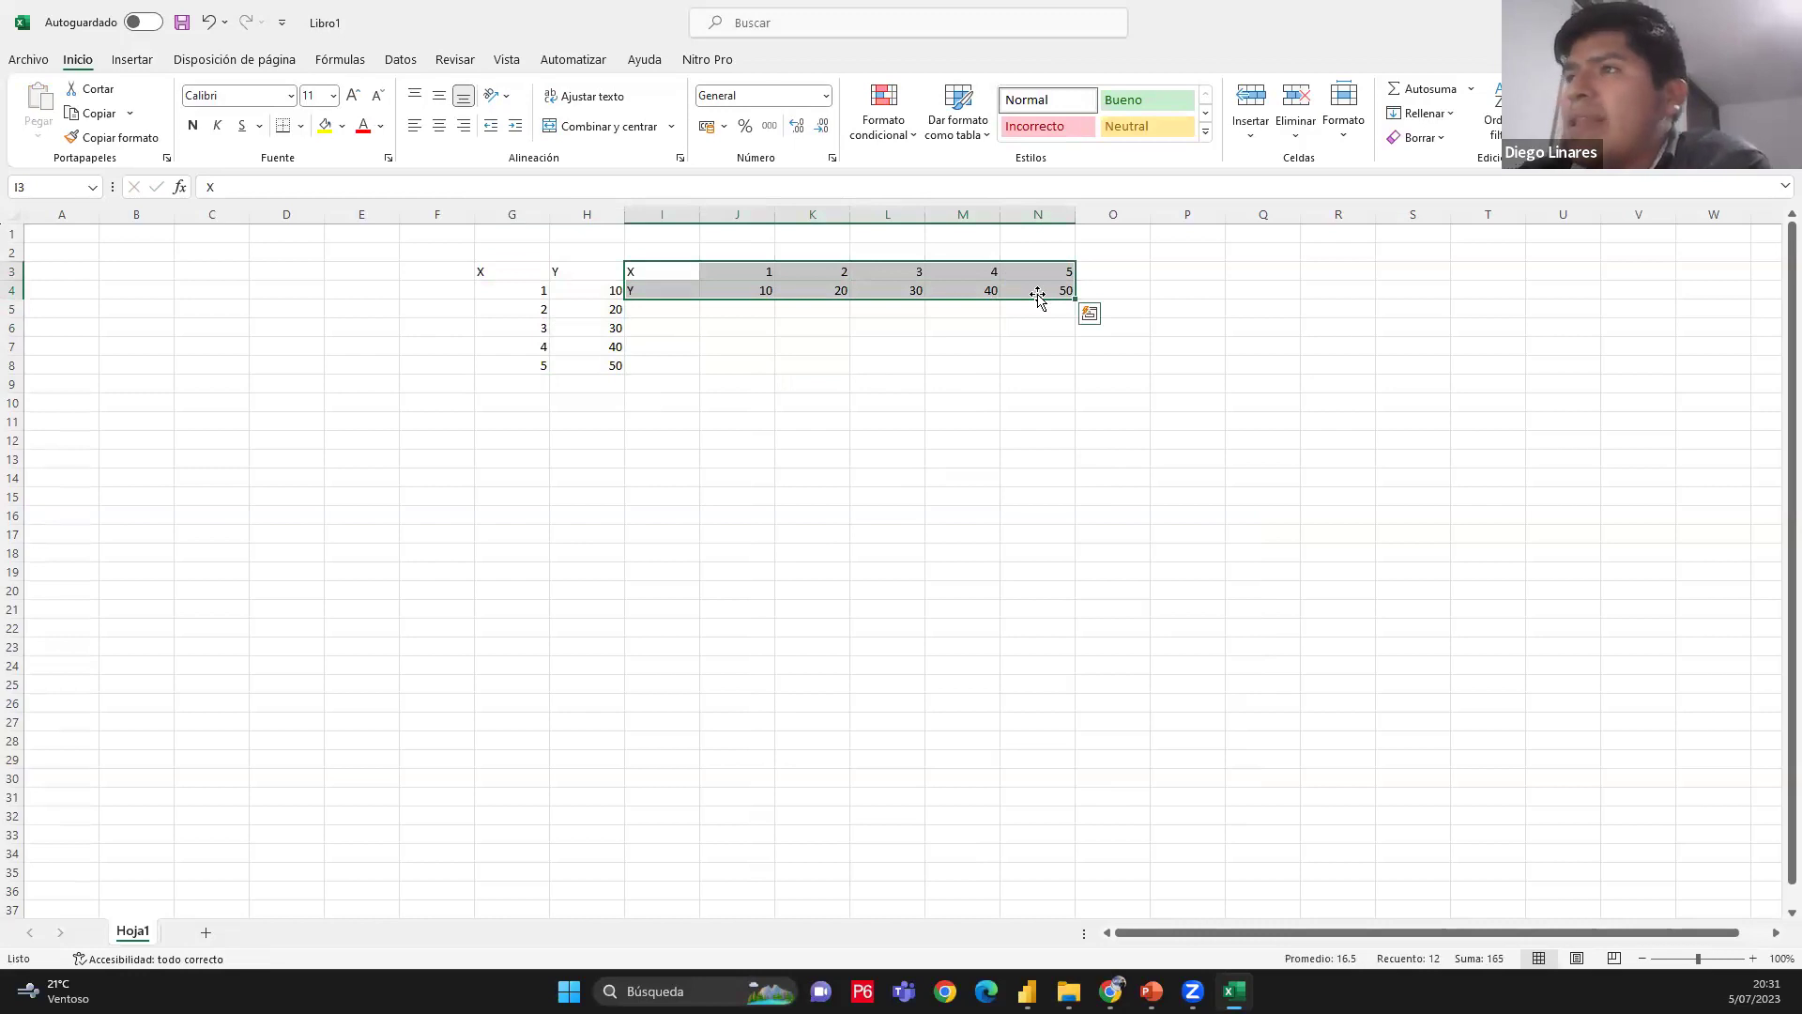
drag(533, 466, 584, 551)
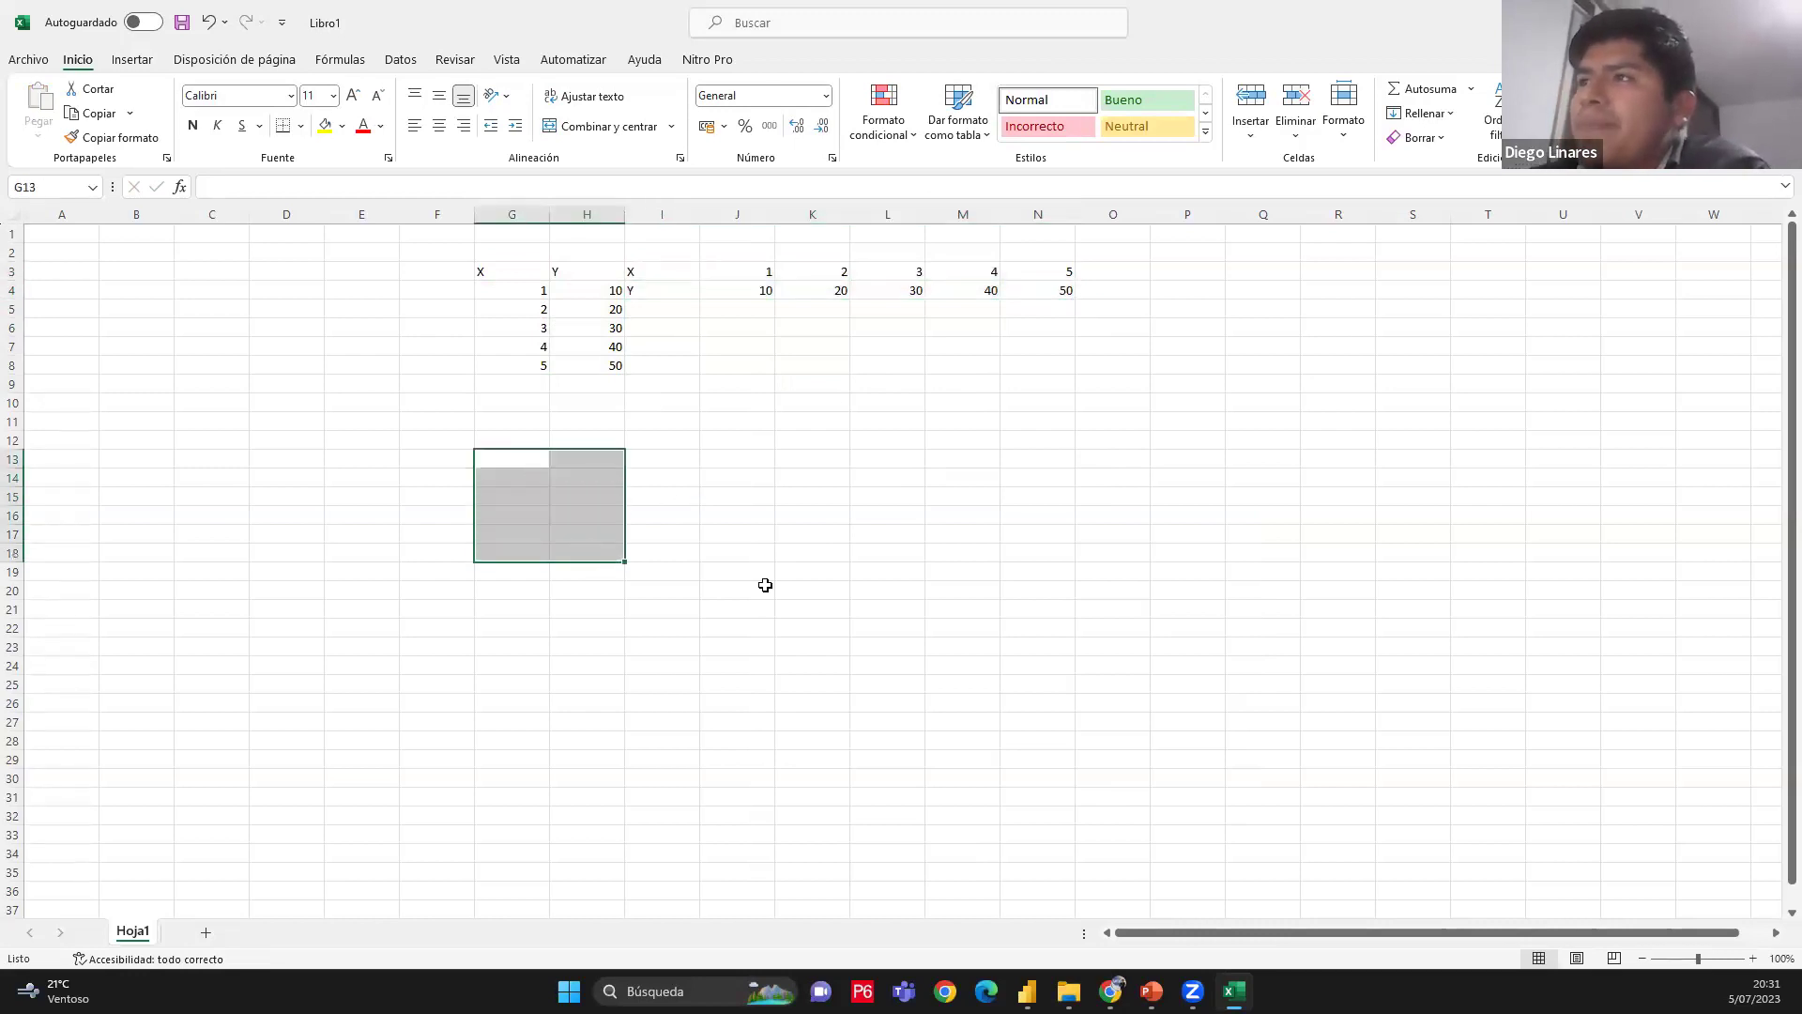
click(790, 552)
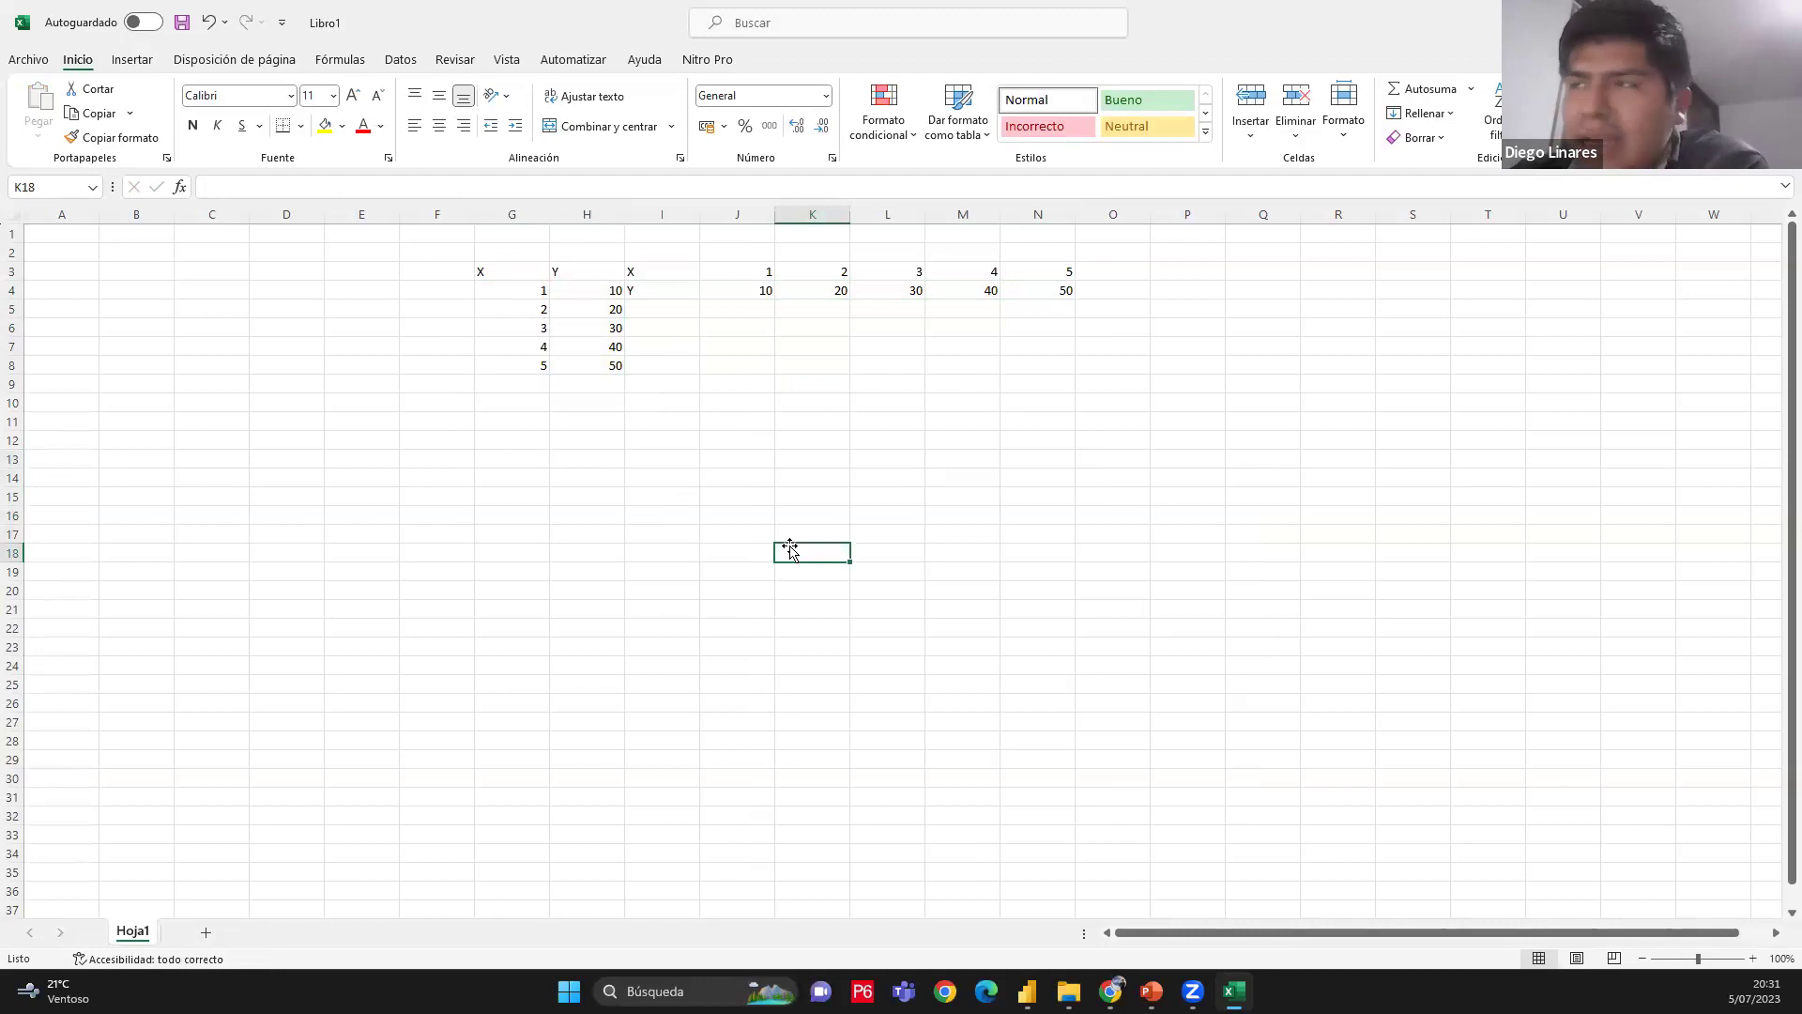
drag(519, 273, 590, 369)
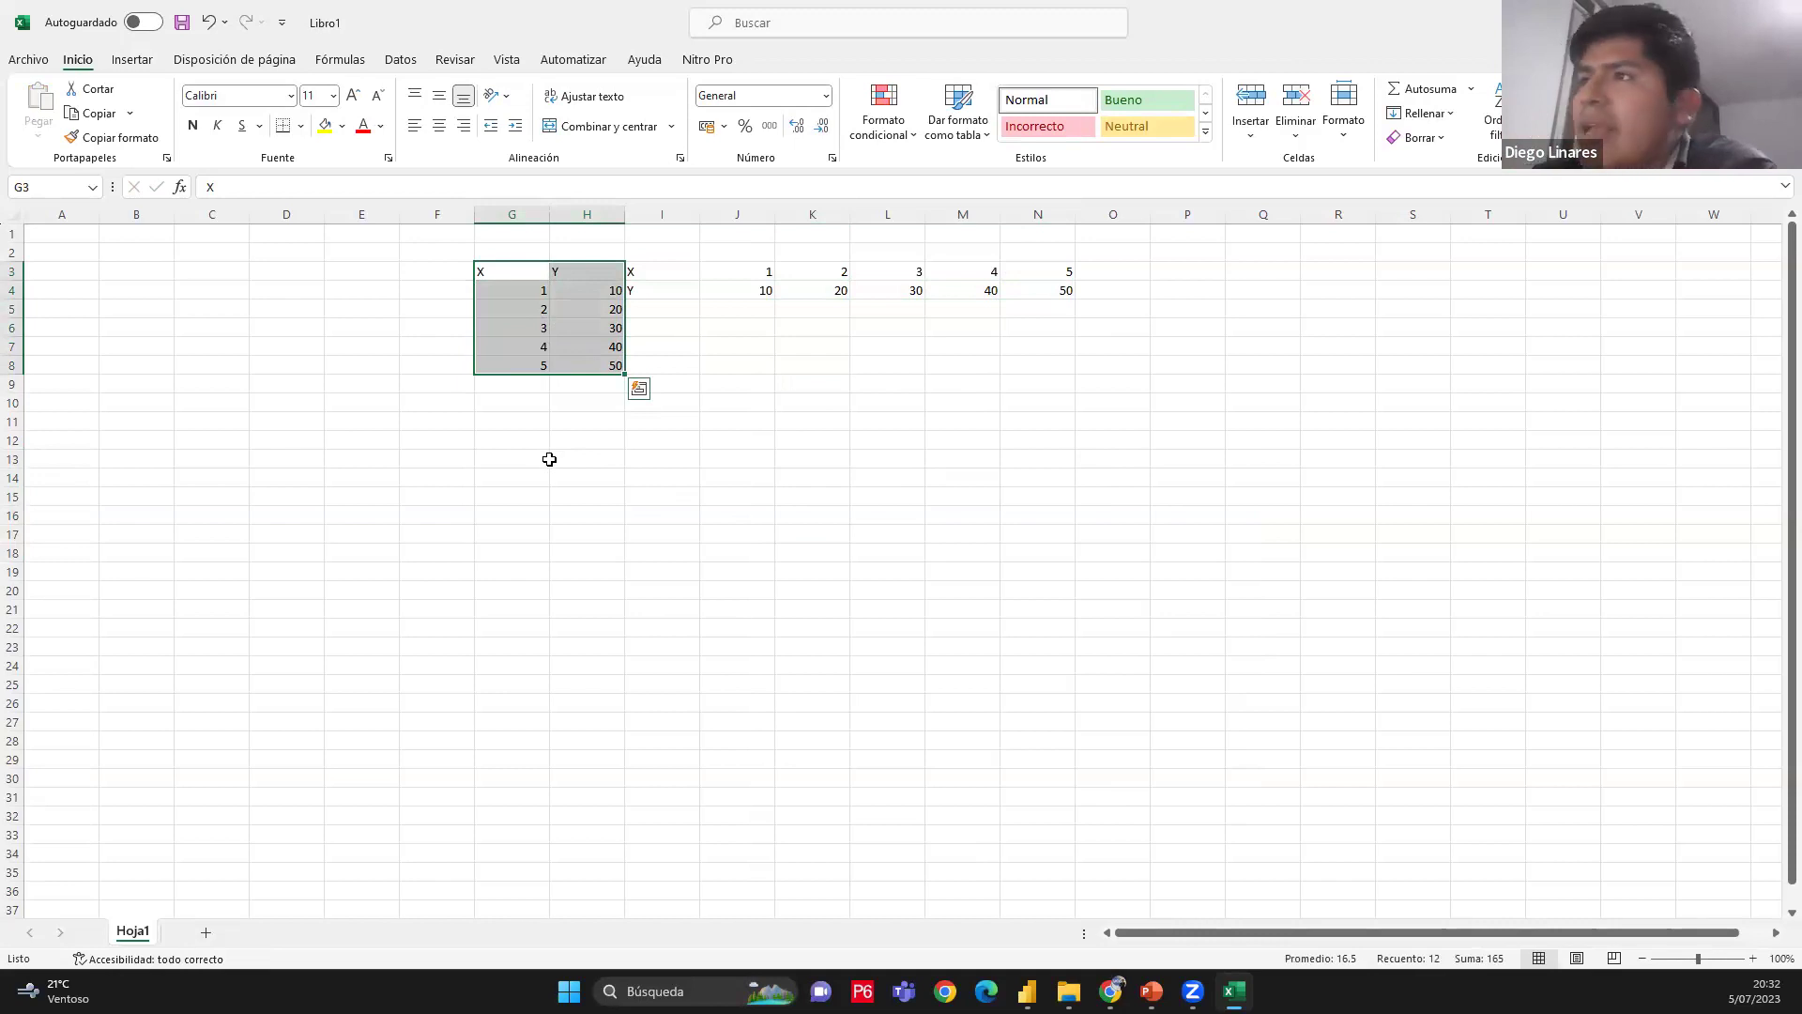
click(549, 459)
click(1263, 665)
Close the example workbook and open the CURVA S workbook in Excel
key(ctrl+w)
click(999, 598)
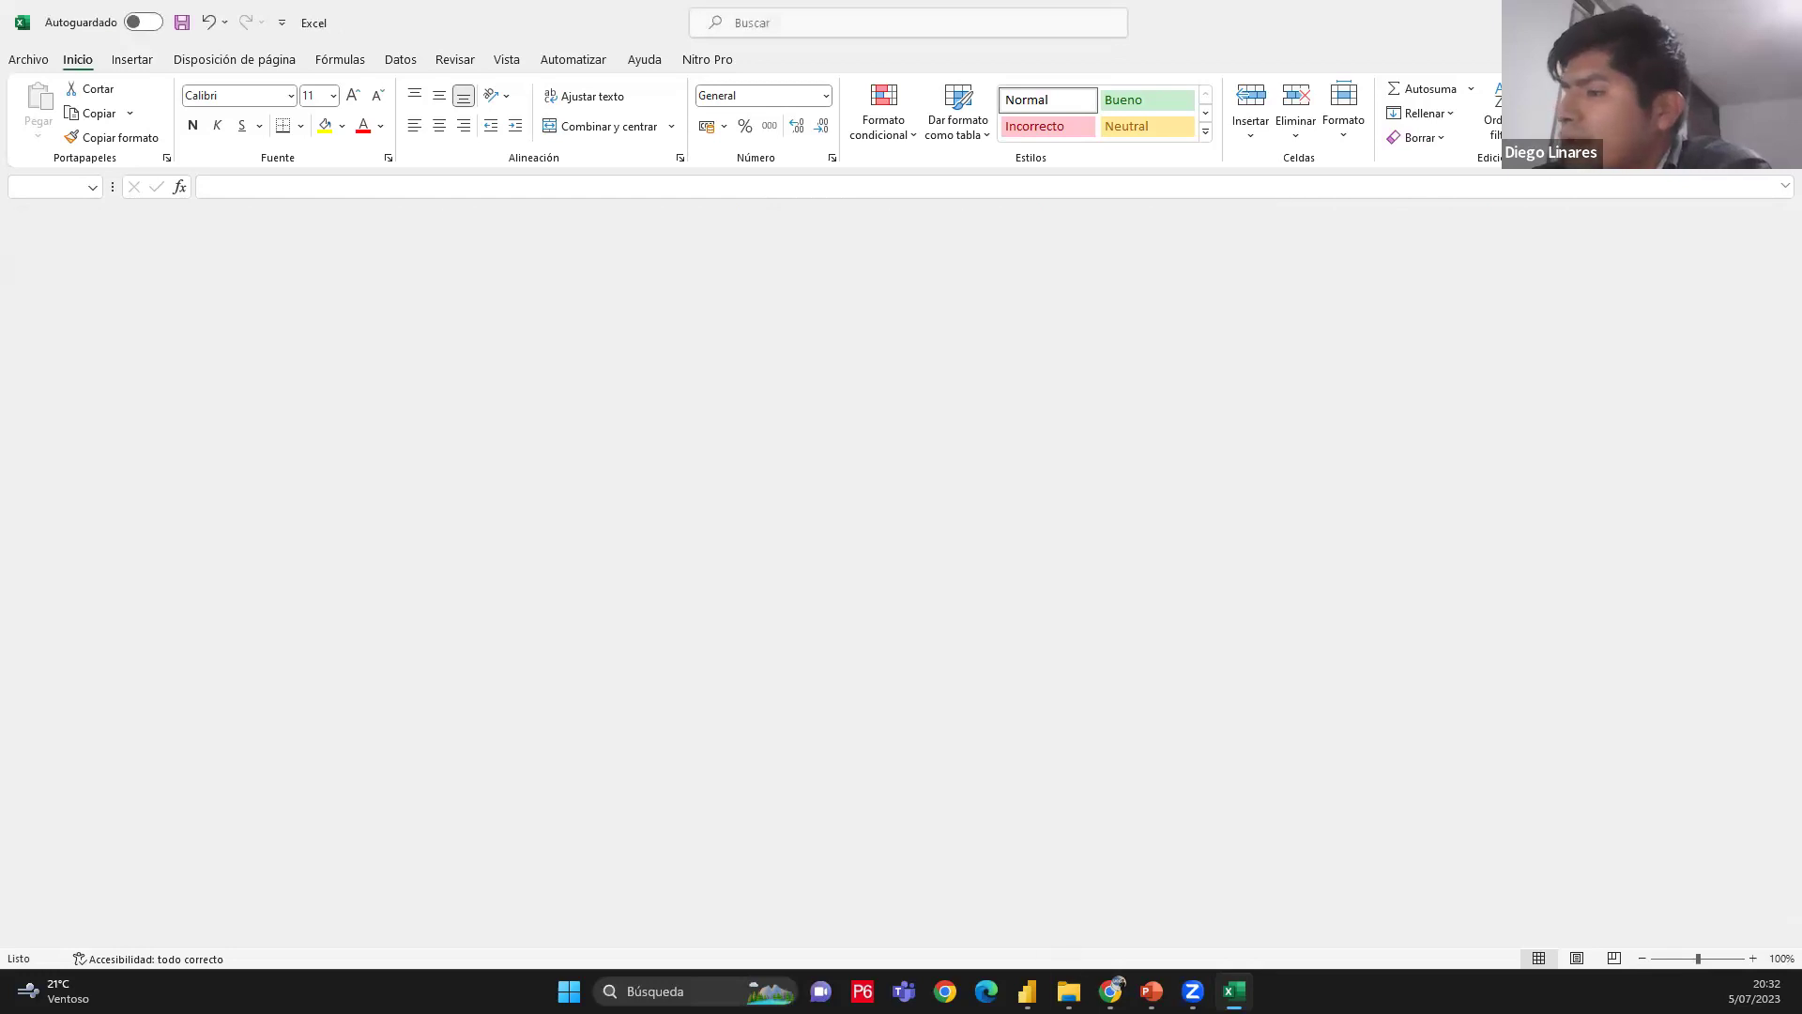
mouse_move(1089, 991)
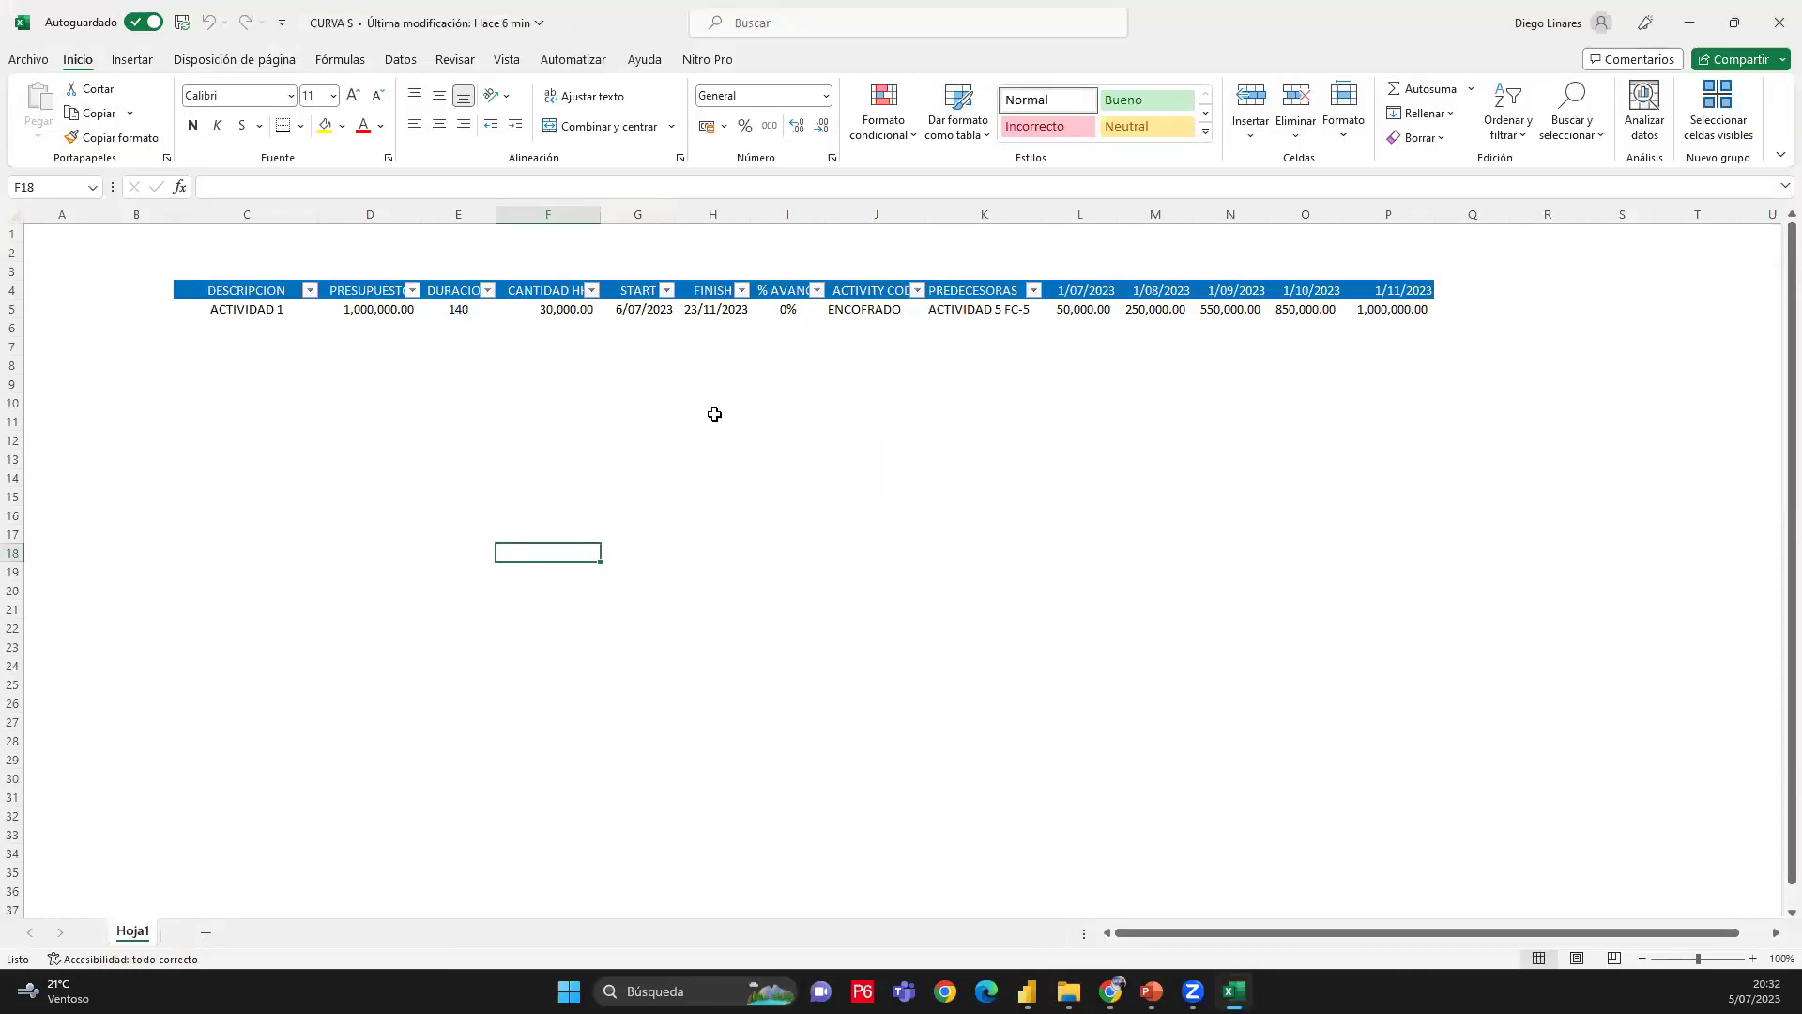
click(712, 414)
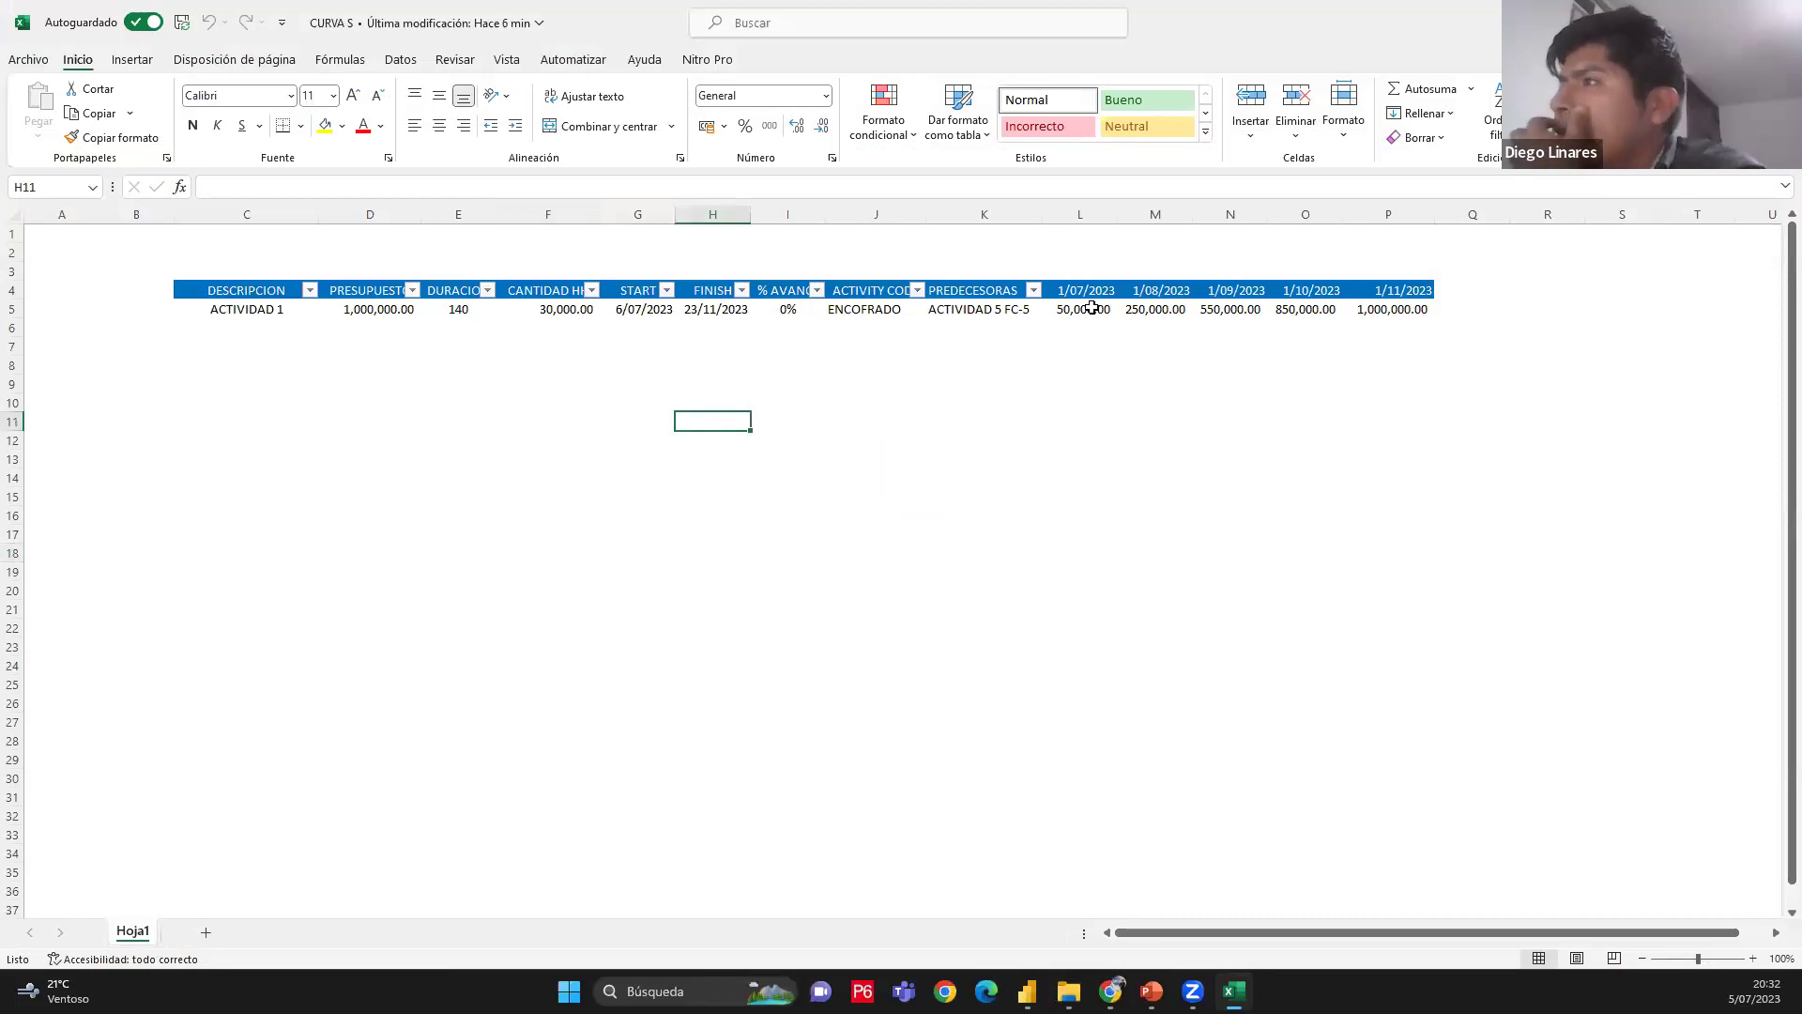
Copy the monthly date headers in L4:P4 and paste them transposed into column K starting at cell K9
drag(1082, 293, 1377, 305)
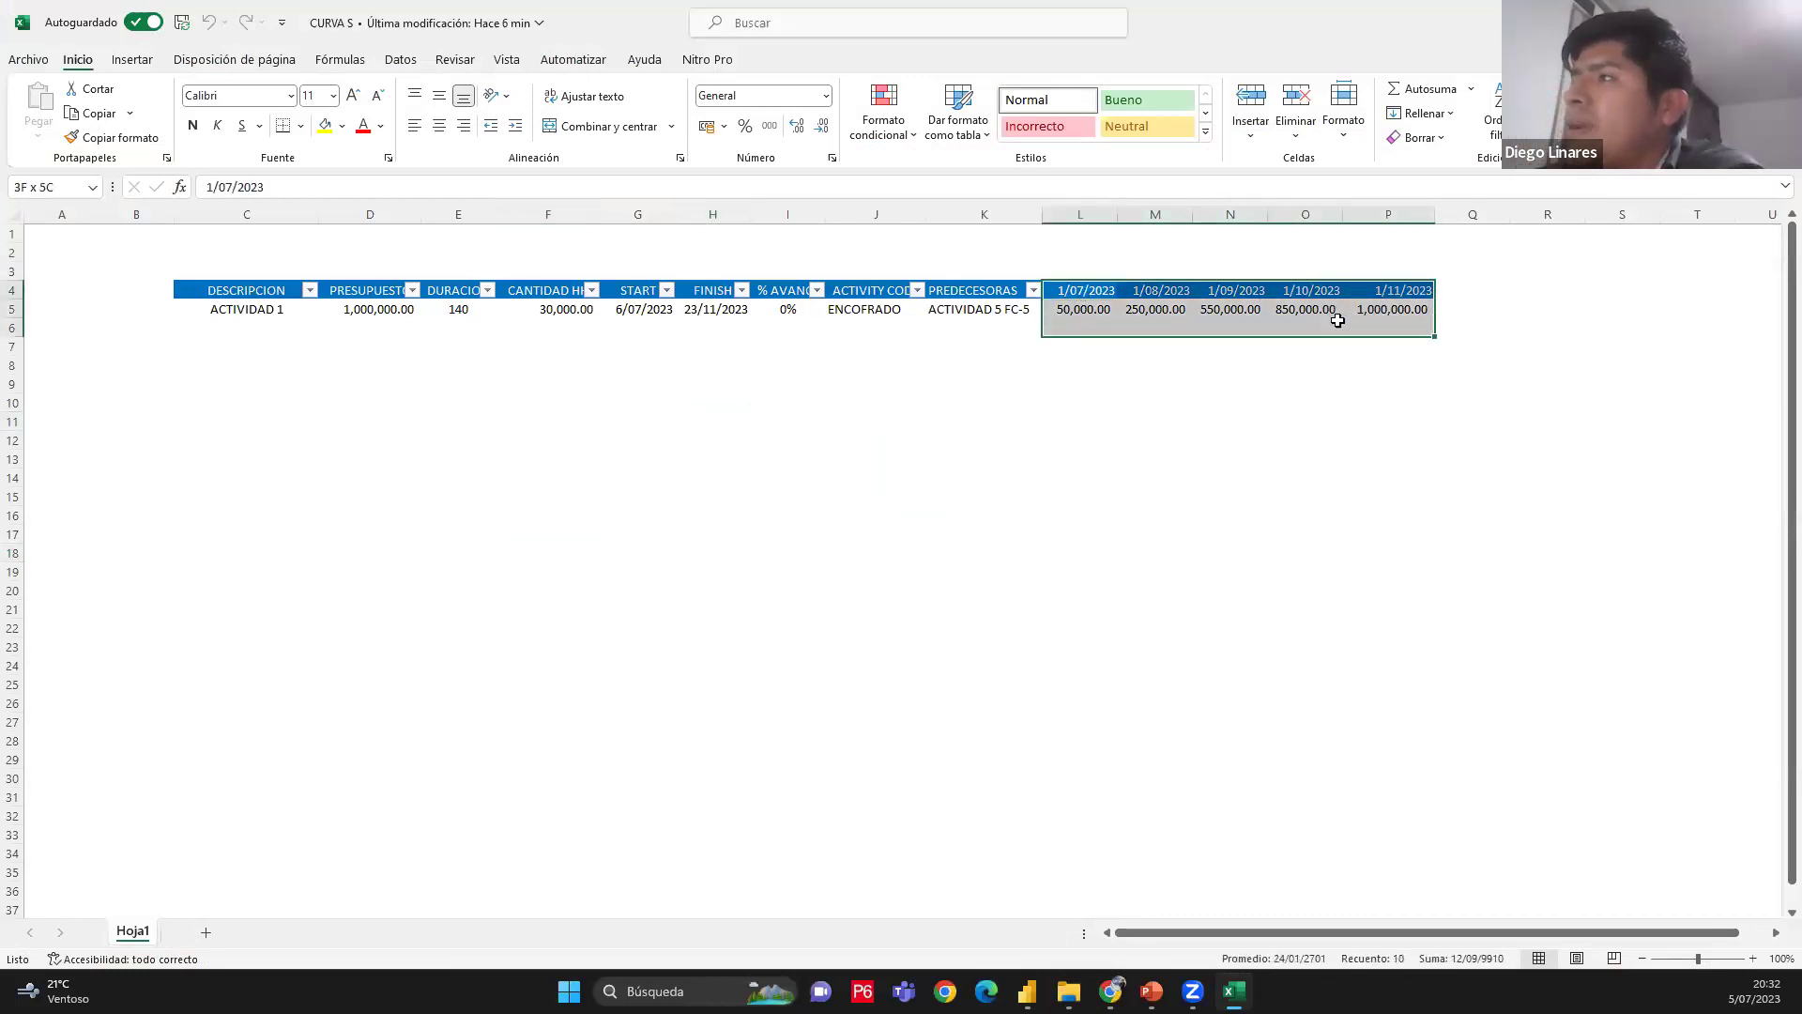
shift+click(1398, 320)
drag(1397, 320, 1399, 314)
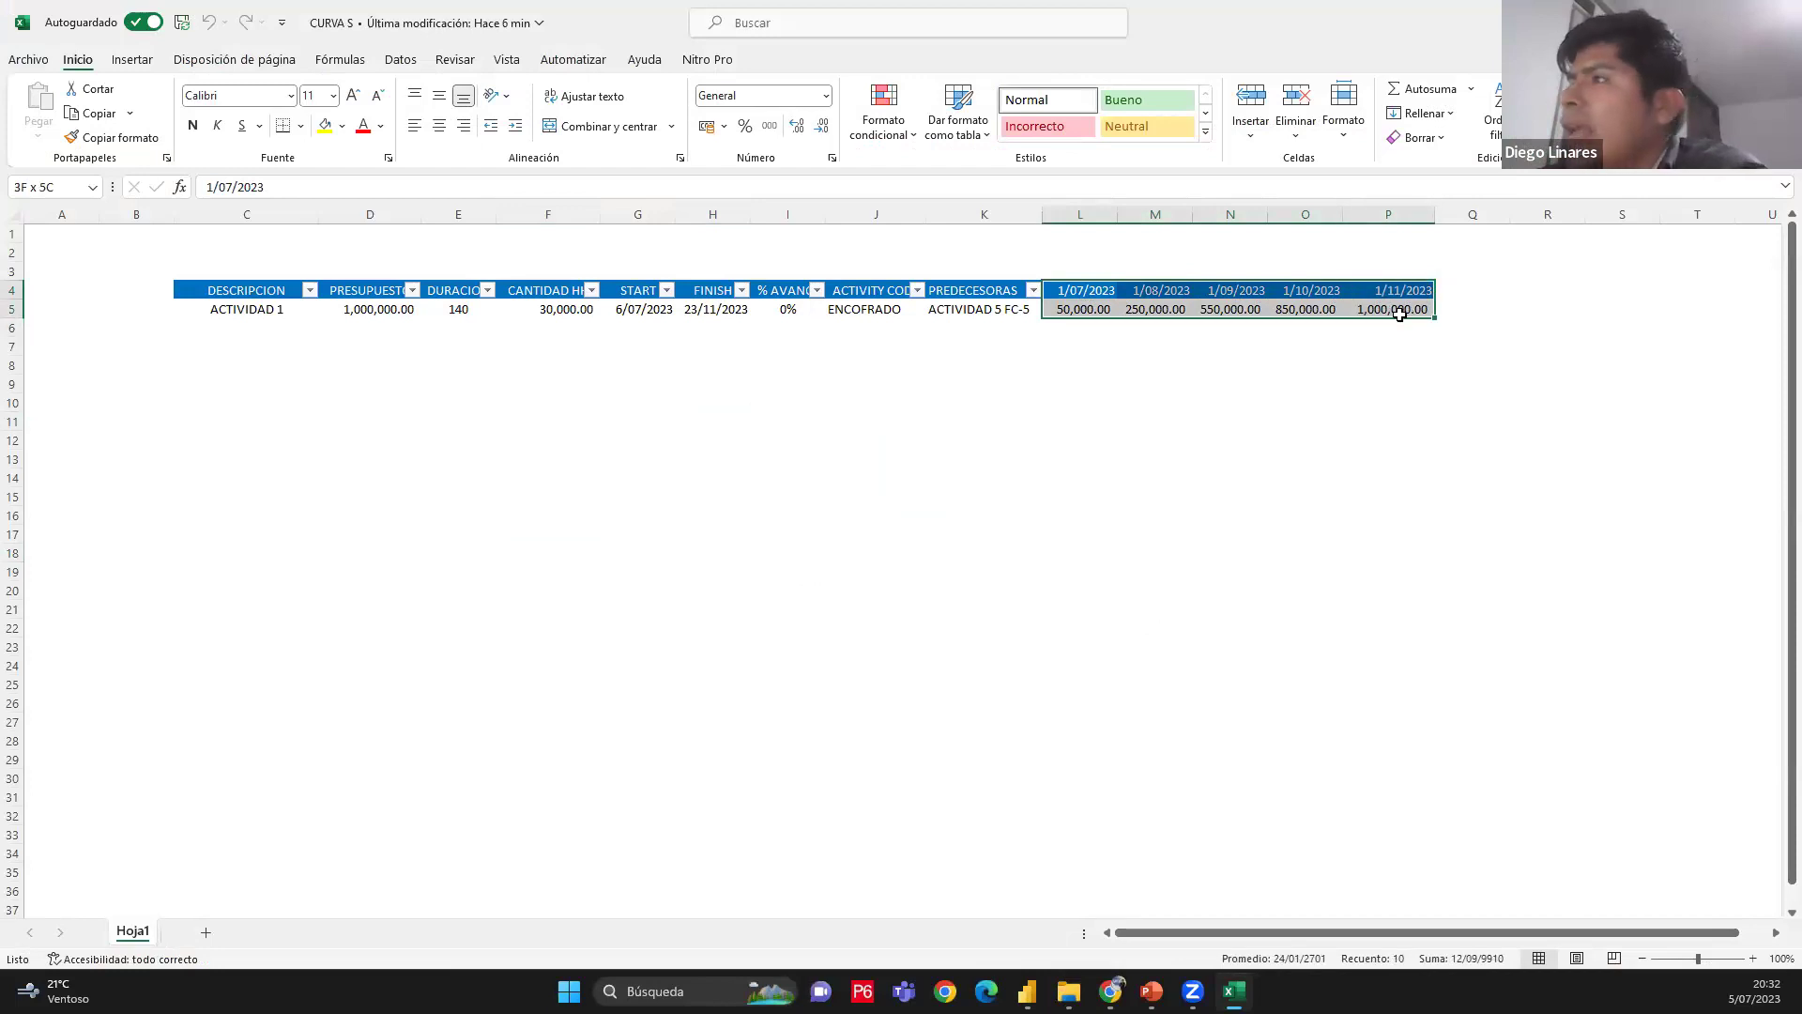
drag(1089, 289, 1401, 284)
key(ctrl+c)
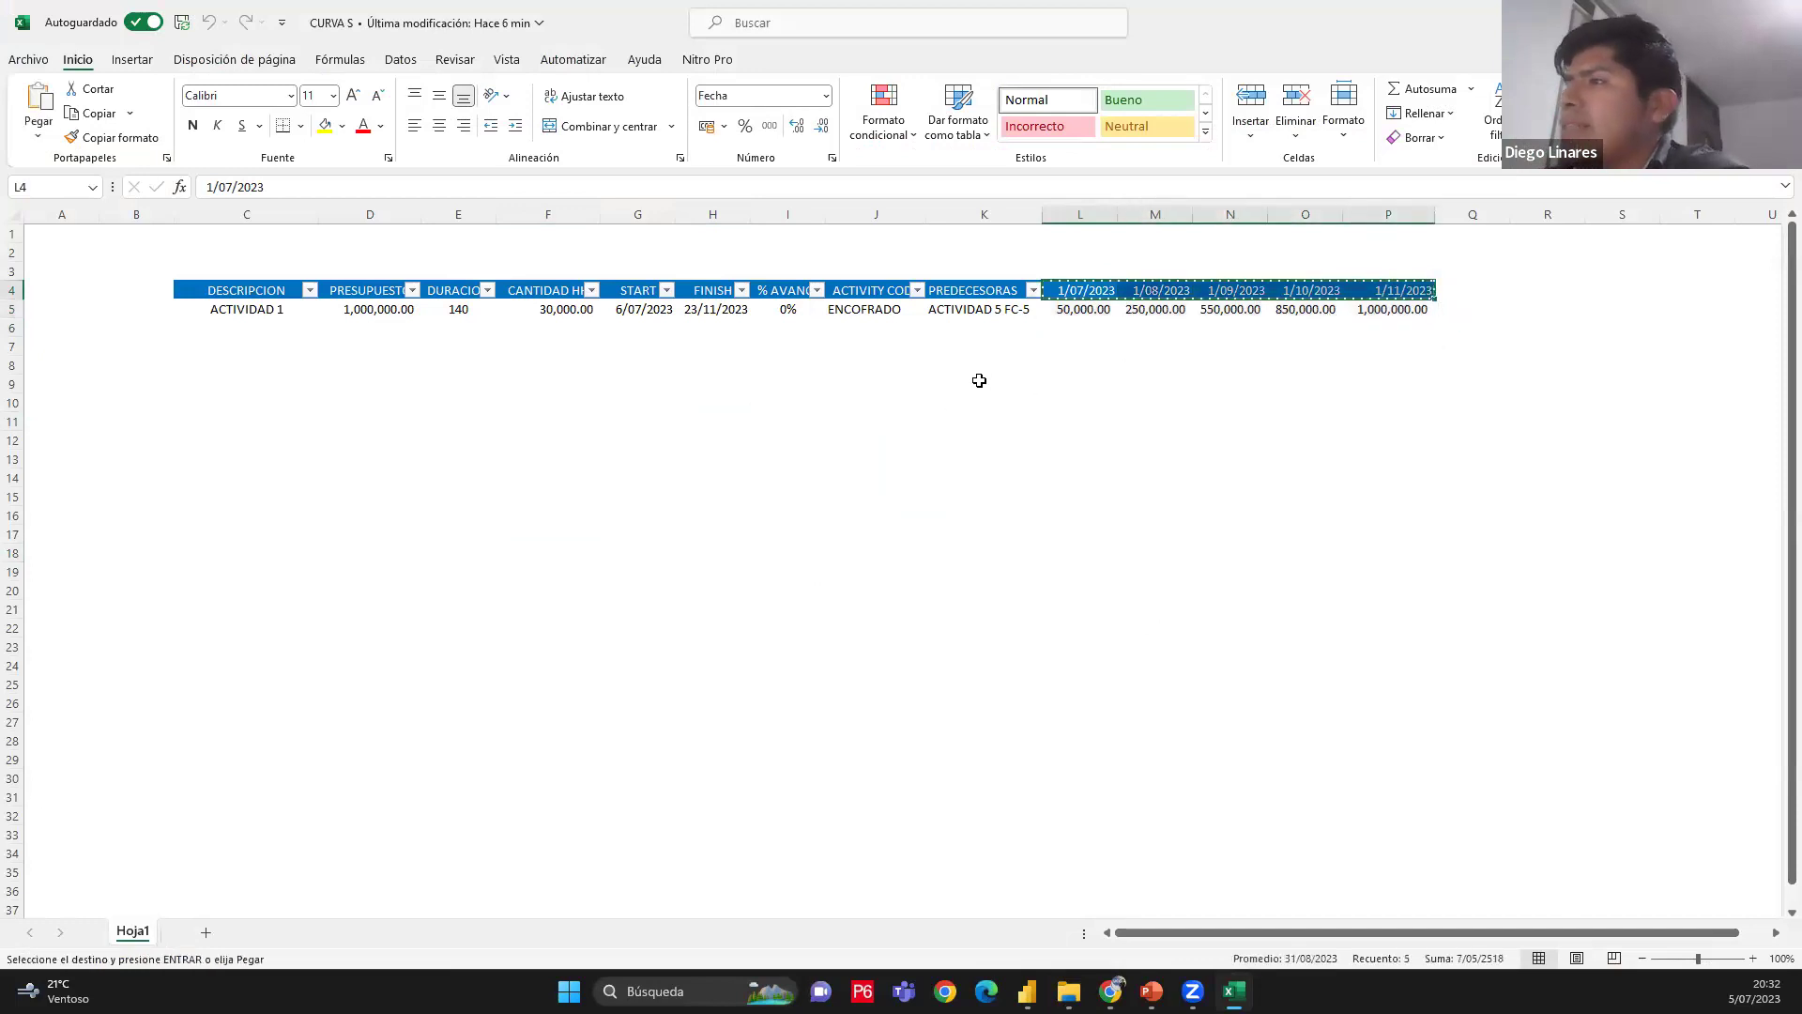
click(979, 382)
right_click(981, 383)
mouse_move(1187, 512)
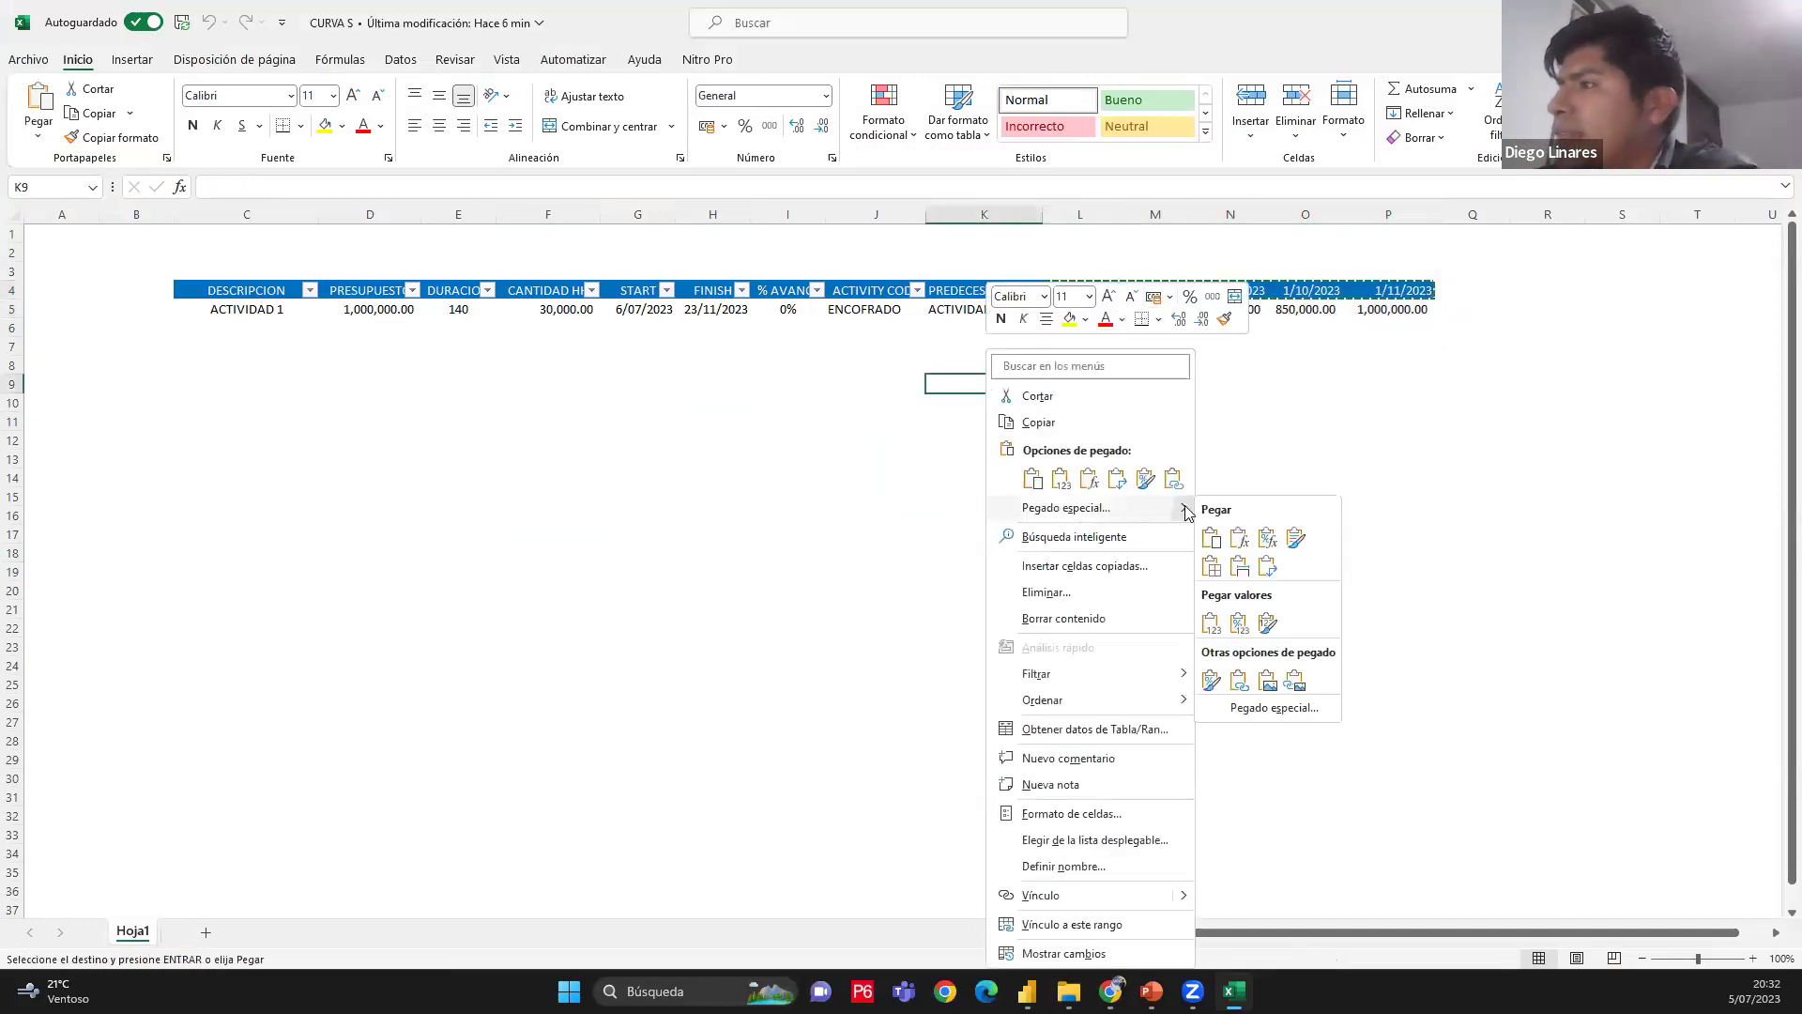
click(1275, 709)
click(1330, 829)
click(1386, 855)
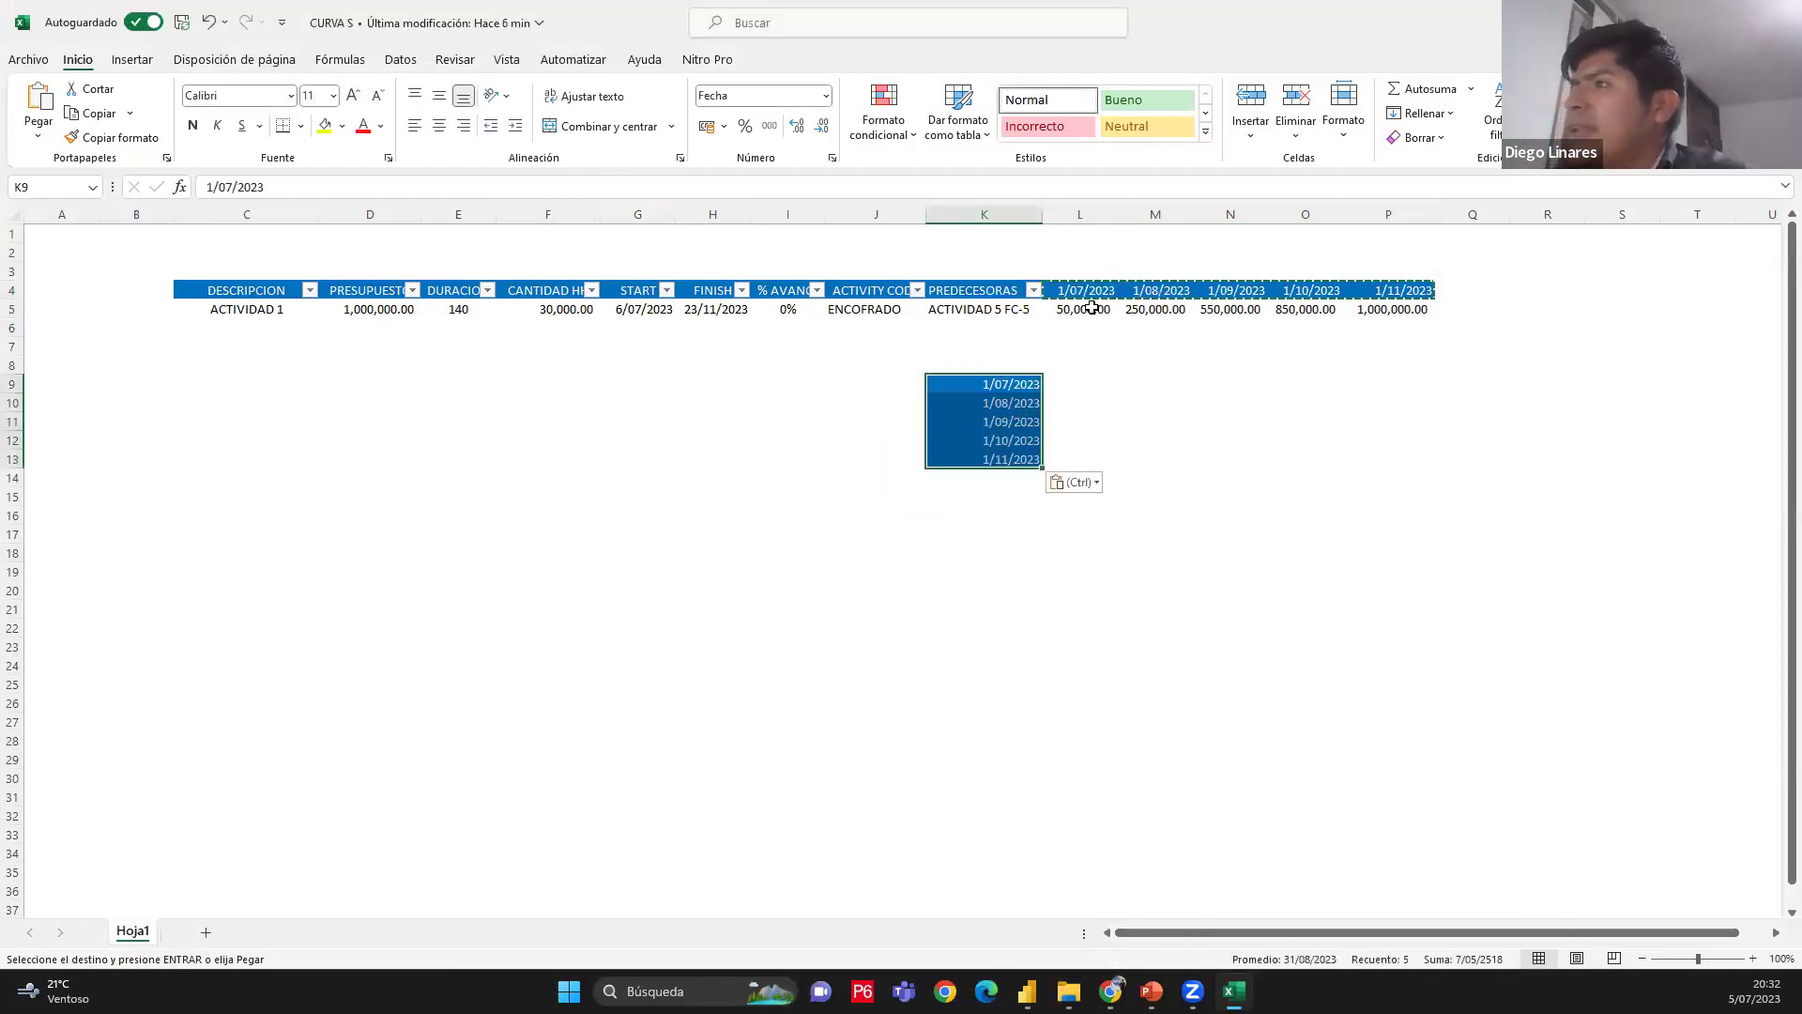
Copy the monthly amounts in L5:P5 and paste them transposed into column L starting at cell L9
drag(1092, 307, 1368, 310)
key(ctrl+c)
click(1058, 388)
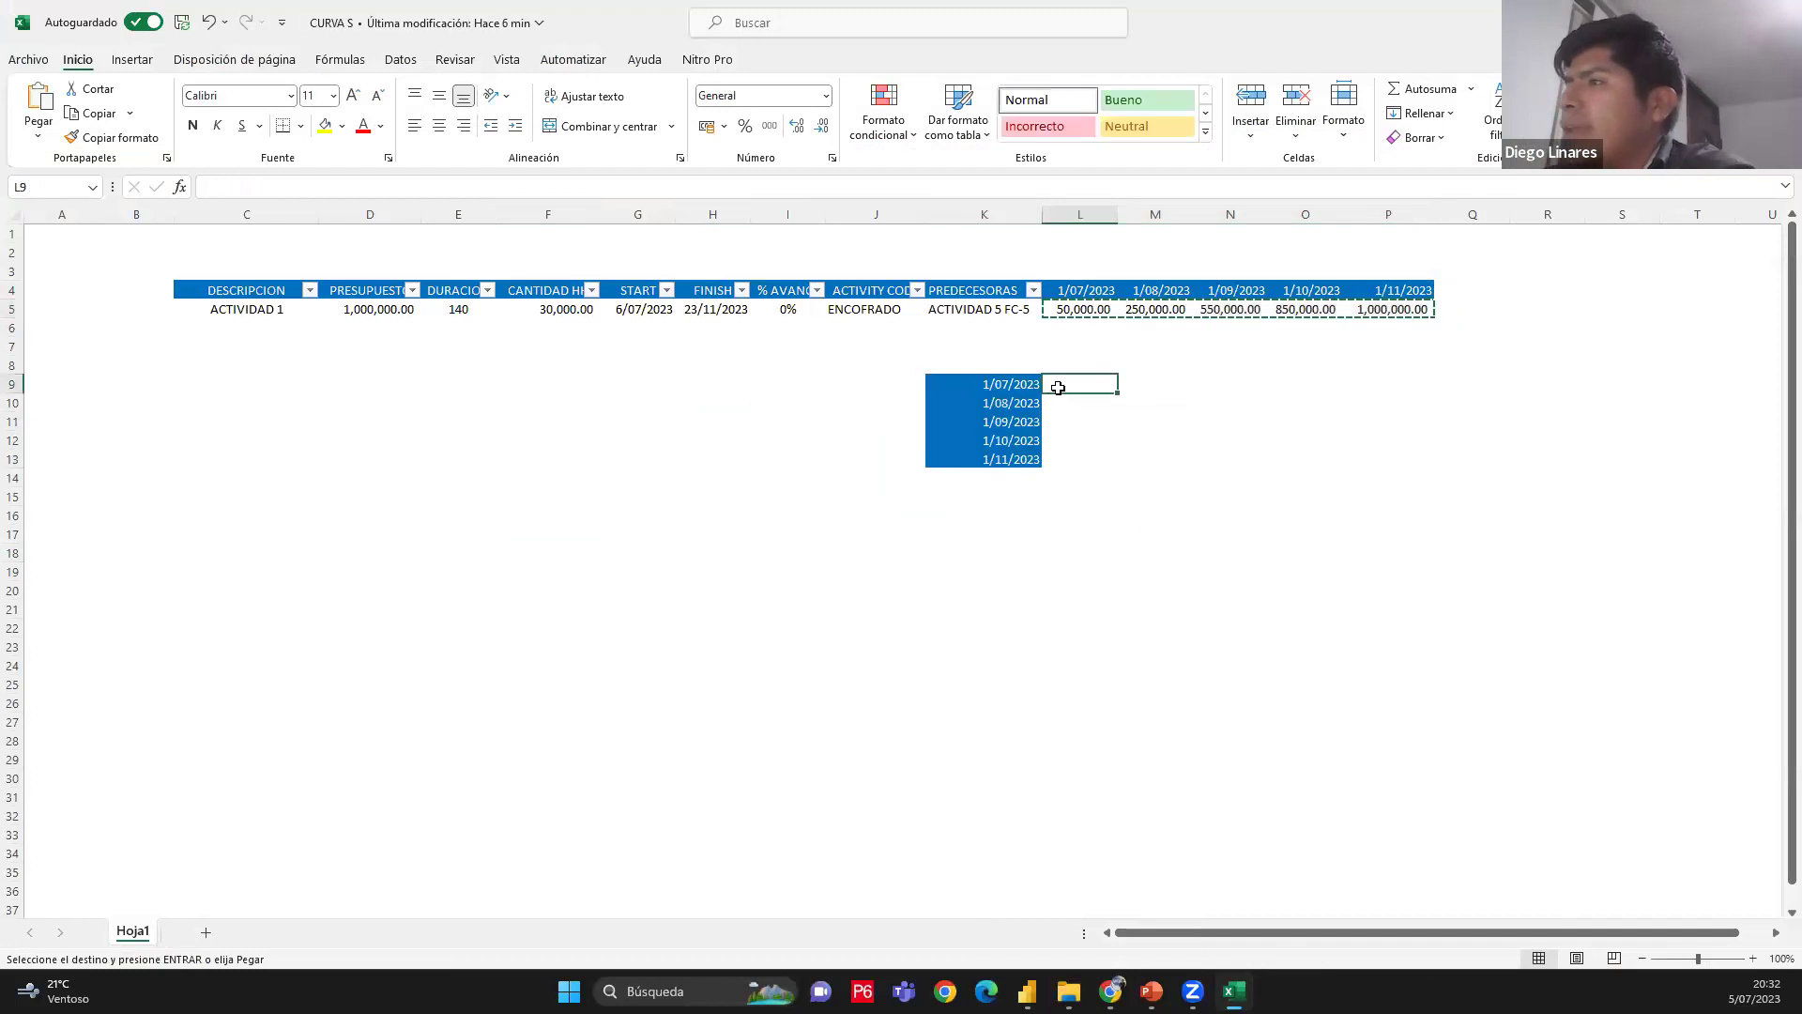
right_click(1058, 388)
mouse_move(1221, 508)
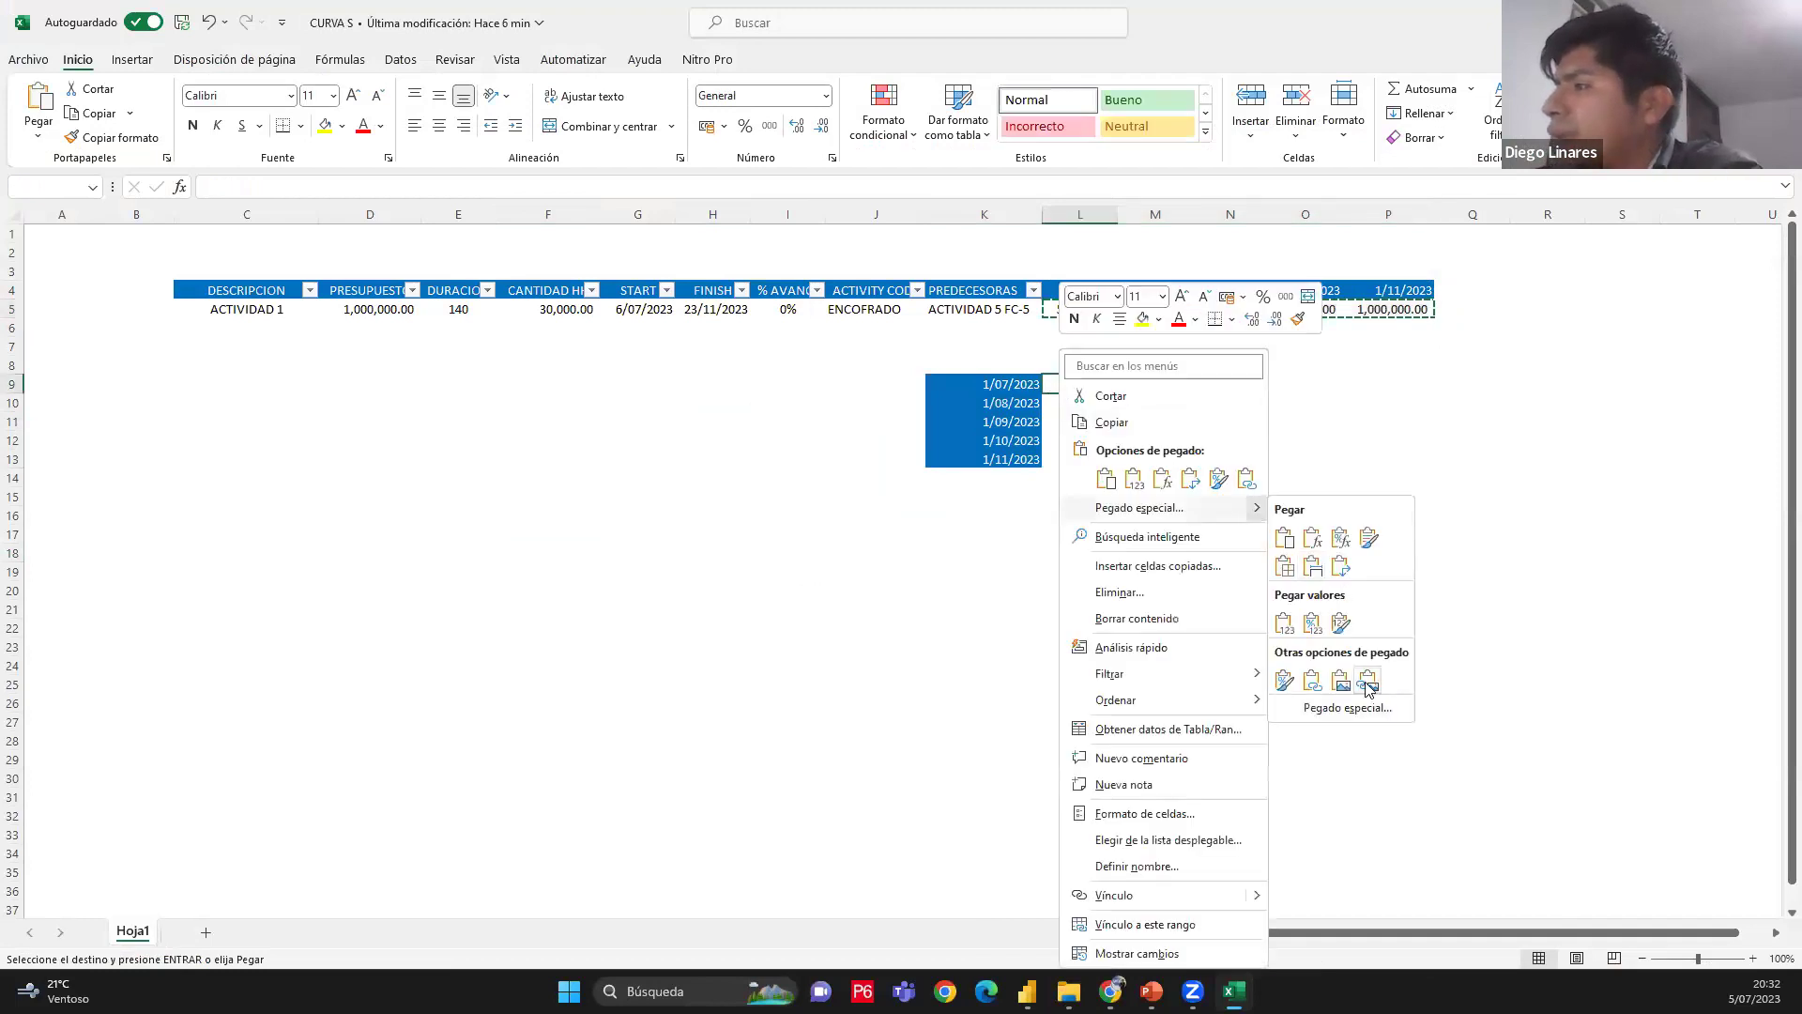
click(1351, 709)
click(1401, 832)
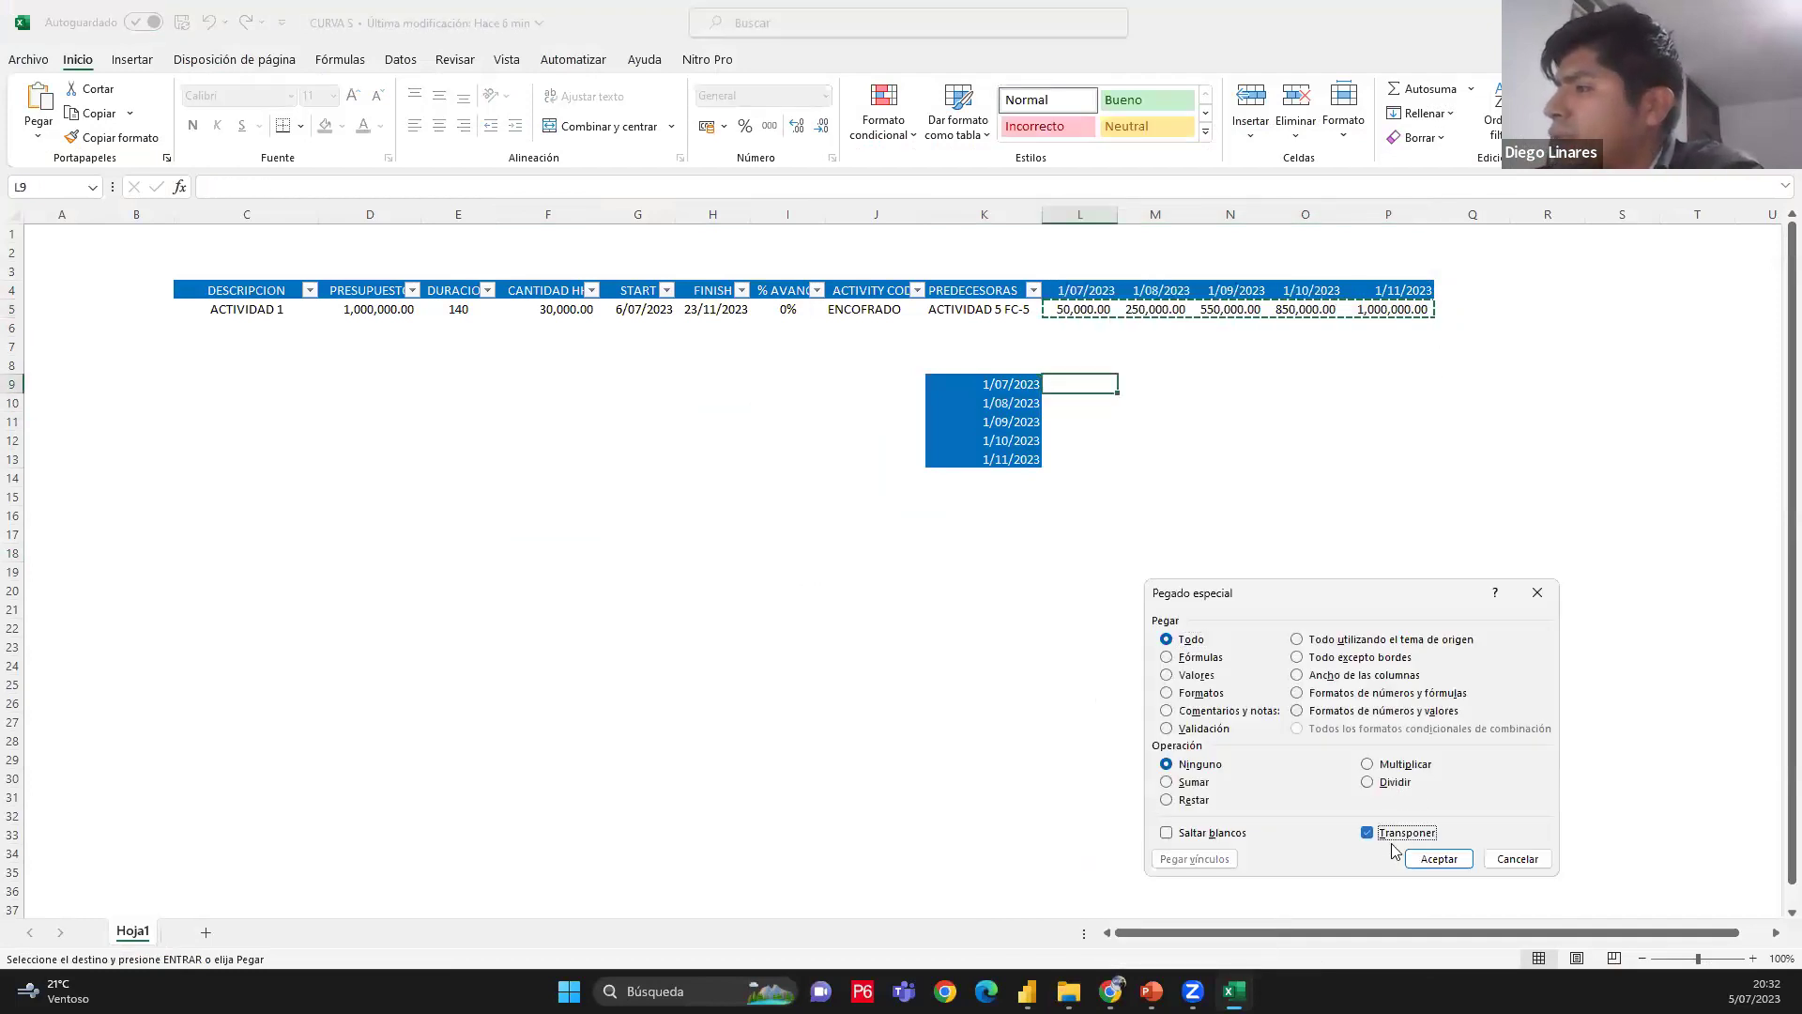
click(1415, 857)
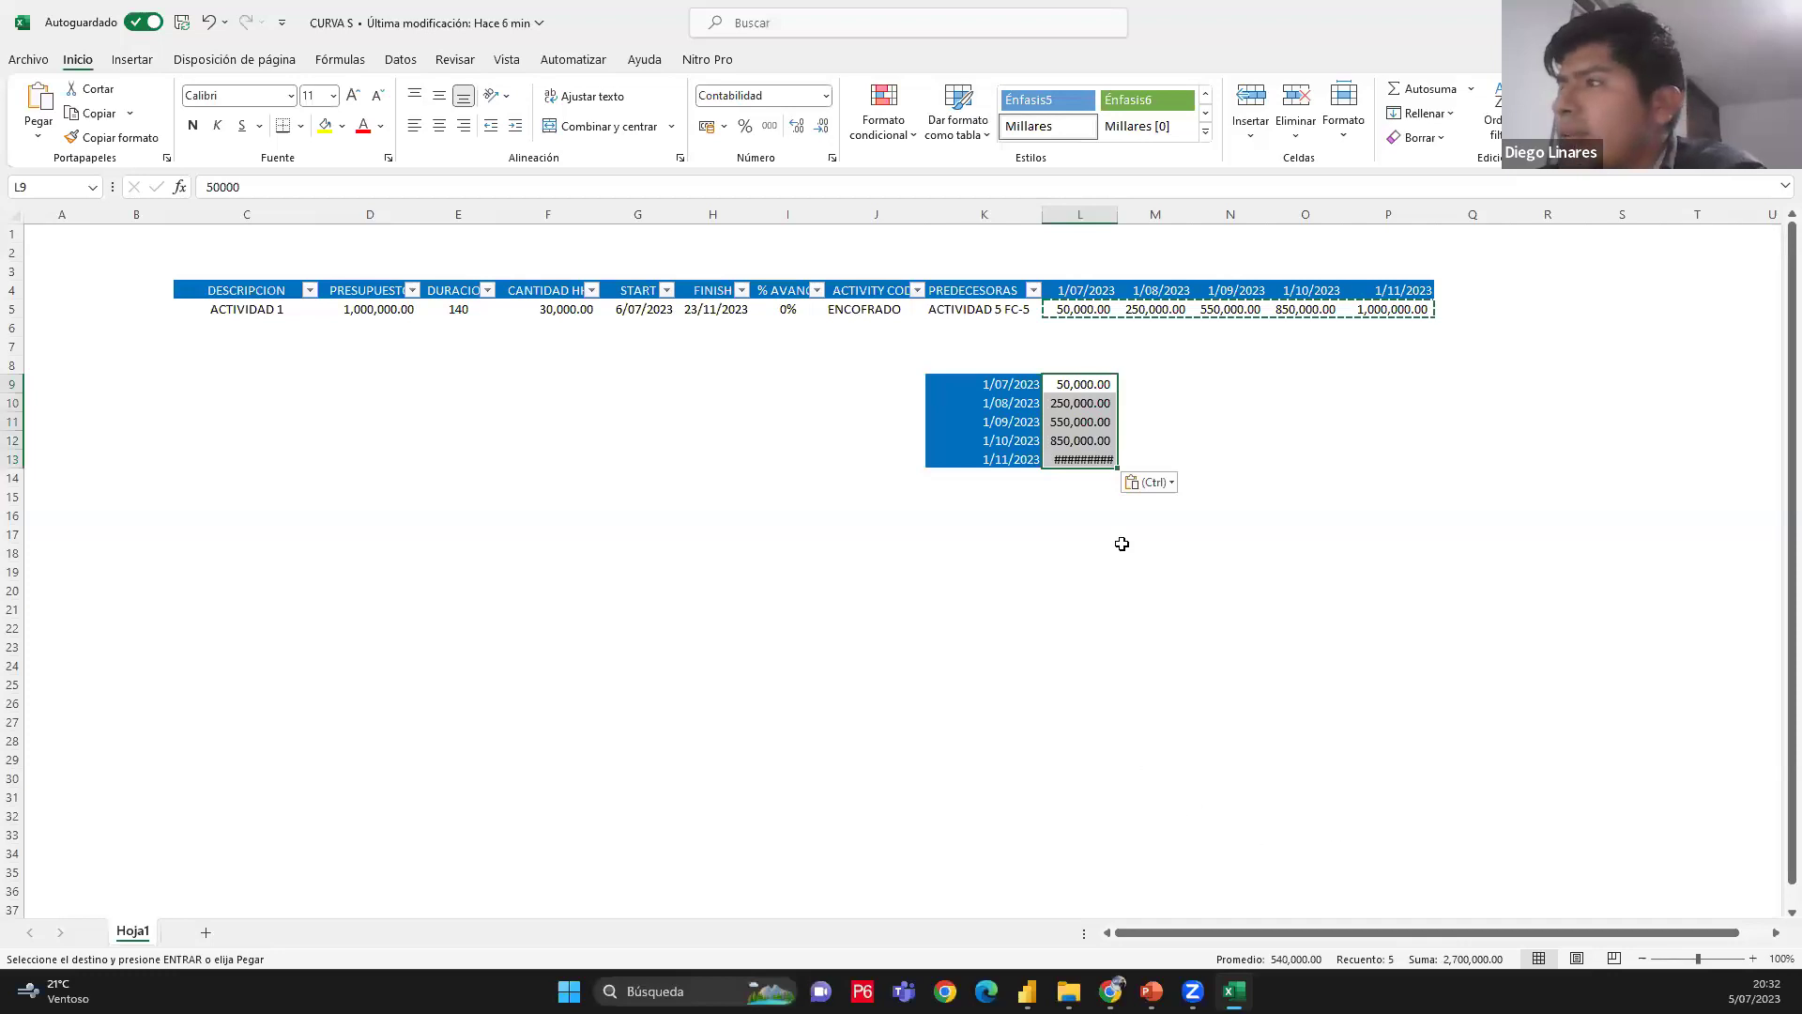
Auto-fit the width of column L to its contents
click(1135, 624)
double_click(1114, 221)
drag(1070, 385, 1026, 459)
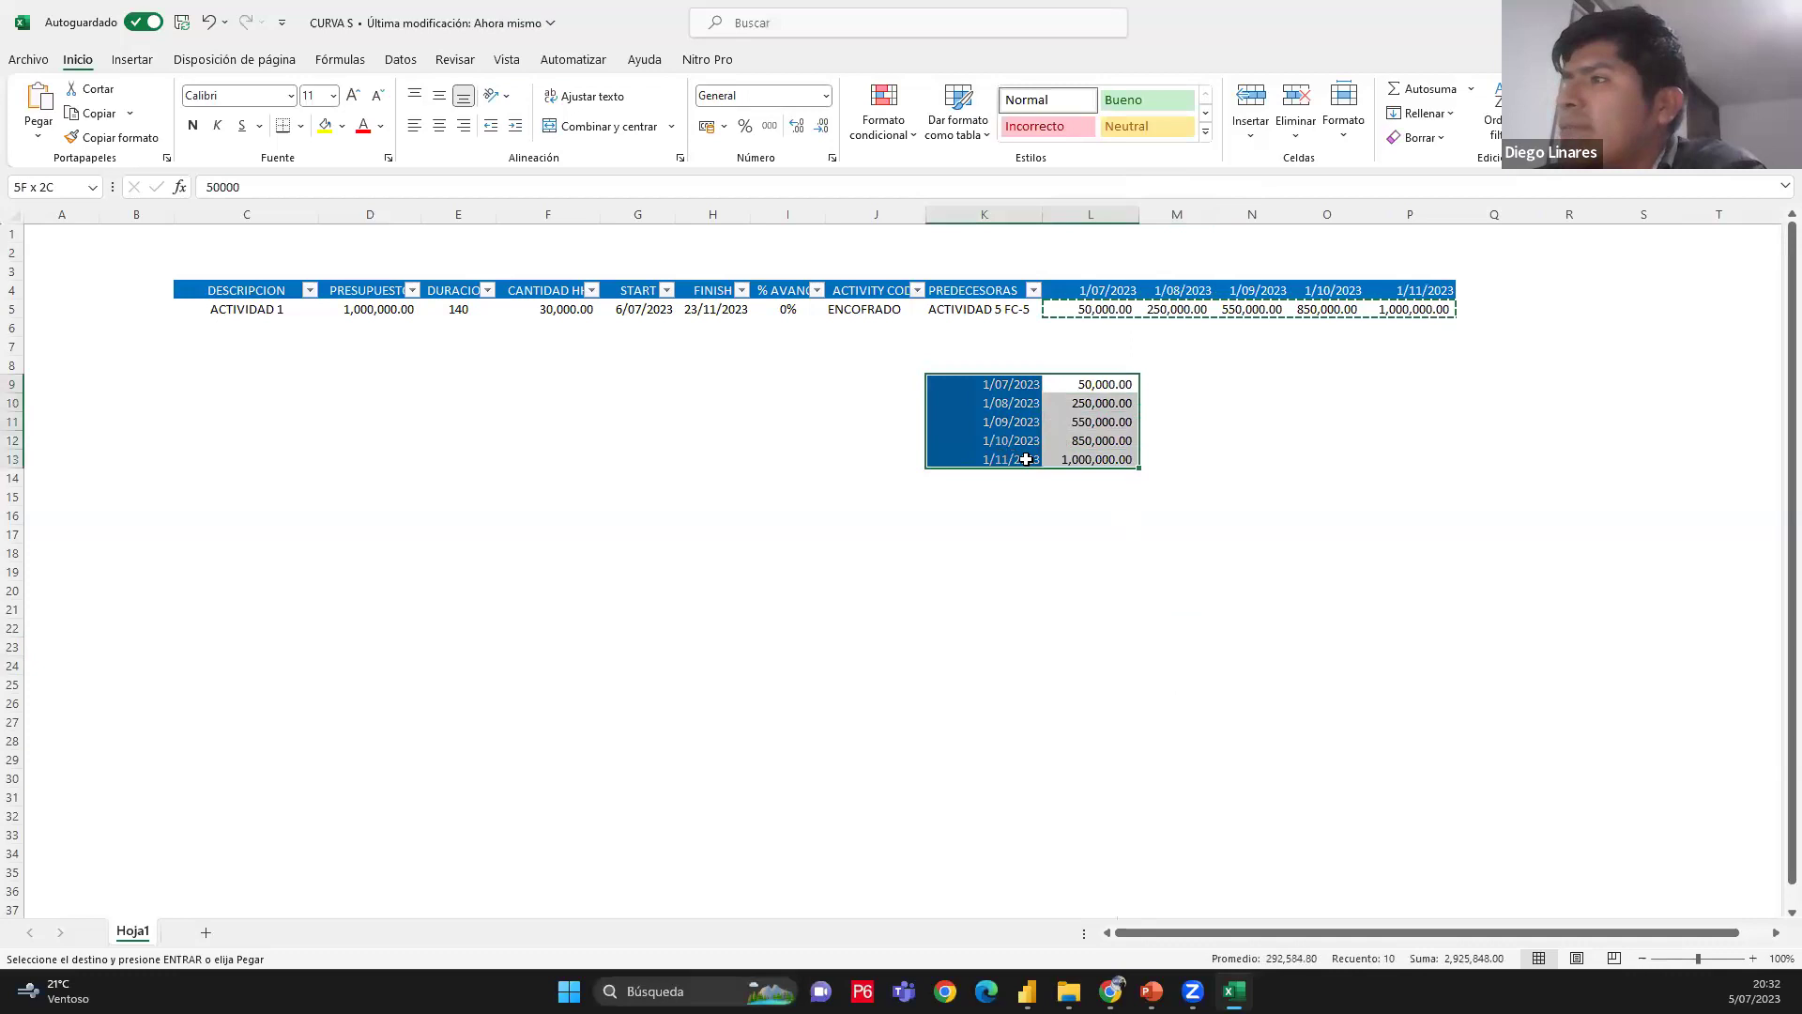
click(998, 604)
Compare the ACTIVIDAD 1 row and its monthly columns with the transposed dates and amounts in K9:L13
click(787, 535)
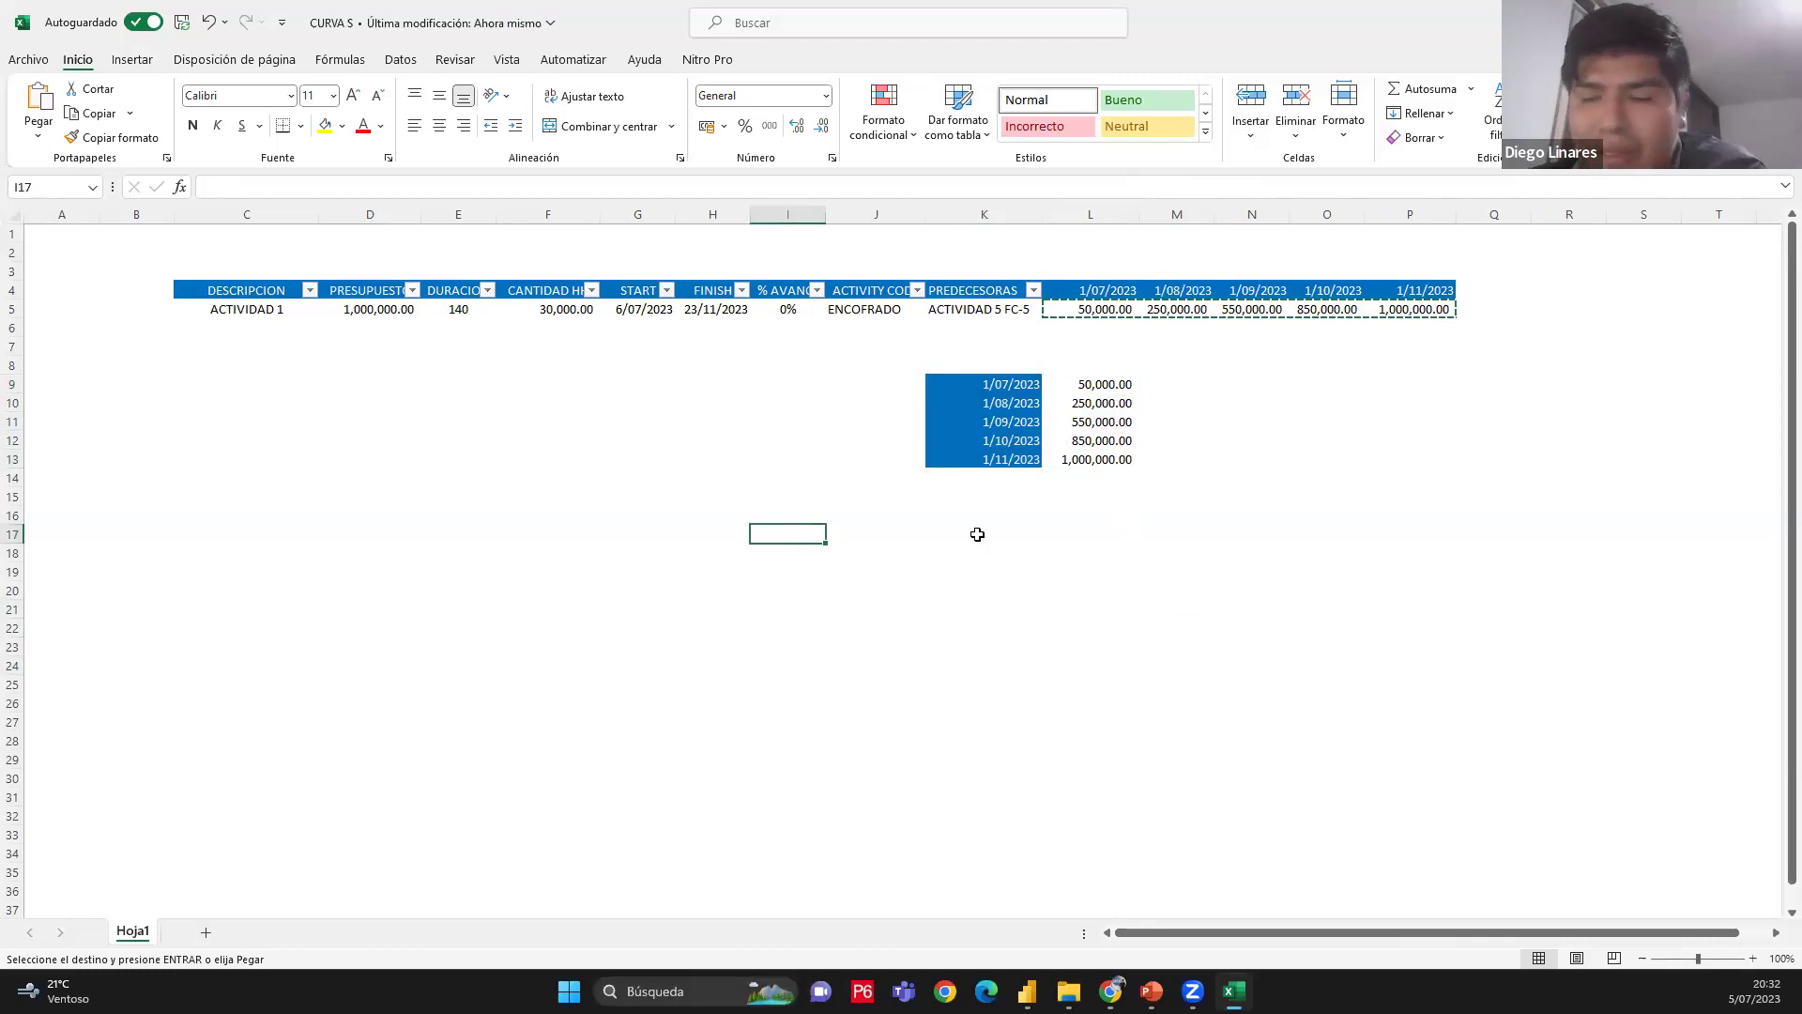
drag(1001, 533, 827, 517)
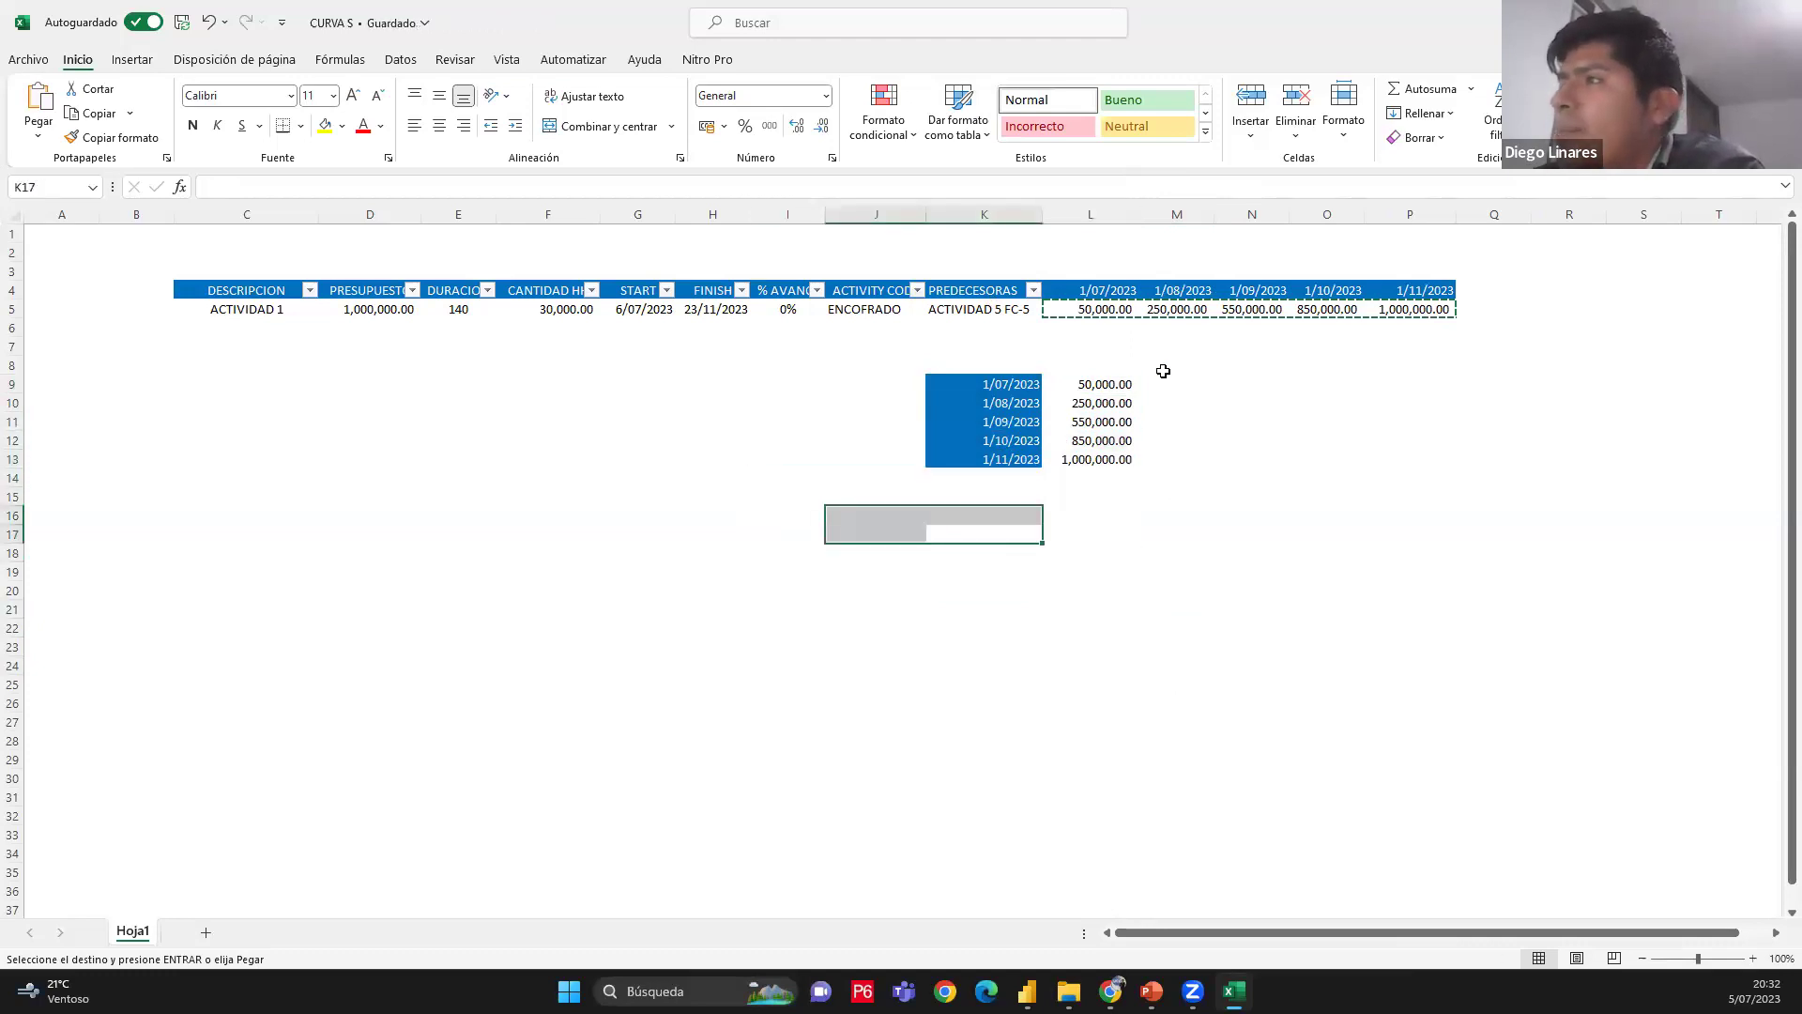
click(1162, 366)
drag(243, 312, 1397, 328)
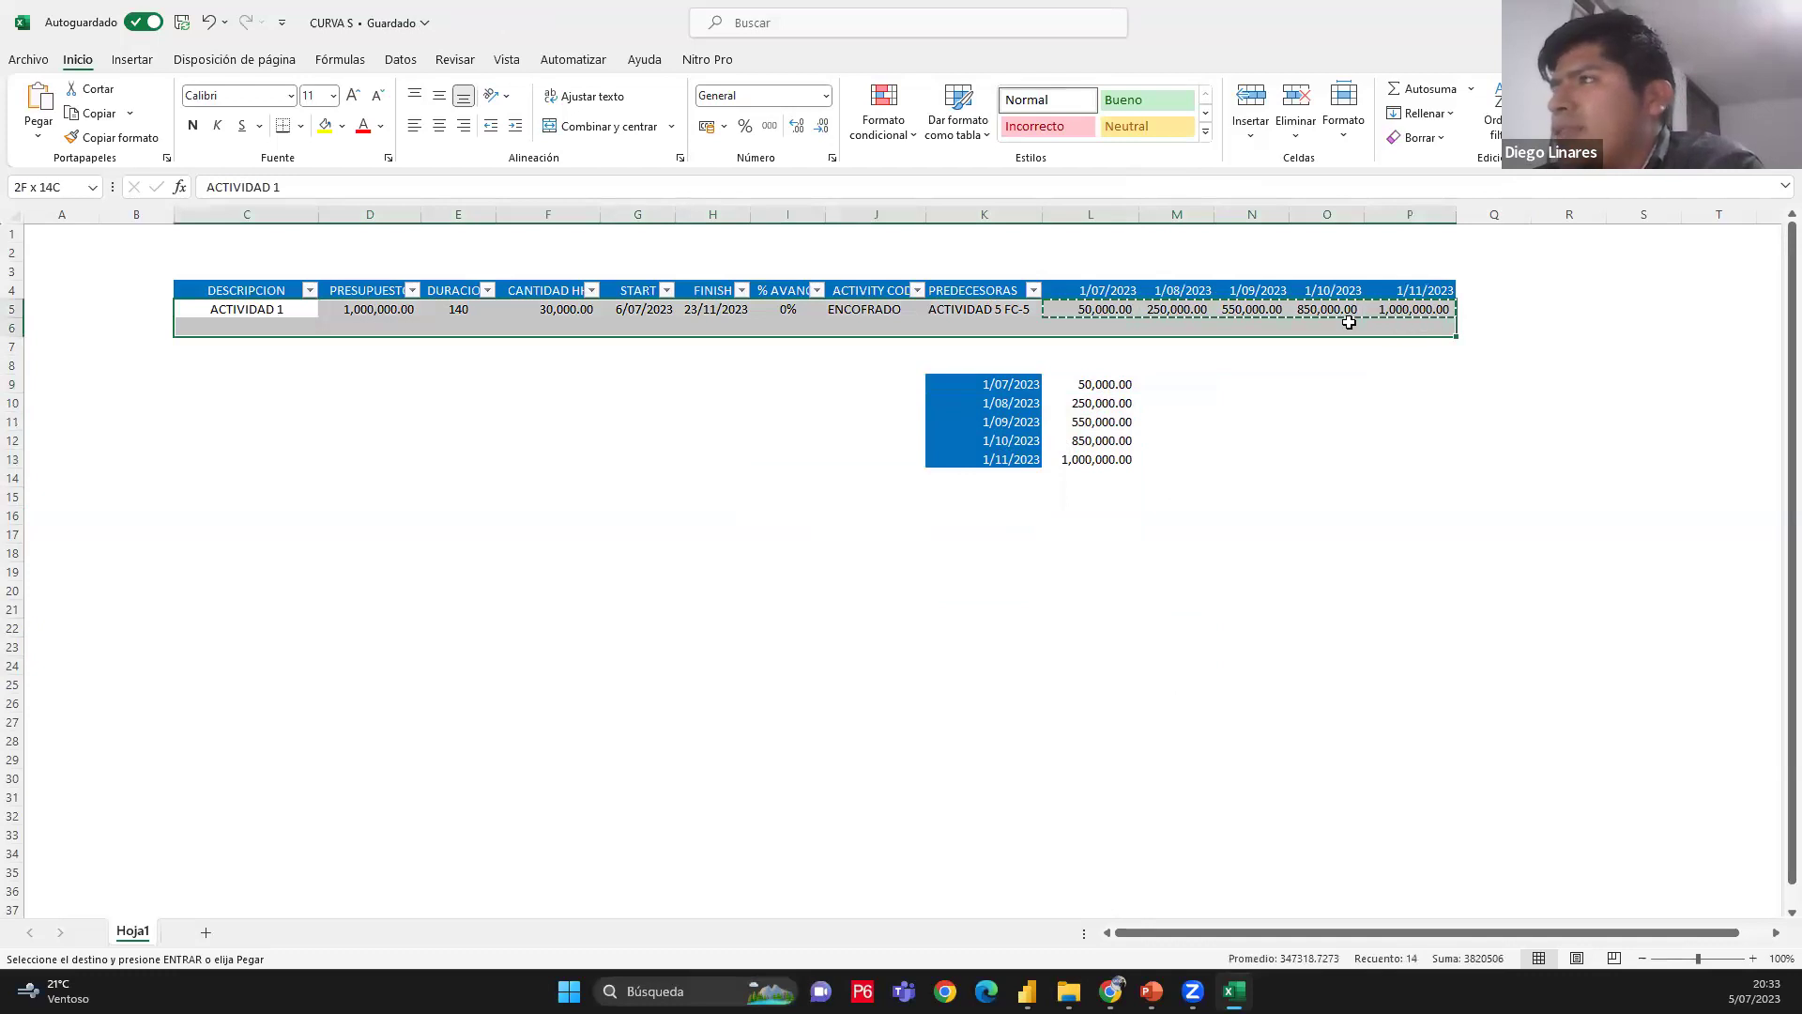
drag(160, 246, 1530, 340)
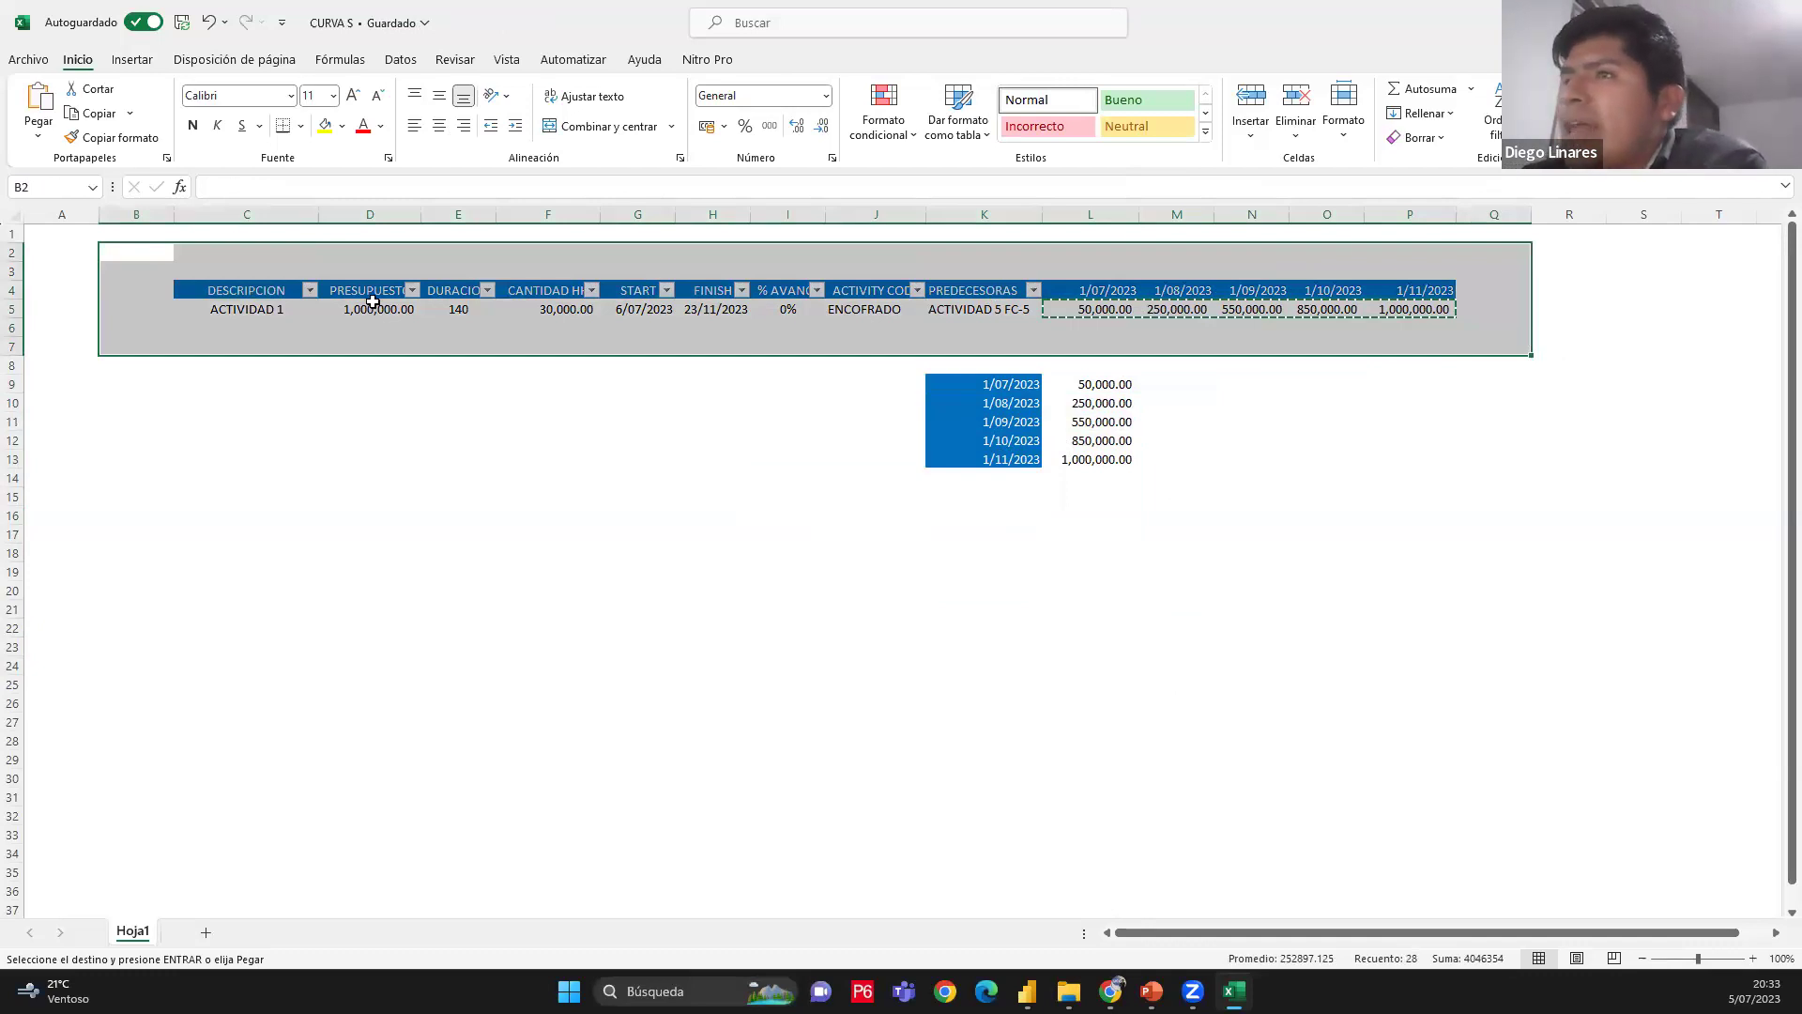
drag(256, 309, 1433, 316)
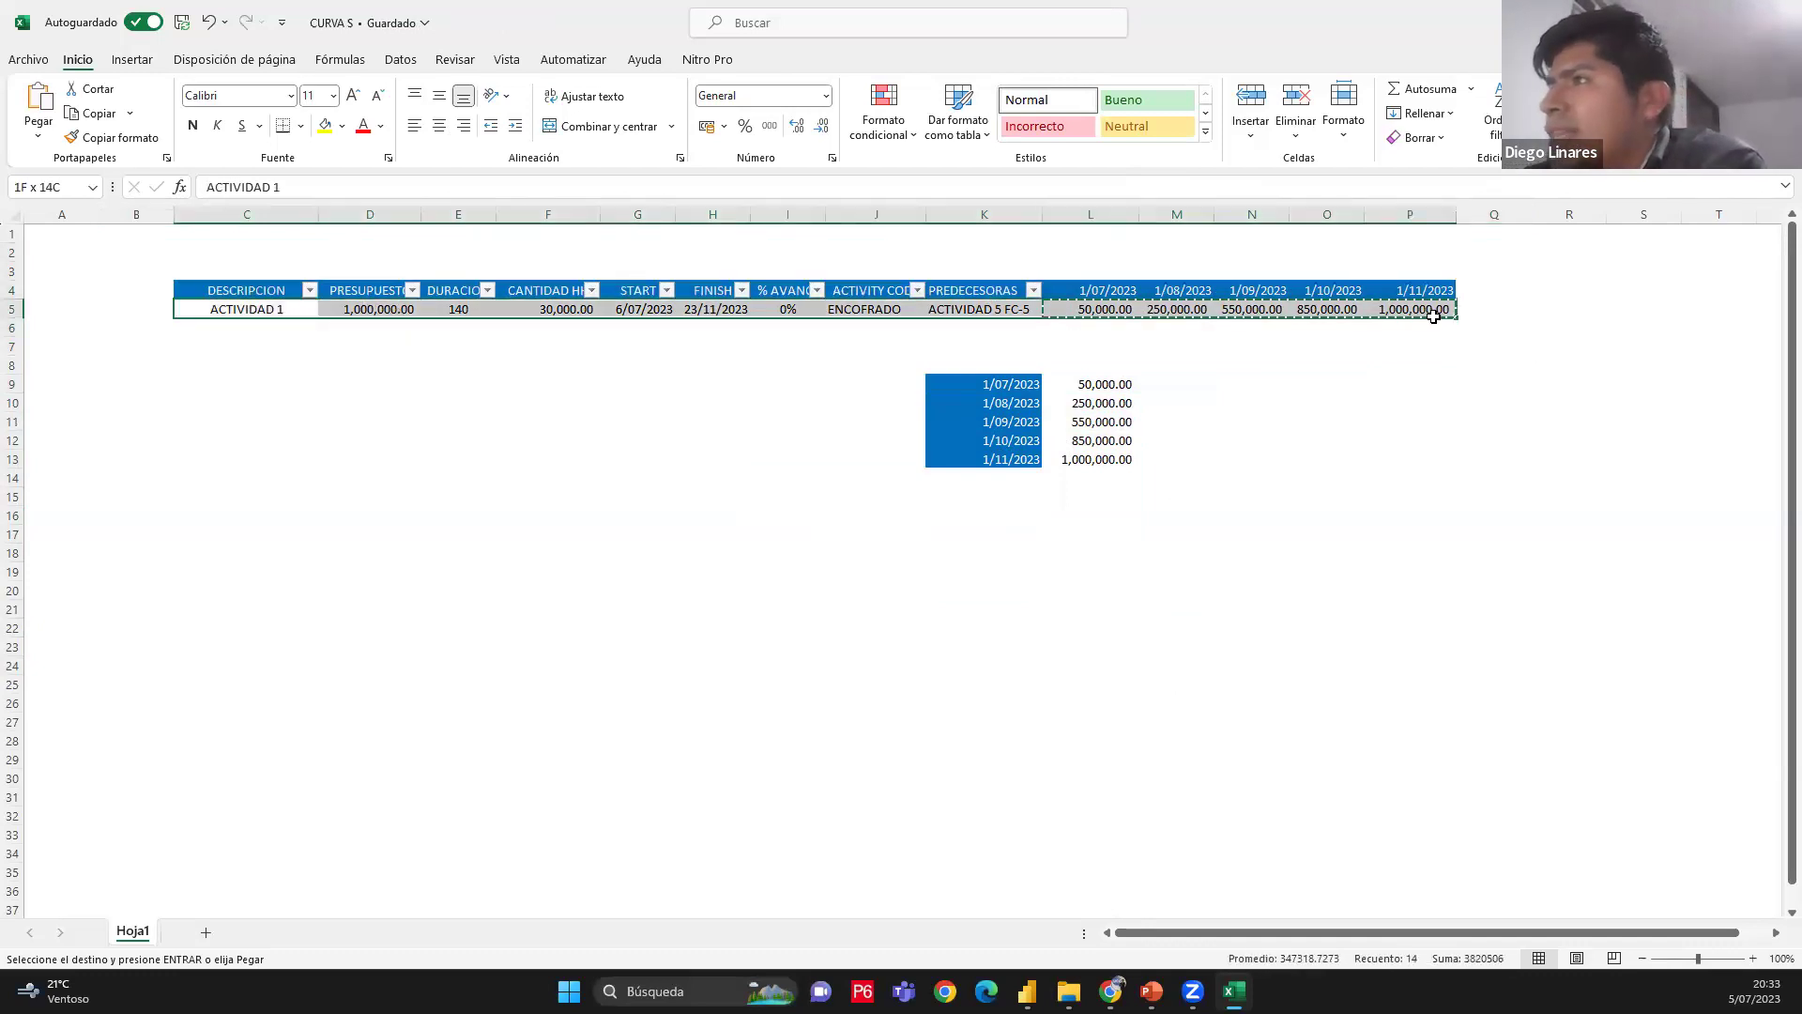
drag(1011, 378, 1086, 450)
click(1078, 387)
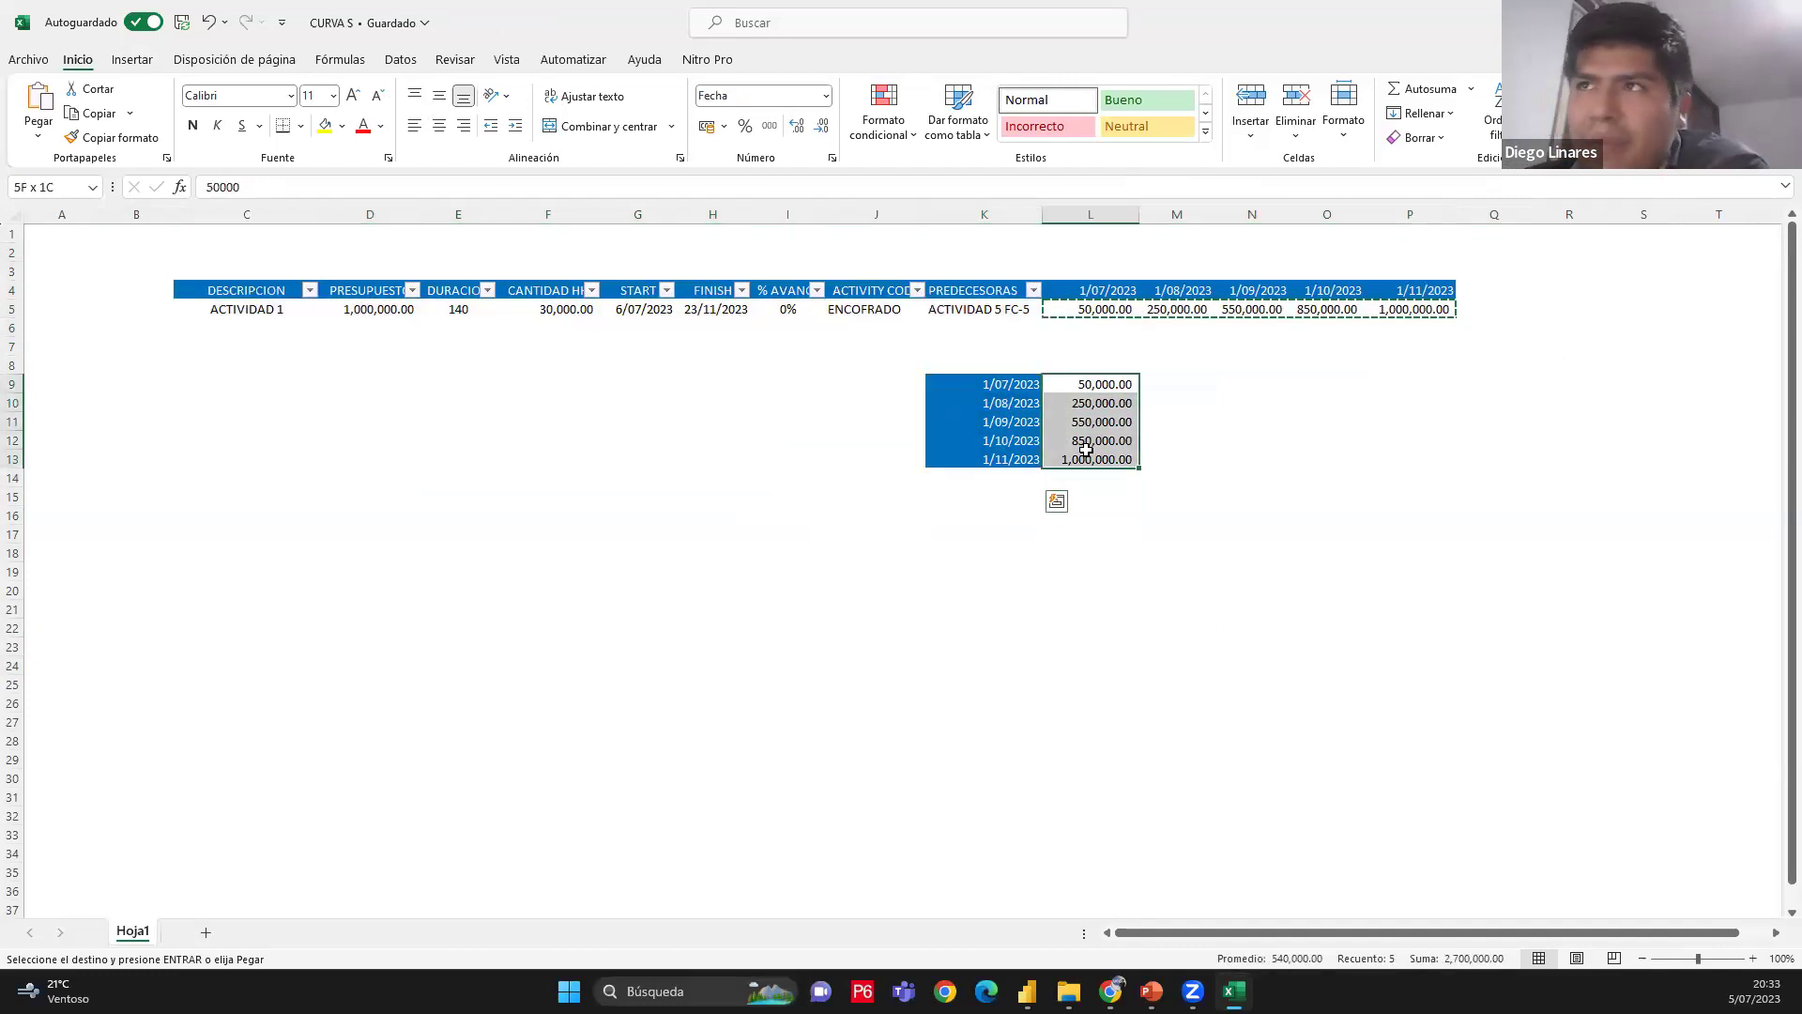
click(720, 530)
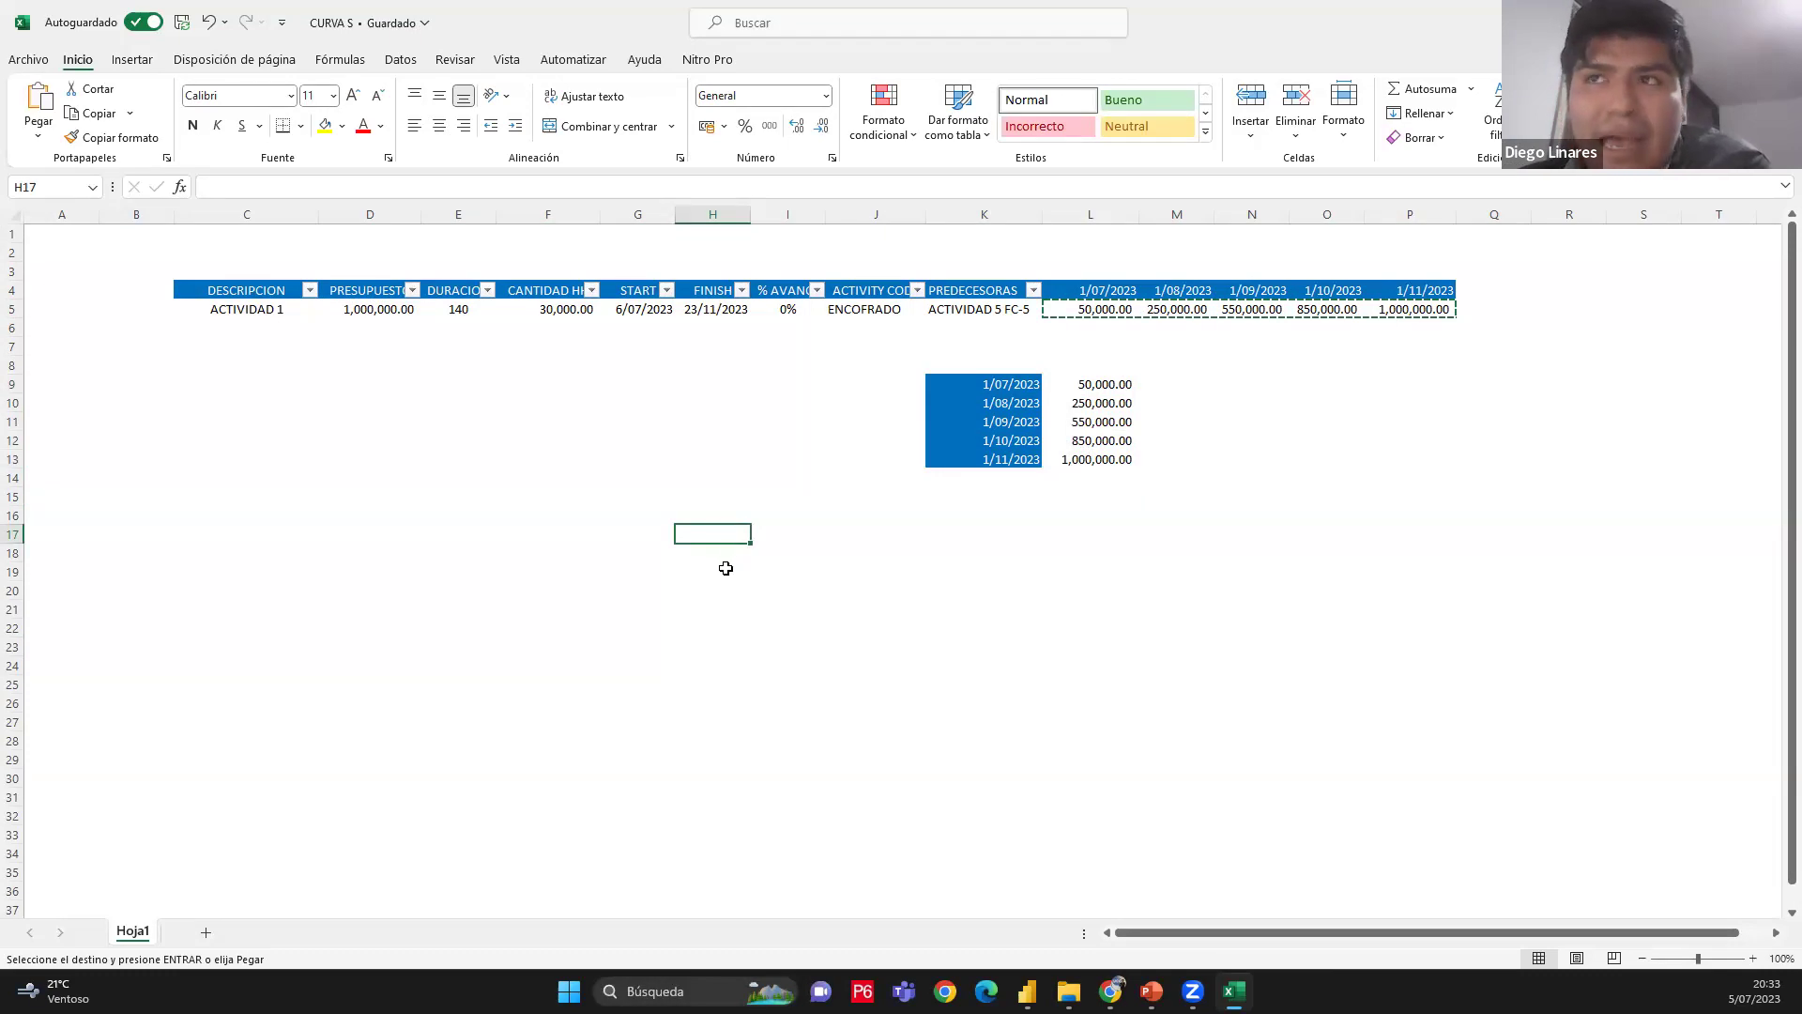
drag(1103, 311, 1443, 292)
drag(1028, 387, 1079, 460)
Clear the transposed dates and amounts in K9:L13 by pasting the empty cell K18 over that area
click(1031, 545)
key(ctrl+c)
drag(898, 357, 1366, 505)
key(ctrl+v)
click(1176, 648)
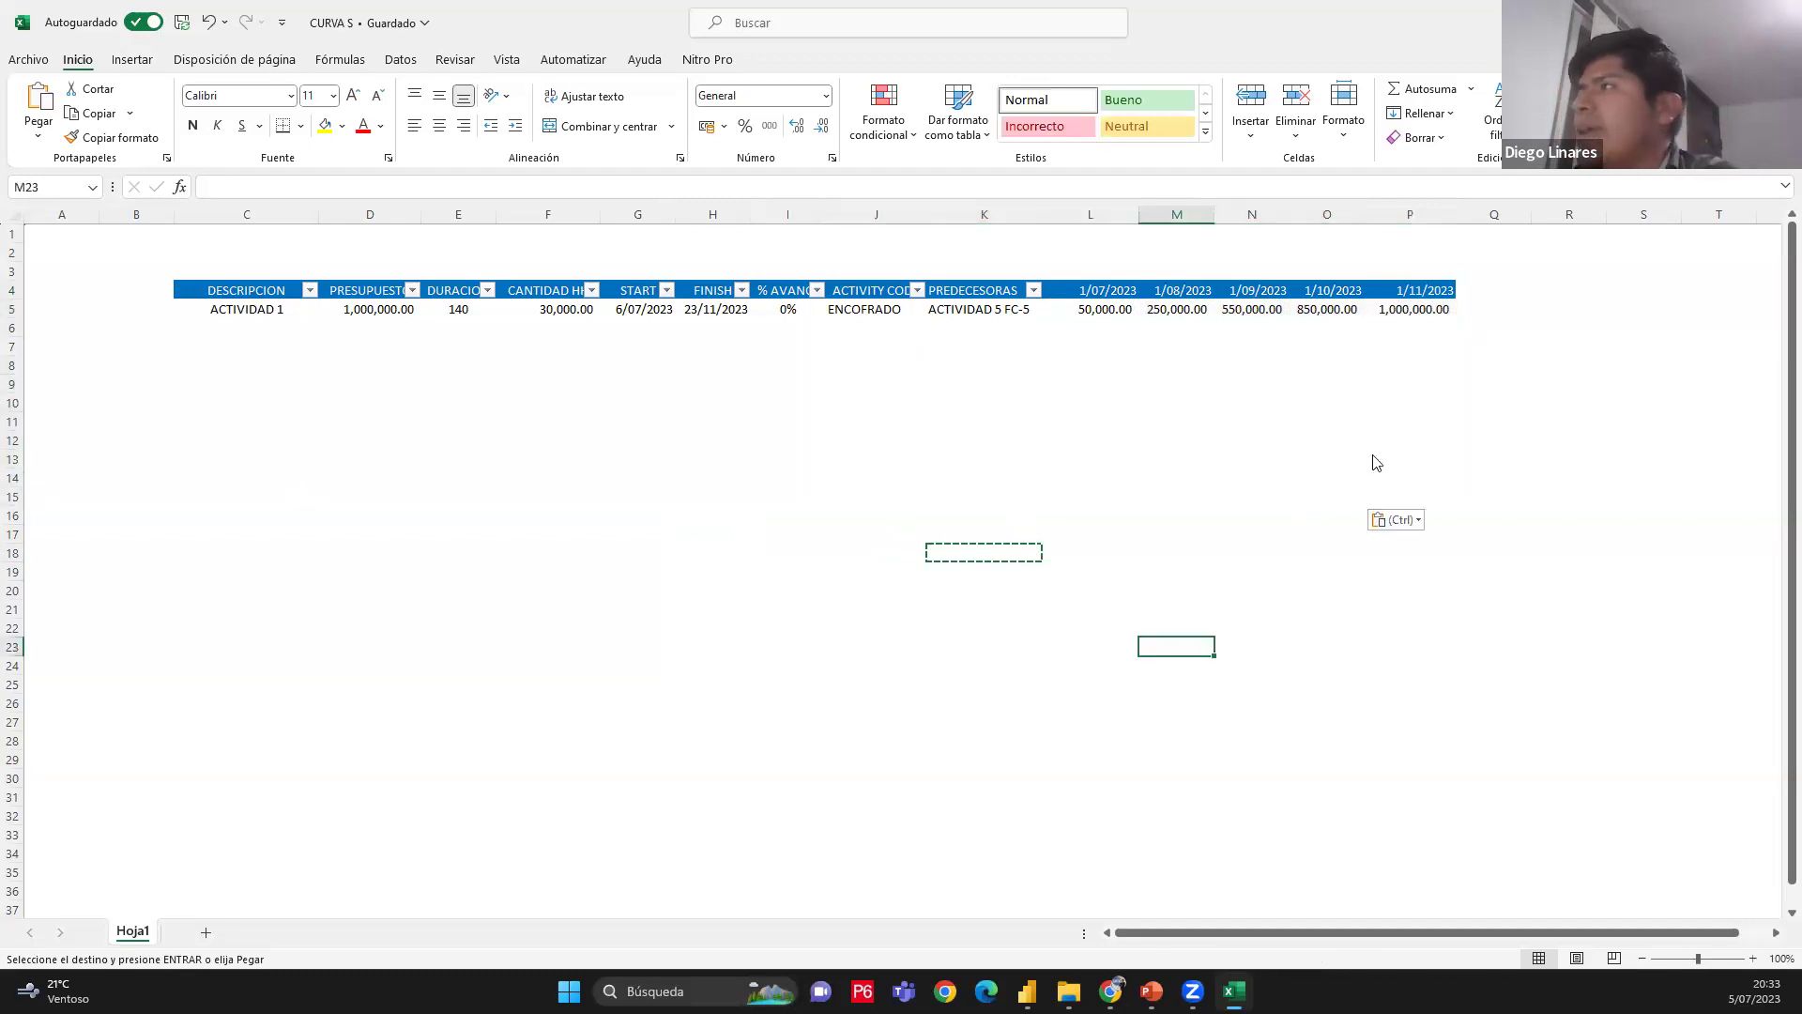
Close the CURVA S workbook and Excel, and switch to the Power Query Editor
key(ctrl+w)
mouse_move(1070, 992)
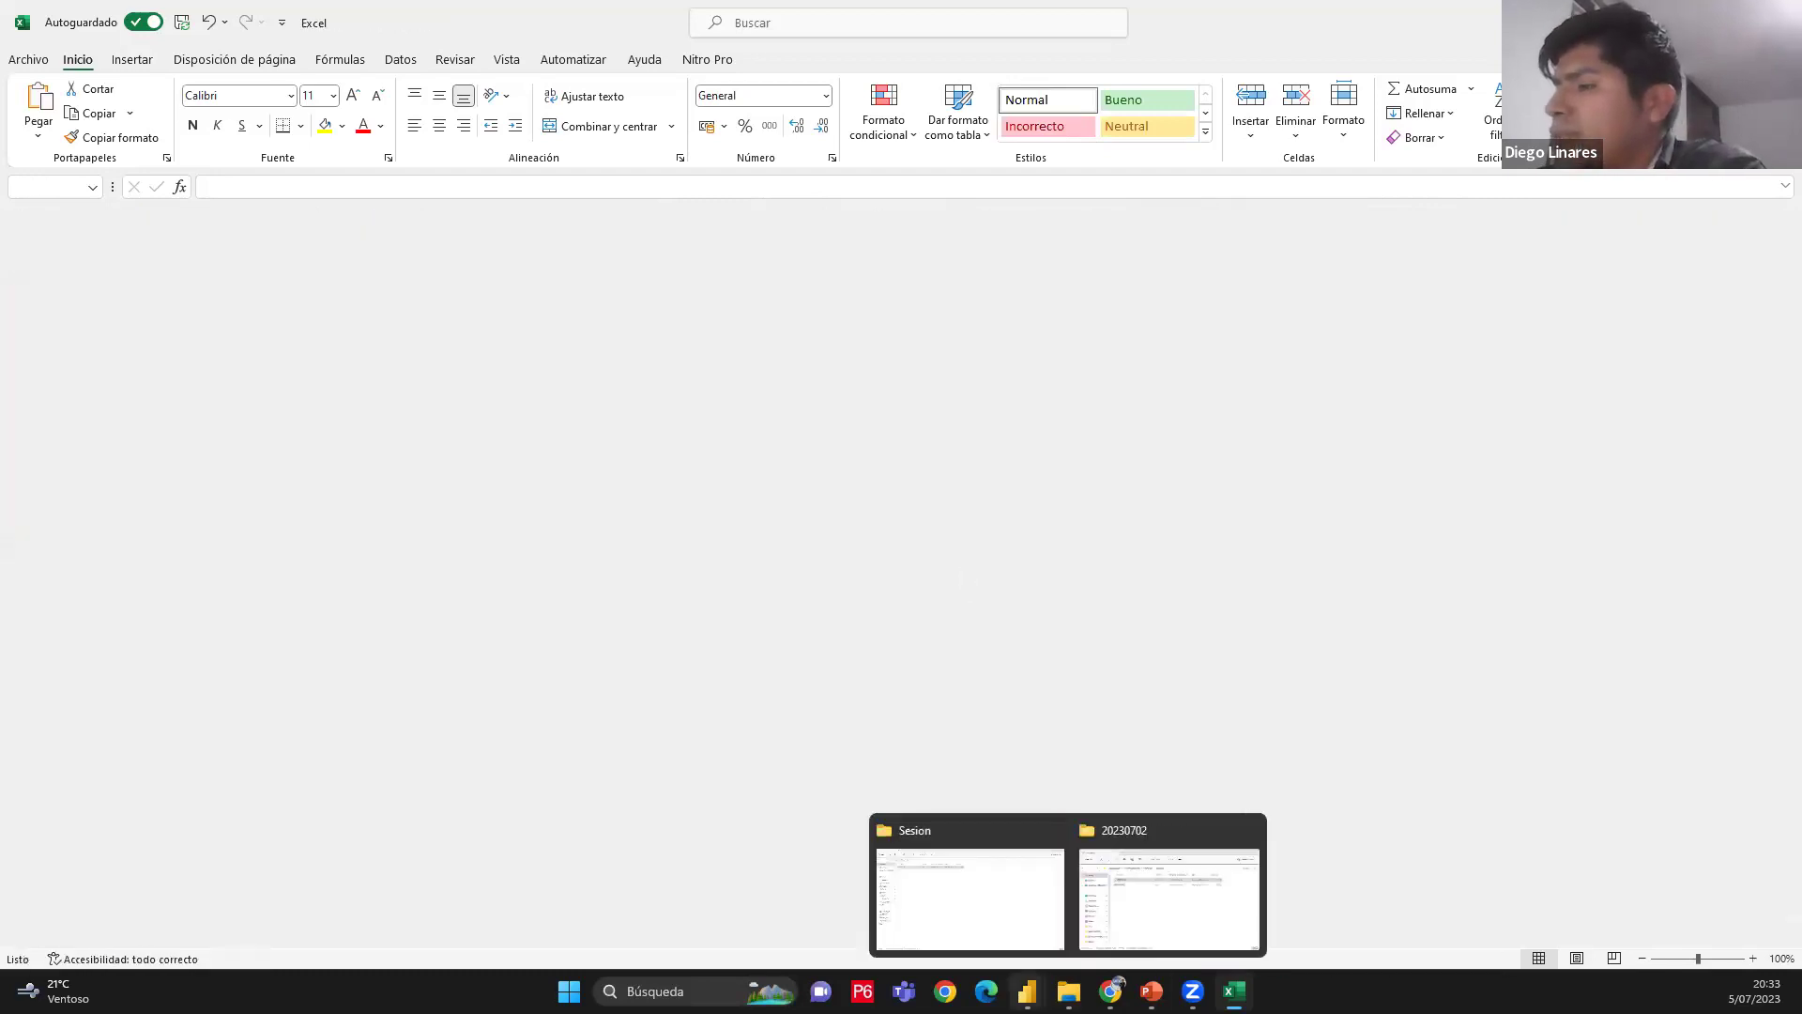
key(alt+F4)
click(1127, 900)
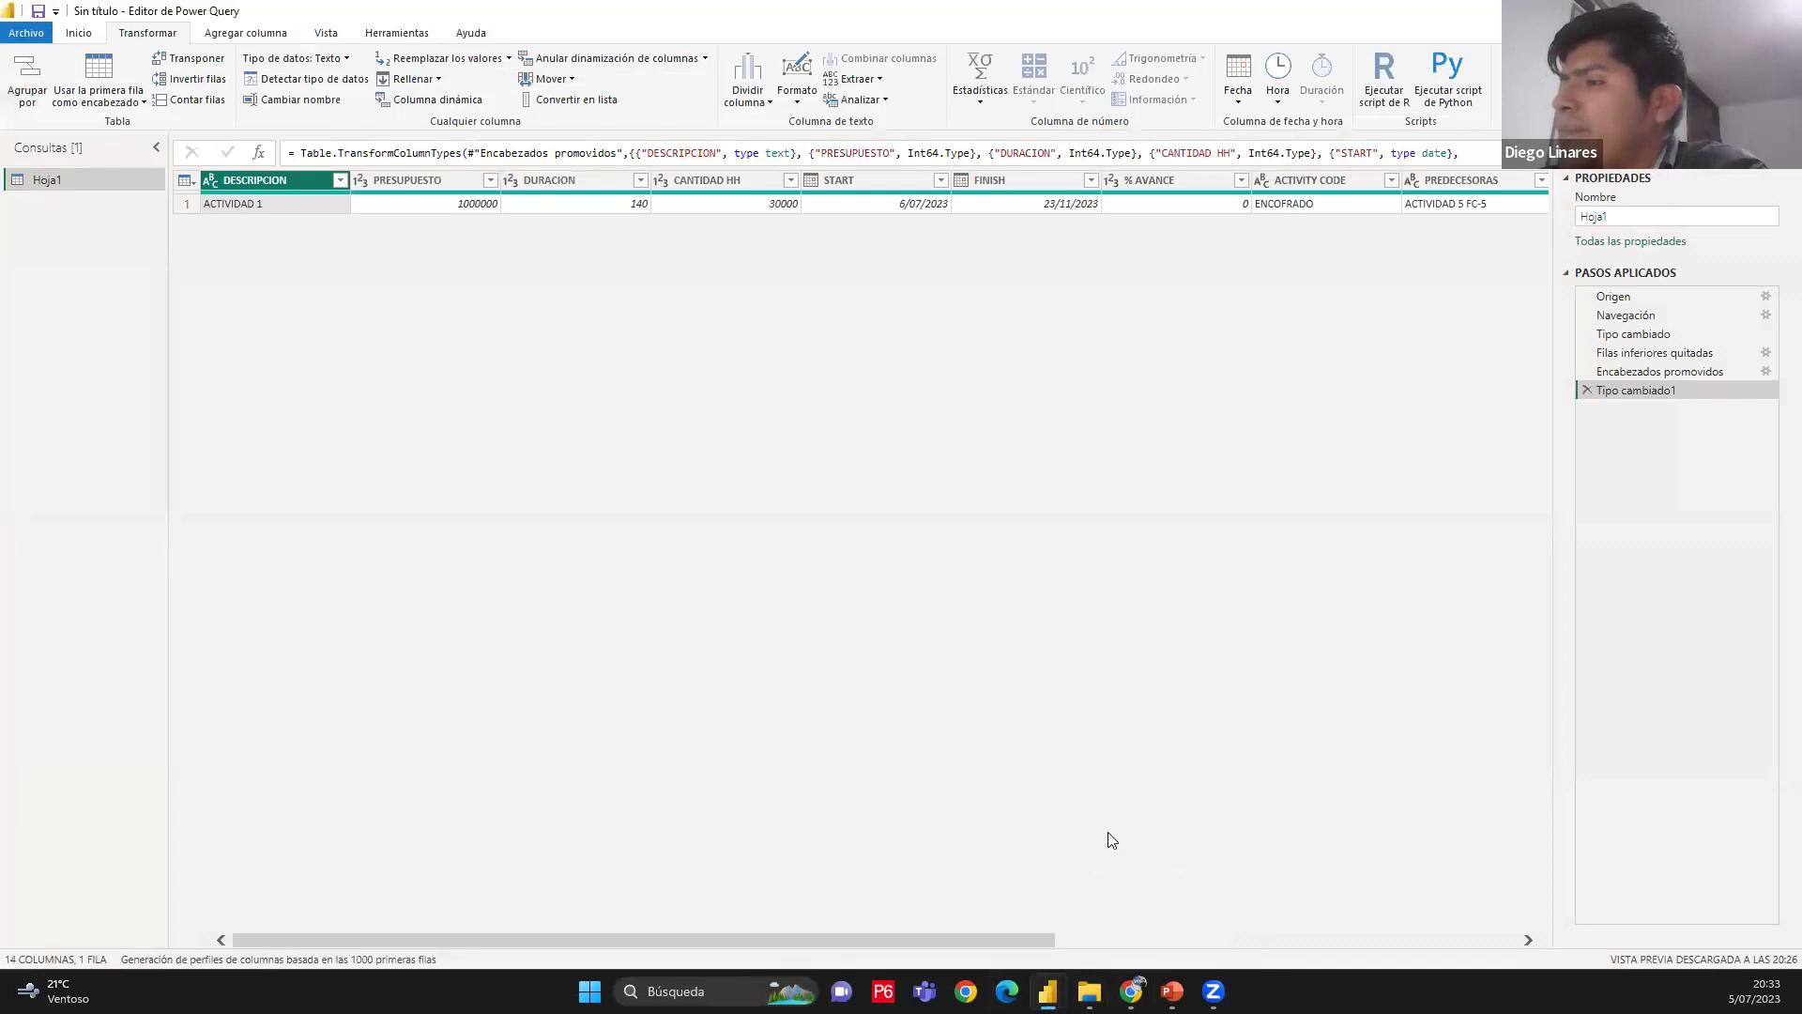
Select all columns from DESCRIPCION through PREDECESORAS in the Hoja1 query, leaving the monthly date columns unselected
drag(950, 939, 786, 958)
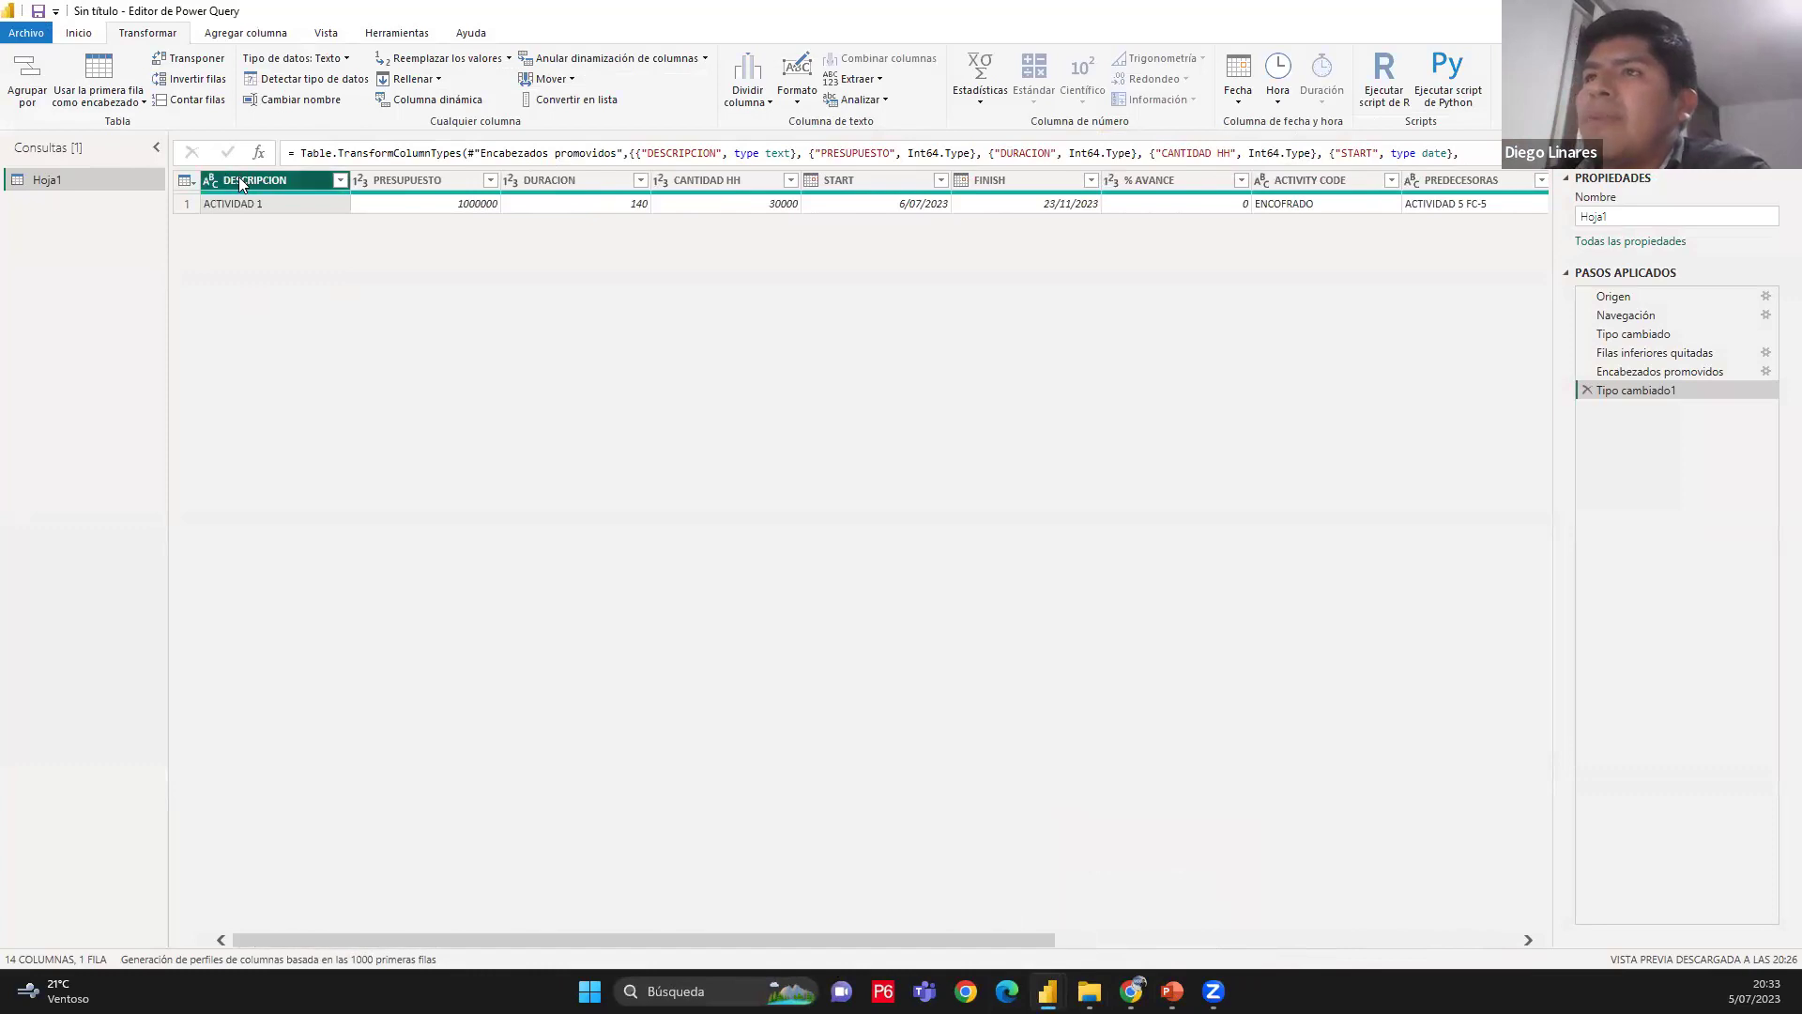
drag(778, 942, 1284, 920)
click(844, 179)
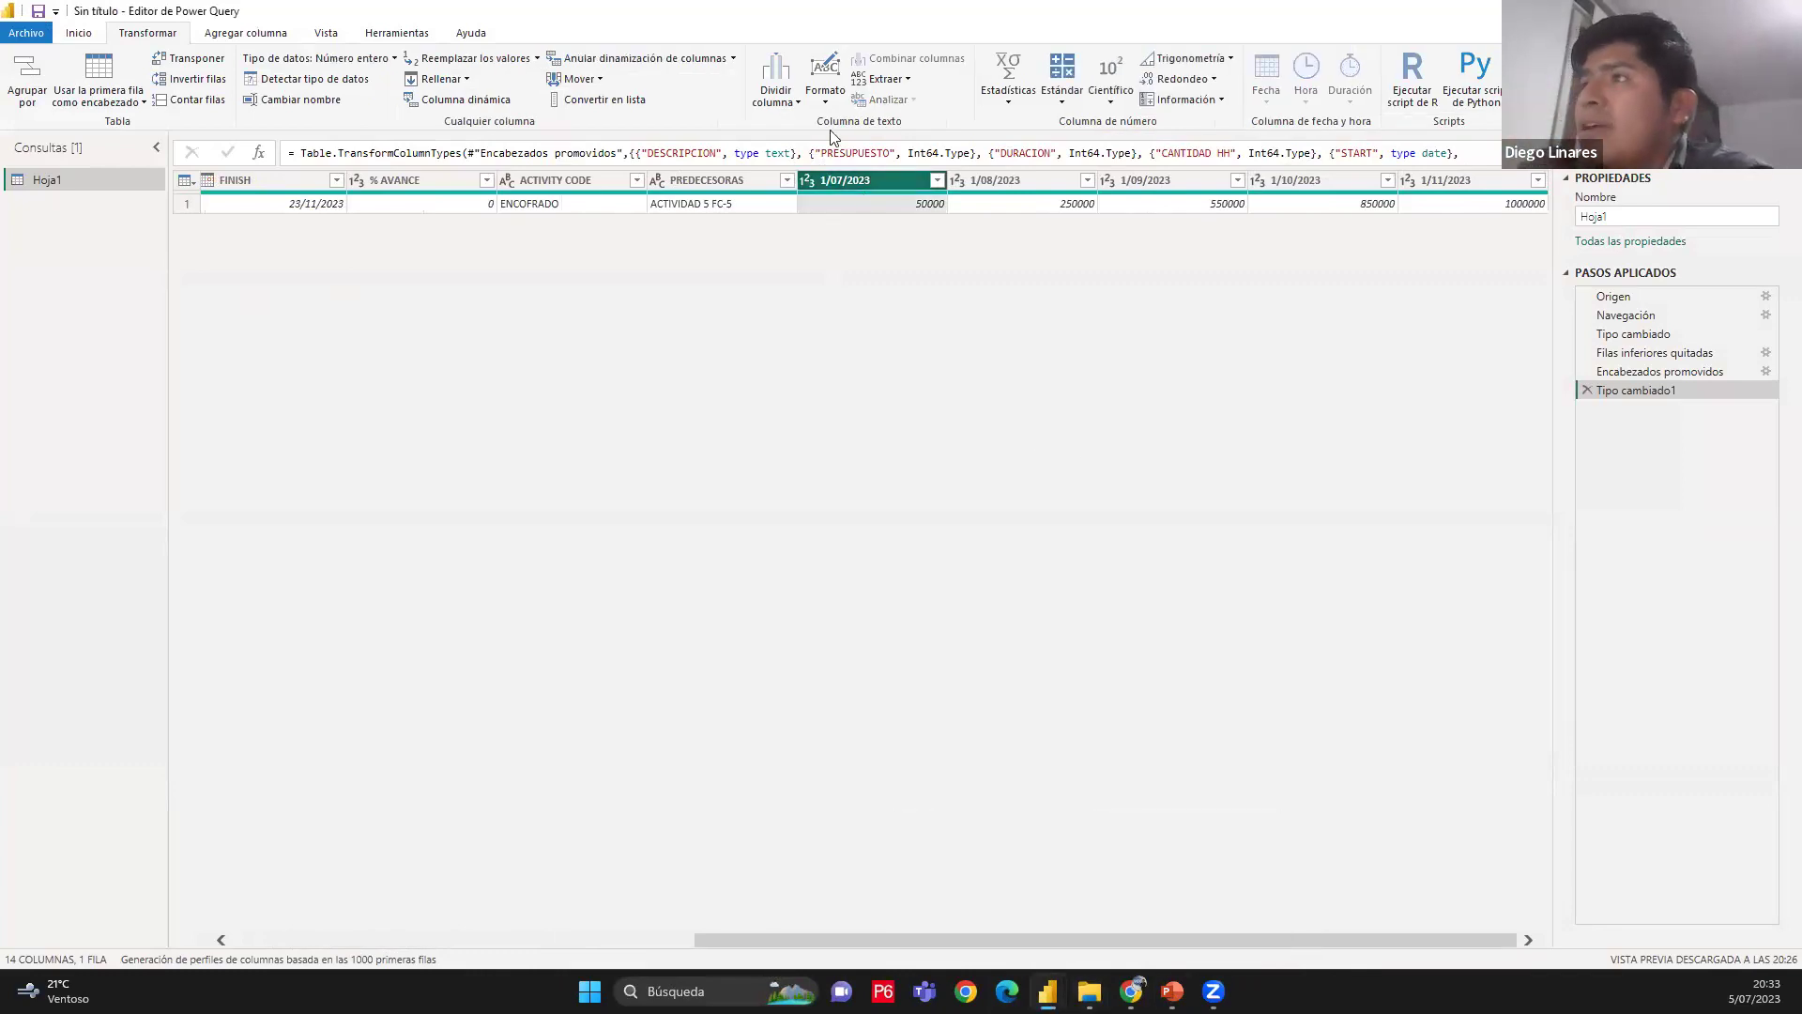
click(730, 181)
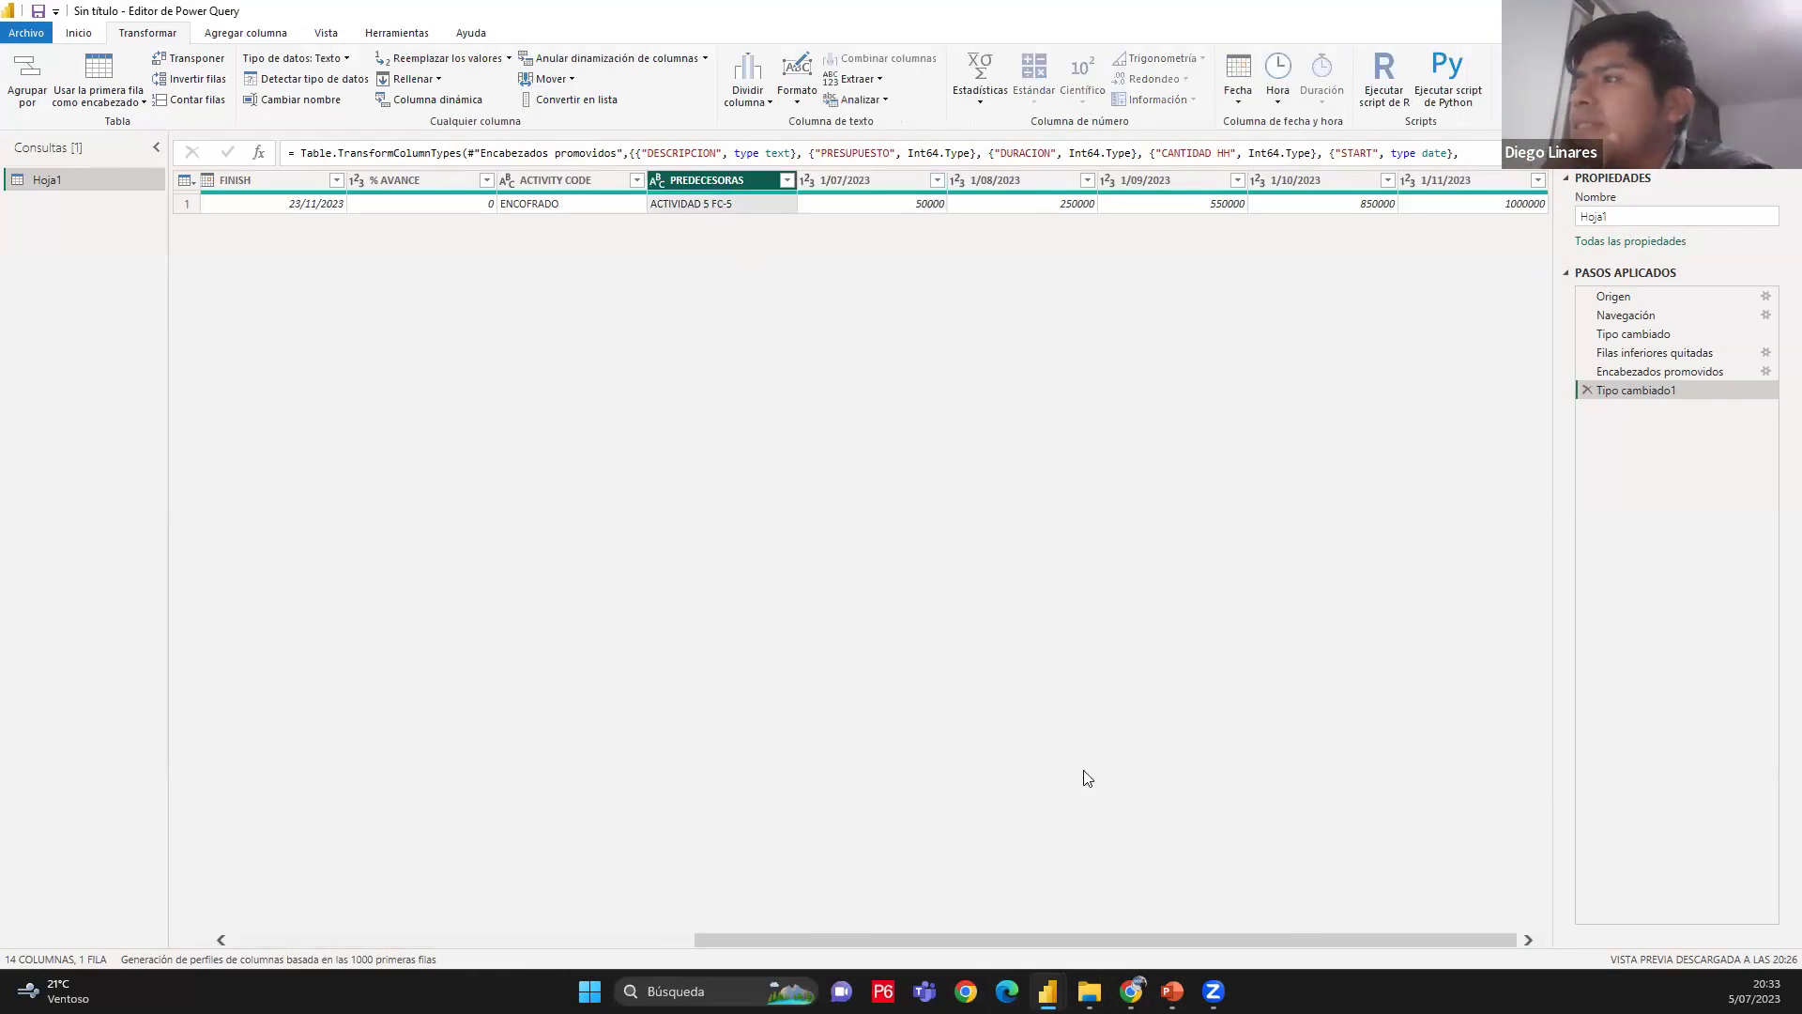
drag(1288, 946, 743, 942)
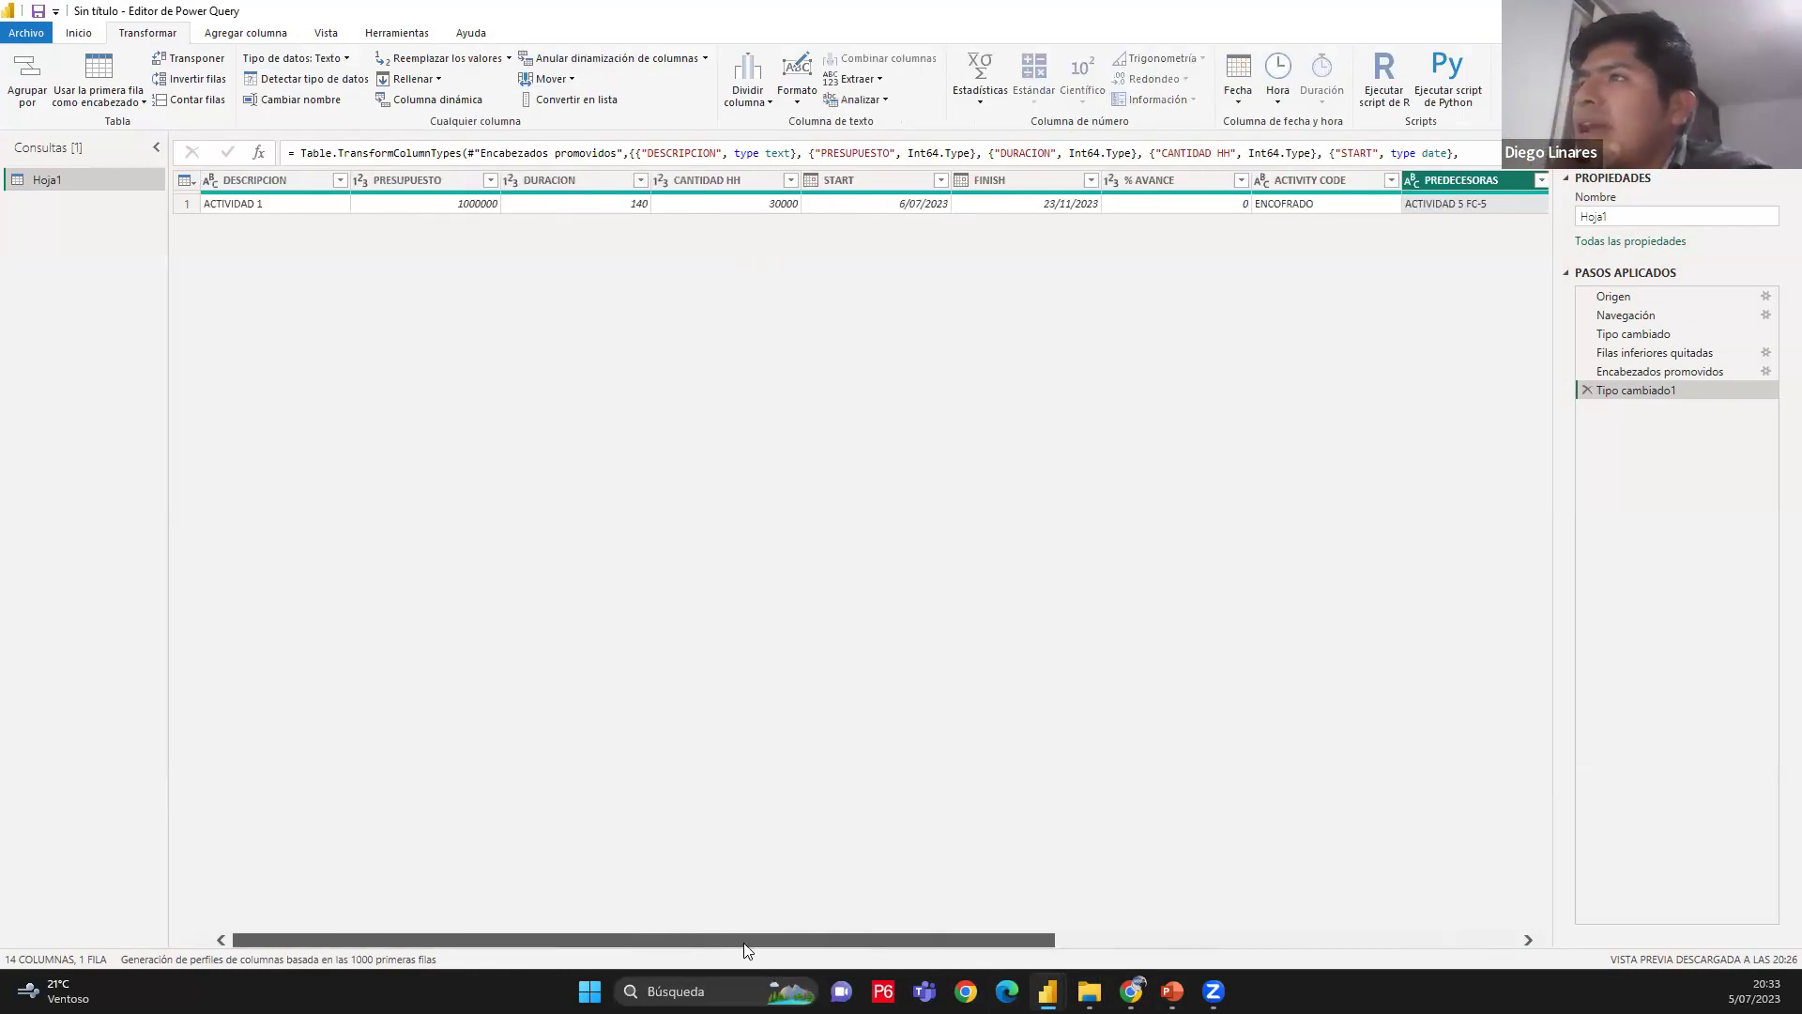
shift+click(252, 178)
drag(1034, 934, 1395, 916)
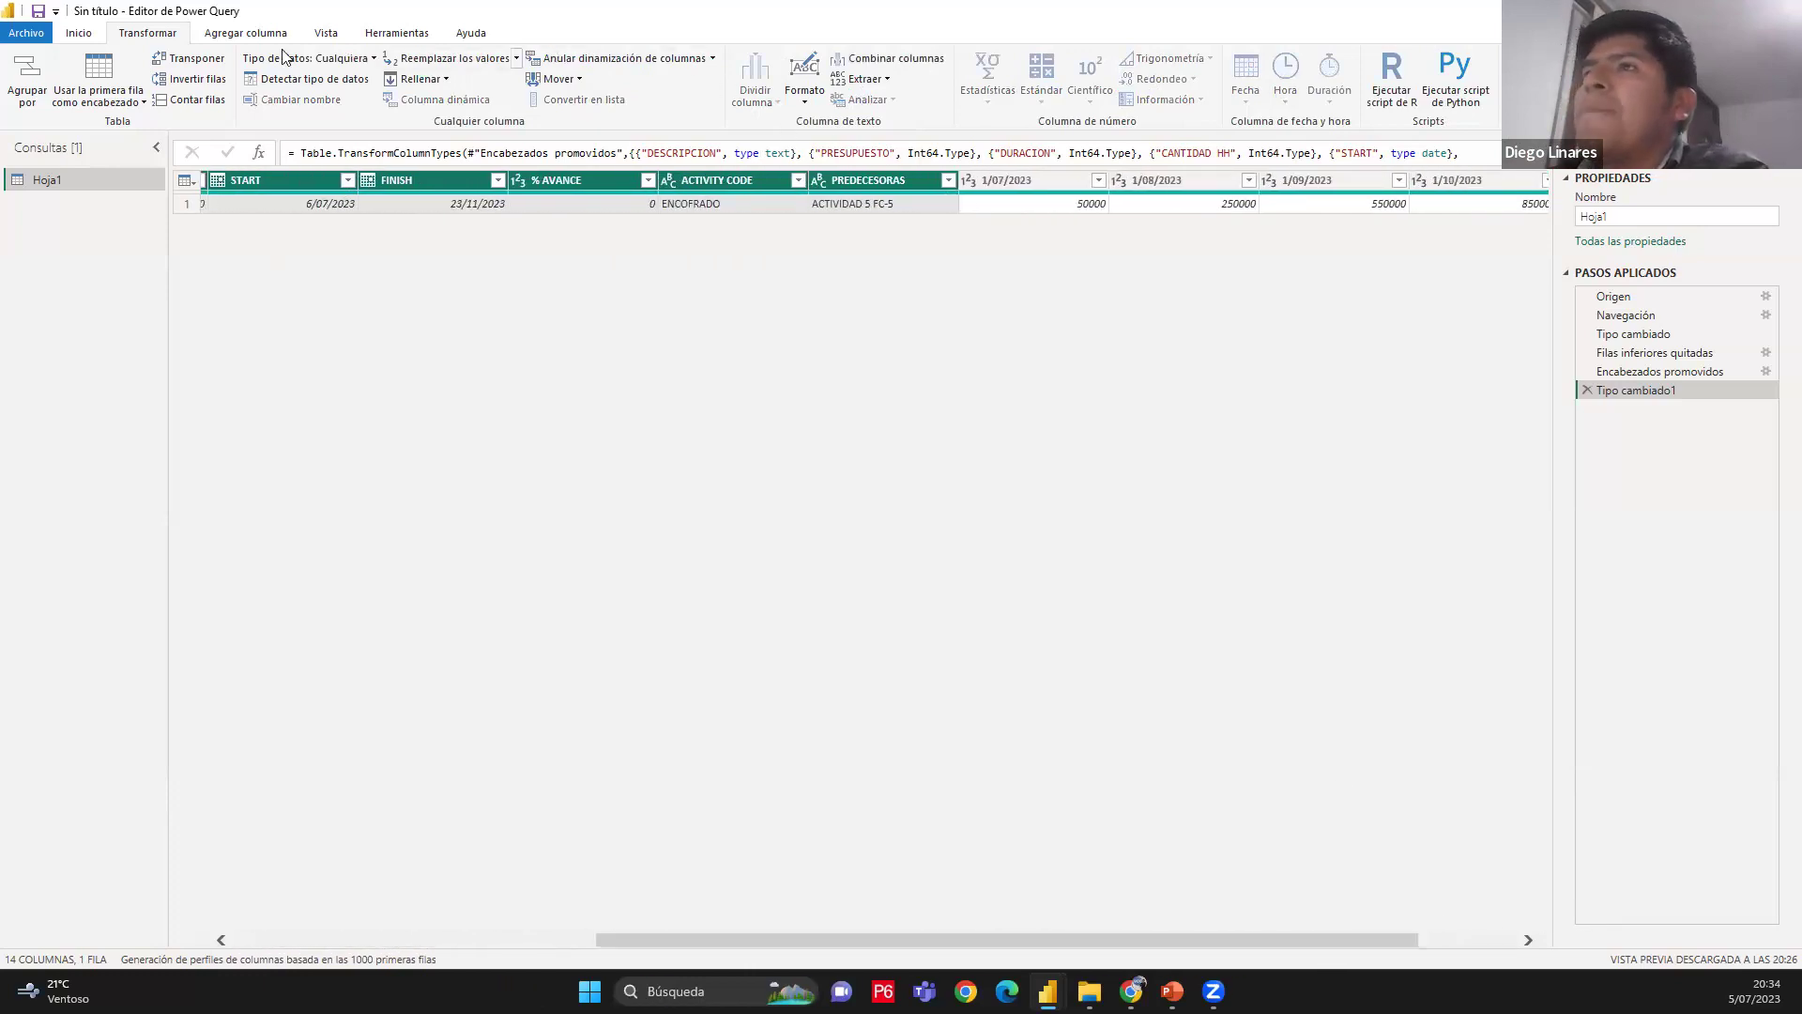
click(86, 38)
click(141, 35)
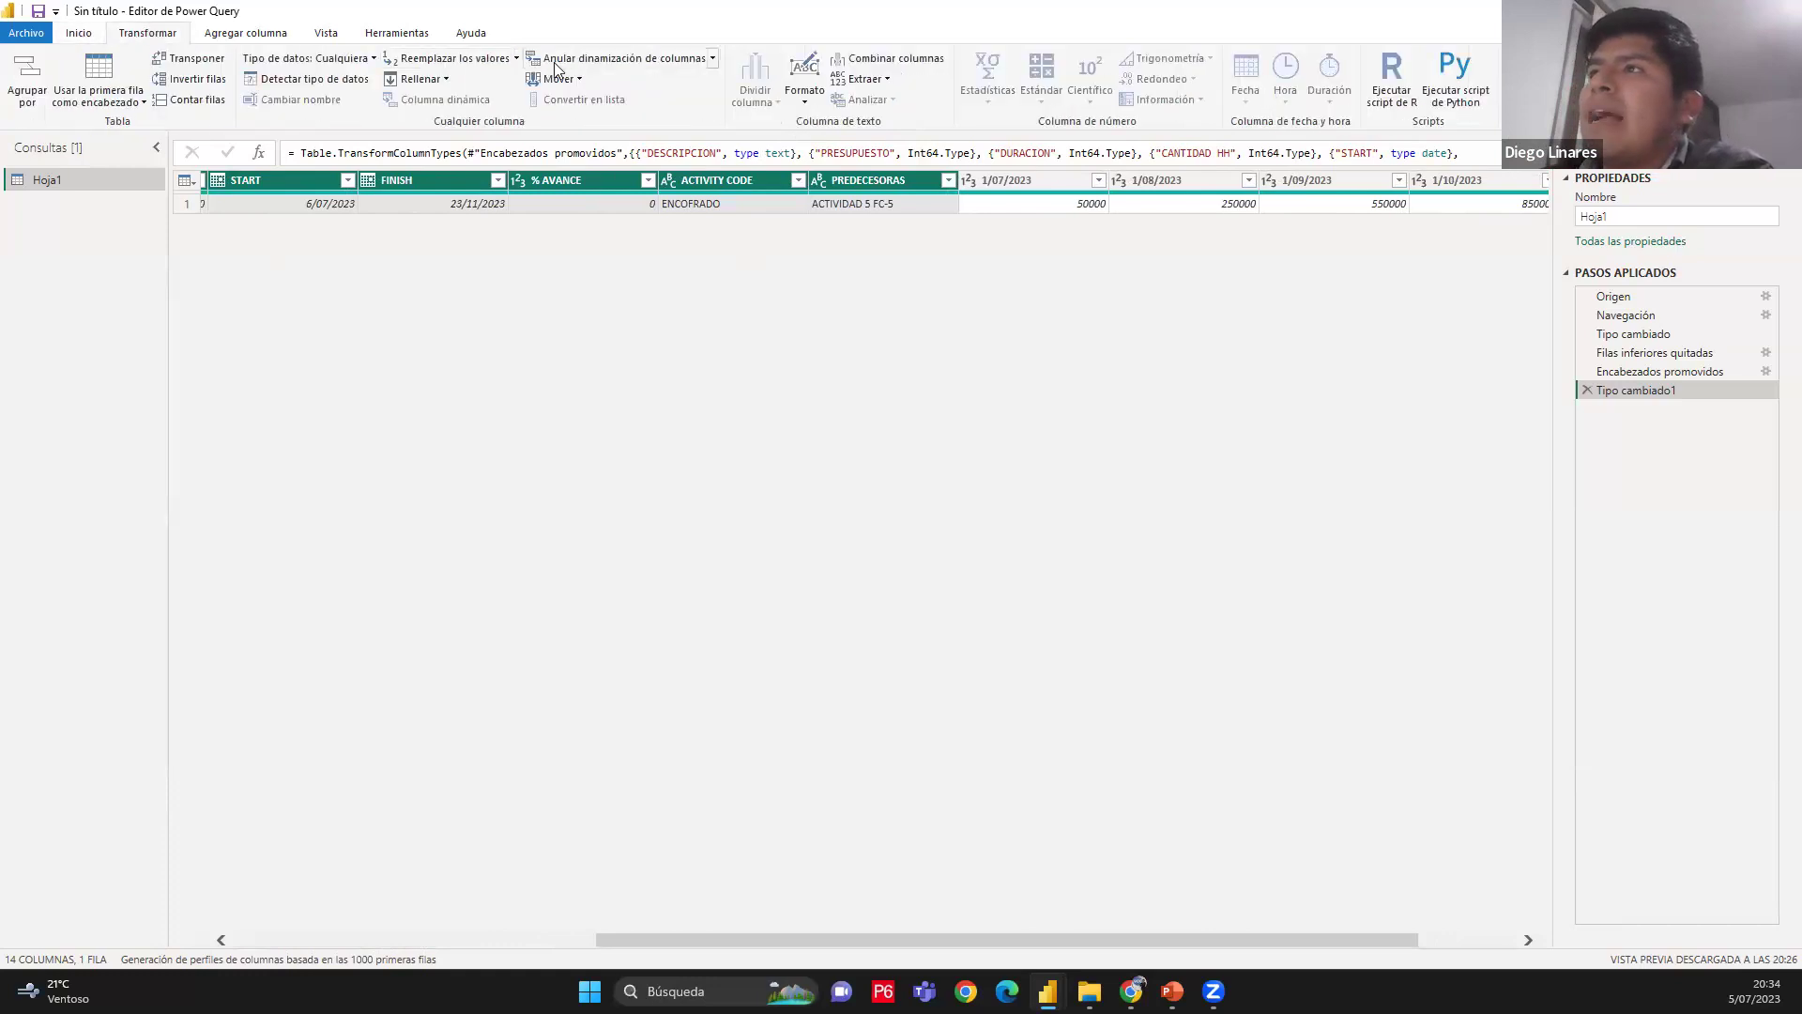
Unpivot all columns other than the selected ones, turning the monthly date columns into Atributo and Valor rows
click(710, 60)
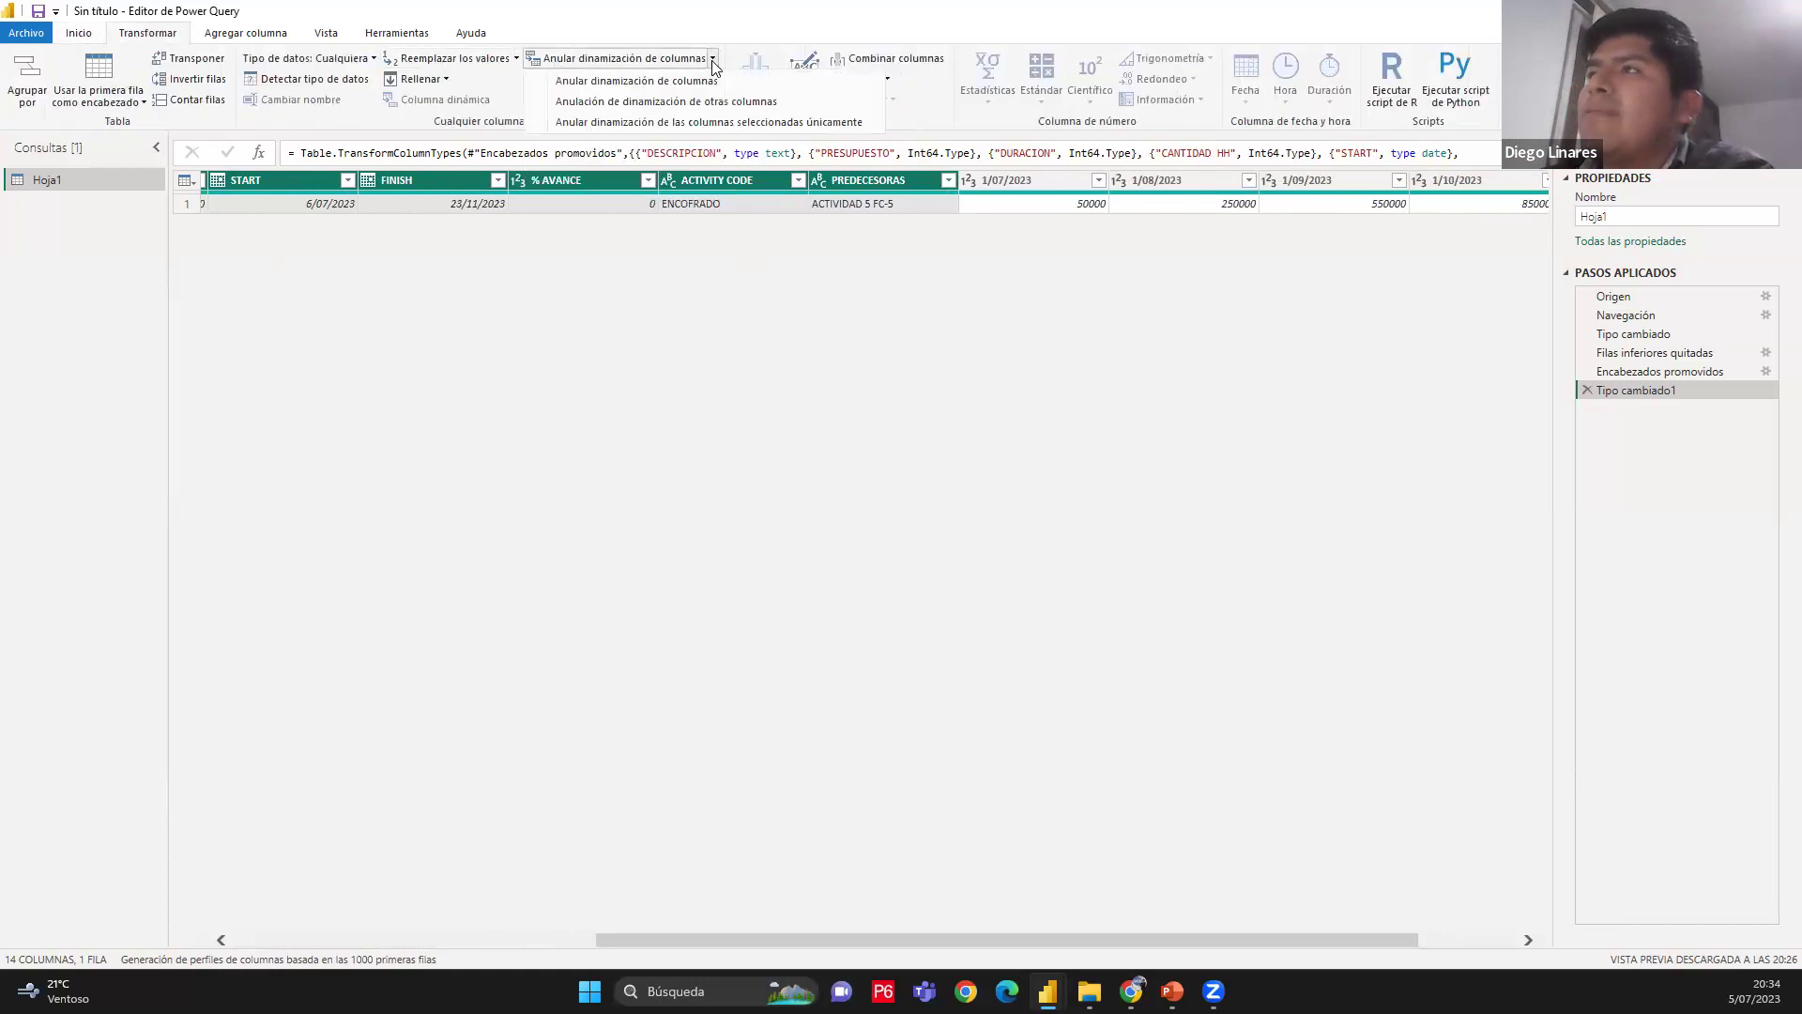
click(681, 103)
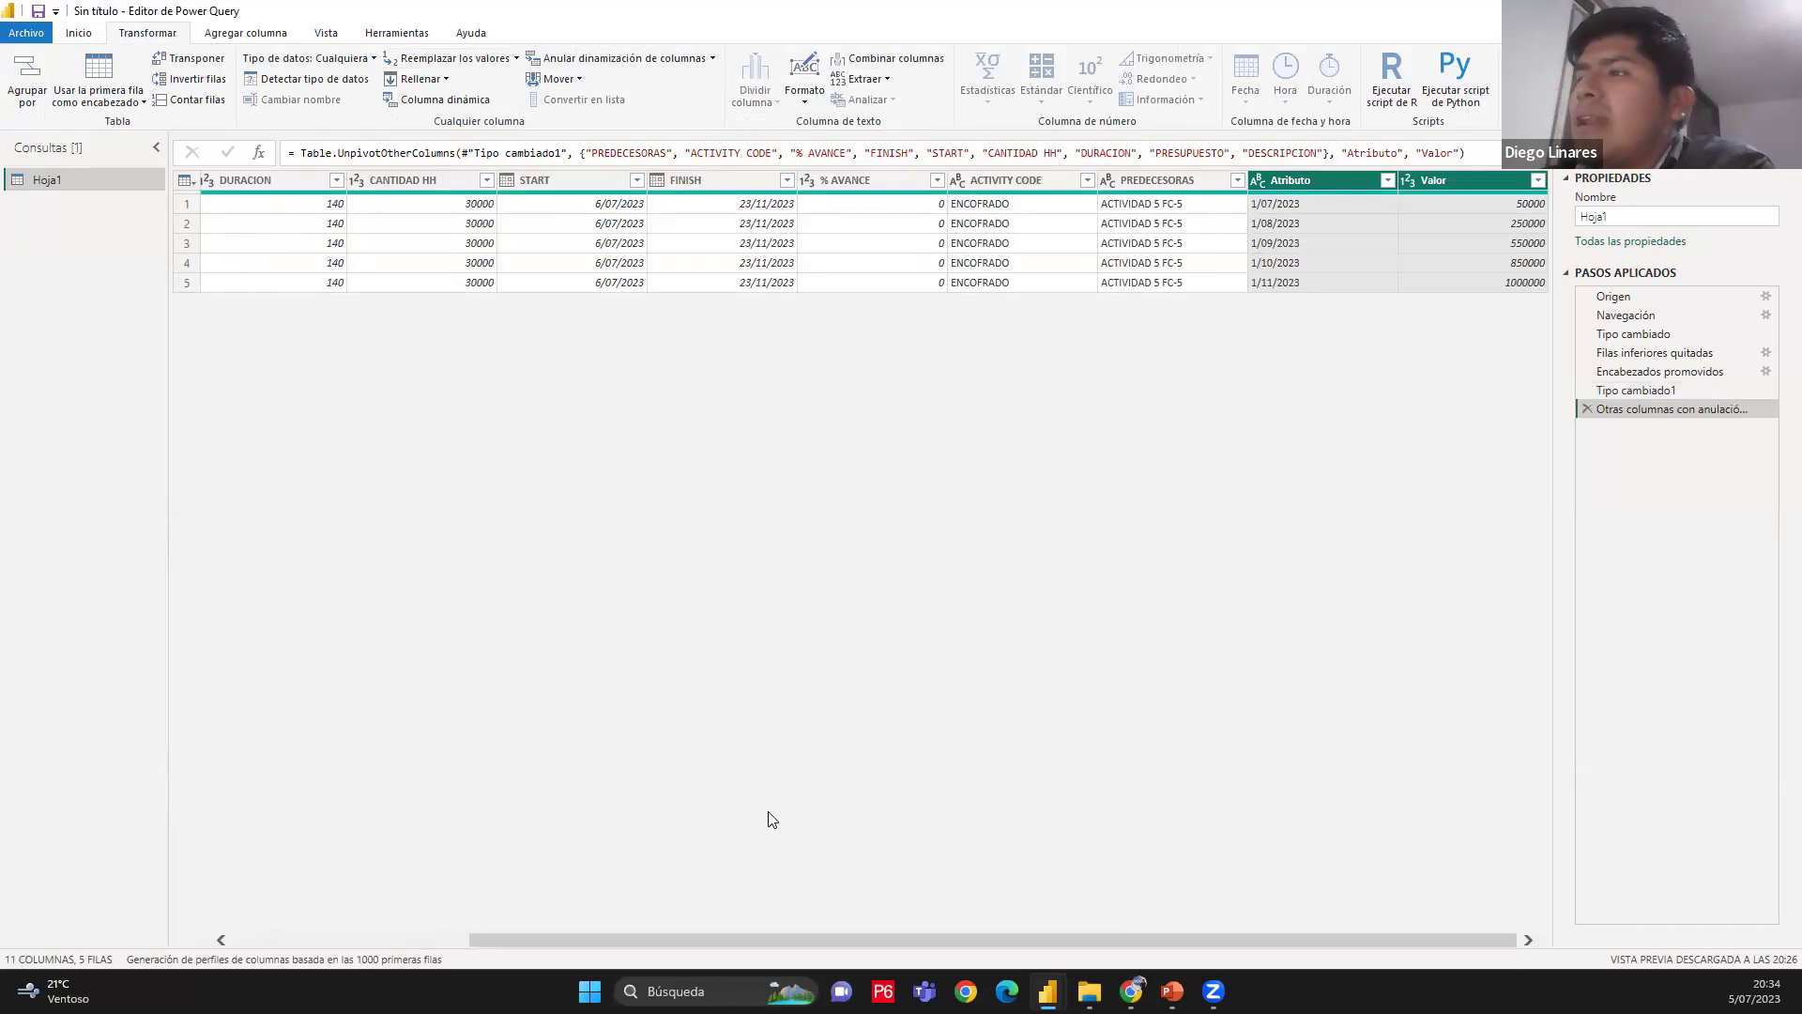
drag(968, 938, 732, 939)
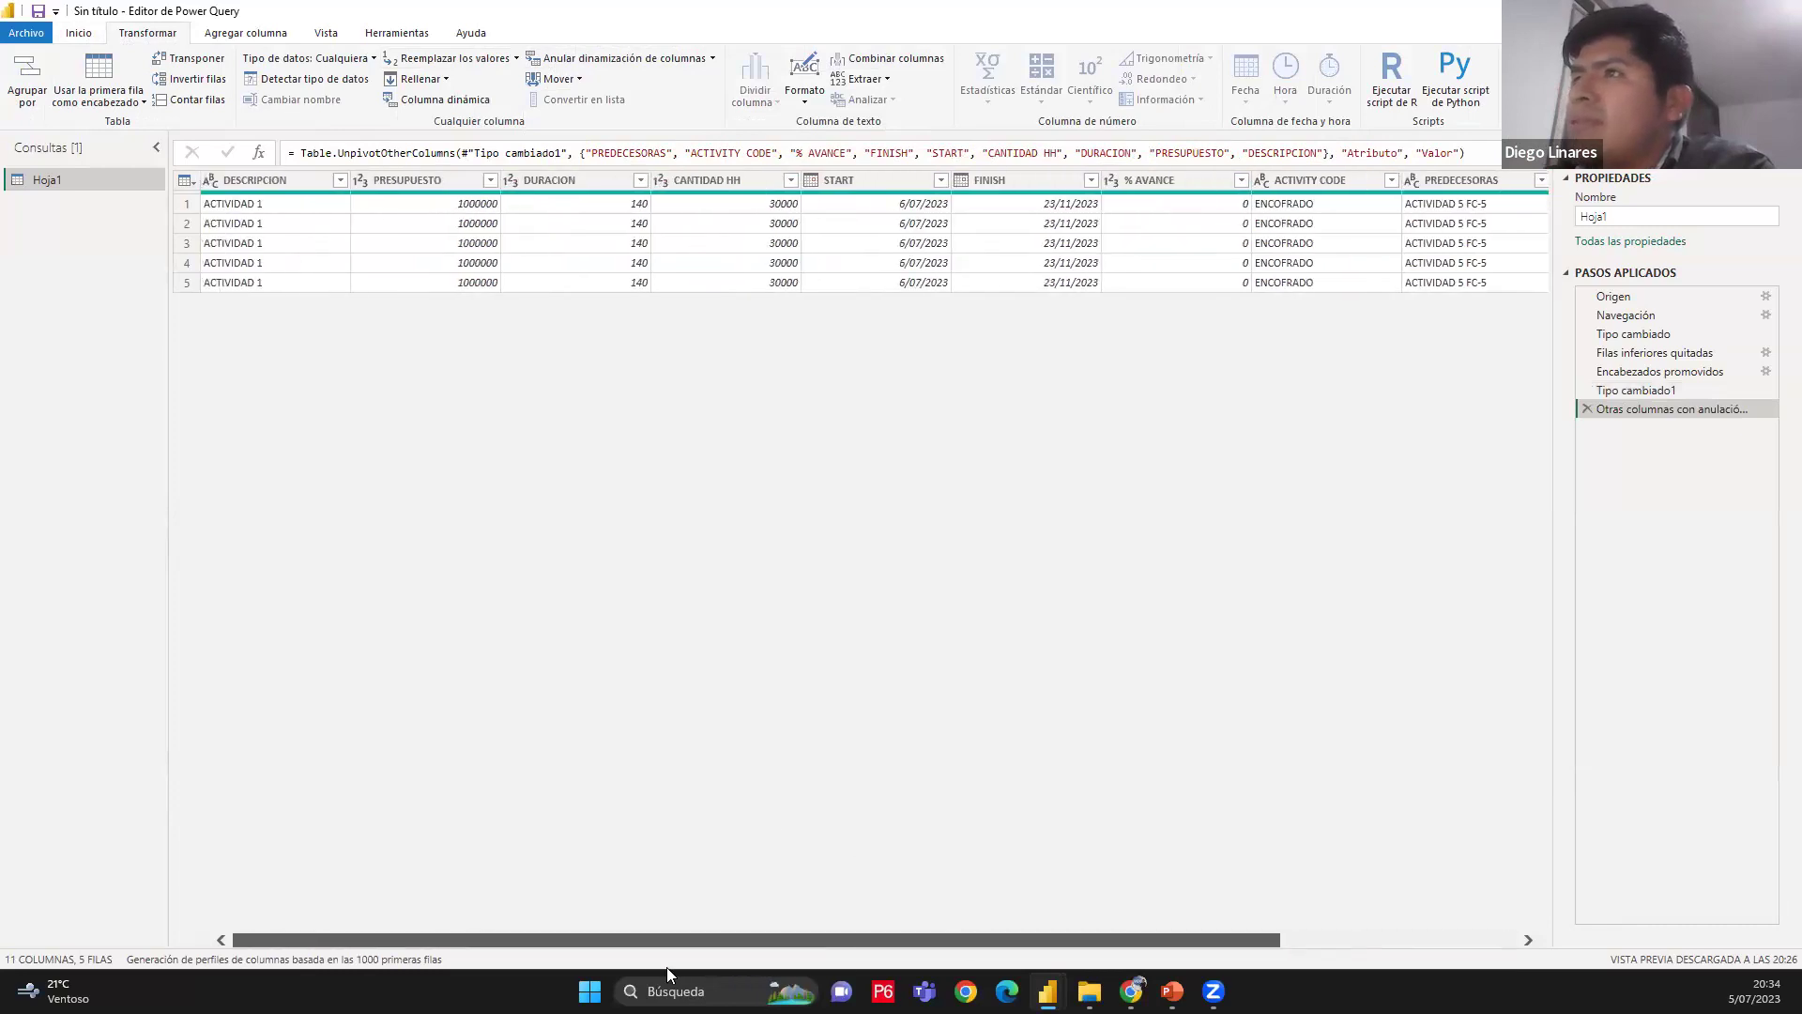
click(278, 207)
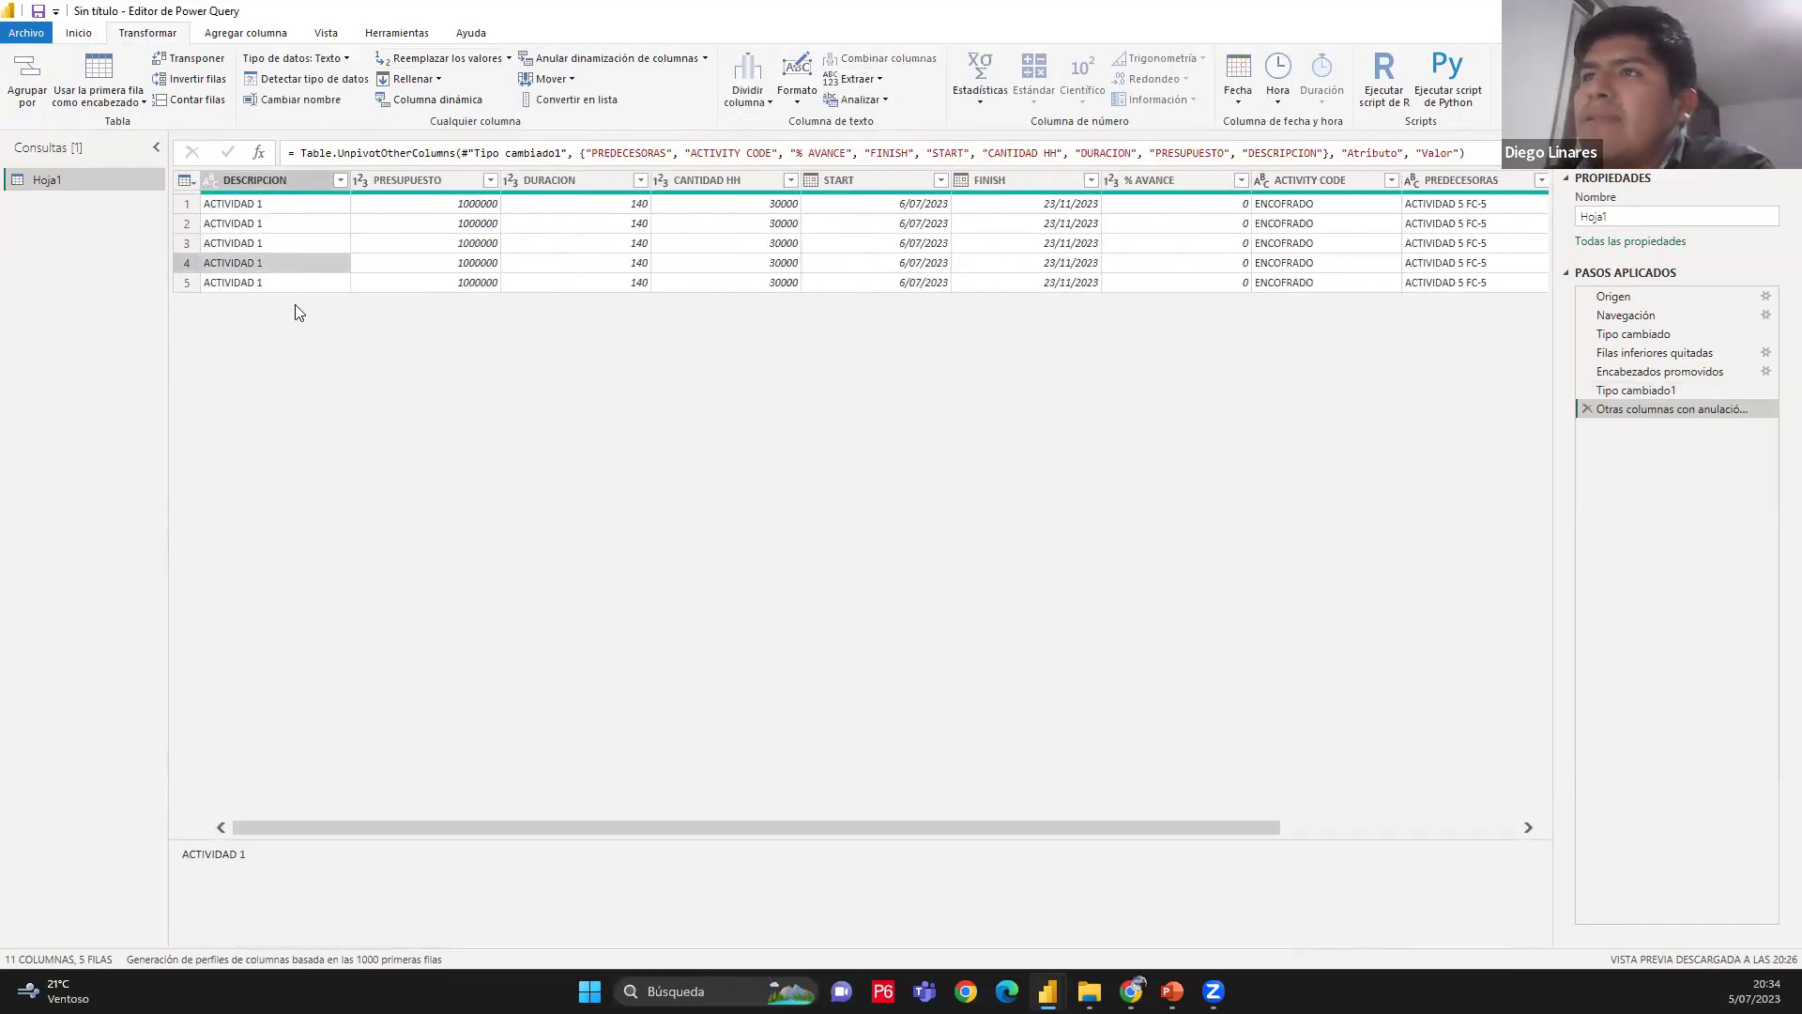
drag(530, 826, 1013, 826)
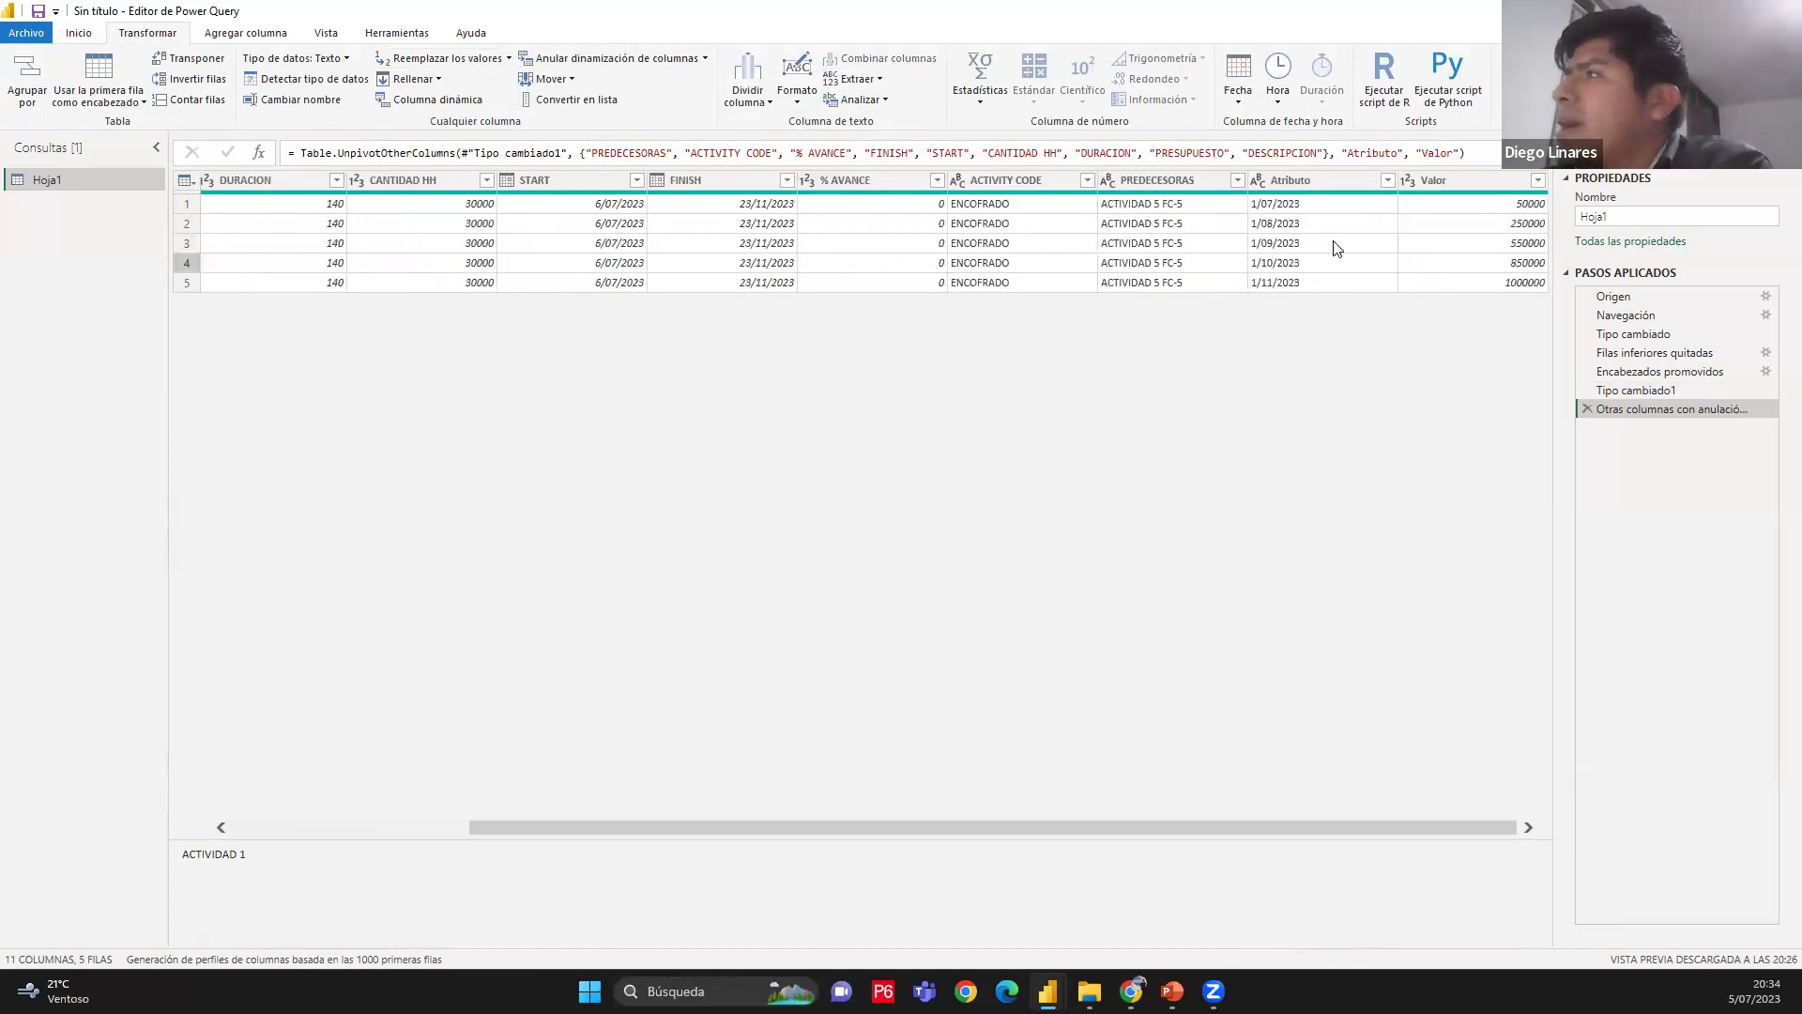
click(1293, 180)
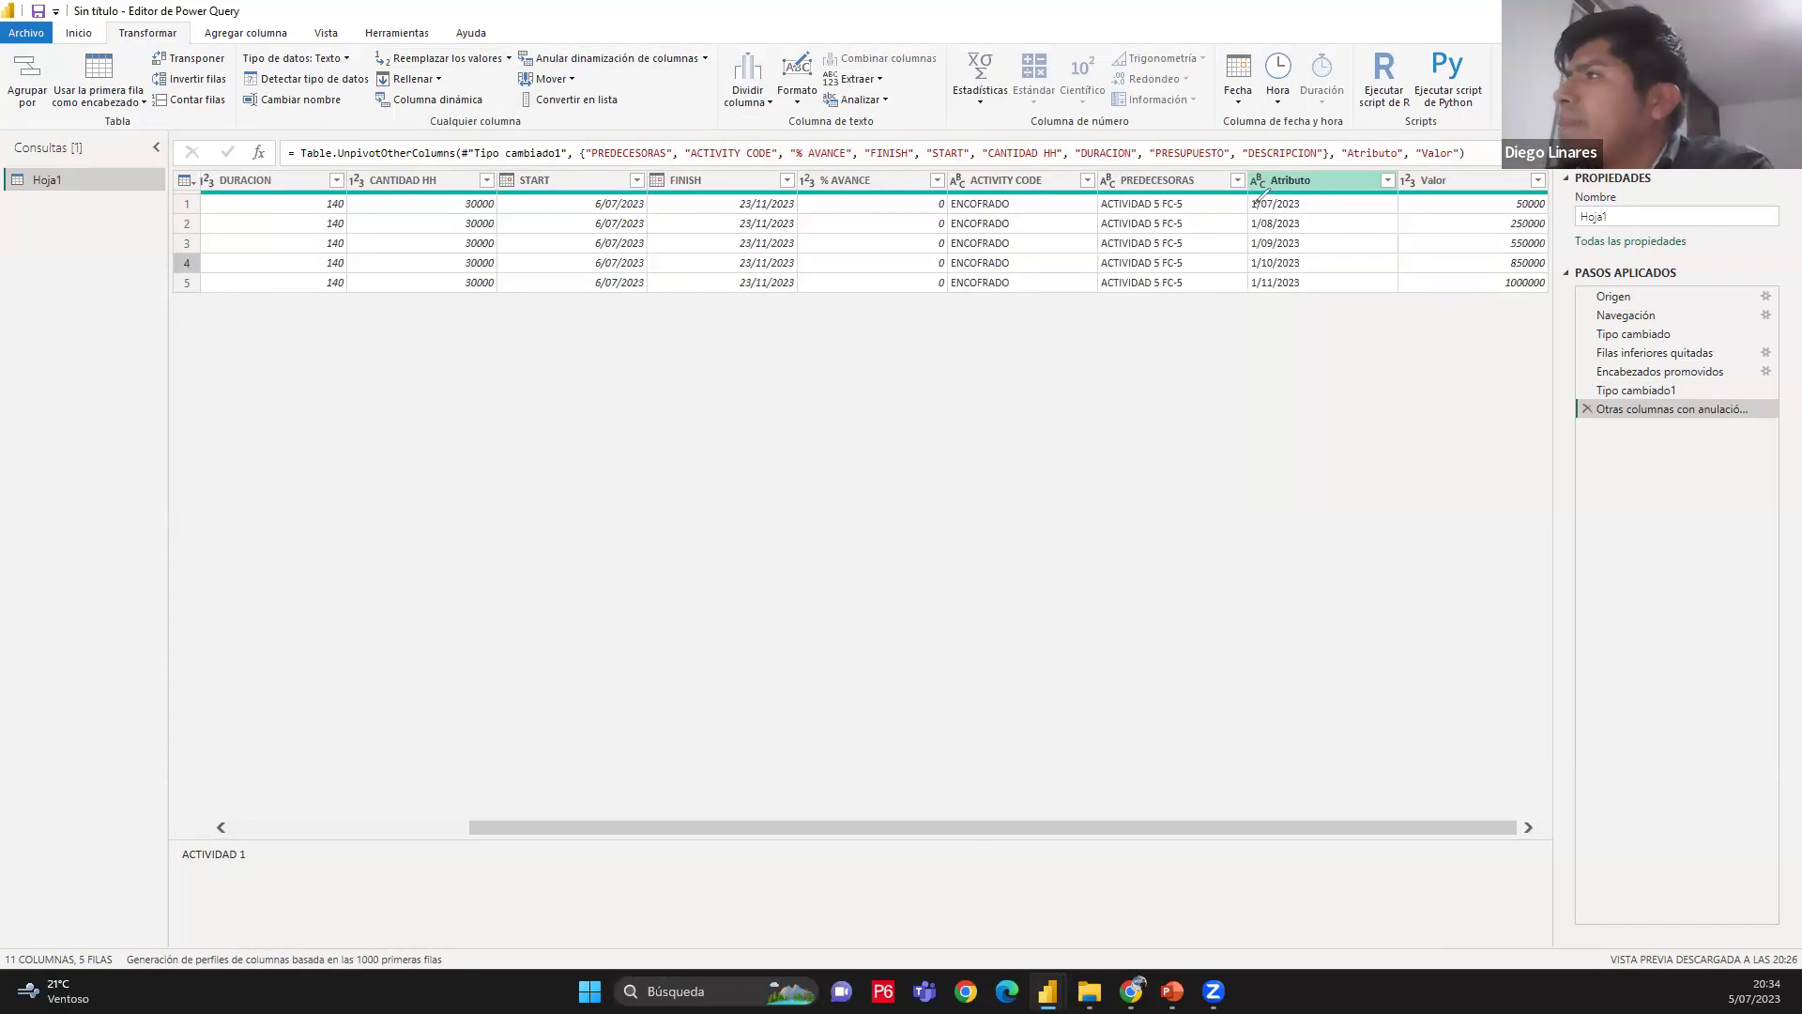
Outline the Atributo and Valor columns in red and tick each date and amount to highlight the unpivoted data
mouse_move(1244, 171)
mouse_down()
mouse_move(1238, 301)
mouse_move(1487, 182)
mouse_move(1563, 270)
mouse_move(1425, 322)
mouse_move(1221, 322)
mouse_up()
drag(1556, 200, 1565, 273)
mouse_move(1344, 206)
mouse_down()
mouse_move(1371, 197)
mouse_move(1382, 272)
mouse_up()
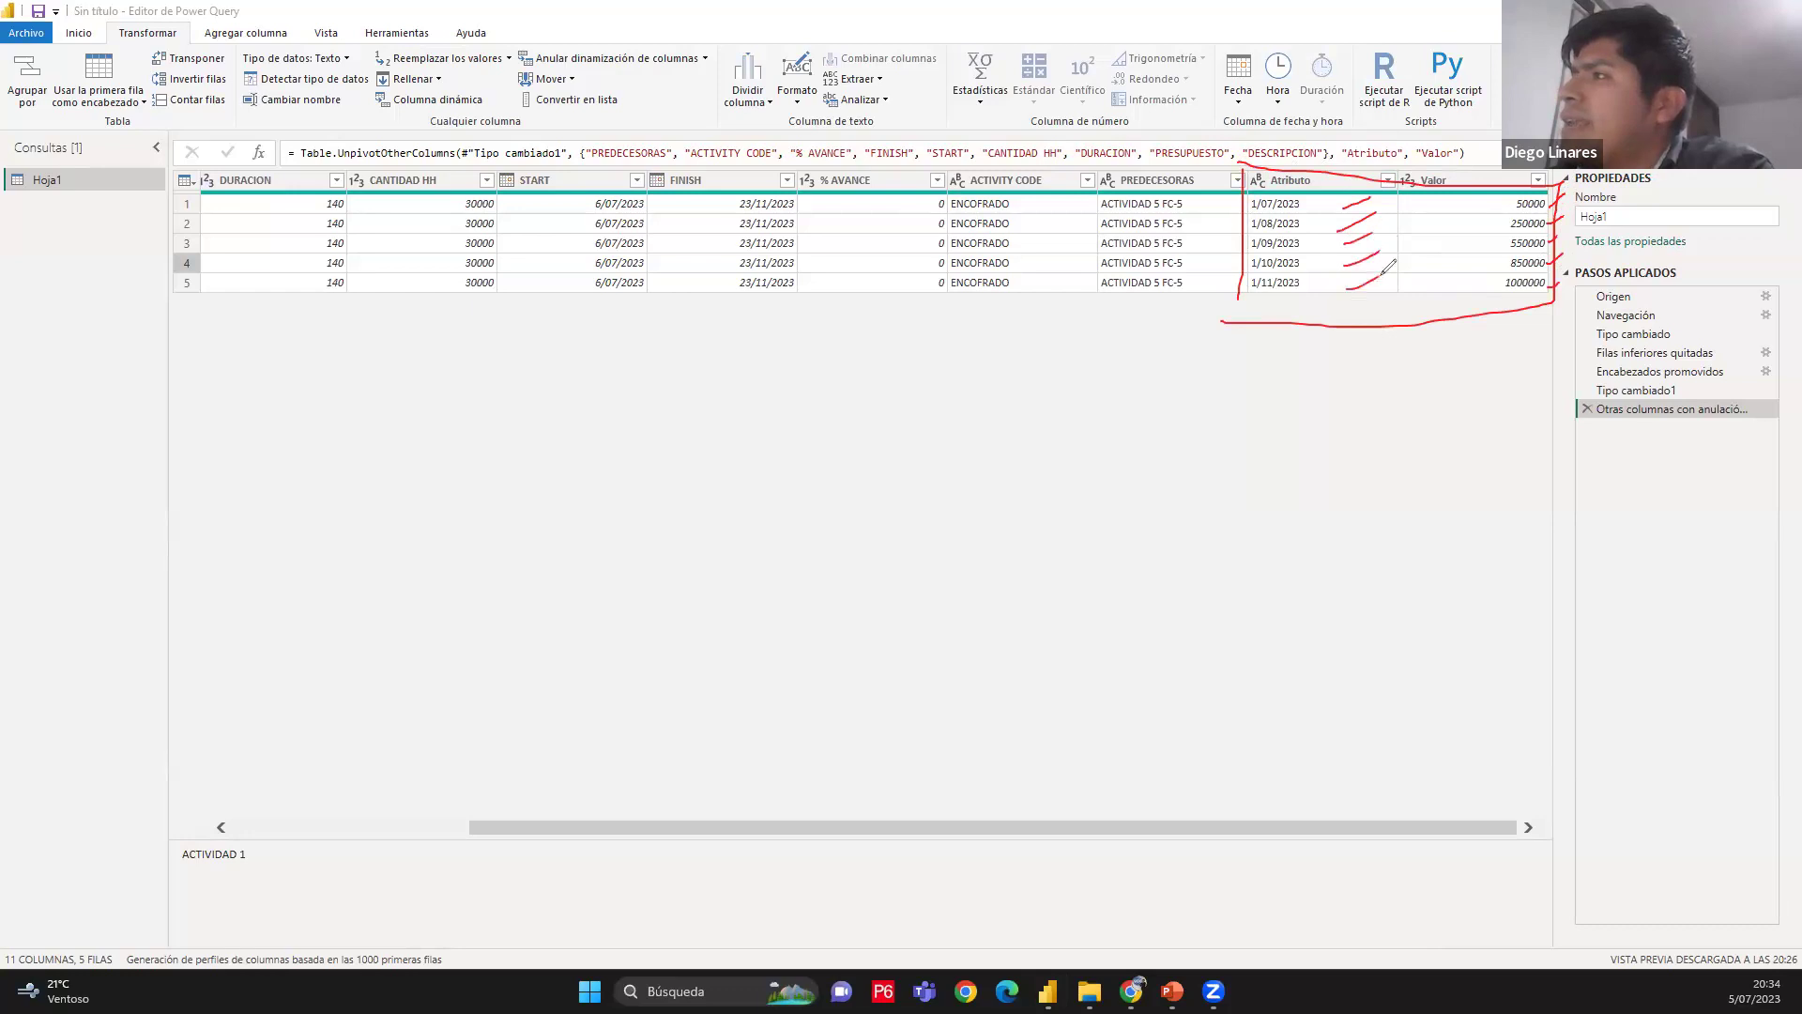
mouse_move(1291, 392)
mouse_down()
mouse_move(1246, 280)
mouse_move(1258, 108)
mouse_move(1453, 88)
mouse_move(1619, 229)
mouse_move(1581, 332)
mouse_move(1514, 381)
mouse_move(1363, 390)
mouse_move(1270, 364)
mouse_move(1248, 317)
mouse_up()
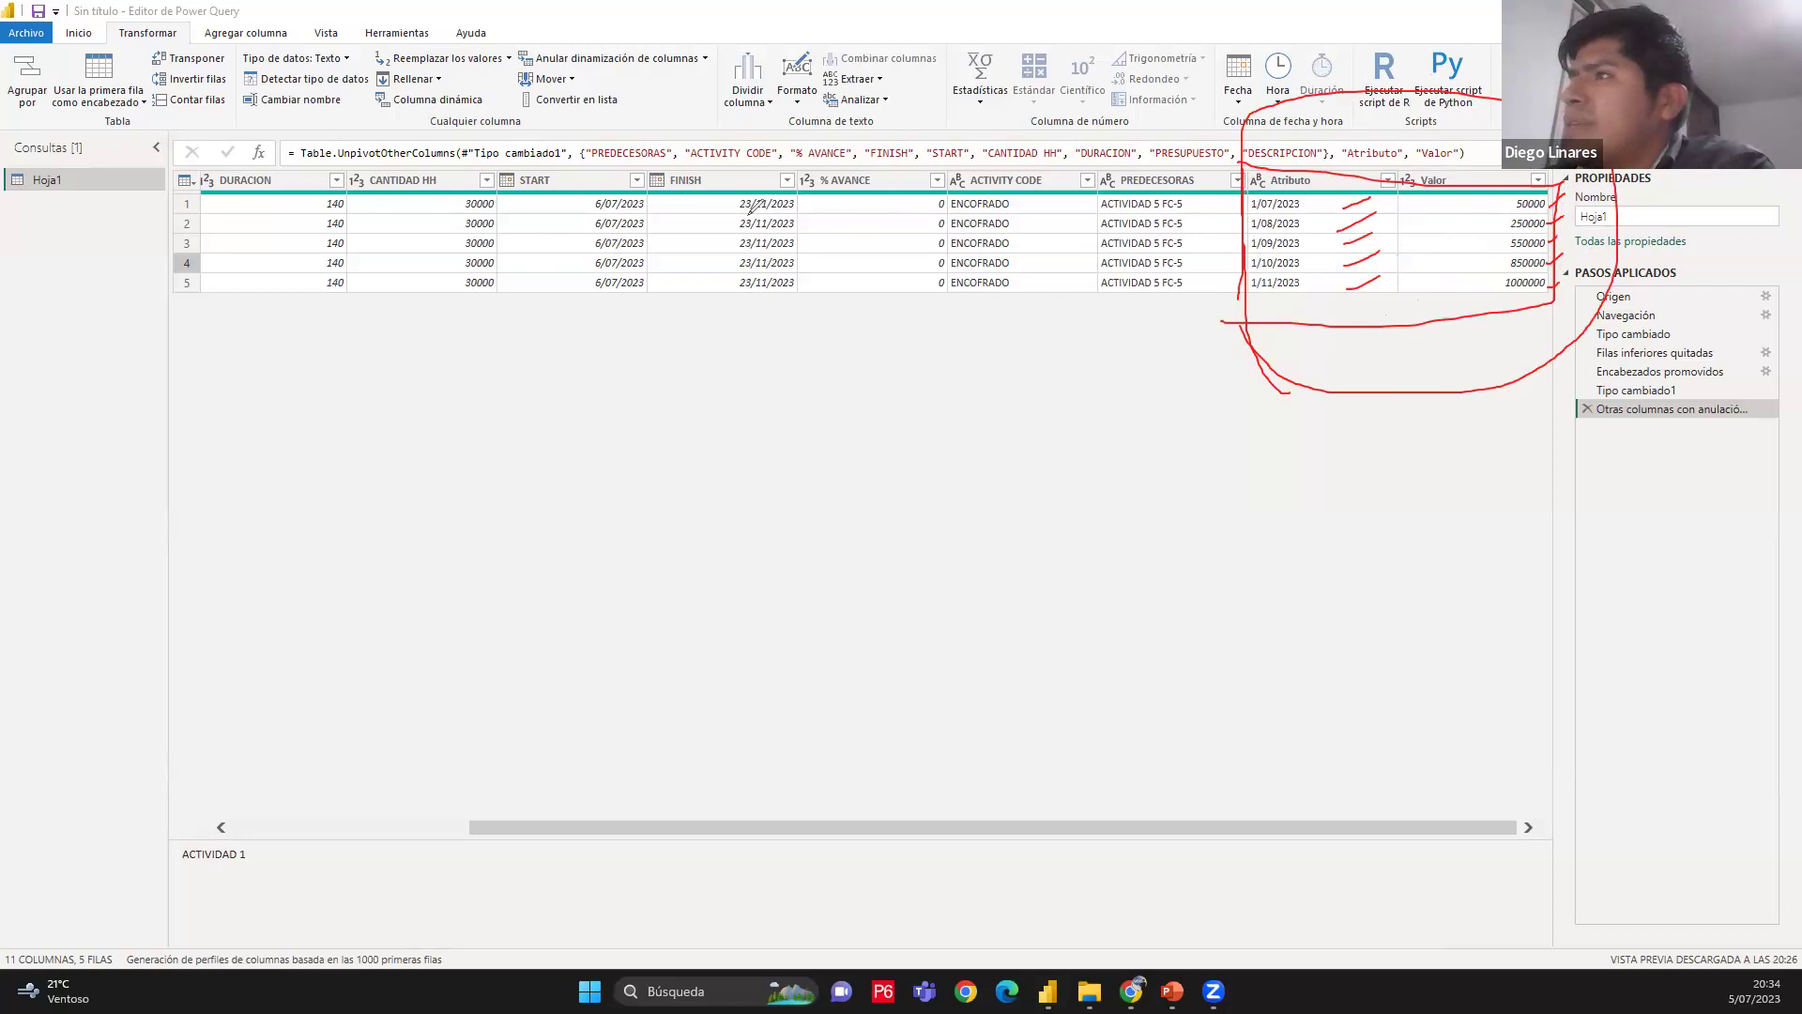
Sketch row groups 1 and 2 with repeated dates and amounts over the table, then erase all annotations
mouse_move(275, 191)
mouse_down()
mouse_move(275, 286)
mouse_move(312, 299)
mouse_up()
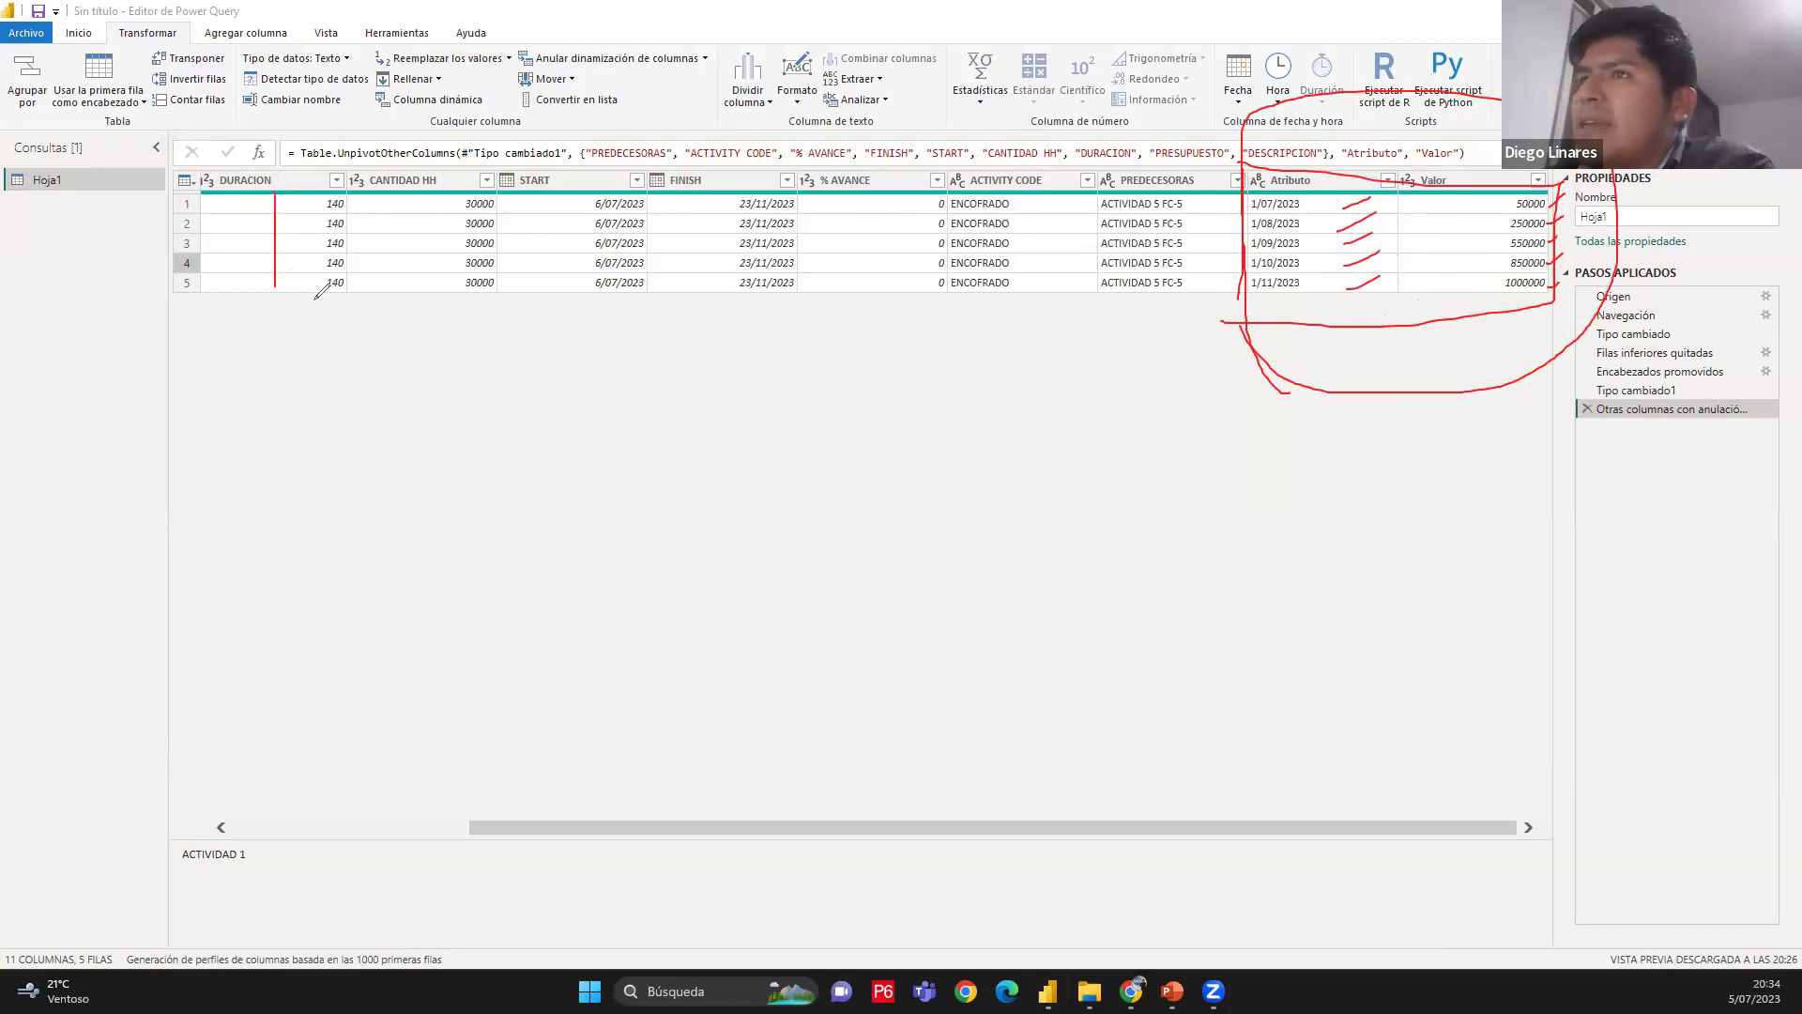
drag(282, 191, 313, 187)
mouse_move(240, 233)
mouse_down()
mouse_move(249, 213)
mouse_move(254, 252)
mouse_up()
drag(239, 252, 259, 252)
drag(1345, 208, 1398, 212)
mouse_move(283, 310)
mouse_down()
mouse_move(327, 303)
mouse_move(283, 402)
mouse_move(316, 432)
mouse_up()
drag(237, 368, 252, 405)
mouse_move(1233, 246)
mouse_down()
mouse_move(1268, 298)
mouse_move(1297, 272)
mouse_move(1306, 213)
mouse_move(1275, 191)
mouse_move(1205, 313)
mouse_move(1217, 371)
mouse_move(1254, 321)
mouse_move(1244, 393)
mouse_move(1273, 430)
mouse_move(1307, 381)
mouse_move(1256, 312)
mouse_up()
mouse_move(1545, 291)
mouse_down()
mouse_move(1499, 319)
mouse_move(1521, 369)
mouse_up()
mouse_move(1532, 394)
mouse_down()
mouse_move(1505, 413)
mouse_move(1509, 437)
mouse_up()
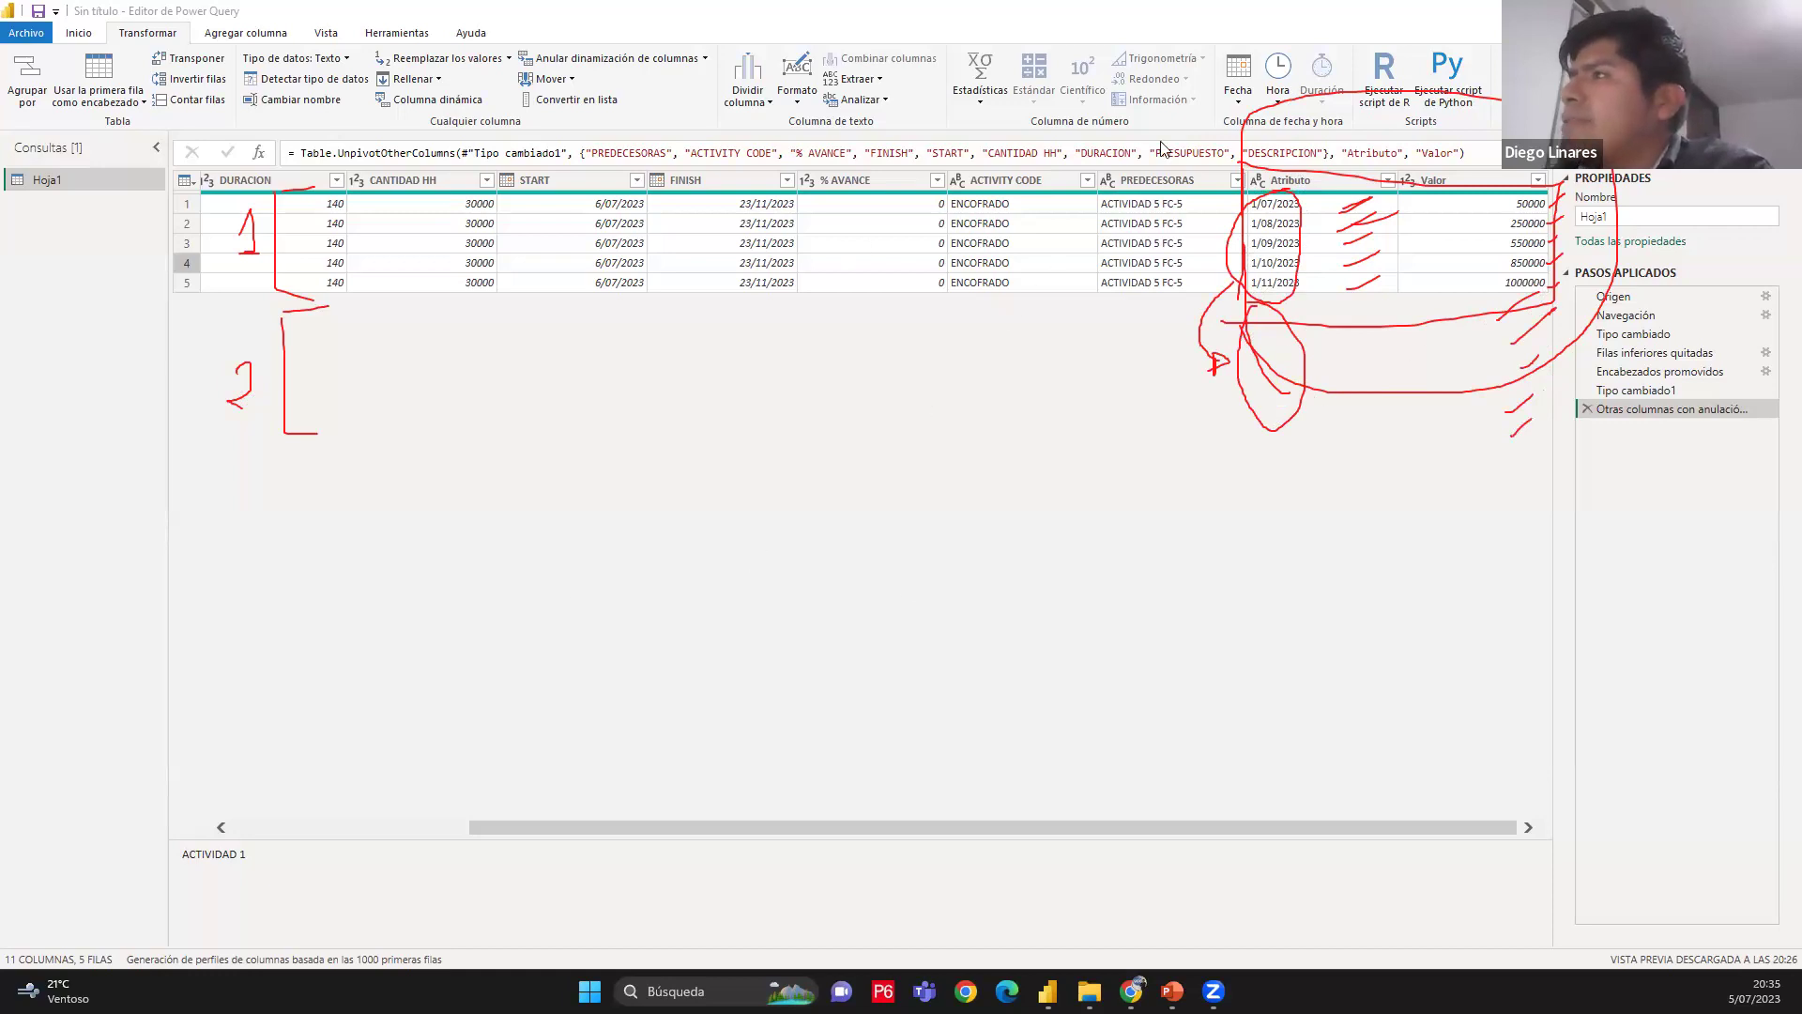
key(e)
key(Escape)
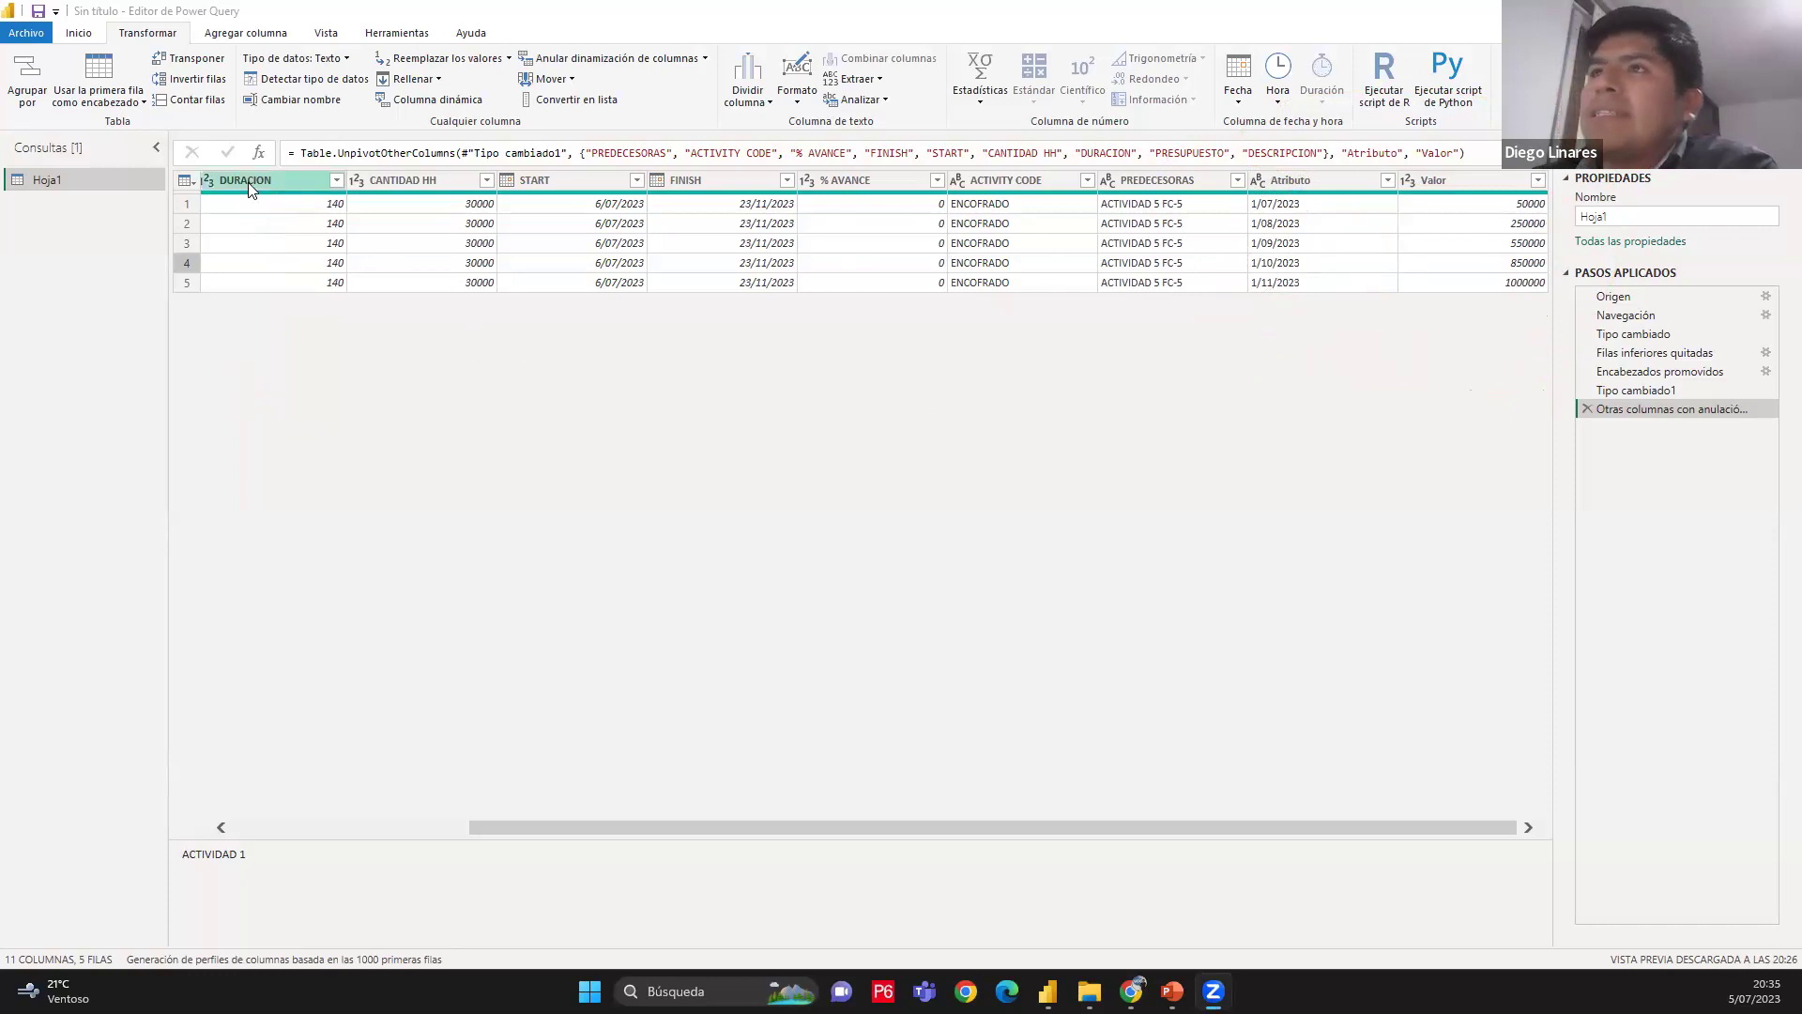
Review the applied steps of the Hoja1 query from Tipo cambiado through the unpivot, comparing the table at each stage
click(1667, 355)
click(1657, 333)
click(1661, 354)
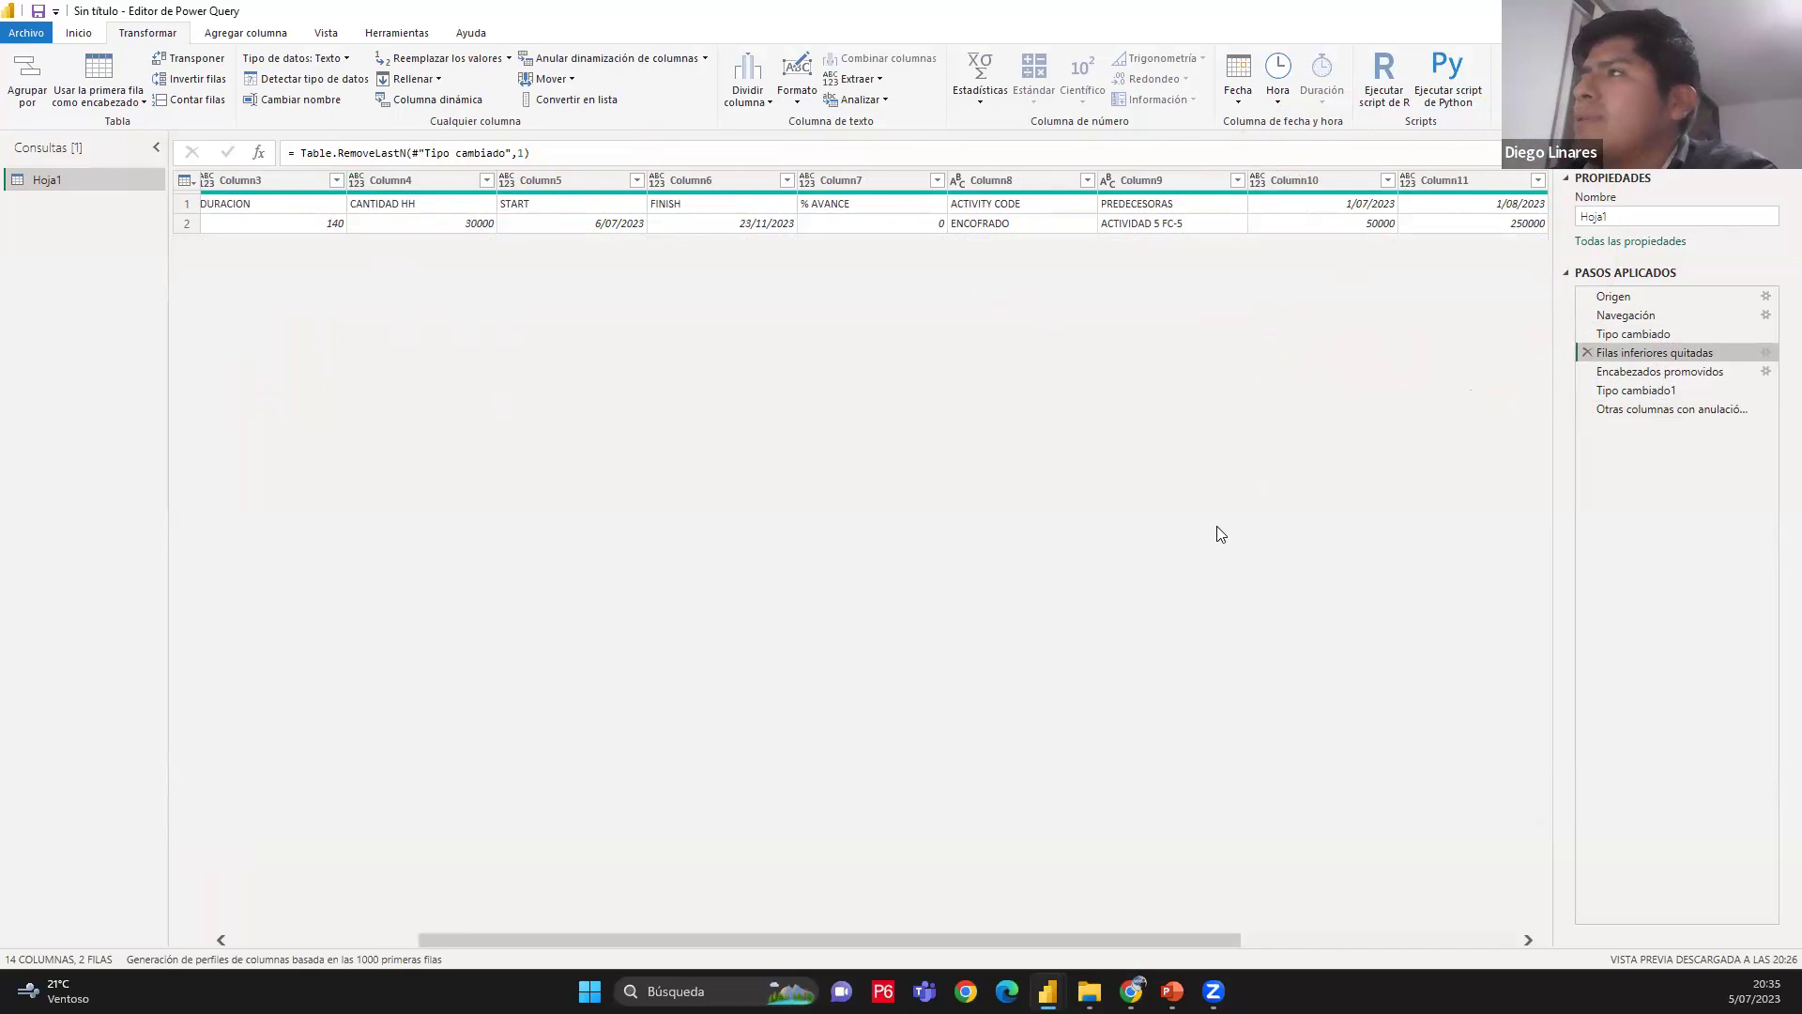
drag(1086, 937, 640, 920)
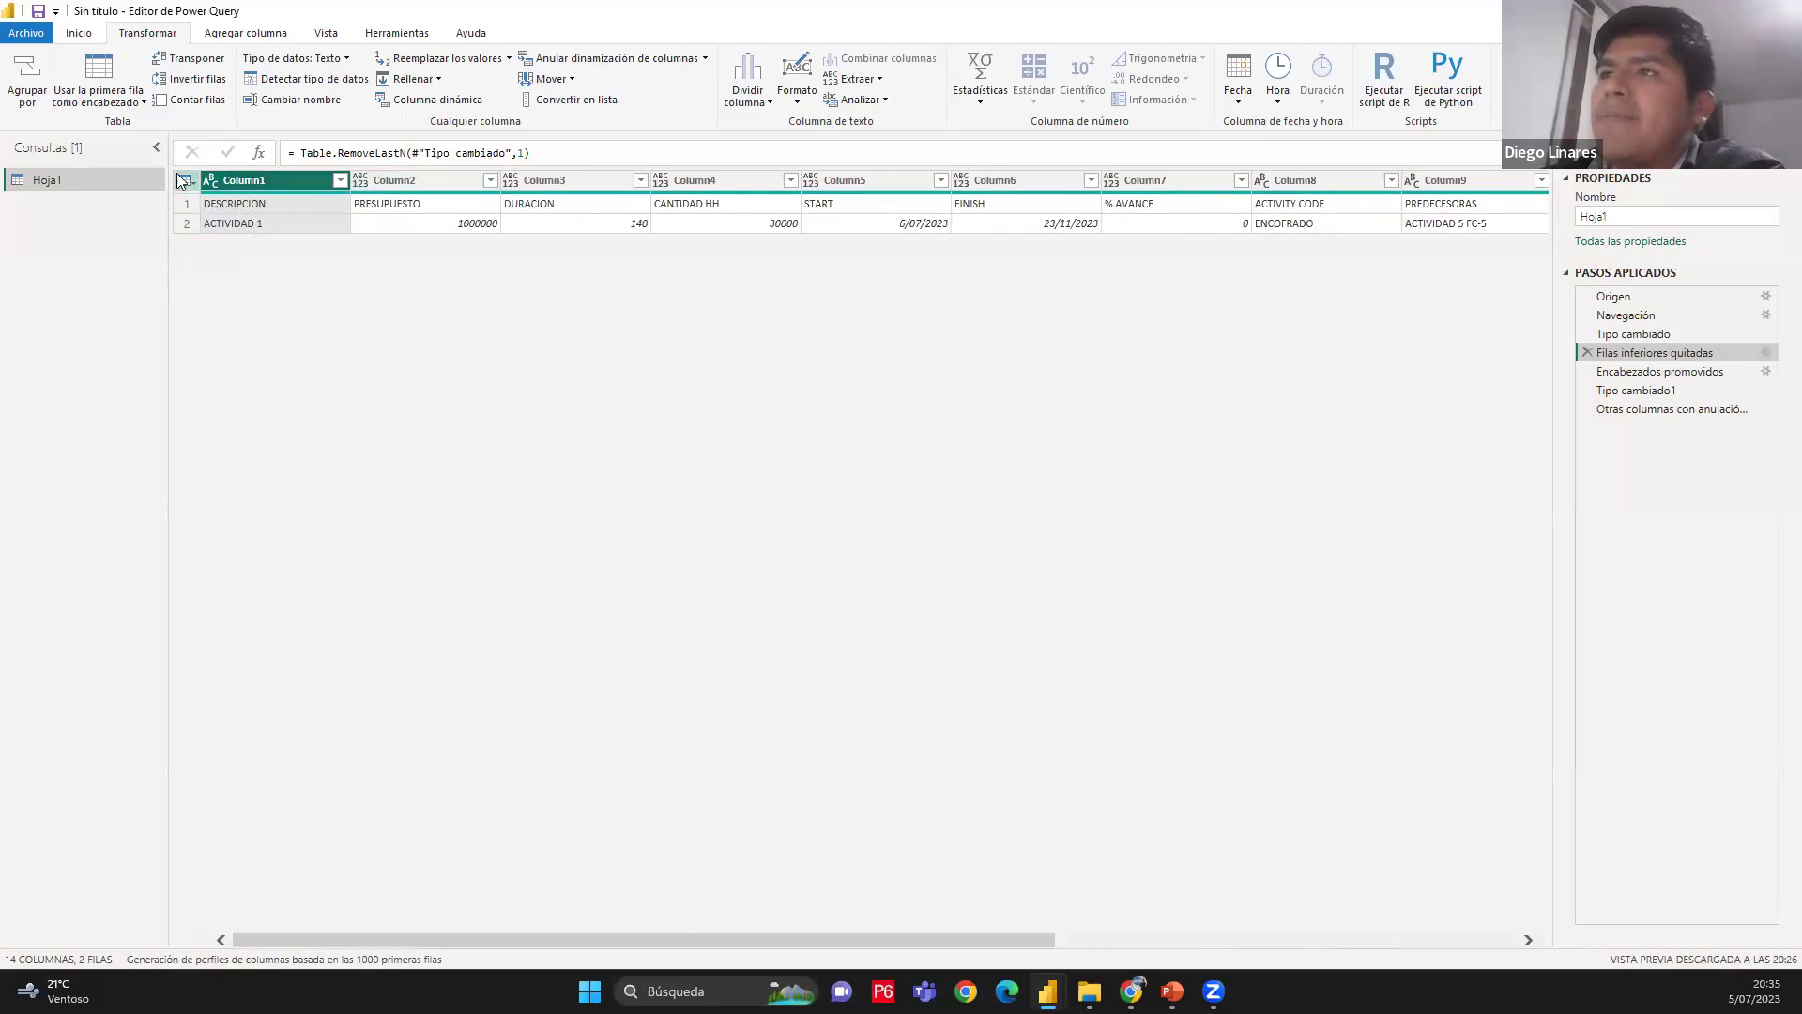
click(1600, 370)
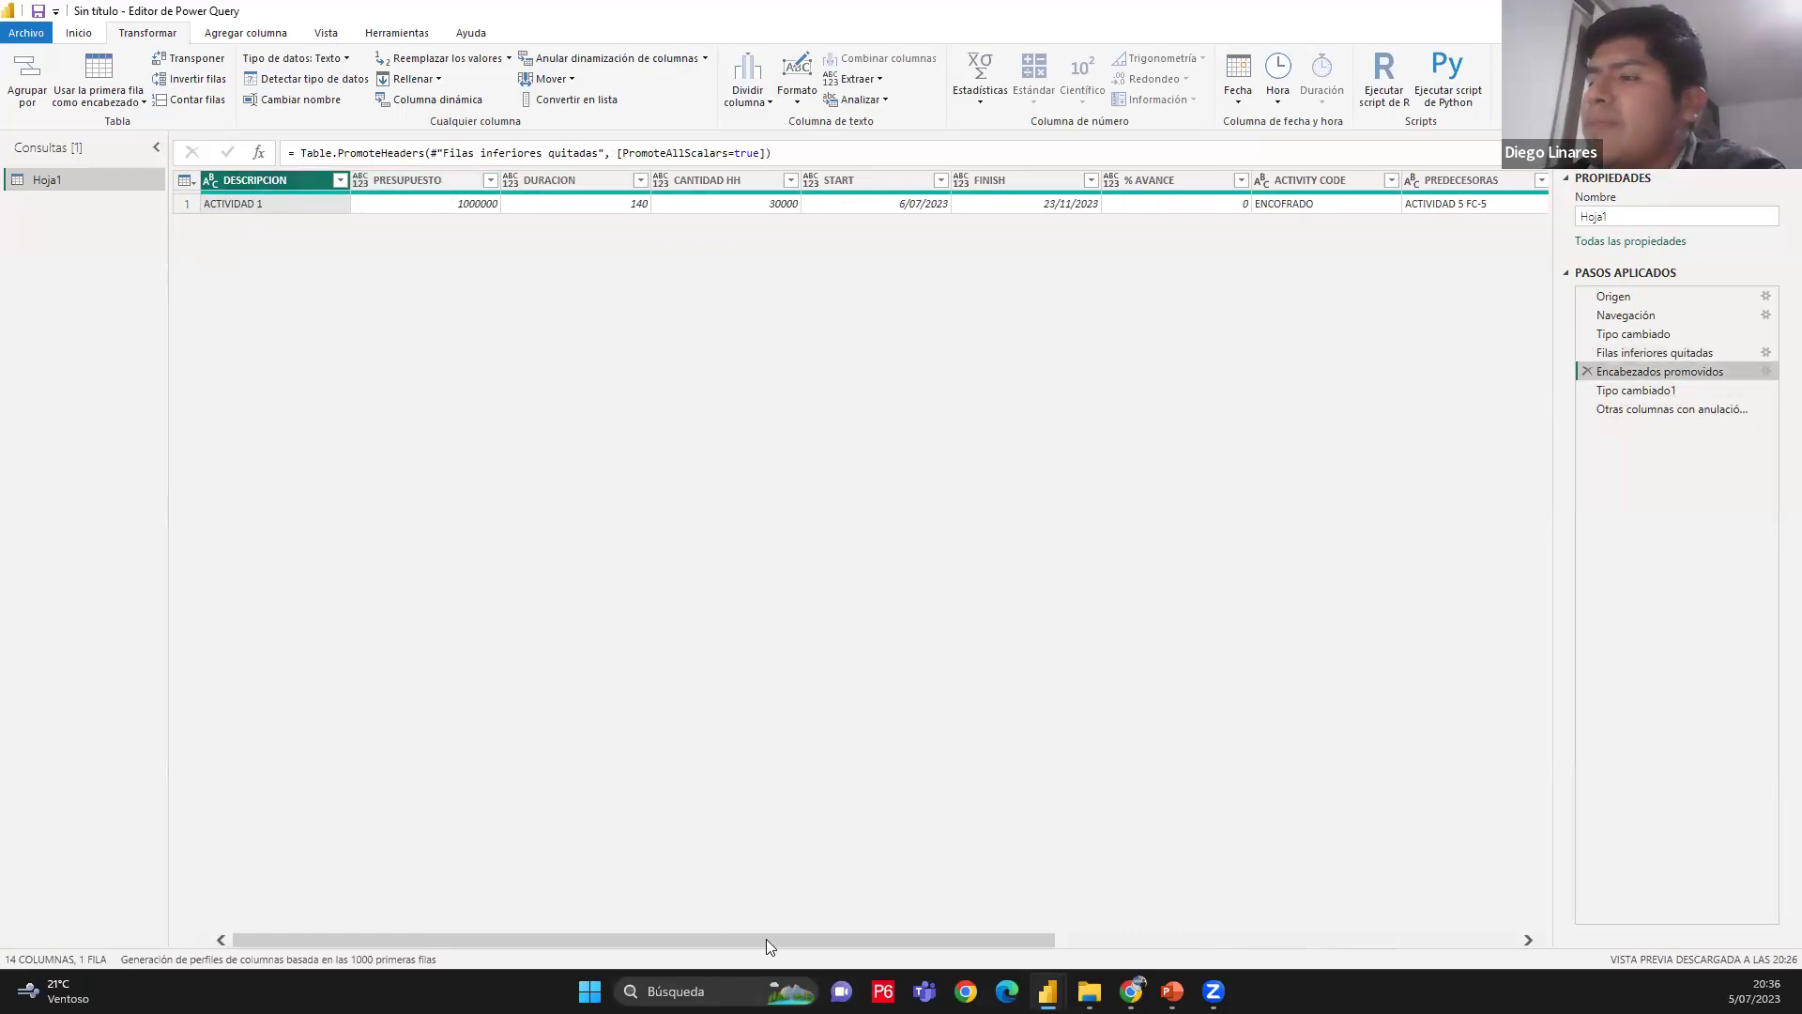
click(1658, 393)
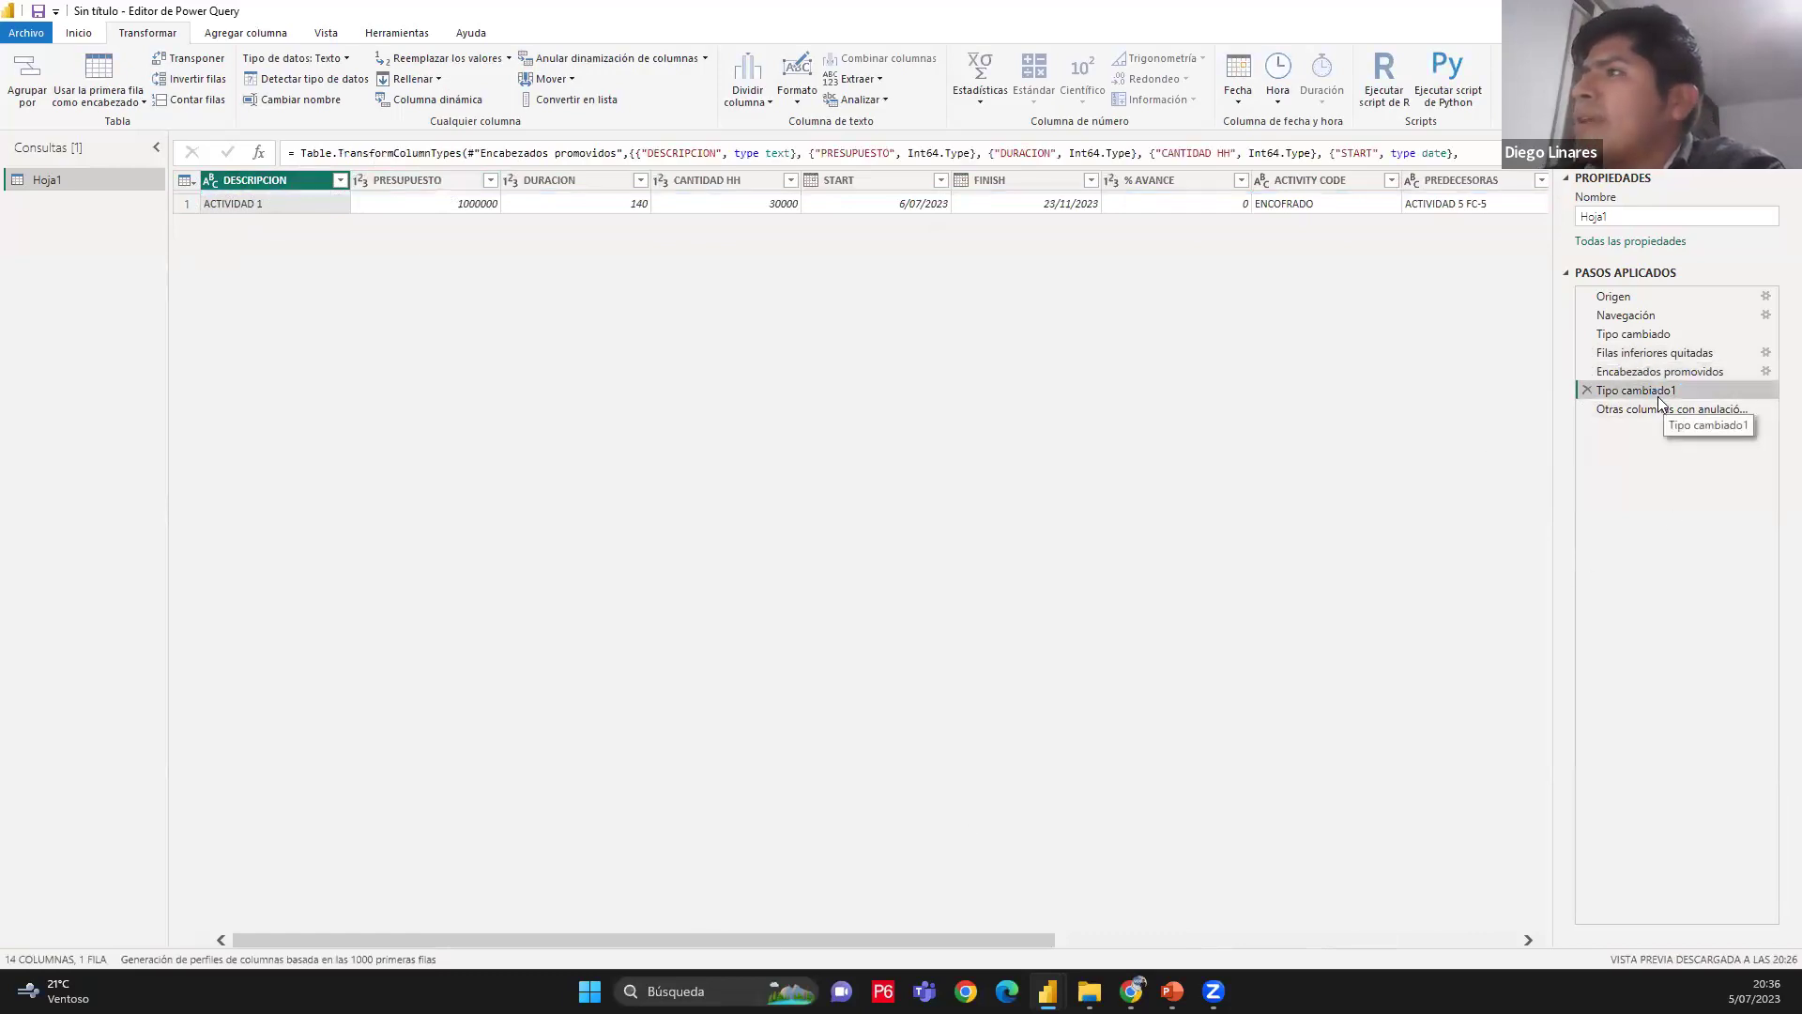
click(1670, 413)
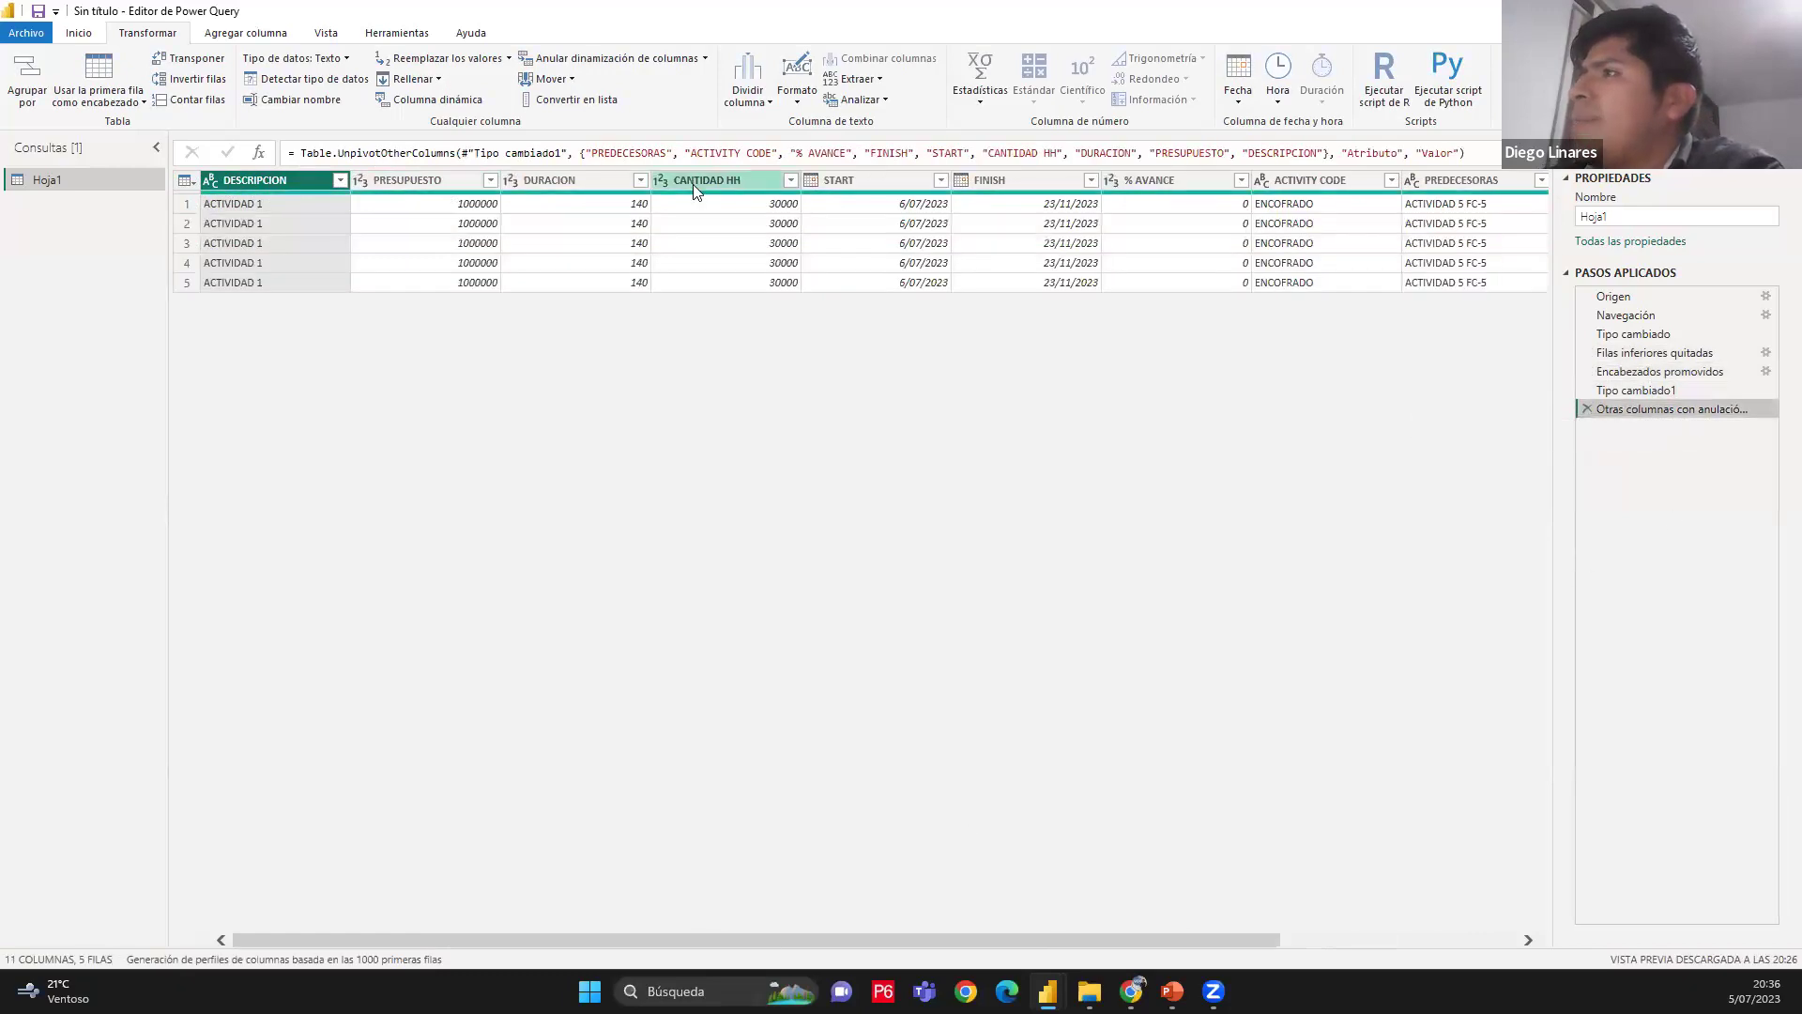
drag(1269, 940, 1506, 938)
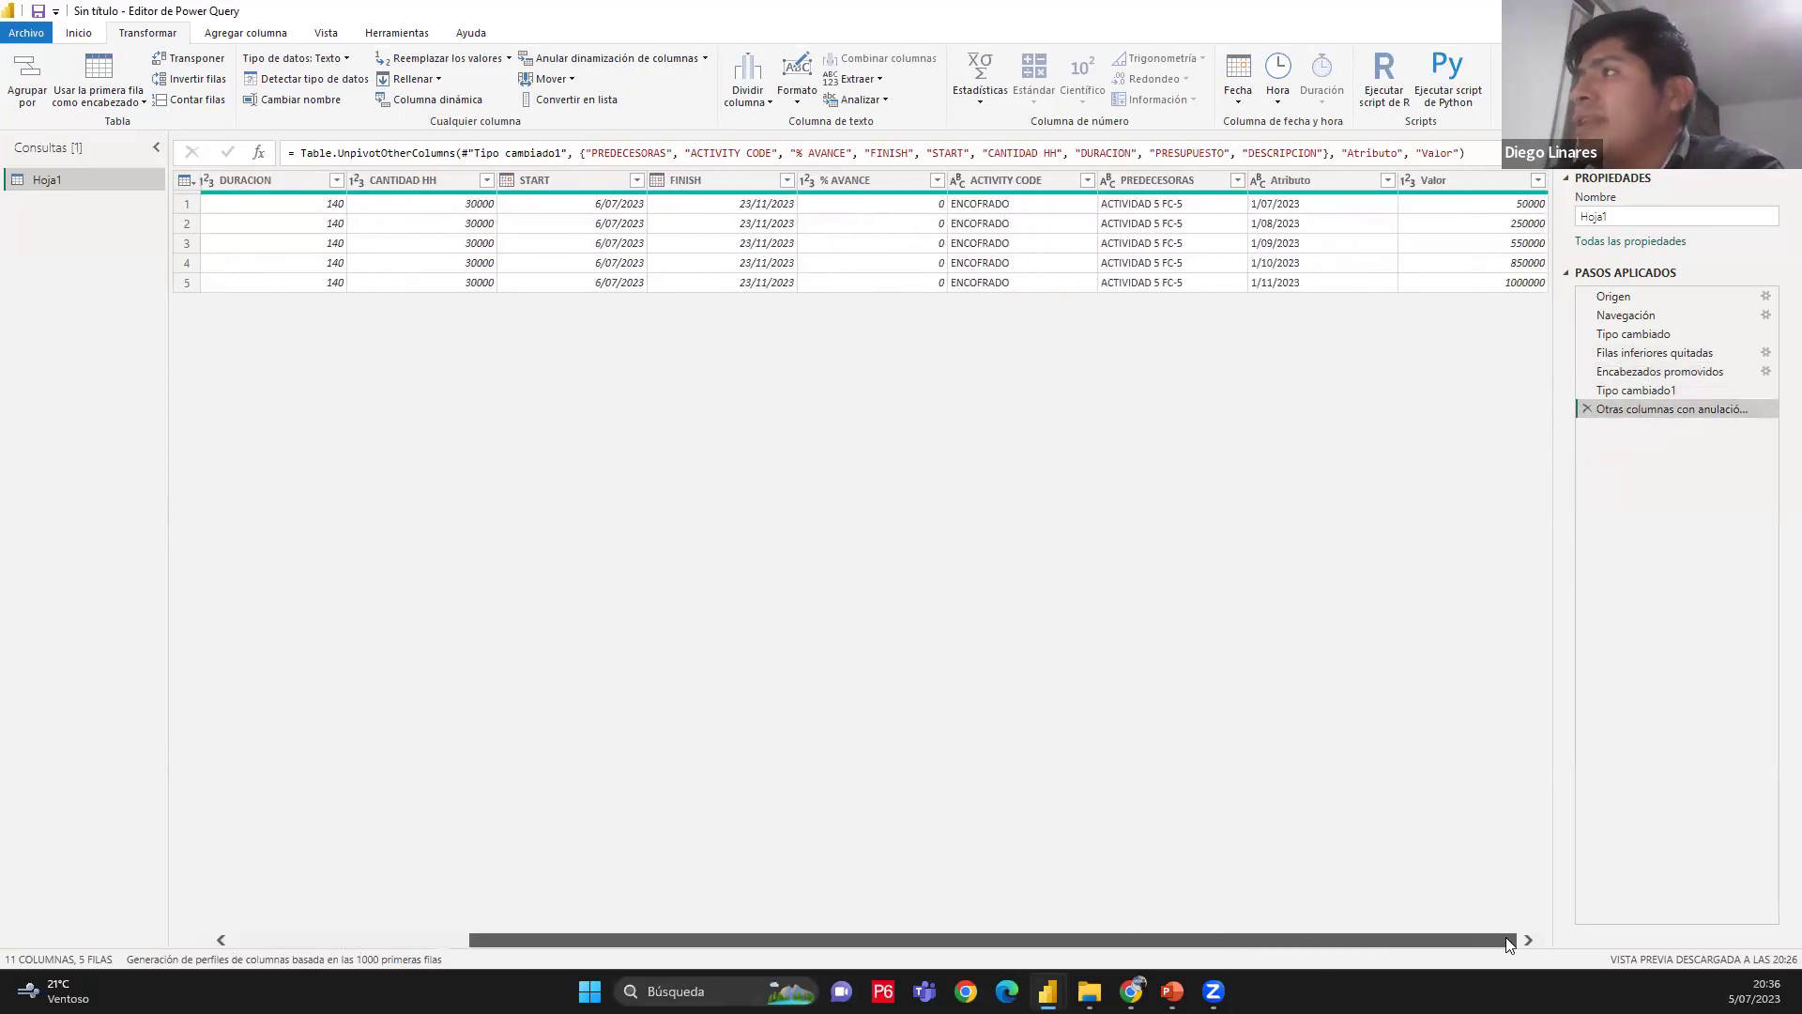
Examine the unpivot options and the unpivoted table's columns from % AVANCE through Valor
click(706, 59)
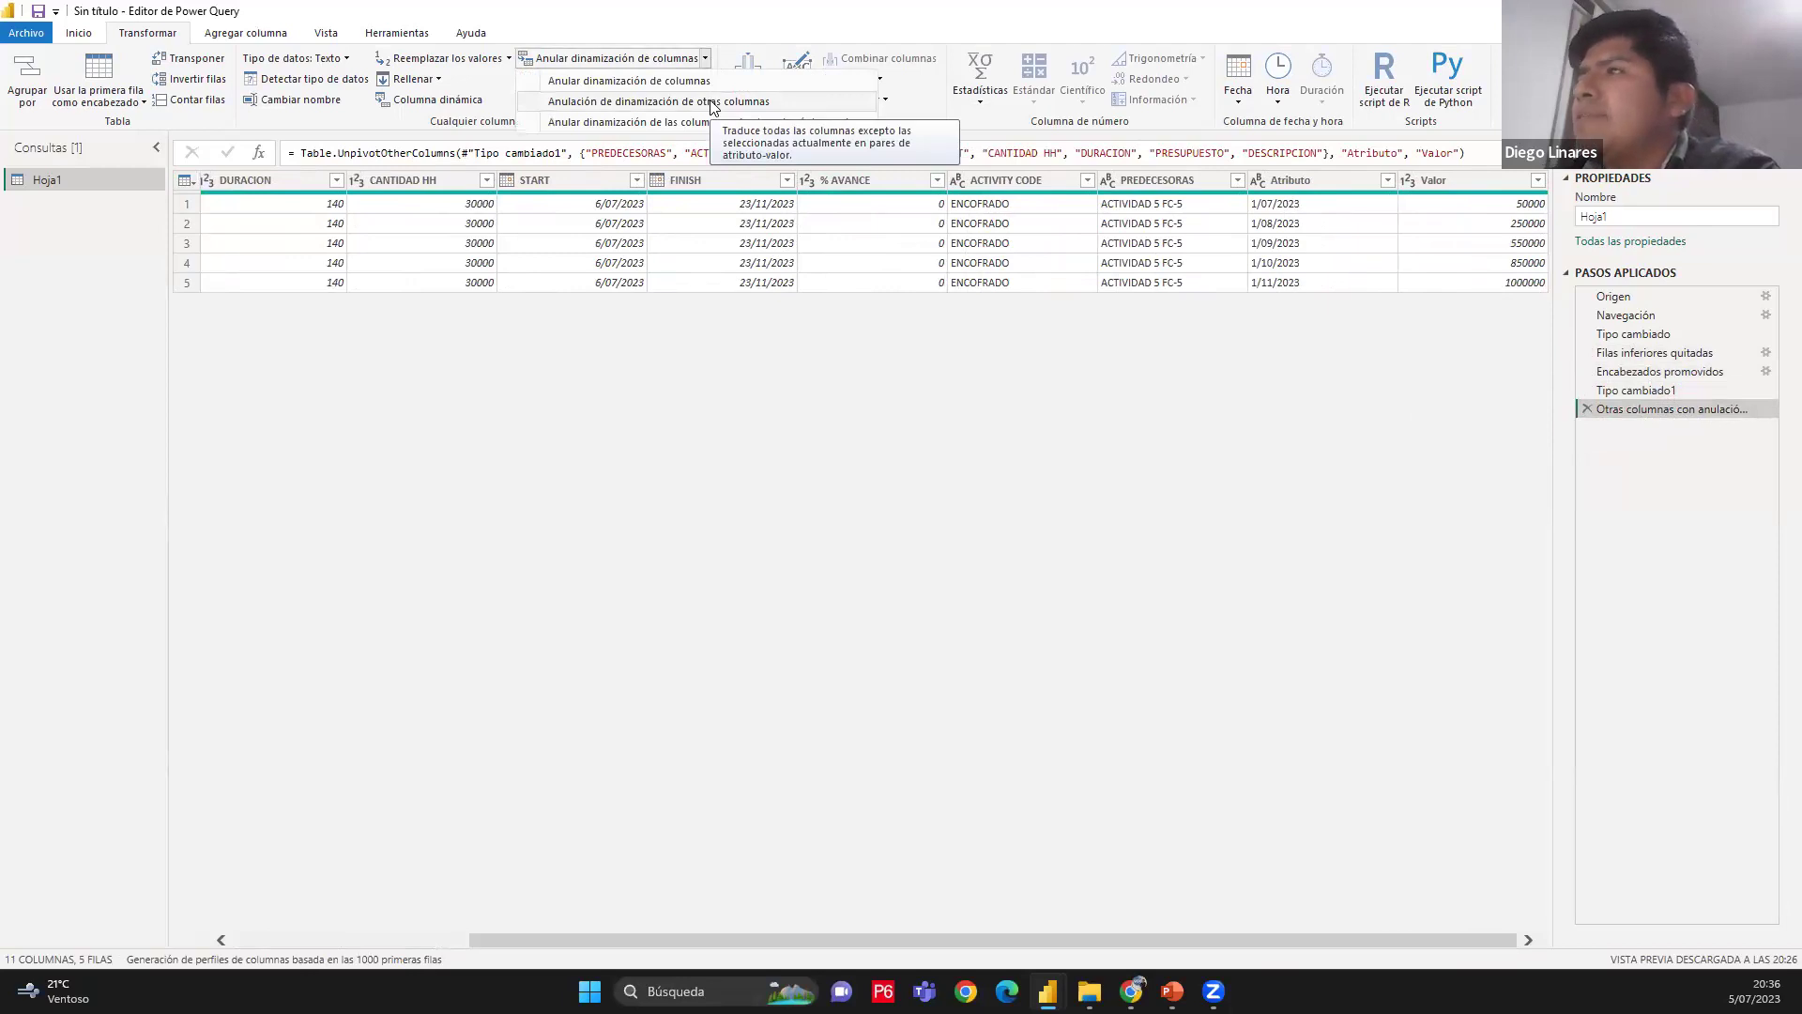
click(981, 443)
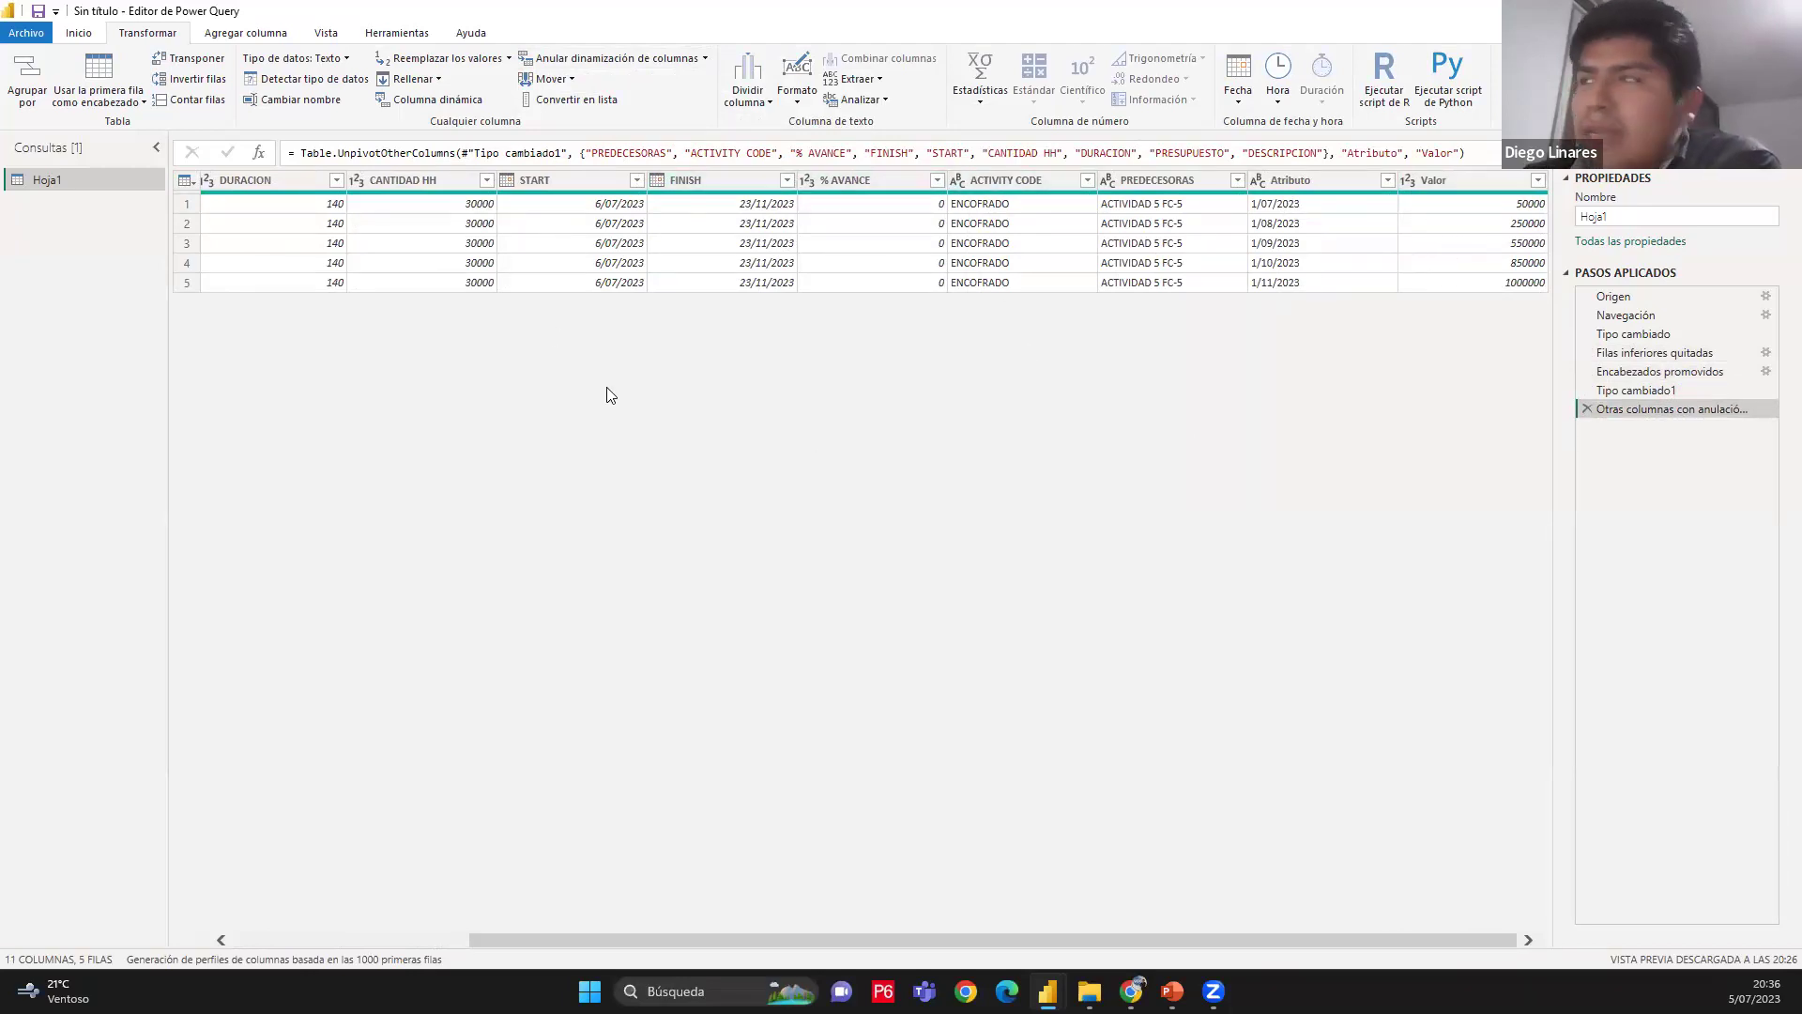
click(1165, 181)
click(1291, 176)
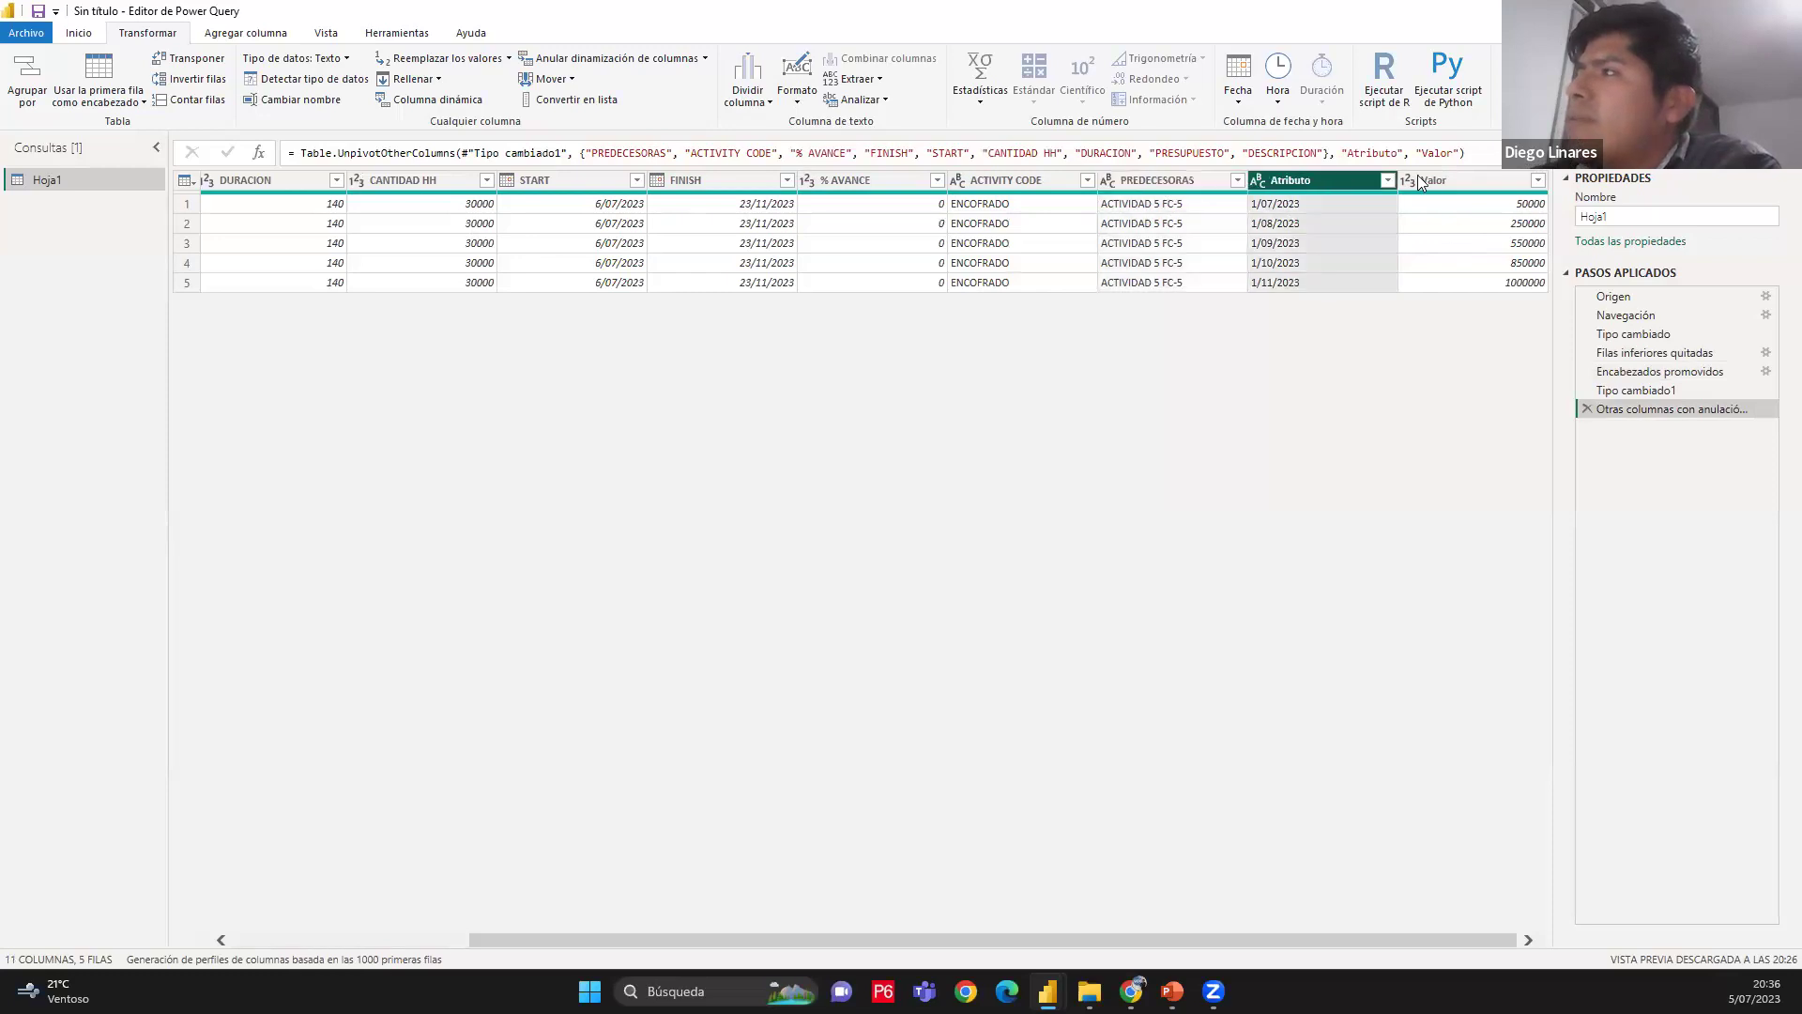
click(1417, 178)
click(1168, 180)
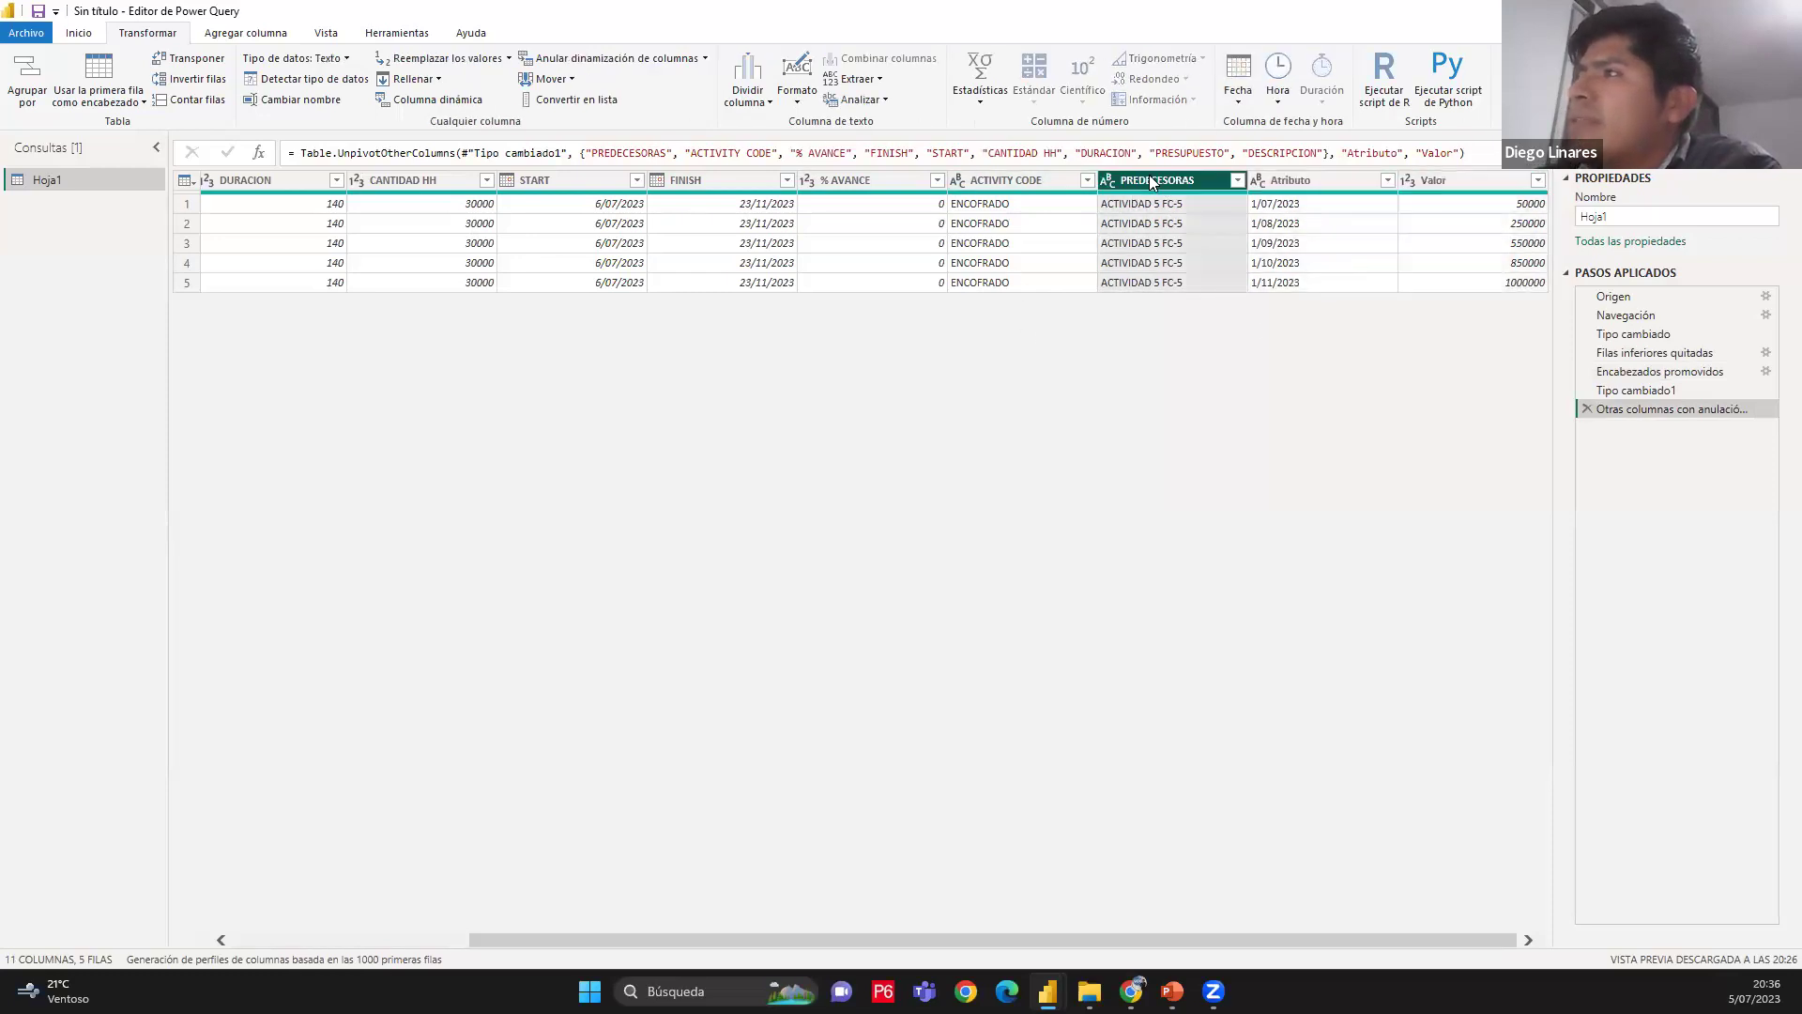
click(978, 182)
click(863, 186)
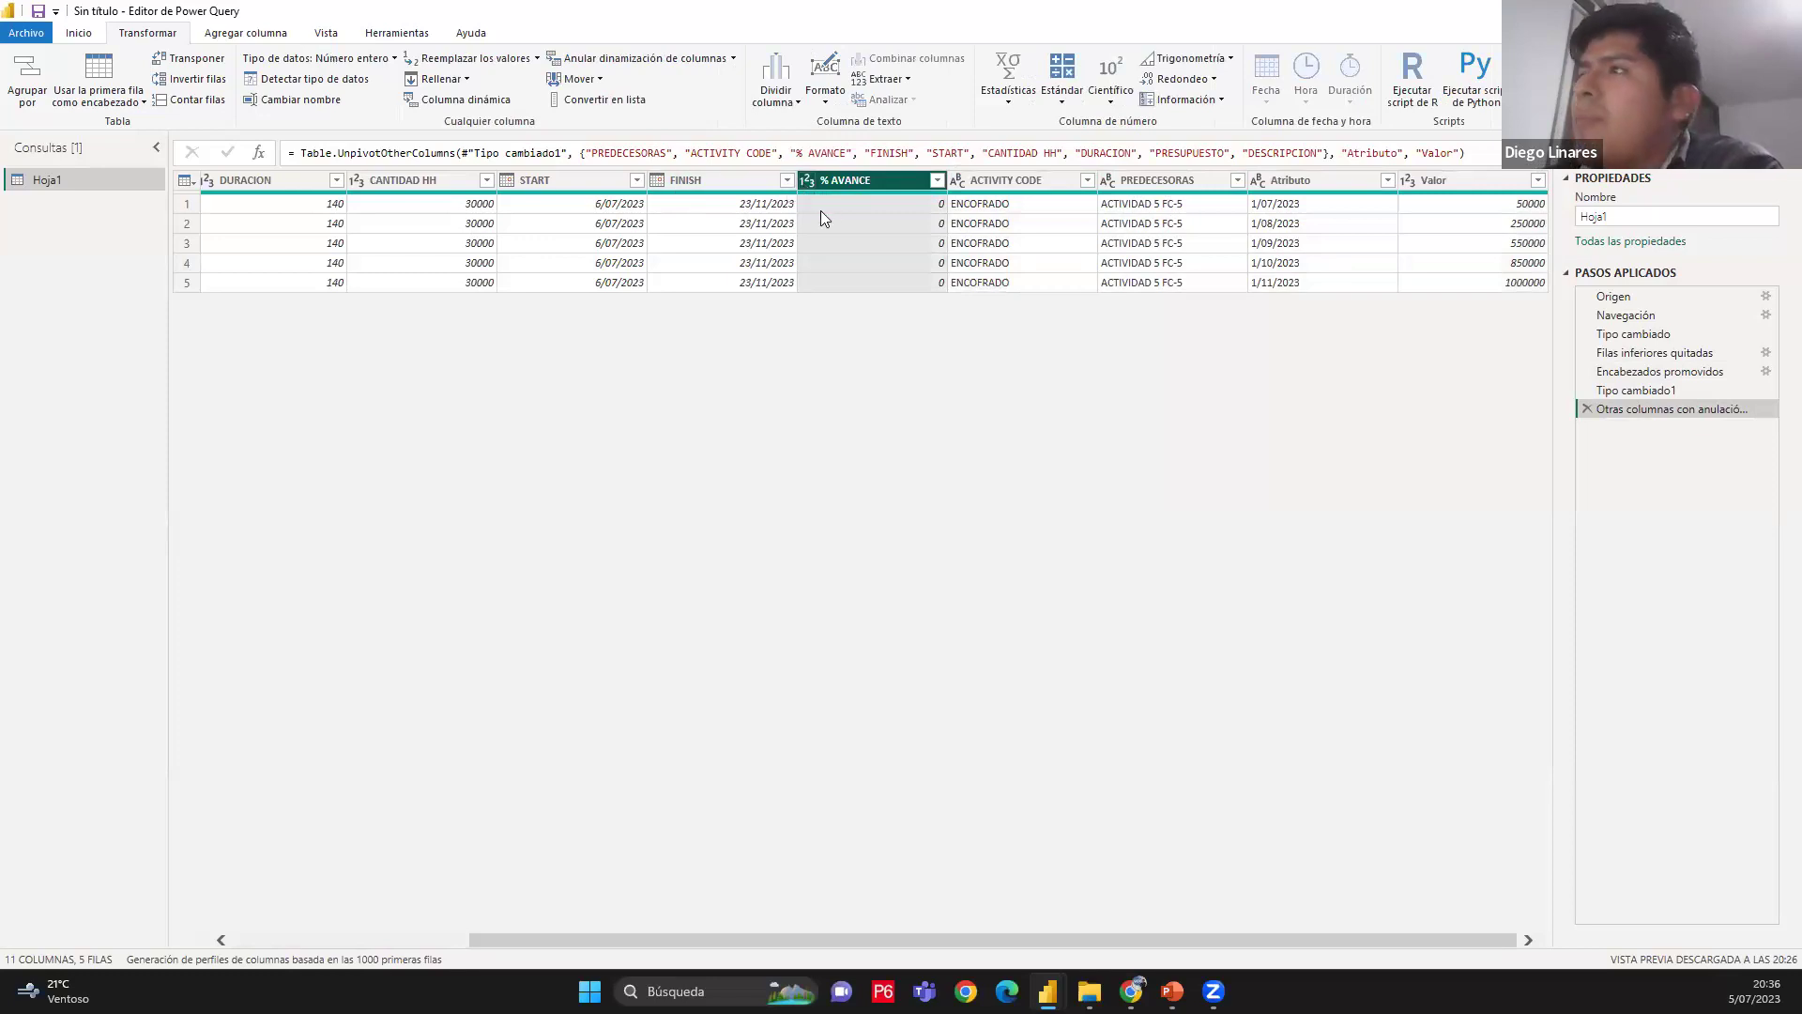
Mark the data type symbol of the DESCRIPCION column and set that column's type to Texto
drag(1157, 939, 820, 957)
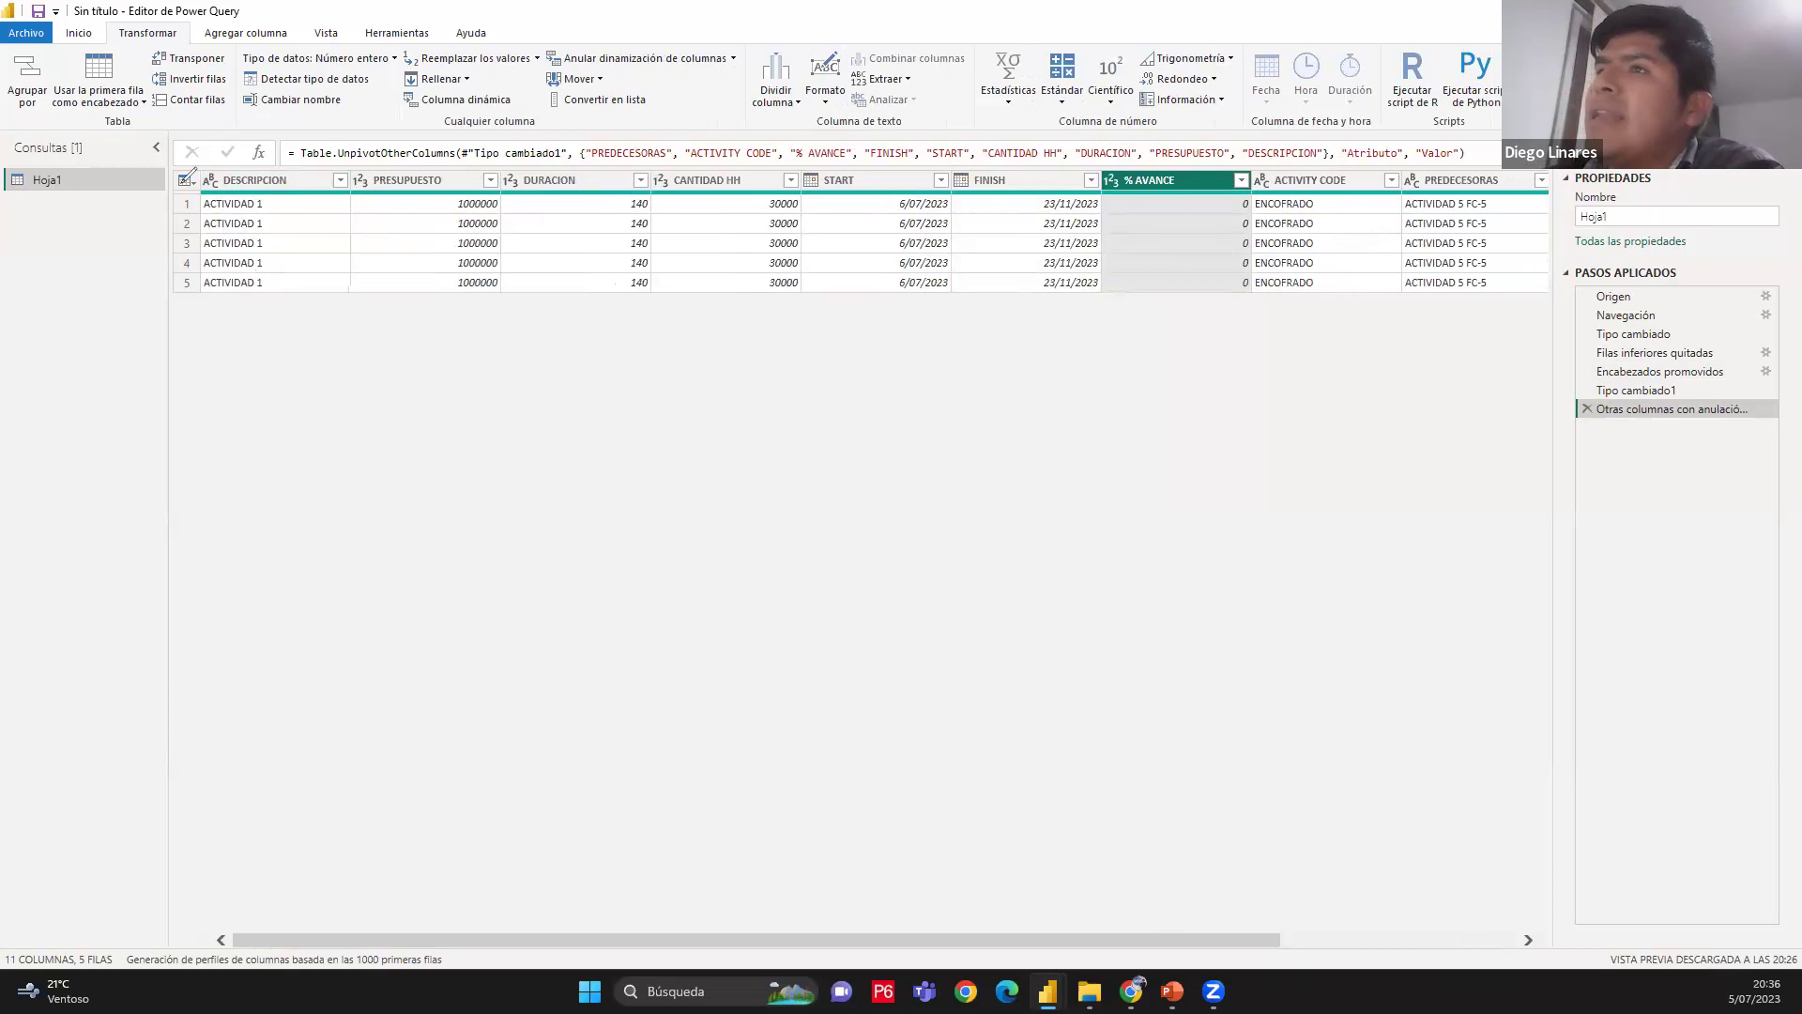
mouse_move(214, 184)
mouse_down()
mouse_move(235, 169)
mouse_move(199, 171)
mouse_move(210, 188)
mouse_move(256, 150)
mouse_move(237, 172)
mouse_up()
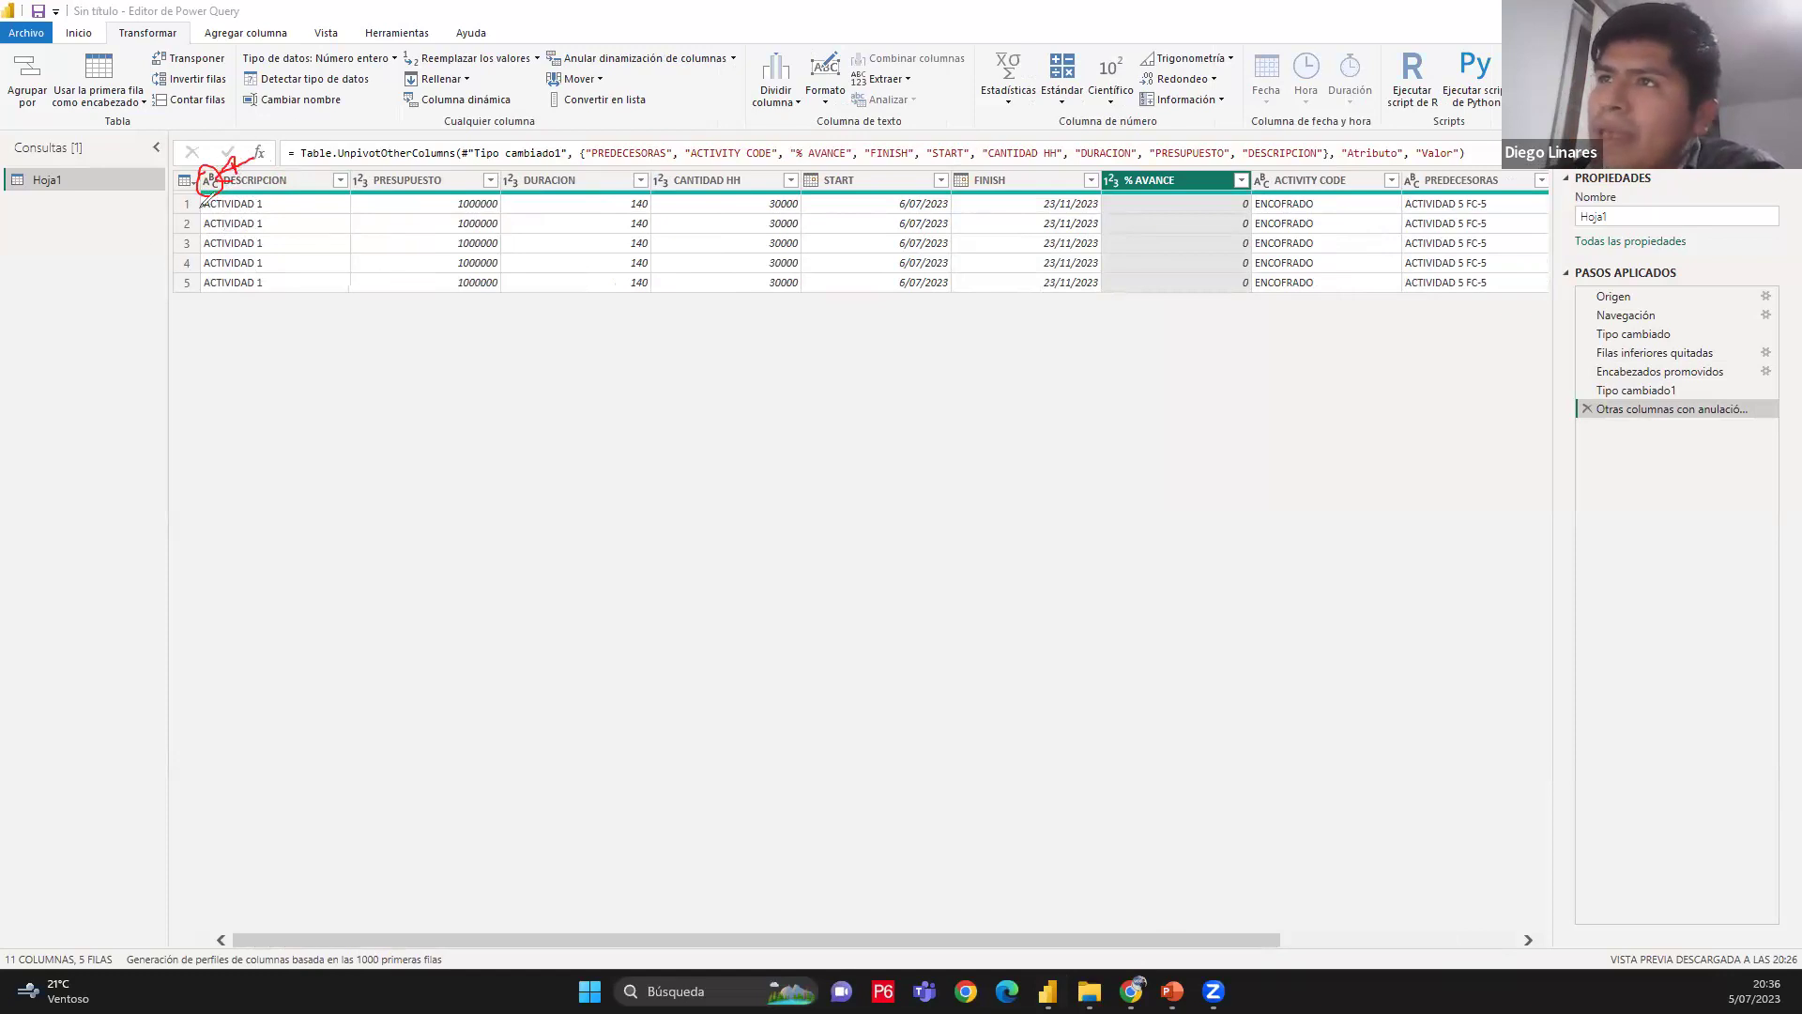
drag(298, 170, 299, 297)
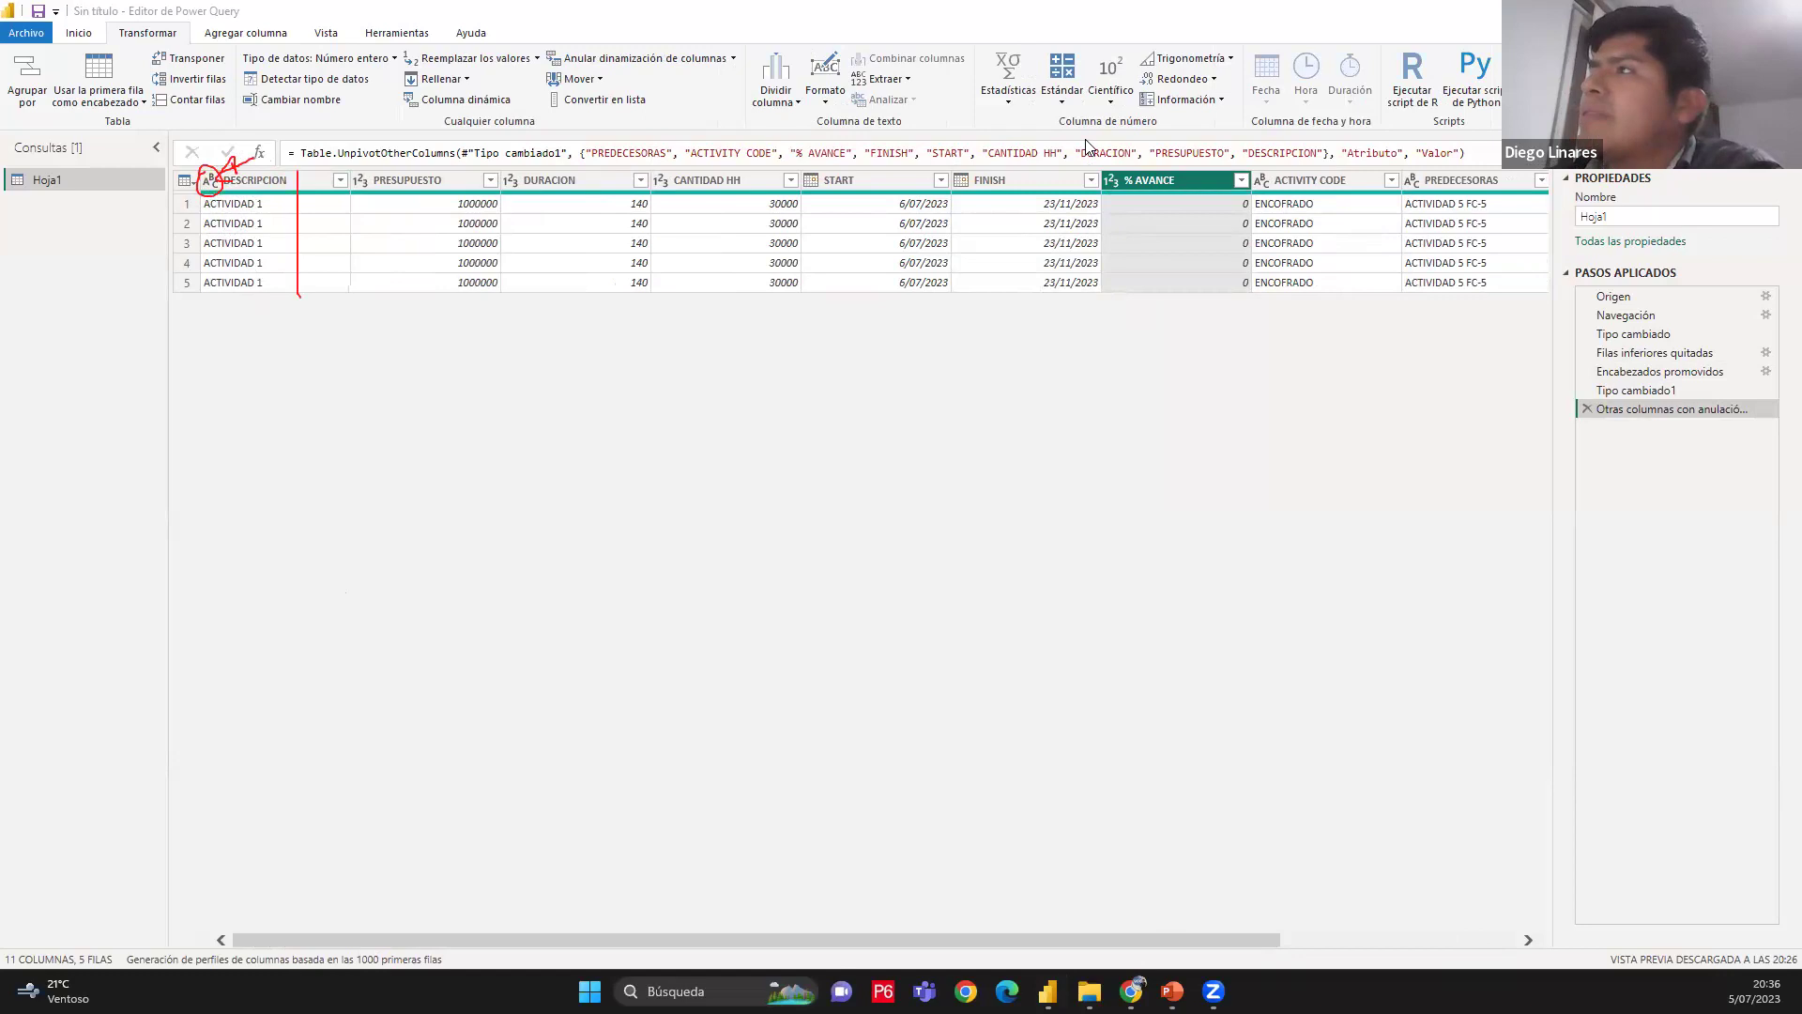
click(214, 182)
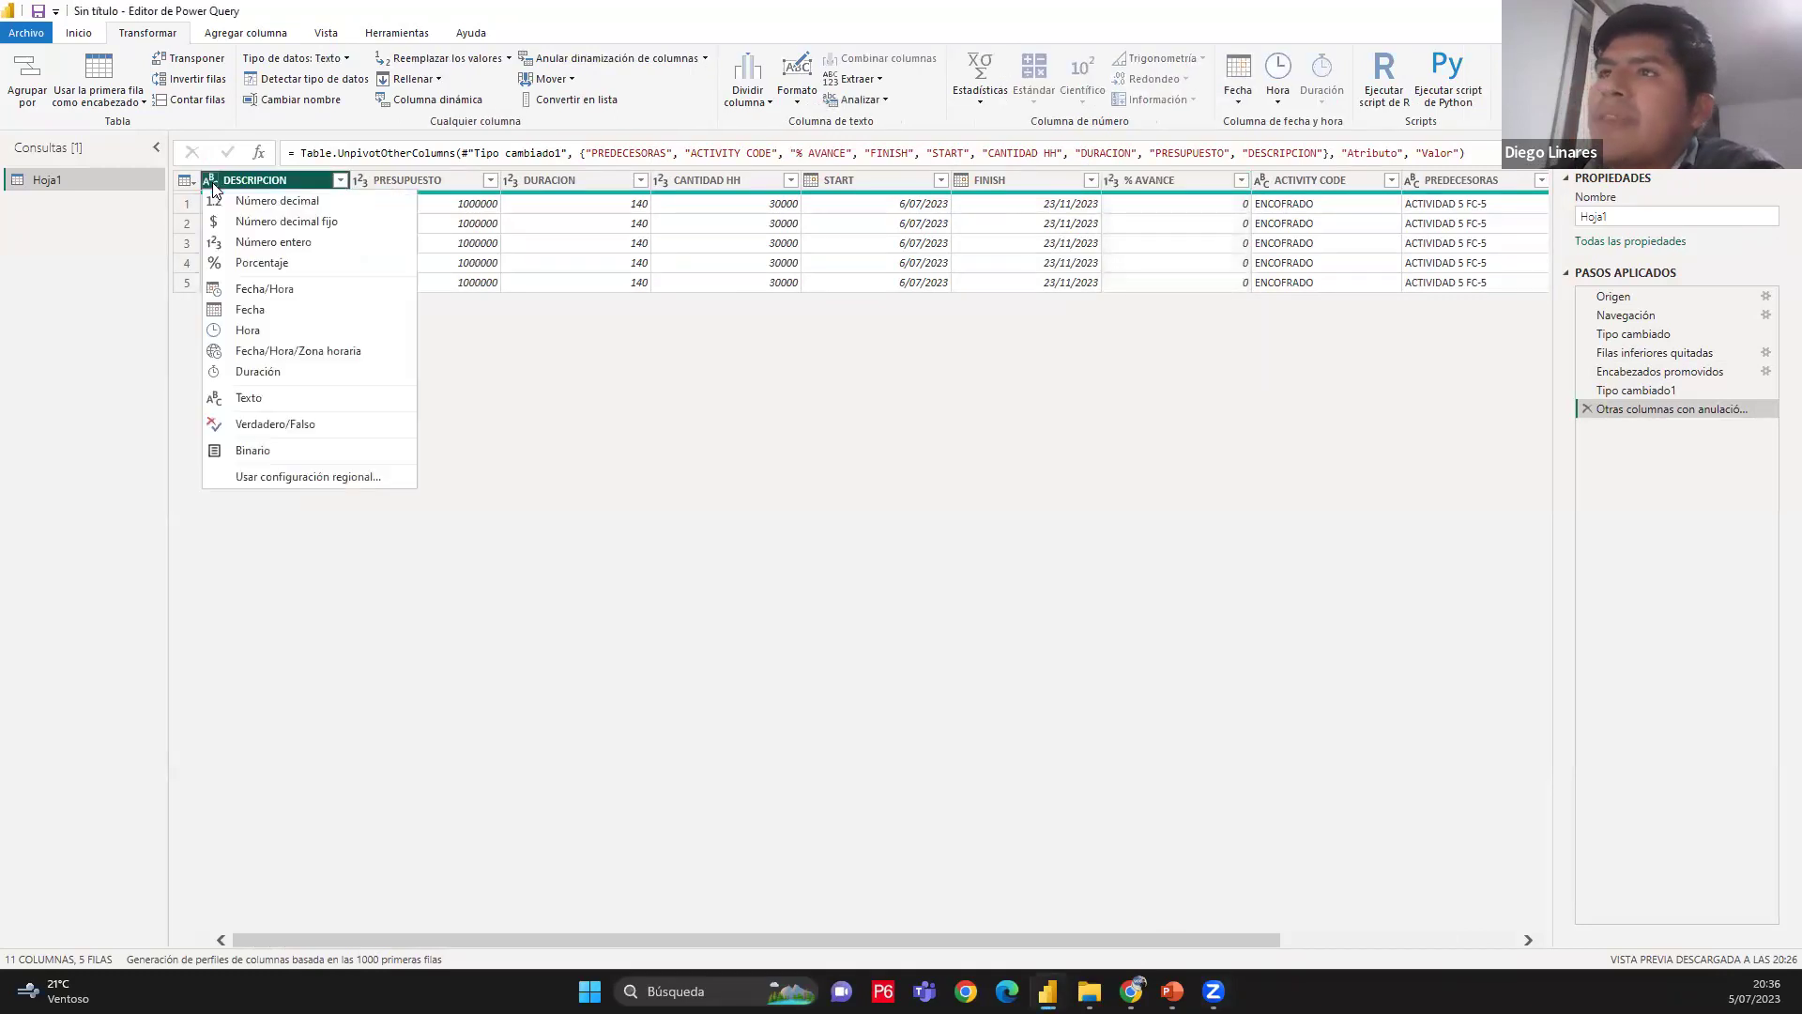
click(249, 401)
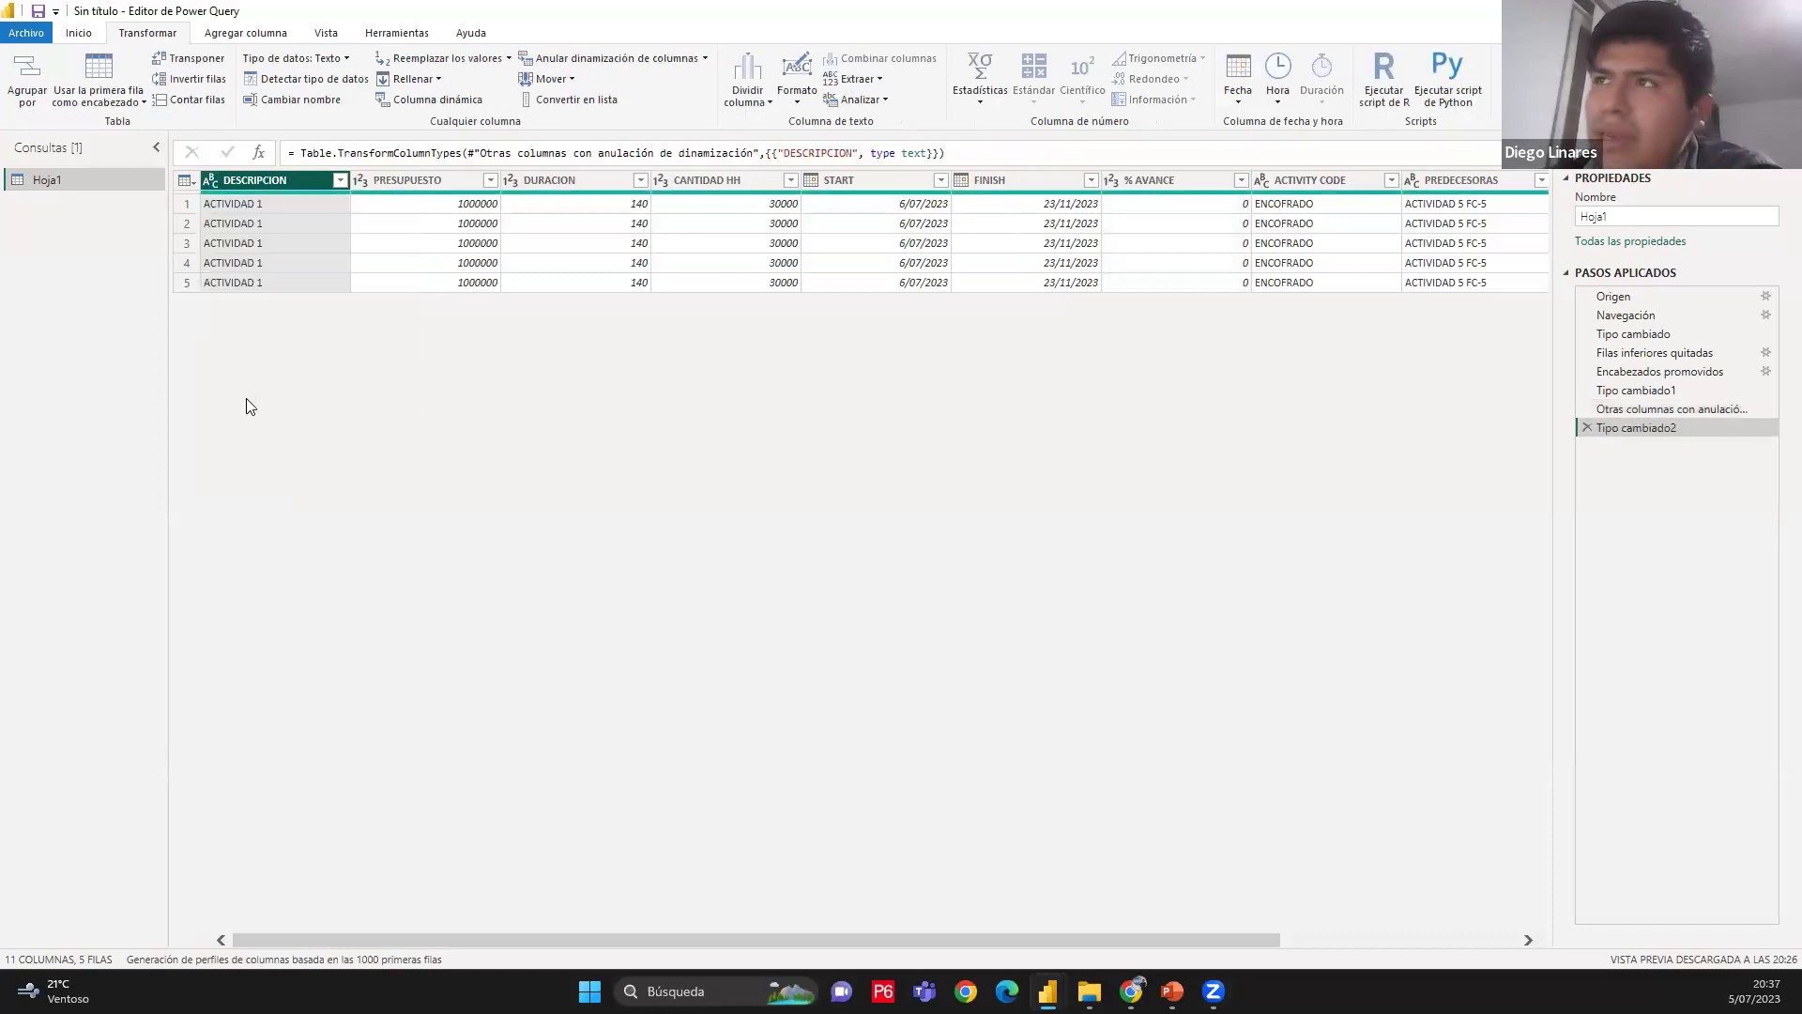
Set the data type of the PRESUPUESTO column to Número decimal
click(427, 182)
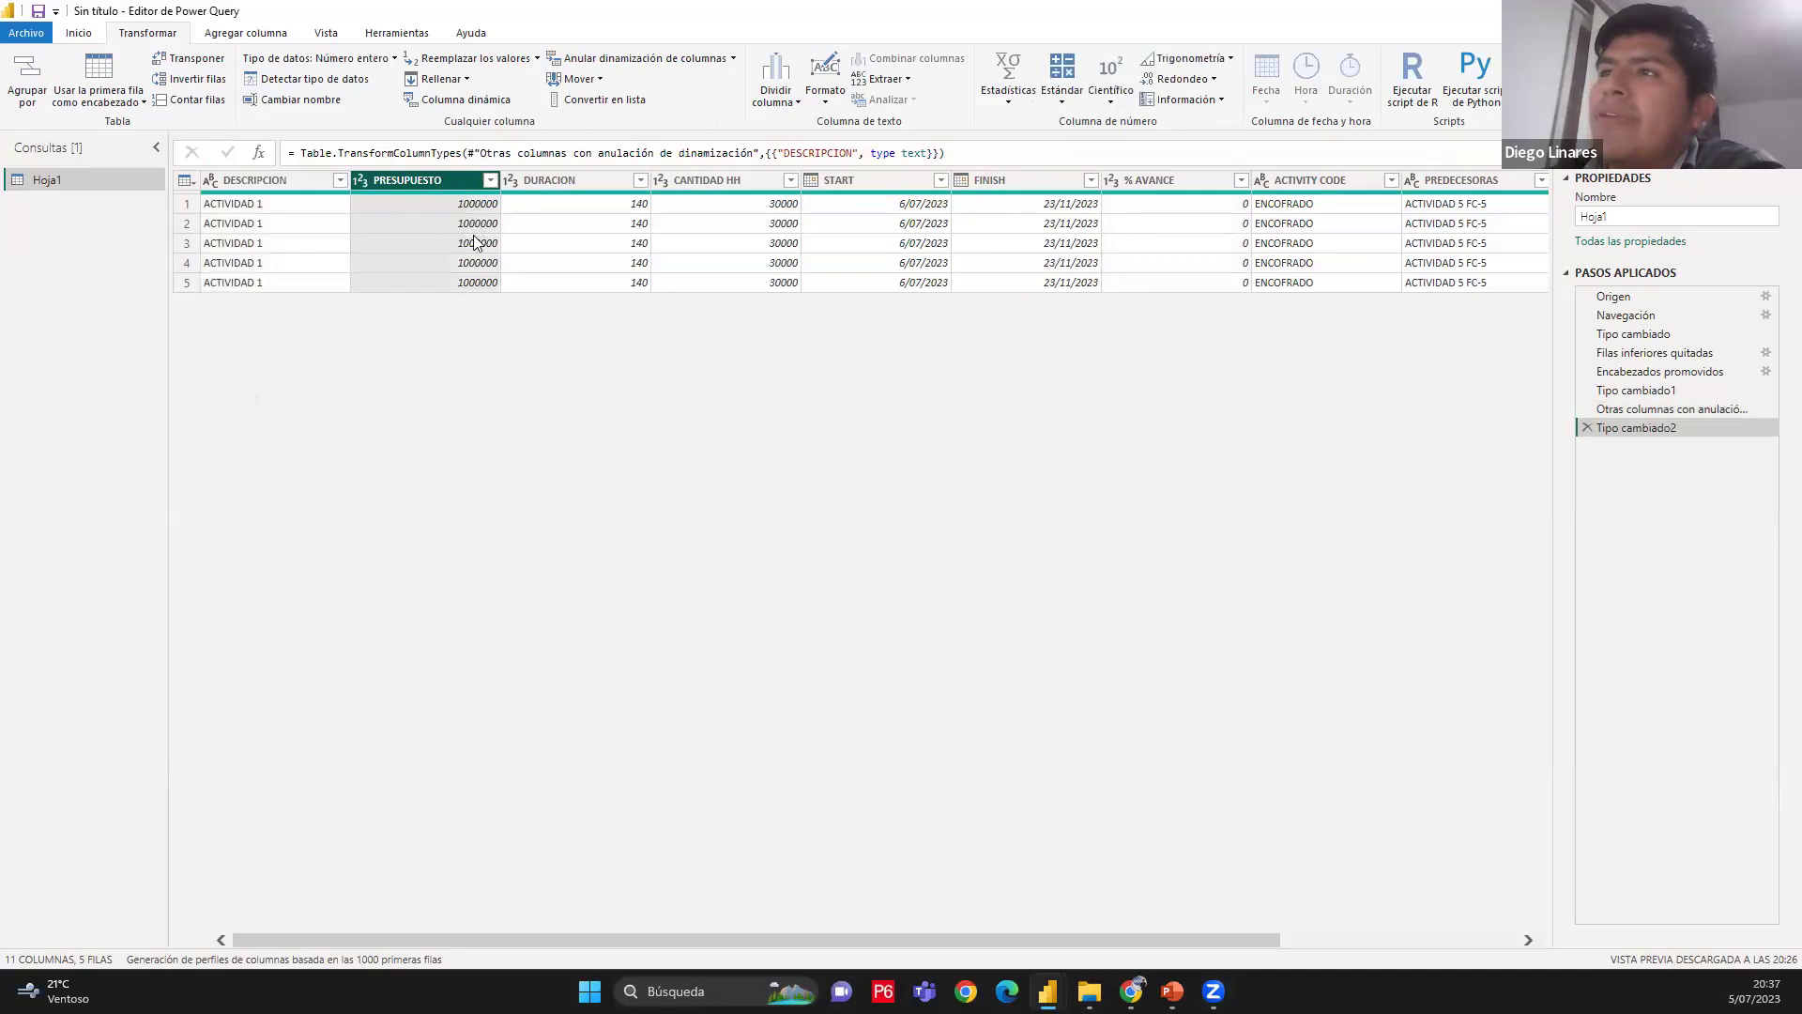
click(362, 180)
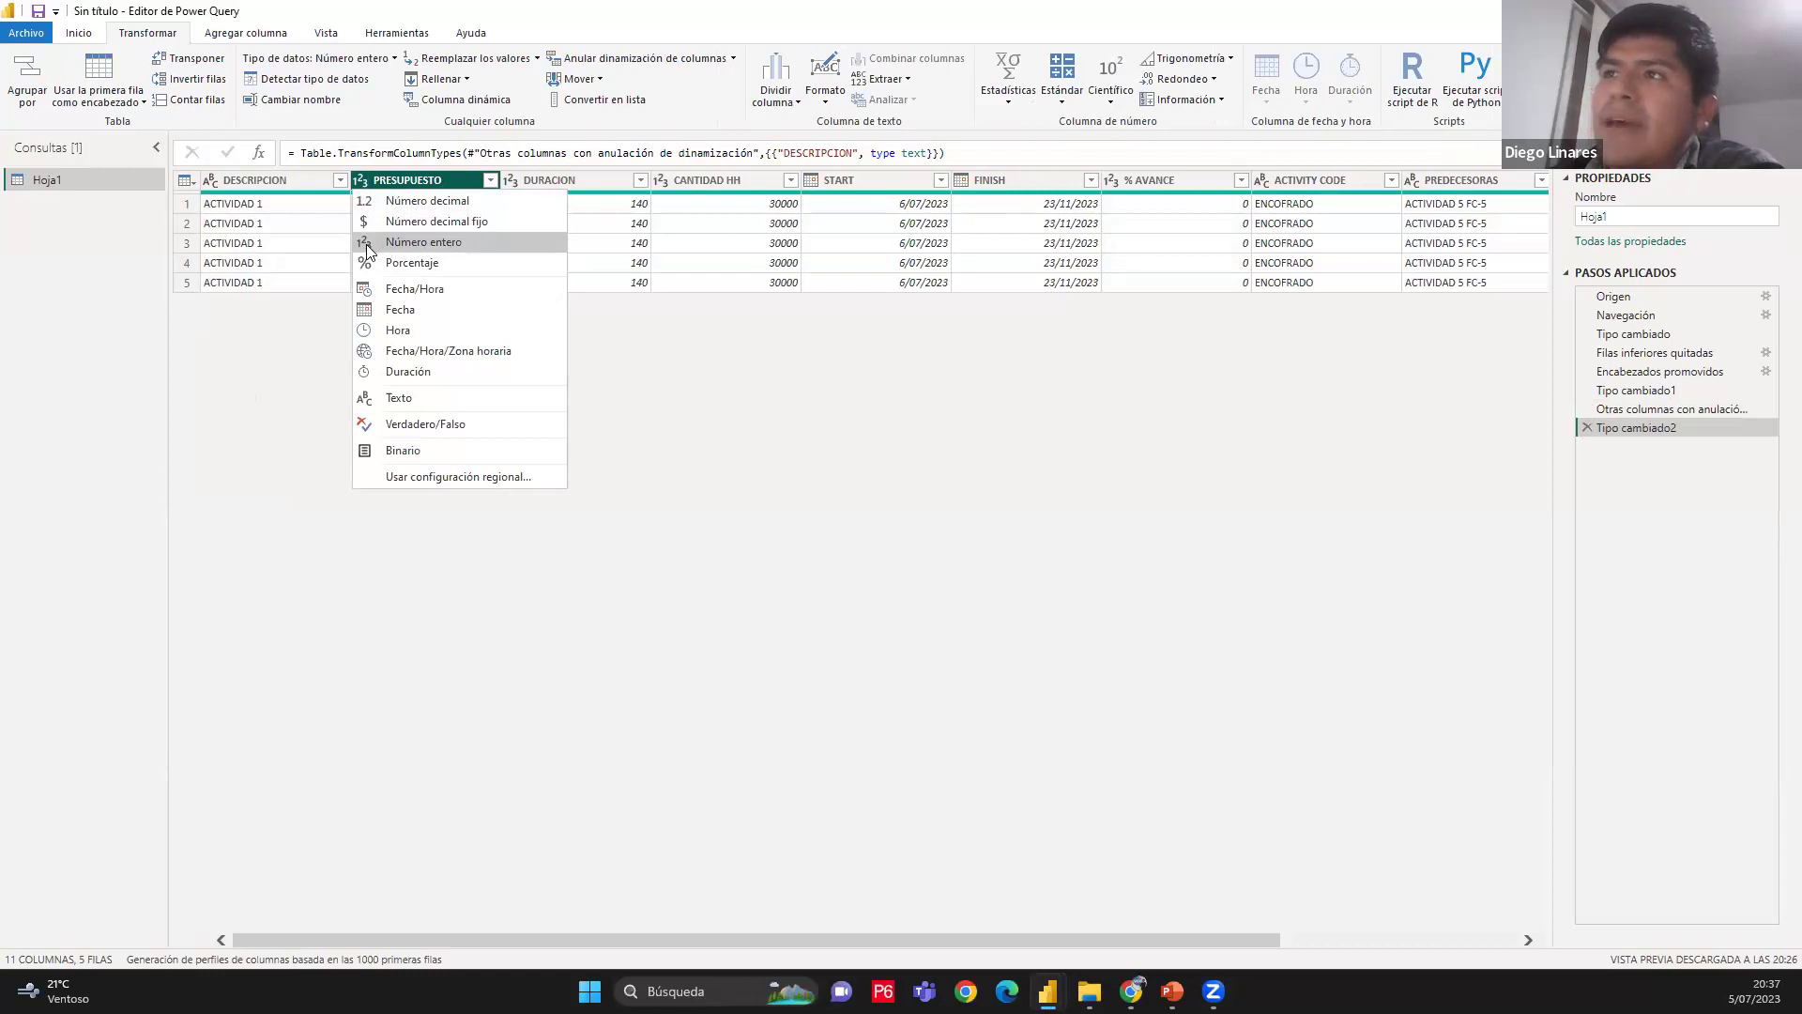
click(398, 201)
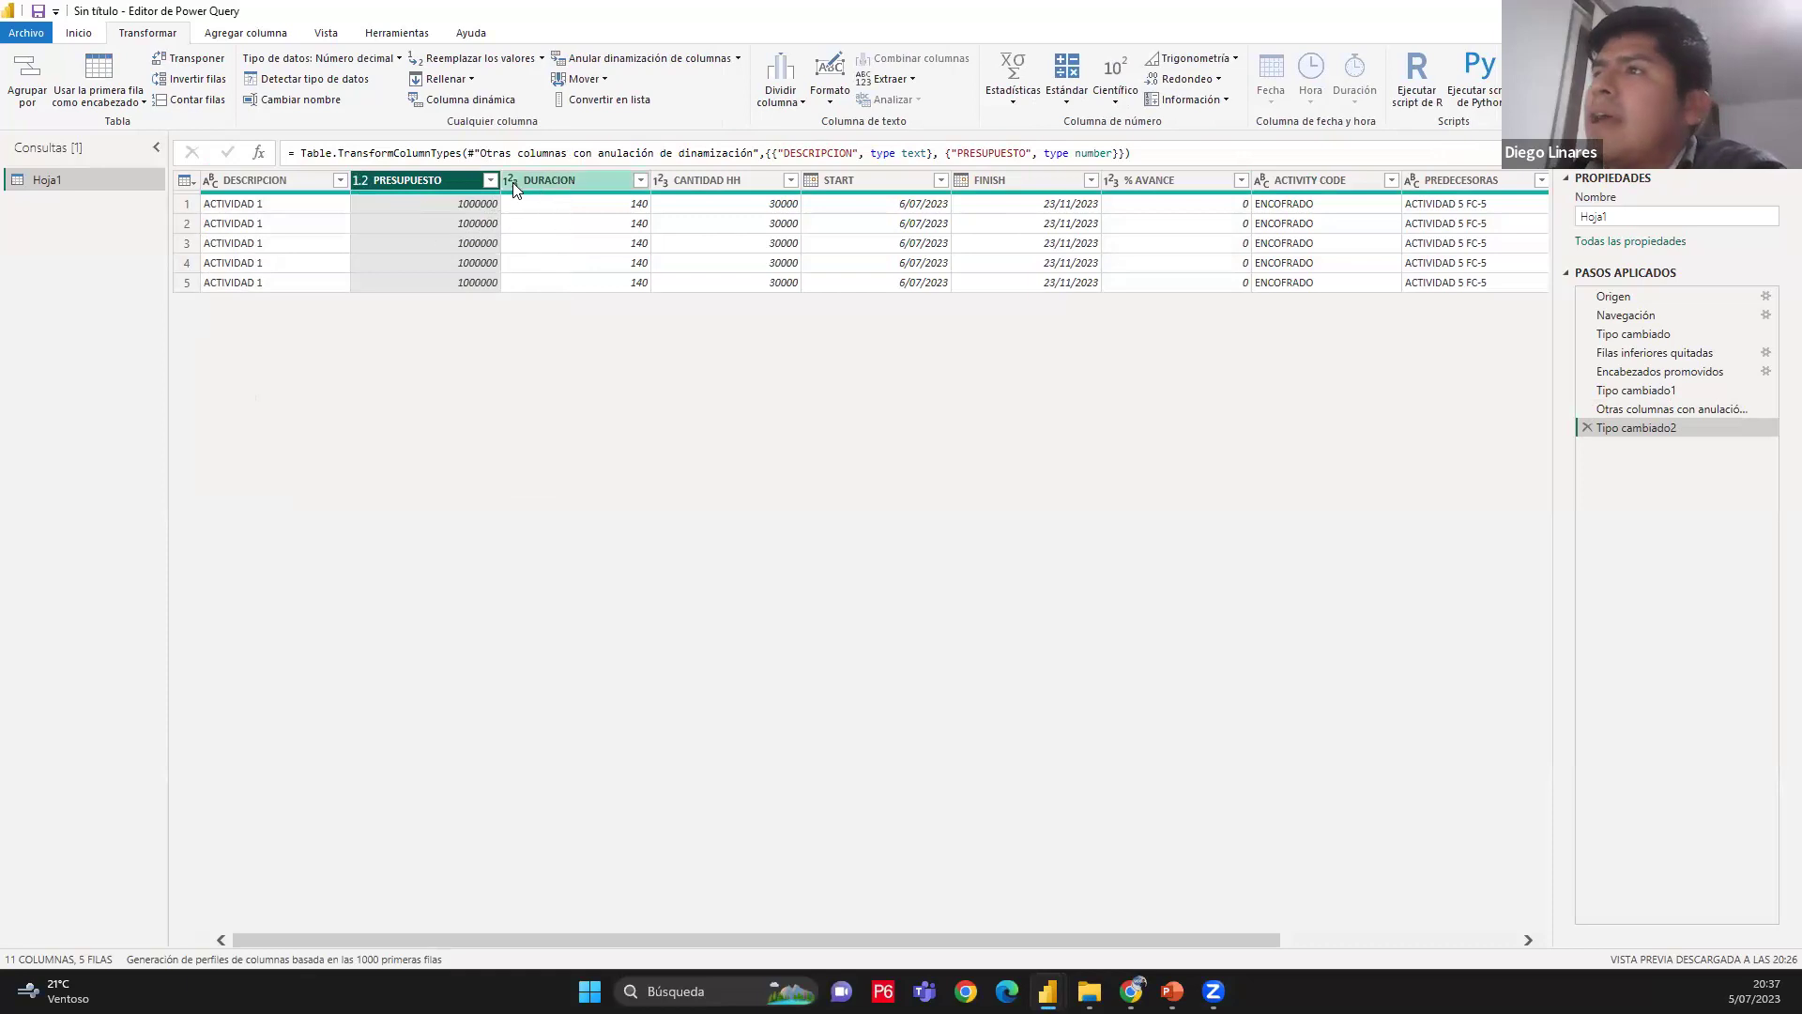
Set the data type of the DURACION column to Número entero
click(591, 203)
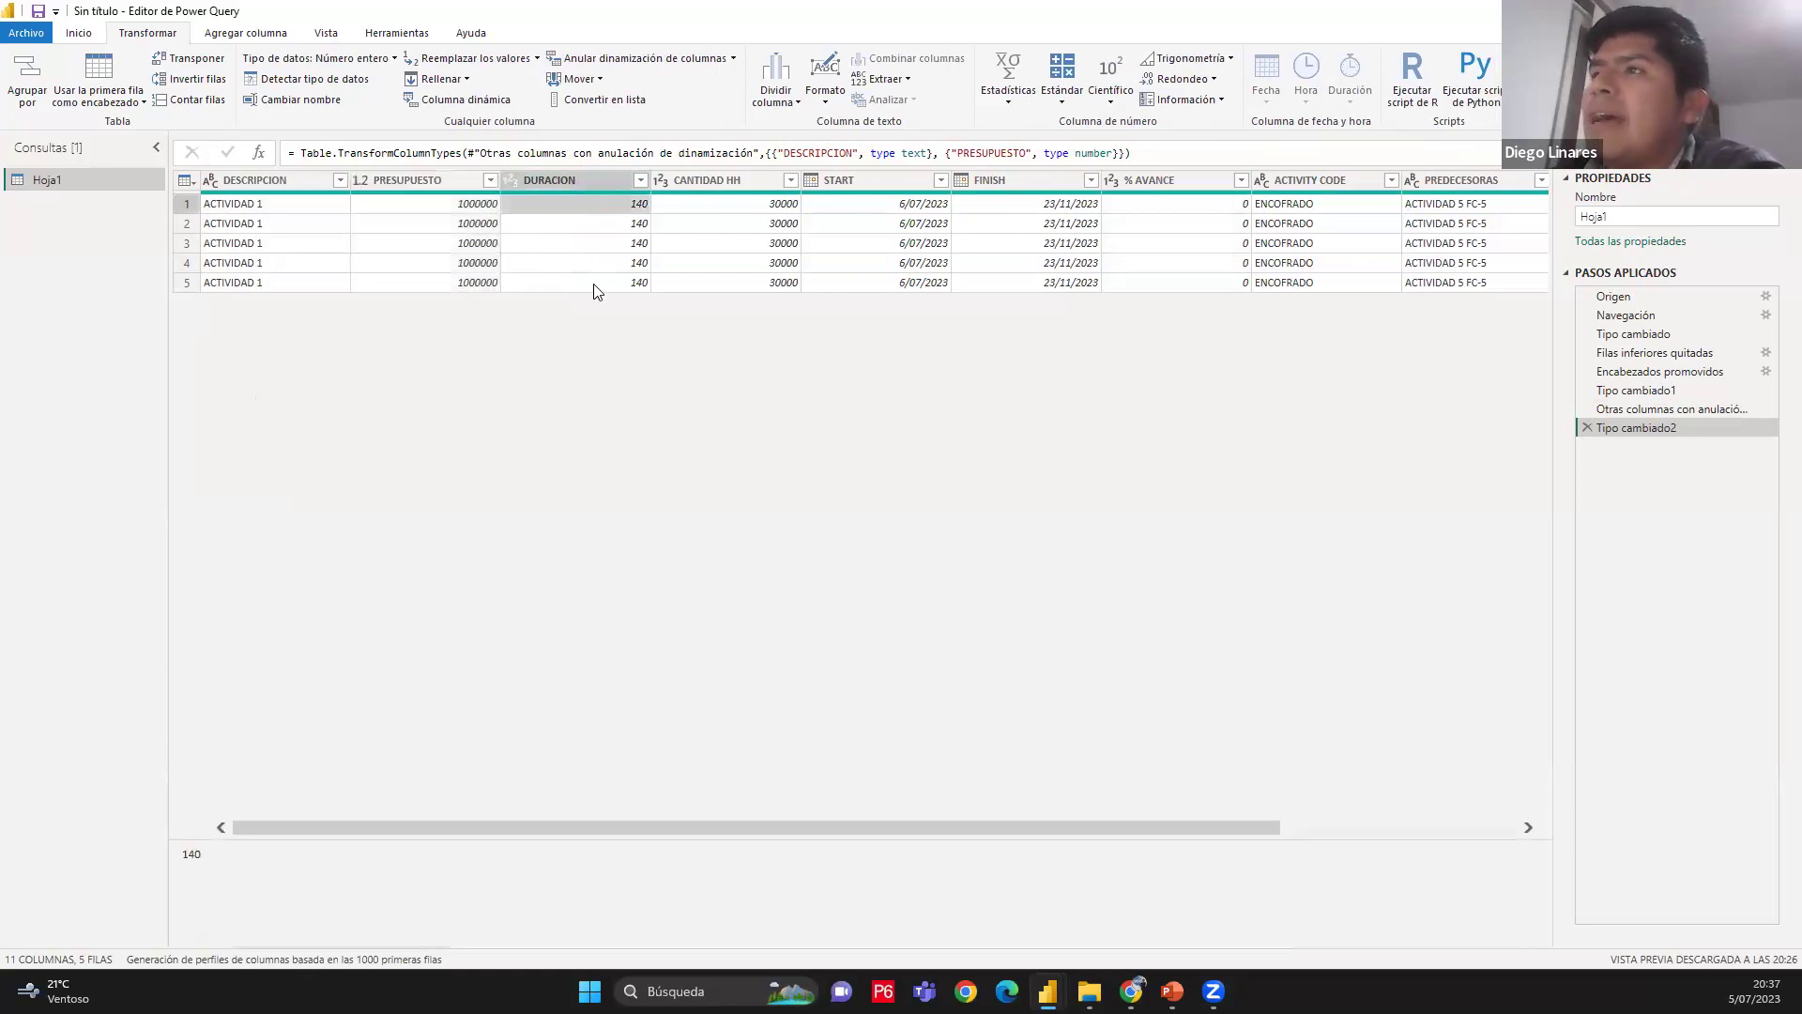
click(512, 181)
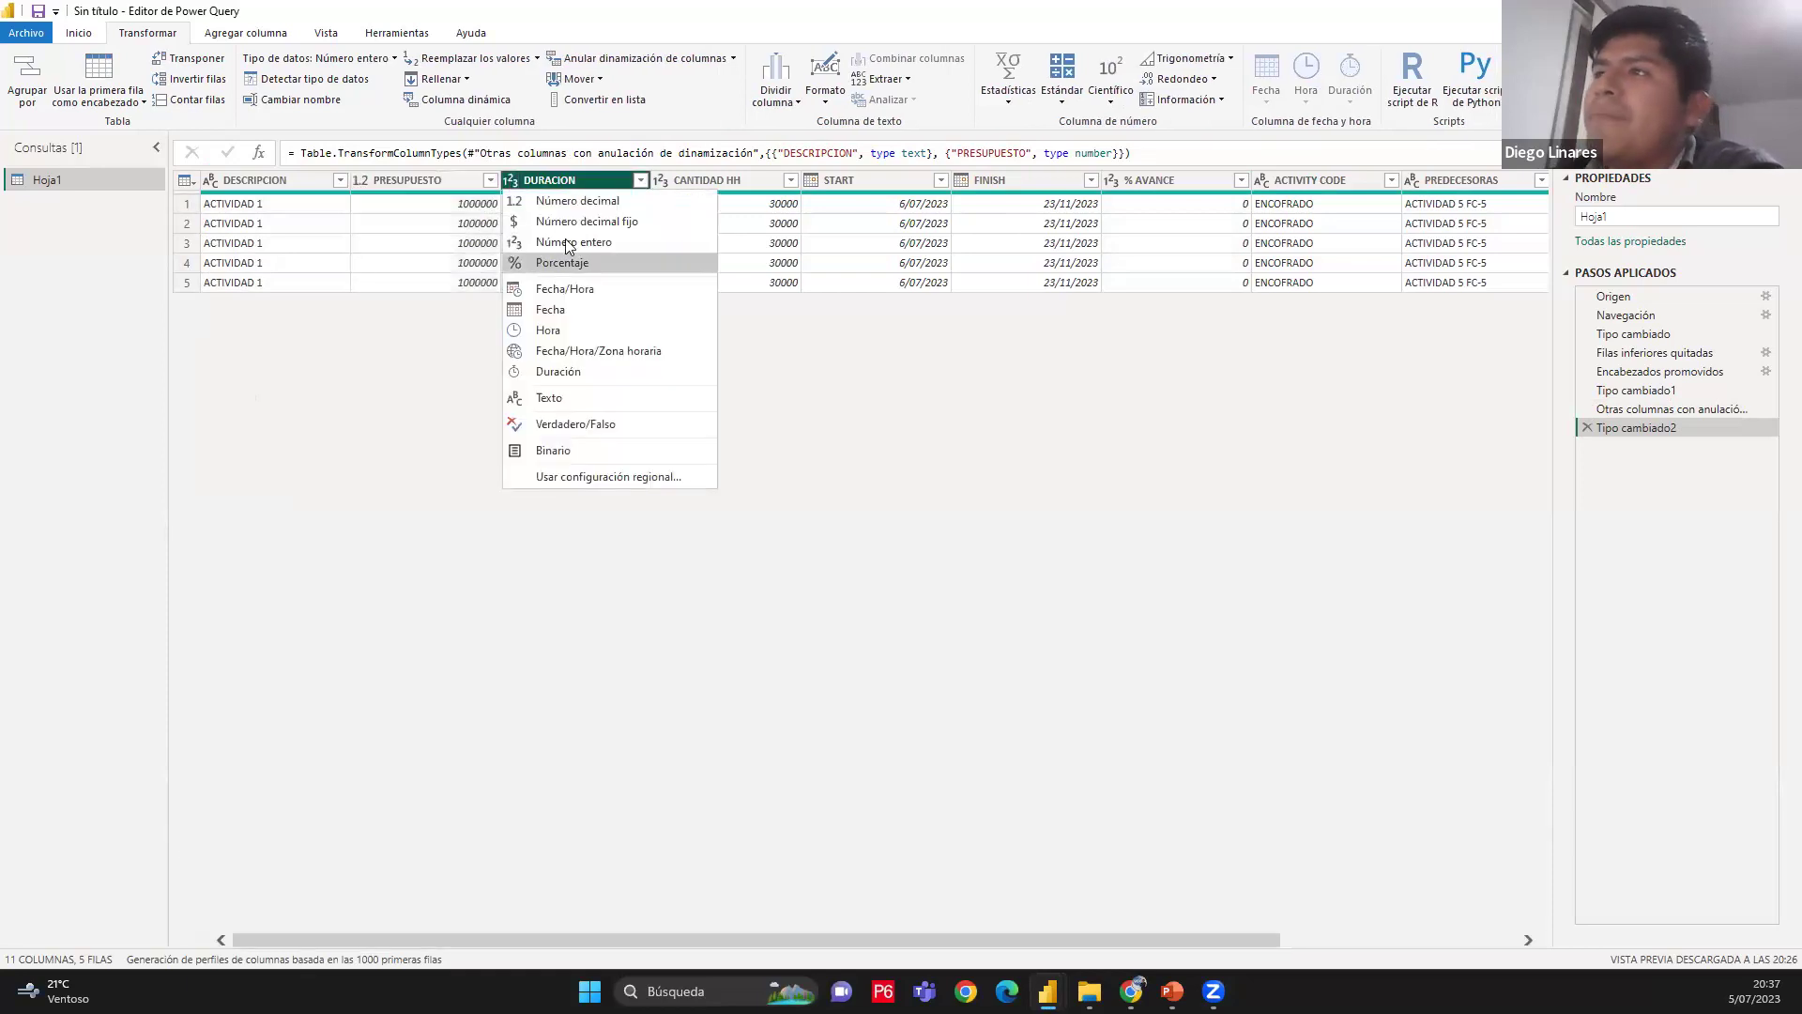
click(566, 243)
Set the data type of the START column to Fecha
click(687, 180)
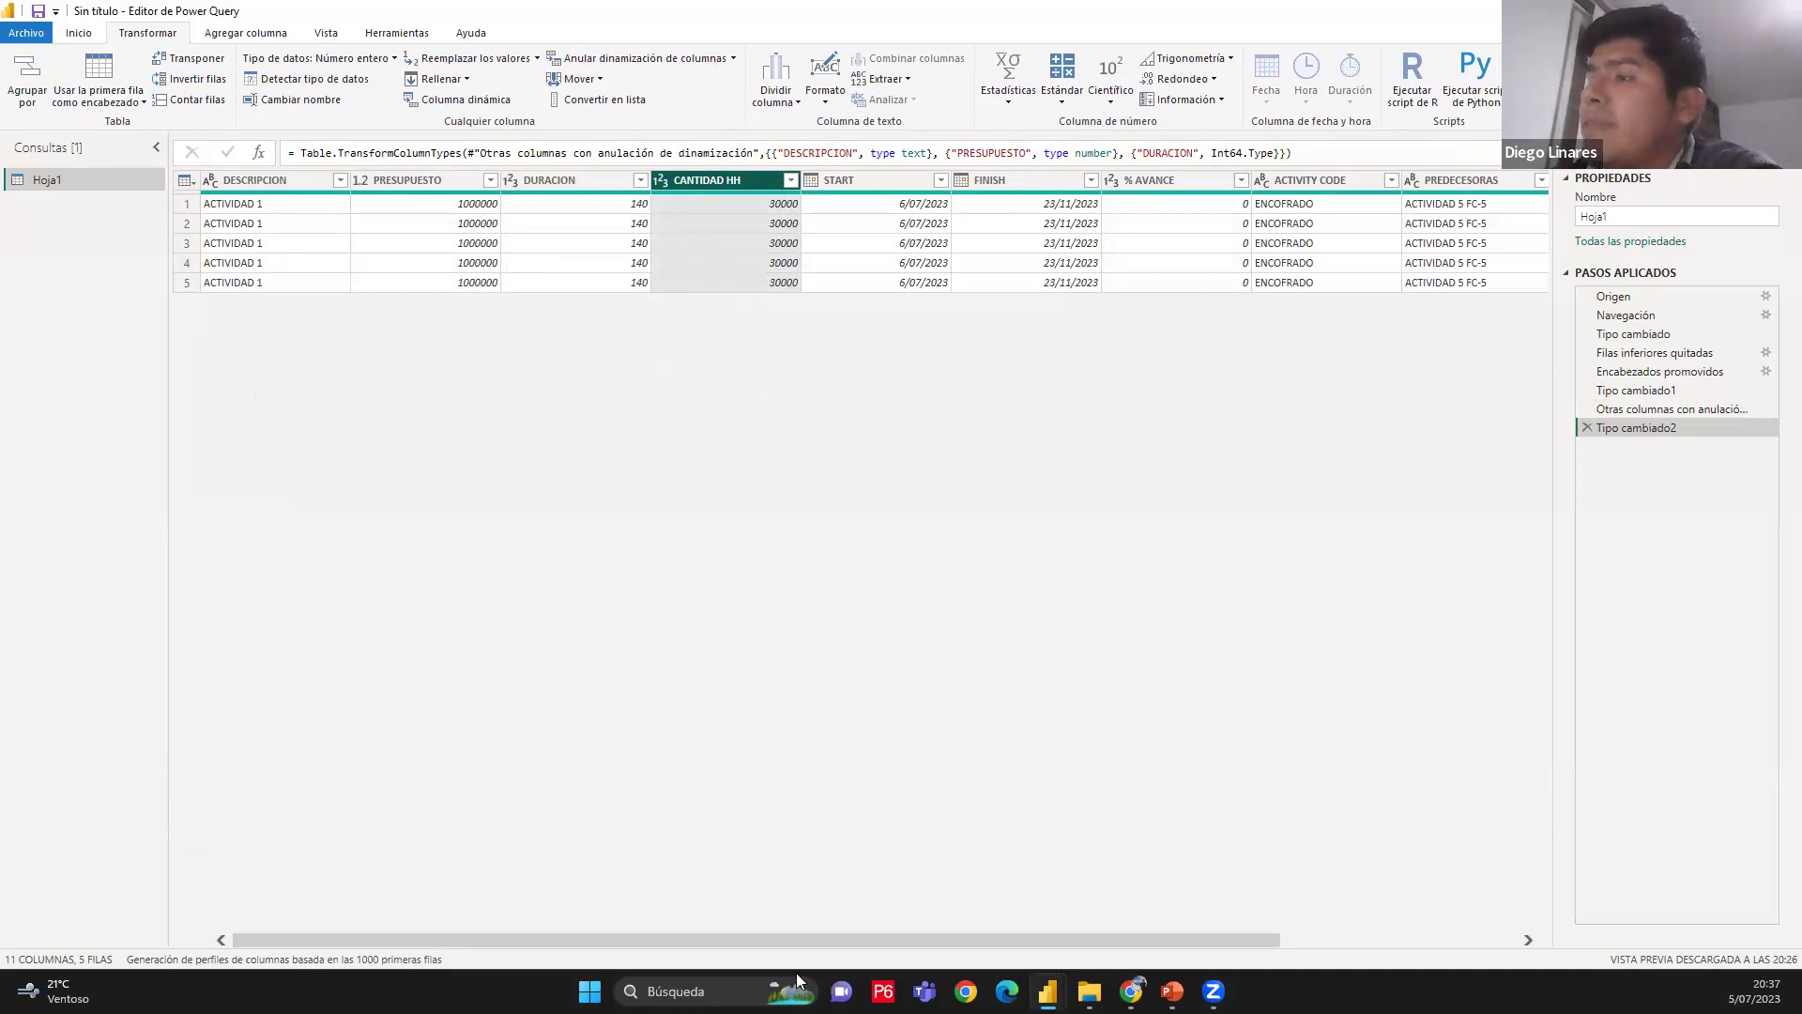
drag(792, 937, 1056, 942)
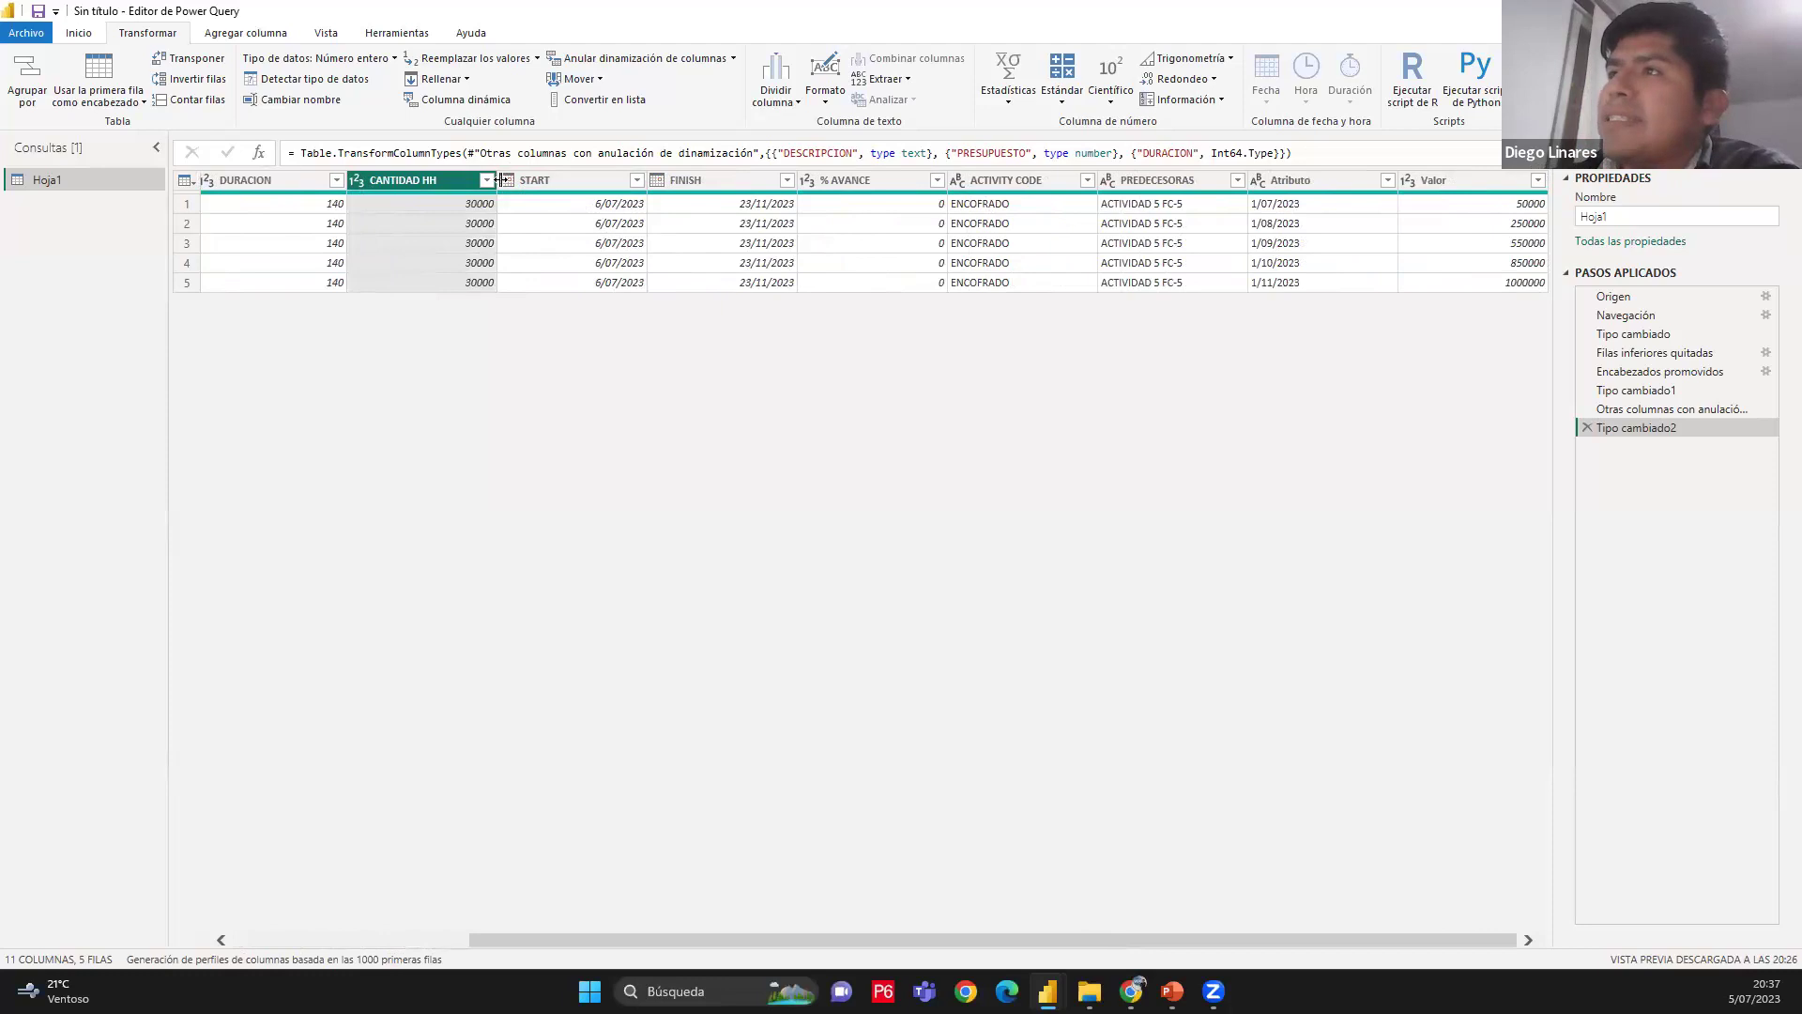
click(599, 206)
click(510, 180)
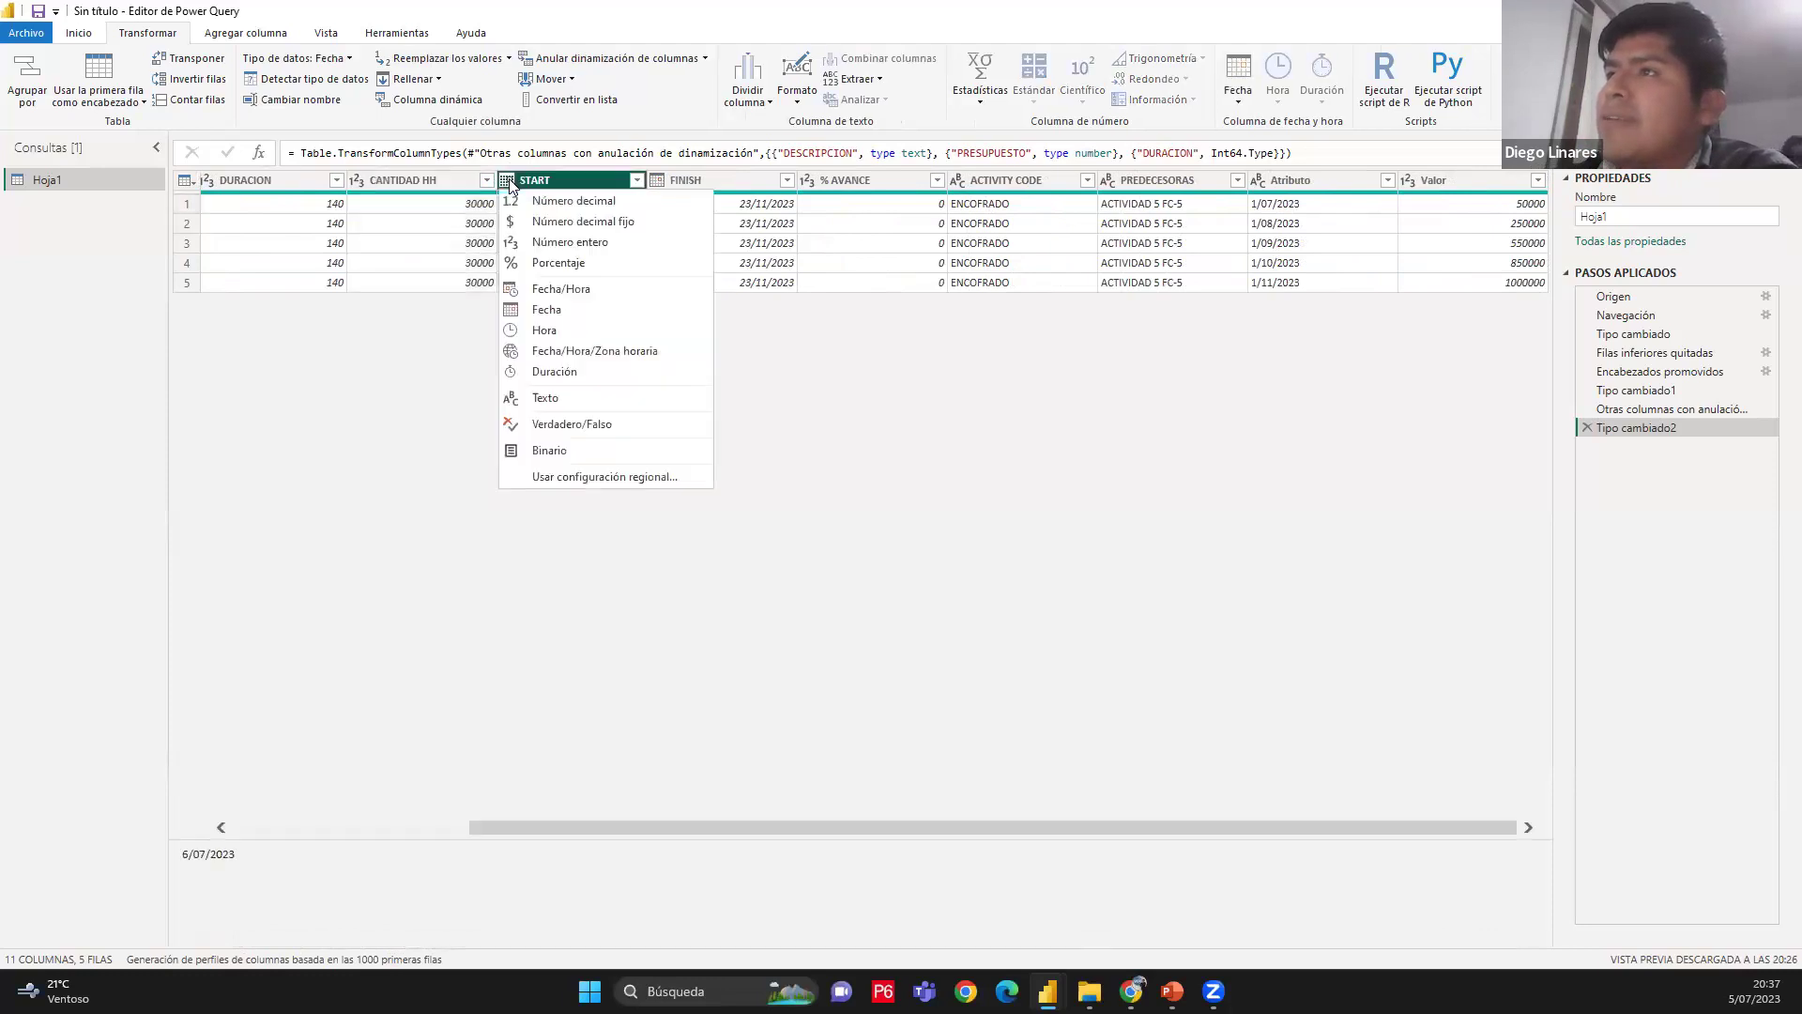
click(576, 309)
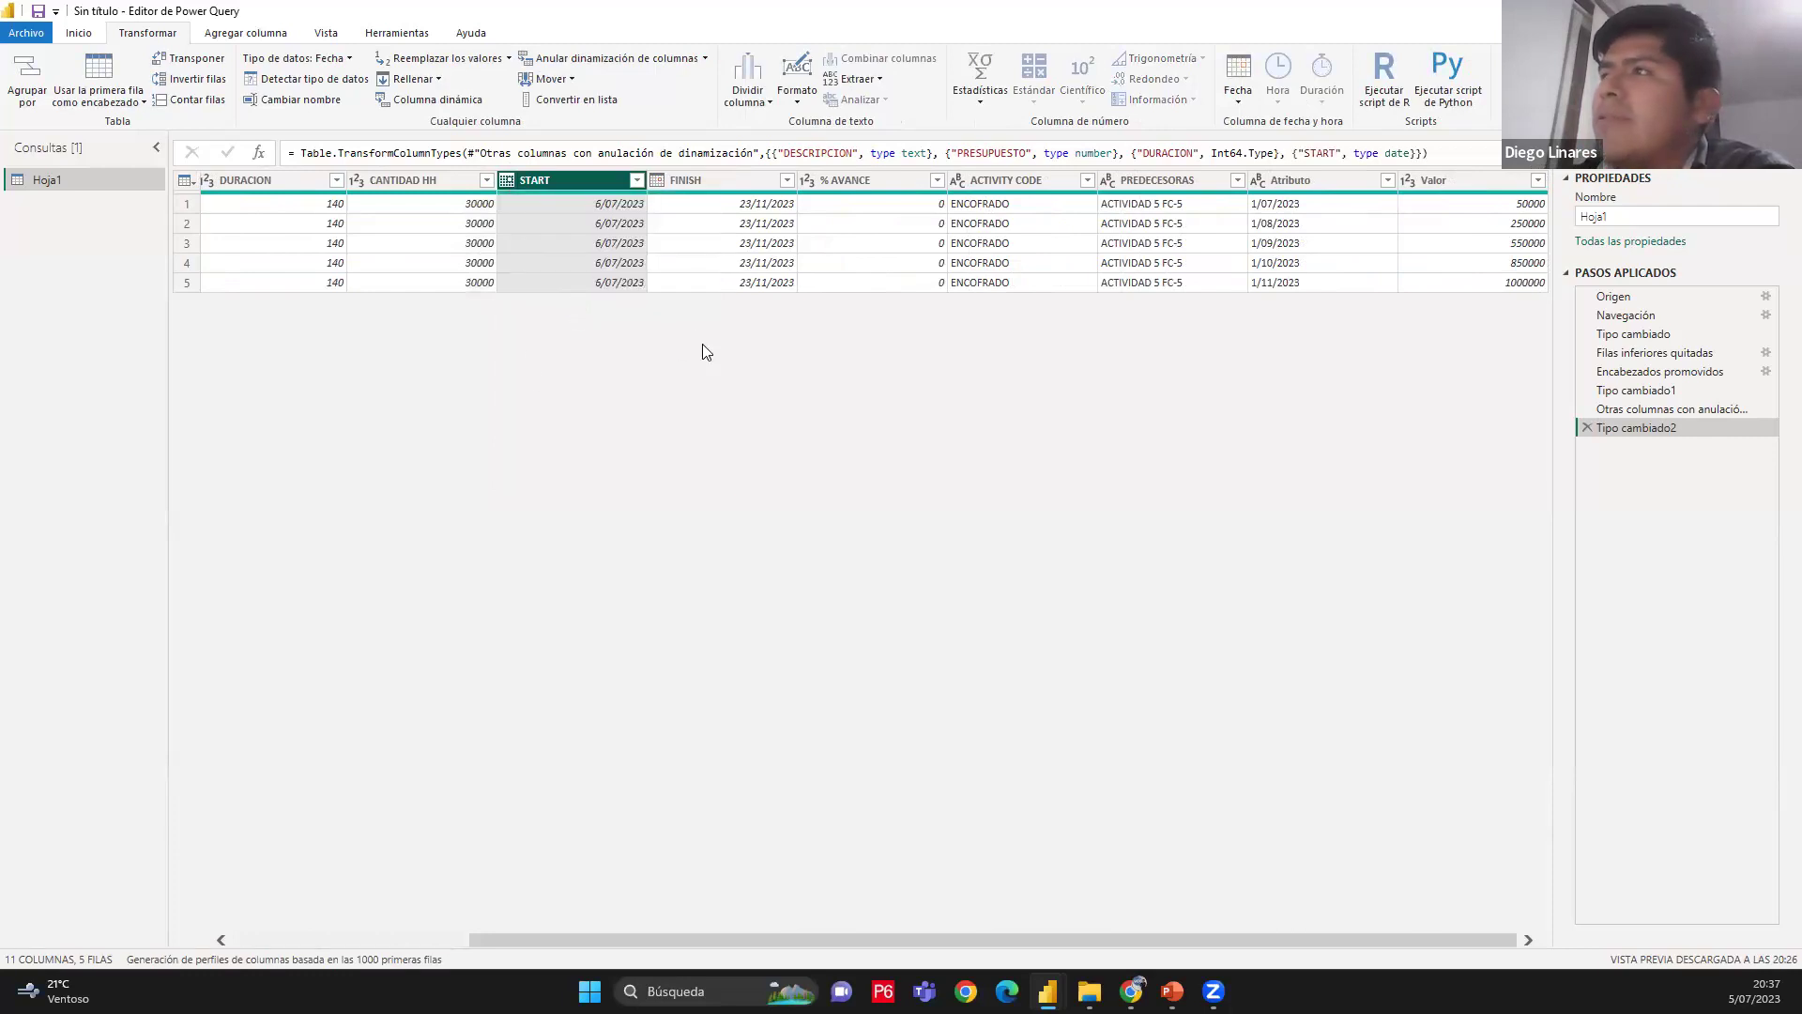
click(578, 264)
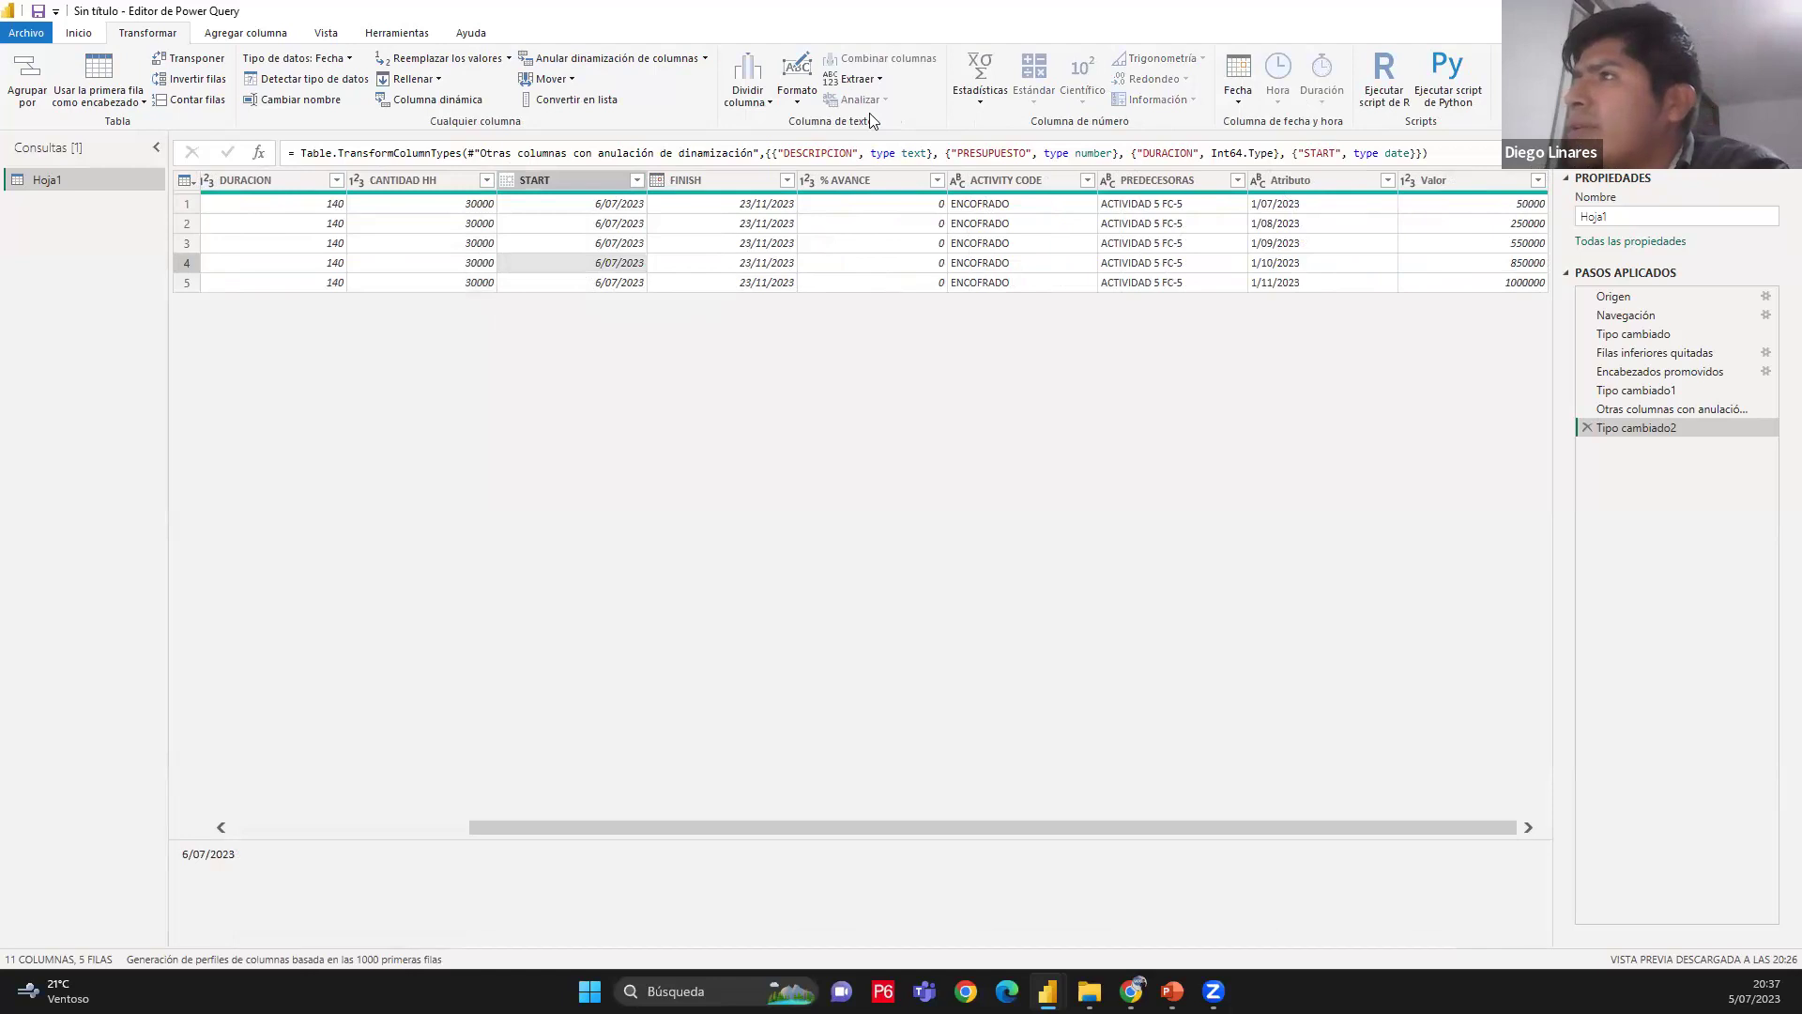
Circle the Atributo column's data type symbol and its date values in red, and draw a red cross below them
key(ctrl+2)
drag(1277, 171, 1240, 192)
mouse_move(1237, 254)
mouse_down()
mouse_move(1284, 315)
mouse_move(1343, 304)
mouse_move(1375, 242)
mouse_move(1369, 188)
mouse_move(1324, 146)
mouse_move(1269, 150)
mouse_move(1232, 189)
mouse_move(1340, 174)
mouse_move(1319, 191)
mouse_move(1266, 186)
mouse_up()
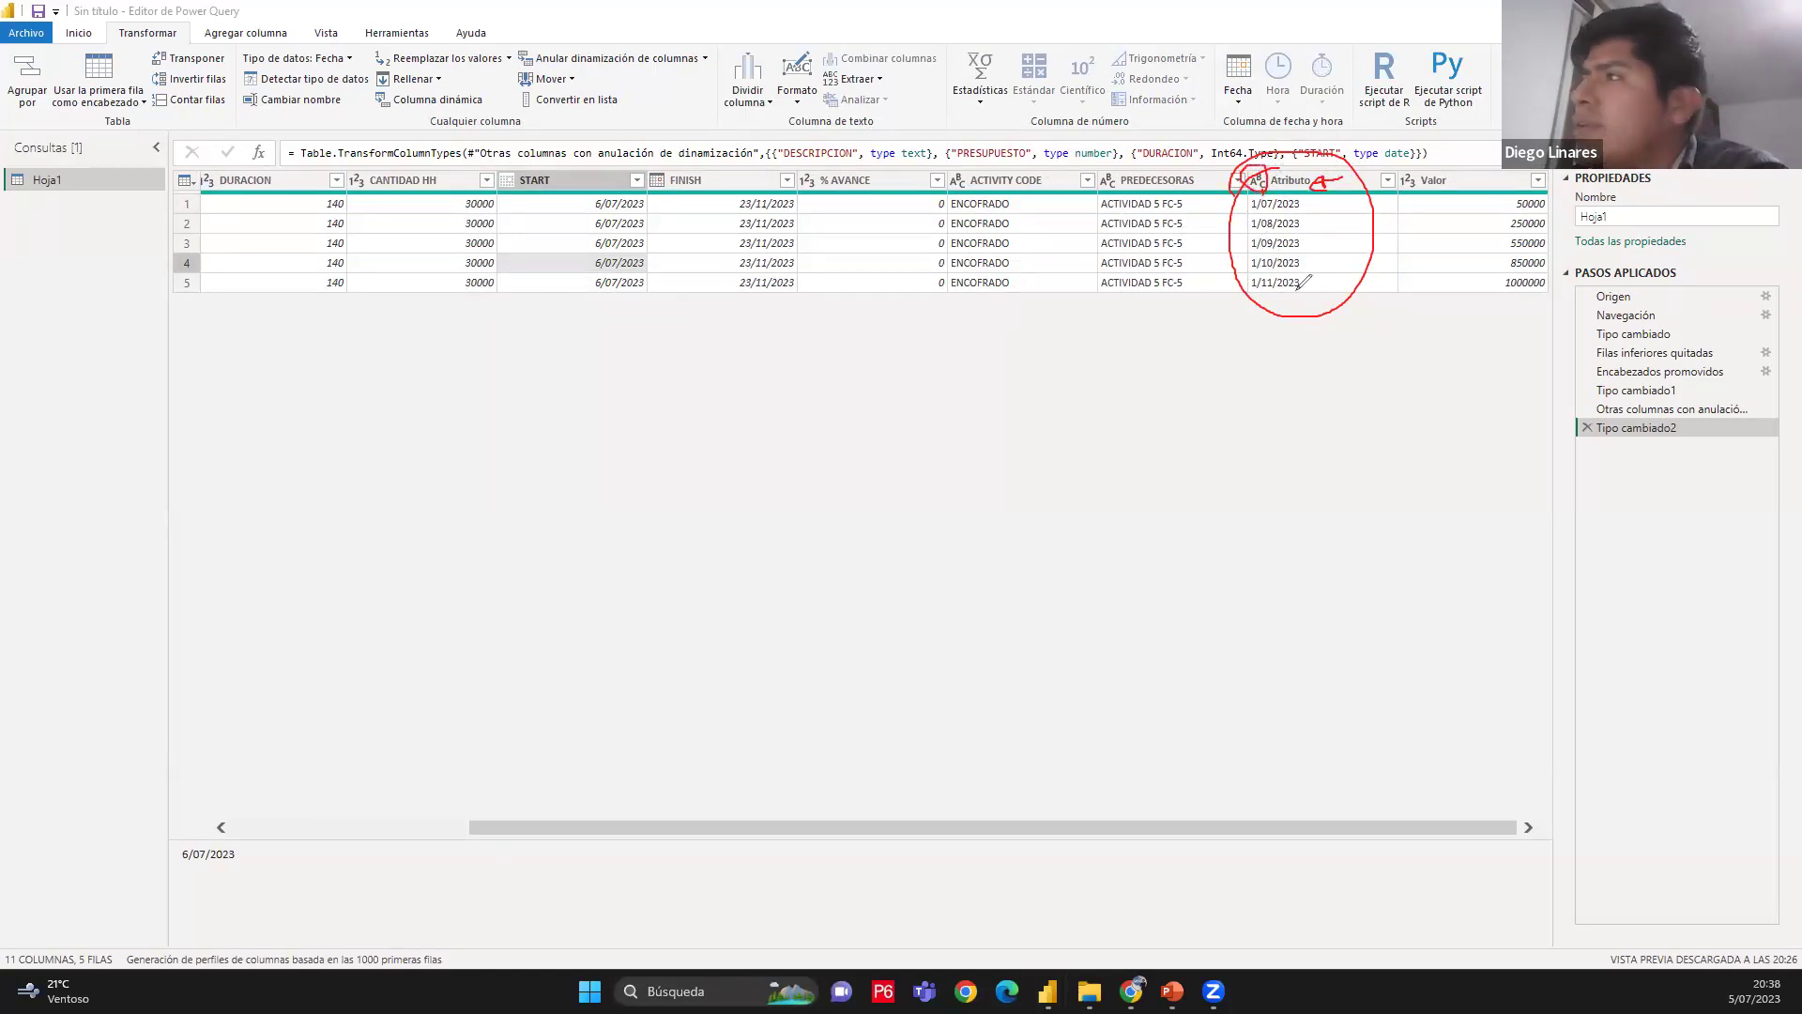
mouse_move(1293, 303)
mouse_down()
mouse_move(1329, 215)
mouse_move(1316, 190)
mouse_move(1253, 184)
mouse_move(1229, 272)
mouse_move(1282, 300)
mouse_up()
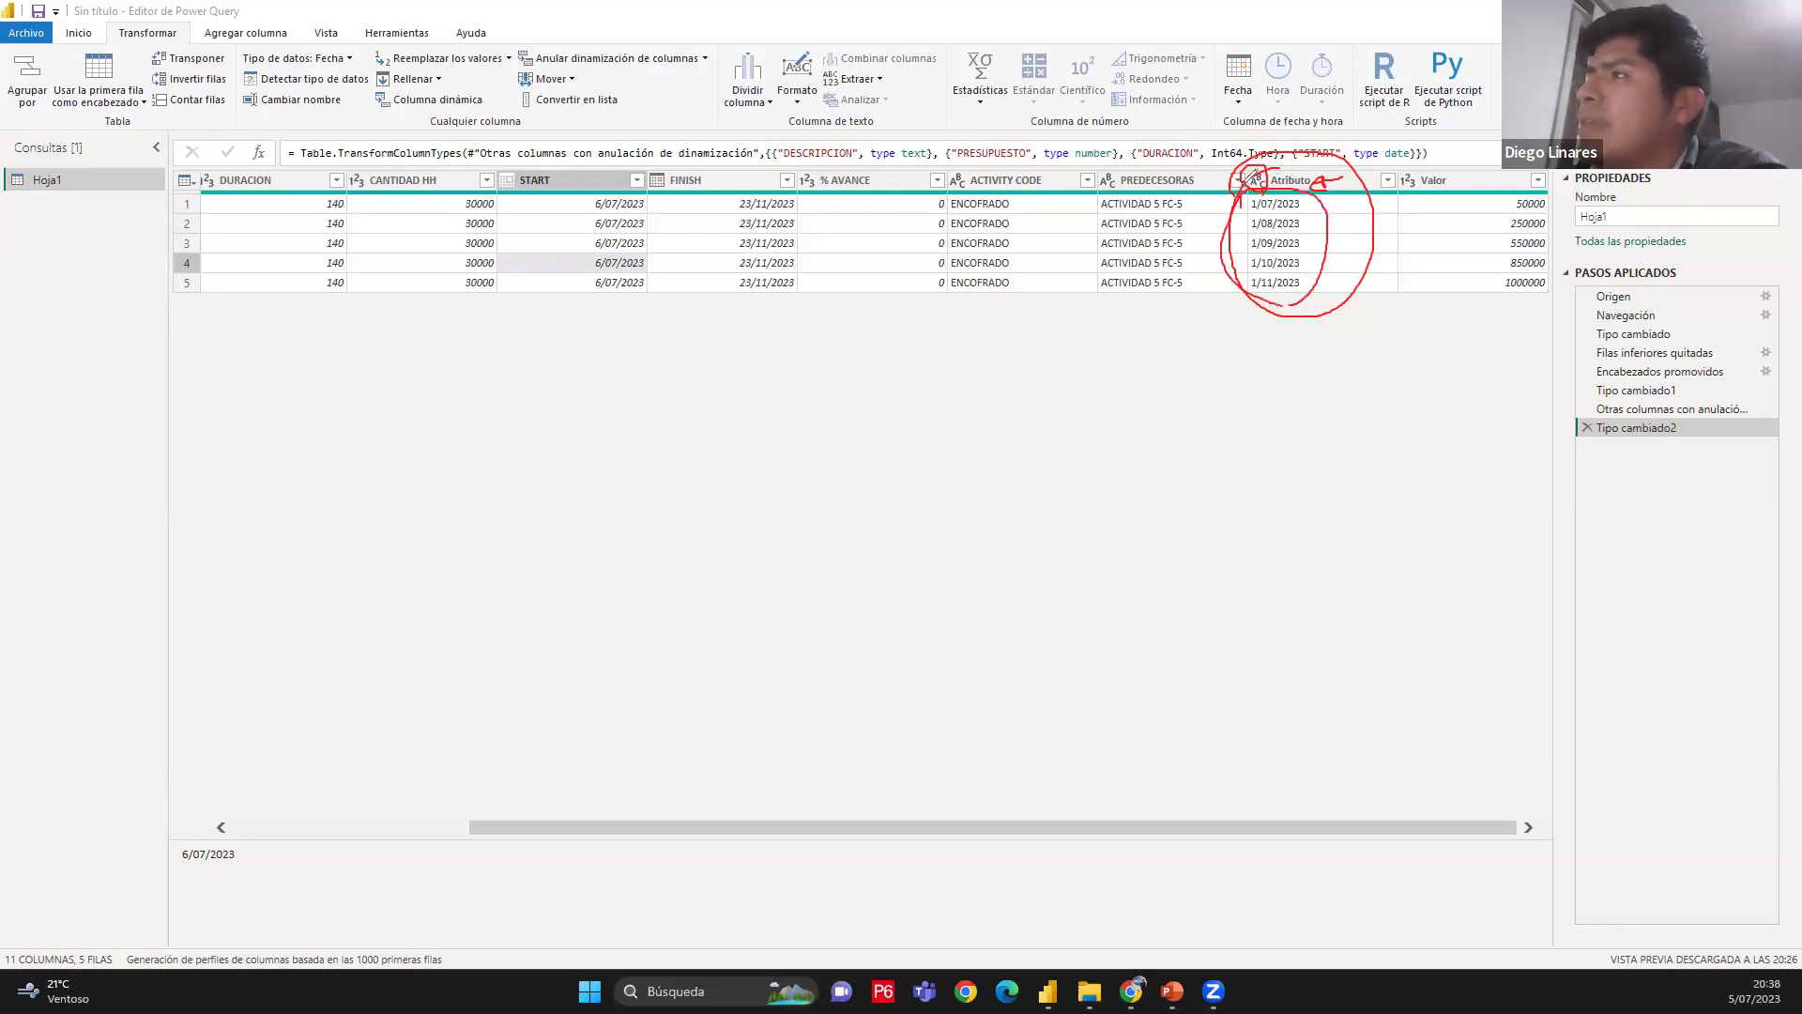
drag(1184, 326, 1285, 406)
drag(1284, 335, 1189, 398)
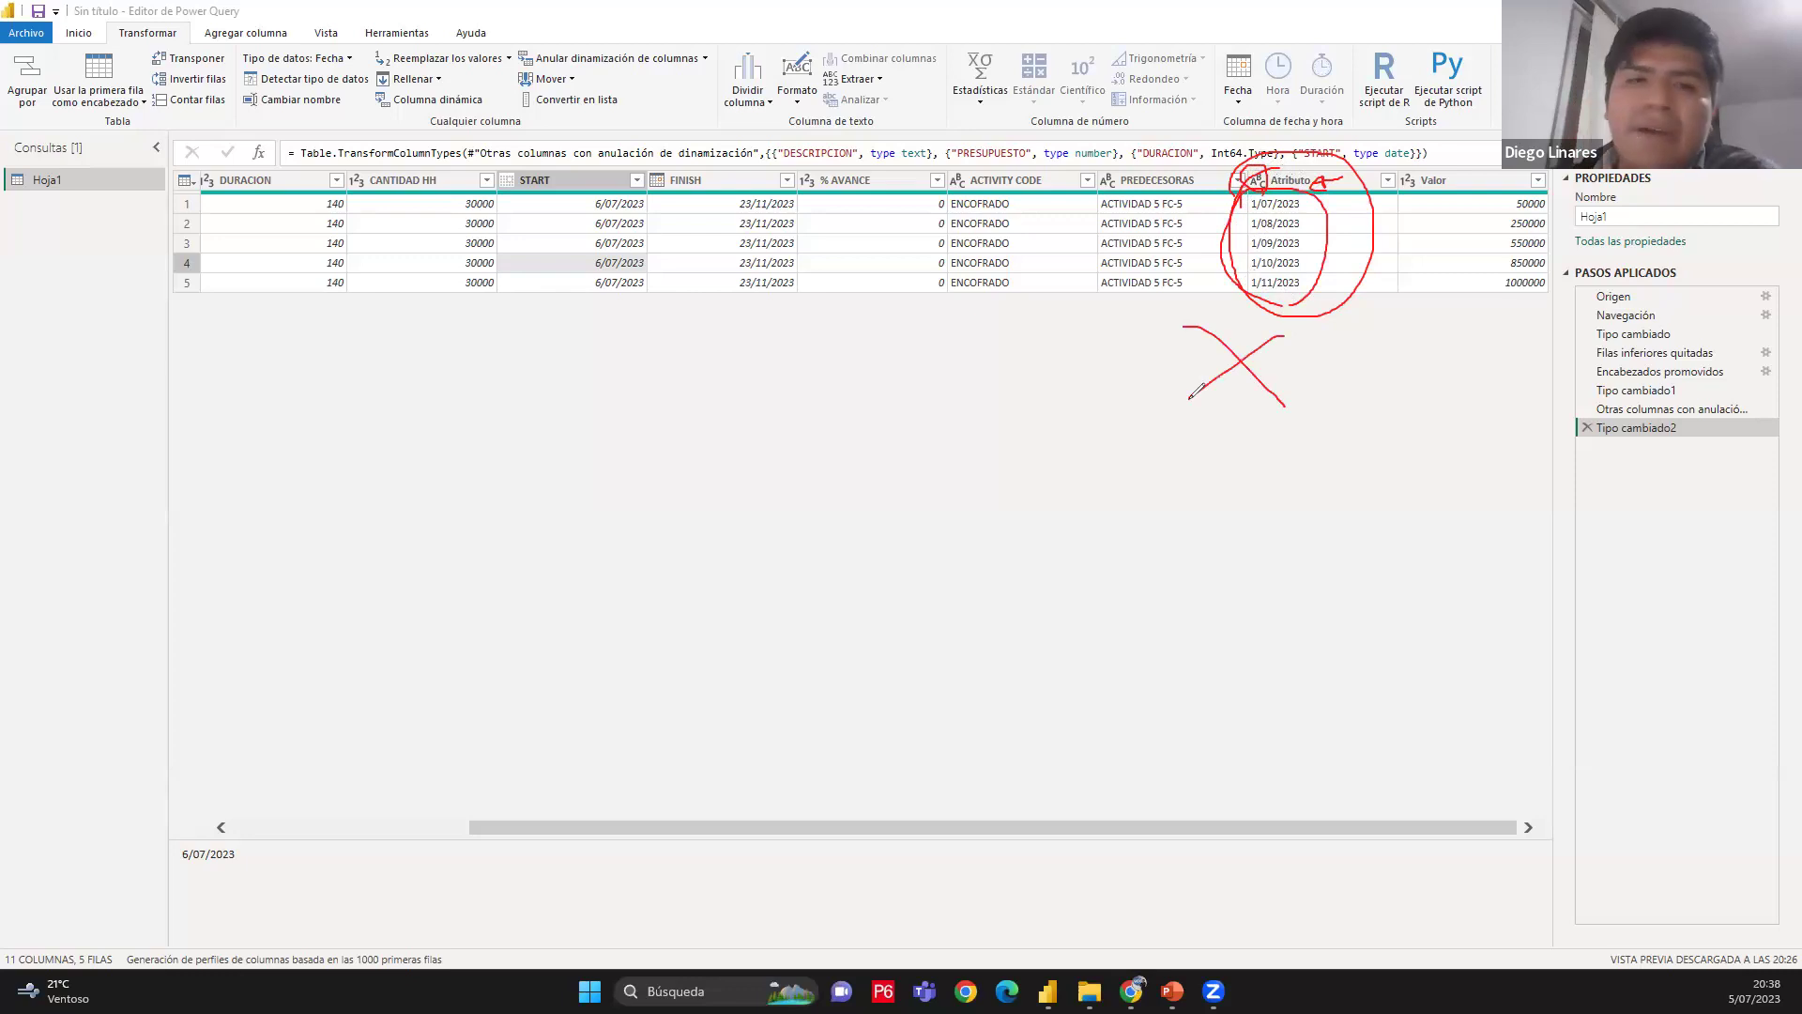
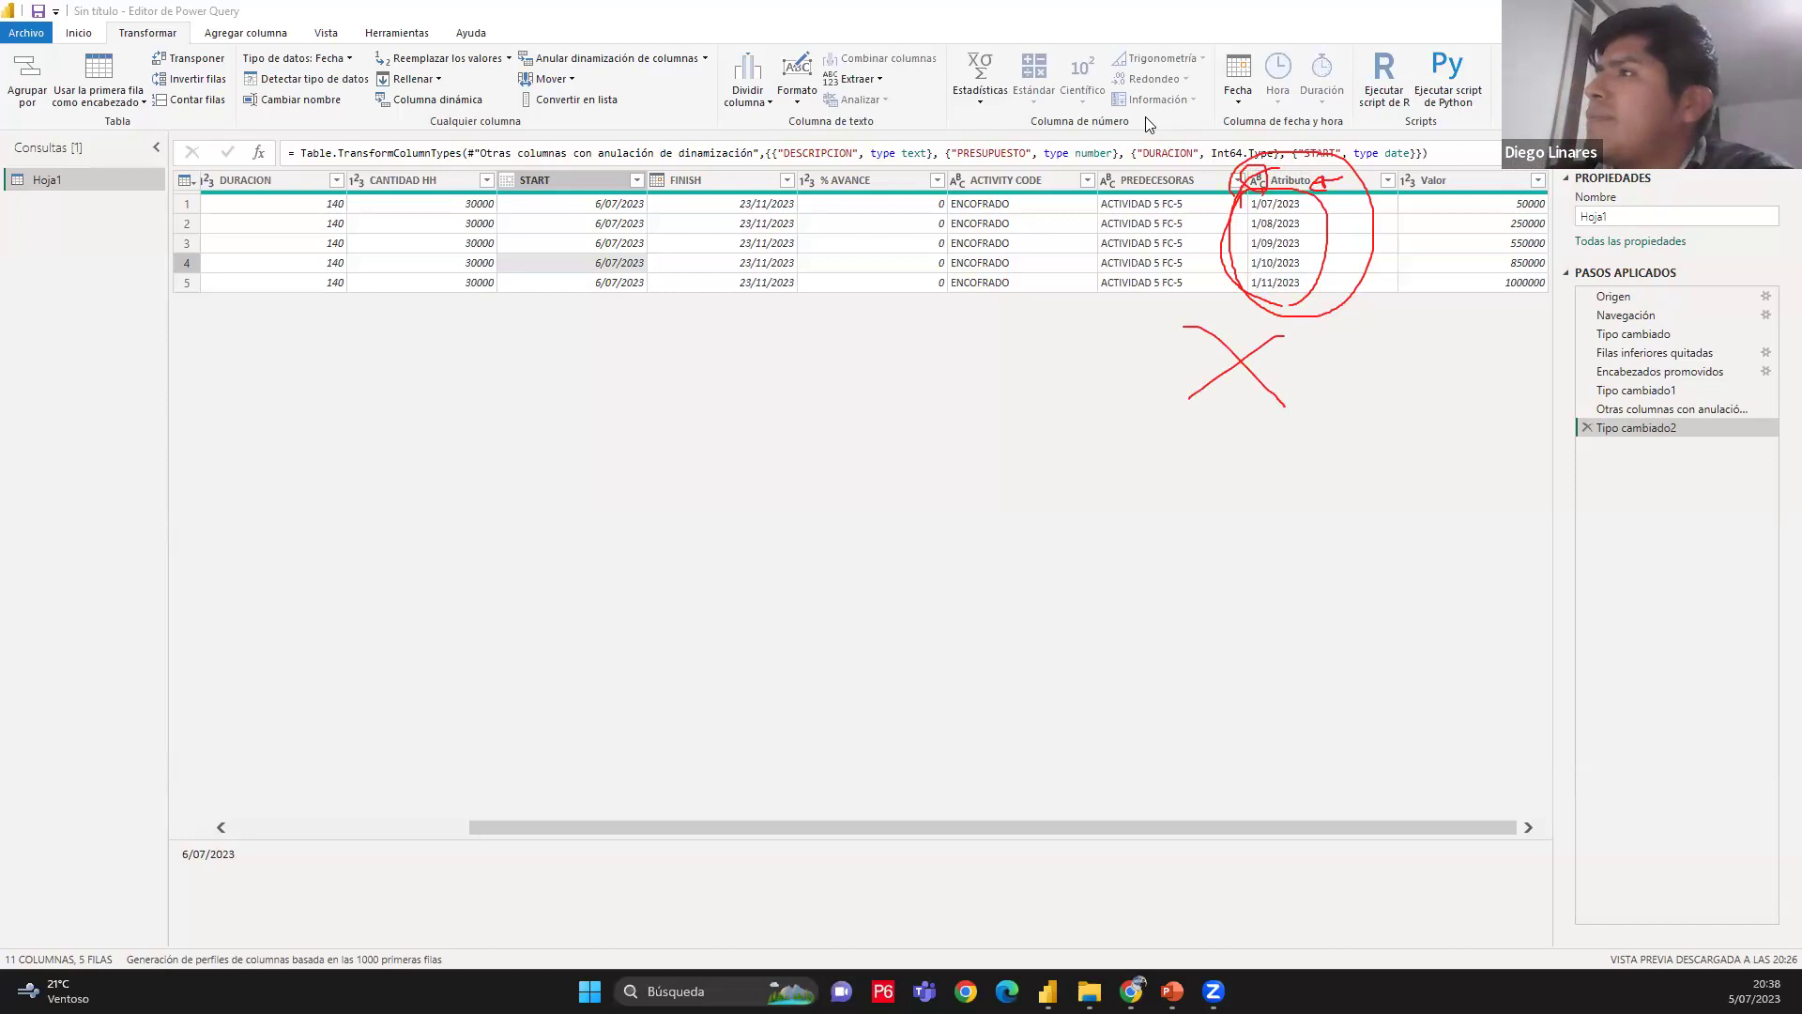
Open the data type choices of the Atributo column
click(1258, 183)
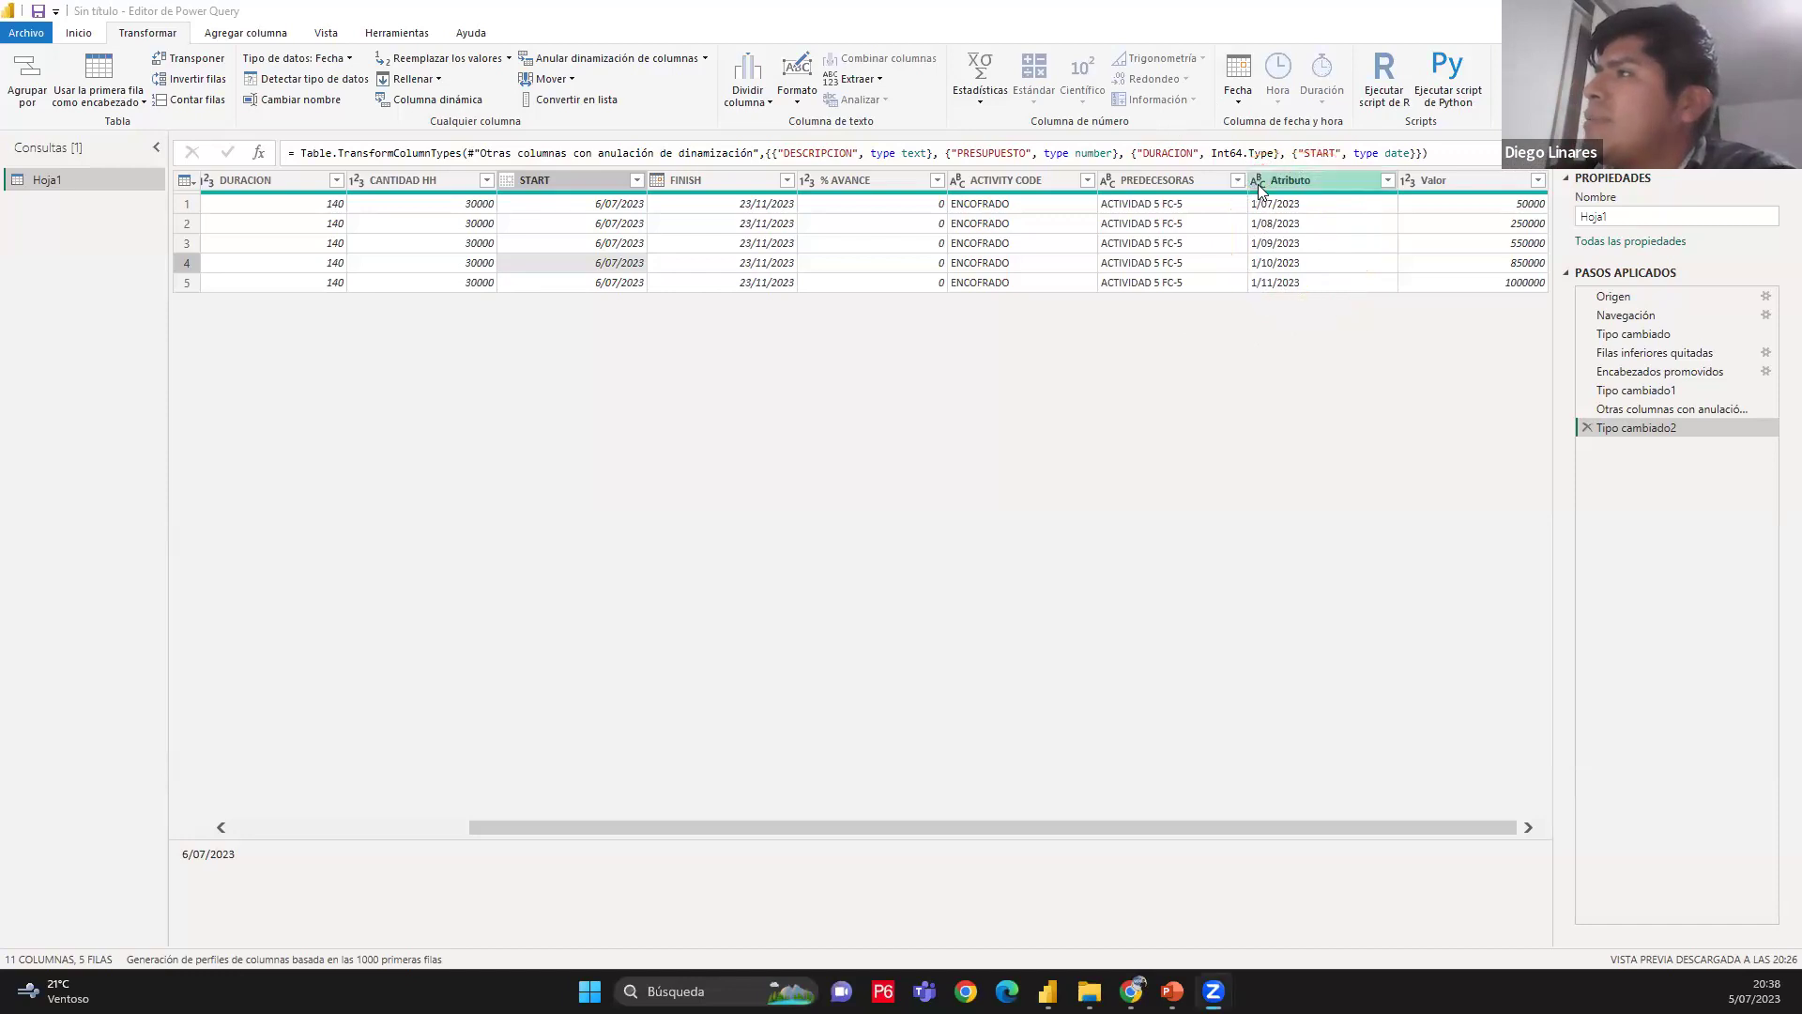
Set the data type of the Atributo column to Fecha and of the Valor column to Número decimal
click(1258, 182)
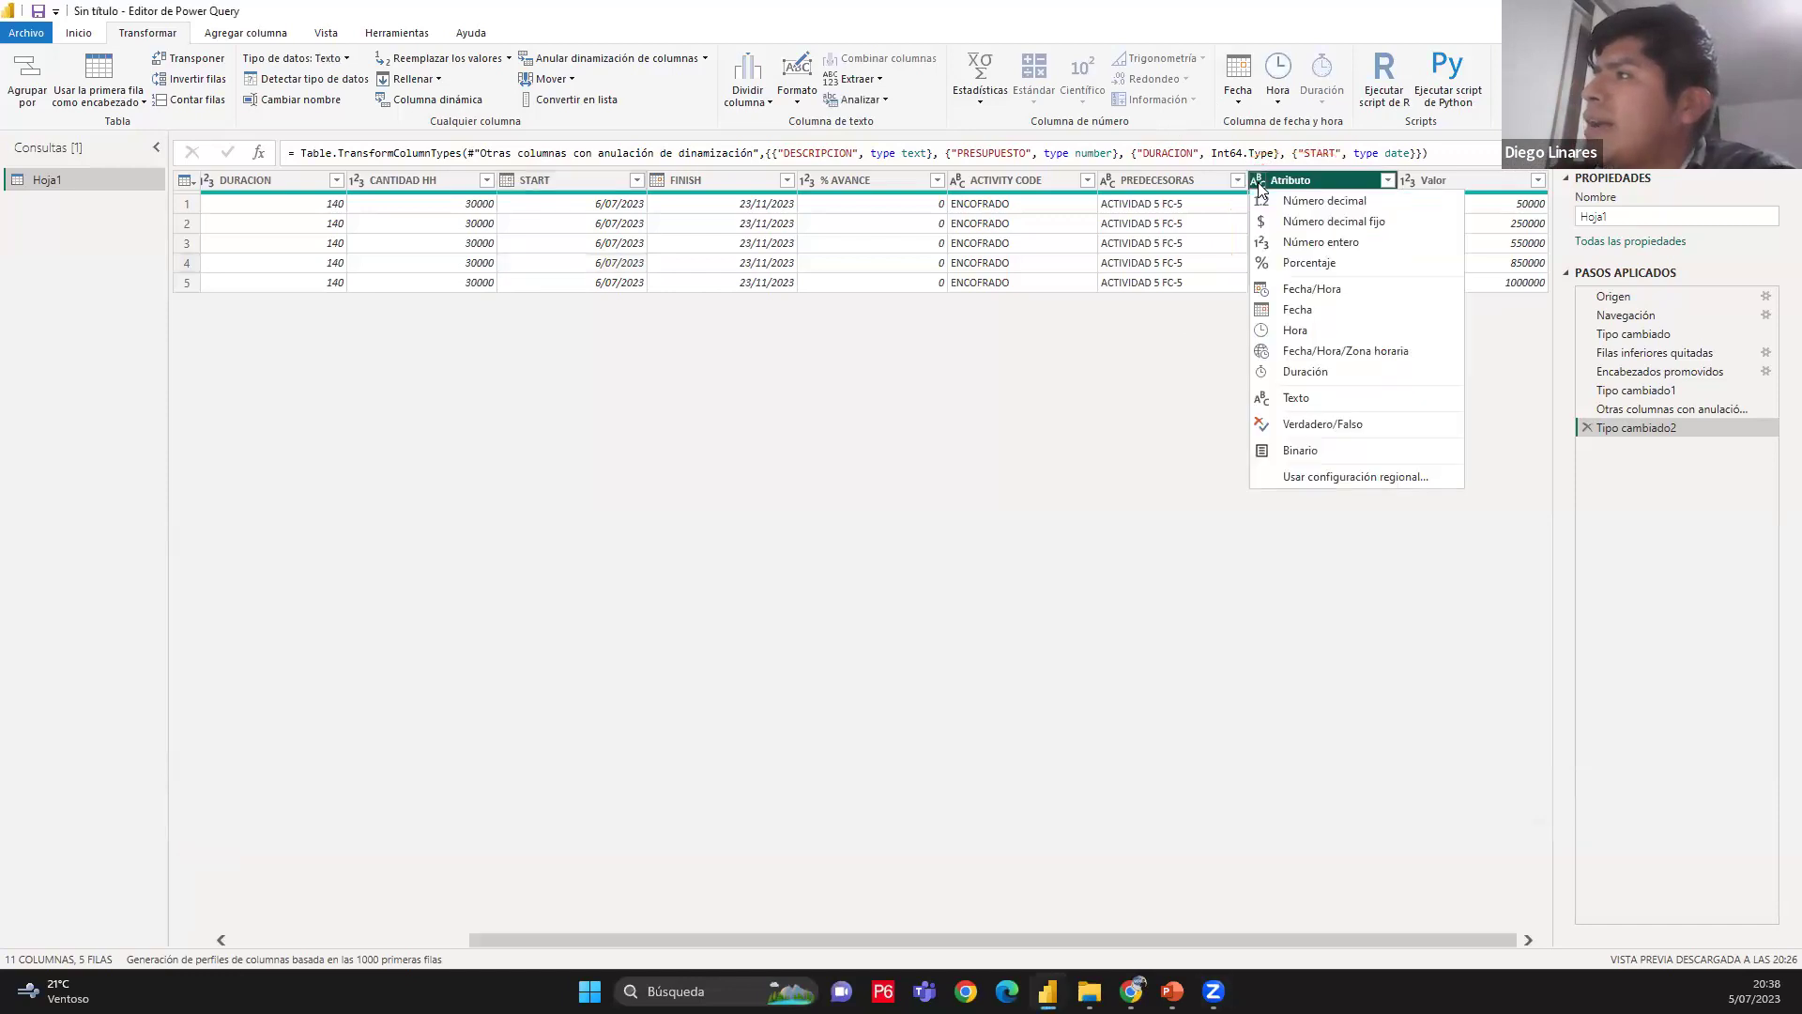
click(1324, 319)
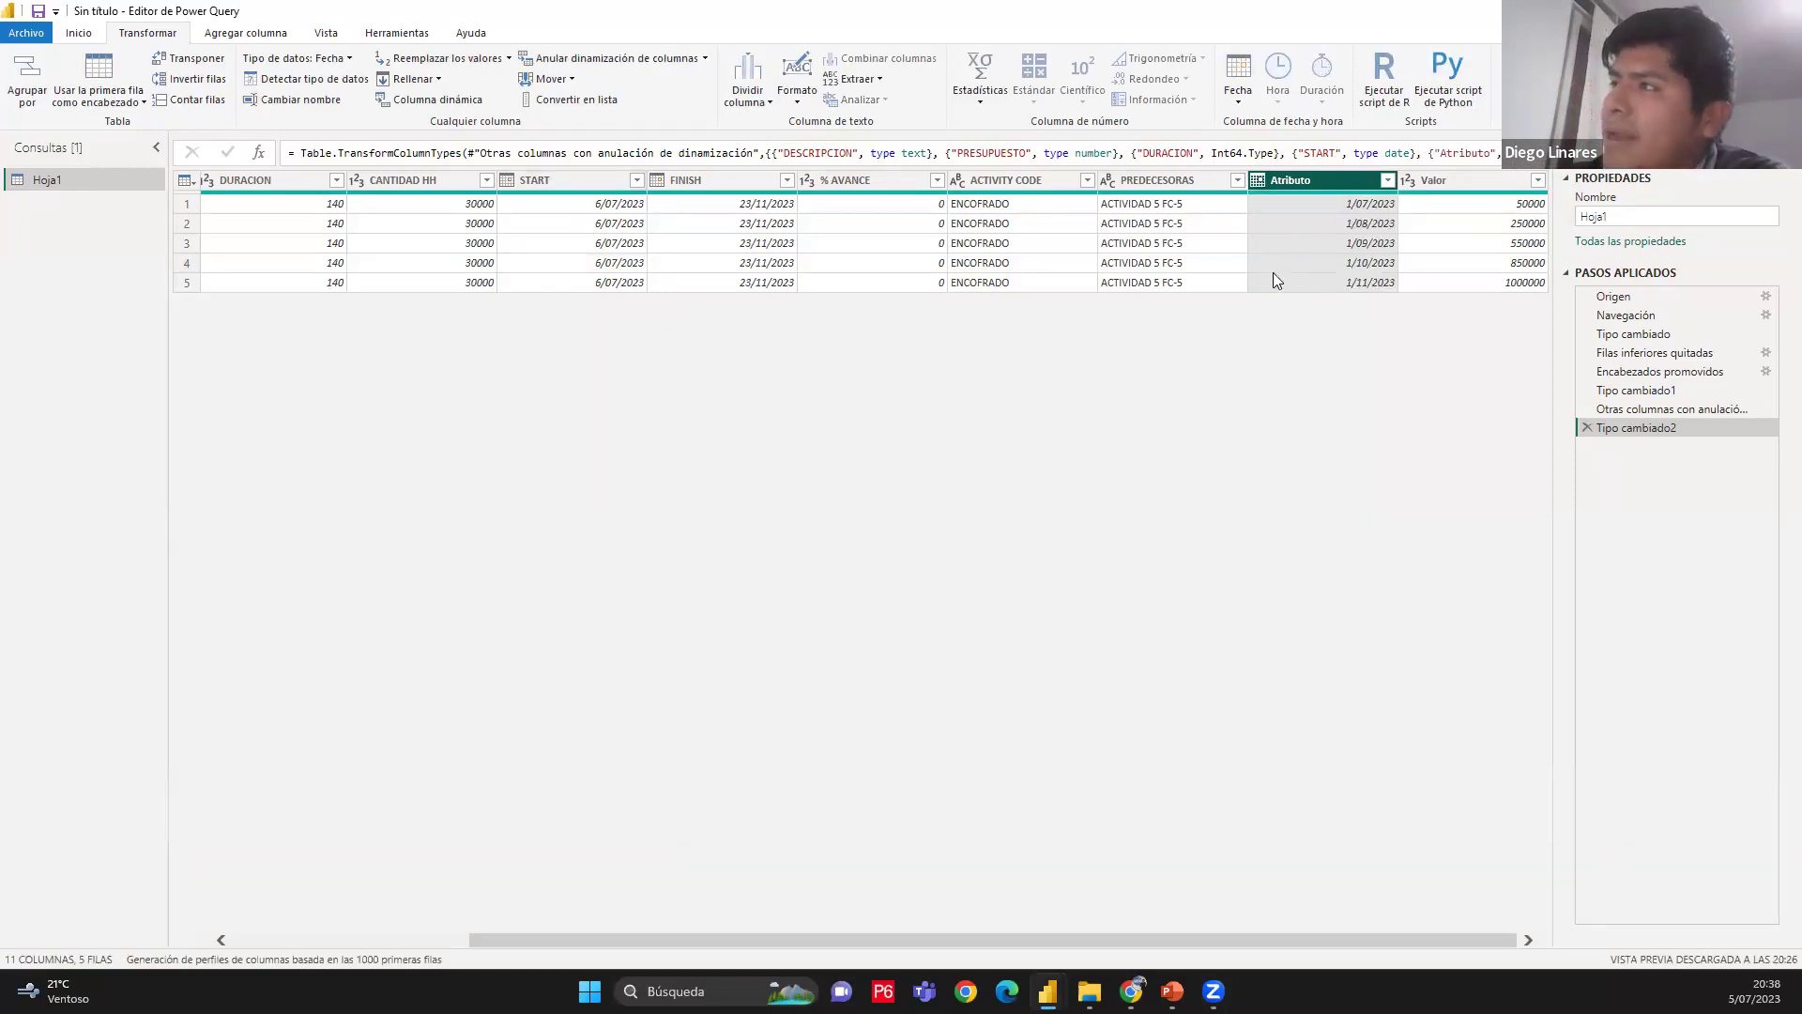
click(1433, 181)
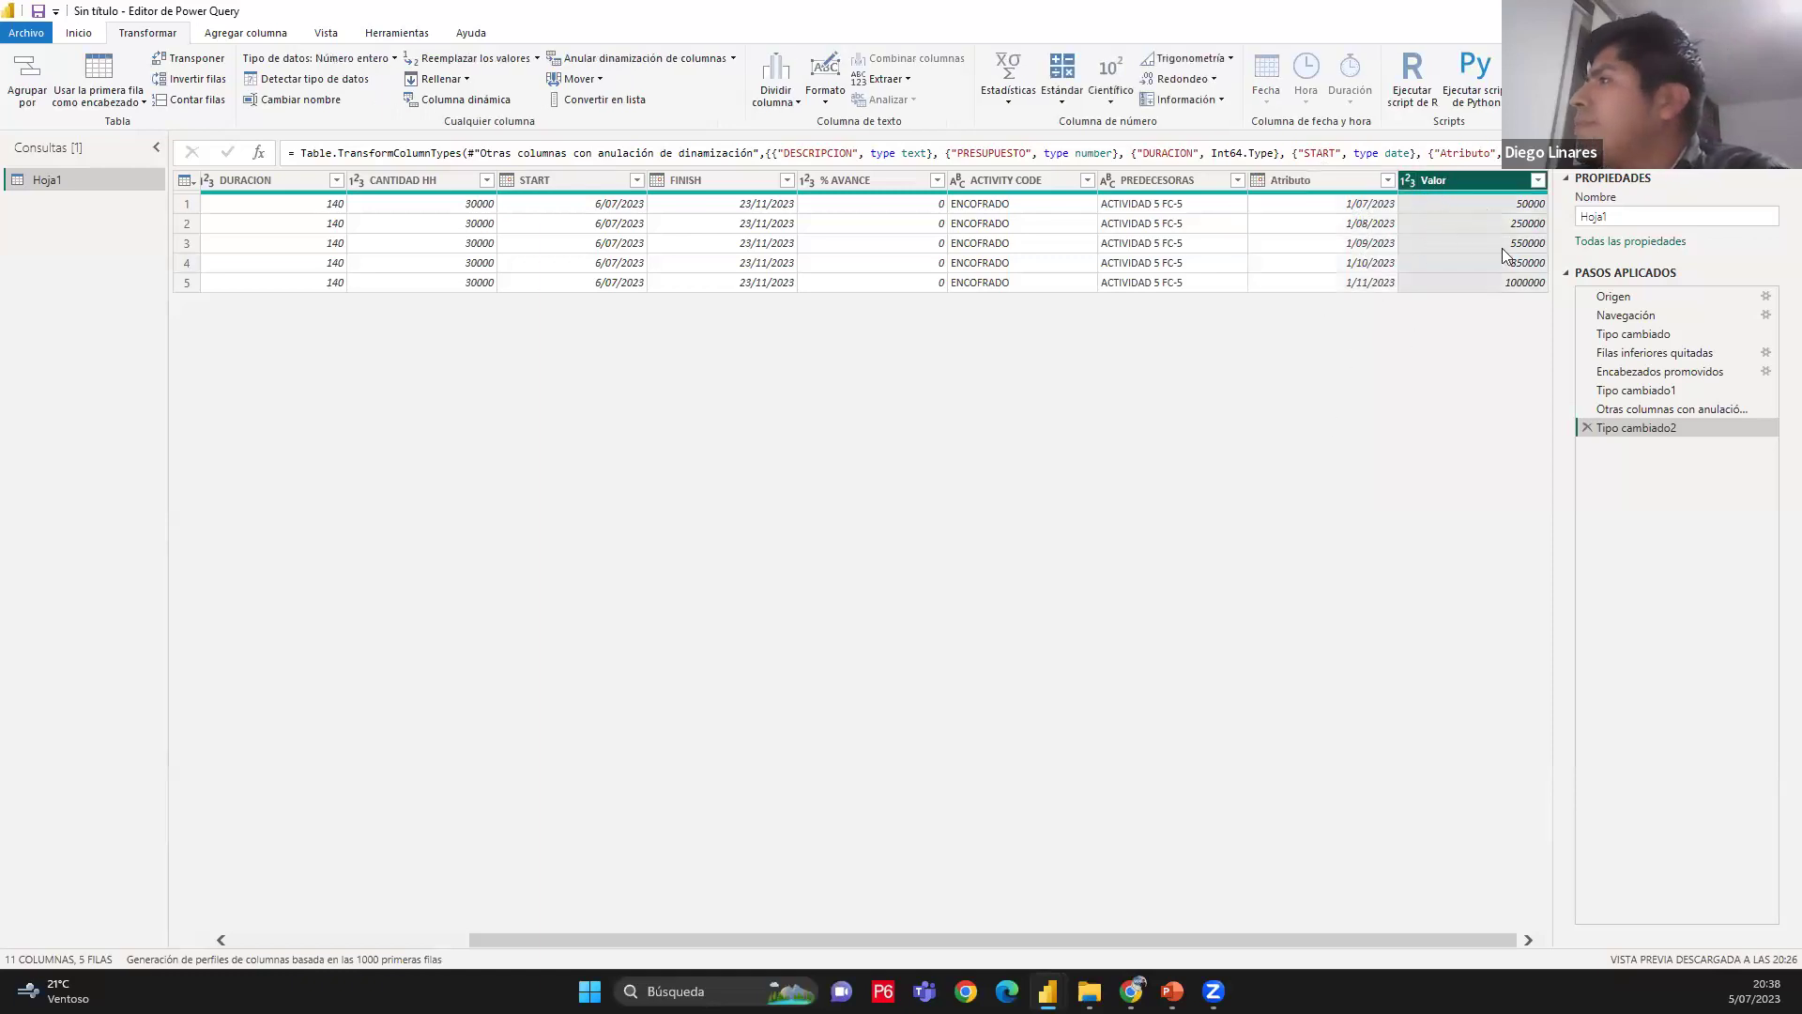
click(1407, 181)
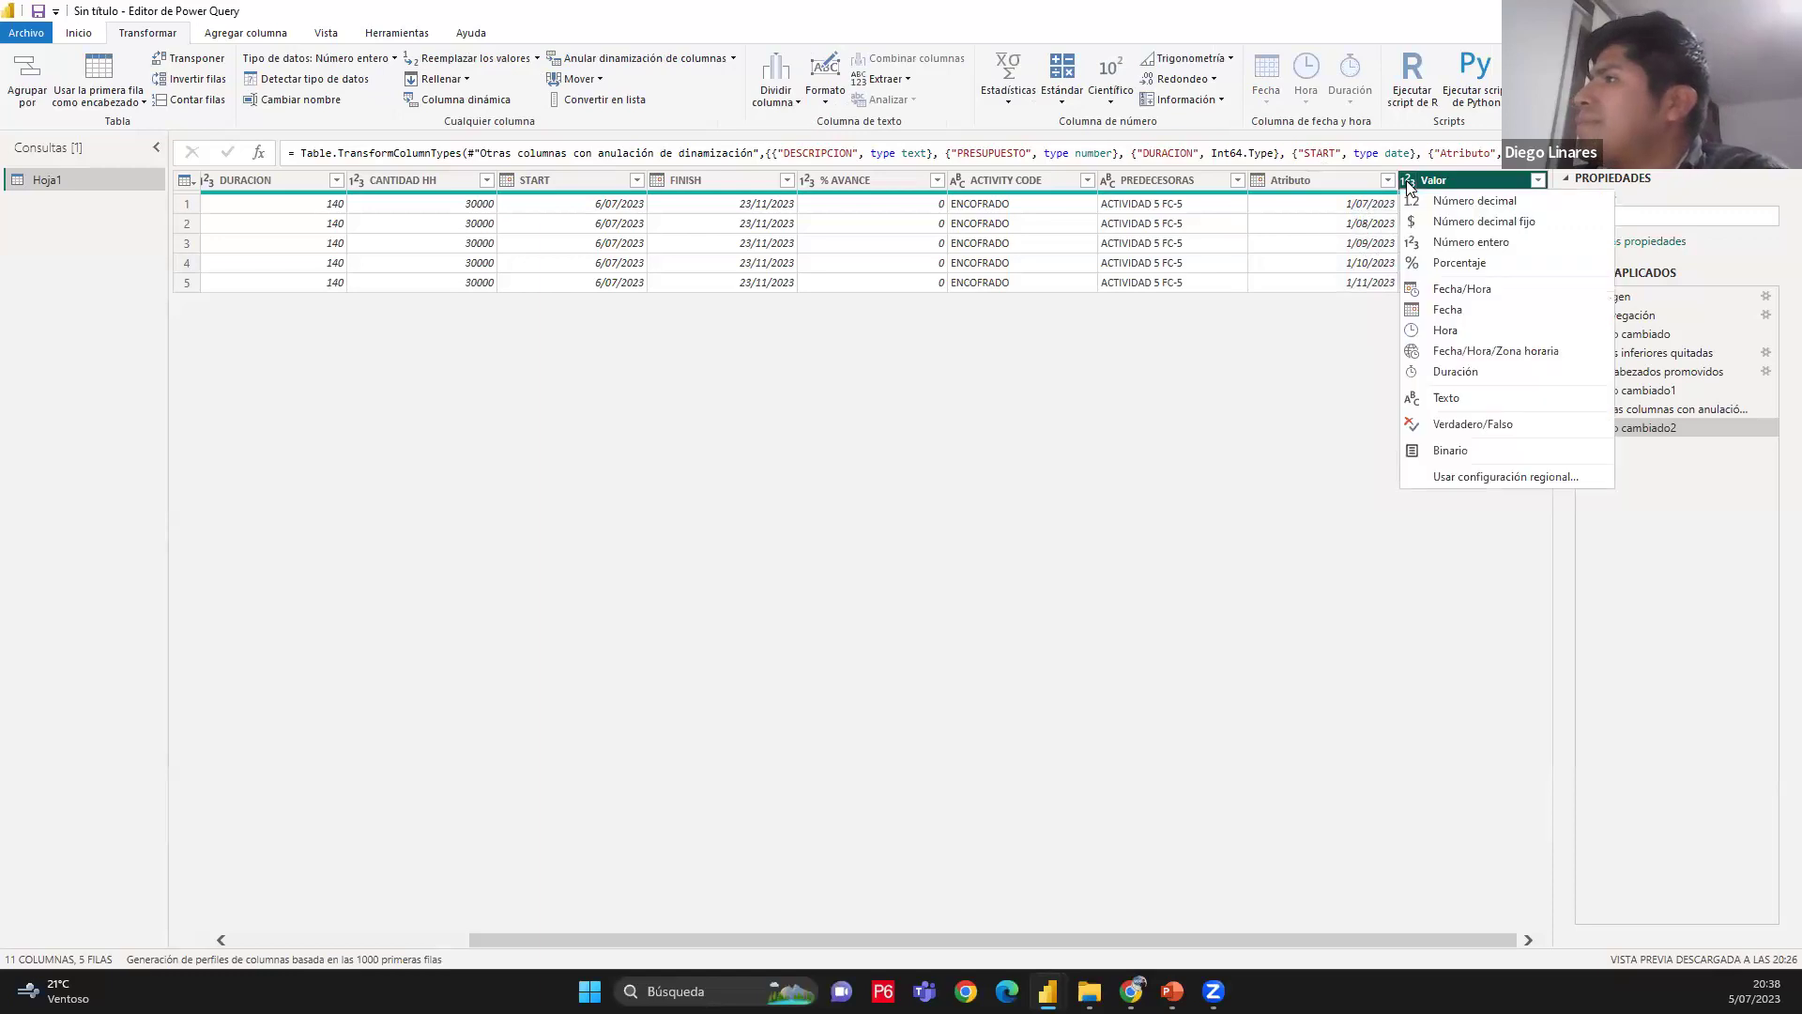
click(1452, 216)
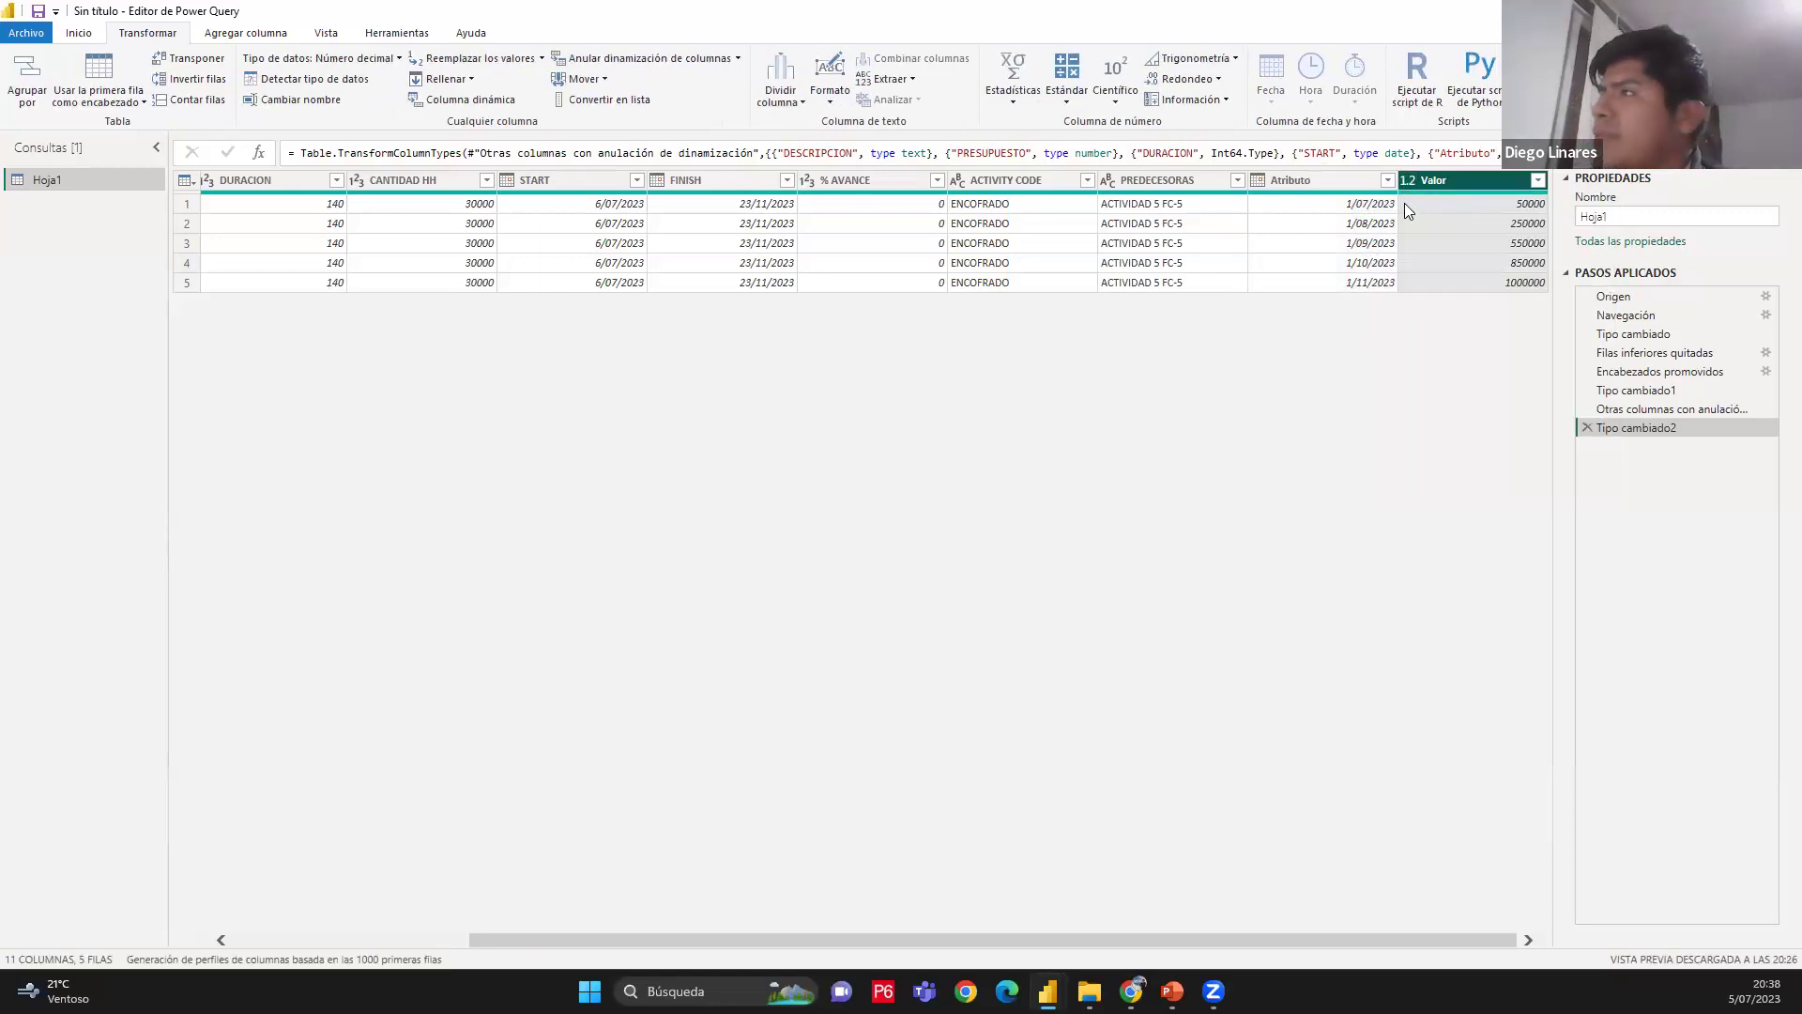
Rename the Atributo column to FECHAS
click(1328, 182)
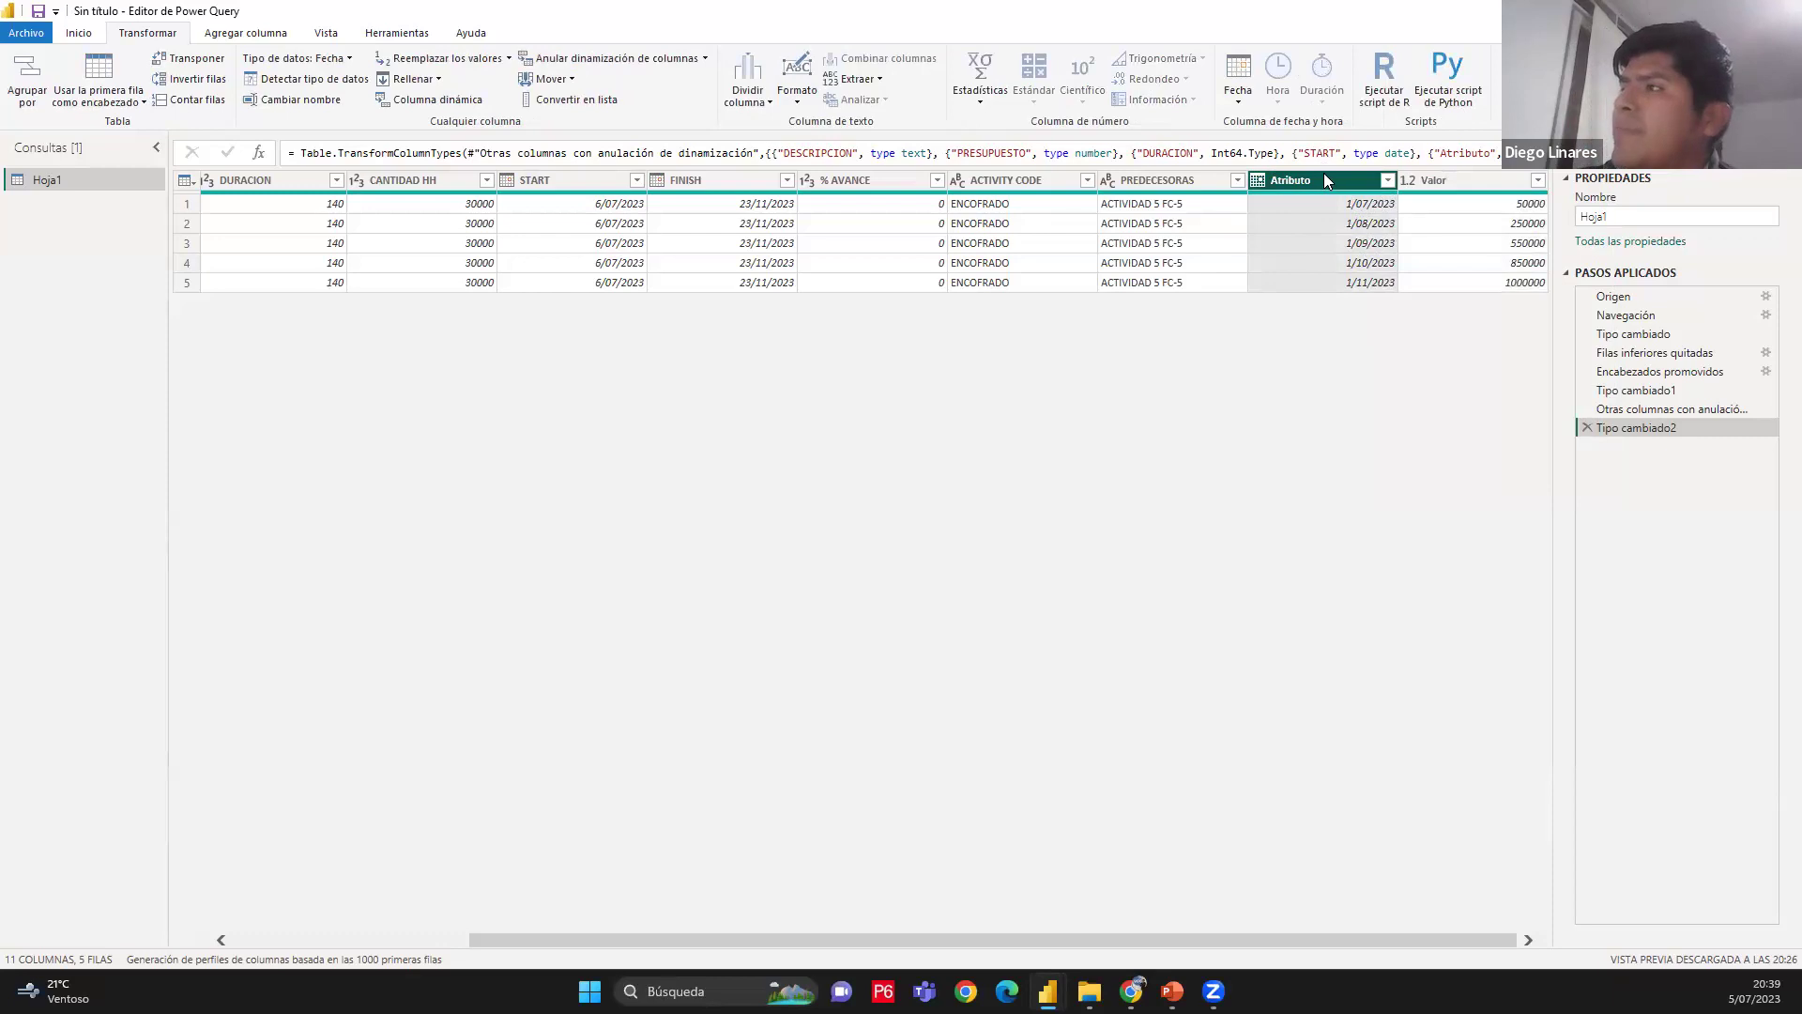
double_click(1321, 177)
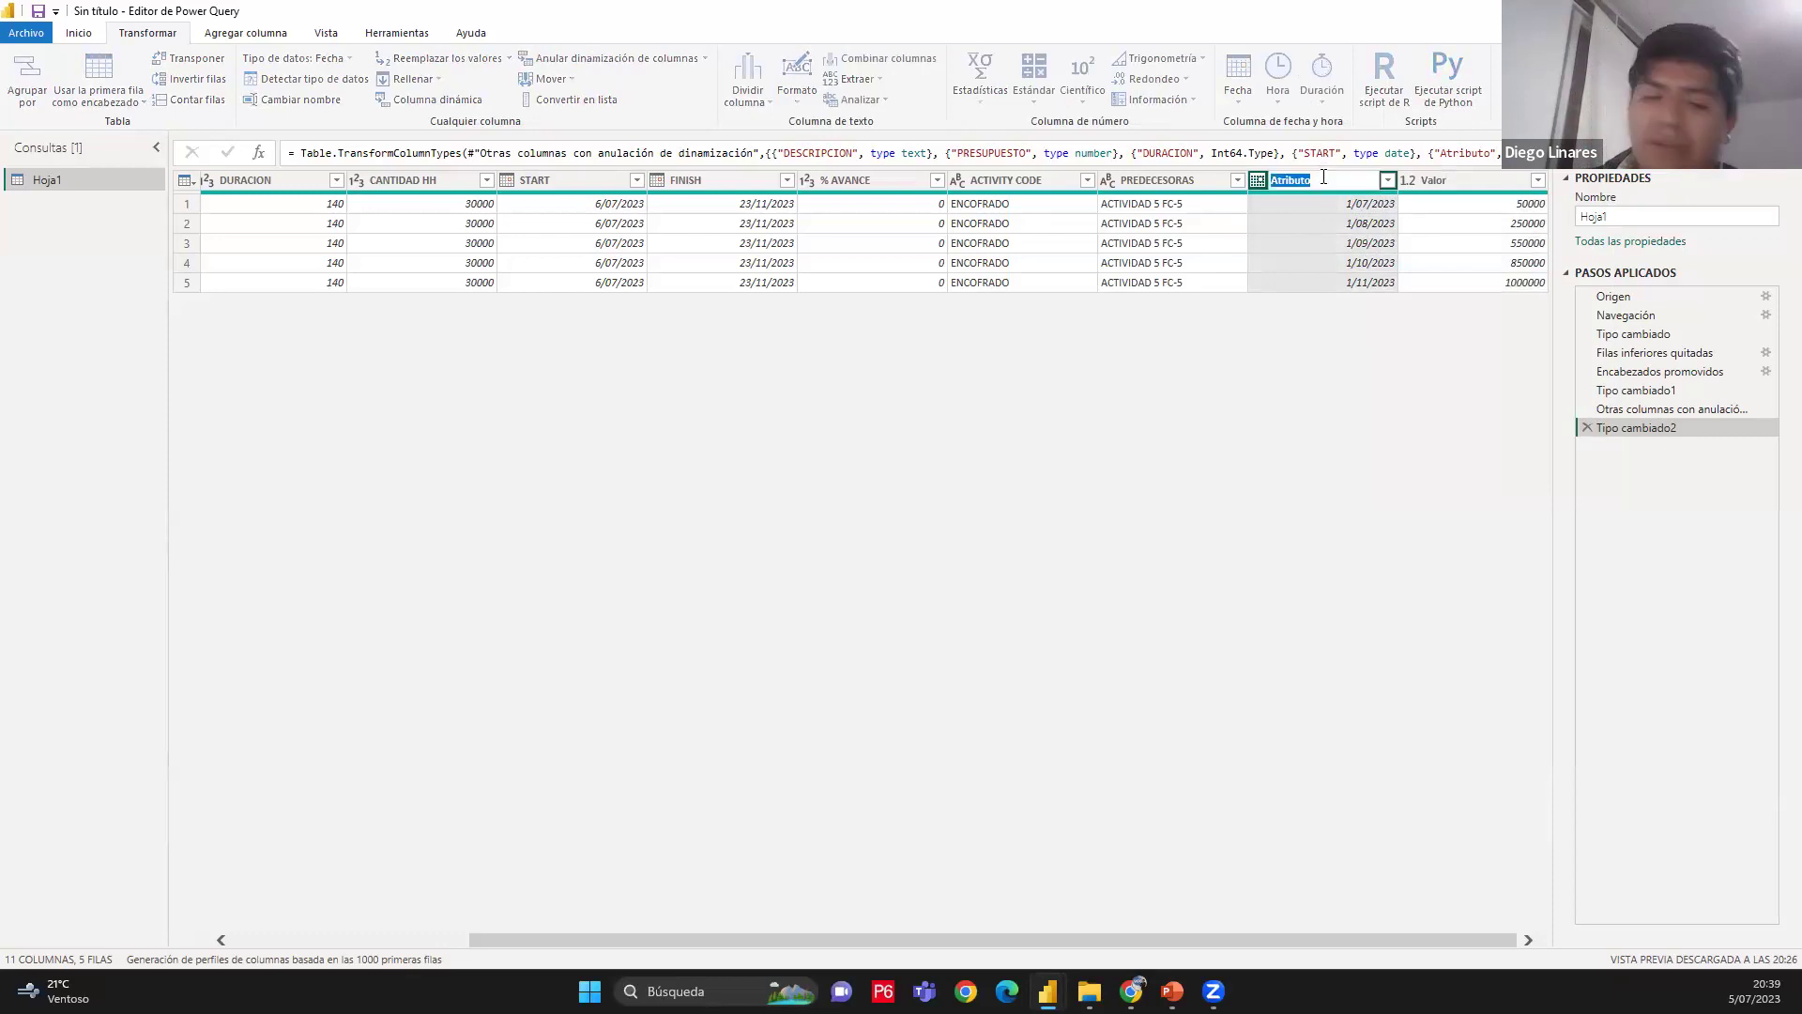
text(FECHAS)
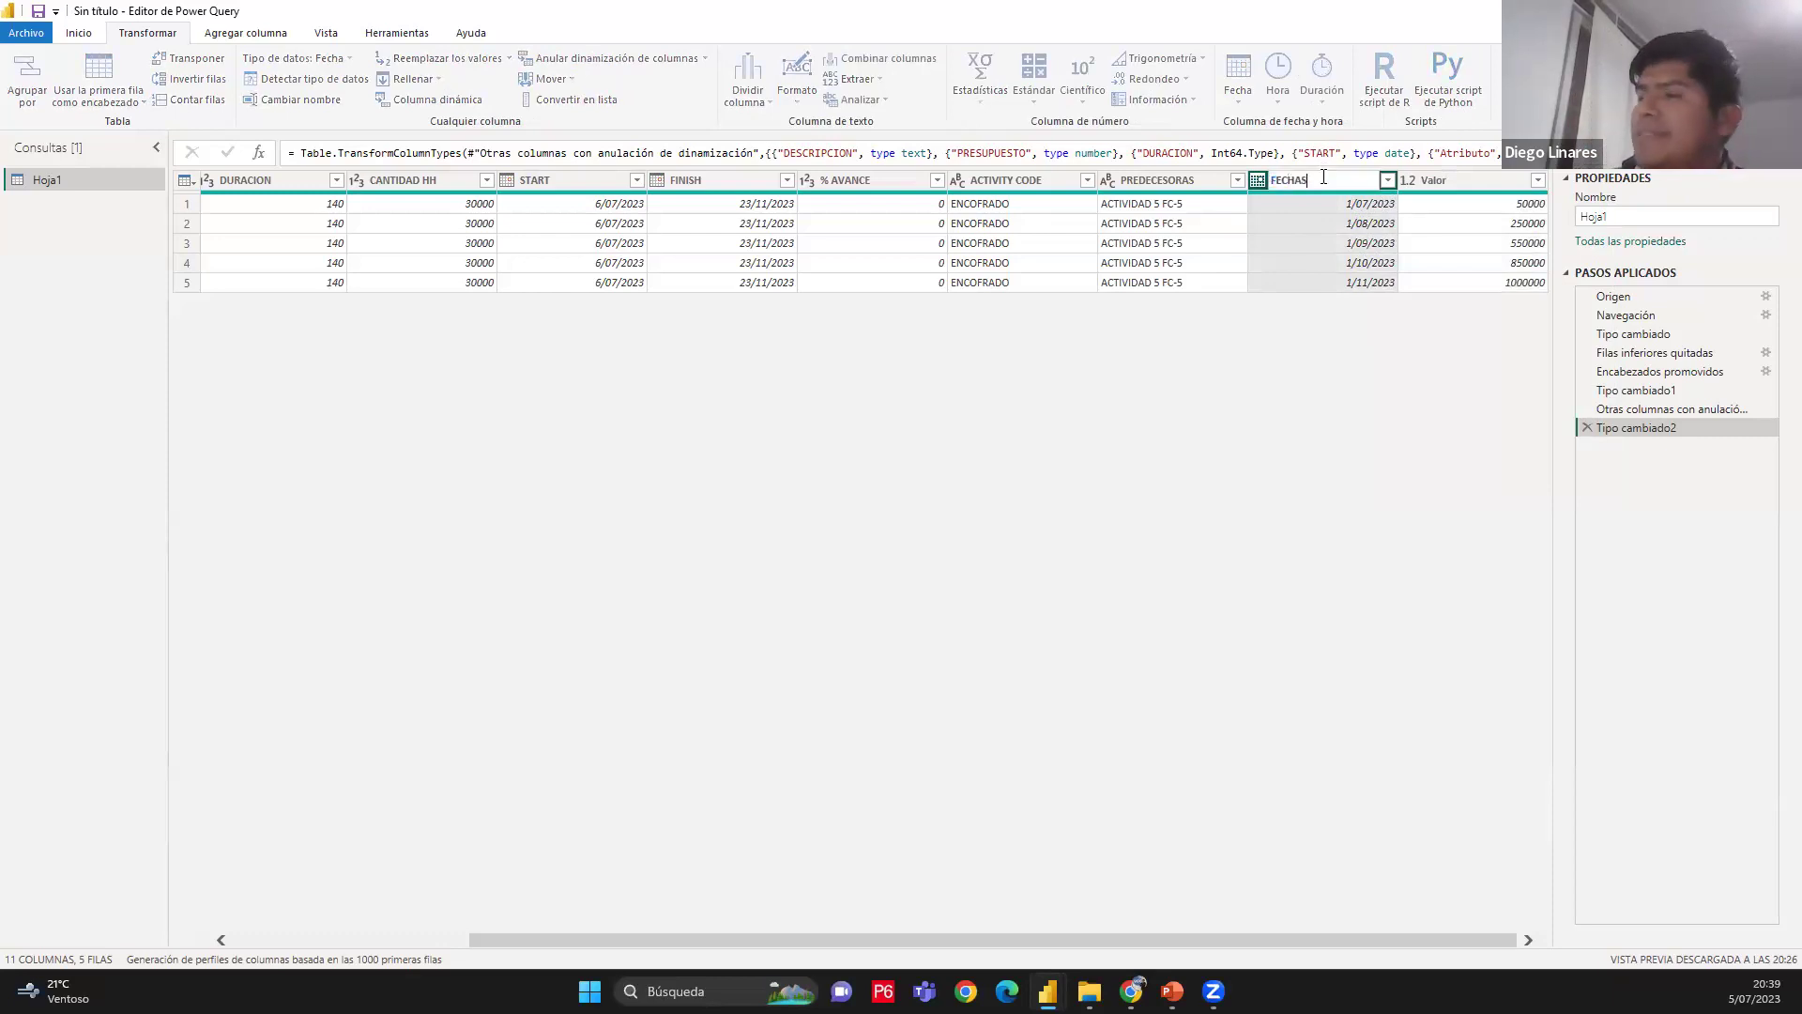
key(Return)
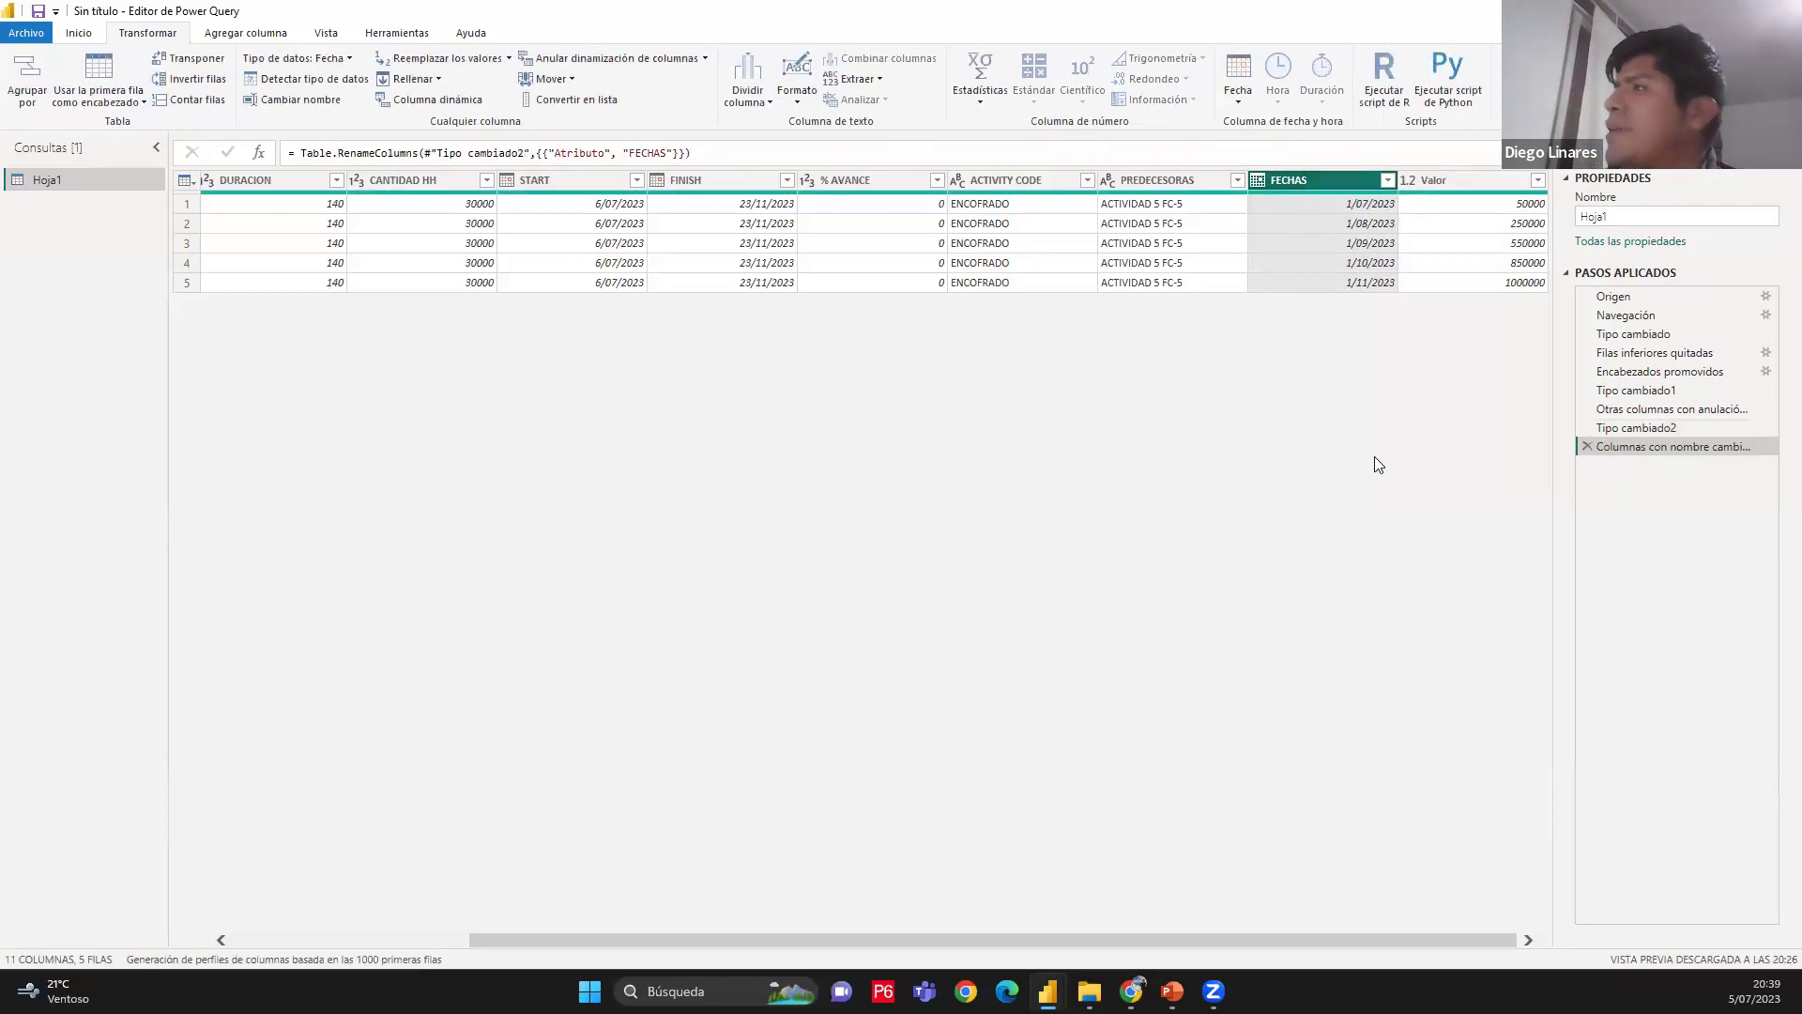
click(1447, 187)
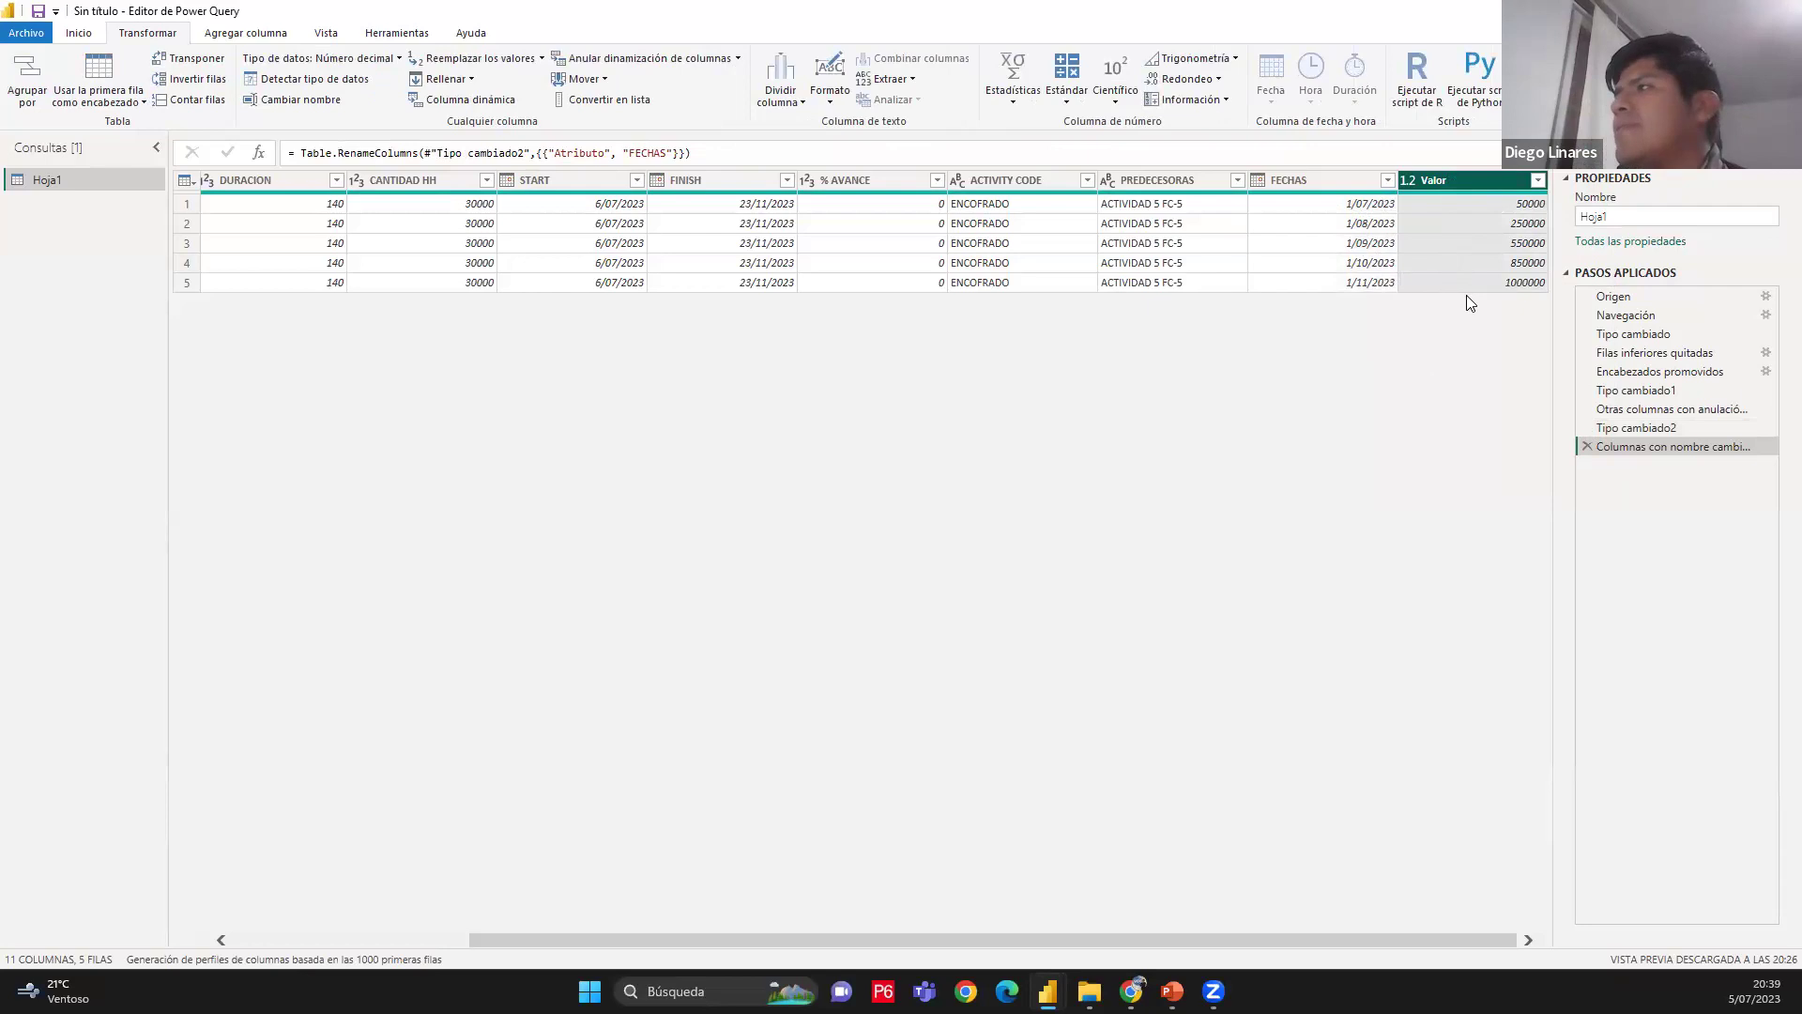
drag(1324, 937, 1445, 882)
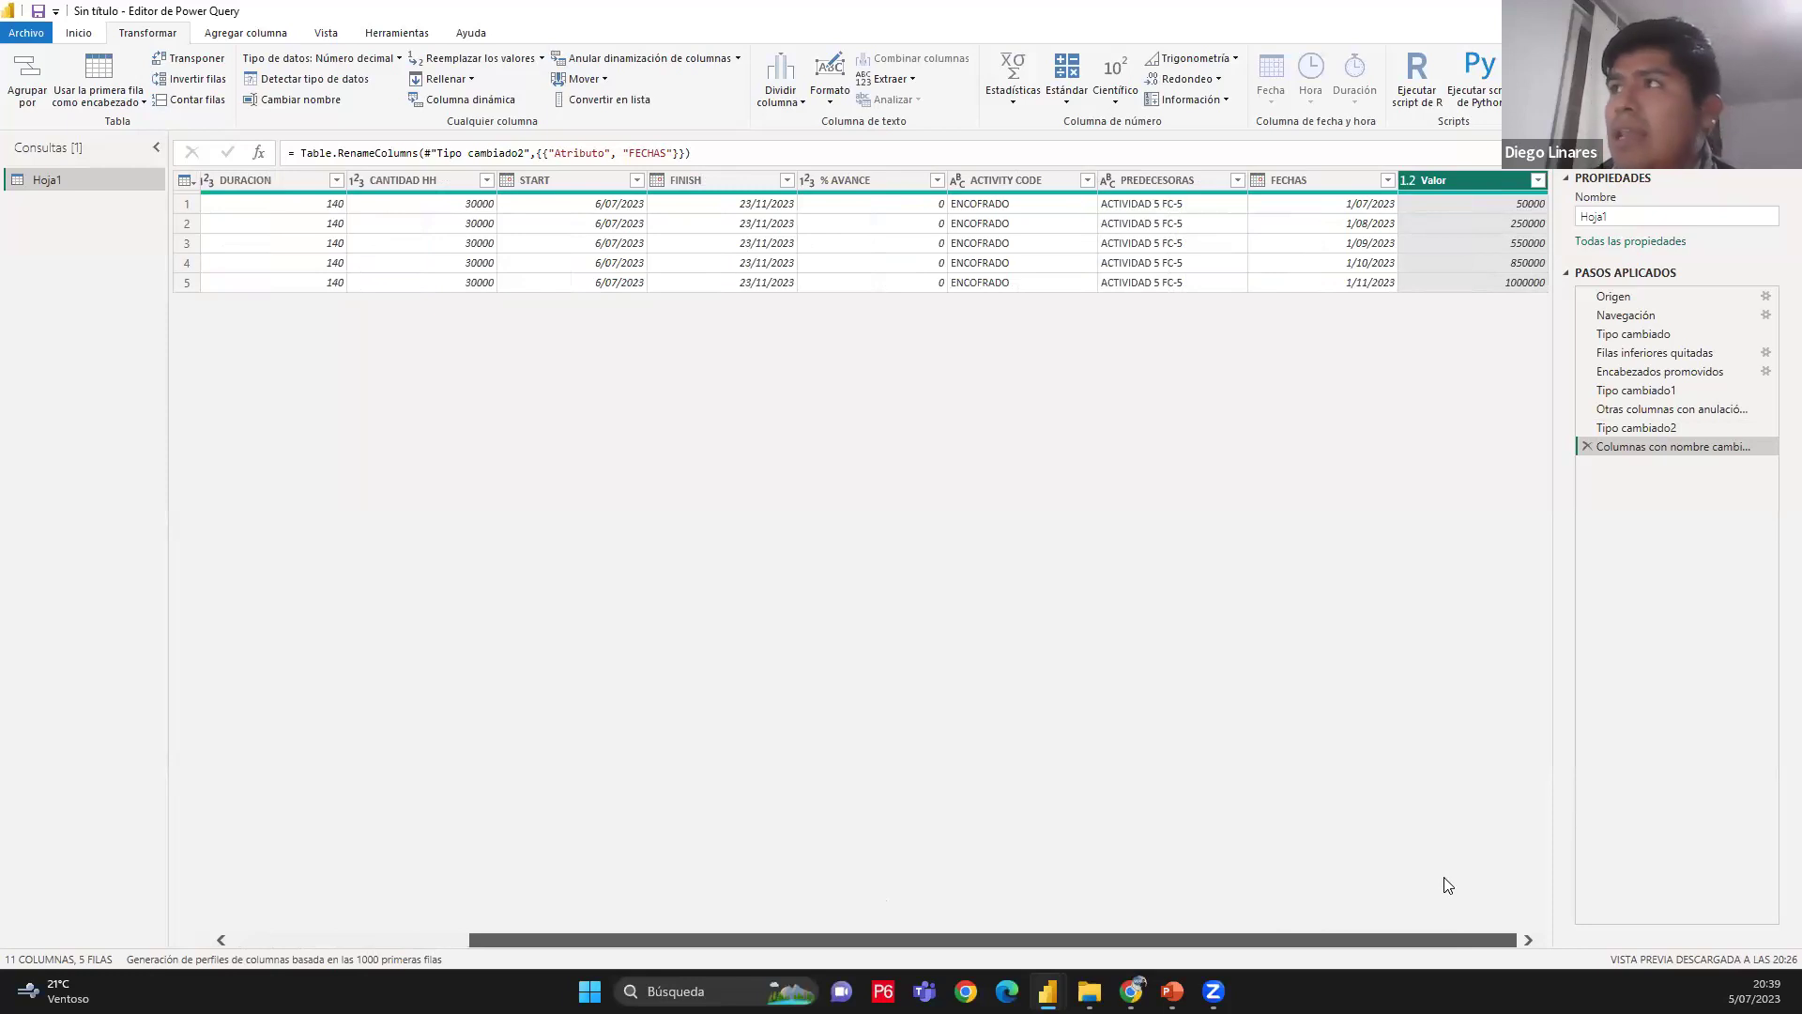
drag(1446, 884, 1448, 886)
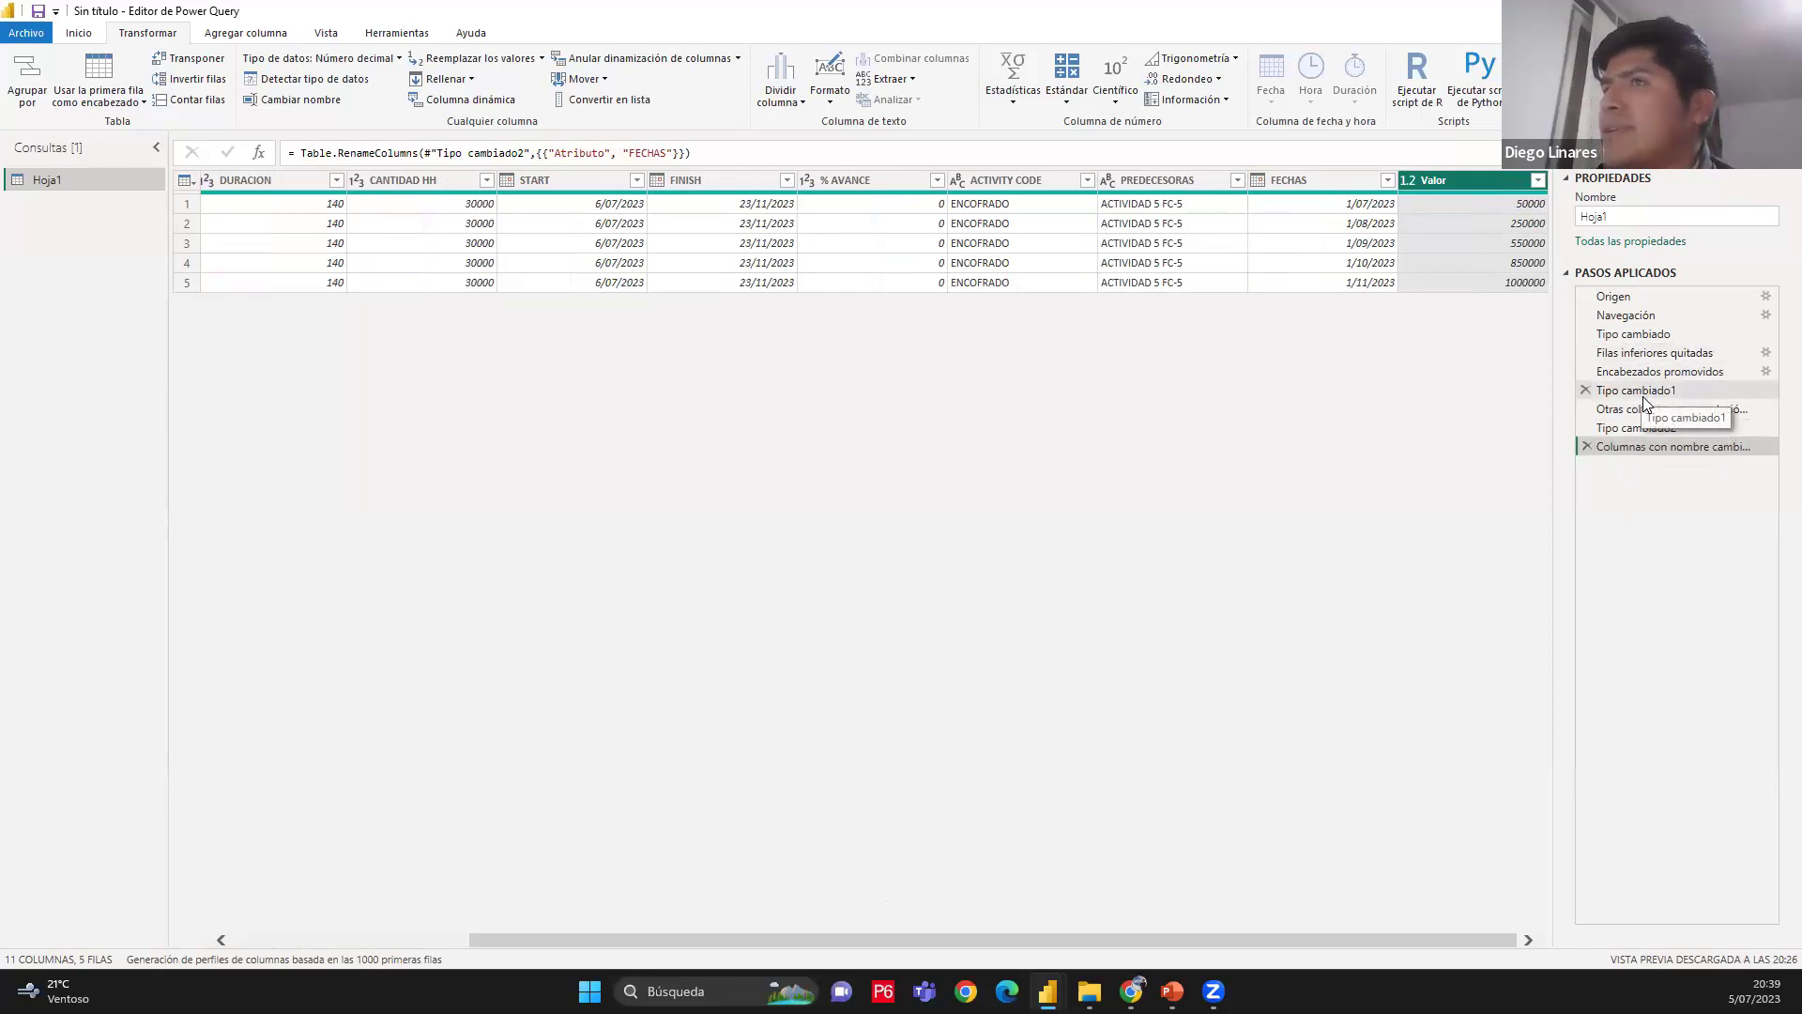
Review the table at the early applied steps of the Hoja1 query, from Navegación through Encabezados promovidos, including the monthly date columns
click(1657, 336)
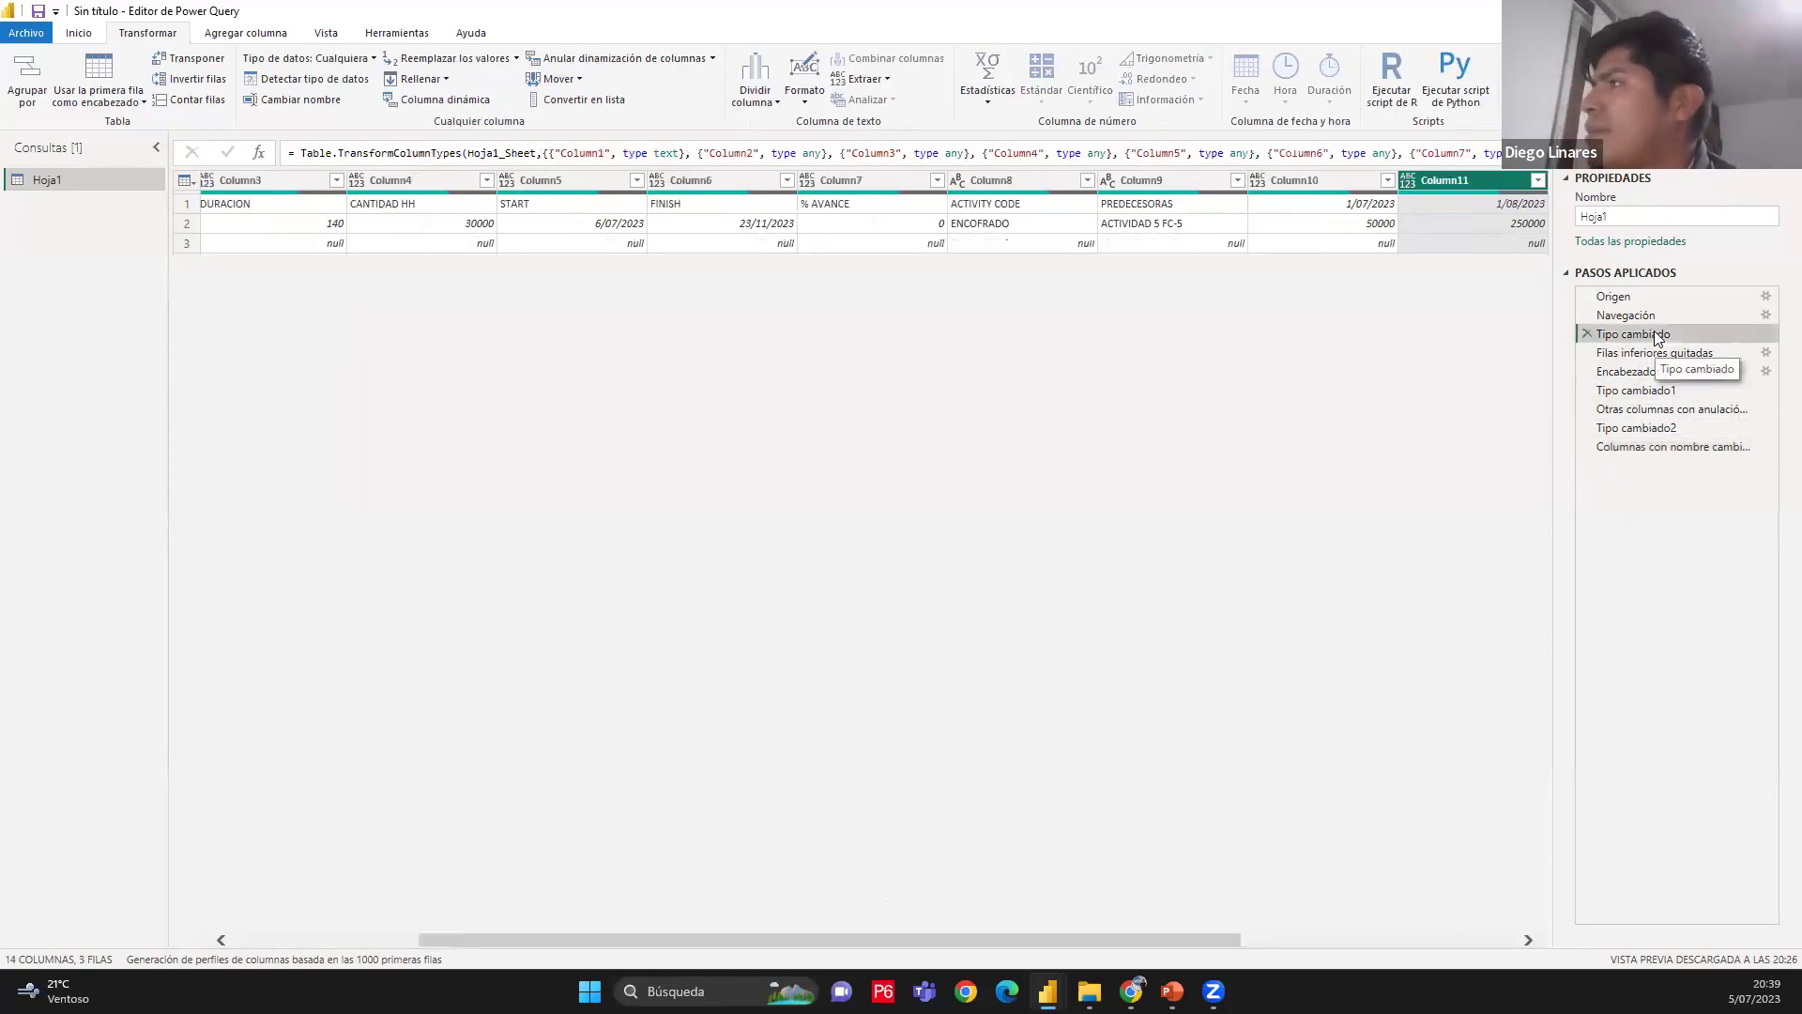
key(Up)
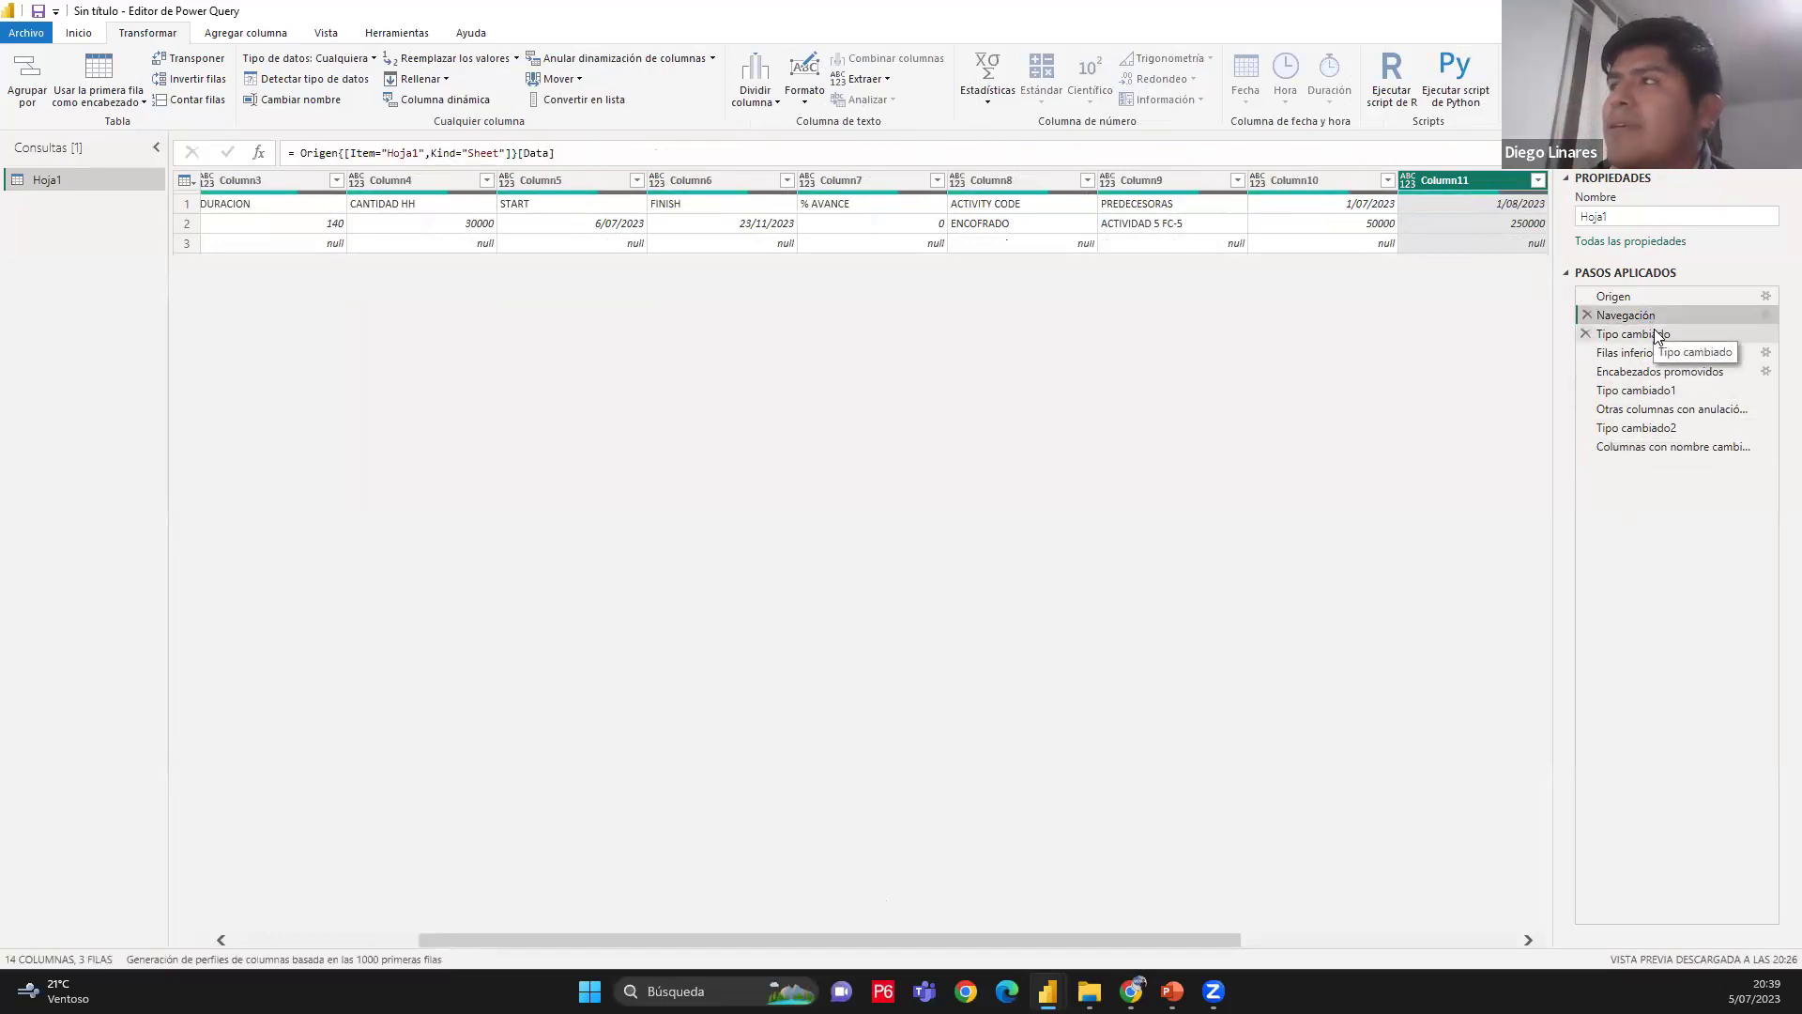
click(1658, 336)
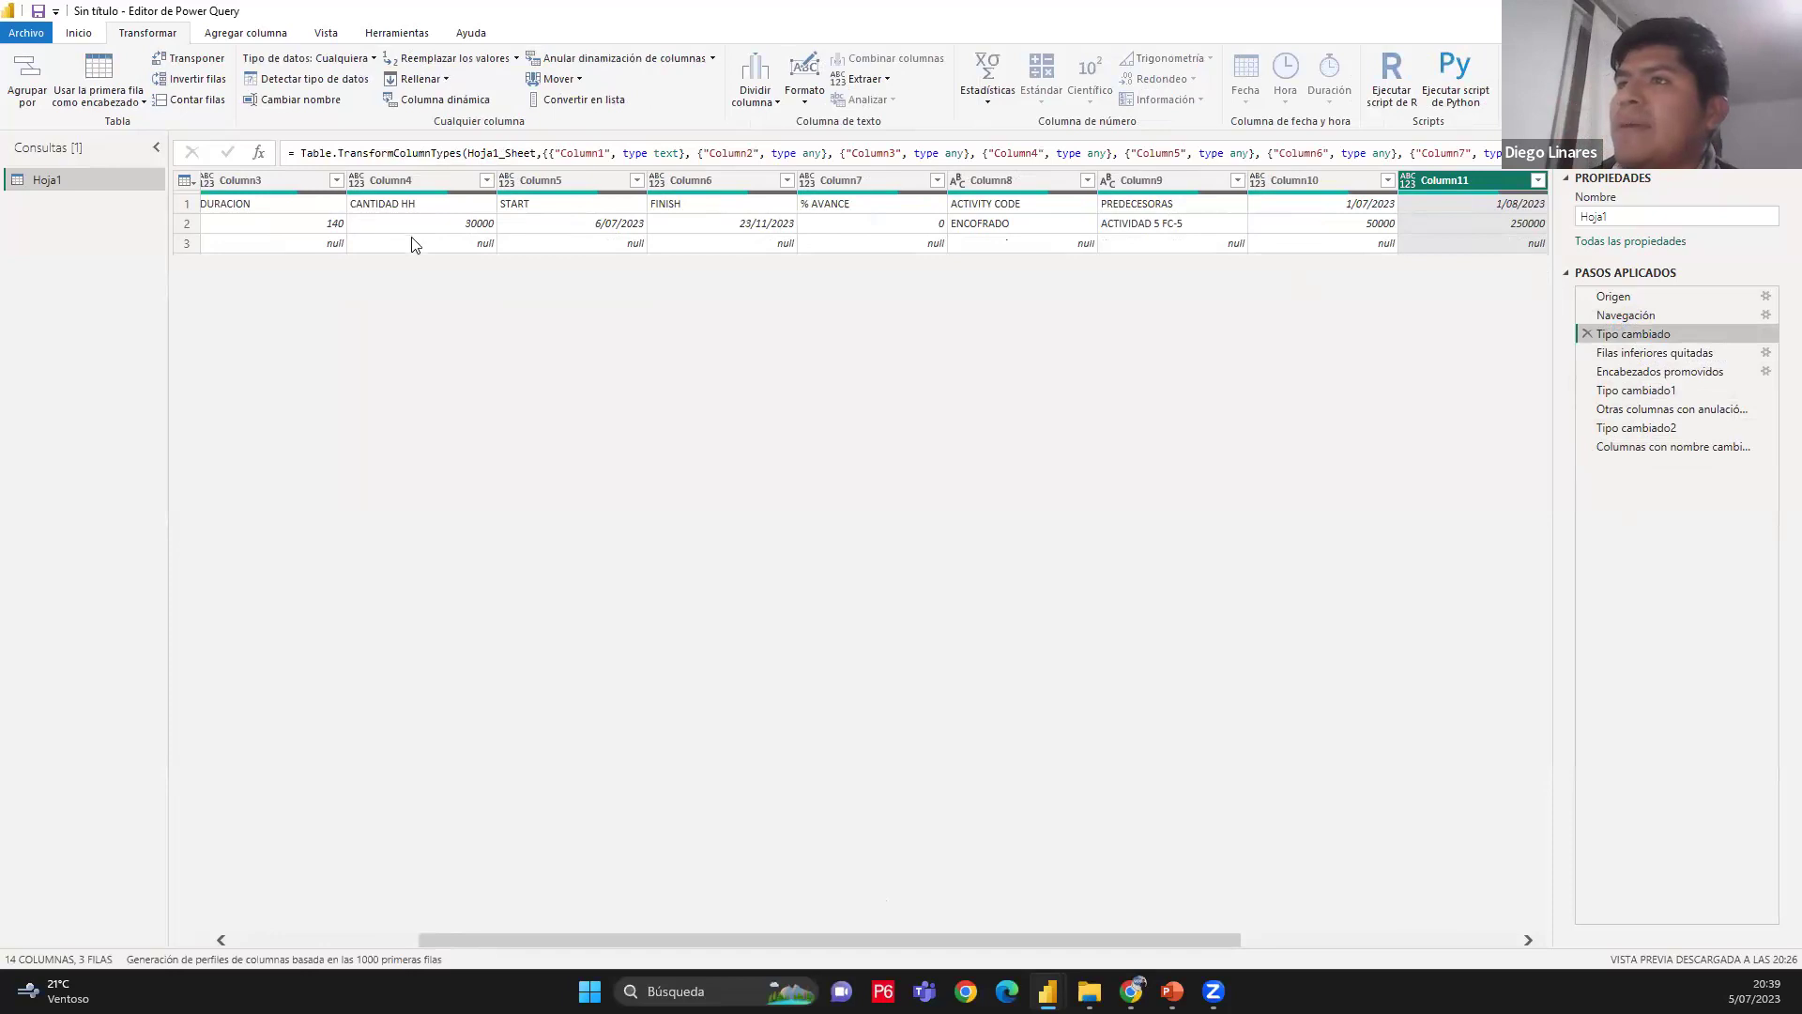
click(1727, 354)
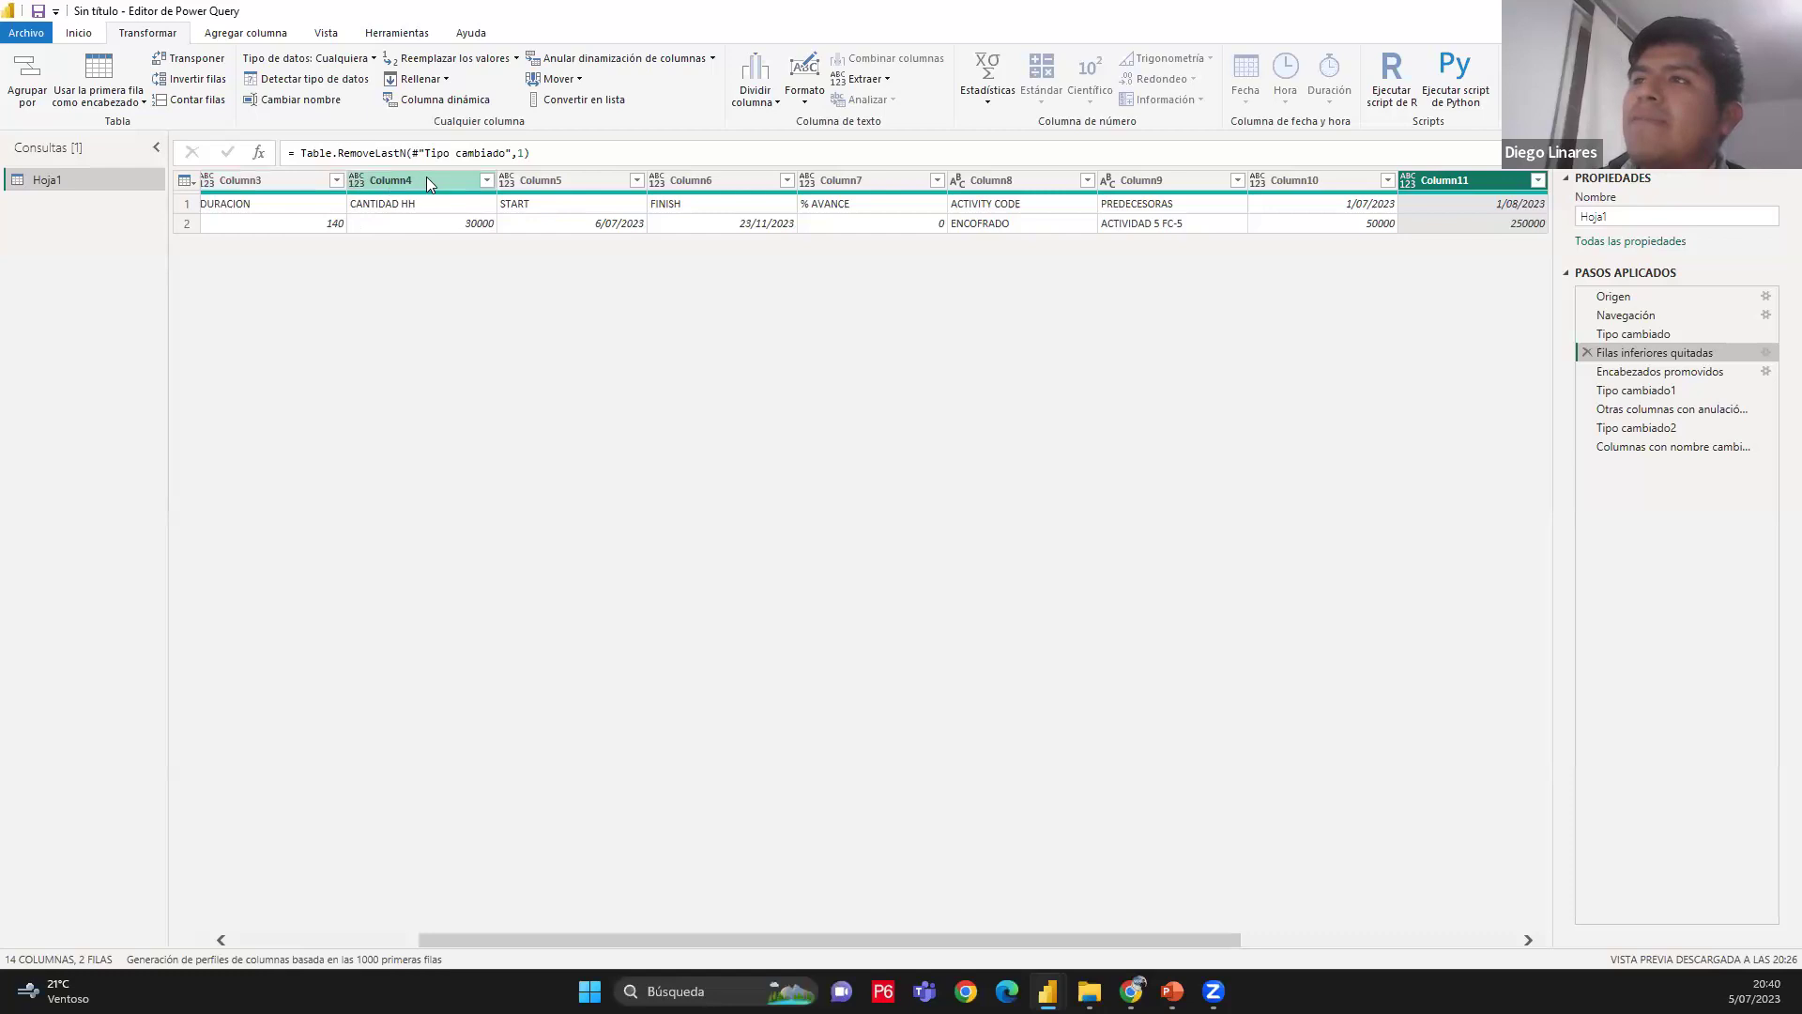
click(1641, 372)
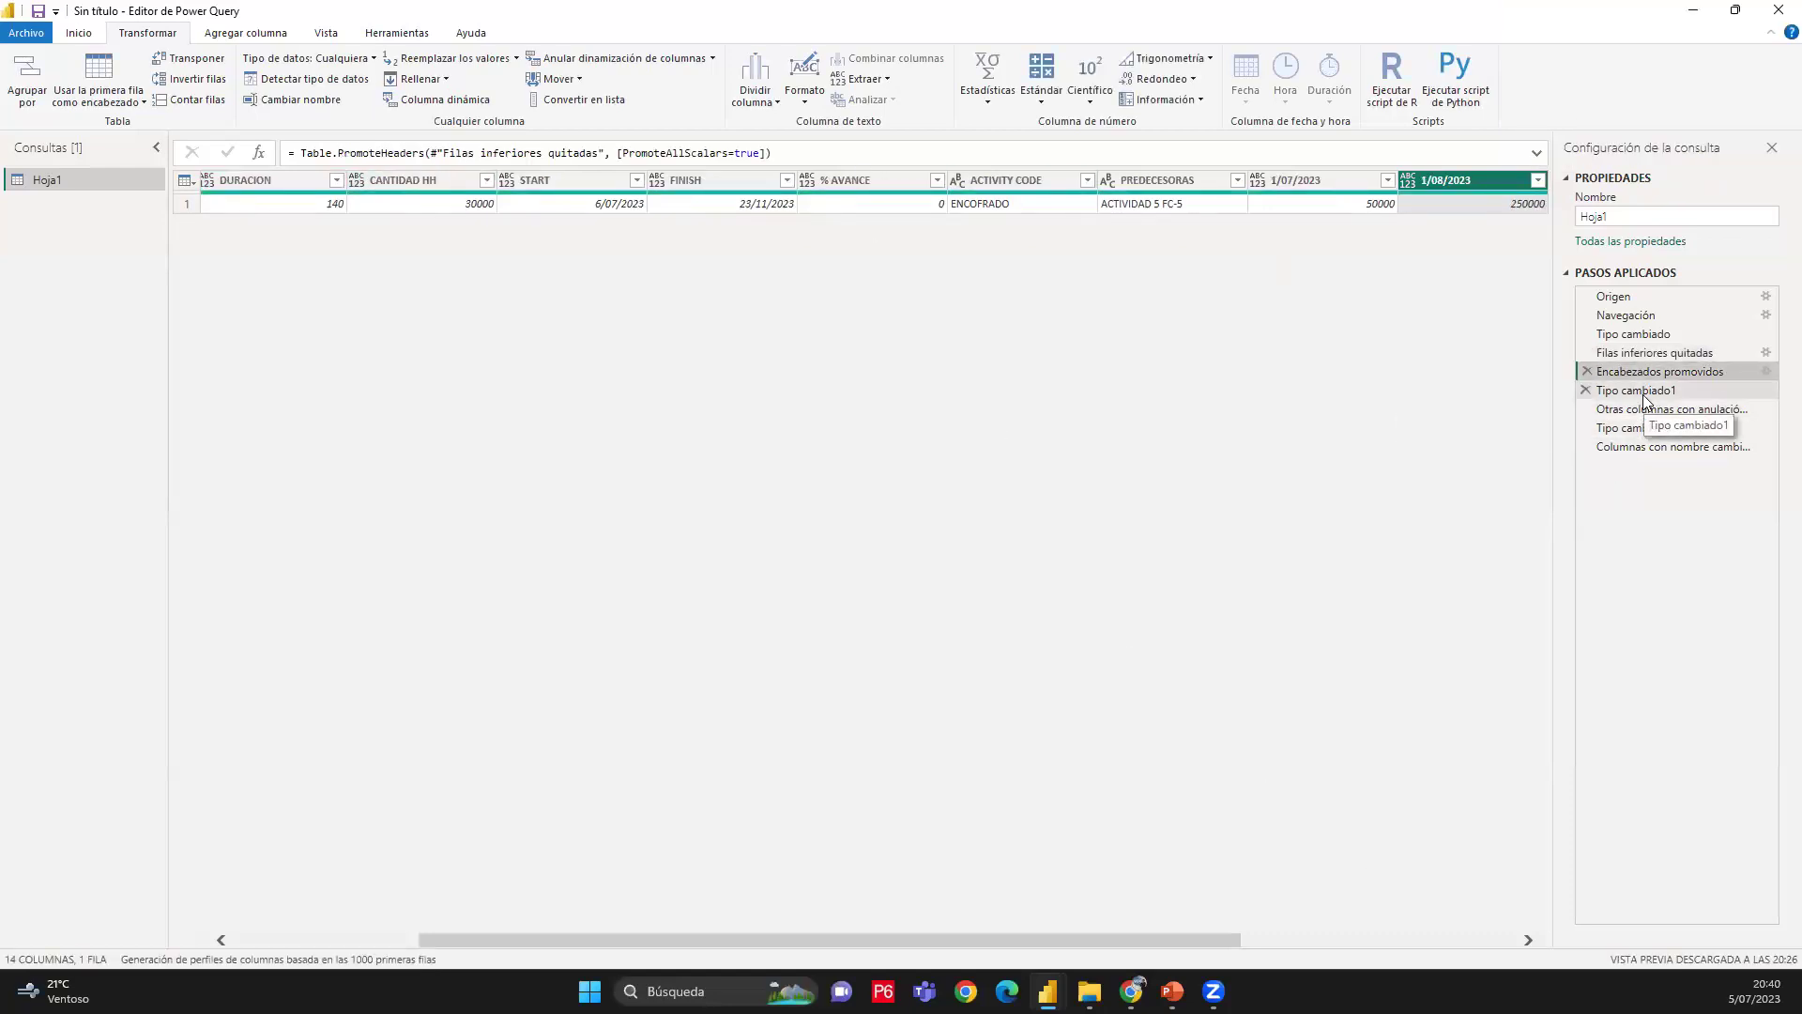
click(1015, 180)
click(1153, 179)
drag(1205, 937, 1594, 923)
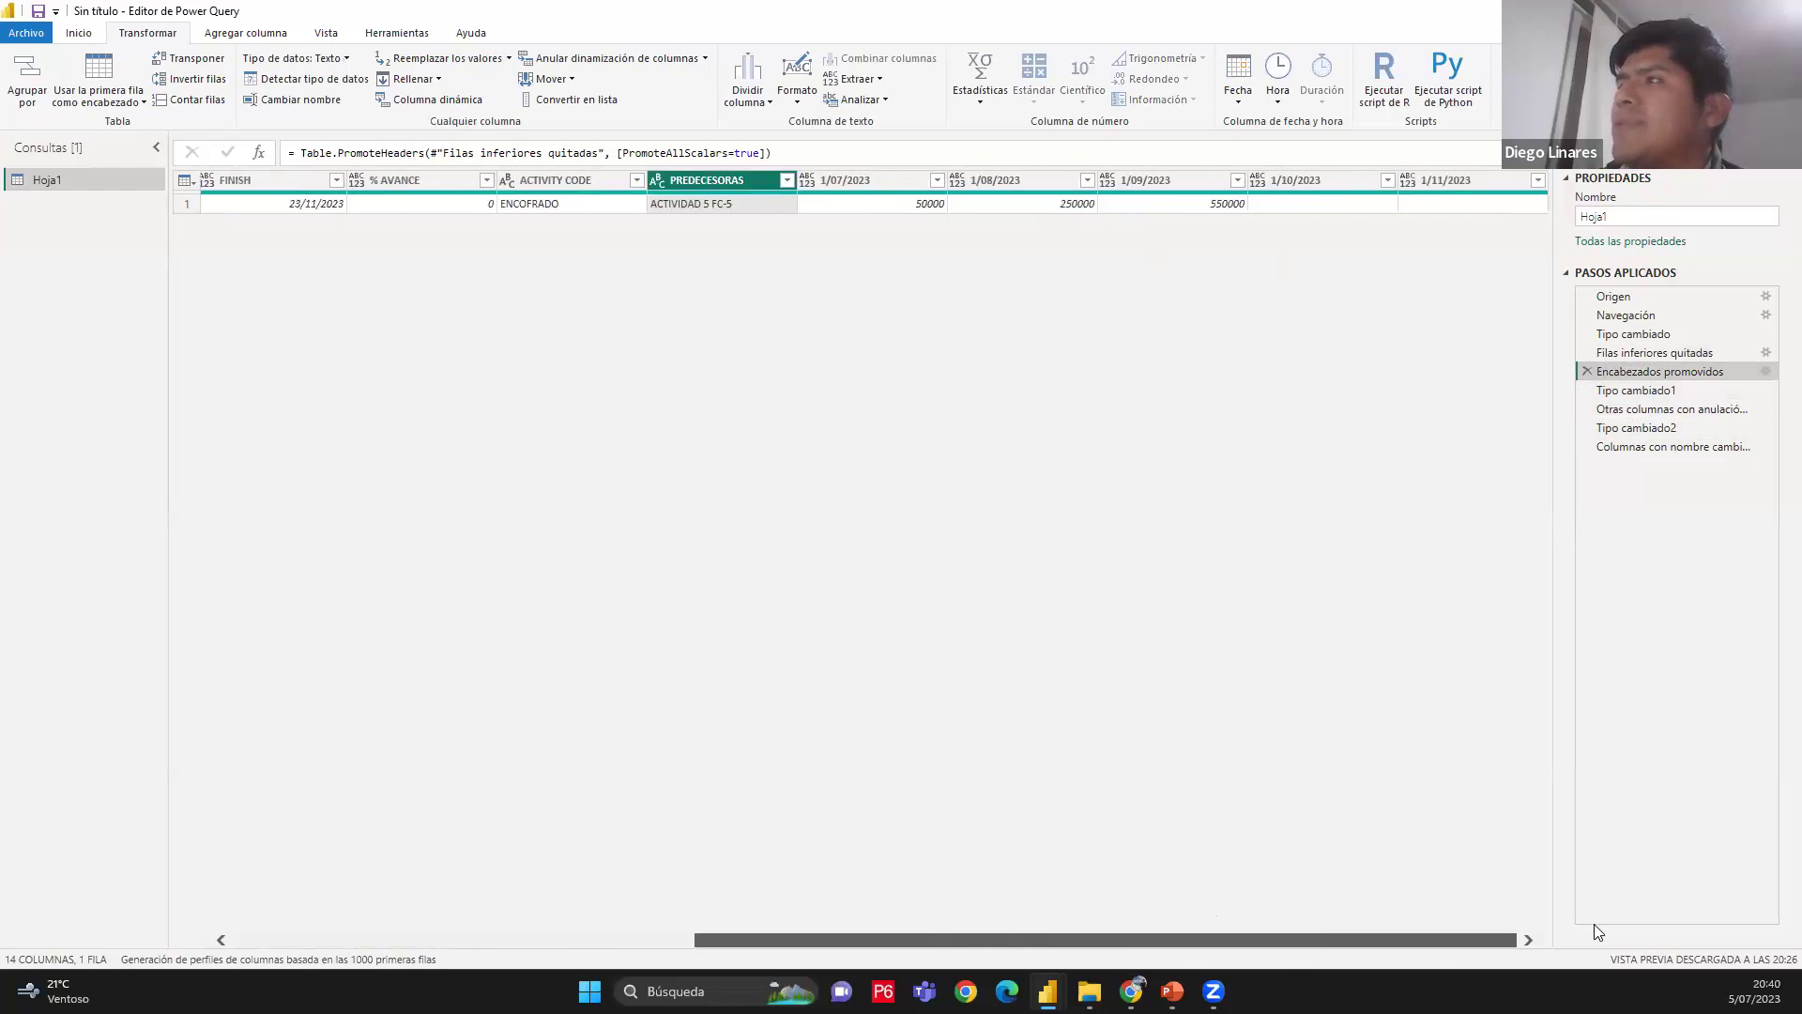
Review the table at the applied steps from Tipo cambiado1 through Tipo cambiado2, examining the unpivoted Atributo and Valor columns
click(1662, 391)
click(1663, 409)
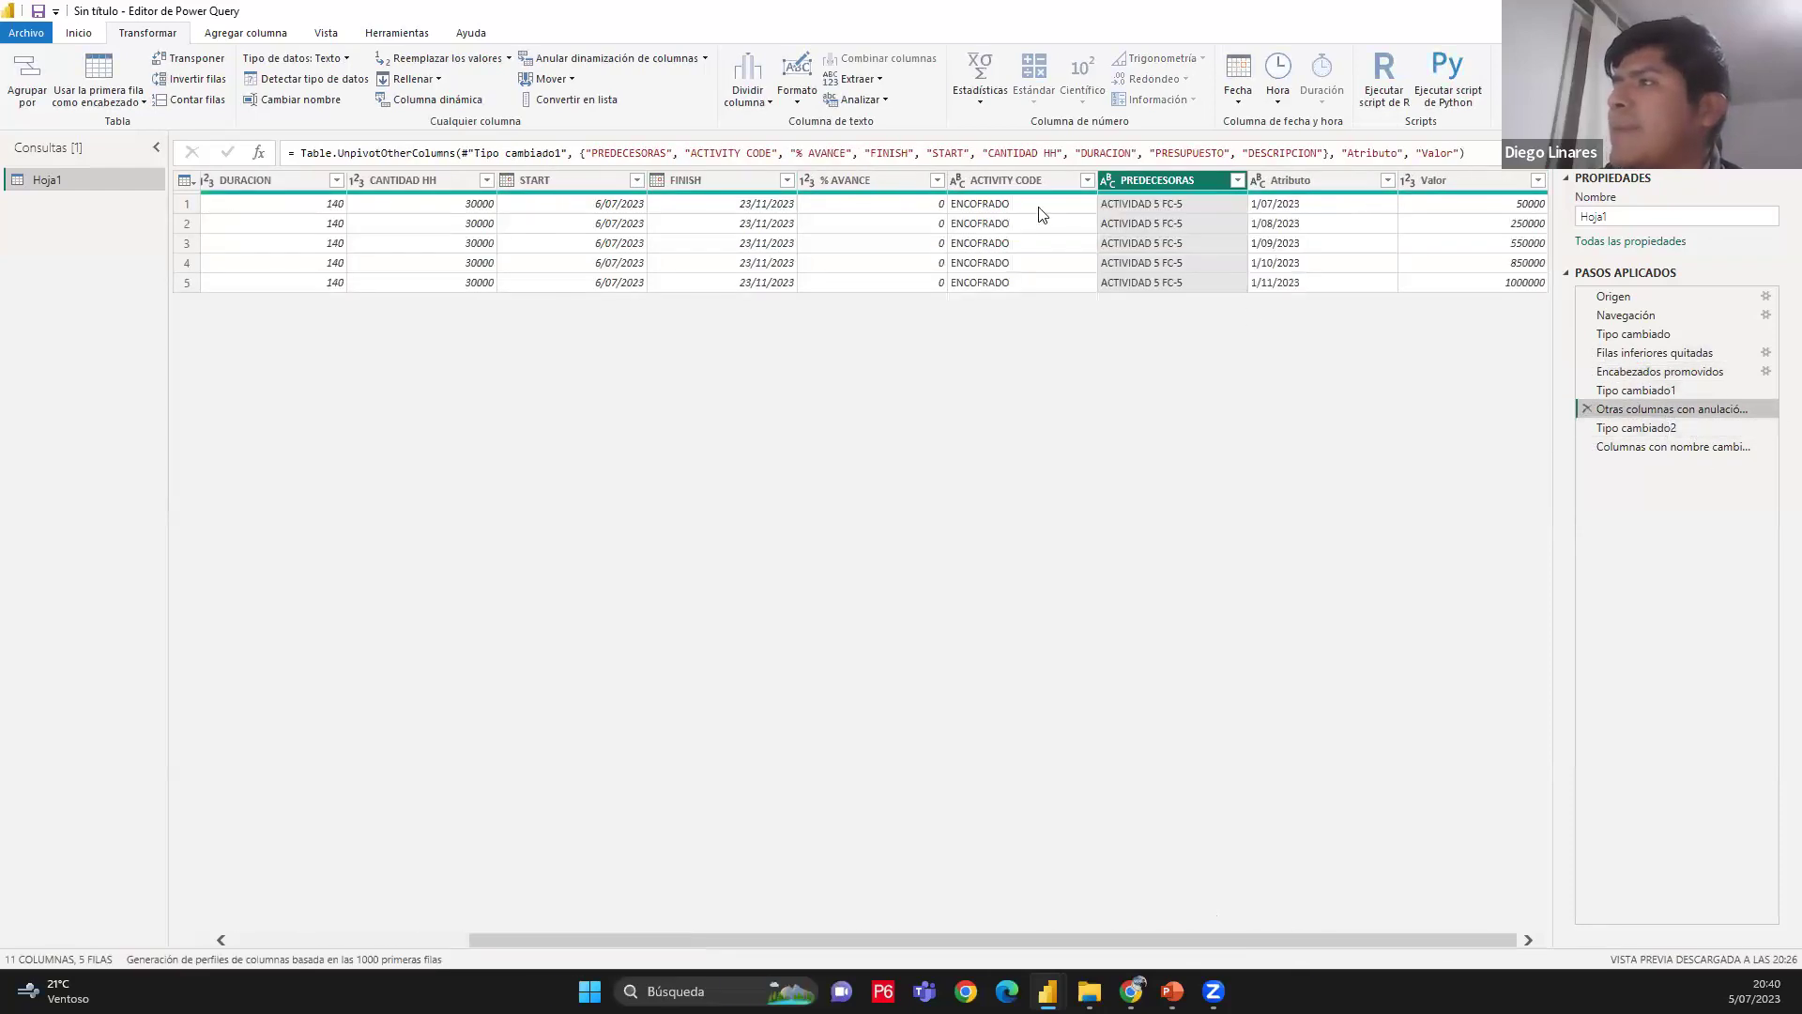
click(1685, 429)
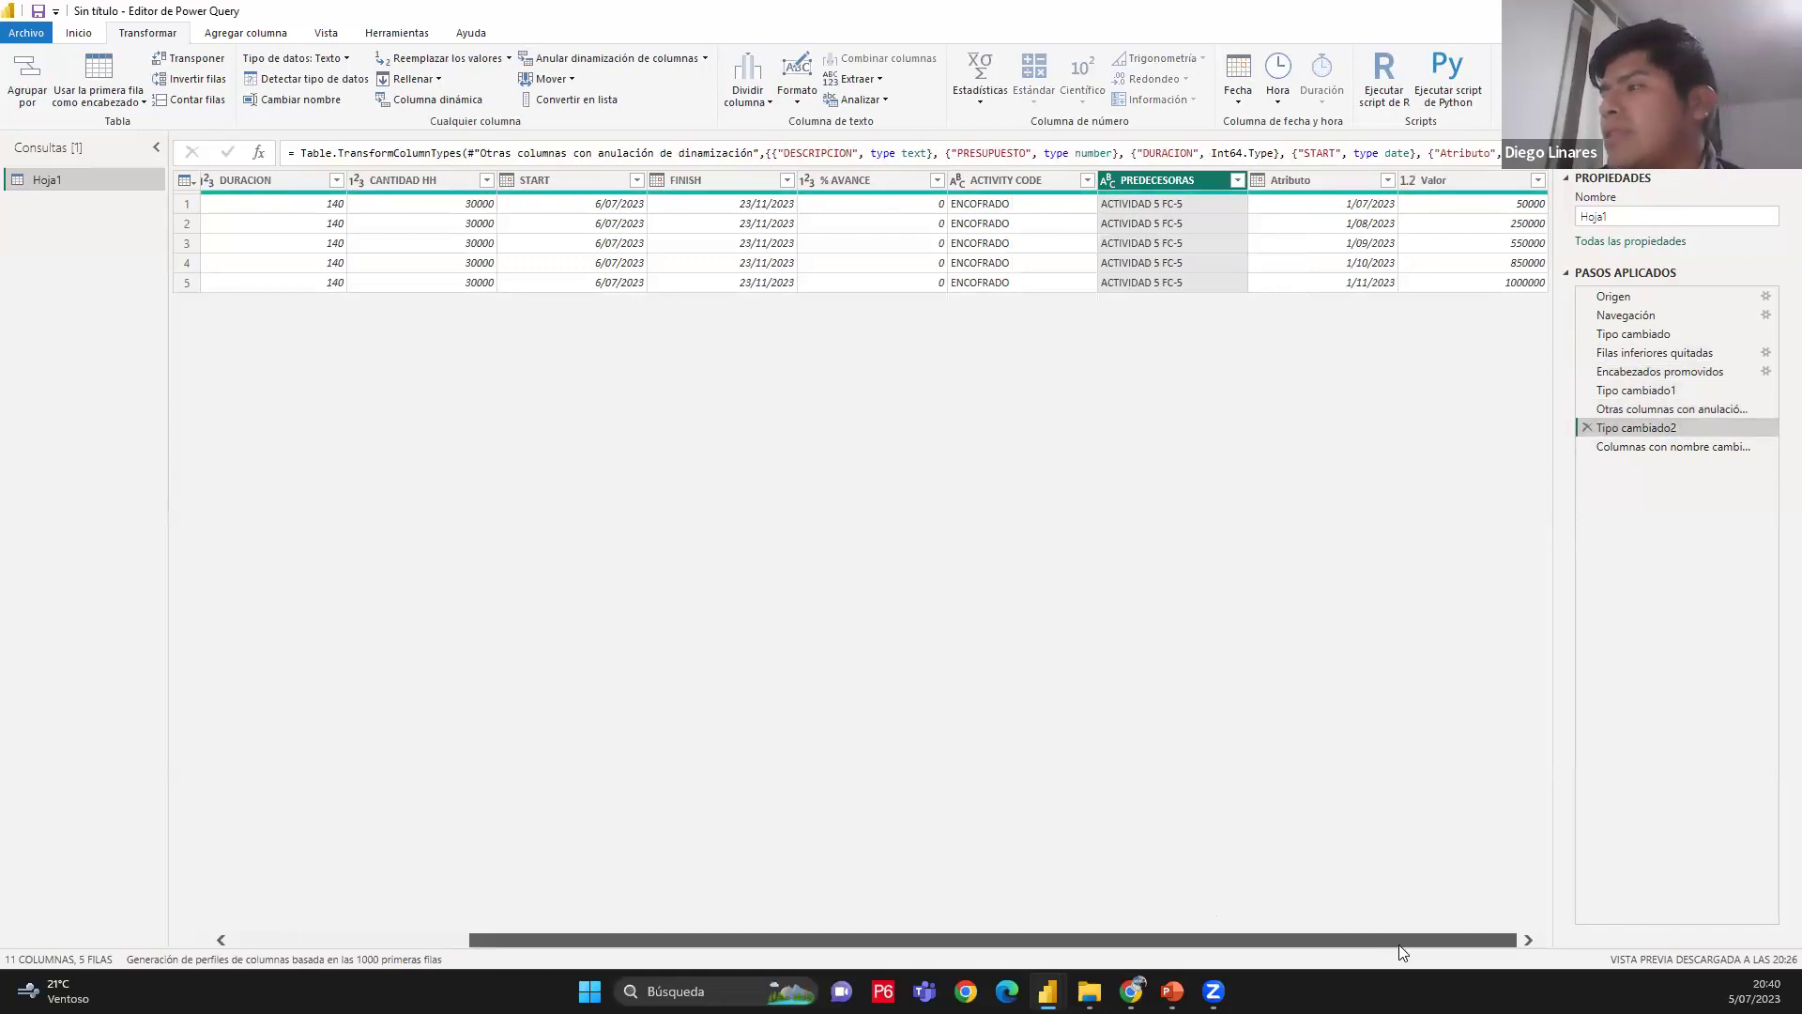
drag(1403, 952, 1027, 953)
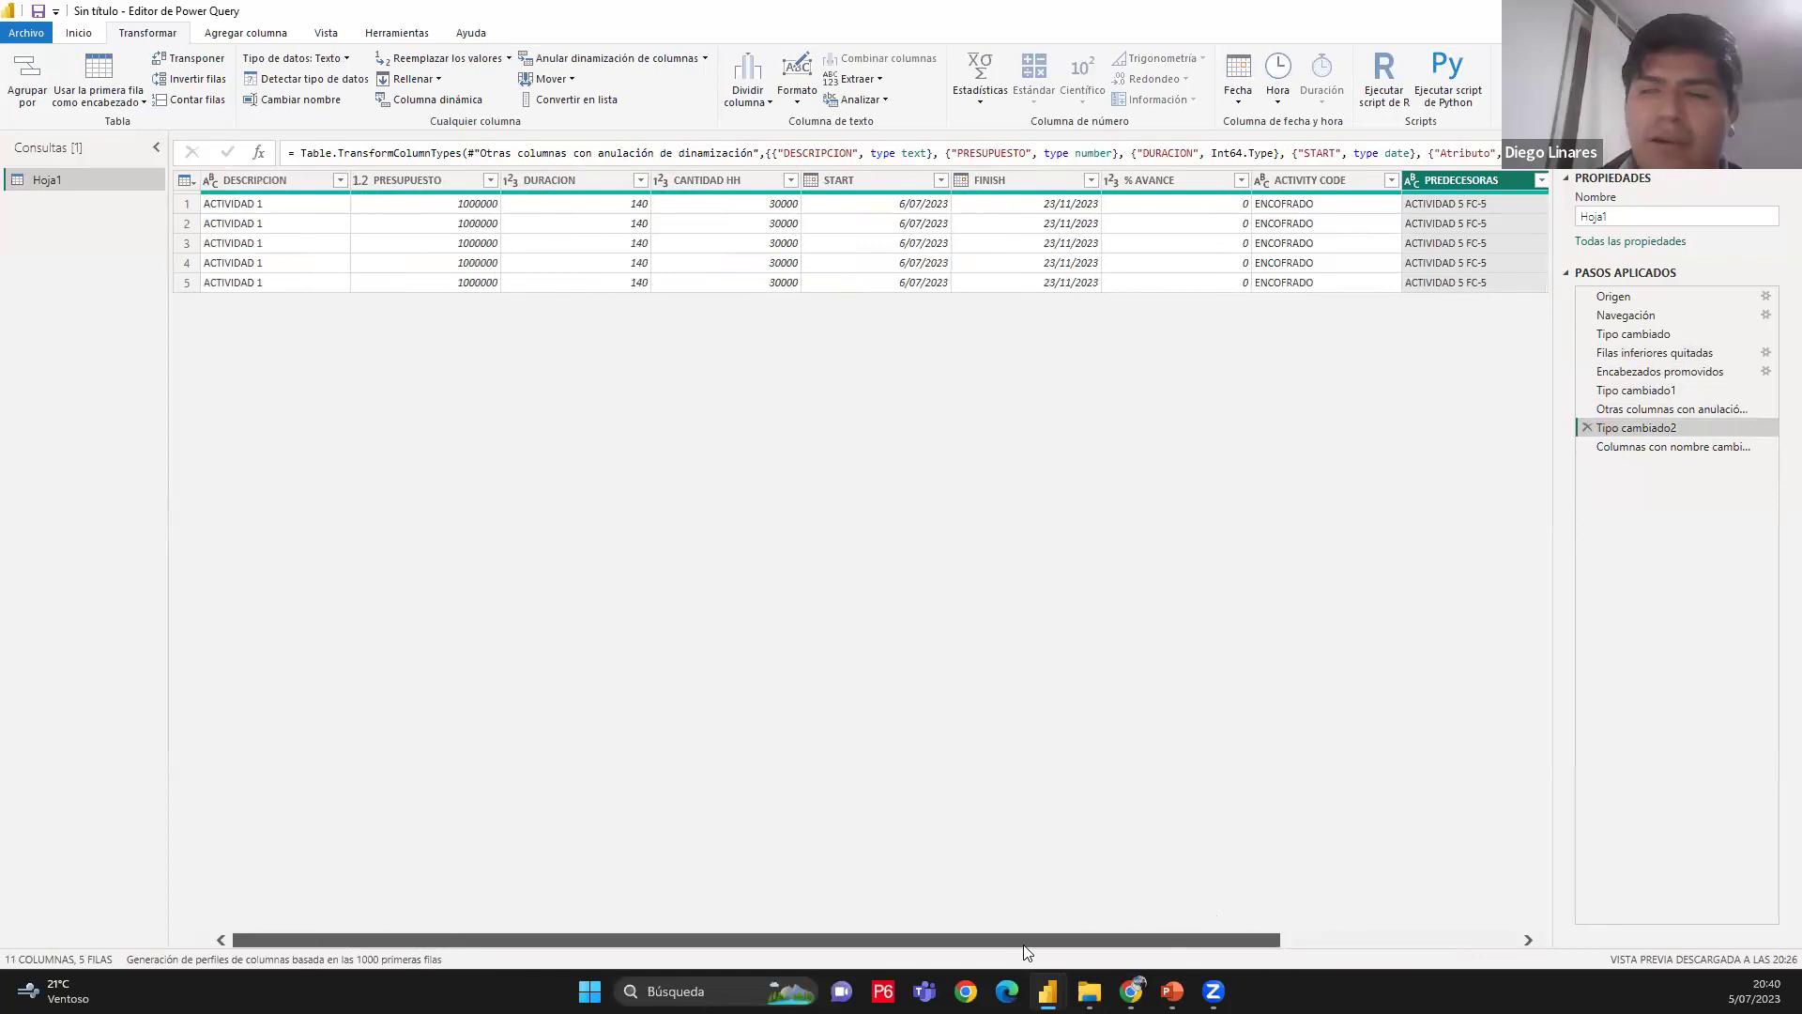
drag(1167, 925, 1455, 924)
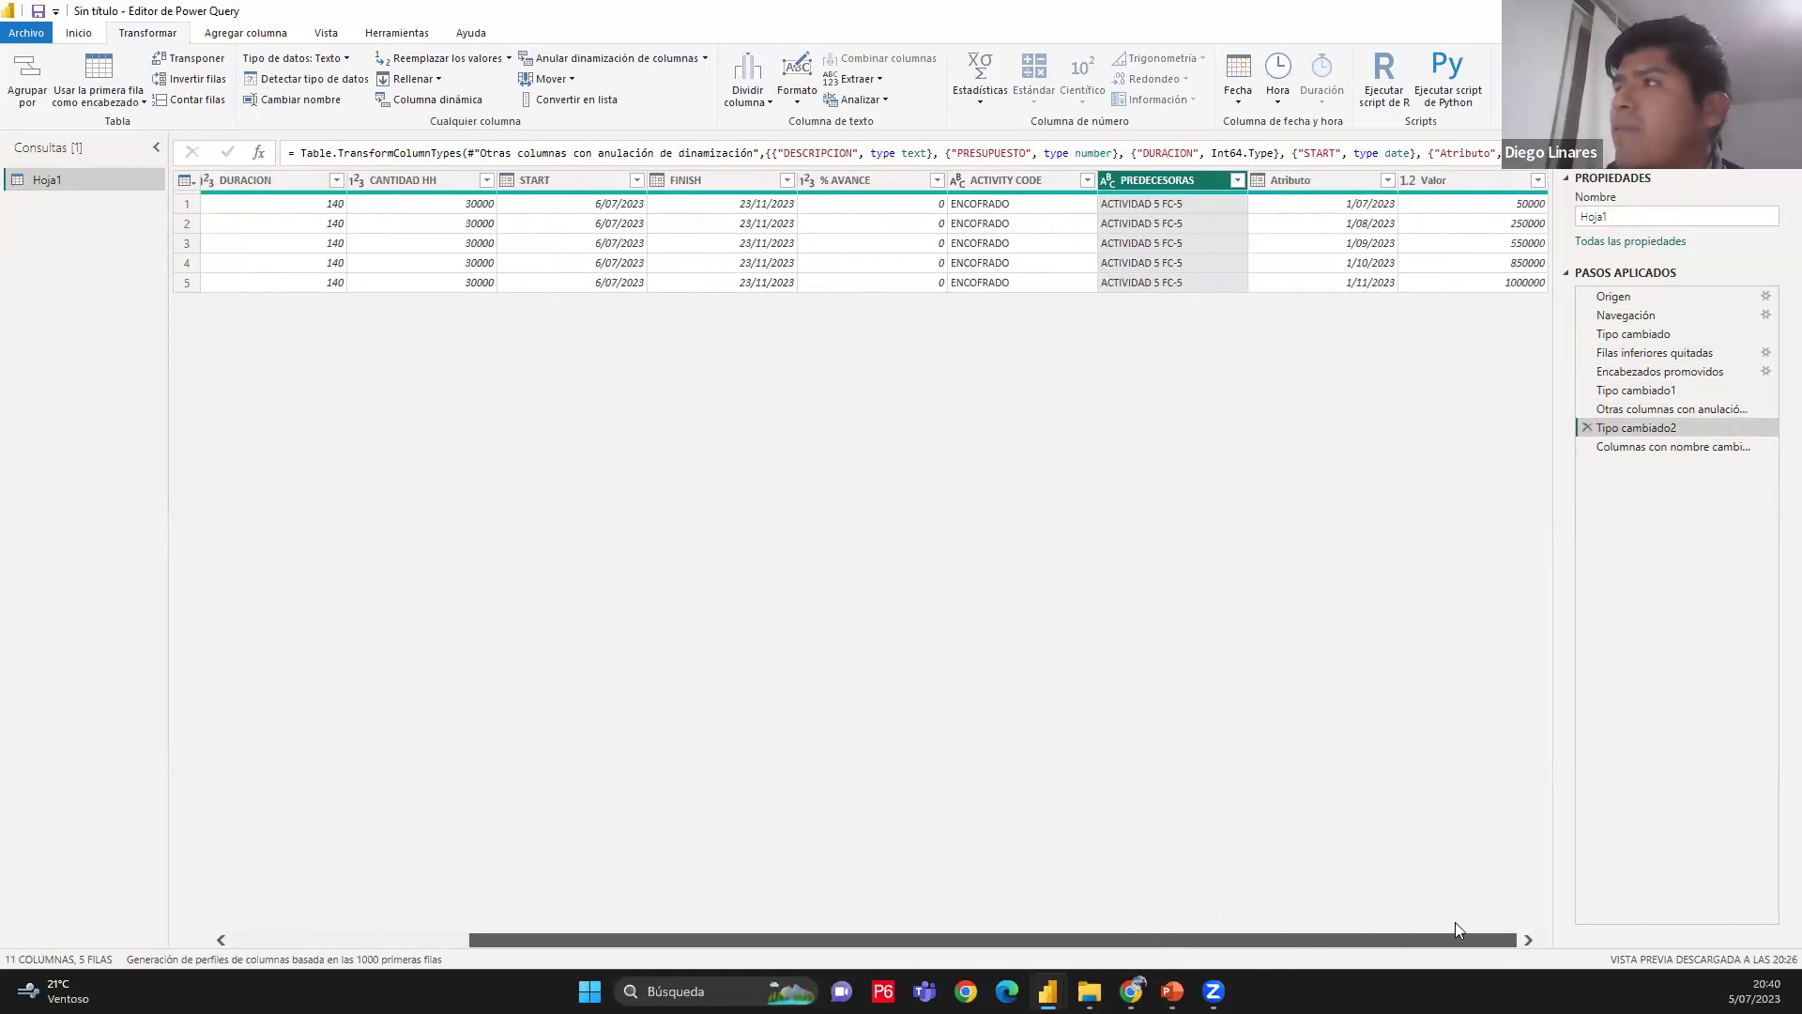
click(1284, 176)
click(1453, 176)
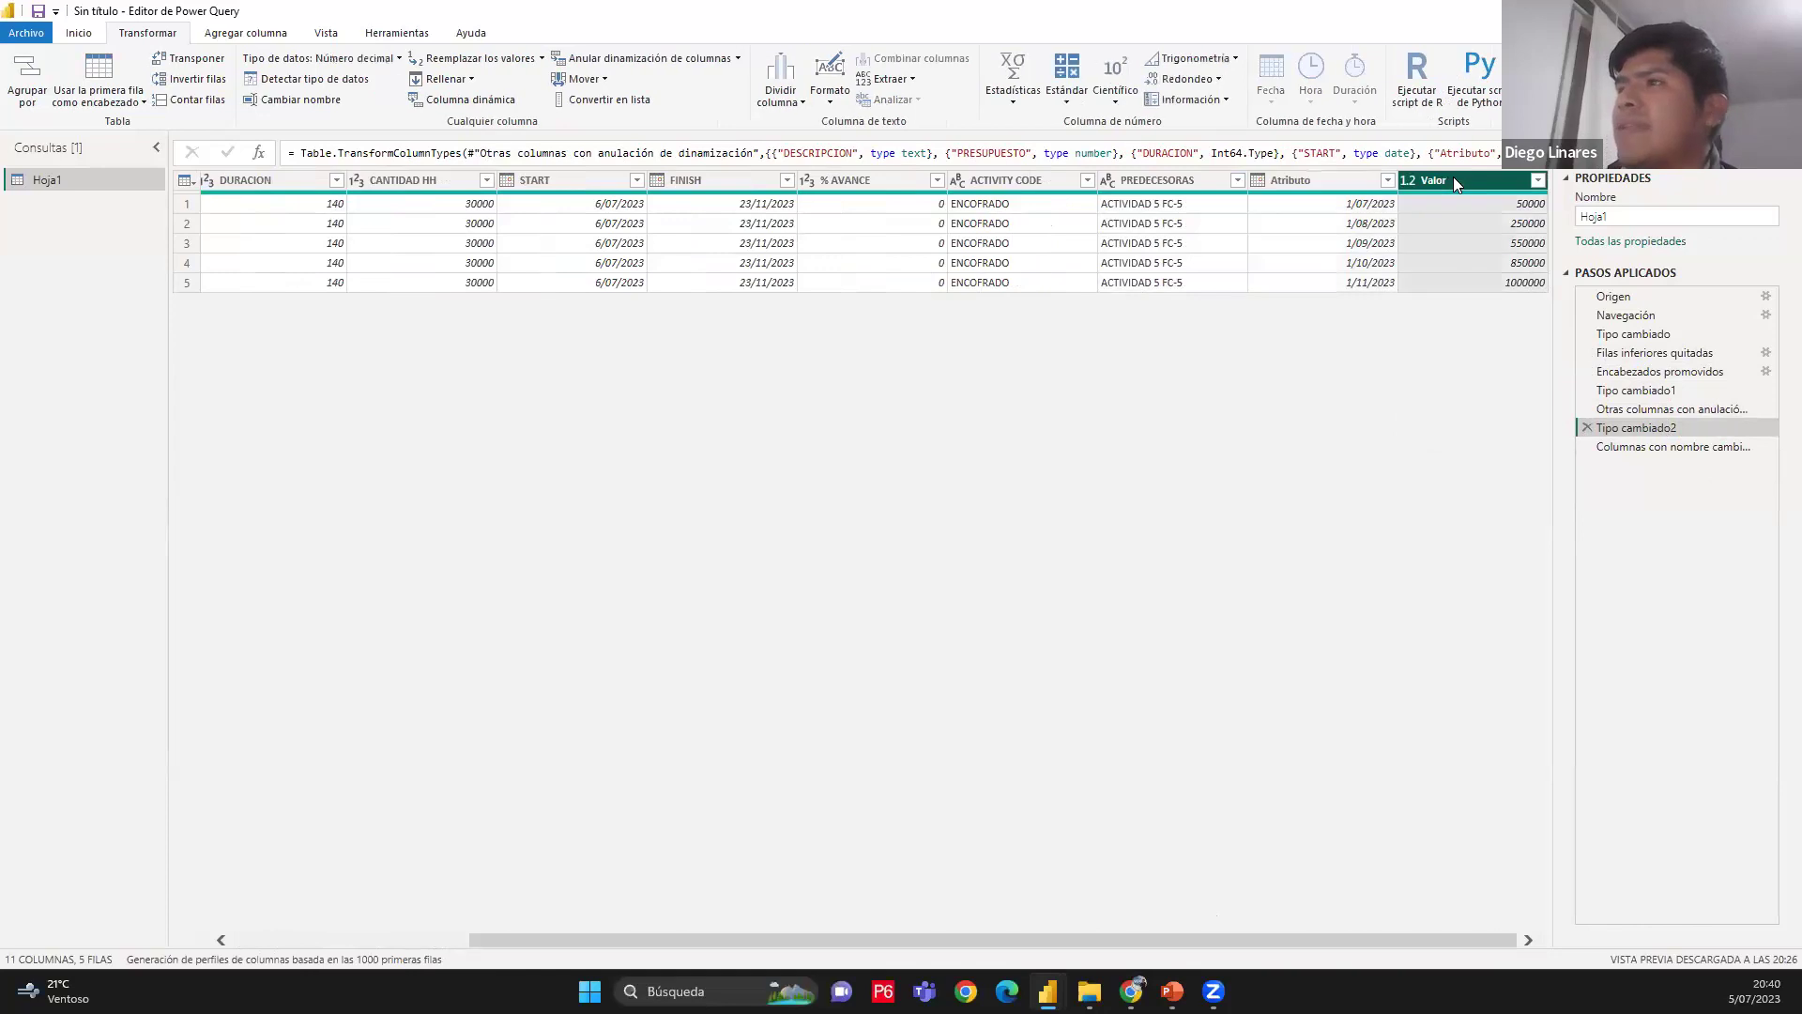
Close the query editor and apply the Hoja1 query changes to the report
click(87, 34)
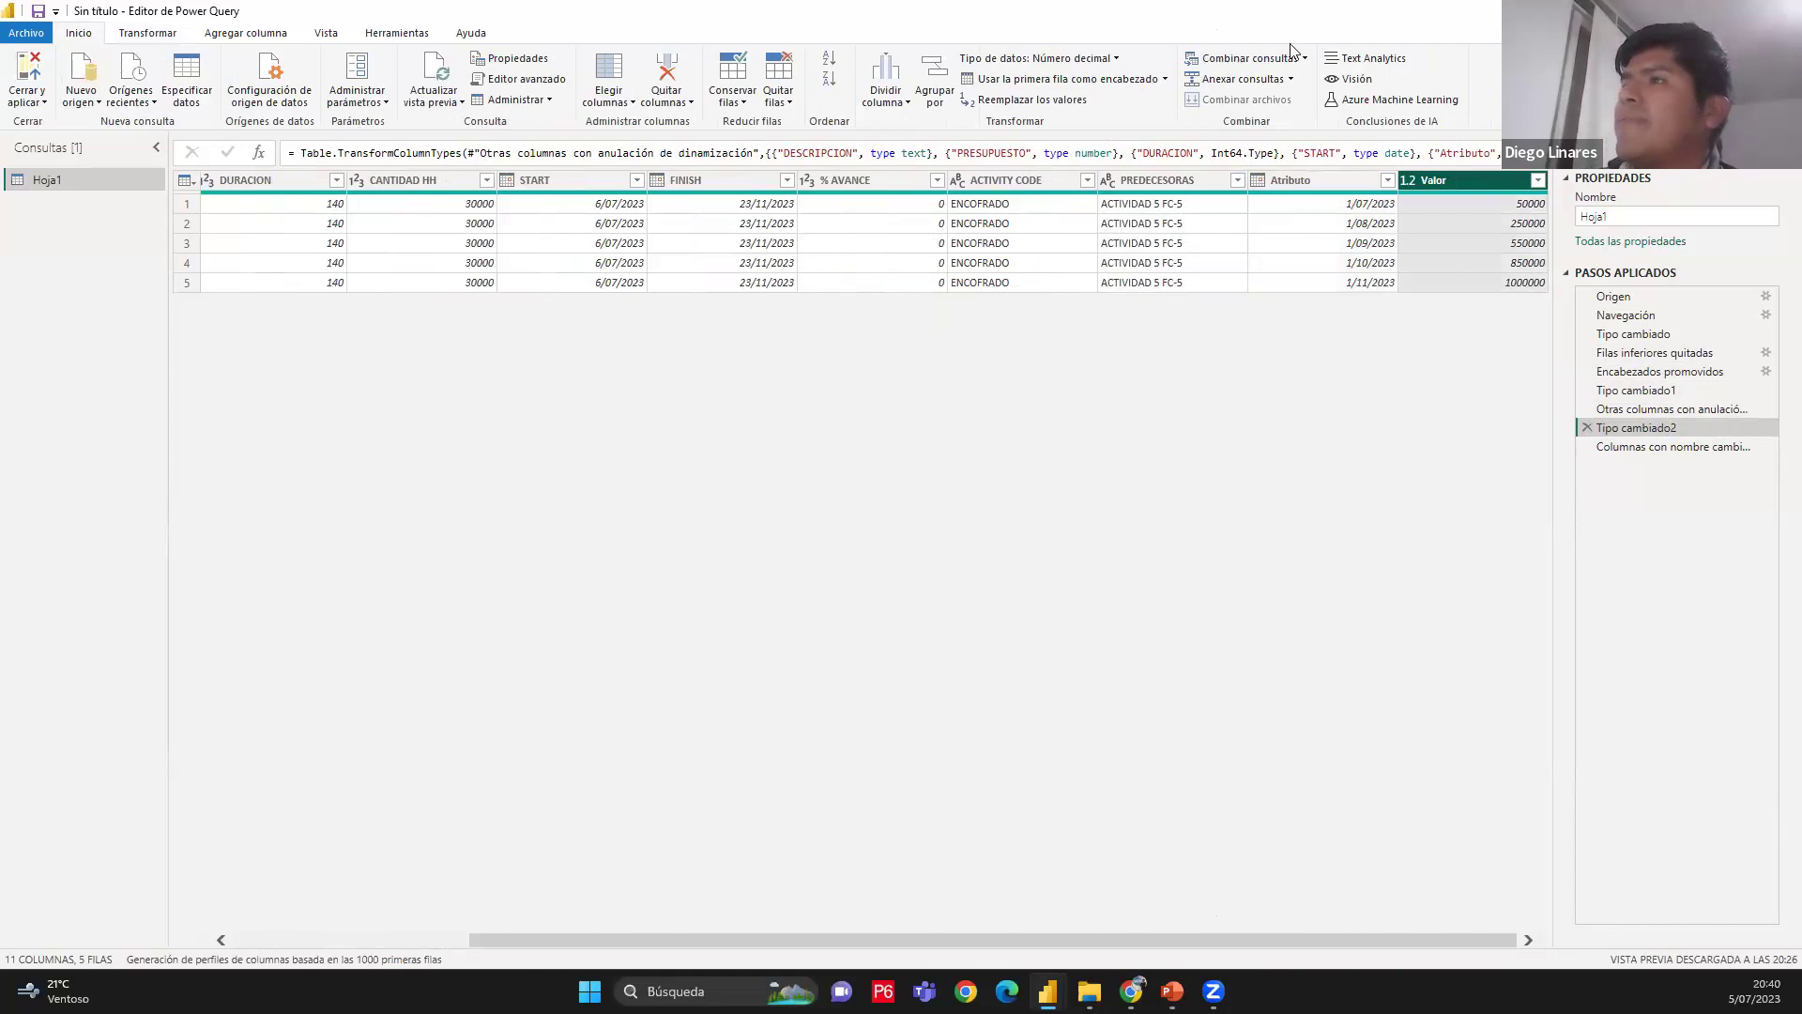
mouse_move(148, 364)
mouse_down()
mouse_move(111, 212)
mouse_move(54, 106)
mouse_move(64, 117)
mouse_up()
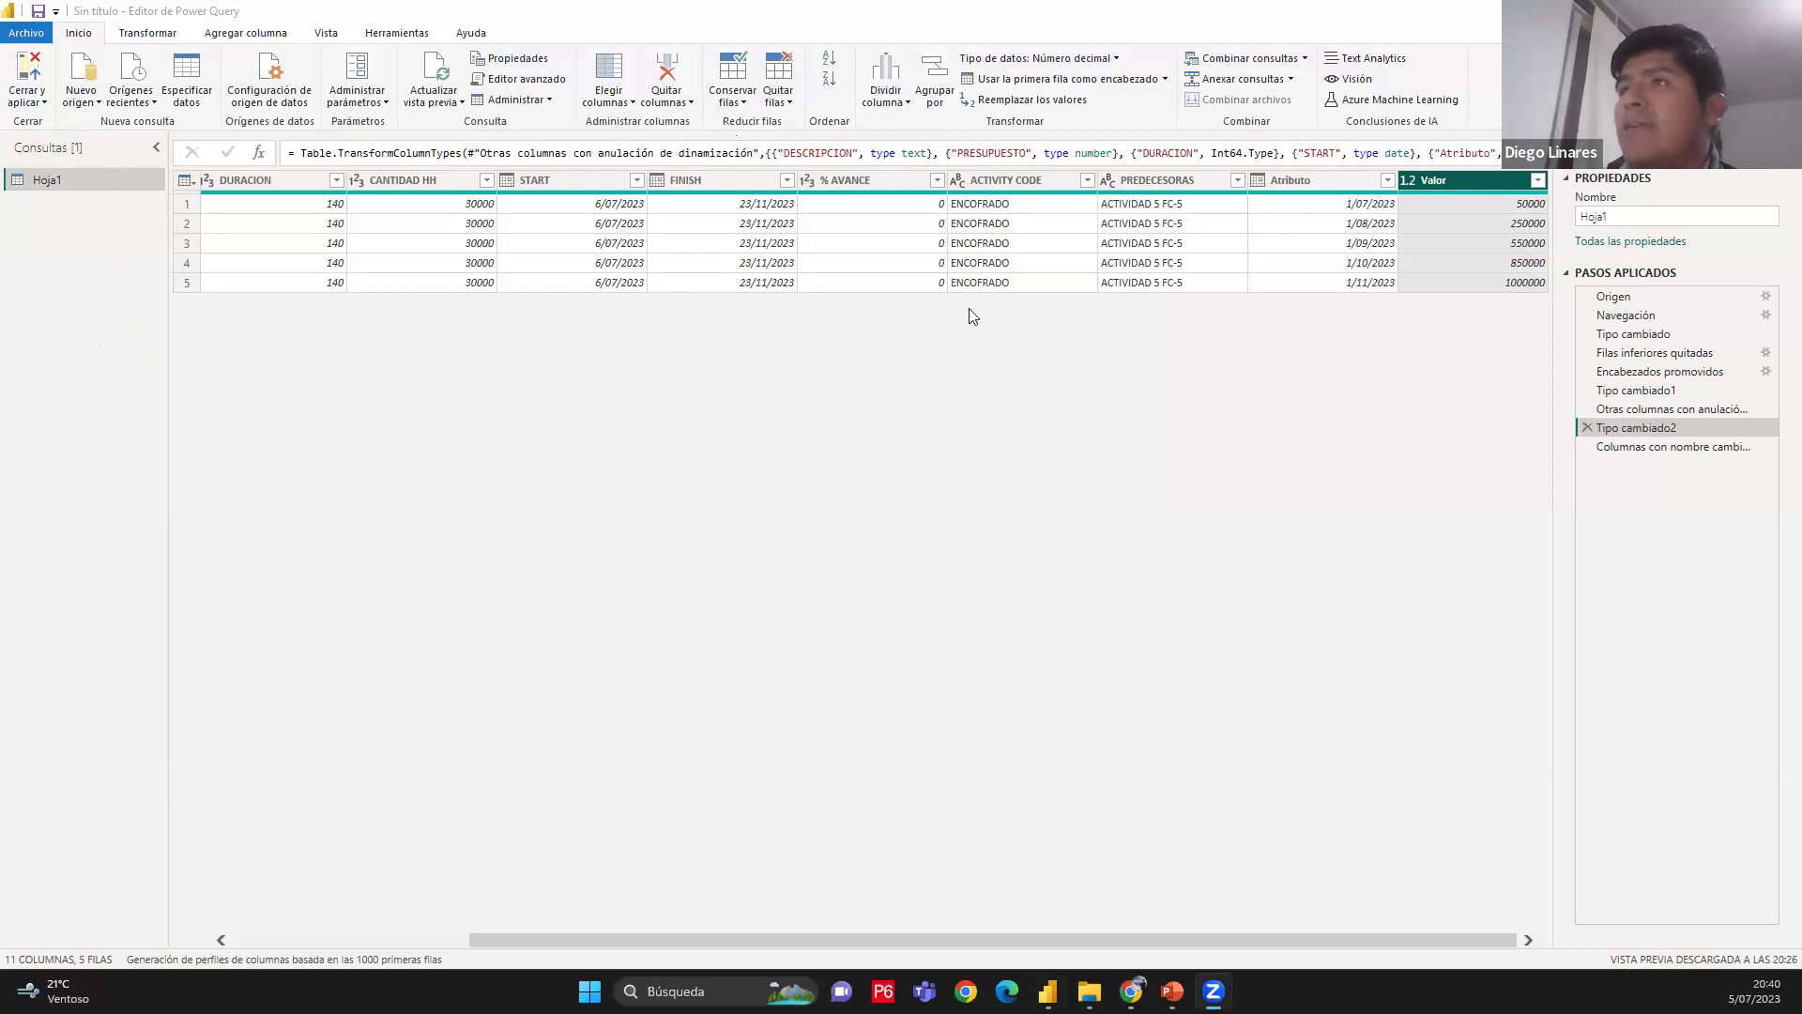
click(41, 75)
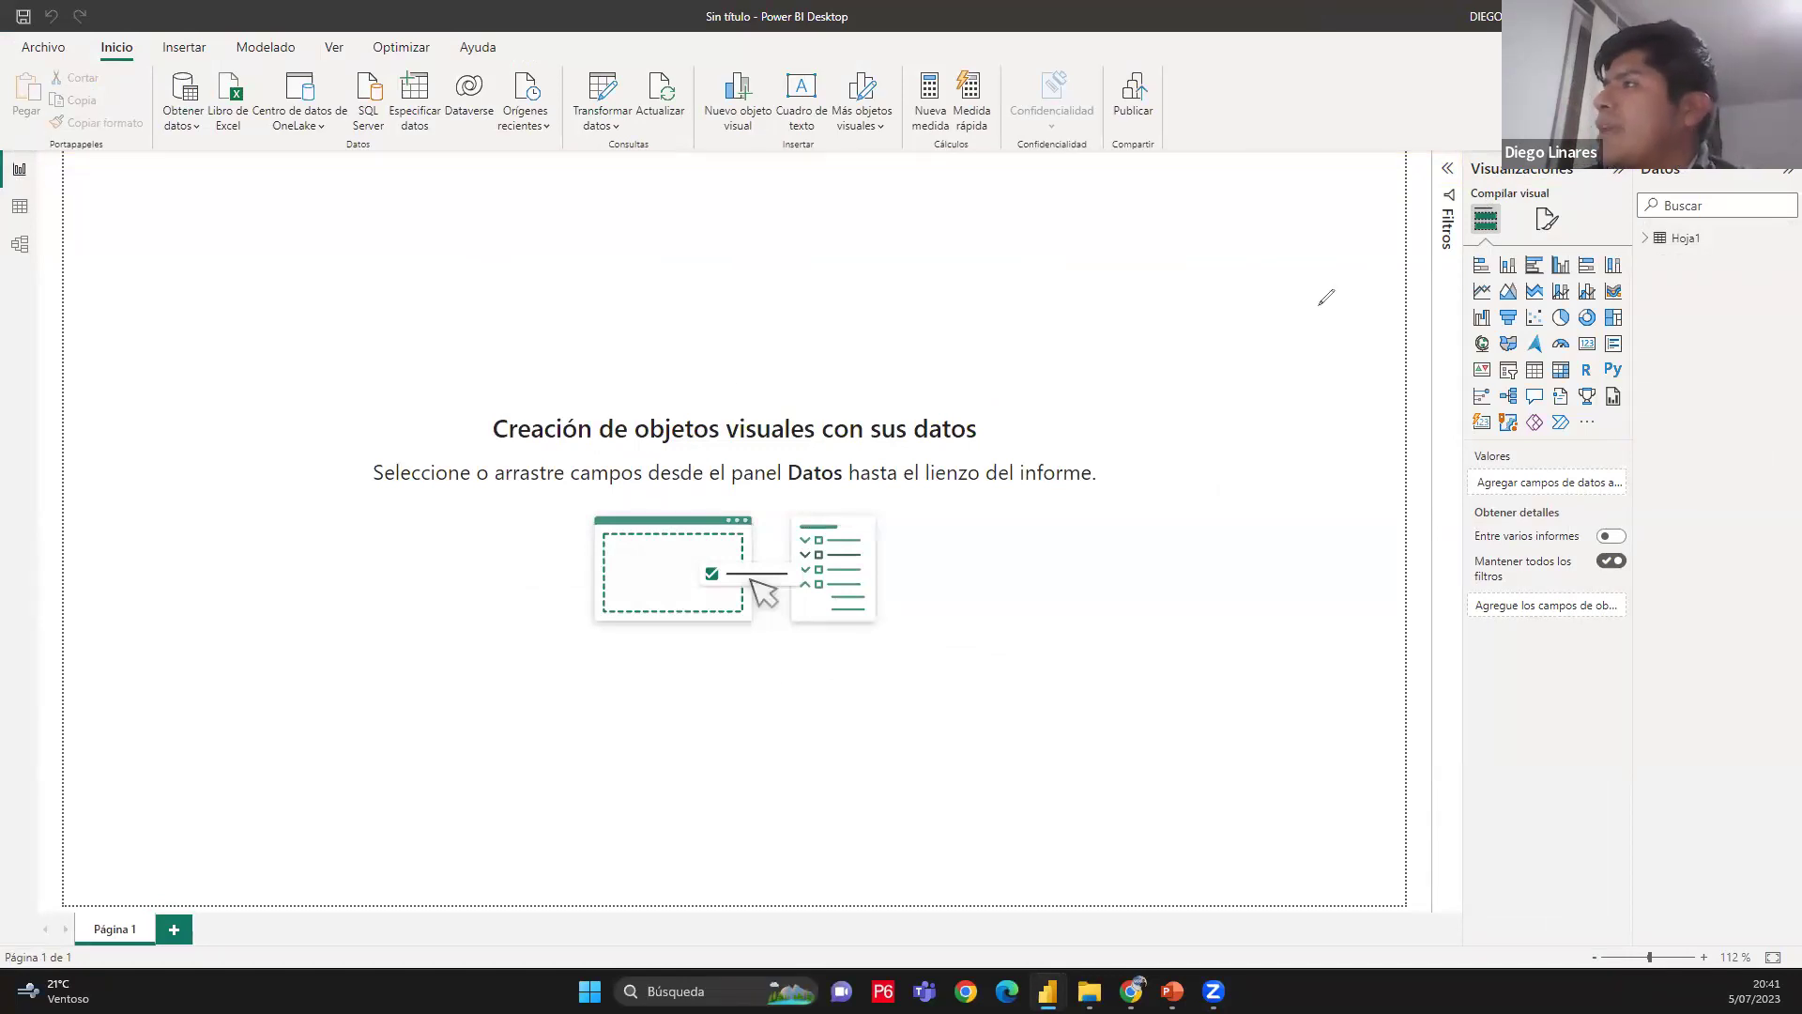
Annotate the screen in red with an arrow toward the visual types, an outline around the whole gallery and a circle around the combo charts
mouse_move(1082, 275)
mouse_down()
mouse_move(1450, 261)
mouse_move(1446, 275)
mouse_up()
mouse_move(1491, 441)
mouse_down()
mouse_move(1461, 371)
mouse_move(1476, 247)
mouse_move(1618, 232)
mouse_move(1637, 256)
mouse_move(1645, 418)
mouse_move(1598, 447)
mouse_move(1466, 438)
mouse_up()
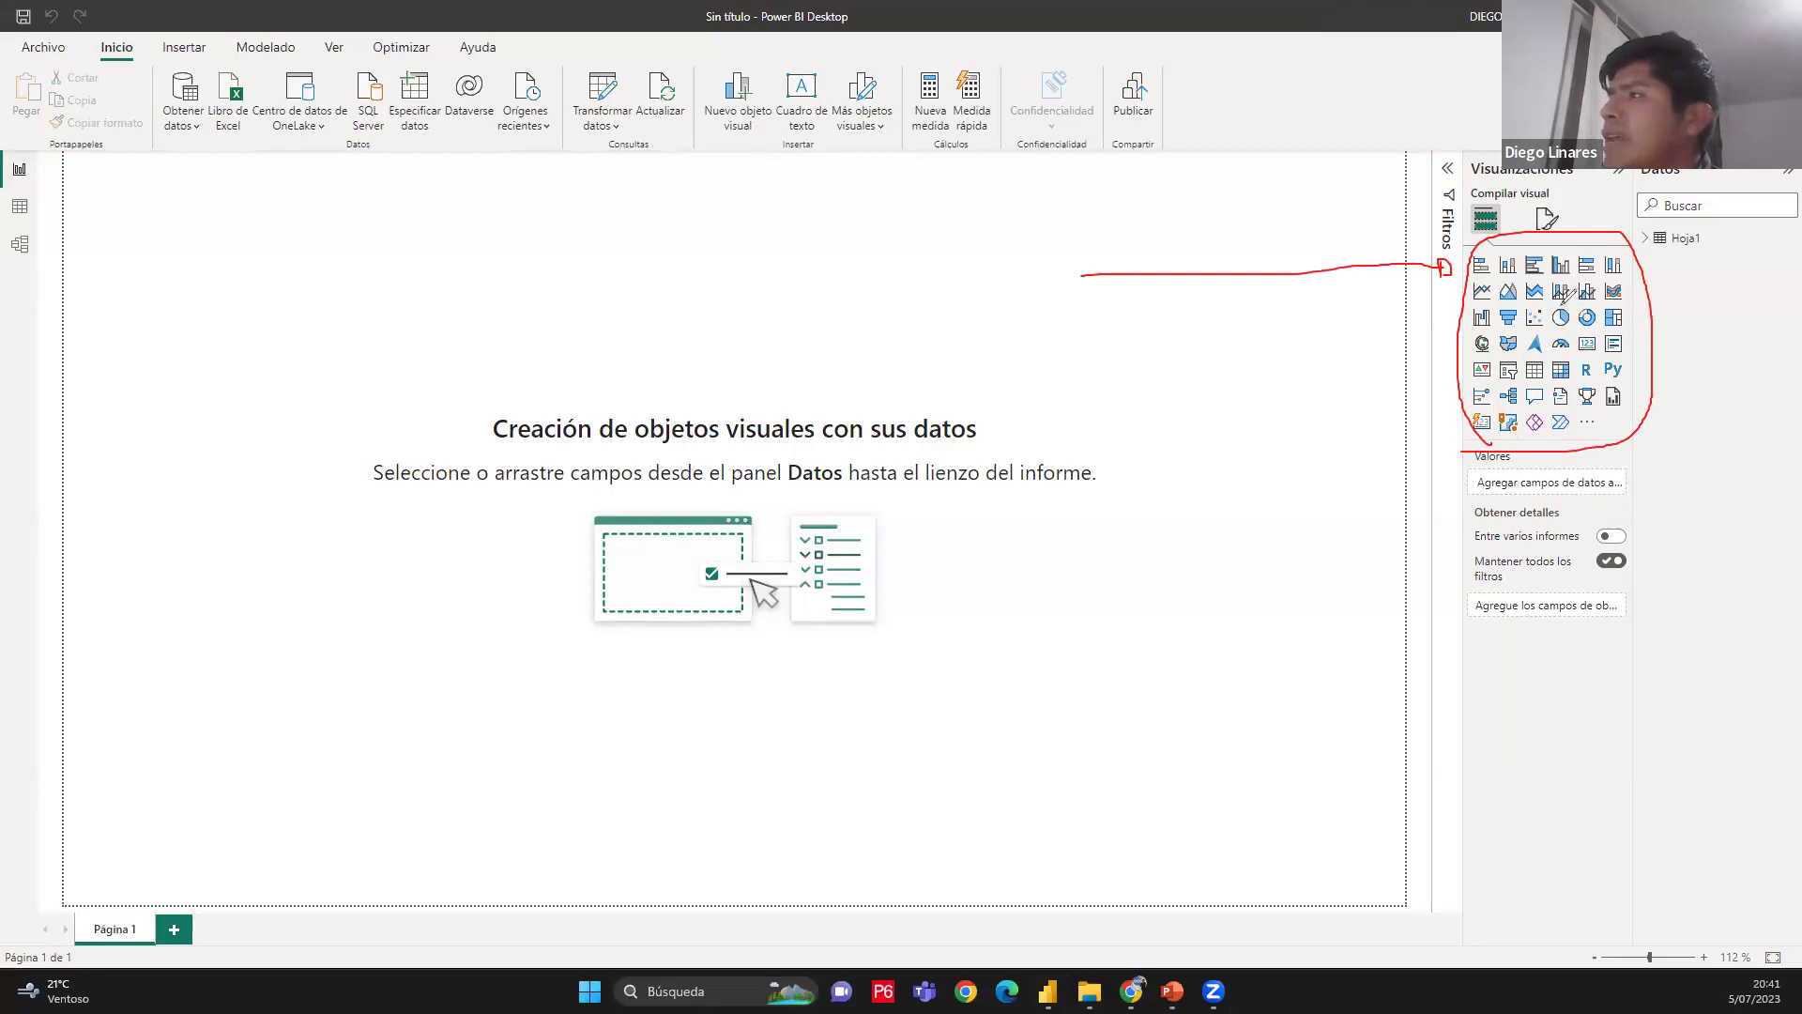
mouse_move(1562, 303)
mouse_down()
mouse_move(1560, 226)
mouse_move(1598, 241)
mouse_move(1597, 283)
mouse_move(1605, 230)
mouse_move(1566, 299)
mouse_up()
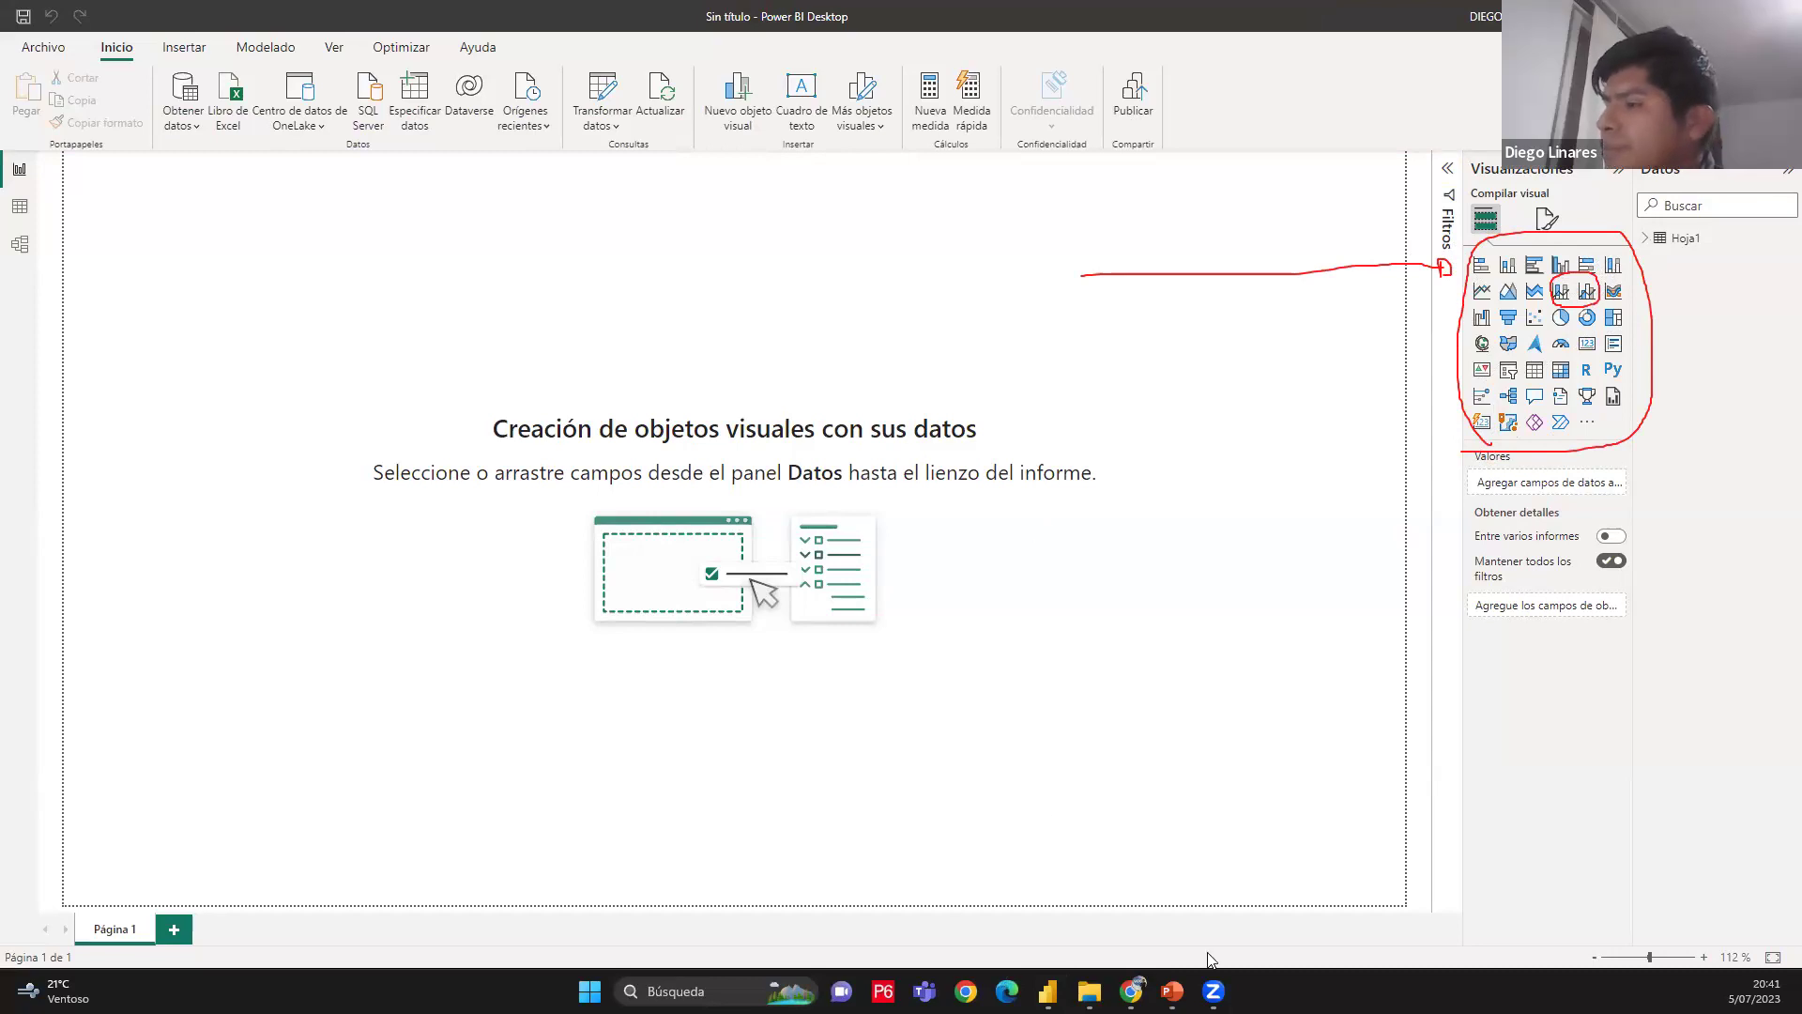
Switch to PowerPoint, present the "Ejemplos de Dashboard de Control de Proyectos" slide to examine its dashboard examples, and return to Power BI Desktop
click(1172, 990)
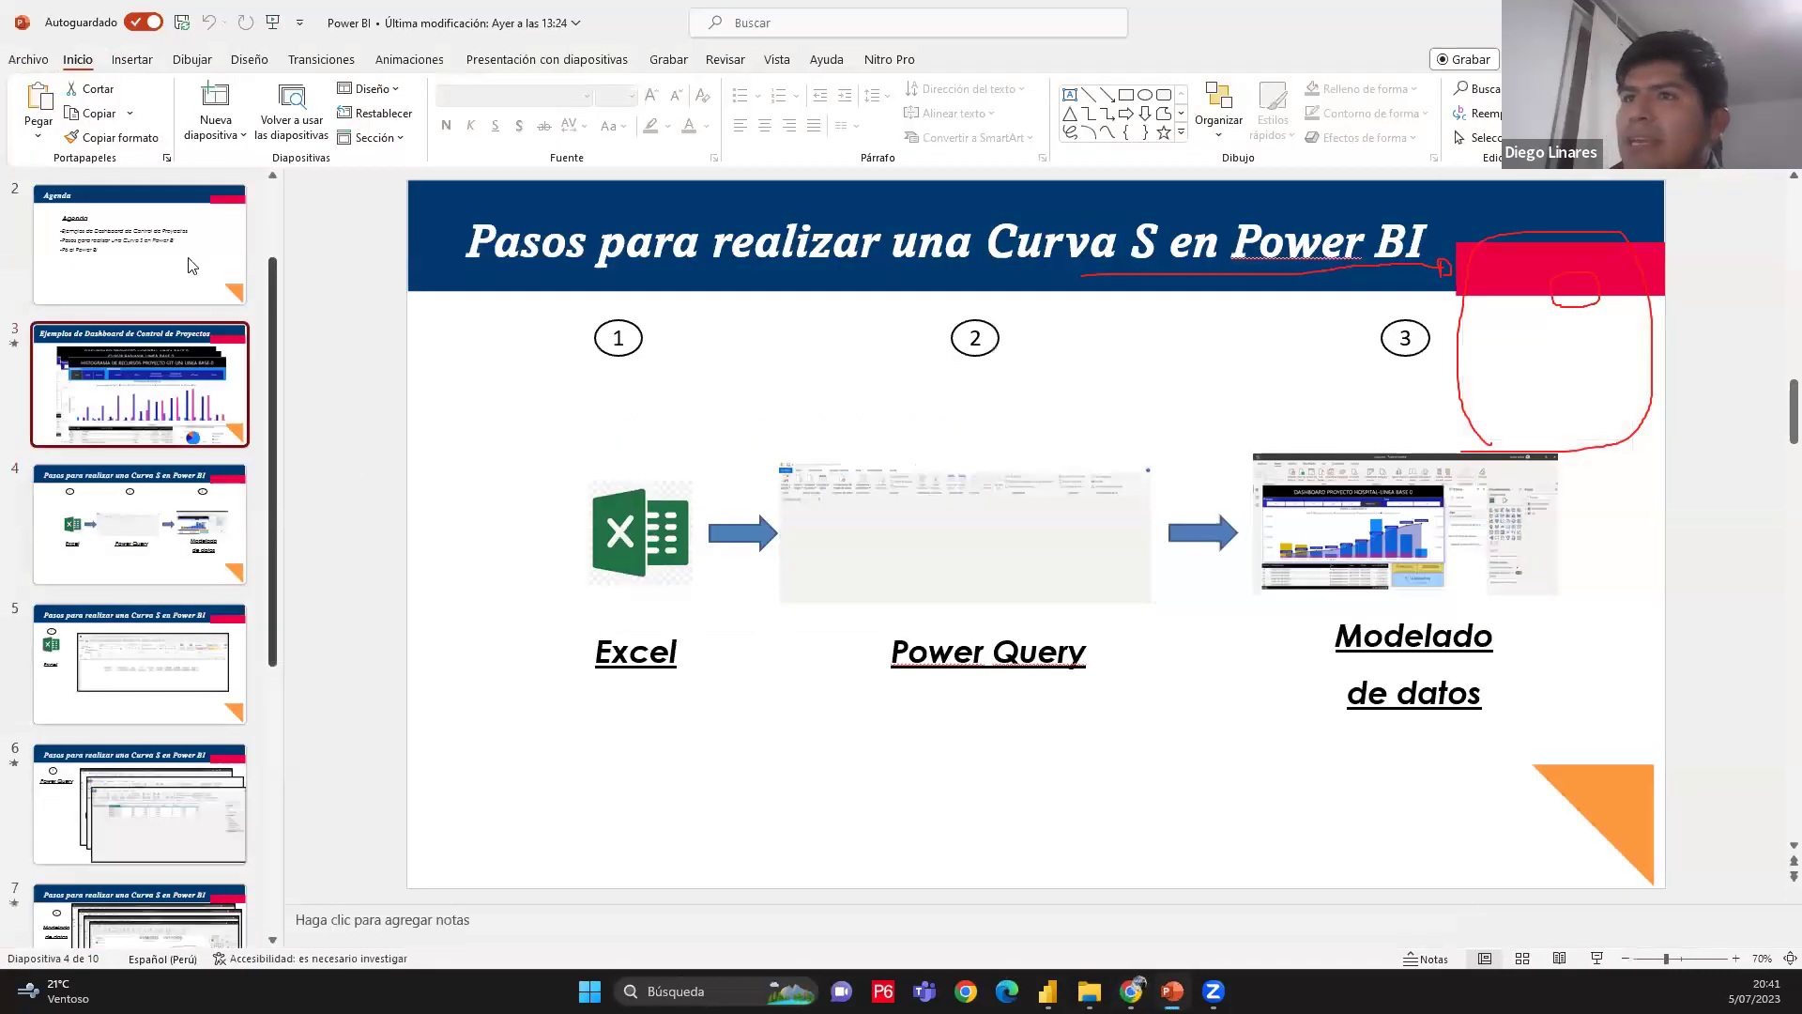
click(239, 364)
click(1597, 959)
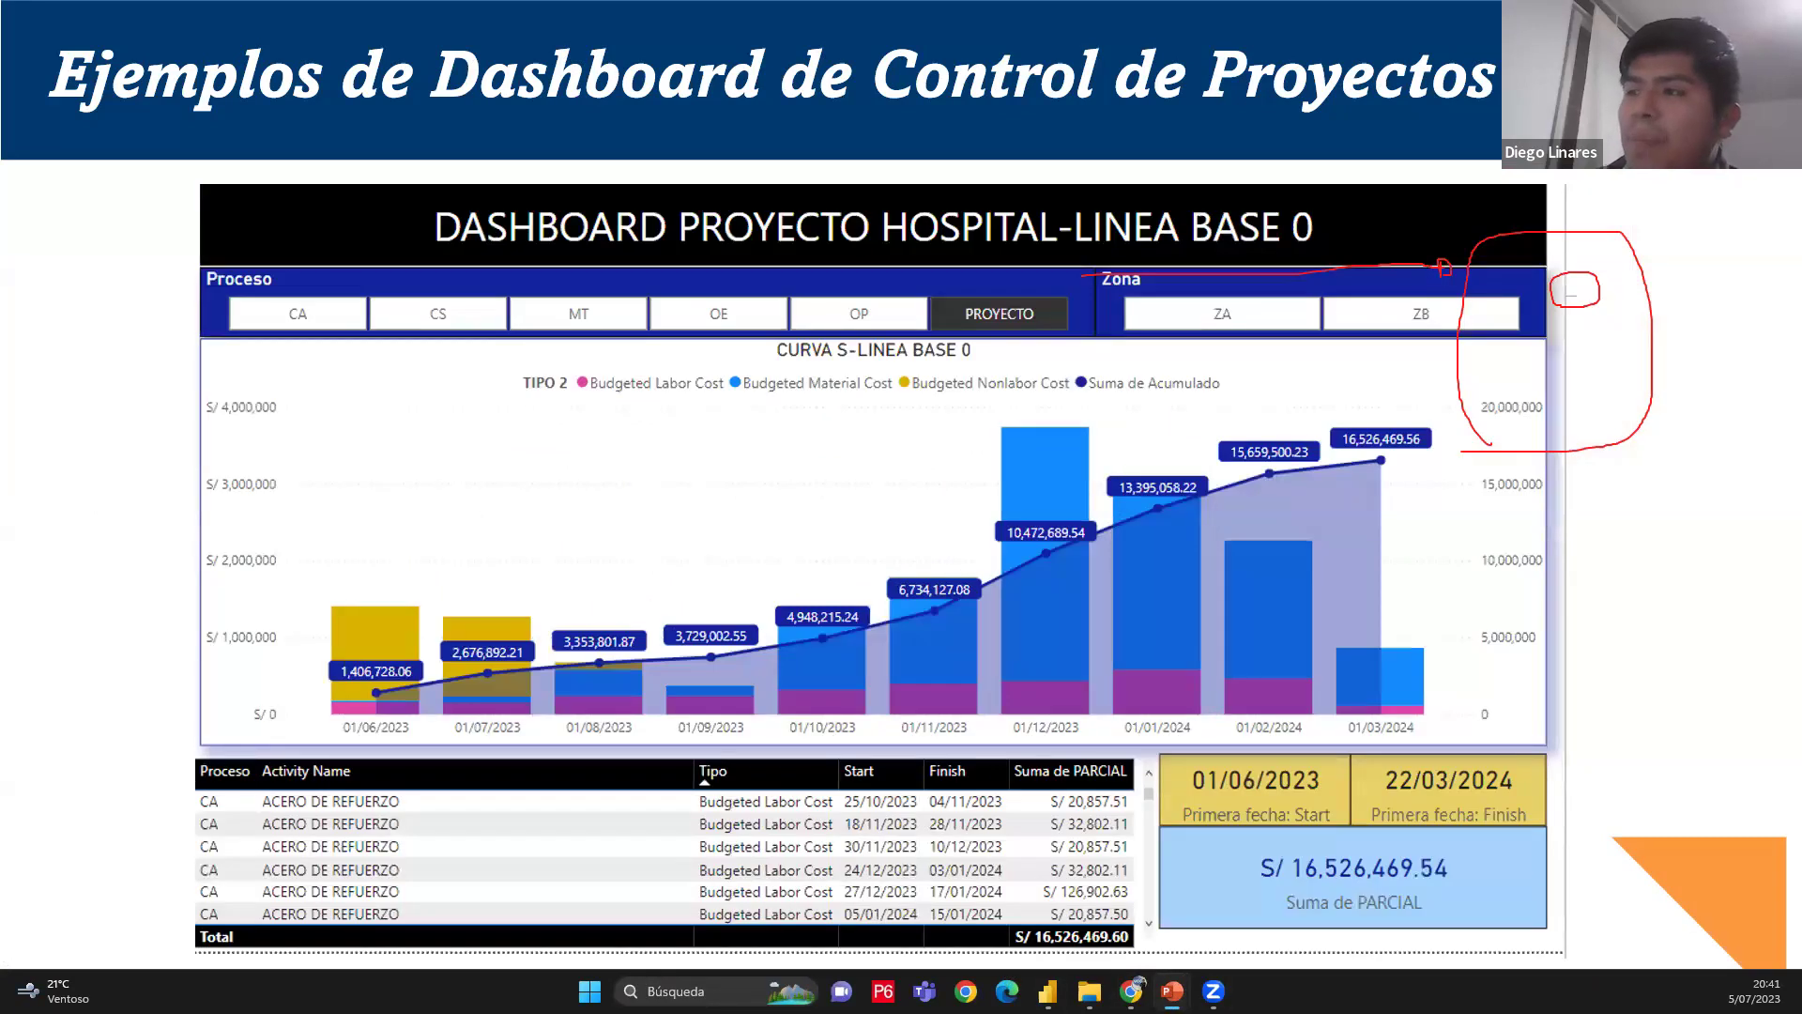
key(Right)
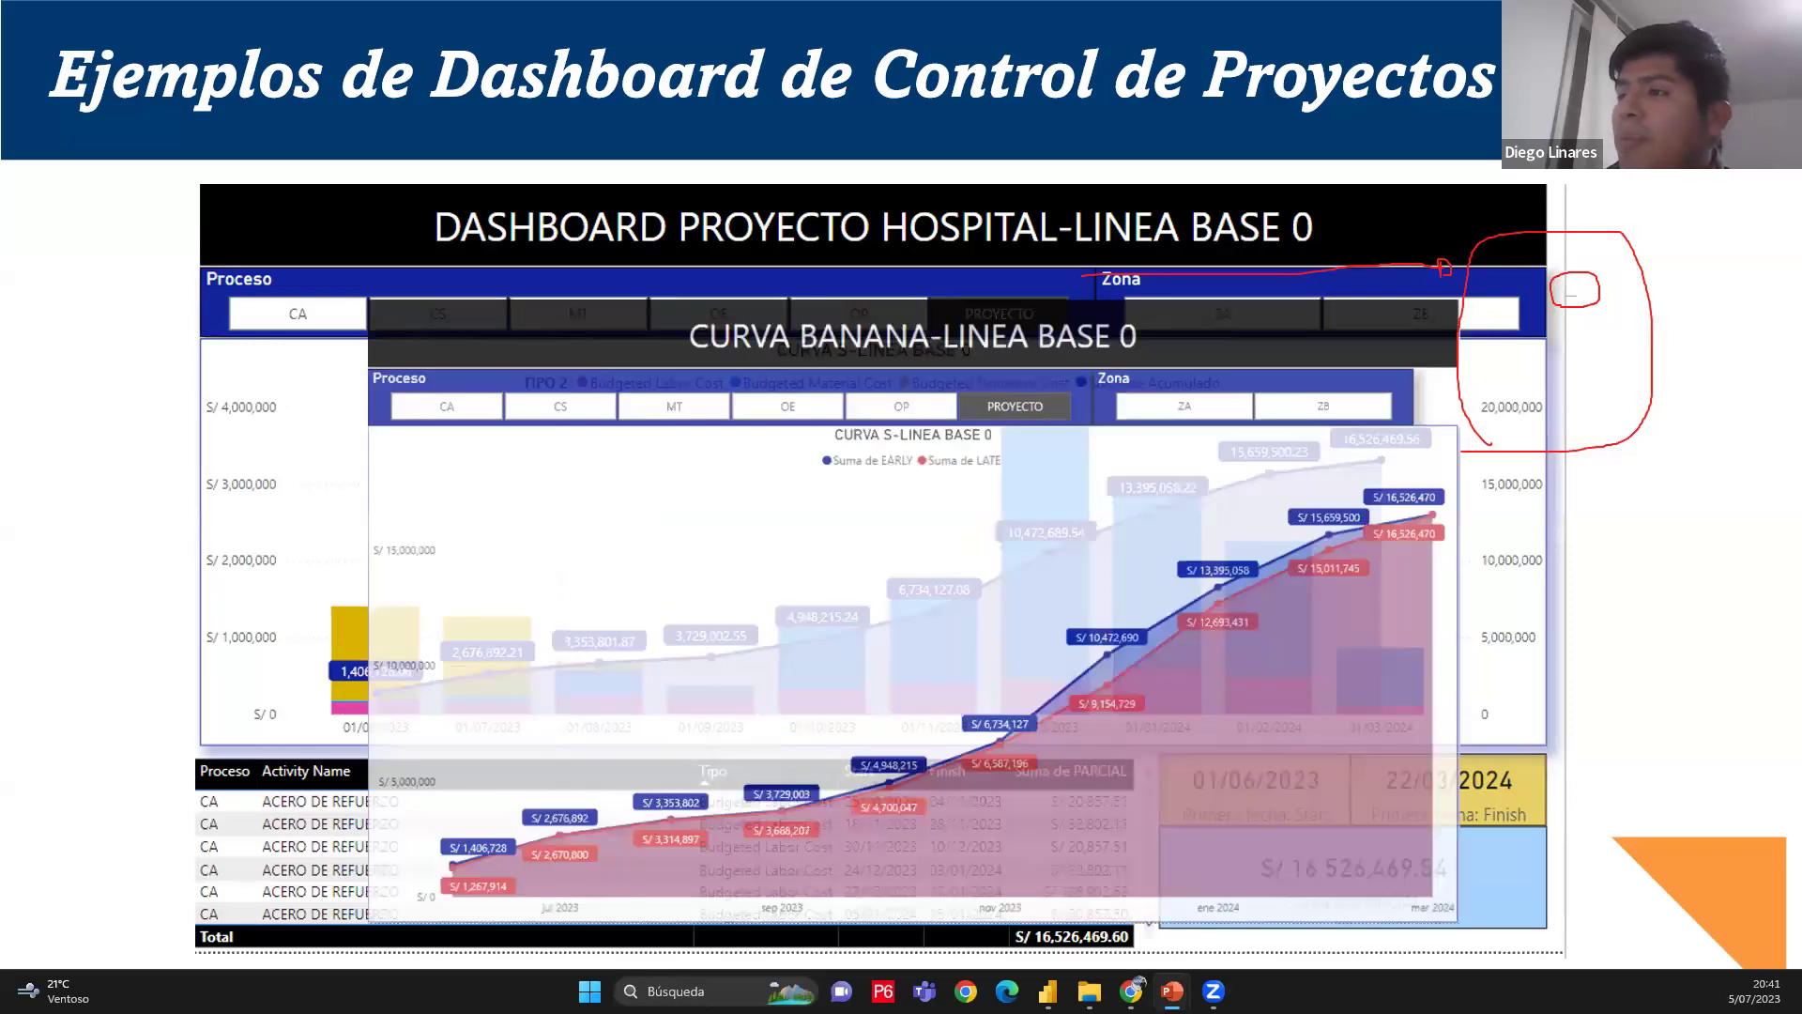
key(Right)
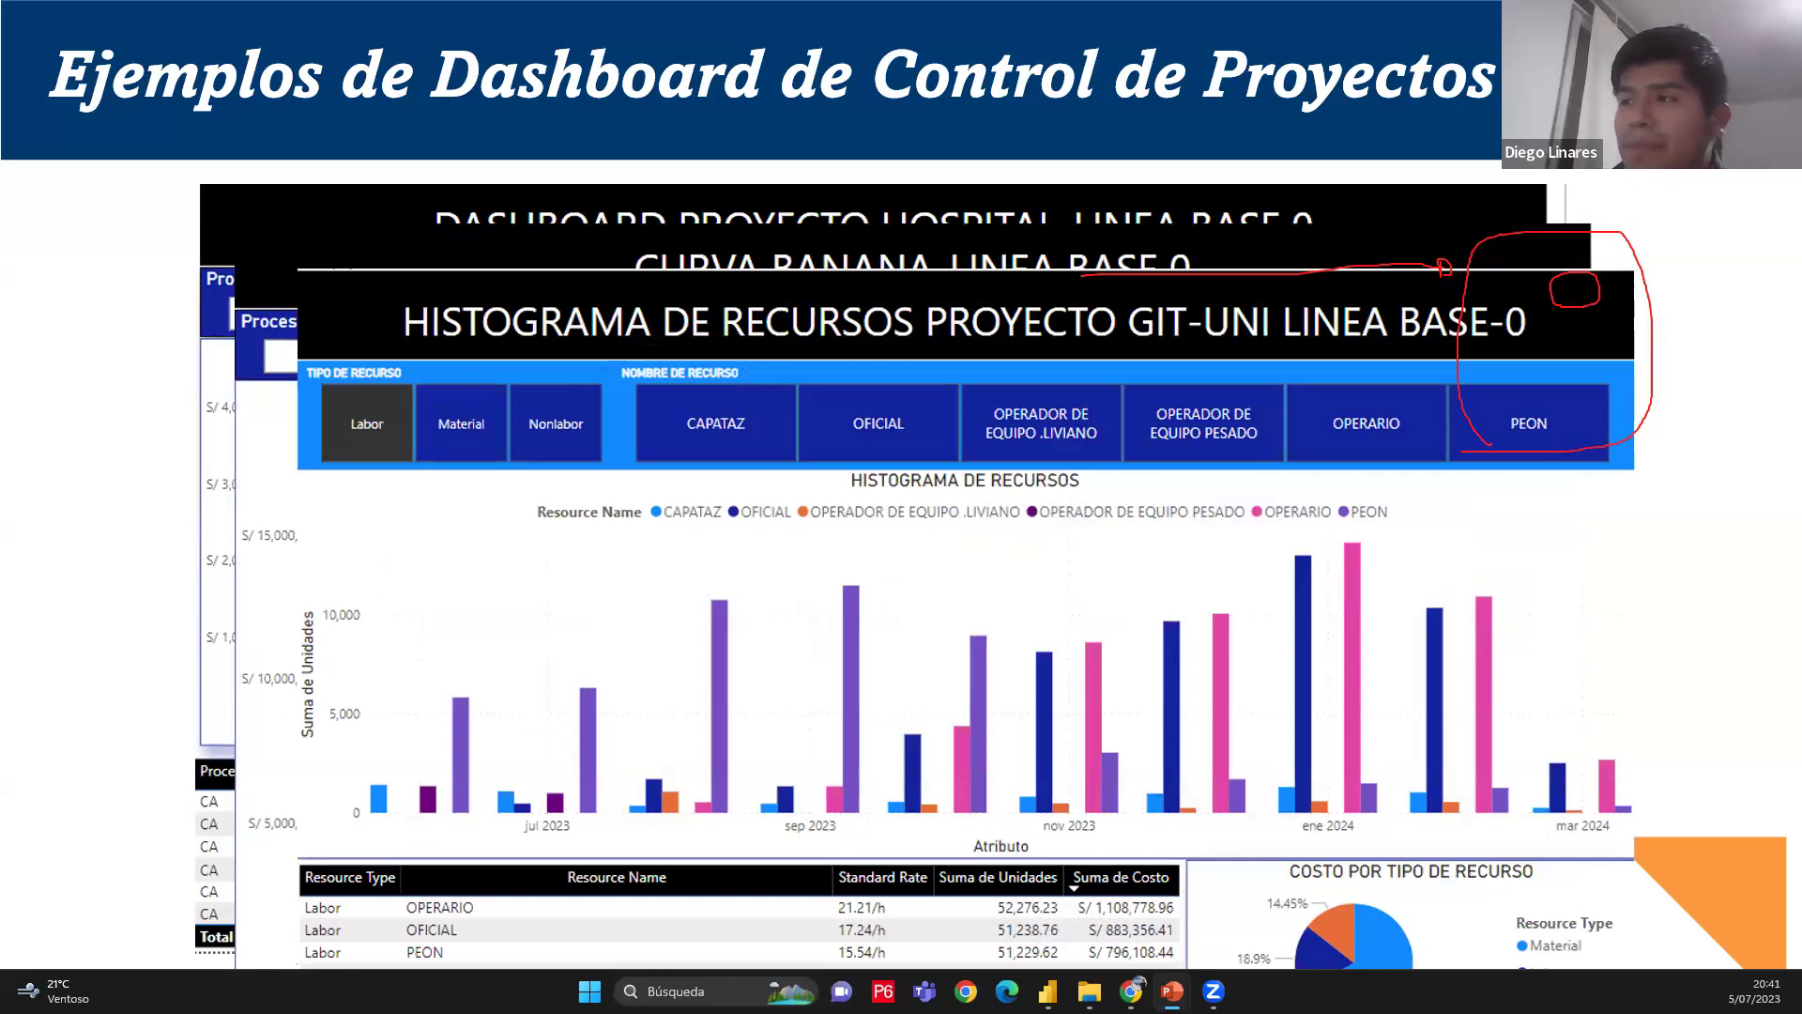
key(Left)
key(Left)
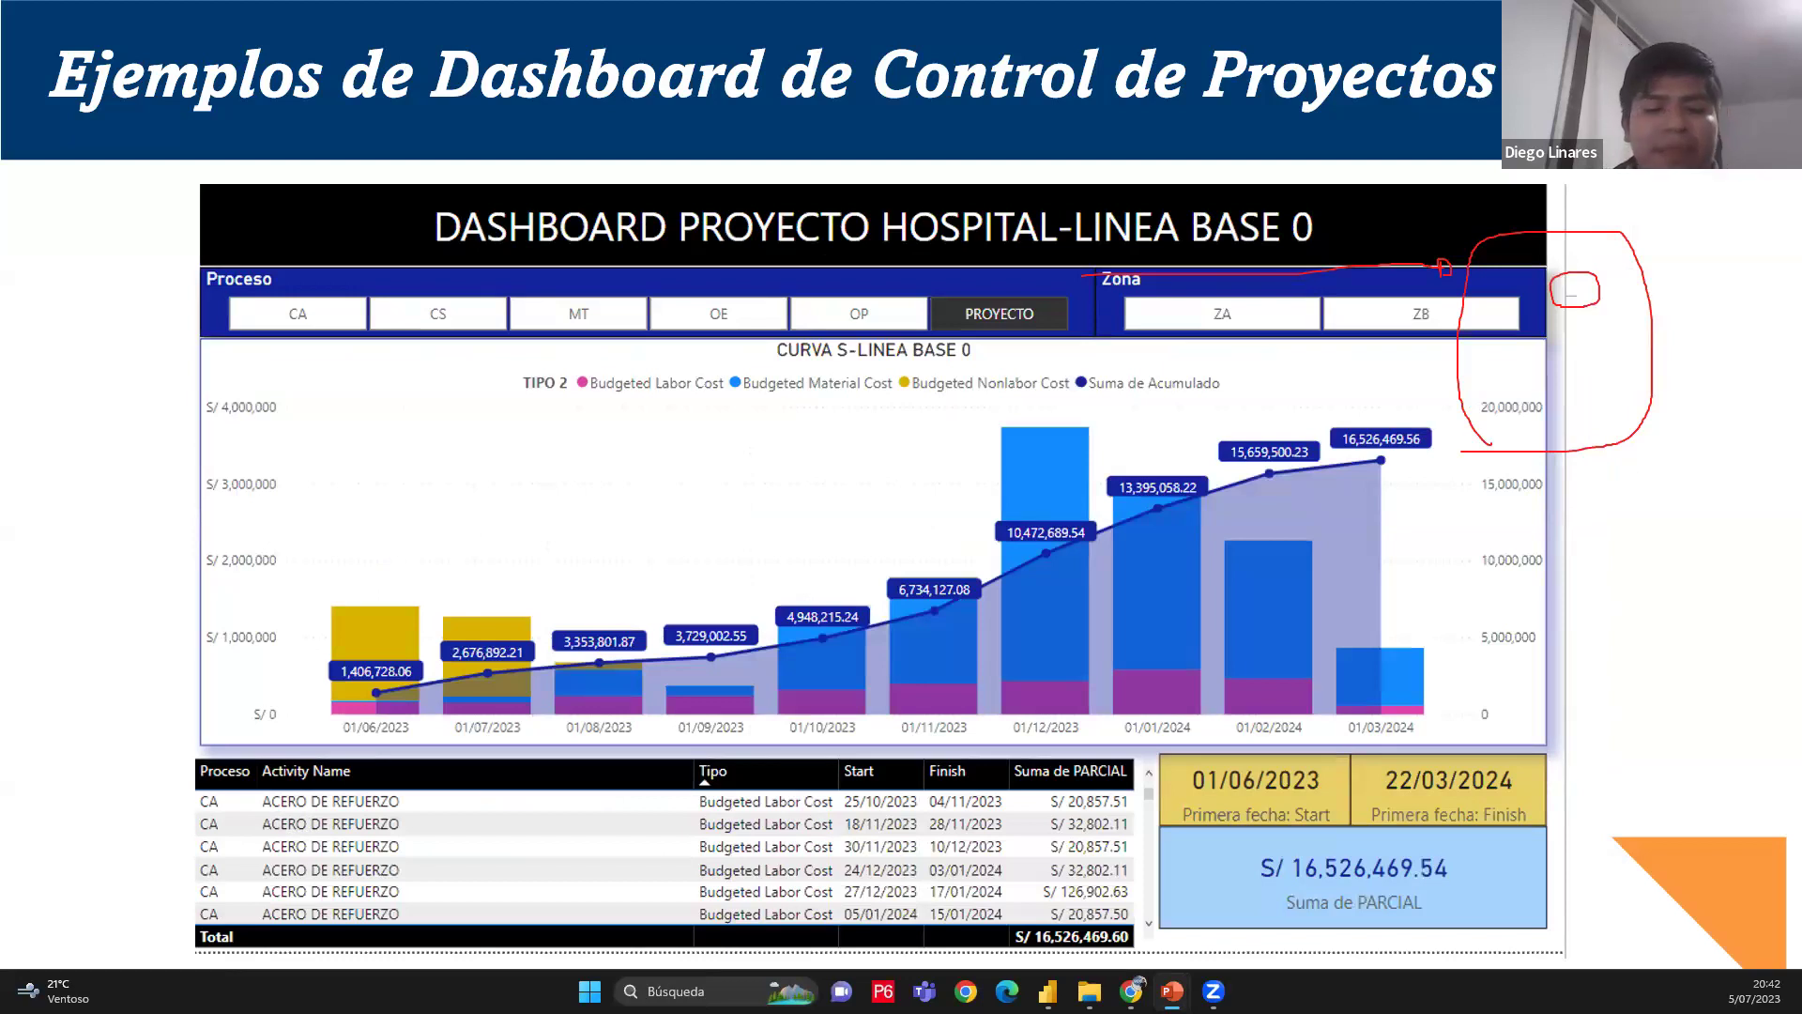
key(Escape)
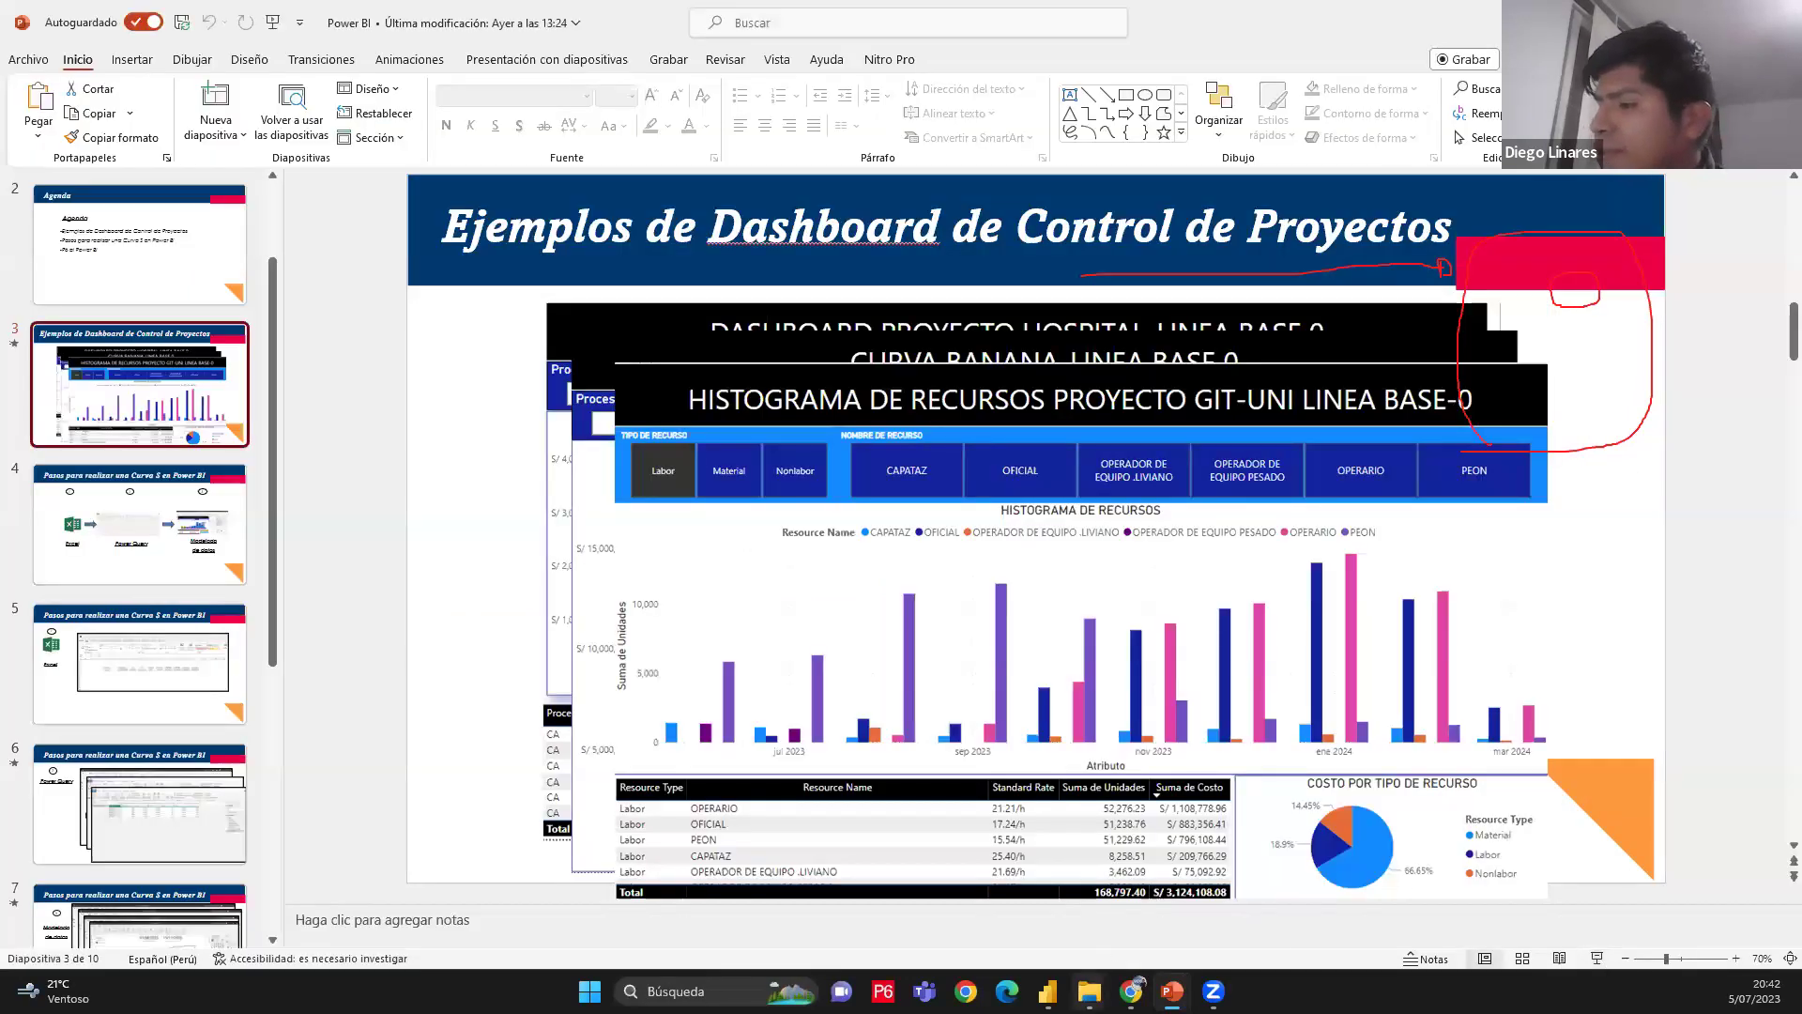
key(alt+Tab)
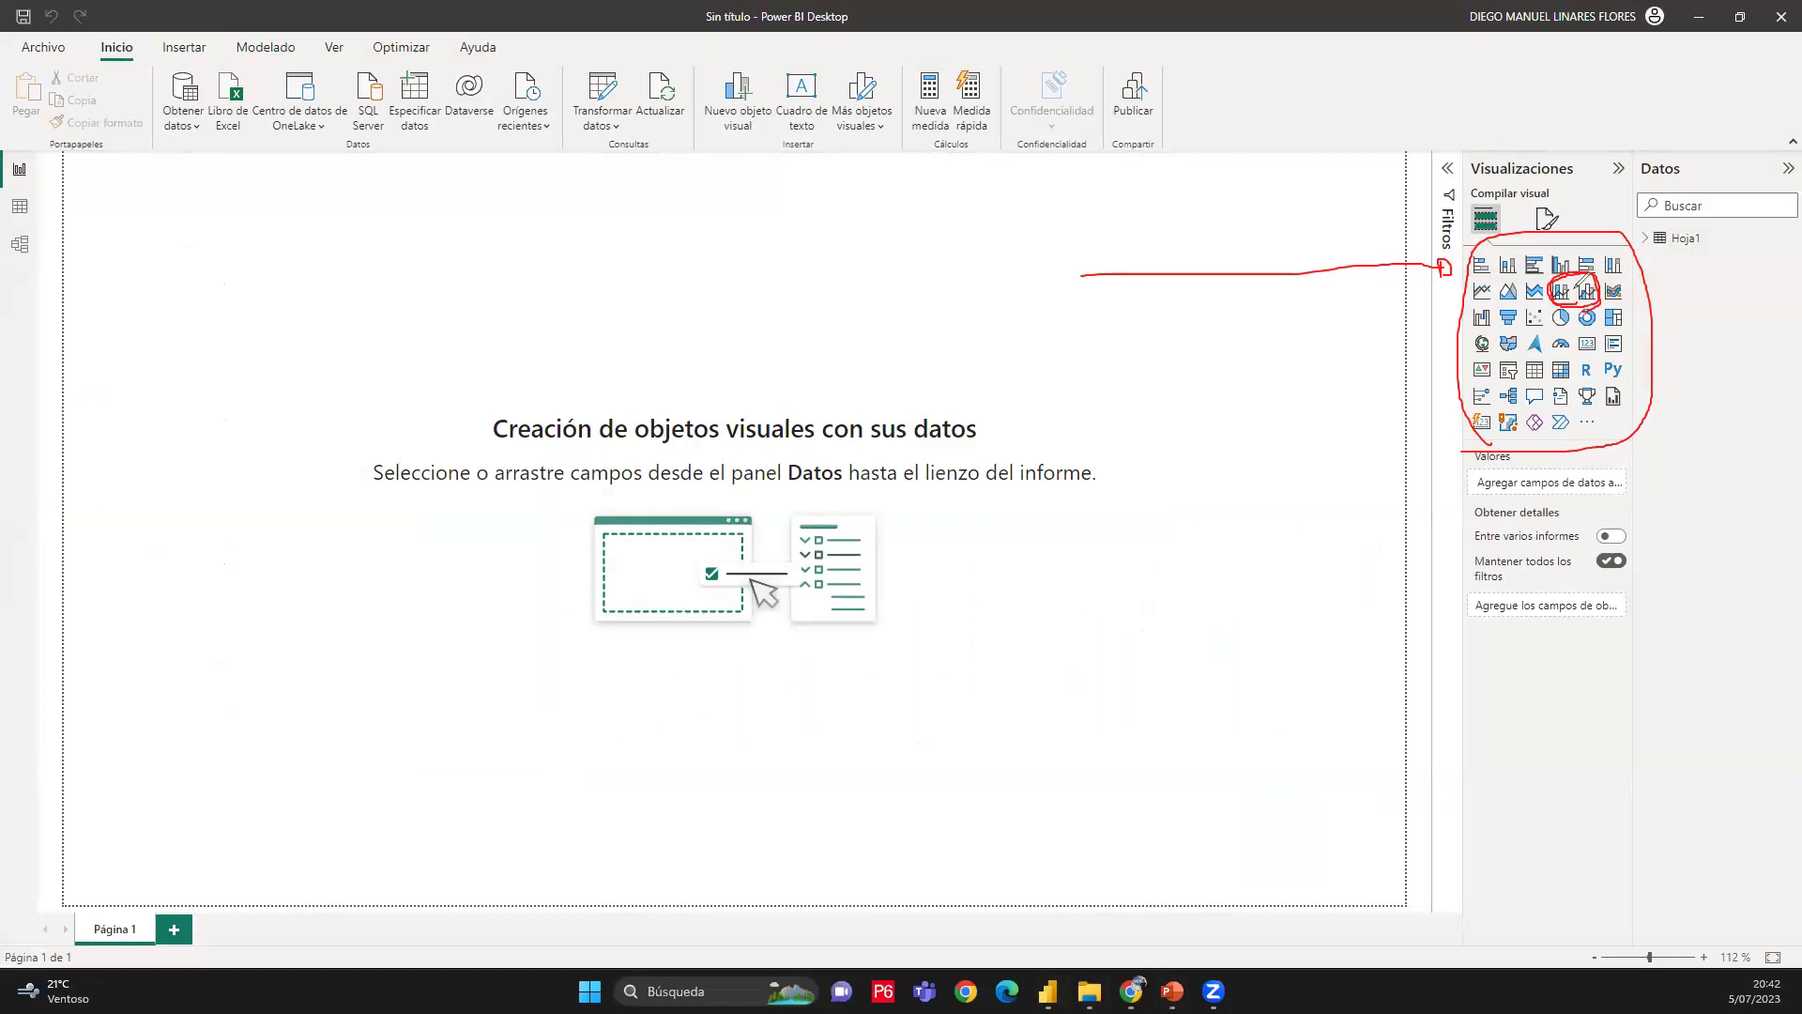
Sketch a stacked and a side-by-side pair of red and yellow bars on the canvas, number the red bars, and clear all annotations
drag(1181, 321, 1180, 433)
mouse_move(1183, 322)
mouse_down()
mouse_move(1201, 440)
mouse_move(1178, 440)
mouse_move(1178, 488)
mouse_move(1199, 445)
mouse_move(1175, 510)
mouse_up()
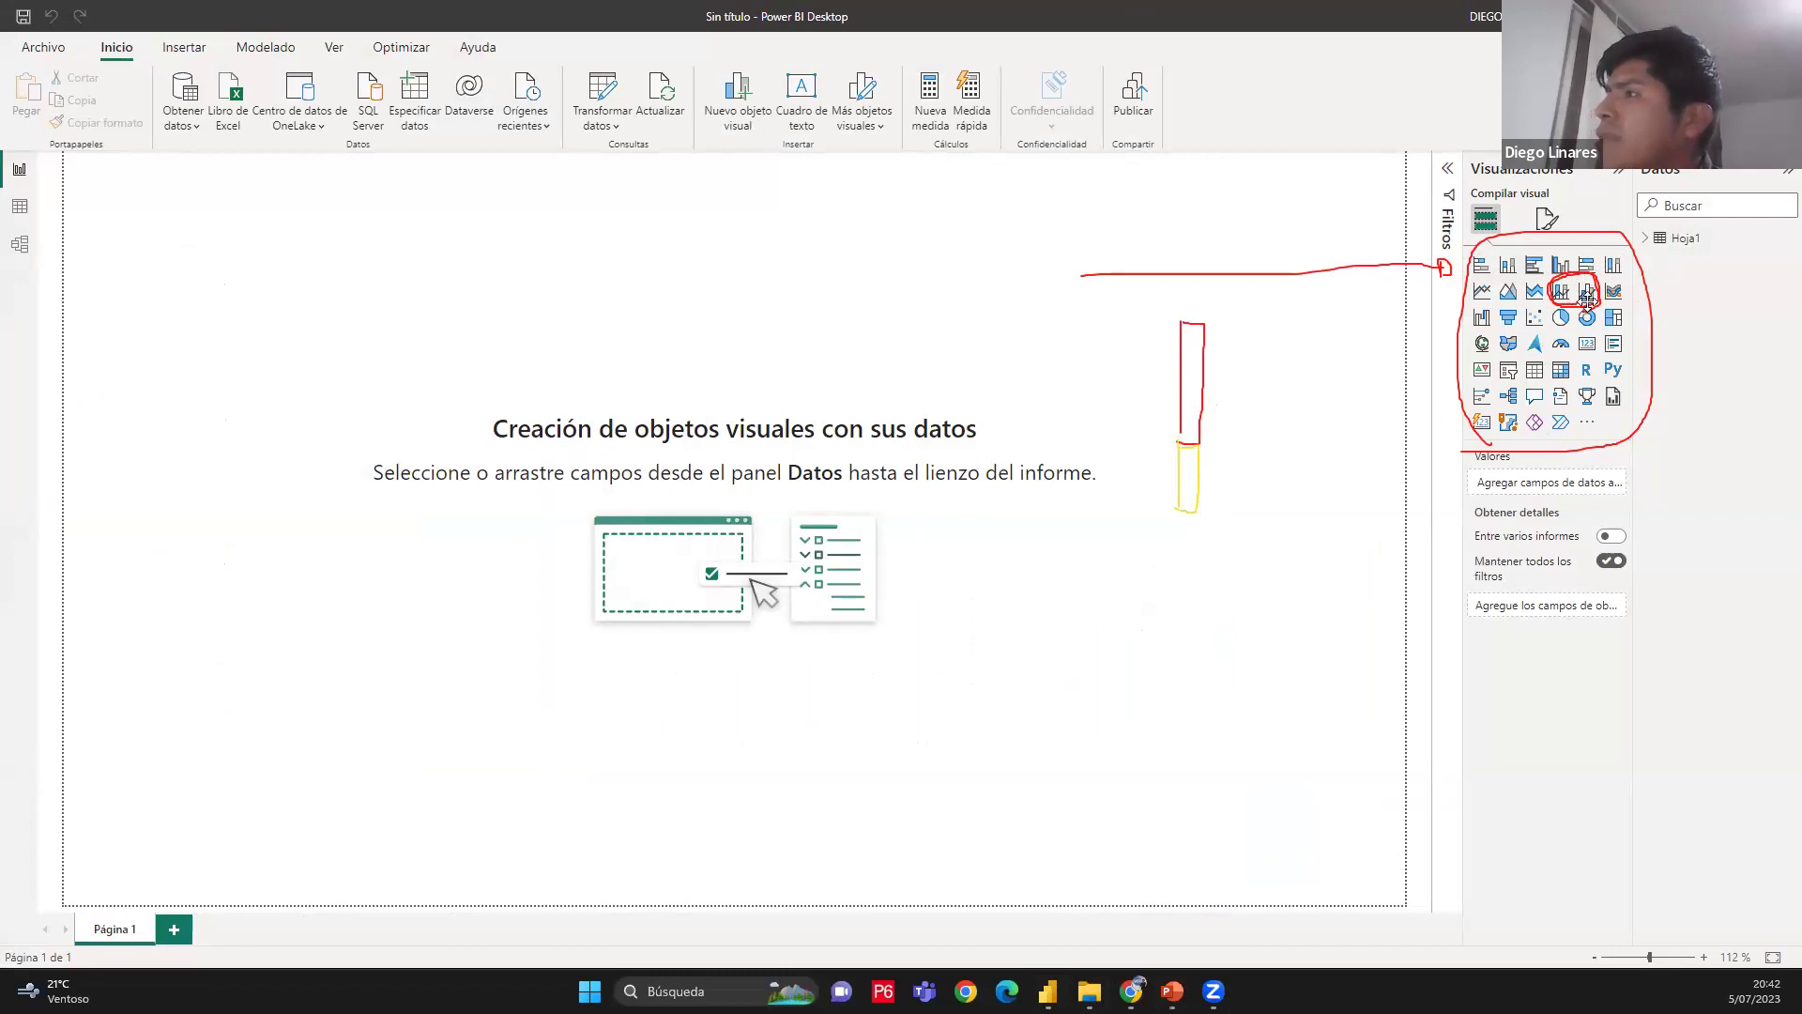
drag(1264, 447, 1264, 511)
drag(1263, 448, 1264, 511)
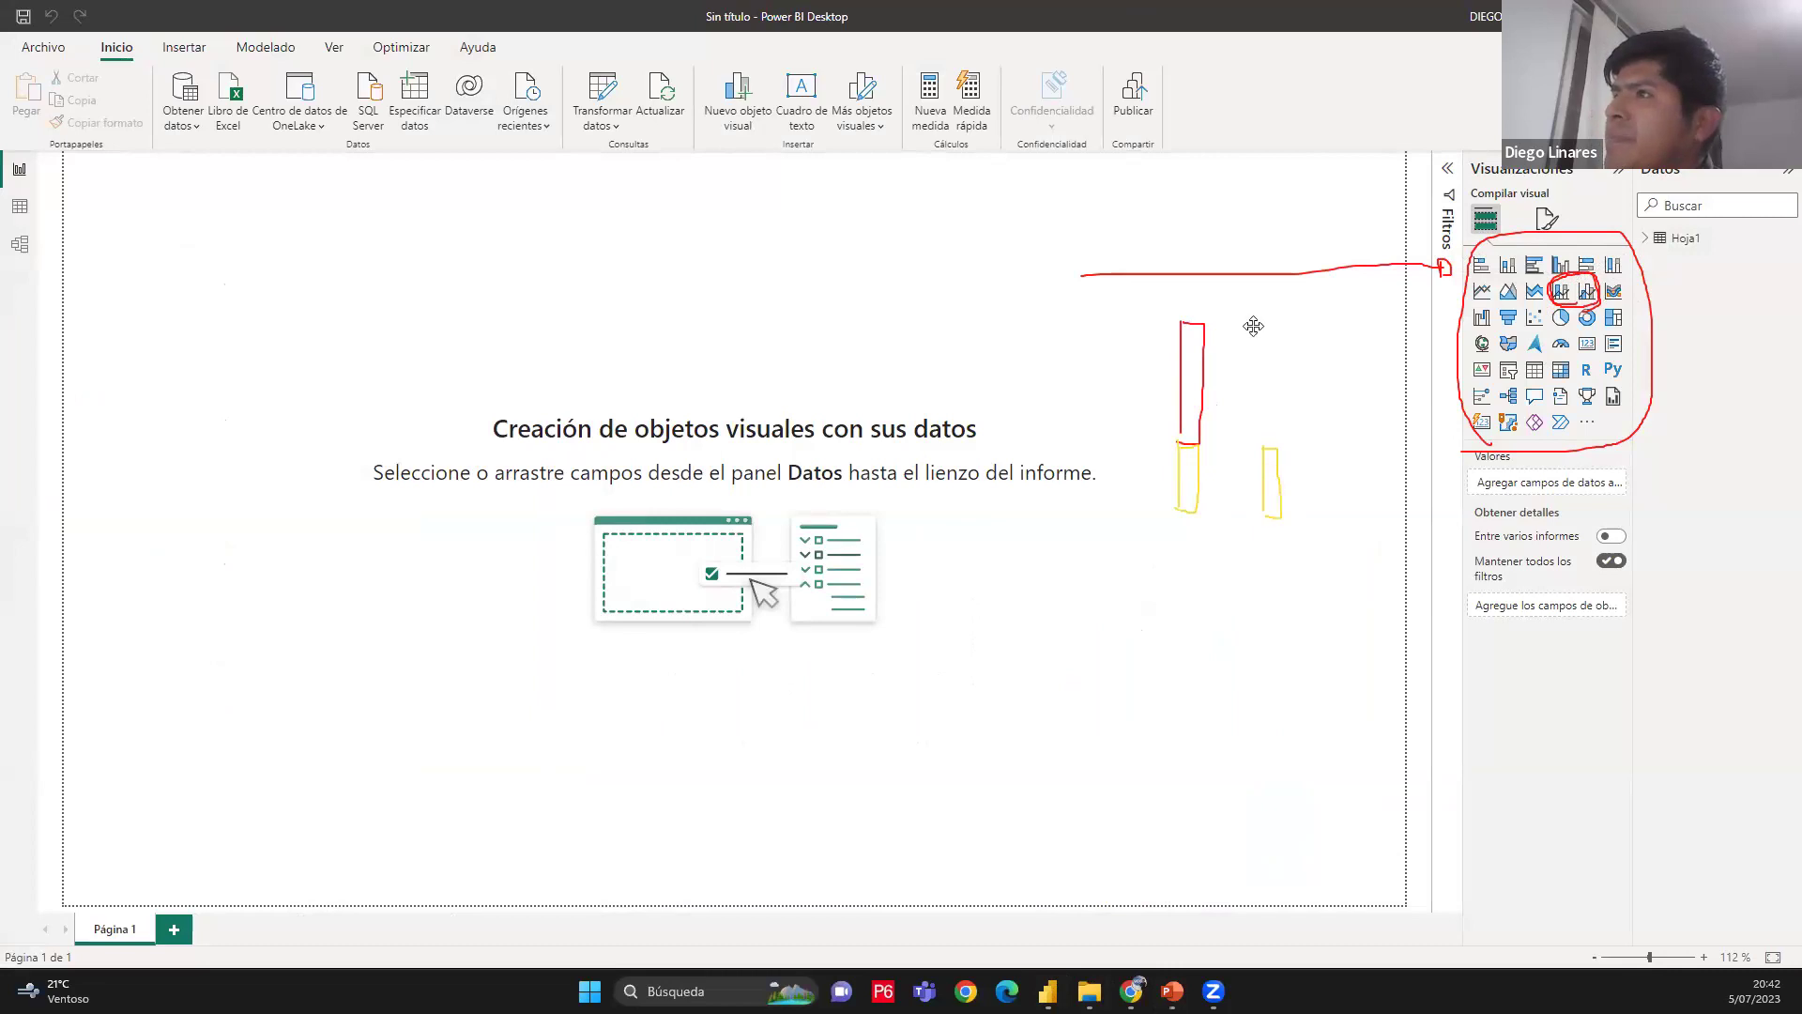
mouse_move(1282, 518)
mouse_down()
mouse_move(1276, 384)
mouse_move(1296, 380)
mouse_move(1283, 519)
mouse_up()
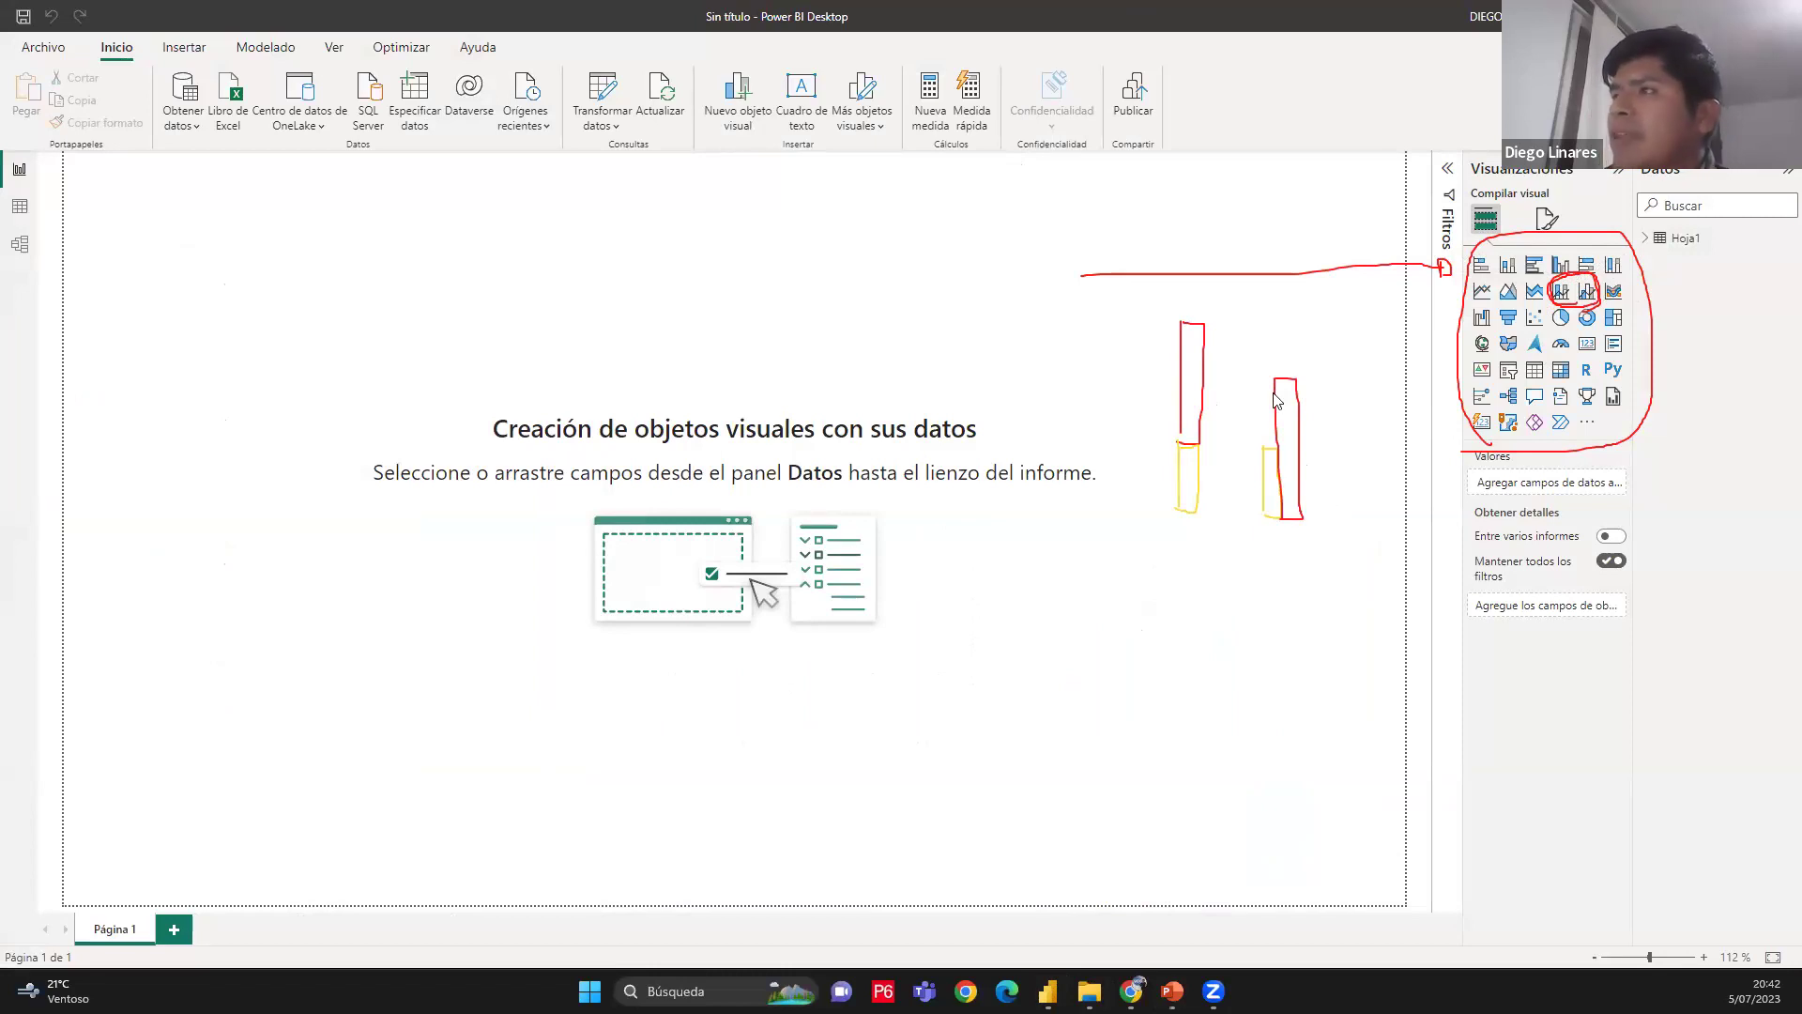
mouse_move(1188, 359)
mouse_down()
mouse_move(1286, 414)
mouse_move(1282, 438)
mouse_move(1311, 433)
mouse_move(1301, 420)
mouse_up()
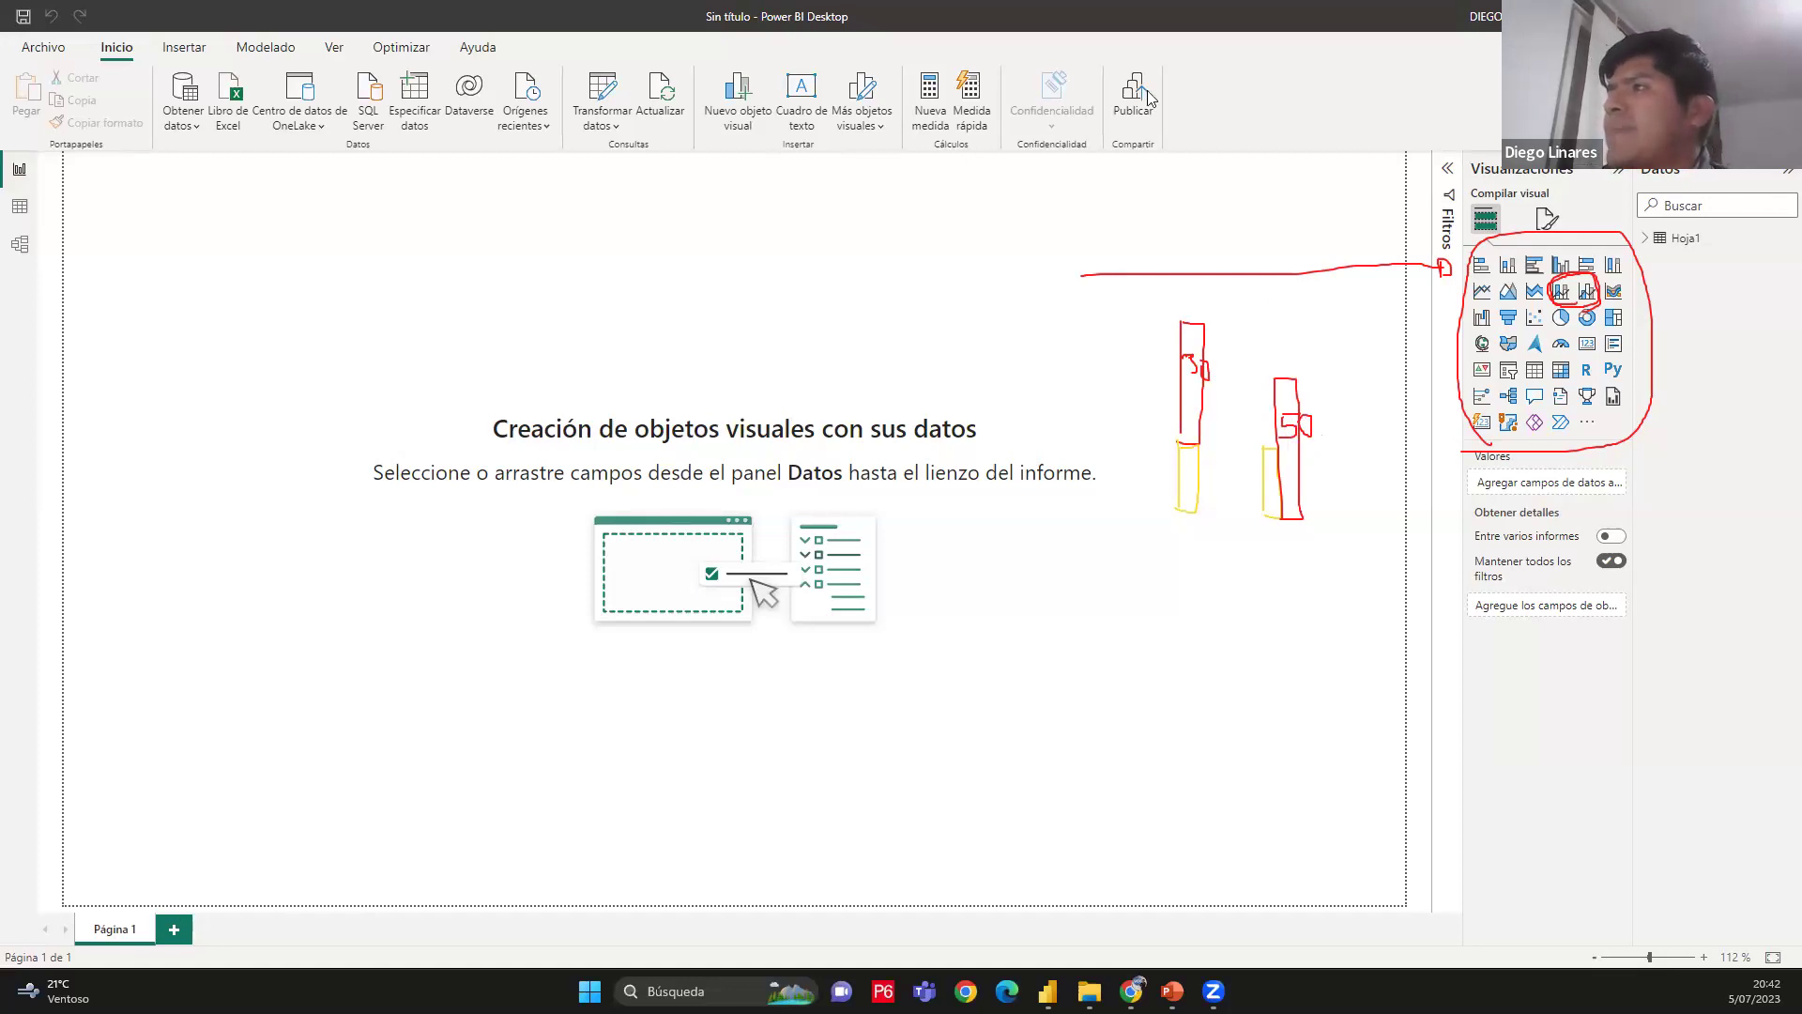
key(Escape)
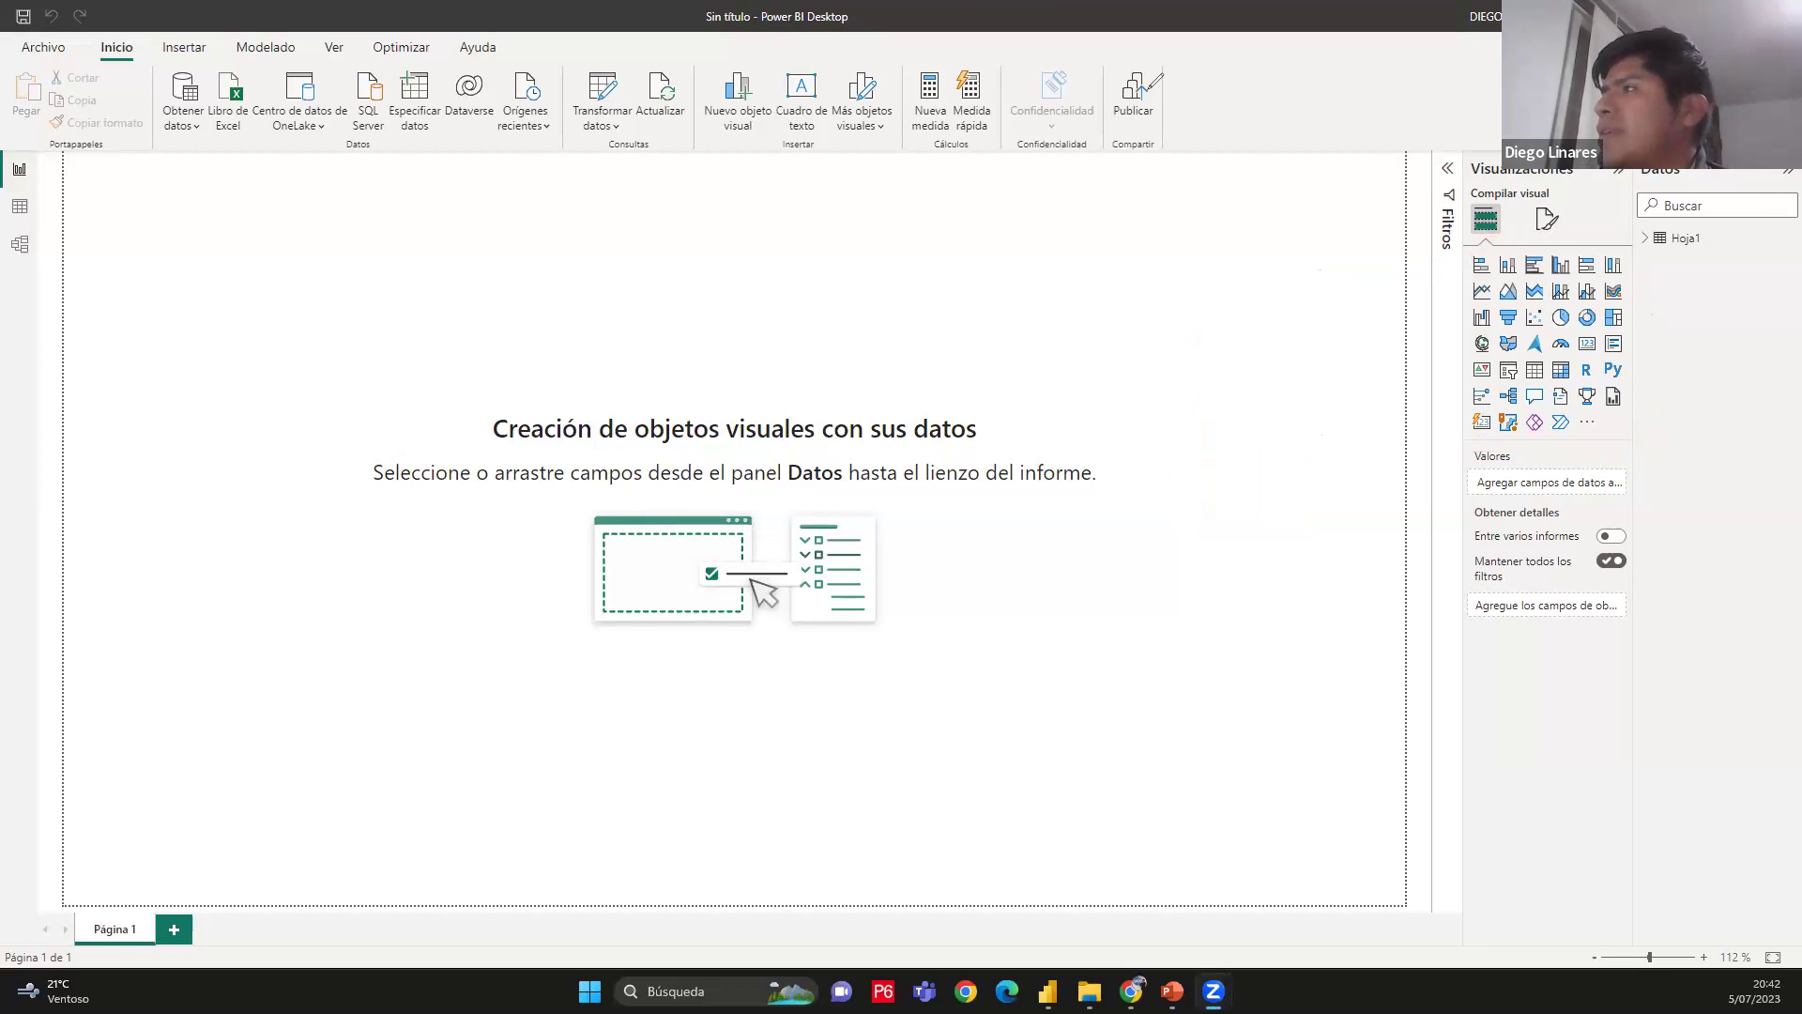
Insert a line and stacked column chart on the report page, move it toward the page centre and enlarge it
click(1569, 300)
drag(150, 261, 491, 426)
drag(674, 592, 1086, 724)
click(1175, 572)
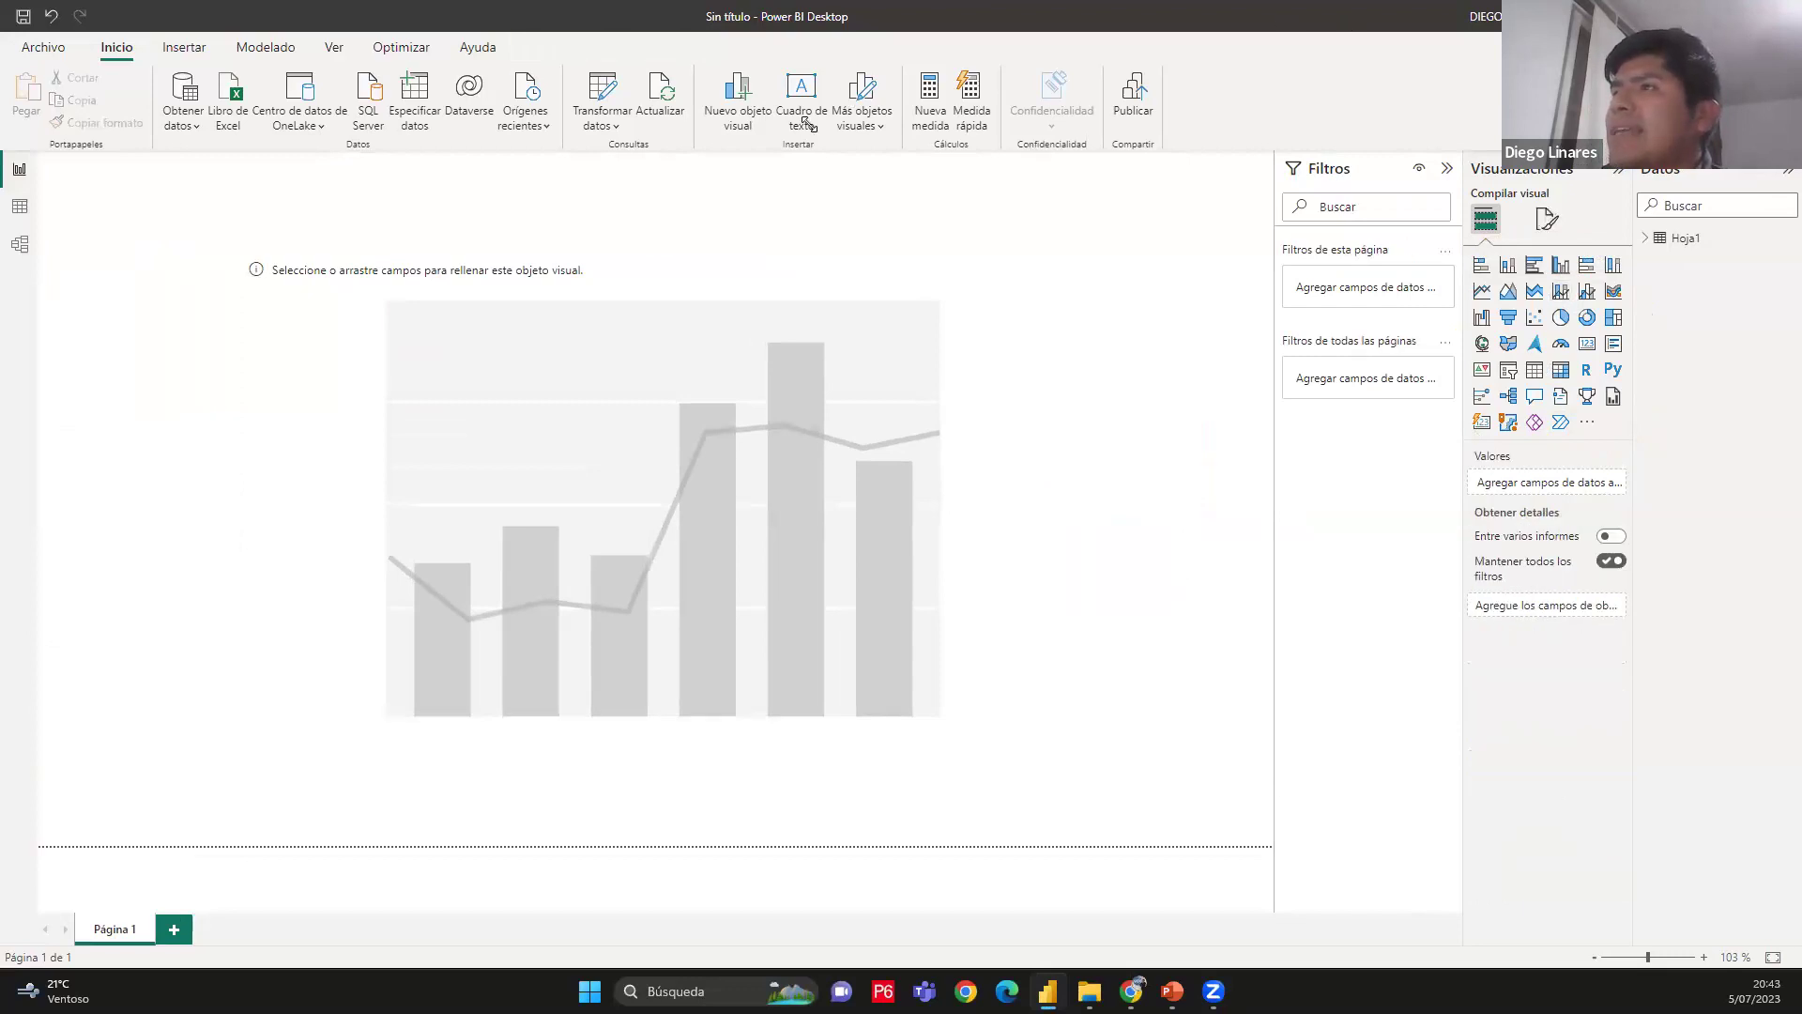
Expand the Hoja1 table to list its fields and select the empty combo chart to show its field wells
drag(1067, 302, 1638, 226)
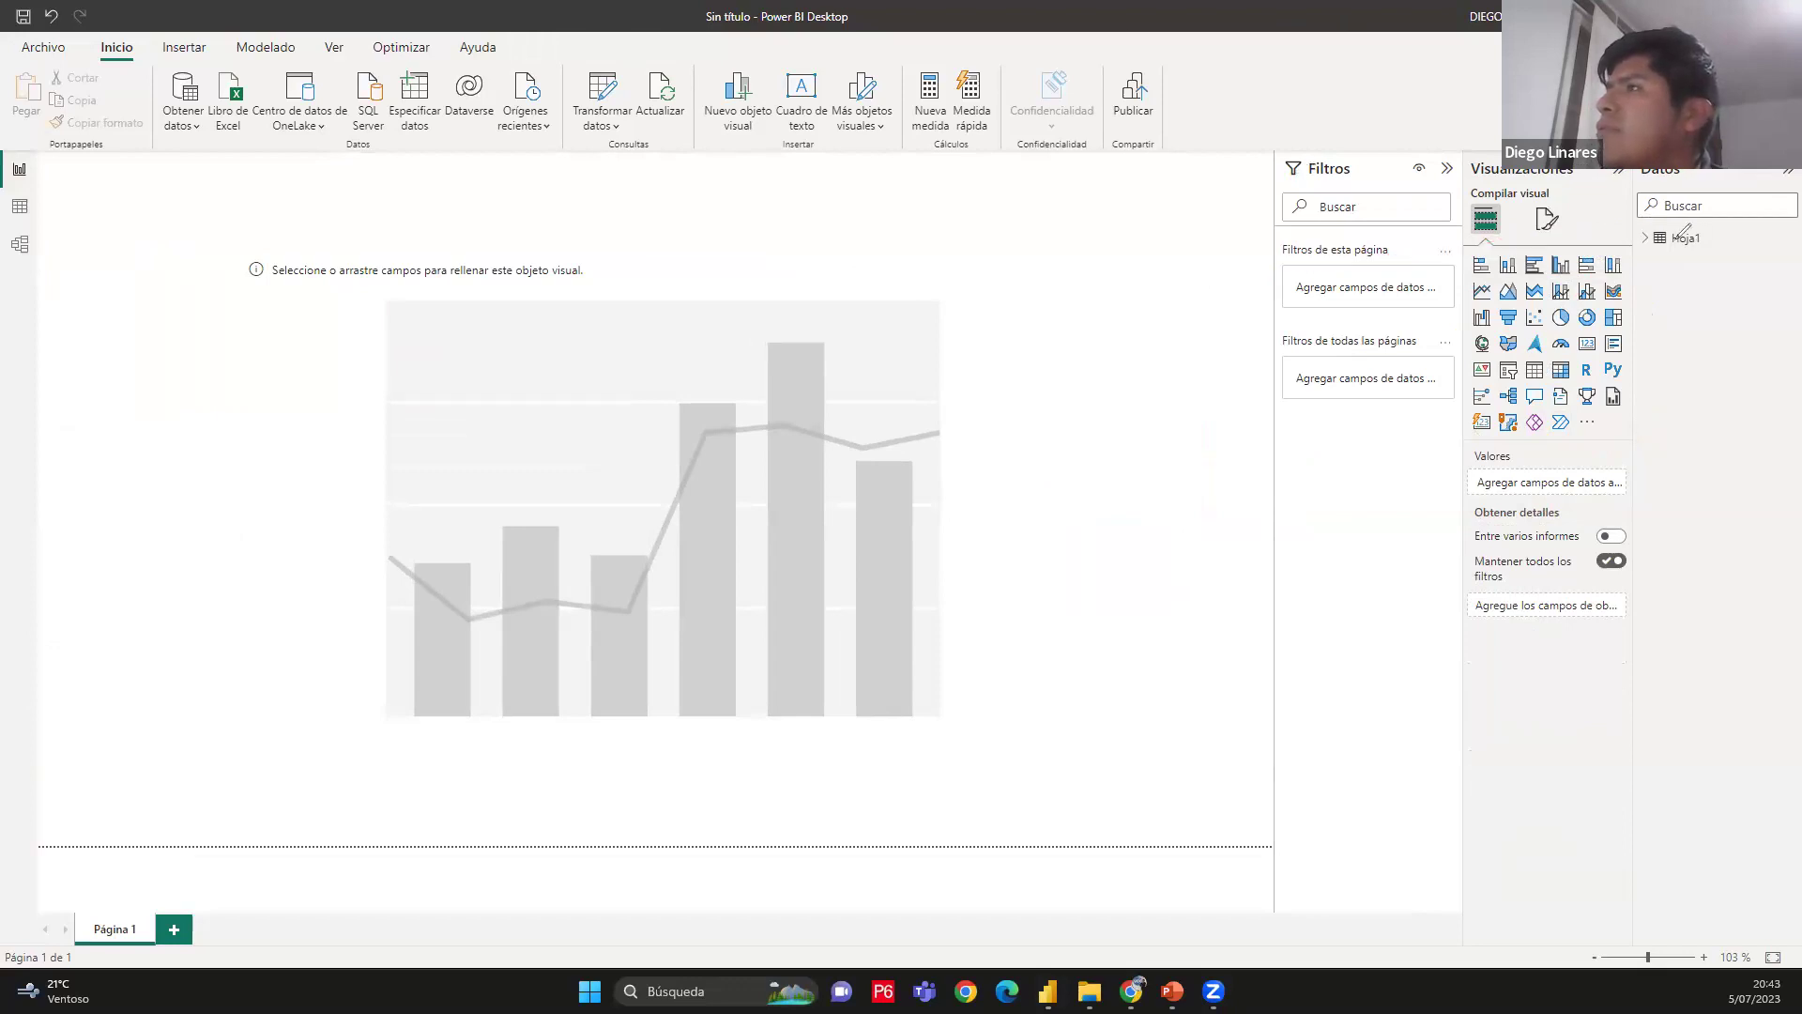
click(1655, 239)
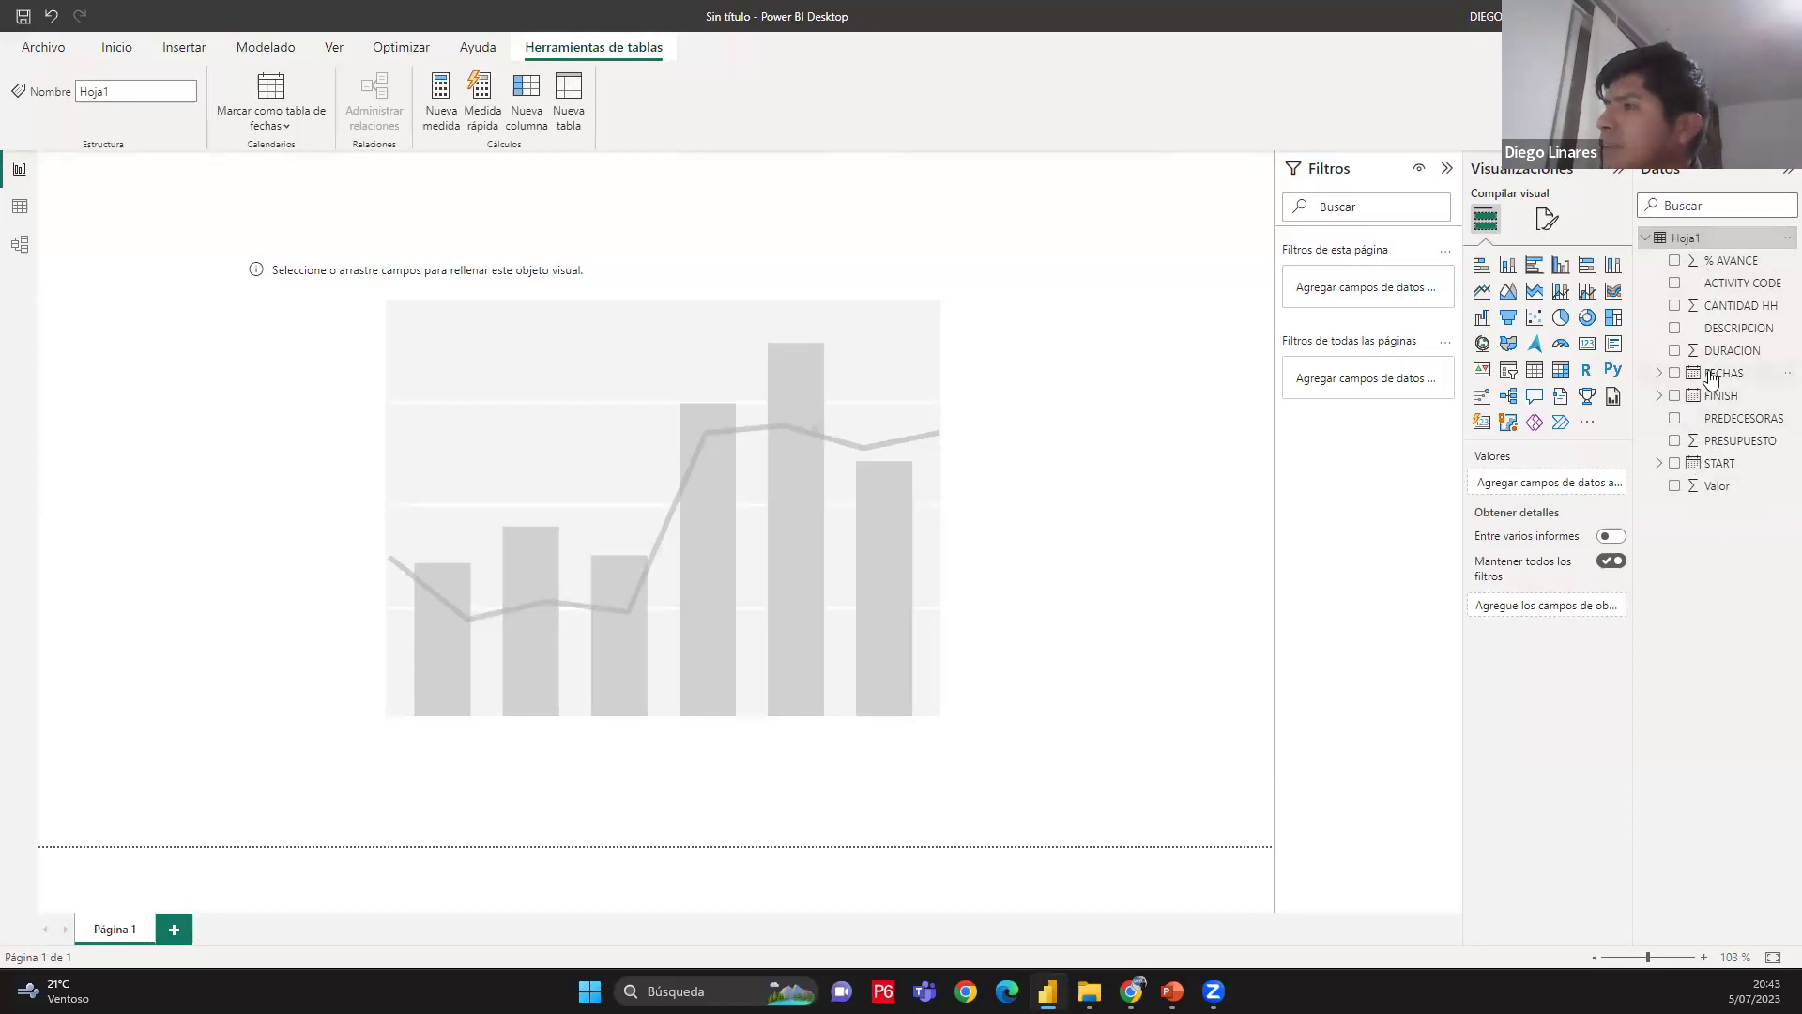
click(1029, 556)
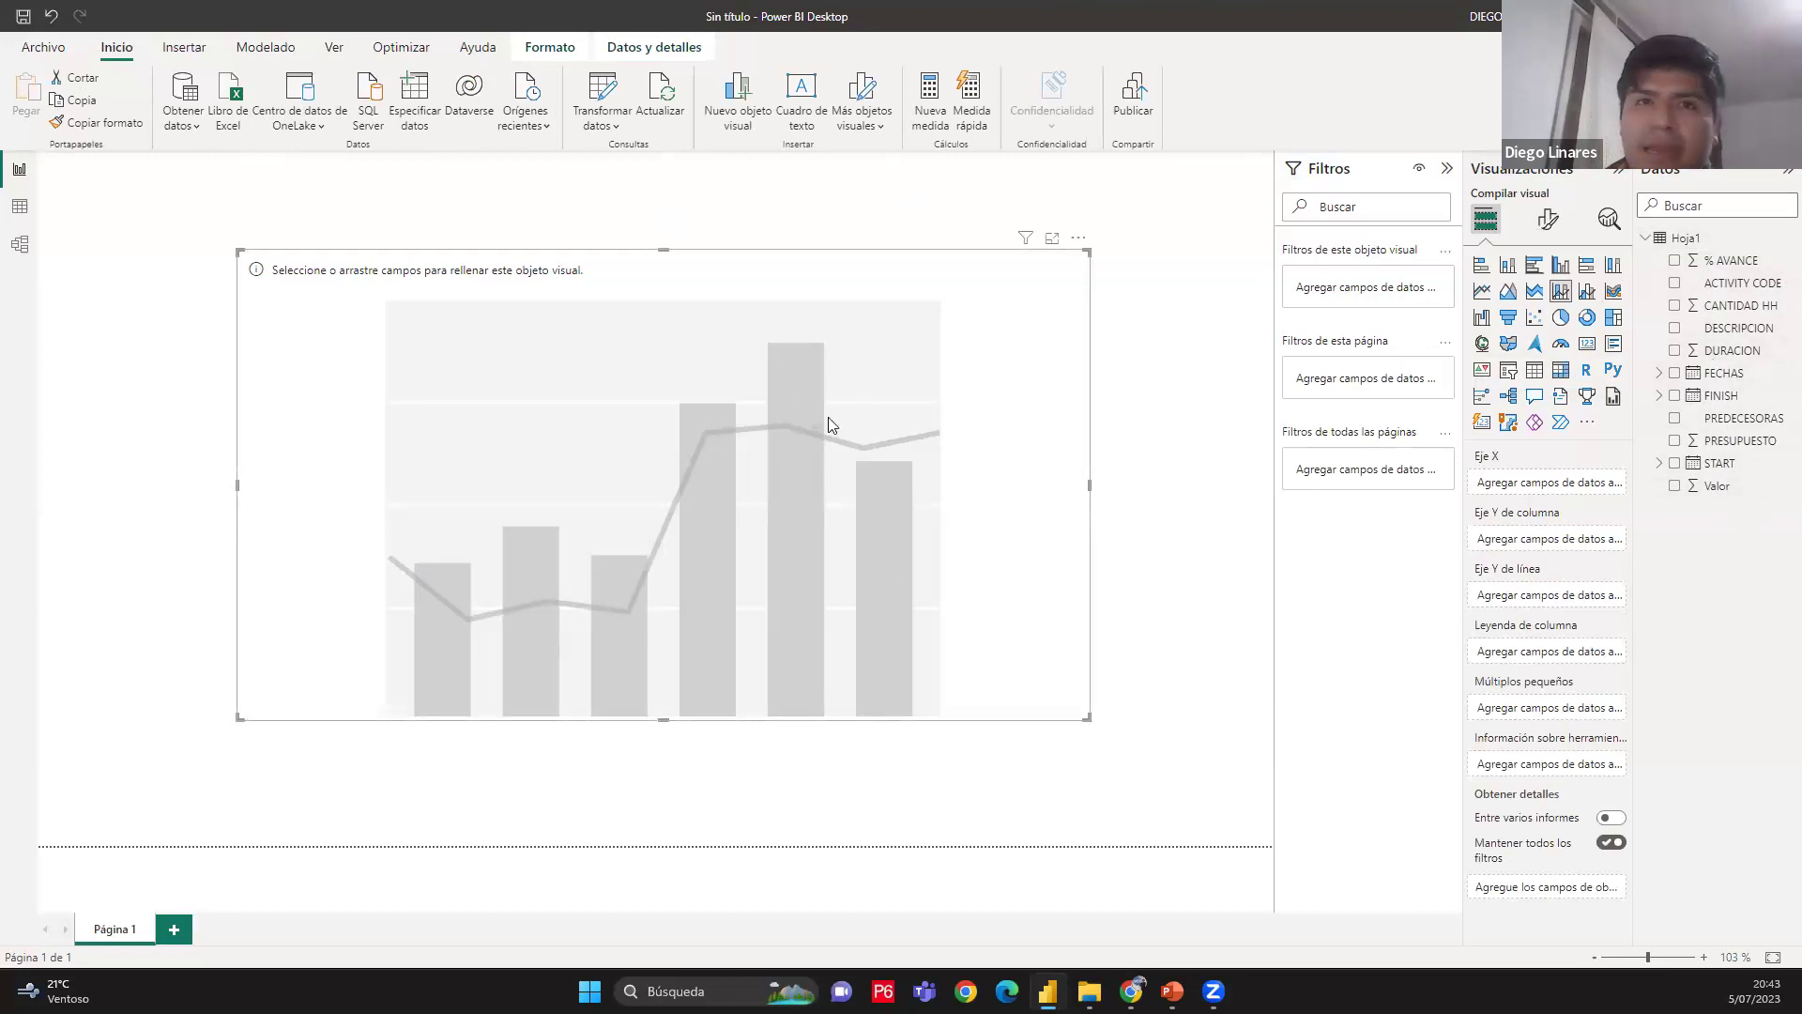
click(1168, 704)
click(1090, 685)
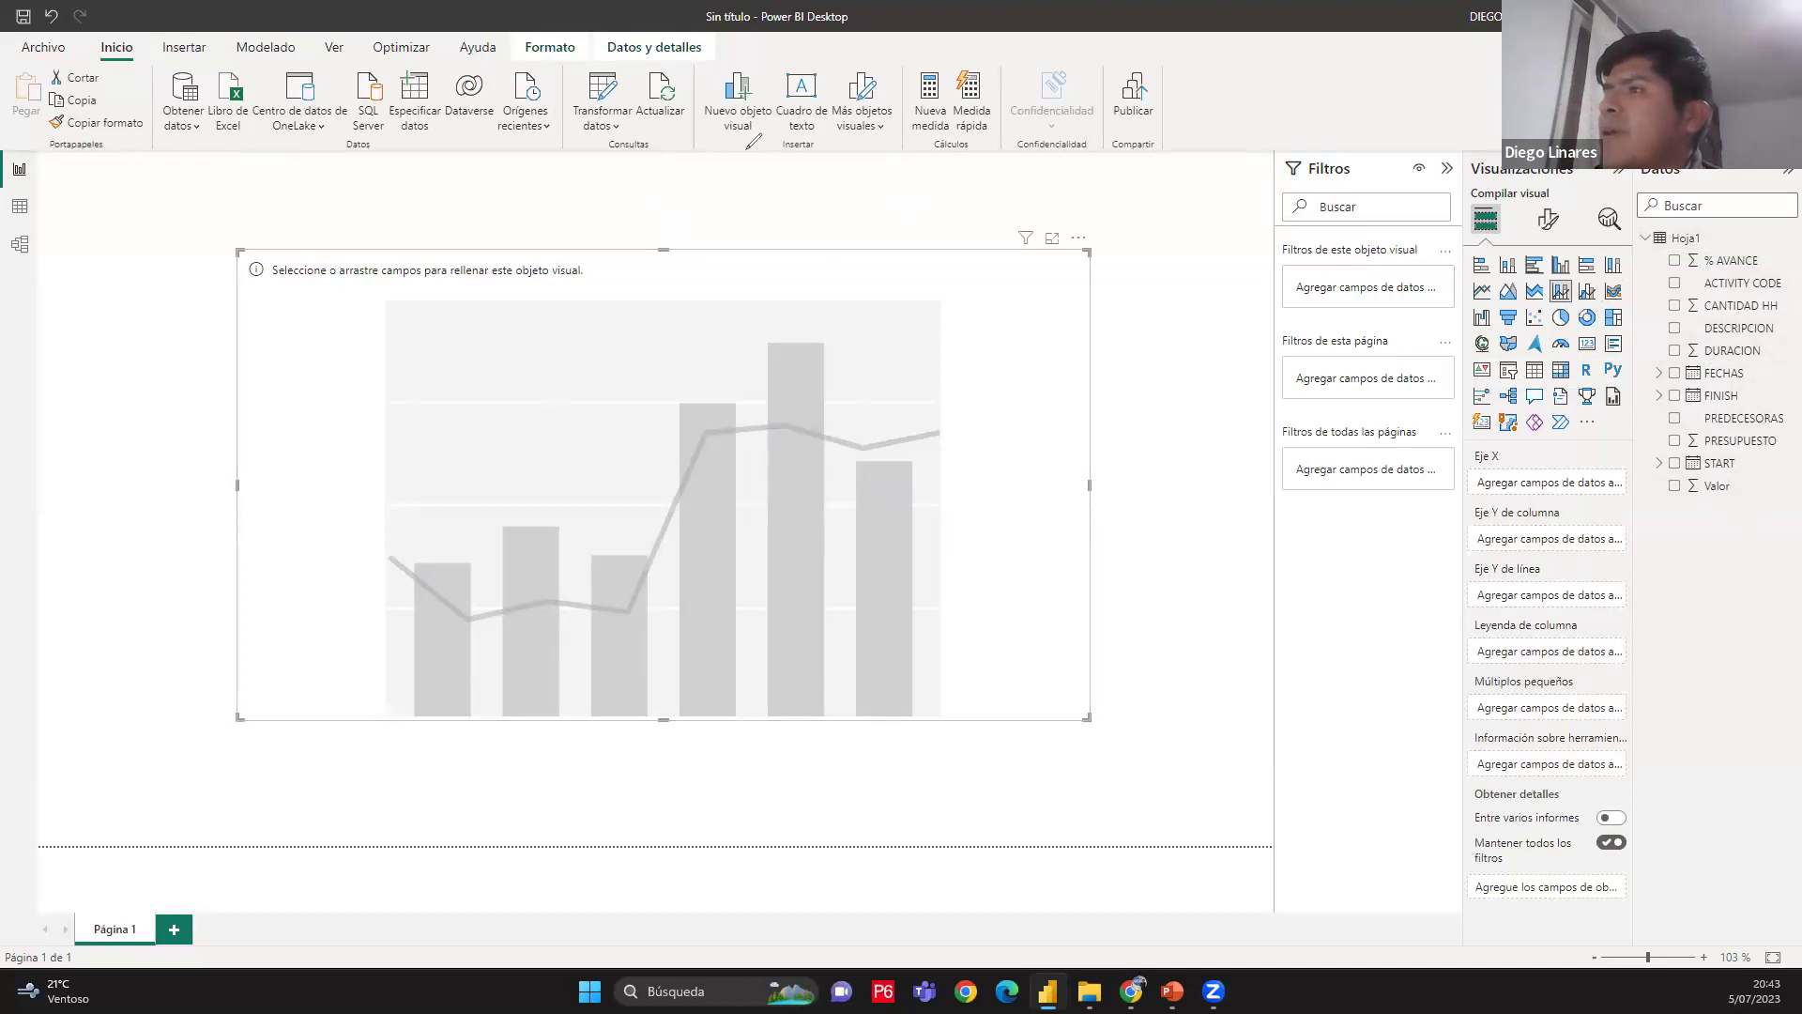
Annotate in red with arrows linking the chart to its field wells, outlines around the wells and Hoja1 fields, and clear the drawings
mouse_move(1133, 328)
mouse_down()
mouse_move(992, 394)
mouse_move(1018, 390)
mouse_up()
drag(1136, 332, 1462, 531)
drag(1467, 456, 1461, 873)
mouse_move(1466, 449)
mouse_down()
mouse_move(1633, 442)
mouse_move(1653, 906)
mouse_move(1436, 910)
mouse_move(1458, 845)
mouse_up()
mouse_move(1714, 507)
mouse_down()
mouse_move(1643, 480)
mouse_move(1632, 315)
mouse_up()
mouse_move(1666, 241)
mouse_down()
mouse_move(1787, 452)
mouse_move(1760, 504)
mouse_move(1695, 497)
mouse_move(1608, 555)
mouse_up()
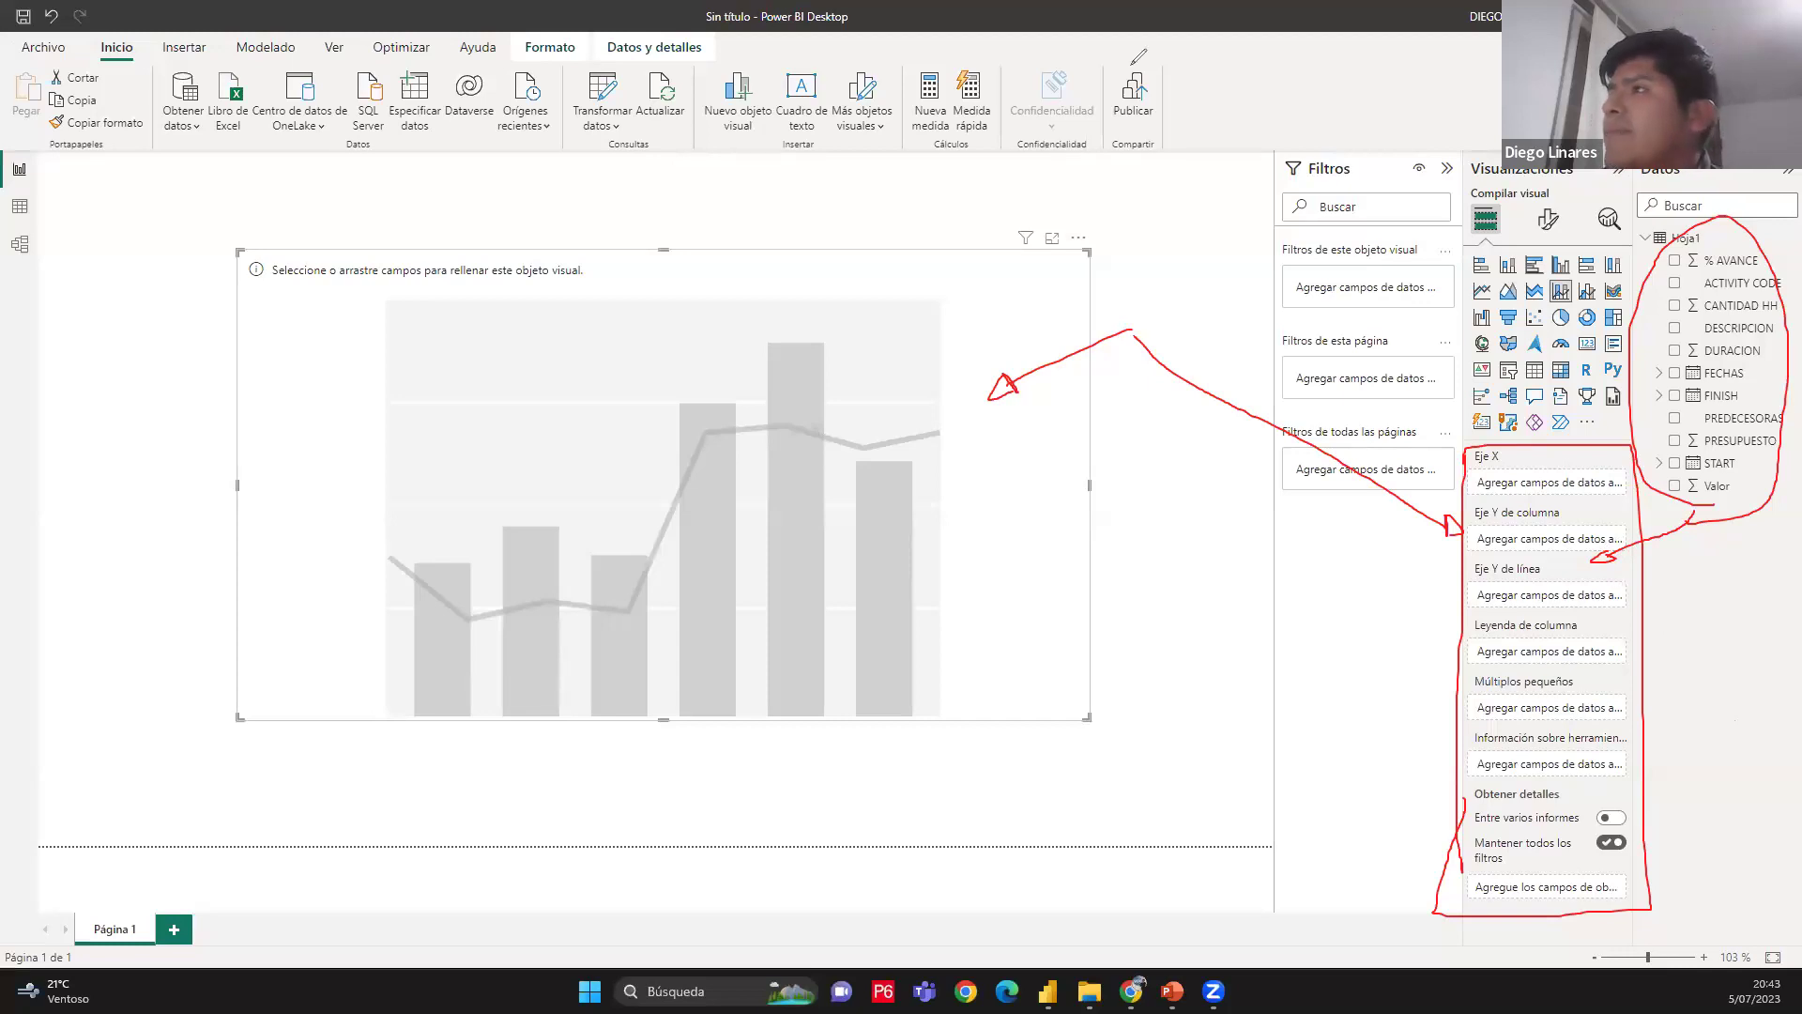
key(Escape)
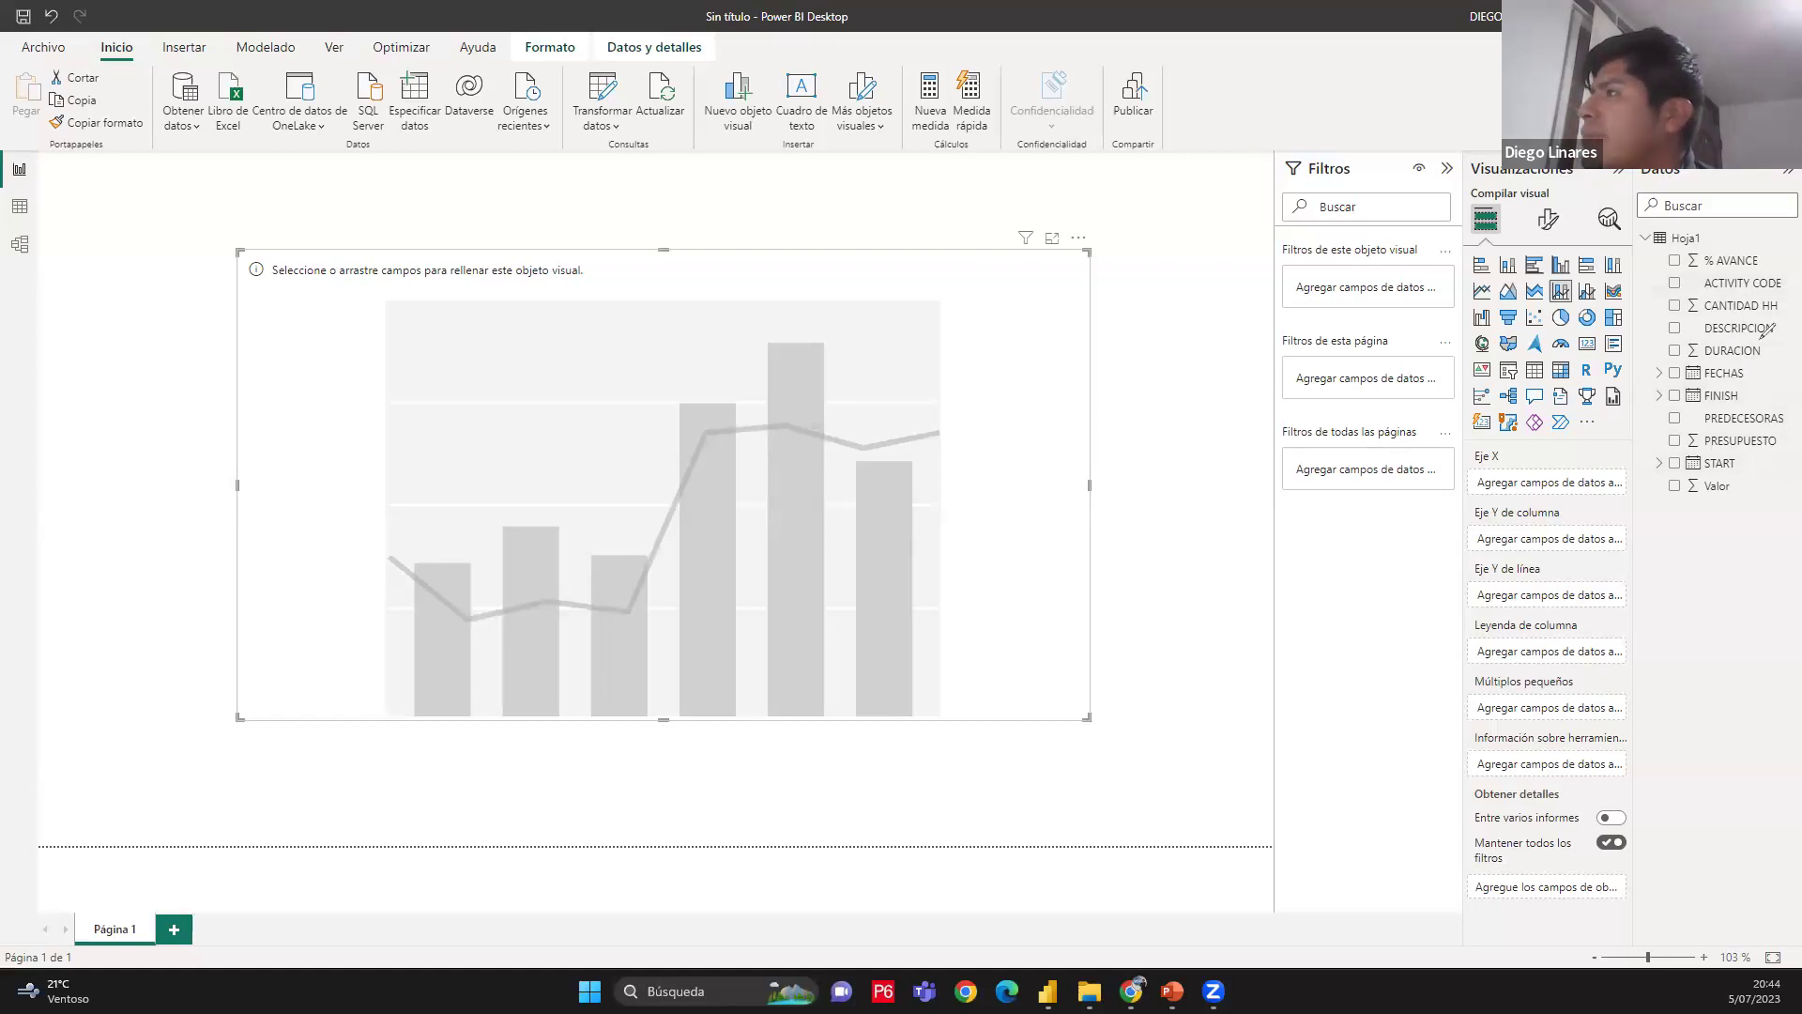
Assign FECHAS to the combo chart's Eje X and use the plain FECHAS field instead of Jerarquía de fechas
mouse_move(1716, 376)
mouse_down()
mouse_move(1676, 361)
mouse_move(1751, 368)
mouse_move(1723, 396)
mouse_up()
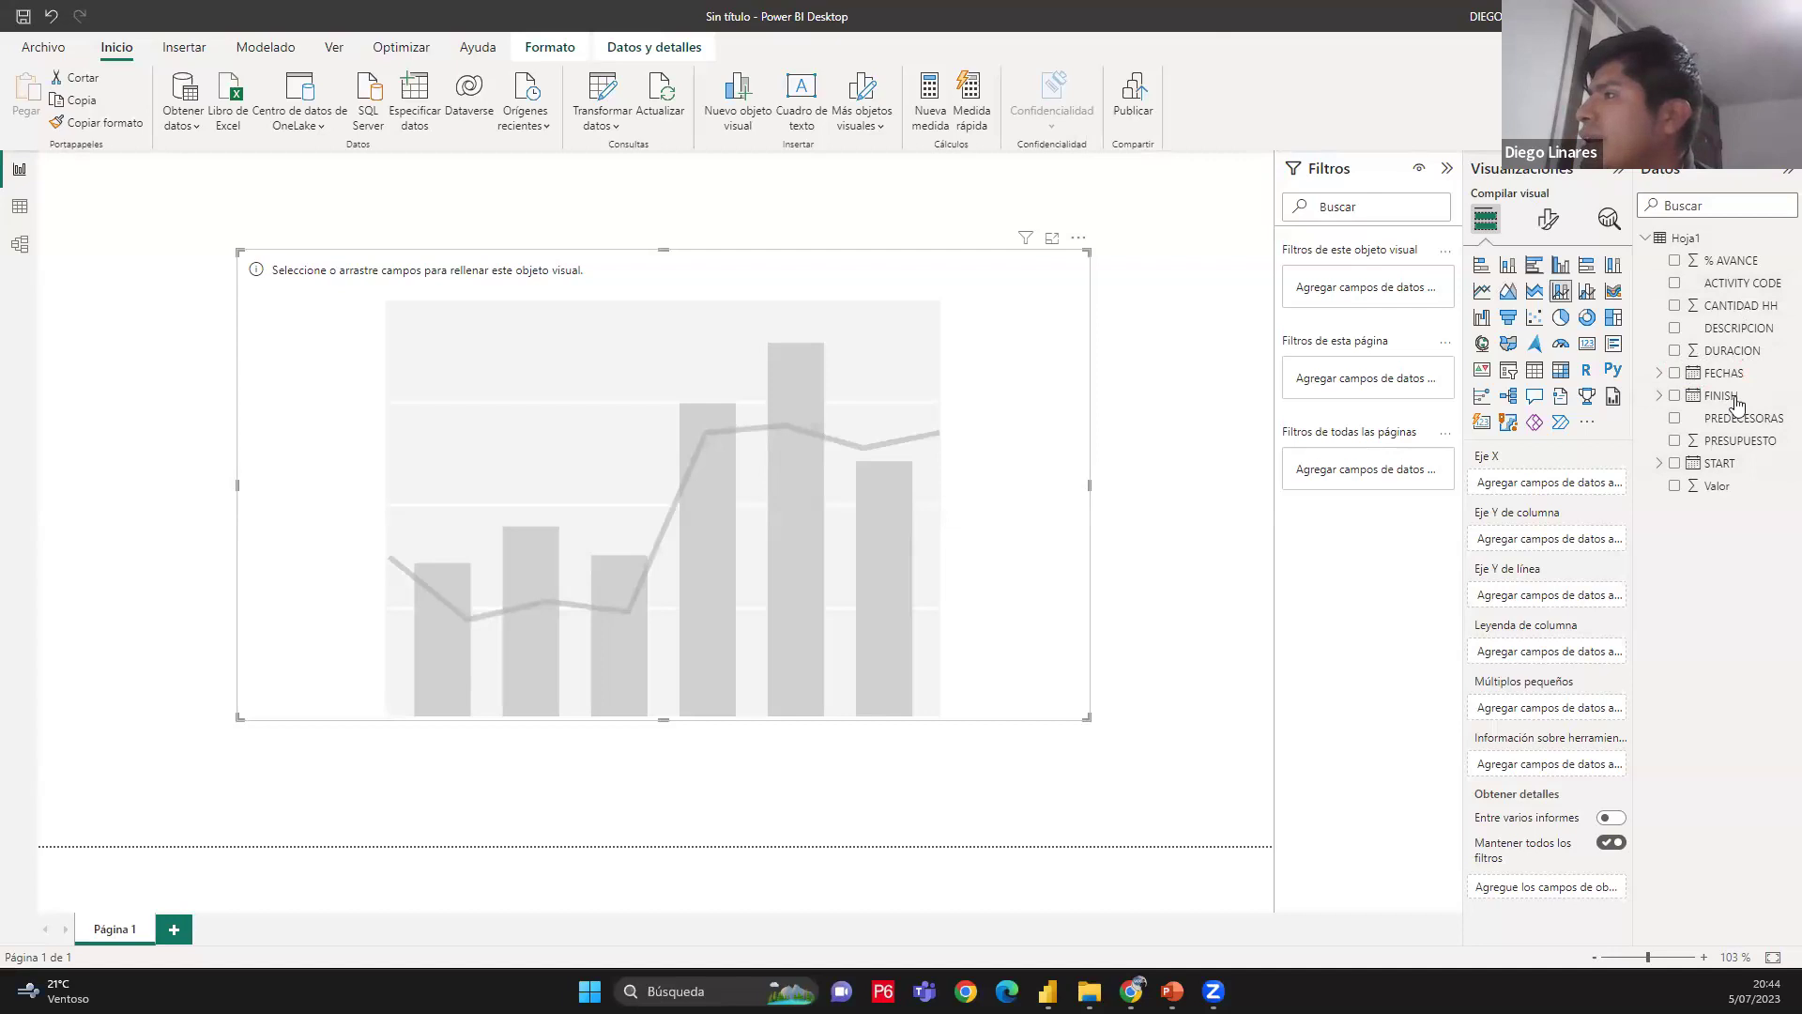
click(1724, 372)
drag(1724, 373, 1538, 484)
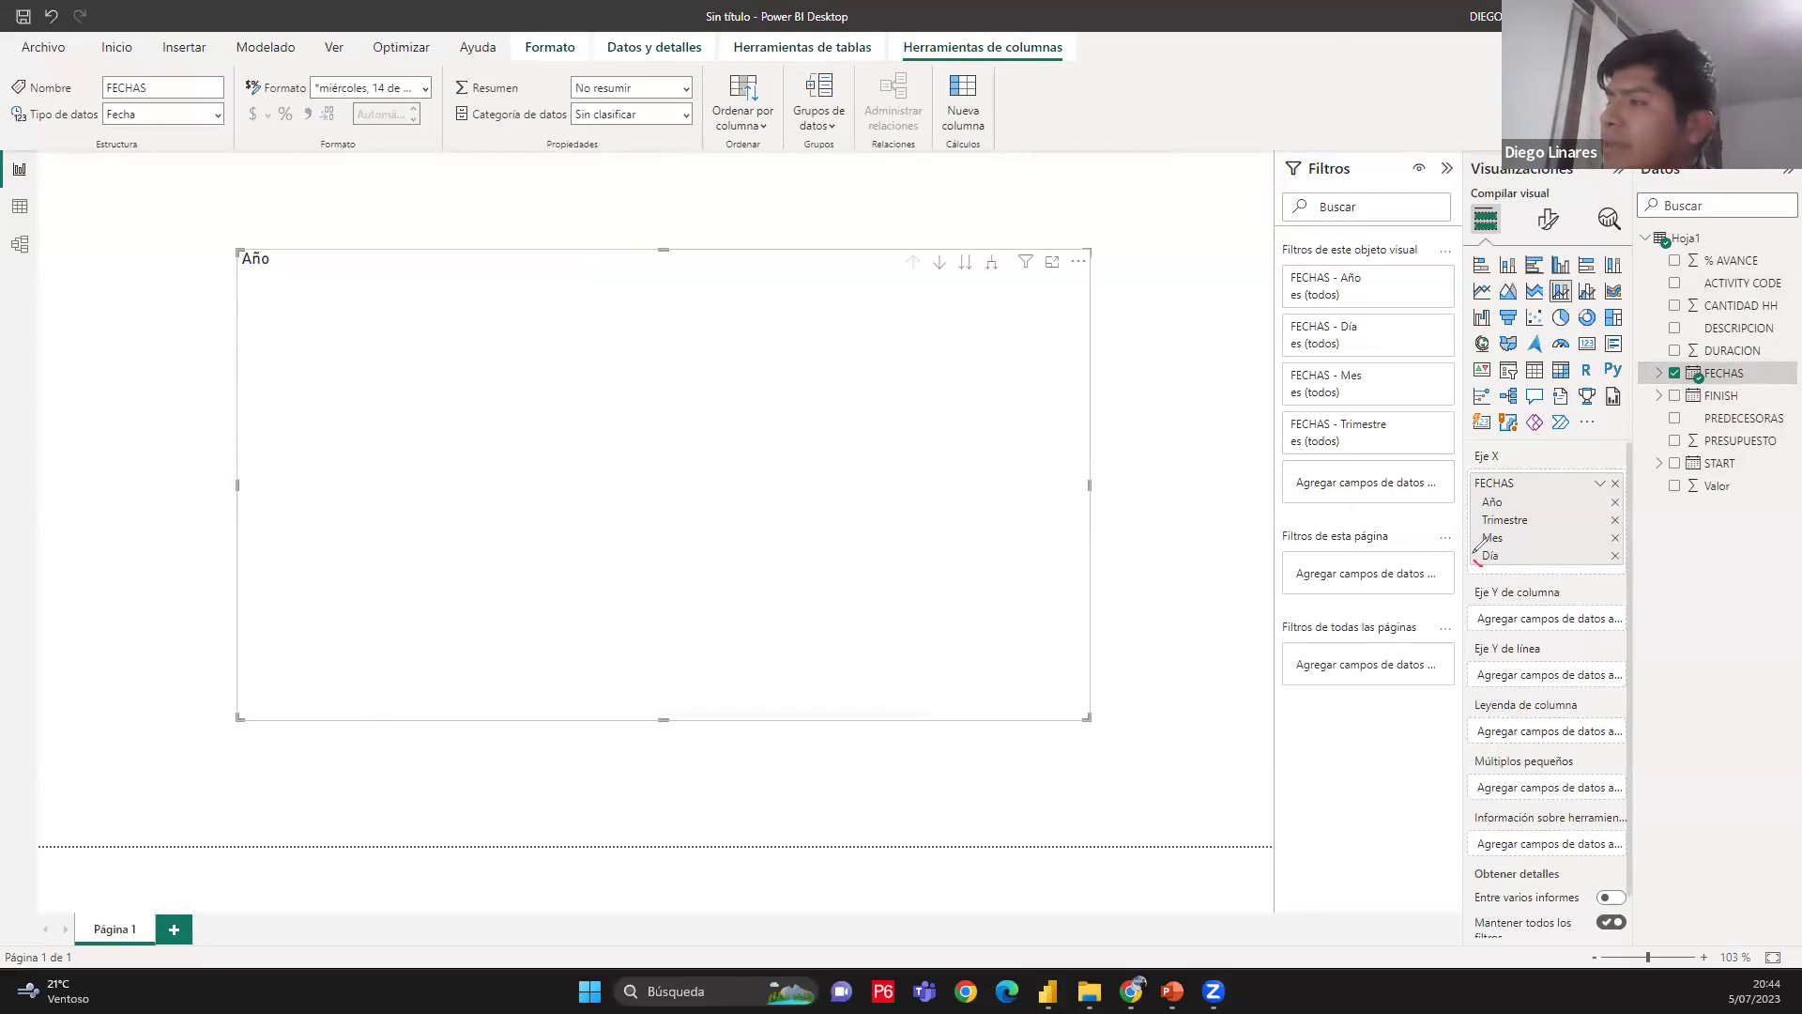
mouse_move(1489, 543)
mouse_down()
mouse_move(1498, 565)
mouse_move(1502, 509)
mouse_move(1523, 526)
mouse_move(1461, 503)
mouse_move(1499, 509)
mouse_up()
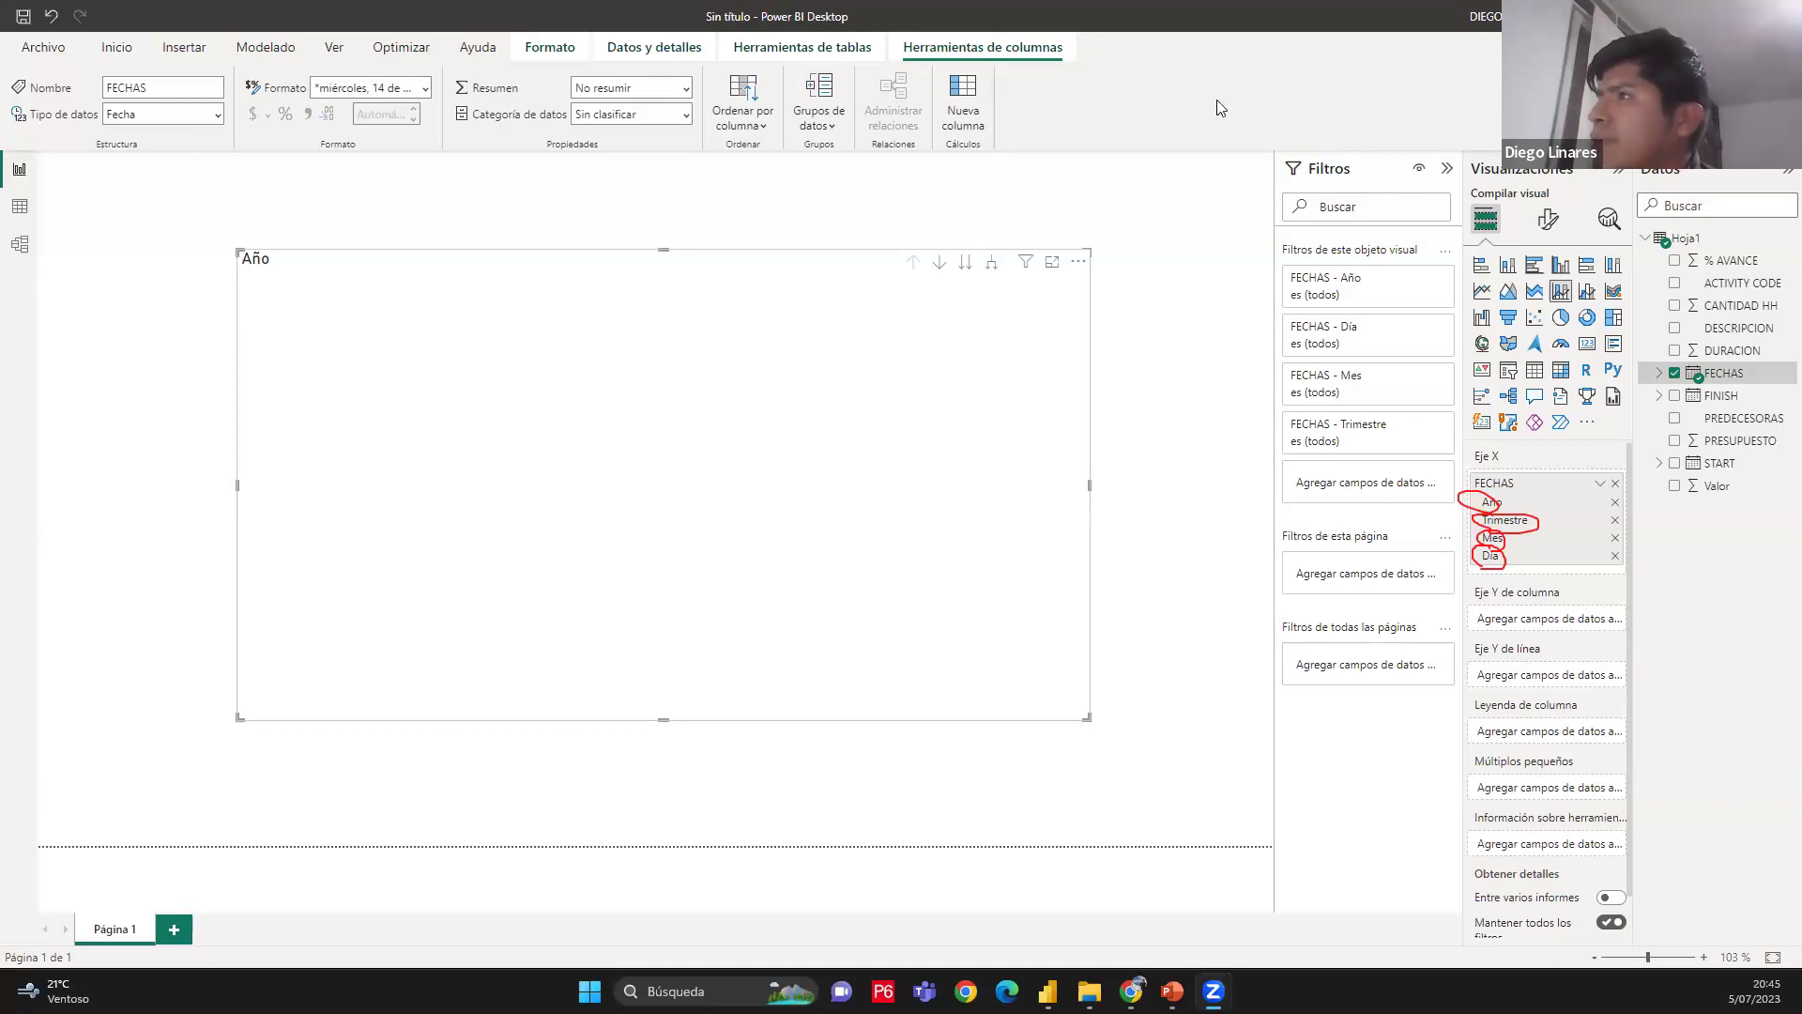
click(1601, 484)
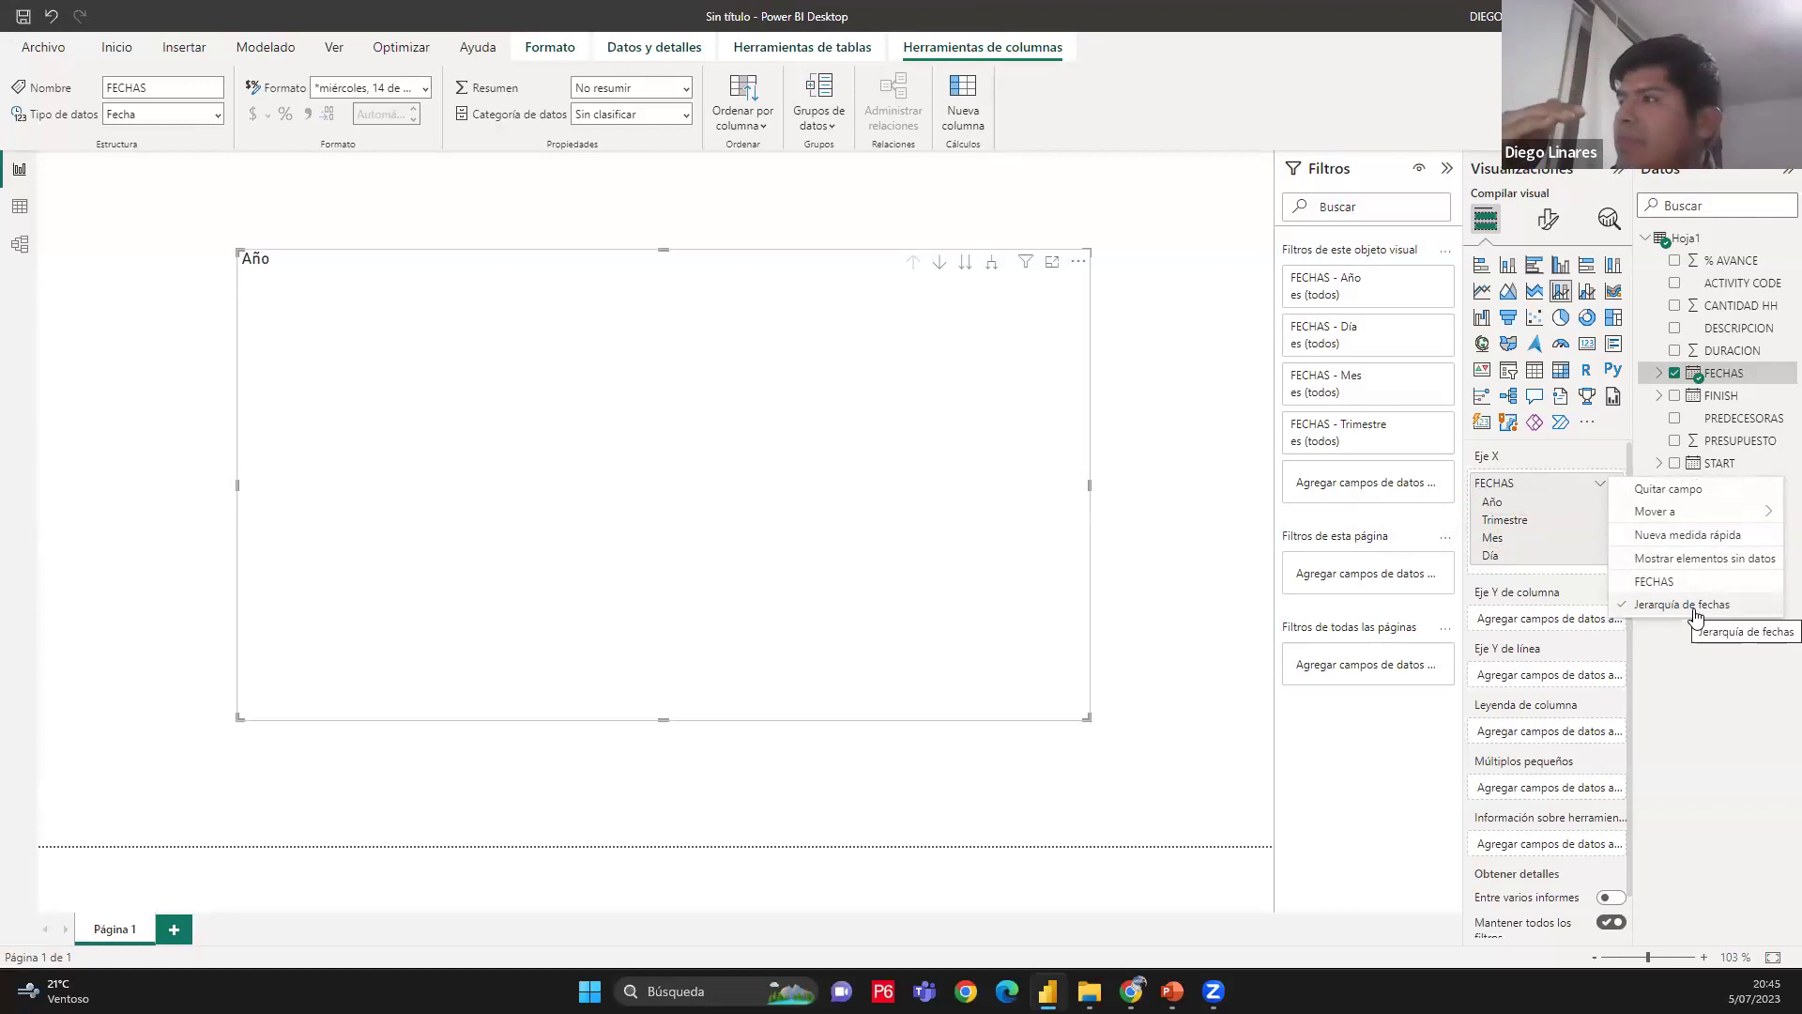
click(1652, 585)
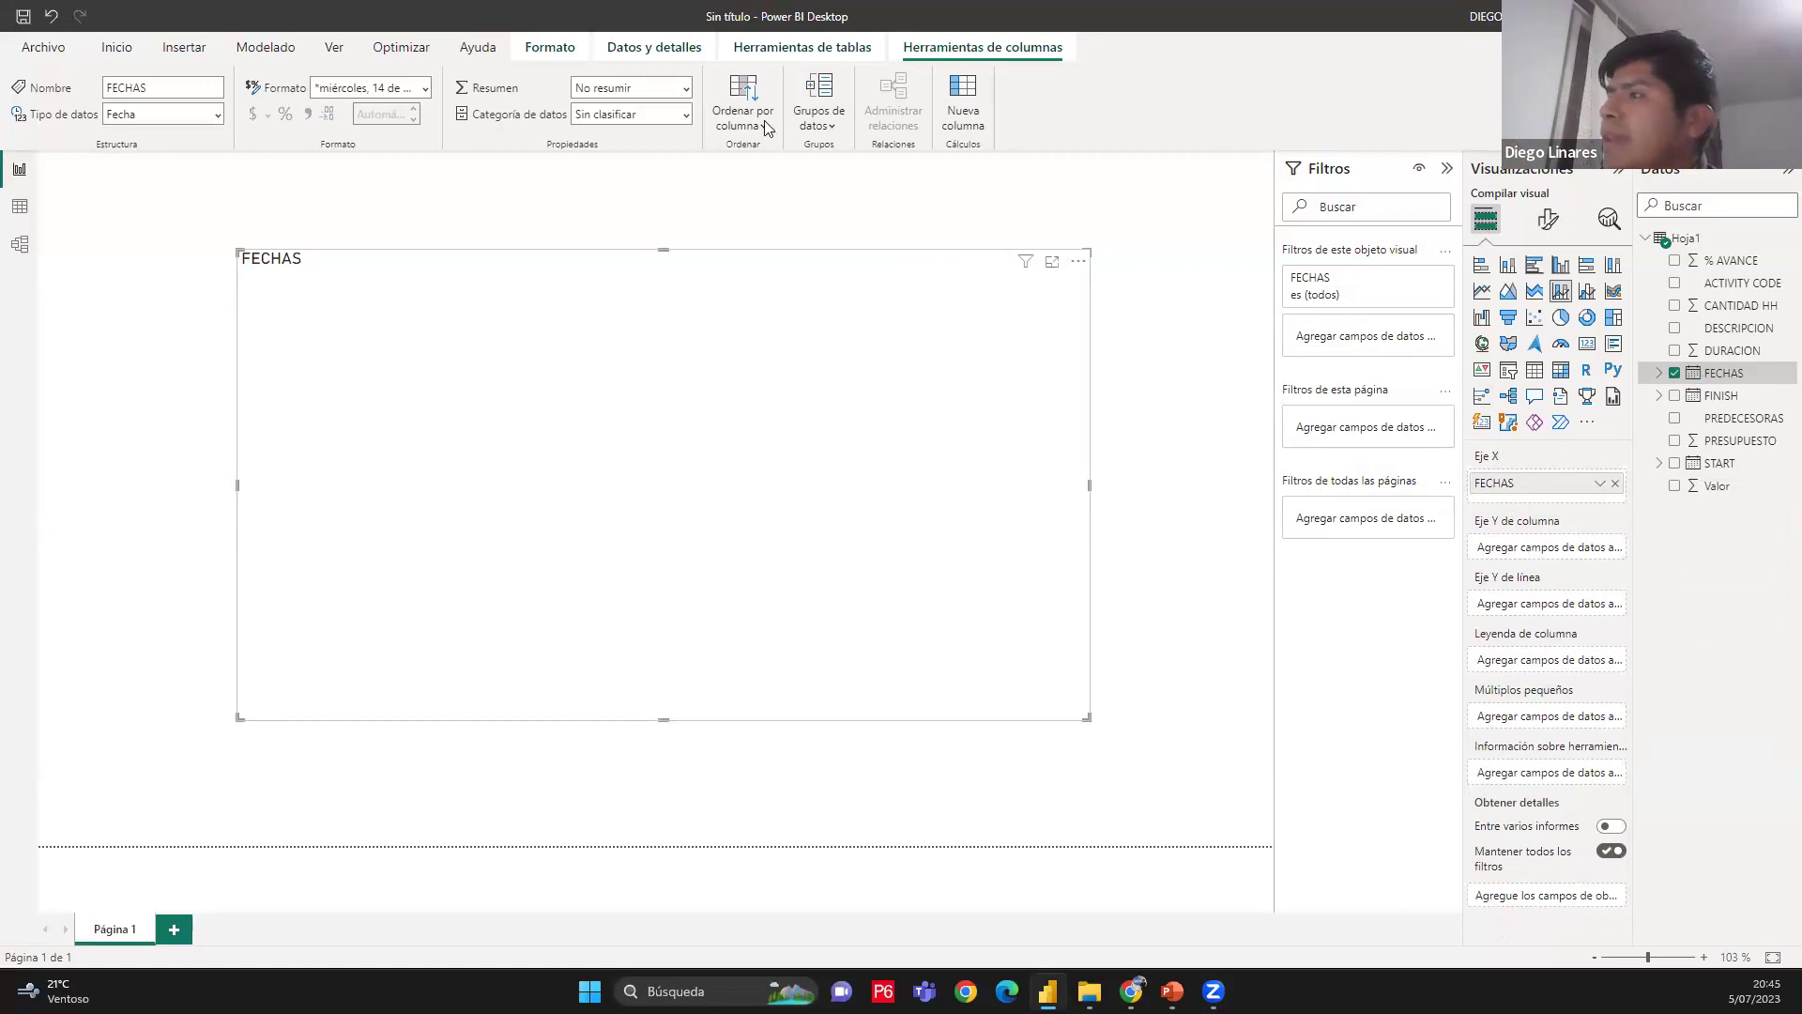
Circle Eje Y de columna and Eje Y de línea in red, sketch bars with a rising curve over the chart, and clear the annotations
mouse_move(1535, 557)
mouse_down()
mouse_move(1460, 525)
mouse_move(1638, 507)
mouse_up()
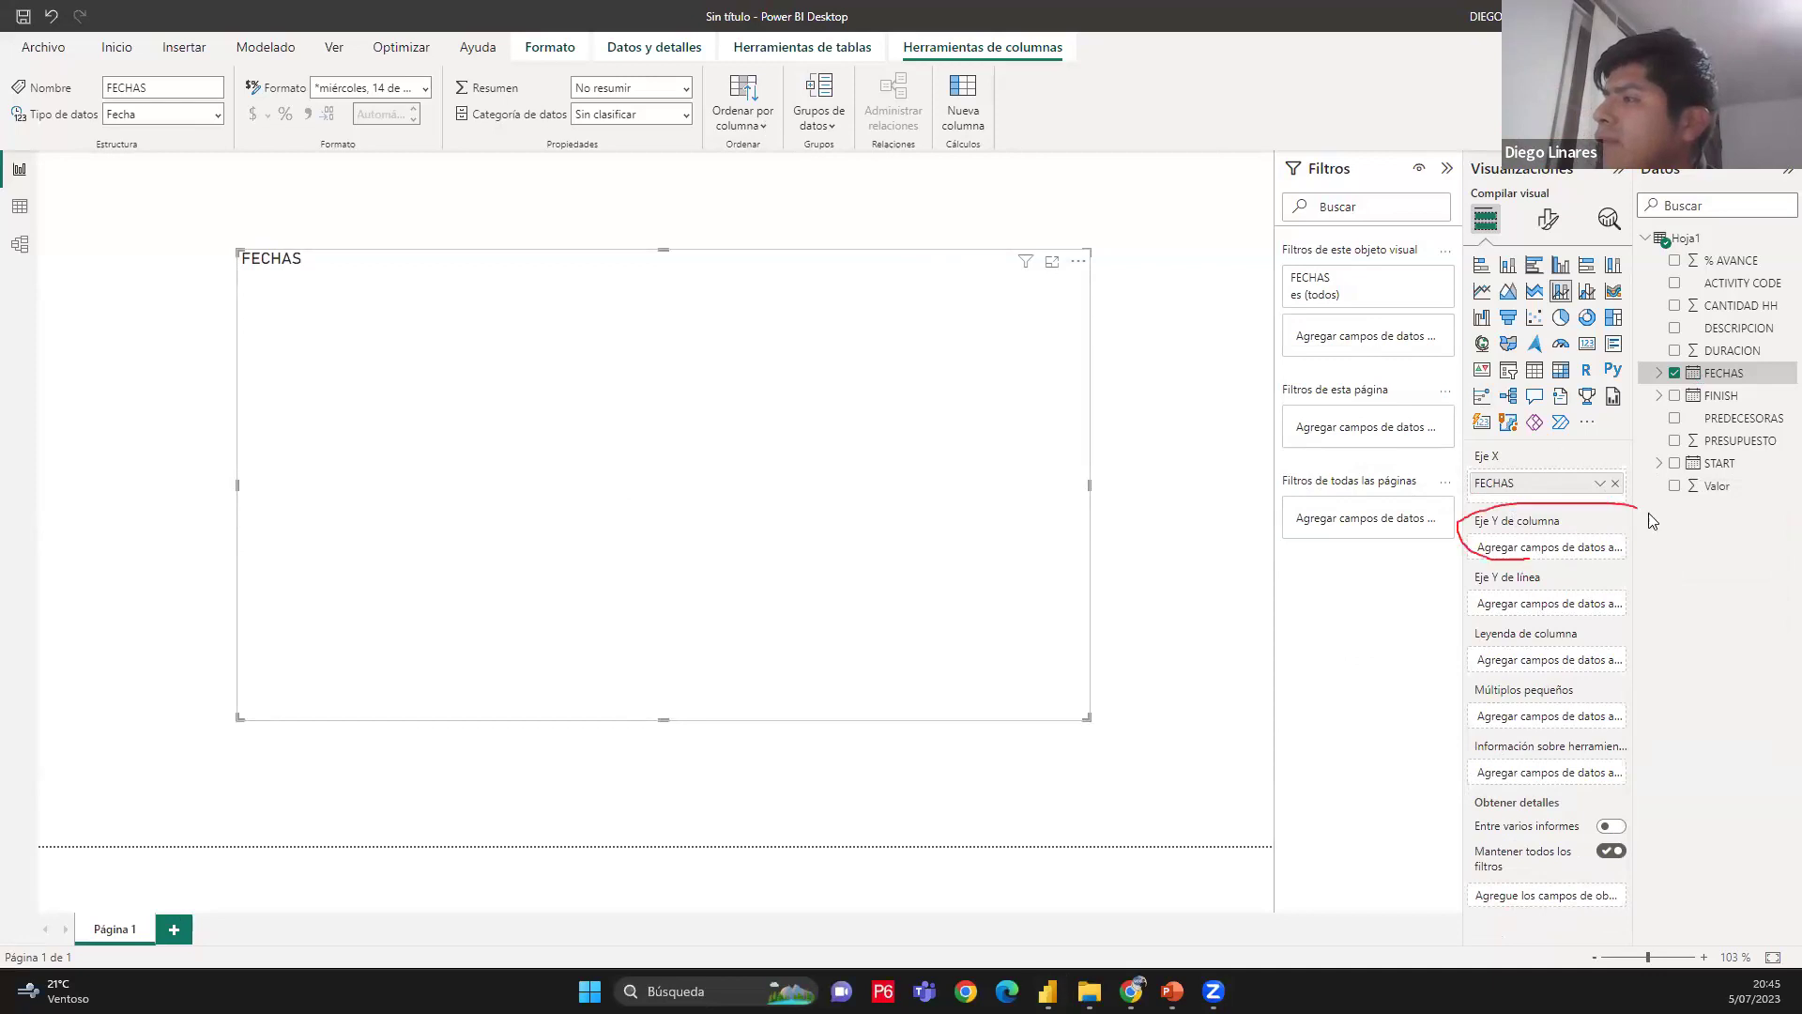
mouse_move(1534, 623)
mouse_down()
mouse_move(1429, 572)
mouse_move(1625, 585)
mouse_move(1550, 631)
mouse_up()
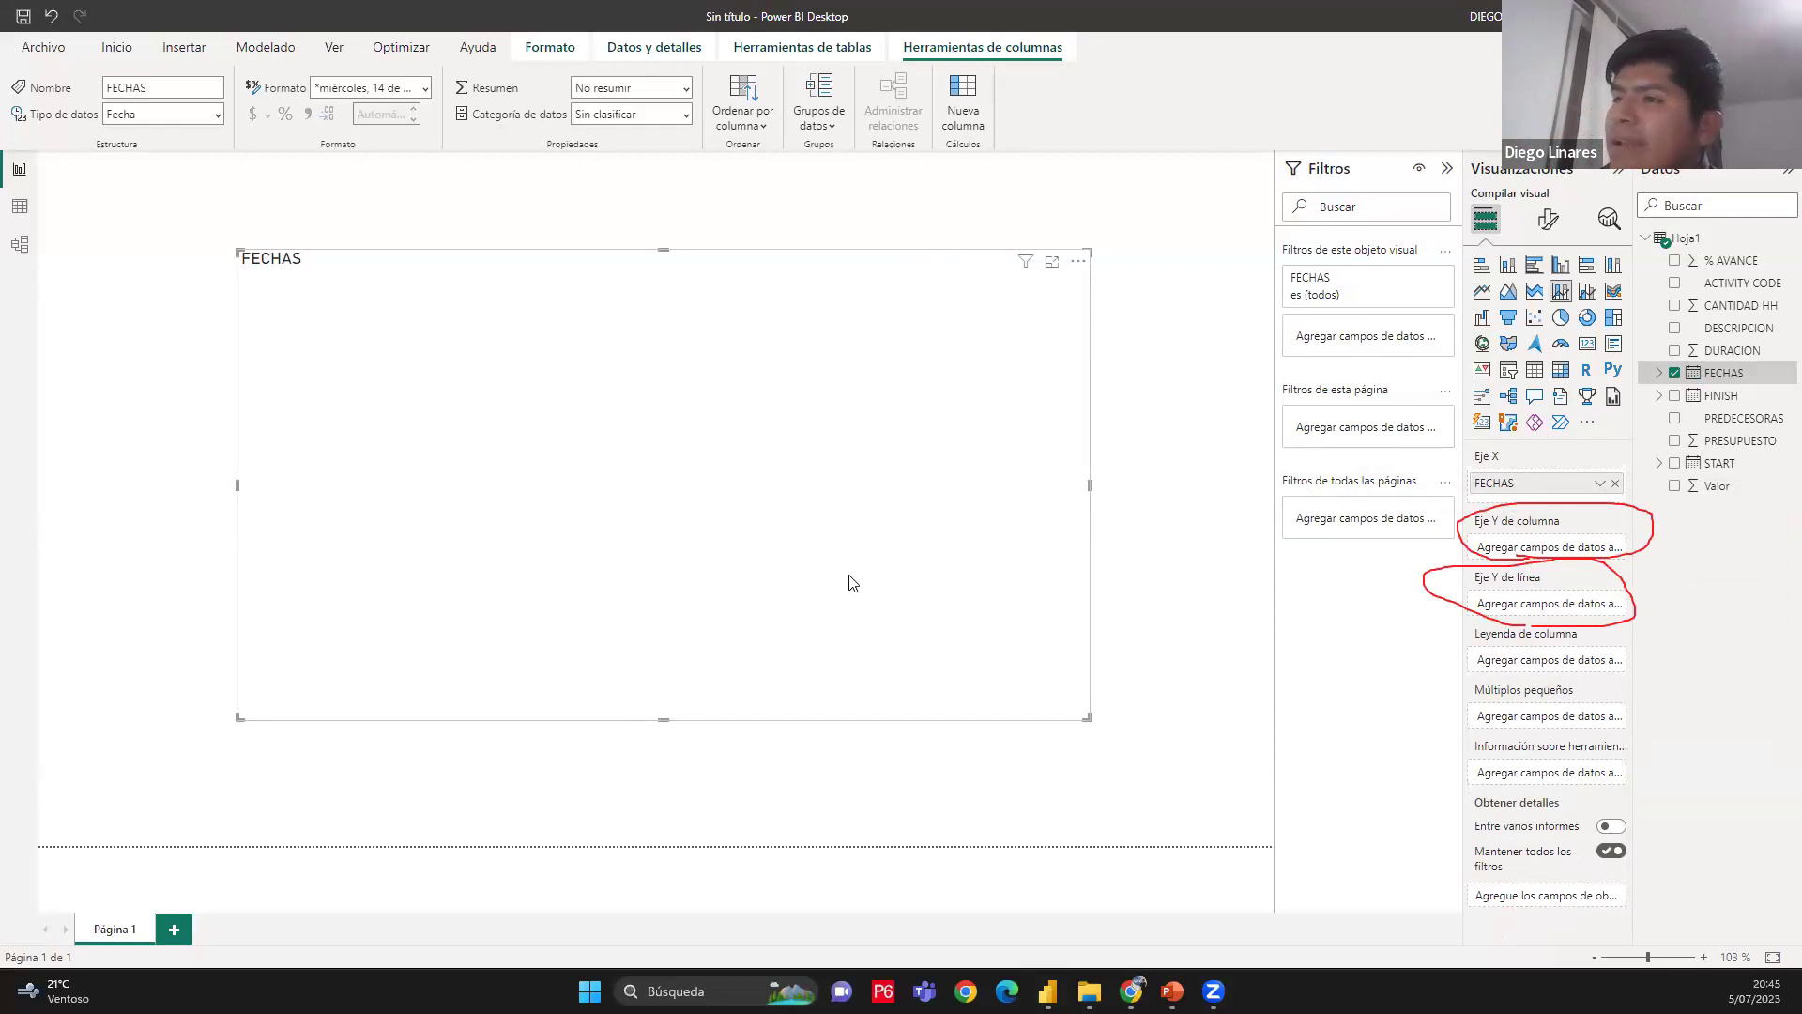
mouse_move(539, 504)
mouse_down()
mouse_move(533, 566)
mouse_move(566, 568)
mouse_move(554, 629)
mouse_up()
mouse_move(711, 630)
mouse_down()
mouse_move(714, 422)
mouse_move(748, 490)
mouse_move(722, 632)
mouse_up()
mouse_move(854, 633)
mouse_down()
mouse_move(905, 466)
mouse_move(901, 651)
mouse_move(863, 638)
mouse_up()
mouse_move(343, 620)
mouse_down()
mouse_move(661, 545)
mouse_move(953, 328)
mouse_move(990, 320)
mouse_up()
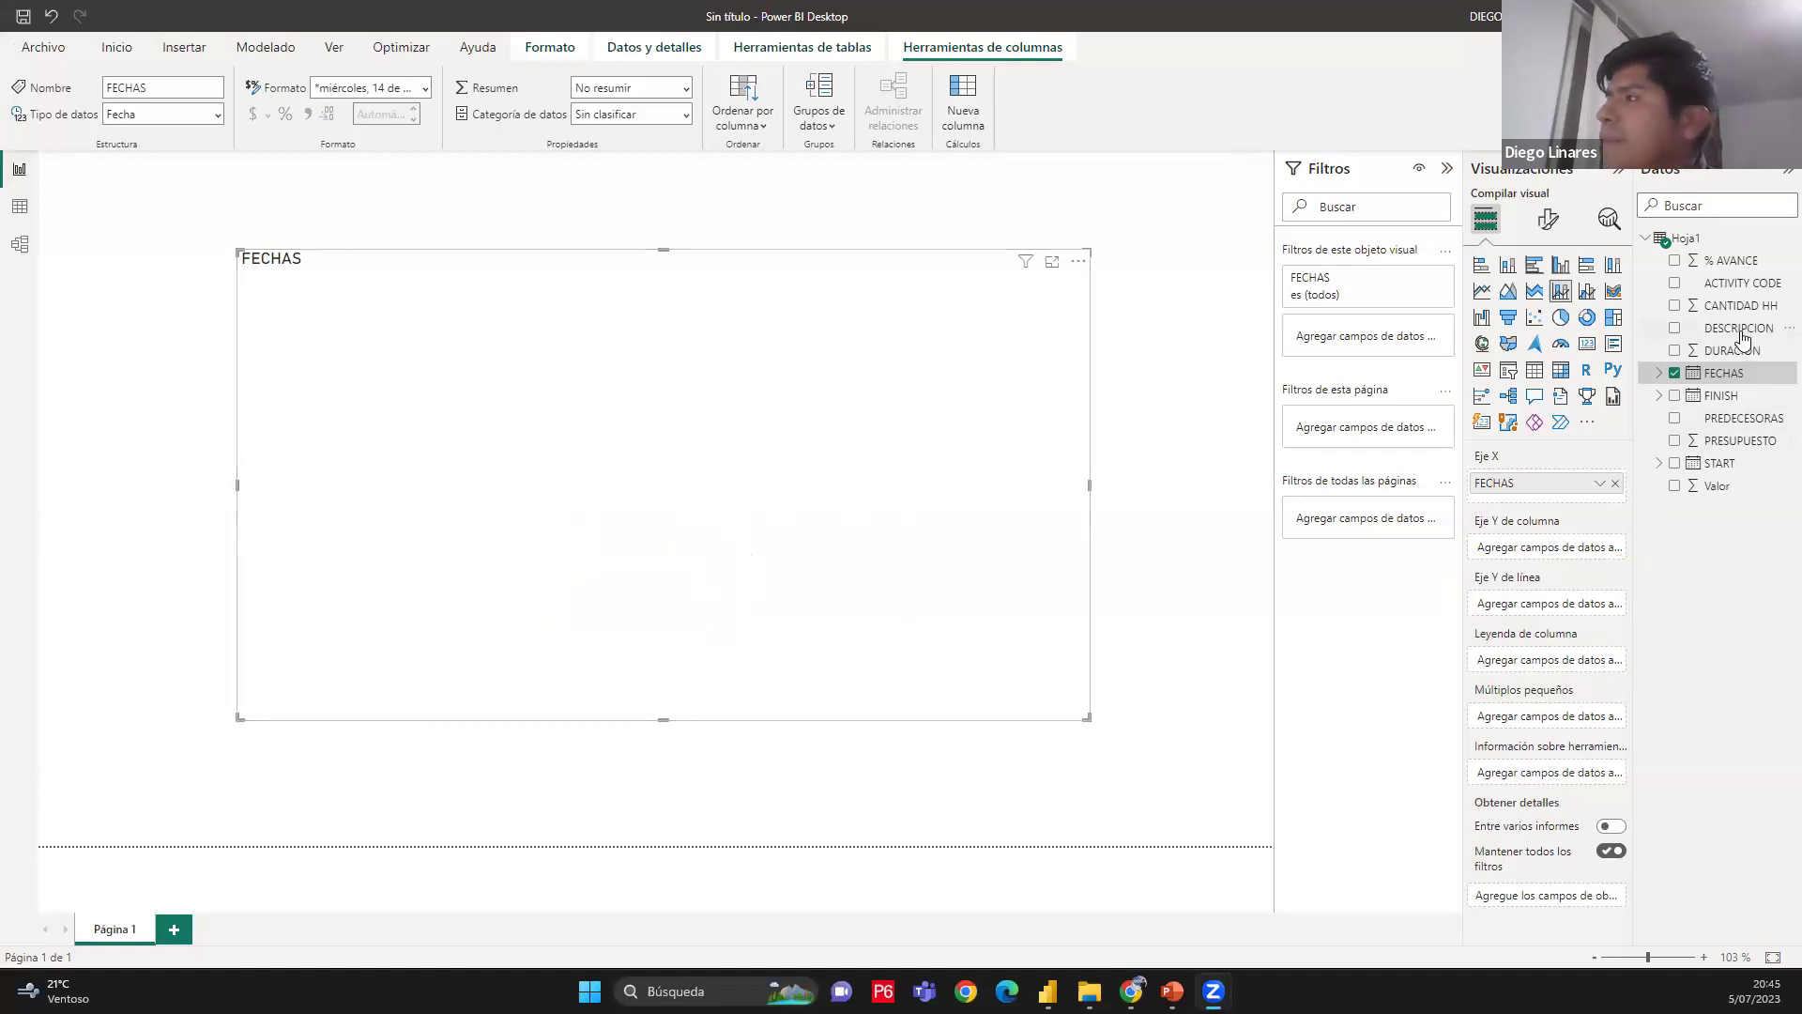
Assign the Valor field to the combo chart's Eje Y de línea to plot the S-curve
click(1734, 492)
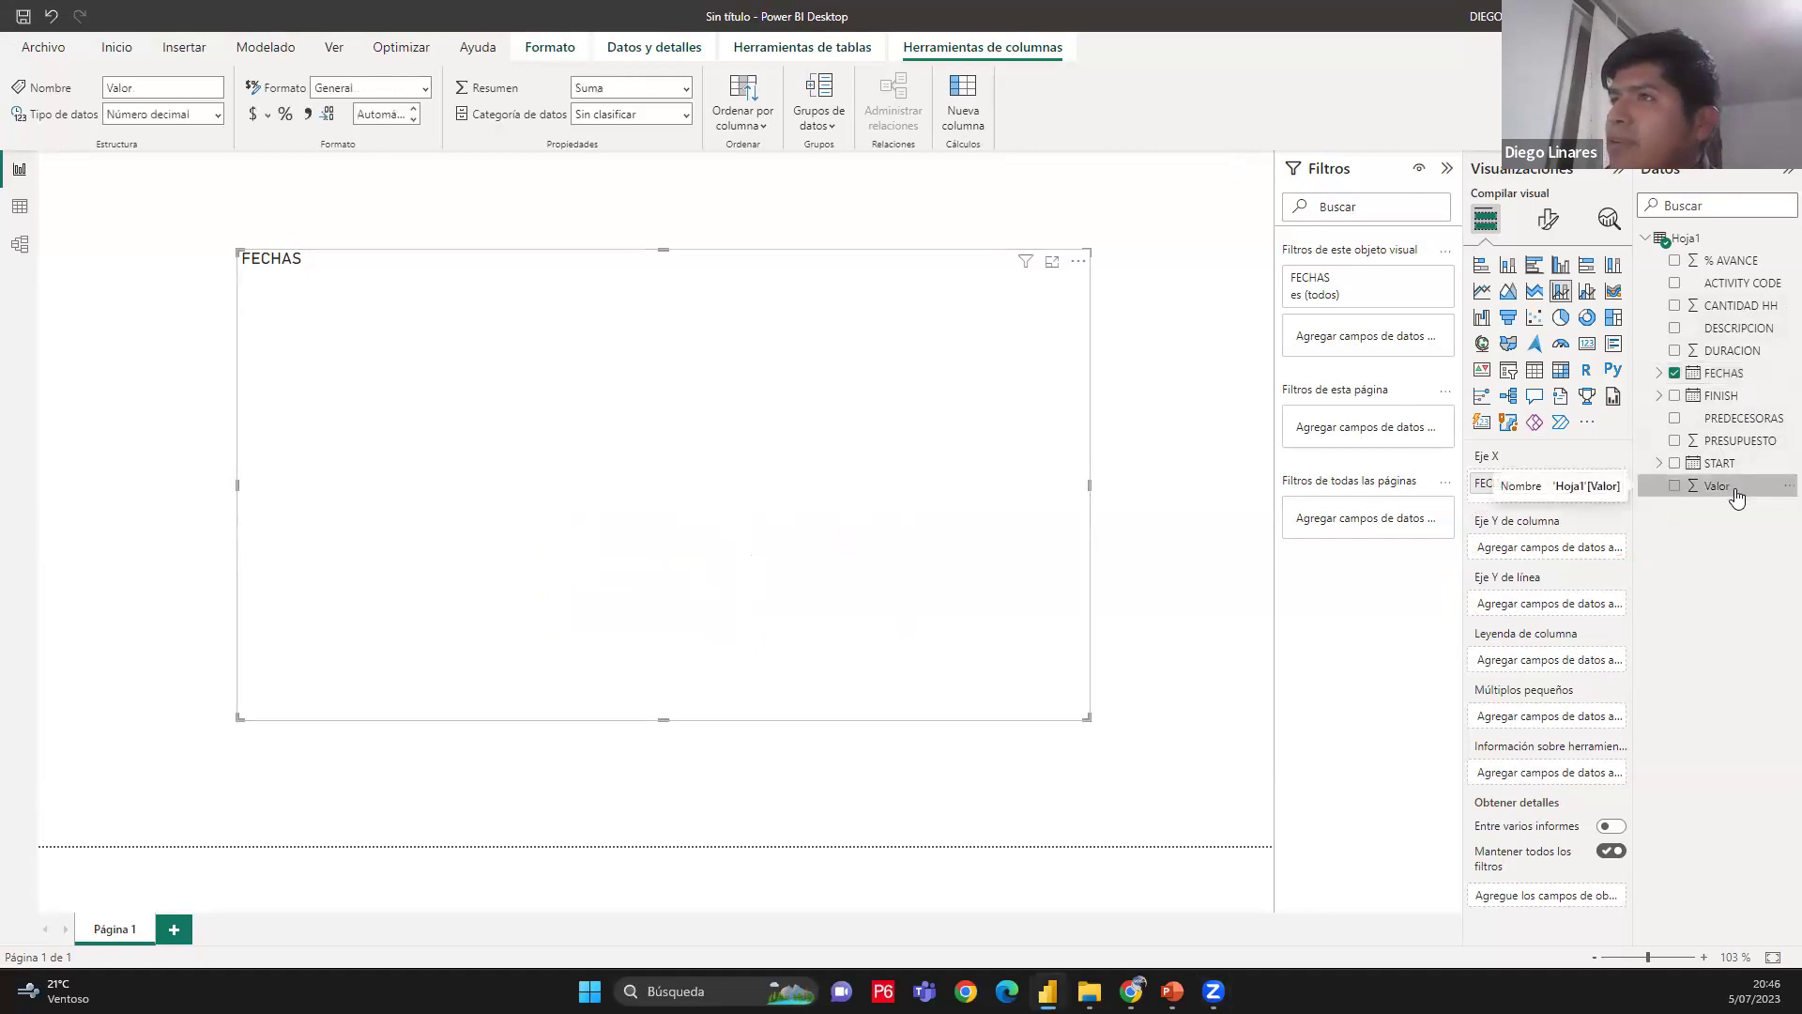
drag(1743, 488, 1586, 604)
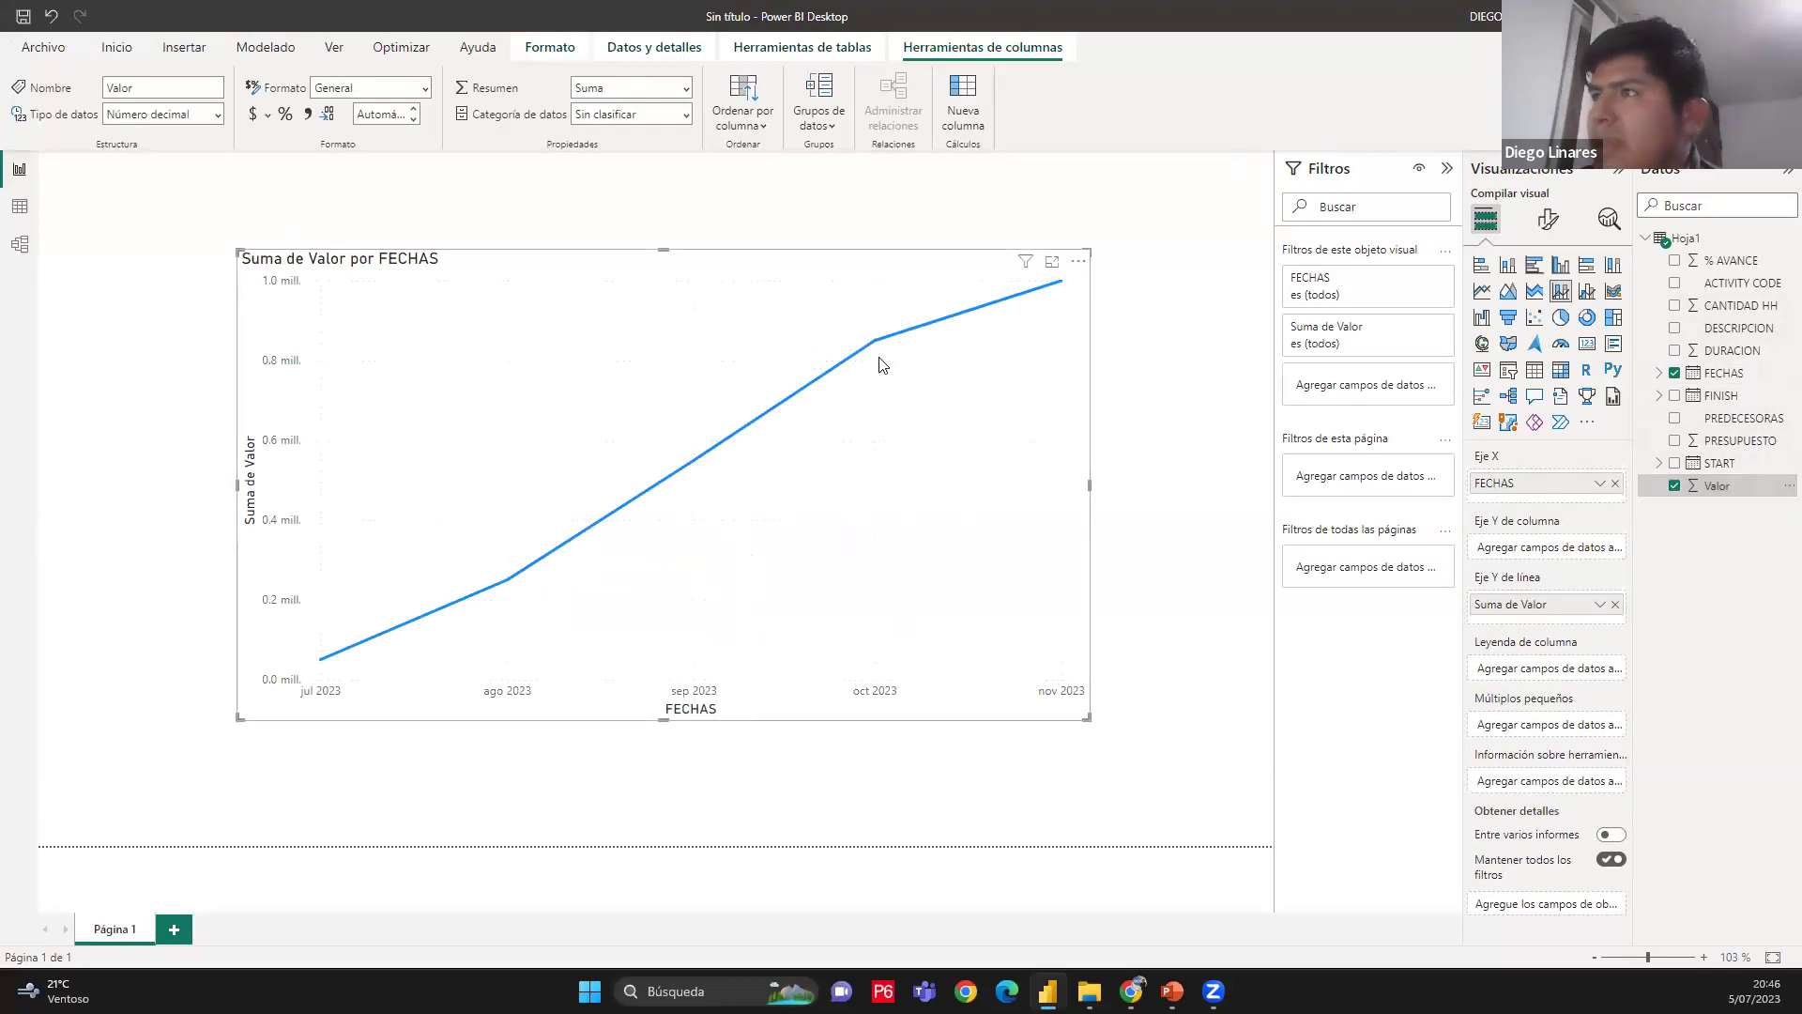
key(Escape)
click(1055, 702)
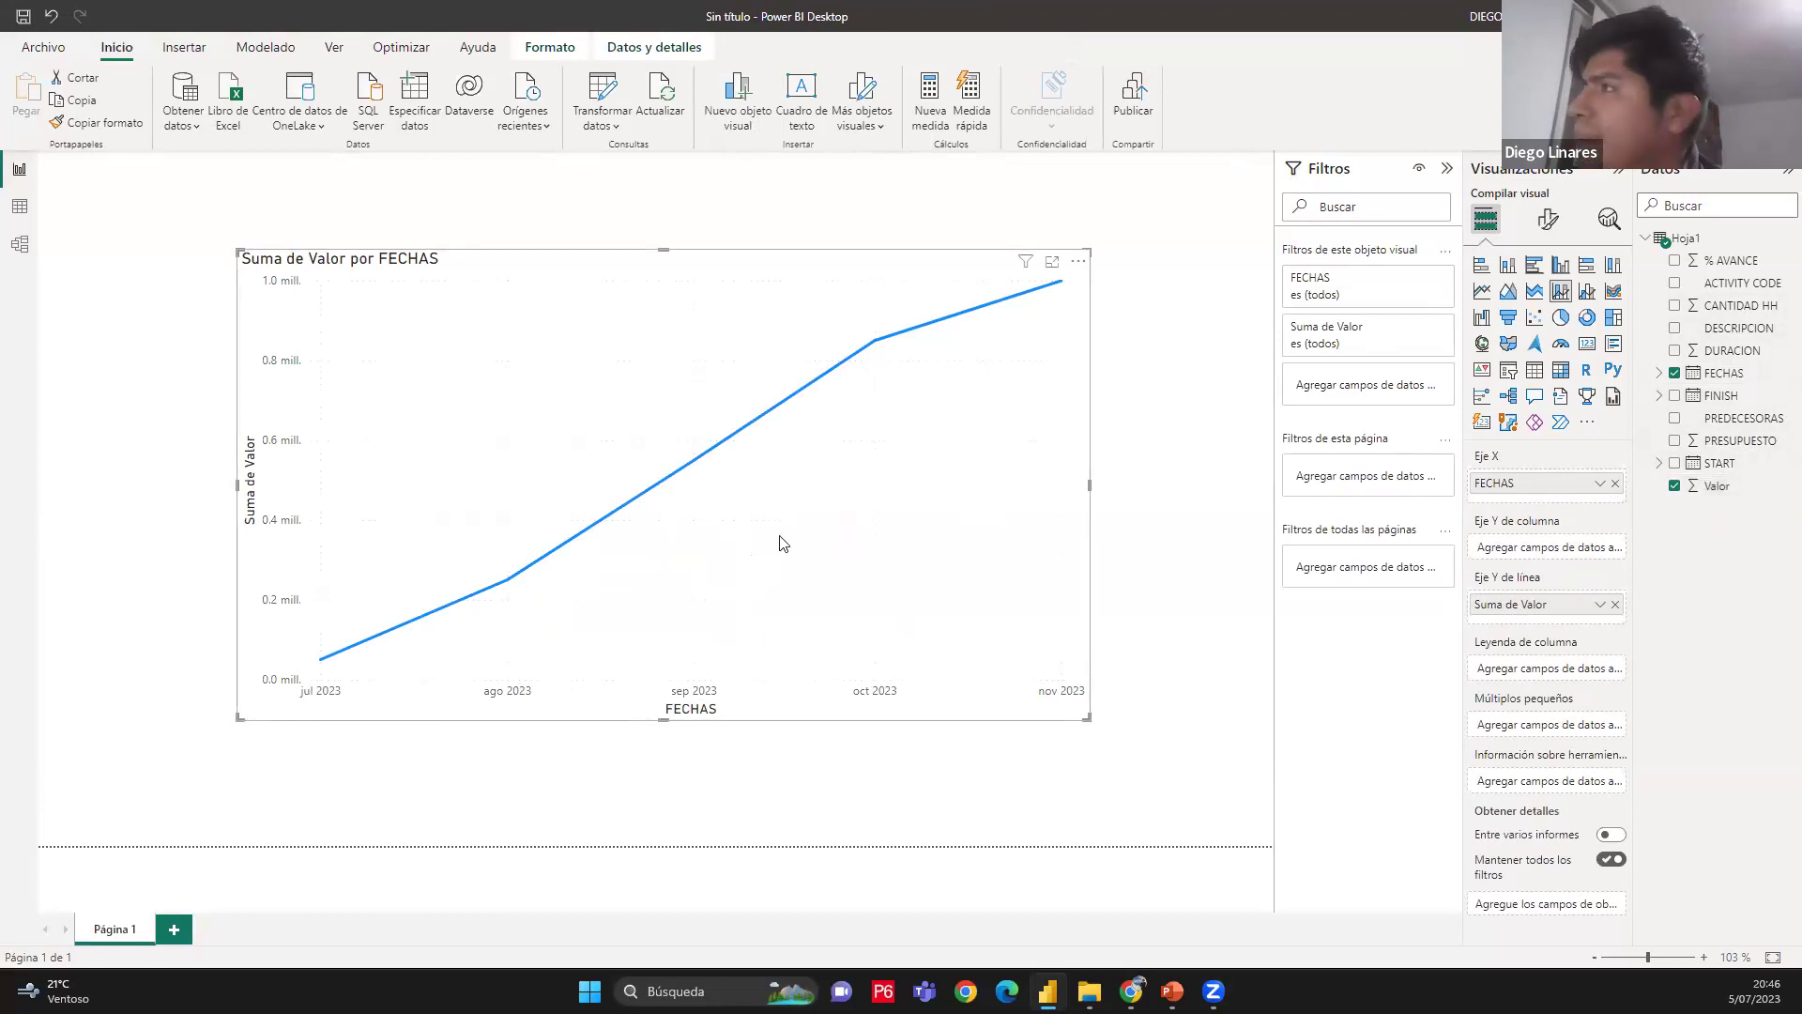
Enable data labels on the S-curve chart and set their display units to Ninguno
click(1551, 225)
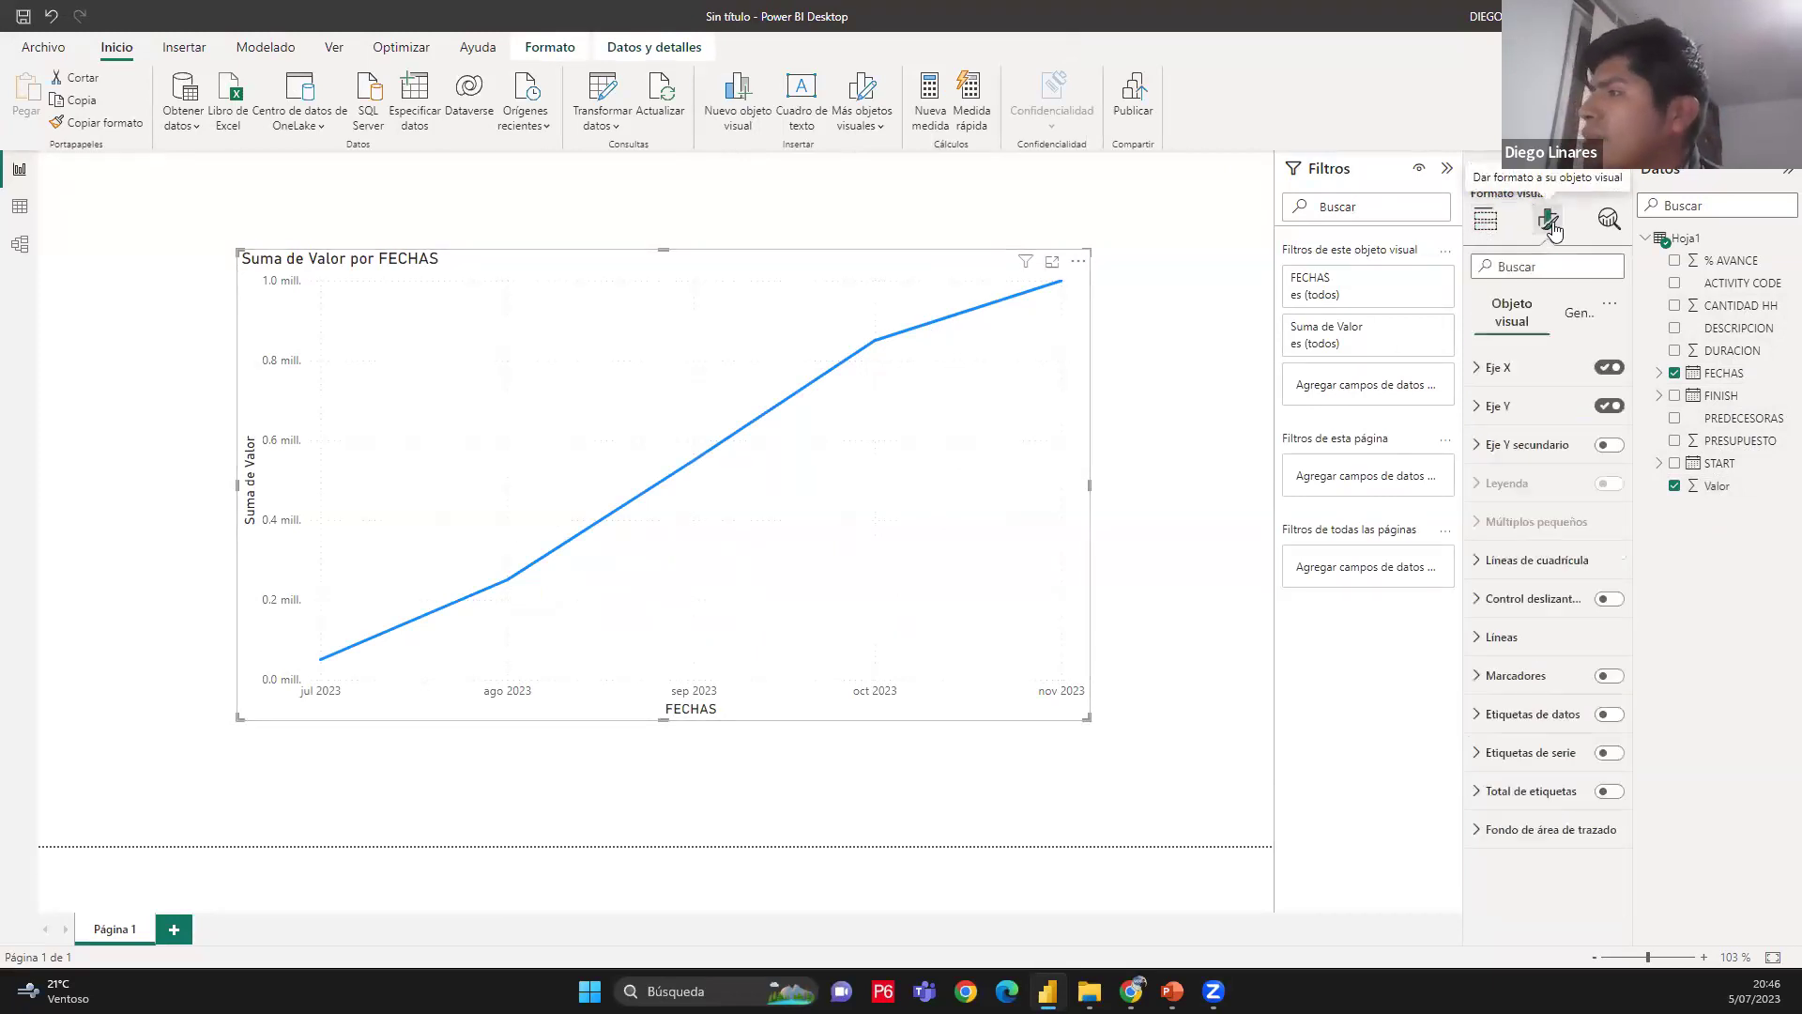
click(1609, 717)
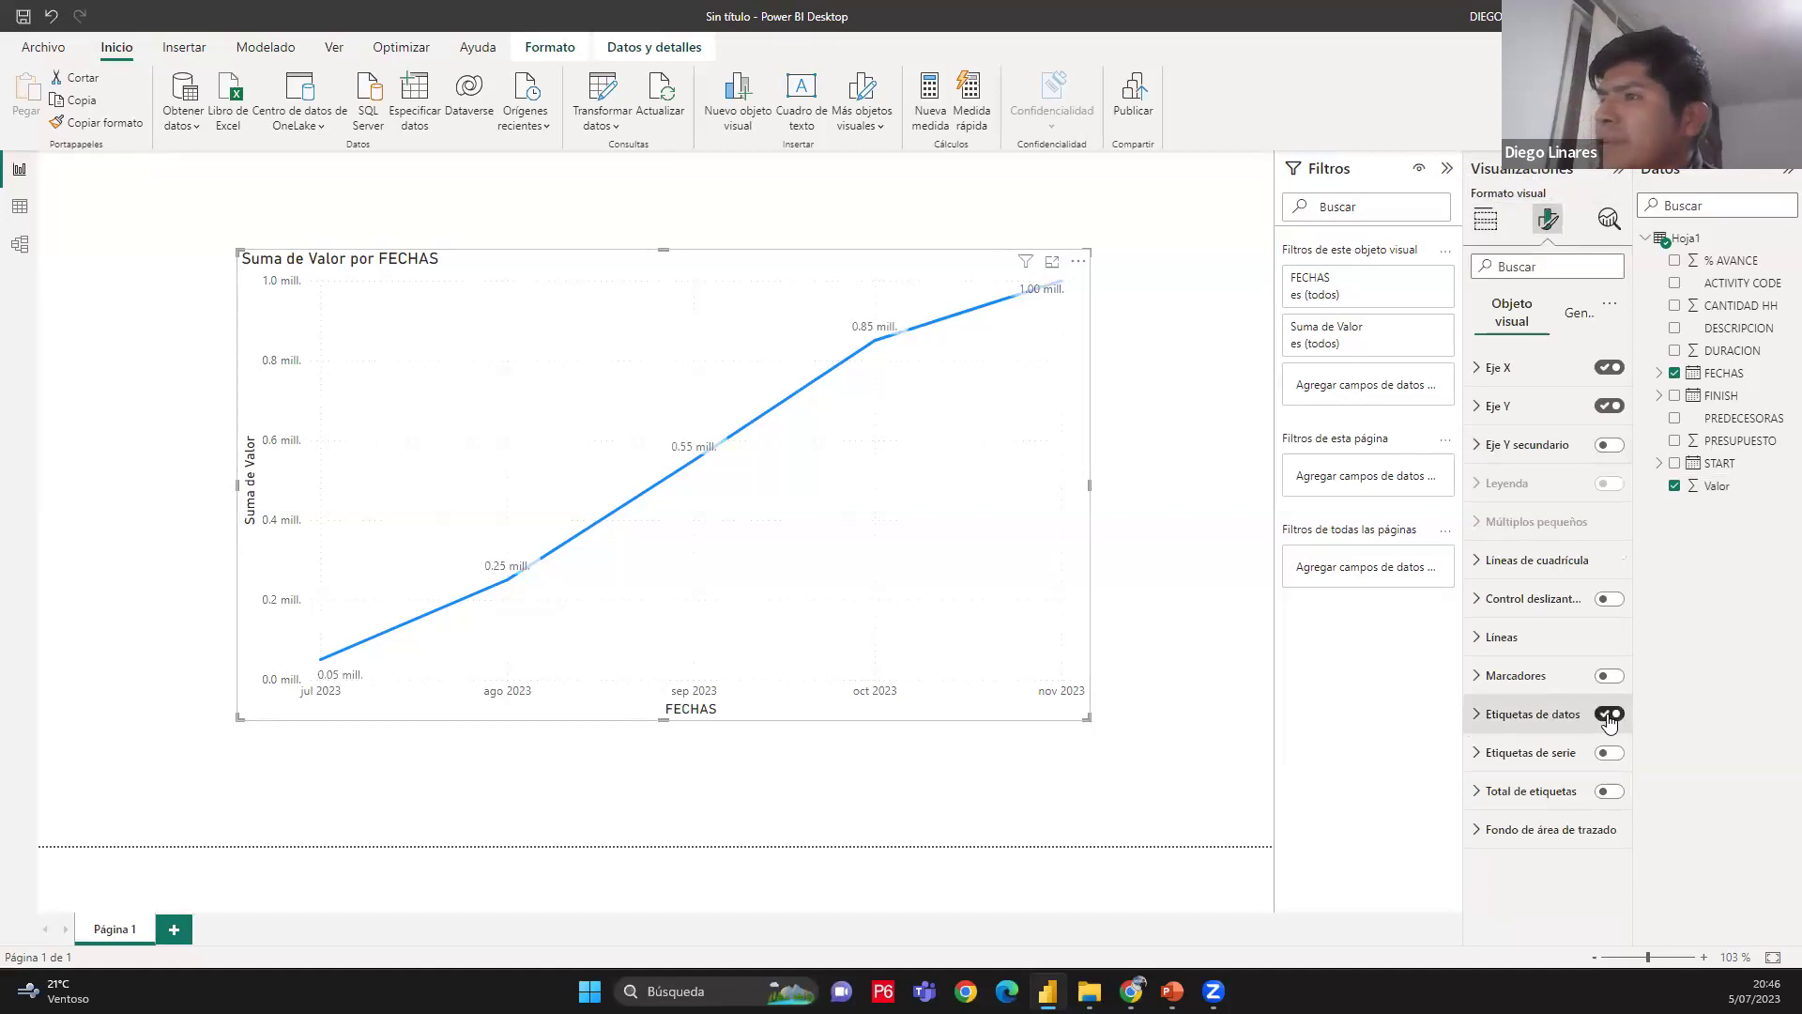
click(1500, 715)
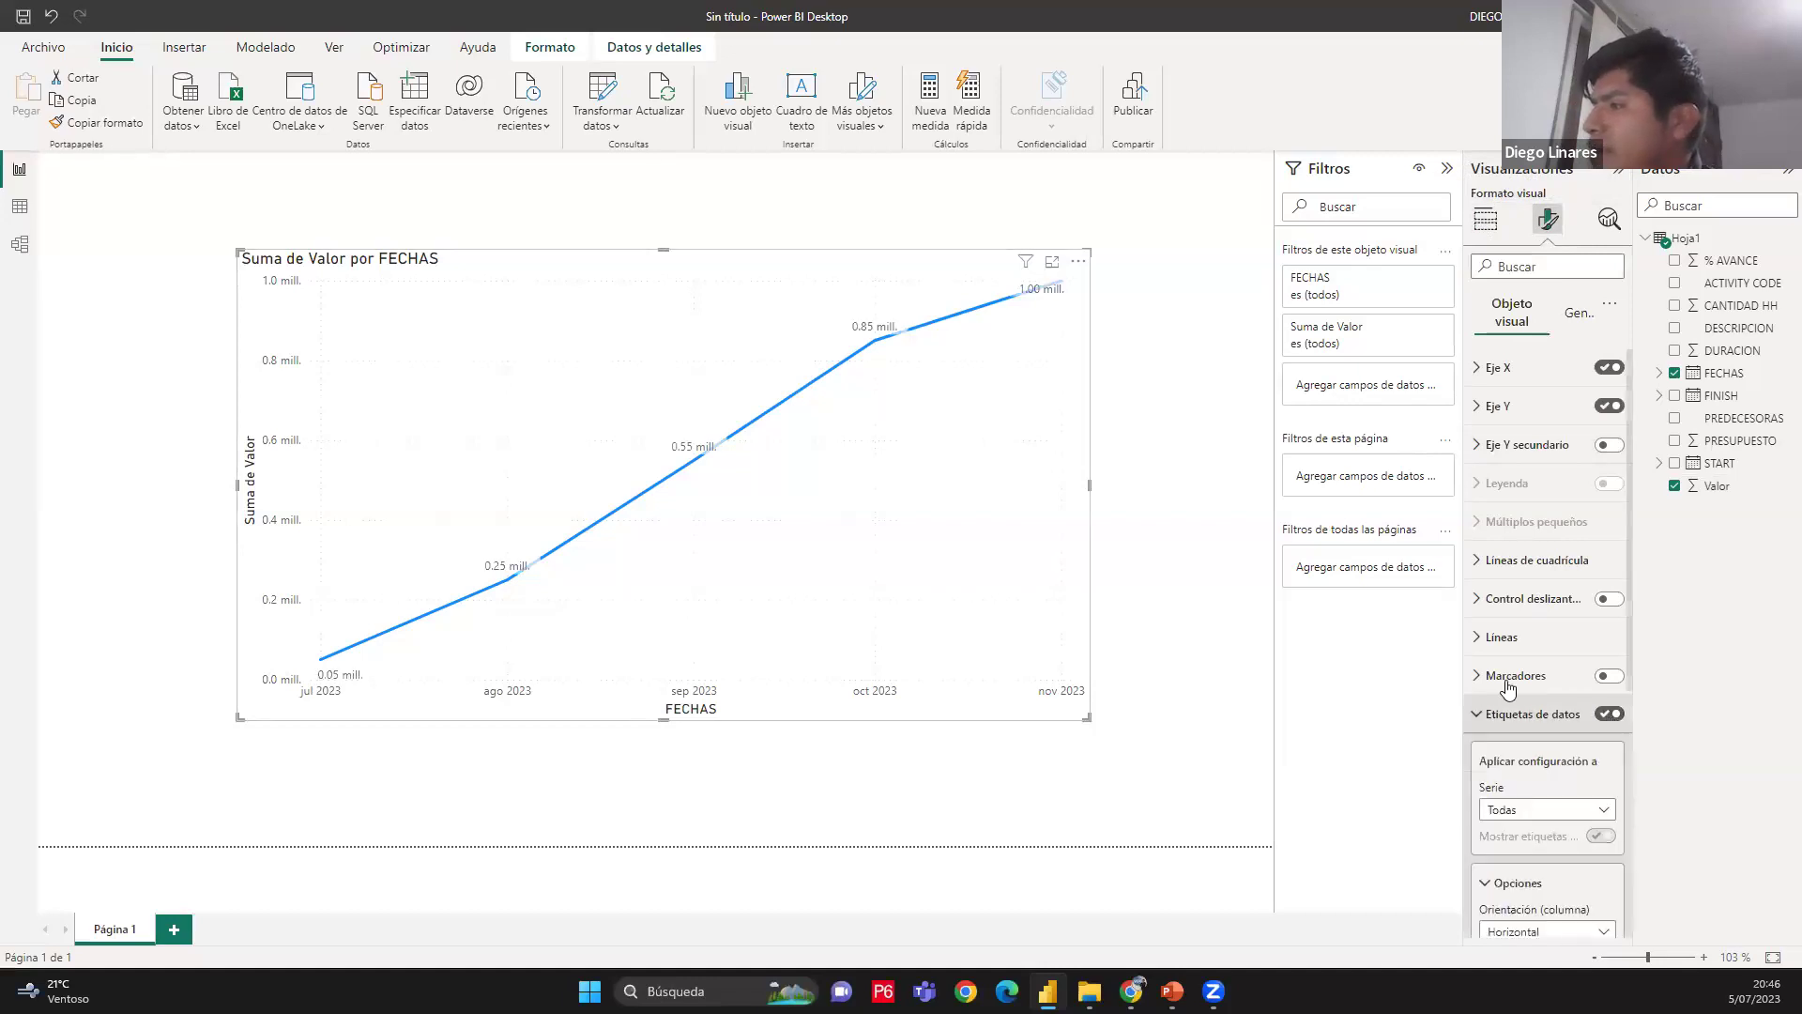
scroll(1508, 676, down, 2)
scroll(1507, 676, down, 2)
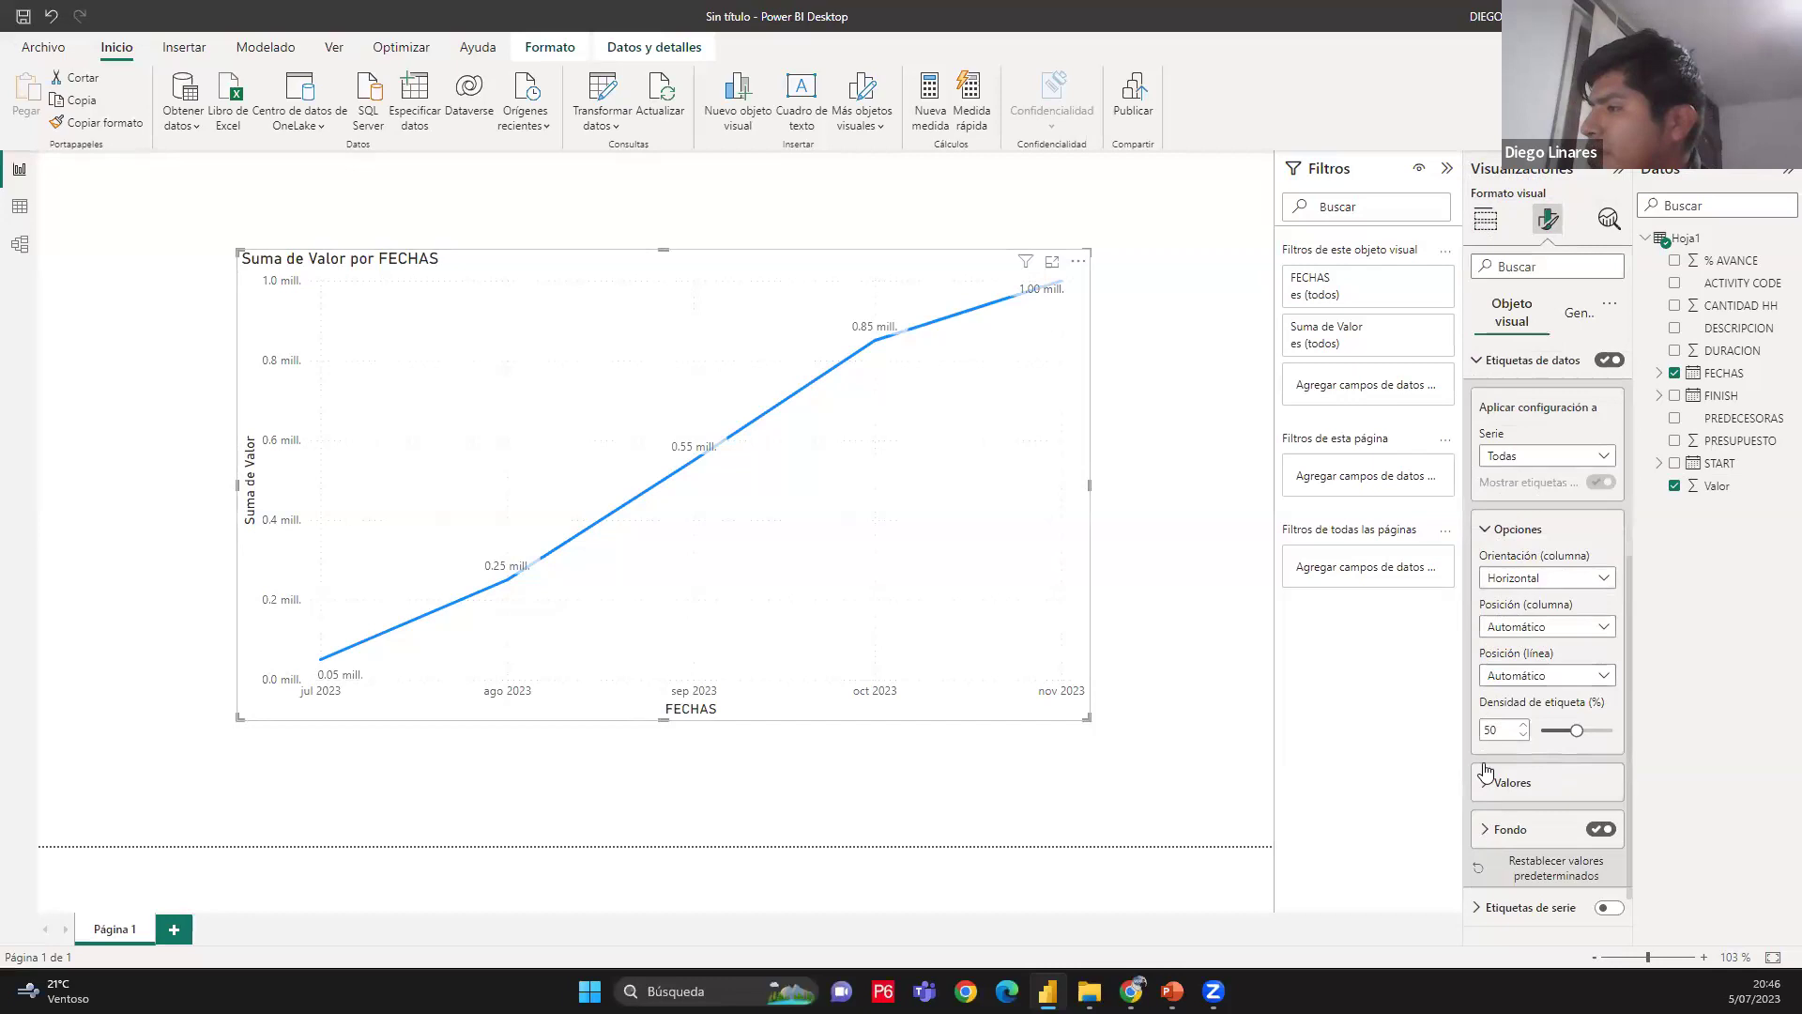
scroll(1502, 727, down, 3)
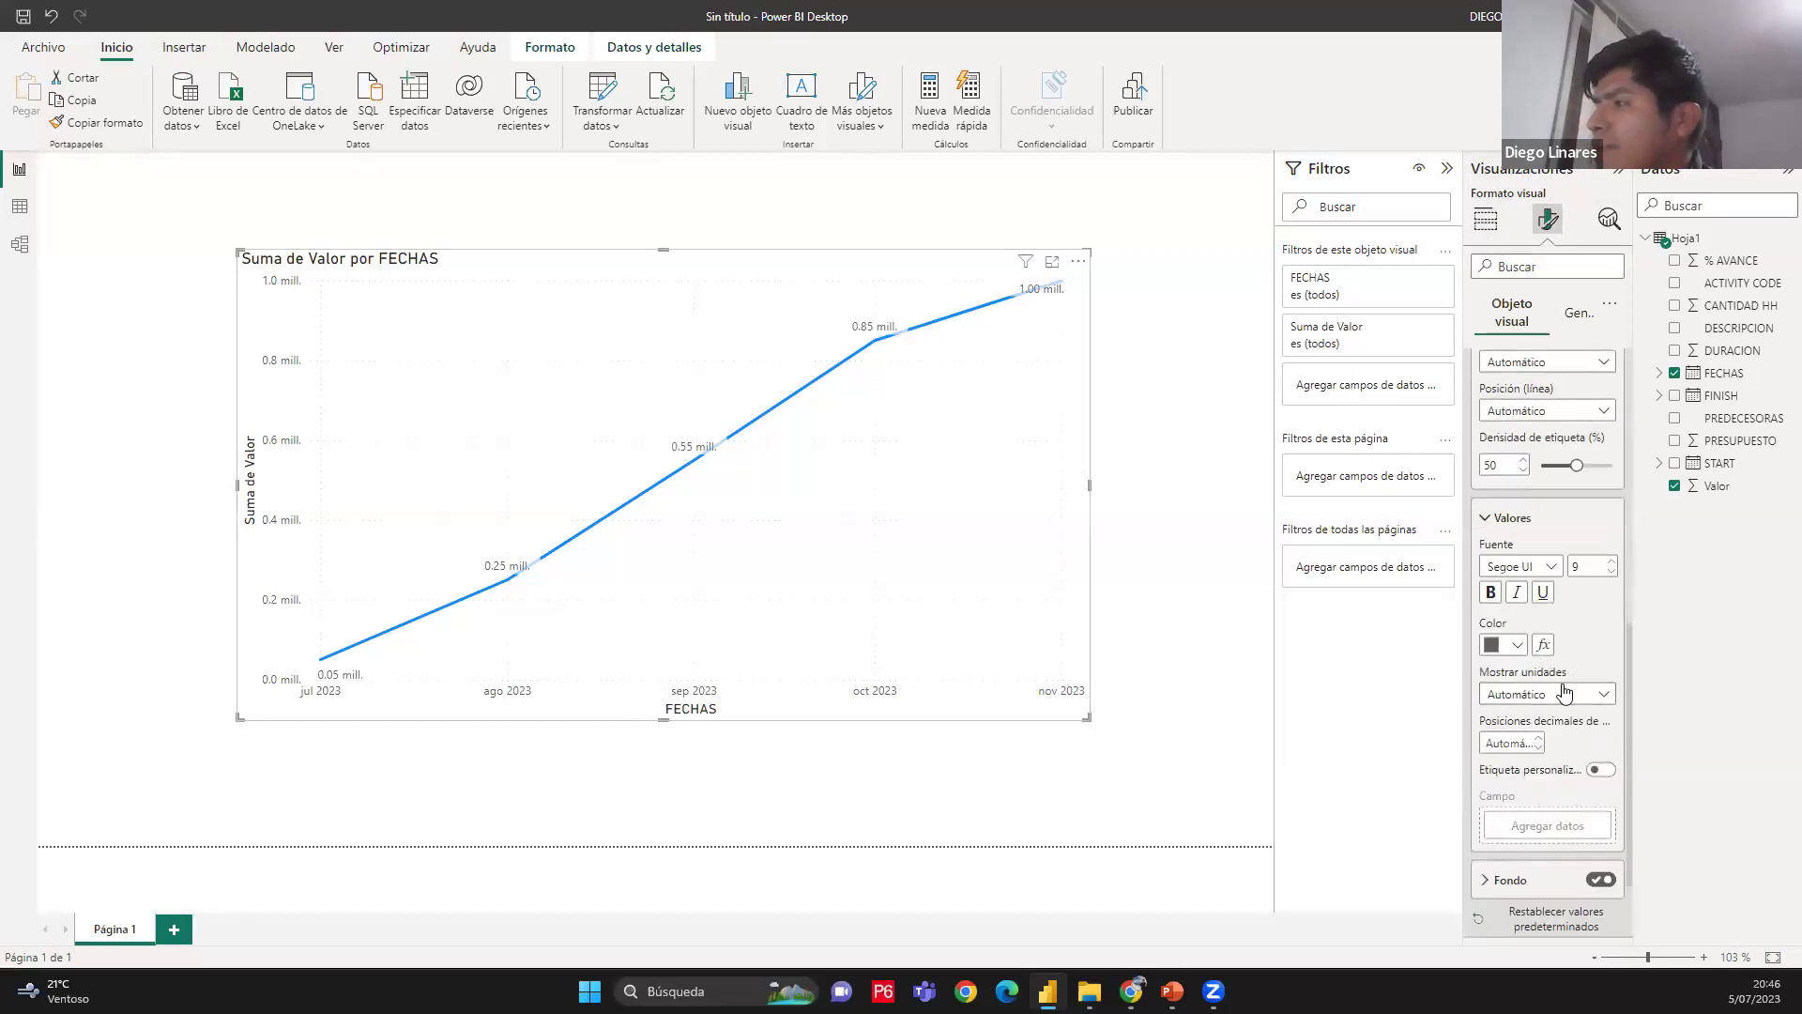
click(1530, 693)
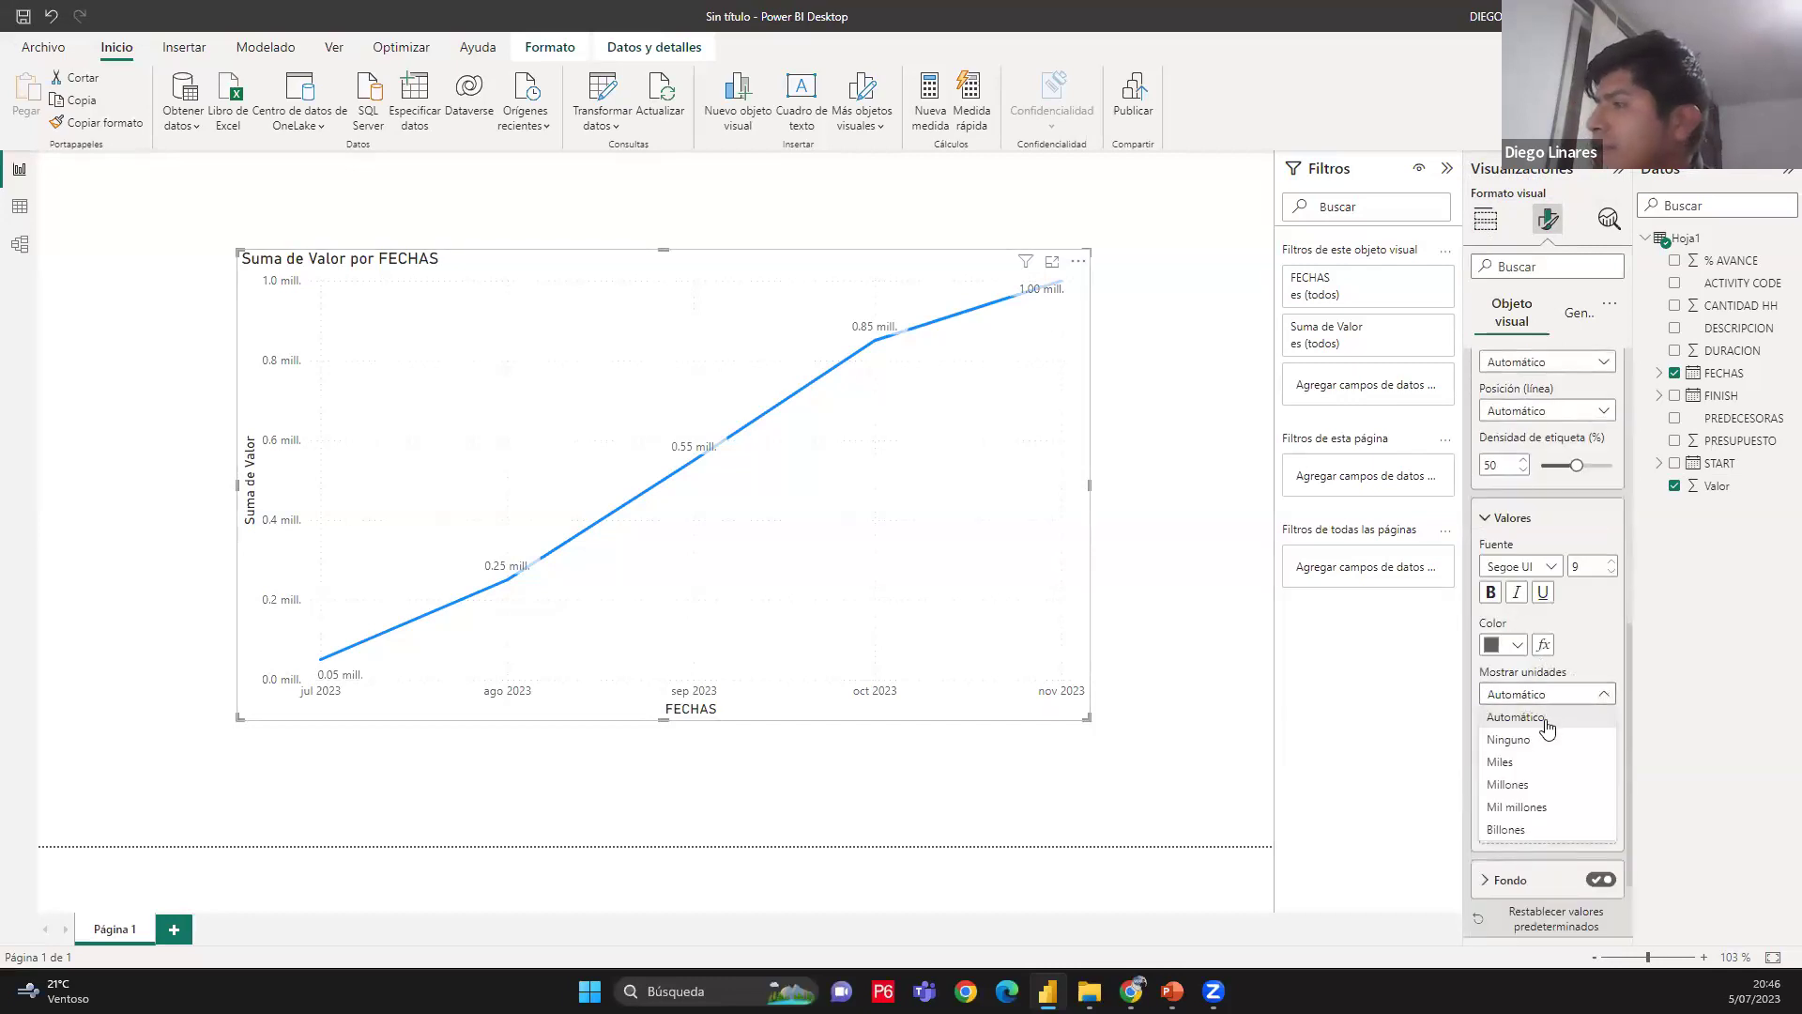
click(1545, 744)
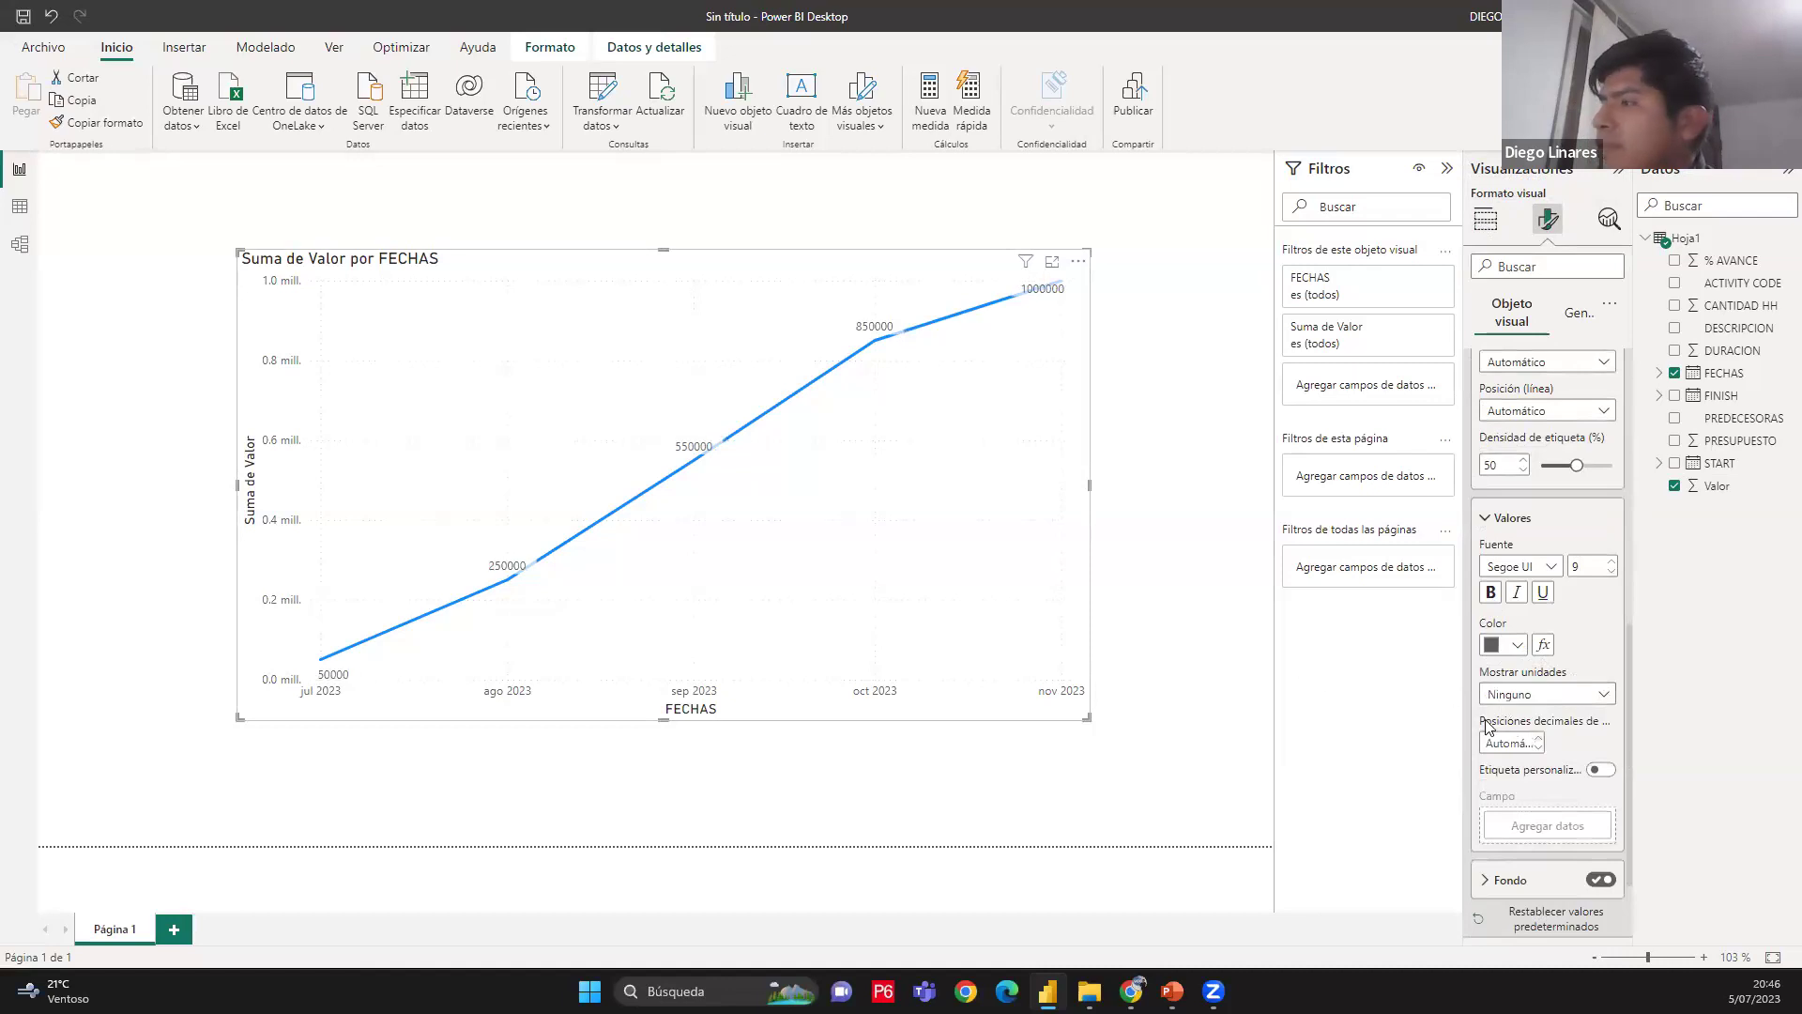
click(1183, 507)
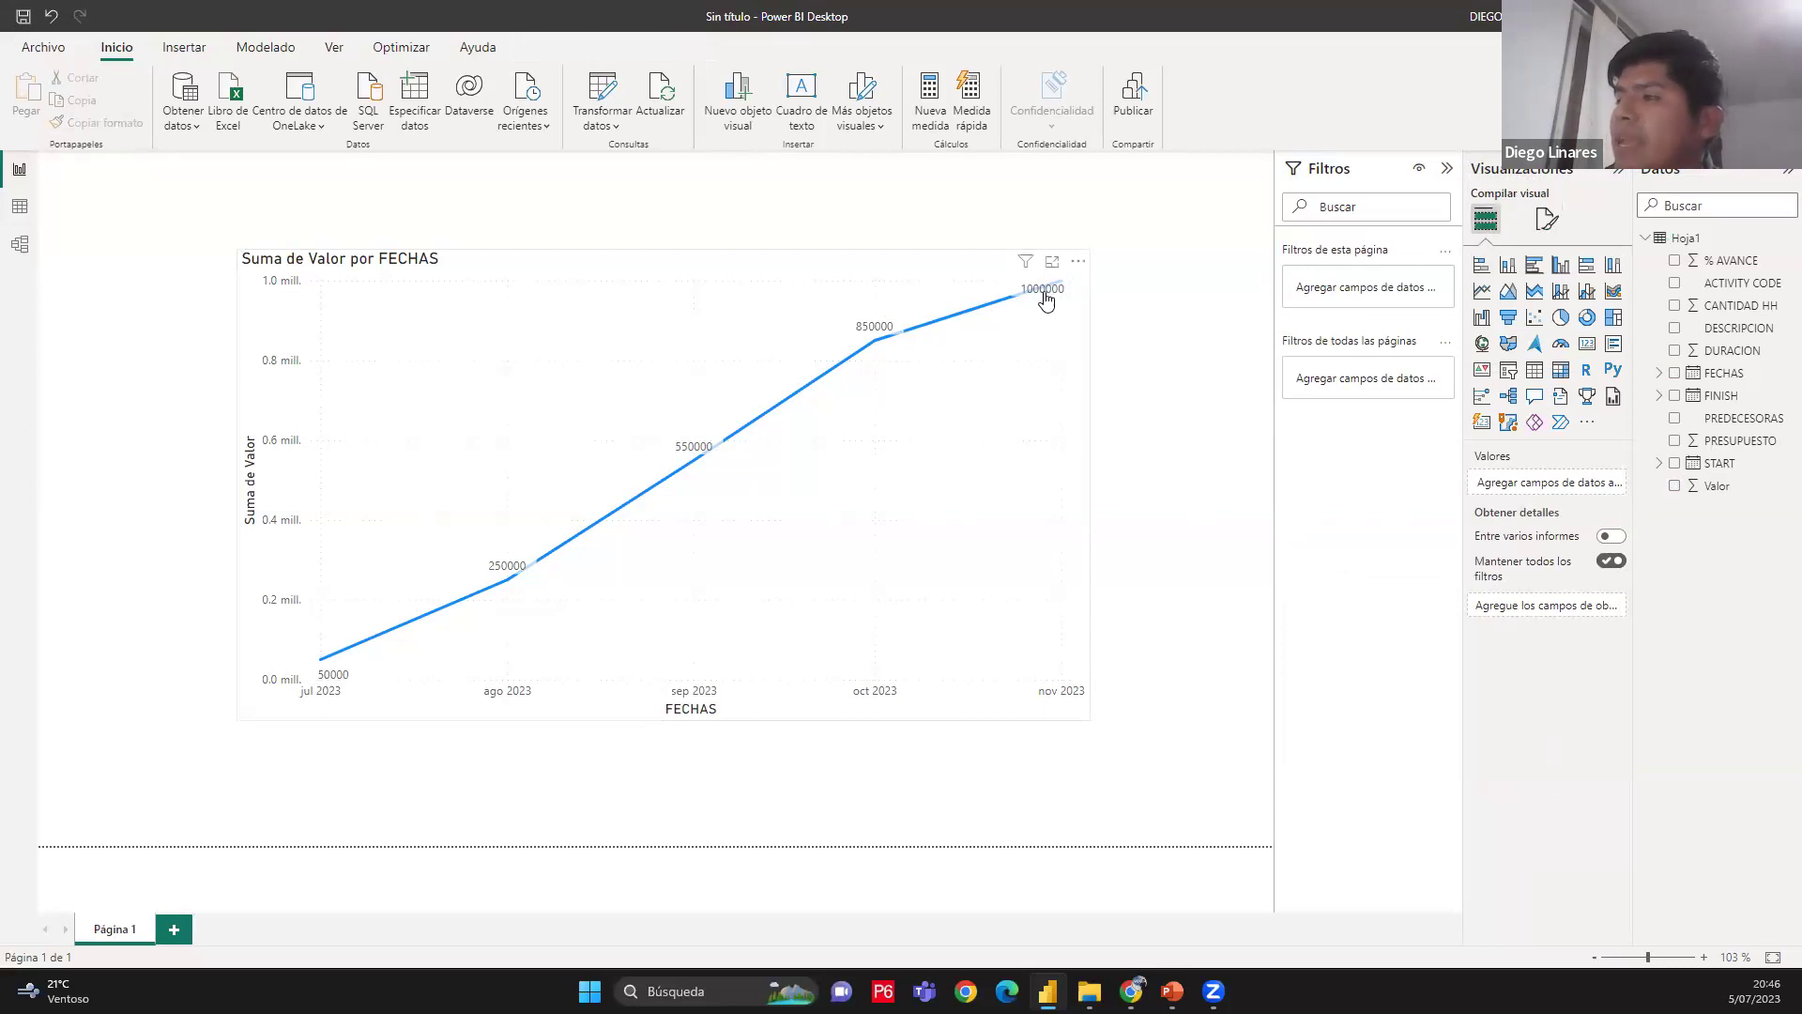
Annotate in red the report, table and model view selectors with lines, tick the chart's last two data labels, and outline the Hoja1 fields
mouse_move(1045, 294)
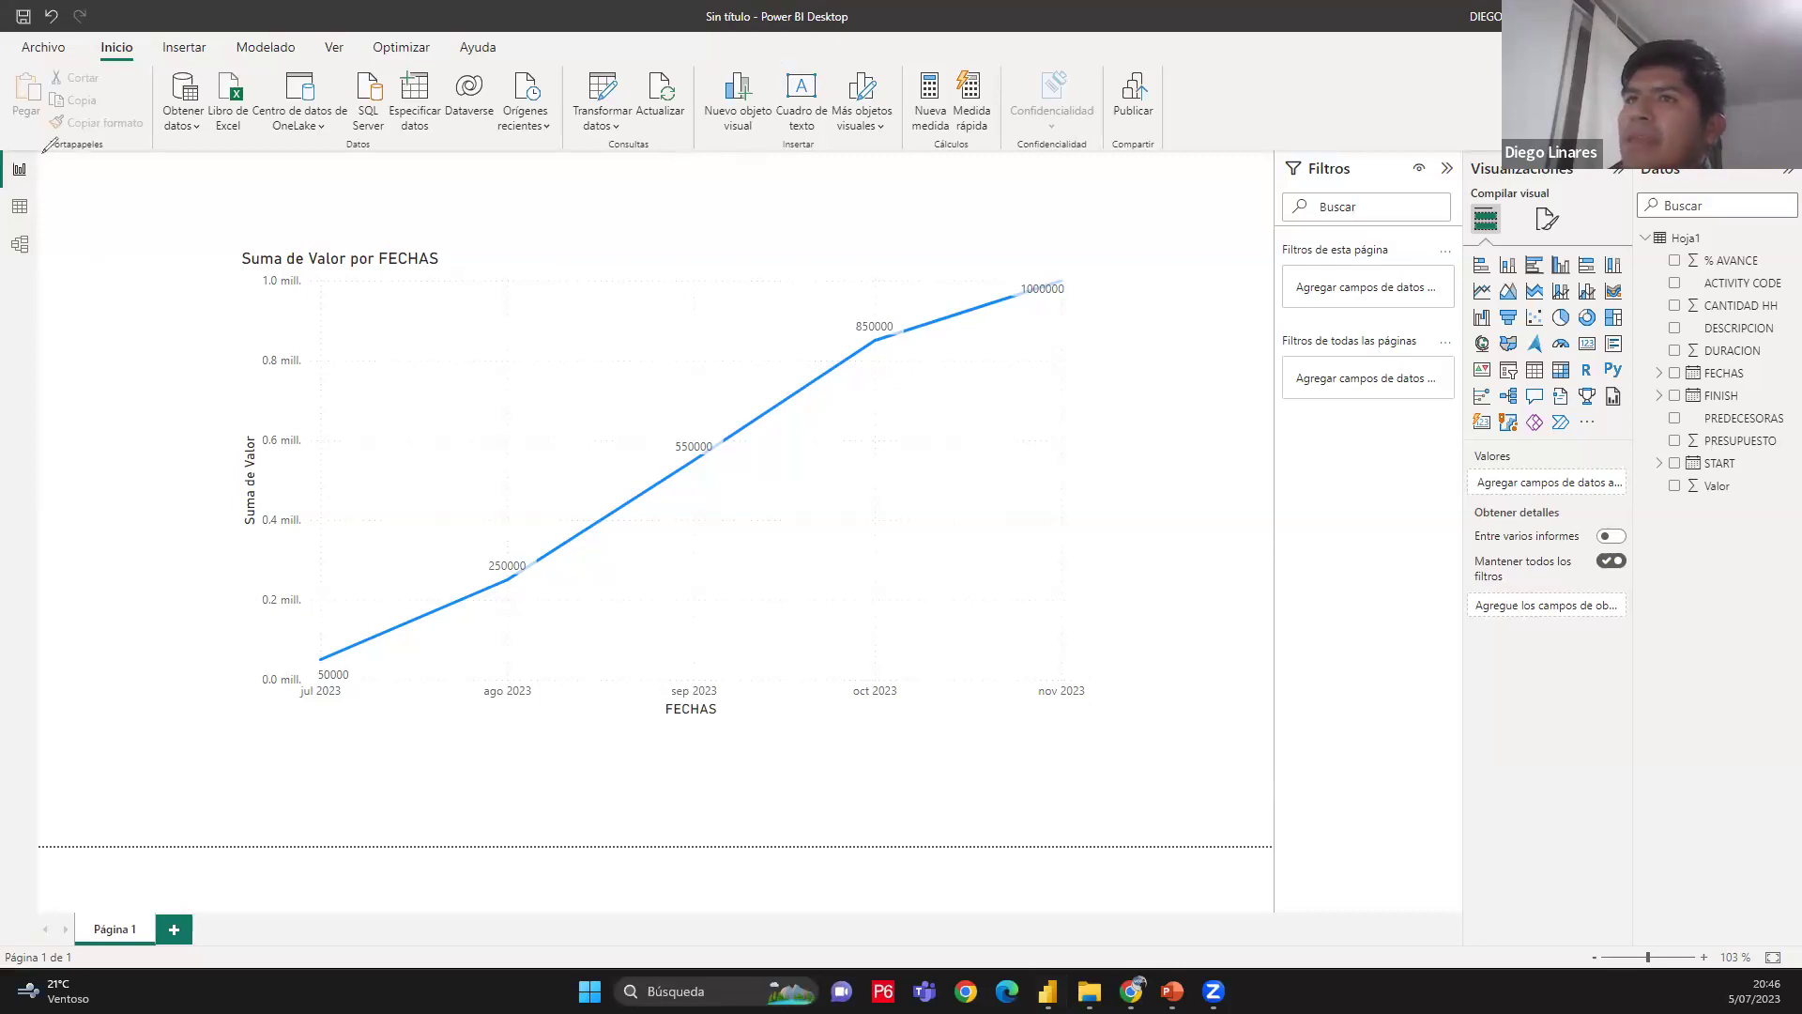
mouse_move(33, 313)
mouse_down()
mouse_move(70, 192)
mouse_move(37, 147)
mouse_move(31, 169)
mouse_move(127, 168)
mouse_up()
drag(301, 171, 366, 182)
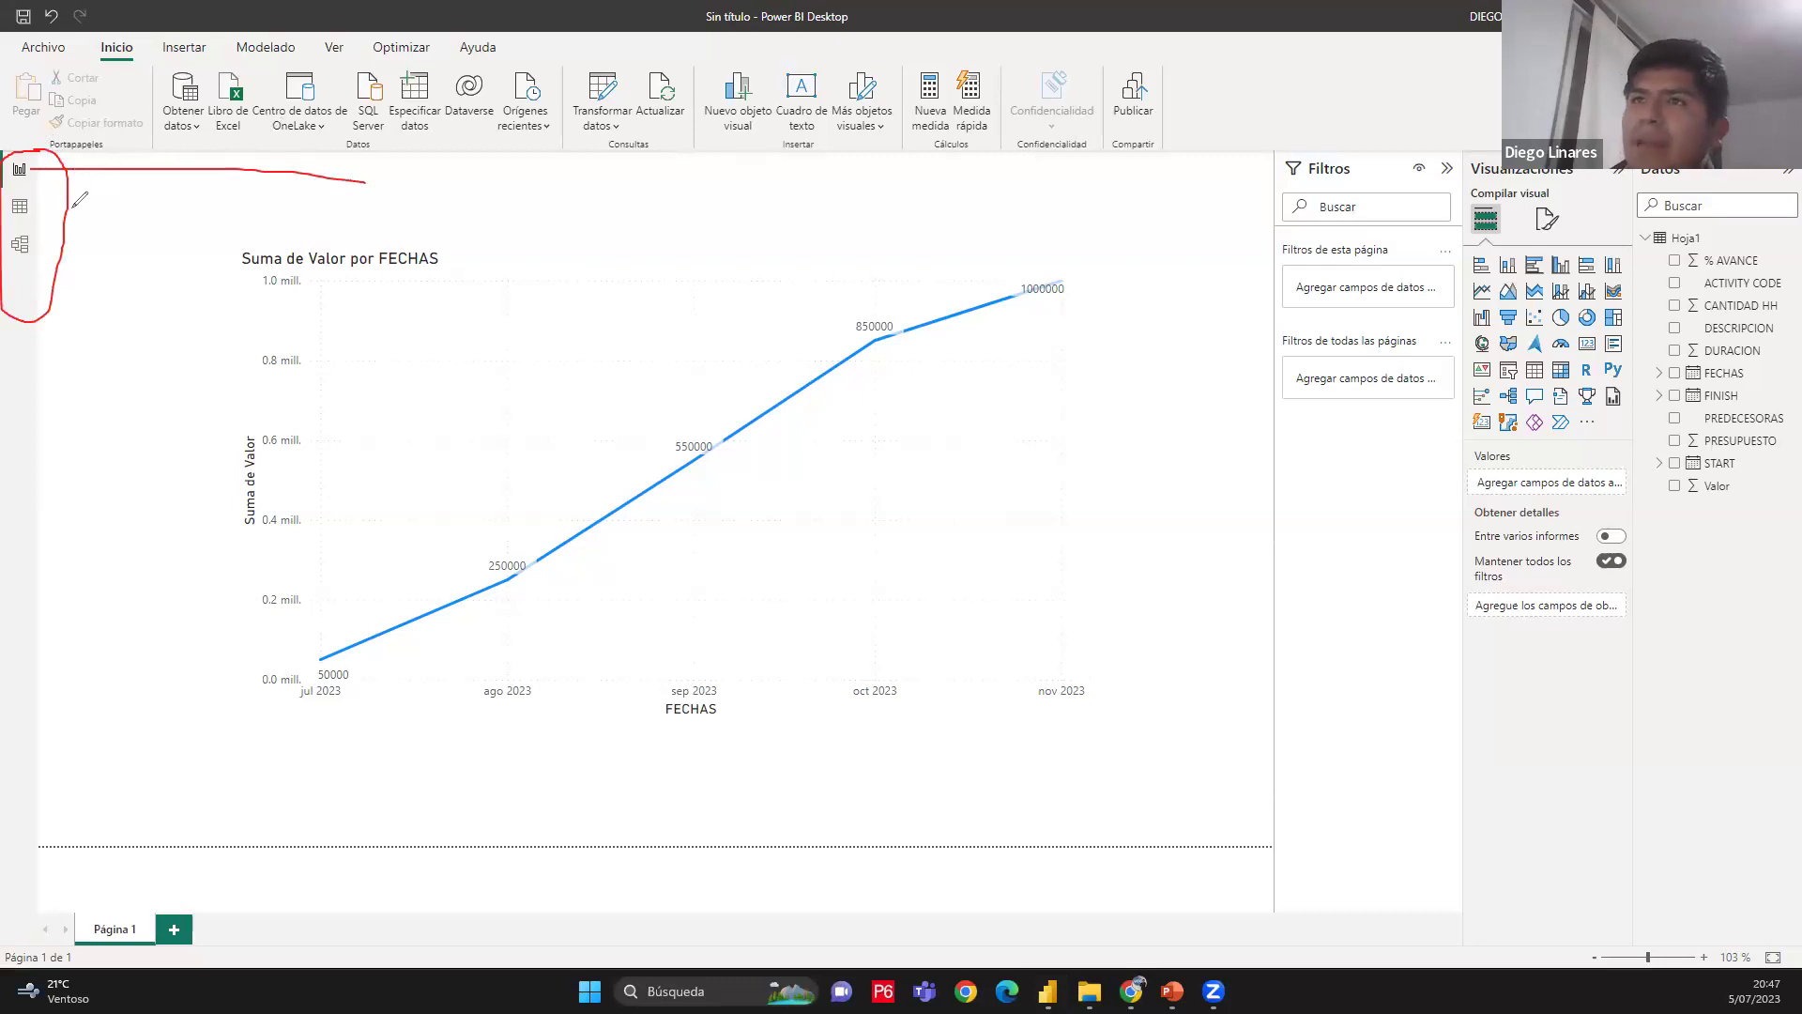
drag(31, 206, 184, 205)
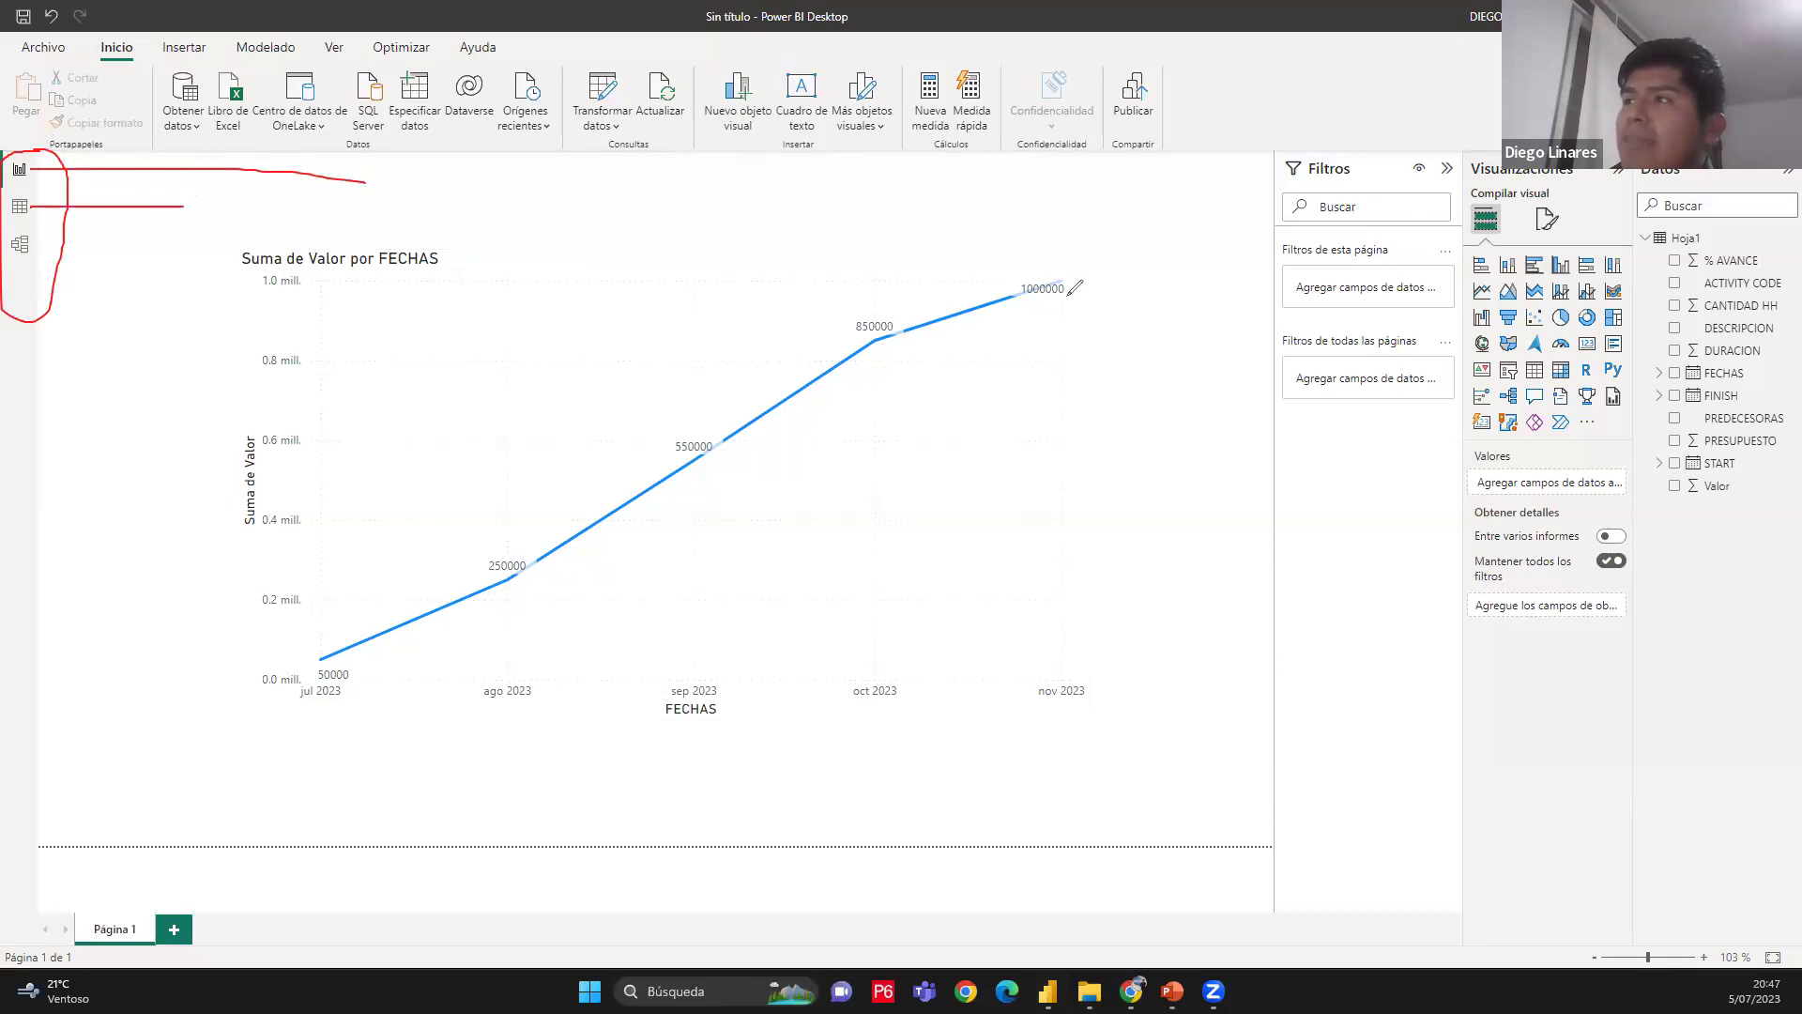
drag(1068, 287, 1106, 264)
drag(867, 319, 912, 295)
mouse_move(1690, 250)
mouse_down()
mouse_move(1643, 418)
mouse_move(1707, 514)
mouse_move(1780, 391)
mouse_move(1772, 261)
mouse_up()
drag(35, 242, 107, 253)
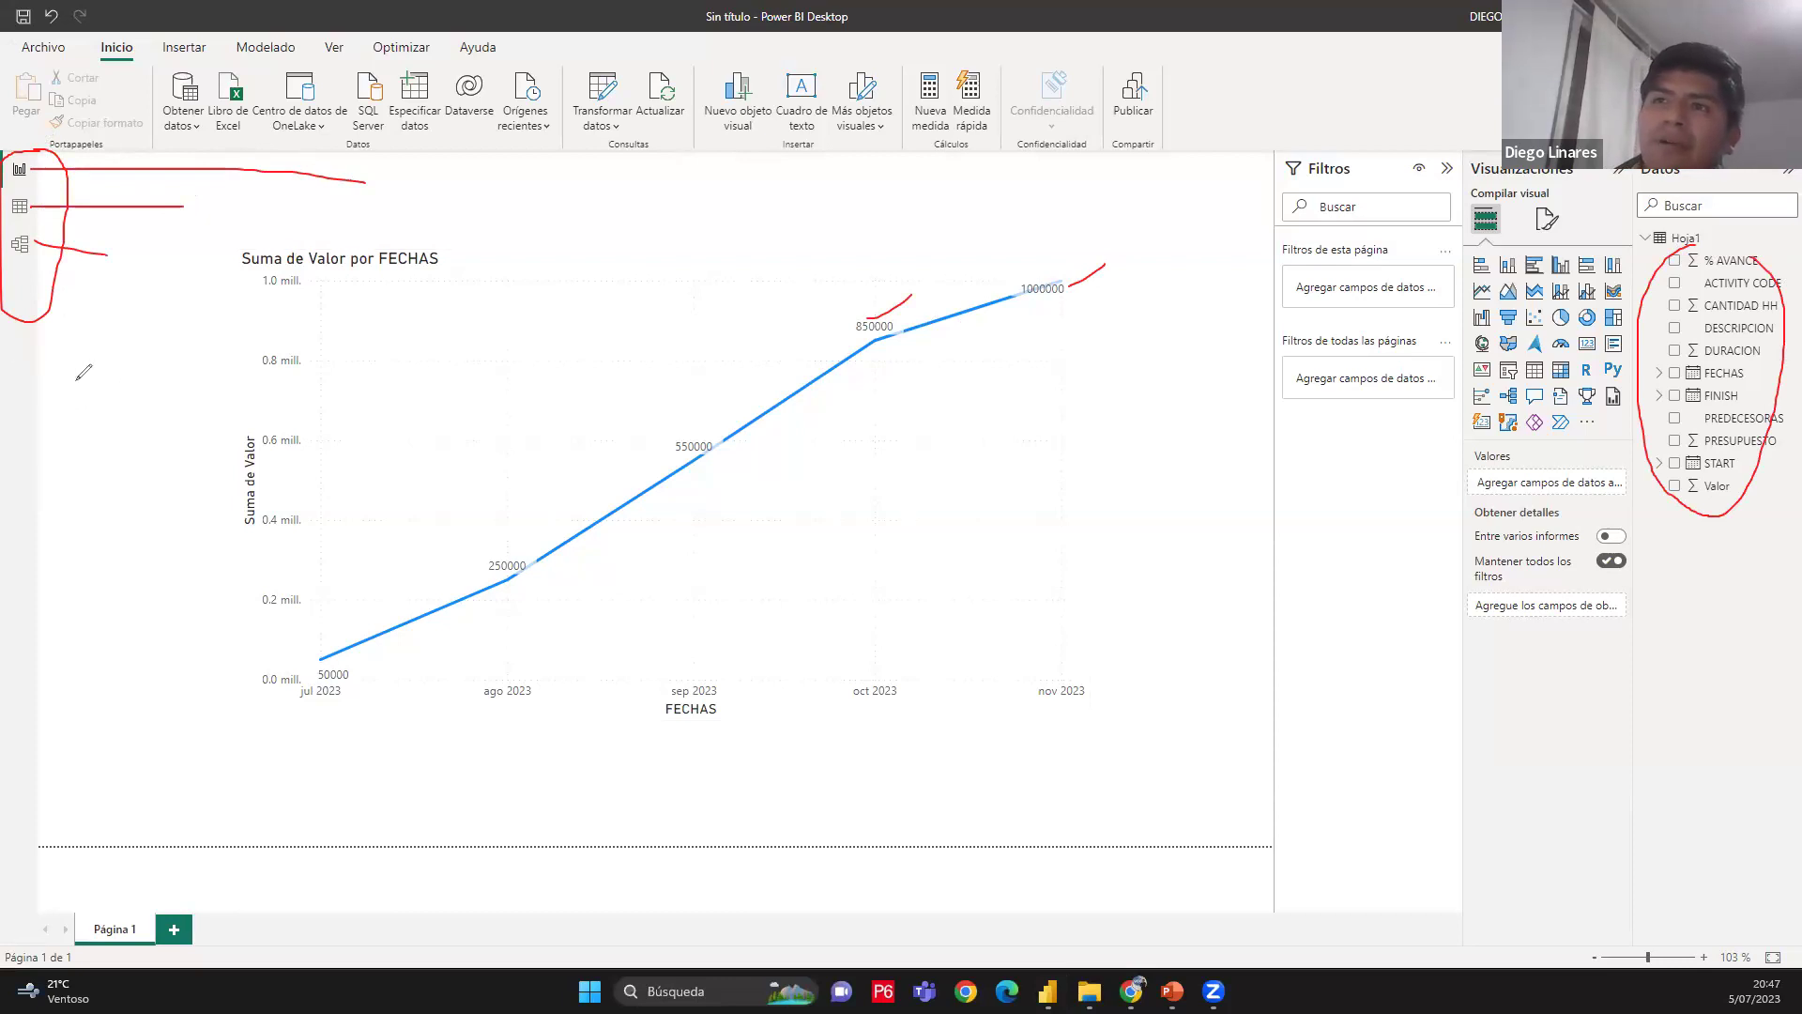
Handwrite two underlined letters F in red on the canvas and circle the model view and table view selectors
mouse_move(83, 366)
mouse_down()
mouse_move(83, 394)
mouse_move(97, 364)
mouse_move(95, 379)
mouse_up()
mouse_move(477, 348)
mouse_down()
mouse_move(477, 375)
mouse_move(482, 361)
mouse_up()
mouse_move(46, 418)
mouse_down()
mouse_move(95, 415)
mouse_move(81, 452)
mouse_up()
drag(437, 402, 468, 399)
drag(432, 426, 457, 422)
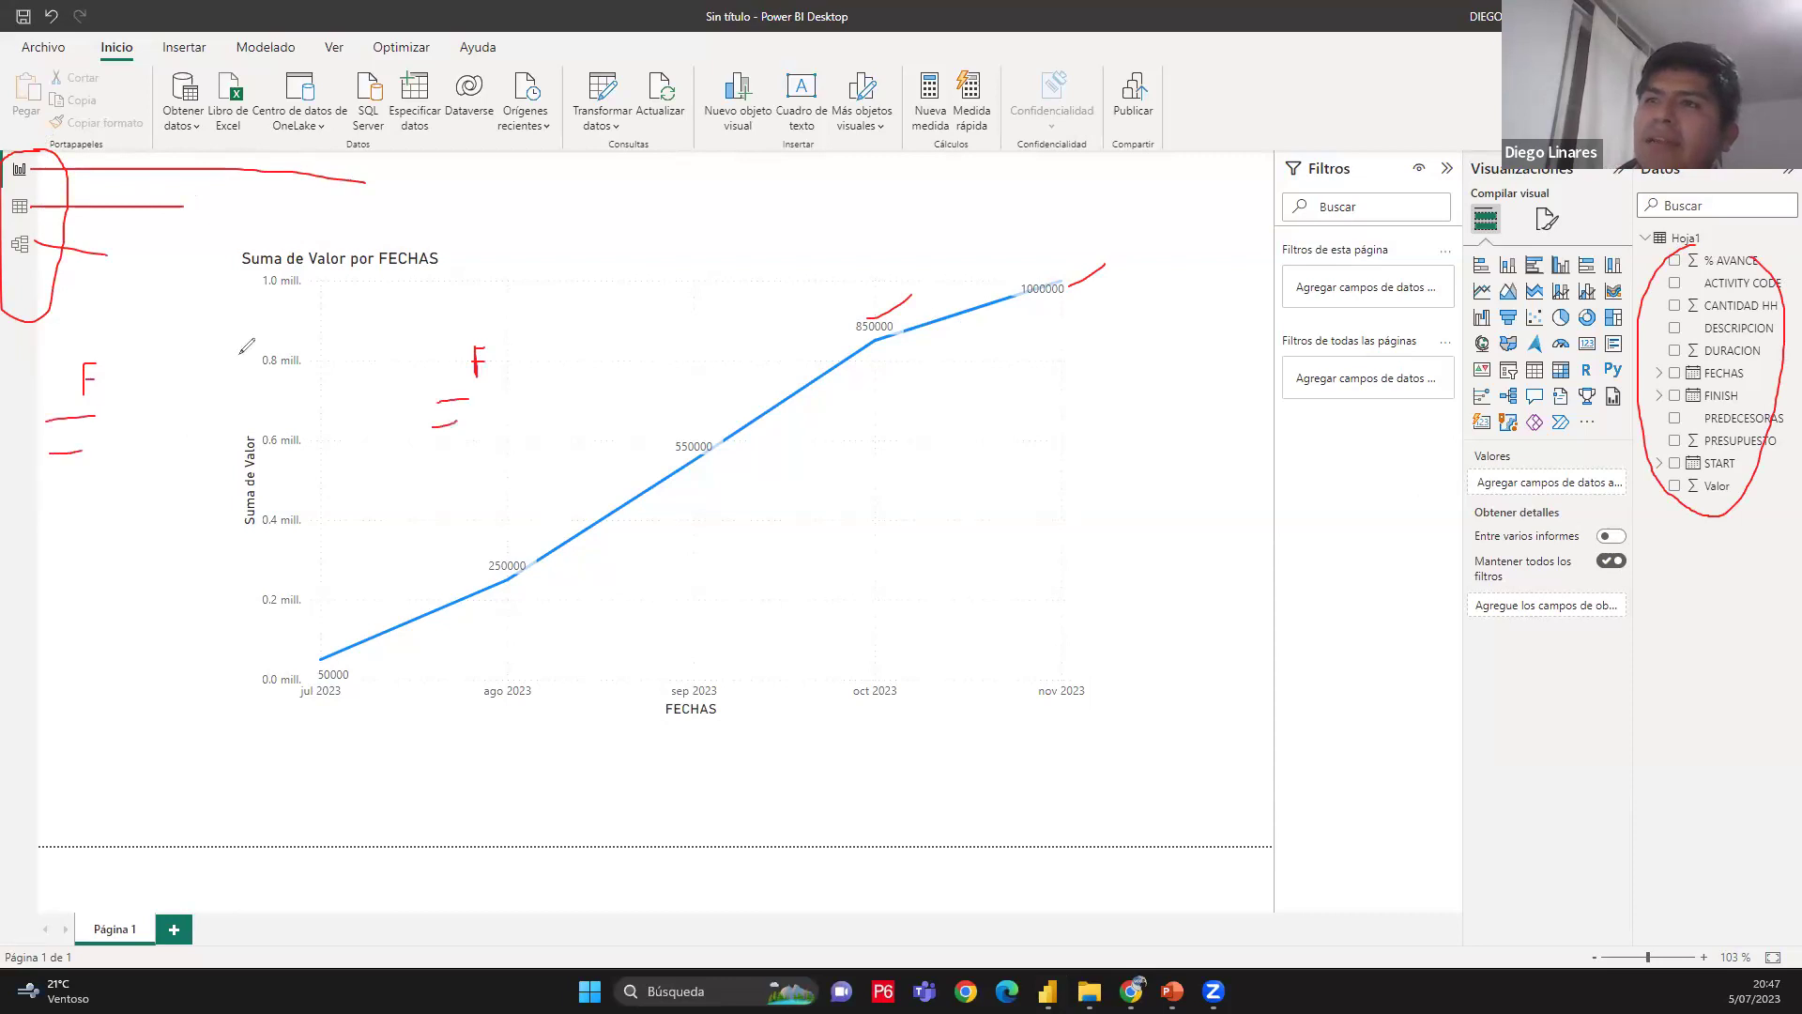
drag(8, 255, 32, 256)
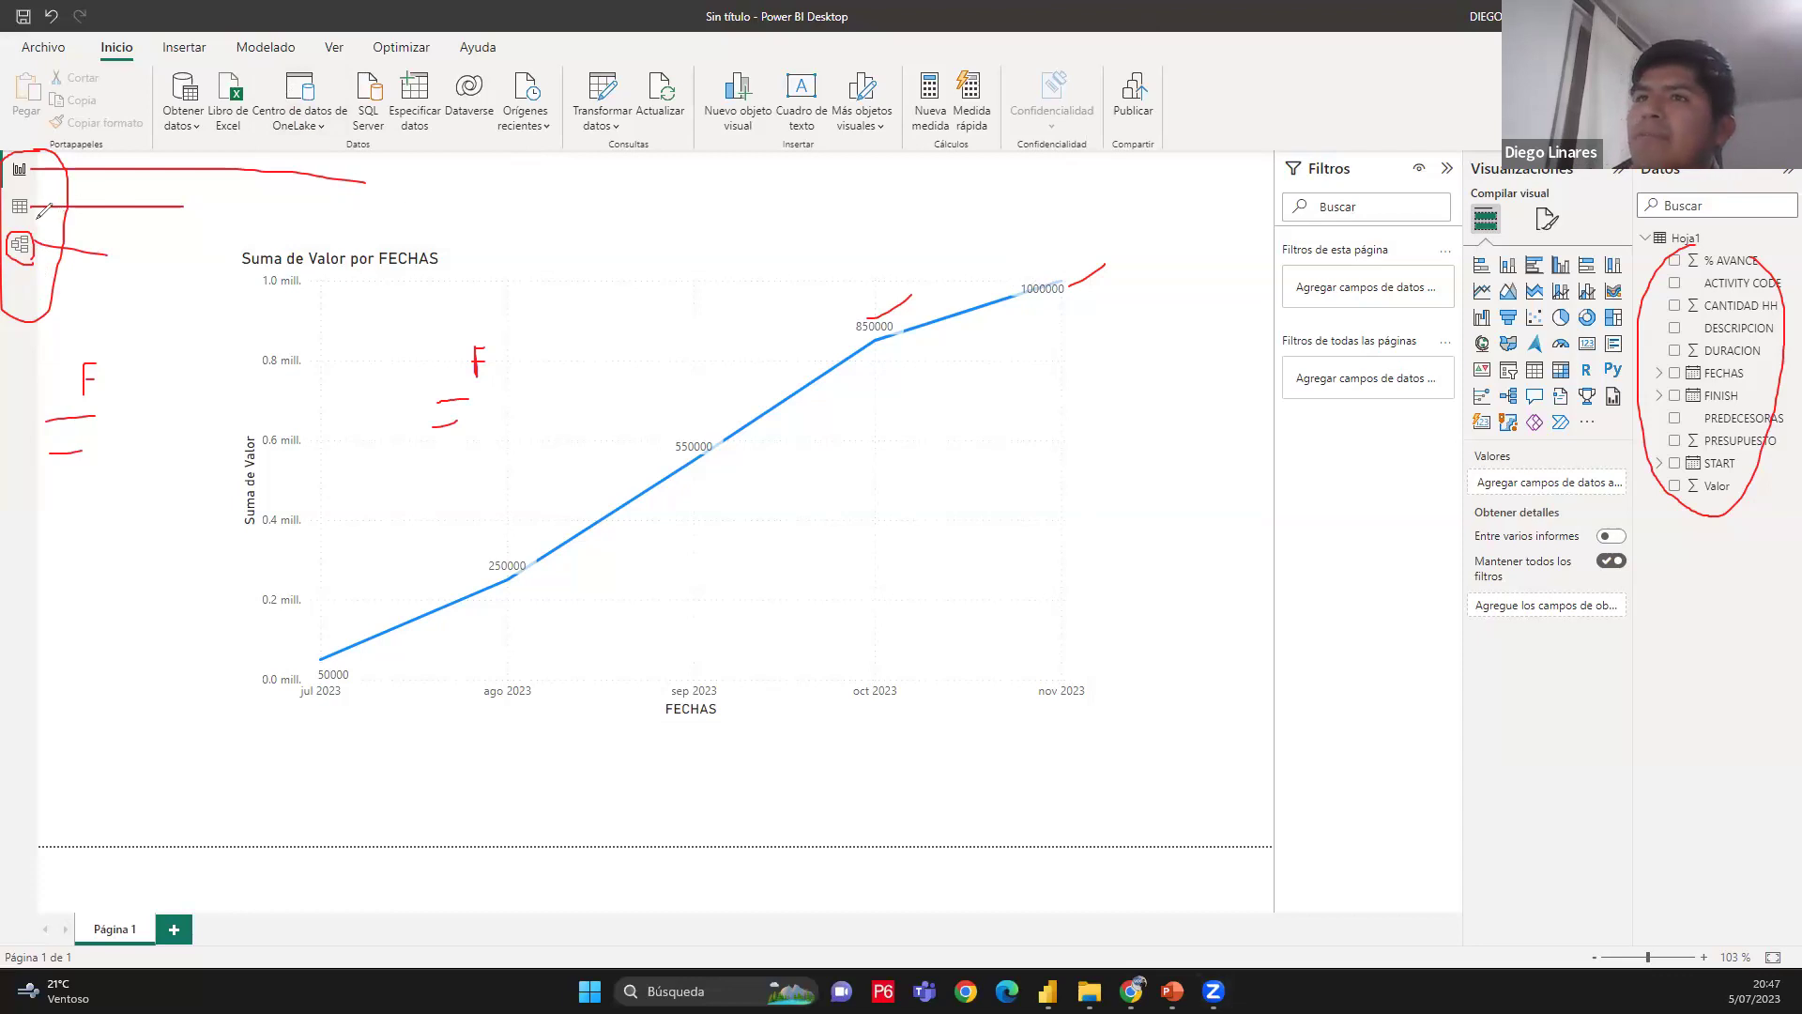
drag(13, 188, 31, 220)
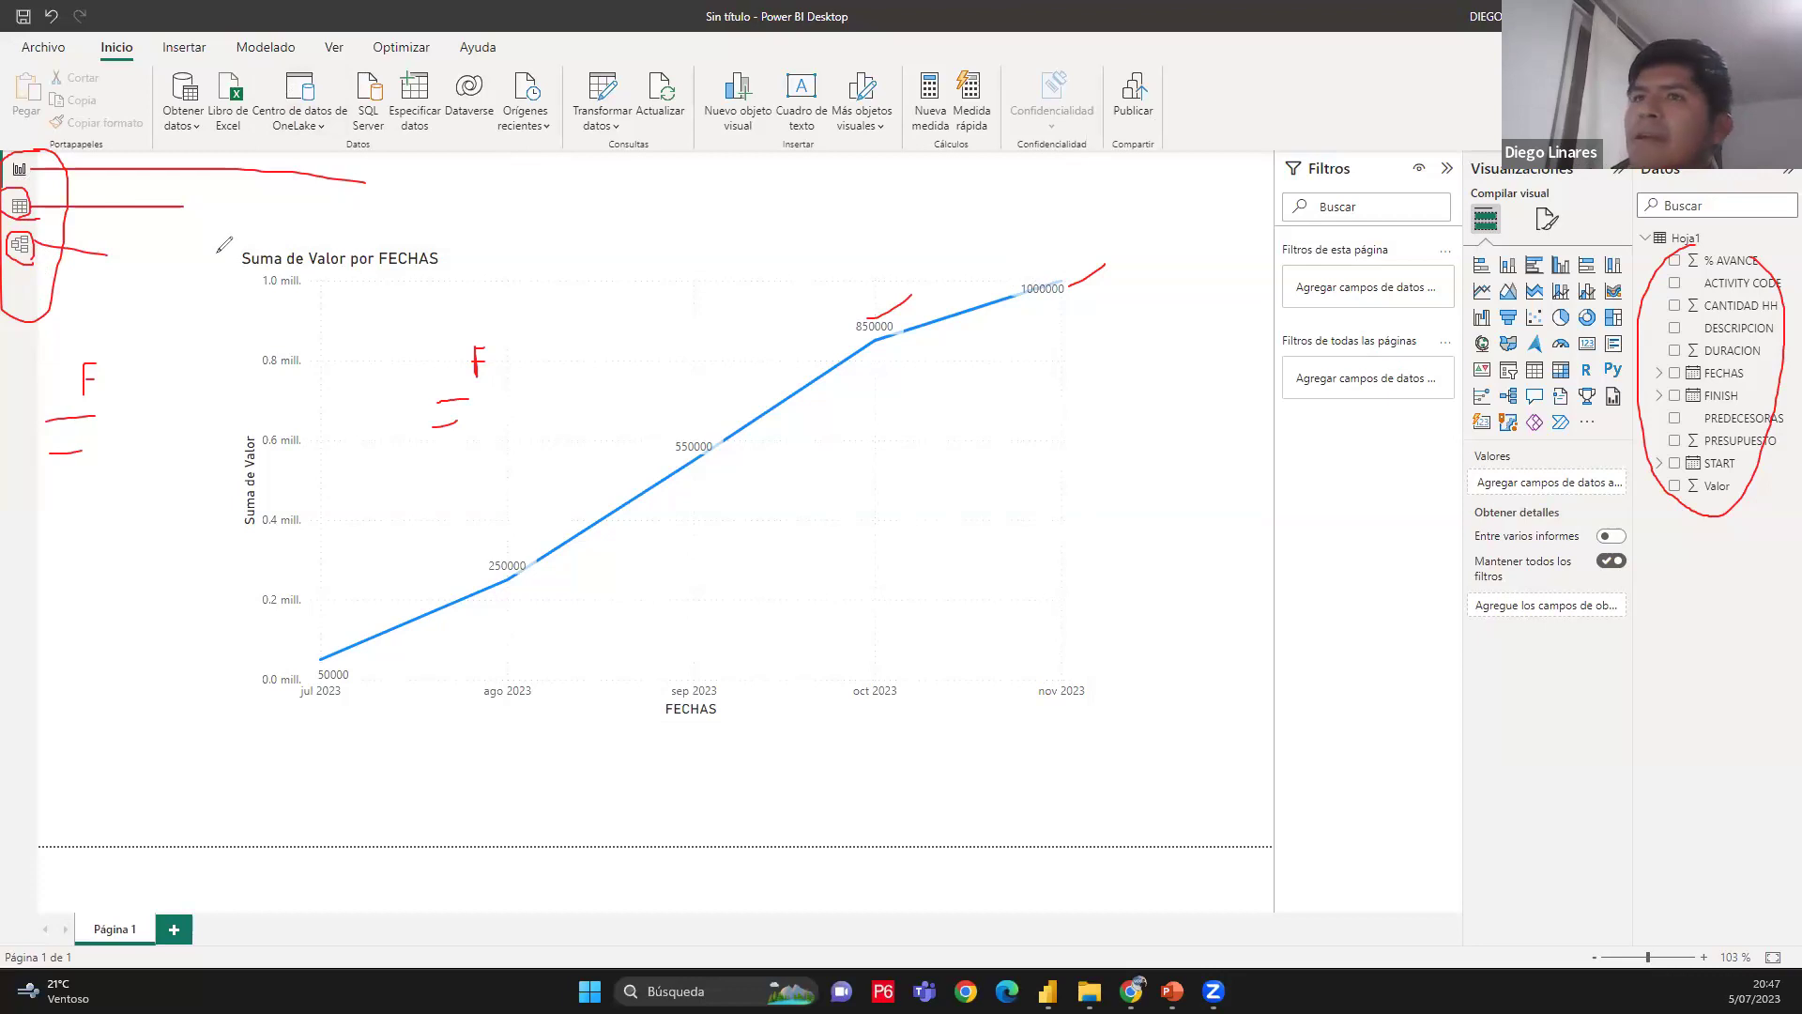
Switch to the table view and set the START column's format to Short Date (*14/03/2001)
click(17, 208)
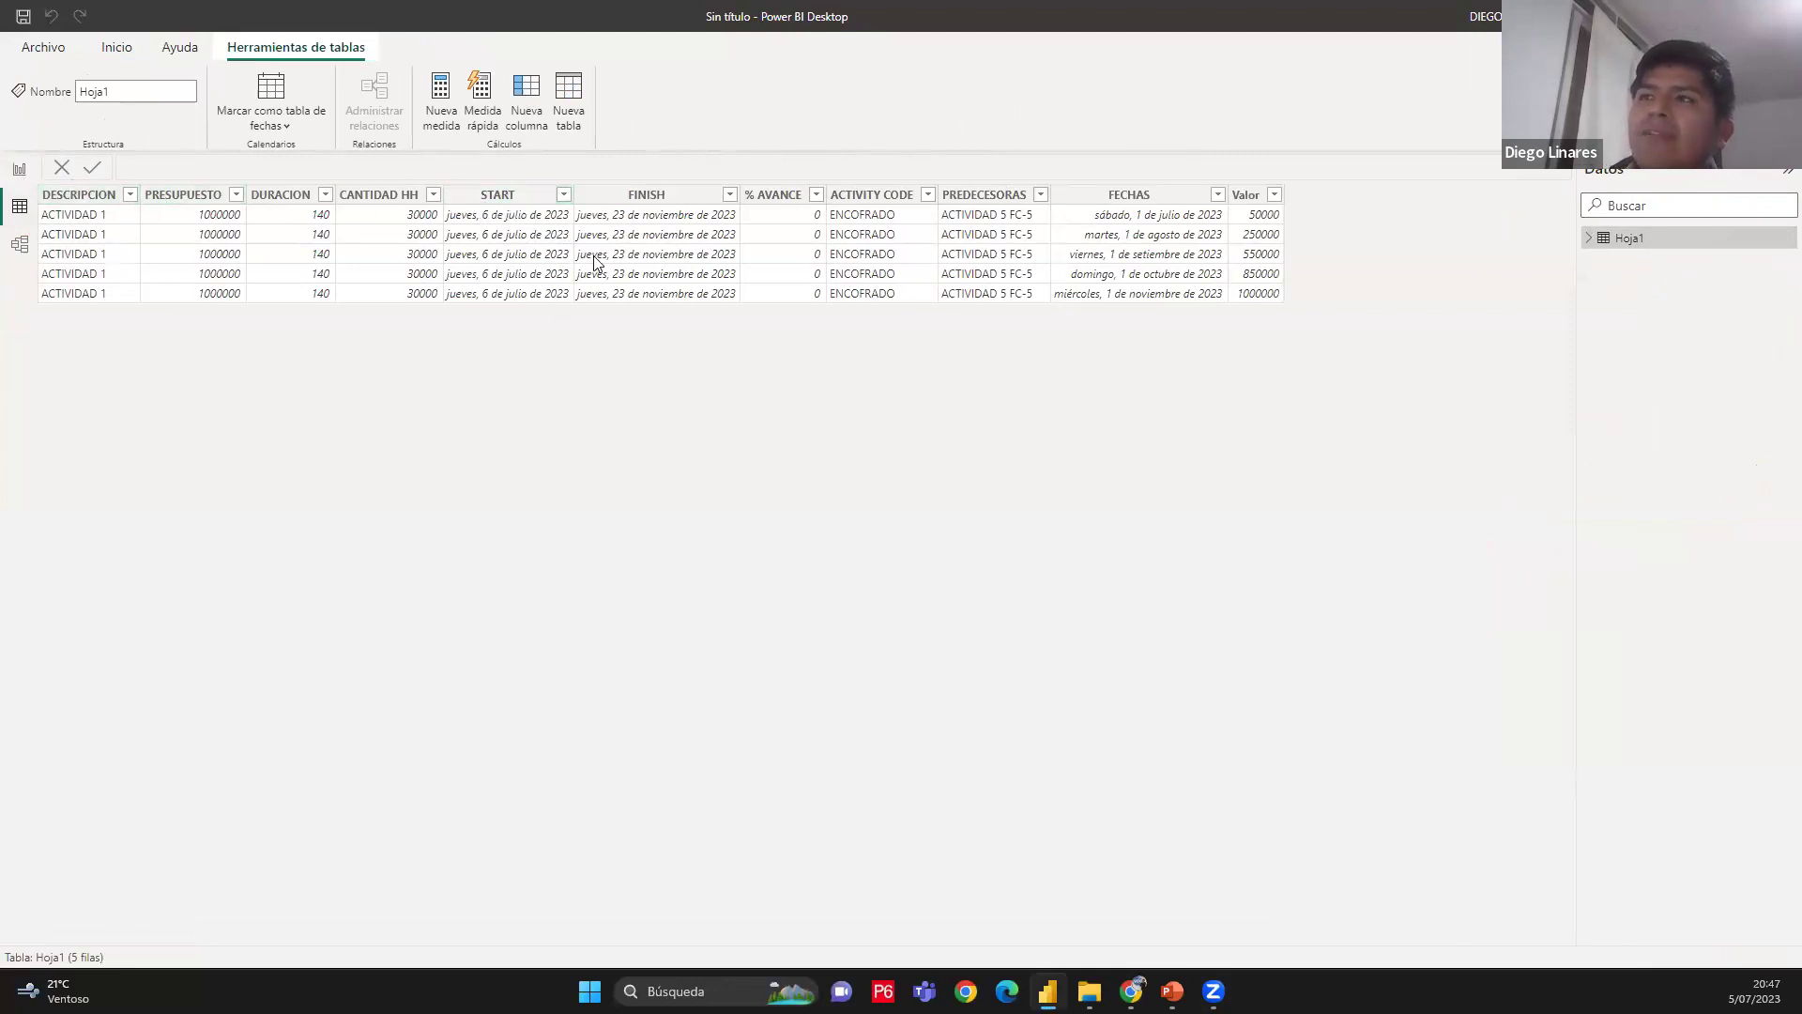
click(505, 196)
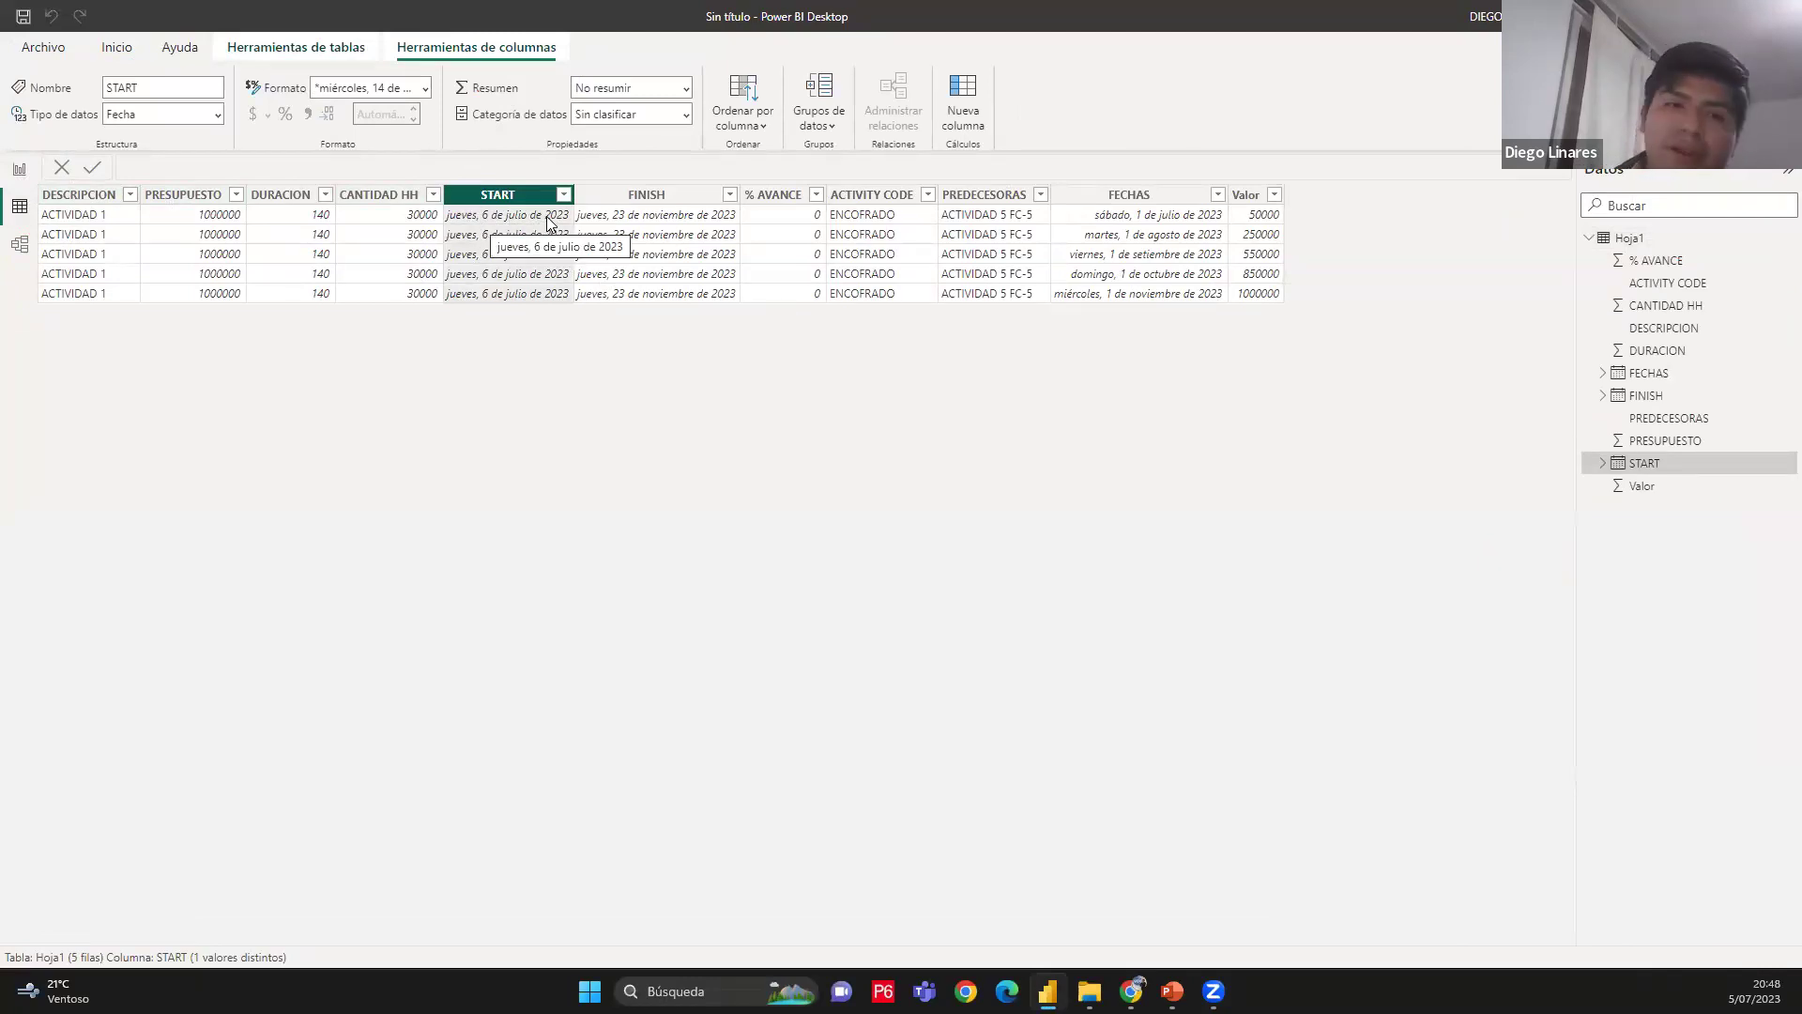
click(424, 88)
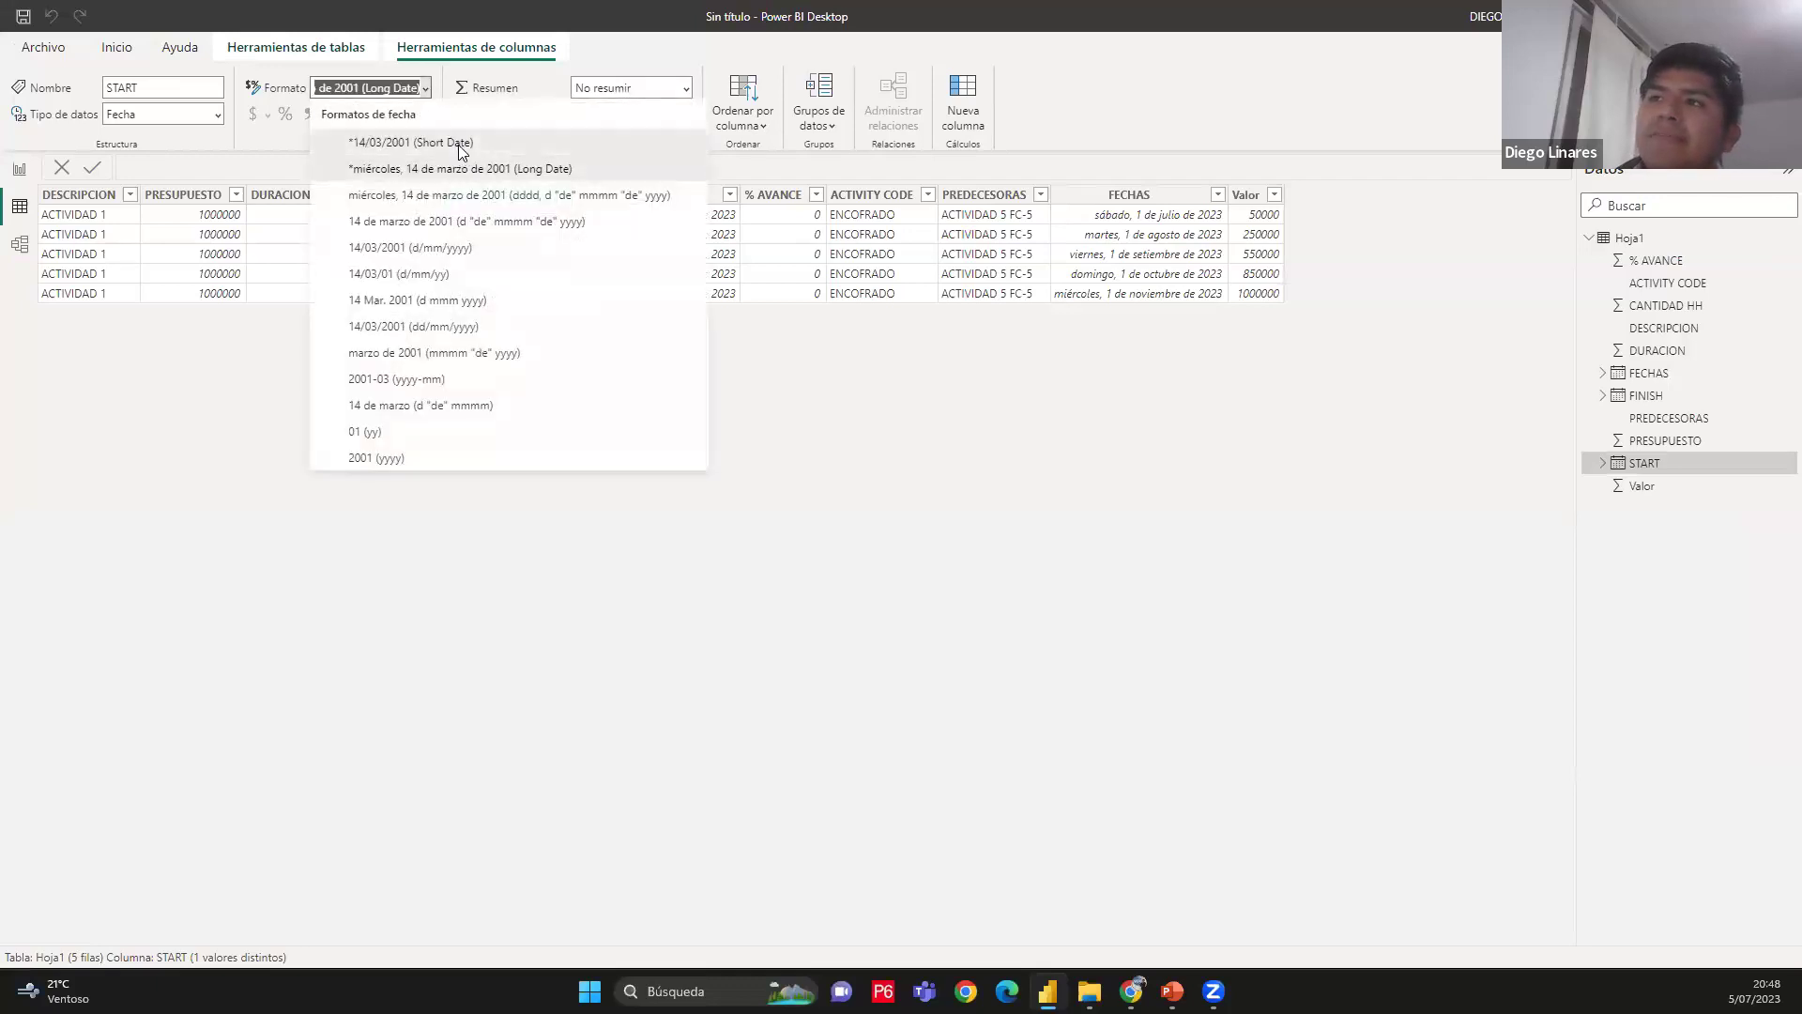
click(459, 146)
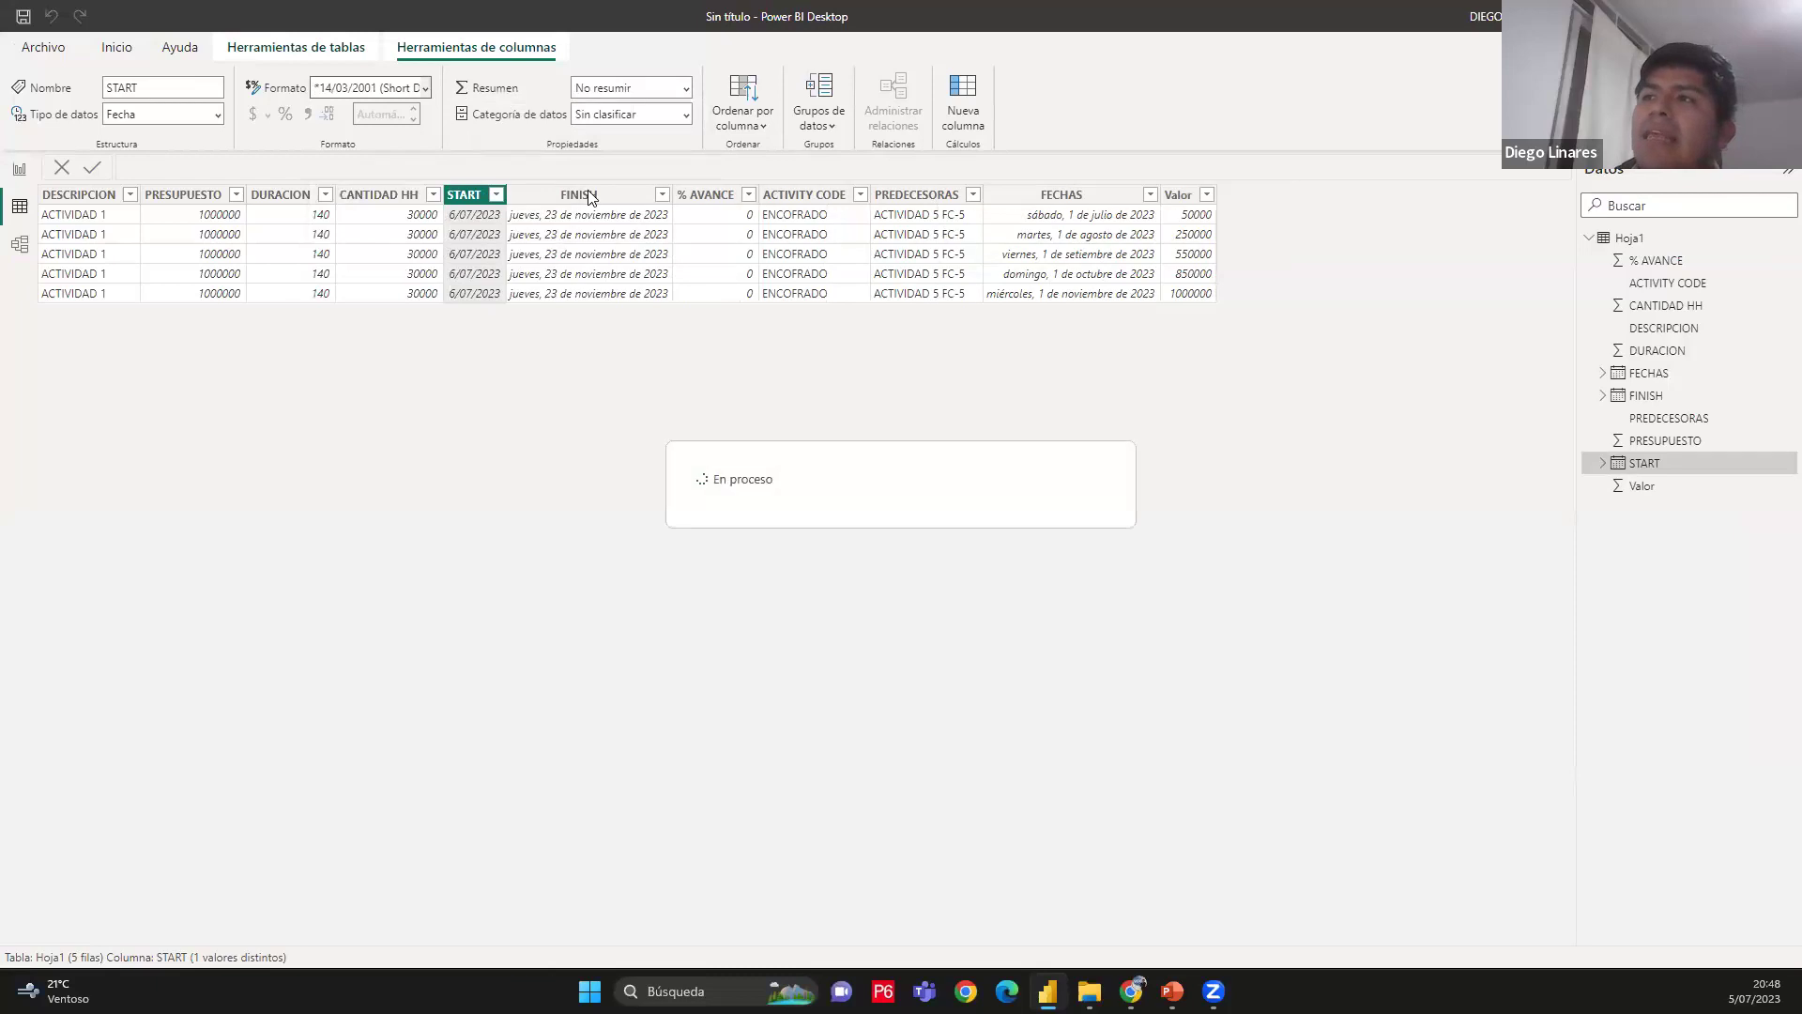
Set the date format of the FINISH and FECHAS columns to Short Date (*14/03/2001)
click(577, 192)
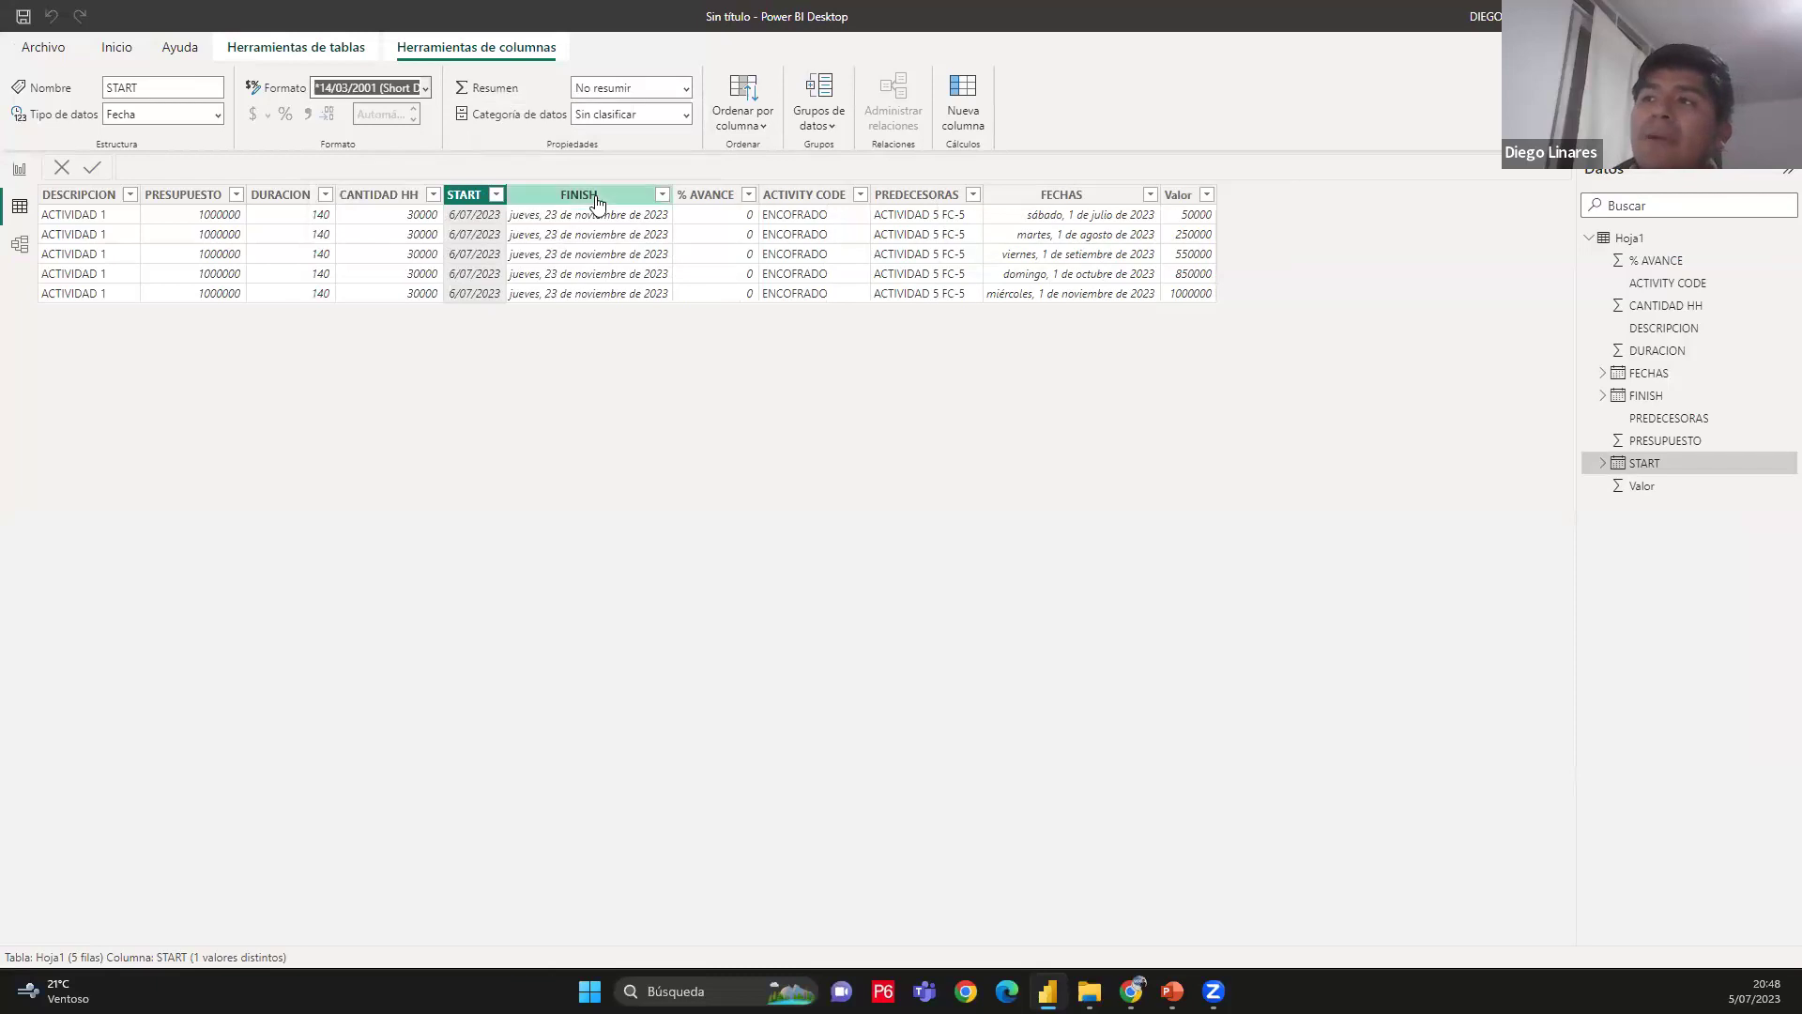
click(419, 88)
click(459, 145)
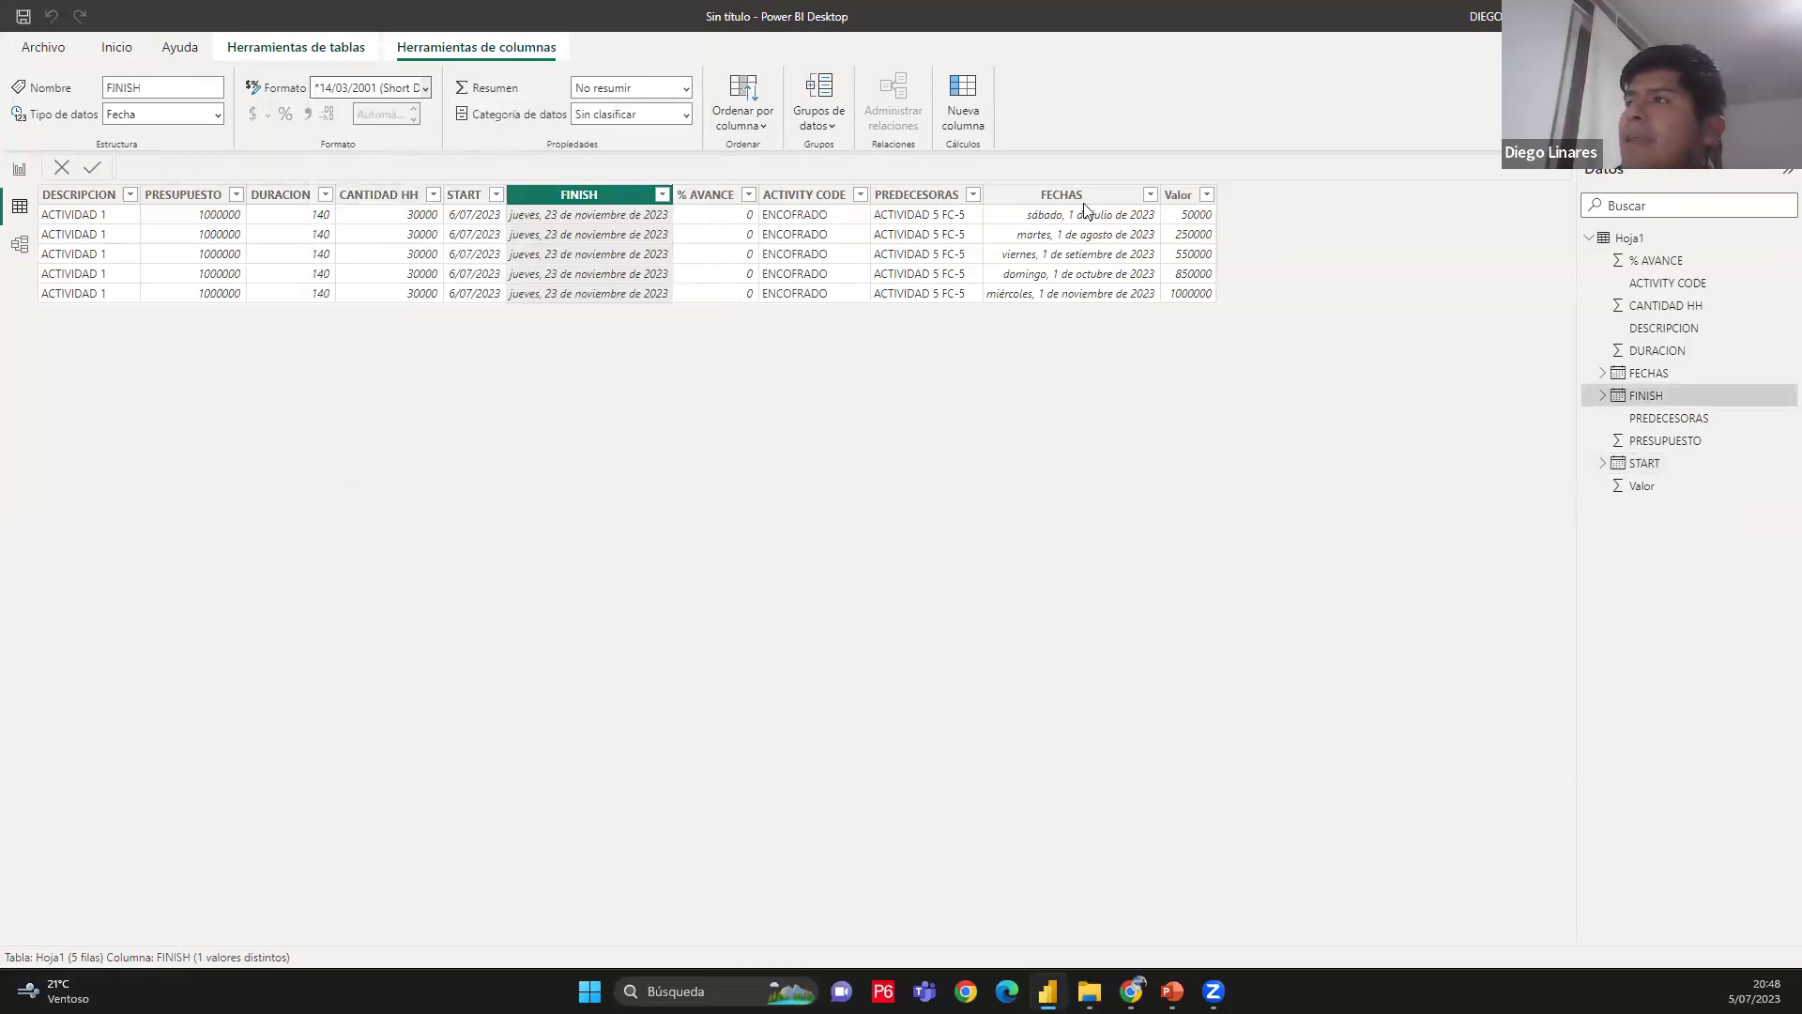
click(967, 194)
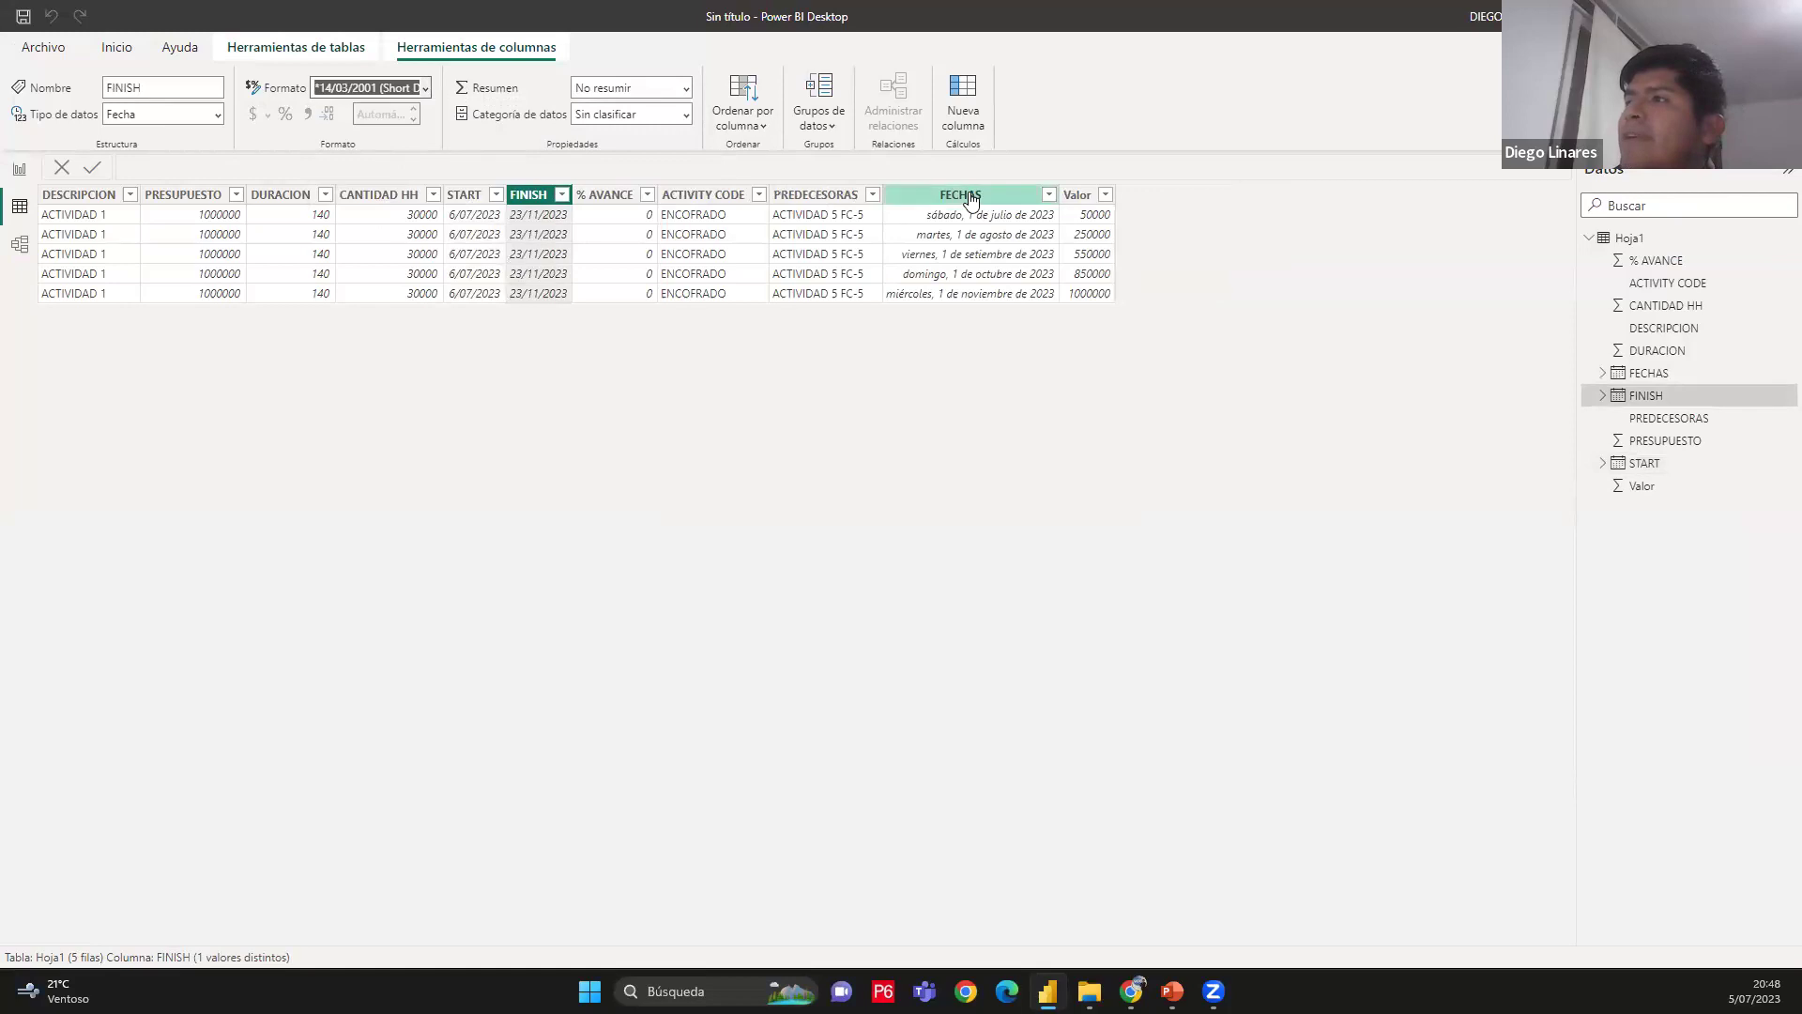
click(424, 88)
click(459, 145)
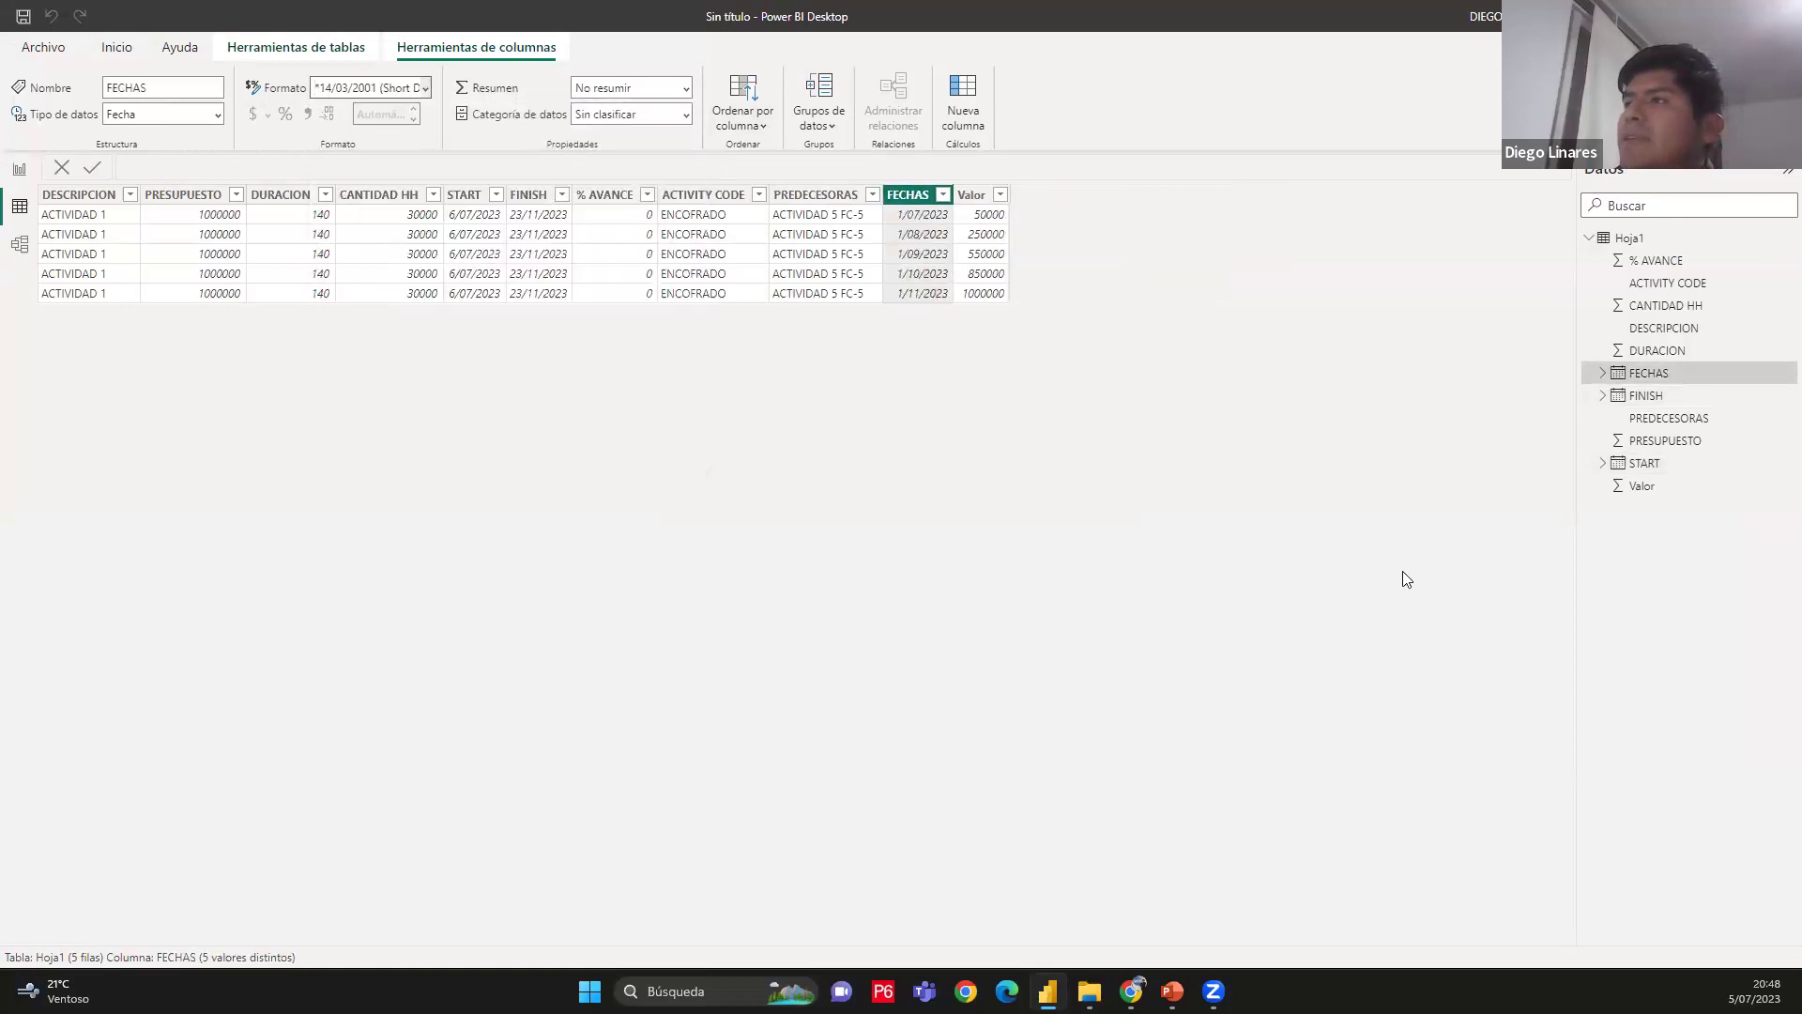
Mark the number format options in red, clear the marks, and format the Valor column with thousands separators and 2 decimals
click(975, 196)
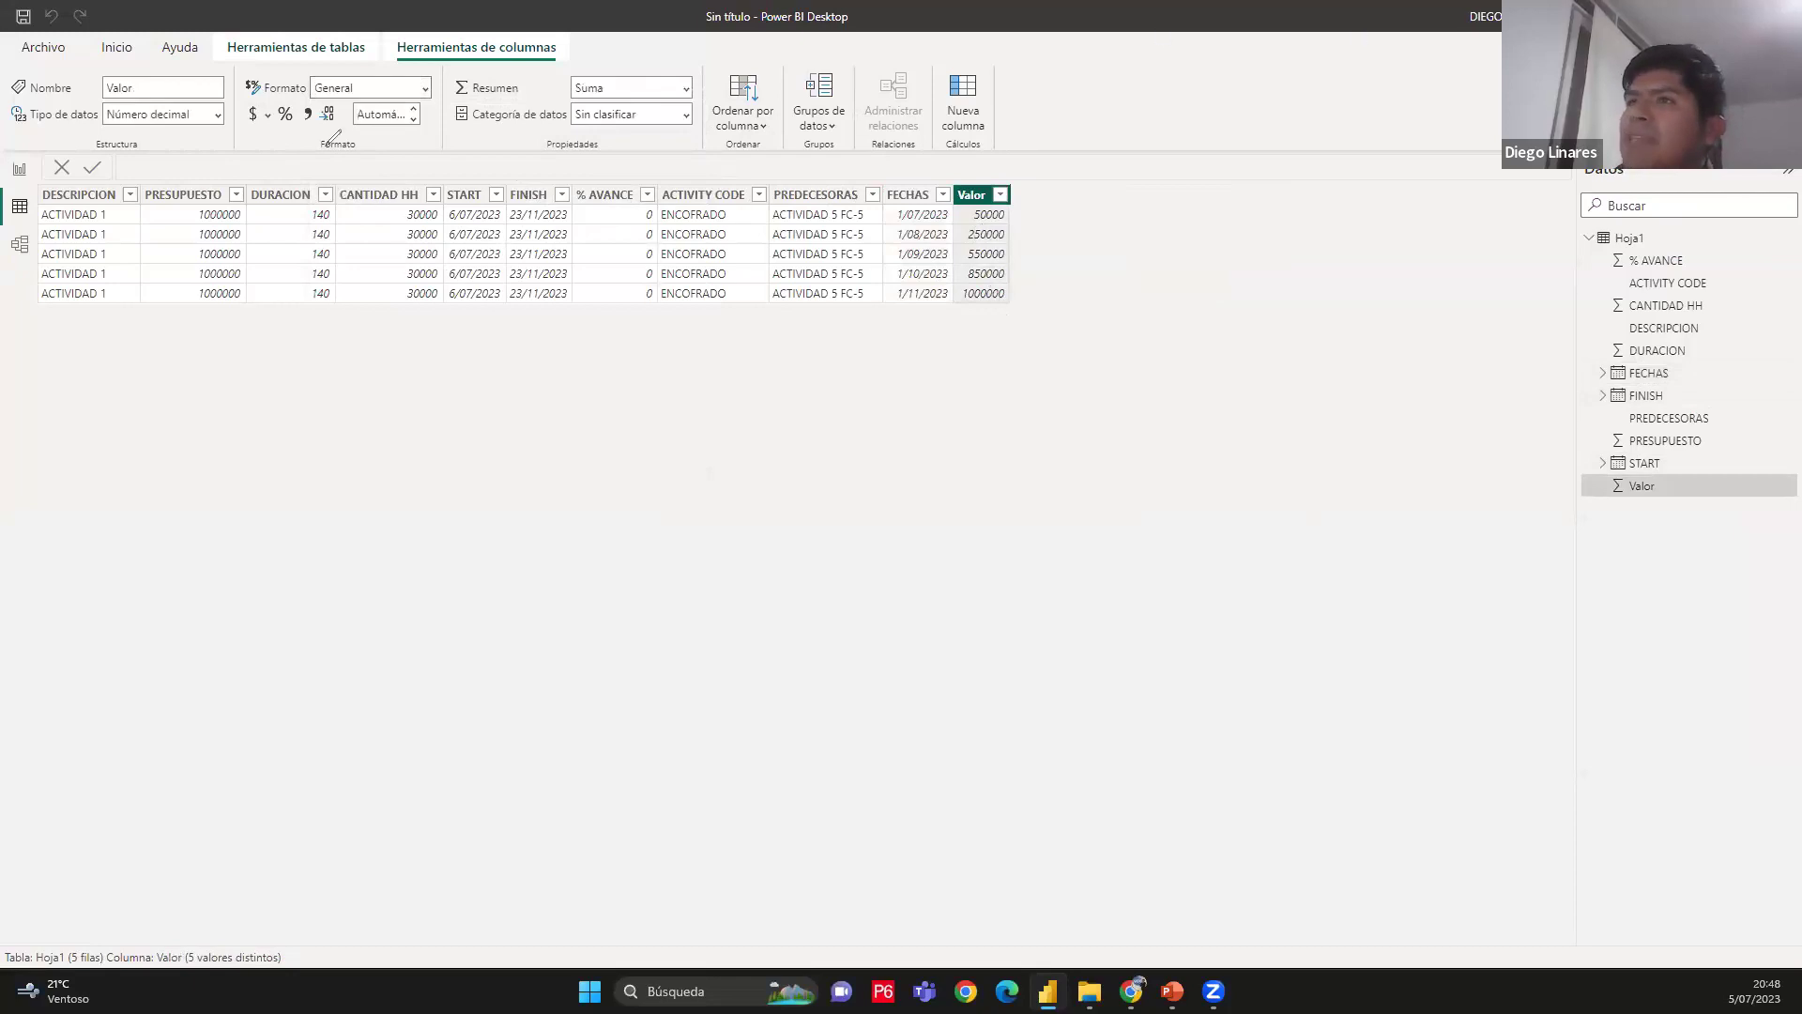
mouse_move(361, 54)
mouse_down()
mouse_move(434, 116)
mouse_move(261, 138)
mouse_up()
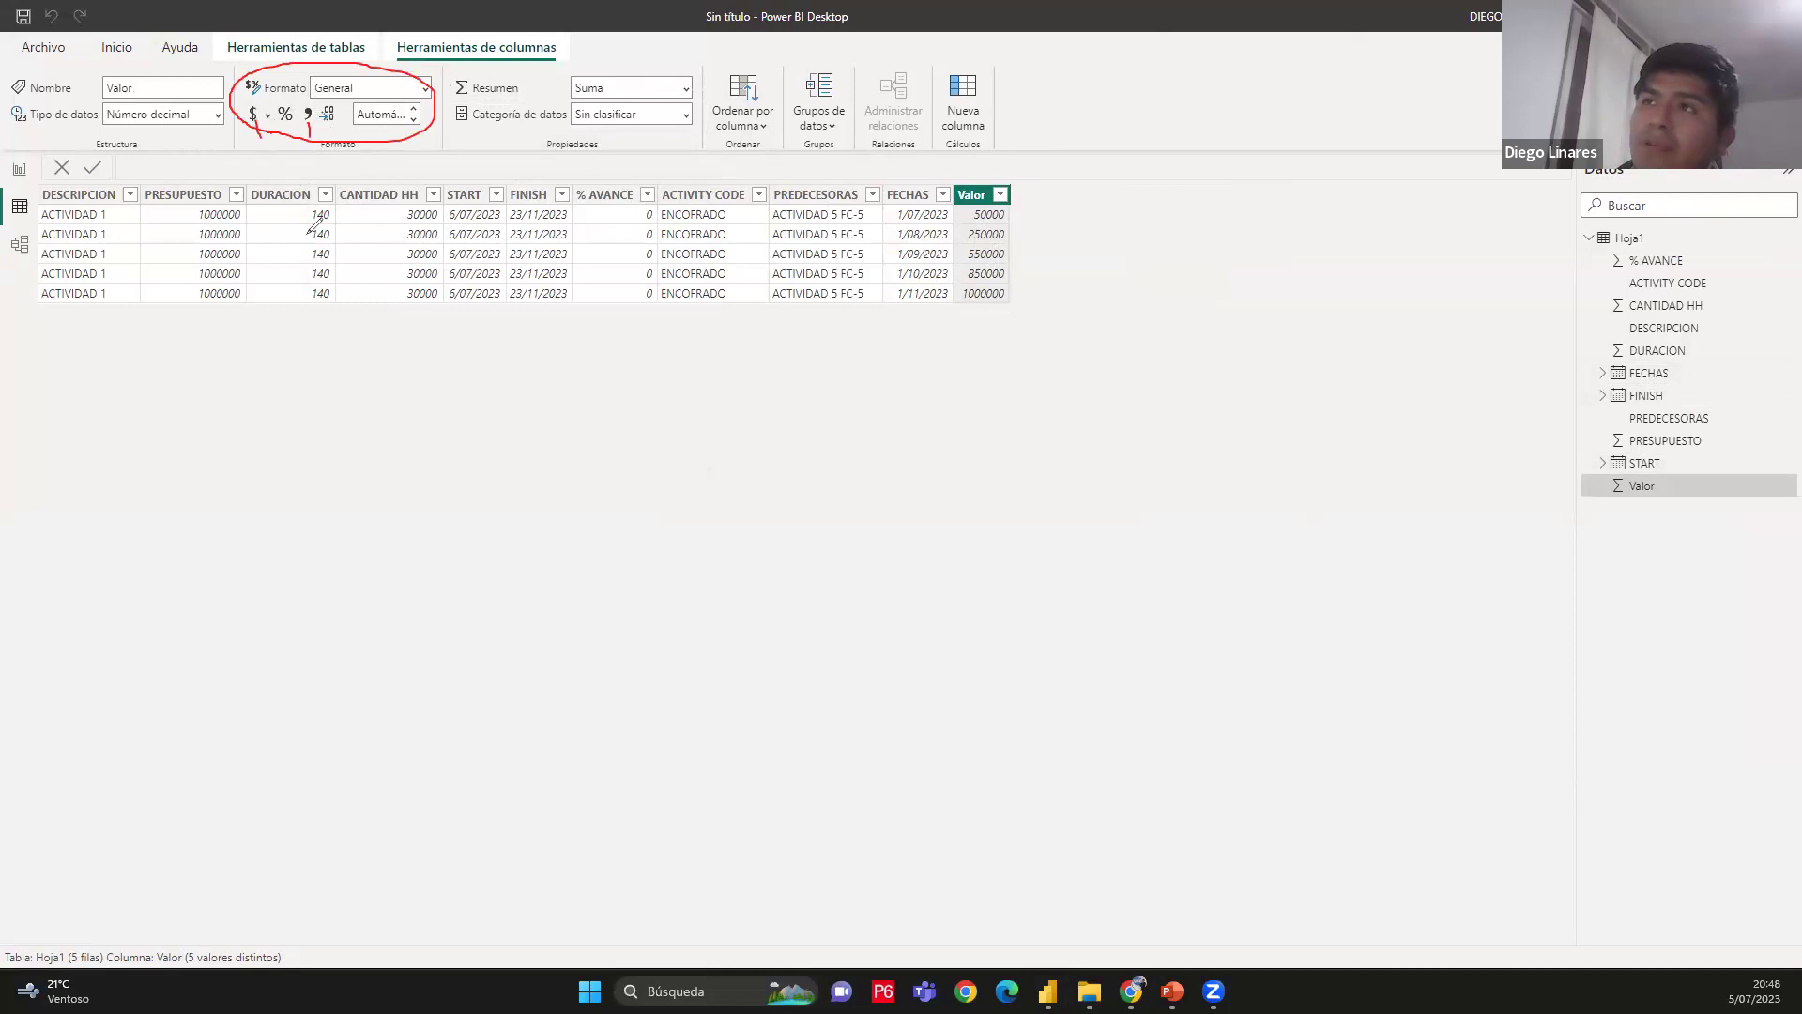
drag(287, 135, 287, 155)
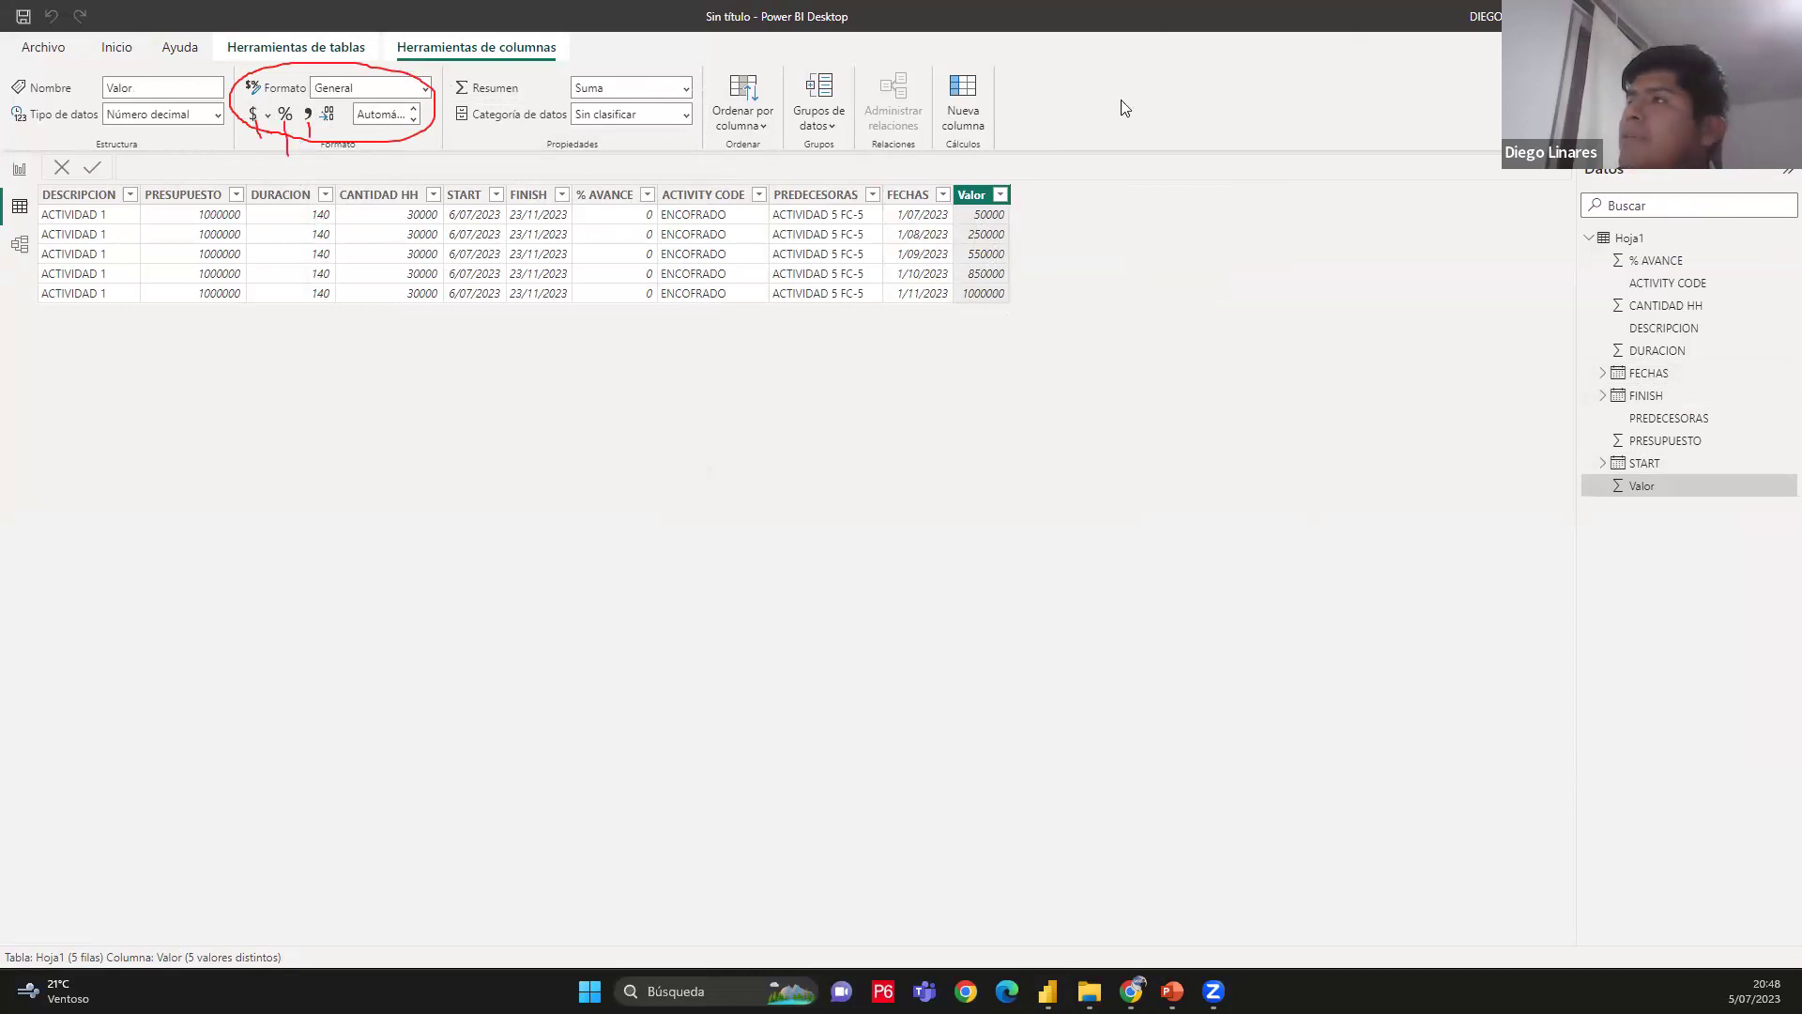
key(Escape)
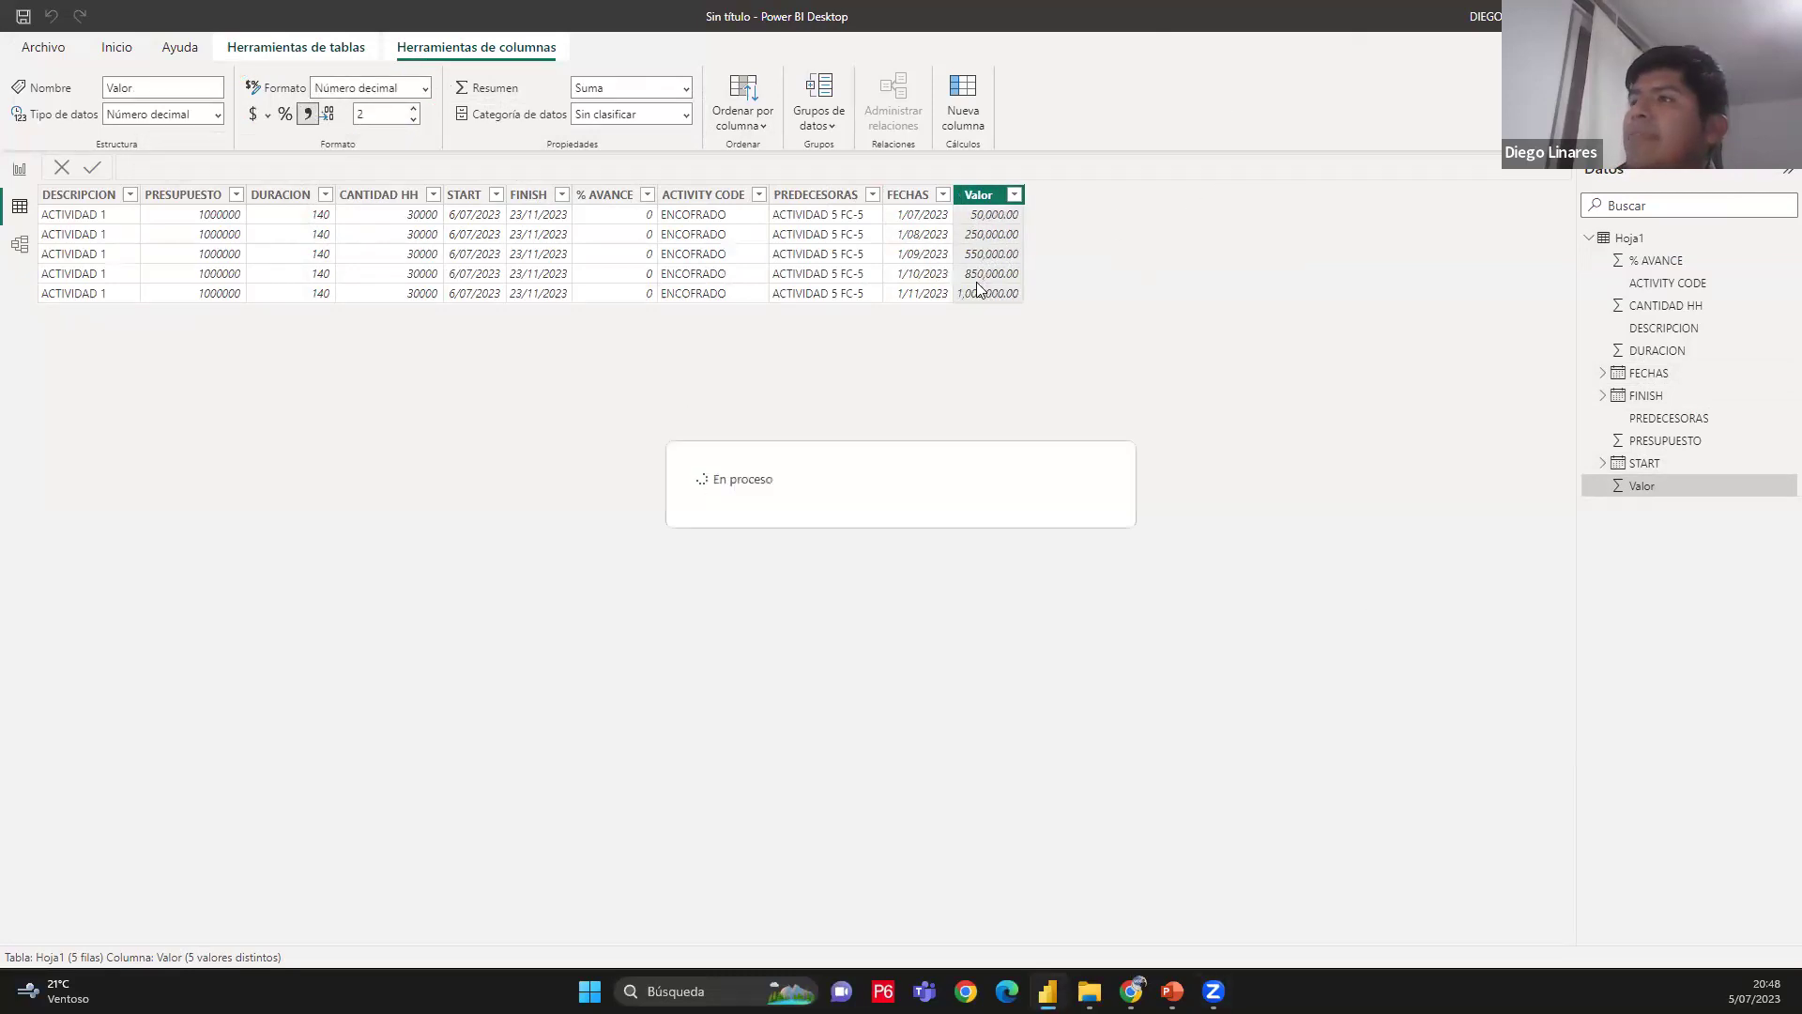
Return to the report view and reposition the S-curve chart nearer the middle of the page
click(16, 172)
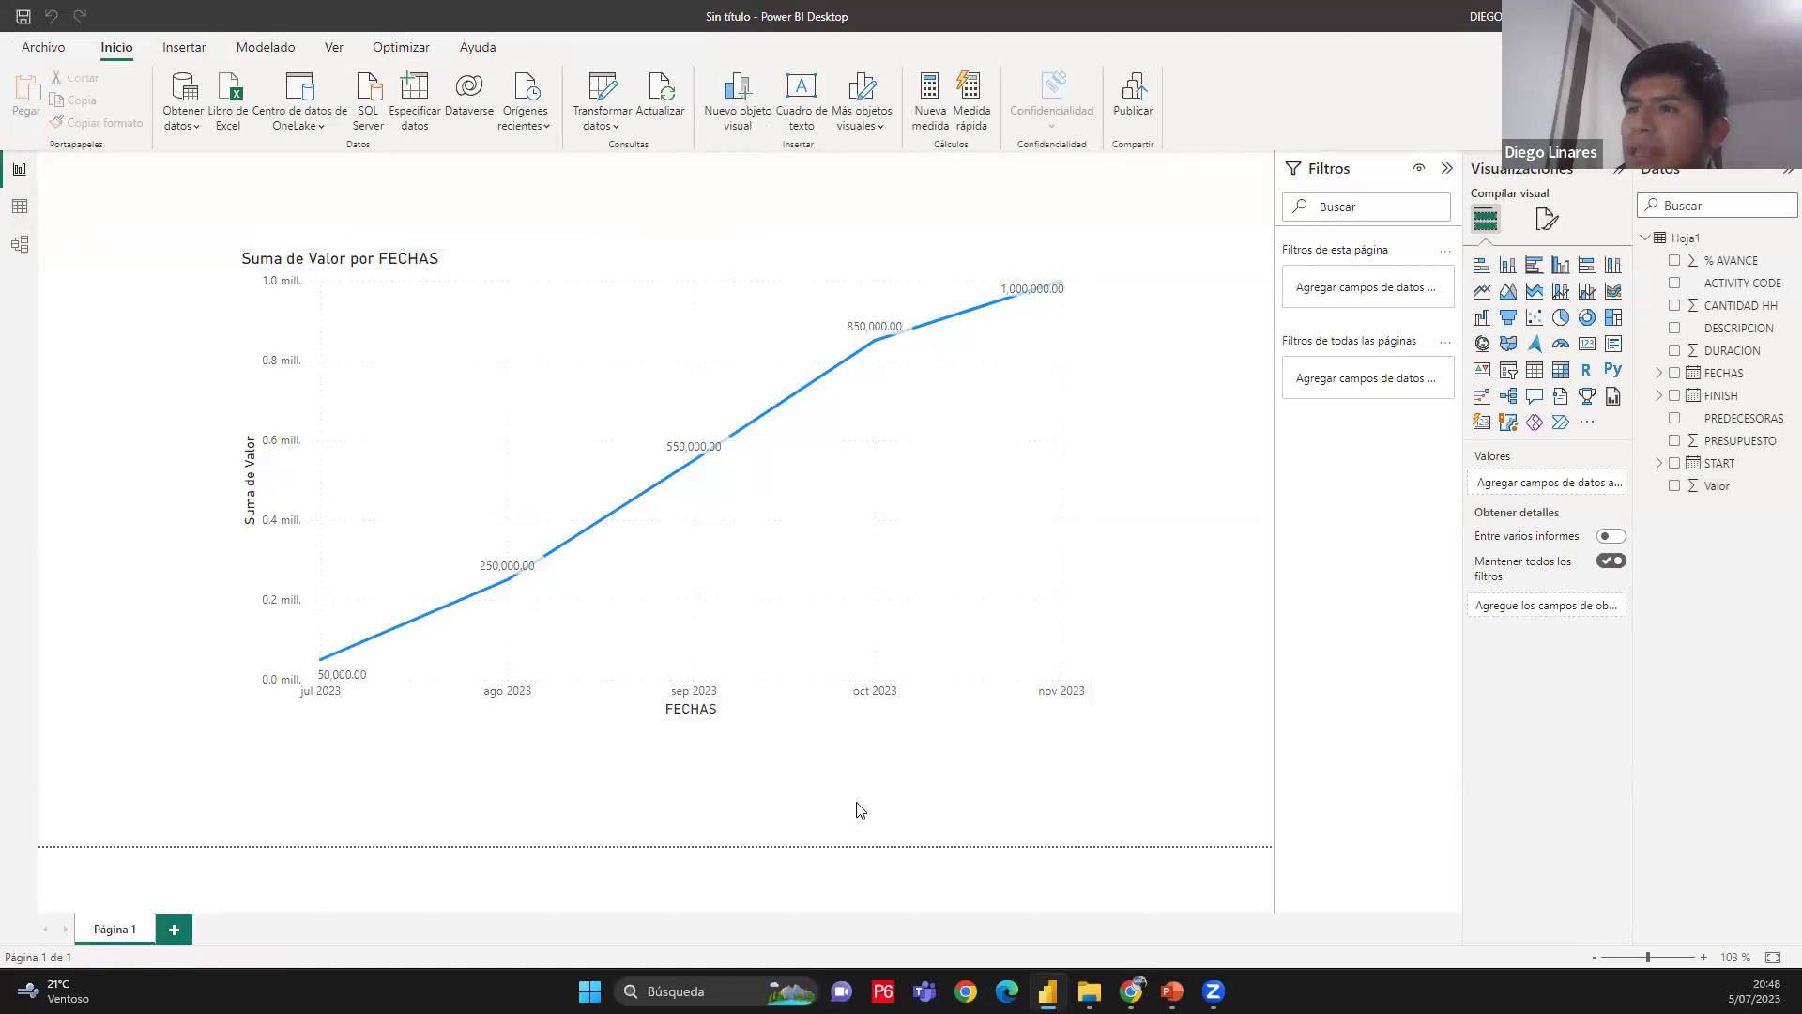
drag(1069, 713, 976, 719)
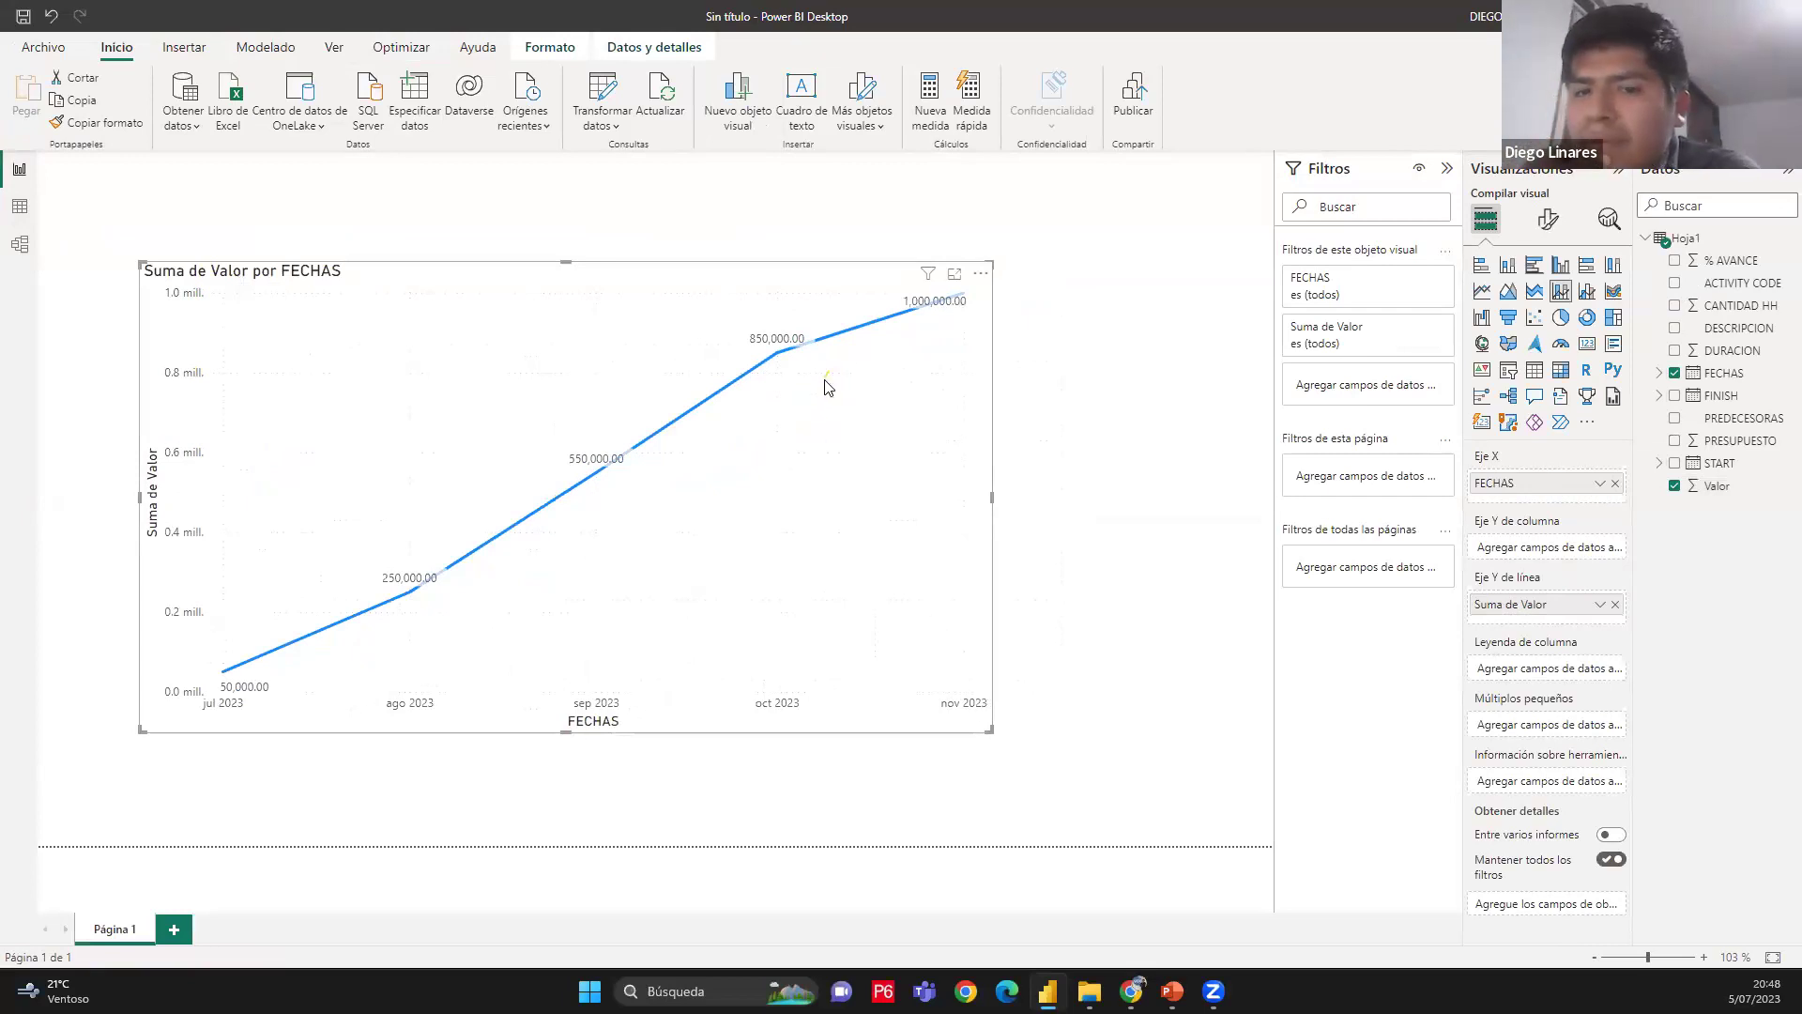
drag(833, 386, 892, 324)
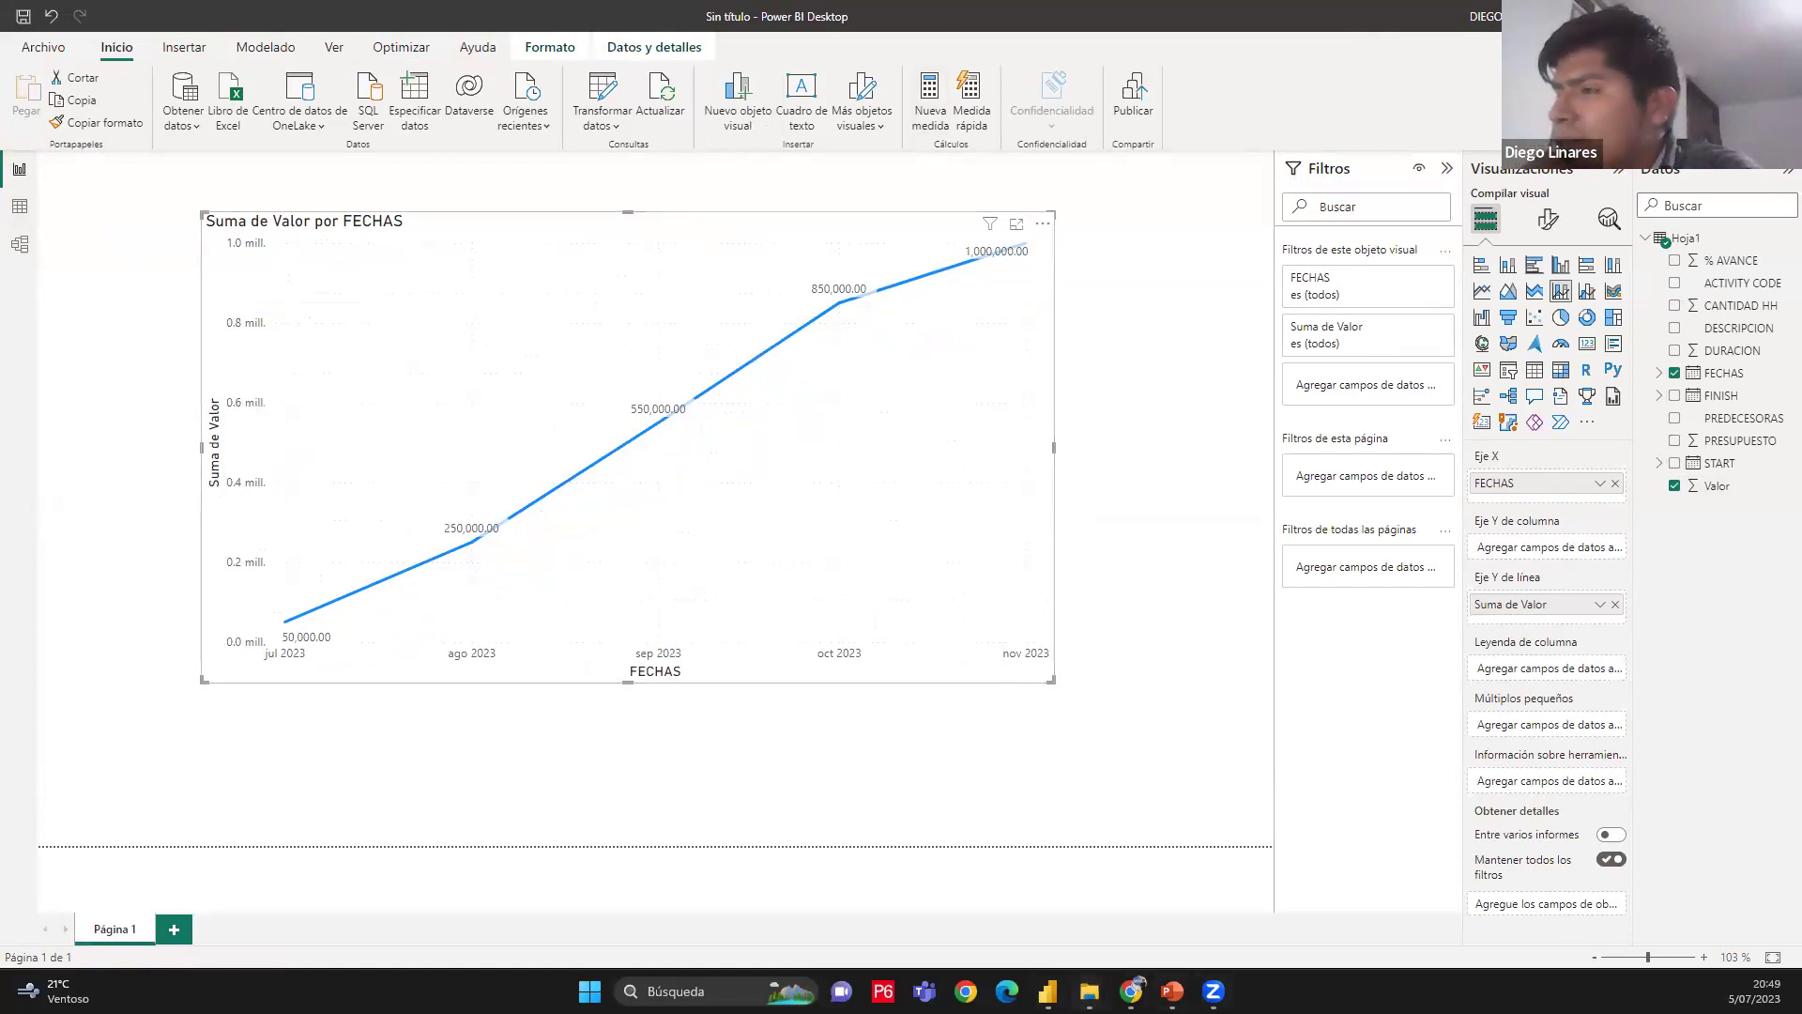
mouse_move(1089, 991)
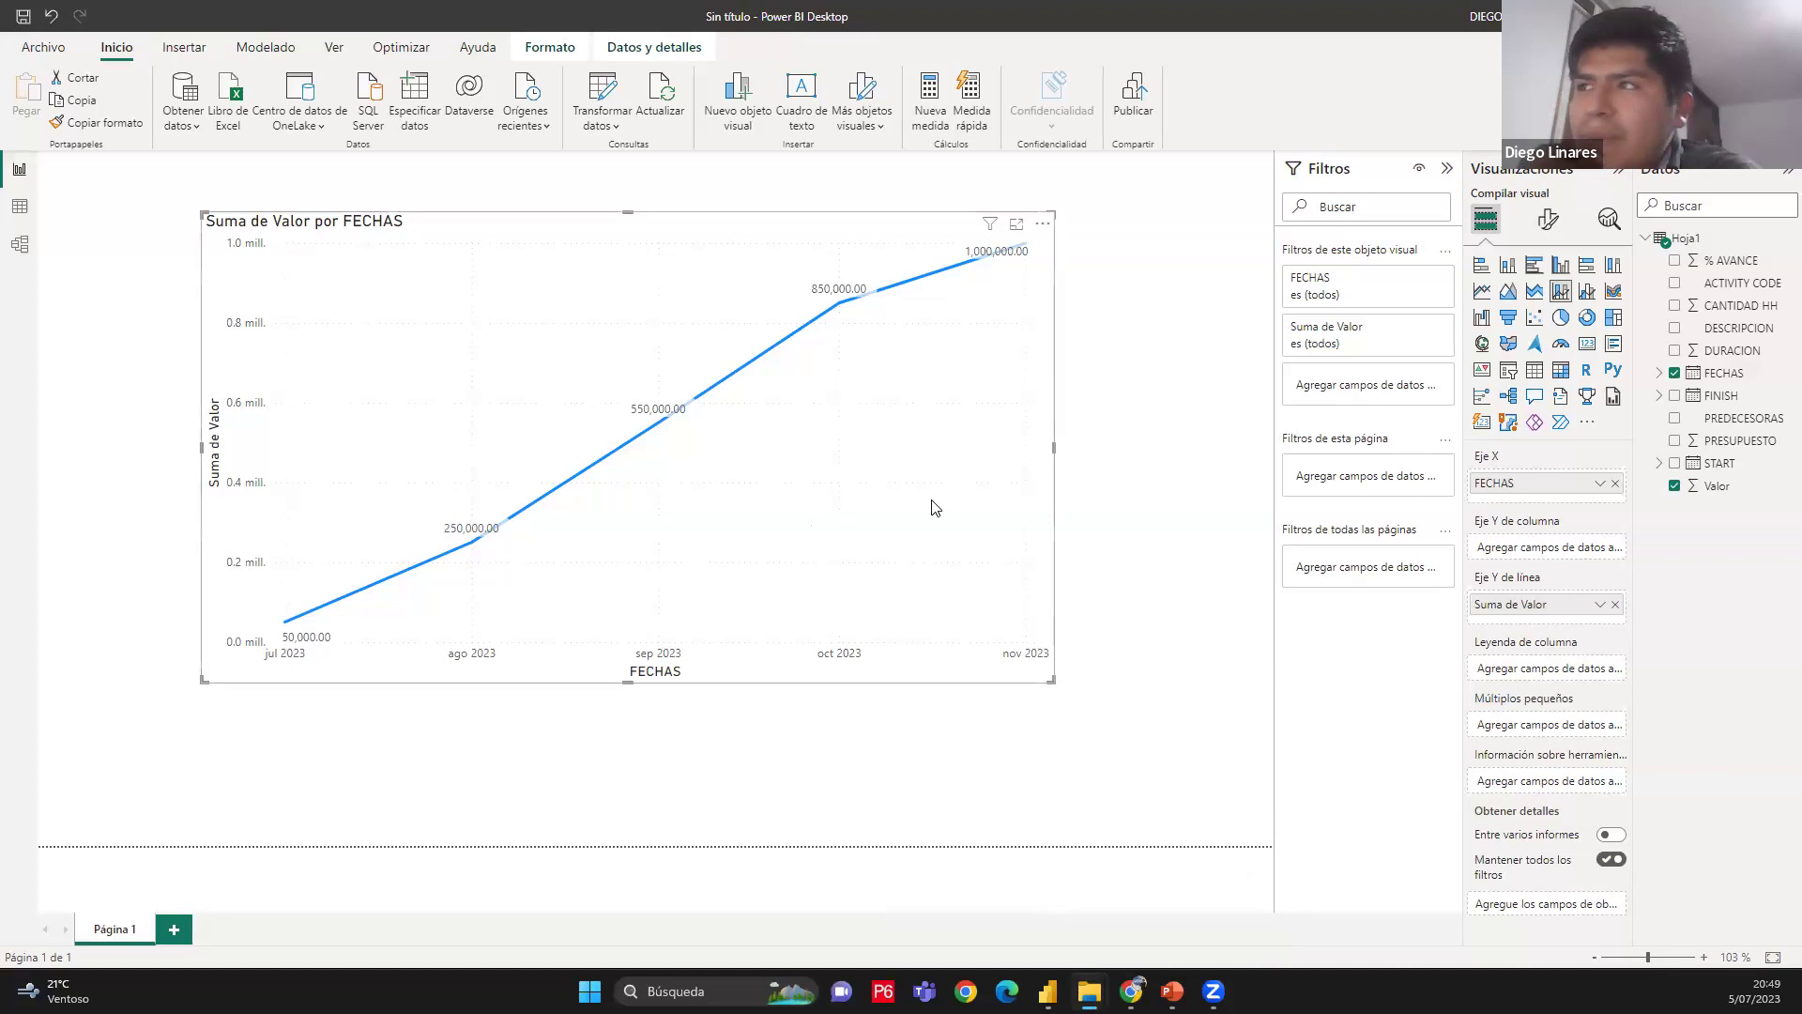
drag(919, 662, 934, 735)
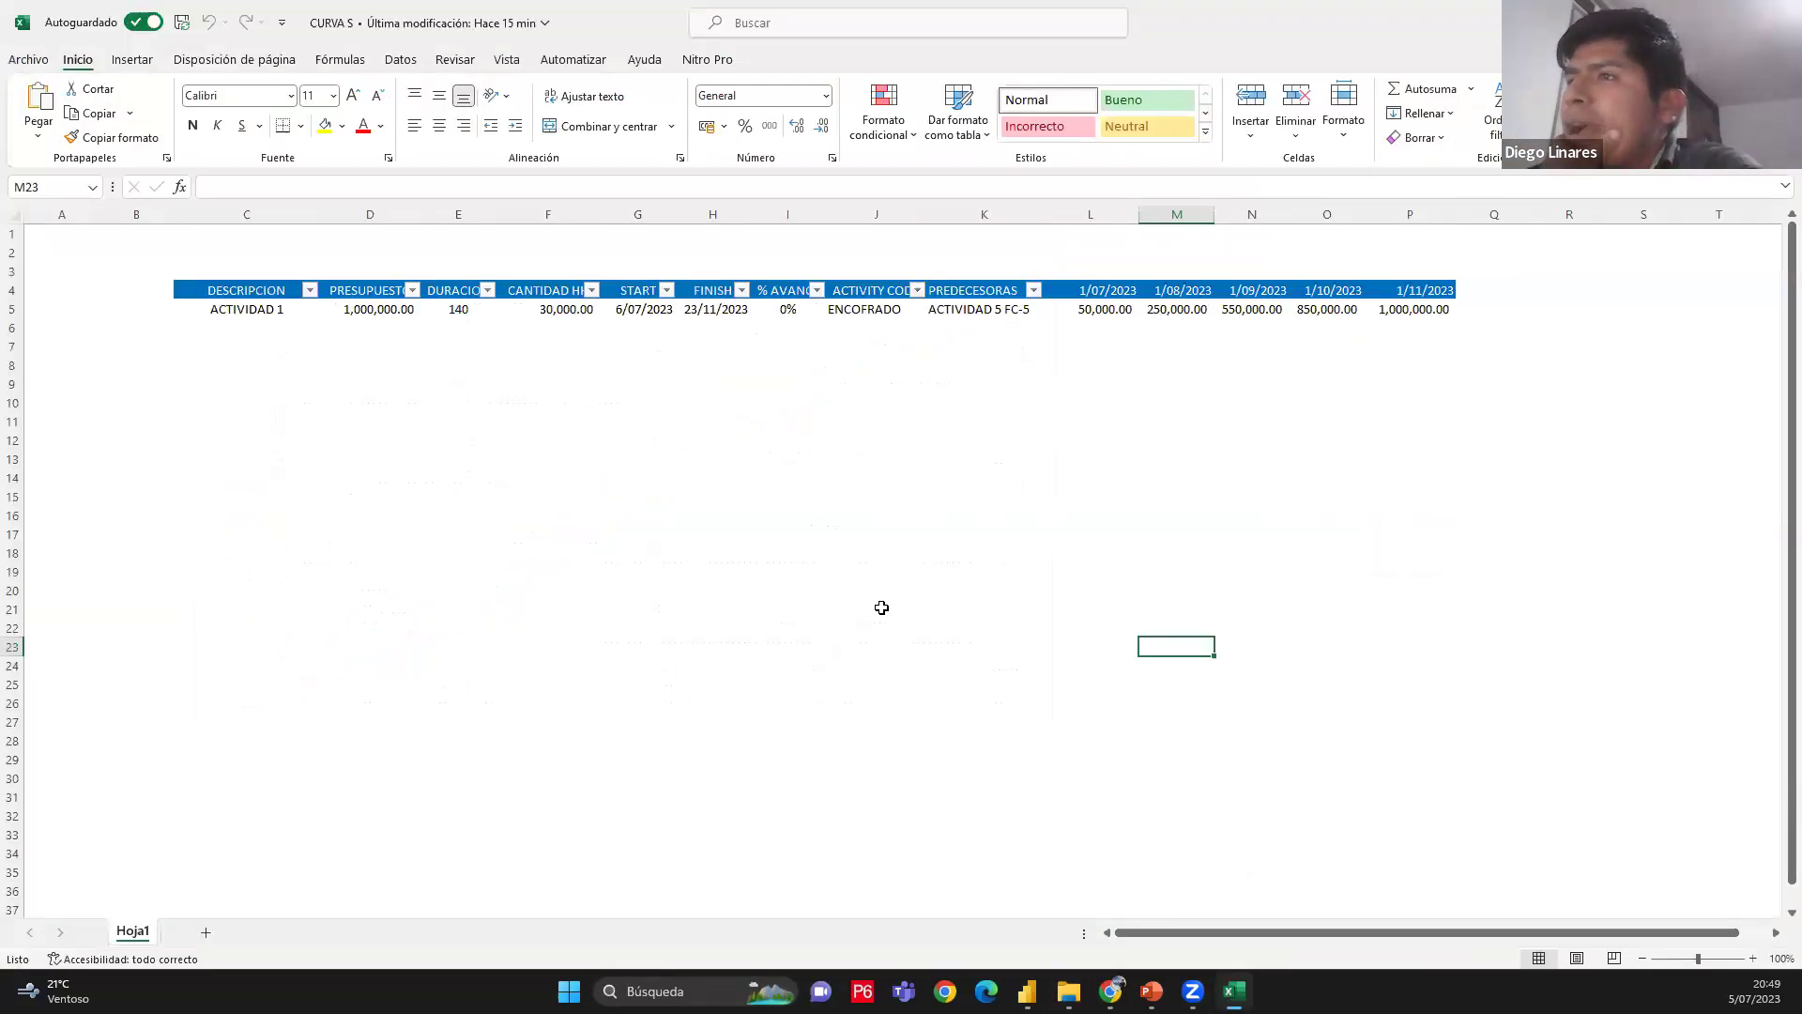
Review the CURVA S table in Excel, the dashboard examples slide in PowerPoint, and the S-curve chart in Power BI
click(305, 445)
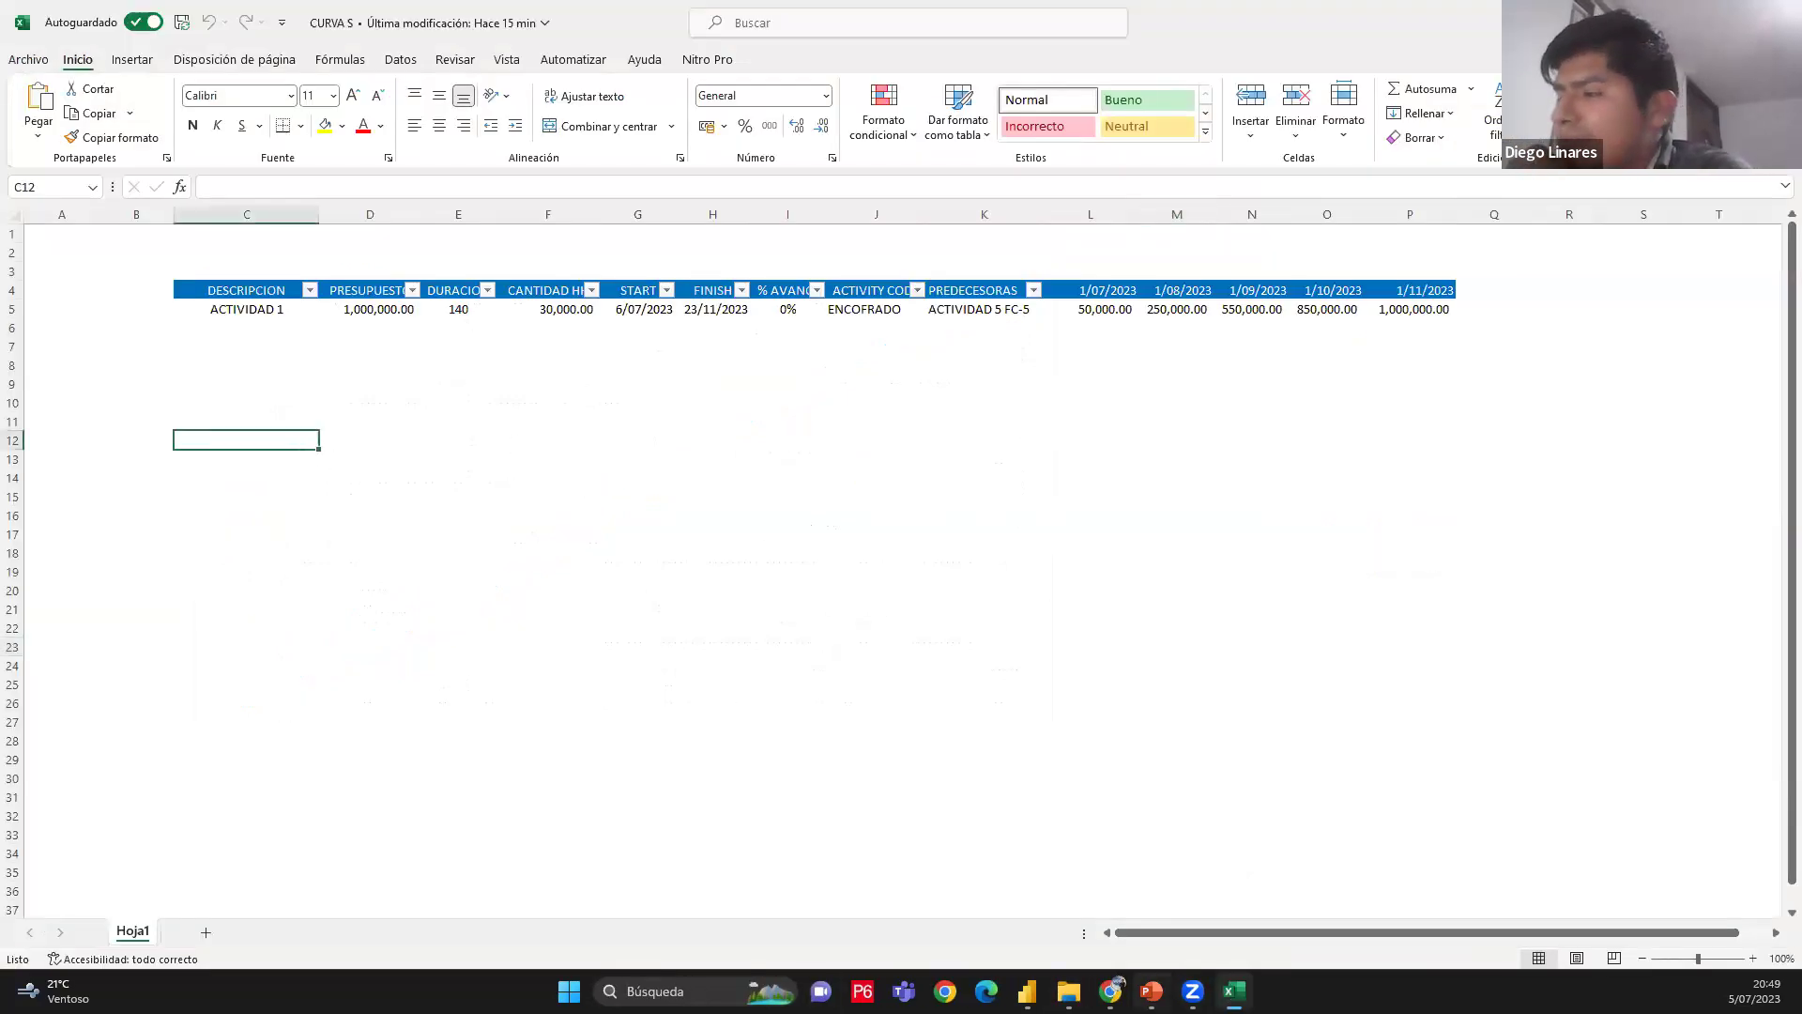
click(247, 326)
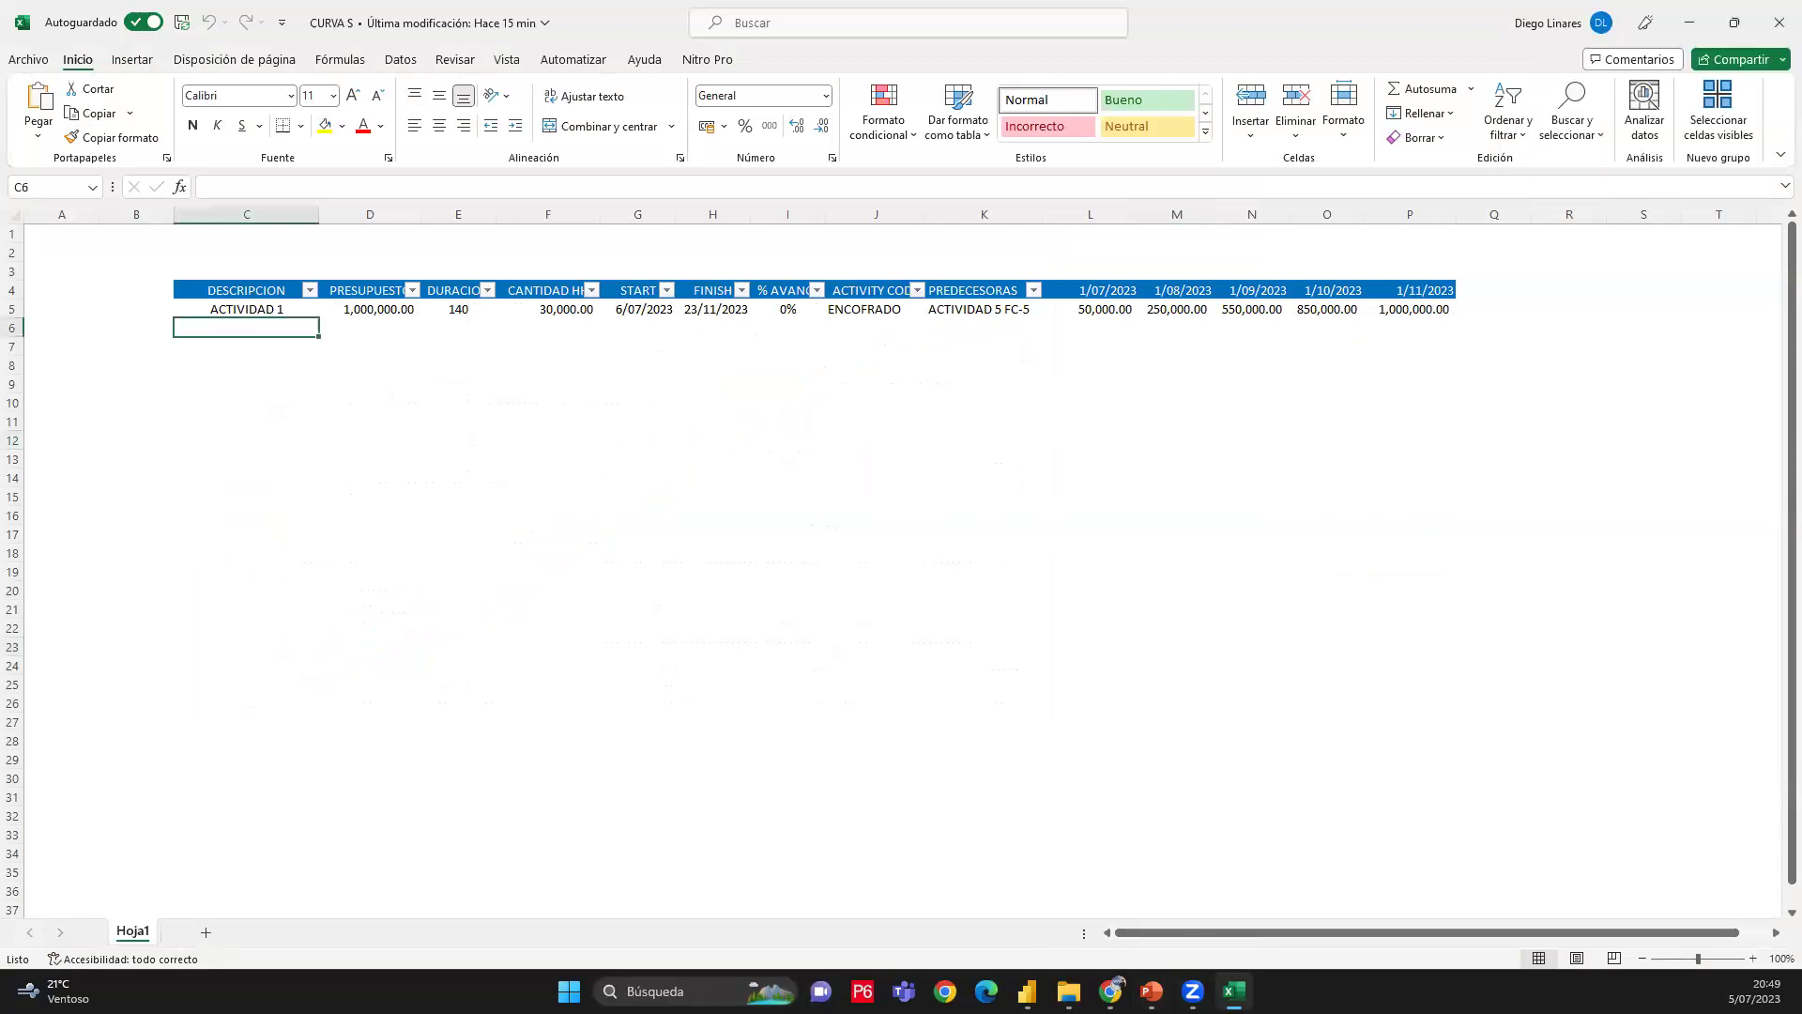
click(1152, 990)
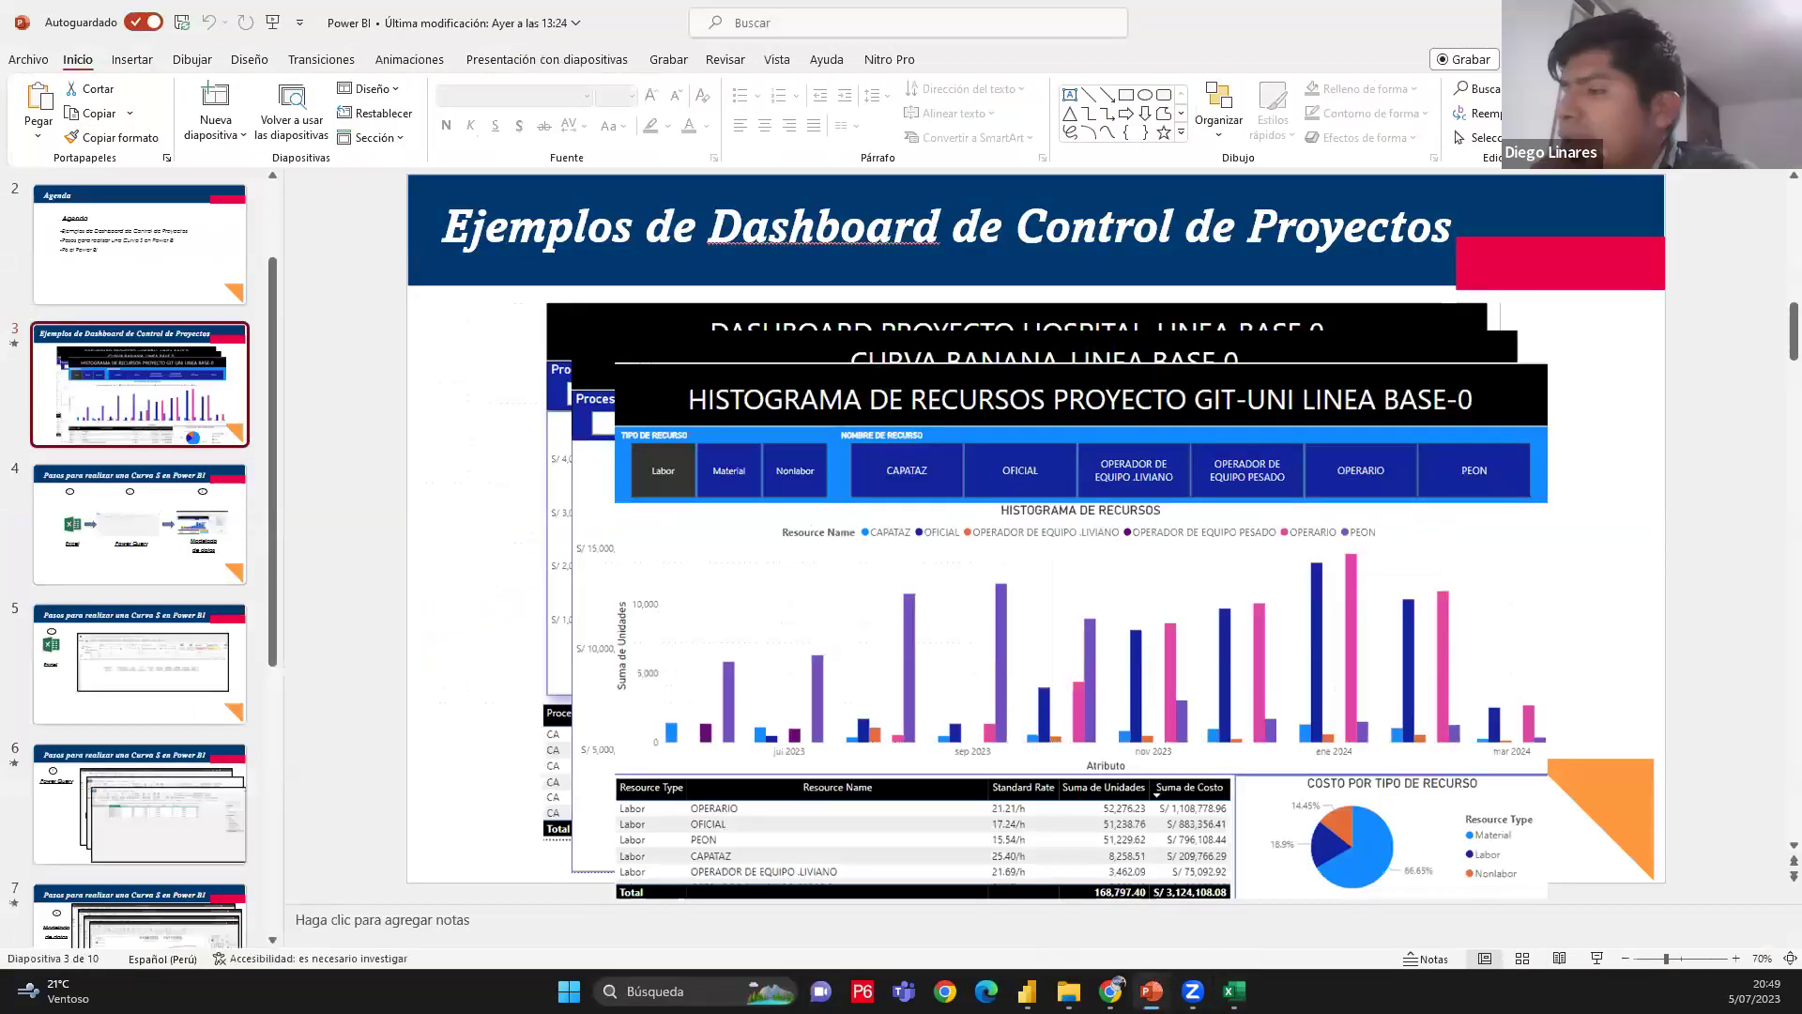
click(1027, 990)
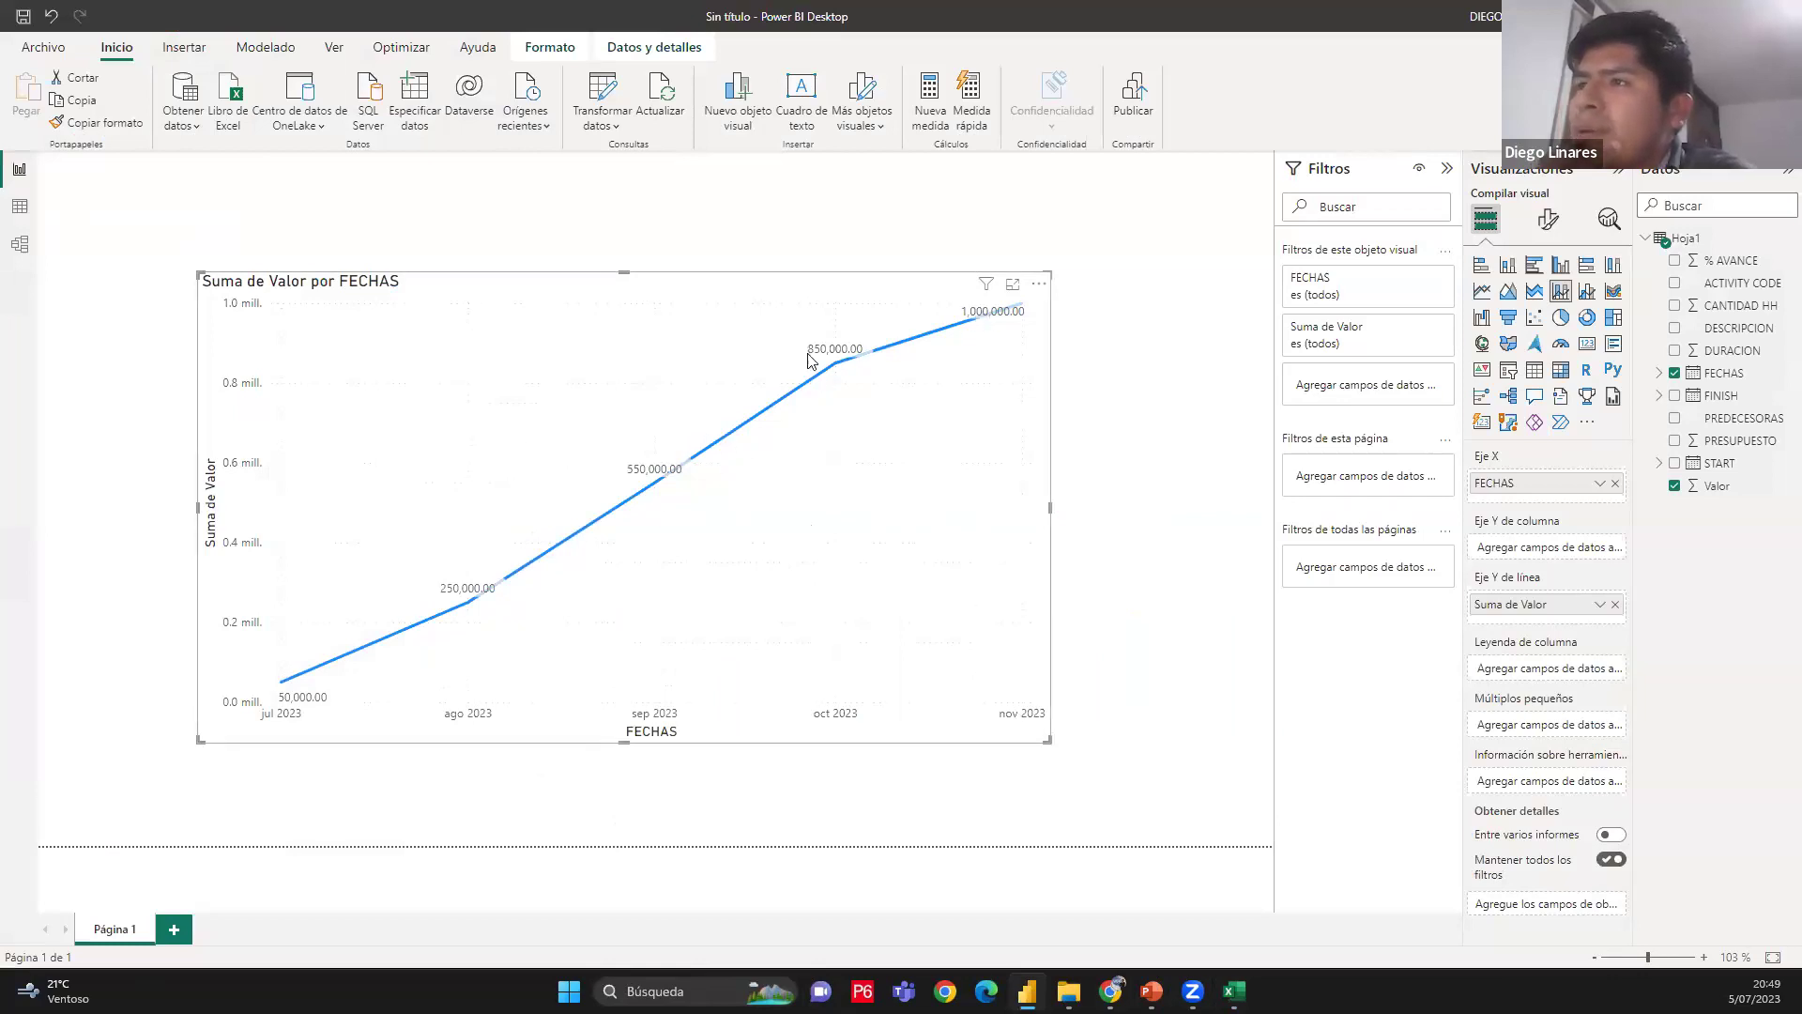
mouse_move(296, 624)
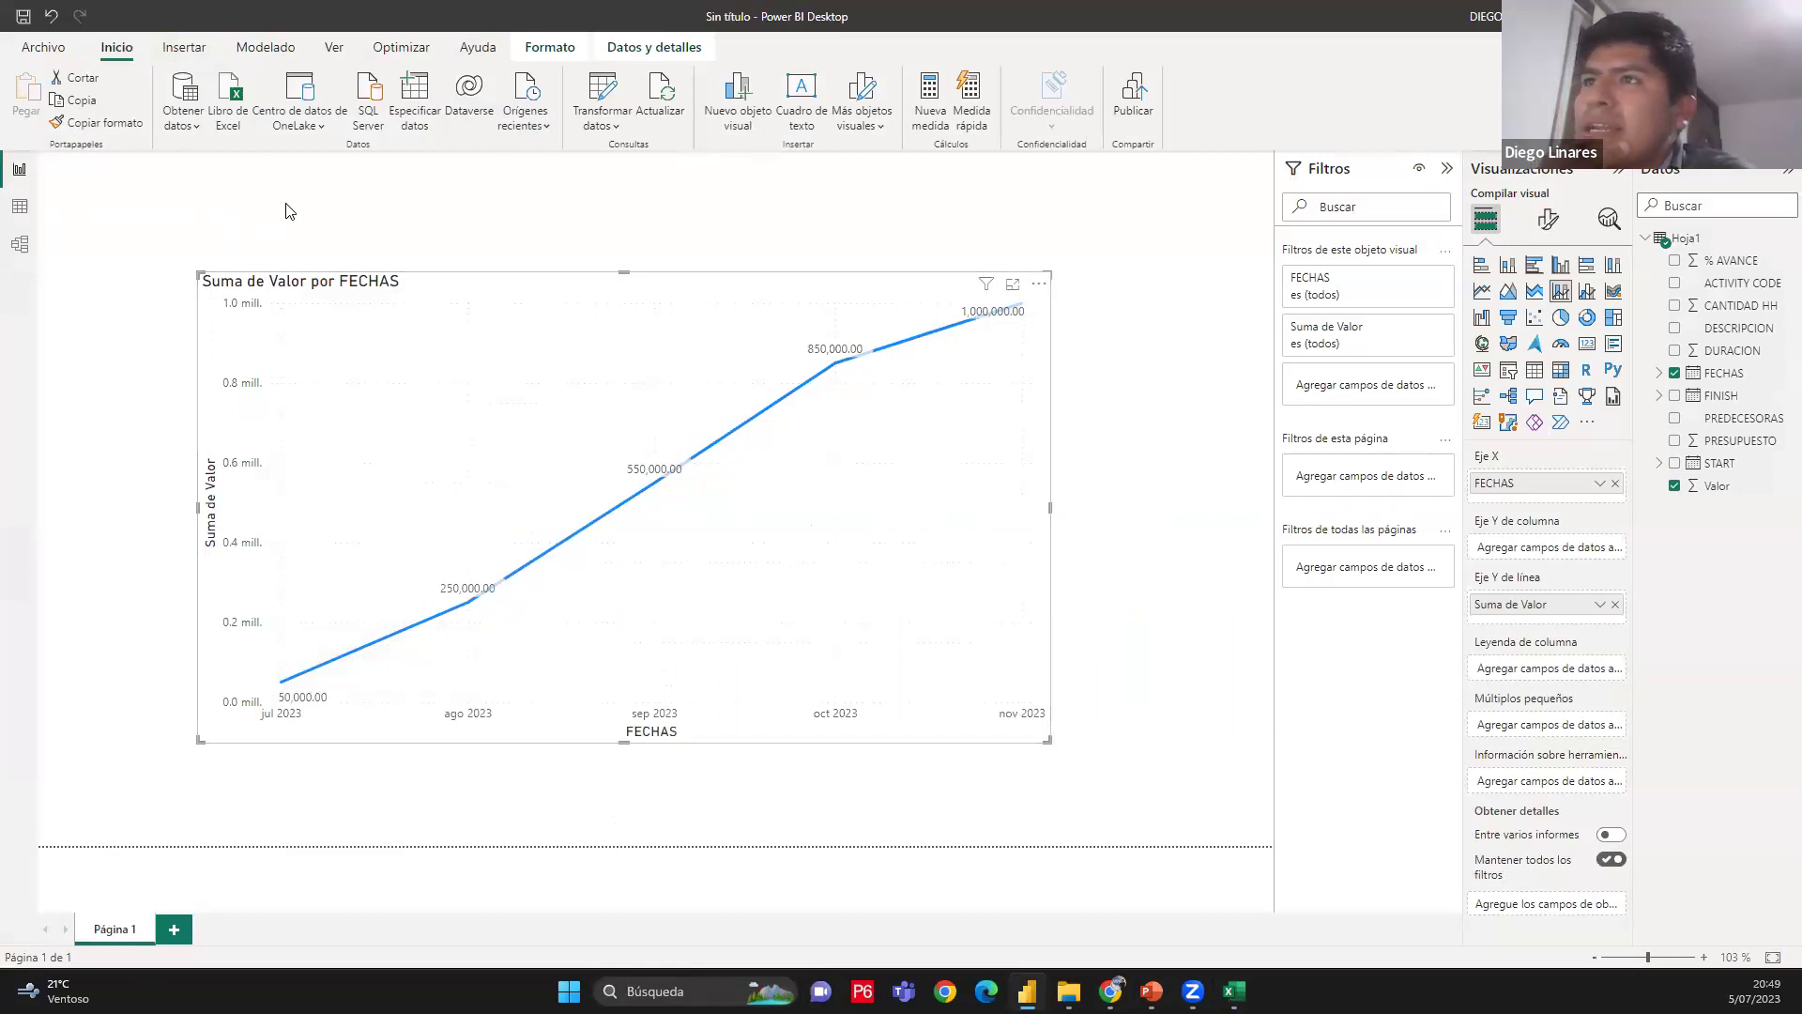
click(341, 207)
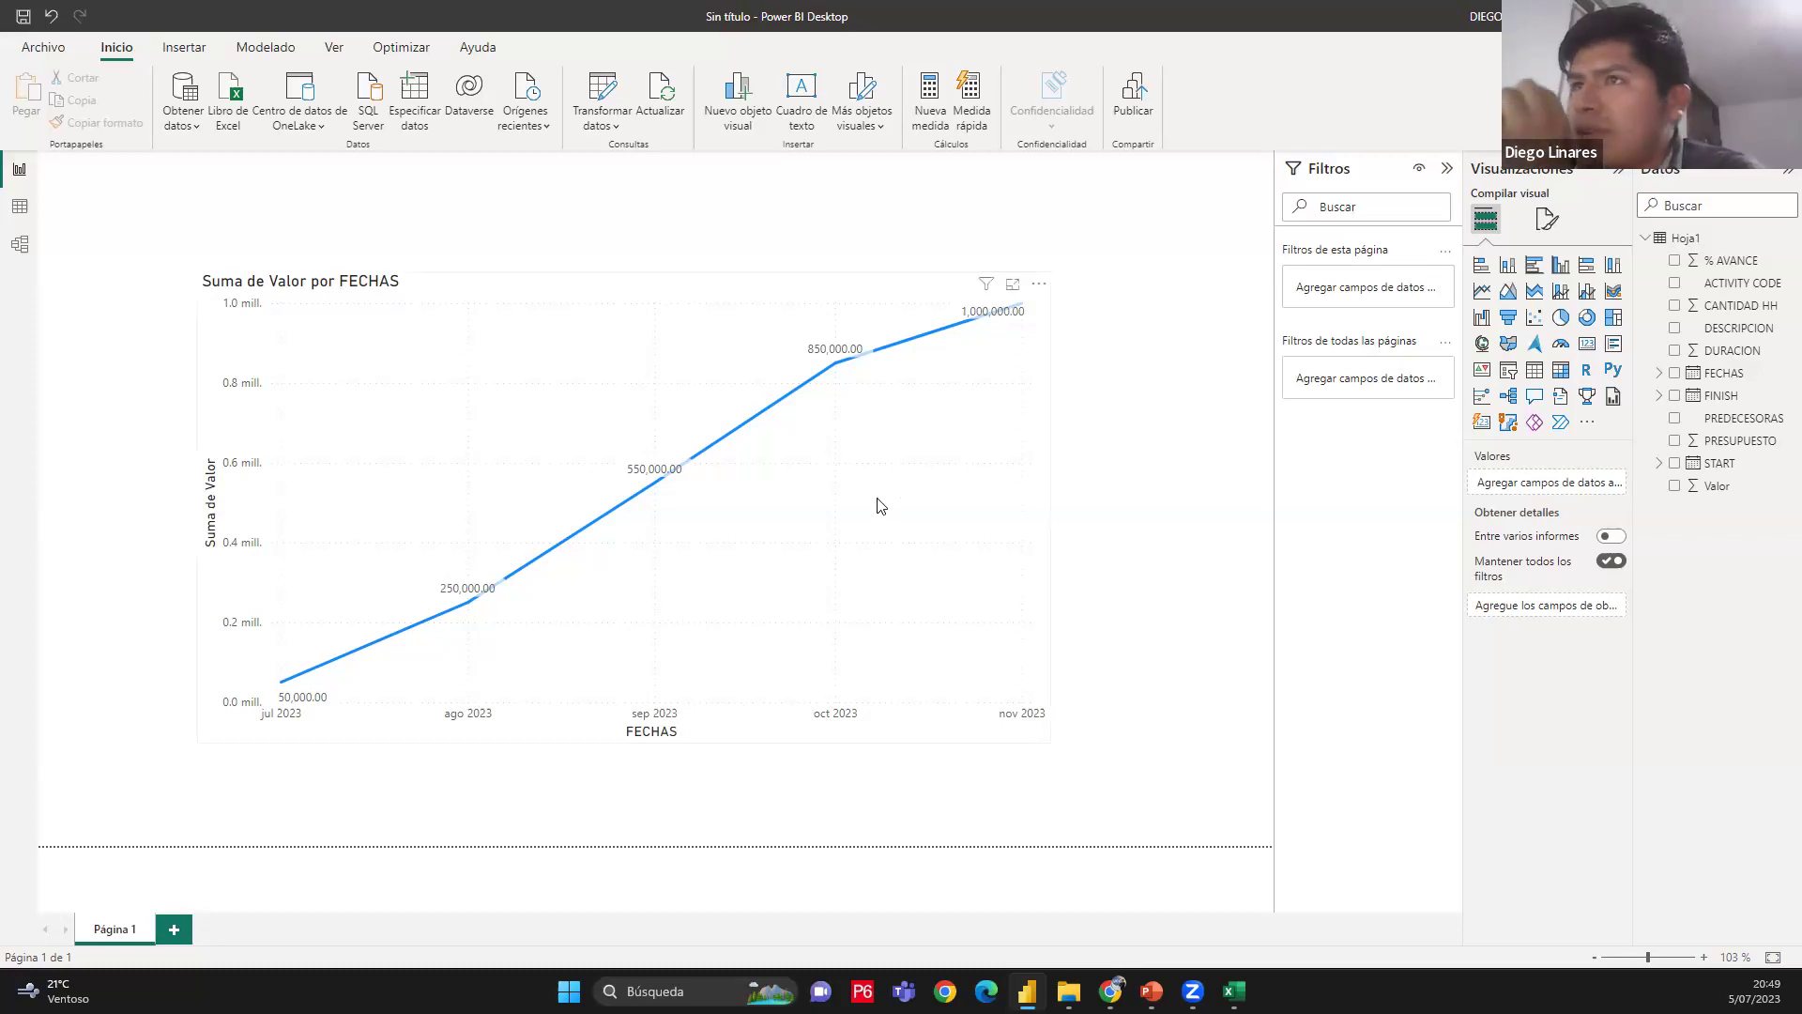
Switch to the CURVA S workbook in Excel, enter ACTIVIDAD 2 in cell C6, and center it
click(1234, 991)
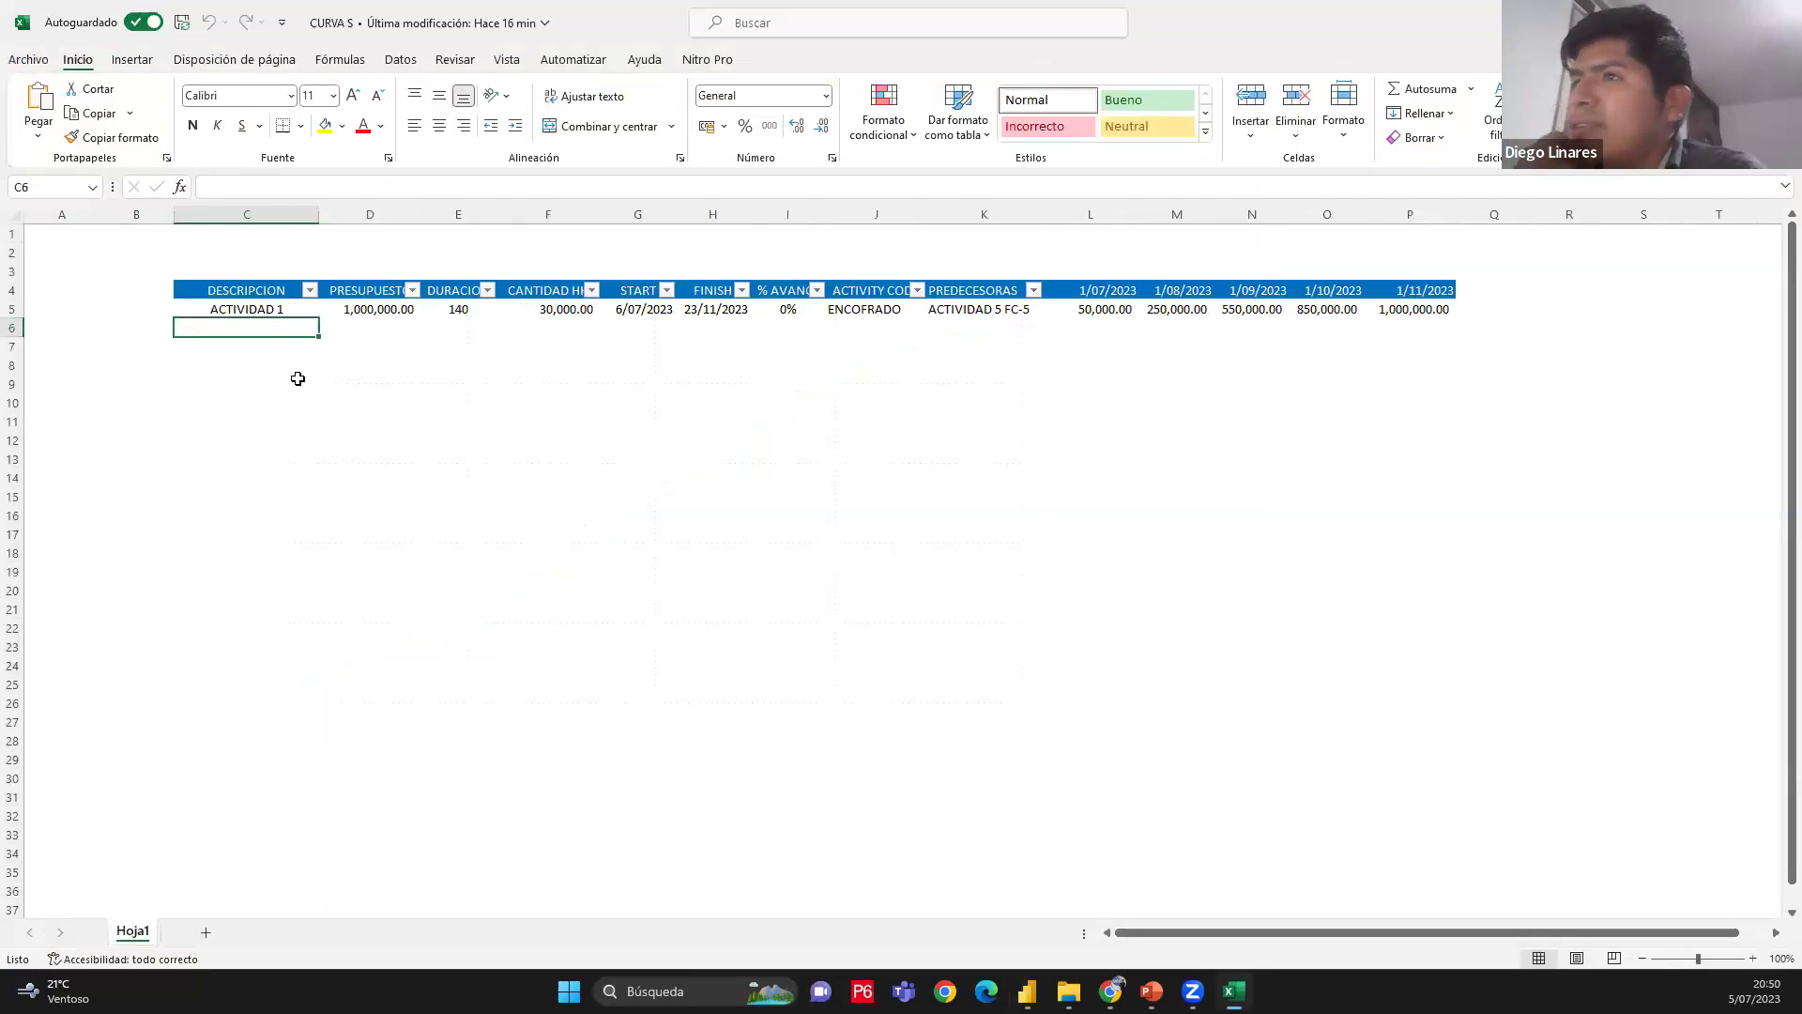
text(ACTIVIDAD 1)
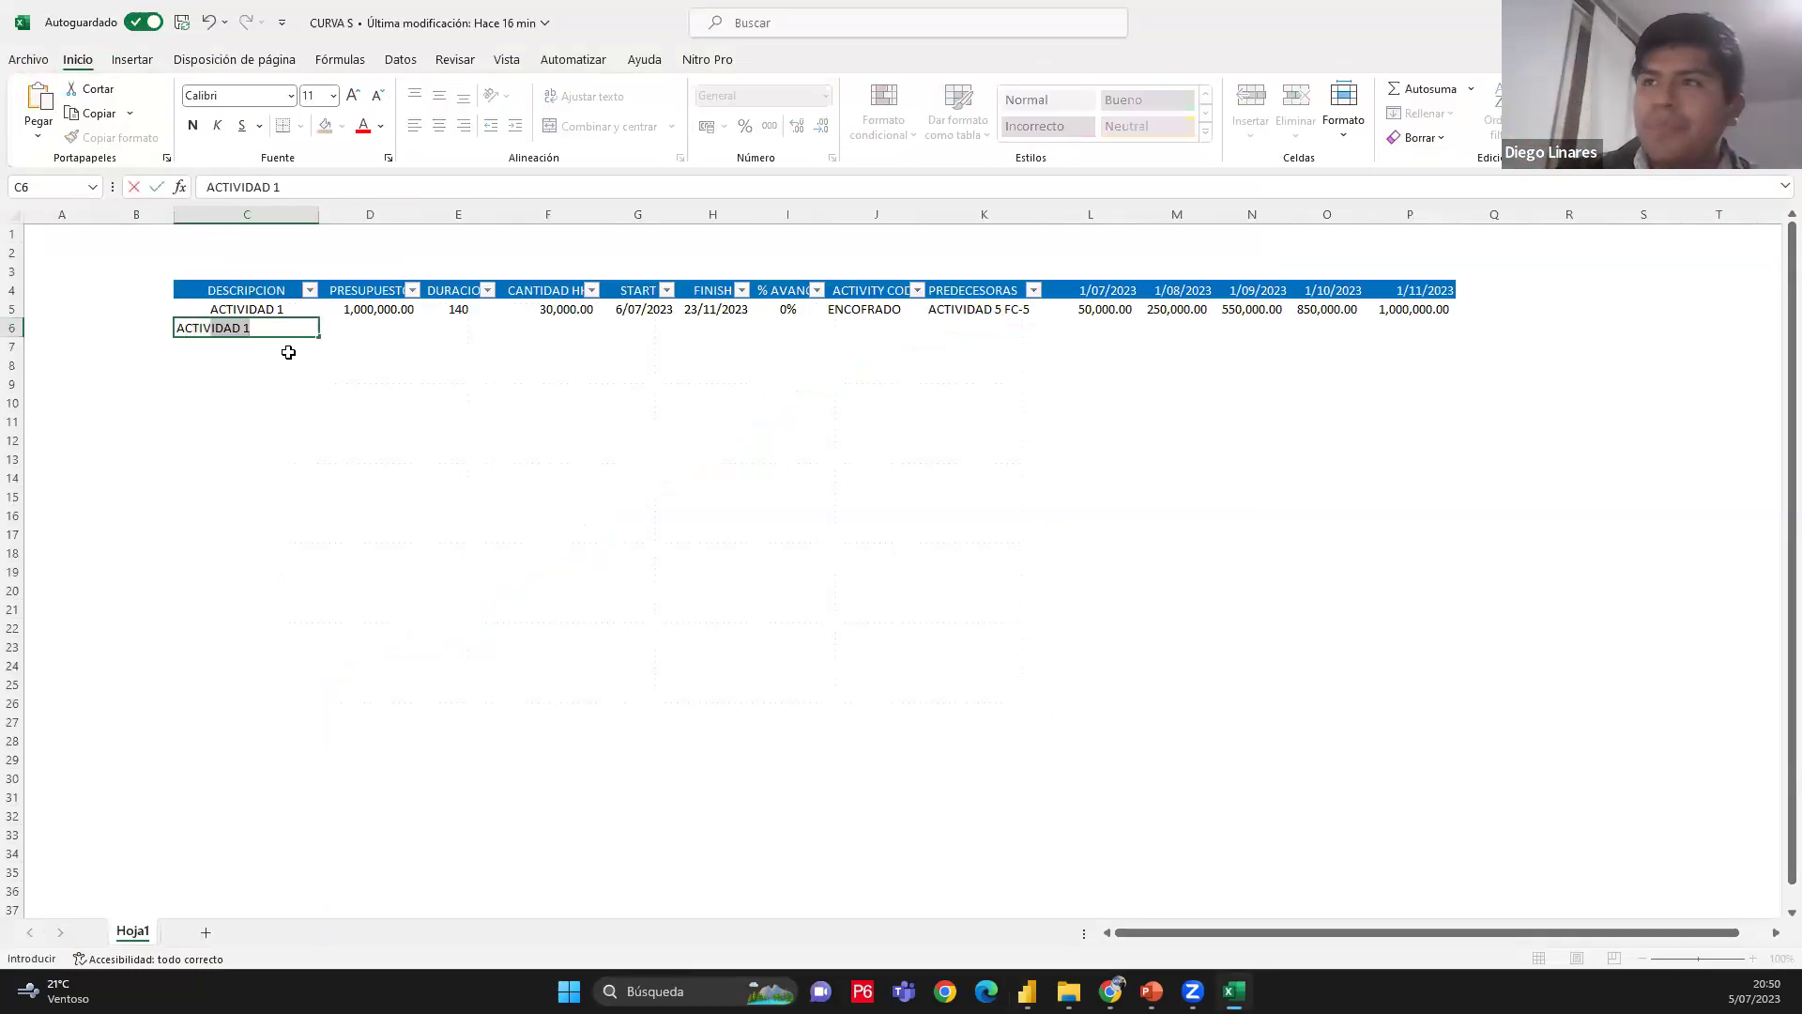
text(2)
key(Return)
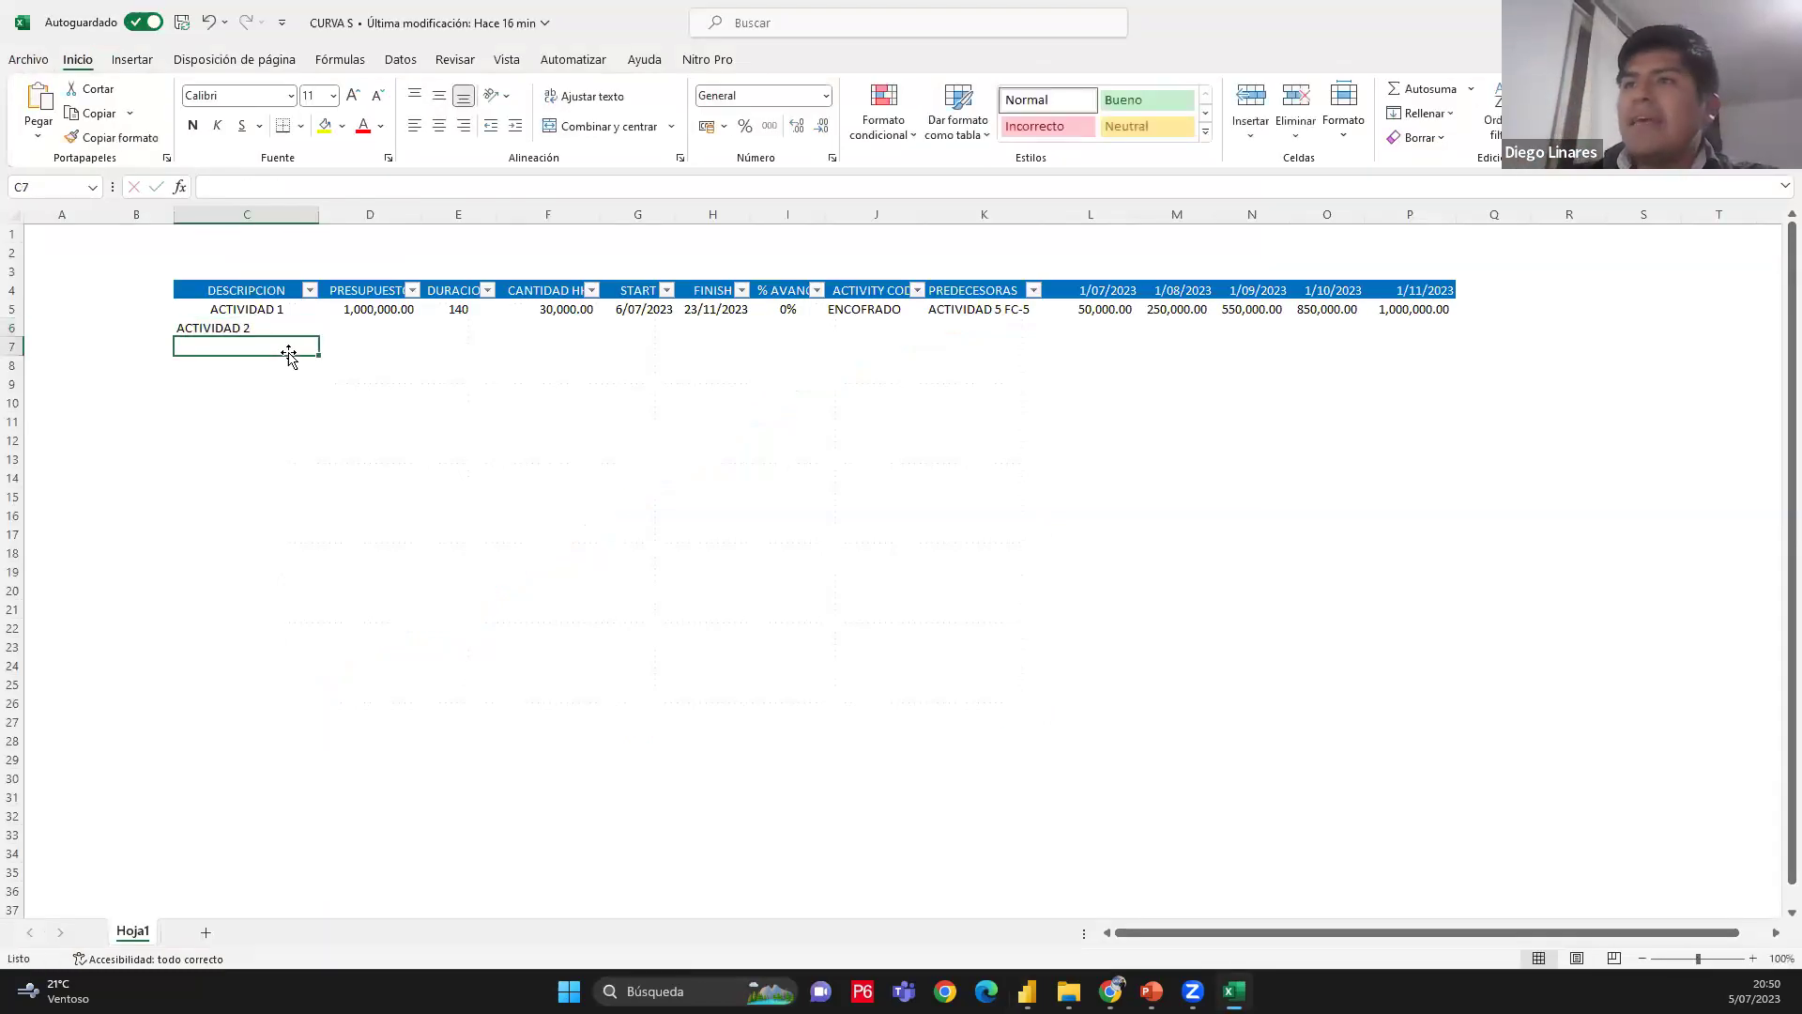
click(279, 326)
click(438, 126)
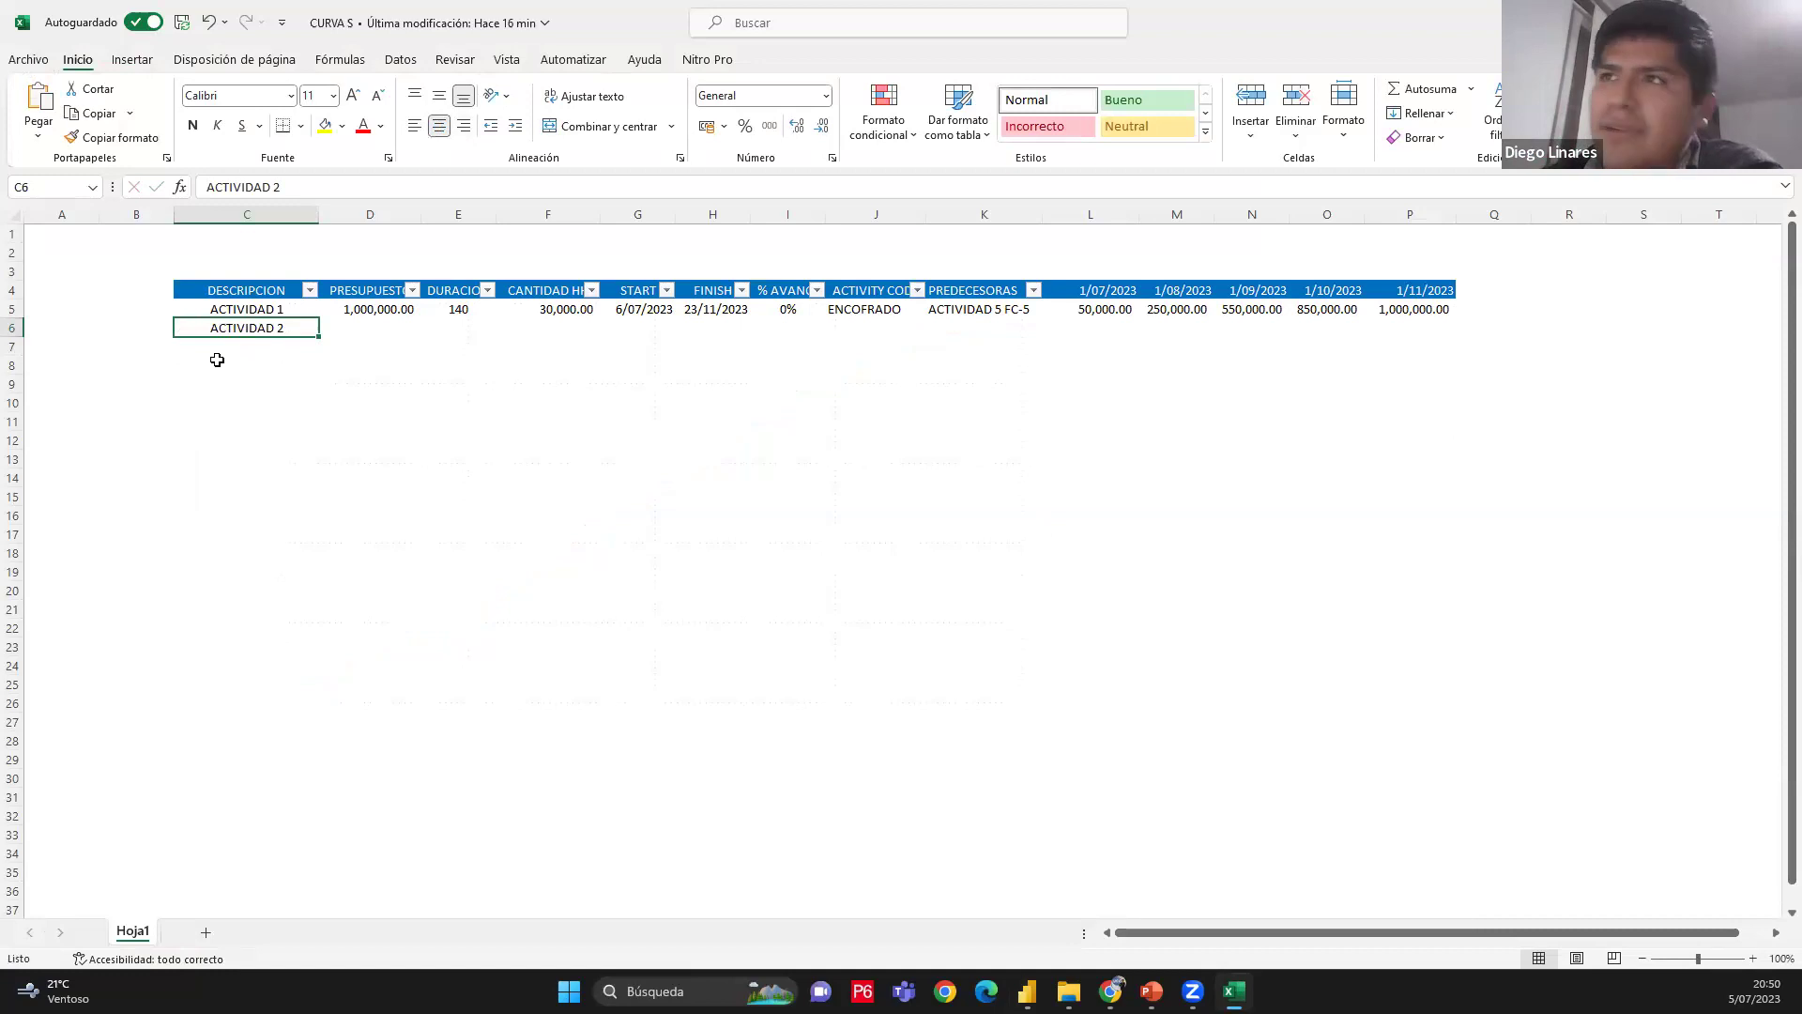
Enter the formula =+D5/2 in D6 as ACTIVIDAD 2's budget and format it with thousands separators and two decimals
click(355, 326)
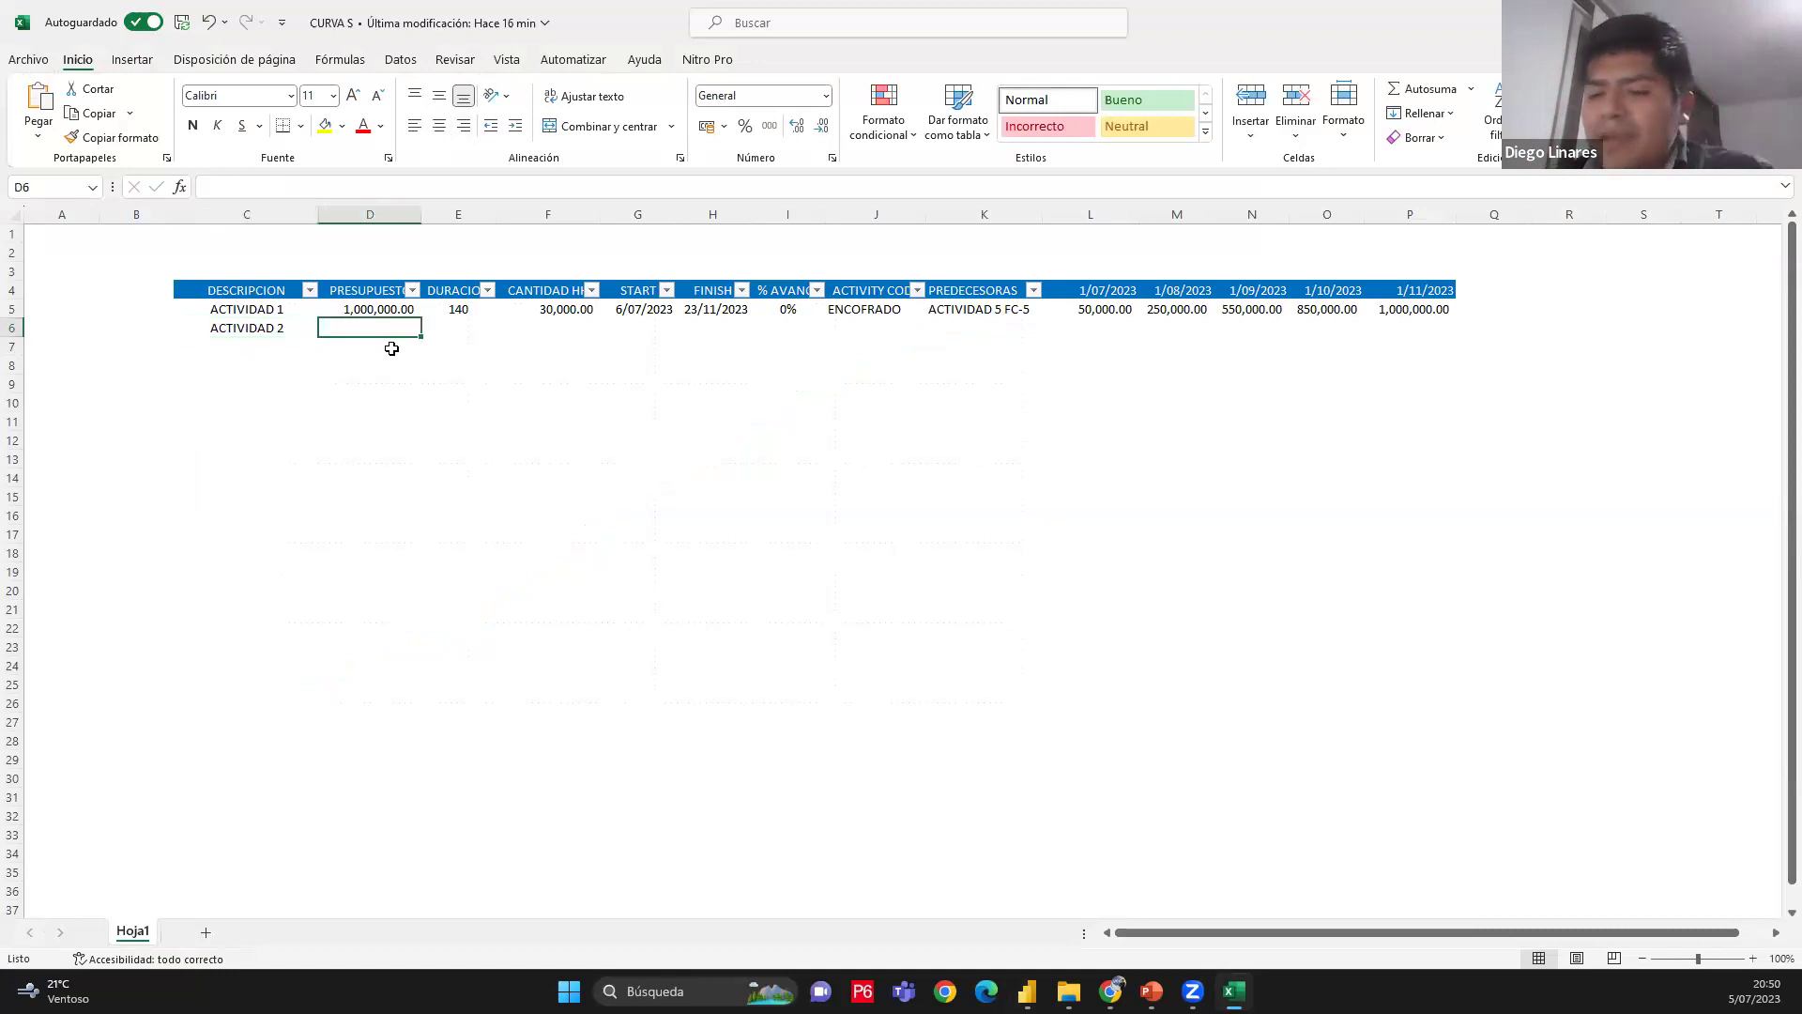
text(+)
click(393, 311)
text(/2)
key(Return)
click(390, 326)
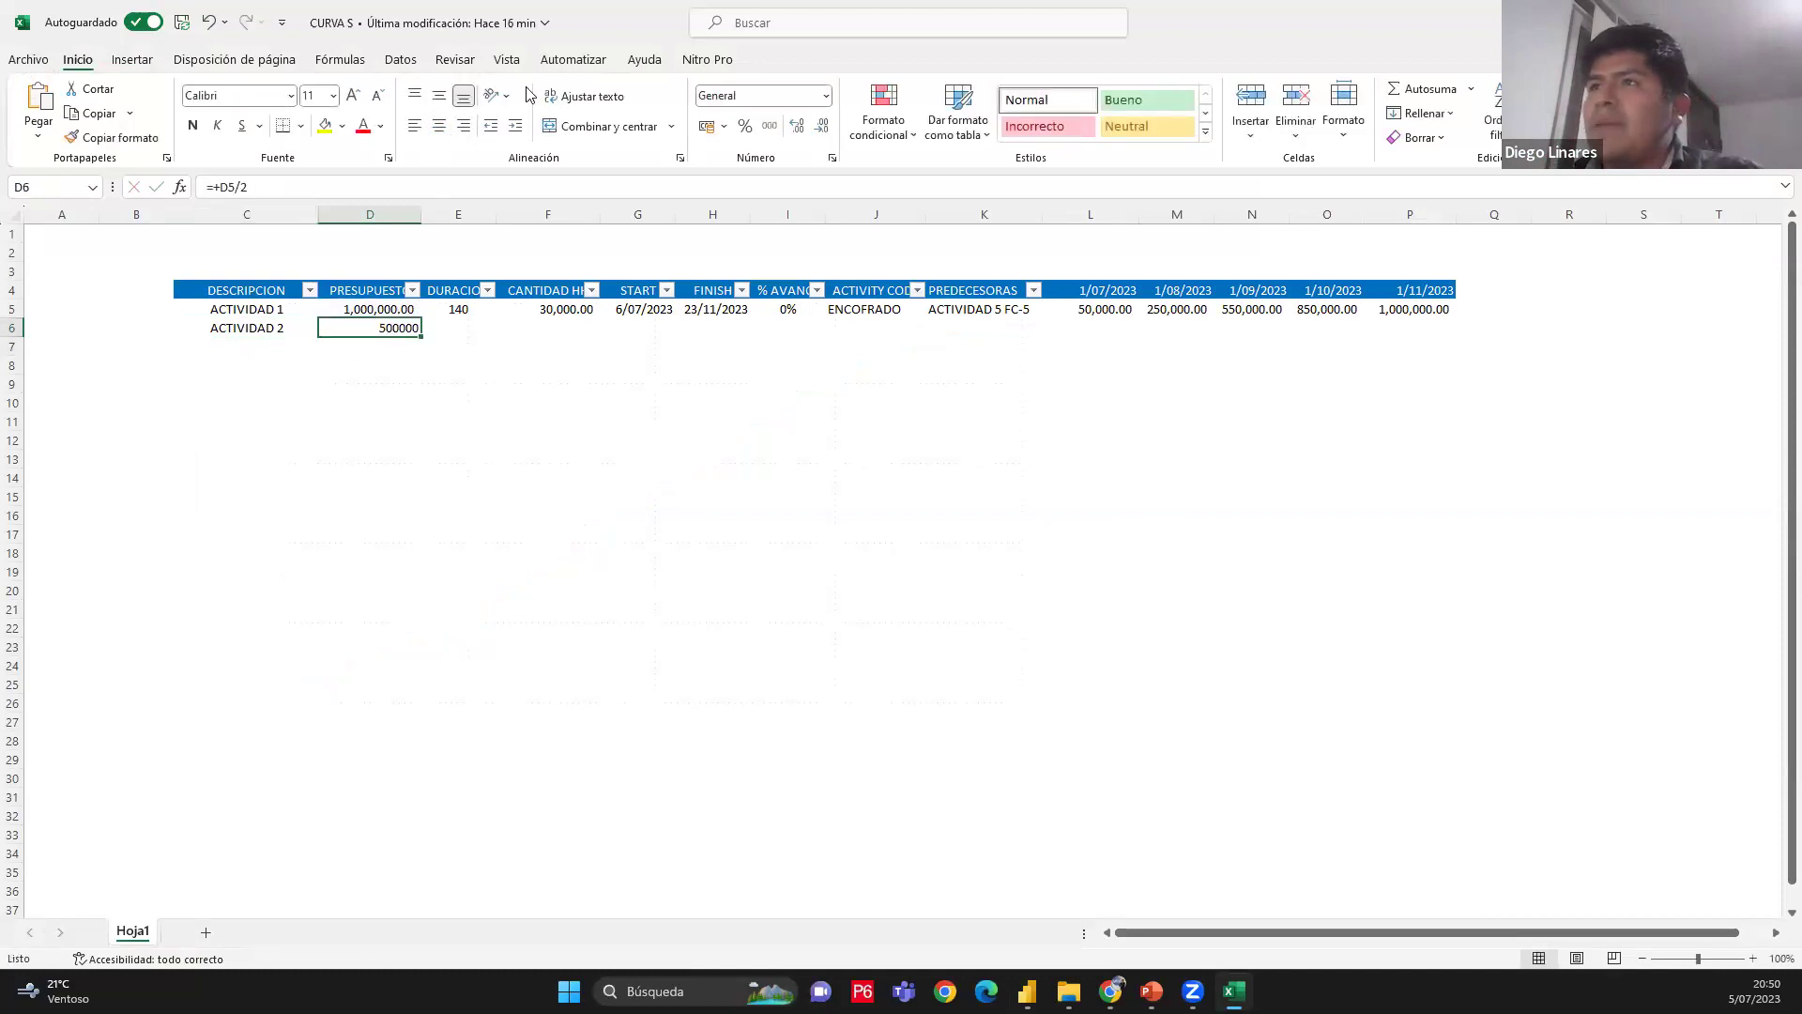
Copy ACTIVIDAD 1's values from D5:P5 into the ACTIVIDAD 2 row starting at D6
drag(347, 311, 1408, 309)
key(ctrl+c)
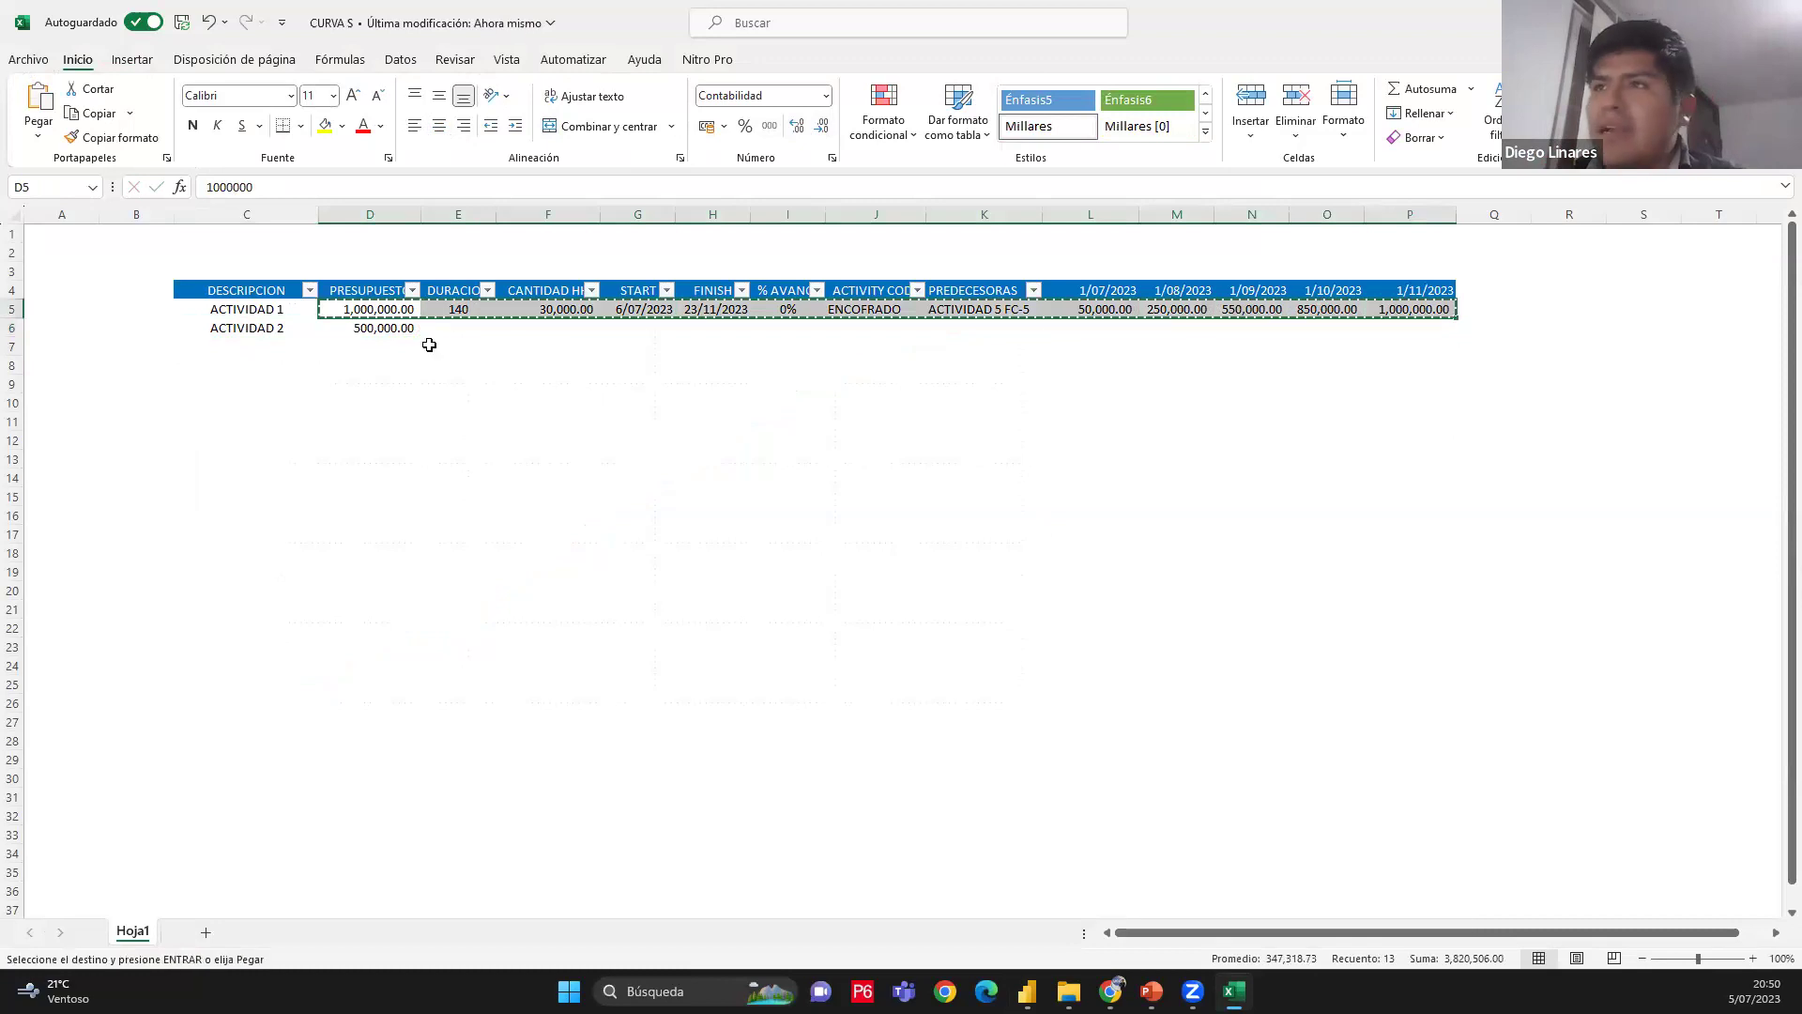
click(386, 329)
key(ctrl+v)
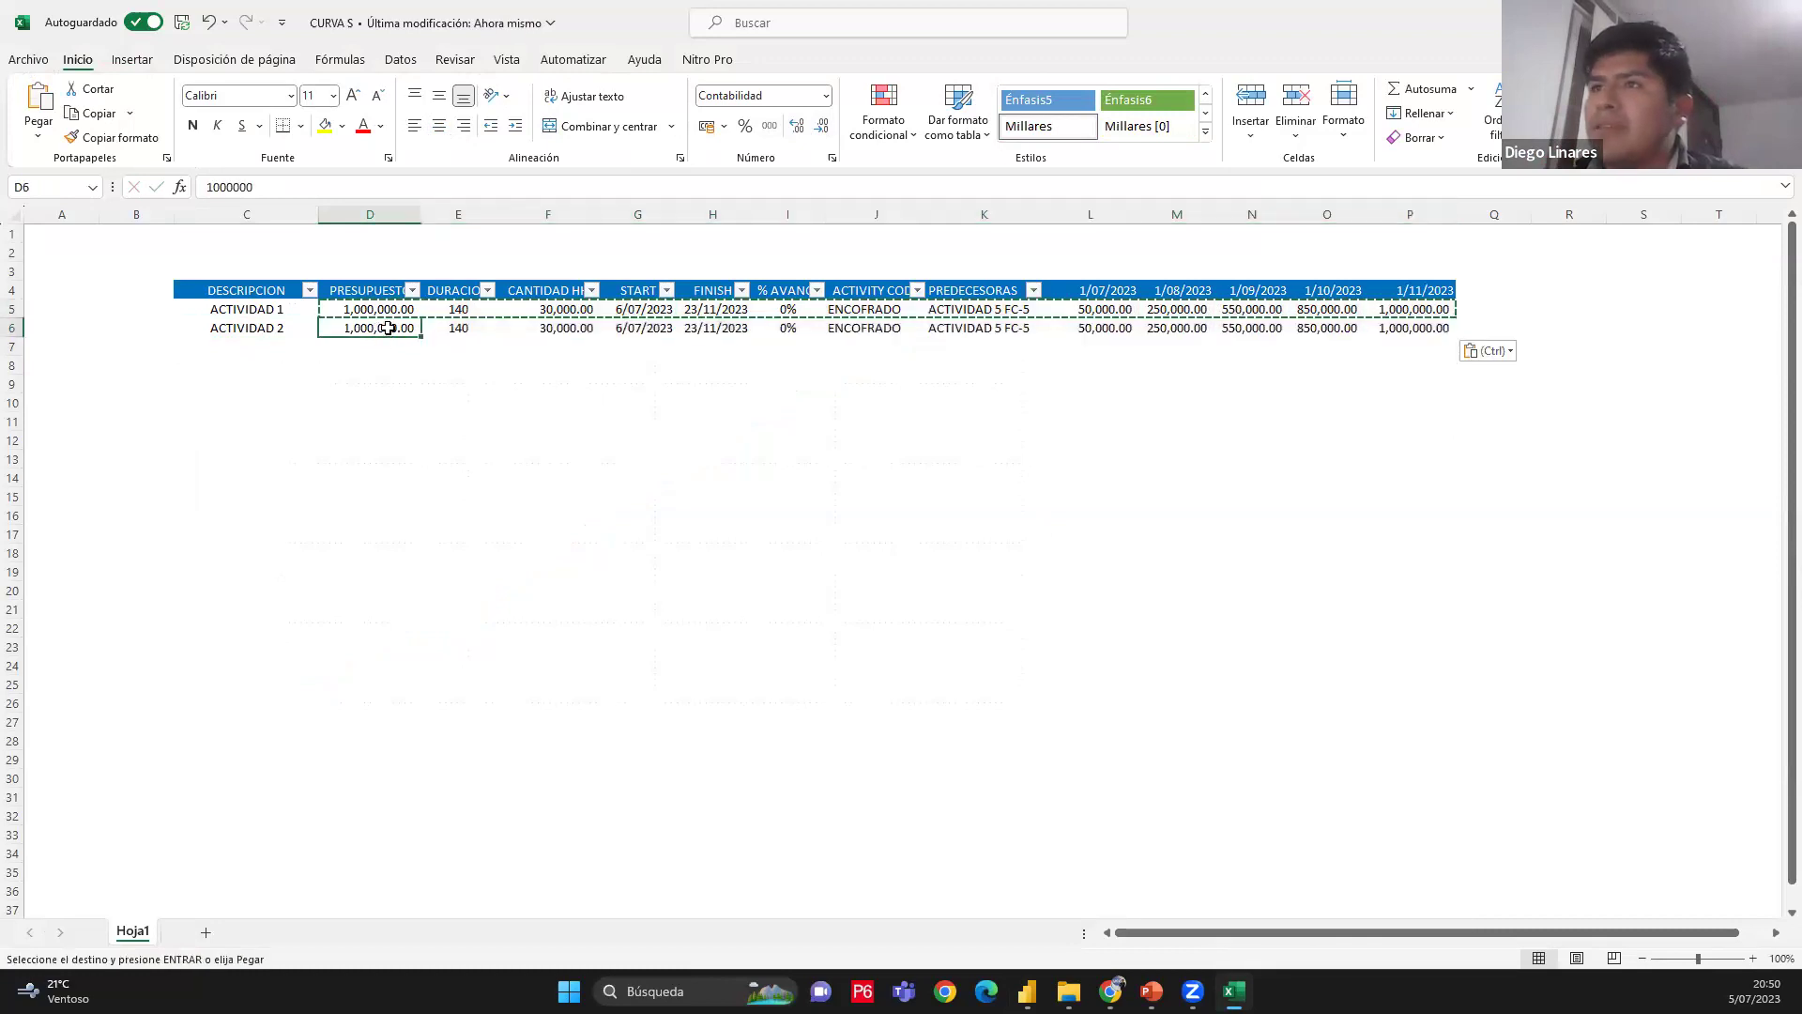
Halve ACTIVIDAD 1's budget and duration for ACTIVIDAD 2 by entering +D5/2 in D6 and +E5/2 in E6
text(+)
click(397, 309)
text(/2)
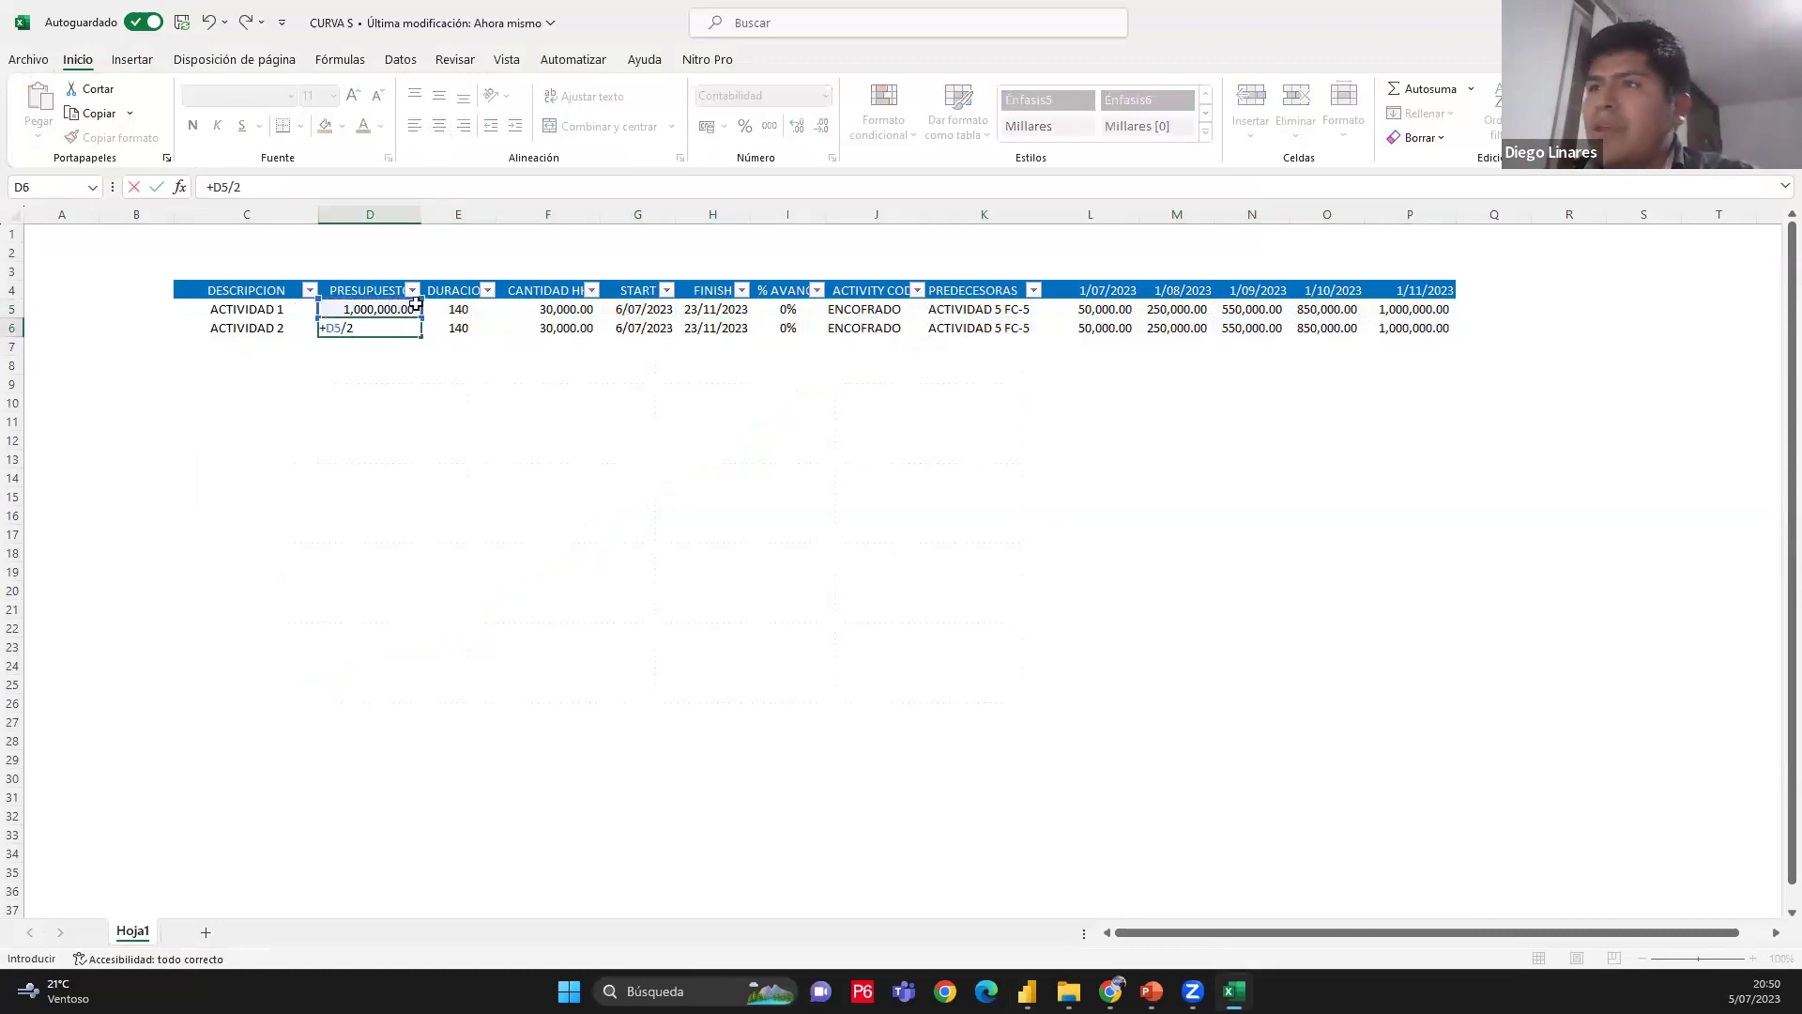
key(Return)
click(470, 326)
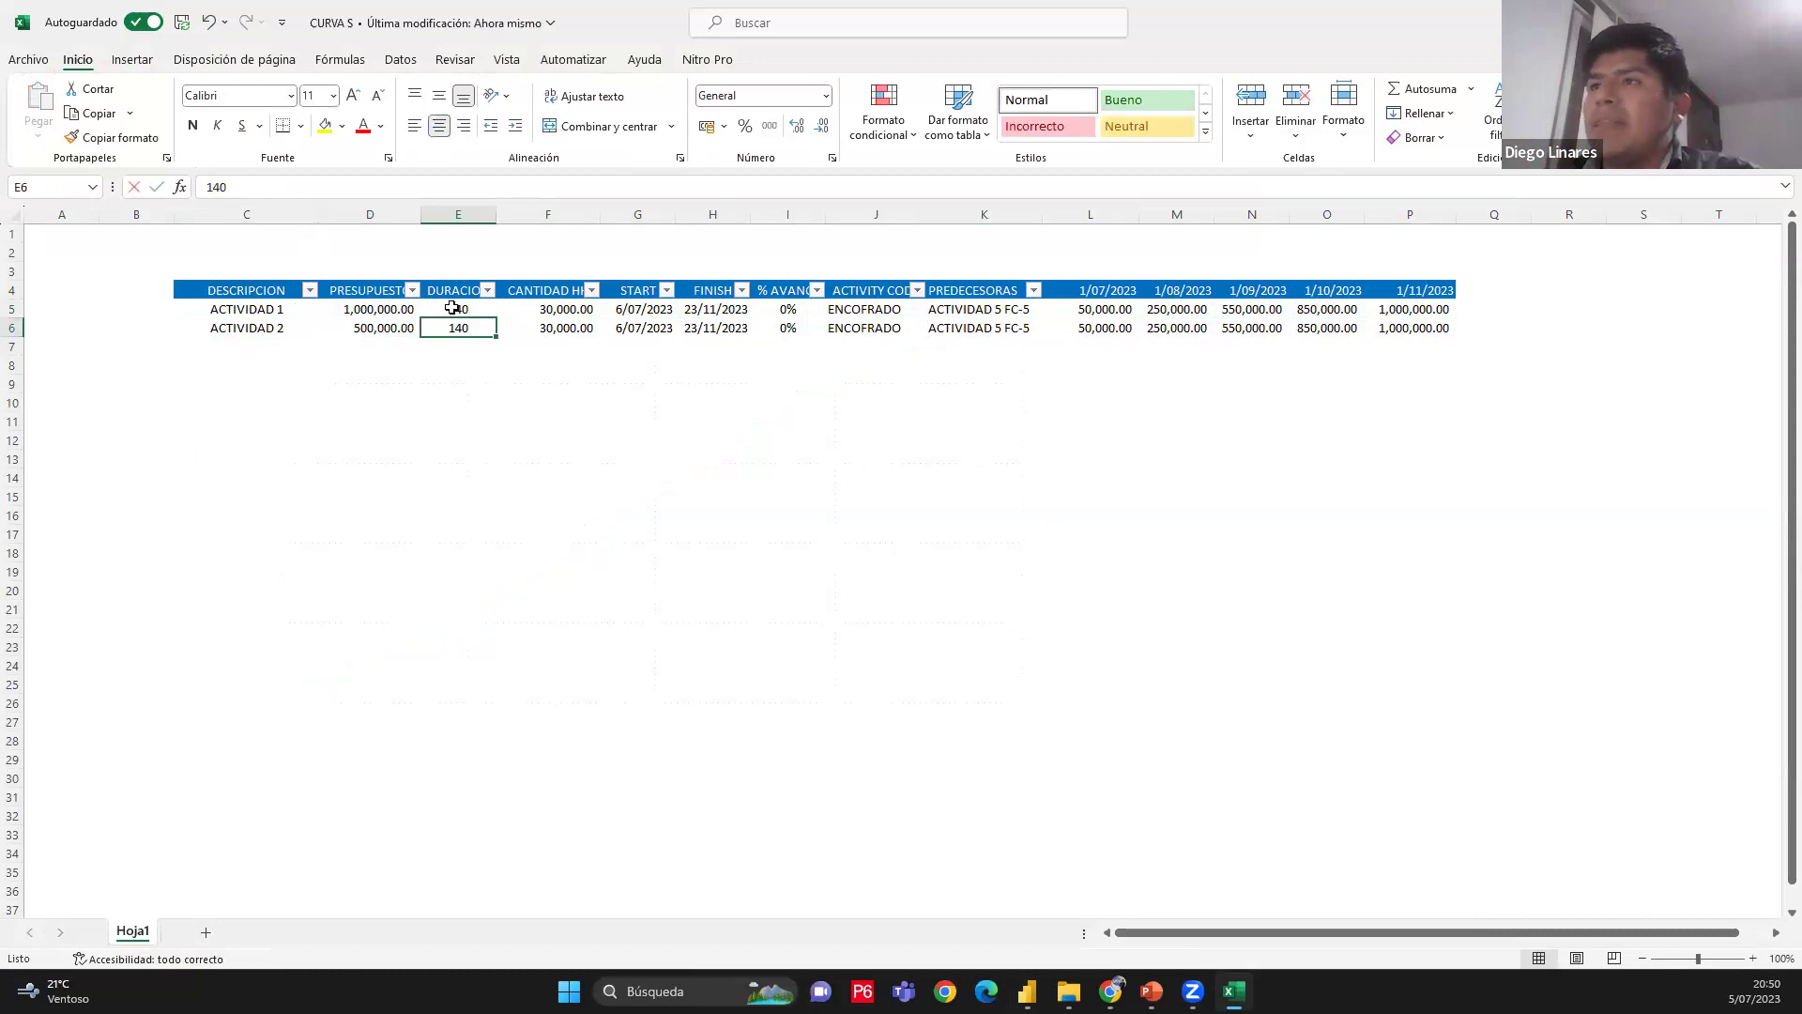
text(+)
click(453, 308)
text(/2)
key(Return)
click(456, 328)
Copy ACTIVIDAD 2's duration formula from E6 into F6 to halve the CANTIDAD HH amount
click(575, 322)
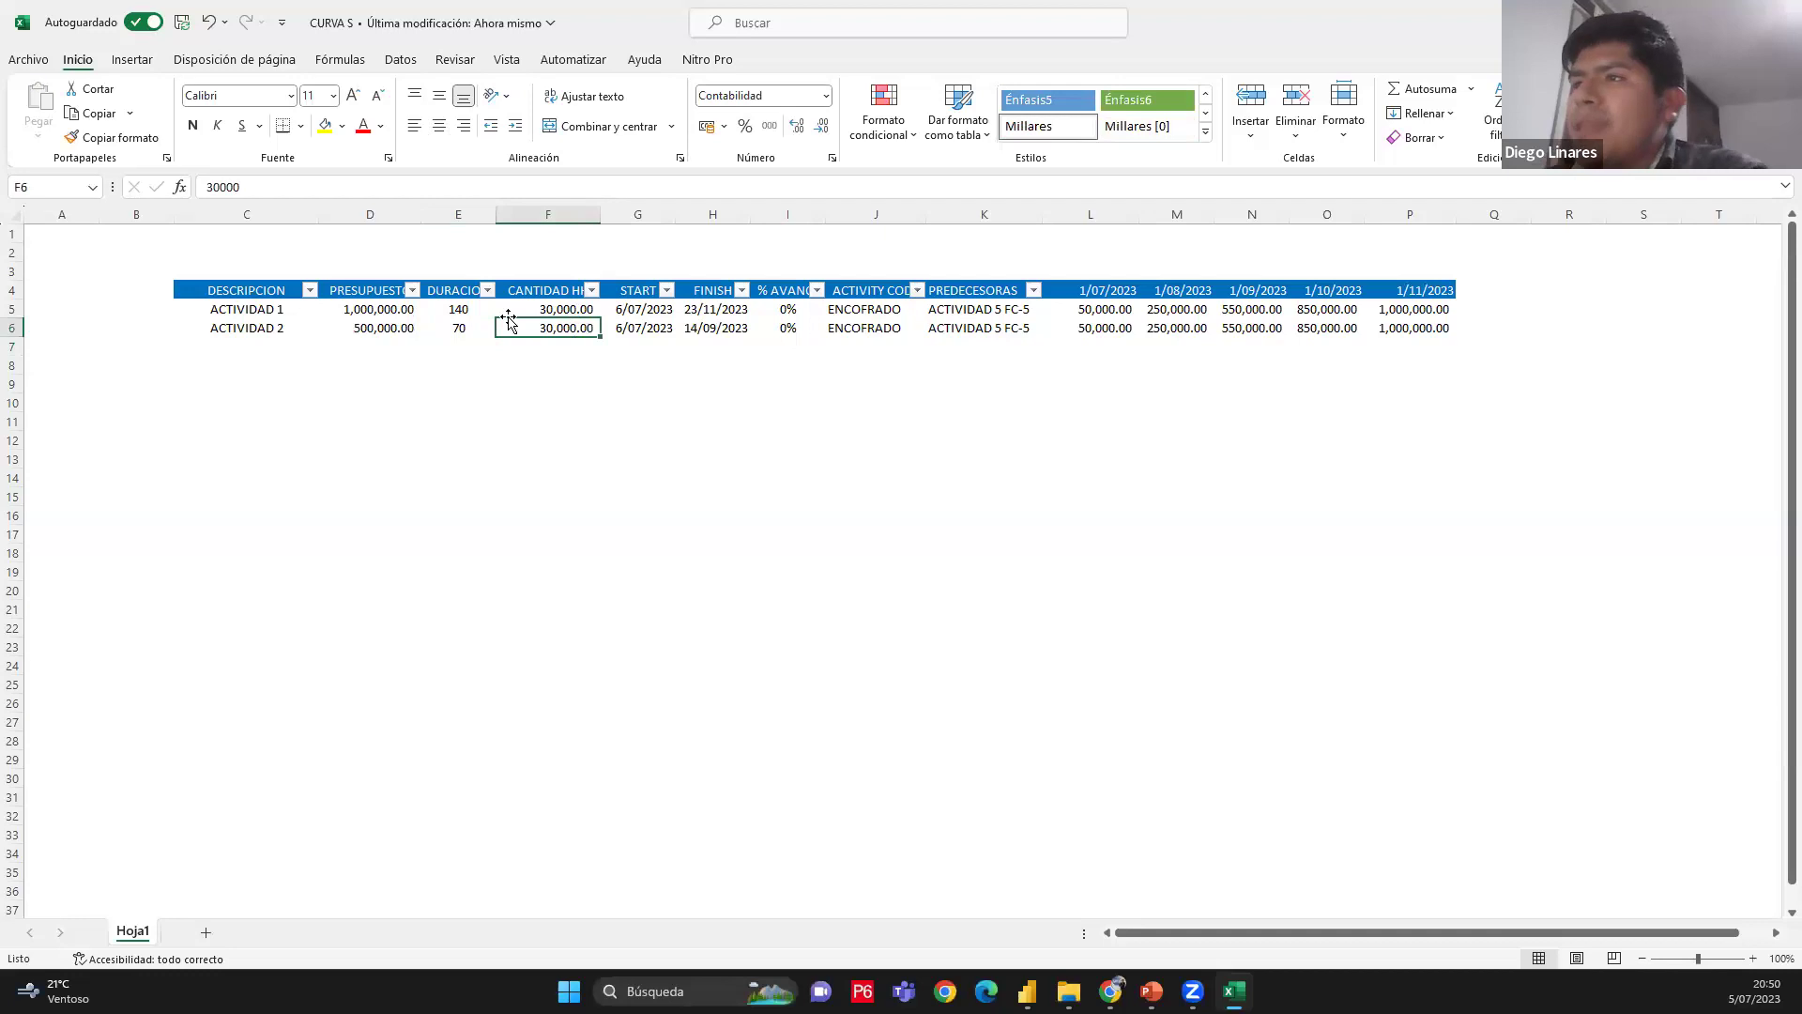
click(450, 327)
key(ctrl+c)
click(544, 336)
key(ctrl+v)
Change ACTIVIDAD 2's START date in G6 to 6/08/2023 and check its FINISH cell
key(Right)
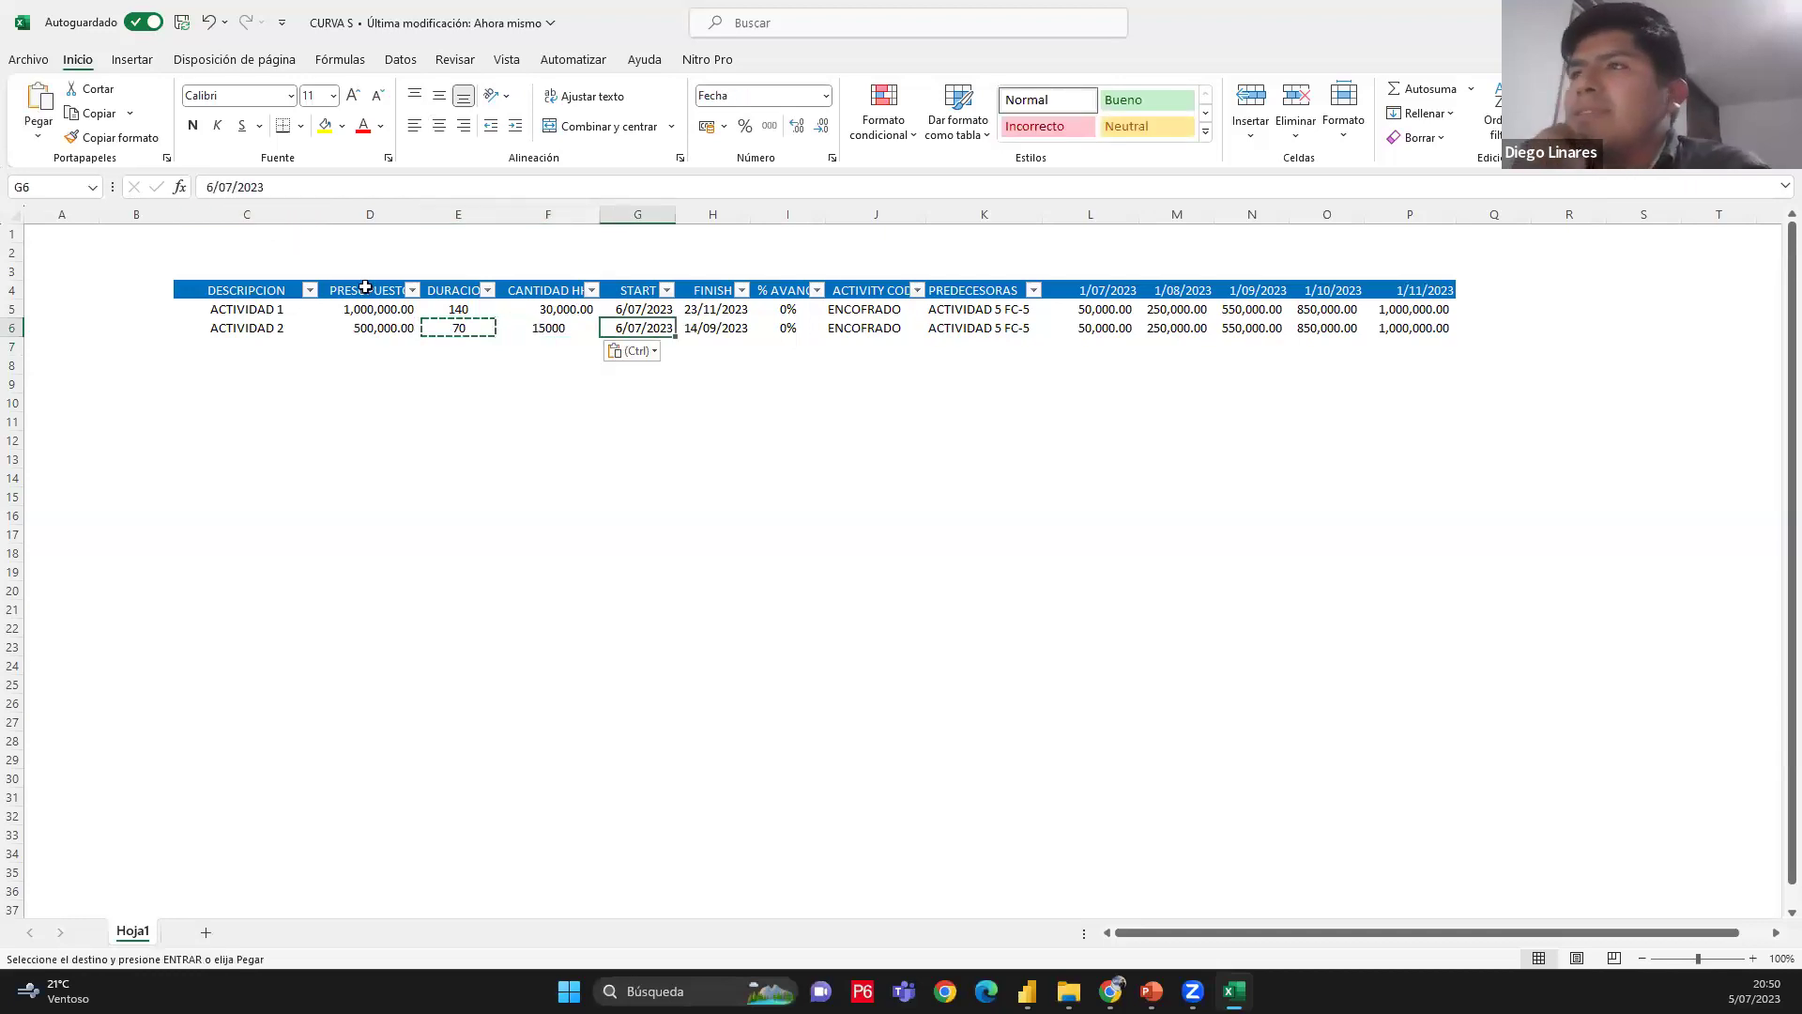
click(232, 188)
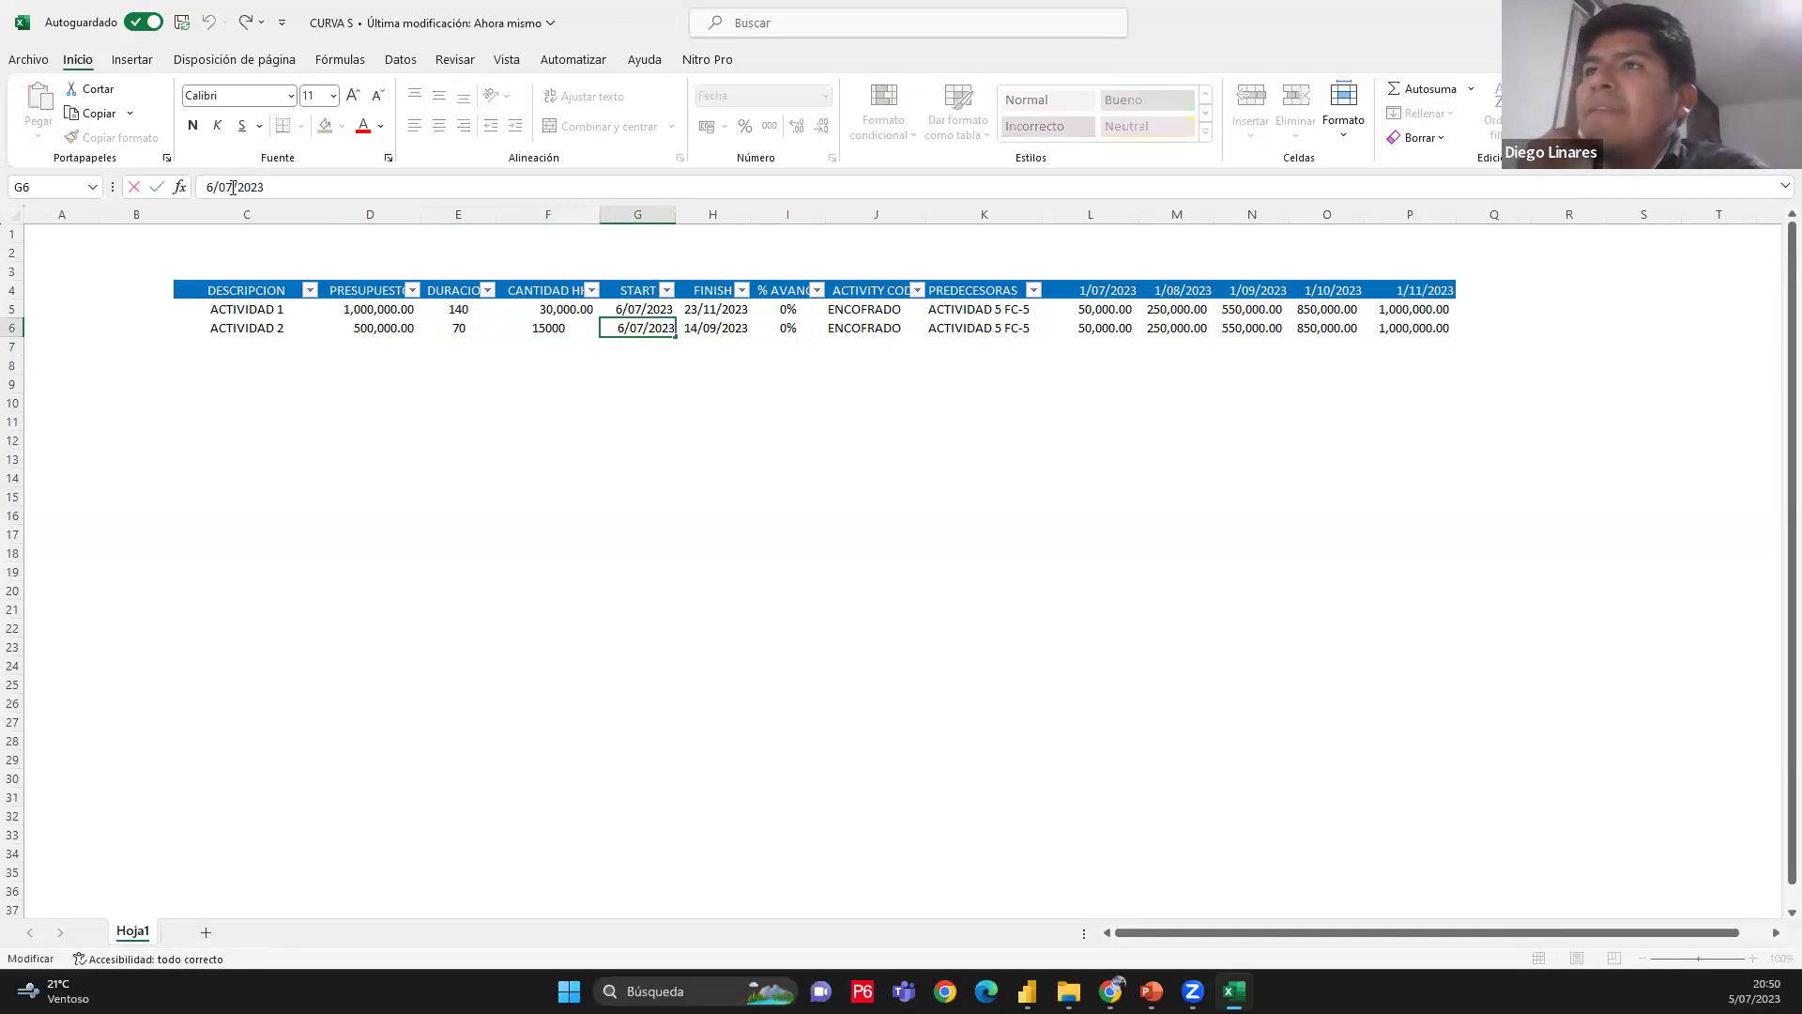
key(BackSpace)
text(8)
key(Return)
click(718, 325)
double_click(690, 329)
click(733, 328)
Enter CONCRETO as ACTIVIDAD 2's activity code in J6
click(782, 328)
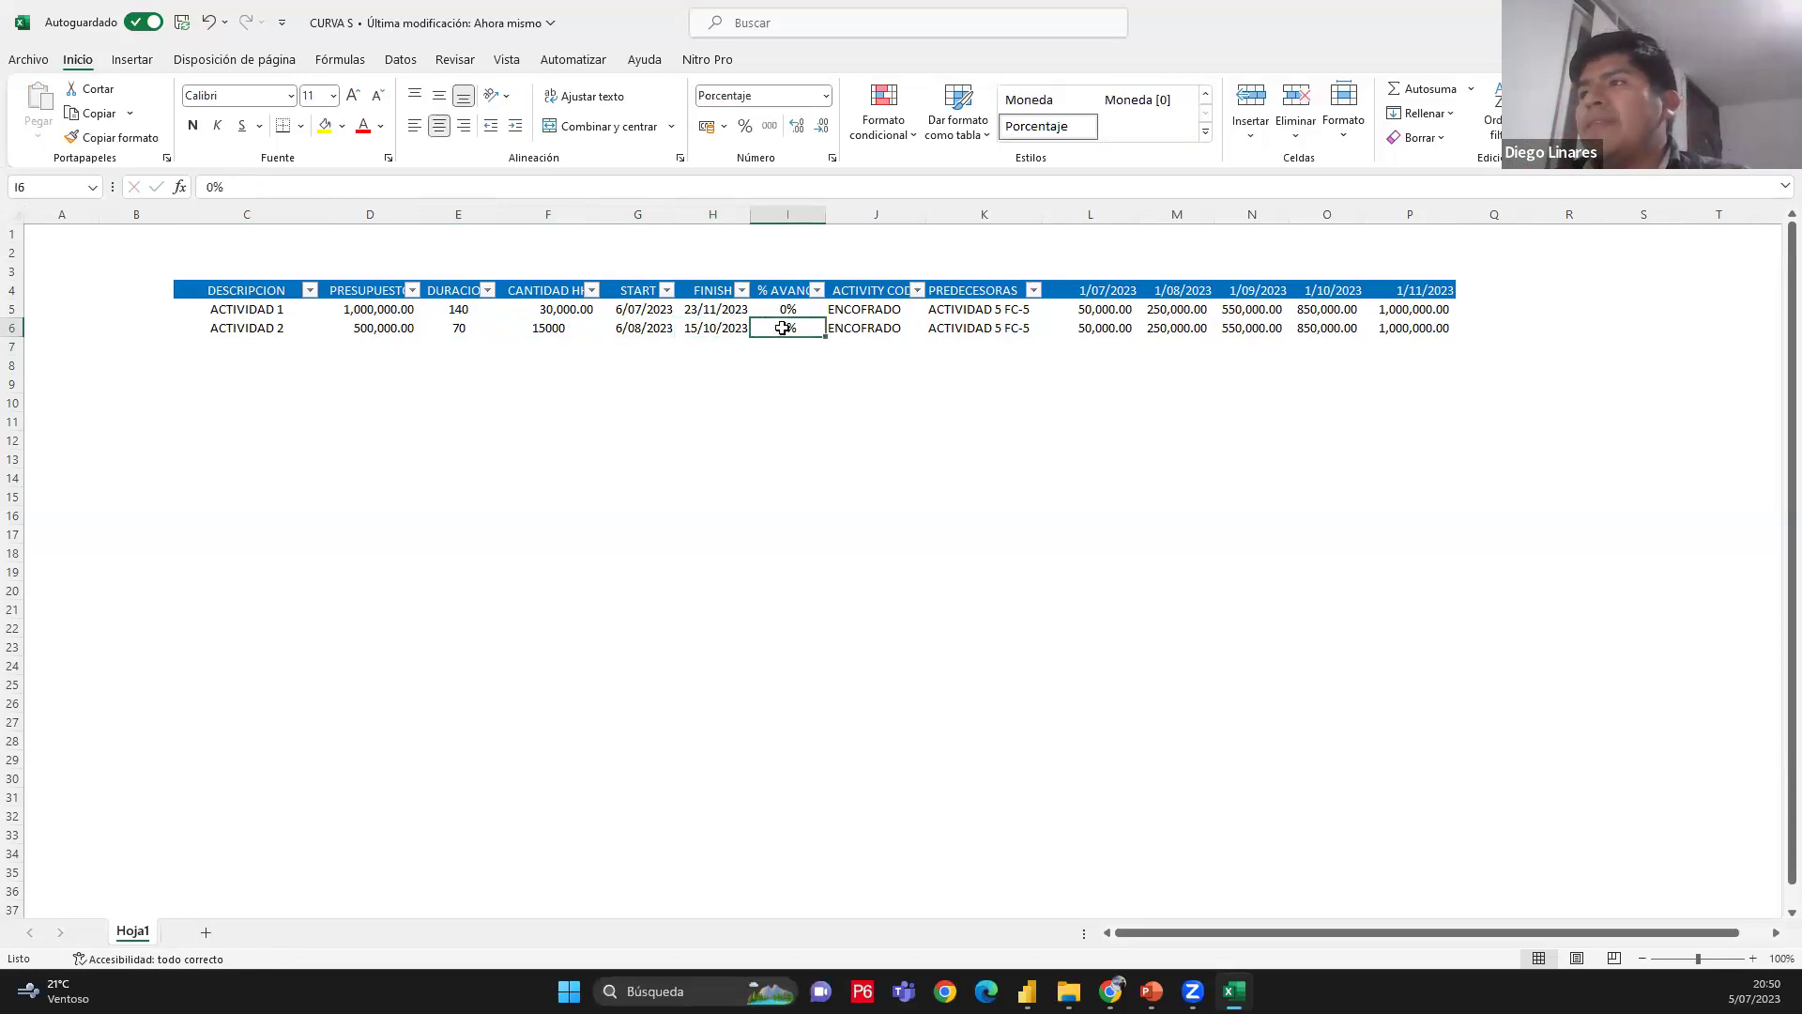
click(859, 327)
text(CONCRETO)
key(Return)
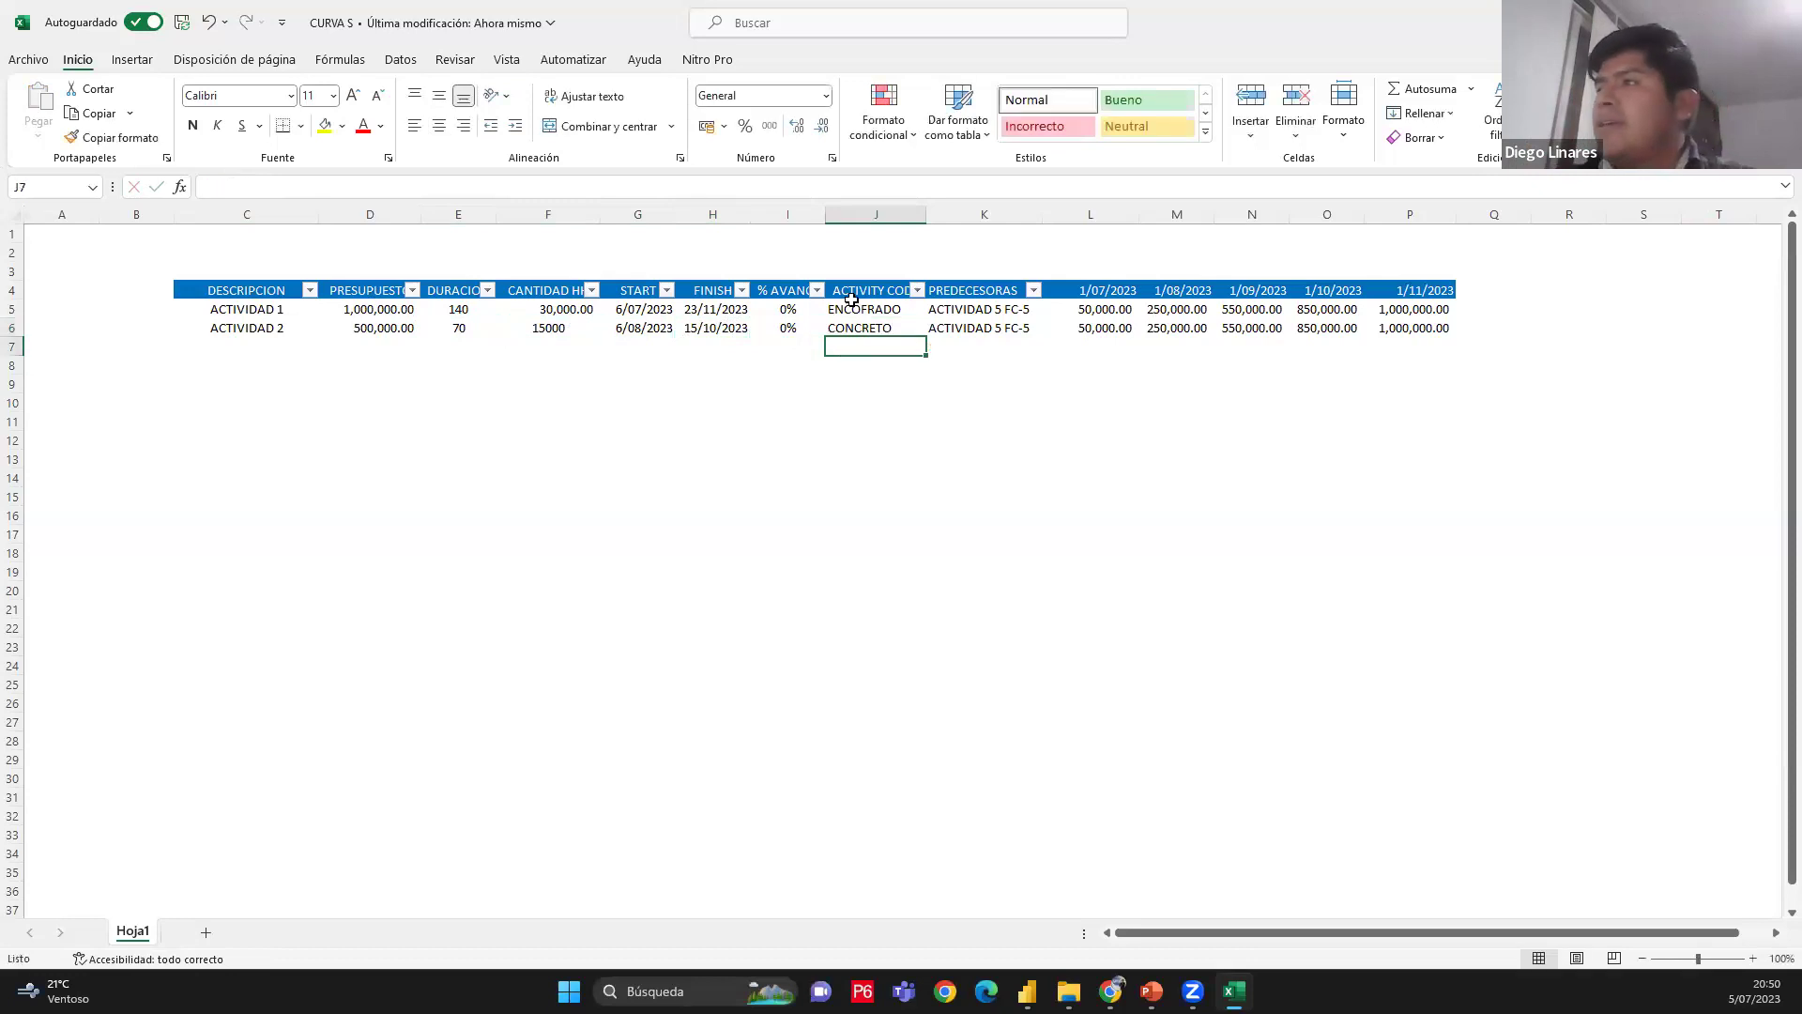
Change ACTIVIDAD 2's predecessor in K6 to ACTIVIDAD 10 FC-4 and save the workbook
click(958, 329)
click(342, 187)
click(284, 186)
key(BackSpace)
text(10 FC-4)
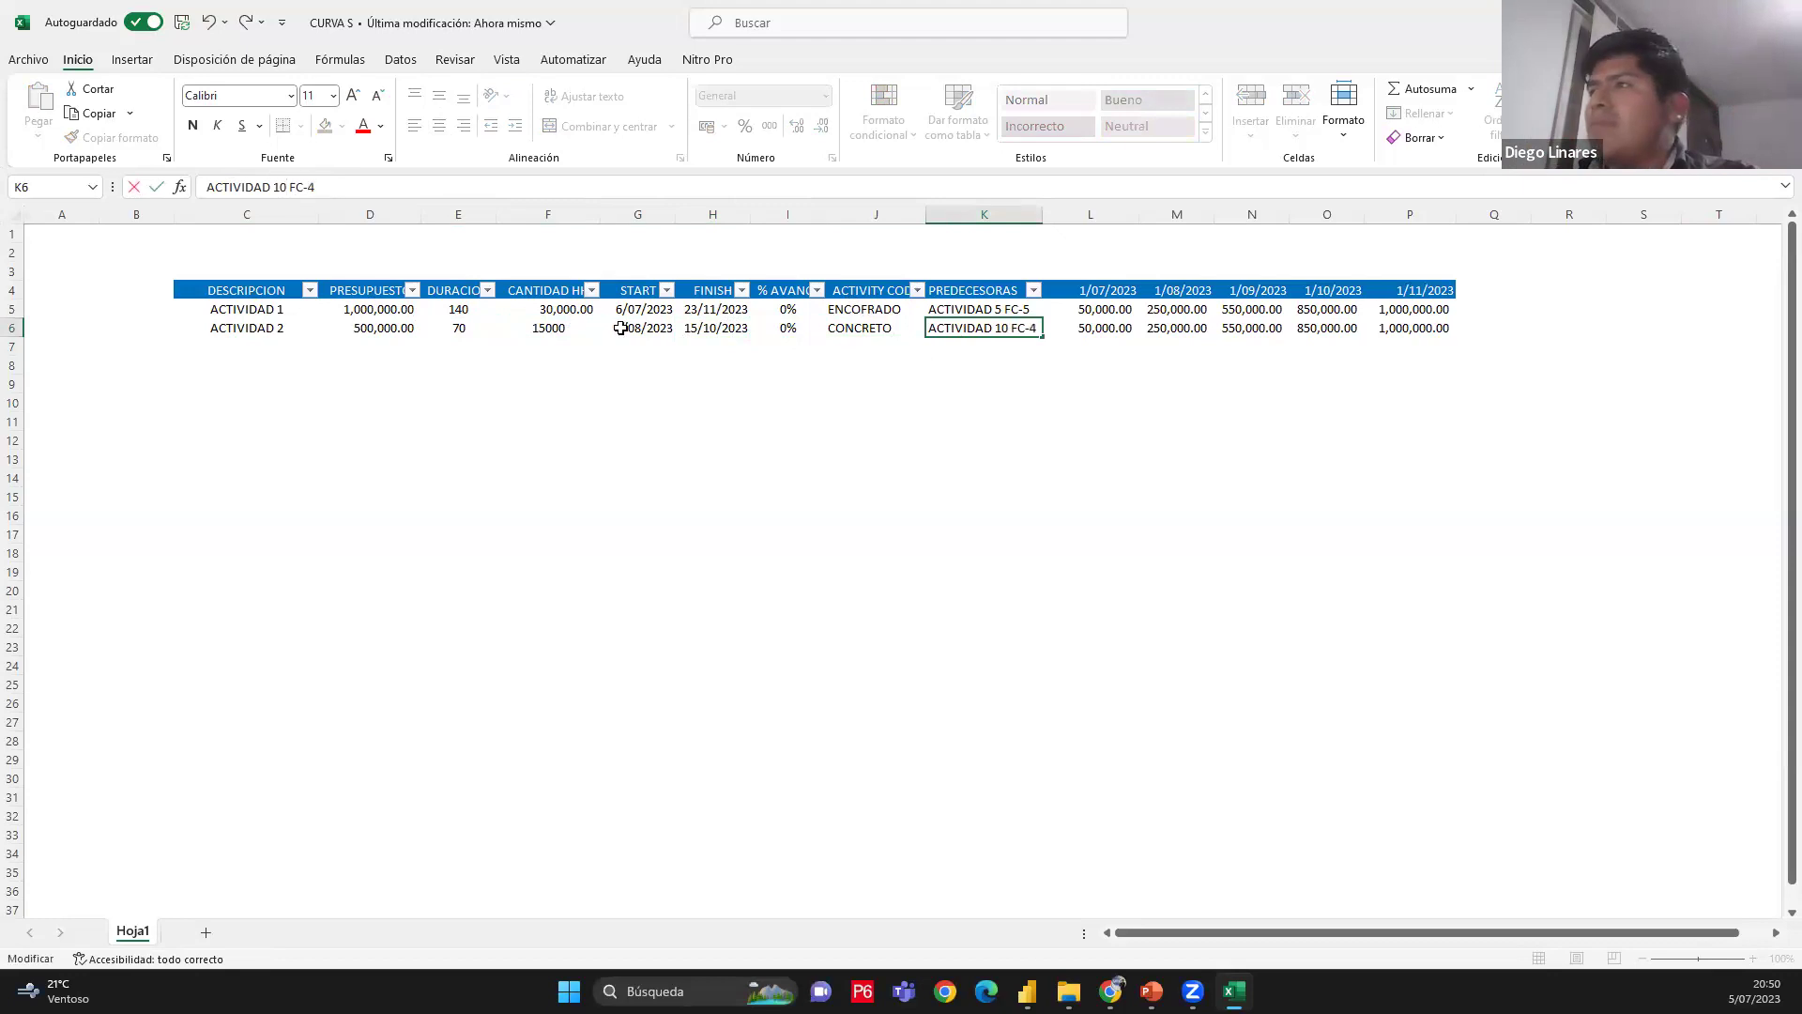
click(1177, 478)
click(964, 327)
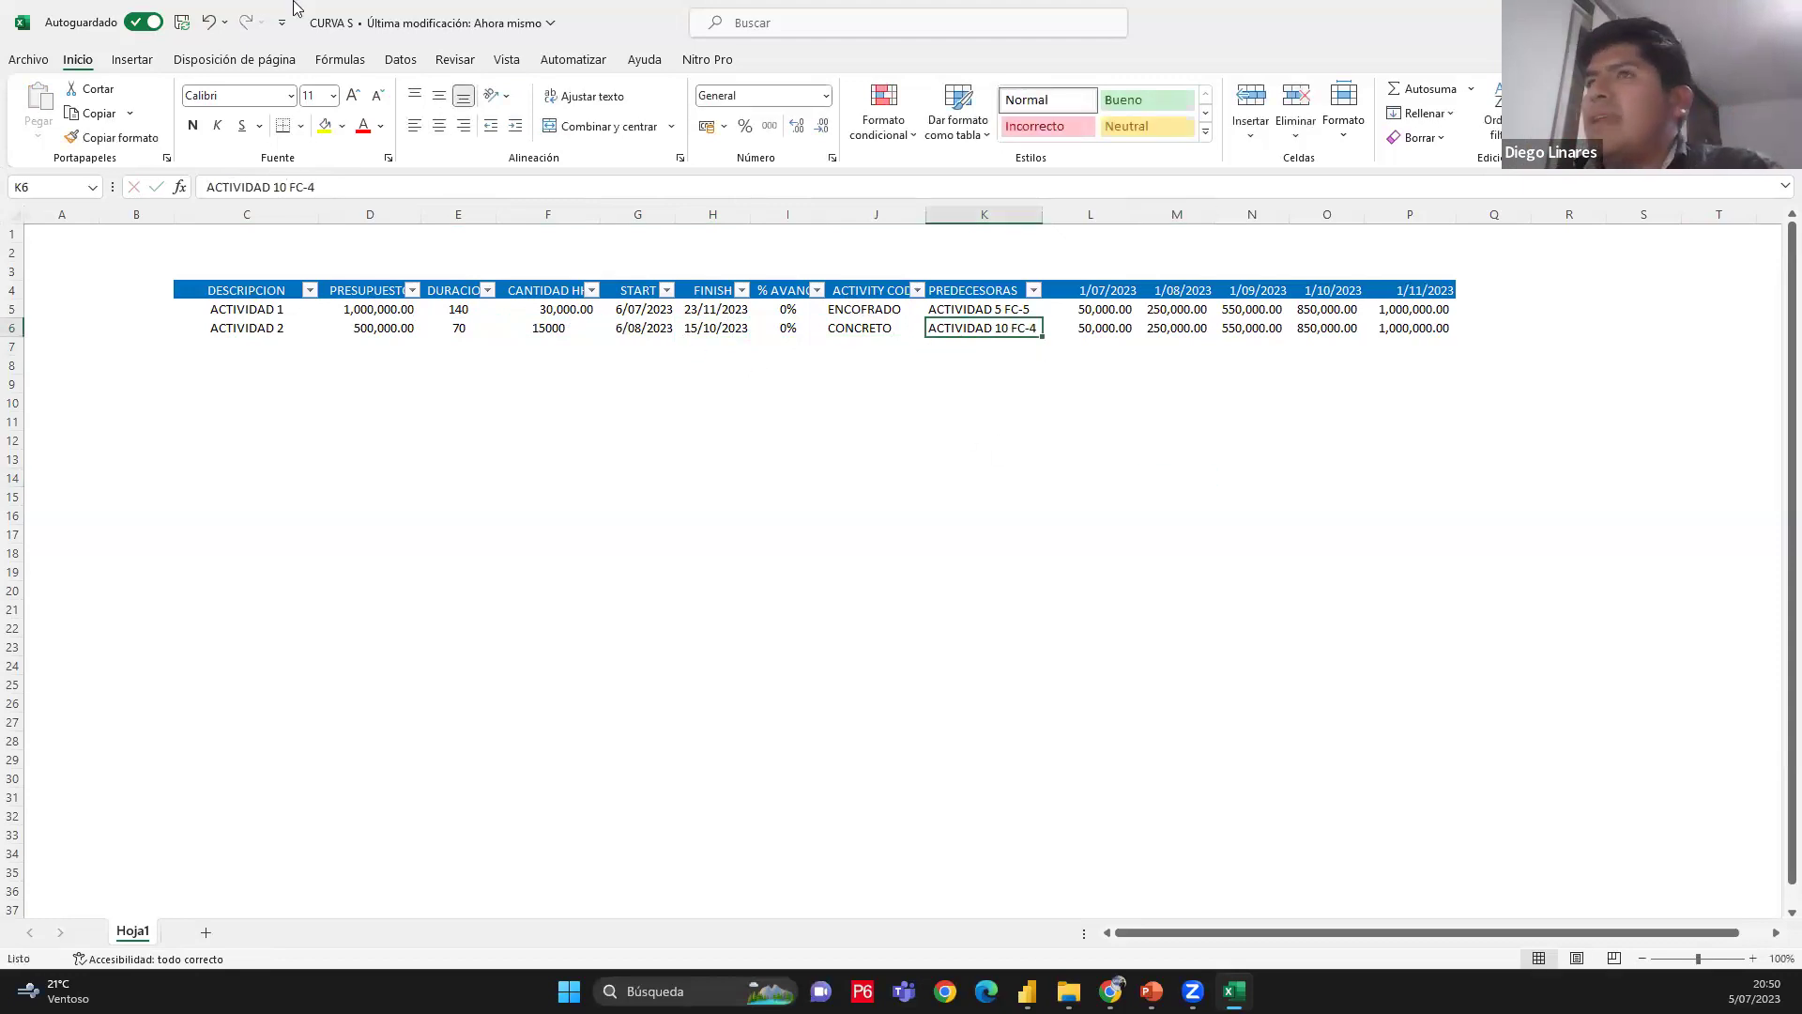
click(181, 21)
Clear ACTIVIDAD 2's monthly amounts in L6:P6 and enter 20000 for 1/08/2023 in M6
click(1117, 328)
drag(1139, 323, 1387, 325)
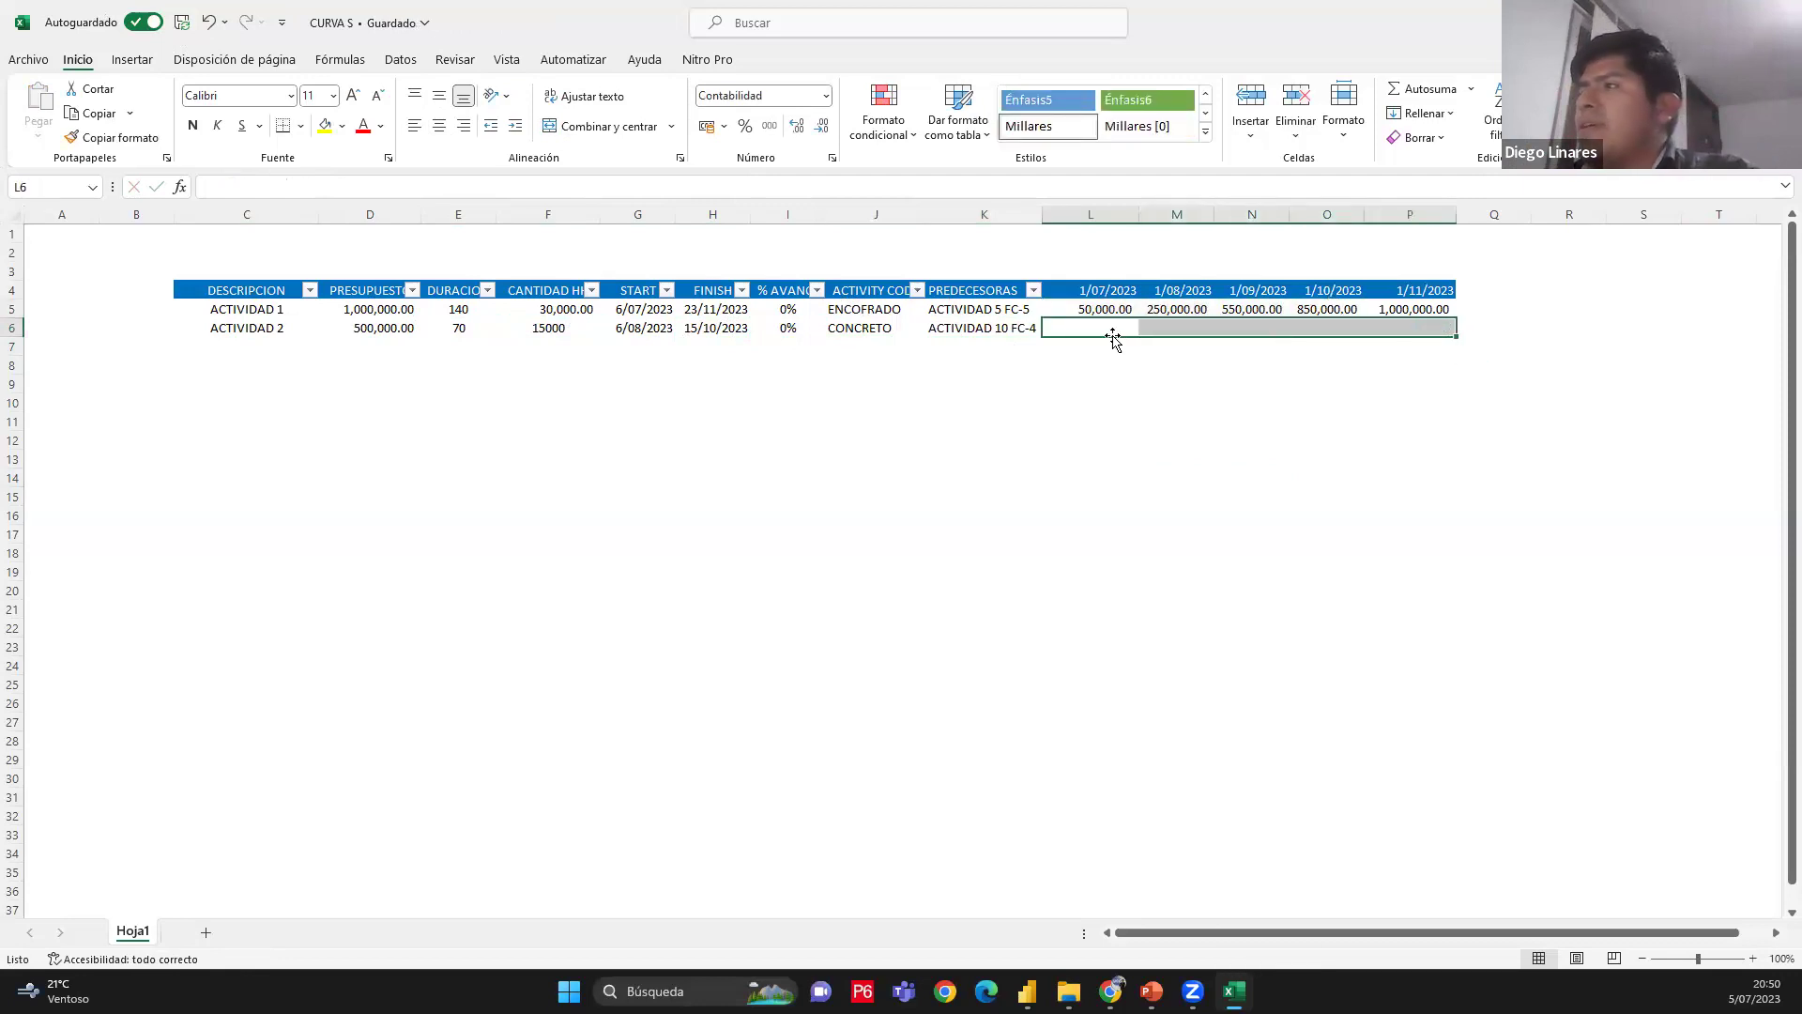
key(Delete)
click(1168, 324)
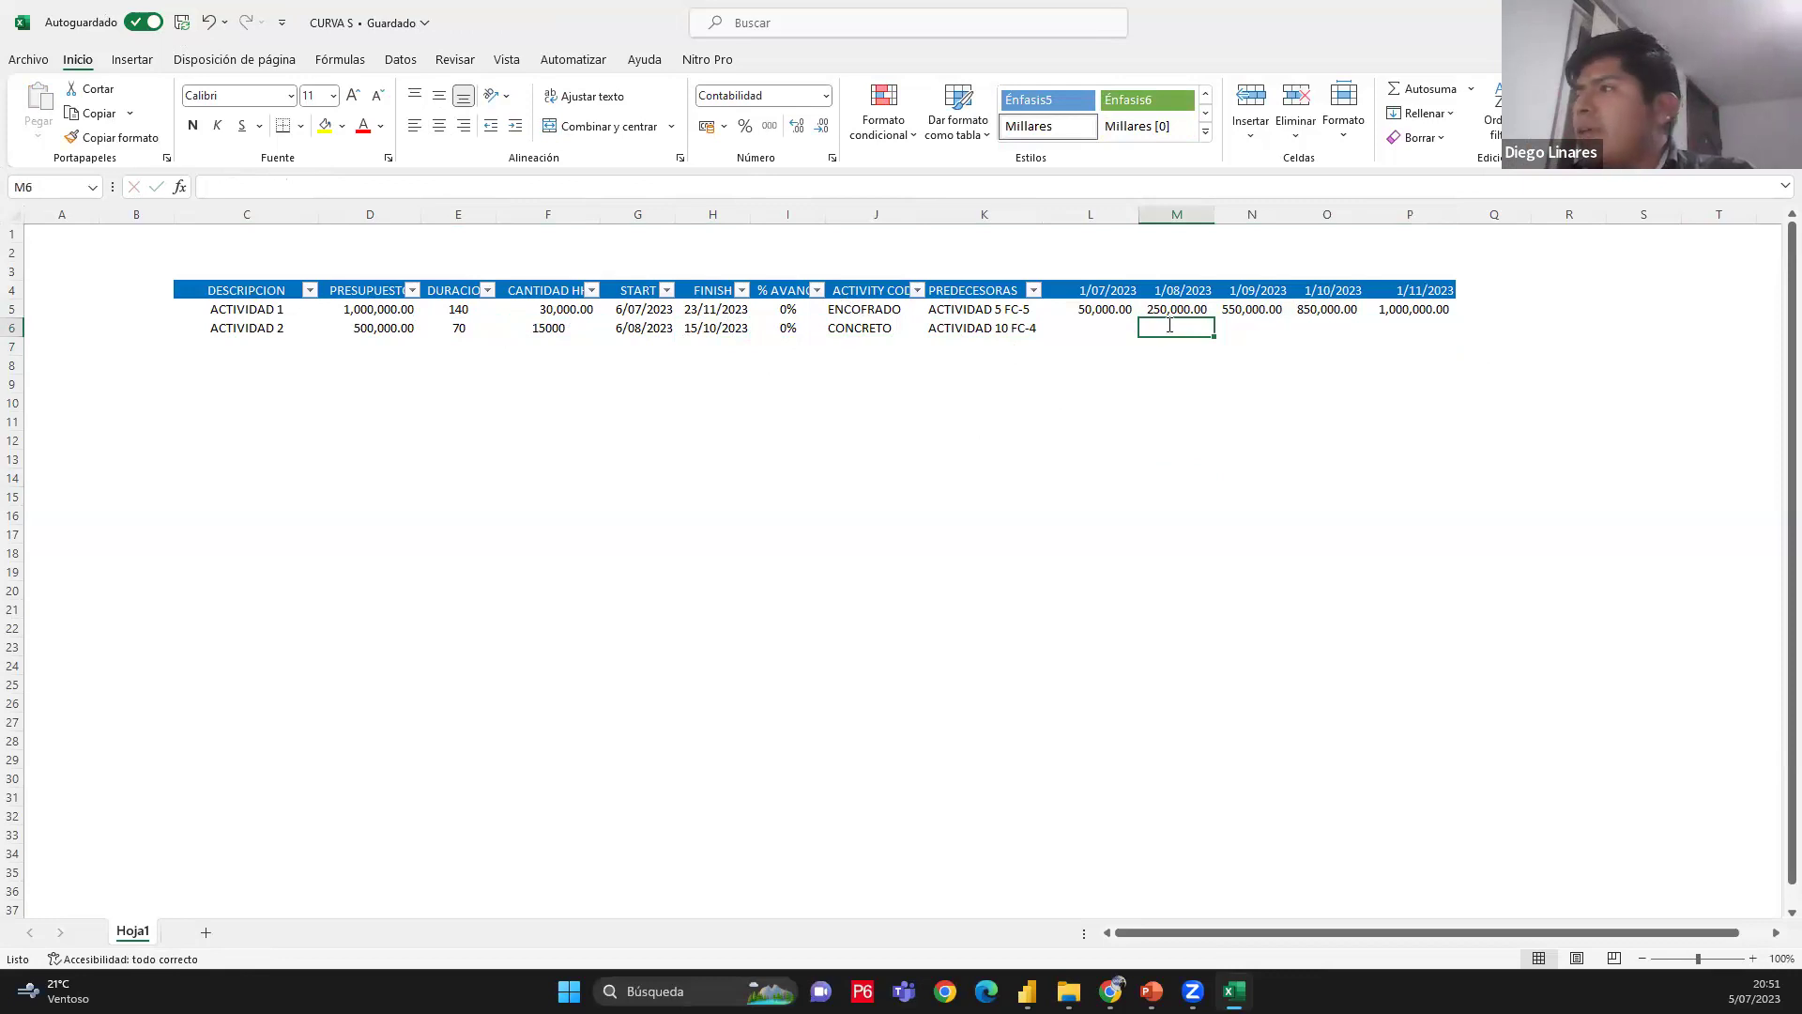
text(20000)
key(Return)
Enter 400000 as ACTIVIDAD 2's amount for 1/09/2023 in N6
click(1233, 326)
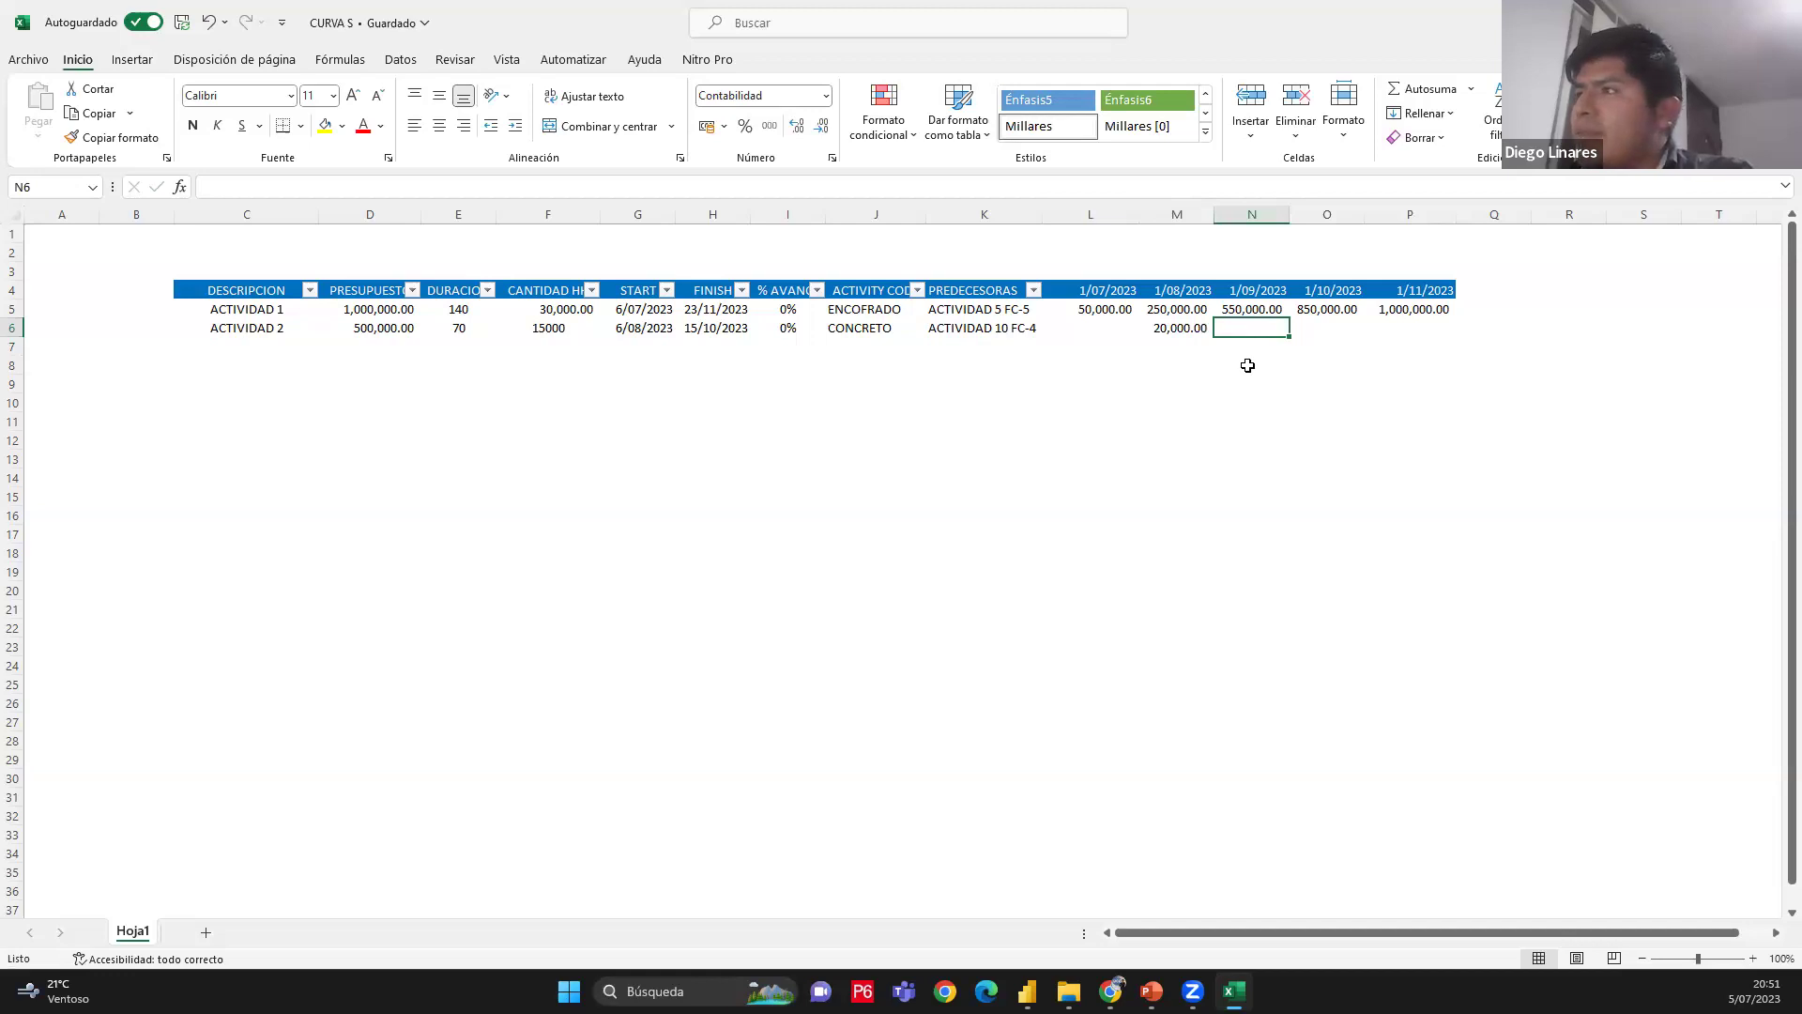
text(40000)
key(Return)
click(1248, 327)
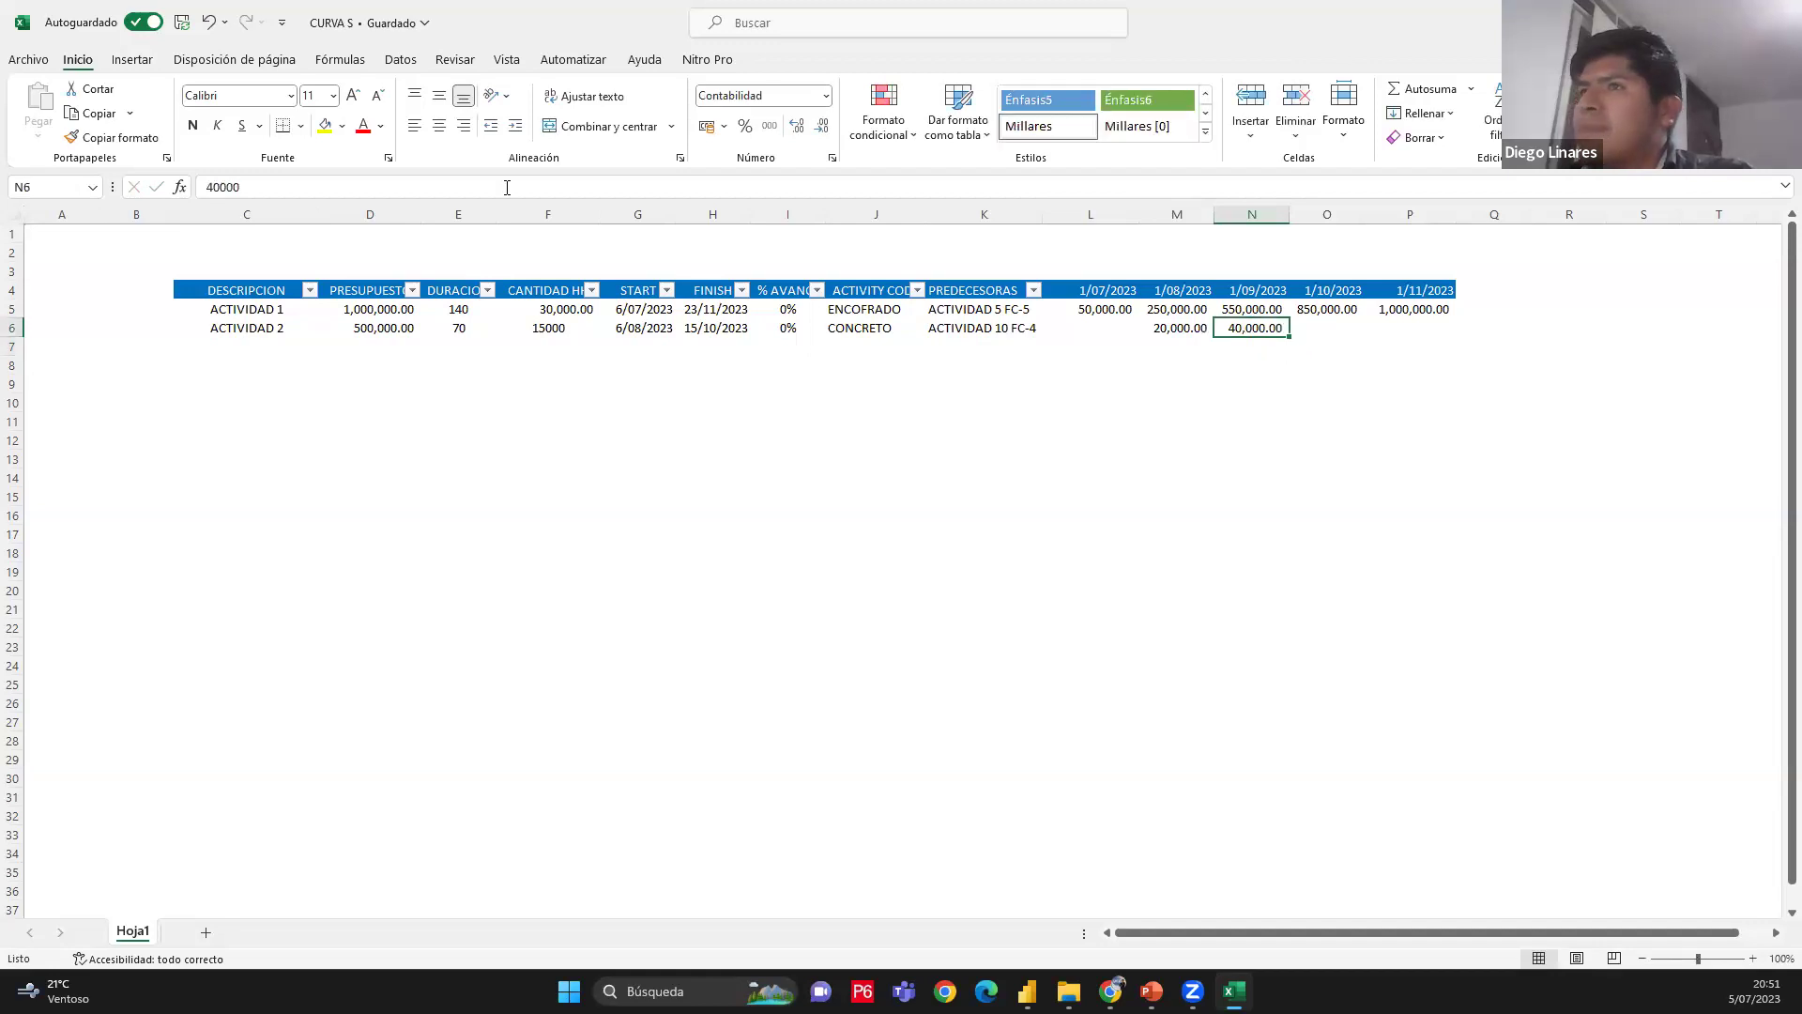
text(0)
text(00,000)
key(Return)
Check the sum of M6:N6 and enter 80000 as ACTIVIDAD 2's amount for 1/10/2023 in O6
click(1343, 331)
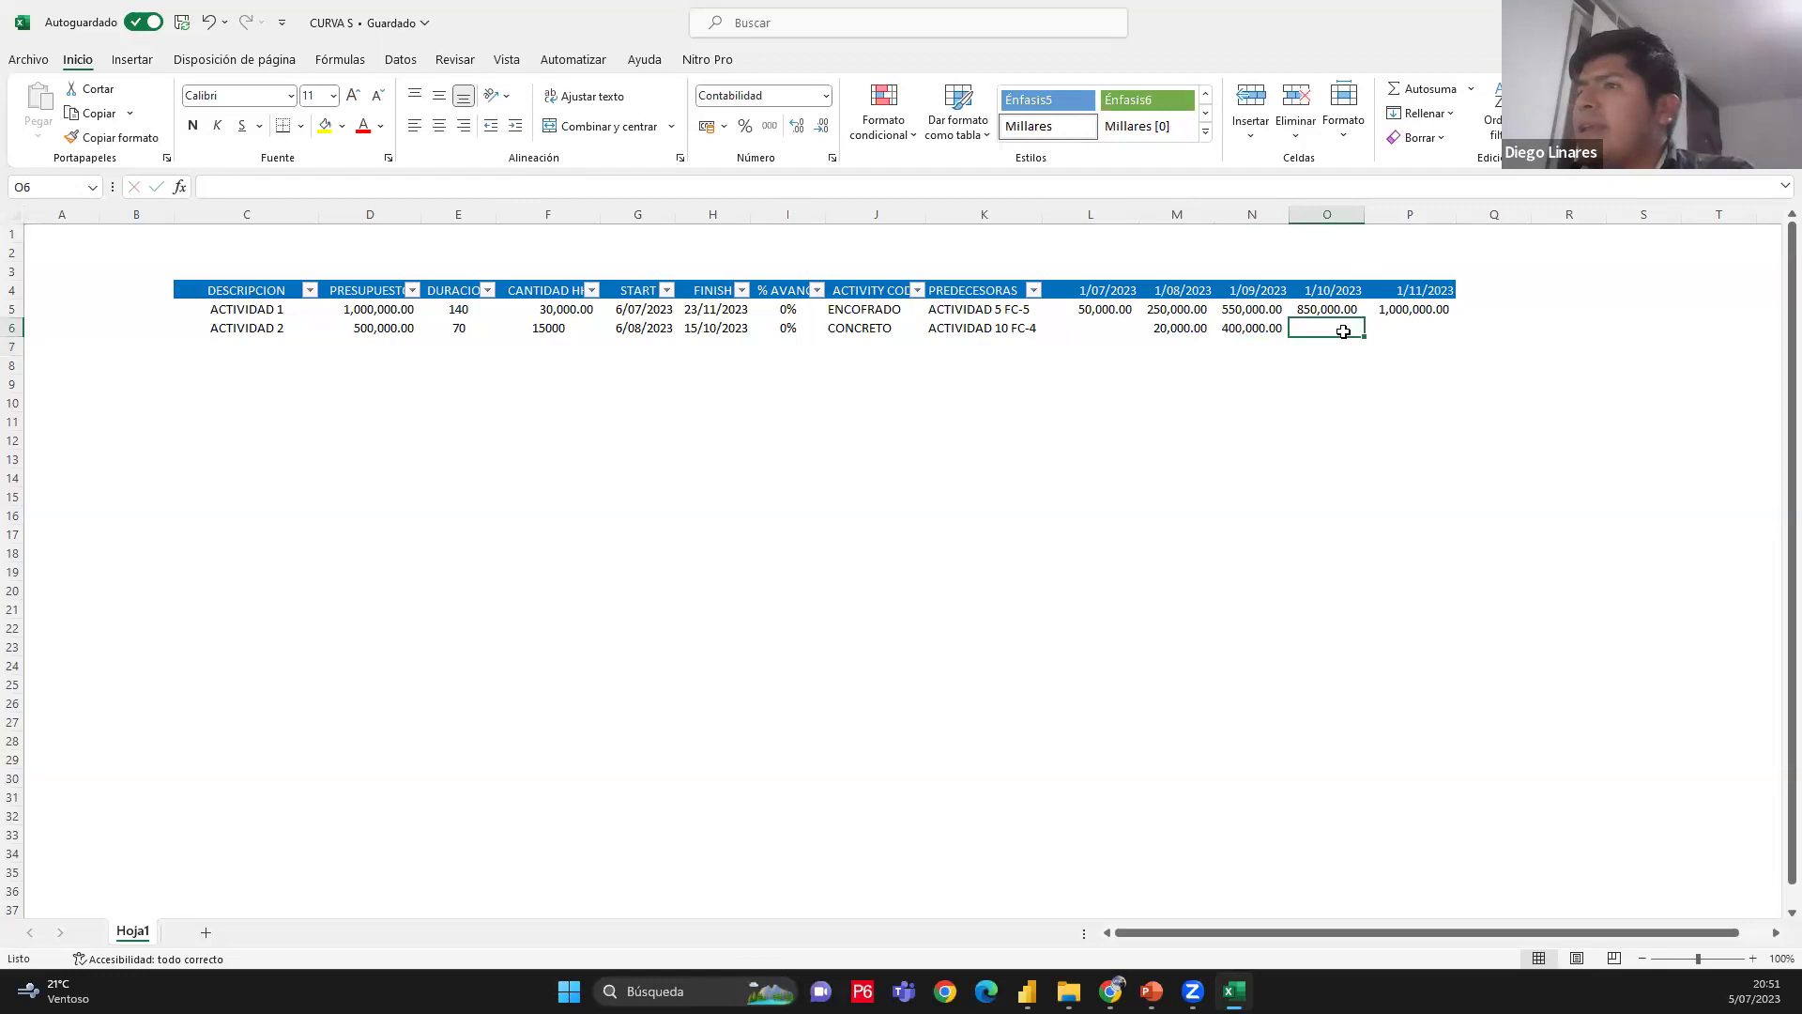
drag(1169, 329, 1273, 328)
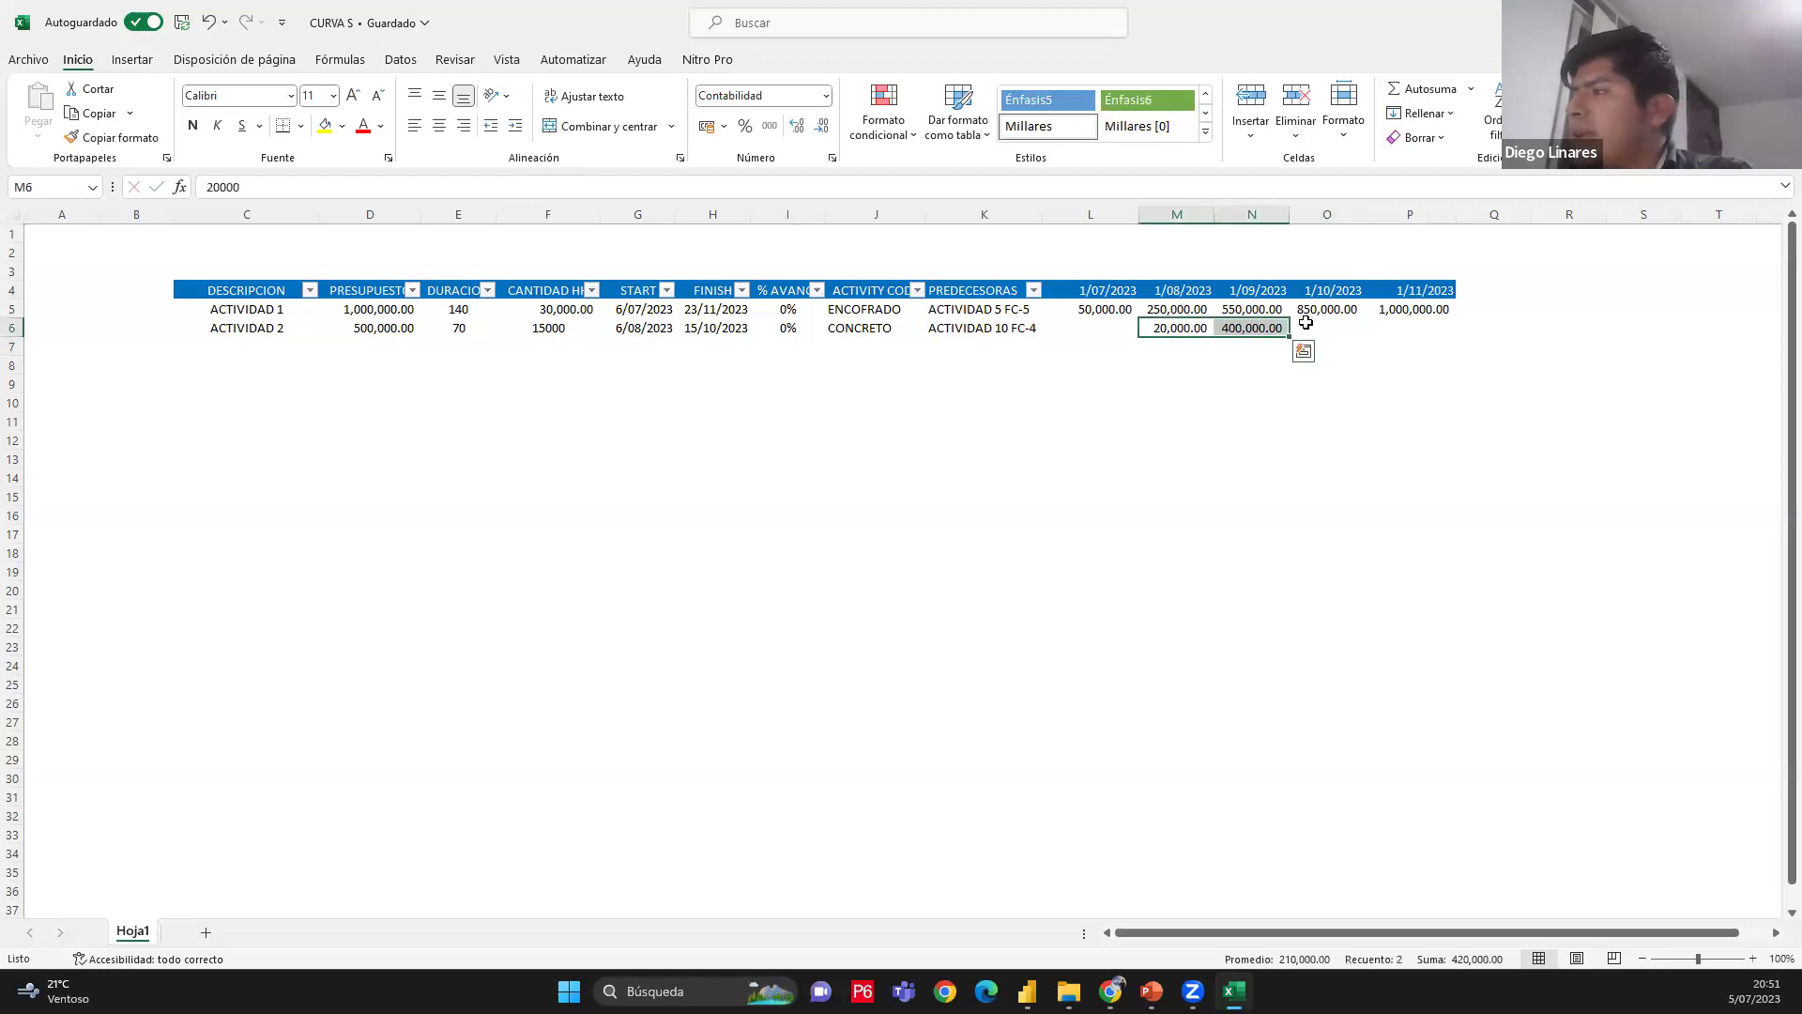
click(1308, 328)
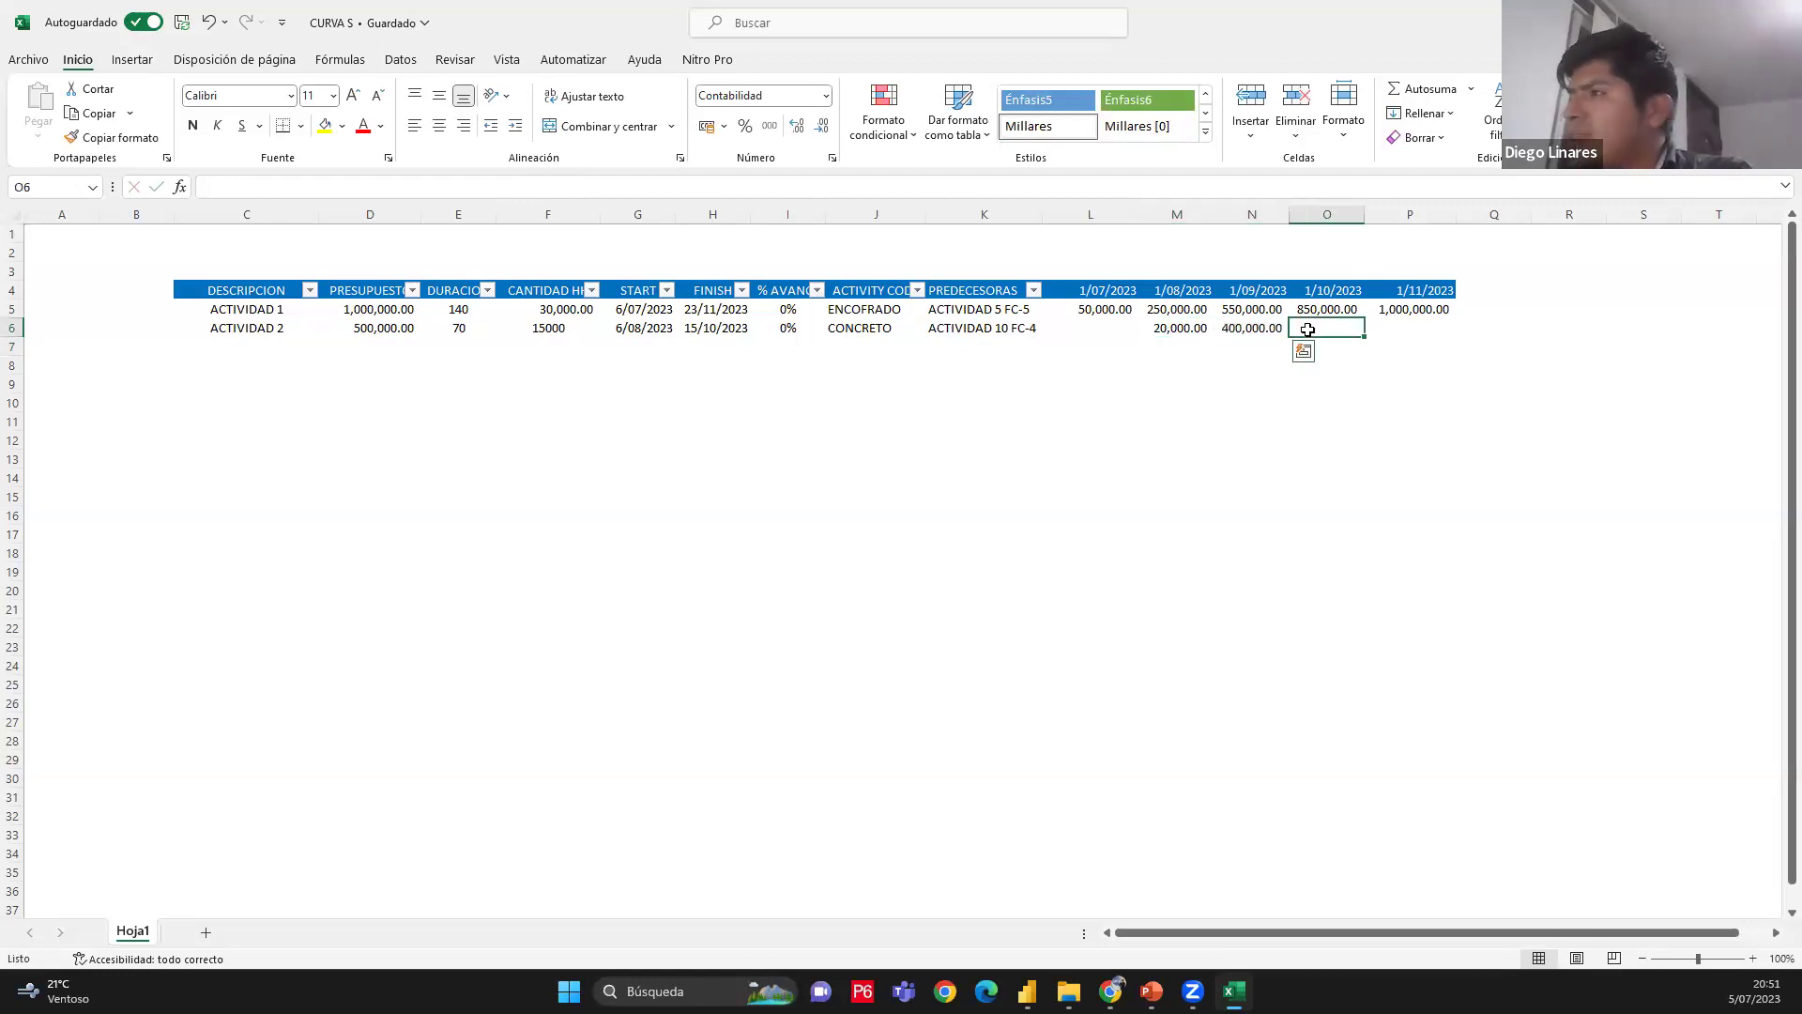
text(80,000)
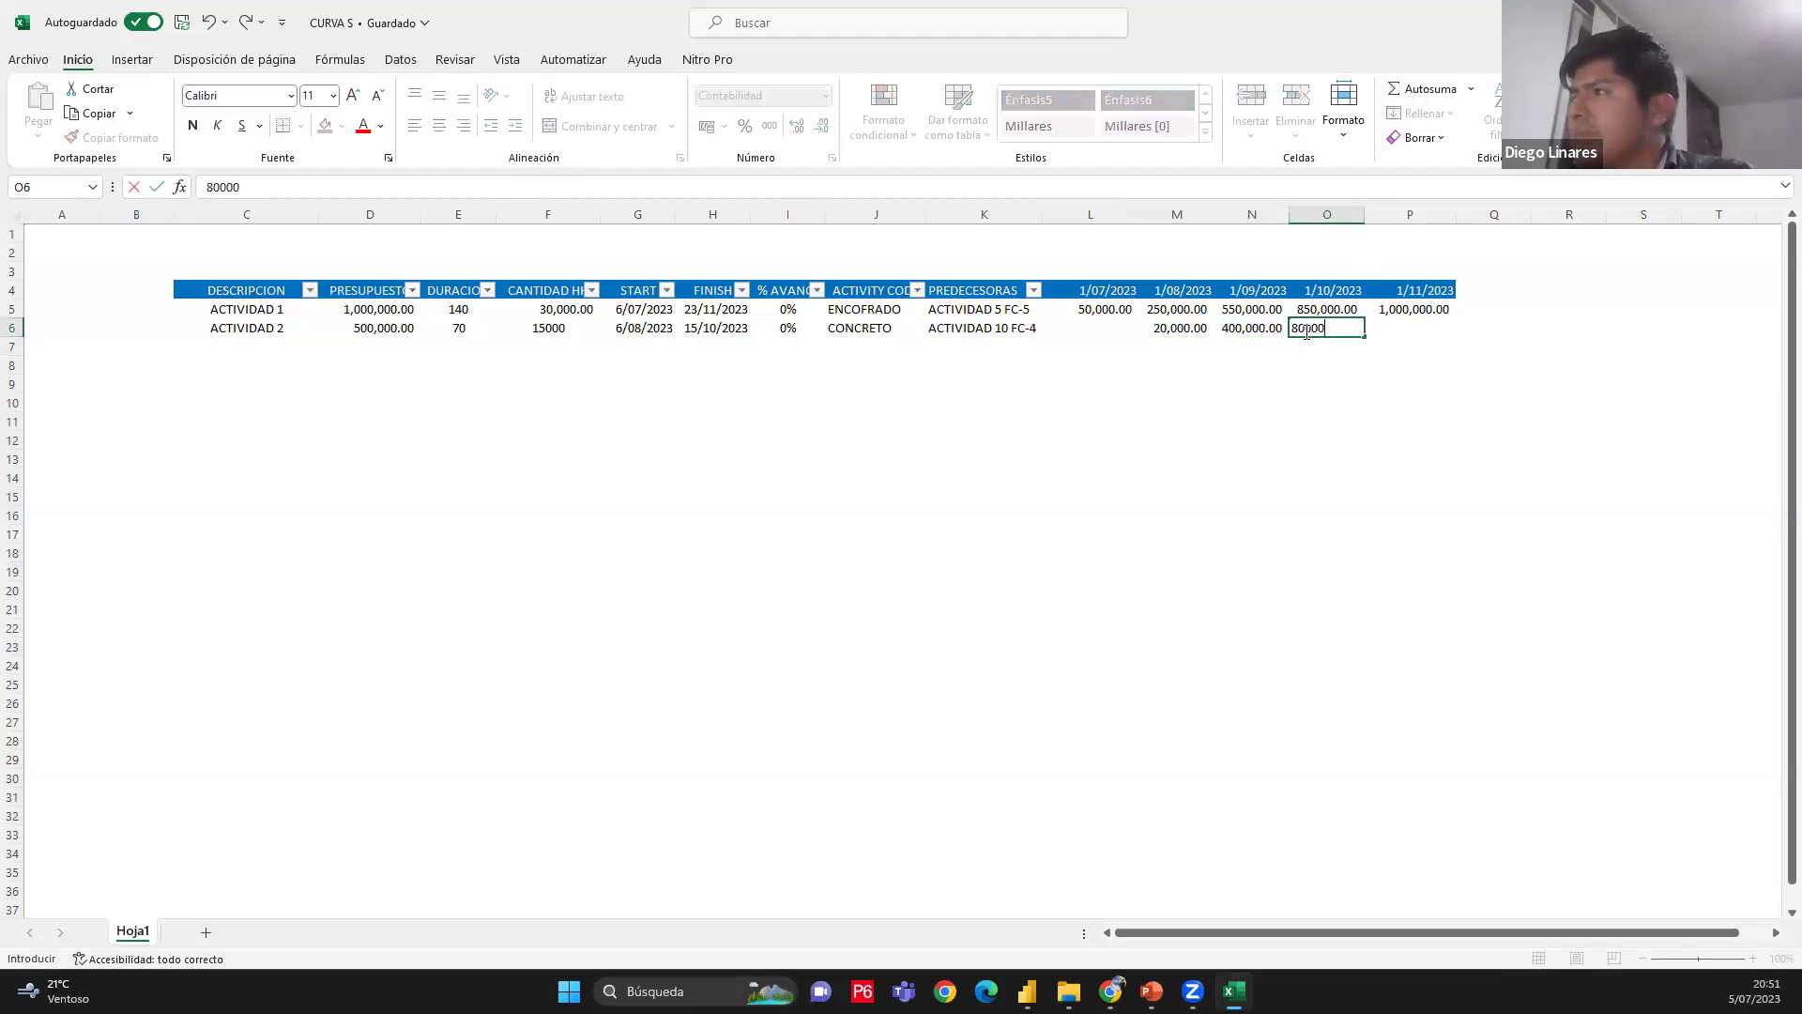
key(Tab)
click(1289, 366)
Save the CURVA S workbook and close it
click(185, 24)
click(370, 478)
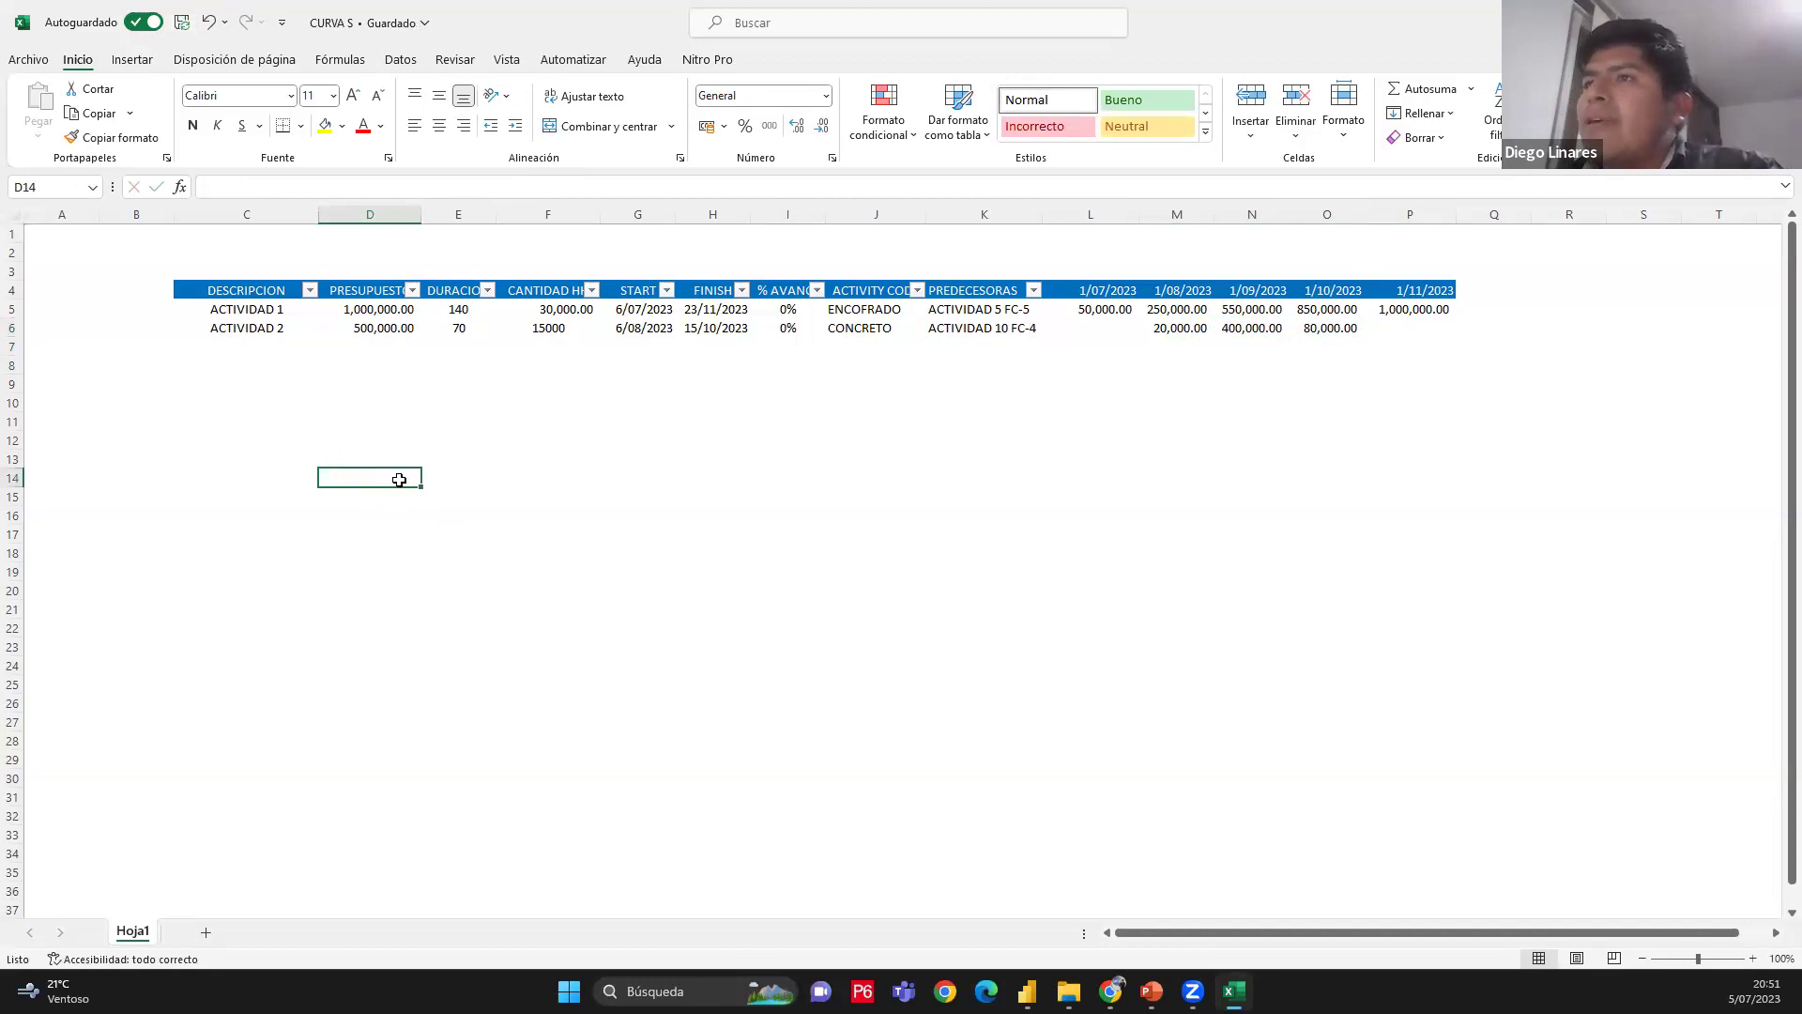
drag(230, 329, 232, 312)
click(547, 402)
click(716, 498)
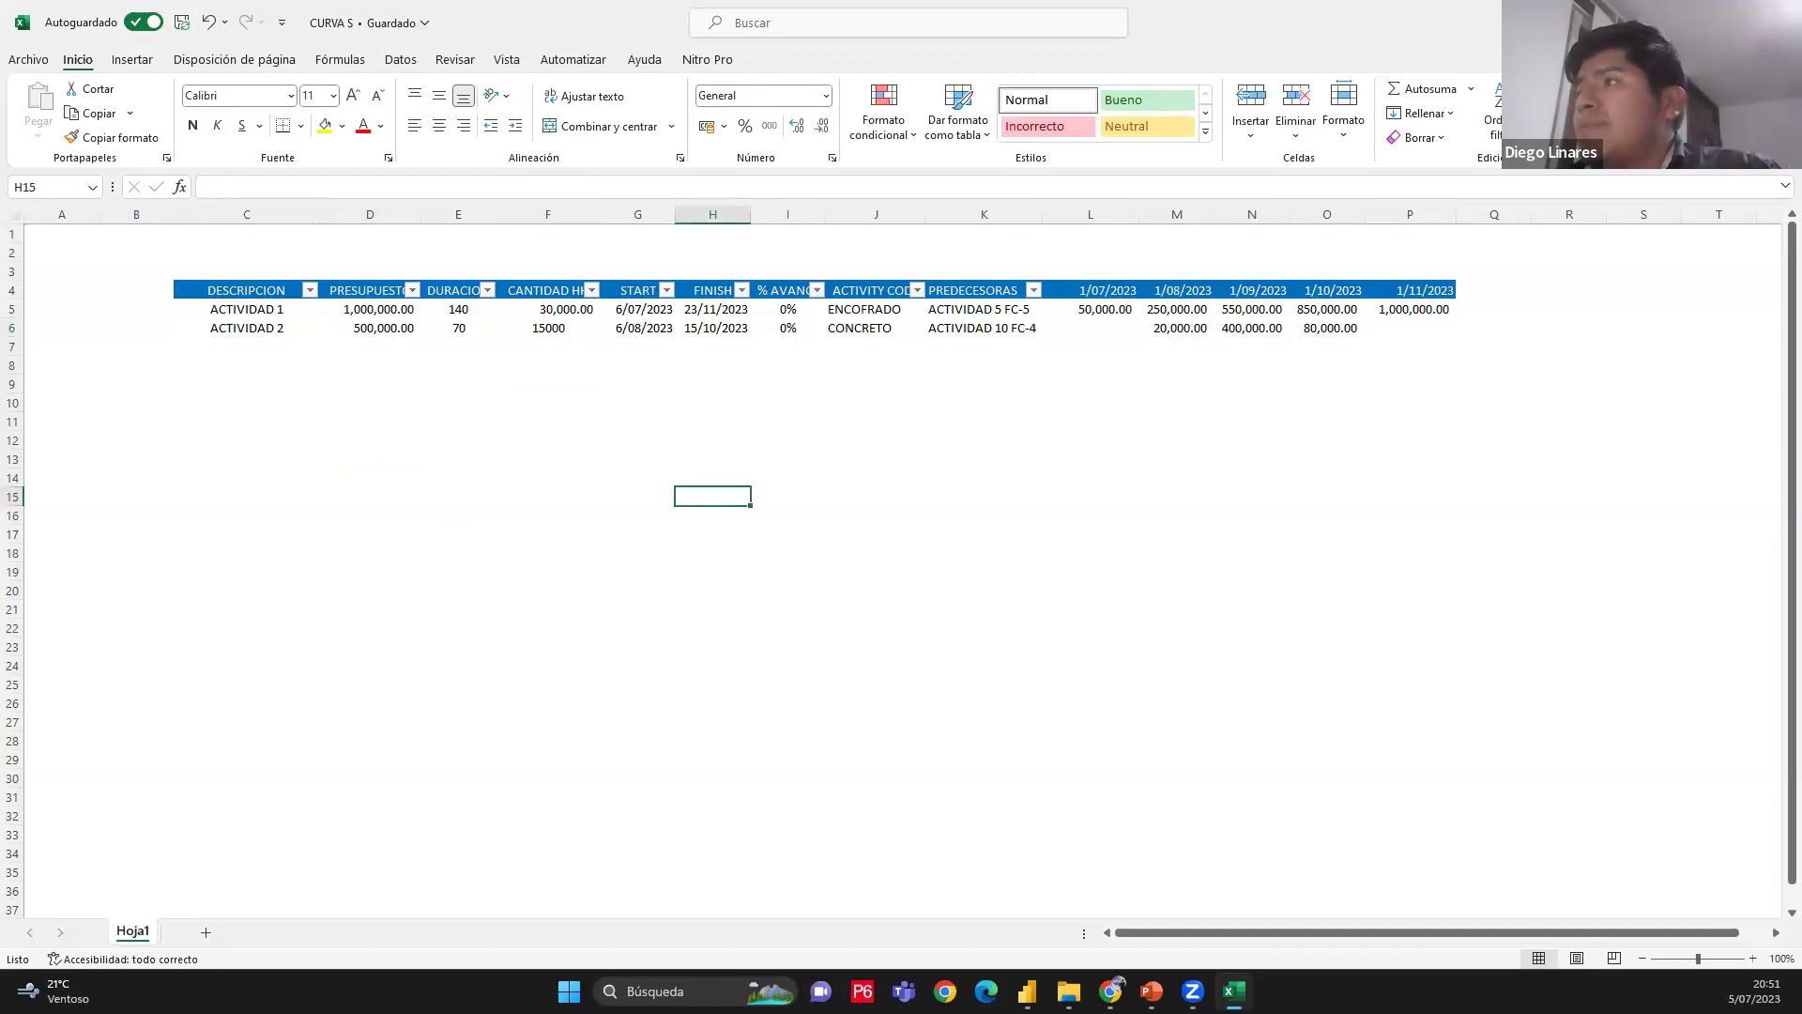
key(alt+F4)
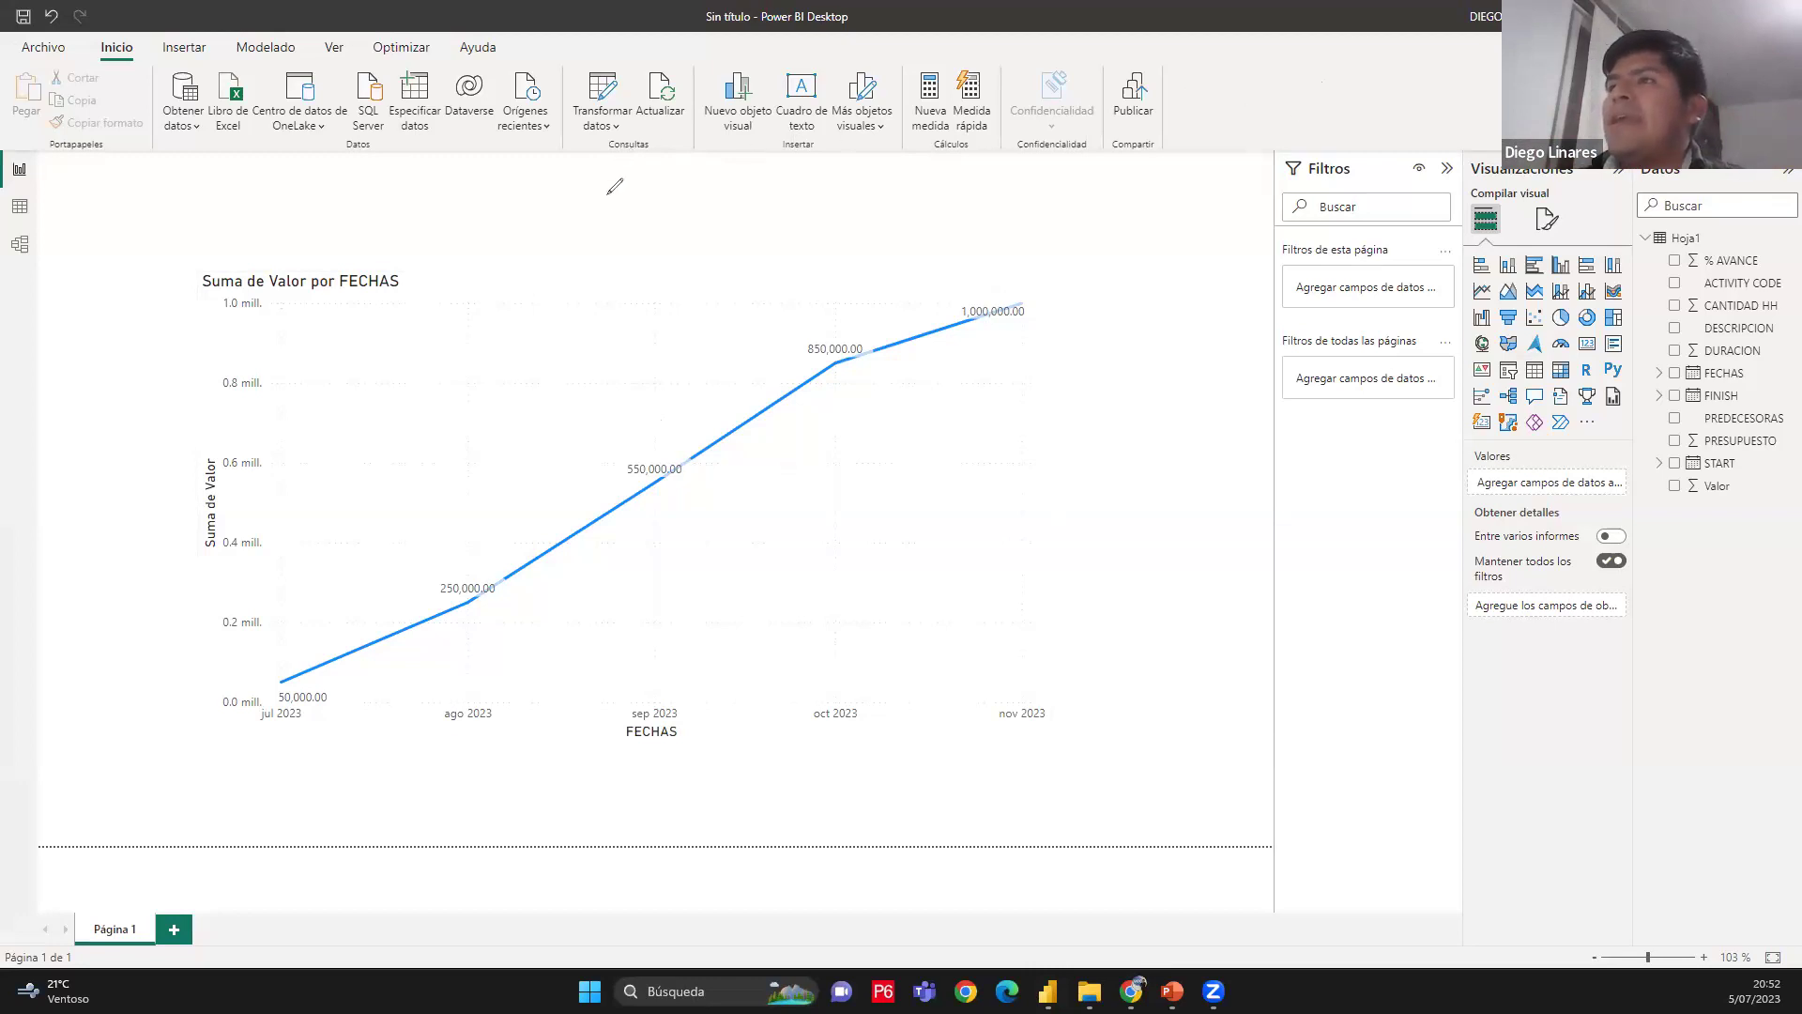
Open the Hoja1 query in Power BI's Power Query editor and refresh its data preview
mouse_move(411, 265)
mouse_down()
mouse_move(598, 127)
mouse_move(572, 160)
mouse_up()
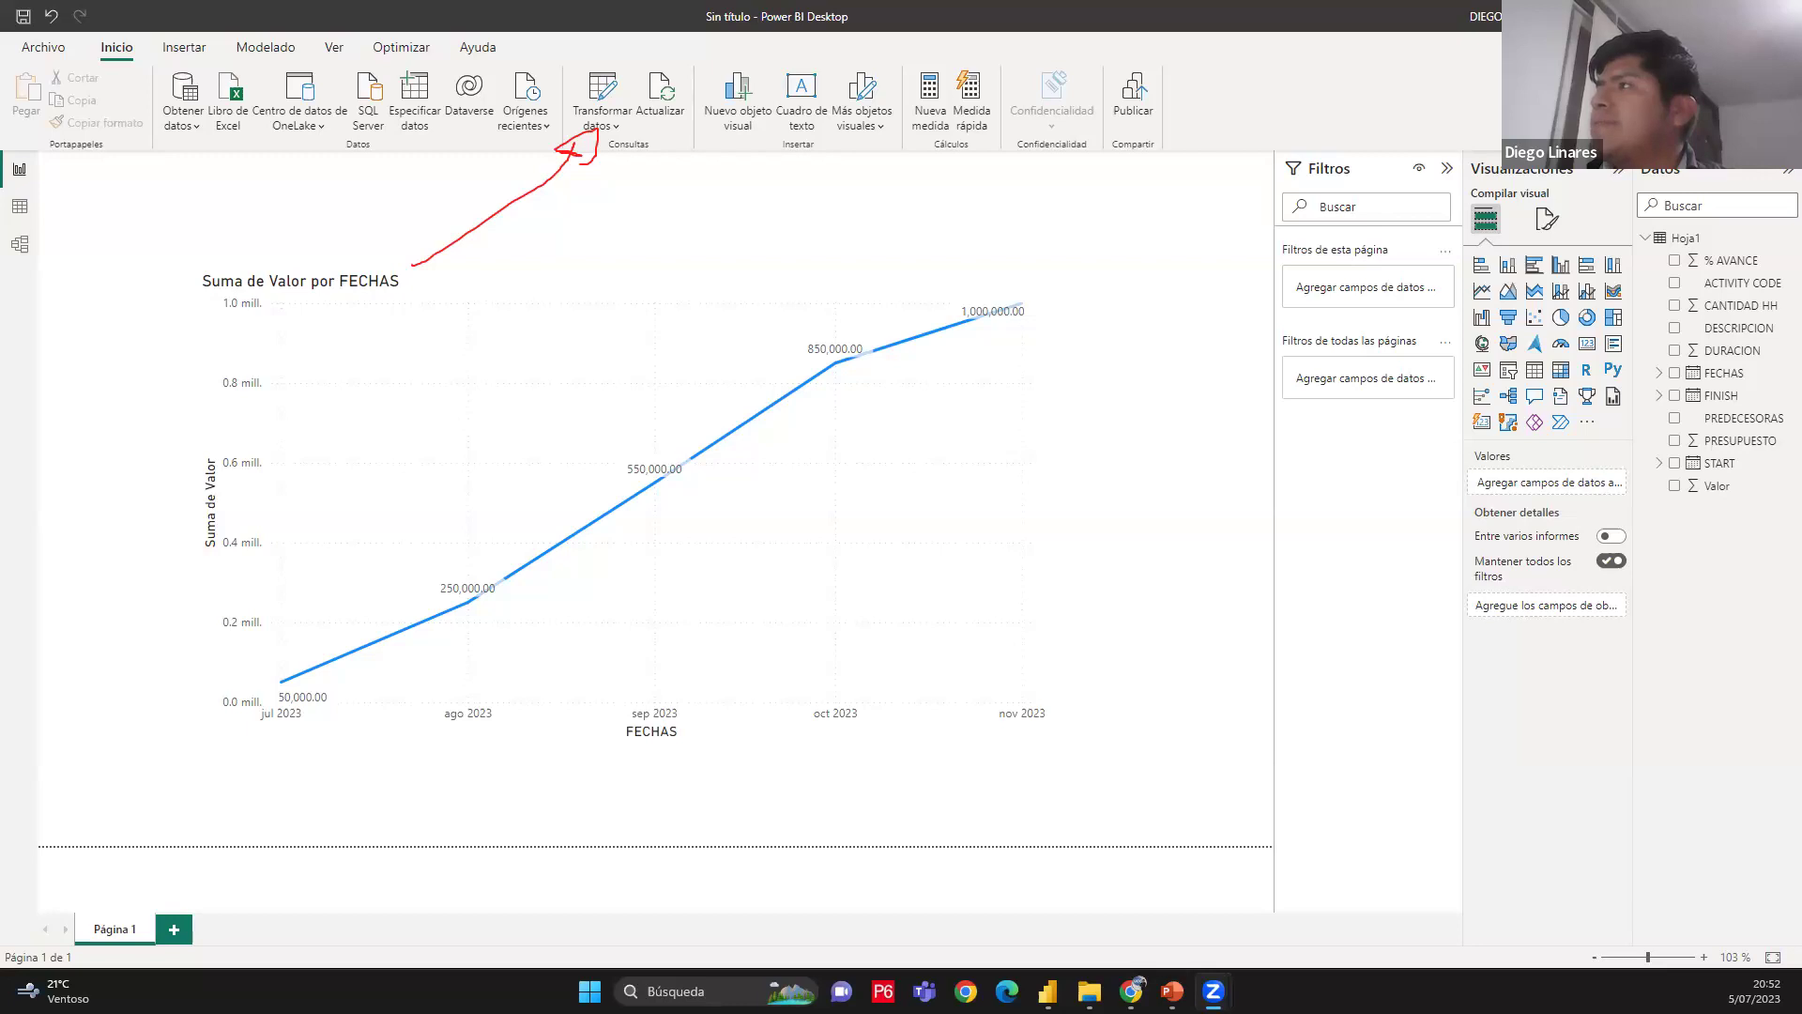
click(601, 94)
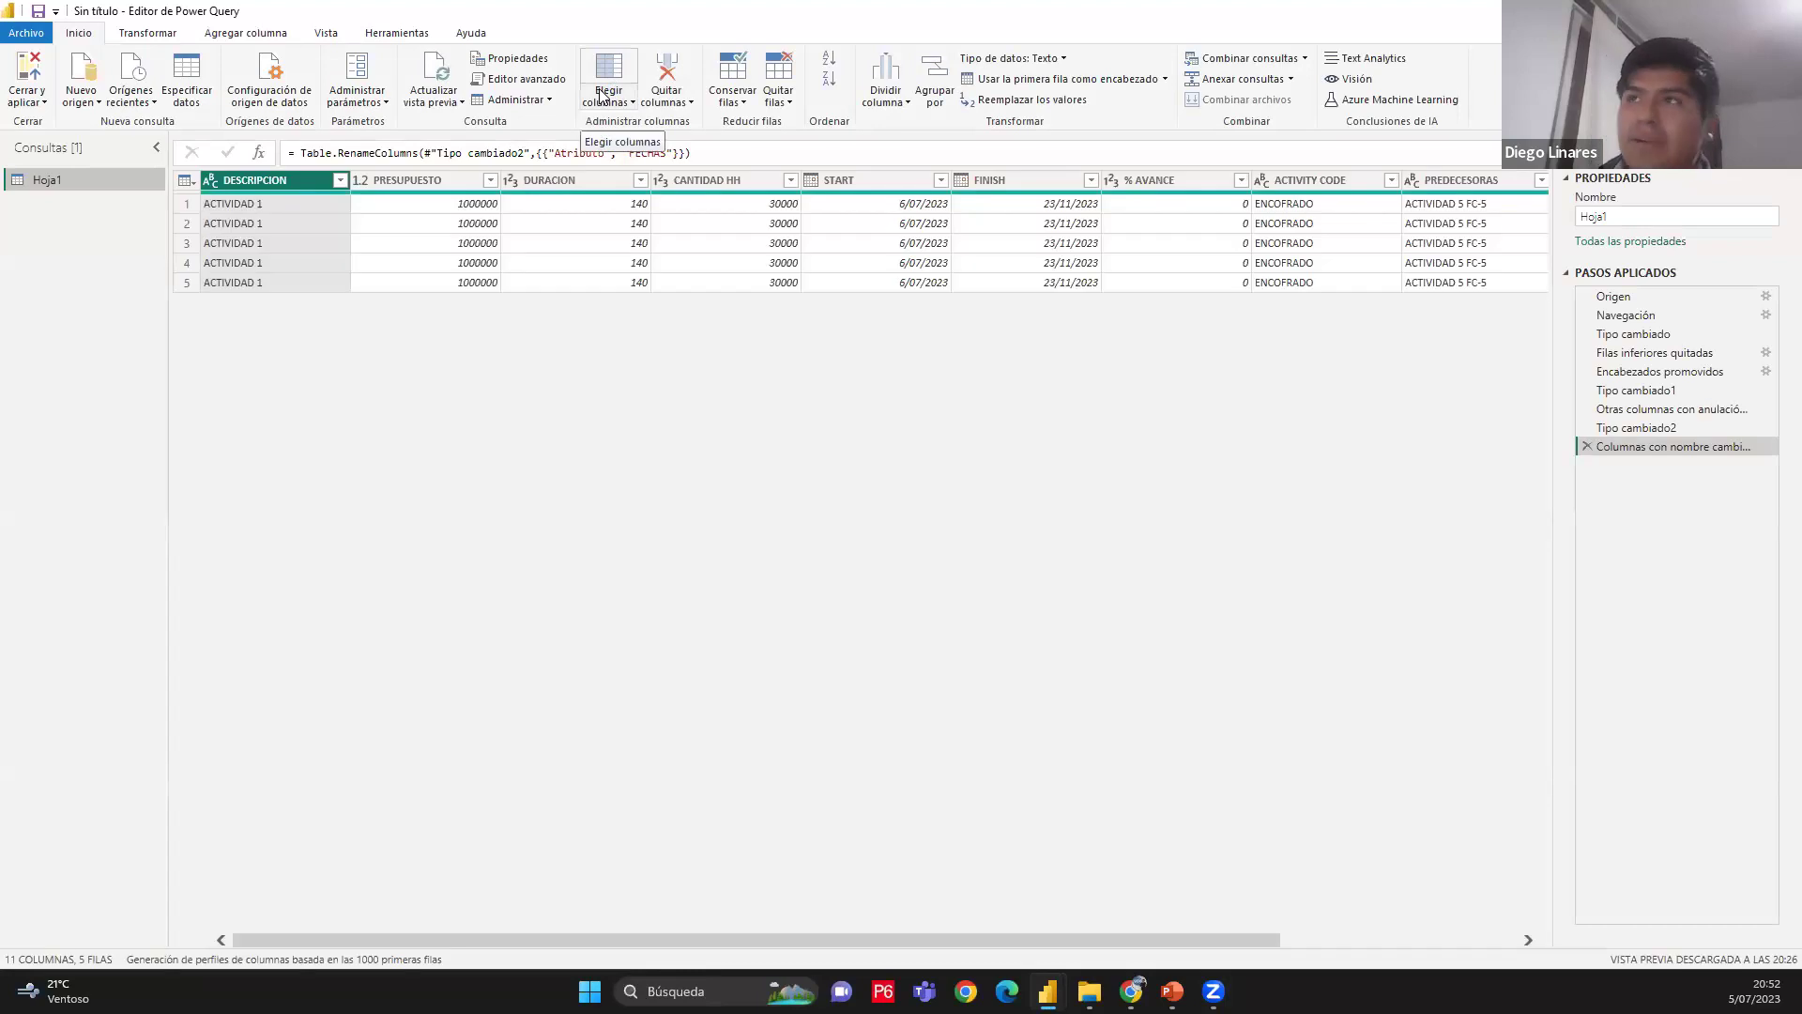
click(437, 75)
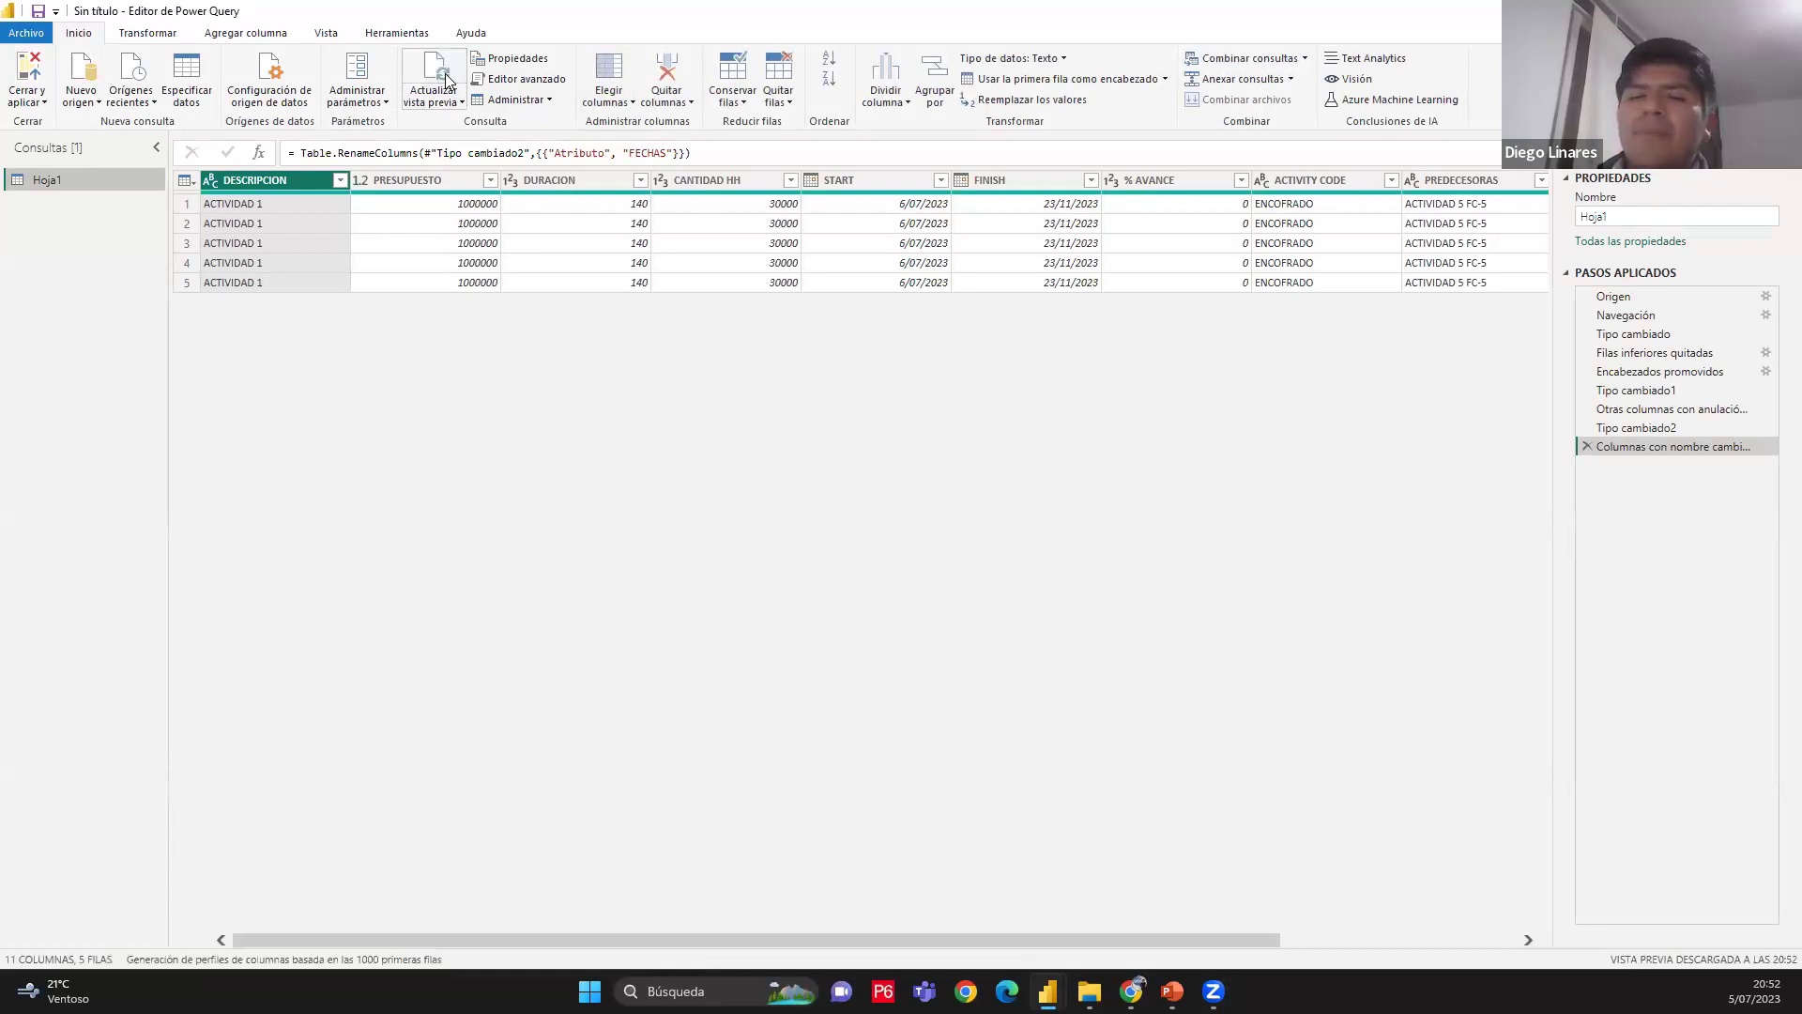
click(445, 79)
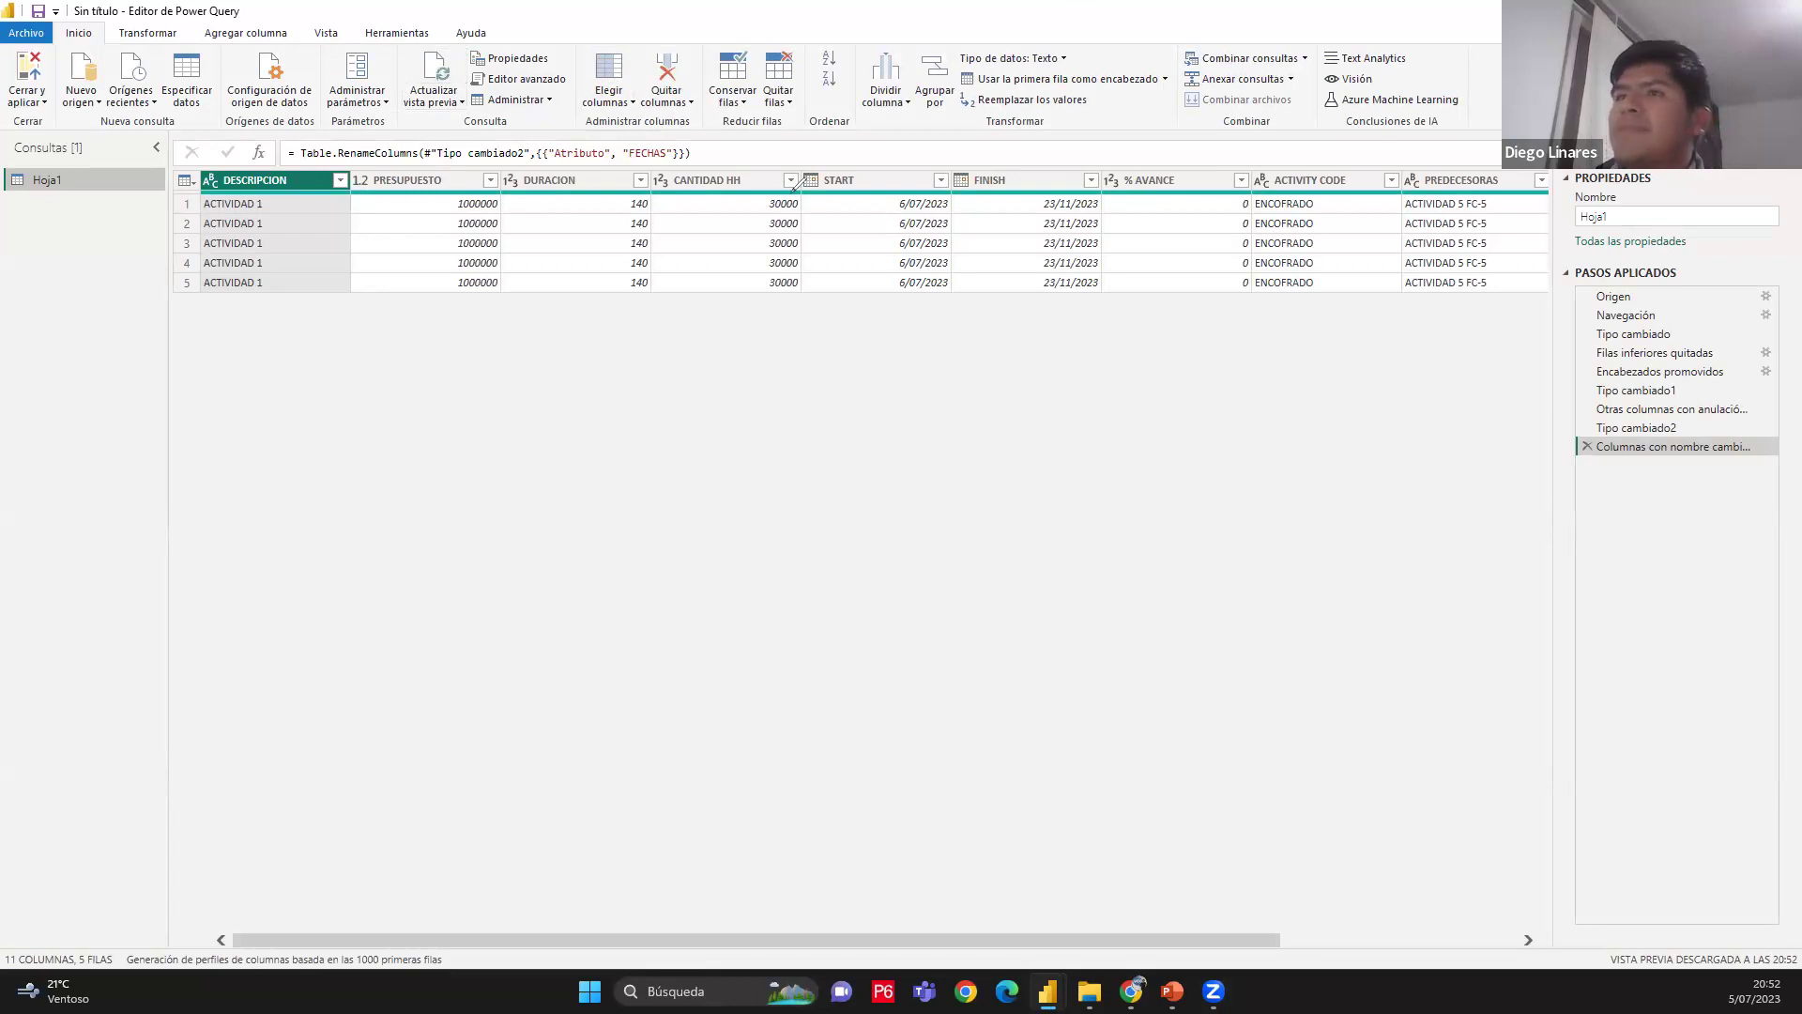
mouse_move(283, 199)
mouse_down()
mouse_move(305, 280)
mouse_move(294, 401)
mouse_up()
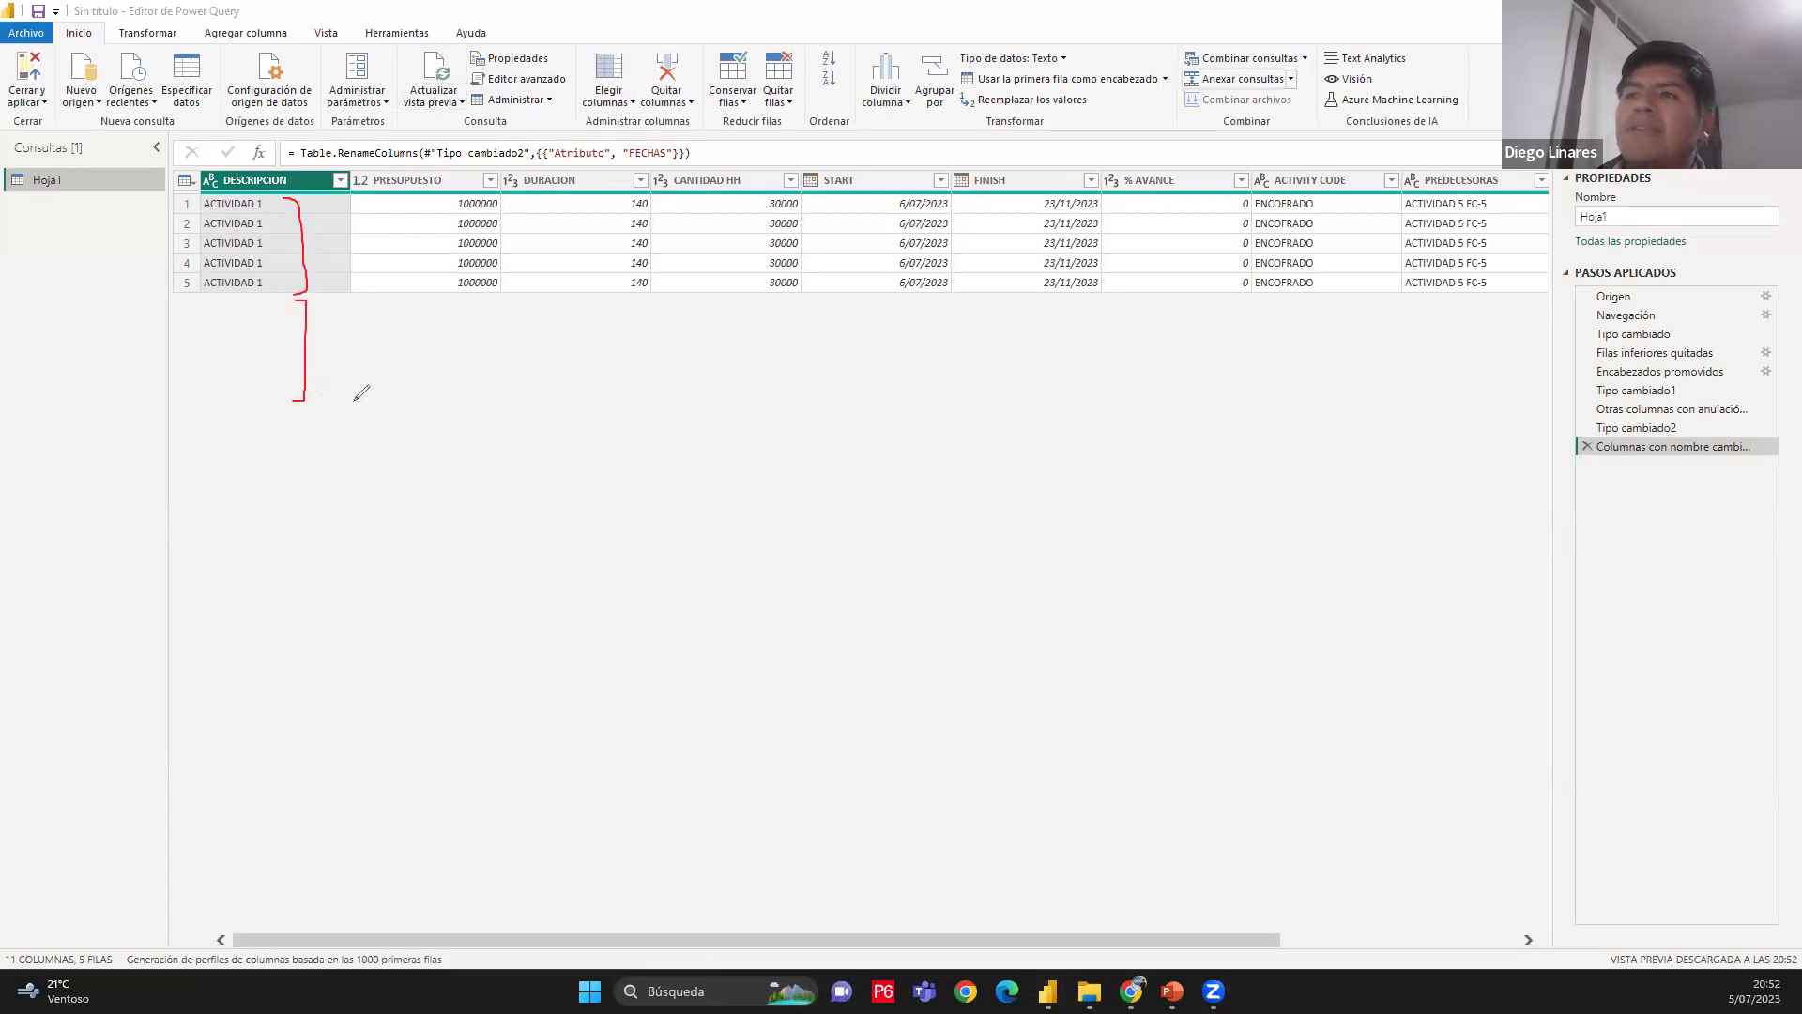
drag(317, 227, 326, 254)
drag(318, 321, 338, 337)
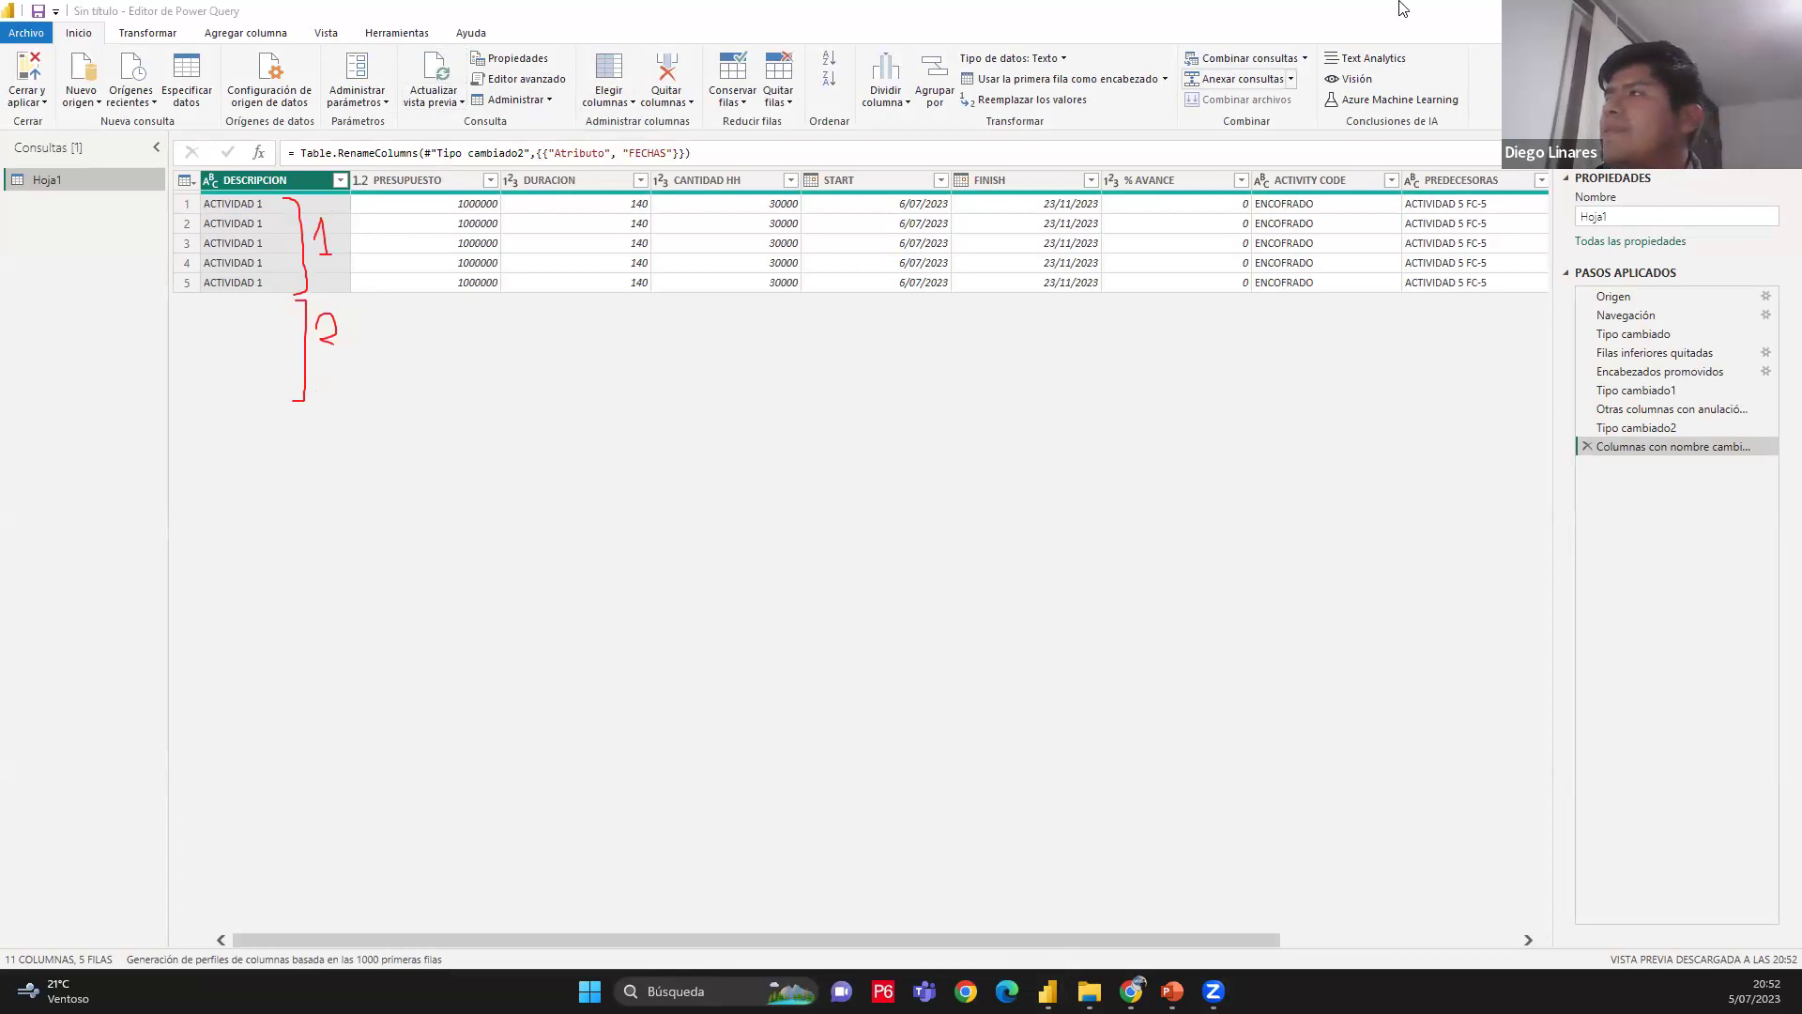
Check the Hoja1 data for ACTIVIDAD 2 at the Tipo cambiado, final column rename, Origen and Navegación applied steps
click(1660, 337)
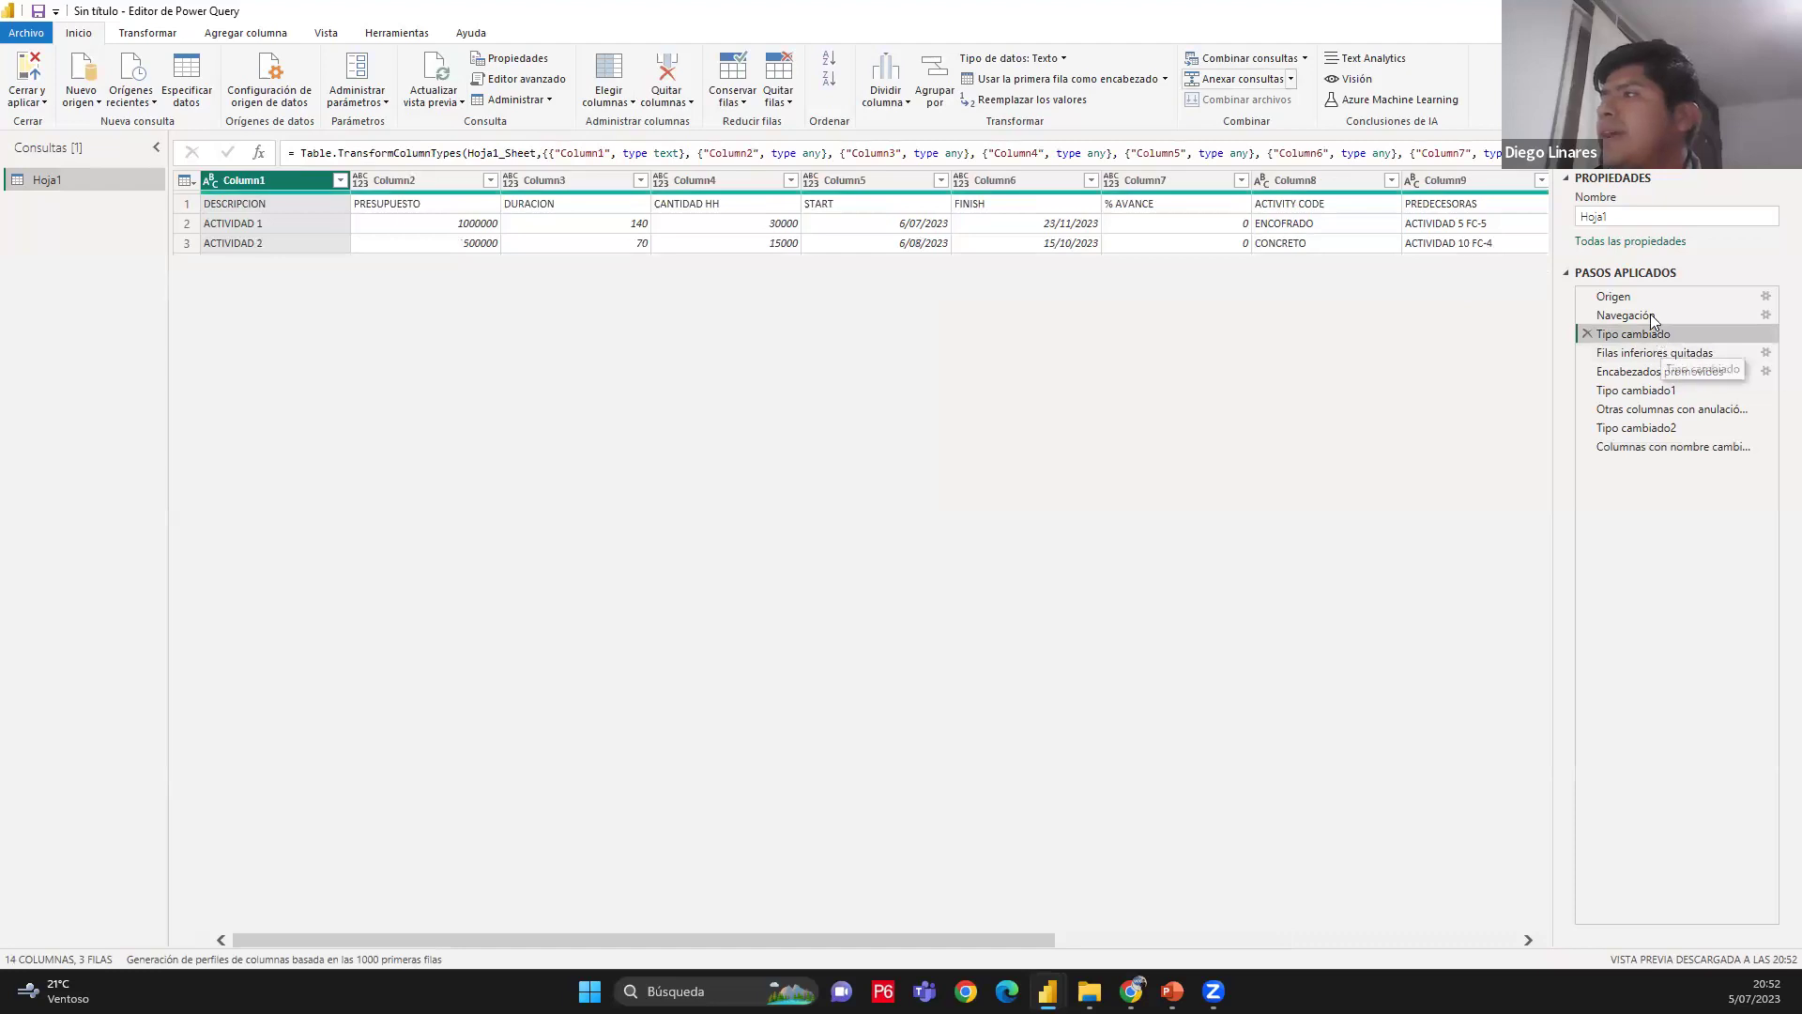
click(1668, 452)
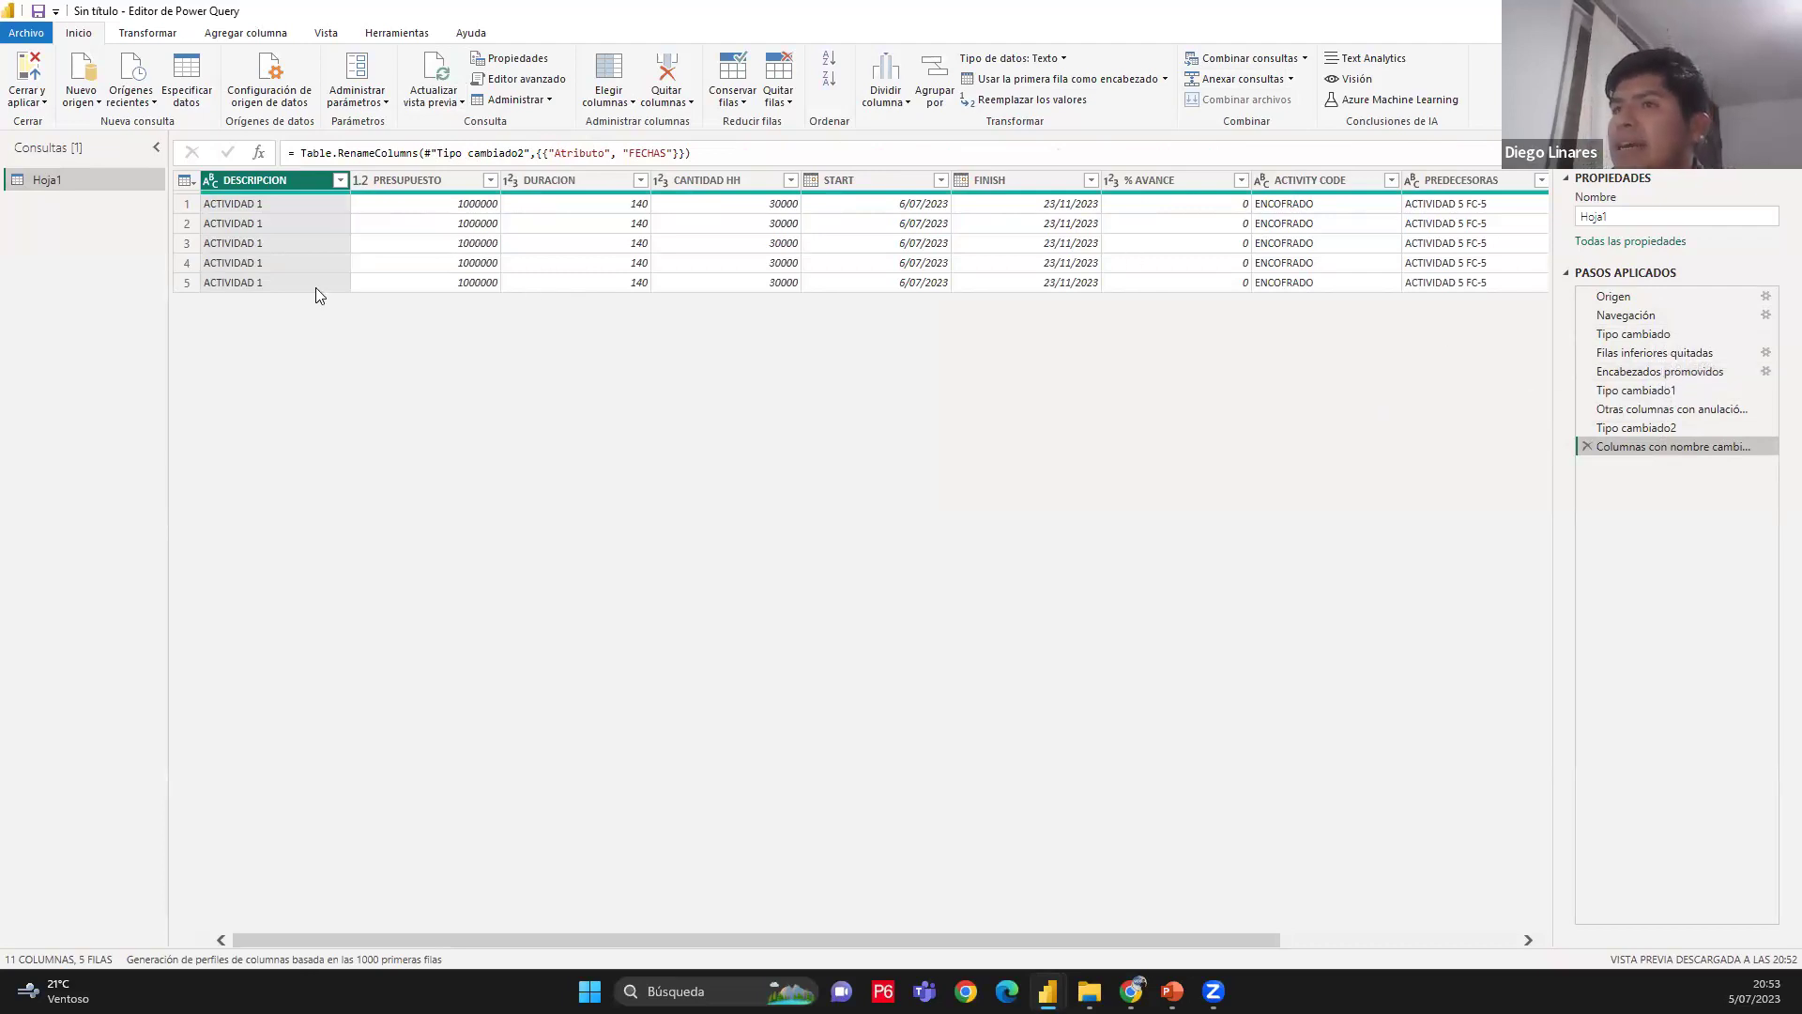
click(1629, 302)
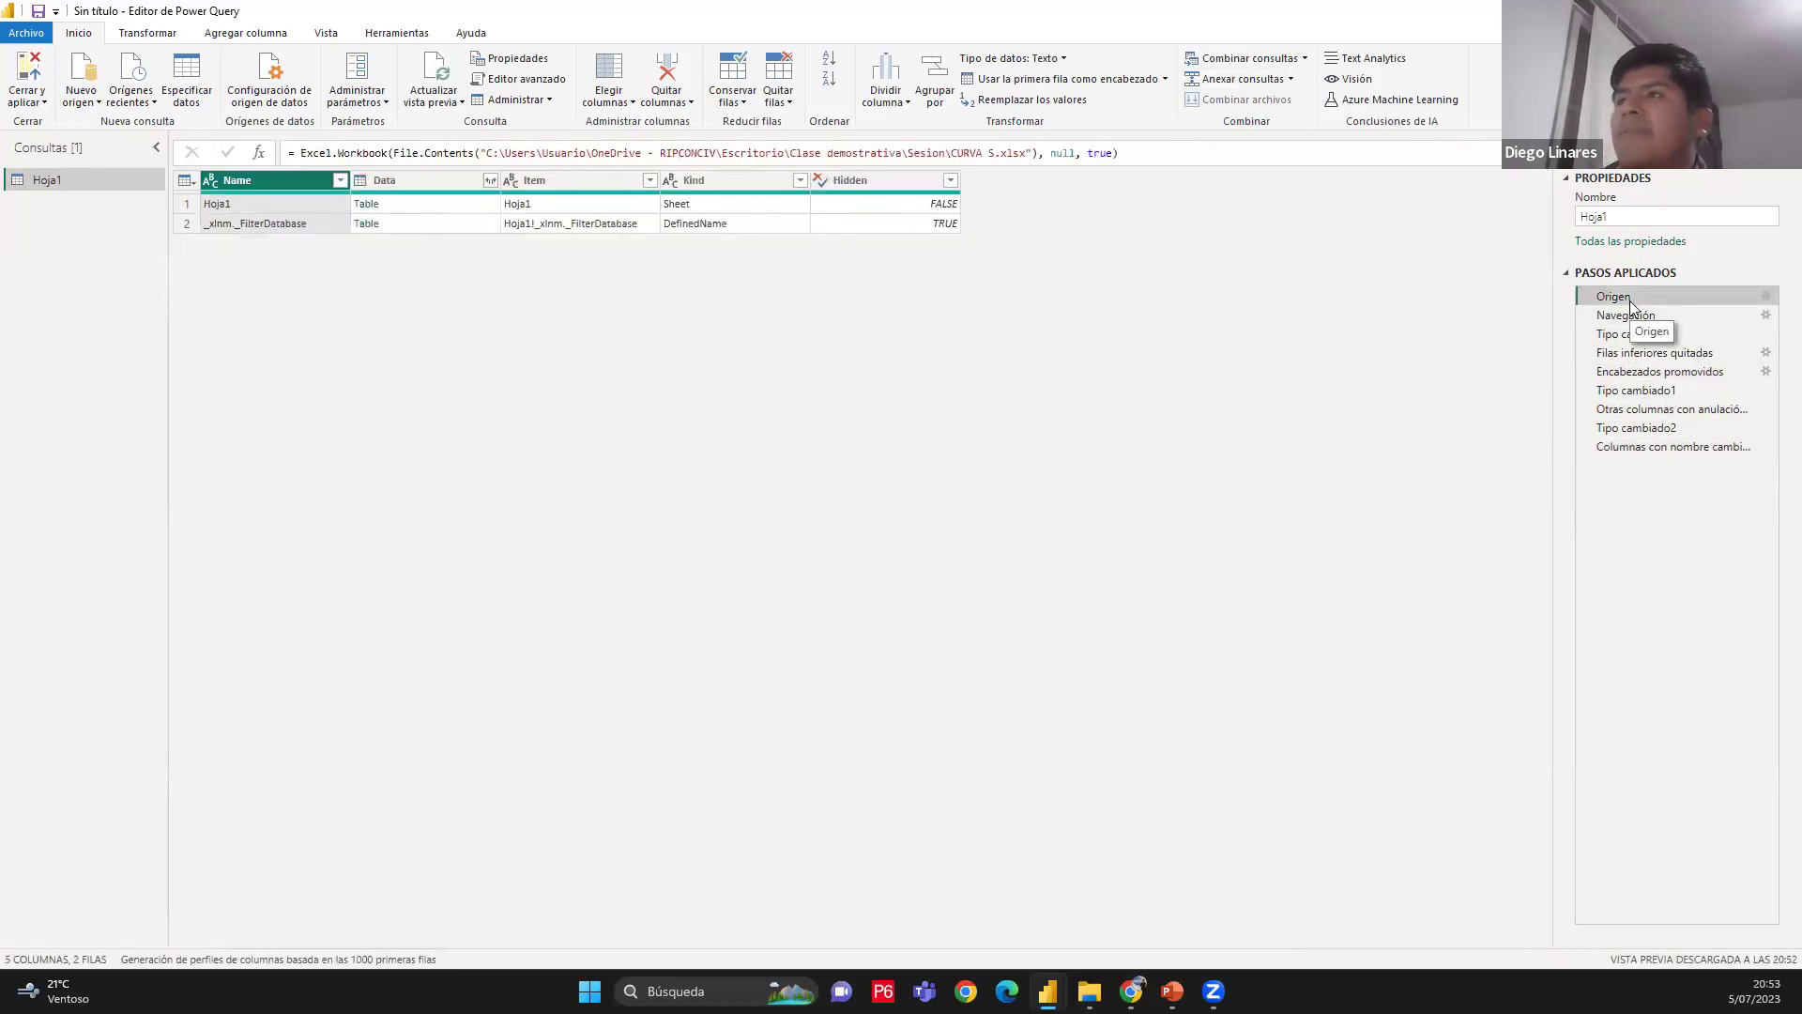
click(1644, 319)
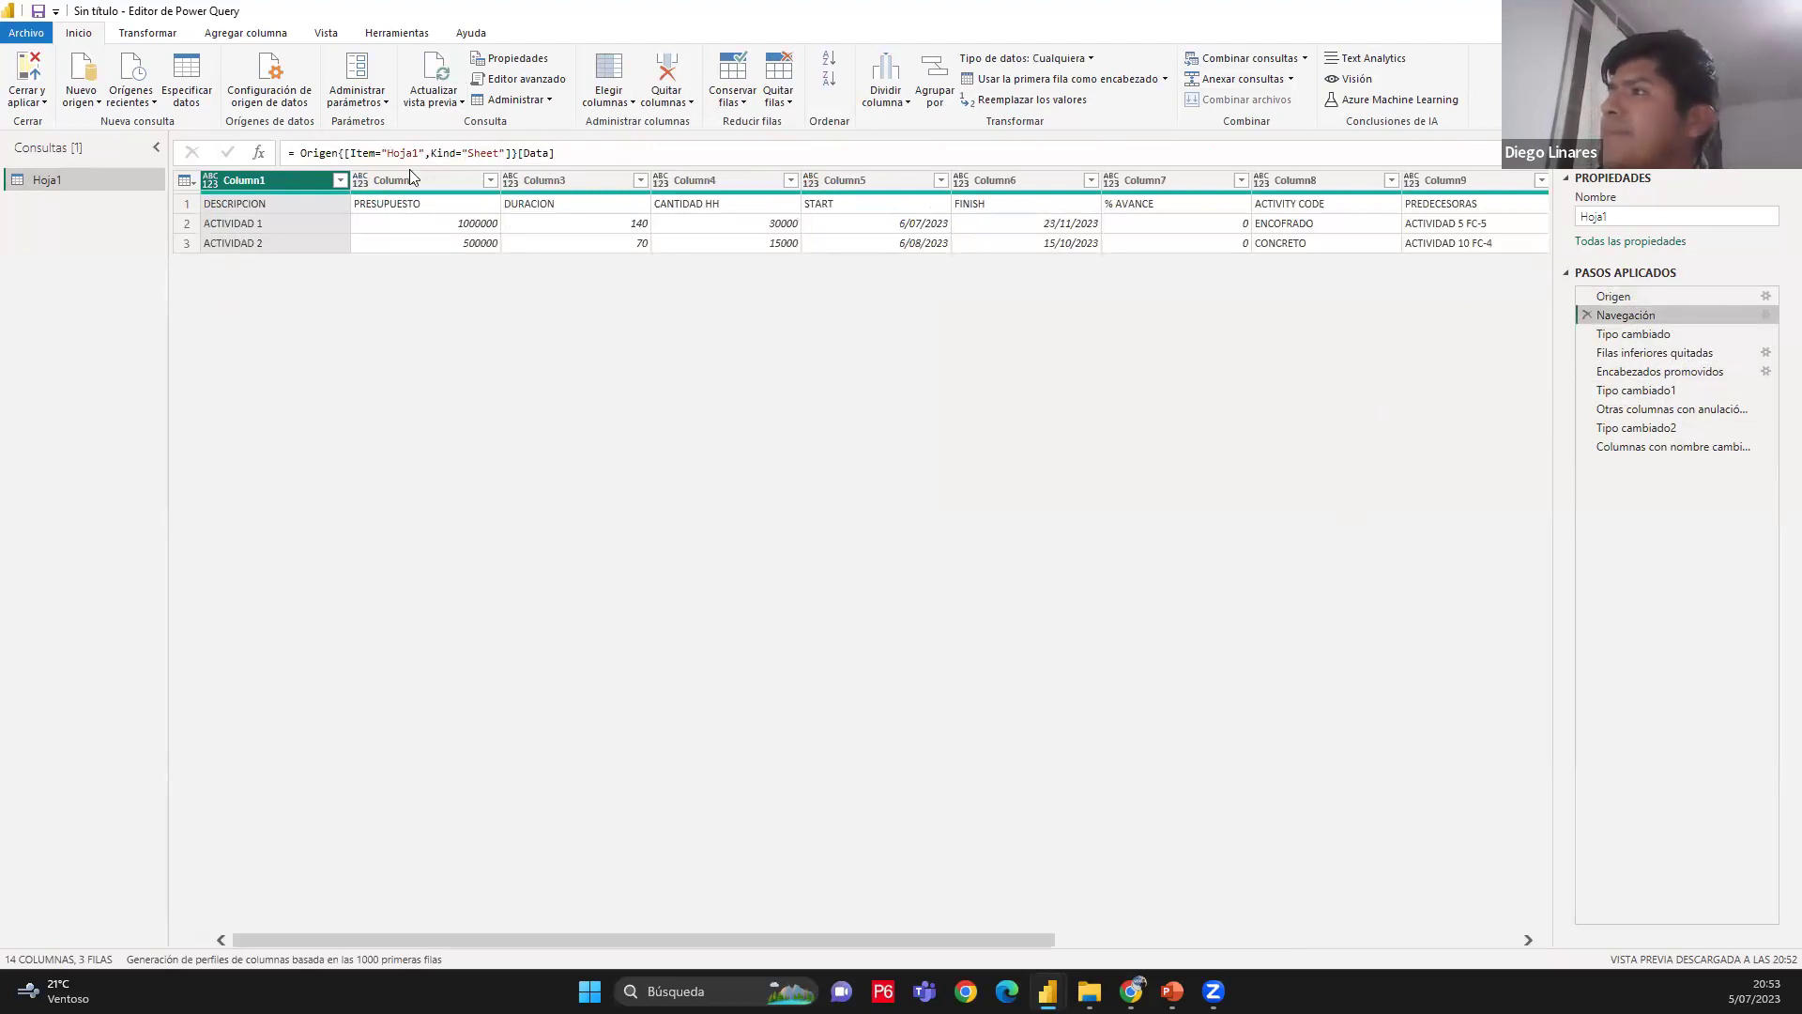
drag(283, 252, 383, 246)
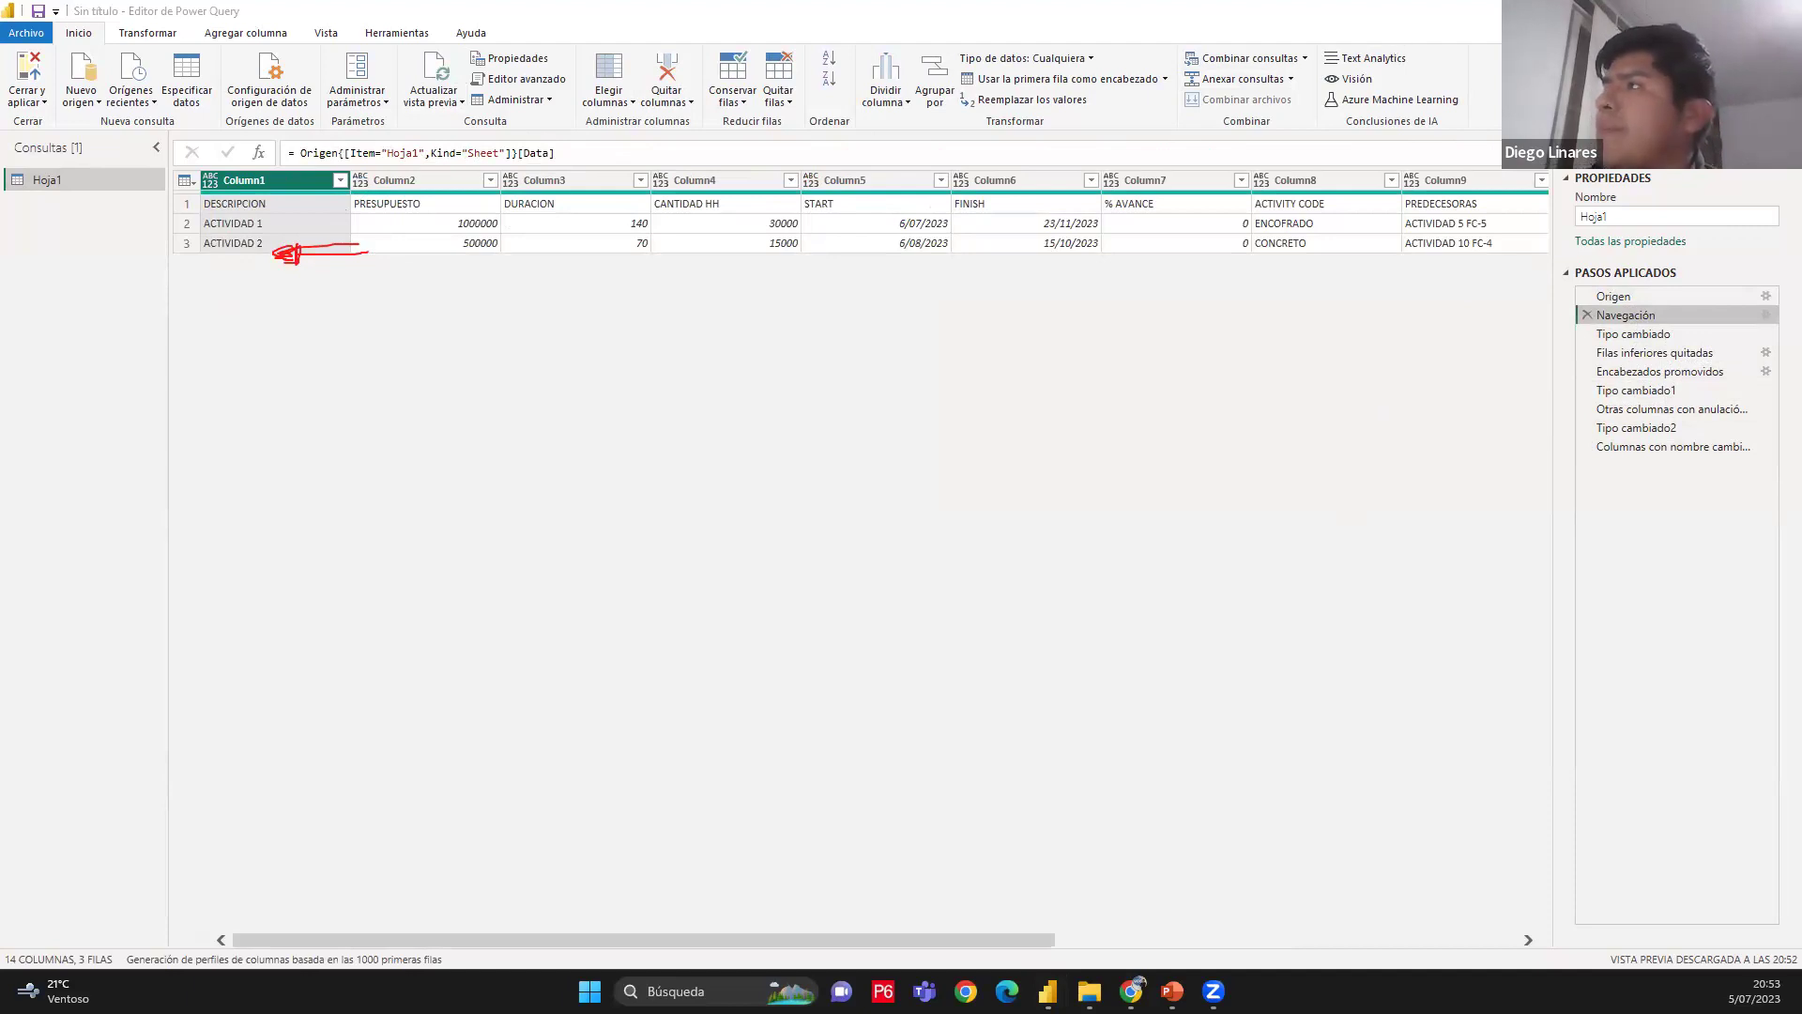
Compare the table rows between the Tipo cambiado and Filas inferiores quitadas applied steps
click(1652, 335)
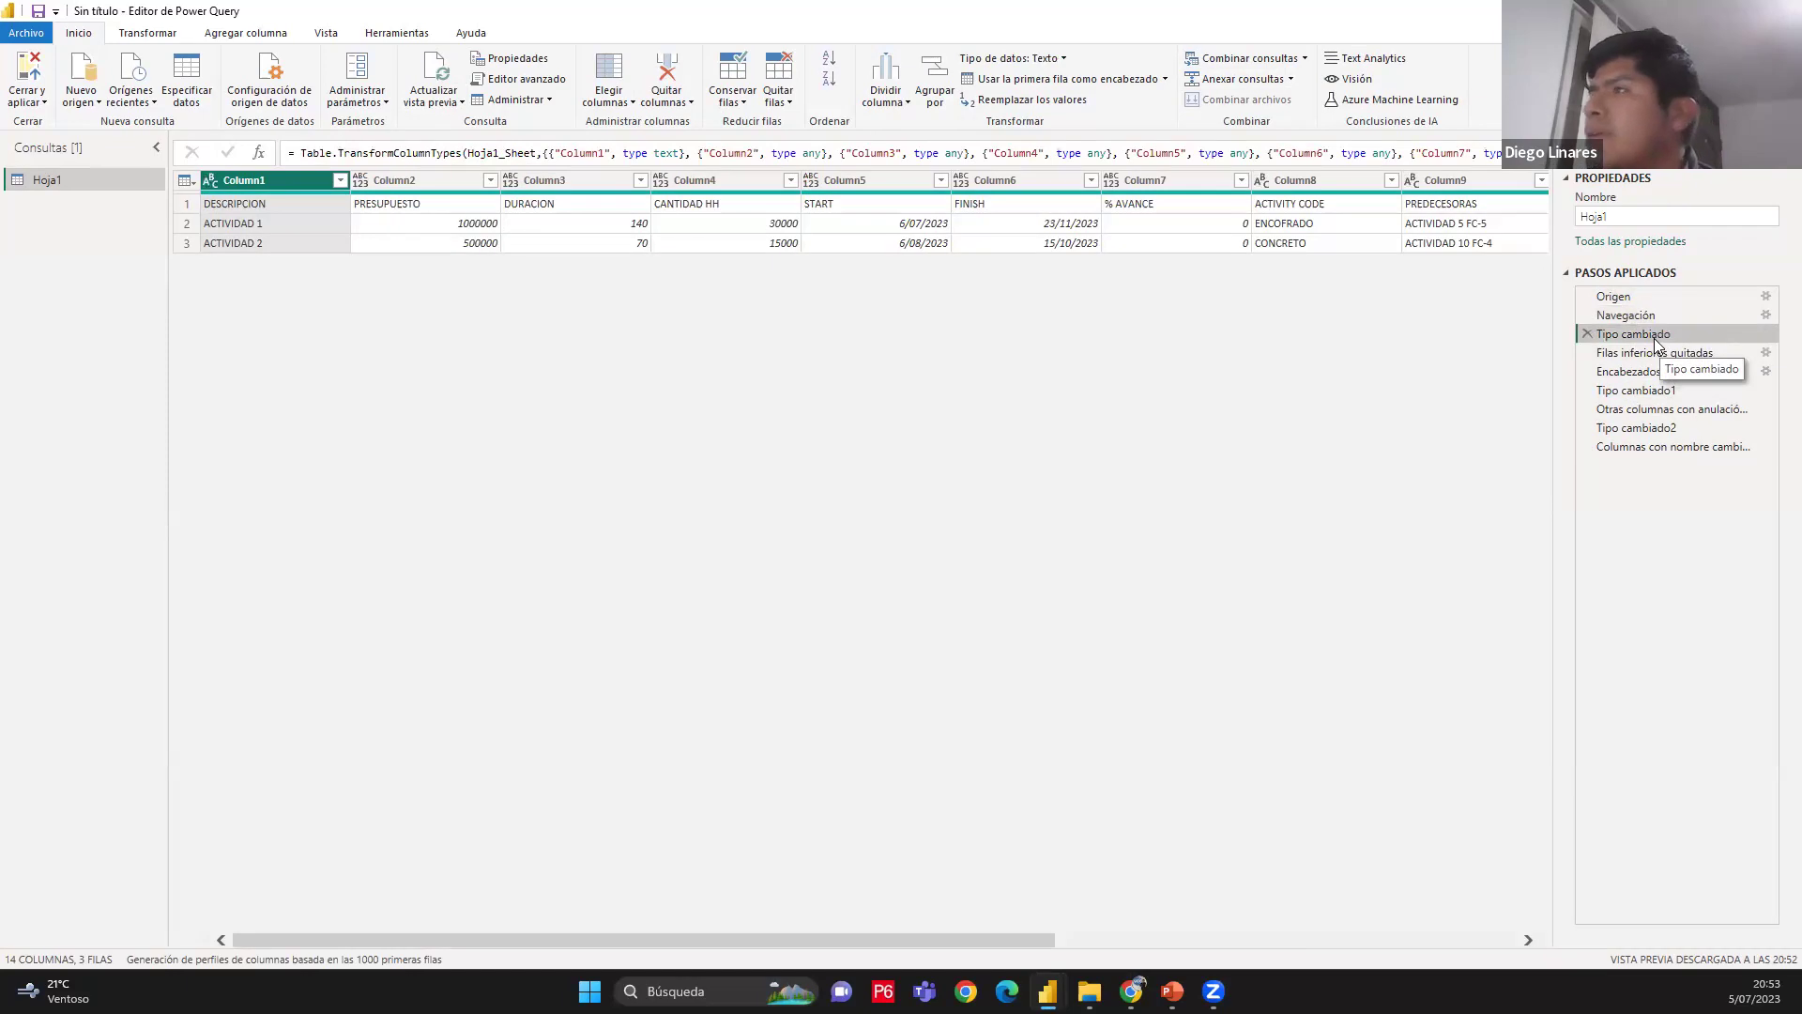
click(1668, 356)
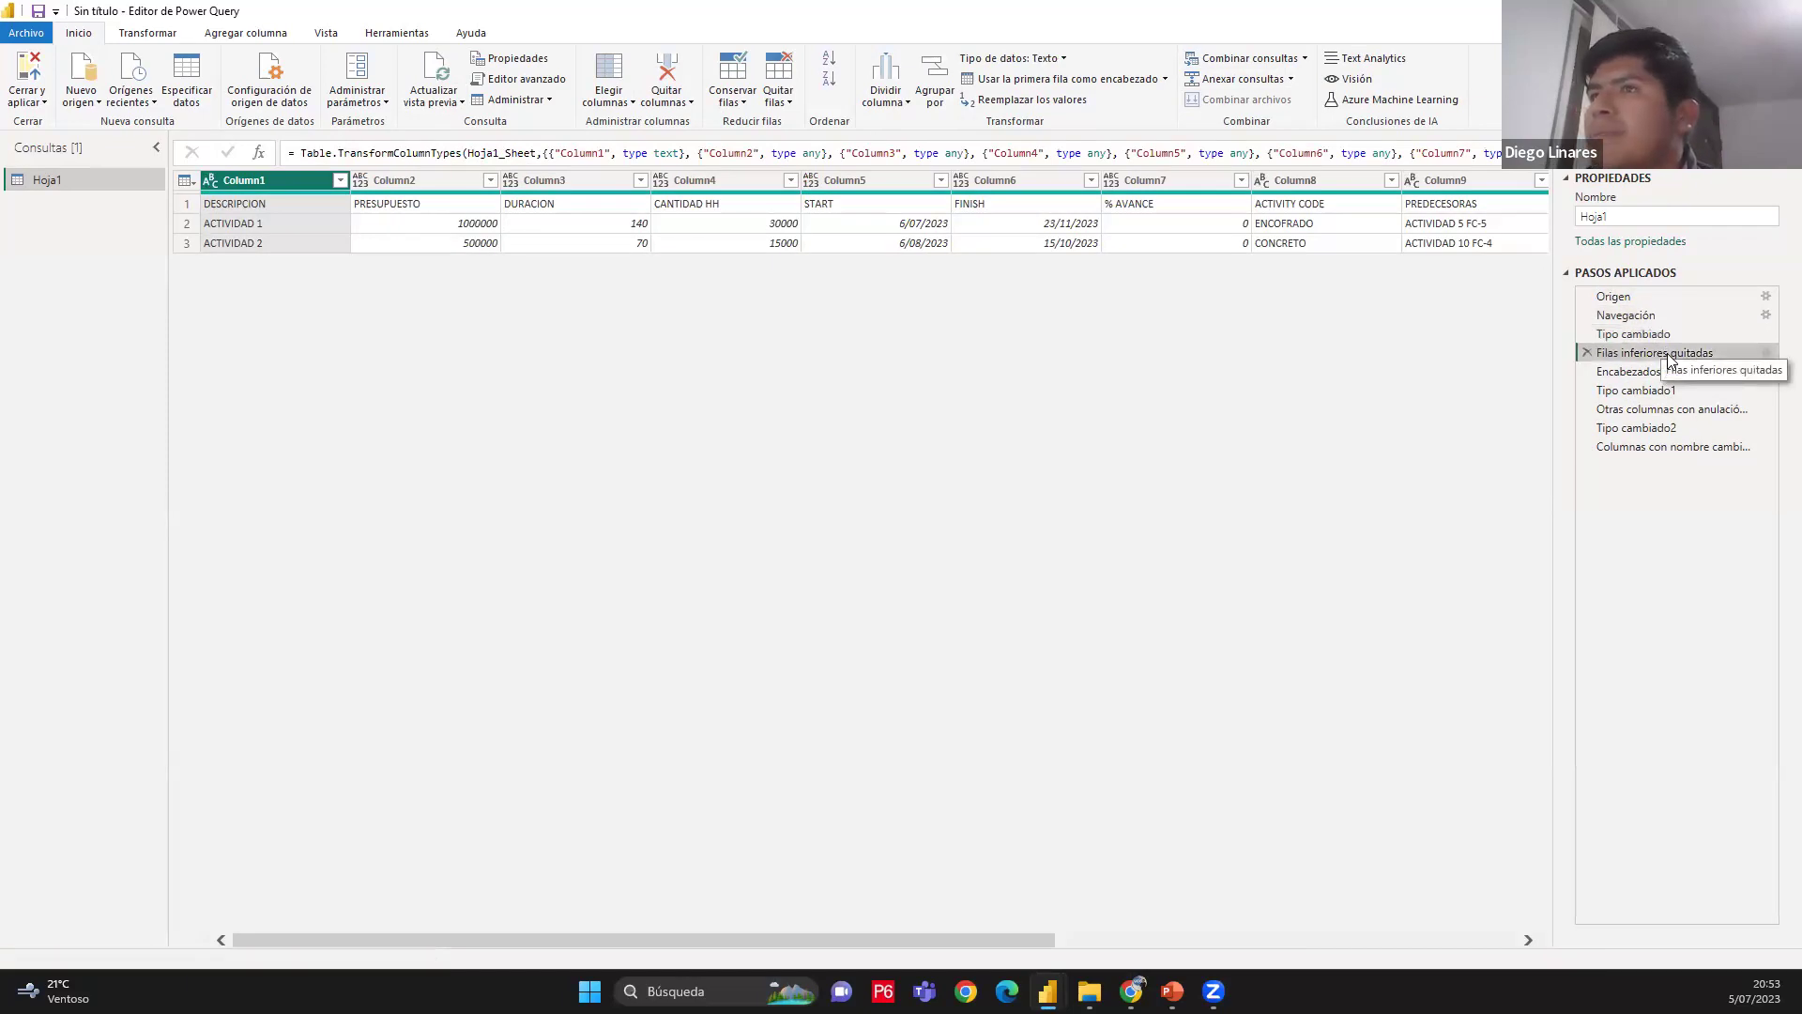
click(1660, 335)
click(1659, 354)
click(1659, 338)
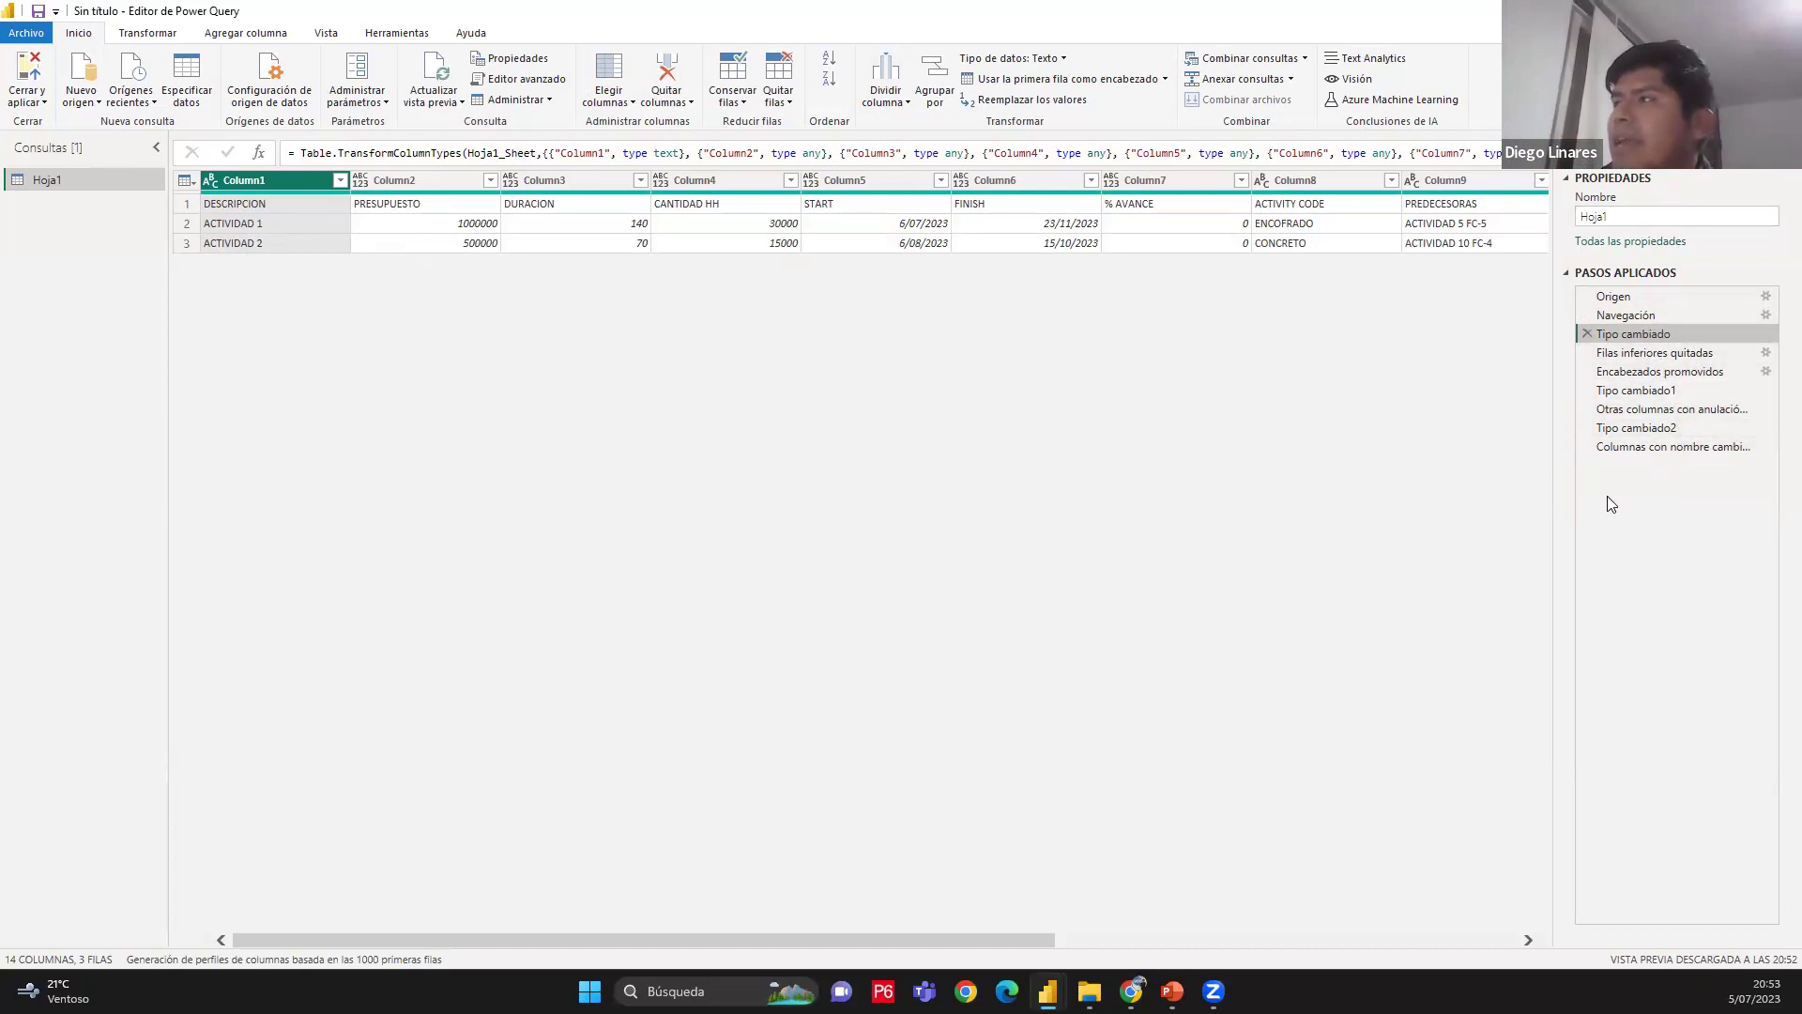
click(1638, 354)
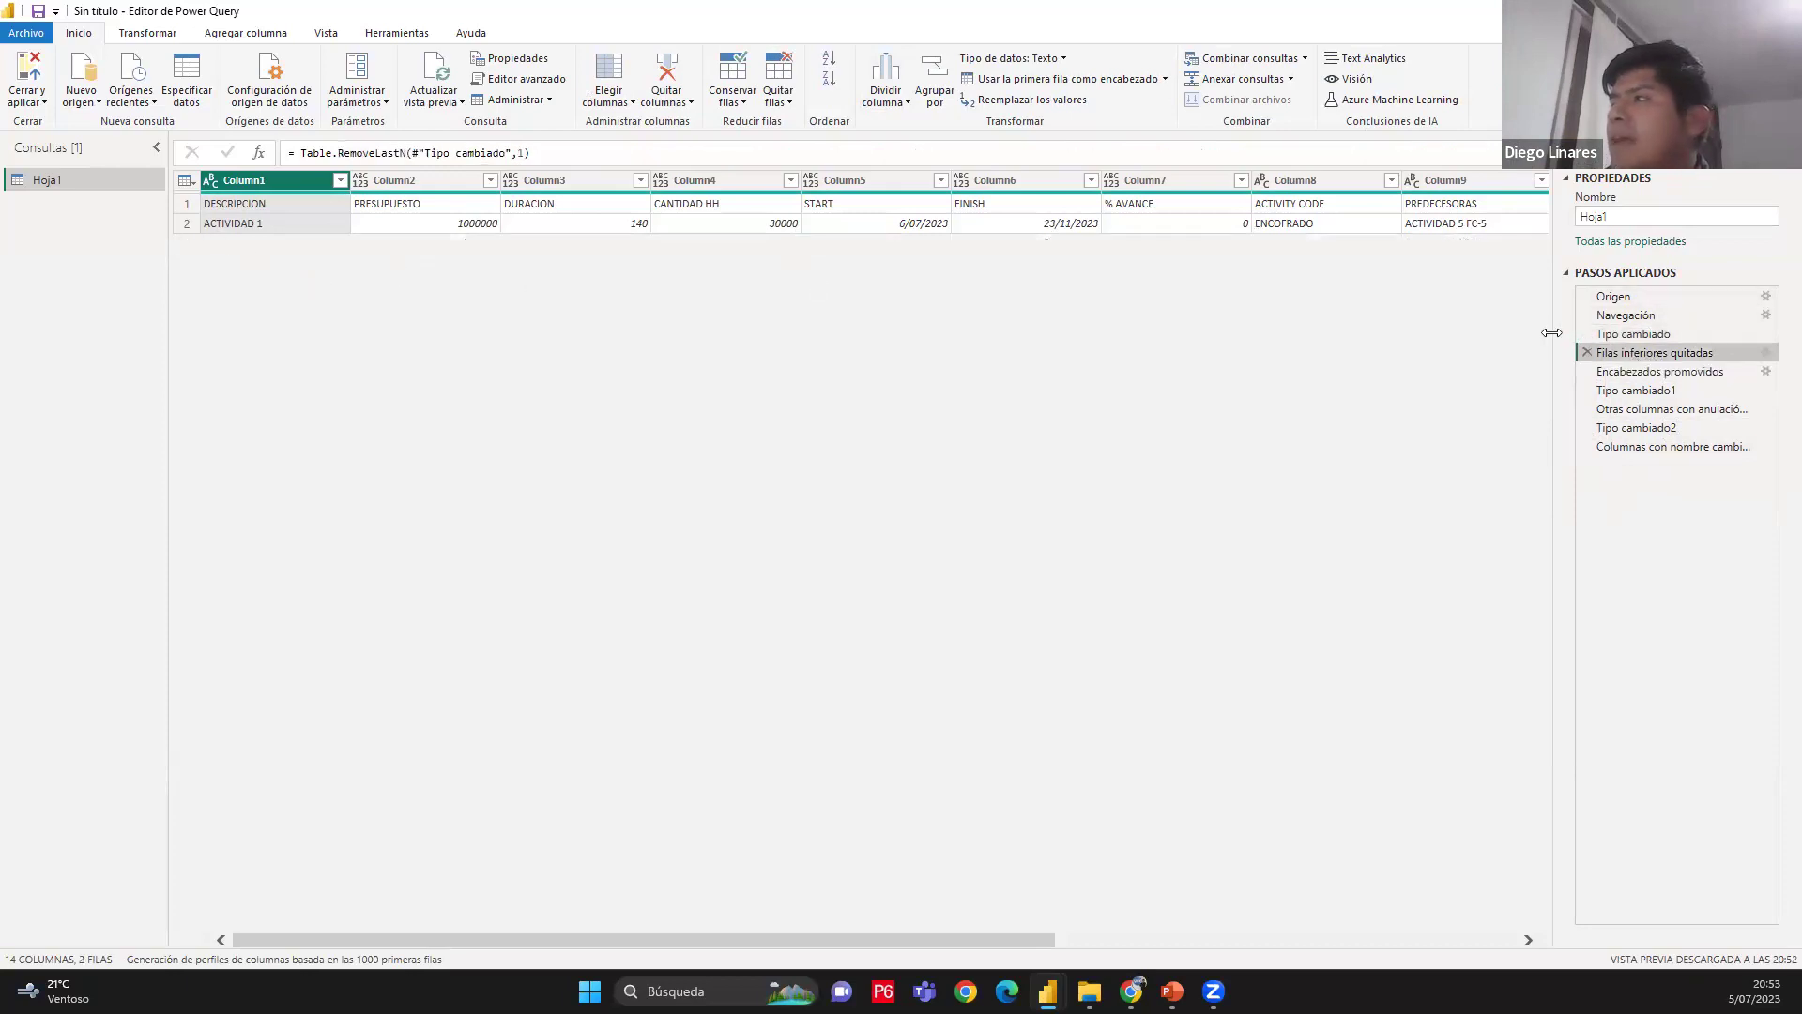
Delete the Filas inferiores quitadas applied step from the Hoja1 query and confirm its removal
click(1586, 353)
click(1053, 533)
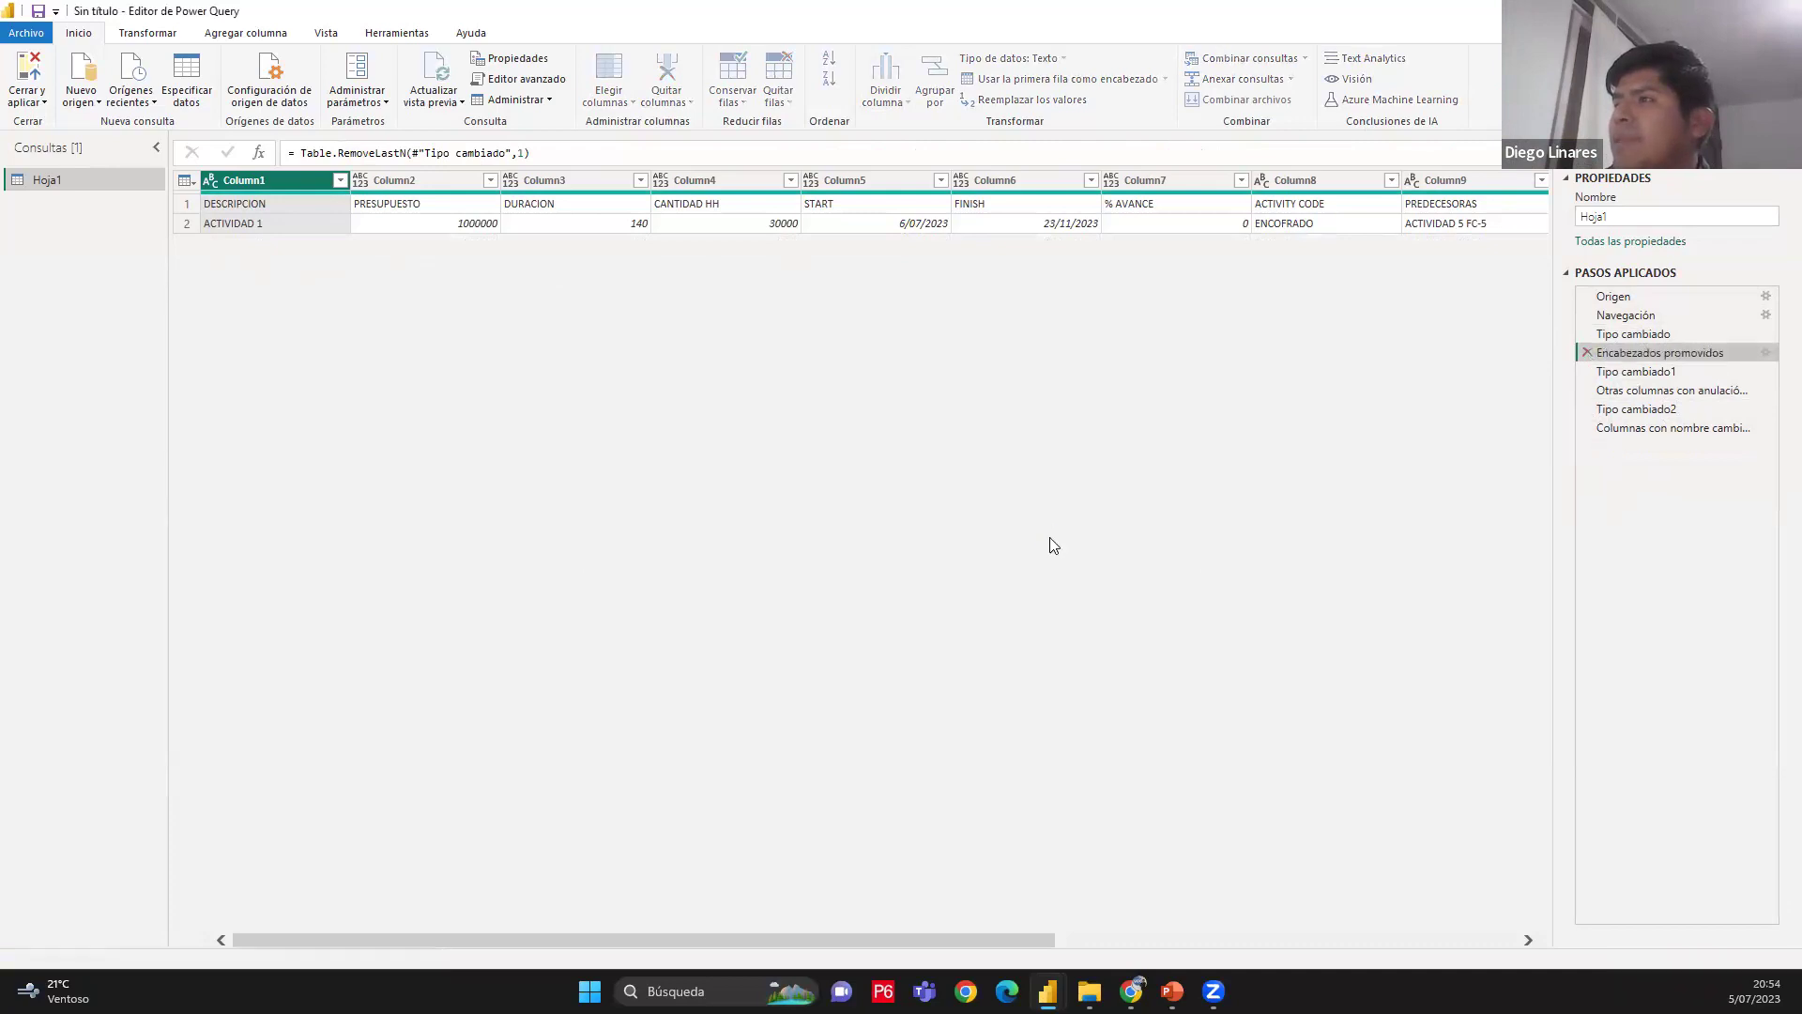
Check the Hoja1 rows at each applied step from Tipo cambiado to the final column rename, ending at the unpivoted columns step
click(1633, 334)
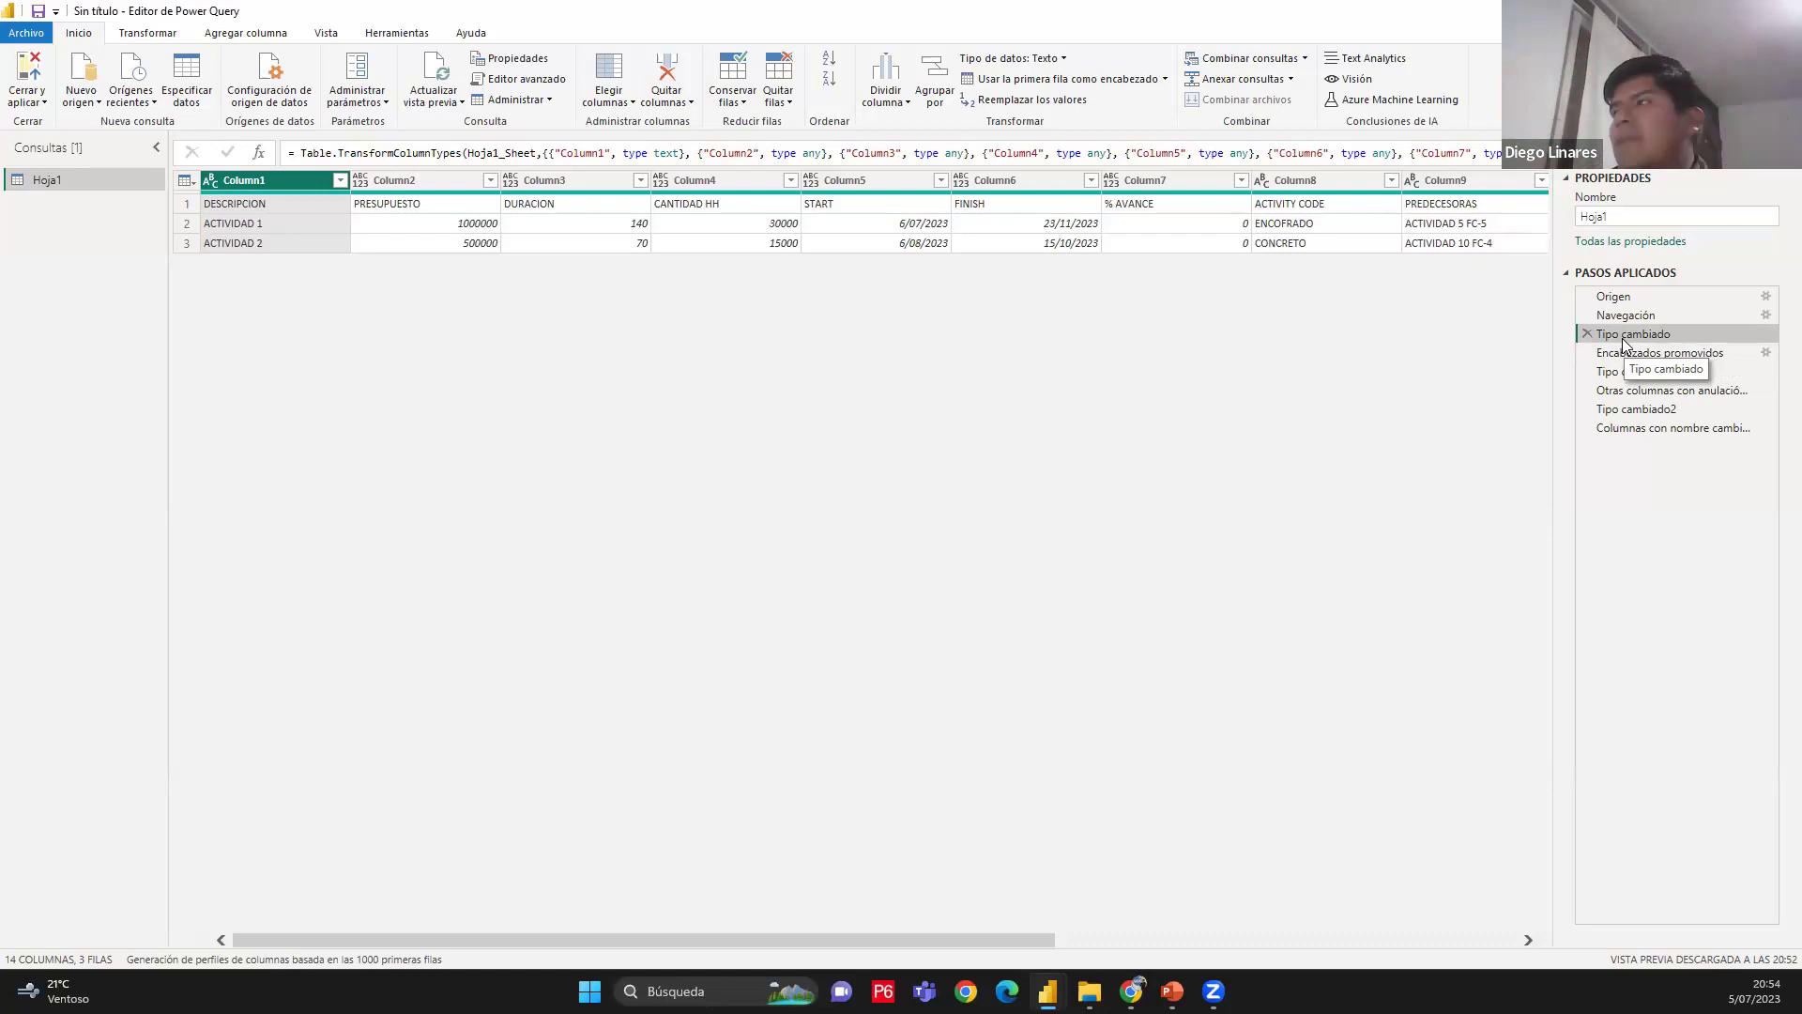
click(1657, 352)
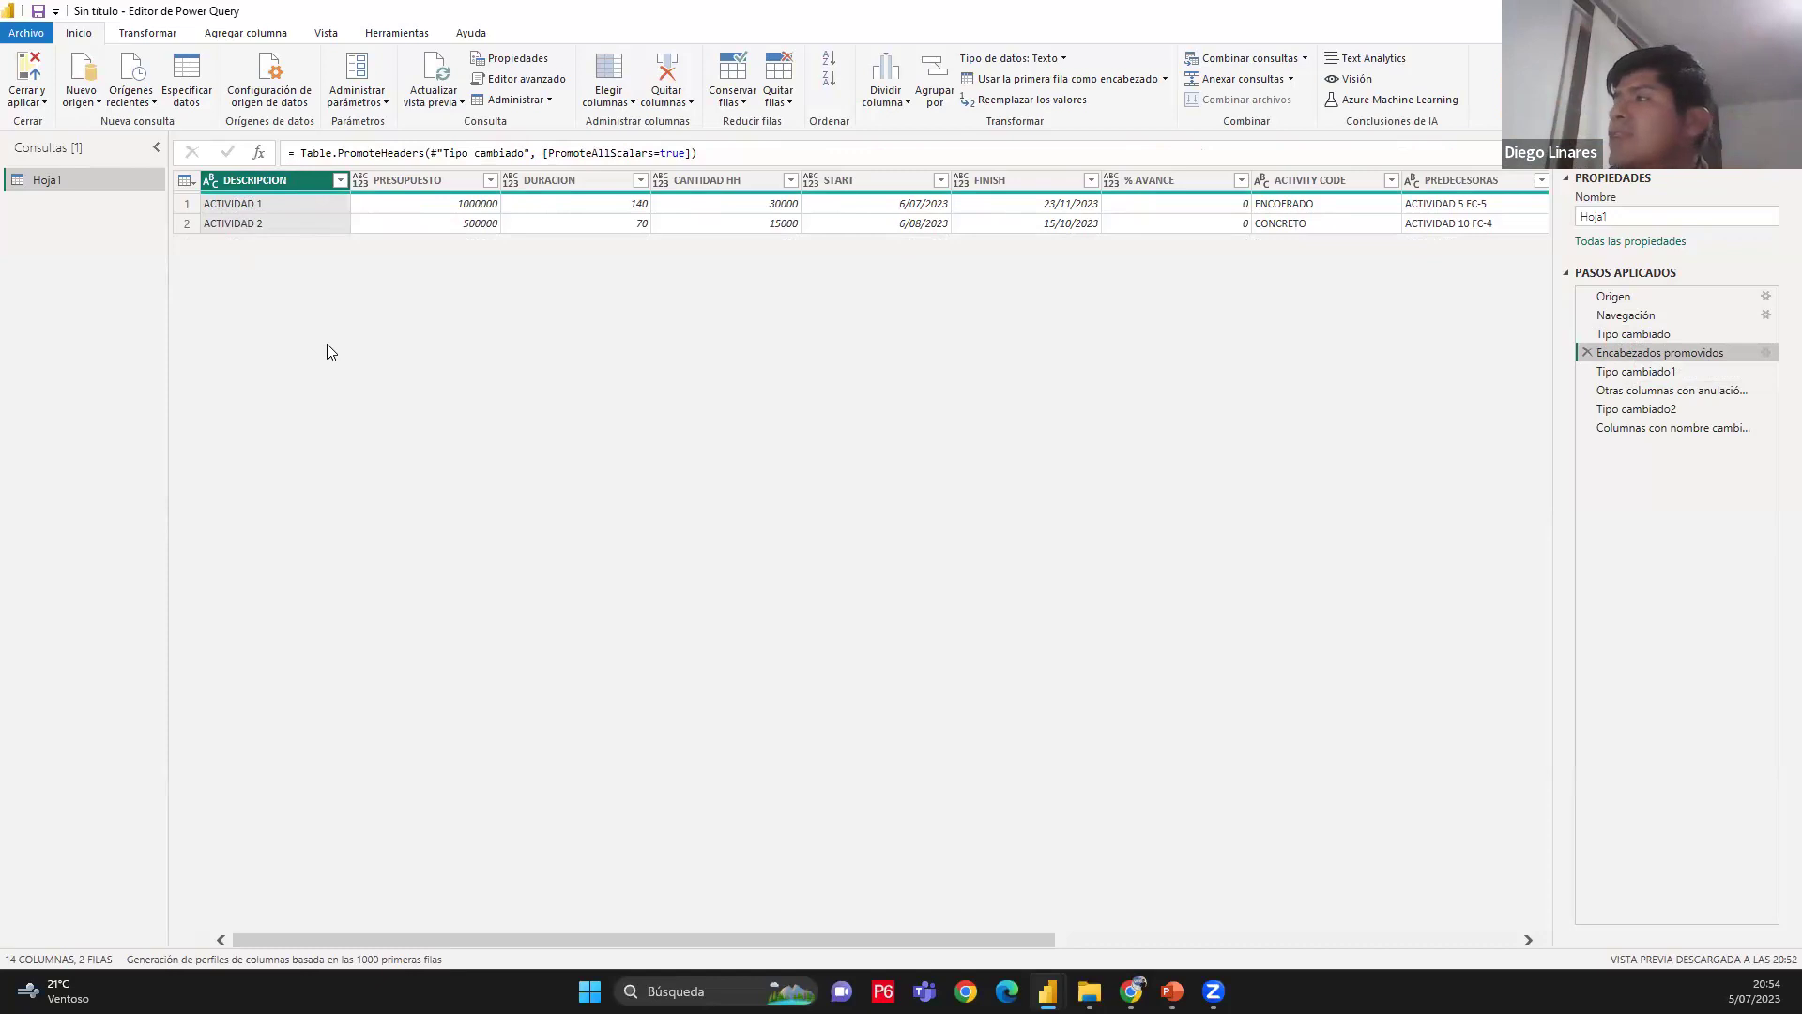
click(1677, 378)
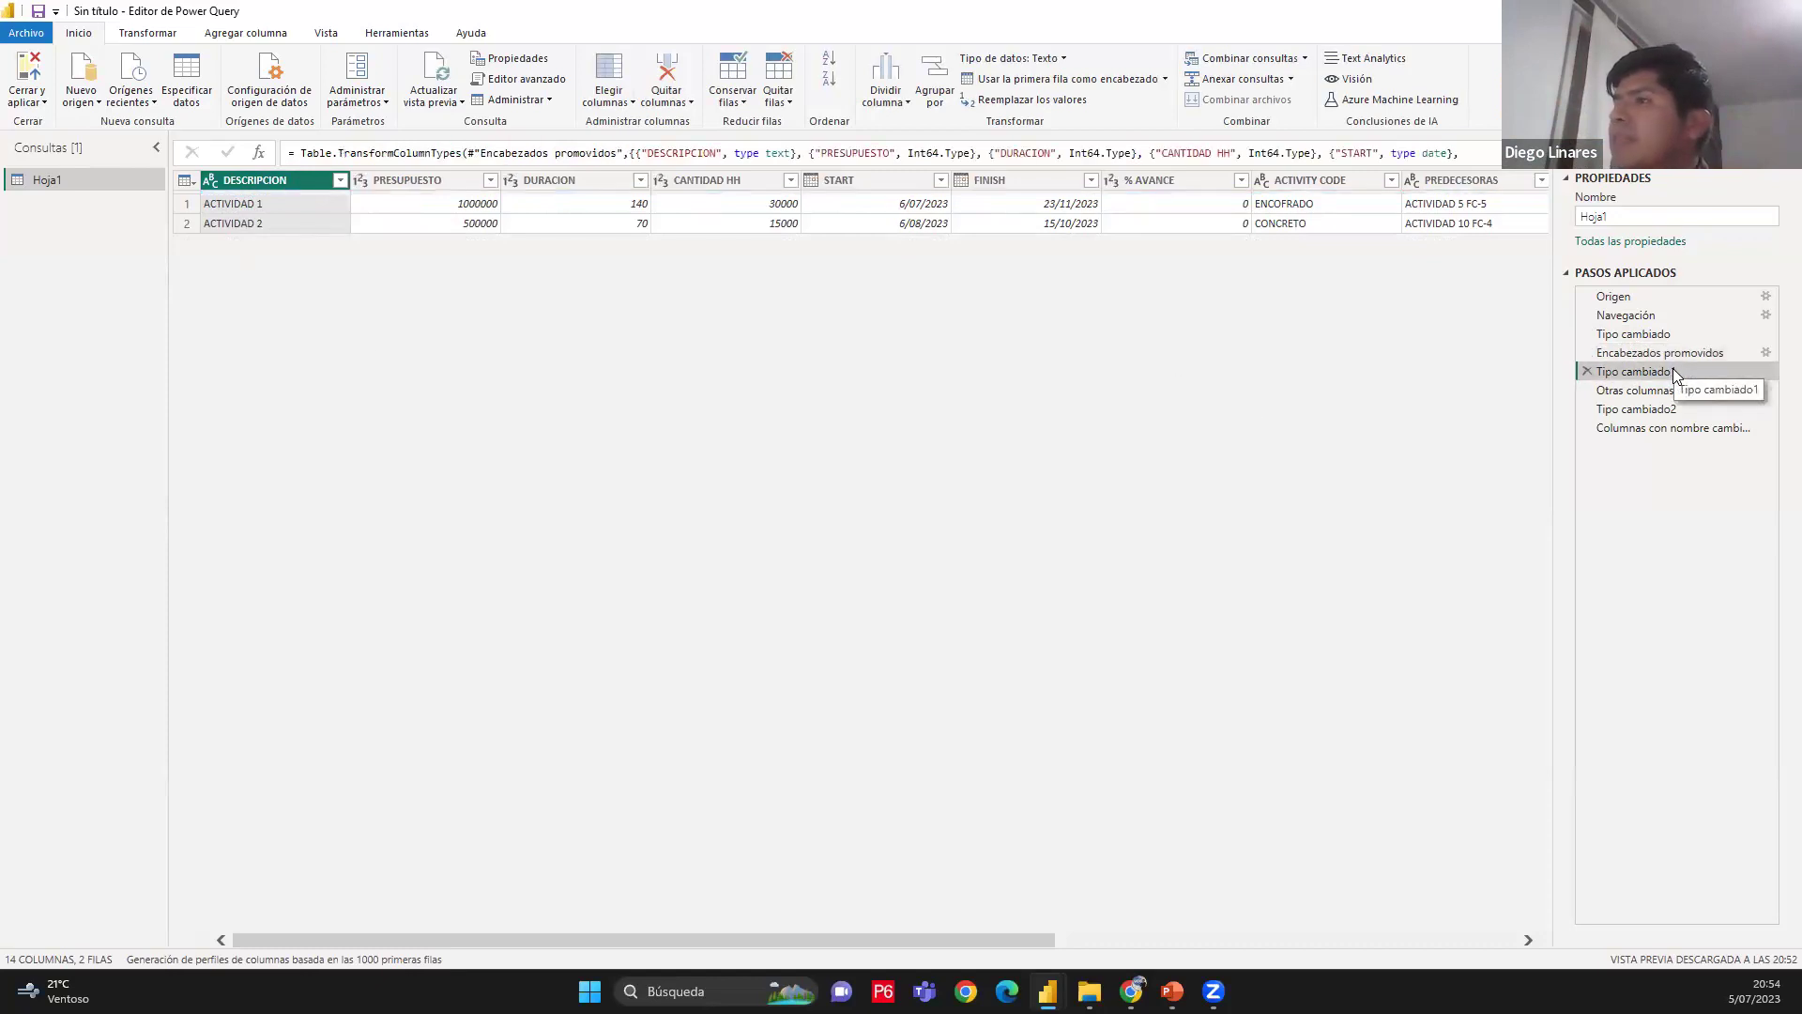
click(1676, 388)
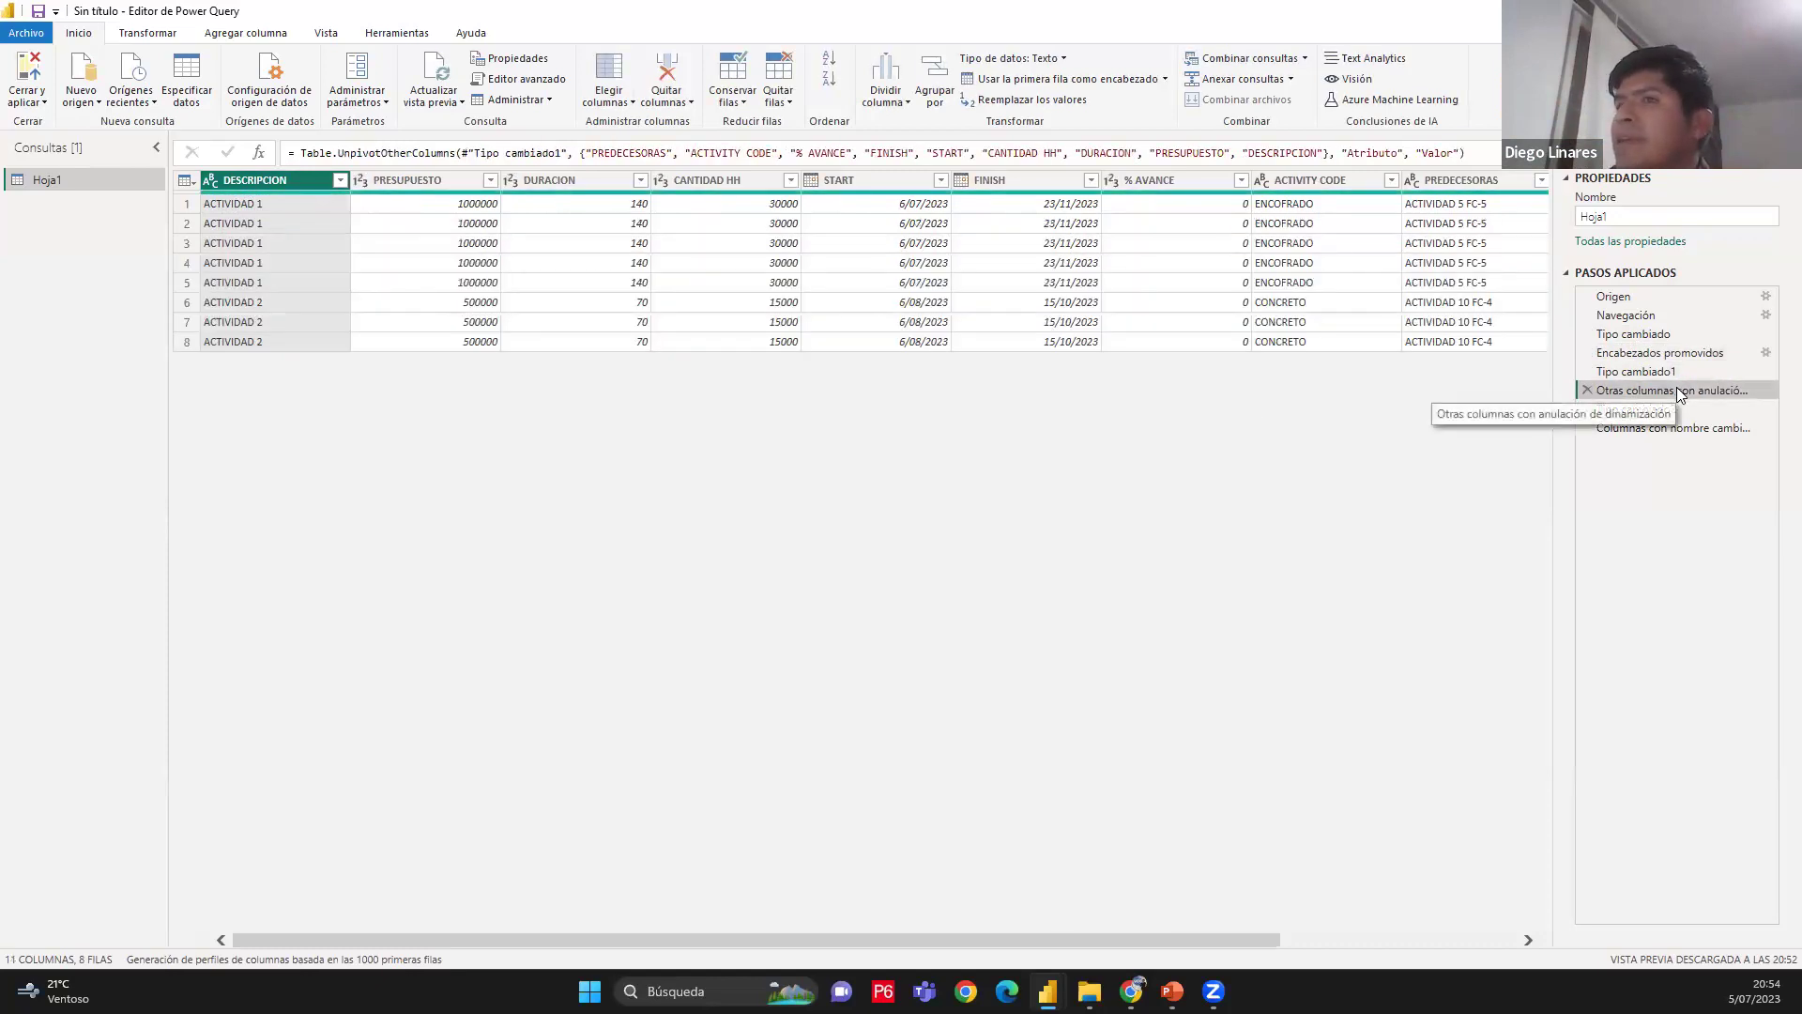
click(1662, 410)
click(1661, 429)
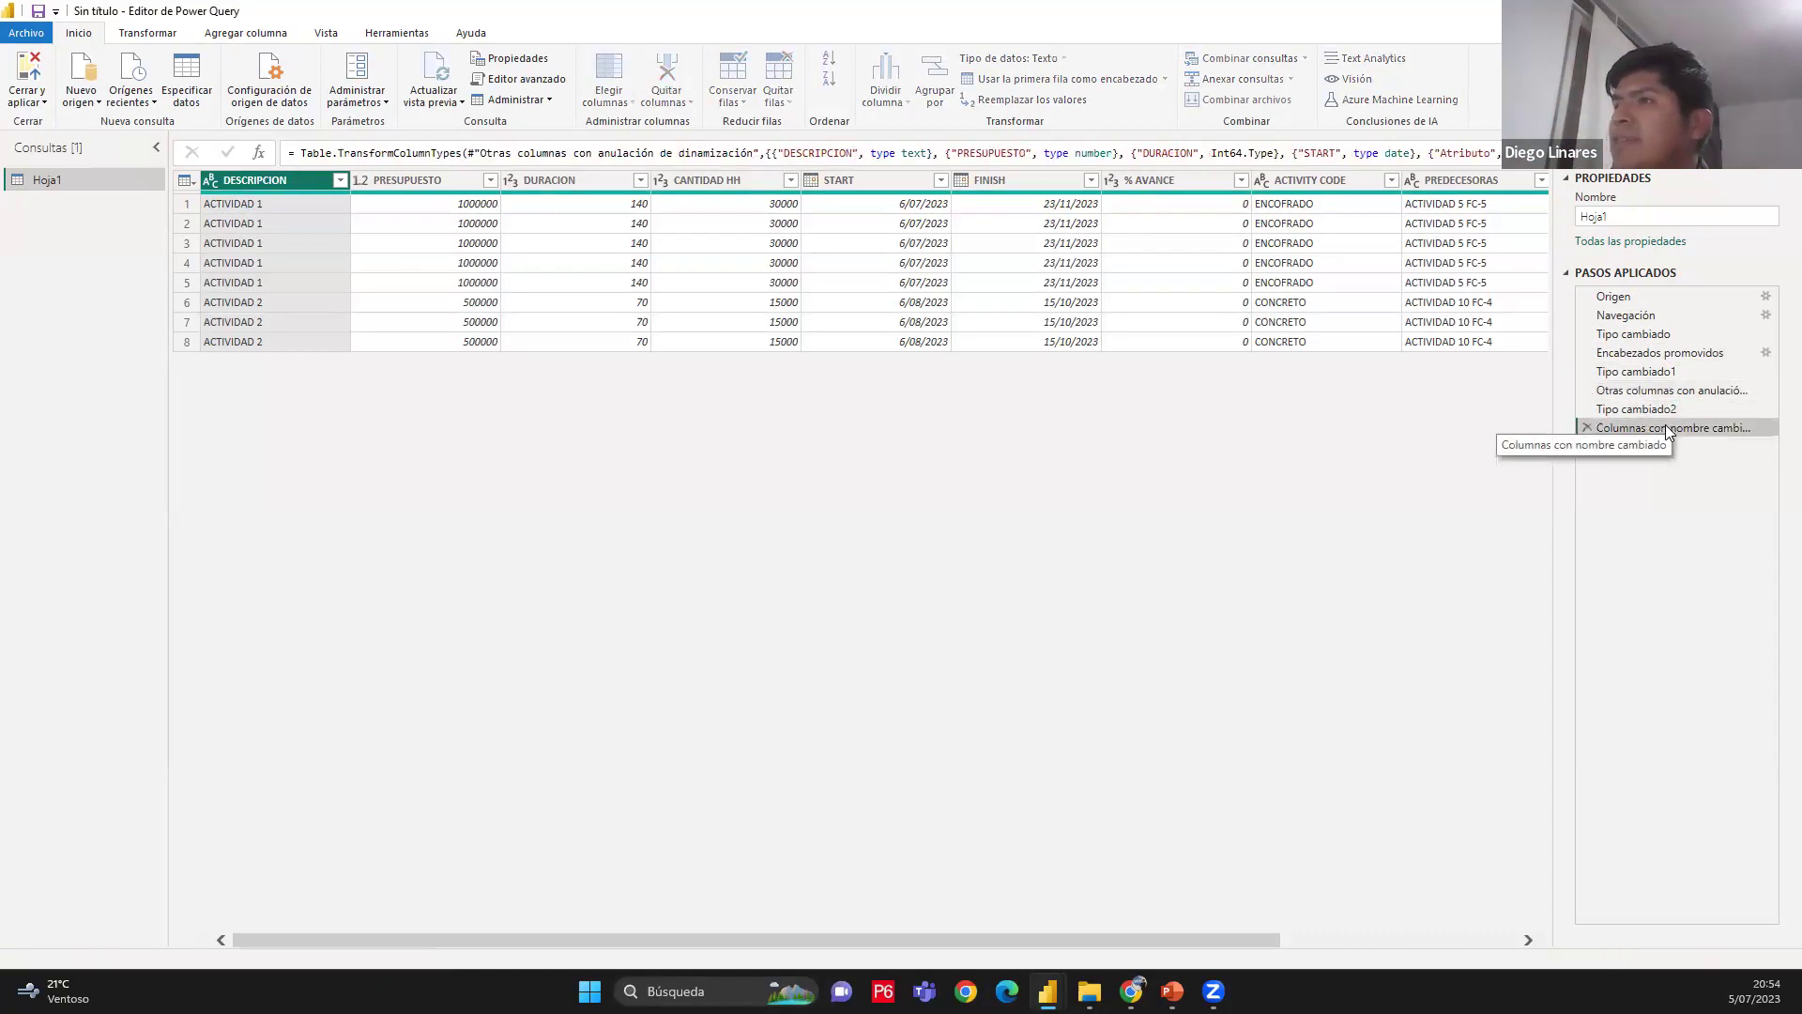
click(1663, 390)
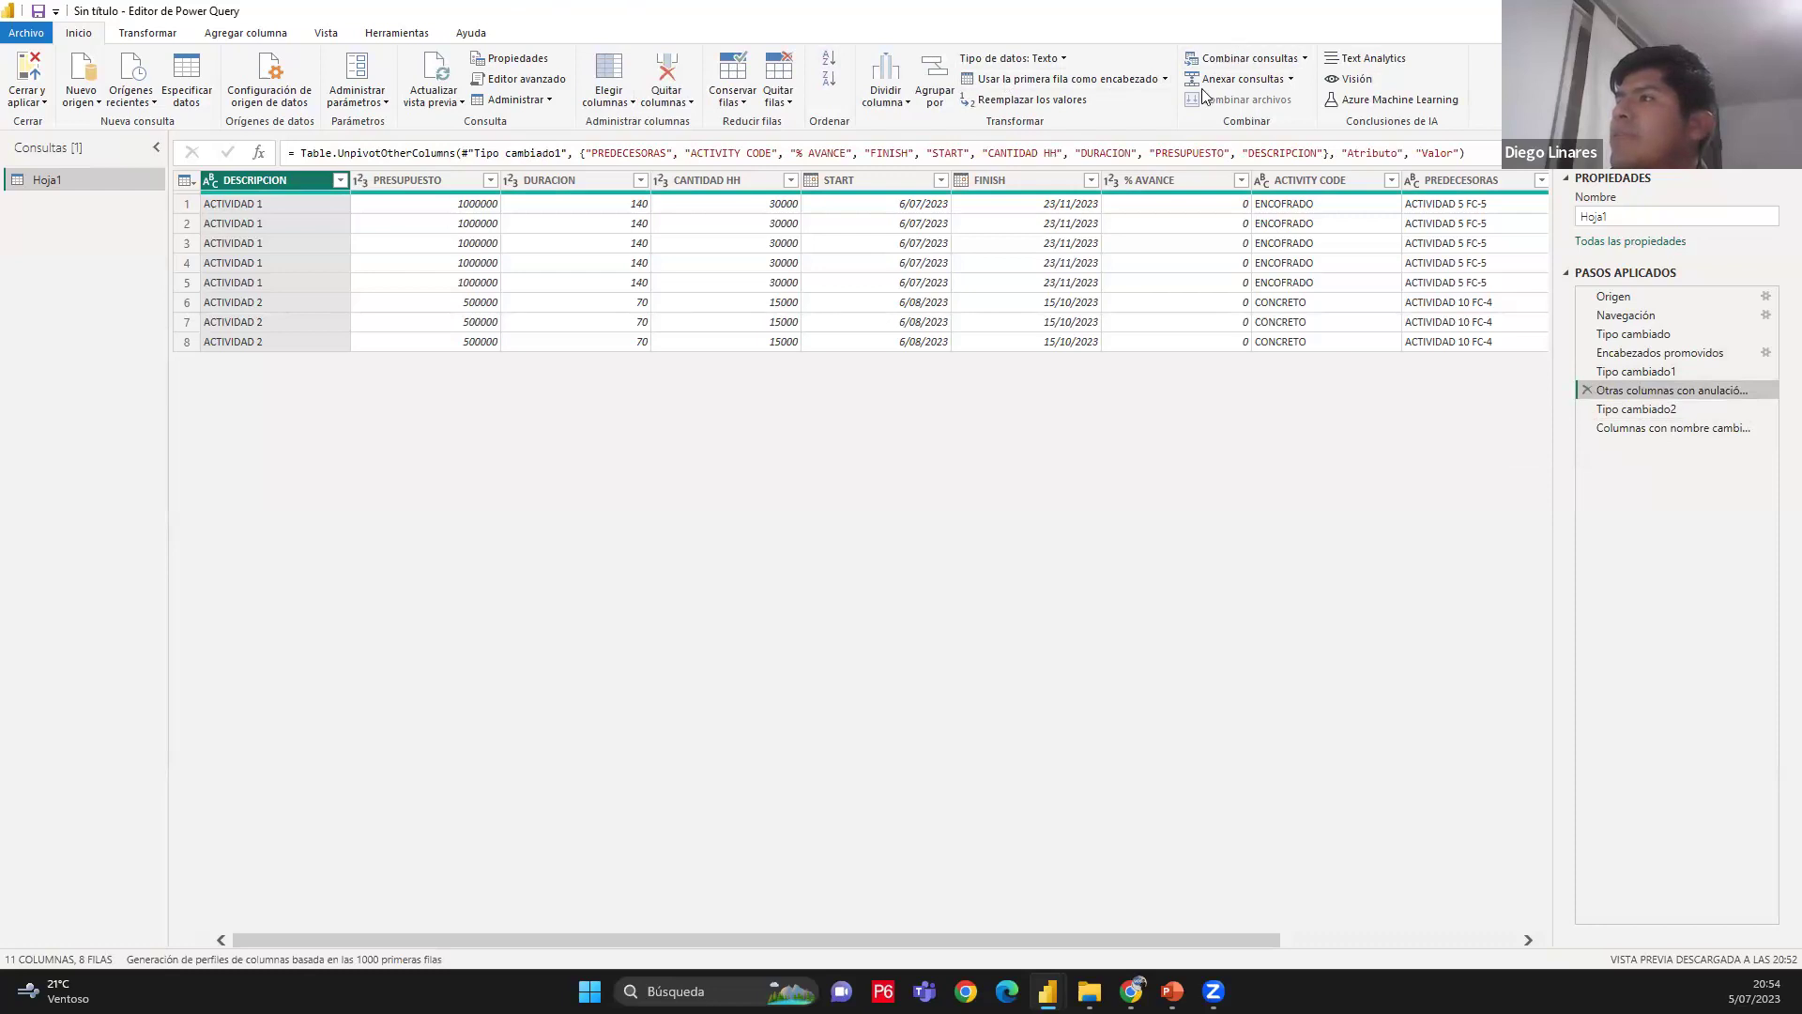
mouse_move(273, 293)
mouse_down()
mouse_move(295, 313)
mouse_move(269, 362)
mouse_up()
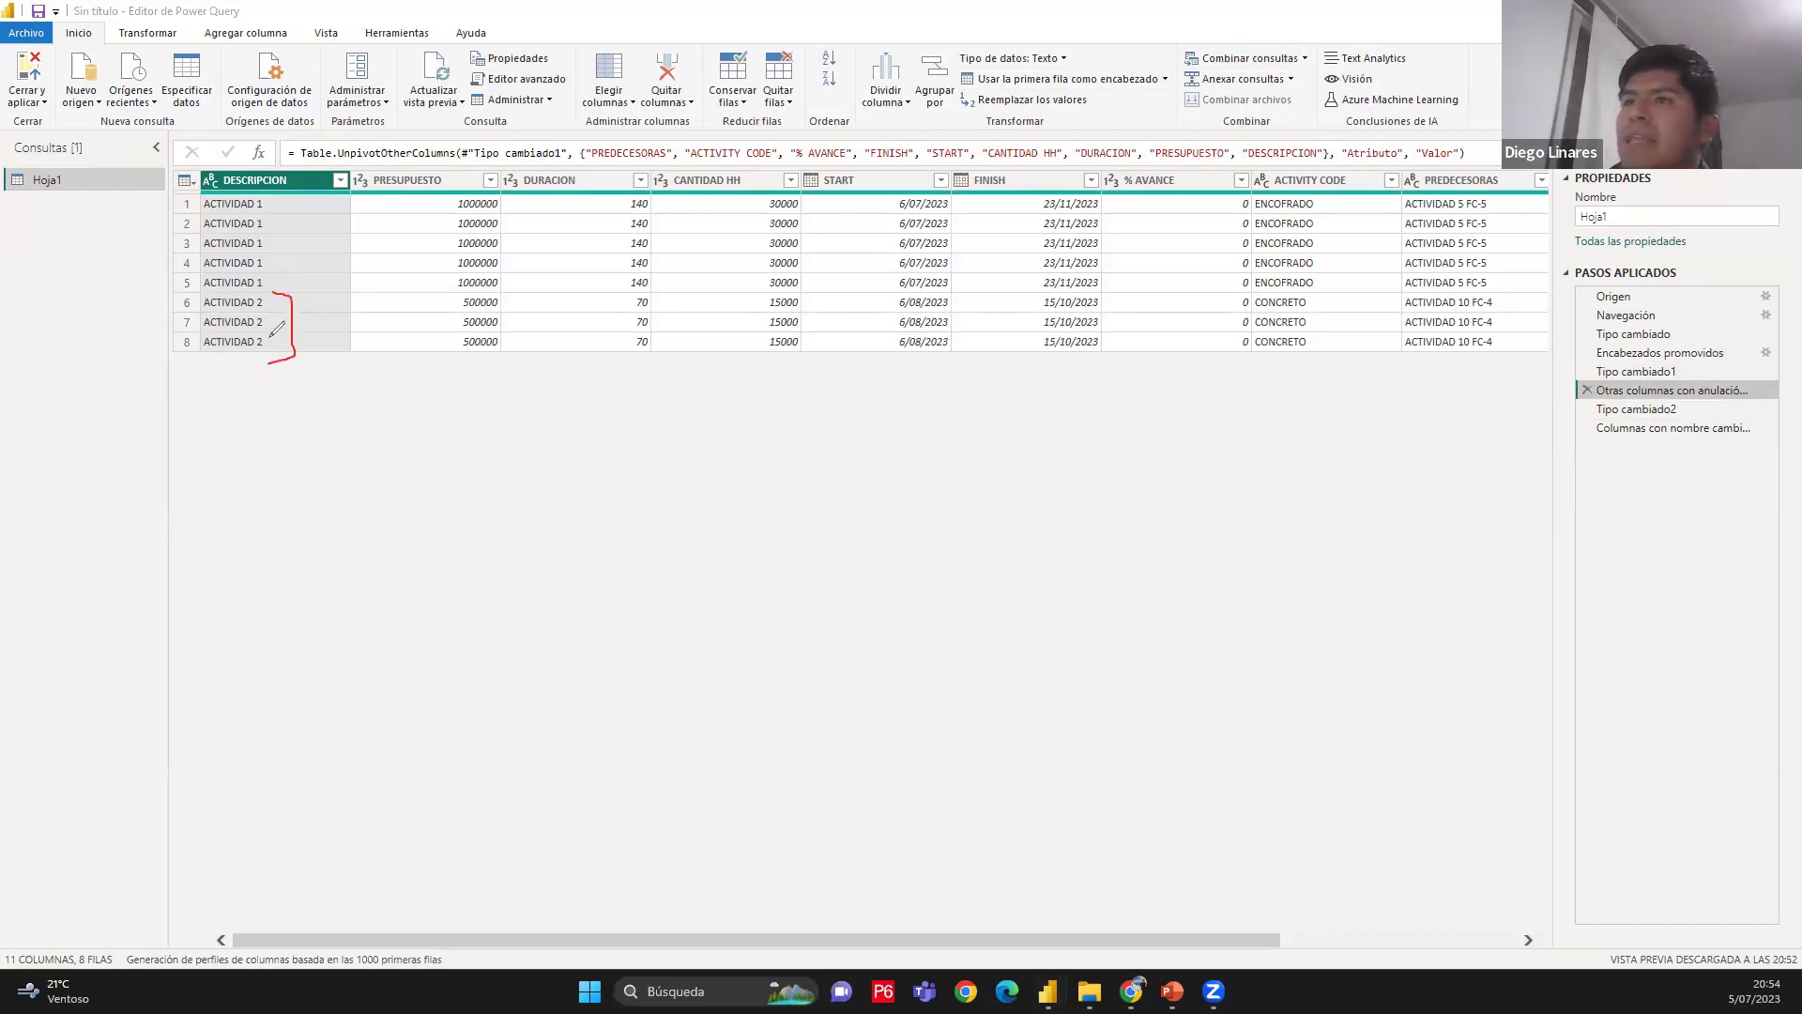
drag(283, 215, 280, 285)
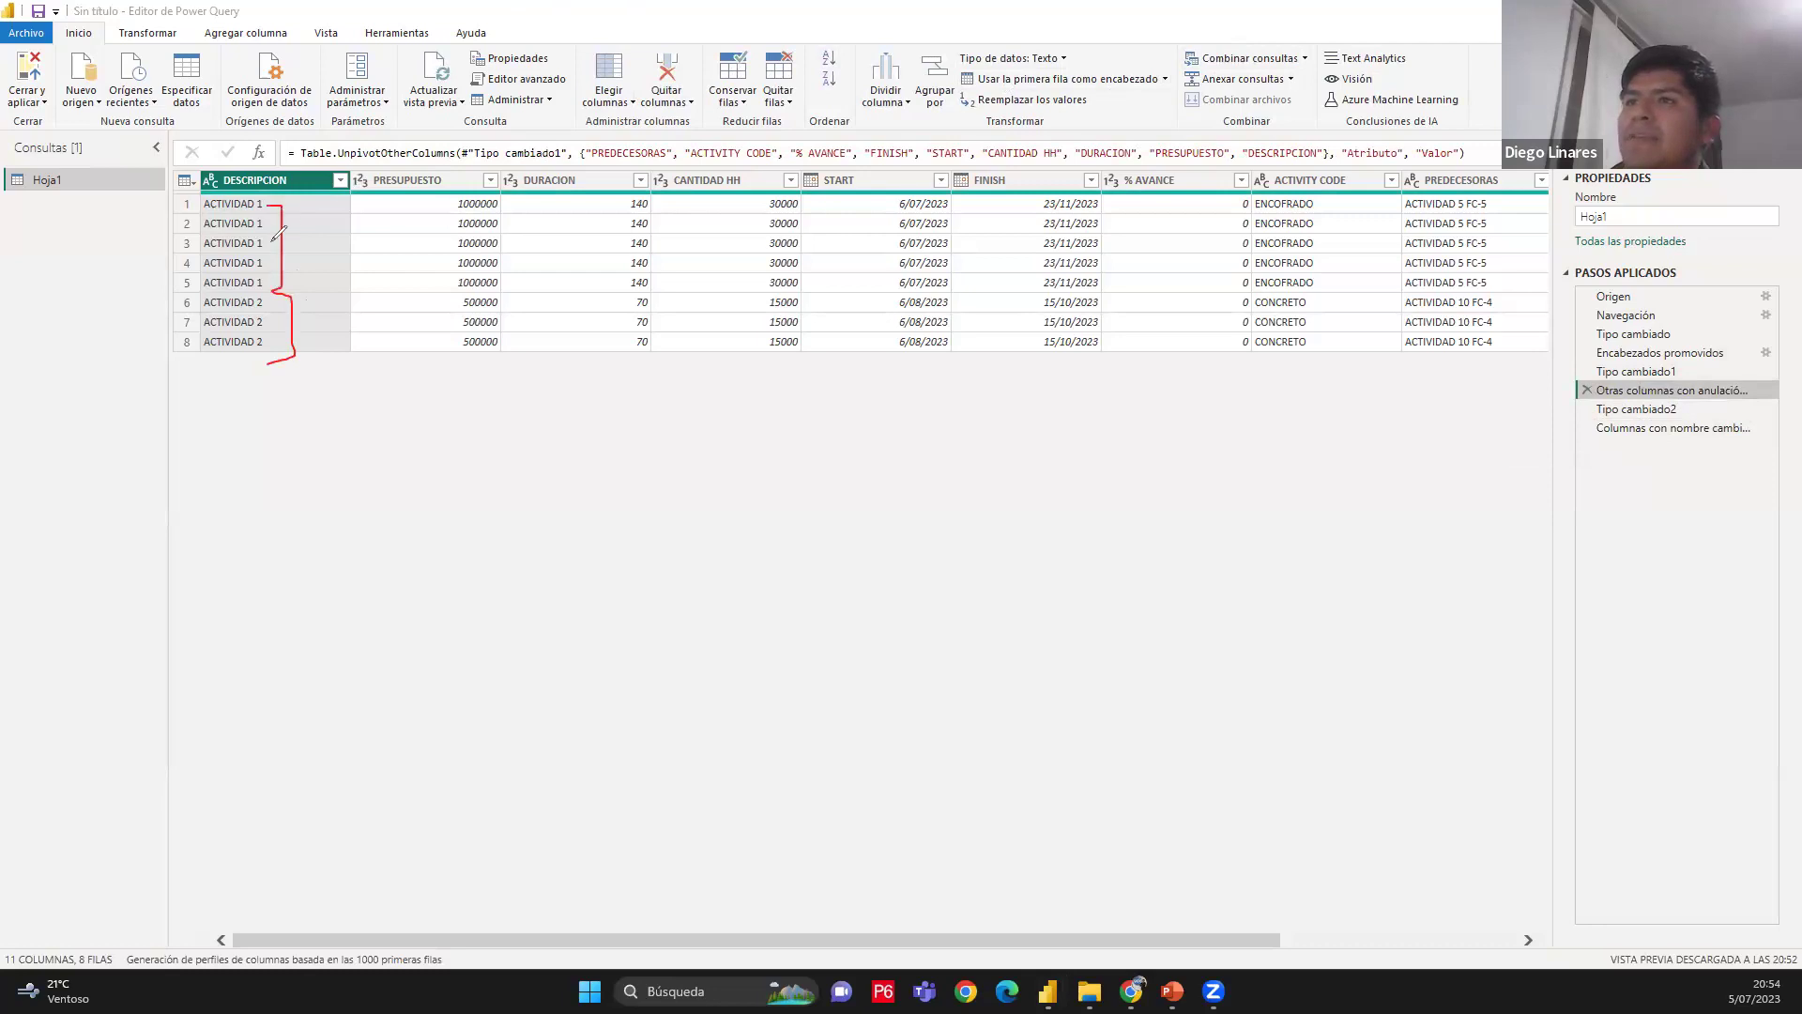
drag(272, 200, 277, 291)
drag(294, 224, 291, 239)
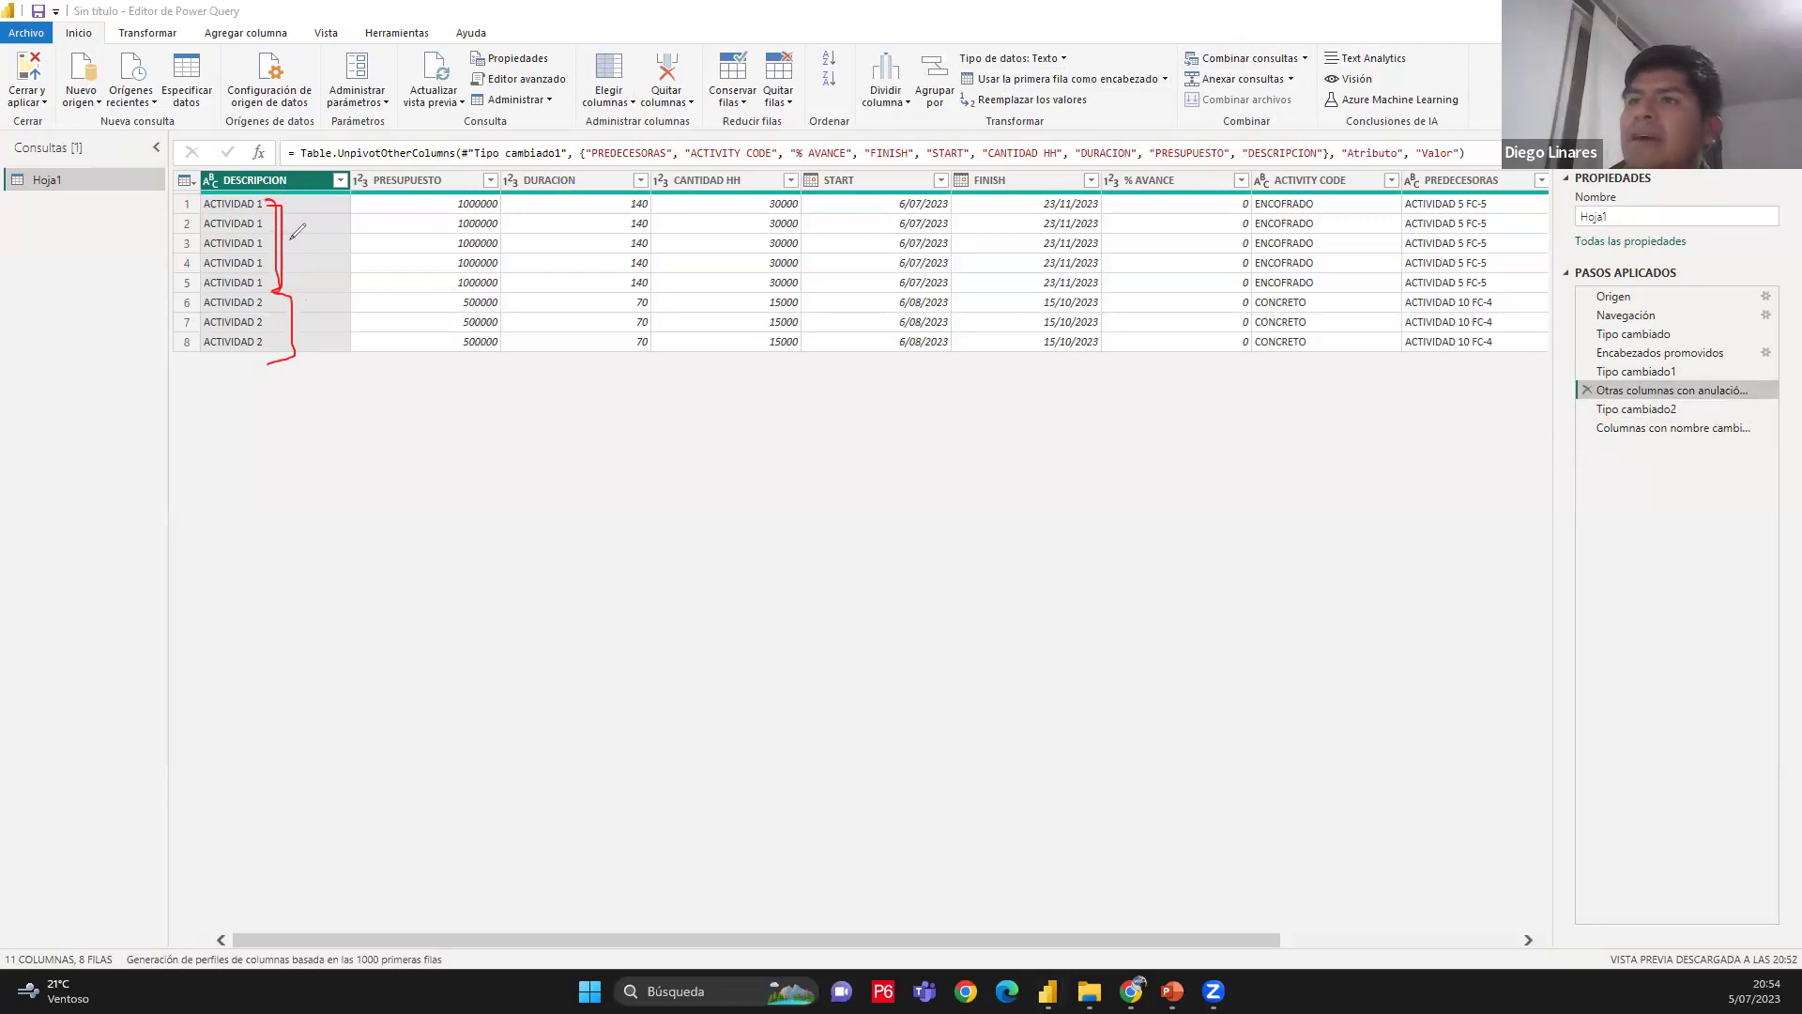
drag(302, 317, 324, 343)
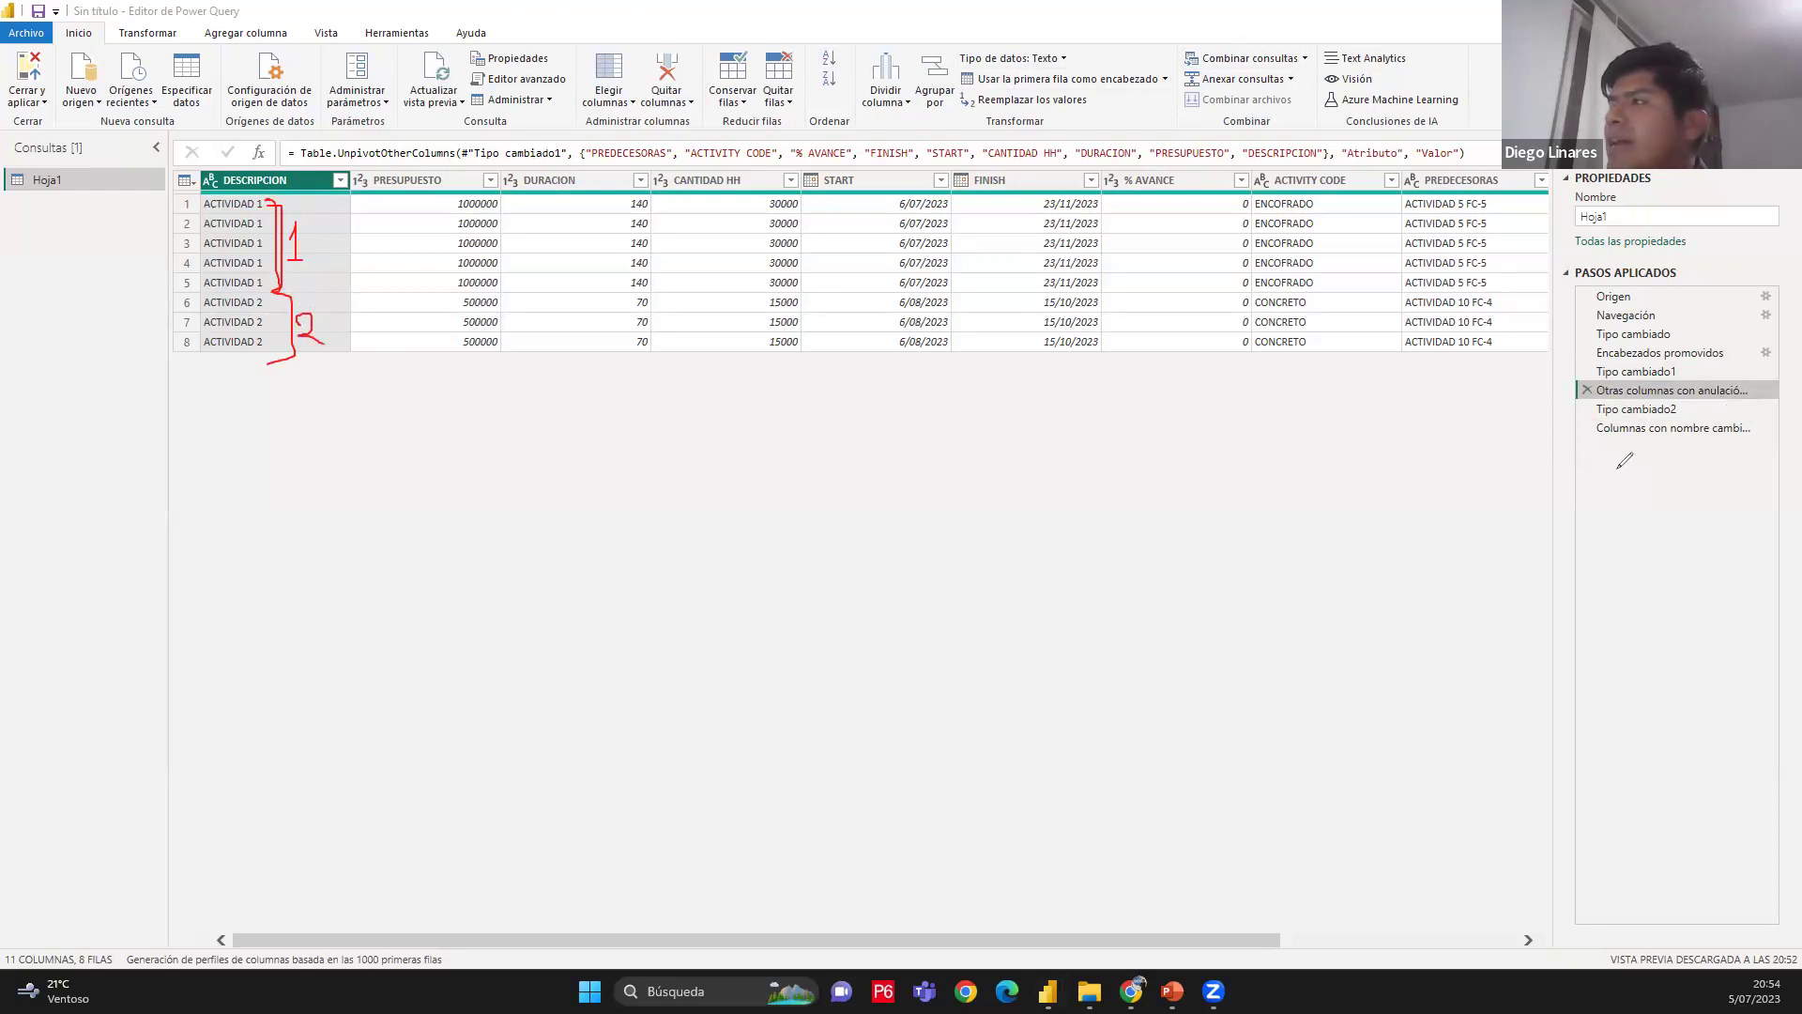
drag(1582, 443, 1738, 436)
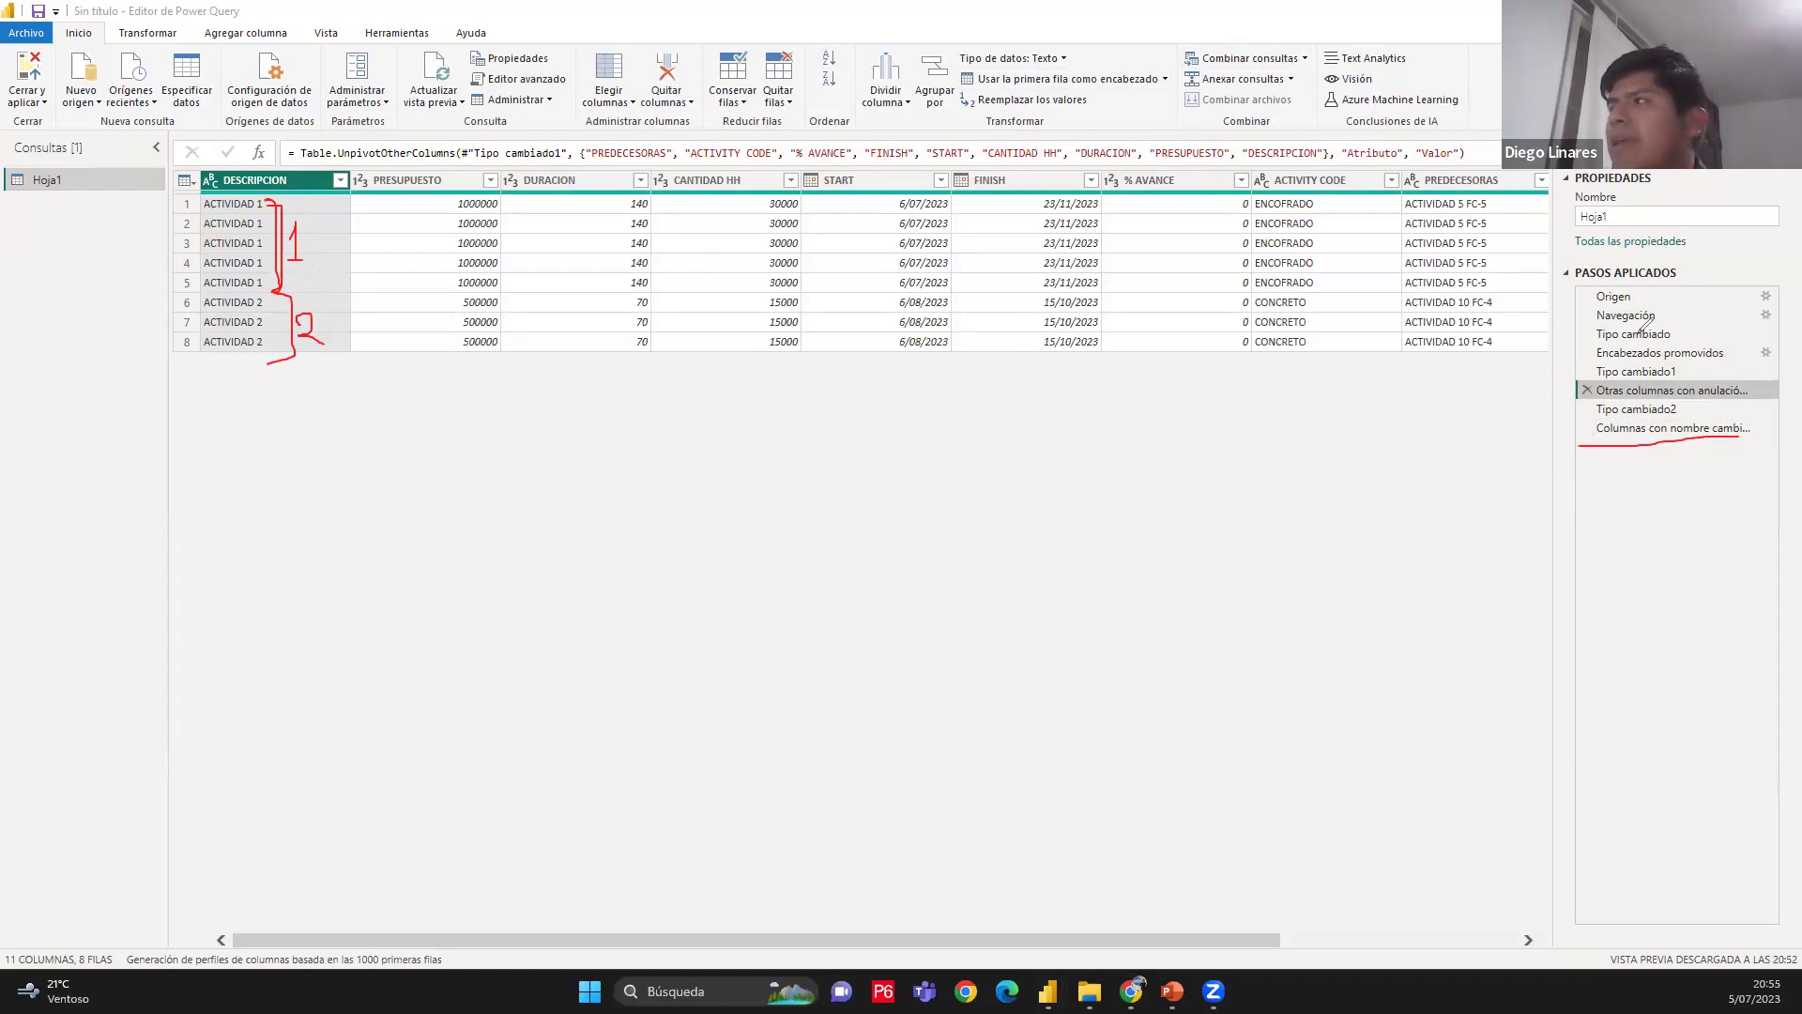
mouse_move(1592, 345)
mouse_down()
mouse_move(1737, 349)
mouse_move(1582, 363)
mouse_up()
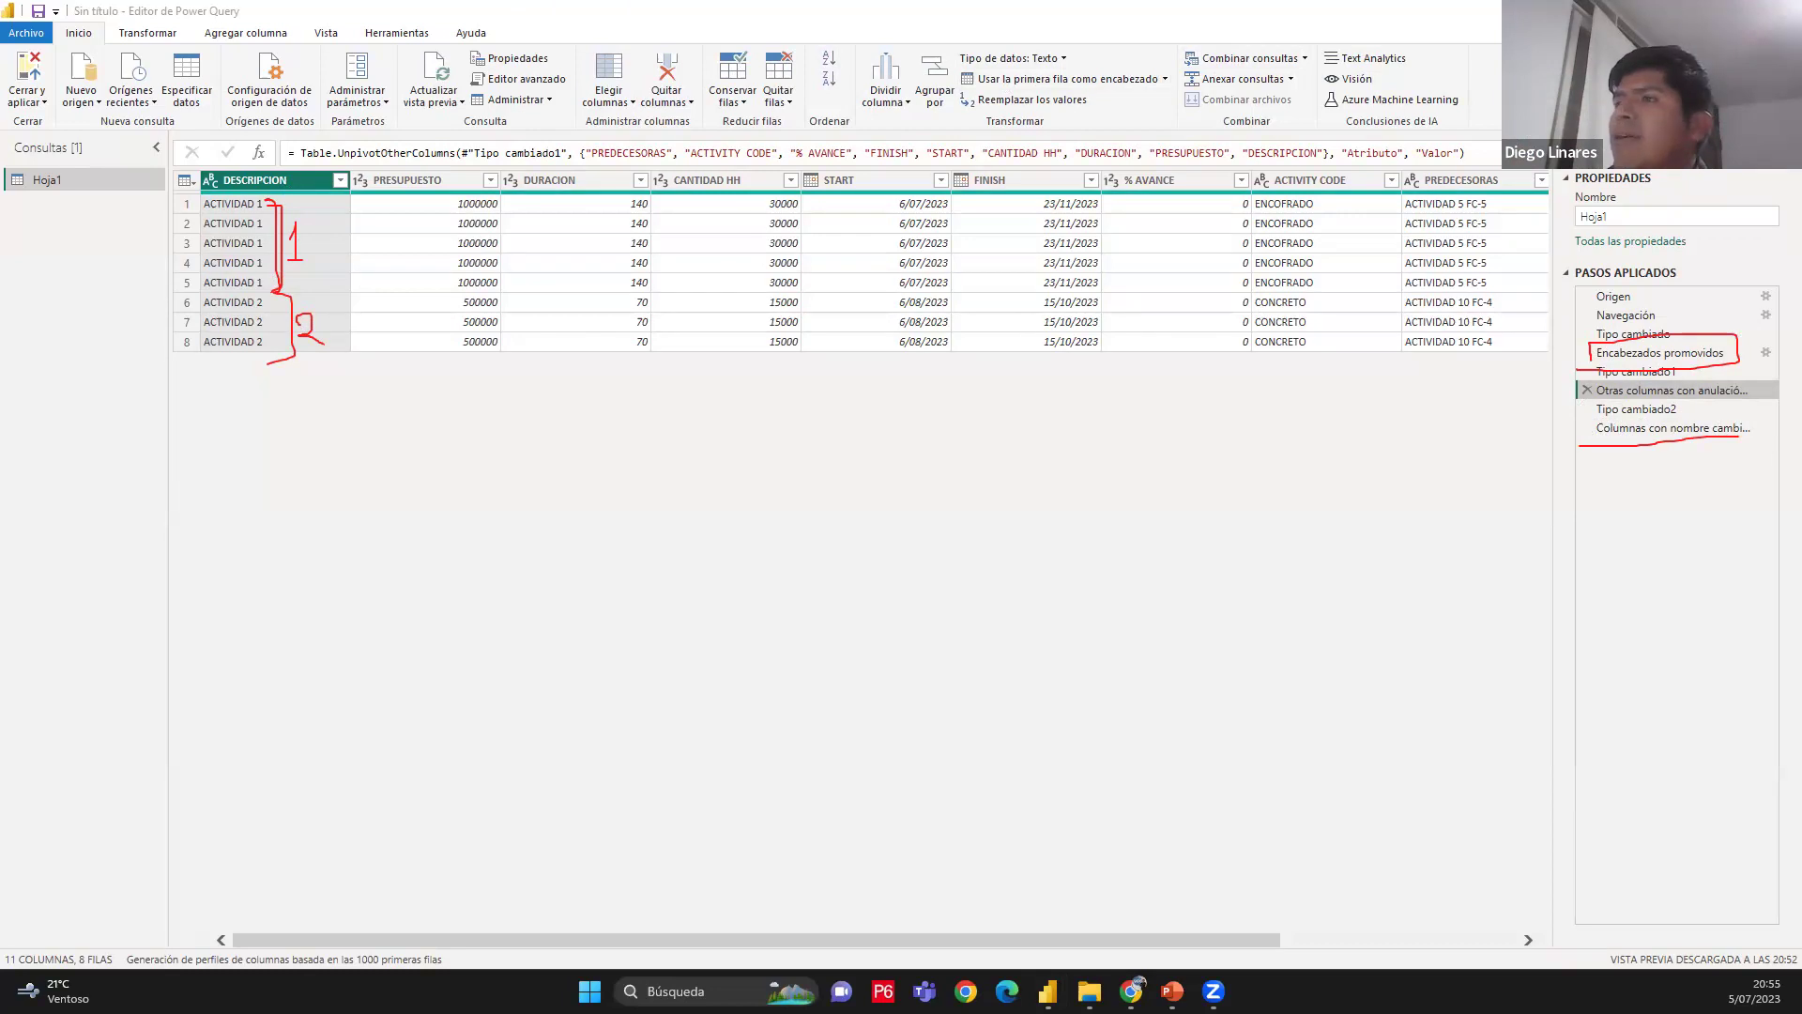
key(e)
drag(290, 253, 269, 362)
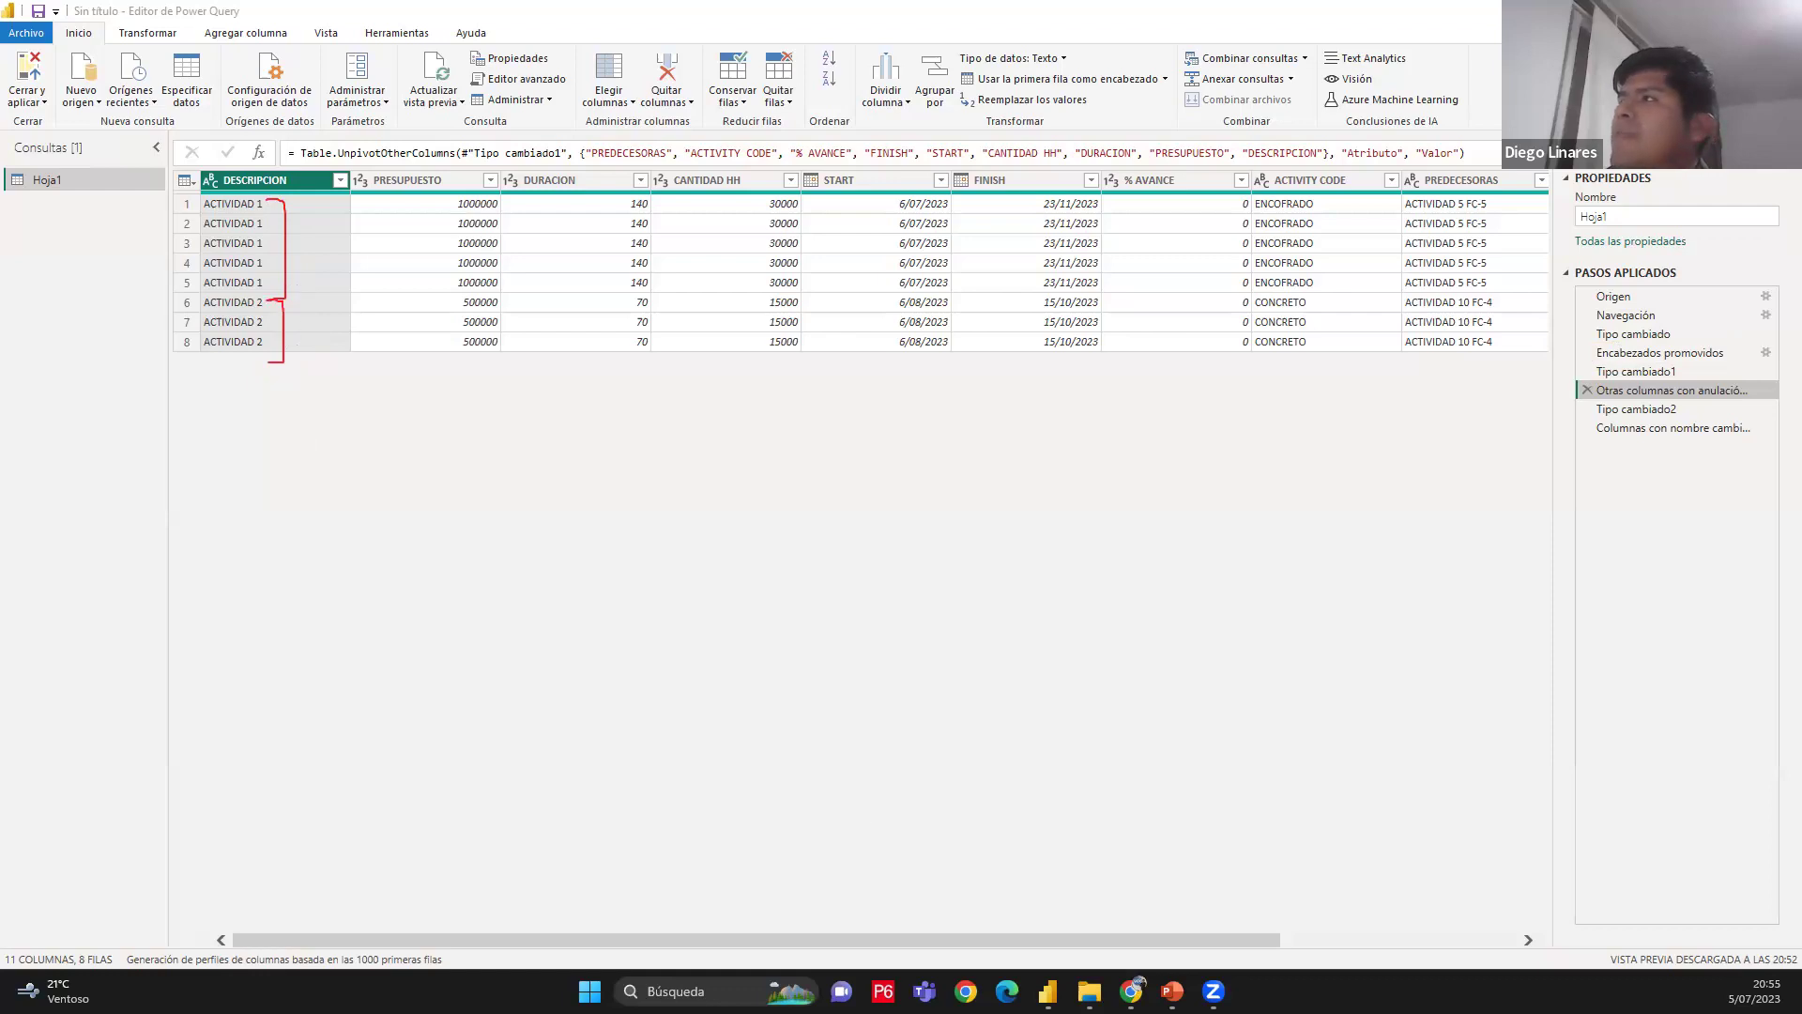
key(Escape)
Compare the unpivoted Atributo and Valor columns with the monthly date headers and both activities' amounts in the CURVA S workbook
drag(1109, 936, 1461, 932)
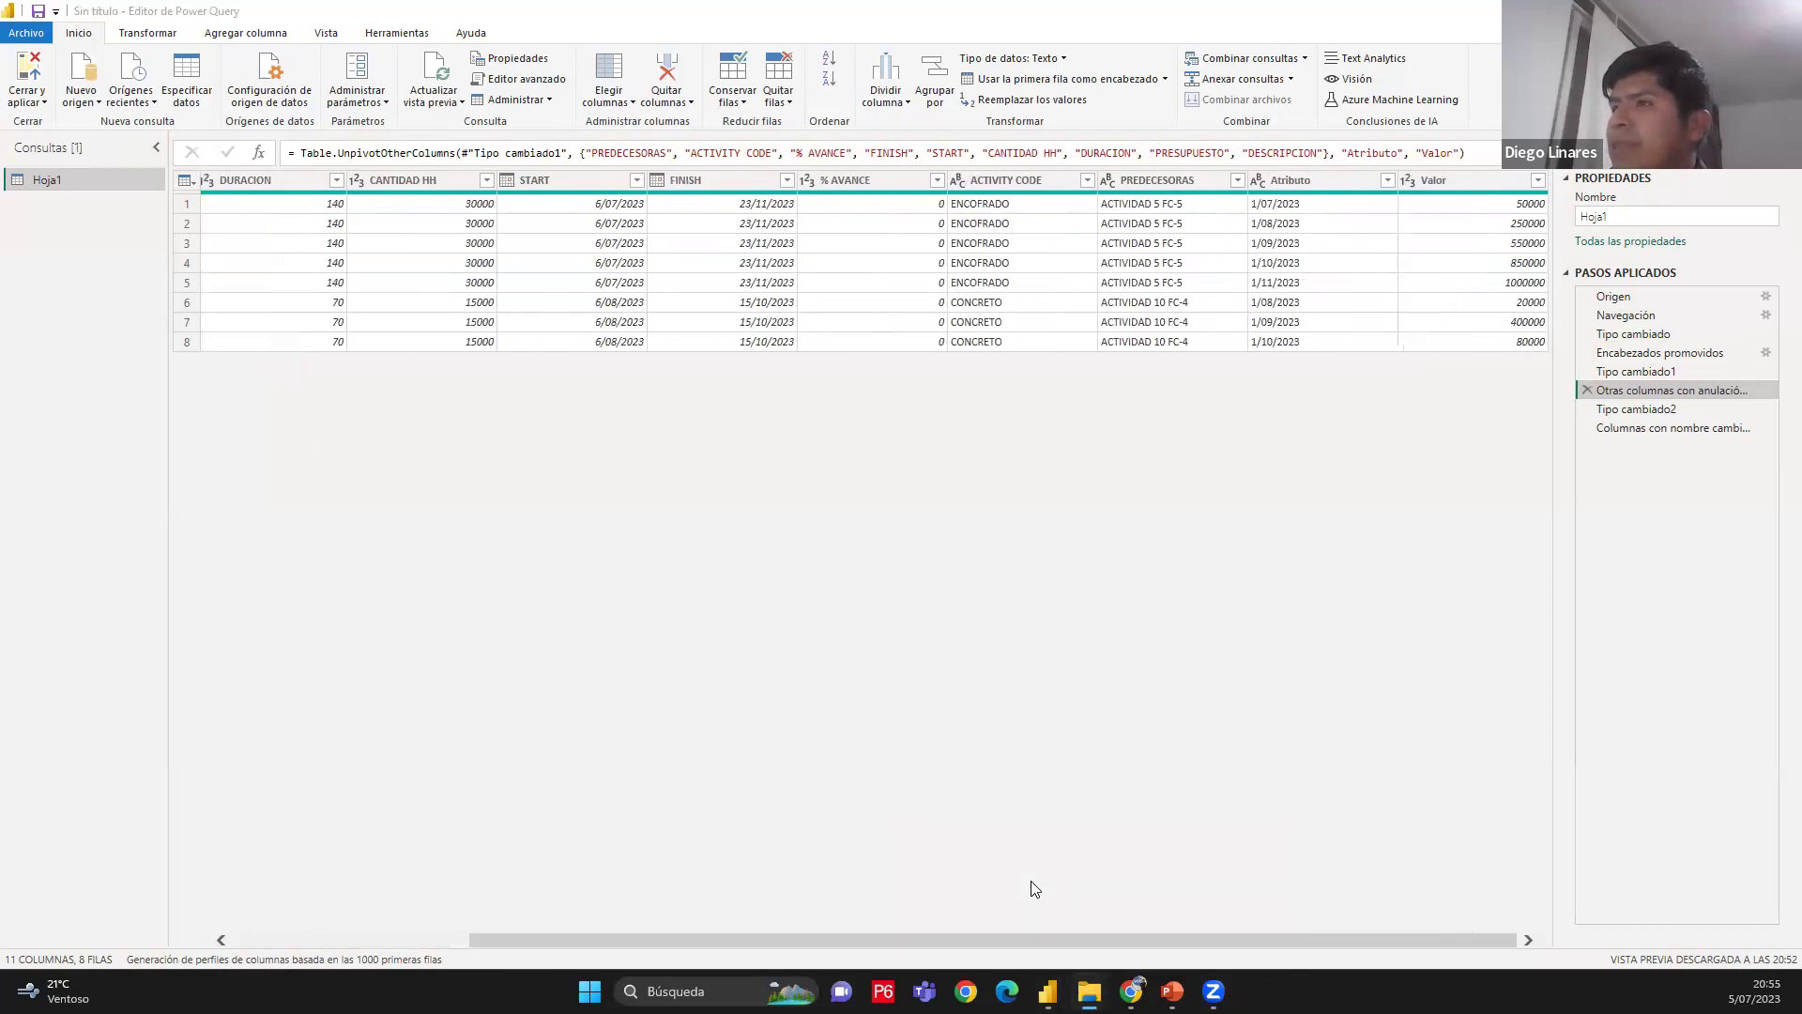
mouse_move(1047, 992)
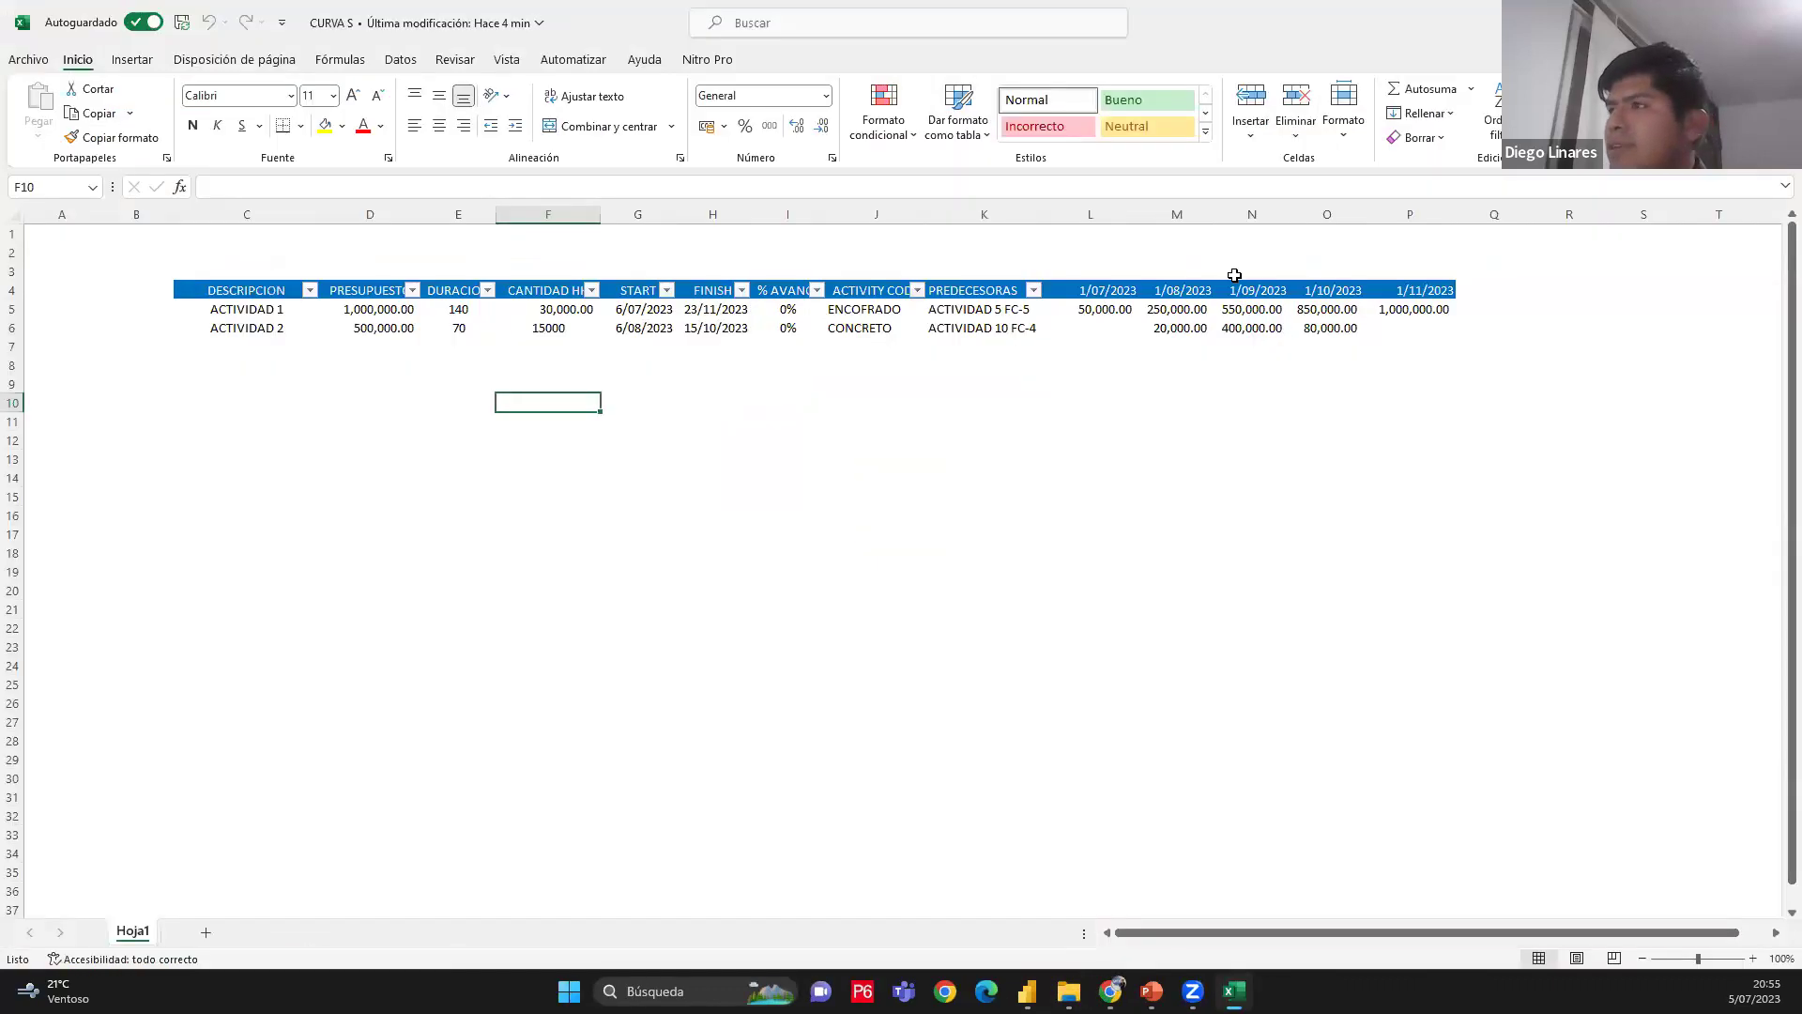
drag(1110, 306, 1443, 290)
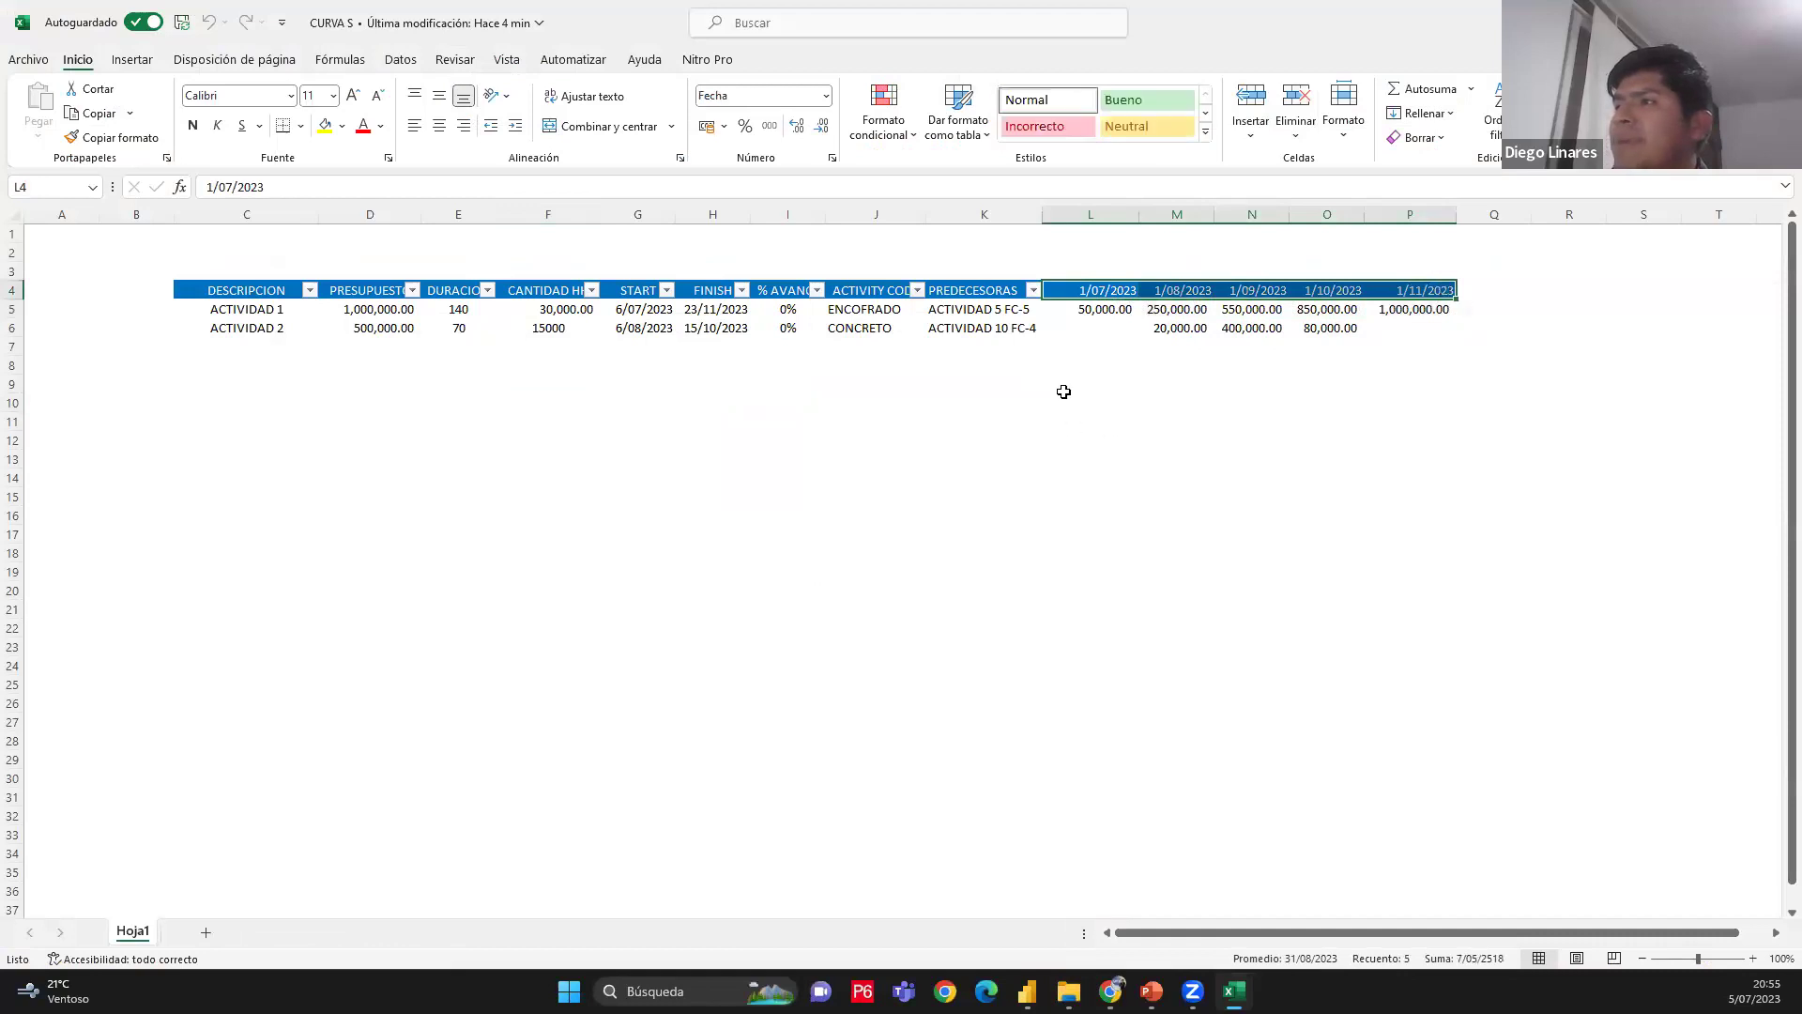
drag(1061, 391, 1058, 511)
click(1110, 290)
drag(1110, 290, 1412, 292)
drag(1107, 309, 1426, 312)
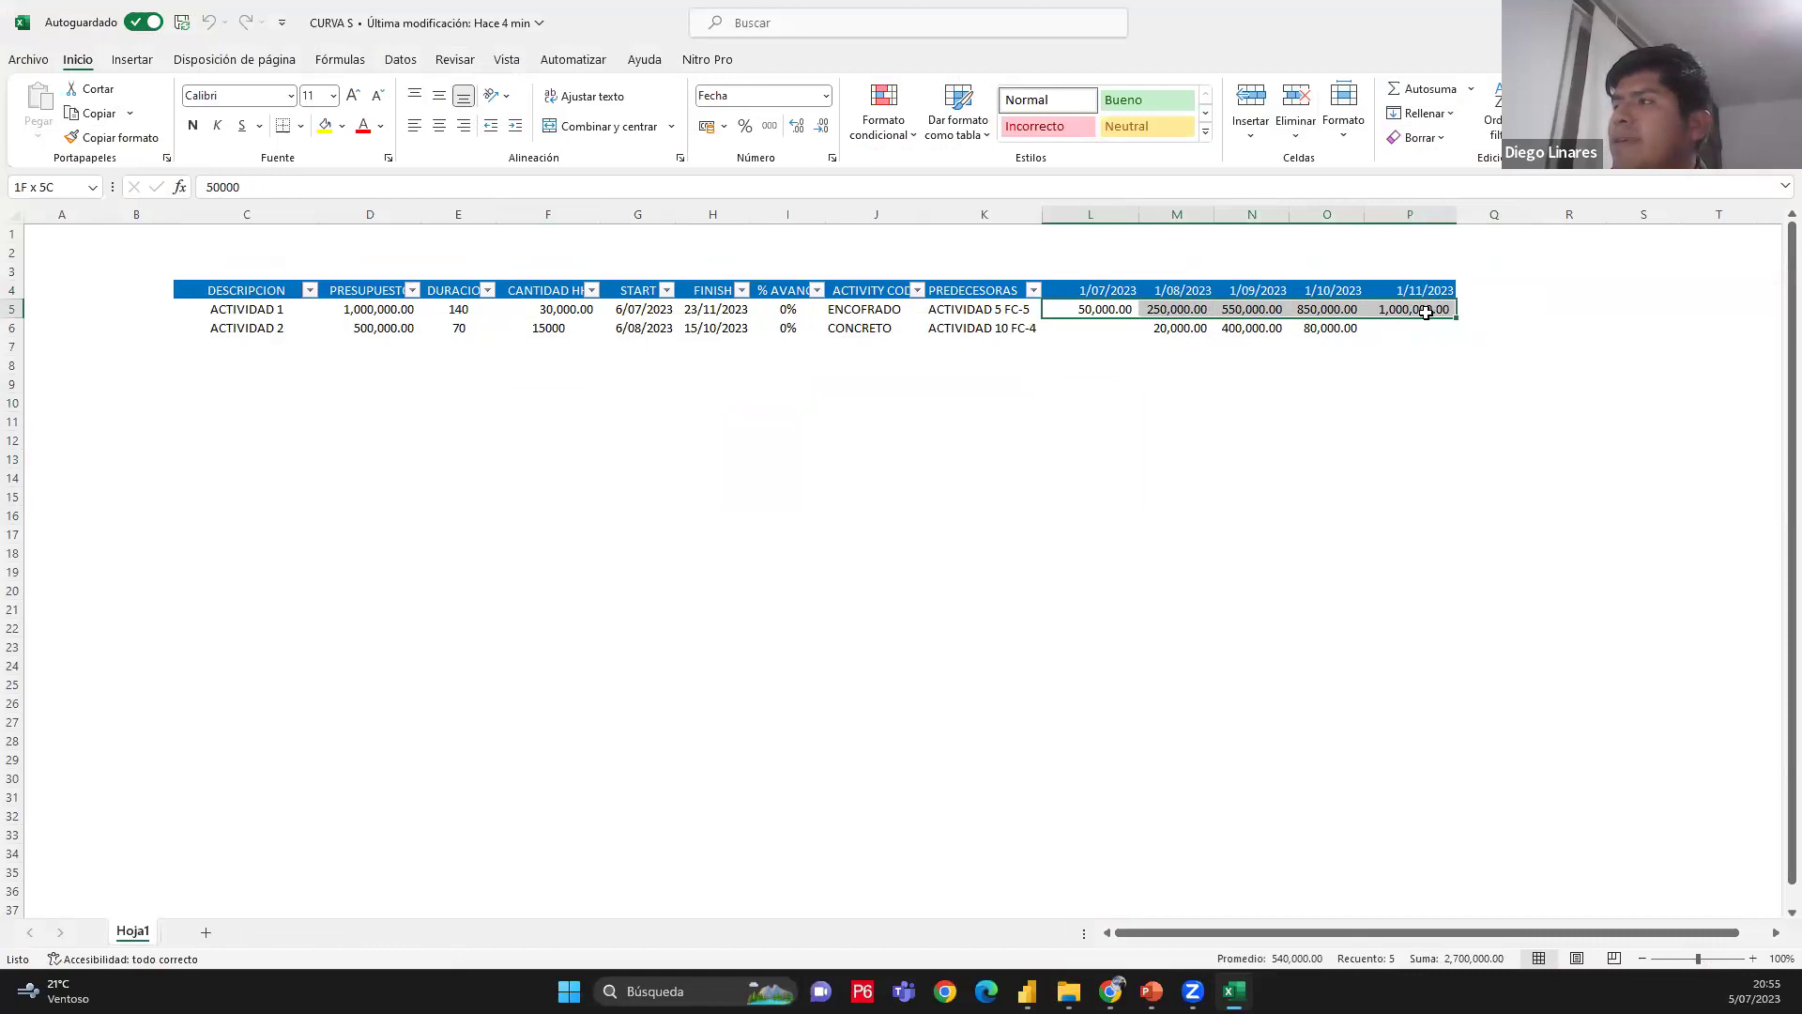
drag(1080, 290, 1417, 291)
drag(1167, 327, 1338, 328)
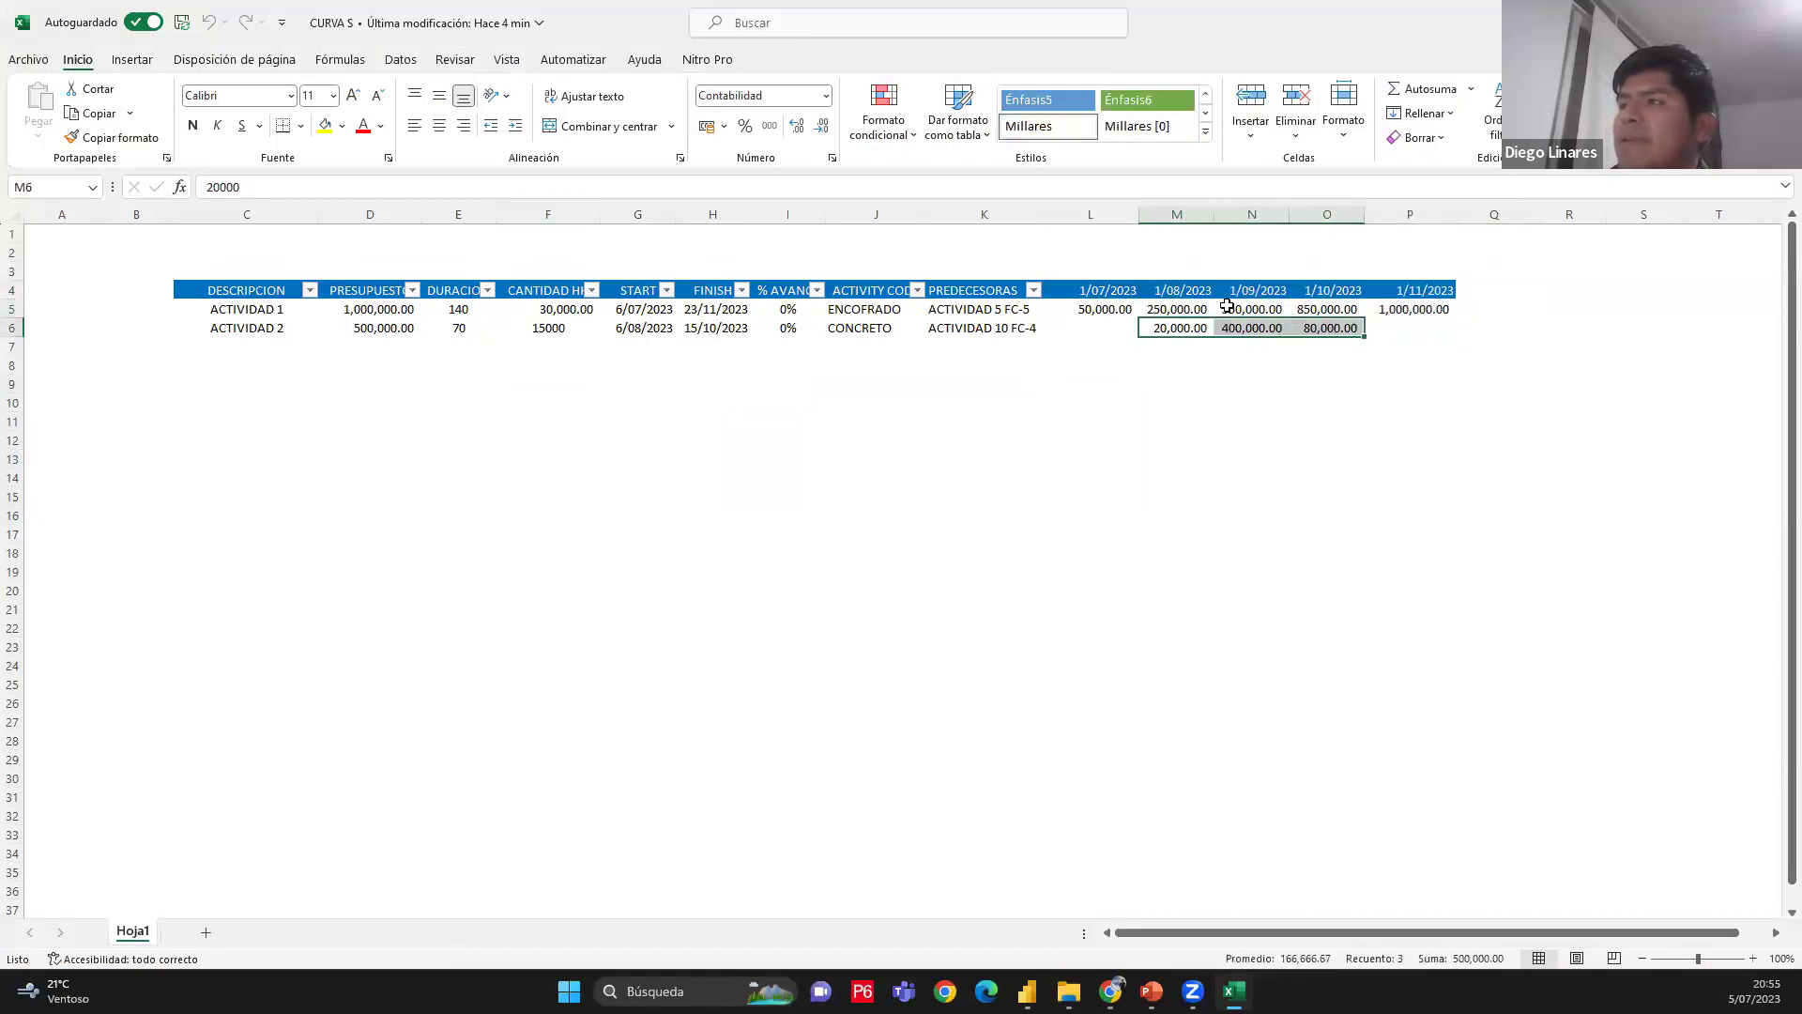
drag(1175, 290, 1331, 290)
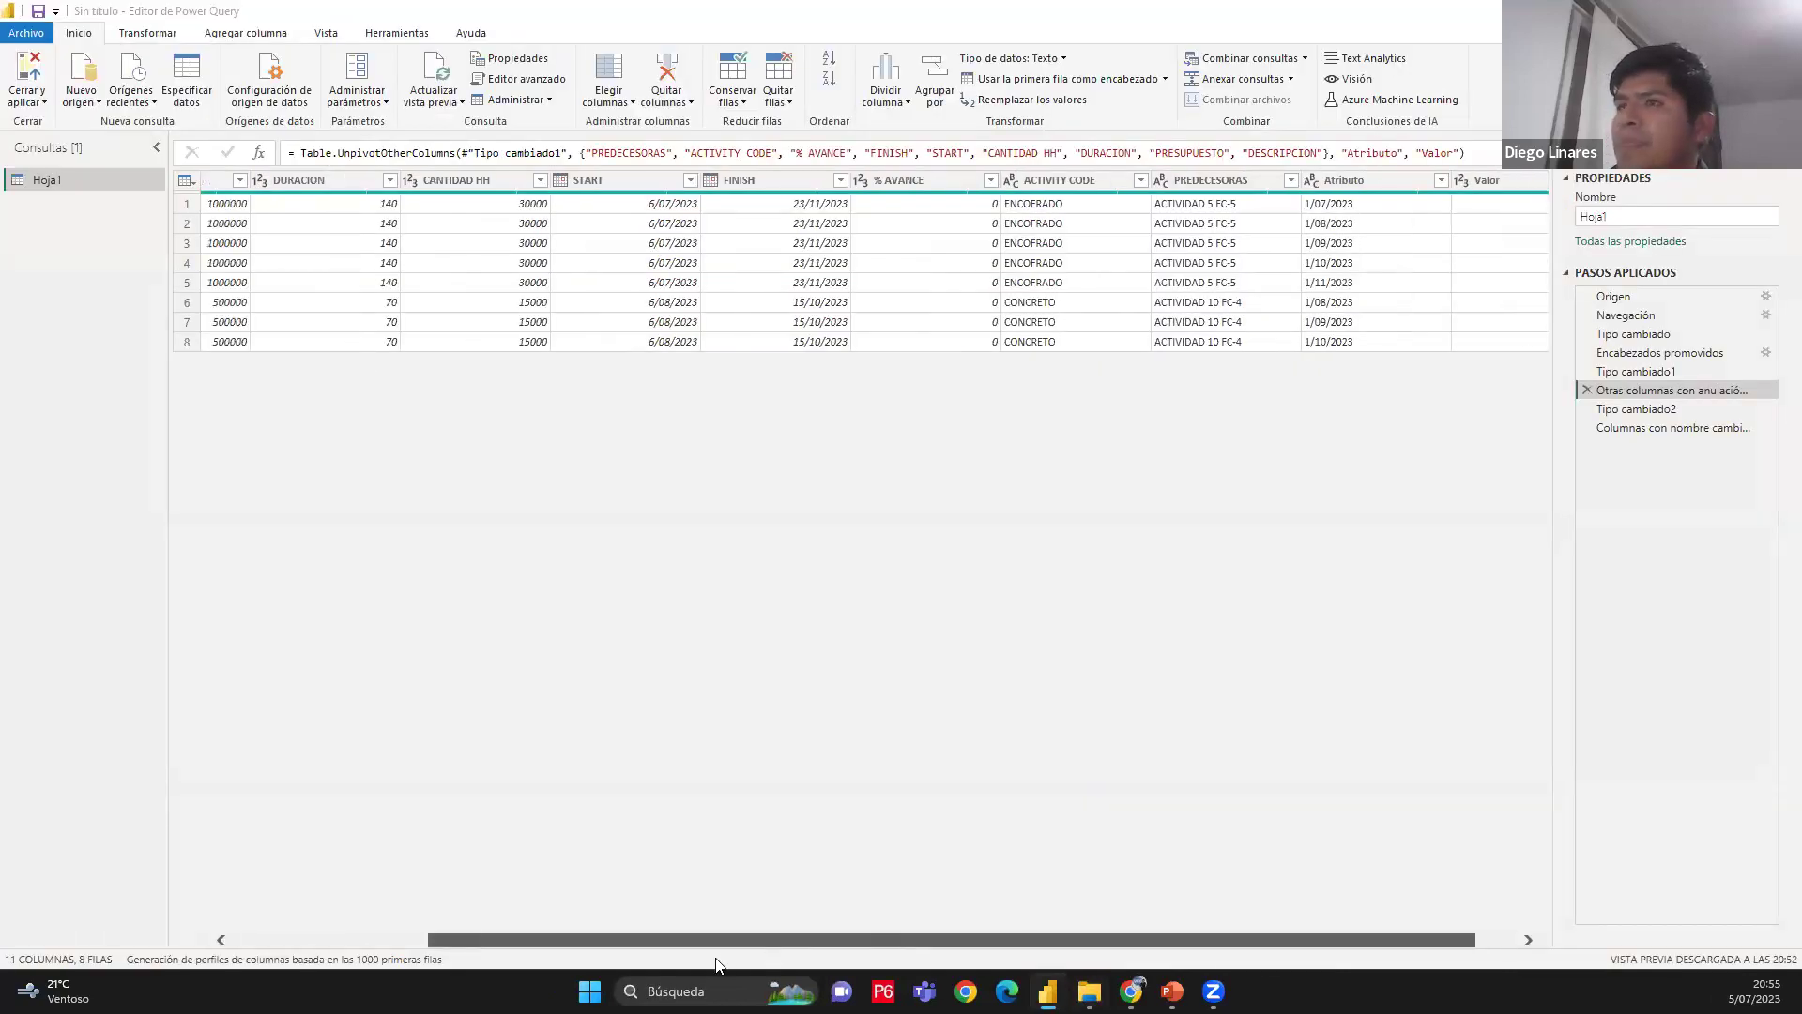
Return to Power Query and examine the repeated ACTIVIDAD 1 and ACTIVIDAD 2 rows with their unpivoted dates and values
click(278, 223)
click(276, 262)
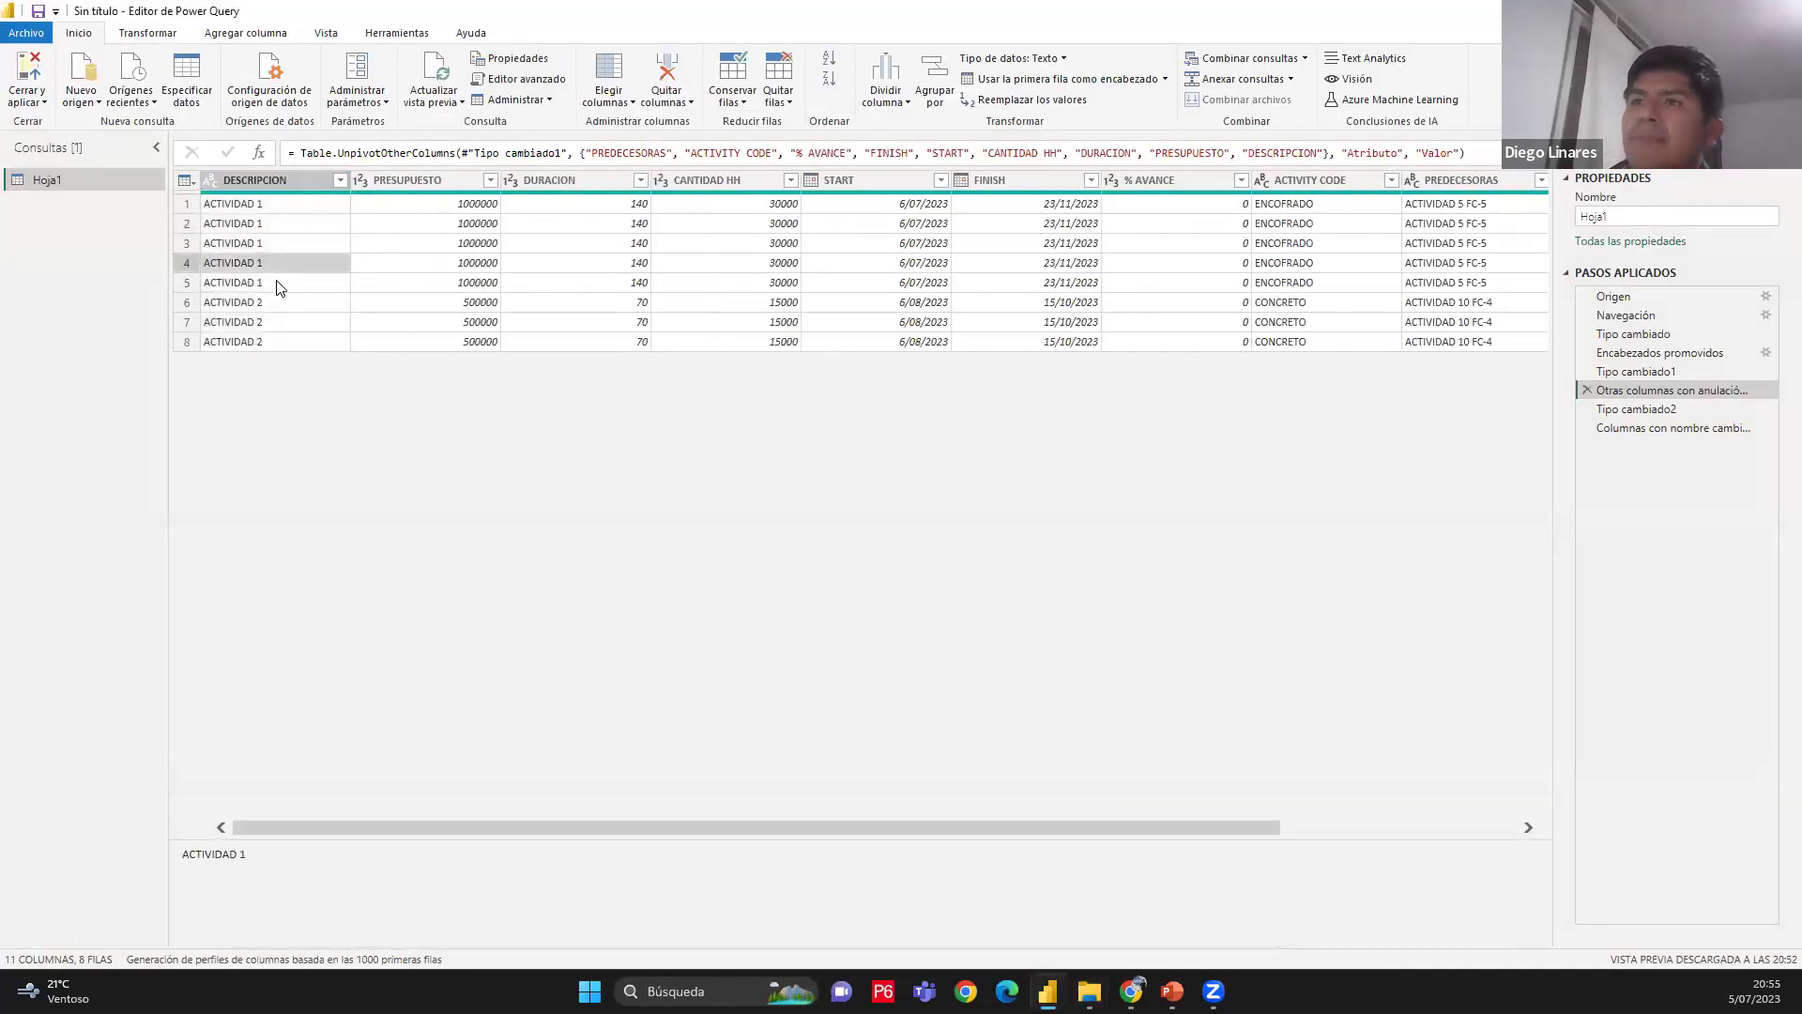
click(278, 284)
click(249, 302)
click(251, 322)
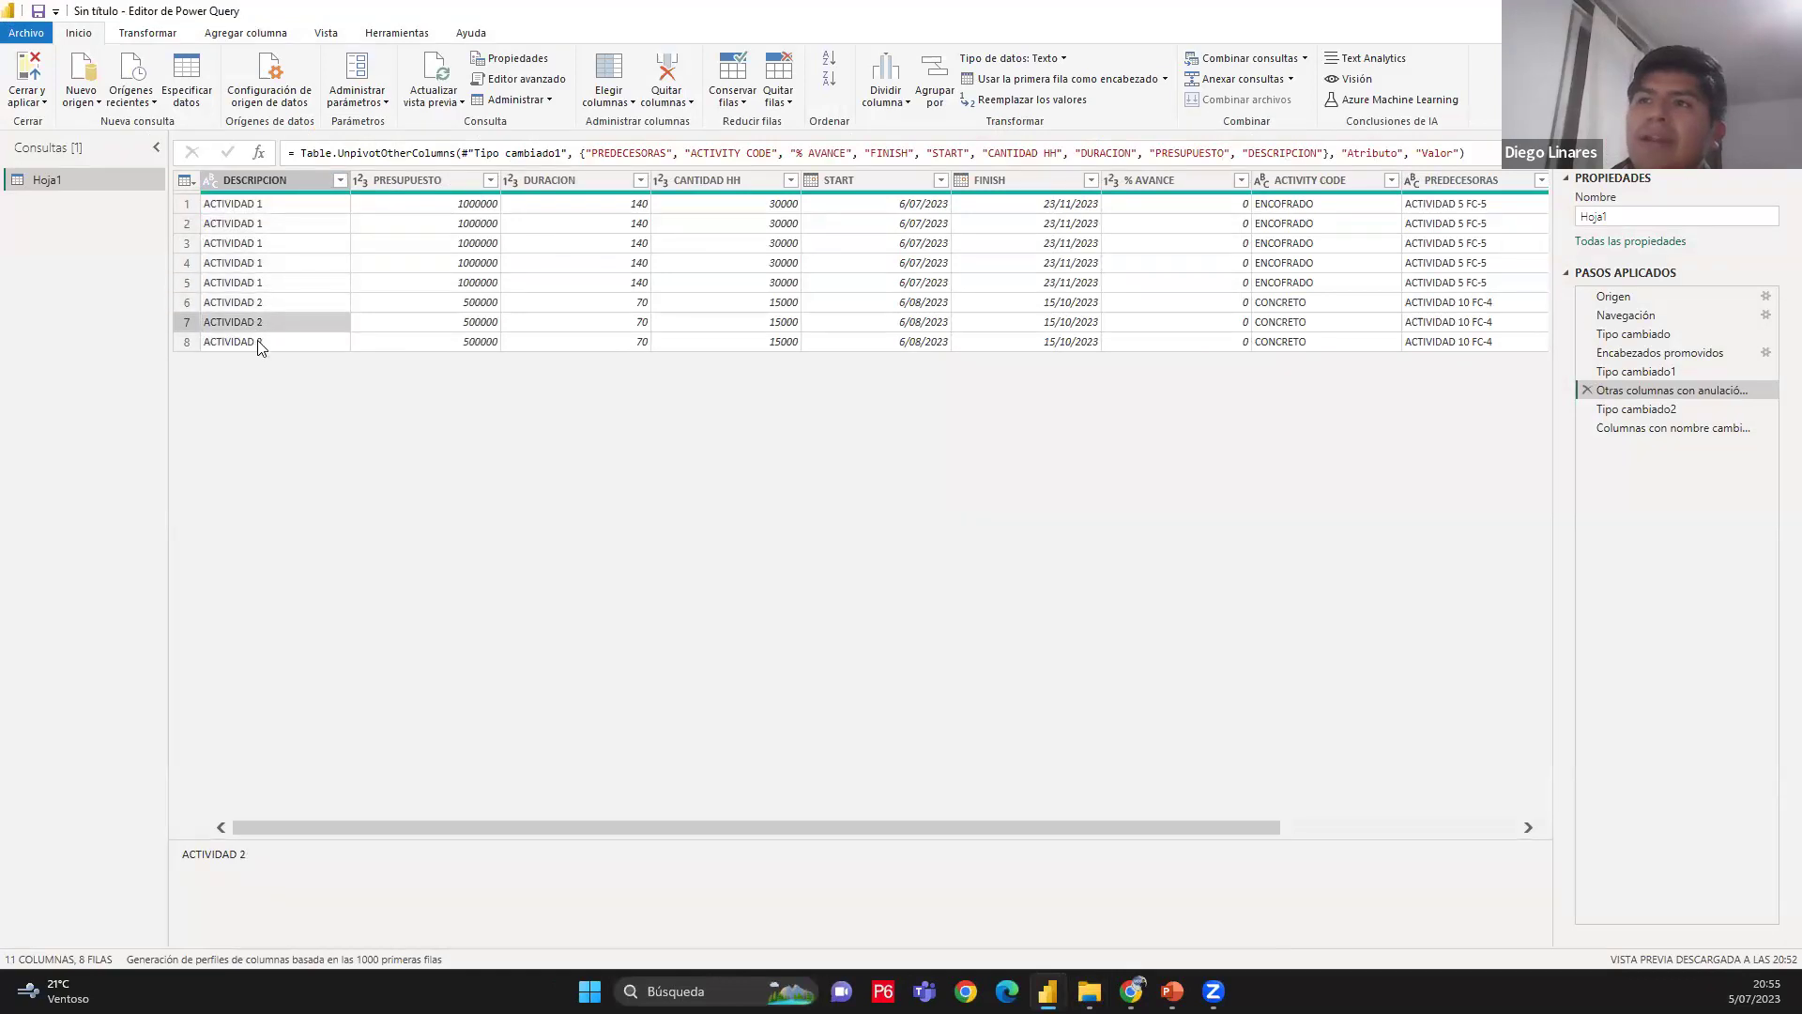
click(259, 342)
drag(873, 826, 1483, 831)
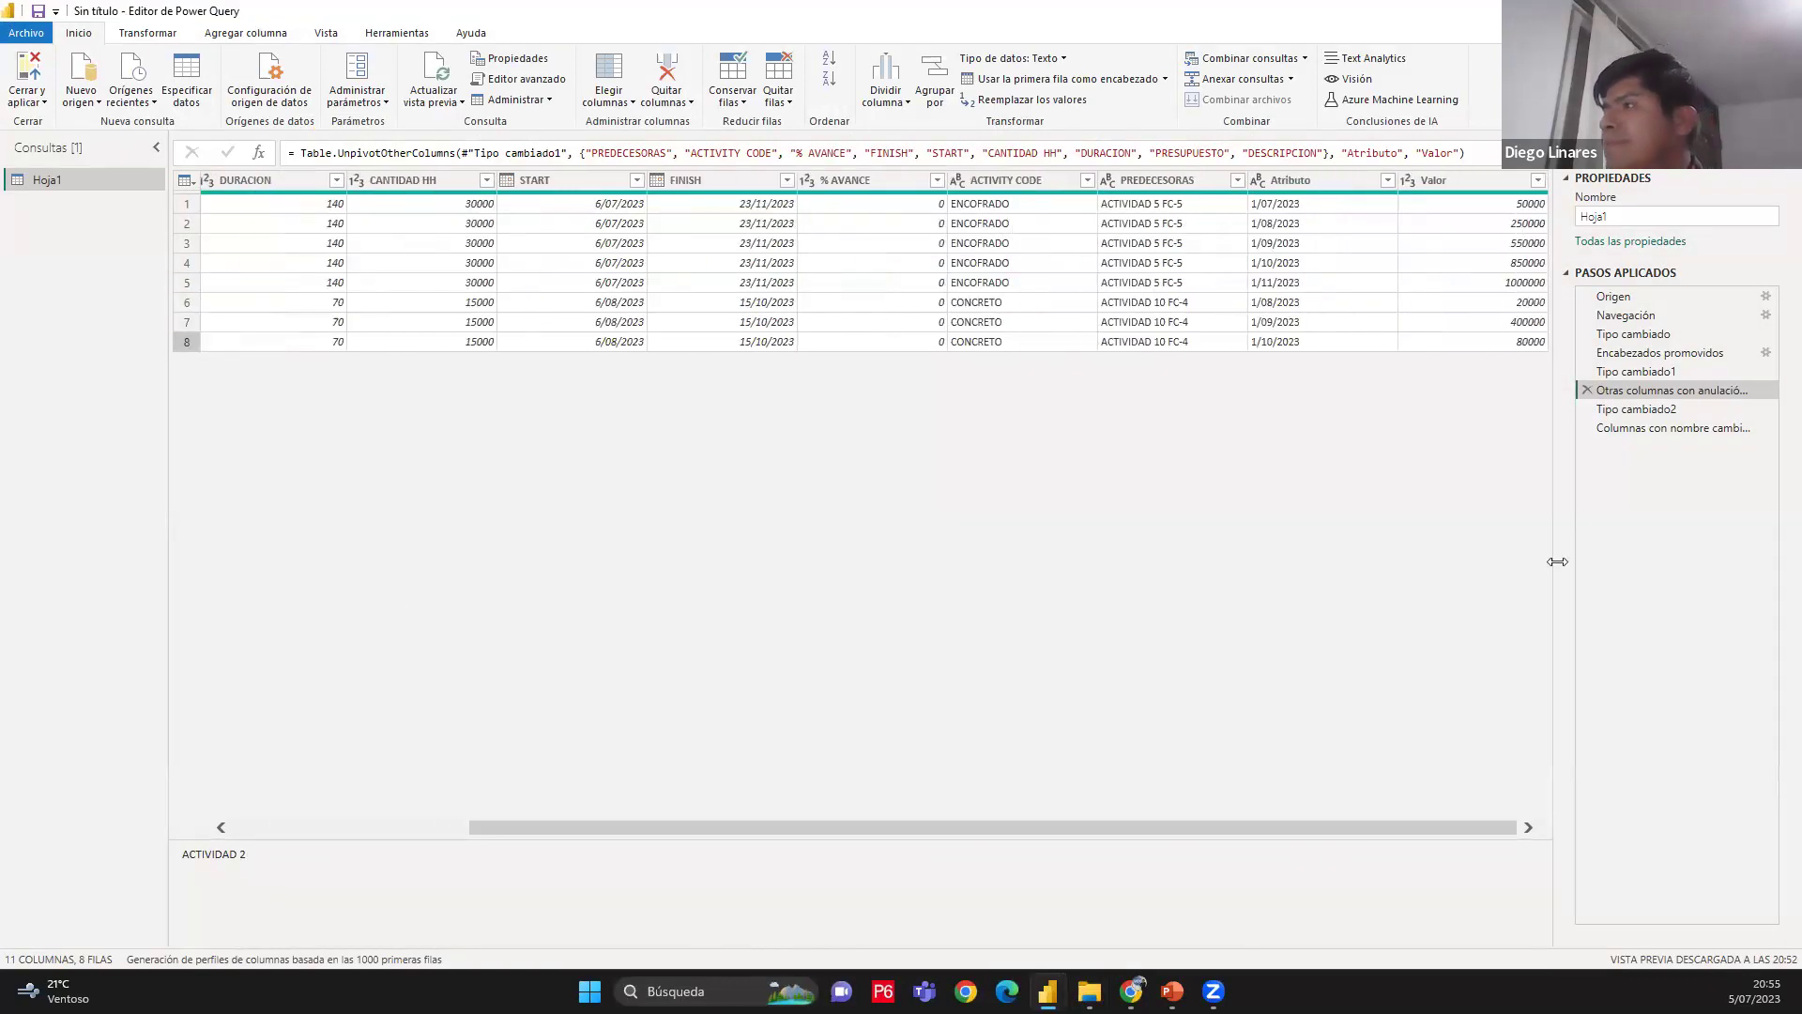
Go to the final renamed-columns step of the Hoja1 query, then close the editor and apply the changes to the report
click(1647, 428)
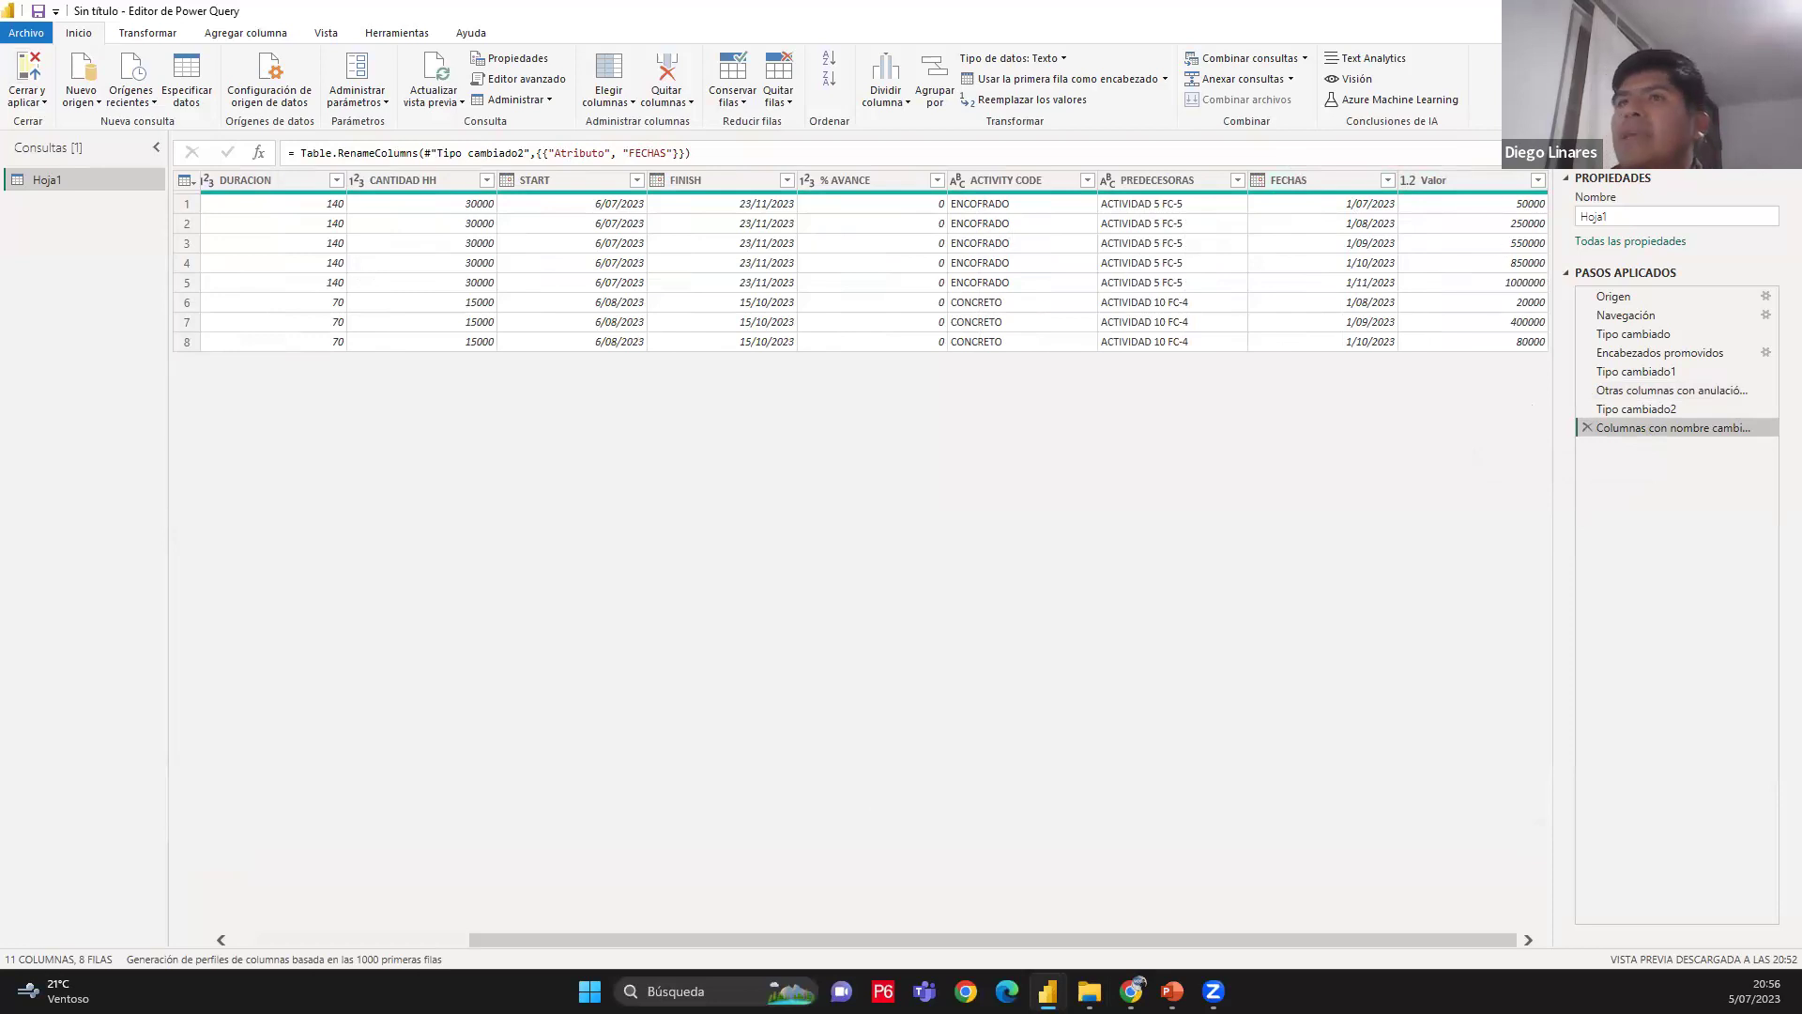
click(20, 73)
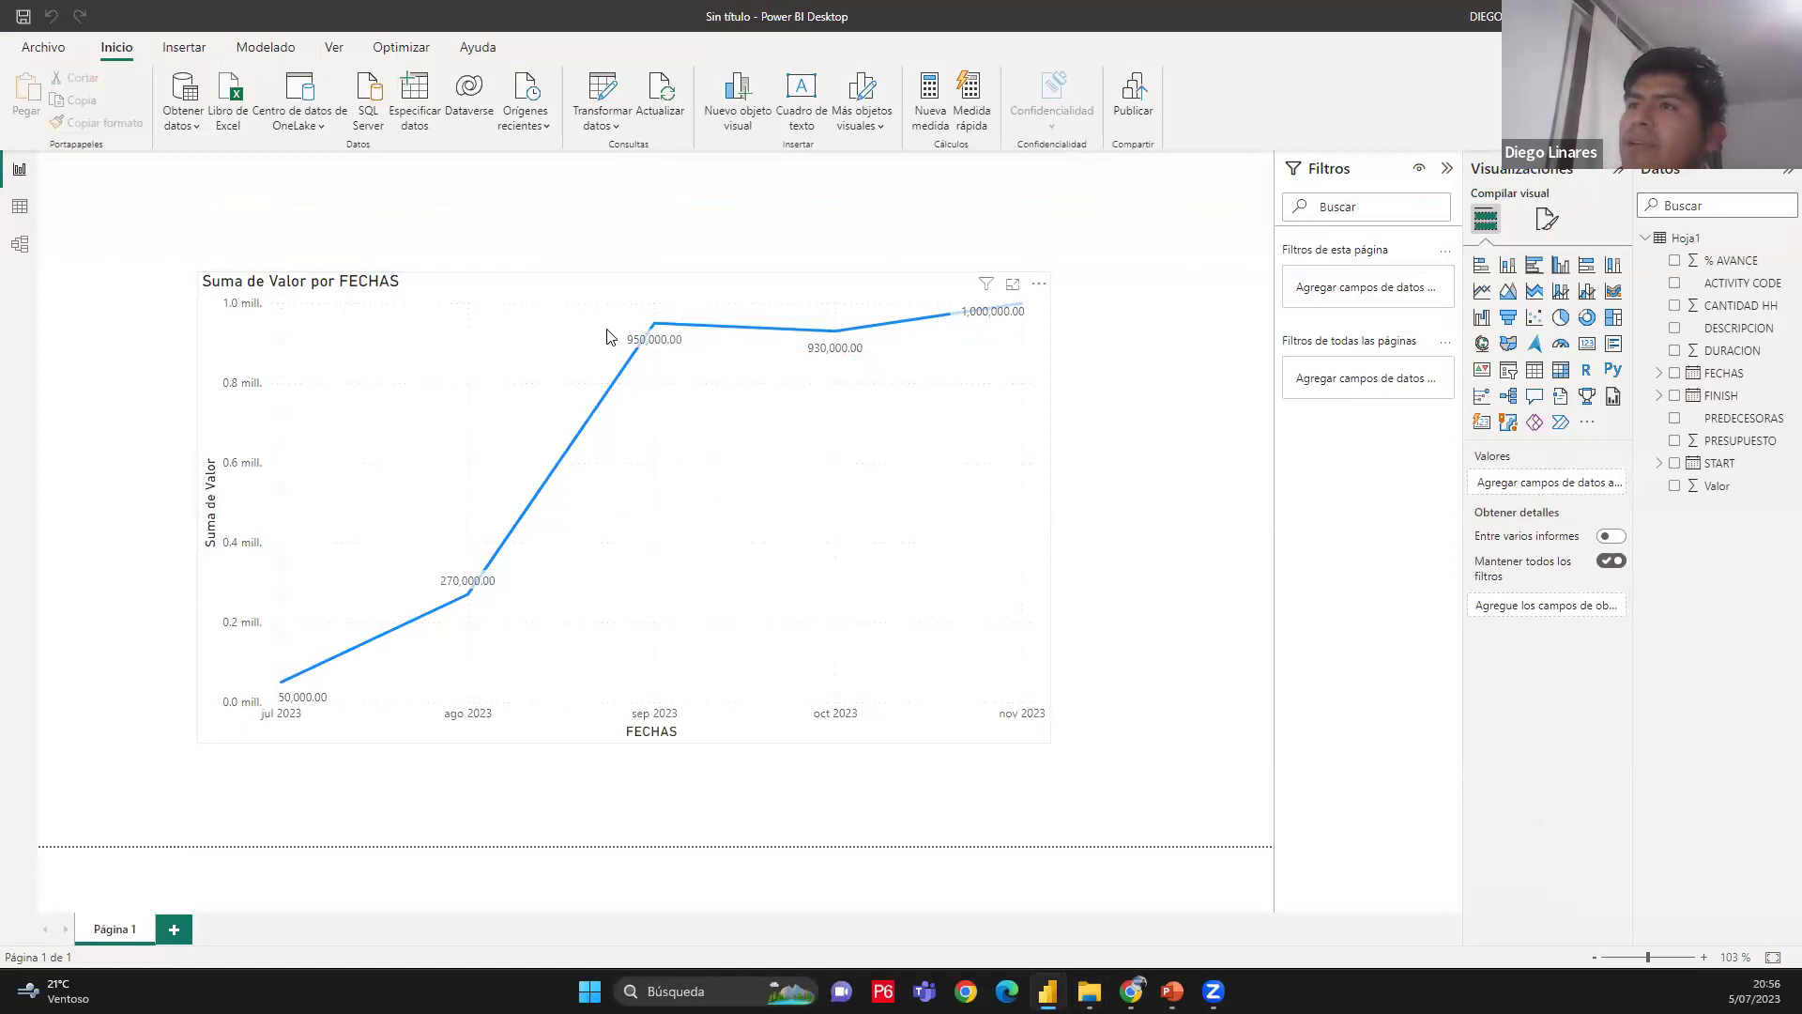
Compare the 1/09/2023 amounts of both activities in the CURVA S workbook with the September point on the Power BI line chart
mouse_move(1089, 991)
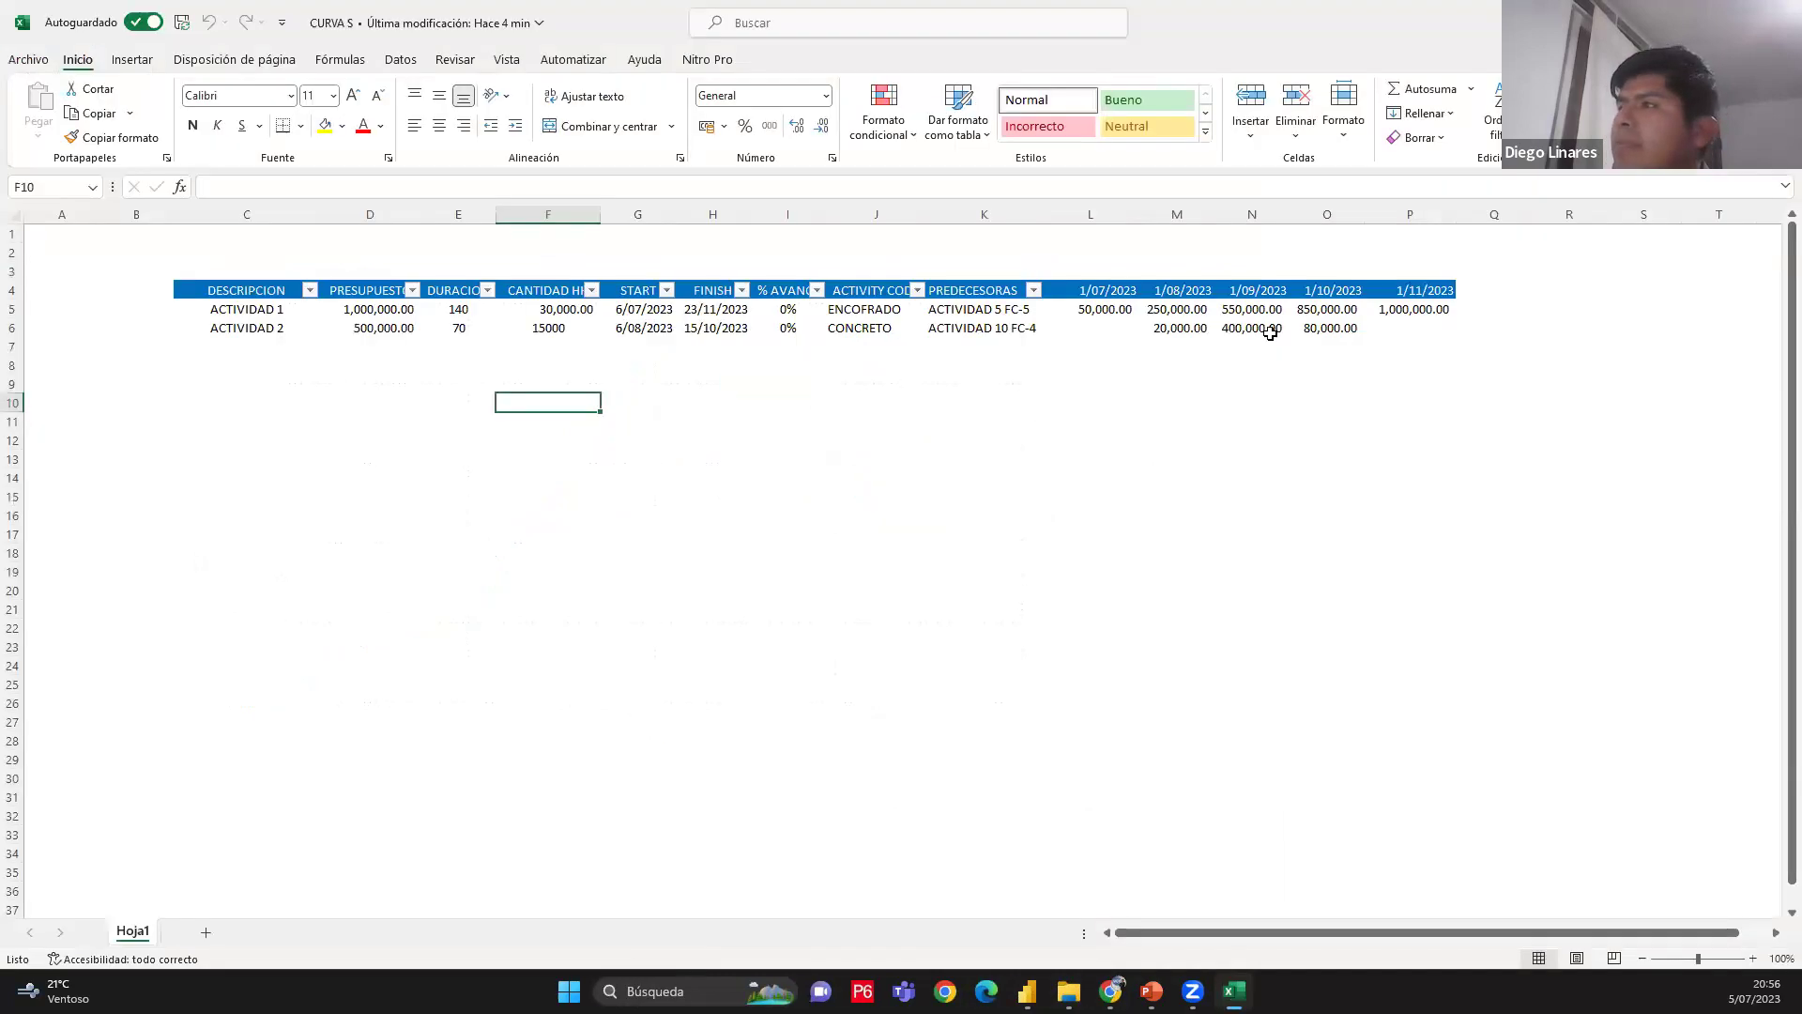
drag(1251, 309, 1328, 327)
click(1027, 990)
key(alt+Tab)
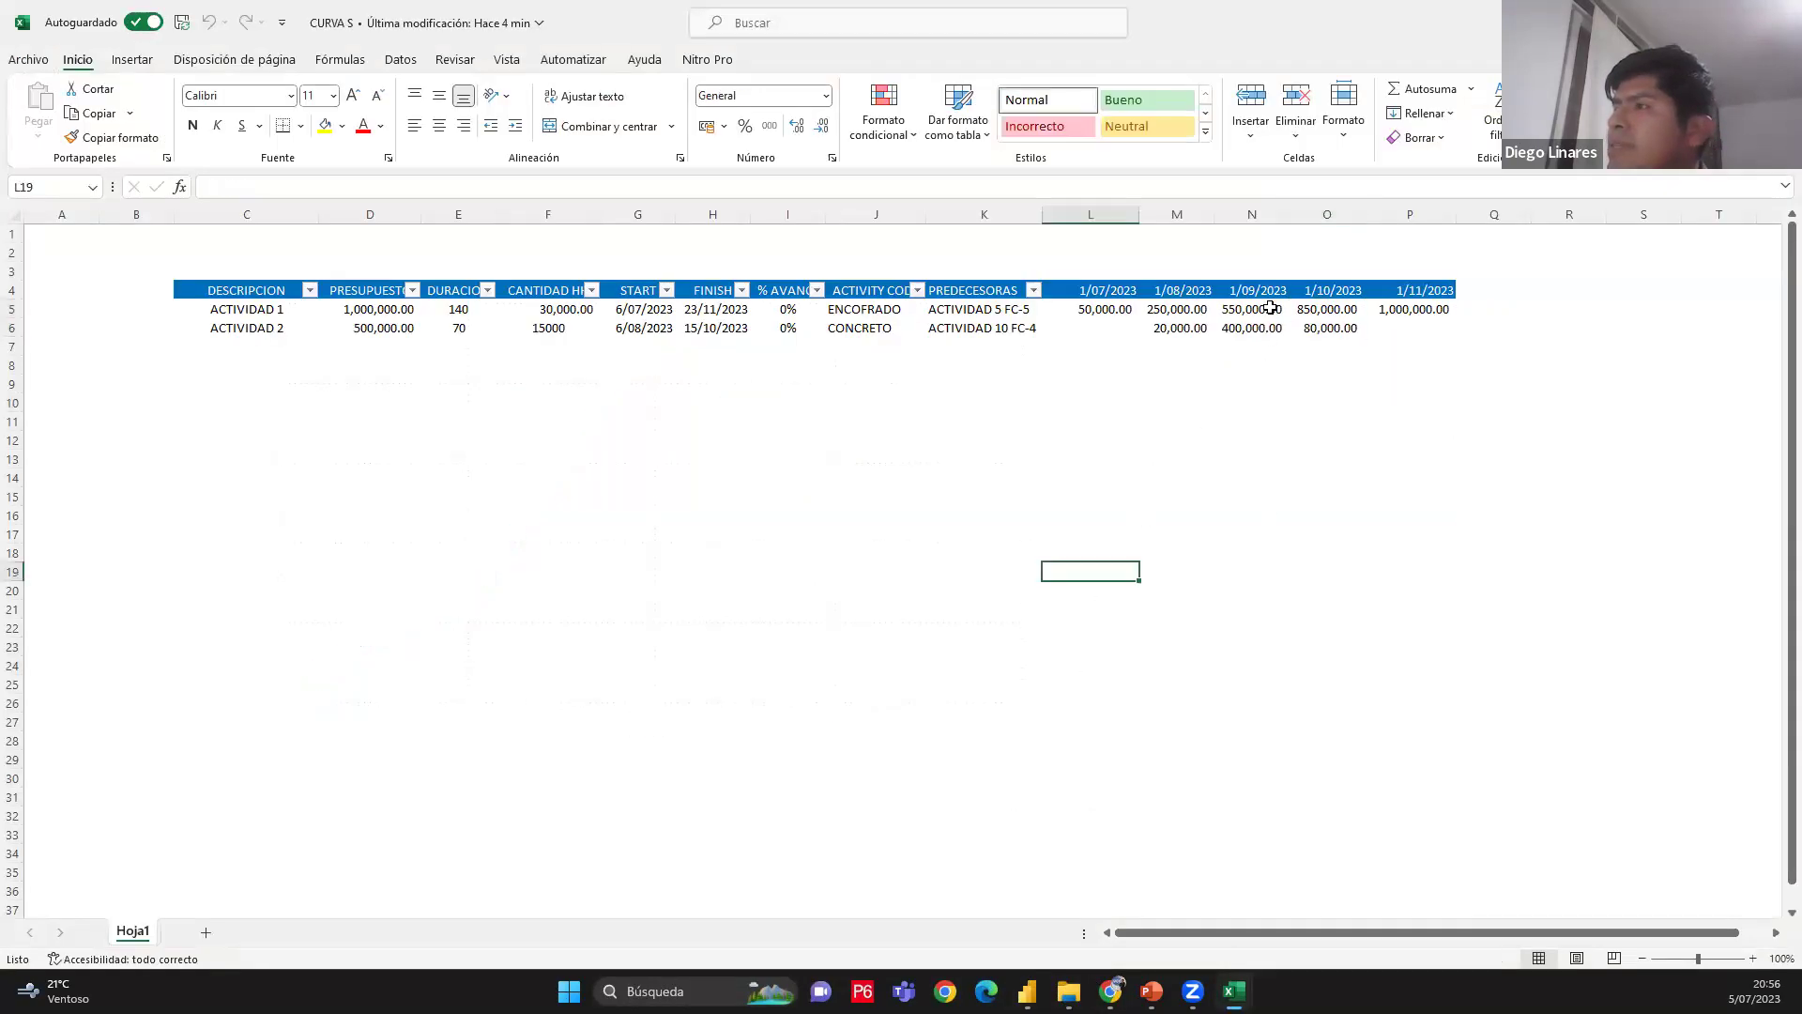
drag(1252, 309, 1254, 329)
click(1027, 990)
key(alt+Tab)
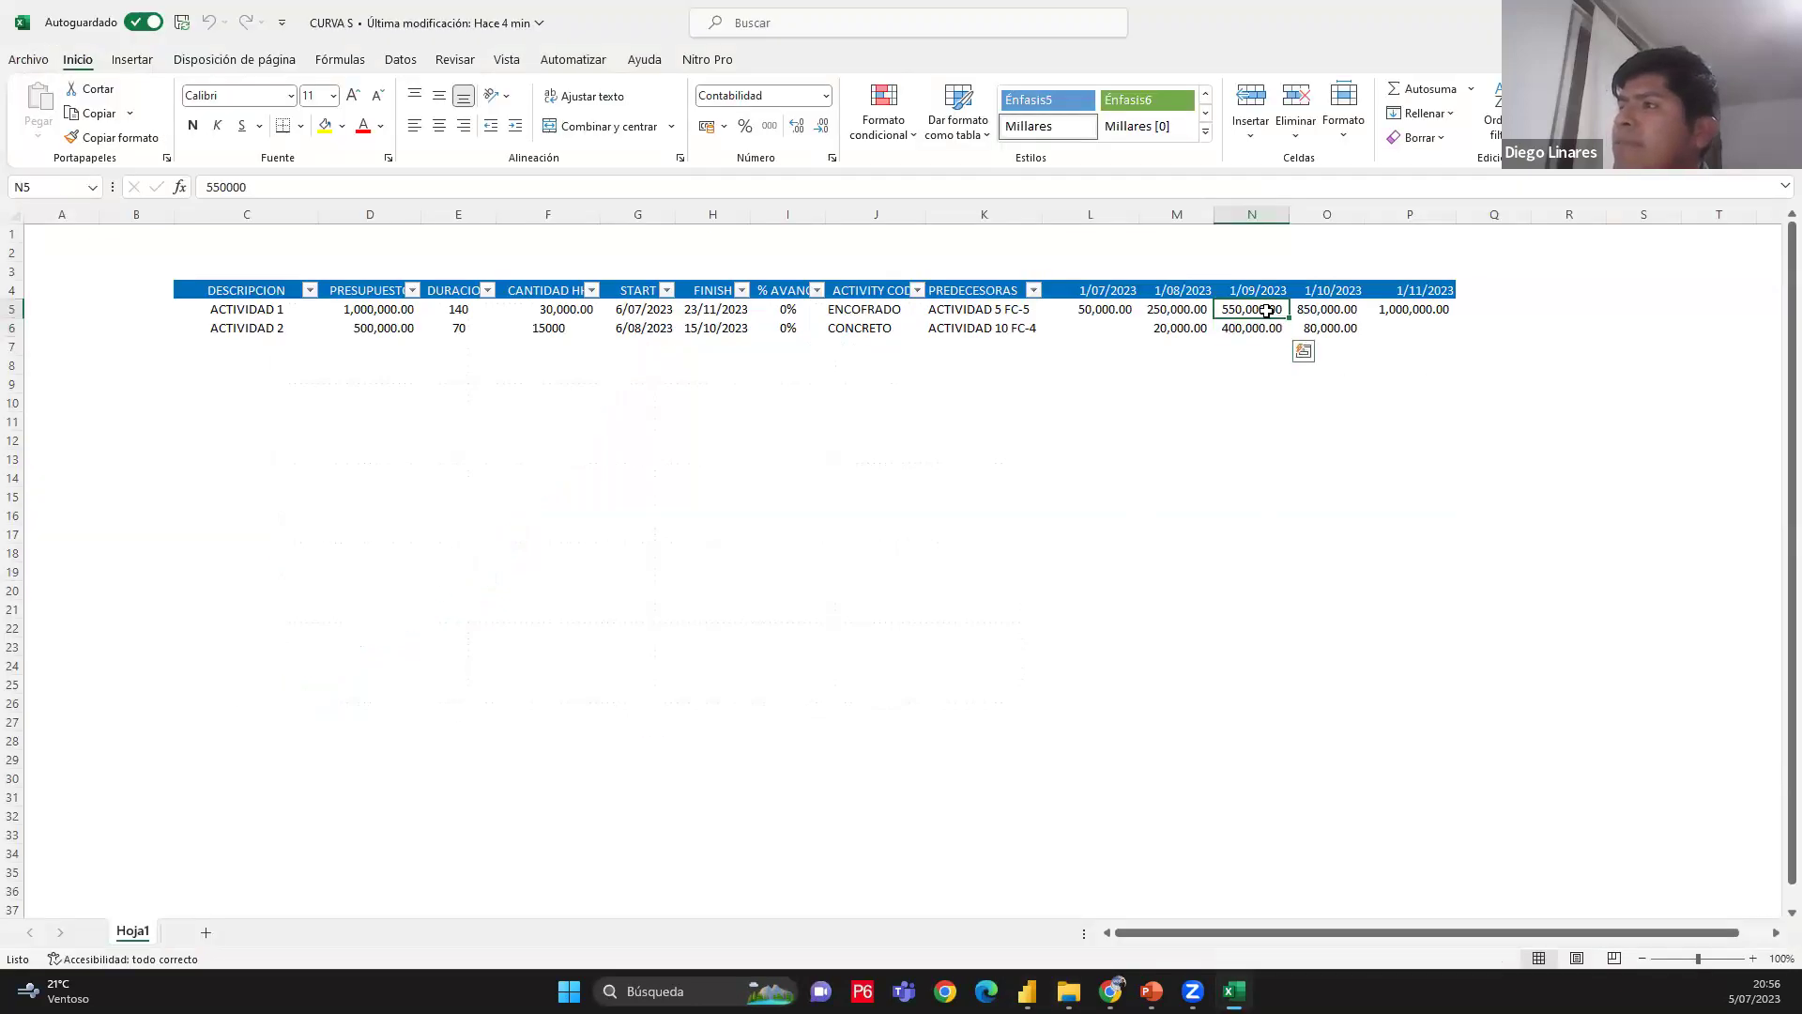
click(1260, 328)
click(1027, 990)
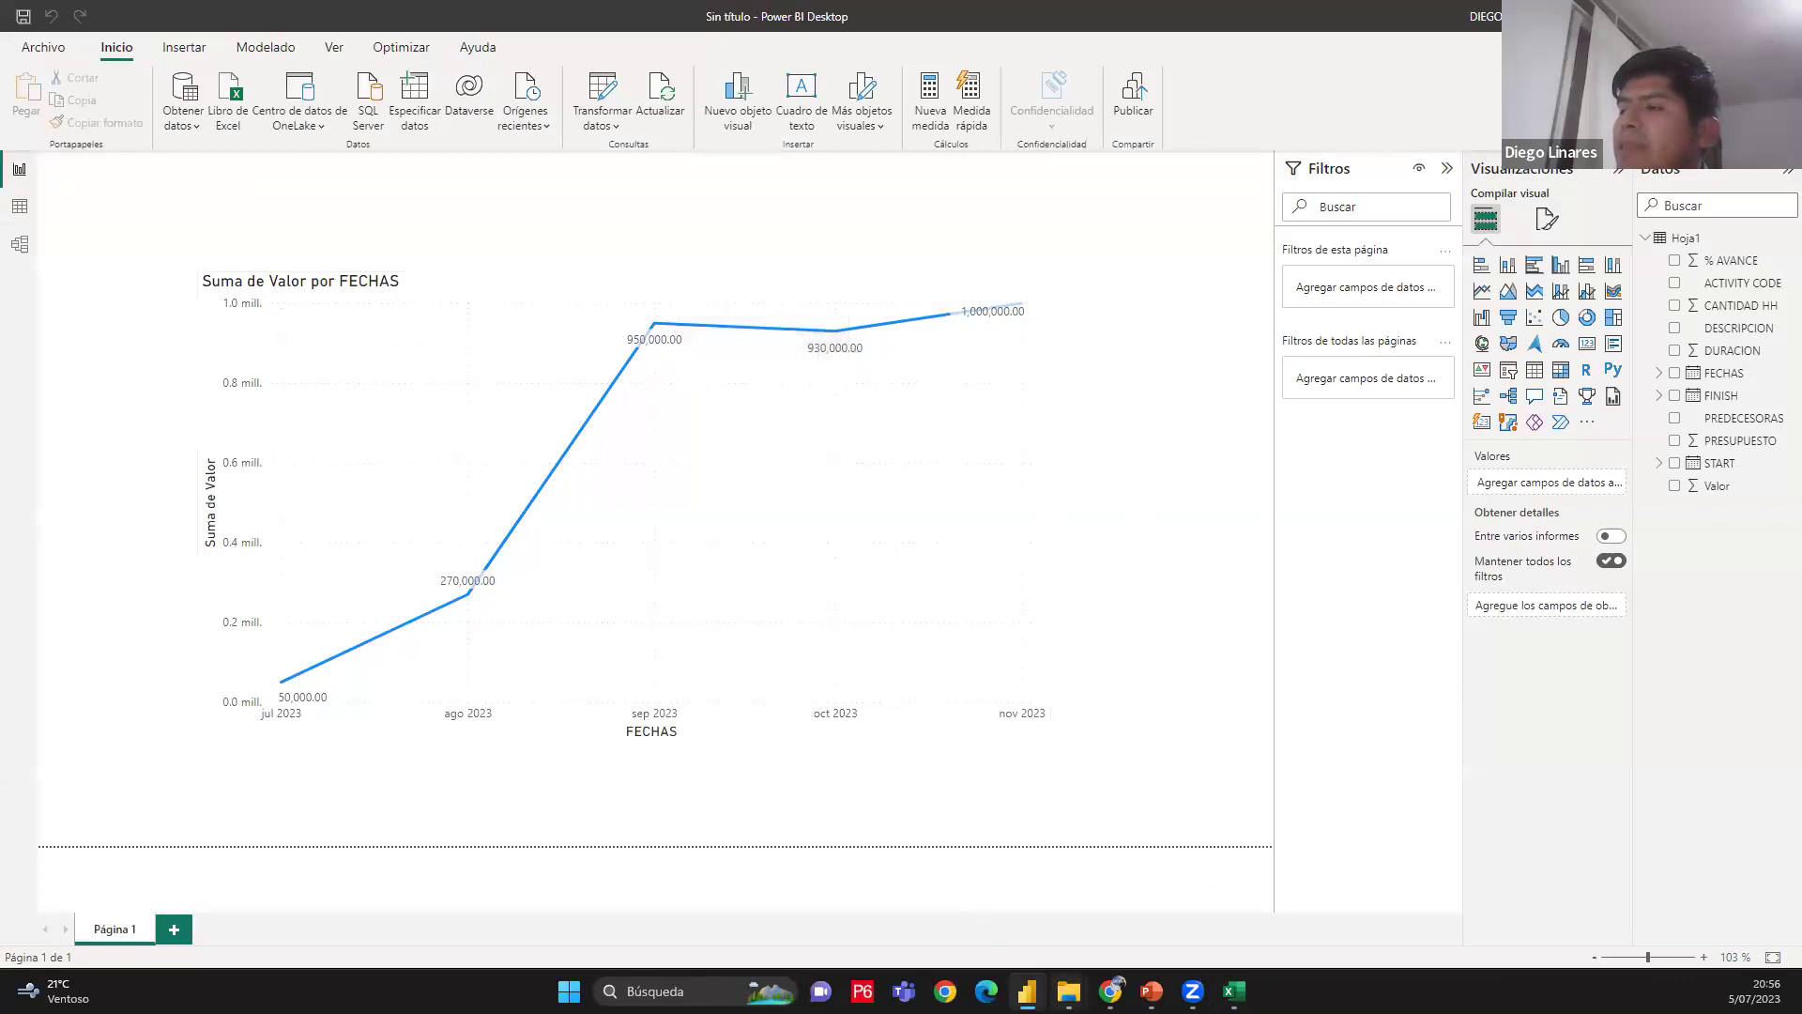
Check the sum of both activities' 1/10/2023 amounts in the workbook against the October point on the Power BI chart
key(alt+Tab)
click(1326, 314)
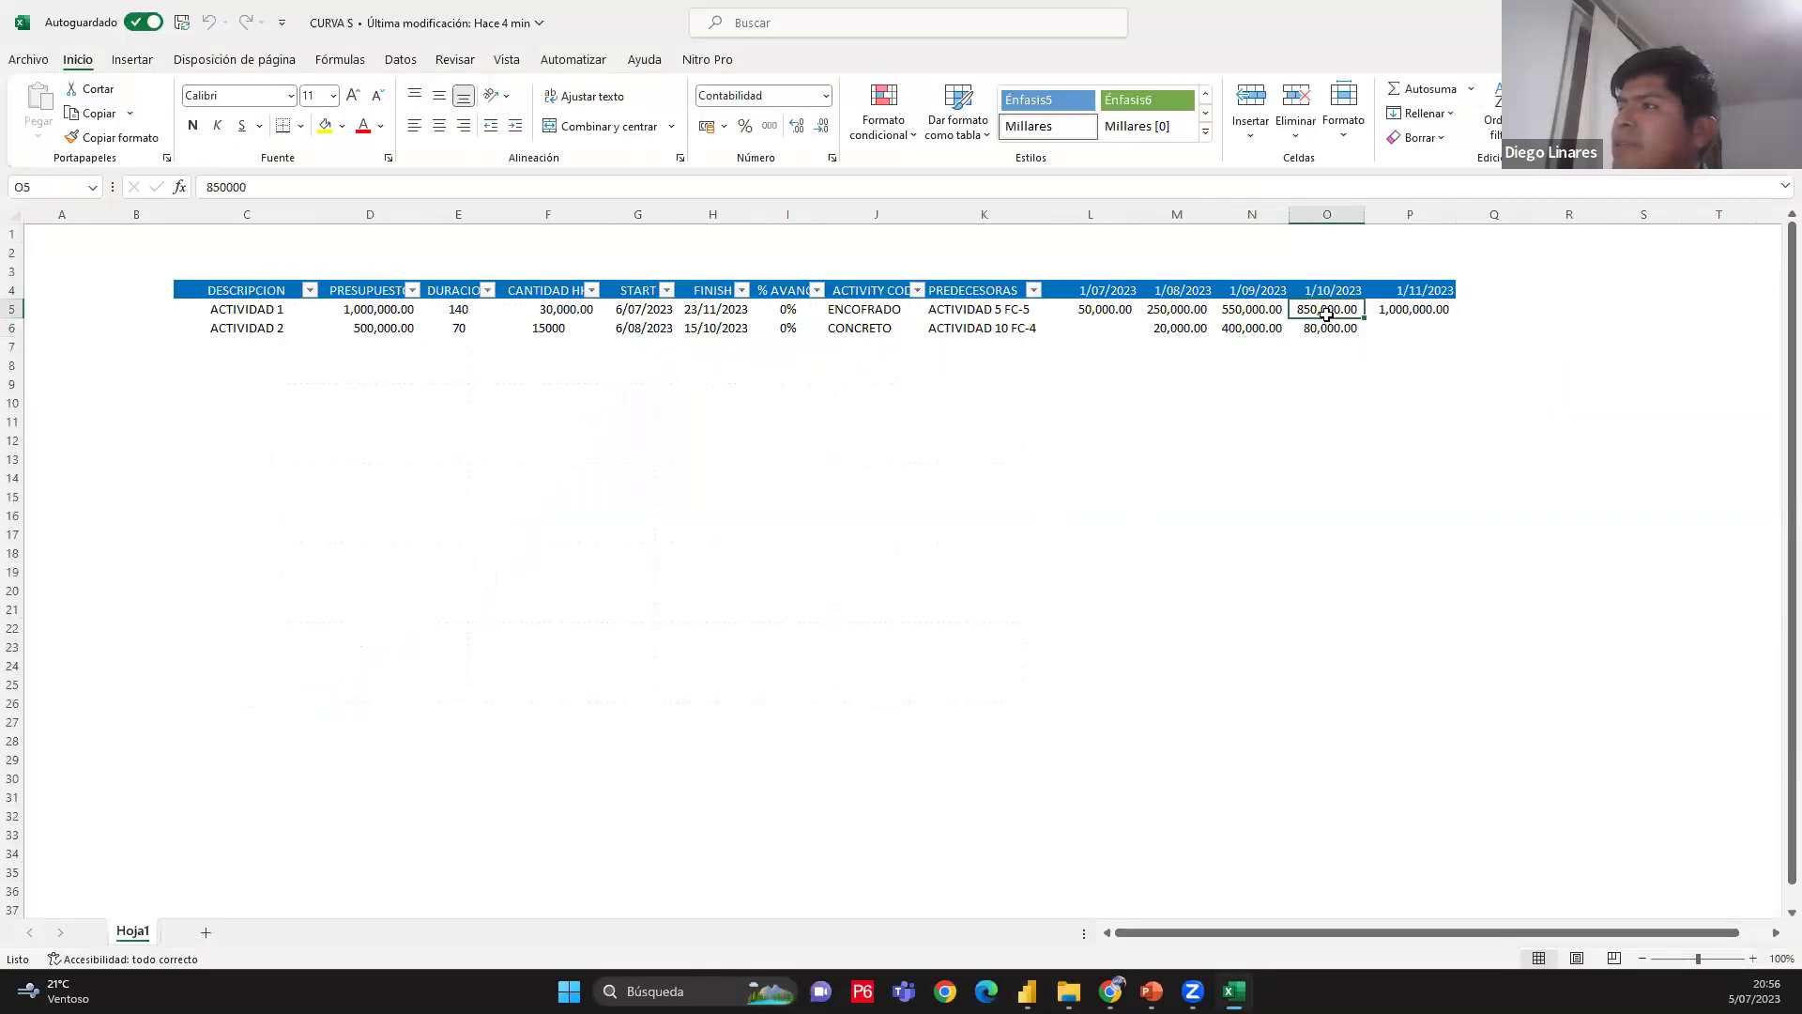
drag(1326, 314, 1330, 325)
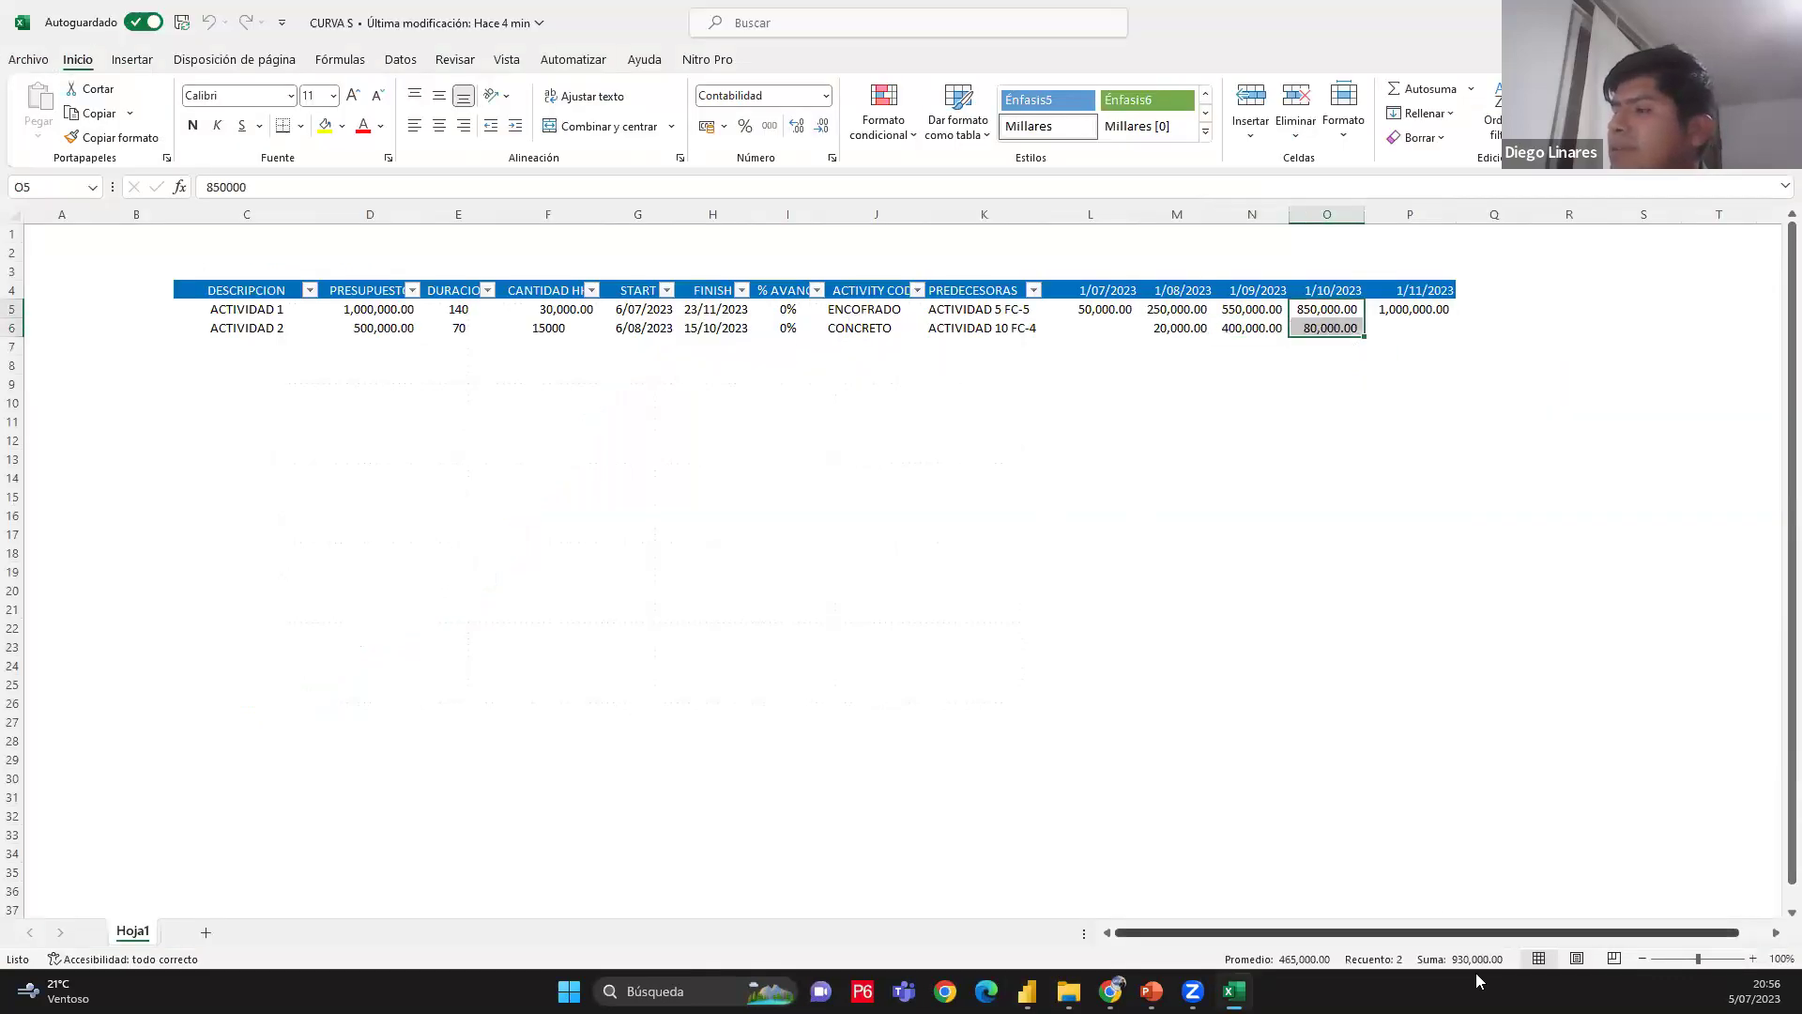
click(1027, 991)
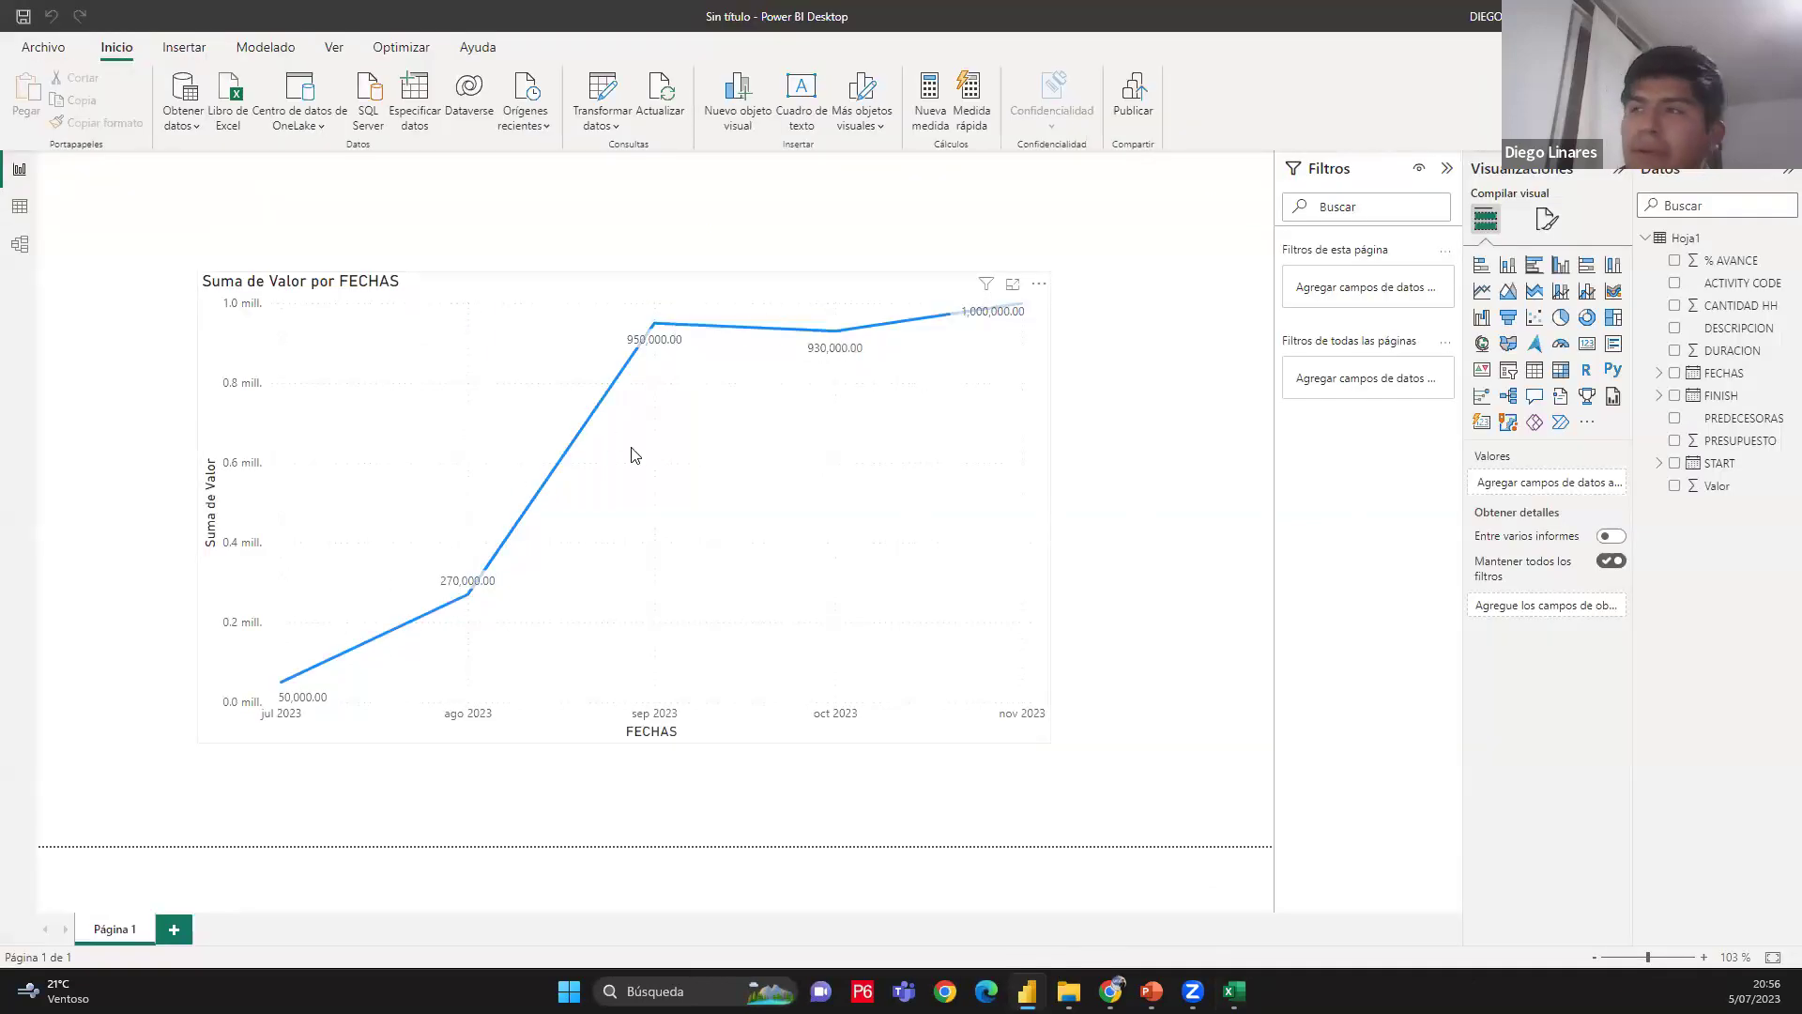
click(1234, 991)
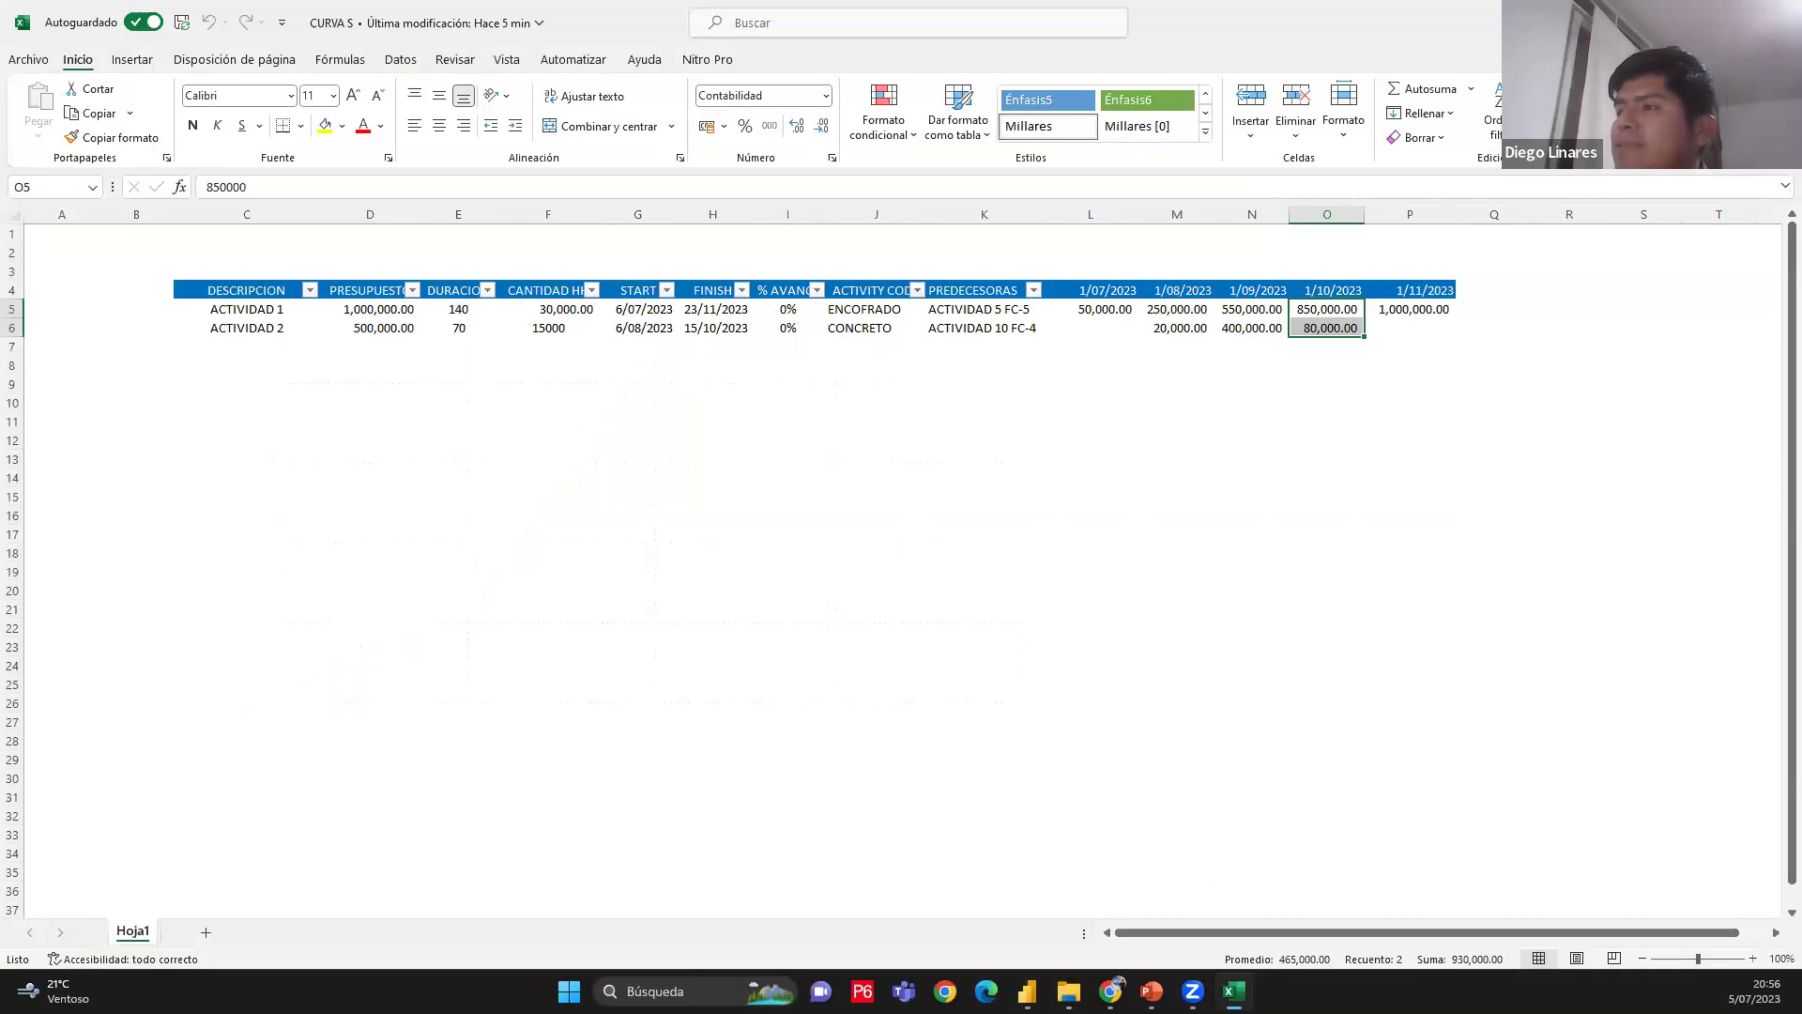
key(alt+Tab)
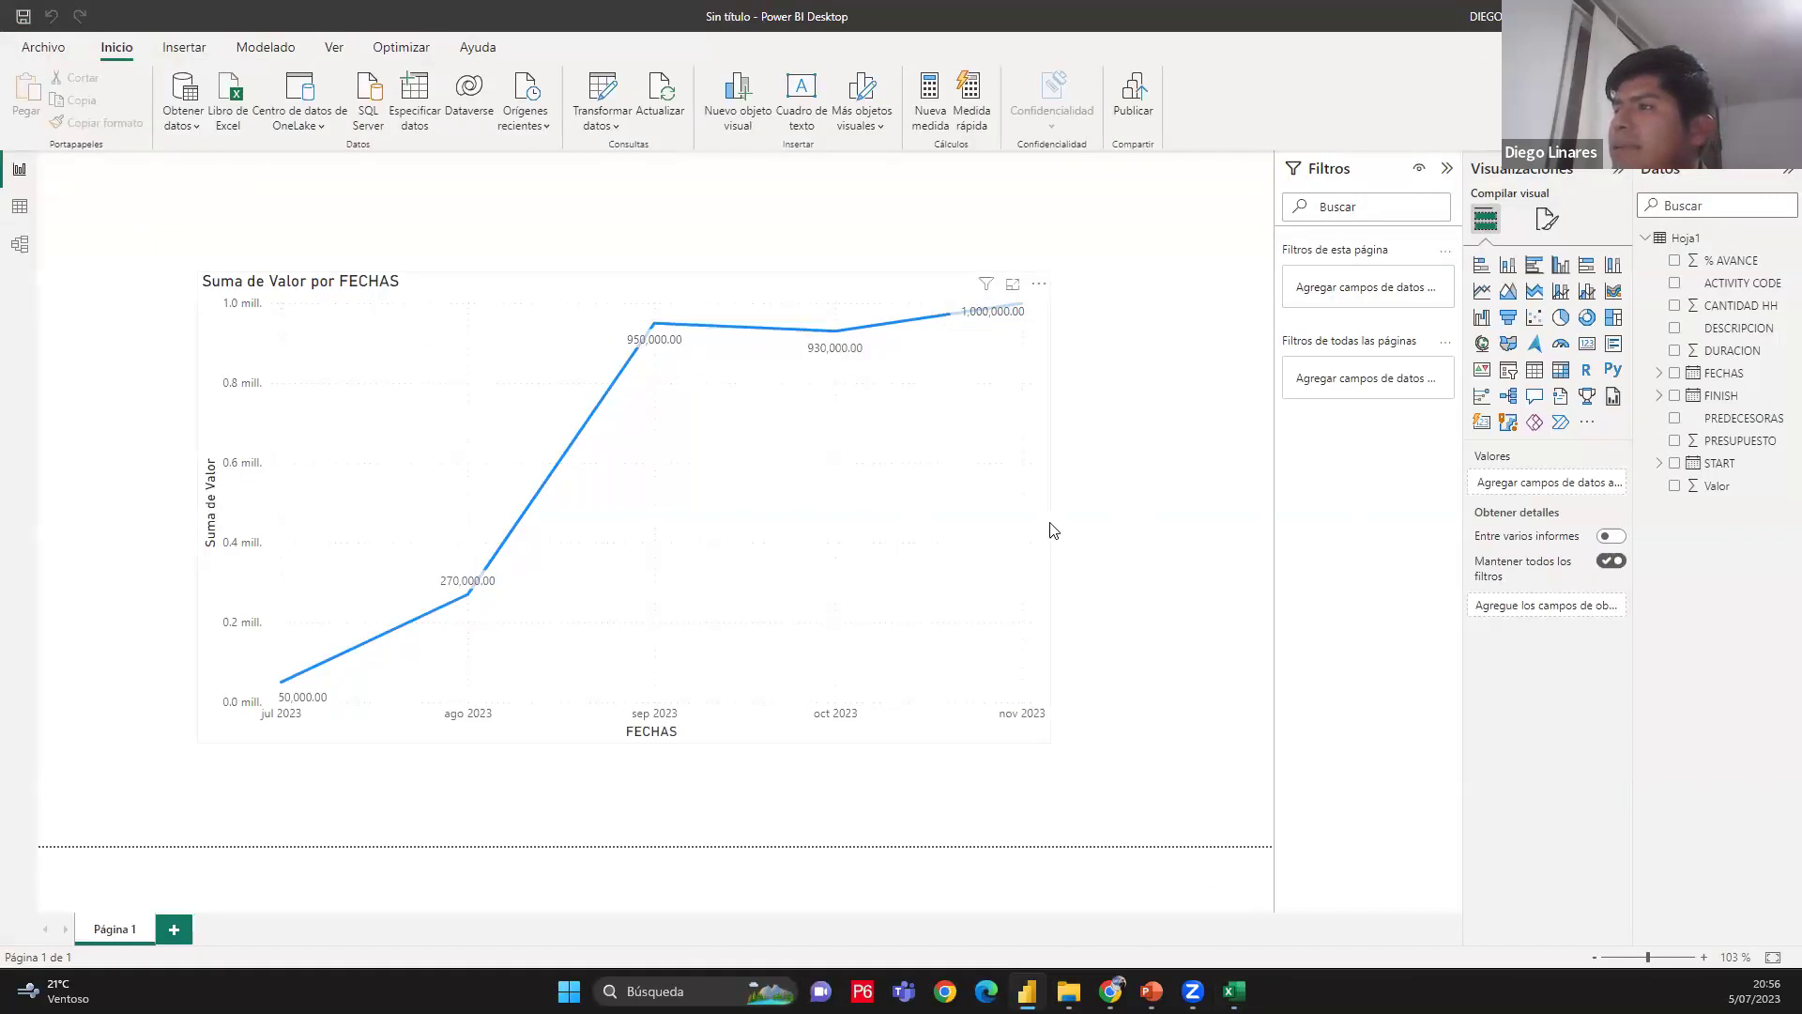
Compare the line chart with both activities' monthly amounts from 1/07/2023 to 1/11/2023 in the CURVA S workbook
click(1048, 531)
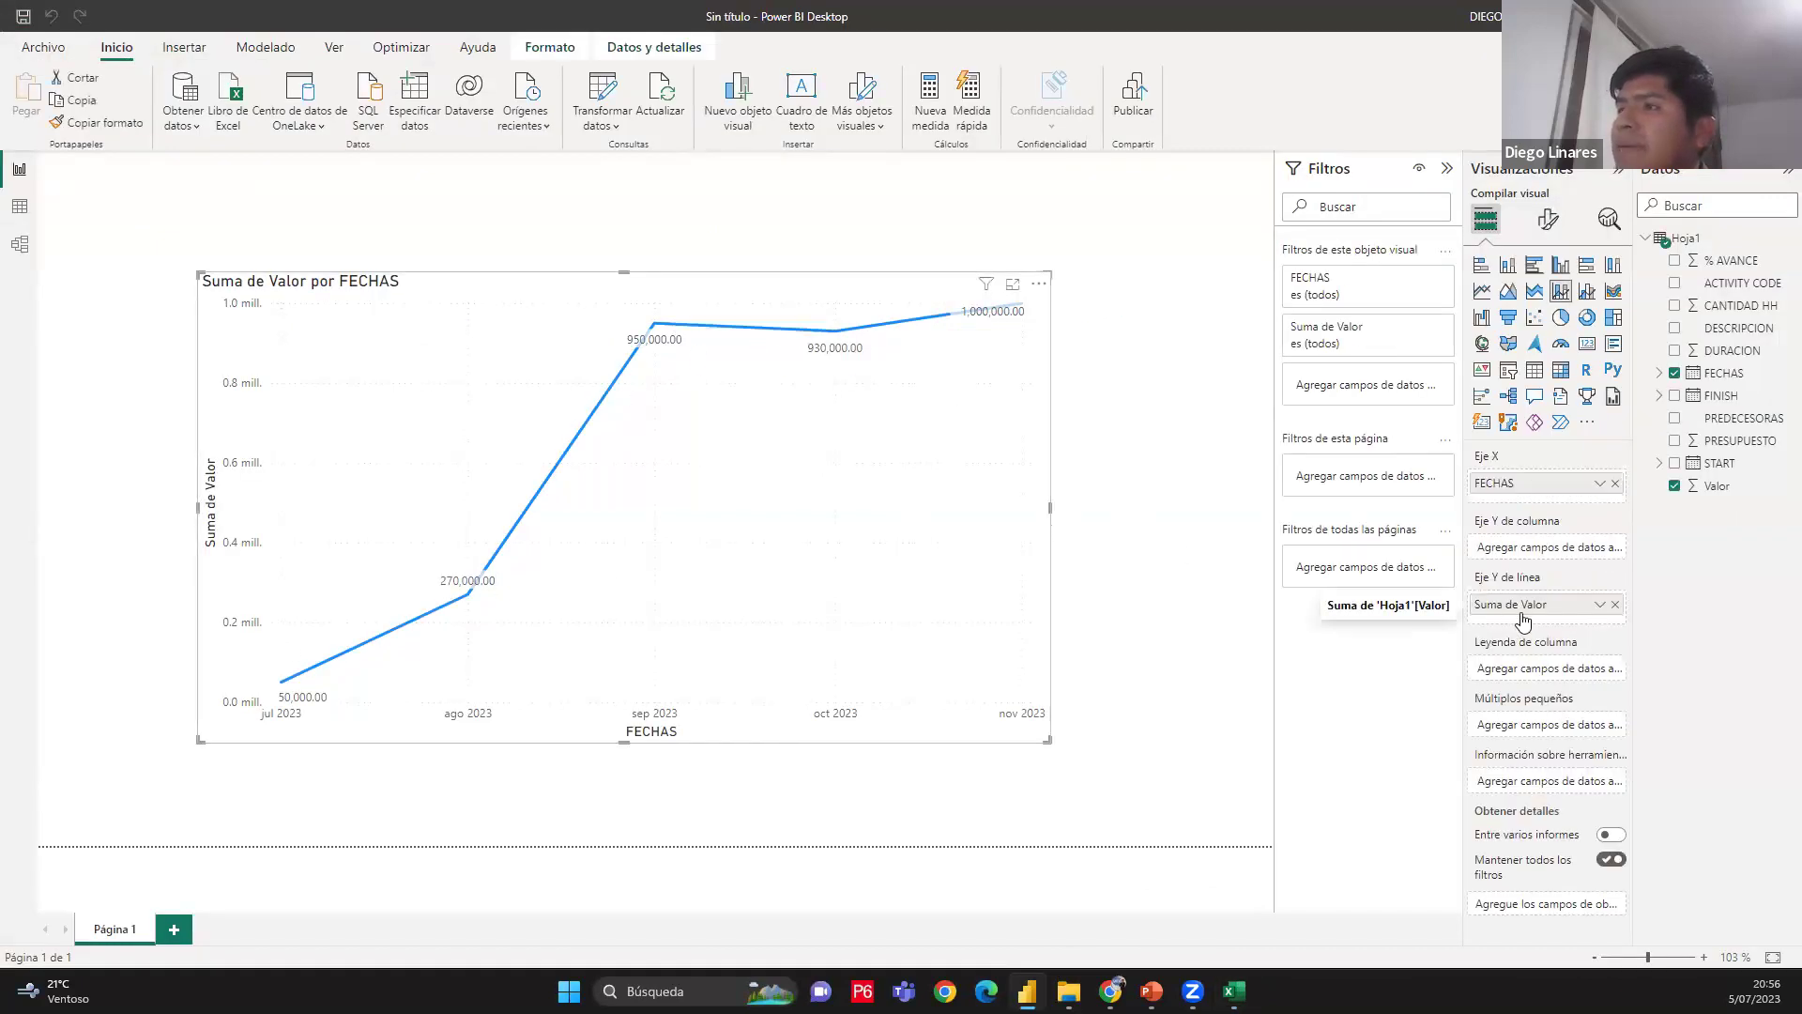
click(1143, 590)
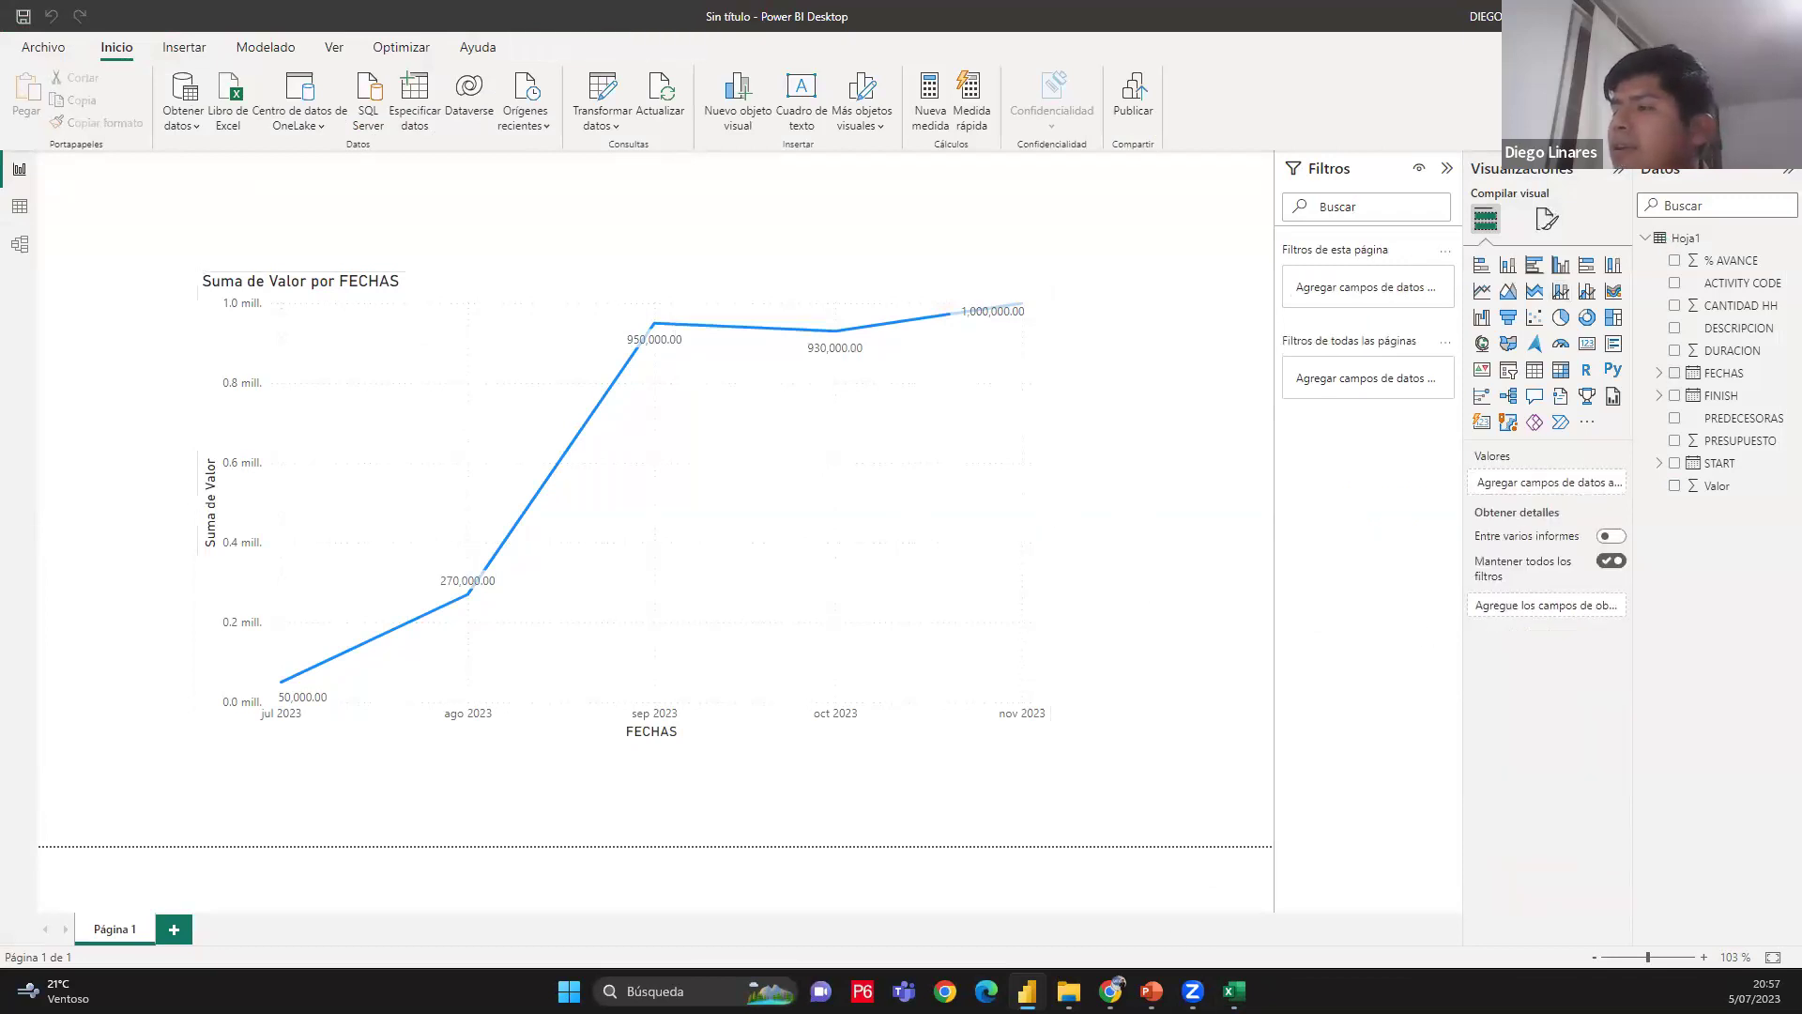
click(1234, 990)
click(648, 552)
click(246, 309)
click(1113, 346)
click(1208, 346)
click(1236, 345)
click(1319, 346)
click(1408, 346)
drag(1118, 306, 1398, 324)
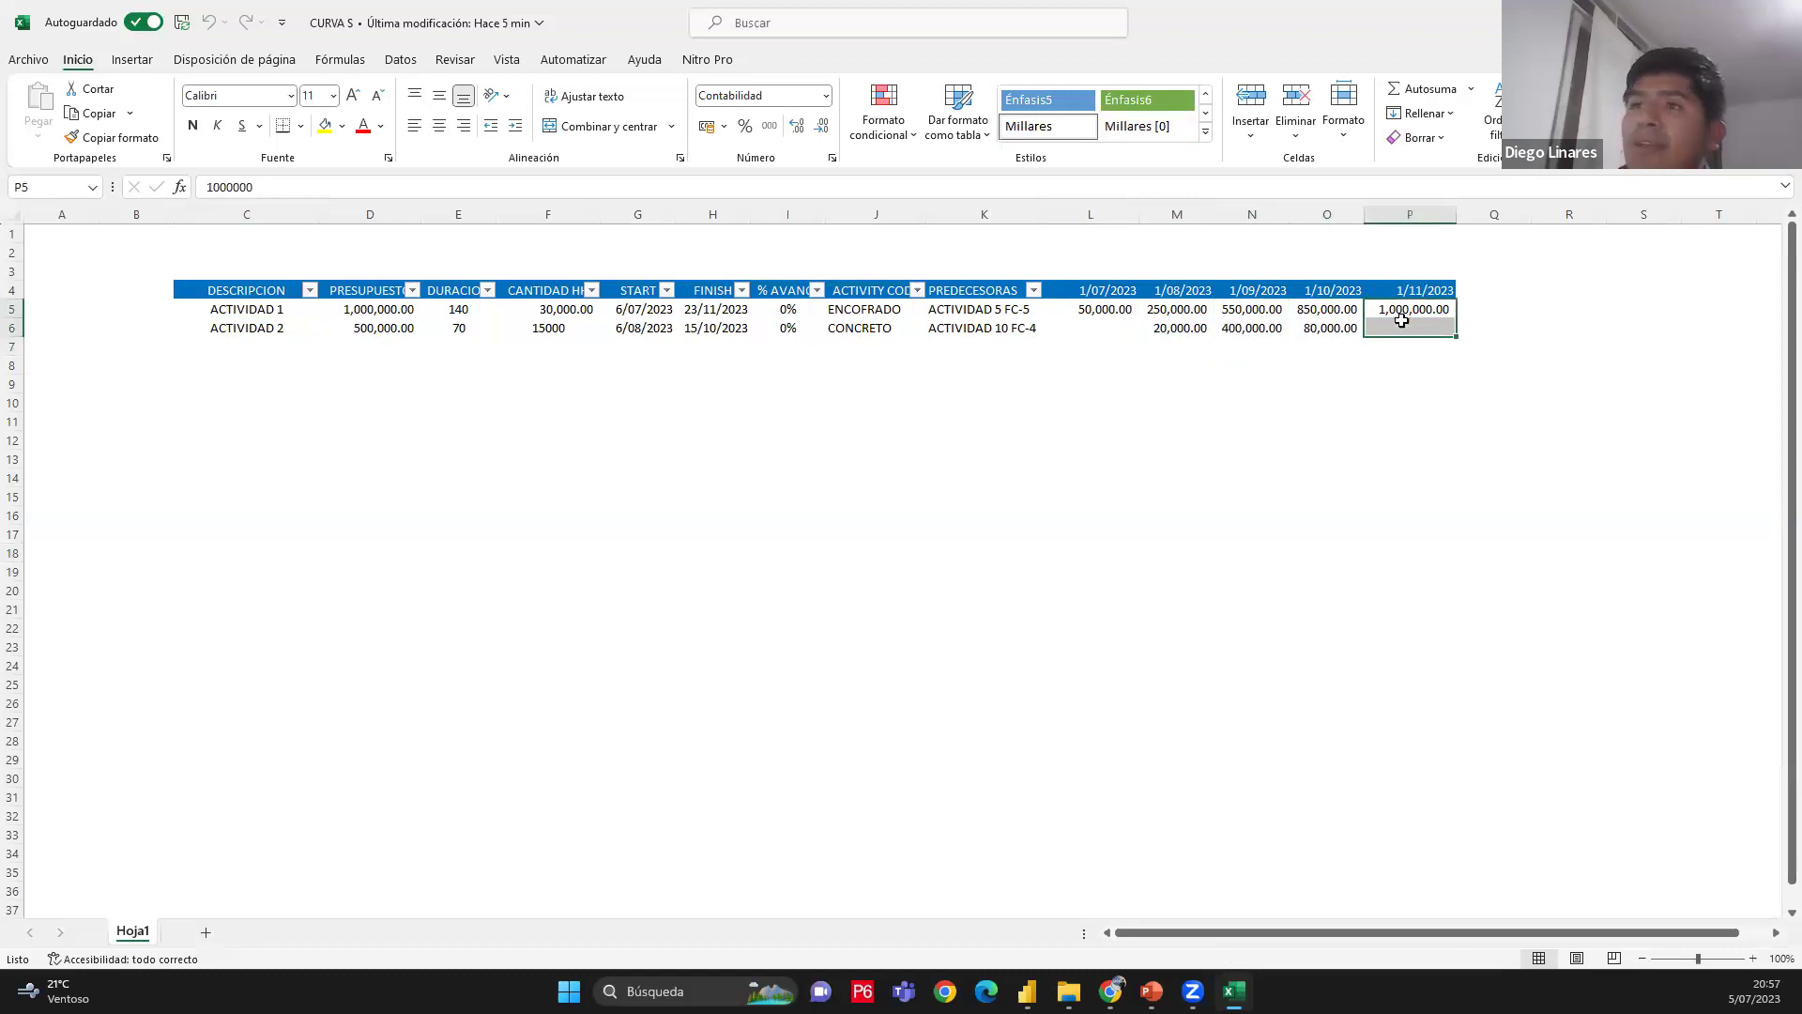
Review the ACTIVIDAD 1 and ACTIVIDAD 2 entries under DESCRIPCION in the workbook, and return to the Power BI report
click(269, 313)
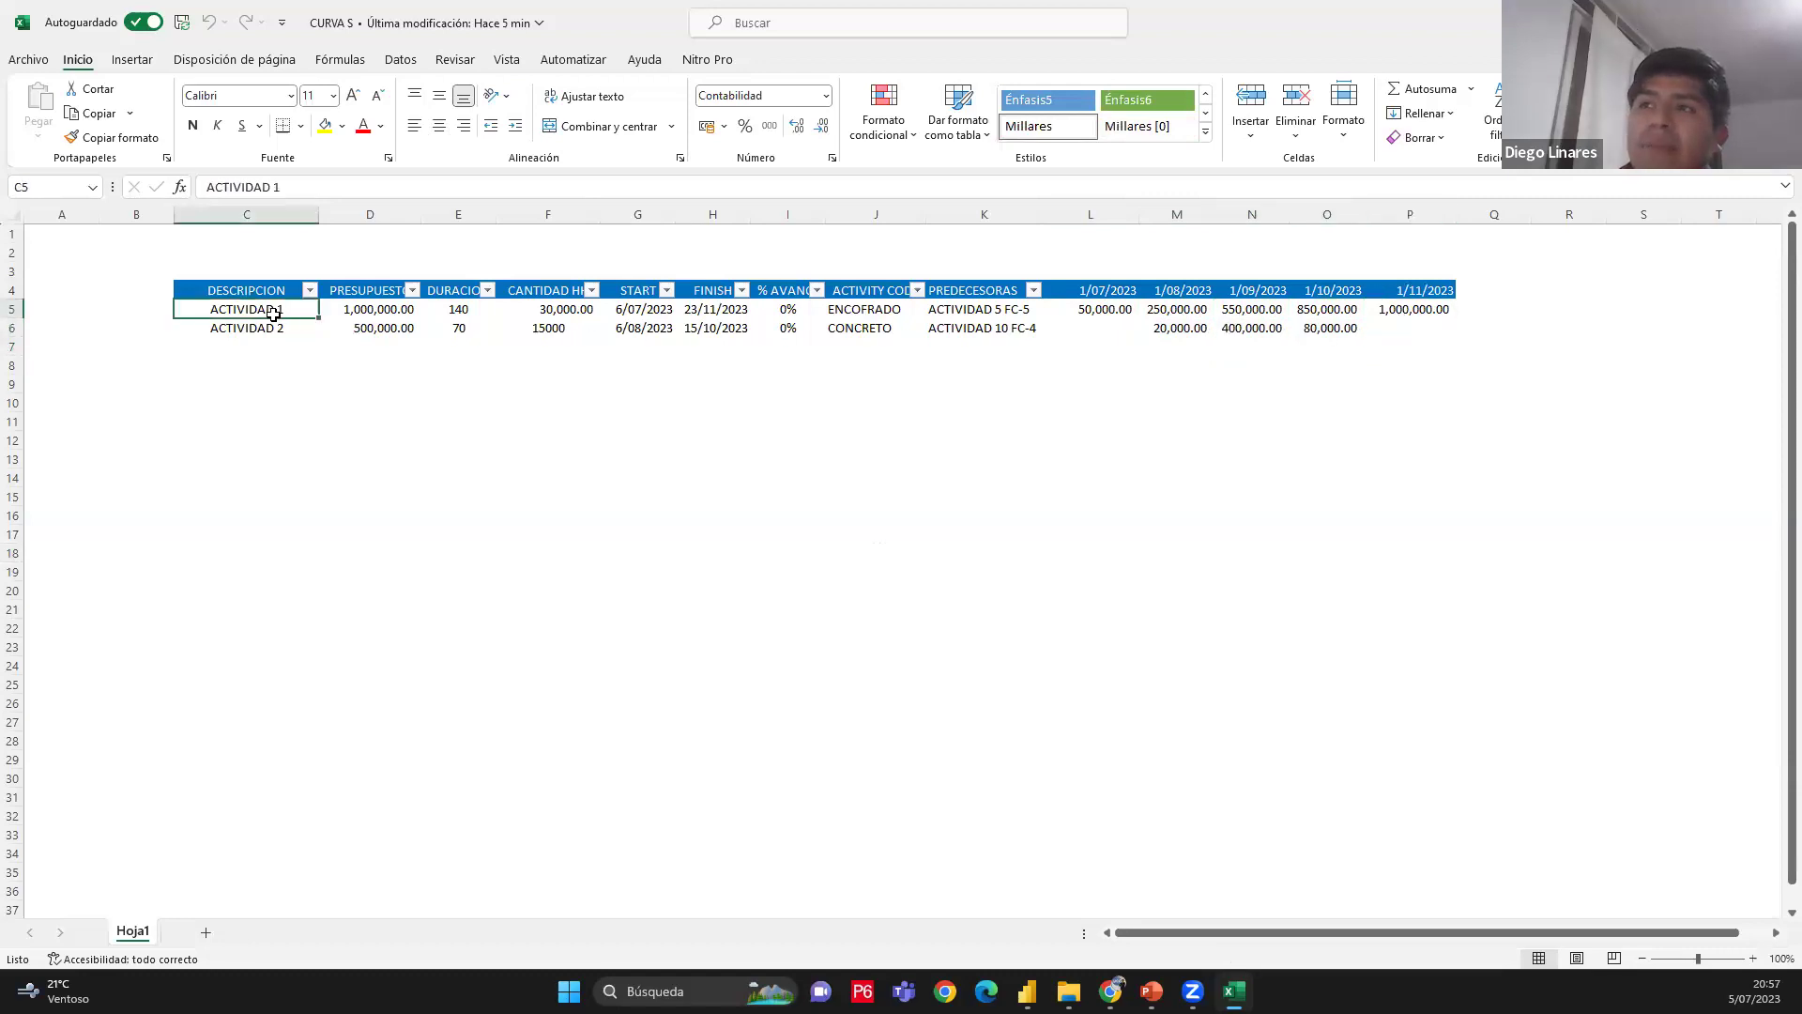
click(266, 330)
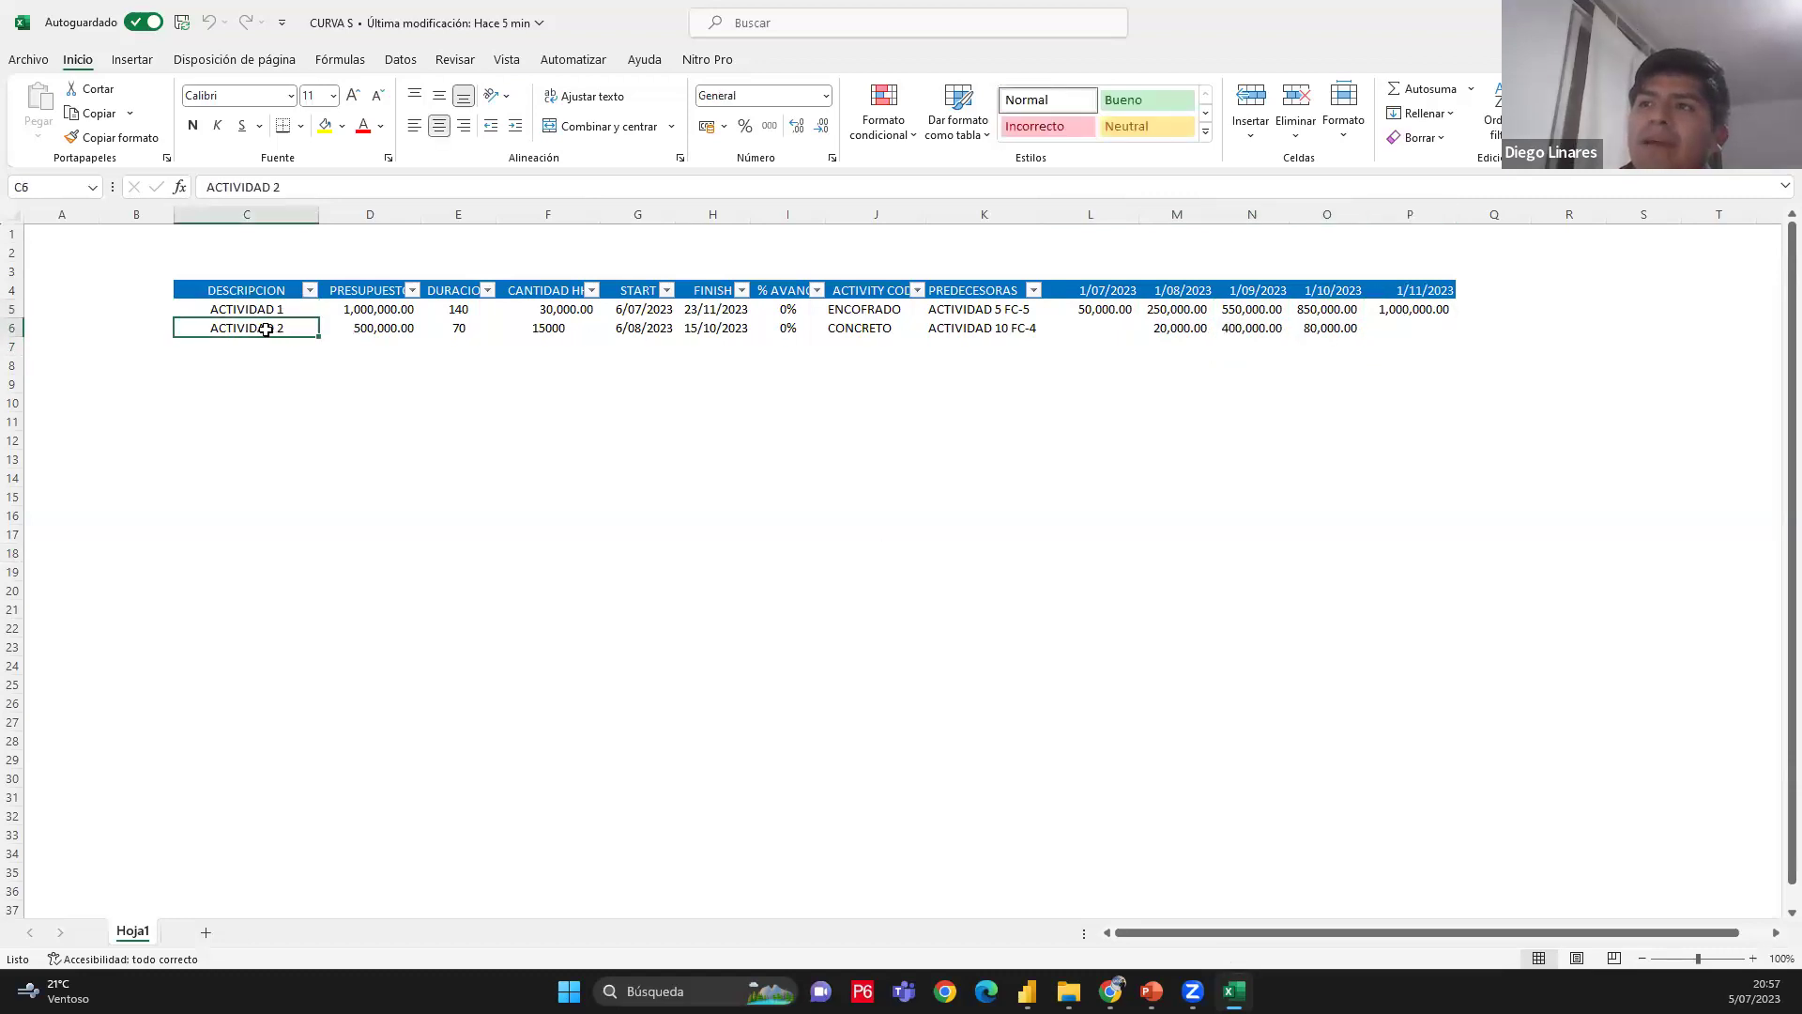
drag(251, 290, 256, 364)
click(256, 293)
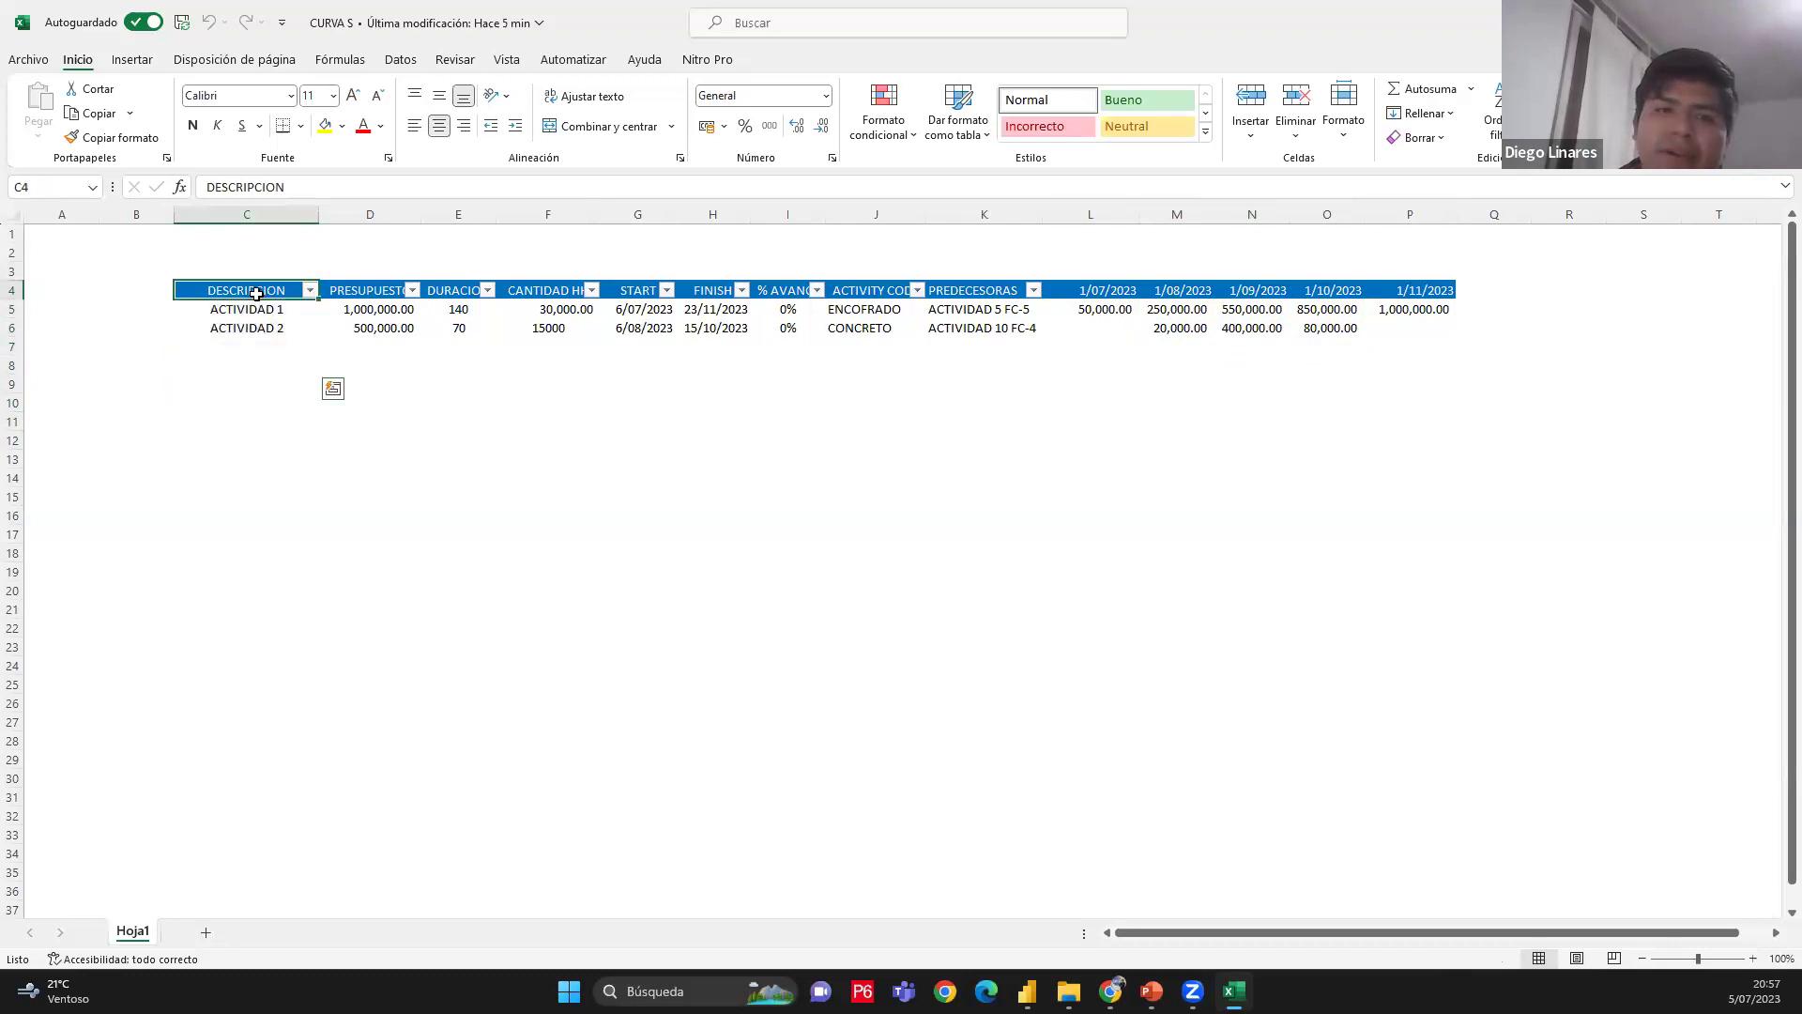
click(713, 552)
key(alt+F4)
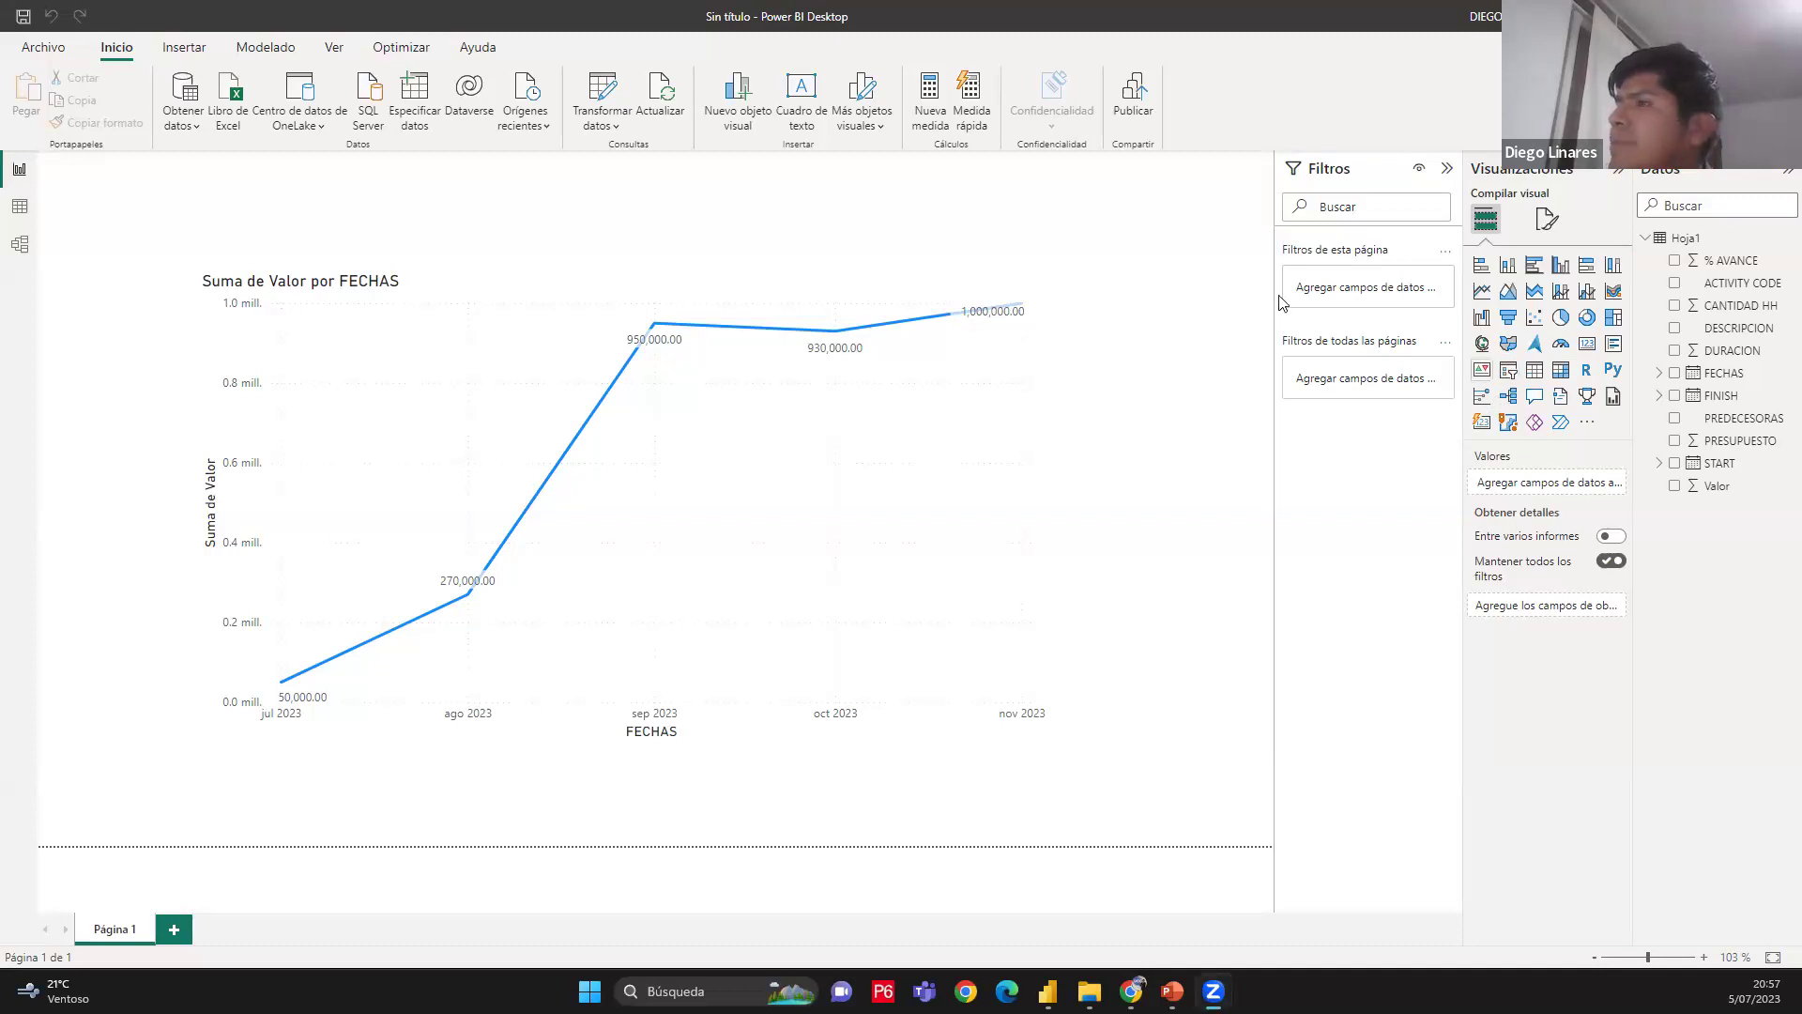
Add a slicer visual and shrink it to a small block above the line chart
click(1506, 377)
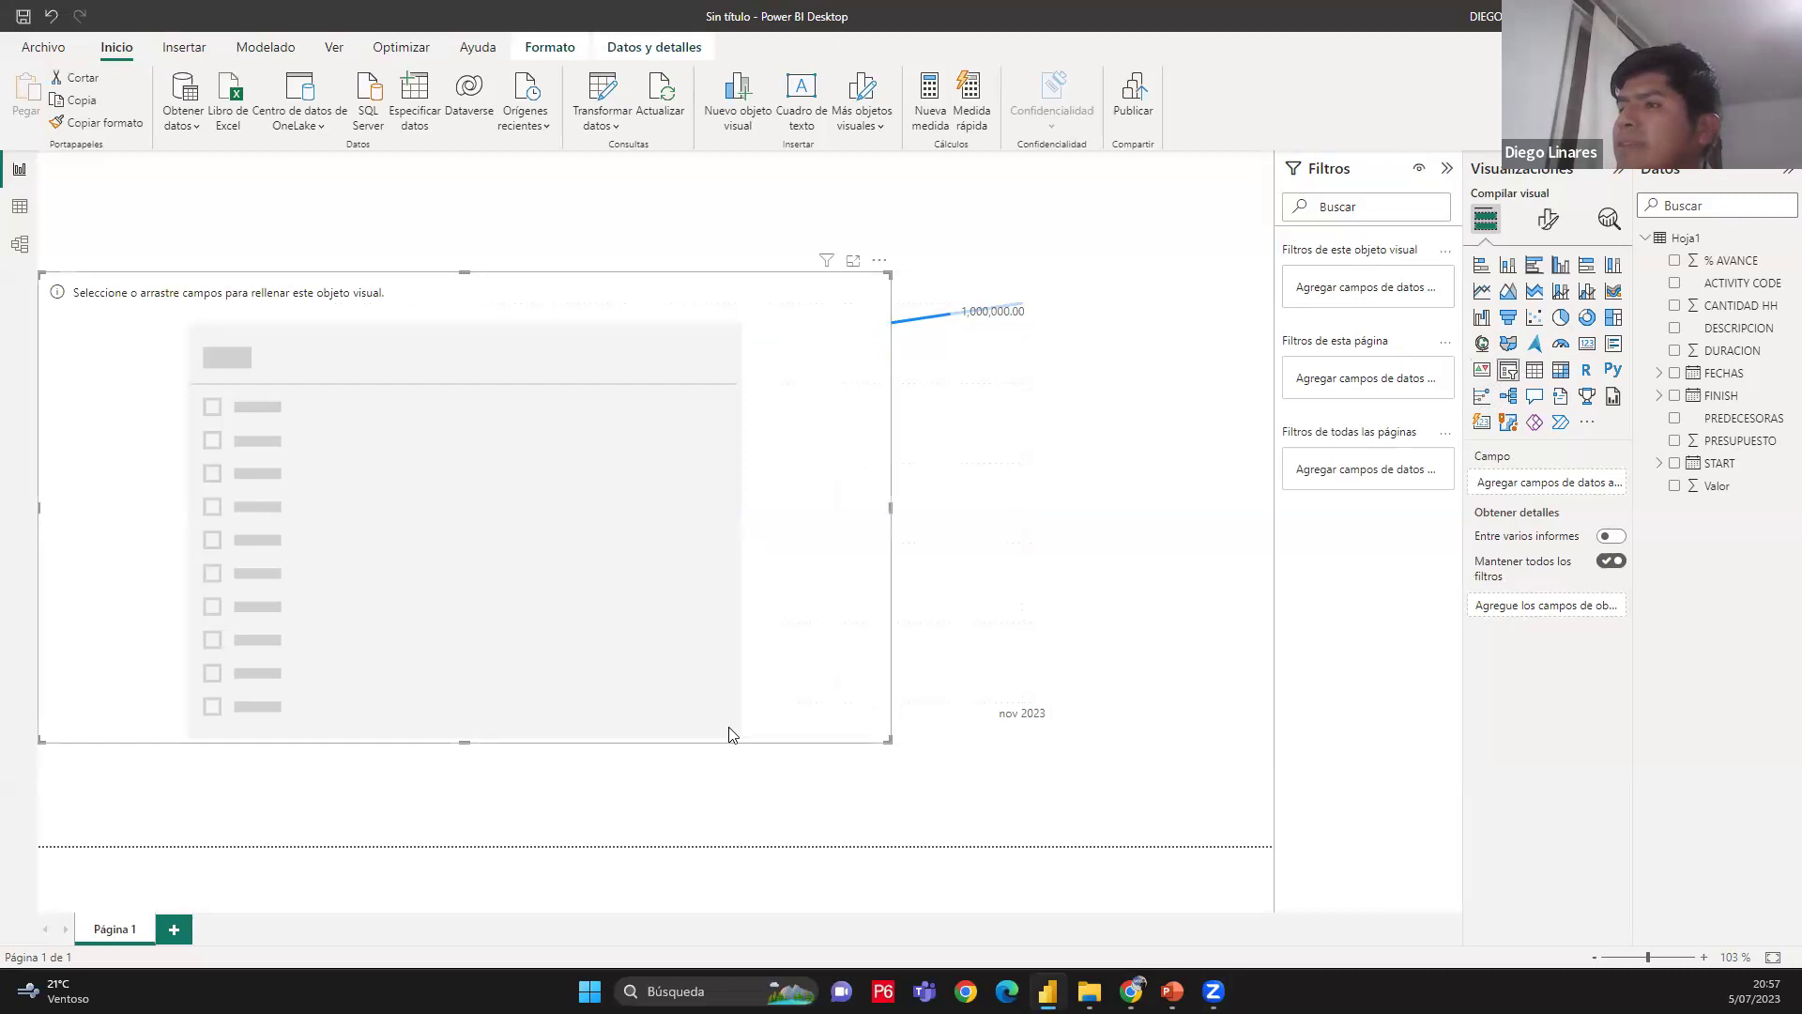
drag(892, 747, 621, 279)
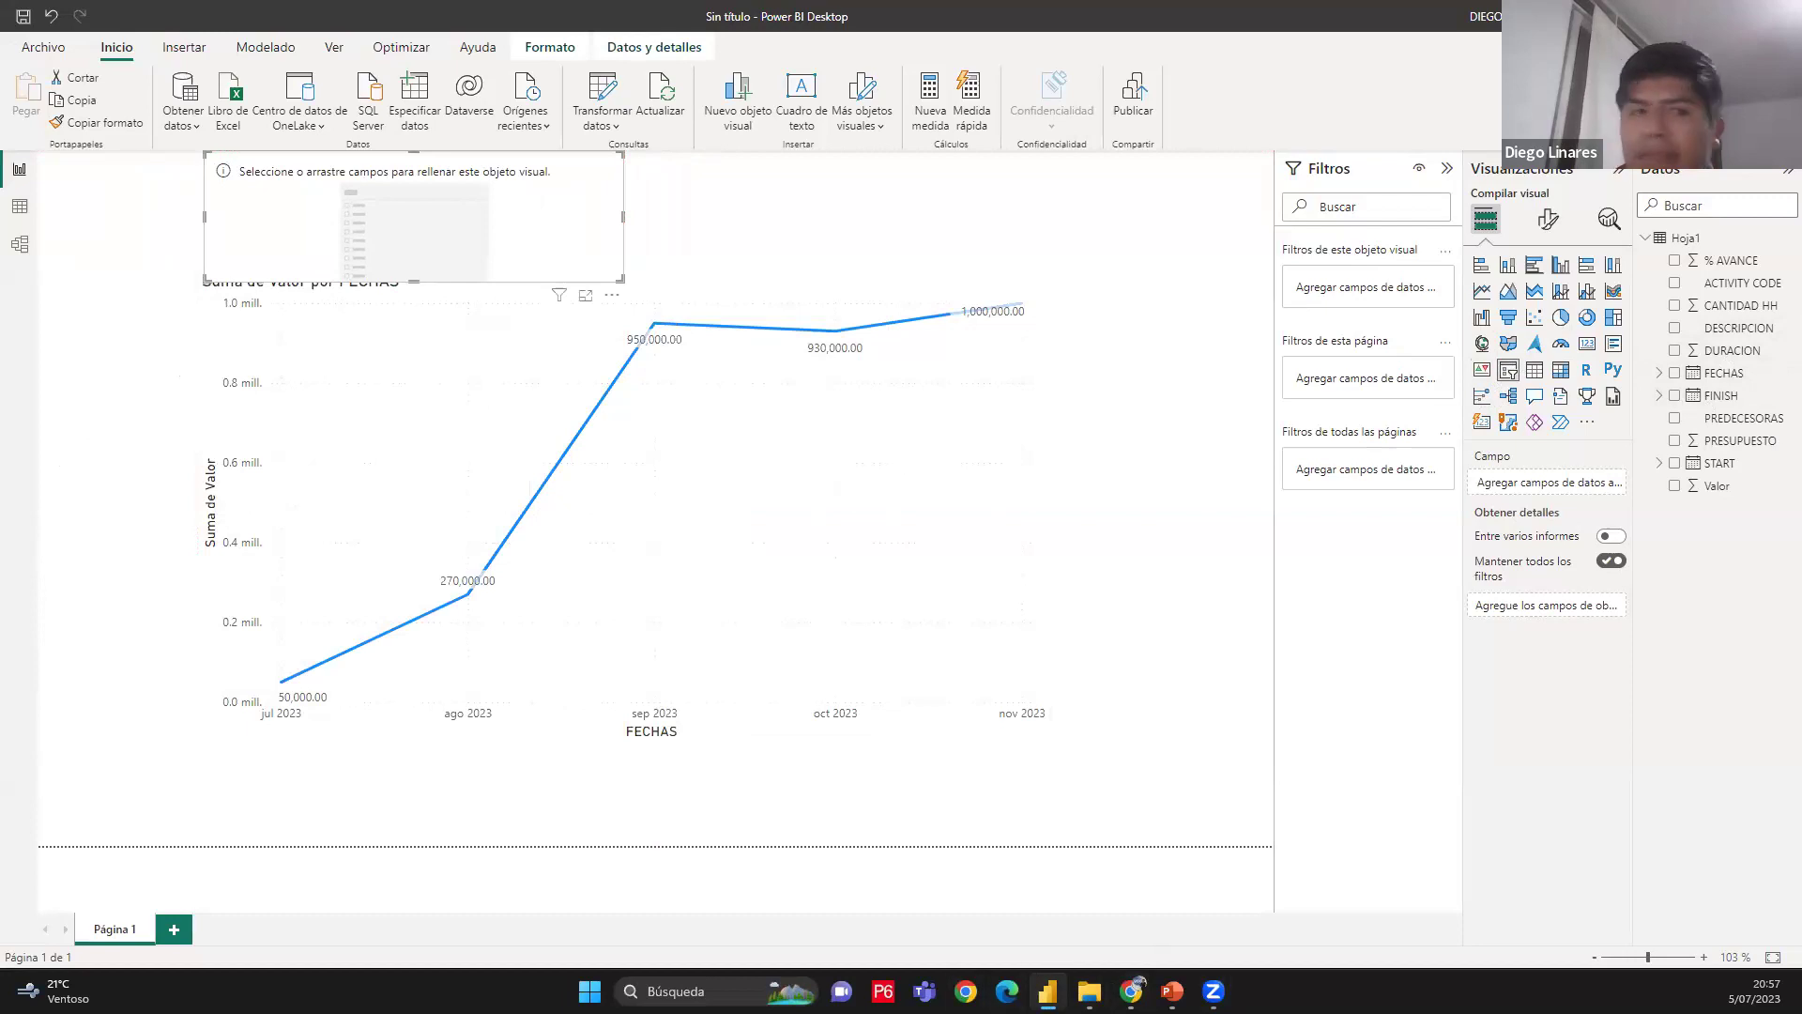
Reopen the CURVA S workbook and examine the DESCRIPCION column as the source for filtering by activity
key(alt+Tab)
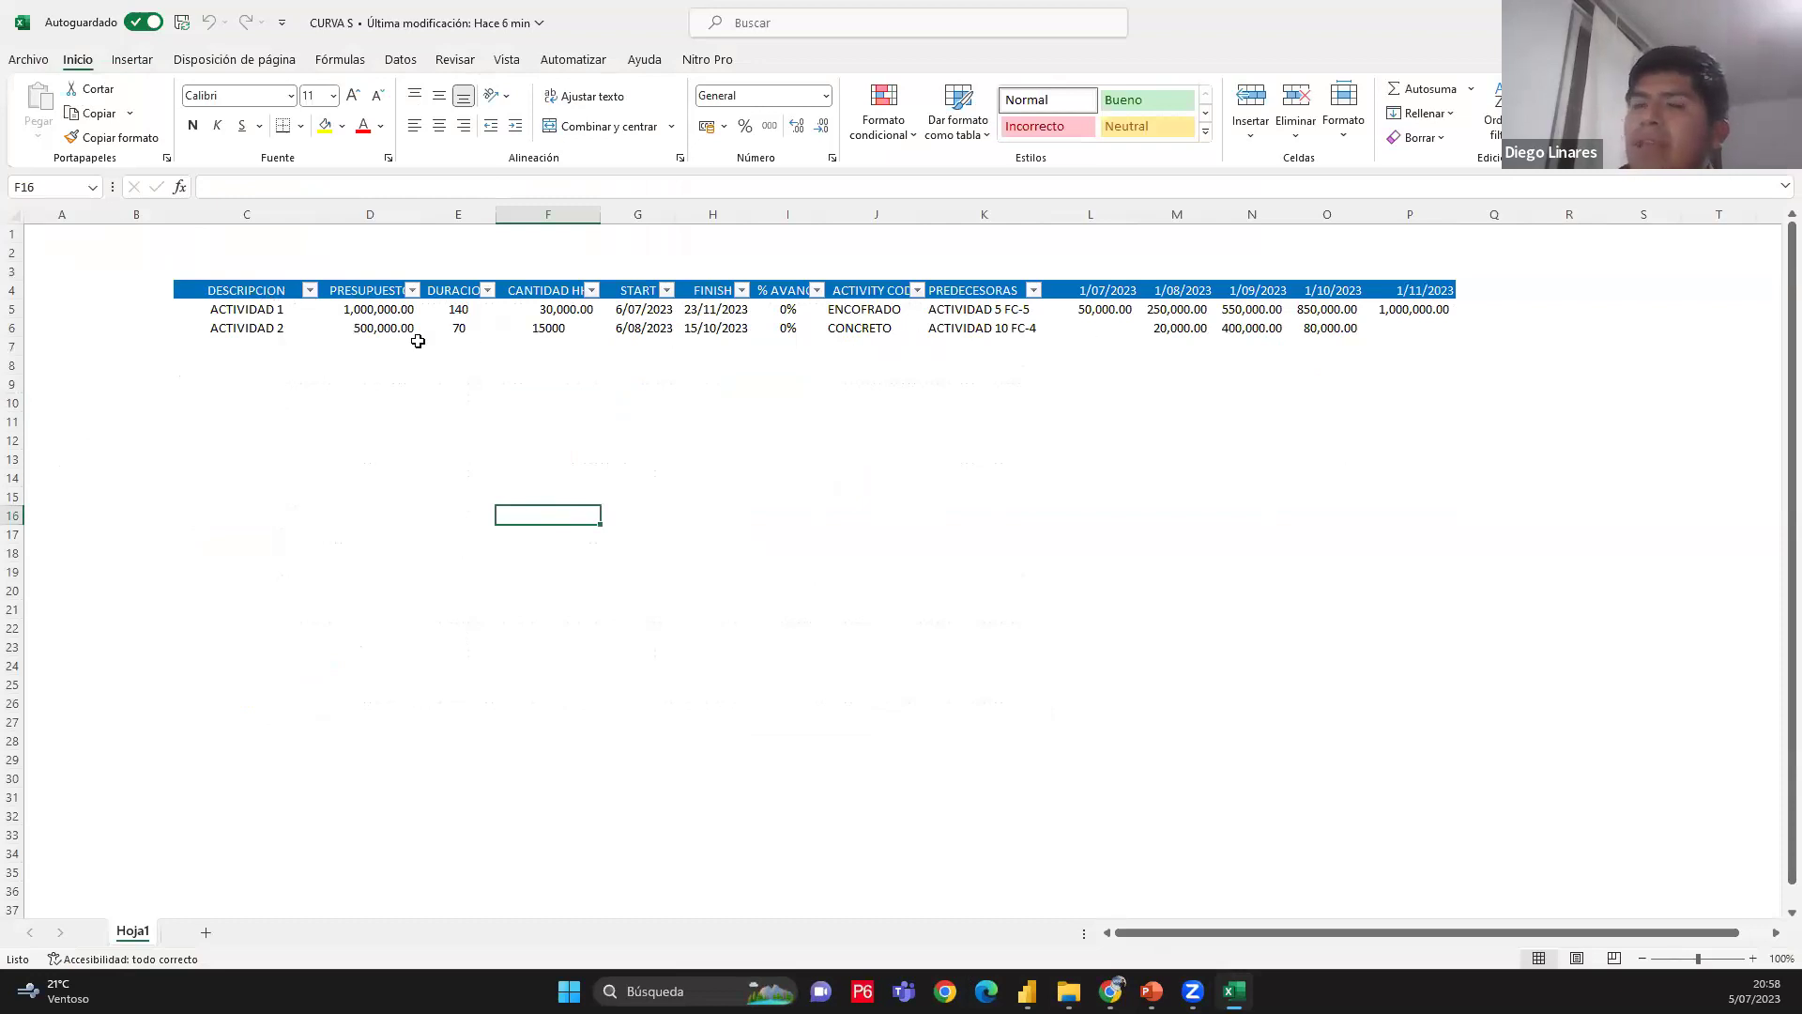
drag(264, 296, 278, 329)
click(279, 309)
click(278, 329)
click(271, 290)
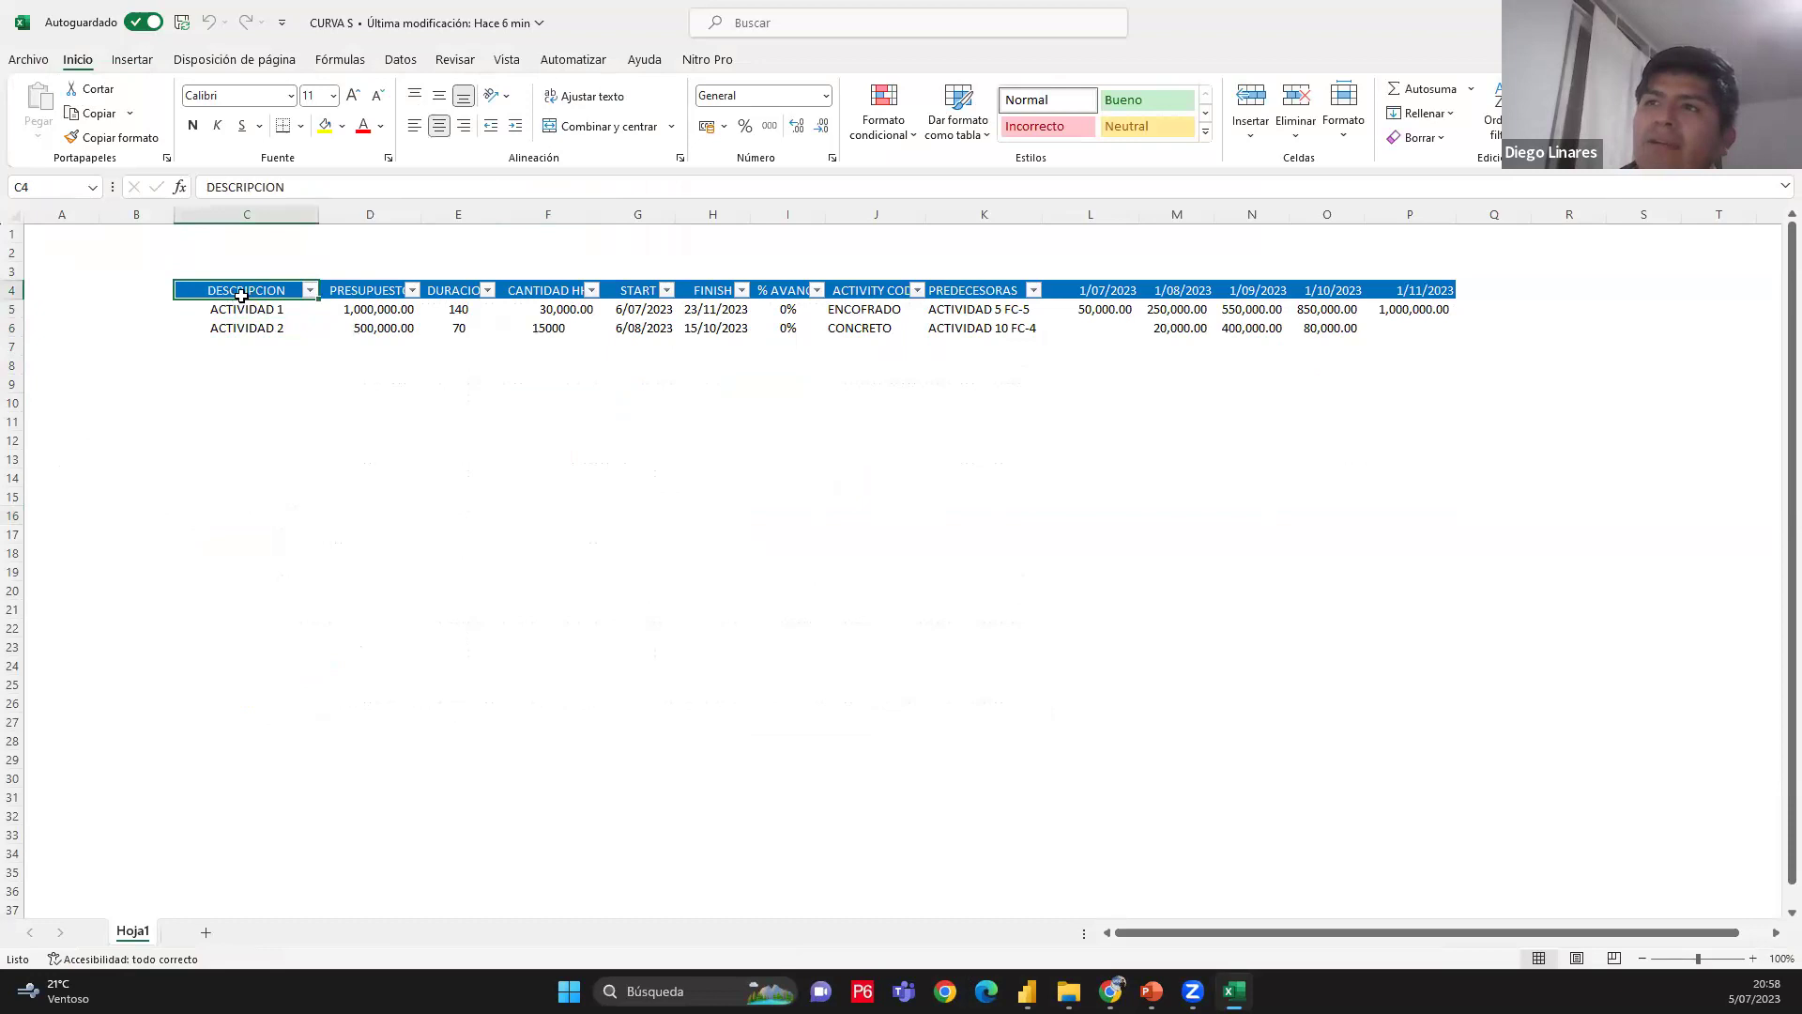
click(280, 418)
drag(873, 721, 985, 720)
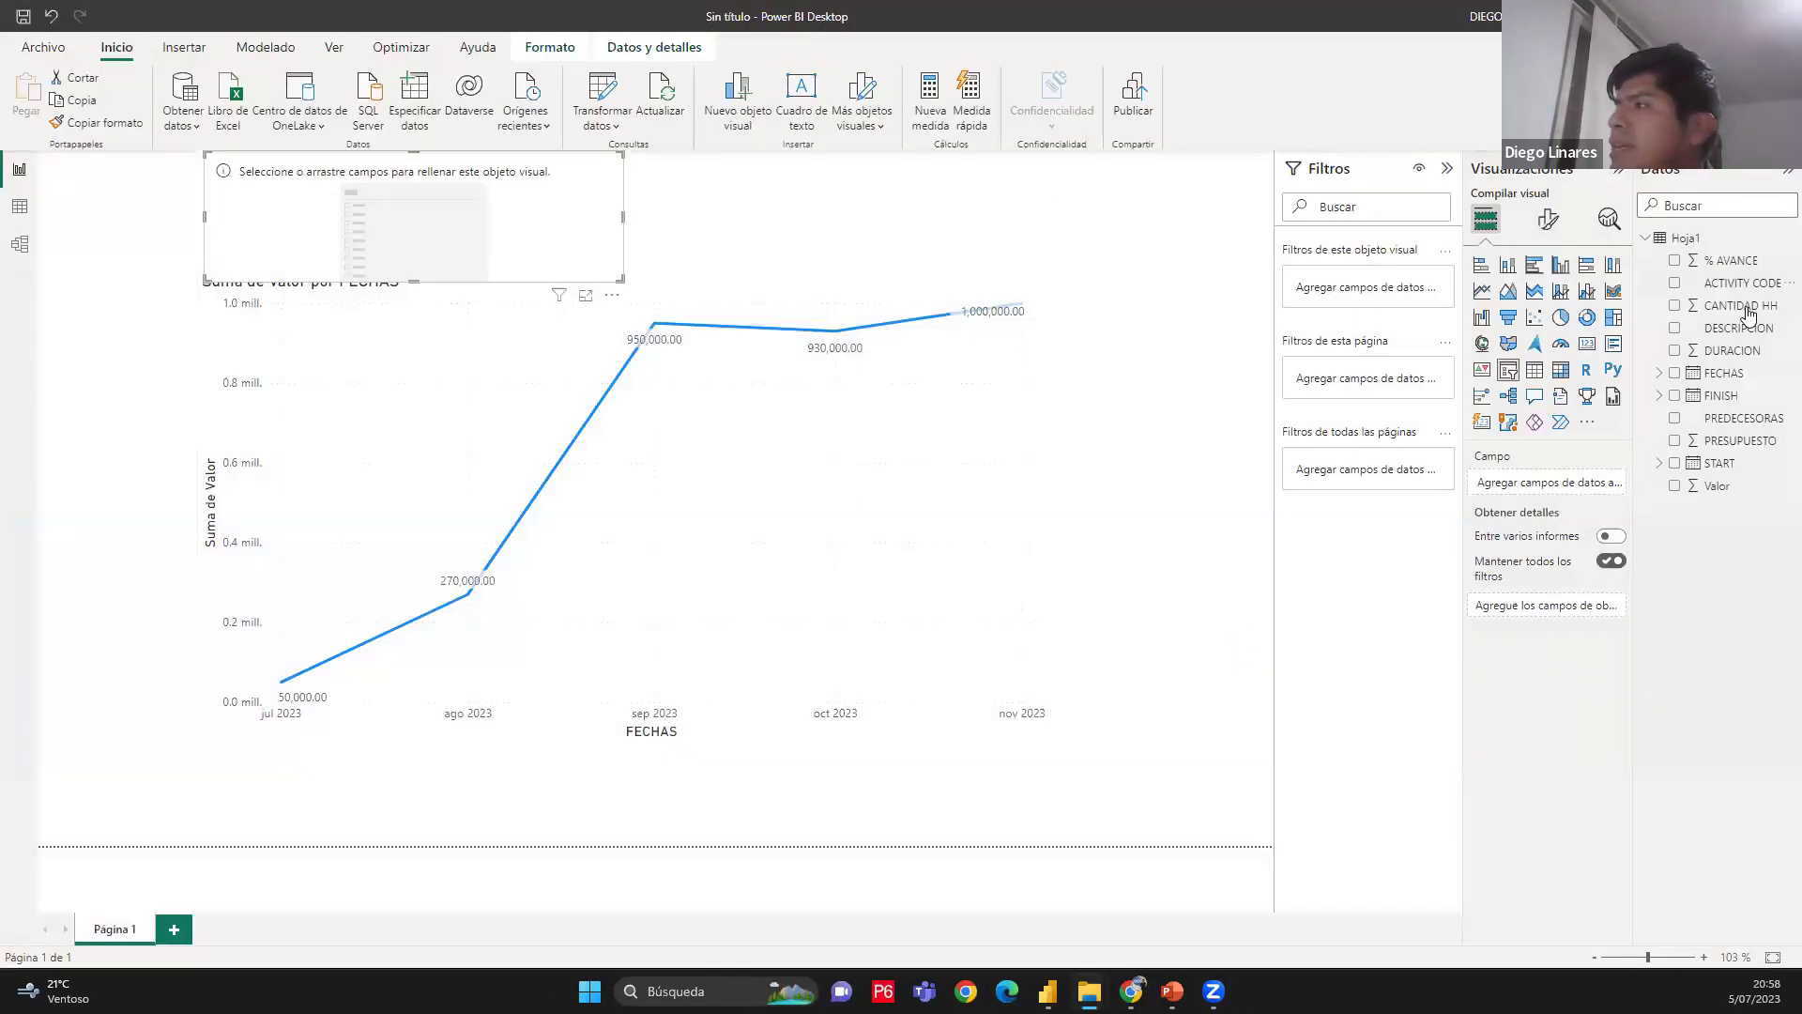
Fill the slicer with the DESCRIPCION field and filter the chart by ACTIVIDAD 1 and then by ACTIVIDAD 2
drag(1752, 330, 451, 214)
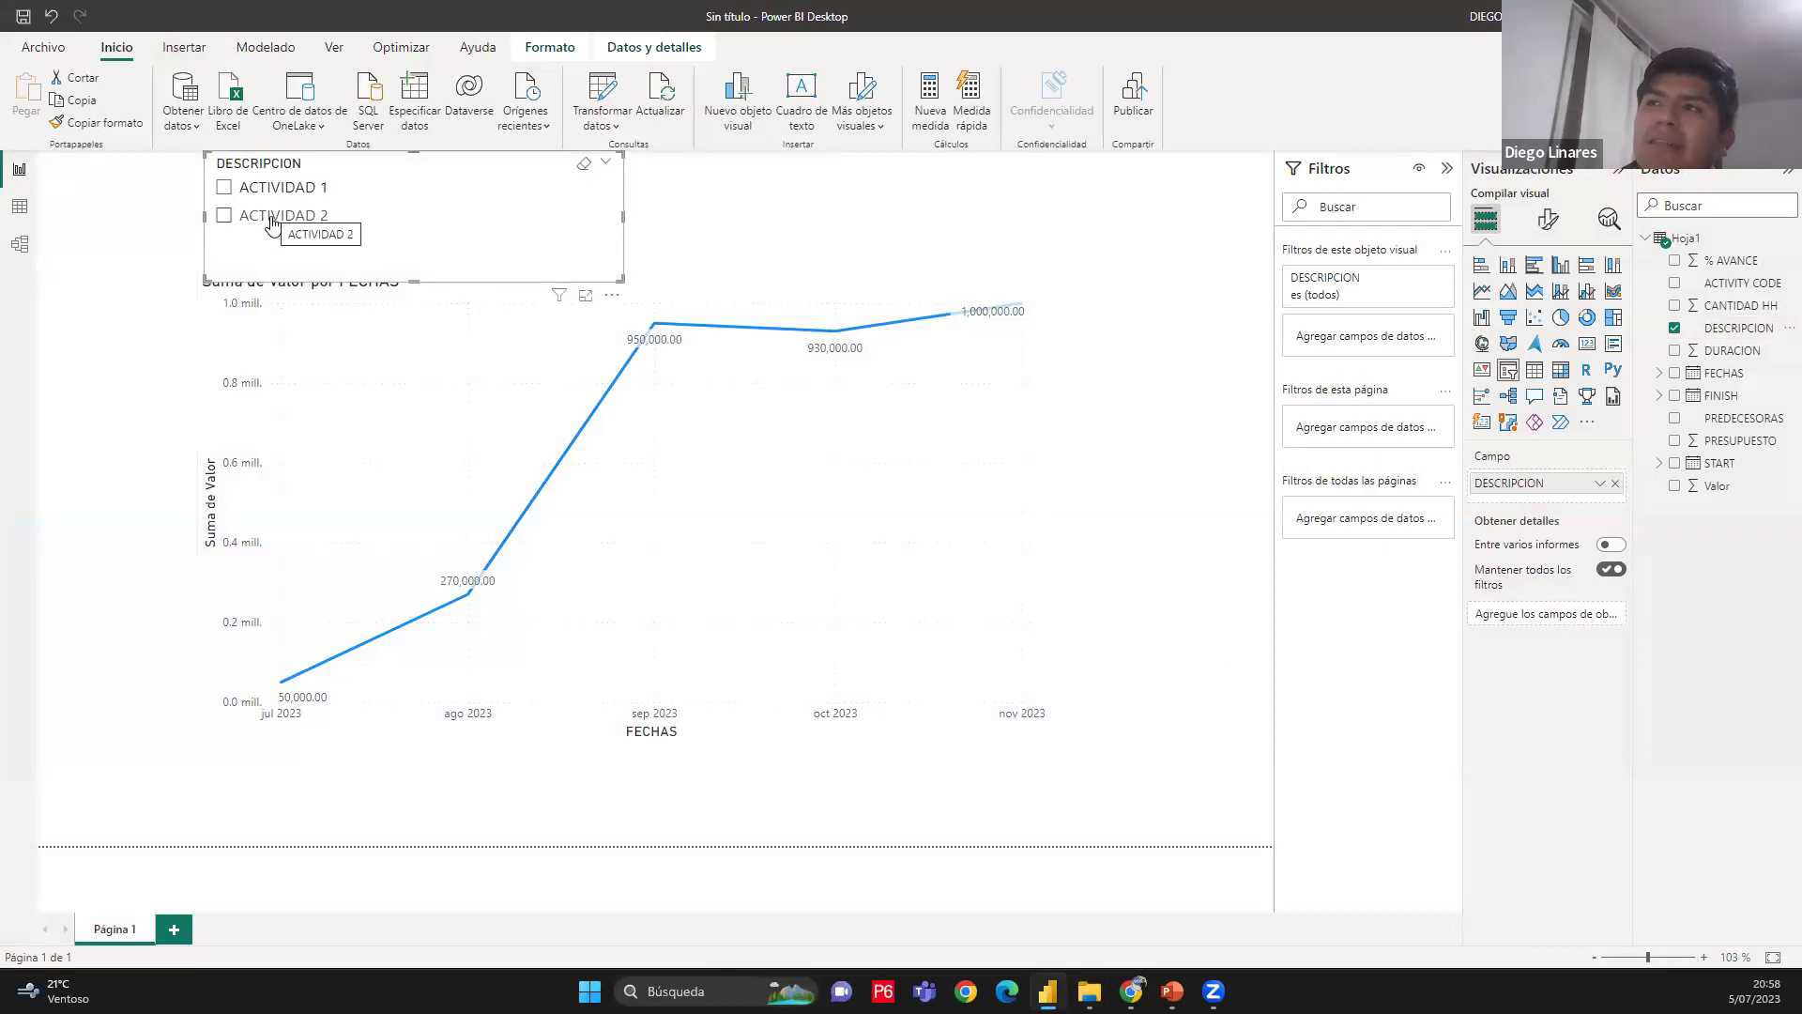
click(224, 188)
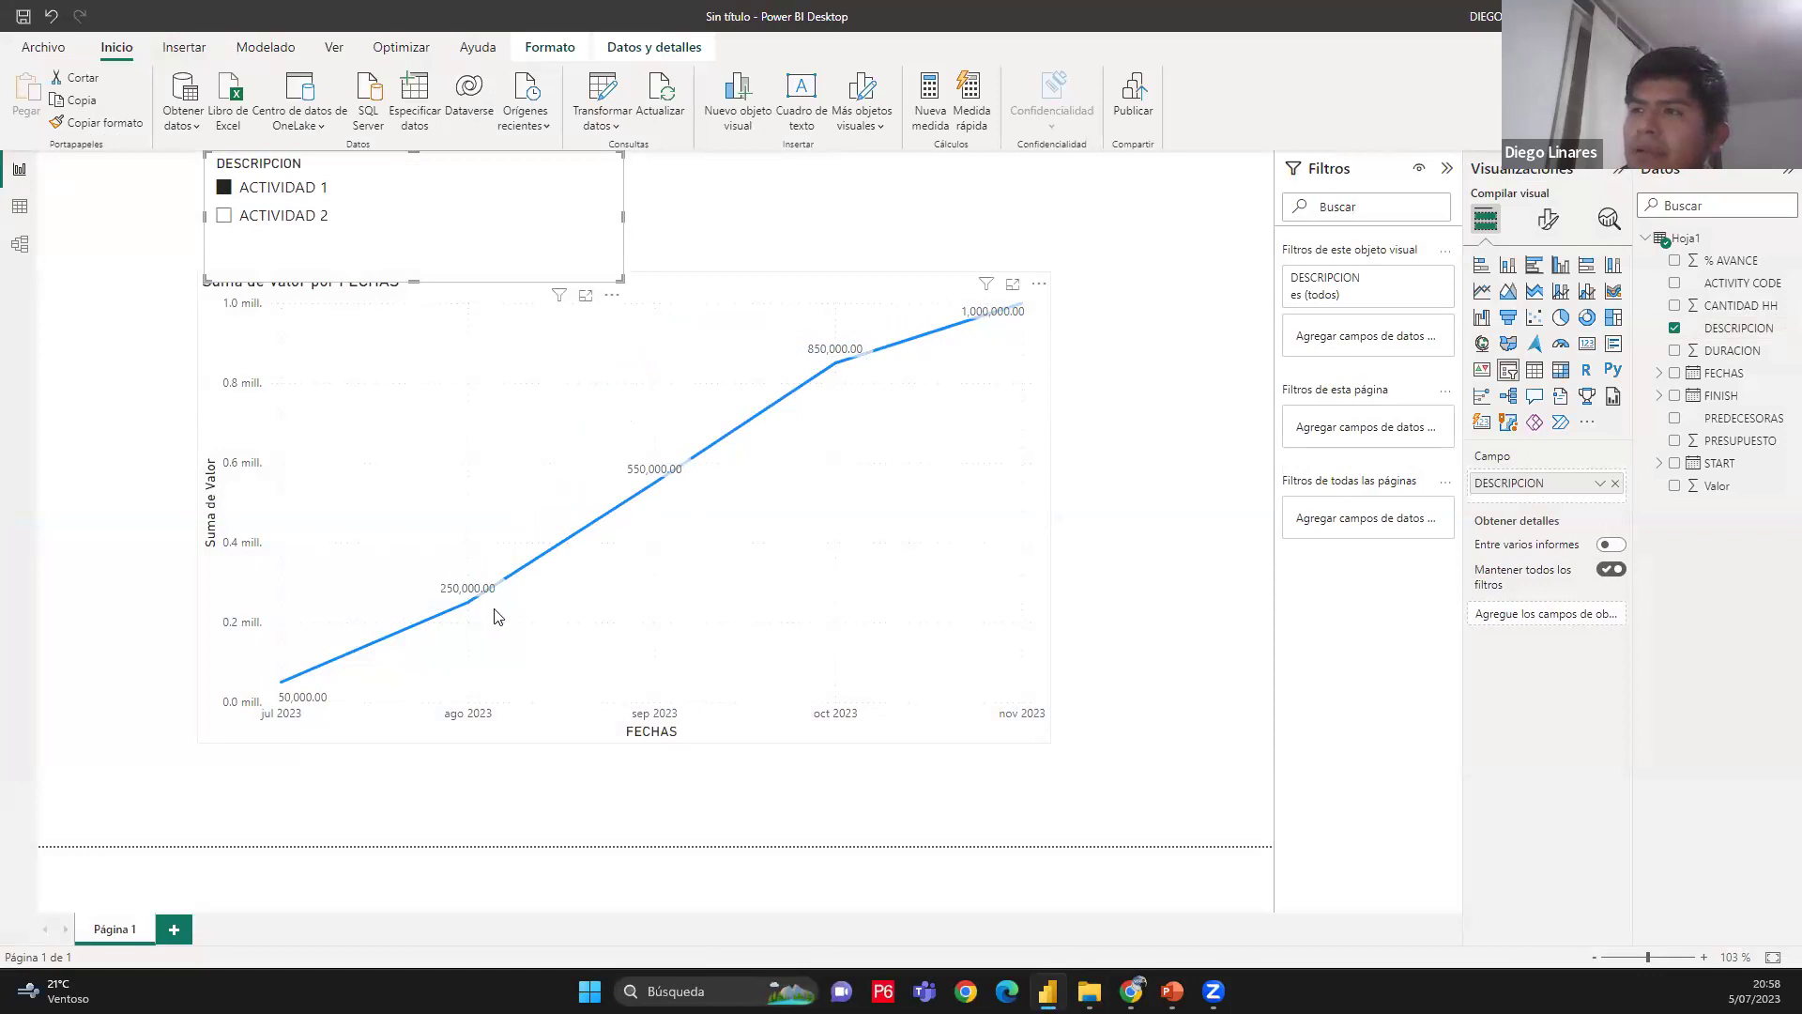
click(225, 217)
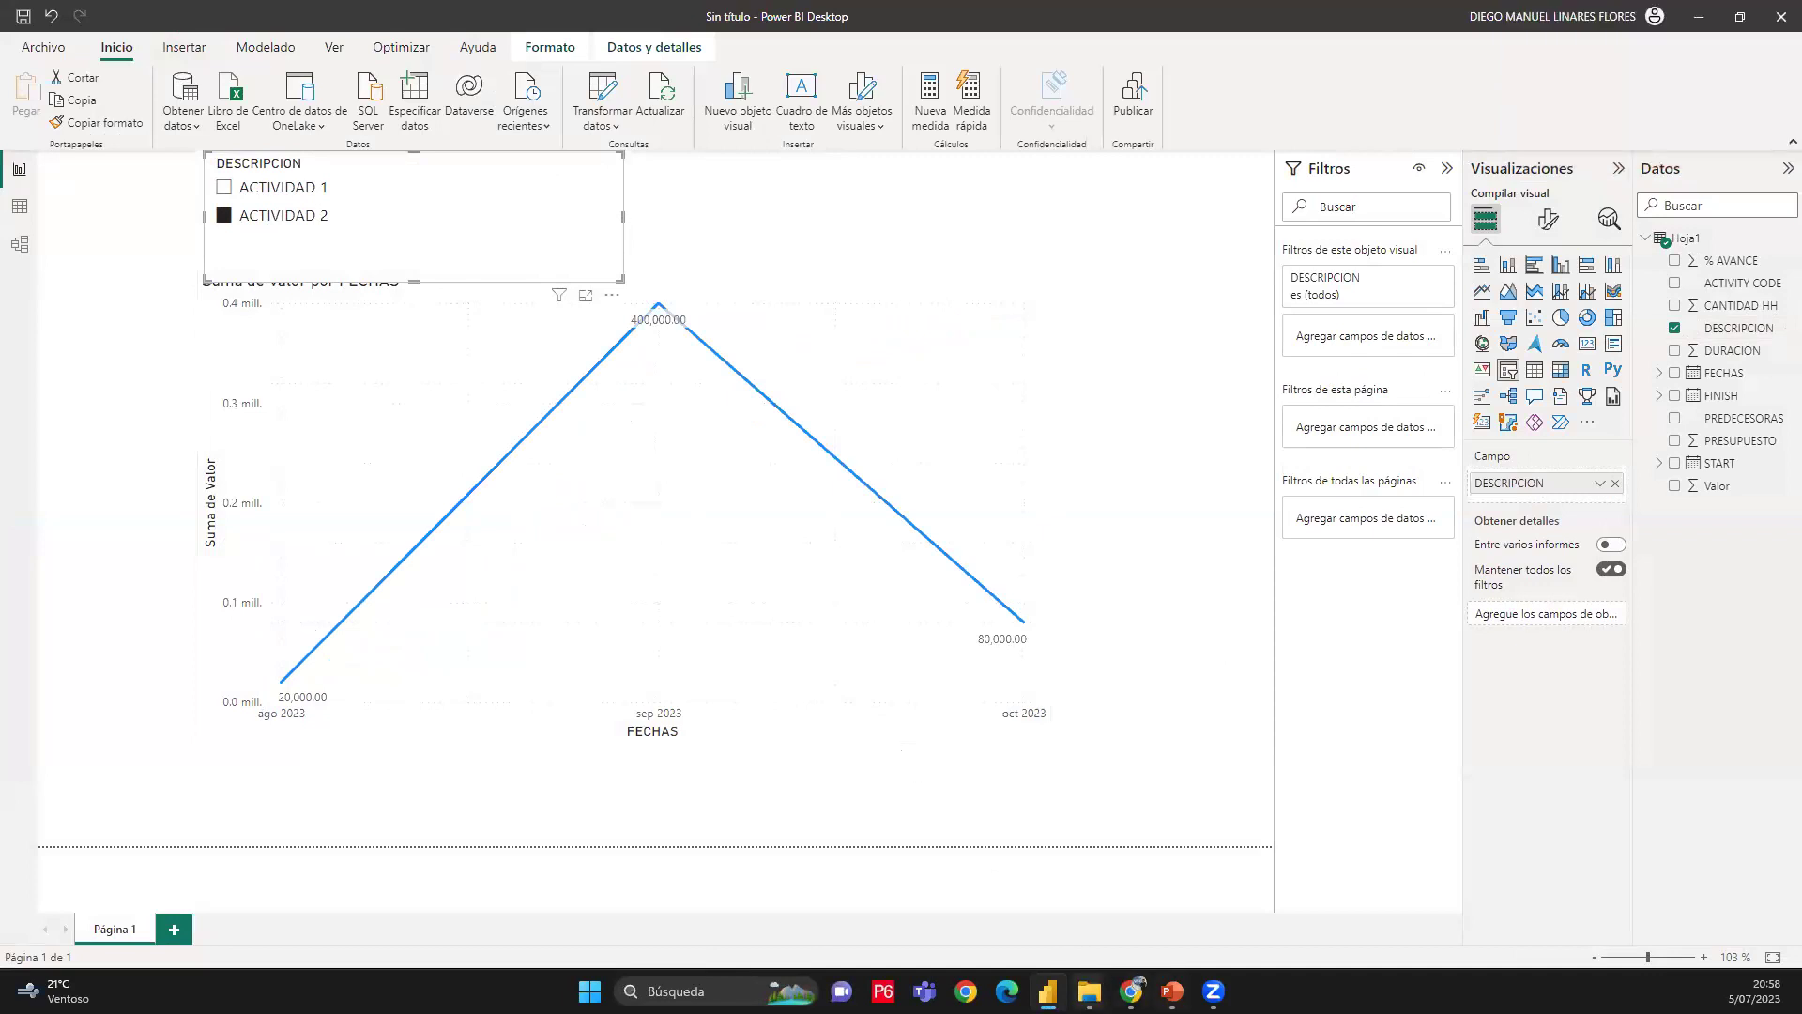
Open the CURVA S workbook, review ACTIVIDAD 2's monthly amounts, and reference its 1/08/2023 amount (M6) in cell M7
mouse_move(1089, 991)
click(1188, 684)
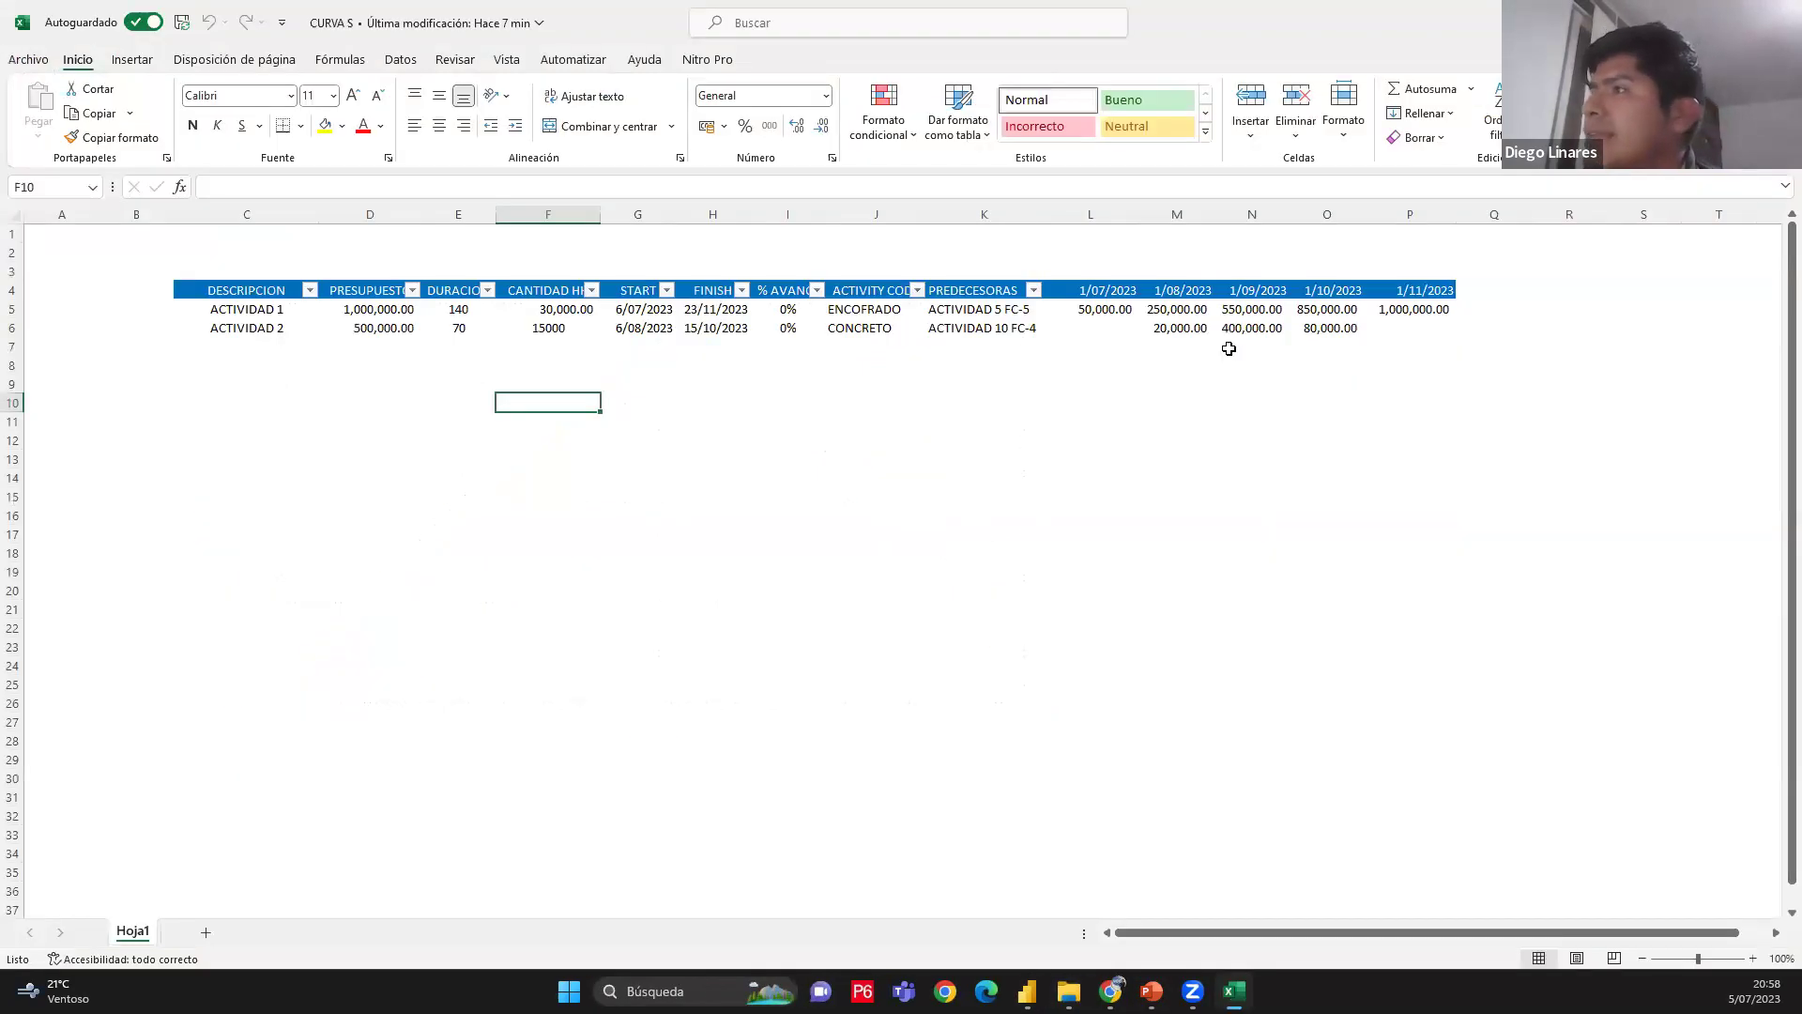
click(1200, 334)
click(1100, 333)
click(1256, 329)
click(1152, 331)
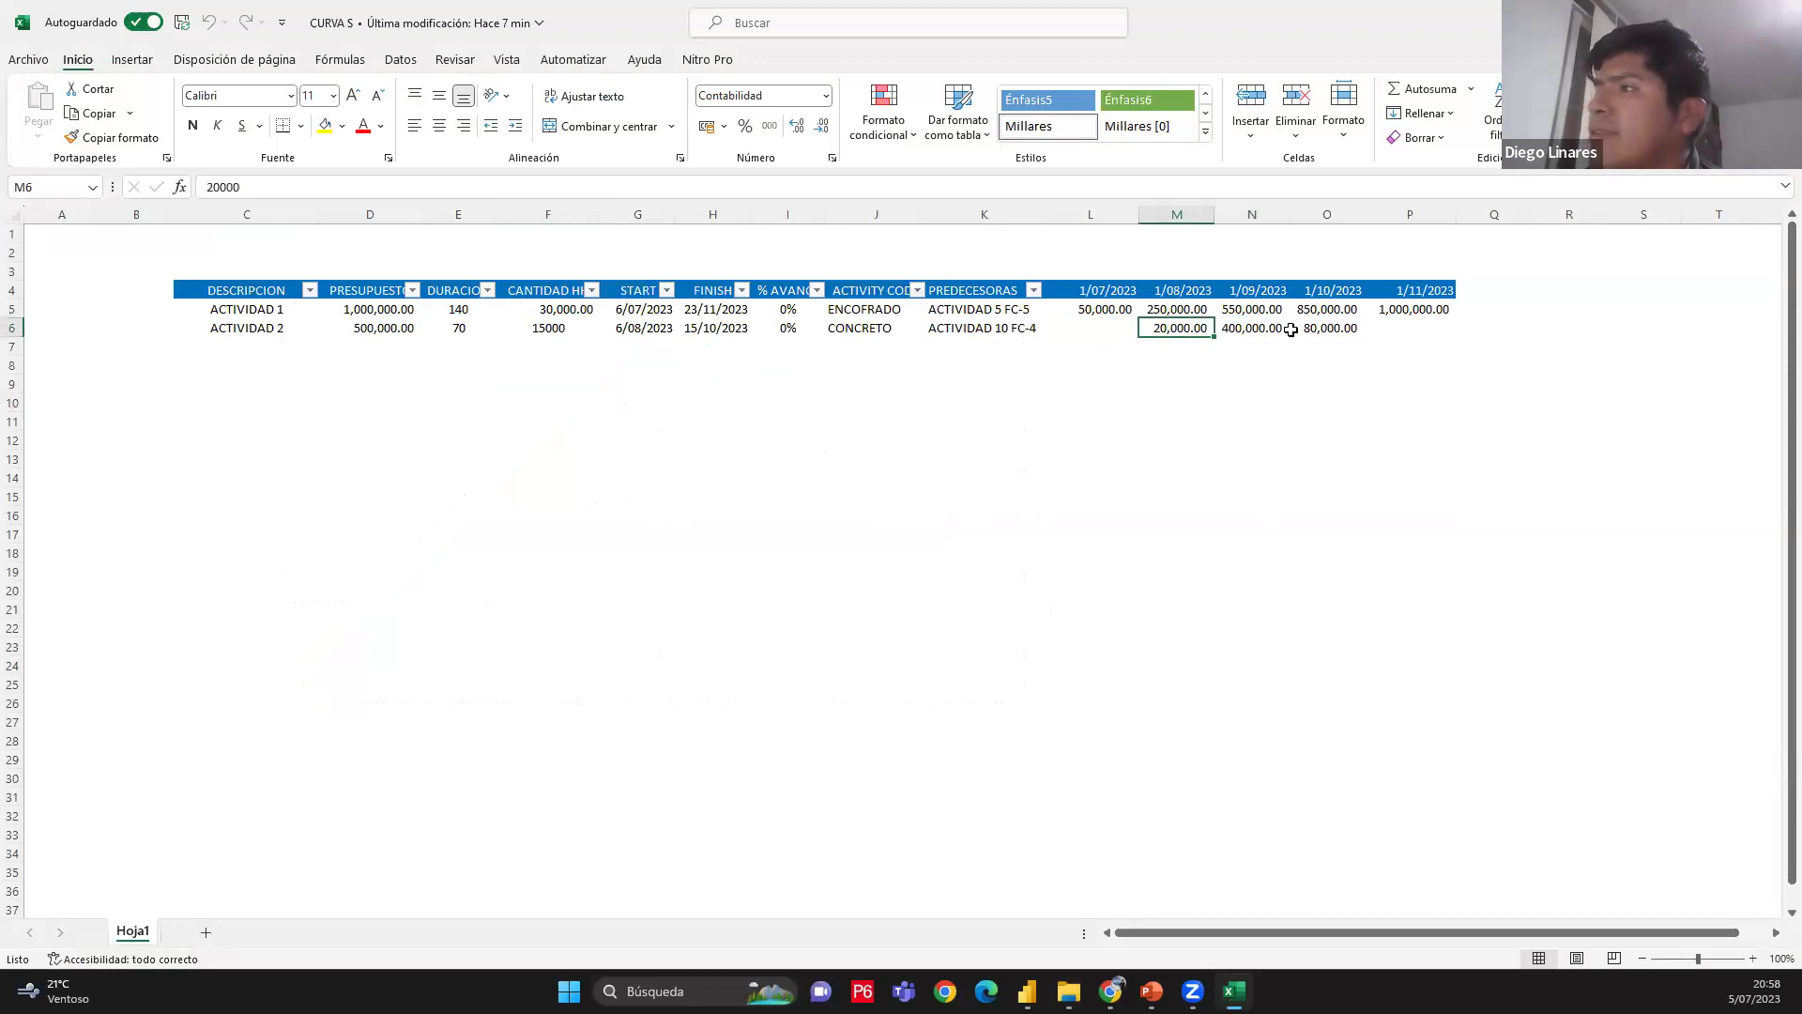
click(1183, 344)
text(+)
click(1183, 329)
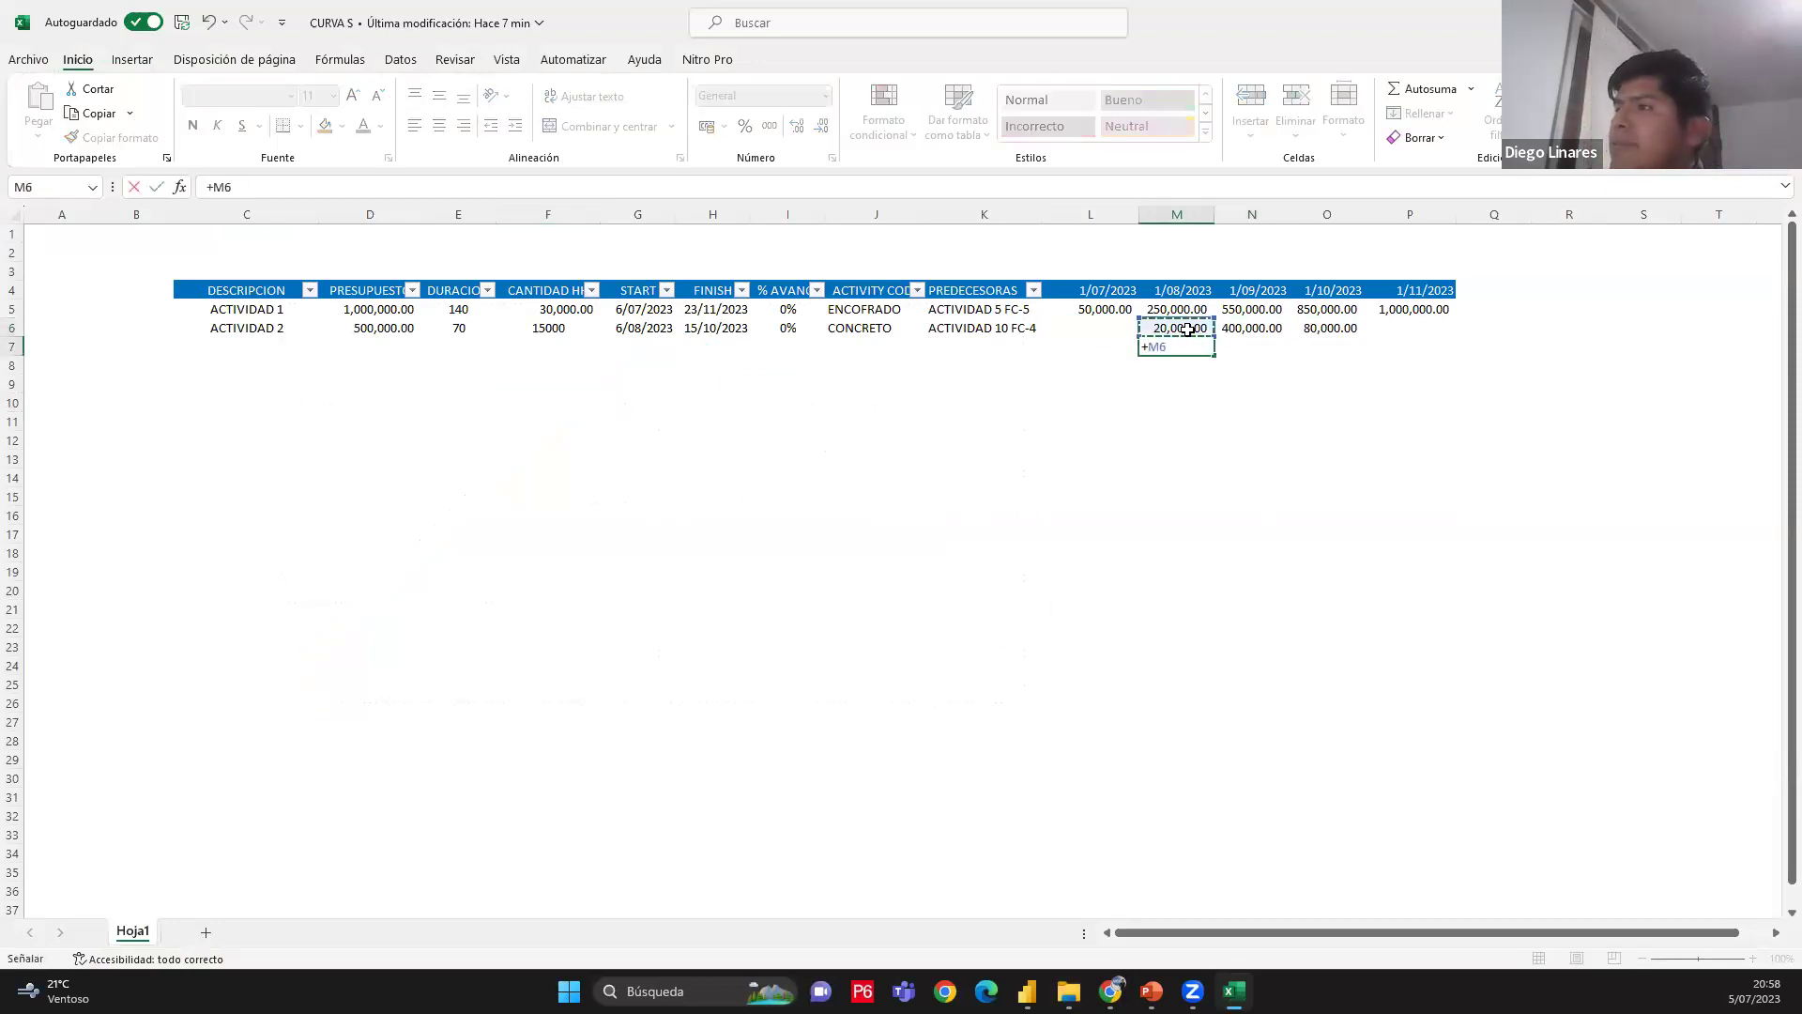
key(Tab)
Accumulate ACTIVIDAD 2's amounts in row 7 with the formulas +M7+N6 for September and +N7+O6 for October
text(+)
click(1179, 347)
text(+)
click(1237, 327)
key(Tab)
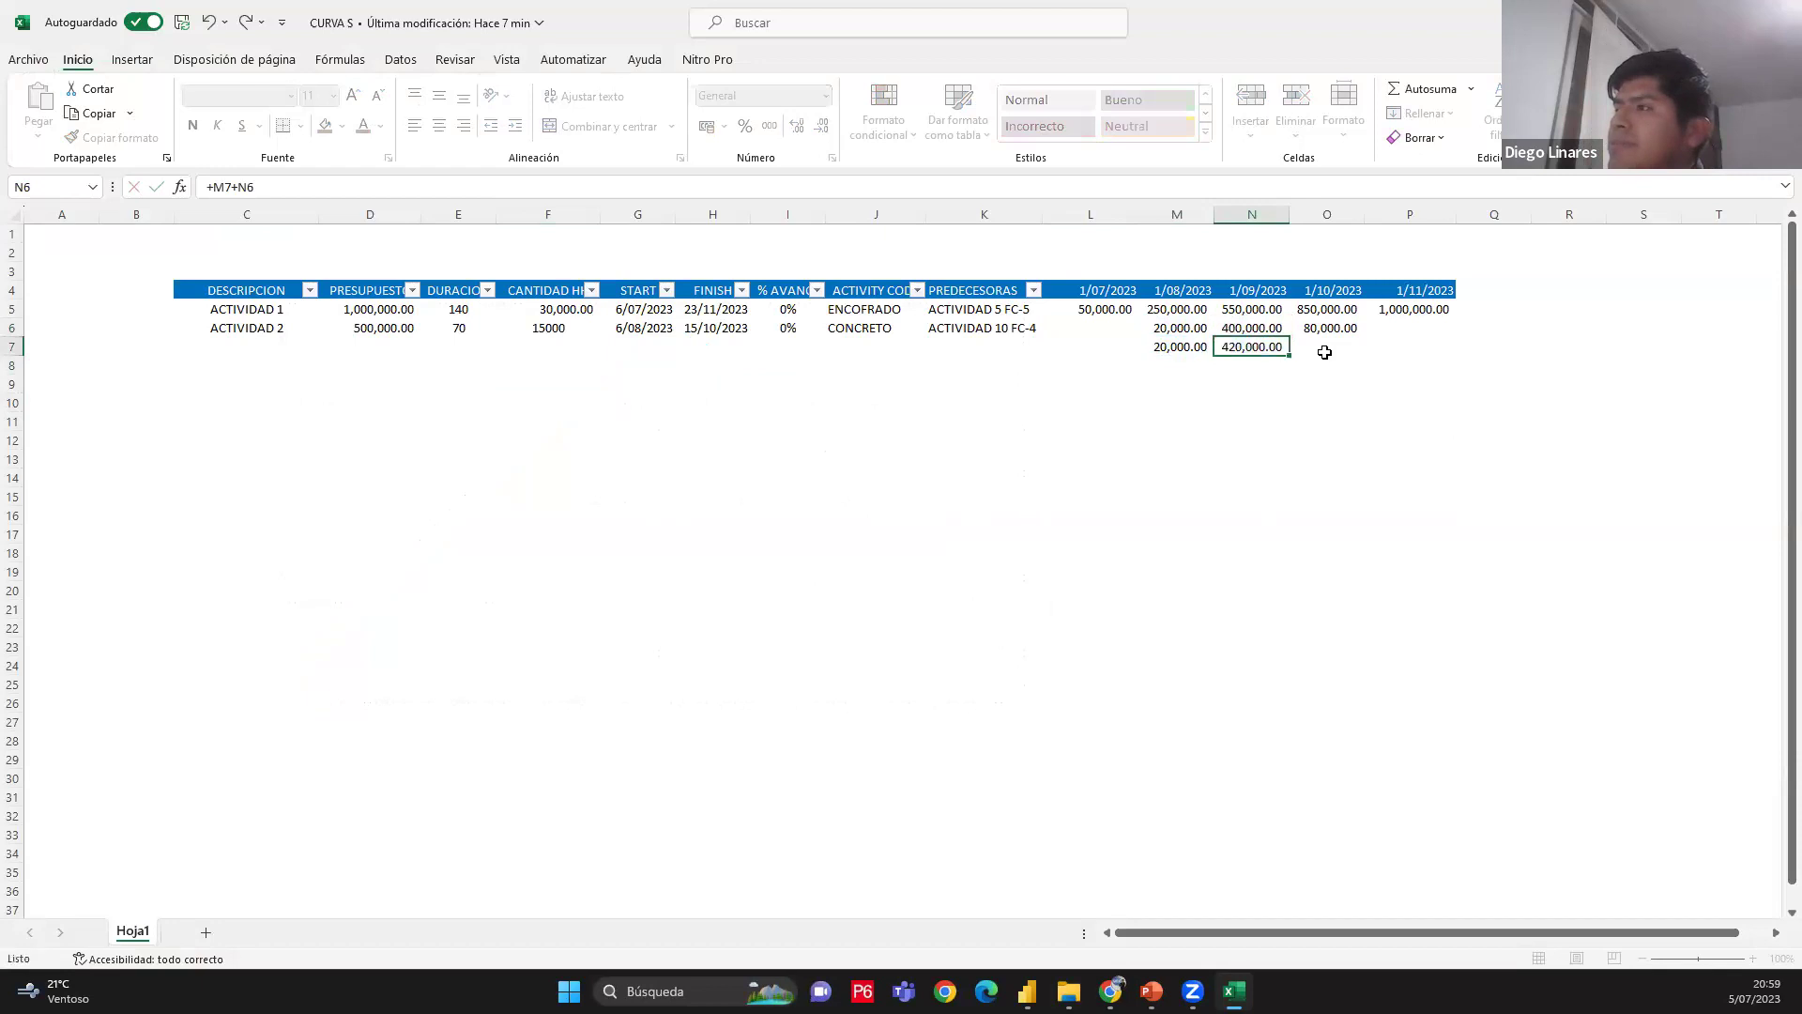
text(+)
click(1269, 346)
text(+)
click(1320, 328)
key(Return)
Paste the cumulative amounts from M7:O7 as values over ACTIVIDAD 2's amounts in M6:O6, and clear the helper row
drag(1180, 346, 1310, 336)
key(ctrl+c)
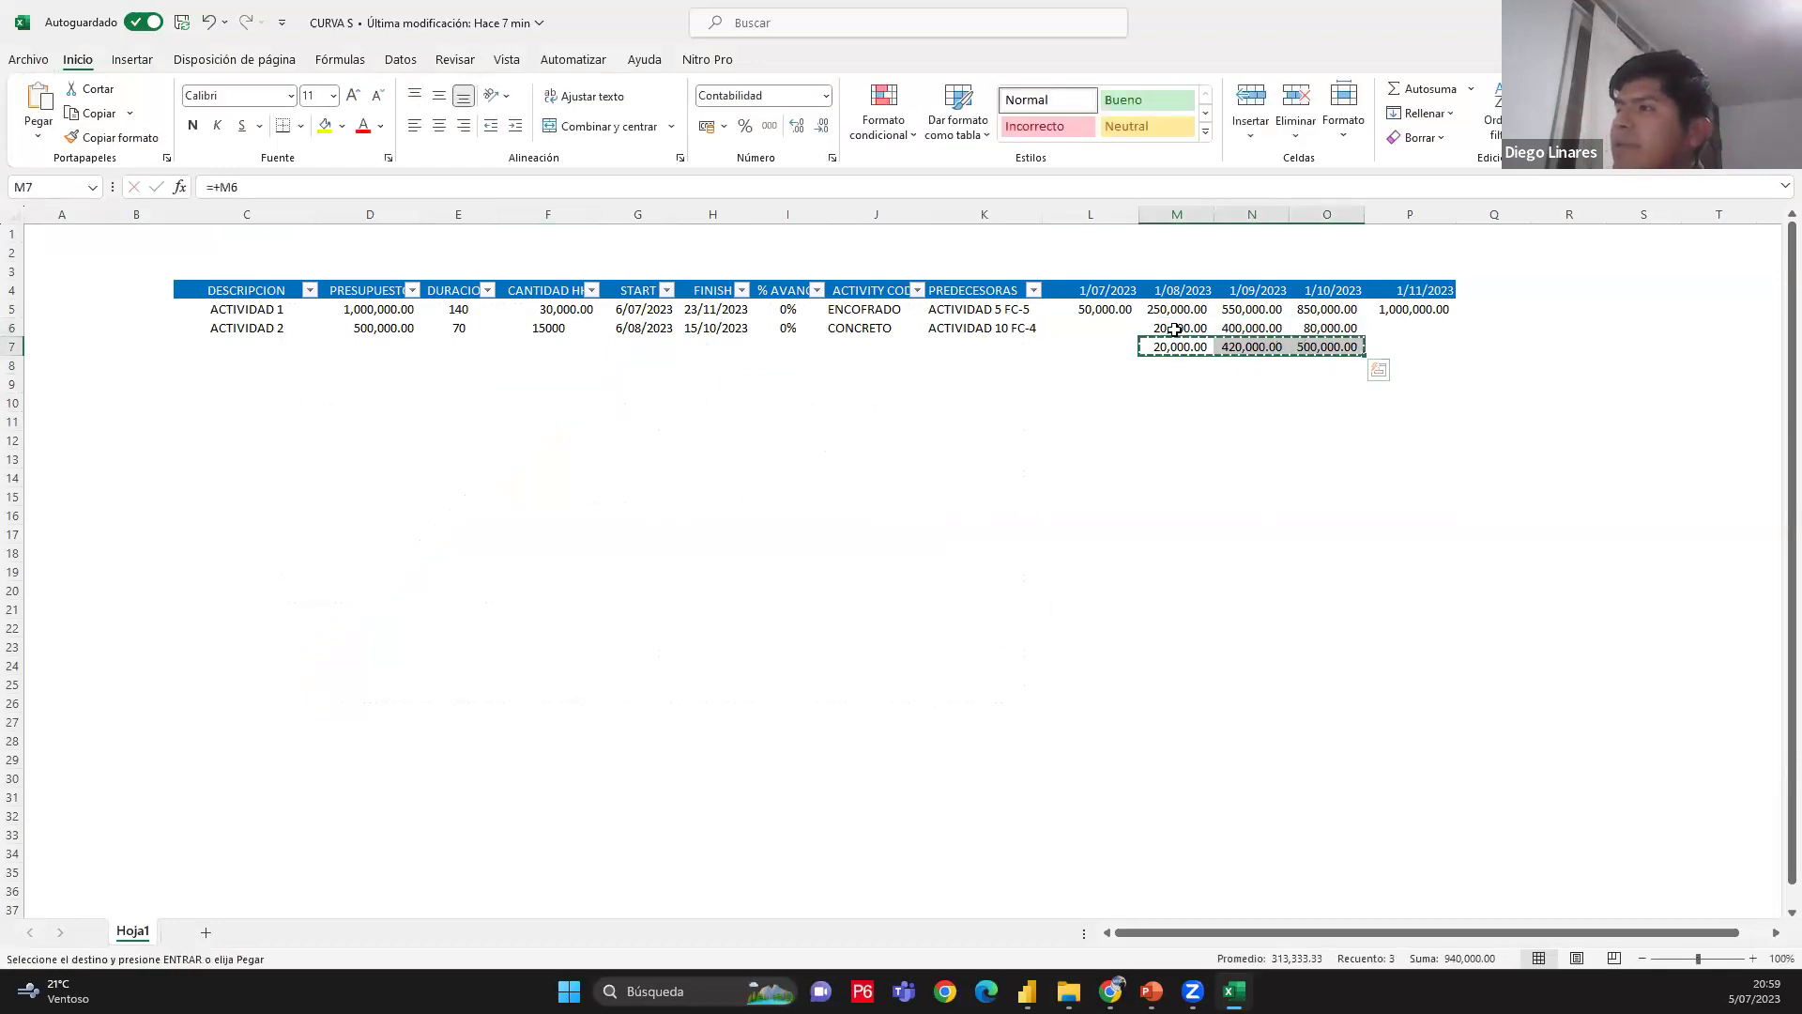
right_click(1180, 334)
click(1248, 458)
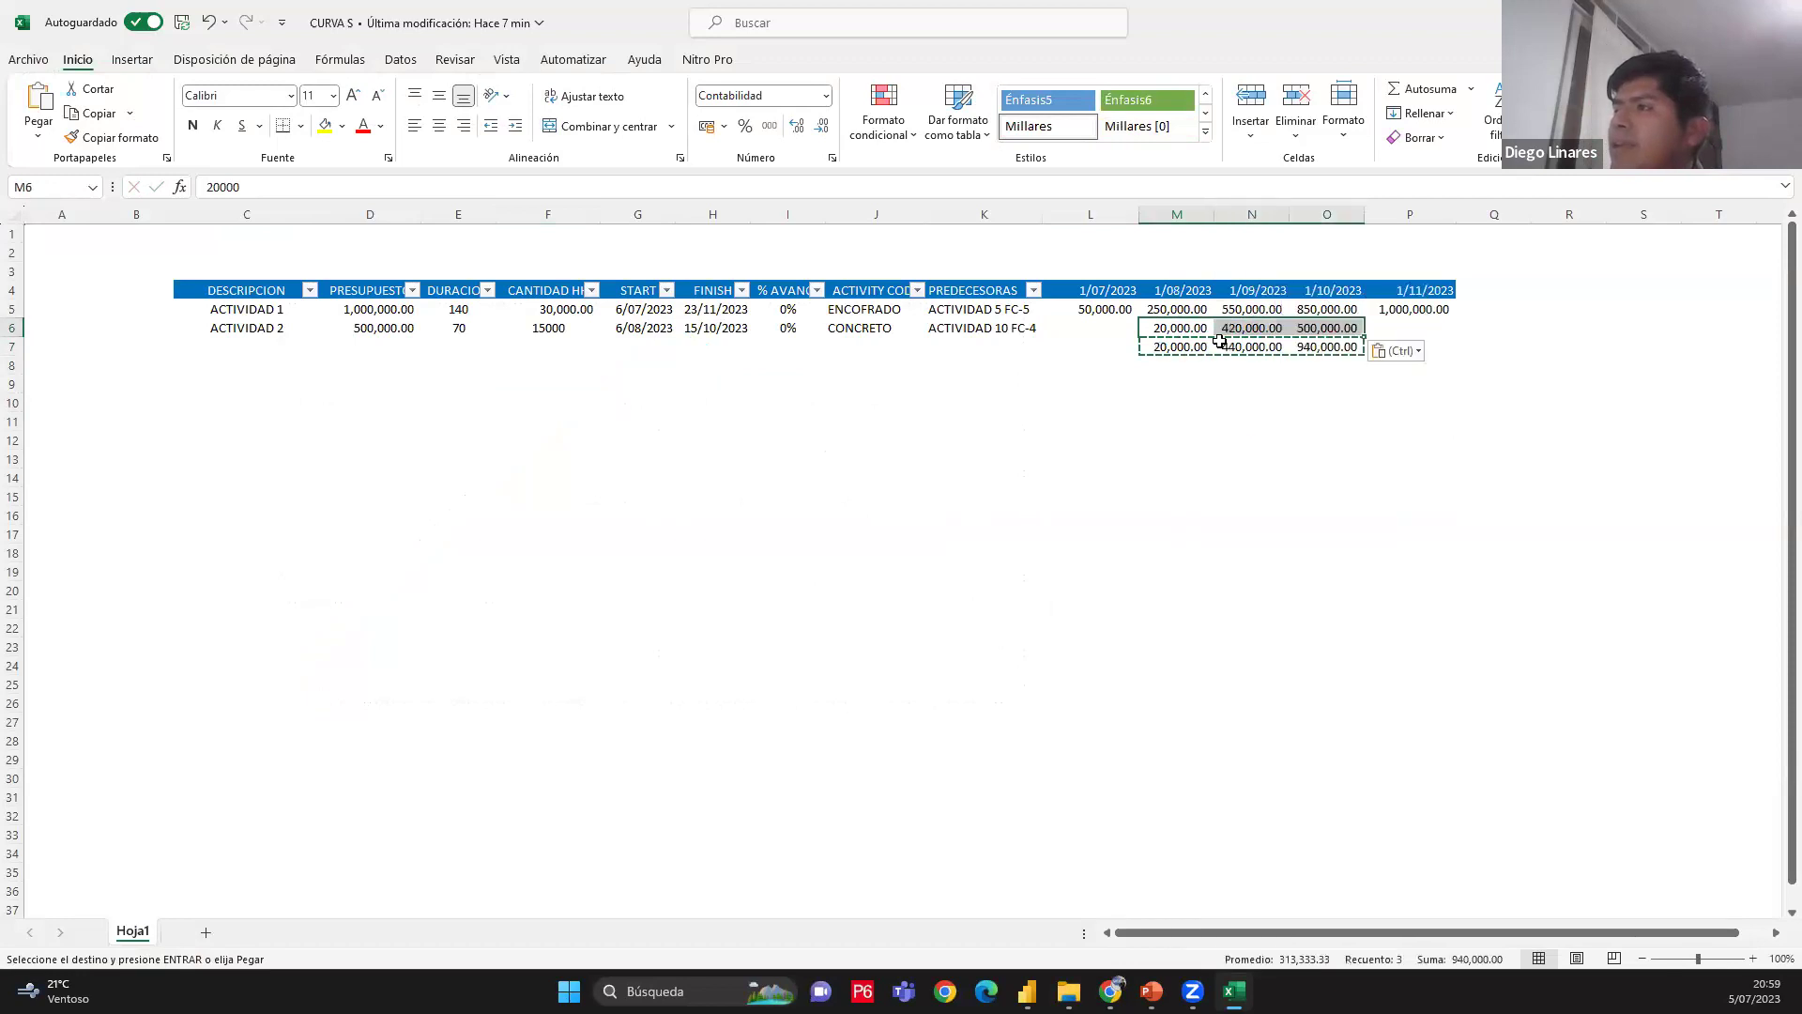
drag(1210, 344, 1305, 341)
key(Delete)
Check ACTIVIDAD 2's new cumulative amounts and save the CURVA S workbook
click(1327, 477)
drag(1189, 322, 1333, 329)
click(1251, 439)
click(179, 26)
click(857, 607)
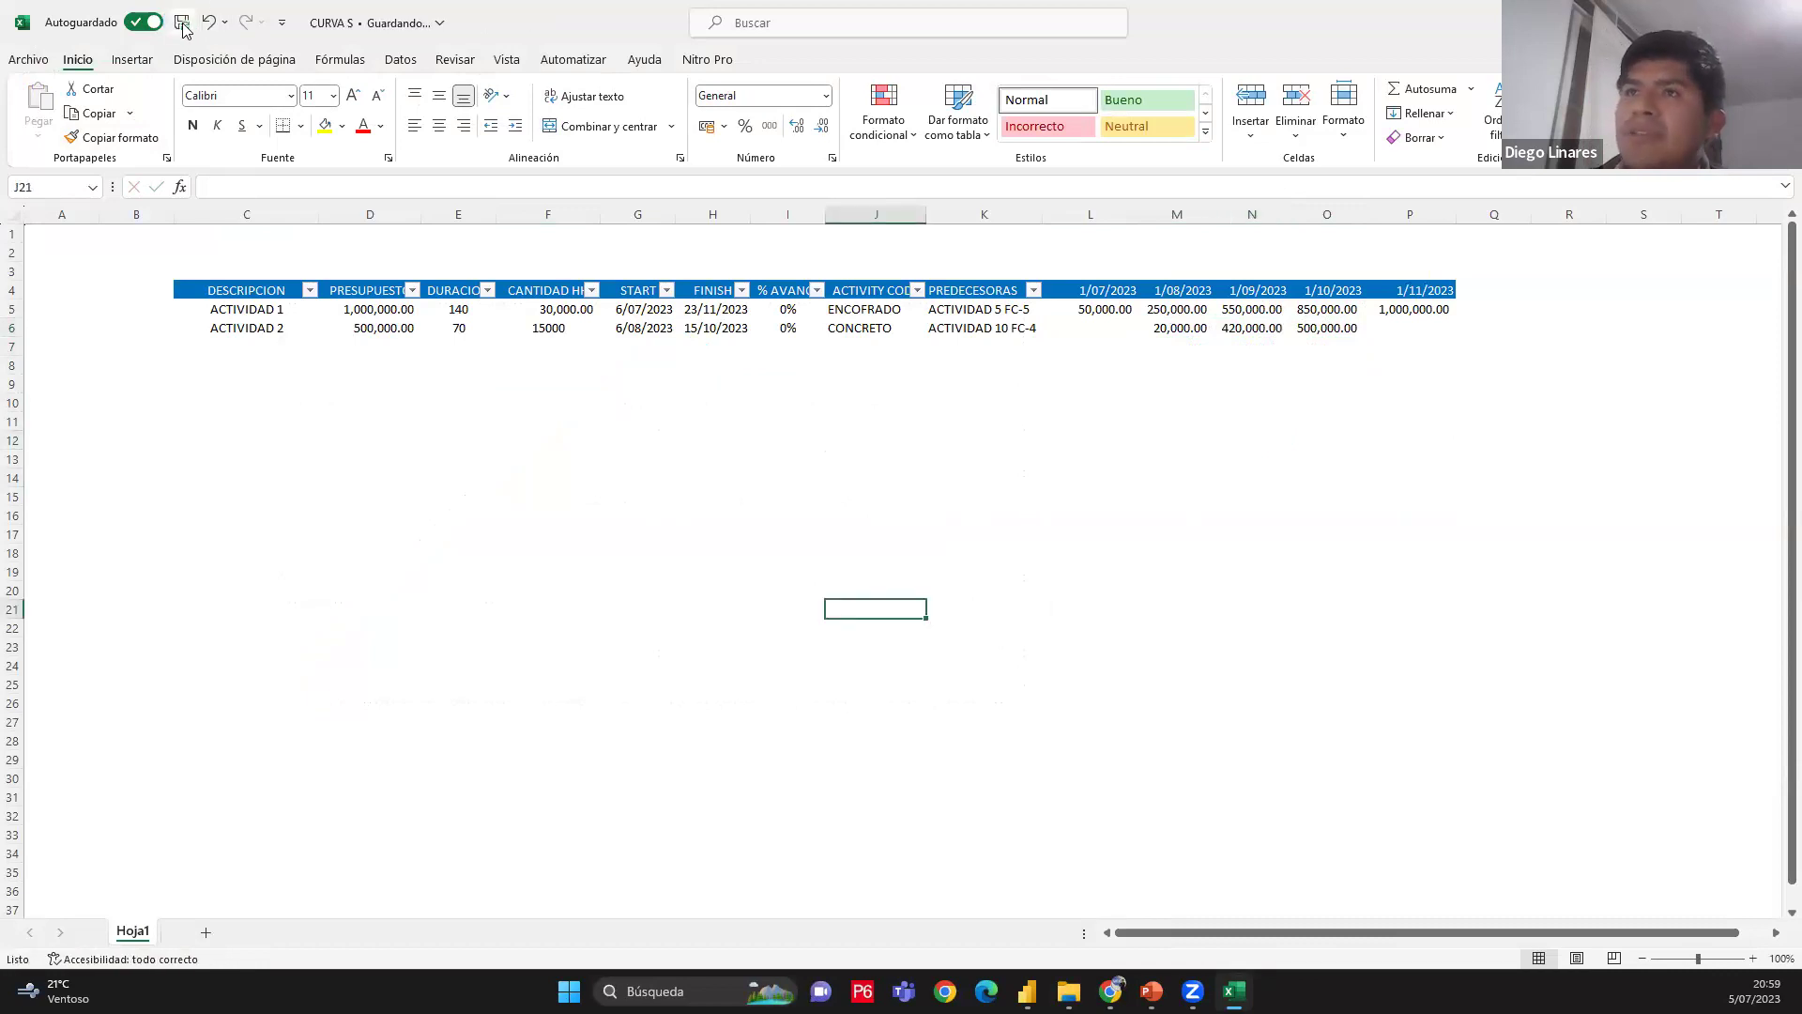
Recheck ACTIVIDAD 2's cumulative amounts from August to October, and close the workbook to return to the Power BI report
click(1405, 498)
drag(1159, 334, 1317, 330)
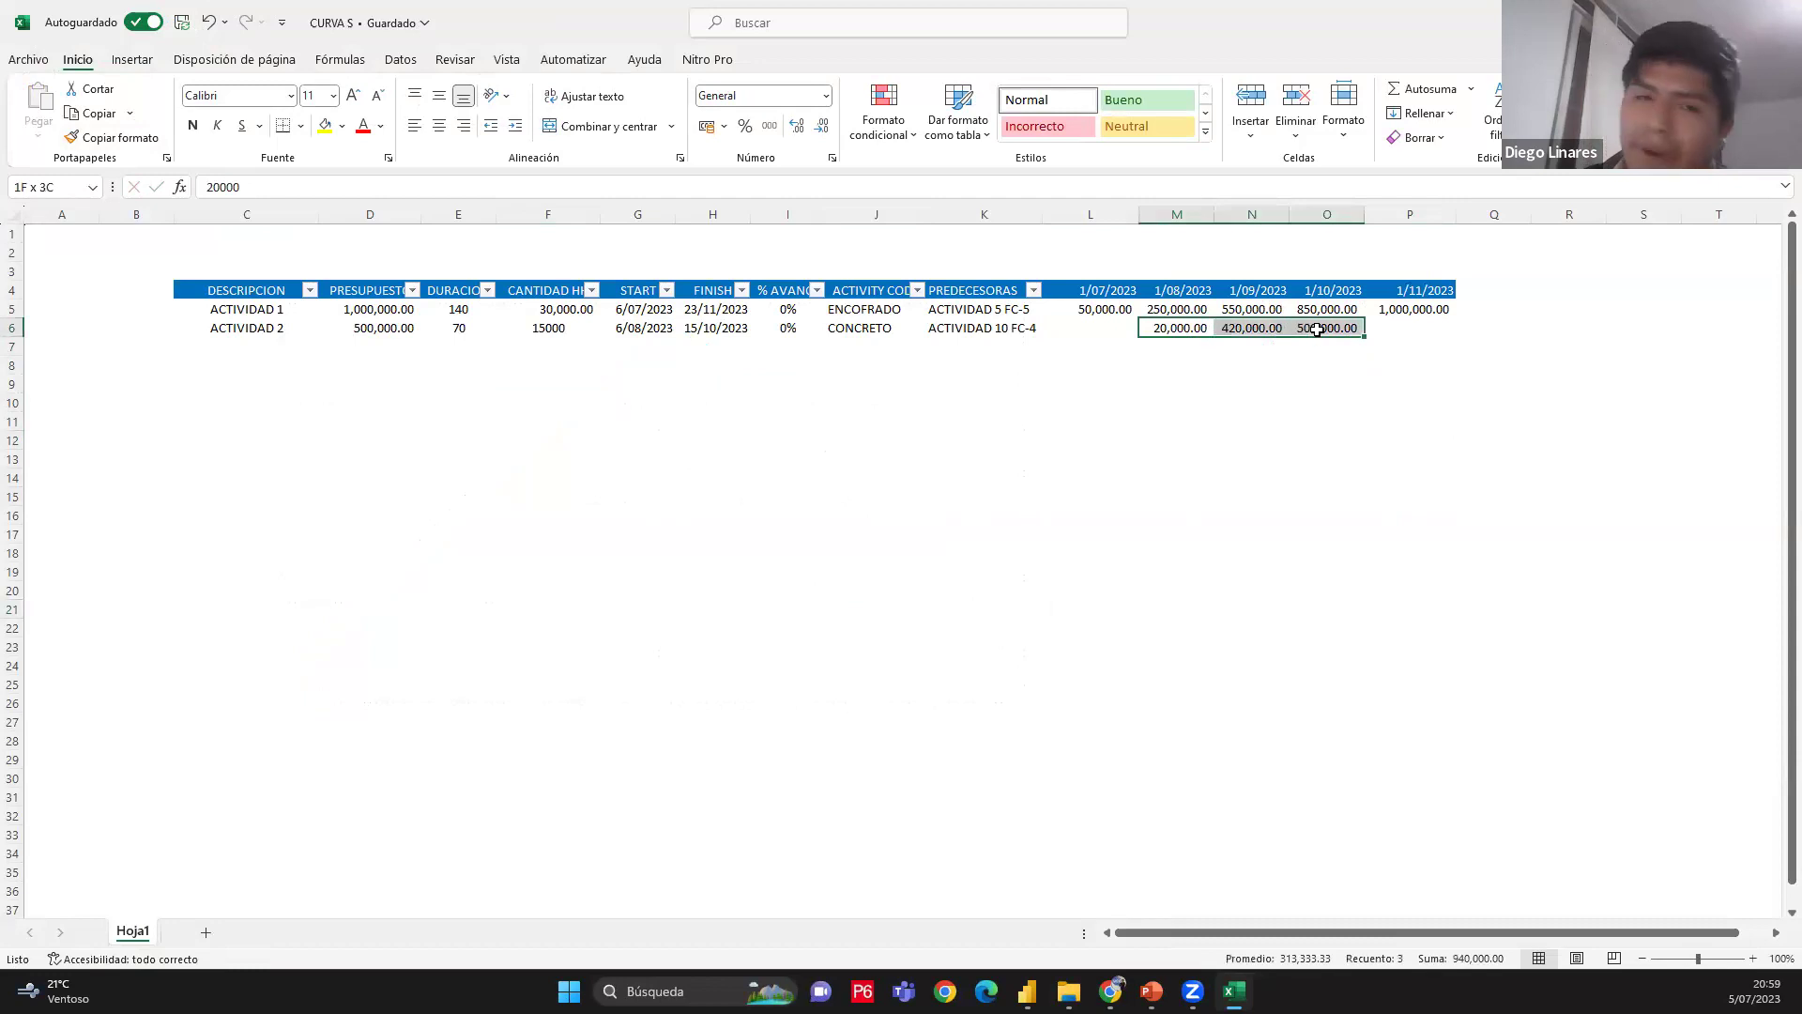
click(984, 533)
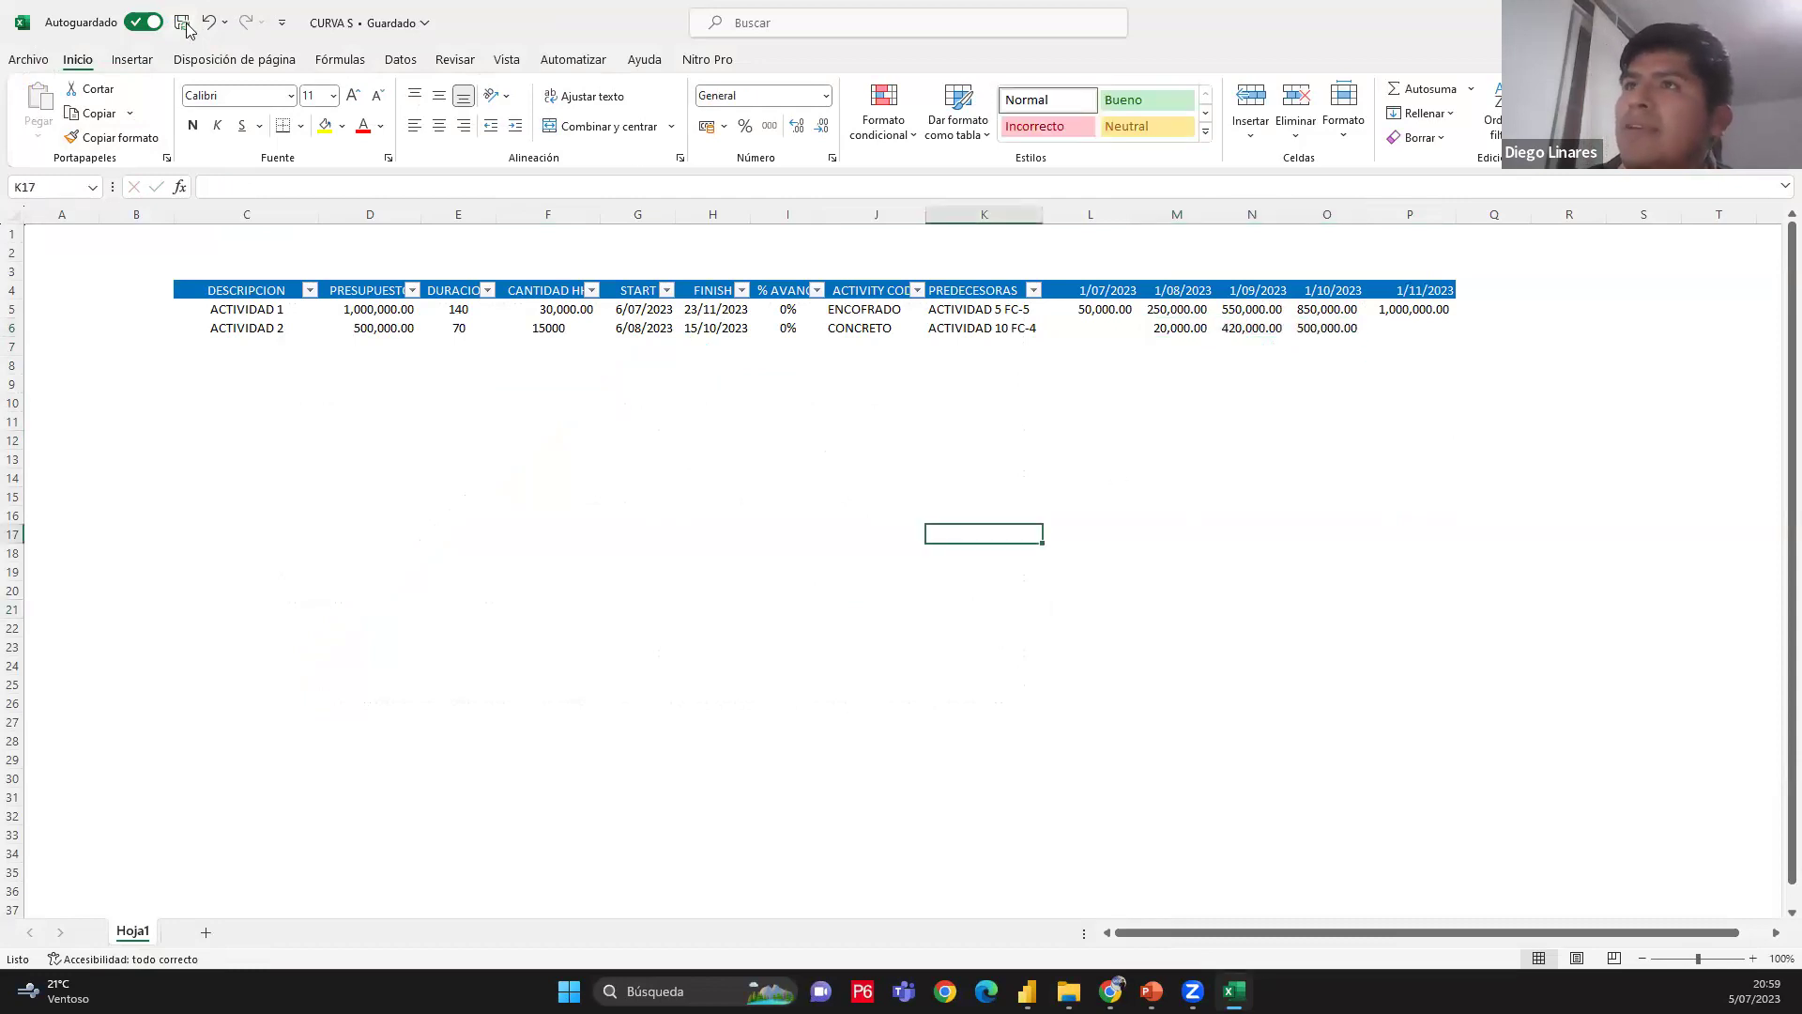
click(1304, 429)
drag(1164, 327, 1333, 328)
click(1327, 496)
key(ctrl+w)
key(alt+F4)
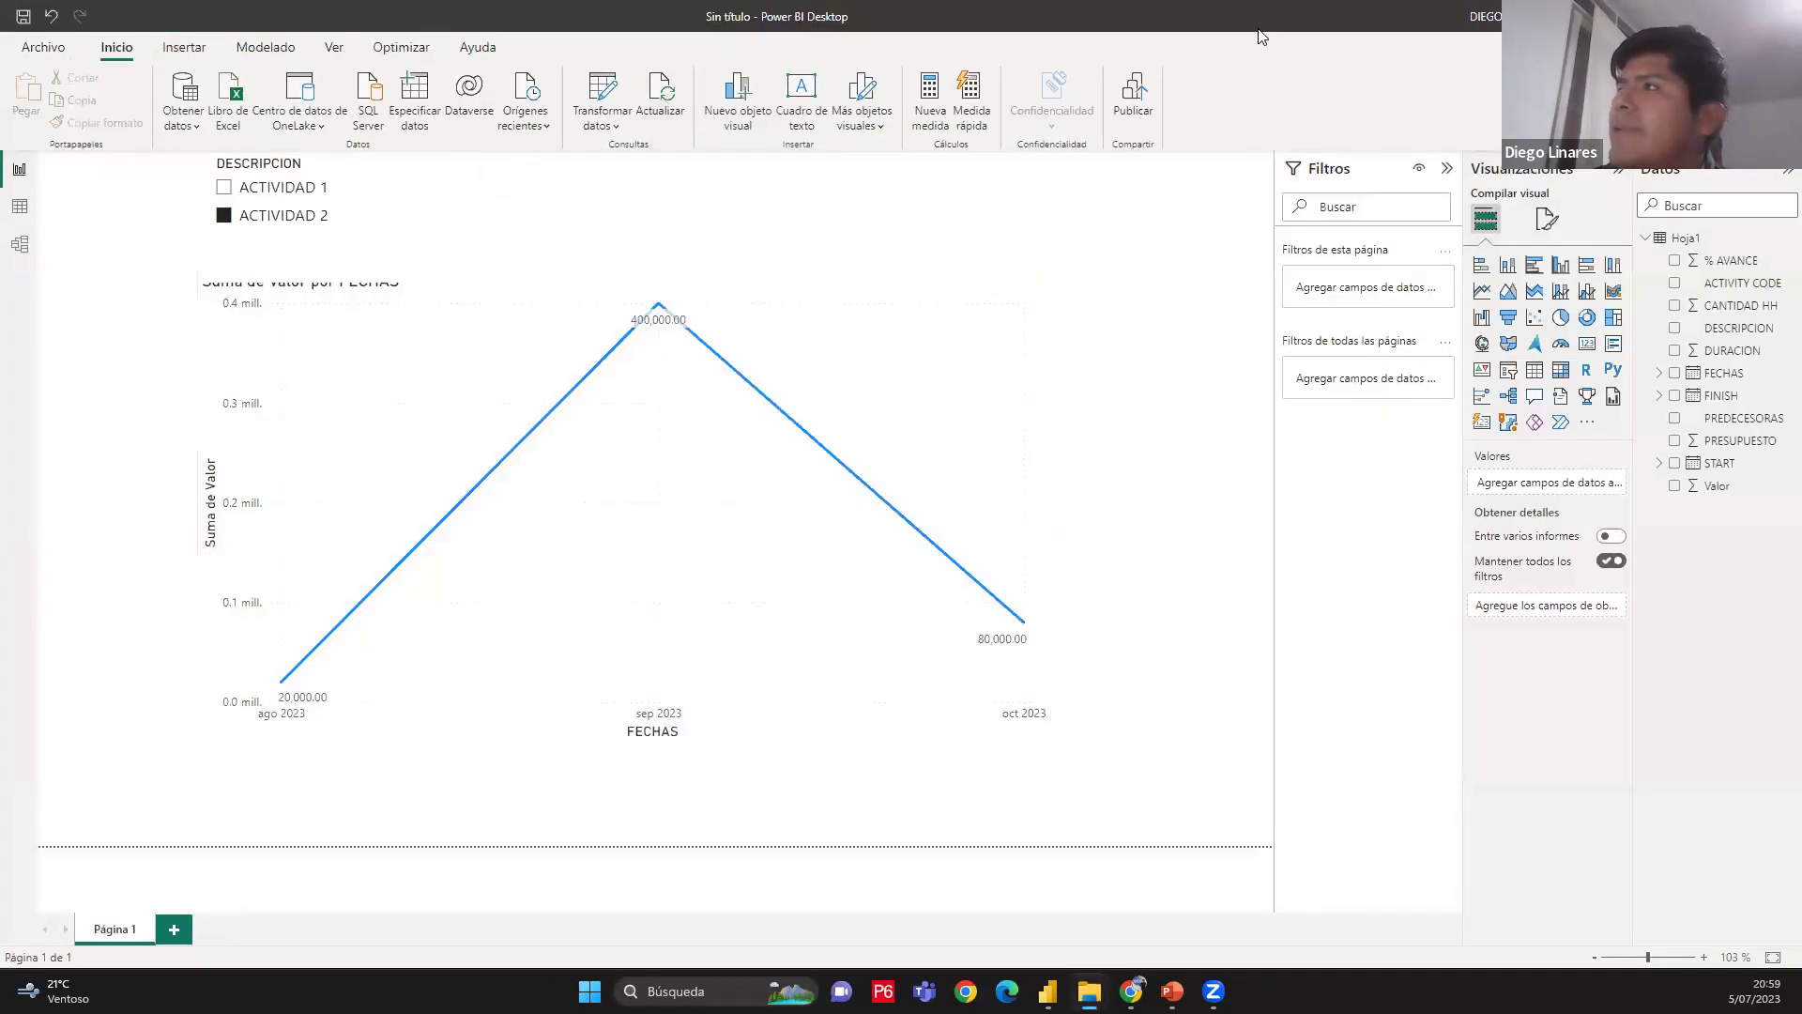
Refresh the report data and check the chart for ACTIVIDAD 1, for ACTIVIDAD 2, and with the activity filter cleared
mouse_move(636, 70)
mouse_down()
mouse_move(686, 115)
mouse_move(661, 131)
mouse_move(657, 54)
mouse_up()
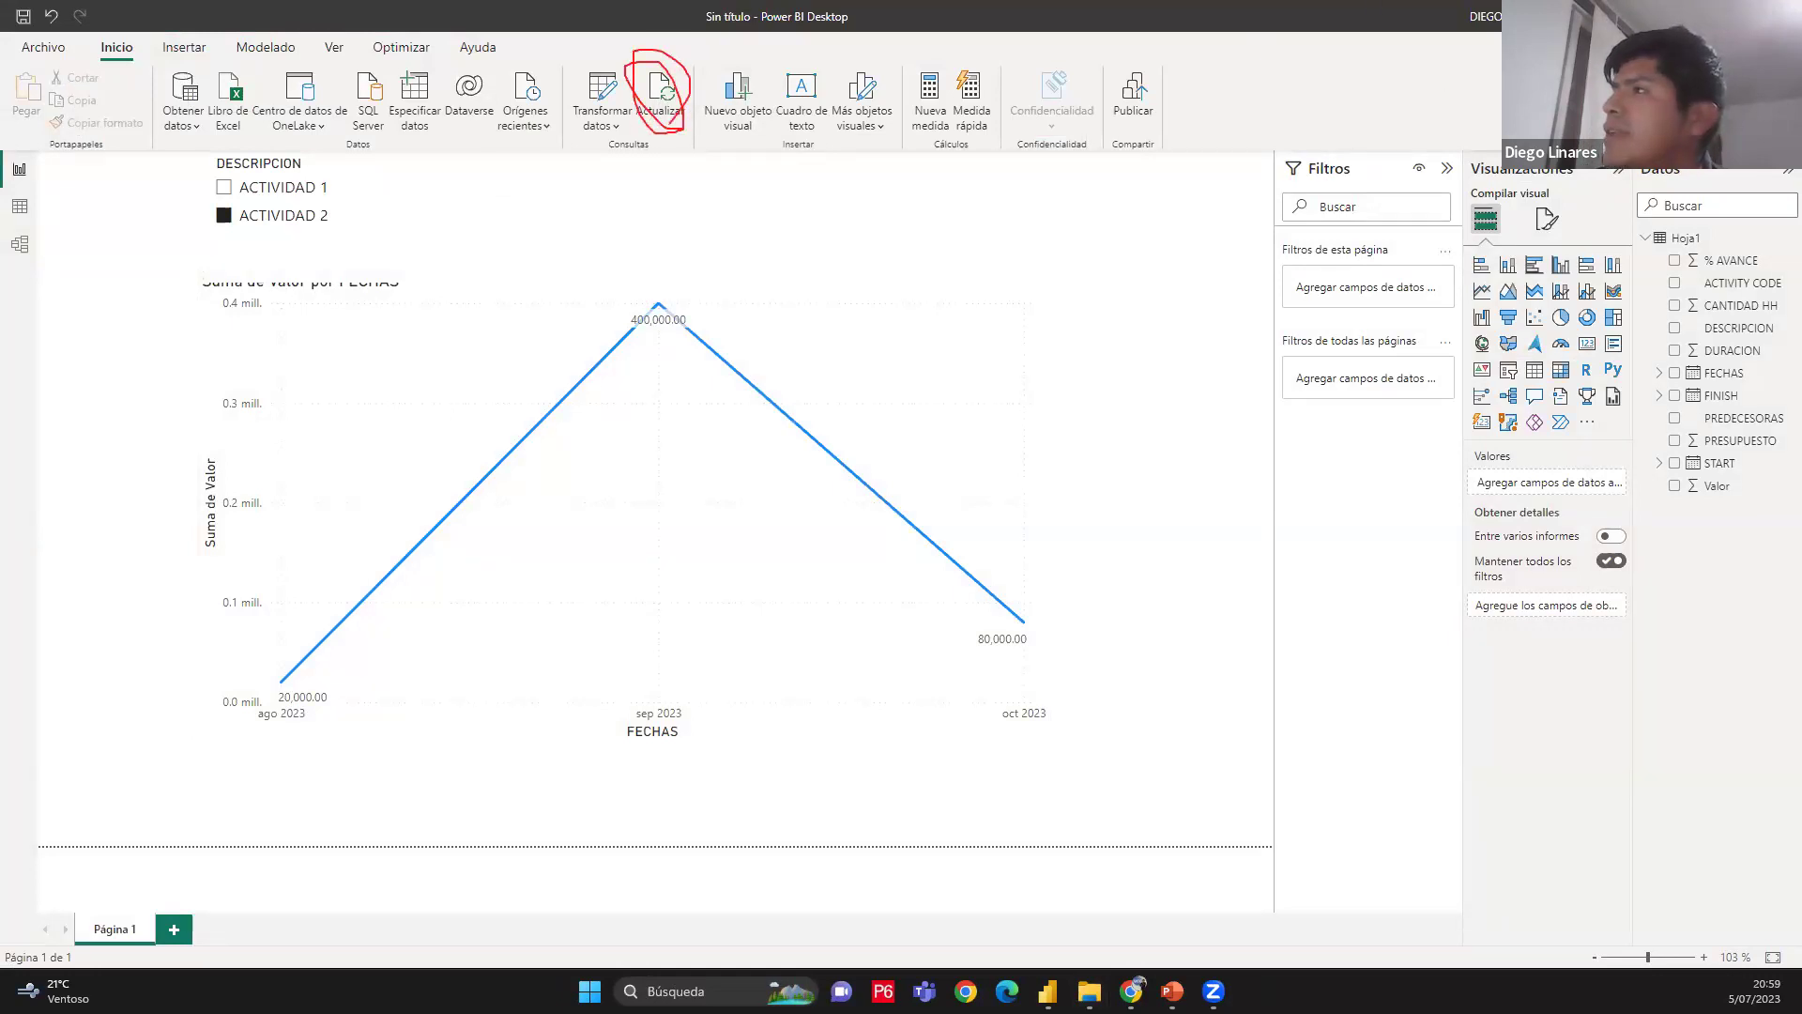
click(669, 98)
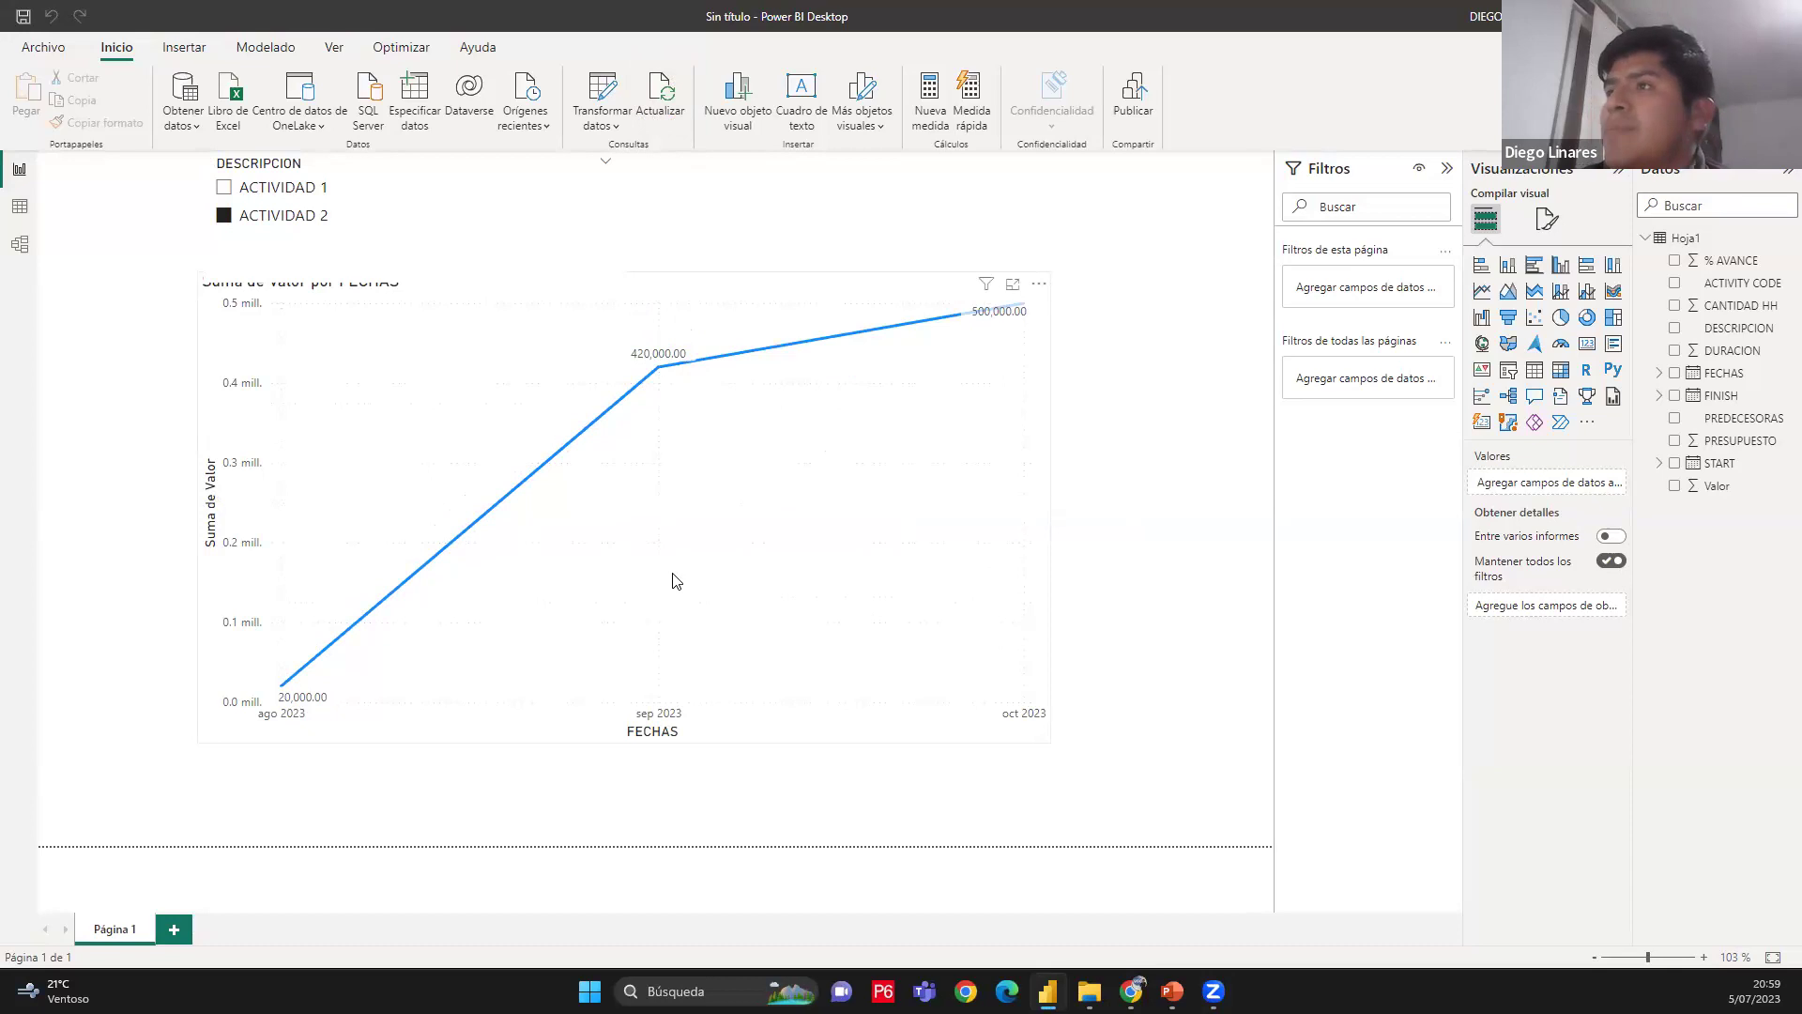
click(225, 188)
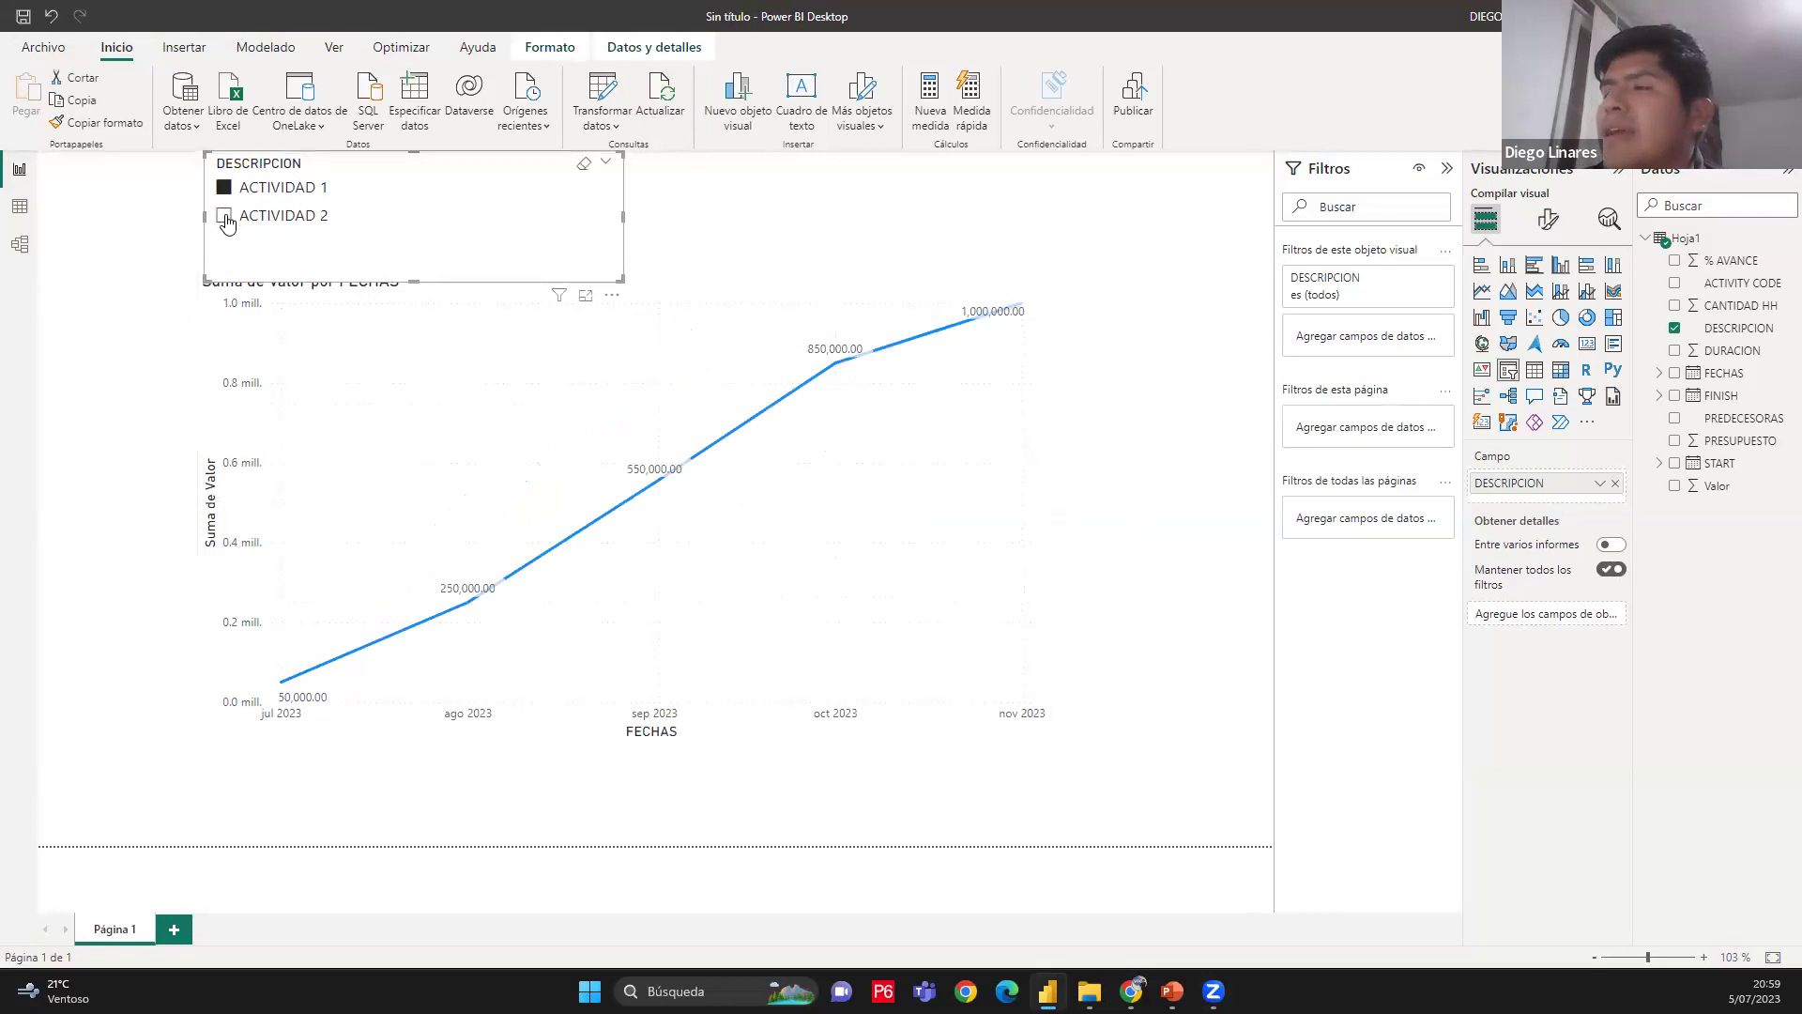
click(226, 217)
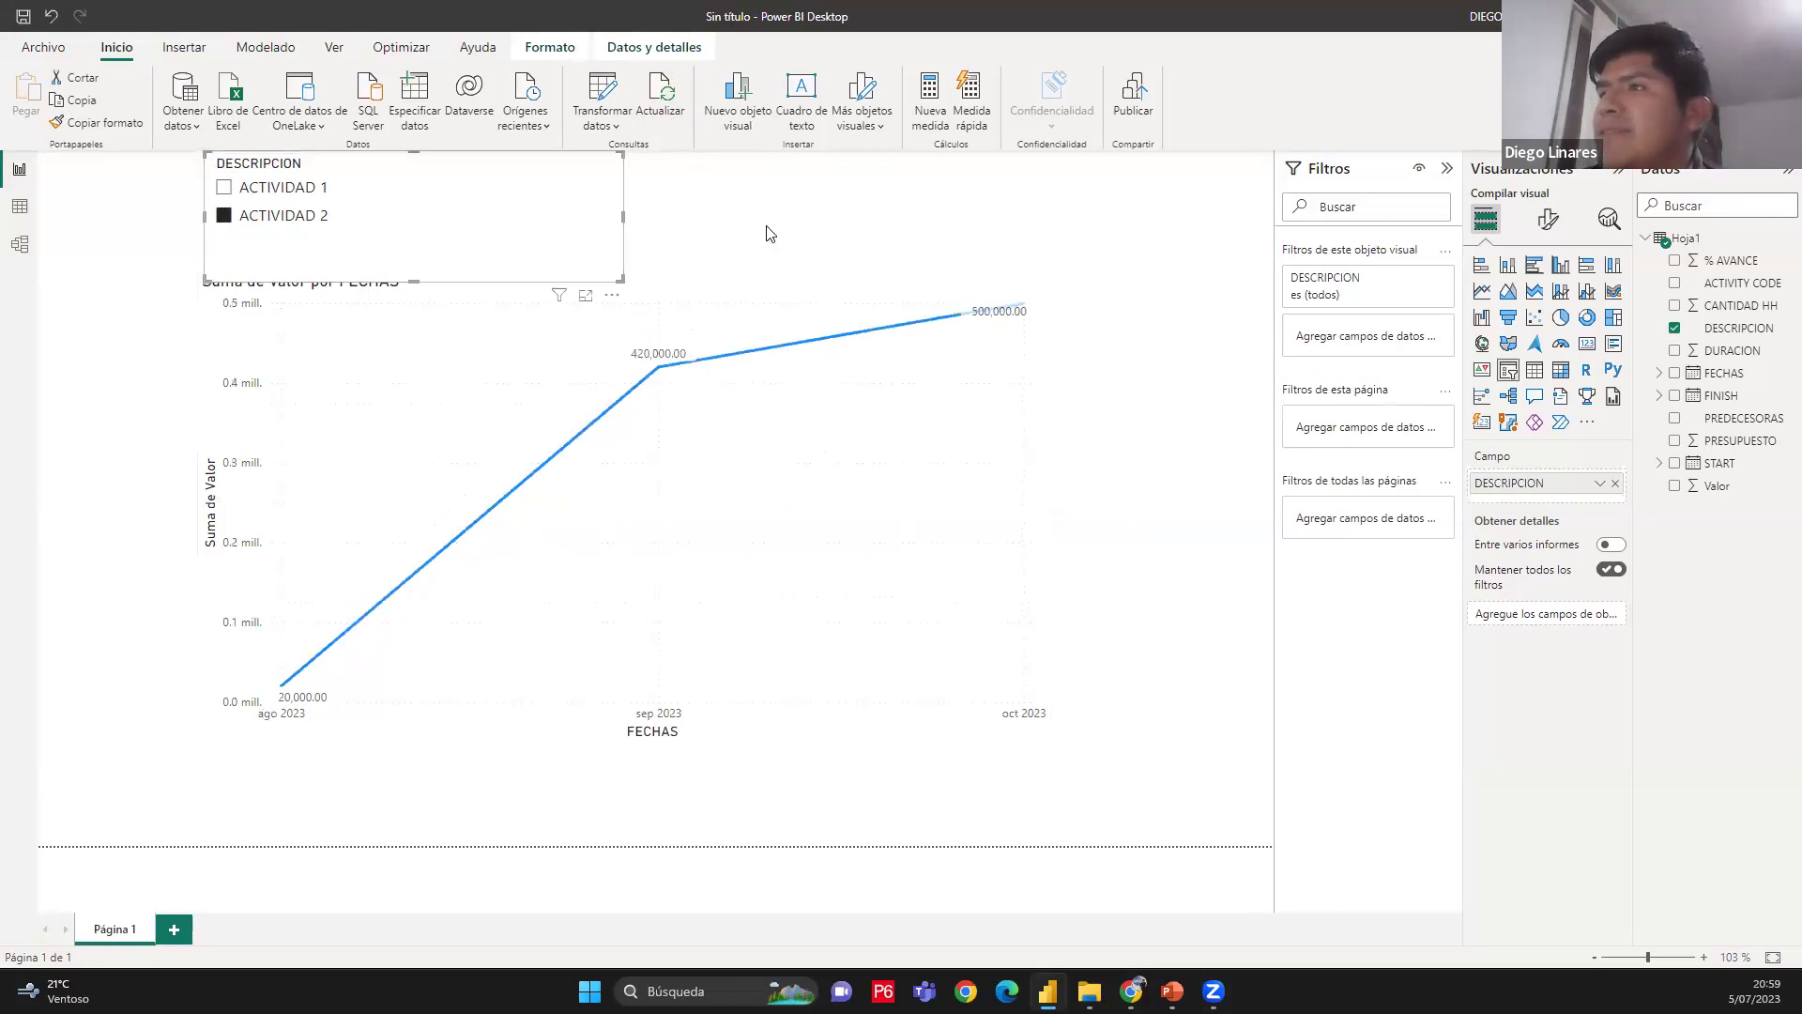
click(611, 234)
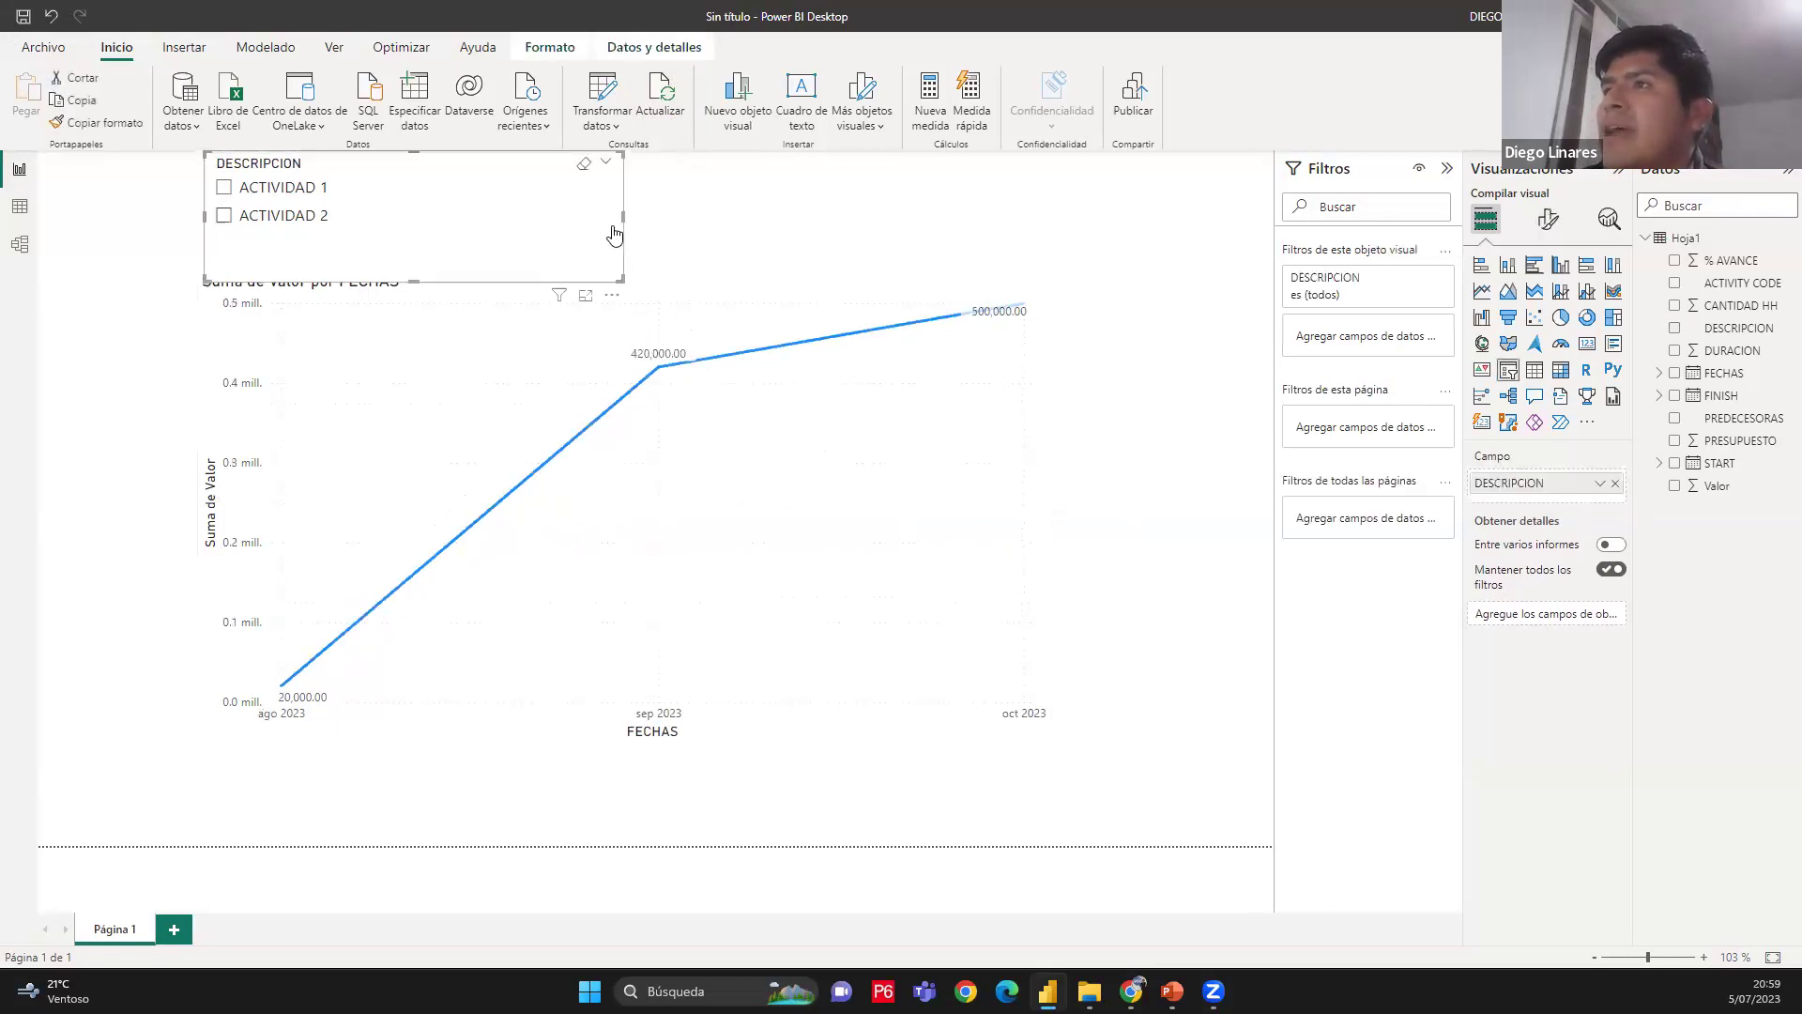
click(748, 212)
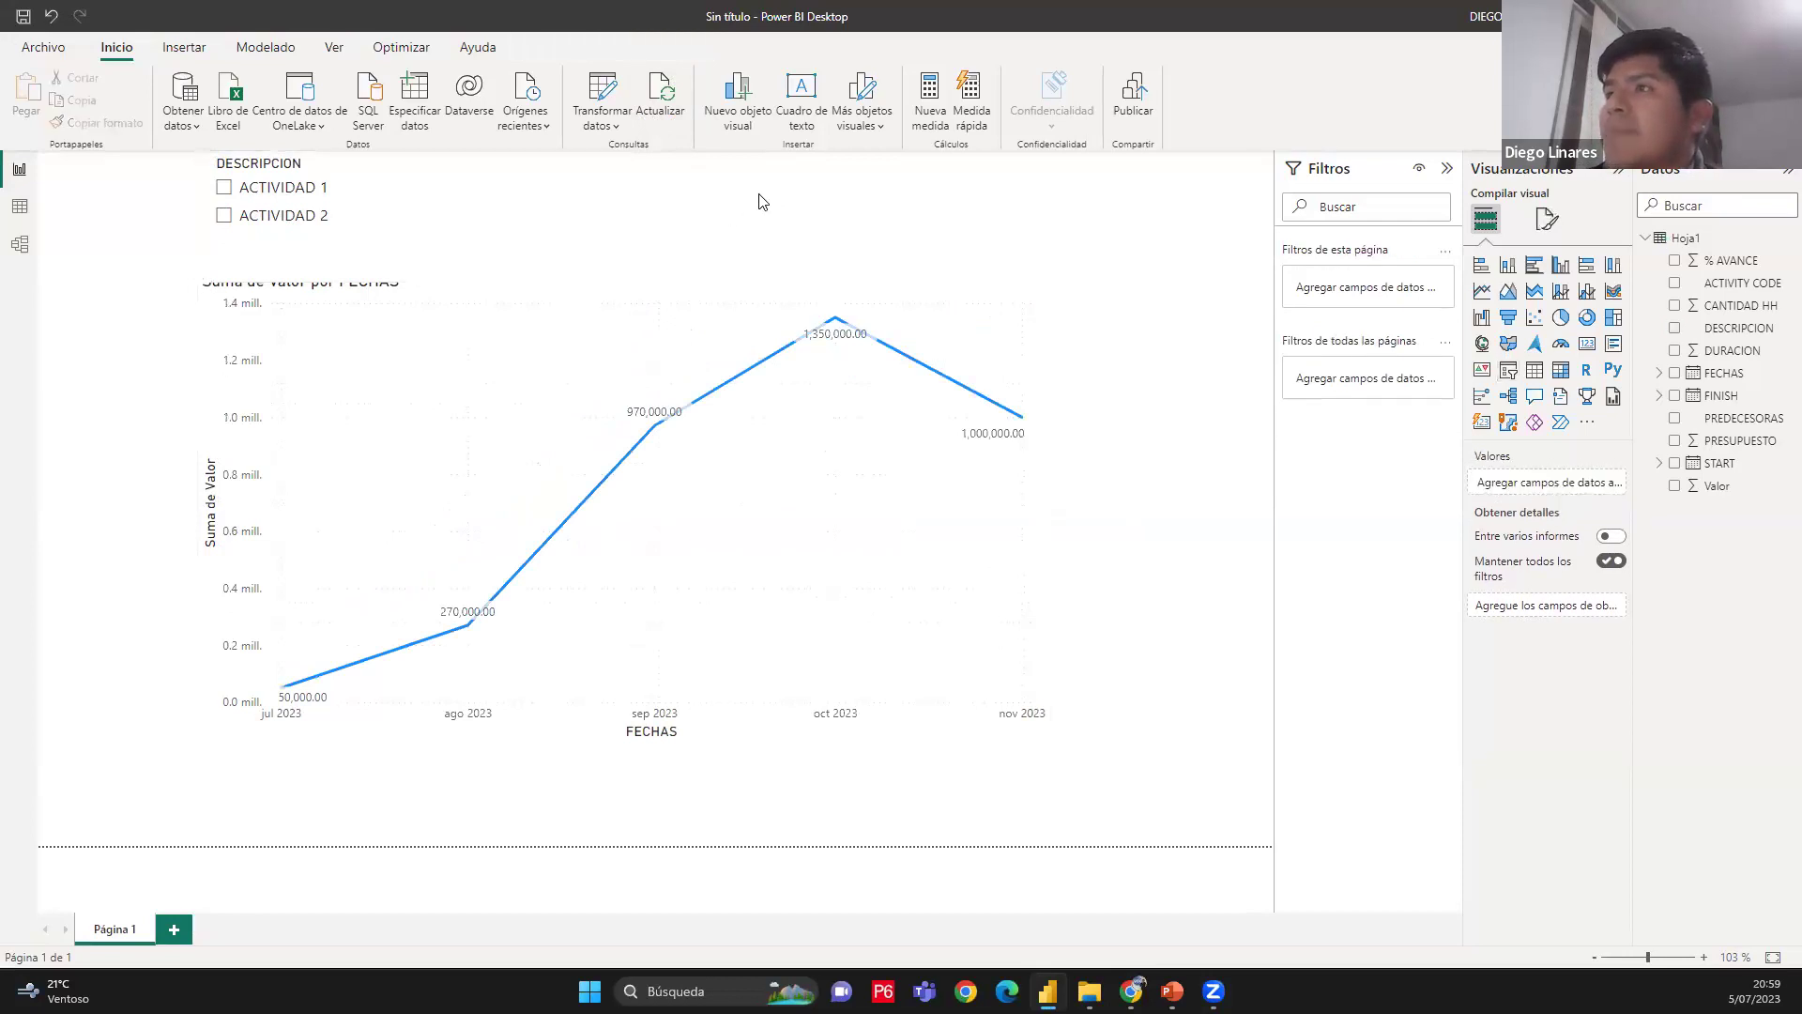
Insert a Q&A visual beside the activity slicer, and switch the slicer's ACTIVIDAD 2 filter on and off
double_click(762, 202)
click(1146, 209)
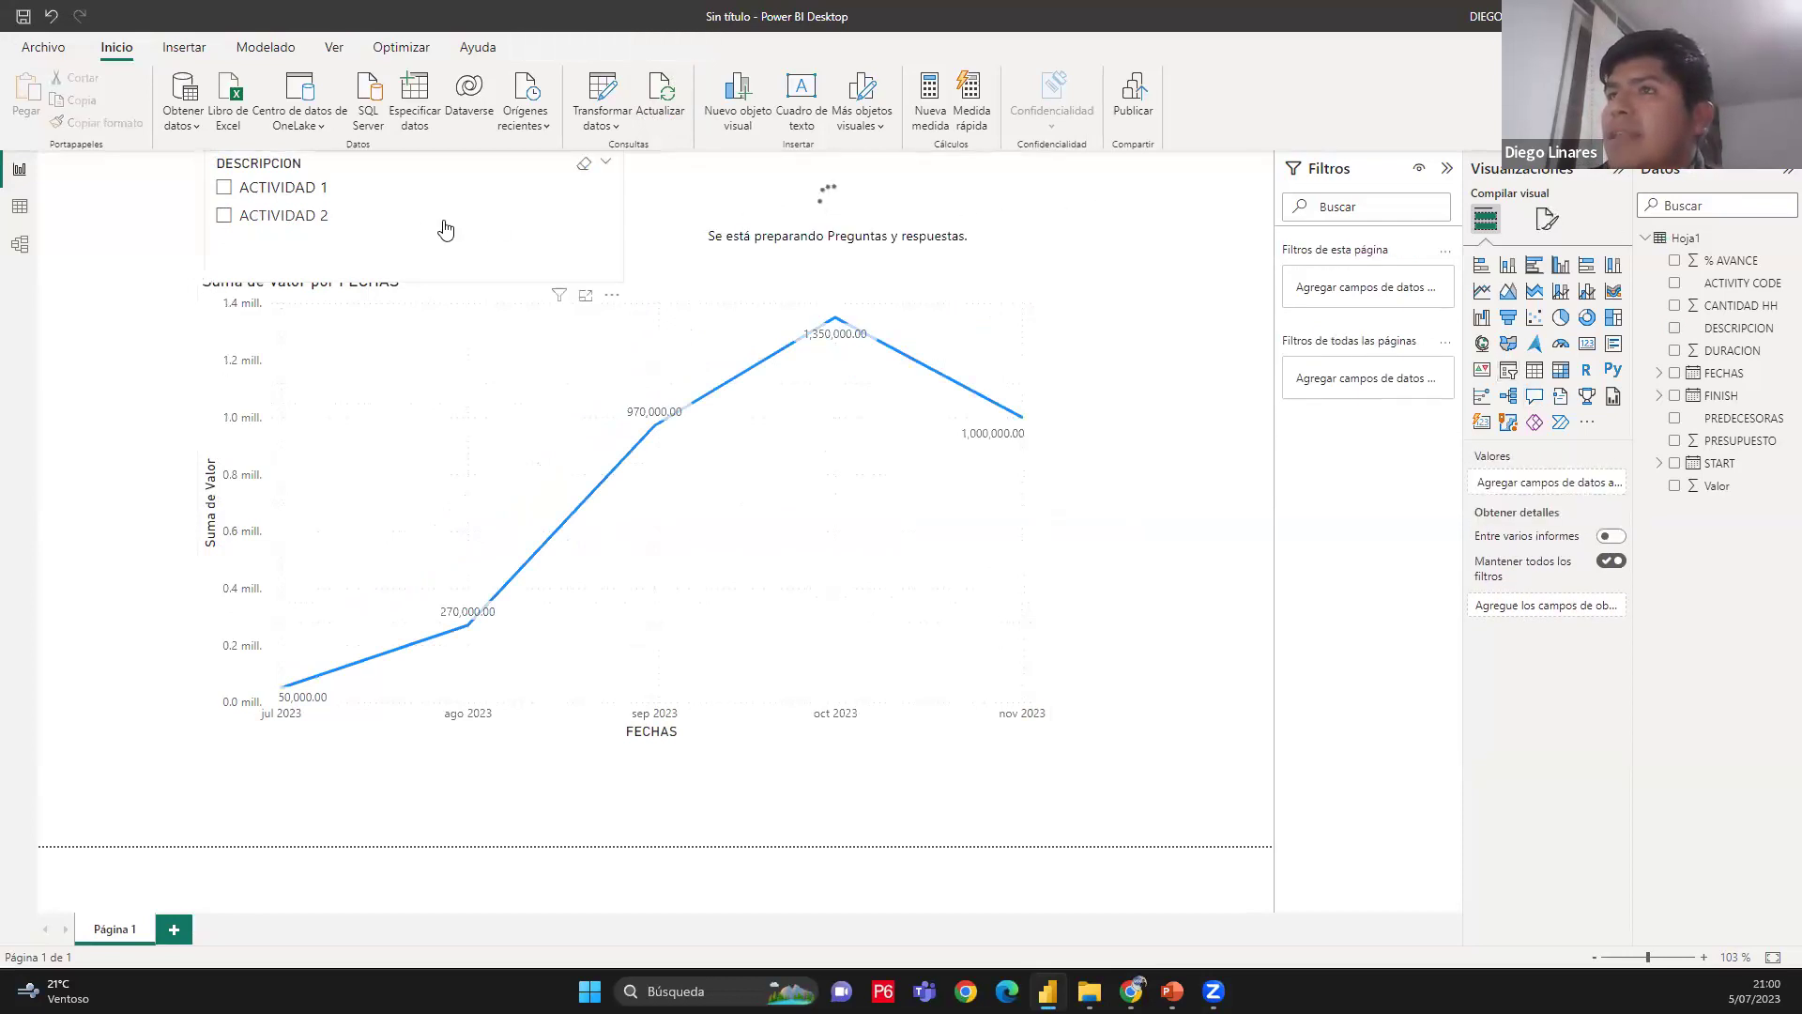
click(567, 225)
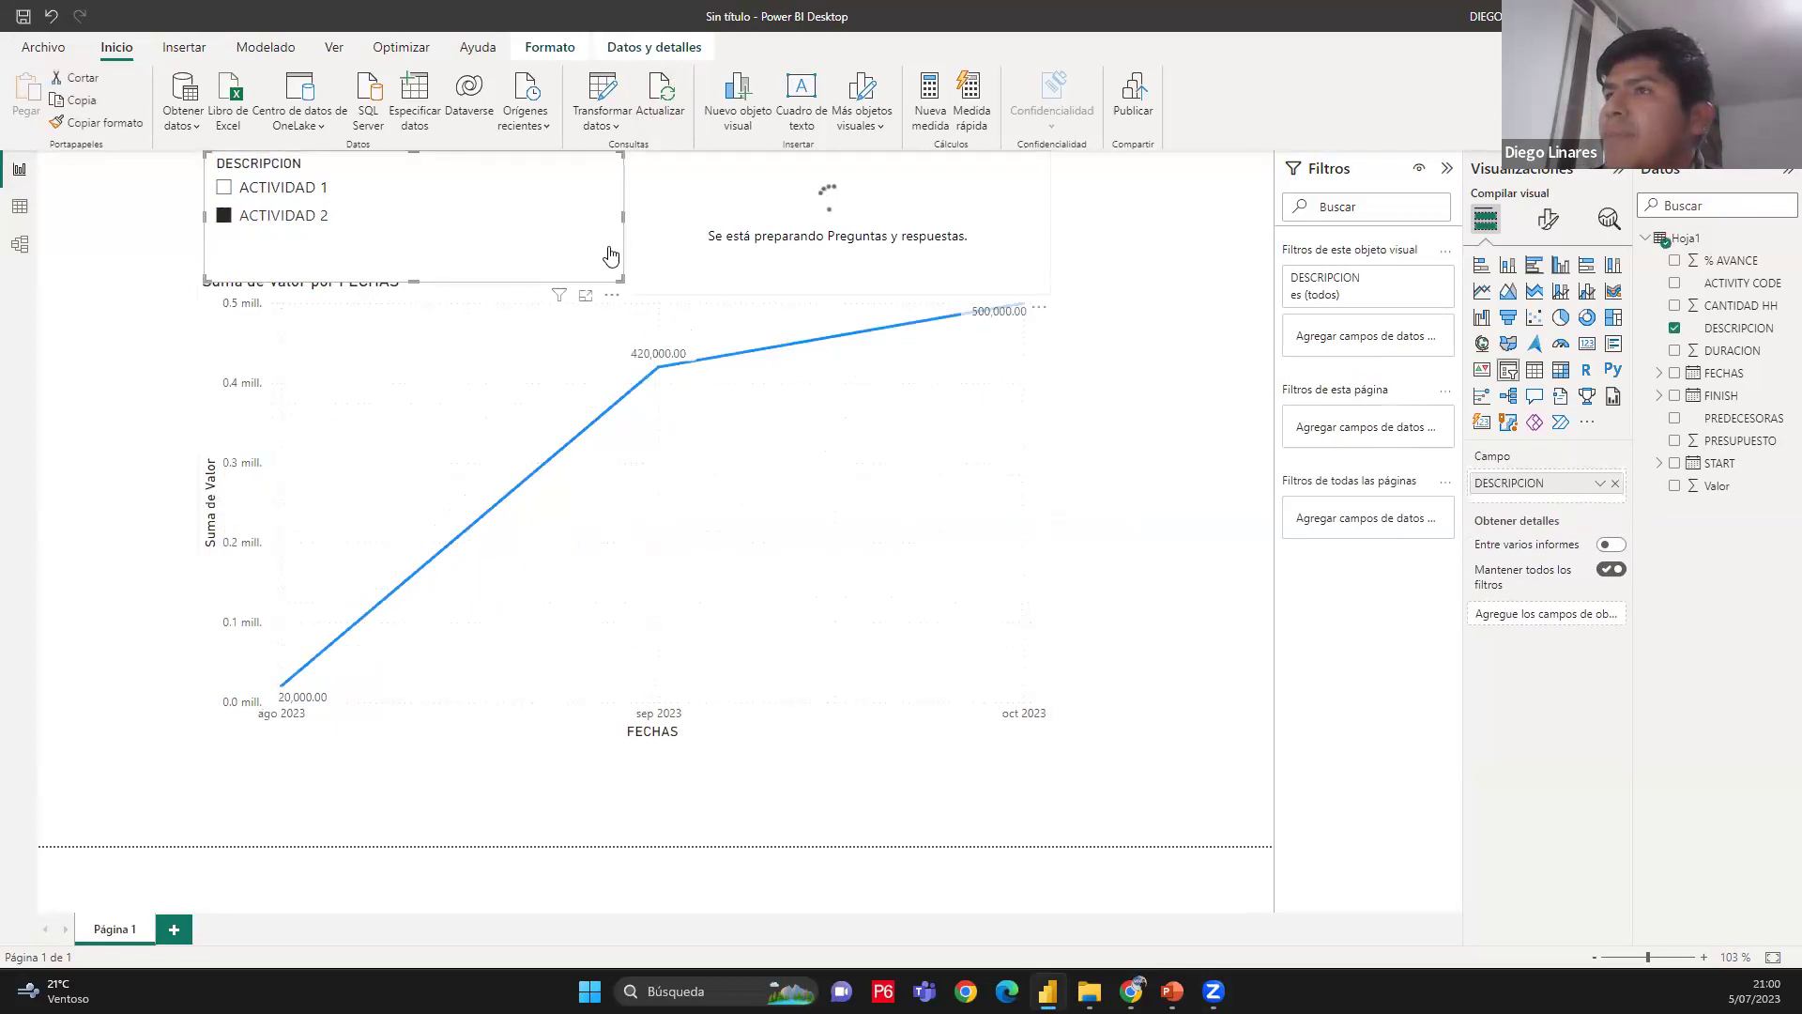
click(1030, 194)
click(530, 212)
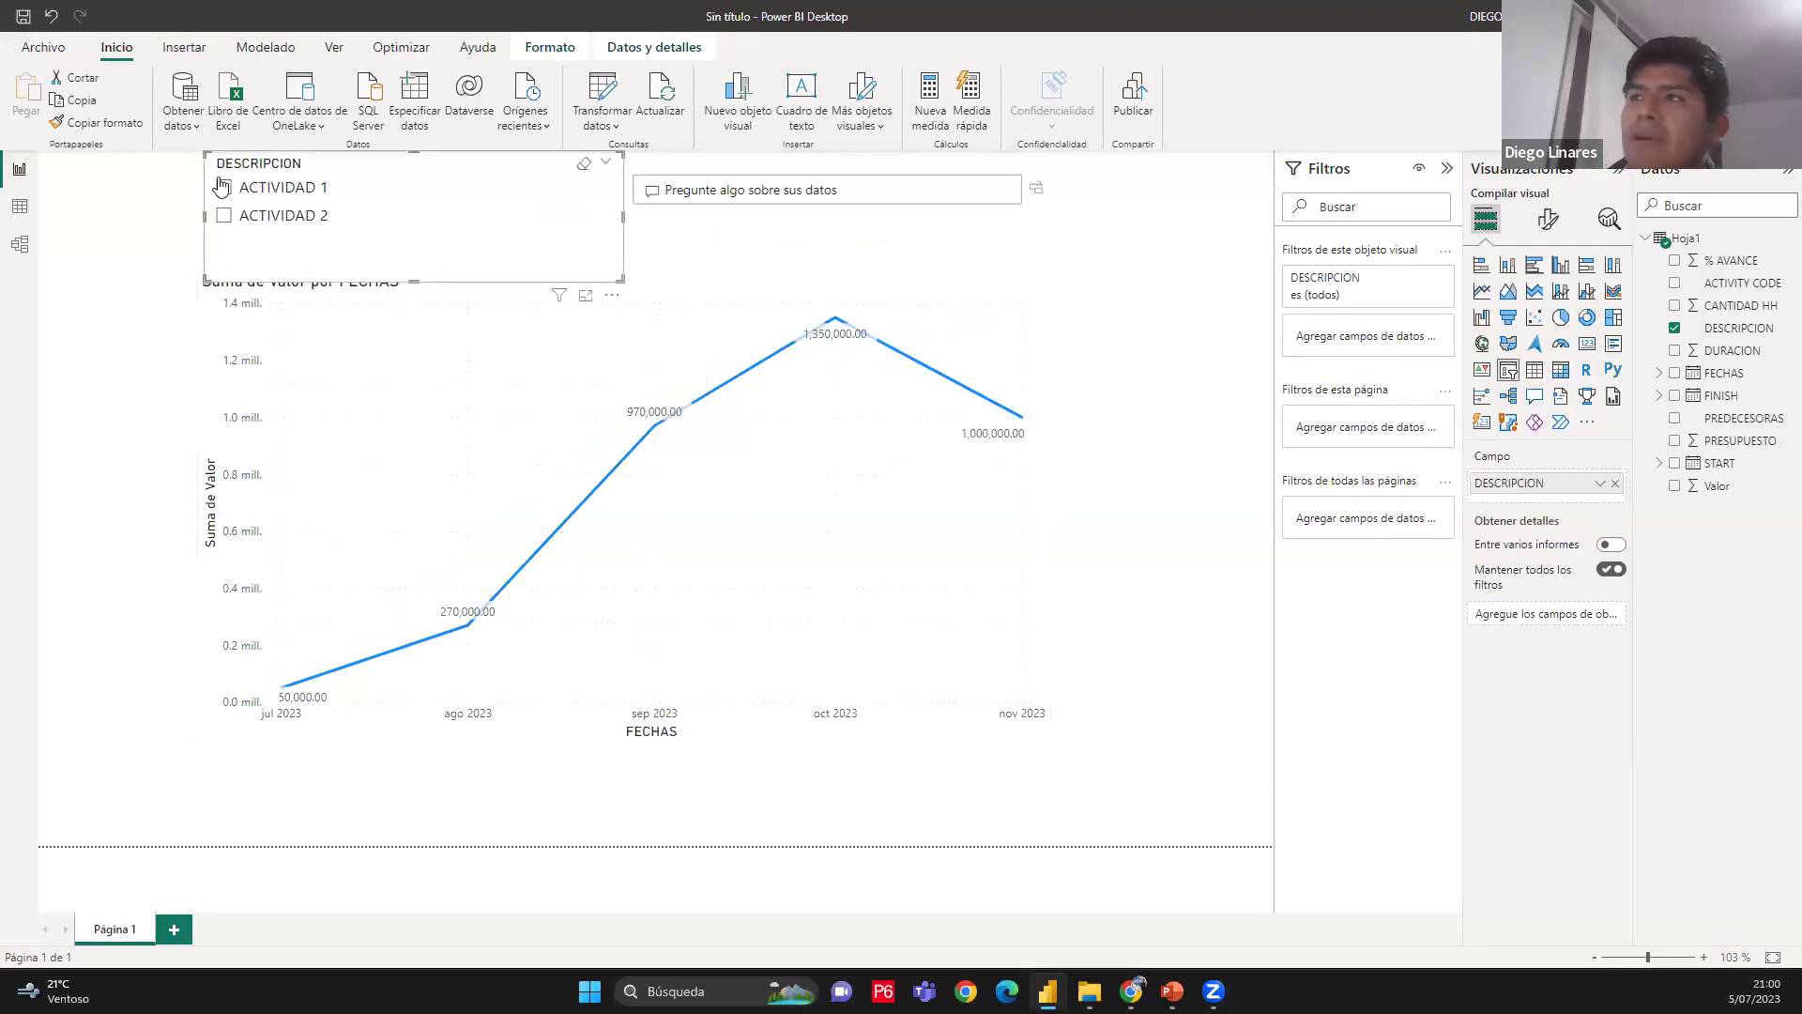
click(1042, 236)
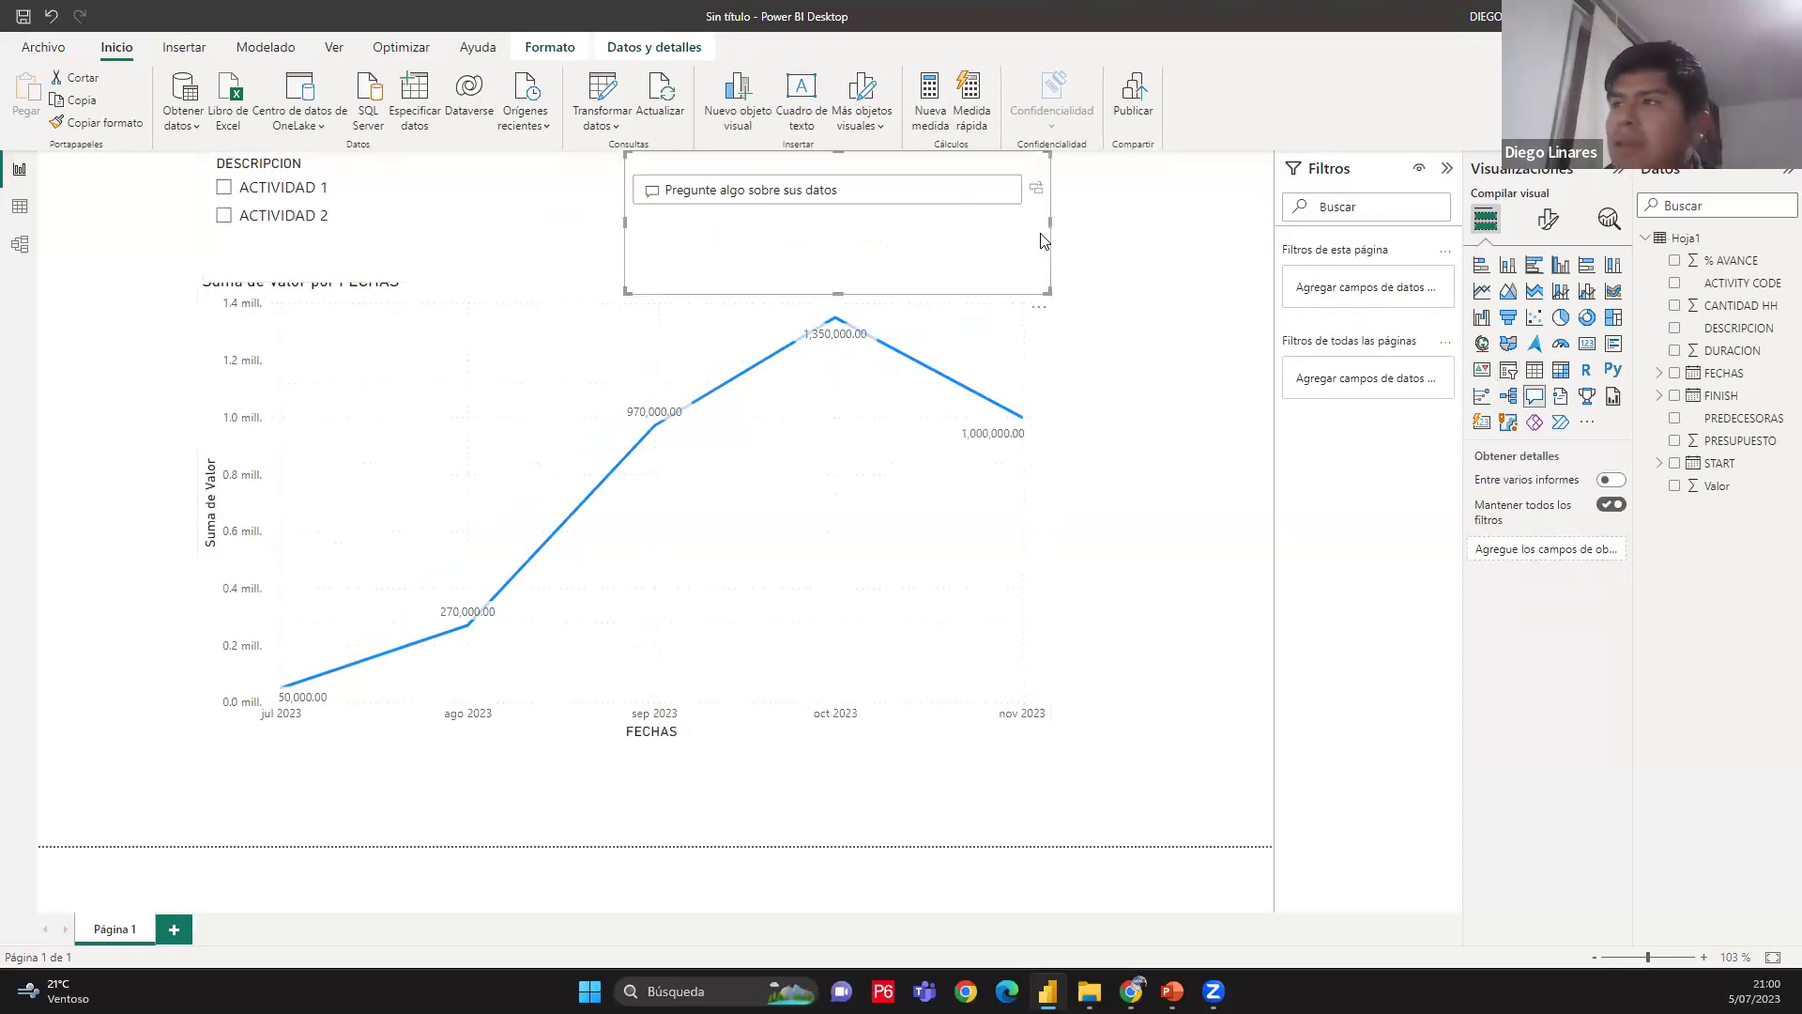
Delete the Q&A visual and filter the line chart to ACTIVIDAD 1 with the activity slicer
key(Delete)
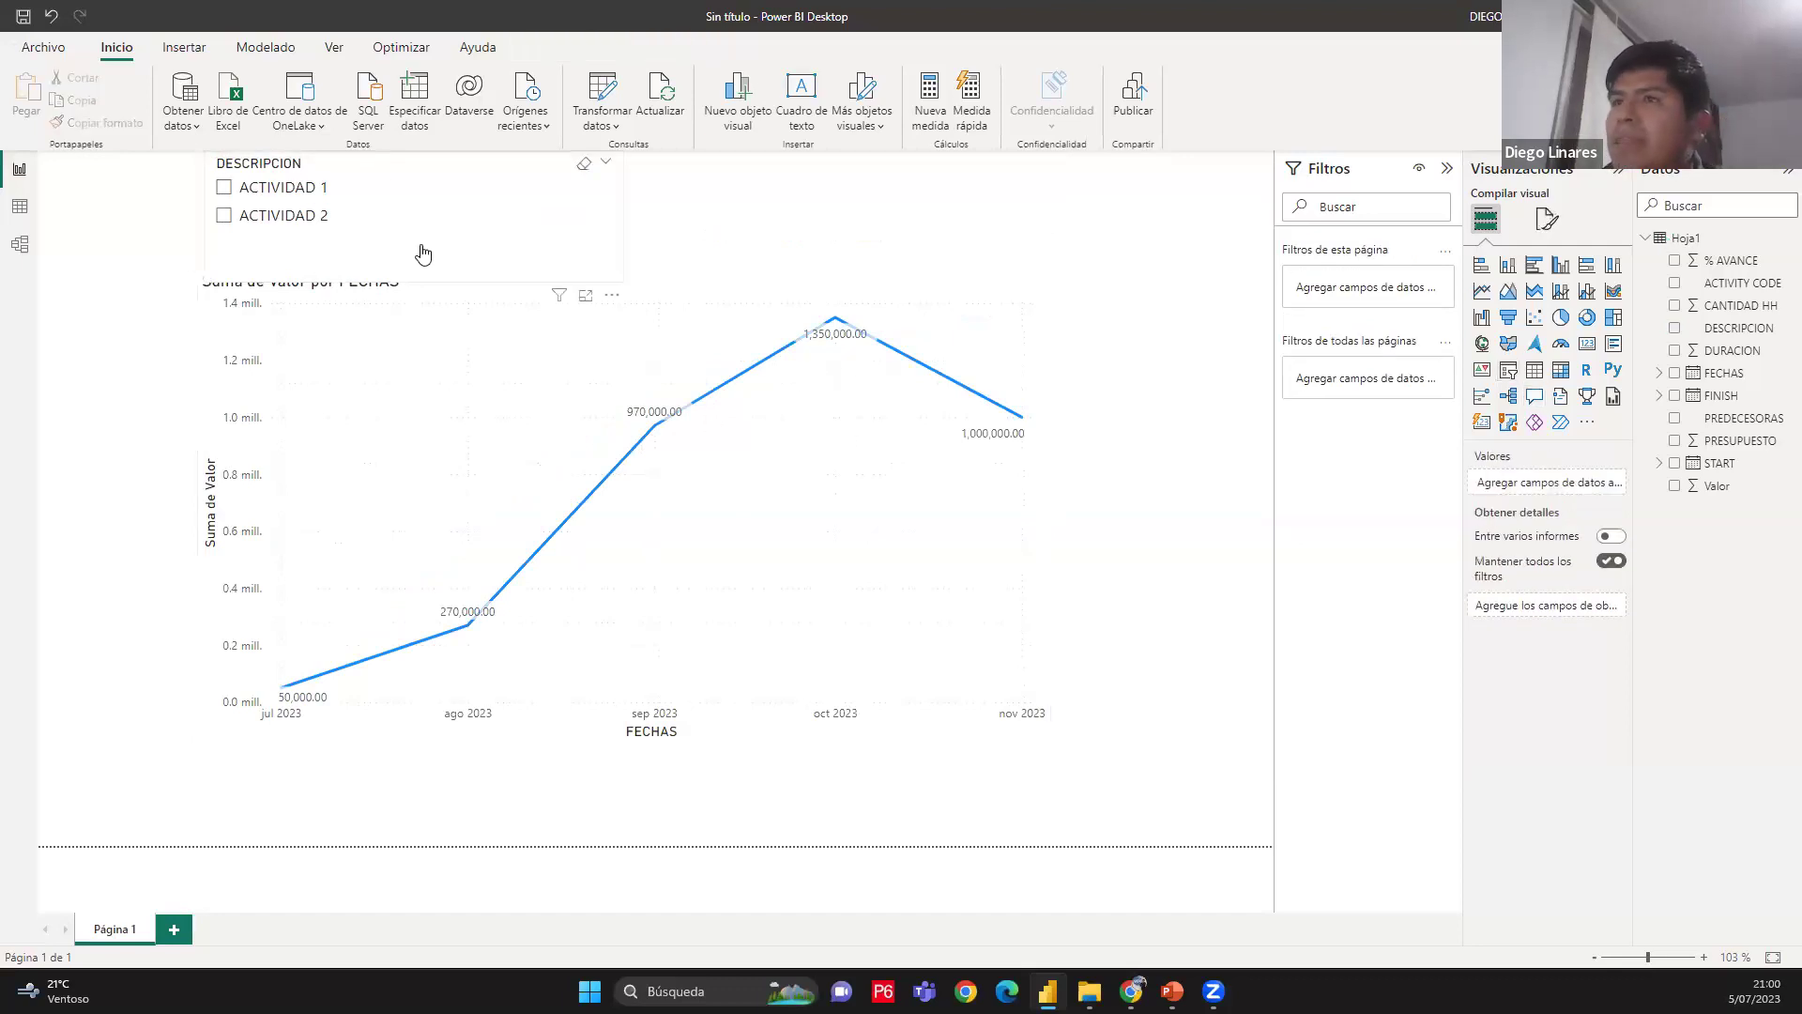
click(222, 190)
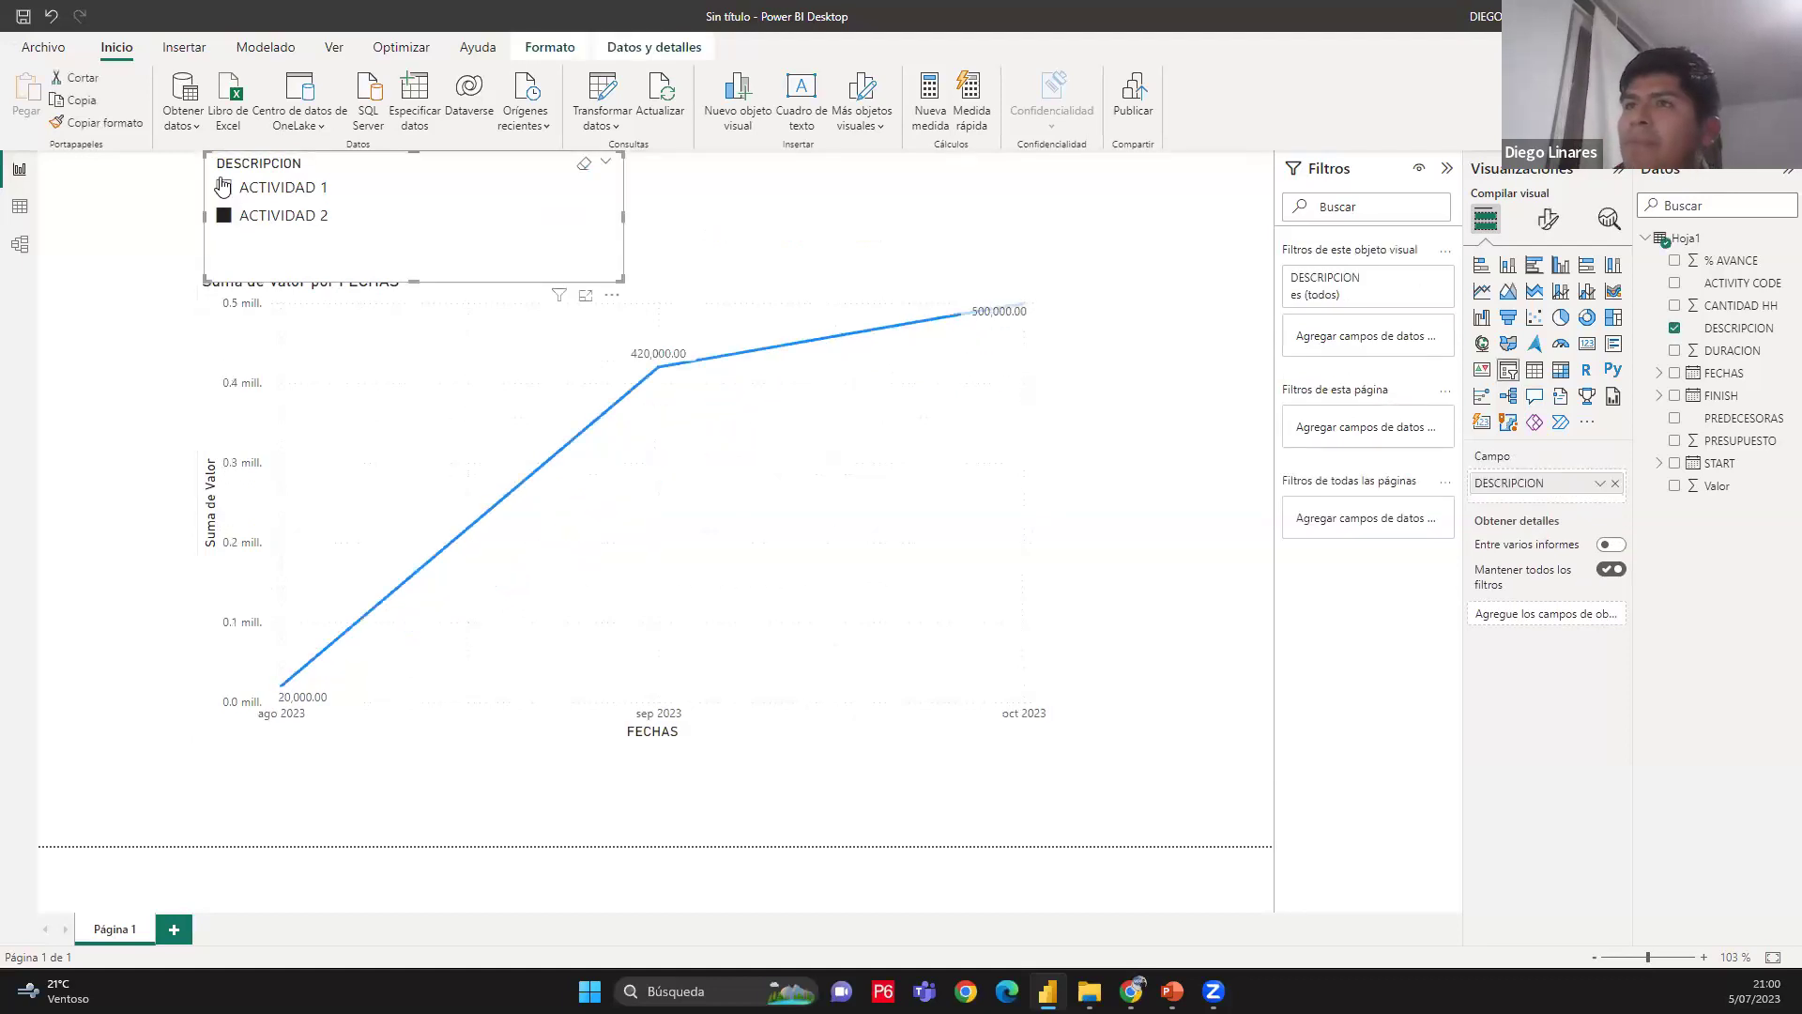
click(223, 187)
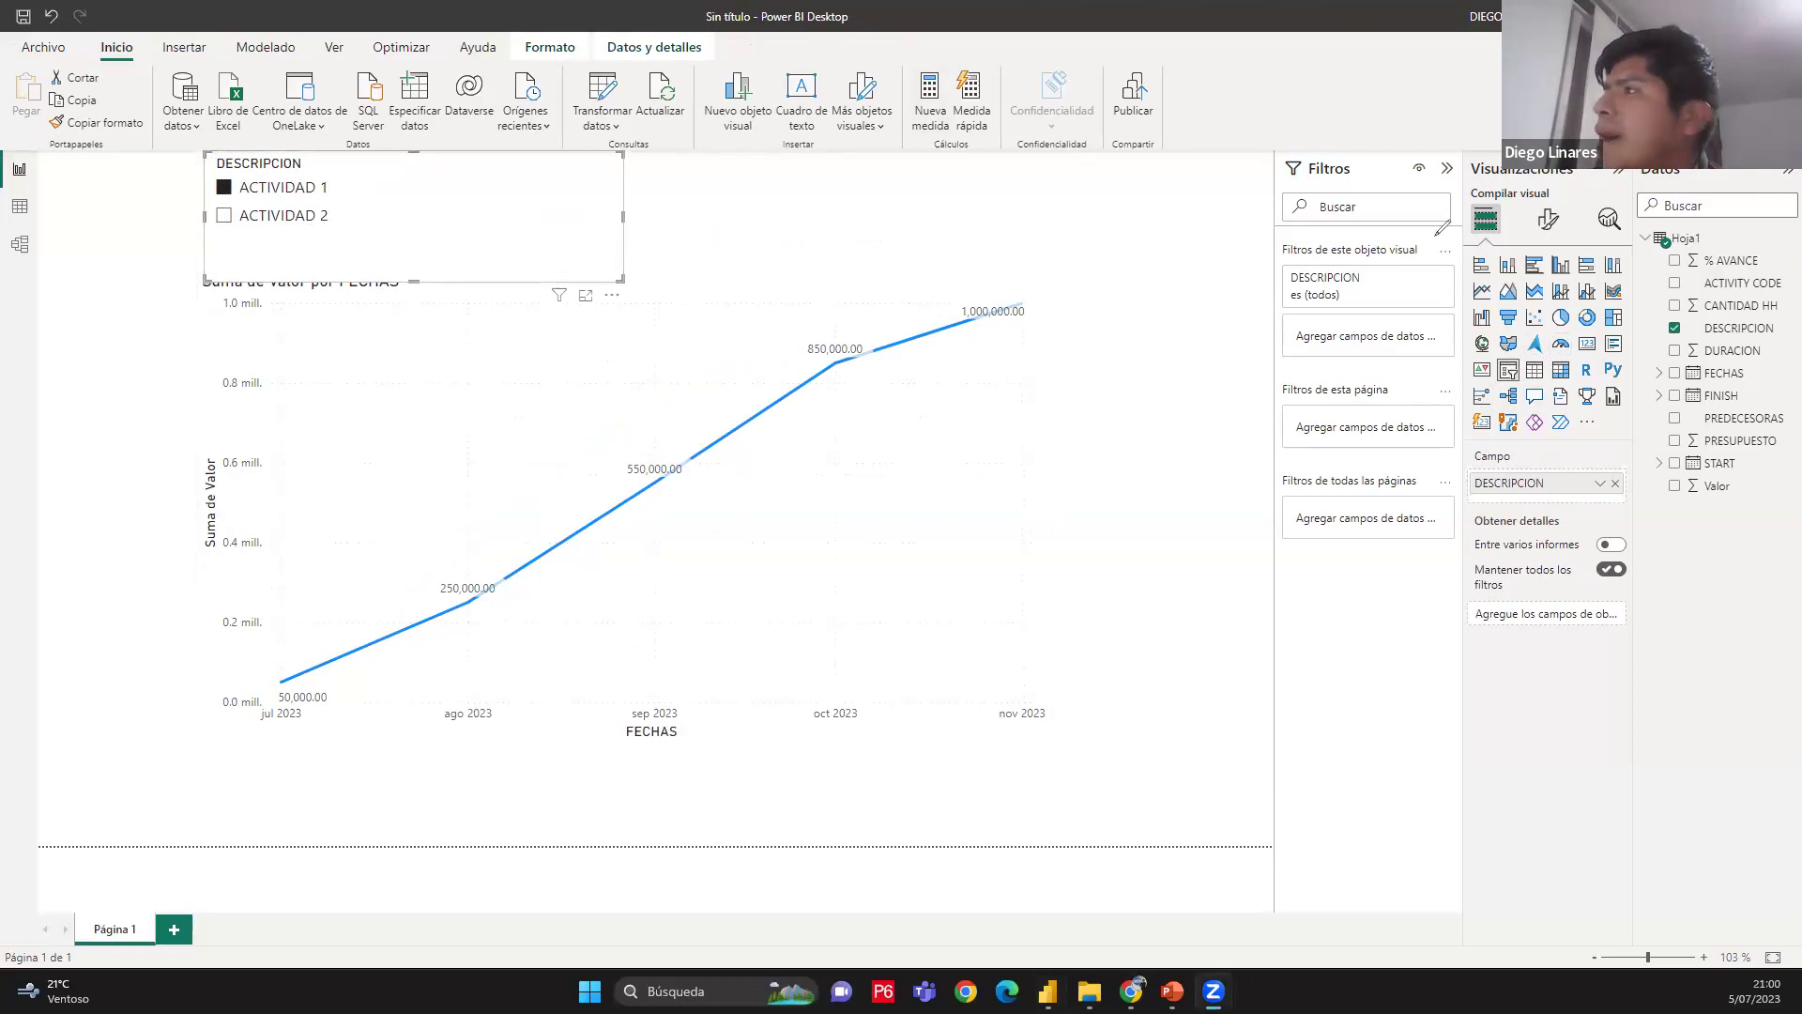
mouse_move(1492, 239)
mouse_down()
mouse_move(1486, 195)
mouse_move(1482, 239)
mouse_up()
mouse_move(1563, 450)
mouse_down()
mouse_move(1513, 442)
mouse_move(1476, 465)
mouse_move(1486, 699)
mouse_move(1547, 798)
mouse_move(1669, 624)
mouse_move(1577, 430)
mouse_up()
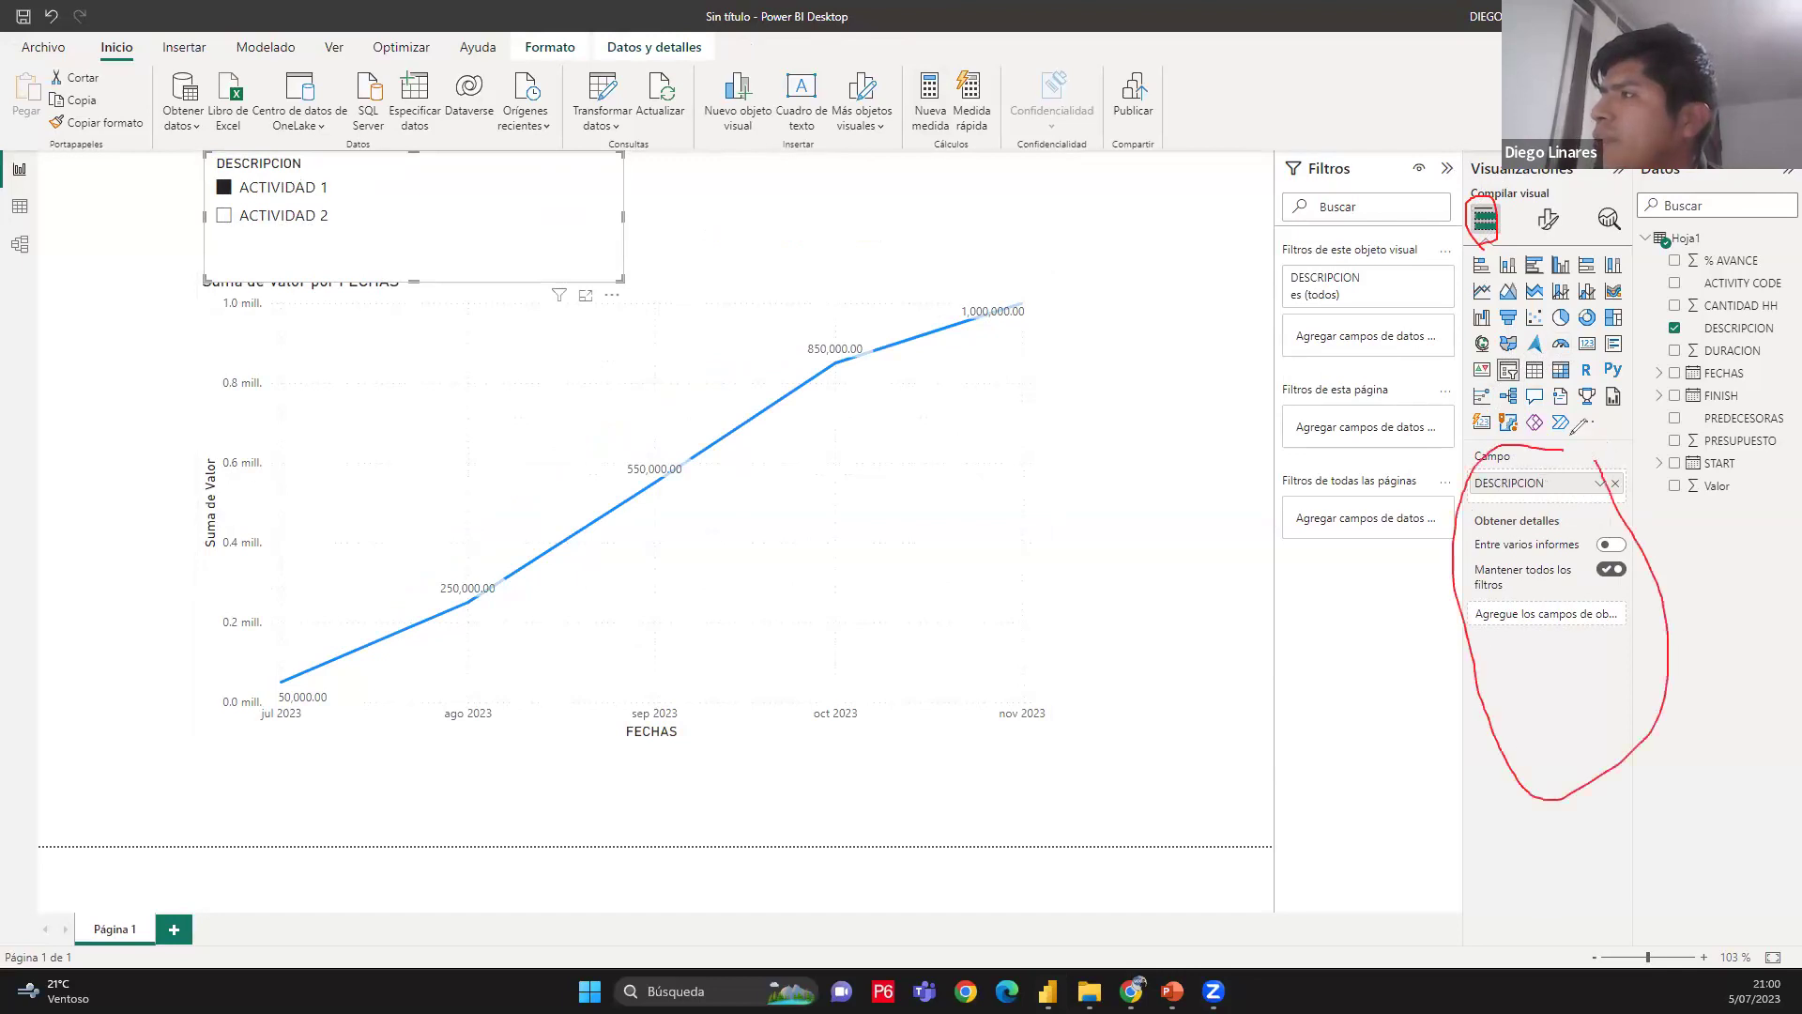
drag(1528, 242, 1531, 197)
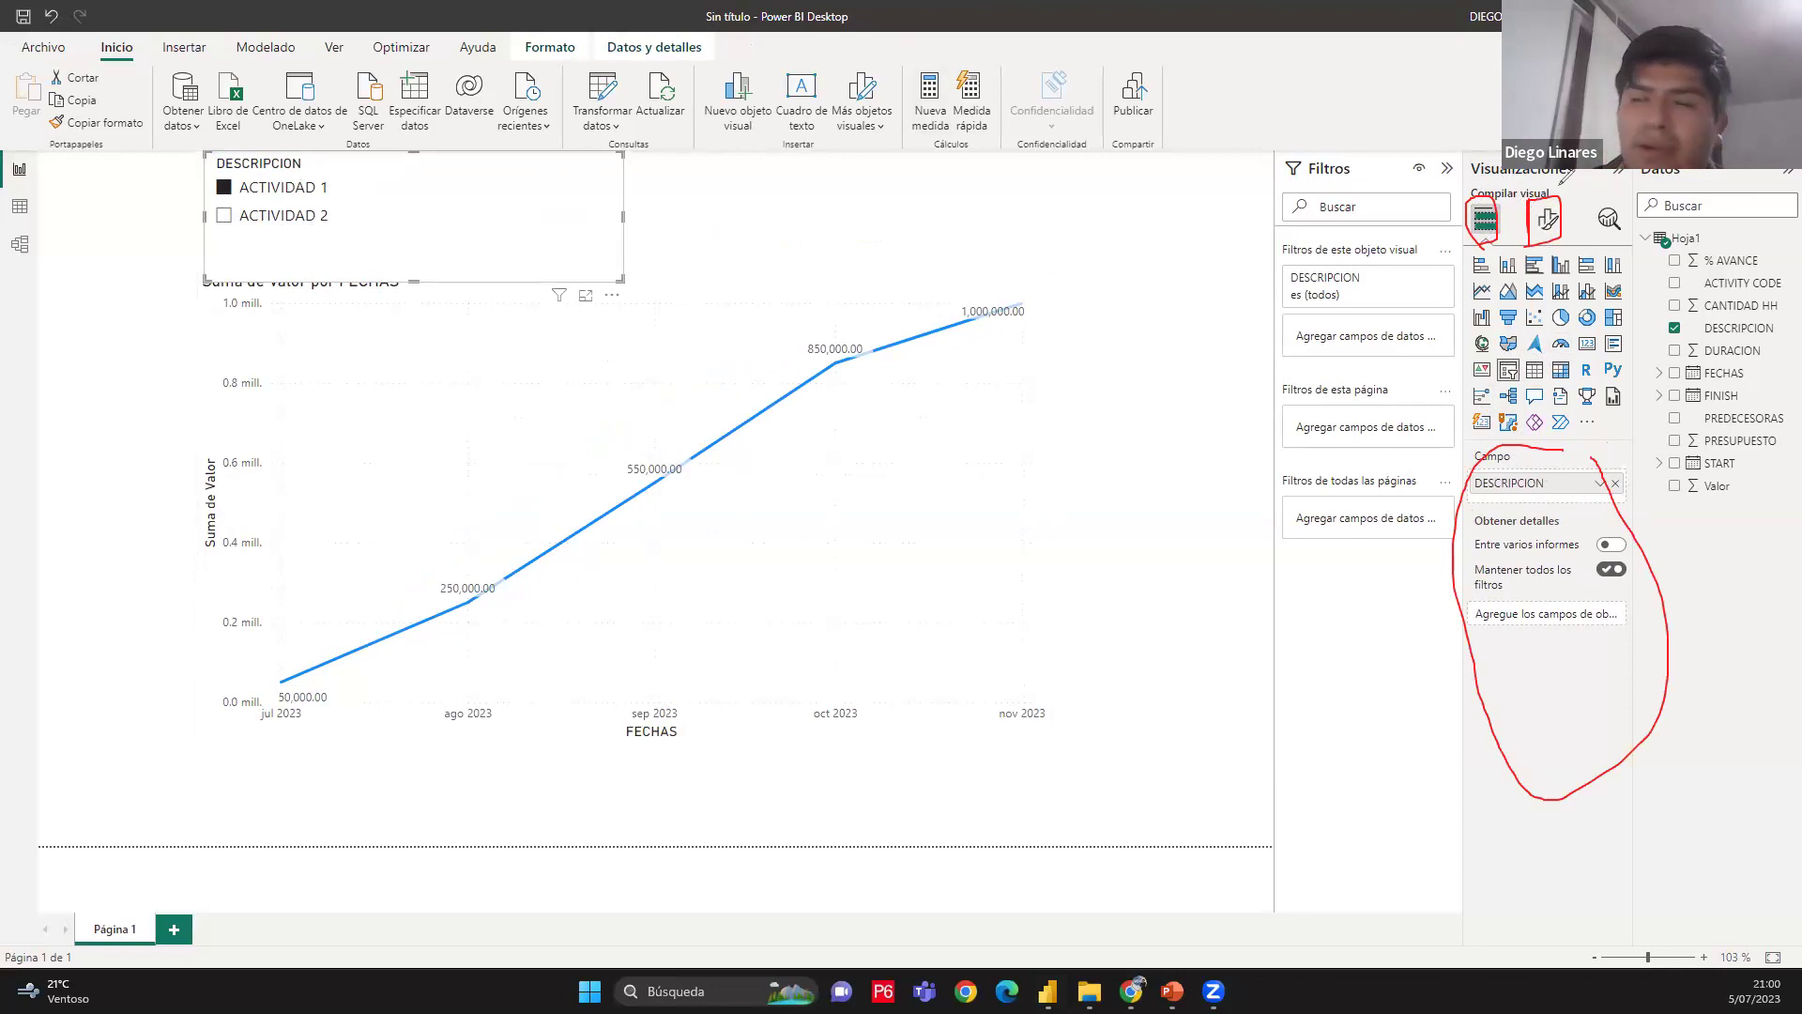
drag(415, 193, 623, 138)
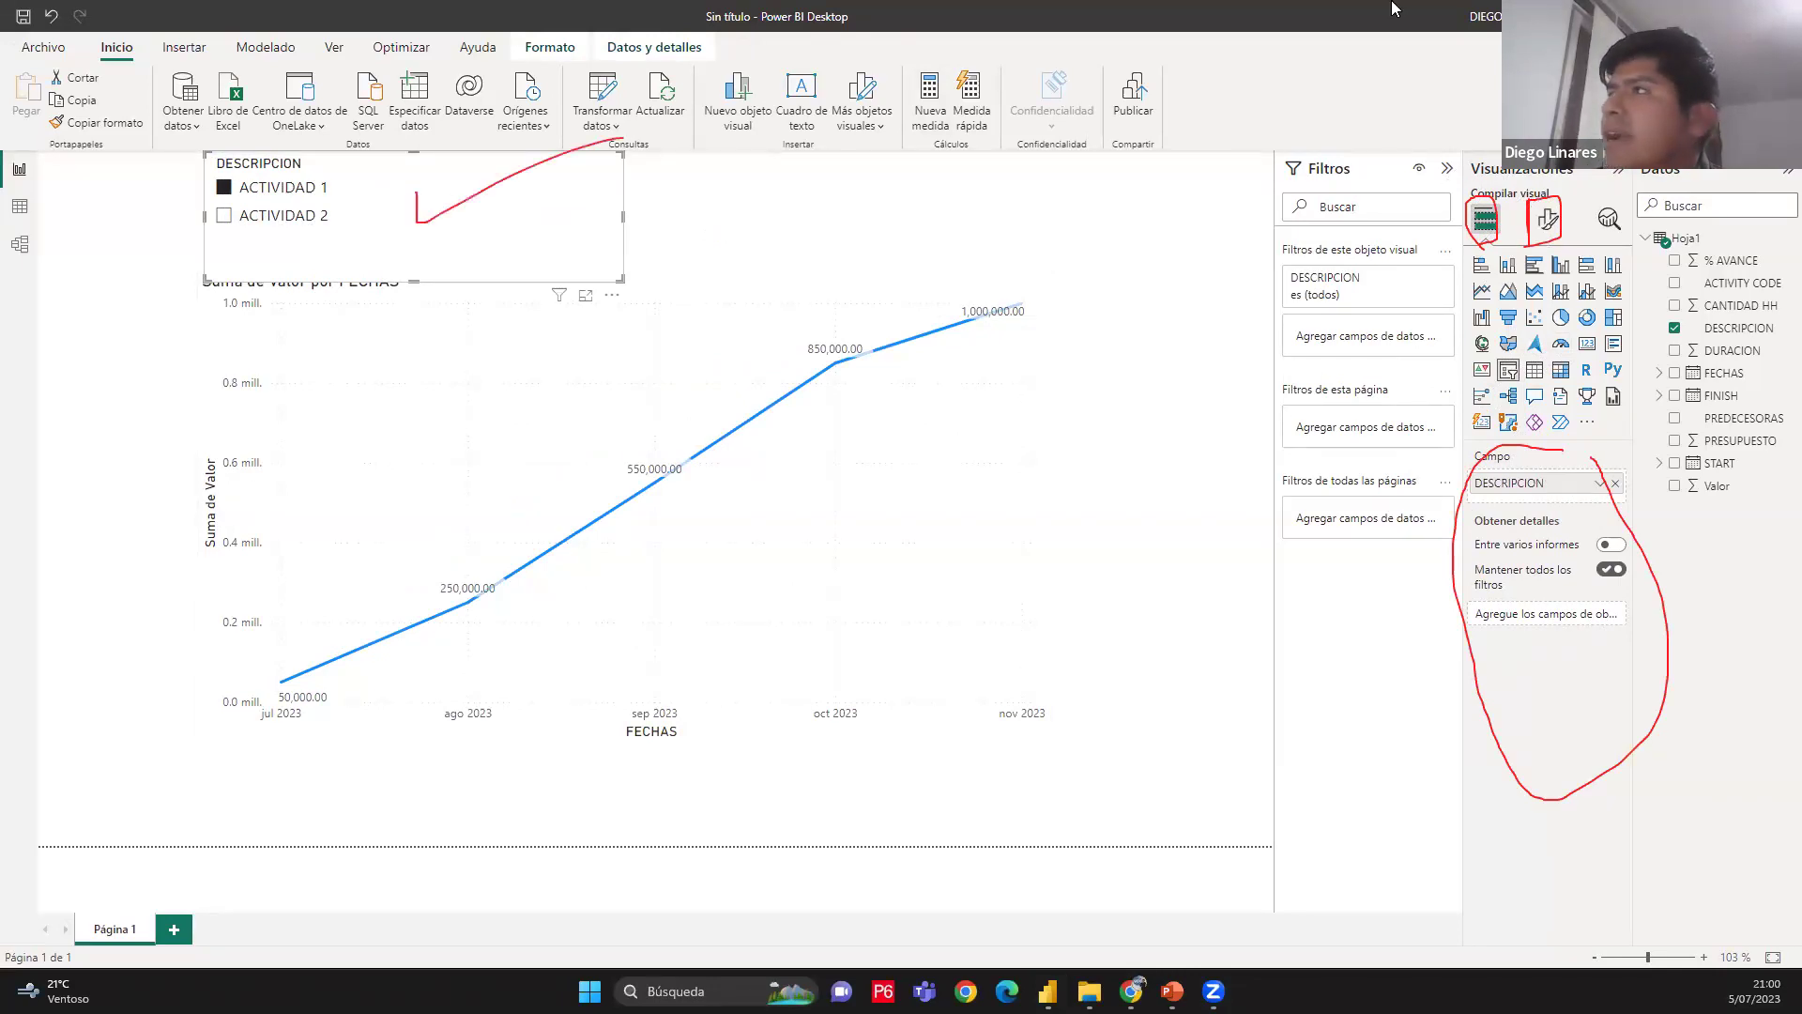
Change the activity slicer's style to Mosaico and shrink the slicer so it clears the chart title
click(1548, 220)
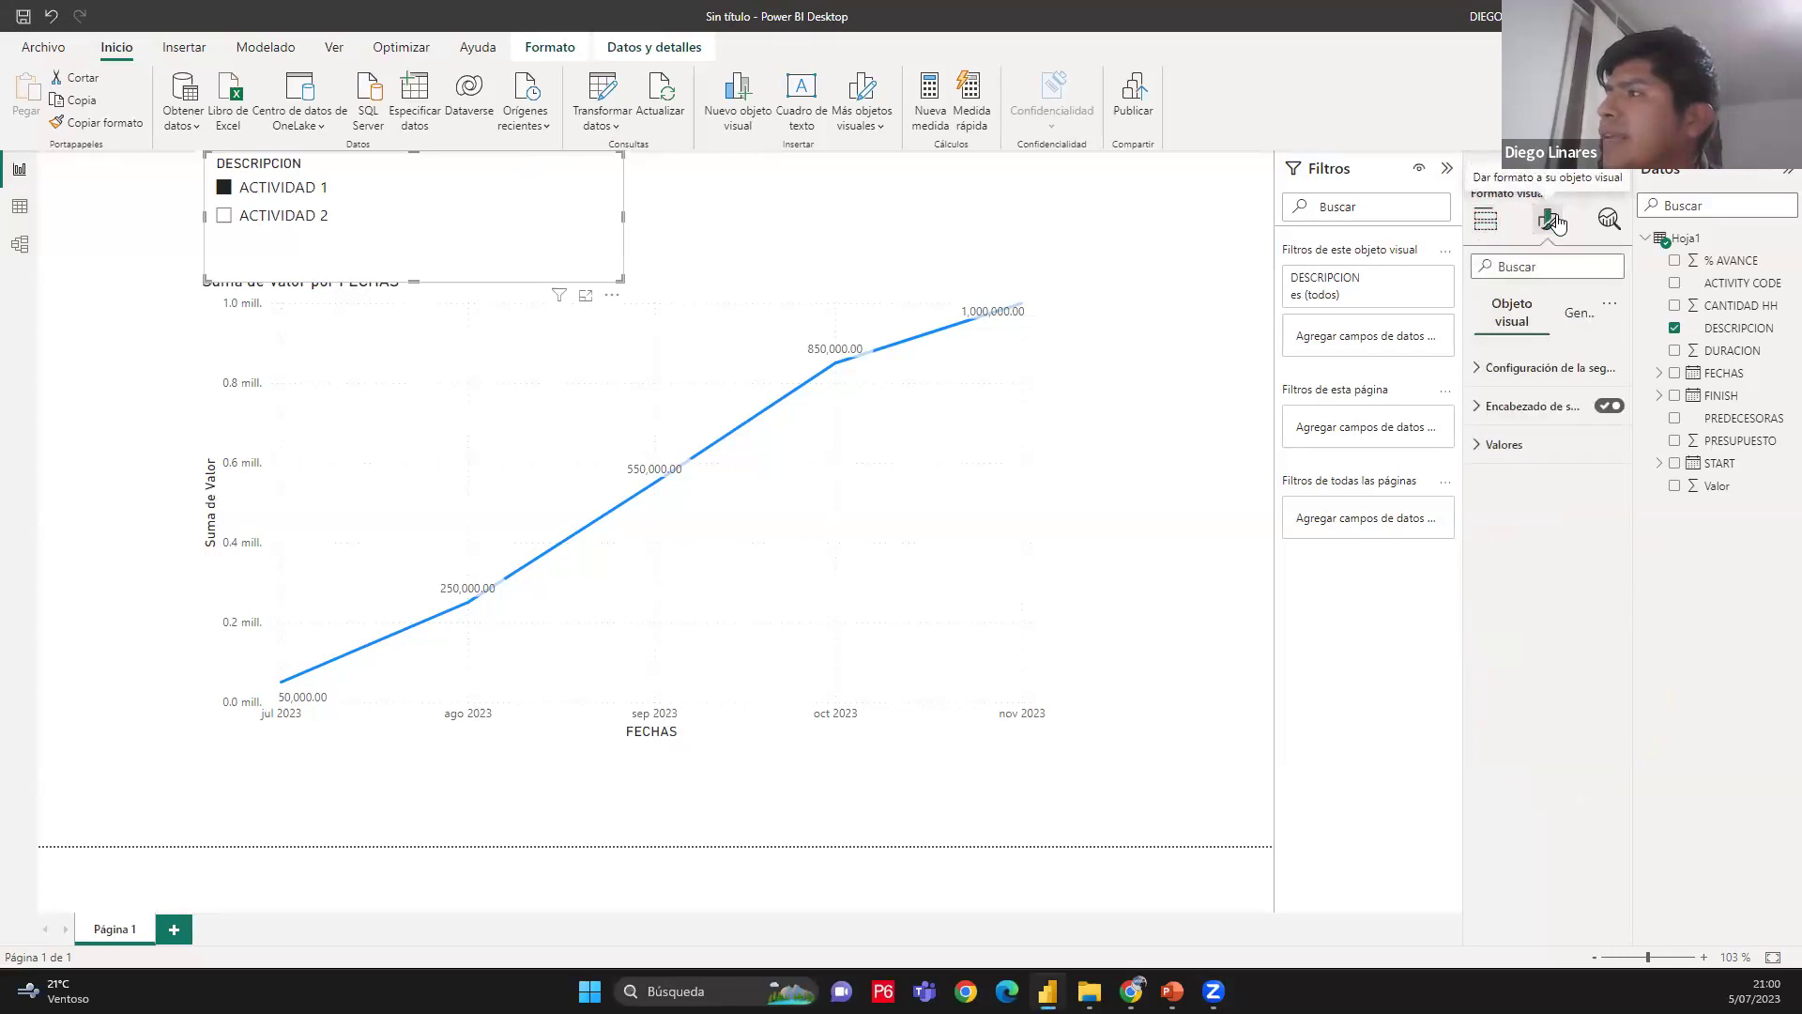
click(1488, 373)
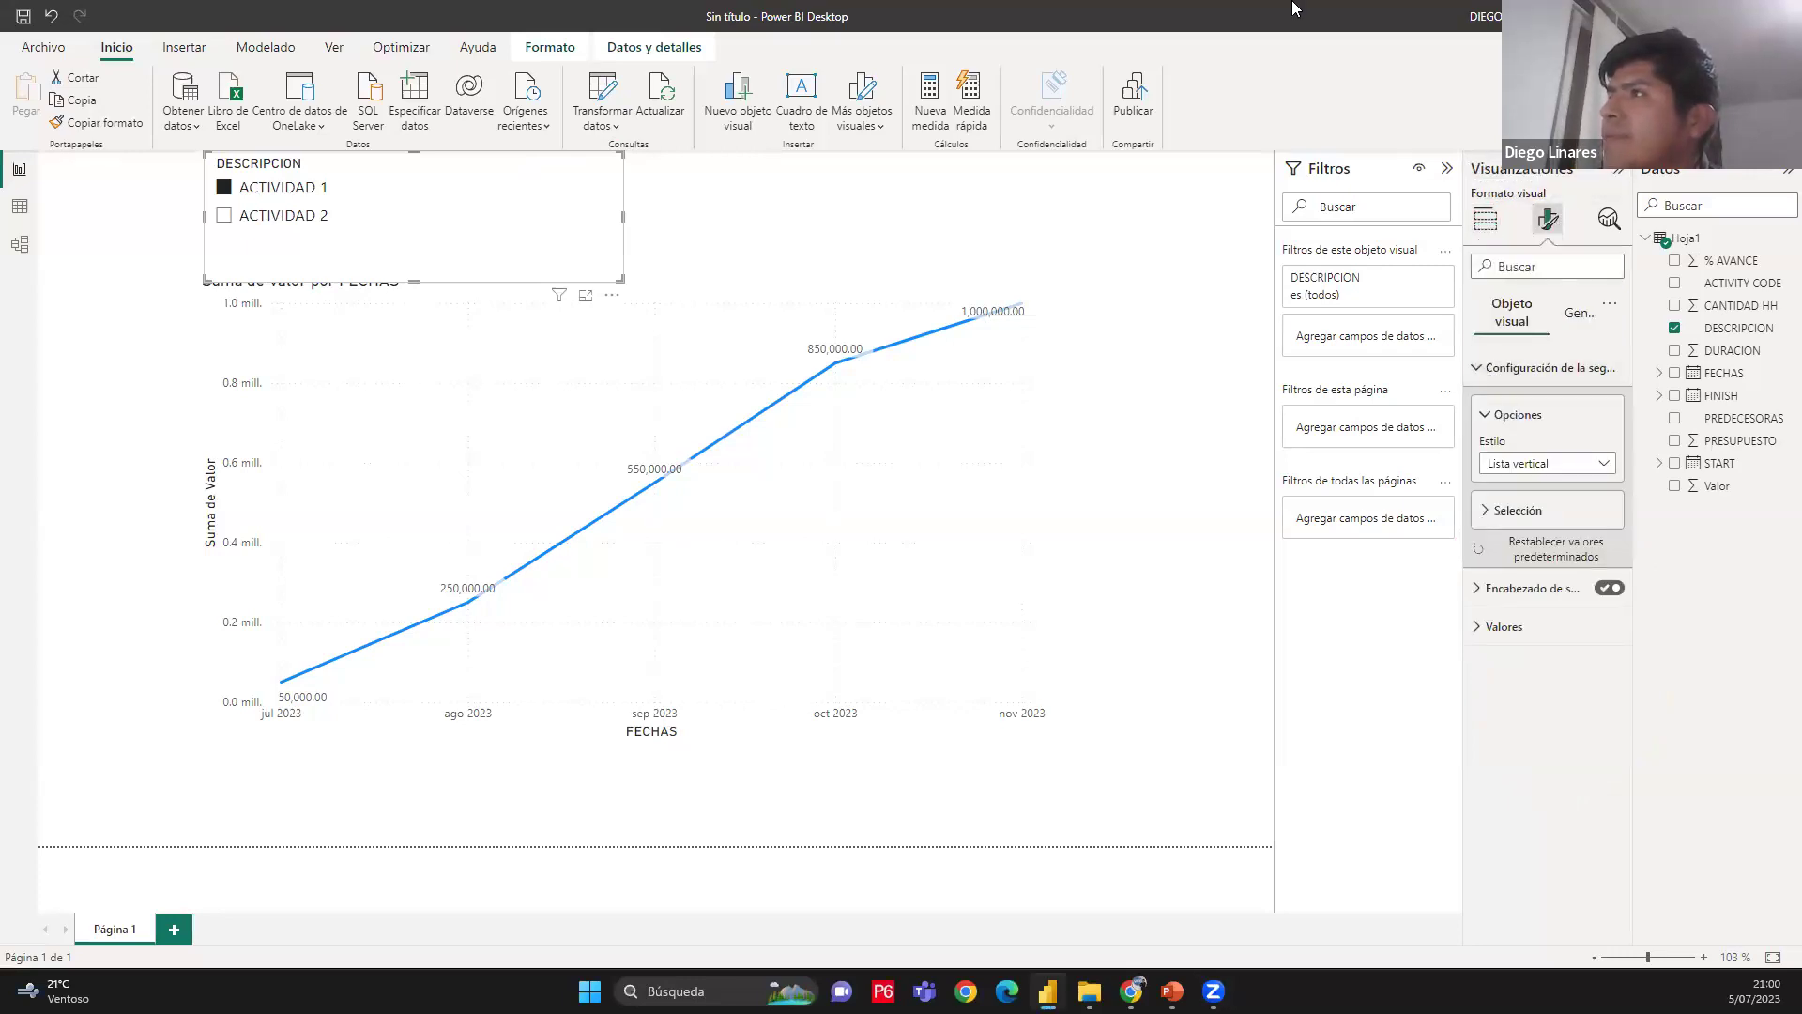
drag(1468, 470, 1507, 487)
mouse_move(1586, 435)
mouse_down()
mouse_move(1545, 482)
mouse_move(1494, 438)
mouse_up()
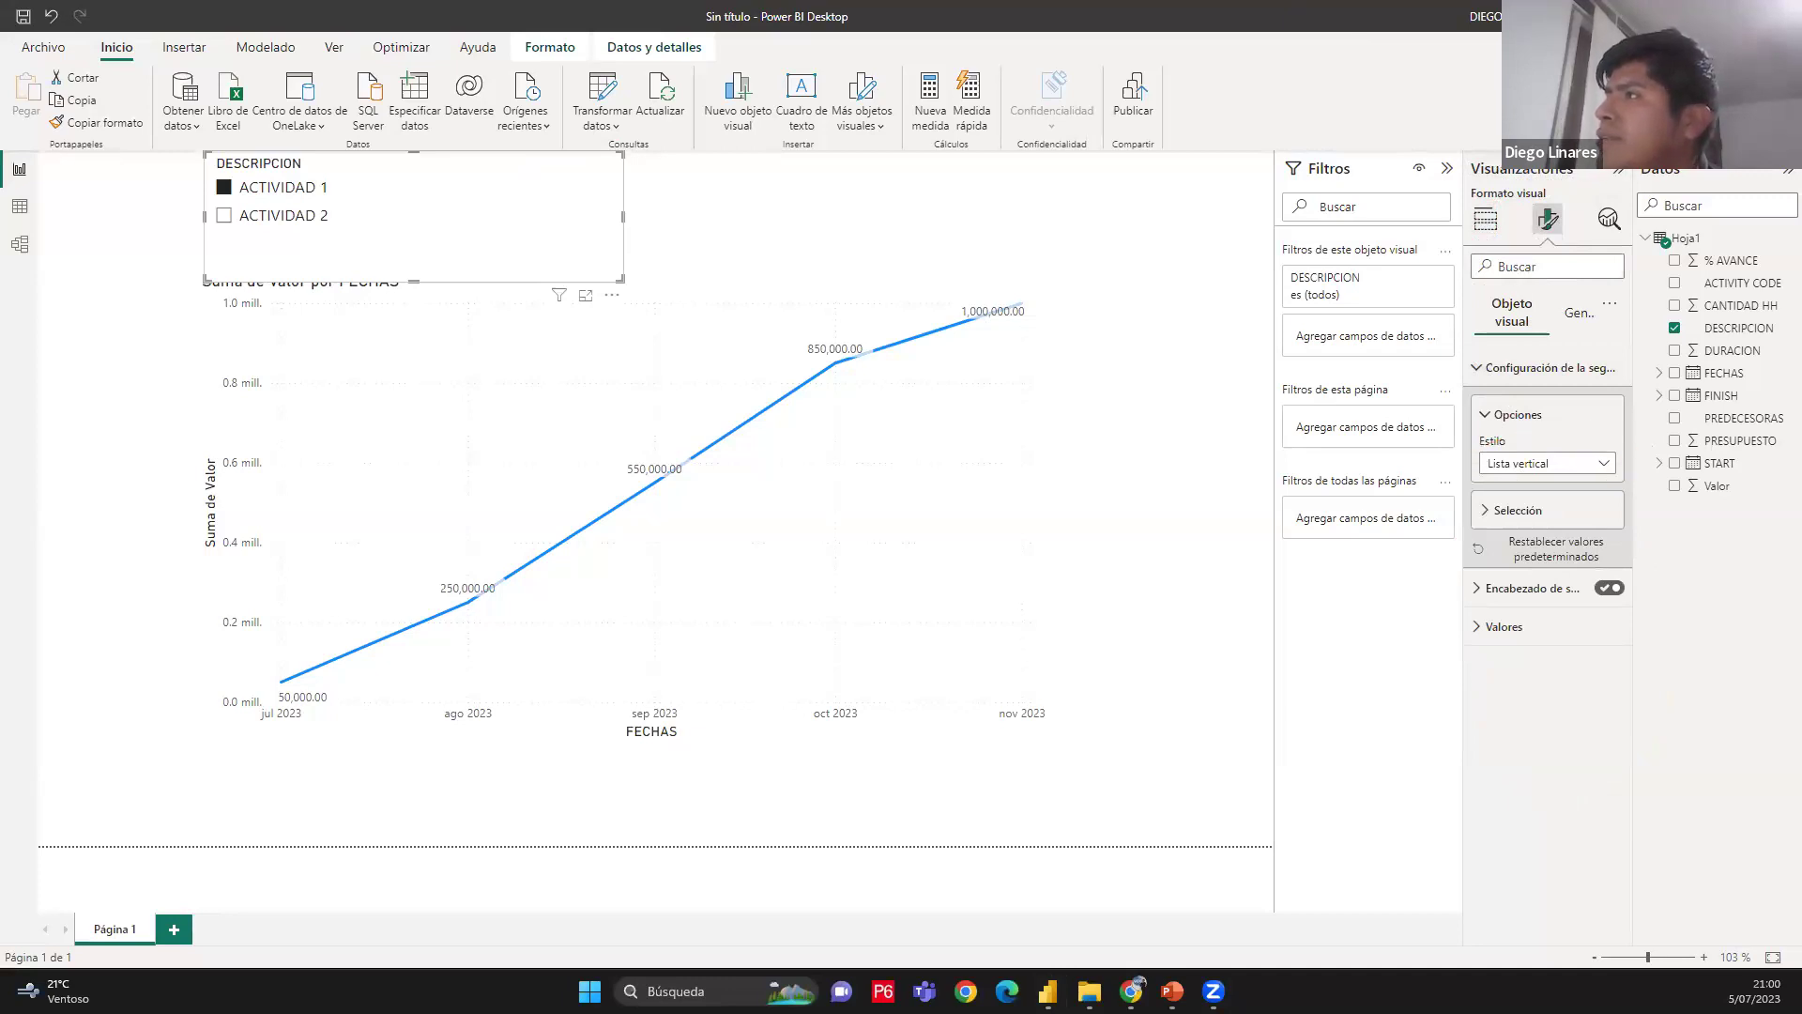
click(1568, 470)
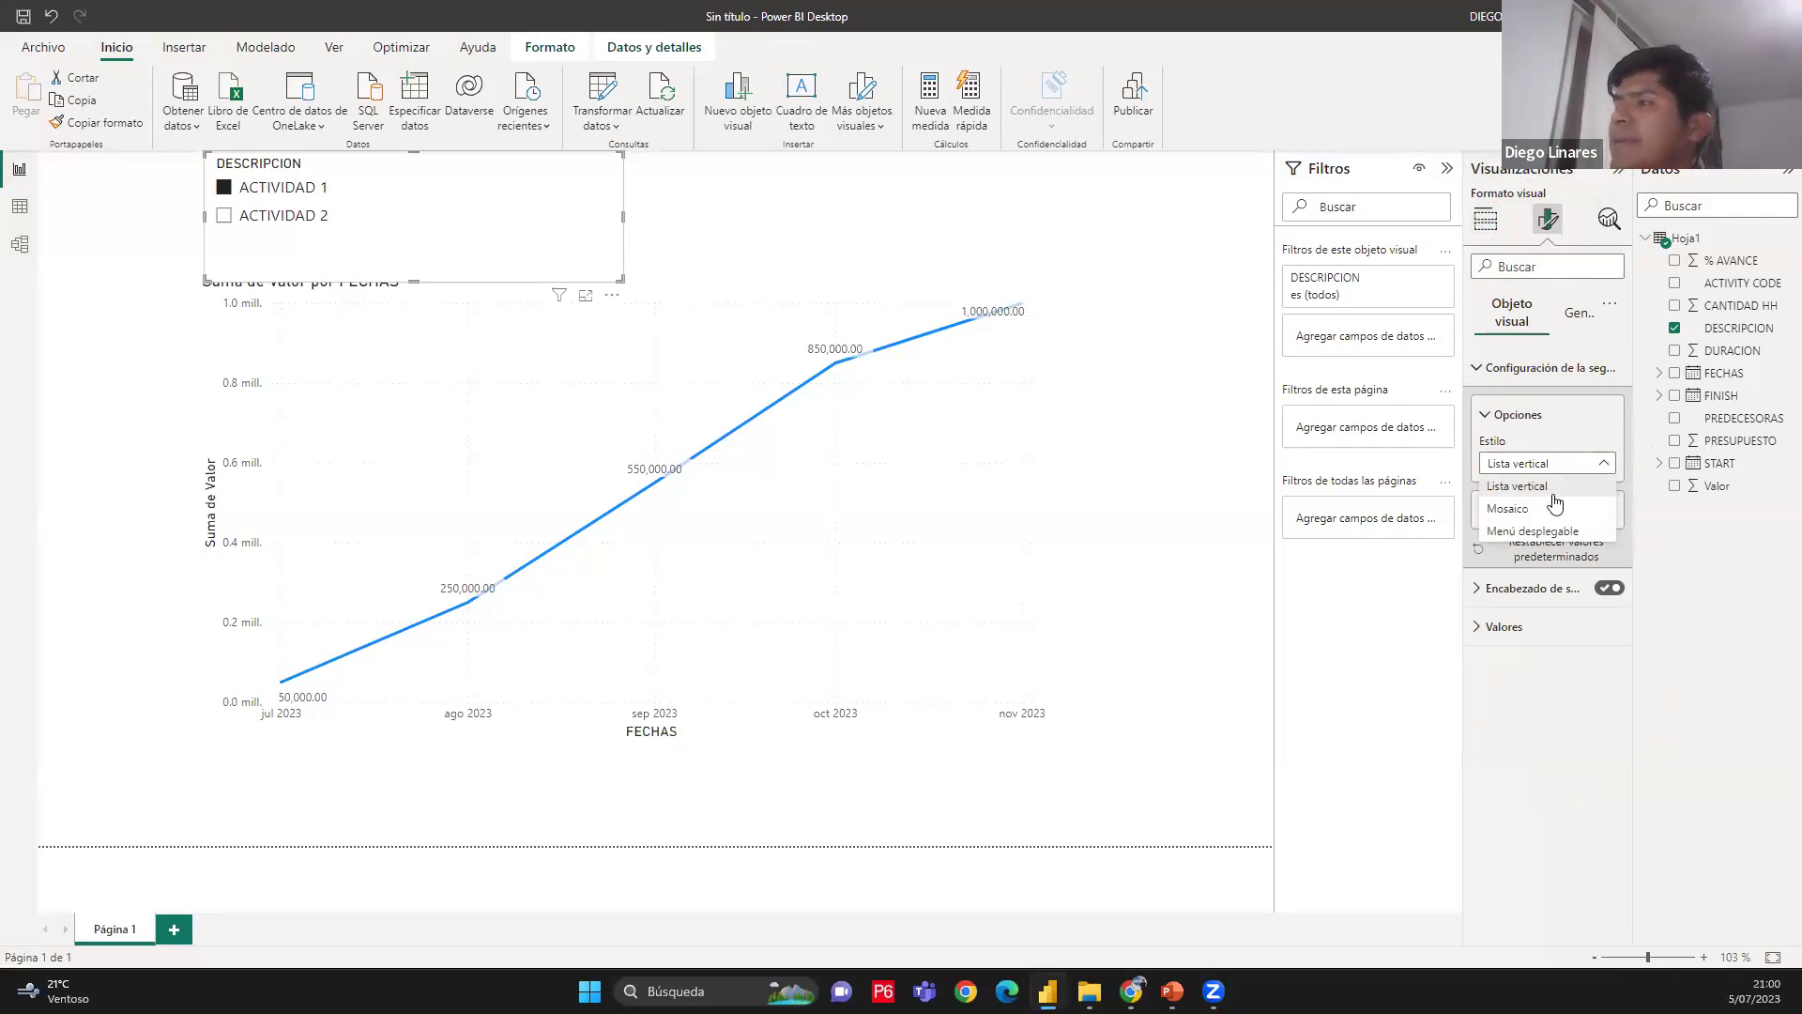
click(1541, 515)
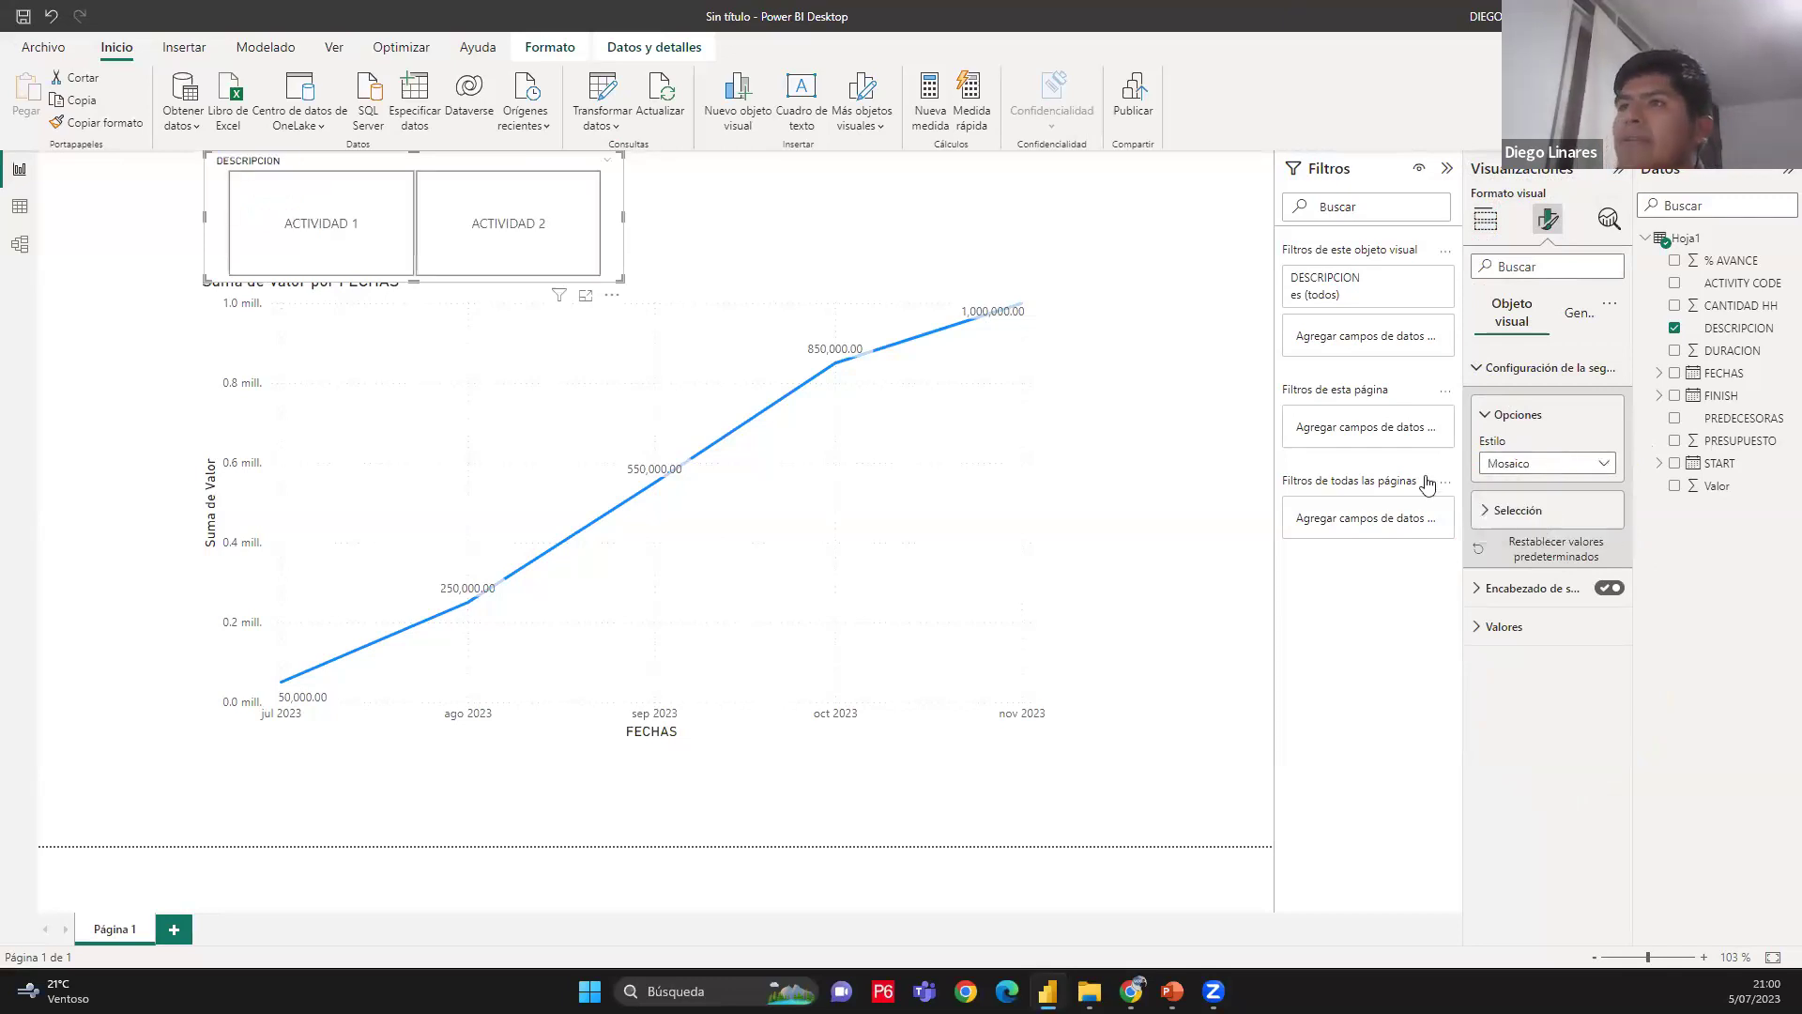
drag(620, 276, 610, 243)
click(718, 197)
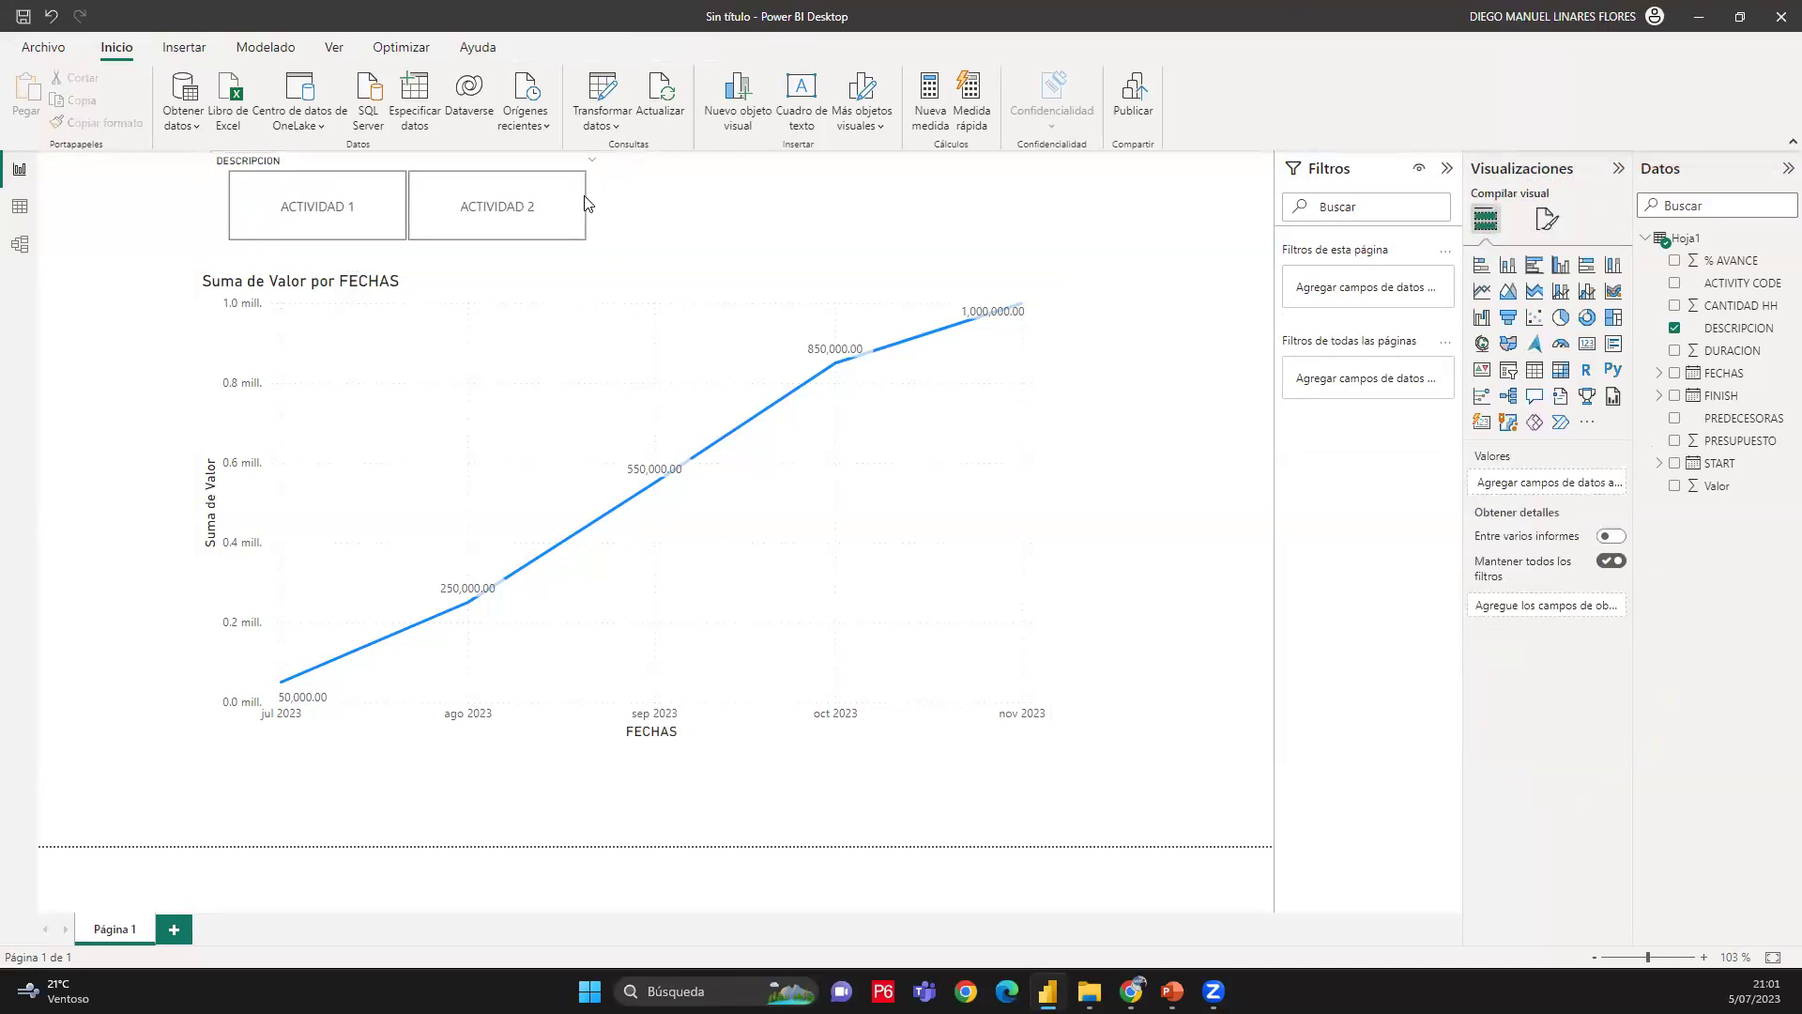
Alternate the tile slicer between ACTIVIDAD 1 and ACTIVIDAD 2 to compare their curves, ending on ACTIVIDAD 2
click(356, 198)
click(463, 200)
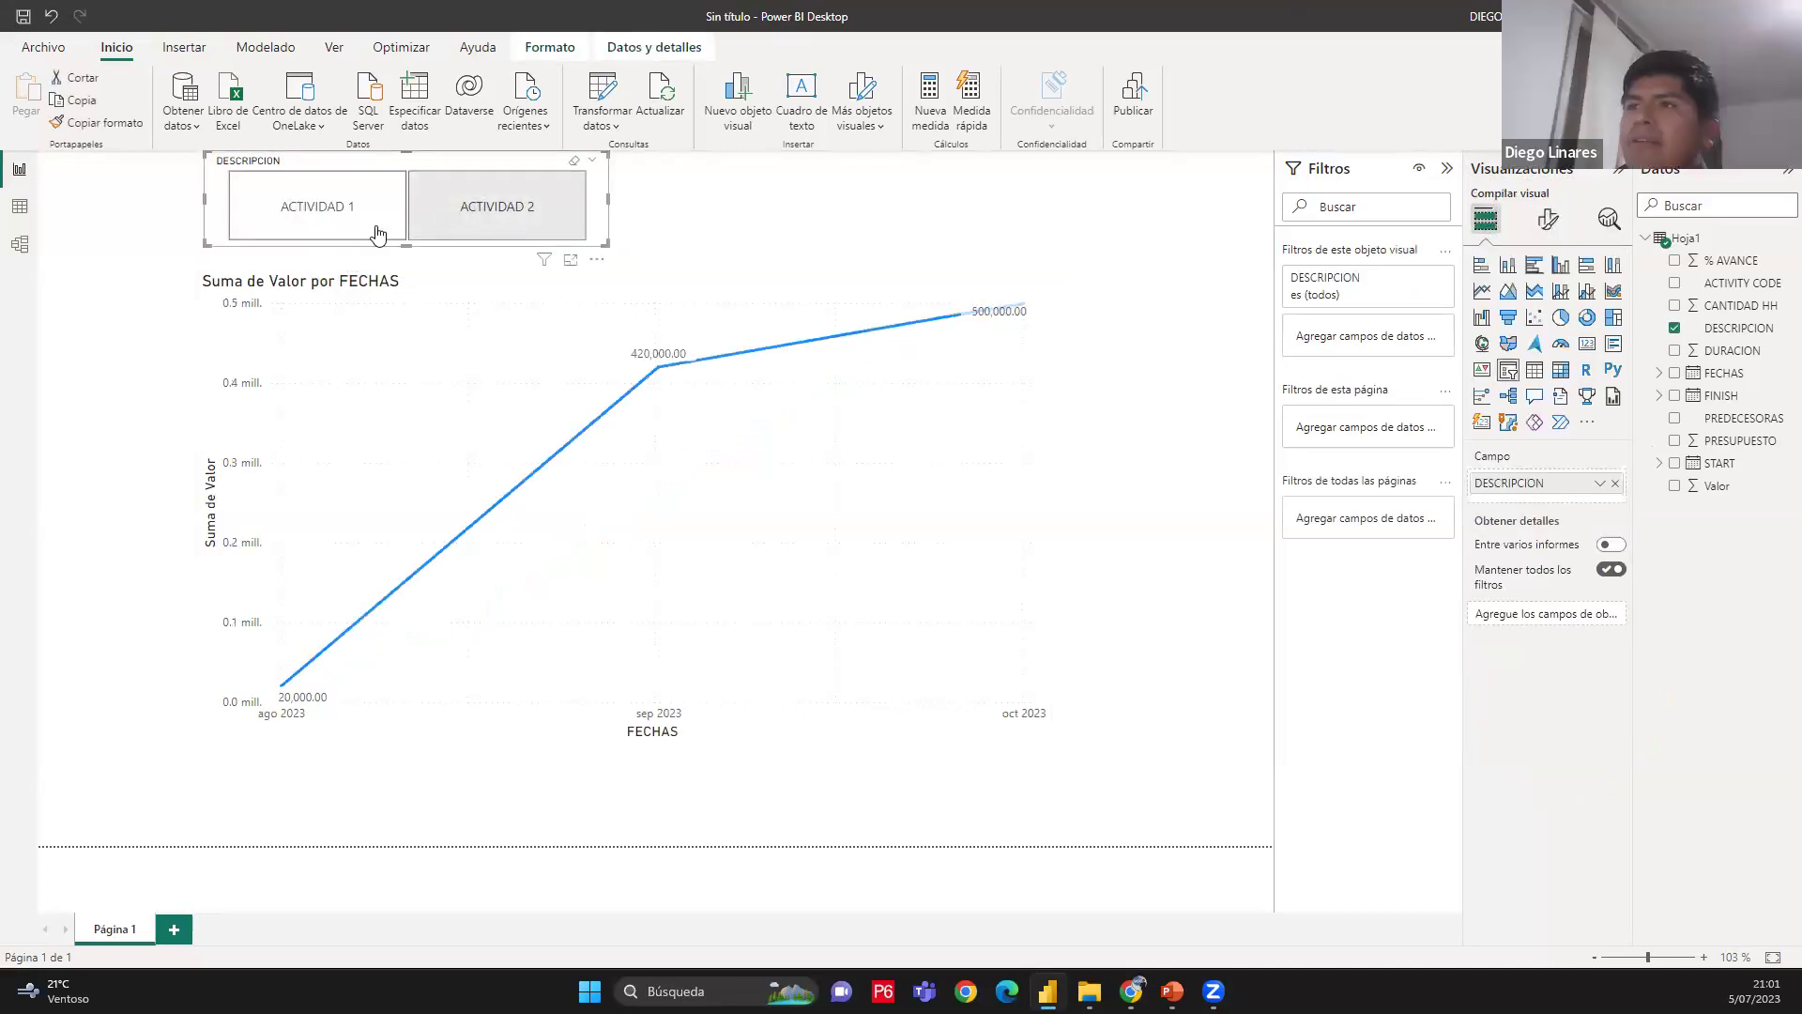
click(376, 234)
click(452, 232)
click(394, 218)
click(467, 214)
click(362, 208)
click(471, 218)
click(350, 225)
click(439, 199)
click(346, 202)
click(490, 210)
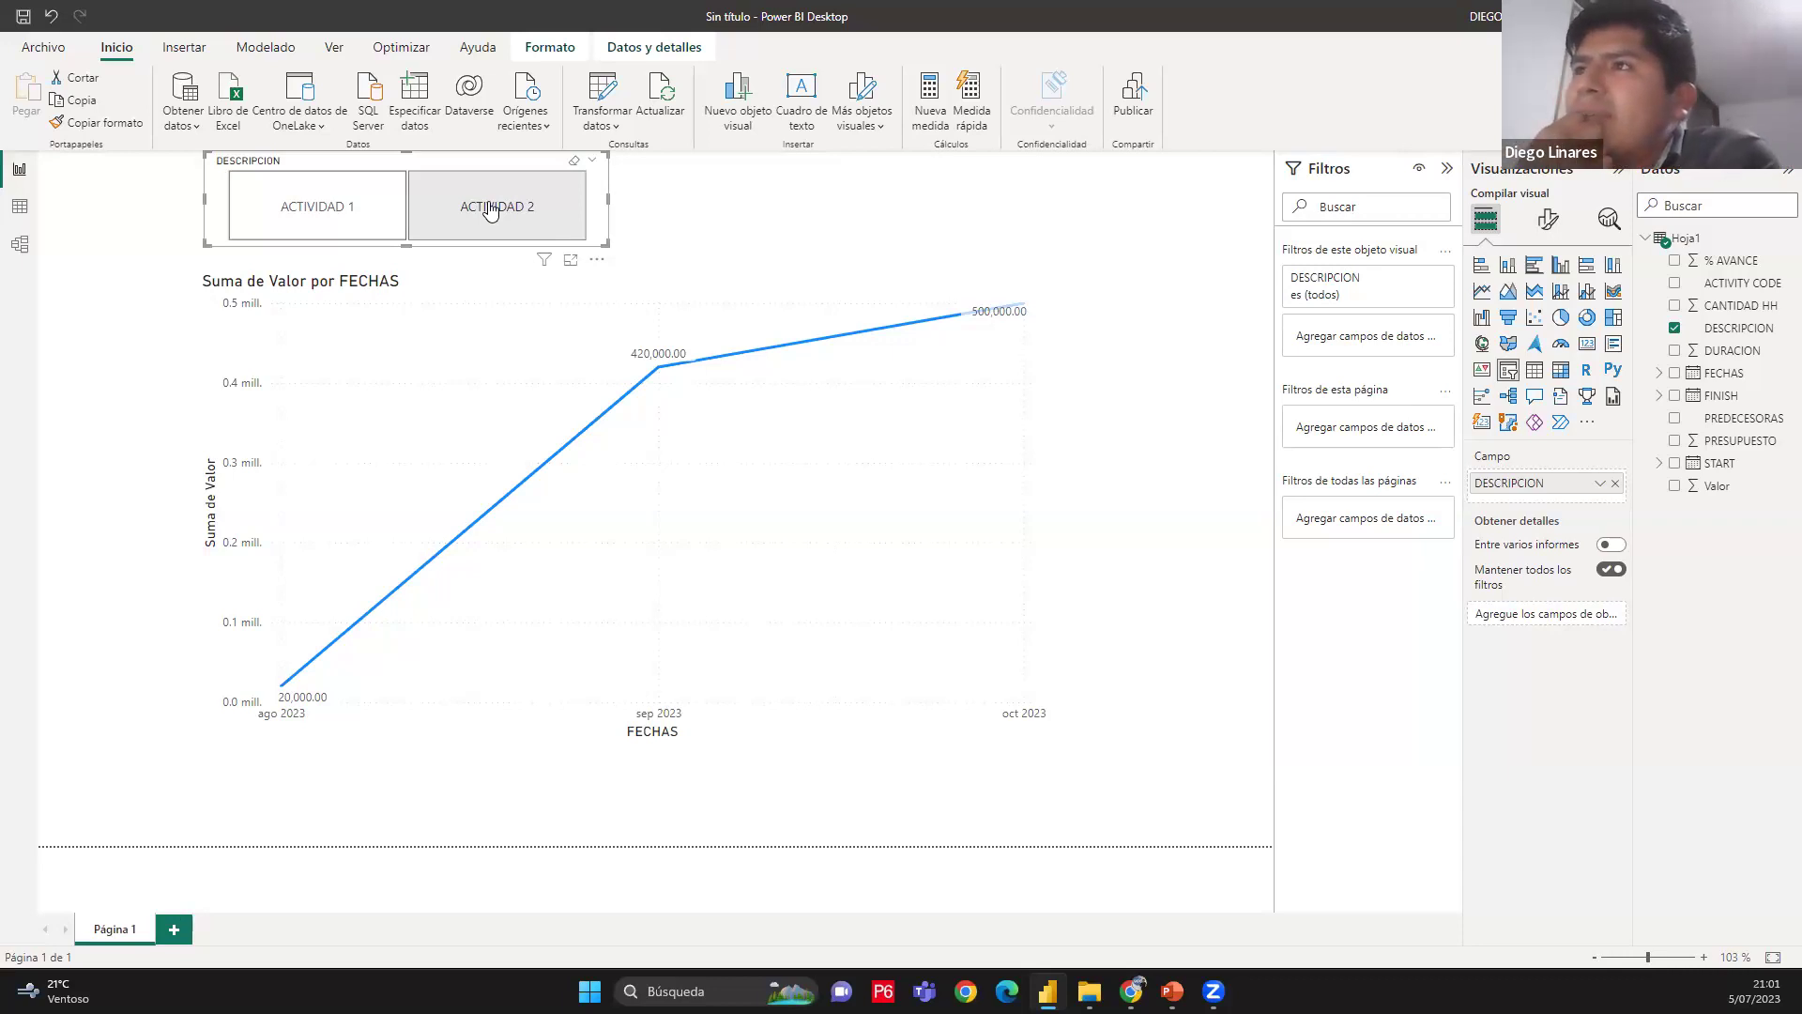
click(441, 212)
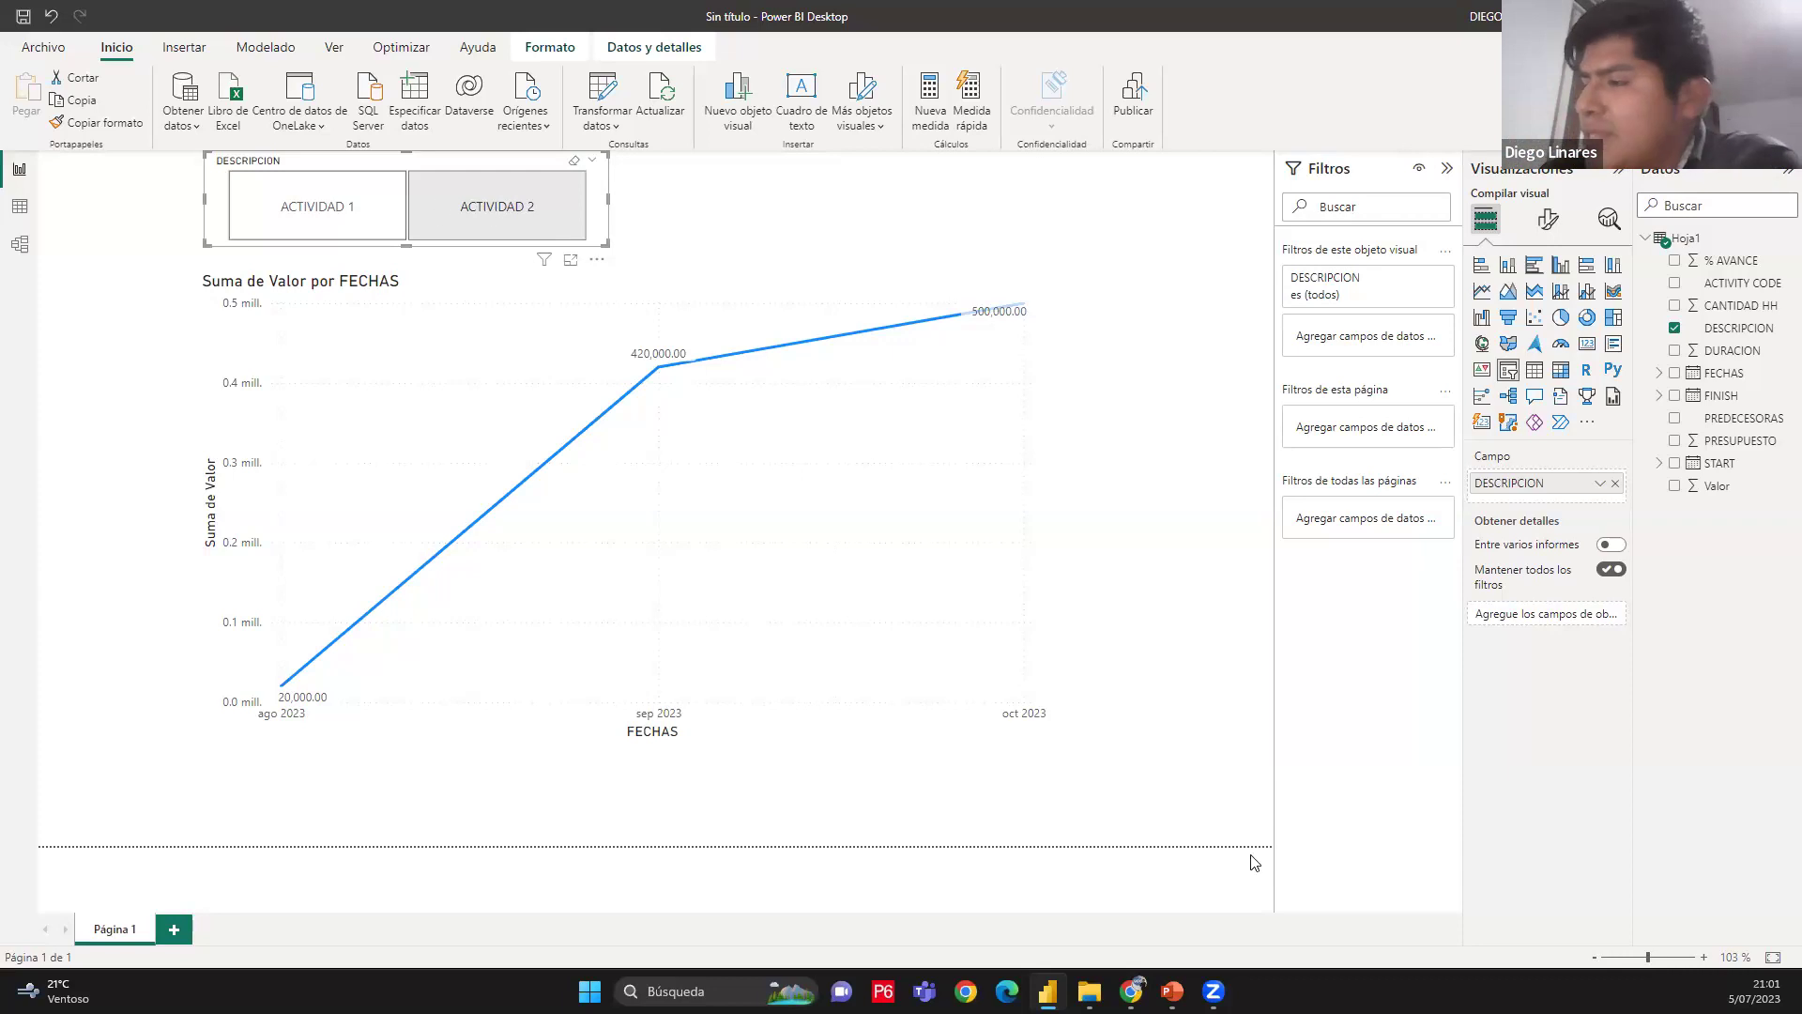
Open the CURVA S workbook and review the activity rows and the area under the monthly amount columns
click(1089, 991)
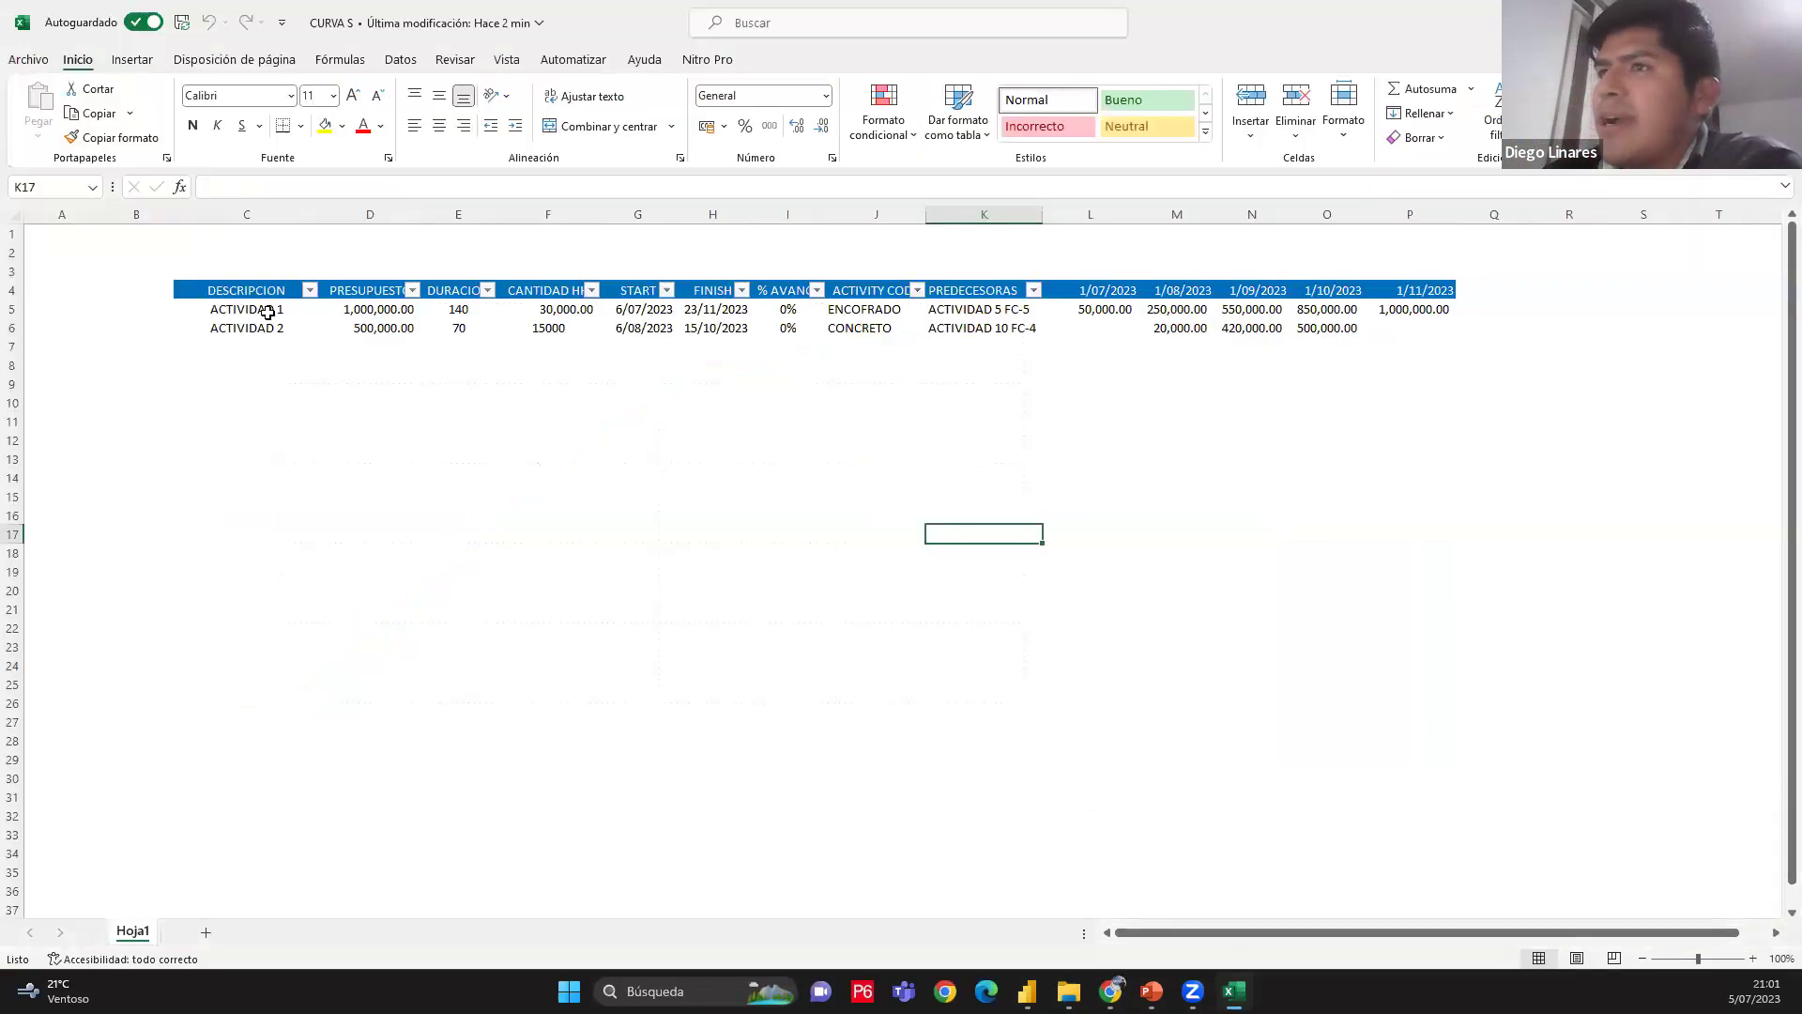
drag(268, 312, 1431, 762)
click(673, 542)
drag(1099, 366, 1380, 354)
click(1089, 401)
click(1089, 496)
drag(1088, 638, 1418, 730)
drag(1093, 552, 1424, 571)
drag(1099, 511, 1441, 511)
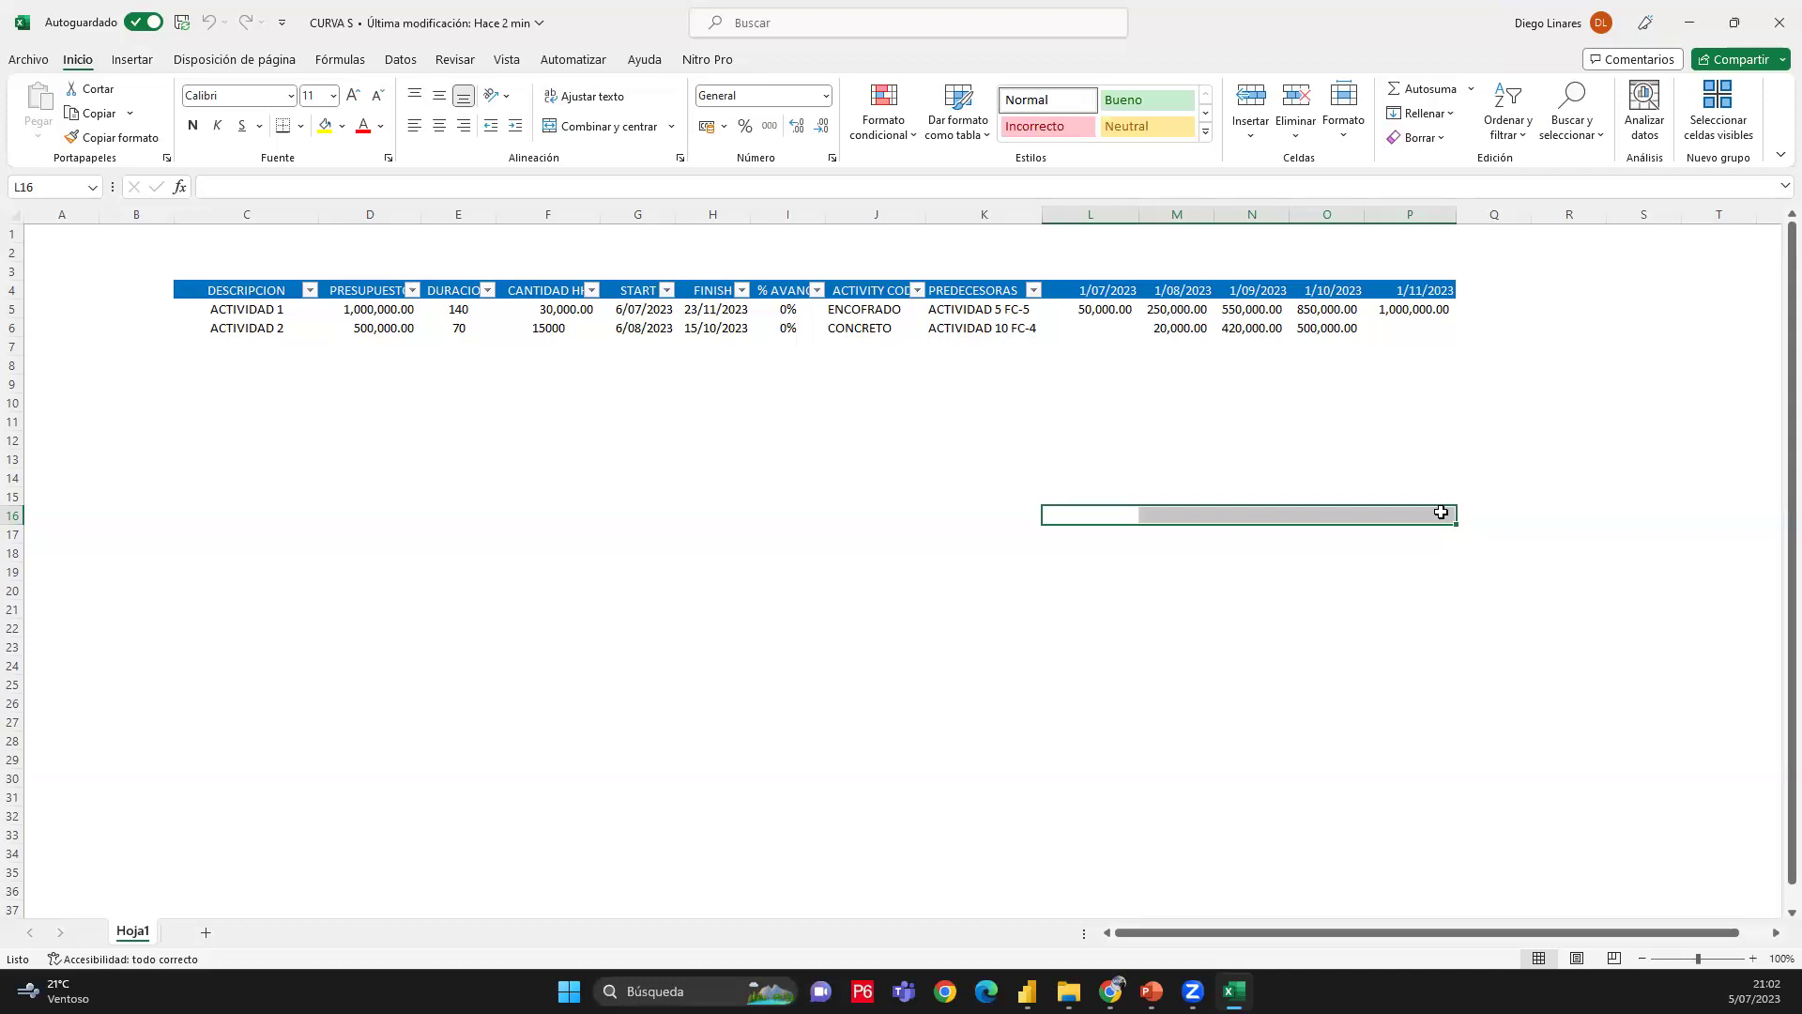
Switch back to the Power BI report and turn on markers for the line chart
key(alt+Tab)
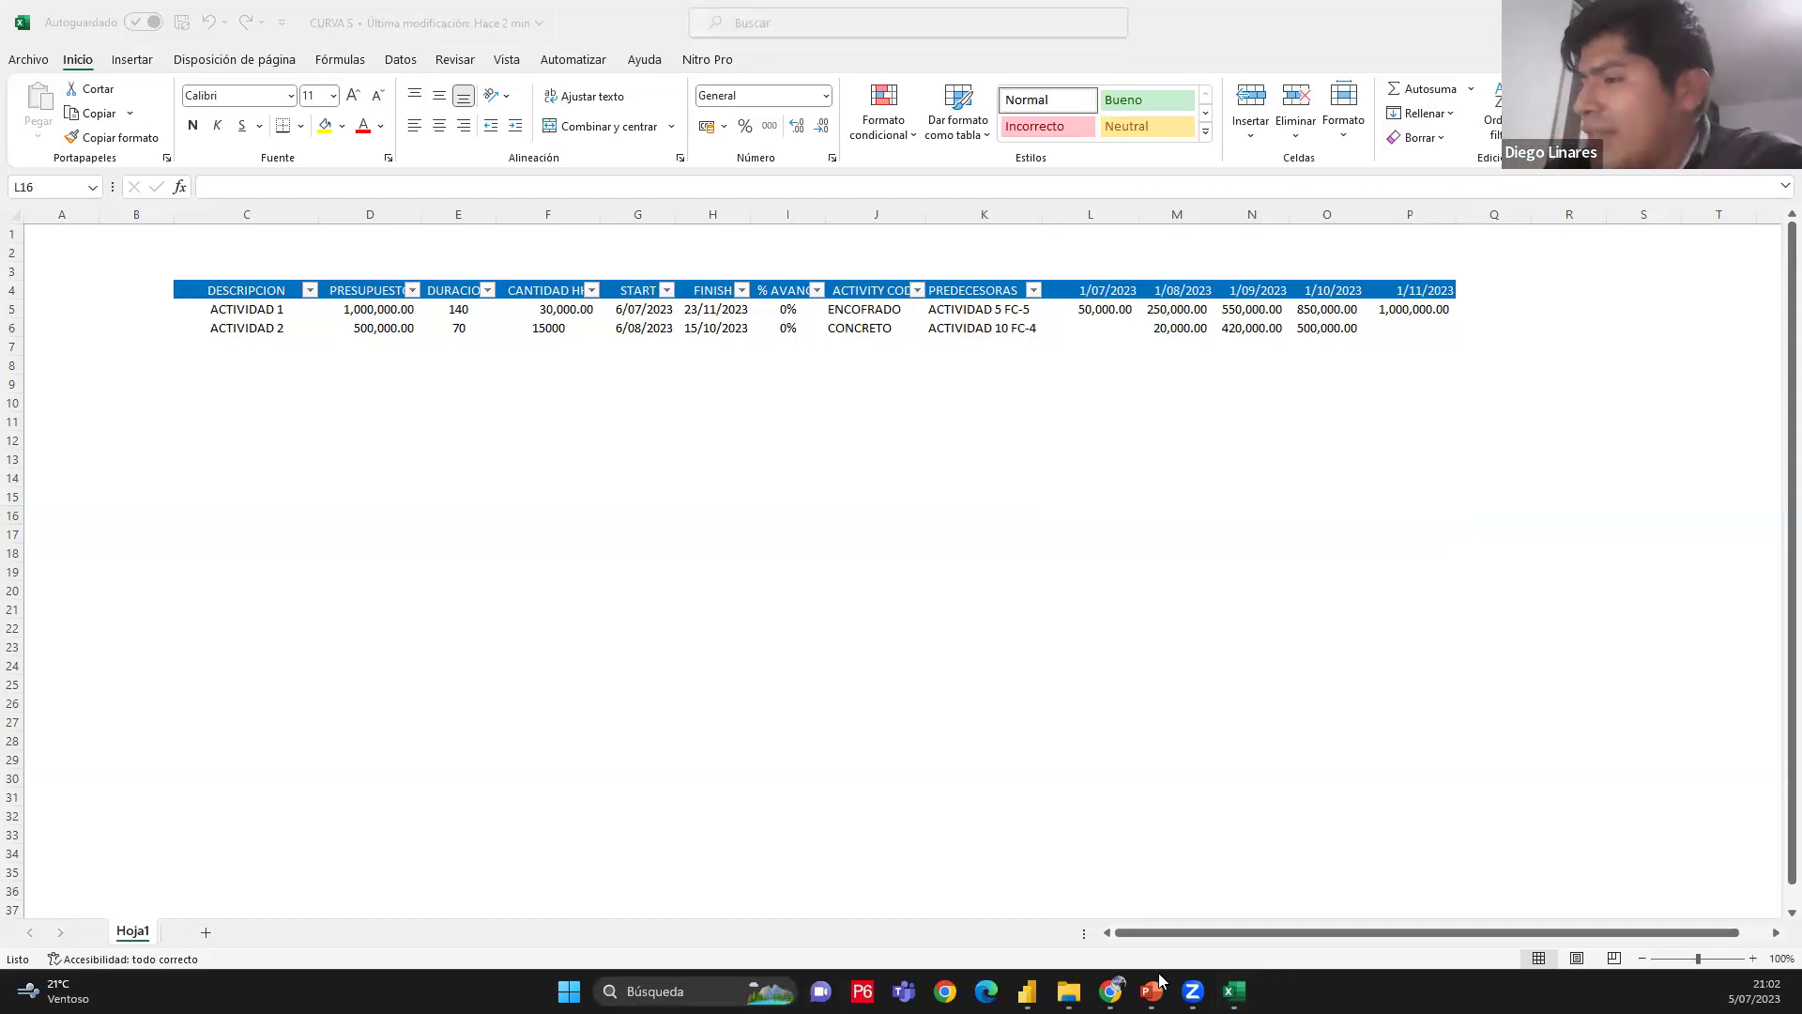
click(1027, 991)
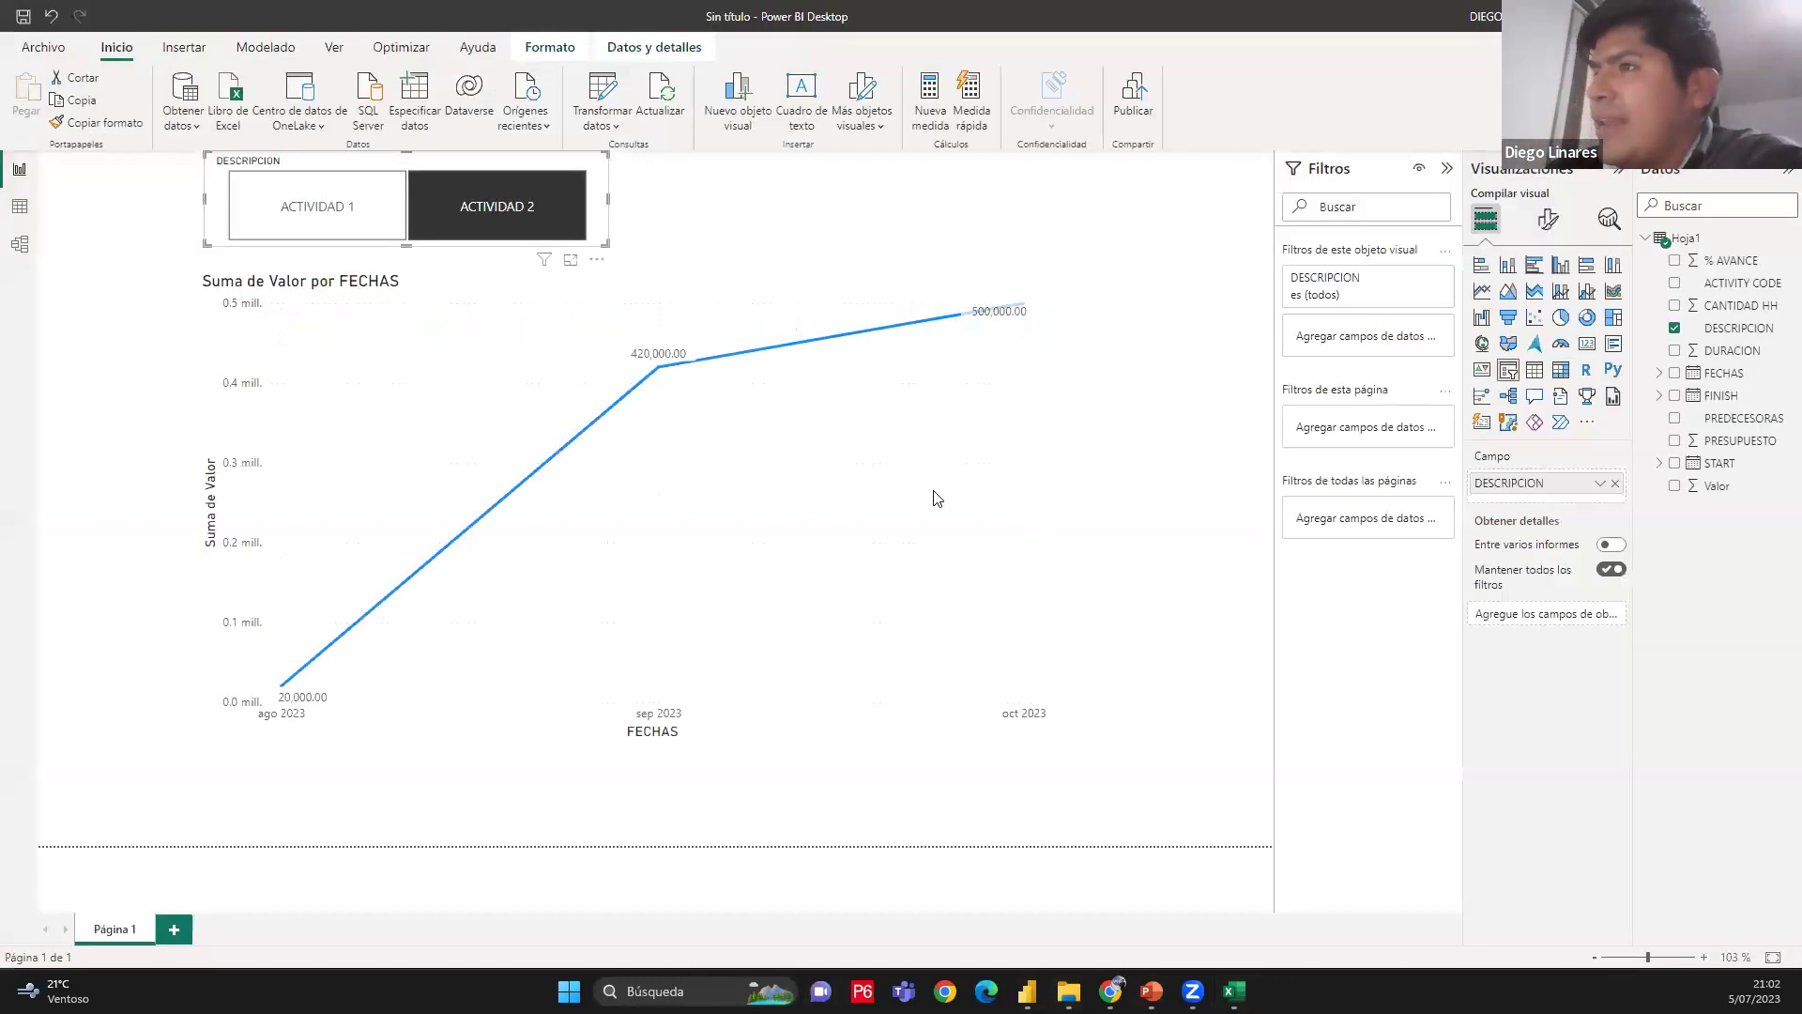
click(1049, 657)
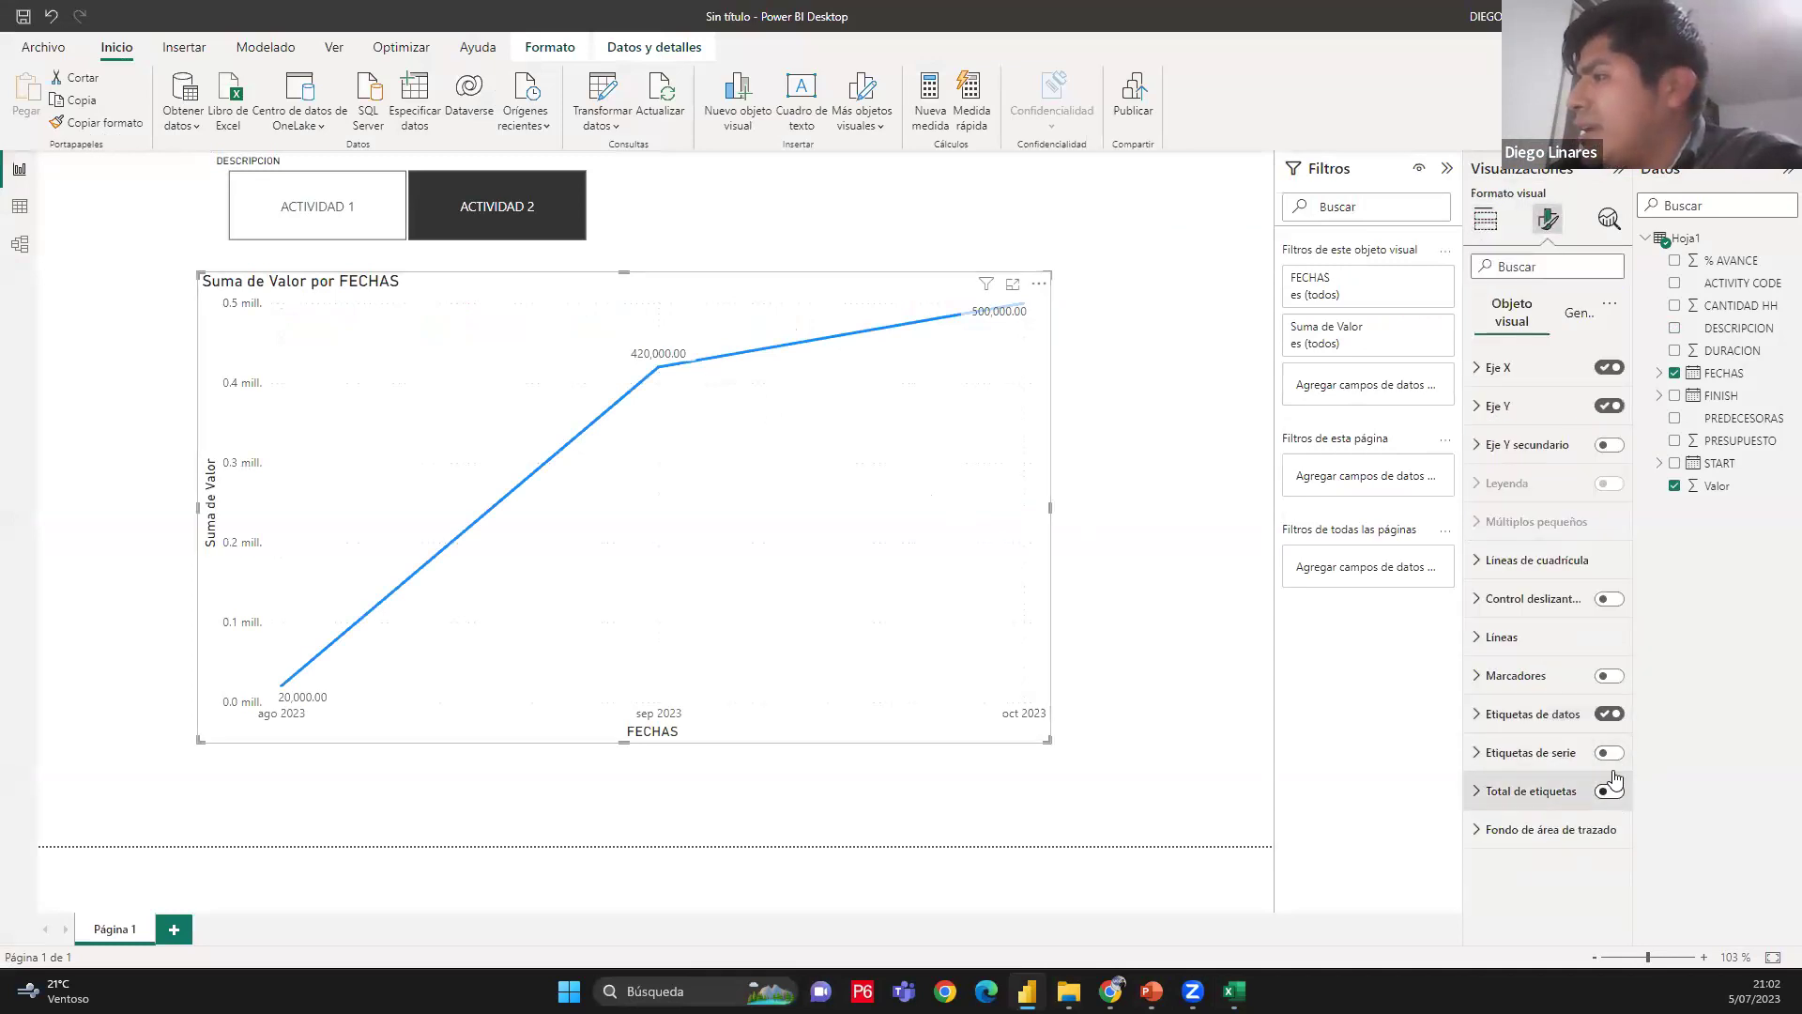
click(1610, 754)
click(1611, 752)
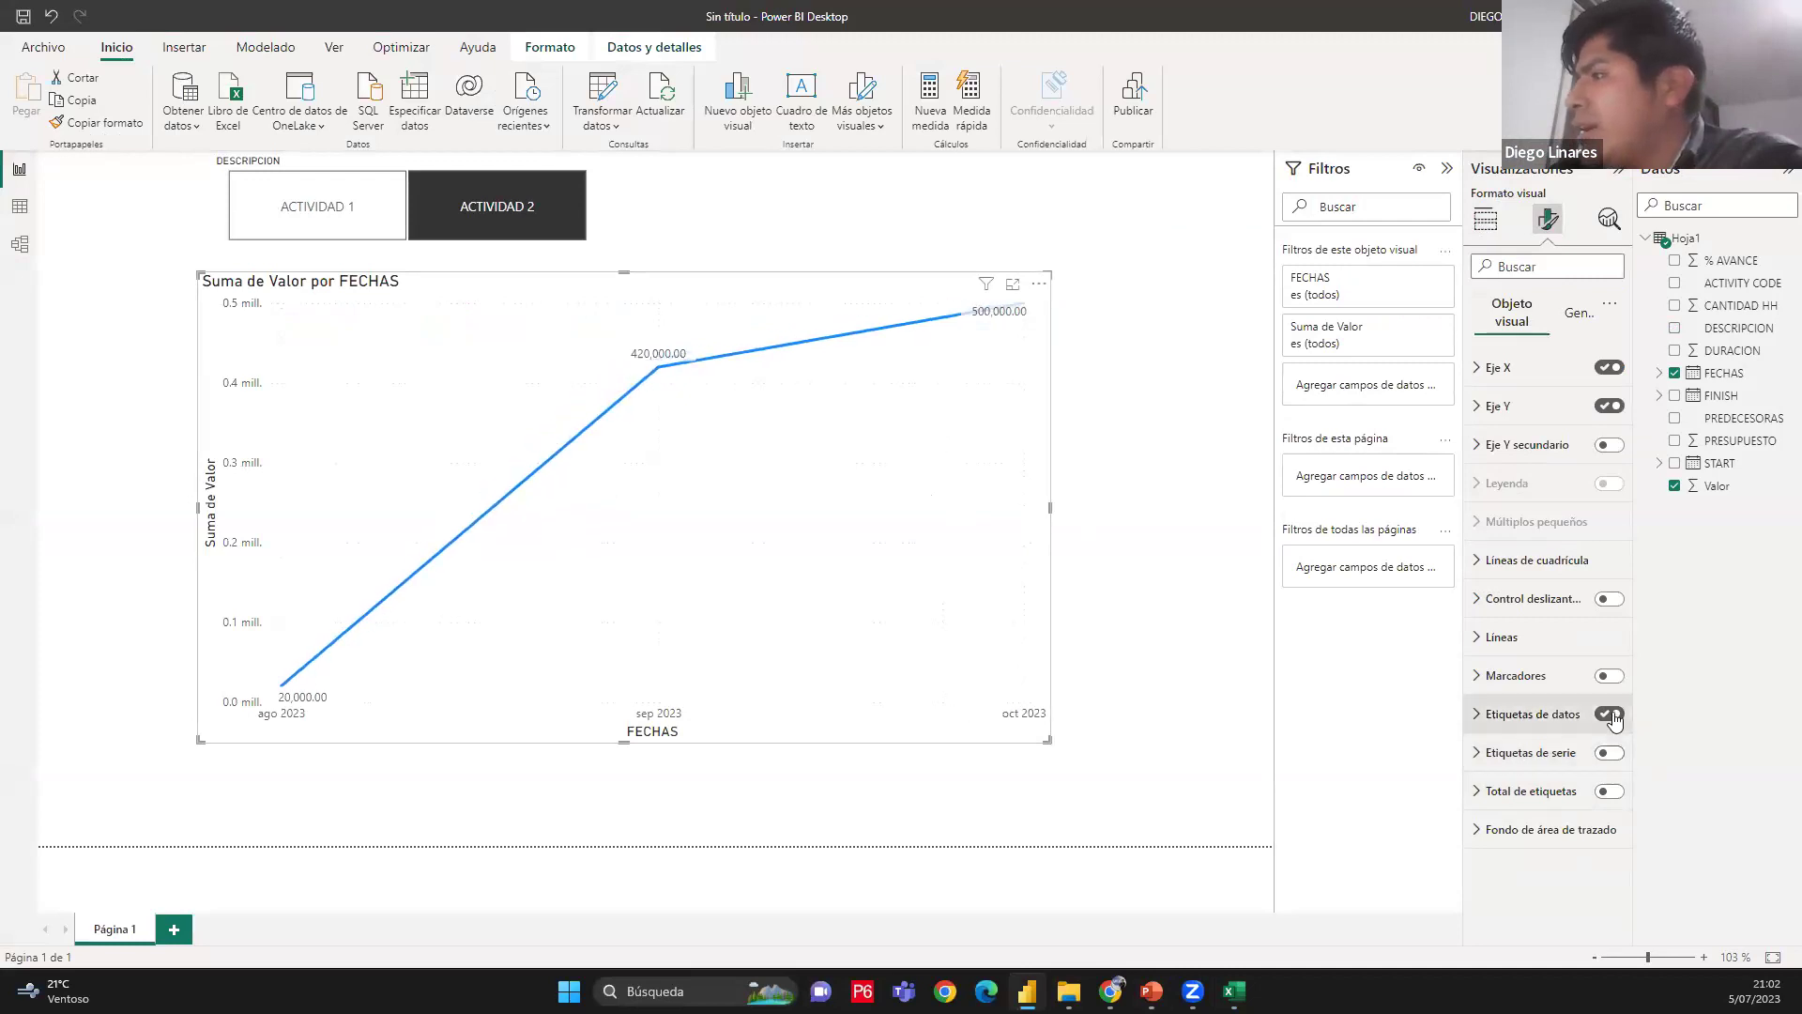
click(1611, 676)
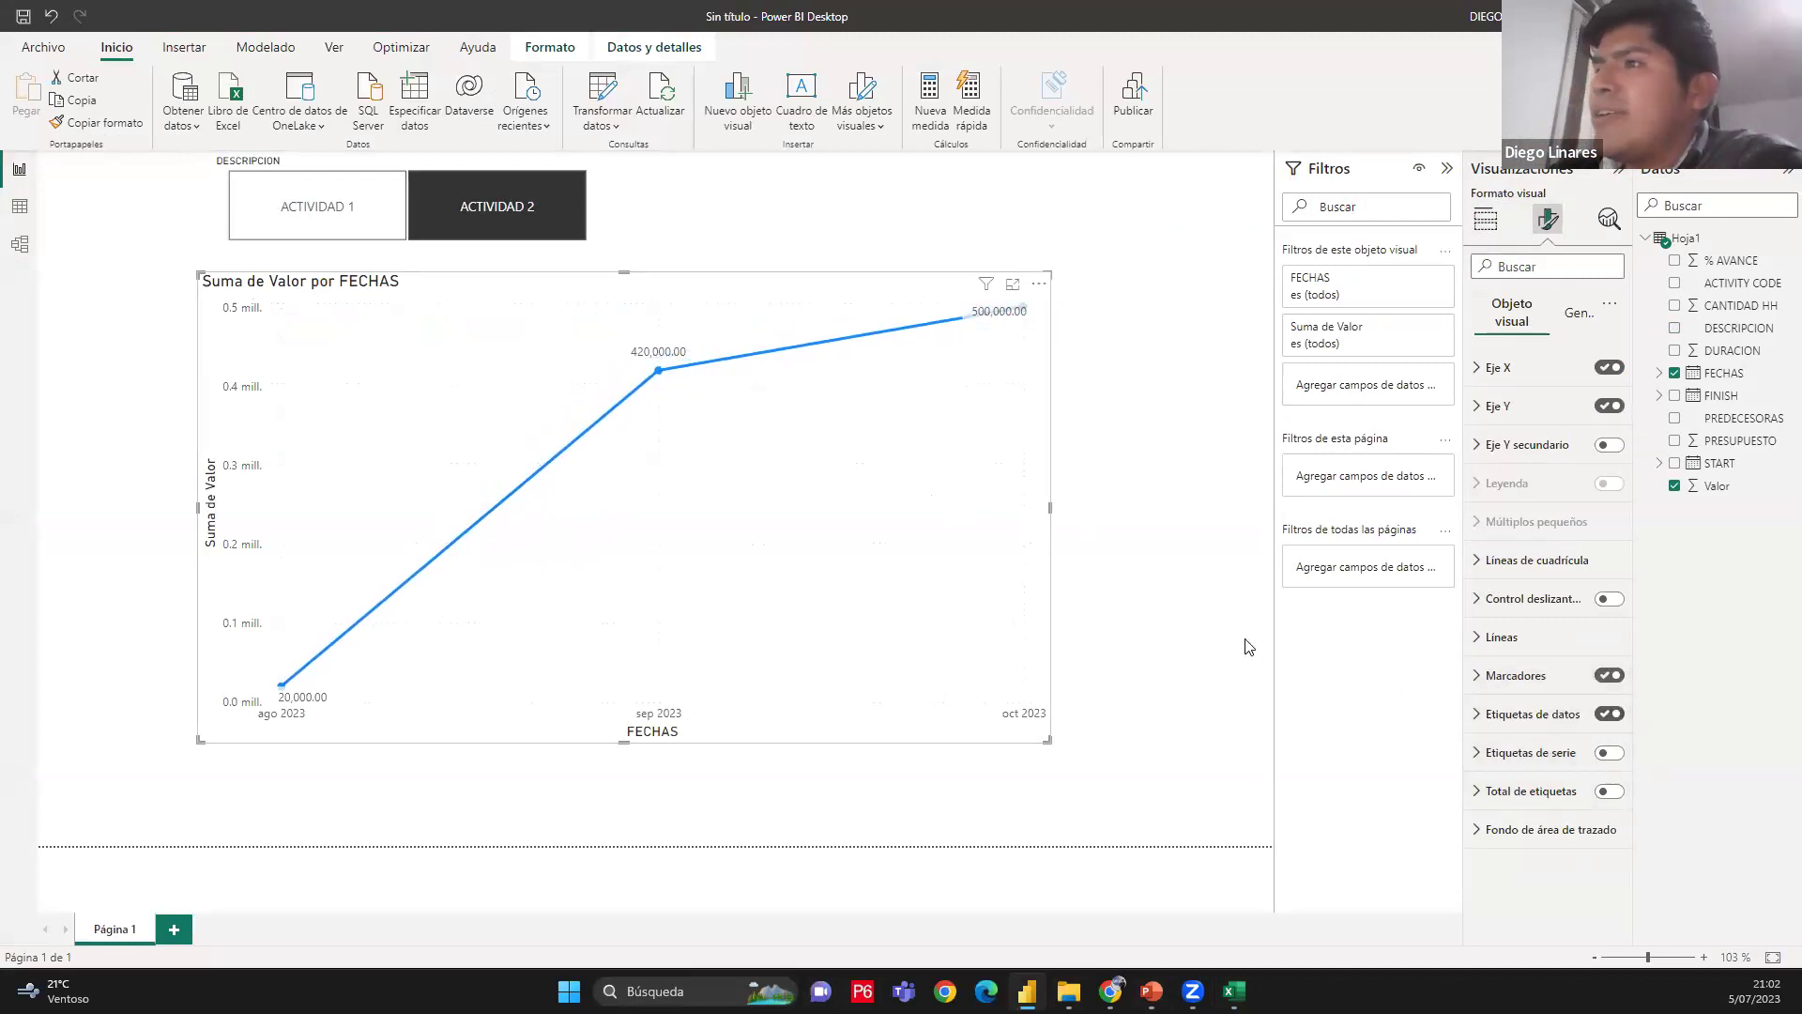
Check the line chart with its markers for ACTIVIDAD 1 and ACTIVIDAD 2, leaving ACTIVIDAD 2 filtered
click(338, 230)
click(508, 227)
click(370, 221)
click(503, 221)
click(434, 228)
click(434, 228)
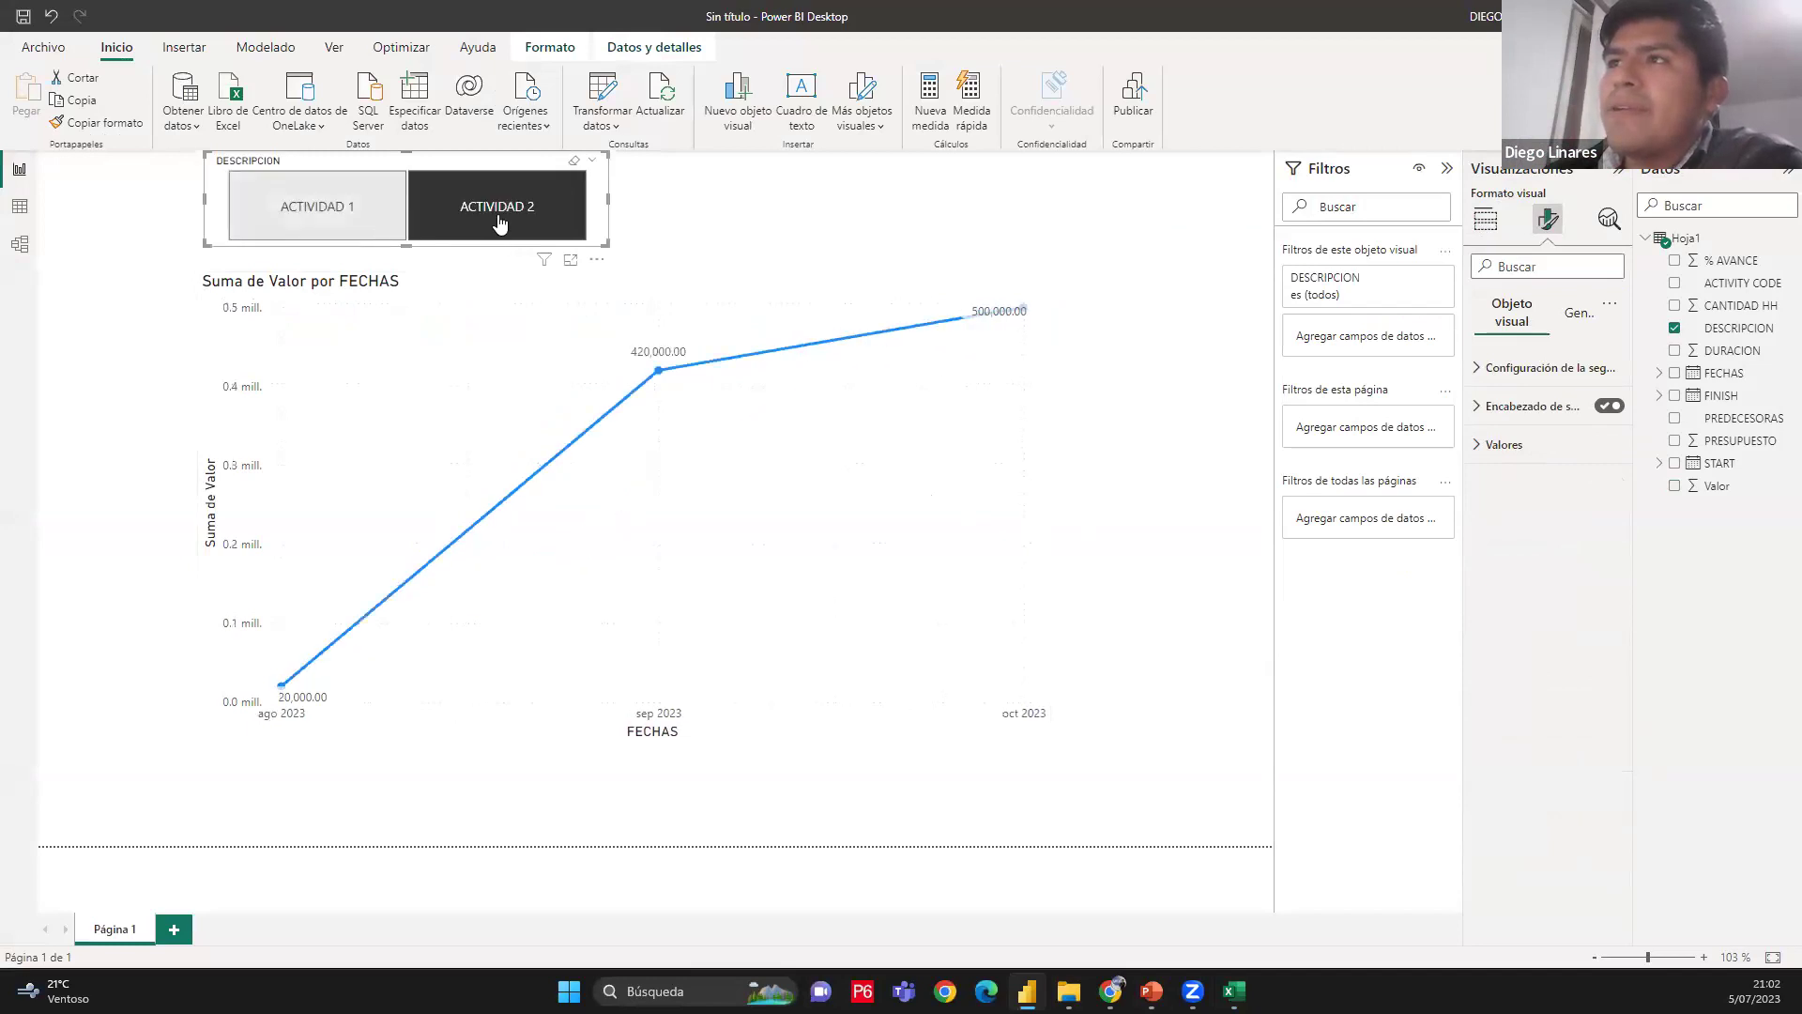
click(514, 218)
click(335, 218)
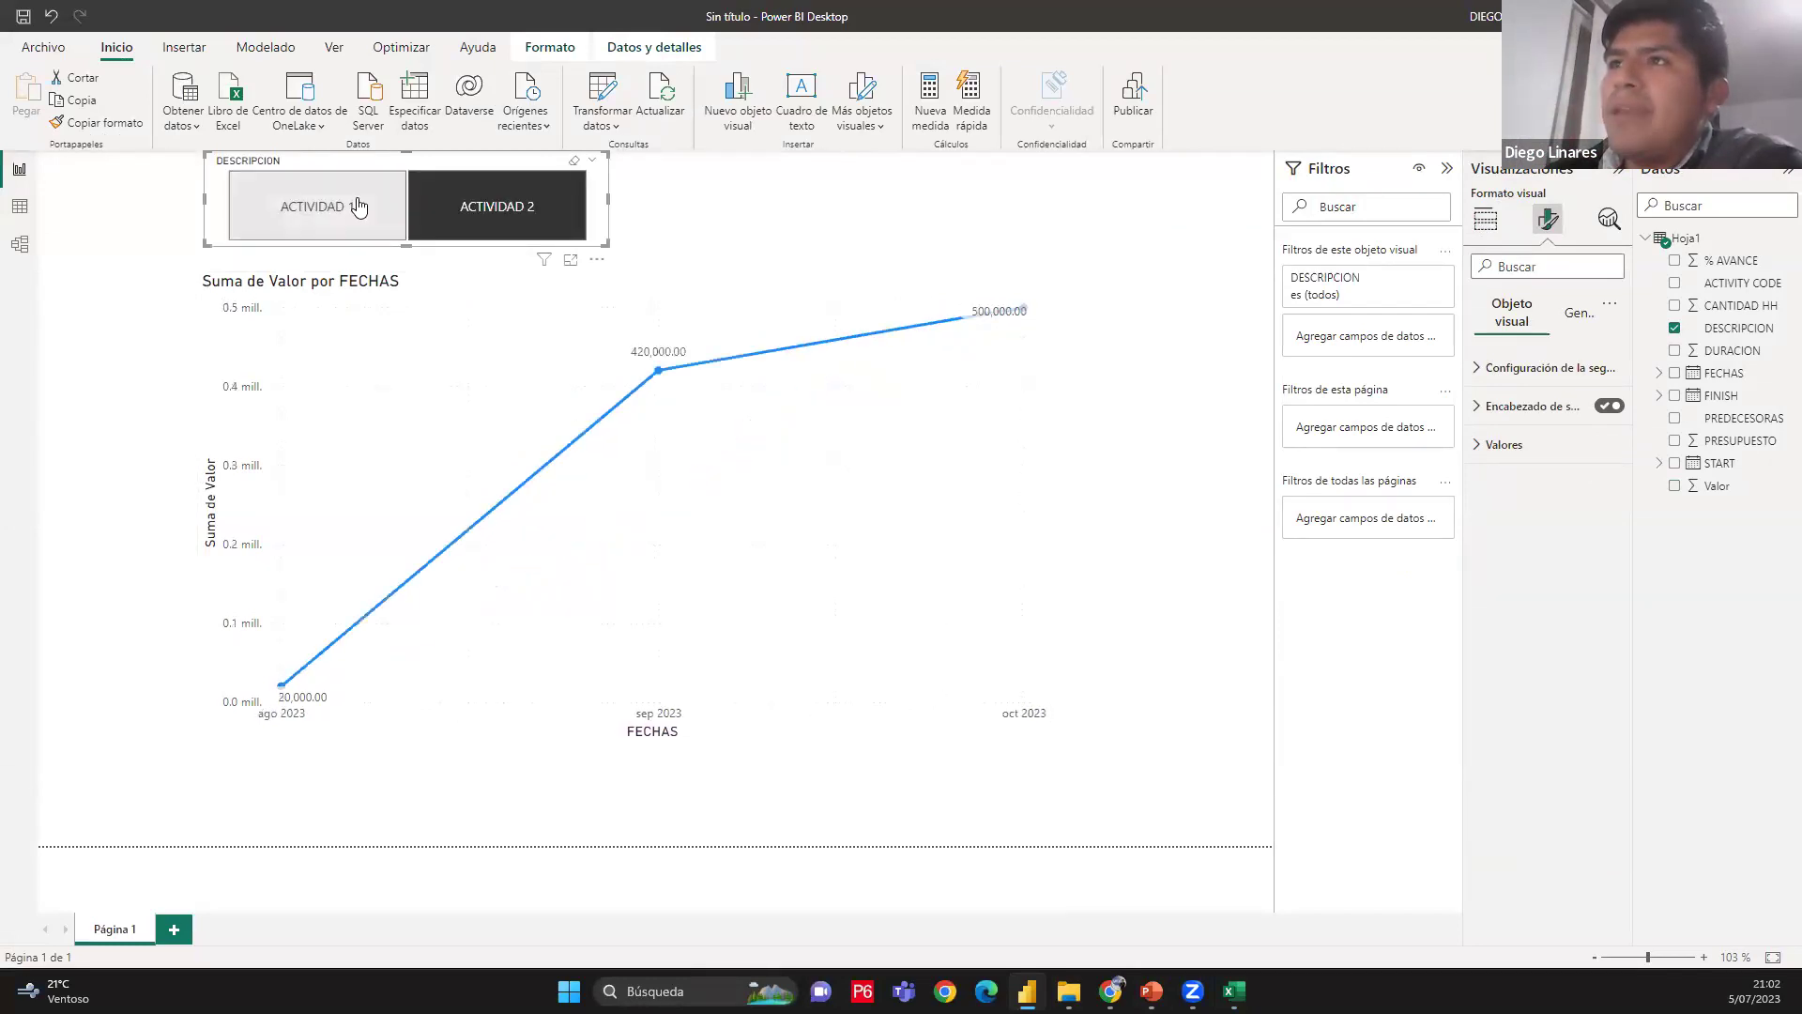
click(479, 207)
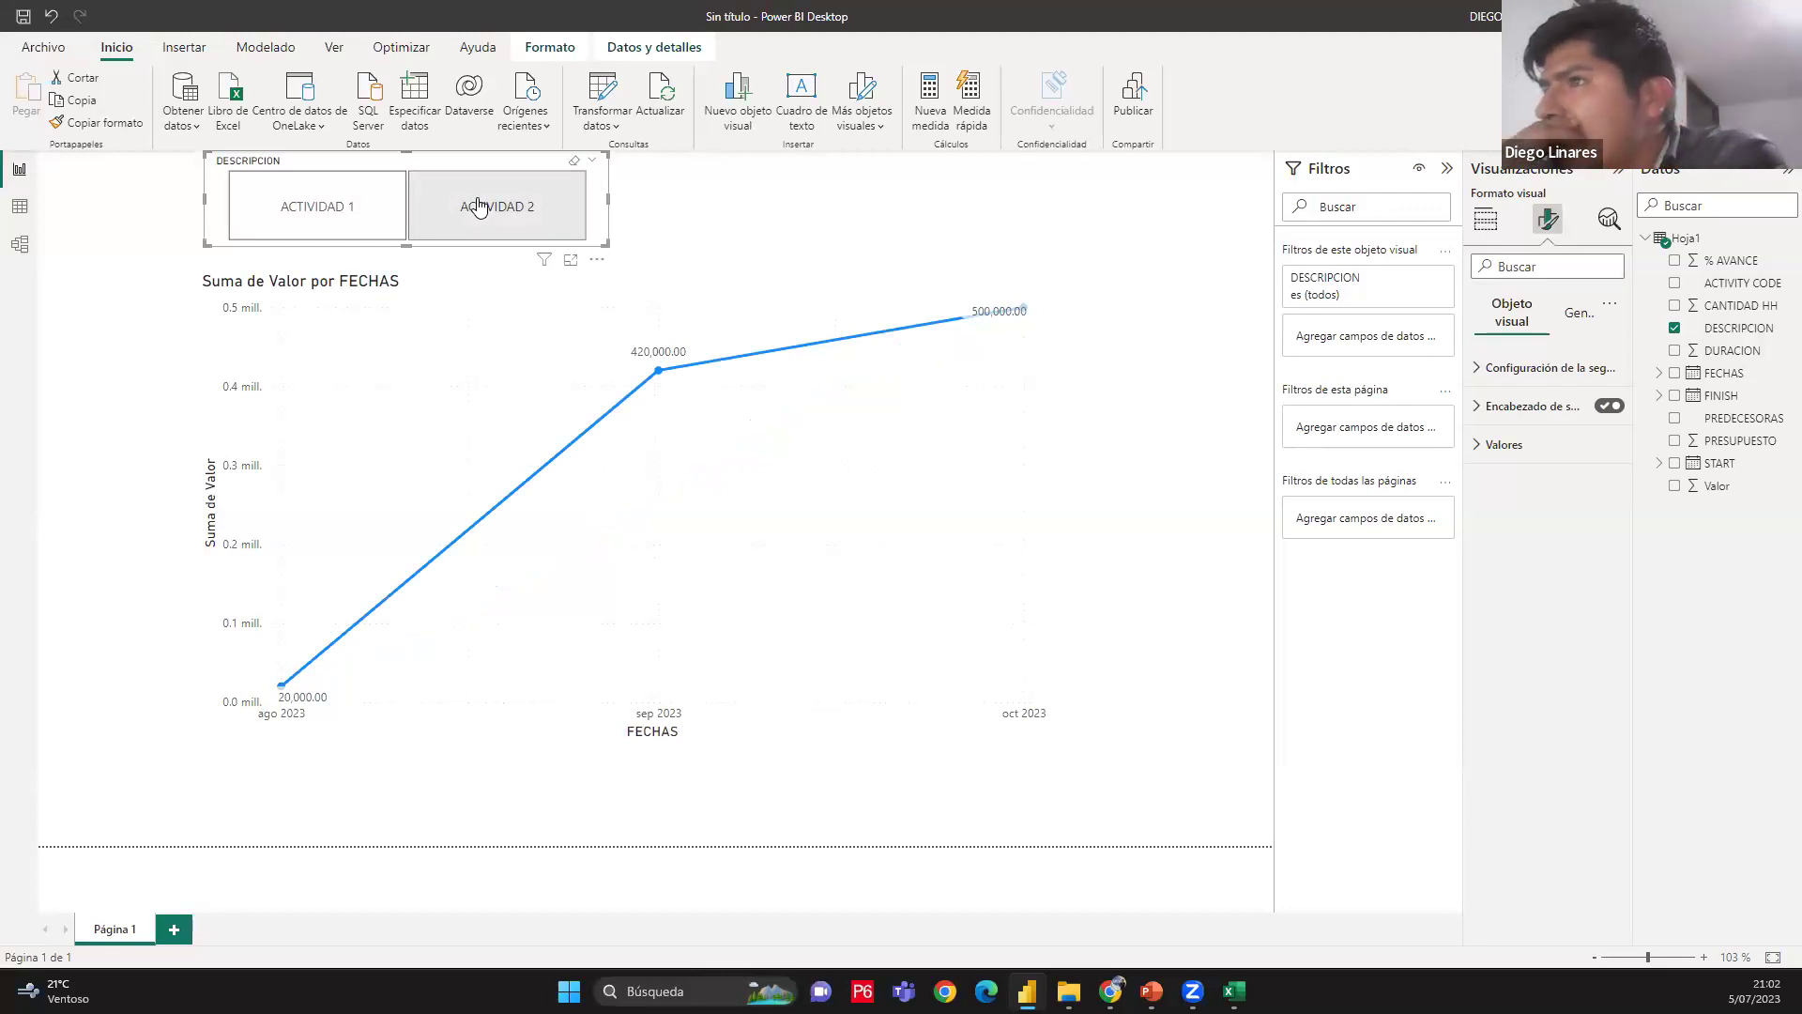
click(479, 206)
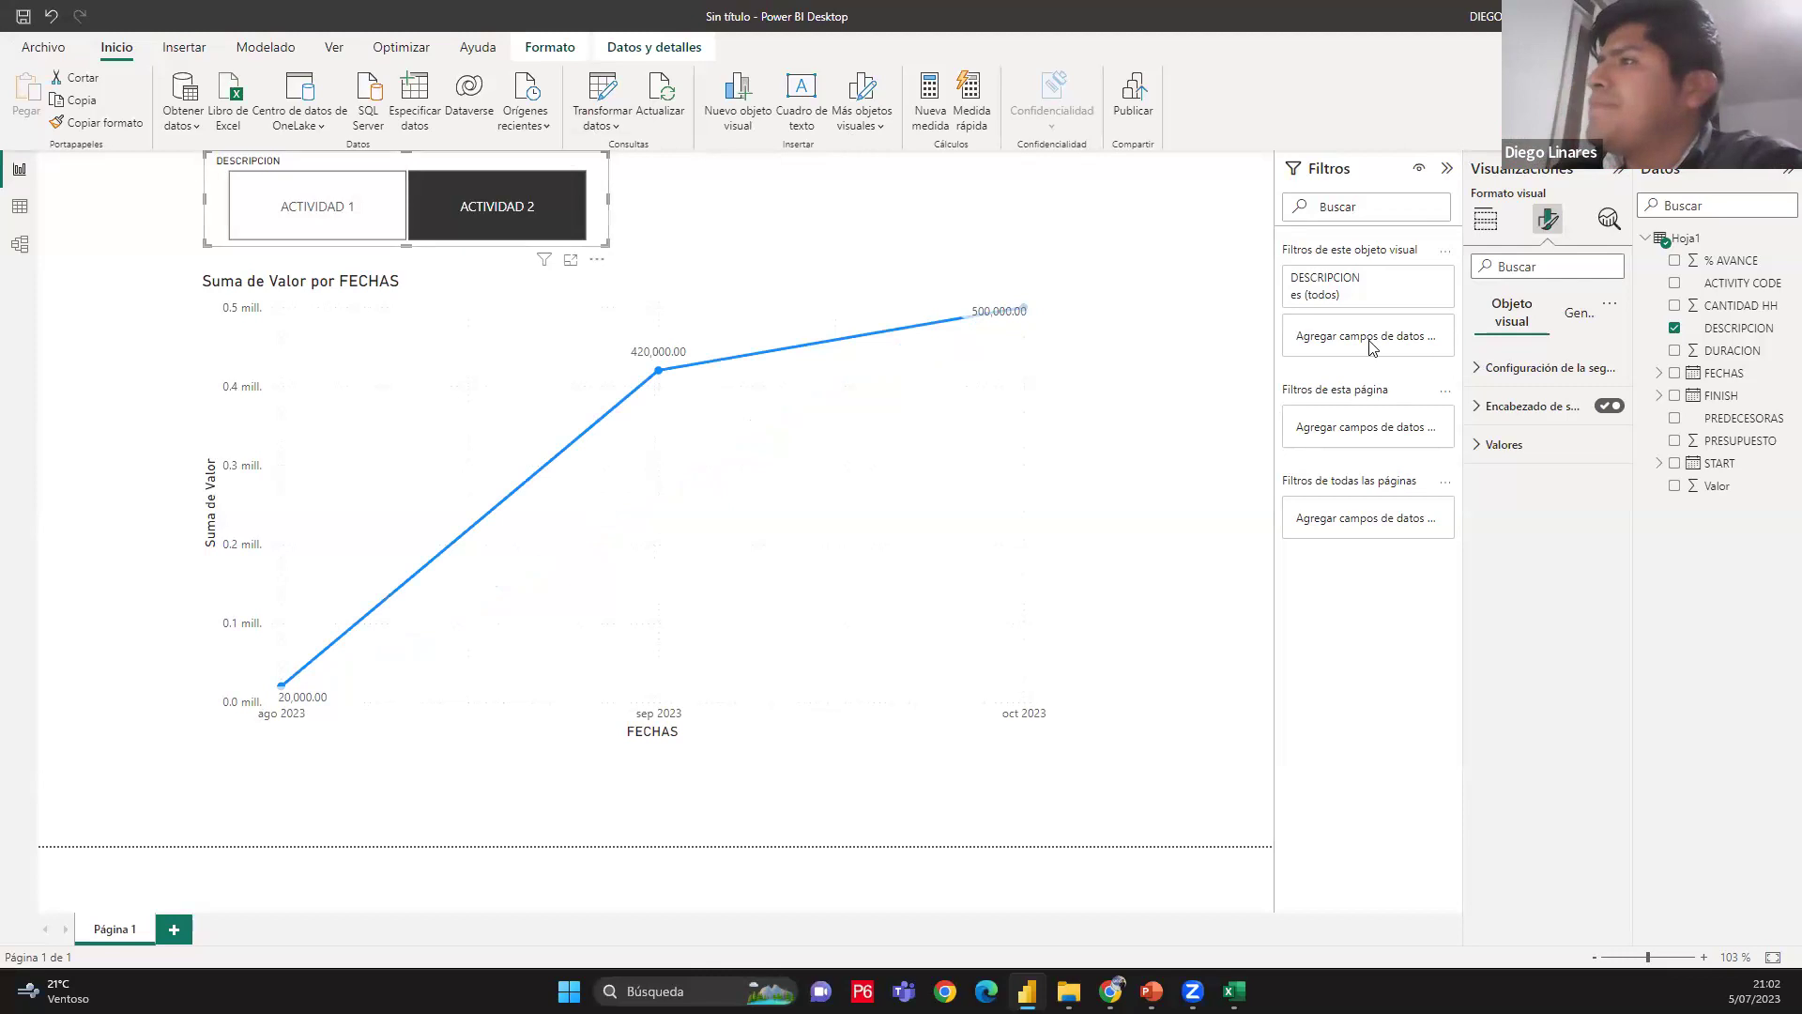
click(1155, 422)
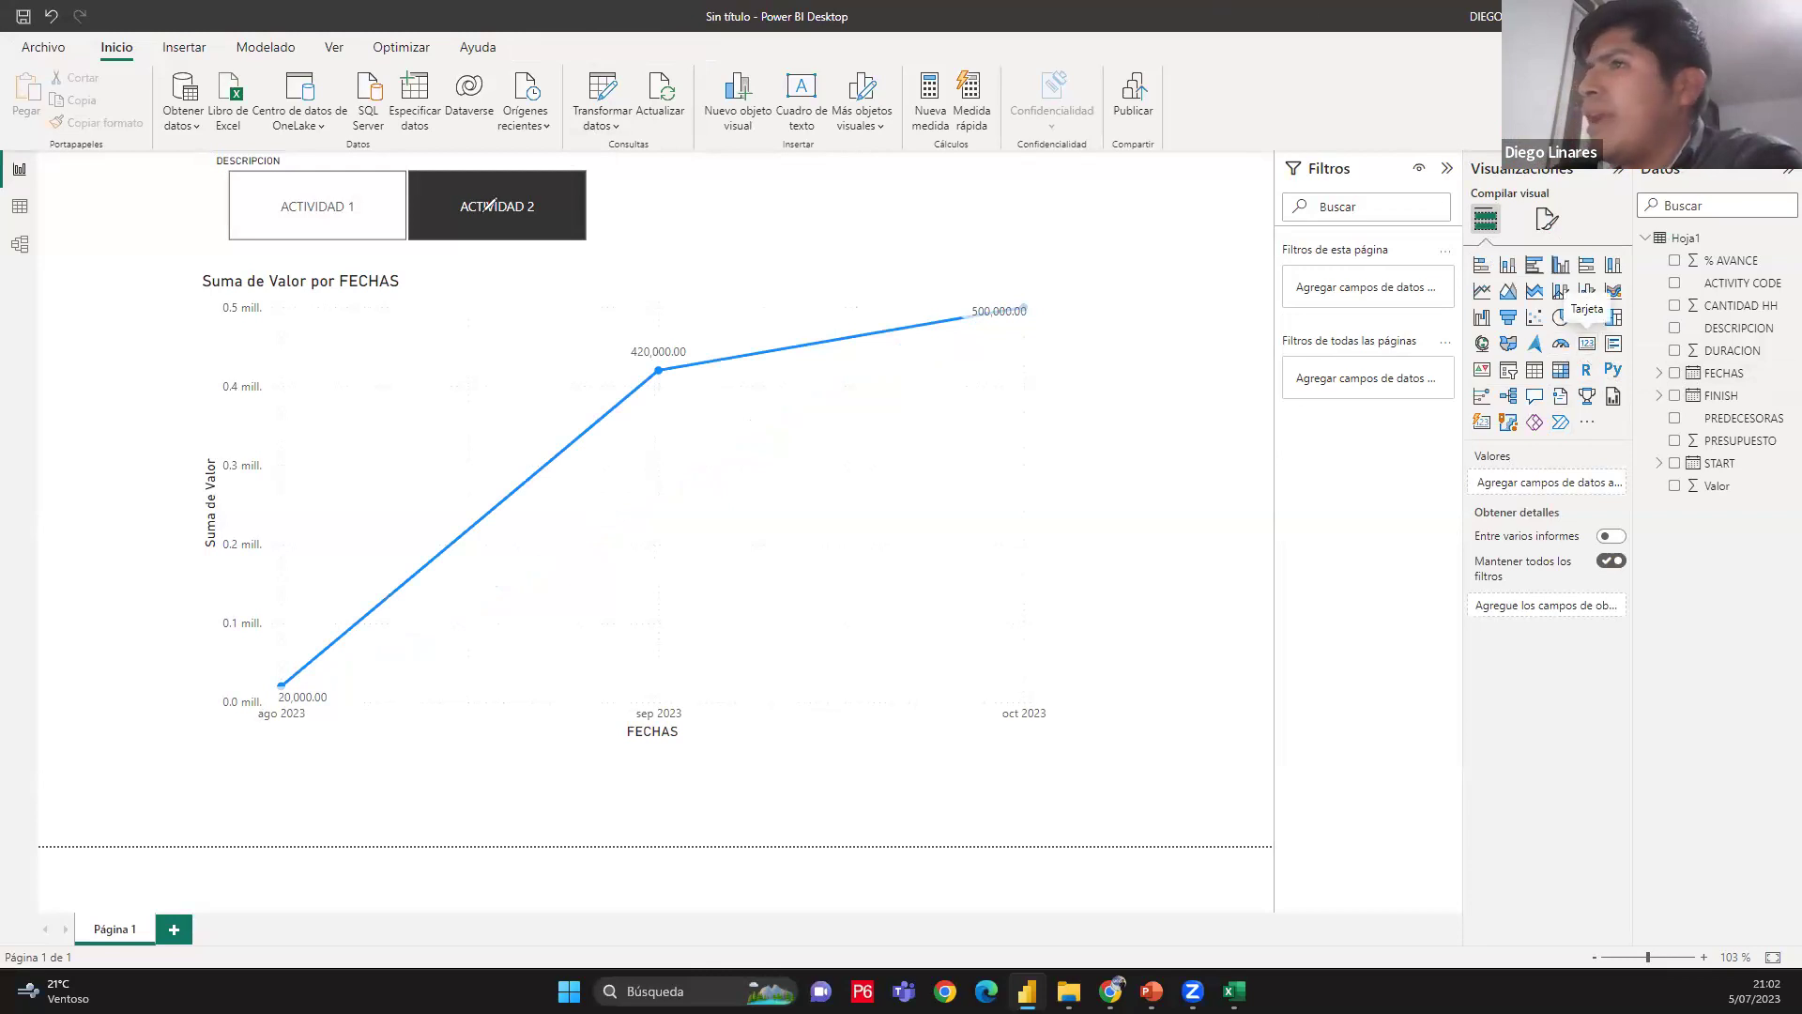
mouse_move(524, 172)
mouse_down()
mouse_move(524, 225)
mouse_move(484, 208)
mouse_up()
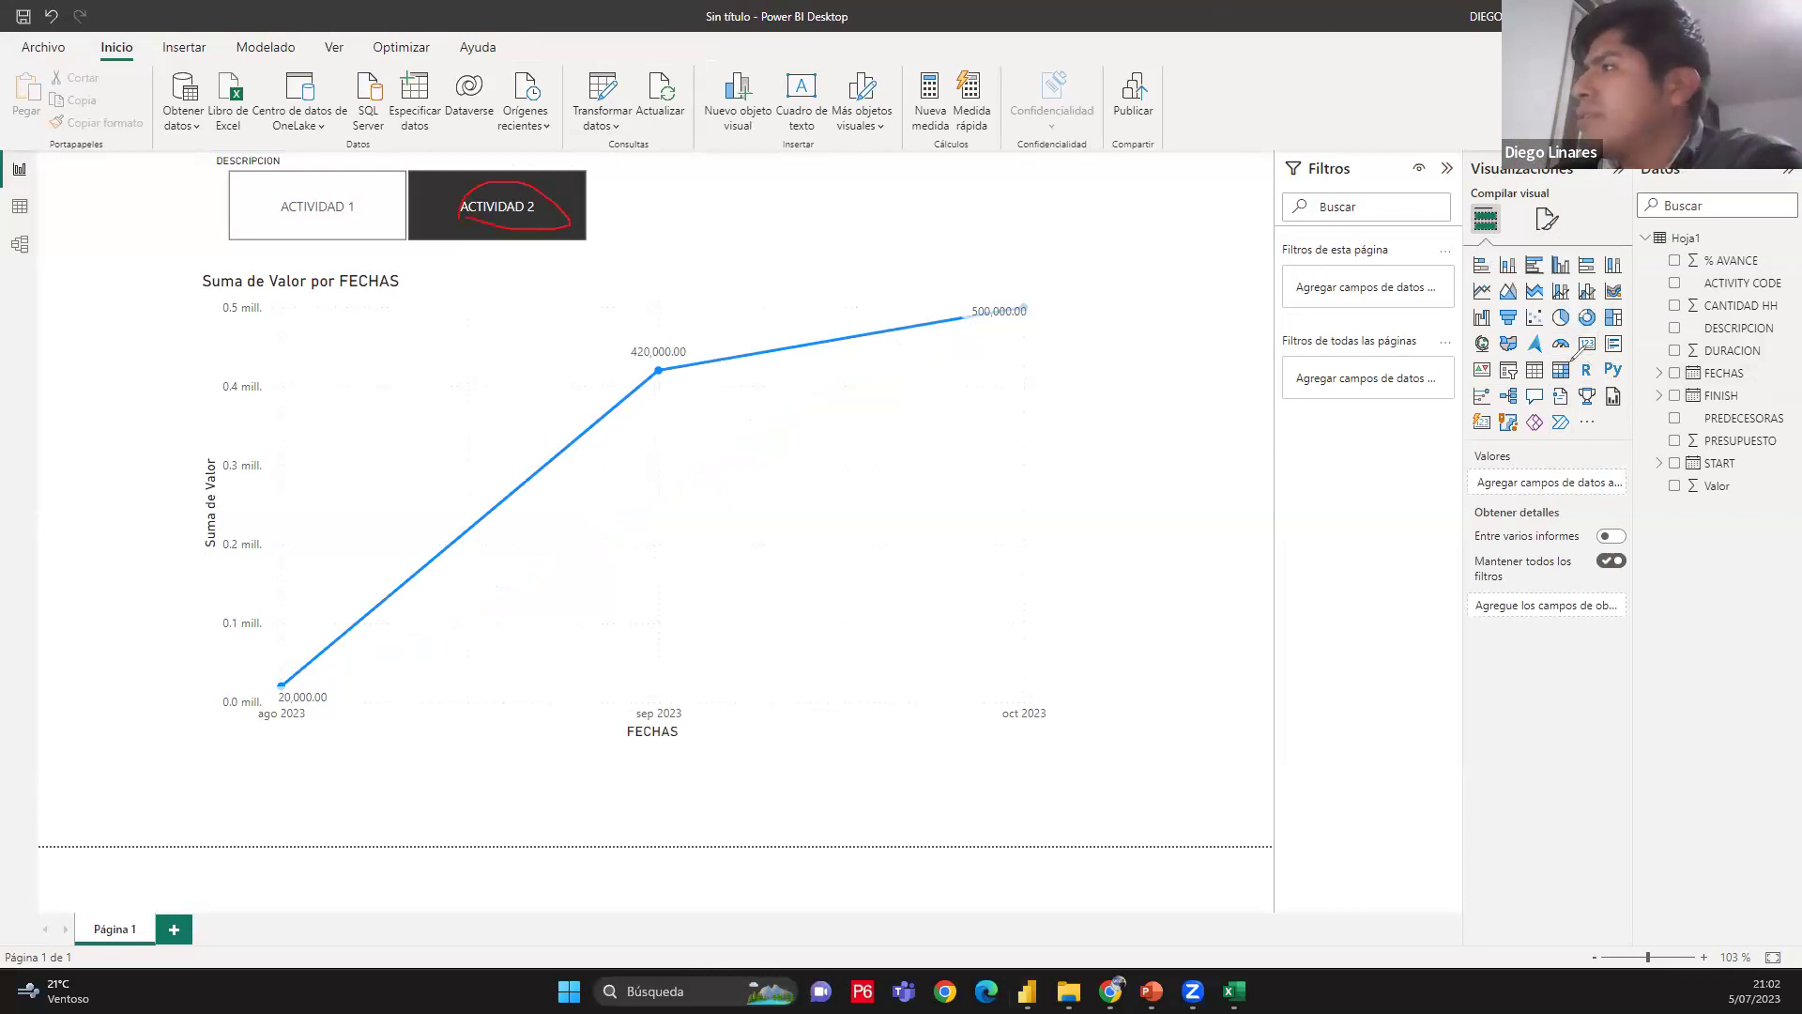
mouse_move(1575, 341)
mouse_down()
mouse_move(1603, 331)
mouse_move(1597, 355)
mouse_up()
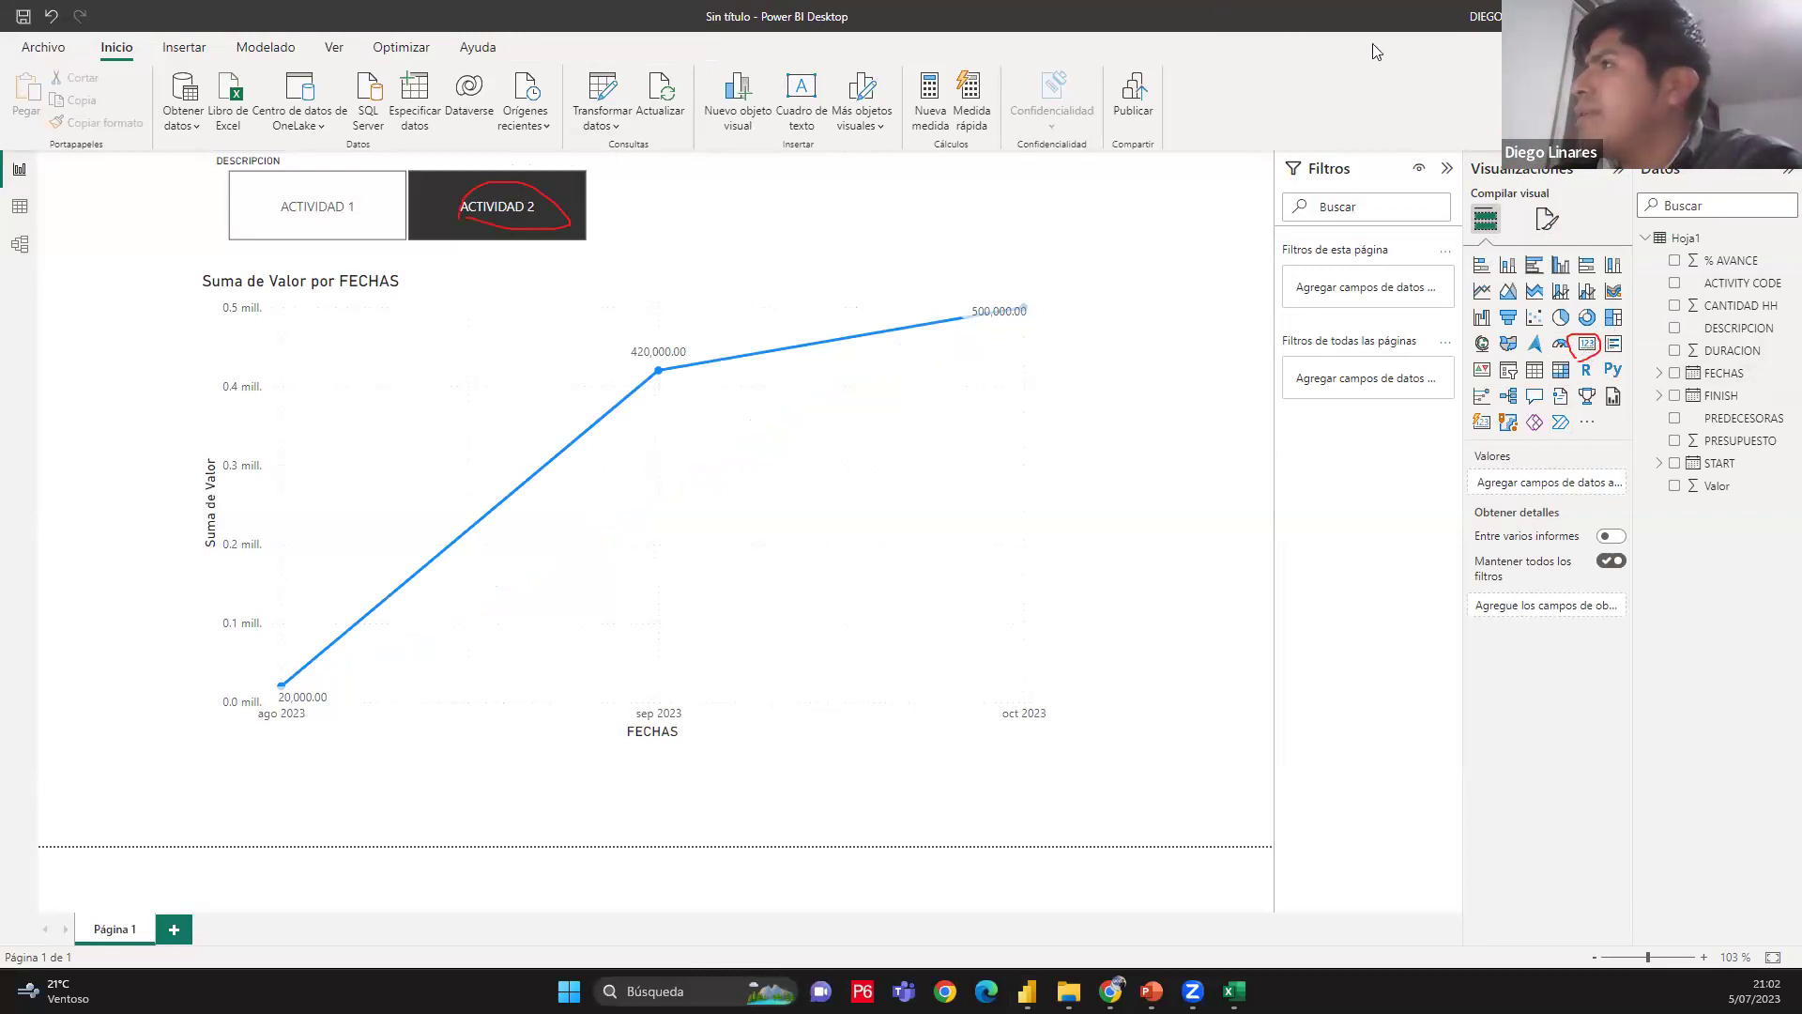
key(Escape)
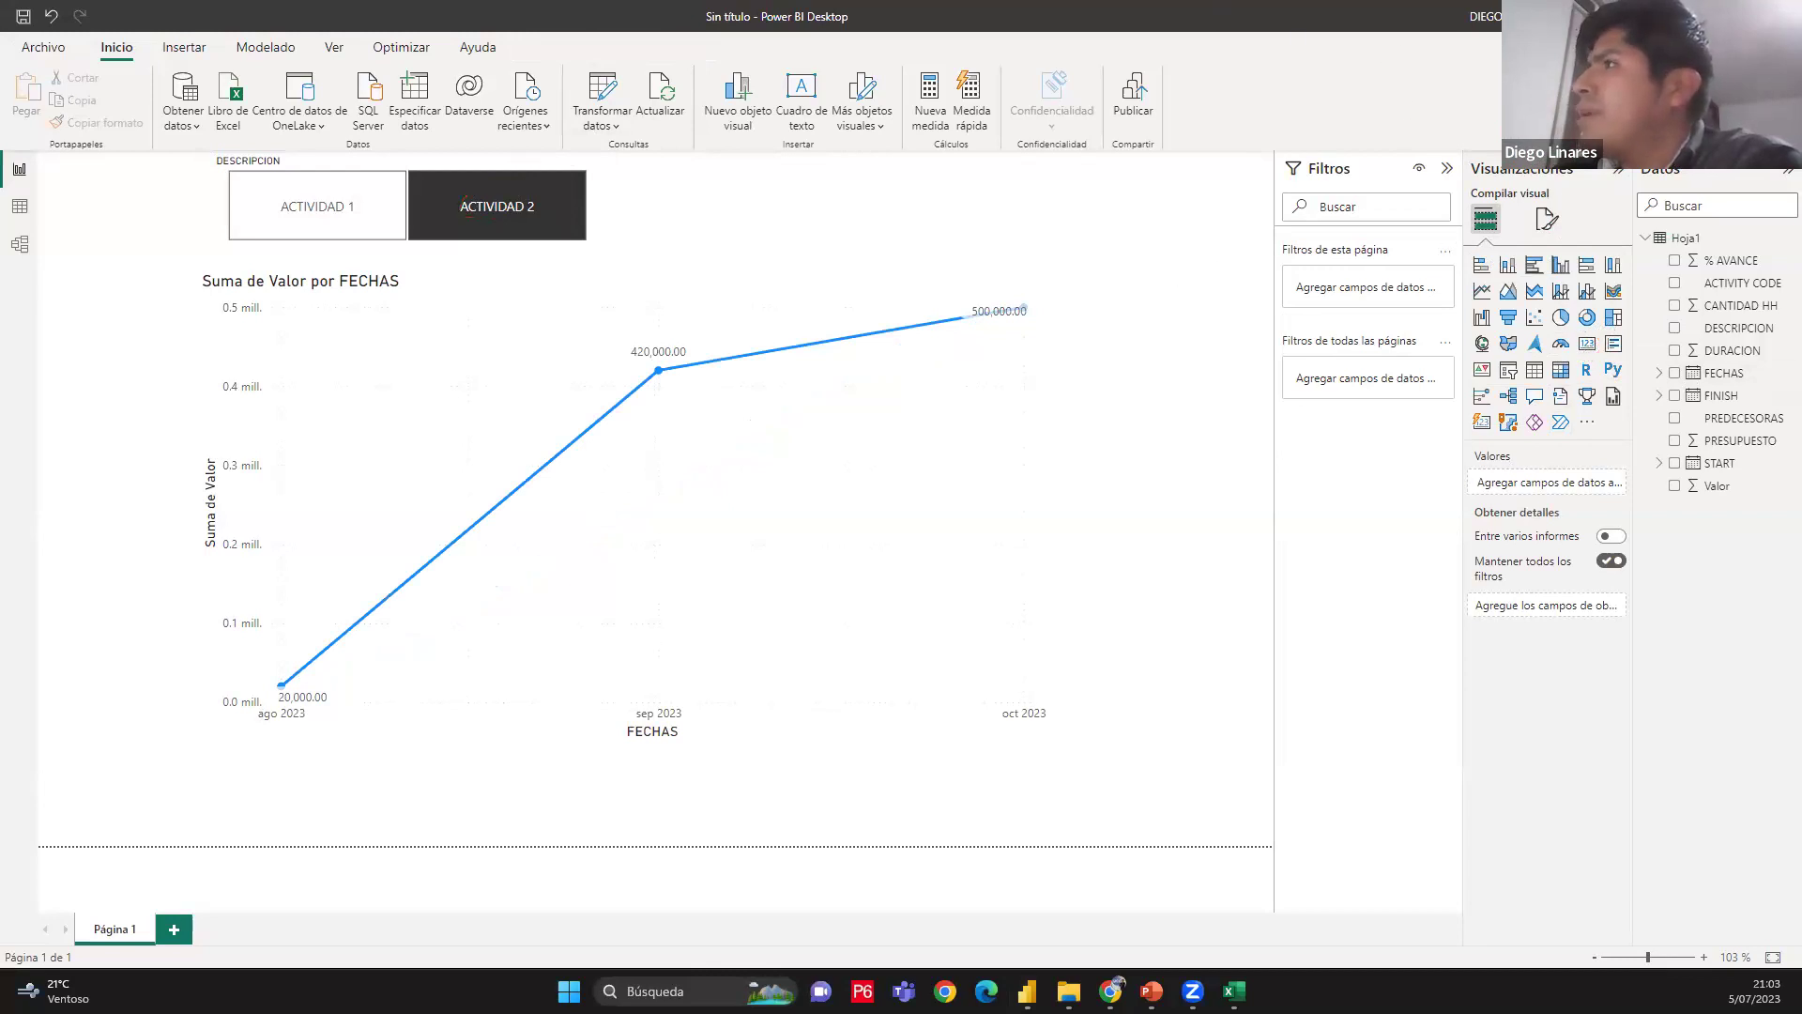
Insert a small card visual showing the sum of PRESUPUESTO beside the activity slicer, and open its format settings
click(1592, 351)
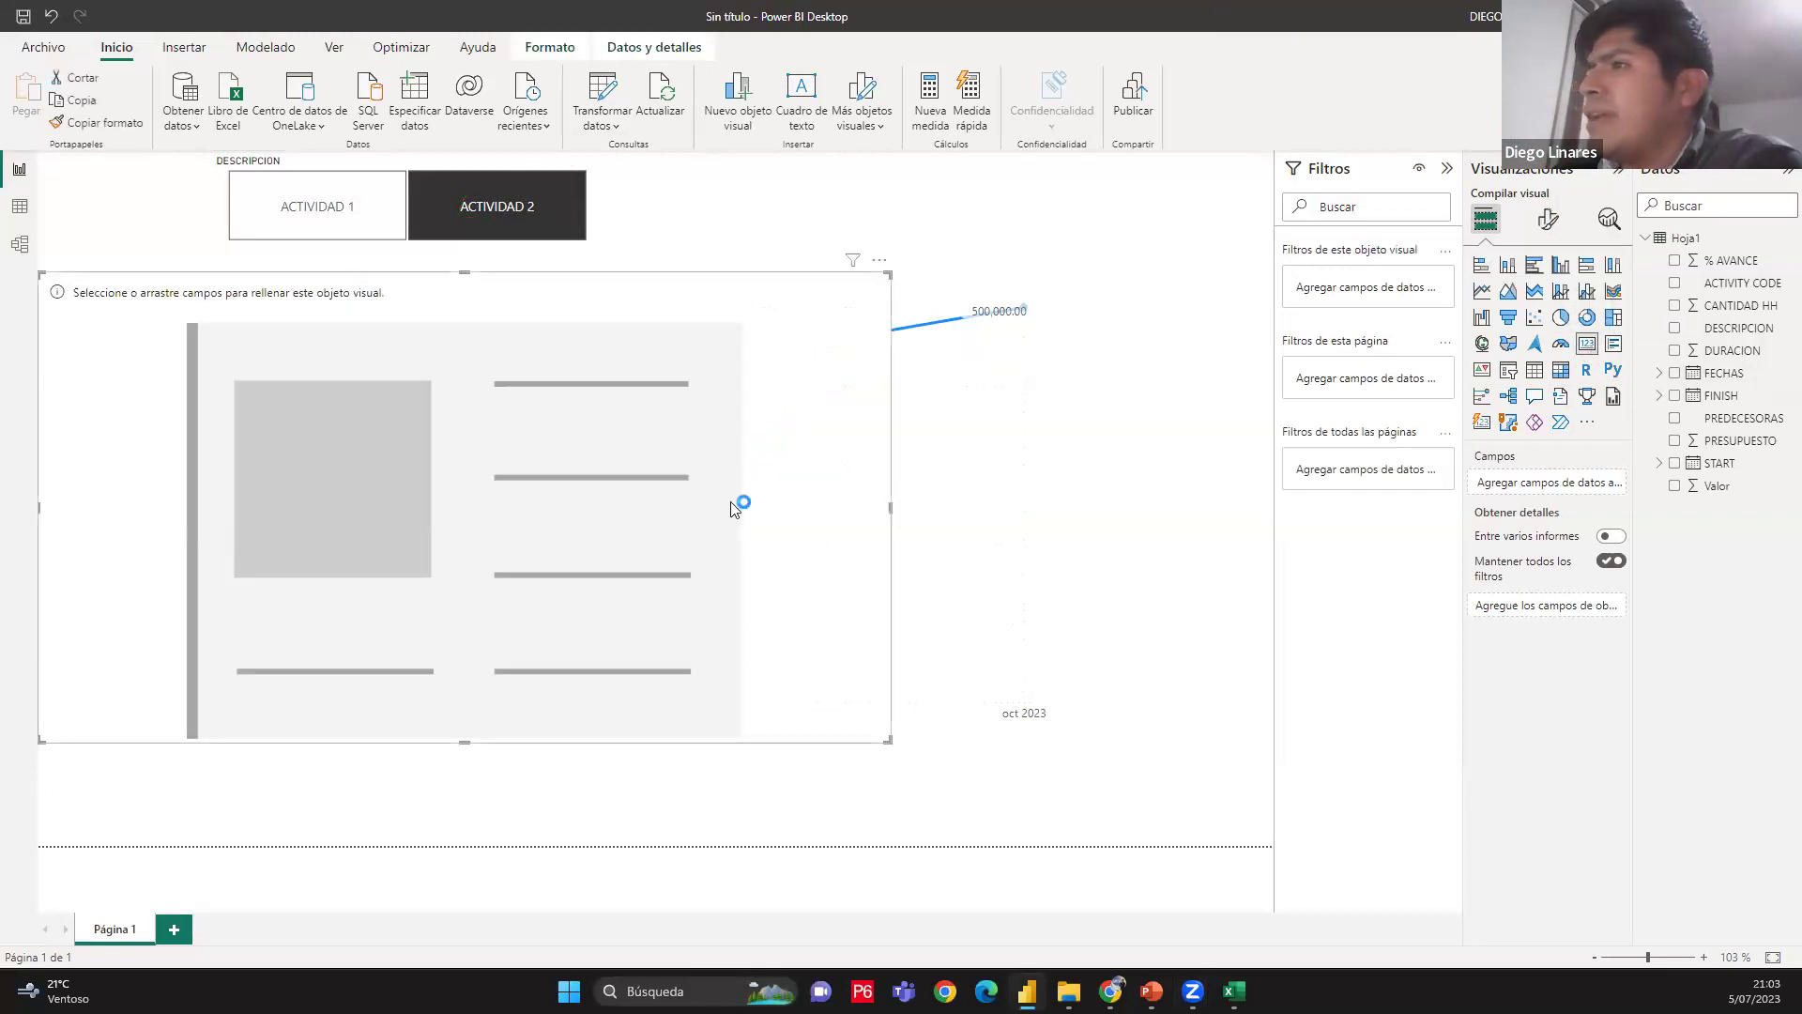
drag(885, 736, 365, 453)
drag(313, 370, 1108, 239)
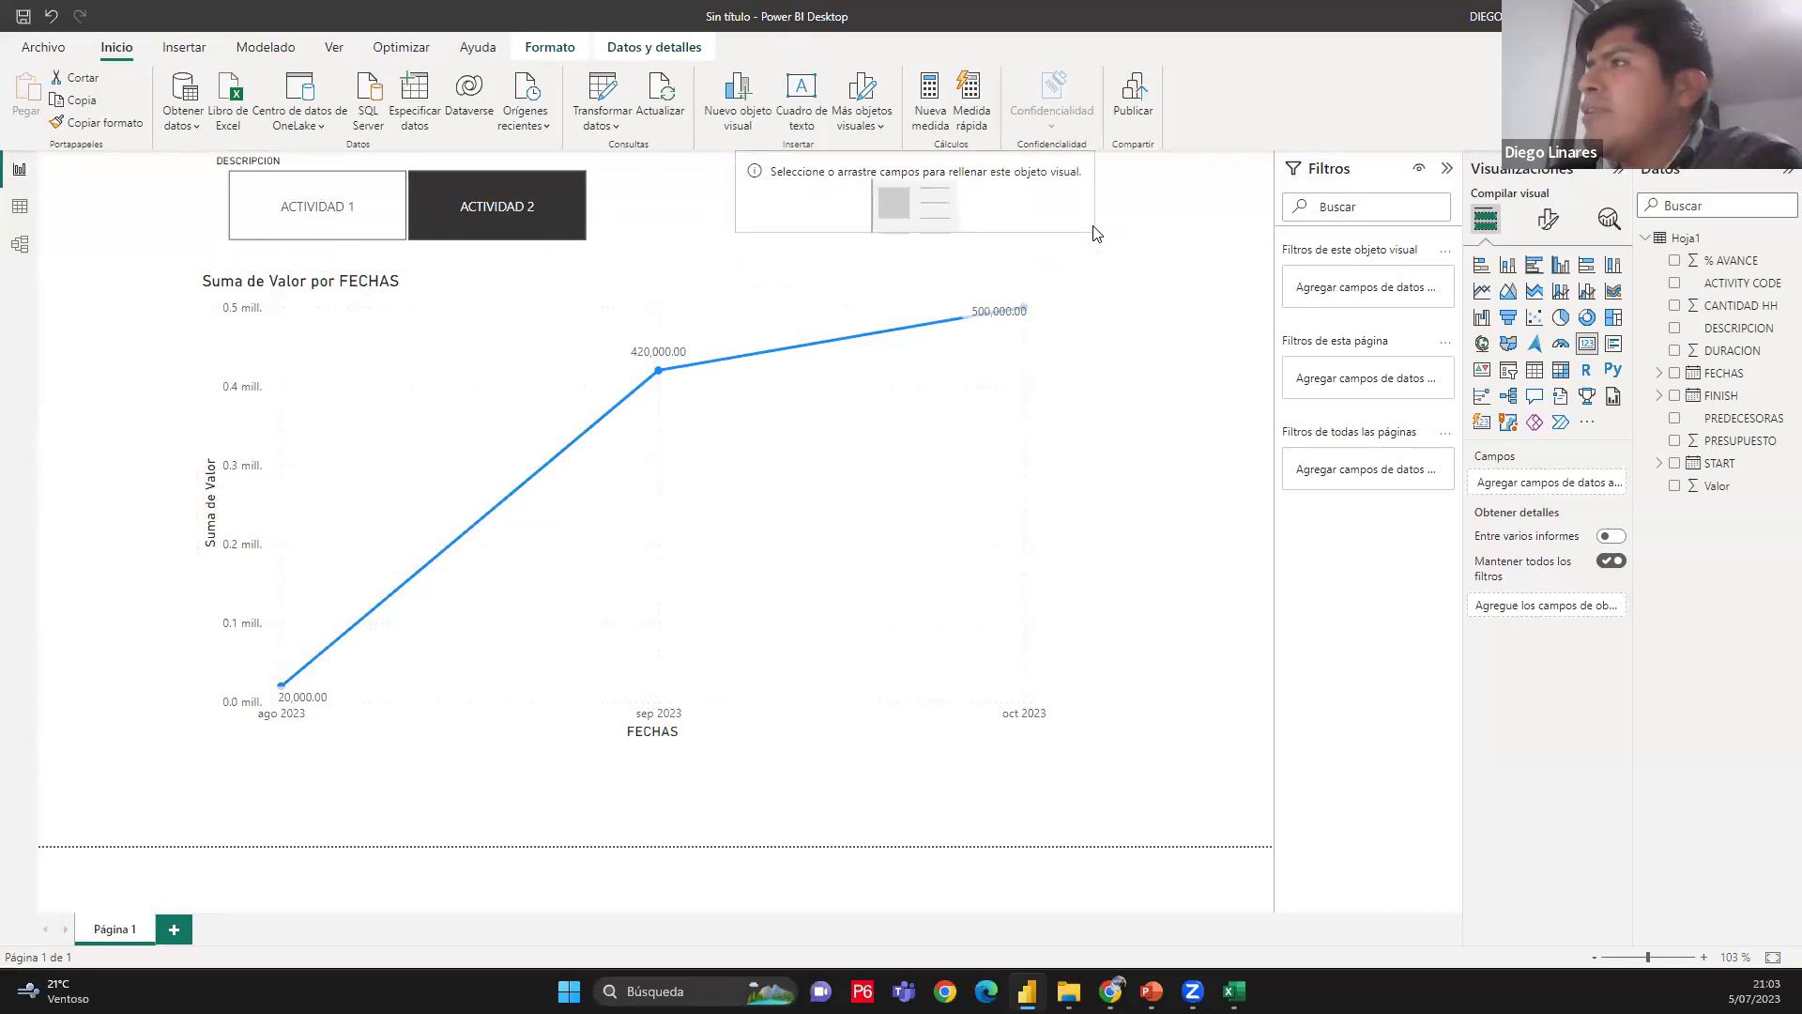
drag(938, 206, 892, 227)
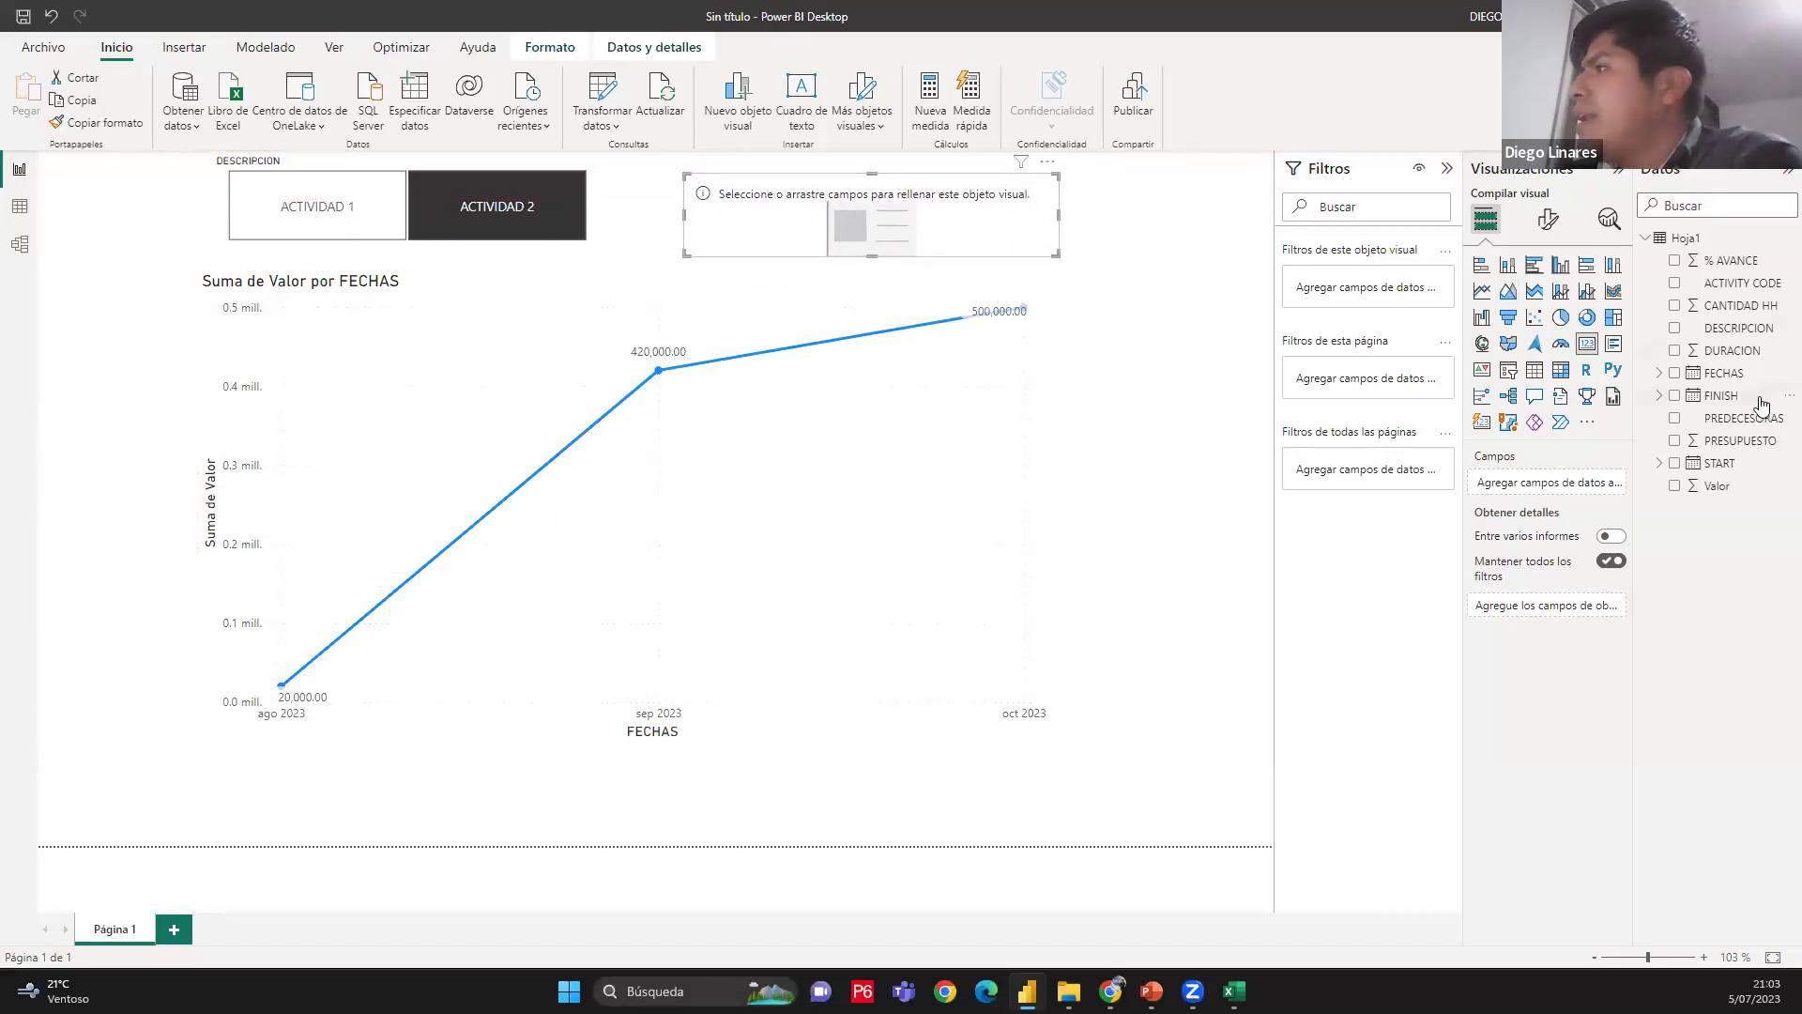
drag(1754, 446, 926, 226)
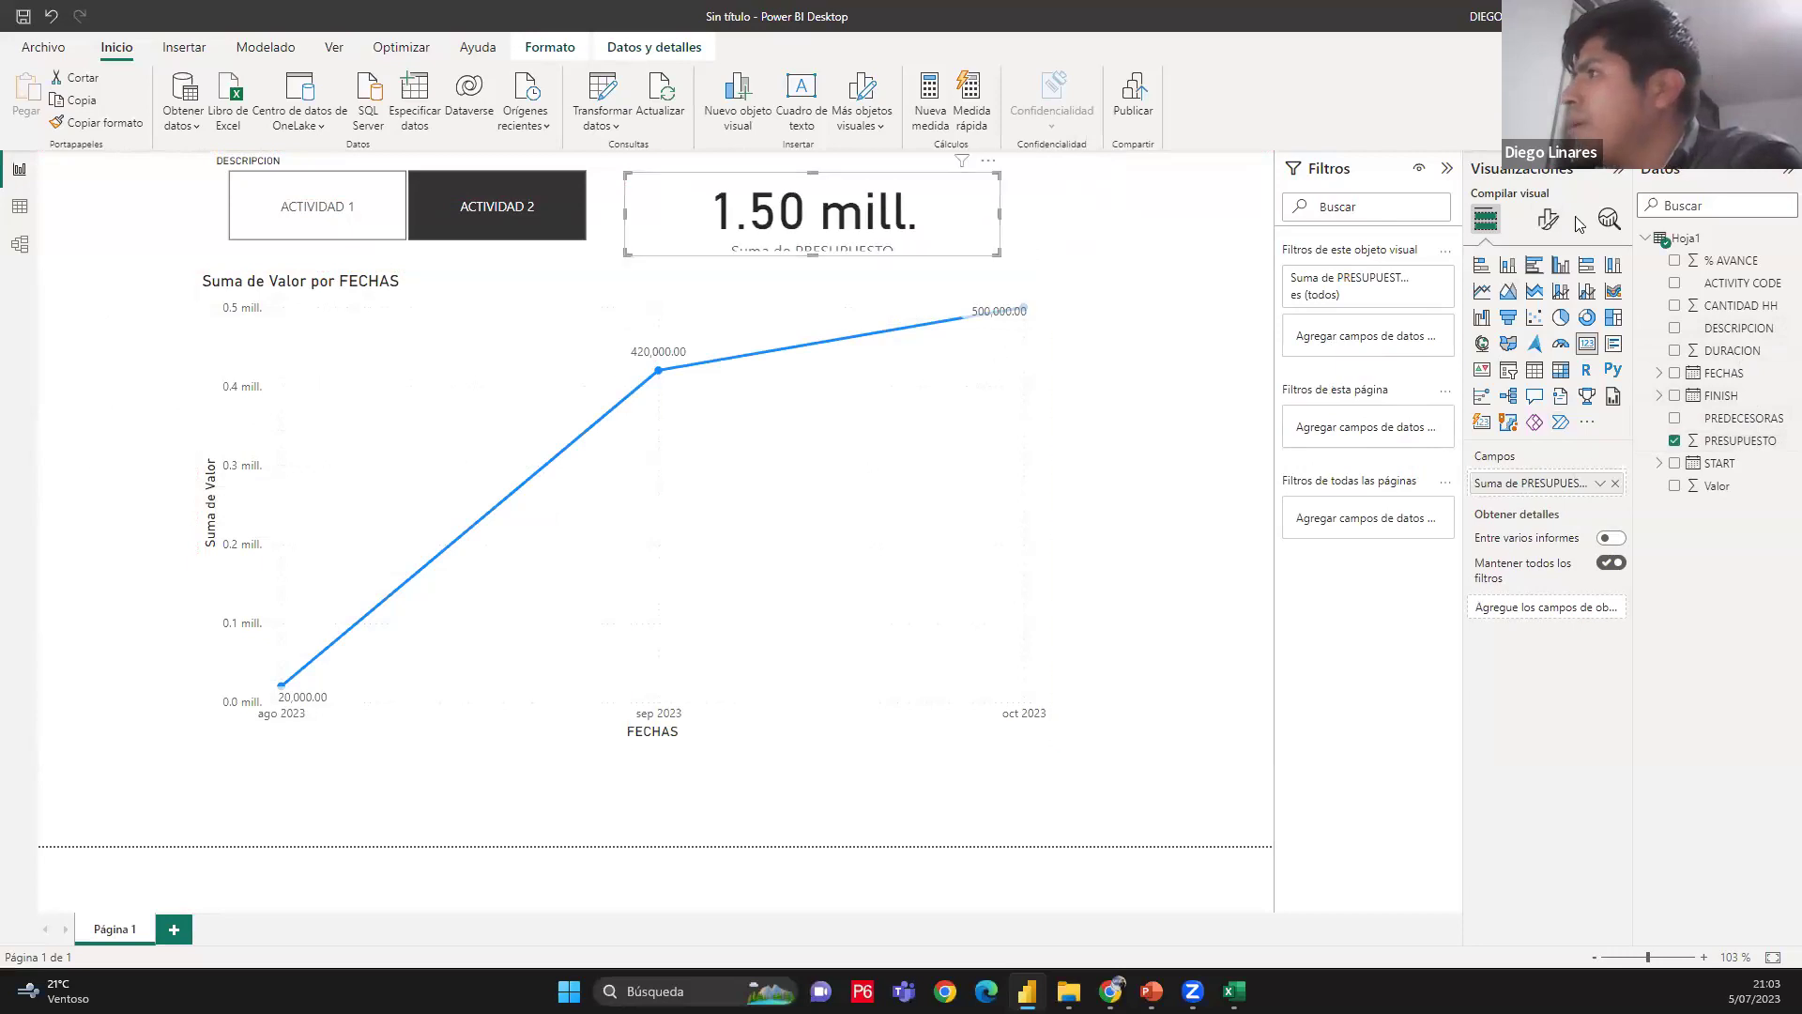
click(1549, 224)
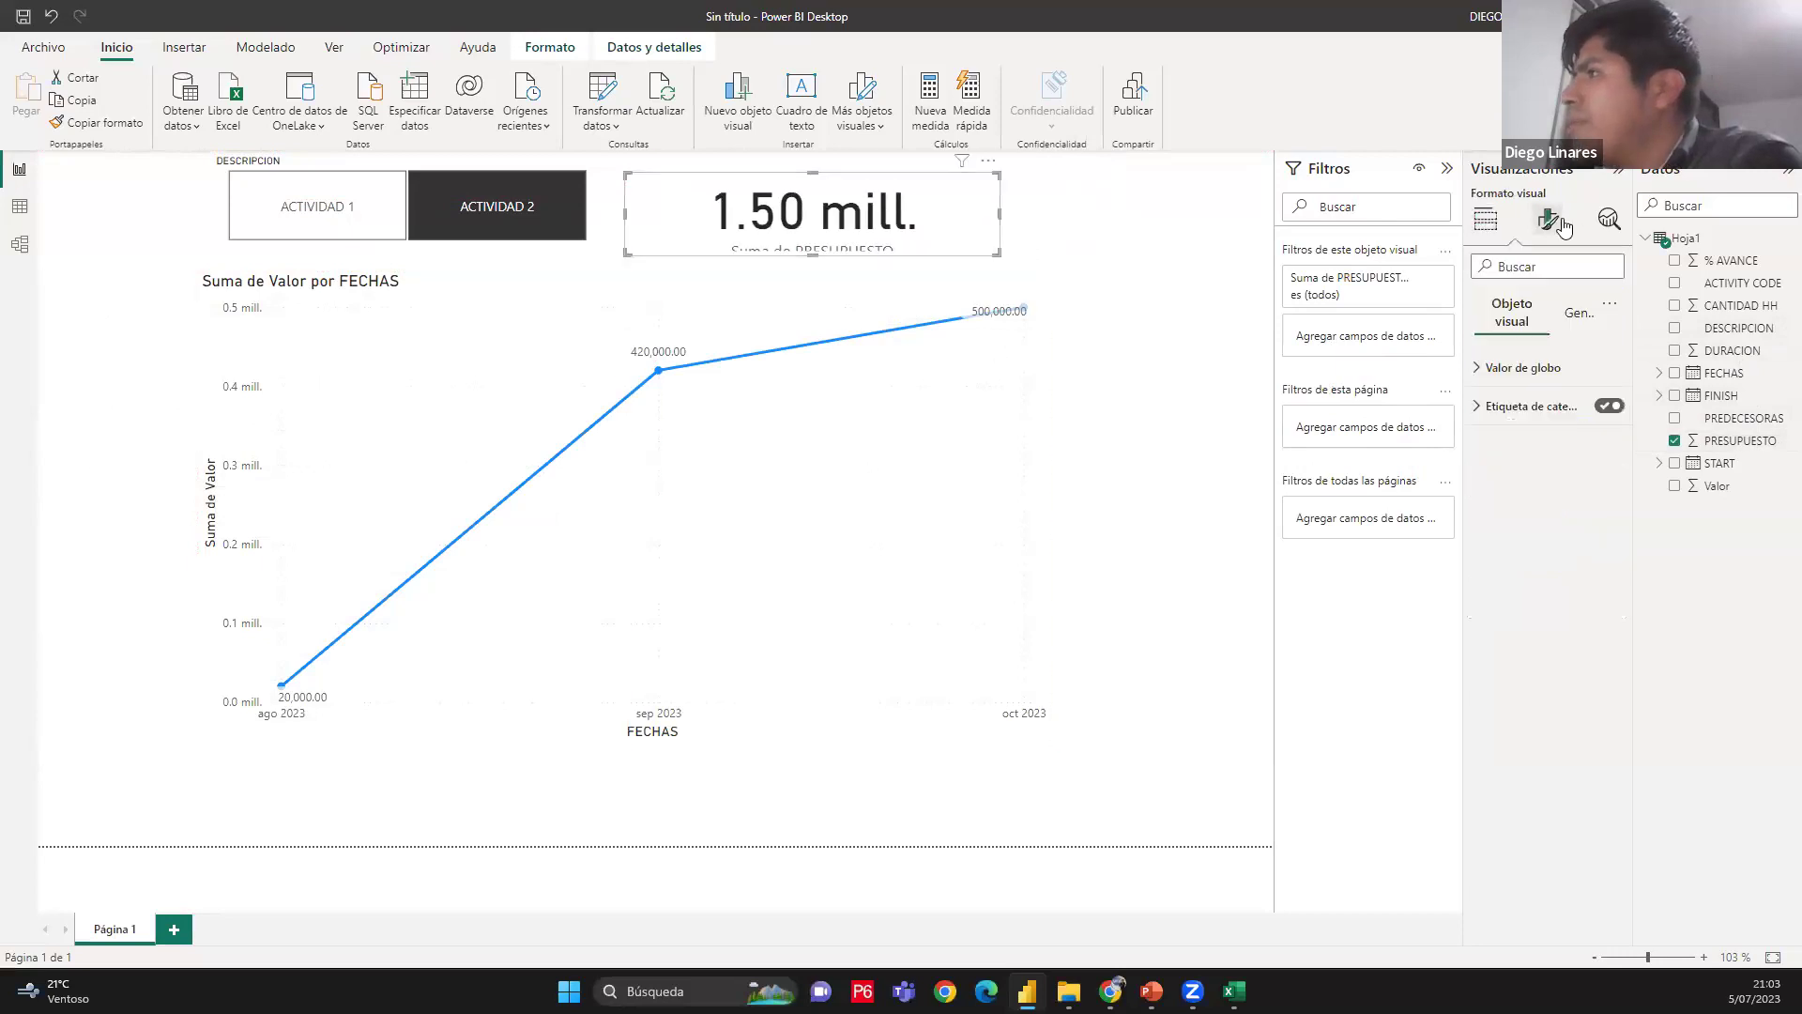
Set the budget card's display units to Ninguno and enlarge the card so the full amount and label fit
click(1485, 369)
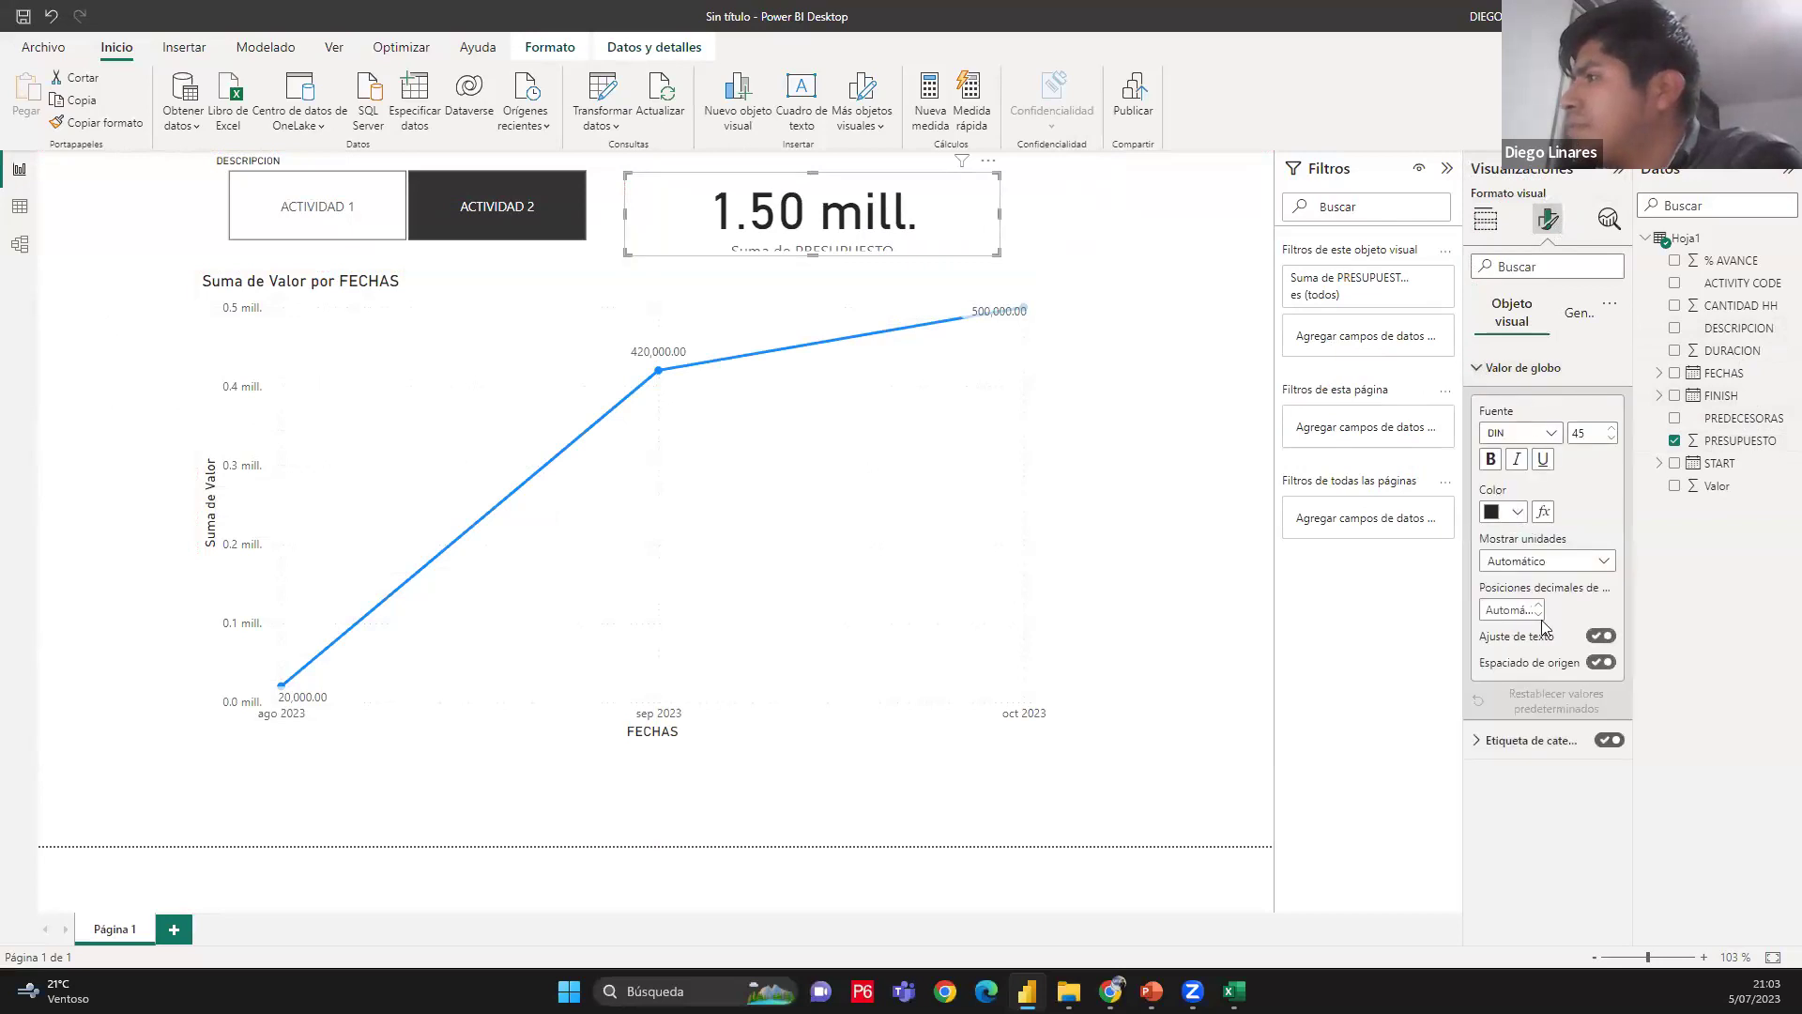
click(1549, 561)
click(1551, 607)
drag(1000, 254, 1103, 271)
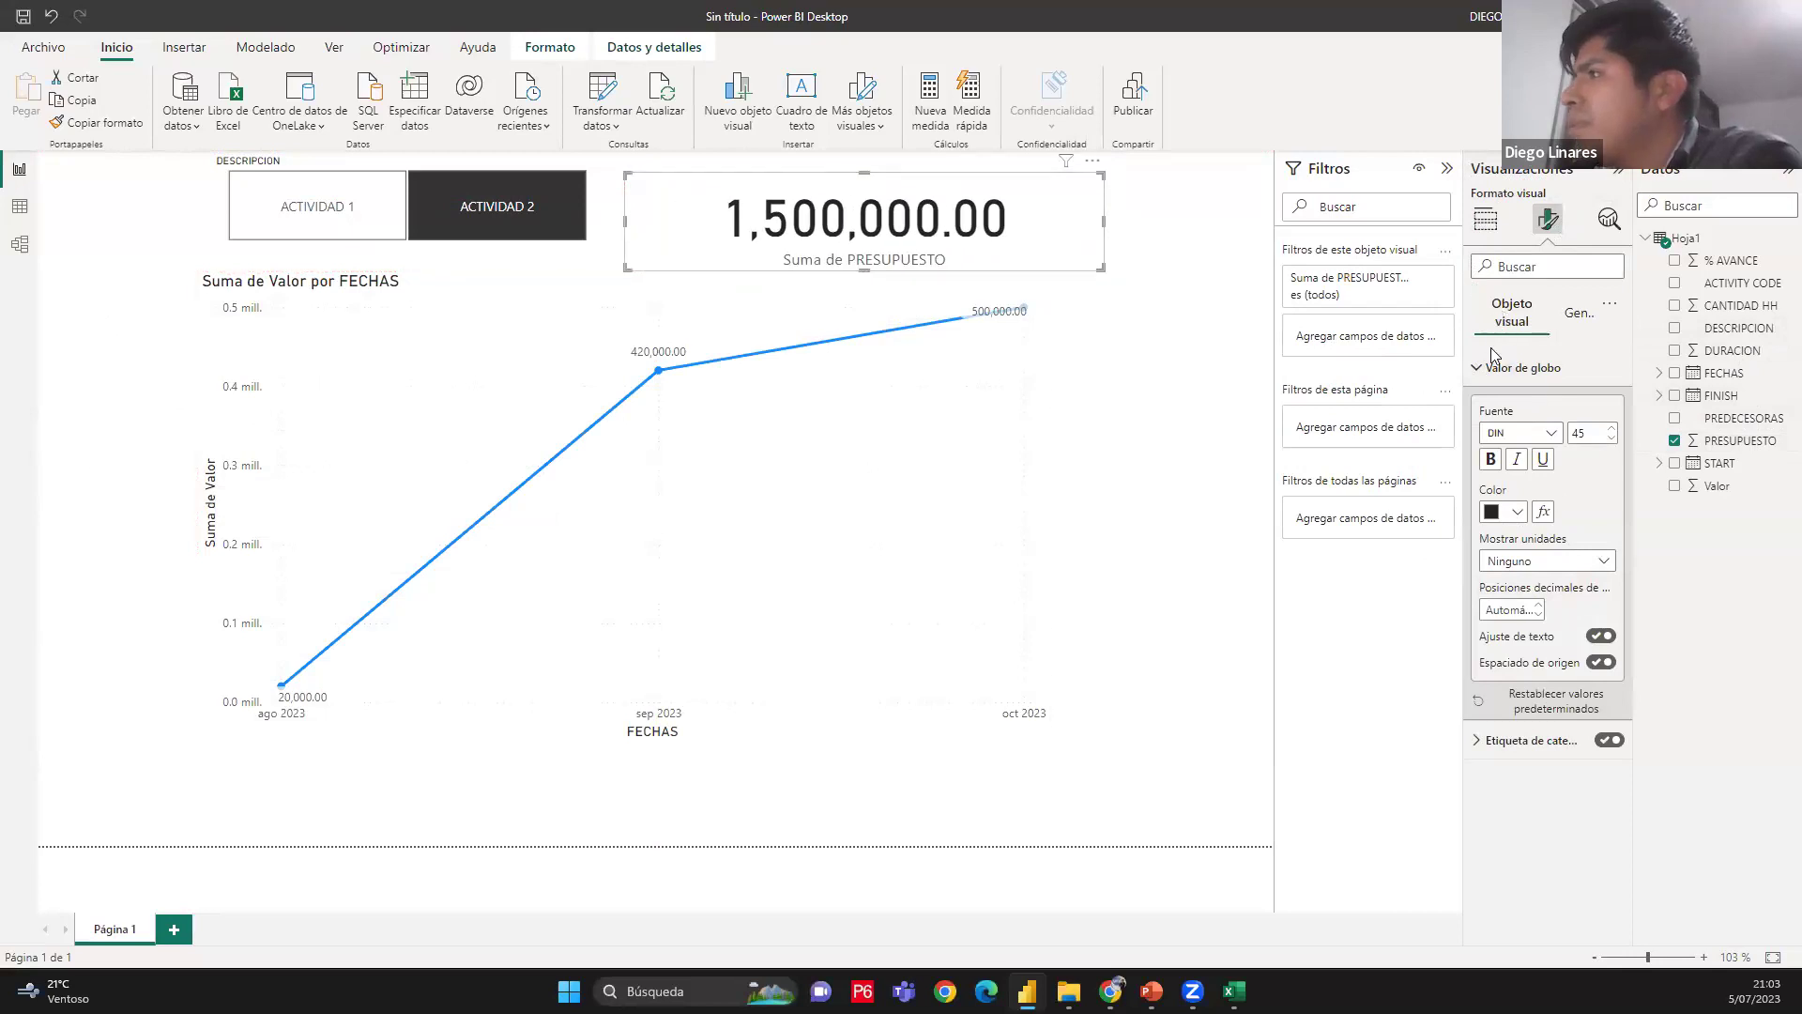
Summarize PRESUPUESTO in the card by its maximum, then shrink the card and place it beside the activity slicer
click(1486, 219)
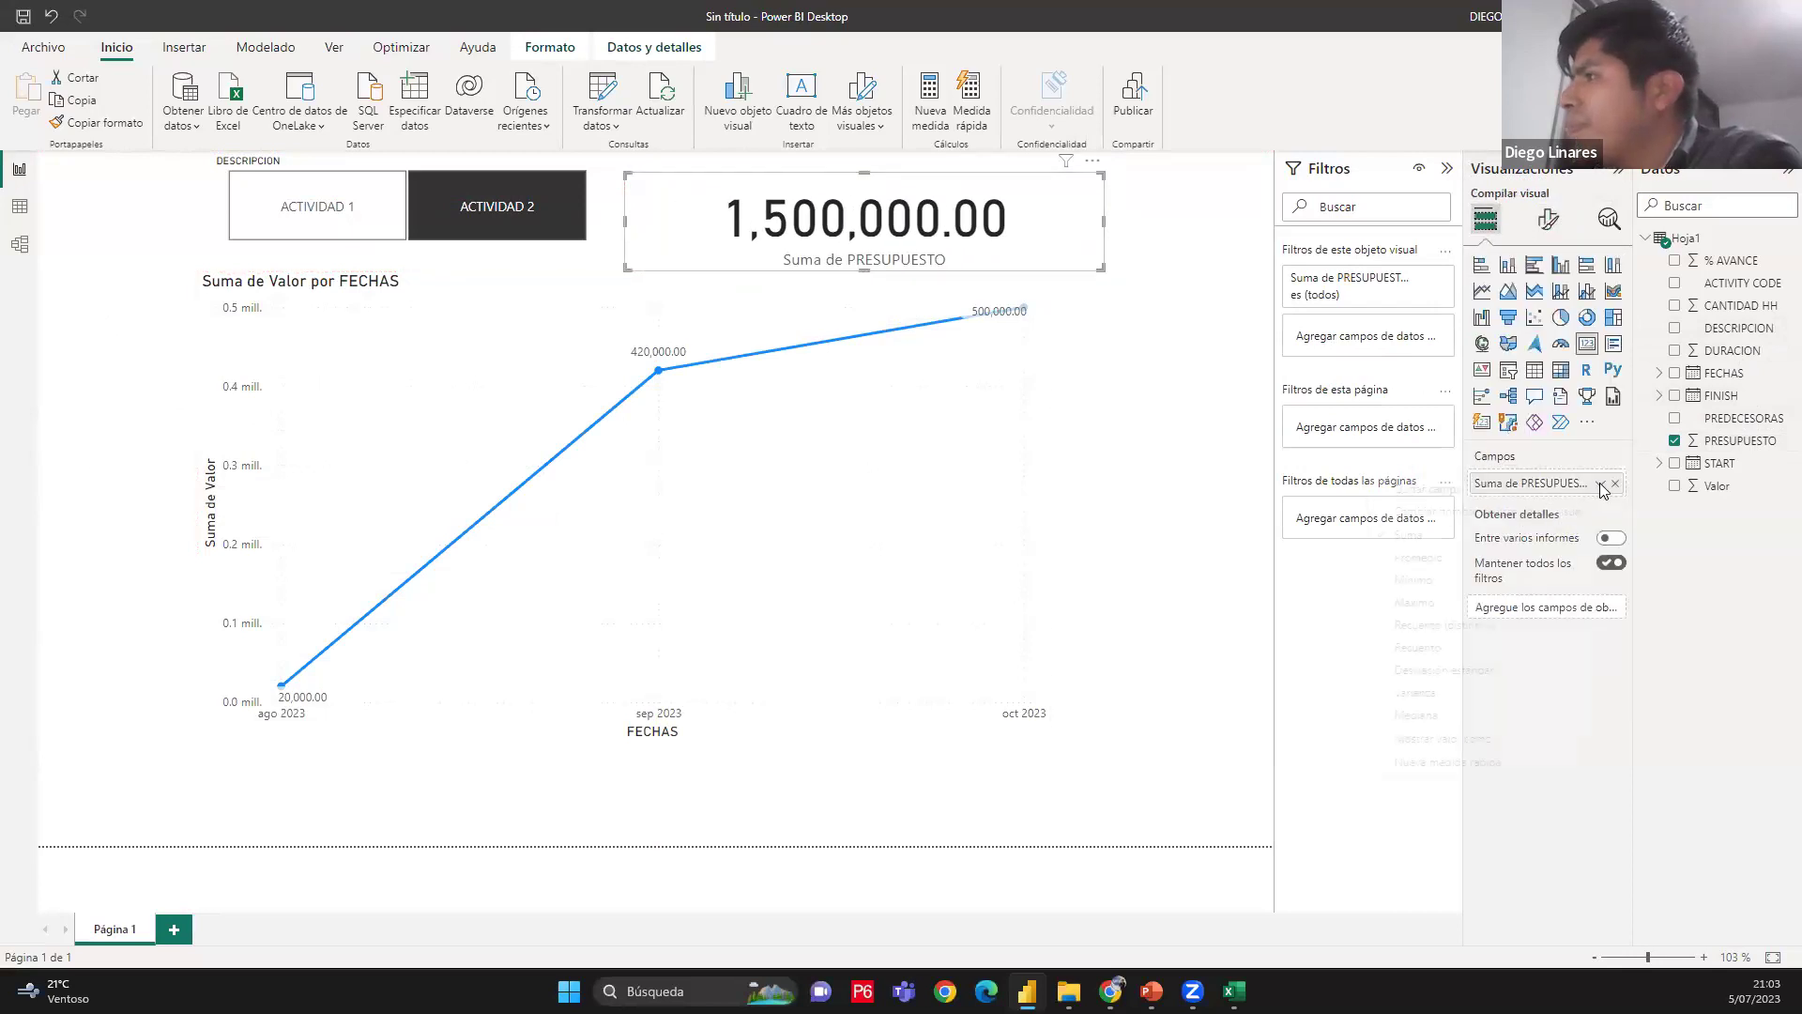
click(1599, 484)
click(1465, 598)
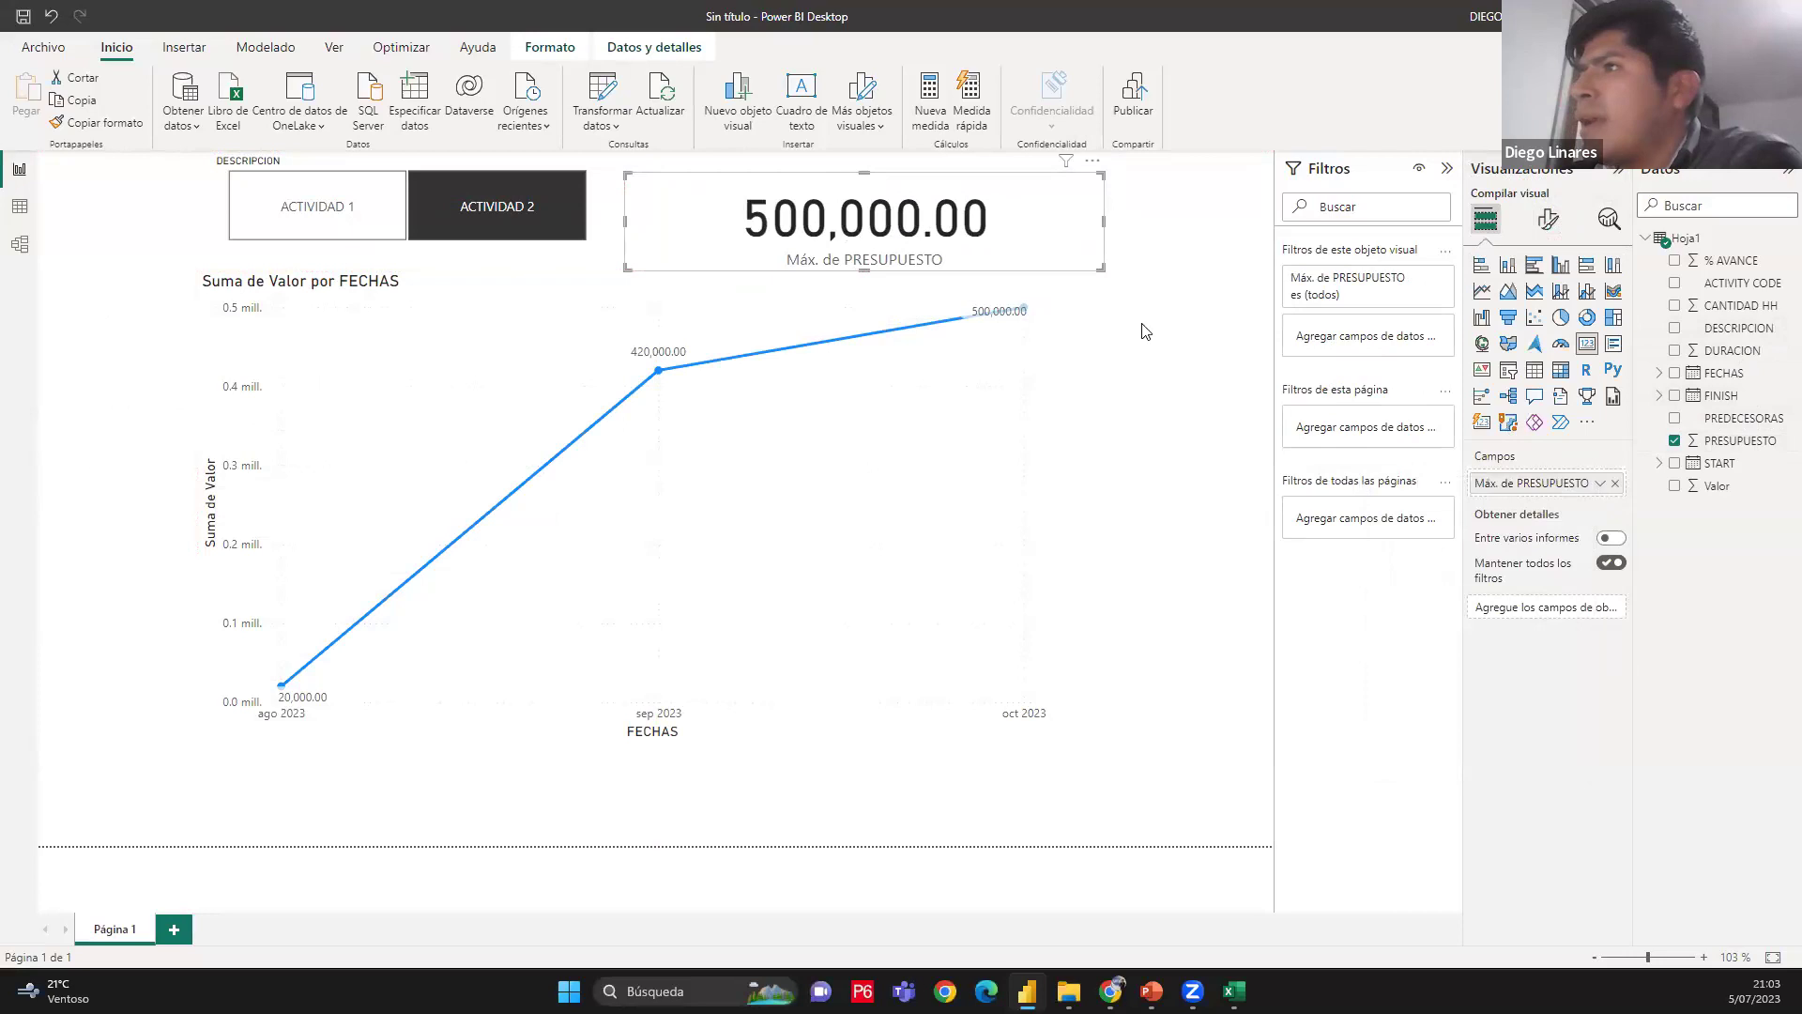
drag(1053, 260, 1018, 252)
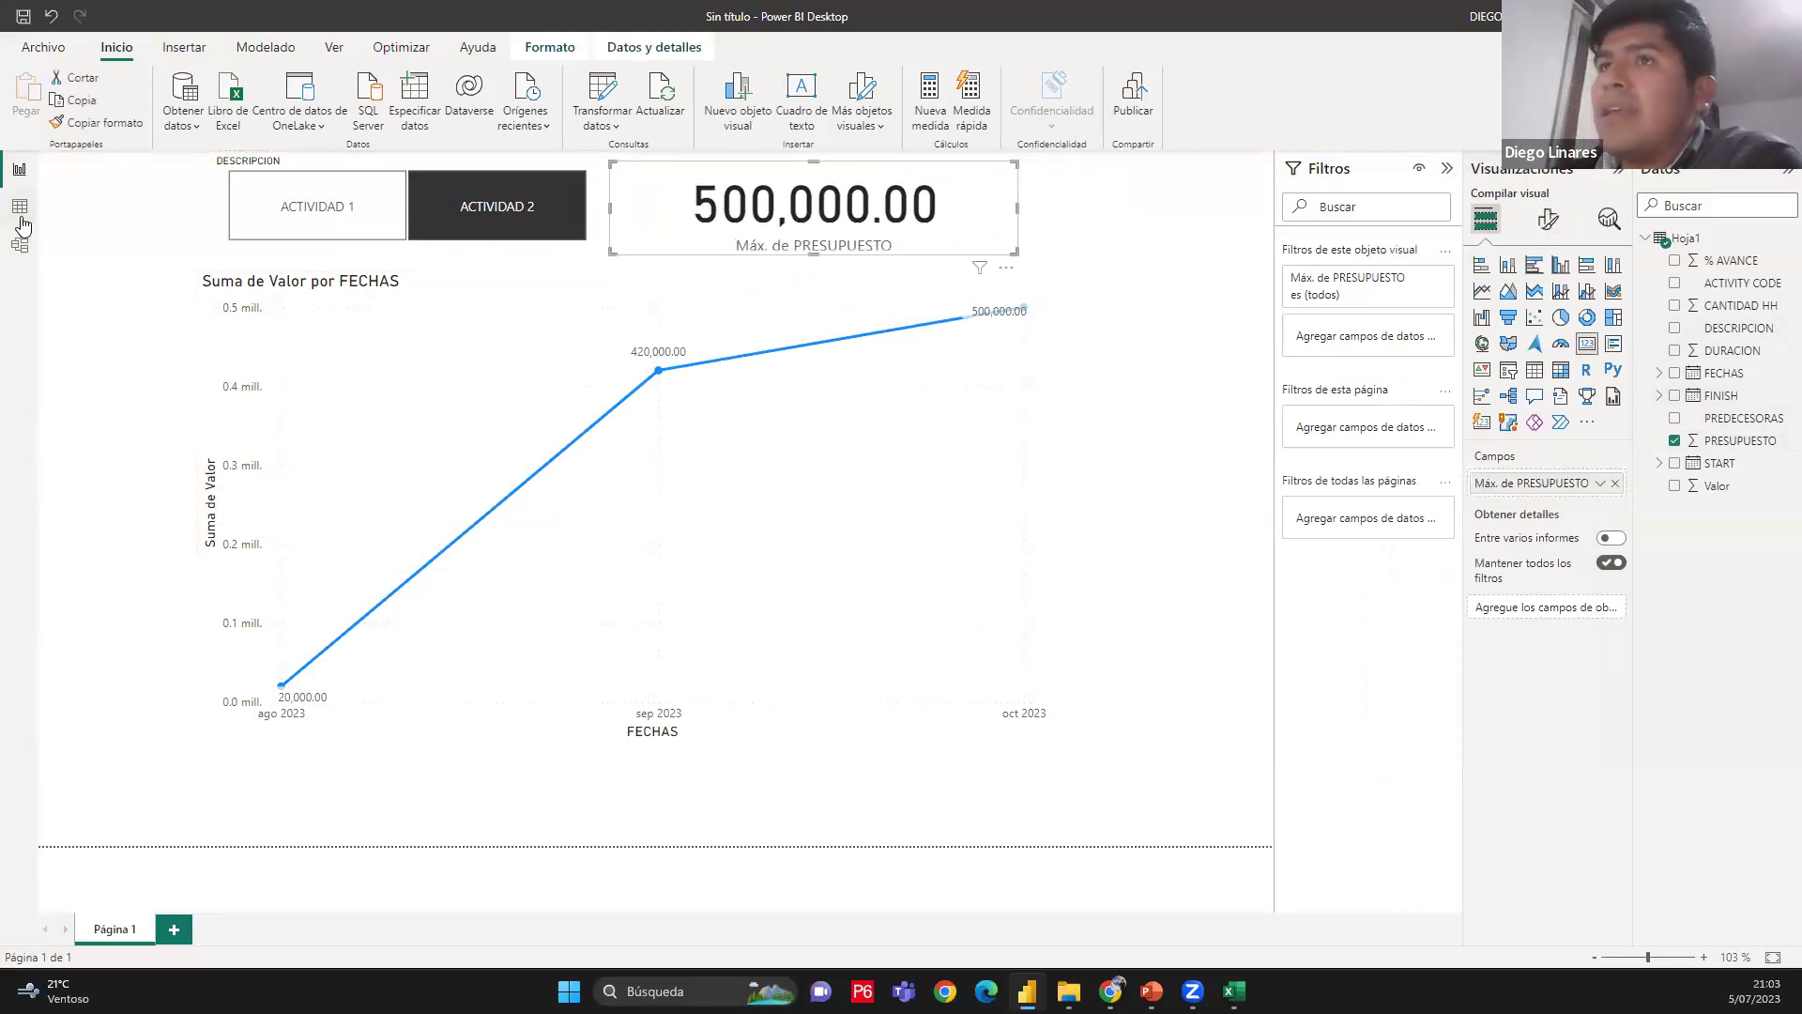
In the data table, format the PRESUPUESTO column as S/ Español (Perú) currency
click(21, 218)
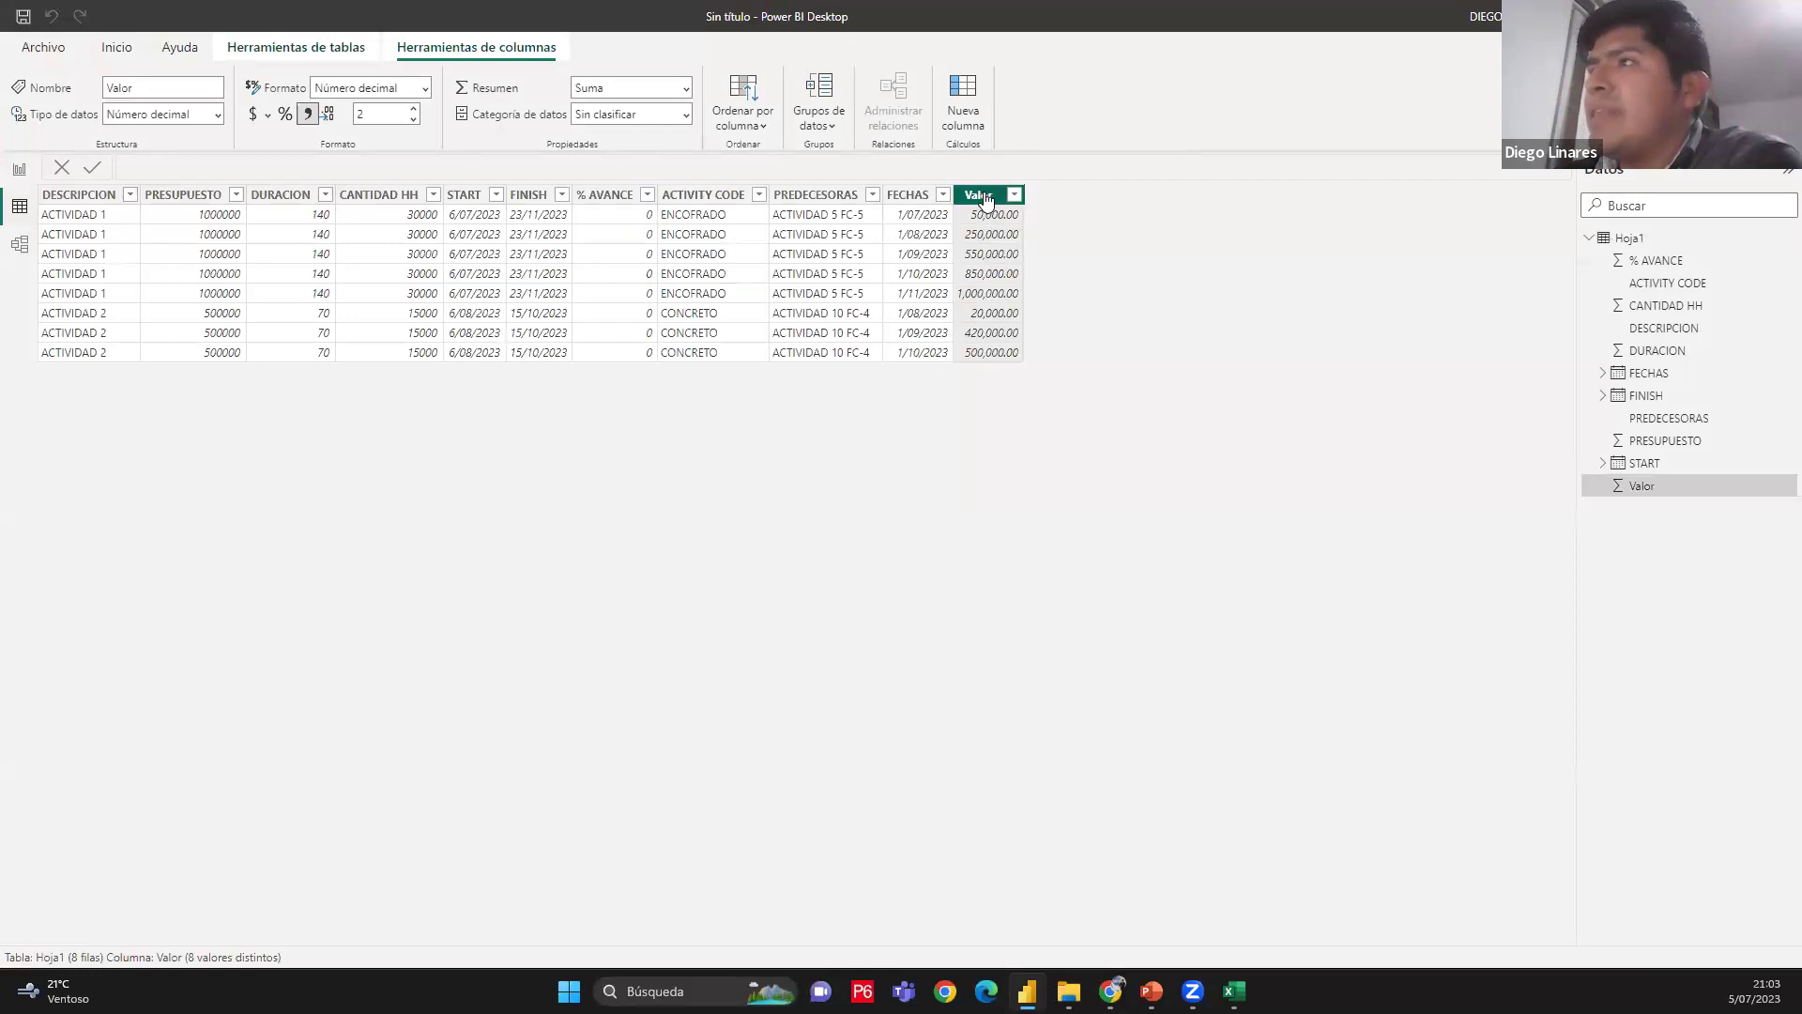
click(192, 195)
click(267, 116)
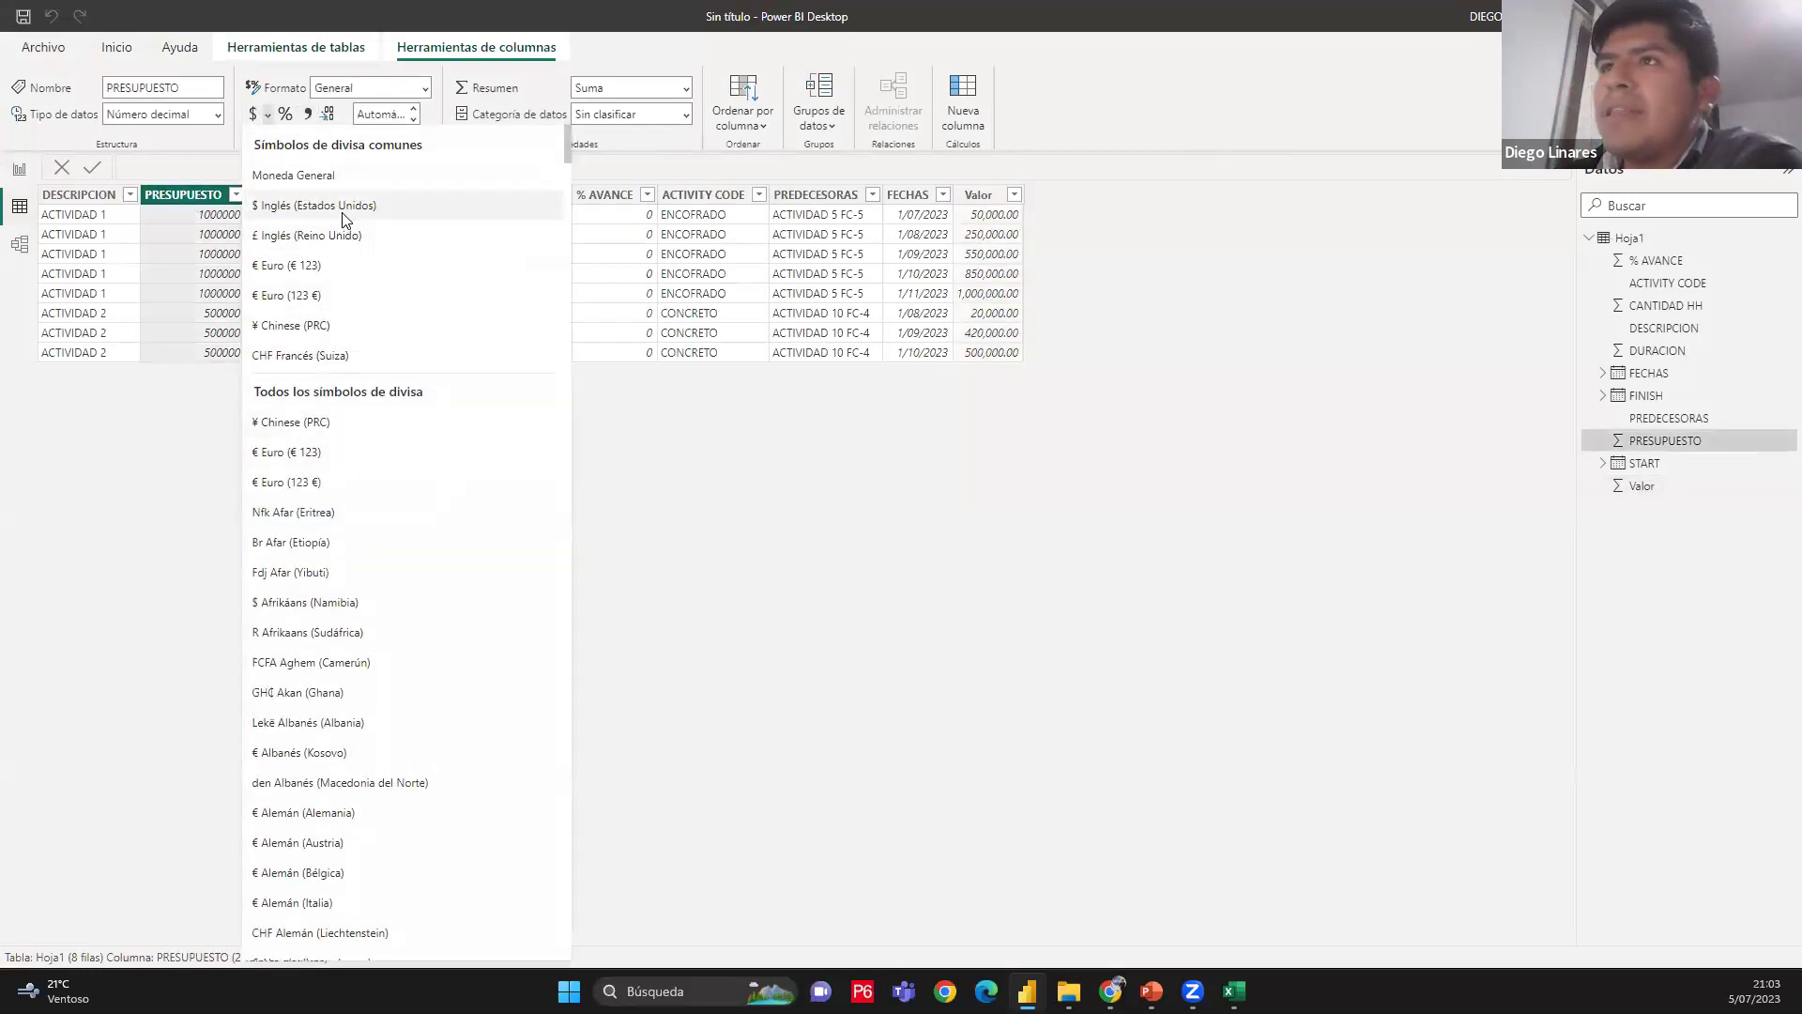
scroll(394, 525, down, 15)
scroll(424, 595, down, 13)
scroll(394, 706, down, 20)
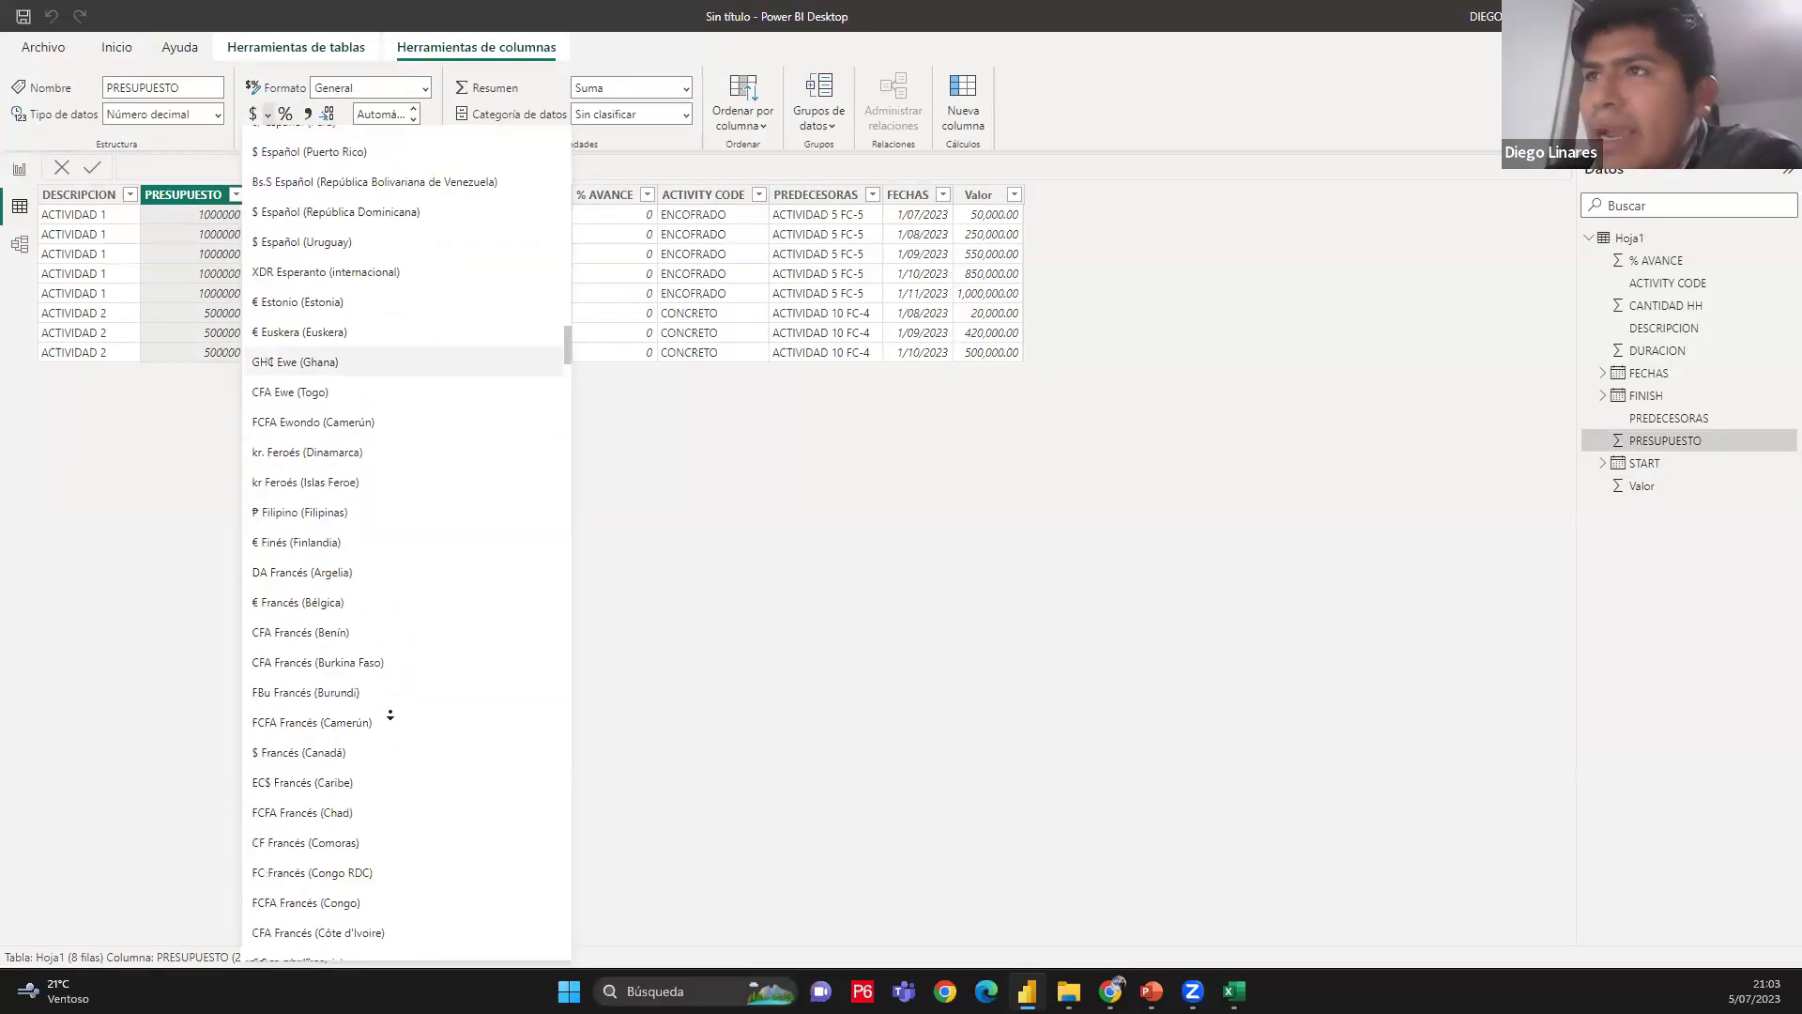
scroll(392, 715, down, 20)
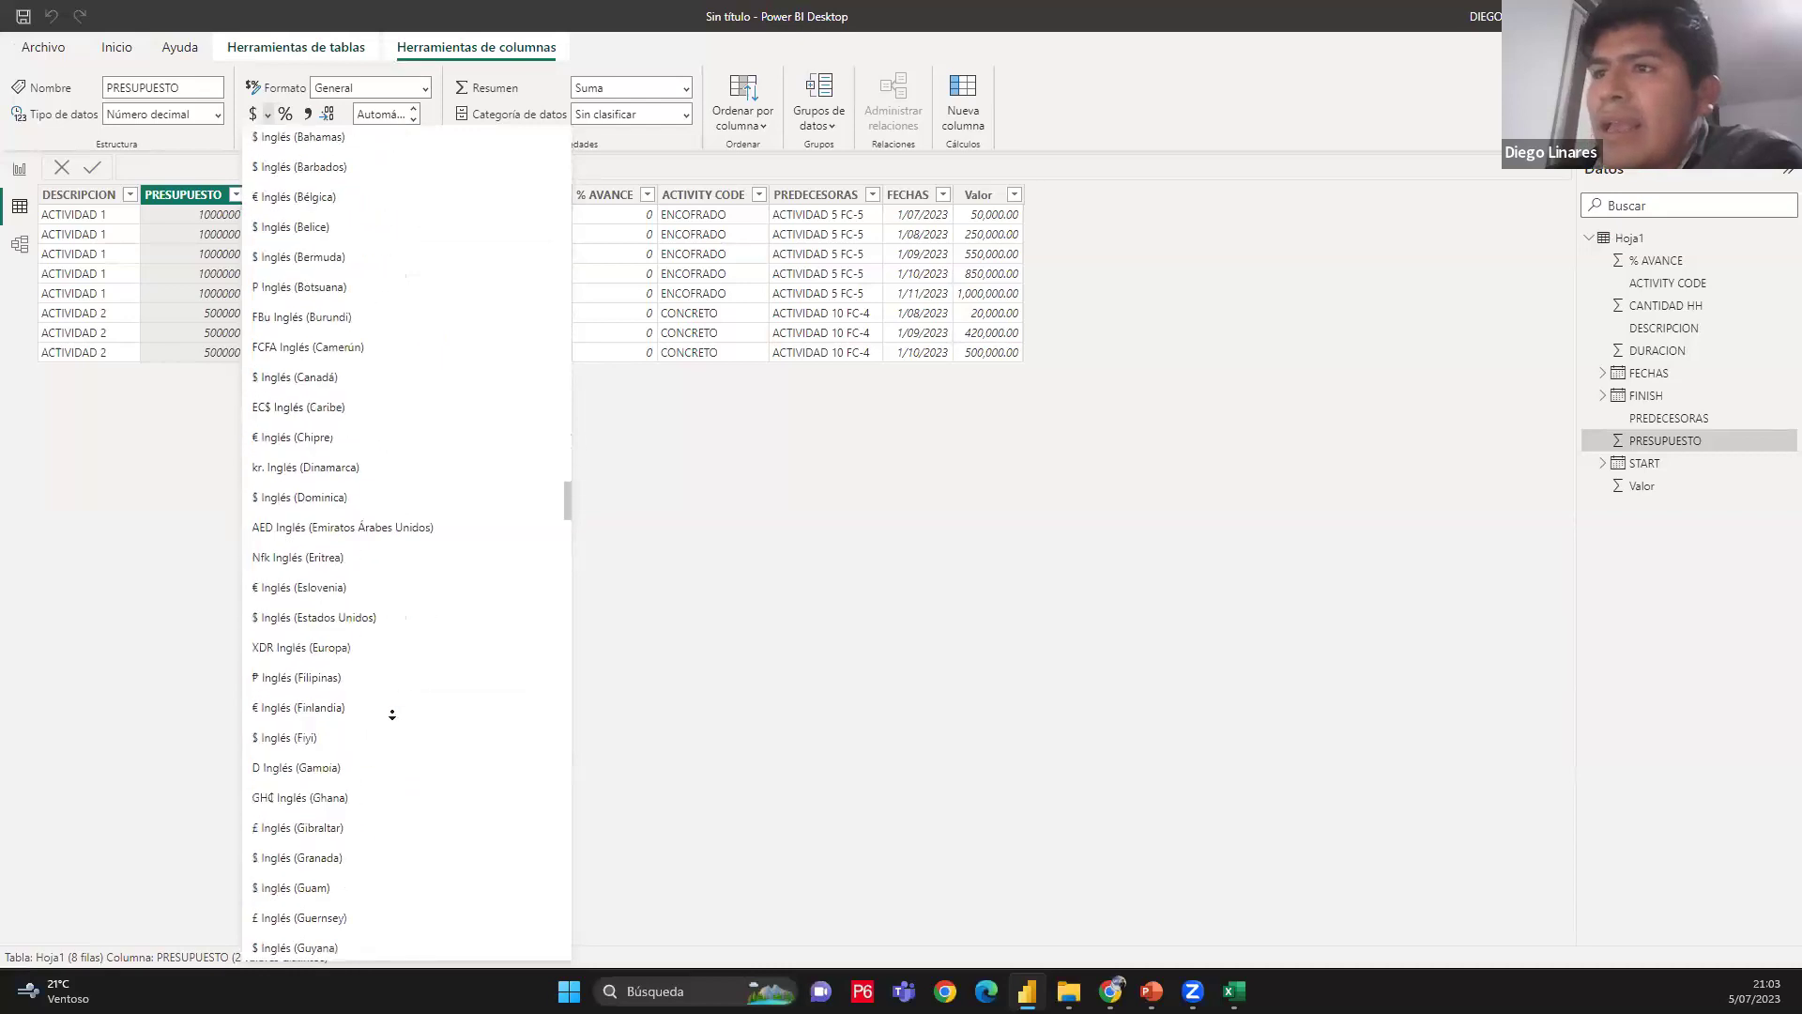
scroll(392, 715, down, 15)
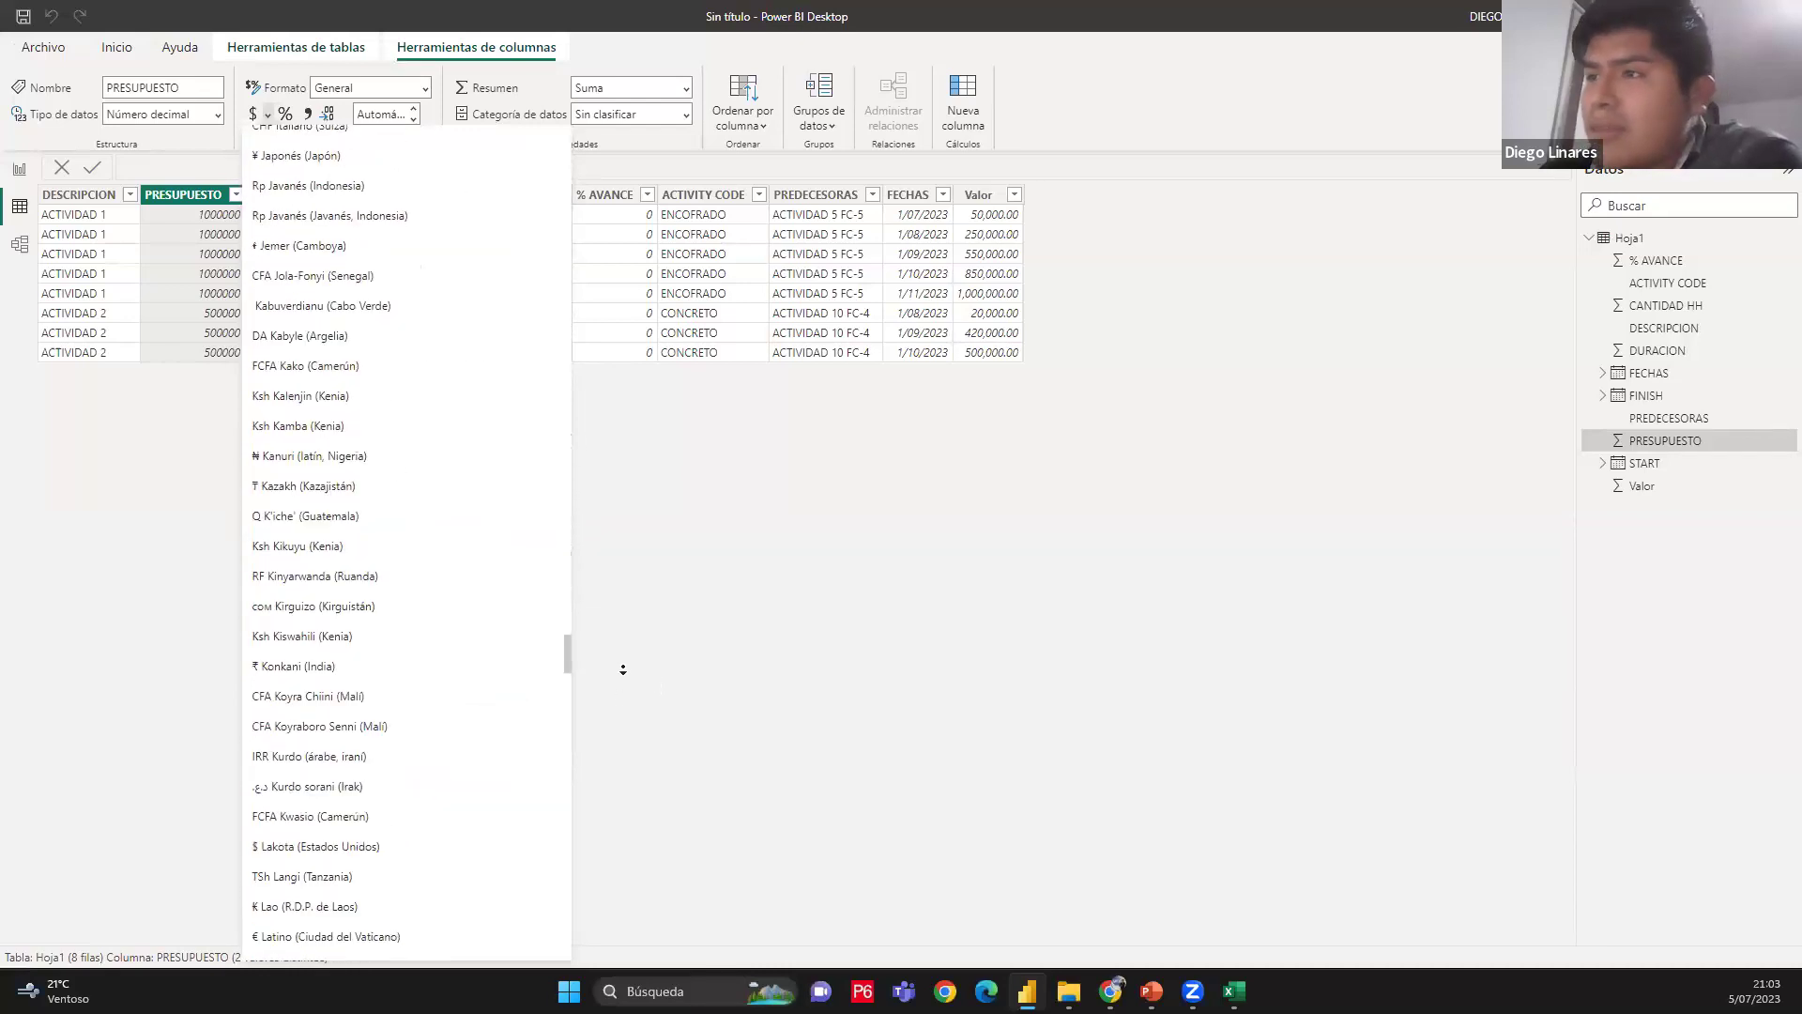
drag(565, 686, 616, 353)
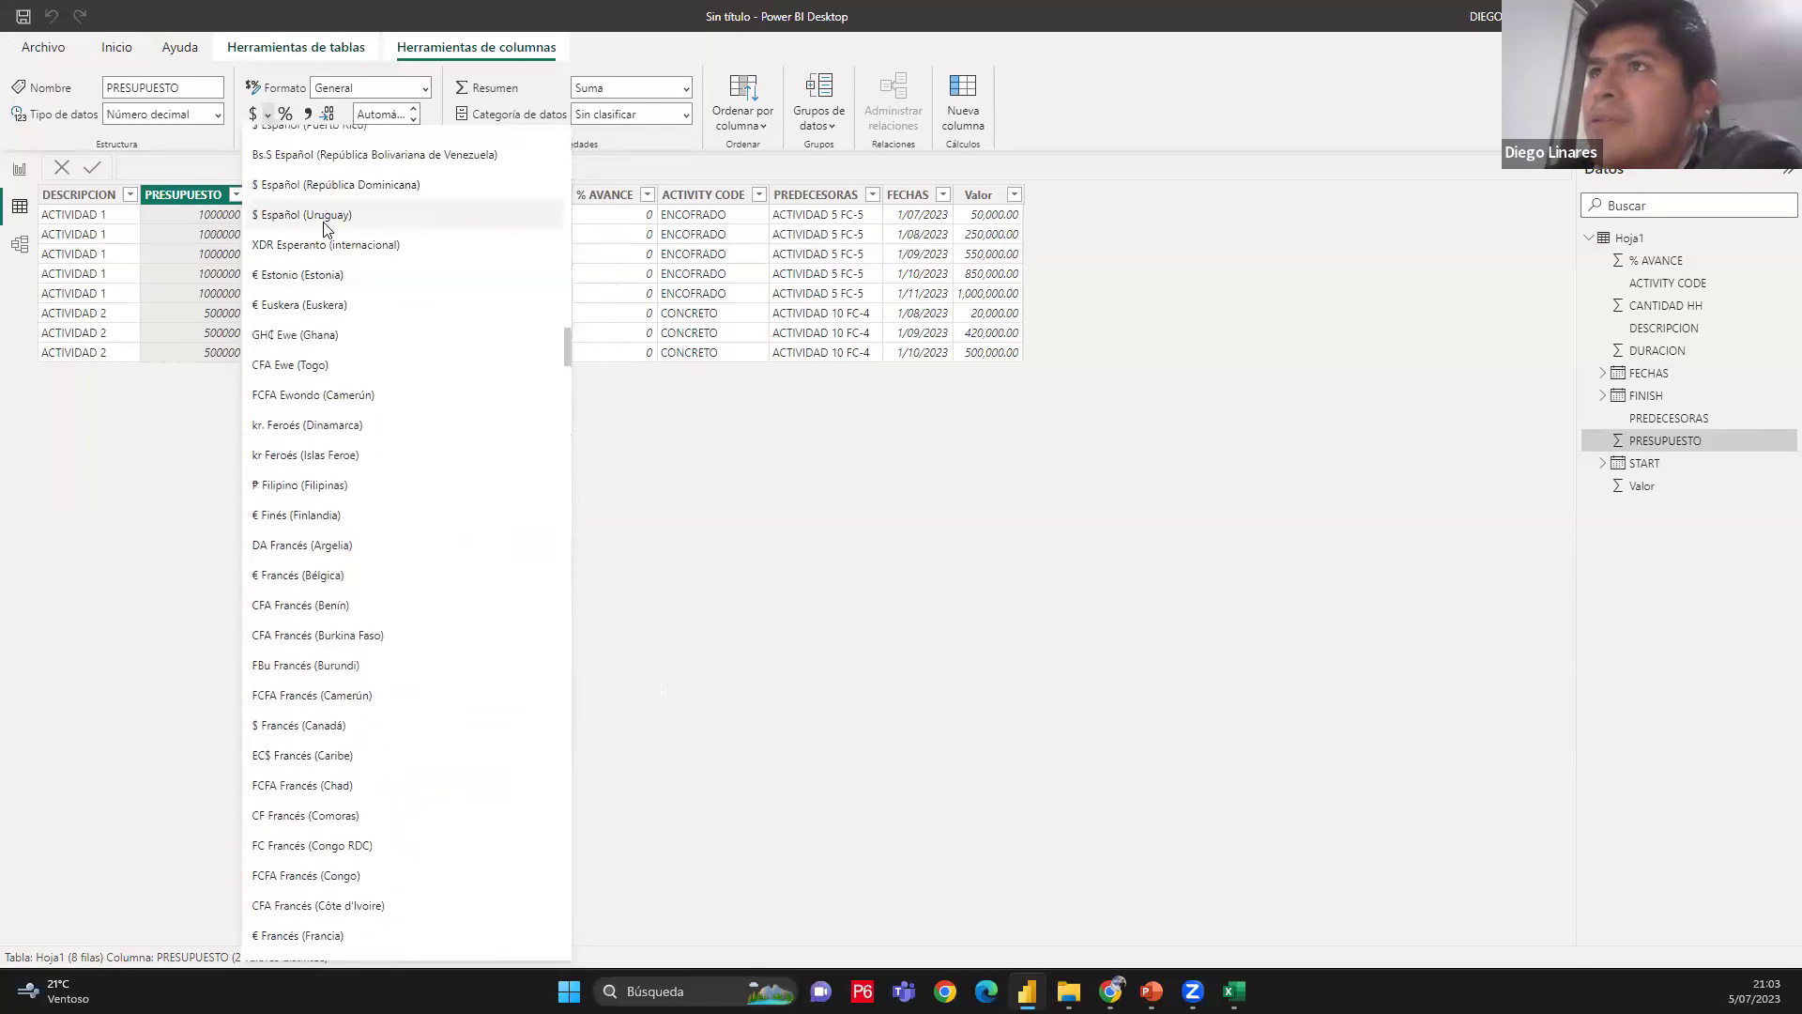
scroll(320, 213, up, 5)
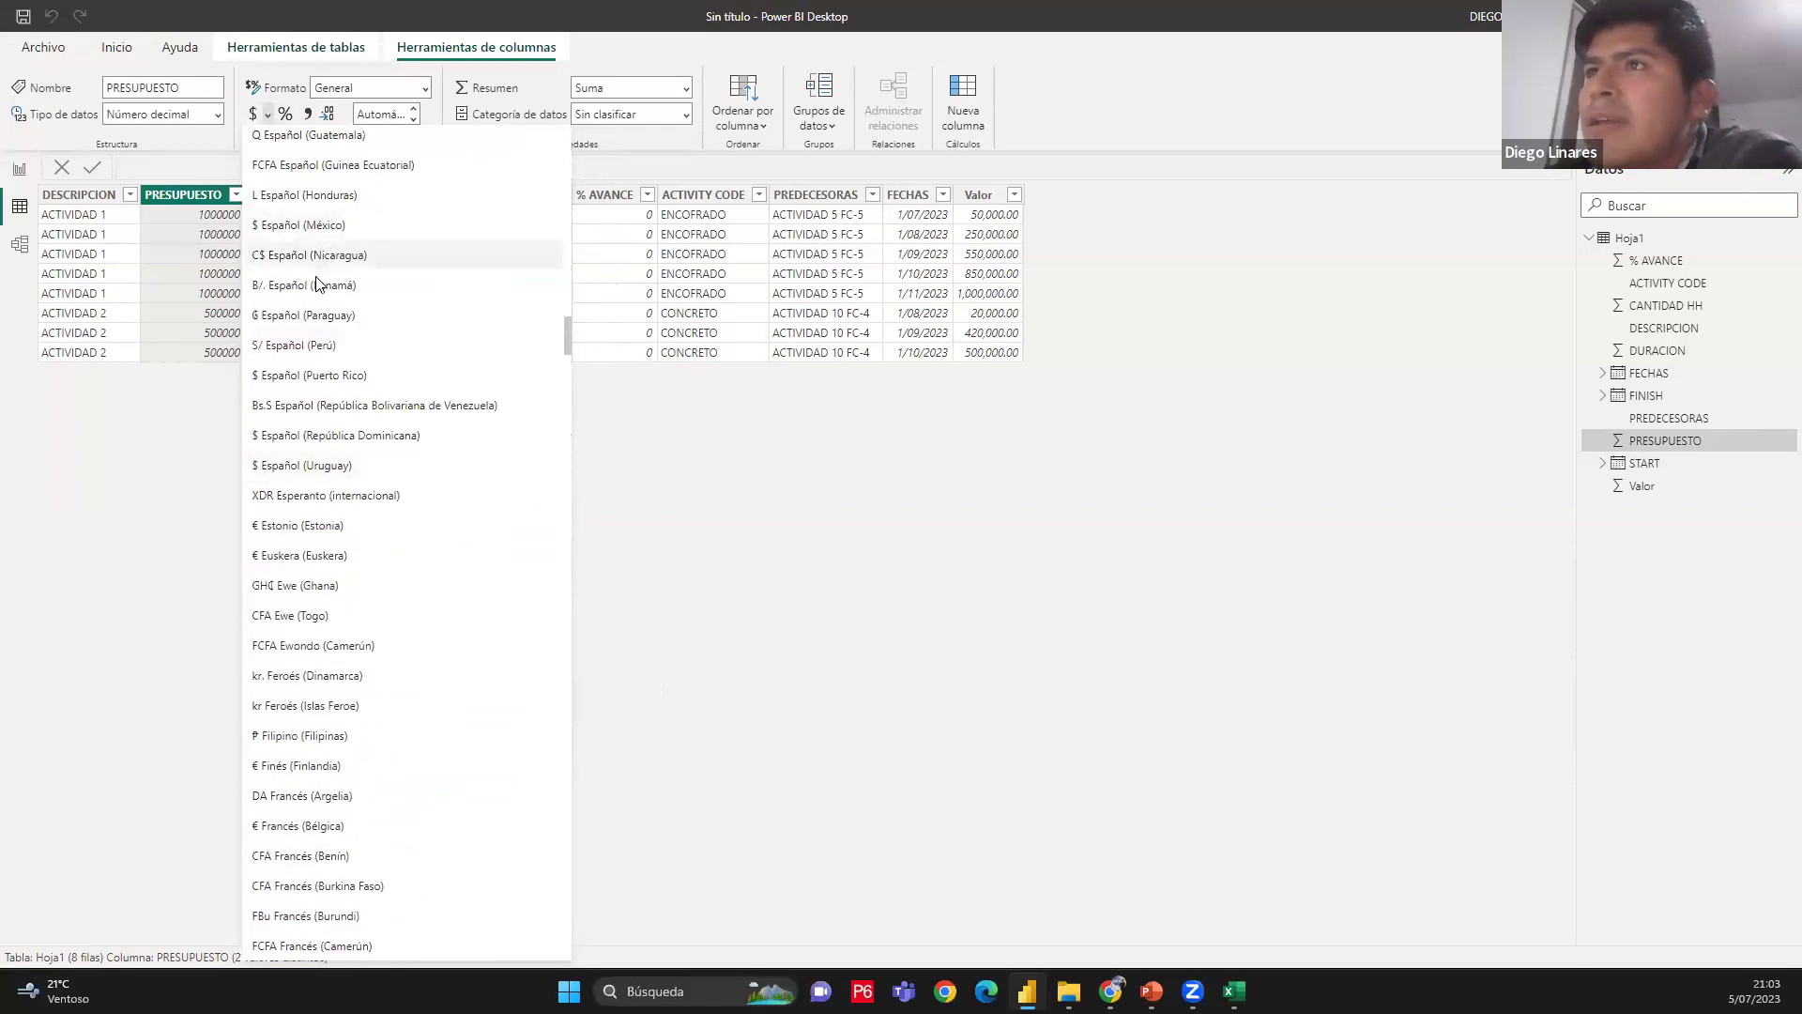
scroll(320, 366, up, 15)
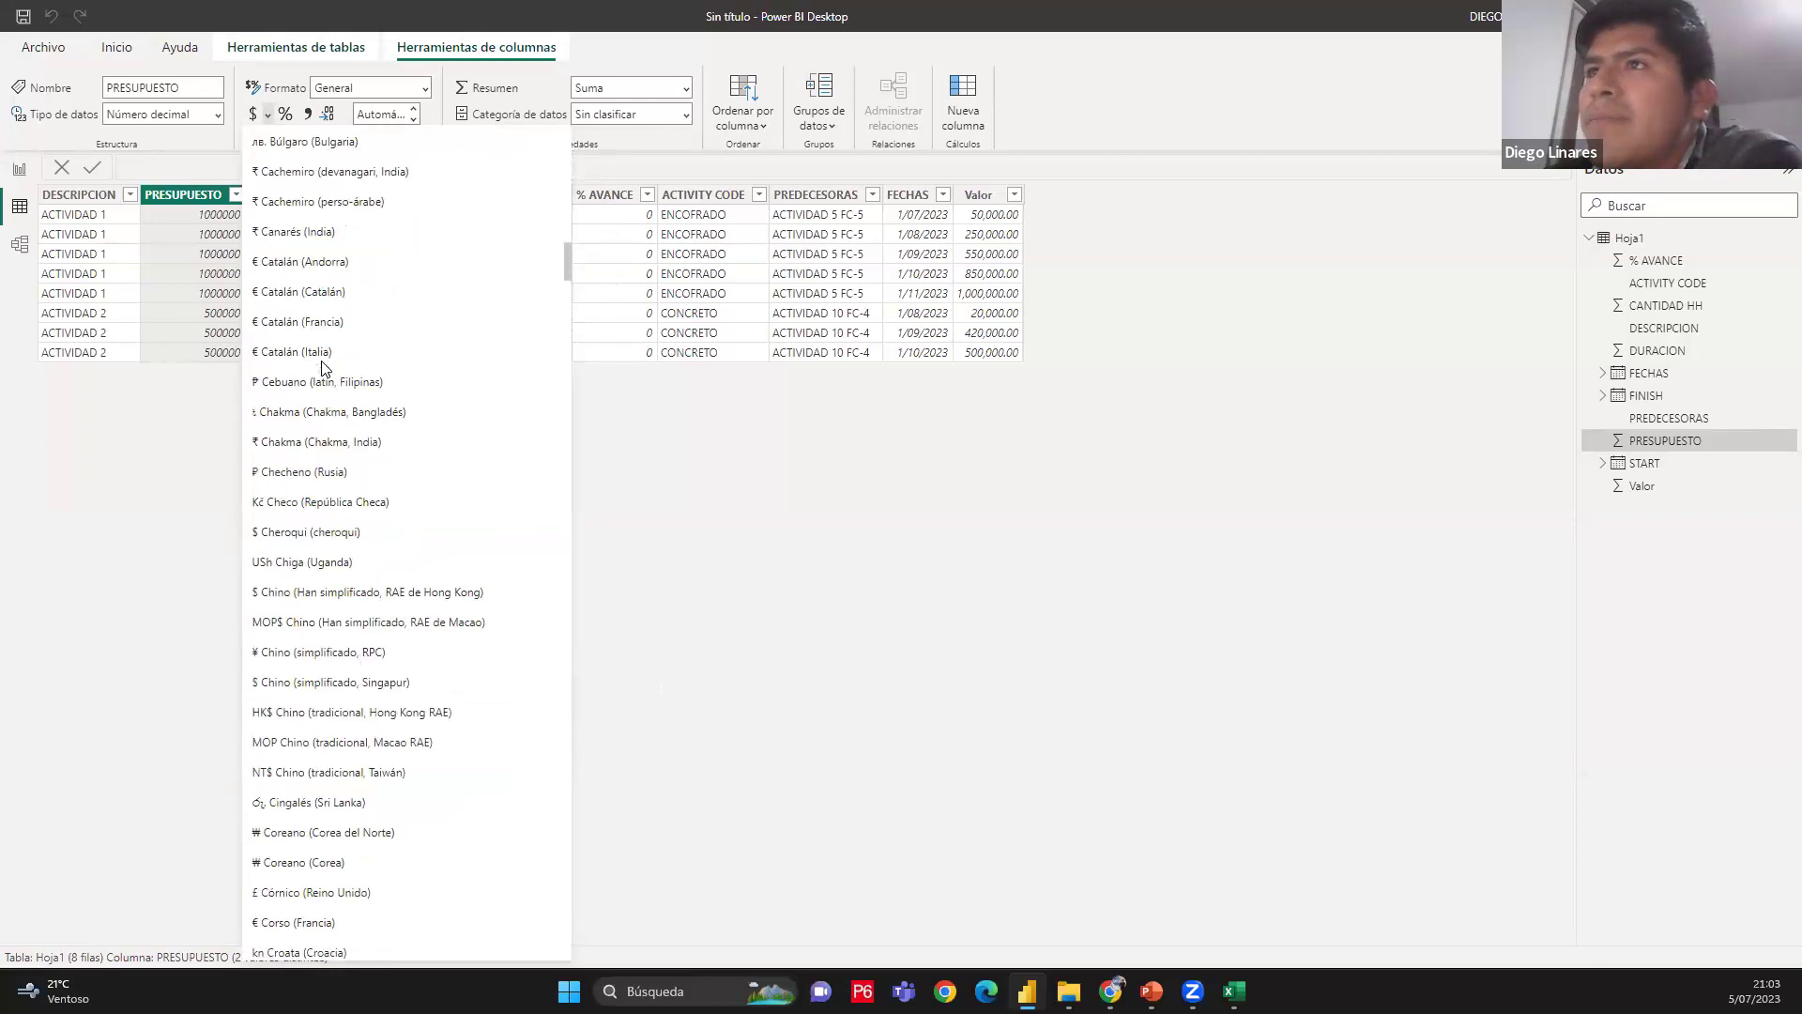
scroll(323, 386, down, 20)
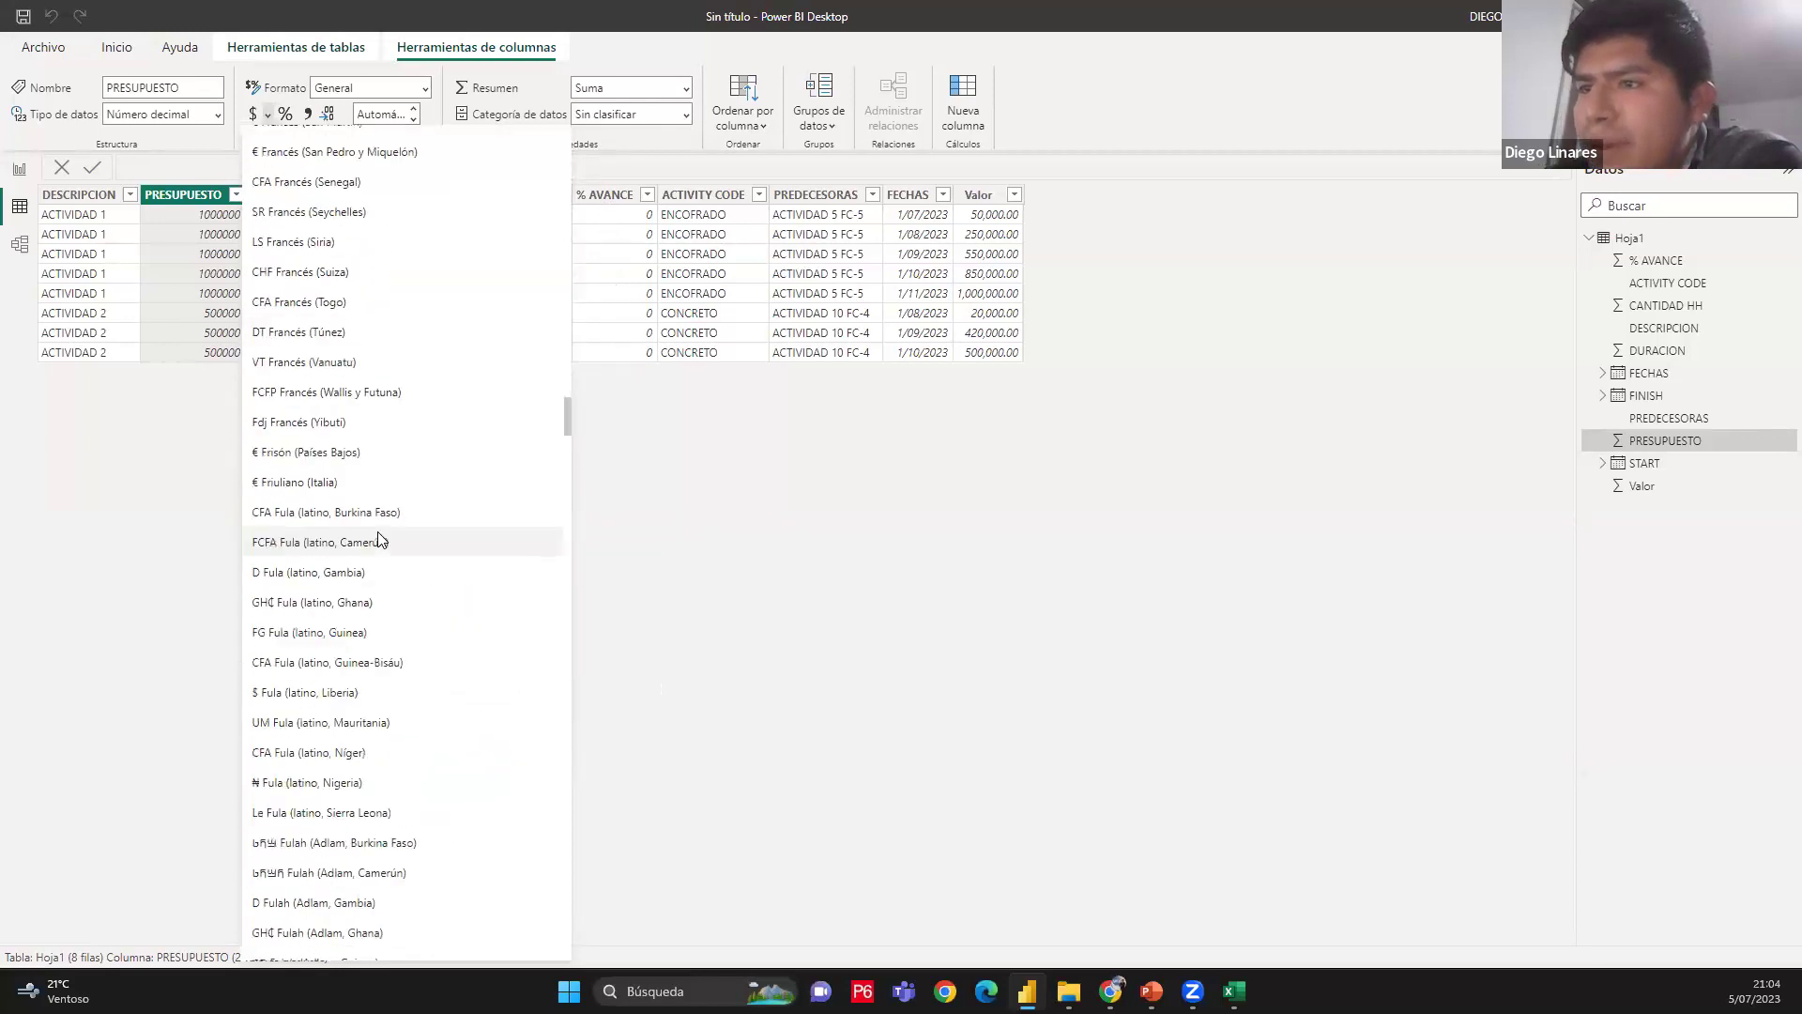
scroll(384, 542, down, 20)
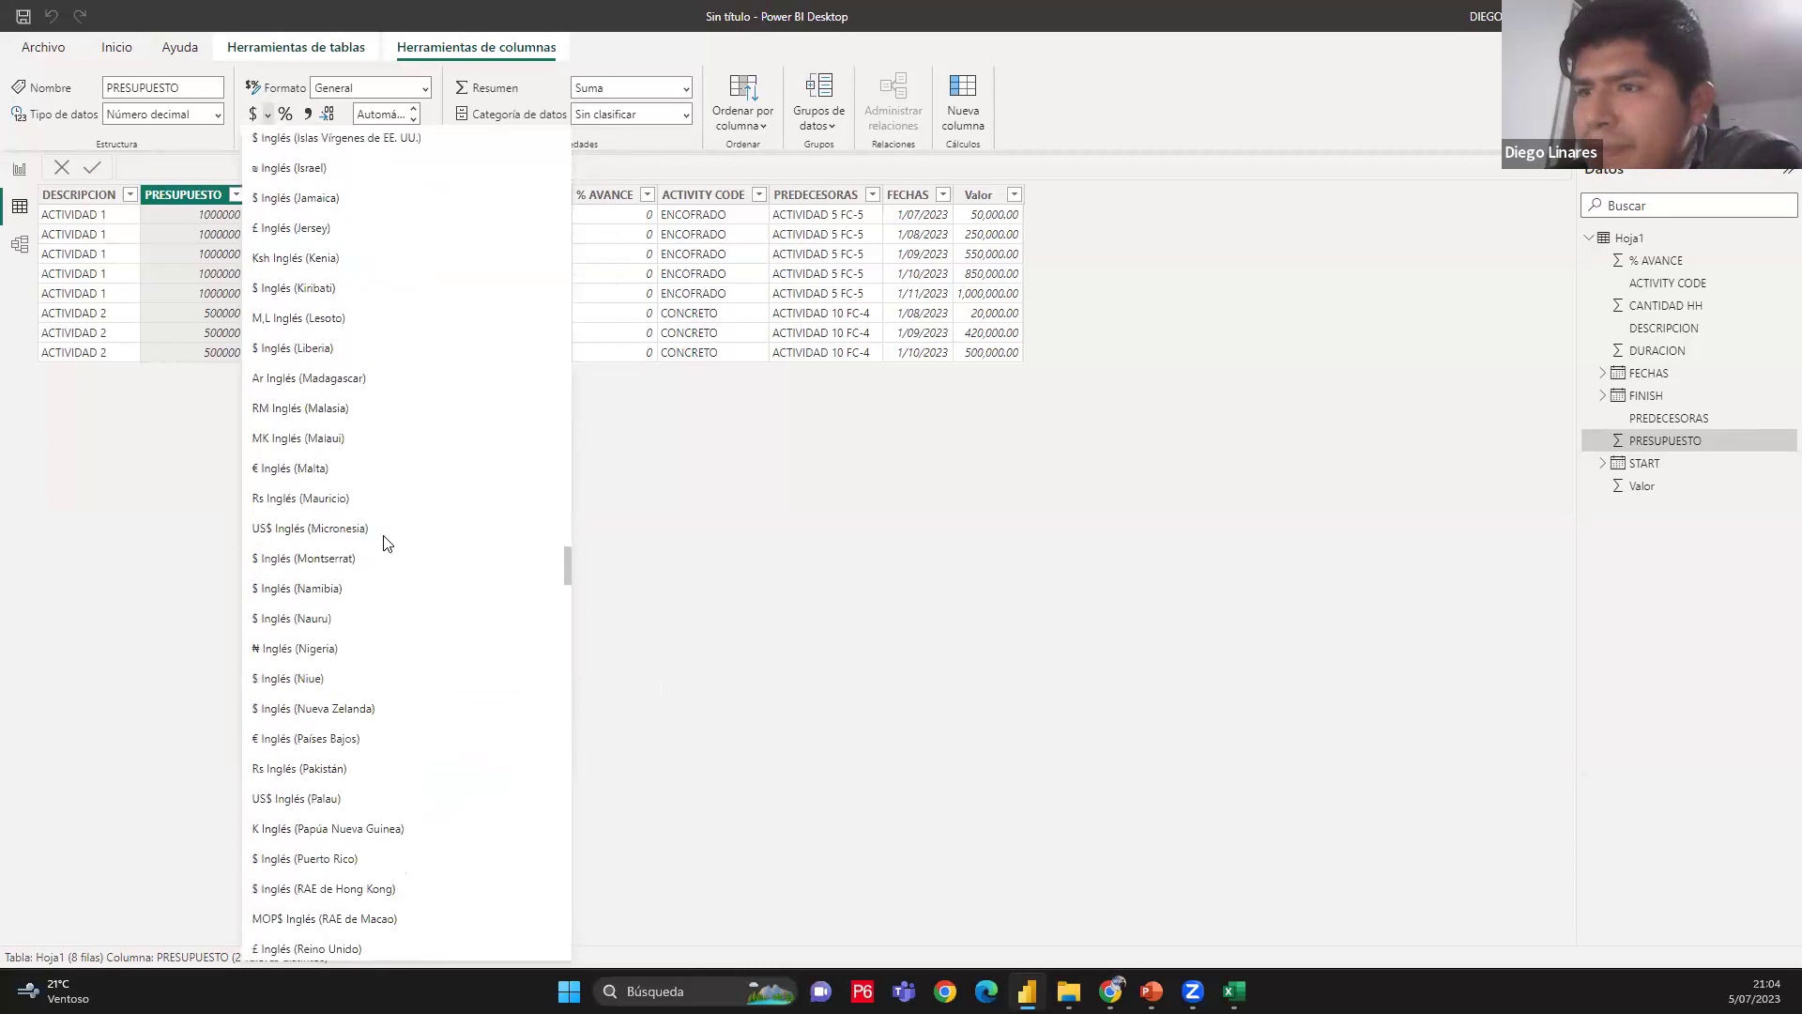
scroll(384, 542, down, 20)
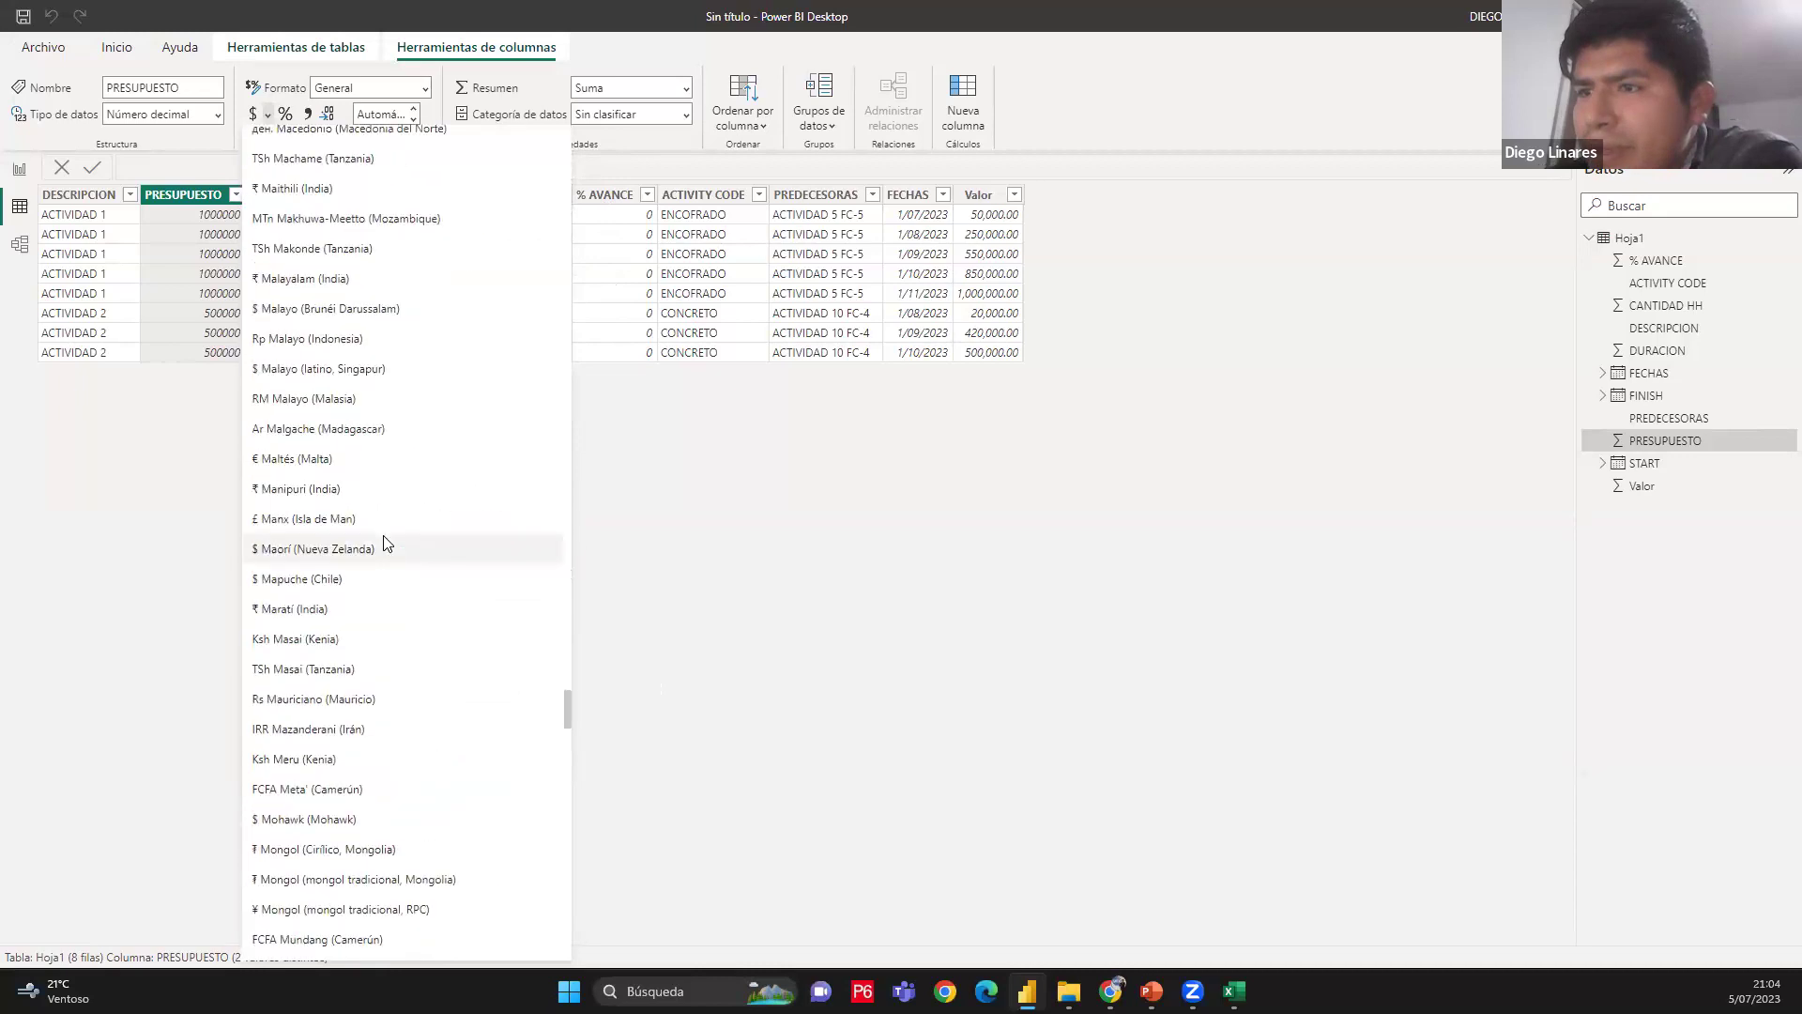
scroll(412, 632, down, 6)
drag(568, 761, 599, 338)
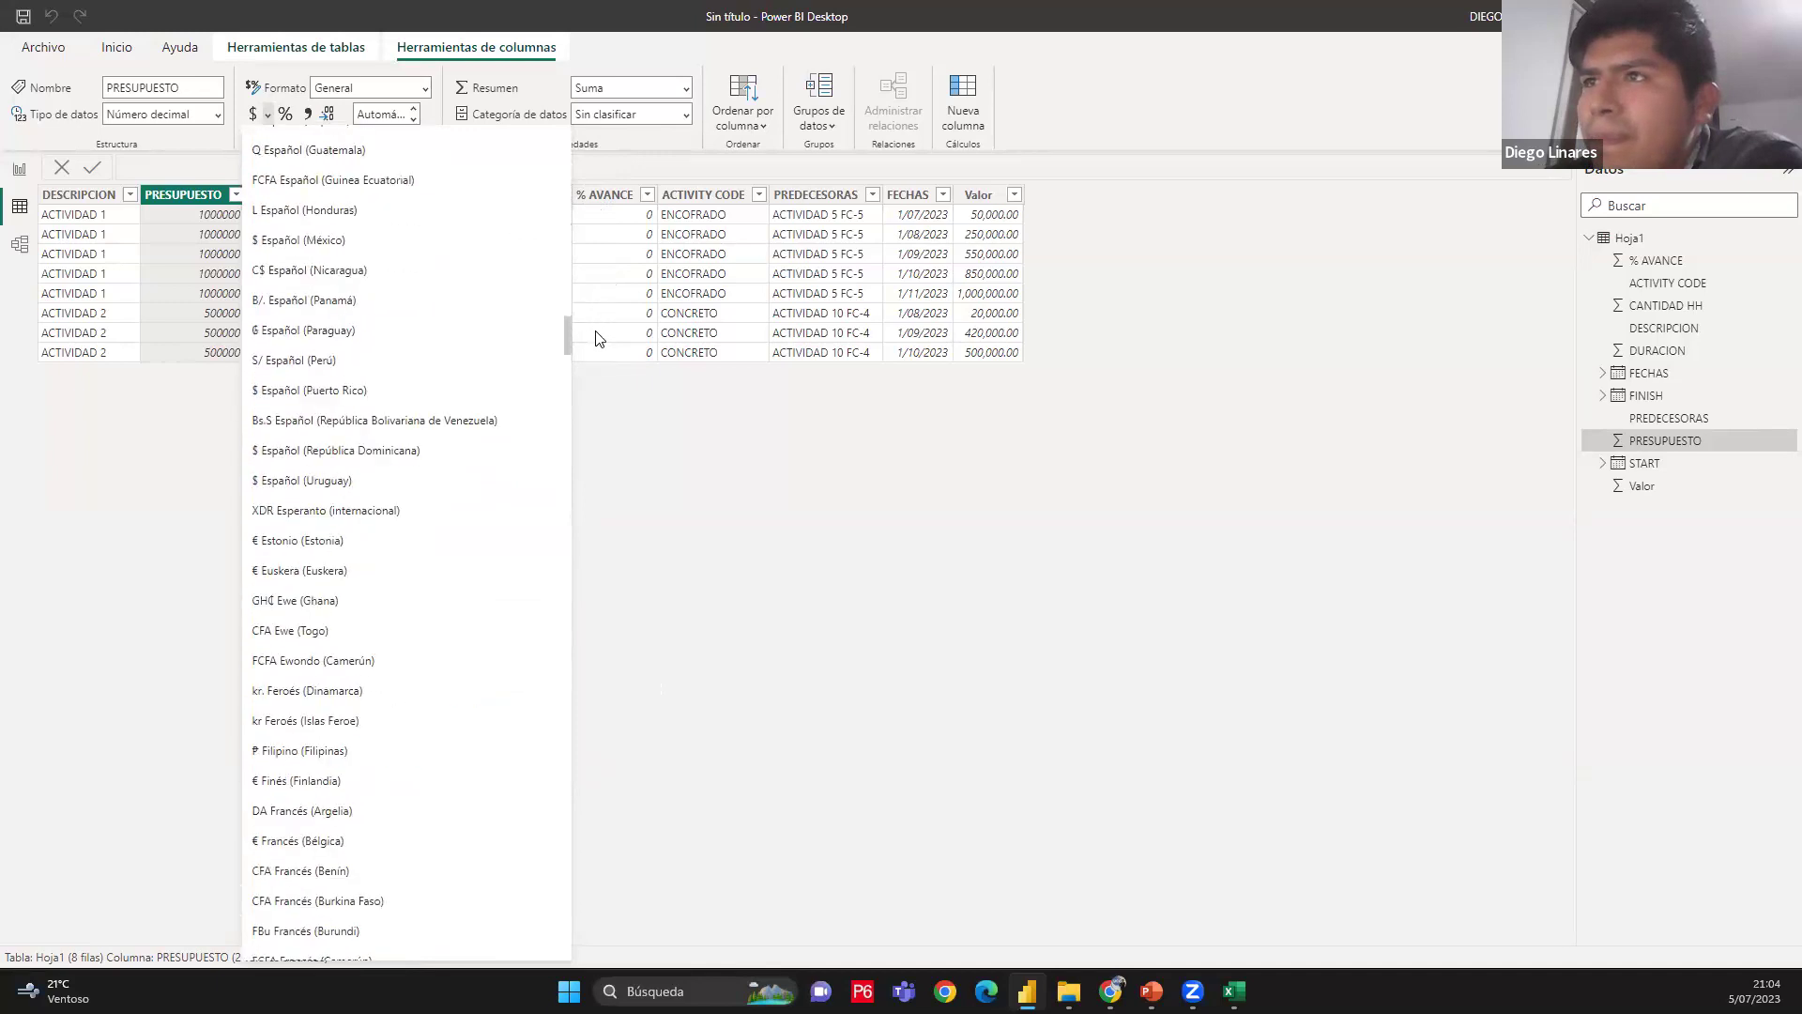
click(375, 370)
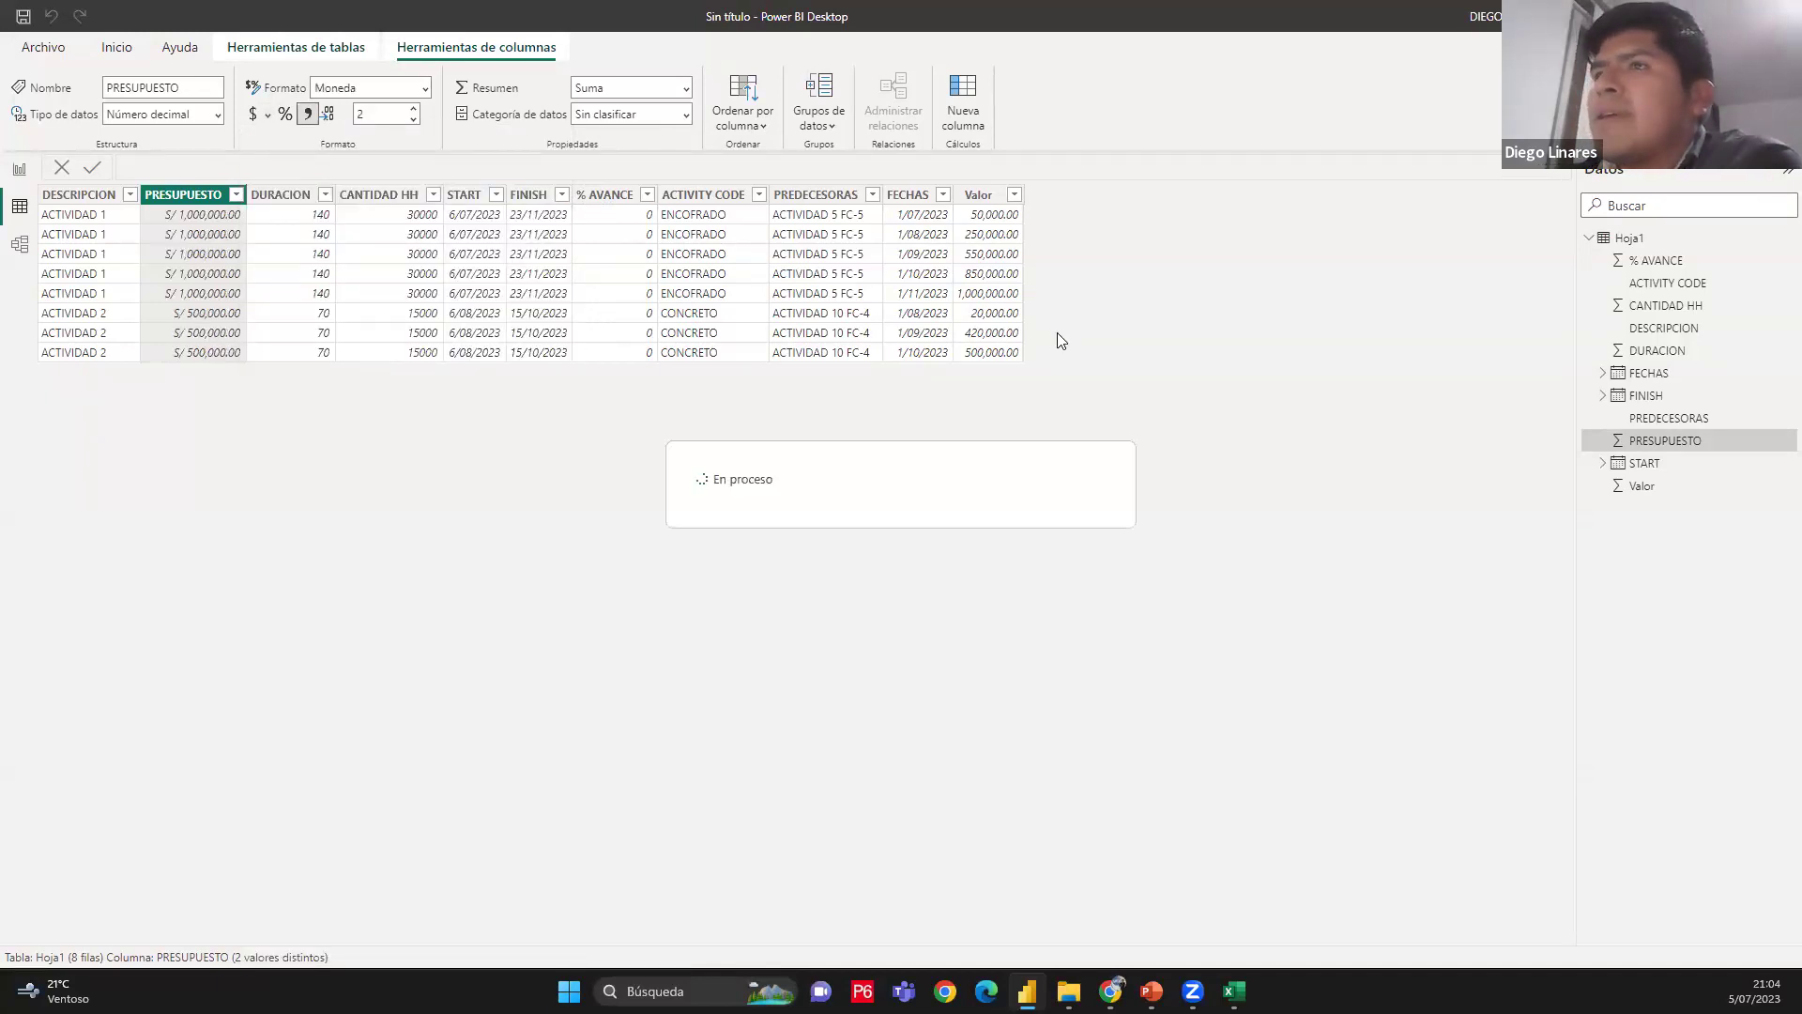
Return to the report and check the budget card for ACTIVIDAD 1 and ACTIVIDAD 2, leaving ACTIVIDAD 2 filtered
click(19, 170)
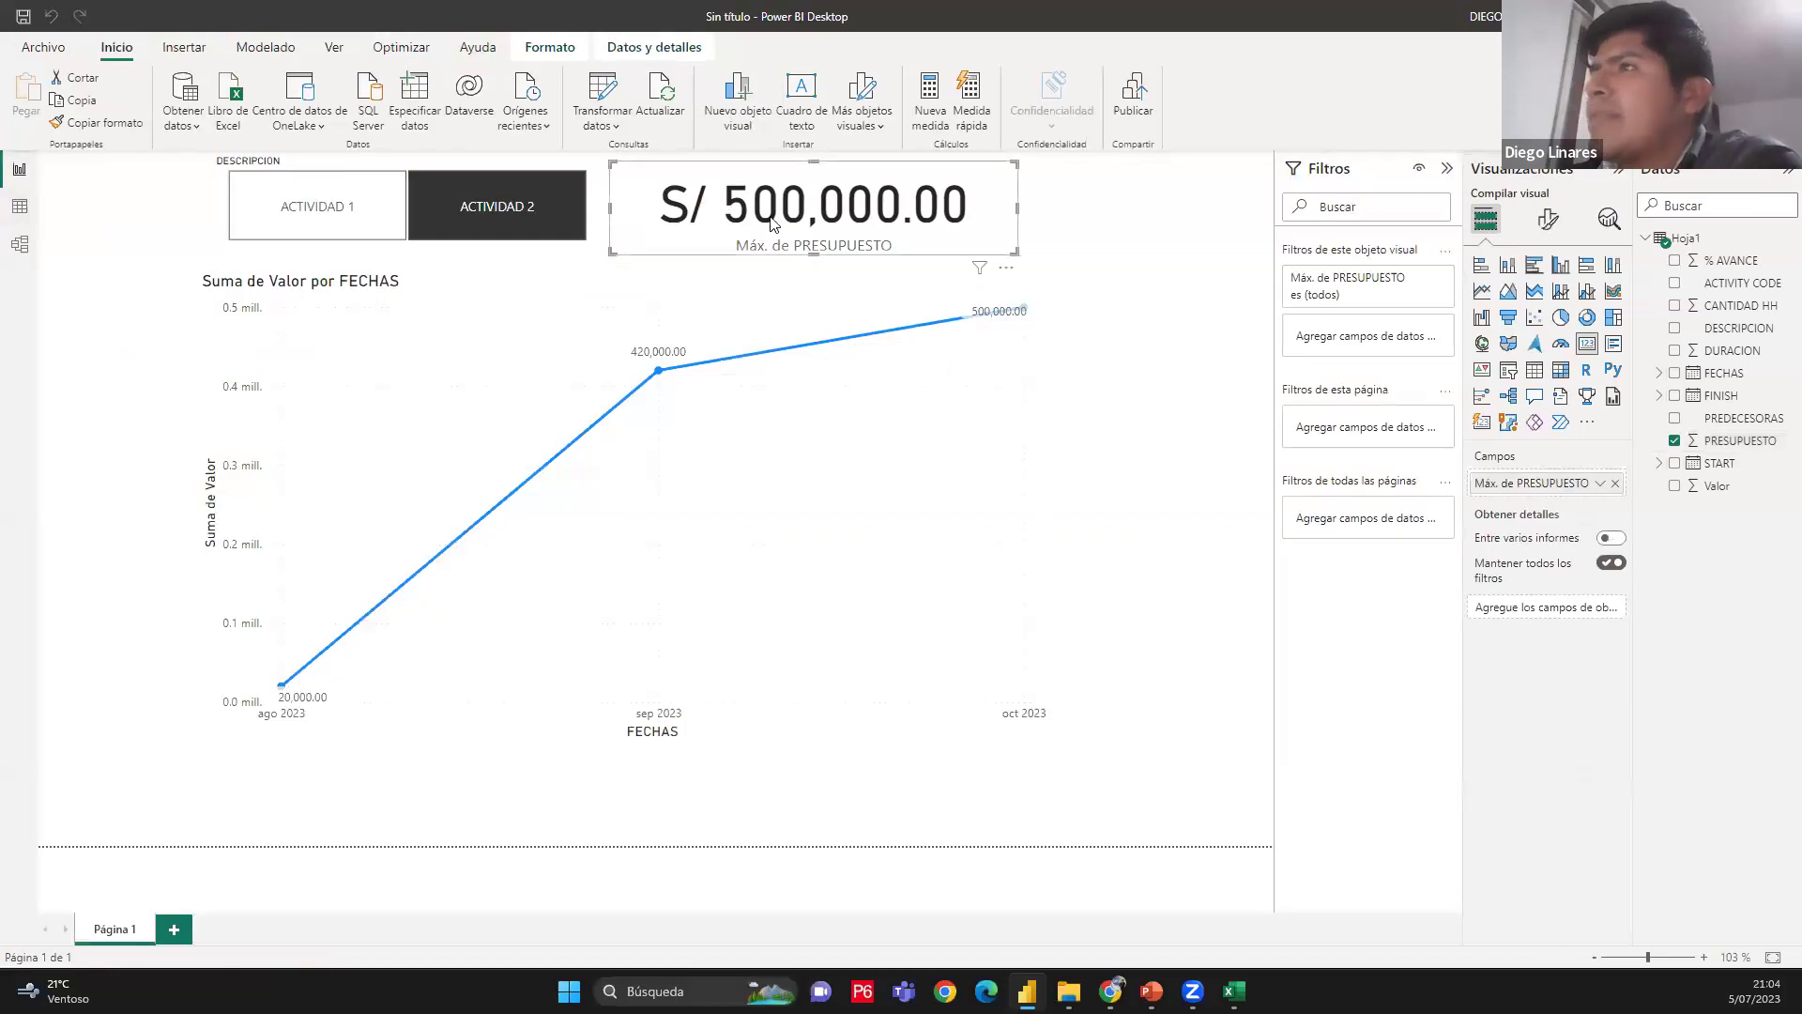
click(304, 210)
click(484, 211)
click(314, 212)
click(482, 225)
click(329, 213)
click(486, 221)
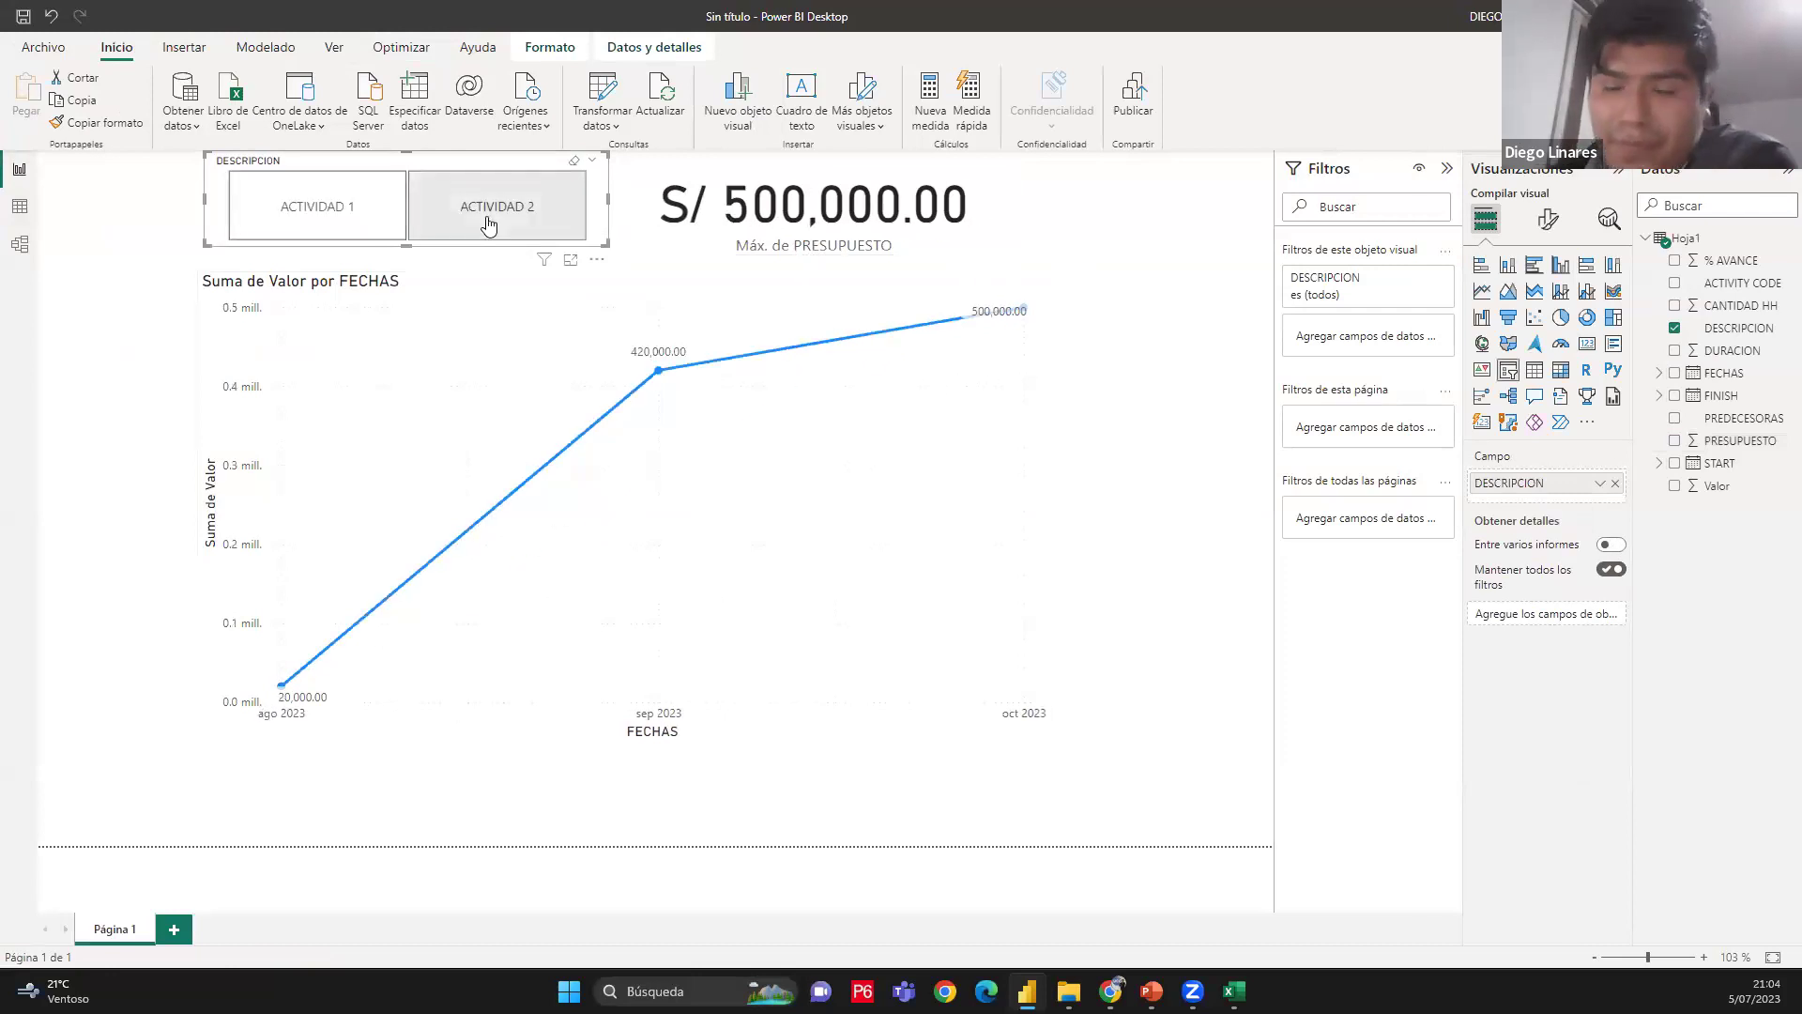
Set the budget card's value to font size 37 and the theme's bright blue color
click(985, 244)
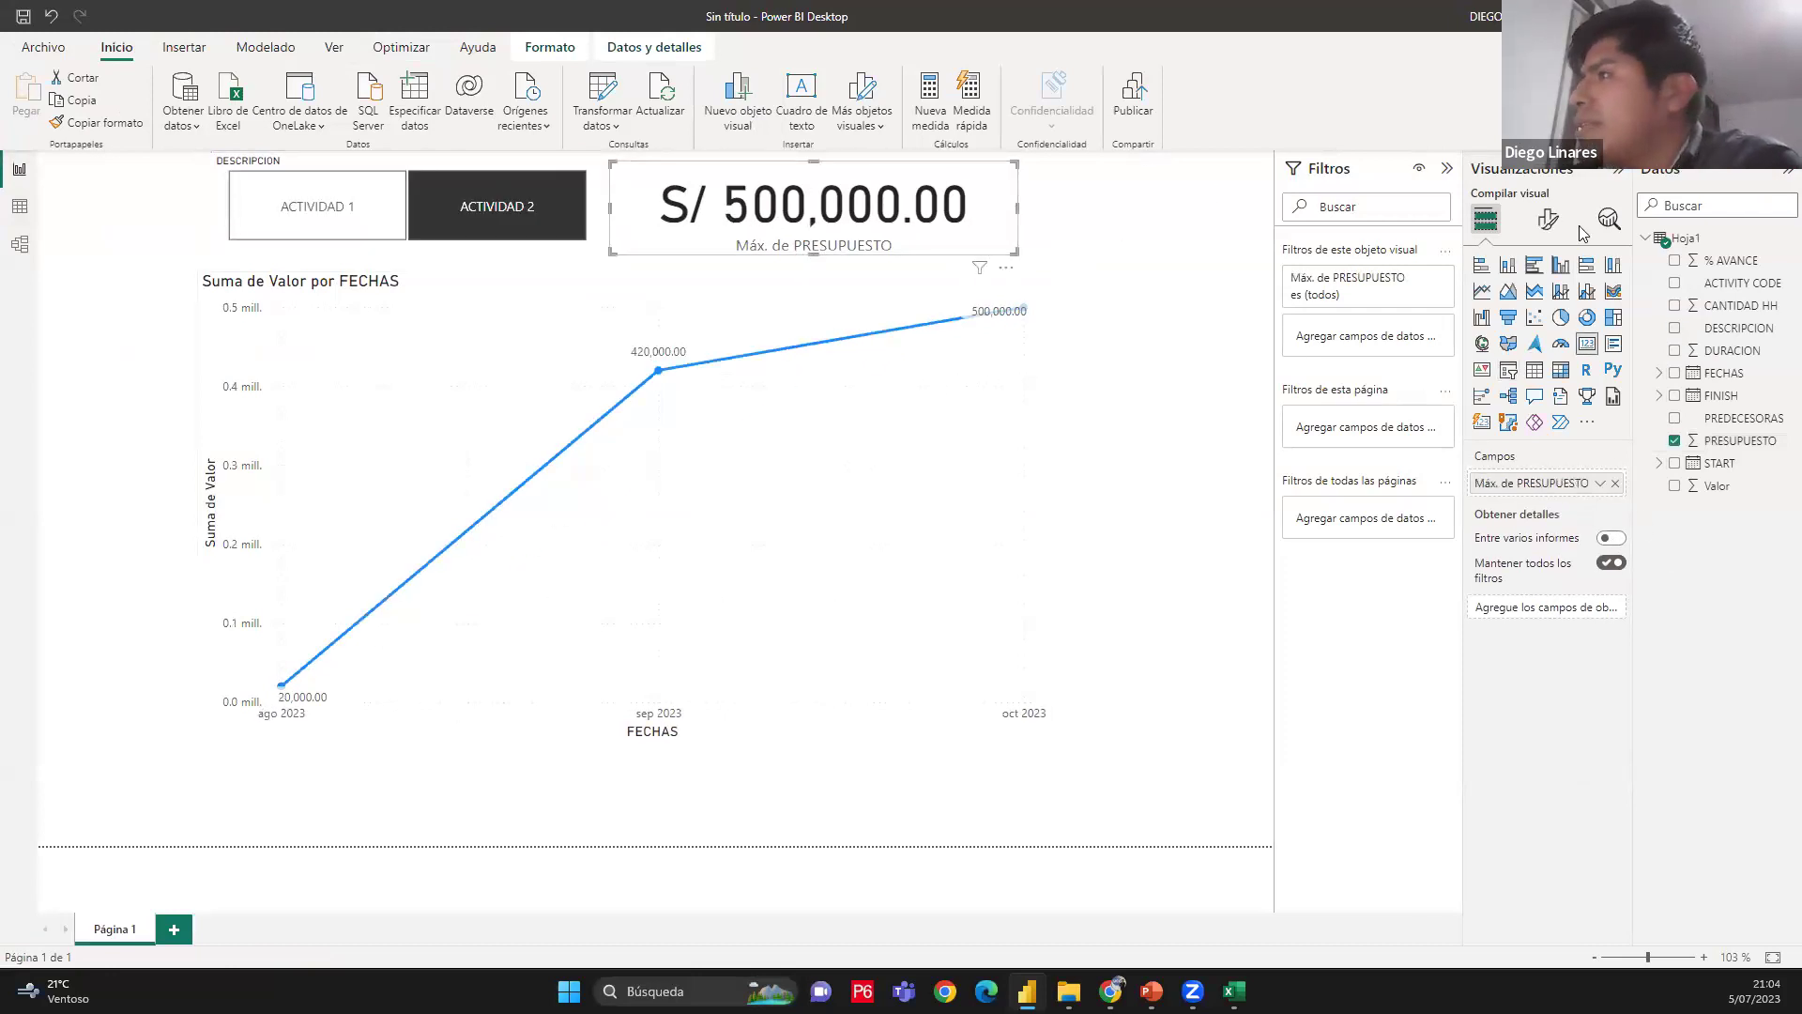
click(1549, 218)
click(1523, 368)
scroll(1612, 439, down, 8)
click(1516, 513)
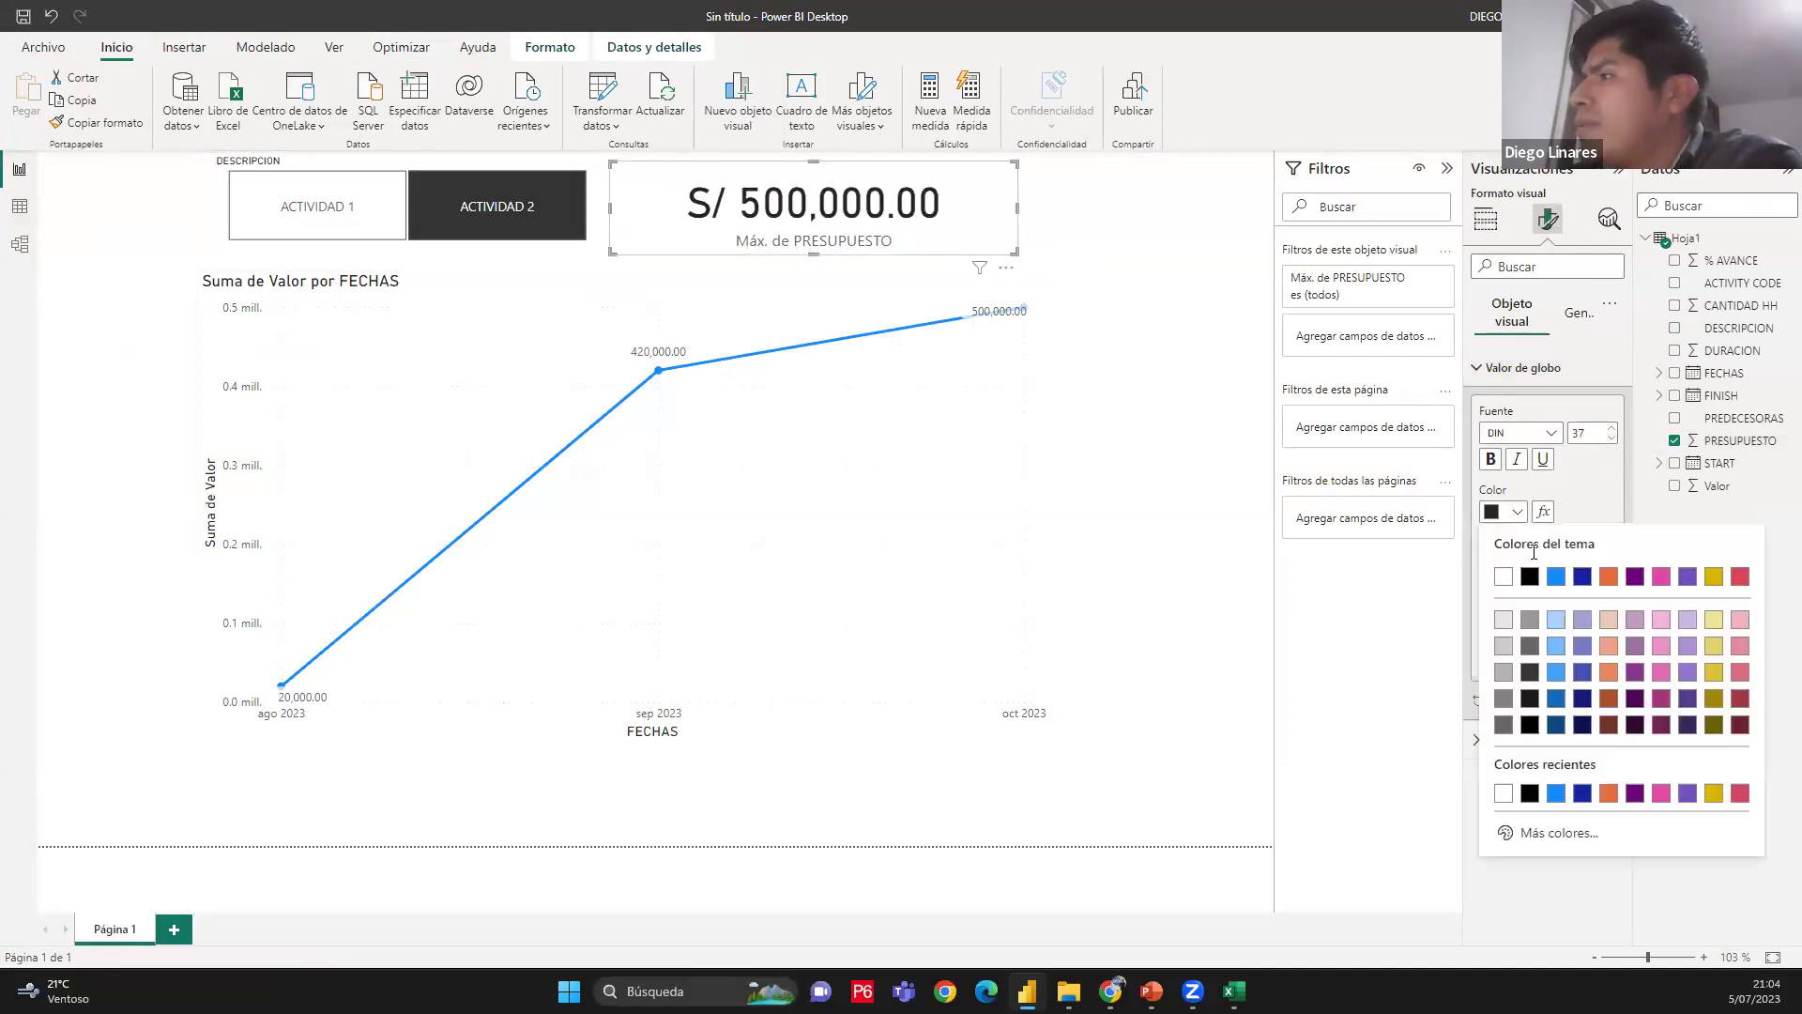
click(1557, 576)
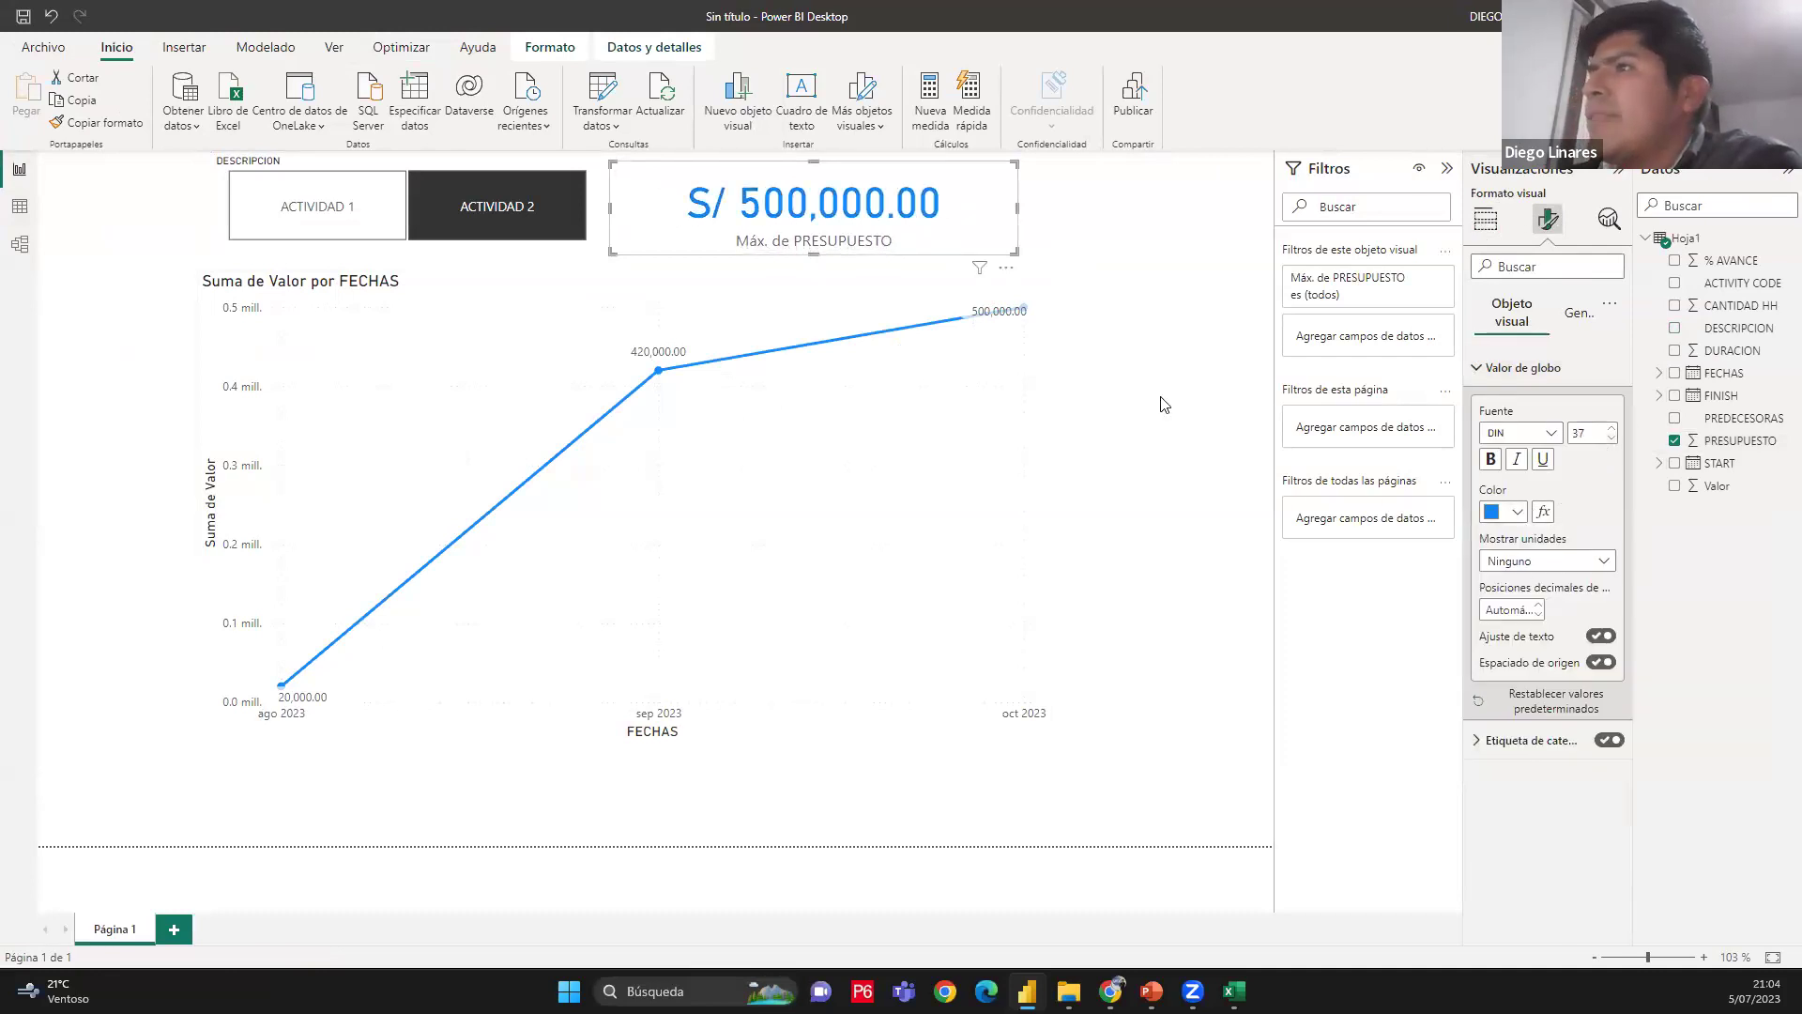
click(1115, 379)
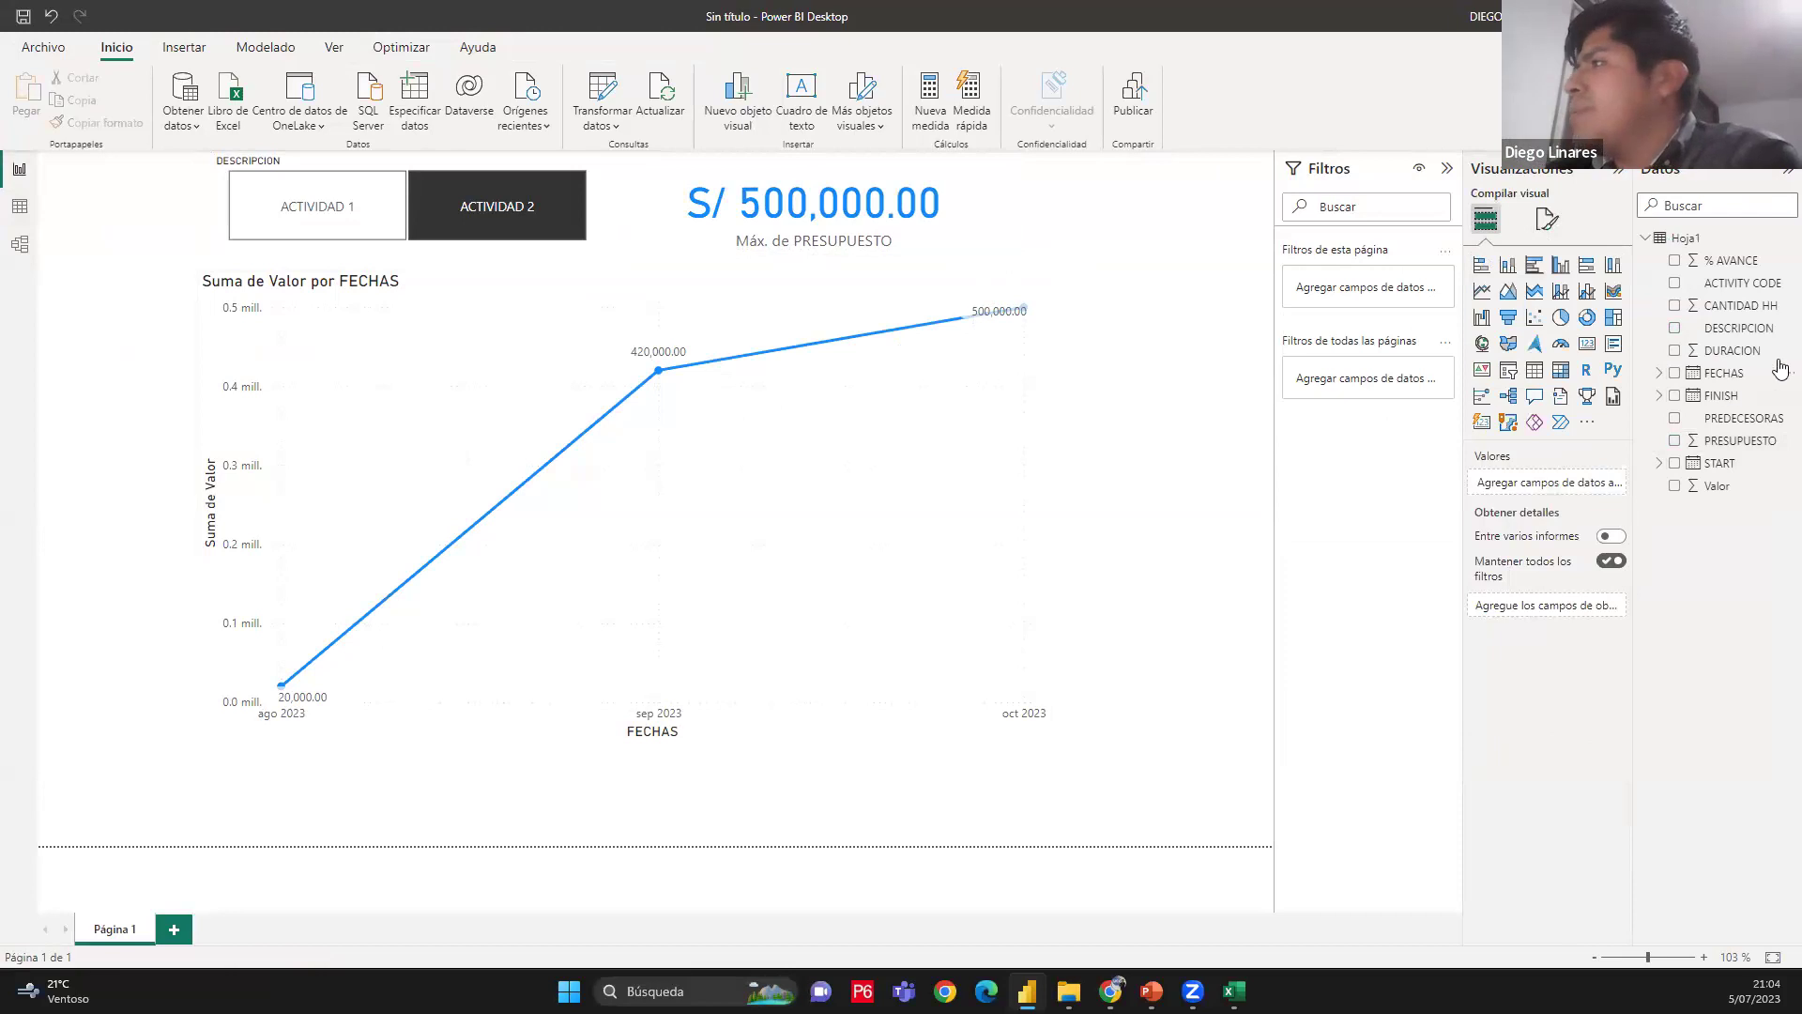
Insert an empty card beside the budget card, reduce its size, and move the line chart lower to make room
click(1595, 346)
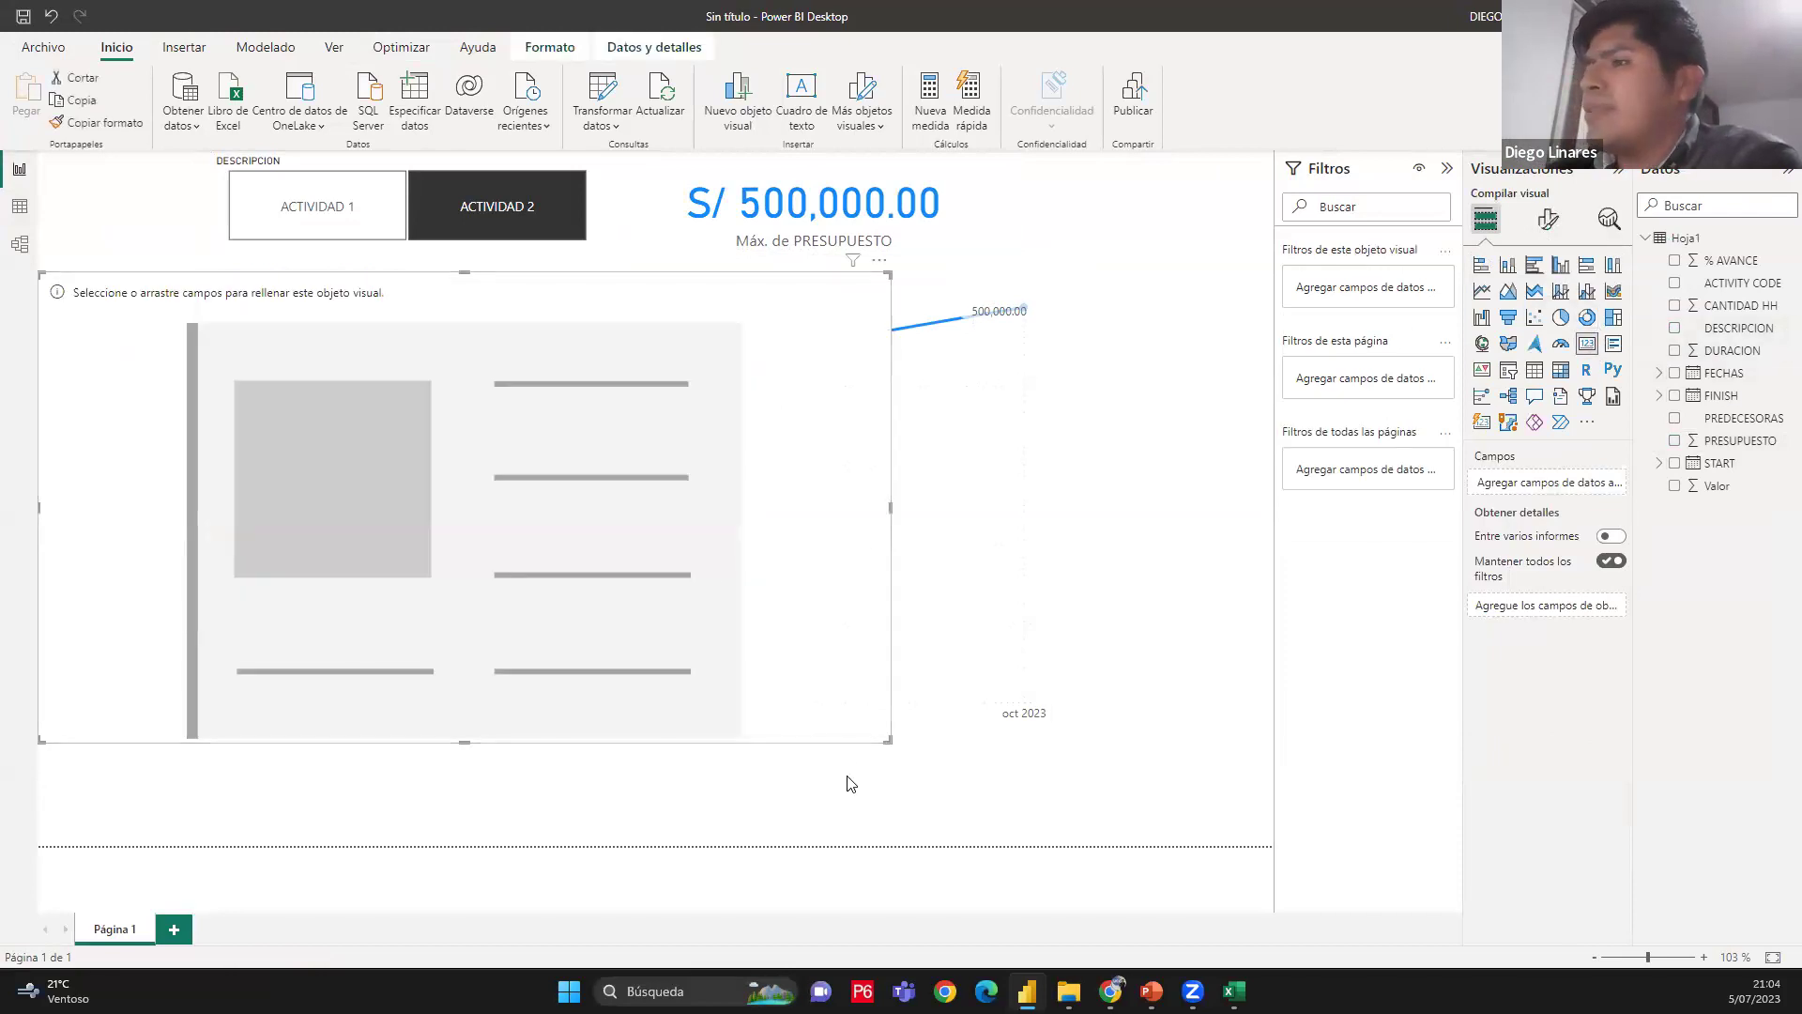
drag(188, 347, 1112, 235)
drag(1047, 678, 991, 755)
click(1226, 258)
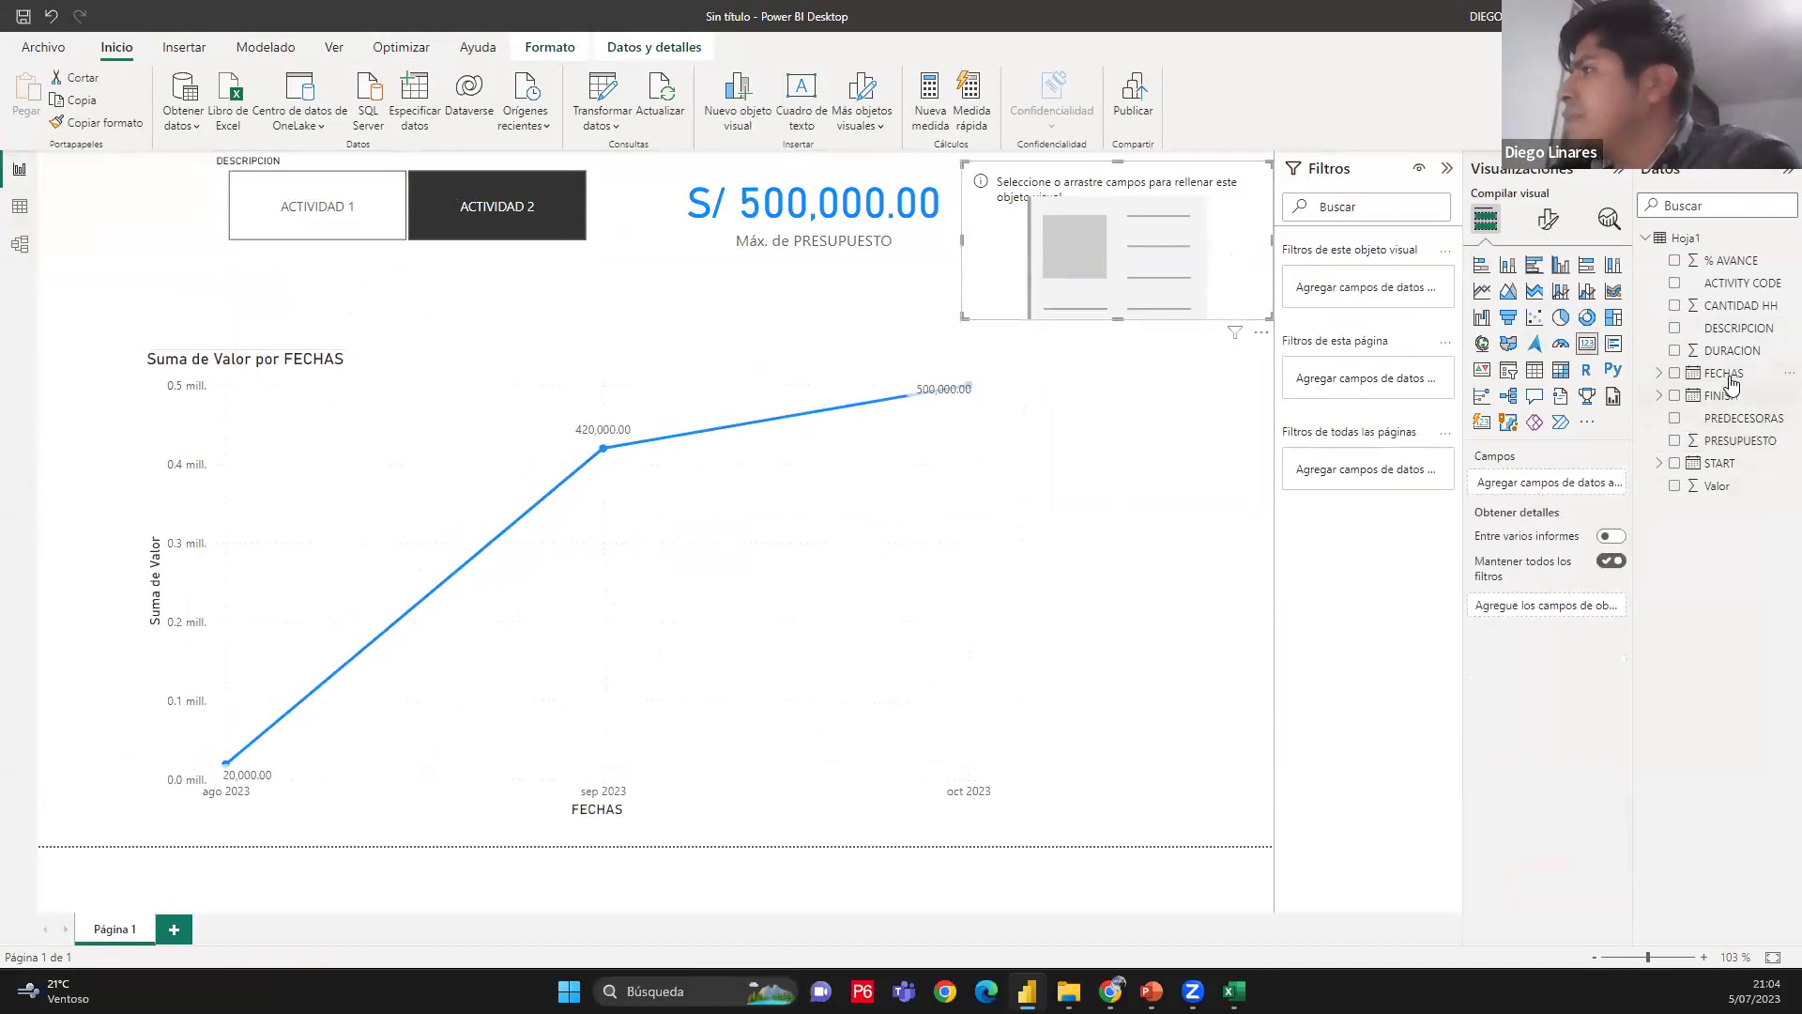
Show the first START date in the new card and fit it beside the budget card, keeping ACTIVIDAD 2 filtered
drag(1725, 463, 1577, 484)
drag(1180, 305, 1235, 230)
click(480, 220)
click(481, 219)
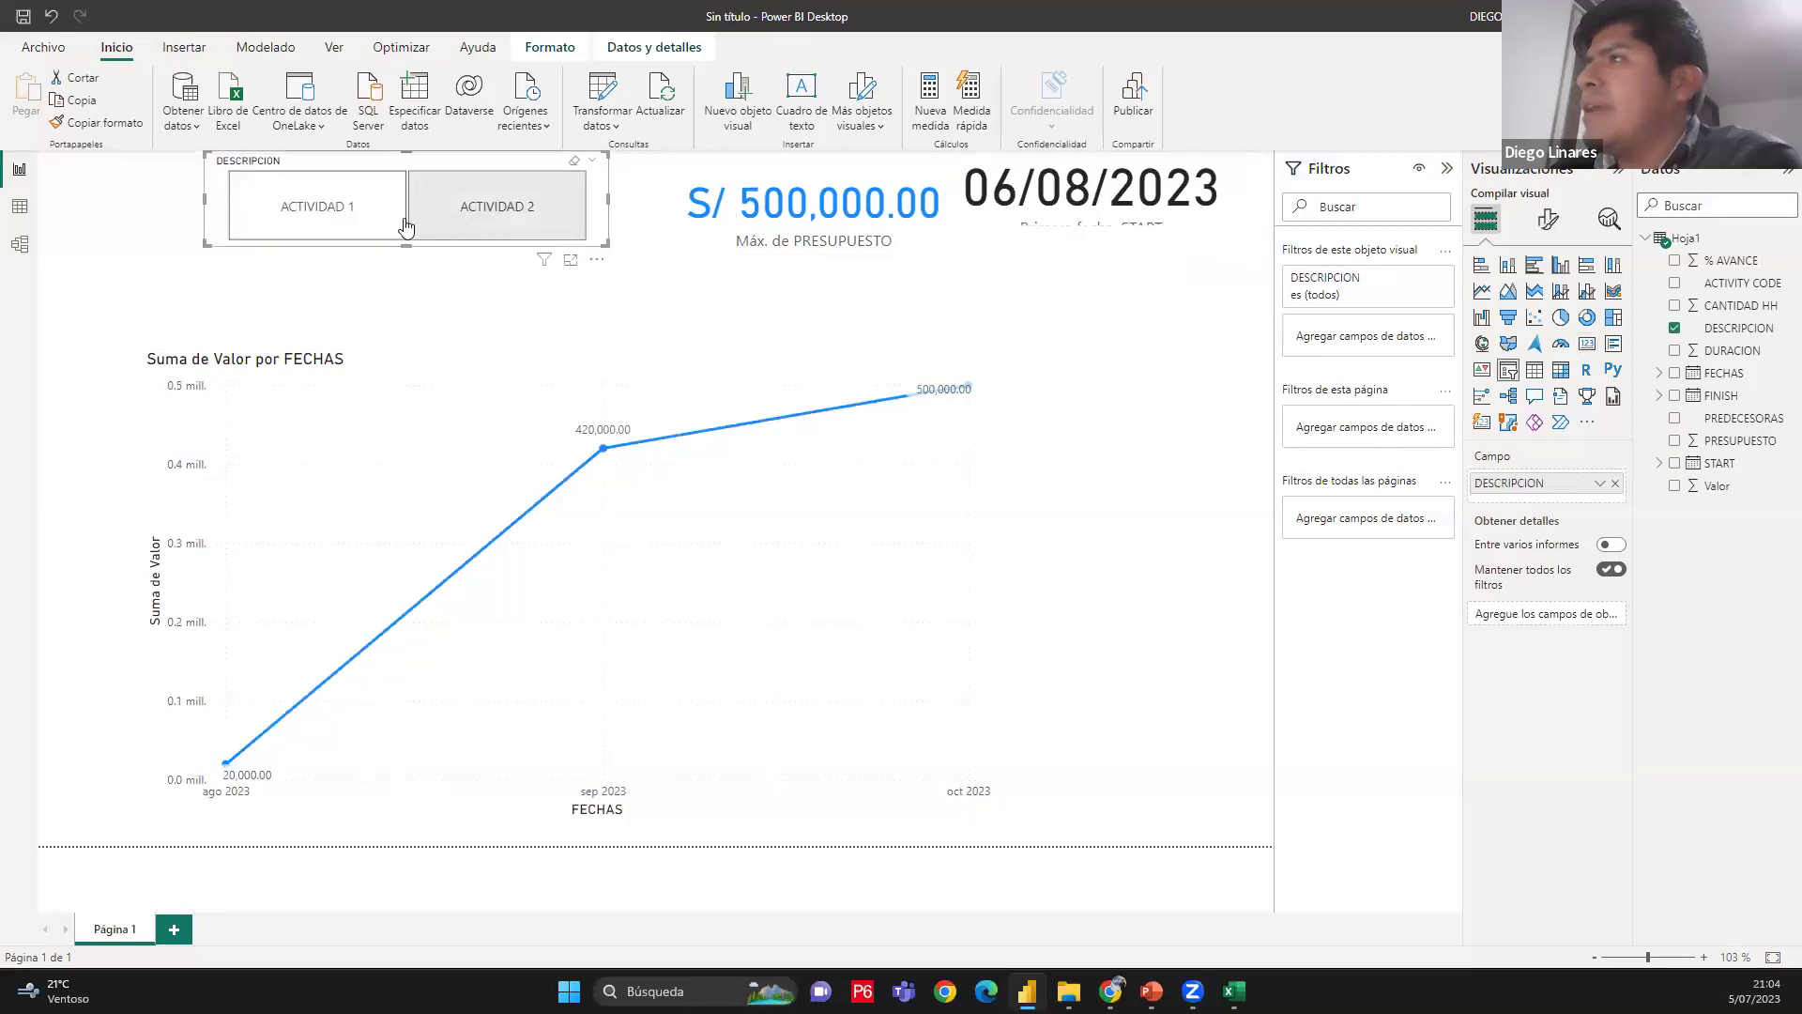
click(482, 218)
click(483, 218)
click(1224, 232)
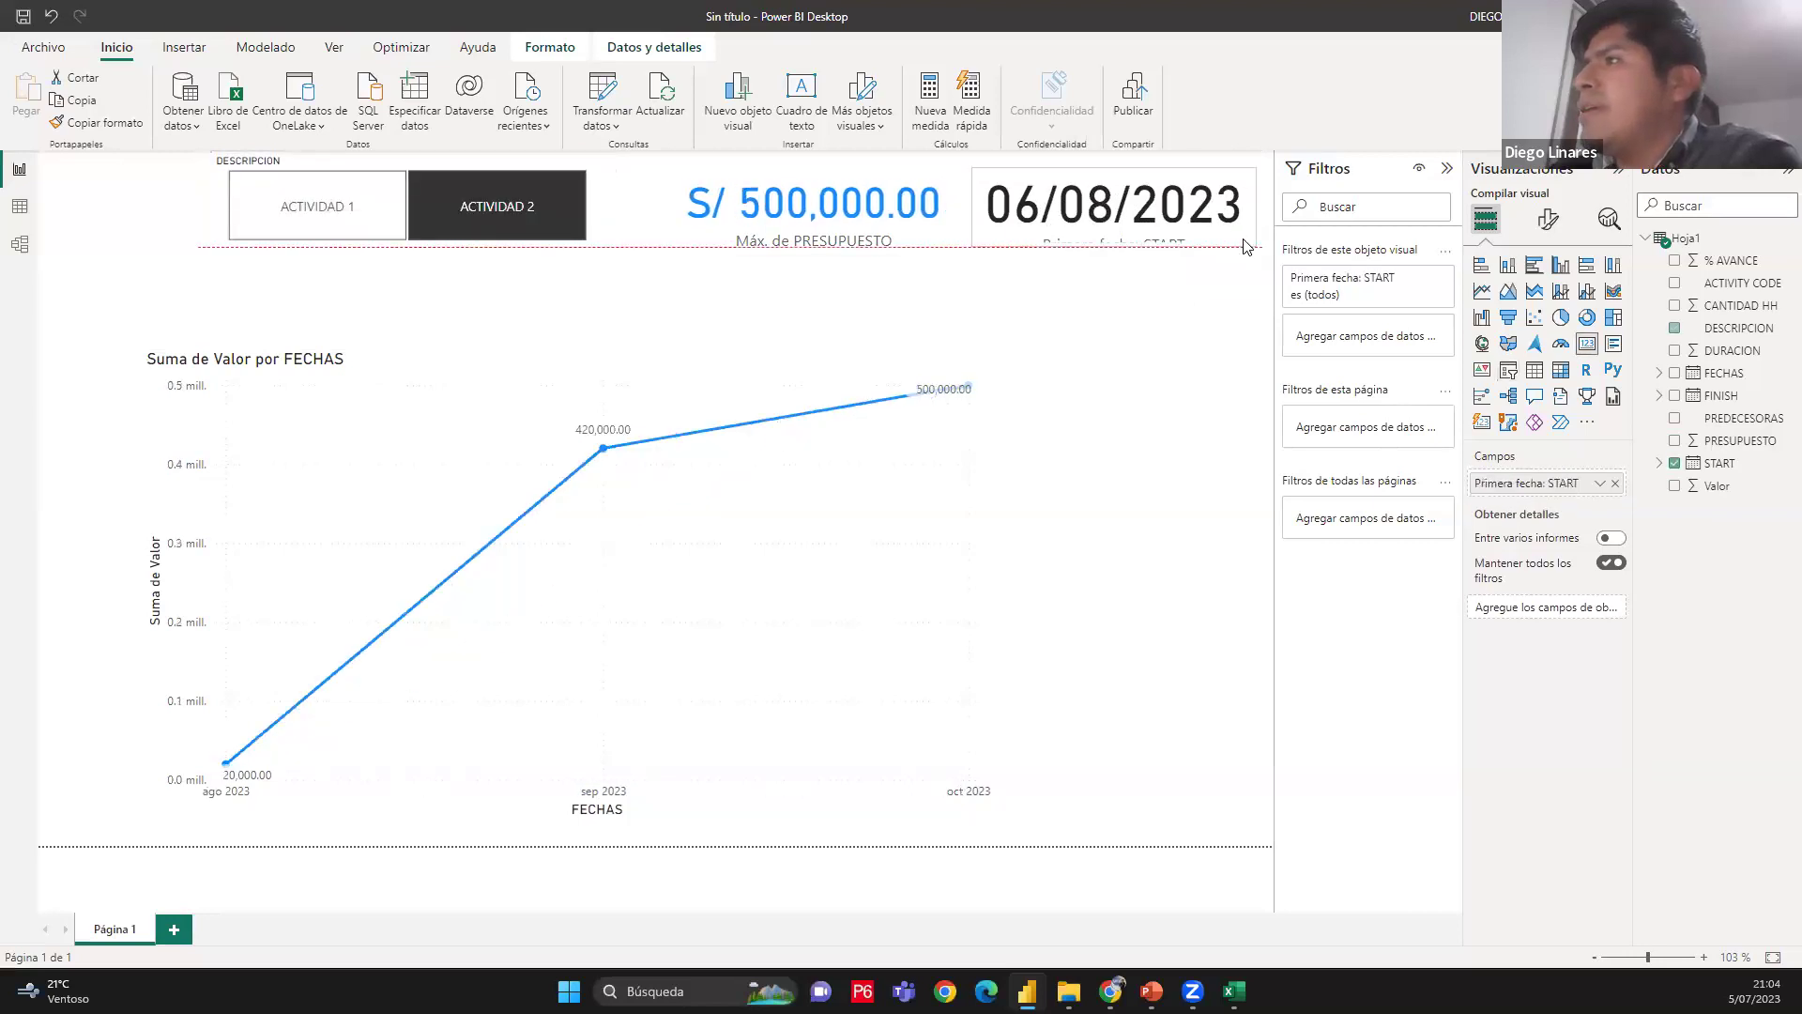
Add another small card directly below the START card showing the first FINISH date
click(1588, 344)
drag(1260, 816, 1221, 307)
drag(1721, 395, 1184, 320)
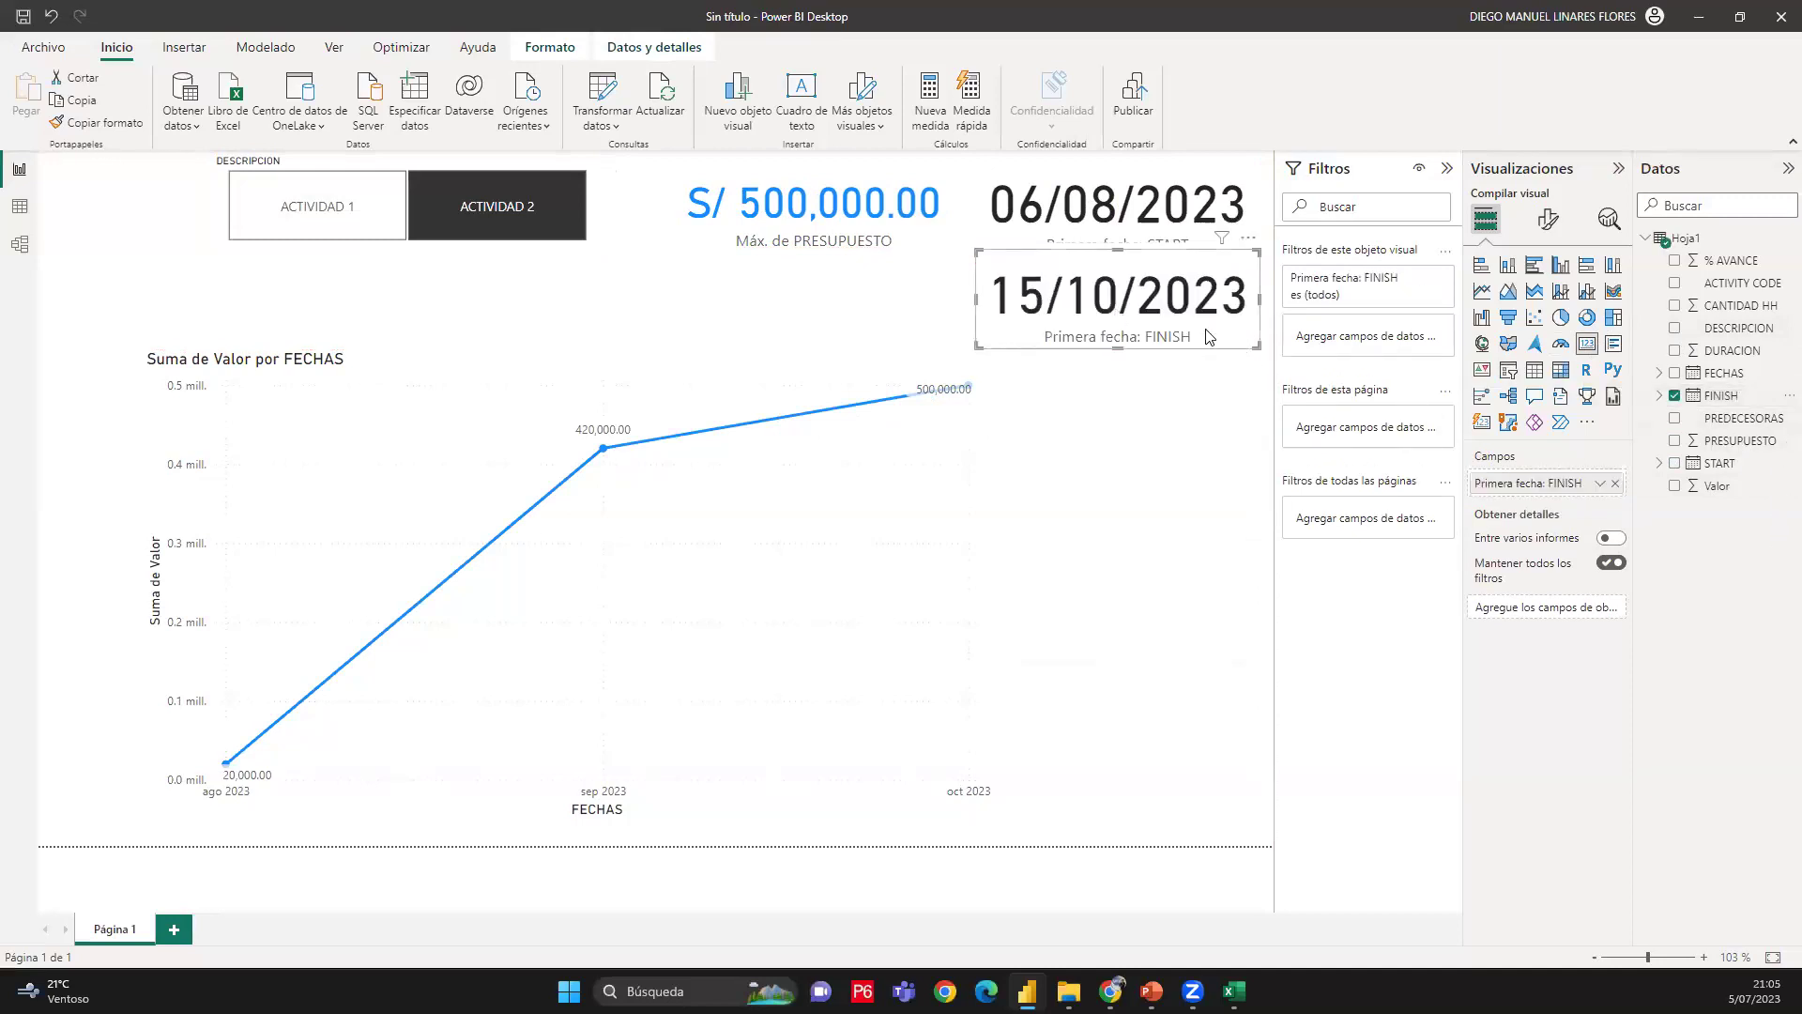
click(1247, 372)
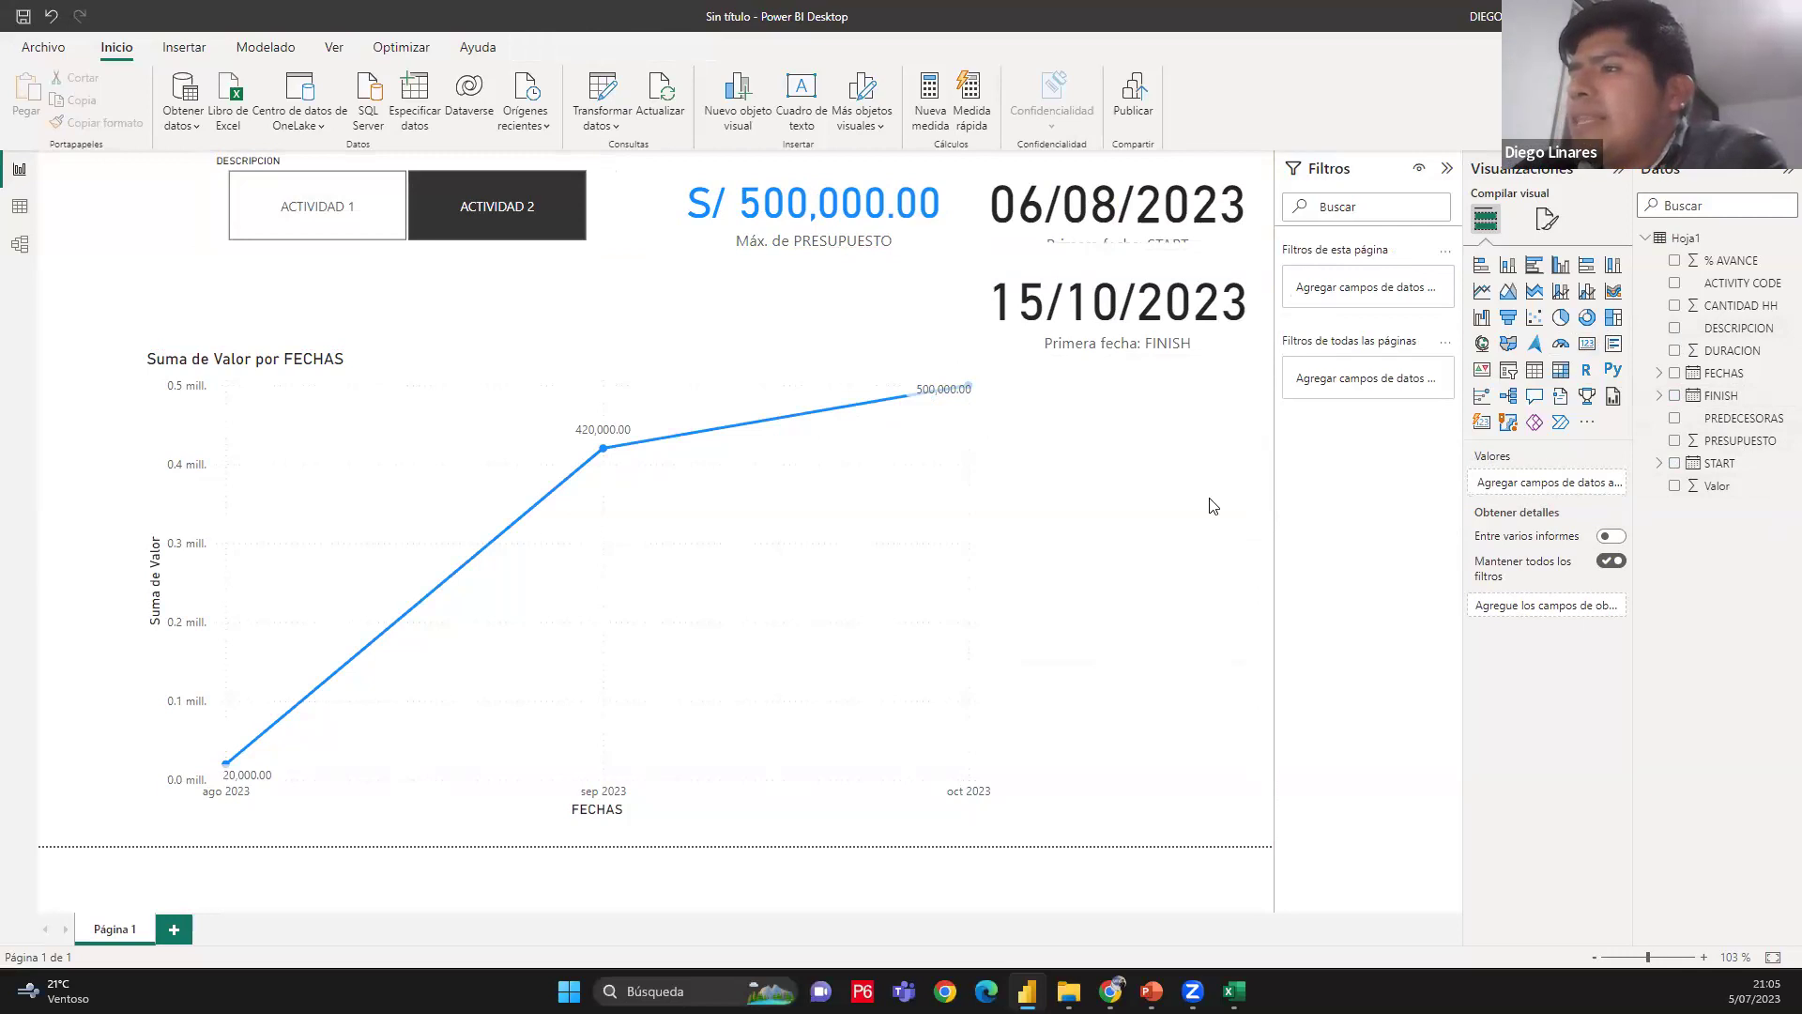
Filter the dashboard to ACTIVIDAD 1 and move the line chart slightly upward on the page
click(310, 225)
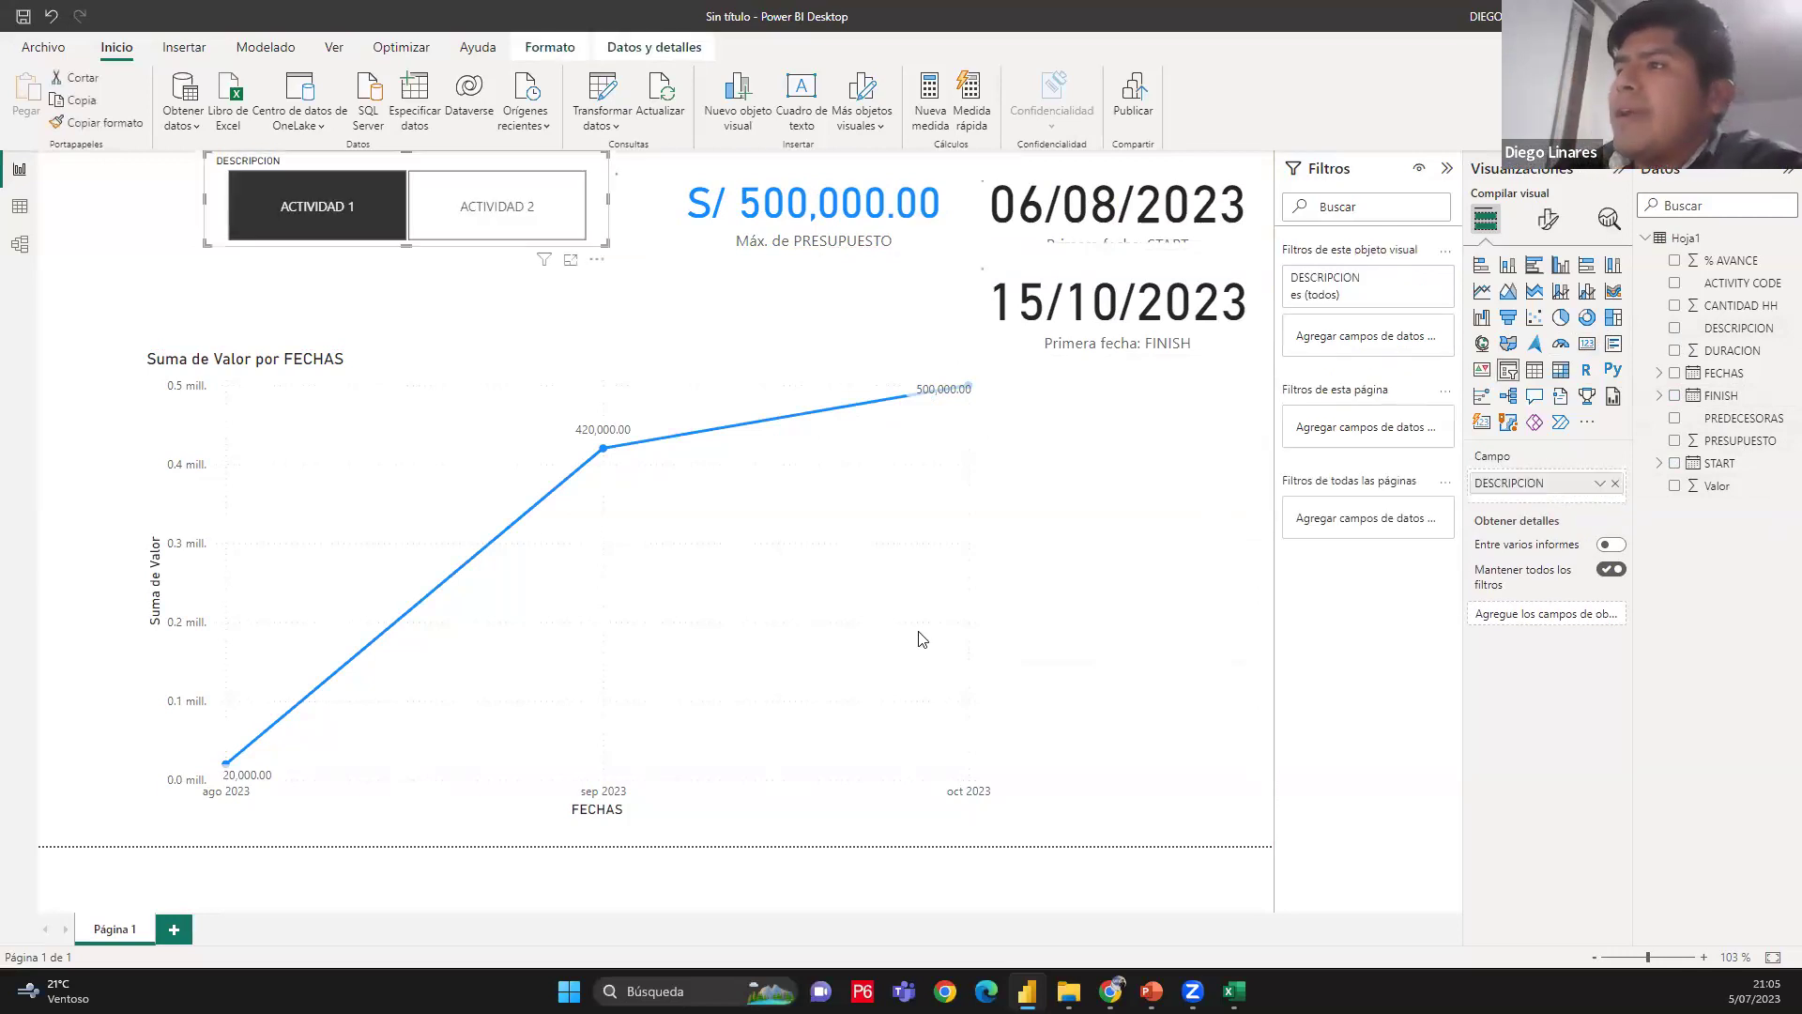
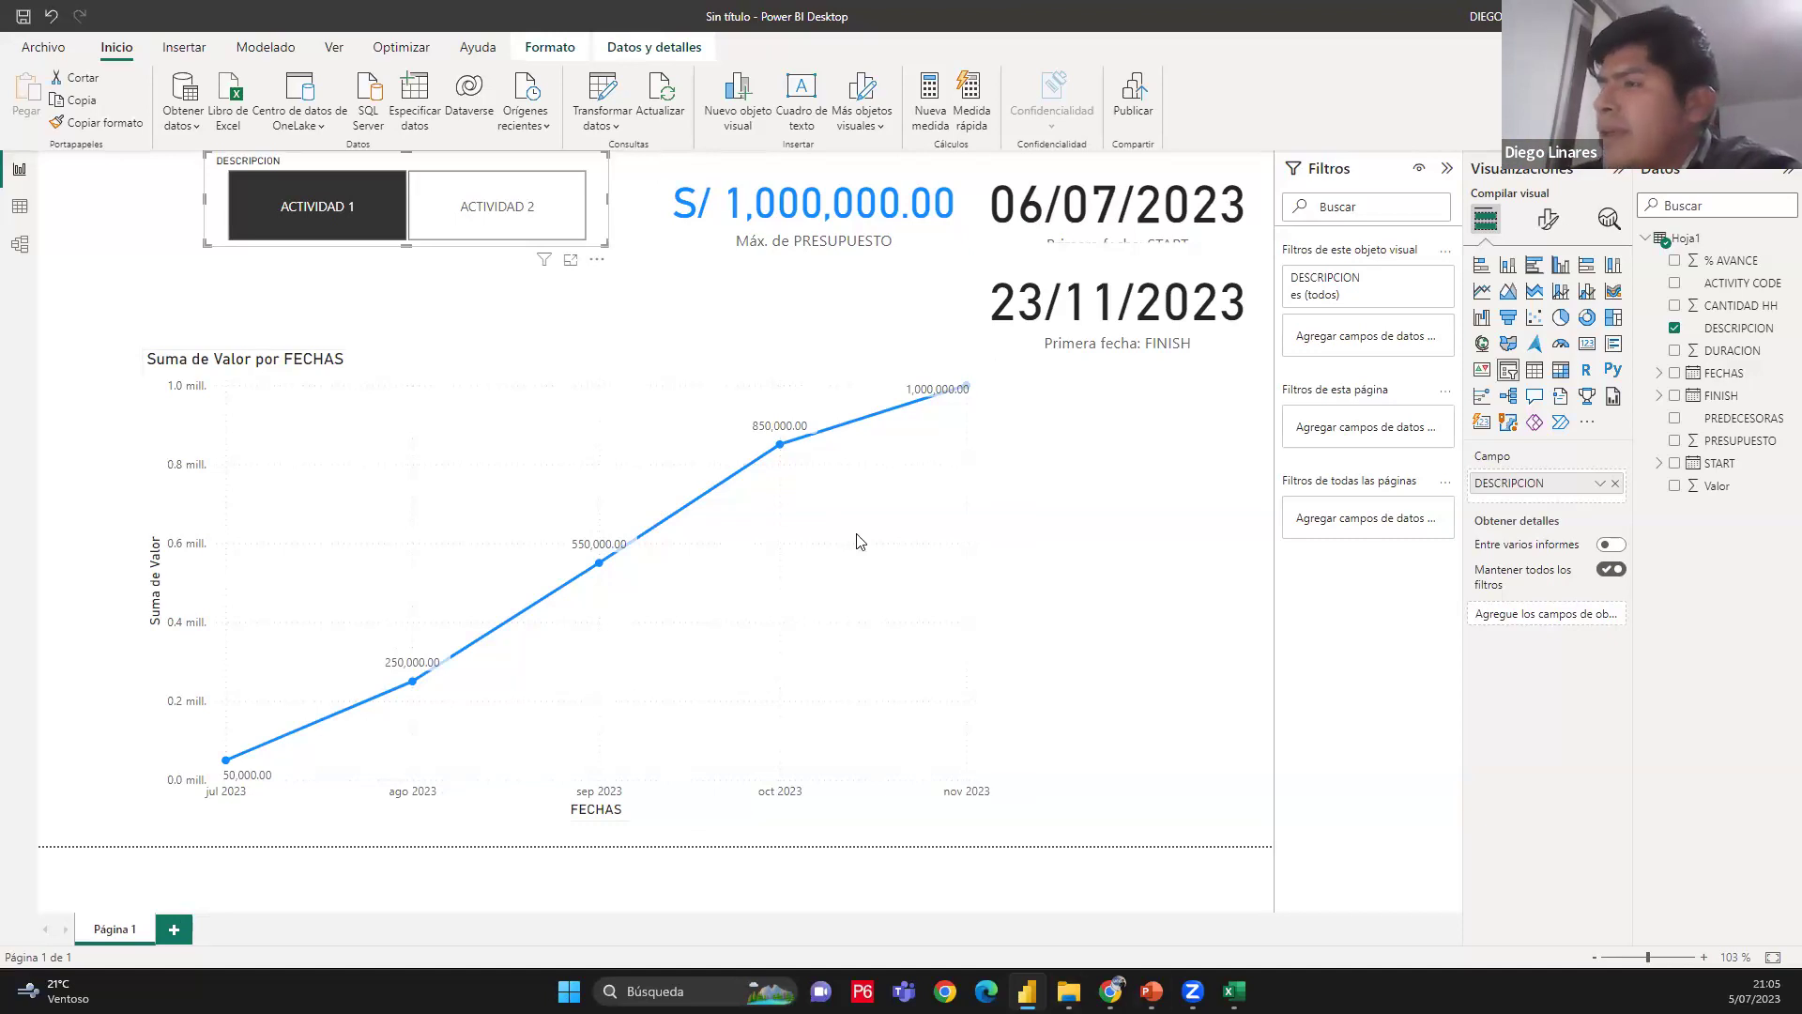
click(977, 548)
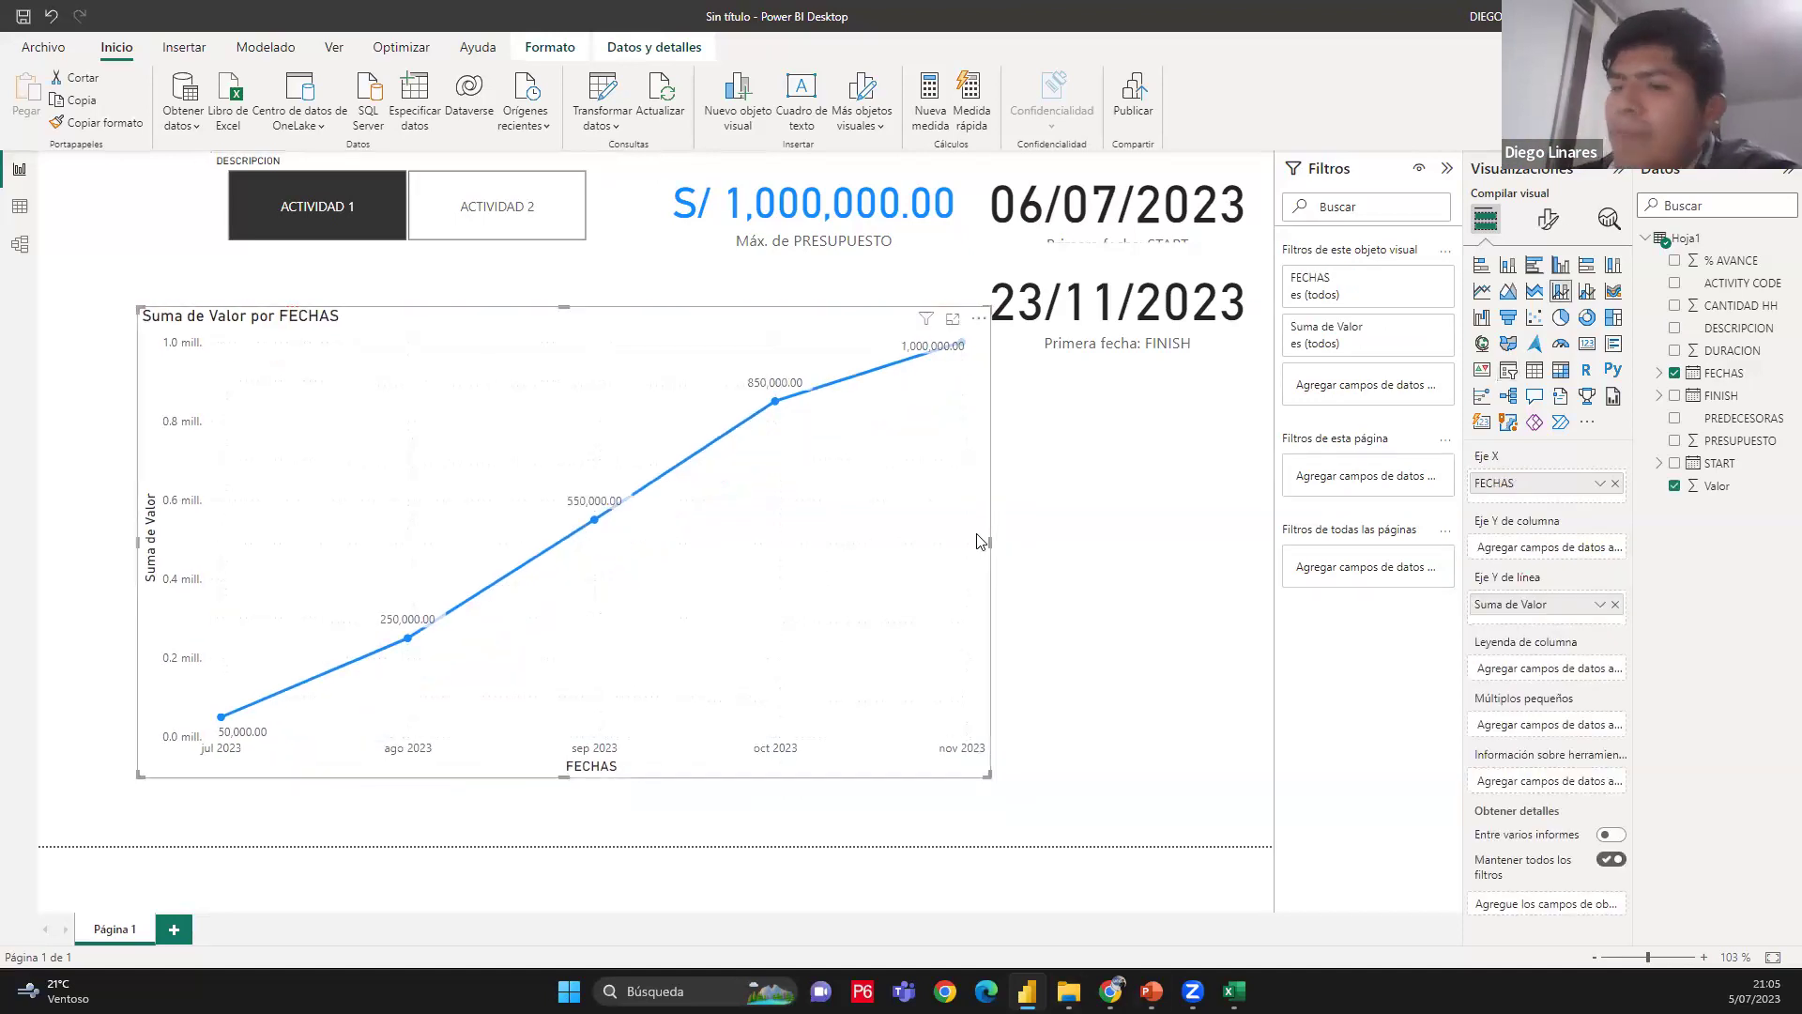
Switch to the CURVA S workbook in Excel and select cell N9 to review the activity table
mouse_move(1069, 990)
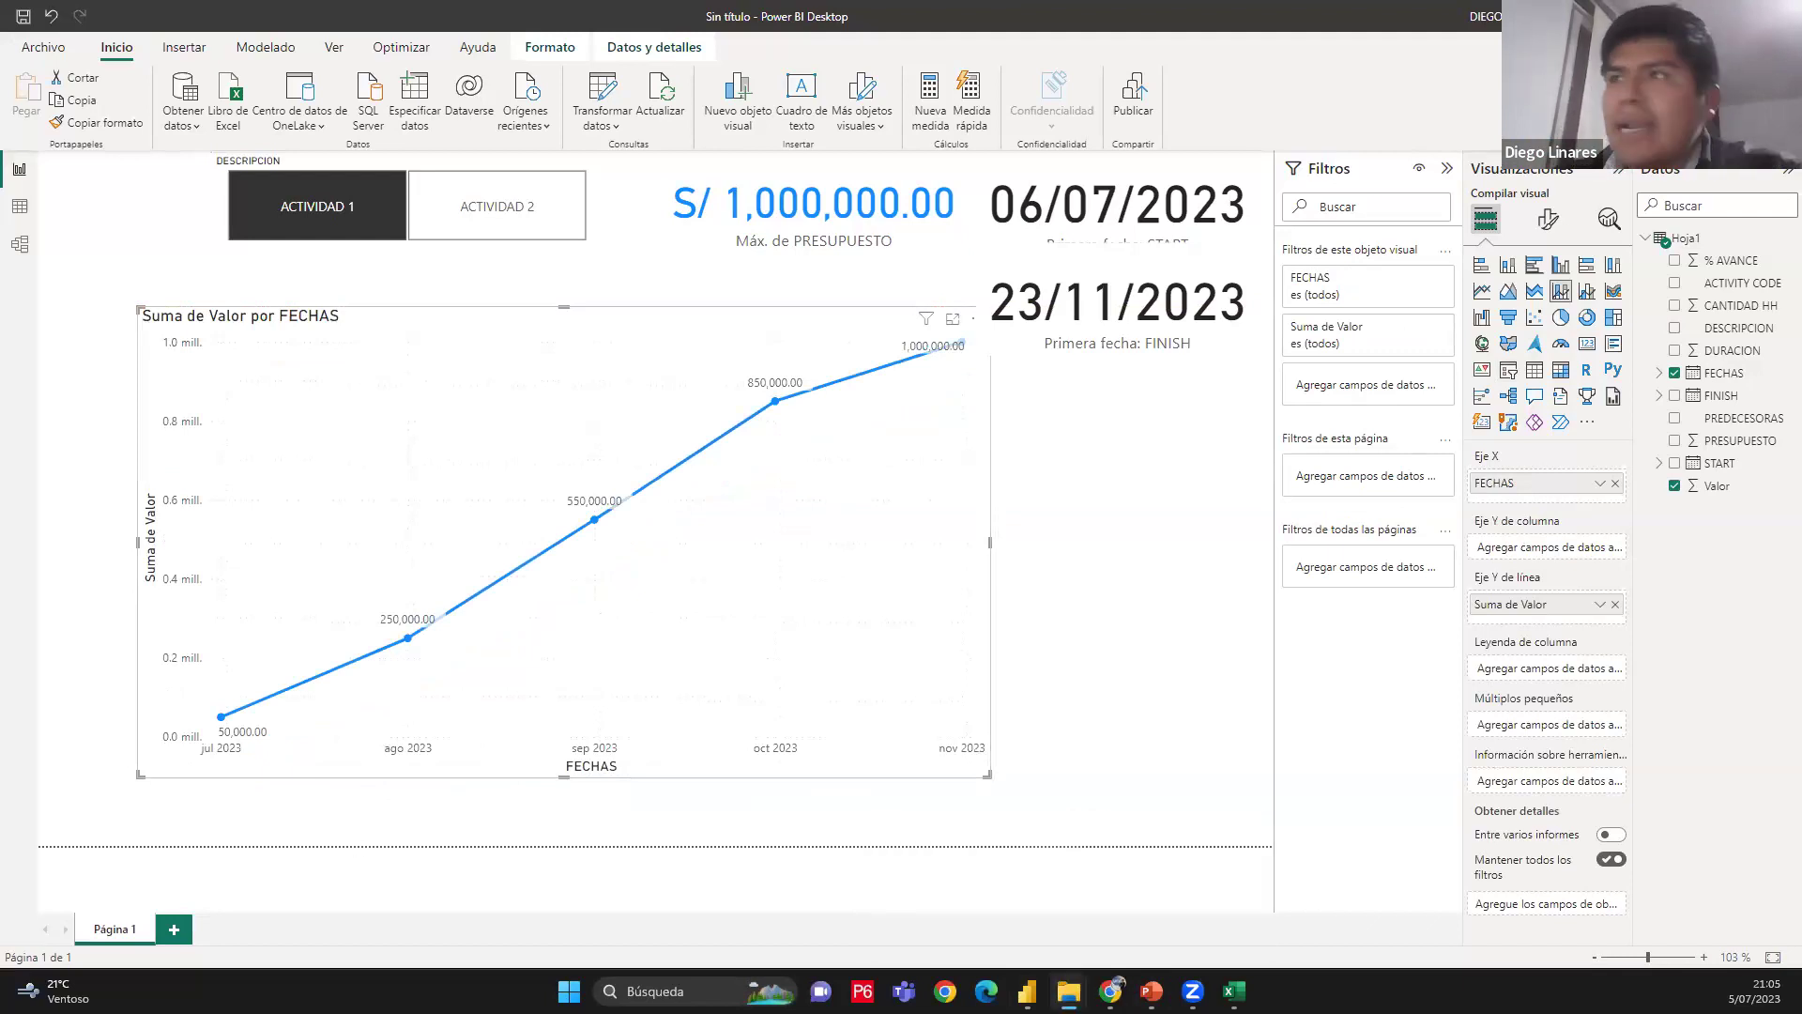
click(1234, 991)
click(699, 611)
click(1256, 385)
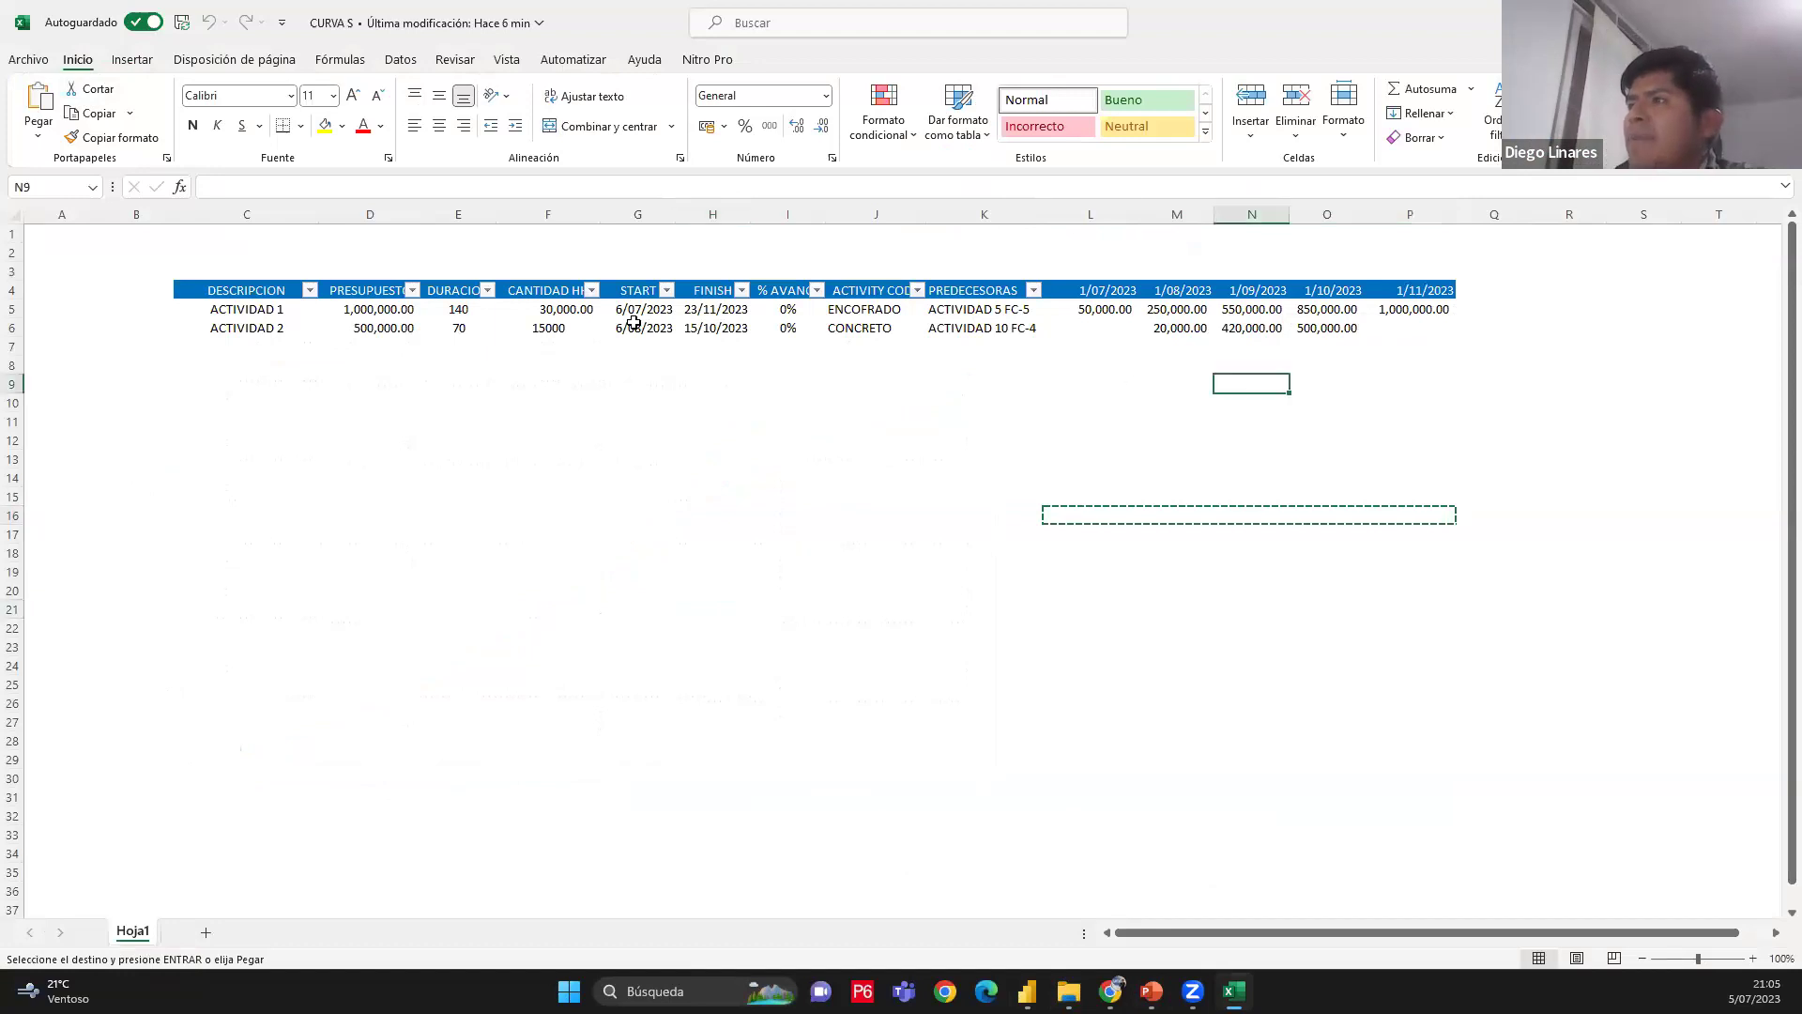
Switch to Power BI to check the ACTIVIDAD 1 line chart and return to the CURVA S workbook in Excel
click(263, 316)
click(954, 398)
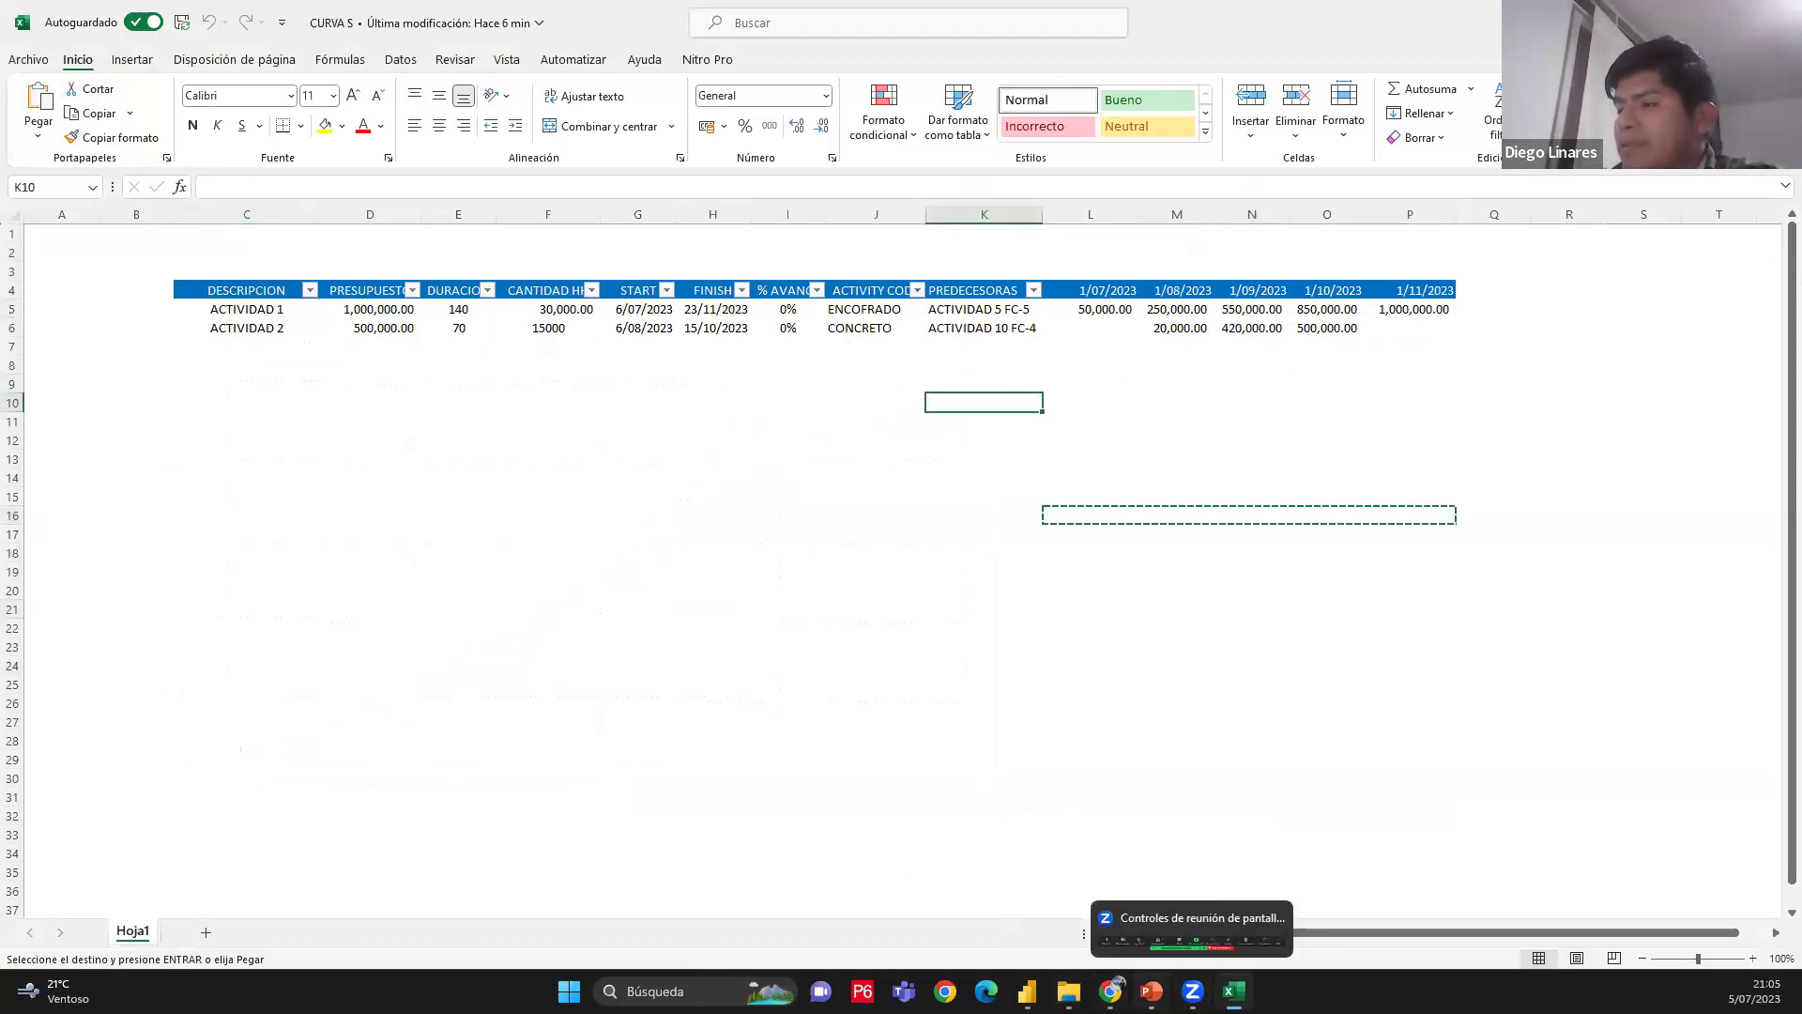
mouse_move(1152, 991)
click(957, 897)
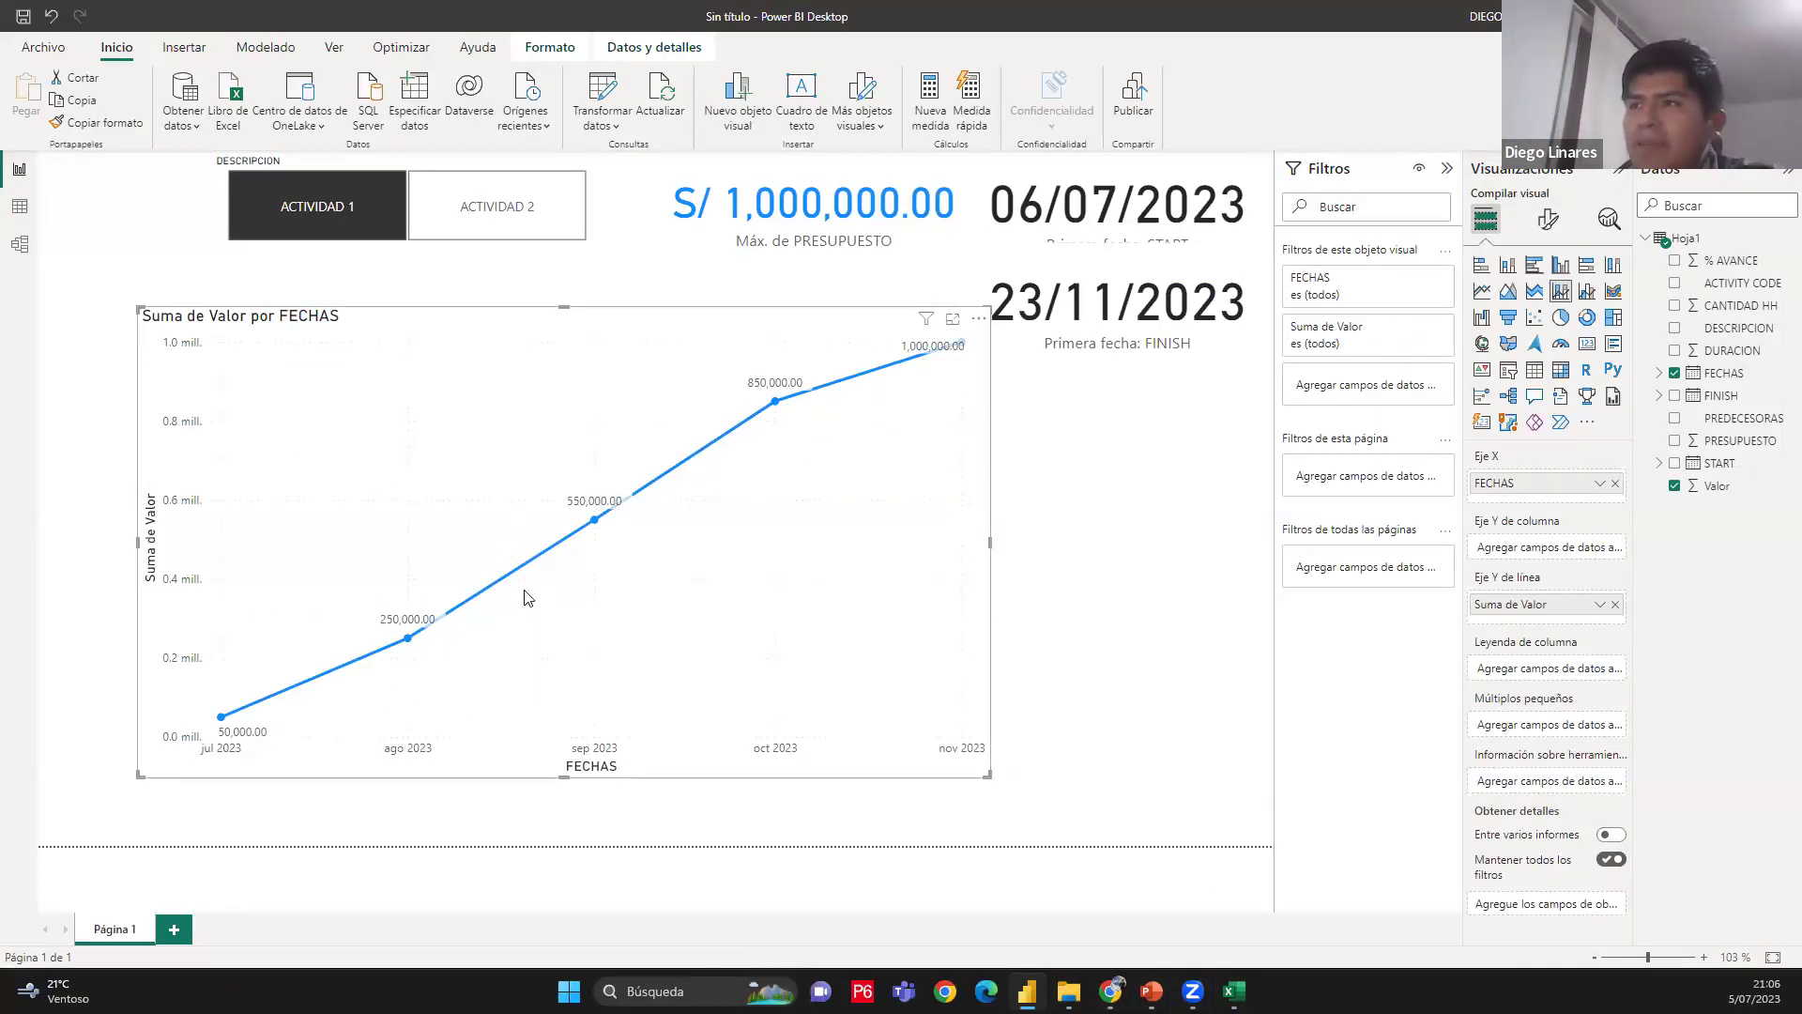
key(alt+Tab)
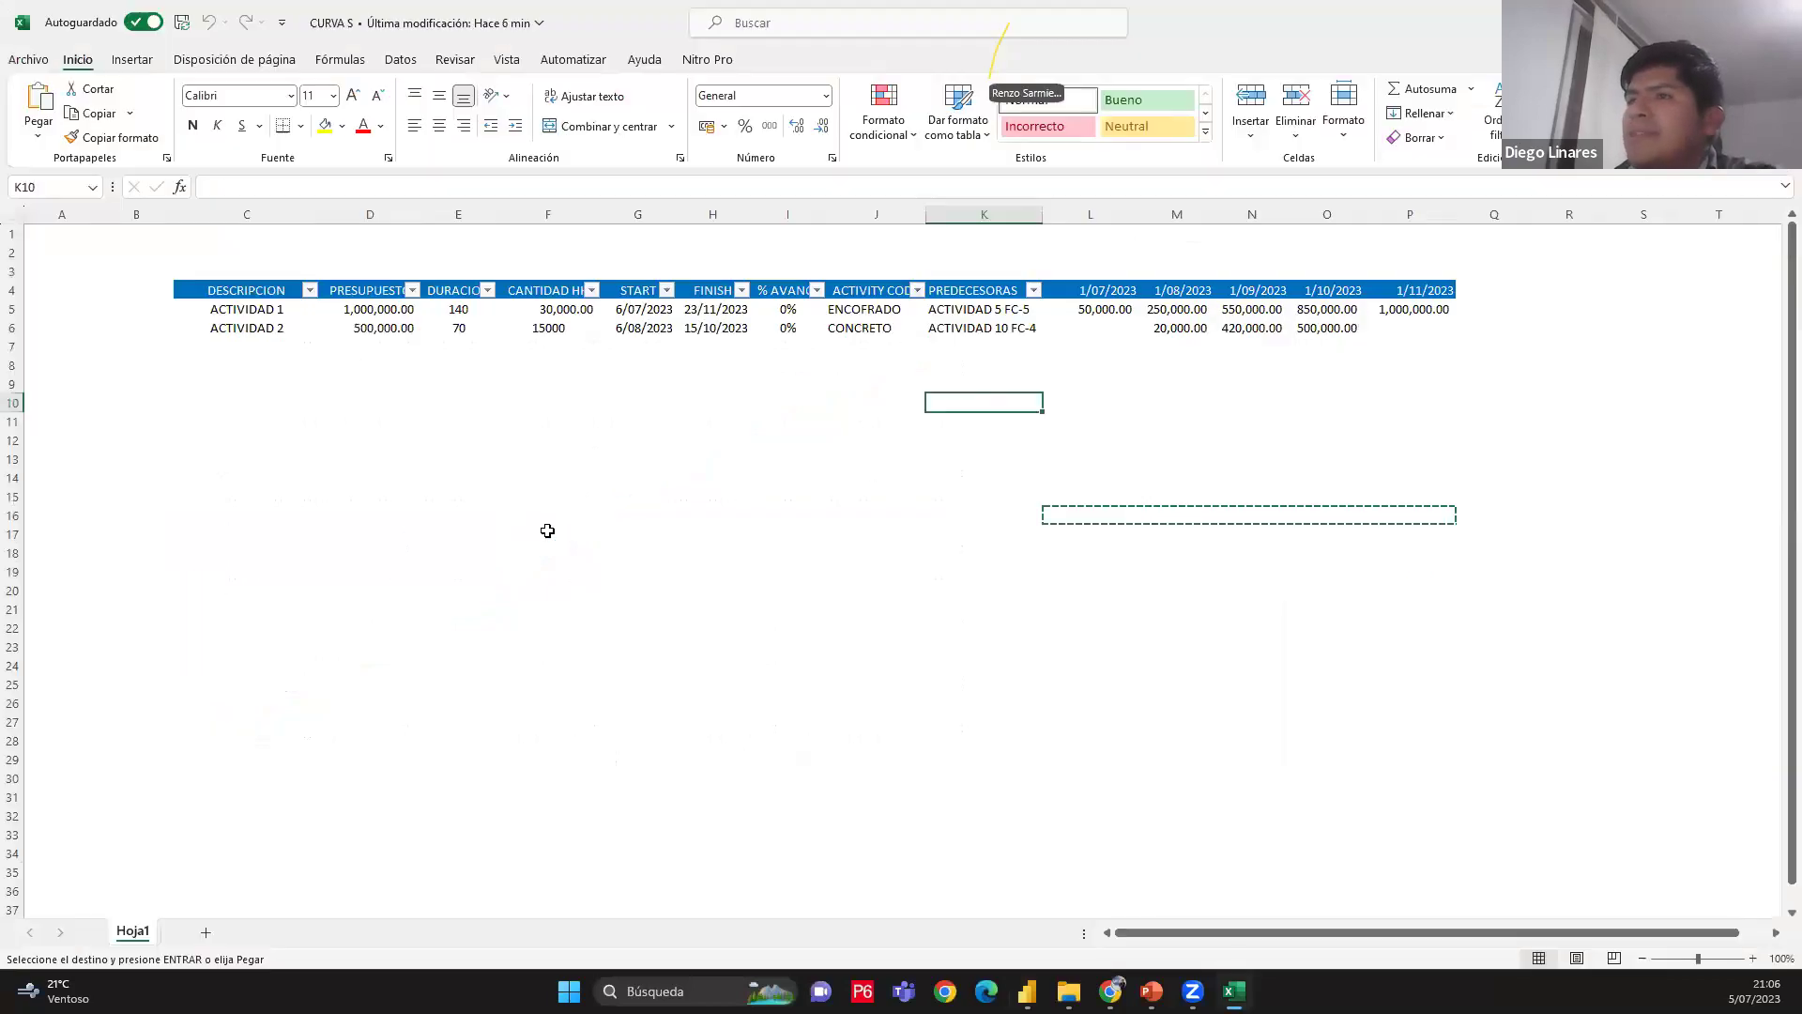
Duplicate the ACTIVIDAD 1 and ACTIVIDAD 2 rows, including their monthly values, into rows 7 and 8, and select cell L5
drag(256, 312, 1443, 330)
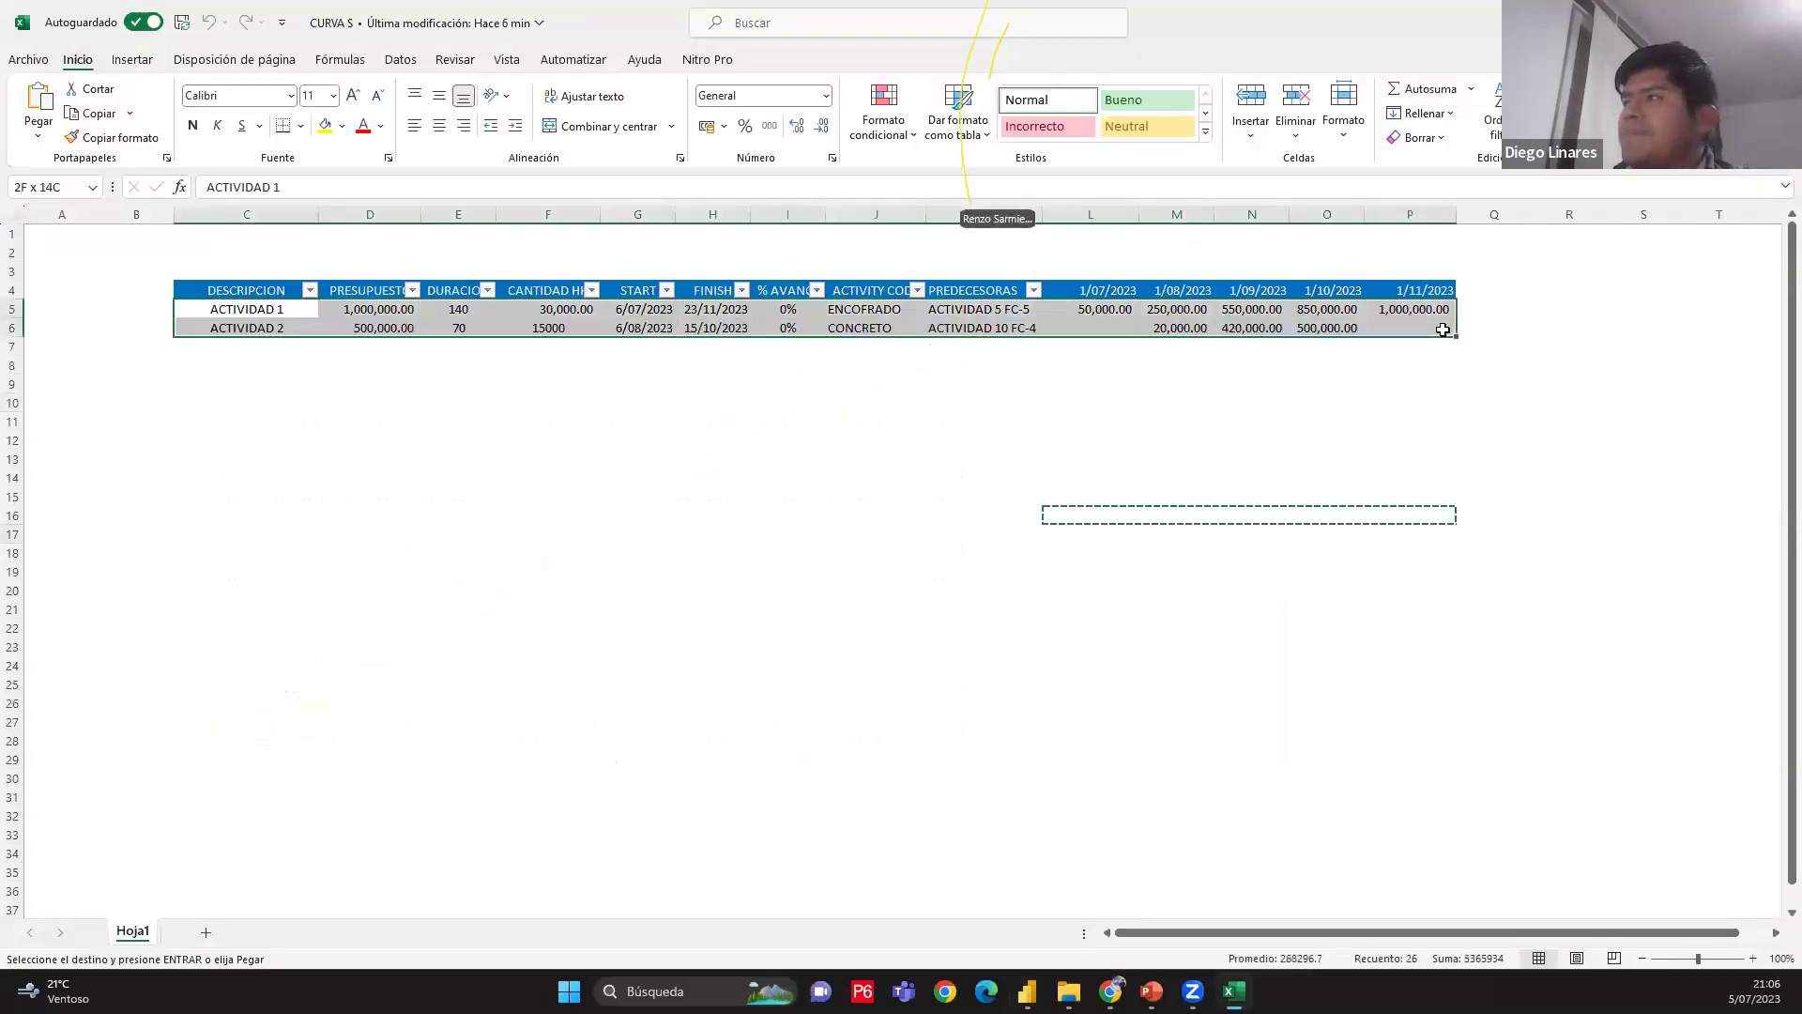
key(ctrl+c)
click(247, 350)
key(ctrl+v)
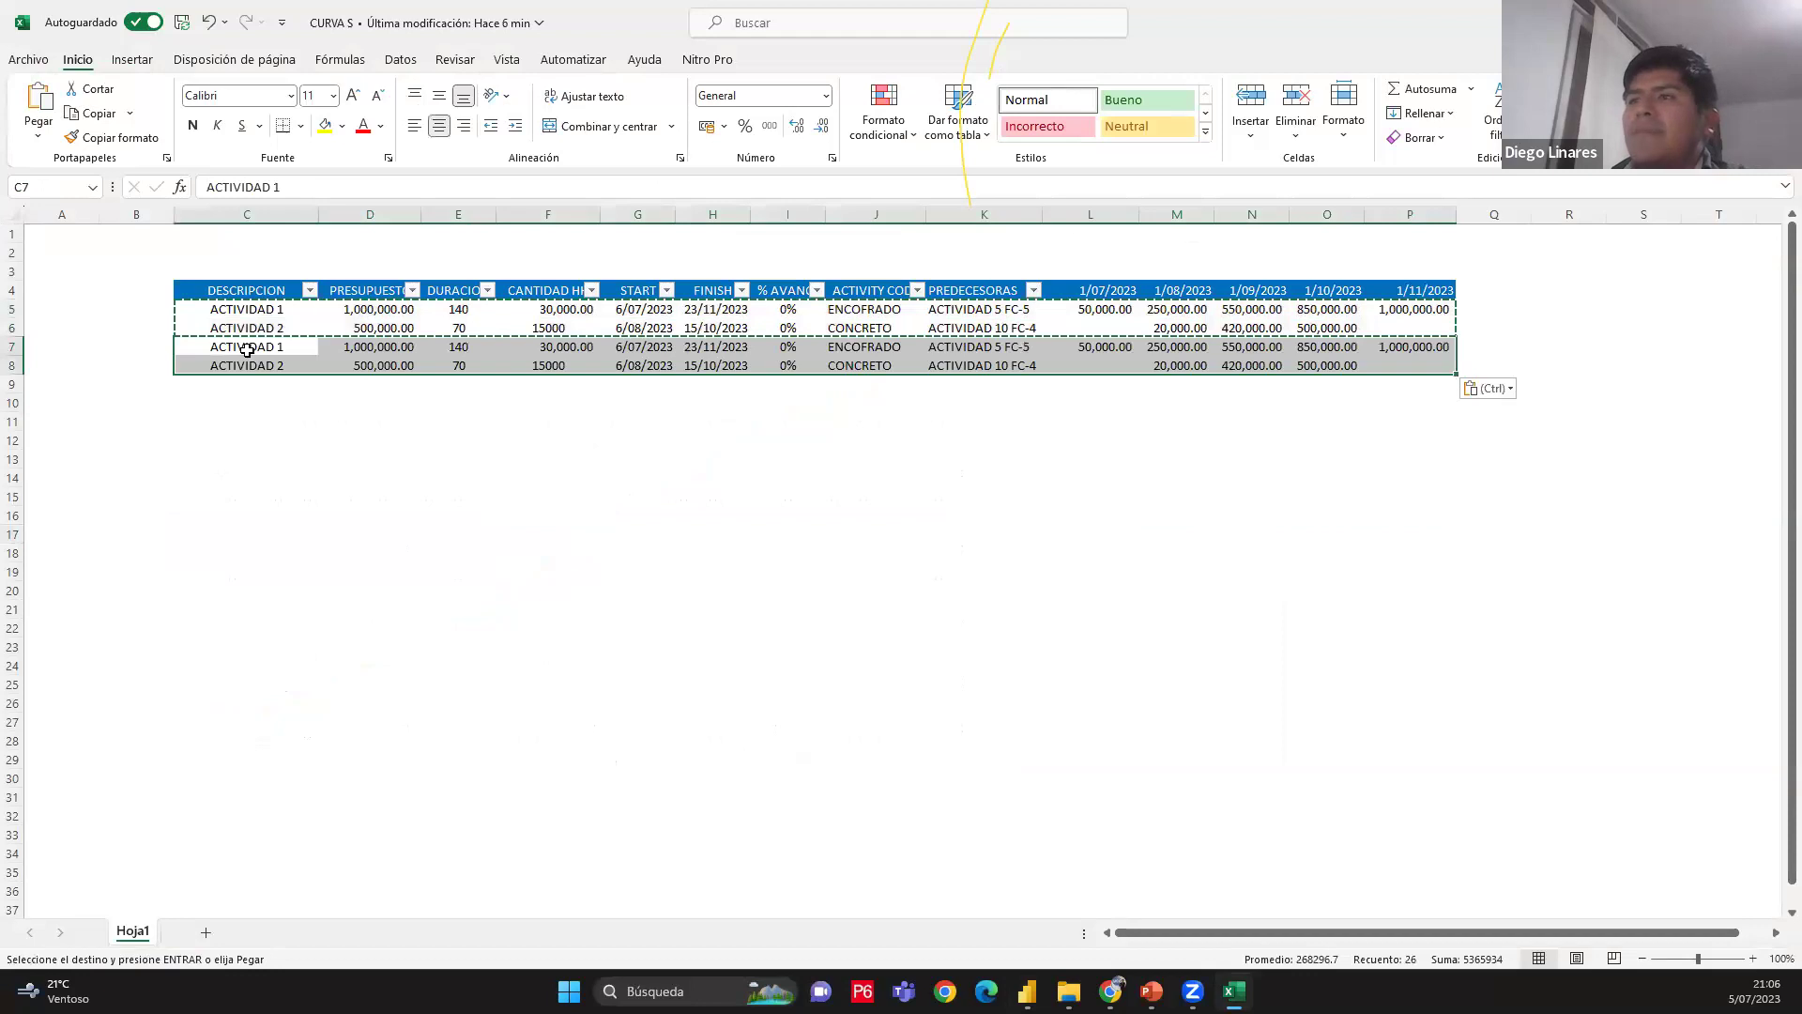
click(1108, 353)
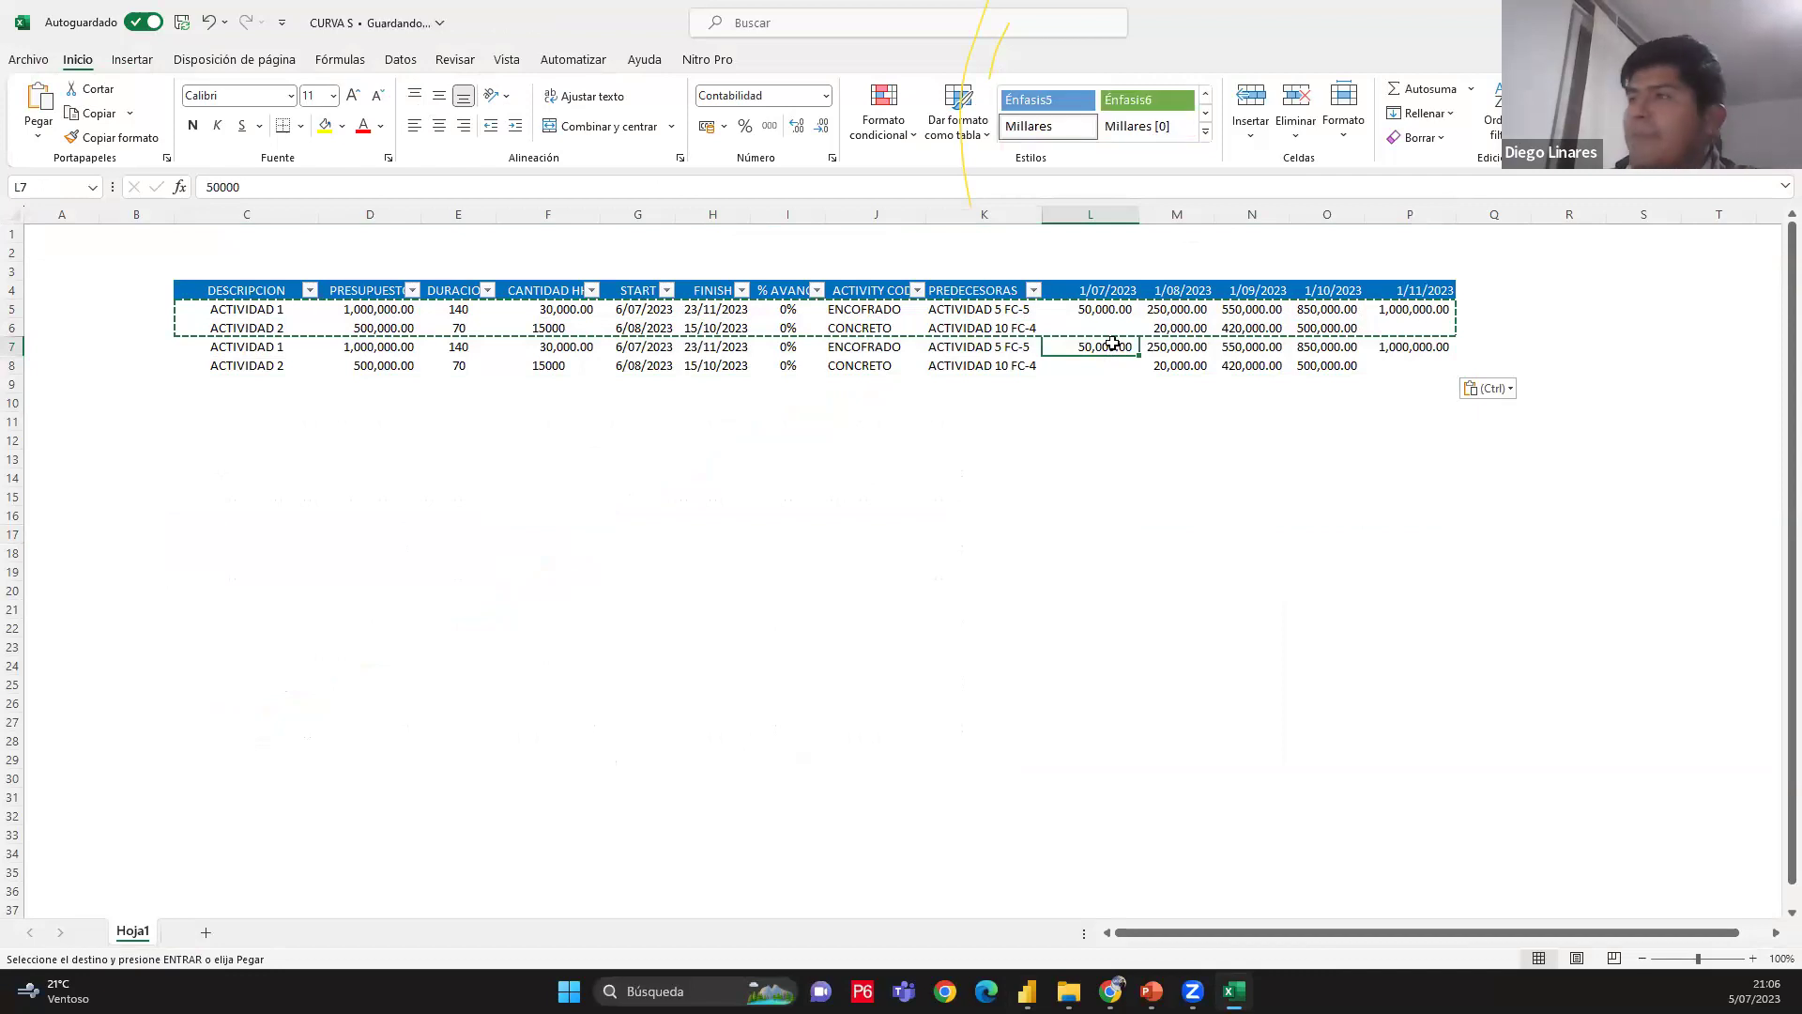
key(Escape)
key(Down)
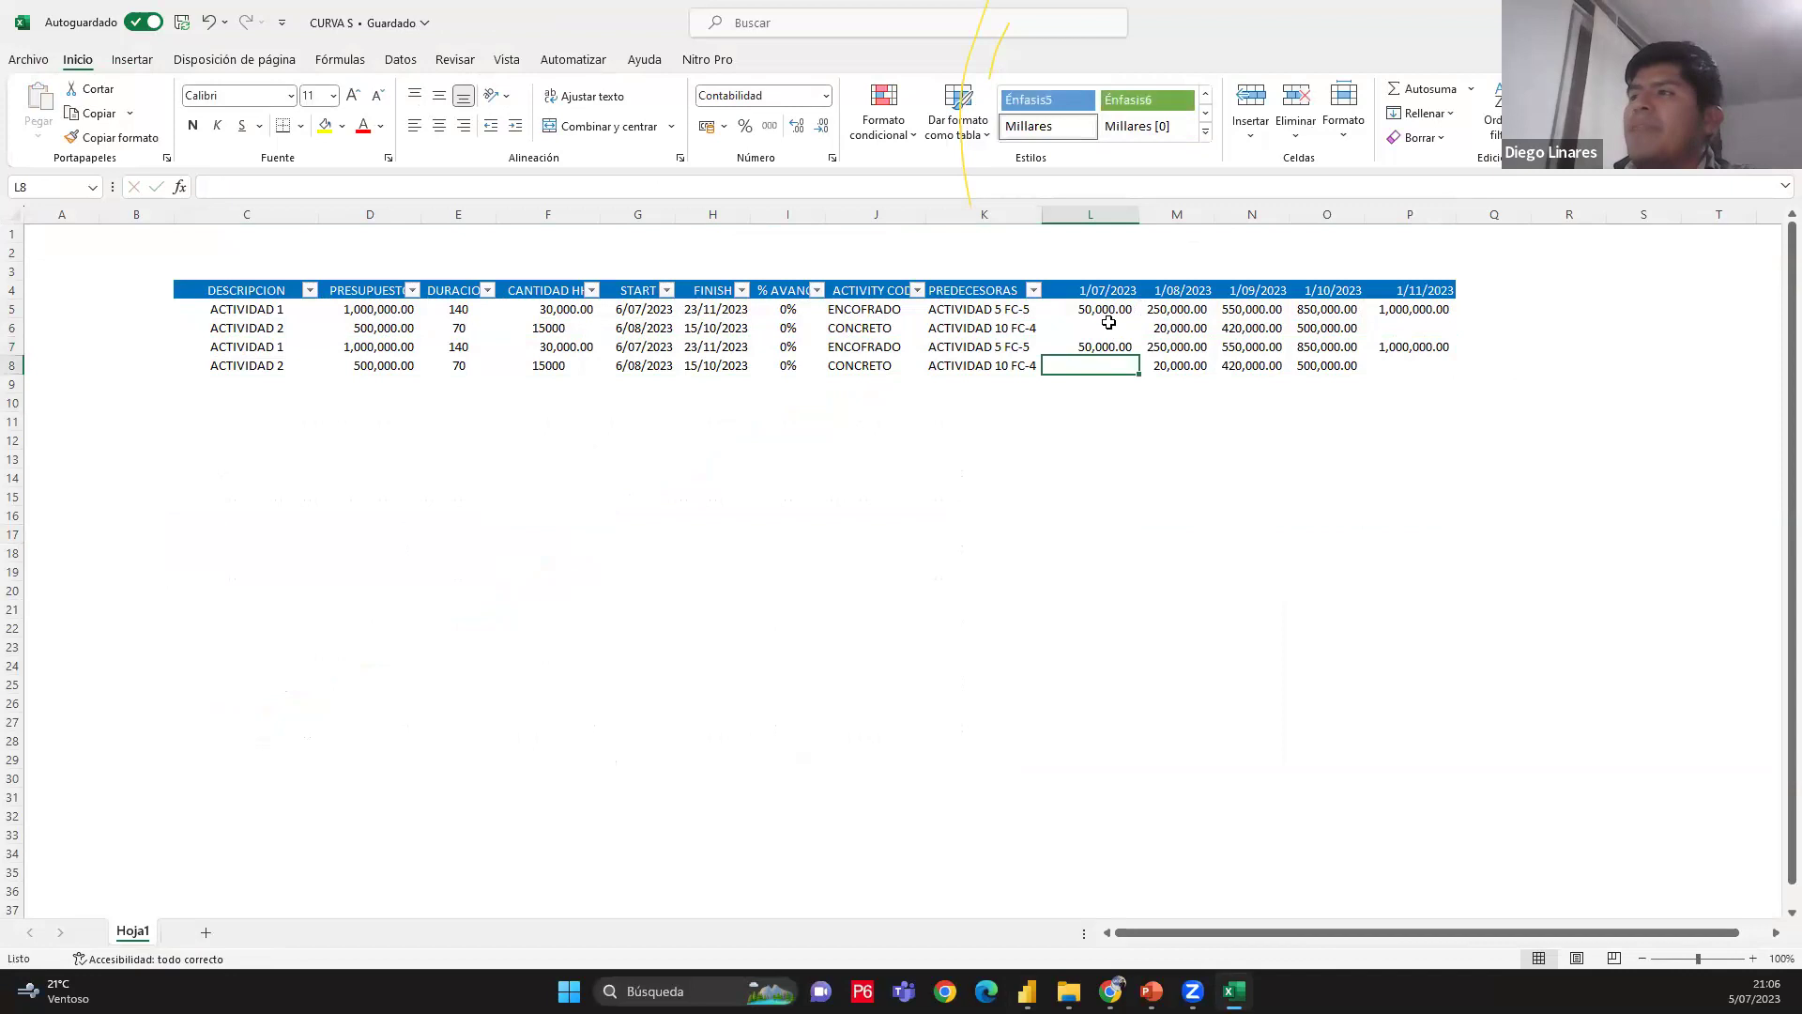
click(1102, 310)
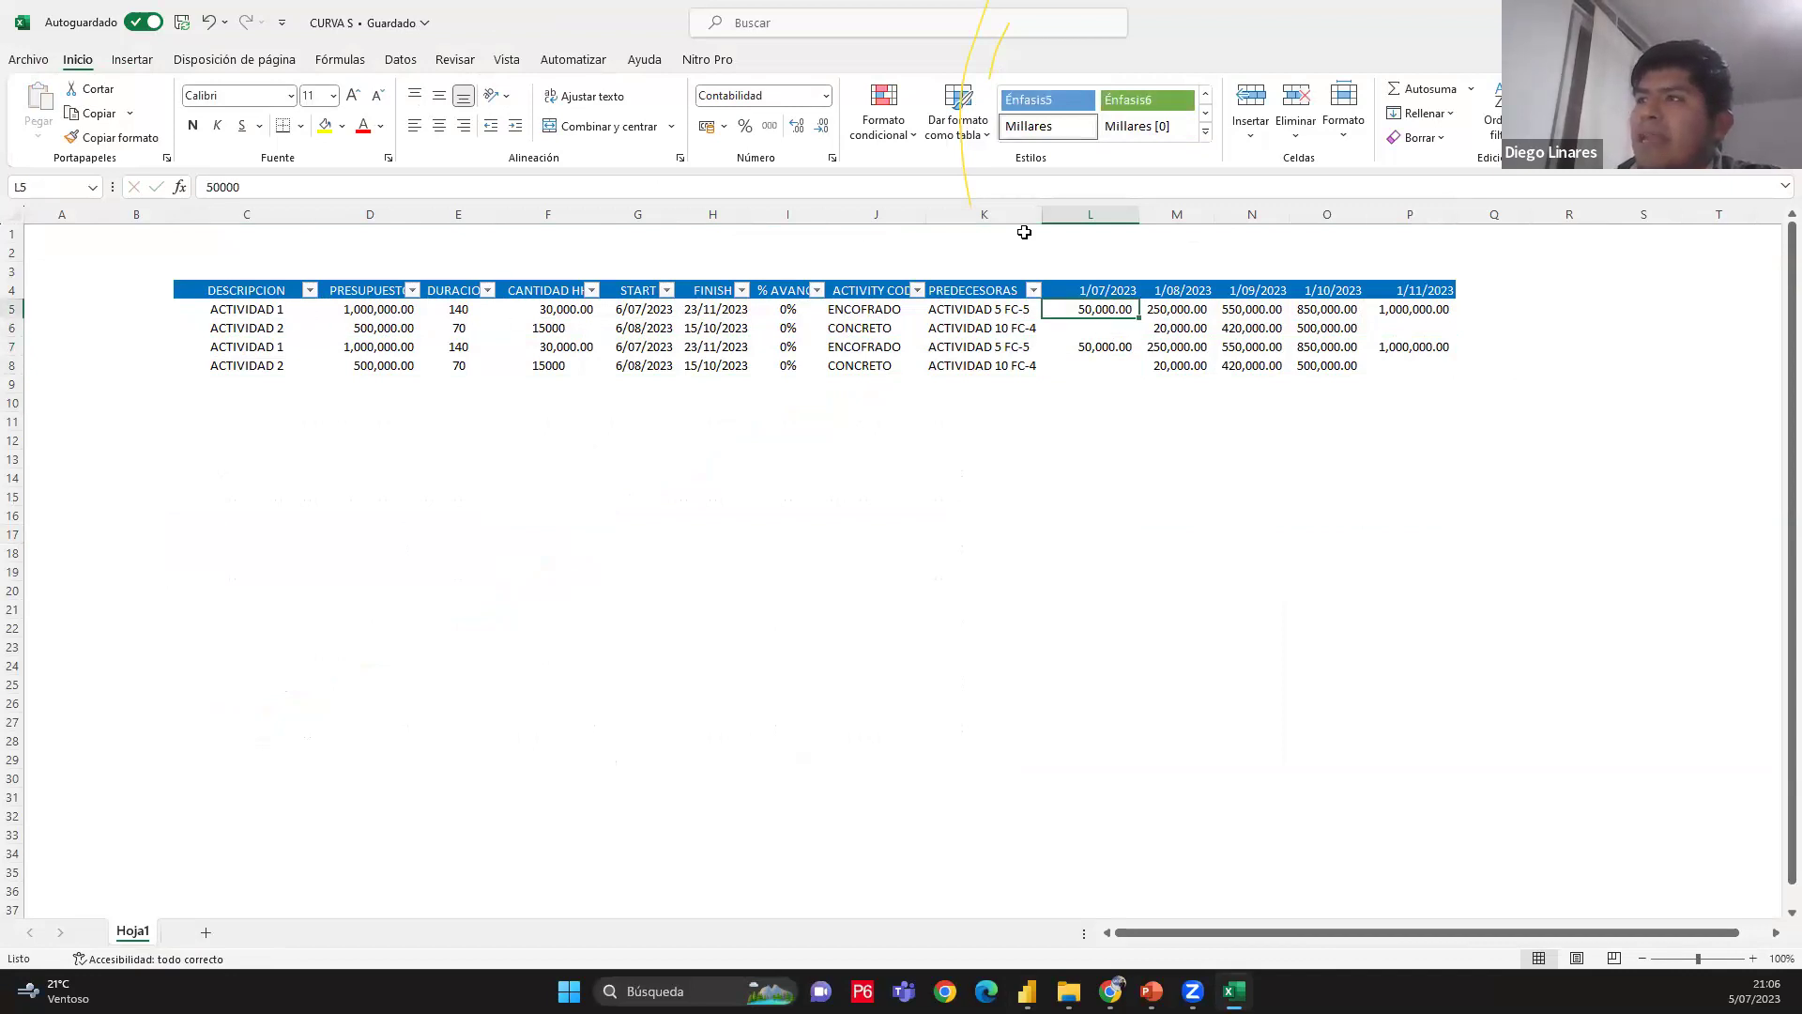
click(1090, 292)
click(1107, 310)
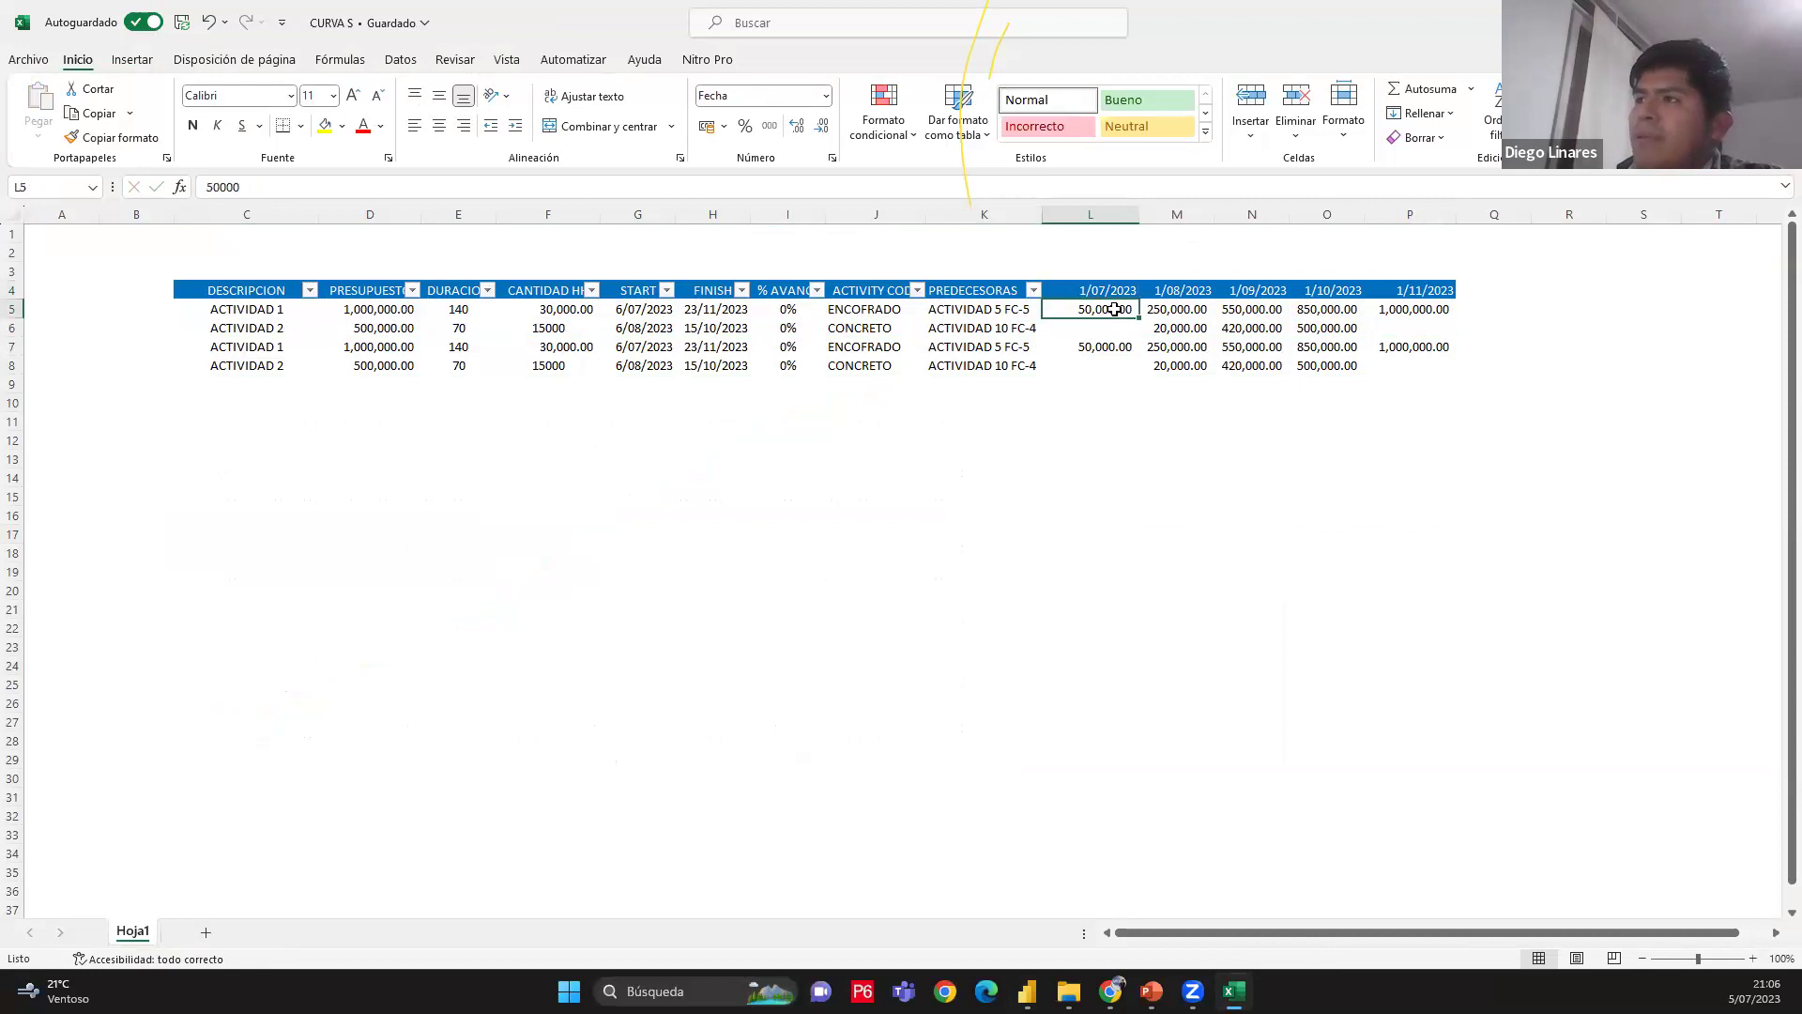
click(1182, 308)
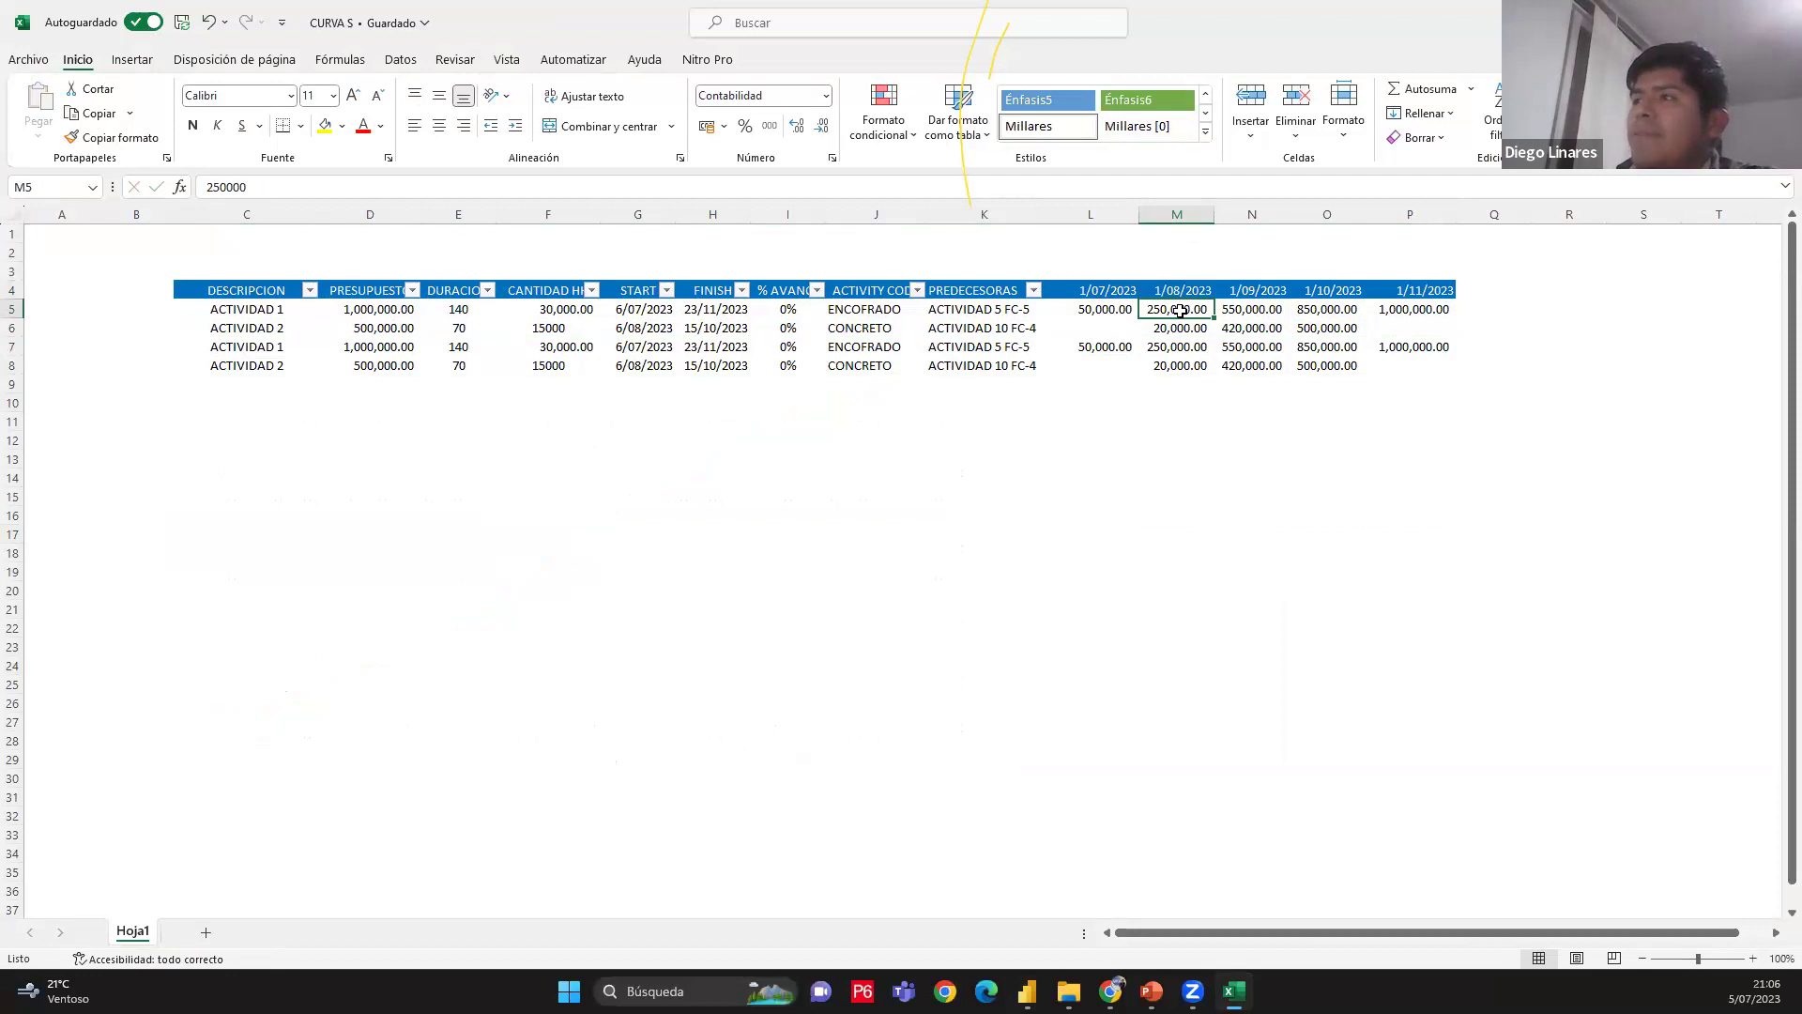
click(1100, 303)
click(1166, 303)
Make the second ACTIVIDAD 1 row monthly: enter +M5-L5 in M7 and fill the formula across to P7
click(1164, 347)
text(+)
click(1162, 310)
text(-)
click(1110, 348)
click(1116, 313)
key(Return)
click(1181, 345)
drag(1271, 351, 1431, 349)
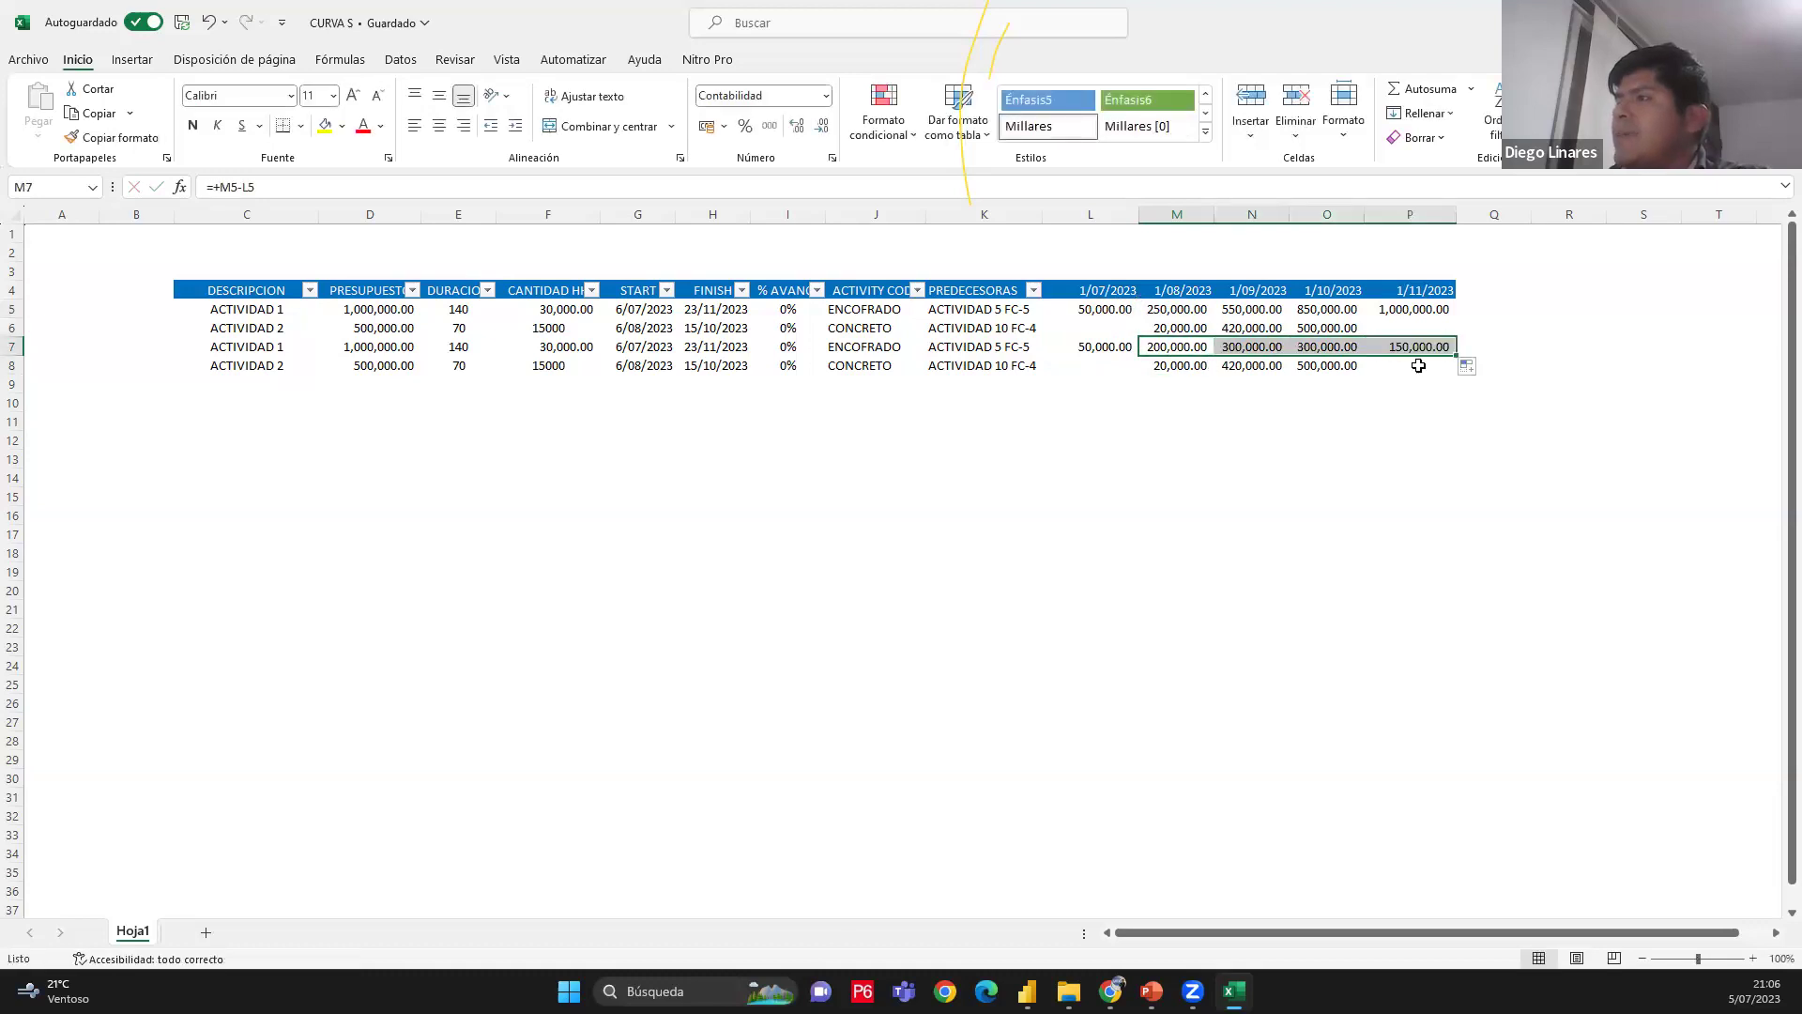
click(1276, 344)
click(1300, 346)
click(1420, 347)
Make the second ACTIVIDAD 2 row monthly: enter +N6-M6 in N8 and fill the formula across to O8
click(1177, 367)
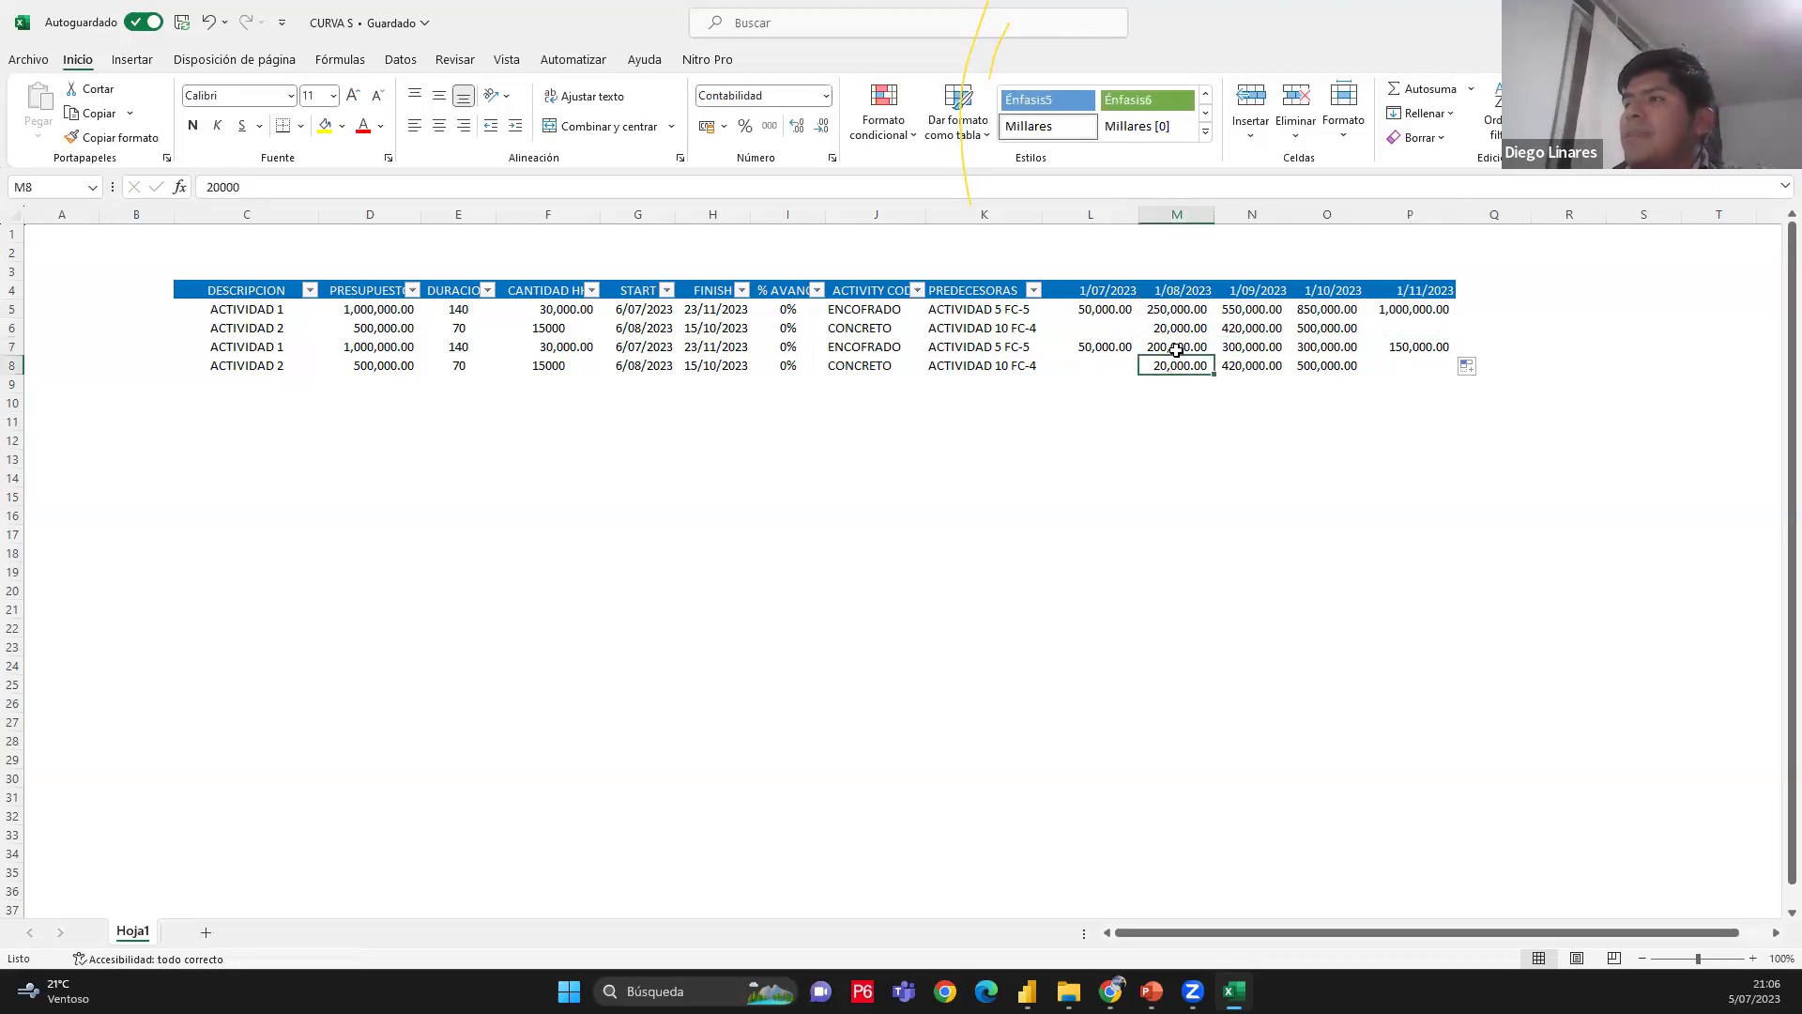
click(1249, 366)
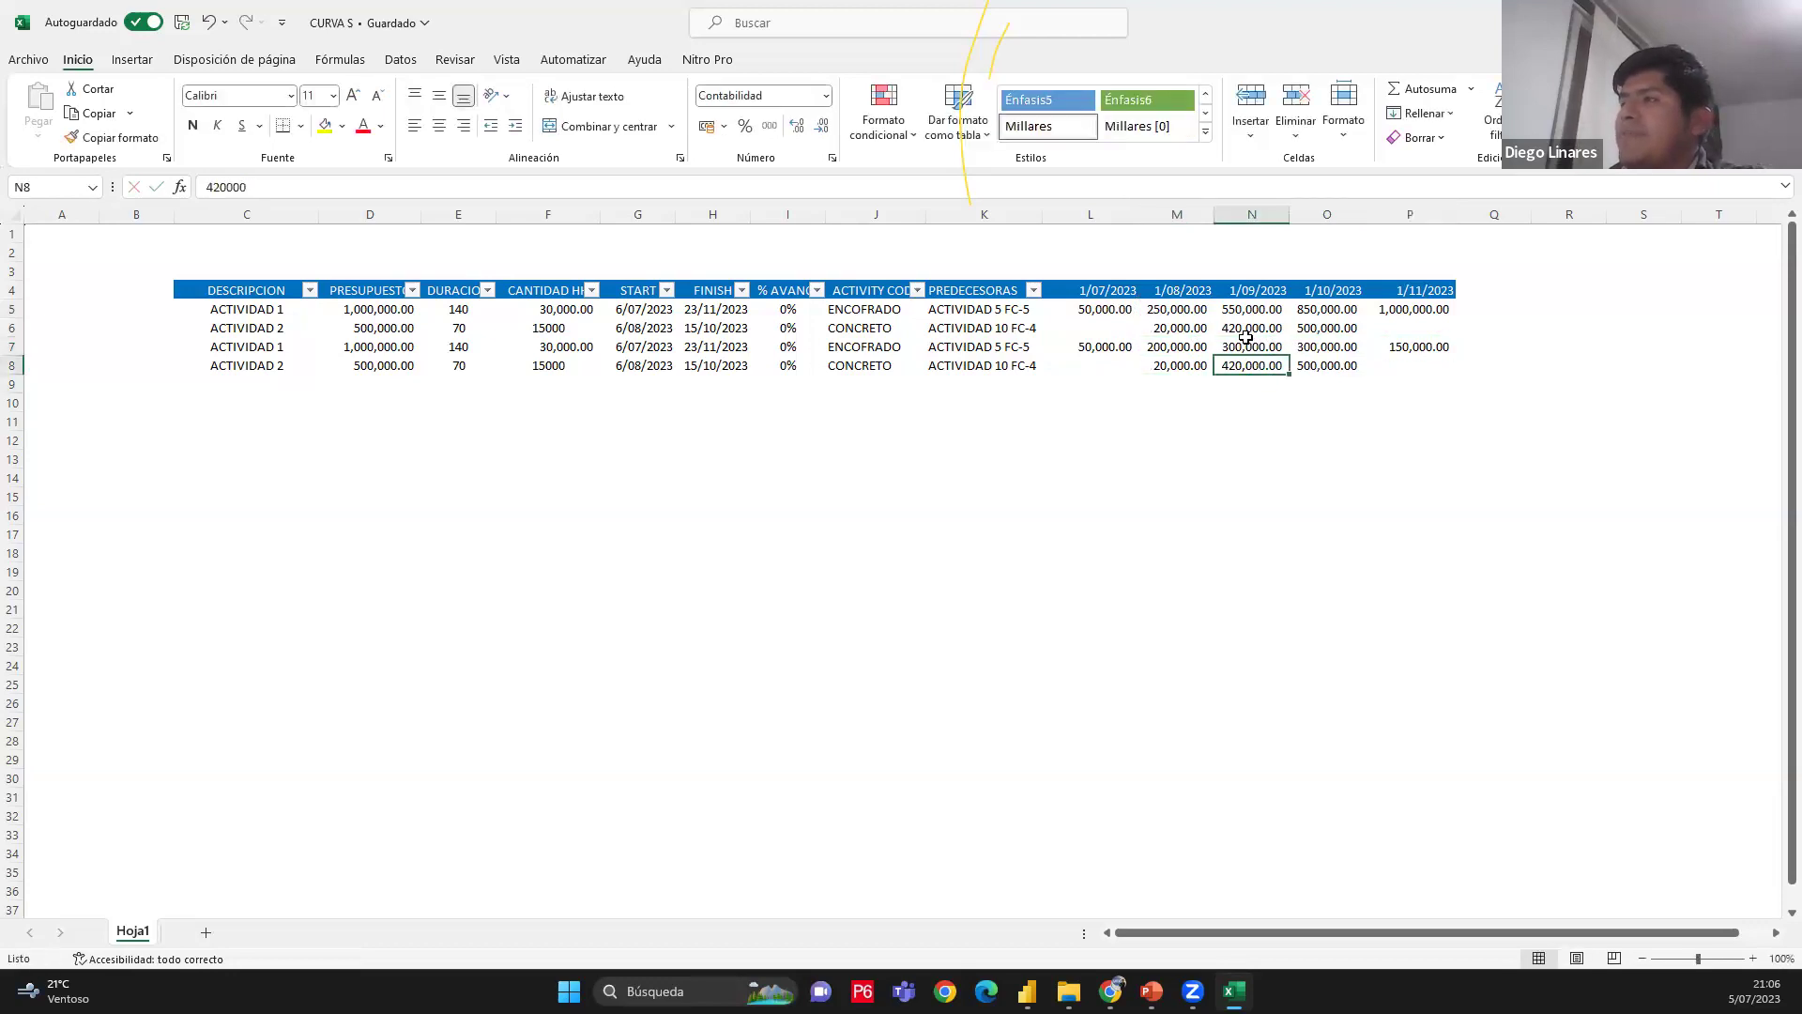
text(+)
click(1246, 334)
text(-)
click(1197, 328)
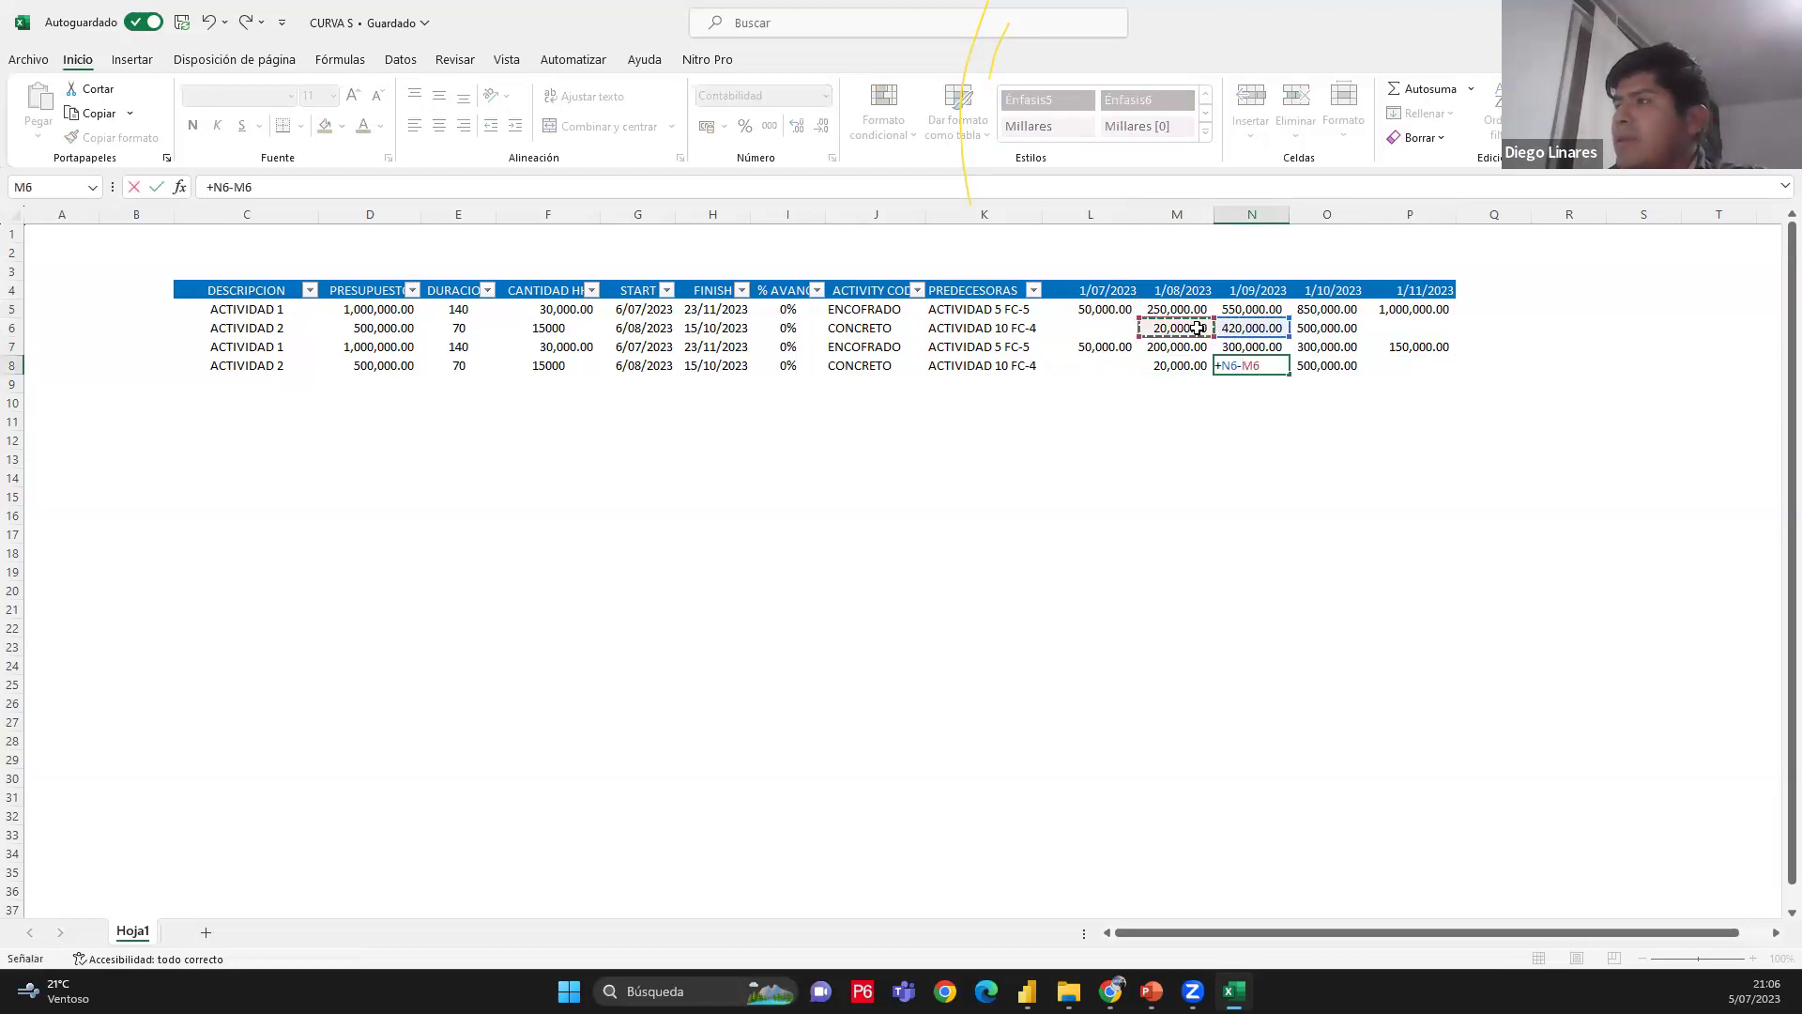
key(ctrl+Return)
drag(1289, 373, 1352, 371)
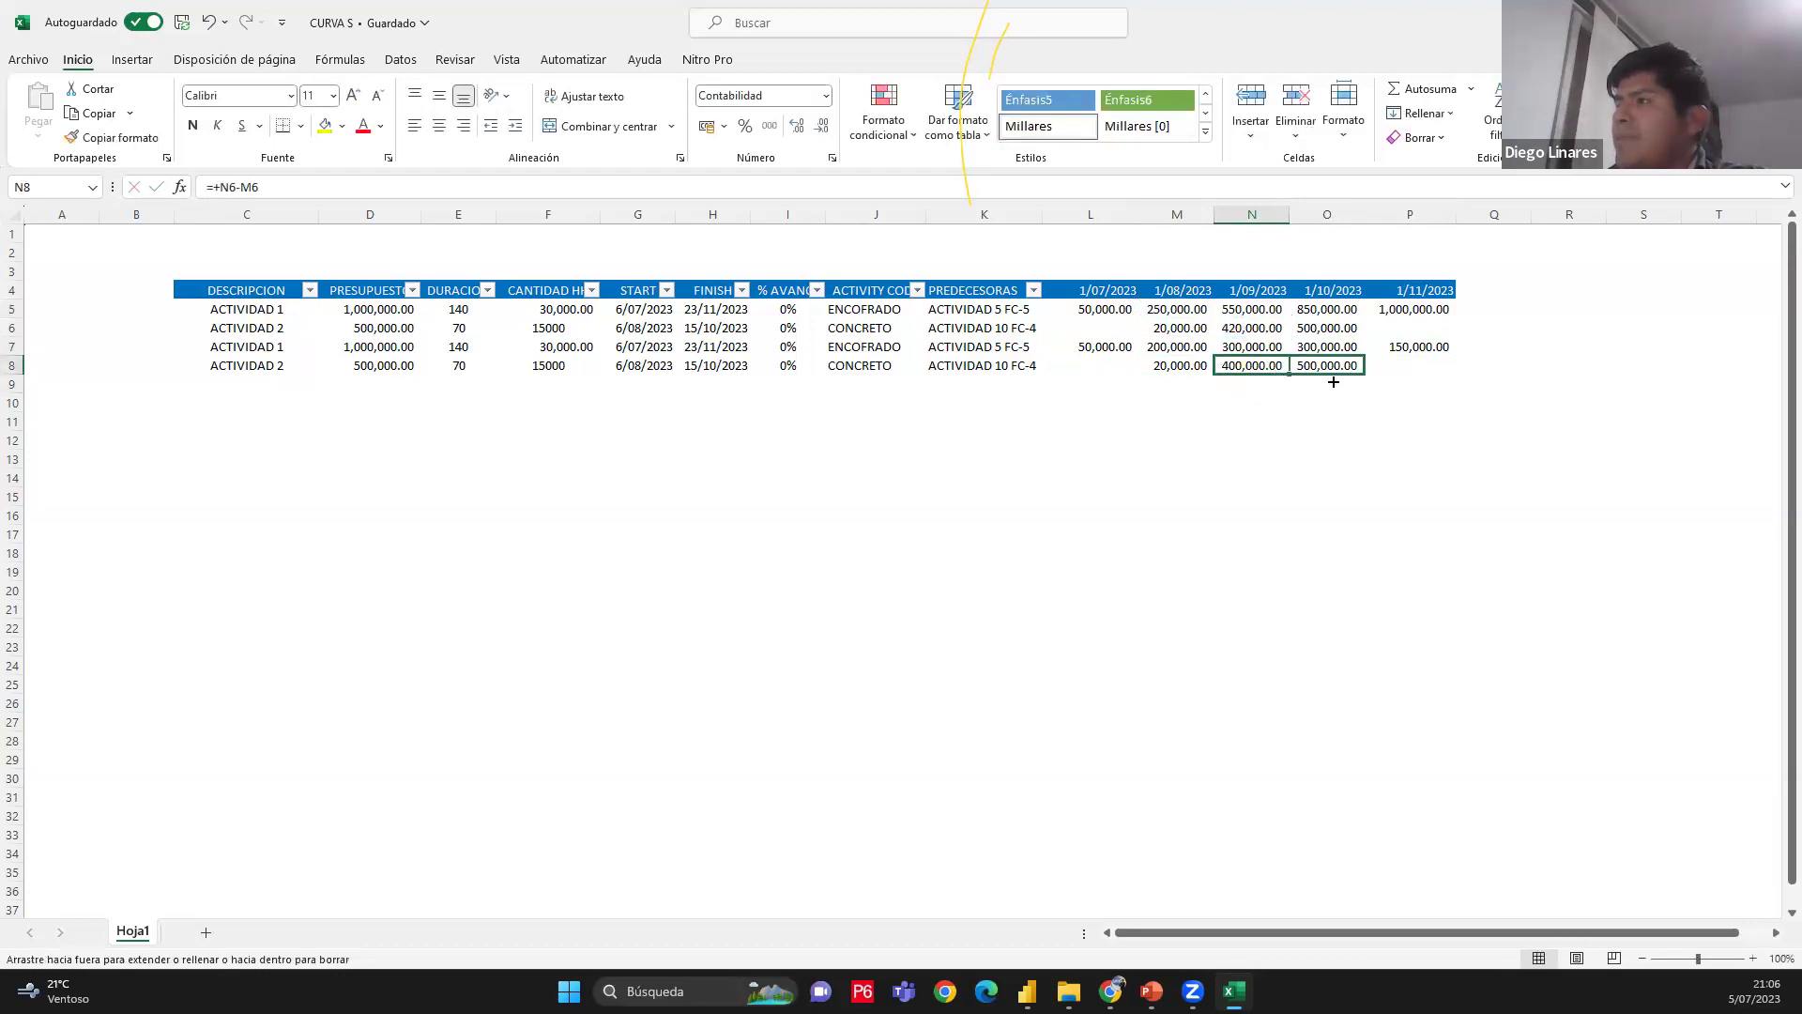
click(1349, 441)
Examine the monthly amounts in L7:P8 and compare them with the cumulative rows above
click(1181, 365)
drag(1389, 356, 1380, 367)
drag(1089, 347, 1404, 369)
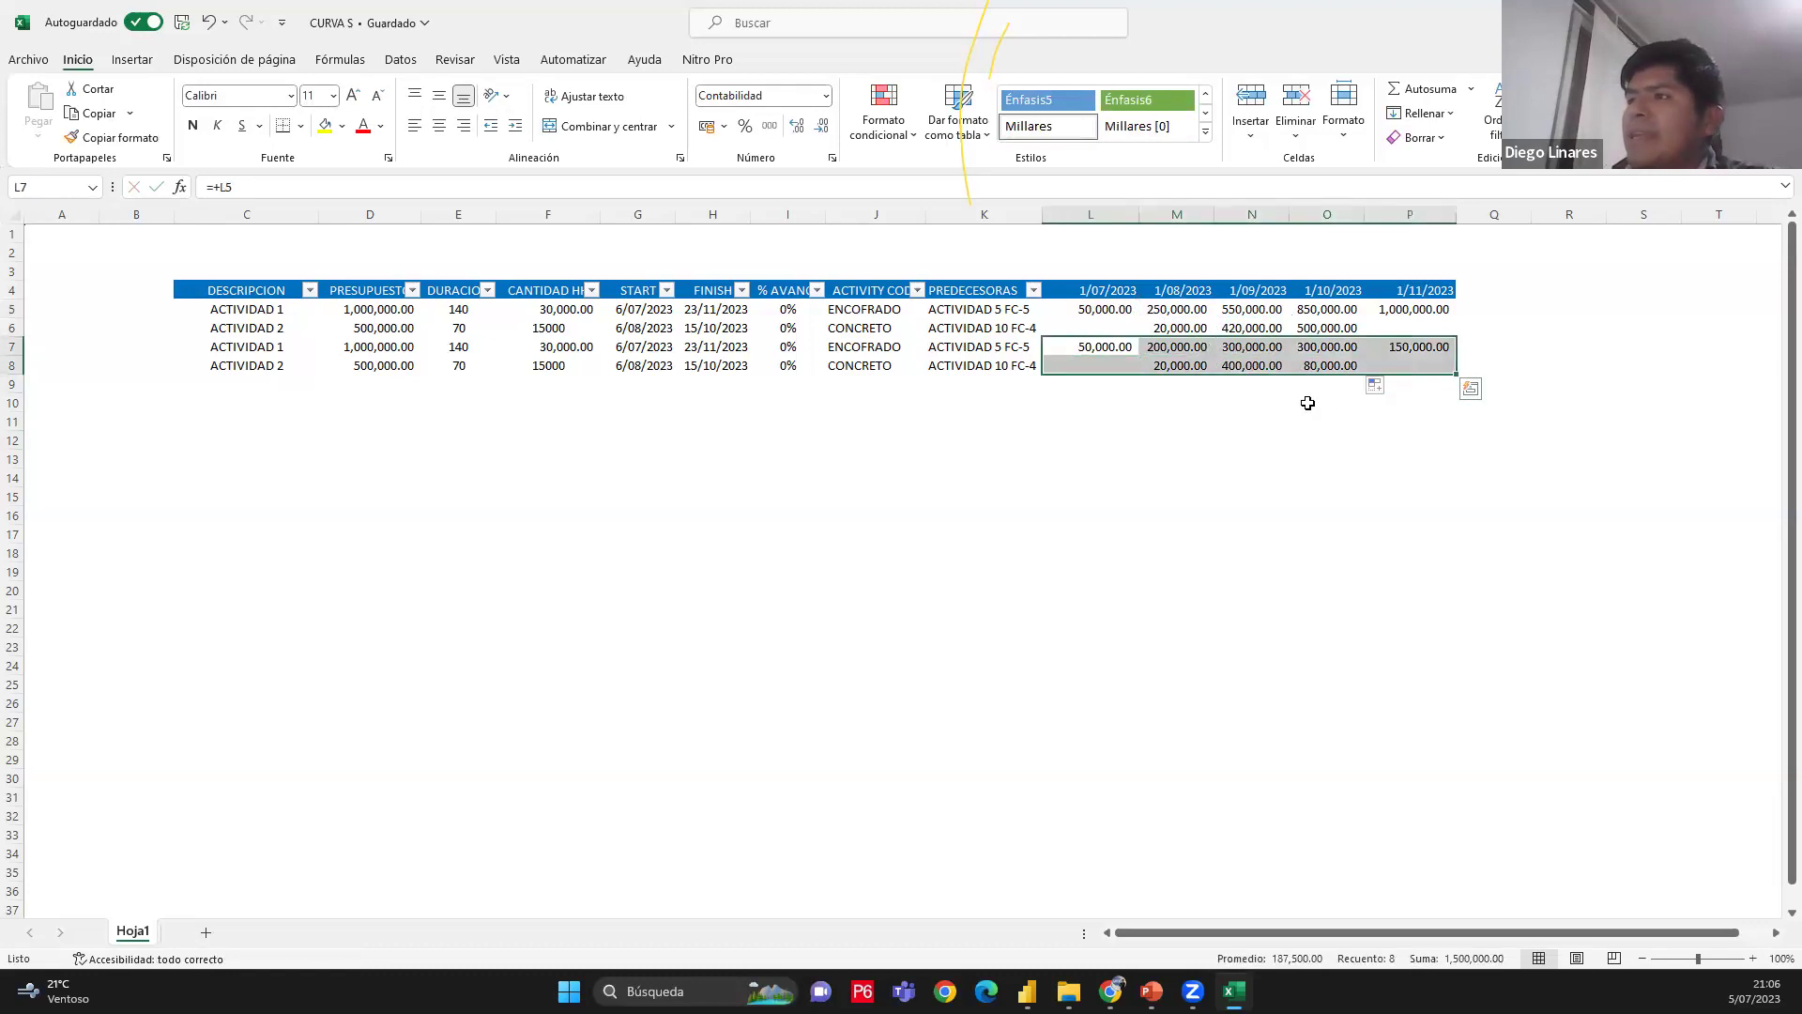
click(1047, 439)
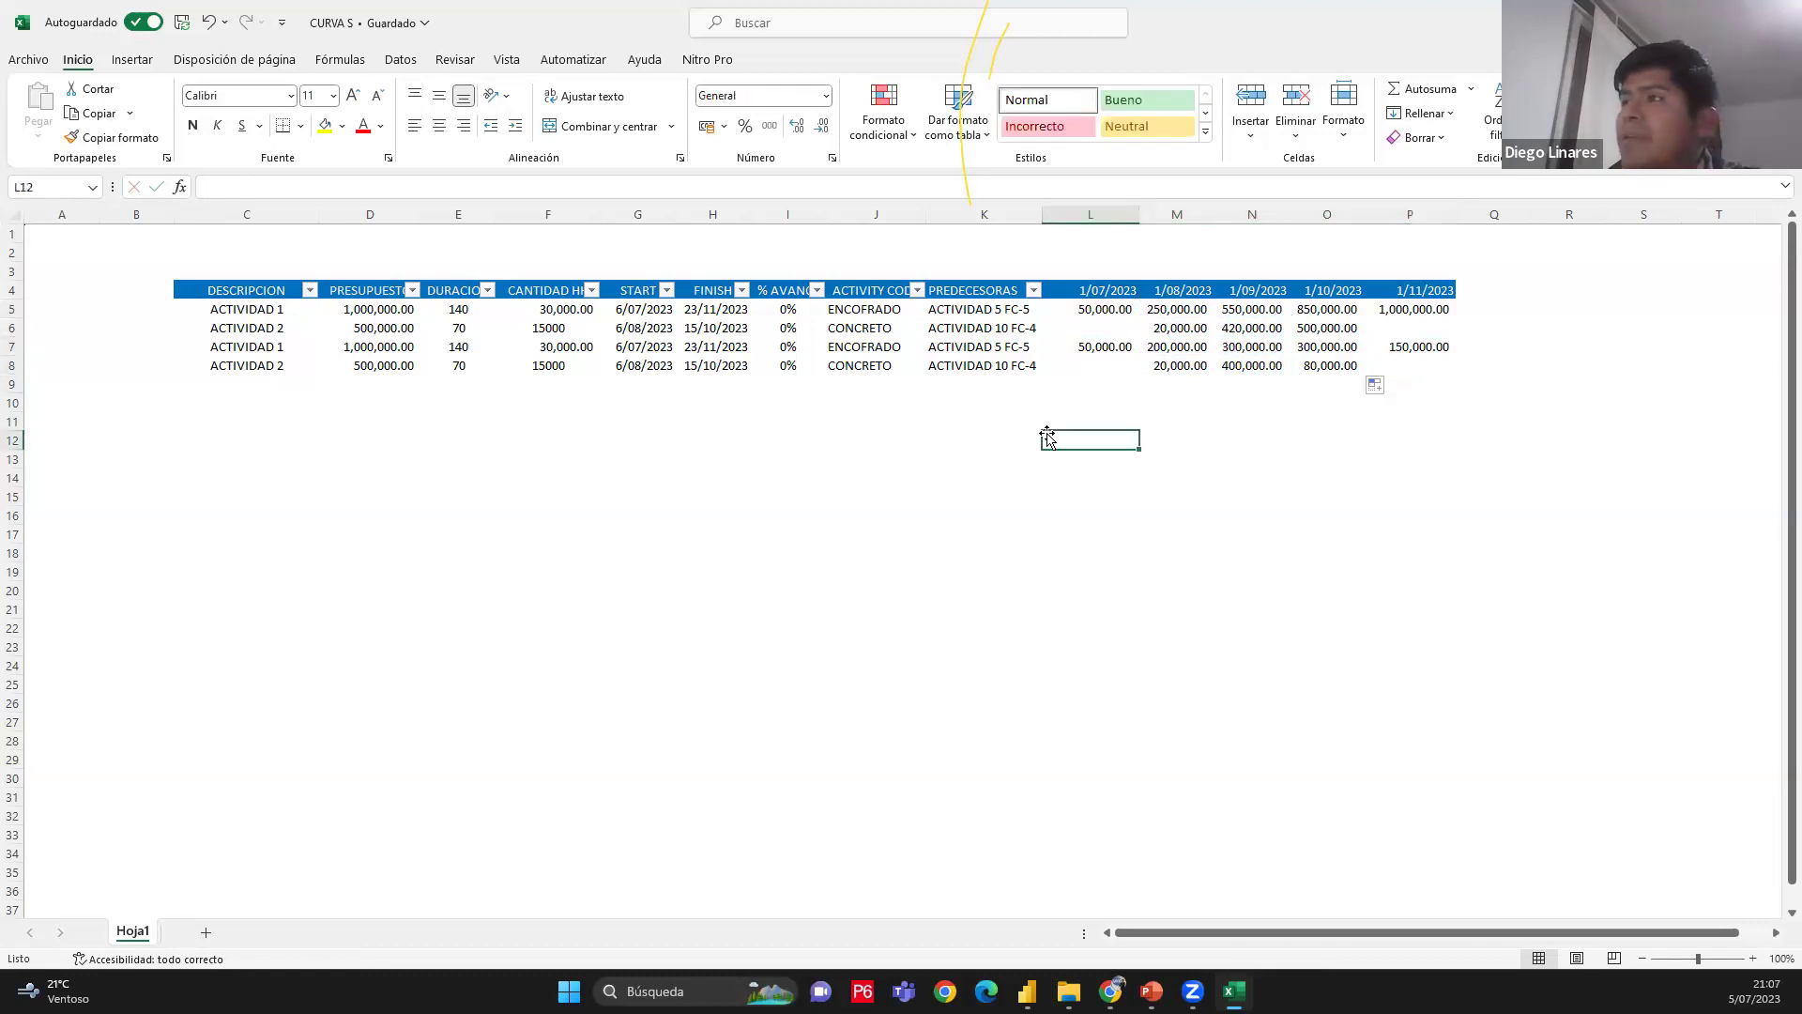
click(735, 495)
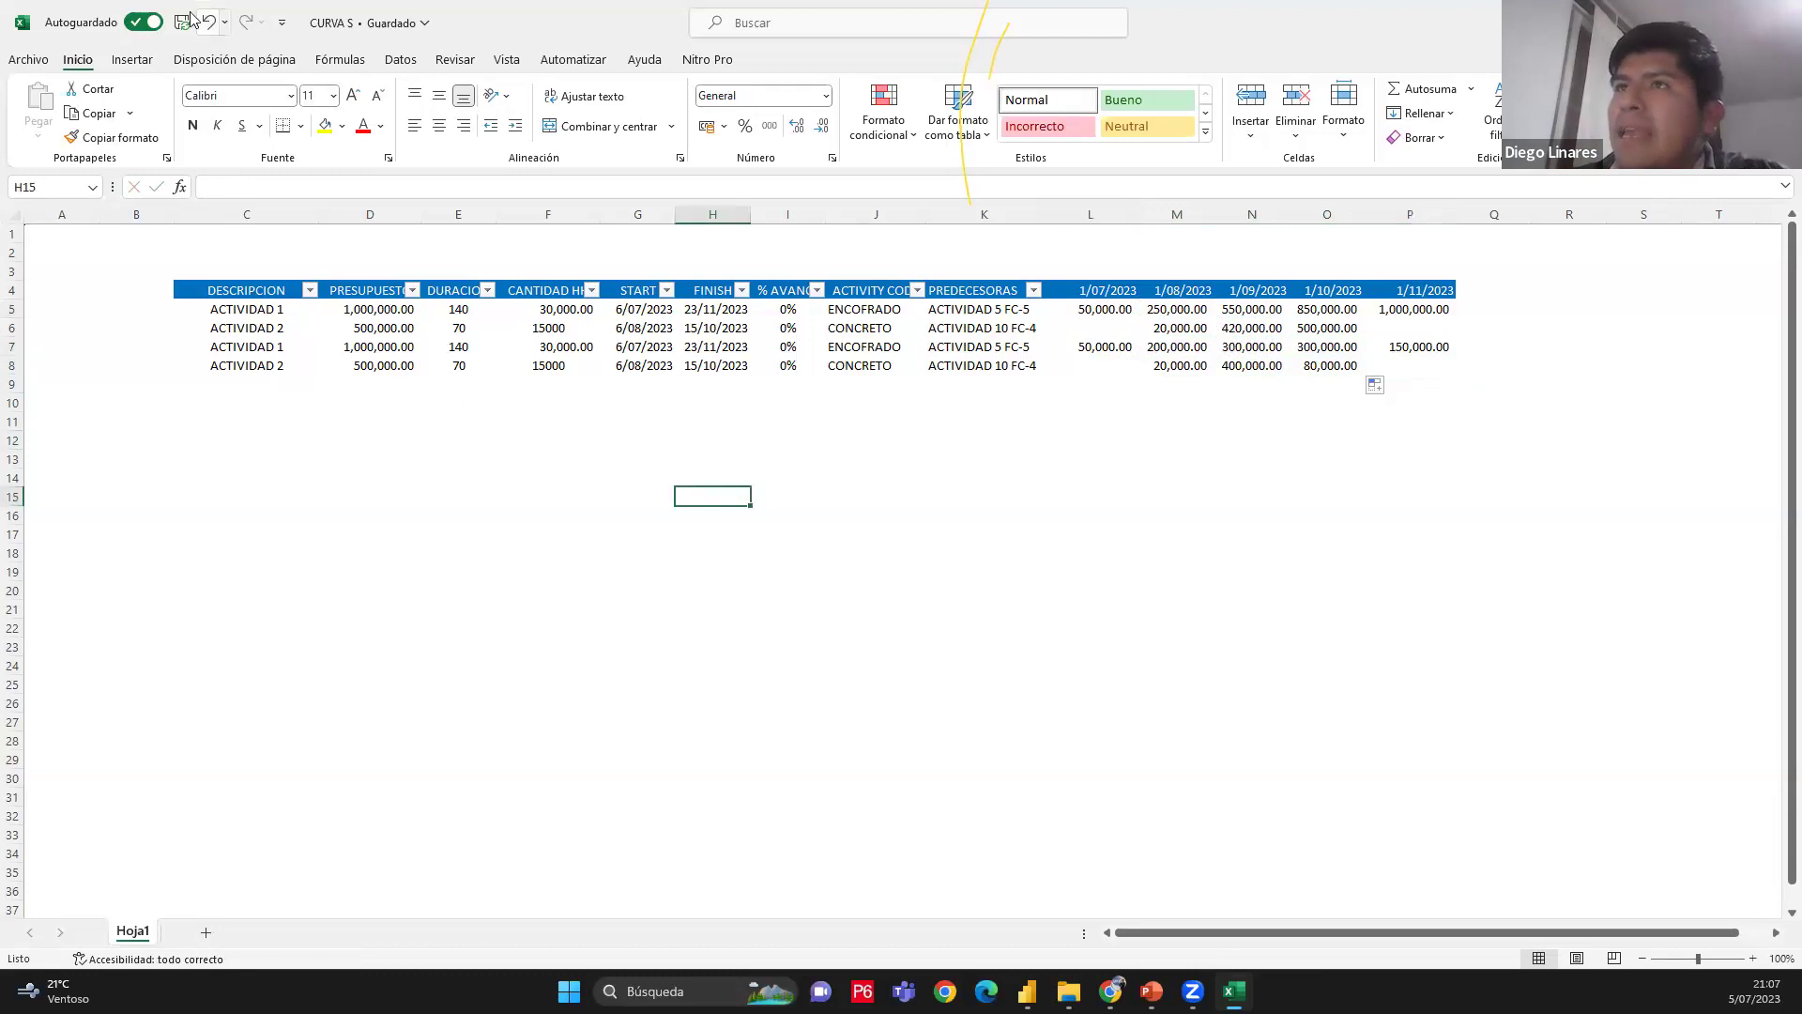
click(858, 328)
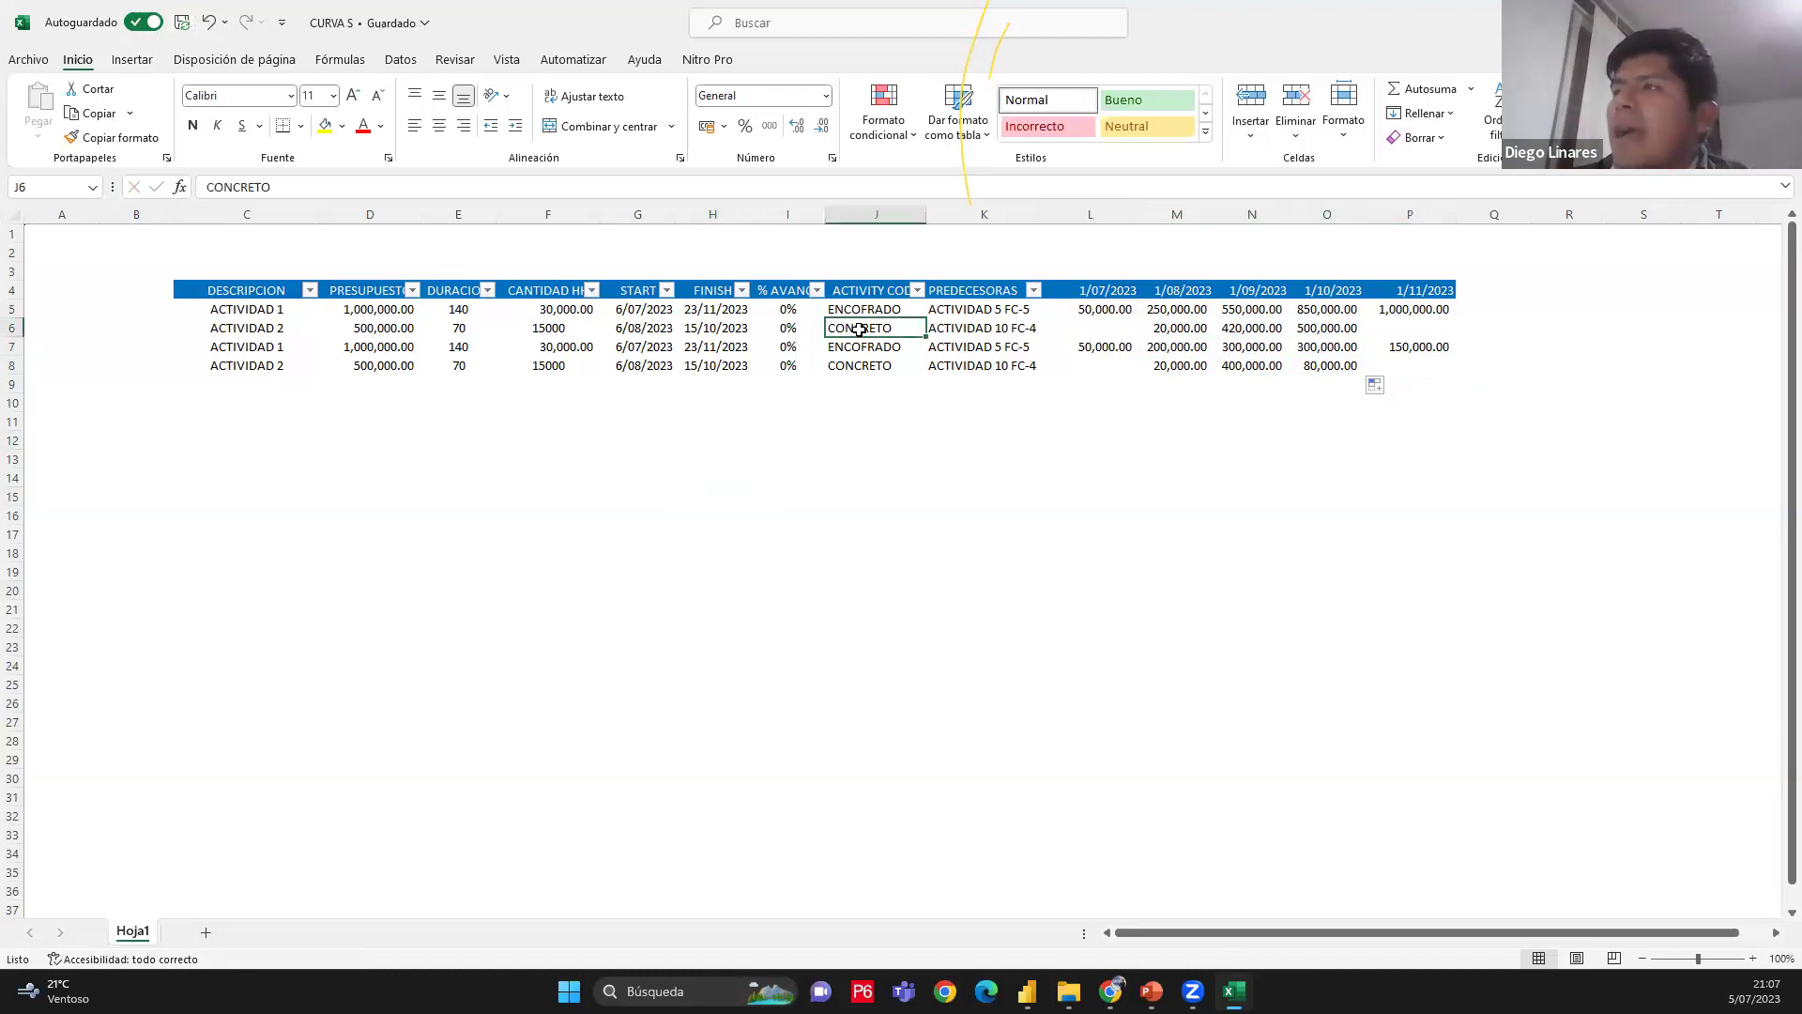
drag(938, 347, 1417, 349)
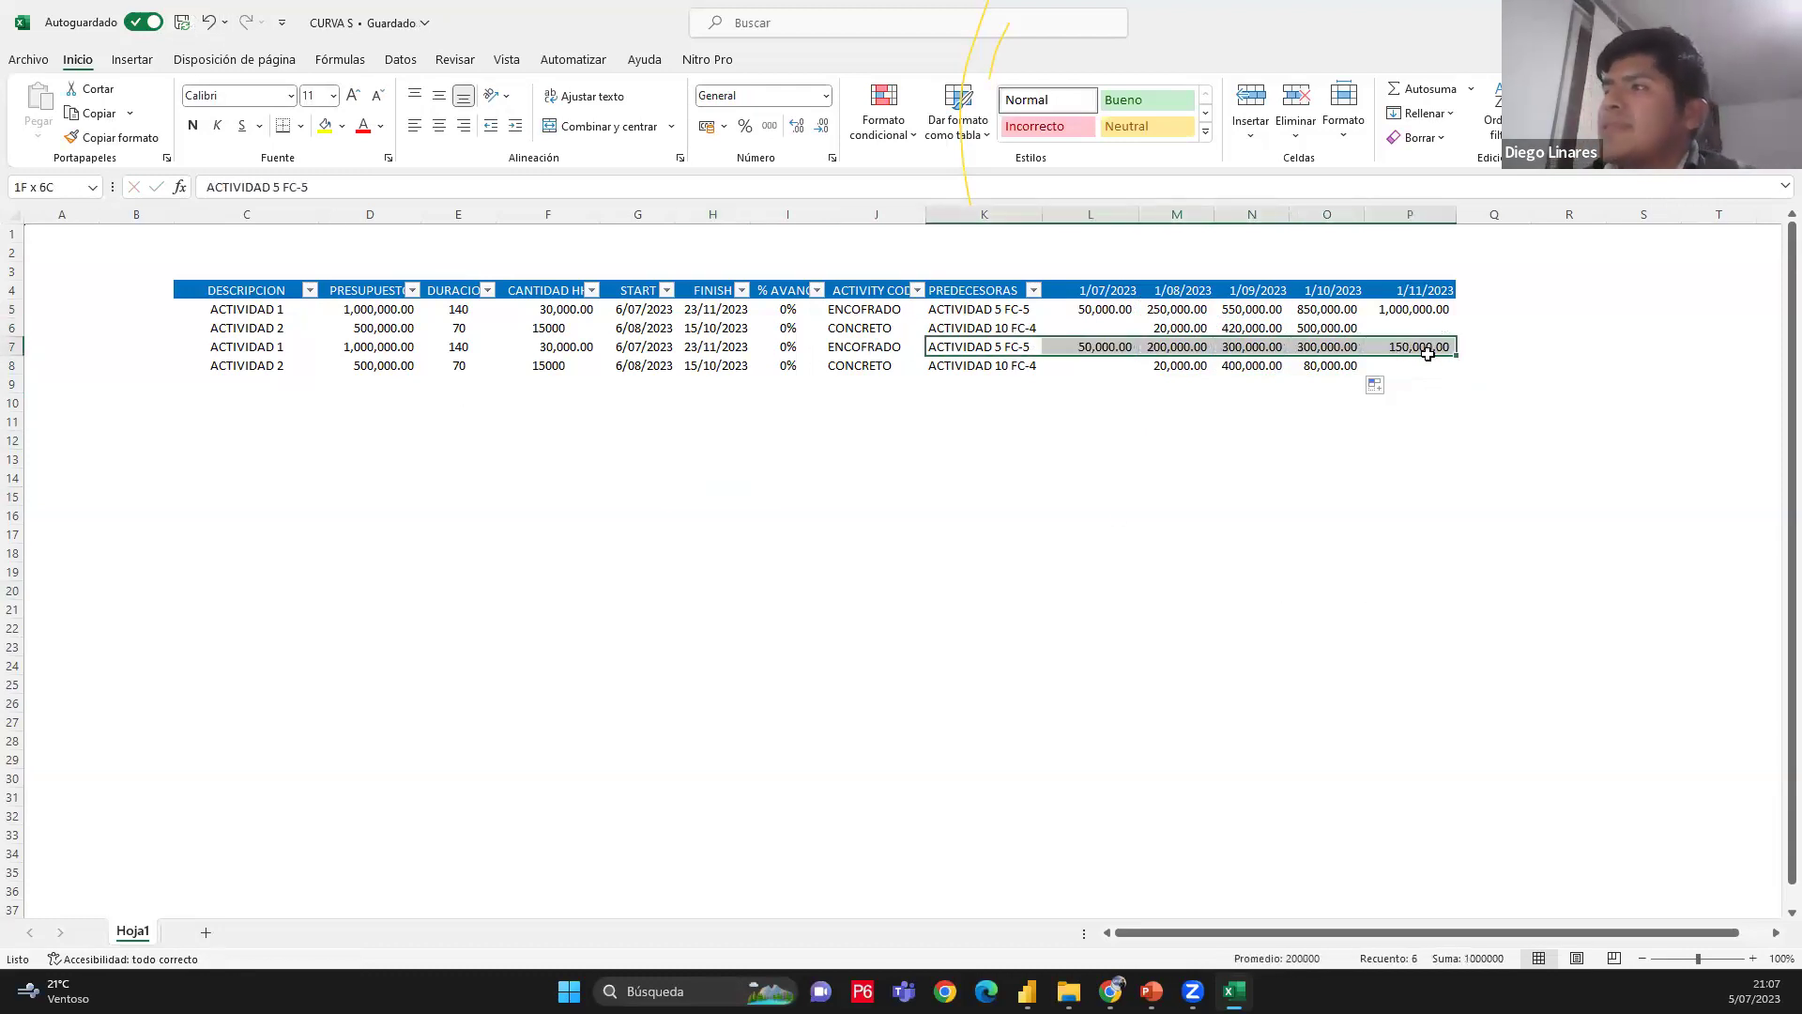
Compare the repeated ACTIVIDAD 1 and ACTIVIDAD 2 descriptions and examine the ACTIVITY CODE column
click(267, 345)
key(ctrl+v)
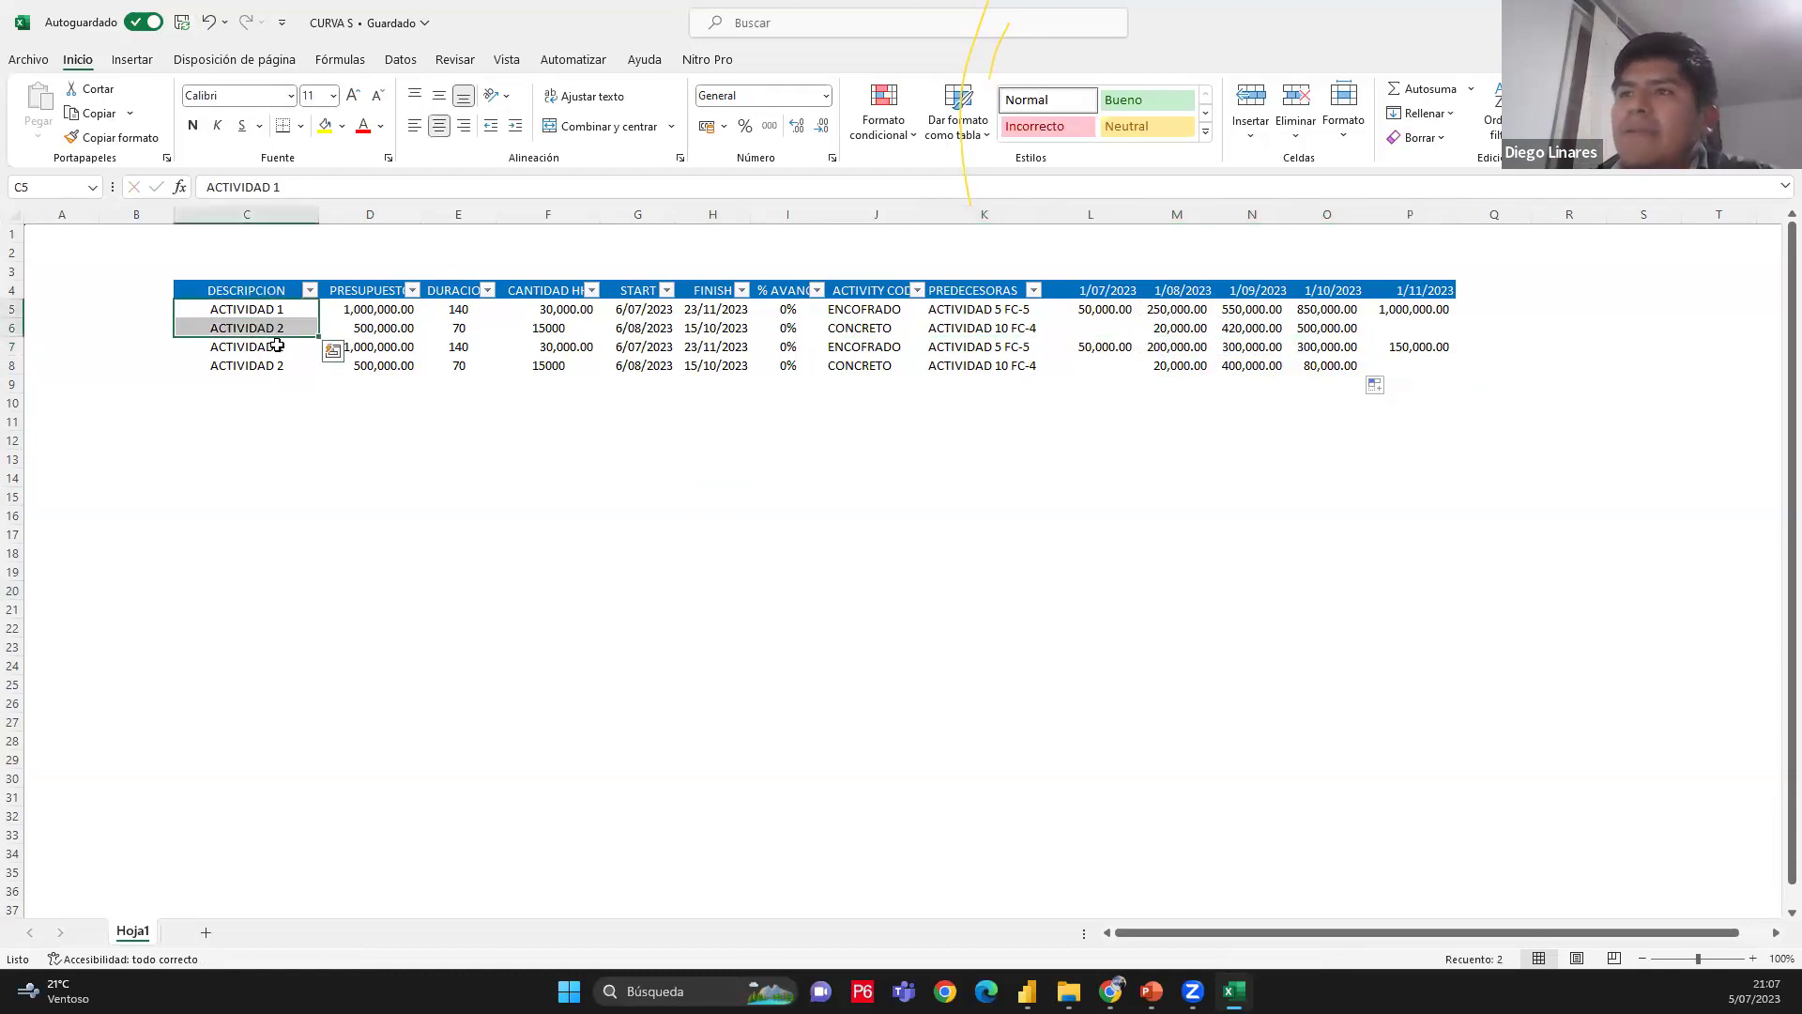
drag(272, 345, 279, 362)
click(265, 312)
click(268, 347)
click(272, 334)
click(274, 368)
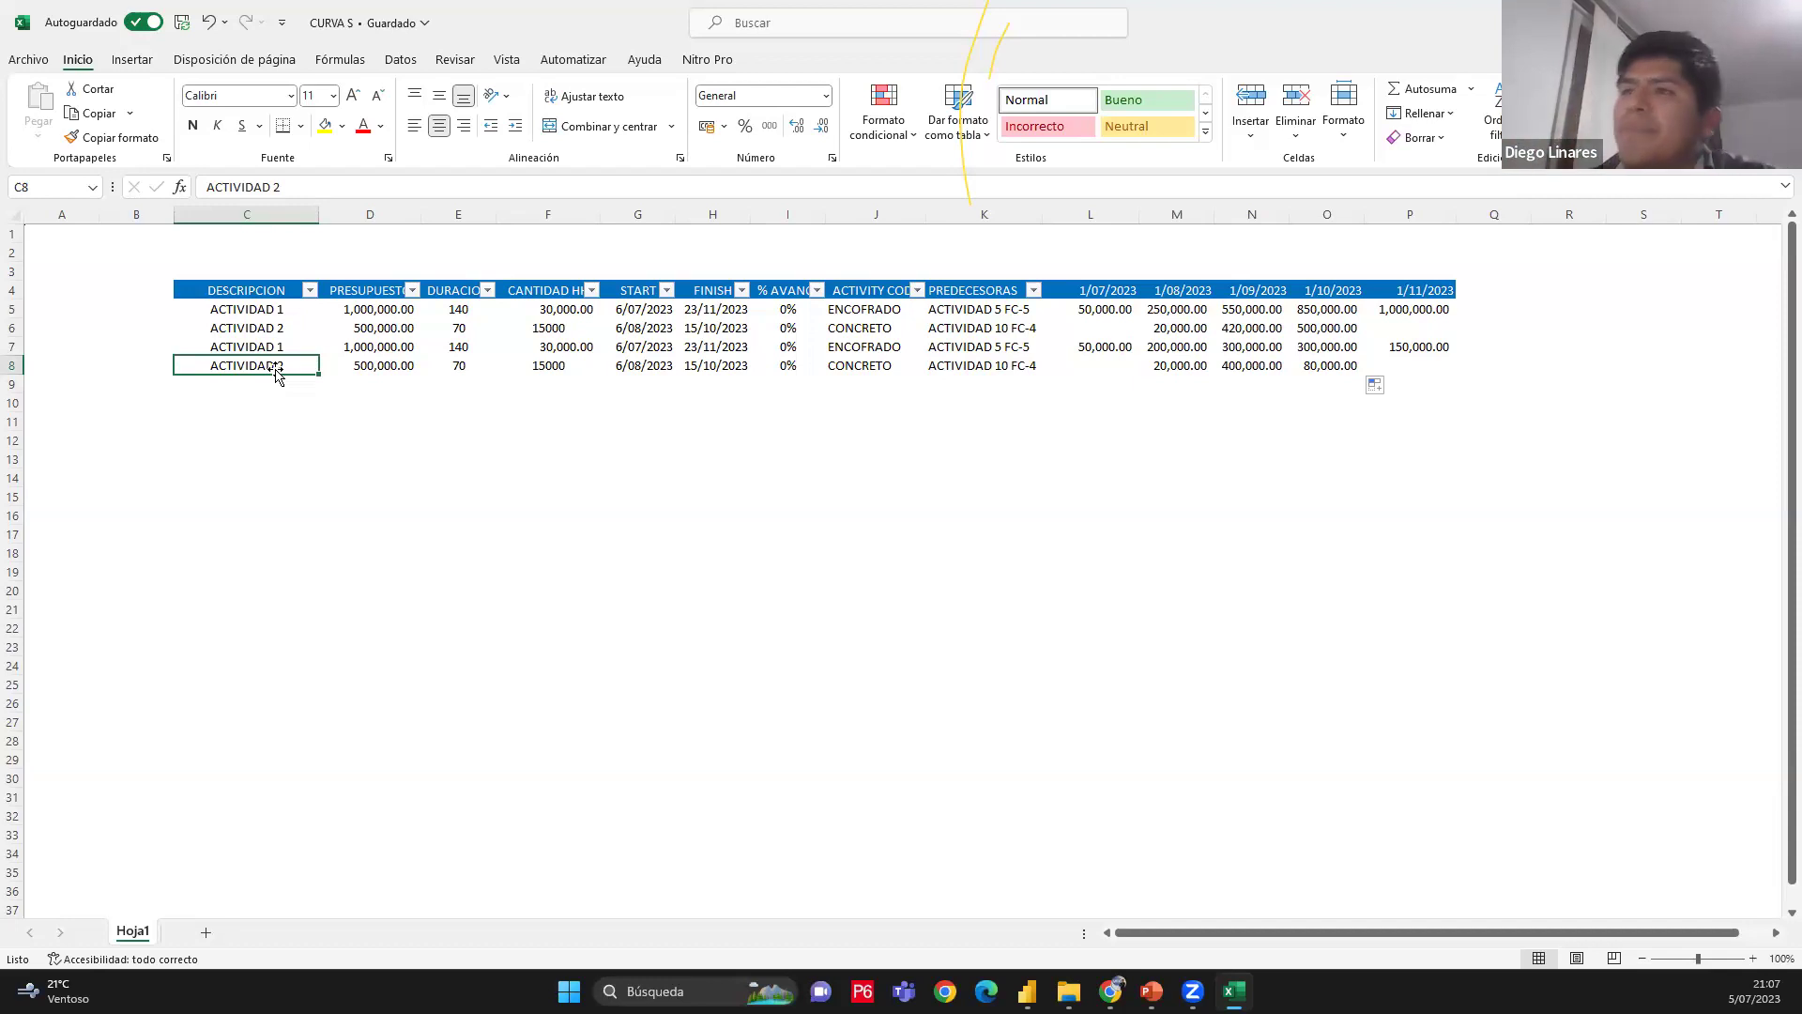
drag(260, 305, 270, 330)
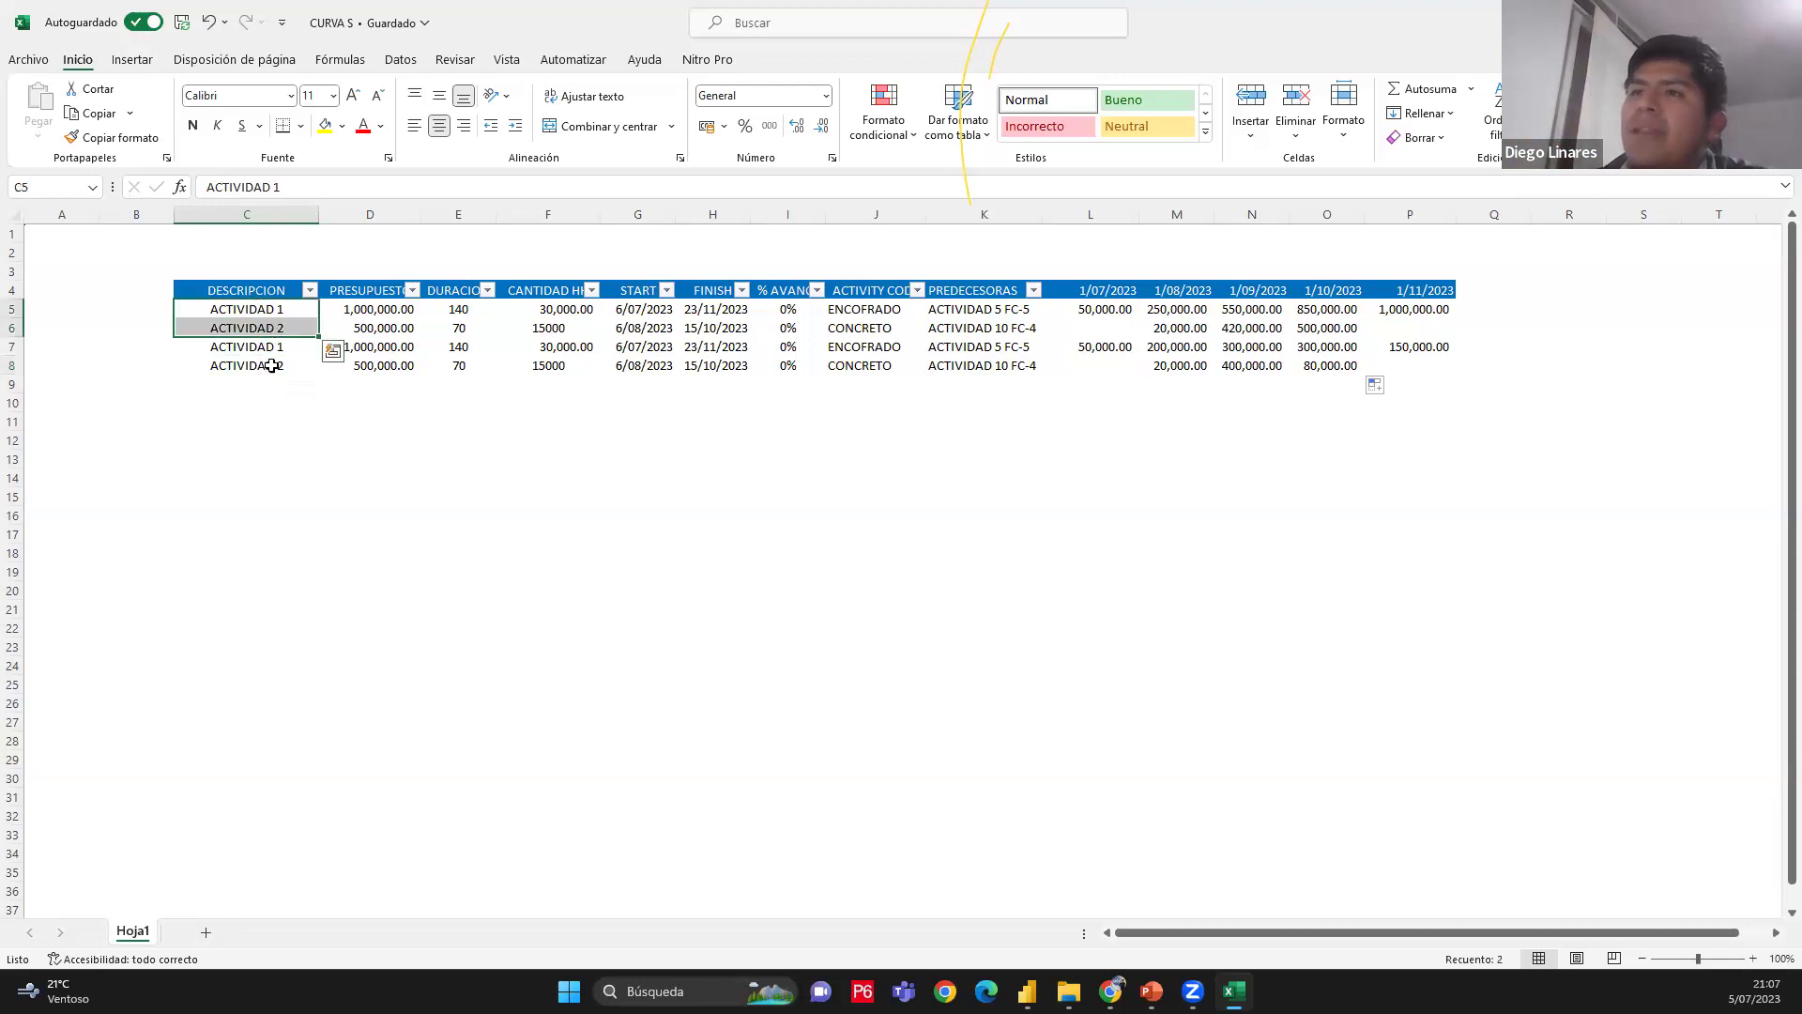
click(332, 512)
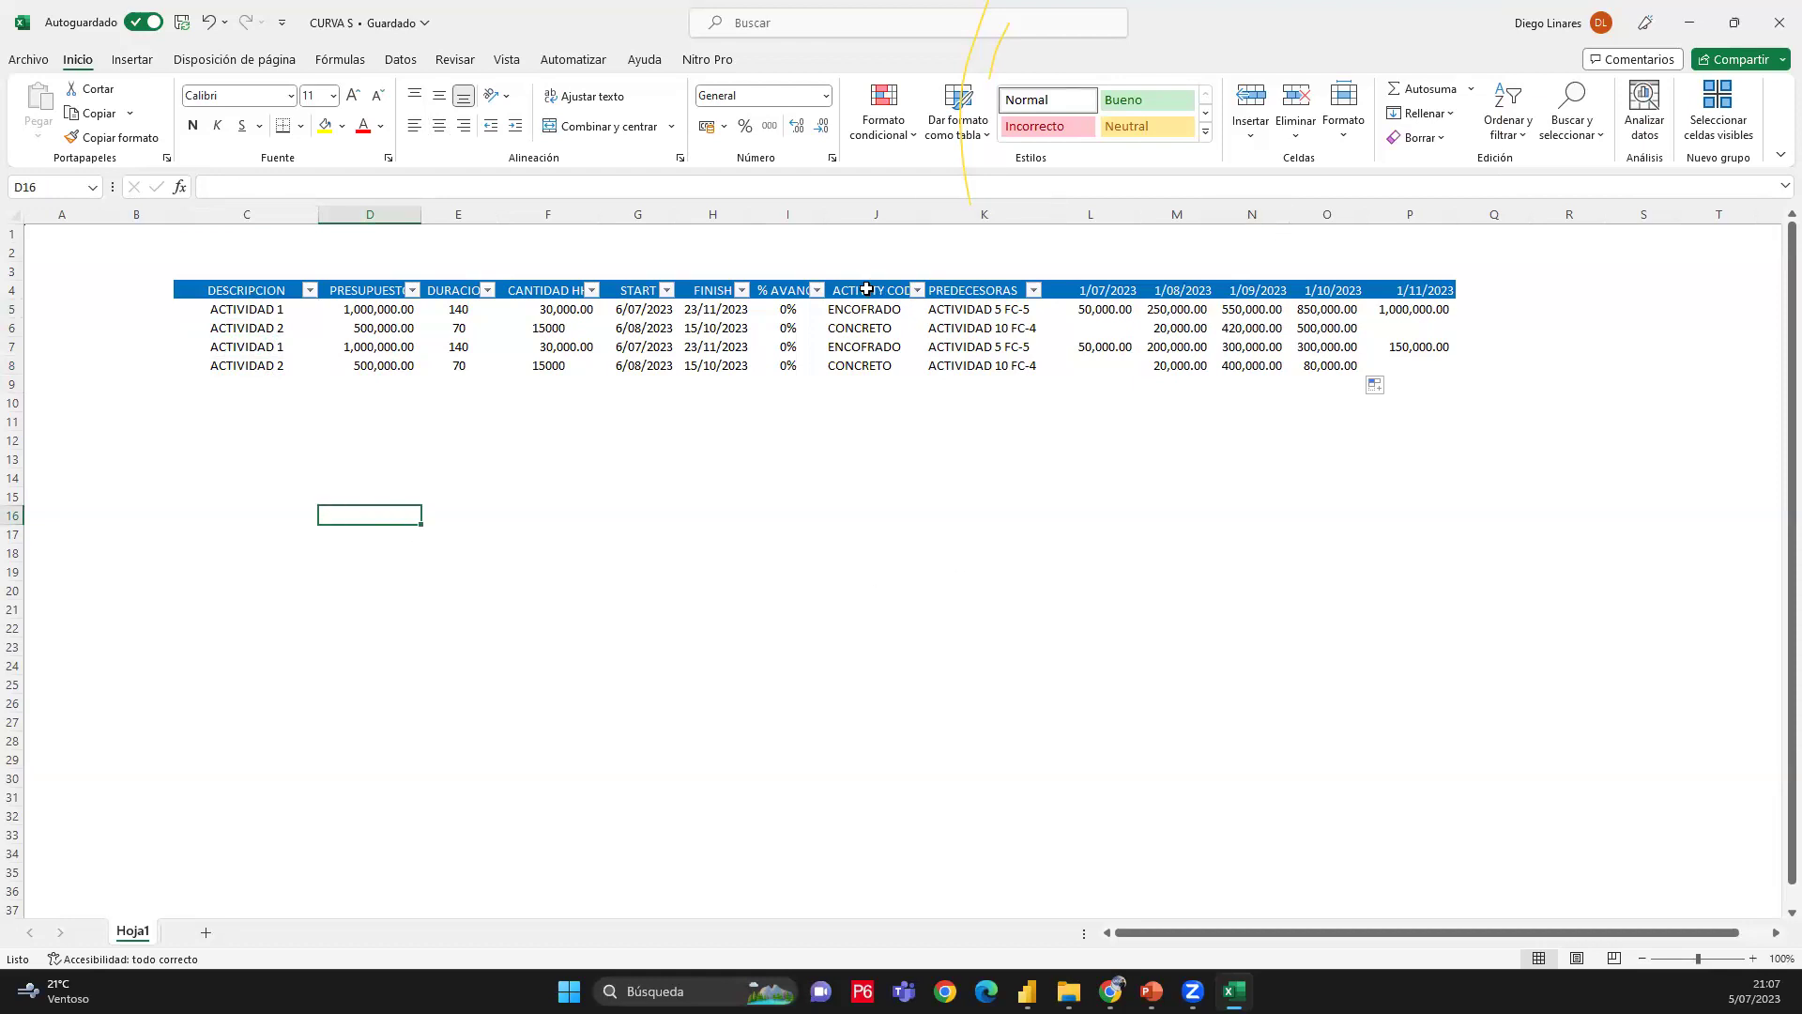
drag(864, 250, 861, 526)
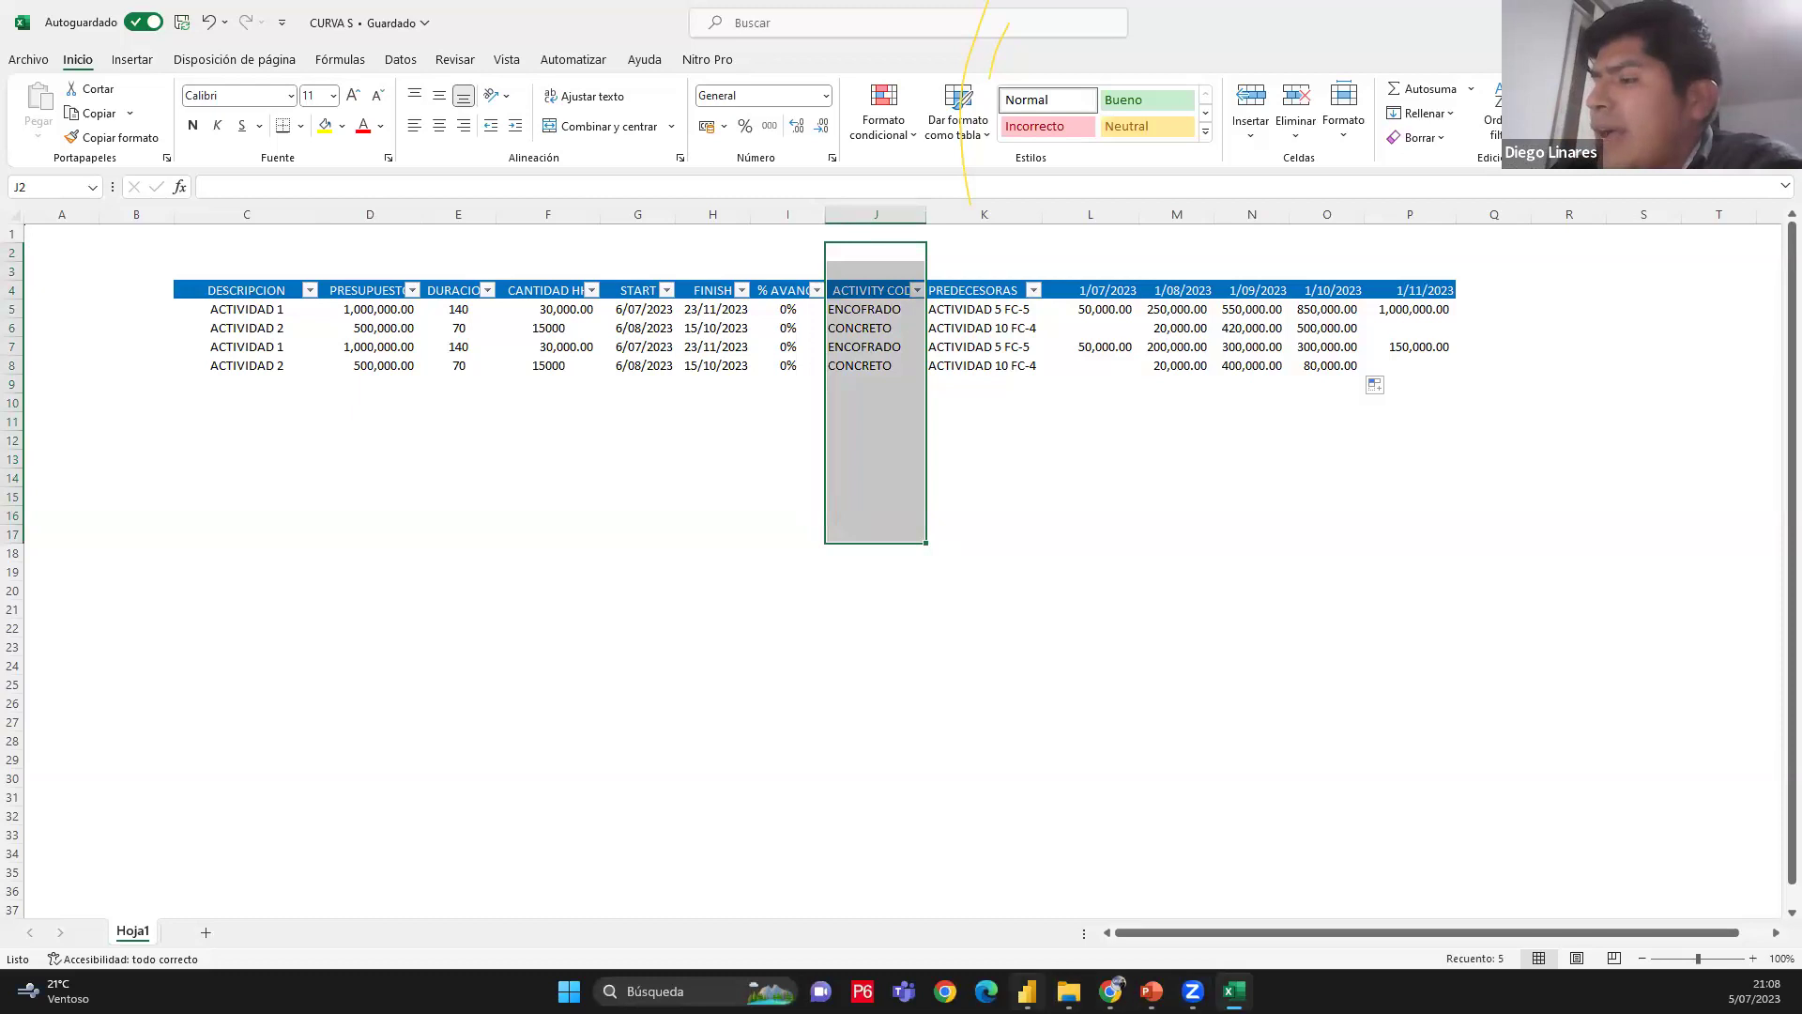
Check the activity descriptions in the workbook and filter the Power BI Desktop report to ACTIVIDAD 1 with the DESCRIPCION slicer
click(1027, 990)
click(349, 208)
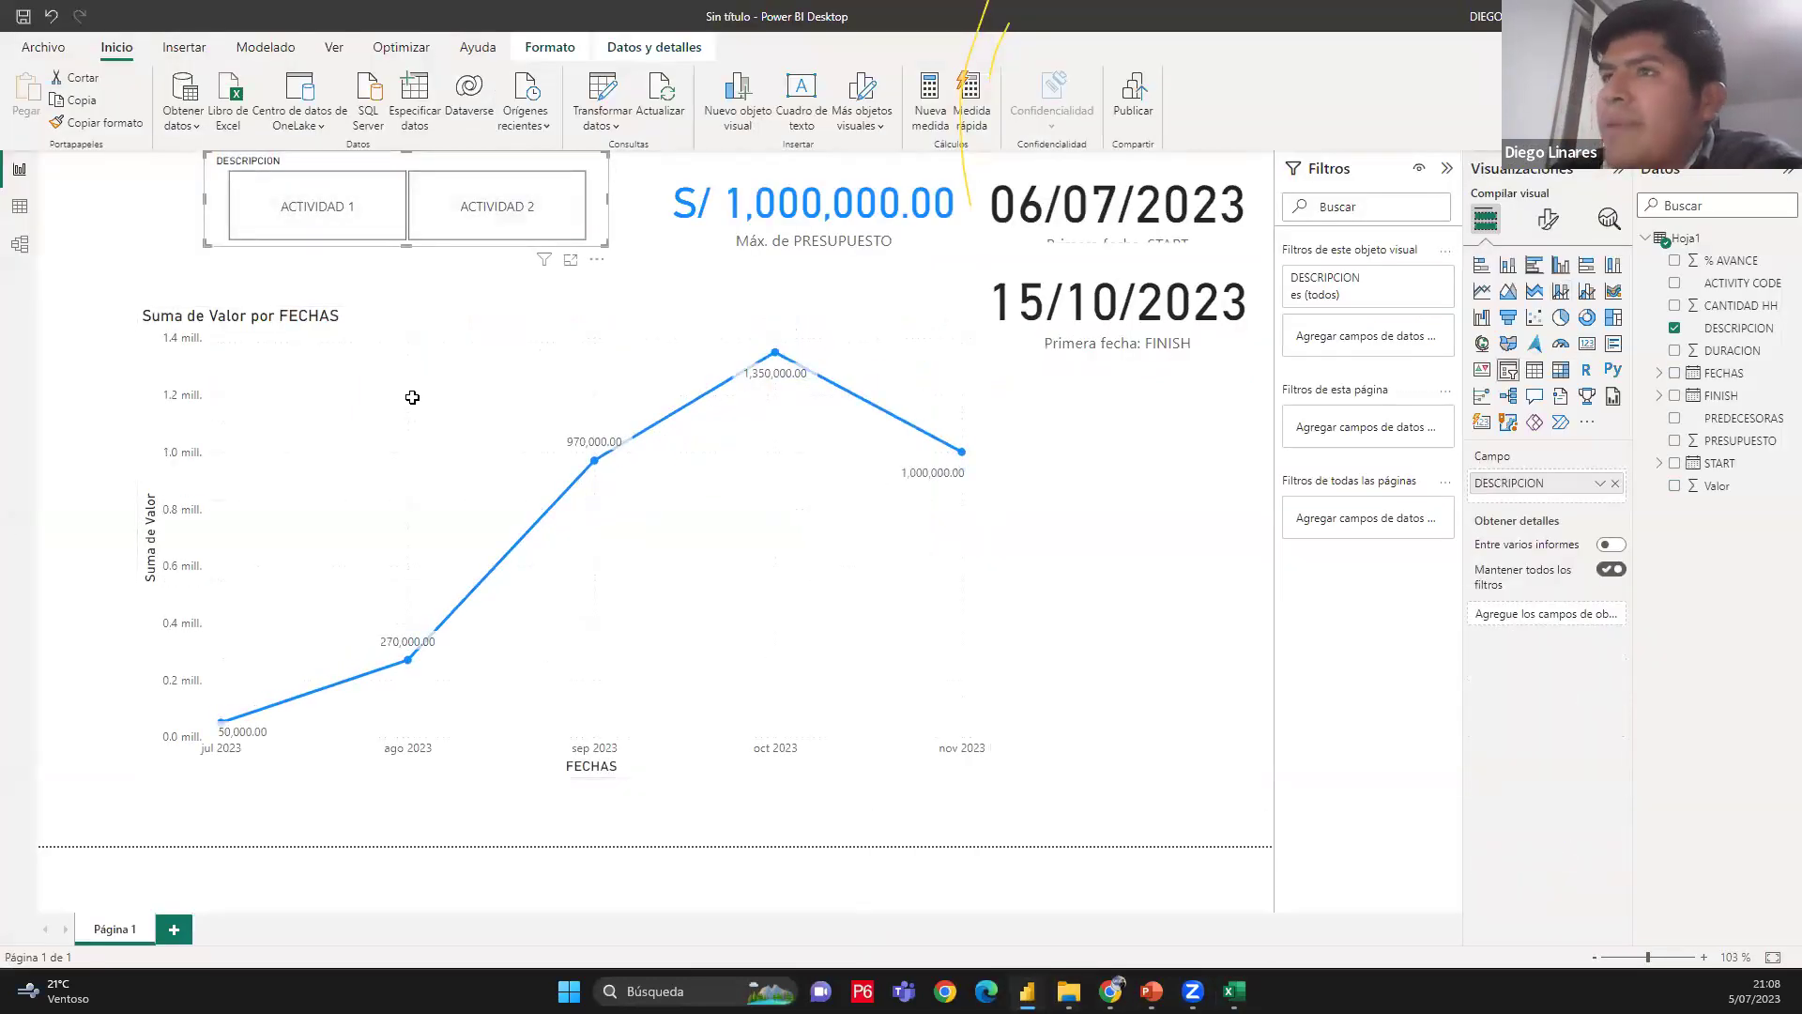
key(alt+Tab)
drag(267, 309, 266, 366)
click(282, 310)
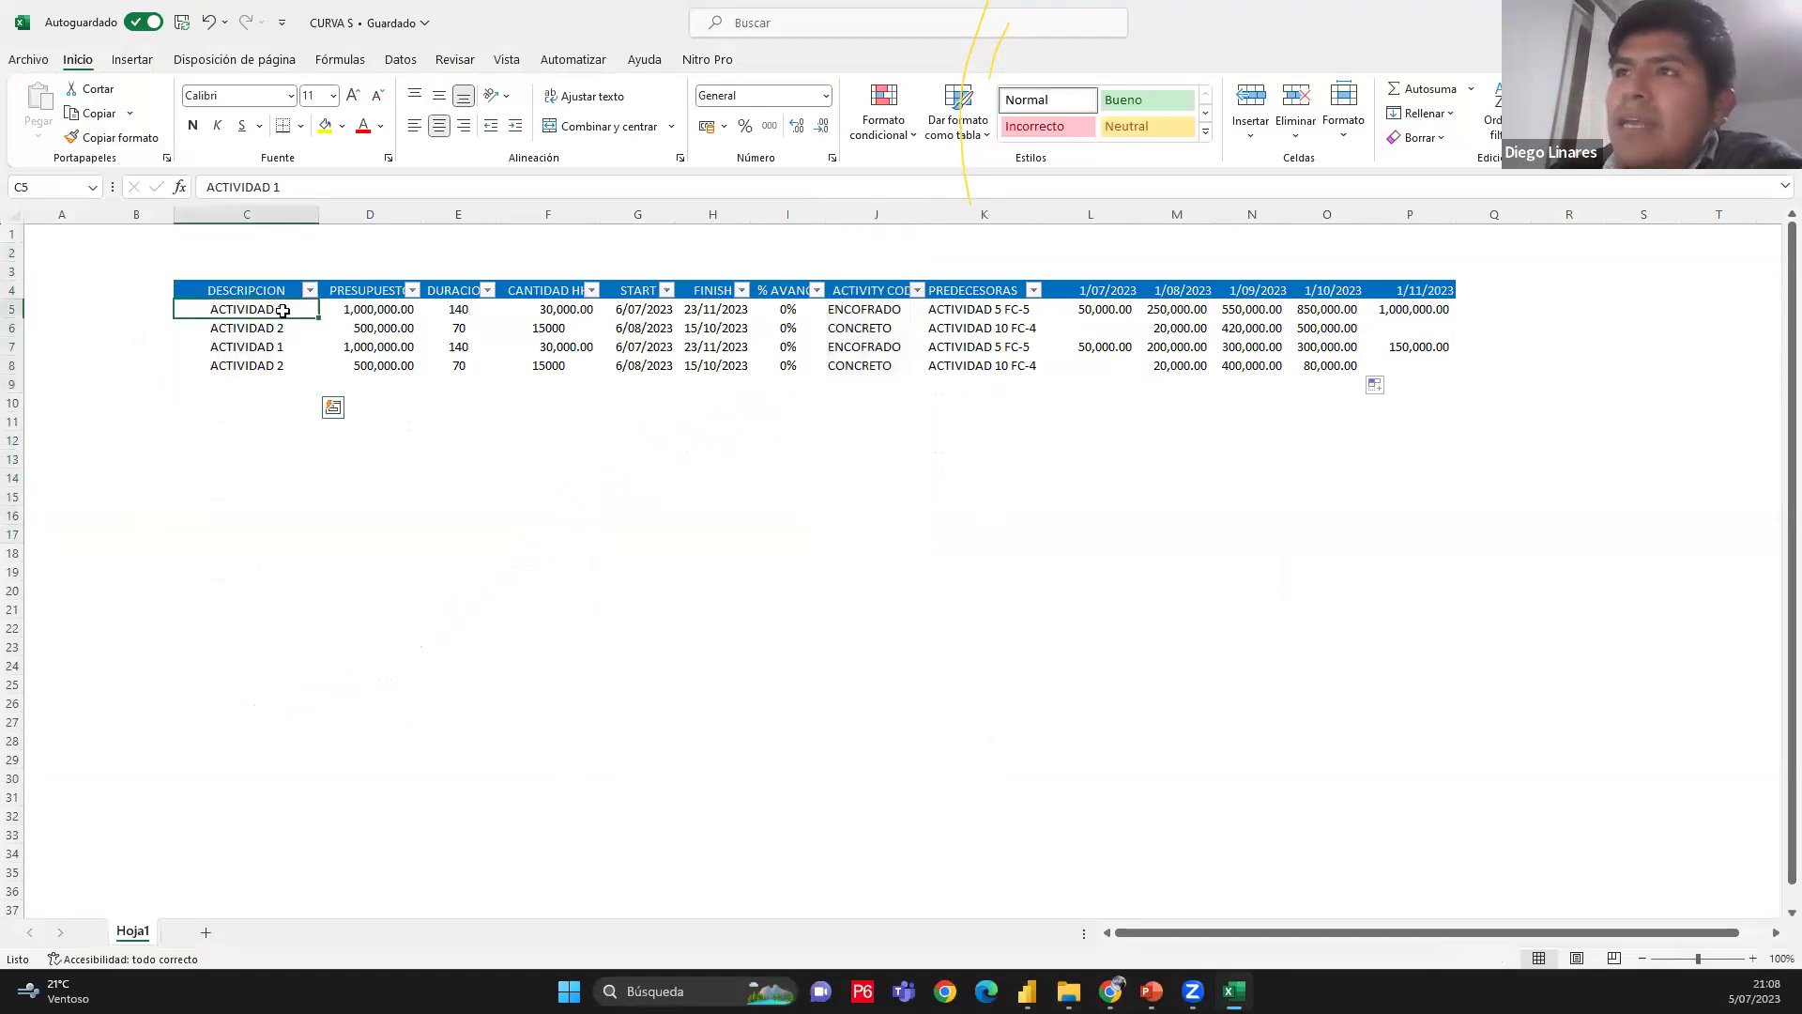
click(1027, 990)
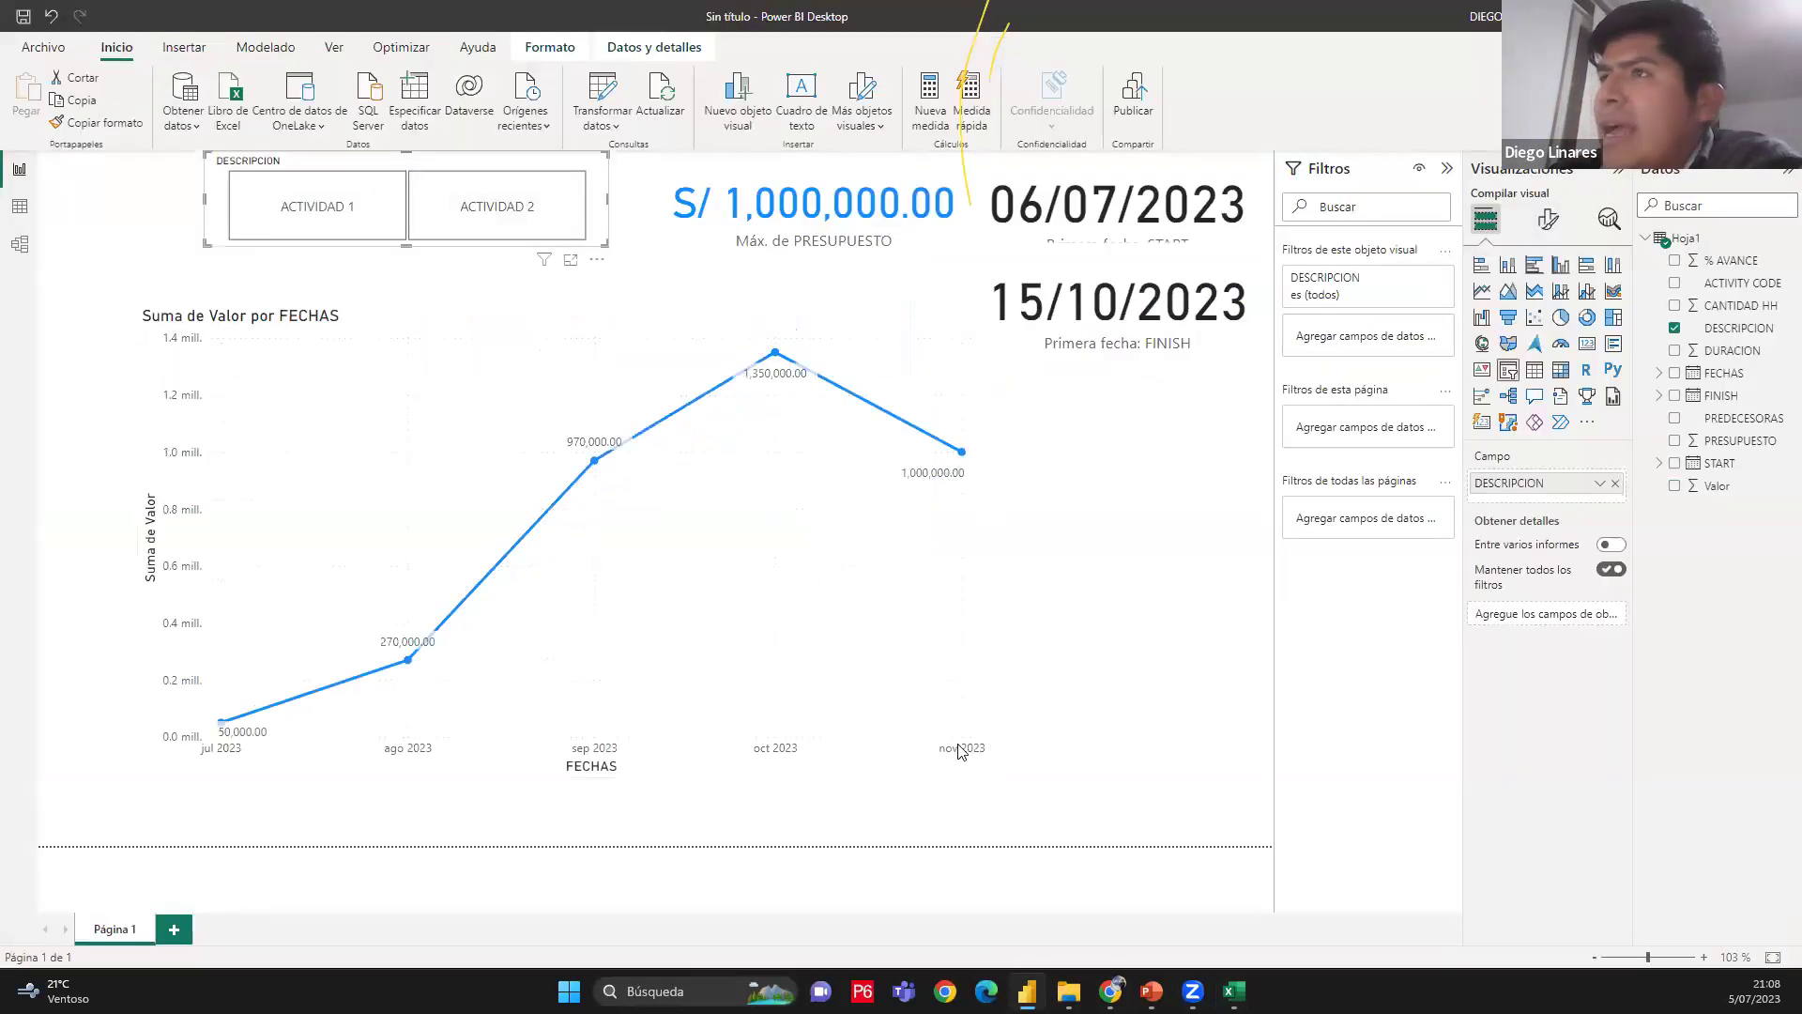
click(319, 216)
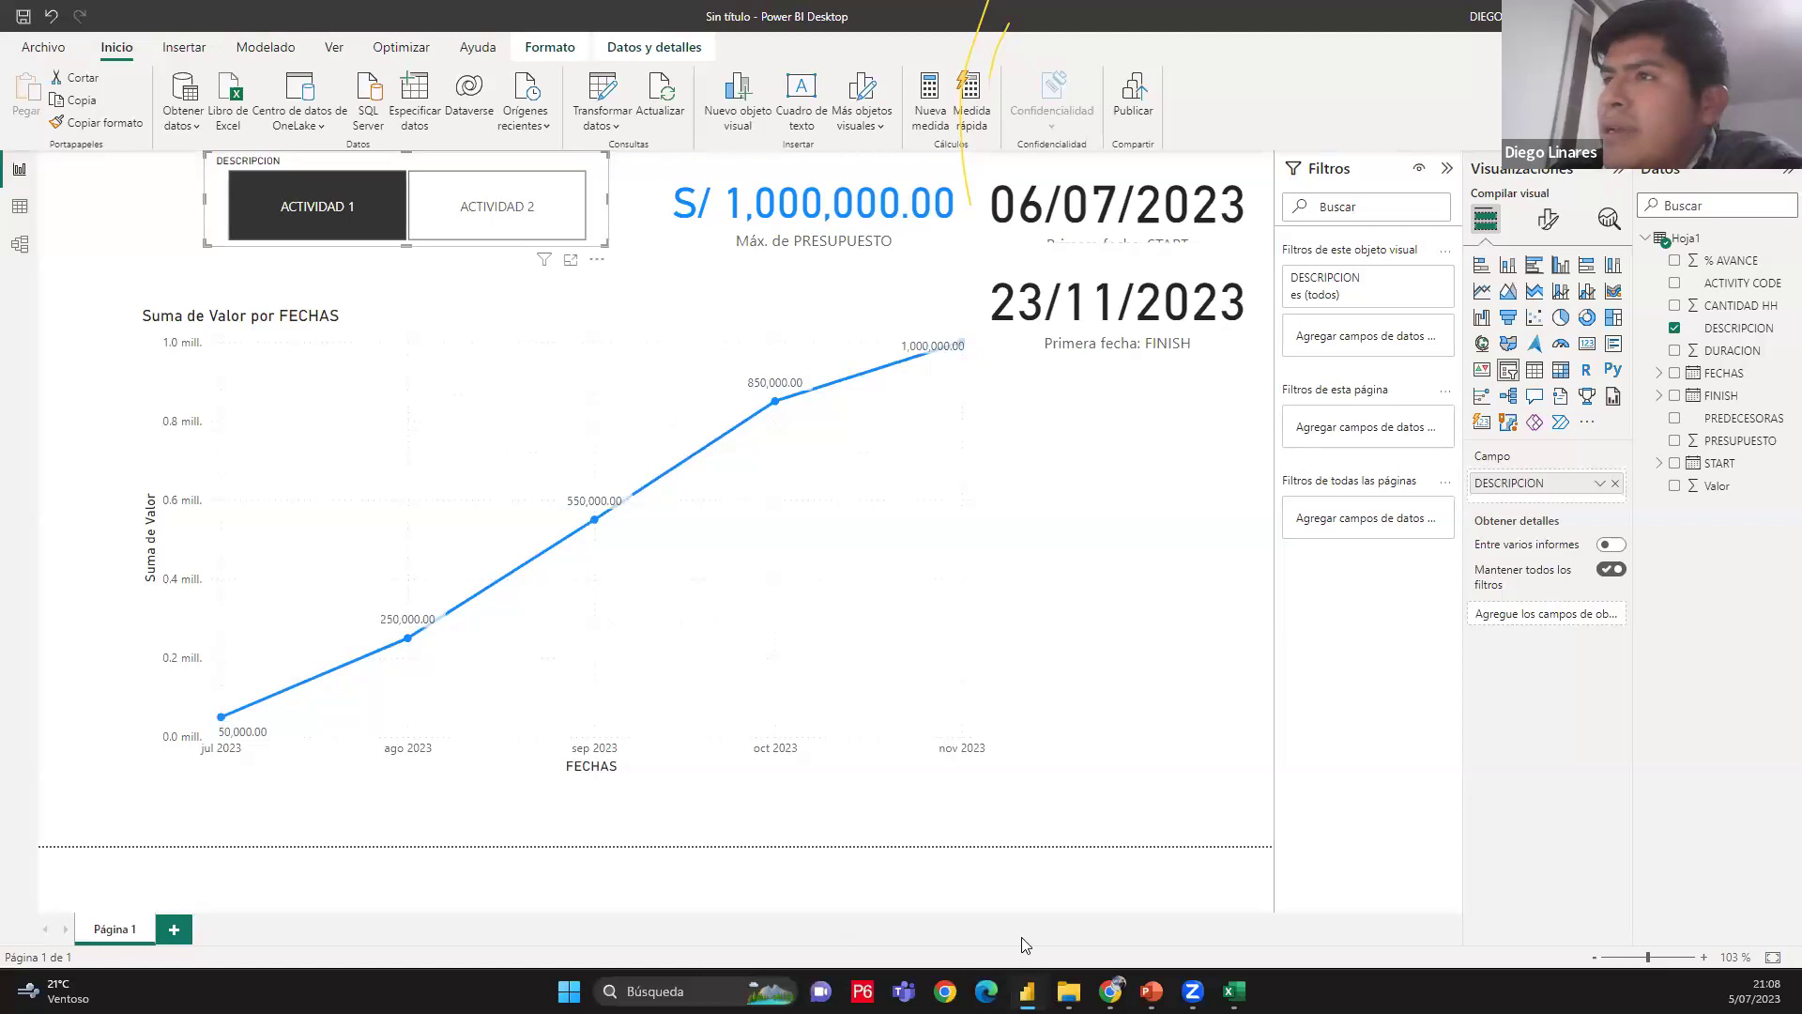
Switch back to the Excel workbook and highlight both ACTIVIDAD 1 cells, C5 and C7, in yellow
click(1026, 990)
click(271, 345)
ctrl+click(280, 307)
click(324, 125)
click(298, 346)
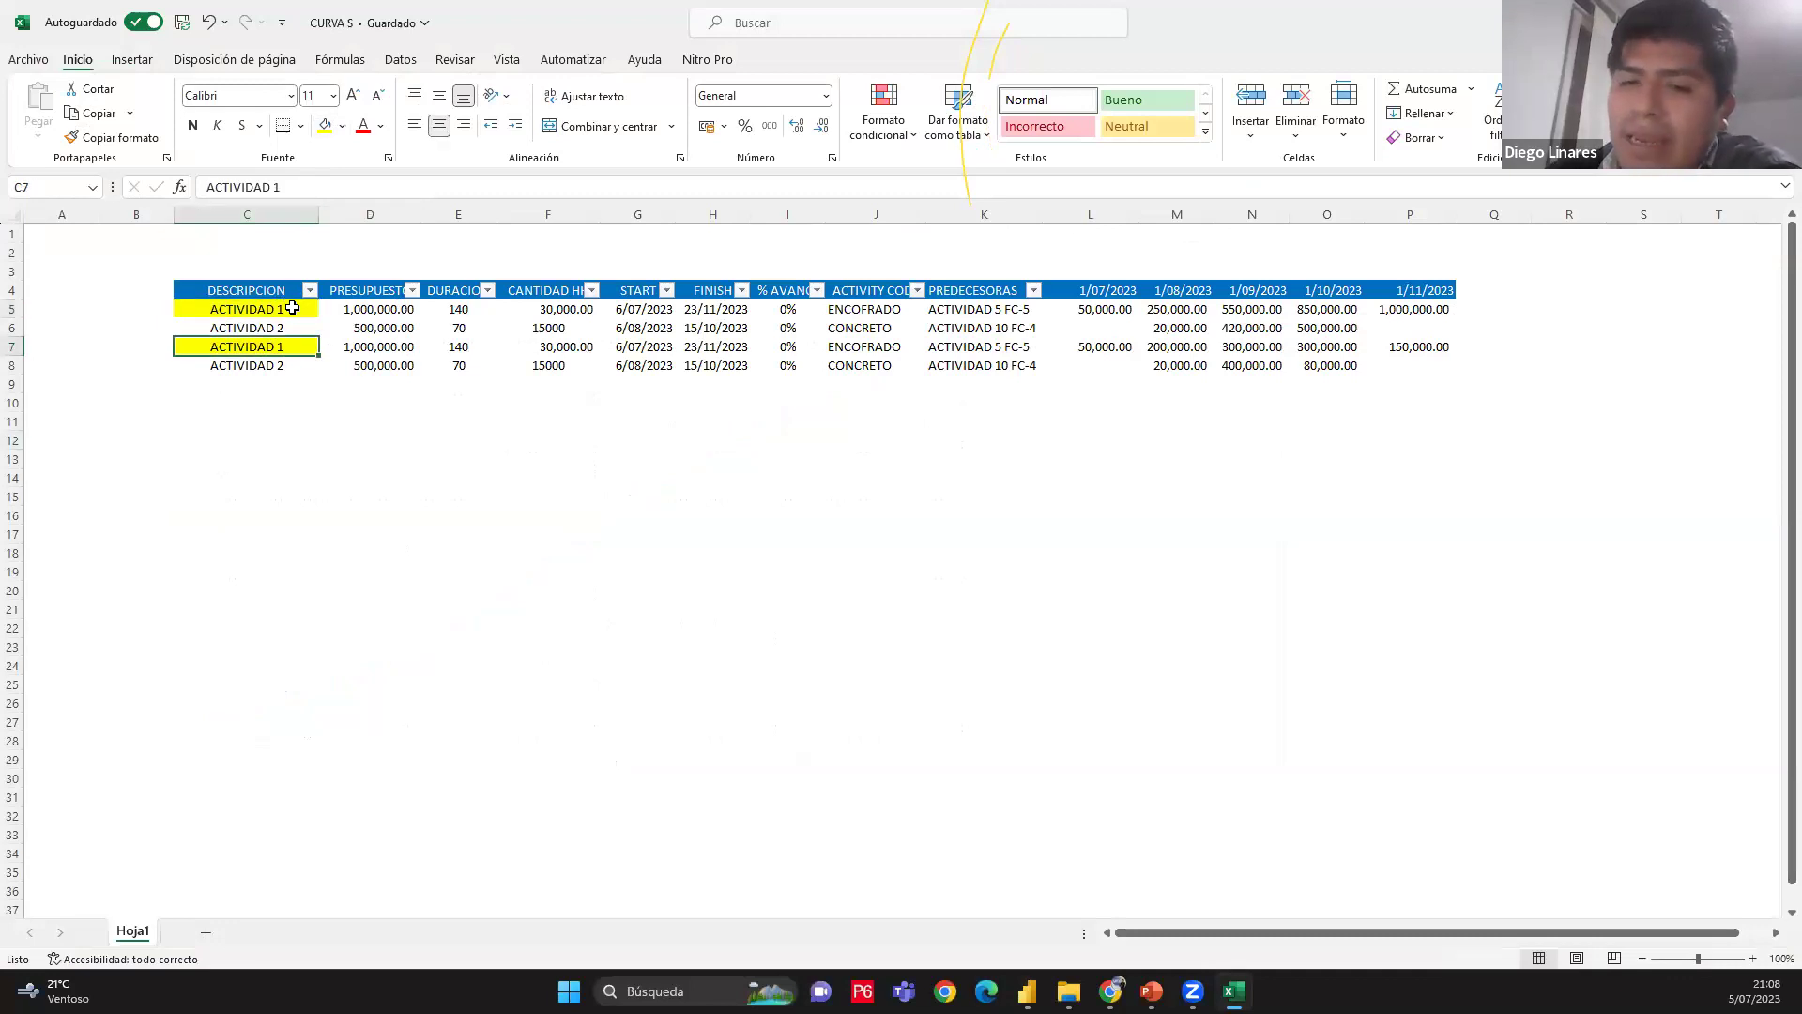
Shade the first ACTIVIDAD 1 row, C5:P5, yellow and the second one, C7:P7, light green
drag(291, 308, 1418, 317)
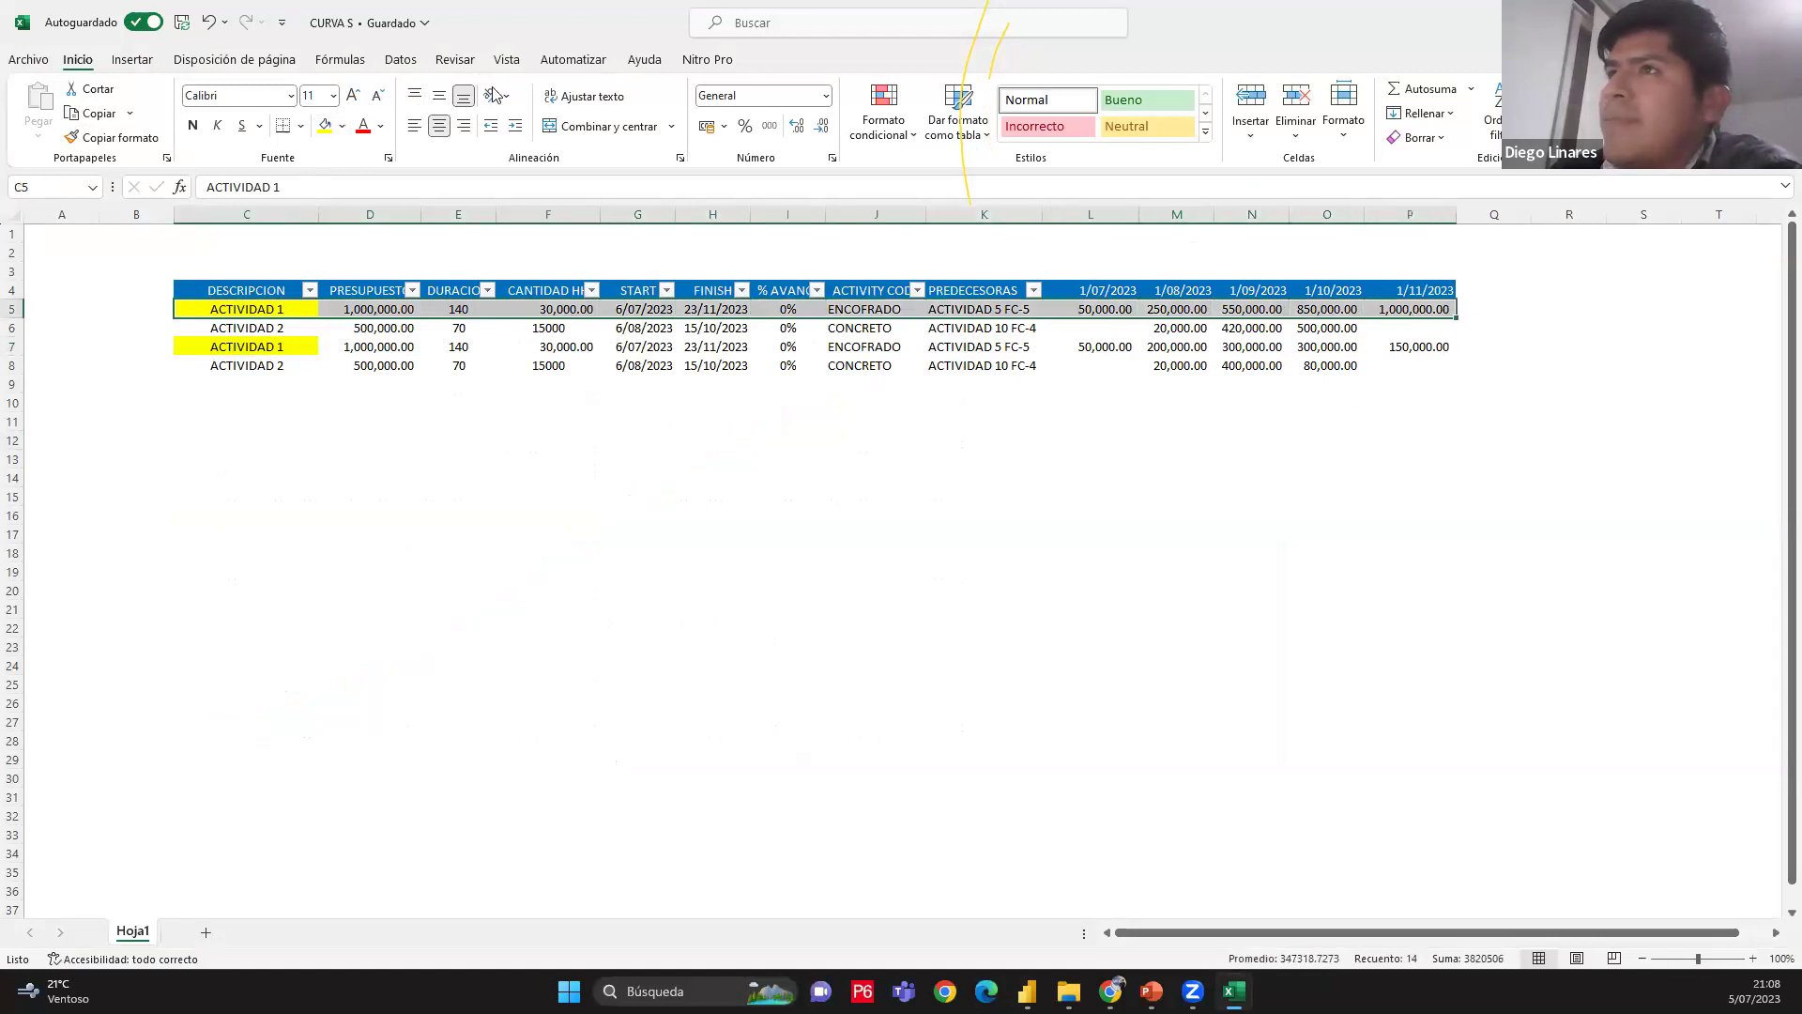
click(324, 125)
drag(241, 346, 1414, 348)
click(342, 124)
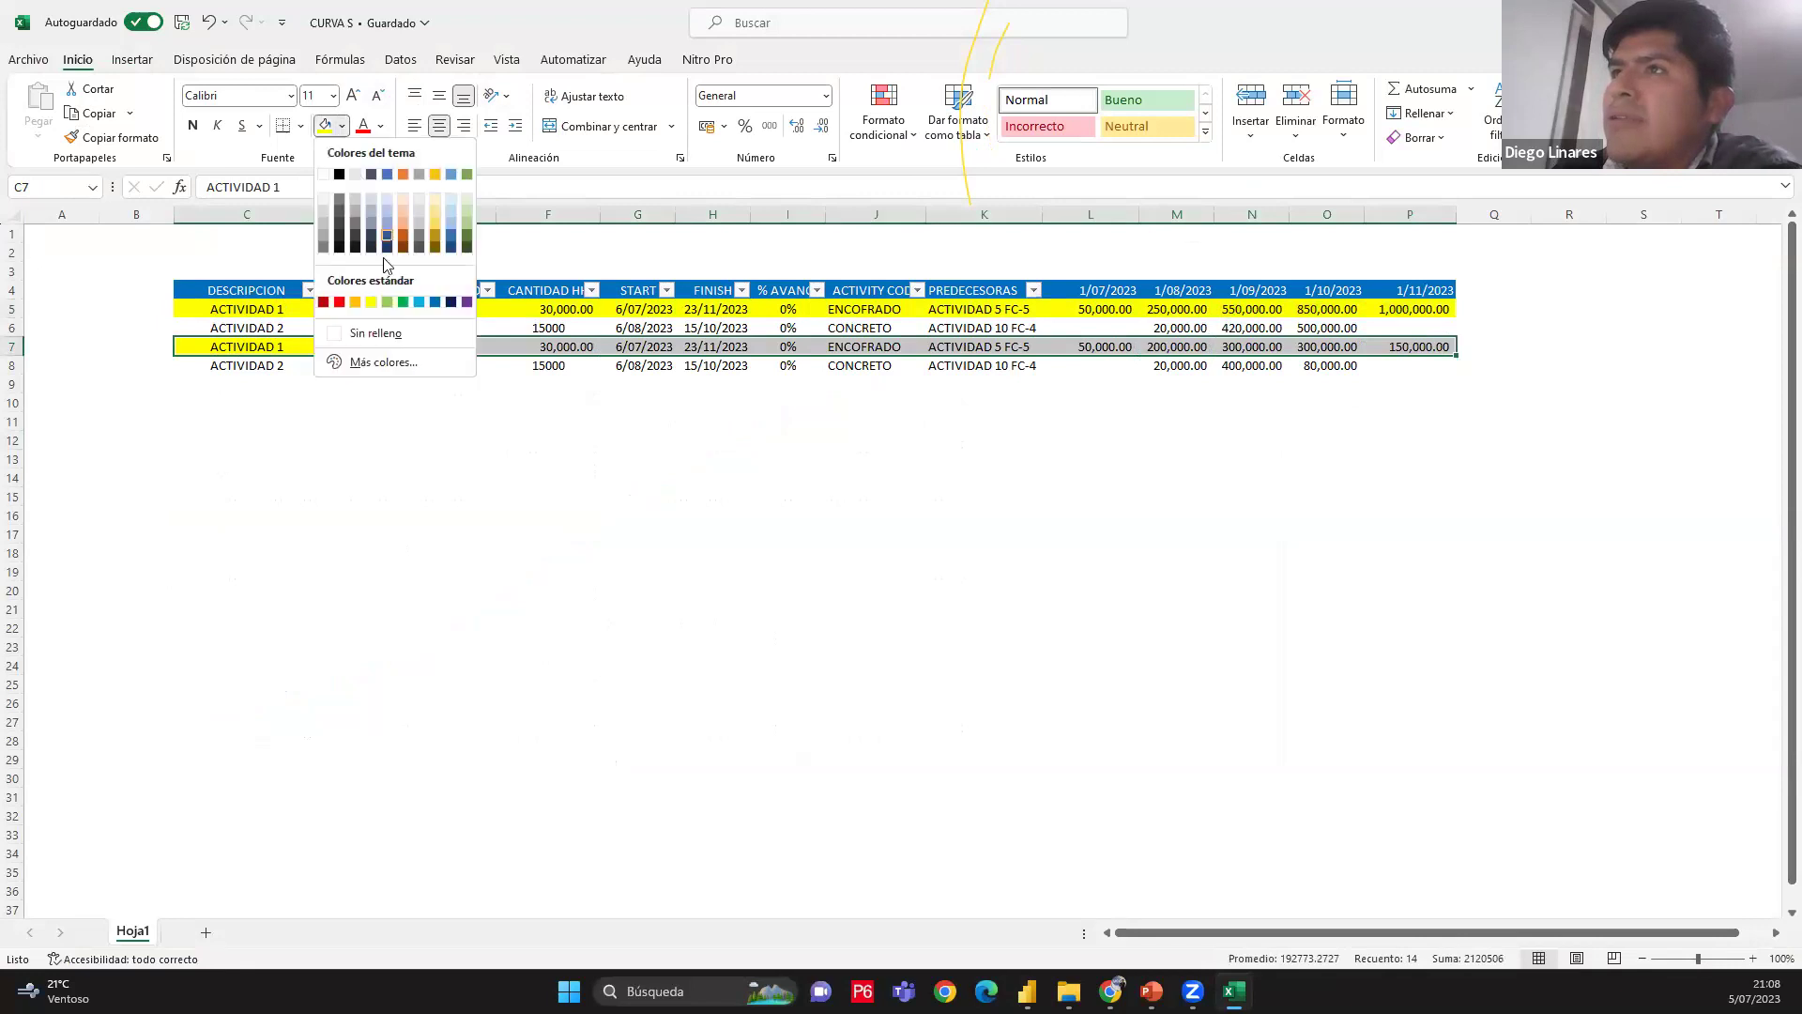
click(384, 301)
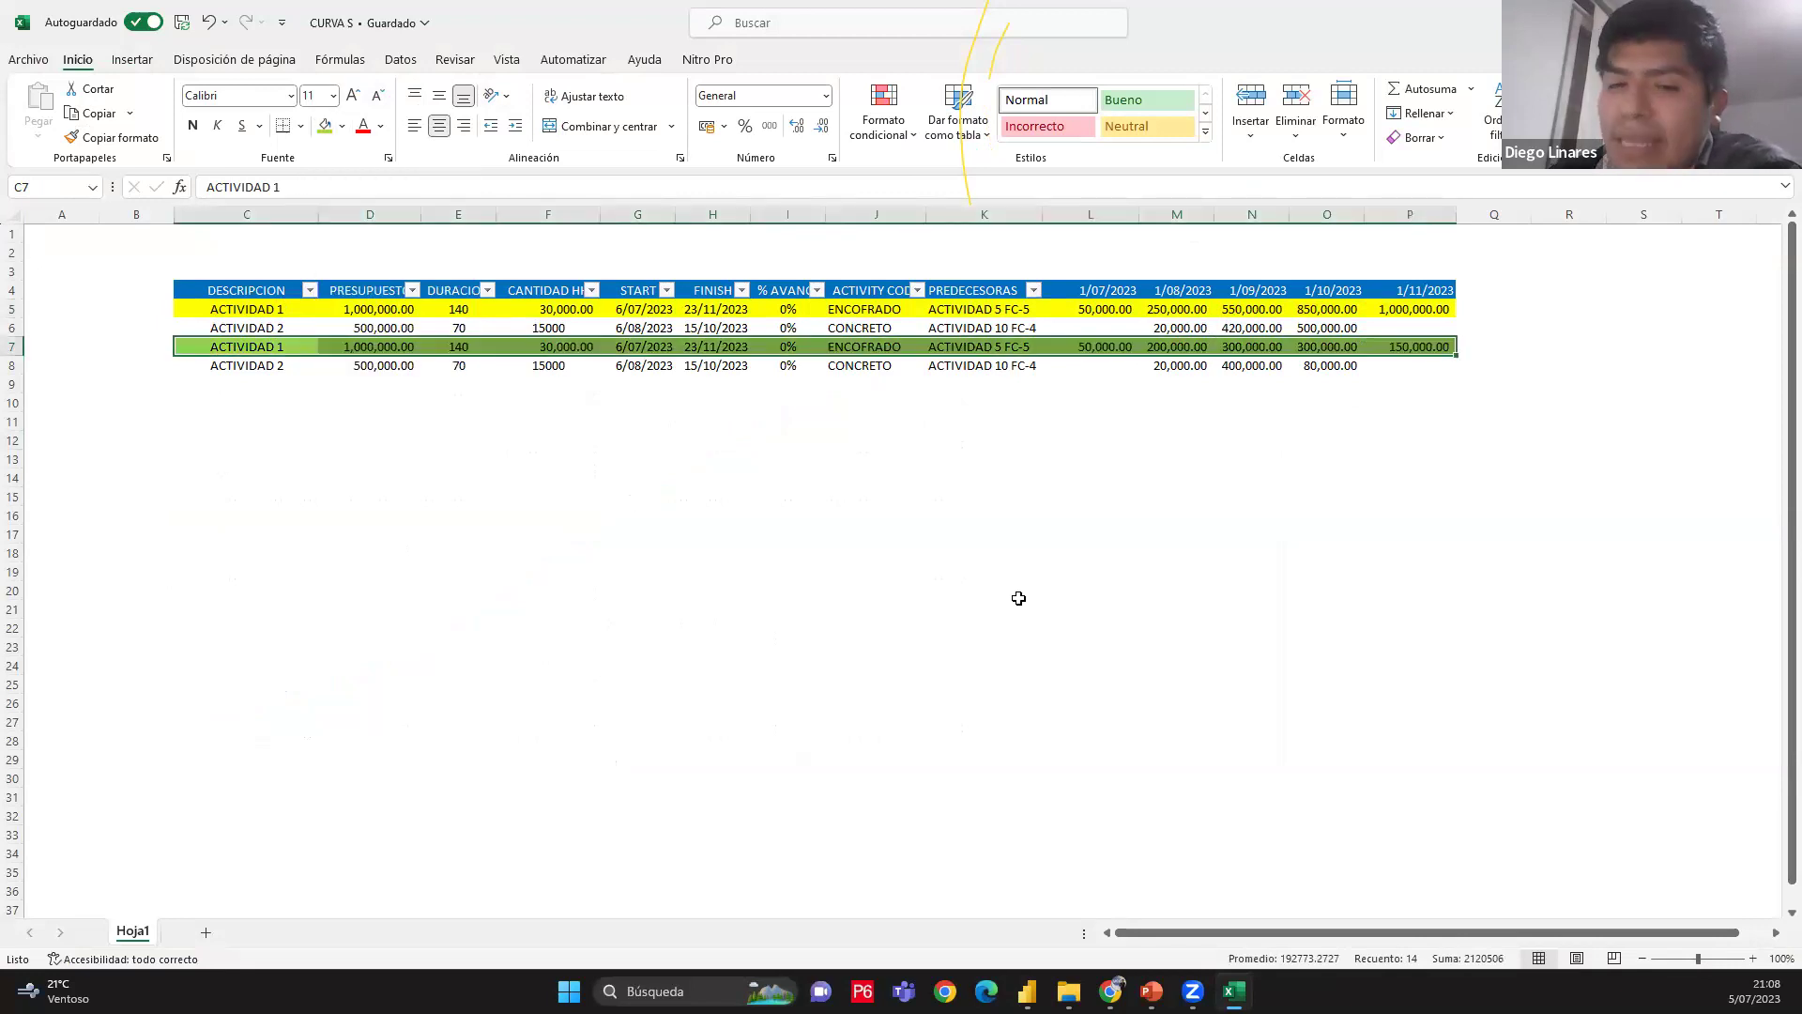
click(1018, 598)
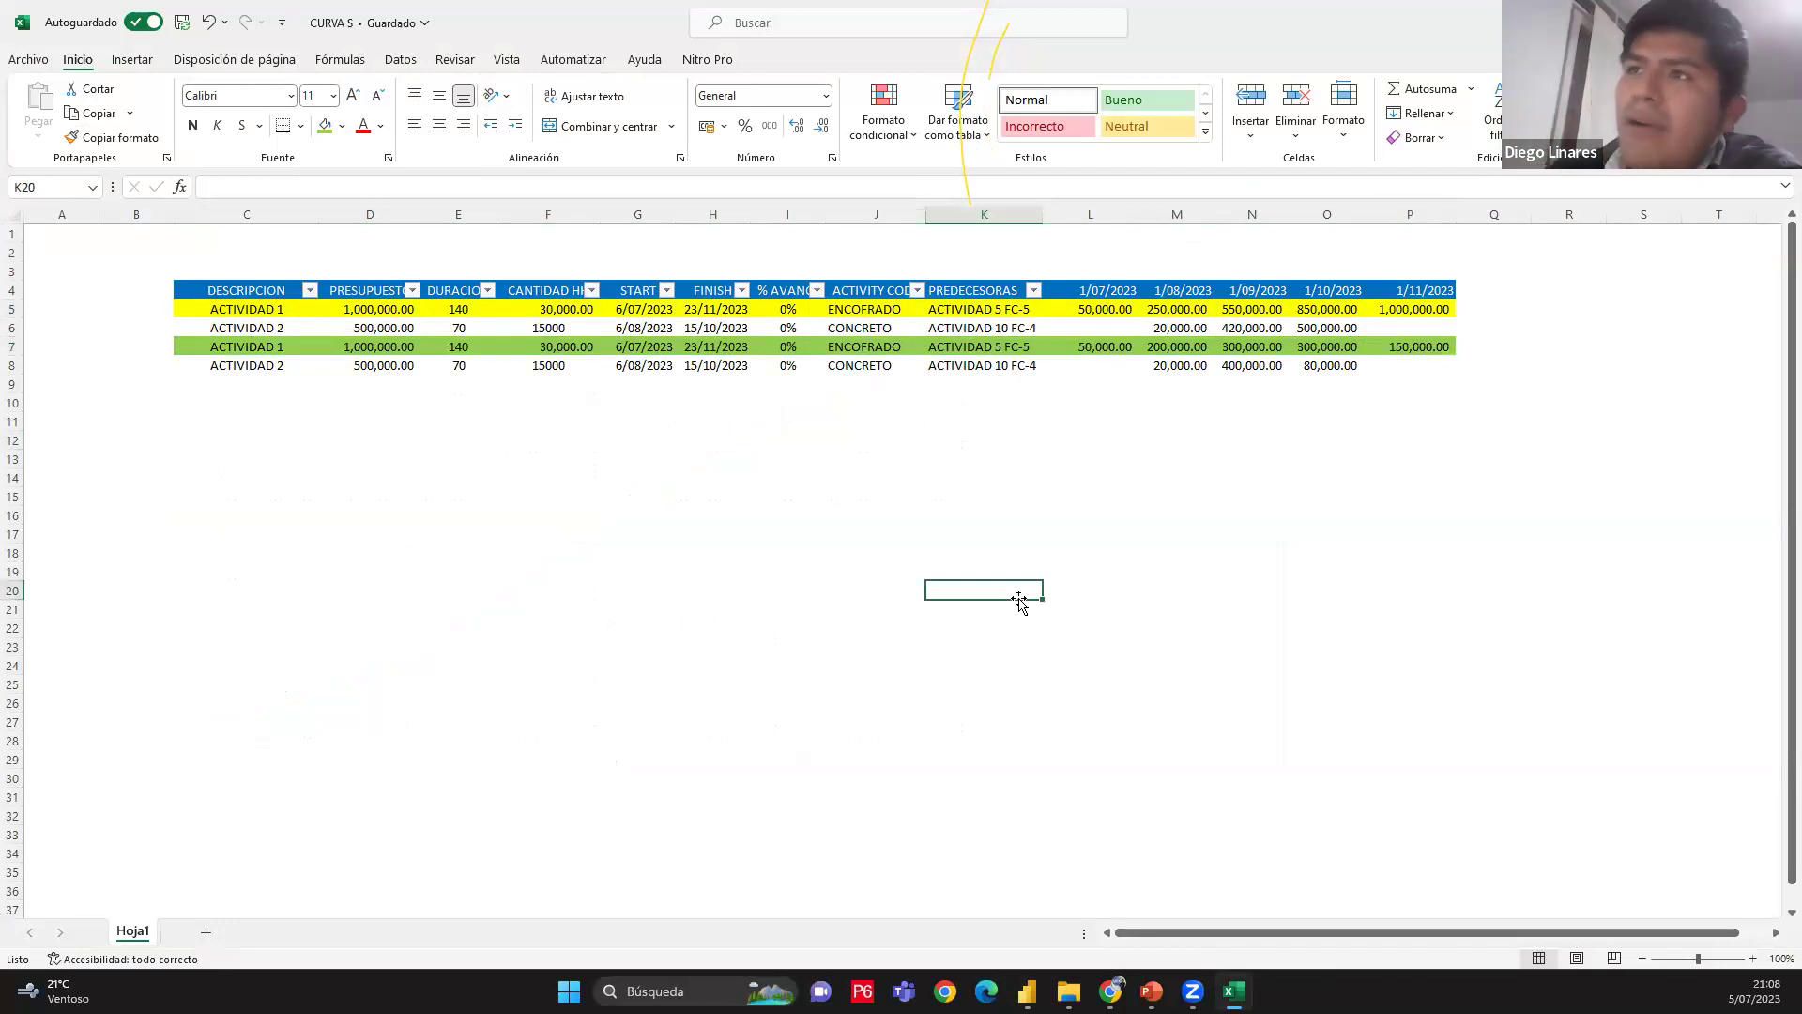
Compare the two ACTIVIDAD 1 descriptions, then switch to Power BI Desktop and examine the ACTIVIDAD 1 slicer and its curve
click(242, 305)
click(256, 347)
click(260, 305)
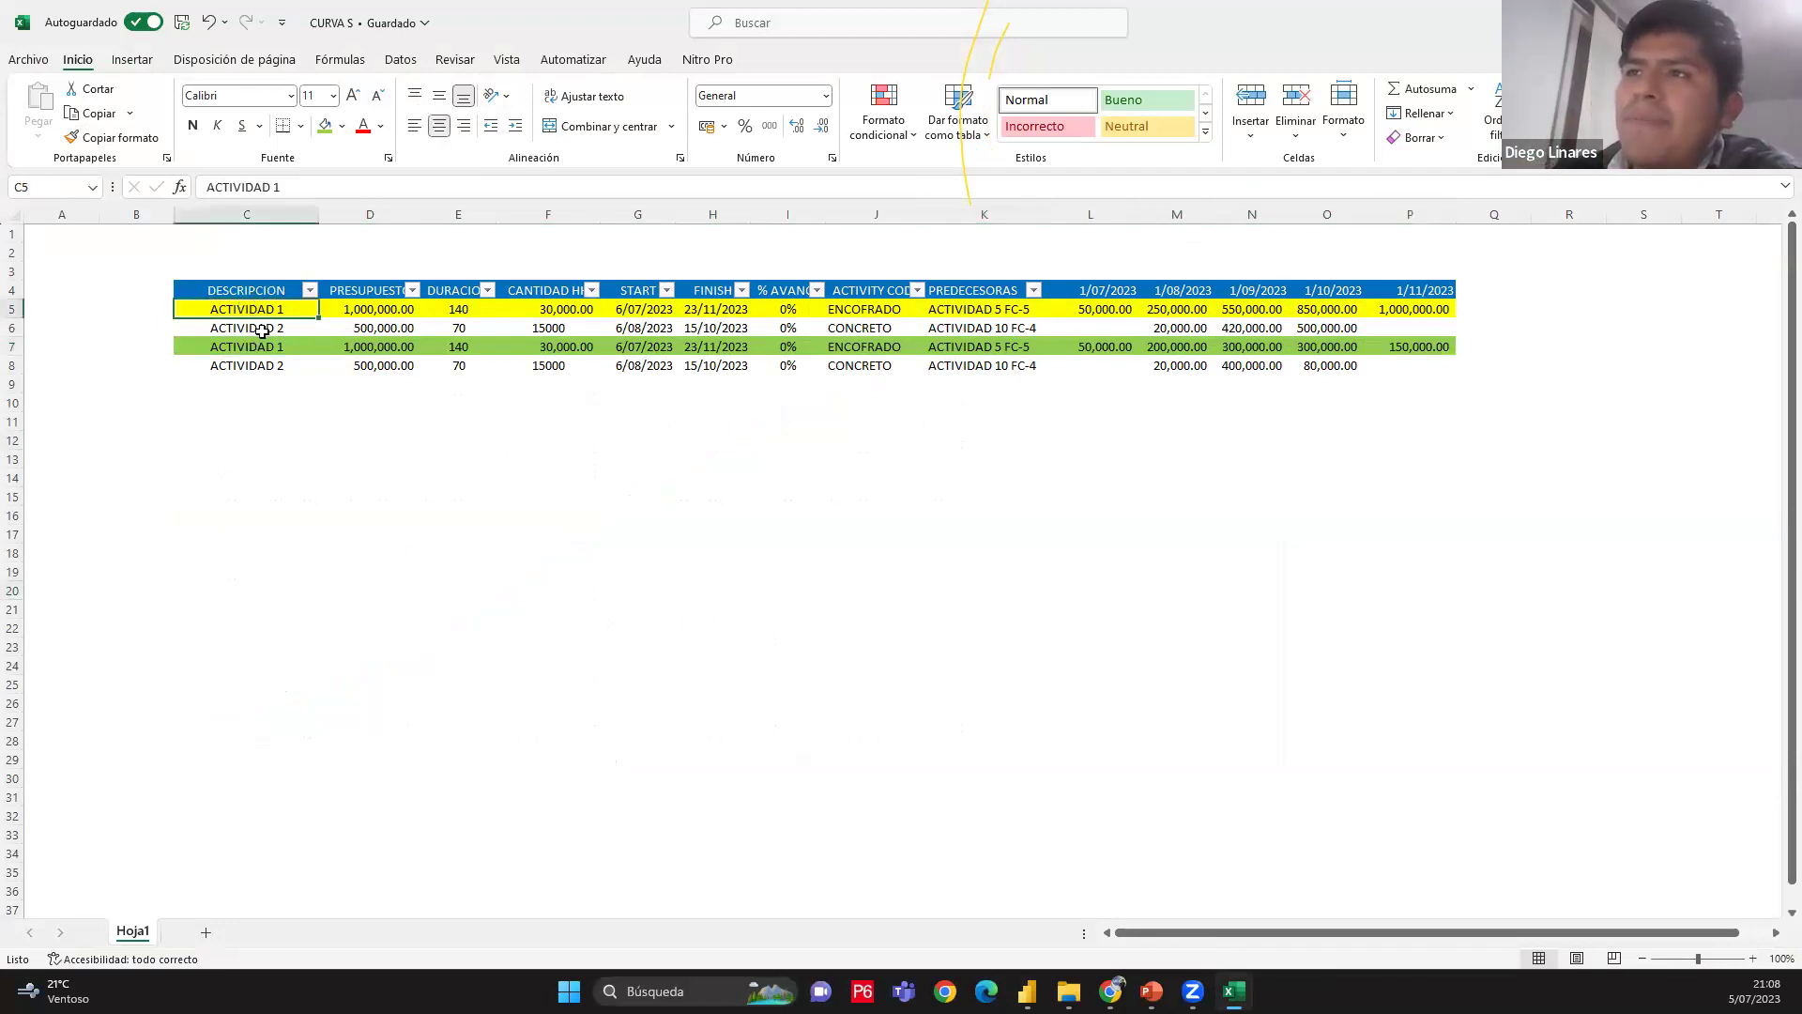
click(263, 347)
click(1027, 991)
click(275, 220)
click(366, 224)
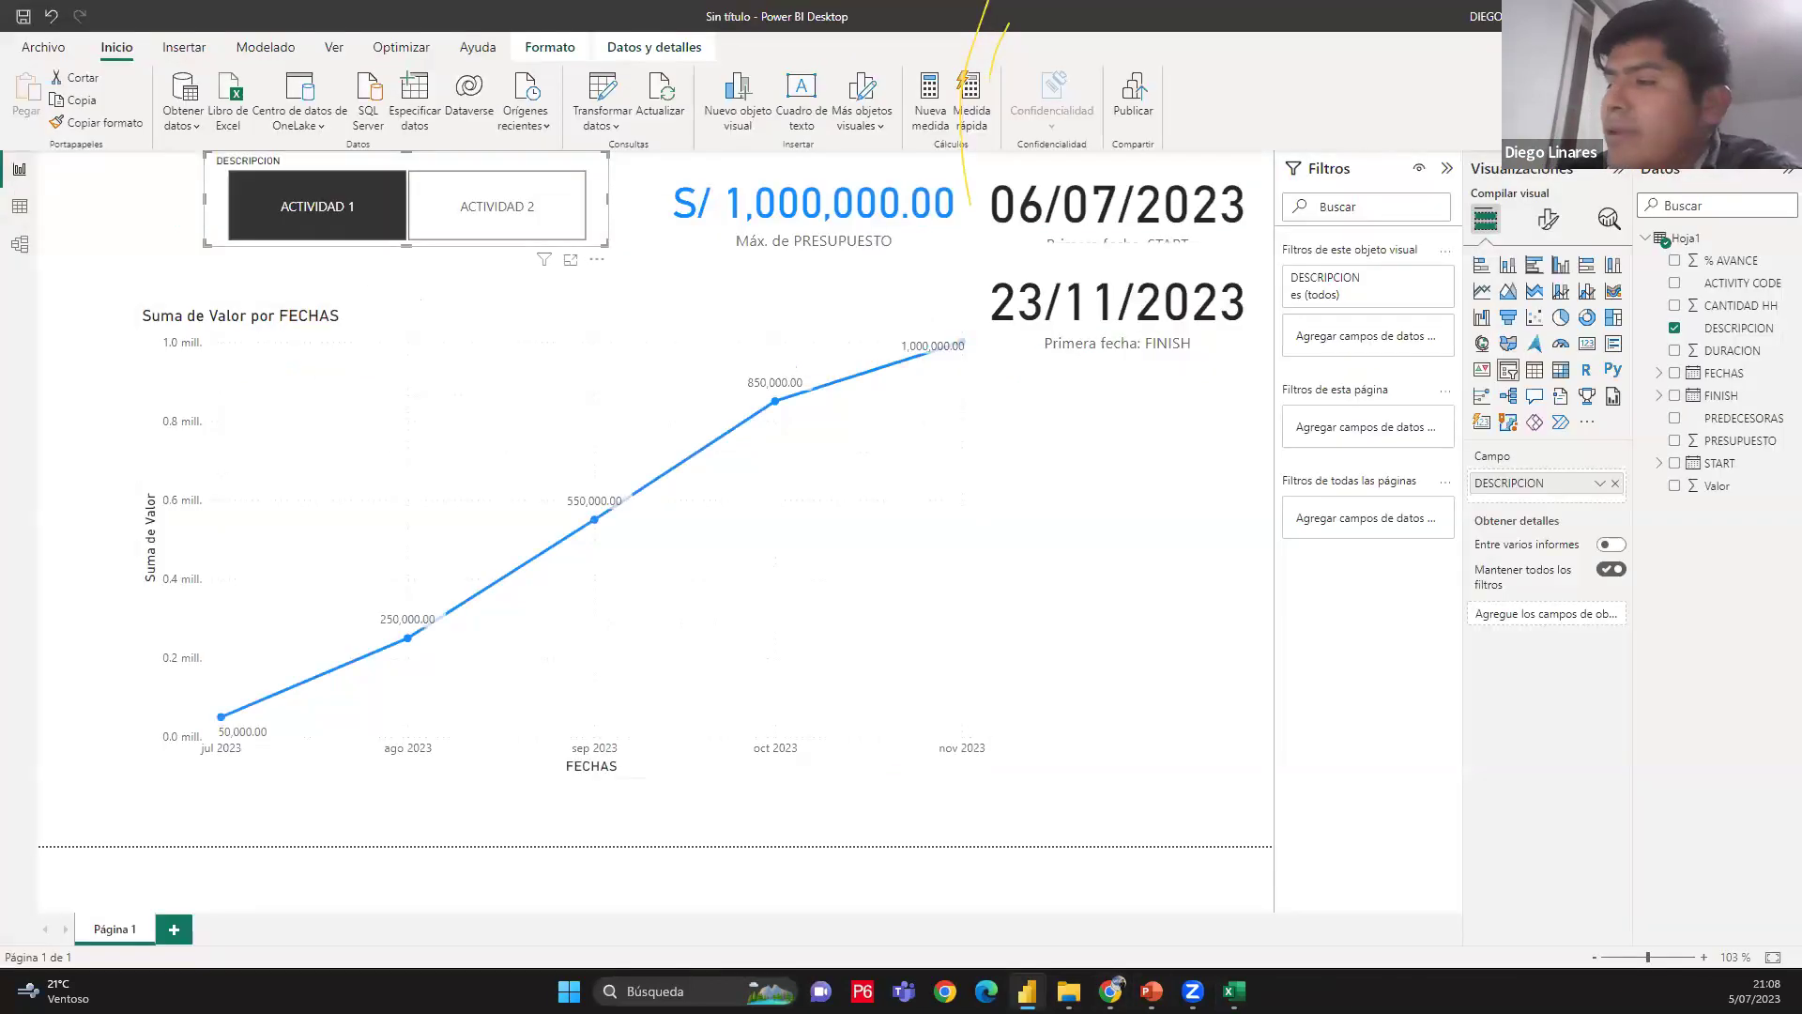
Switch back to Excel and compare the amounts across the yellow and green ACTIVIDAD 1 rows
key(alt+Tab)
drag(1171, 312, 1353, 316)
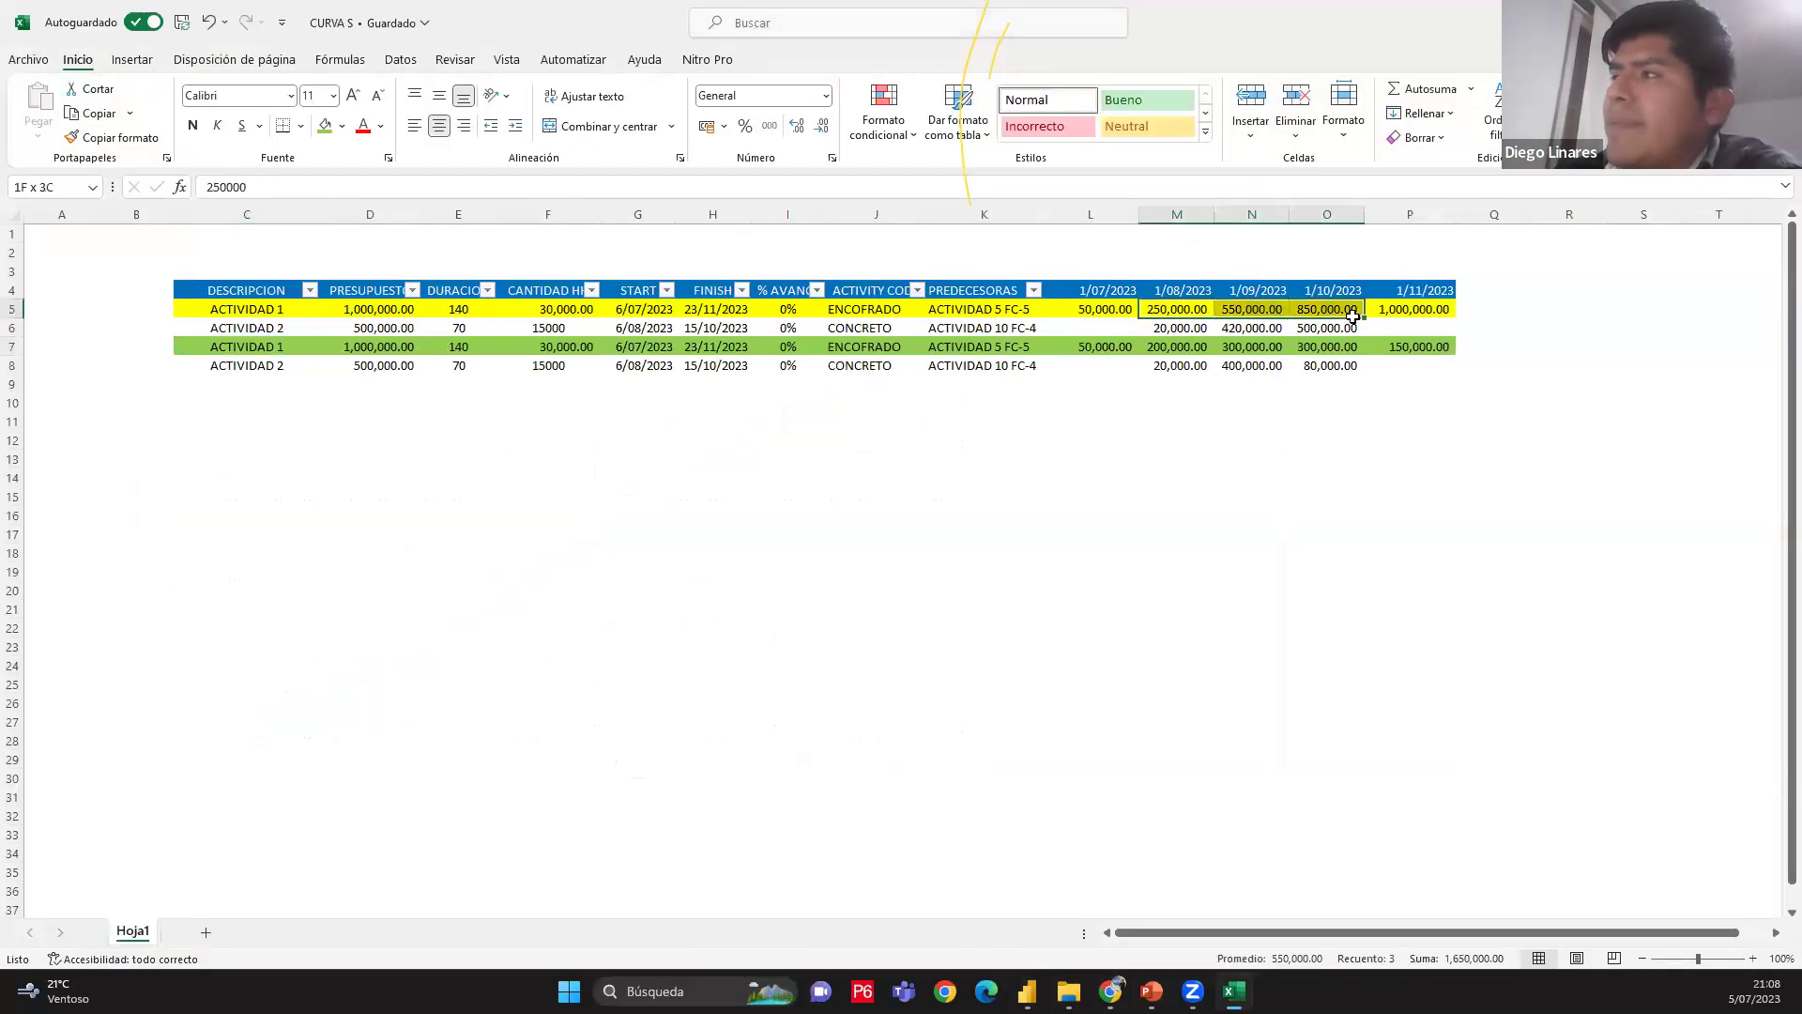
drag(247, 309, 1437, 314)
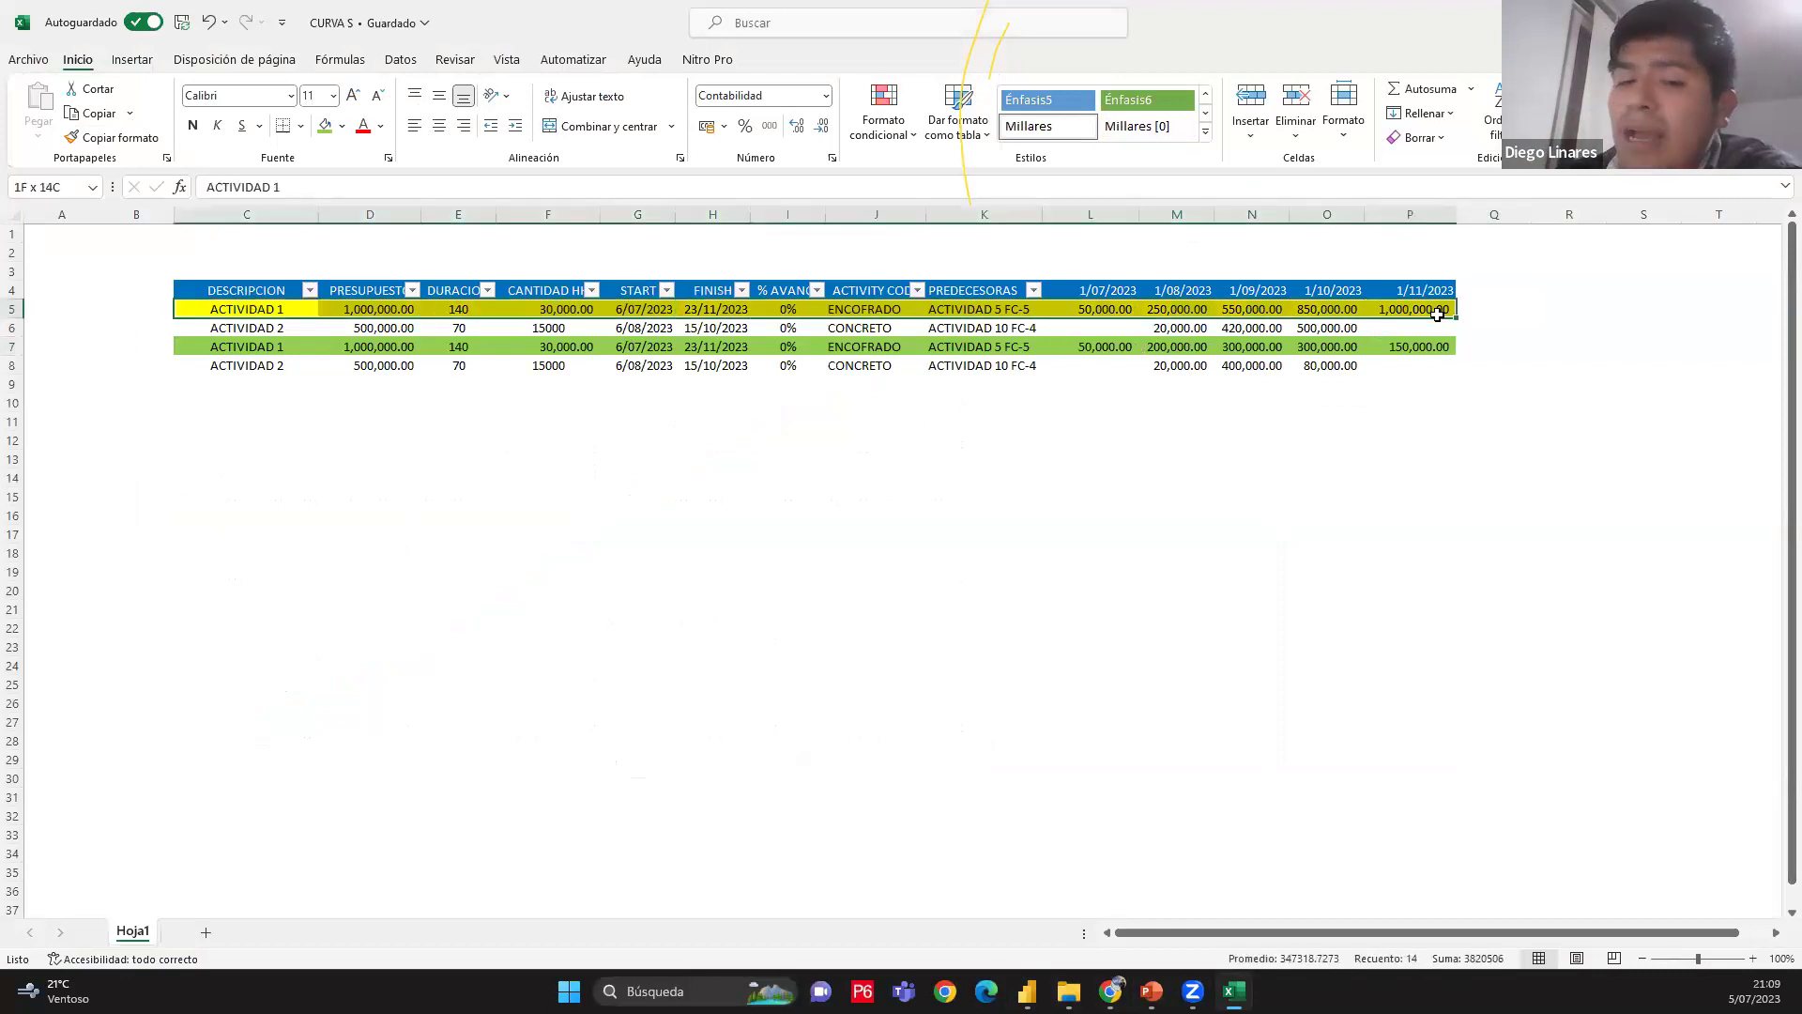
drag(228, 347, 1411, 351)
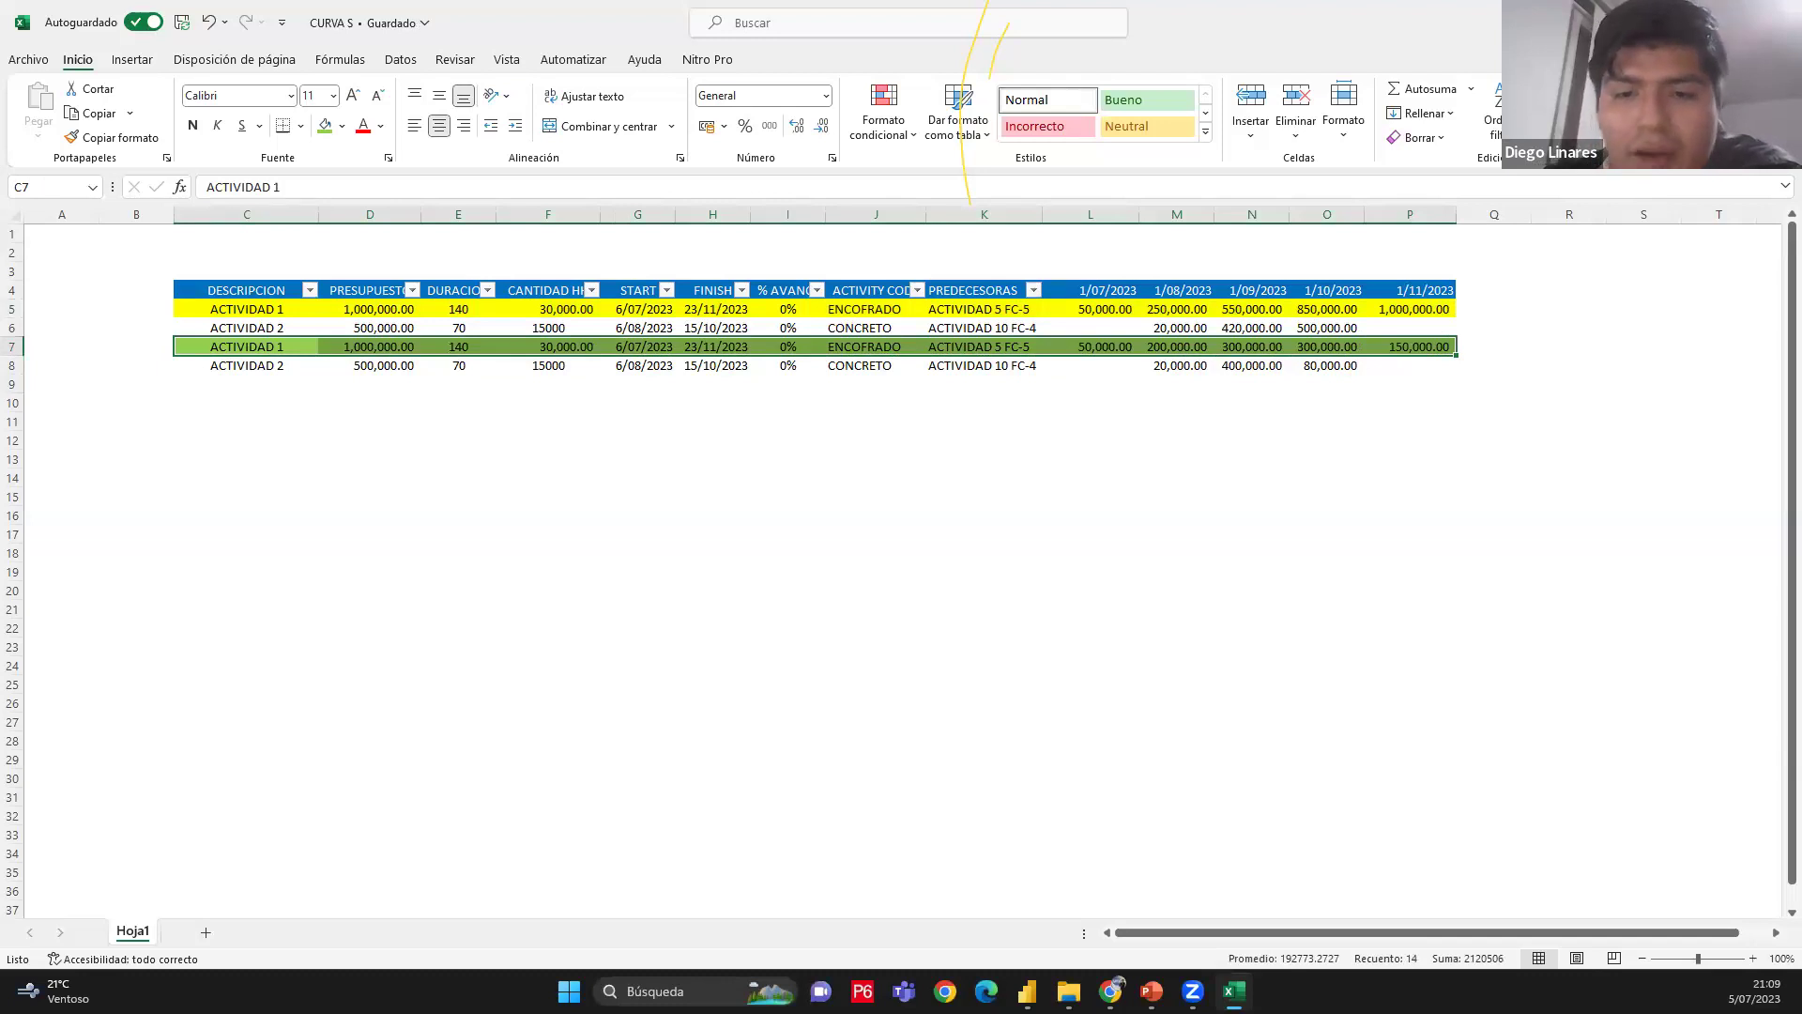
click(670, 461)
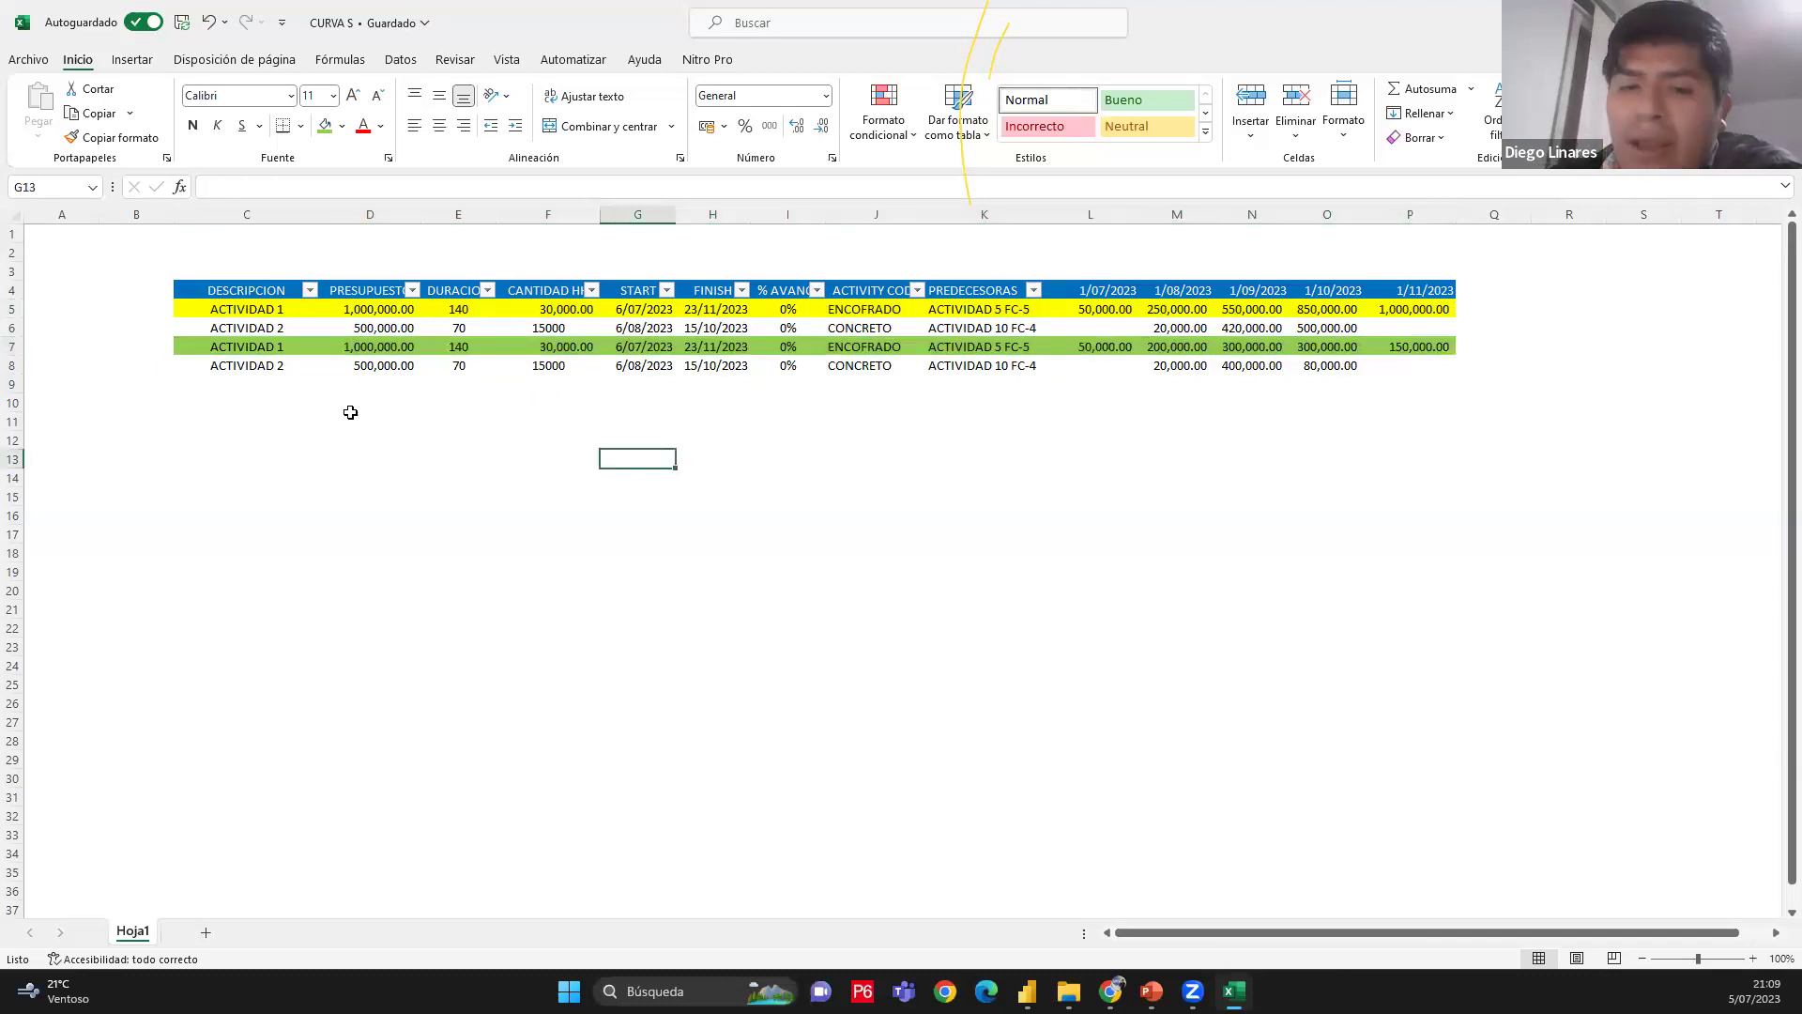
click(779, 495)
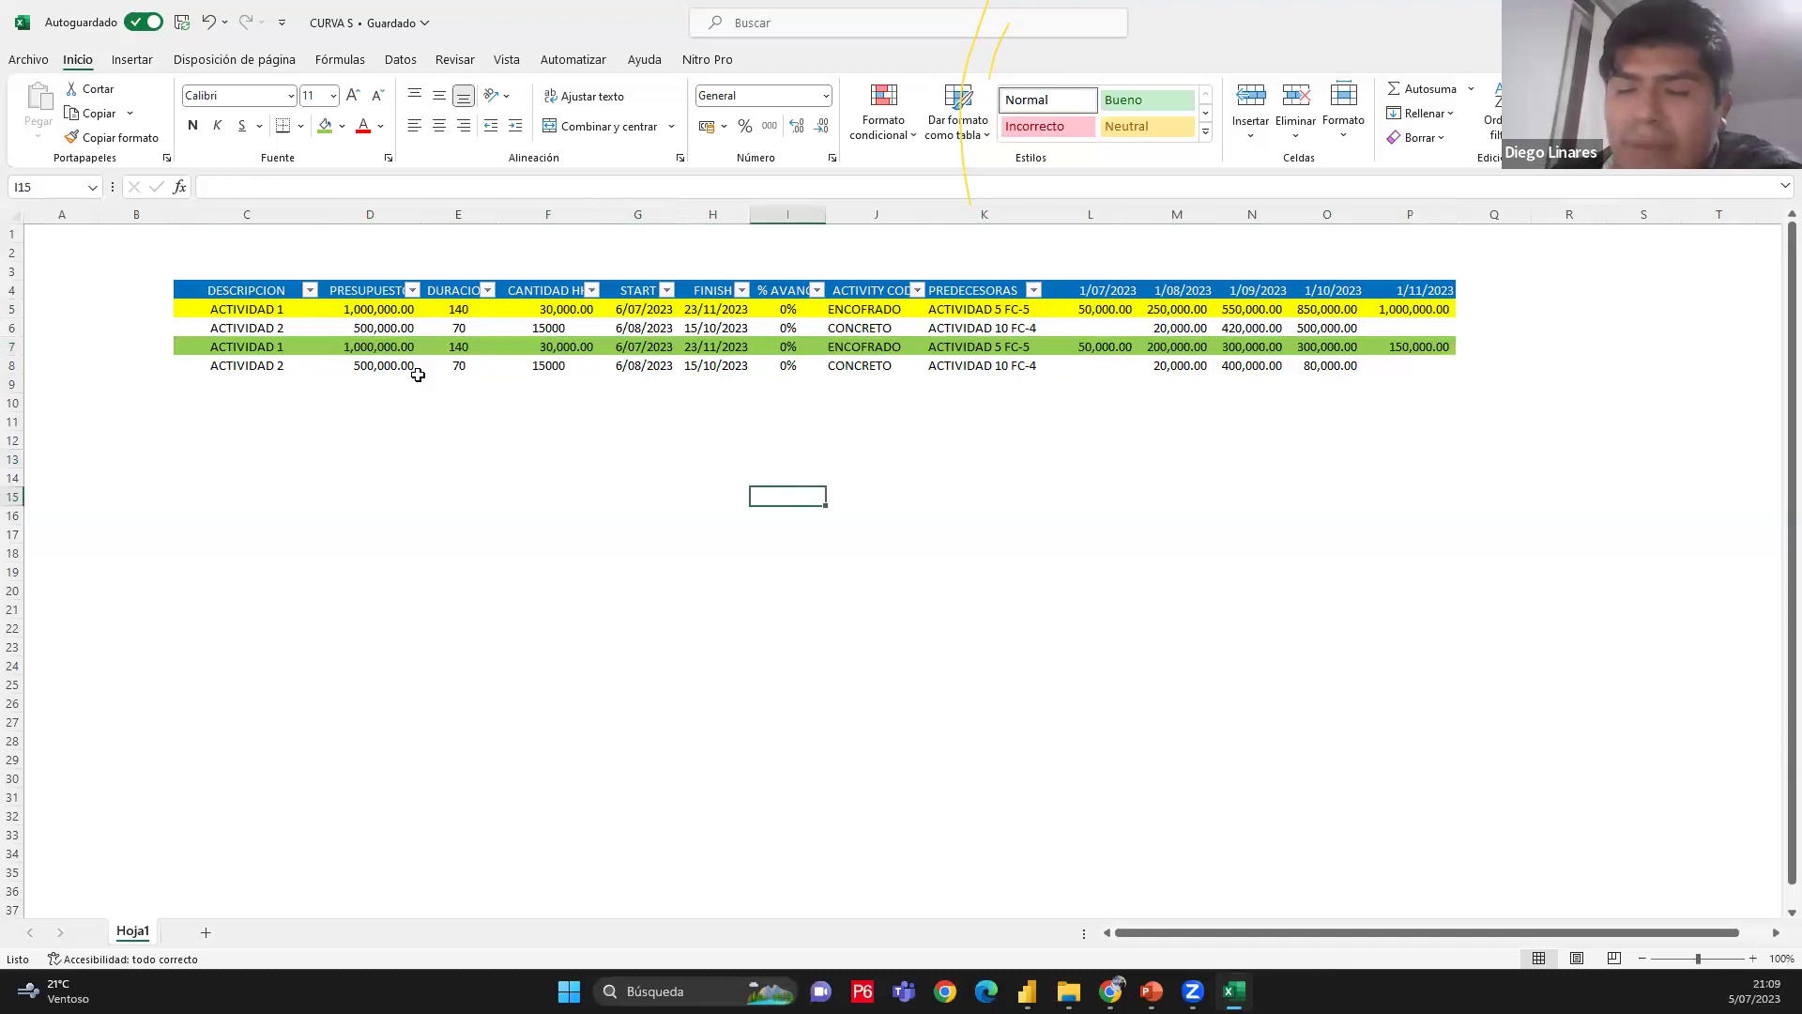
click(1008, 377)
Widen the ACTIVITY CODE column slightly and select its header cell
click(853, 310)
drag(929, 215, 940, 215)
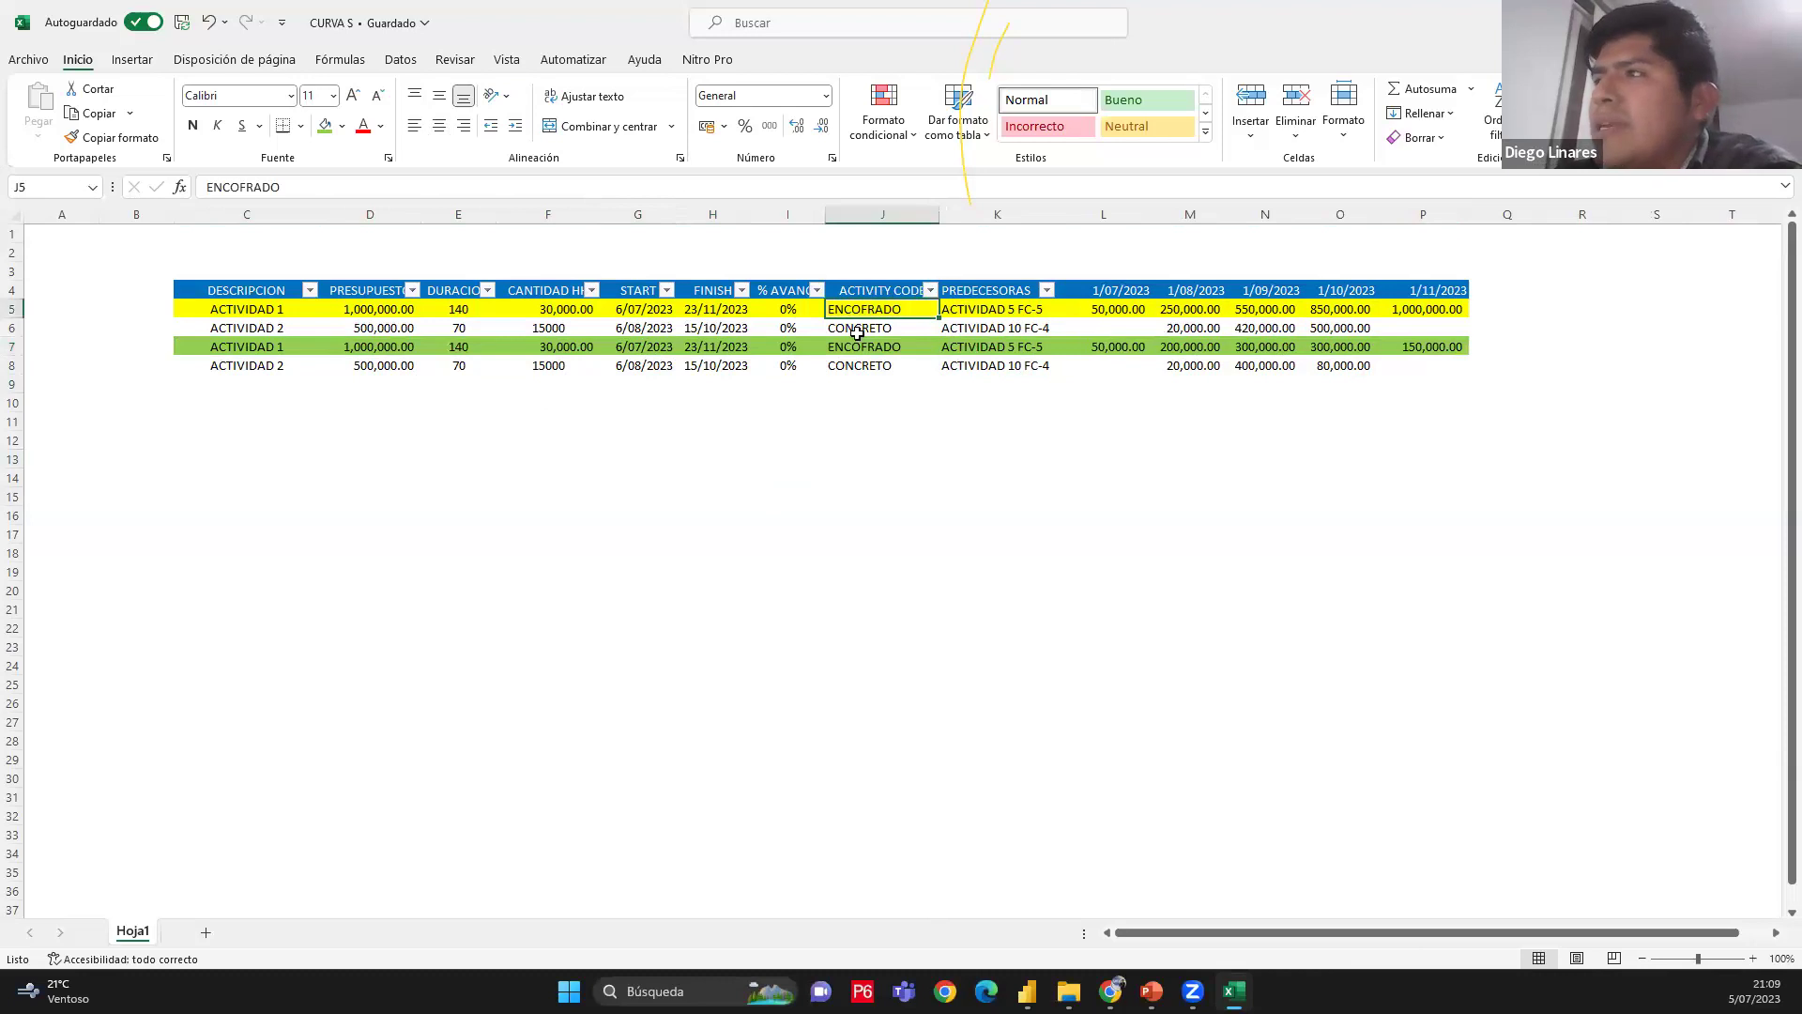
click(861, 286)
drag(143, 293, 148, 364)
click(892, 290)
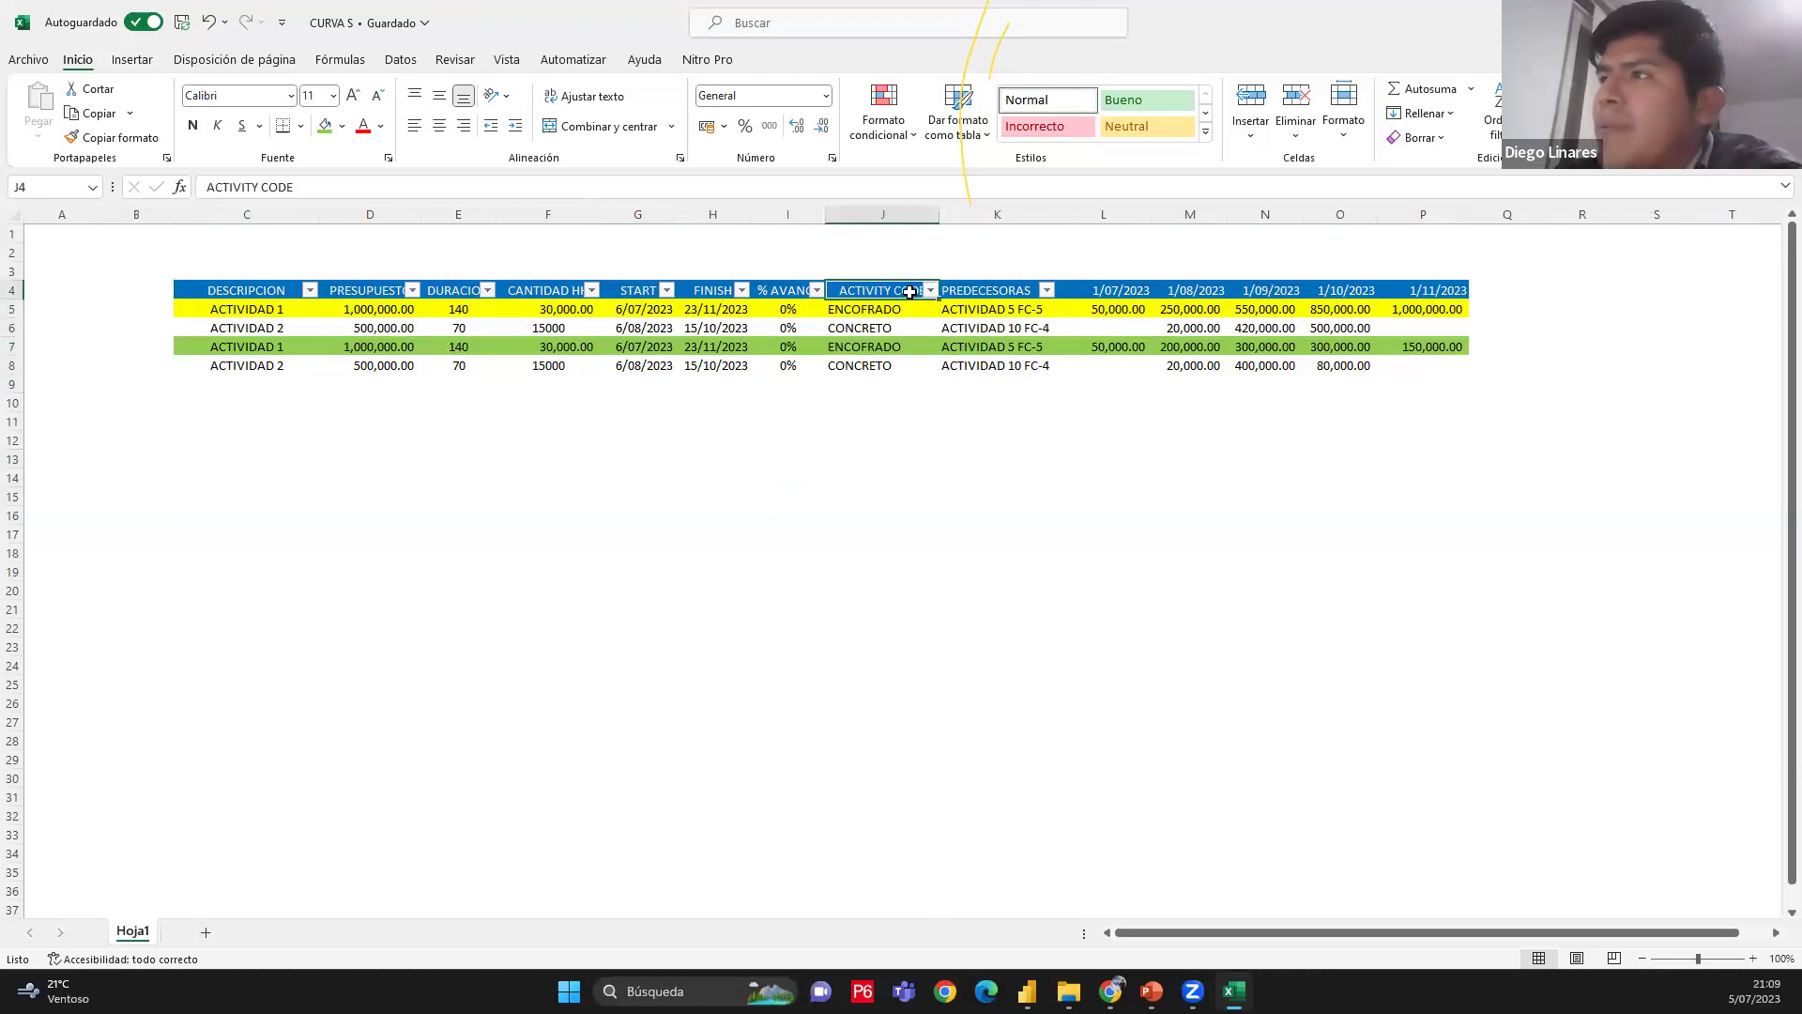
Set the ACTIVITY CODE of the first ACTIVIDAD 1 and ACTIVIDAD 2 rows, J5 and J6, to ACUMULADO
click(870, 308)
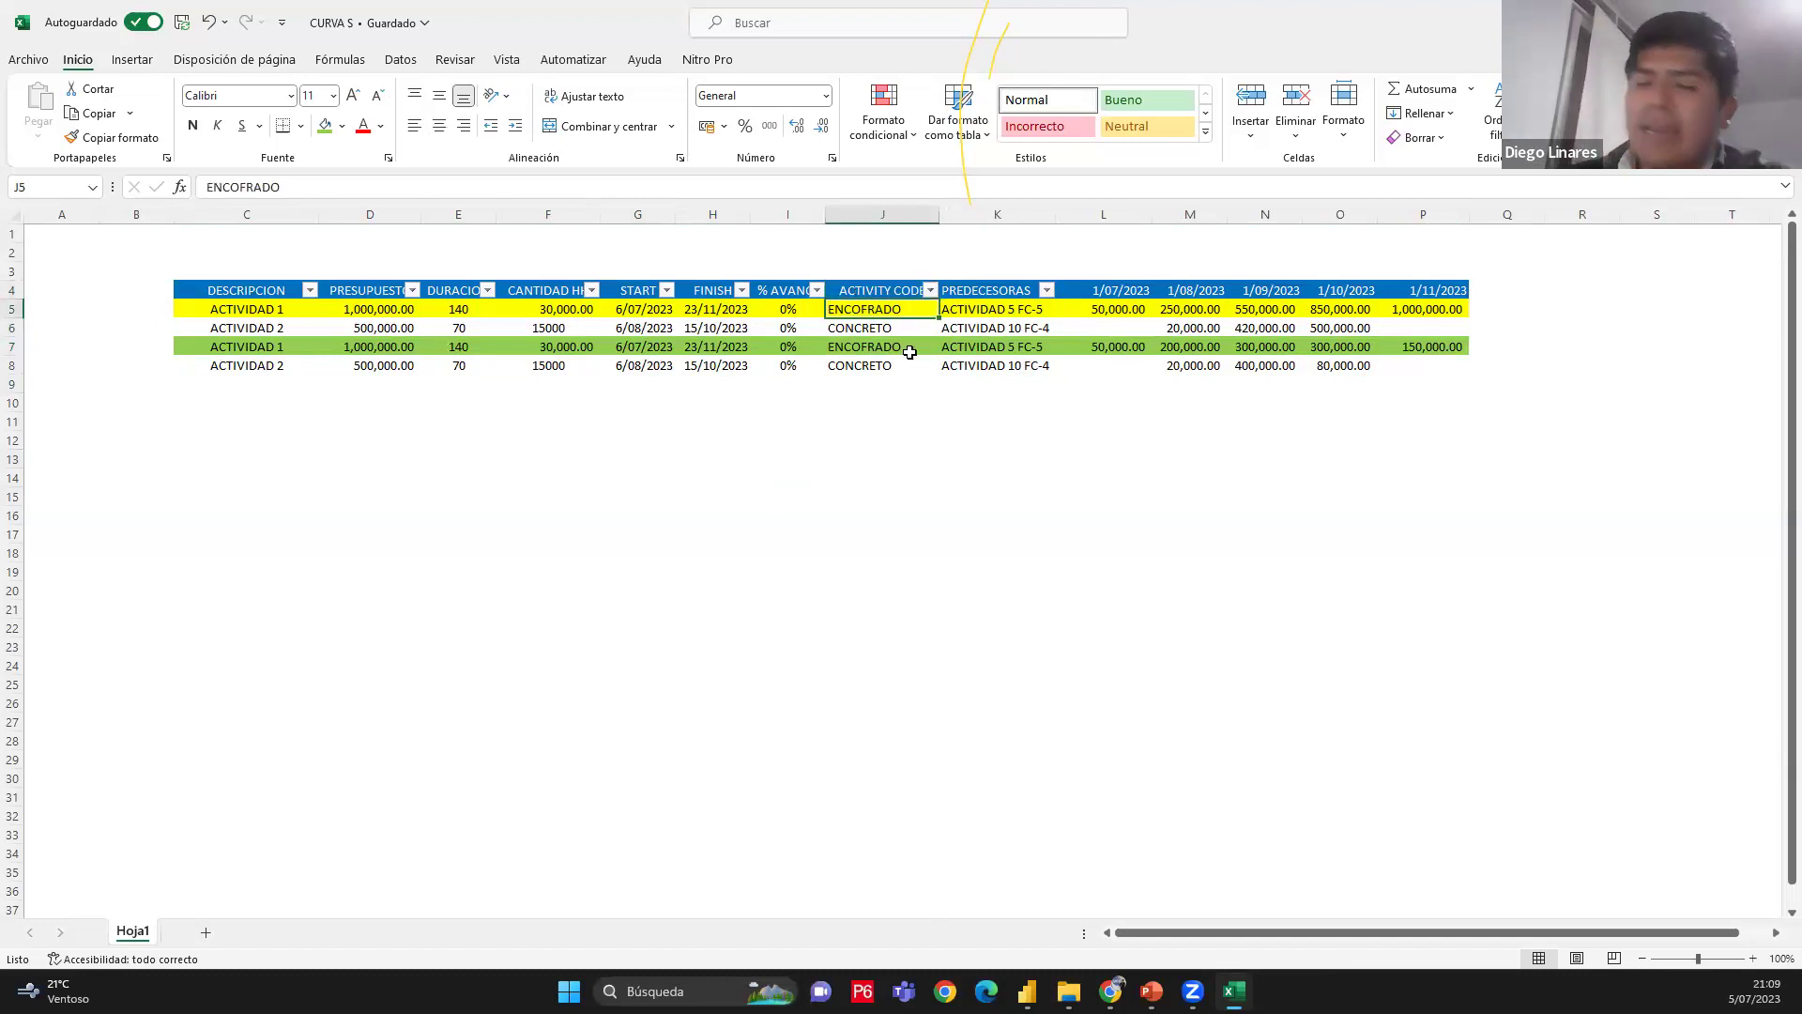
text(ACUMULADO)
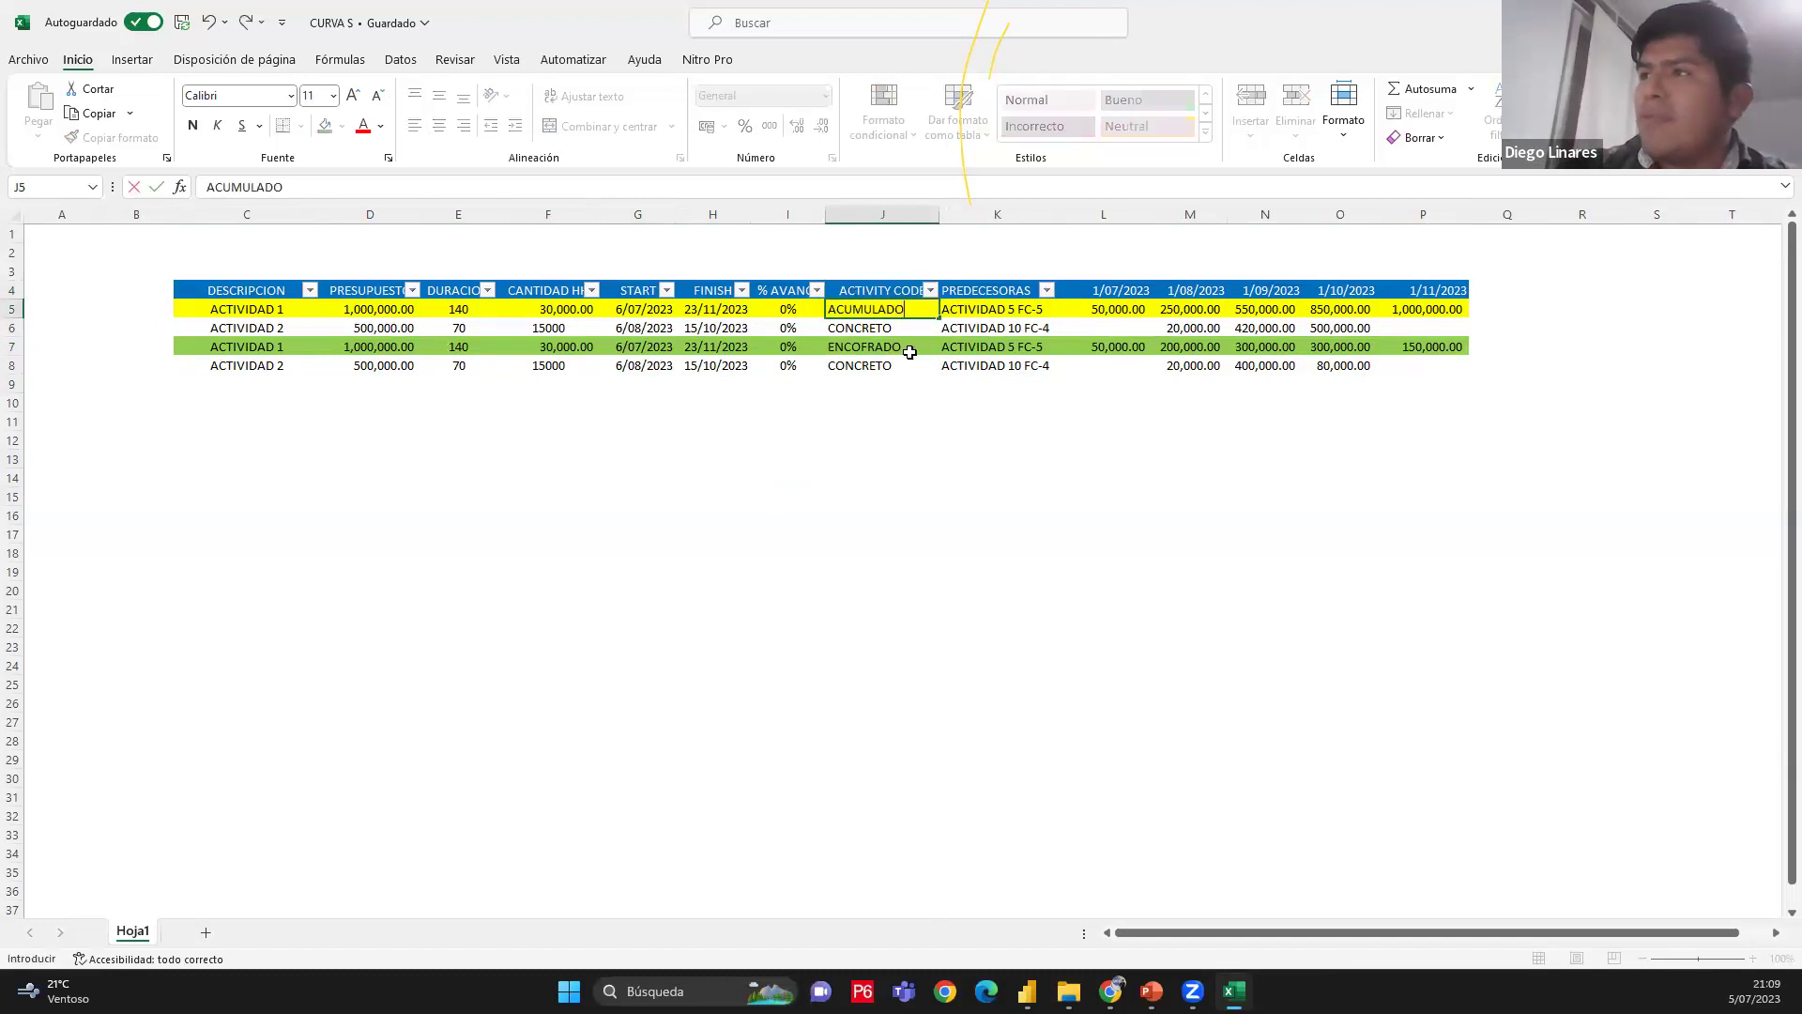
text(ACUM)
key(BackSpace)
key(BackSpace)
key(BackSpace)
key(Return)
text(ACUMULADO)
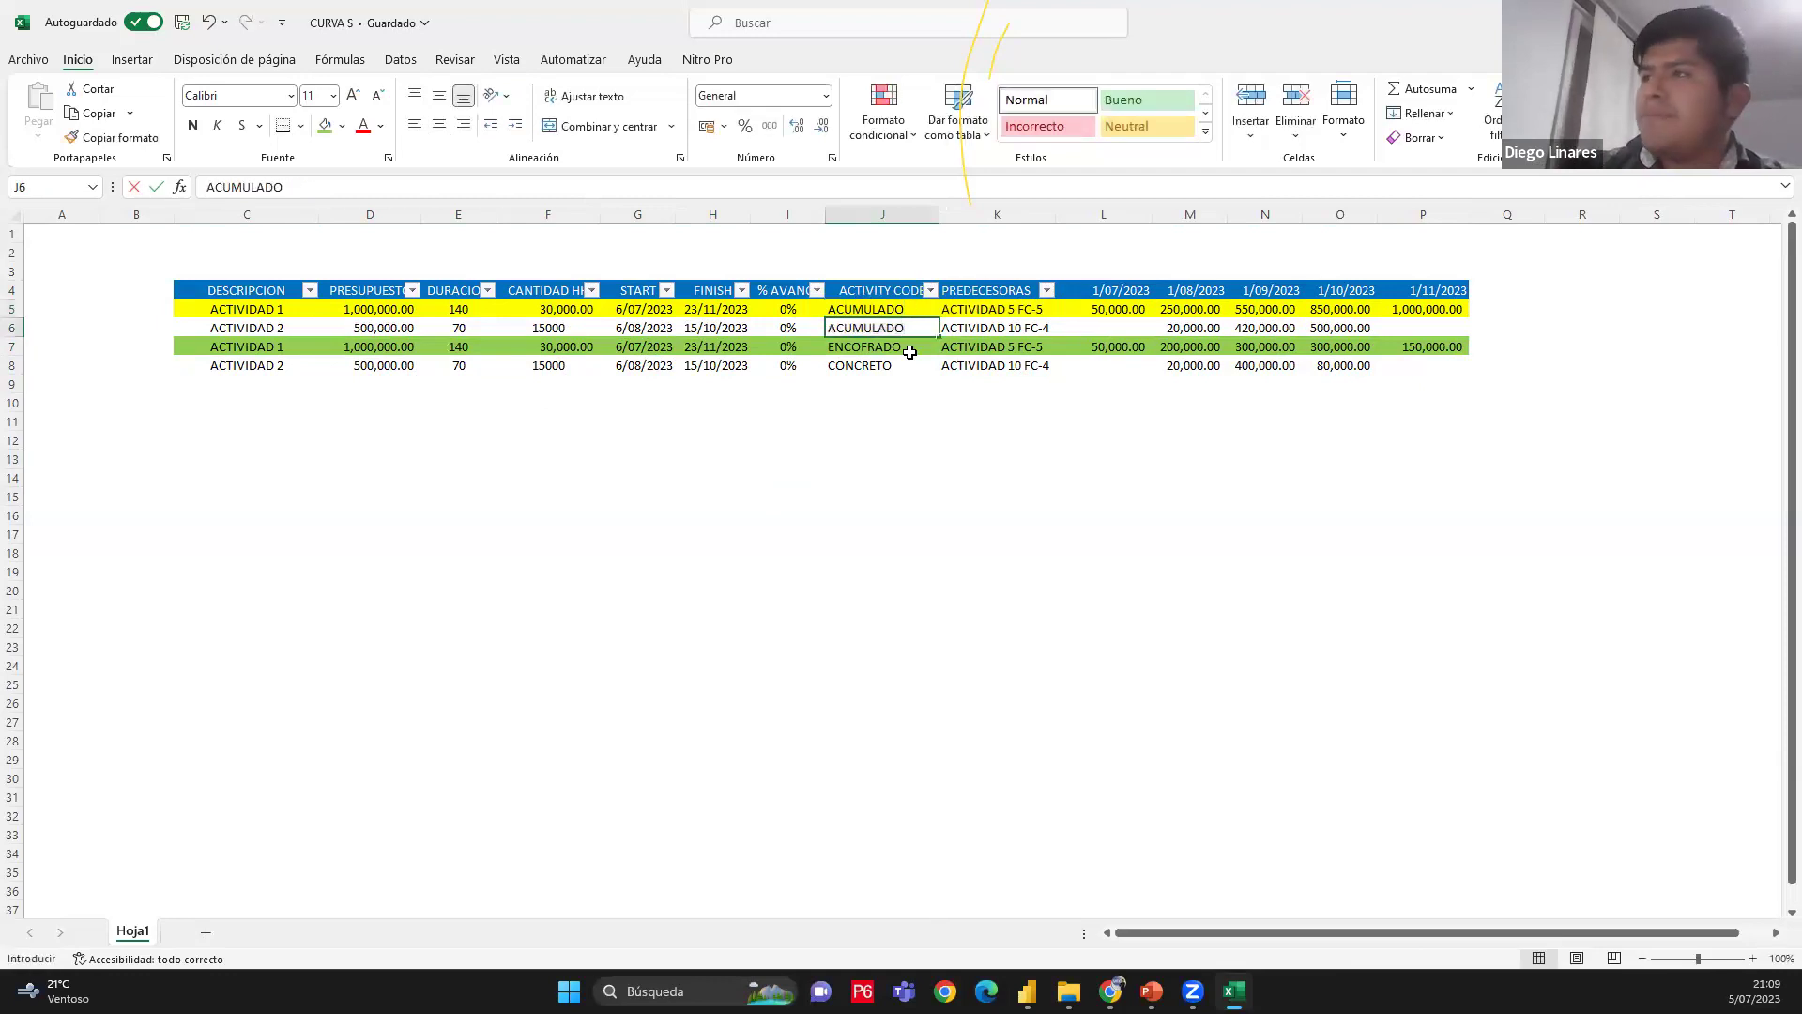
key(Return)
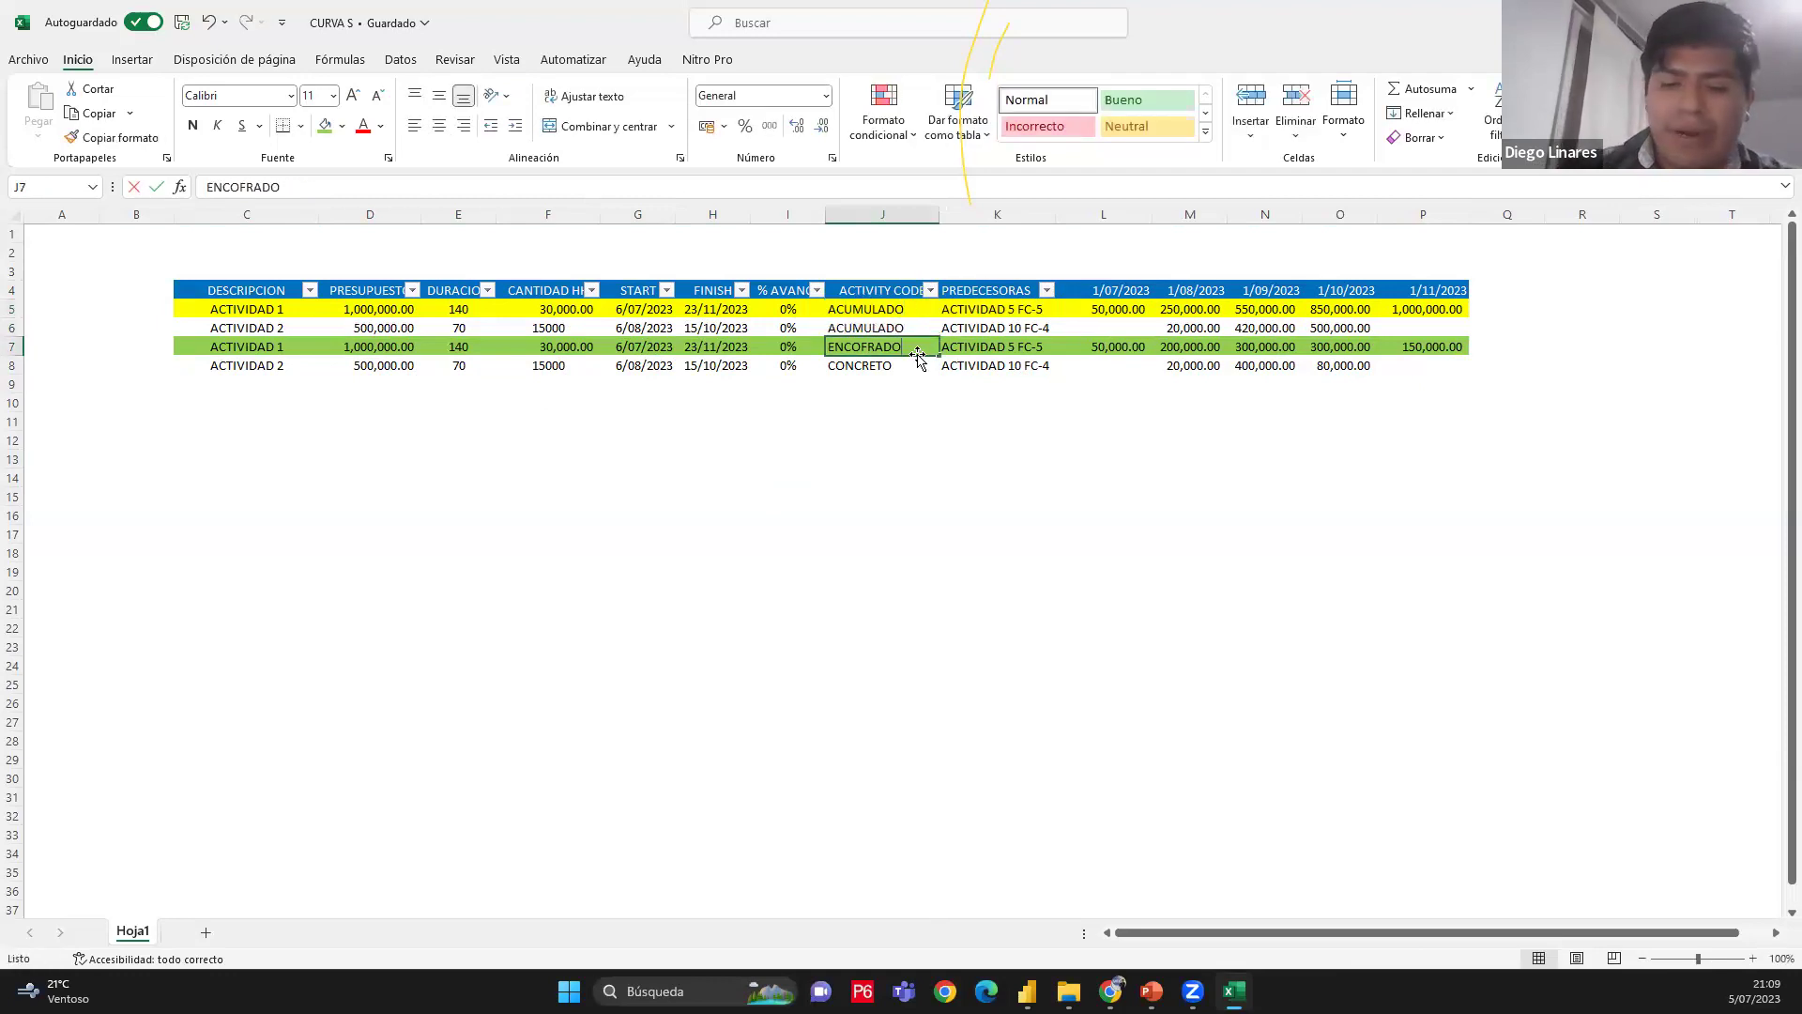
Set the ACTIVITY CODE of the second ACTIVIDAD 1 and ACTIVIDAD 2 rows, J7 and J8, to PARCIALES
text(PARCIAL)
key(Return)
text(PARCIALES)
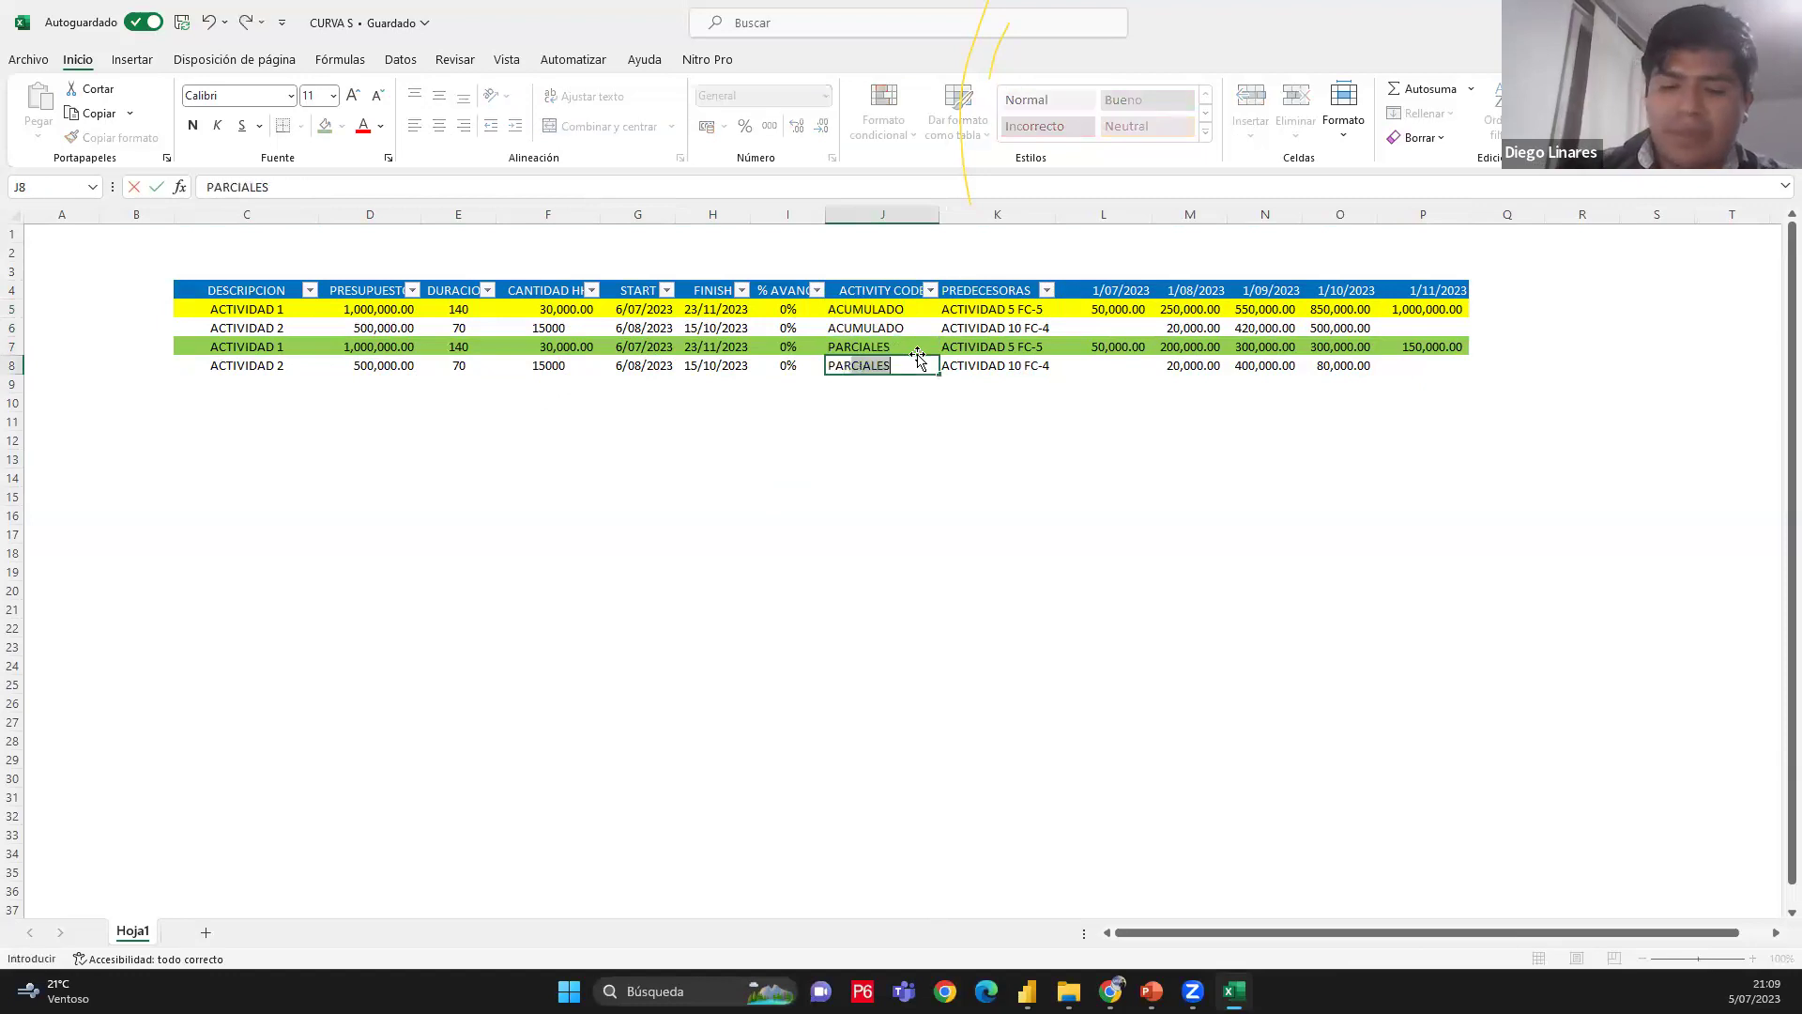
key(Return)
drag(897, 310, 897, 357)
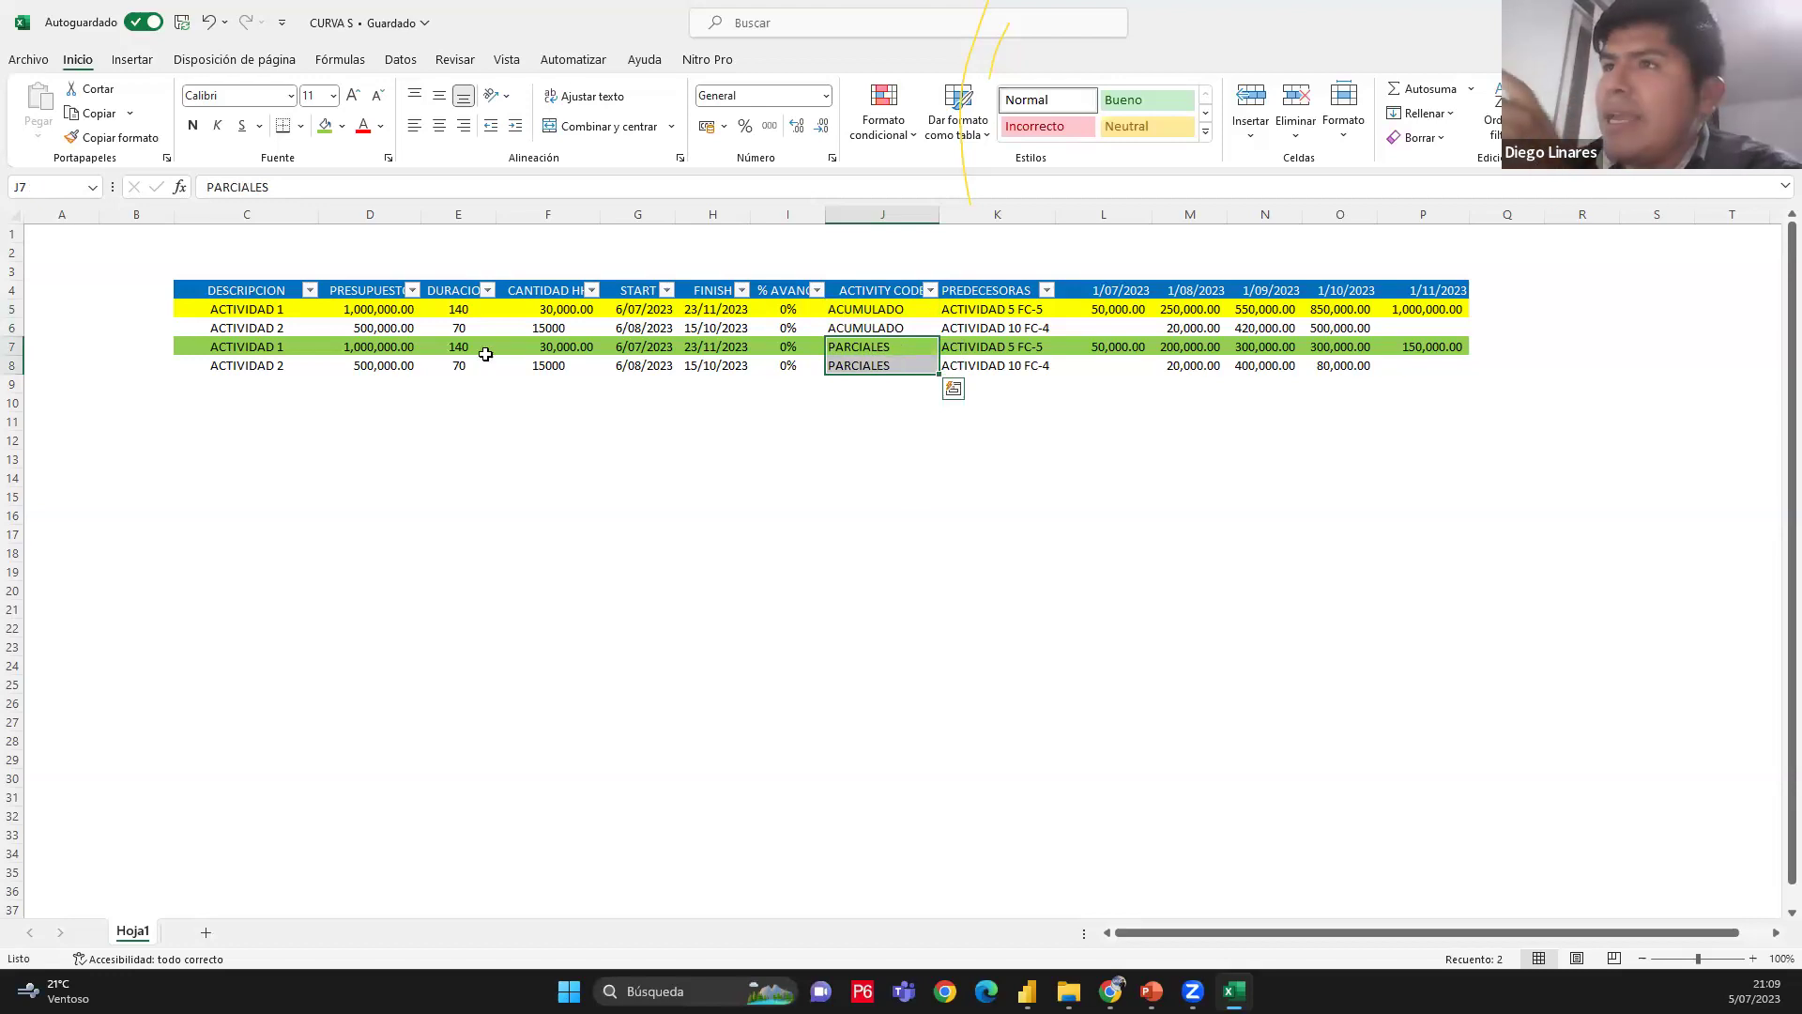
drag(835, 310, 873, 366)
click(828, 481)
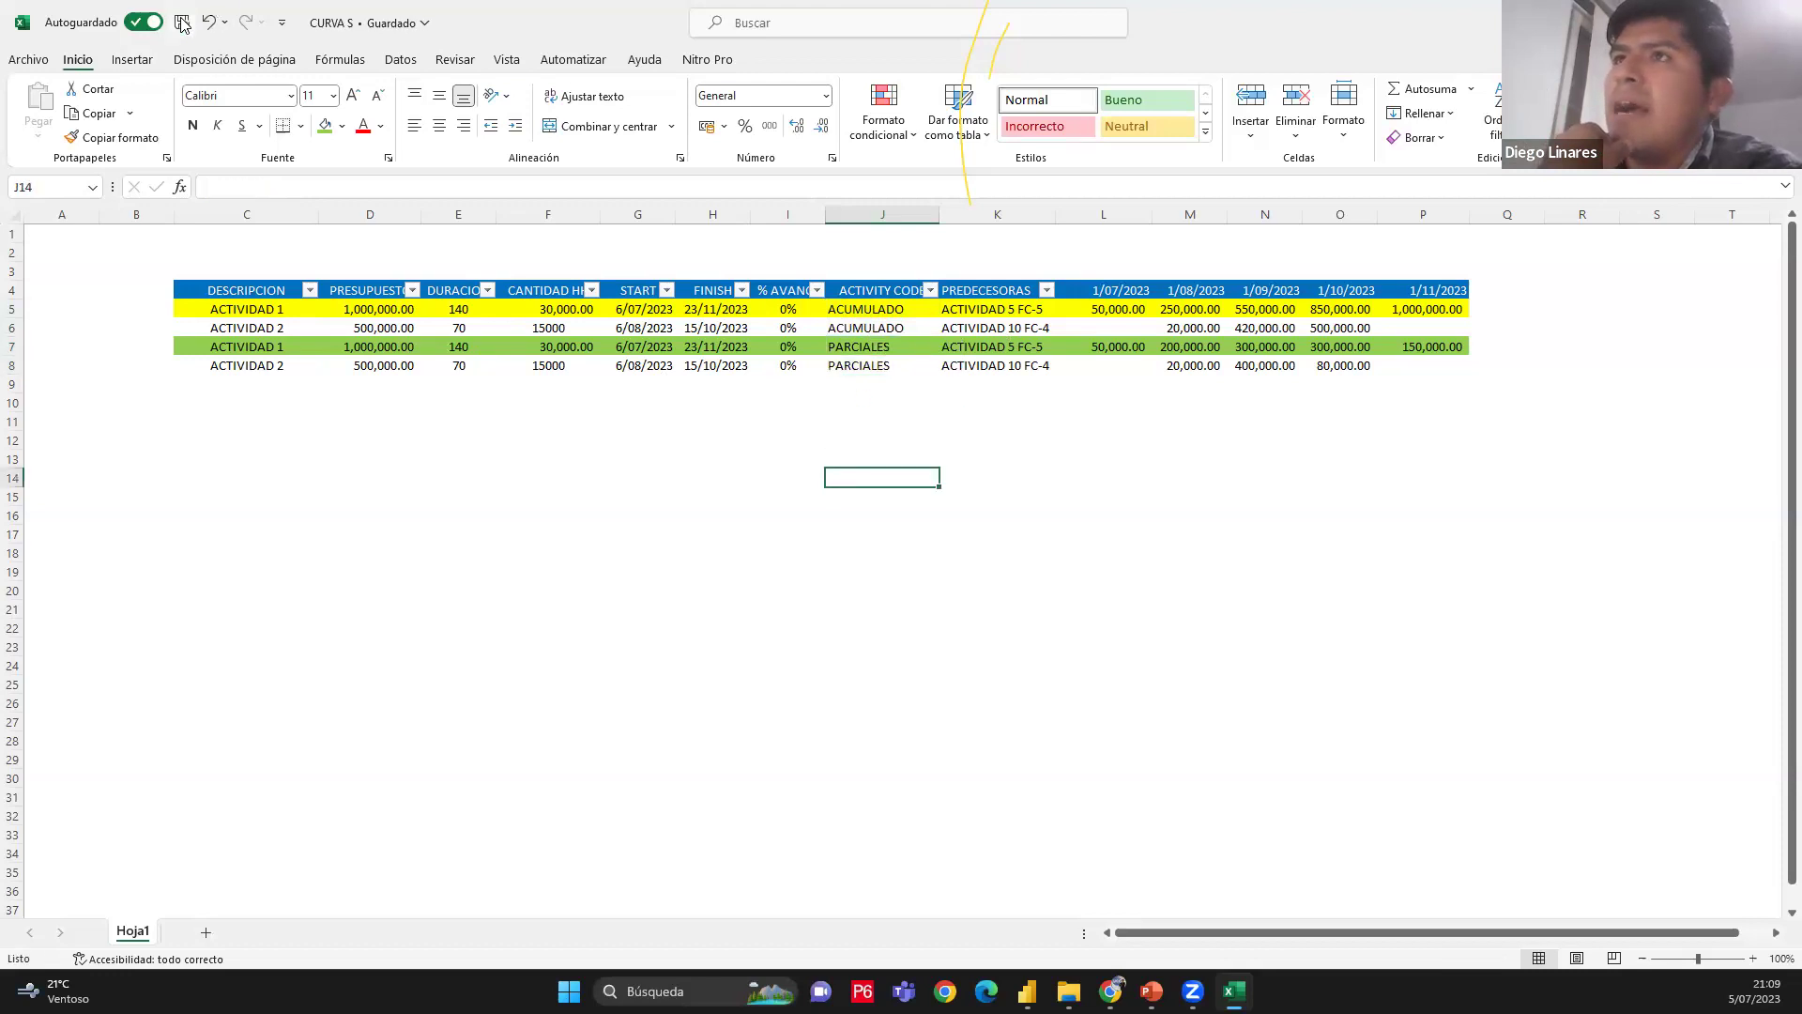
Switch to Power BI Desktop, refresh the report data and clear the ACTIVIDAD 1 selection in the DESCRIPCION slicer
click(1117, 589)
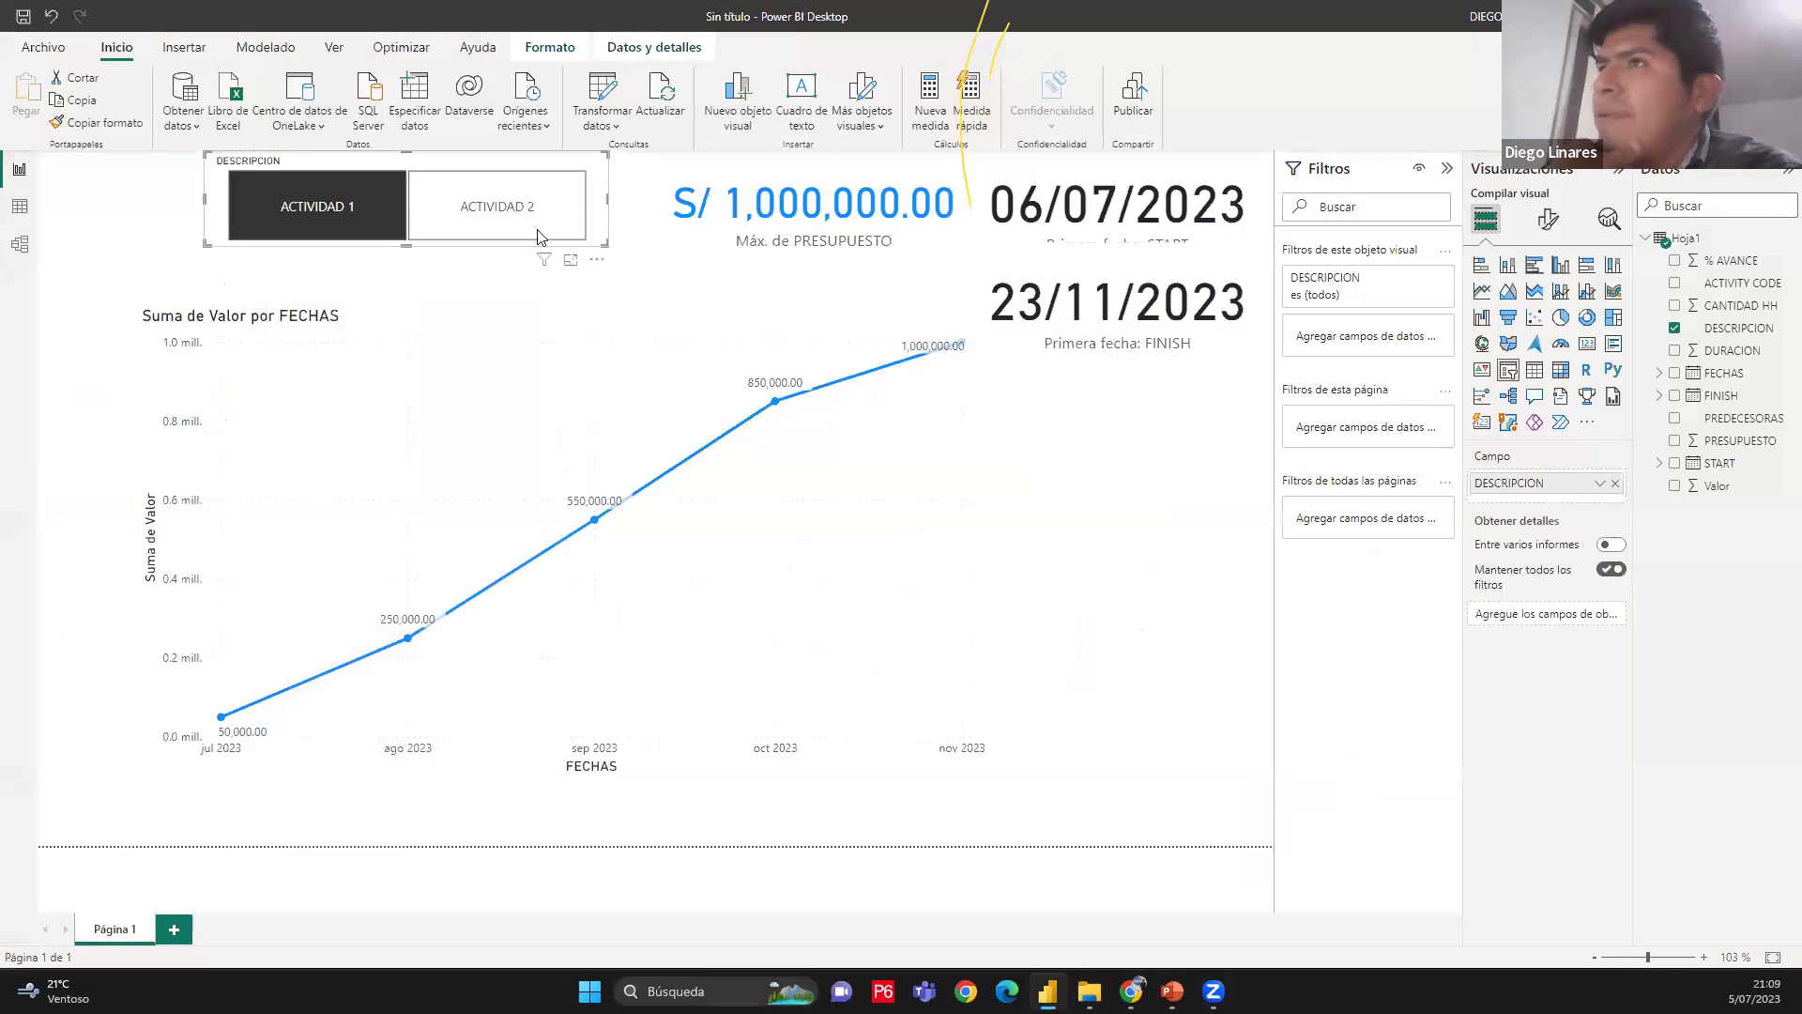
click(660, 93)
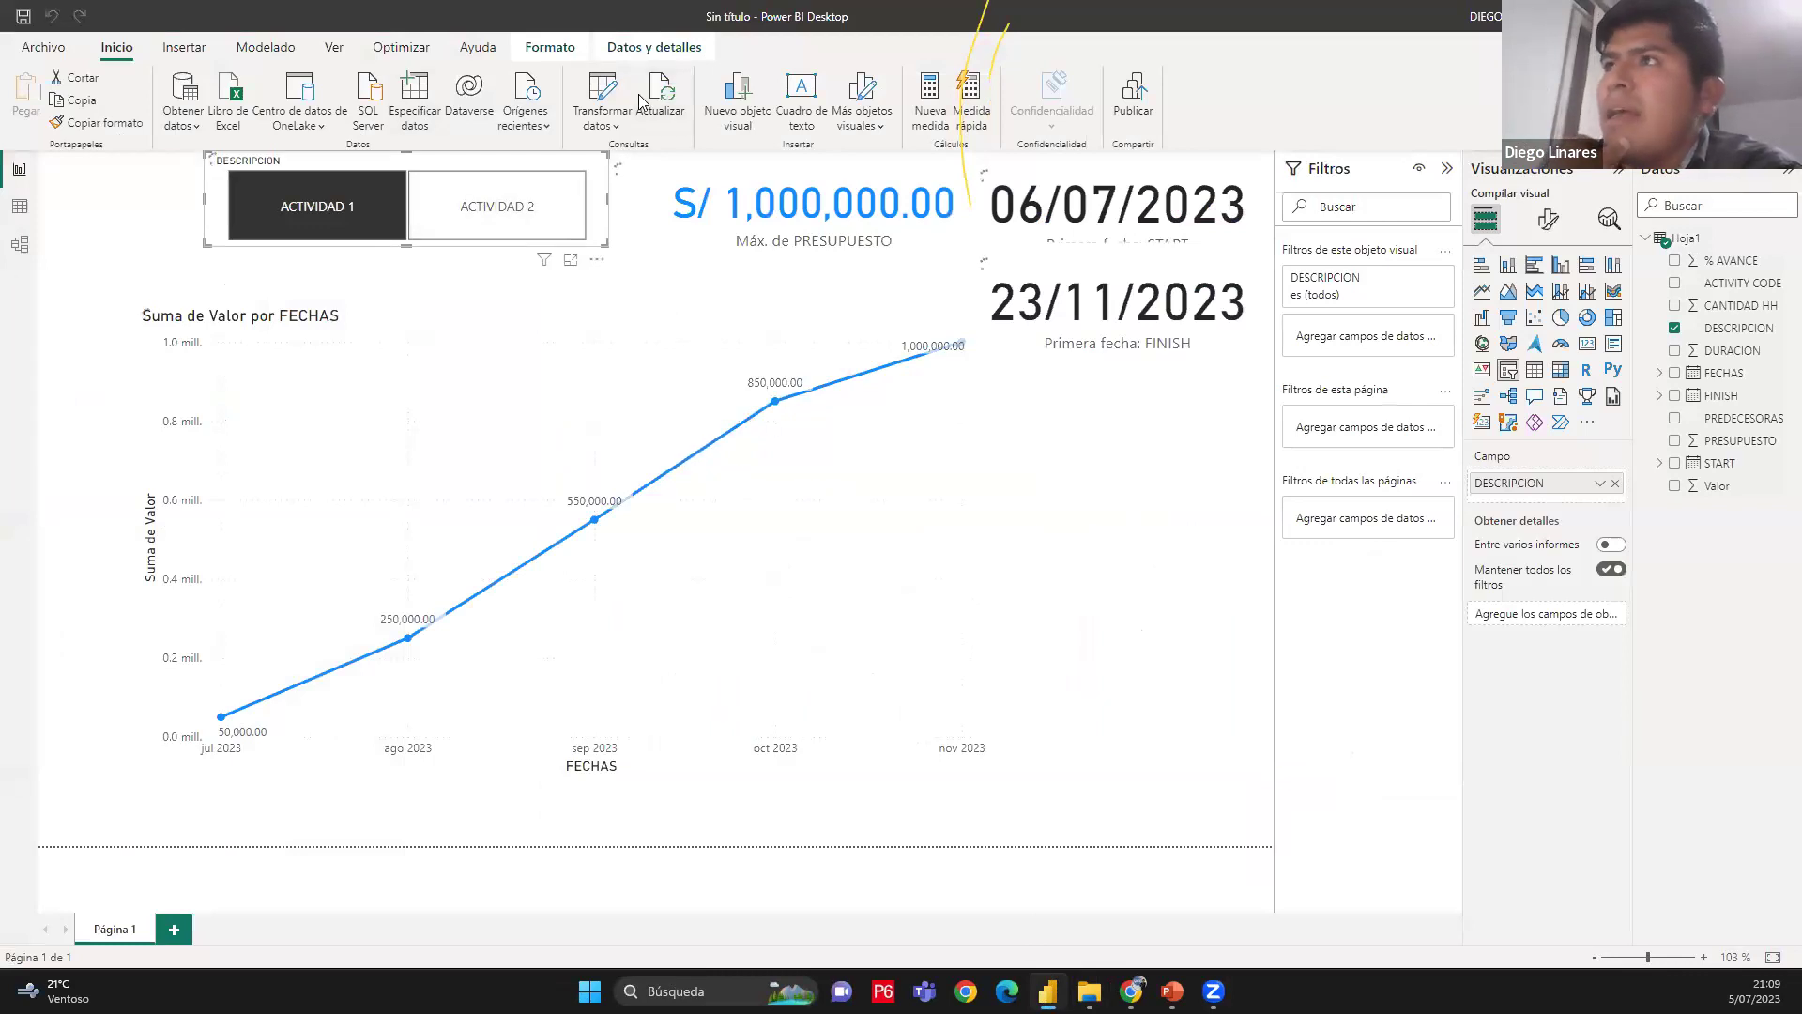
click(600, 100)
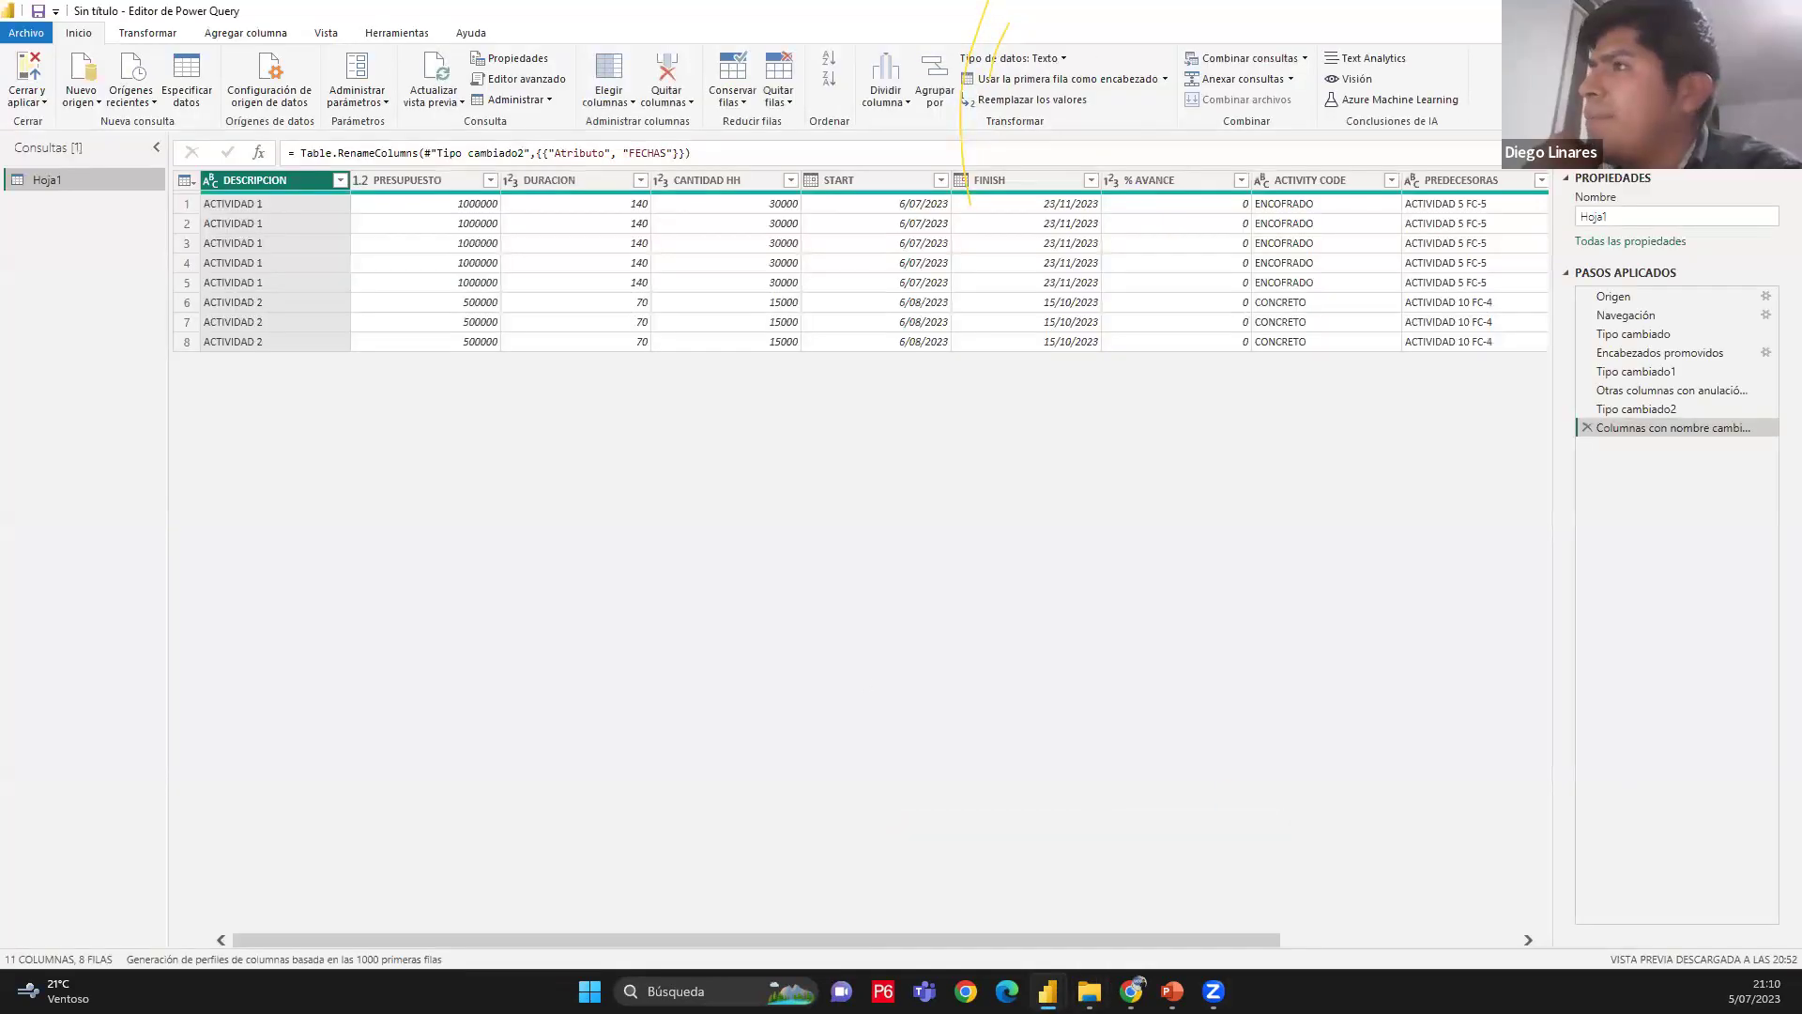
key(alt+Tab)
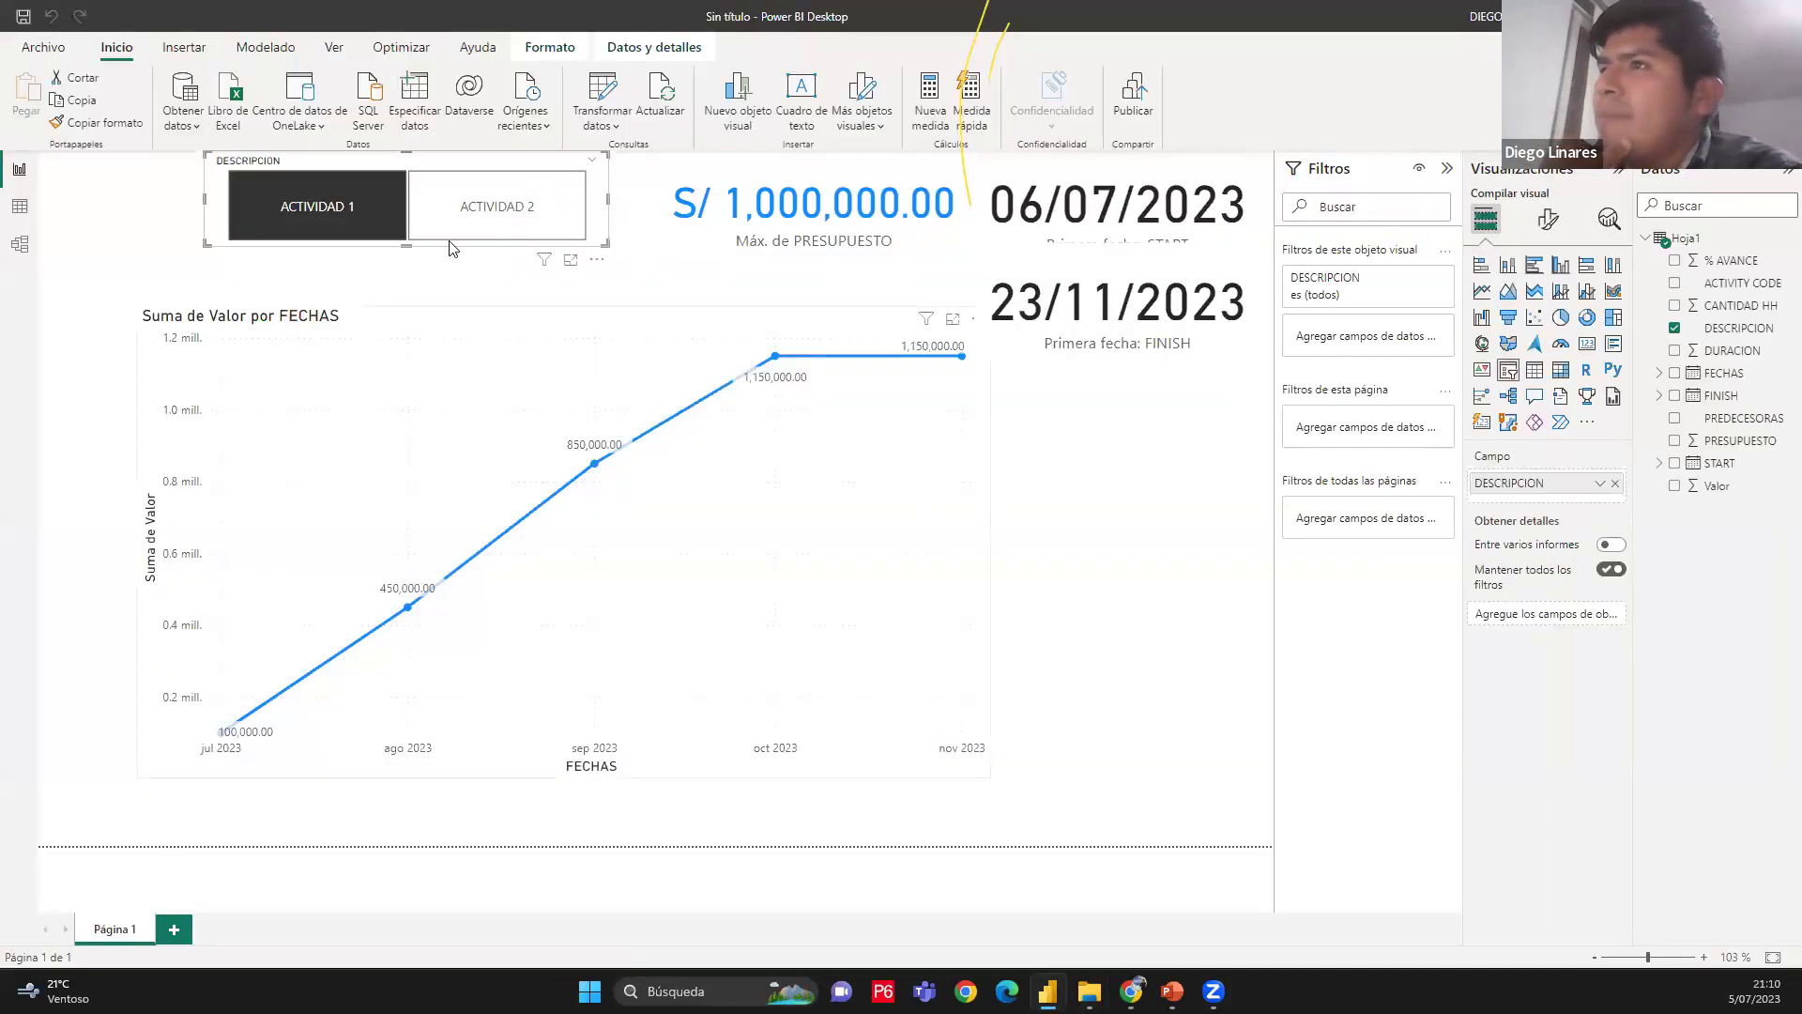
click(368, 214)
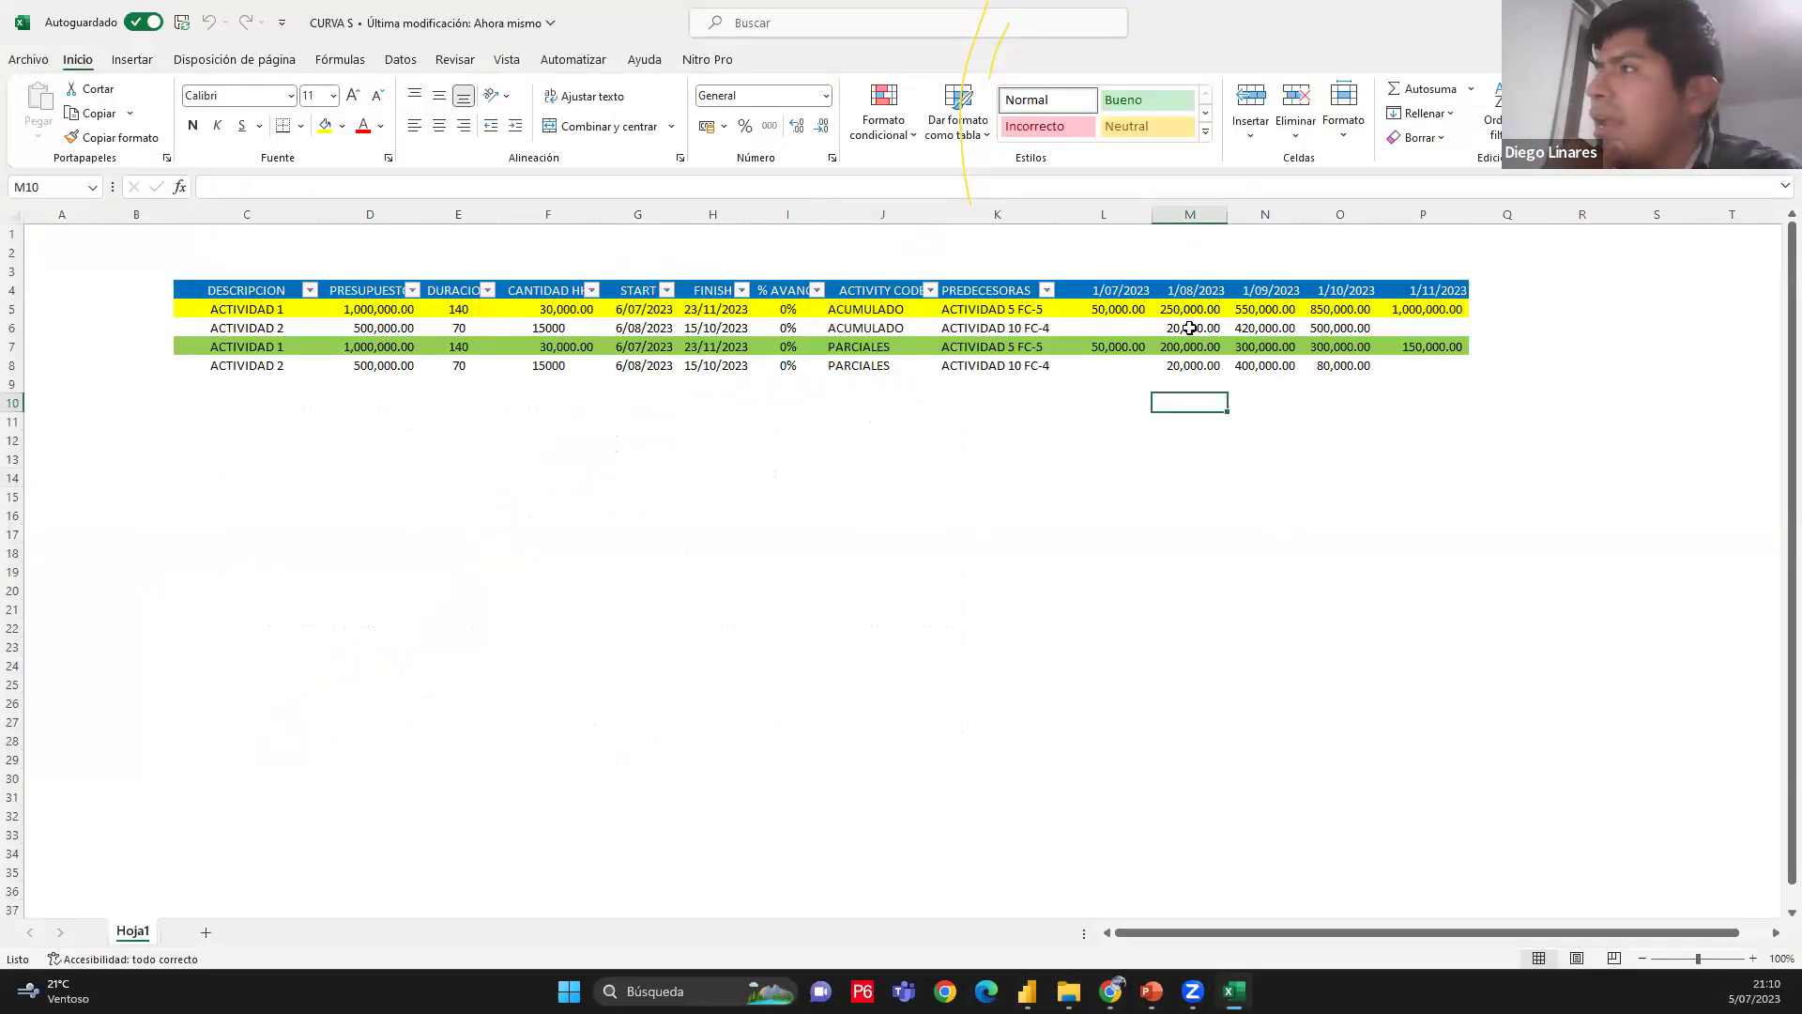
In the CURVA S workbook in Excel, compare the monthly amounts of the ACUMULADO rows with those of the PARCIALES rows
drag(1189, 309, 1117, 365)
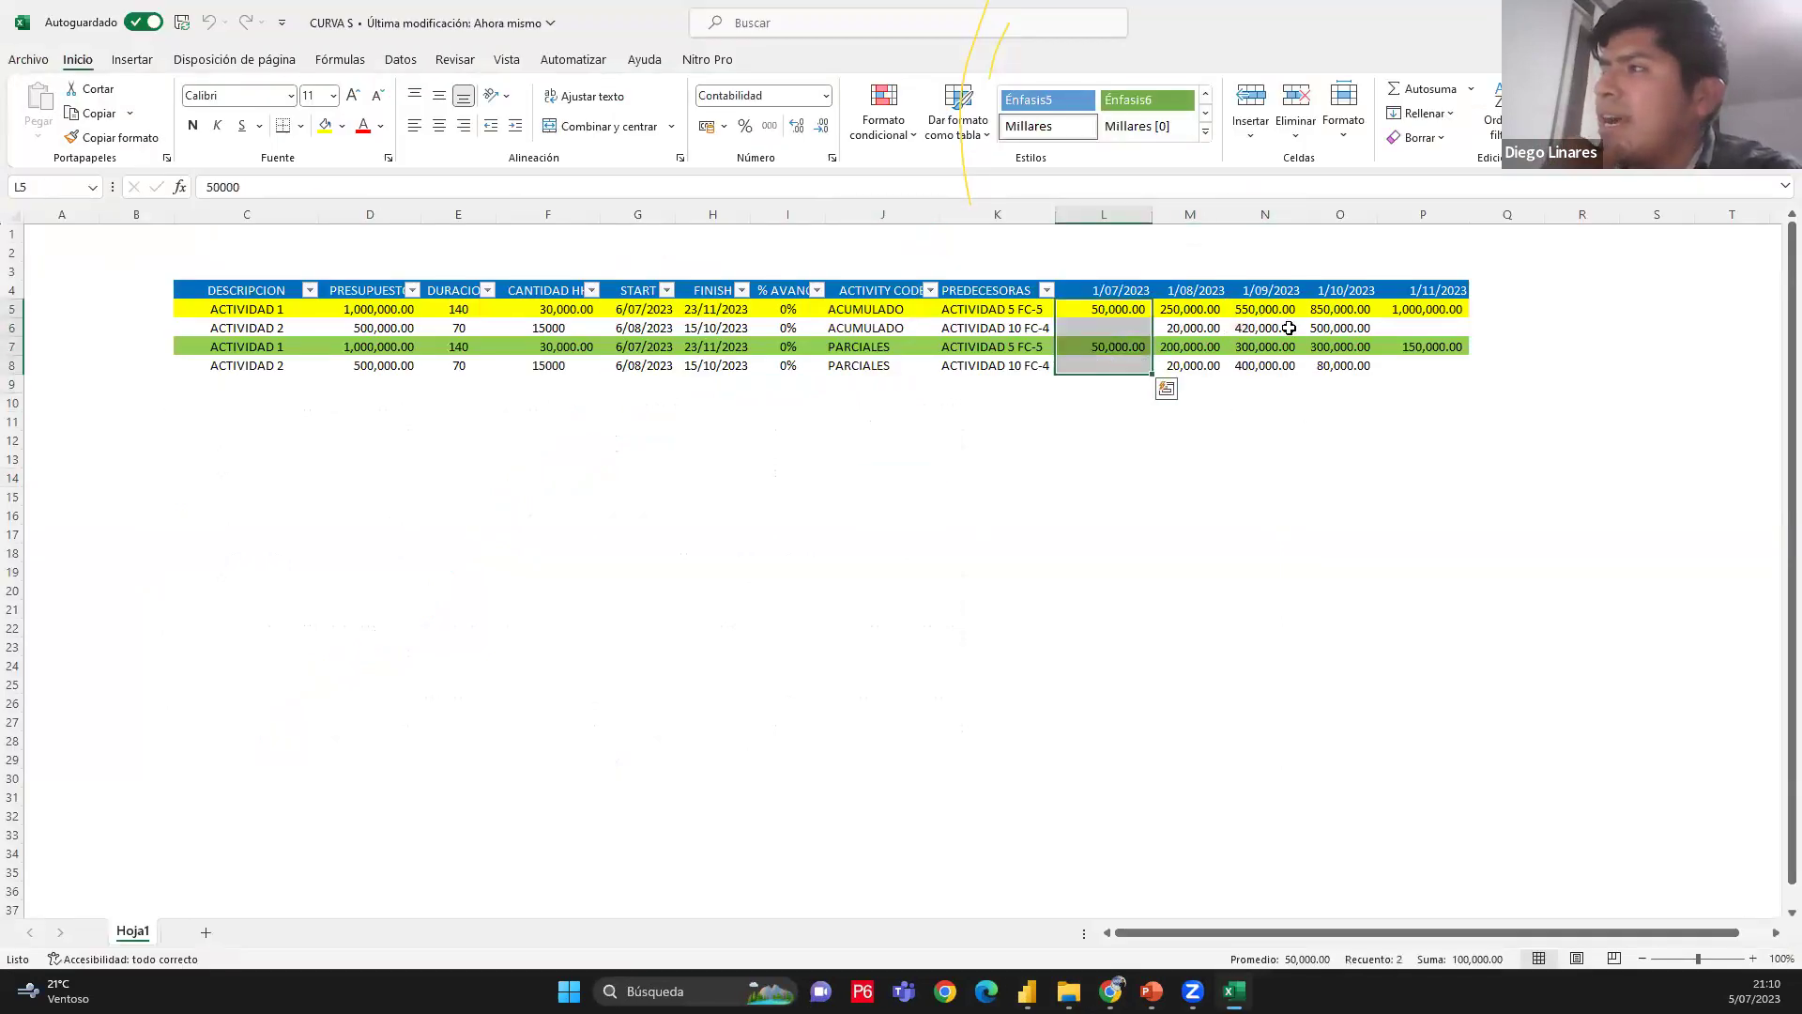
drag(1293, 308, 1342, 385)
drag(1262, 309, 1289, 375)
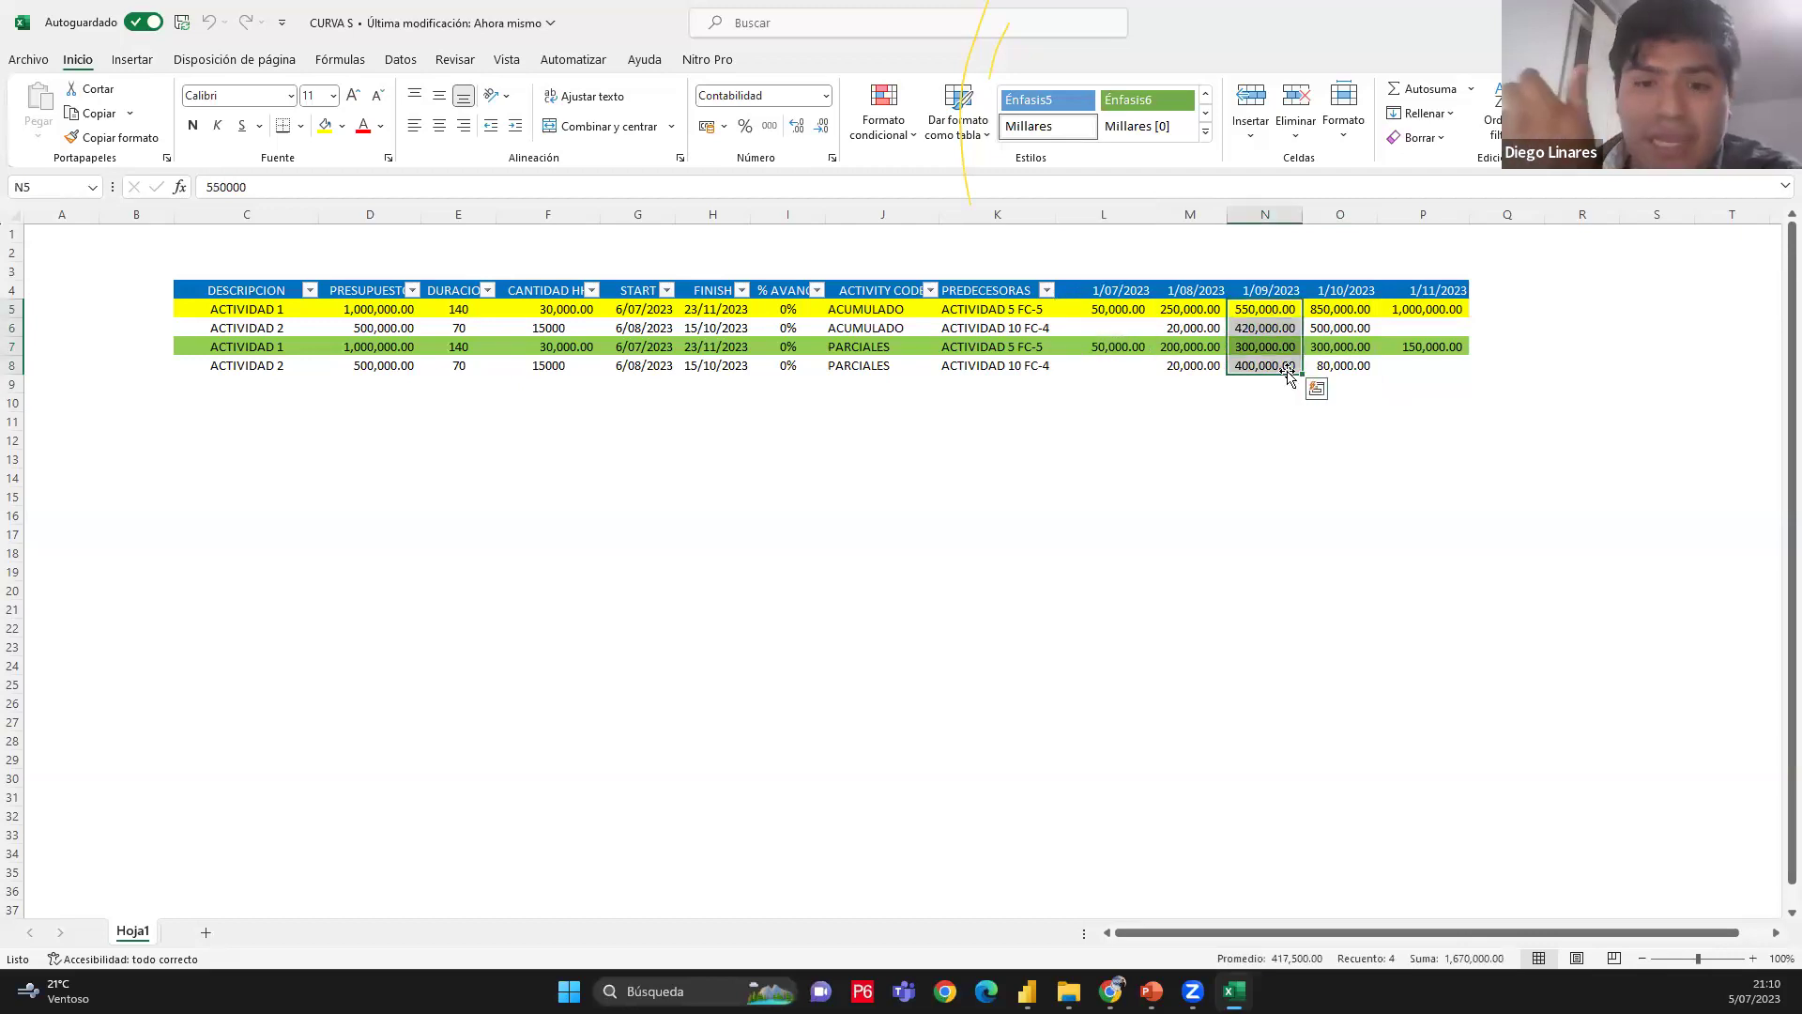
click(296, 309)
click(273, 345)
click(1260, 308)
click(1267, 344)
click(1262, 311)
click(1267, 343)
click(1264, 309)
click(1271, 347)
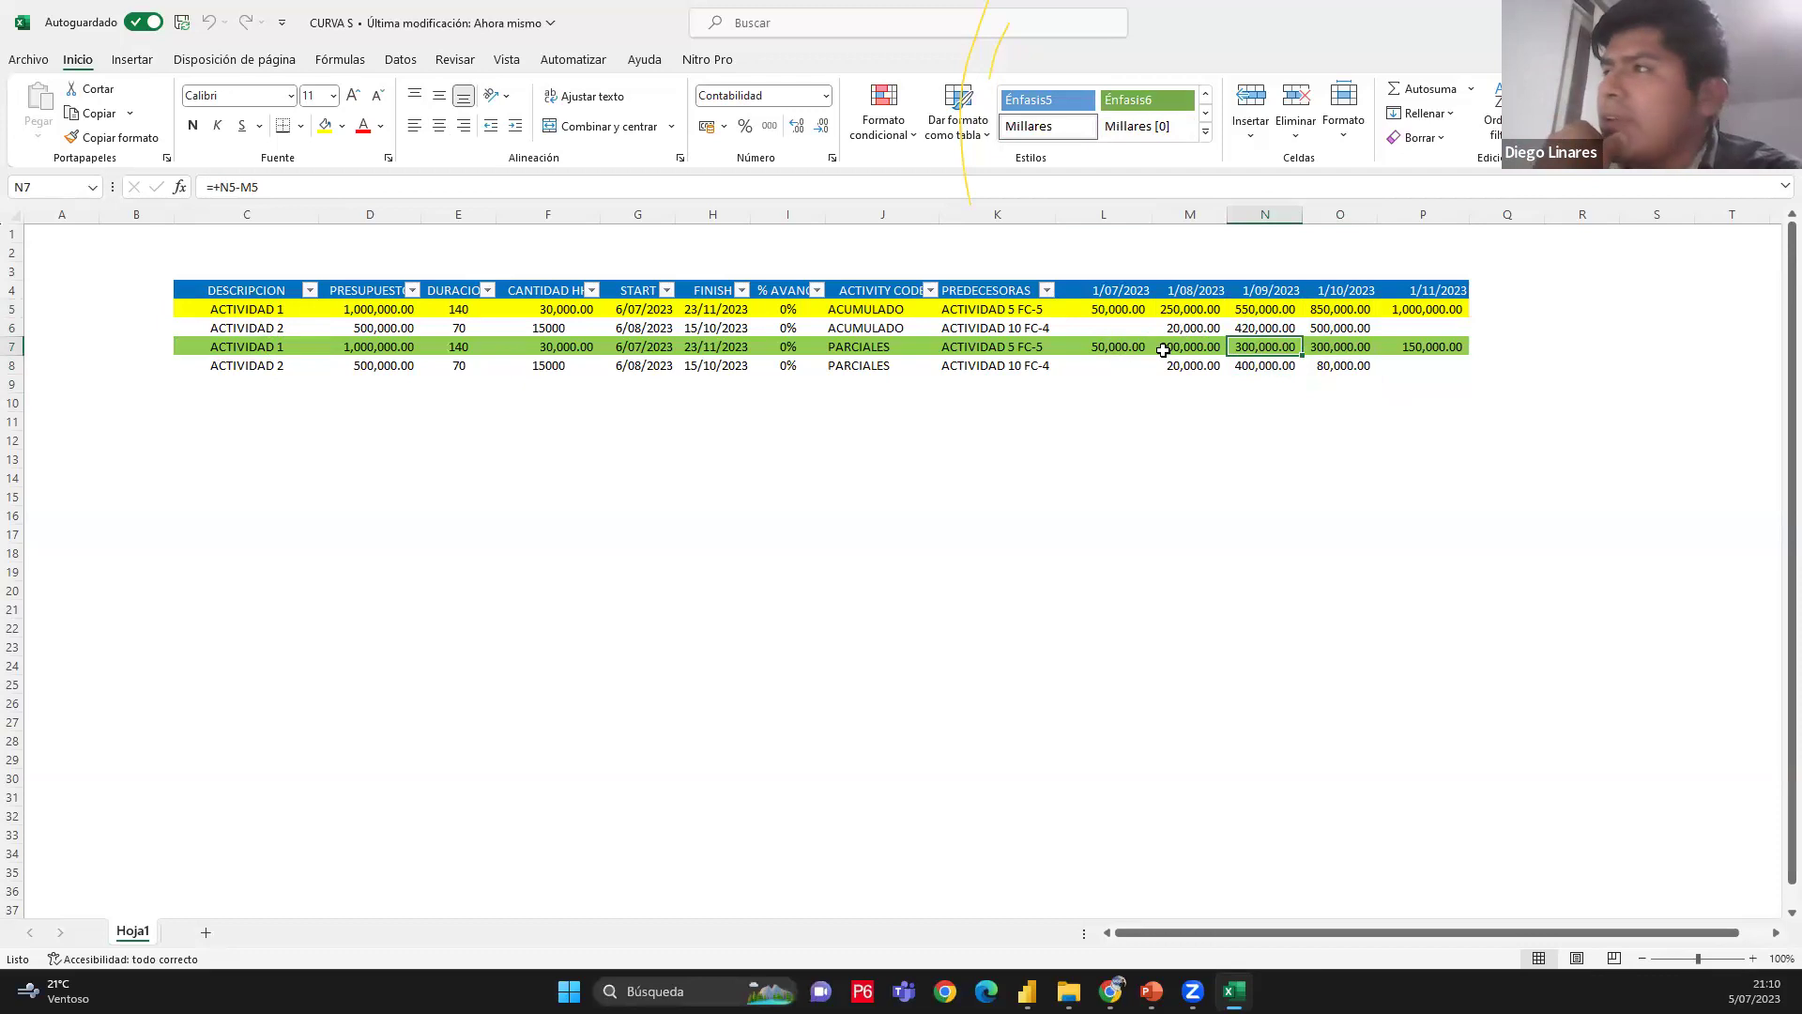
drag(885, 308, 883, 362)
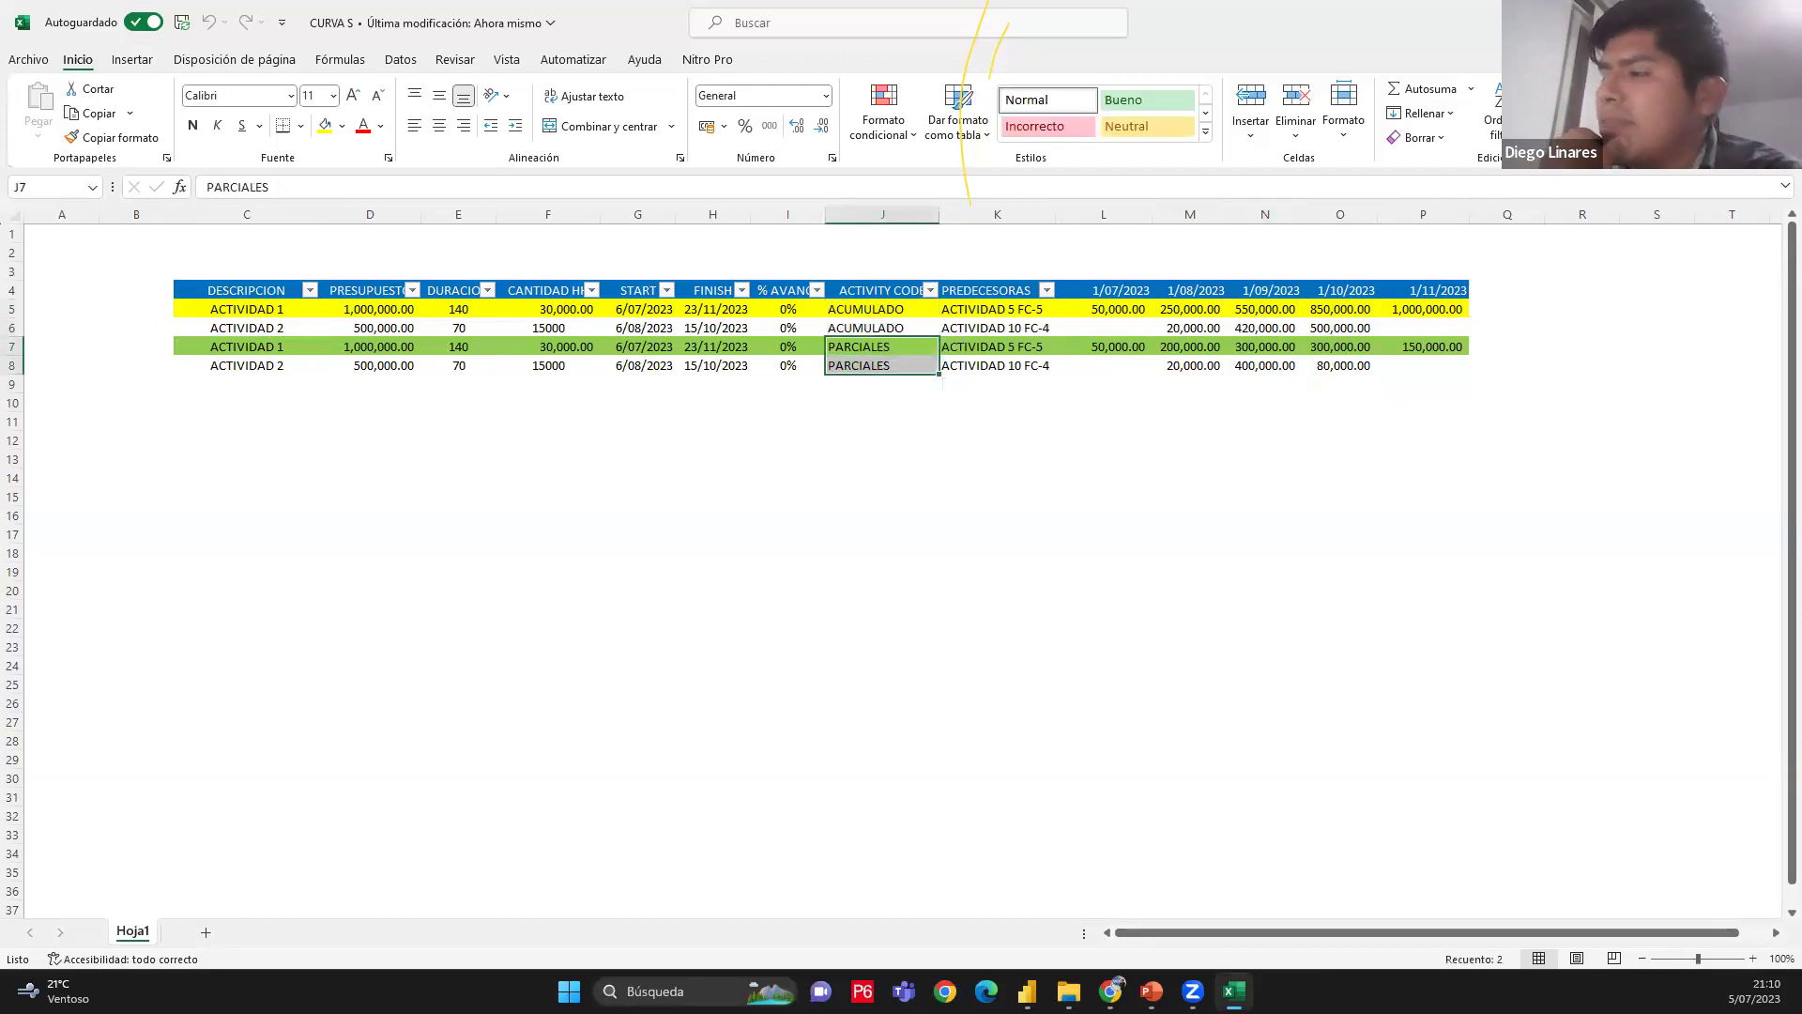
Switch to Power BI Desktop, open the Power Query Editor and try to refresh the Hoja1 preview
click(1027, 991)
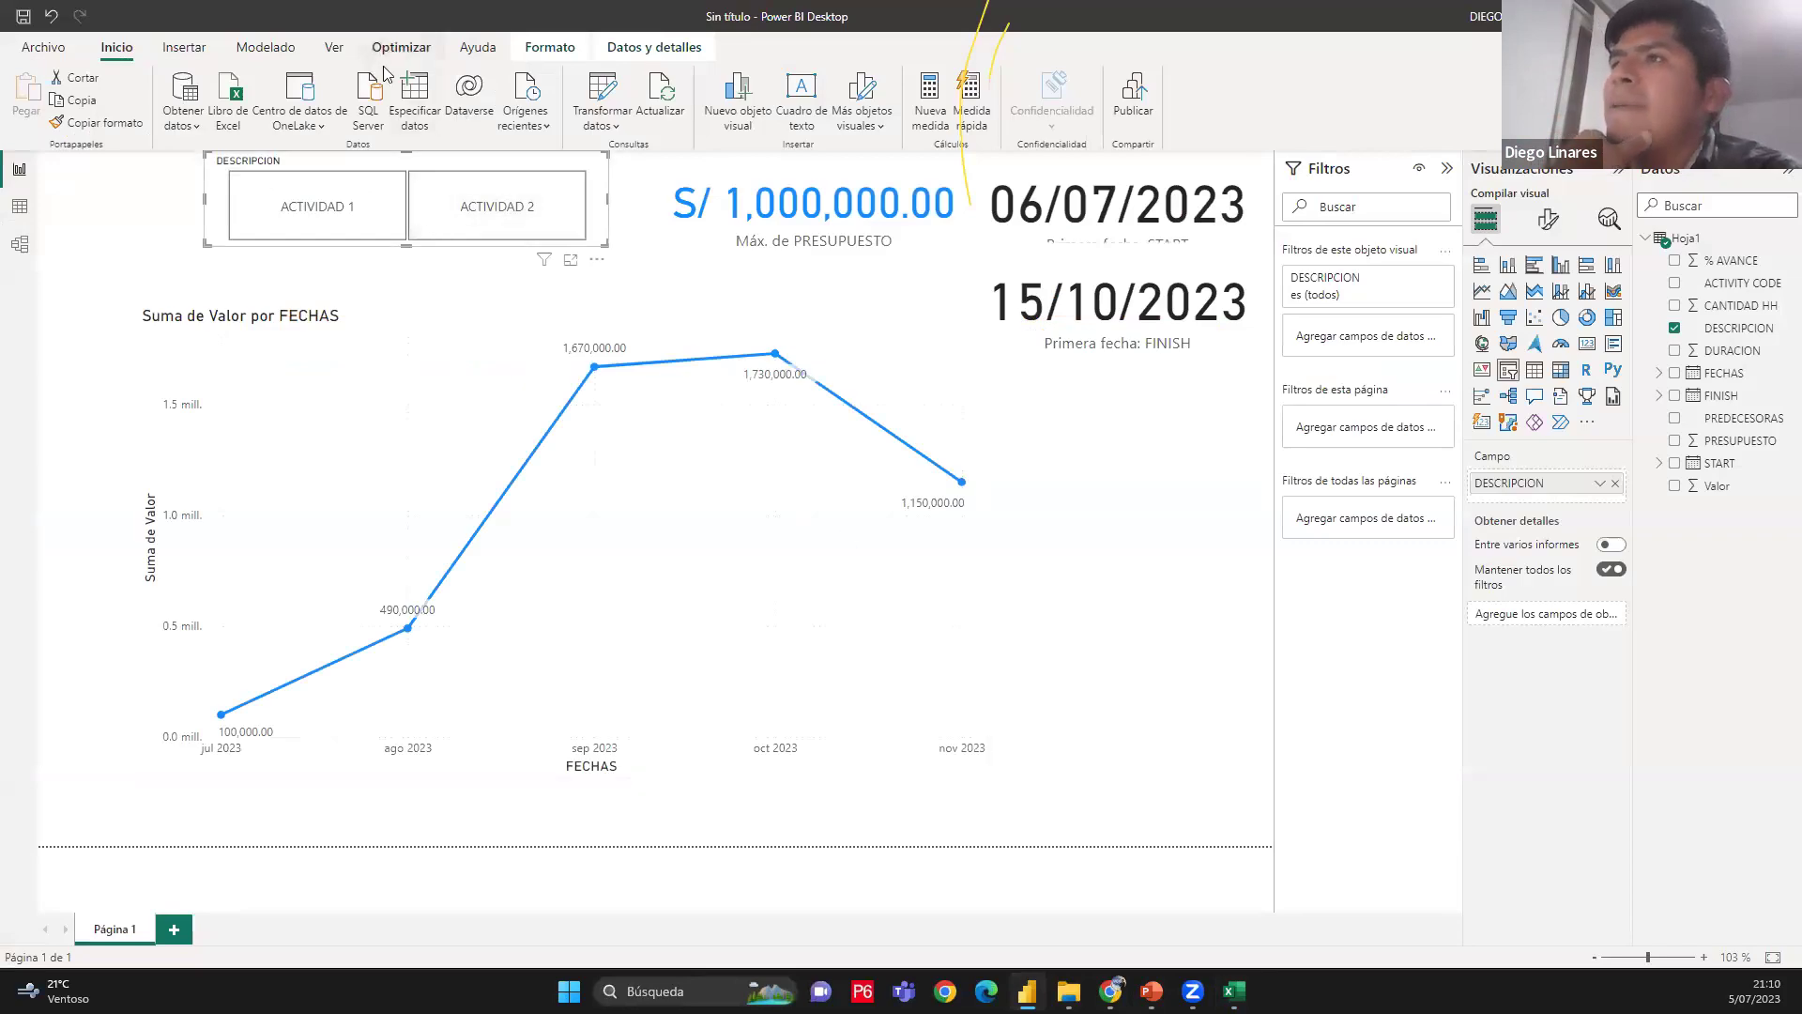
click(604, 93)
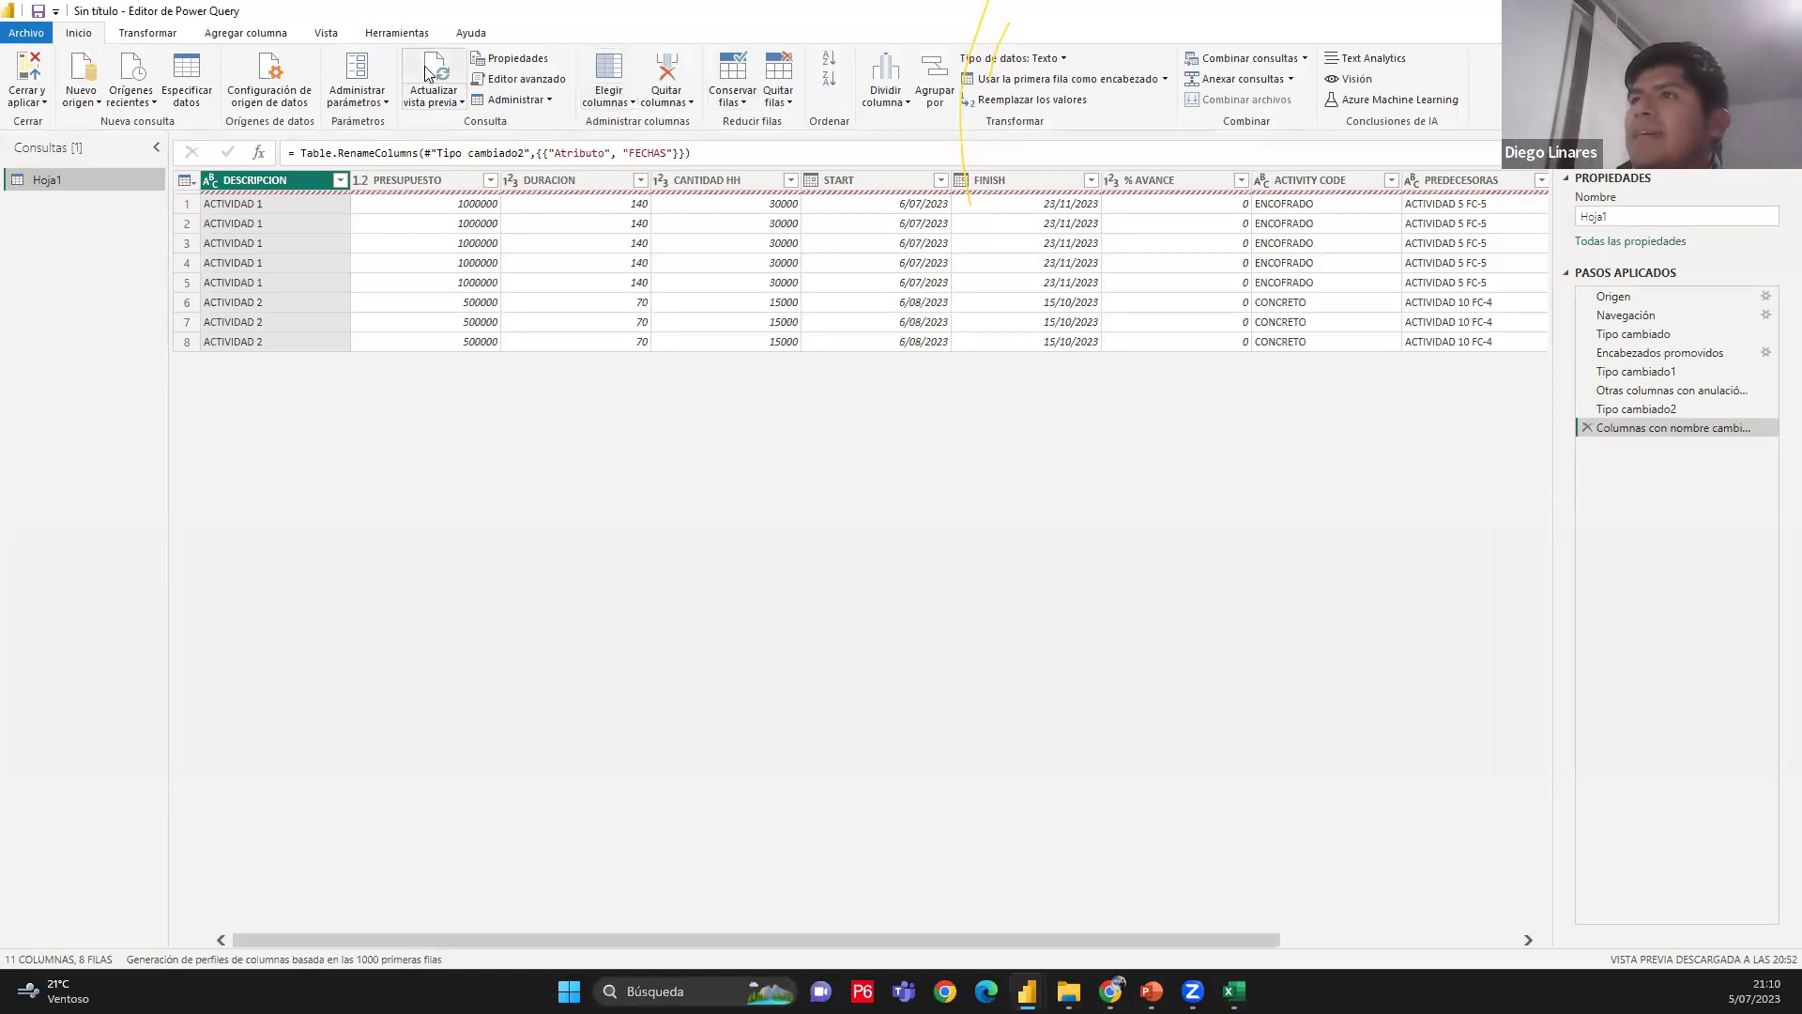
click(429, 73)
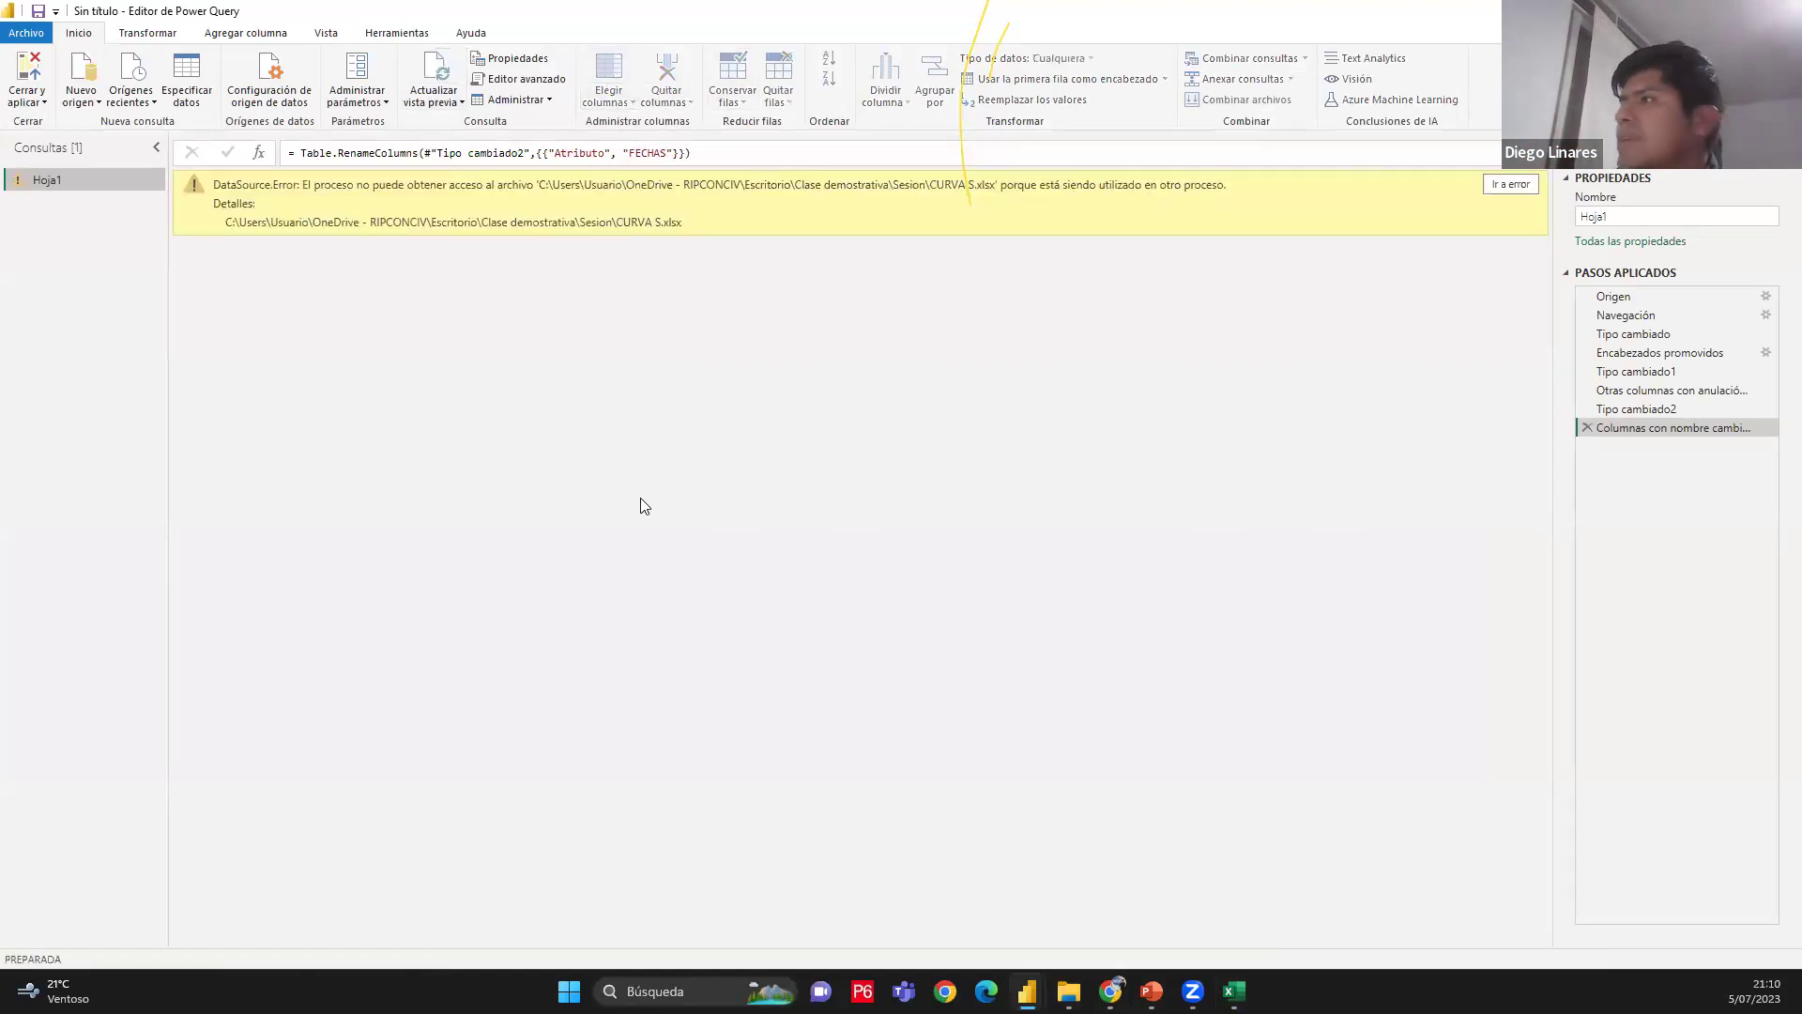
Close the CURVA S workbook in Excel and refresh the Hoja1 preview in the Power Query Editor
click(1235, 991)
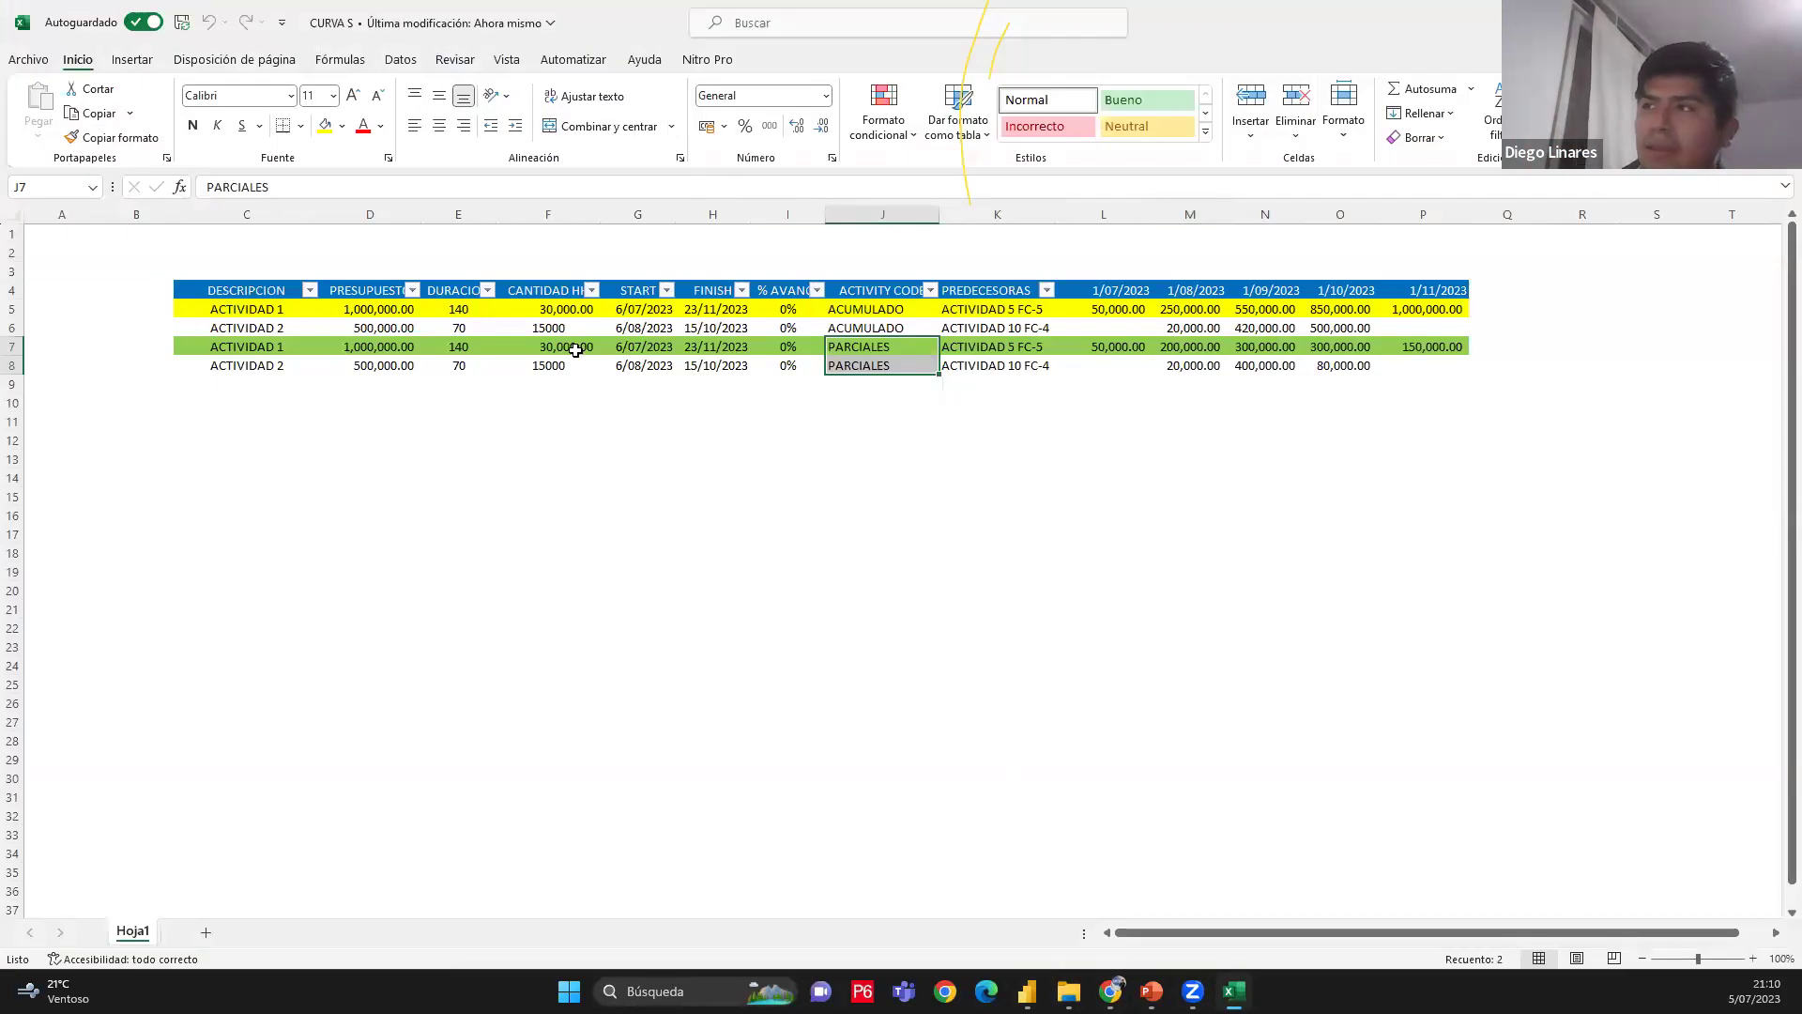
click(998, 572)
click(896, 575)
click(638, 573)
key(alt+F4)
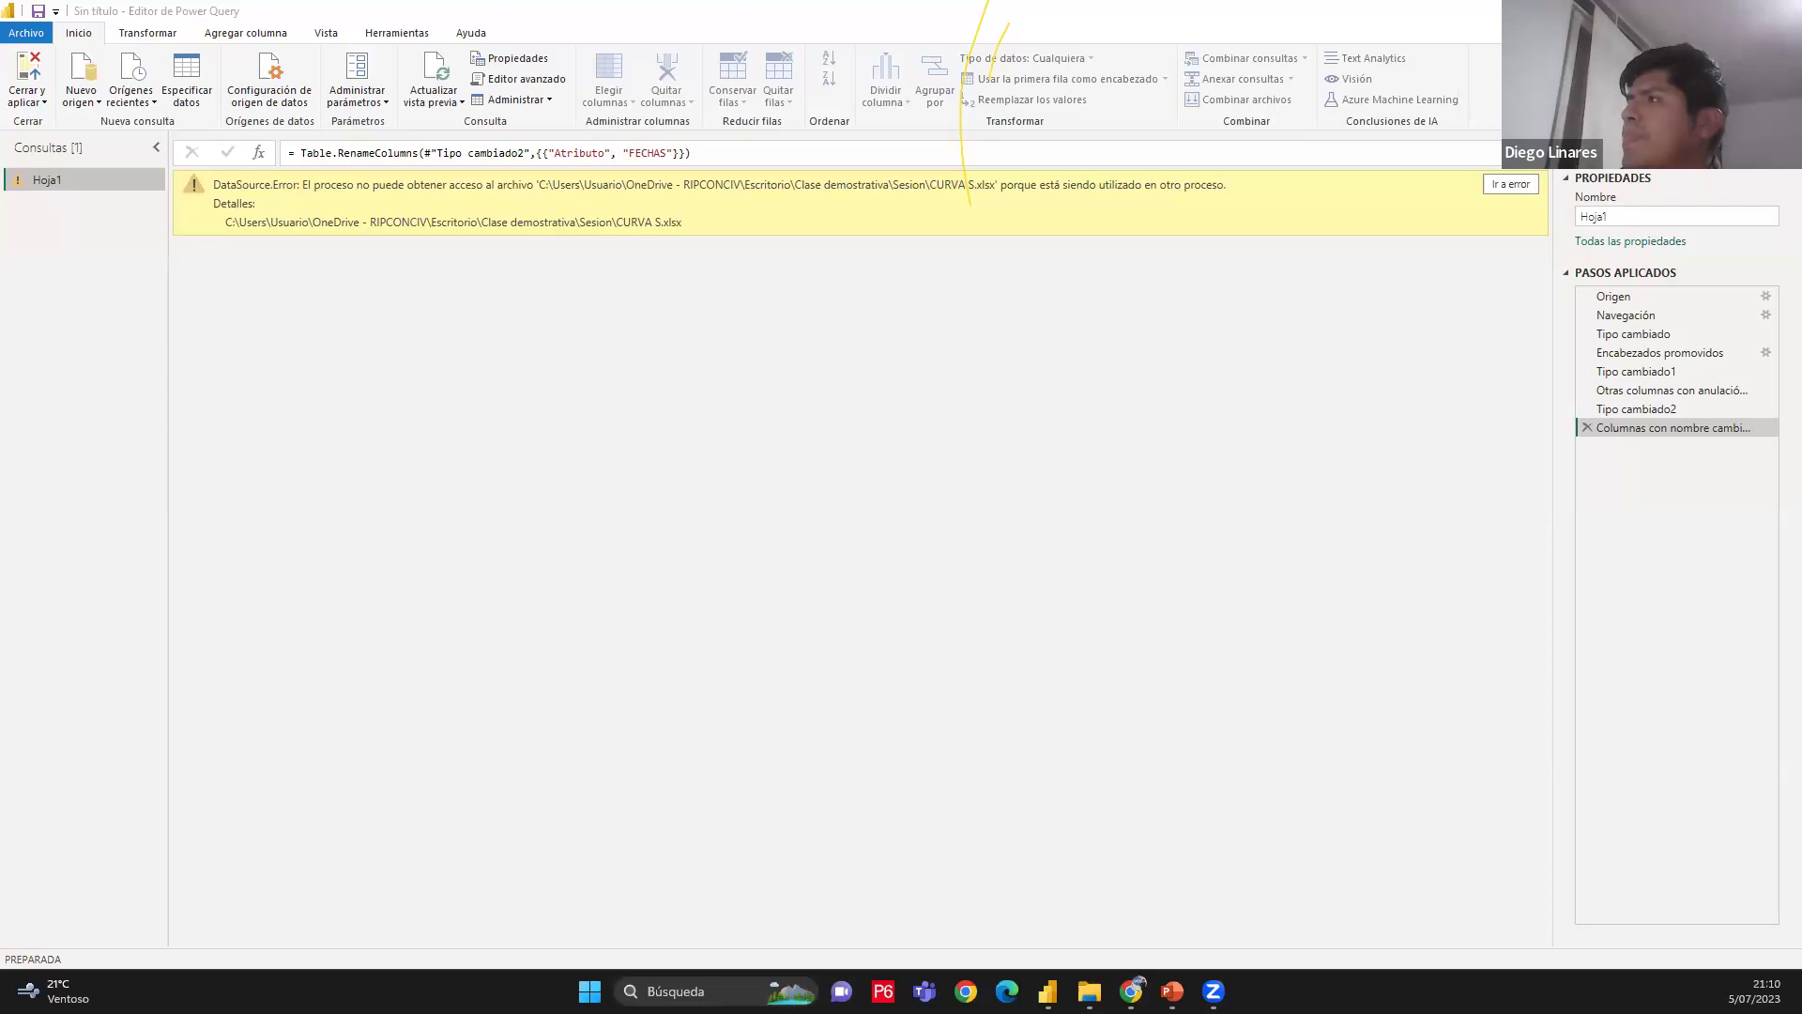
click(441, 73)
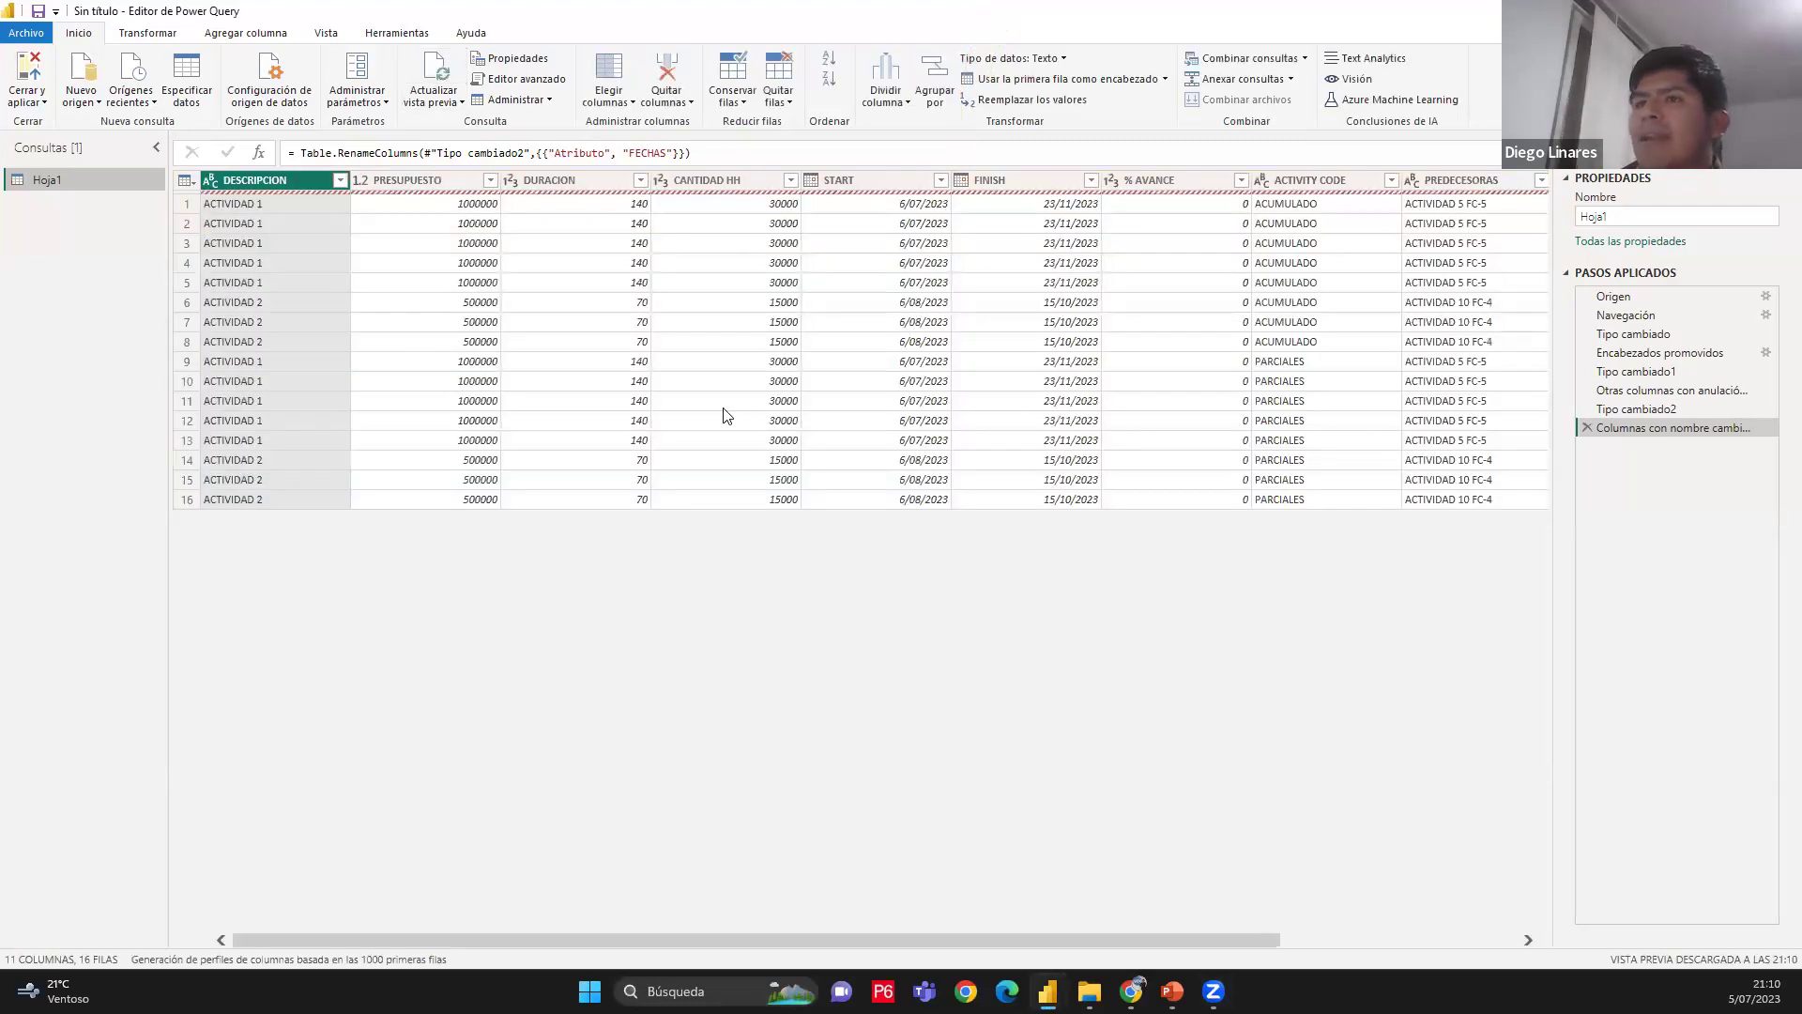
Reopen the CURVA S workbook, review the activity descriptions and the ACUMULADO and PARCIALES monthly amounts, and close it again
click(1089, 992)
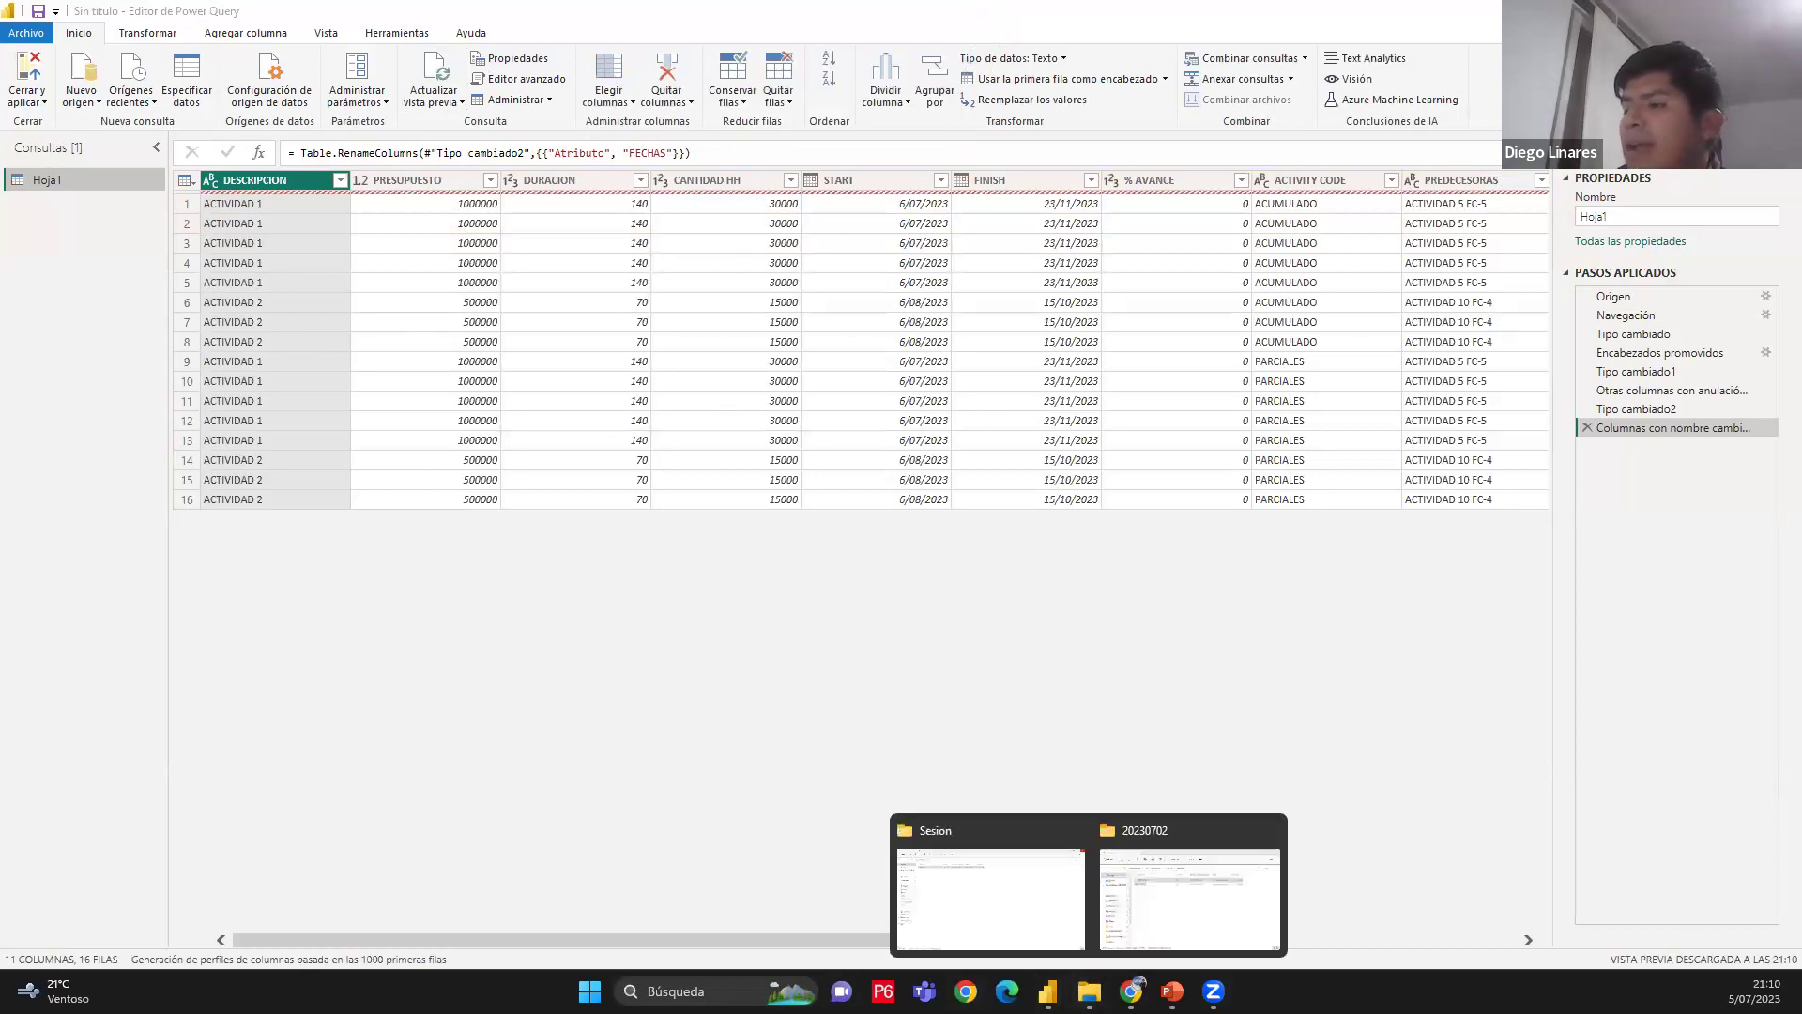
click(670, 723)
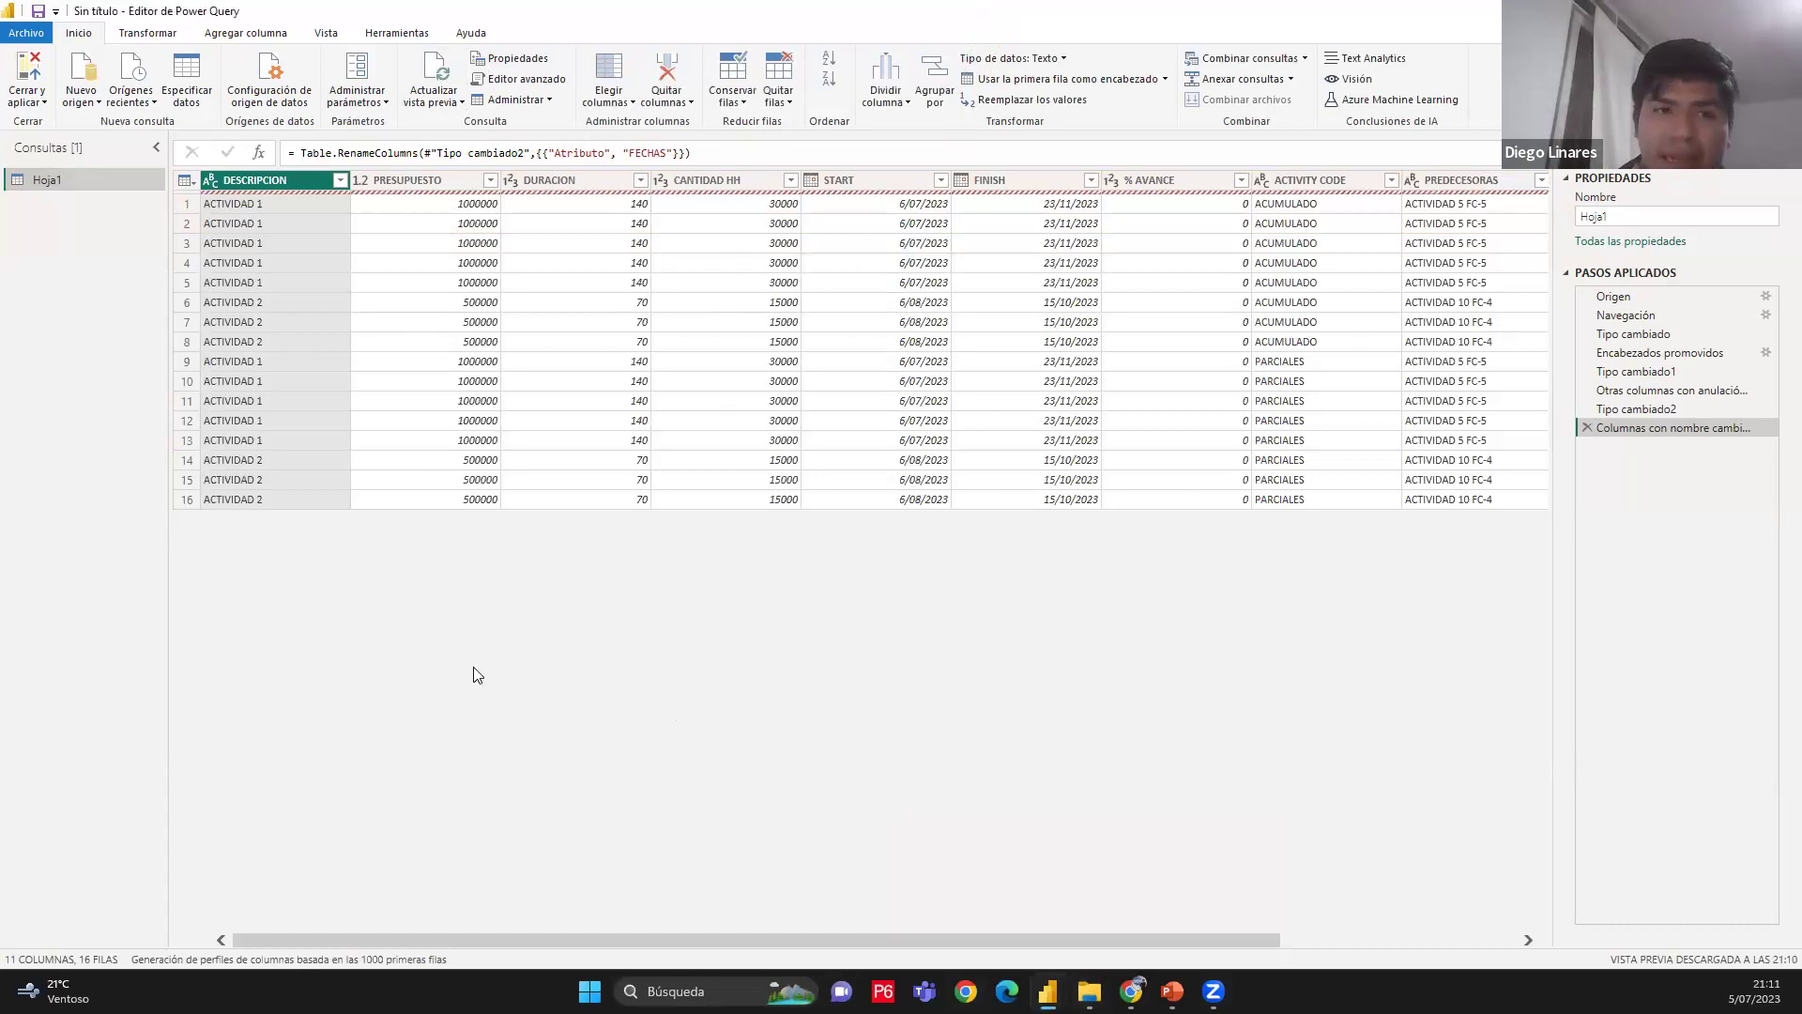
key(alt+Tab)
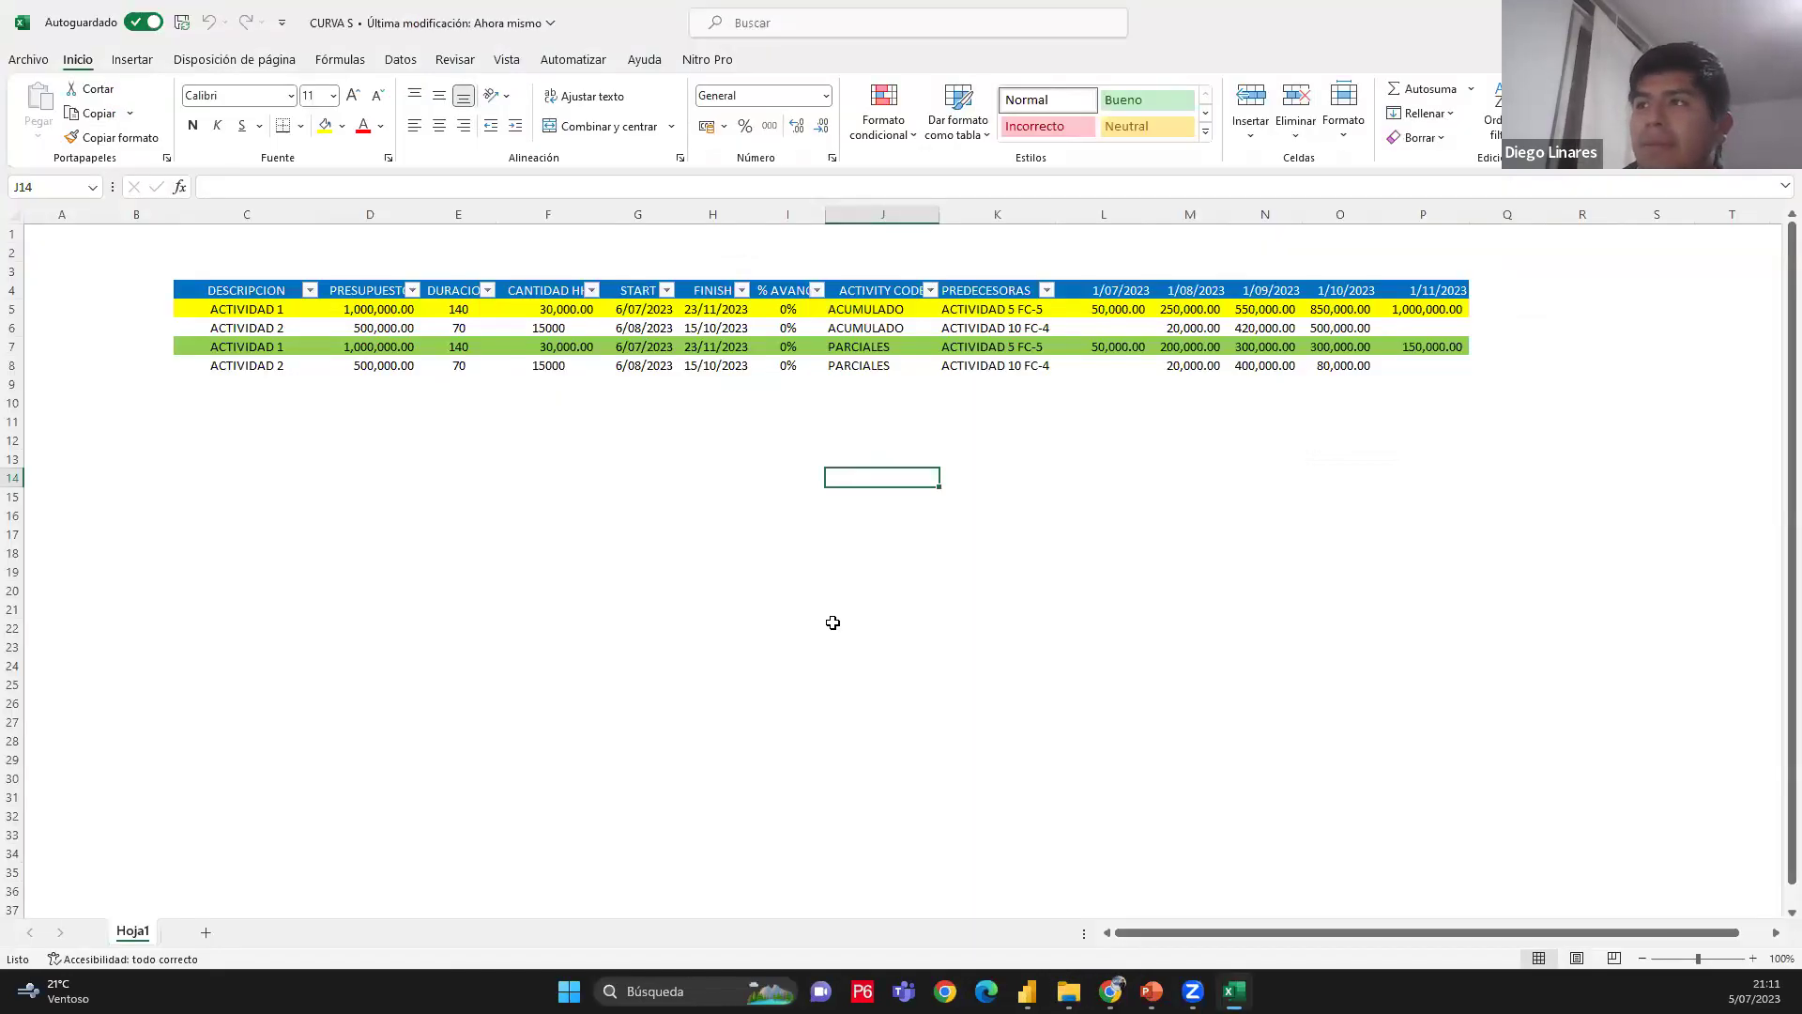
click(798, 645)
drag(249, 311, 1436, 639)
click(205, 294)
drag(209, 306, 194, 703)
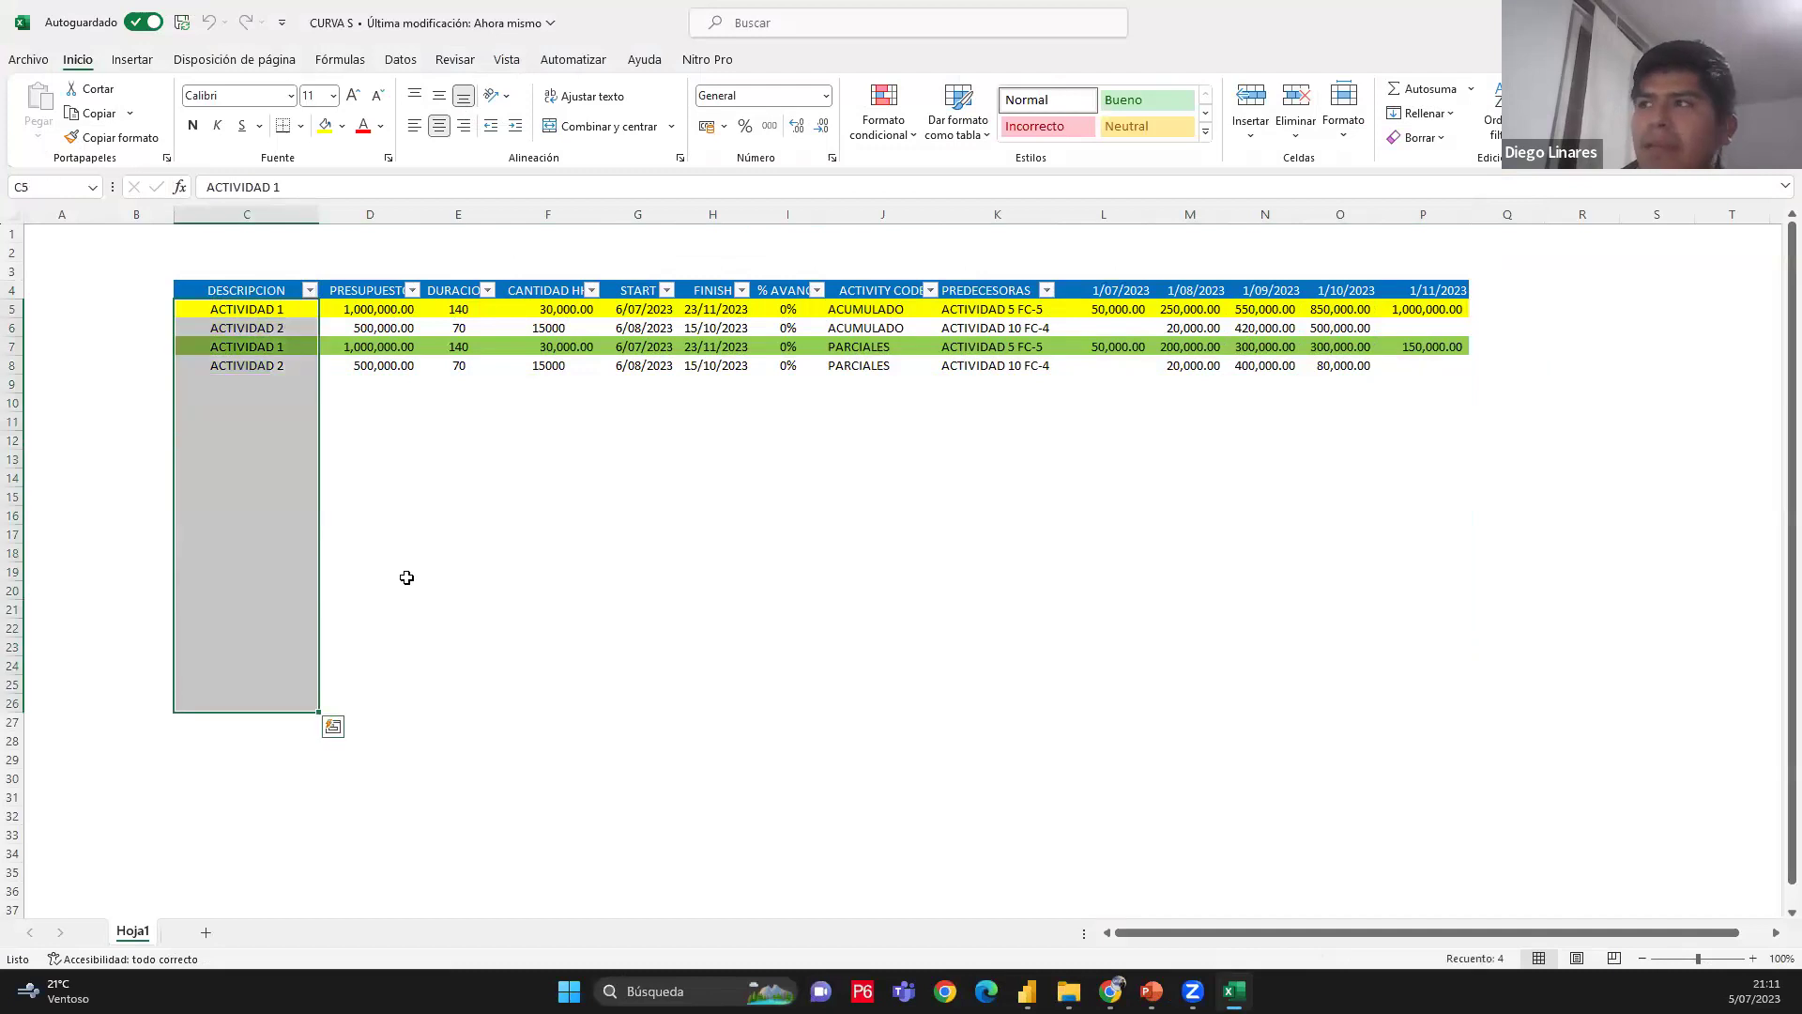
click(988, 330)
drag(1131, 307, 1460, 317)
drag(1117, 349, 1429, 363)
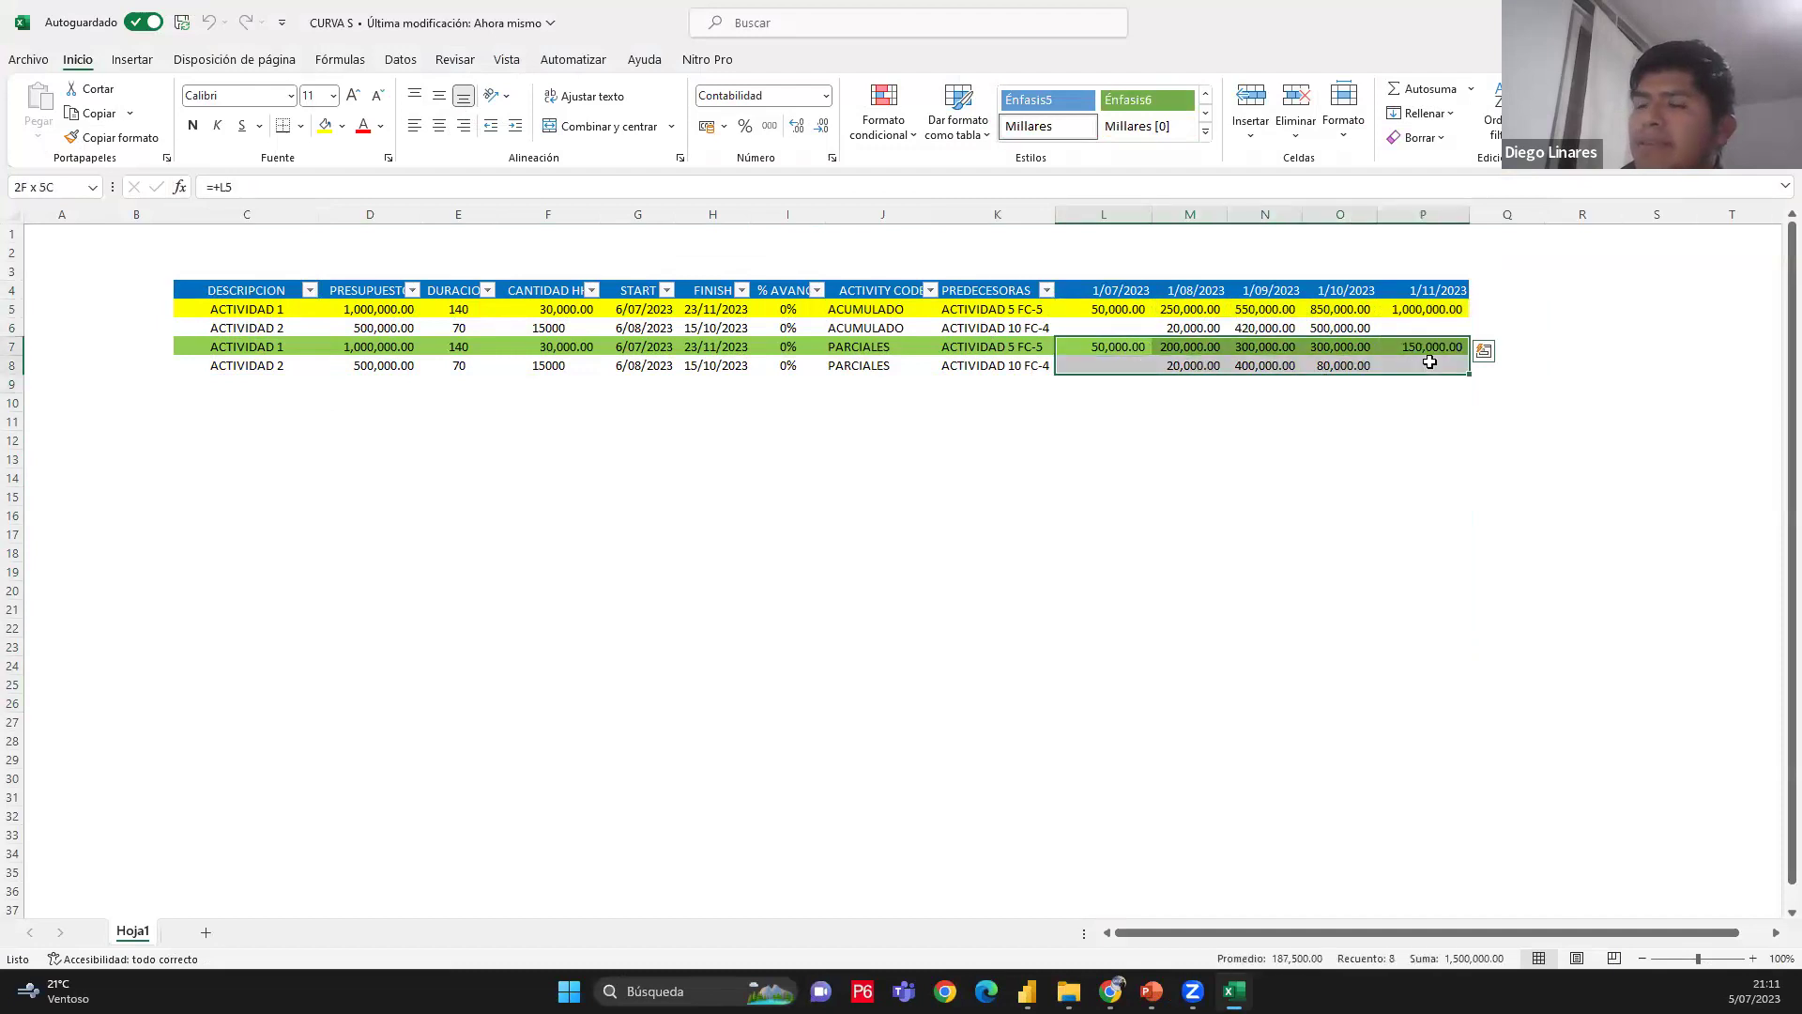
click(1118, 511)
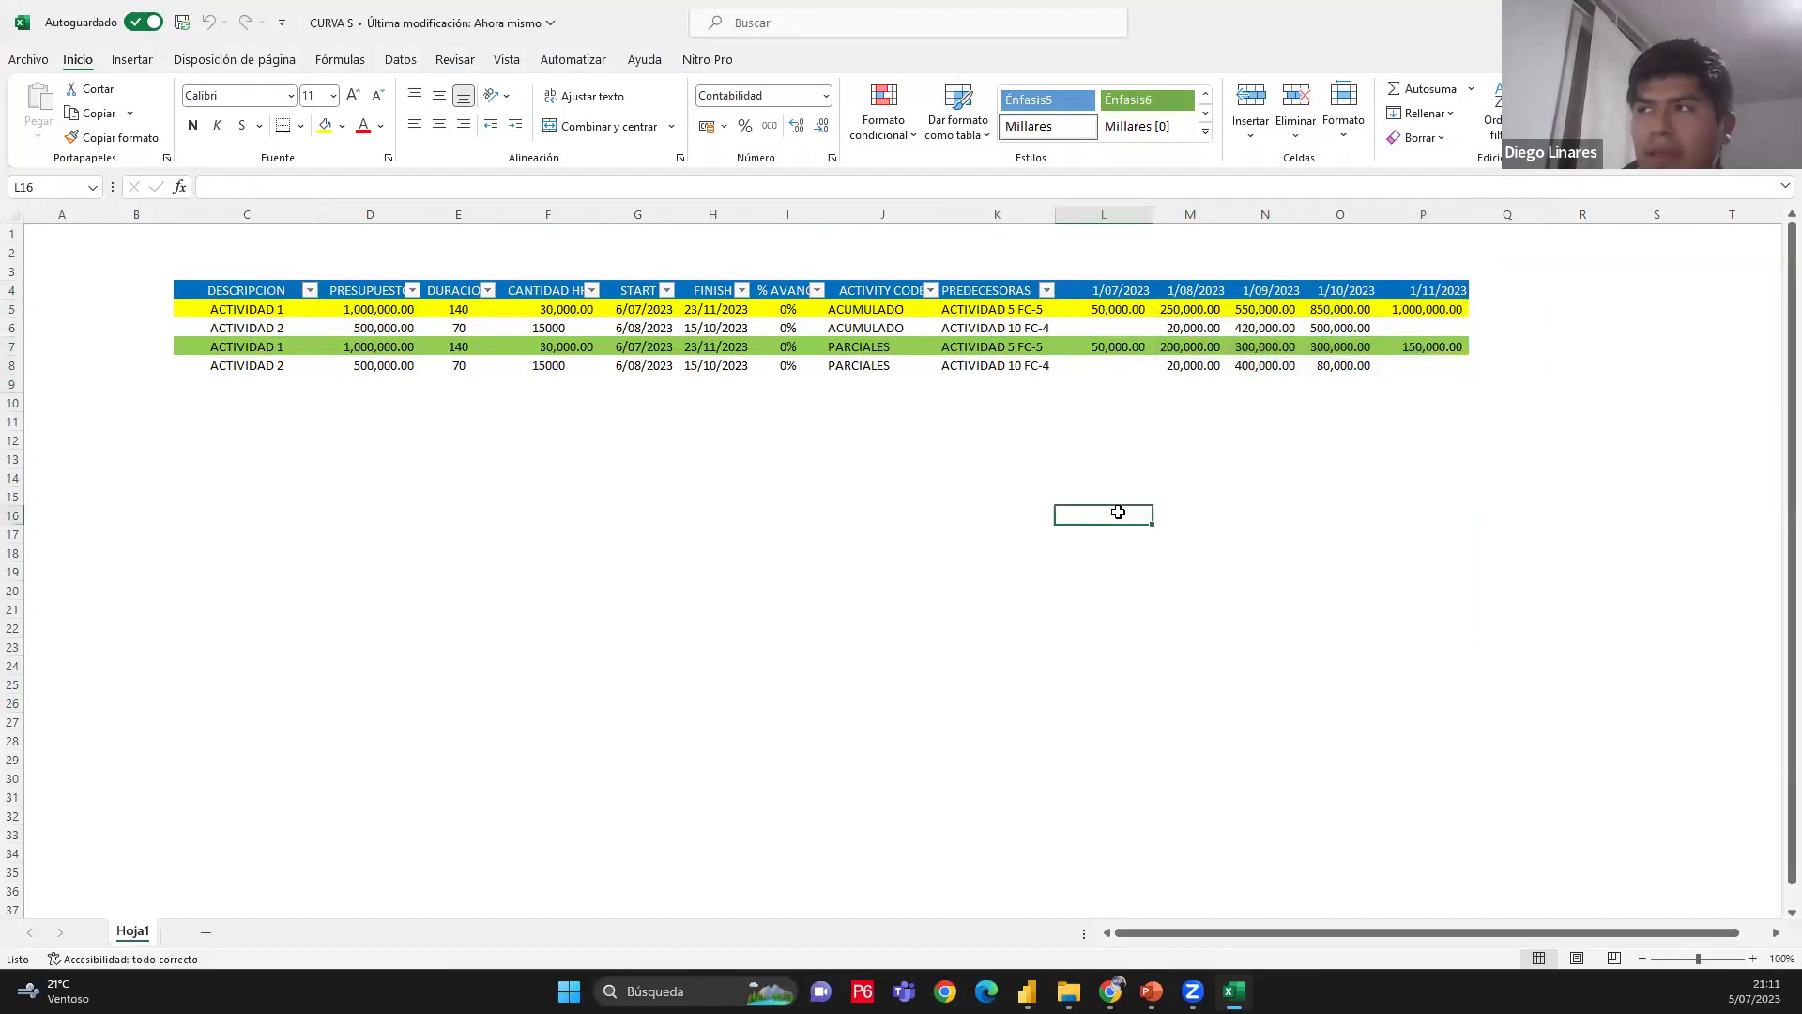
click(898, 611)
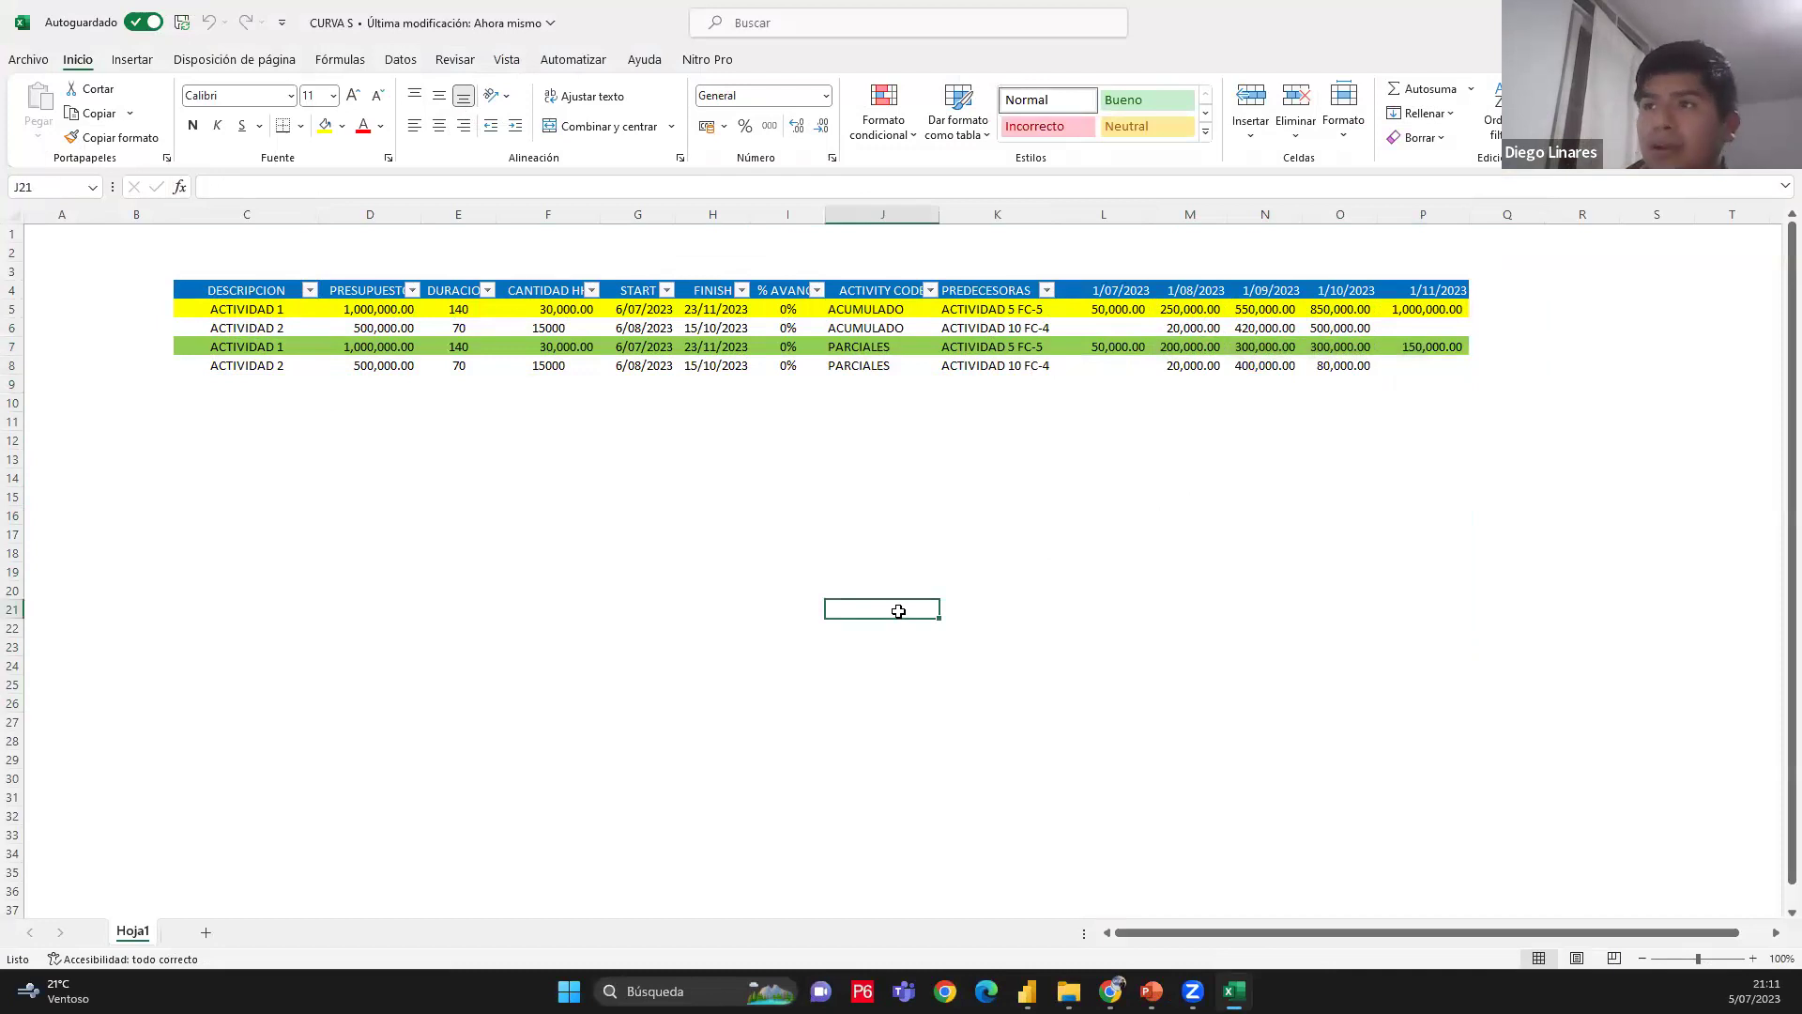
click(1156, 480)
key(alt+F4)
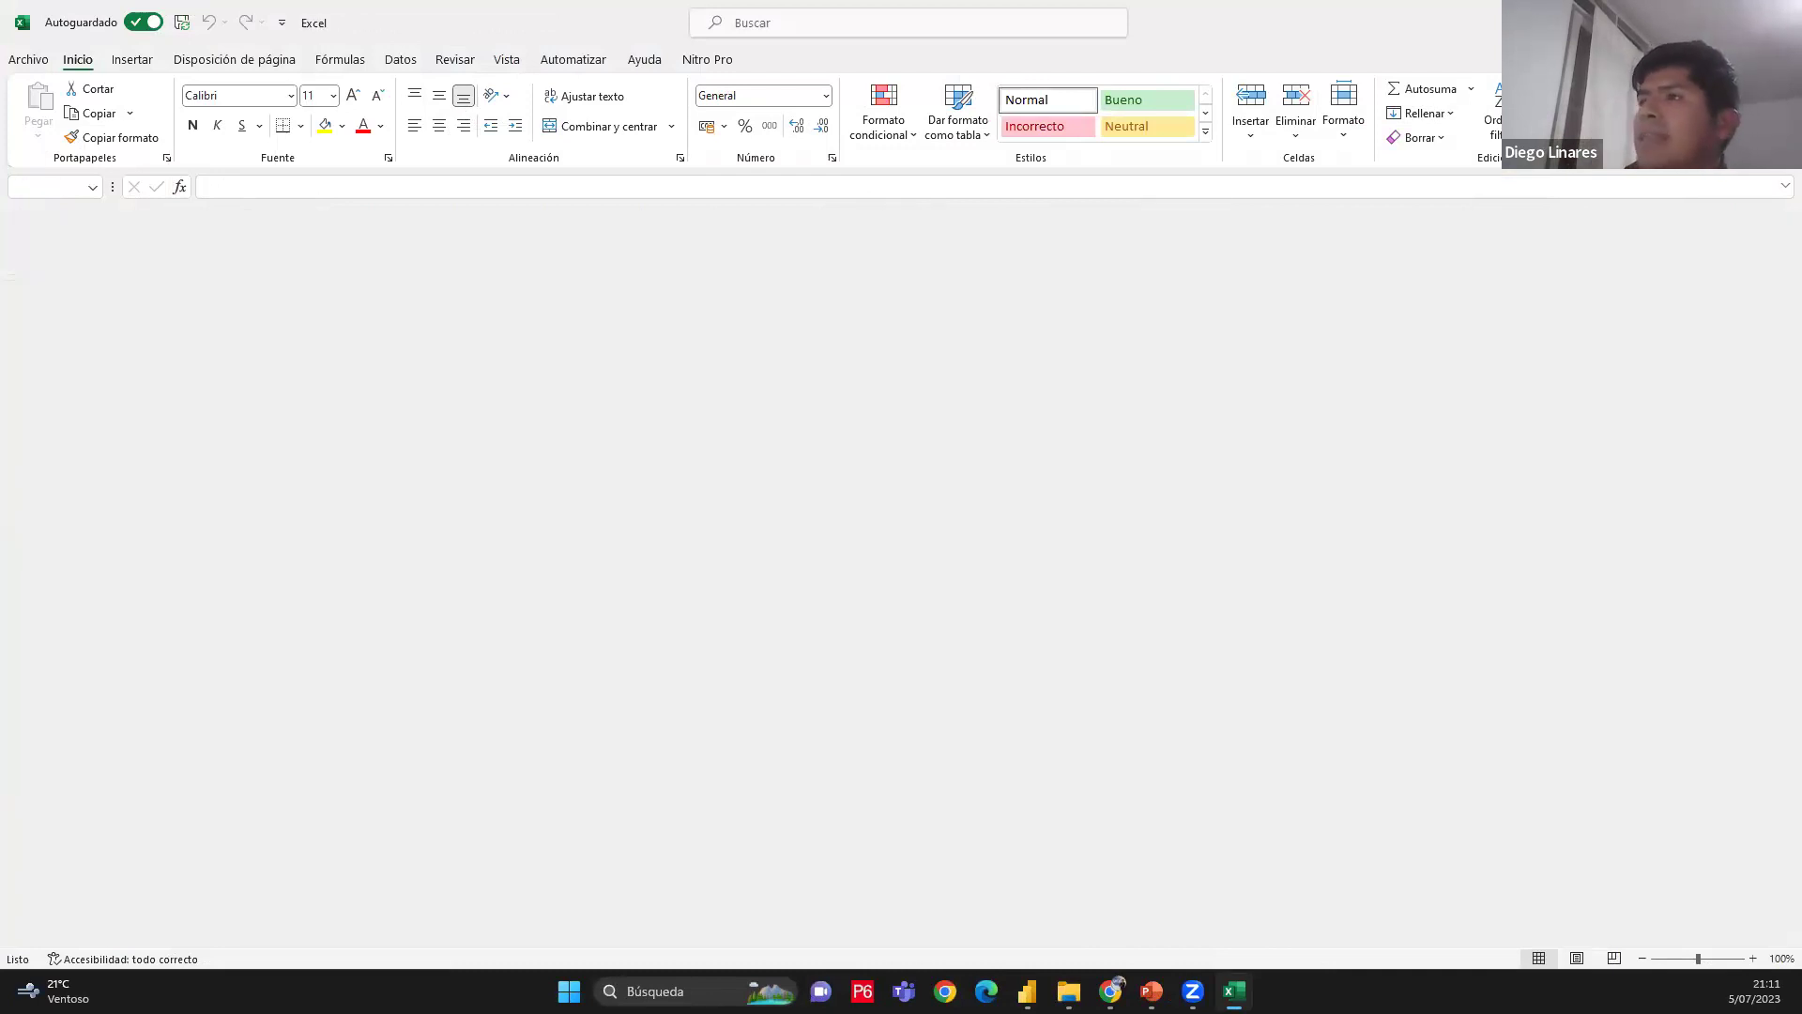
Examine the FECHAS and Valor columns of the Hoja1 query in the Power Query Editor and compare them with the report's curve
drag(1299, 939, 1536, 940)
drag(1536, 405, 1453, 202)
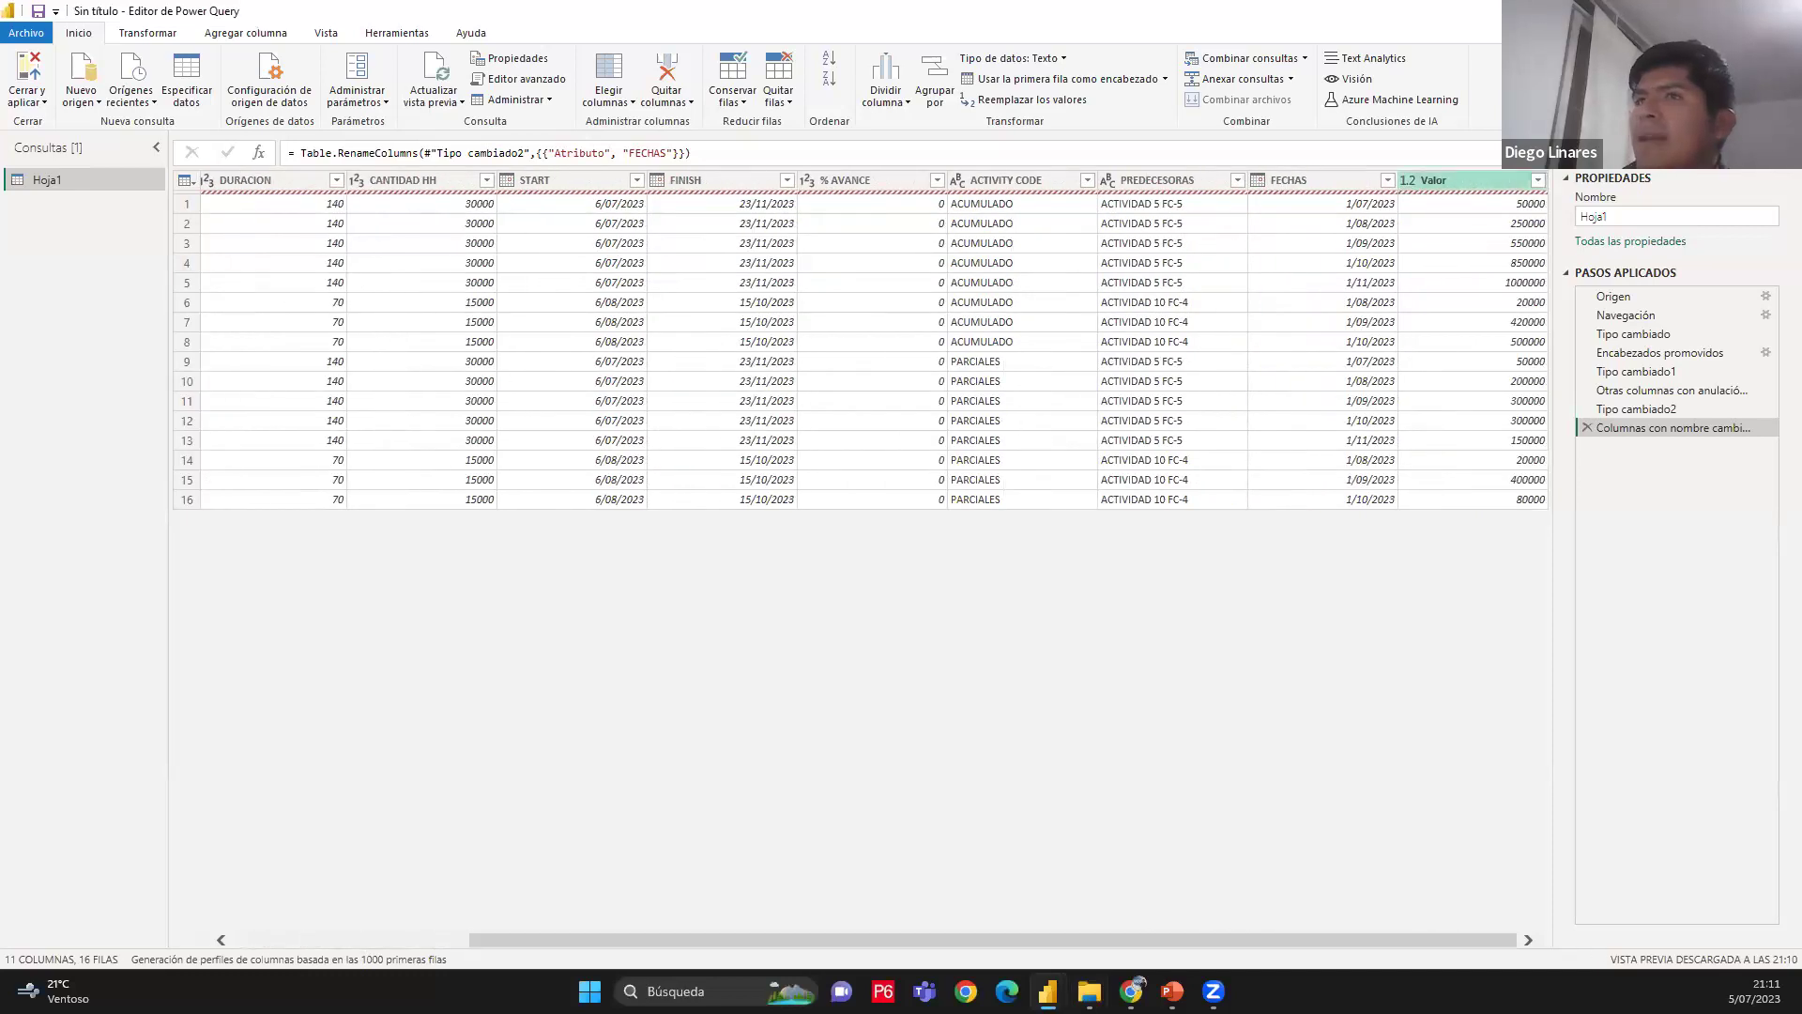
mouse_move(1048, 991)
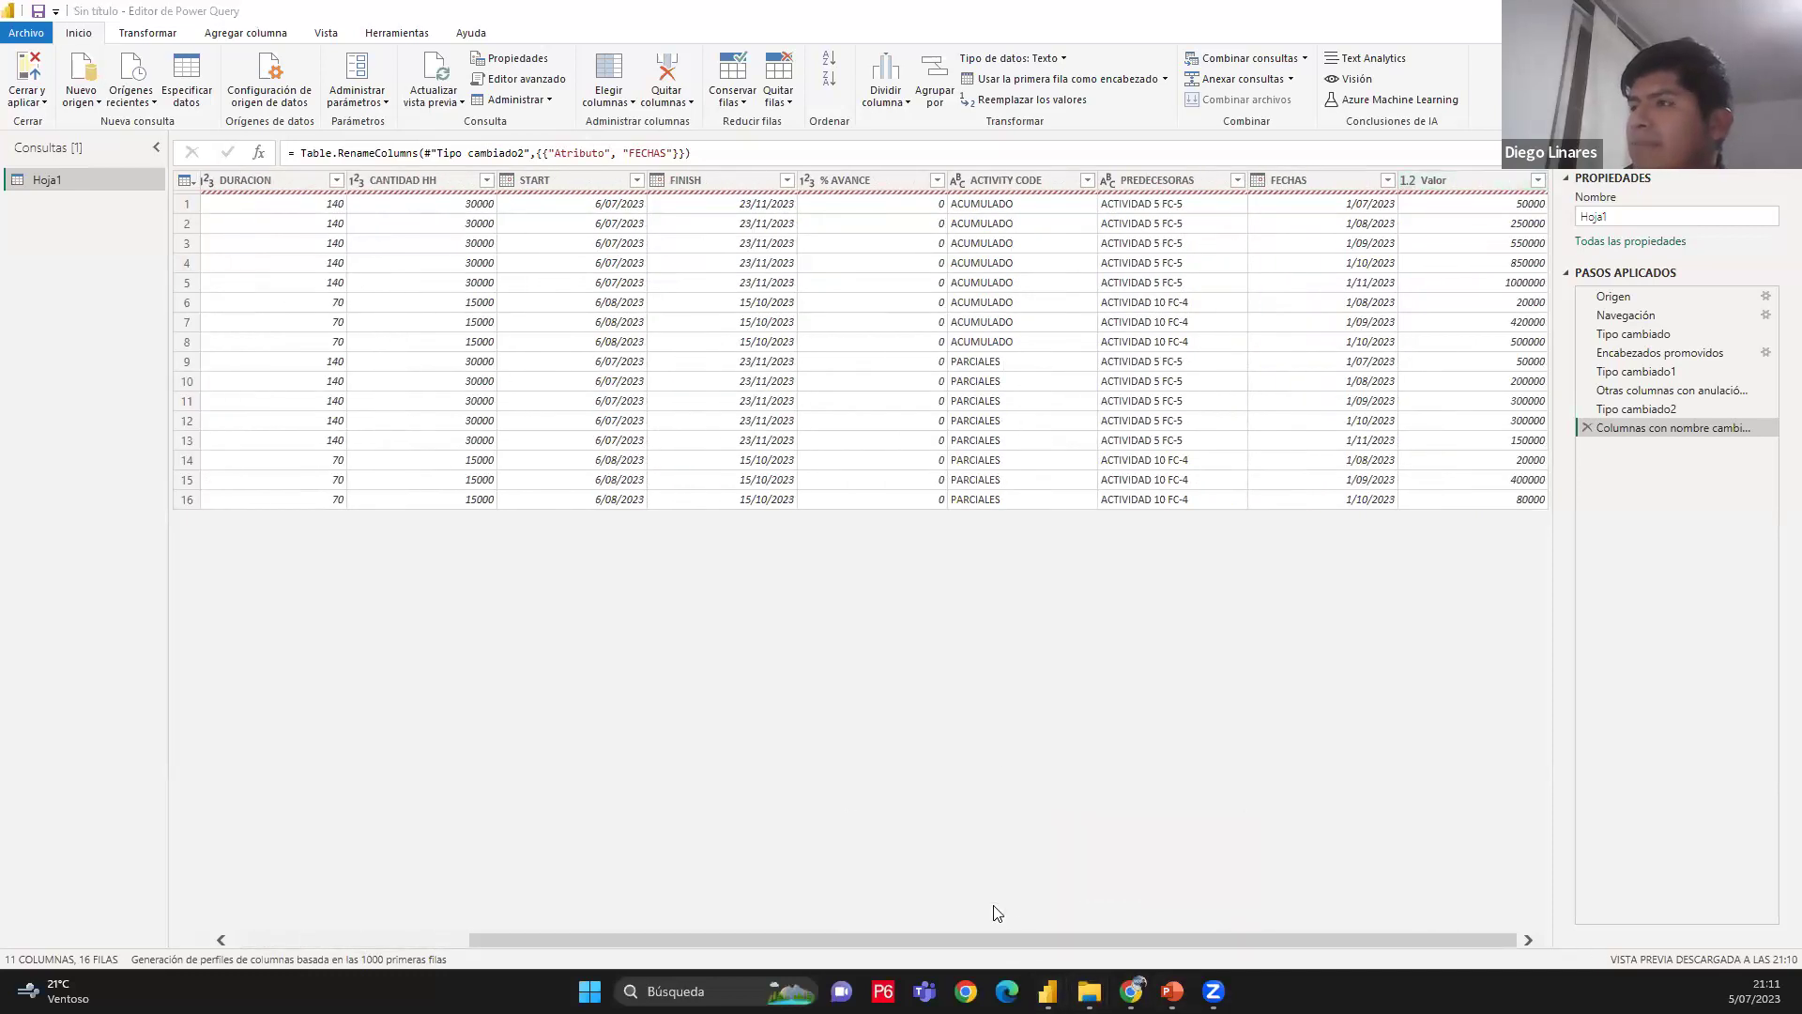
click(993, 905)
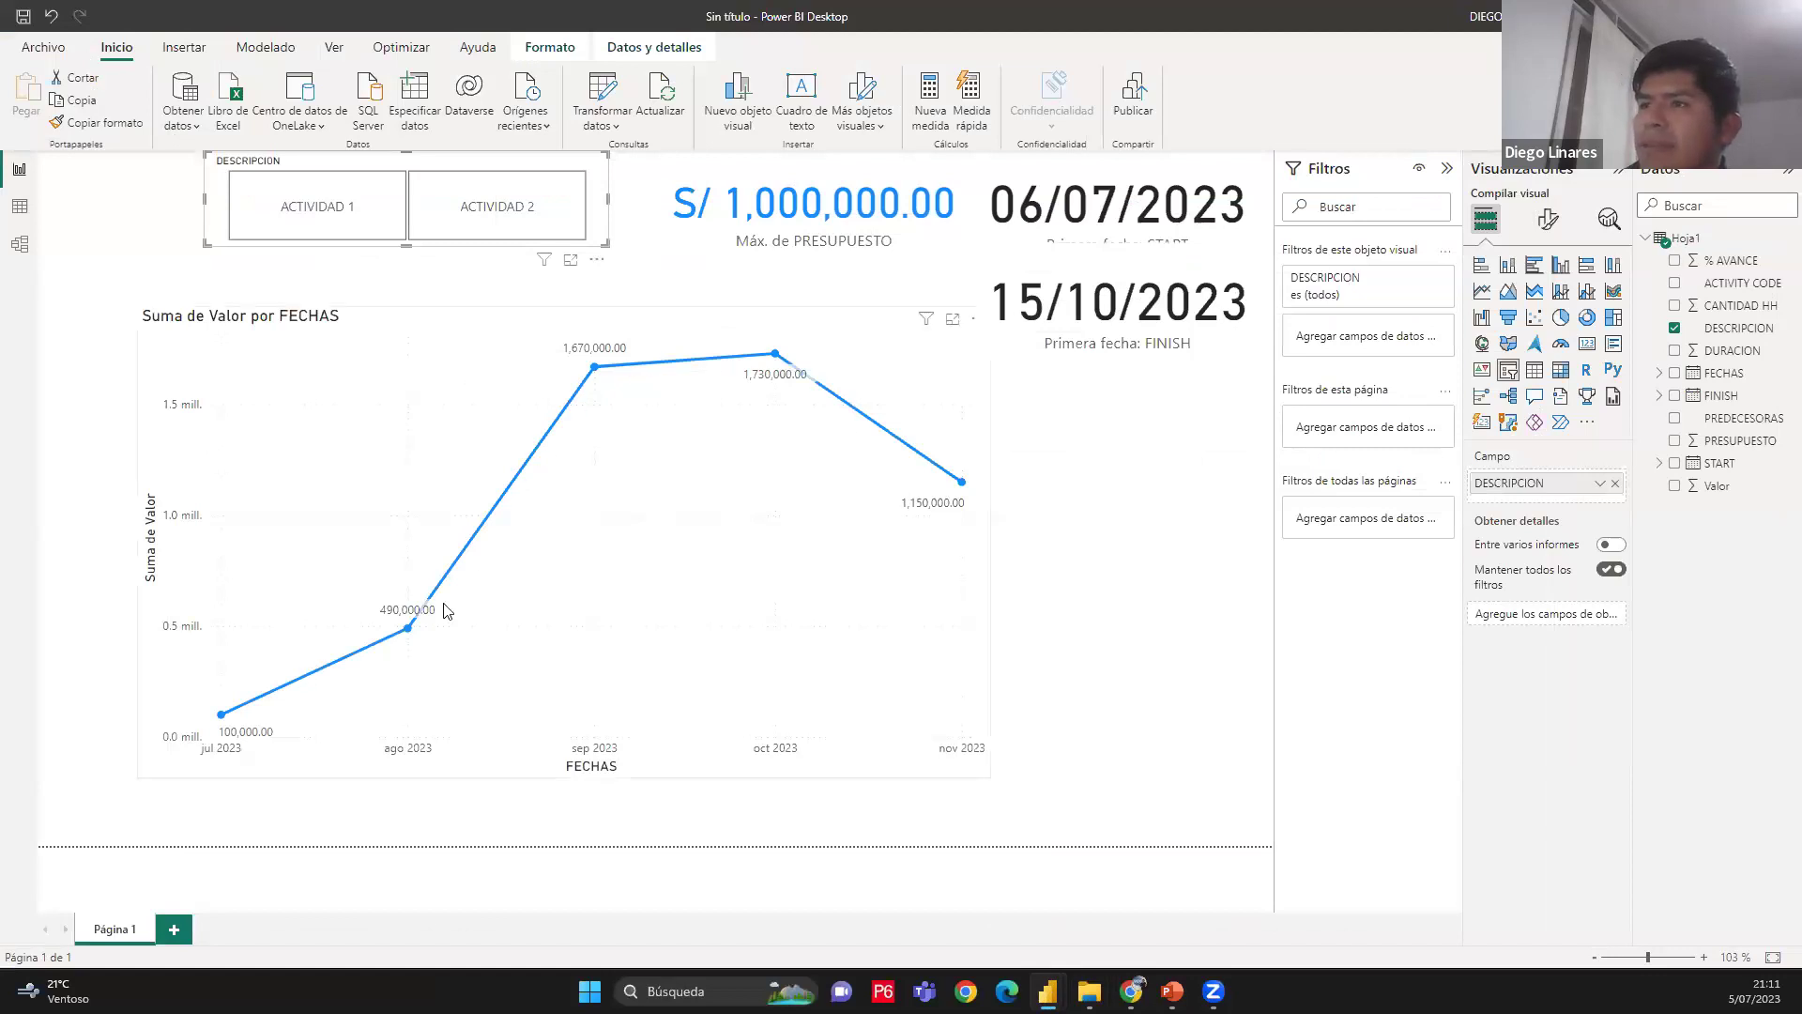
mouse_move(1048, 992)
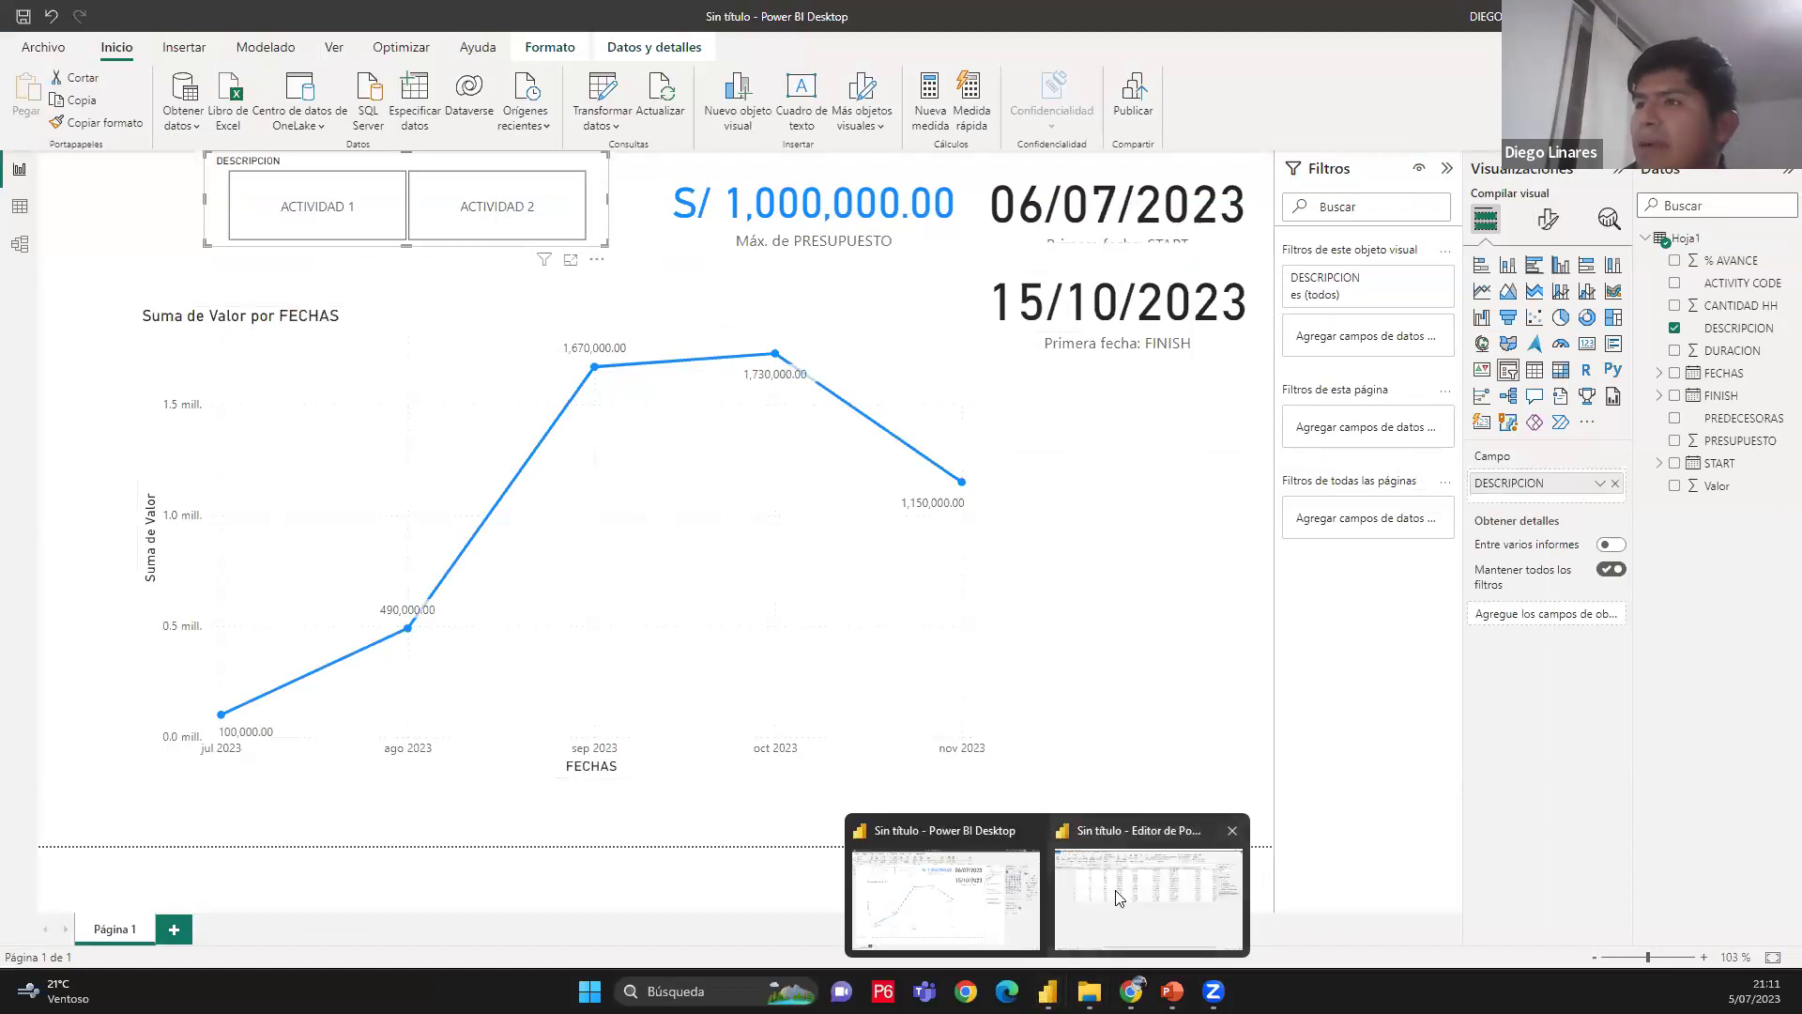
click(1155, 873)
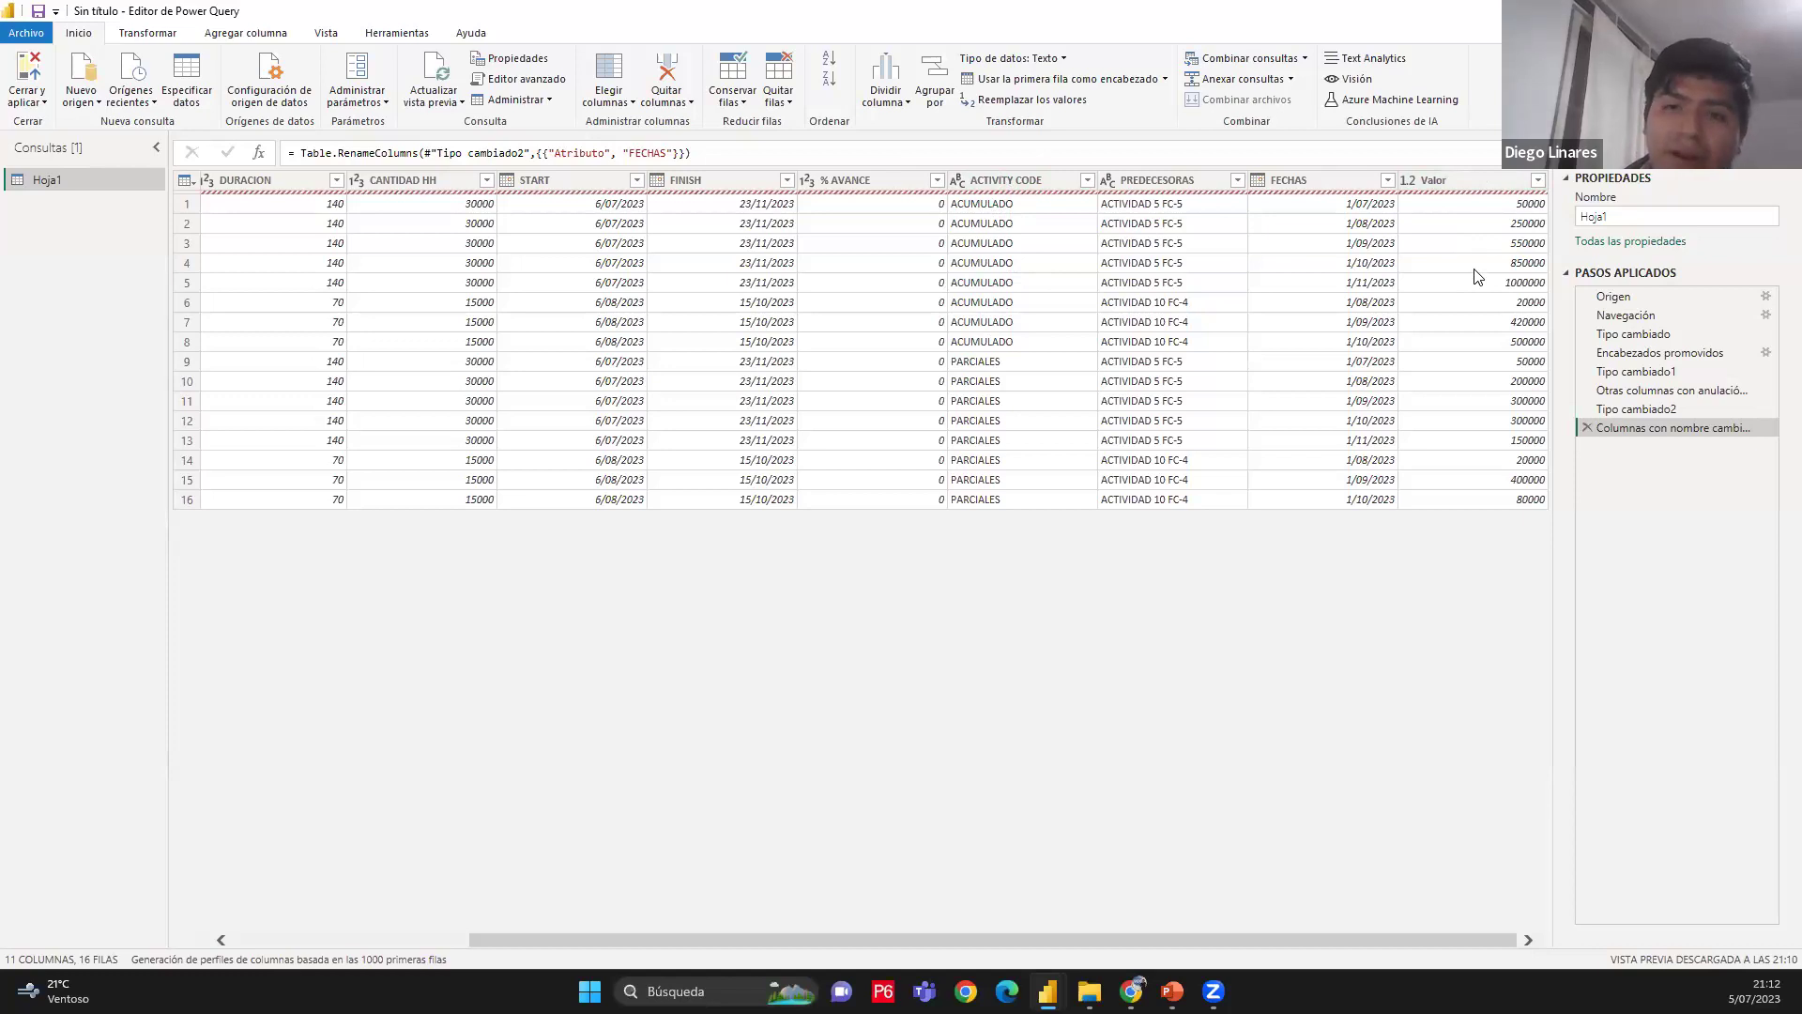
Add a conditional column named ACUMULADOS that outputs F when ACTIVITY CODE contains ACUM
click(255, 33)
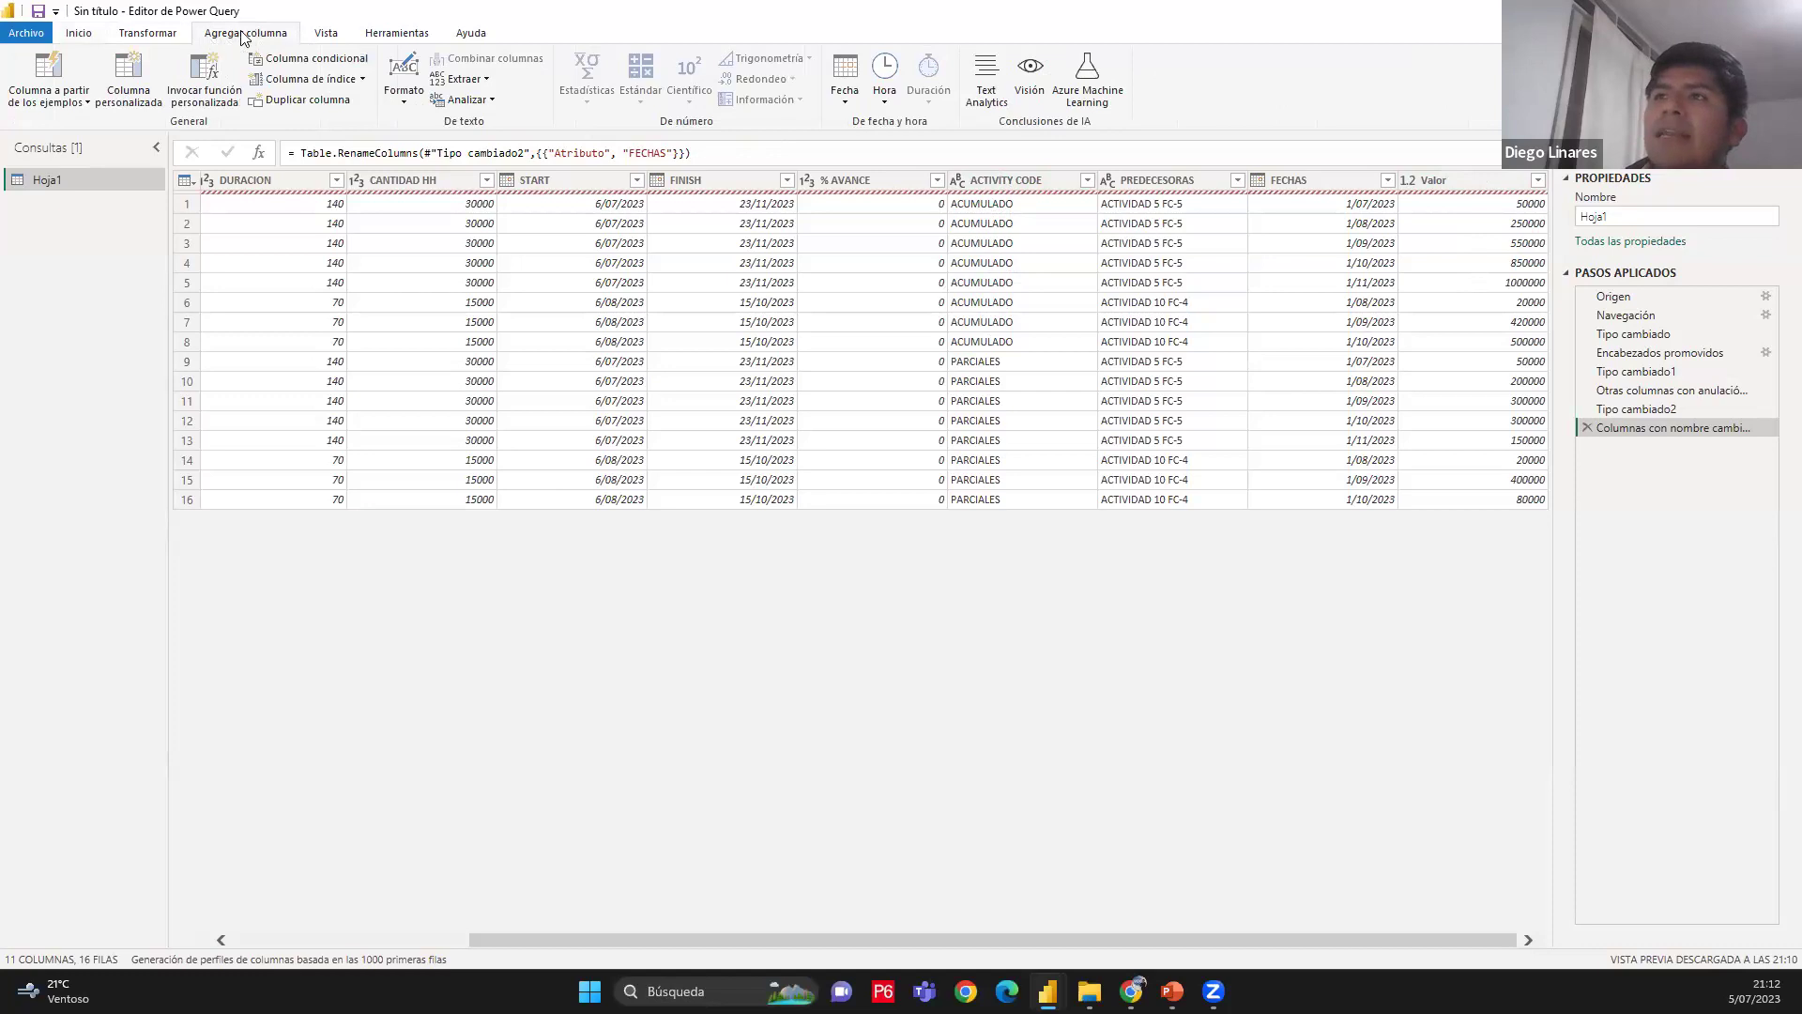
click(297, 60)
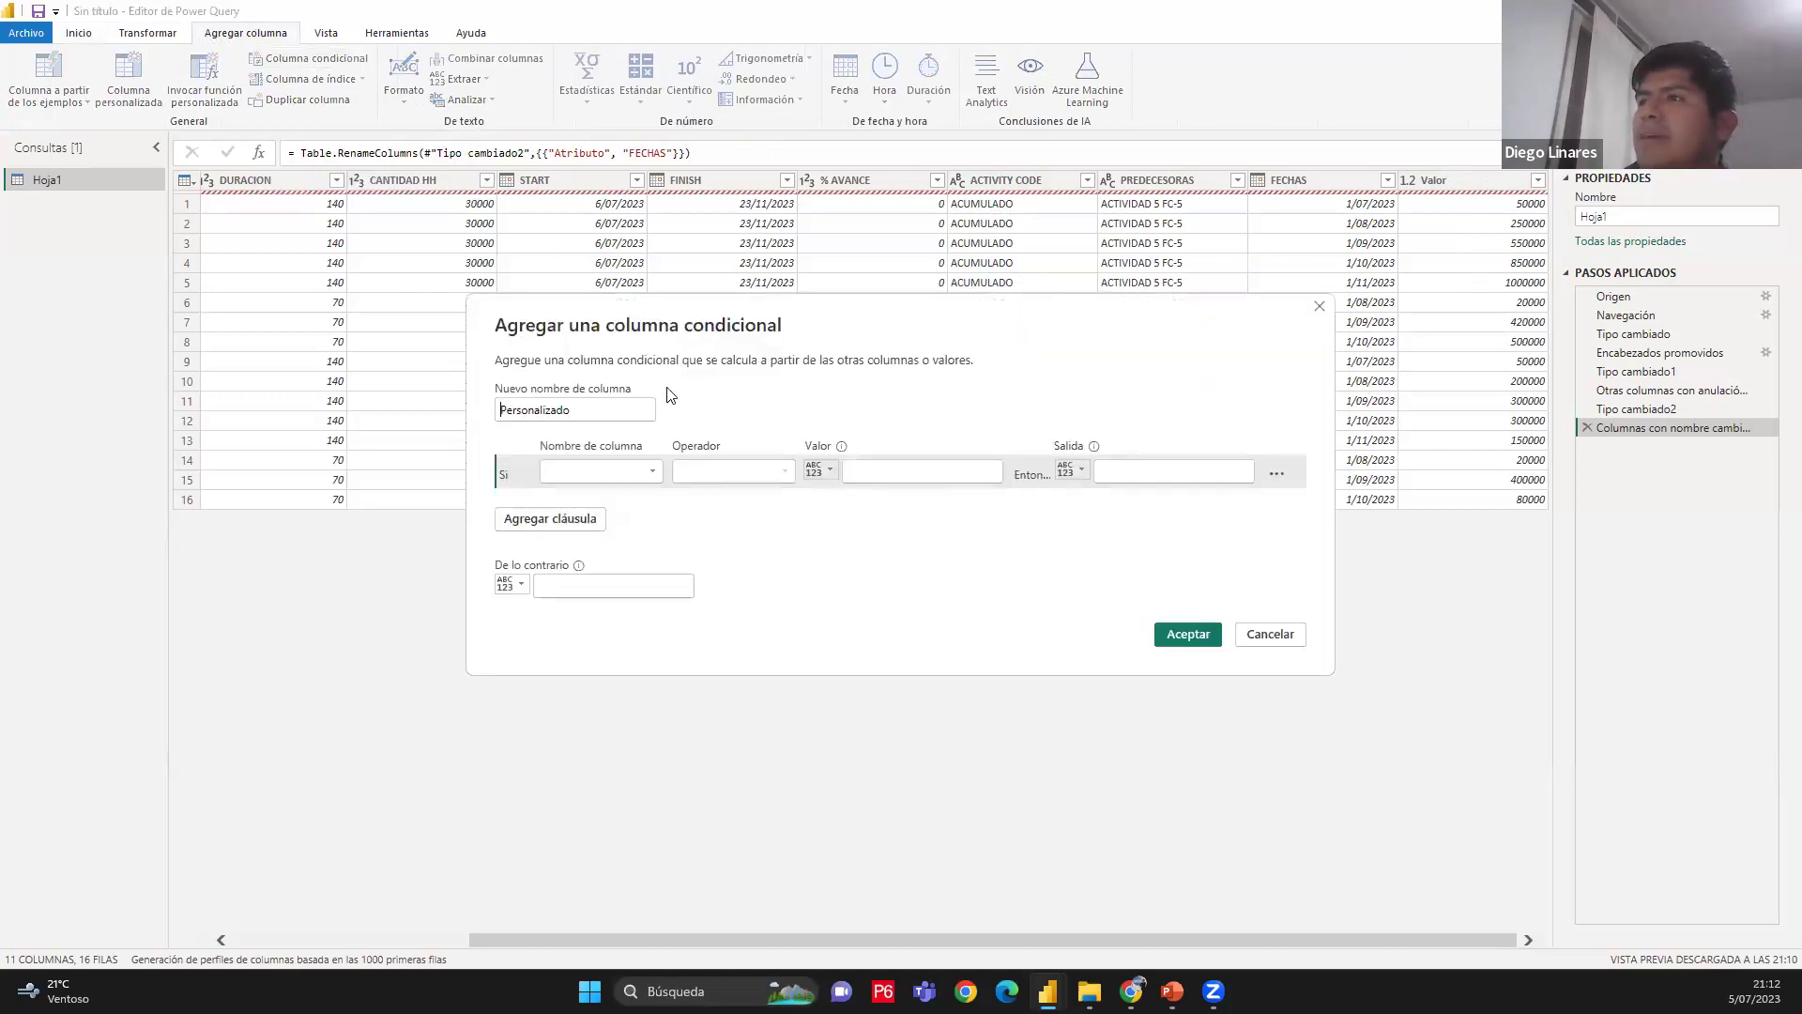
drag(627, 413, 474, 429)
text(ACUMULADOS)
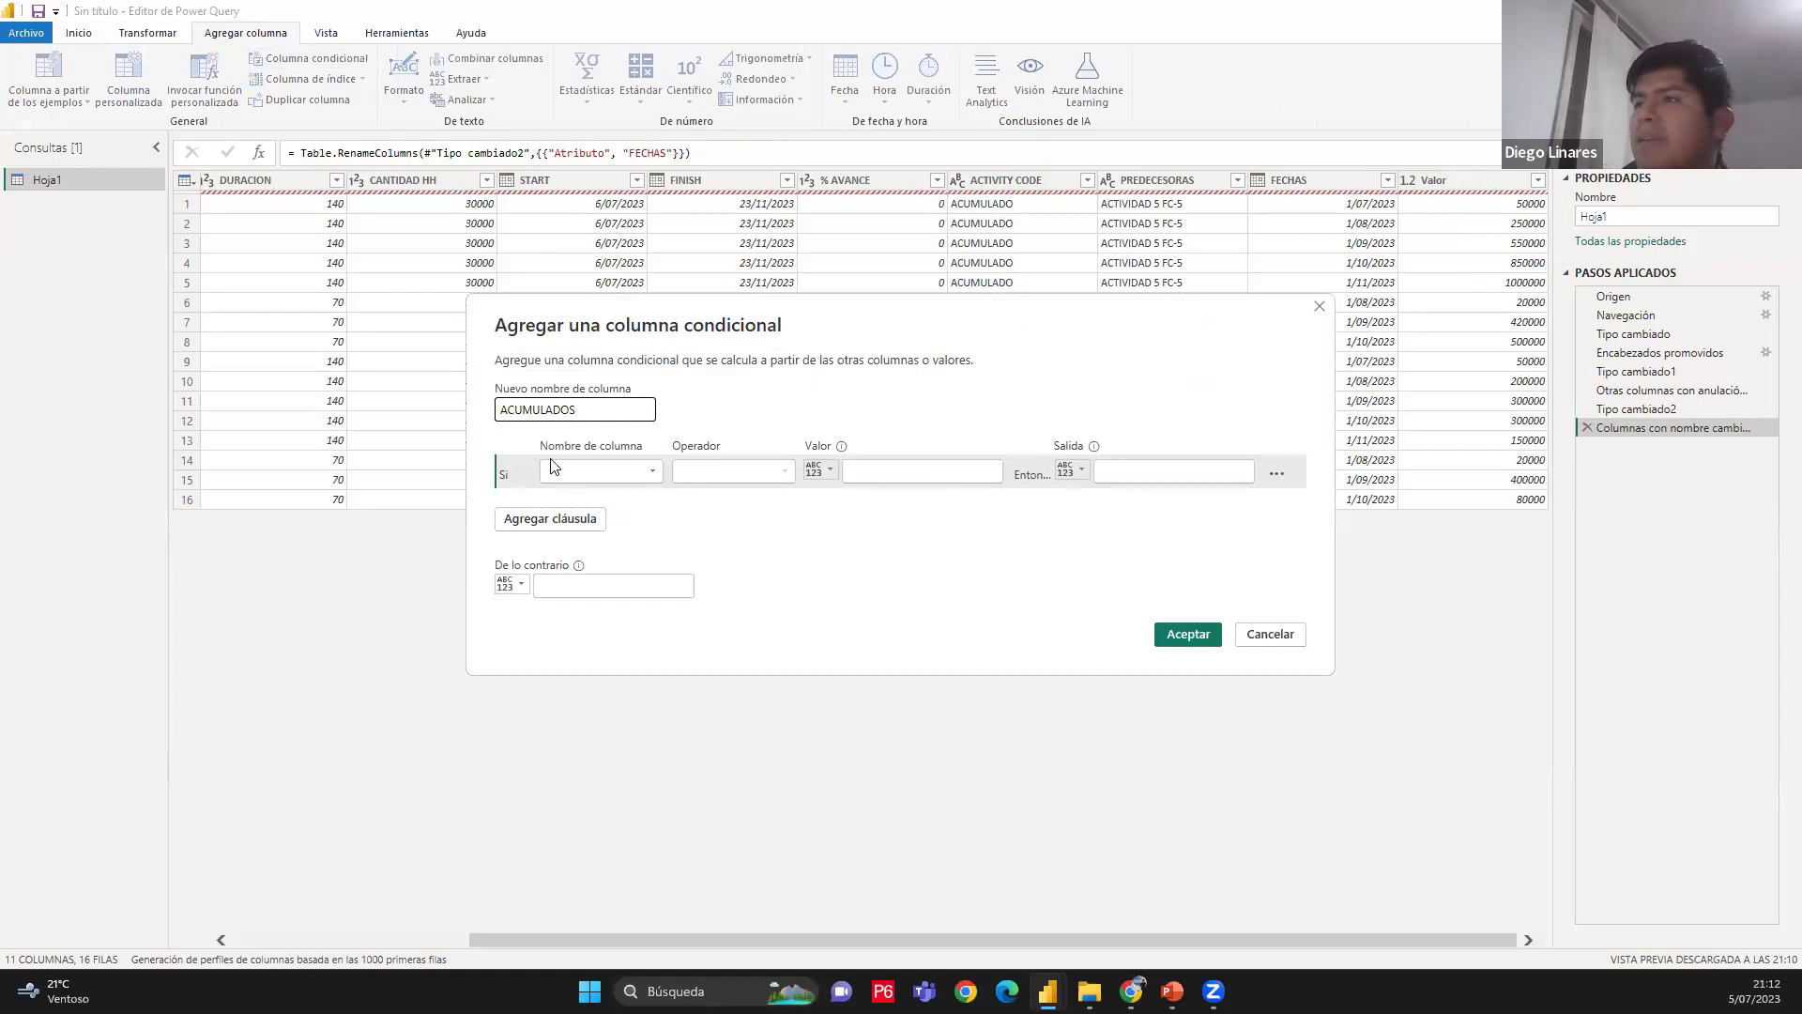
click(589, 470)
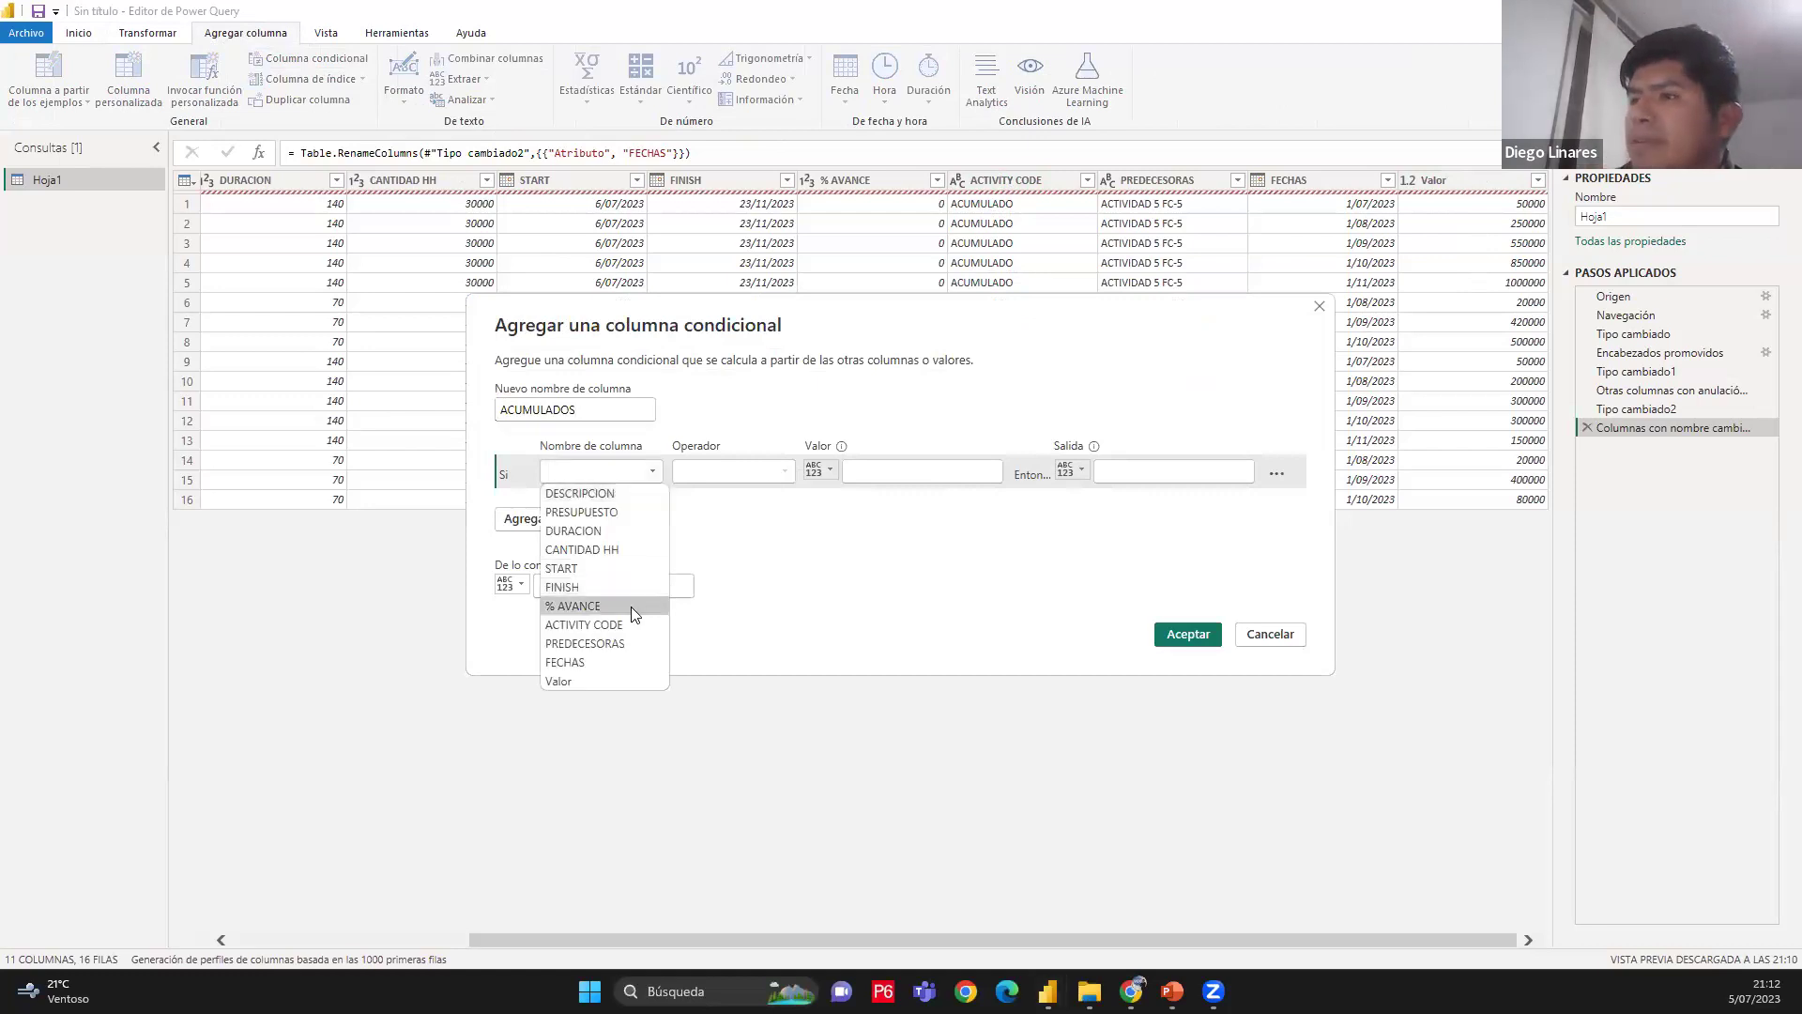
click(730, 474)
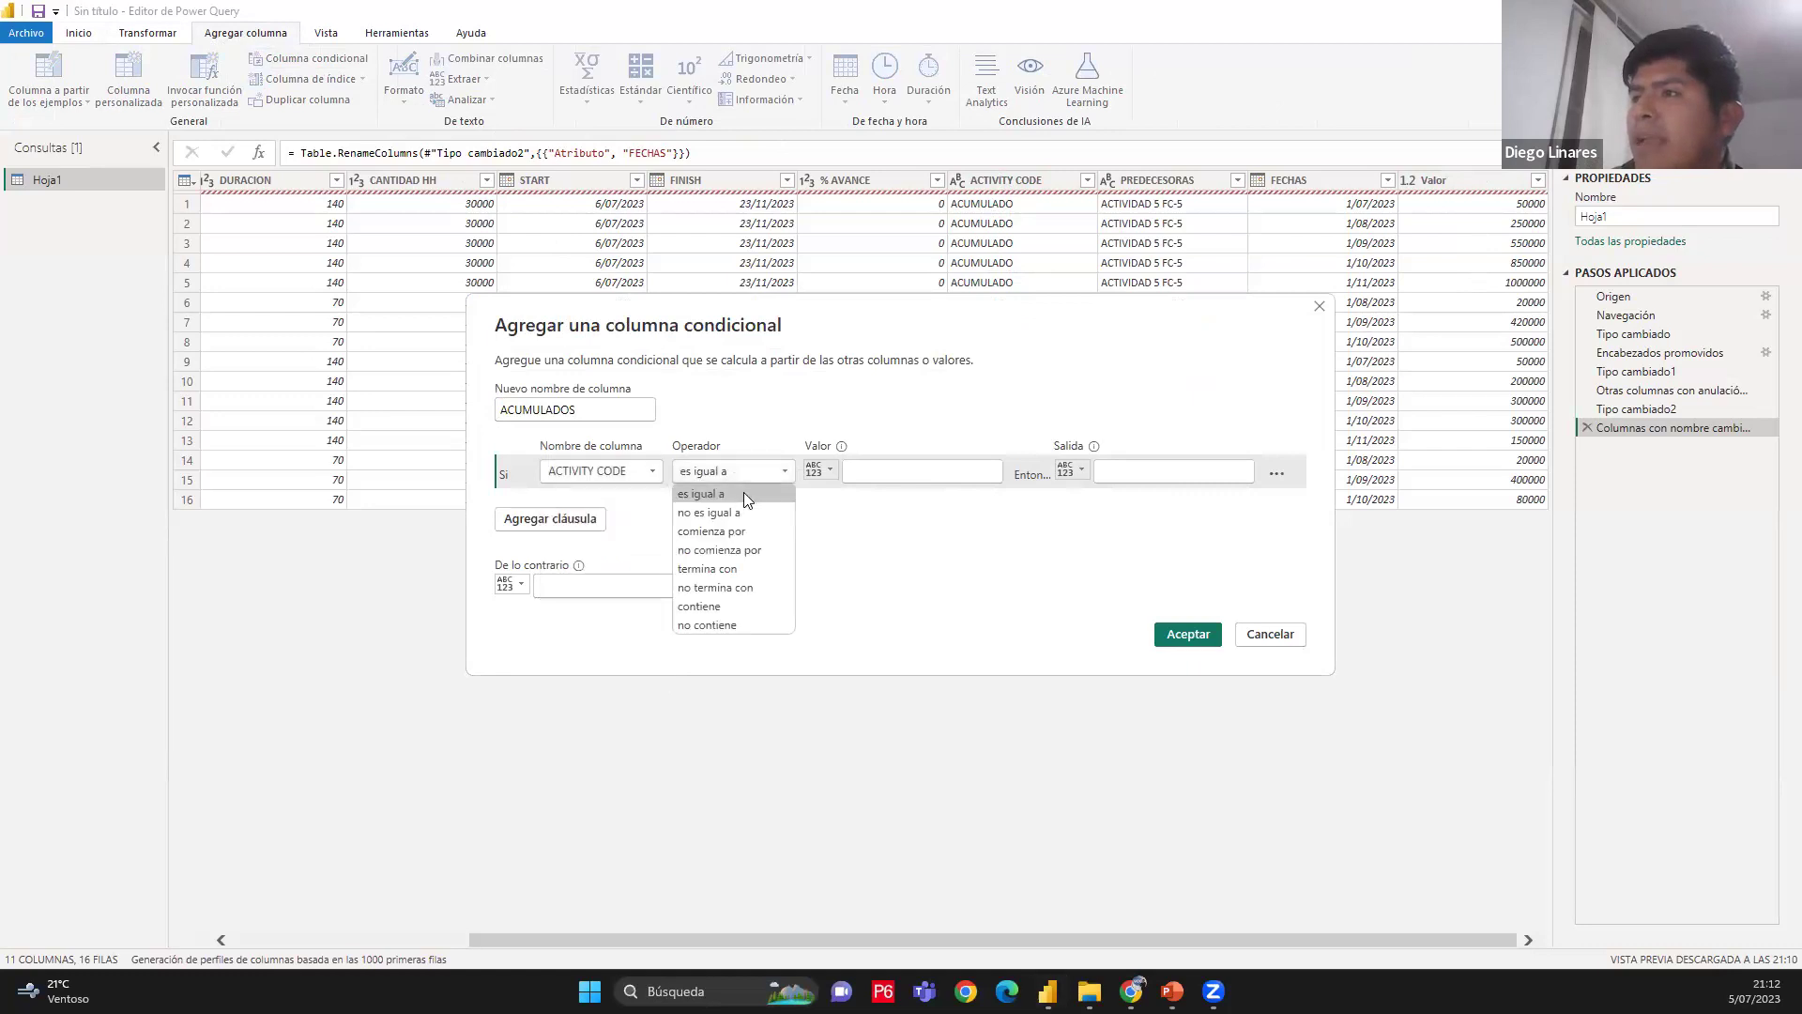
click(740, 606)
click(882, 476)
text(ACUM)
click(1133, 481)
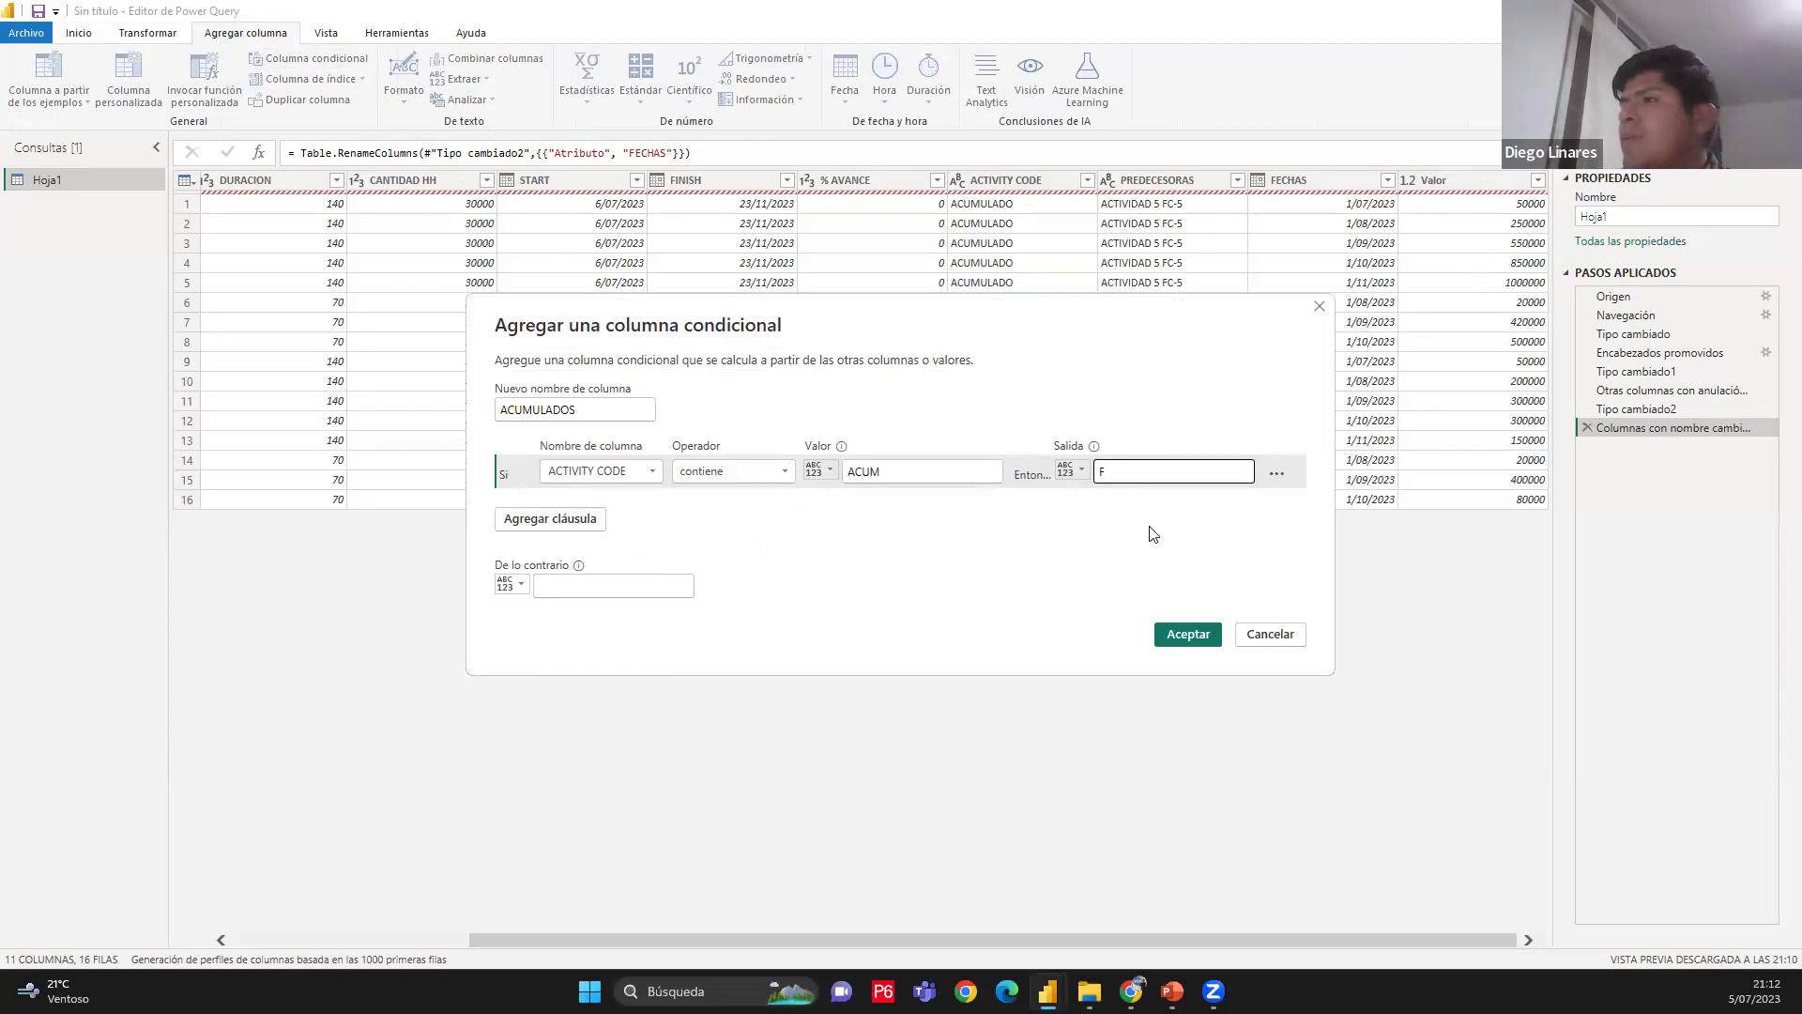
click(1190, 638)
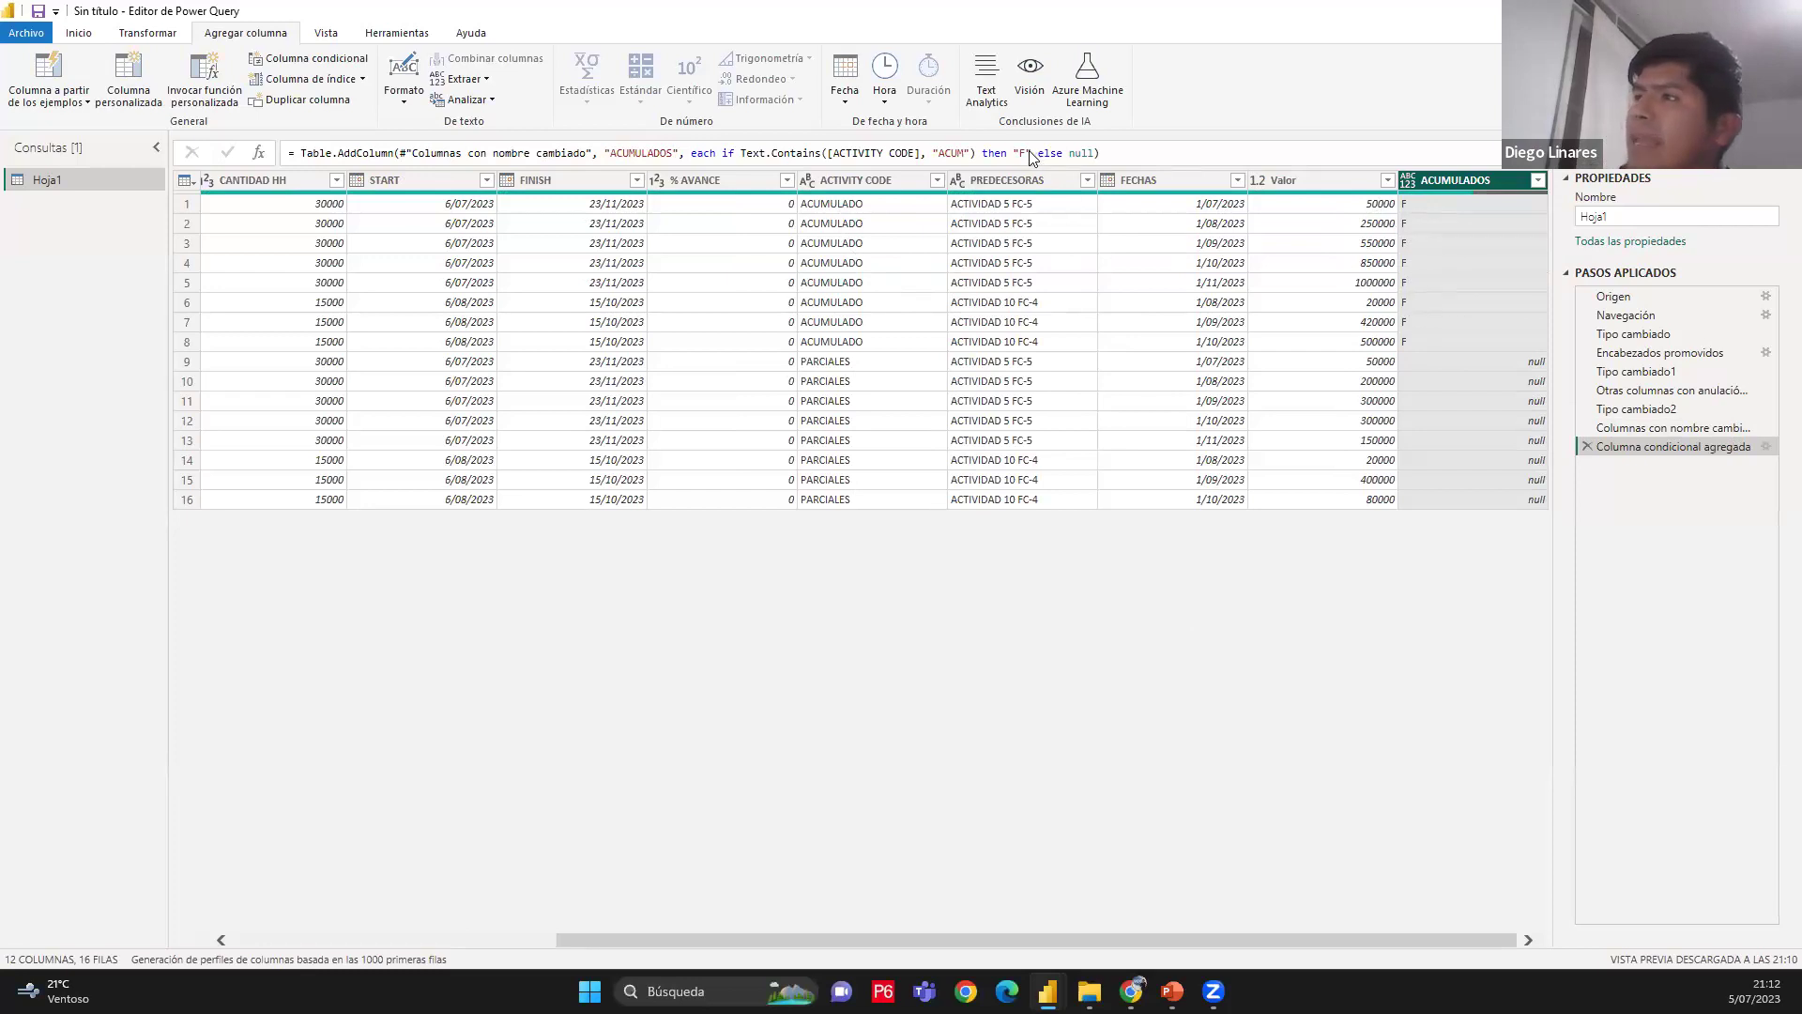
click(1386, 26)
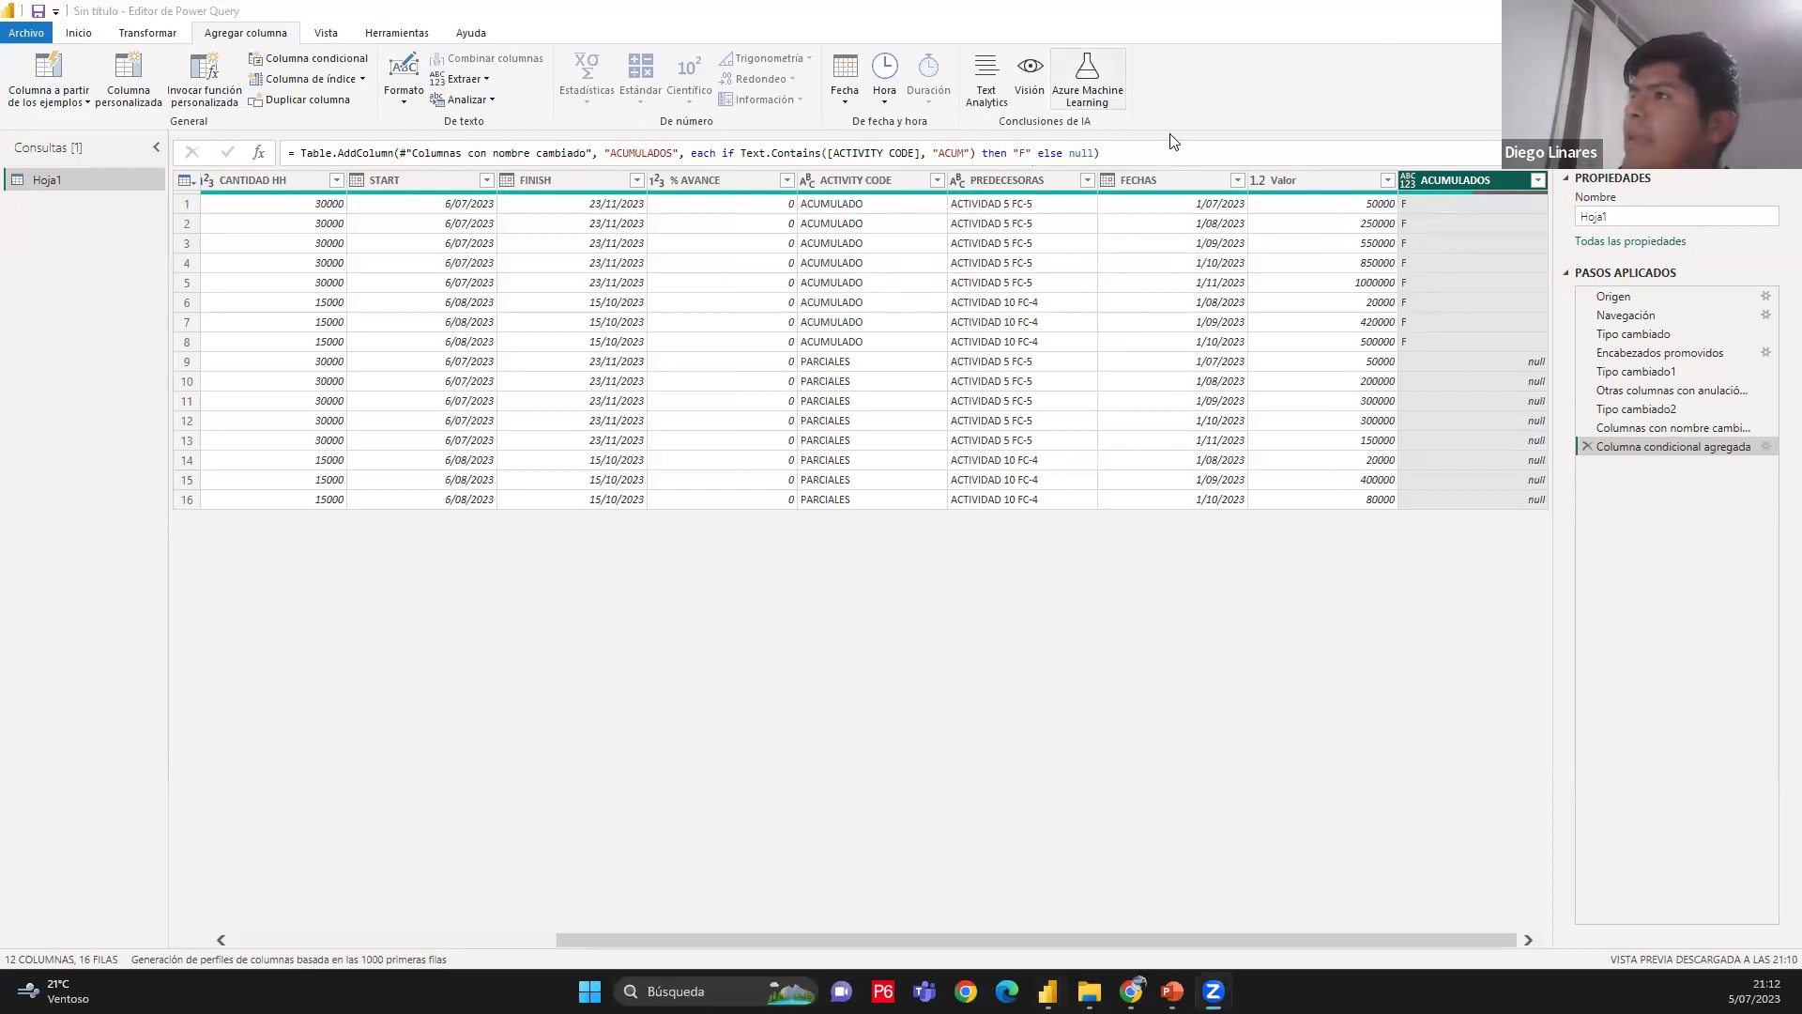
mouse_move(1025, 163)
mouse_down()
mouse_move(1012, 148)
mouse_move(1030, 165)
mouse_up()
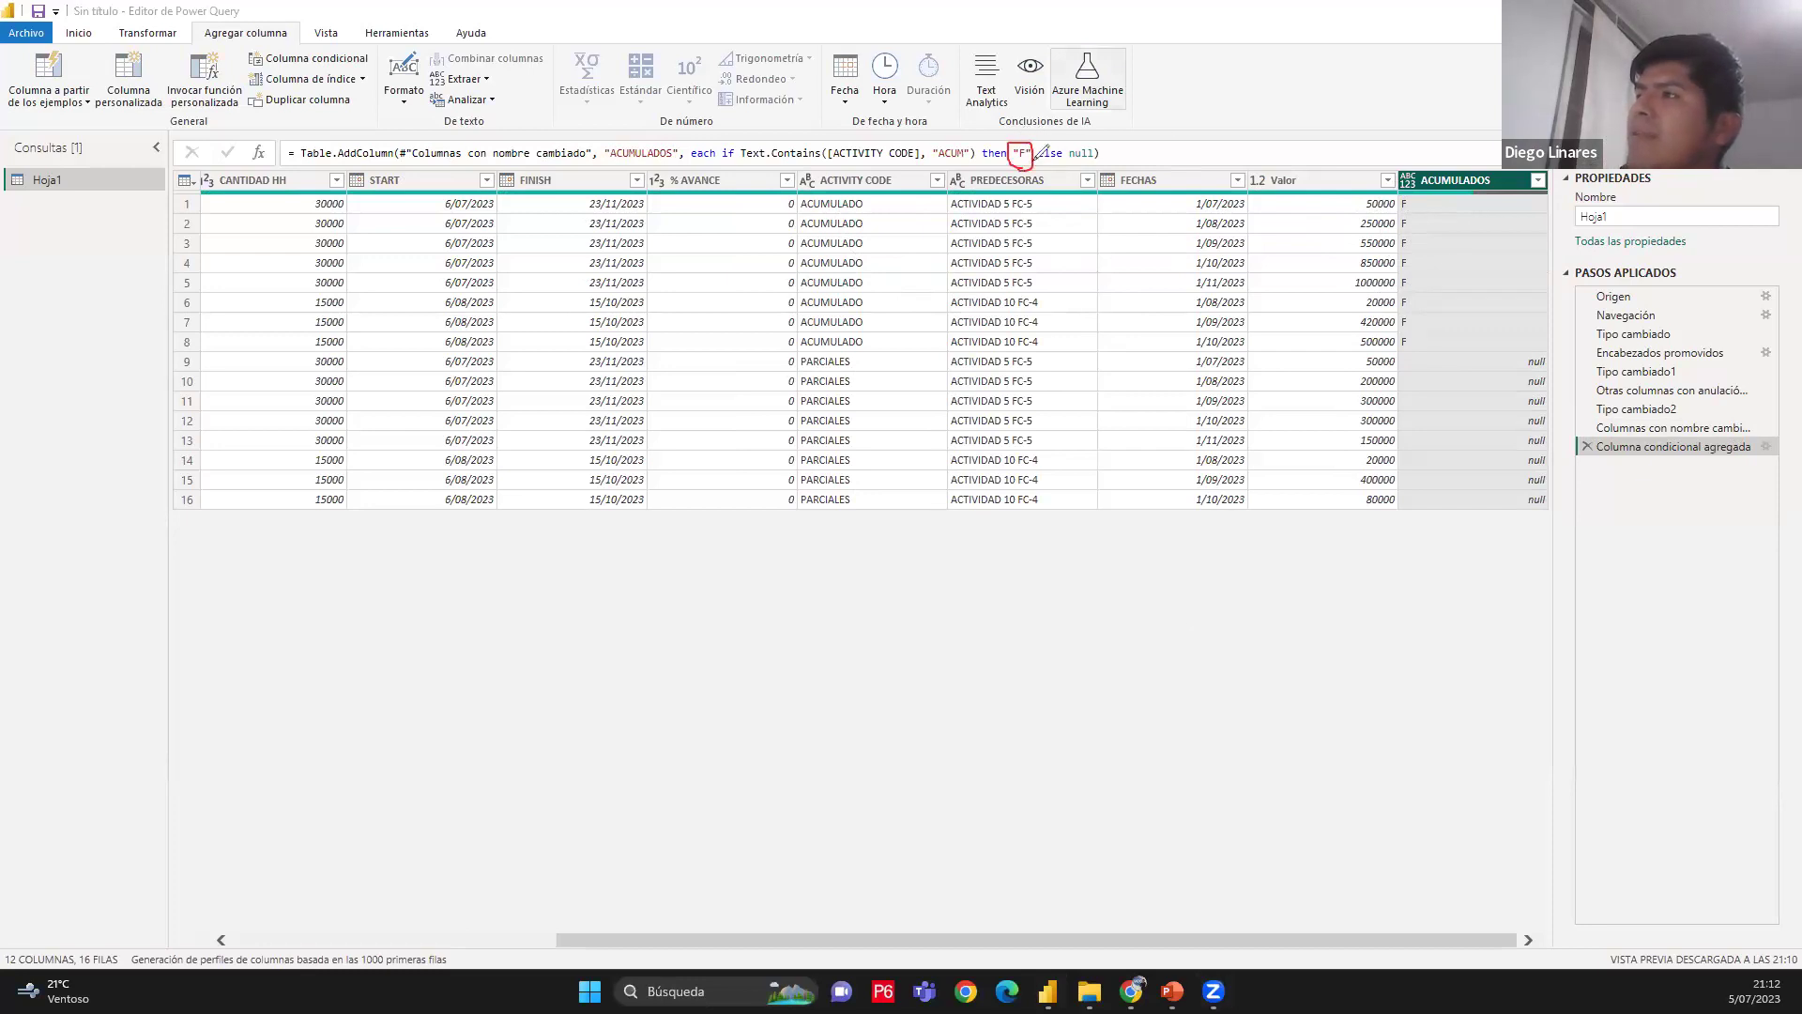
mouse_move(1389, 186)
mouse_down()
mouse_move(1406, 344)
mouse_move(1424, 305)
mouse_move(1414, 199)
mouse_up()
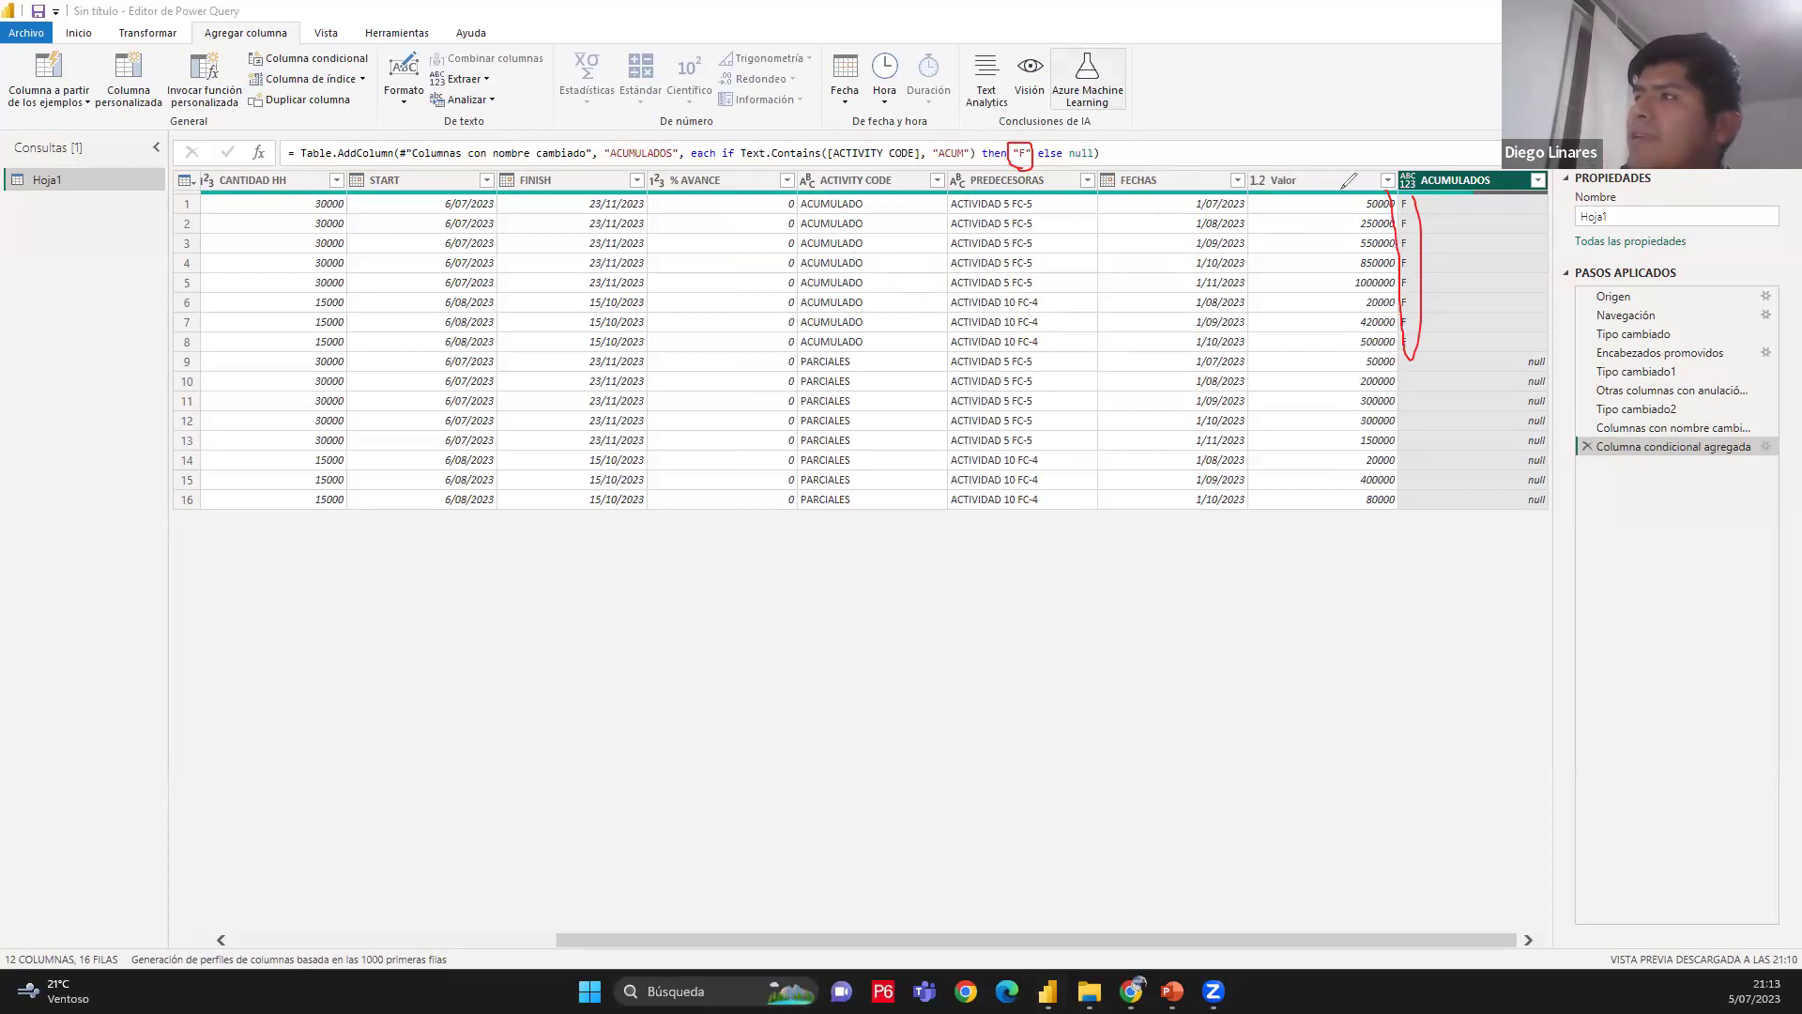
mouse_move(1277, 167)
mouse_down()
mouse_move(1240, 331)
mouse_move(1269, 479)
mouse_move(1328, 507)
mouse_move(1386, 274)
mouse_move(1318, 169)
mouse_move(1282, 171)
mouse_up()
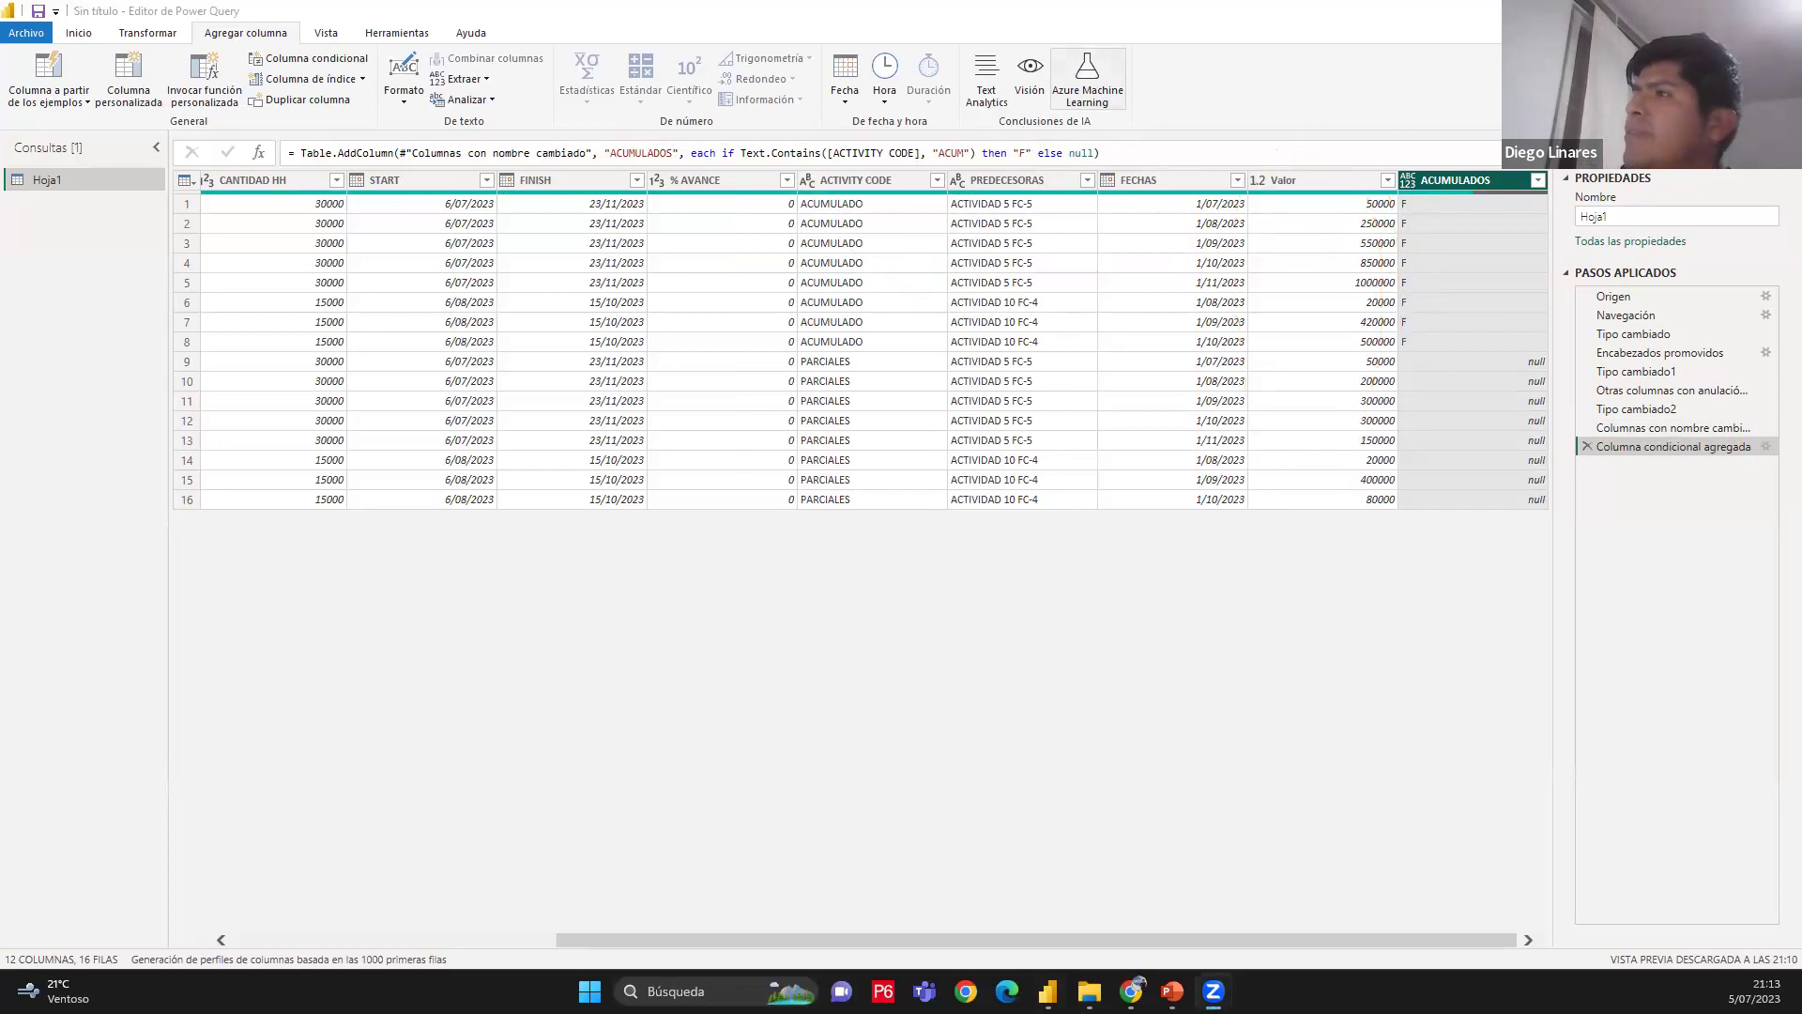
Edit the ACUMULADOS column formula so its then-result is [Valor] instead of the literal "F"
click(1033, 152)
key(BackSpace)
key(BackSpace)
key(BackSpace)
text([)
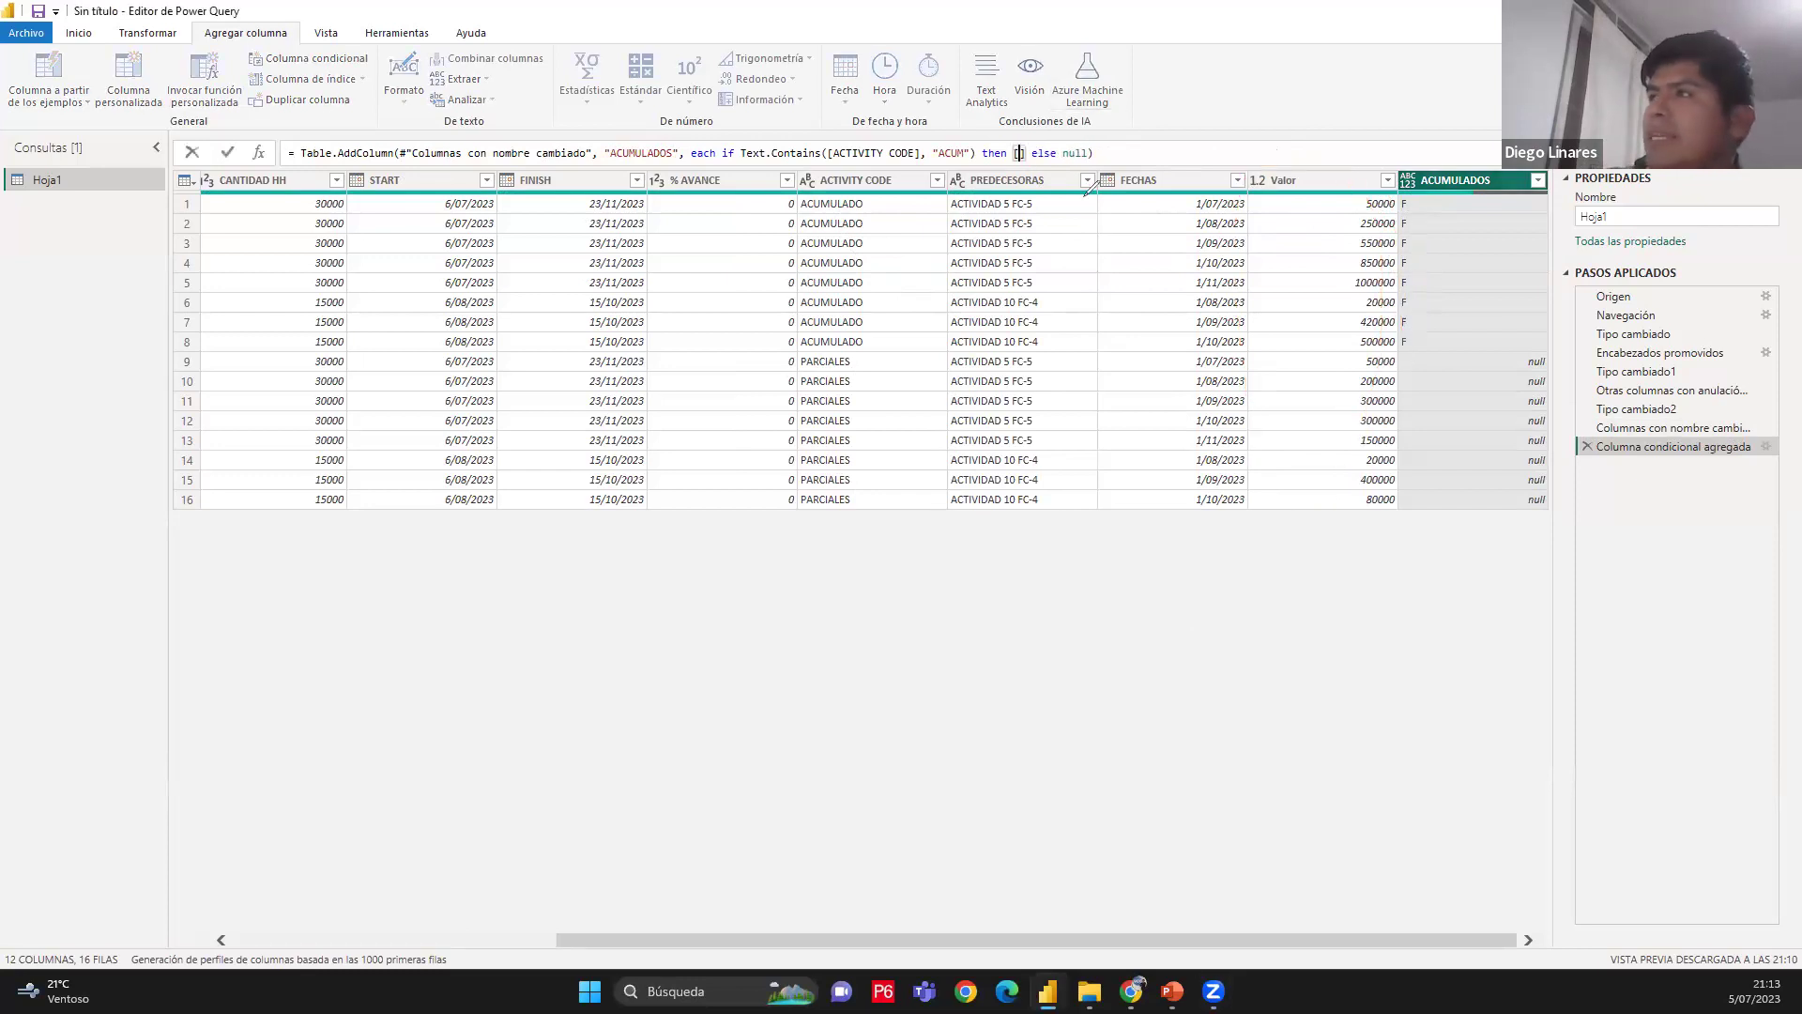
text(Valor)
key(Return)
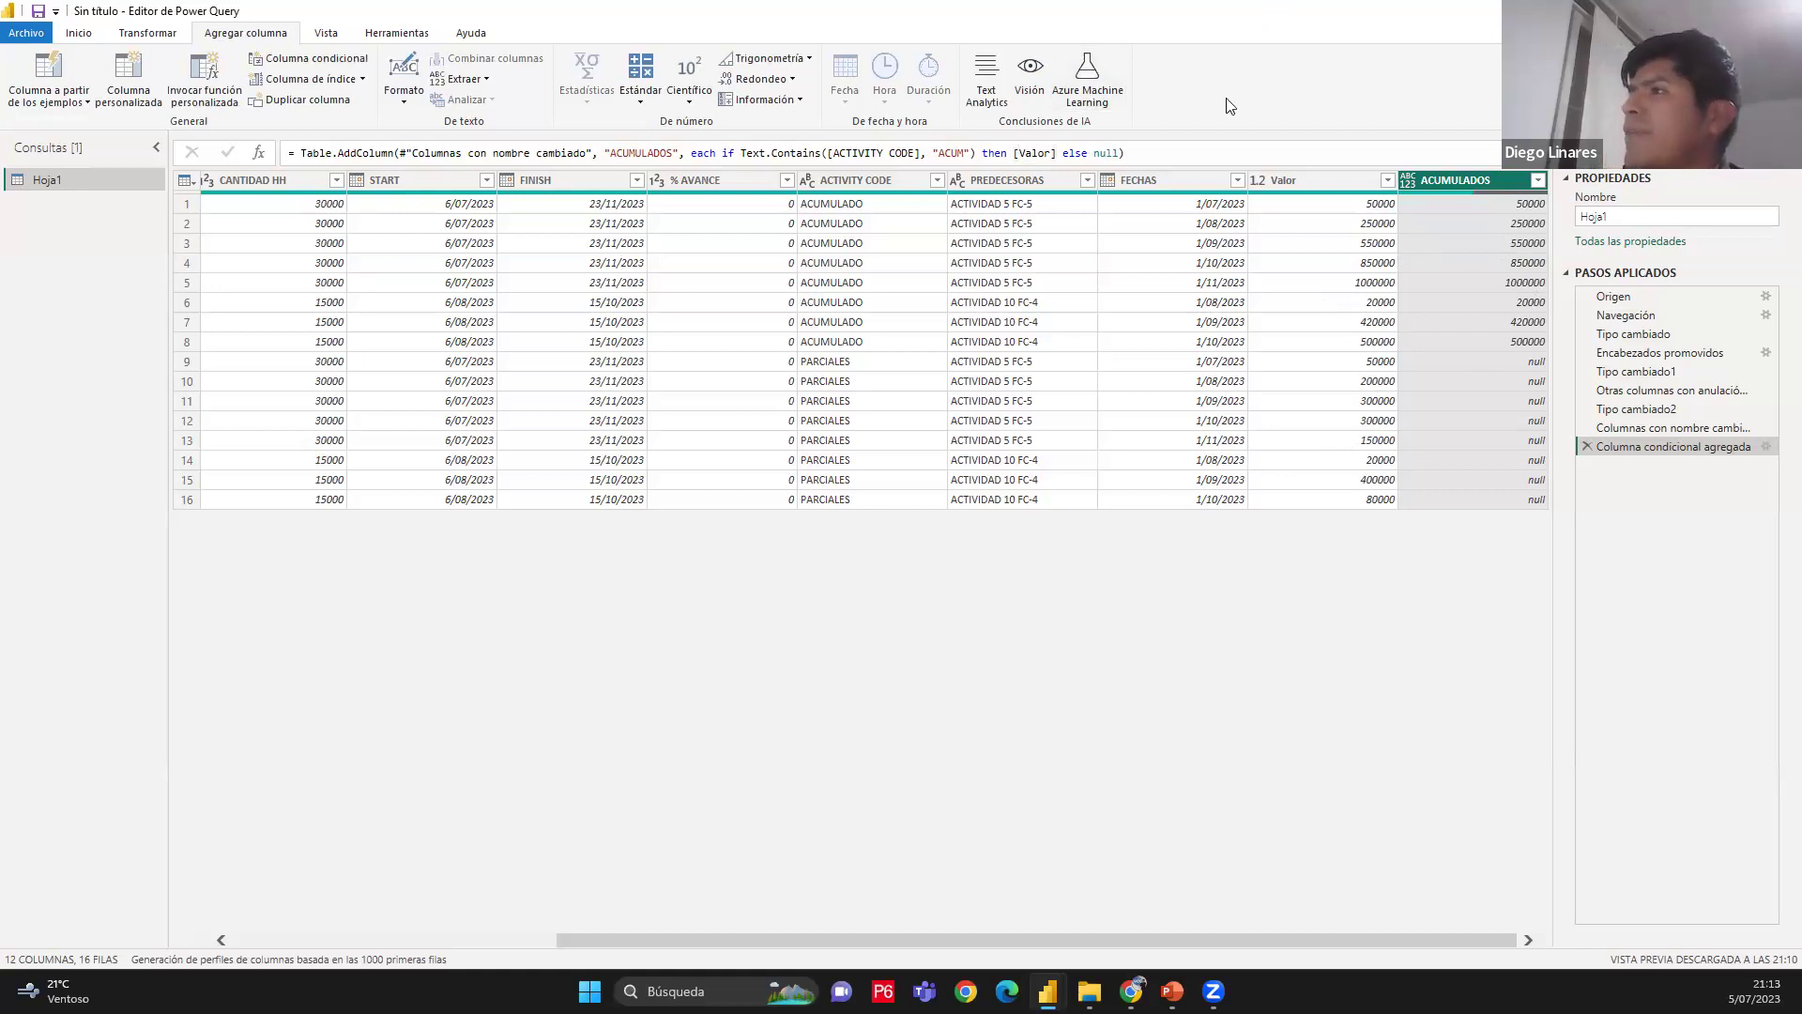
mouse_move(1419, 167)
mouse_down()
mouse_move(1398, 197)
mouse_move(1412, 161)
mouse_up()
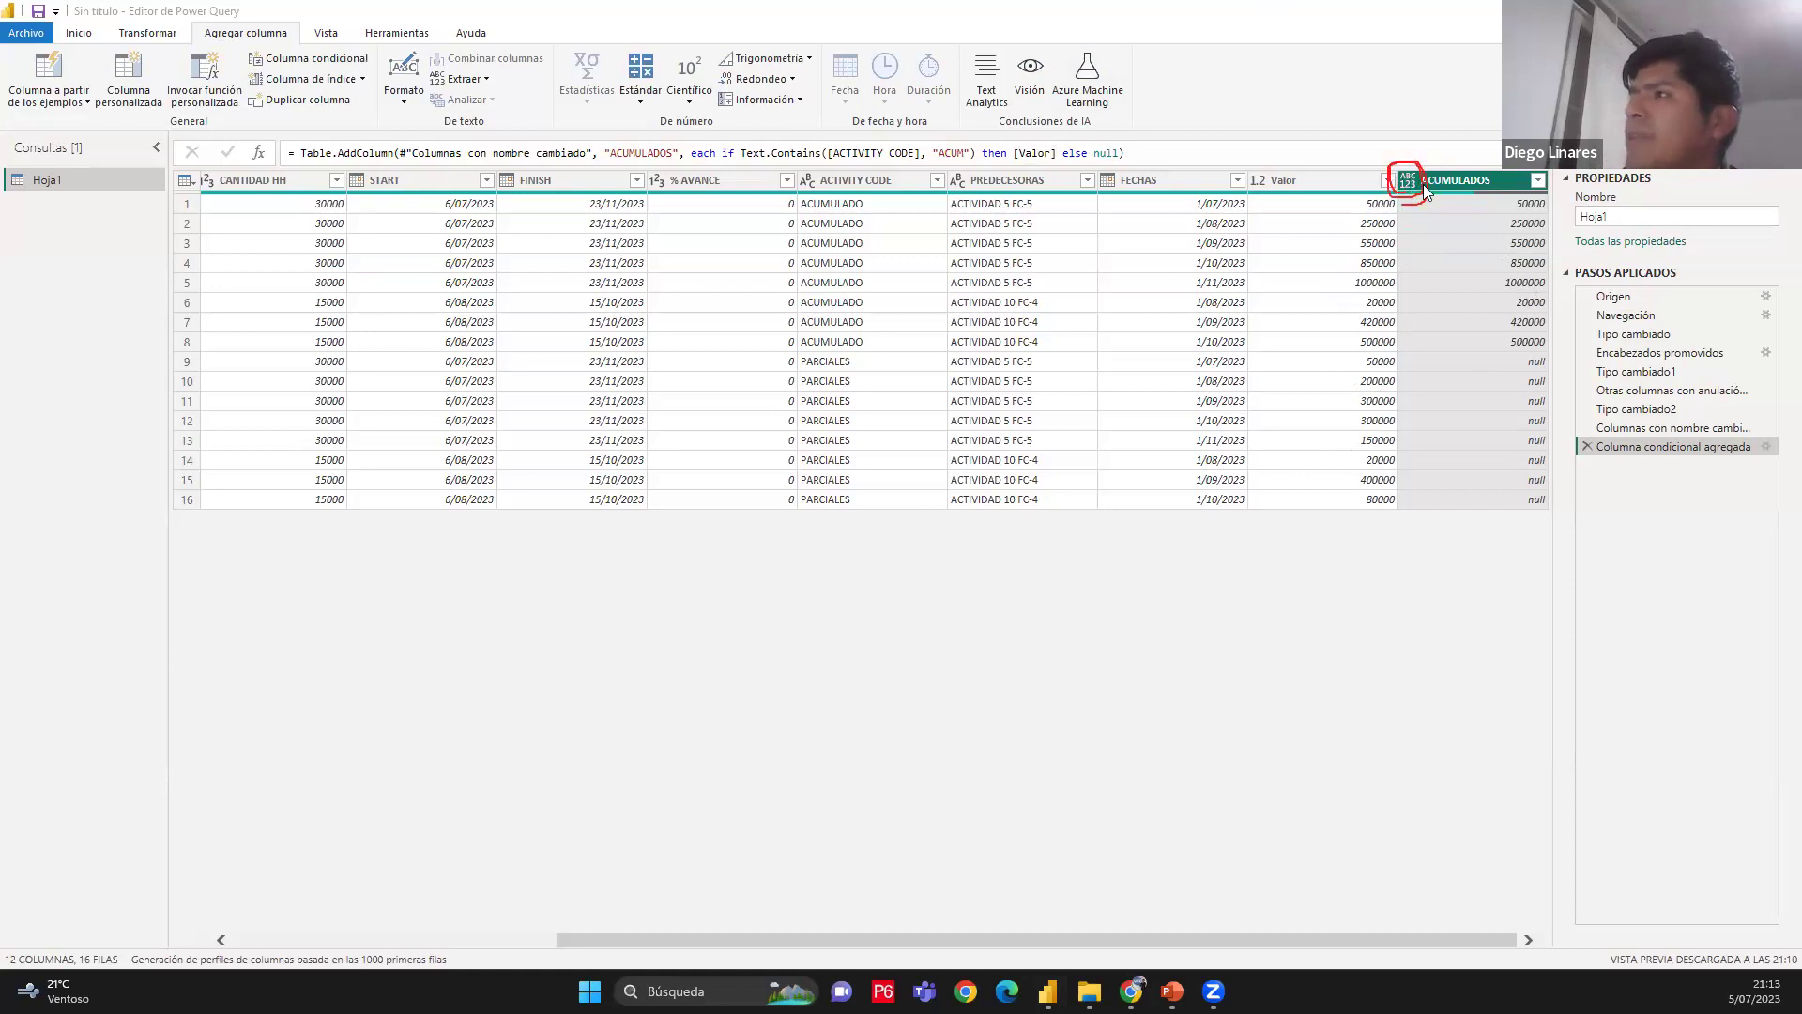
mouse_move(1497, 219)
mouse_down()
mouse_move(1465, 460)
mouse_move(1582, 324)
mouse_move(1539, 177)
mouse_up()
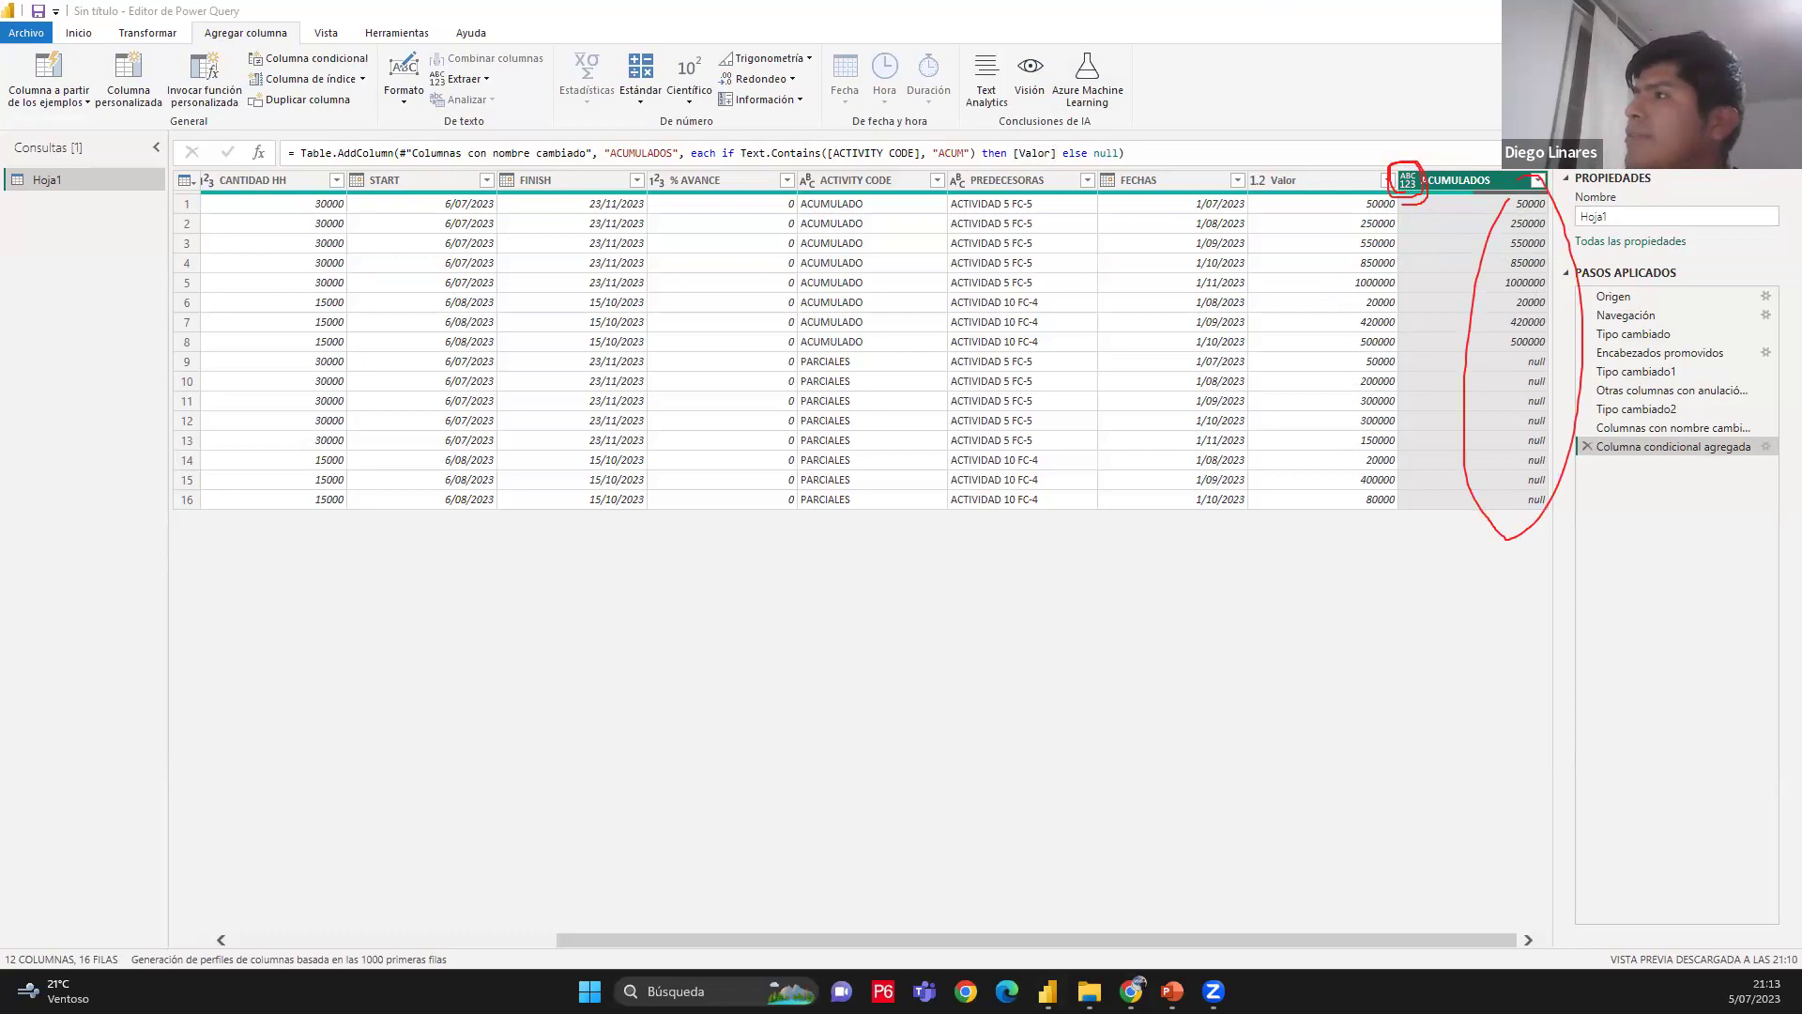
Set the data type of the ACUMULADOS column to decimal number
click(1408, 181)
click(1464, 202)
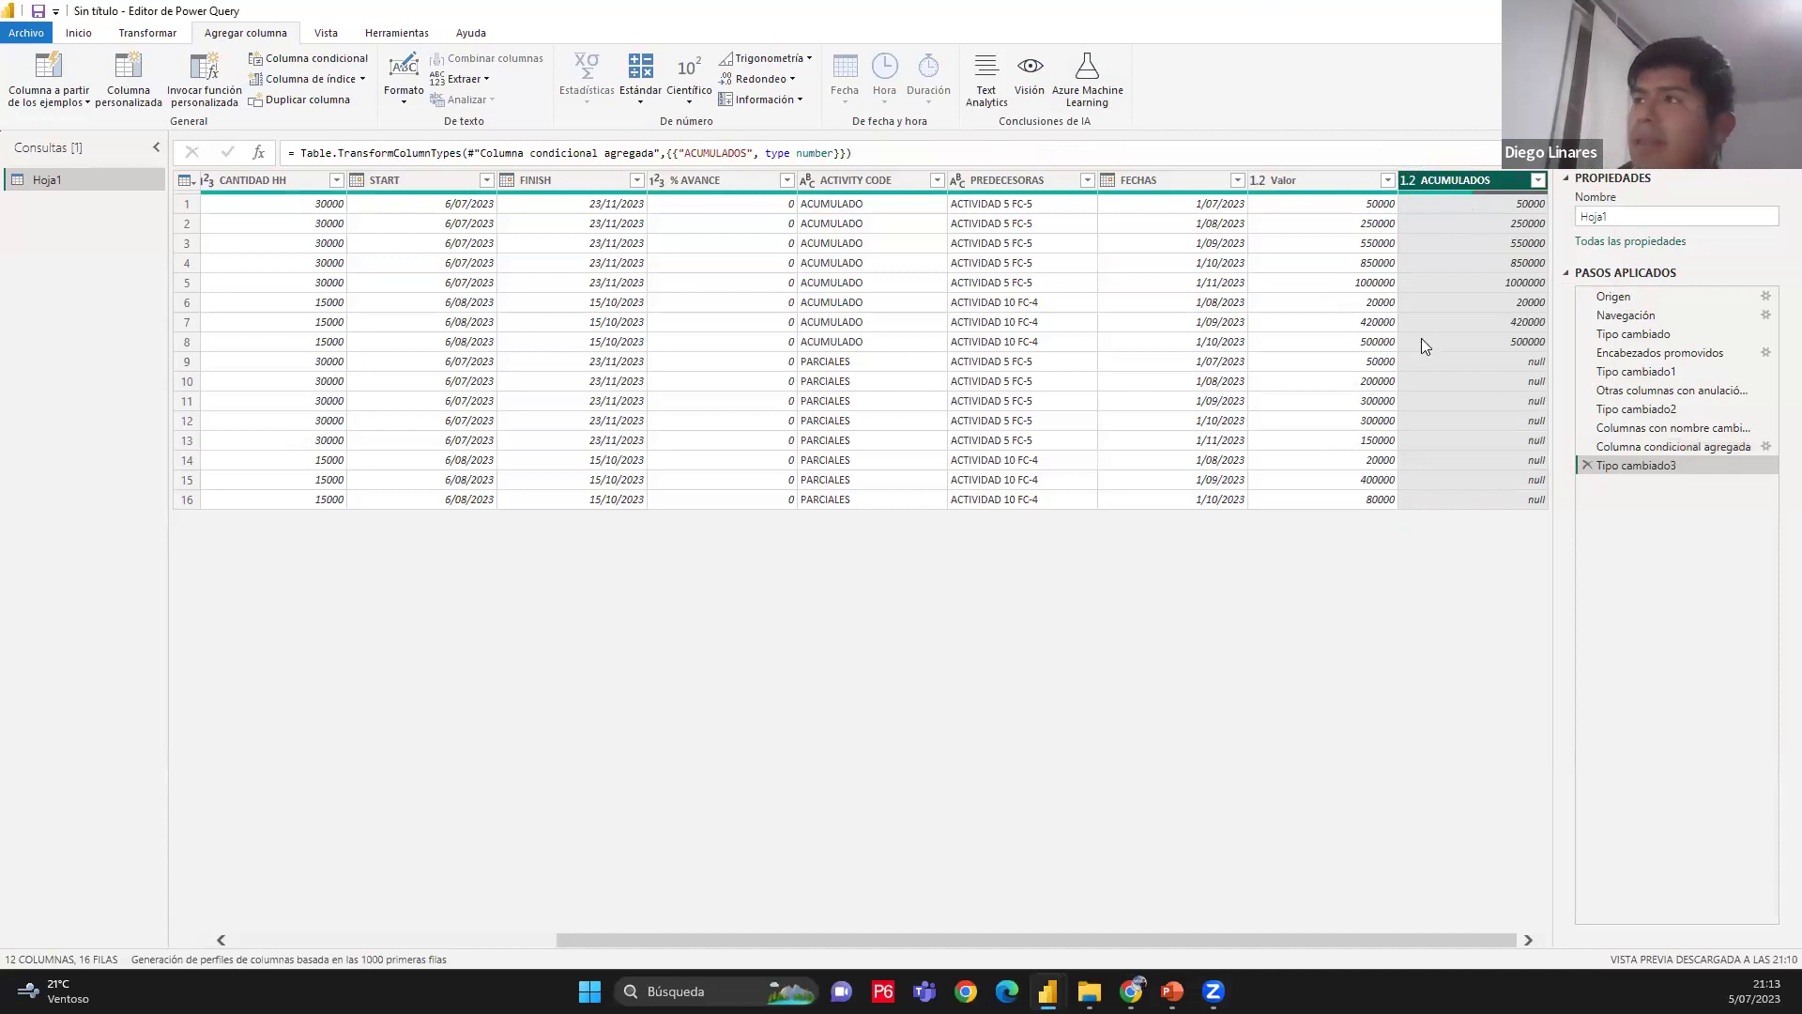
Add a conditional column named PARCIALES that outputs F when ACTIVITY CODE contains PARC
click(310, 57)
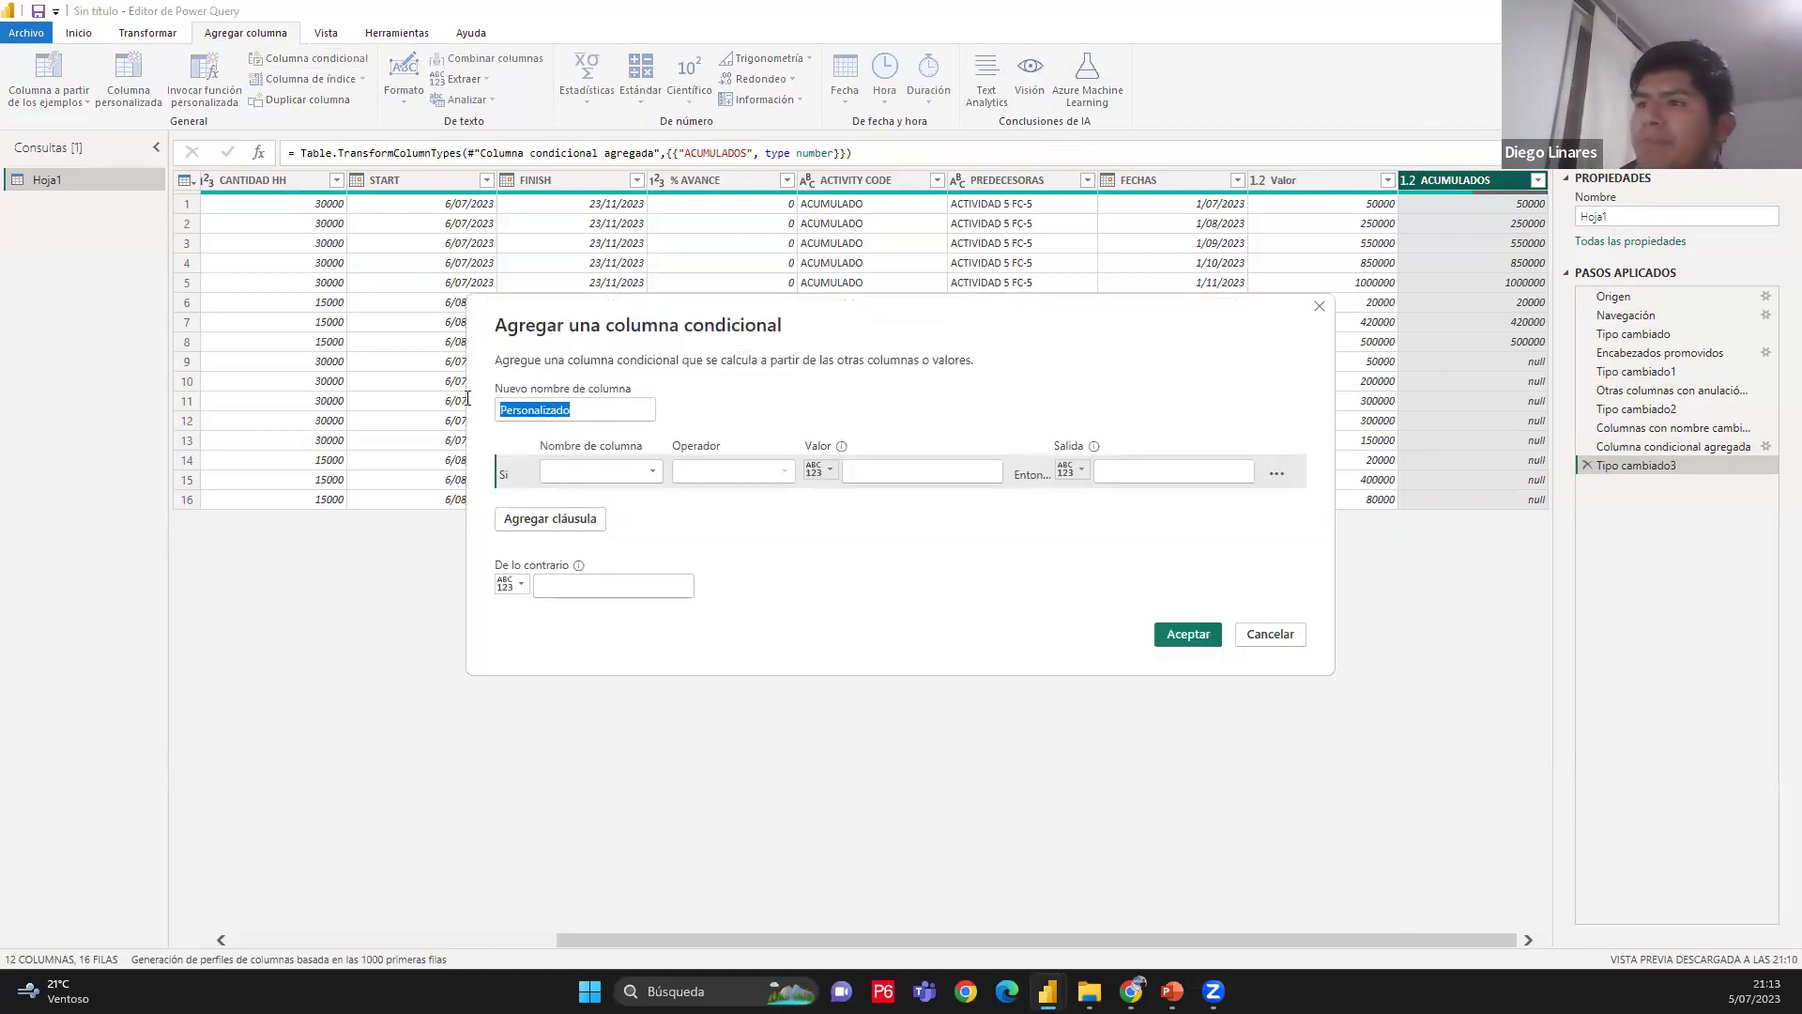
text(PARCIALES)
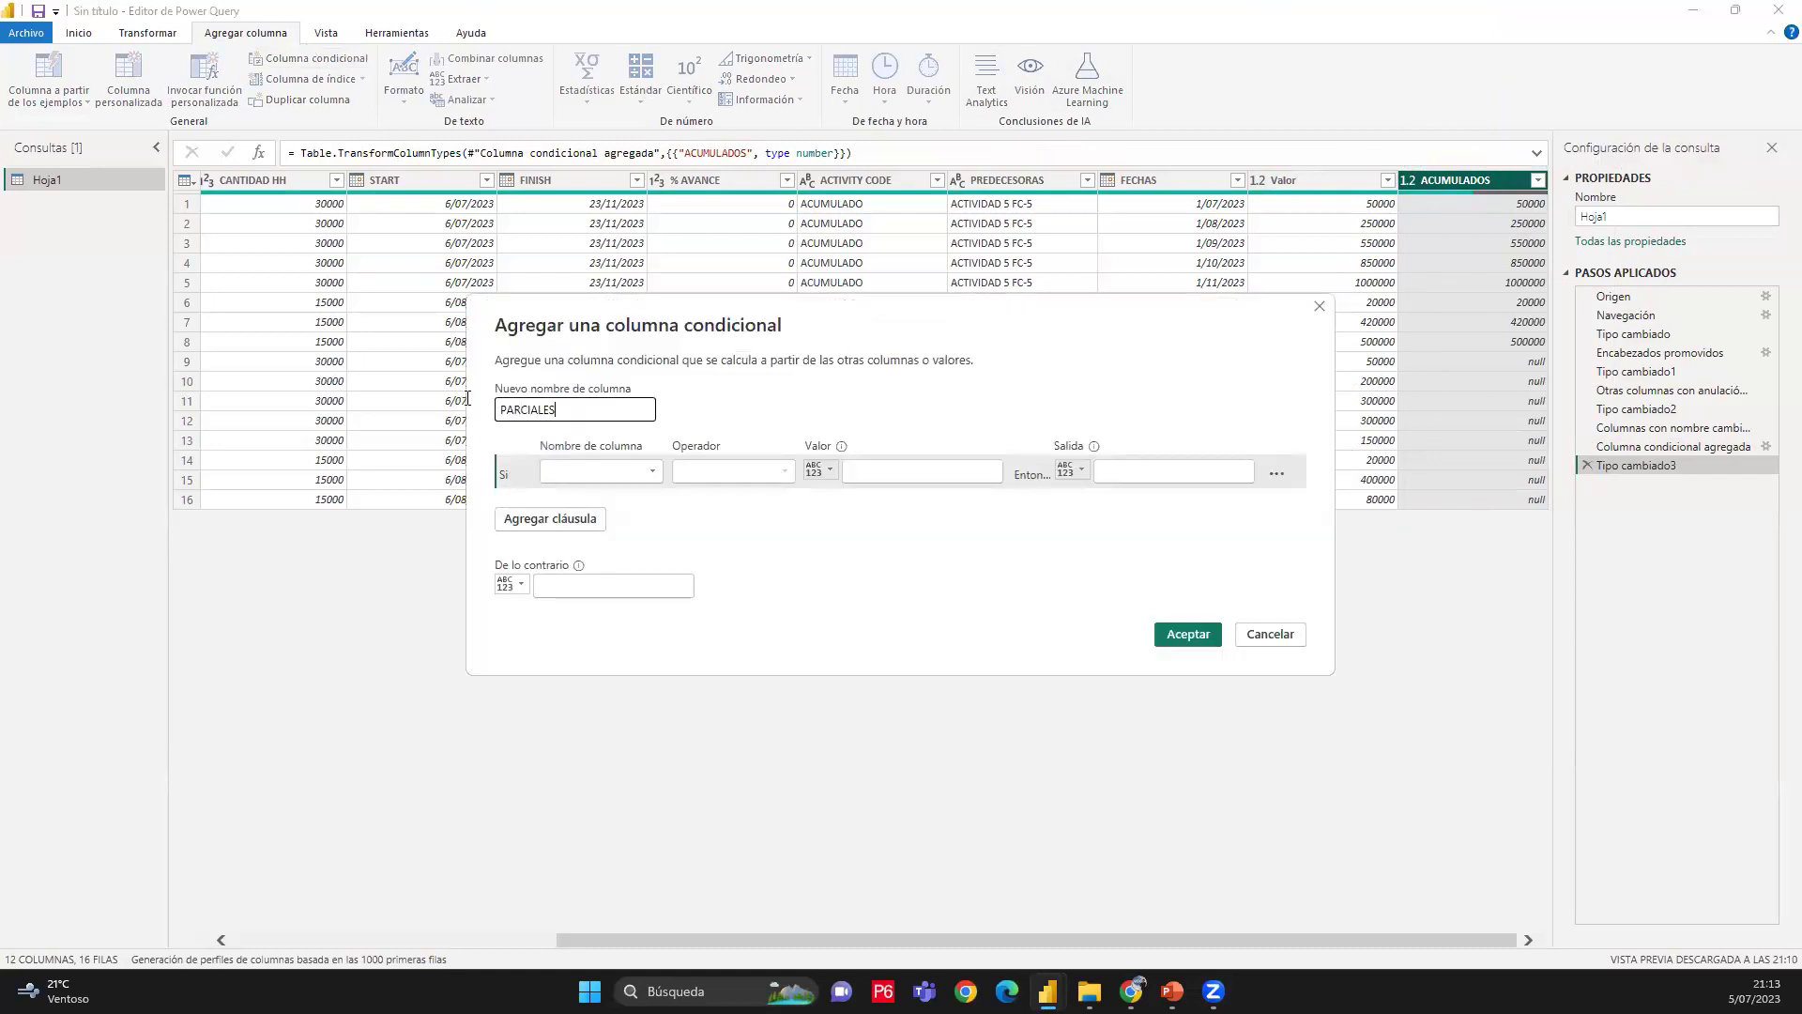
click(609, 472)
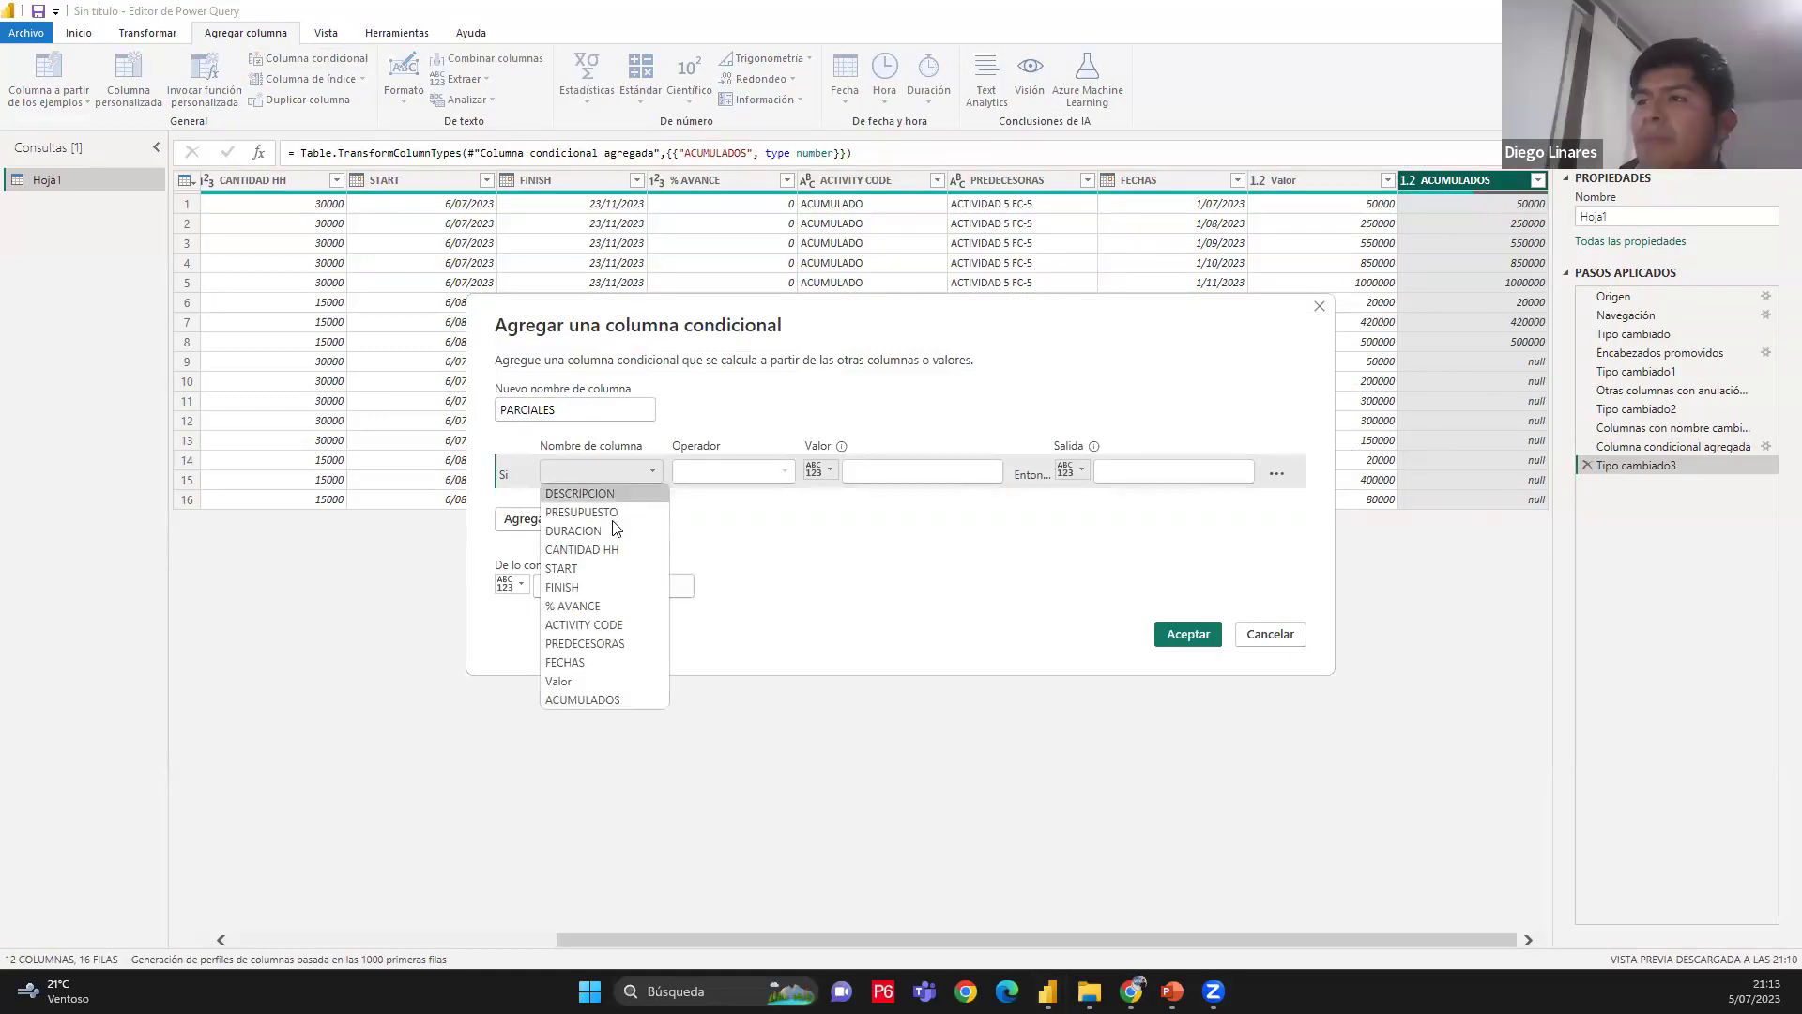
click(591, 624)
click(731, 473)
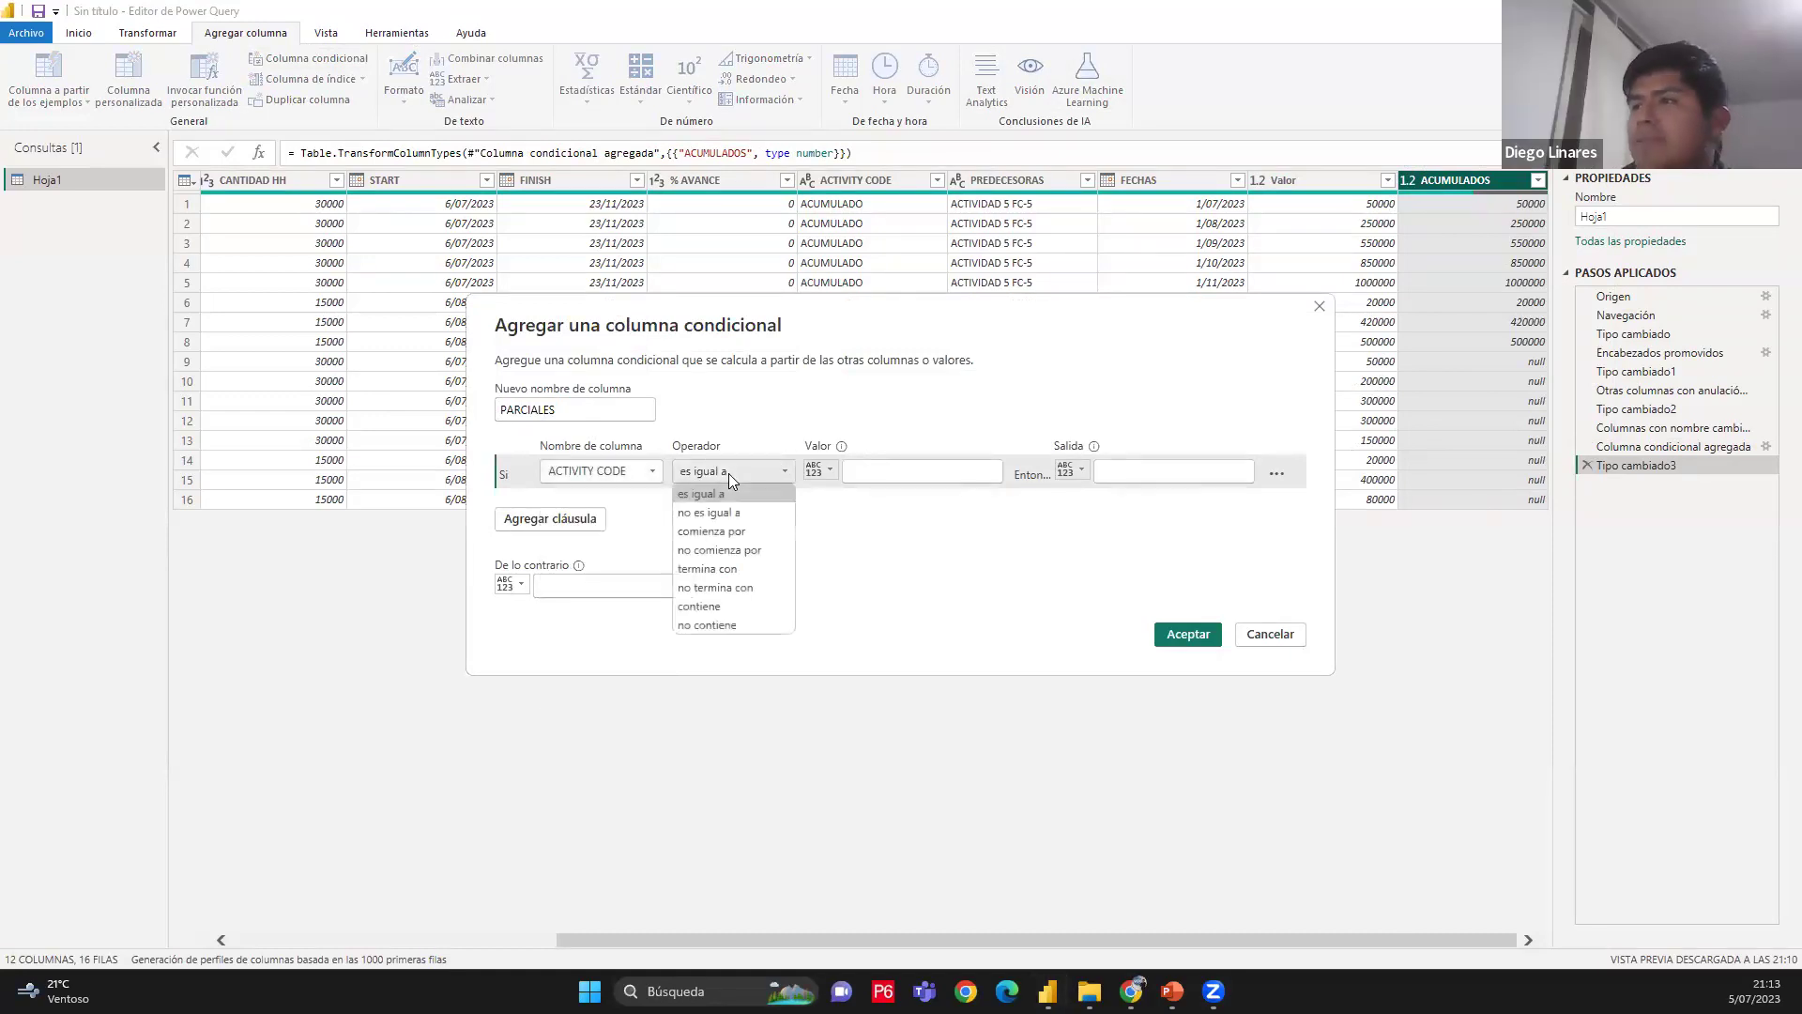
click(723, 603)
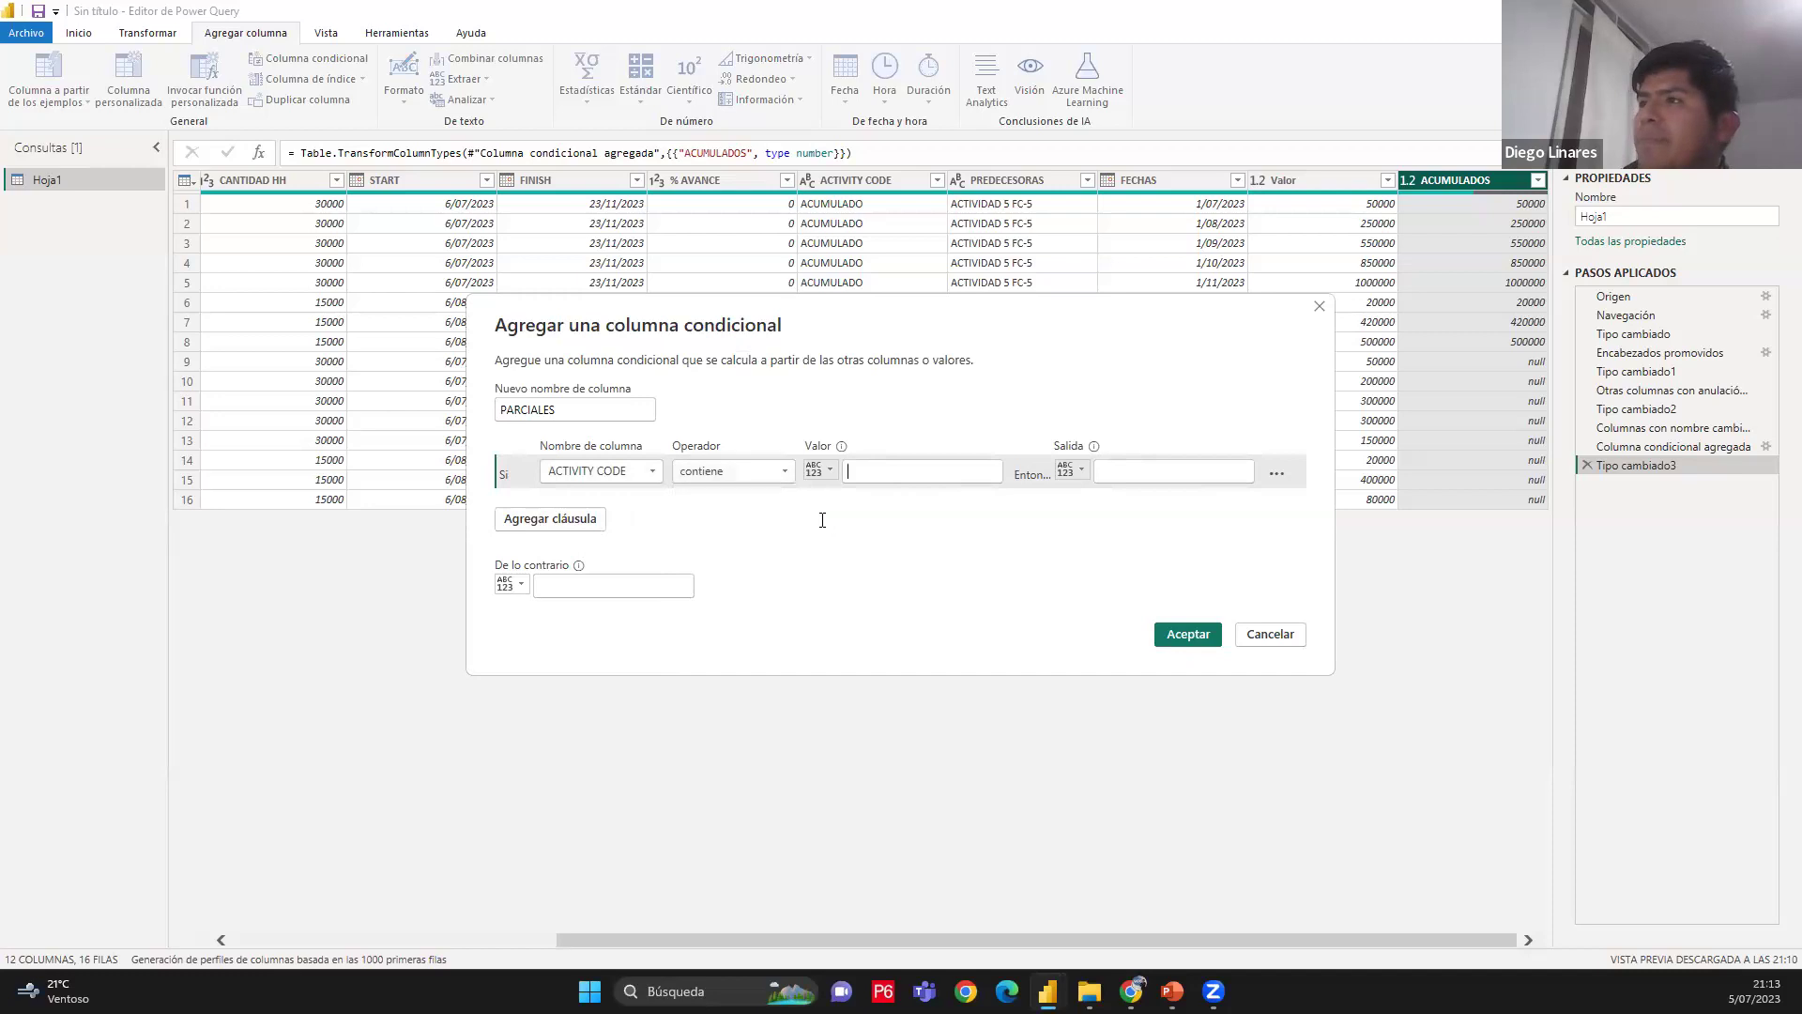
click(878, 464)
text(PARC)
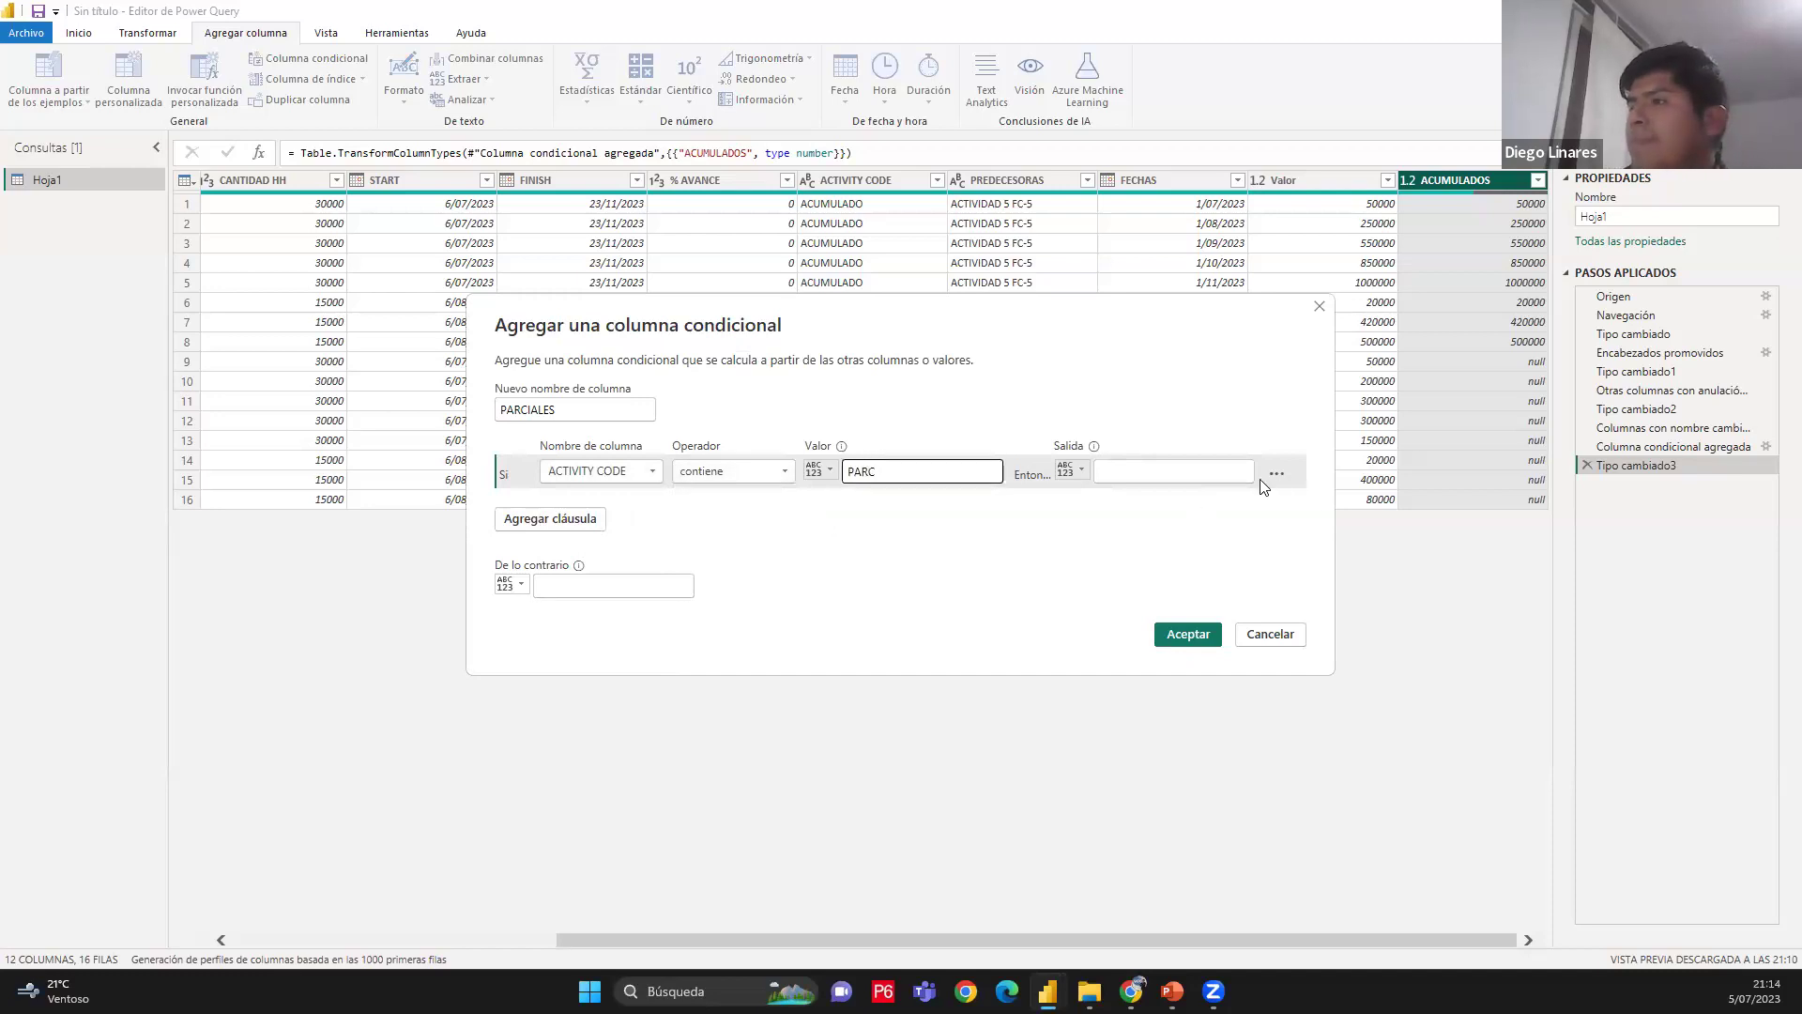
click(1252, 479)
text(P)
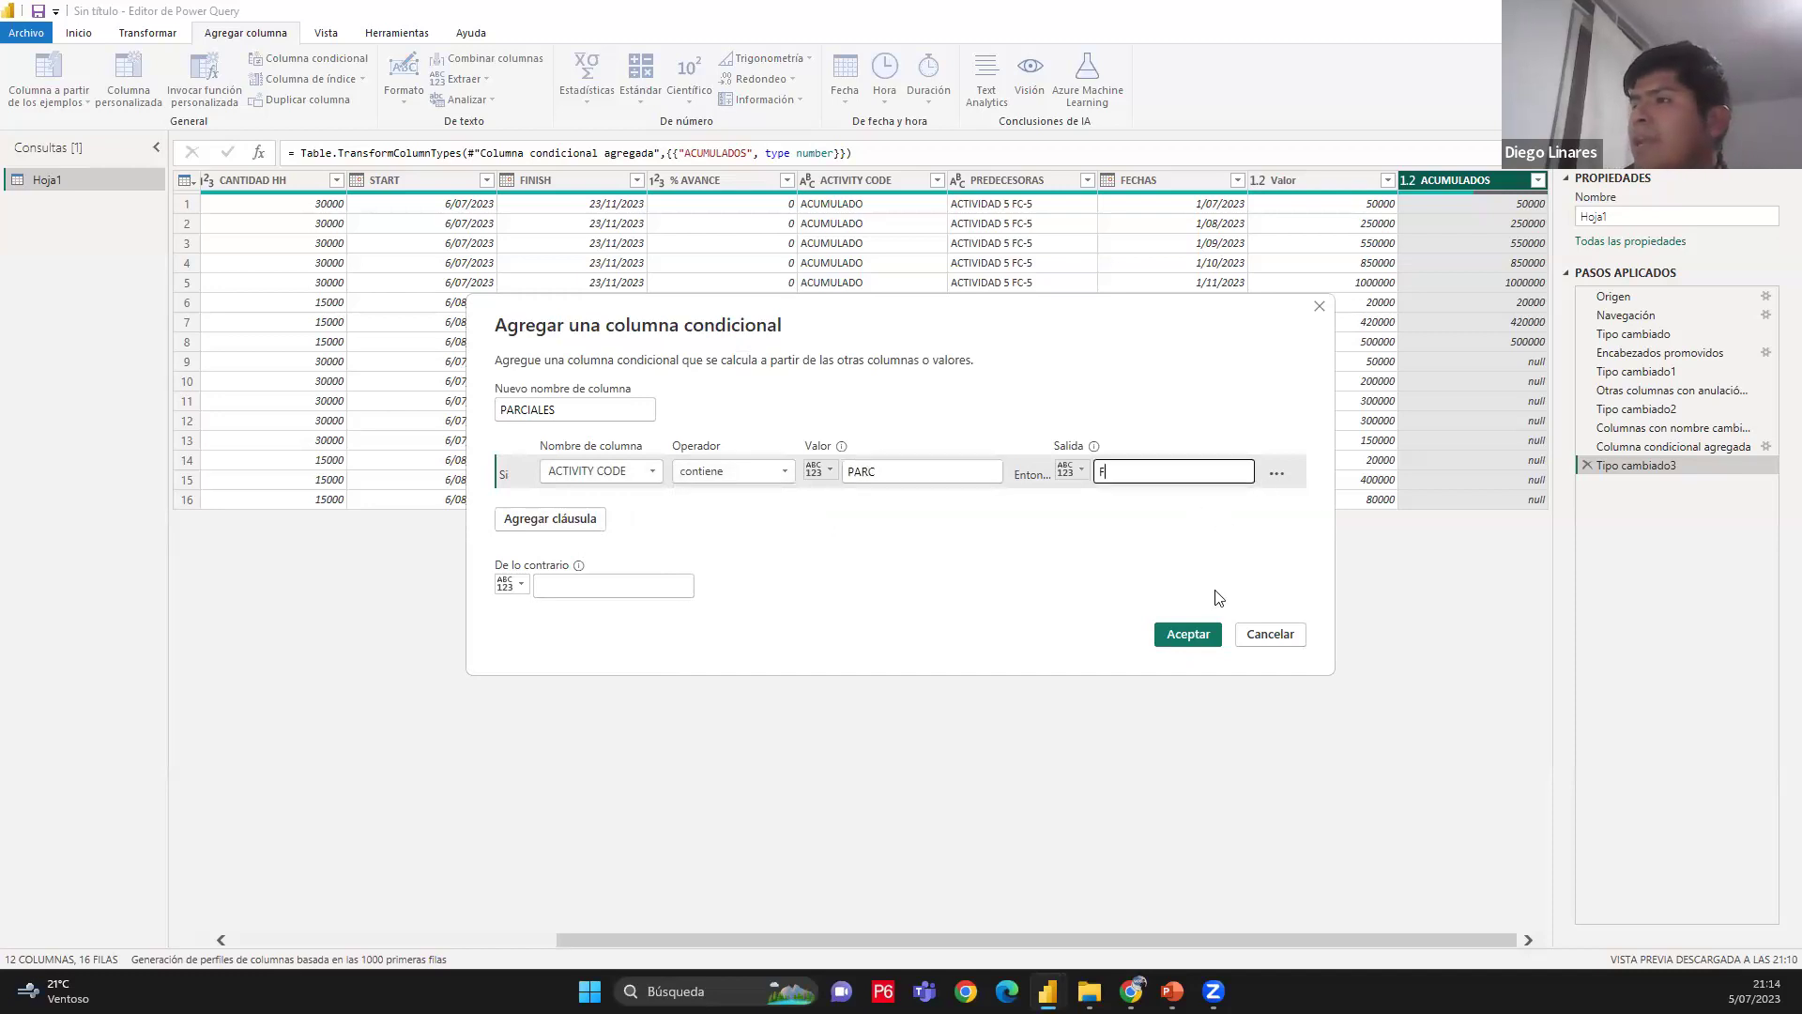
click(1191, 634)
Edit the PARCIALES column formula so its then-result is [Valor] instead of the literal "F"
click(938, 153)
key(BackSpace)
key(BackSpace)
key(BackSpace)
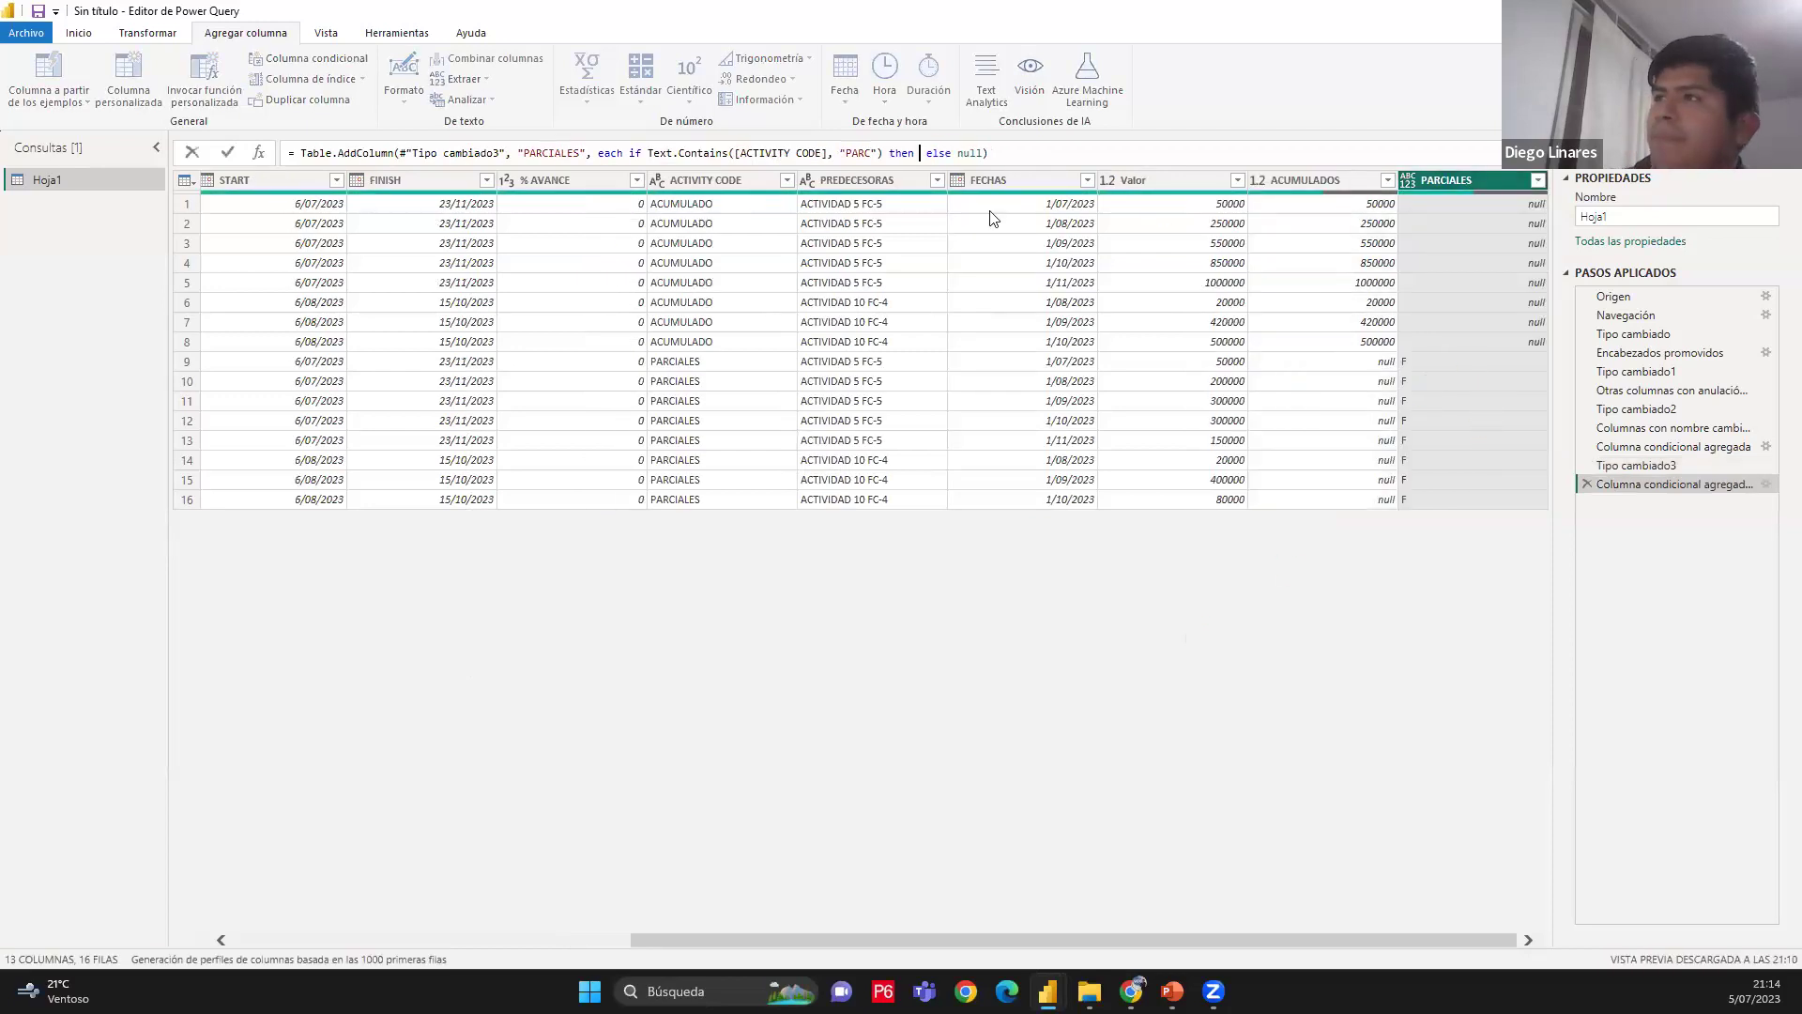
text([Valor)
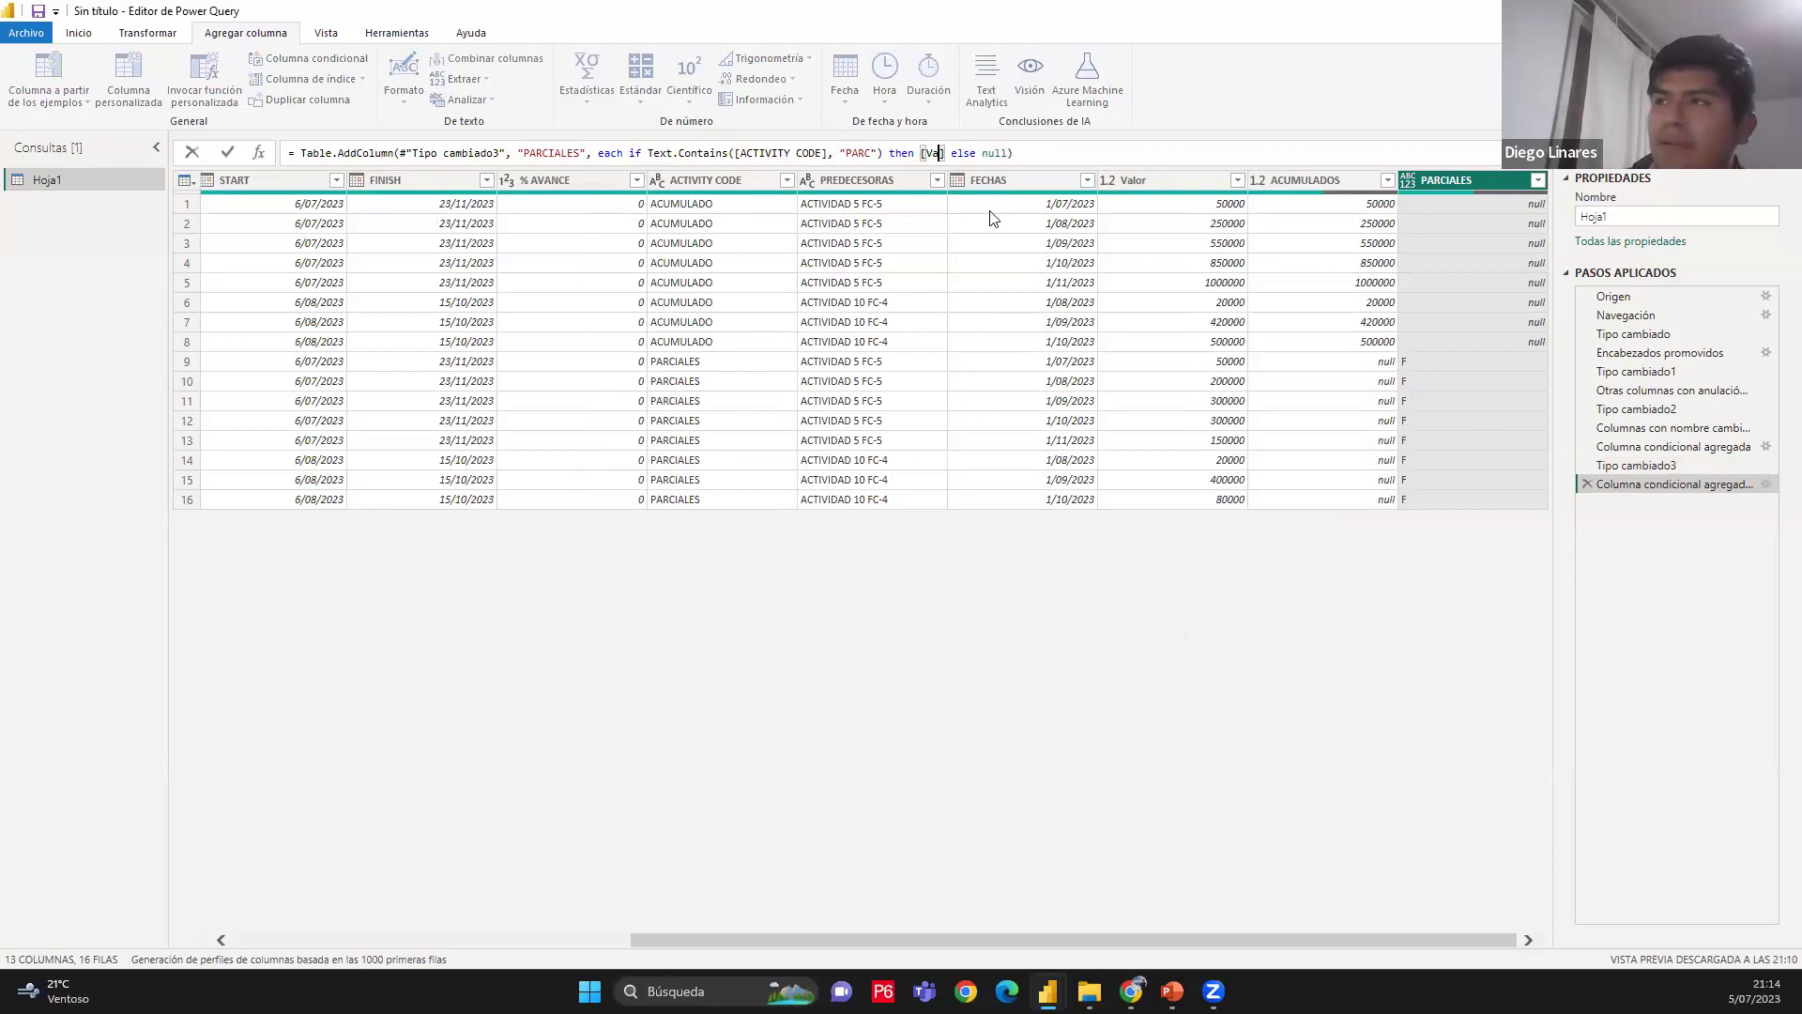
key(Return)
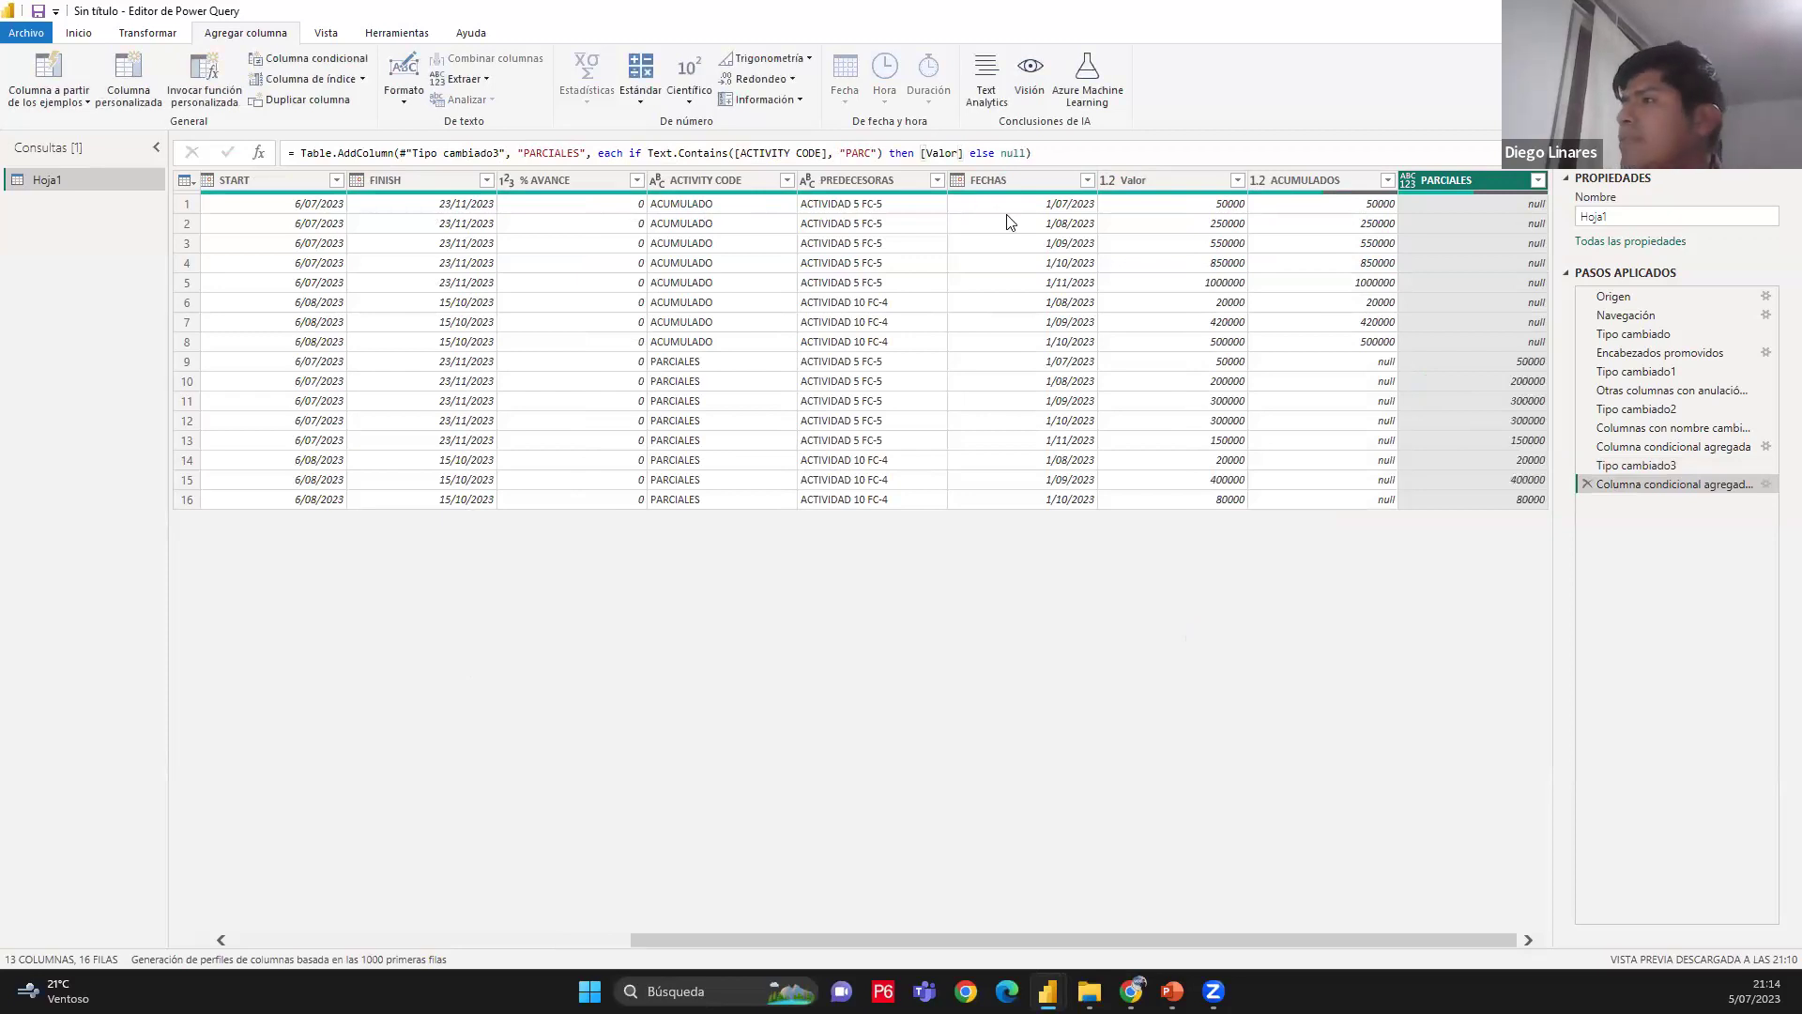
Set the data type of the PARCIALES column to decimal number
click(1413, 184)
click(1430, 199)
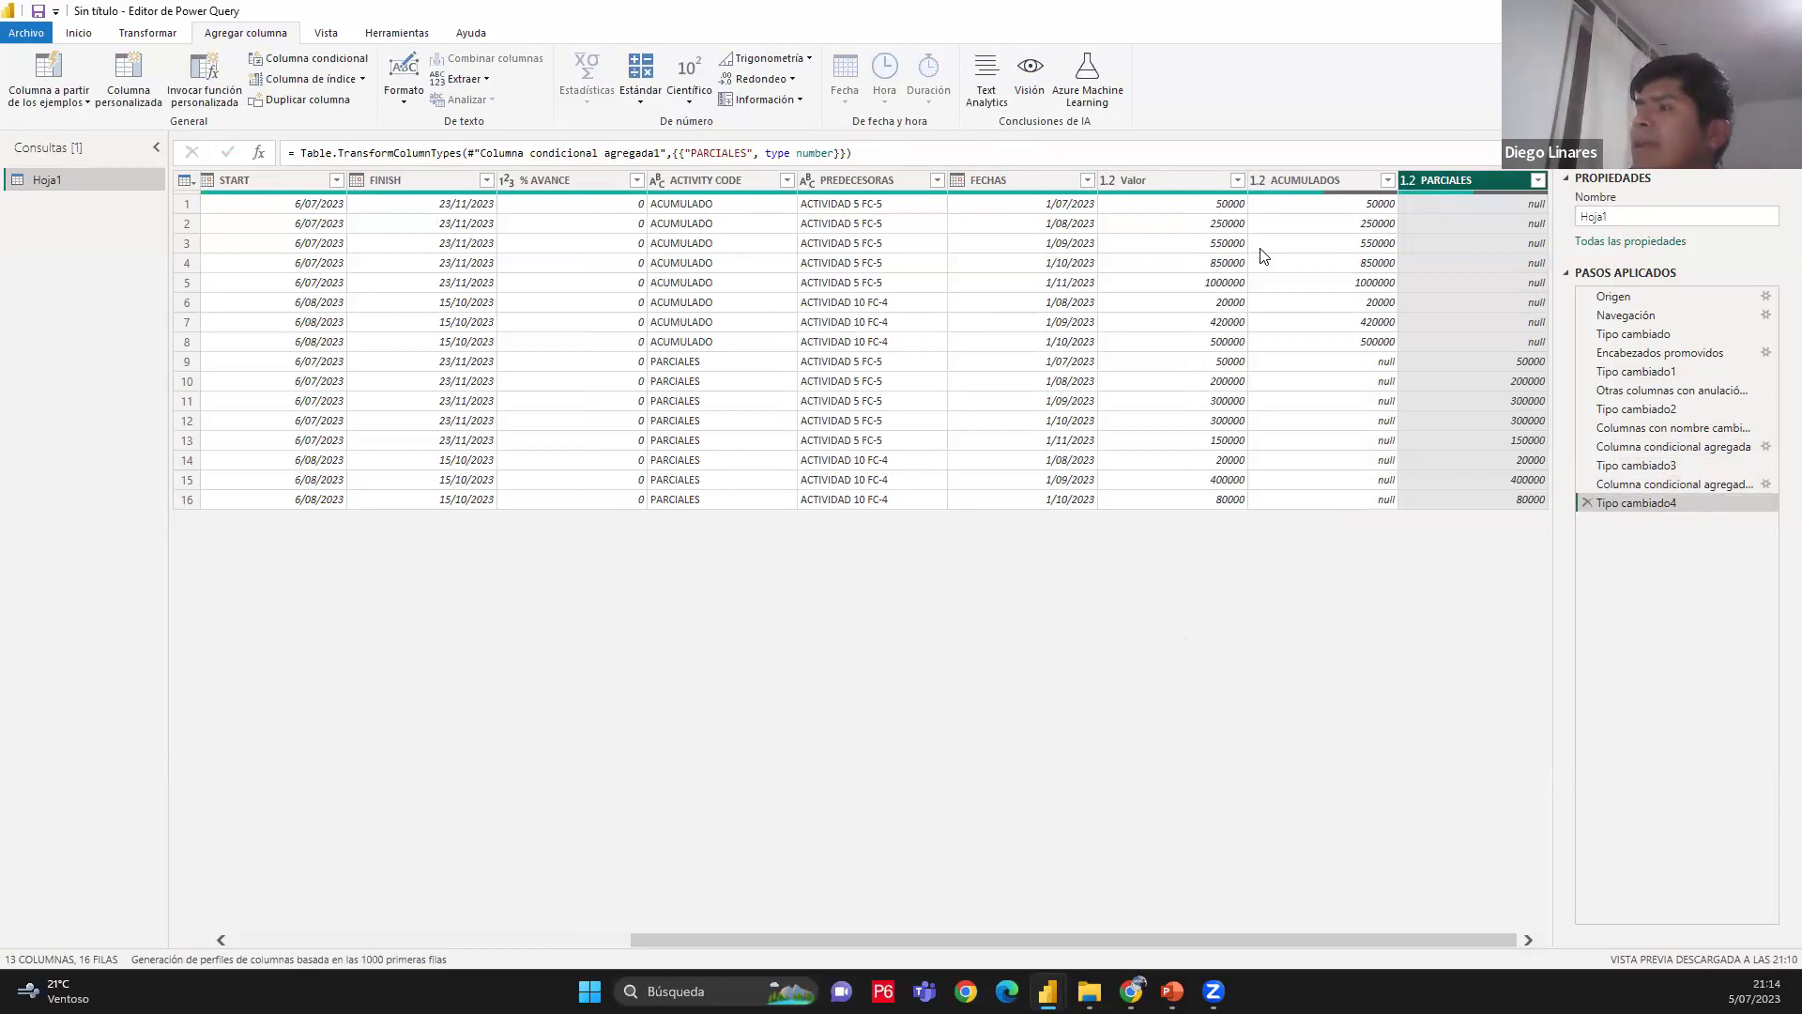
click(1288, 180)
click(1451, 178)
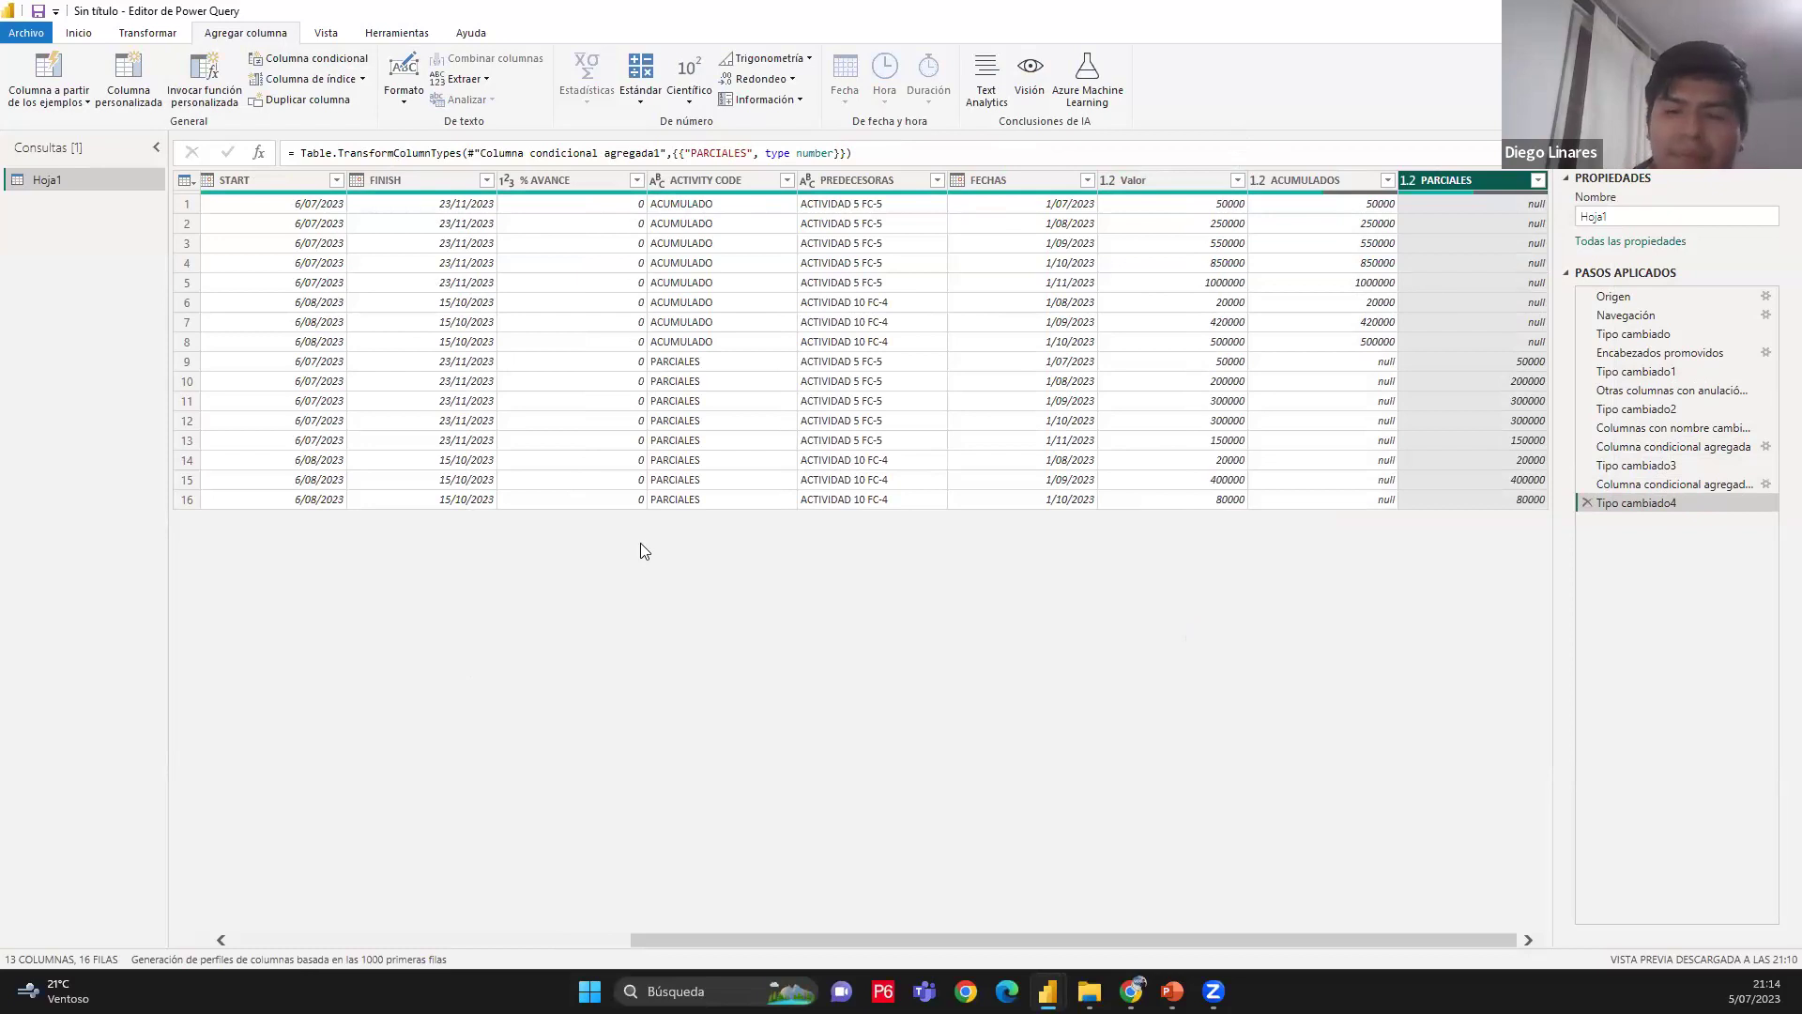
Close the Power Query Editor and apply the Hoja1 changes to the Power BI report
click(91, 34)
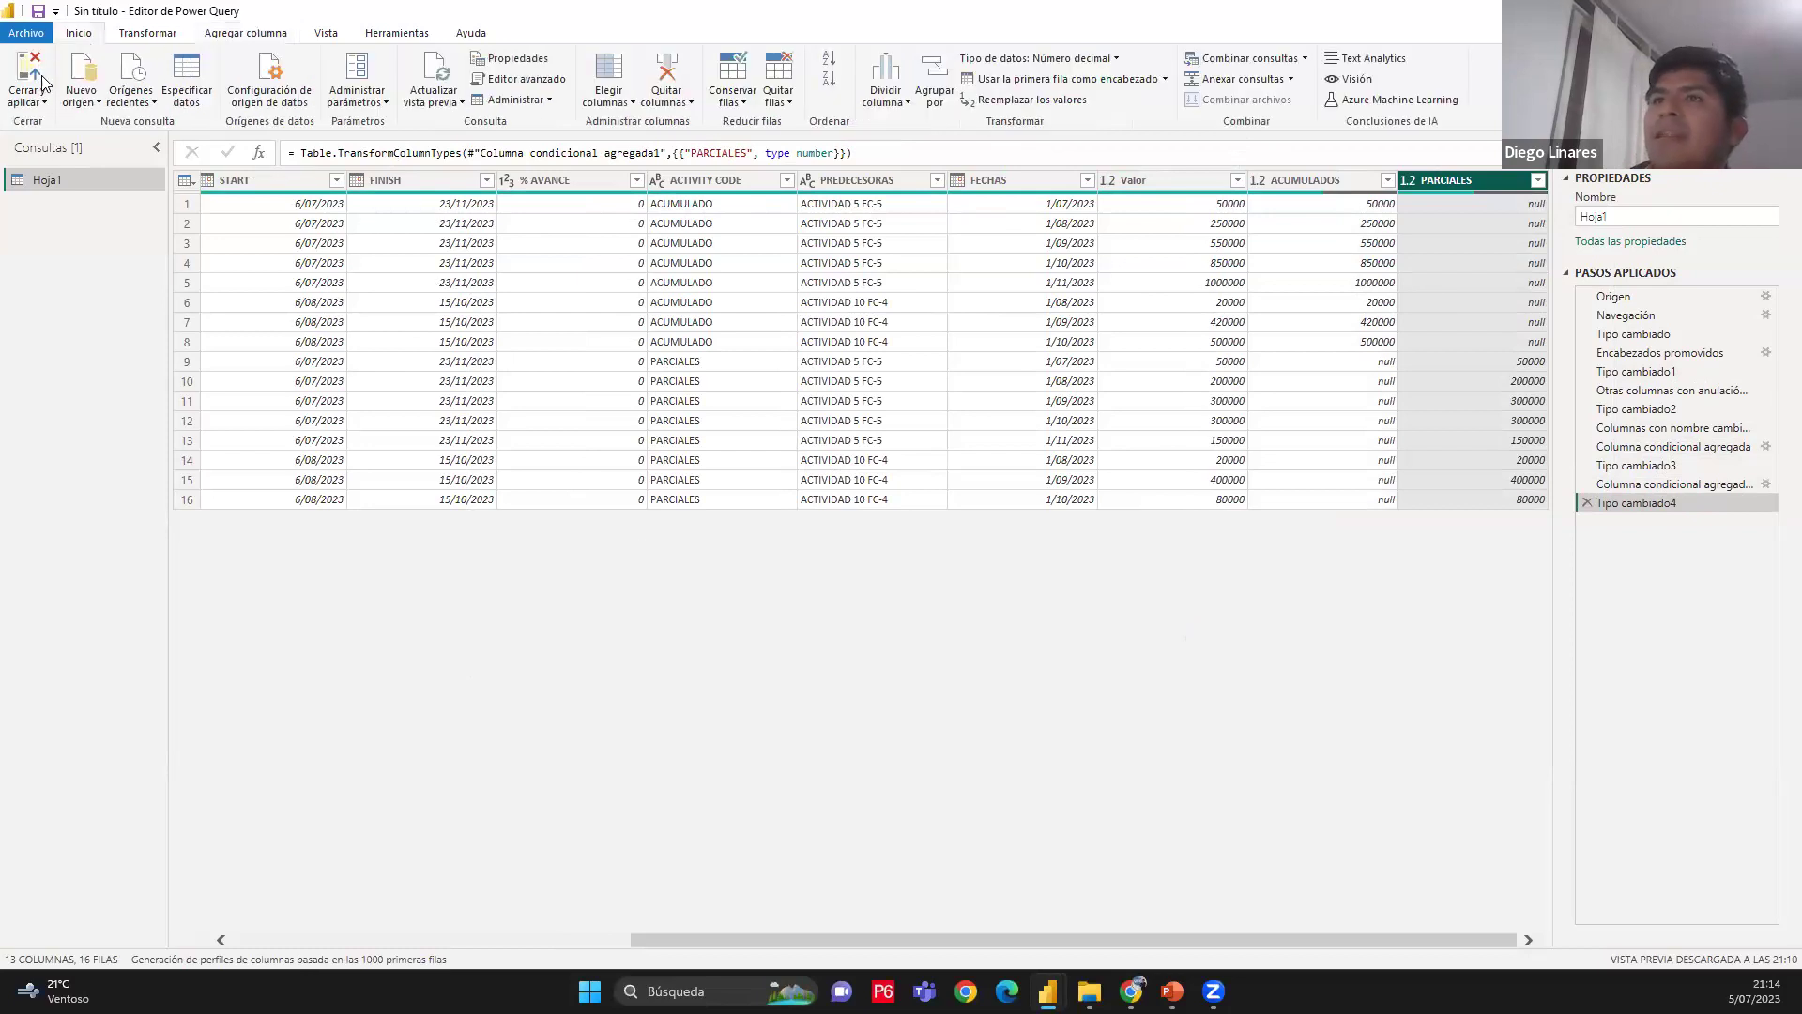
click(38, 82)
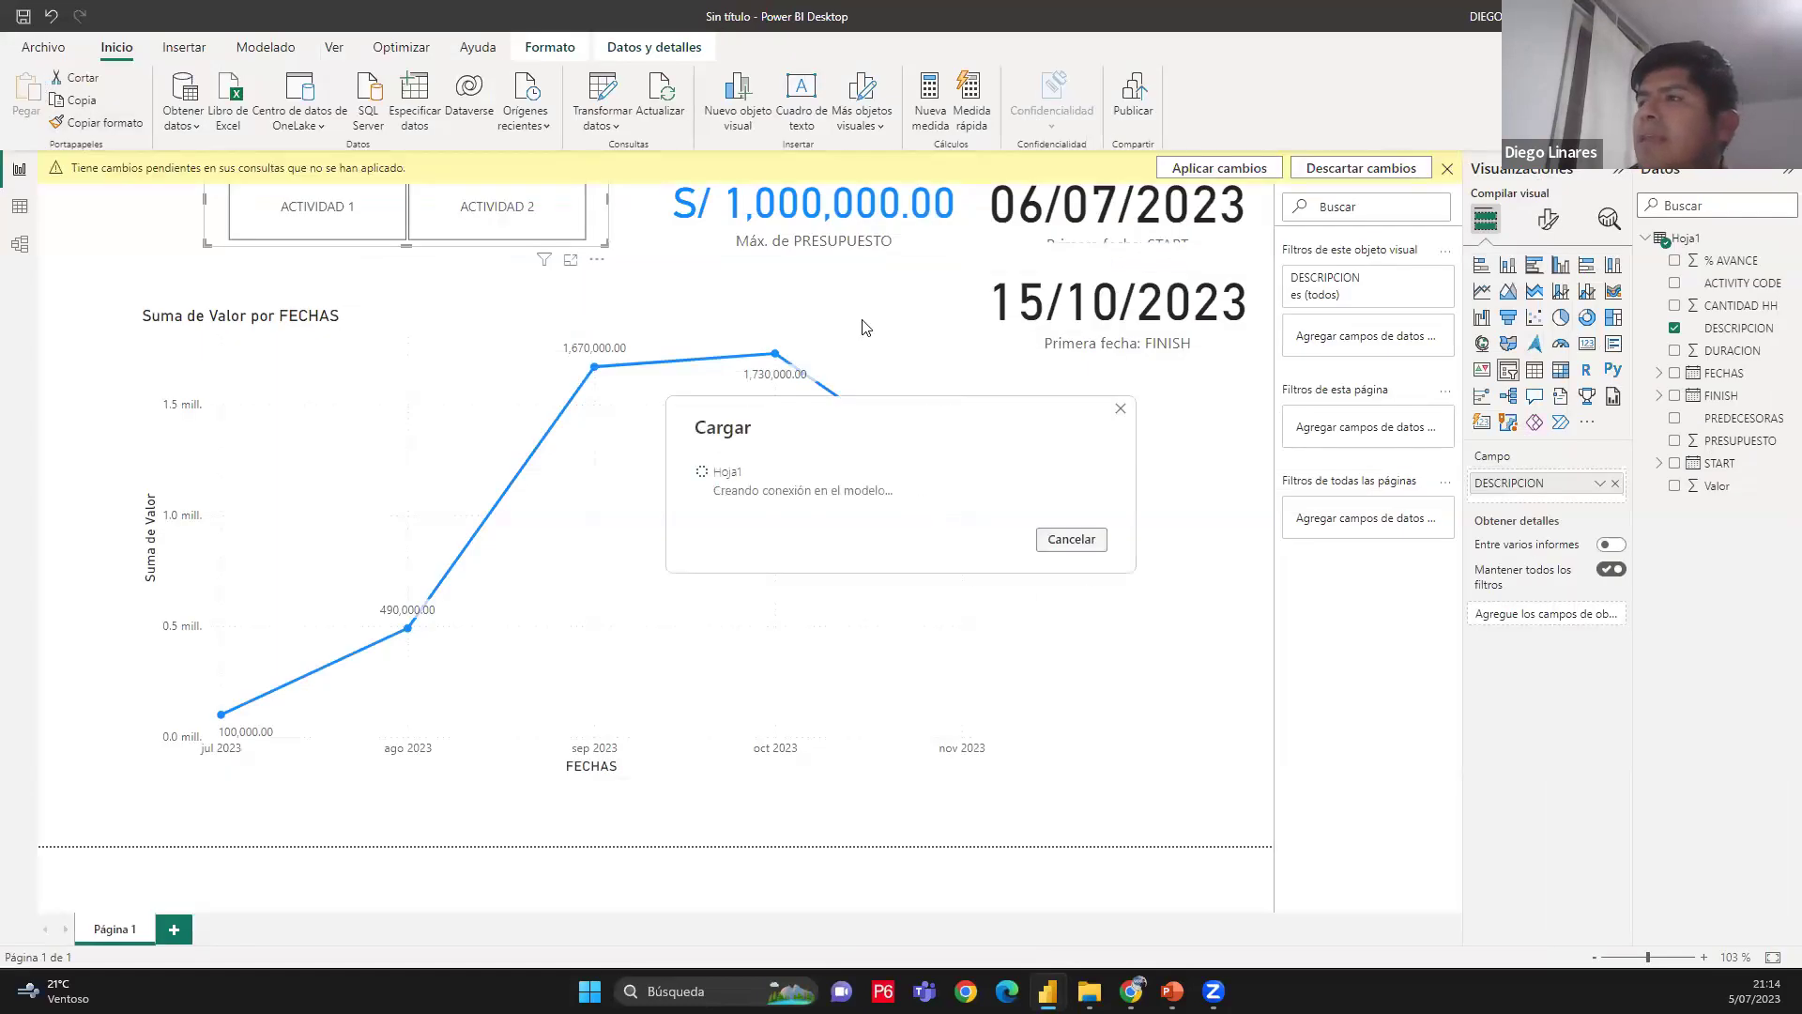
Replace Valor with ACUMULADOS as the line Y-axis field of the FECHAS curve chart
click(984, 662)
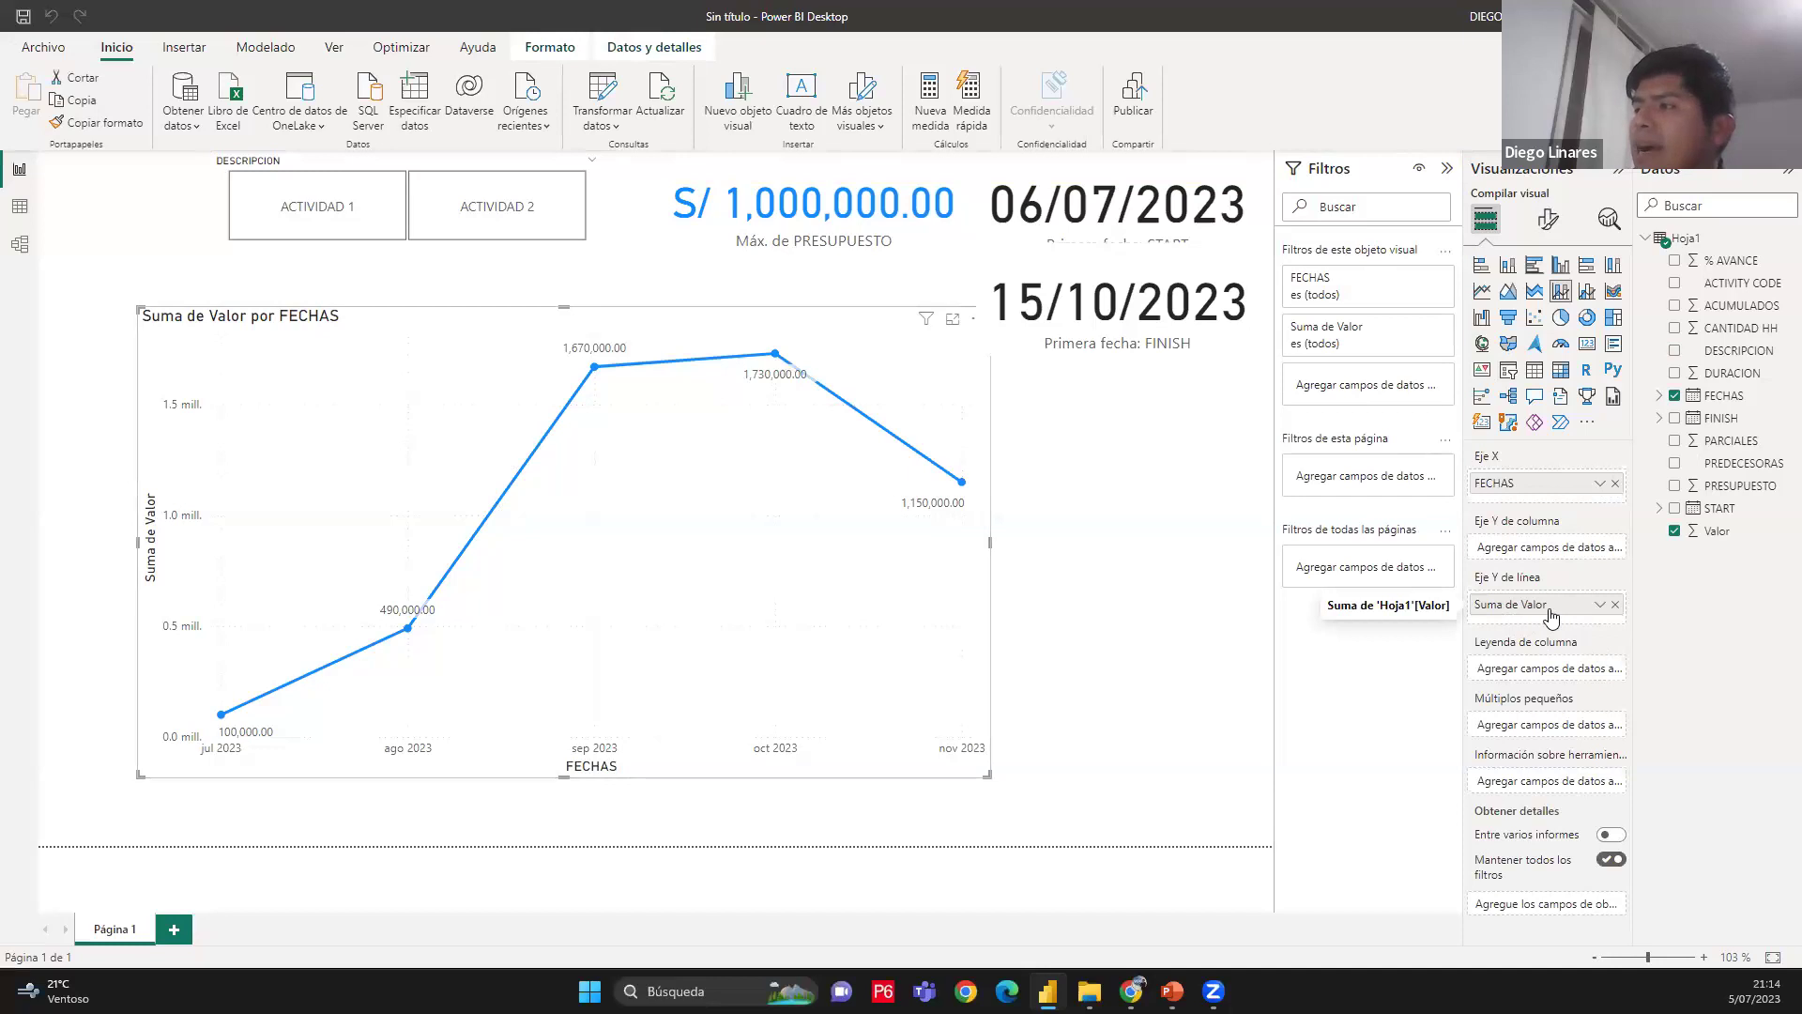
click(1616, 605)
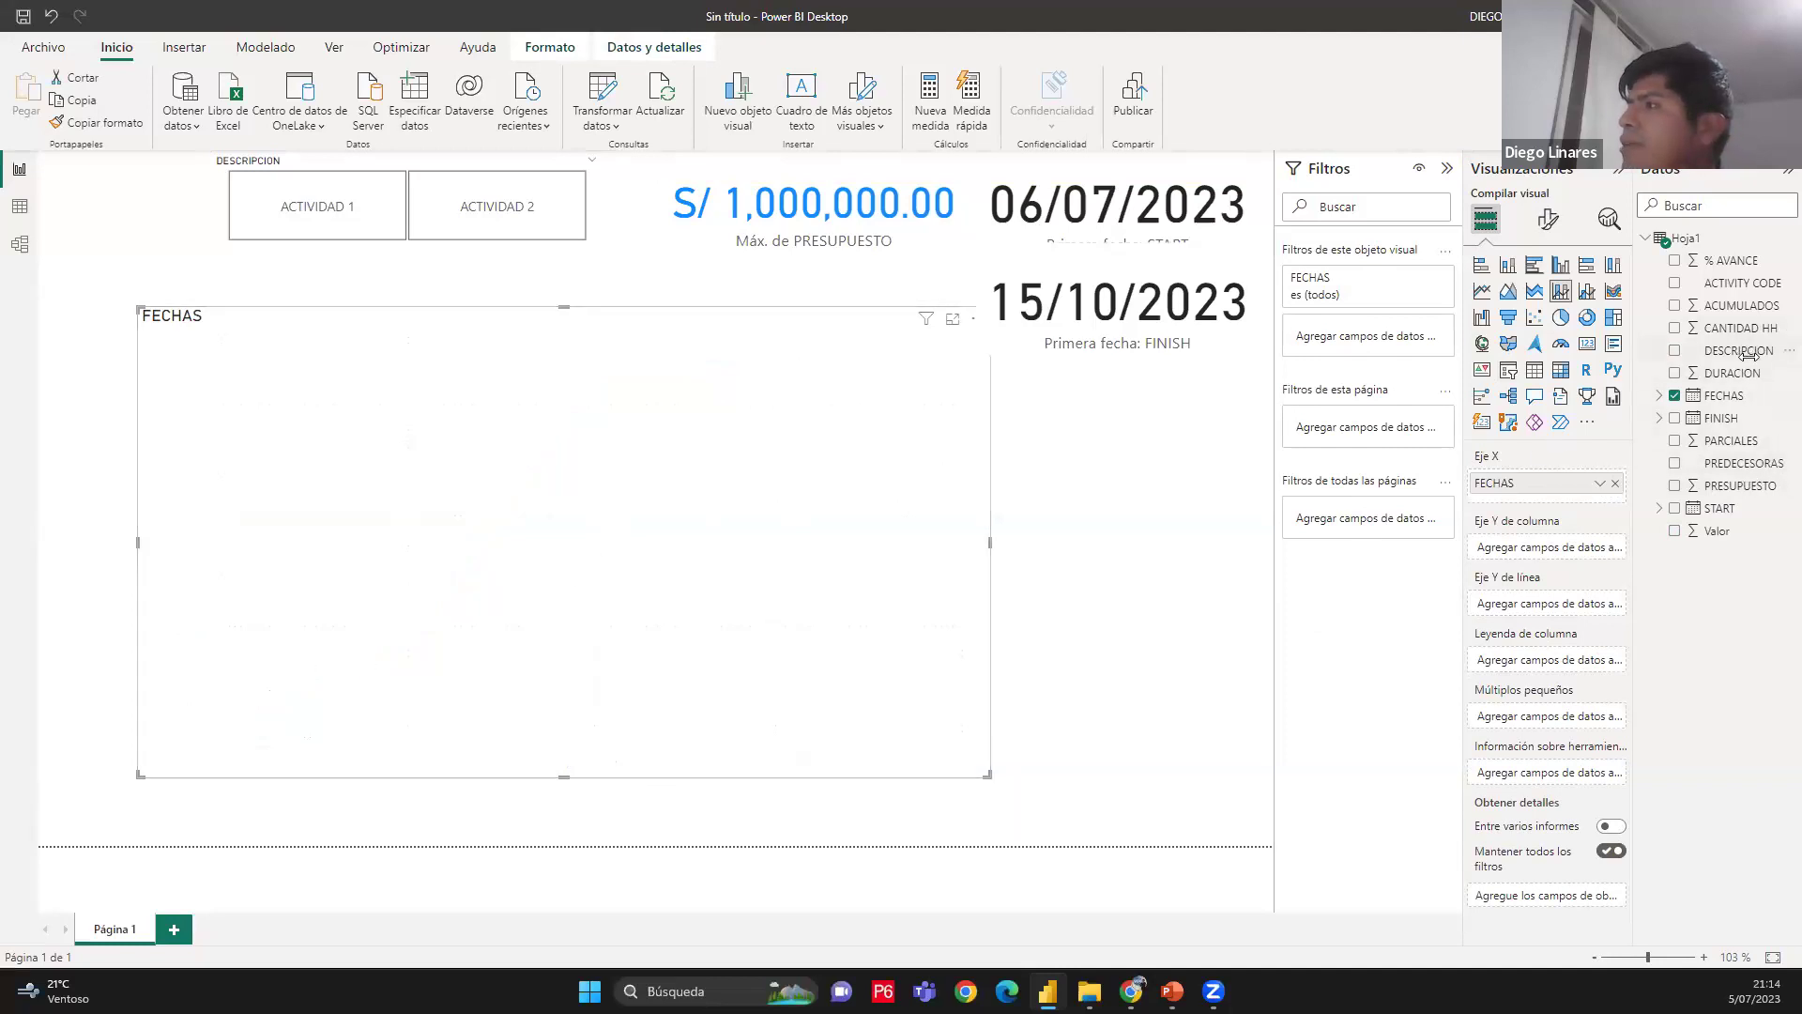
drag(1735, 305, 1576, 611)
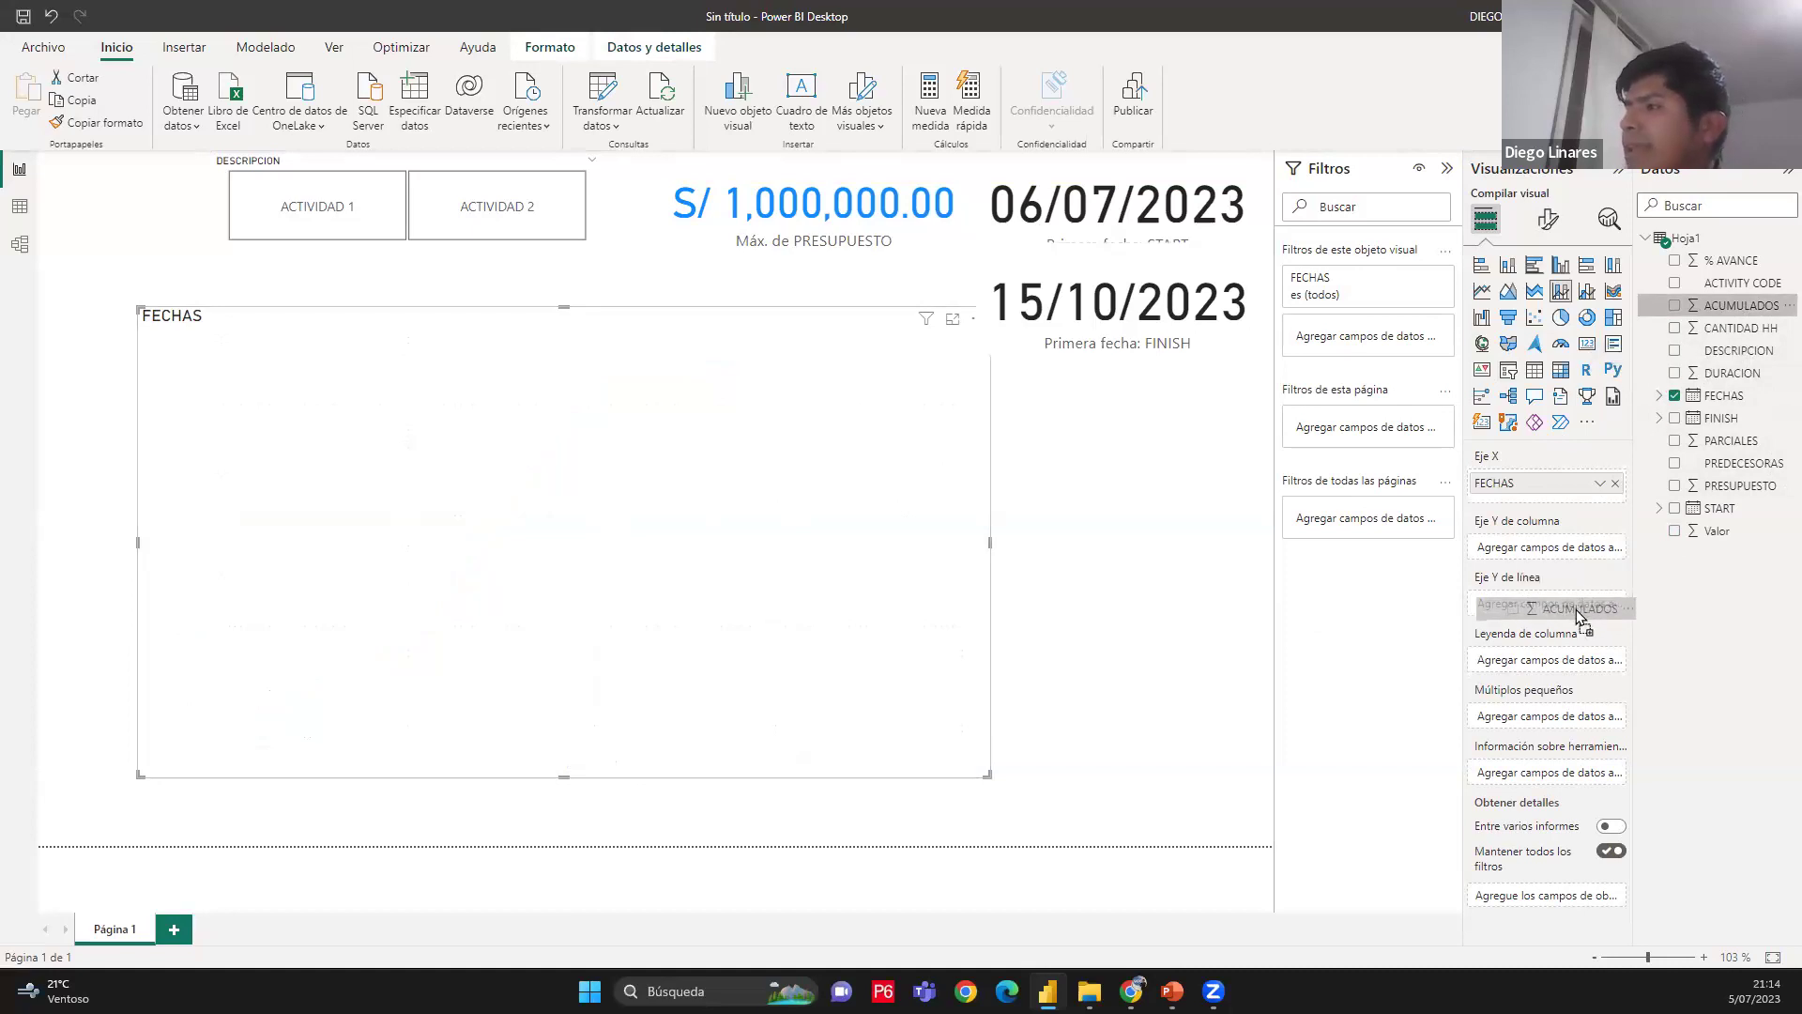
Filter the report to ACTIVIDAD 1 with the DESCRIPCION slicer and select the curve chart
click(348, 214)
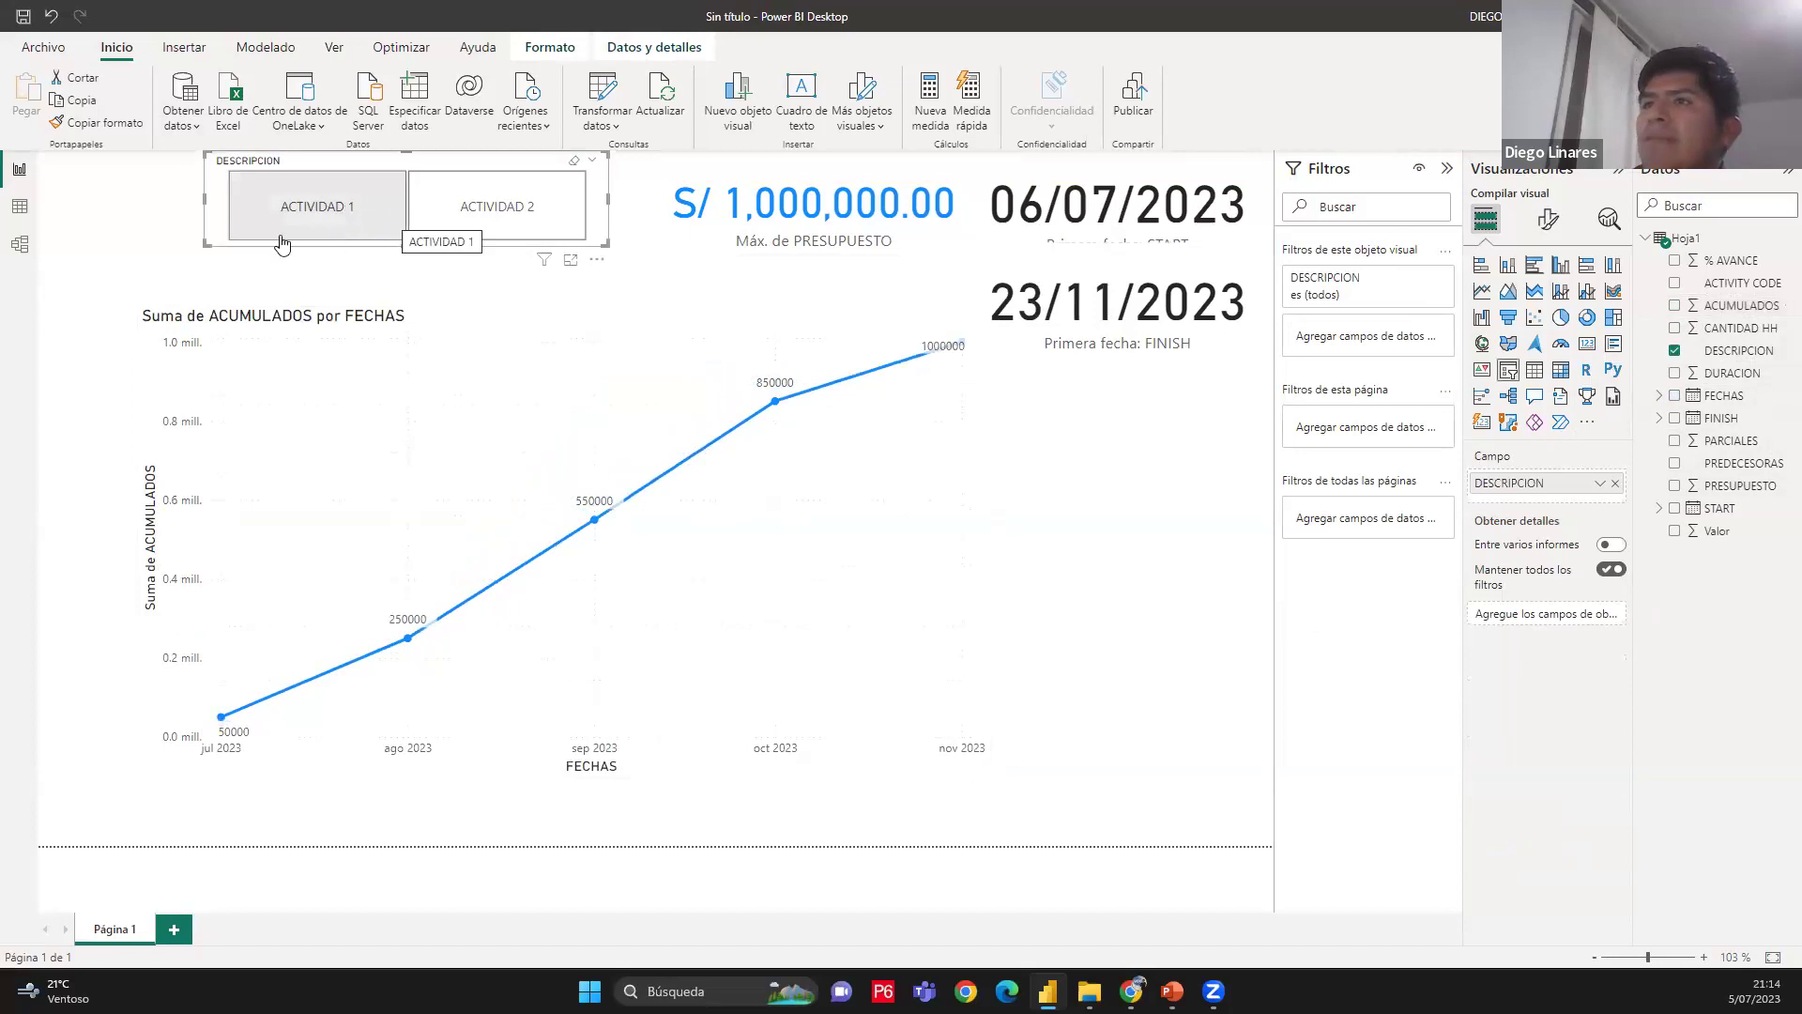
click(1032, 609)
click(976, 599)
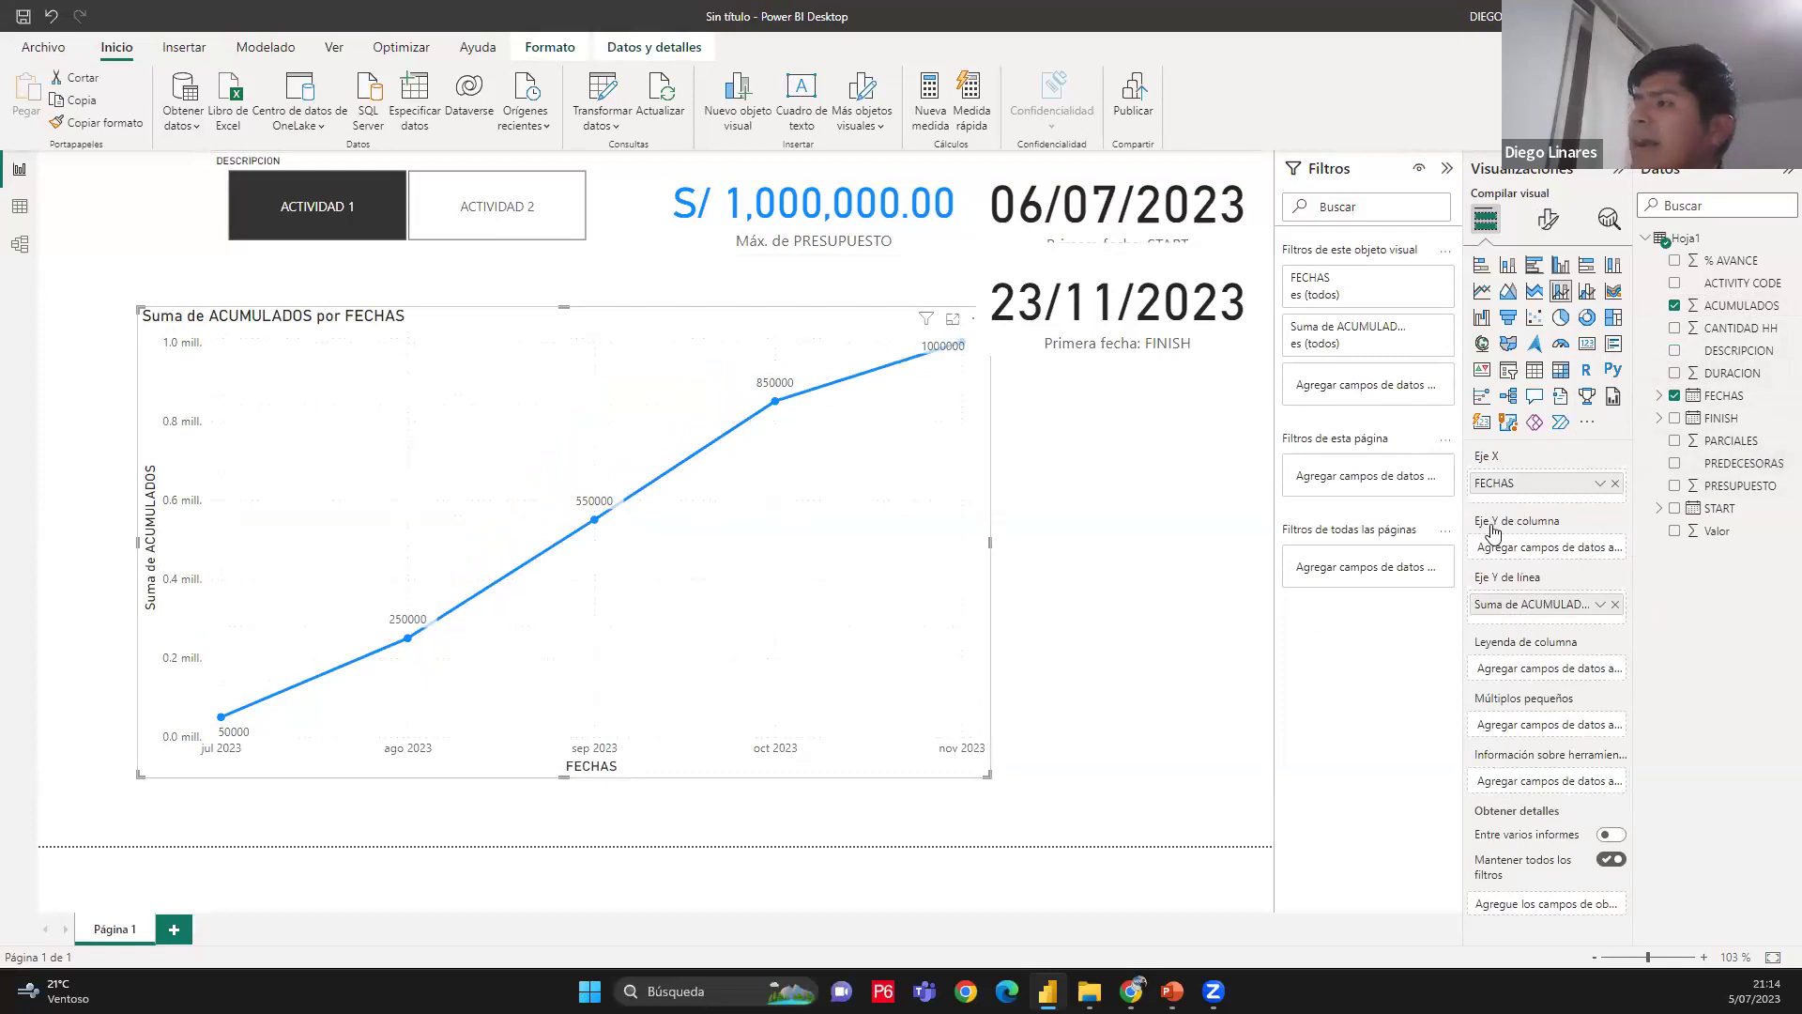
Add PARCIALES as the column Y-axis of the FECHAS curve chart and enable its secondary Y-axis
drag(1732, 440, 1588, 551)
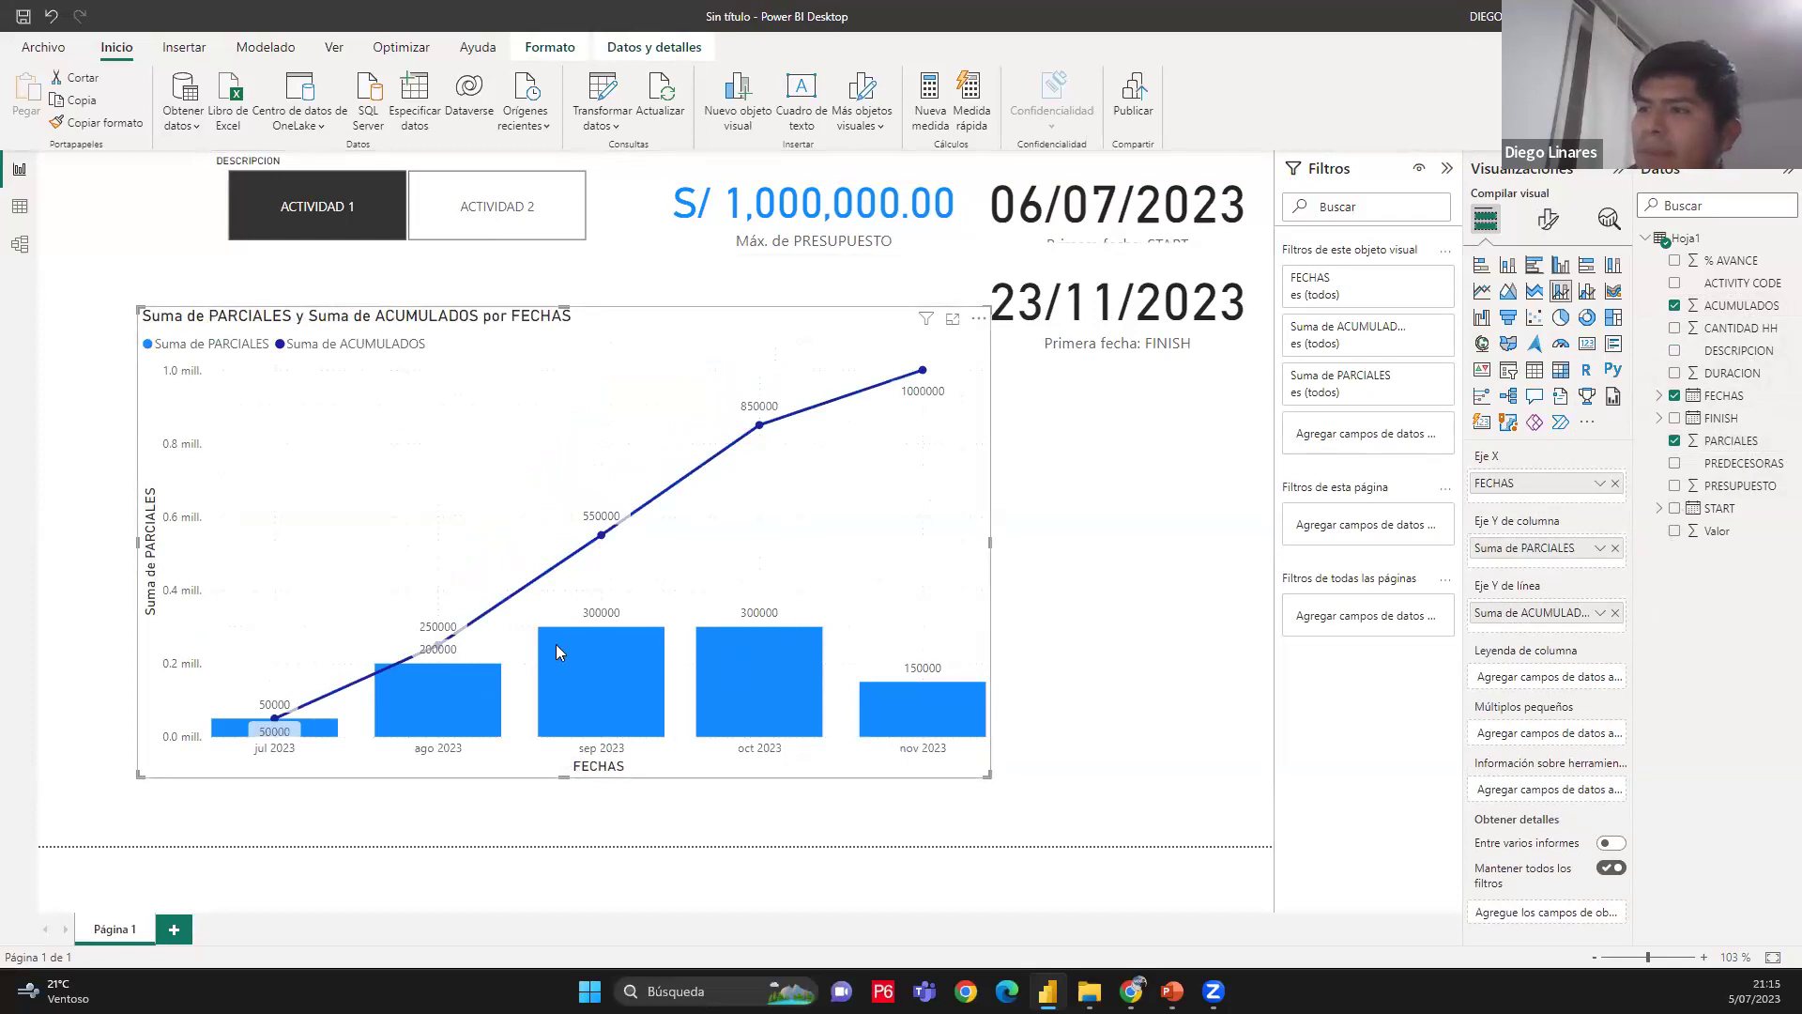
click(1548, 219)
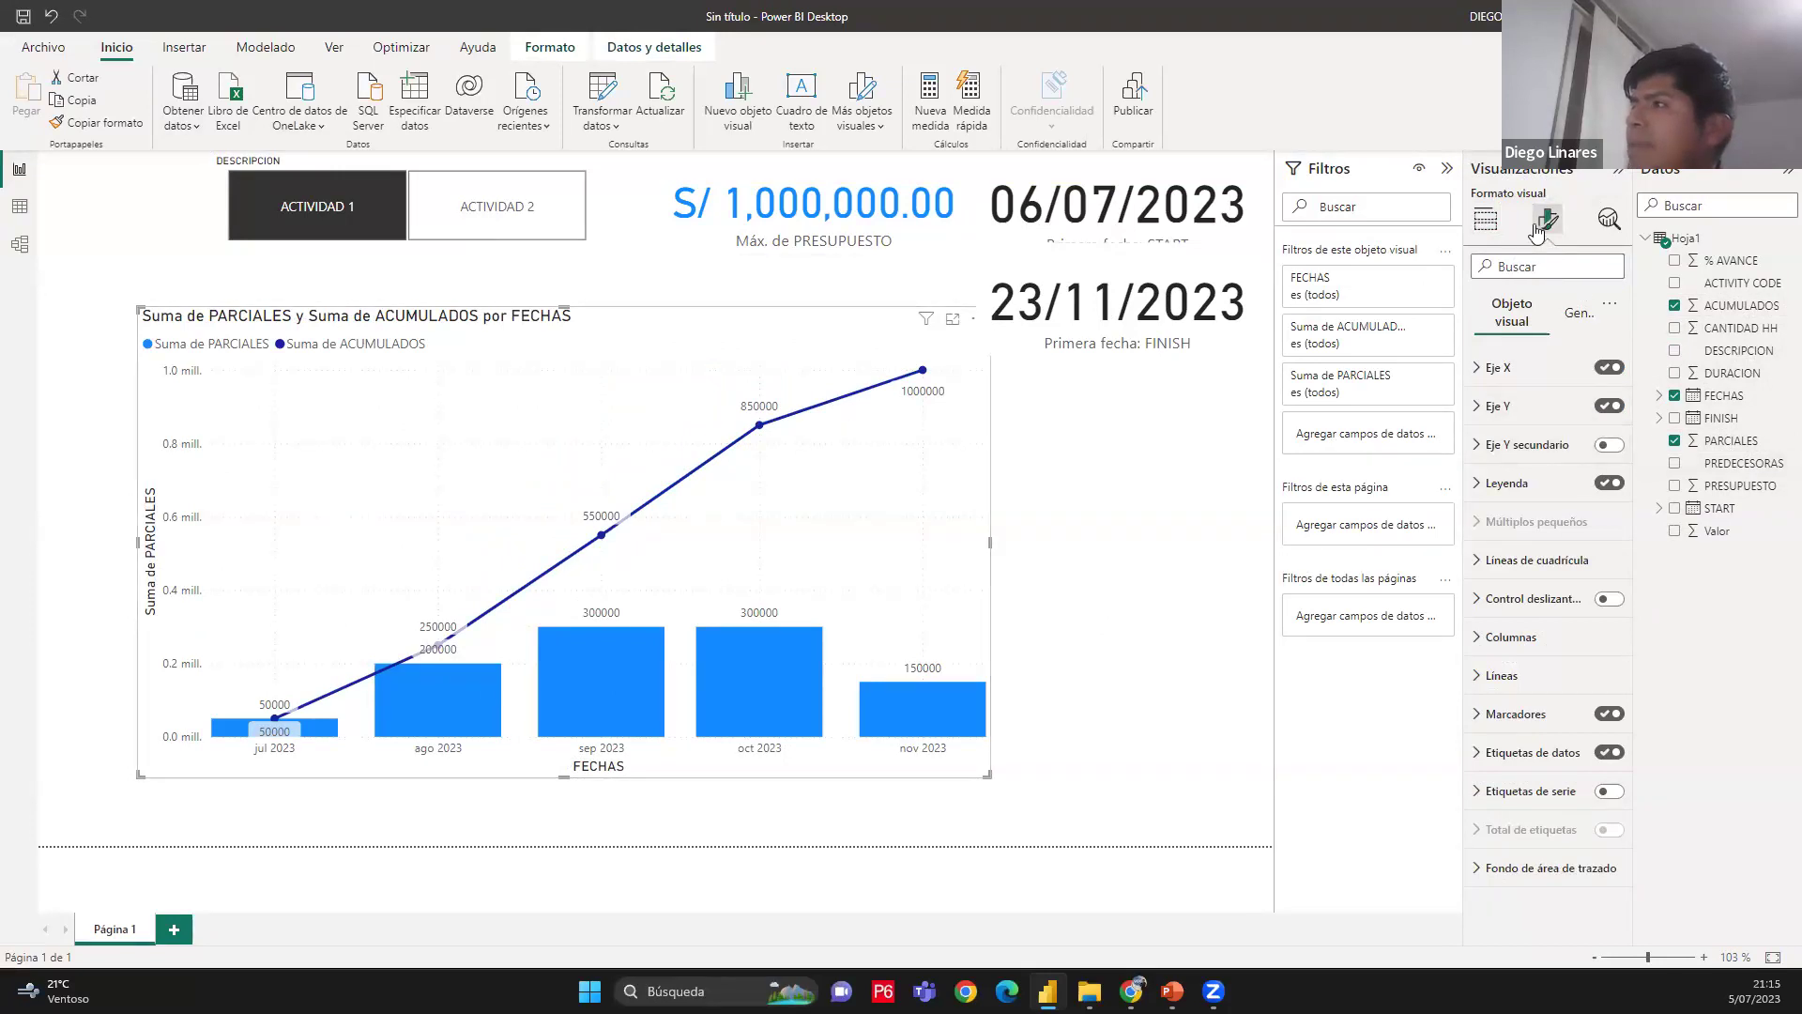
click(1486, 219)
click(1099, 584)
click(978, 566)
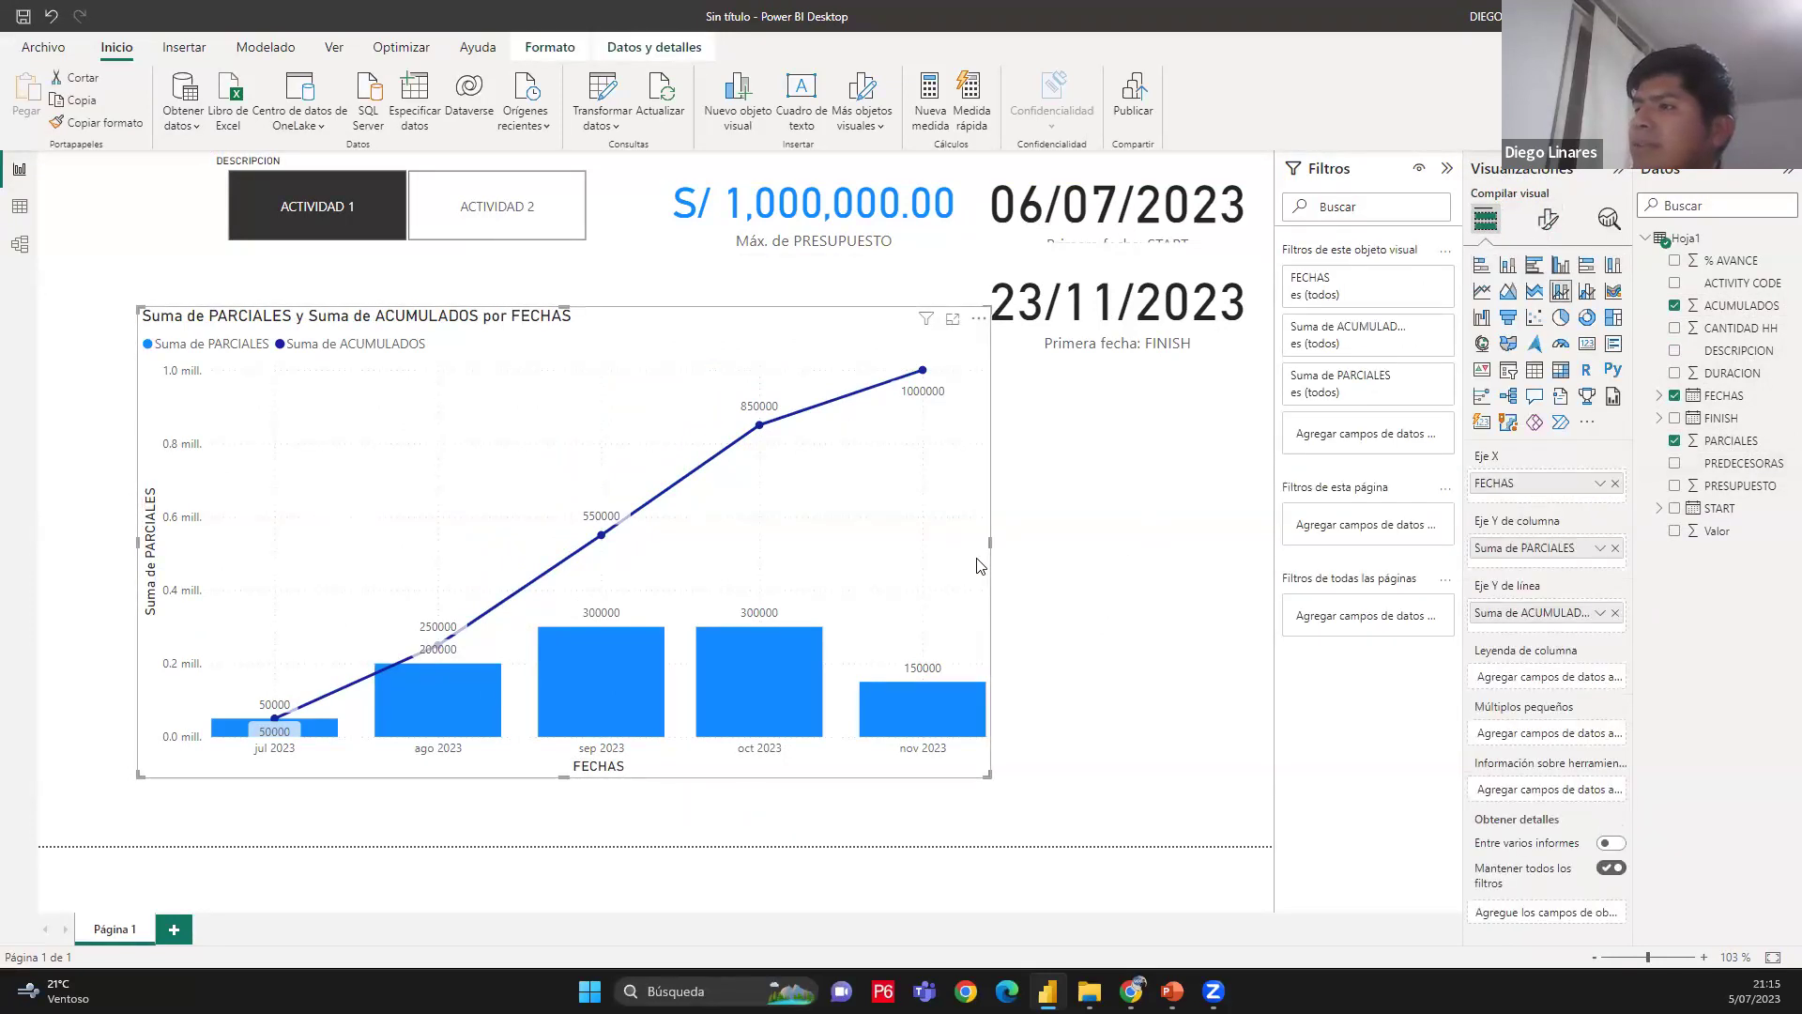
click(1551, 222)
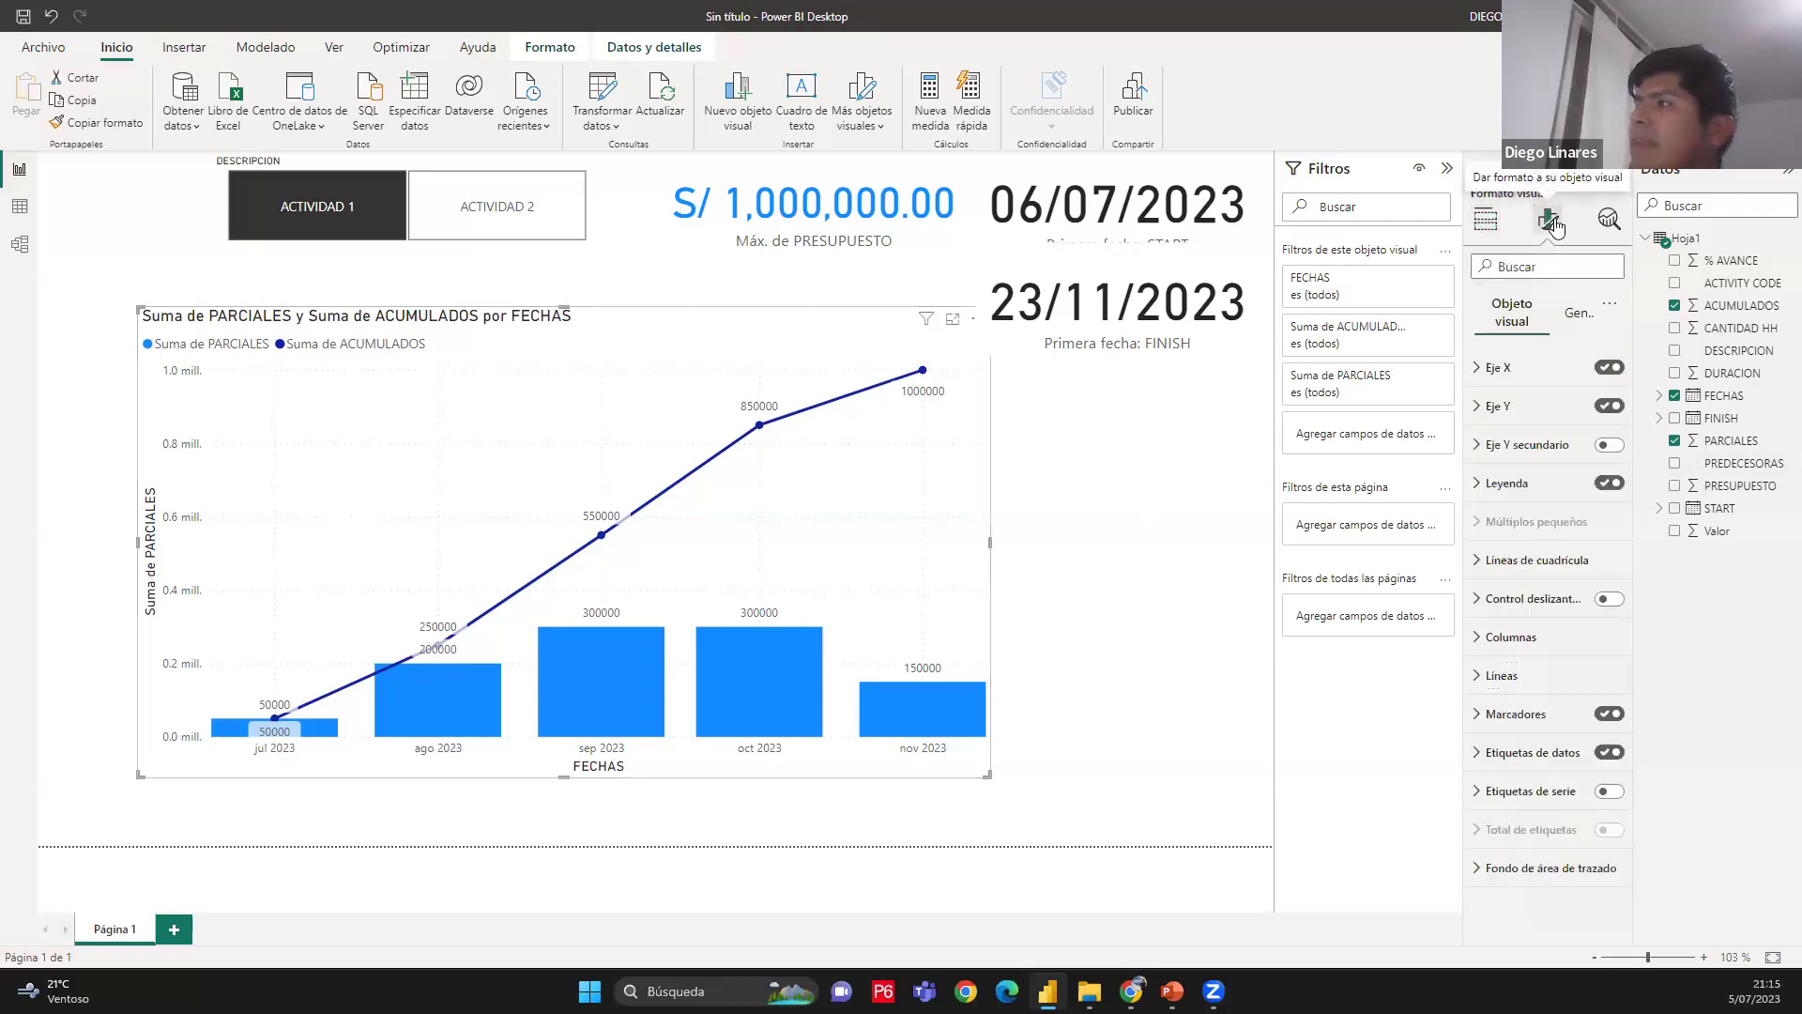
click(1609, 444)
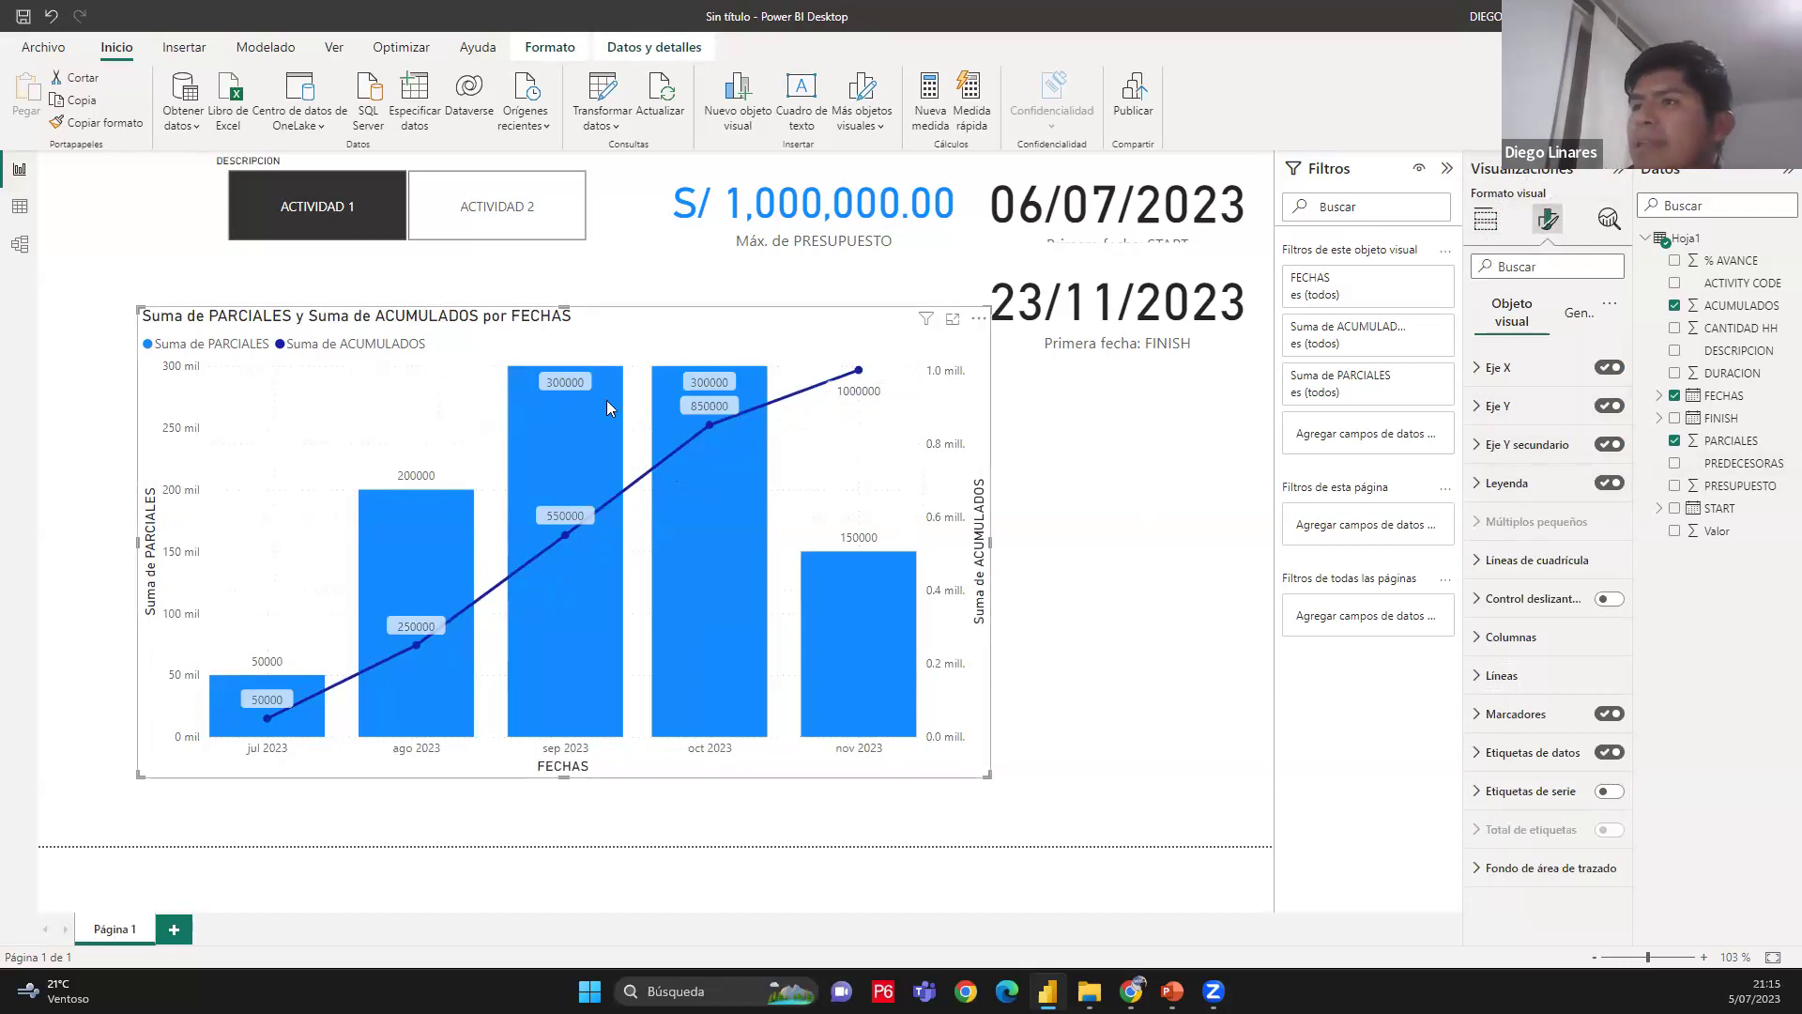
Check the report's DESCRIPCION slicer by switching between ACTIVIDAD 2 and ACTIVIDAD 1, finishing on ACTIVIDAD 1
click(490, 207)
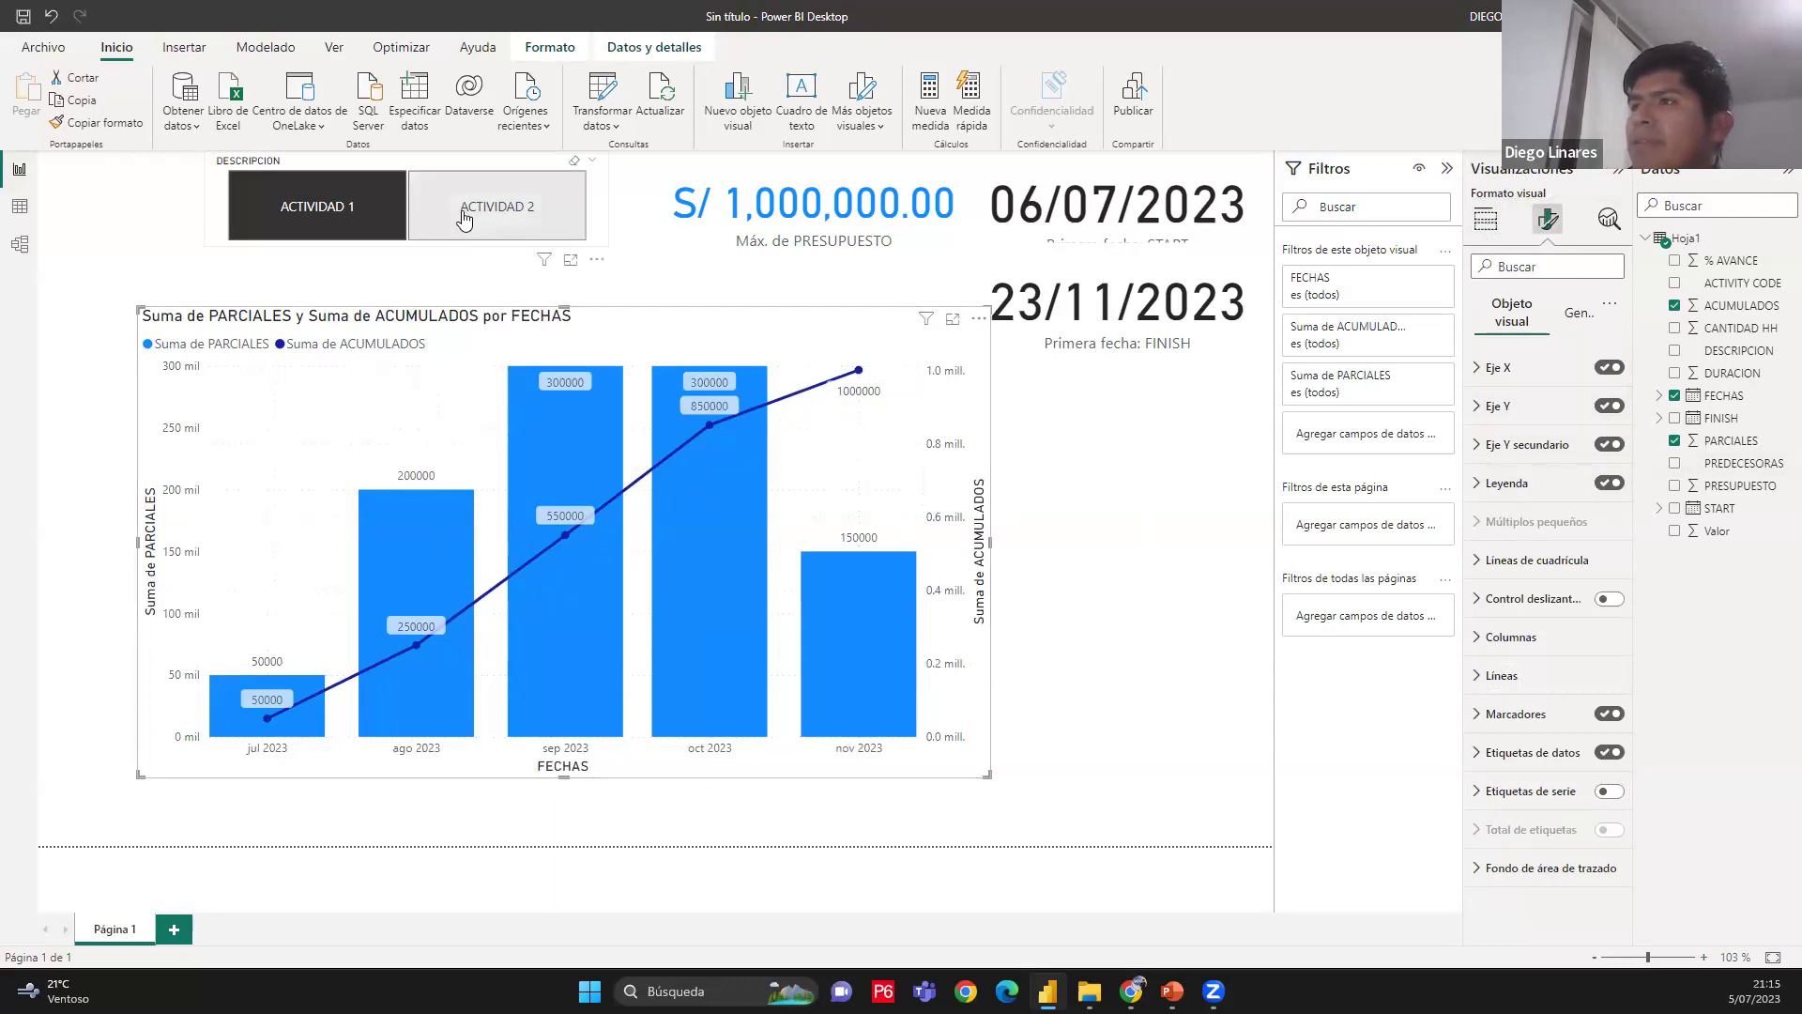
click(315, 204)
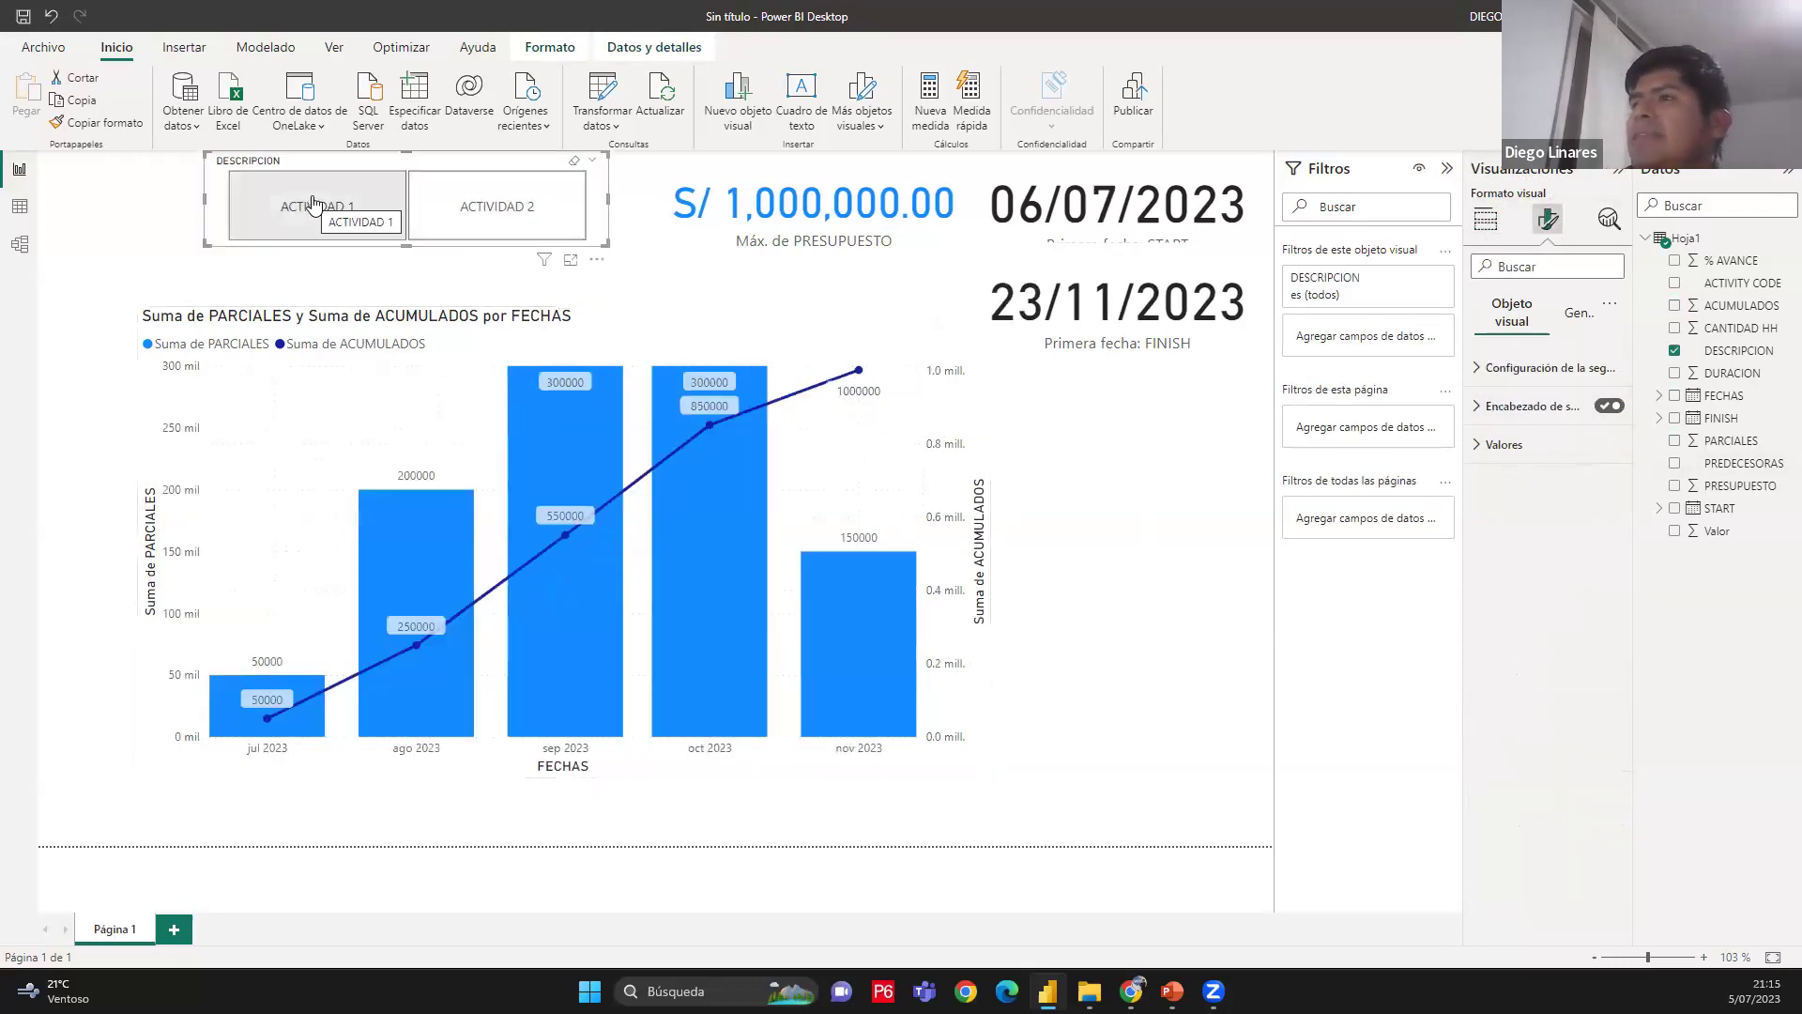
click(490, 206)
click(343, 215)
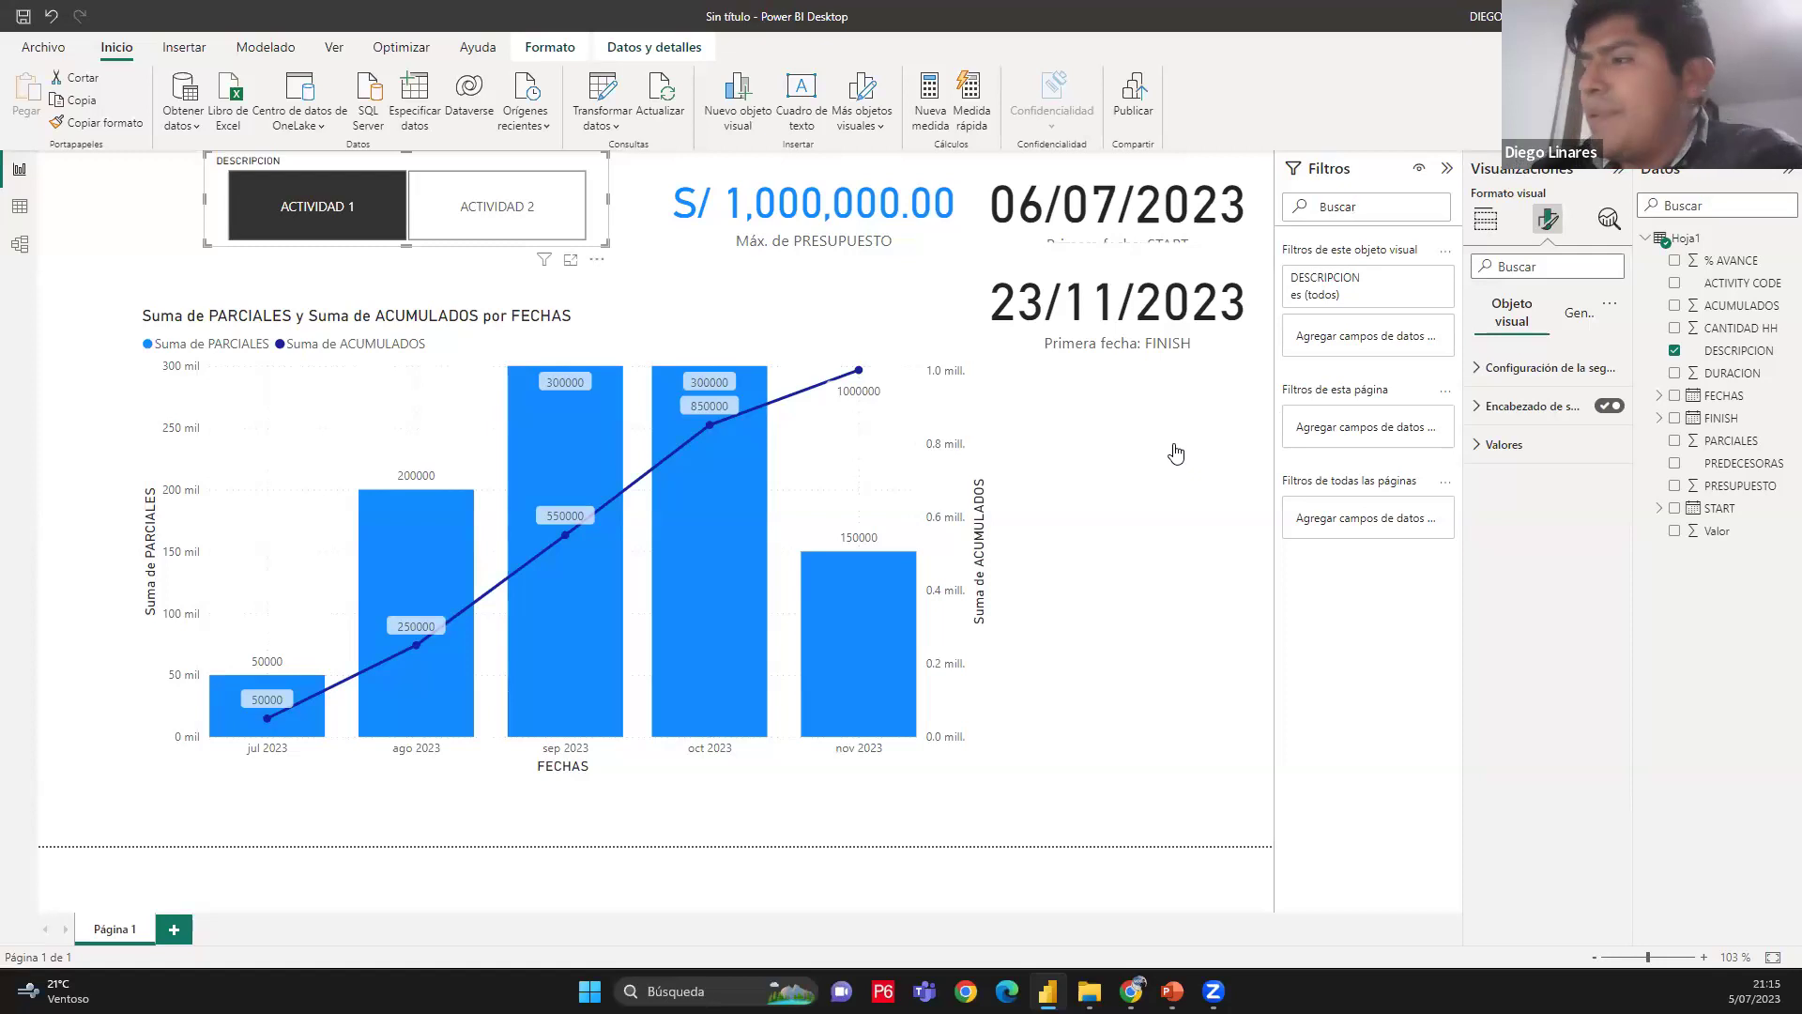
Switch to the PowerPoint presentation and start the slide show from the Ejemplos de Dashboard de Control de Proyectos slide
mouse_move(1089, 991)
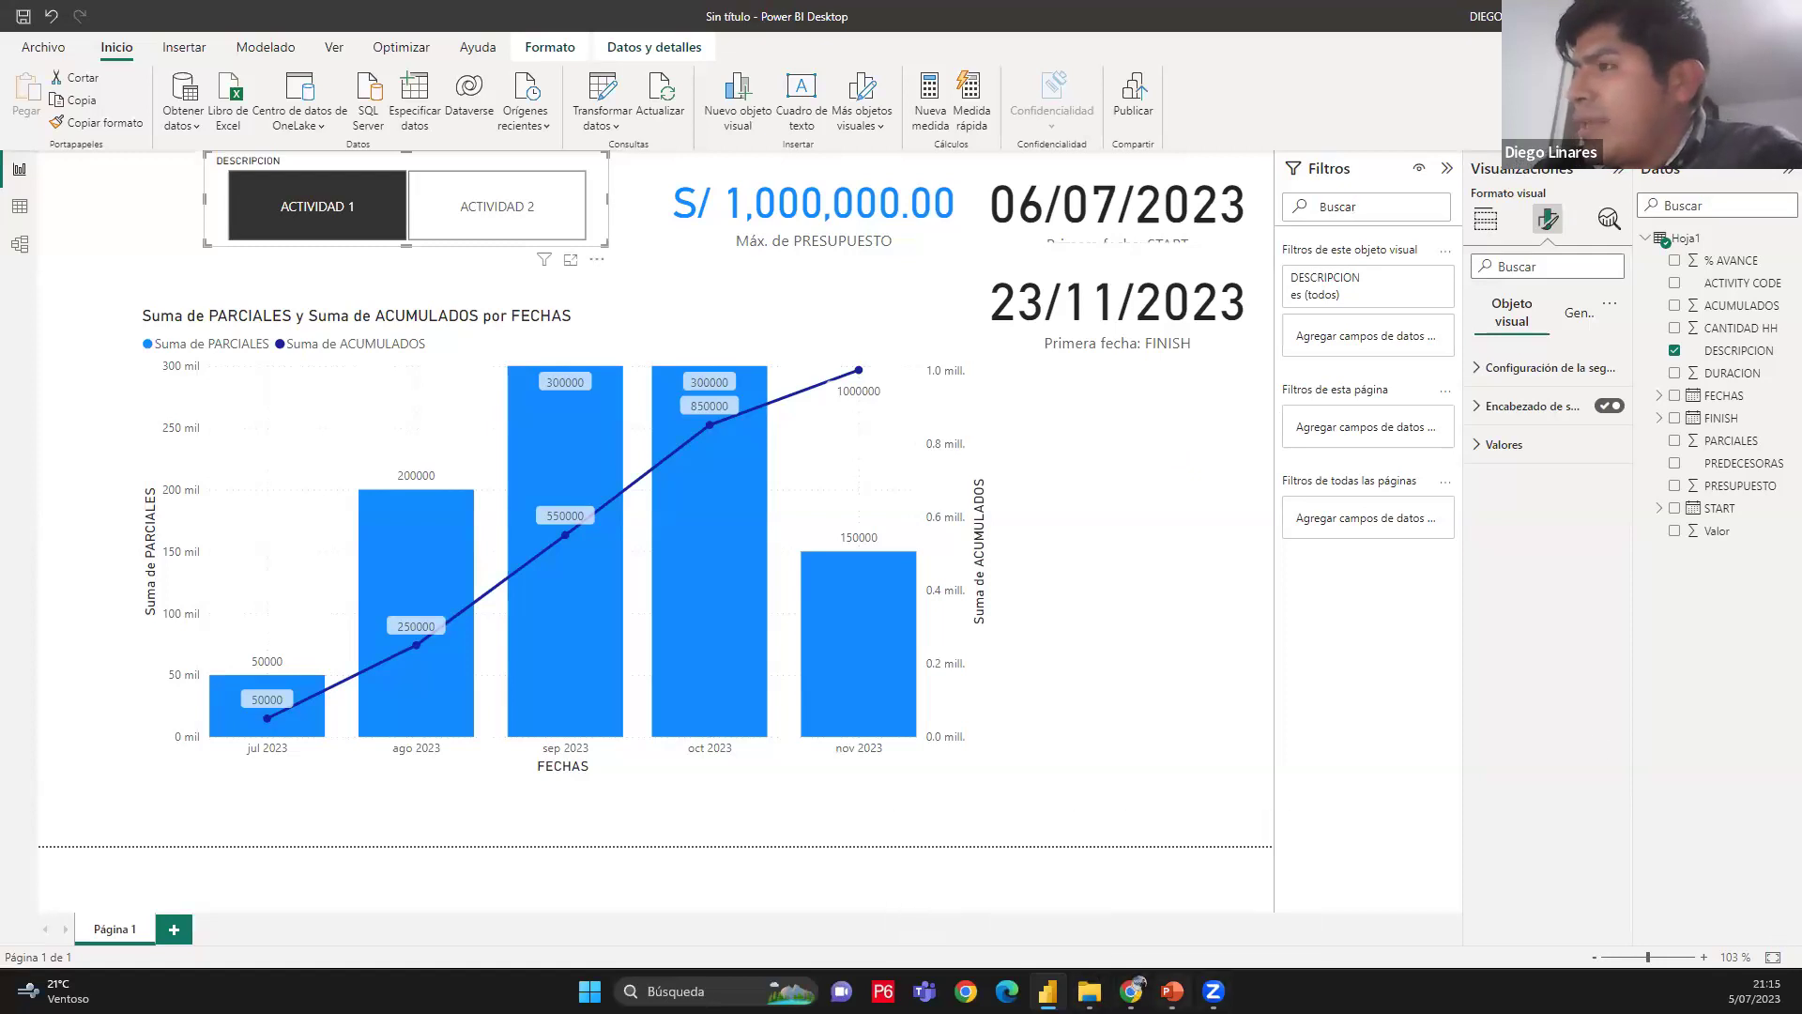
click(1172, 991)
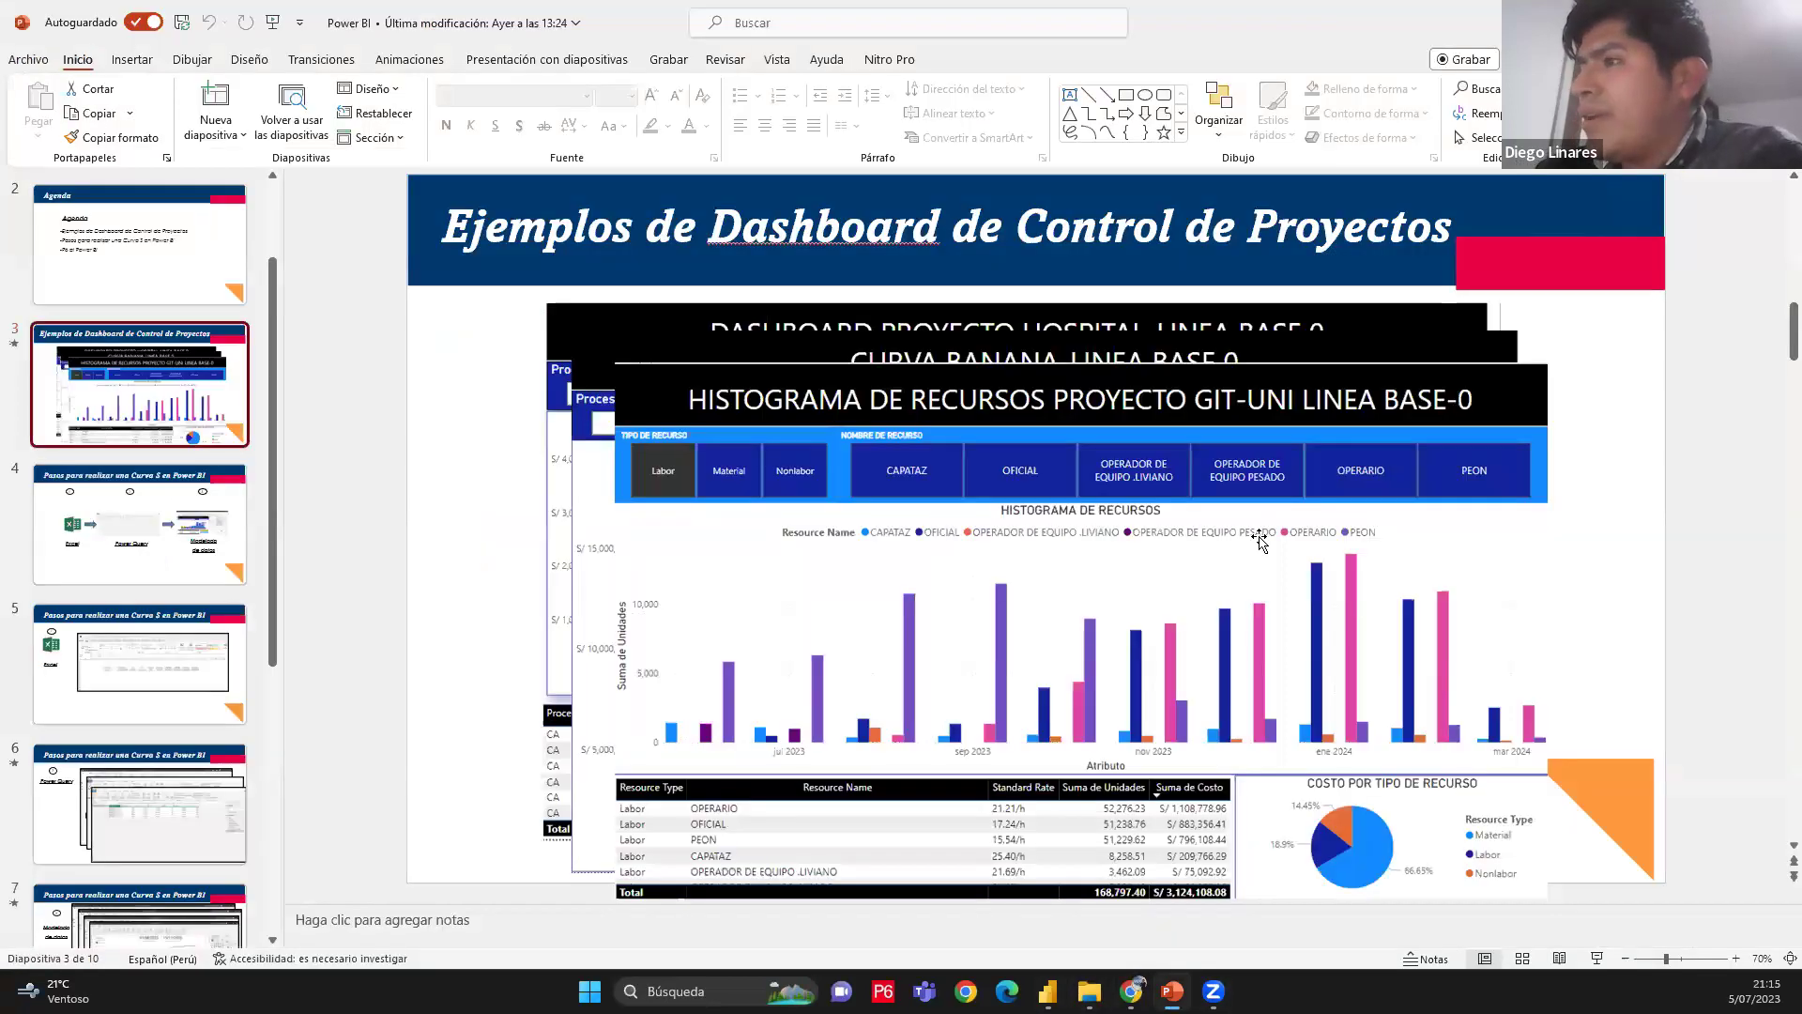
click(1597, 959)
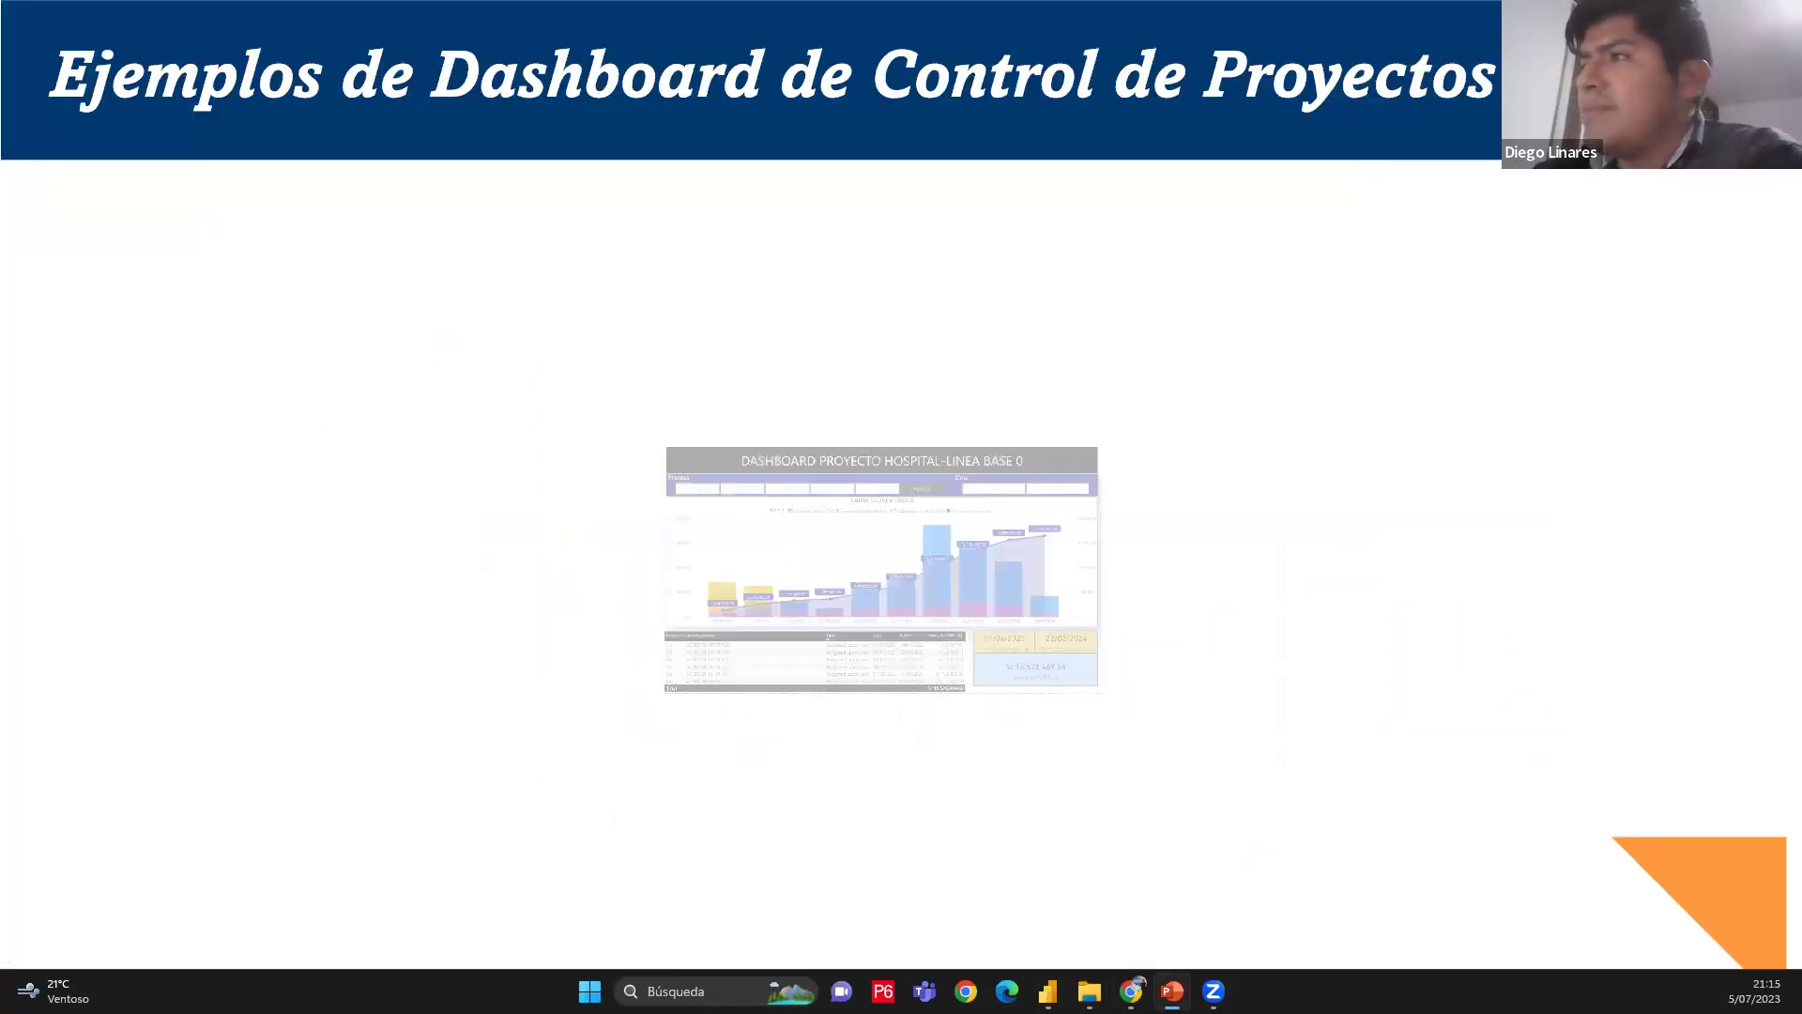
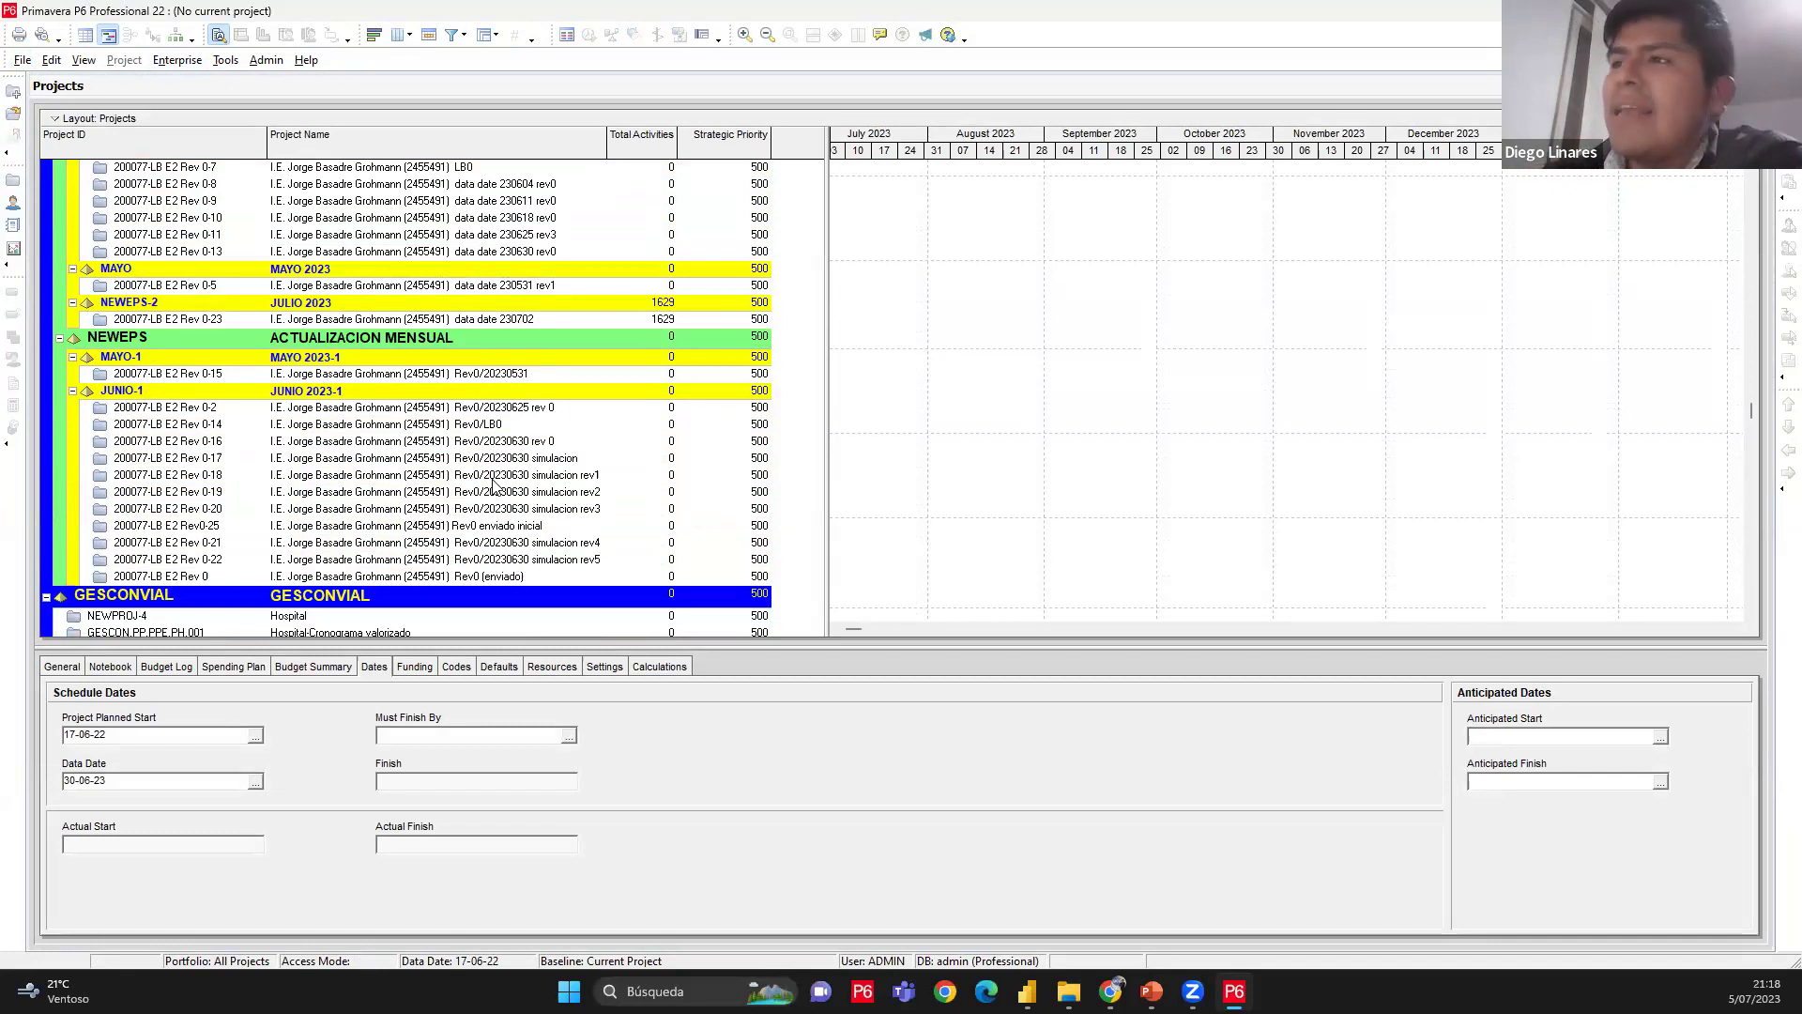
Examine the data dates of the weekly project updates under JUNIO 2023 in the Primavera P6 project list
scroll(494, 485, up, 2)
click(501, 293)
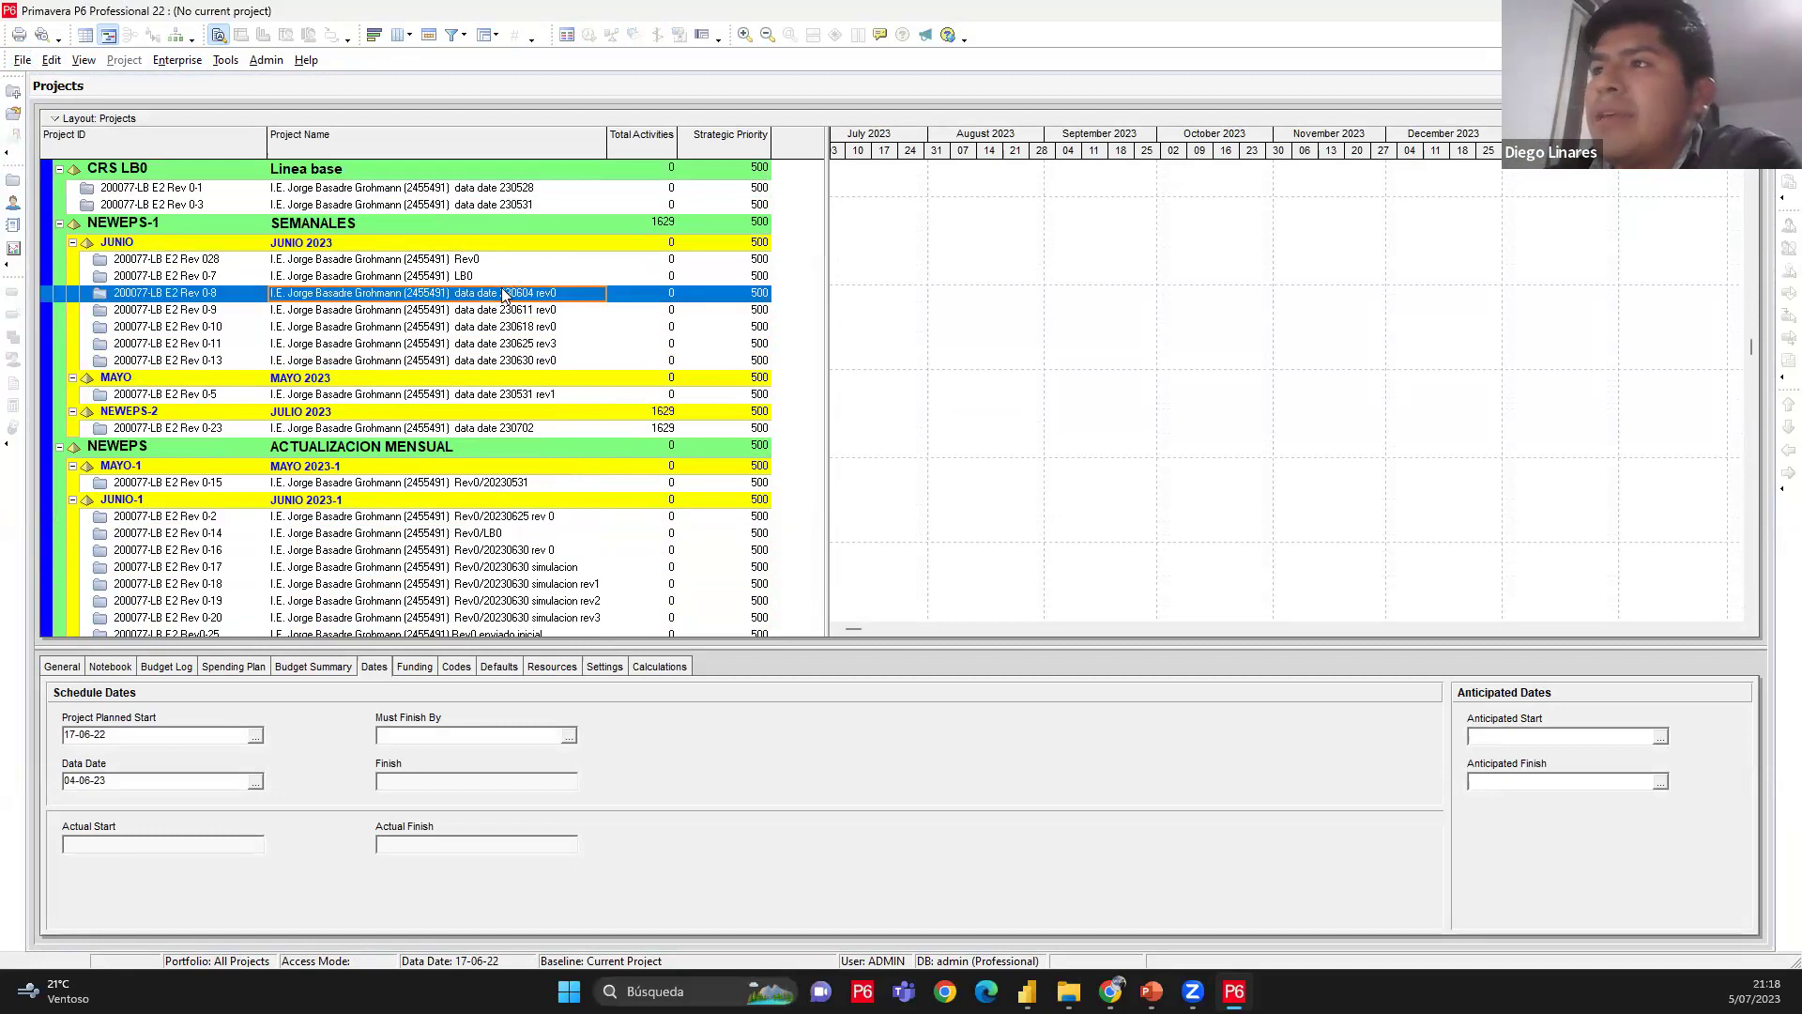
key(Down)
key(Down)
key(Down)
key(Down)
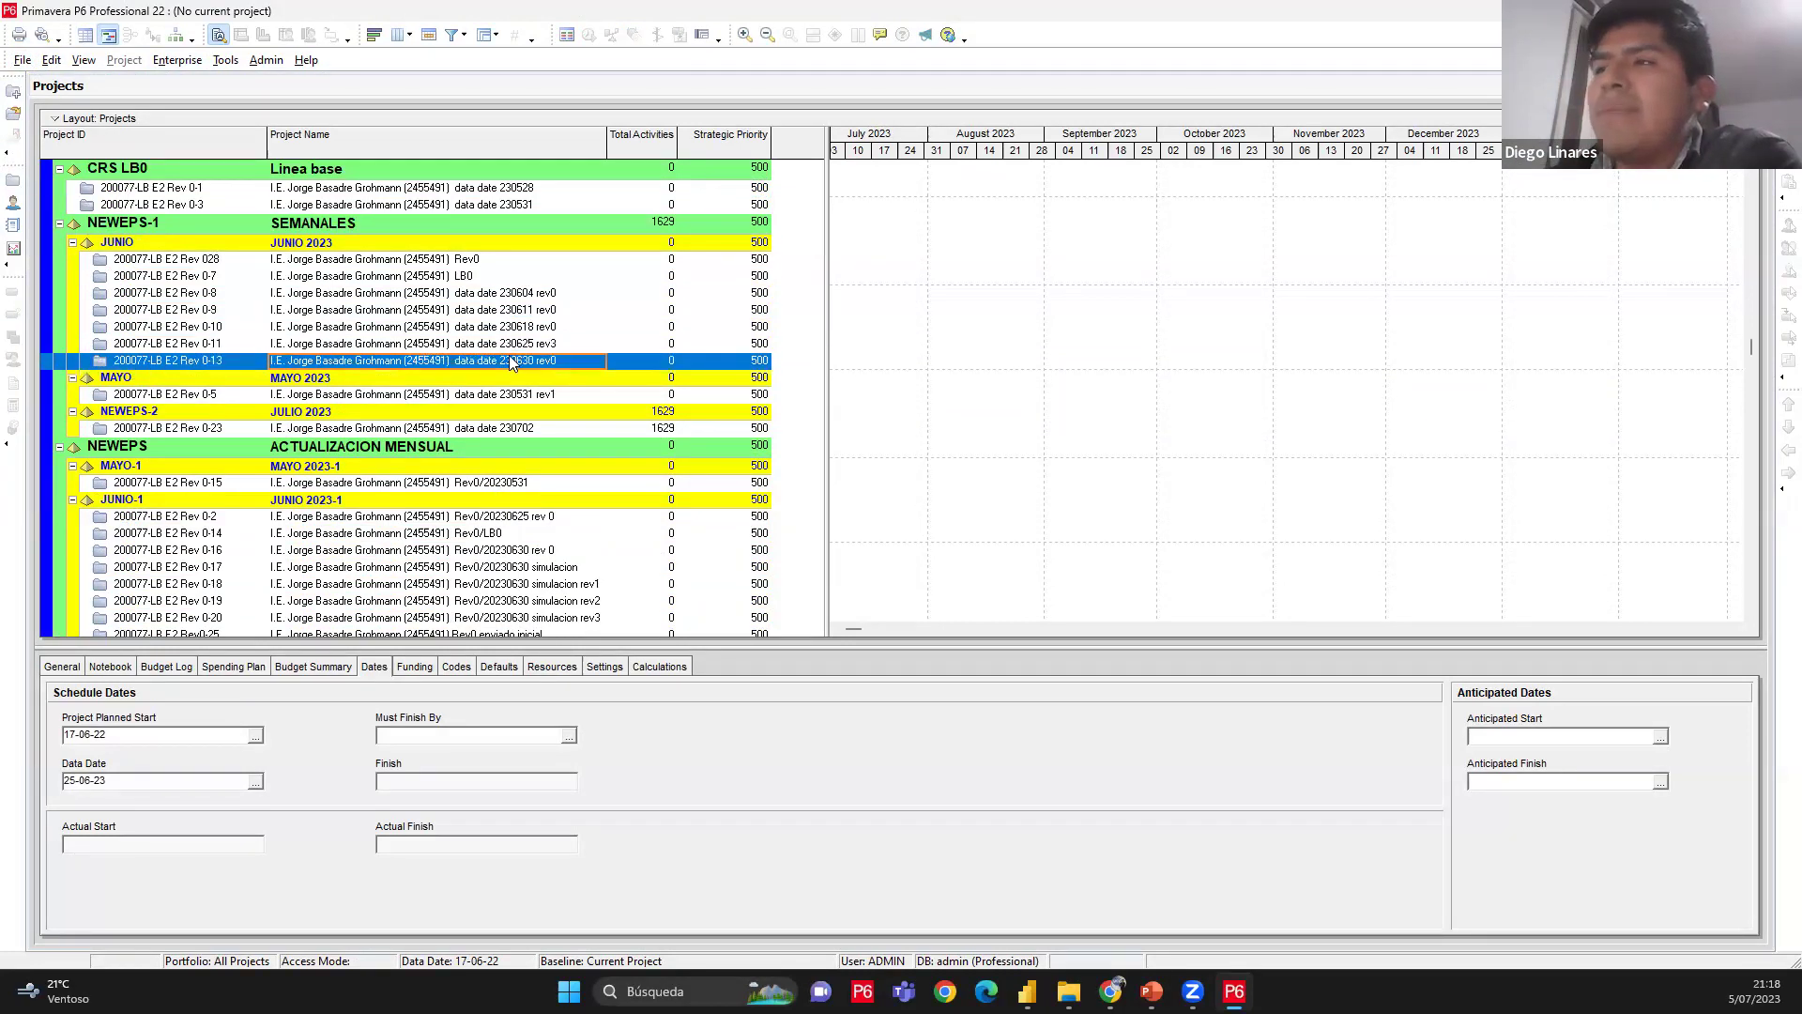
click(525, 329)
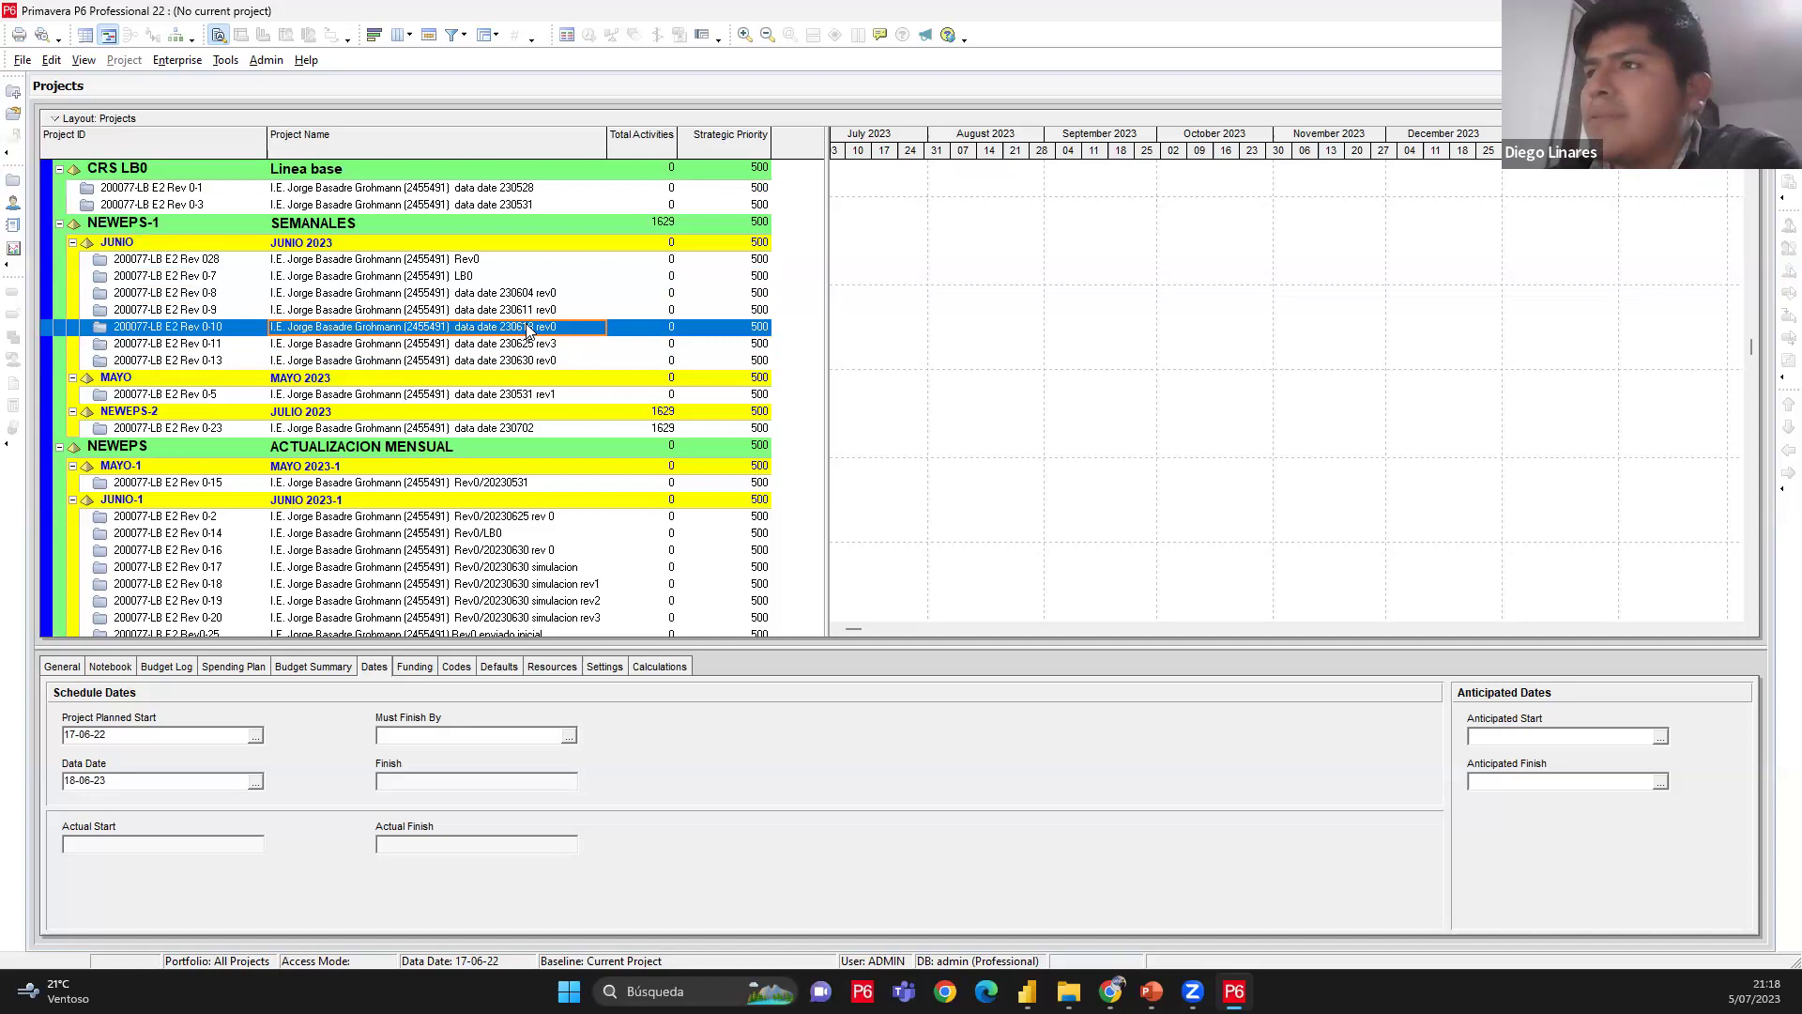
scroll(526, 331, down, 3)
click(532, 508)
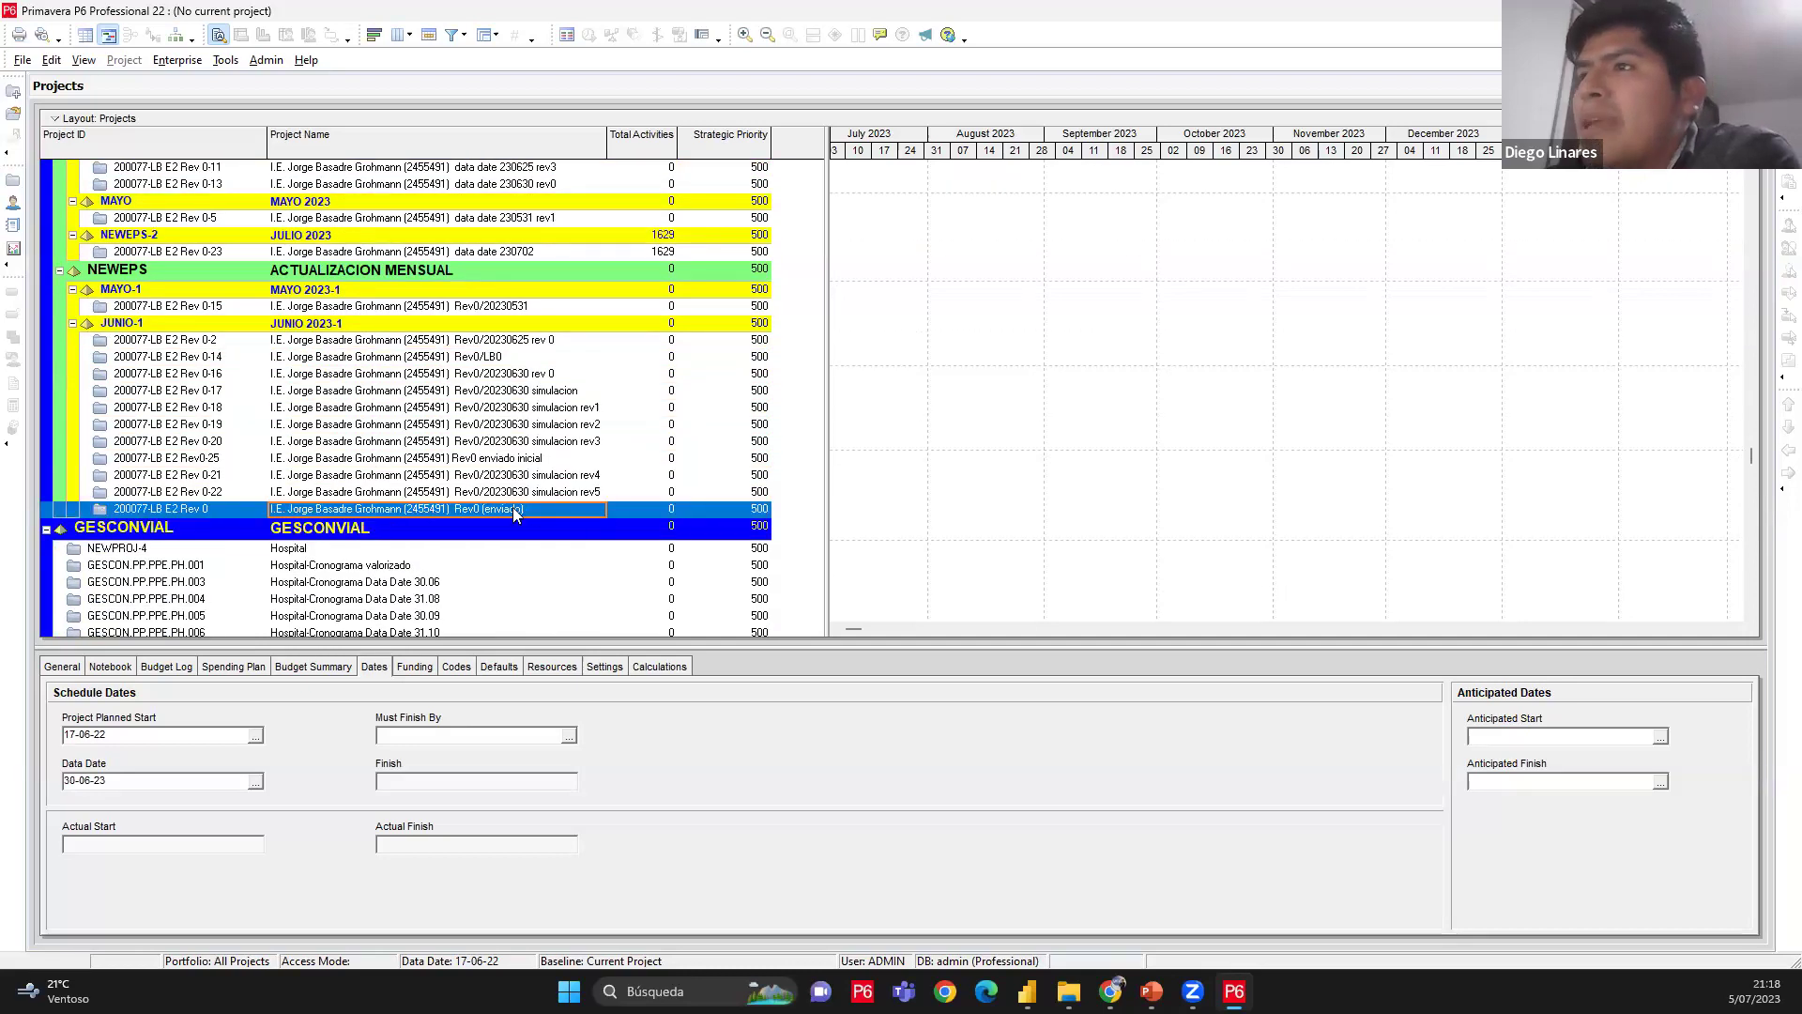
right_click(513, 507)
click(620, 54)
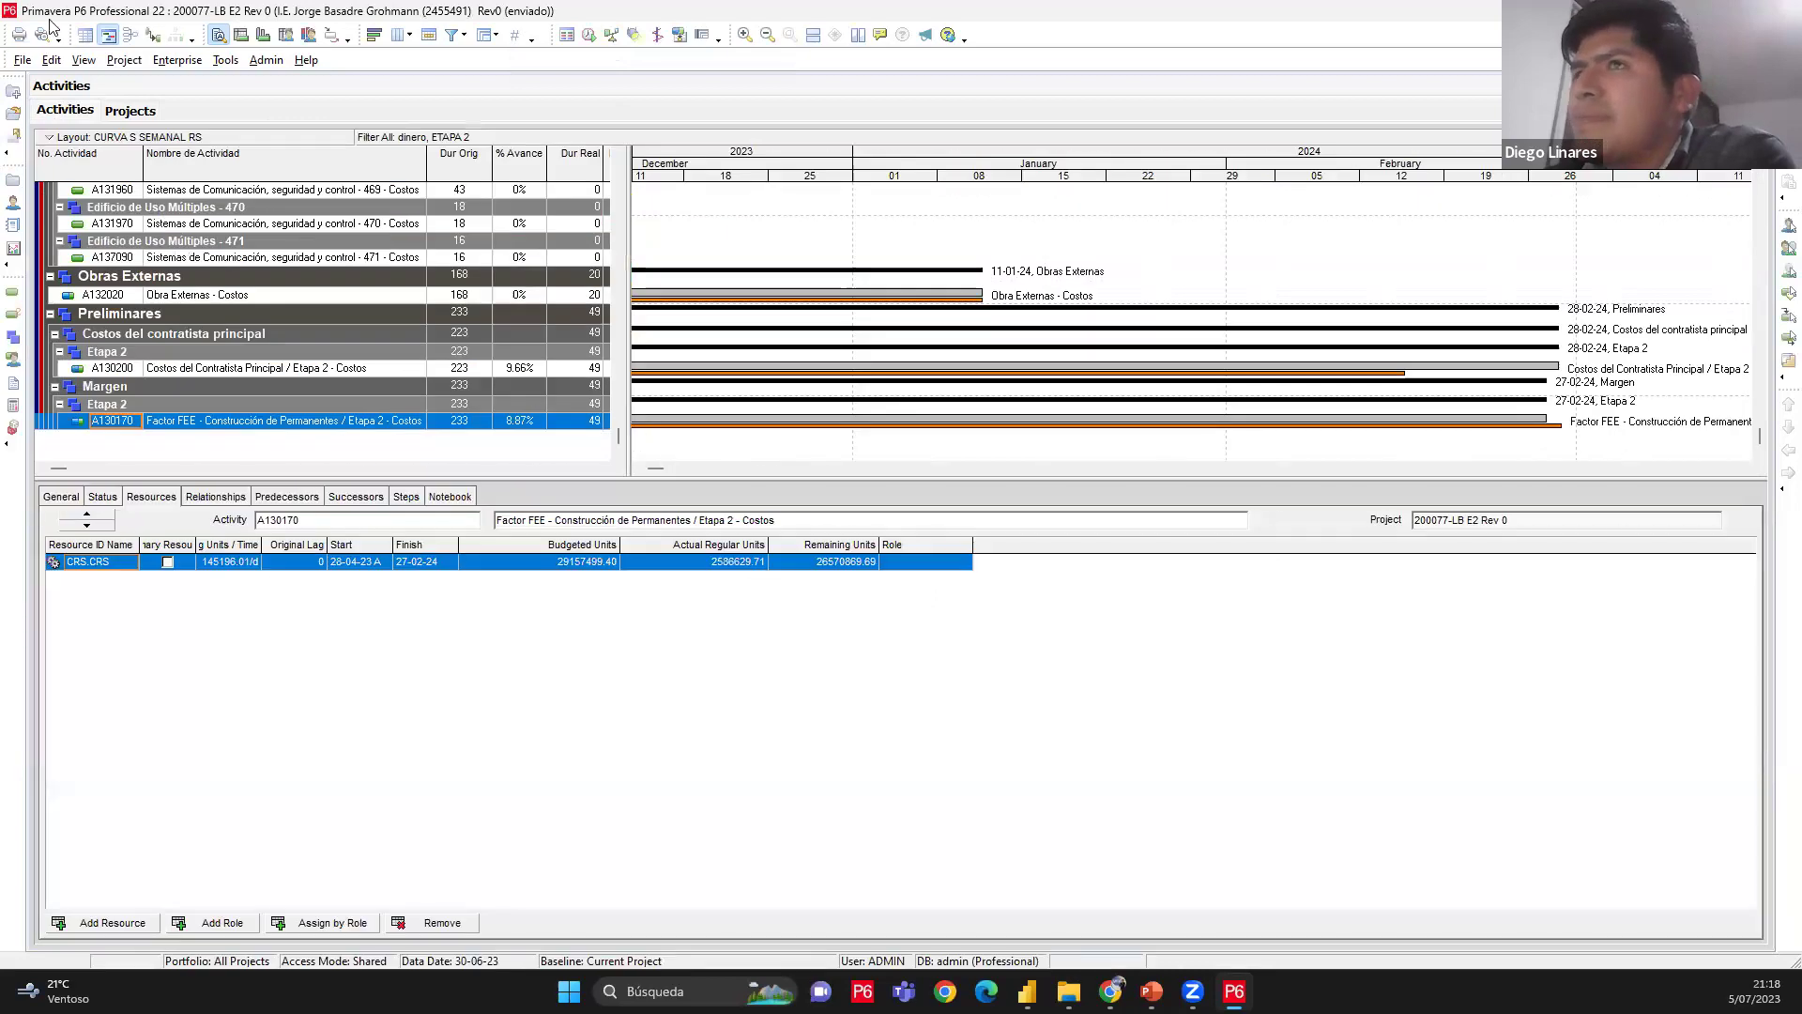
click(23, 60)
click(39, 82)
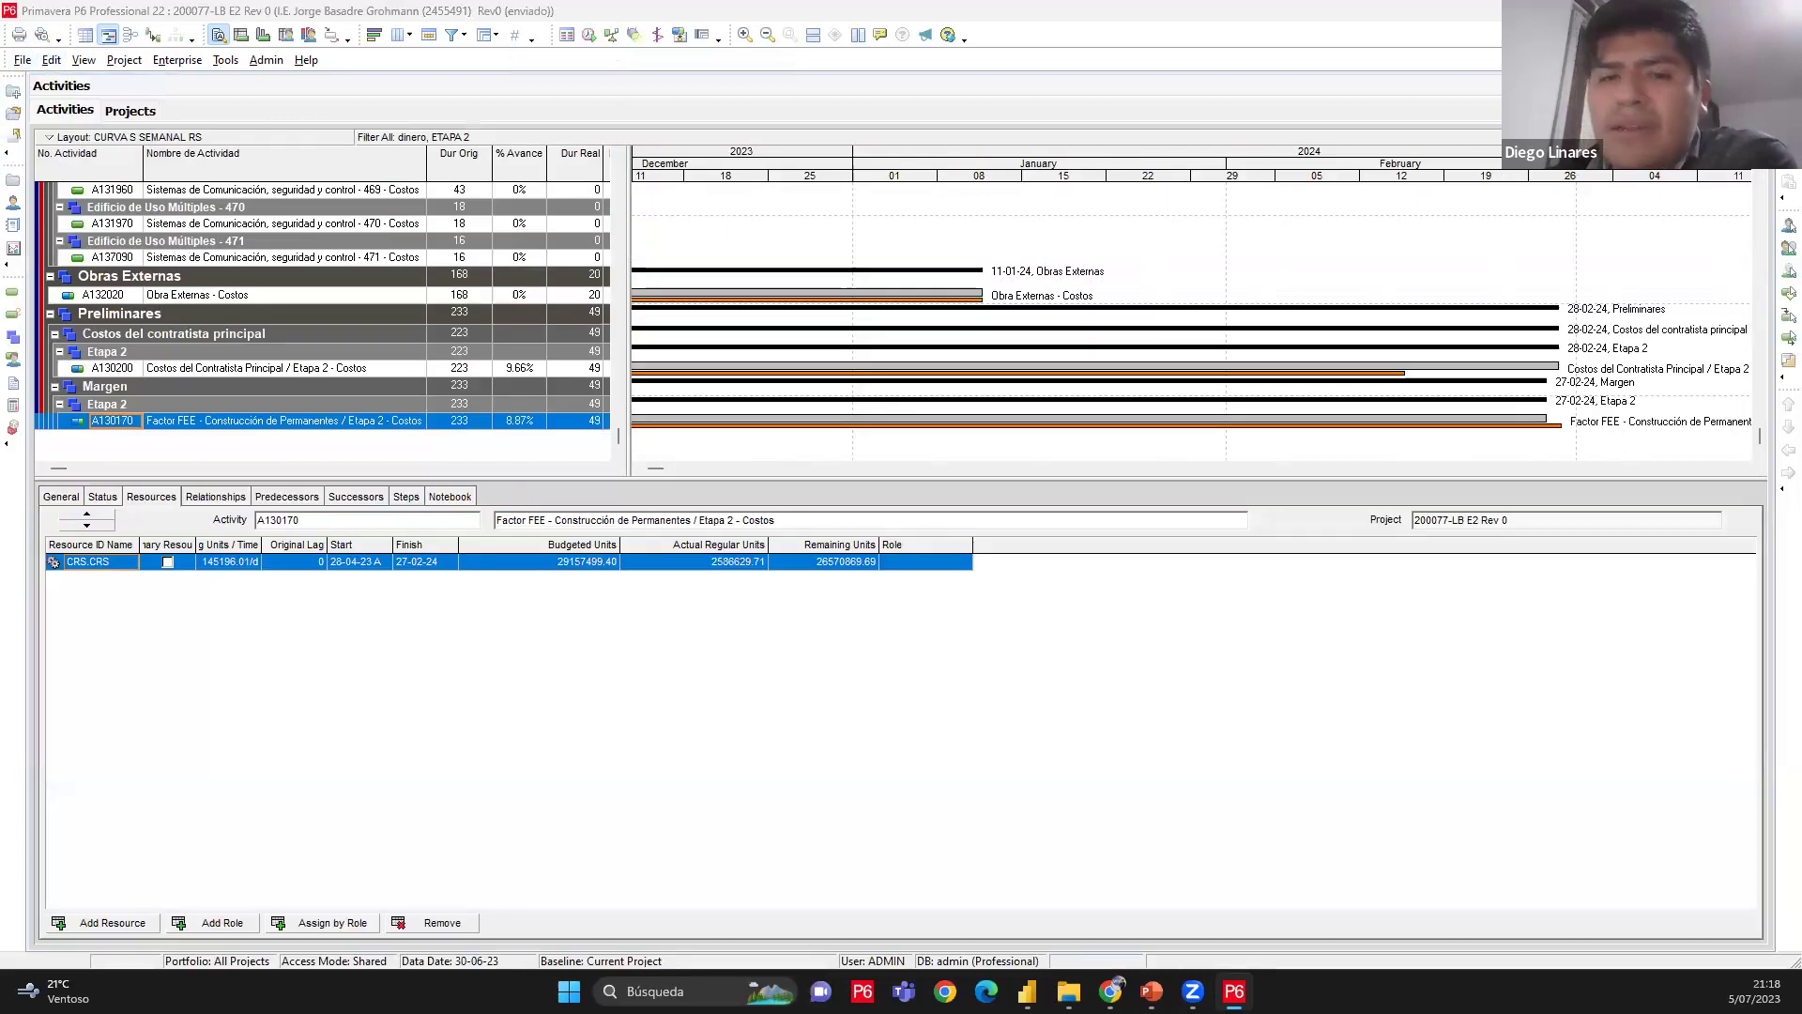
Open the project with data date 230702 from the JULIO 2023 group of weekly updates
scroll(507, 460, up, 2)
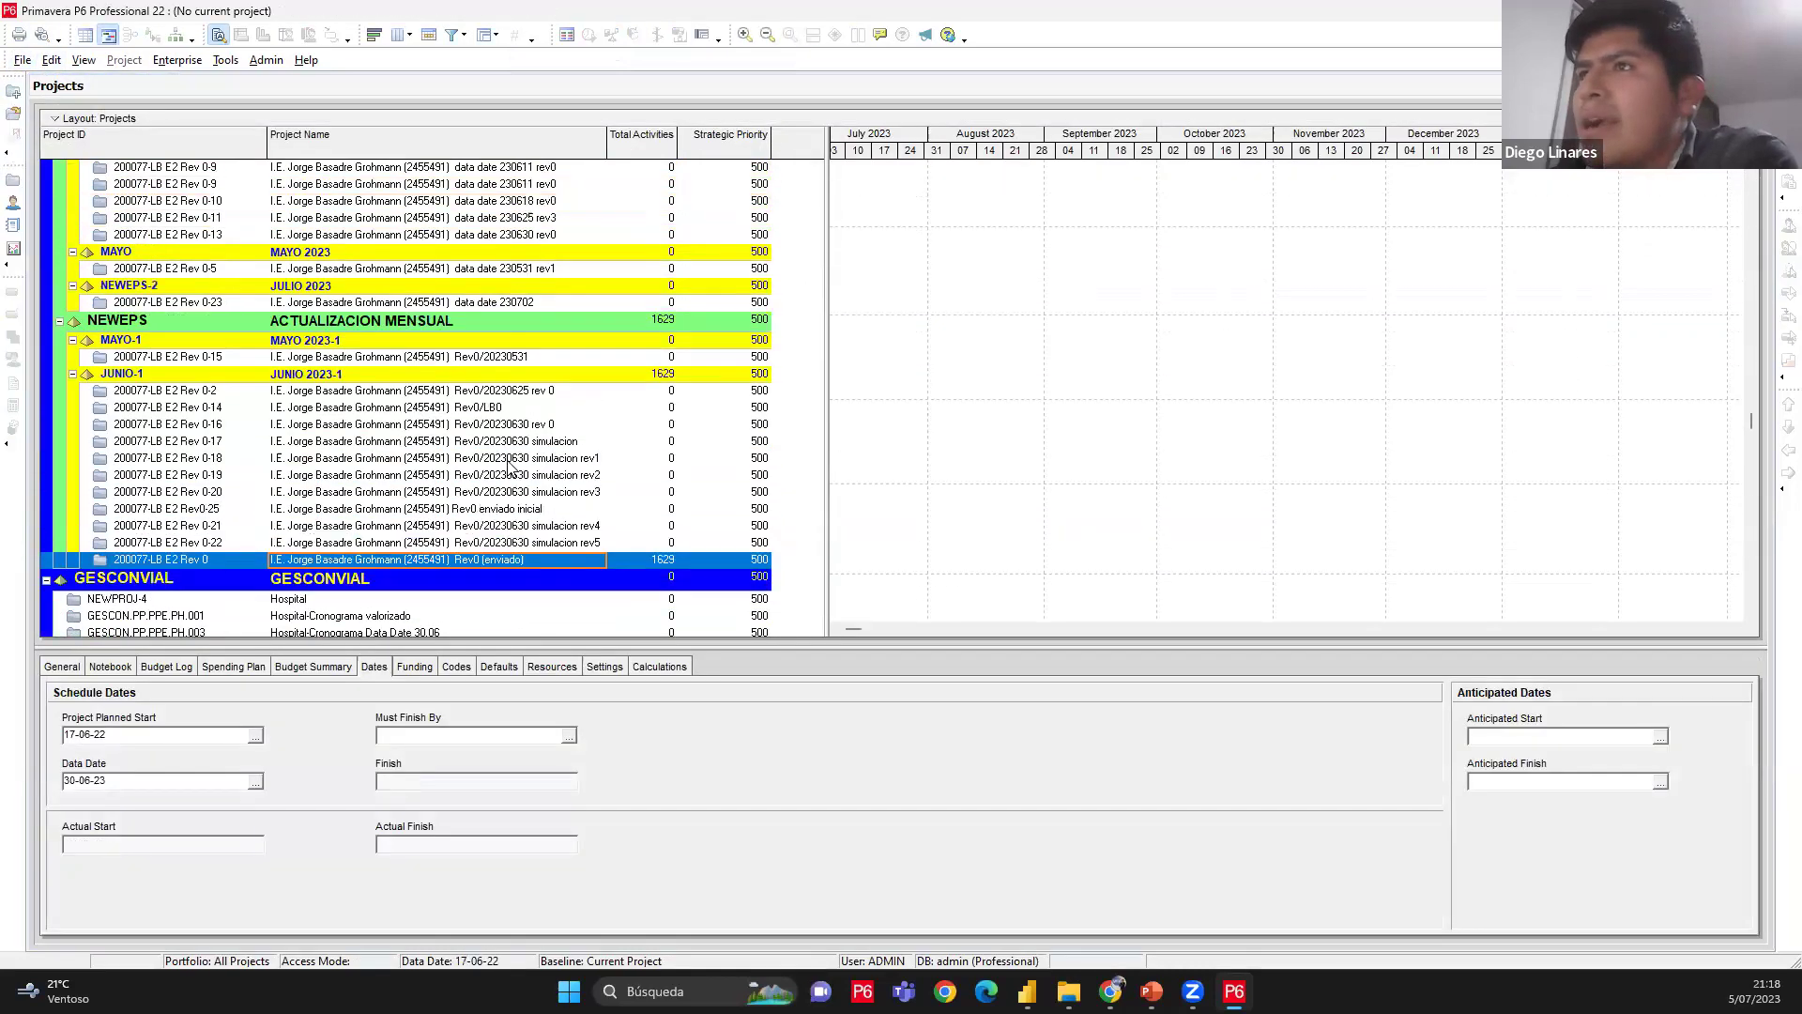
click(462, 358)
scroll(537, 410, up, 1)
click(520, 371)
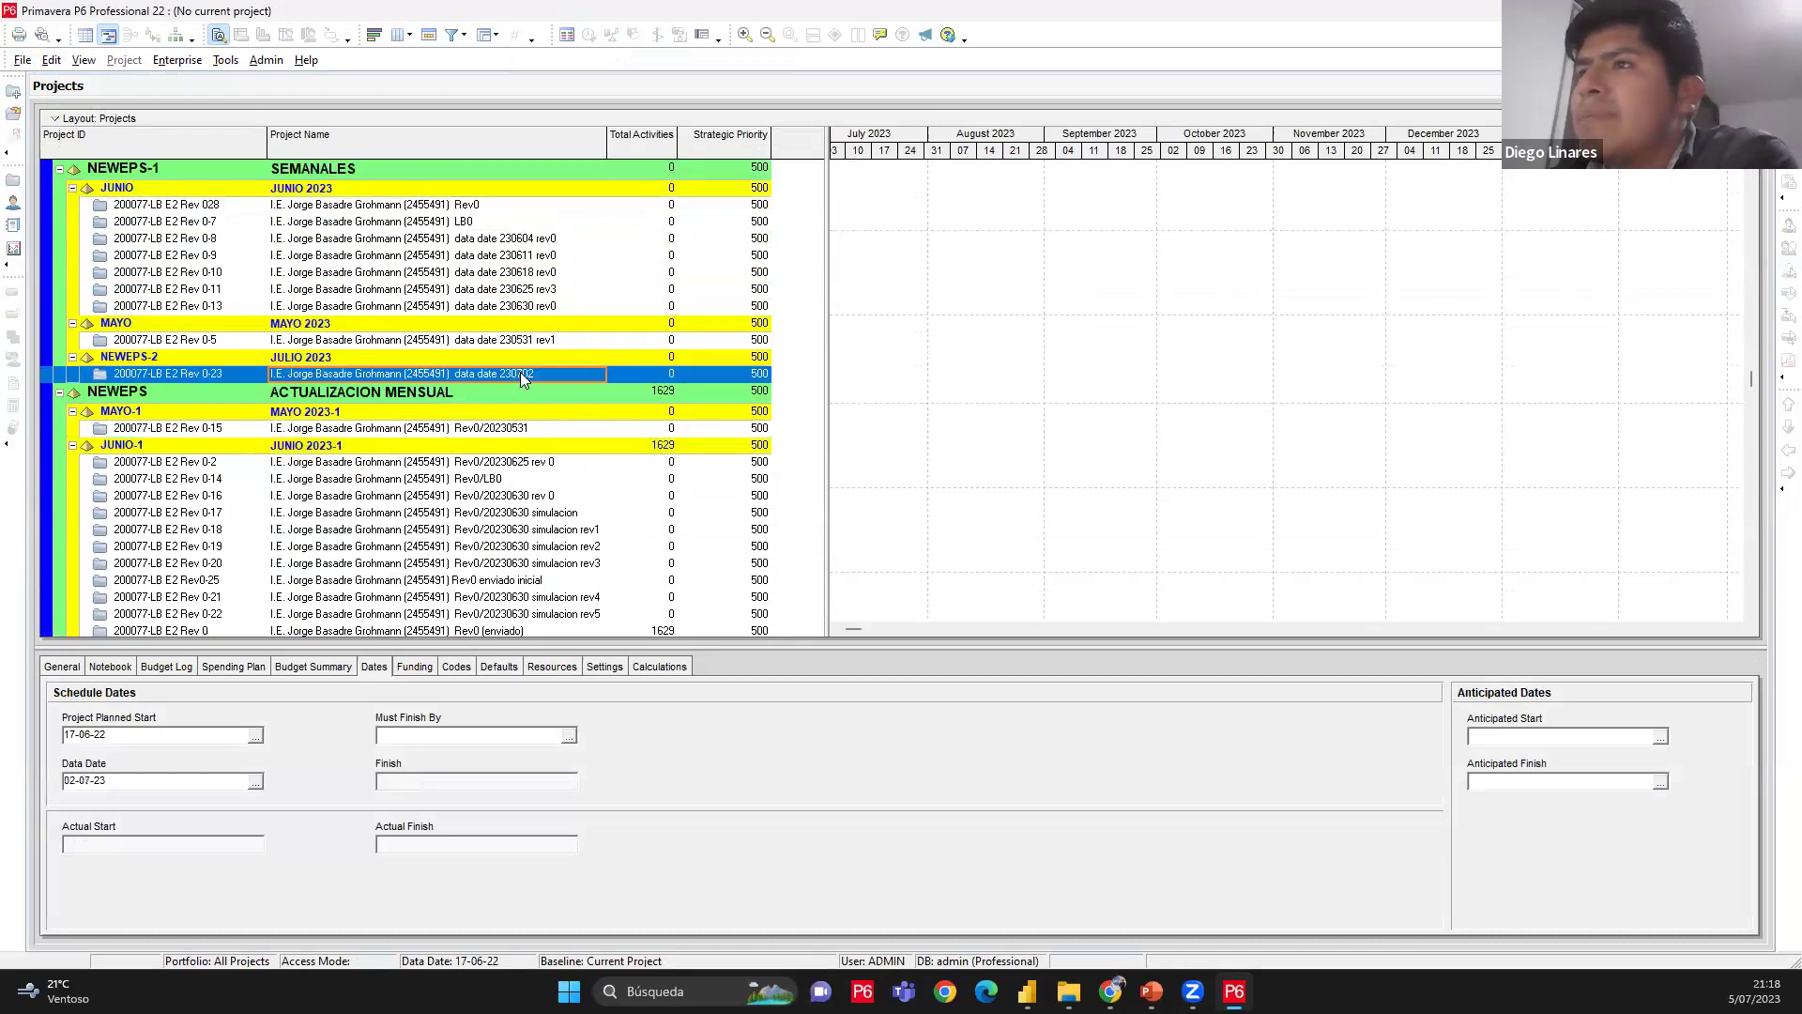
right_click(520, 371)
click(564, 378)
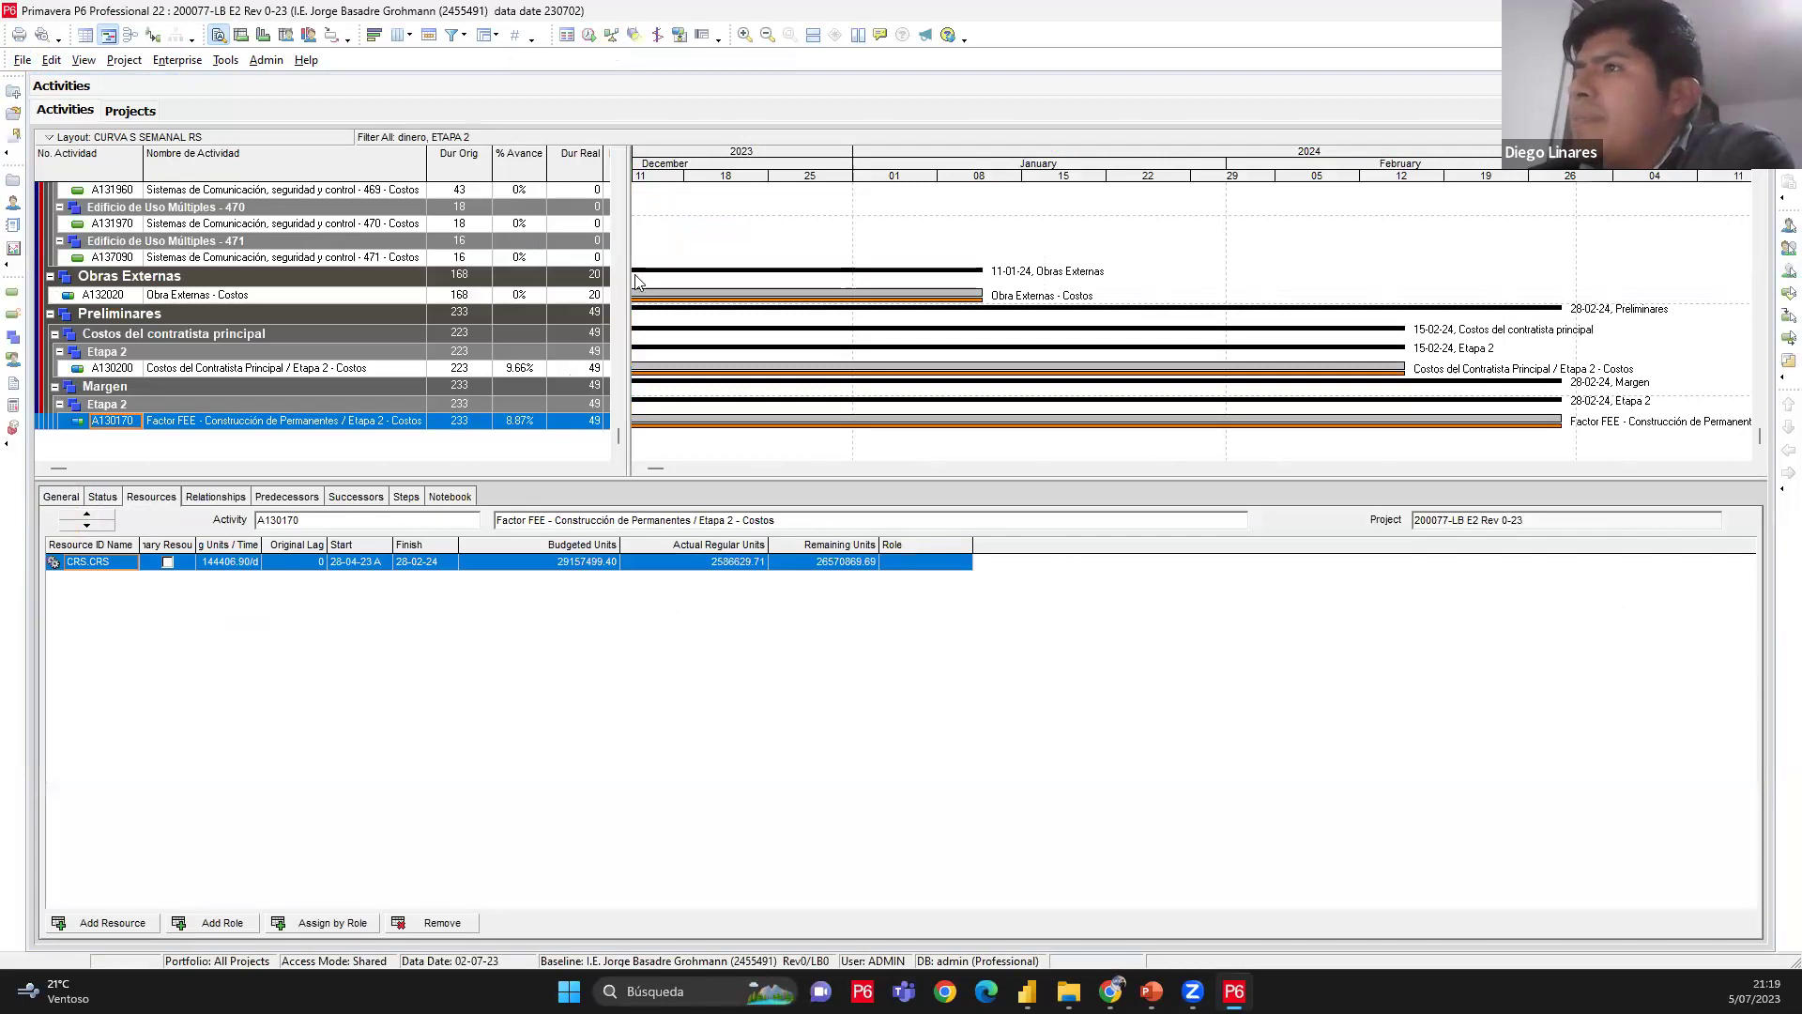
Widen the activity table to show the columns up to Valor Ganado and select activity Cimentaciones Normales - 469 - Costos
drag(621, 265, 965, 301)
scroll(859, 398, up, 4)
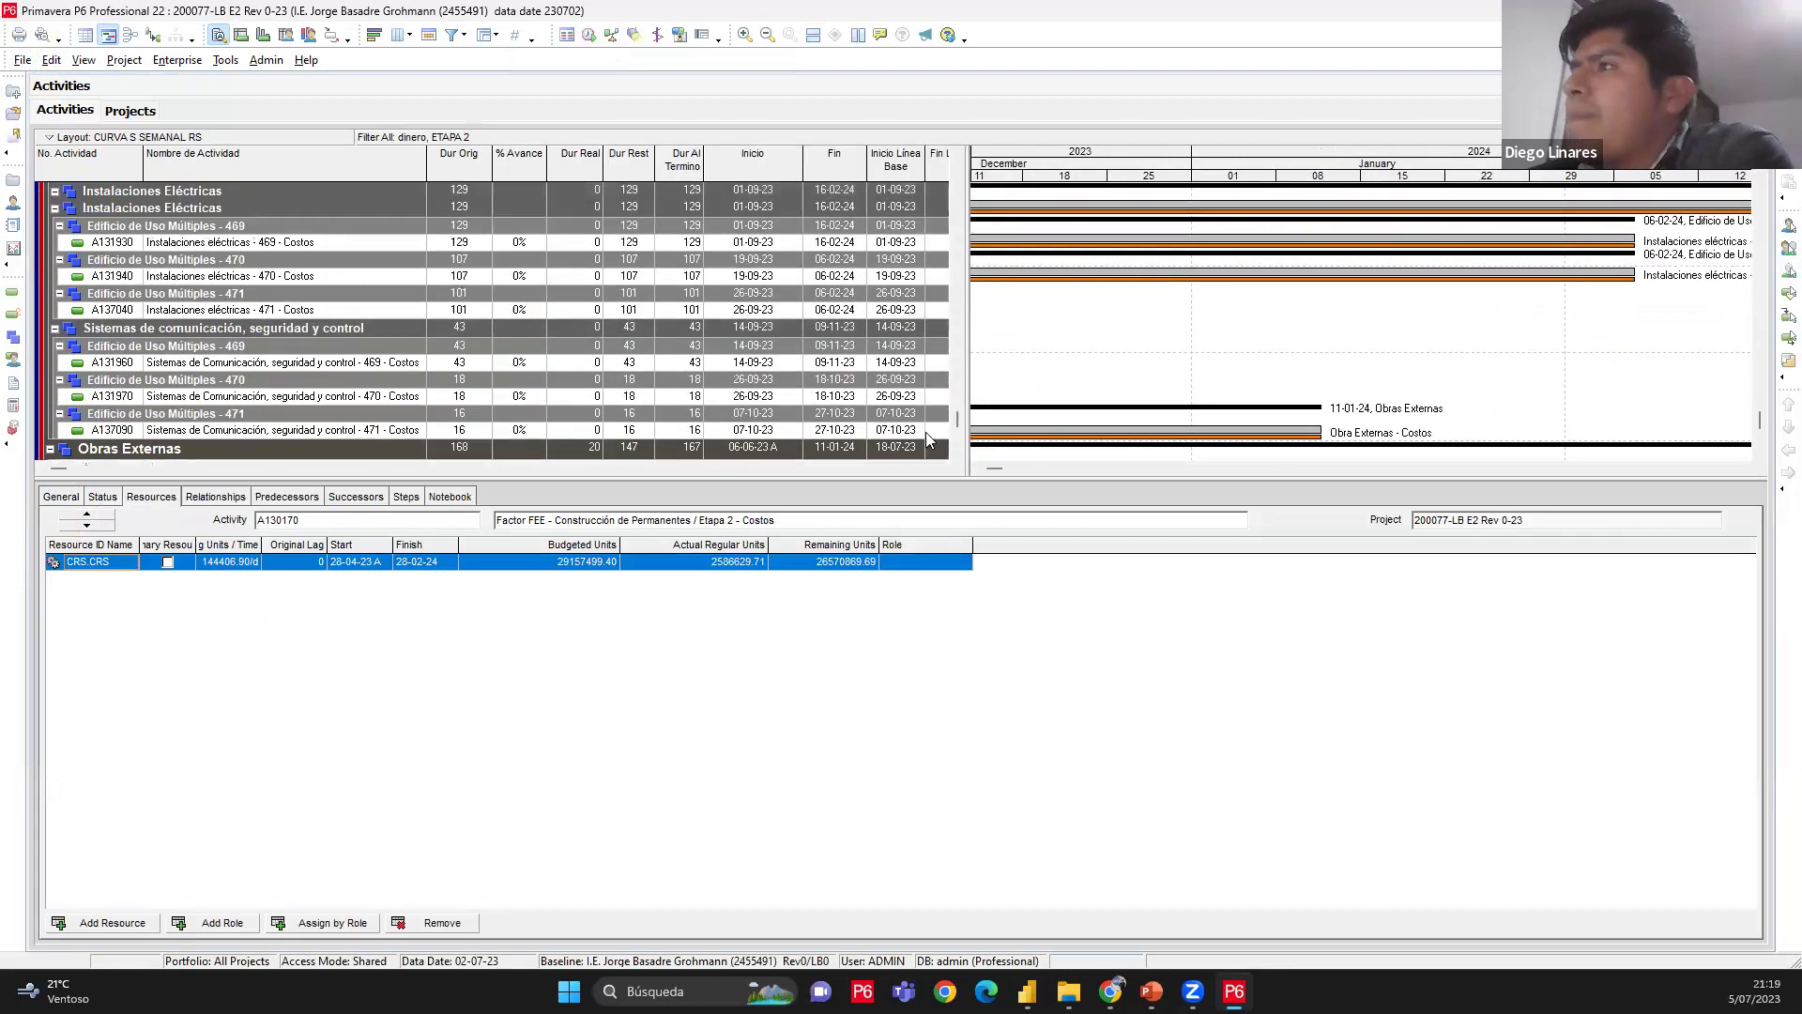
drag(954, 474, 1237, 215)
click(230, 273)
click(240, 347)
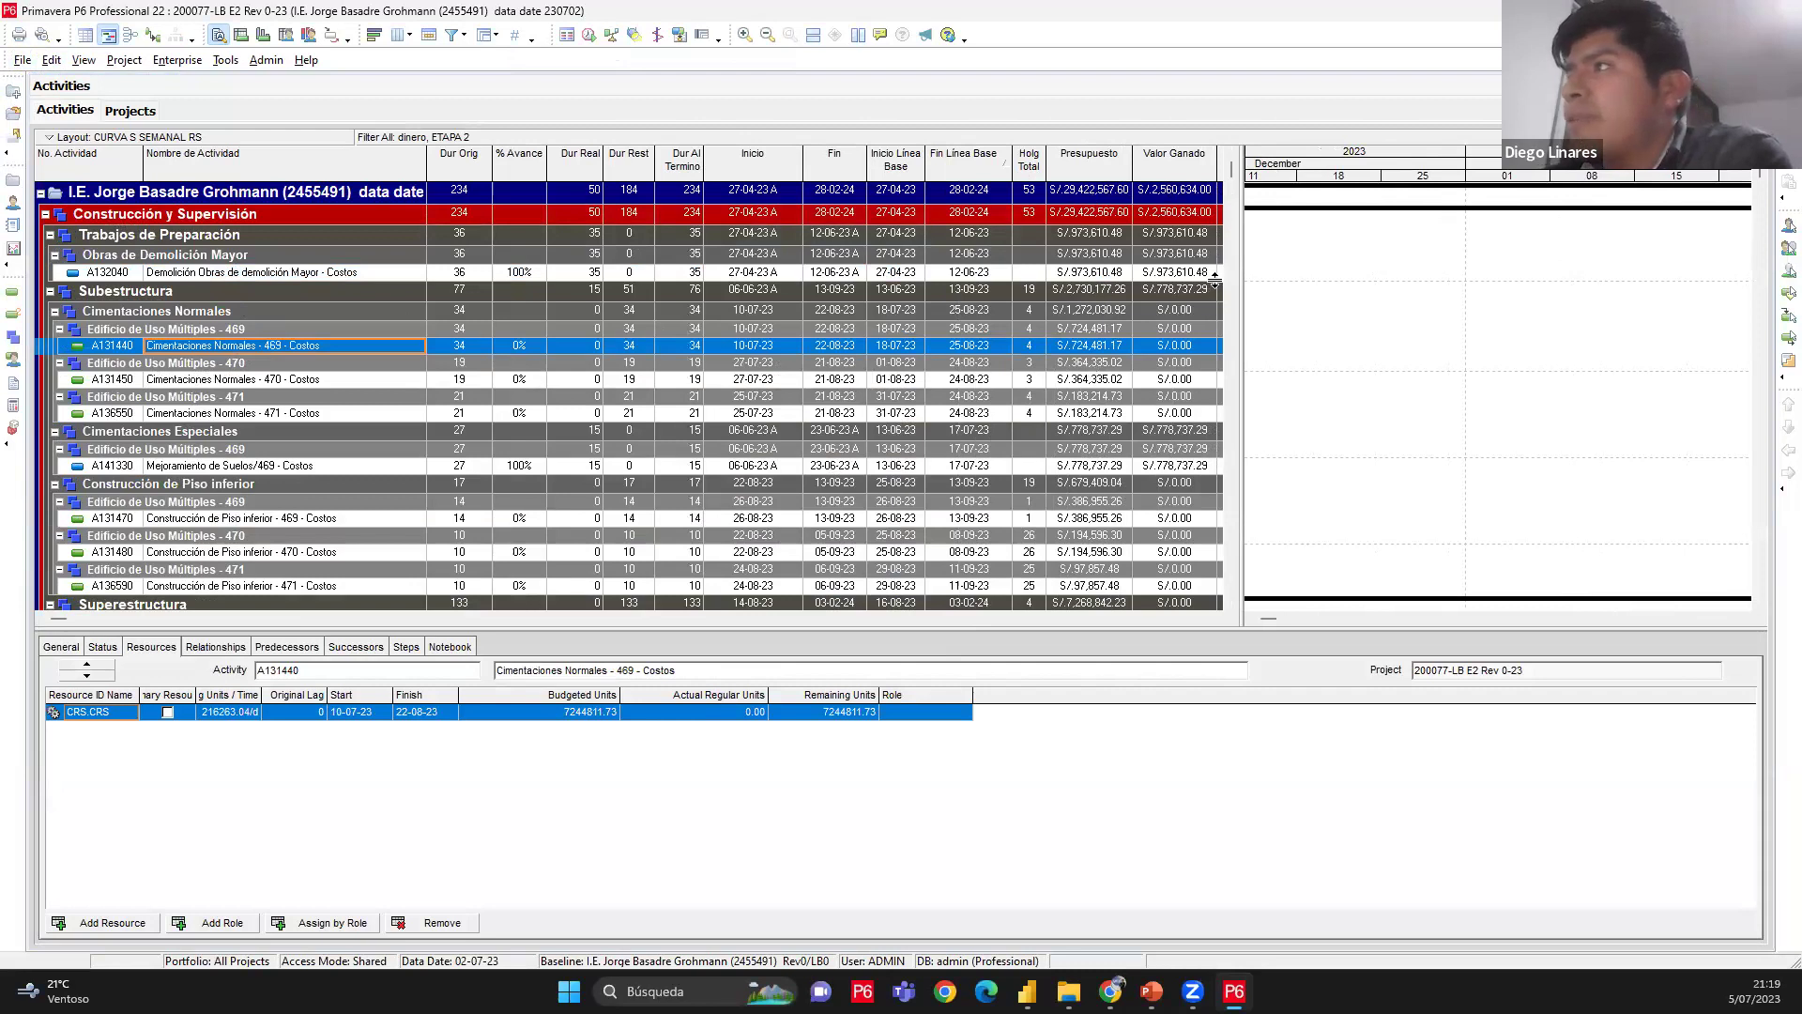
Enlarge the activity table downward over the activity details and widen it to show the columns up to Actual Total Cost
drag(1239, 246, 1112, 826)
scroll(1018, 449, down, 5)
drag(1759, 230, 1763, 357)
drag(744, 225, 1530, 334)
scroll(1517, 332, up, 3)
scroll(1517, 333, up, 10)
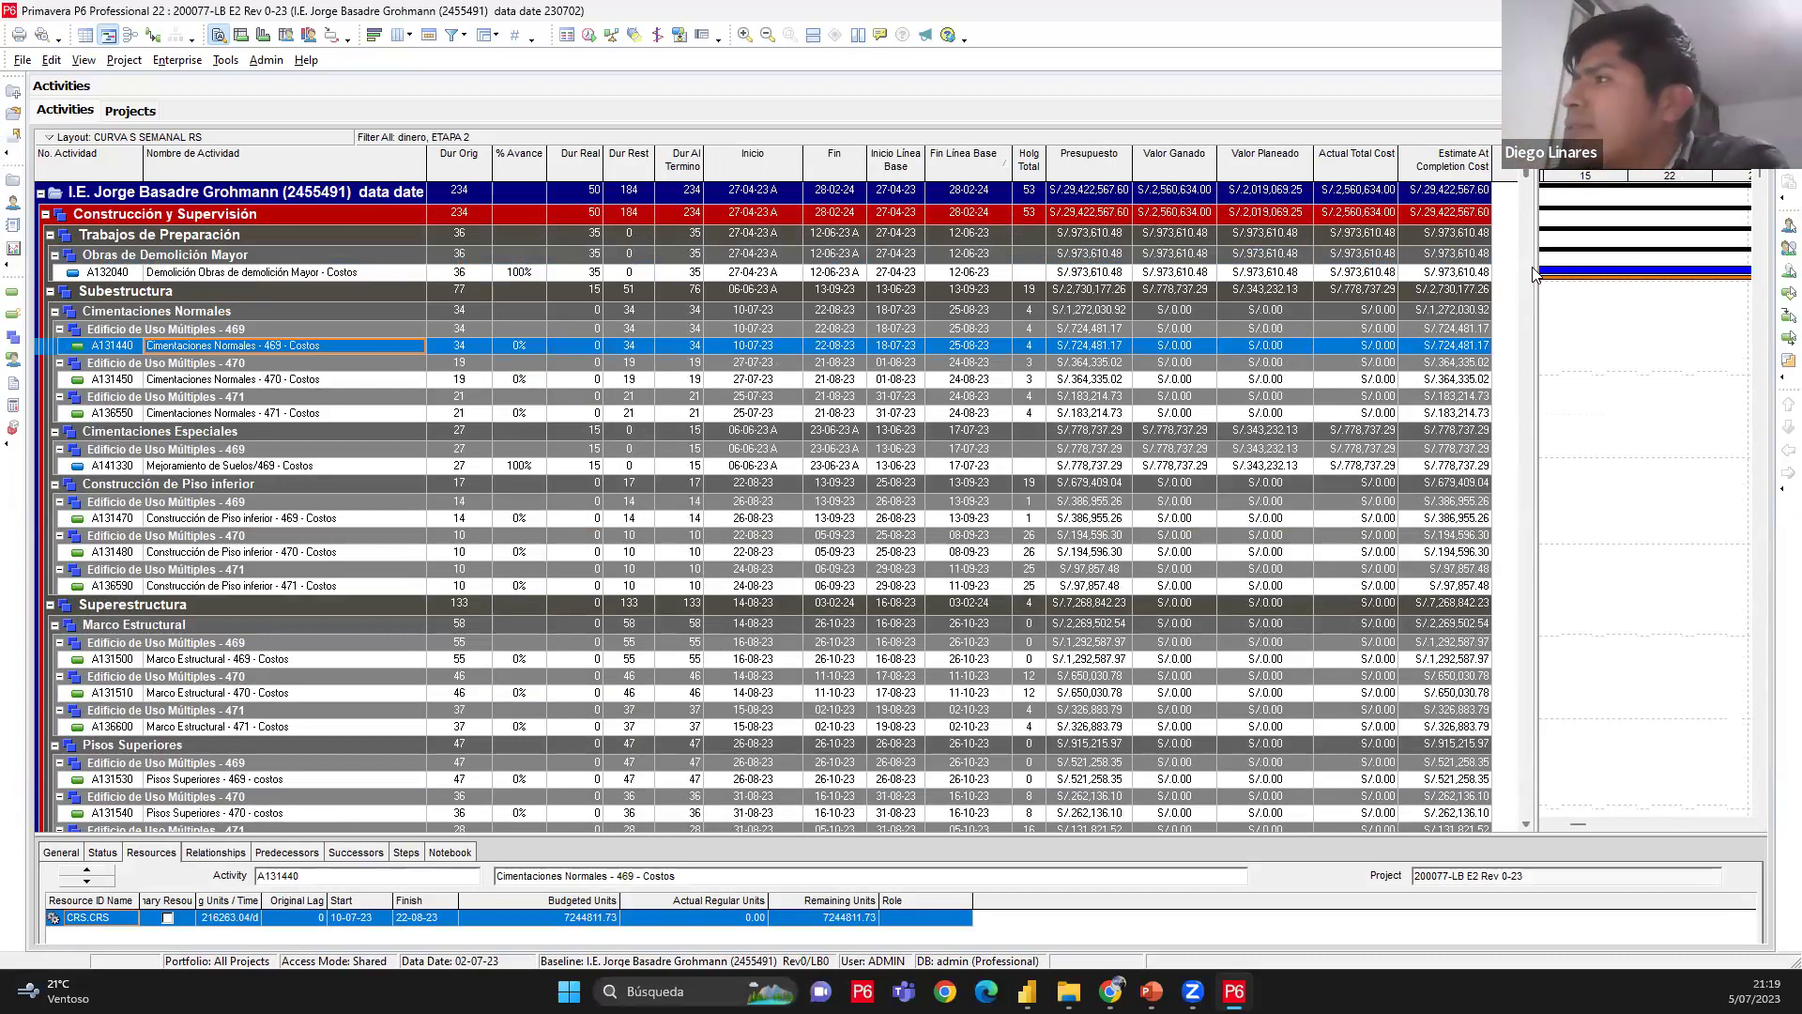
drag(1534, 272, 1442, 306)
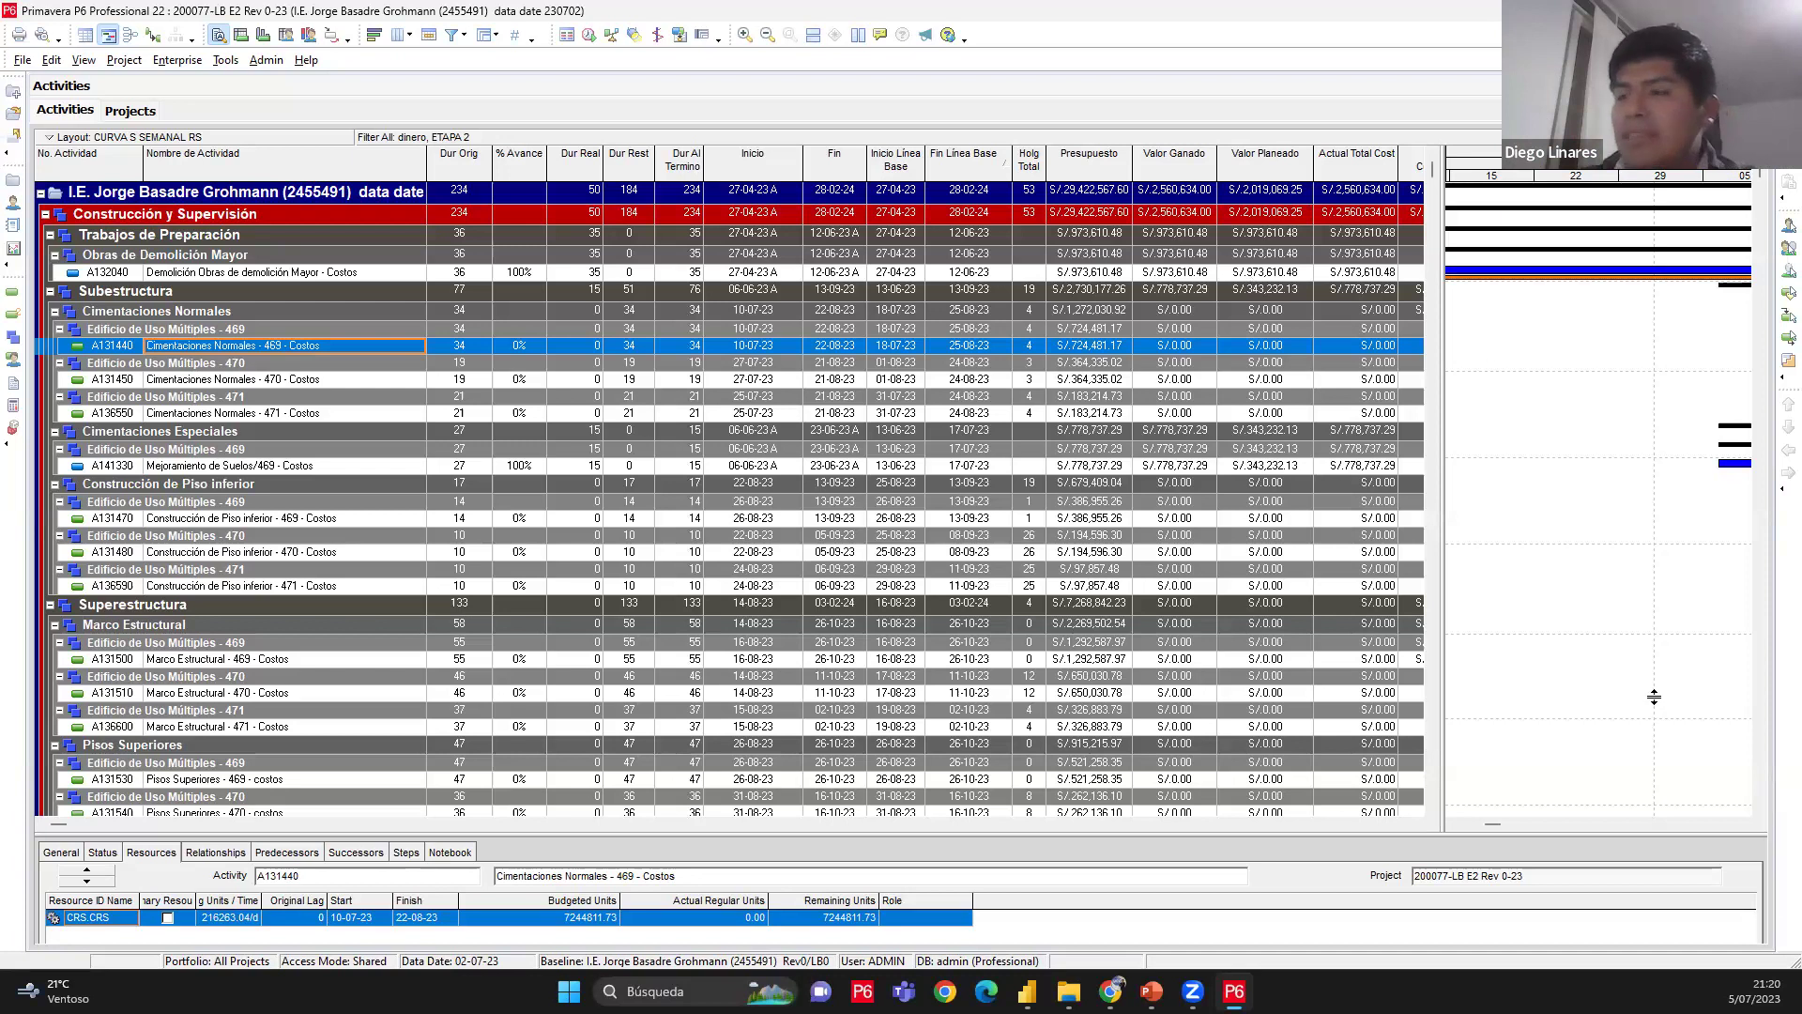
Open Paint with a blank canvas and maximize its window
key(super+s)
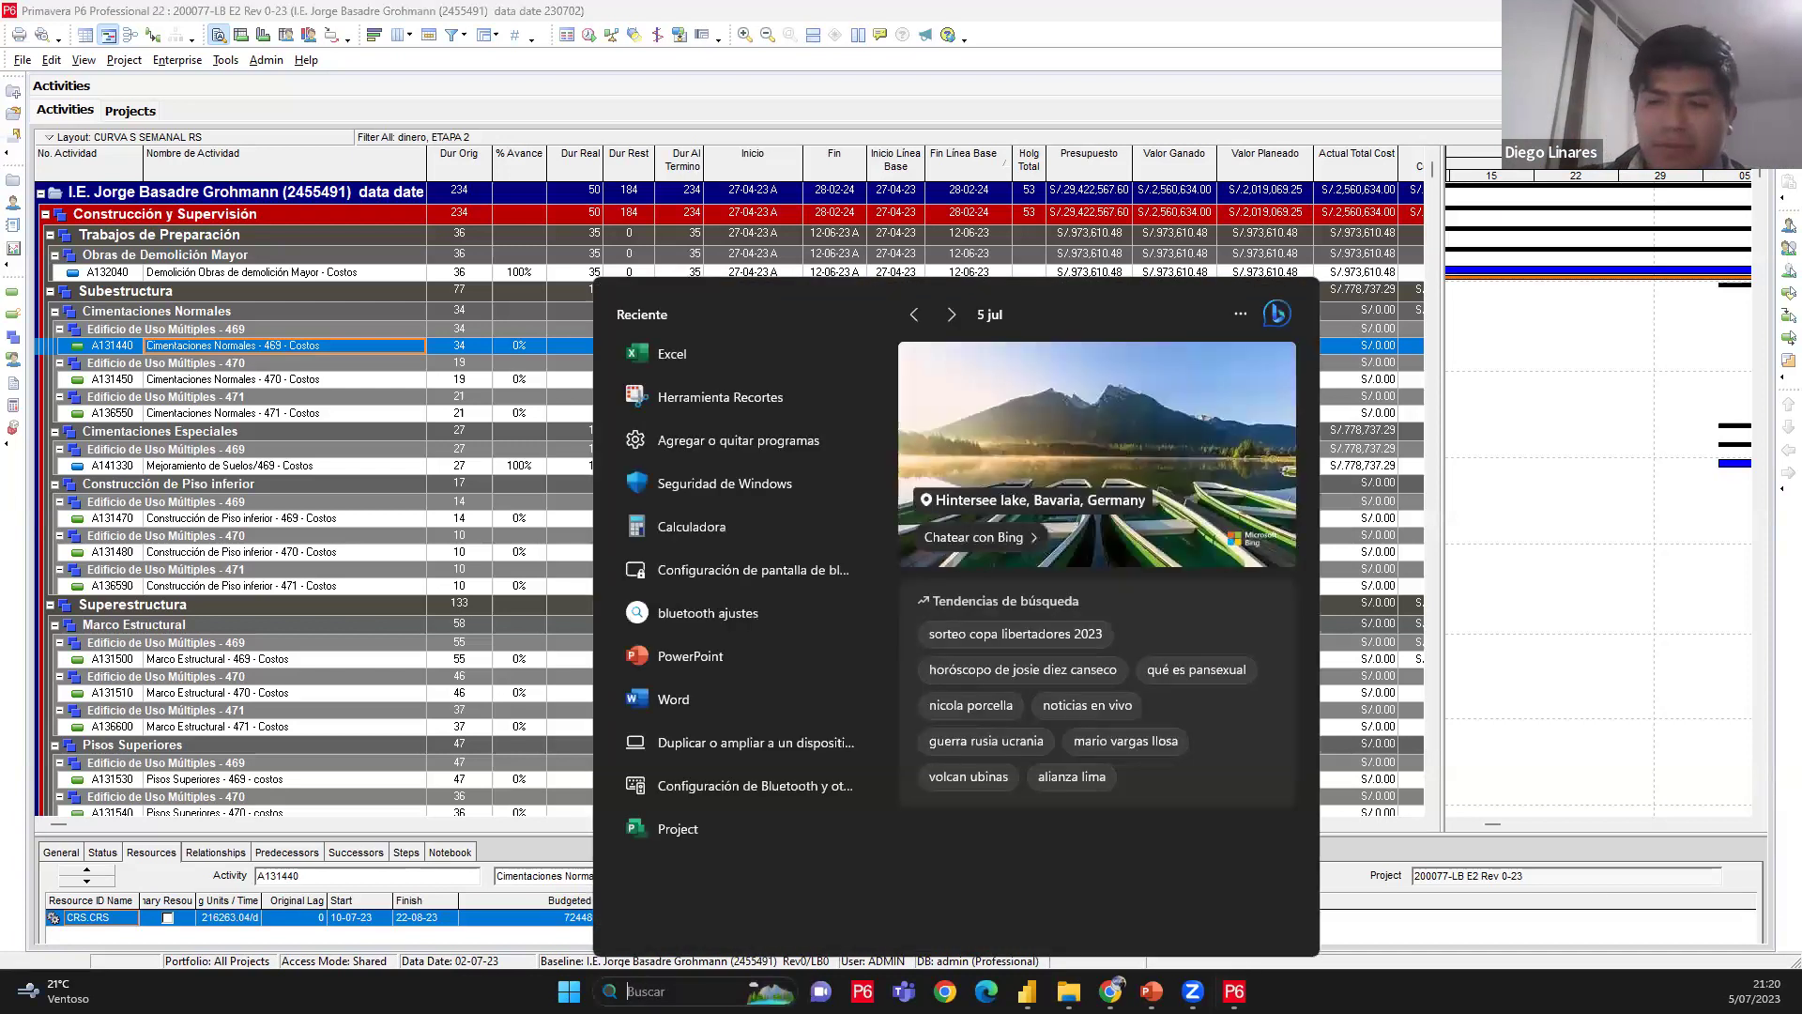
text(paint)
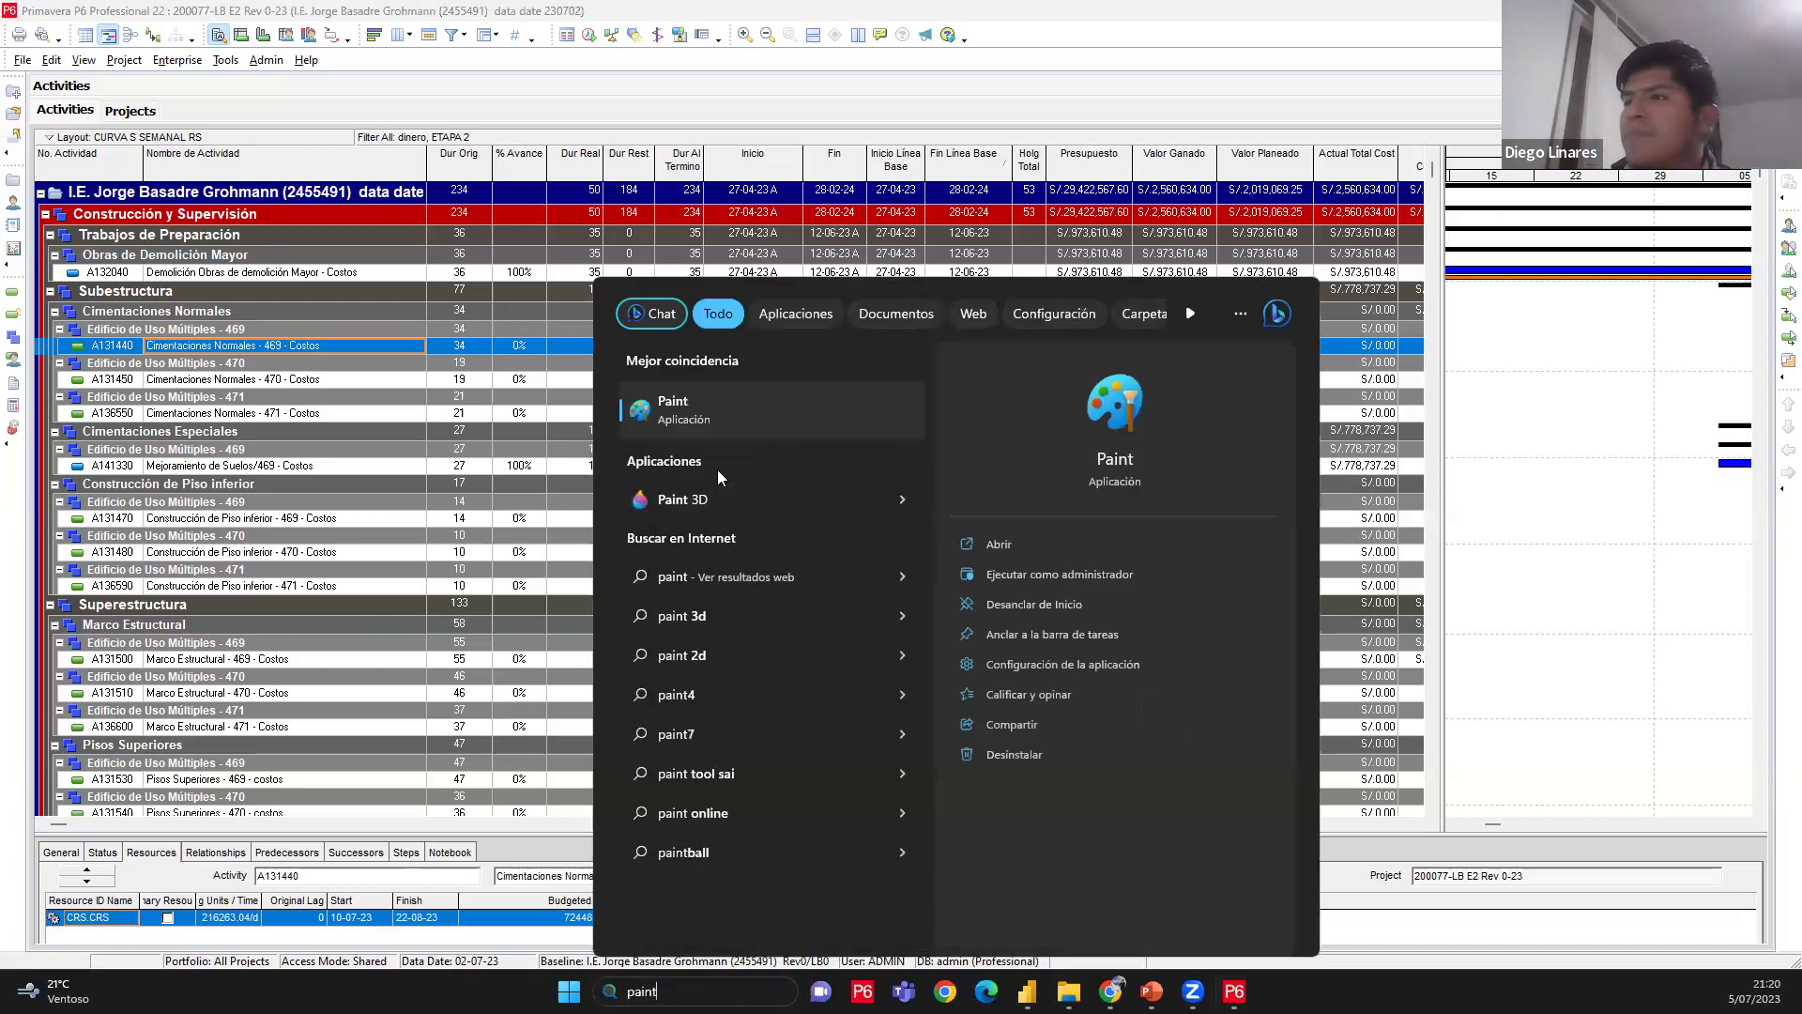
key(Escape)
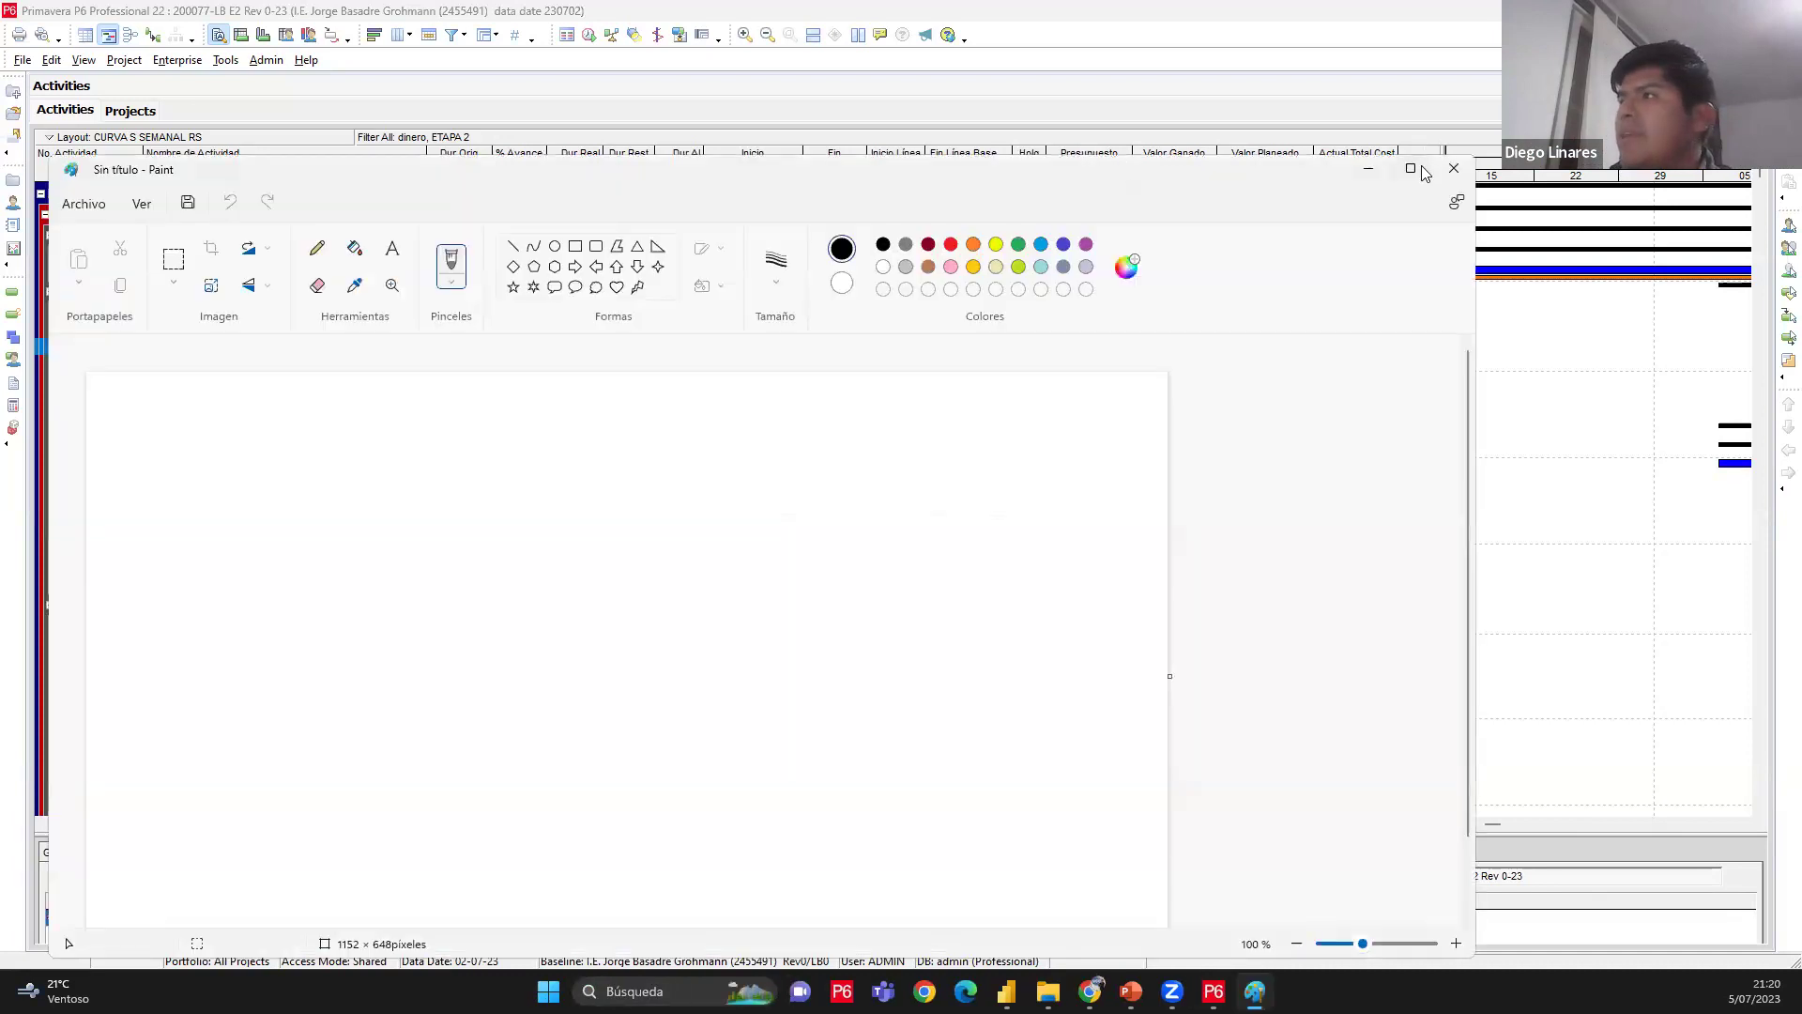
click(1422, 174)
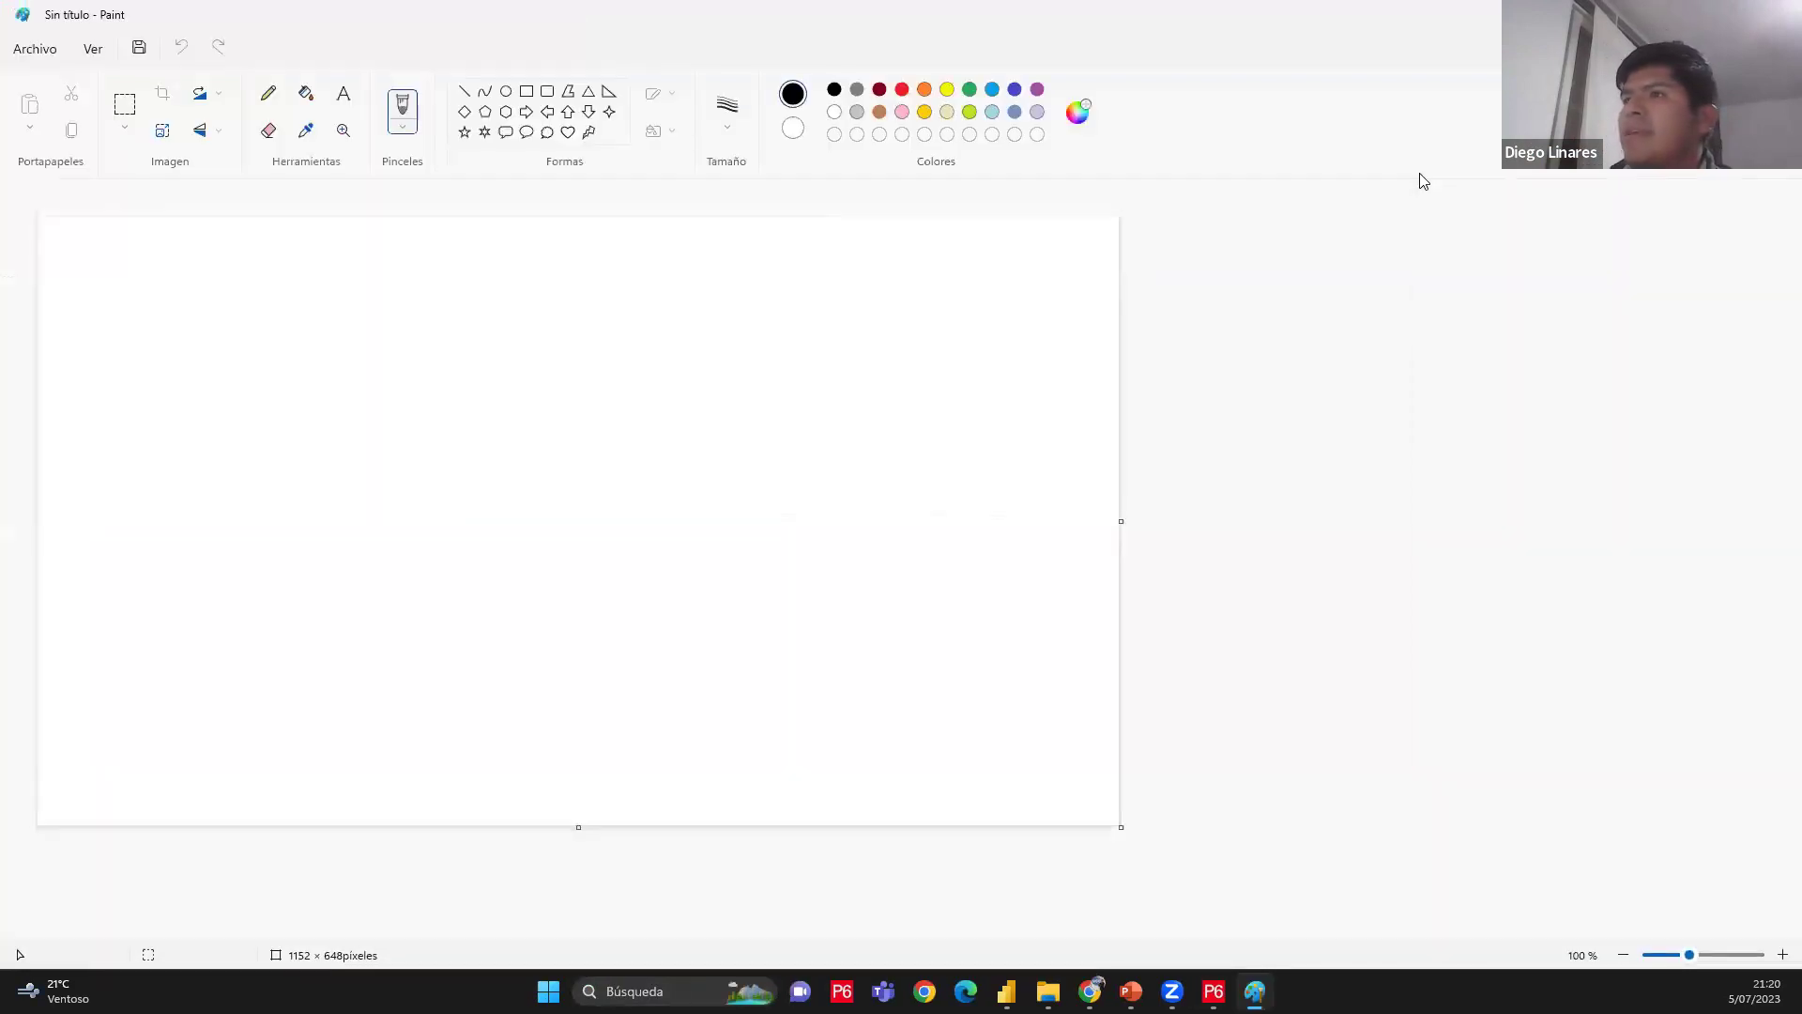
Draw black vertical and horizontal axes on the canvas and a light blue S-curve rising above the horizontal axis
drag(300, 265, 317, 787)
drag(218, 738, 1126, 690)
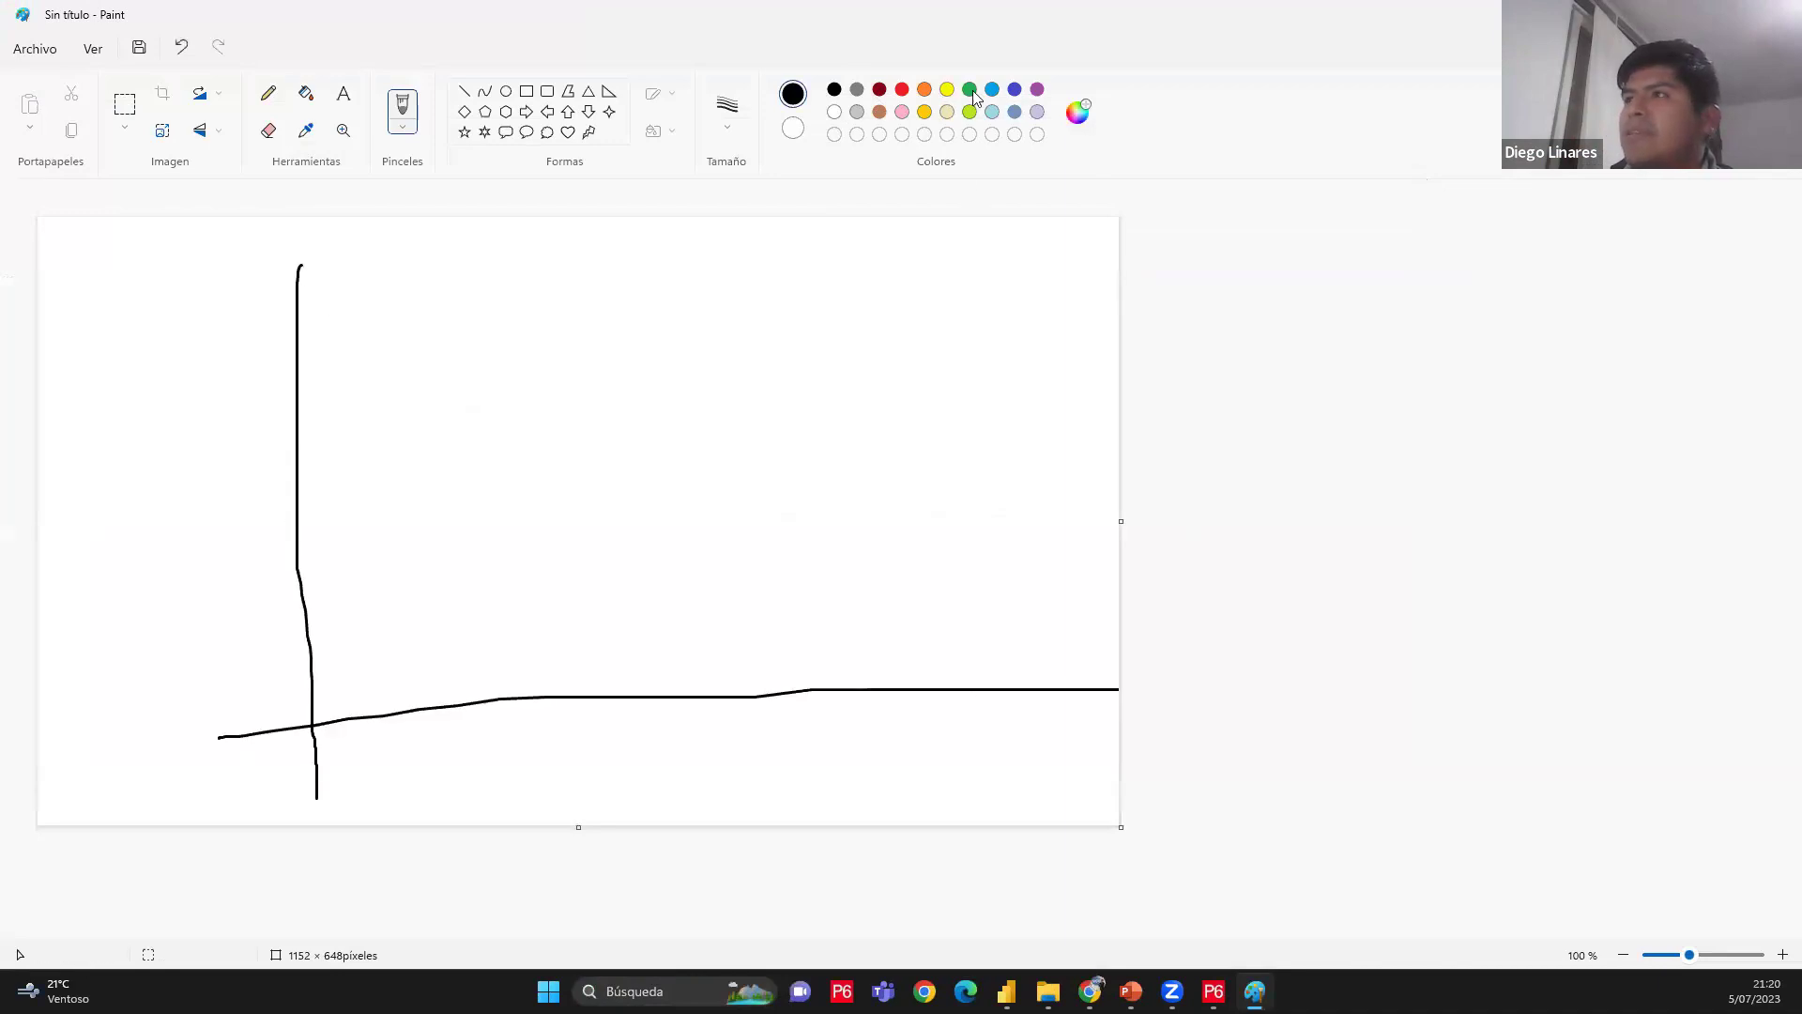
click(1015, 91)
click(992, 91)
mouse_move(348, 672)
mouse_down()
mouse_move(498, 639)
mouse_move(640, 549)
mouse_move(773, 366)
mouse_move(1021, 286)
mouse_up()
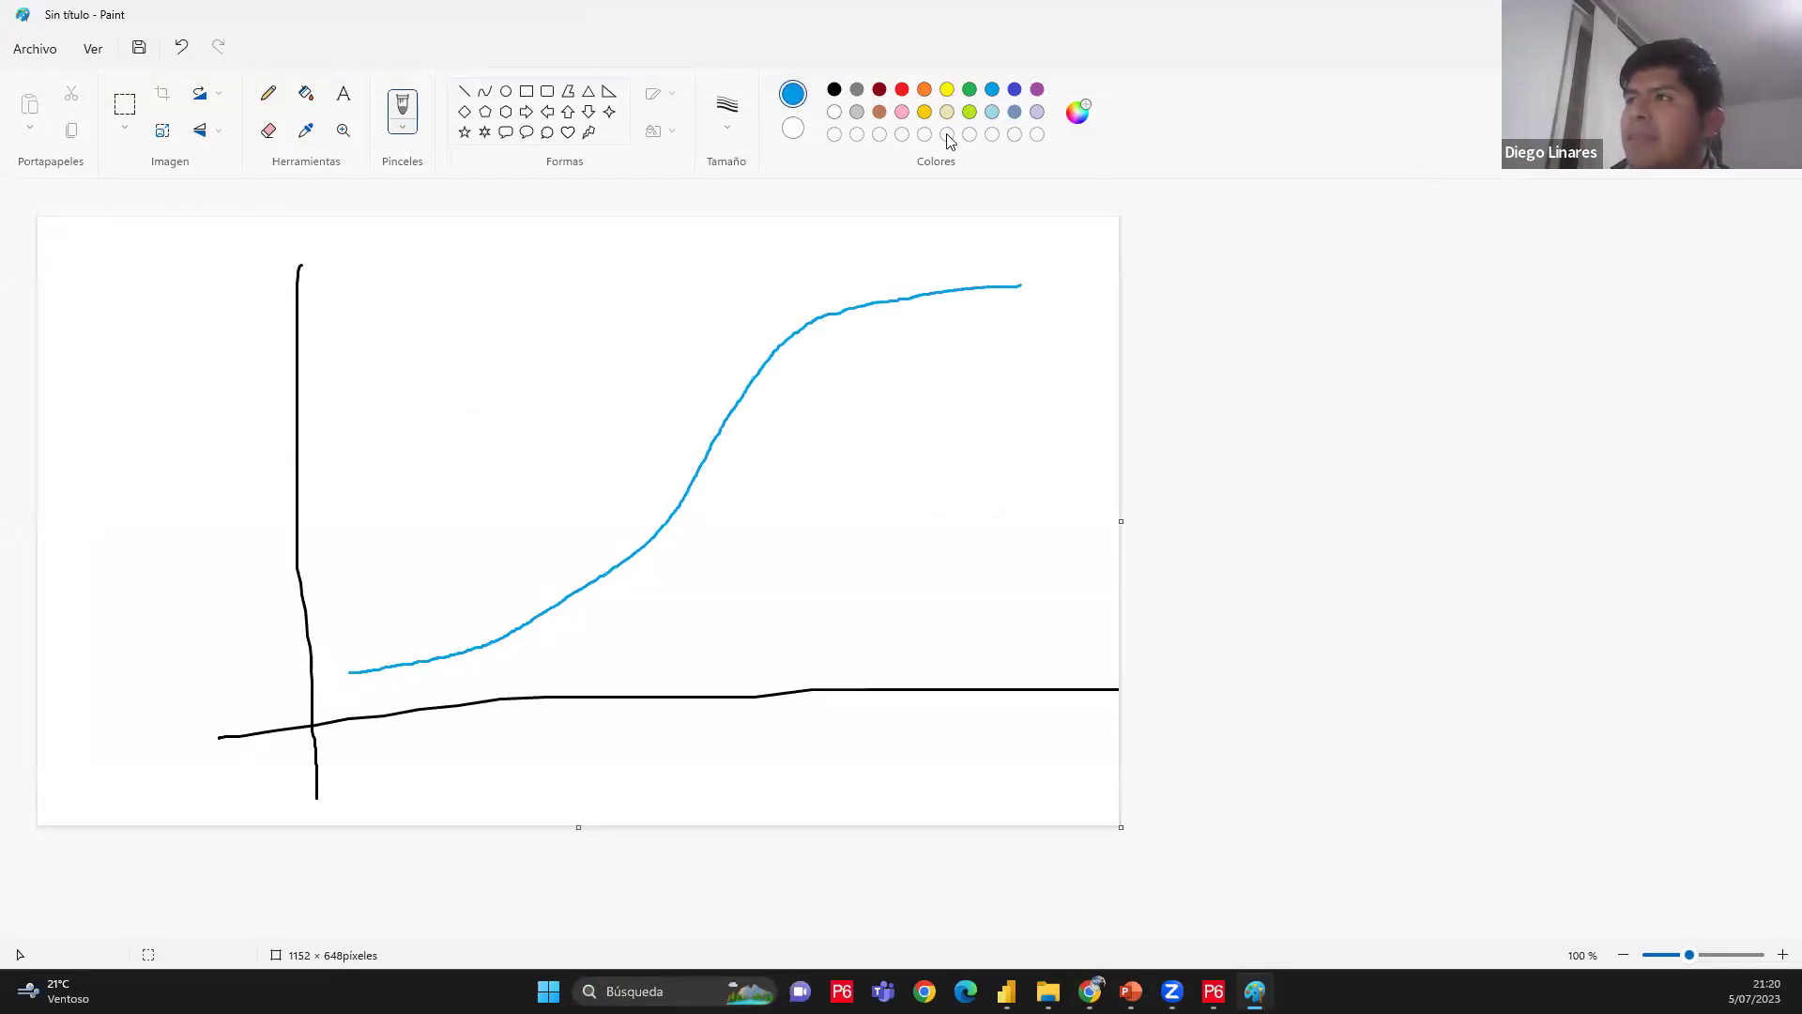
Draw a red dashed vertical cut-off line across the blue curve and a red progress curve below it ending at that line
click(903, 93)
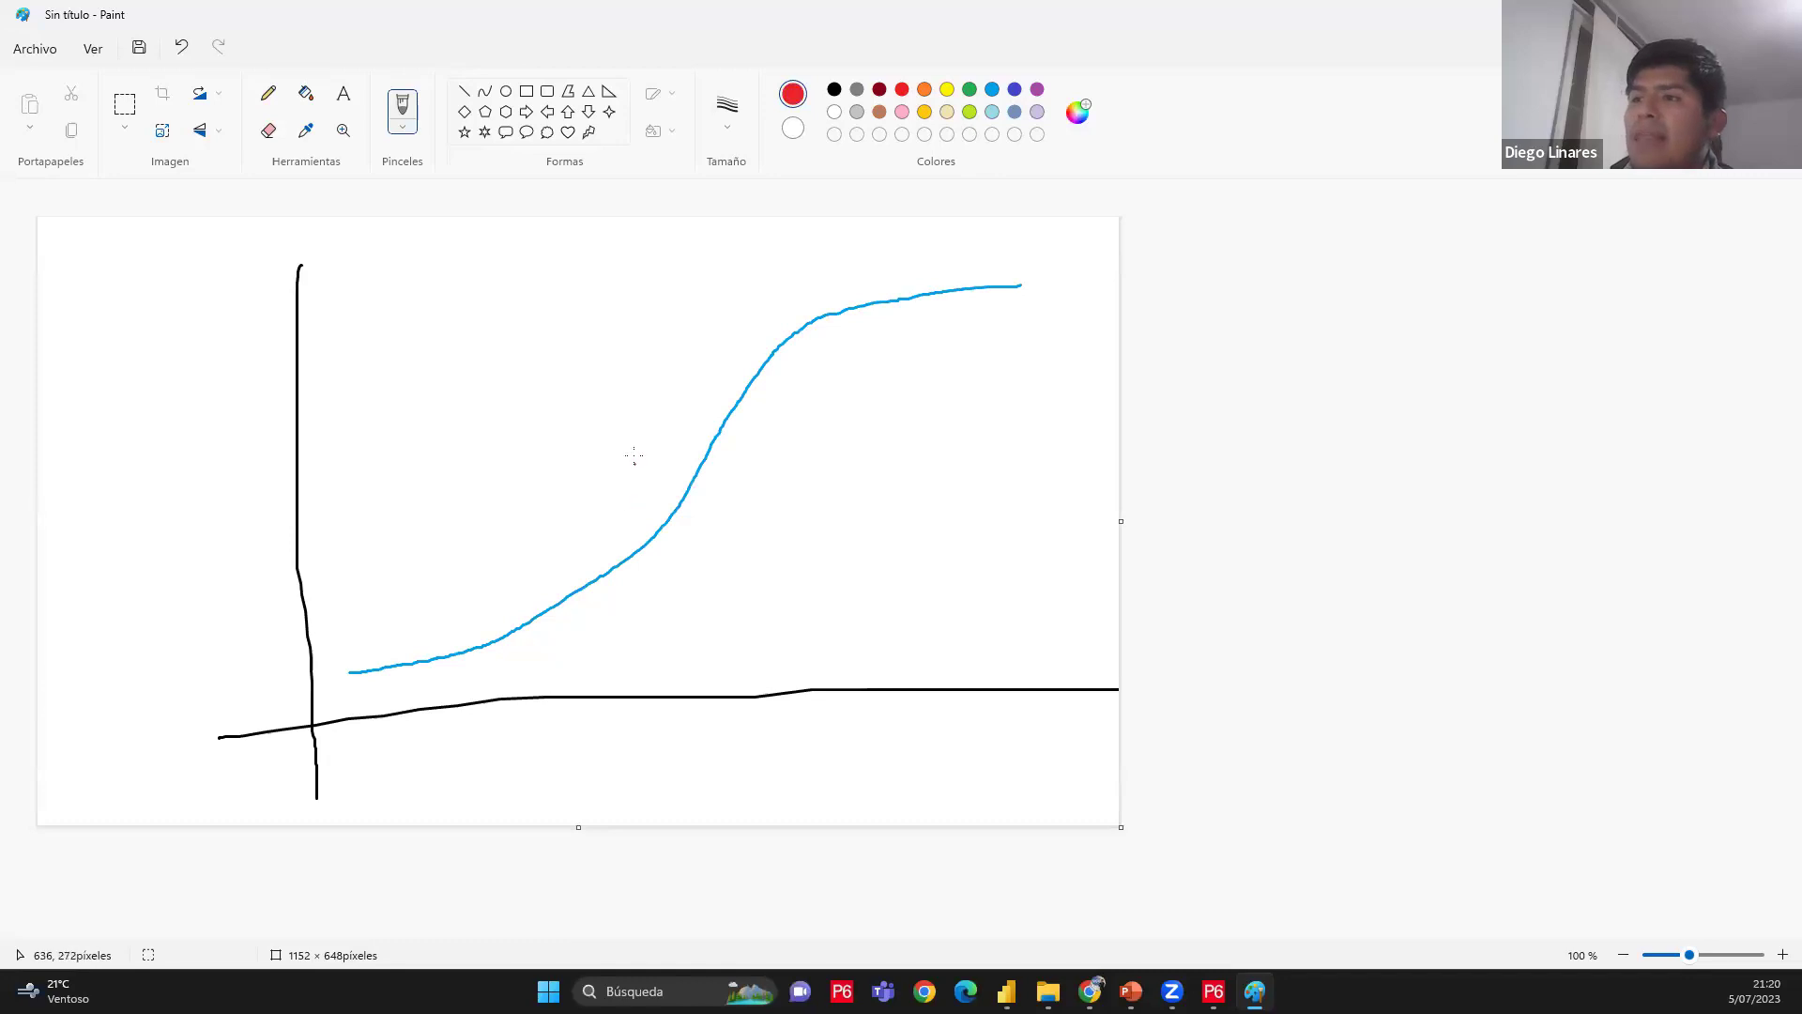
drag(635, 483, 637, 547)
drag(629, 674, 629, 695)
drag(628, 707, 628, 729)
mouse_move(359, 686)
mouse_down()
mouse_move(489, 682)
mouse_move(633, 580)
mouse_up()
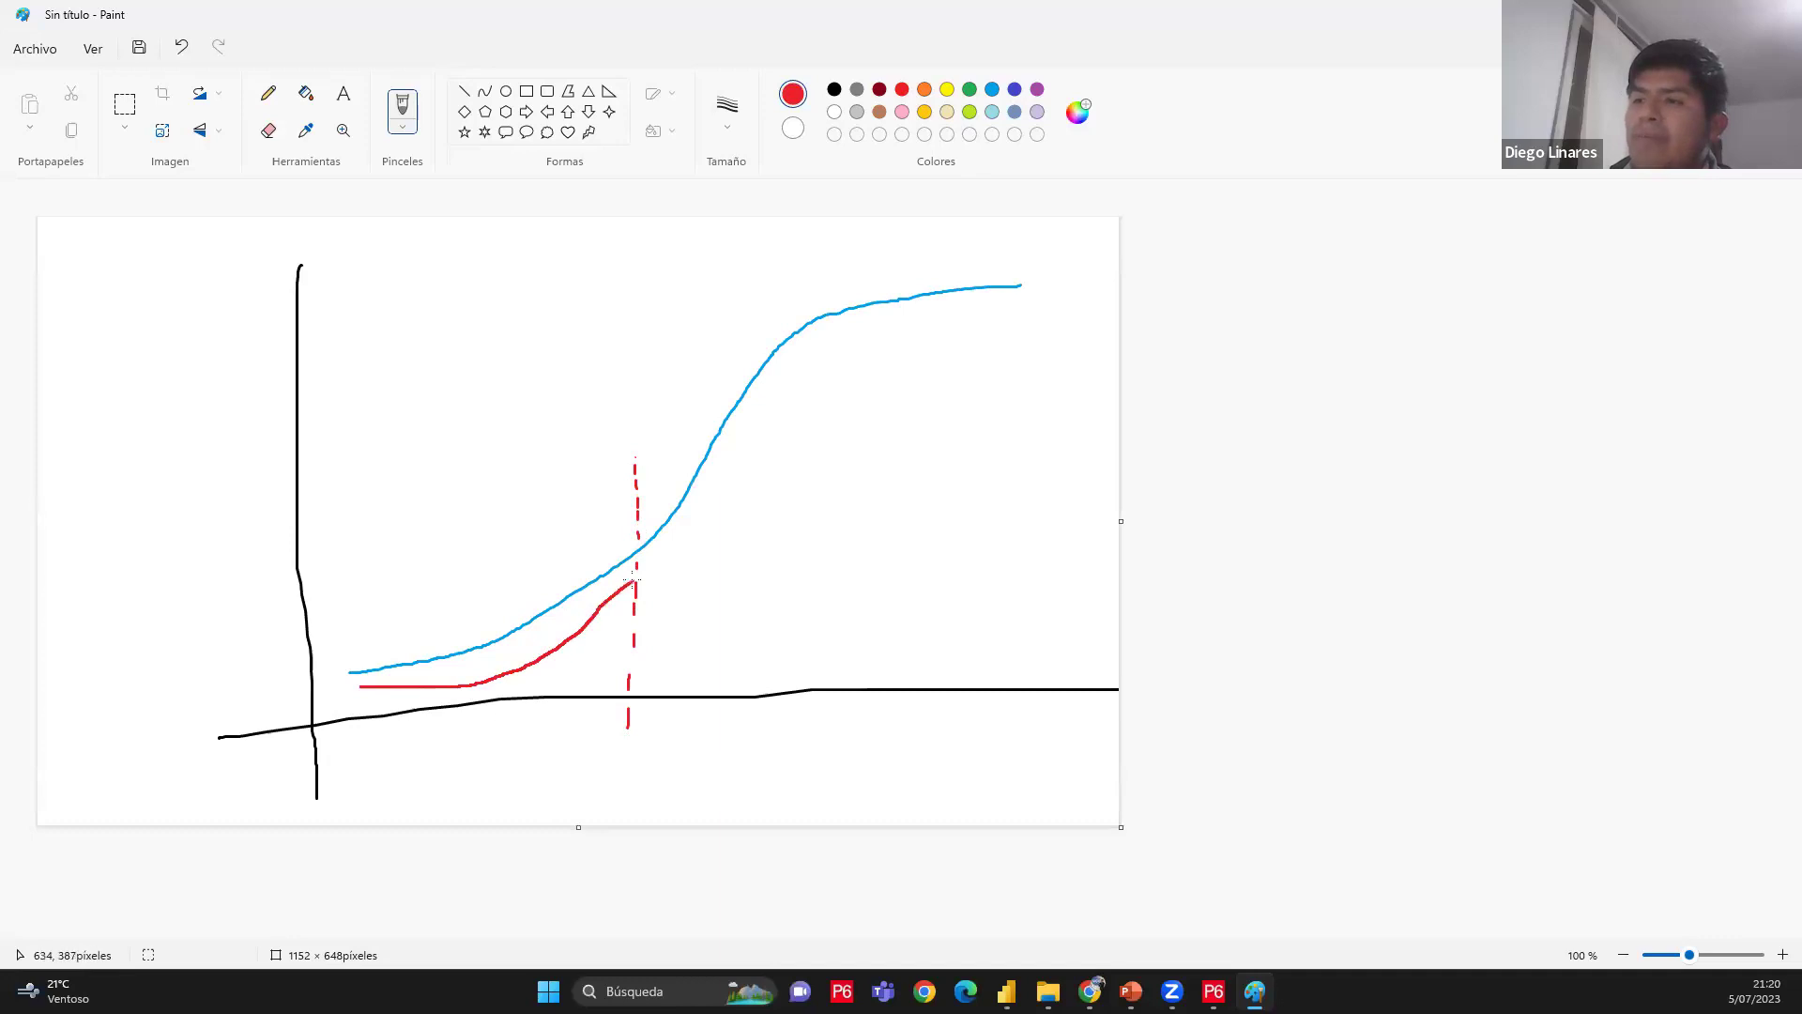
Write "100" in light blue above the upper end of the blue S-curve
click(947, 89)
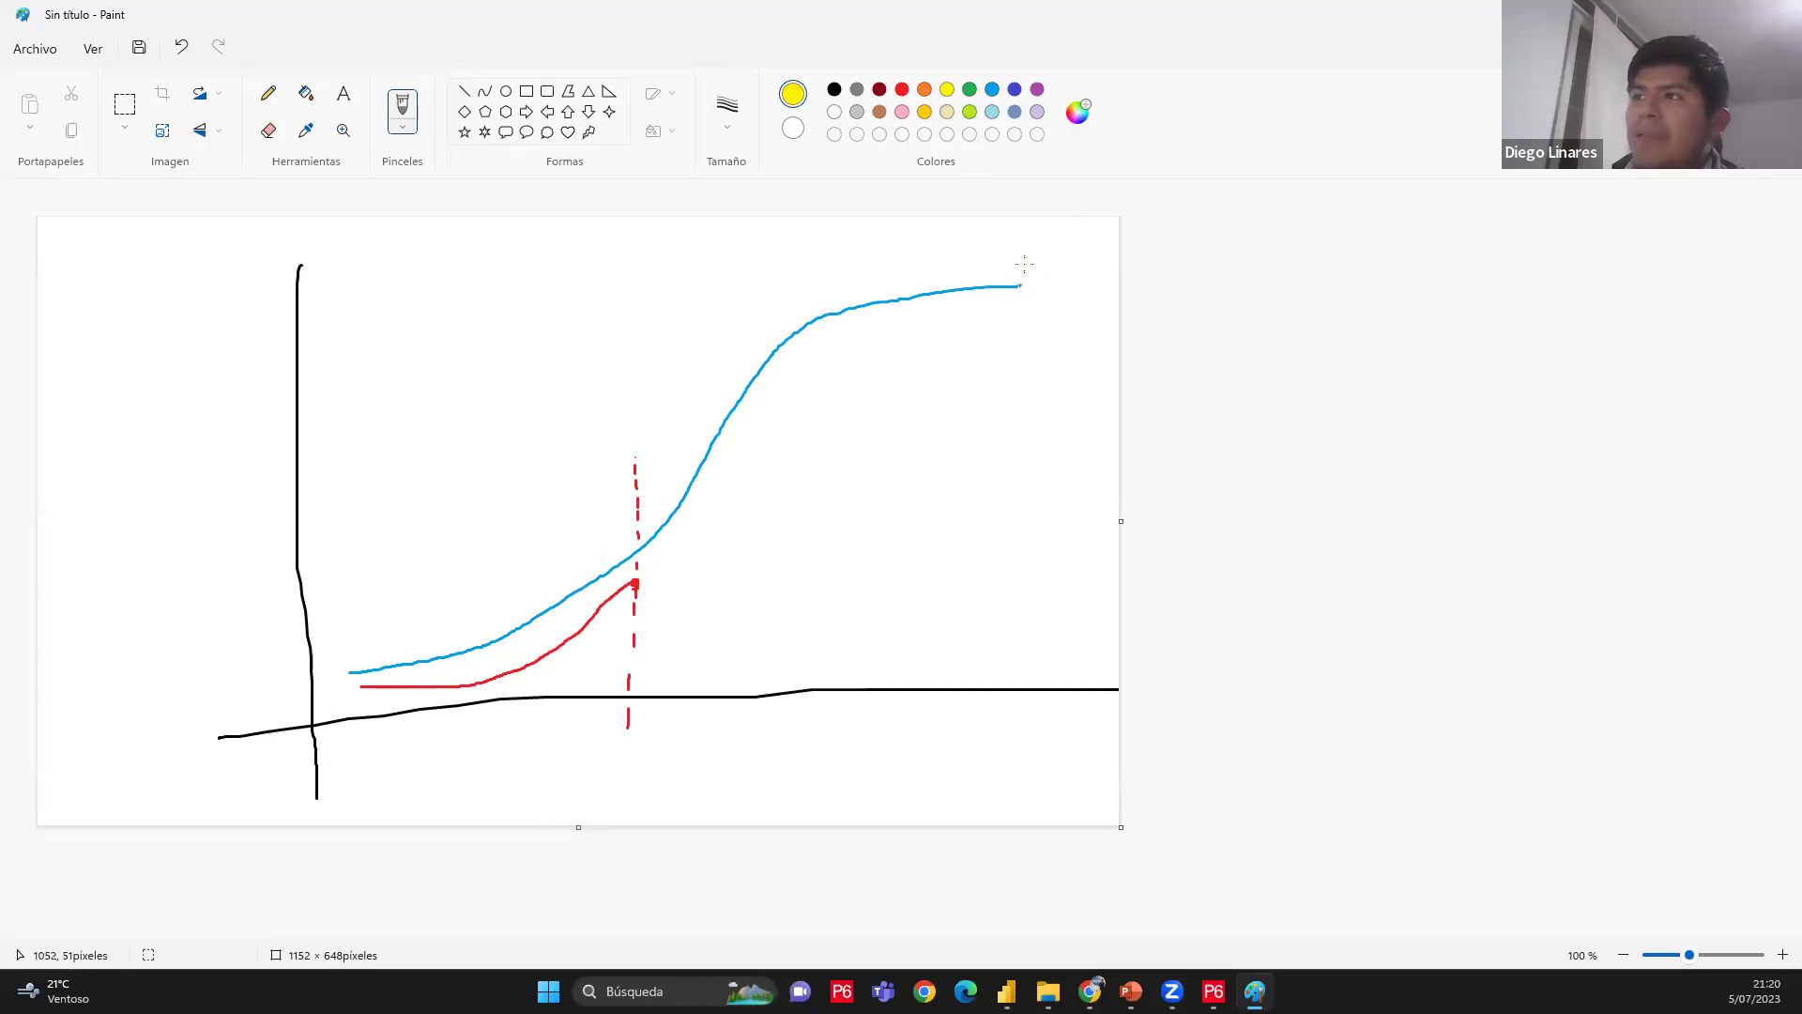
click(992, 89)
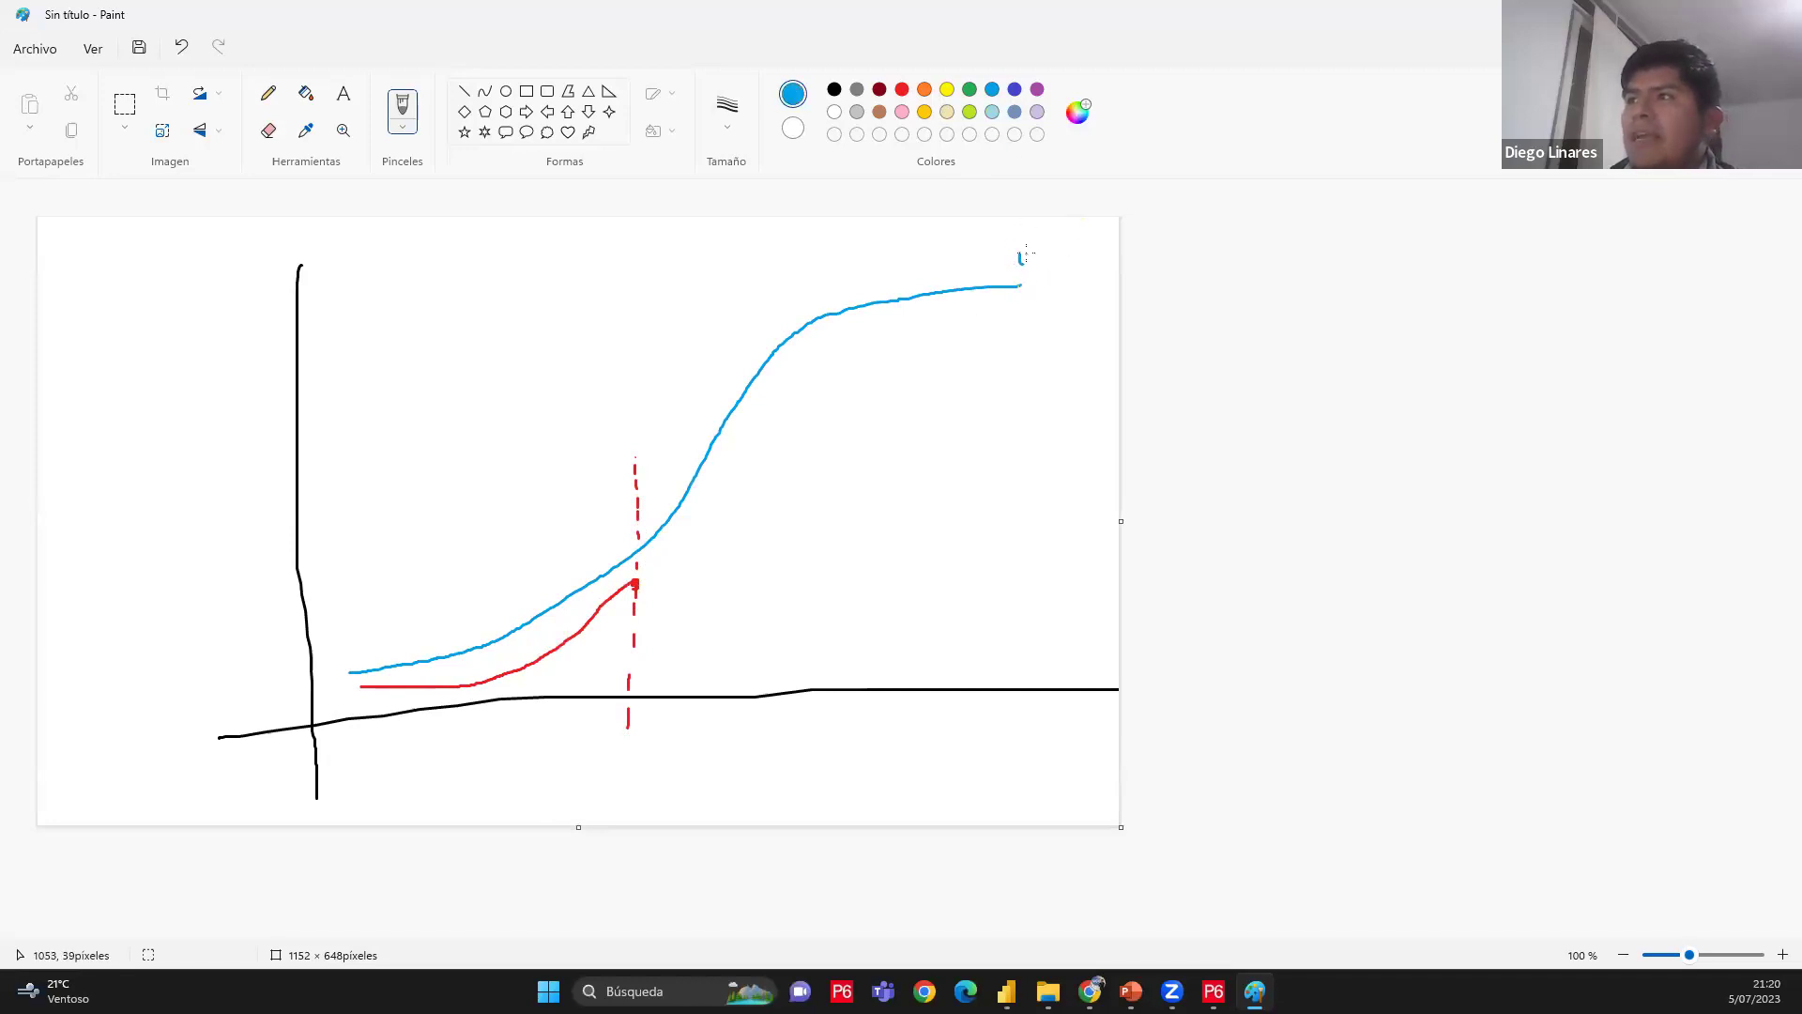
drag(1043, 249, 1042, 242)
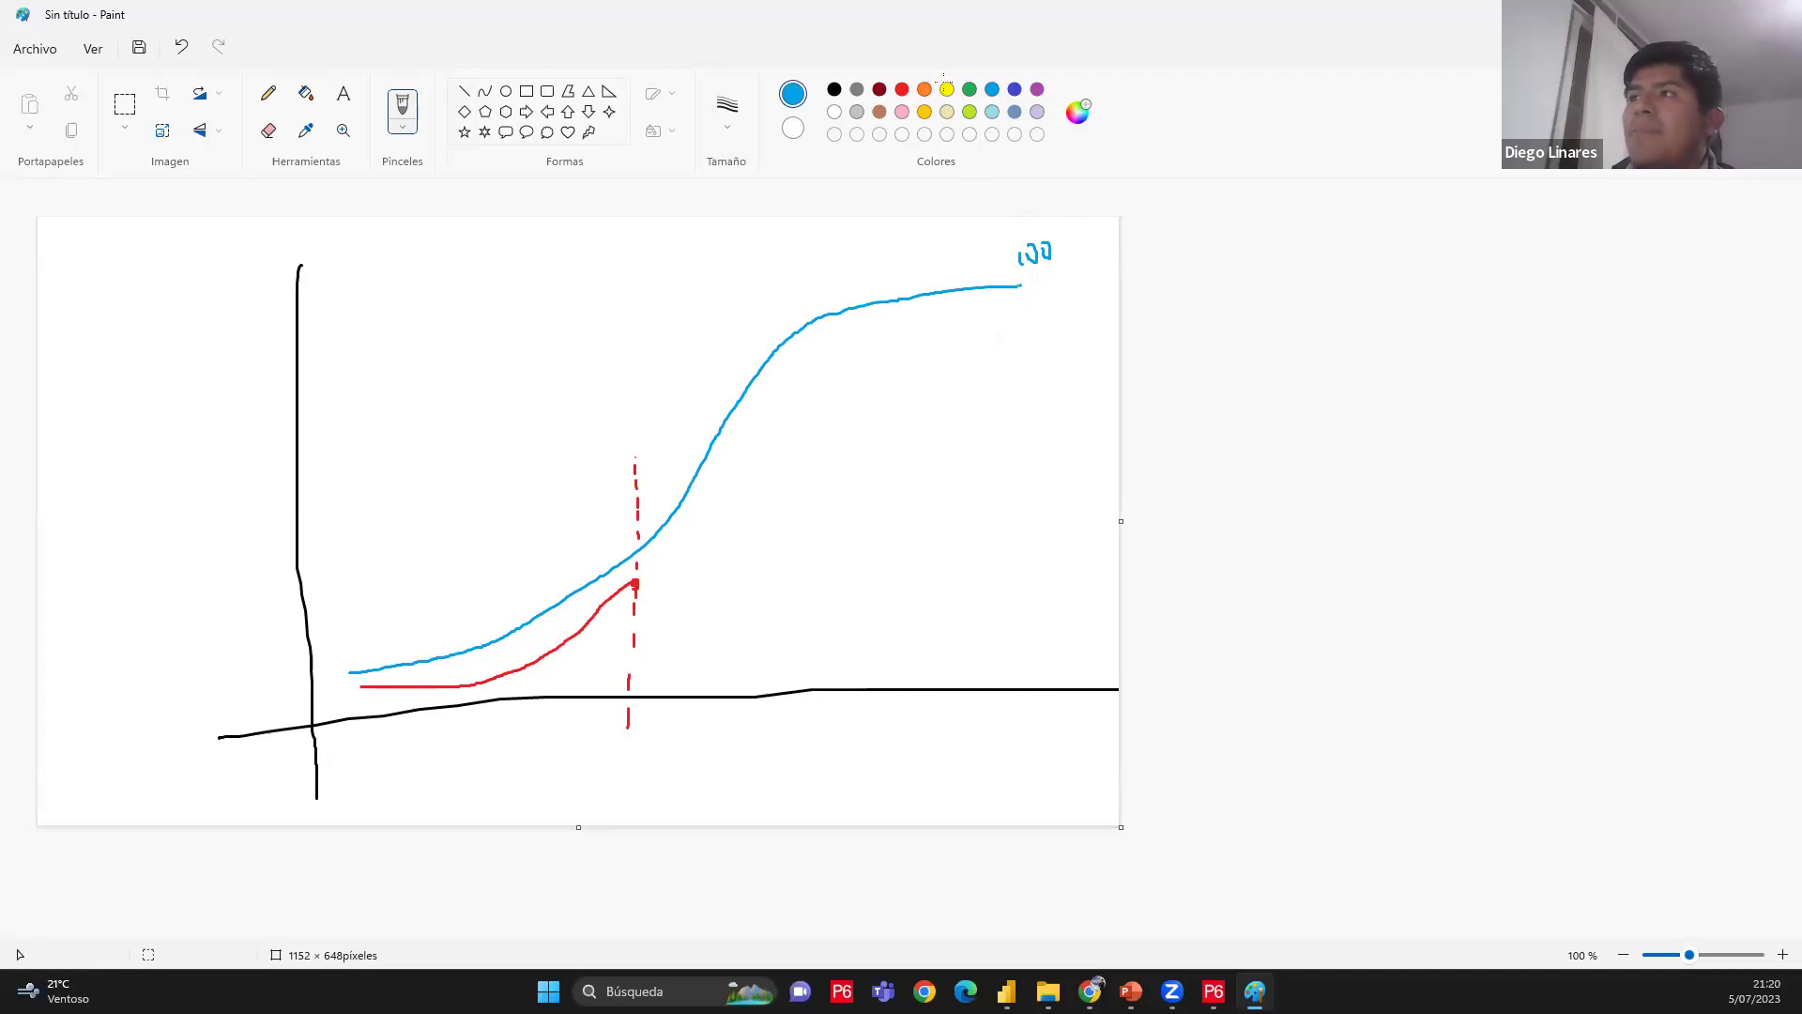
Draw a lime green curve from the end of the red progress curve up to the end of the blue curve
click(947, 89)
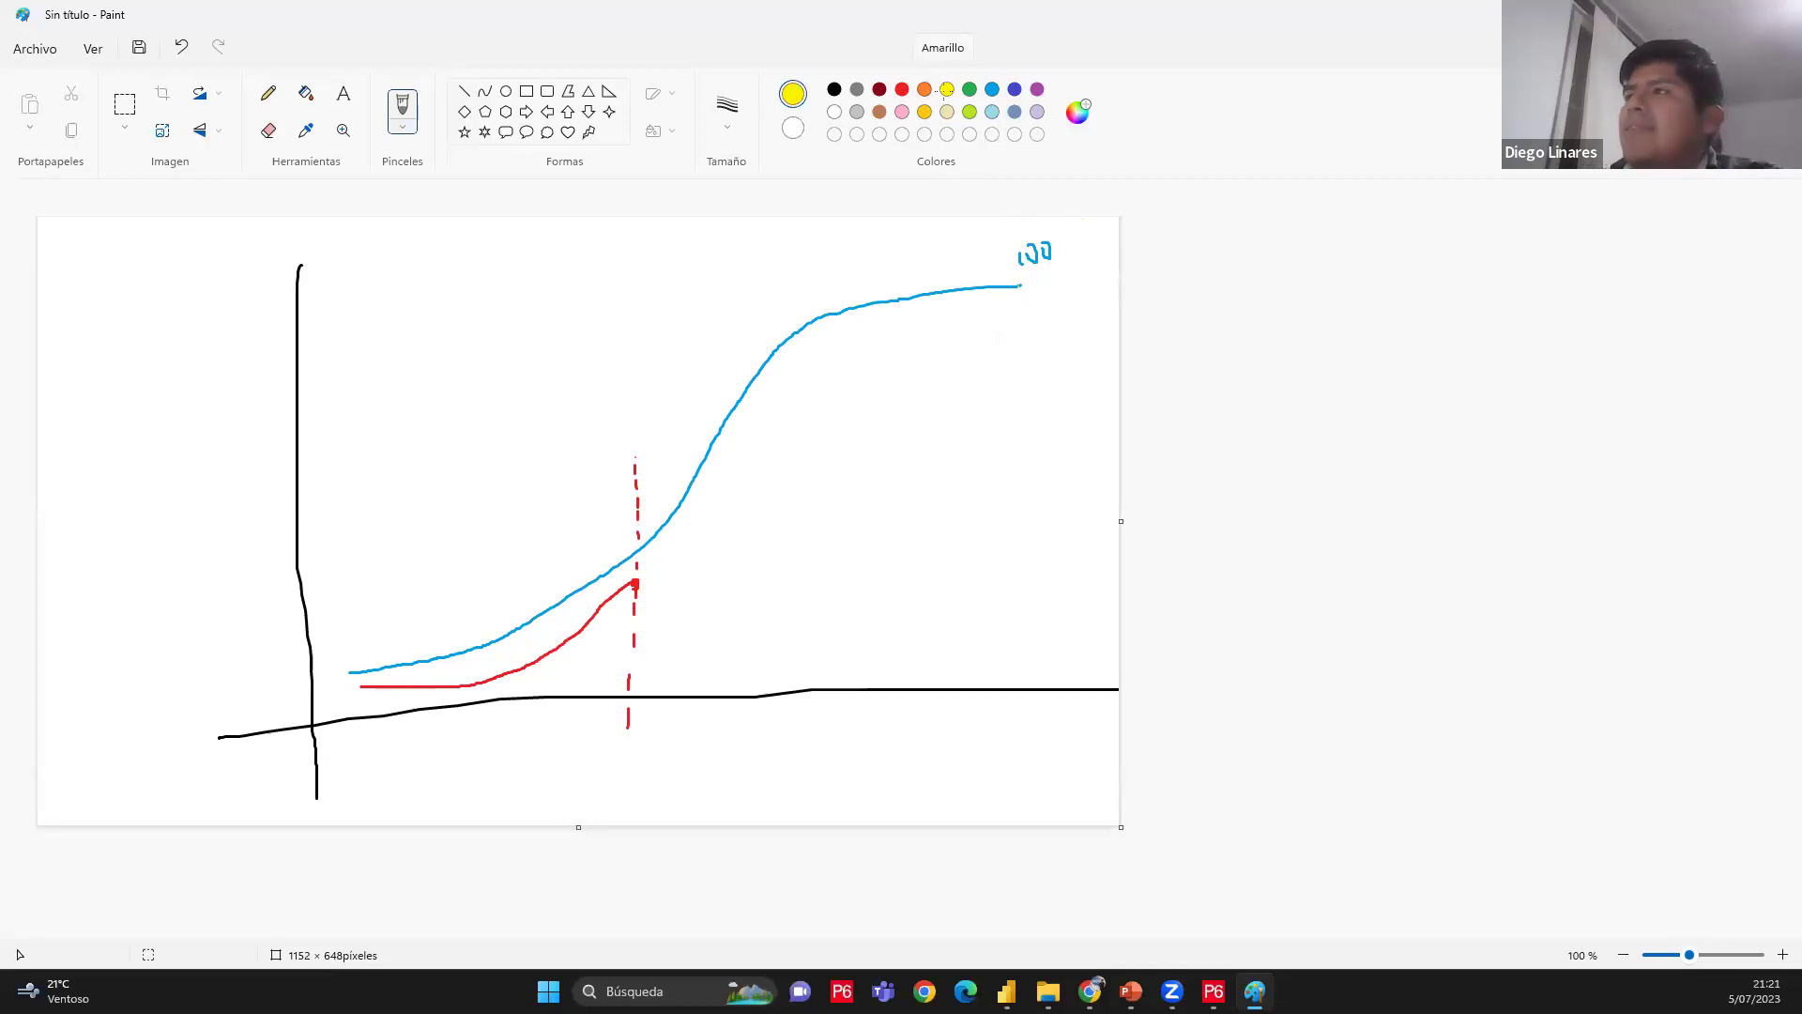
click(970, 112)
mouse_move(642, 582)
mouse_down()
mouse_move(806, 388)
mouse_move(1016, 286)
mouse_up()
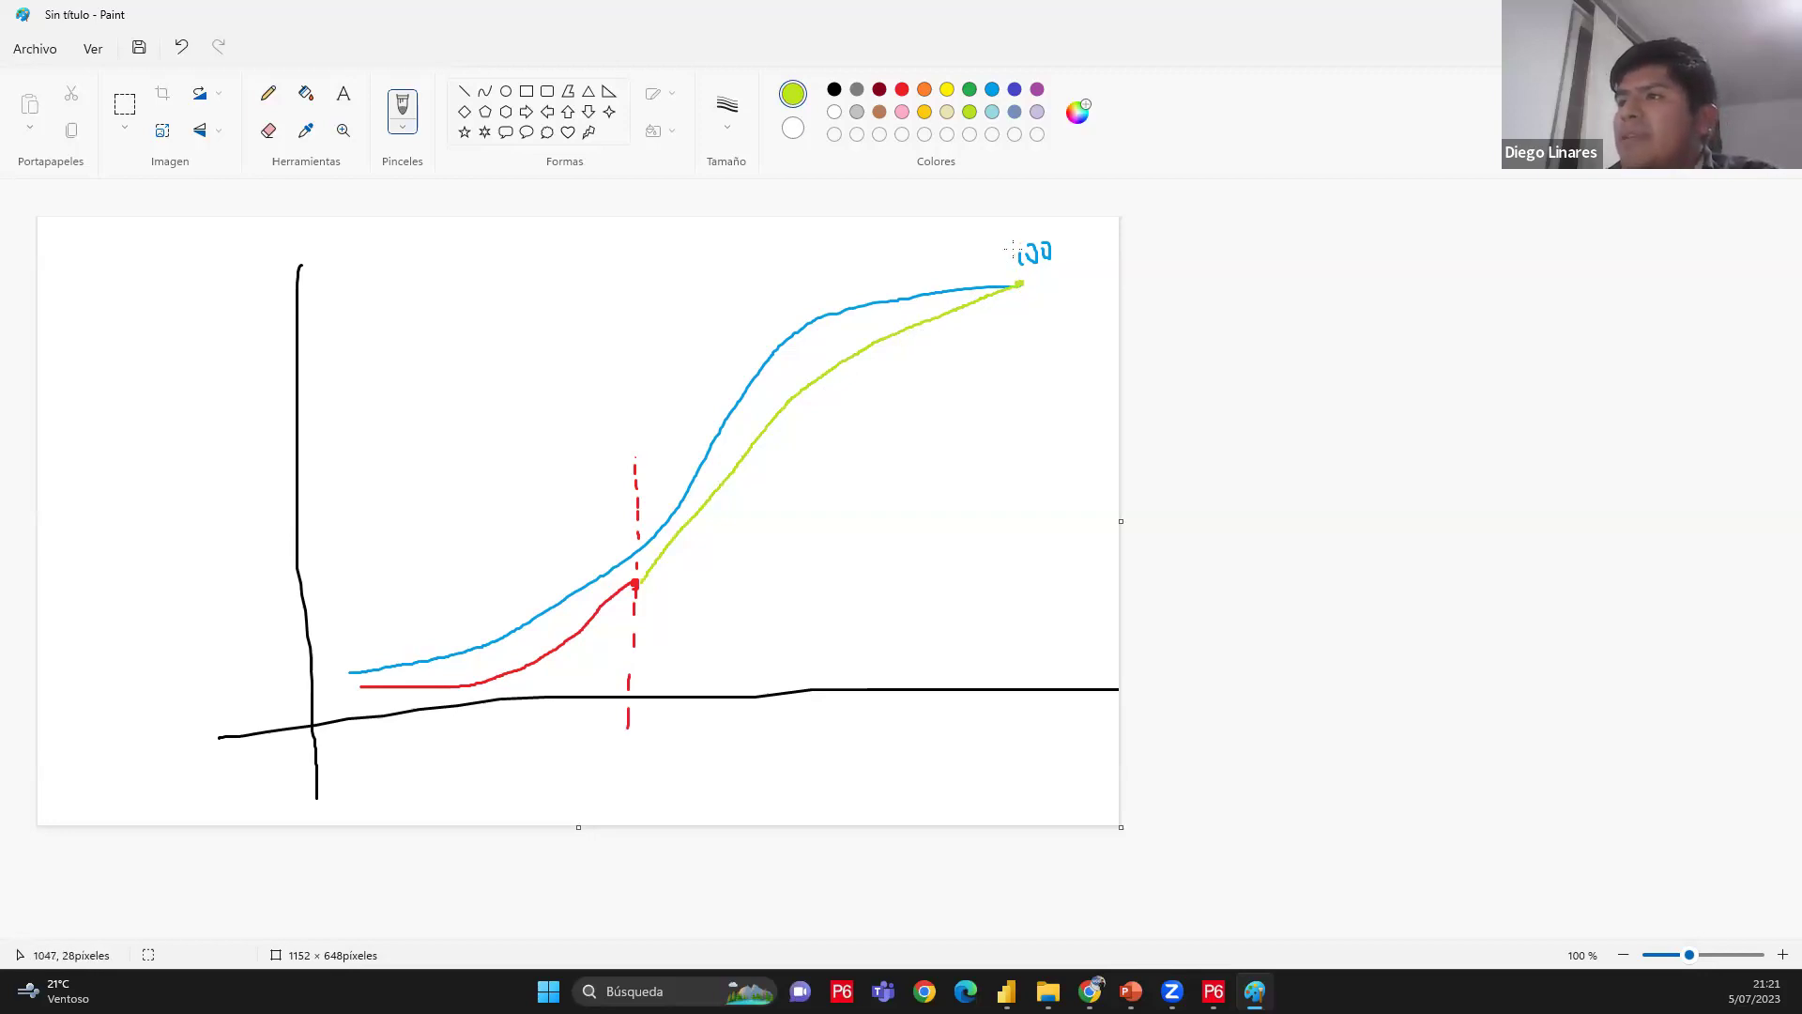
Label the blue curve "LB", the red curve "EV" and the lime curve "Forecast", each in its curve's colour
click(993, 90)
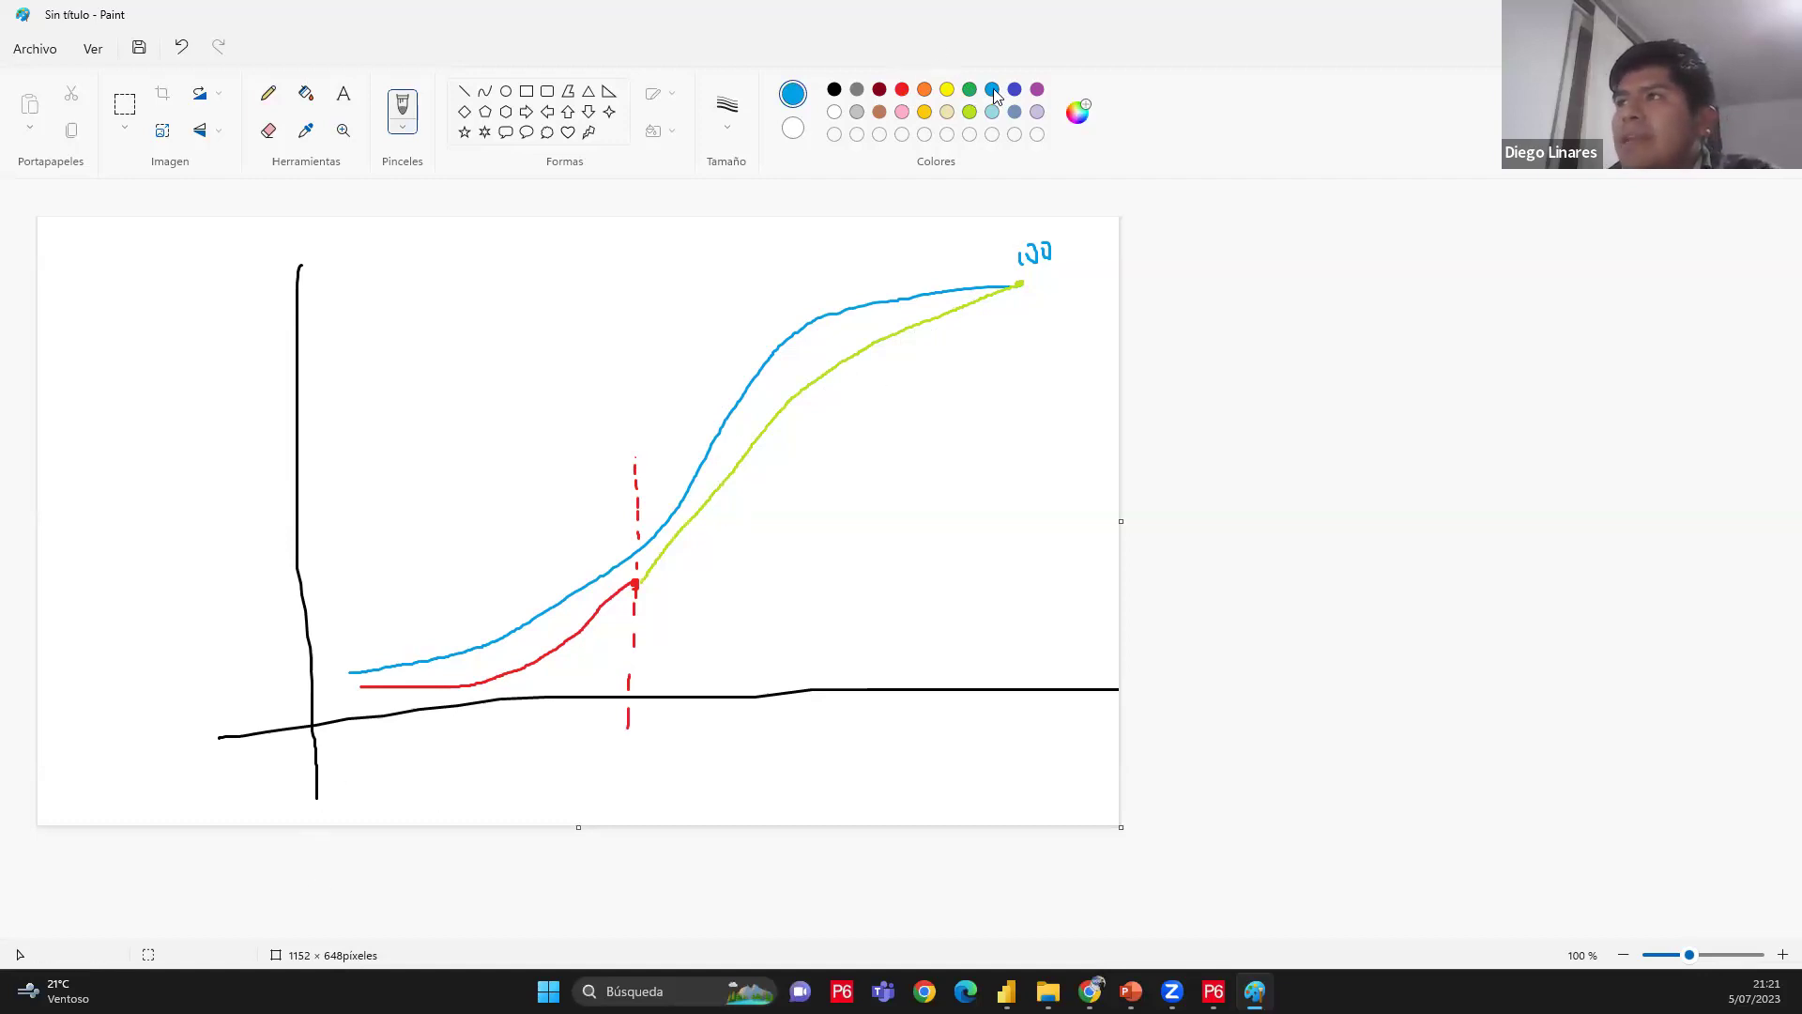
mouse_move(722, 324)
mouse_down()
mouse_move(746, 349)
mouse_move(748, 319)
mouse_move(767, 321)
mouse_move(746, 331)
mouse_up()
click(902, 89)
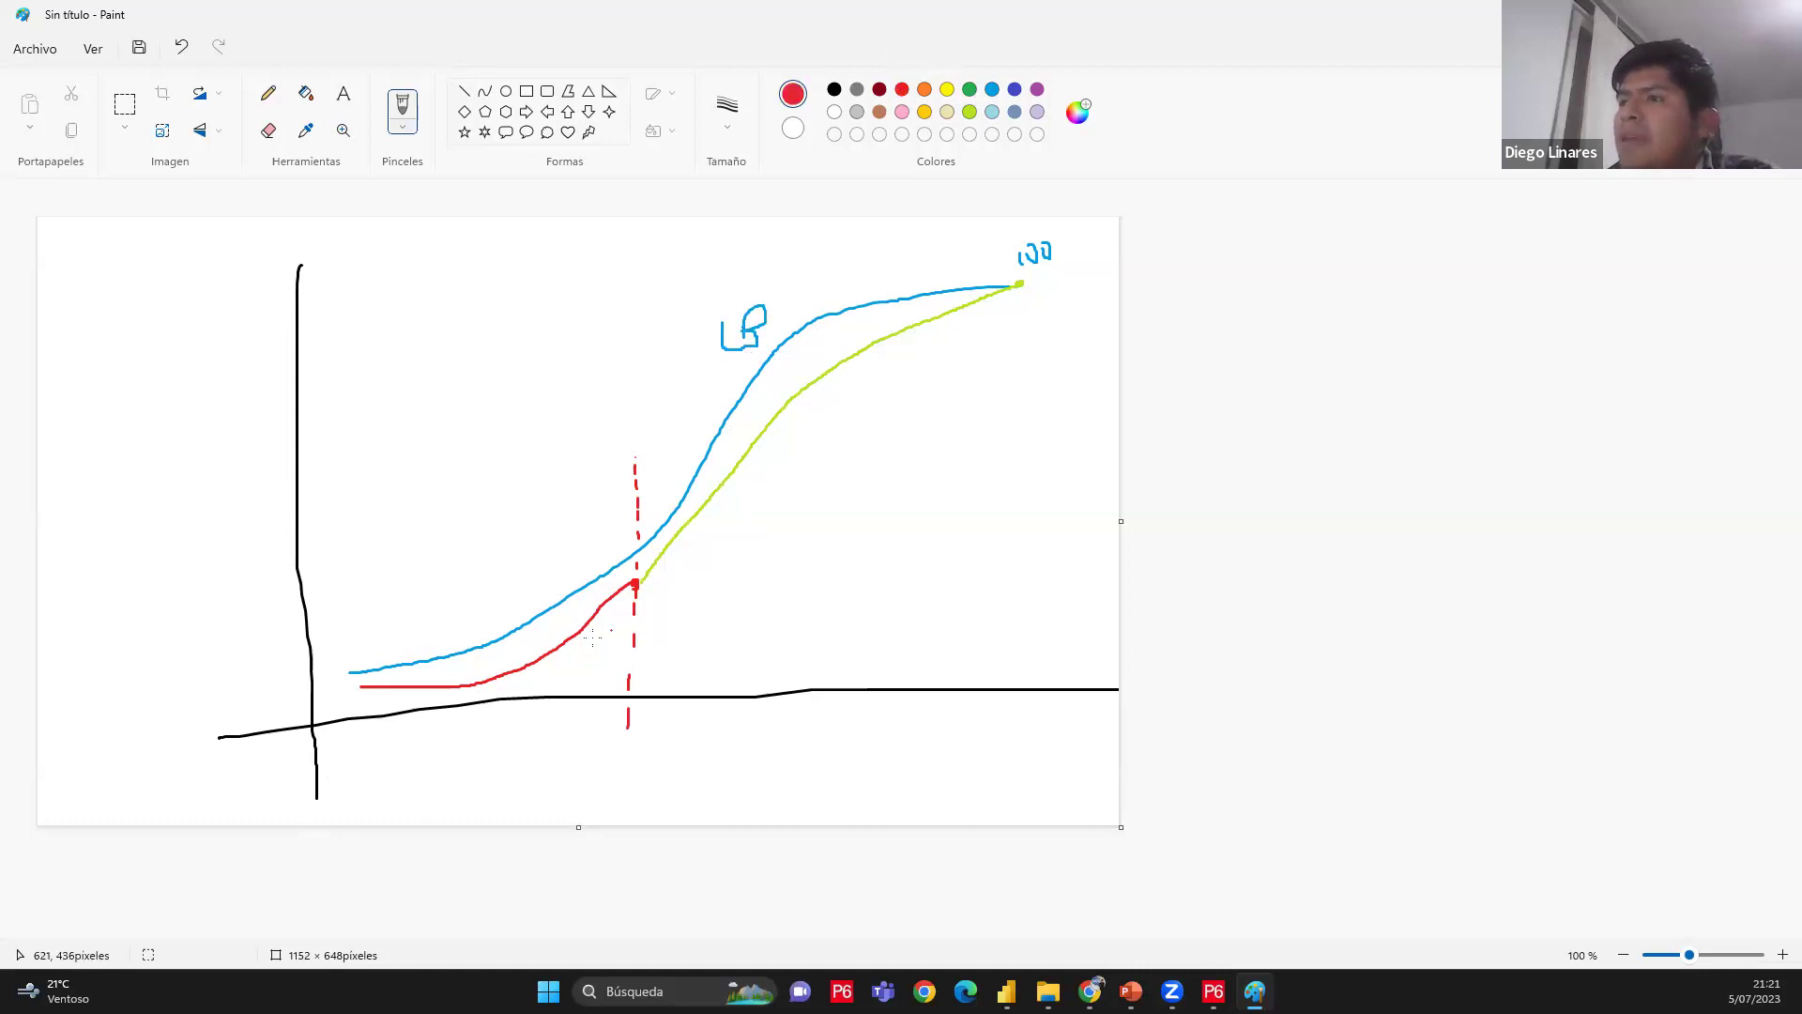
mouse_move(559, 658)
mouse_down()
mouse_move(560, 678)
mouse_move(606, 644)
mouse_up()
click(969, 89)
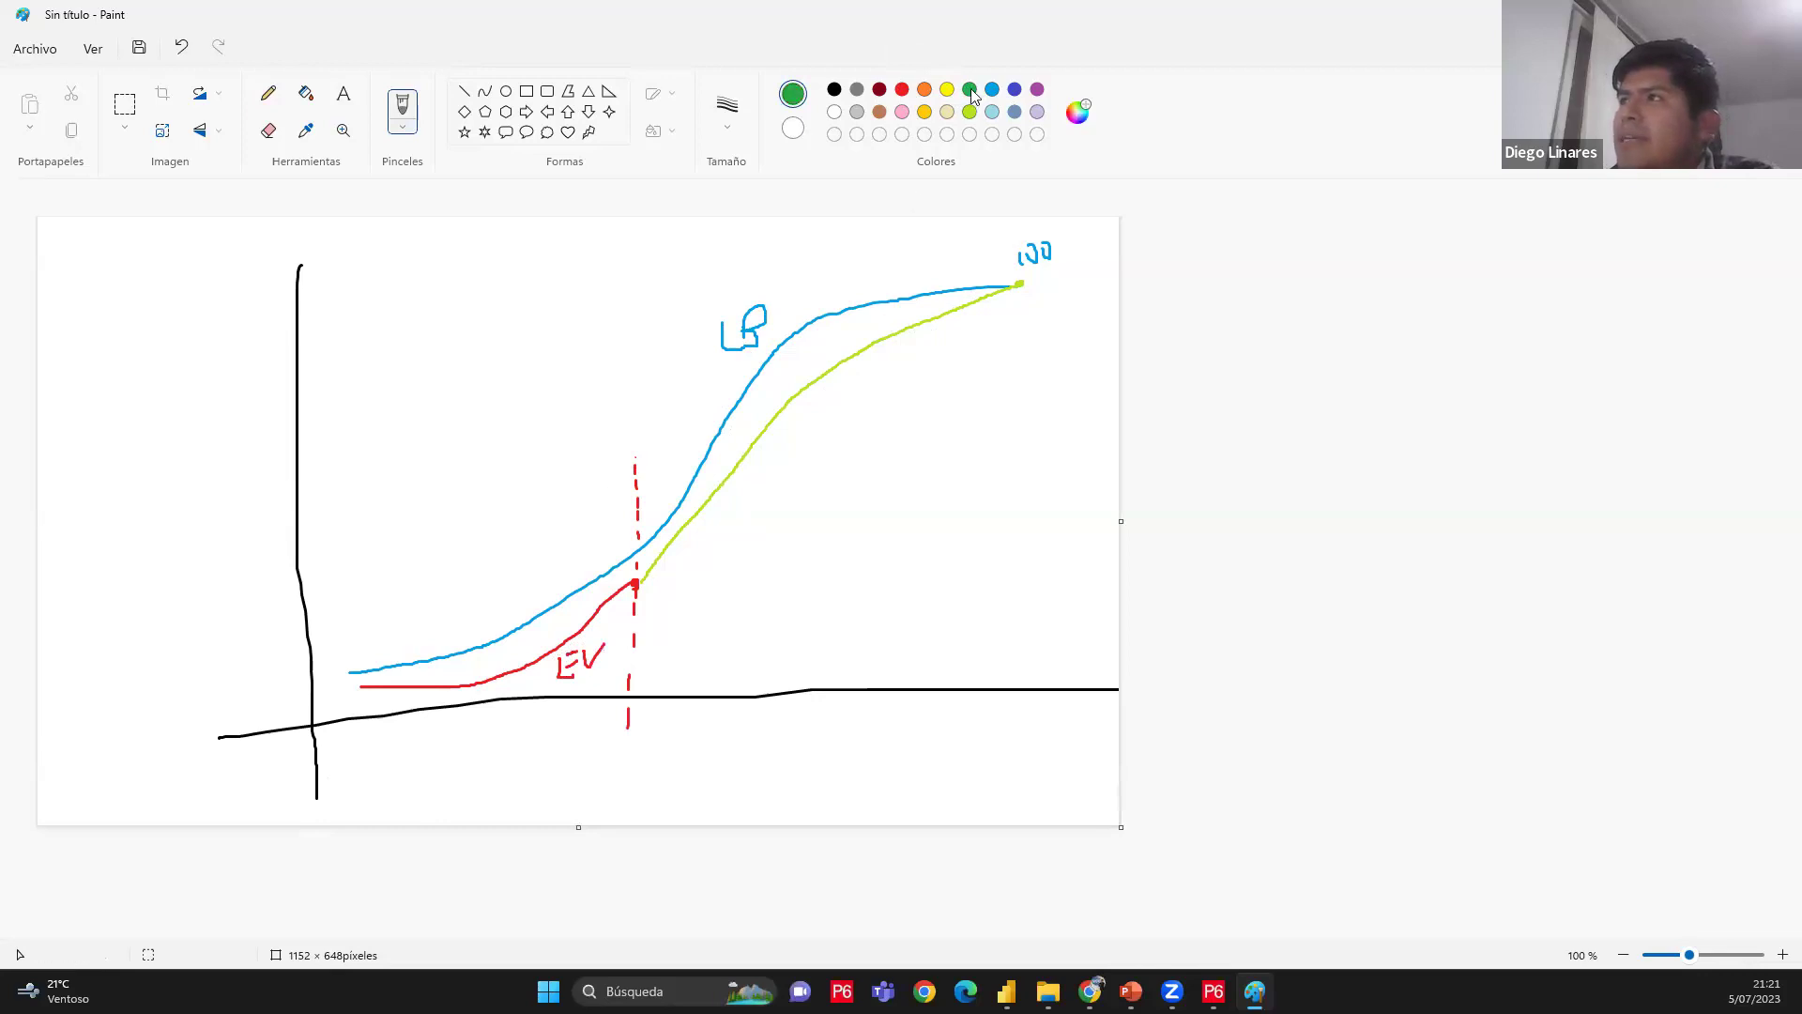
click(970, 112)
mouse_move(824, 389)
mouse_down()
mouse_move(826, 413)
mouse_move(839, 379)
mouse_move(934, 404)
mouse_move(931, 386)
mouse_move(950, 415)
mouse_move(1087, 317)
mouse_up()
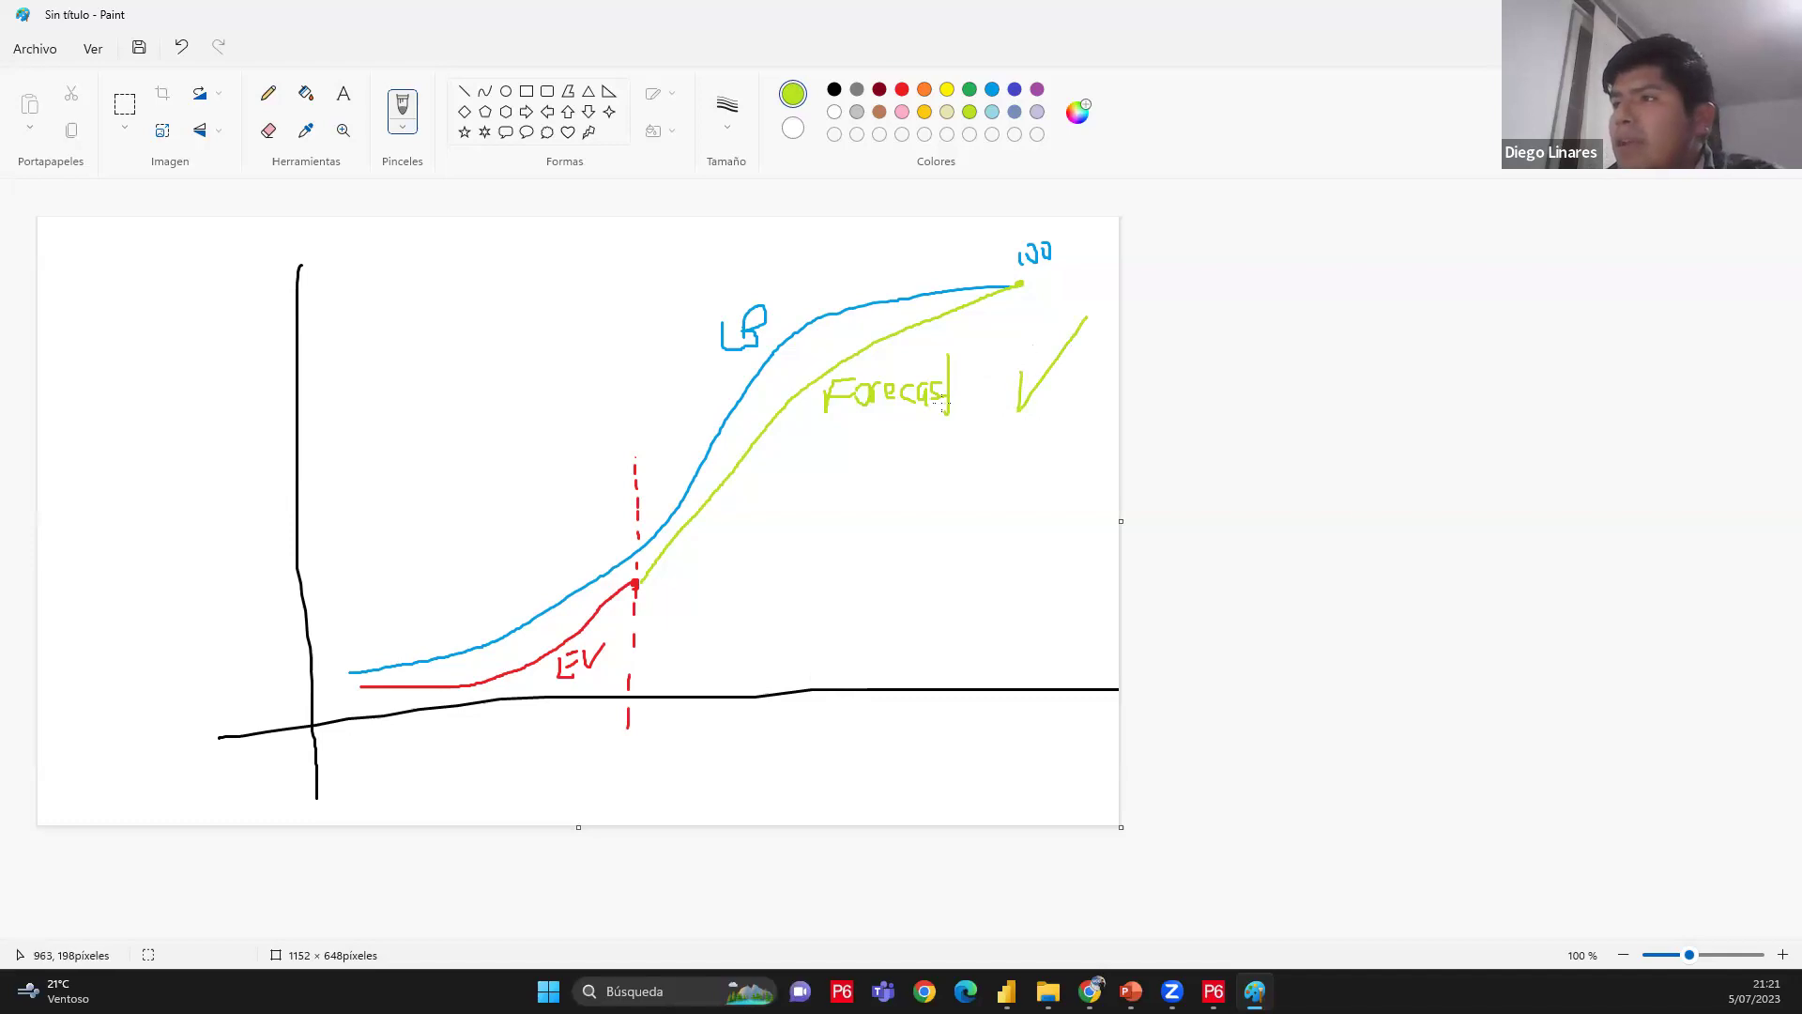
Add lime, blue and red check marks beside the Forecast, LB and EV labels, and encircle the curves with a large red loop
drag(1020, 404, 1069, 312)
click(924, 89)
click(993, 89)
mouse_move(778, 319)
mouse_down()
mouse_move(788, 336)
mouse_move(826, 273)
mouse_up()
click(902, 89)
drag(620, 657, 699, 606)
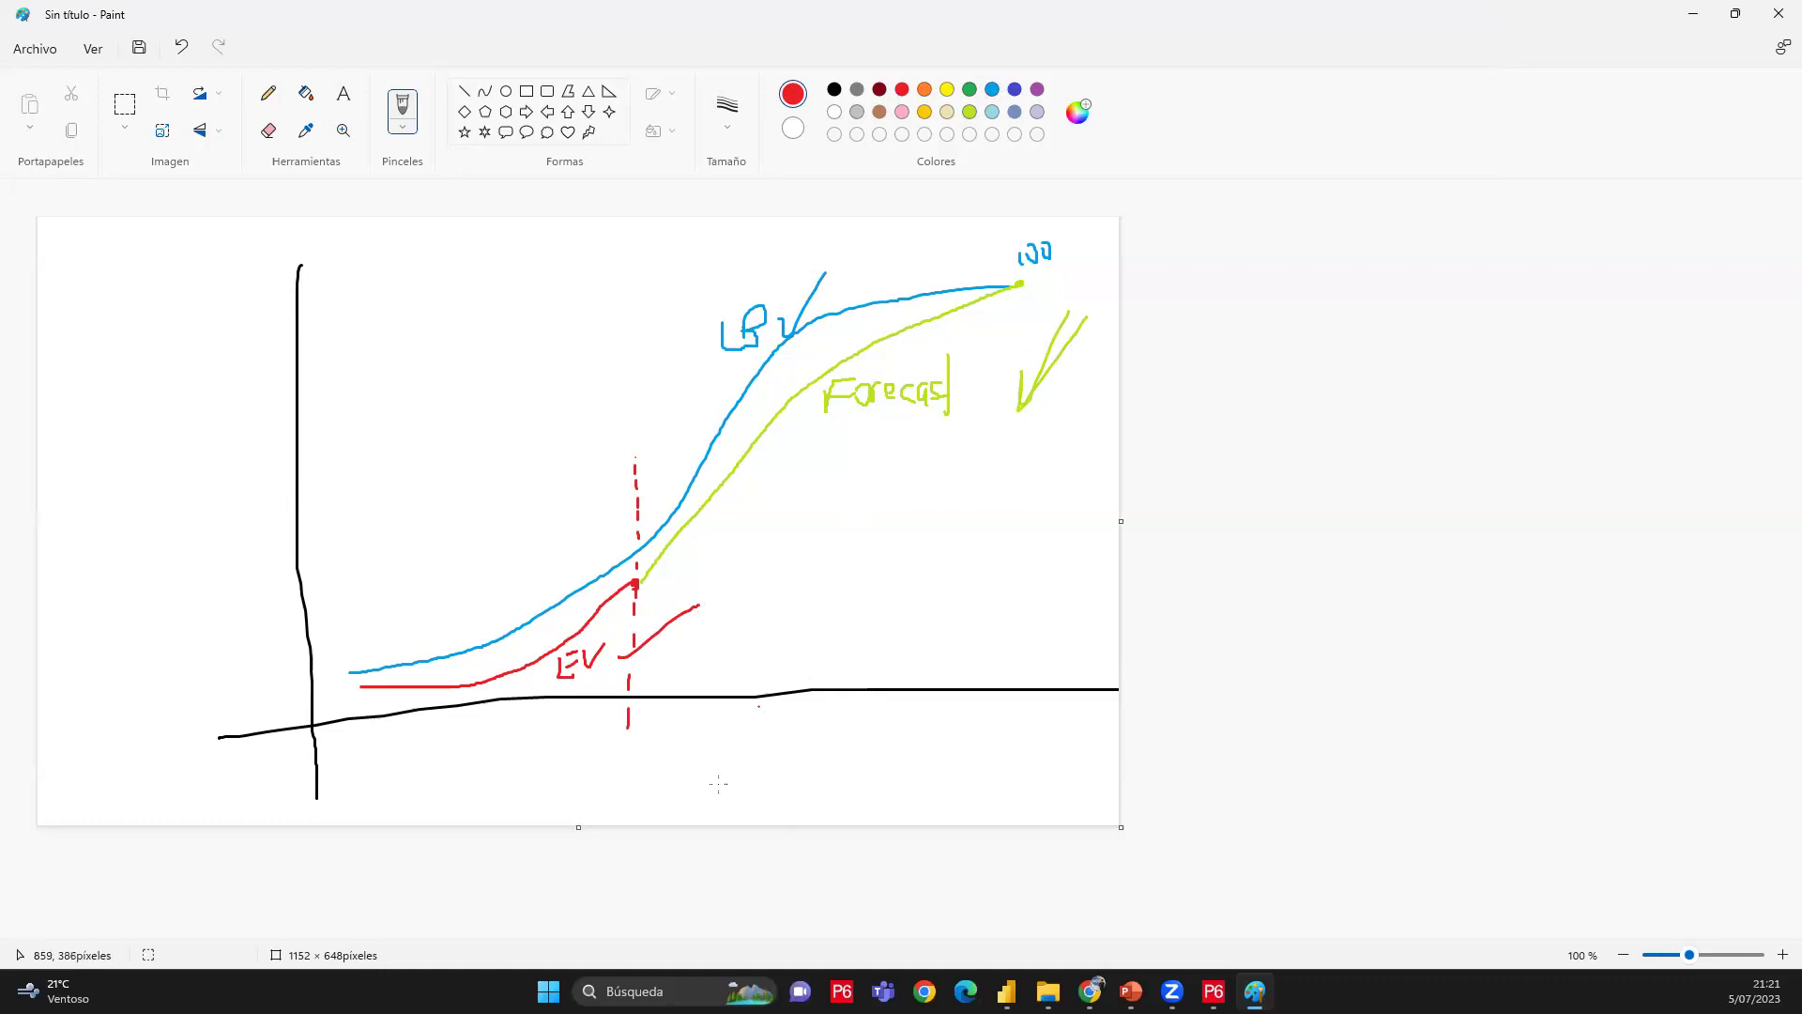
mouse_move(720, 757)
mouse_down()
mouse_move(261, 489)
mouse_move(896, 298)
mouse_move(763, 801)
mouse_move(605, 753)
mouse_up()
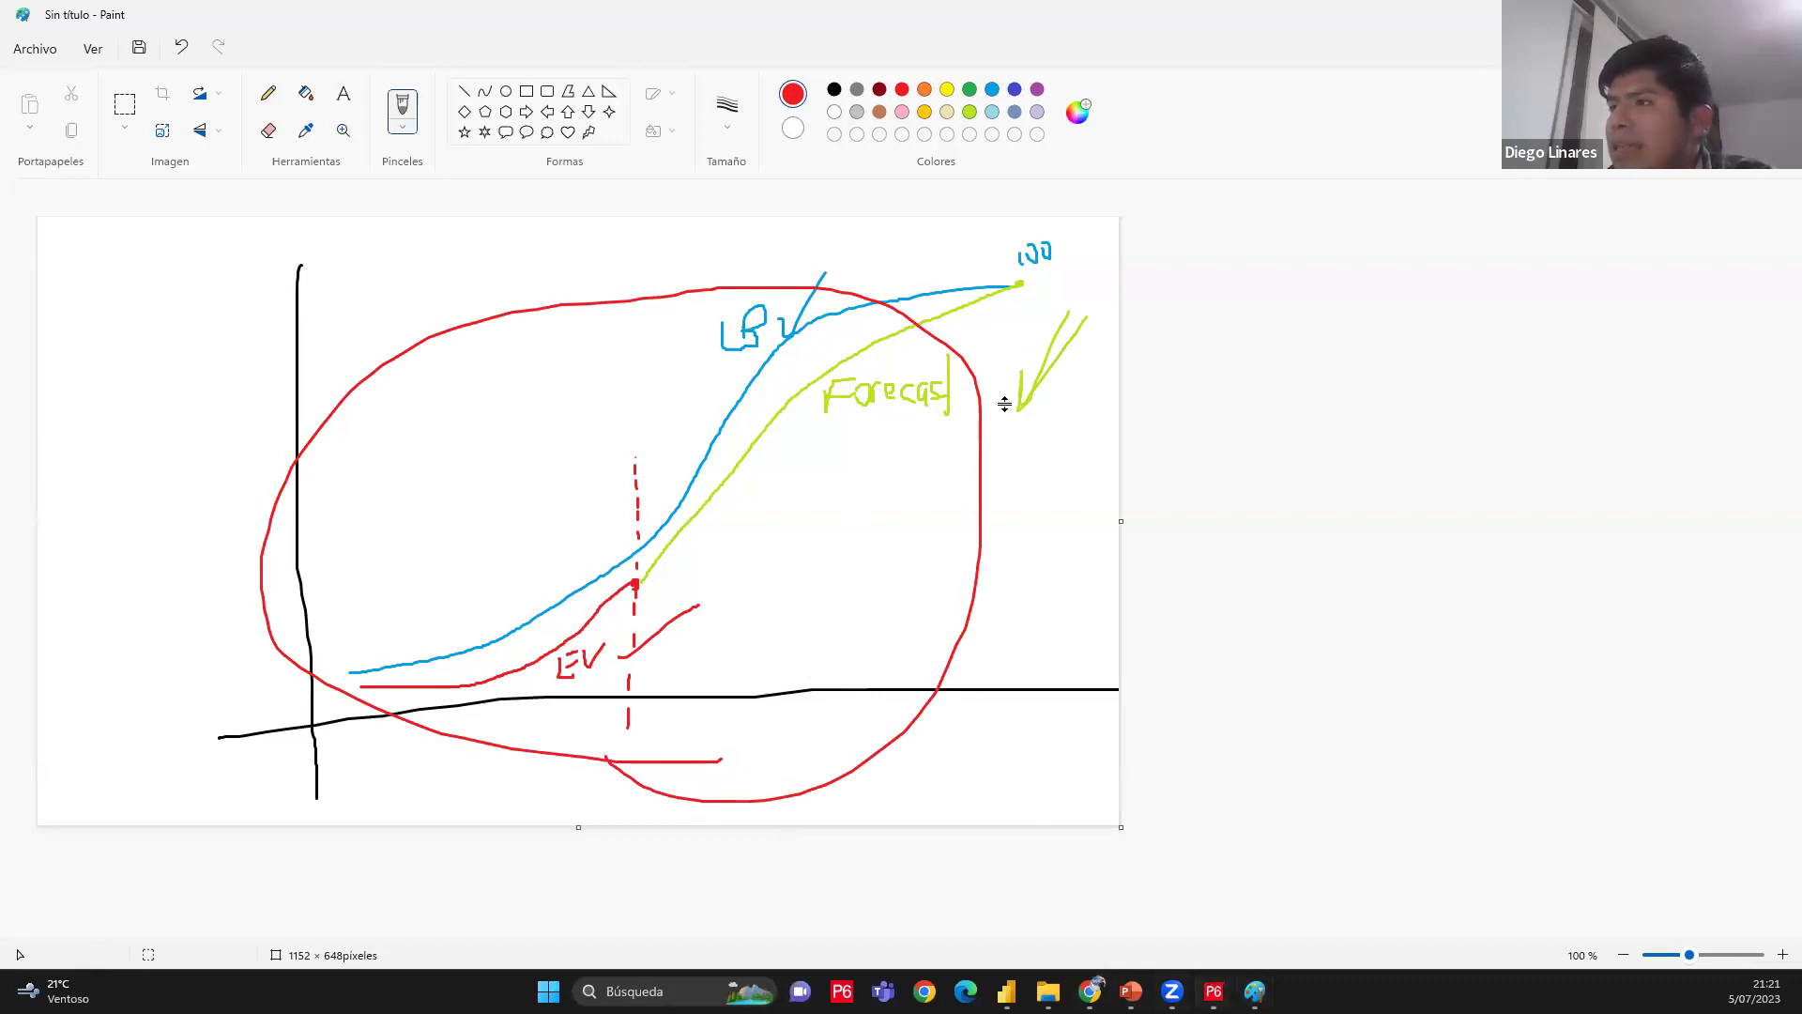
Switch to the CURVA S workbook in Excel, highlight the activity table from DESCRIPCION to 1/11/2023, and close the workbook
key(alt+Tab)
drag(1102, 839, 1104, 540)
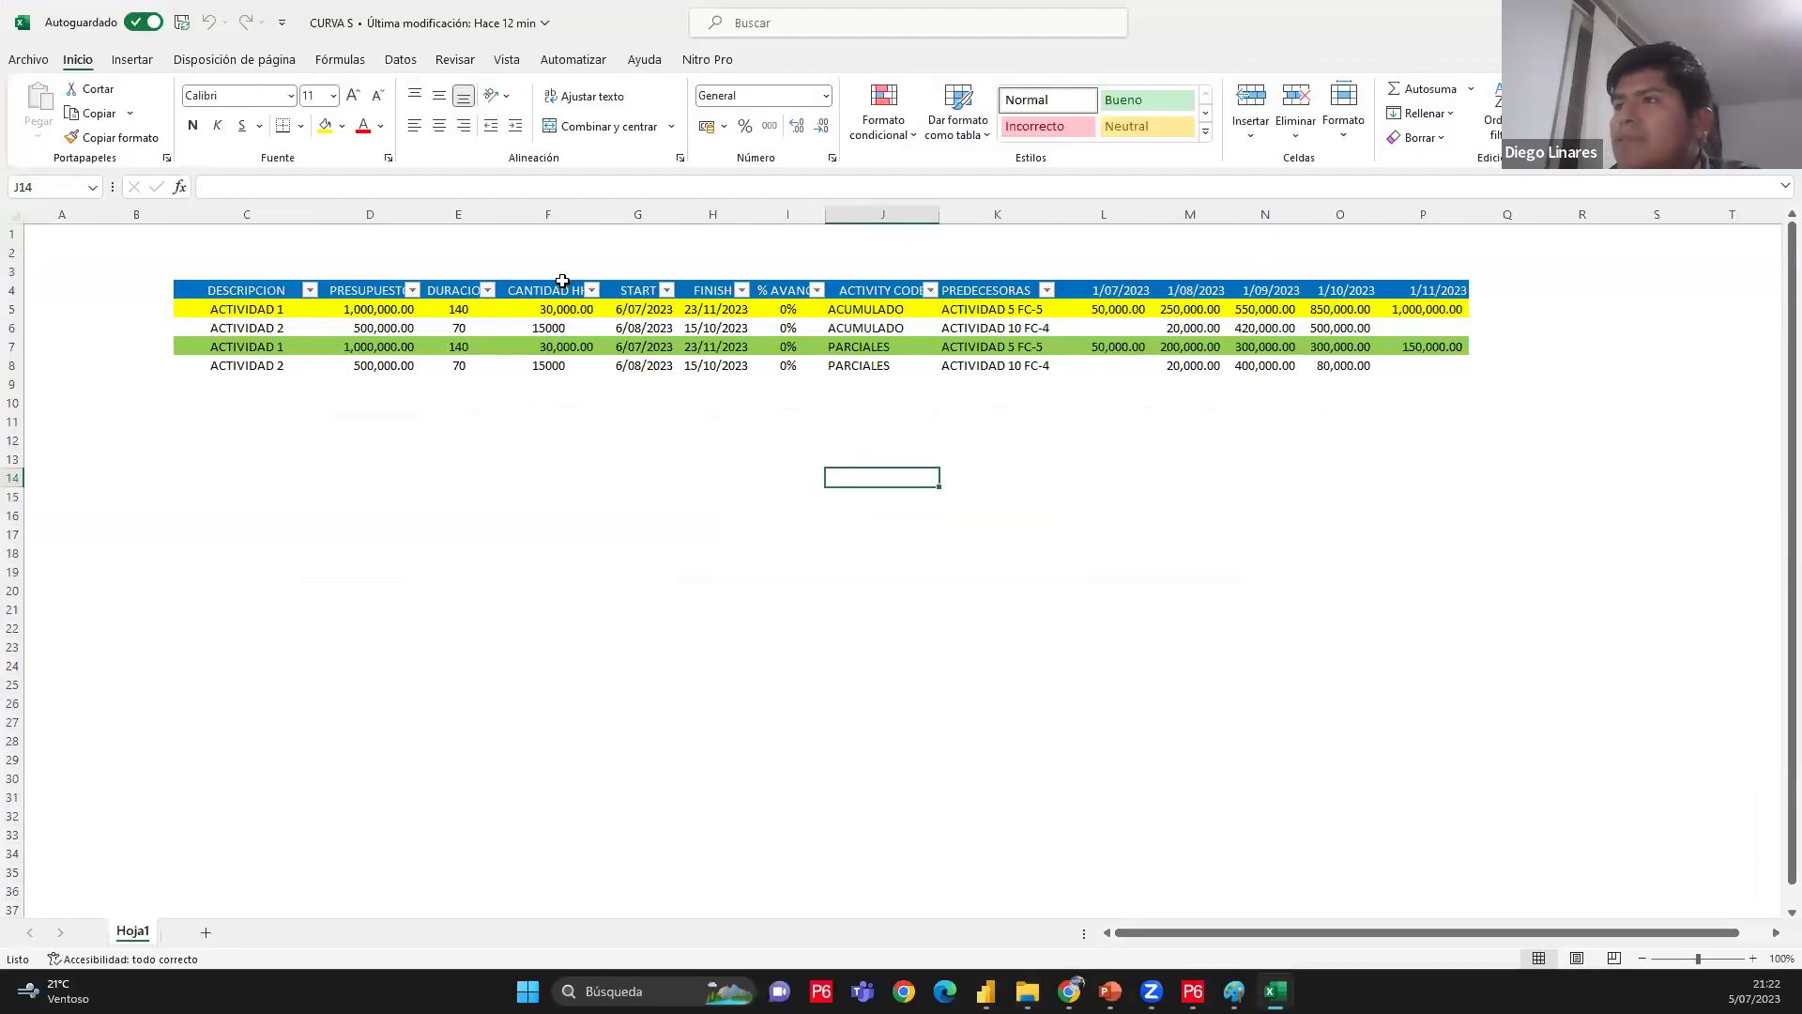
click(1216, 500)
drag(232, 286, 1468, 369)
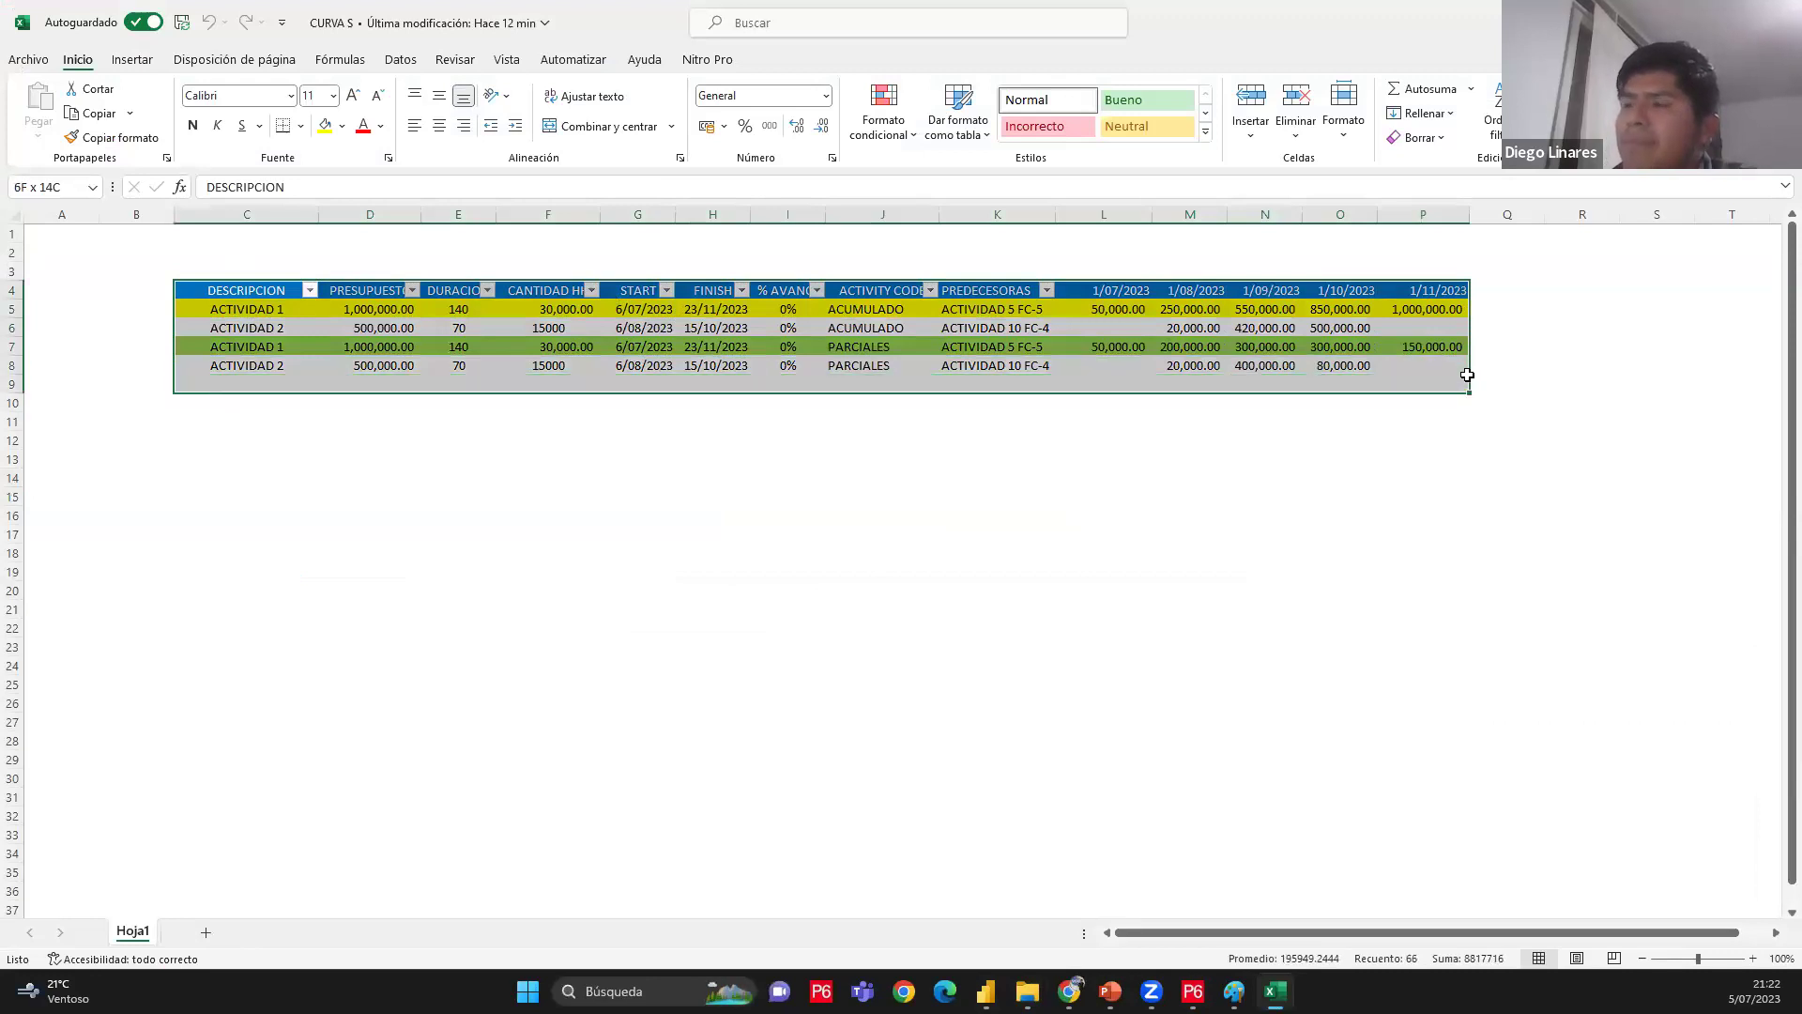
click(1383, 515)
click(1779, 22)
In Primavera P6, show the Activity Usage Spreadsheet below the activity table and enlarge it upward and across more weekly columns
click(93, 60)
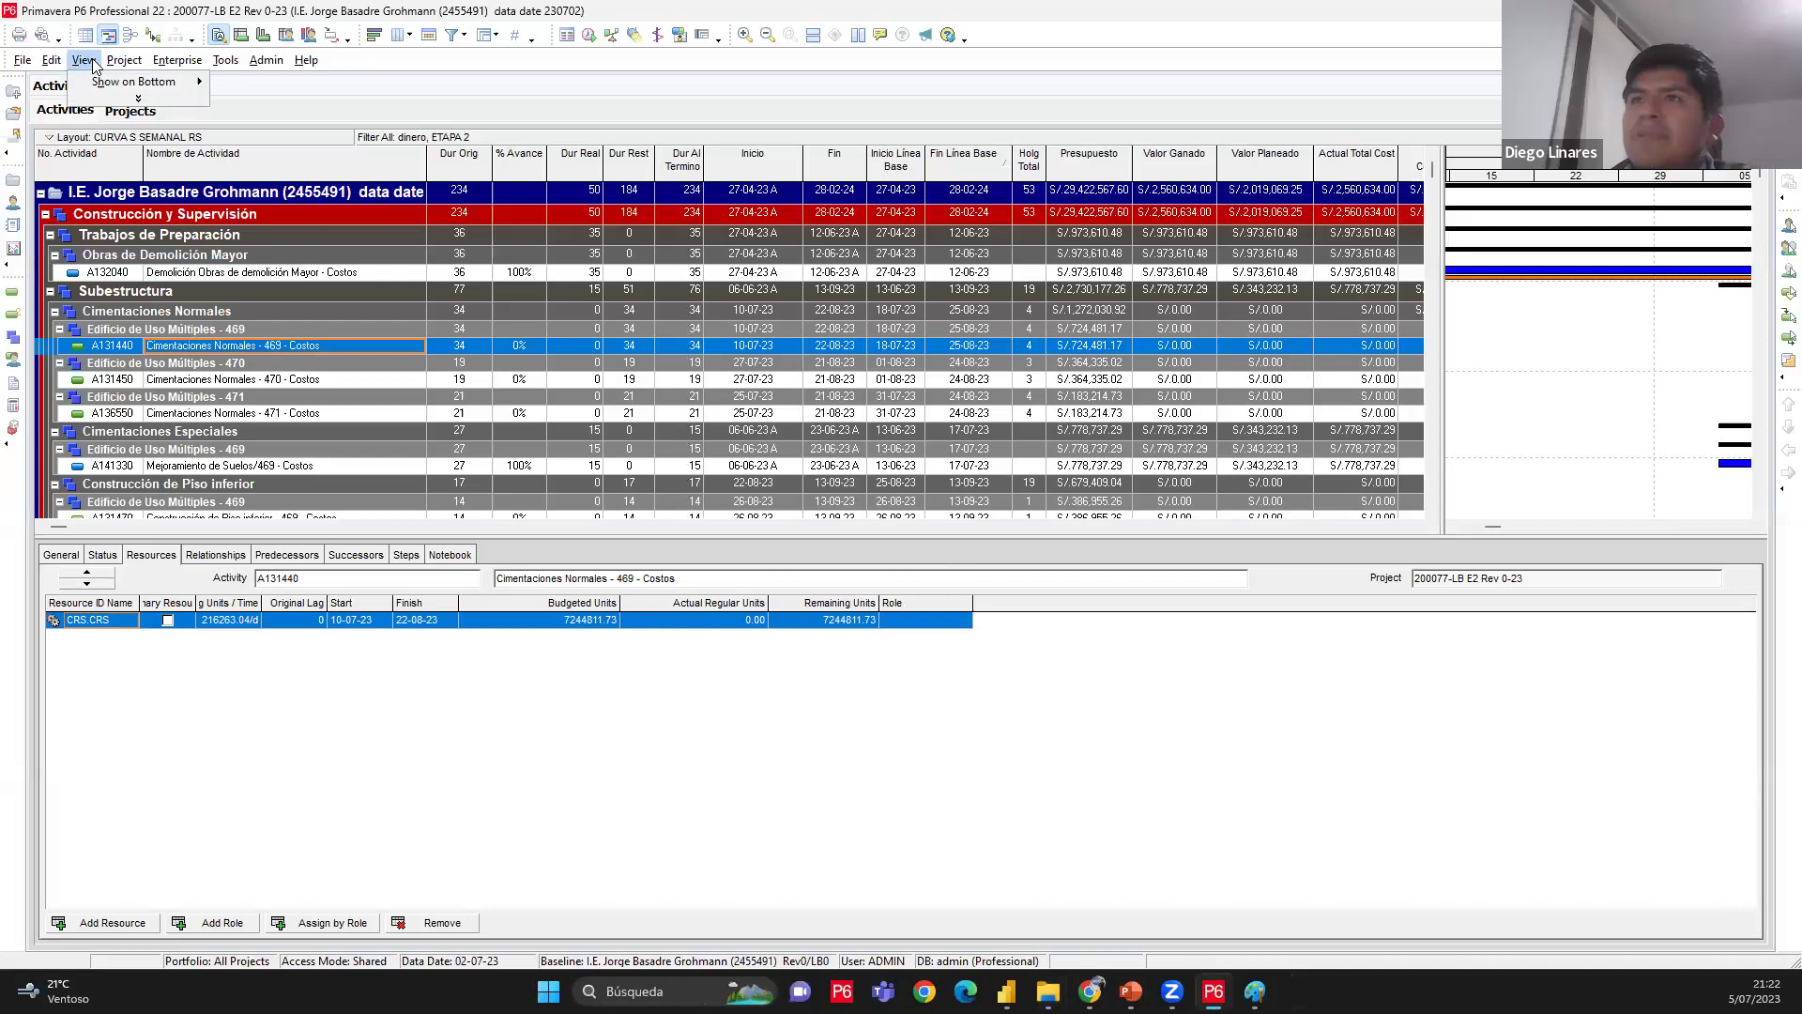
mouse_move(178, 81)
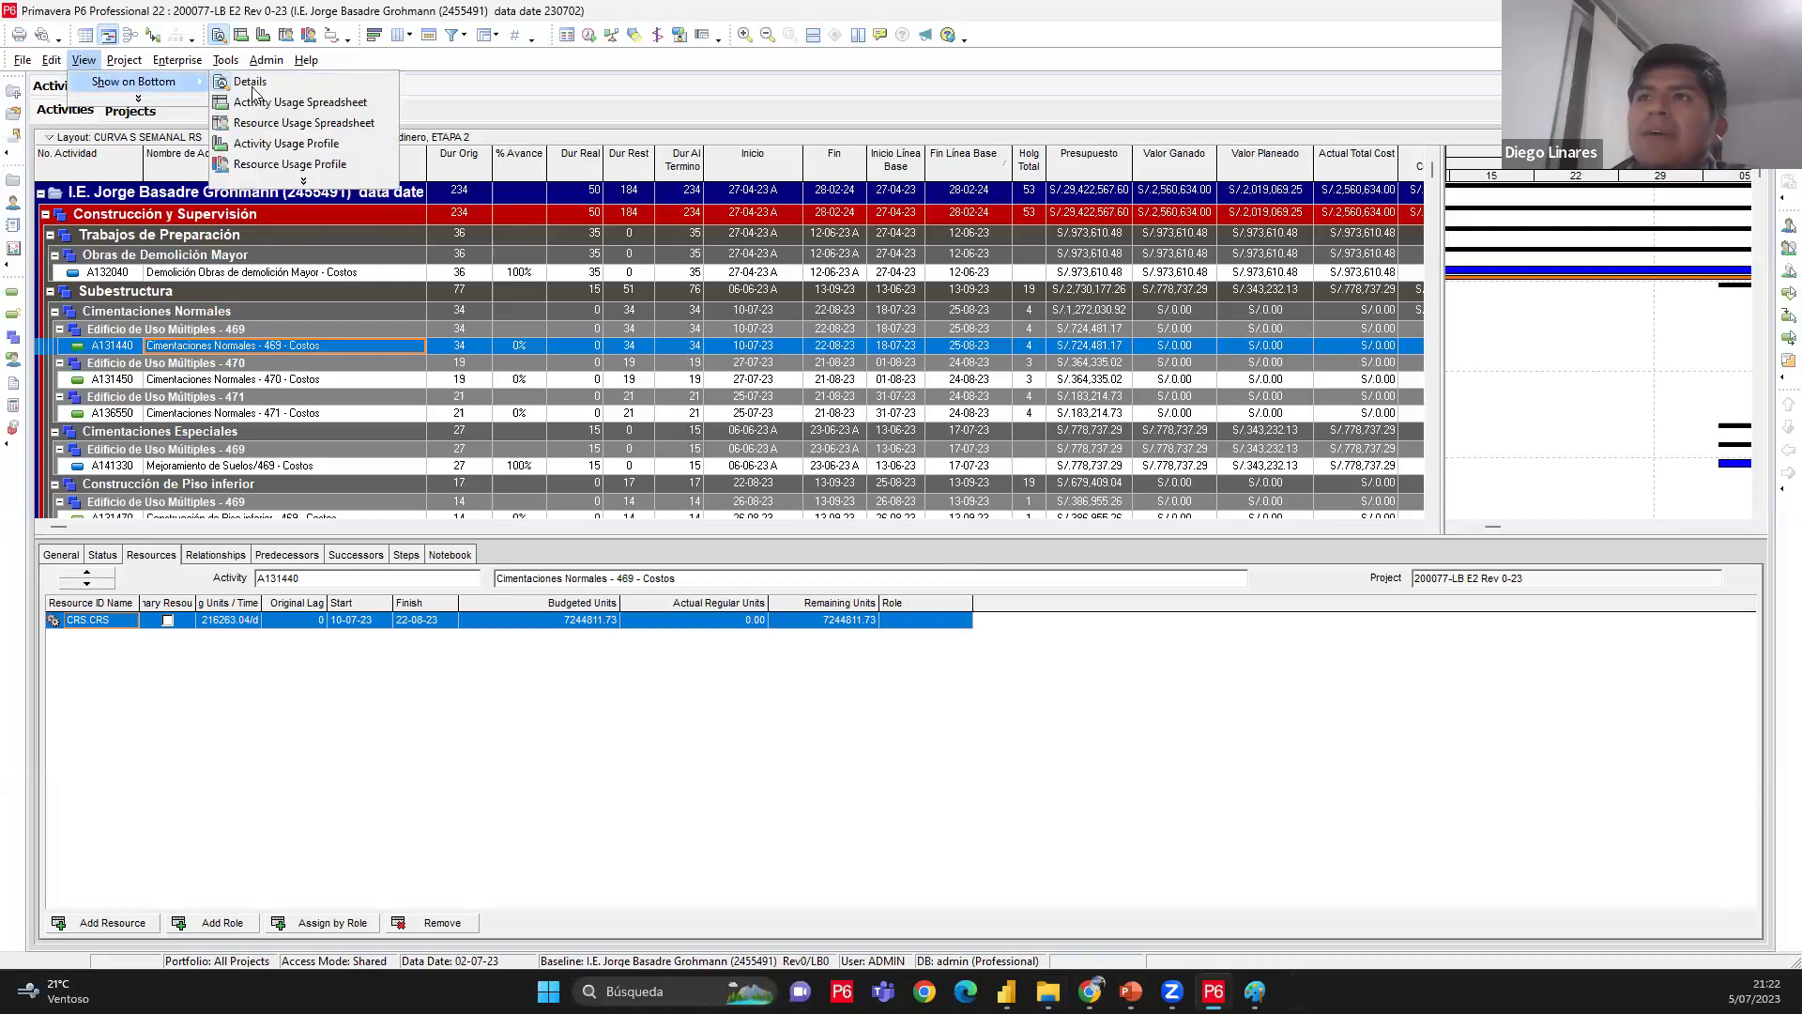
click(300, 103)
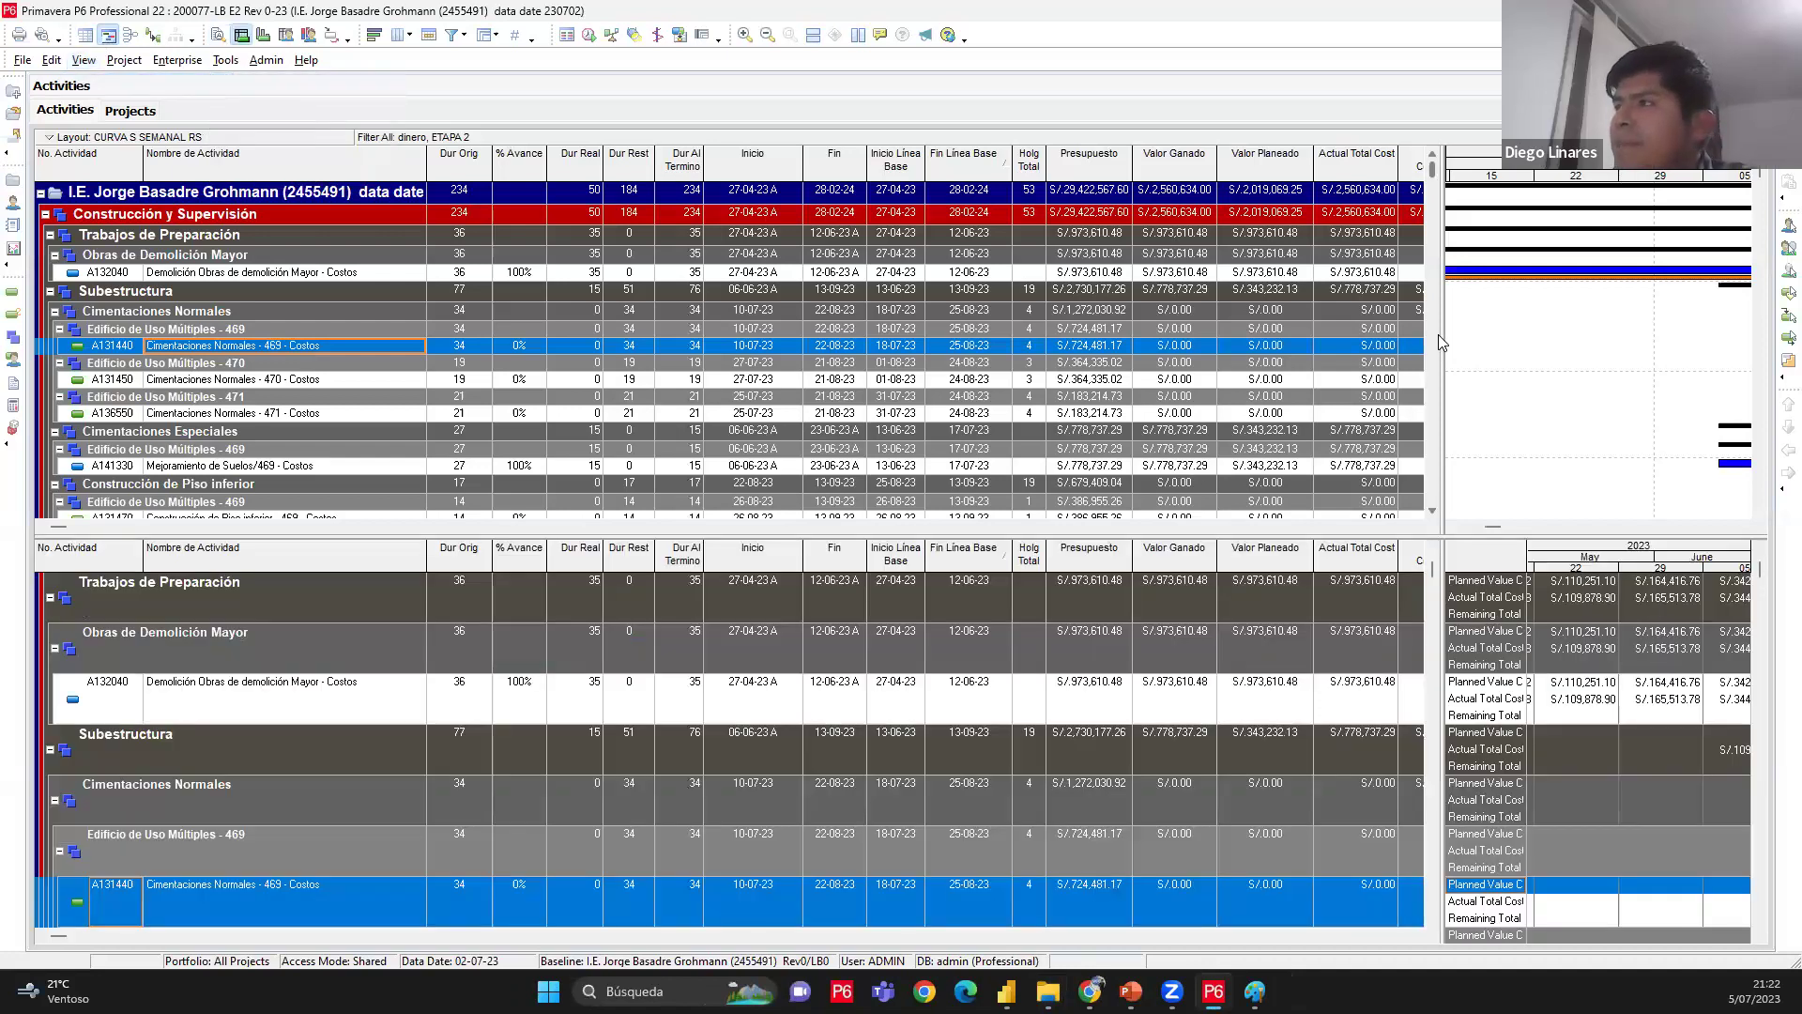
drag(1434, 338, 685, 338)
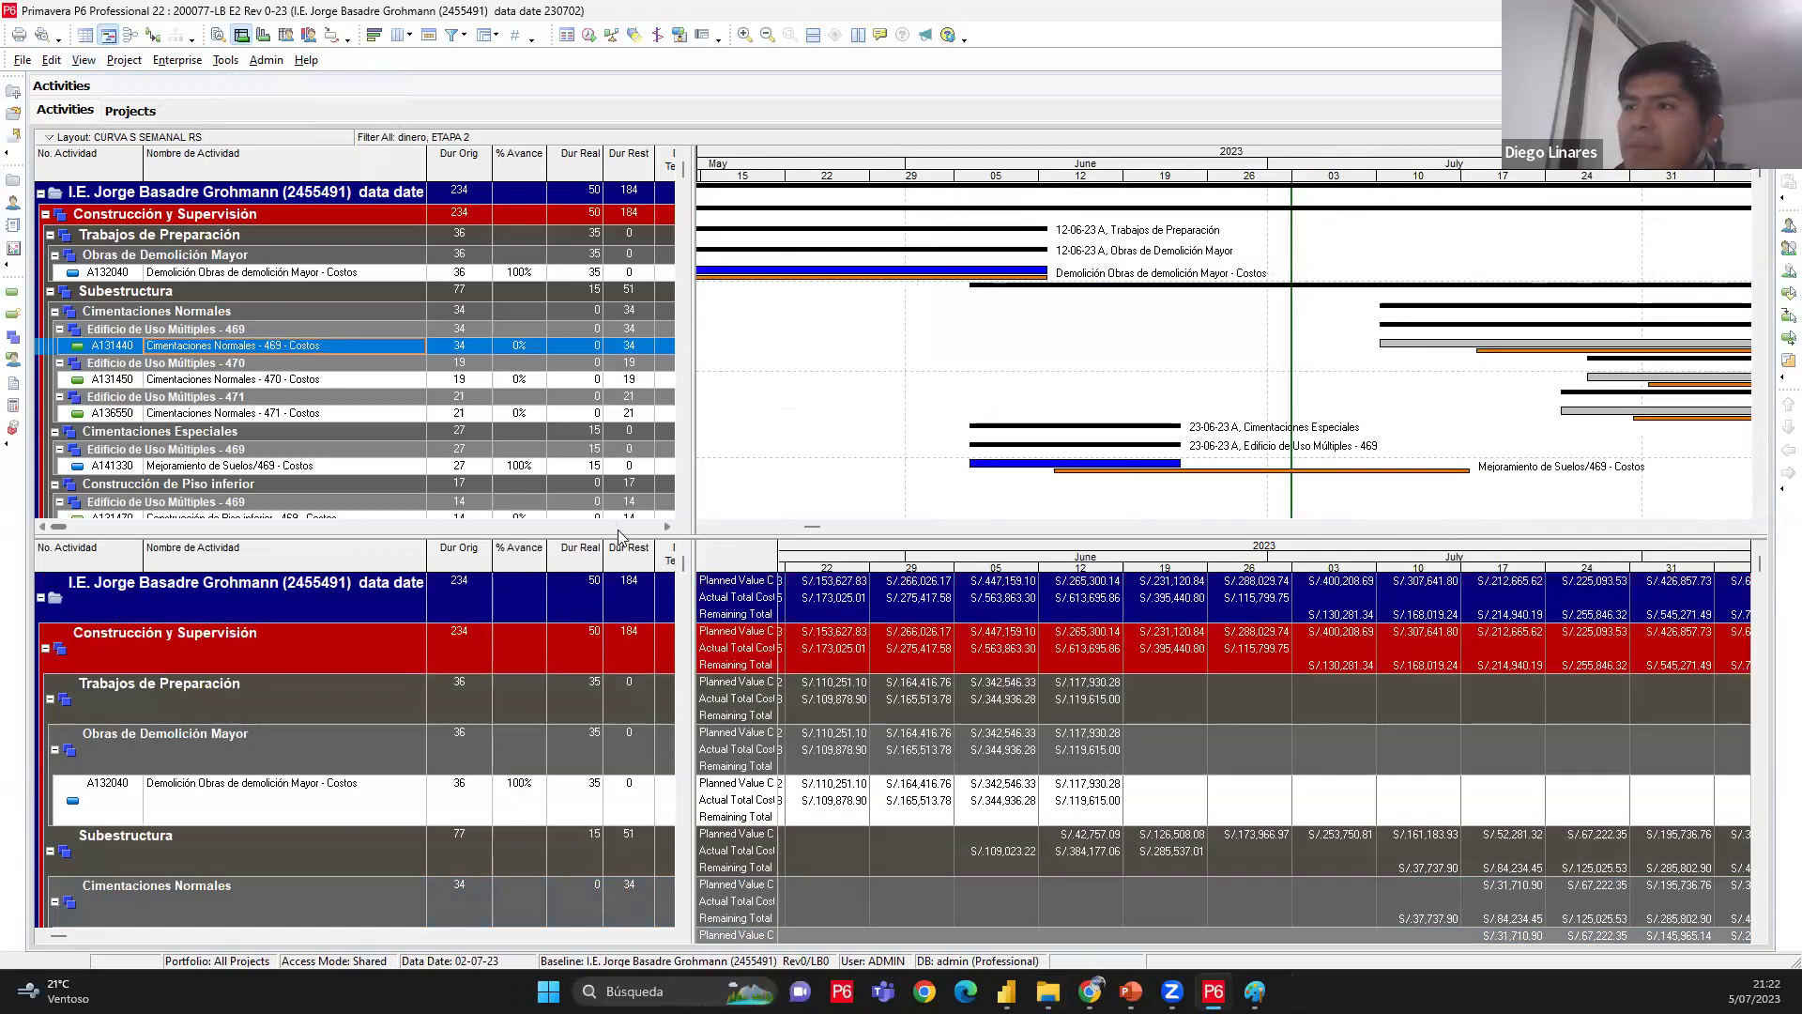
drag(619, 532, 611, 263)
drag(690, 318, 892, 319)
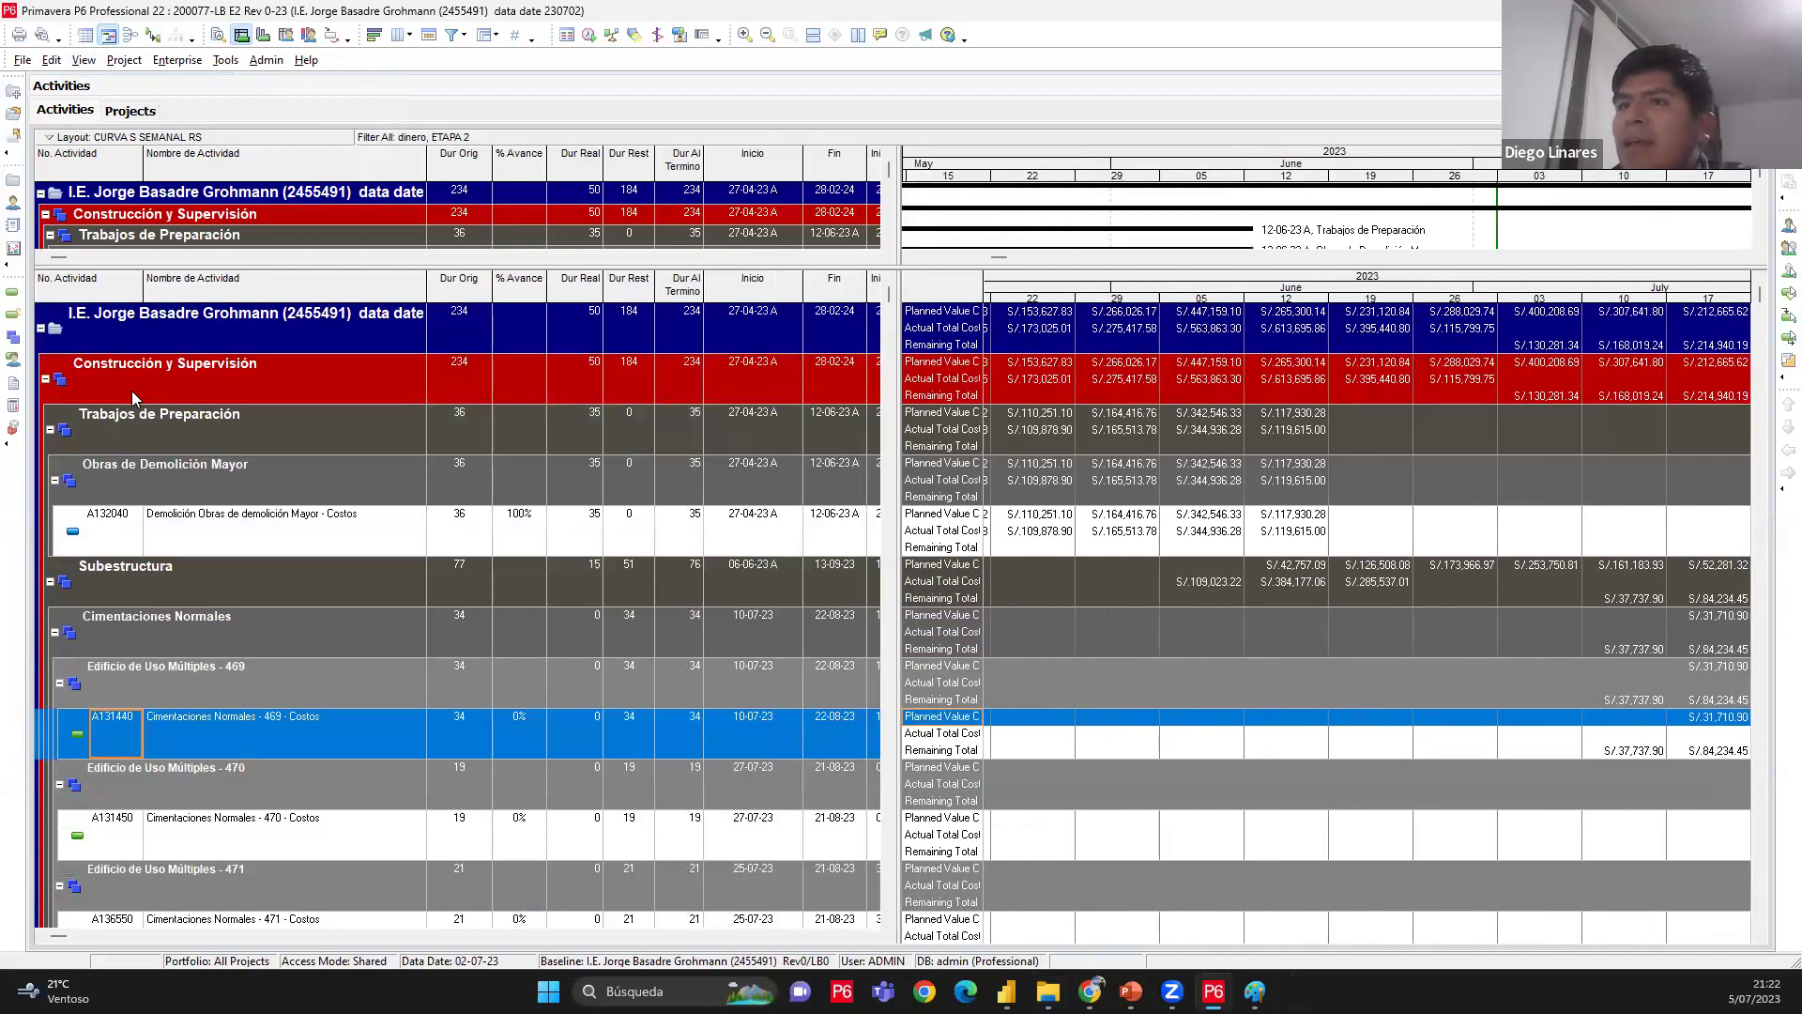
Widen the usage spreadsheet's field-name column to fit the full labels and highlight the project's Actual Total Cost and Remaining Total Cost rows
click(242, 532)
drag(981, 284, 1047, 282)
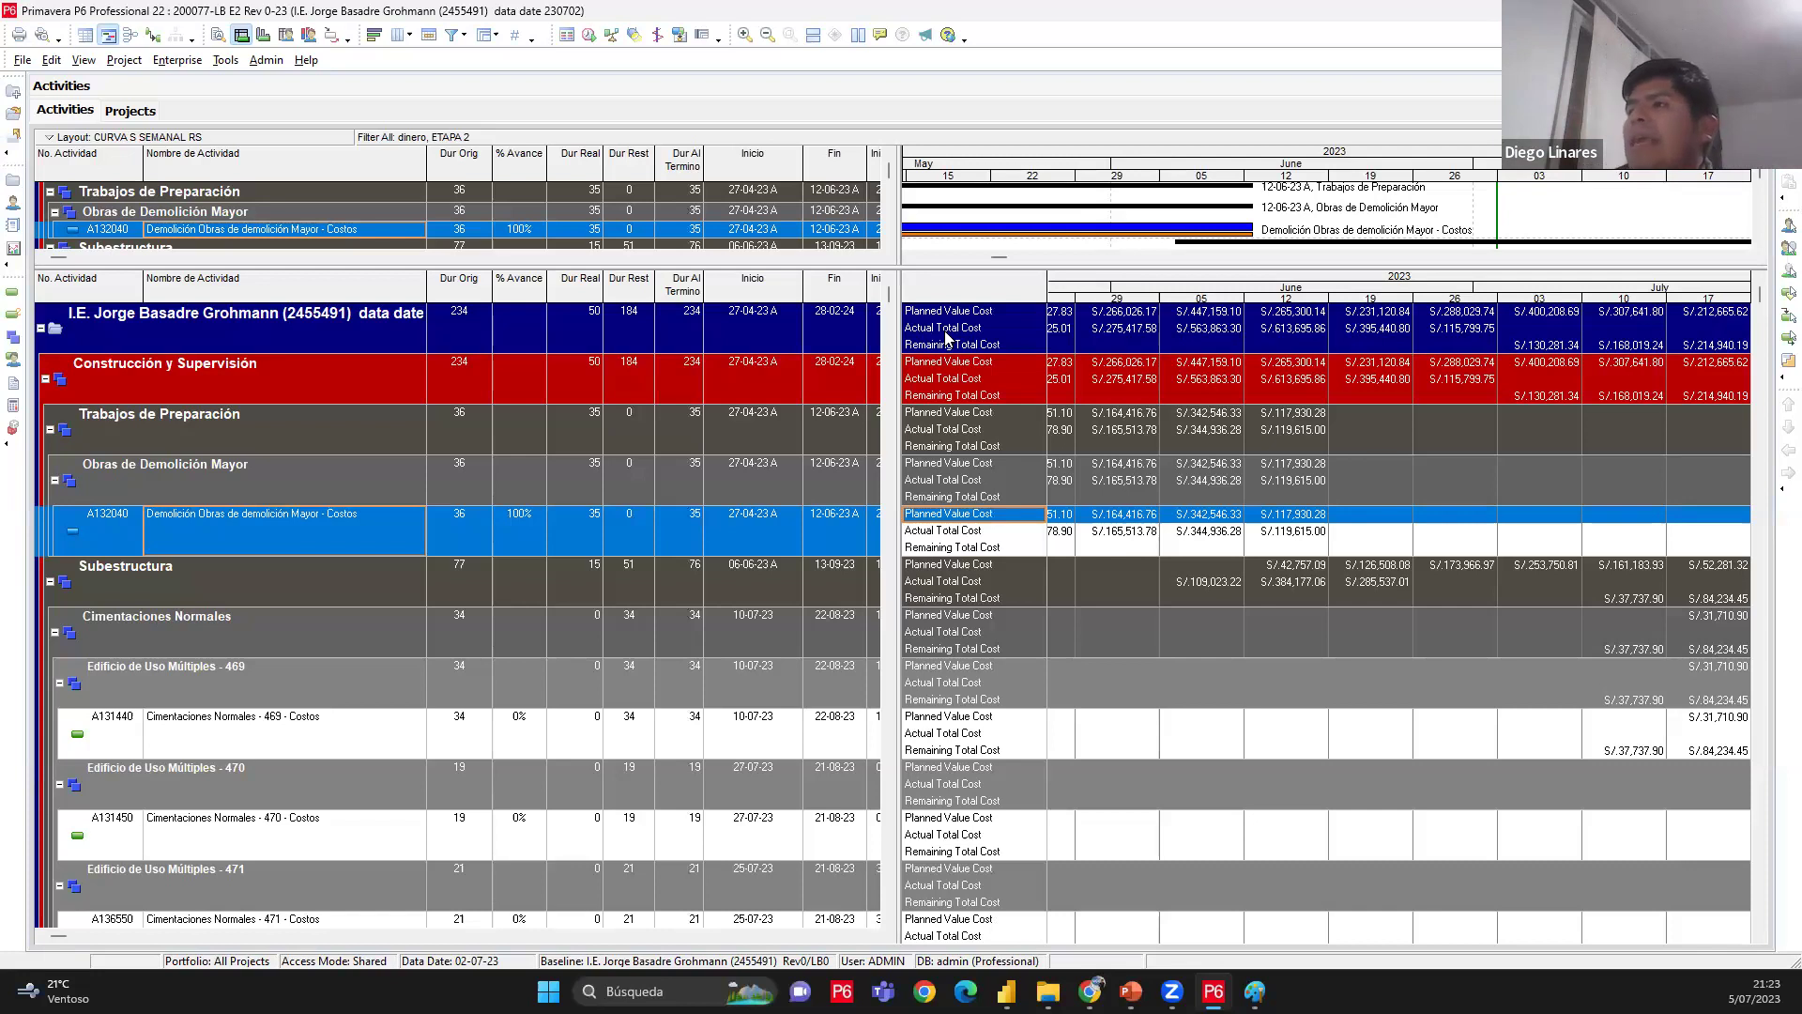
click(946, 330)
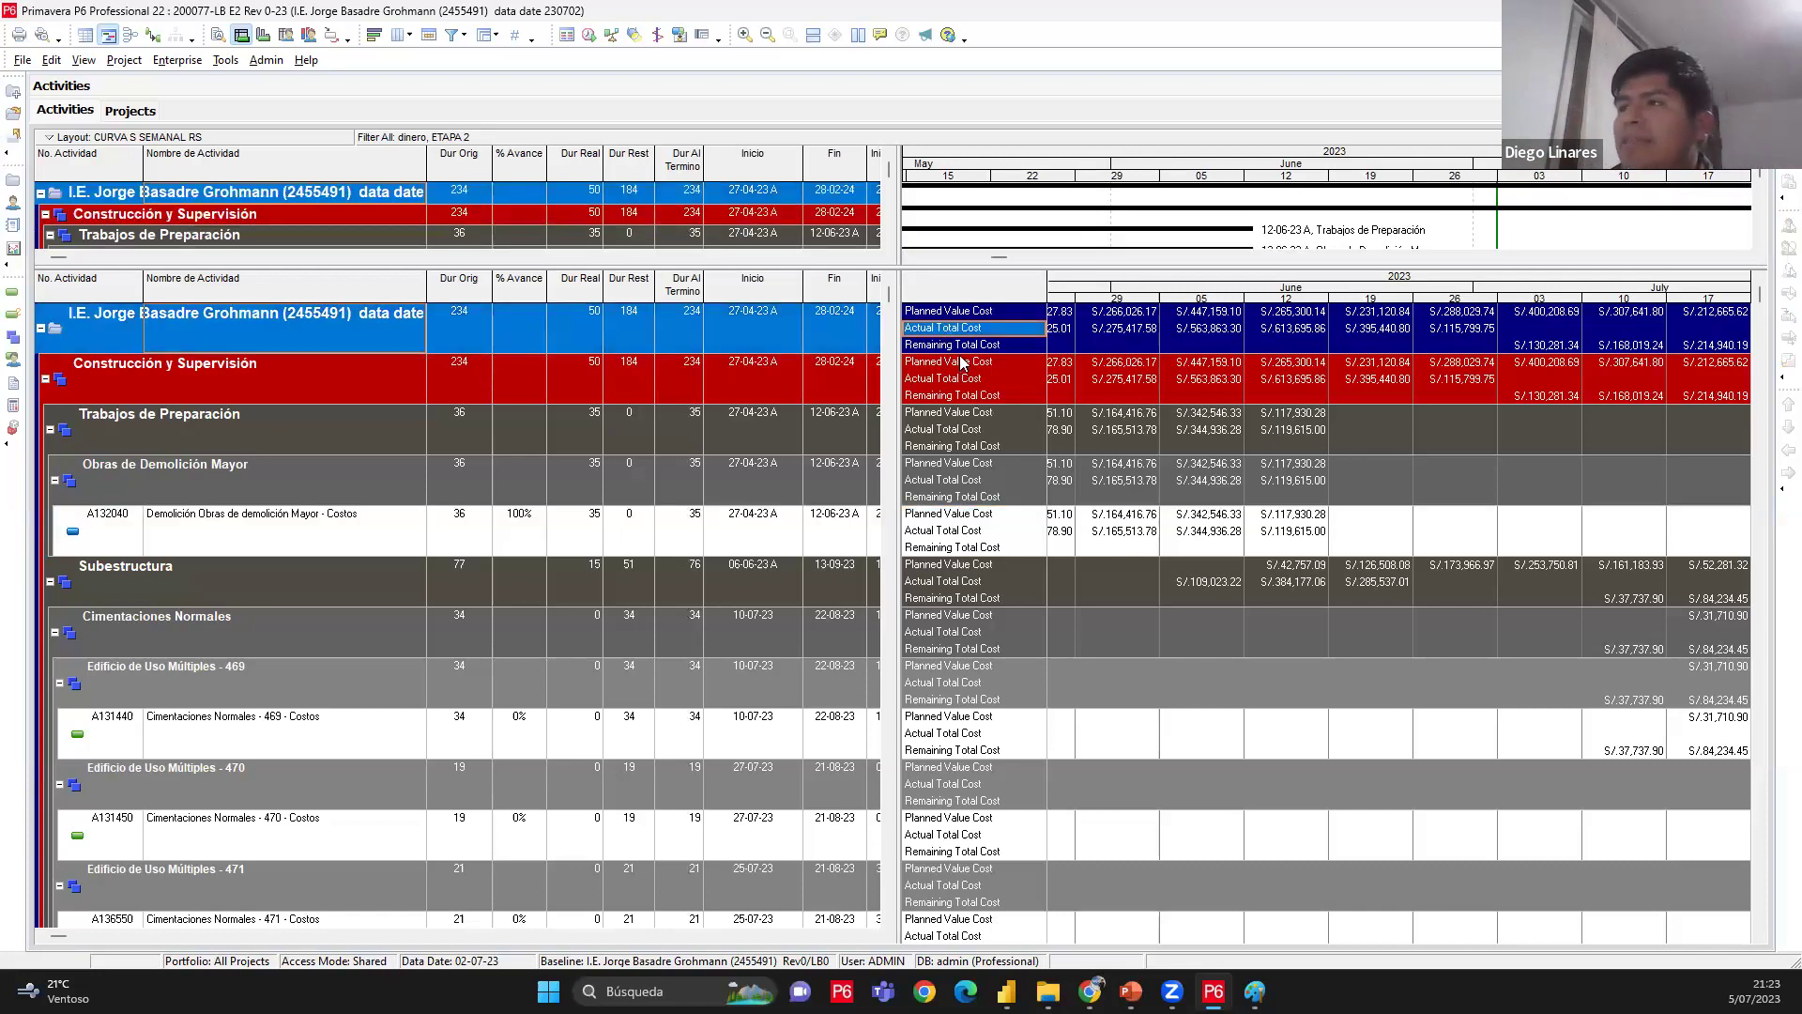
key(Down)
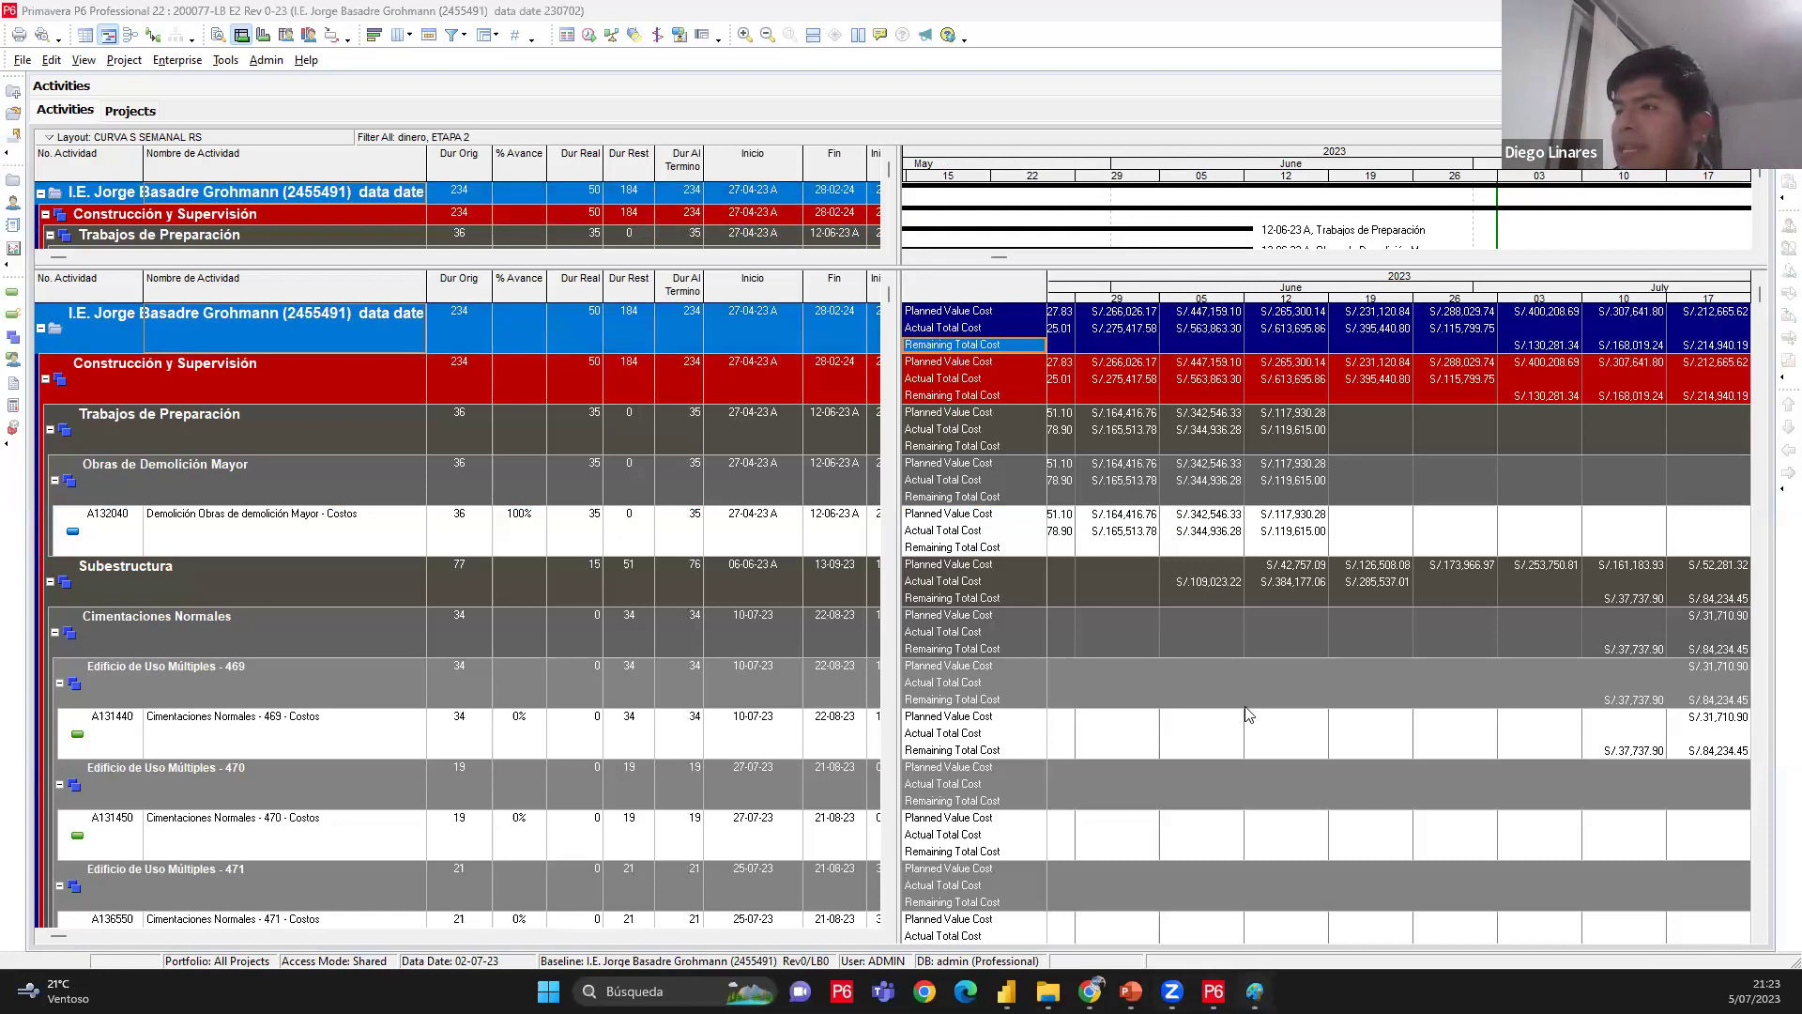
Review the Paint sketch, return to Primavera P6 and widen the usage spreadsheet's weekly columns
click(1255, 991)
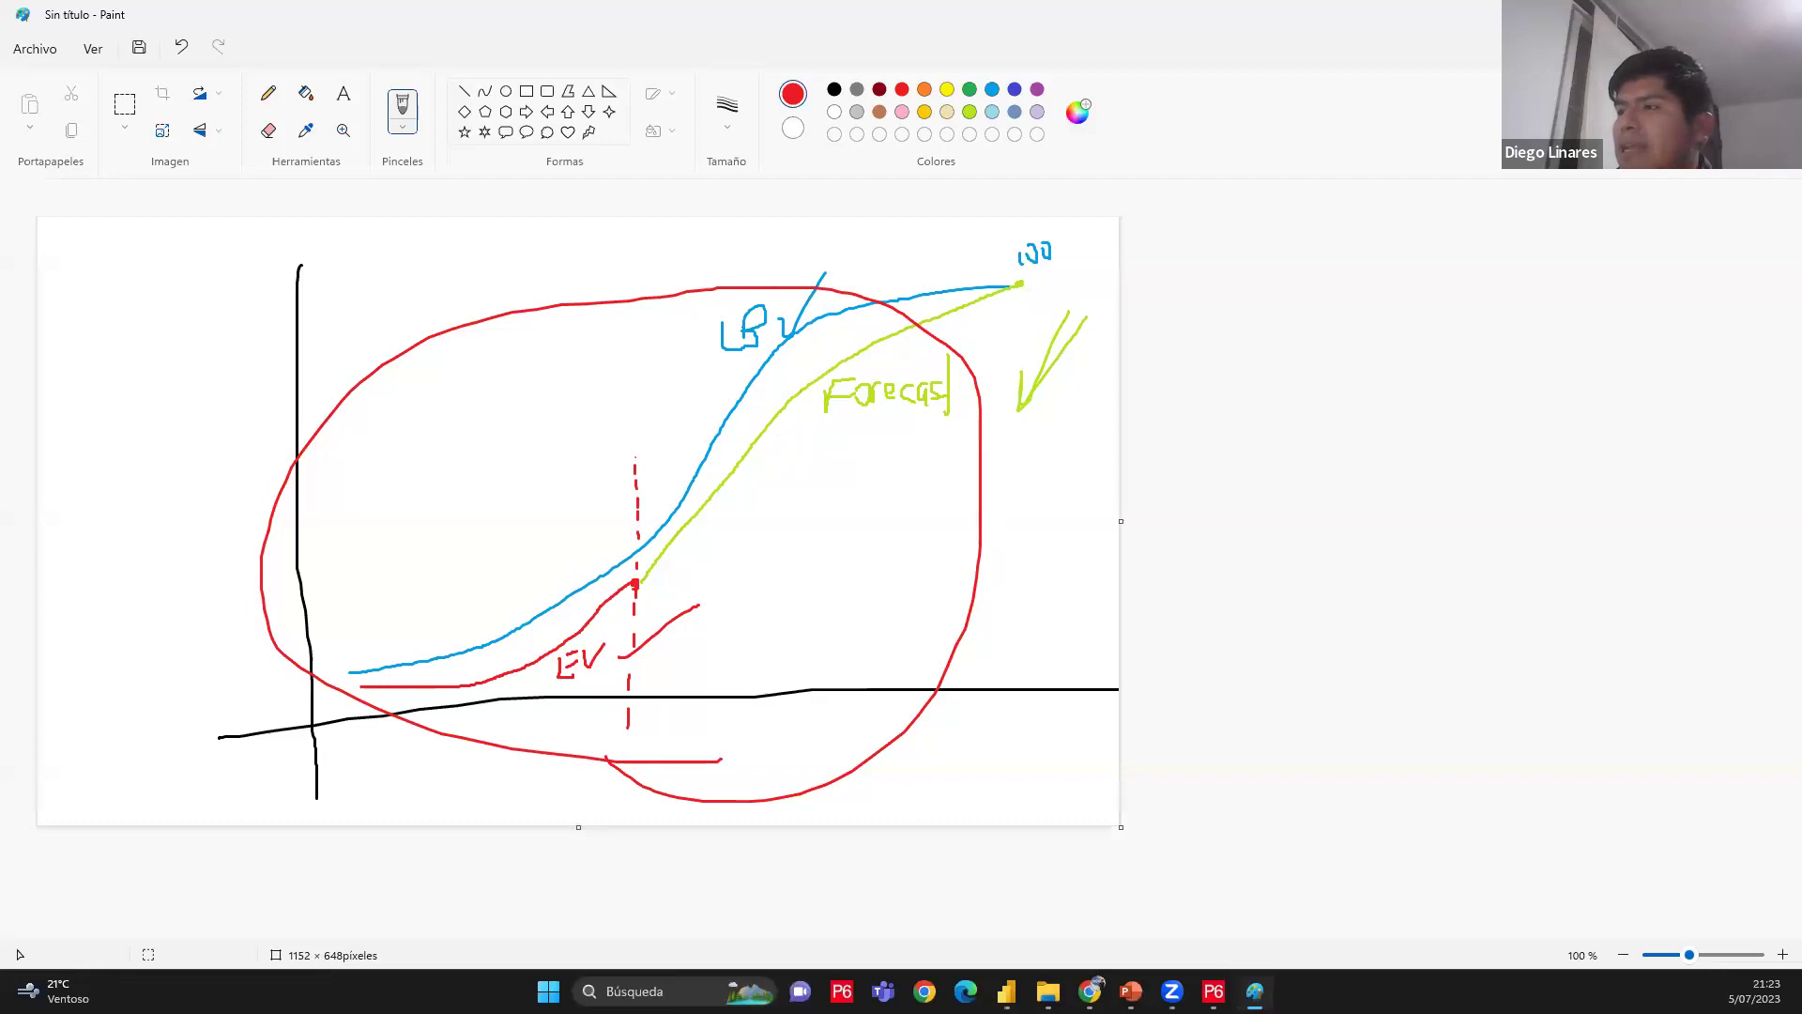
click(1214, 991)
drag(1113, 297, 1201, 299)
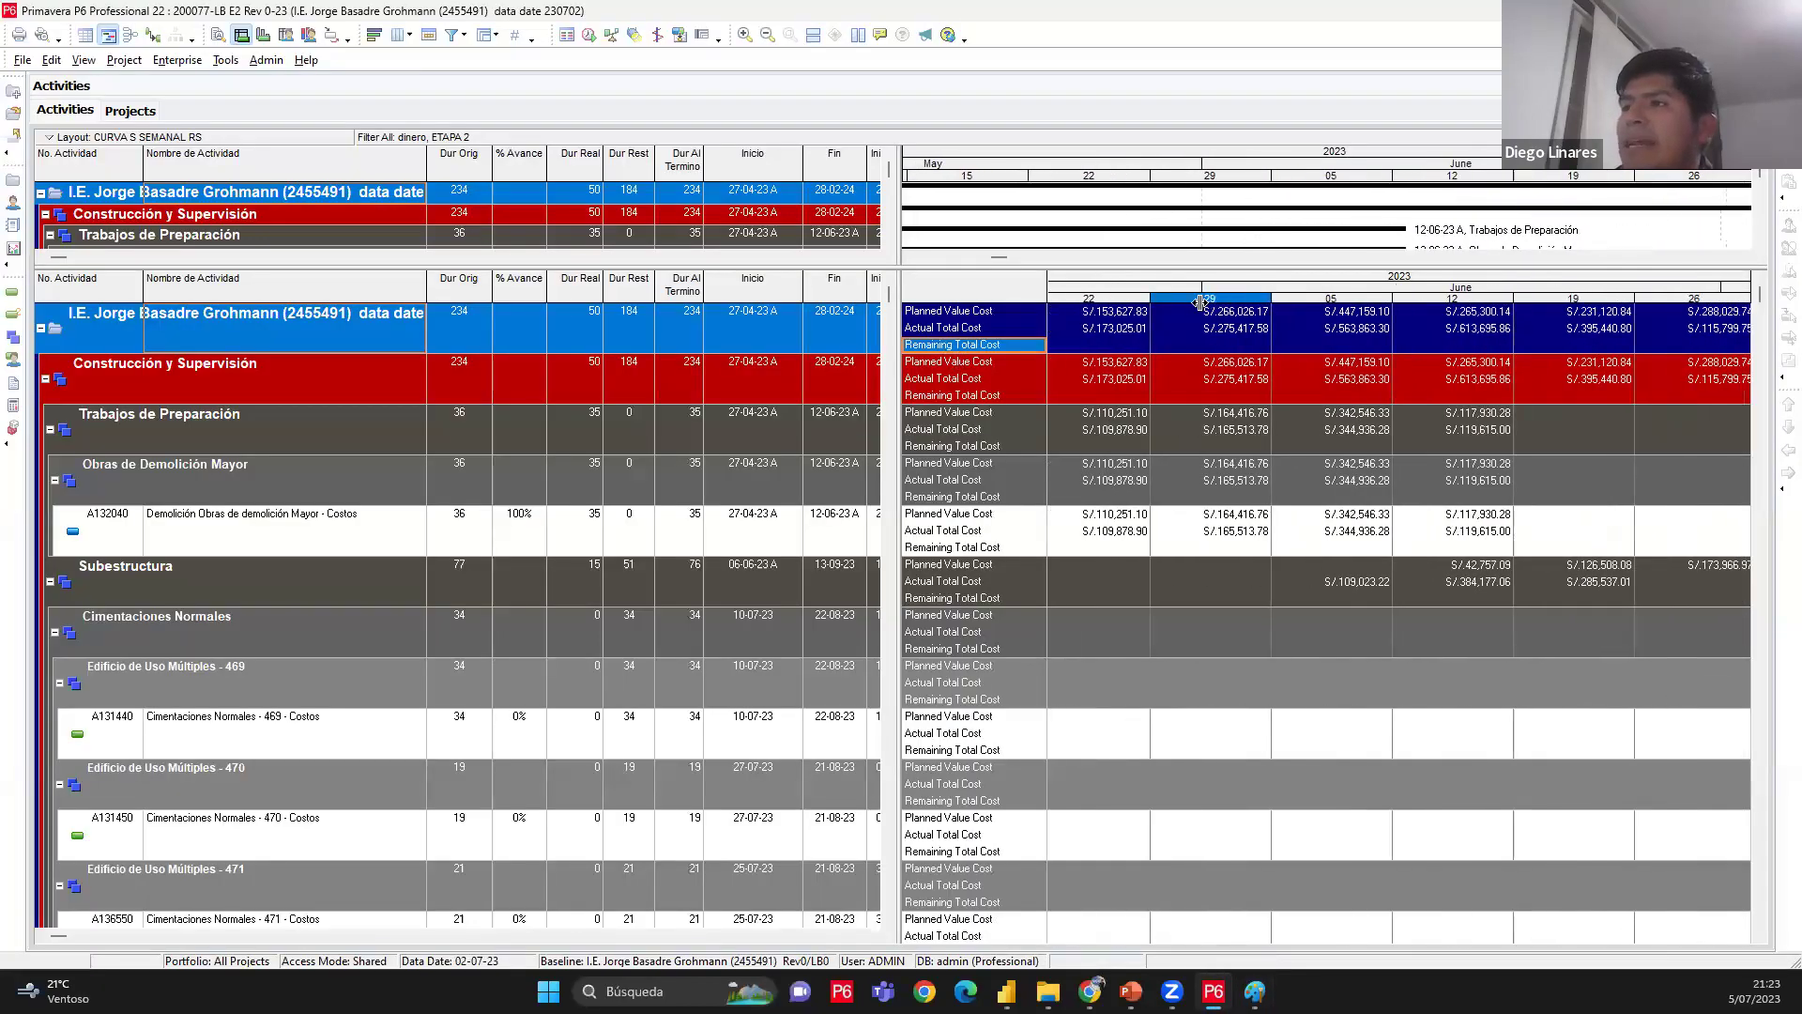
Open the usage spreadsheet's field selection and examine the available cumulative cost fields
right_click(981, 316)
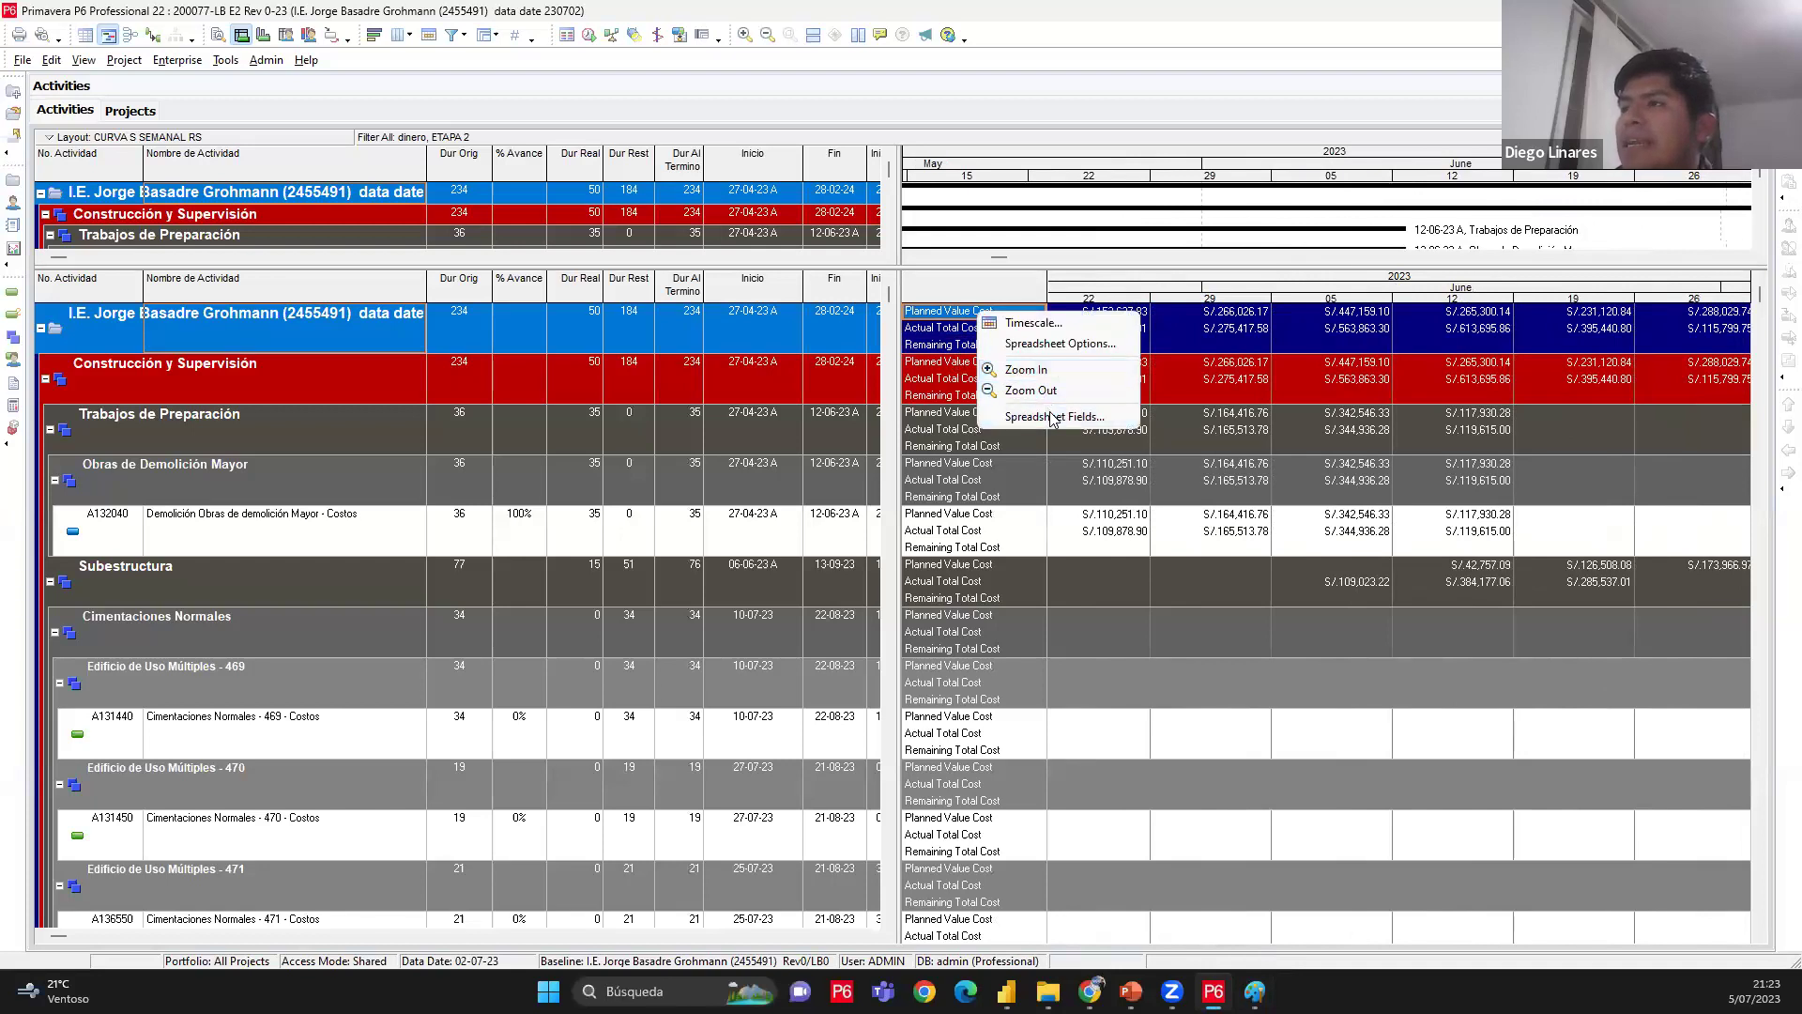
key(Escape)
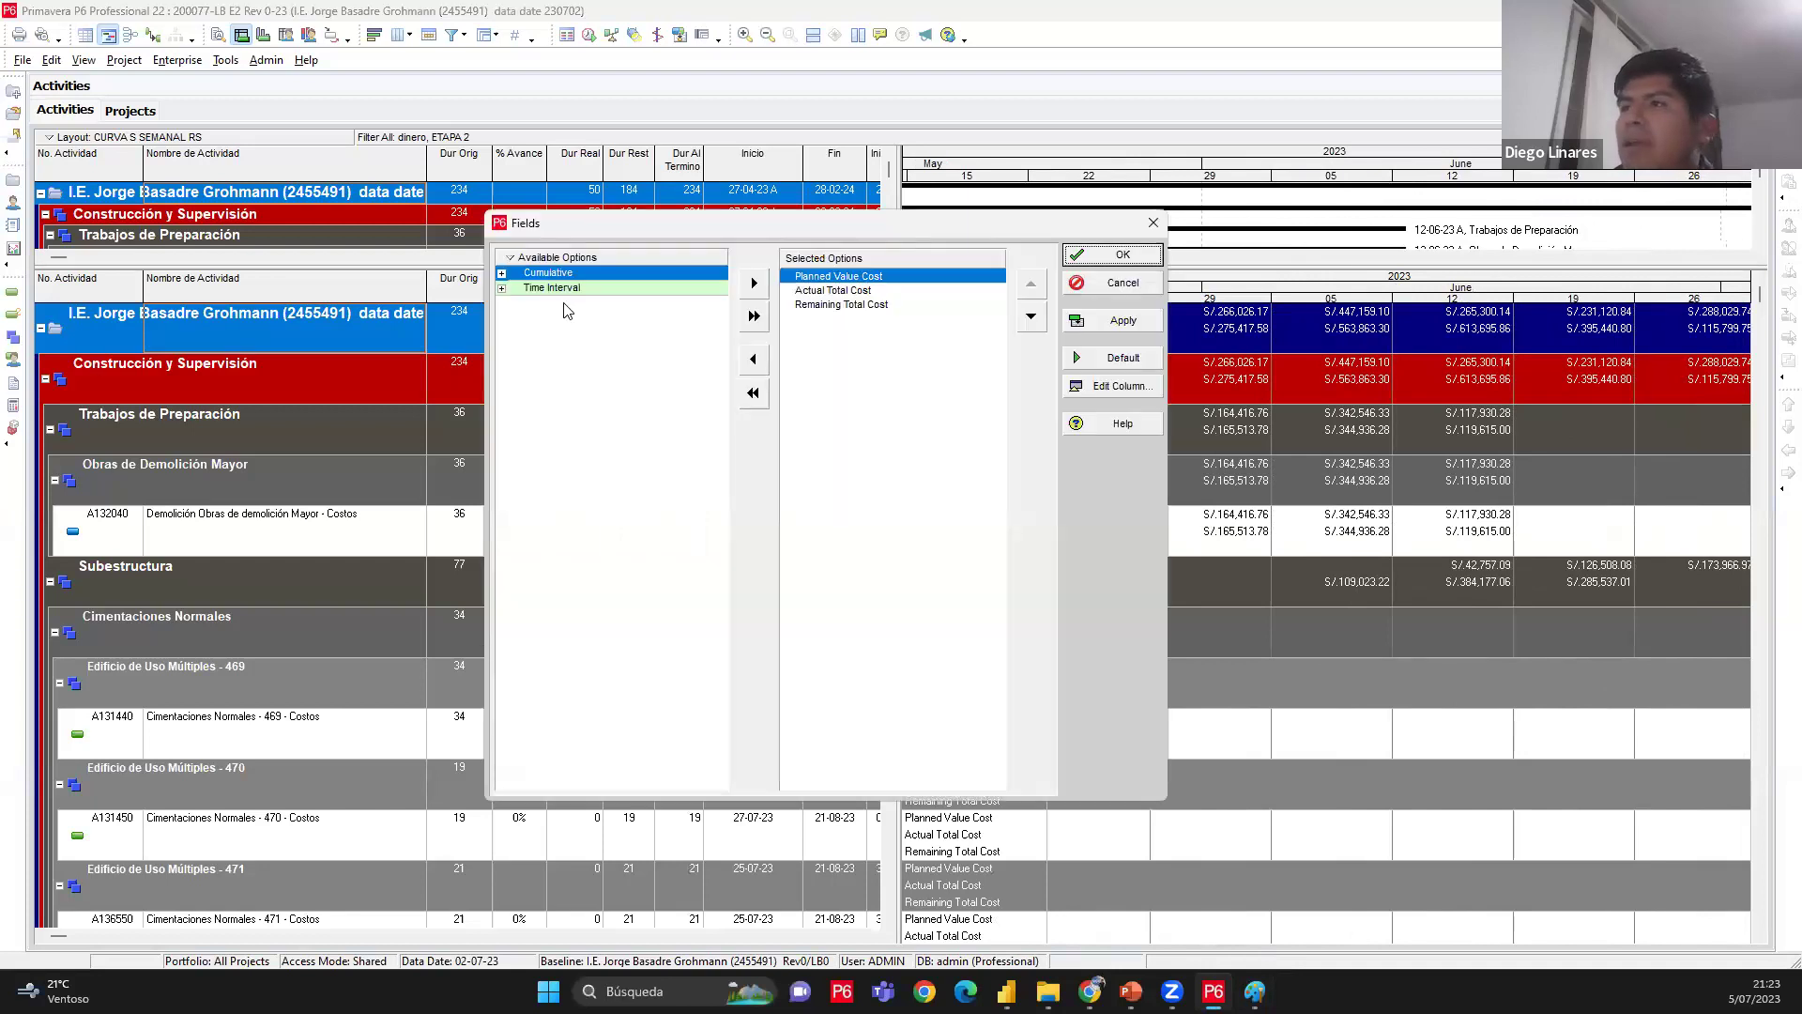
click(505, 273)
click(514, 289)
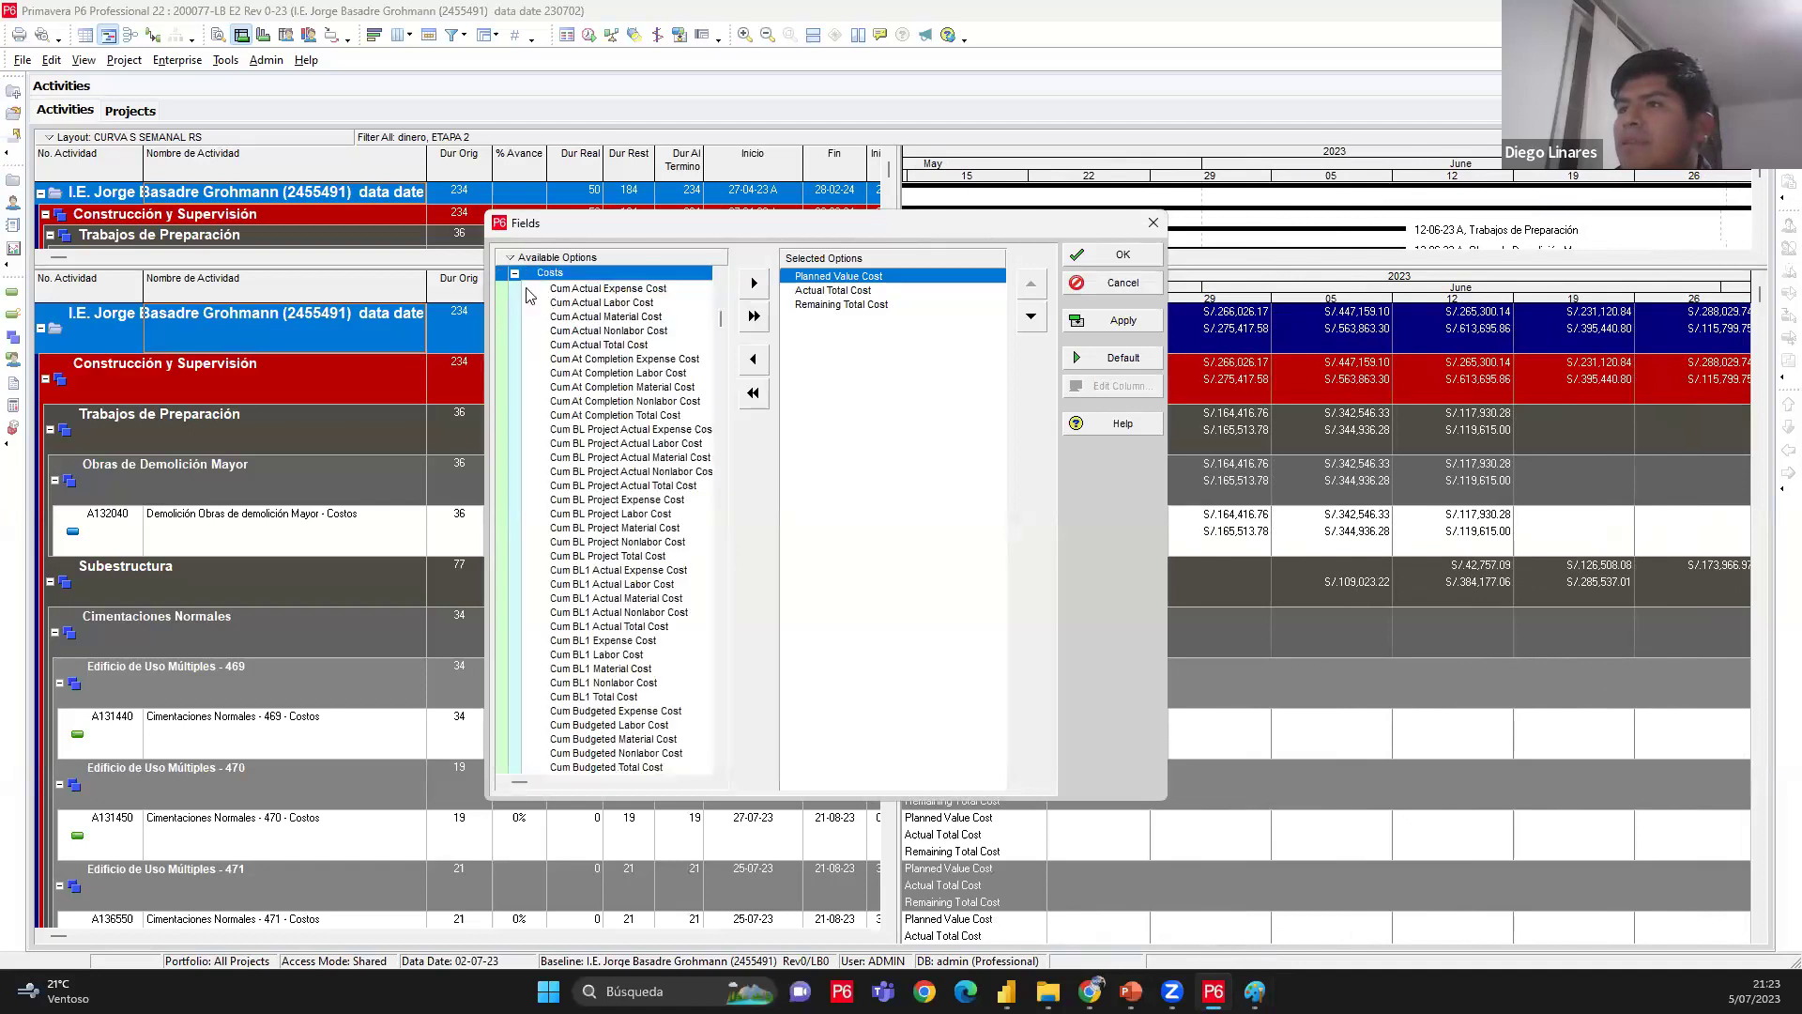
click(612, 443)
click(612, 373)
click(607, 638)
scroll(610, 648, down, 5)
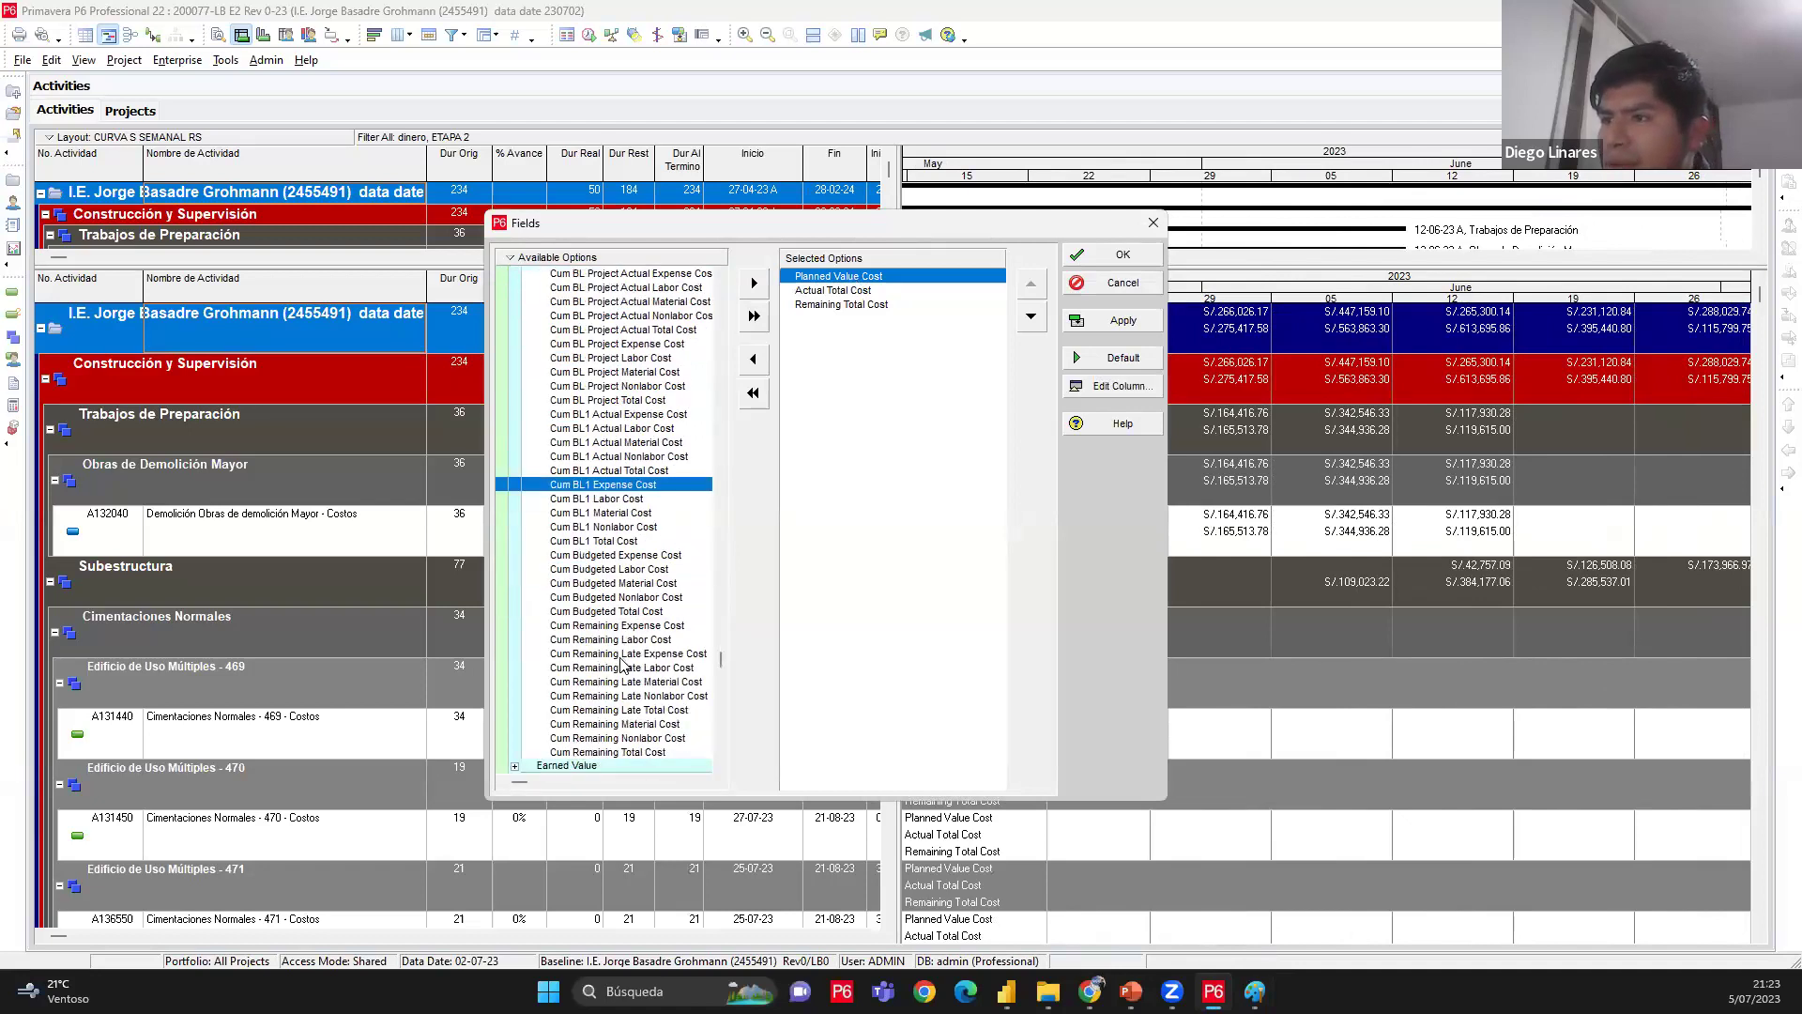
scroll(620, 662, up, 4)
scroll(621, 667, up, 1)
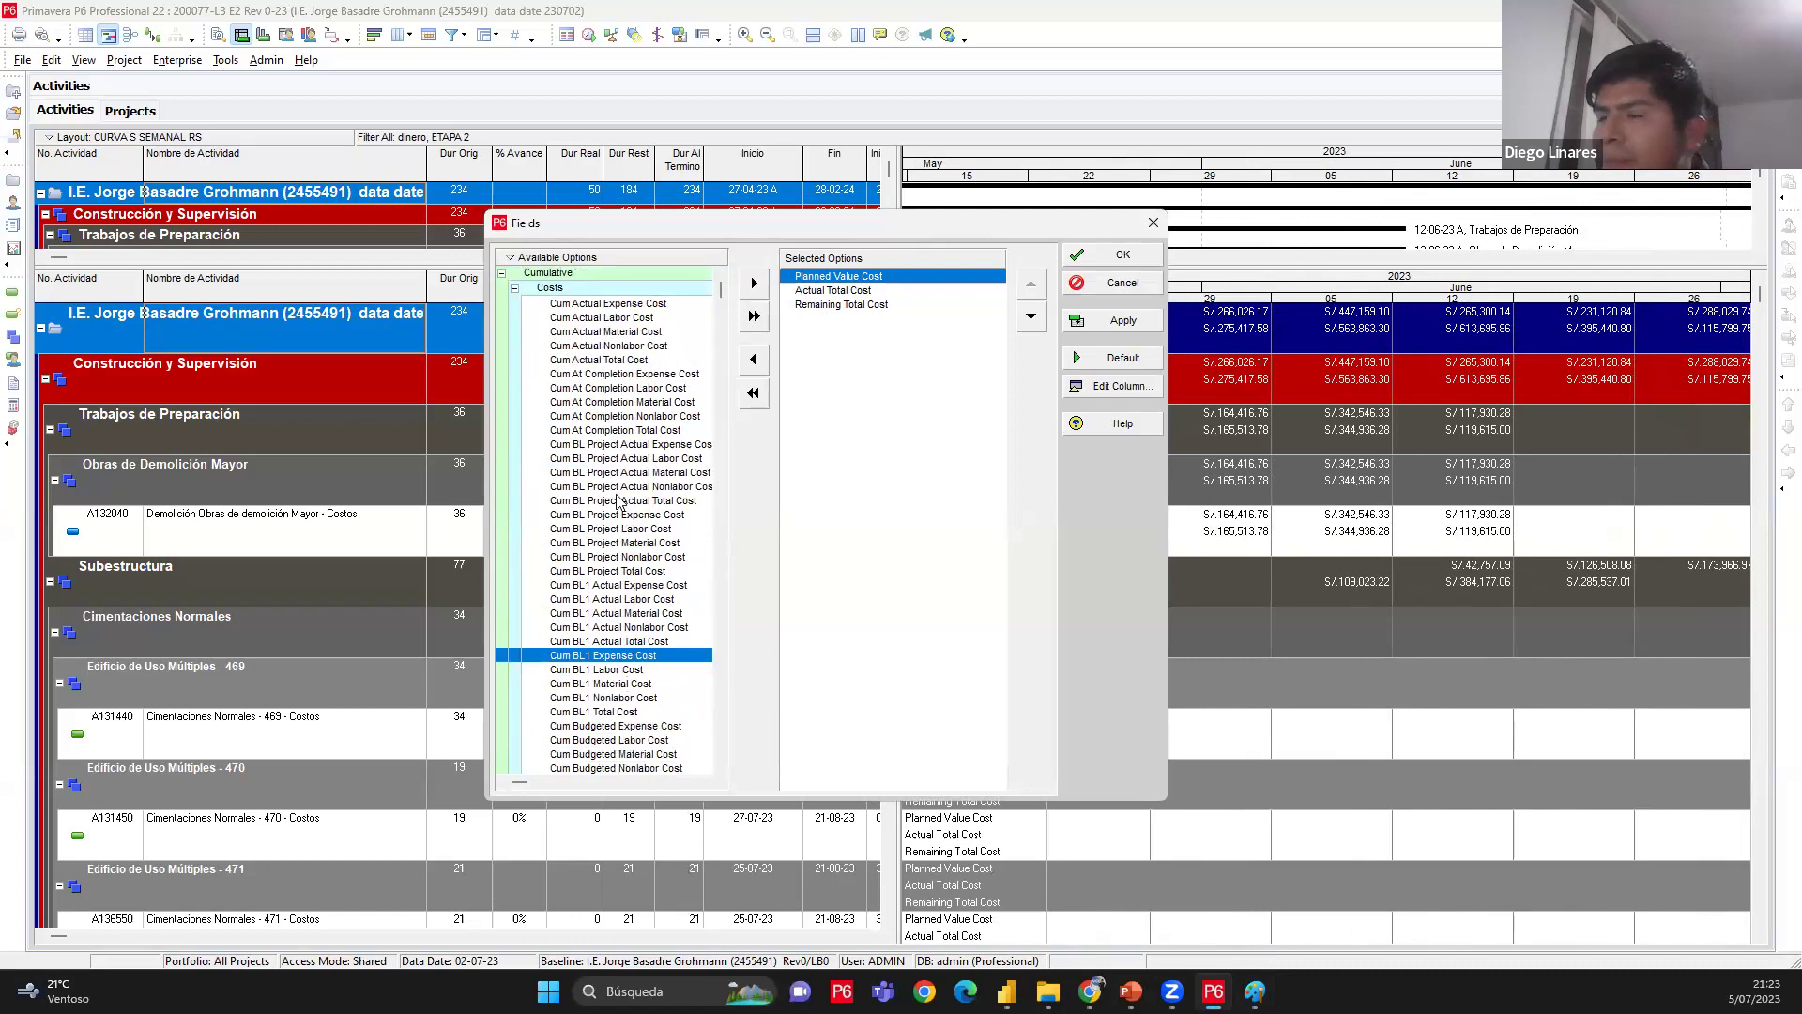
Add Cum Planned Value Cost from the cumulative Earned Value fields directly after Planned Value Cost
click(501, 272)
click(501, 273)
click(515, 287)
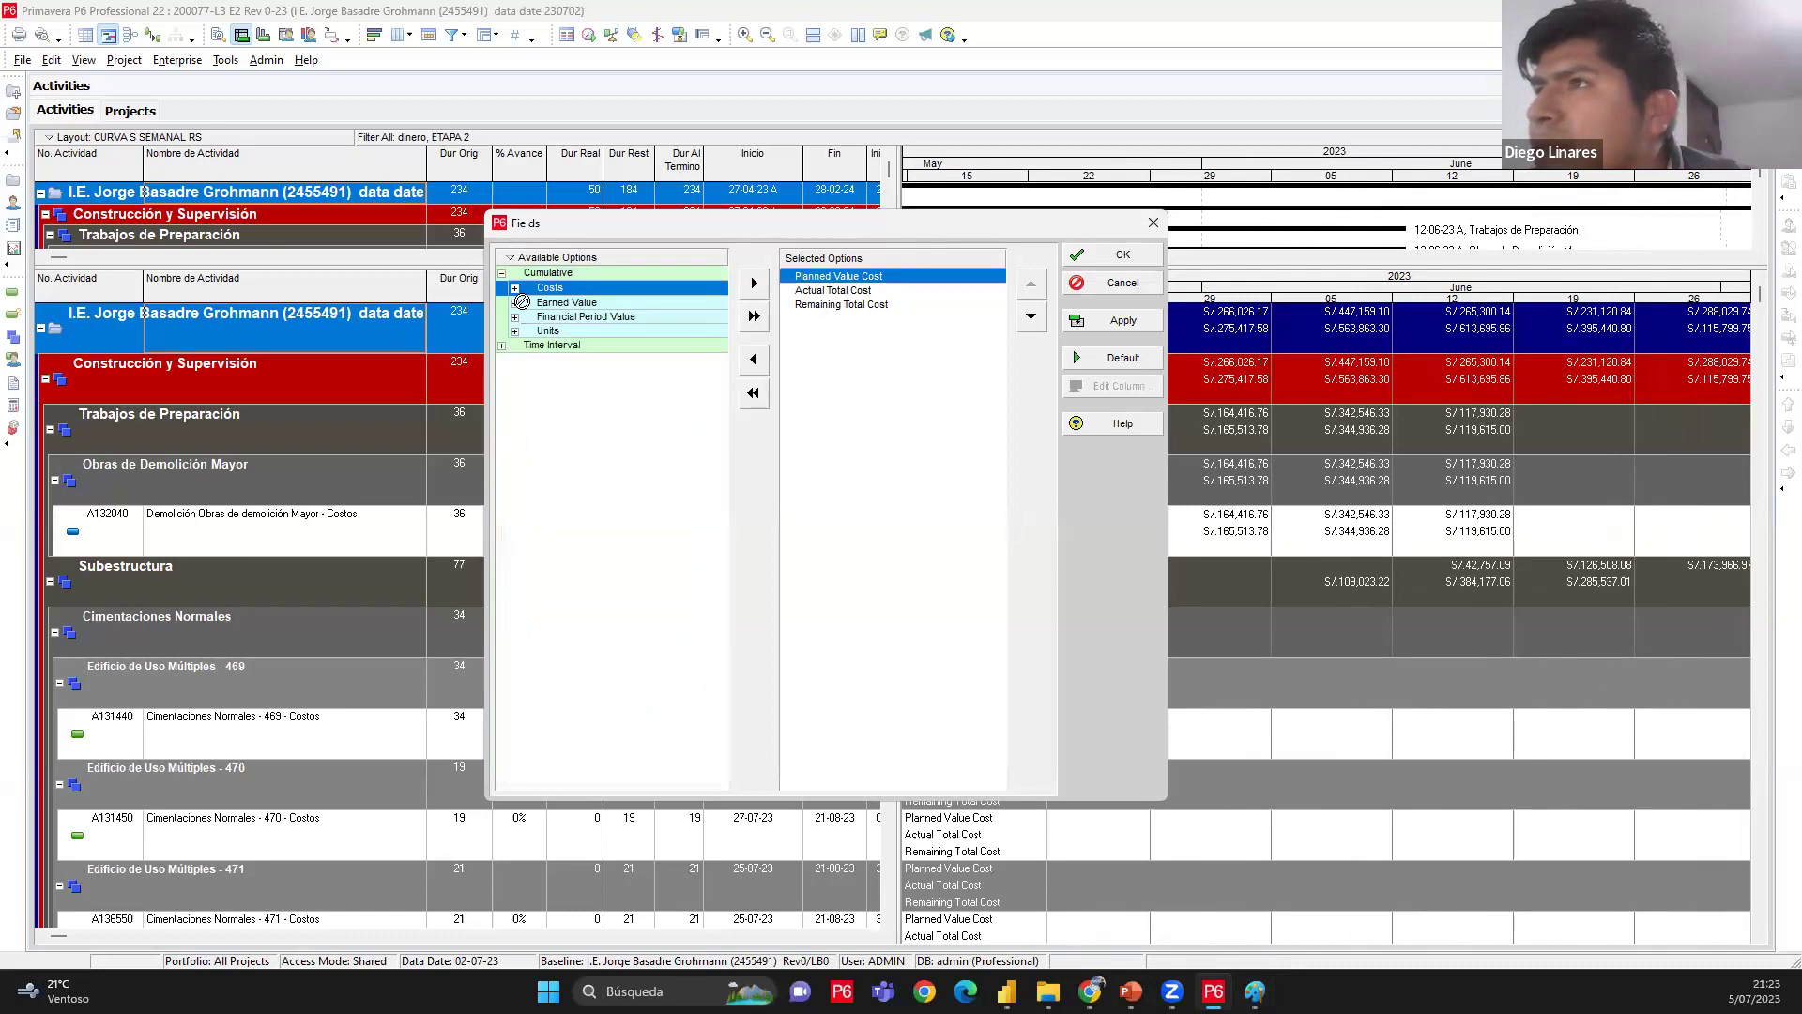
click(515, 302)
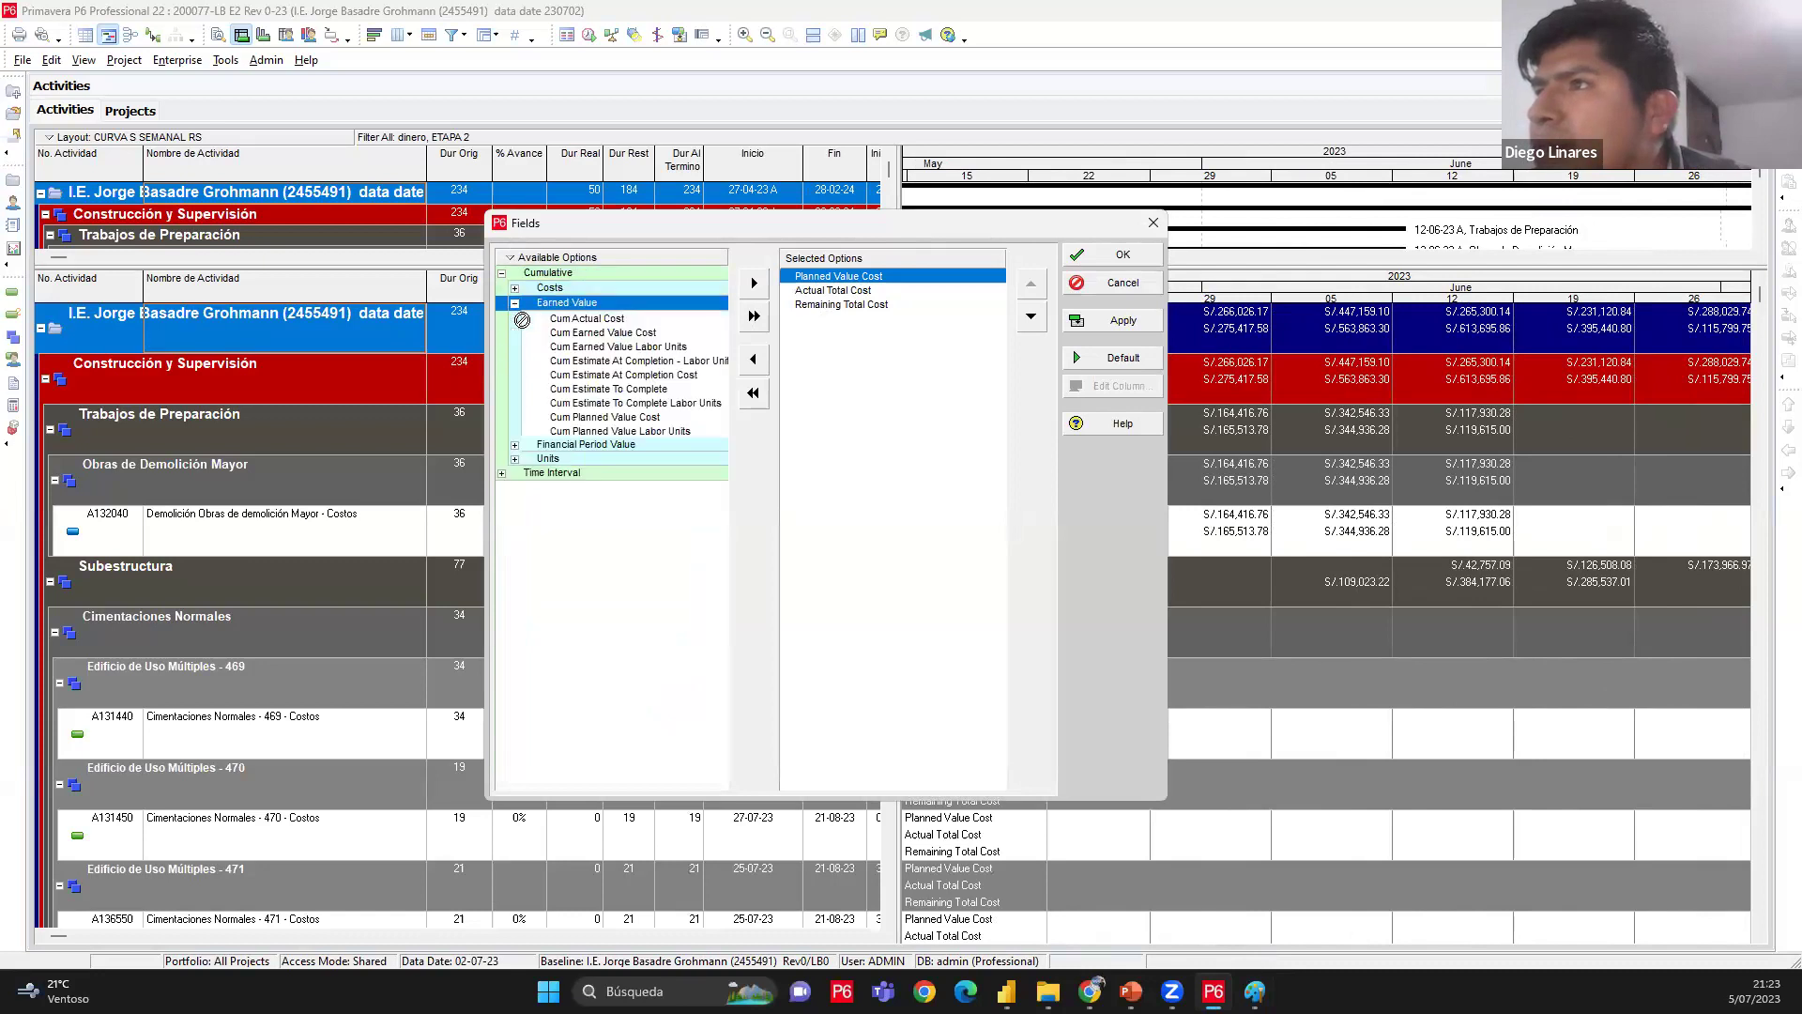
double_click(606, 417)
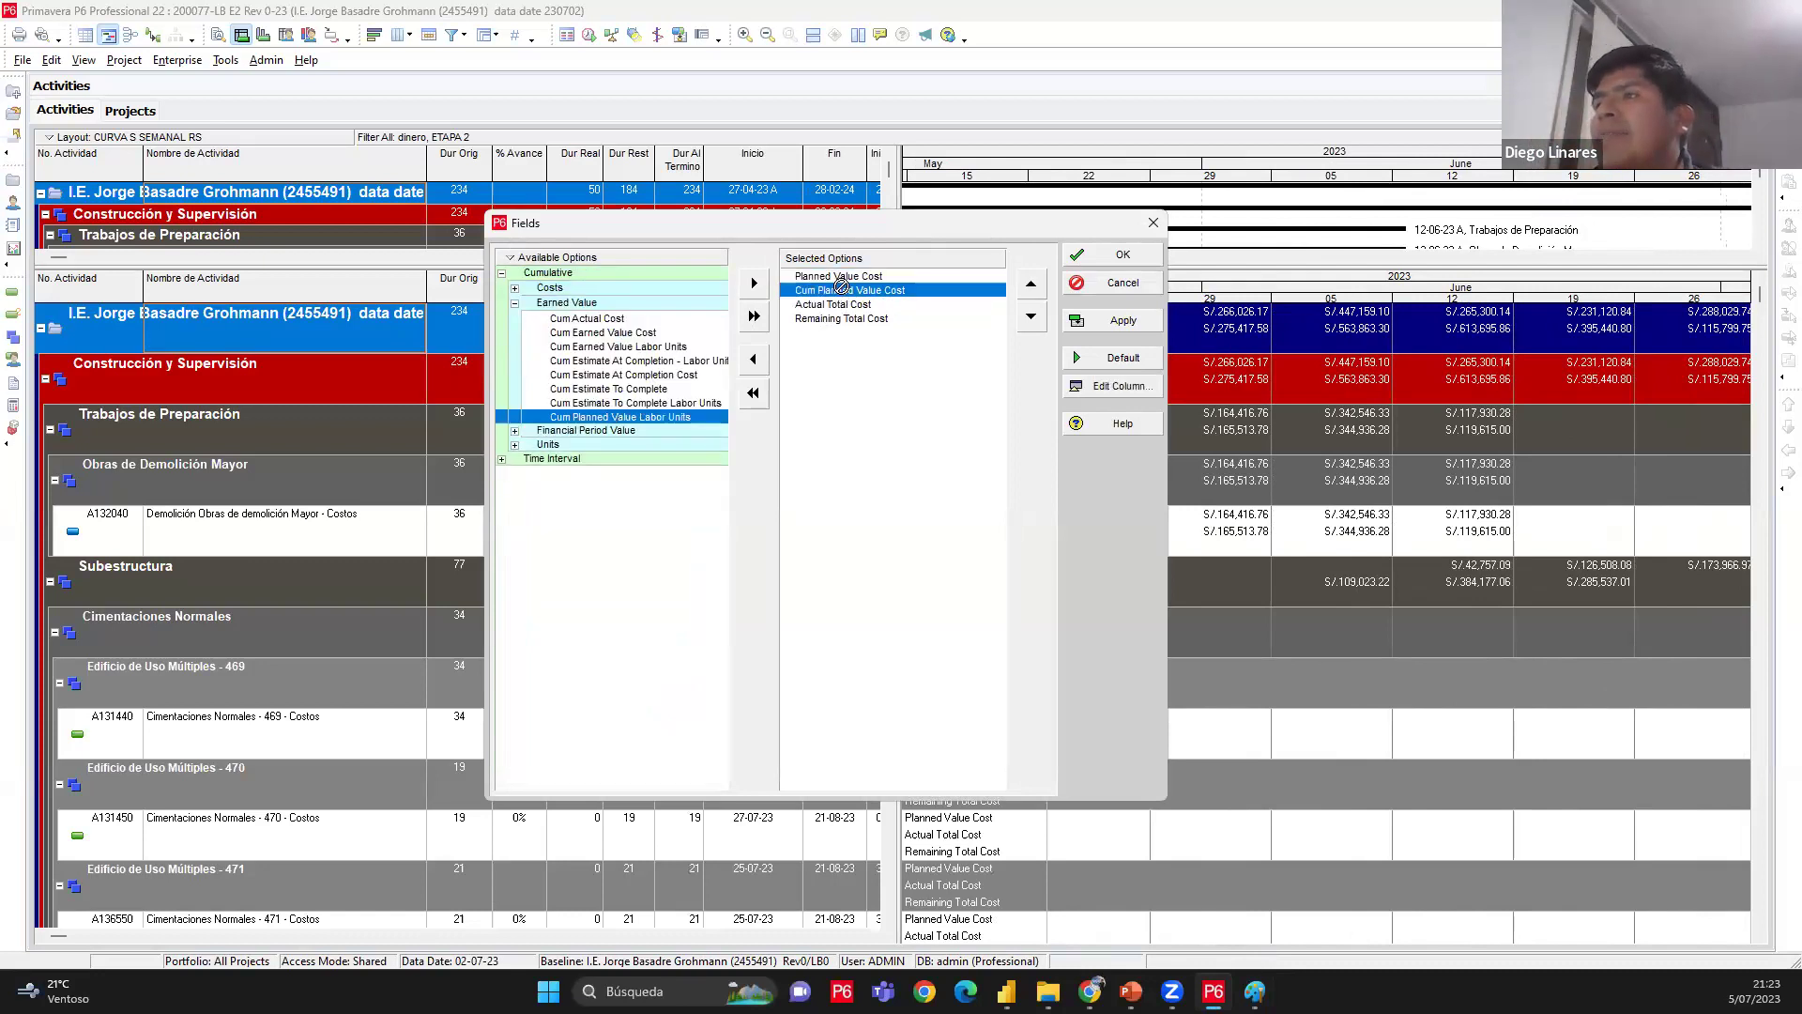
Add Cum Actual Total Cost from the cumulative Costs fields after Actual Total Cost, and select Remaining Total Cost among the chosen fields
click(841, 276)
click(845, 290)
click(844, 303)
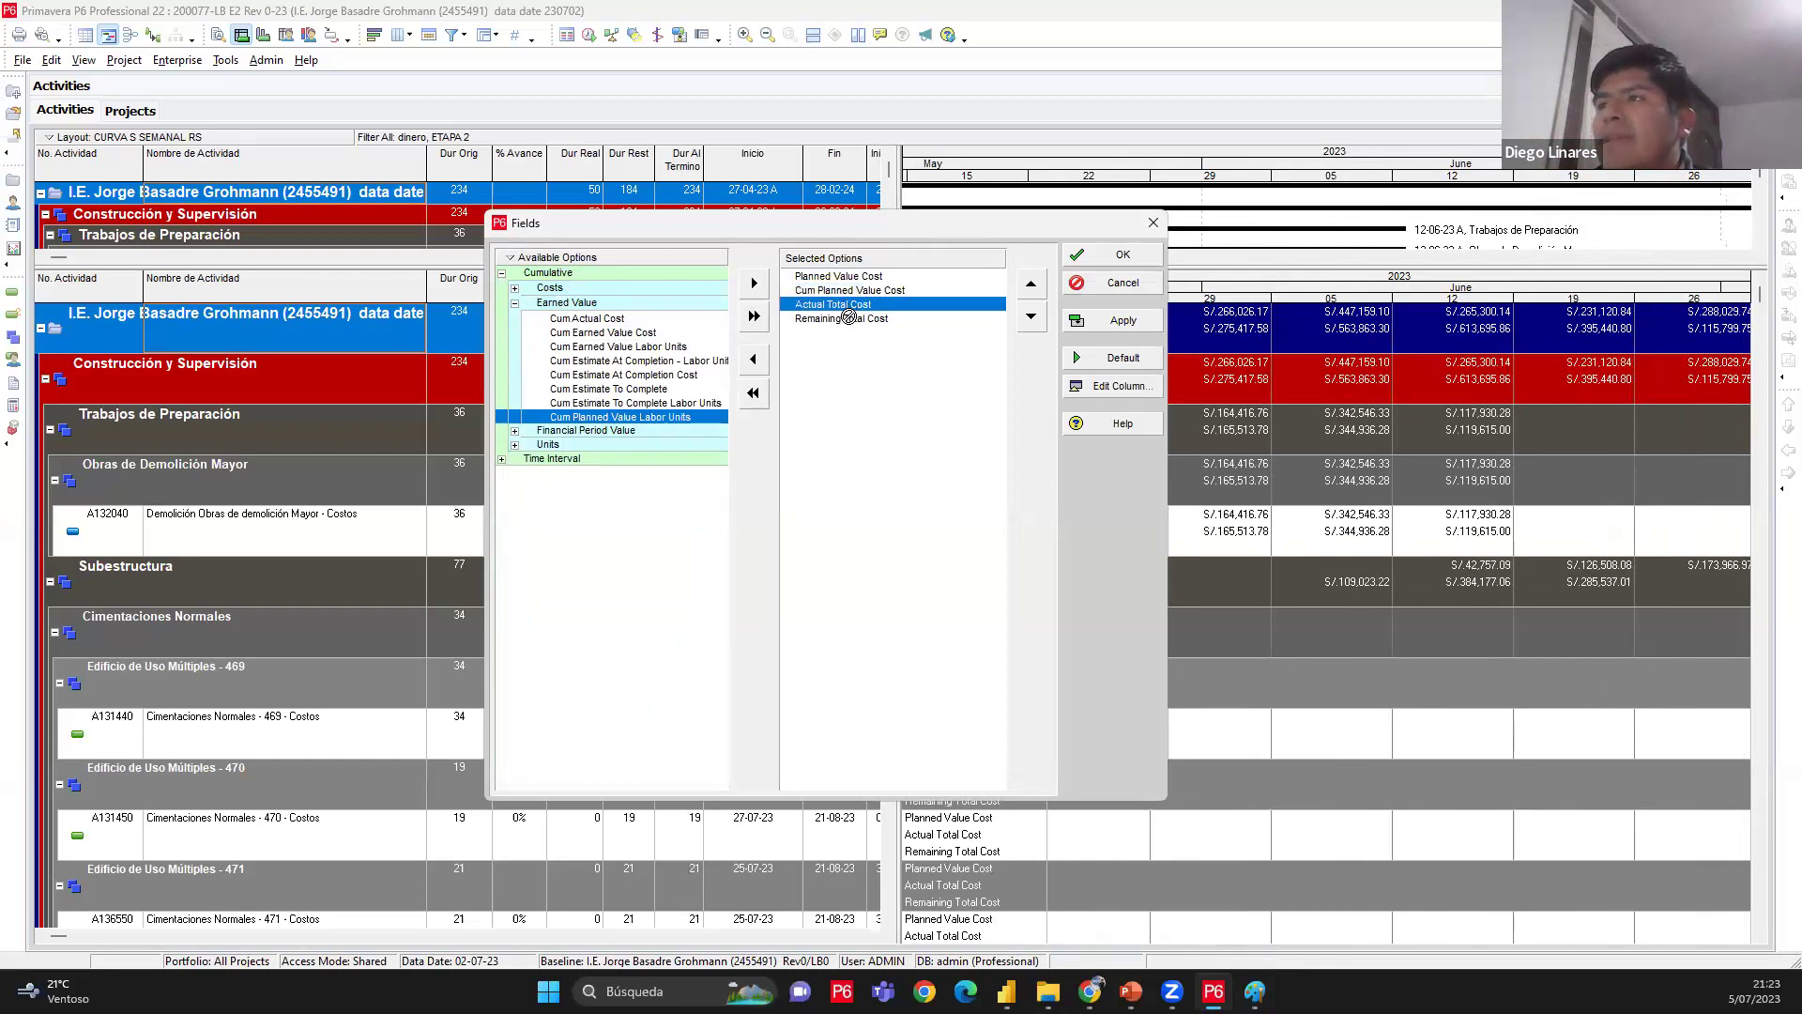
click(514, 287)
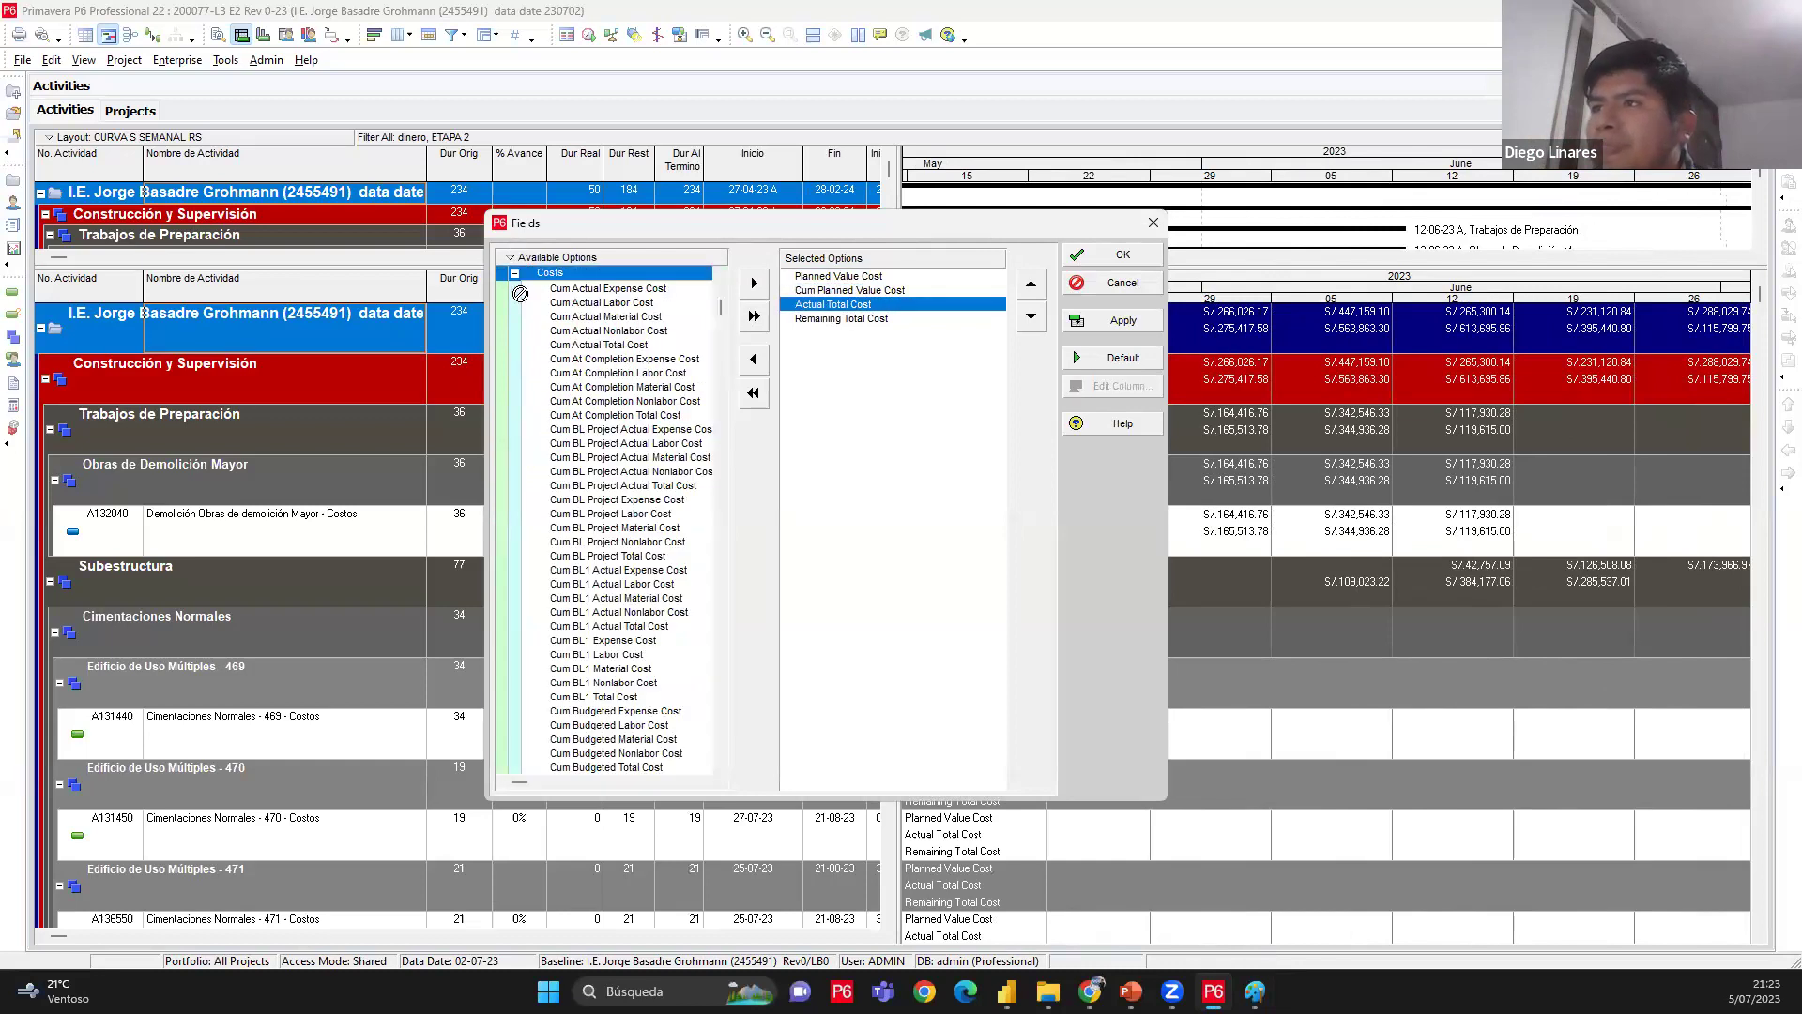
scroll(646, 560, down, 2)
scroll(646, 560, up, 2)
double_click(624, 344)
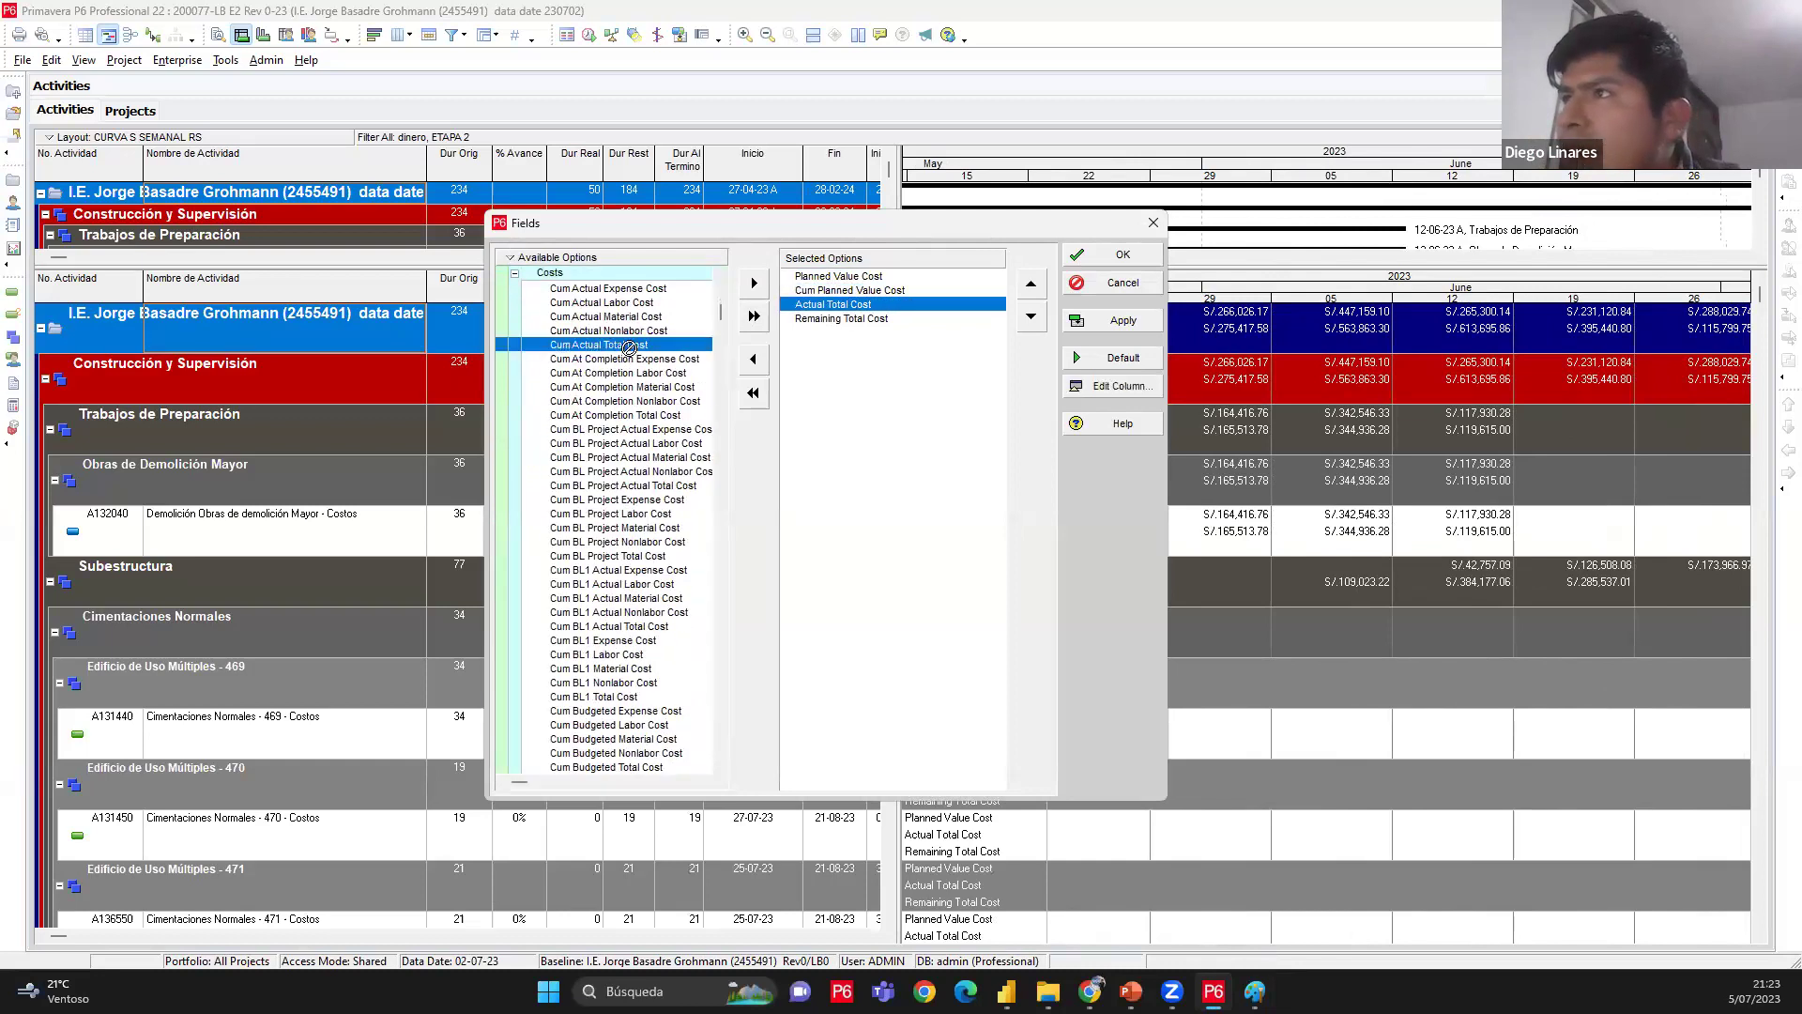
click(867, 332)
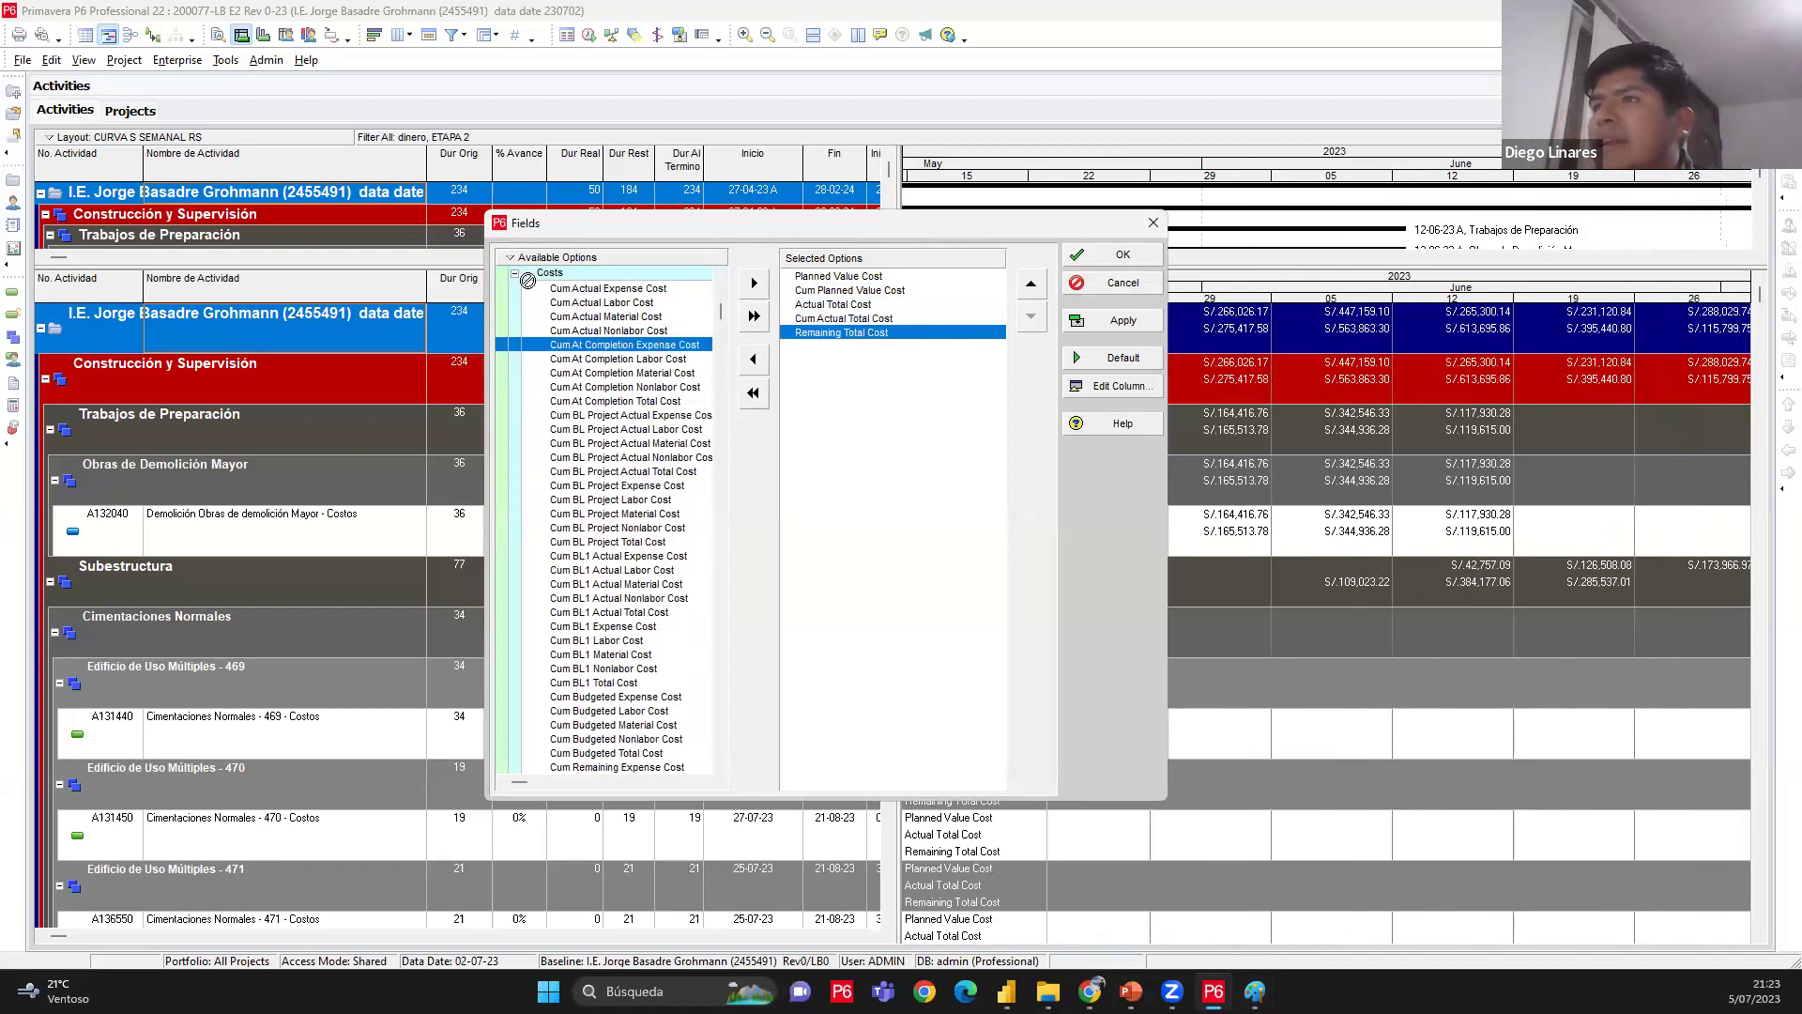
Add Cum Remaining Total Cost from the cumulative Costs fields directly after Remaining Total Cost
scroll(604, 522, down, 3)
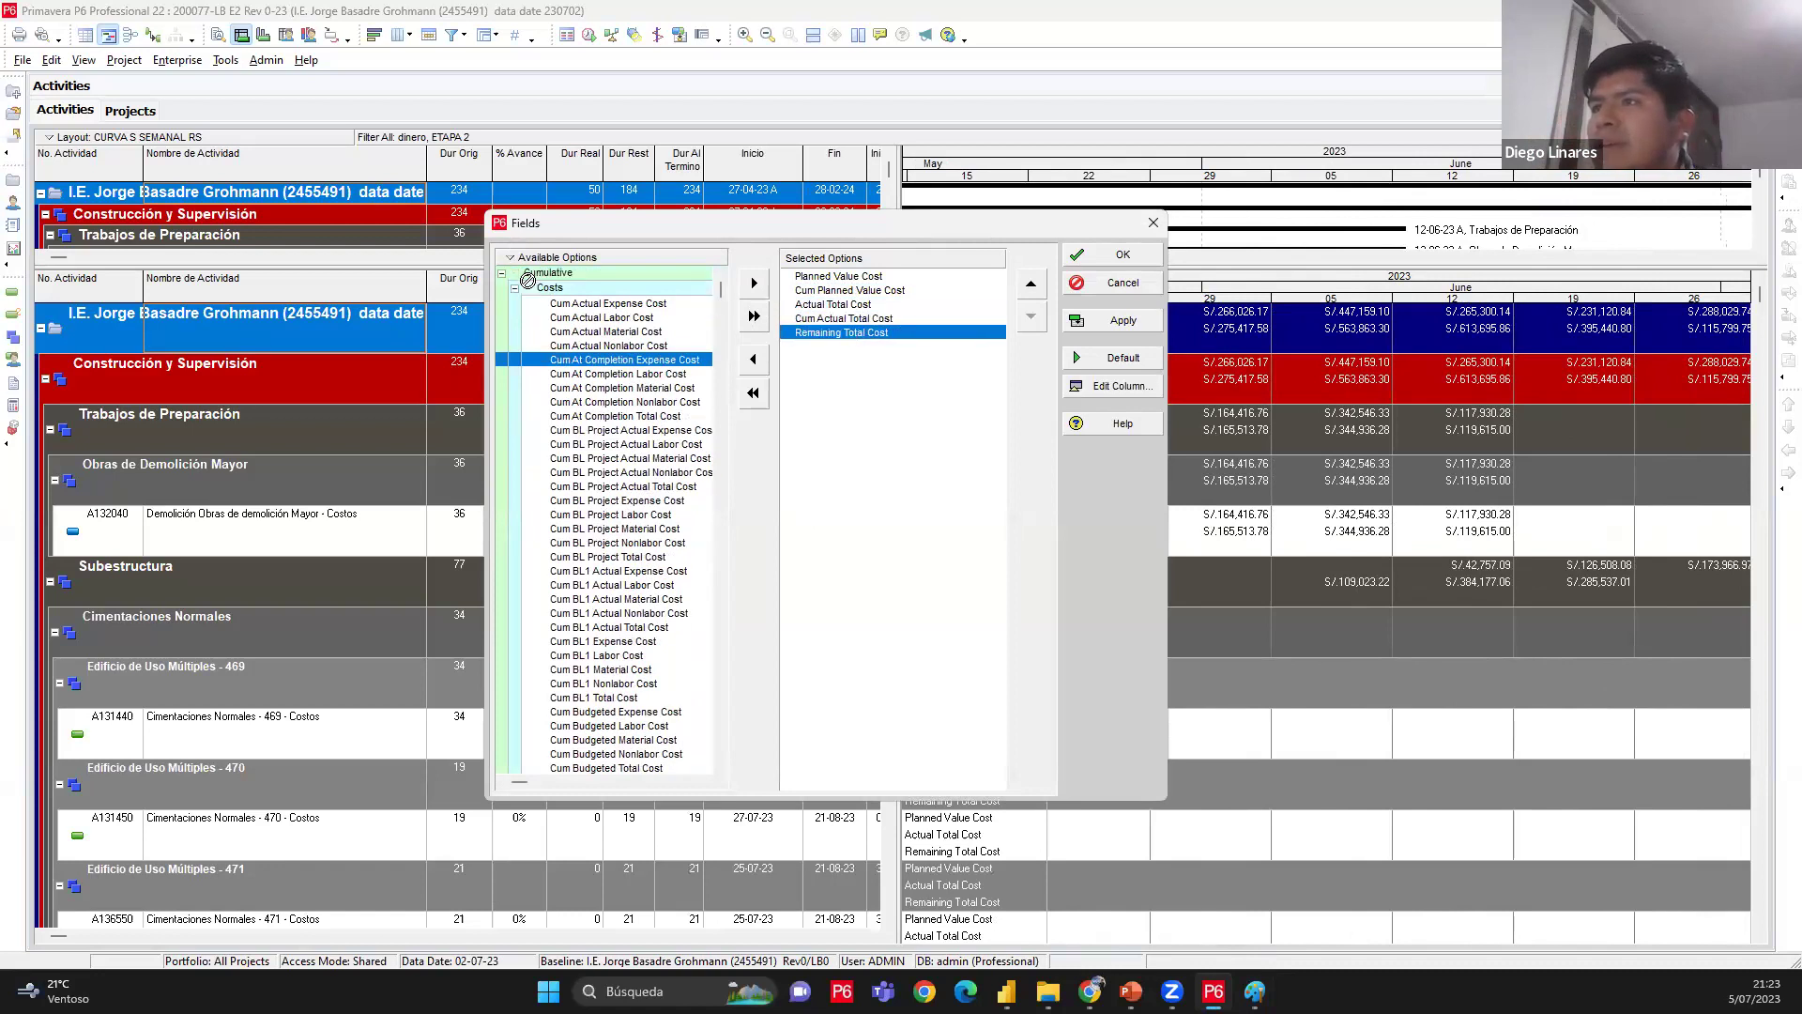
scroll(616, 684, down, 3)
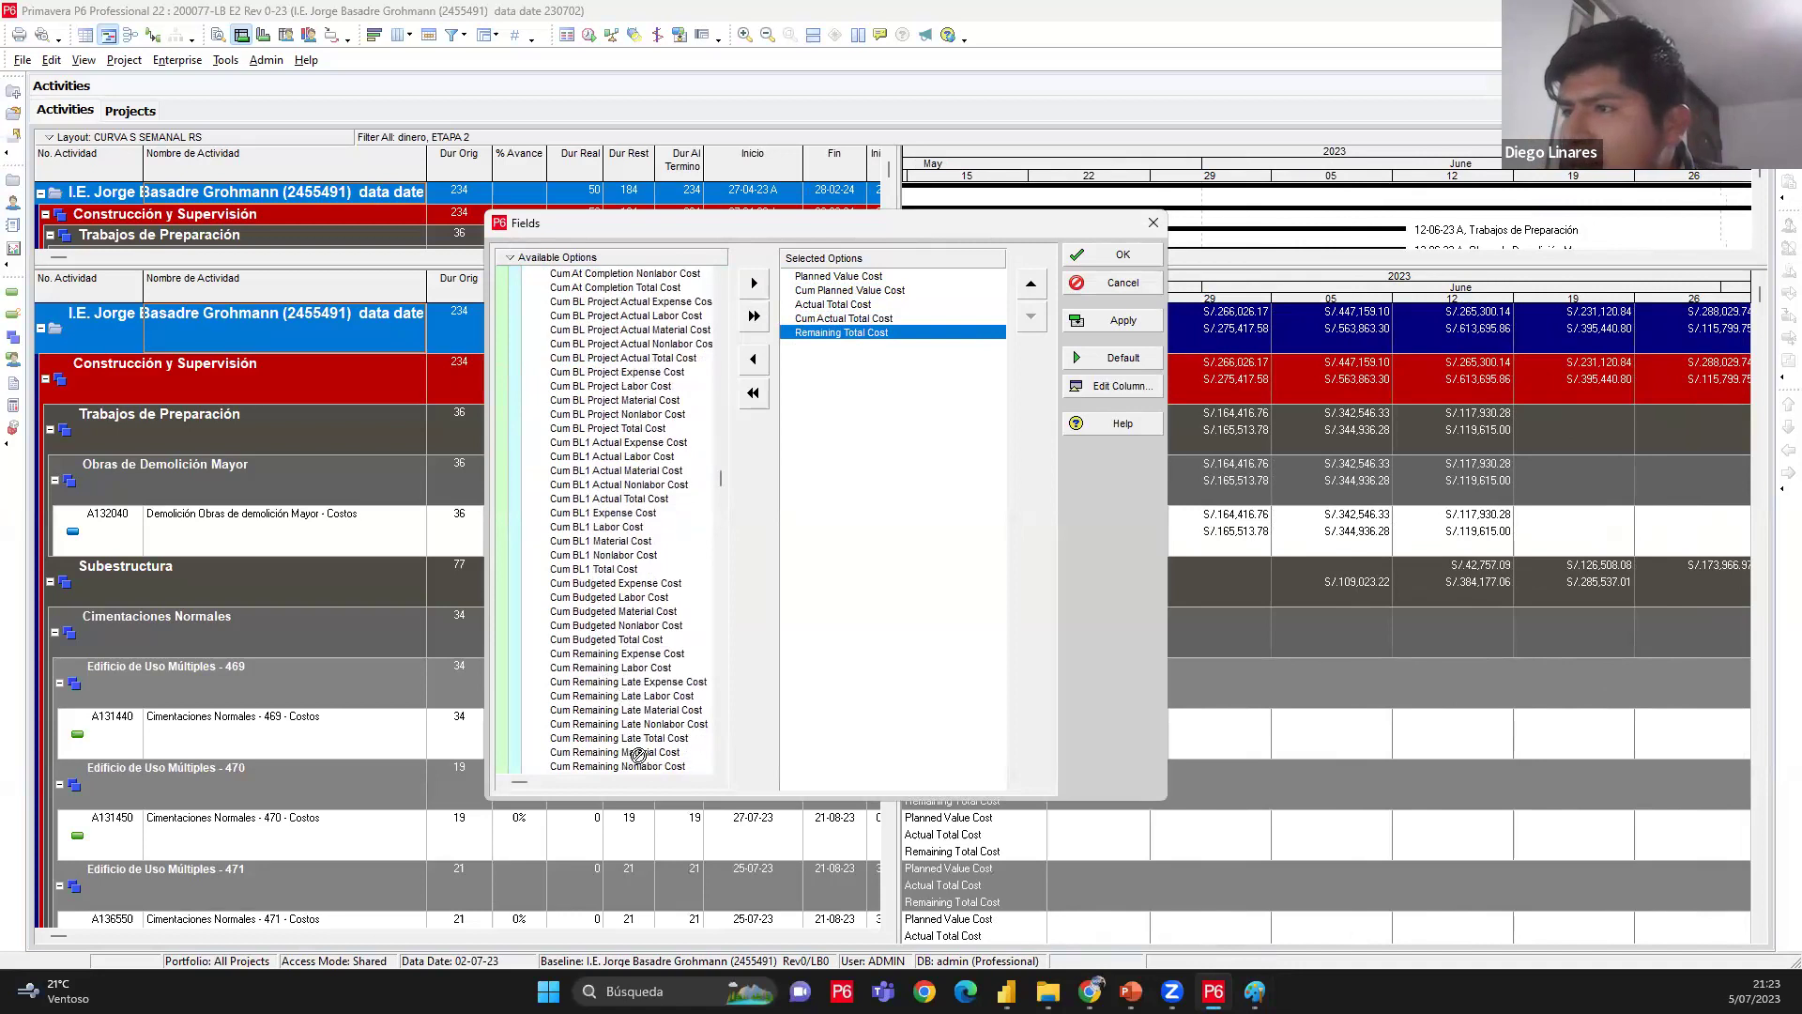
double_click(634, 752)
click(883, 332)
click(883, 346)
key(Up)
key(Up)
key(Up)
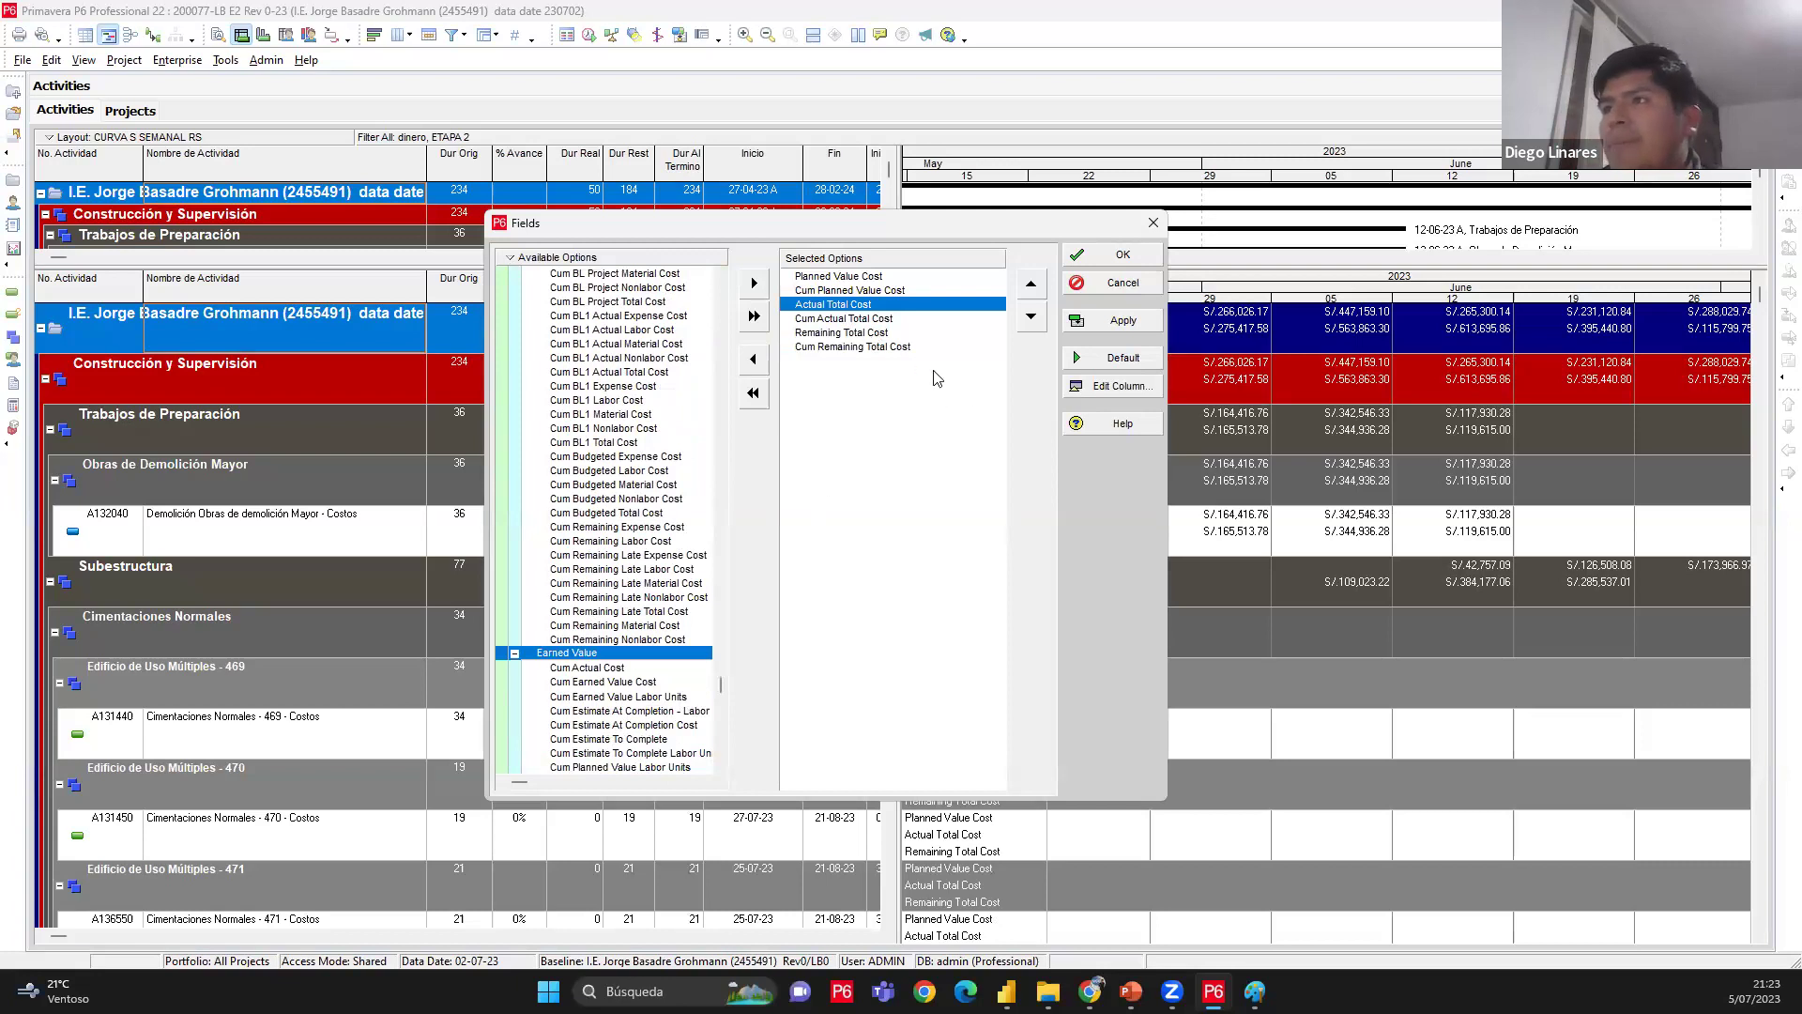
key(Up)
key(Up)
Check the order of the chosen cost fields and apply the field selection to the usage spreadsheet
click(855, 292)
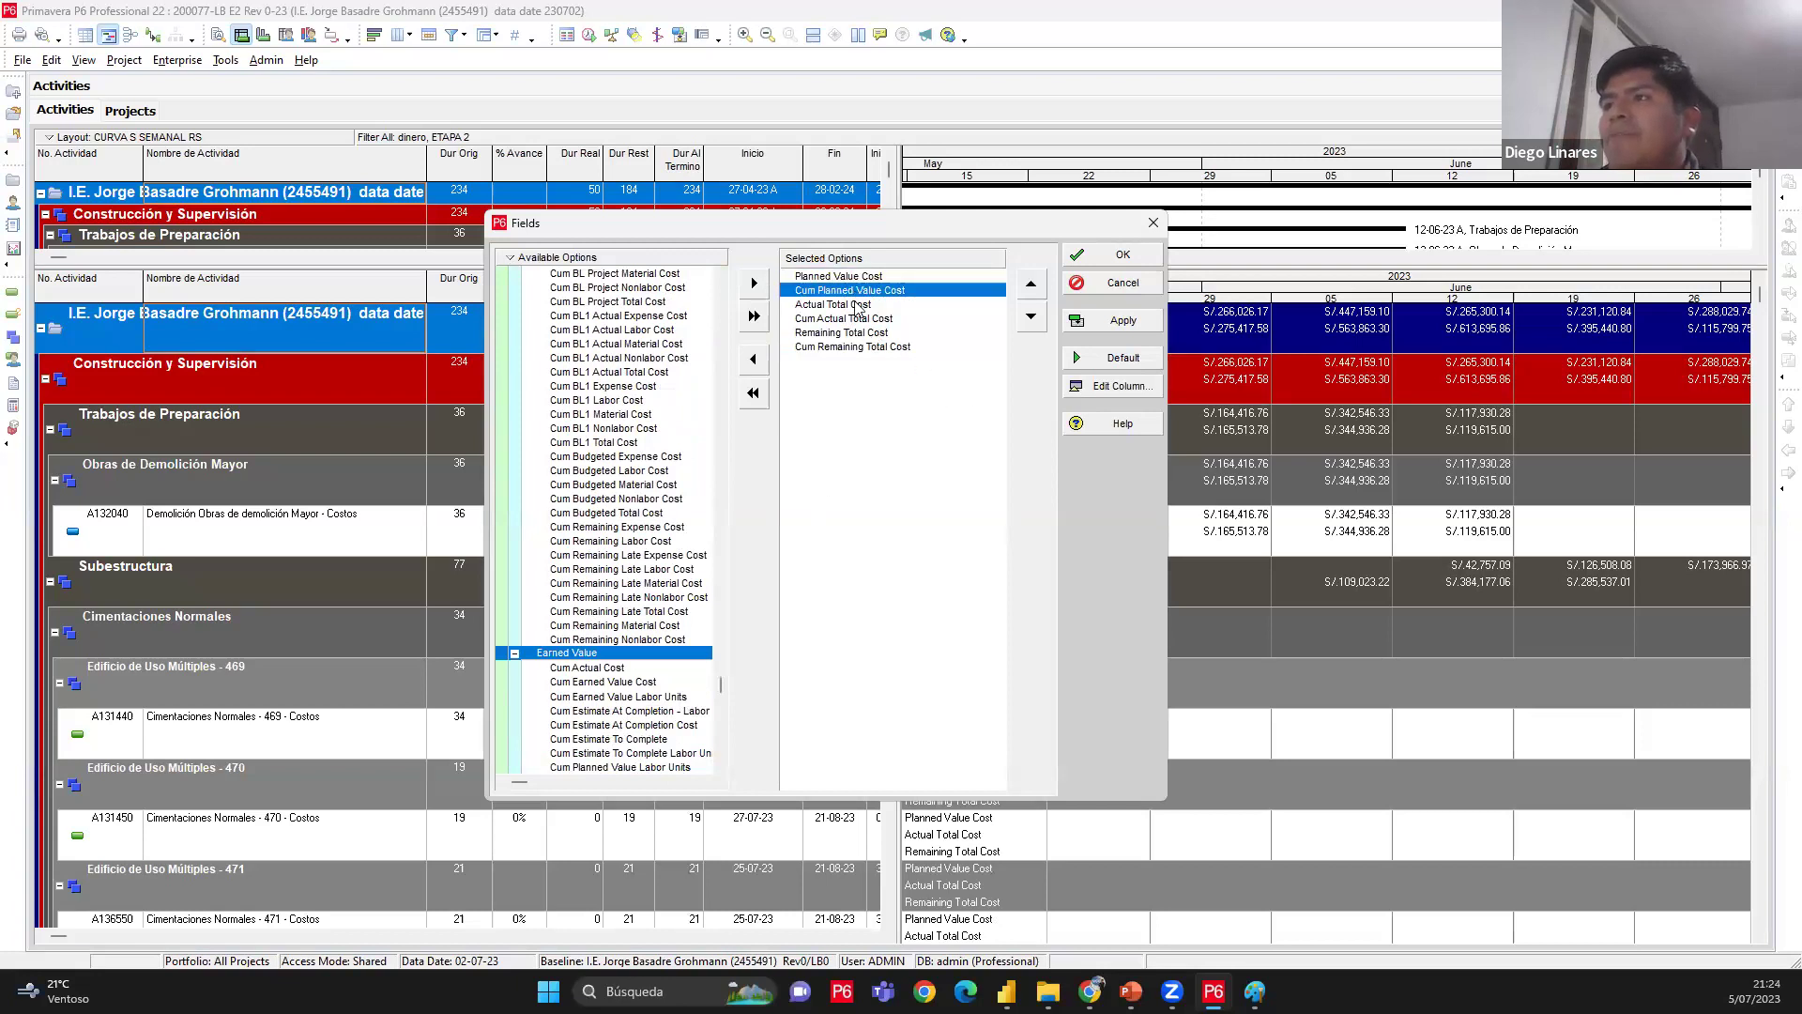
click(858, 319)
click(857, 333)
click(857, 346)
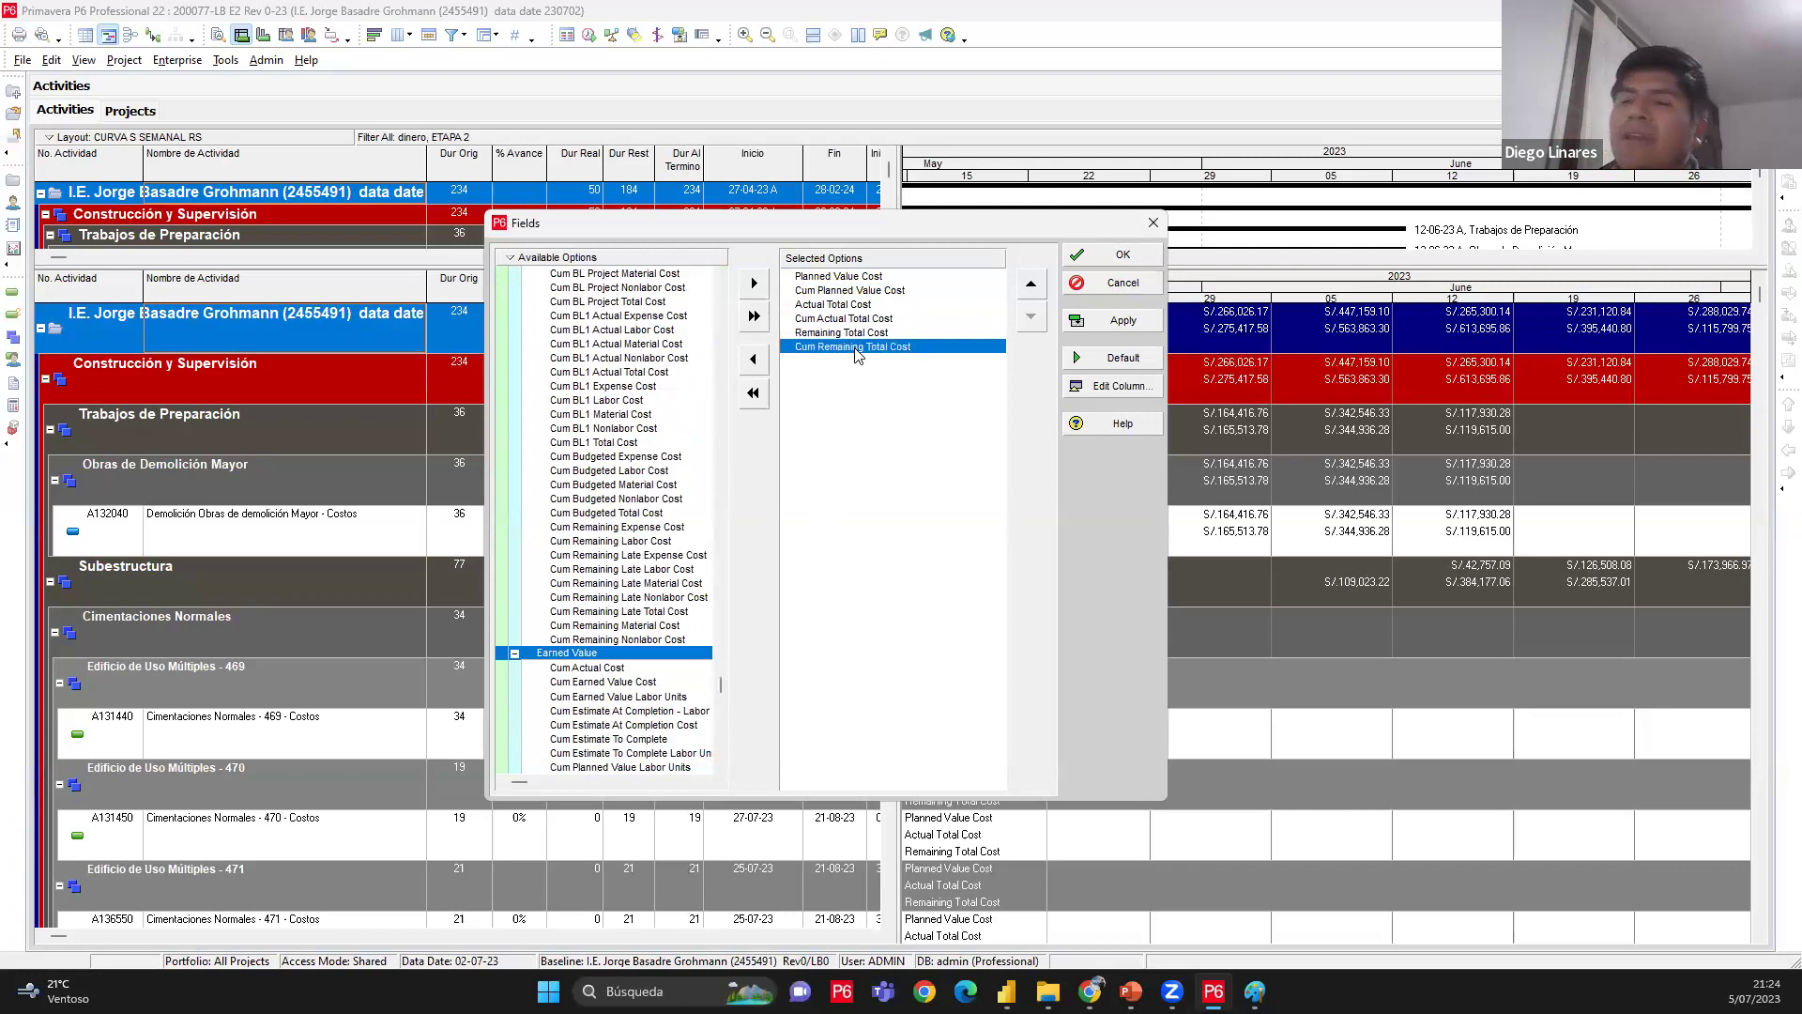
click(1096, 324)
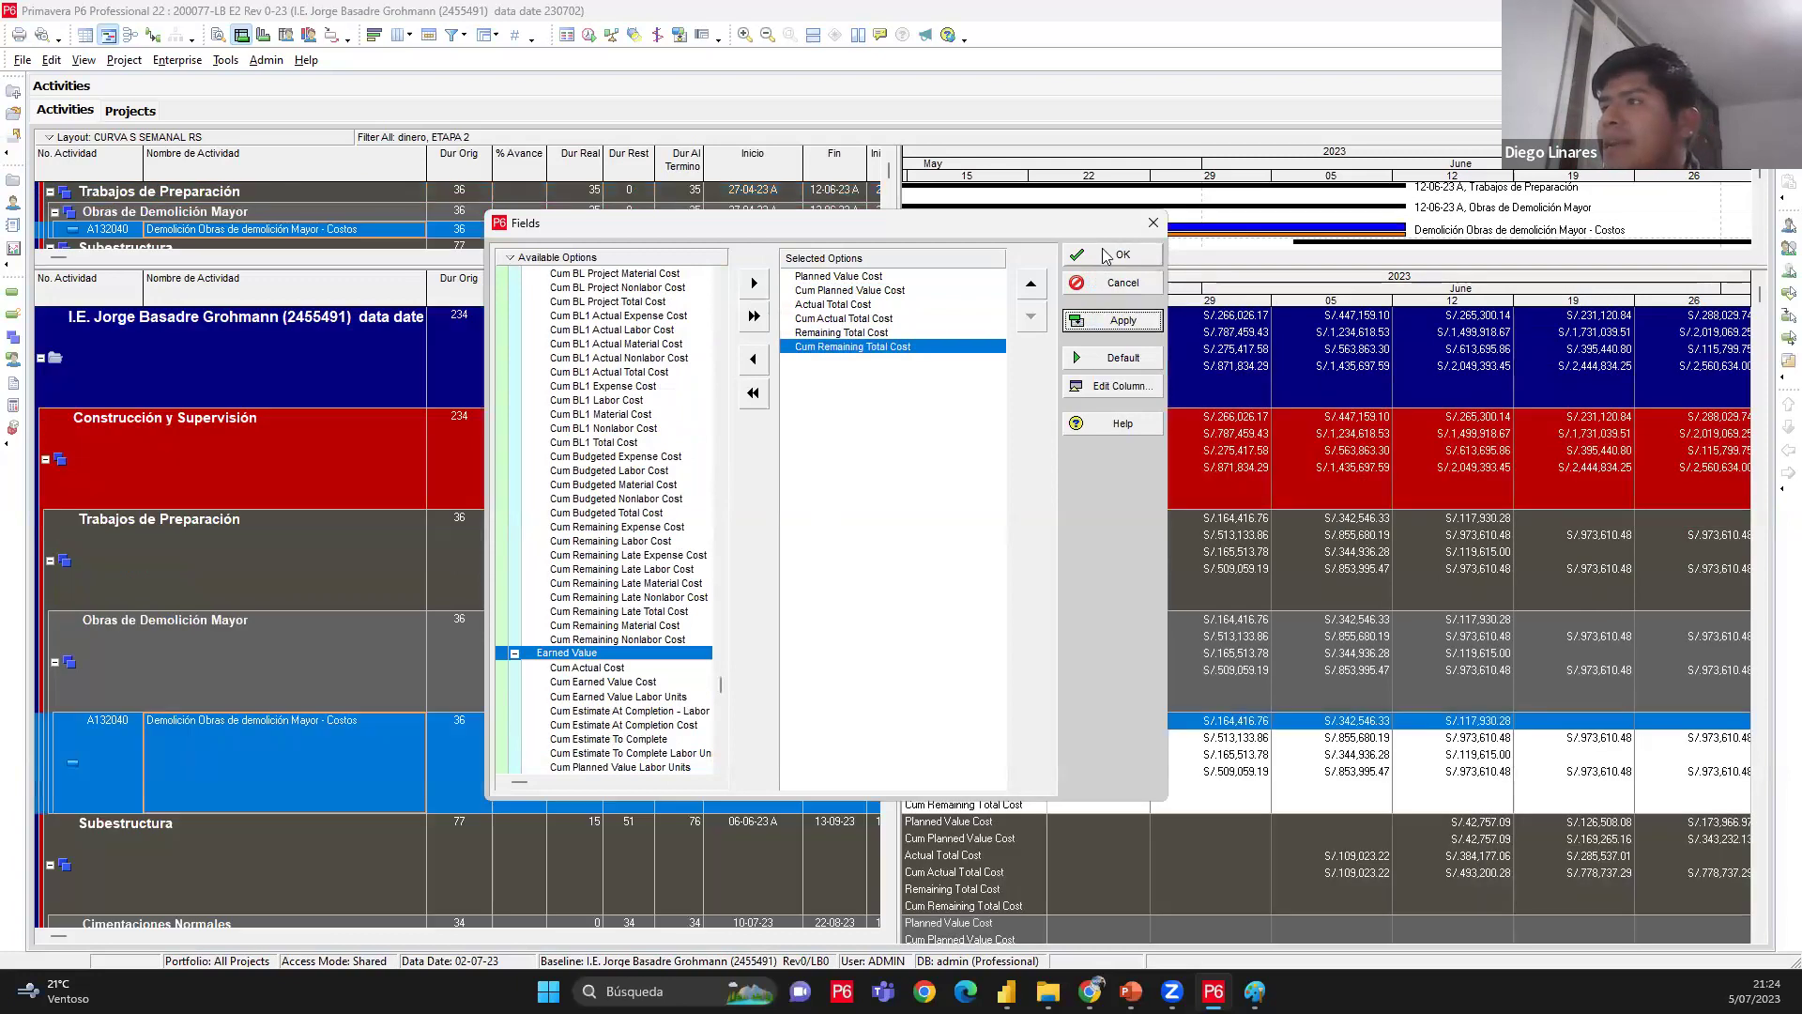
click(1103, 256)
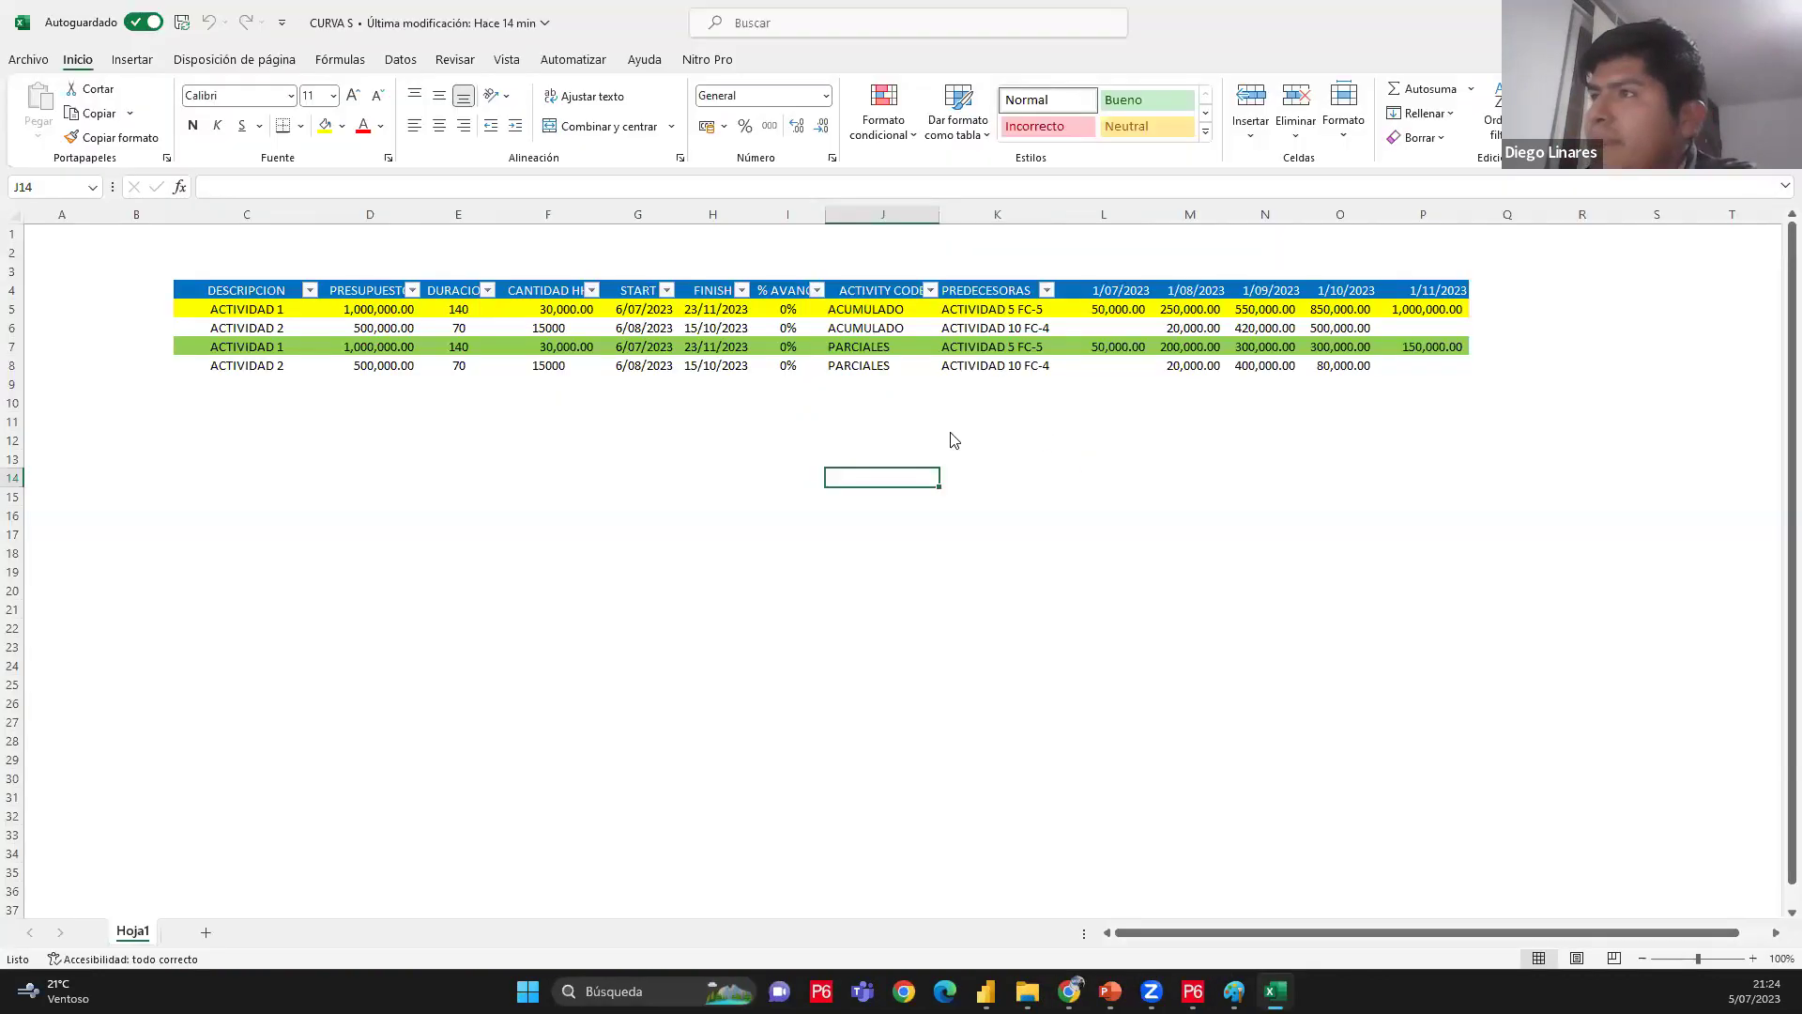
Review the ACUMULADO and PARCIALES rows in the CURVA S Excel workbook, then circle the cumulative cost fields in Primavera P6
click(933, 406)
drag(867, 315, 864, 365)
click(1017, 423)
key(alt+F4)
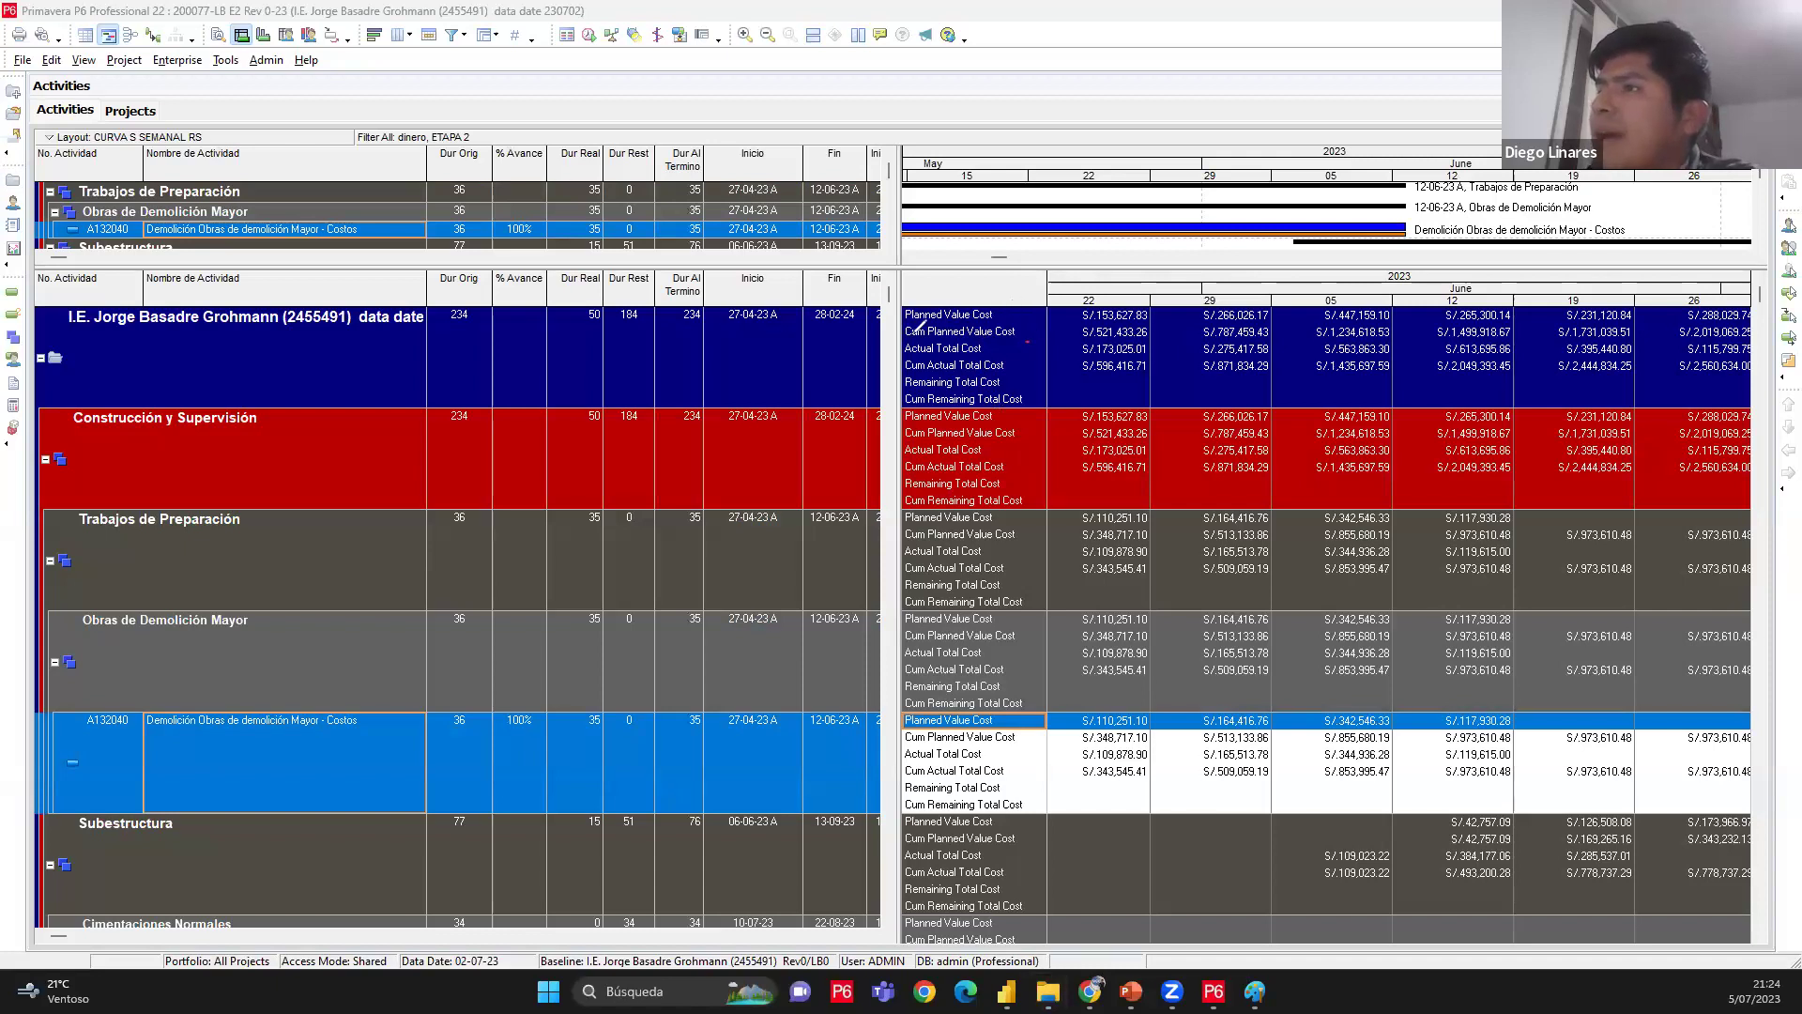
mouse_move(916, 328)
mouse_down()
mouse_move(894, 334)
mouse_move(923, 323)
mouse_move(918, 395)
mouse_up()
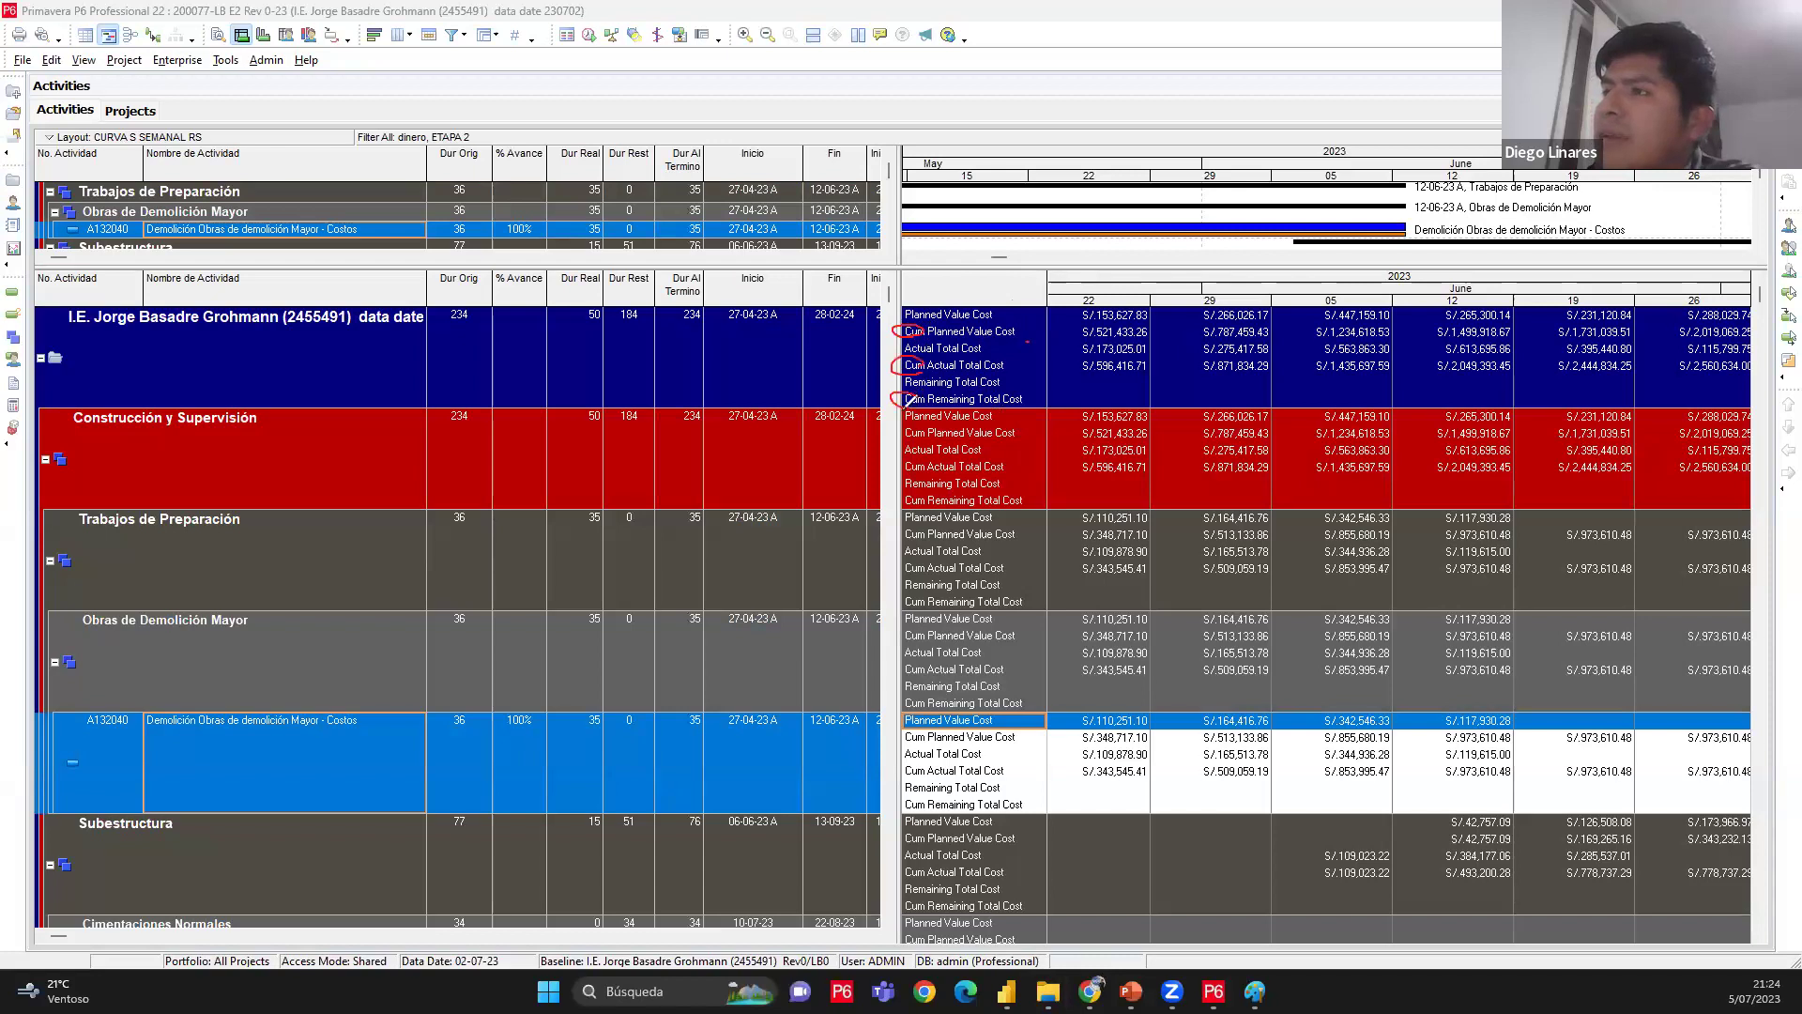
drag(1005, 310, 1015, 303)
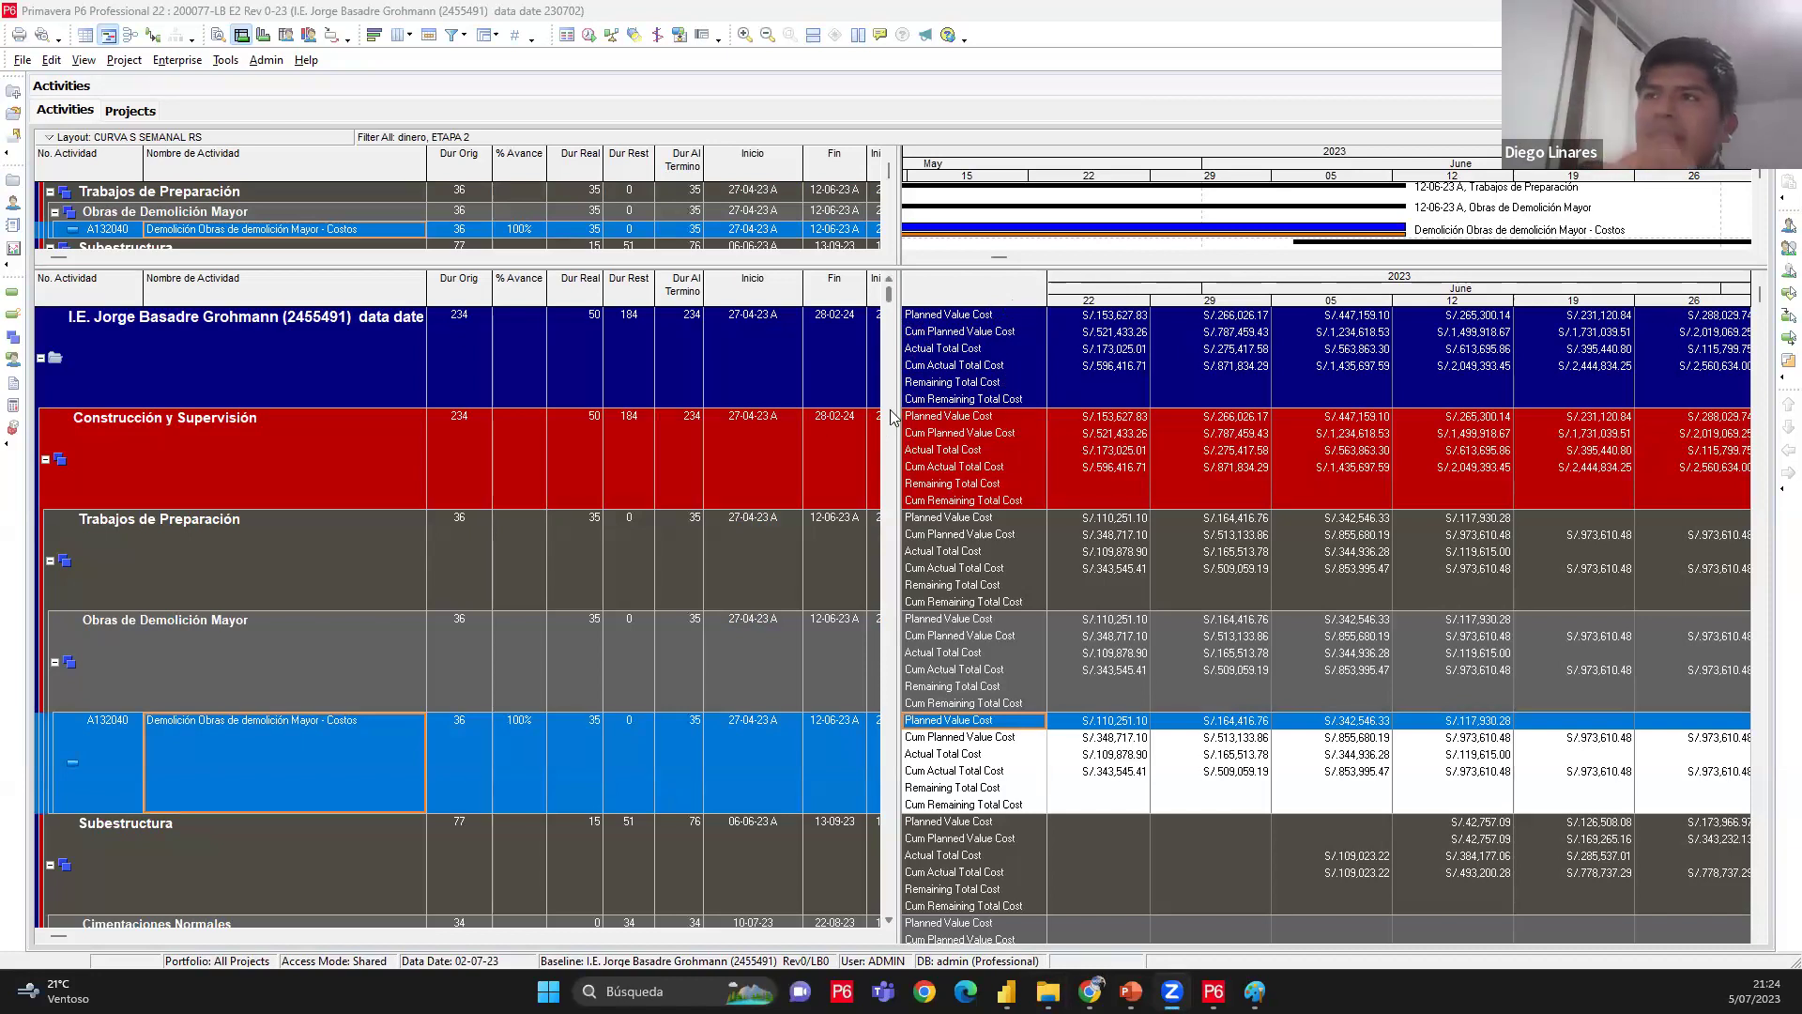
Copy all activity rows from the project down to the last Margen activity and paste them into cell A1 of a new blank Excel workbook
click(315, 353)
drag(889, 293, 896, 942)
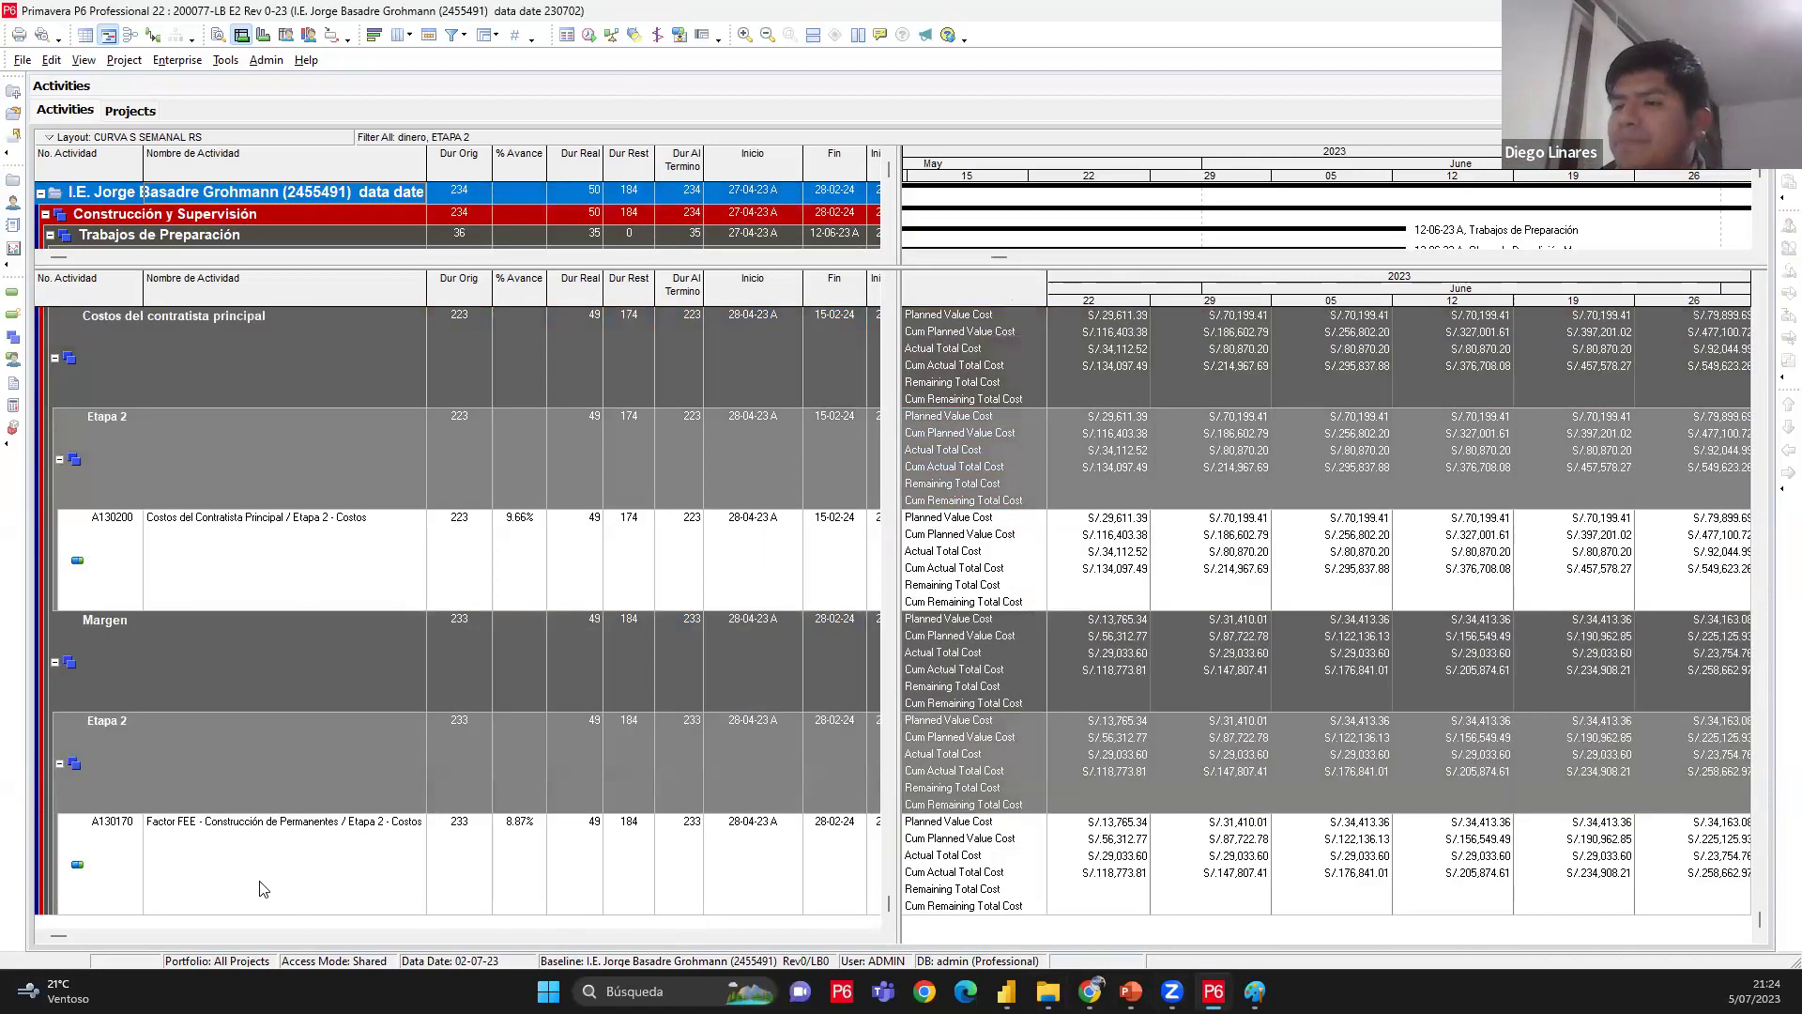
click(259, 881)
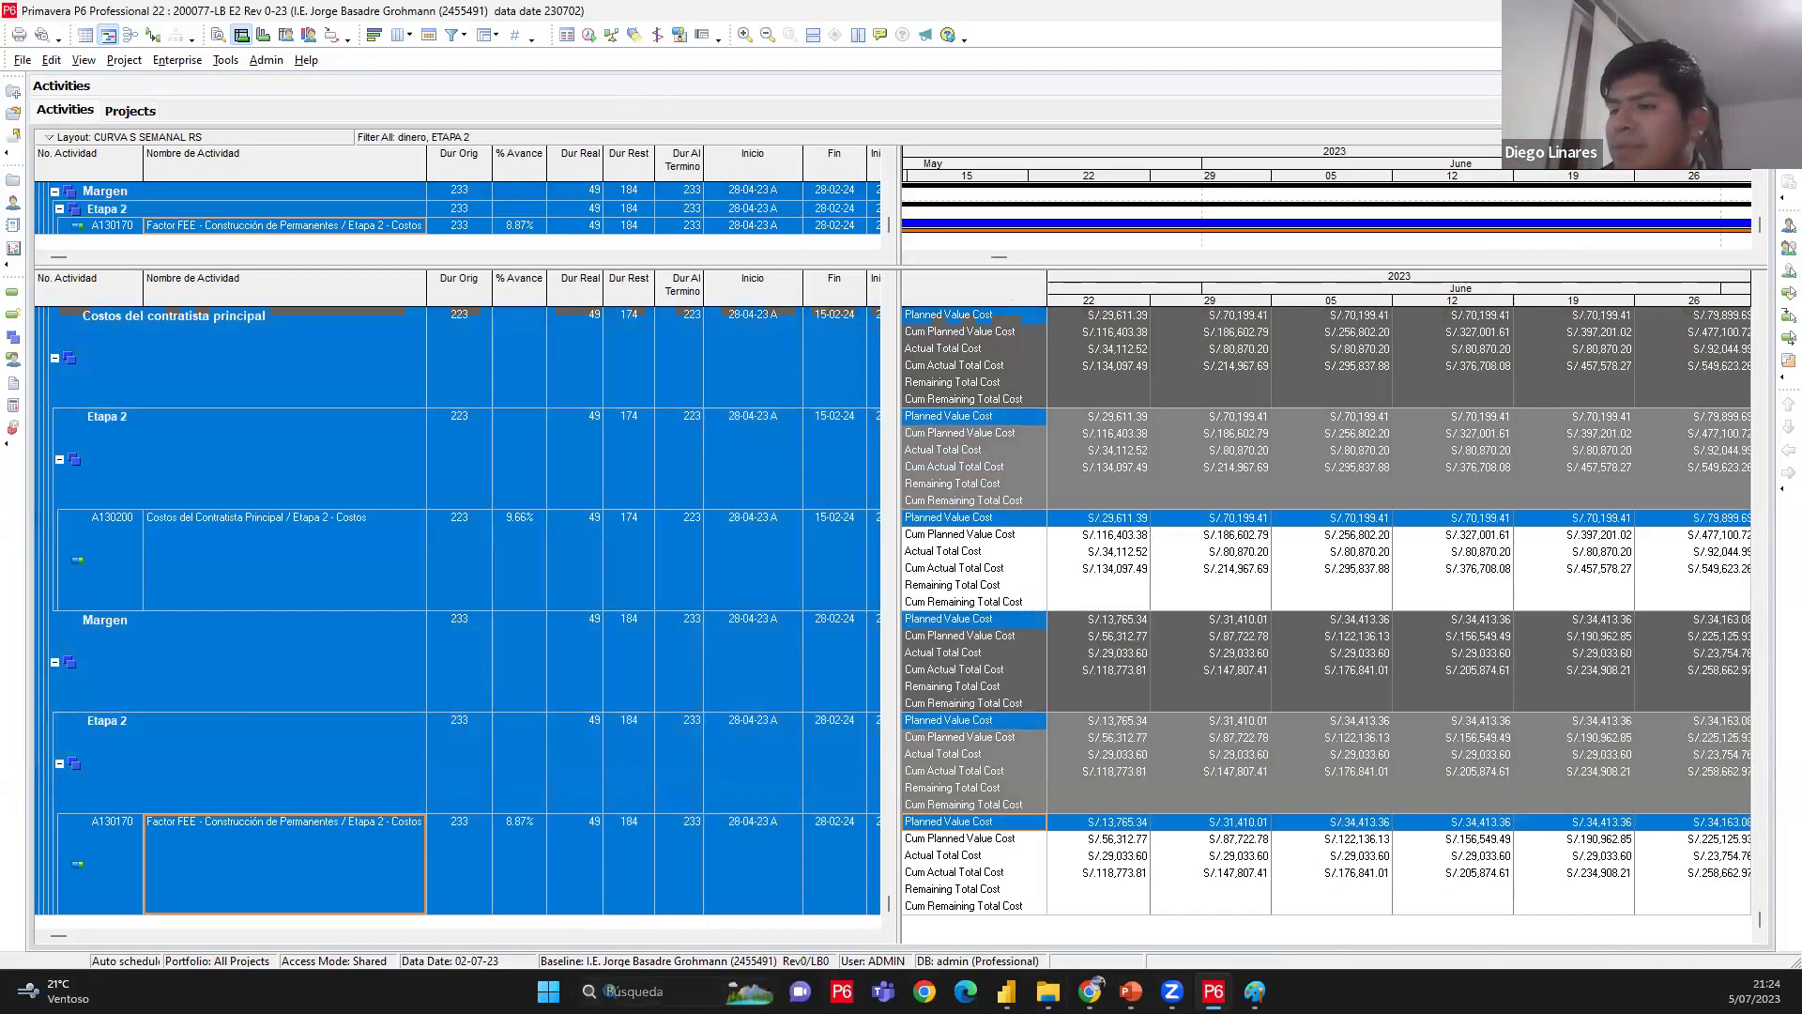
click(657, 991)
key(Escape)
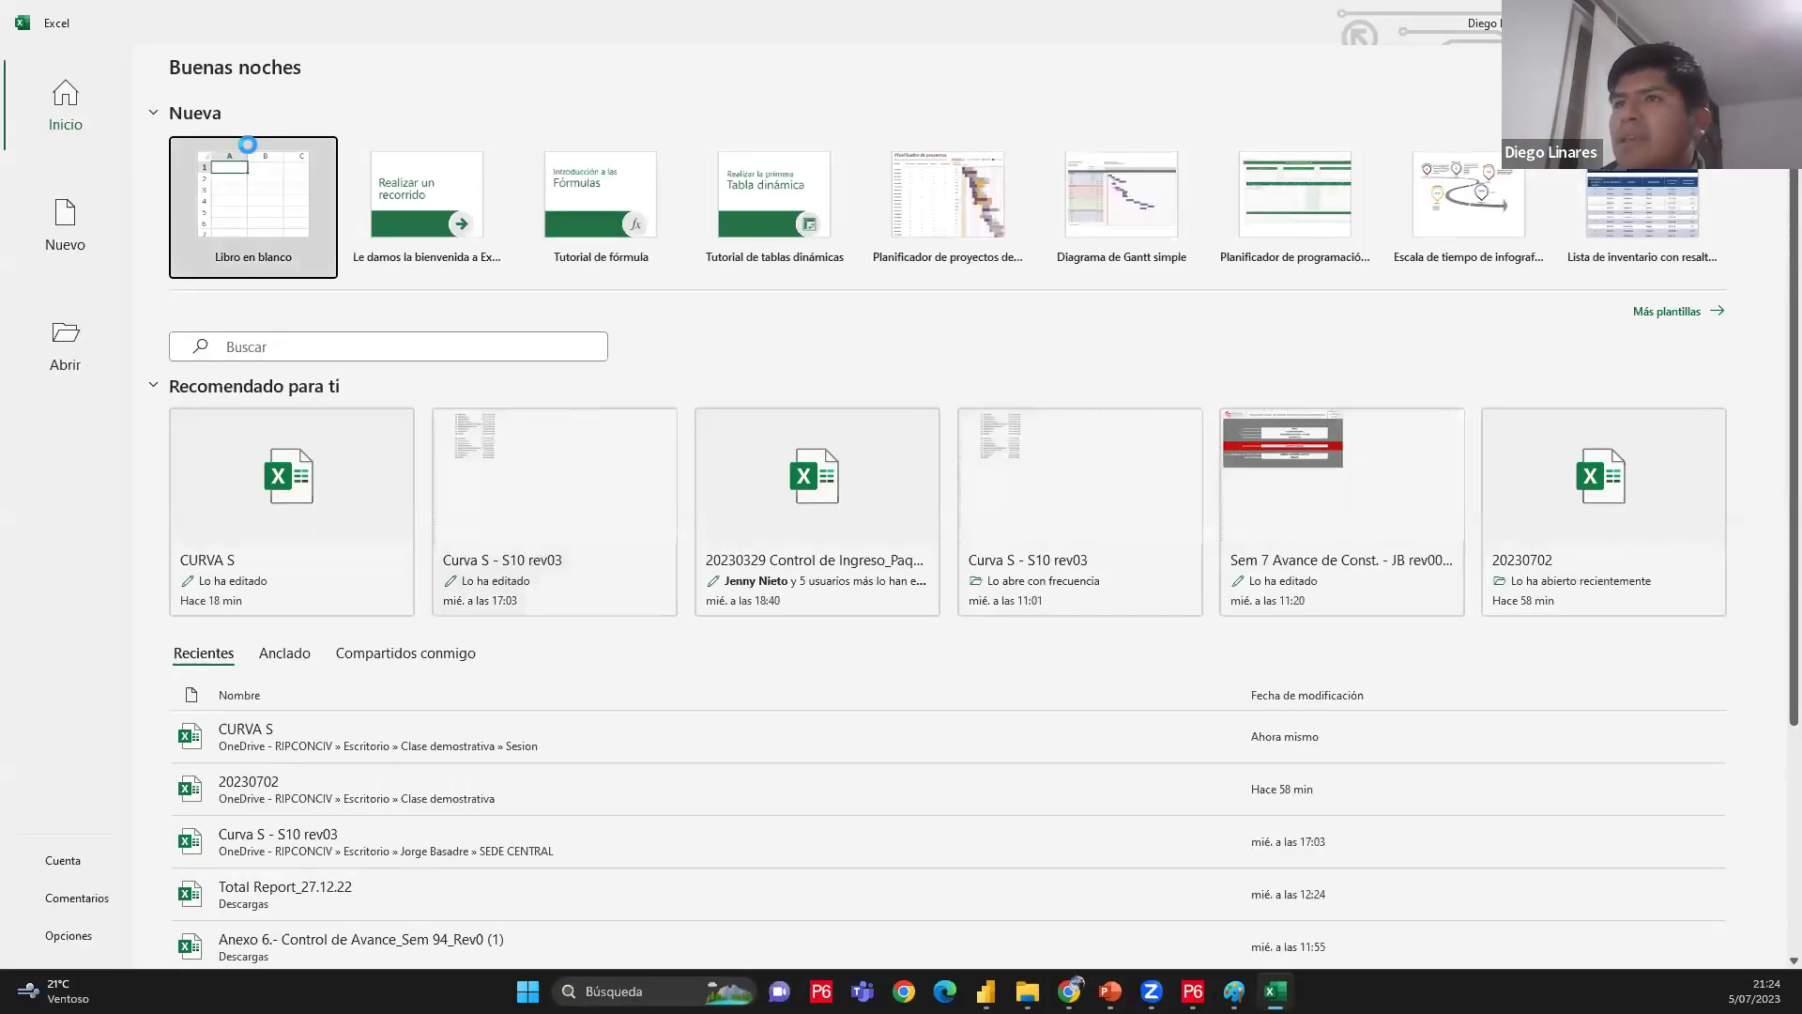
click(248, 145)
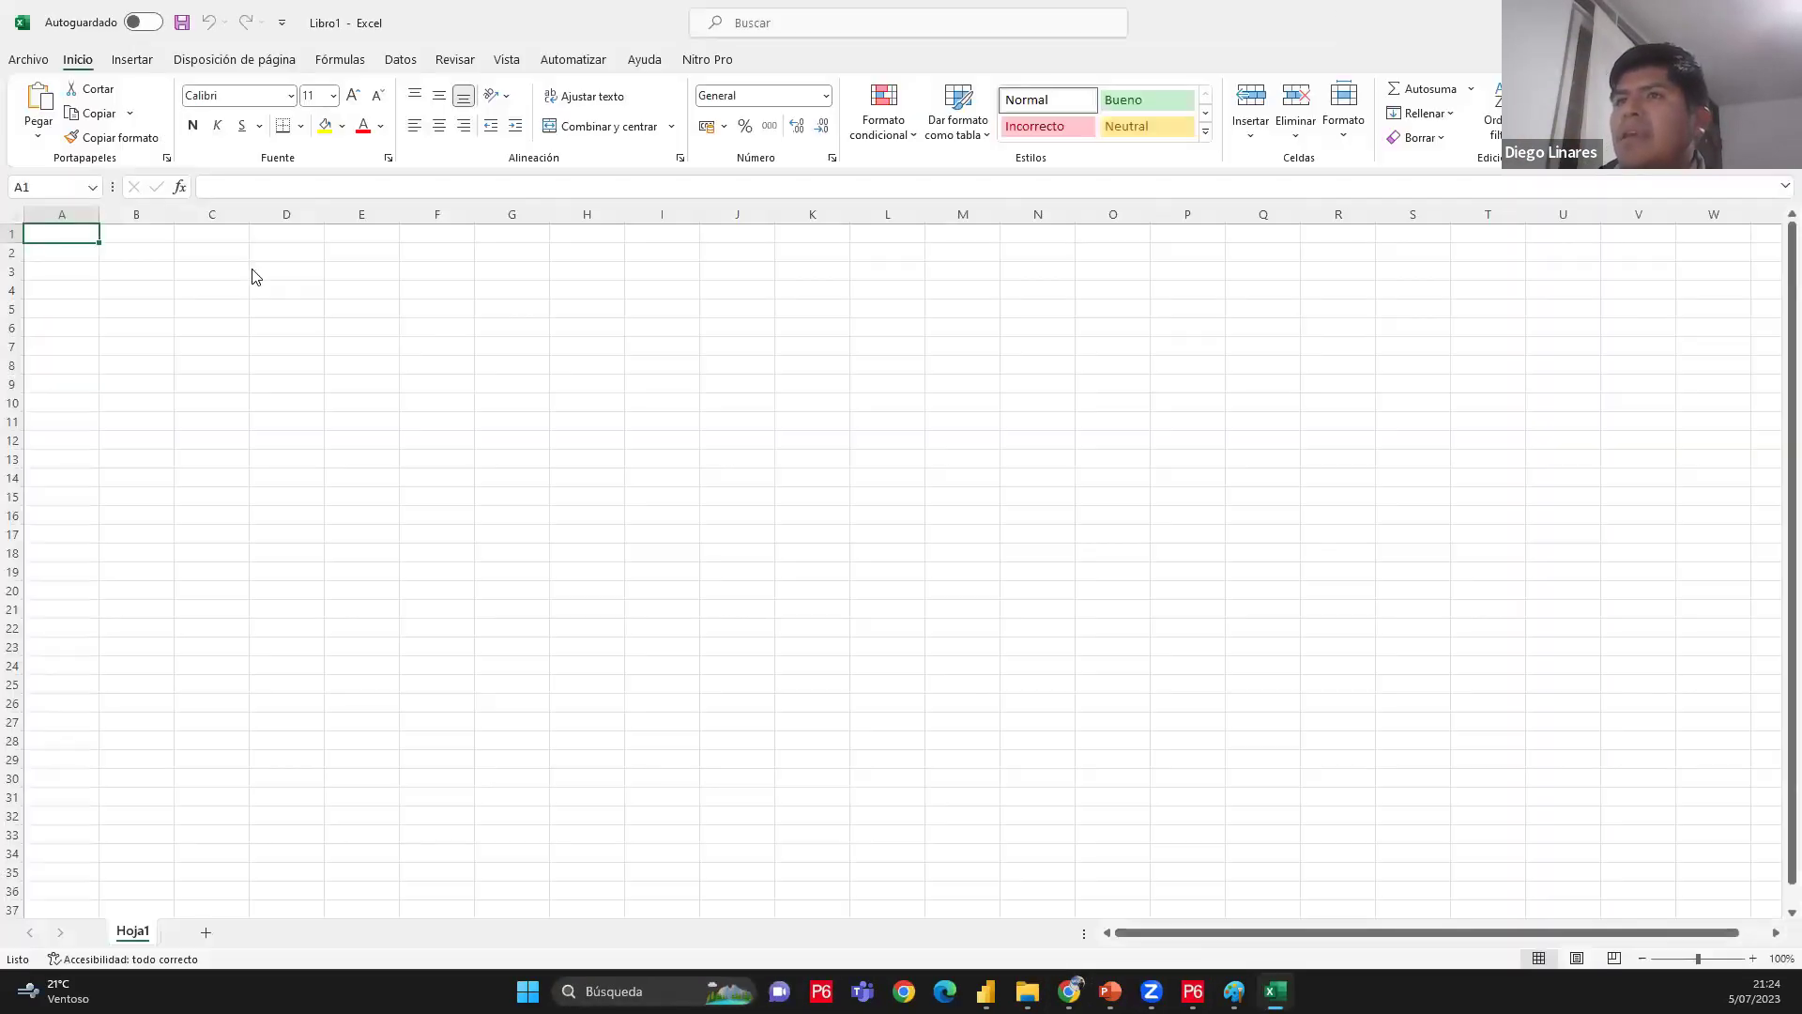
key(ctrl+v)
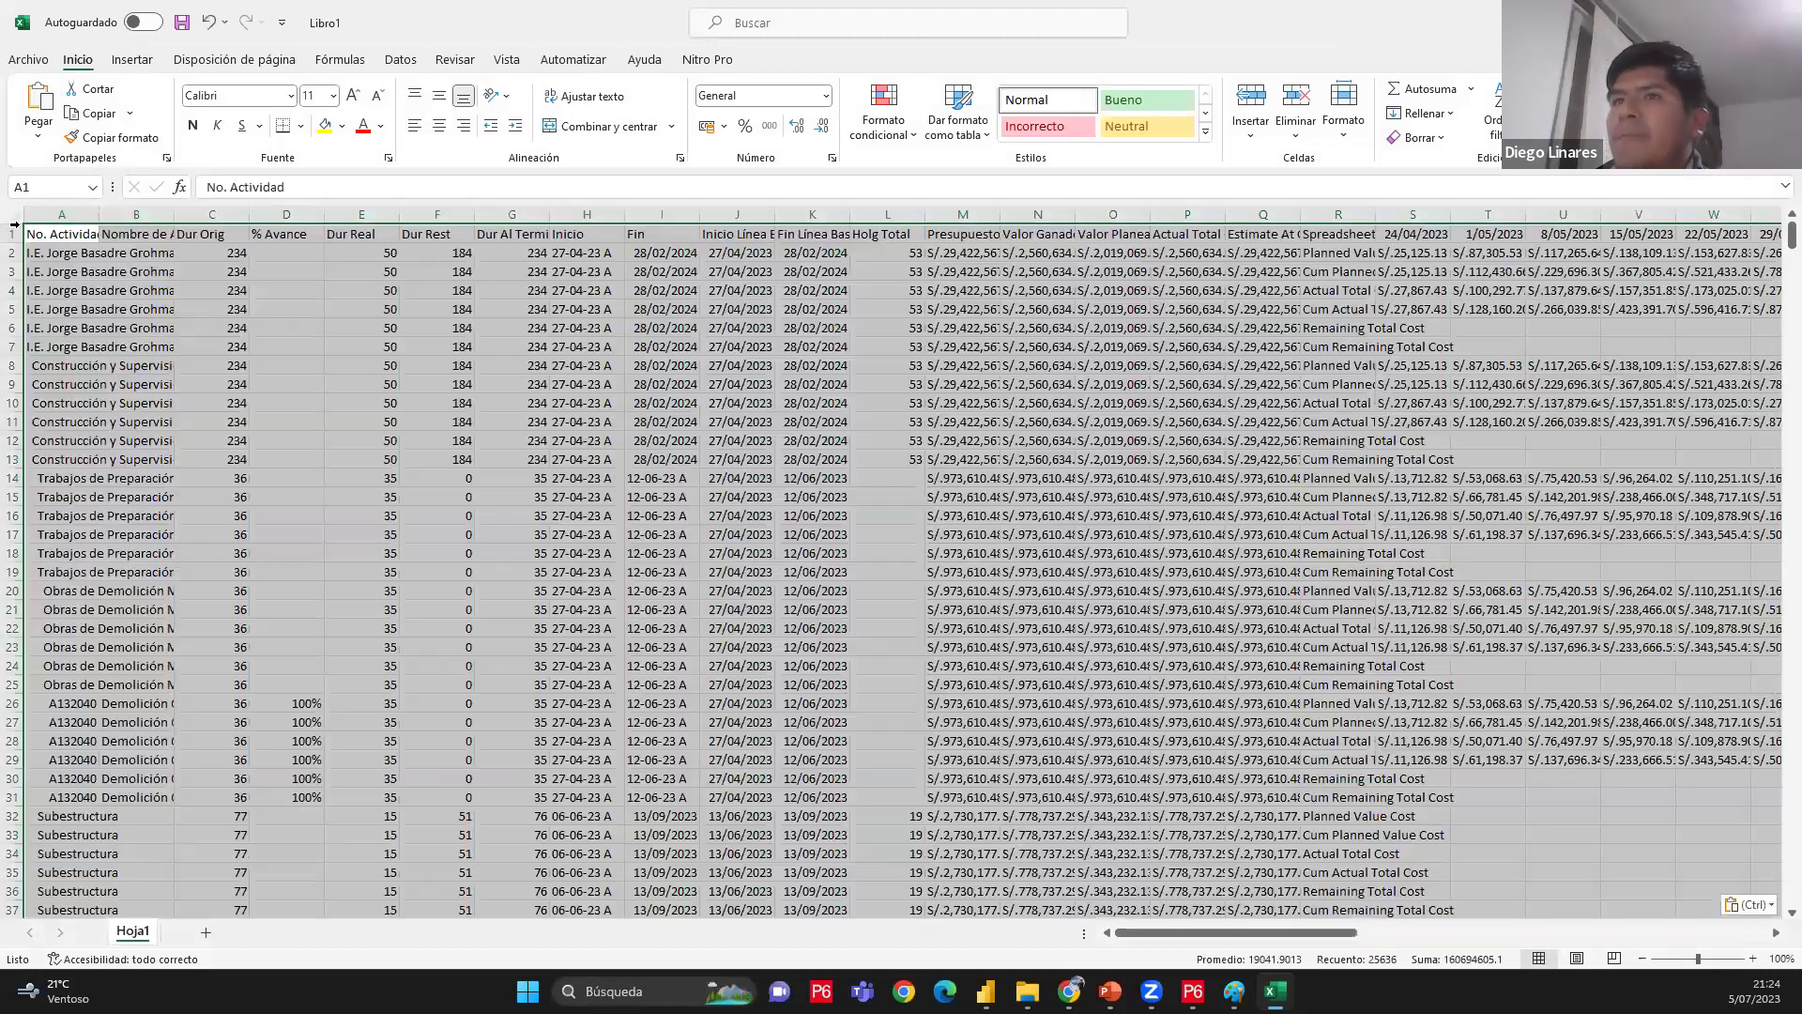
Widen the Spreadsheet Field column and examine the weekly date headers and the project's first planned value cells
click(1038, 553)
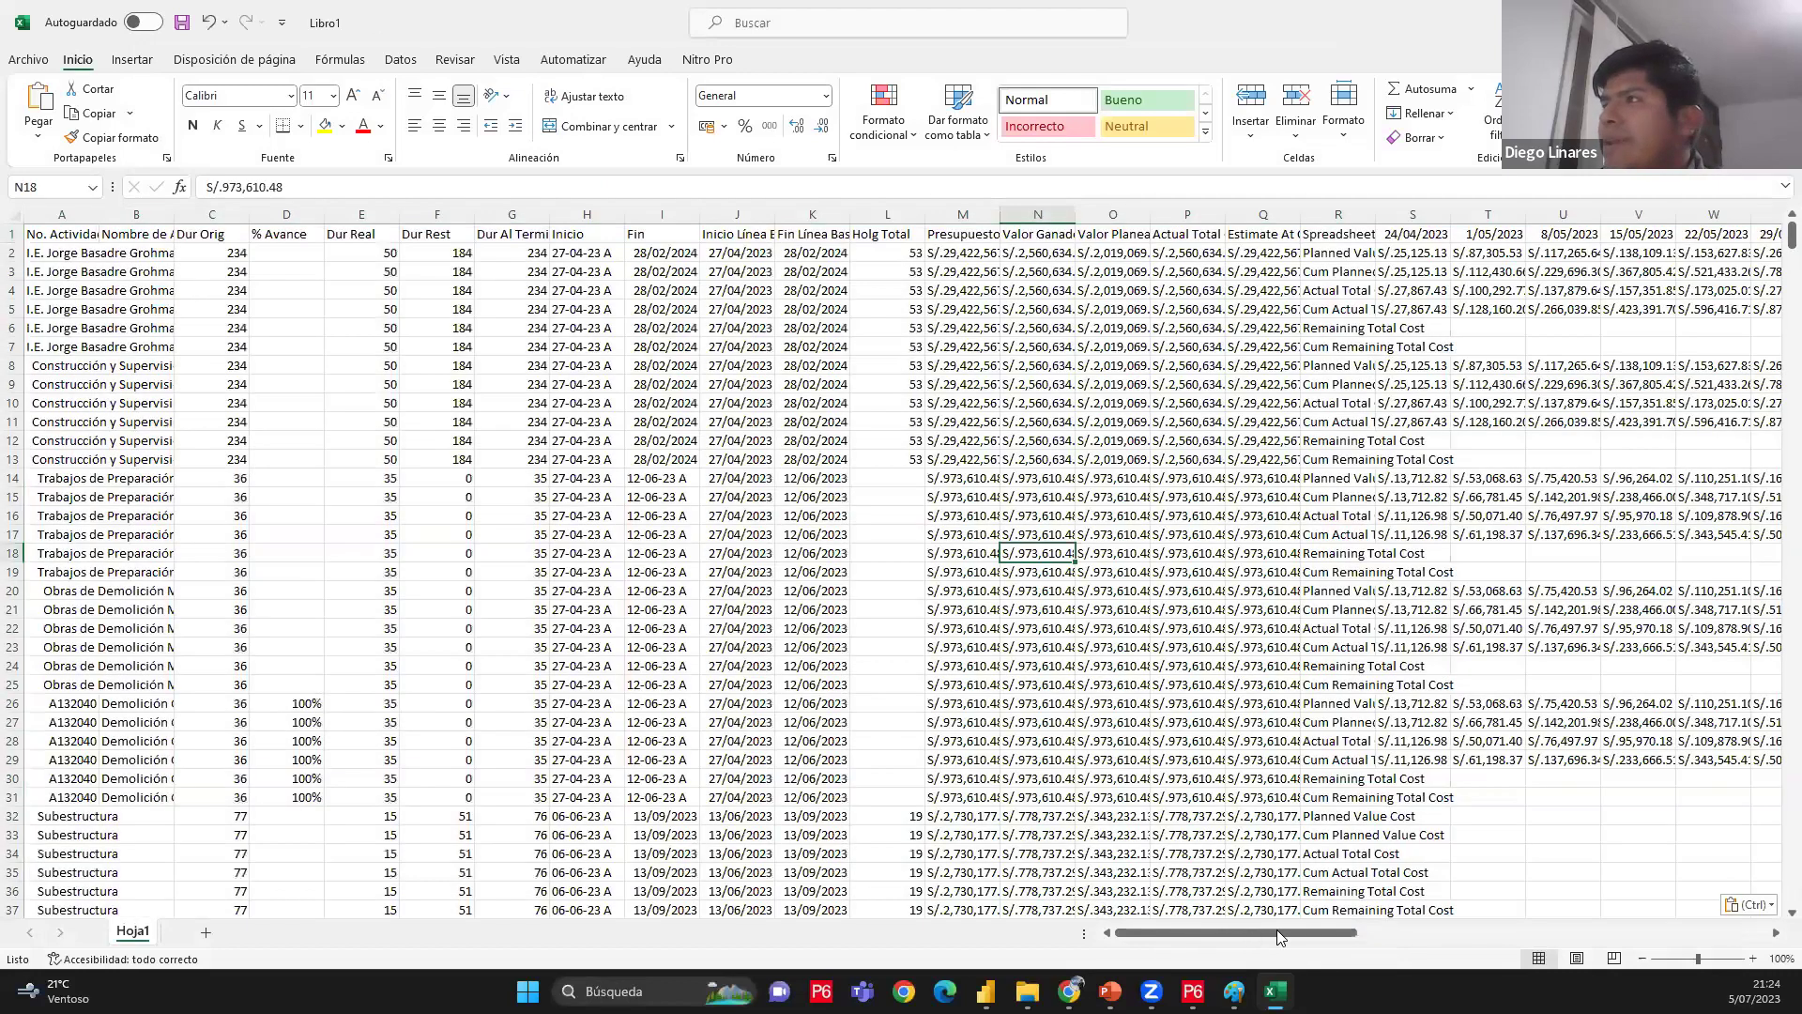
scroll(1067, 703, right, 6)
drag(605, 234, 859, 232)
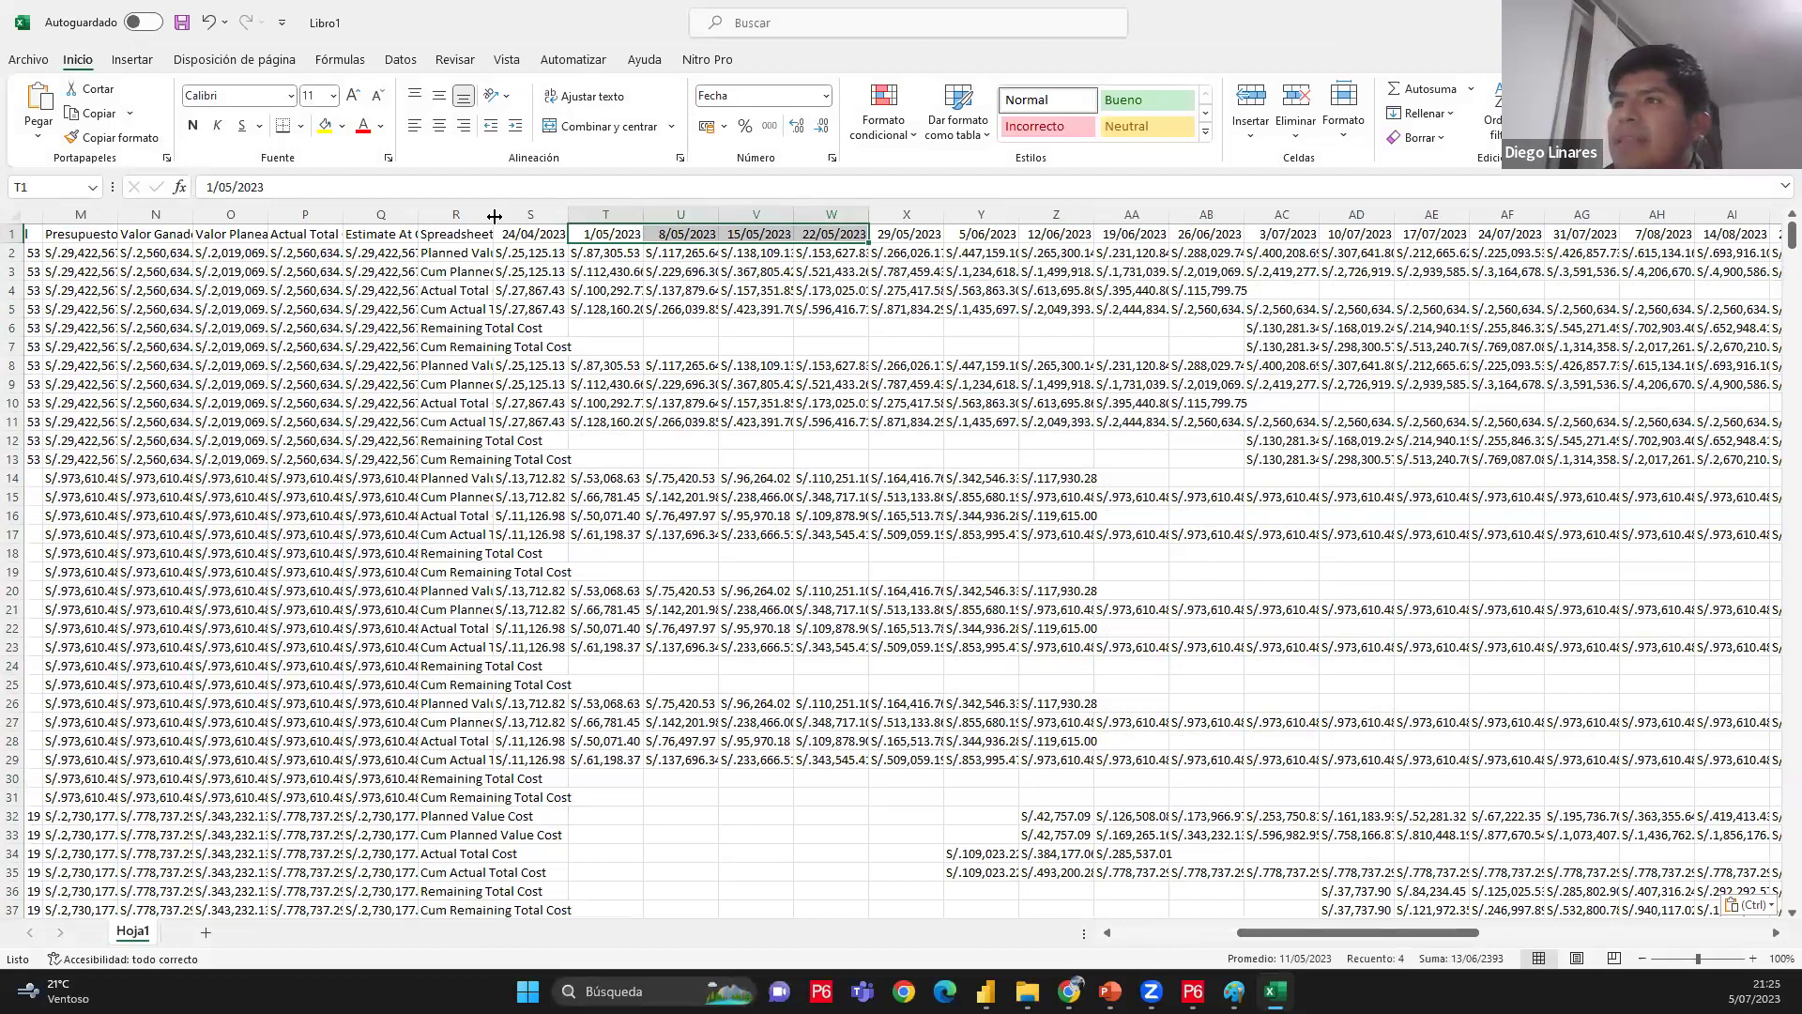
click(704, 247)
click(753, 252)
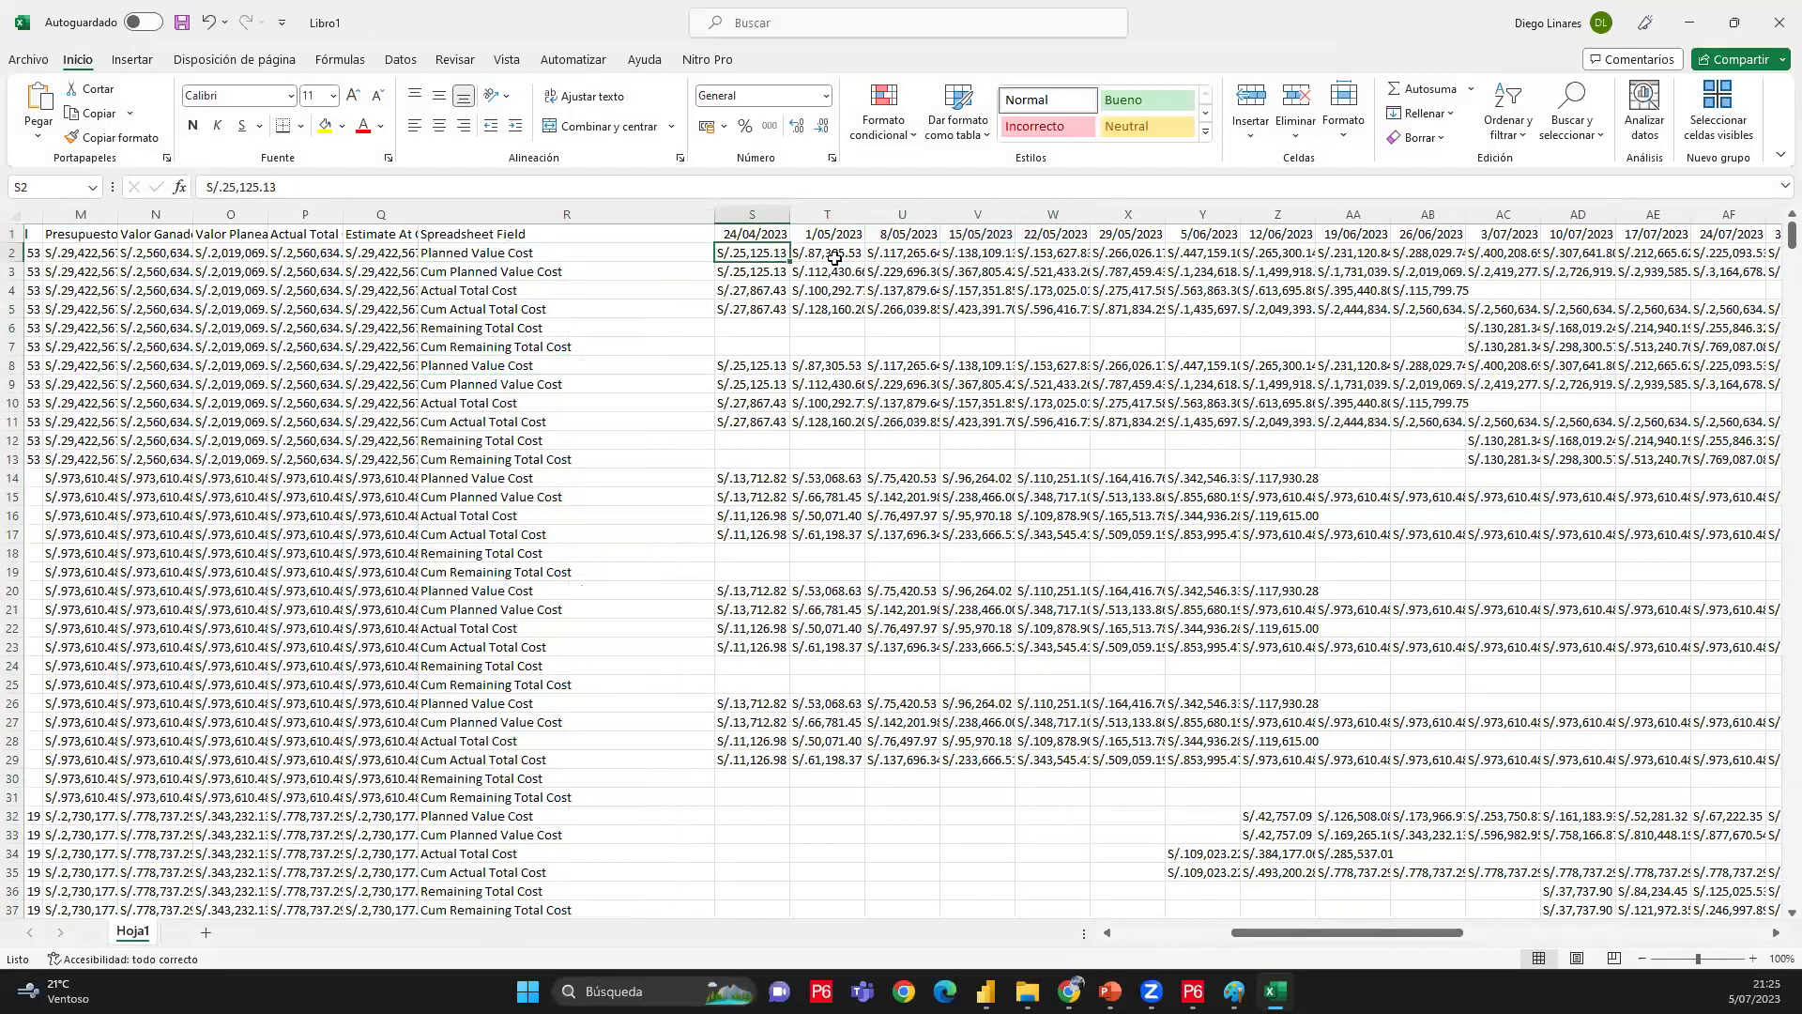
click(780, 273)
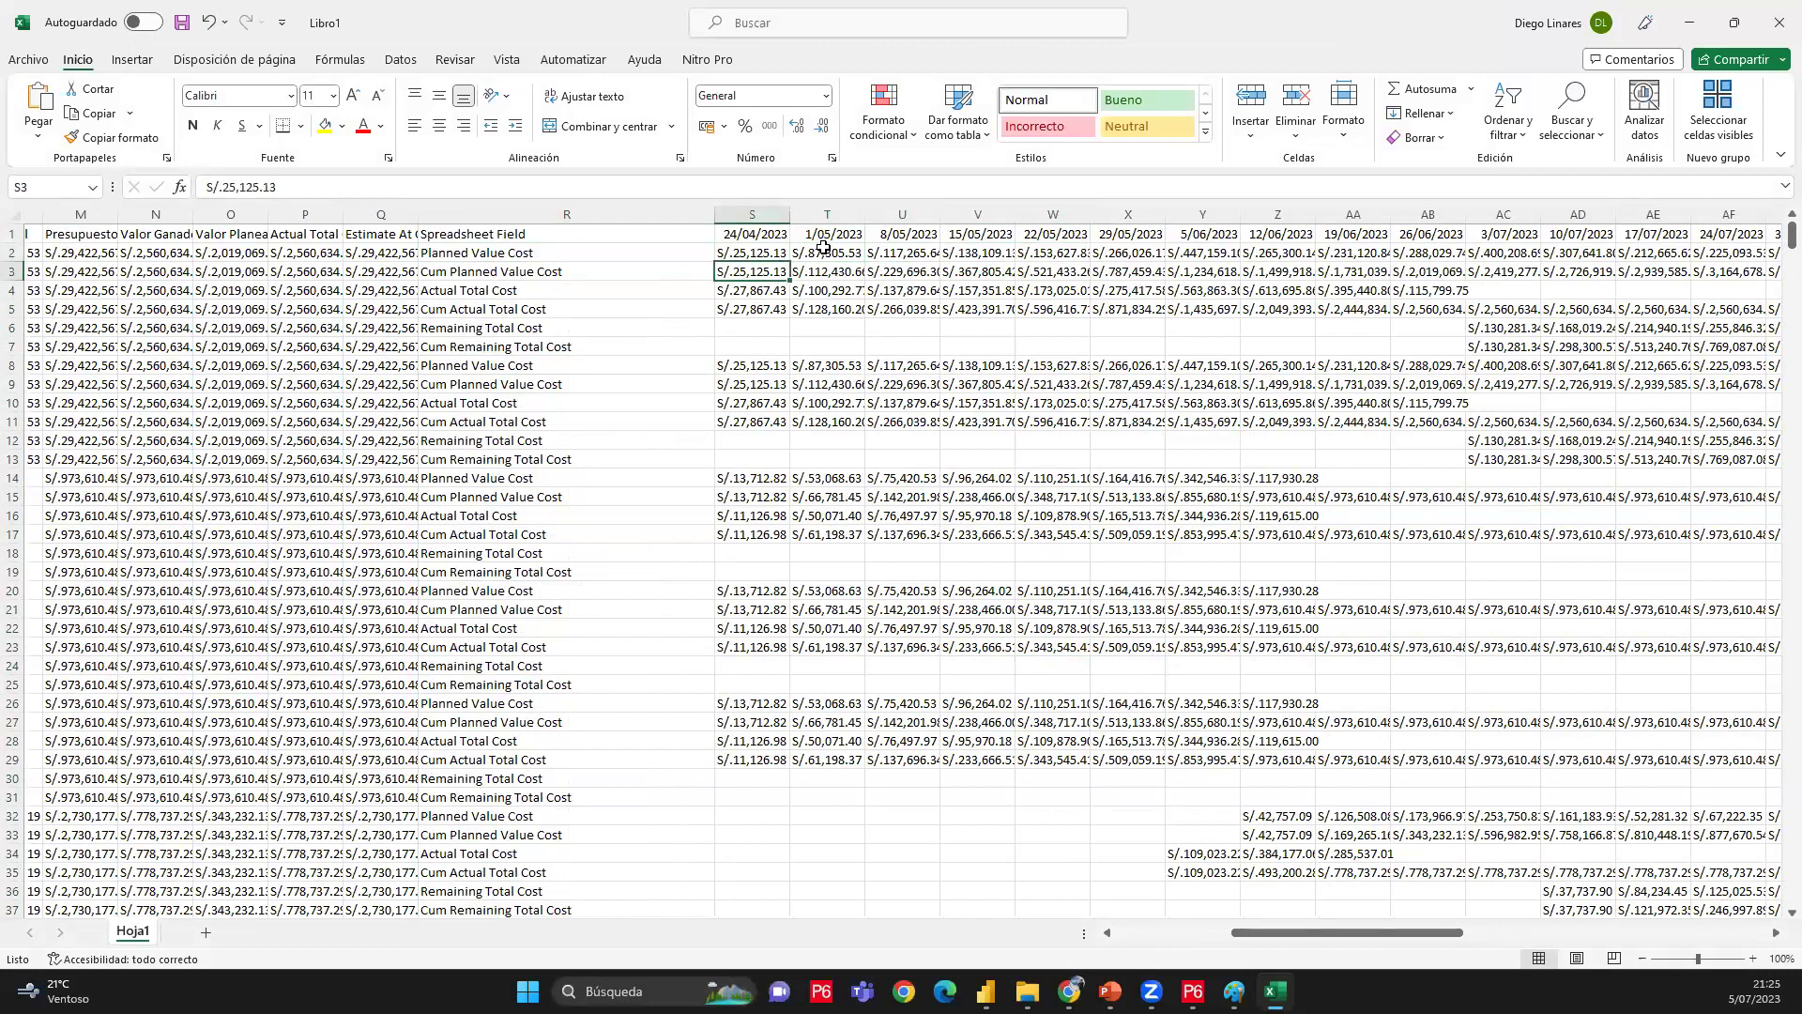
Examine the repeating planned, actual and remaining cost fields in the Spreadsheet Field column alongside the weekly columns
click(522, 252)
key(shift+Down)
key(shift+Down)
key(shift+Down)
key(shift+Down)
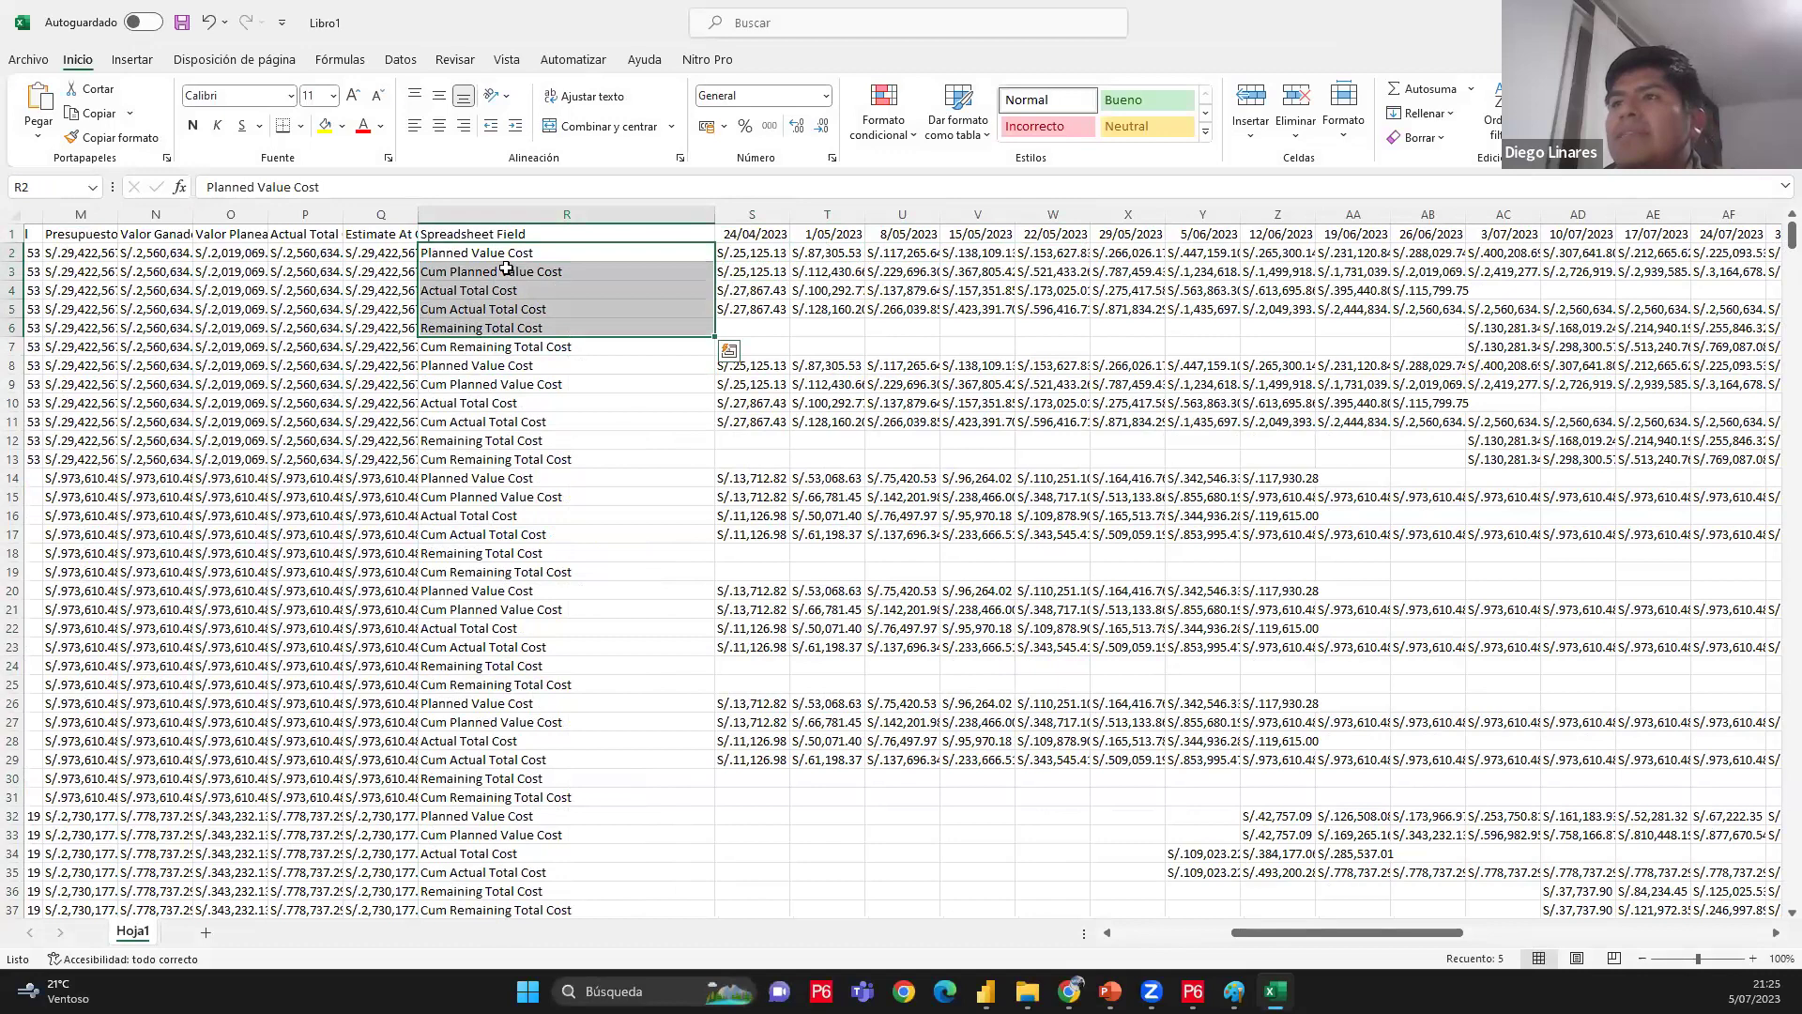
click(506, 272)
shift+click(536, 380)
drag(1401, 943, 1361, 952)
drag(1232, 962, 1373, 939)
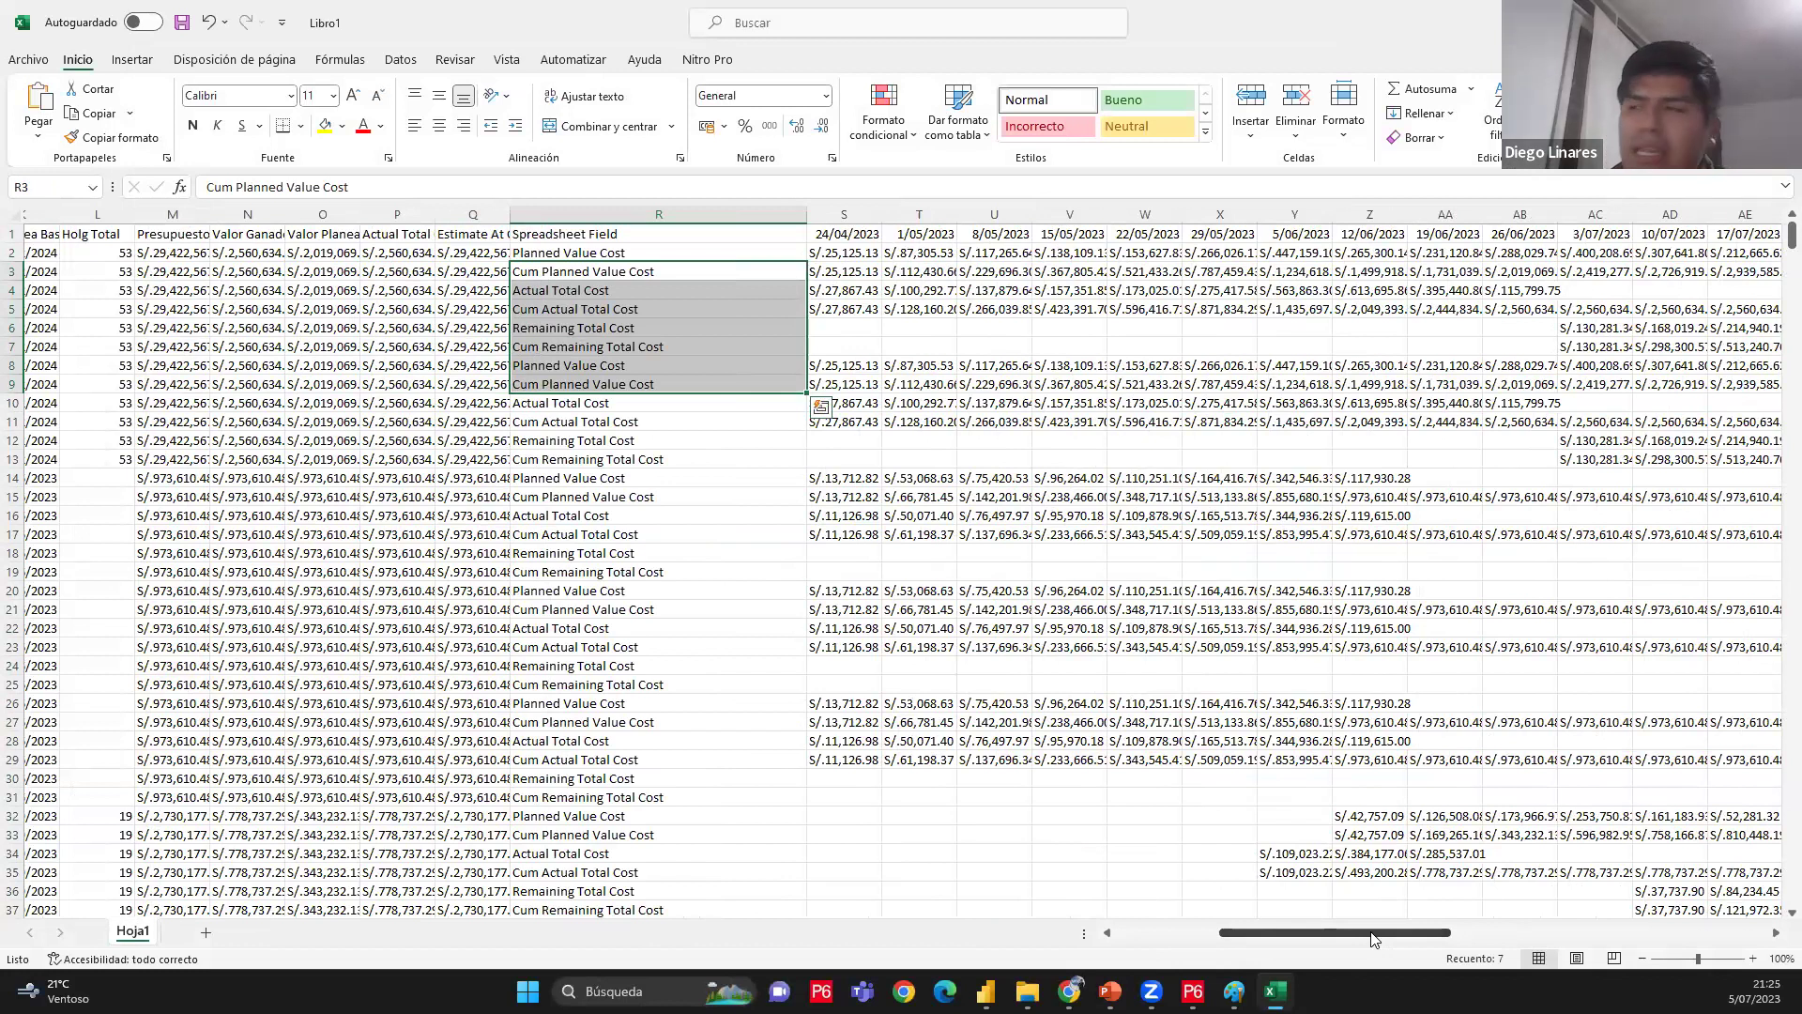
Finish reviewing the pasted data, close the new workbook and return to Primavera P6
click(1209, 484)
click(1010, 399)
drag(828, 348, 976, 624)
click(1294, 647)
key(alt+F4)
click(977, 601)
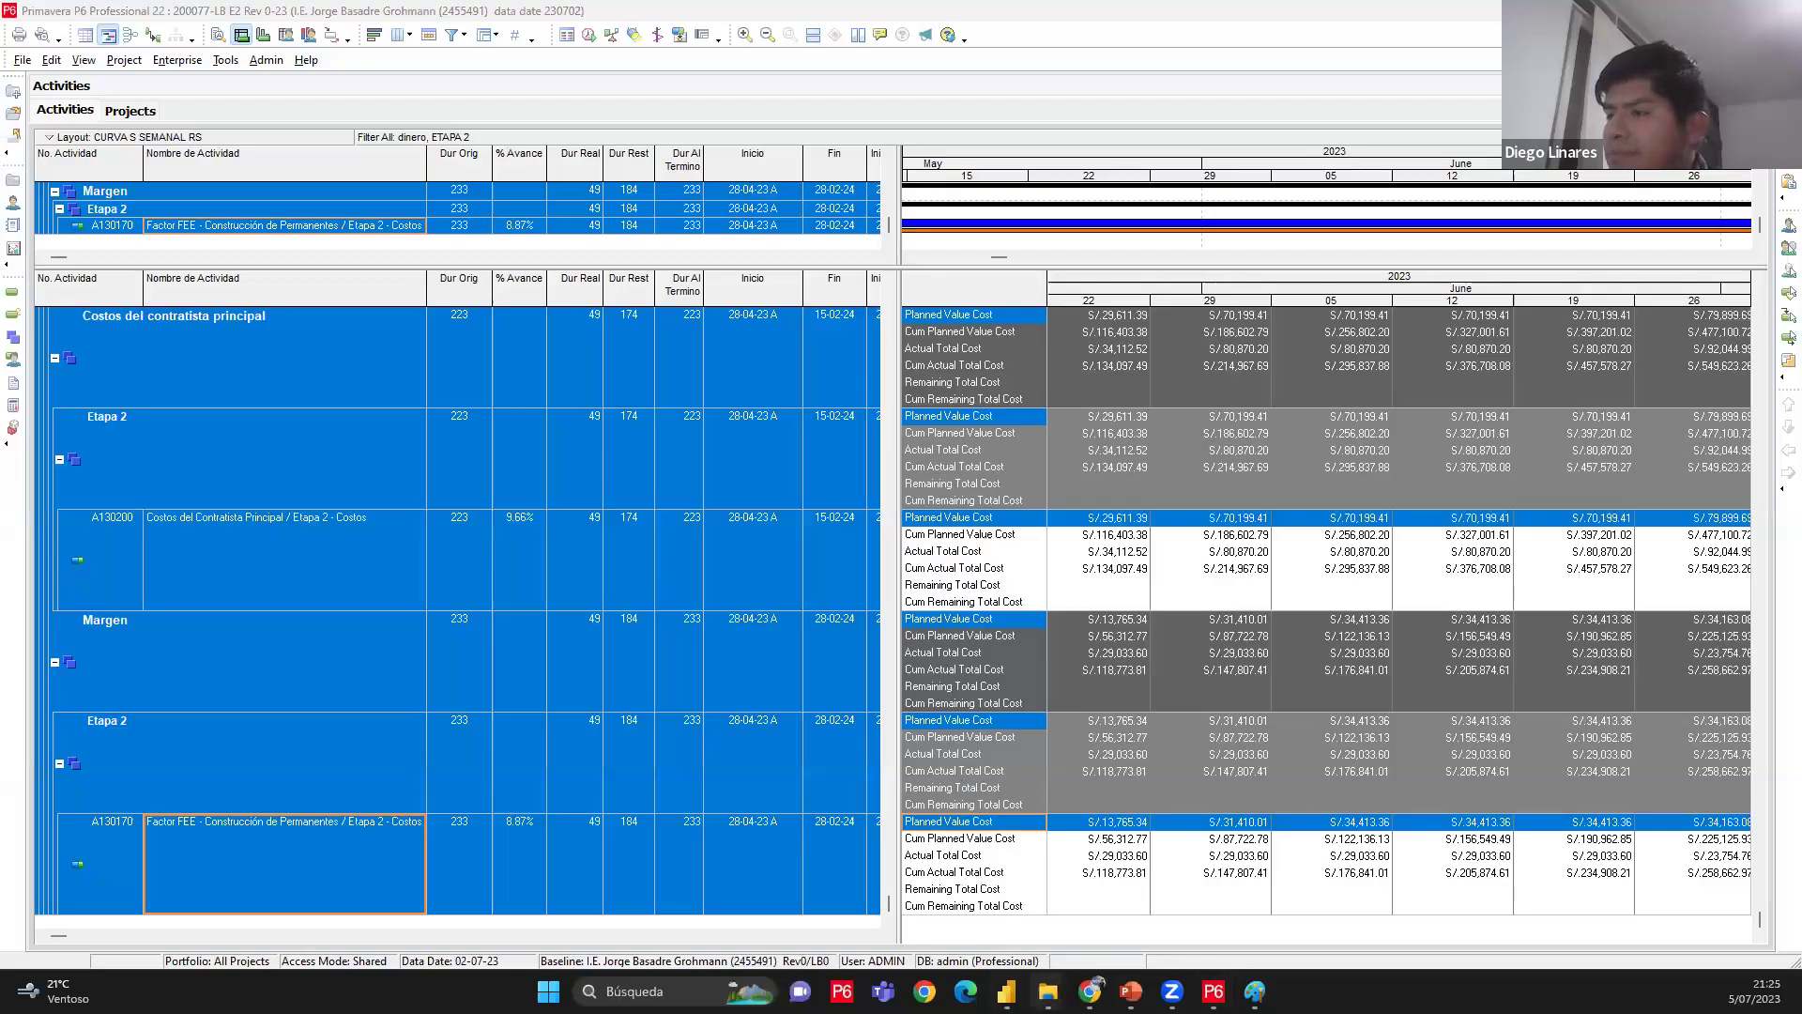
Open the 20230702 Excel workbook from the POWER BI project folder in File Explorer and display its DATOS P6 sheet
mouse_move(1048, 991)
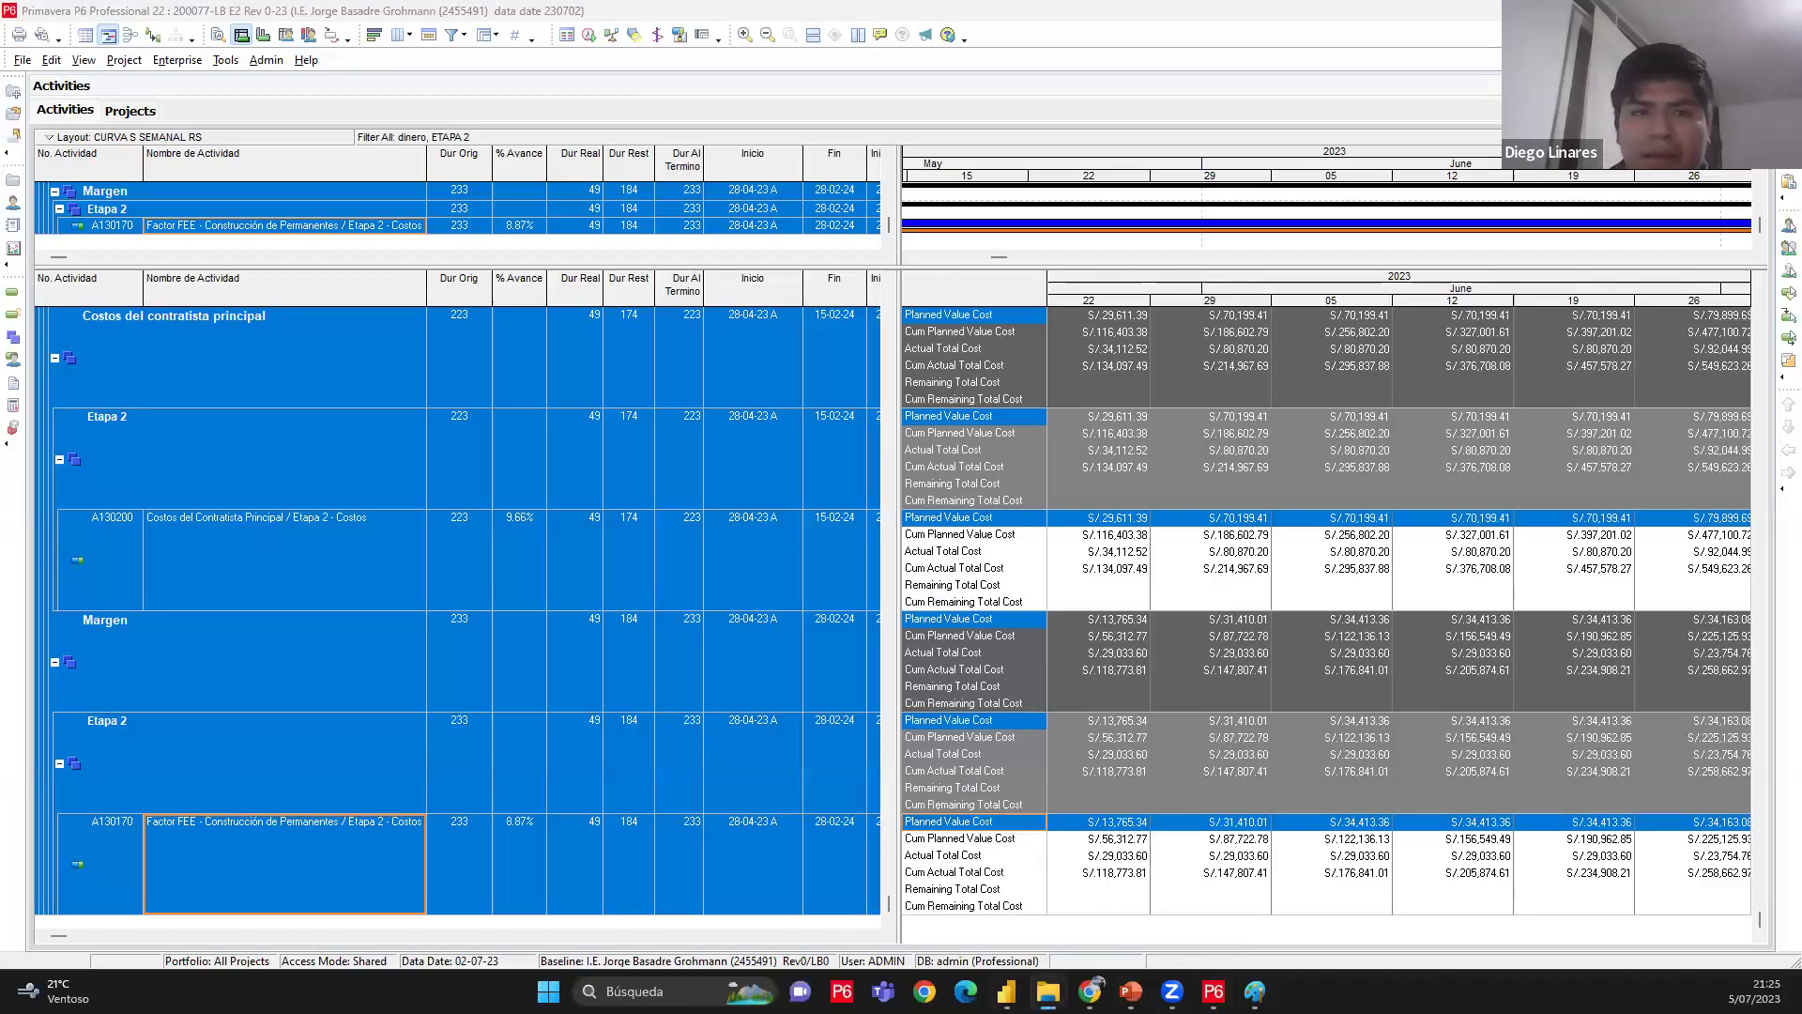
key(alt+Tab)
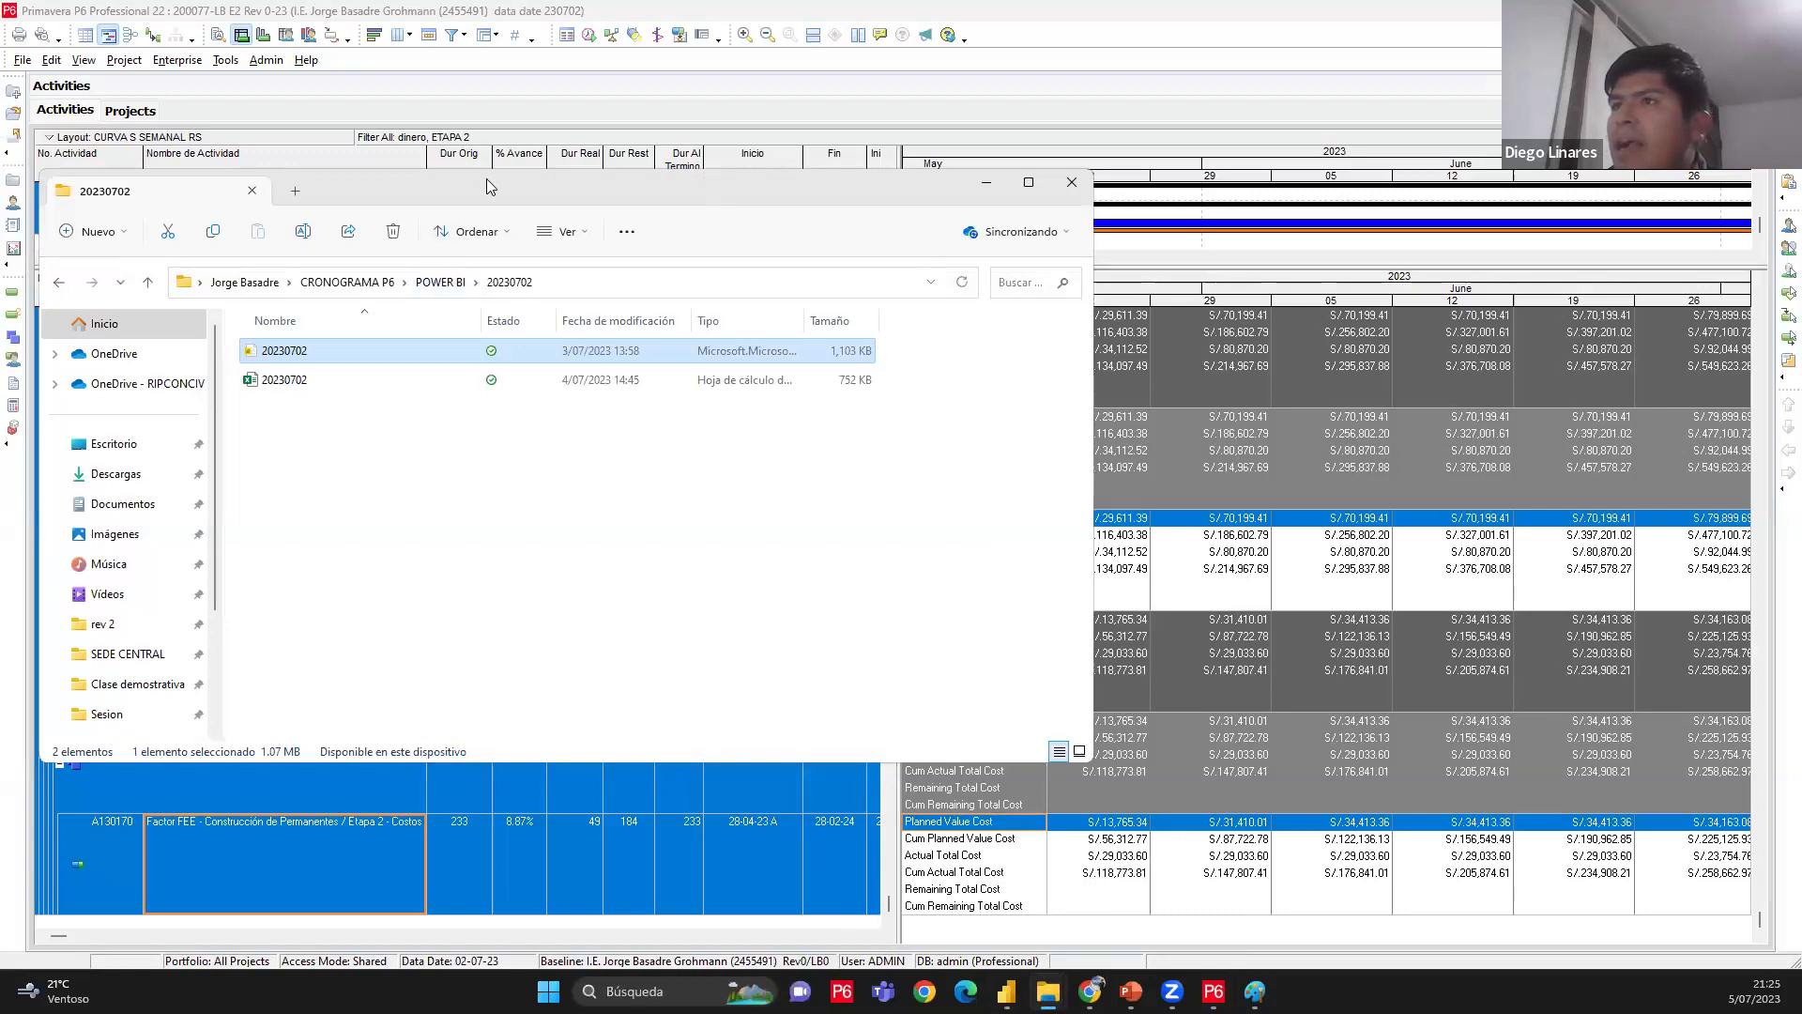
drag(495, 177, 938, 226)
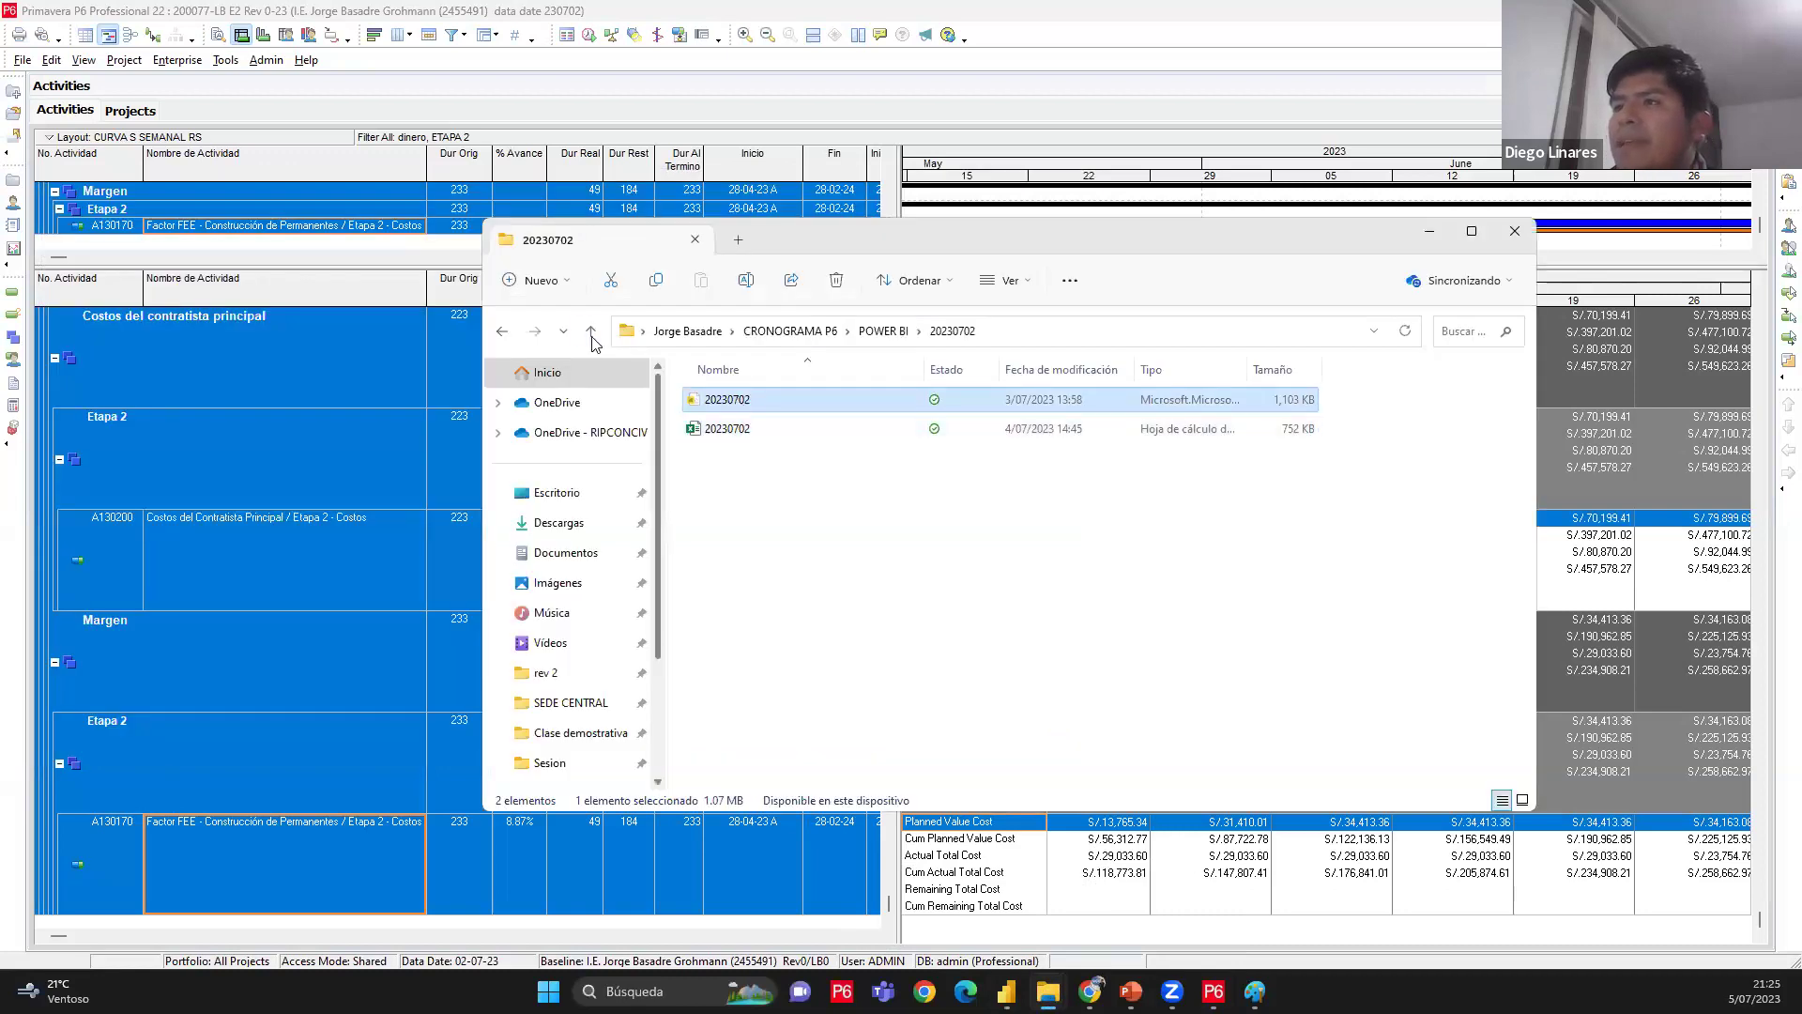
key(alt+Up)
double_click(756, 458)
key(alt+Left)
double_click(751, 486)
click(749, 429)
double_click(749, 430)
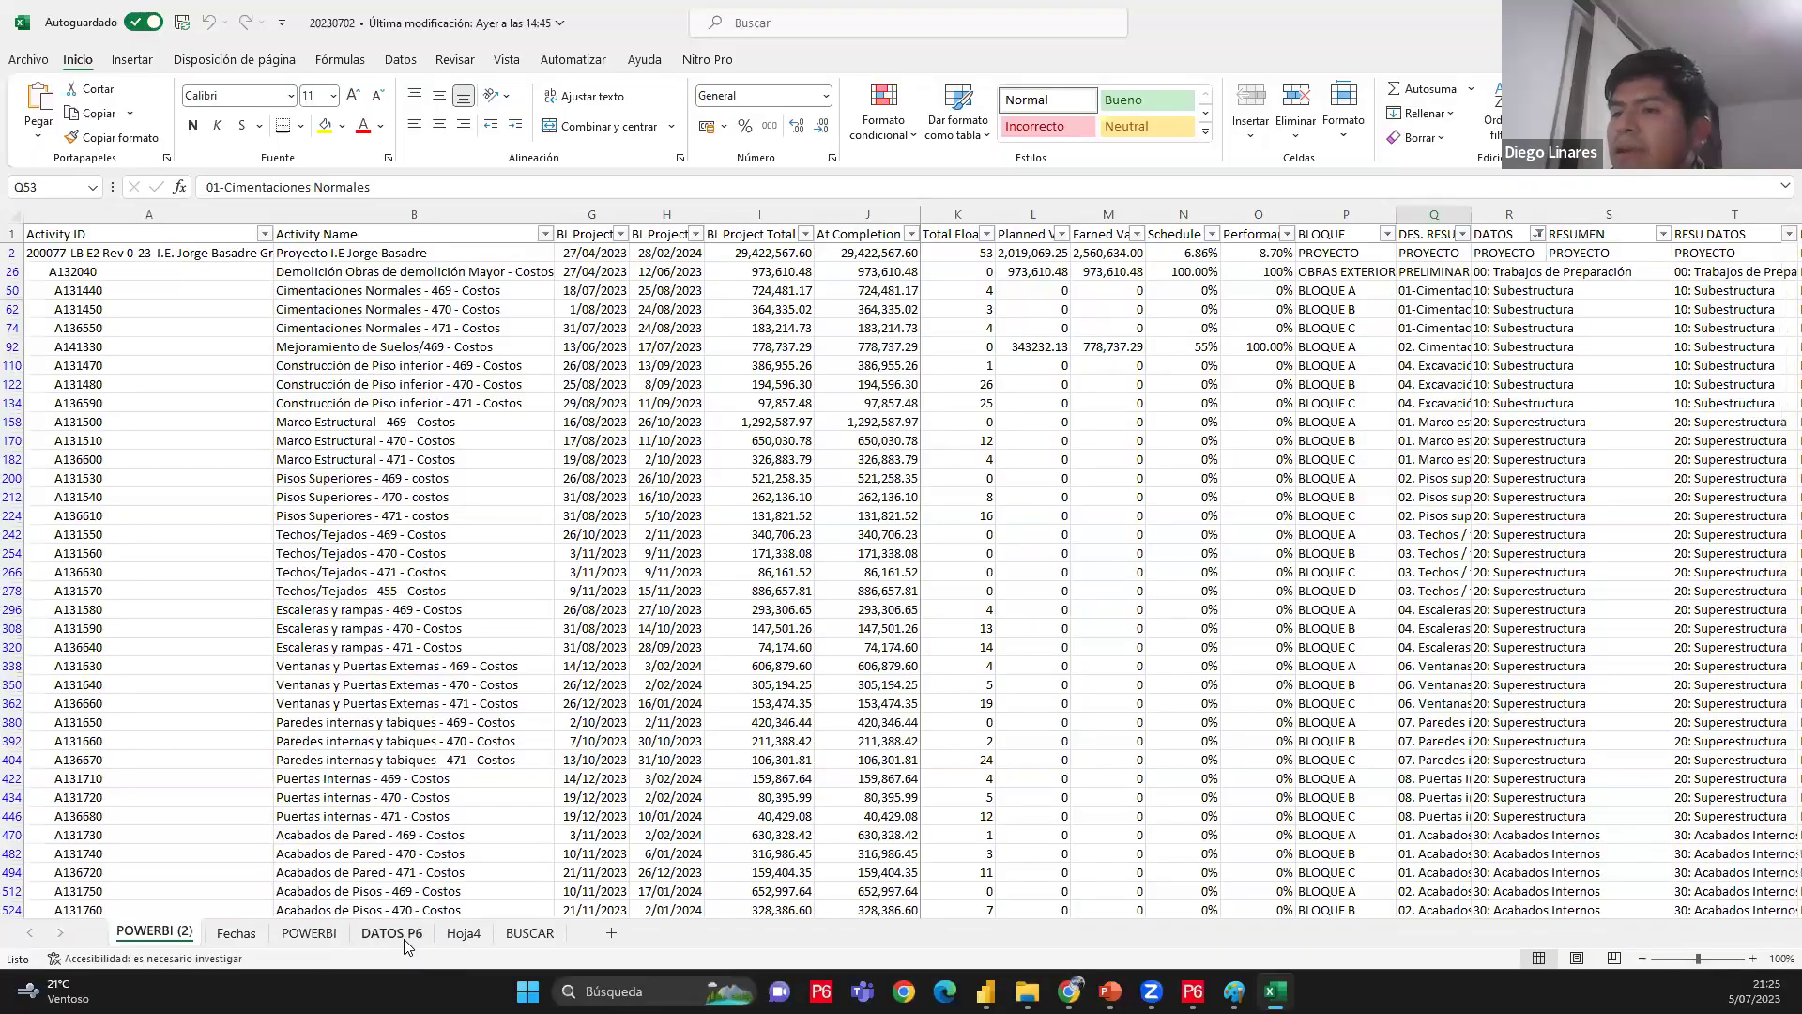
click(405, 943)
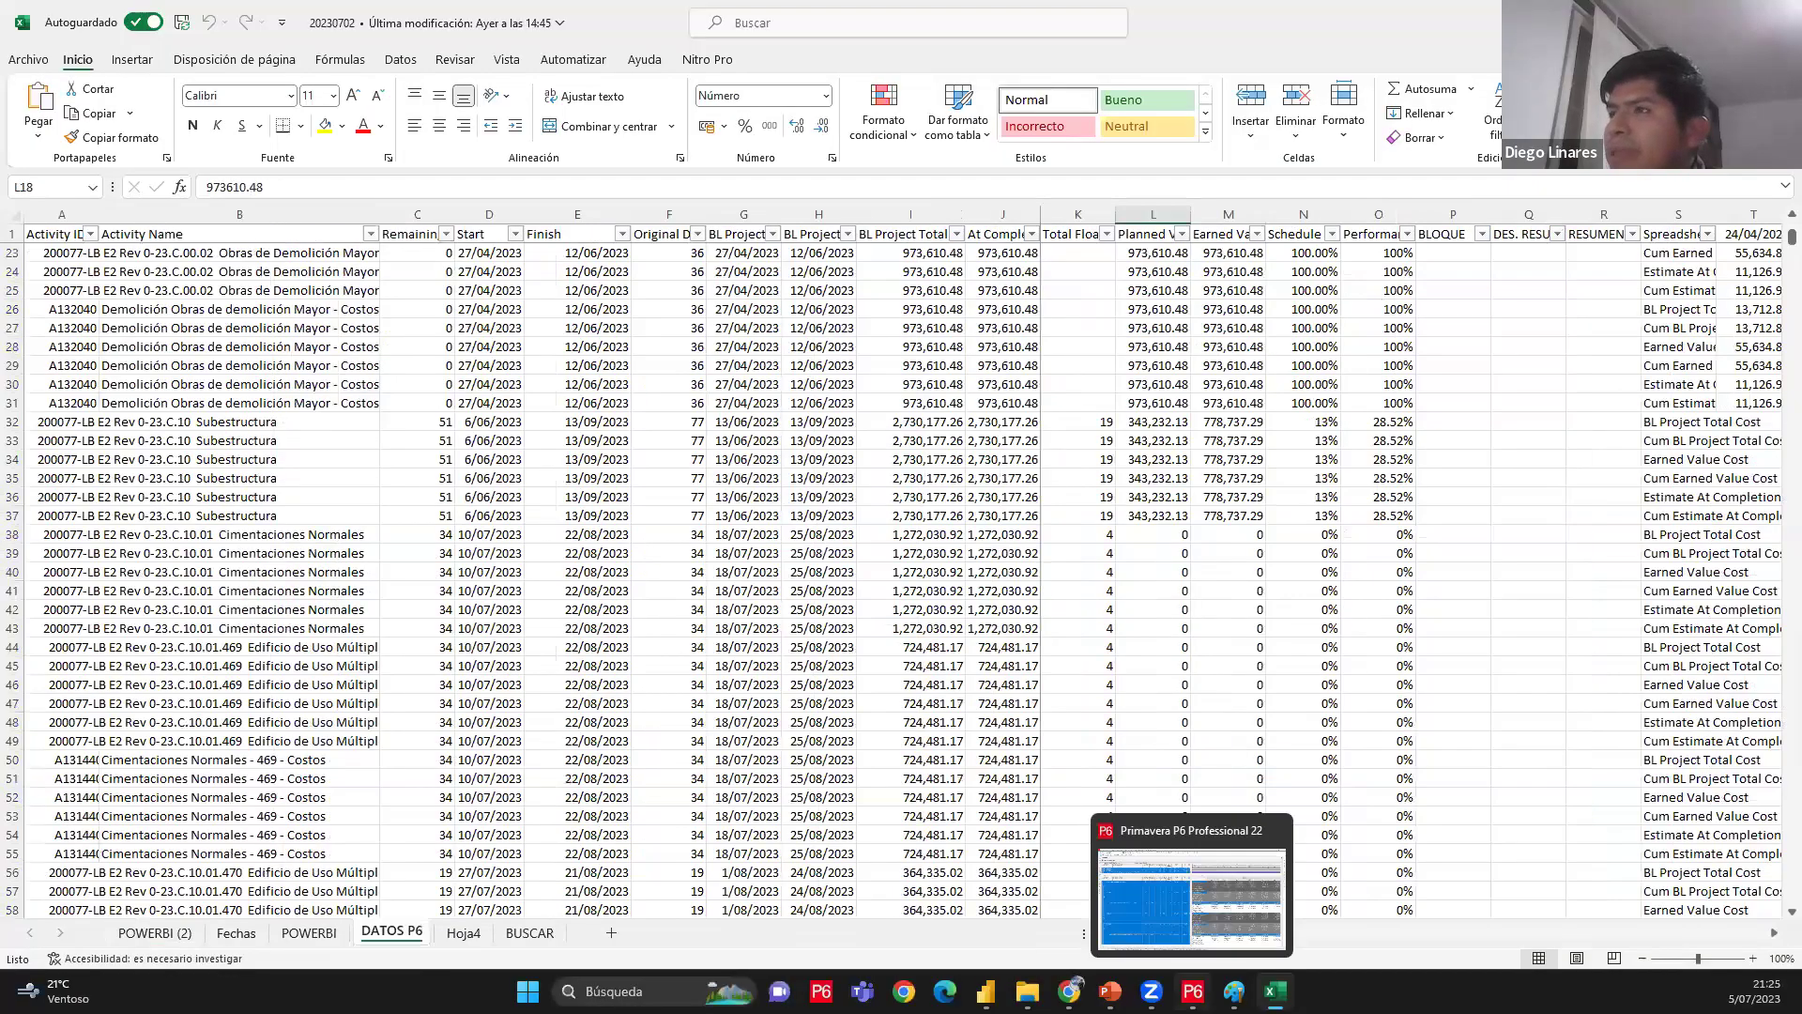
Switch to Primavera P6, select the project's top row and look through the activity rows to export
click(1192, 990)
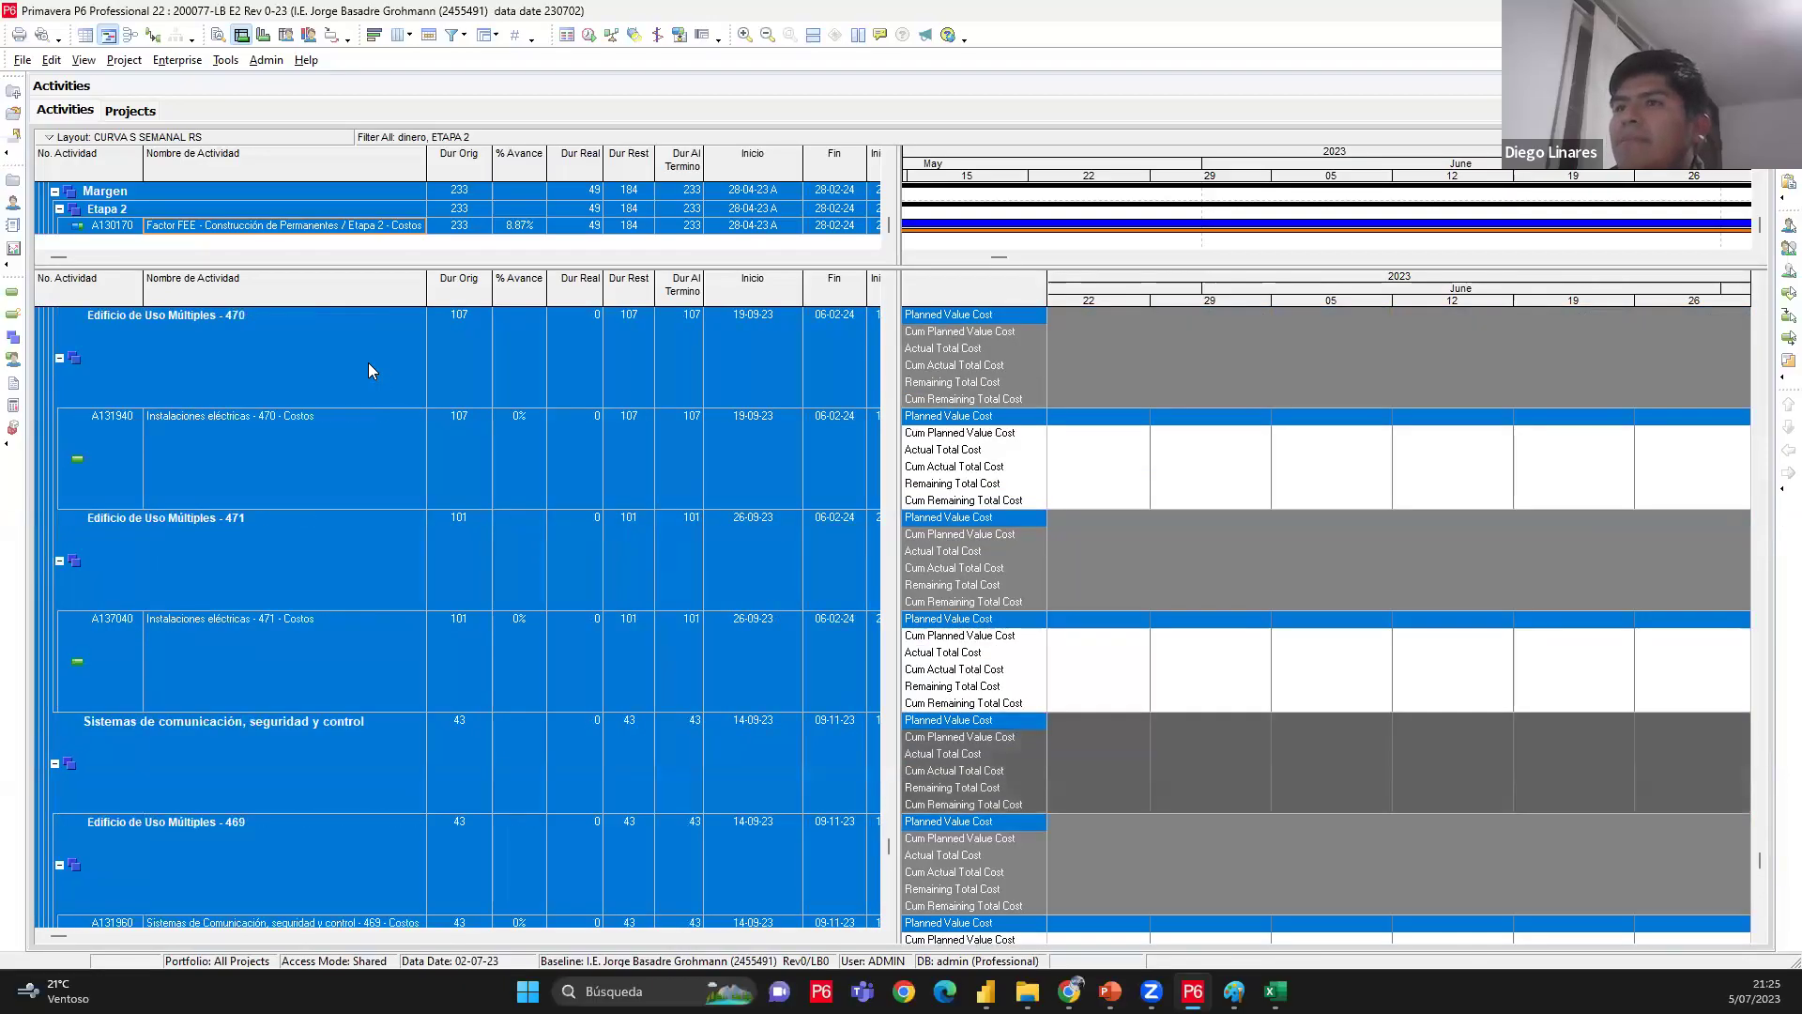
click(368, 362)
drag(889, 840, 889, 296)
click(406, 371)
scroll(406, 564, down, 10)
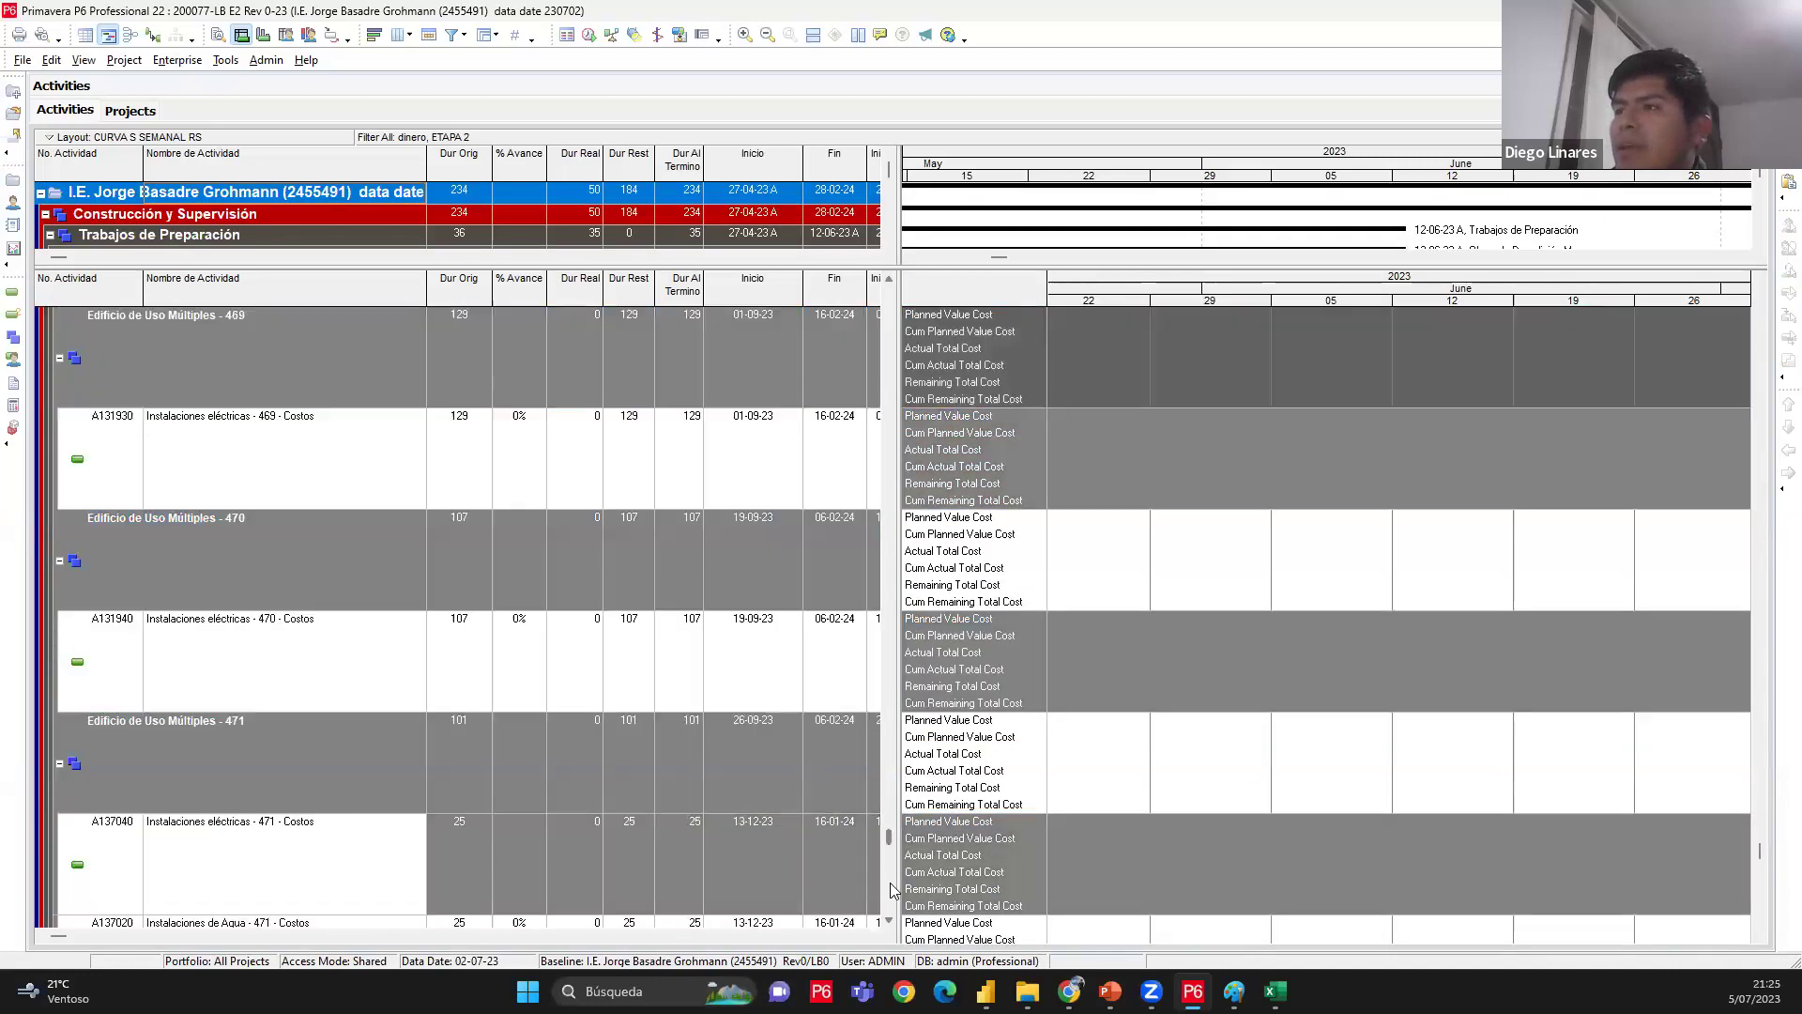
Return to the Excel workbook and go to the Activity ID header in cell A1 of the DATOS P6 sheet
key(alt+Tab)
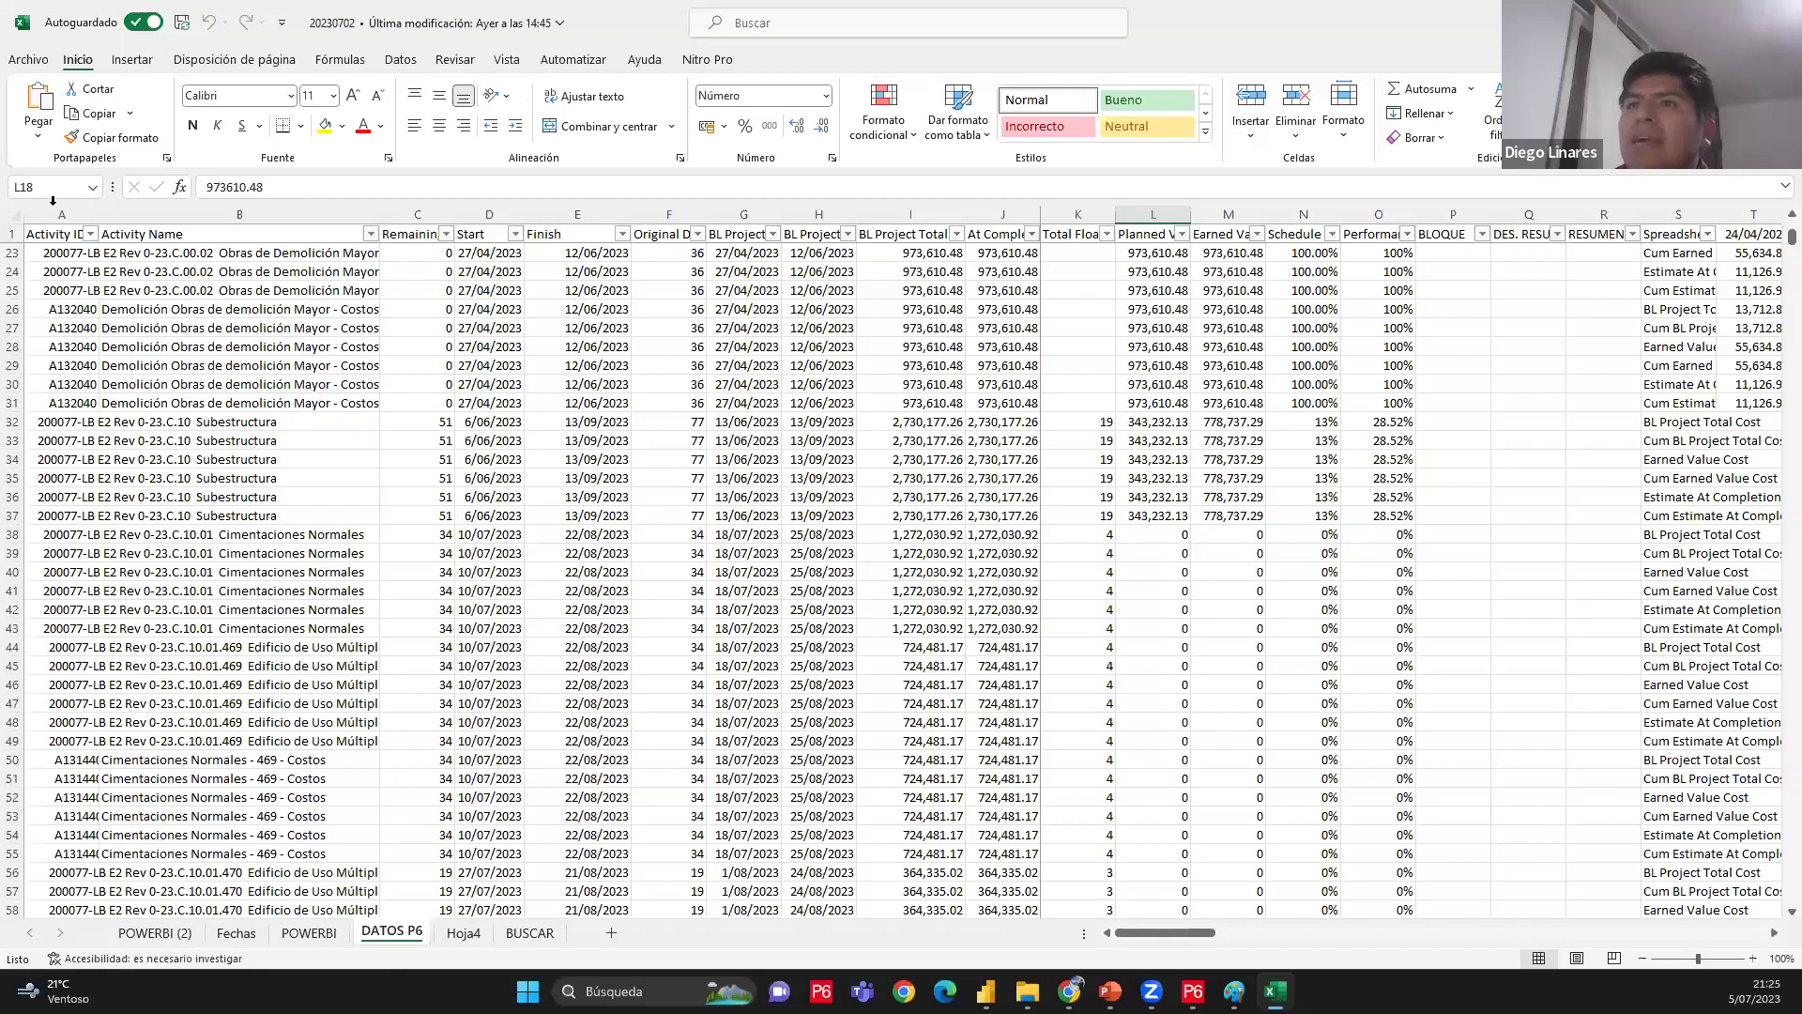
scroll(87, 203, up, 4)
click(61, 234)
scroll(61, 234, up, 3)
drag(1139, 934, 535, 934)
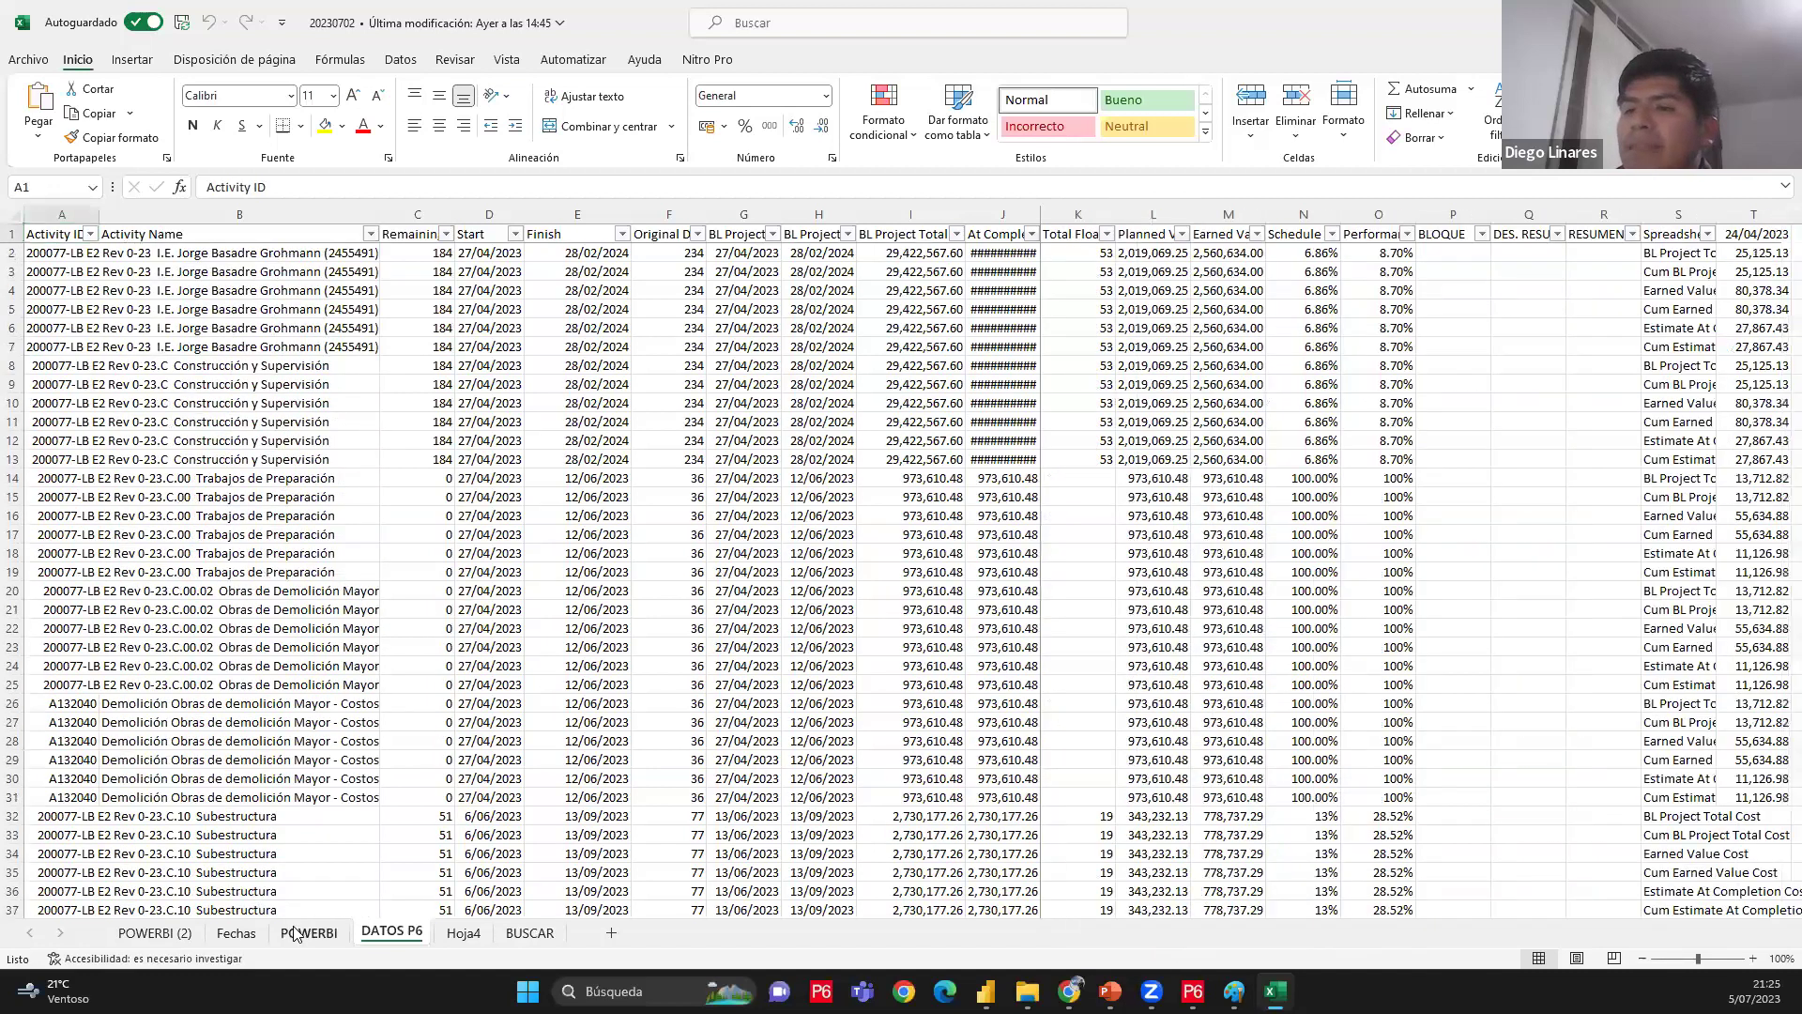
Examine the POWERBI, Fechas and POWERBI (2) sheets and how they draw on the DATOS P6 sheet
click(296, 934)
click(236, 933)
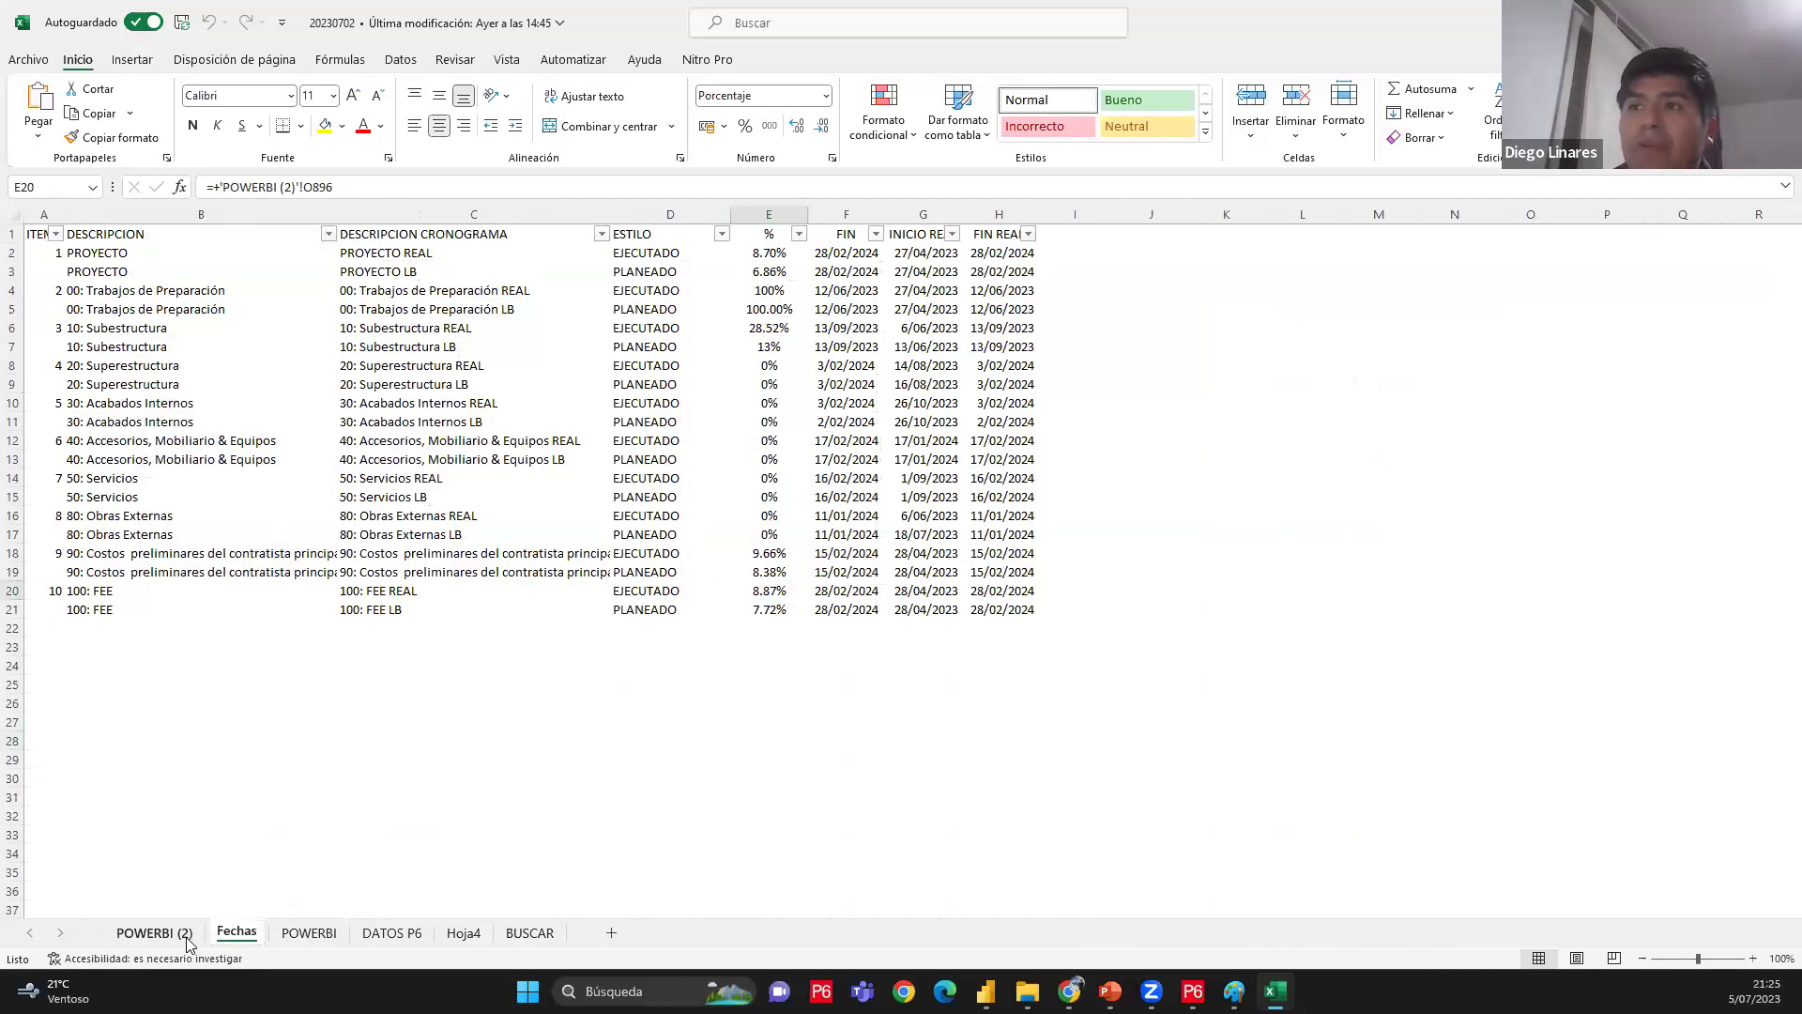
click(187, 939)
click(711, 683)
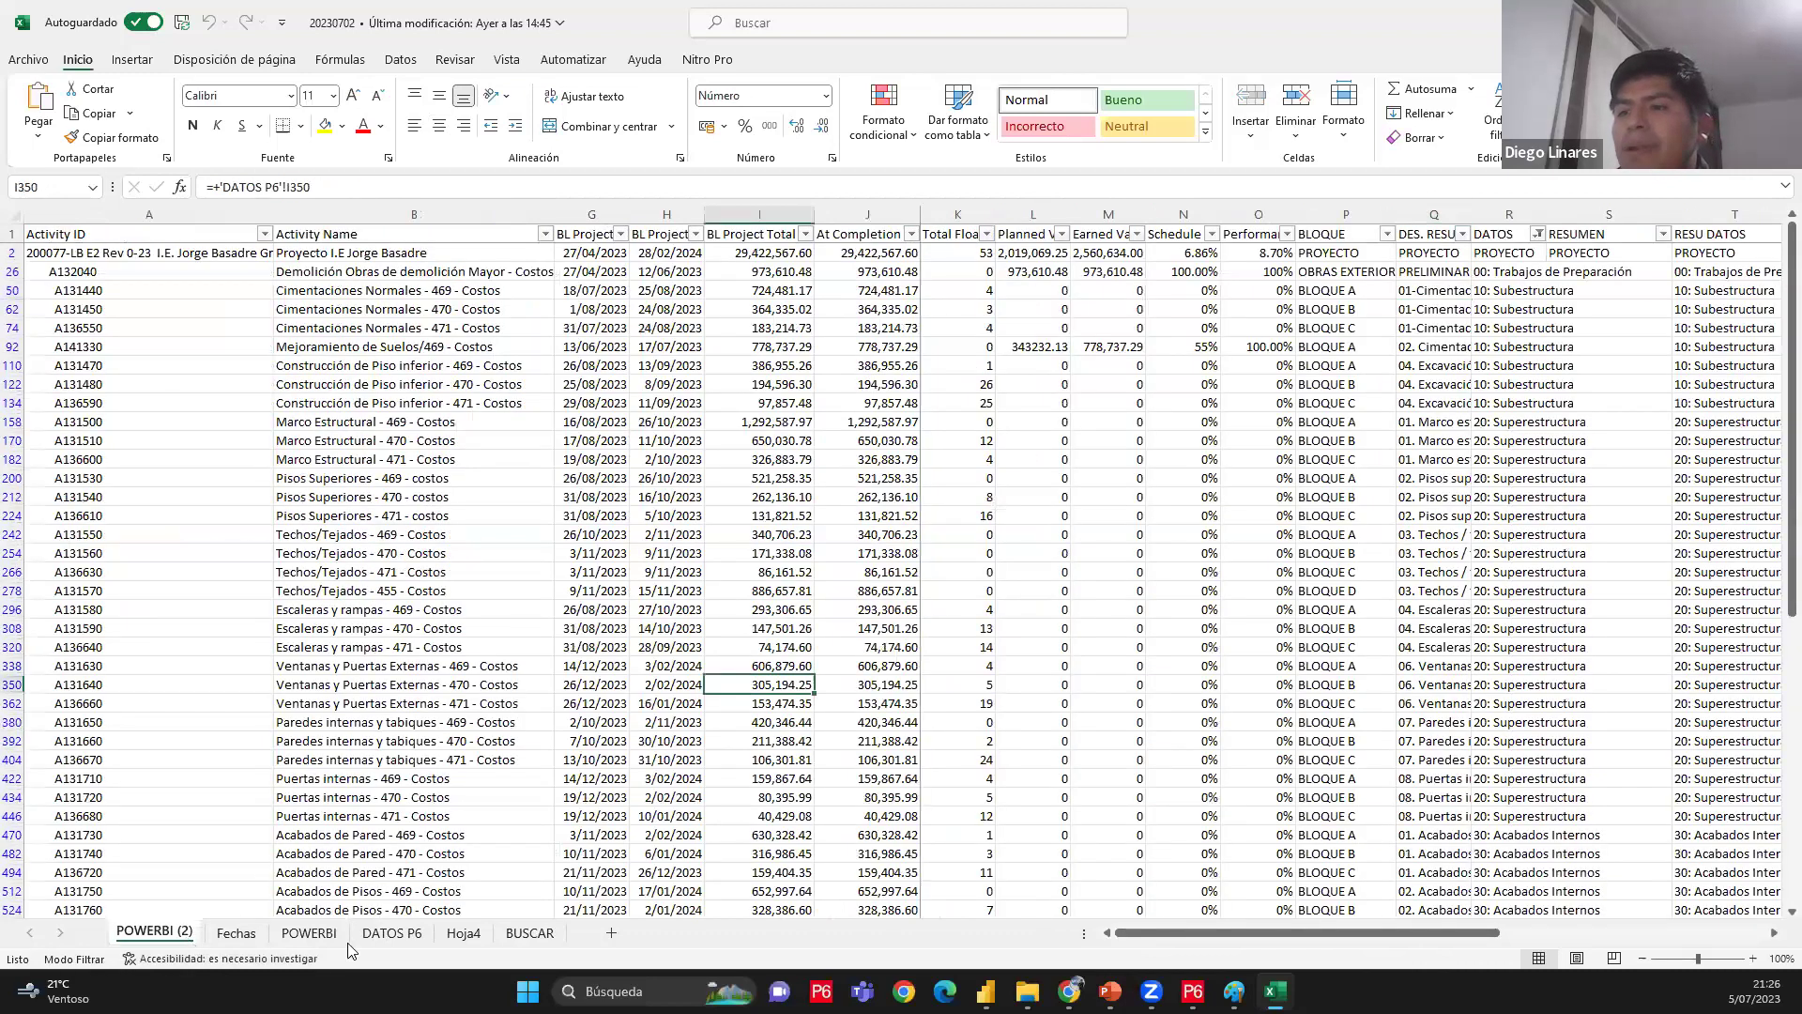
click(390, 934)
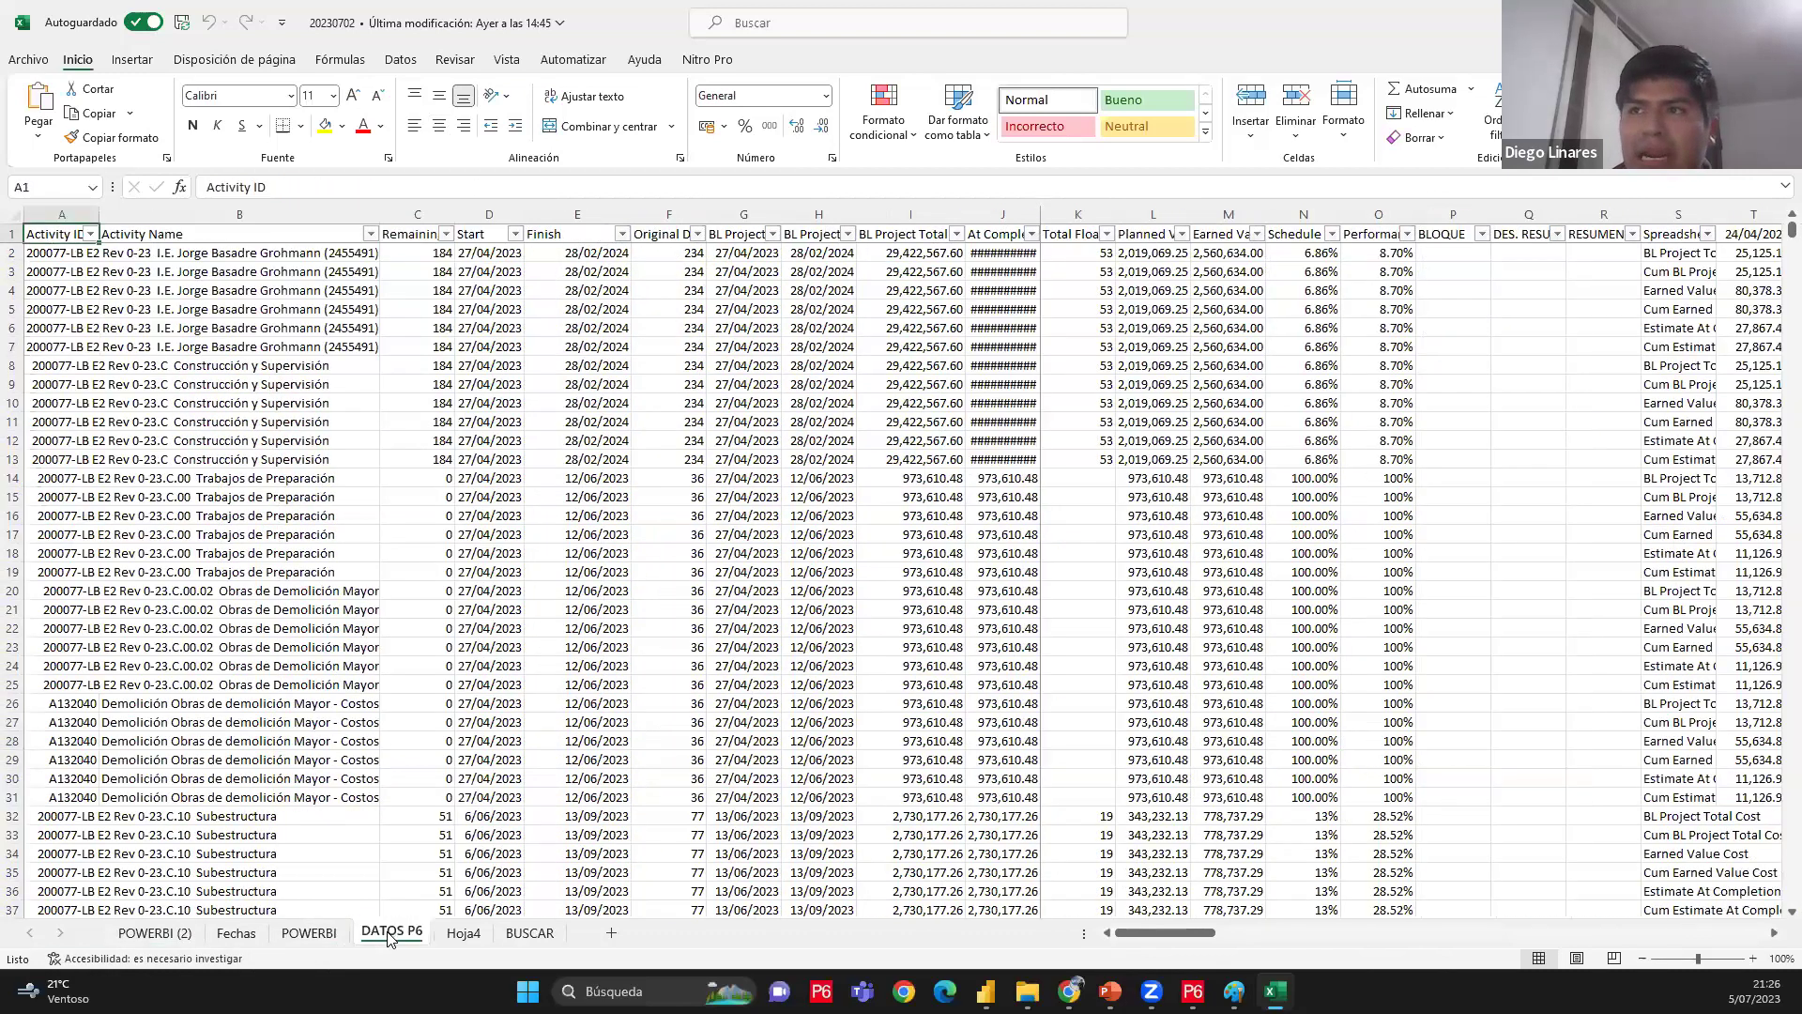
click(187, 938)
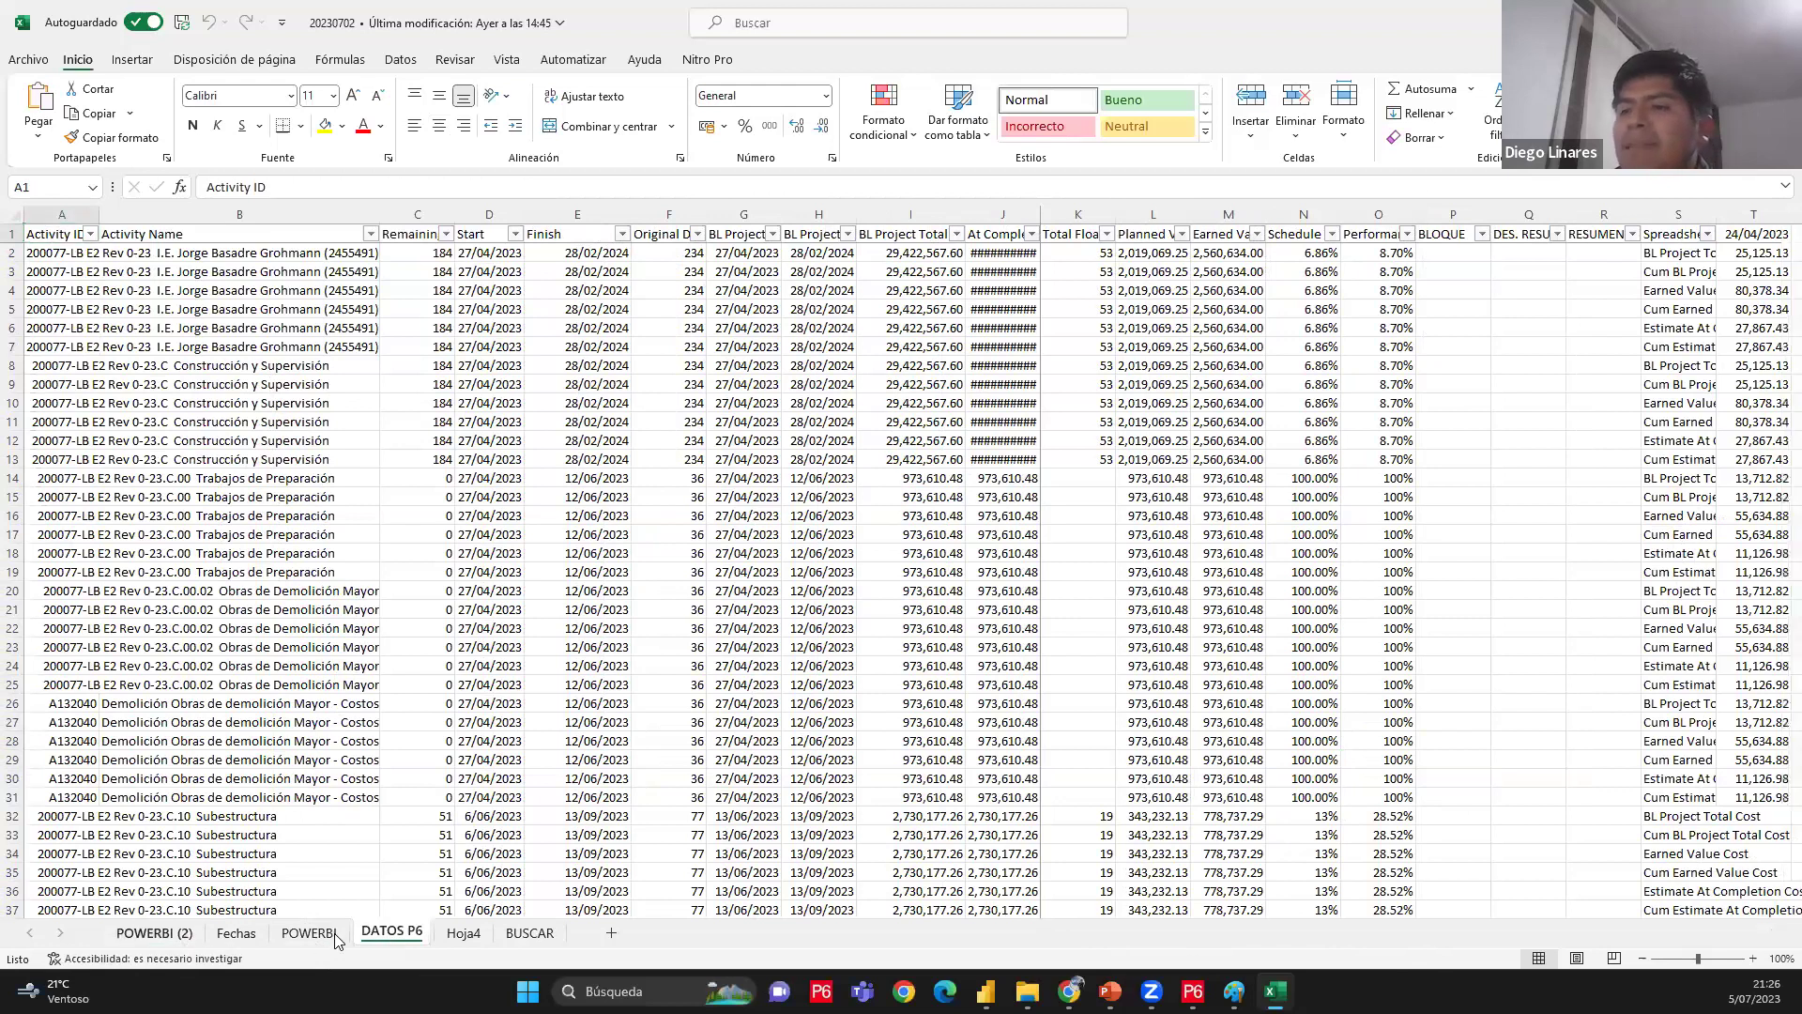
Look across the DATOS P6 sheet's columns, and check the Fechas and POWERBI (2) sheets
click(390, 934)
click(1293, 937)
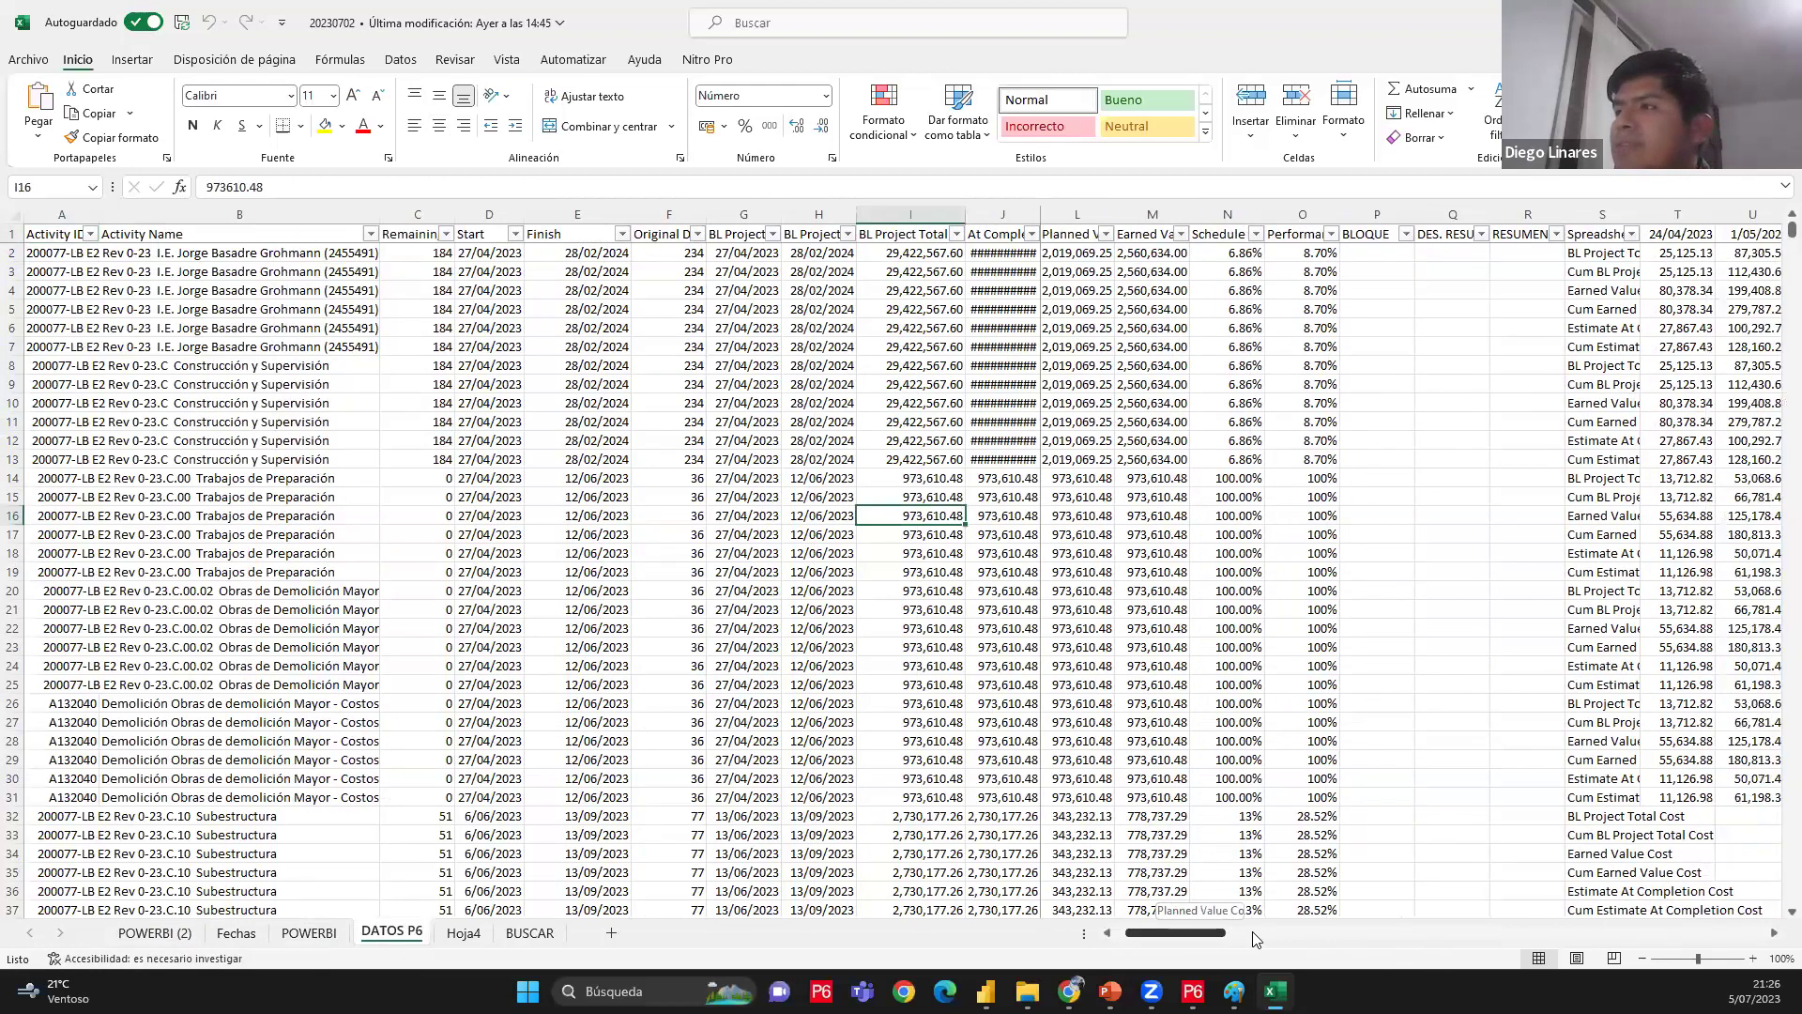
drag(1247, 936, 1154, 934)
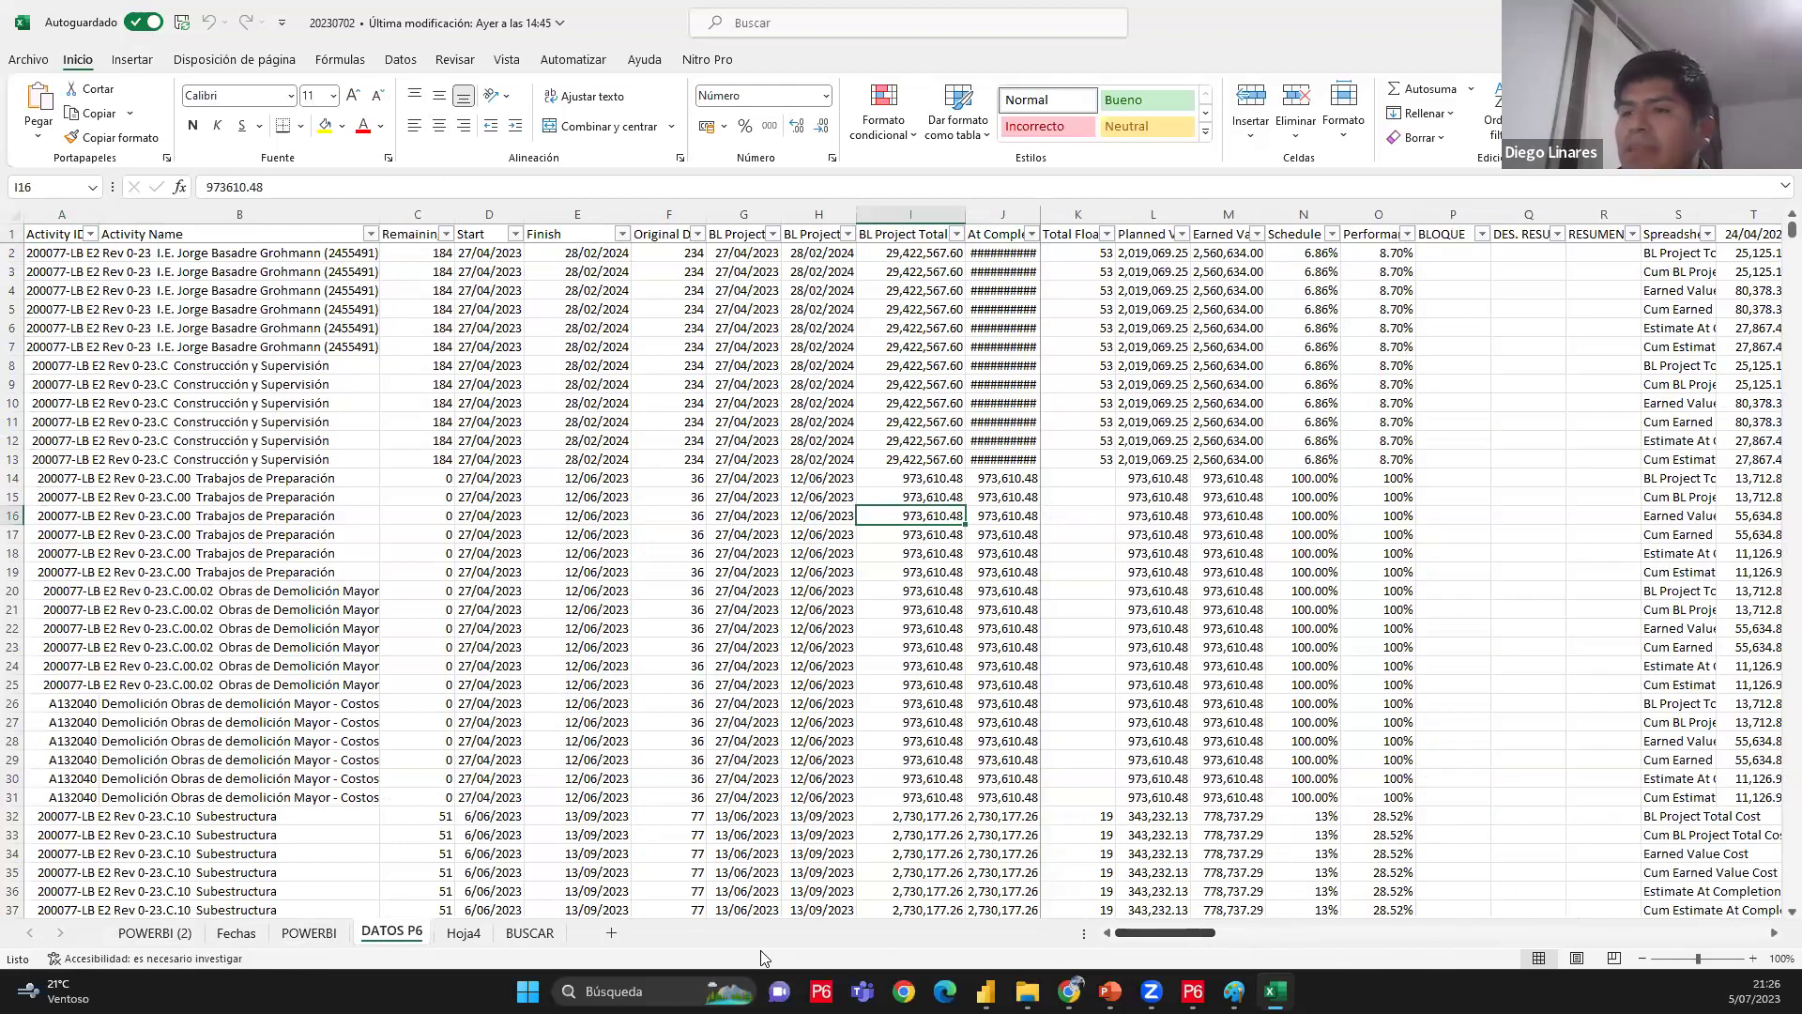
click(235, 934)
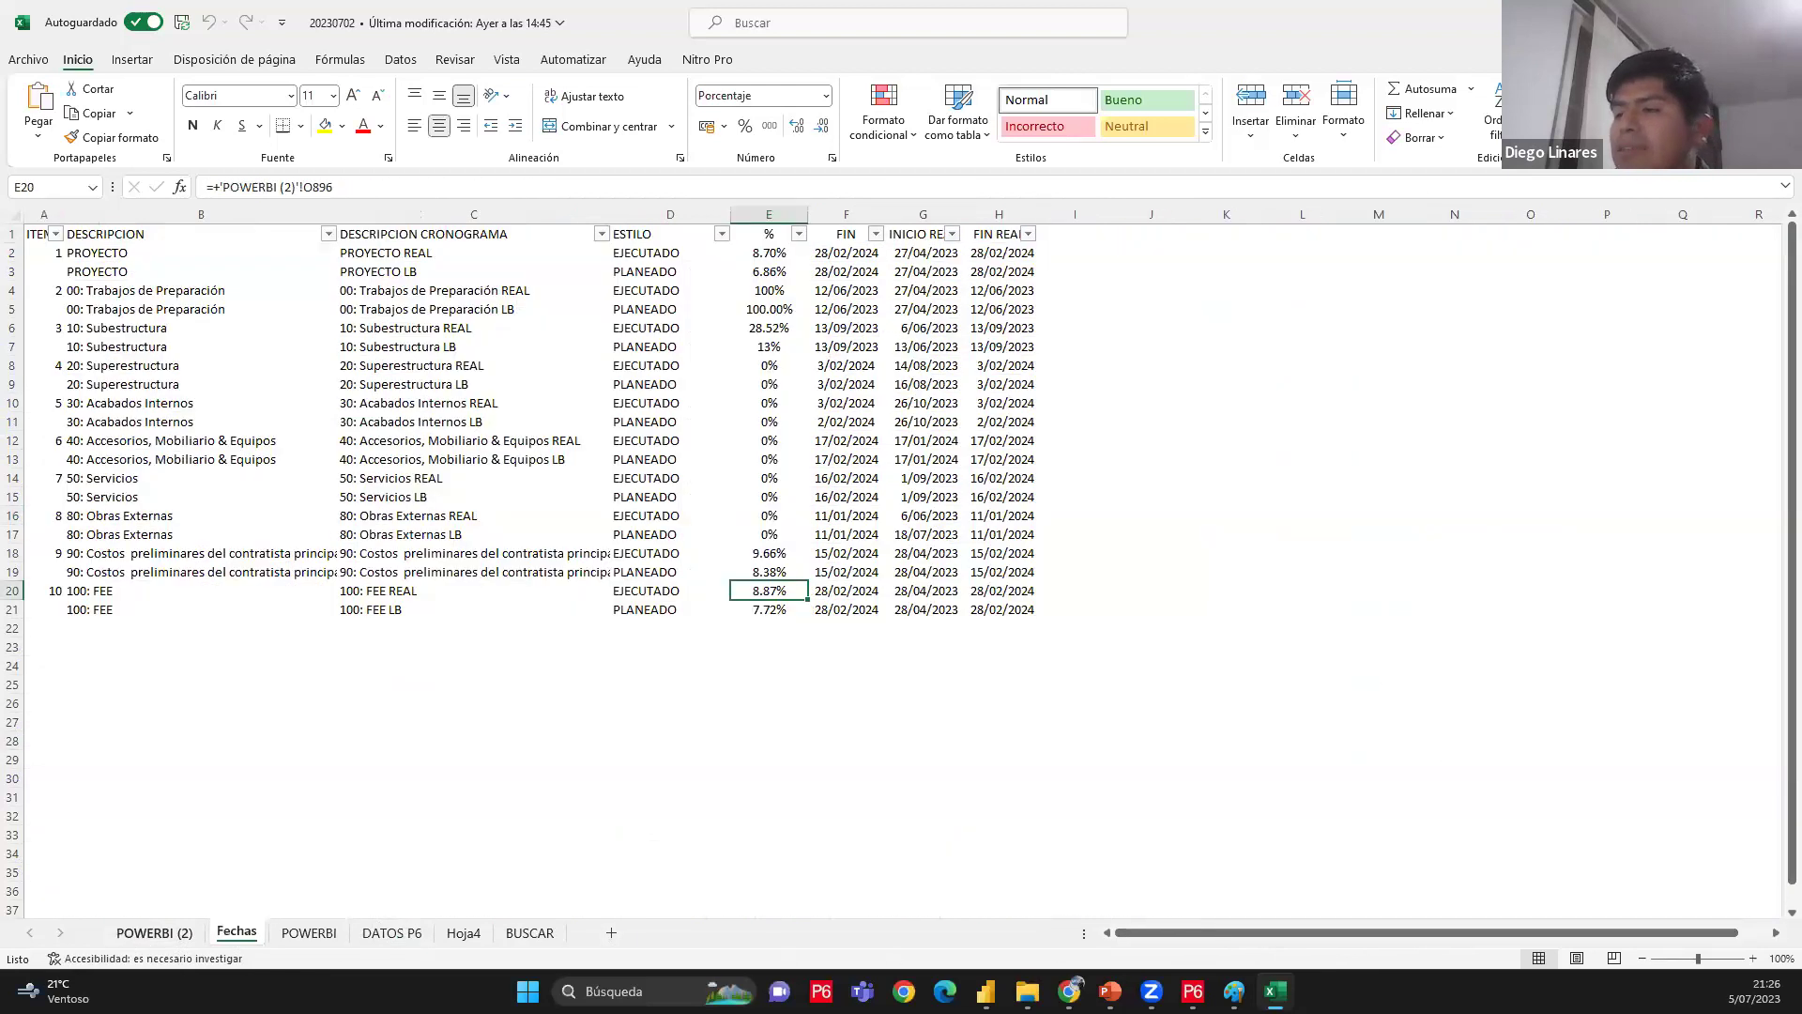
click(155, 932)
Switch to Power BI Desktop and save the report as CURVA S in the Sesion folder
key(alt+Tab)
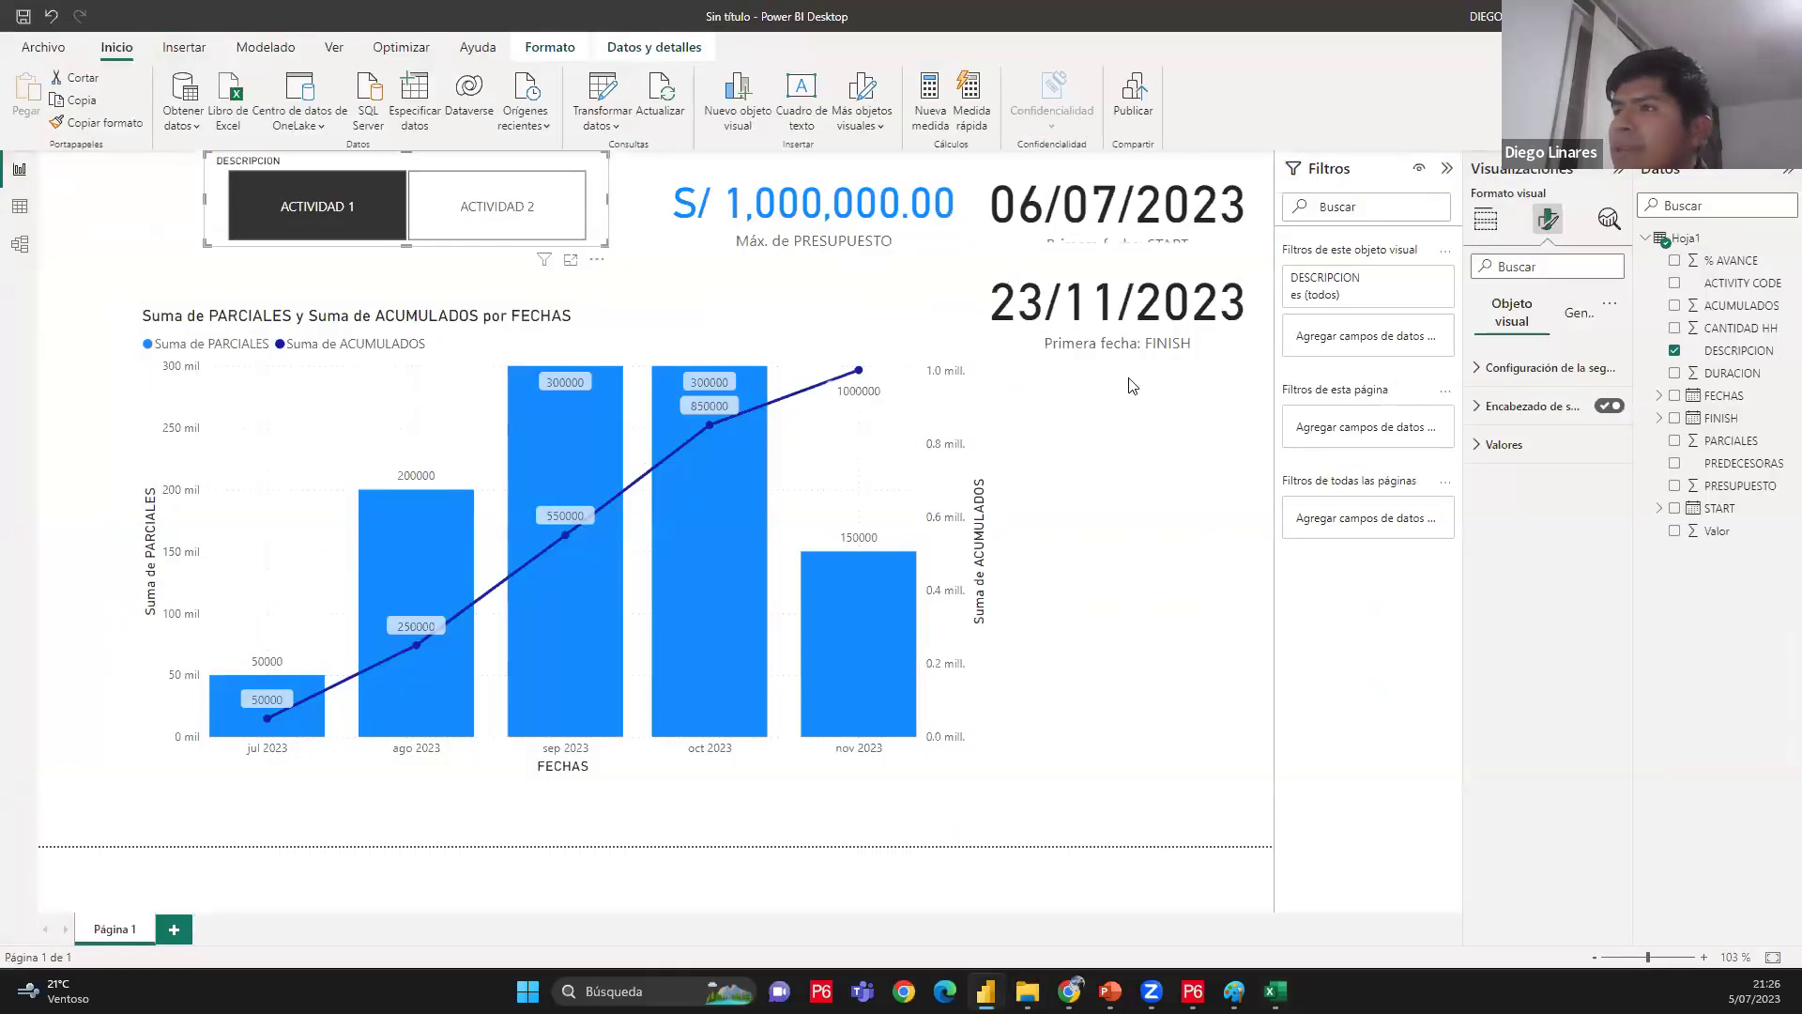
click(850, 526)
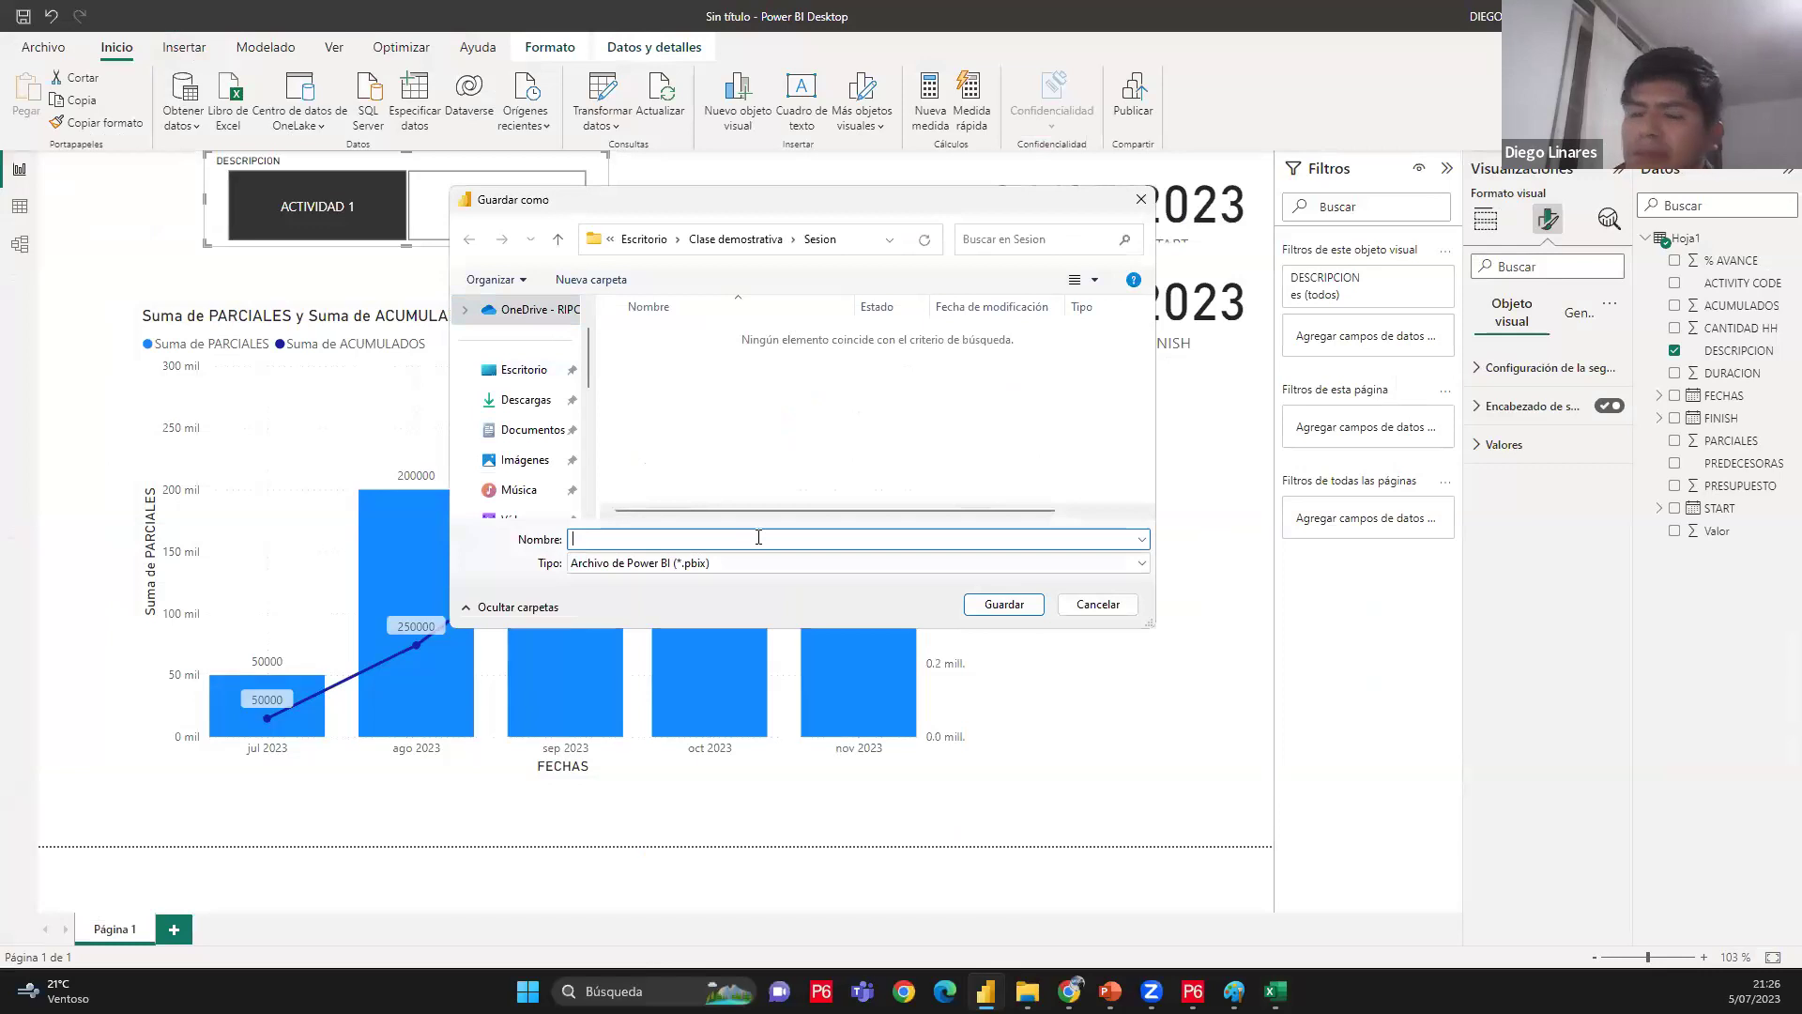
text(CURVA S)
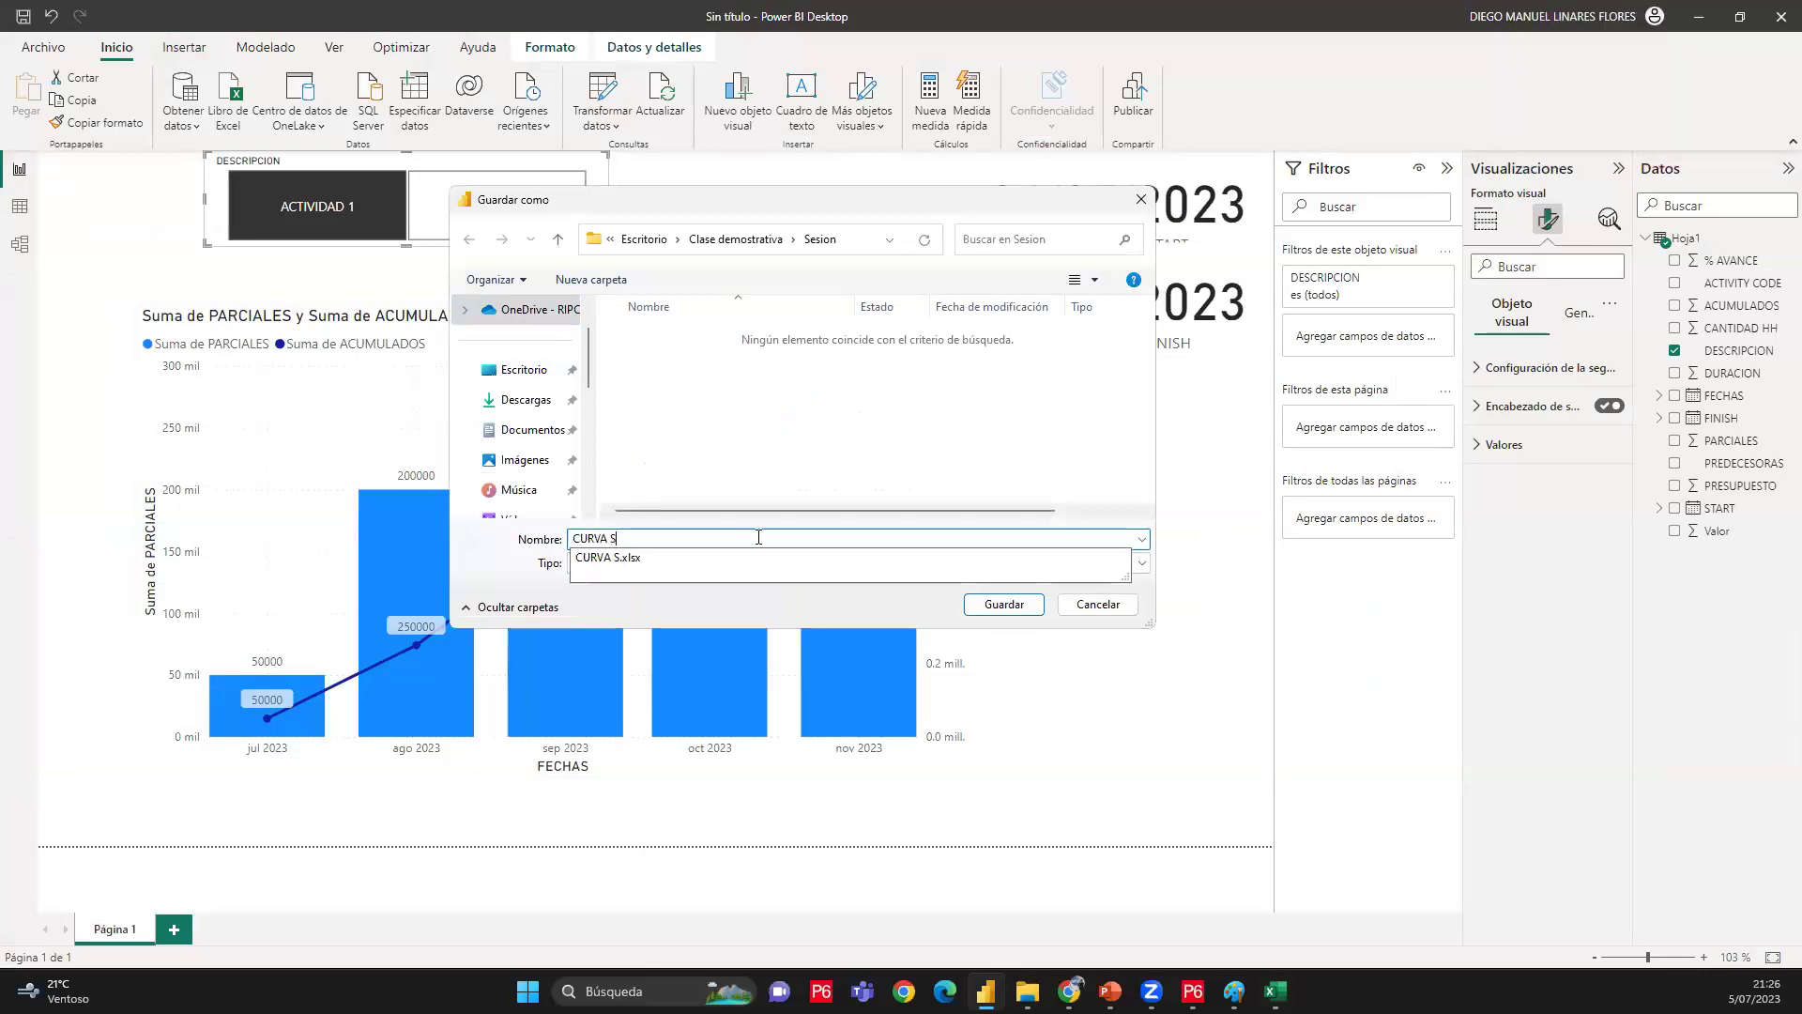
click(1004, 604)
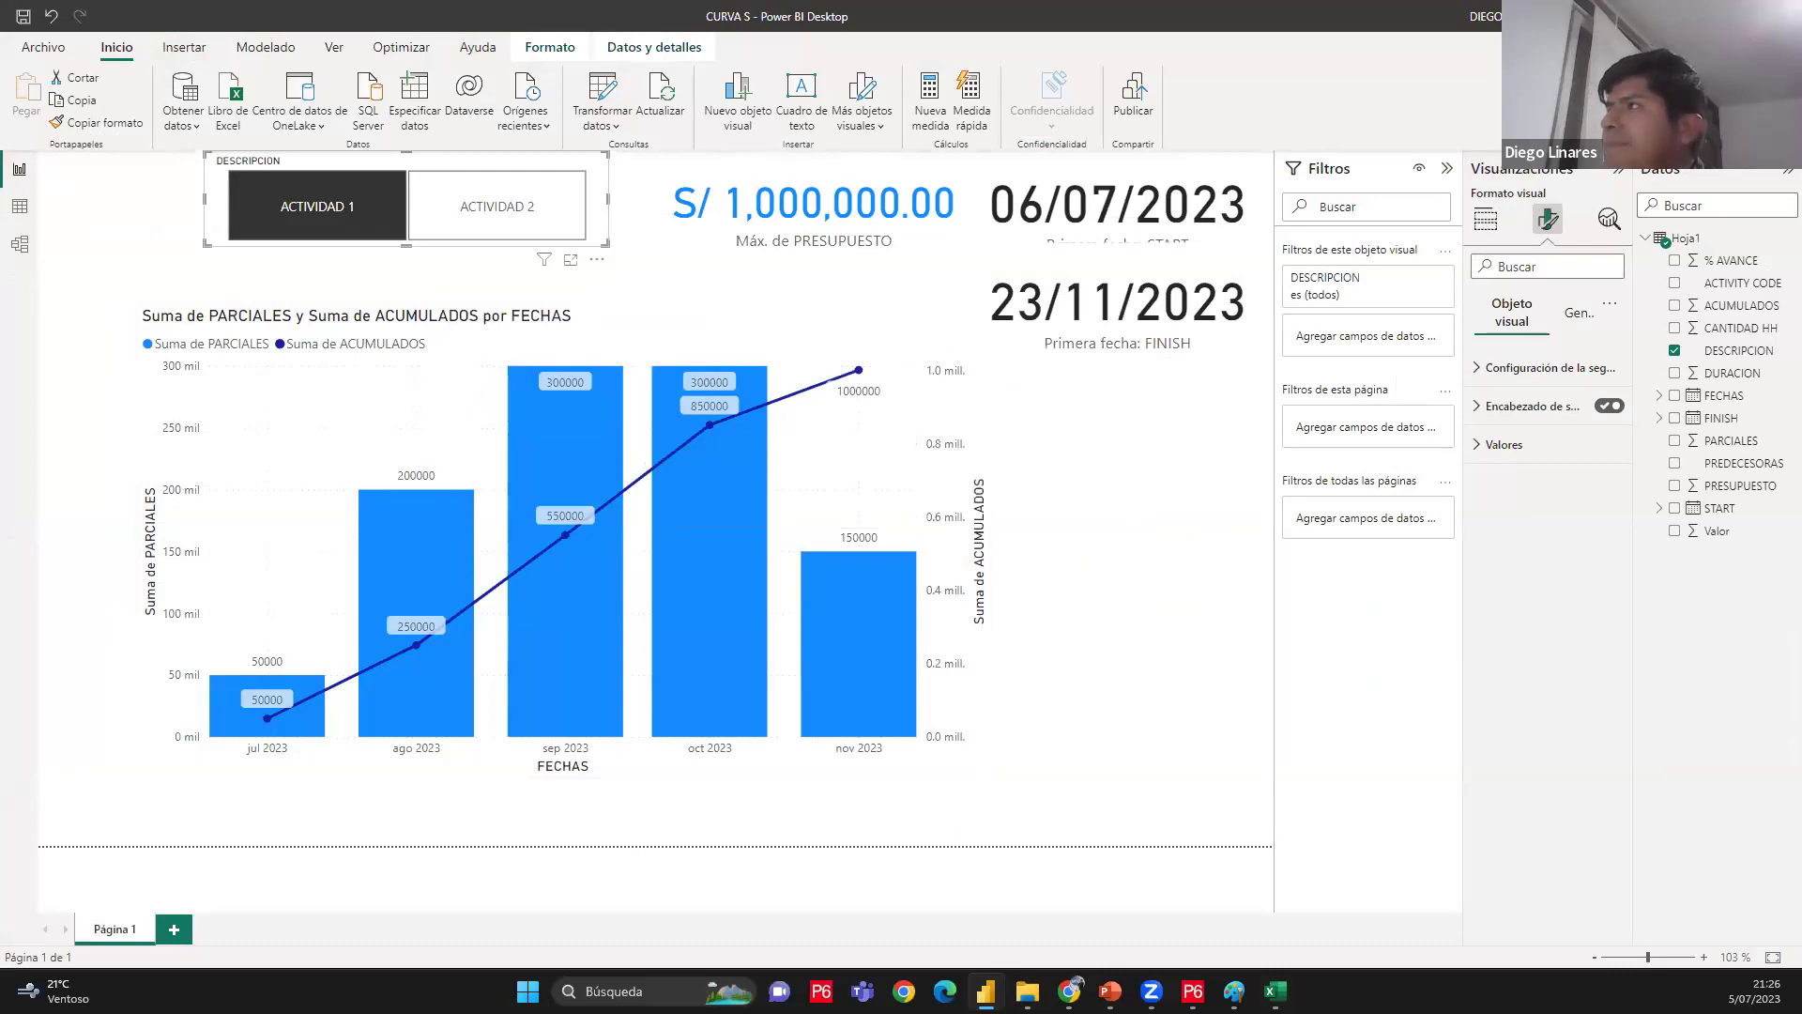
Return to the 20230702 Excel workbook and review its Fechas and POWERBI (2) sheets, including the BLOQUE column
key(alt+Tab)
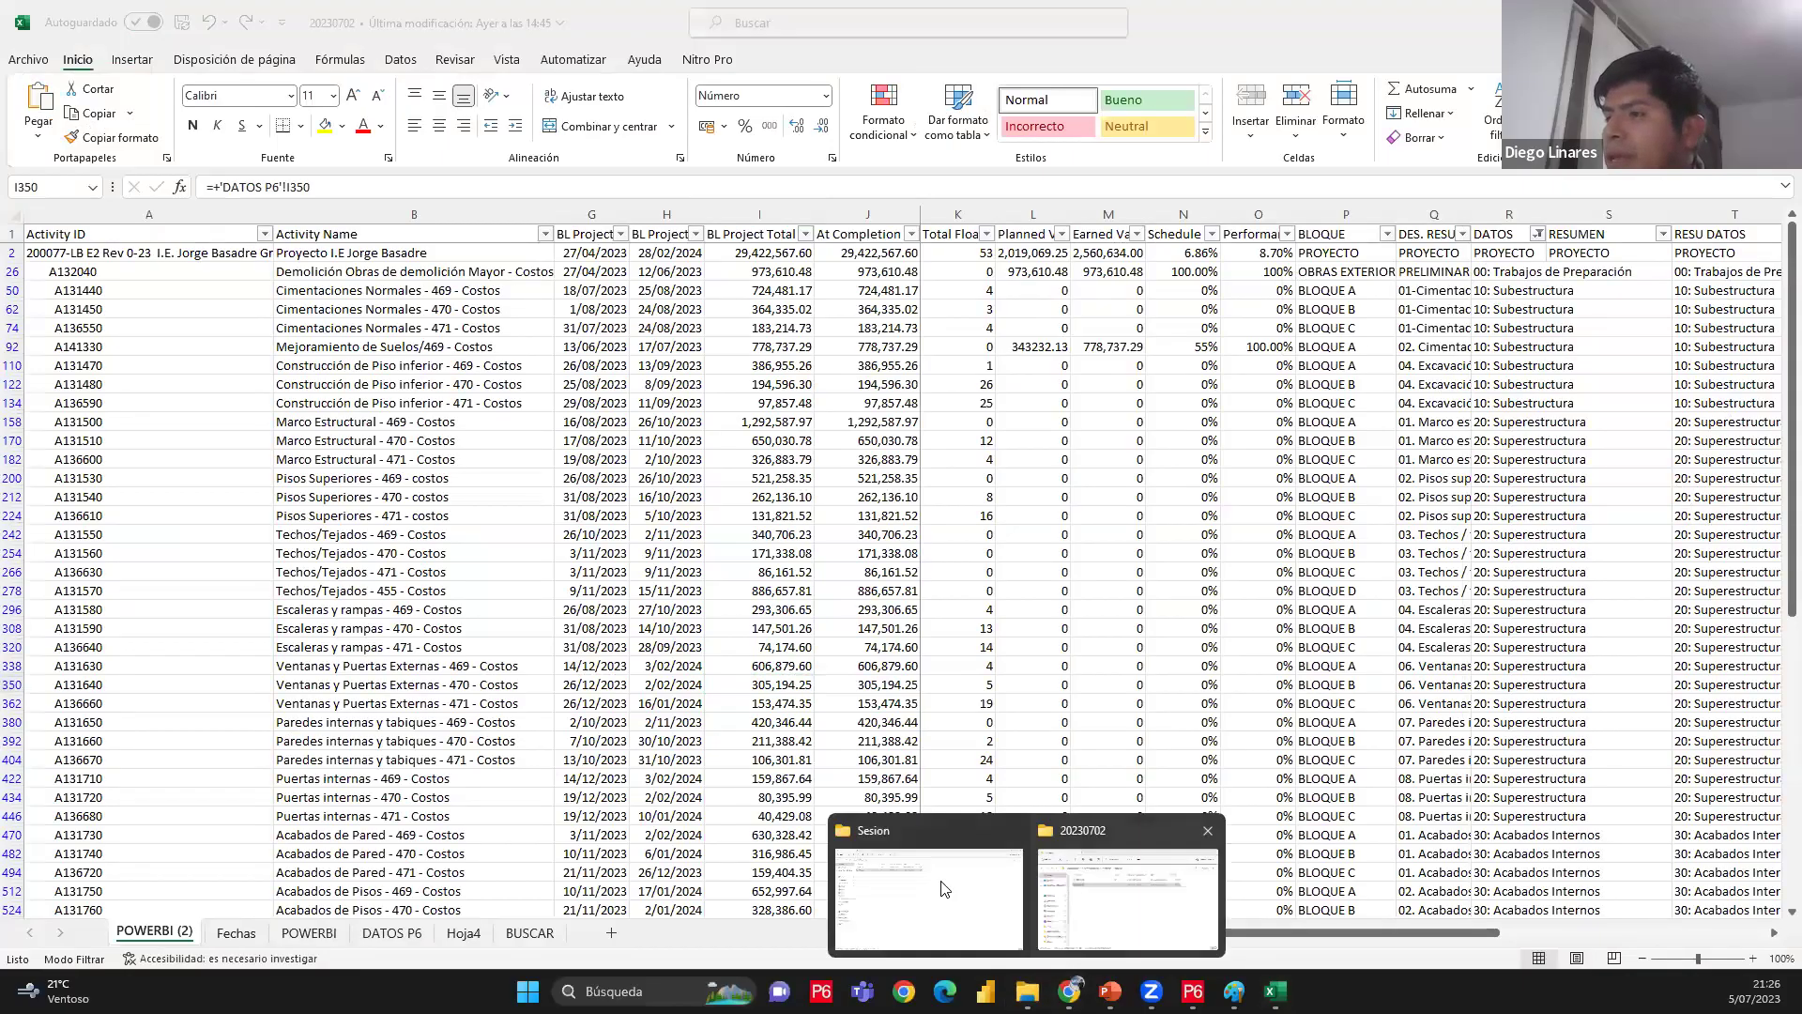
mouse_move(414, 307)
mouse_down()
mouse_move(1437, 593)
mouse_move(1521, 723)
mouse_up()
click(235, 933)
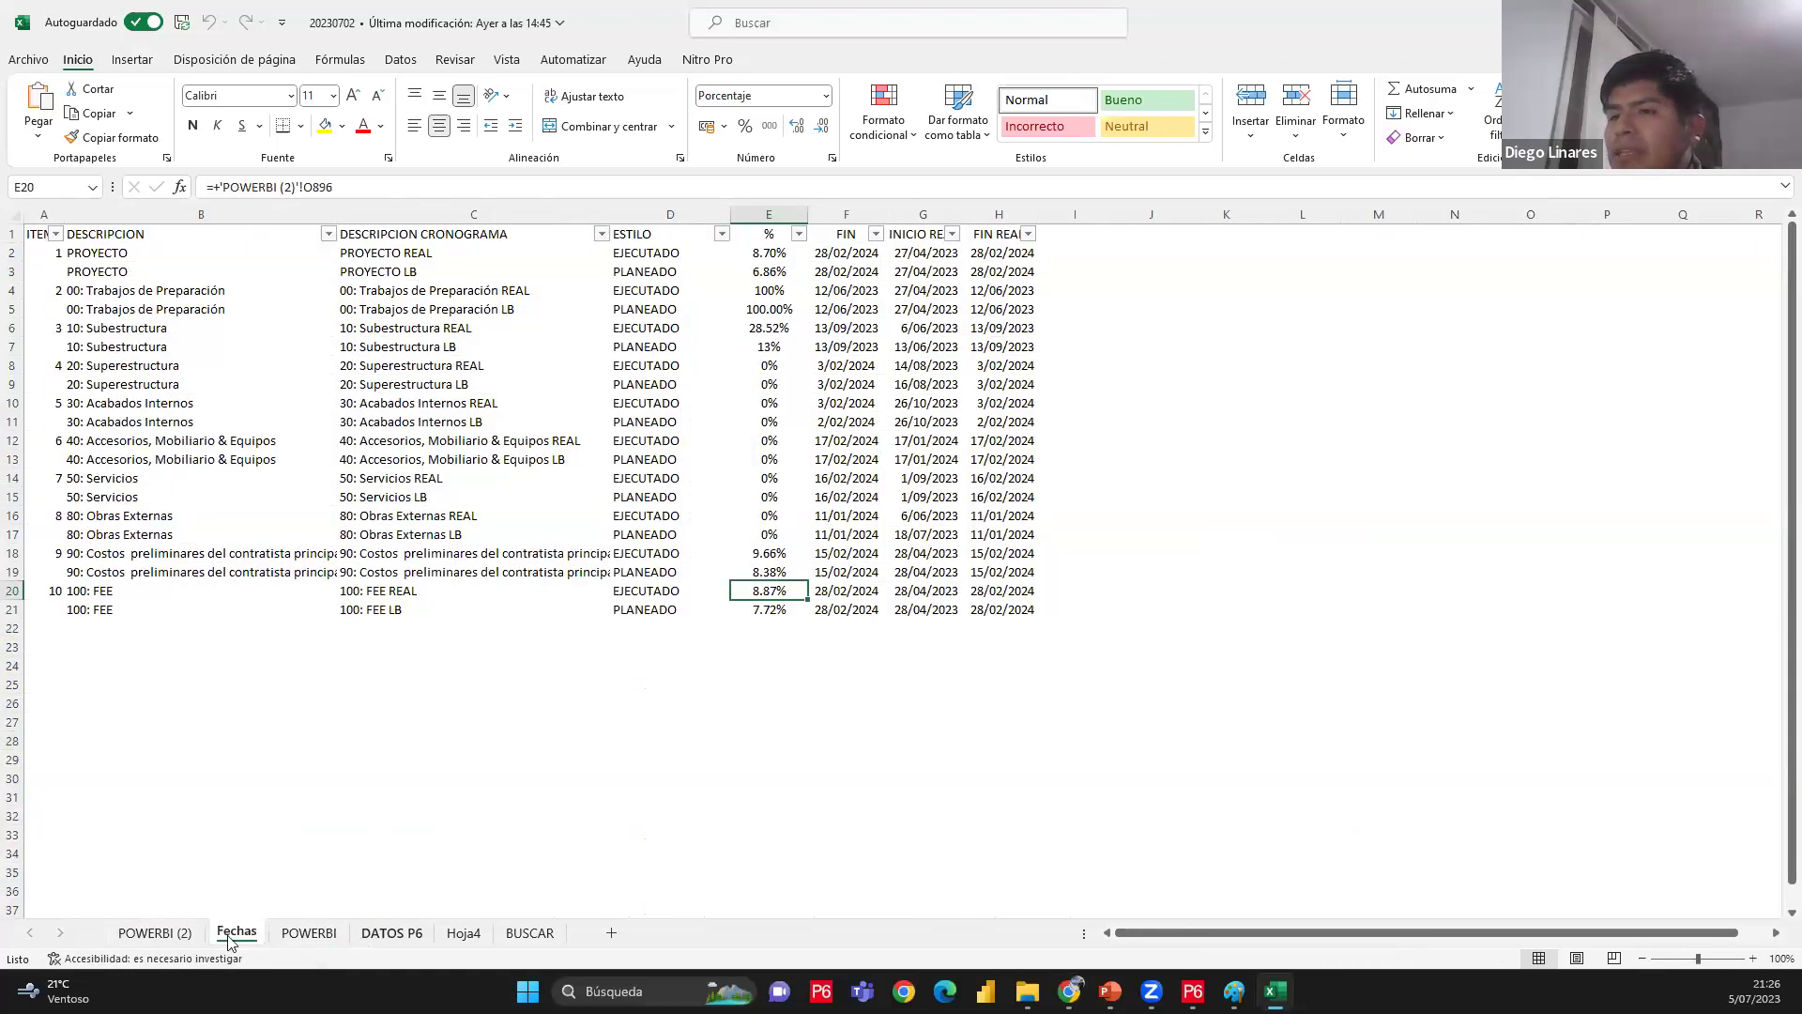
key(ctrl+Page_Up)
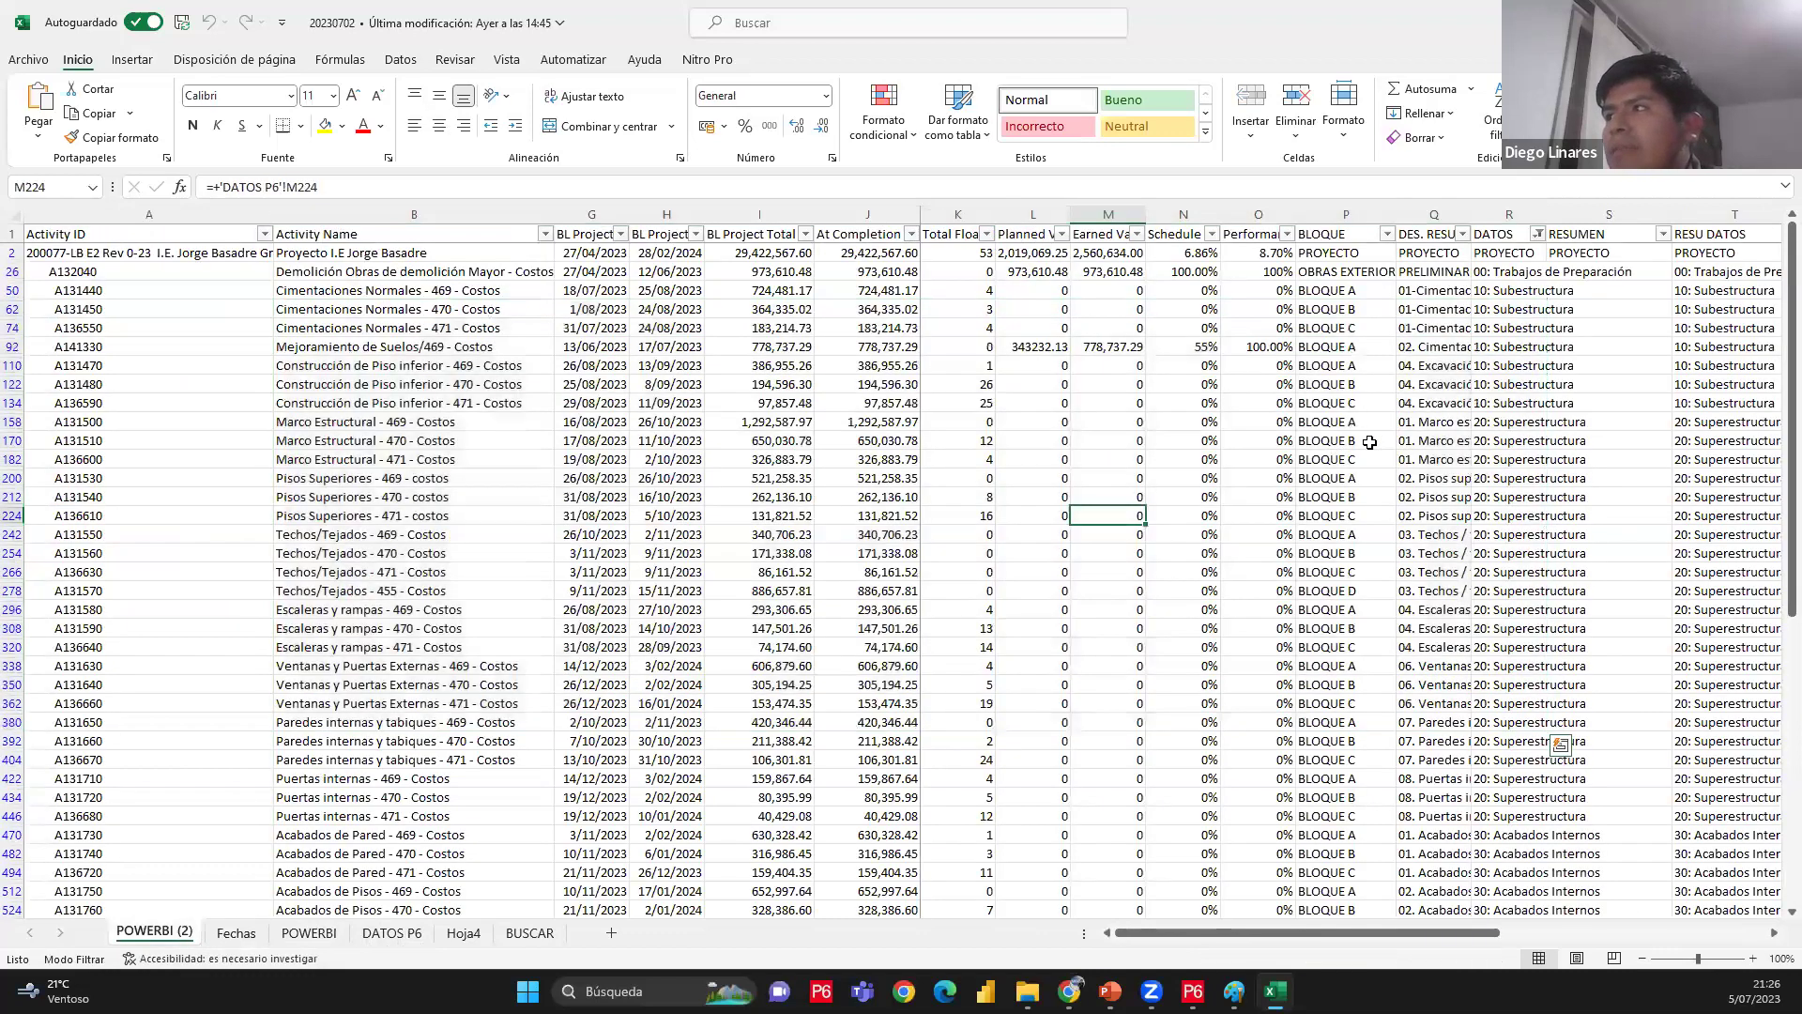
click(1370, 442)
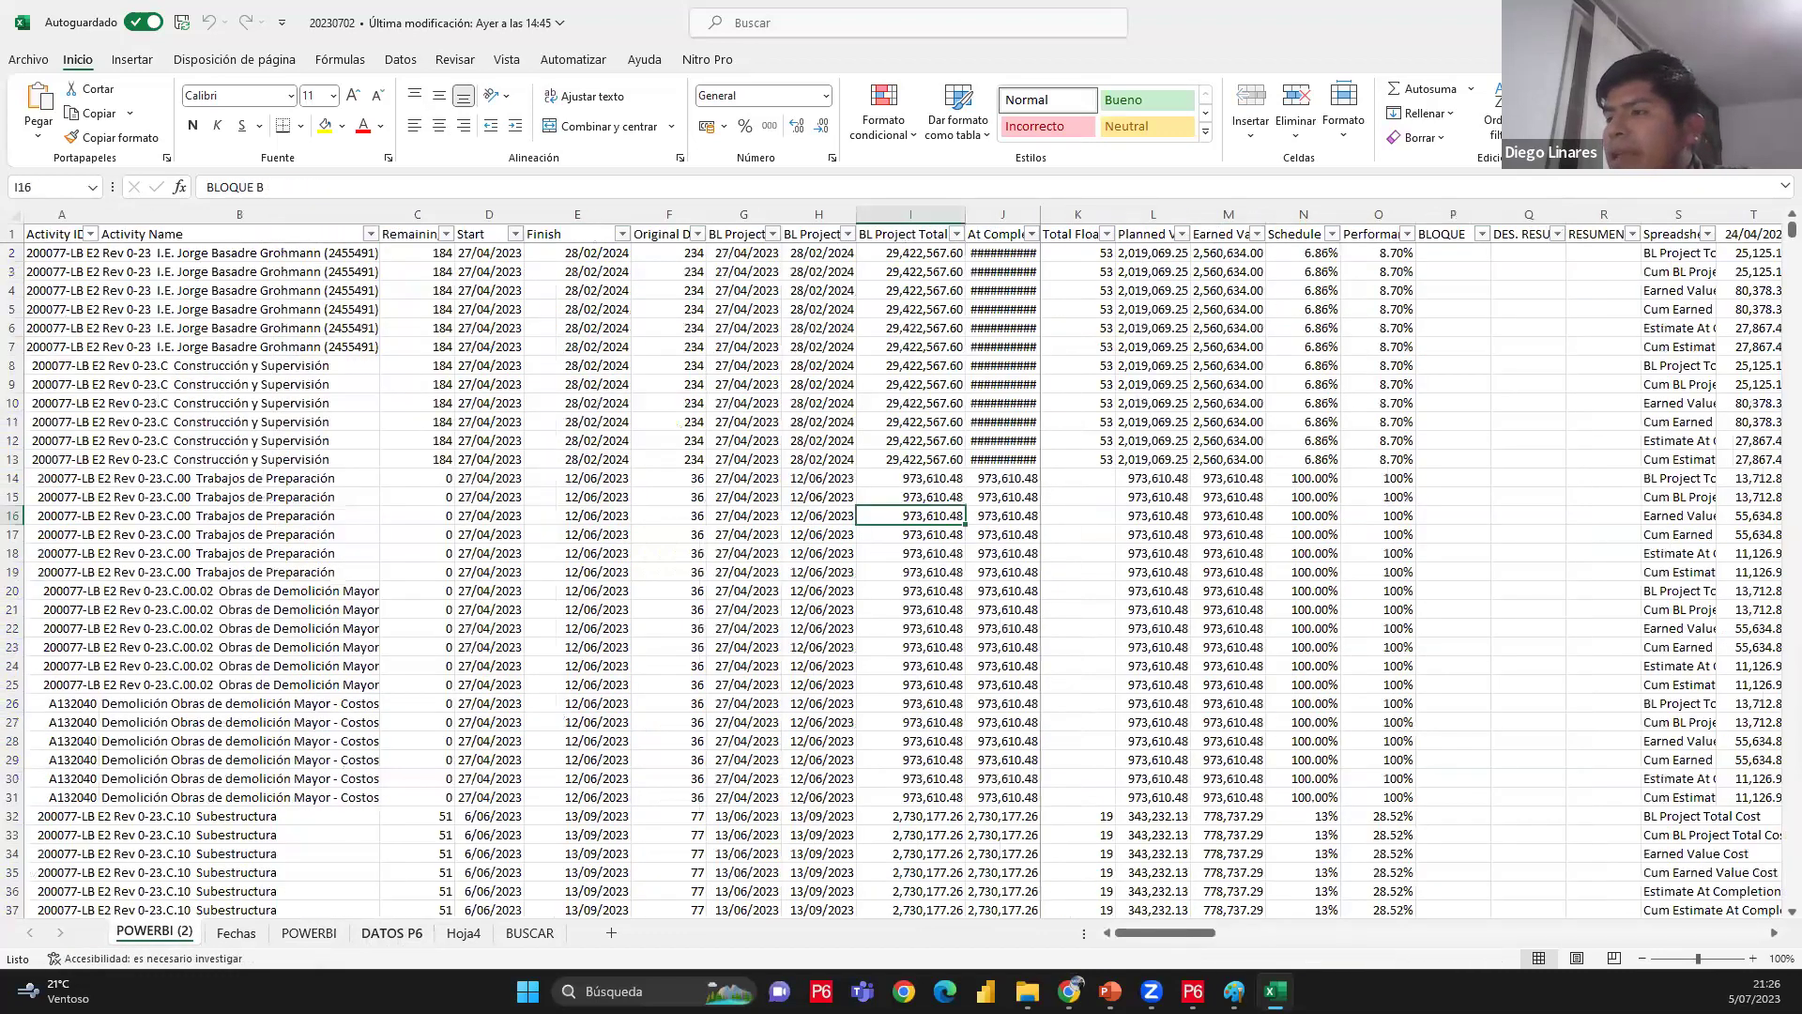
Copy the selected activity rows from Primavera P6 and paste them into a new blank Excel workbook
key(alt+Tab)
click(278, 828)
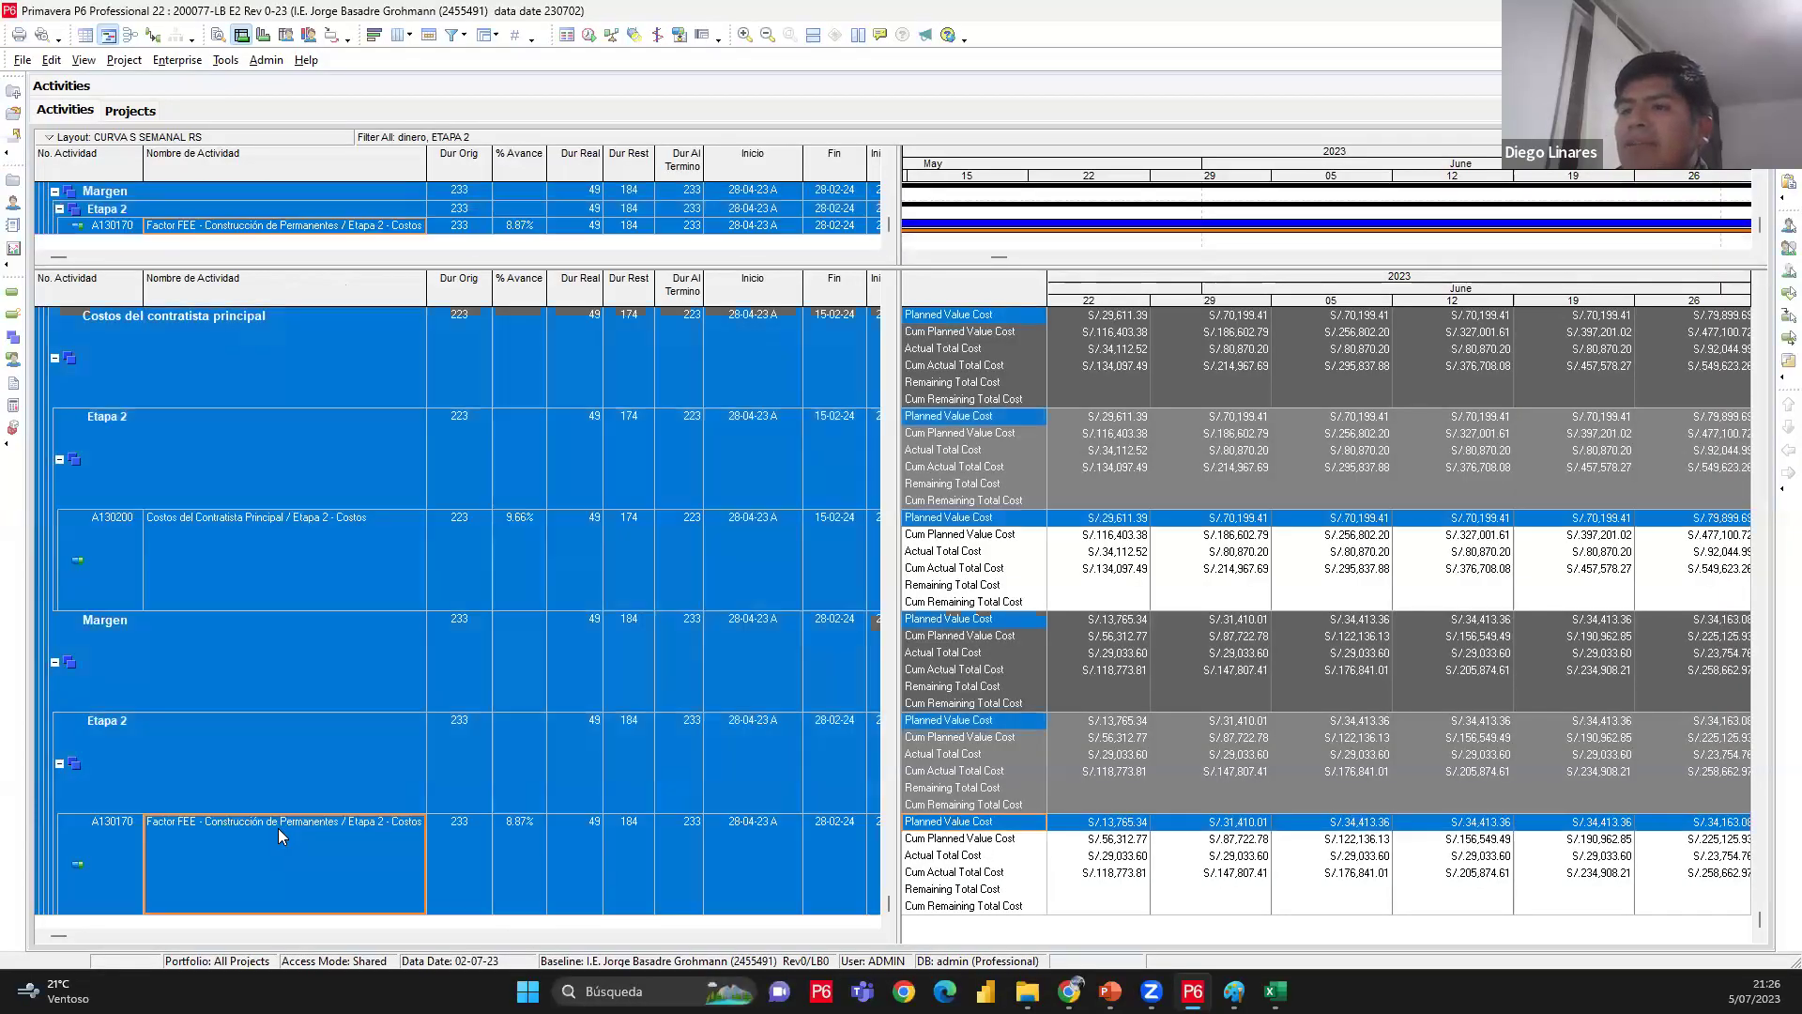
click(1275, 991)
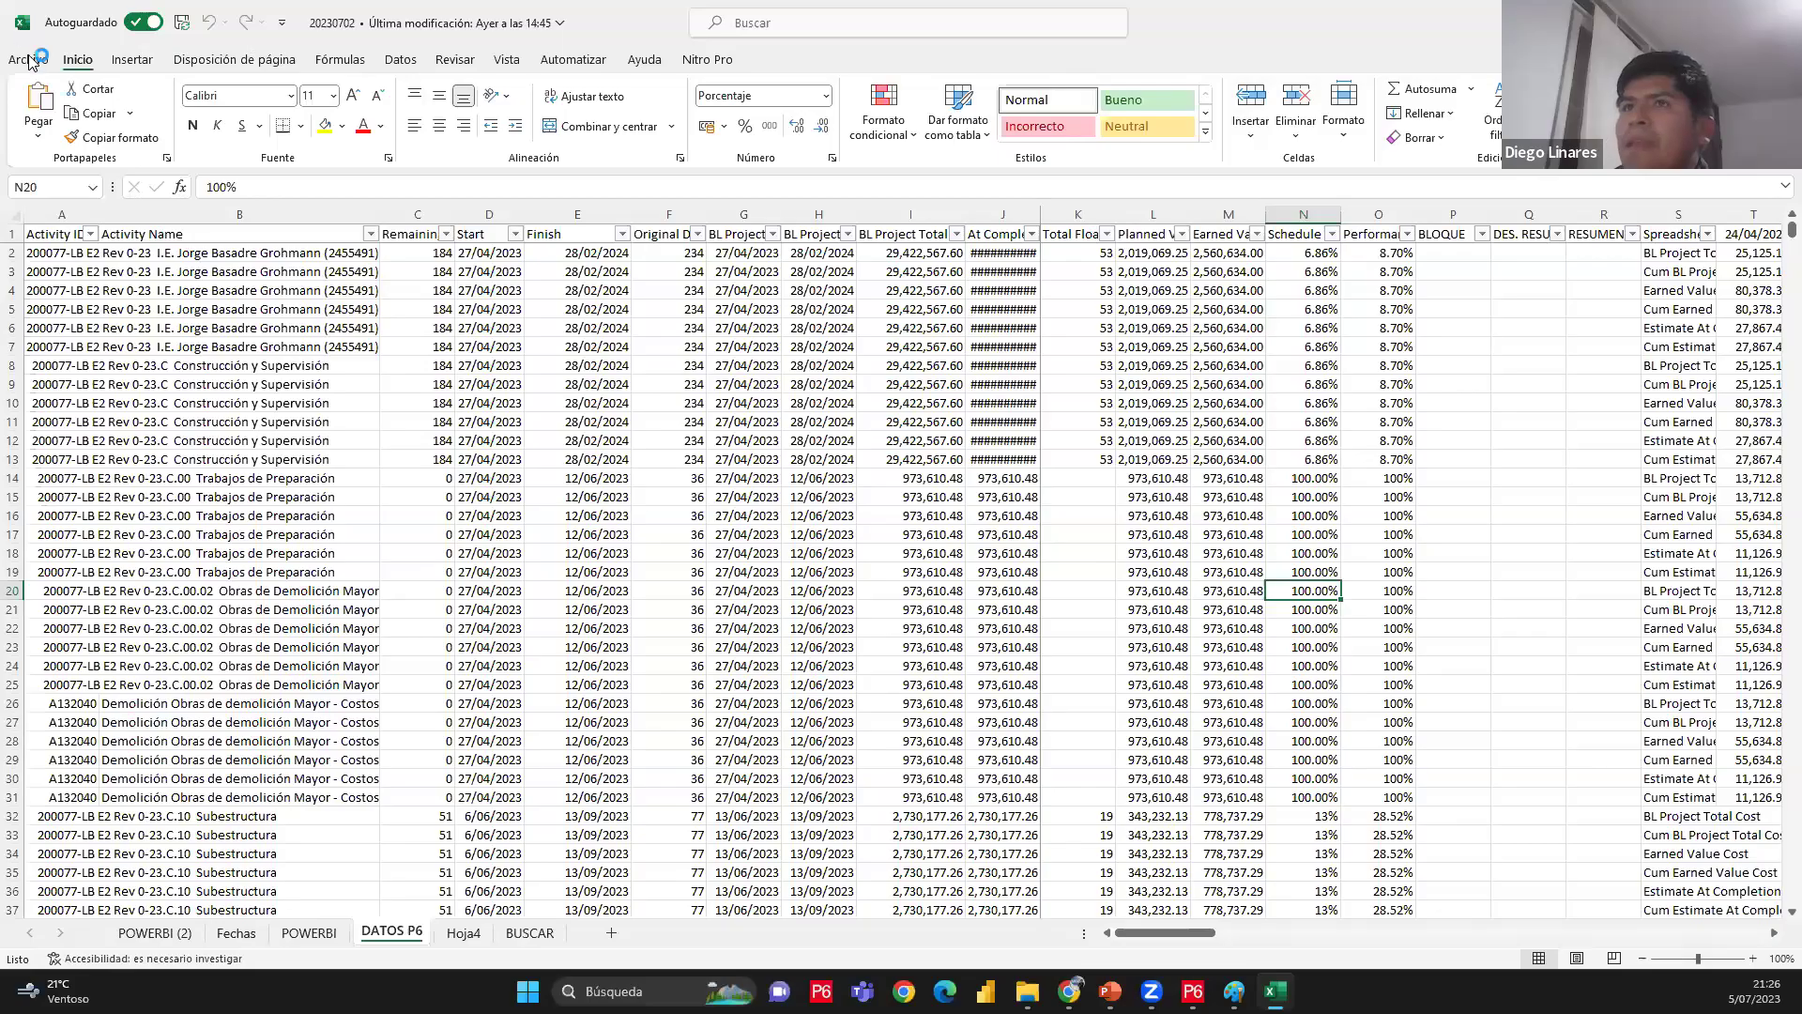
click(28, 59)
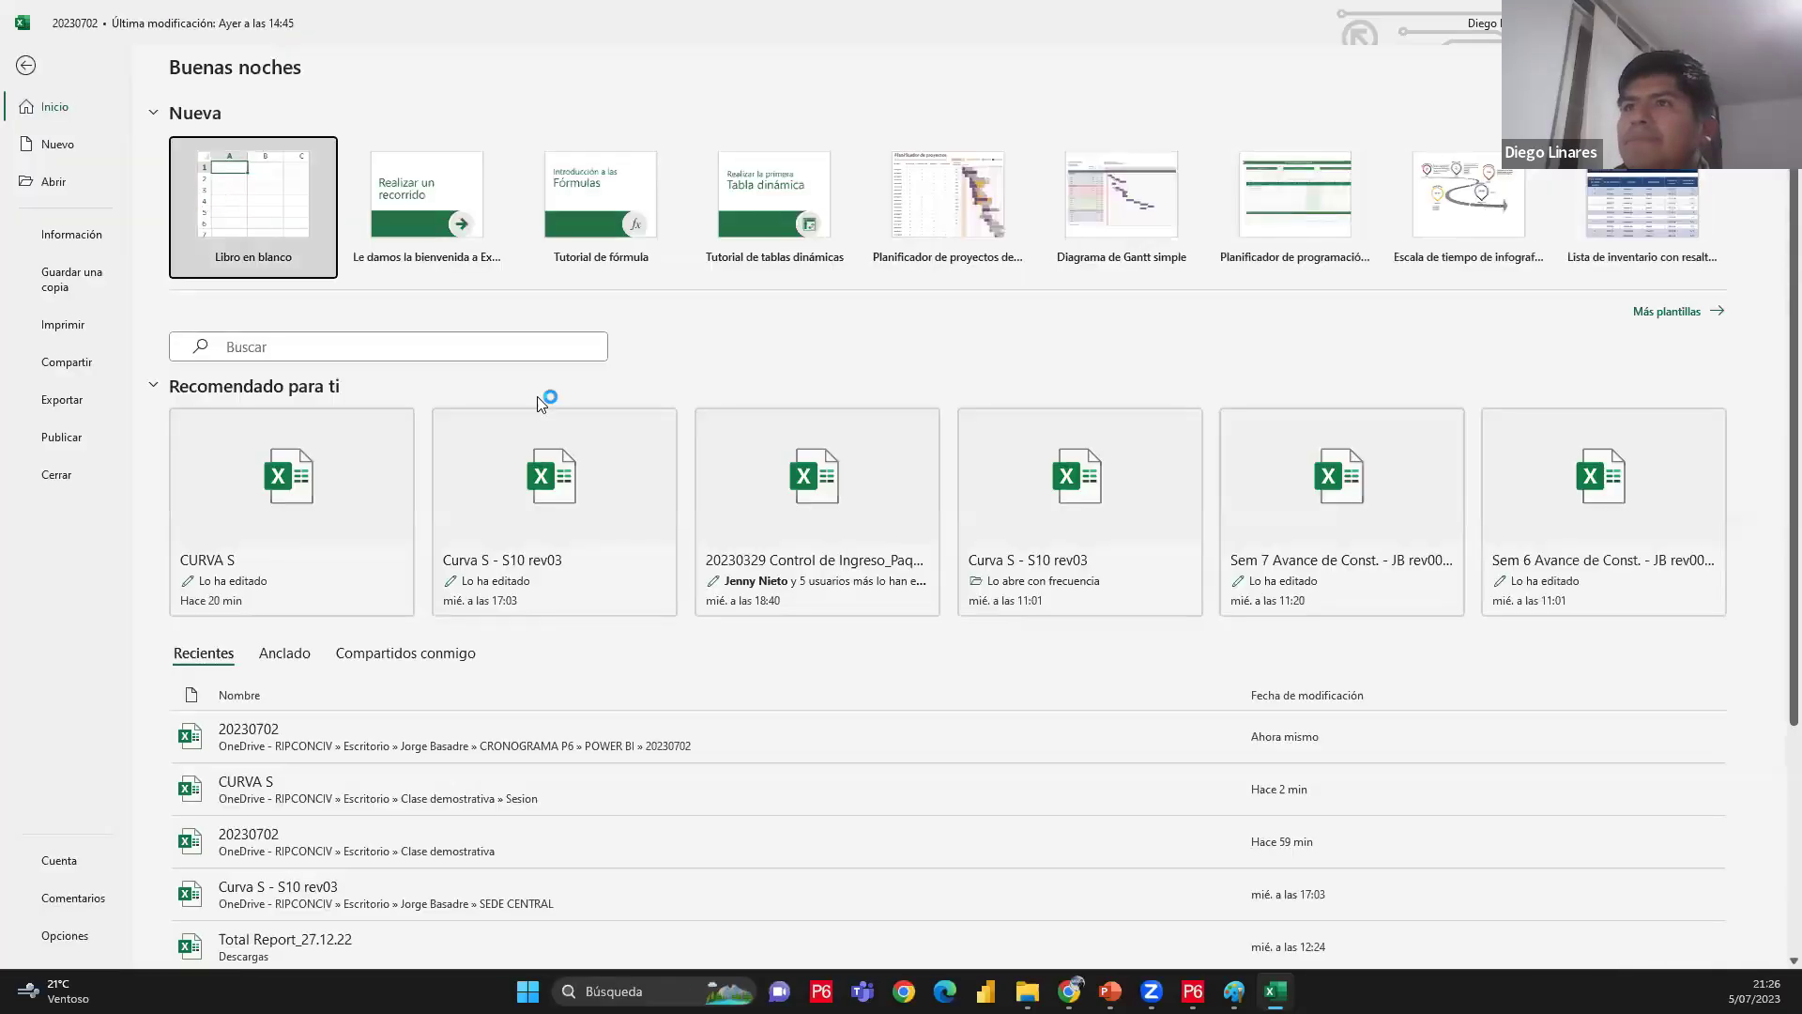
key(ctrl+n)
key(ctrl+a)
key(ctrl+v)
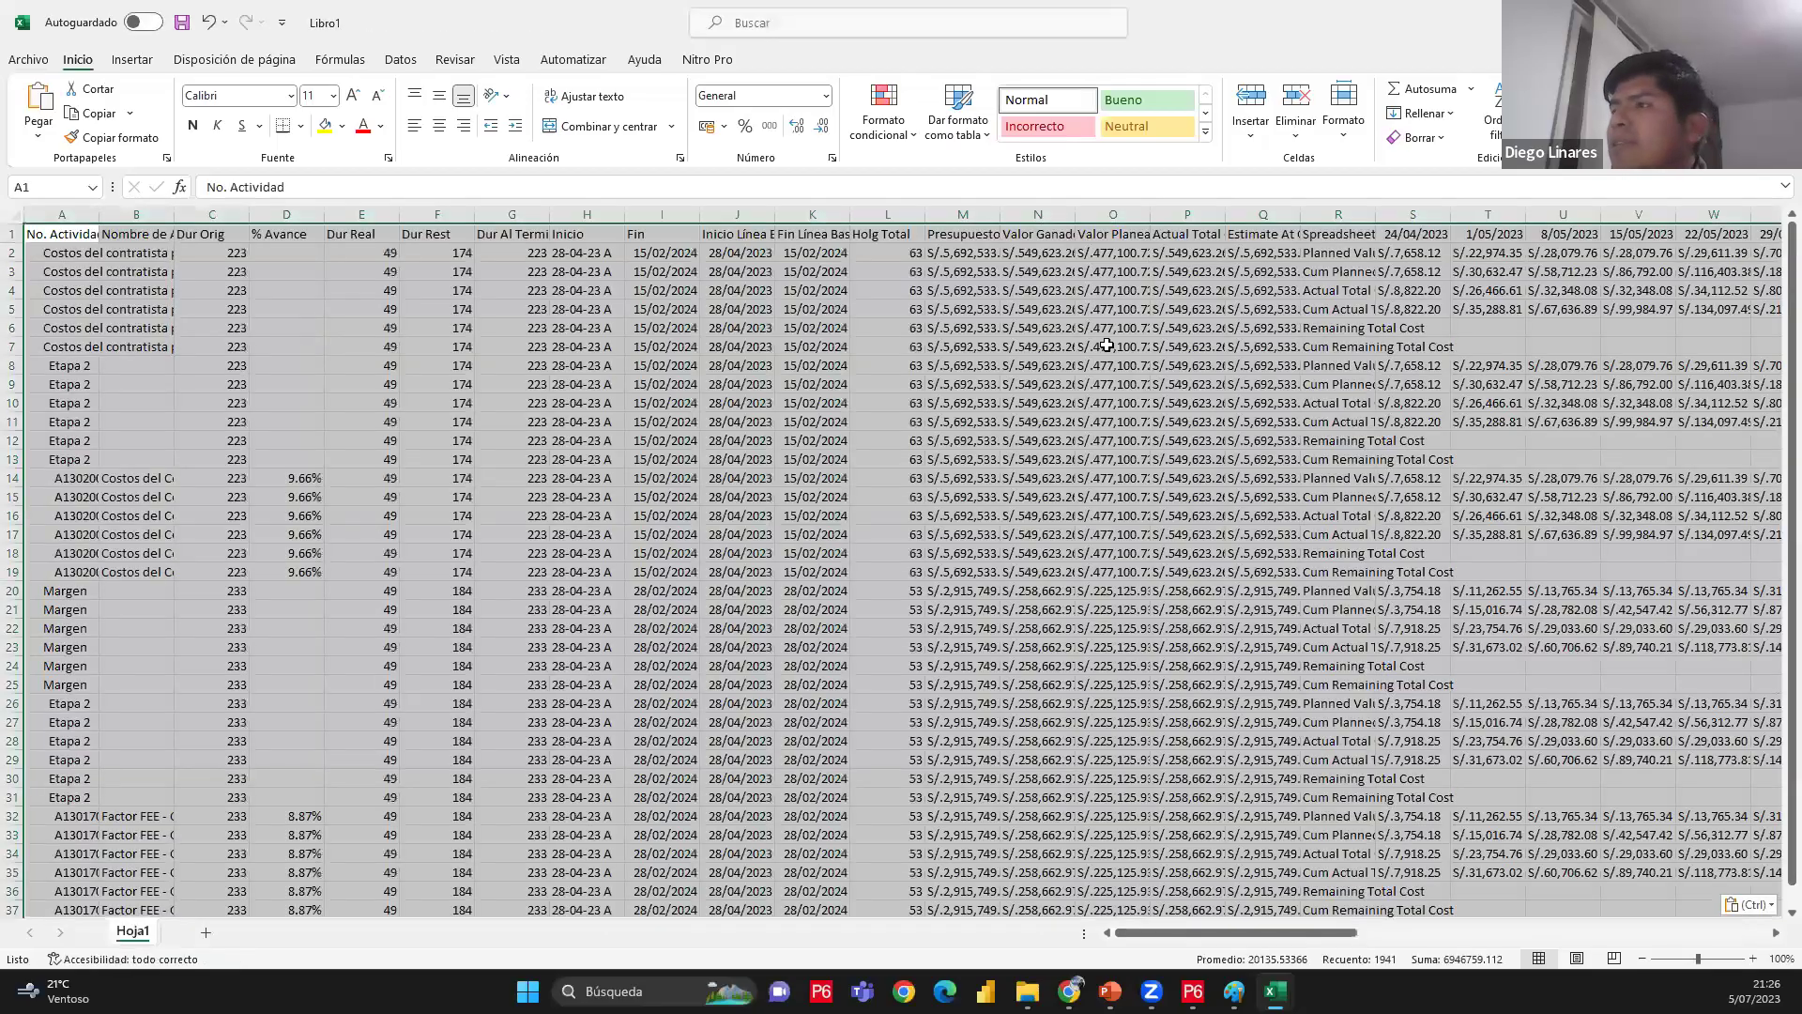
Examine the S/. currency prefix in cell O7 of the pasted P6 data, leaving the cell's edit mode without changes
click(1109, 354)
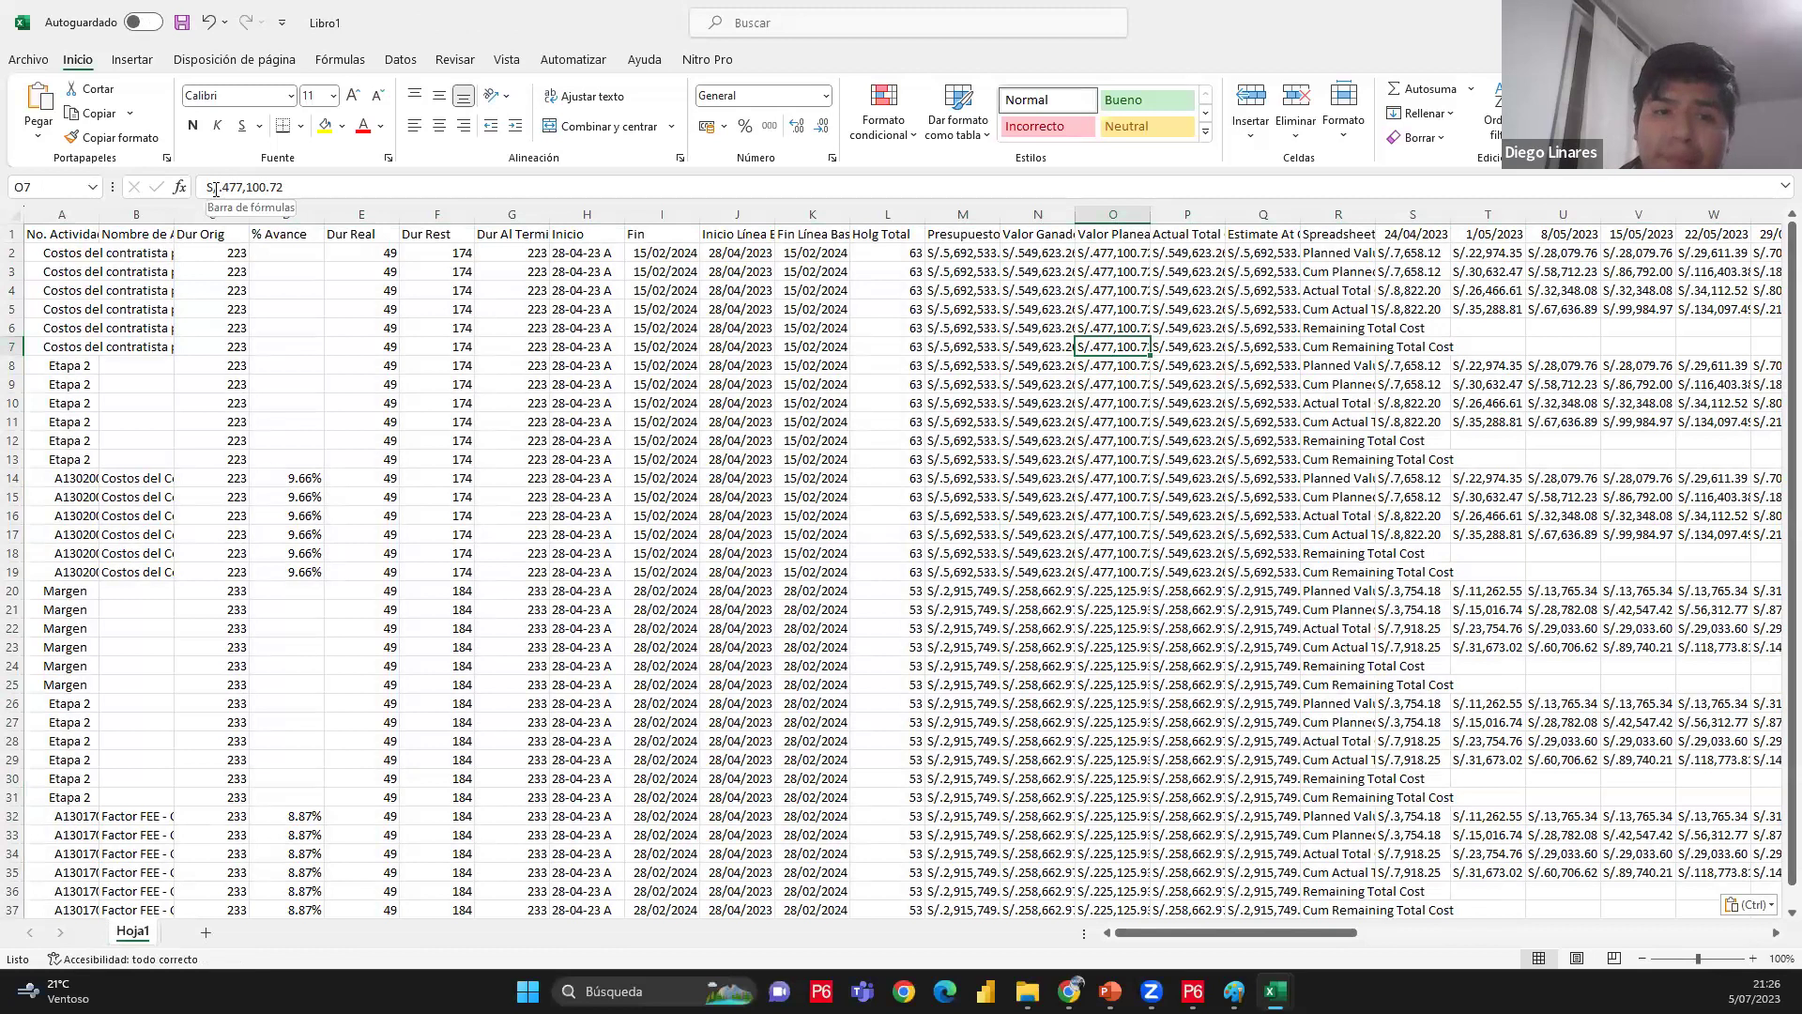
text(2)
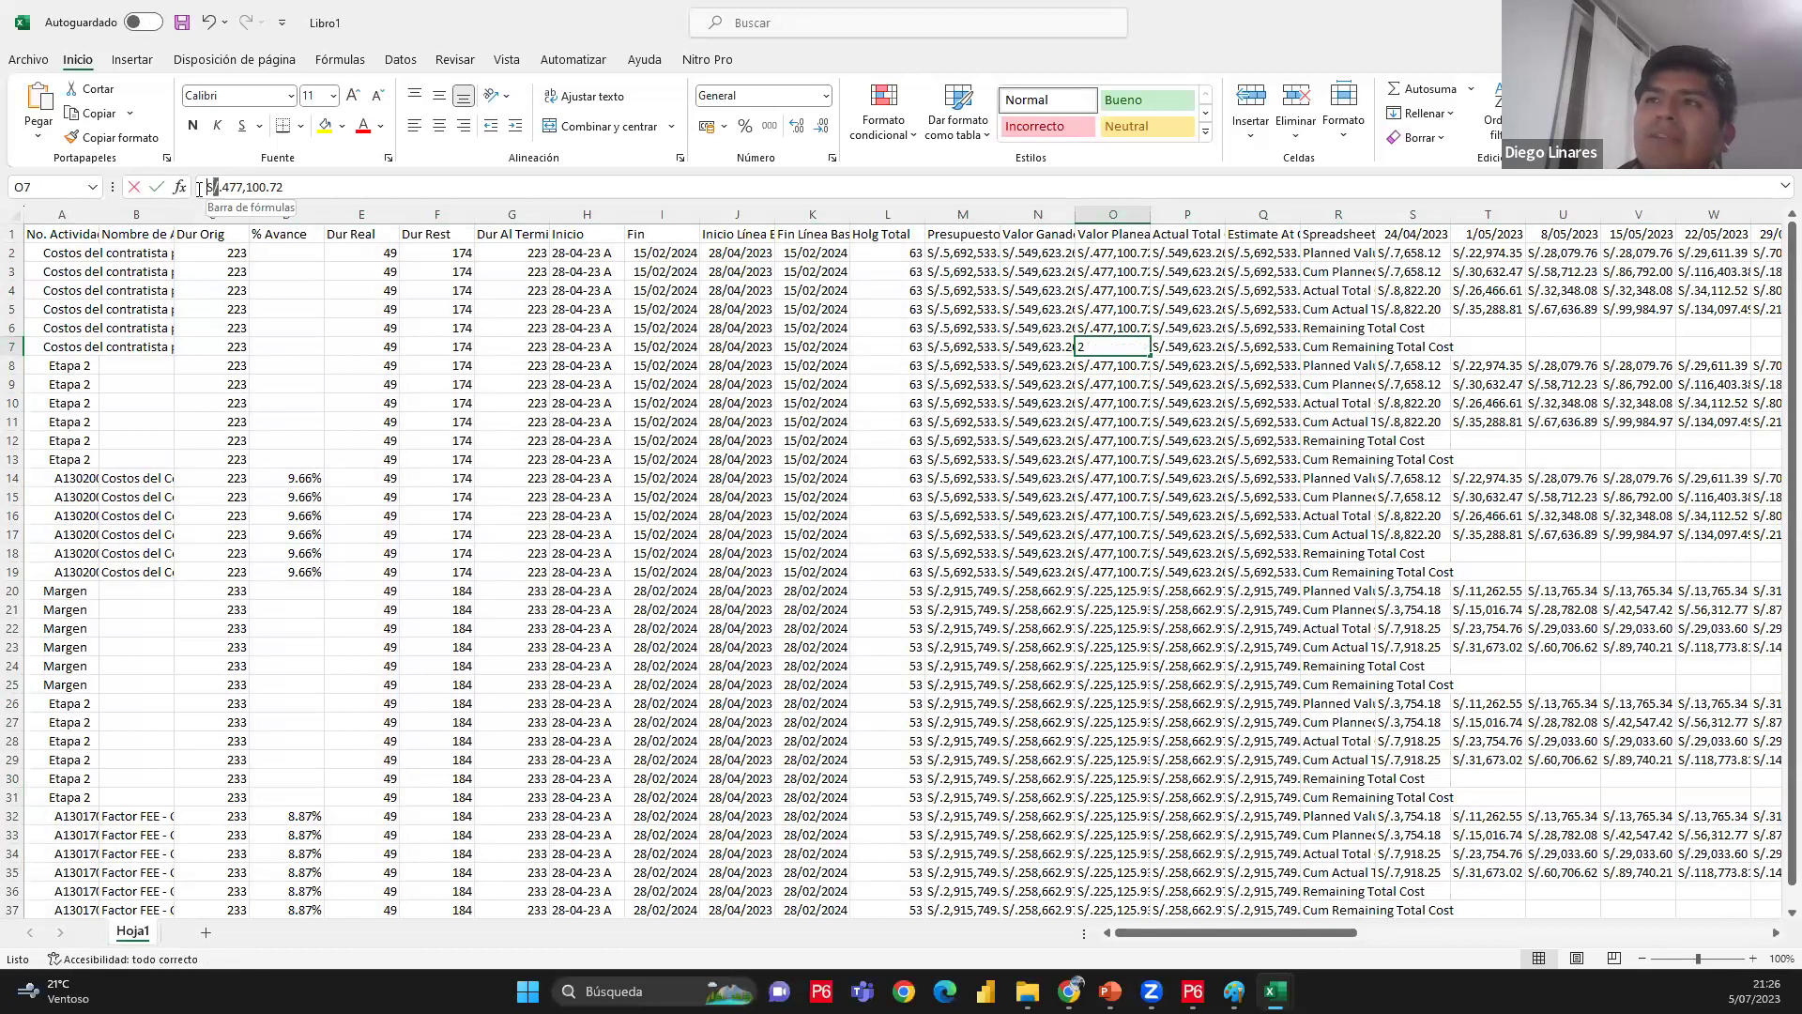
drag(199, 188, 227, 181)
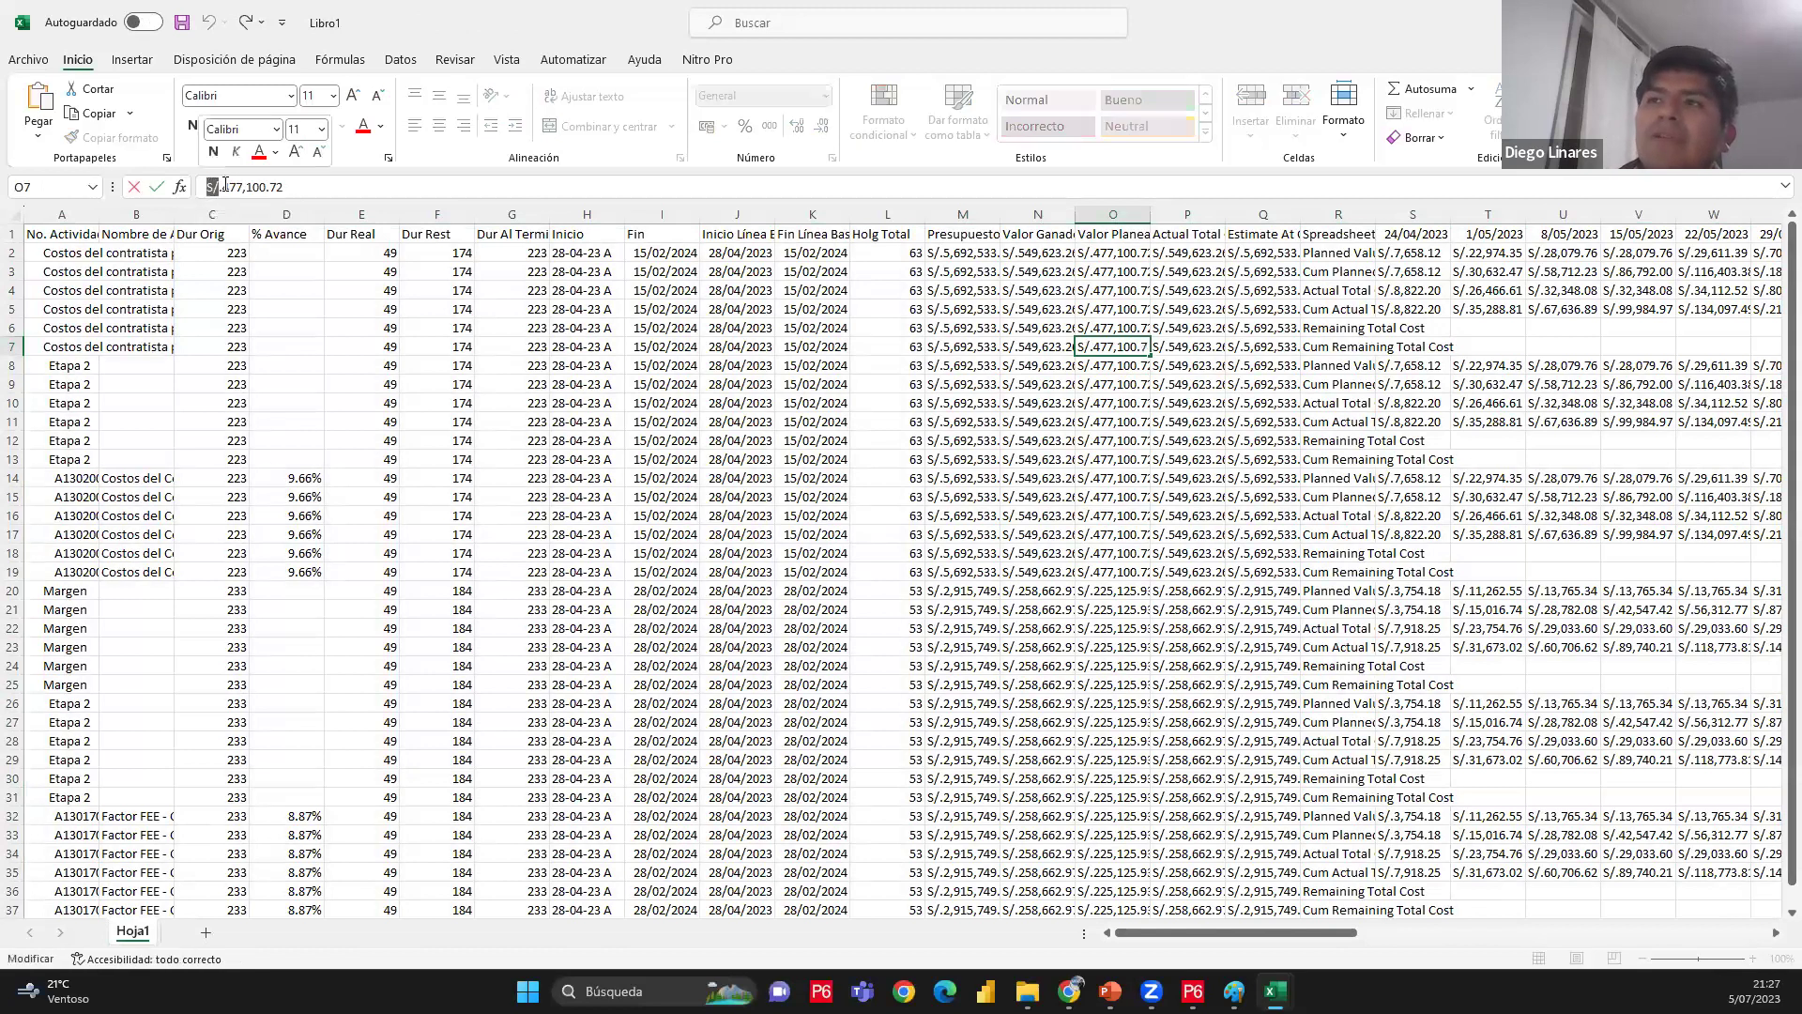
key(Escape)
Remove the S/. prefix from the whole sheet by replacing every occurrence with nothing
click(14, 216)
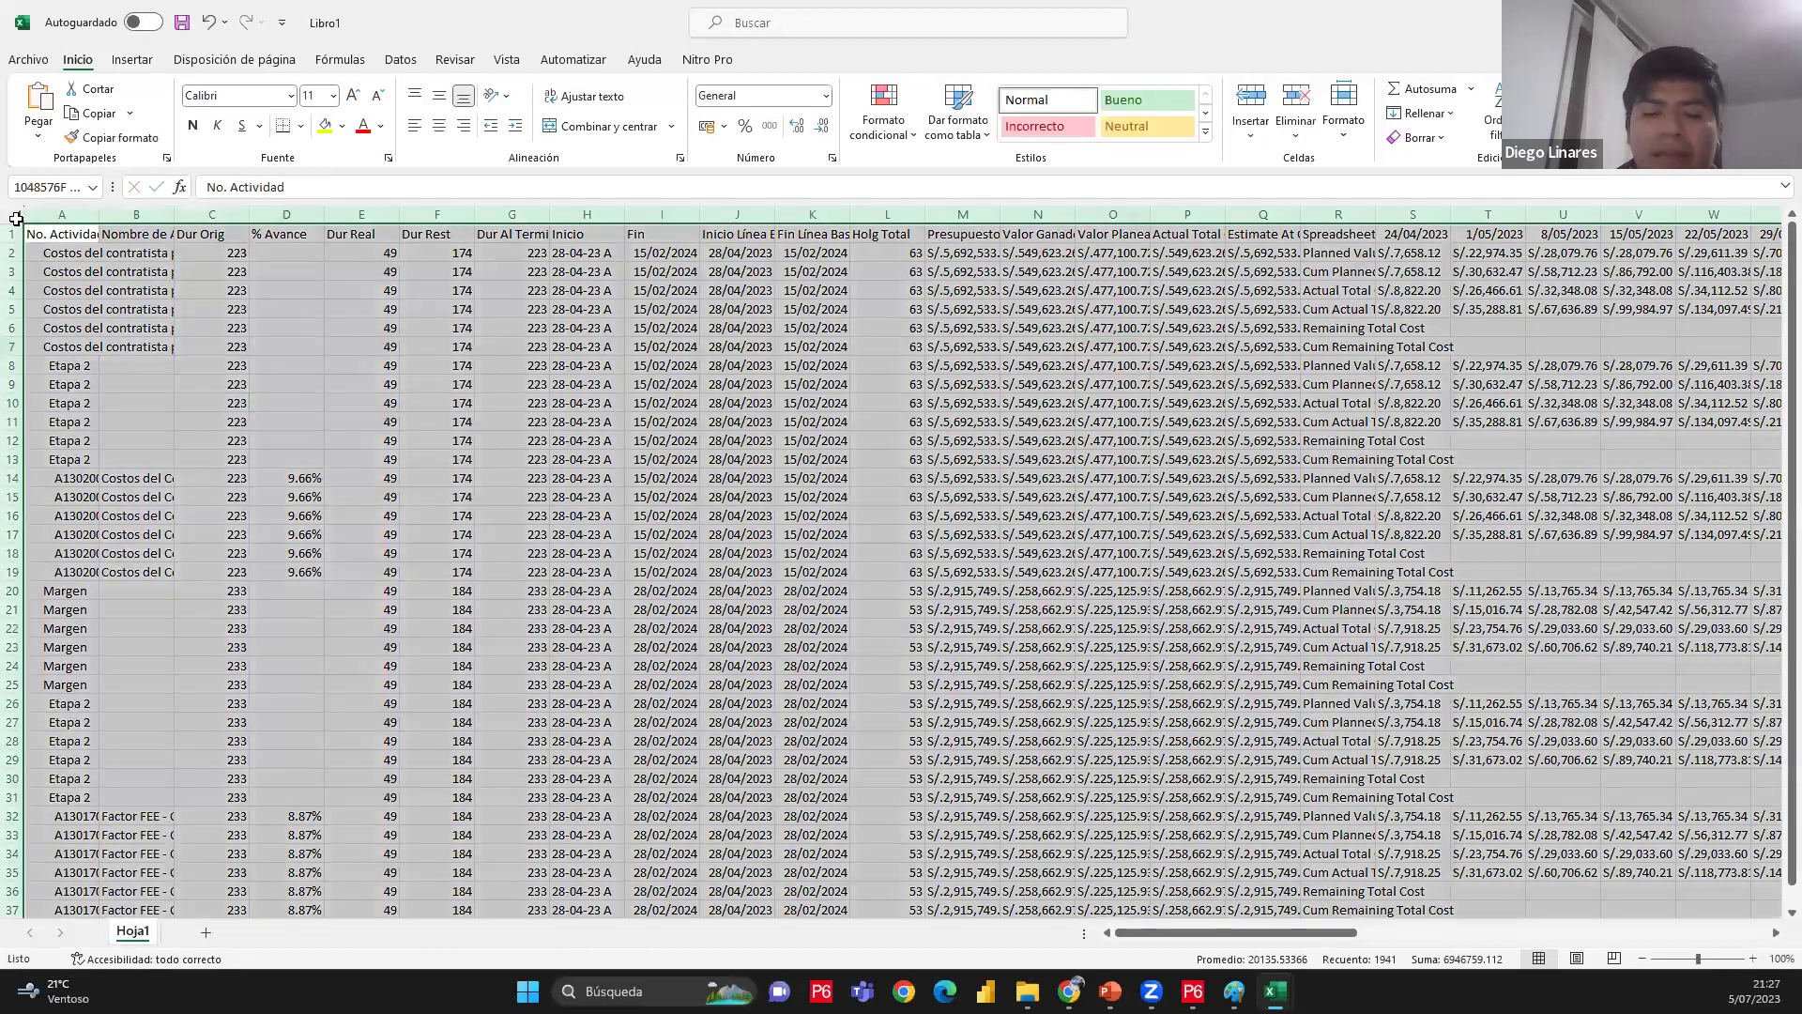
key(ctrl+b)
click(508, 391)
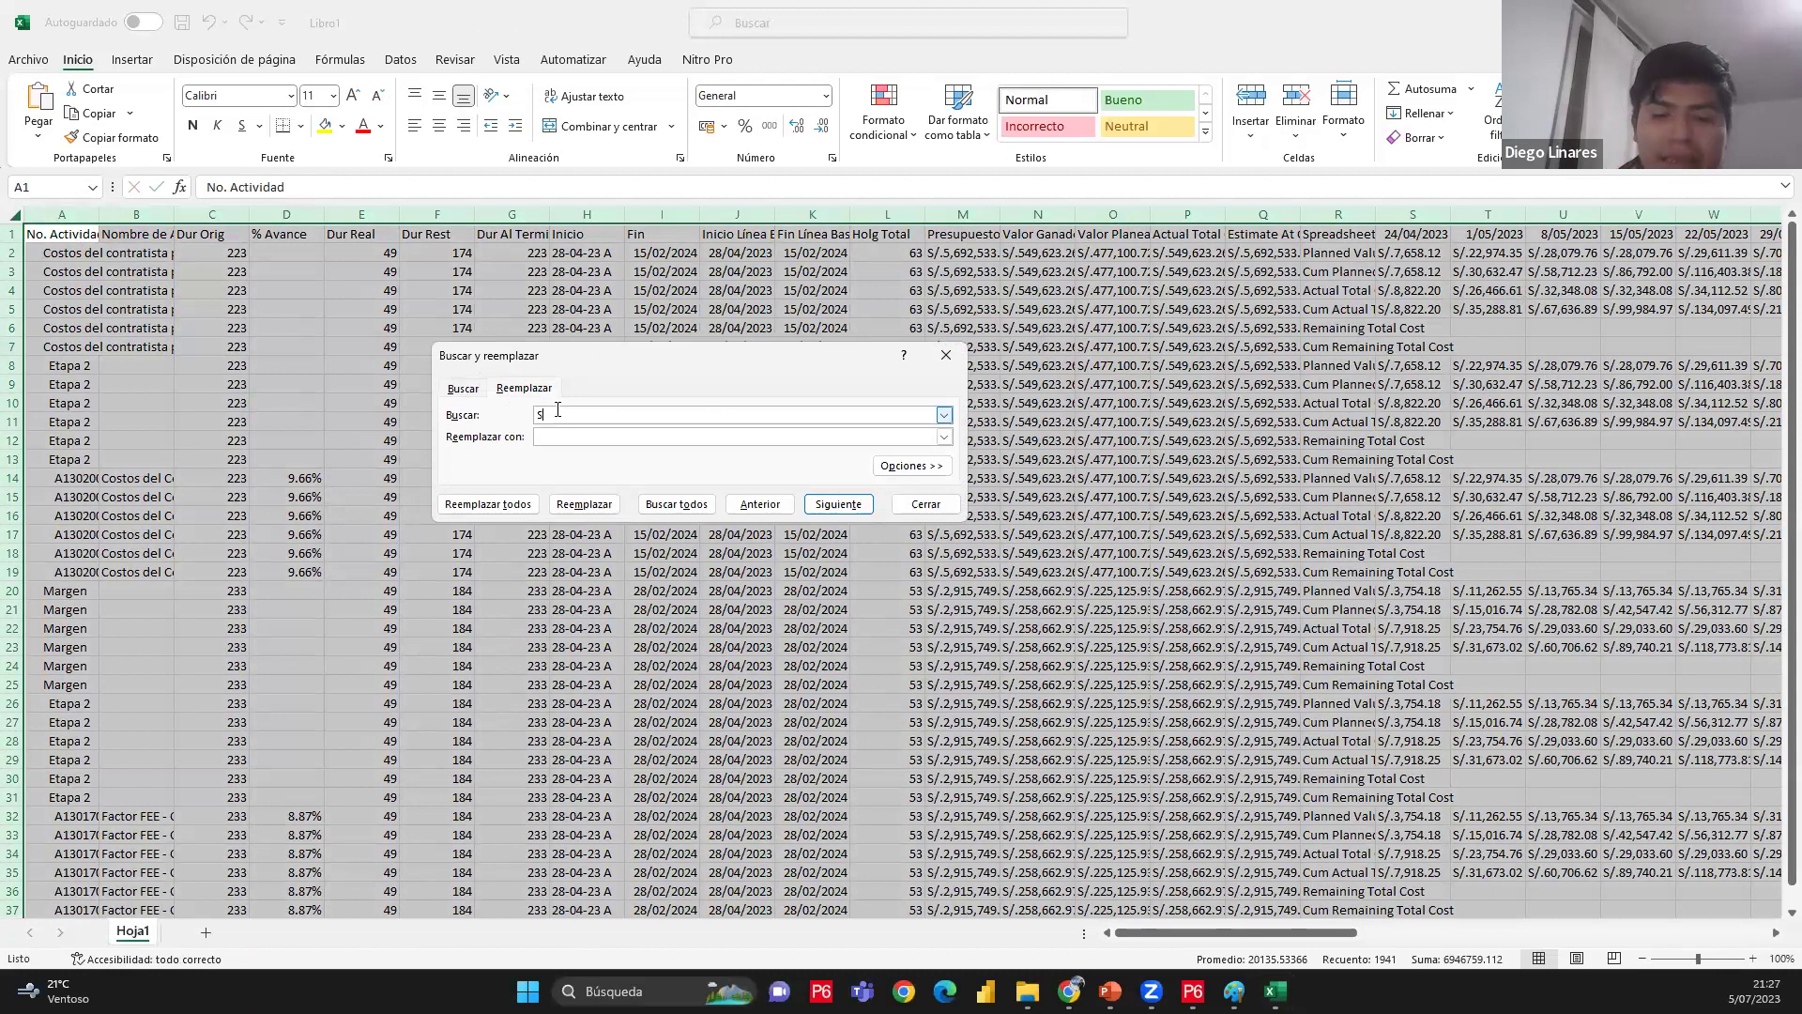
click(568, 440)
click(519, 508)
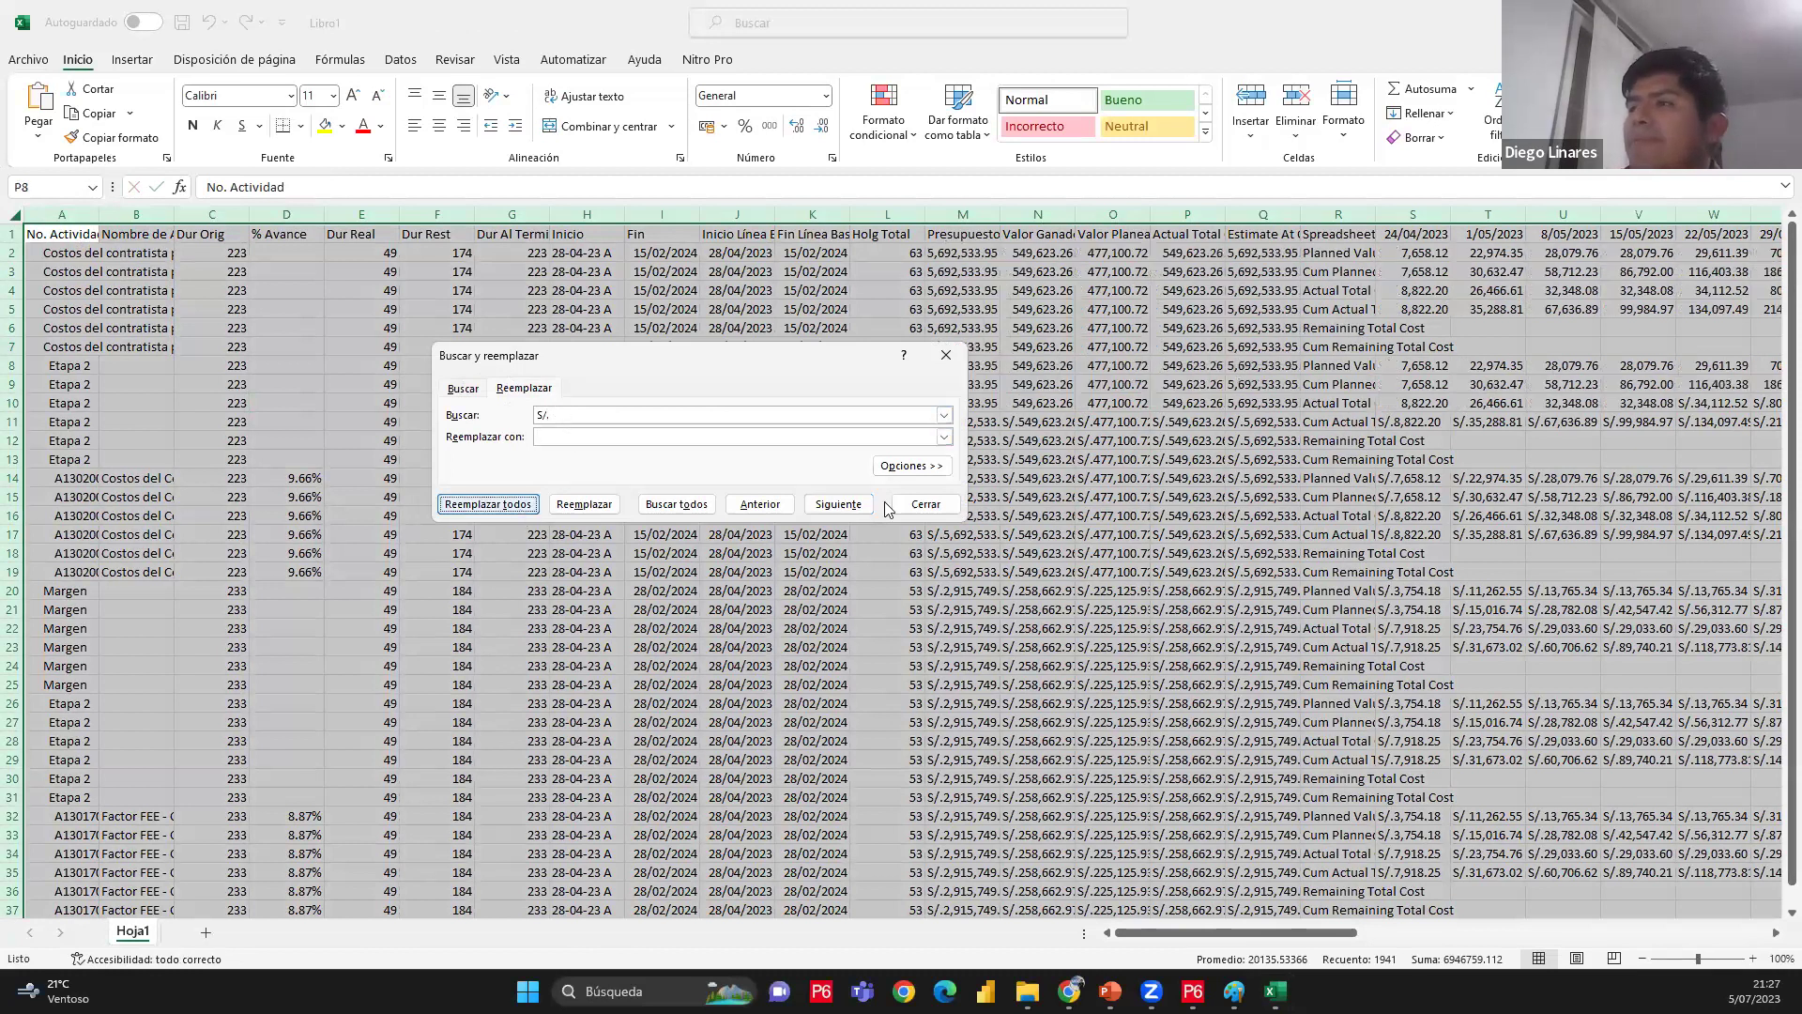
click(924, 544)
click(925, 504)
Check the cleaned weekly cost values and the Inicio dates that carry an A suffix
click(1533, 481)
shift+click(1535, 534)
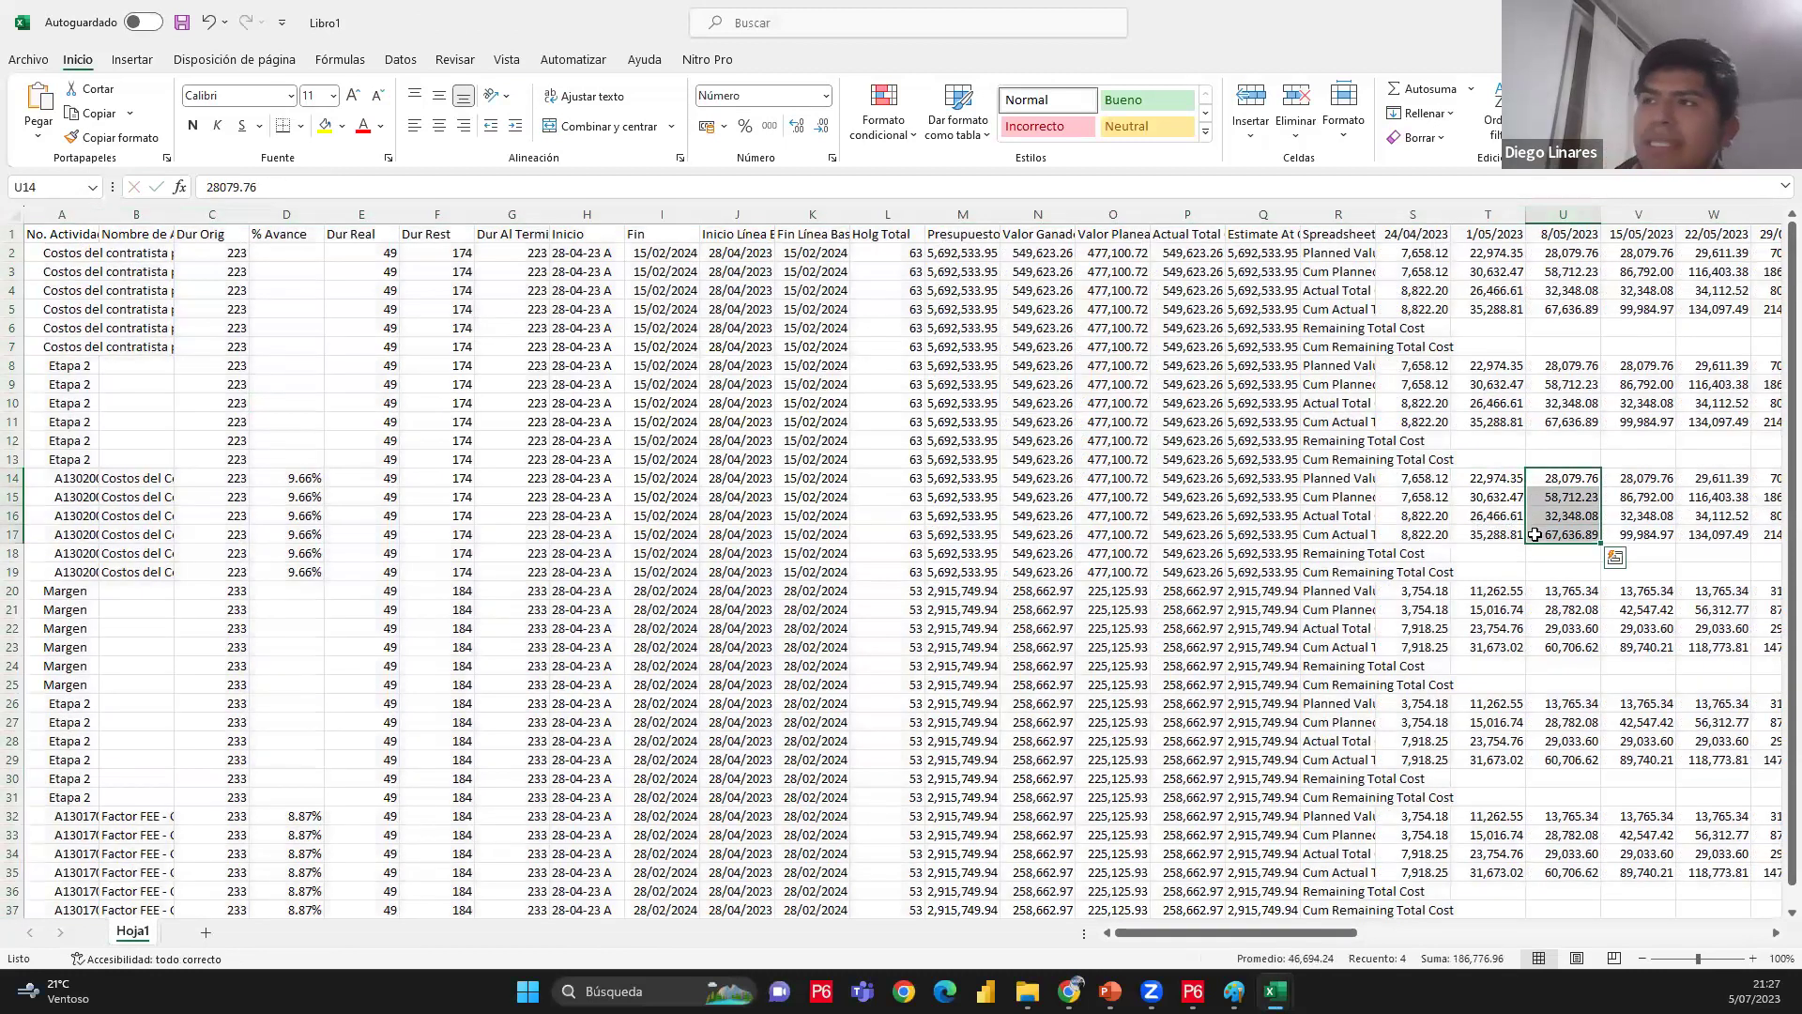
click(790, 455)
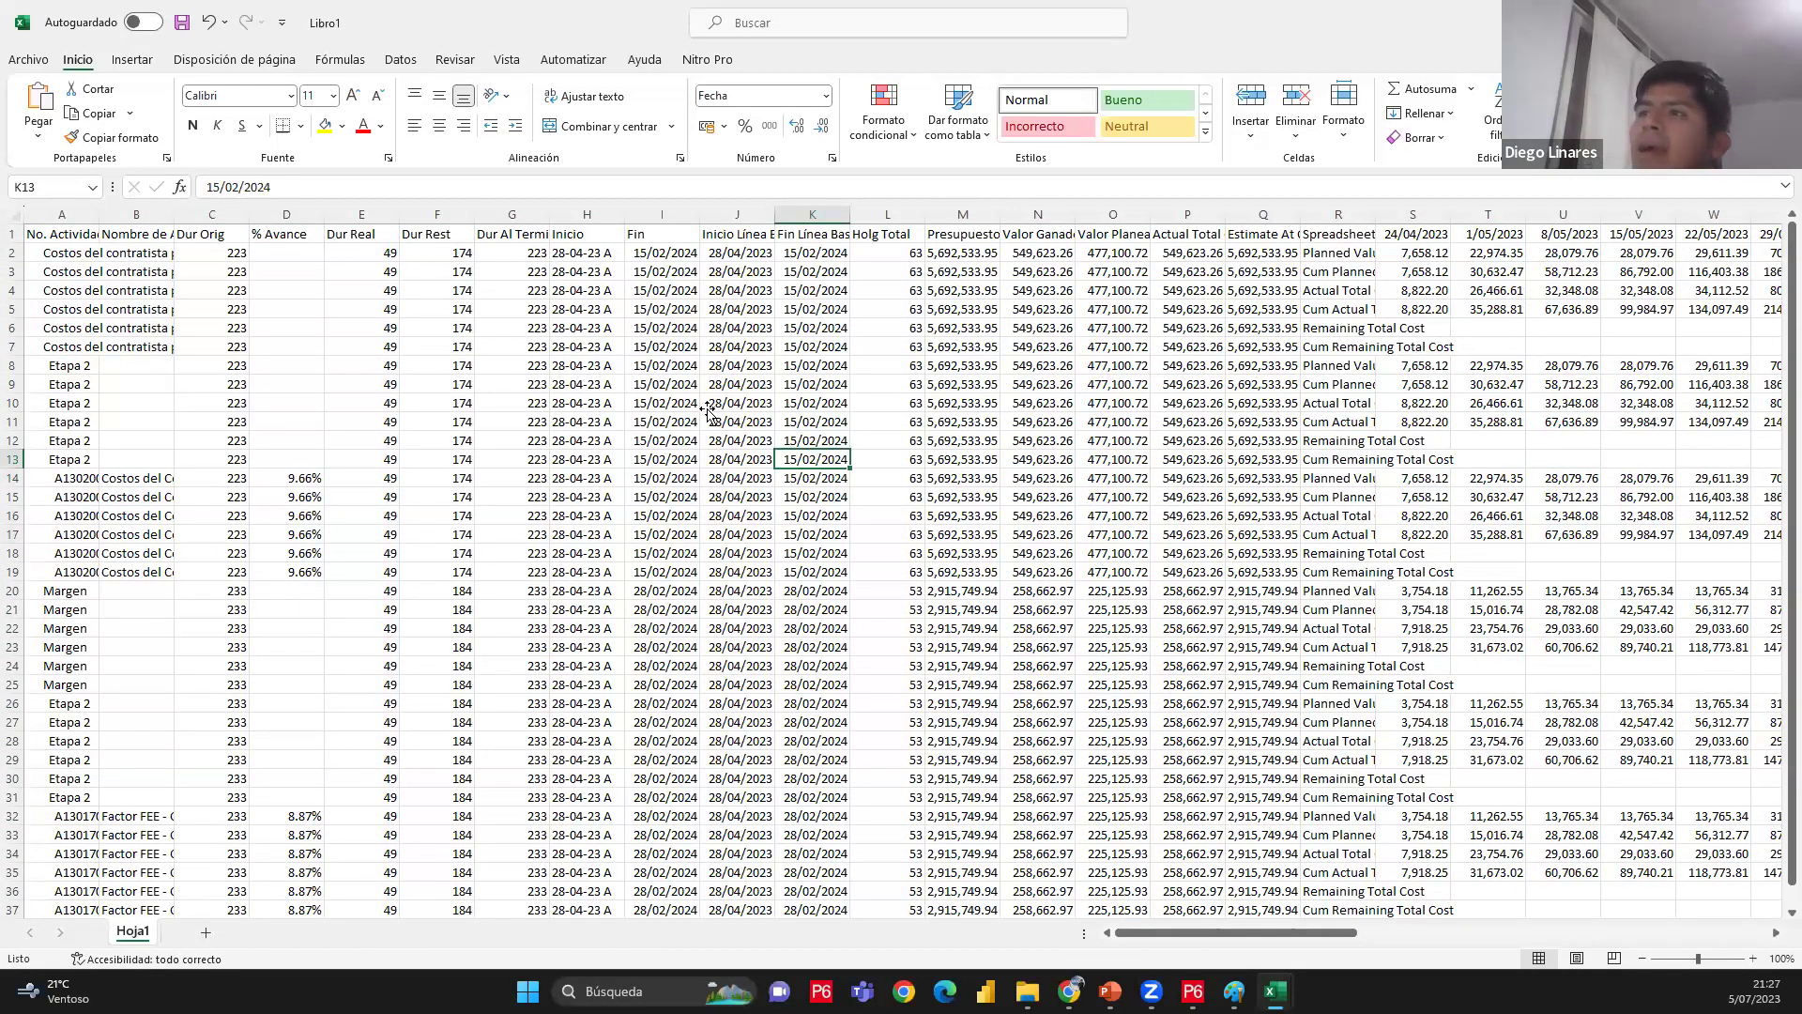
drag(582, 271, 582, 617)
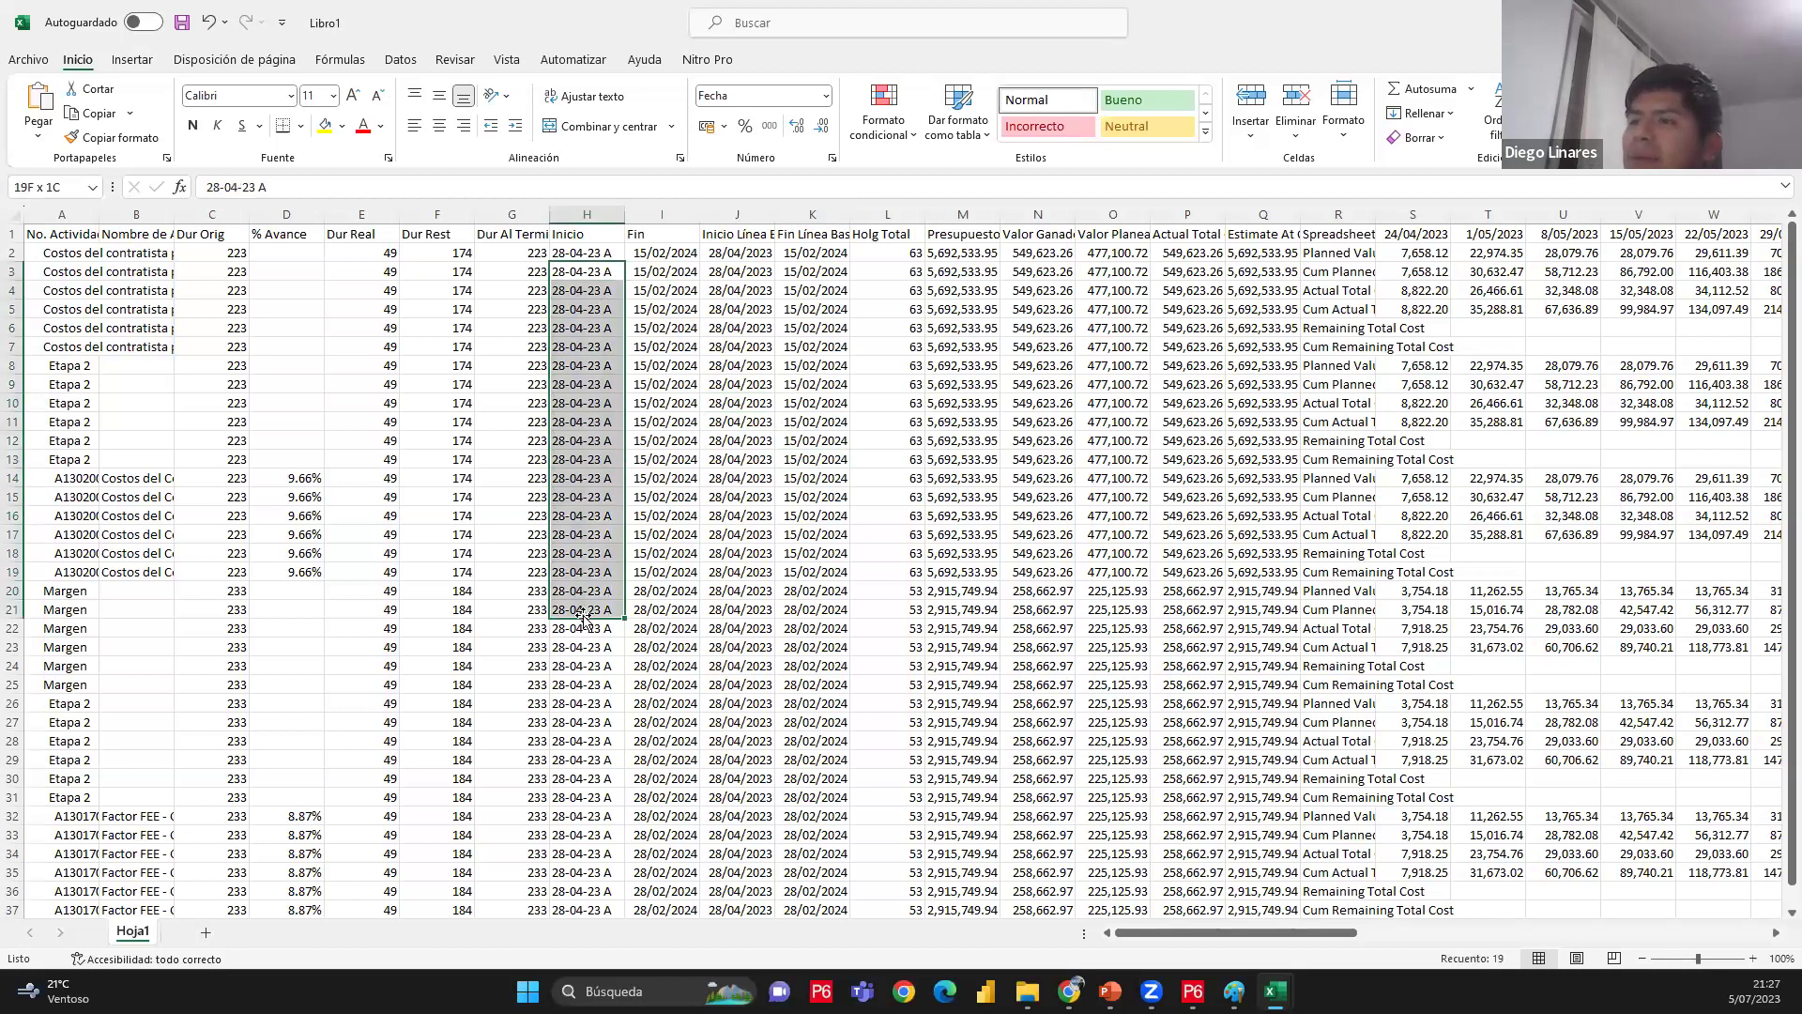
click(605, 492)
click(543, 286)
drag(592, 308, 594, 540)
Switch to Primavera P6 and examine the Inicio dates of the project's summary rows and demolition activity
key(alt+Tab)
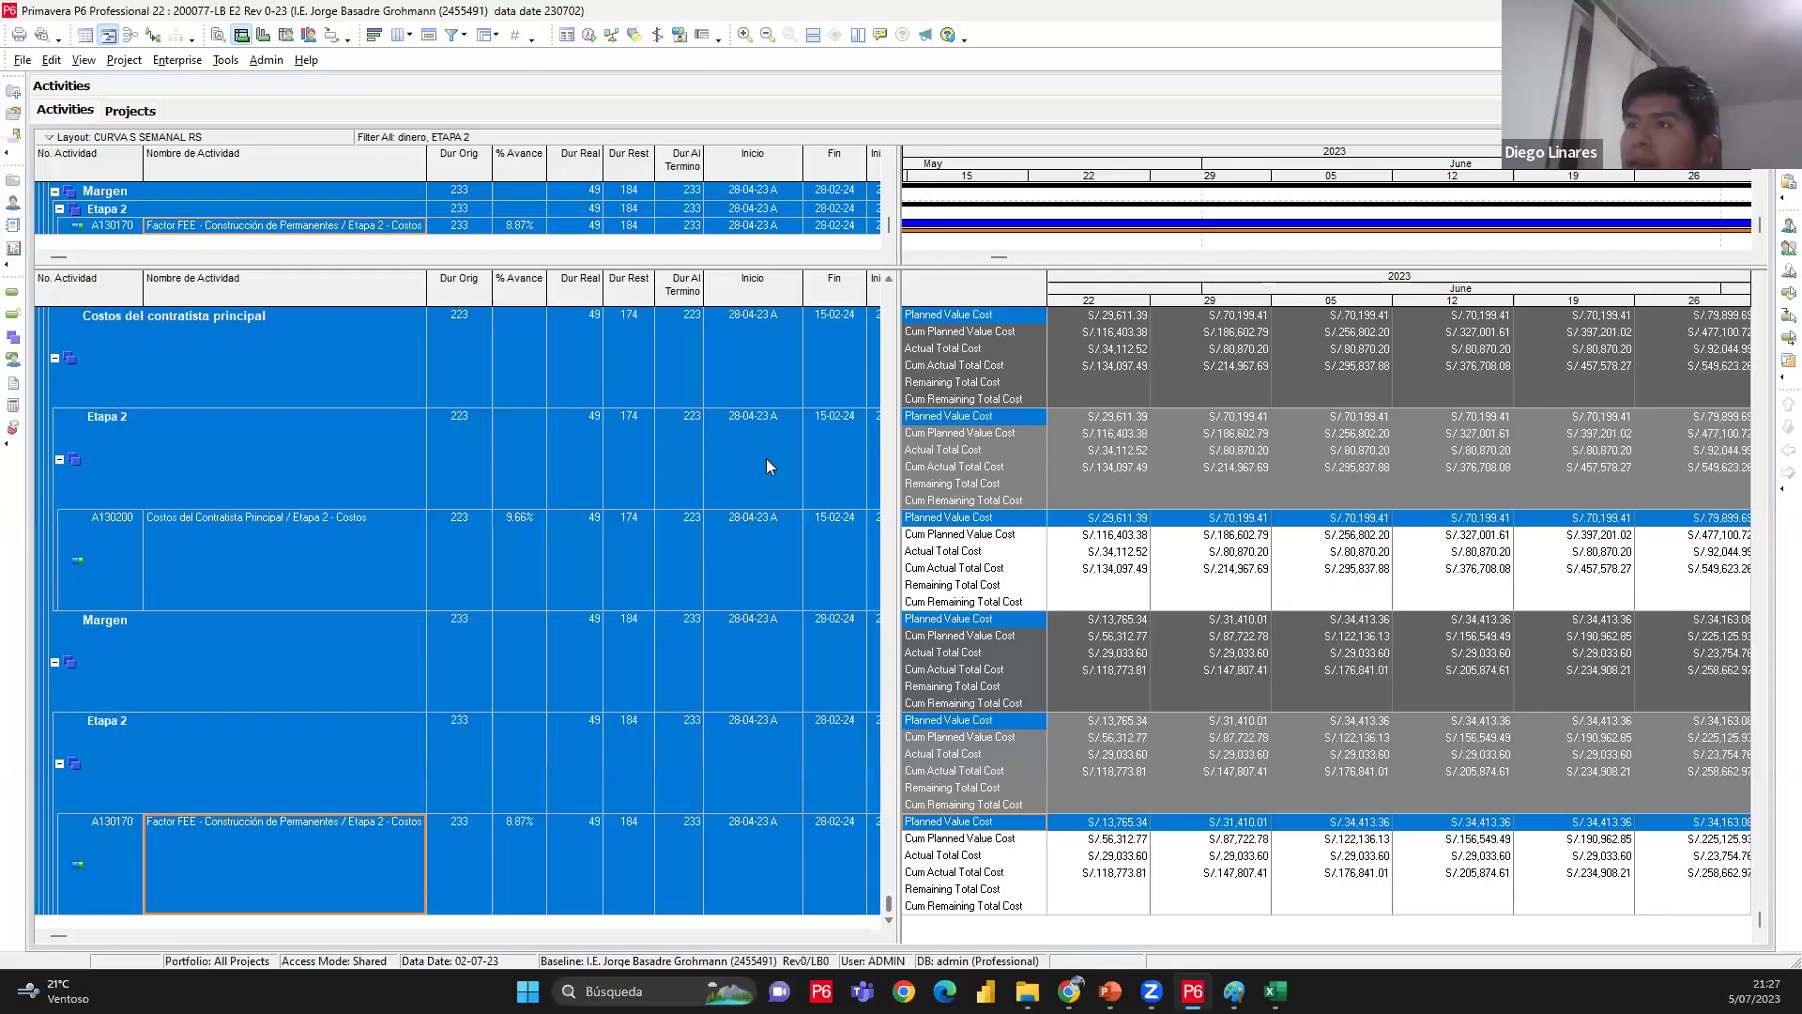
scroll(765, 458, down, 10)
scroll(886, 799, up, 15)
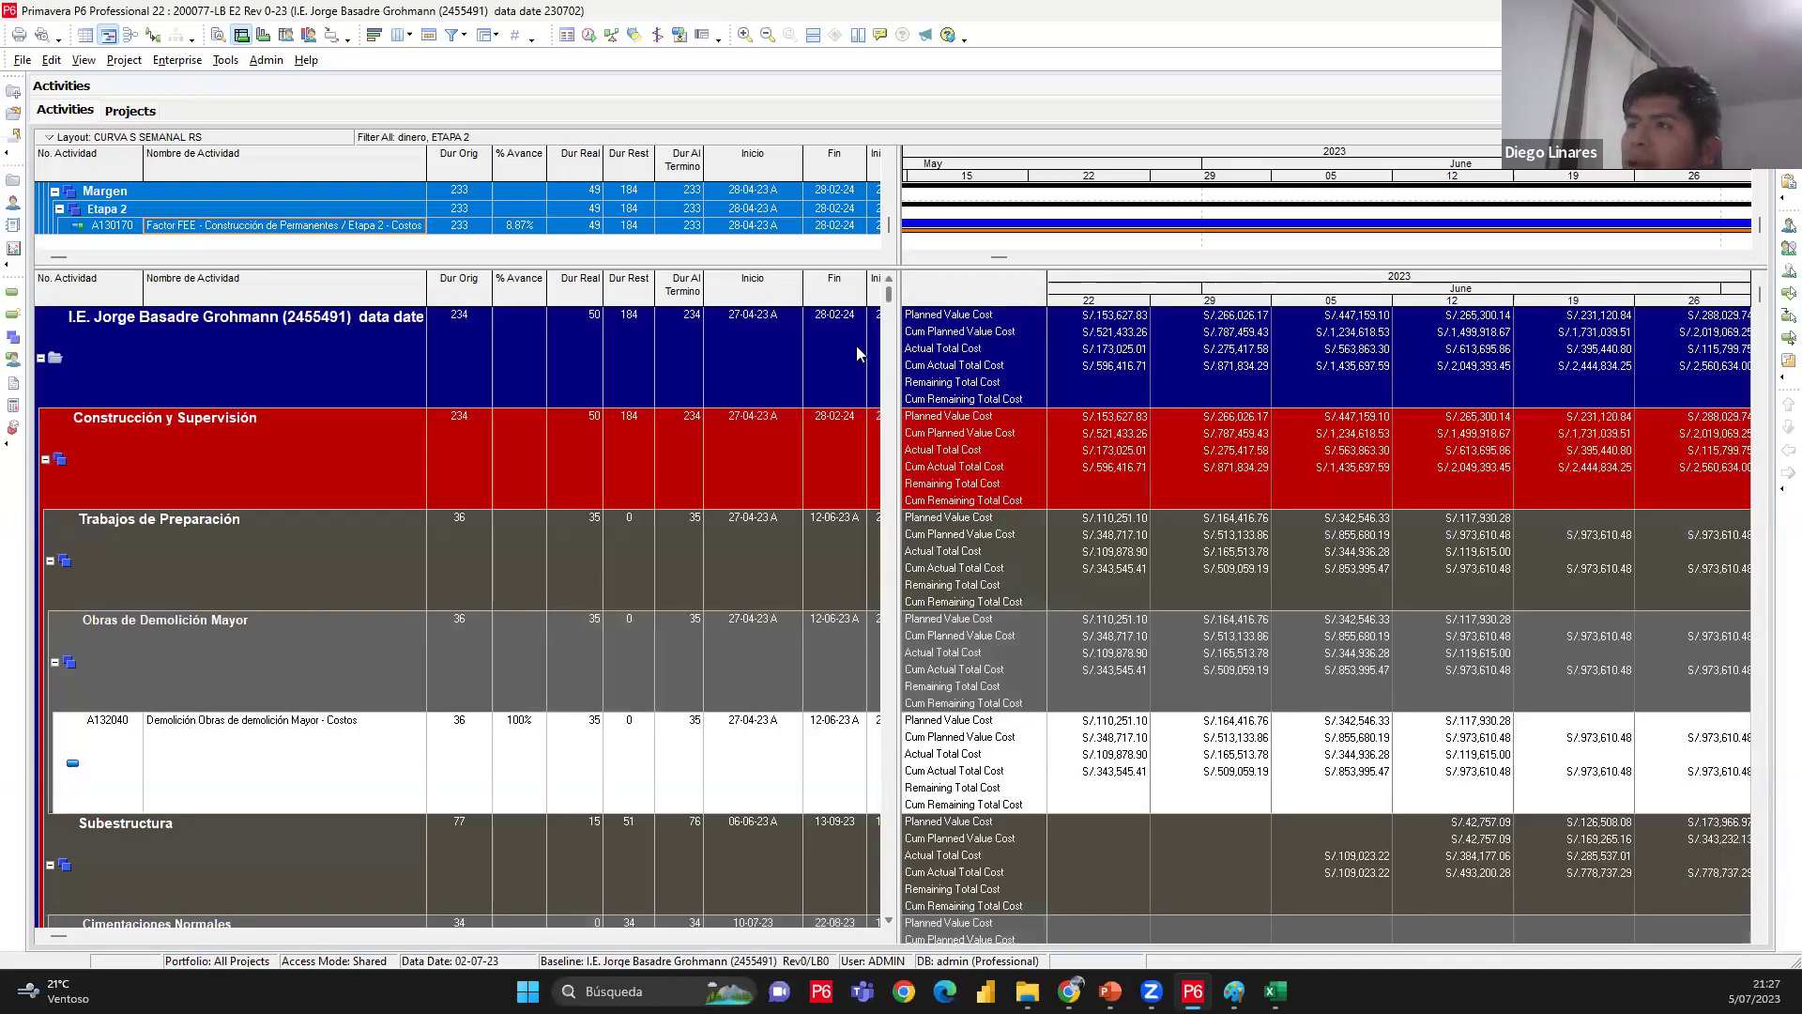
click(766, 453)
scroll(766, 458, down, 1)
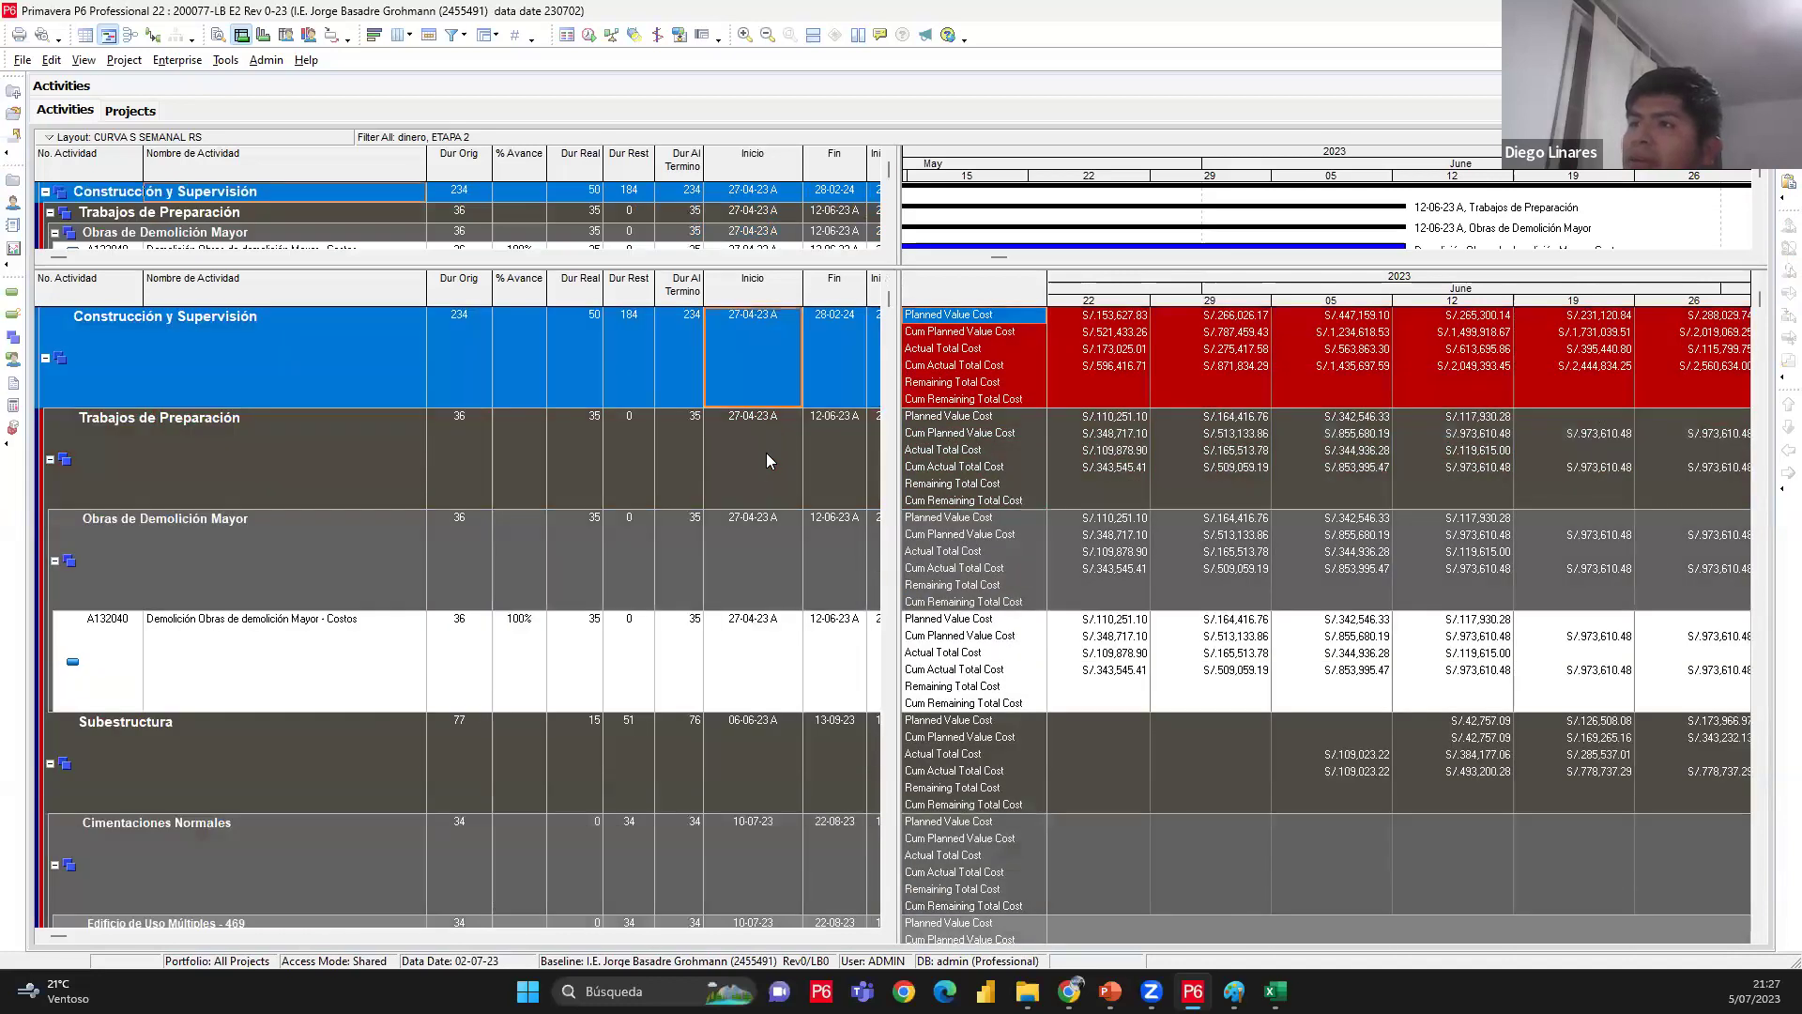
click(768, 648)
Return to the Libro1 workbook and replace all occurrences of "3 A" with "3" in the Inicio and Fin columns
mouse_move(1275, 991)
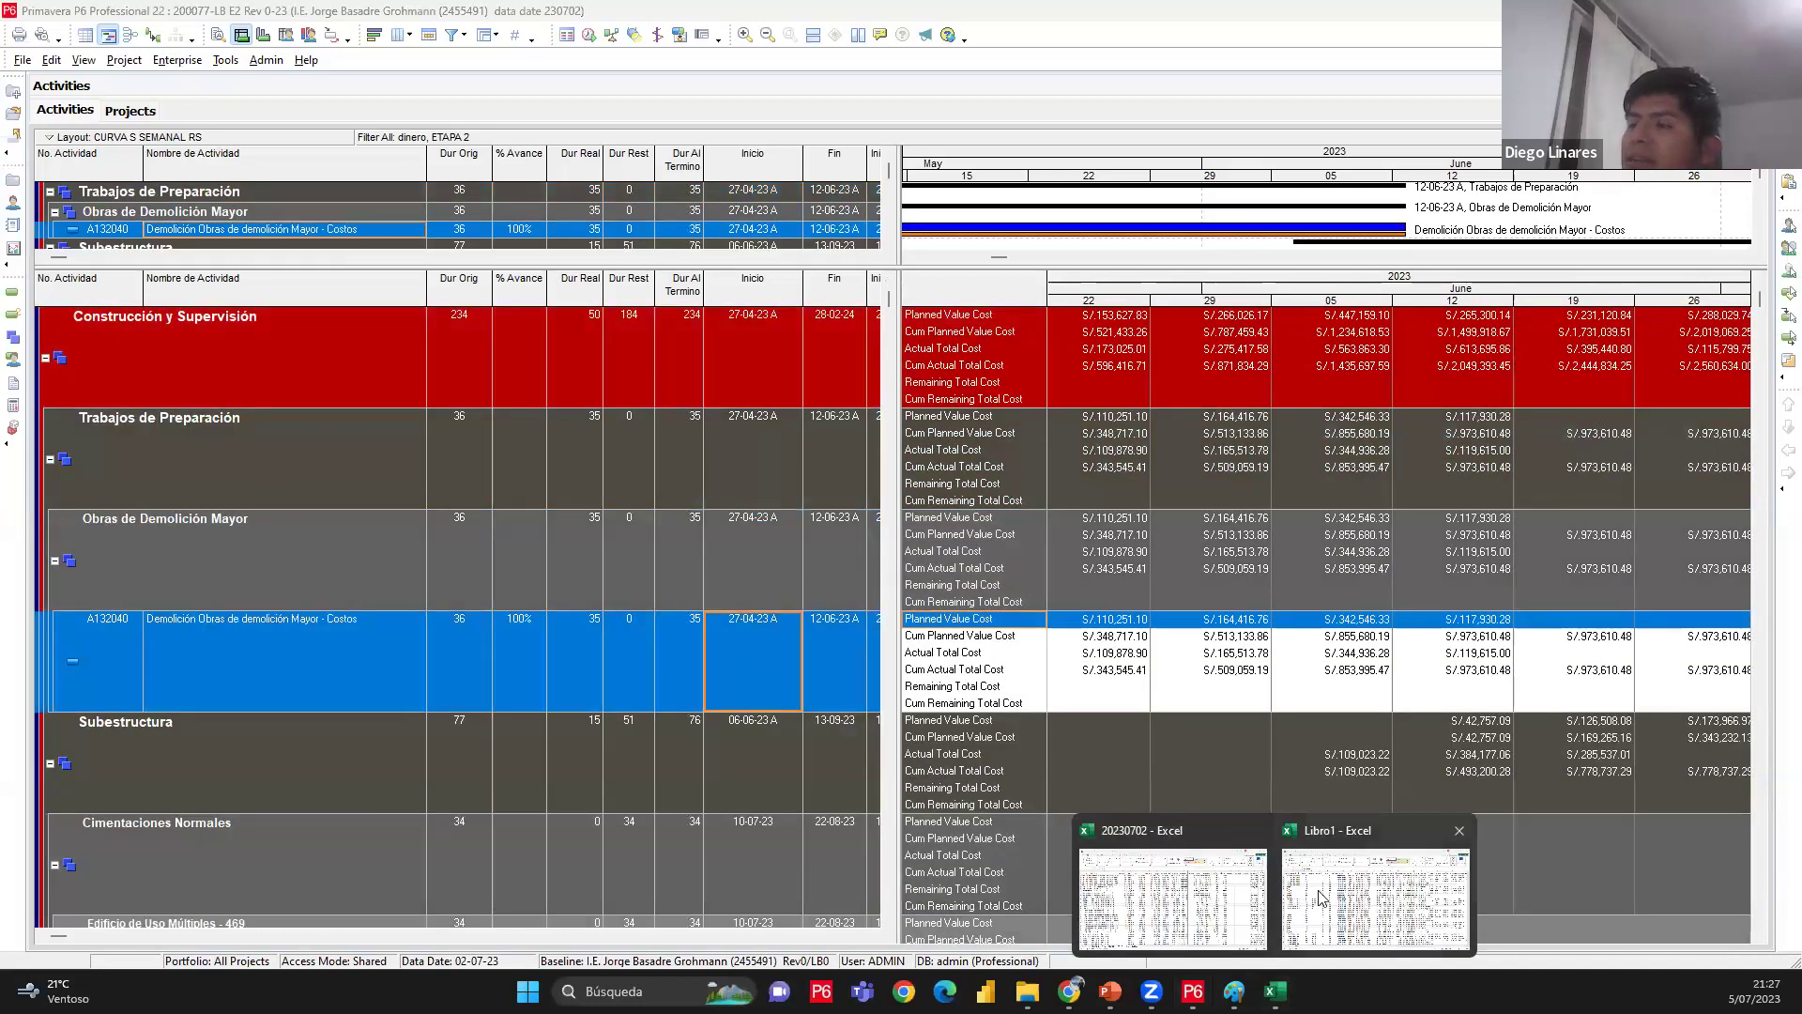
click(1319, 891)
drag(587, 214, 655, 208)
key(ctrl+b)
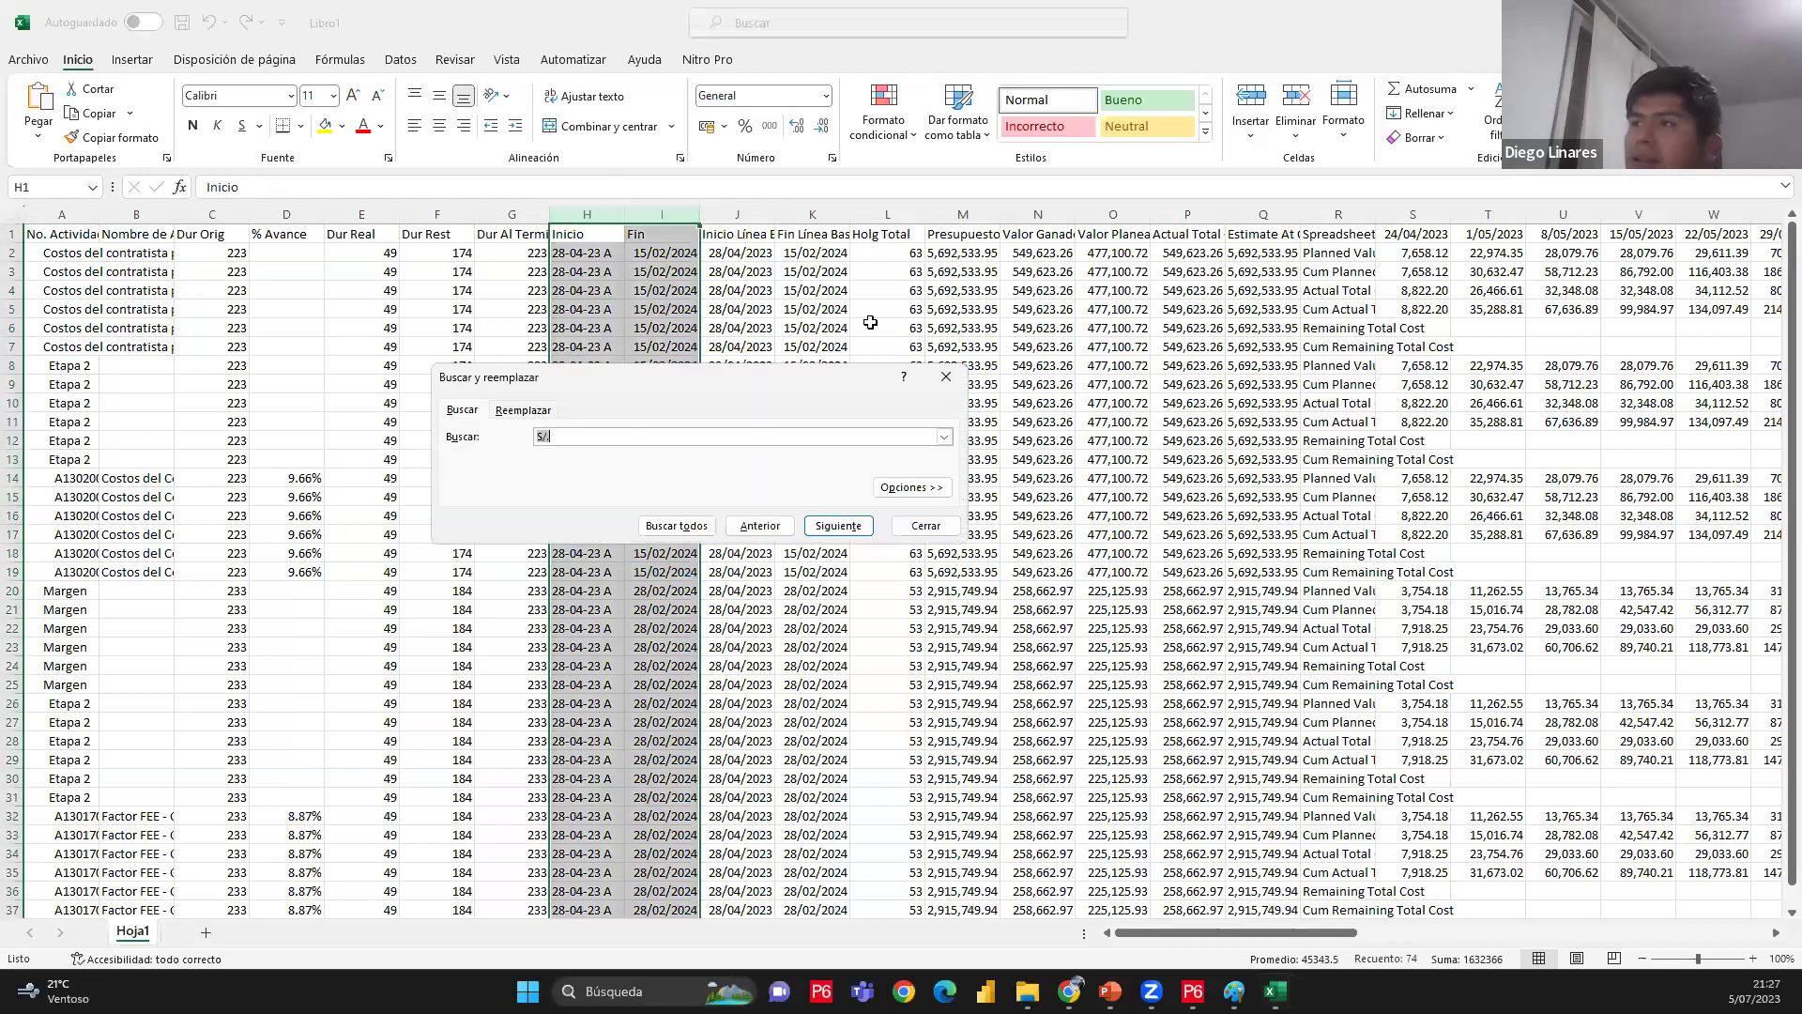
click(548, 413)
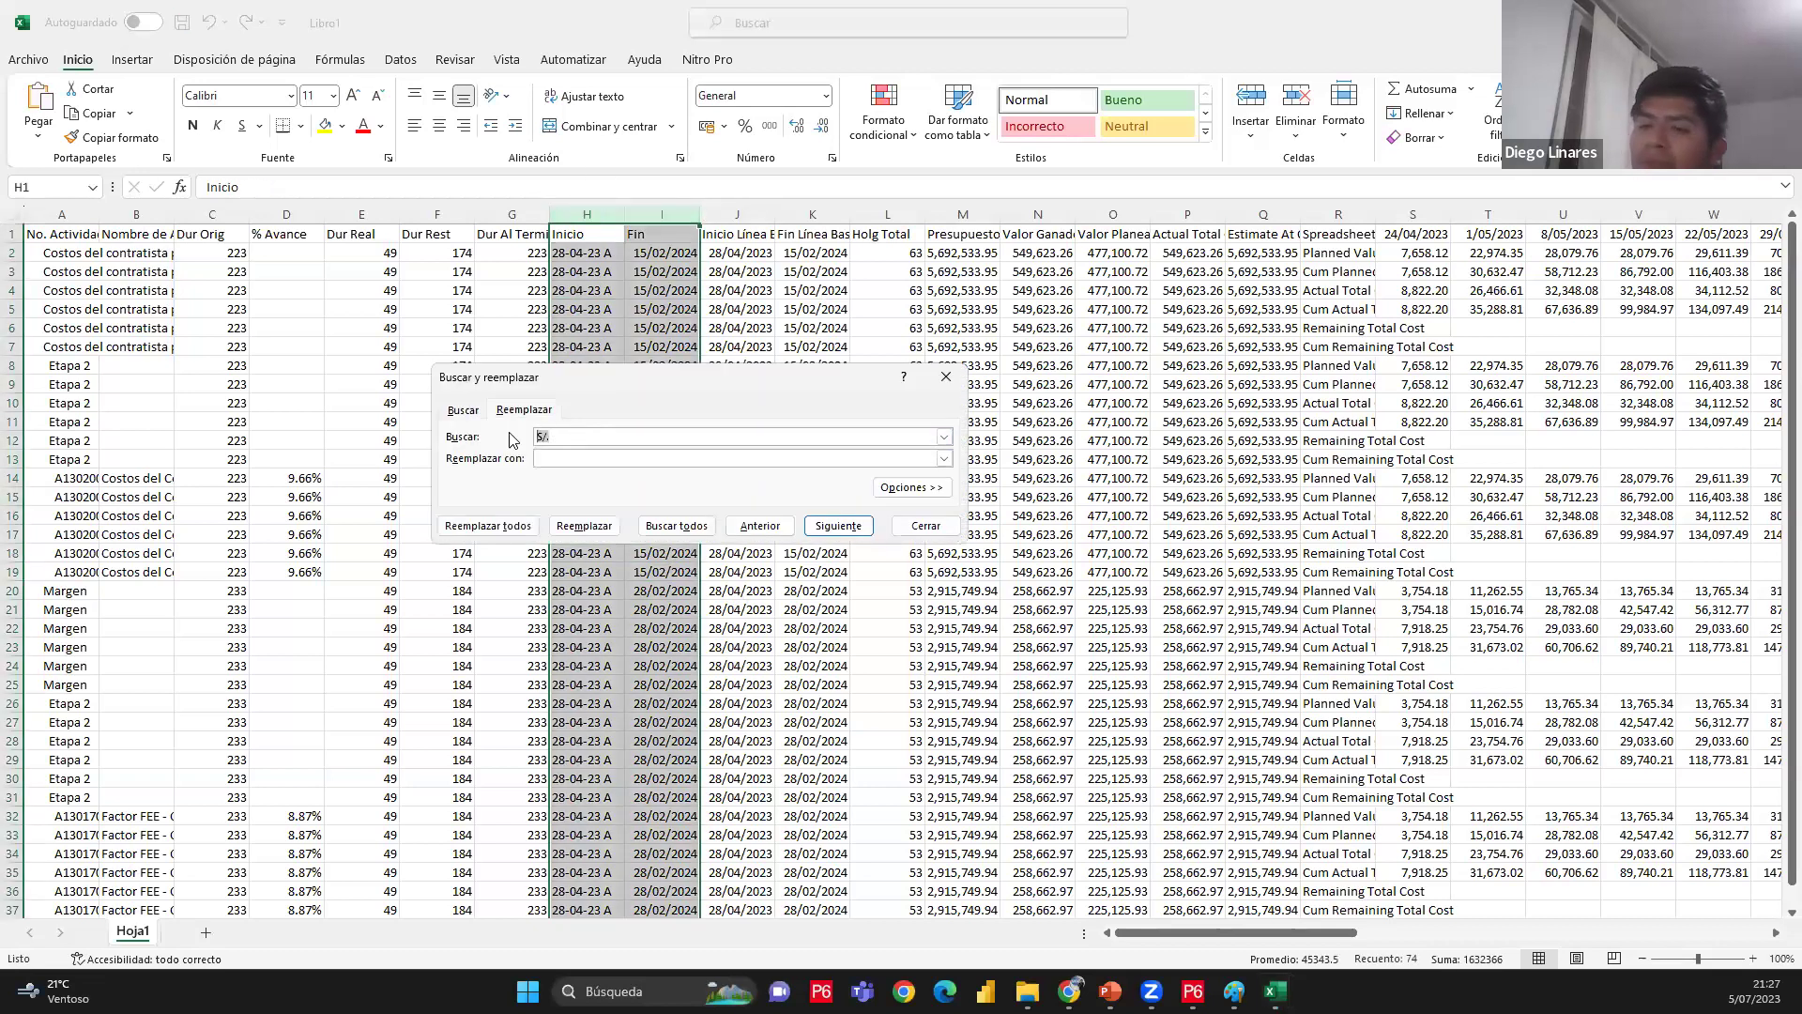
text(3 A)
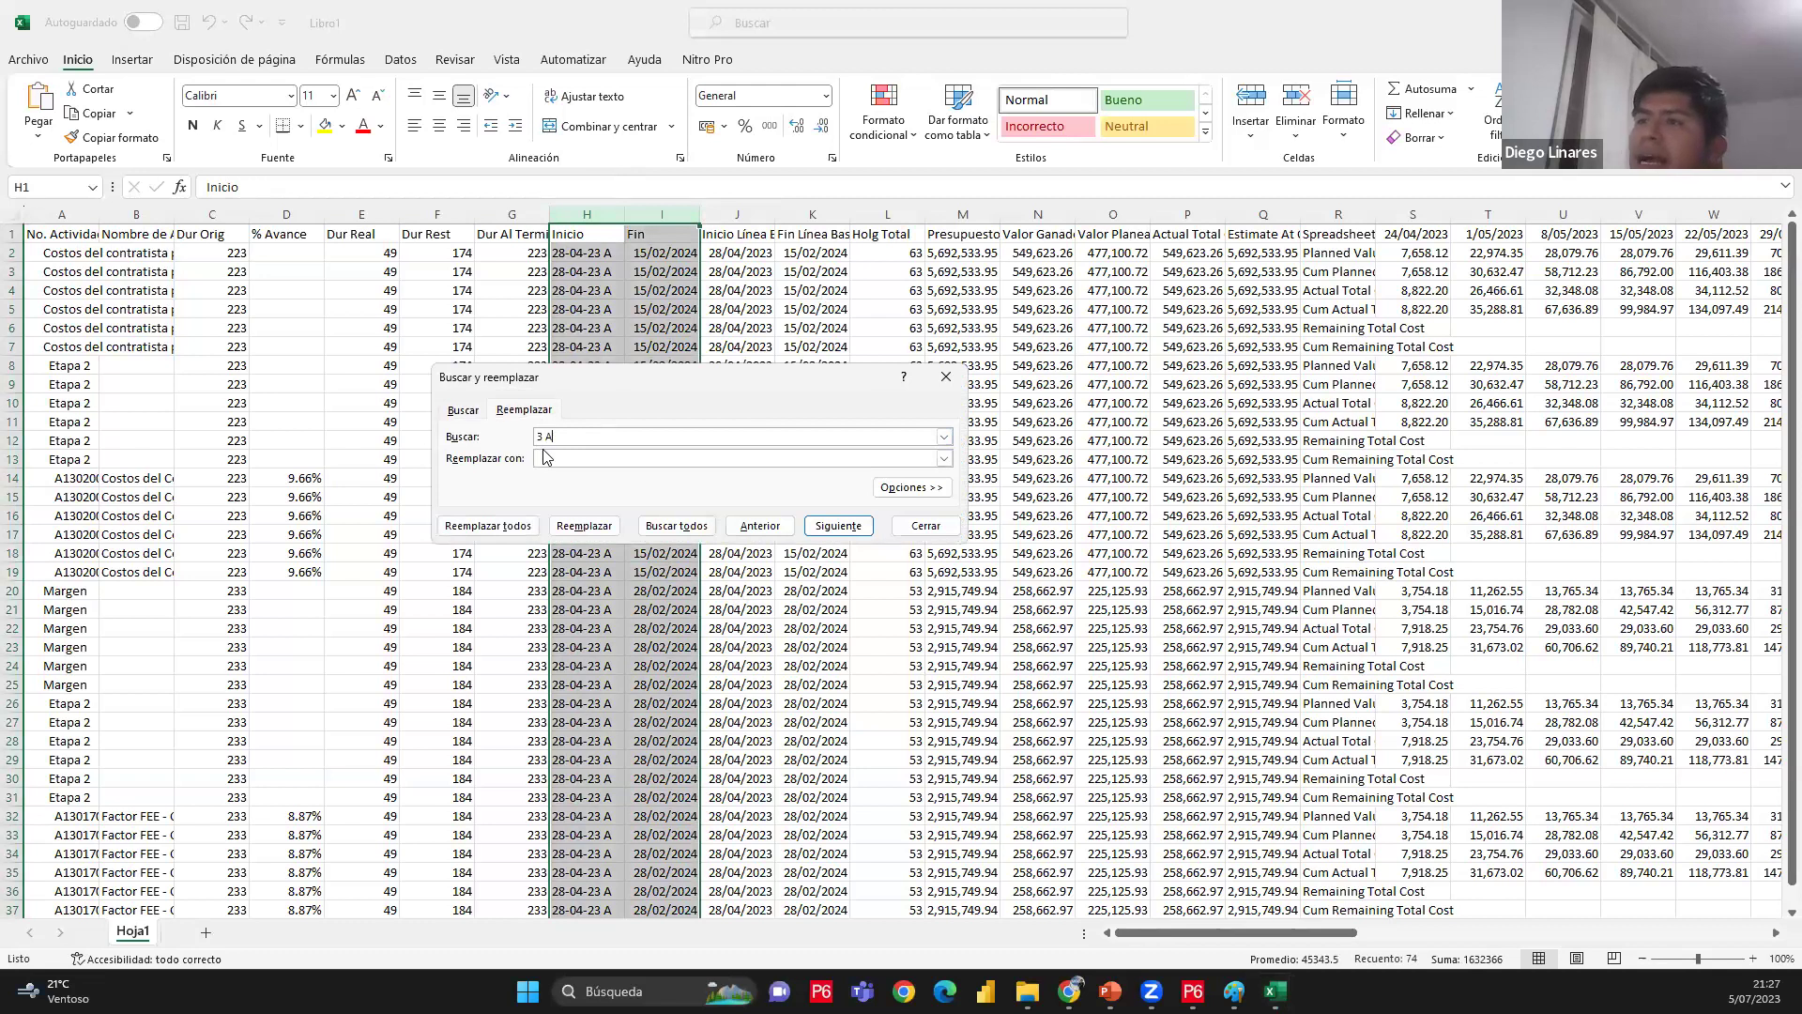
click(543, 457)
click(488, 525)
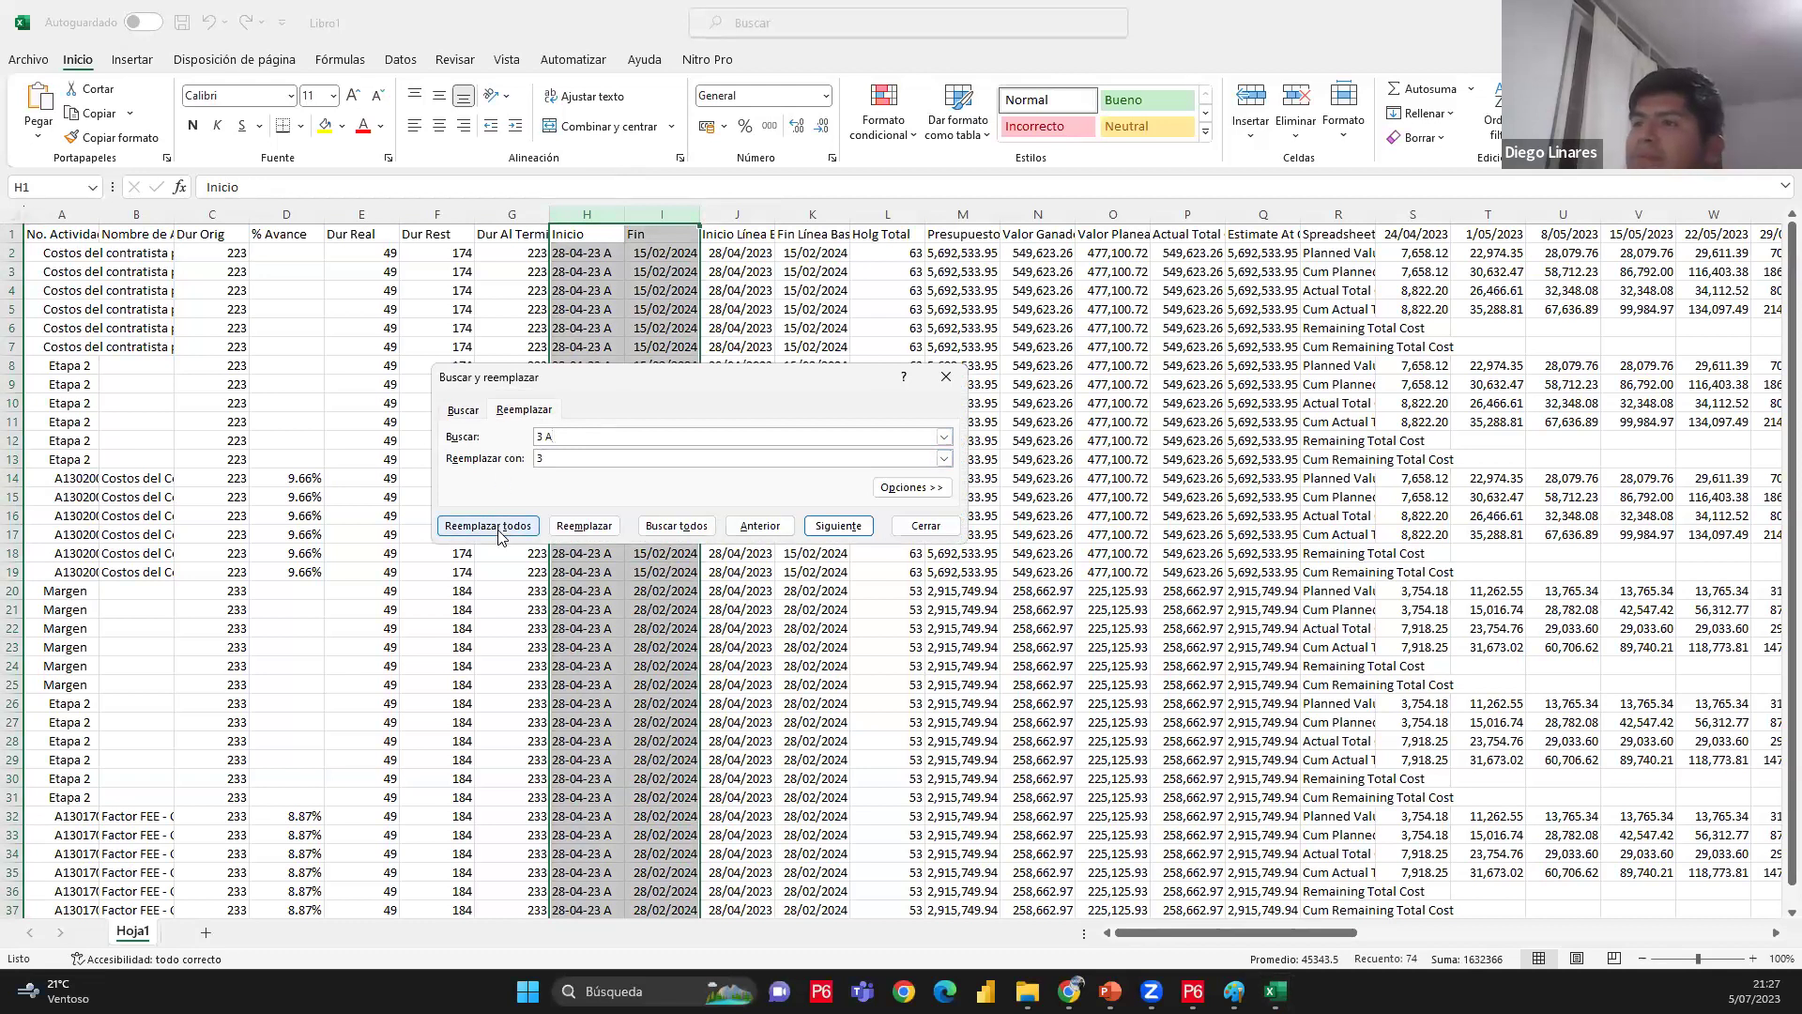
click(910, 545)
click(919, 526)
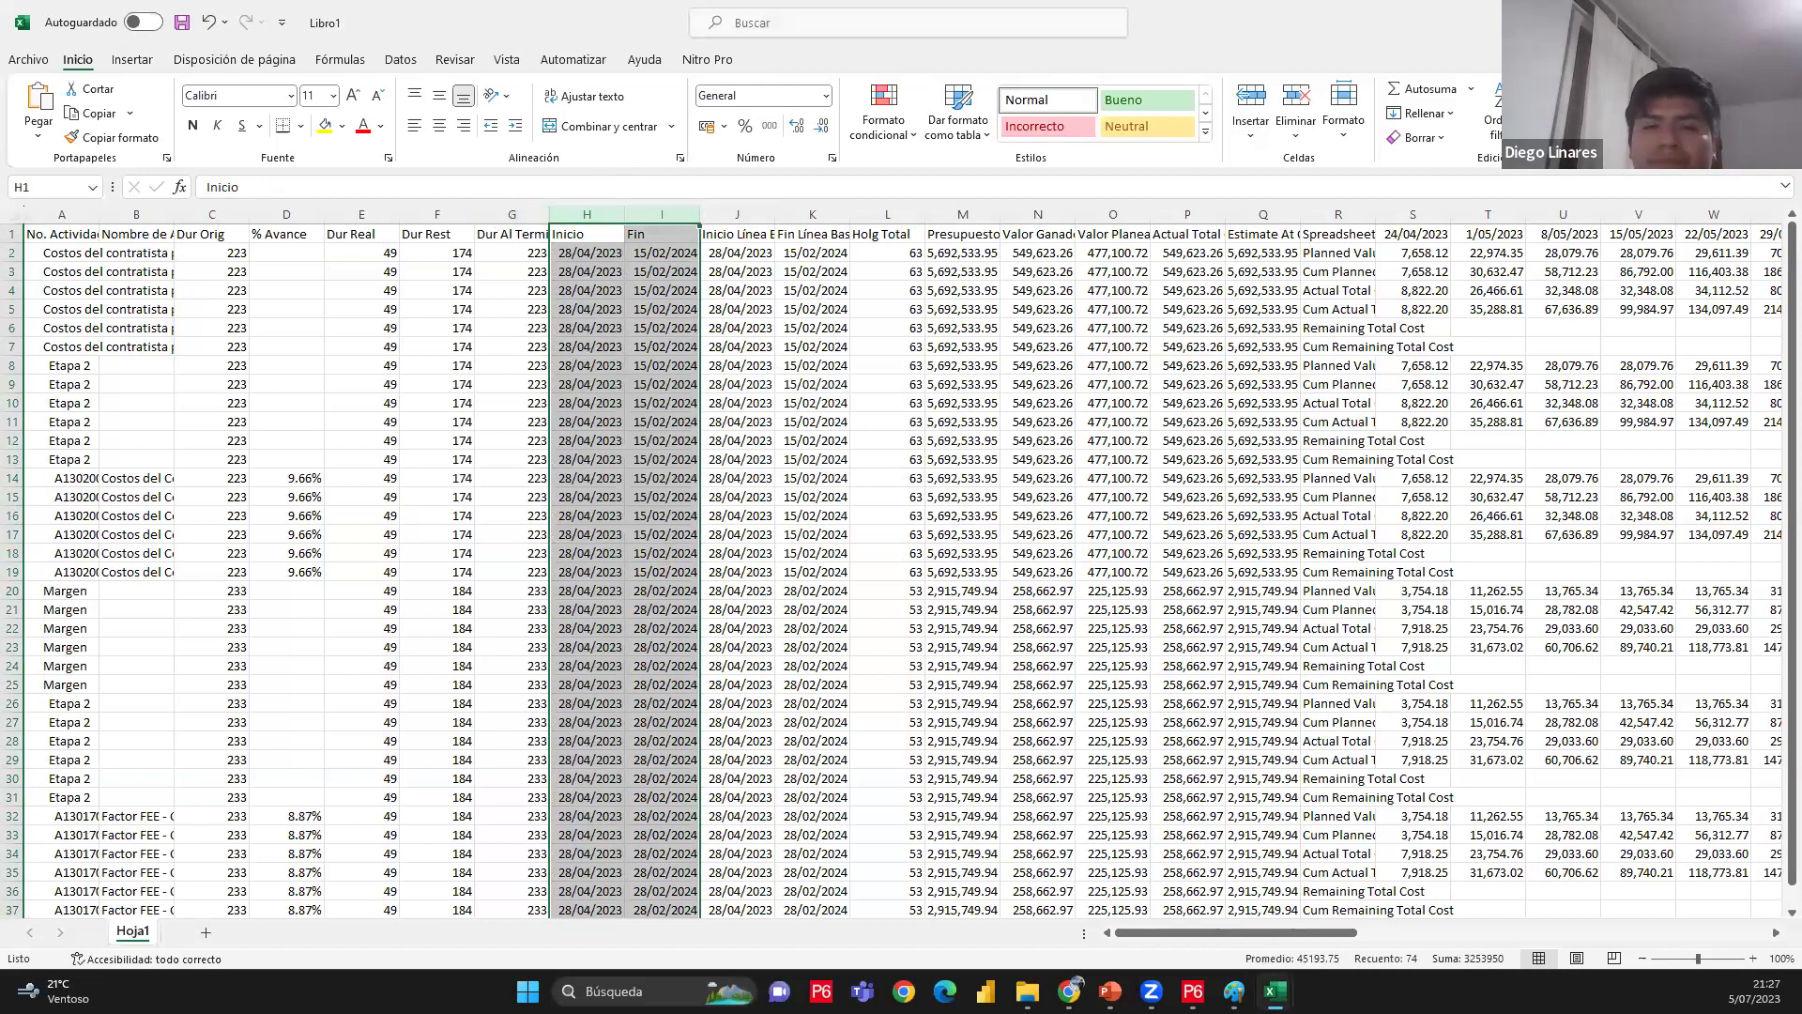
Check several dates in the Inicio column of the pasted data
click(755, 33)
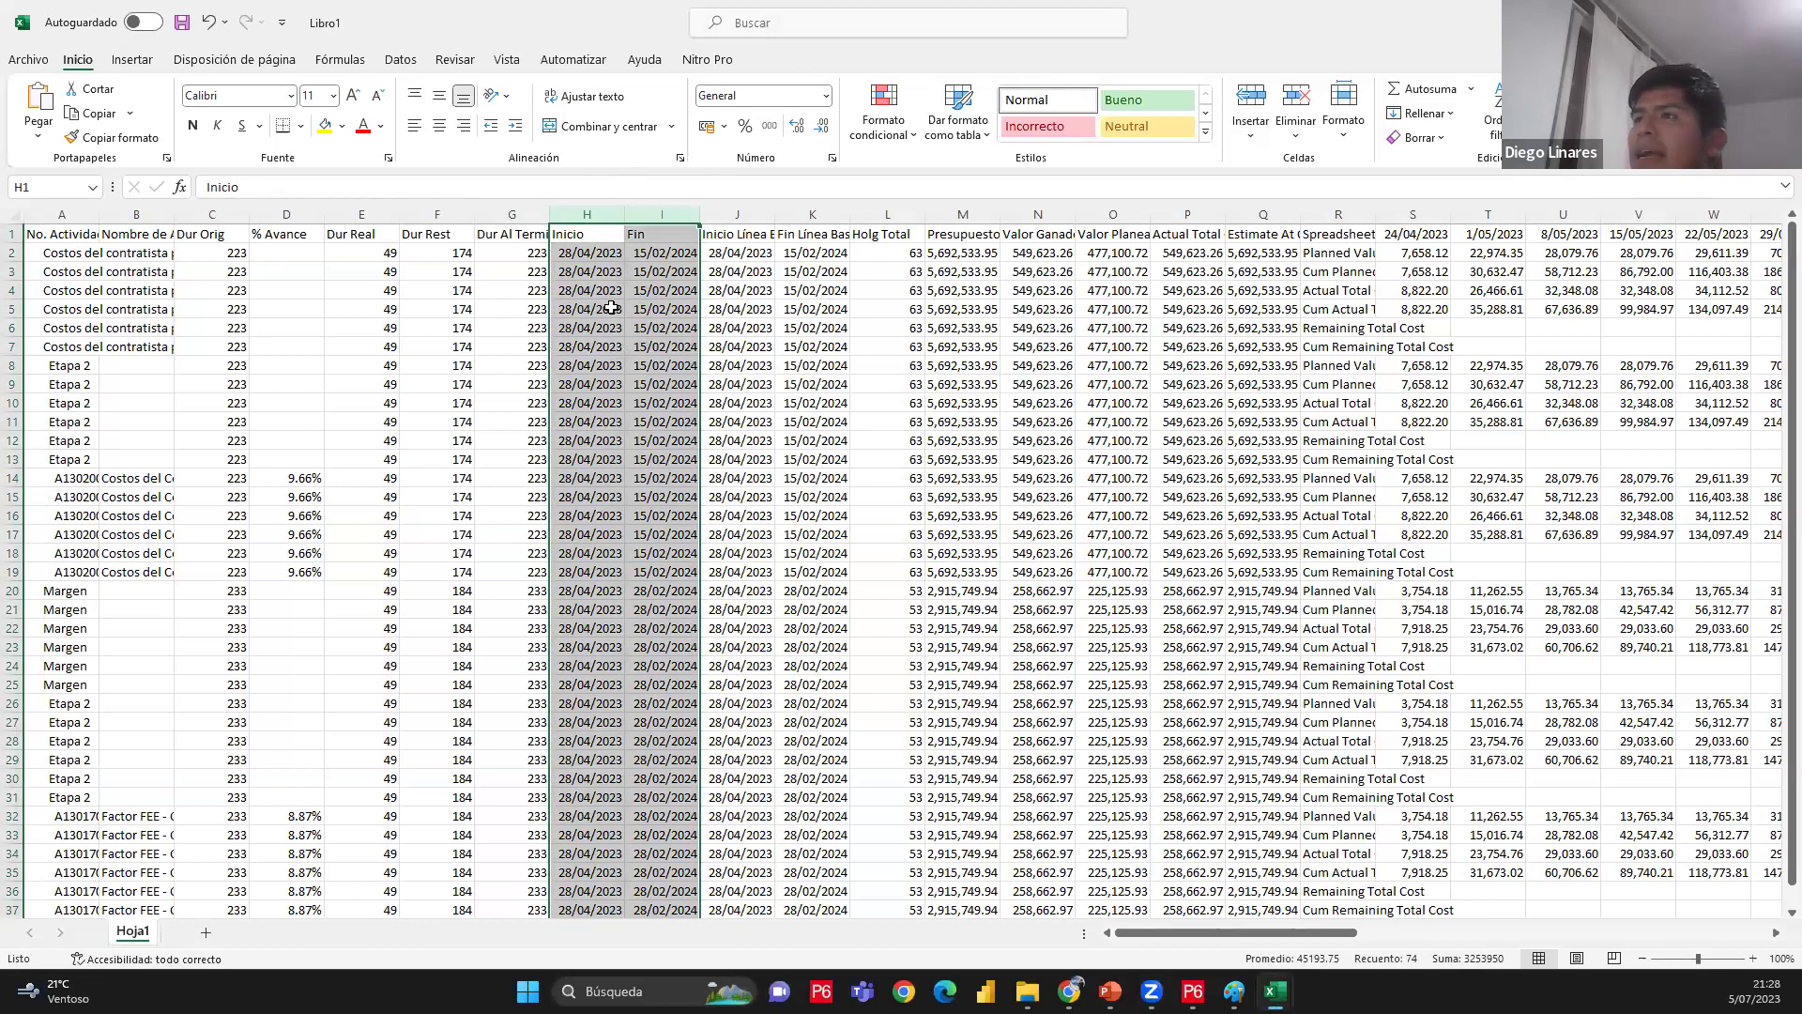
click(611, 308)
click(598, 540)
click(582, 404)
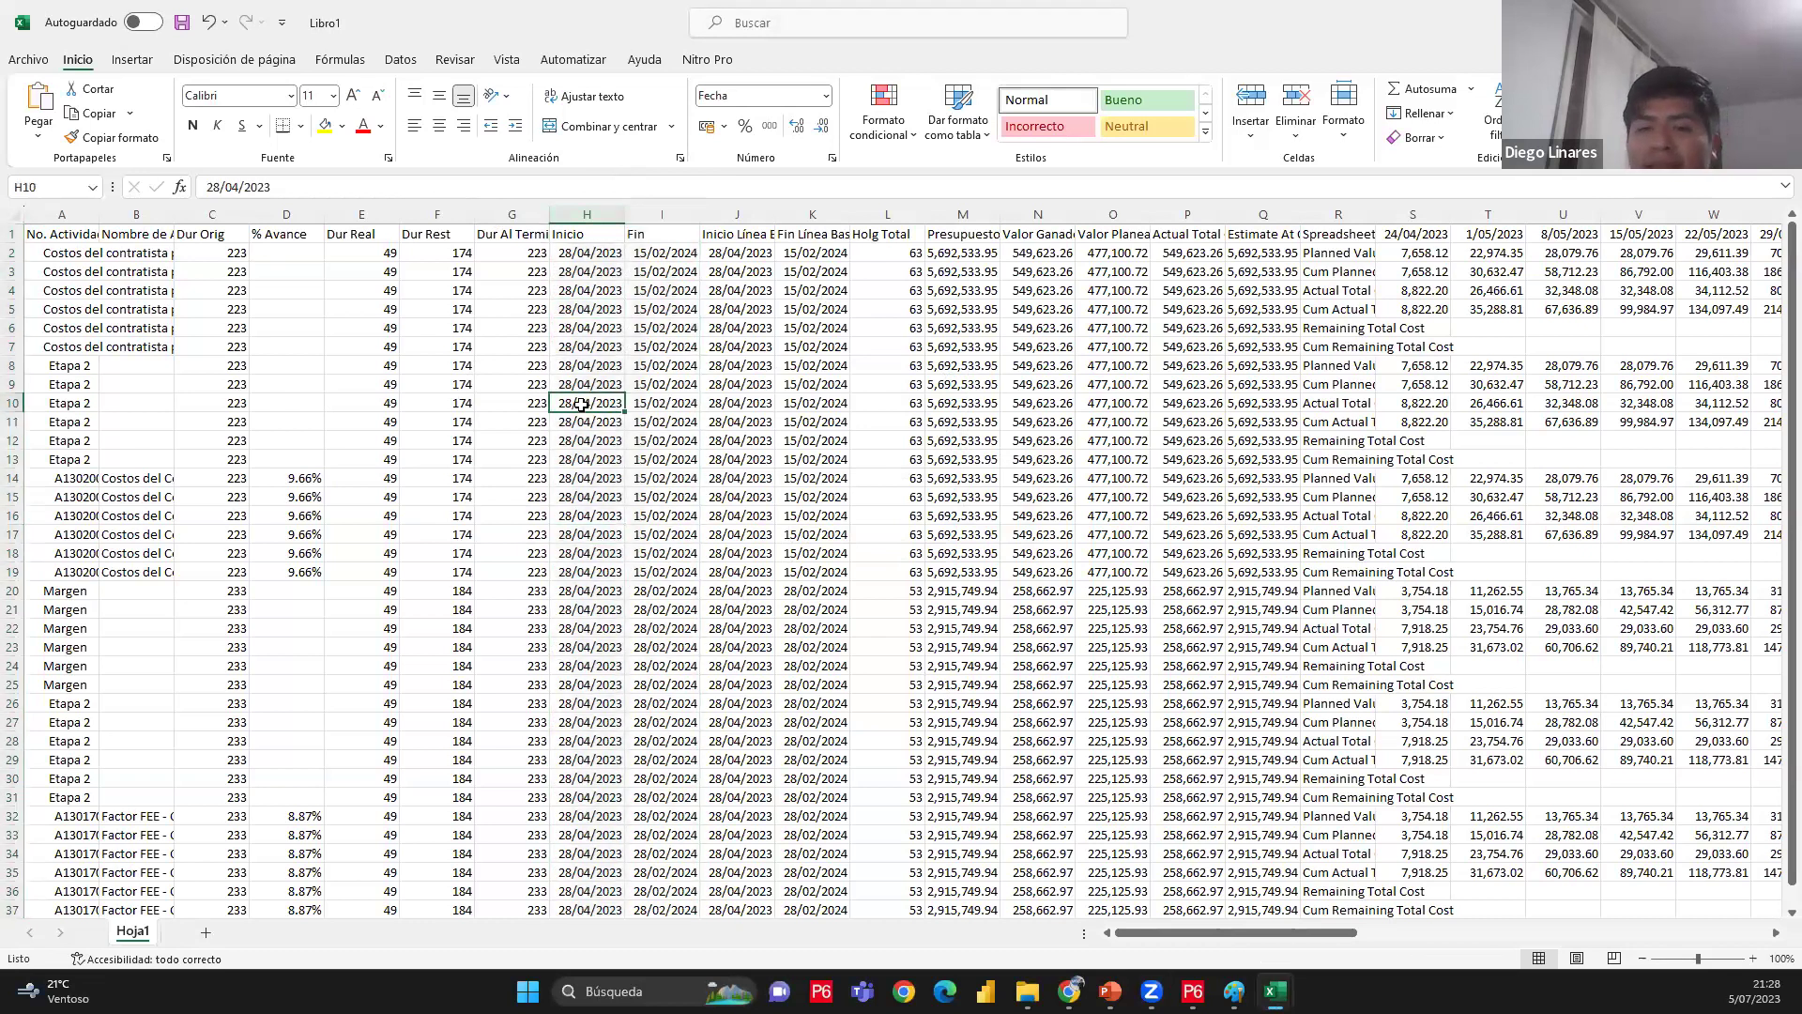
Review the cleaned Inicio dates and the cost data rows in the Libro1 sheet
drag(587, 328, 587, 759)
scroll(608, 582, down, 5)
scroll(608, 582, up, 5)
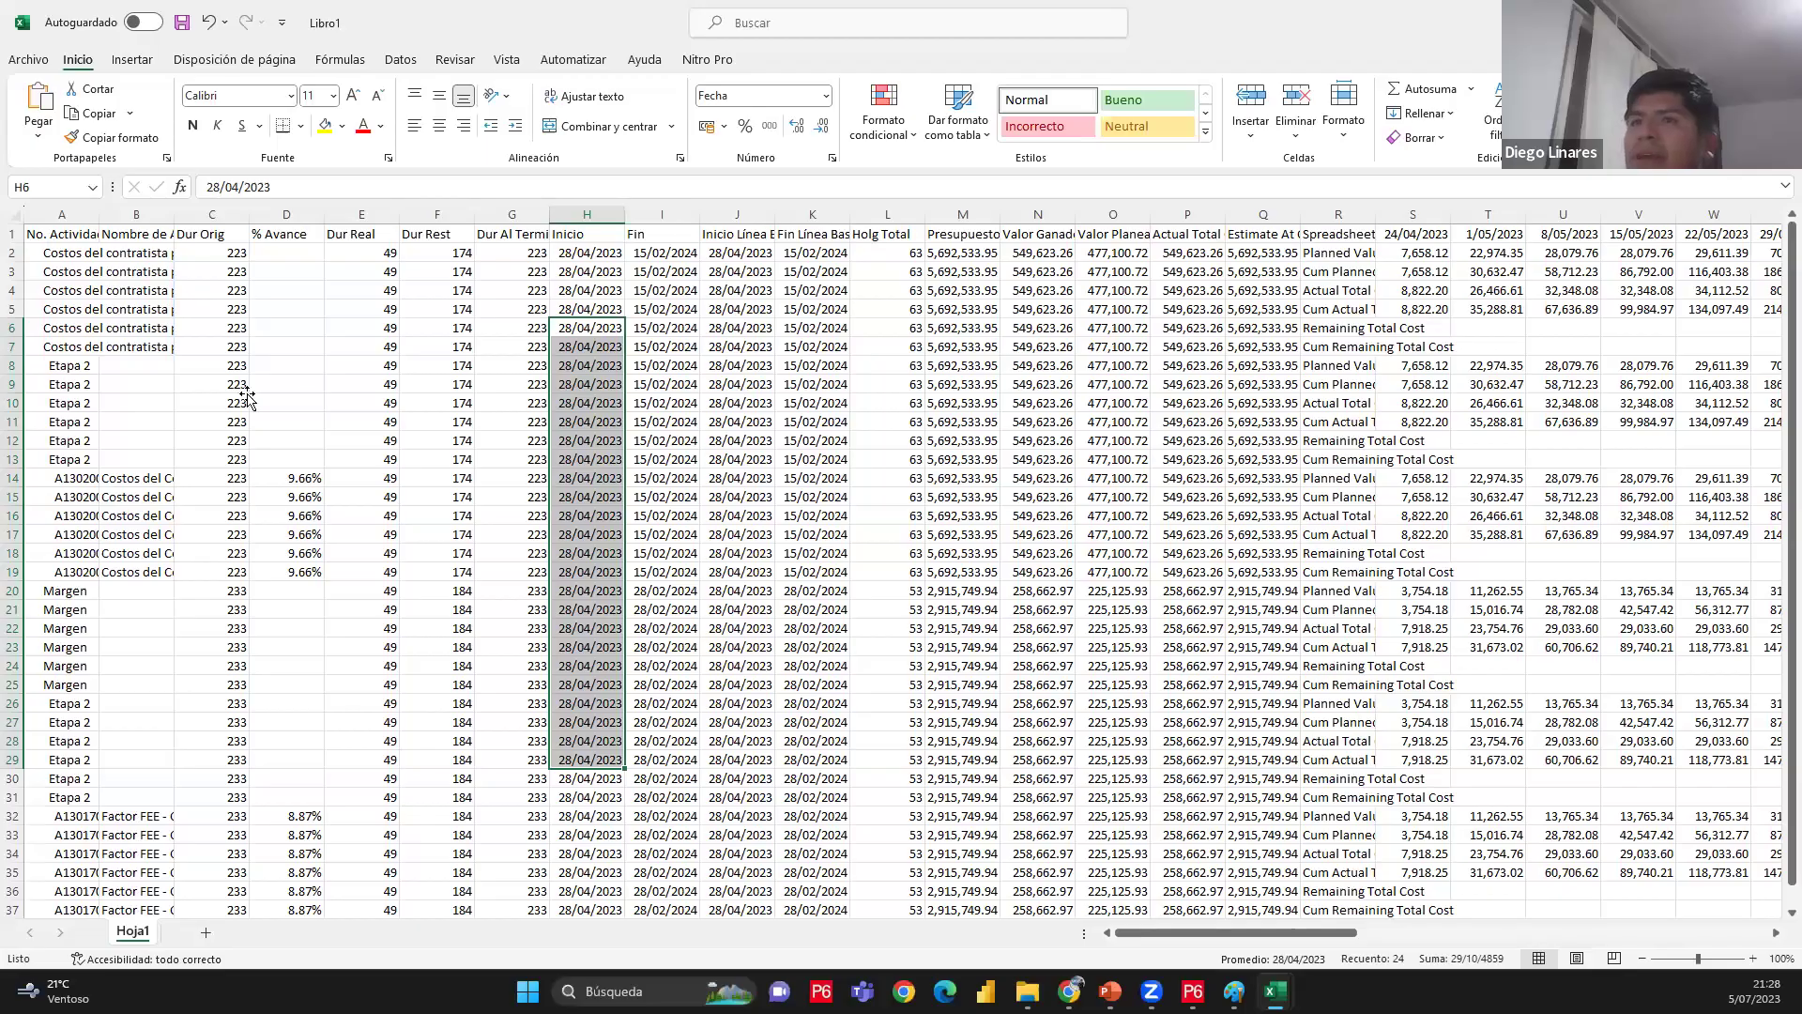
drag(62, 254, 1203, 673)
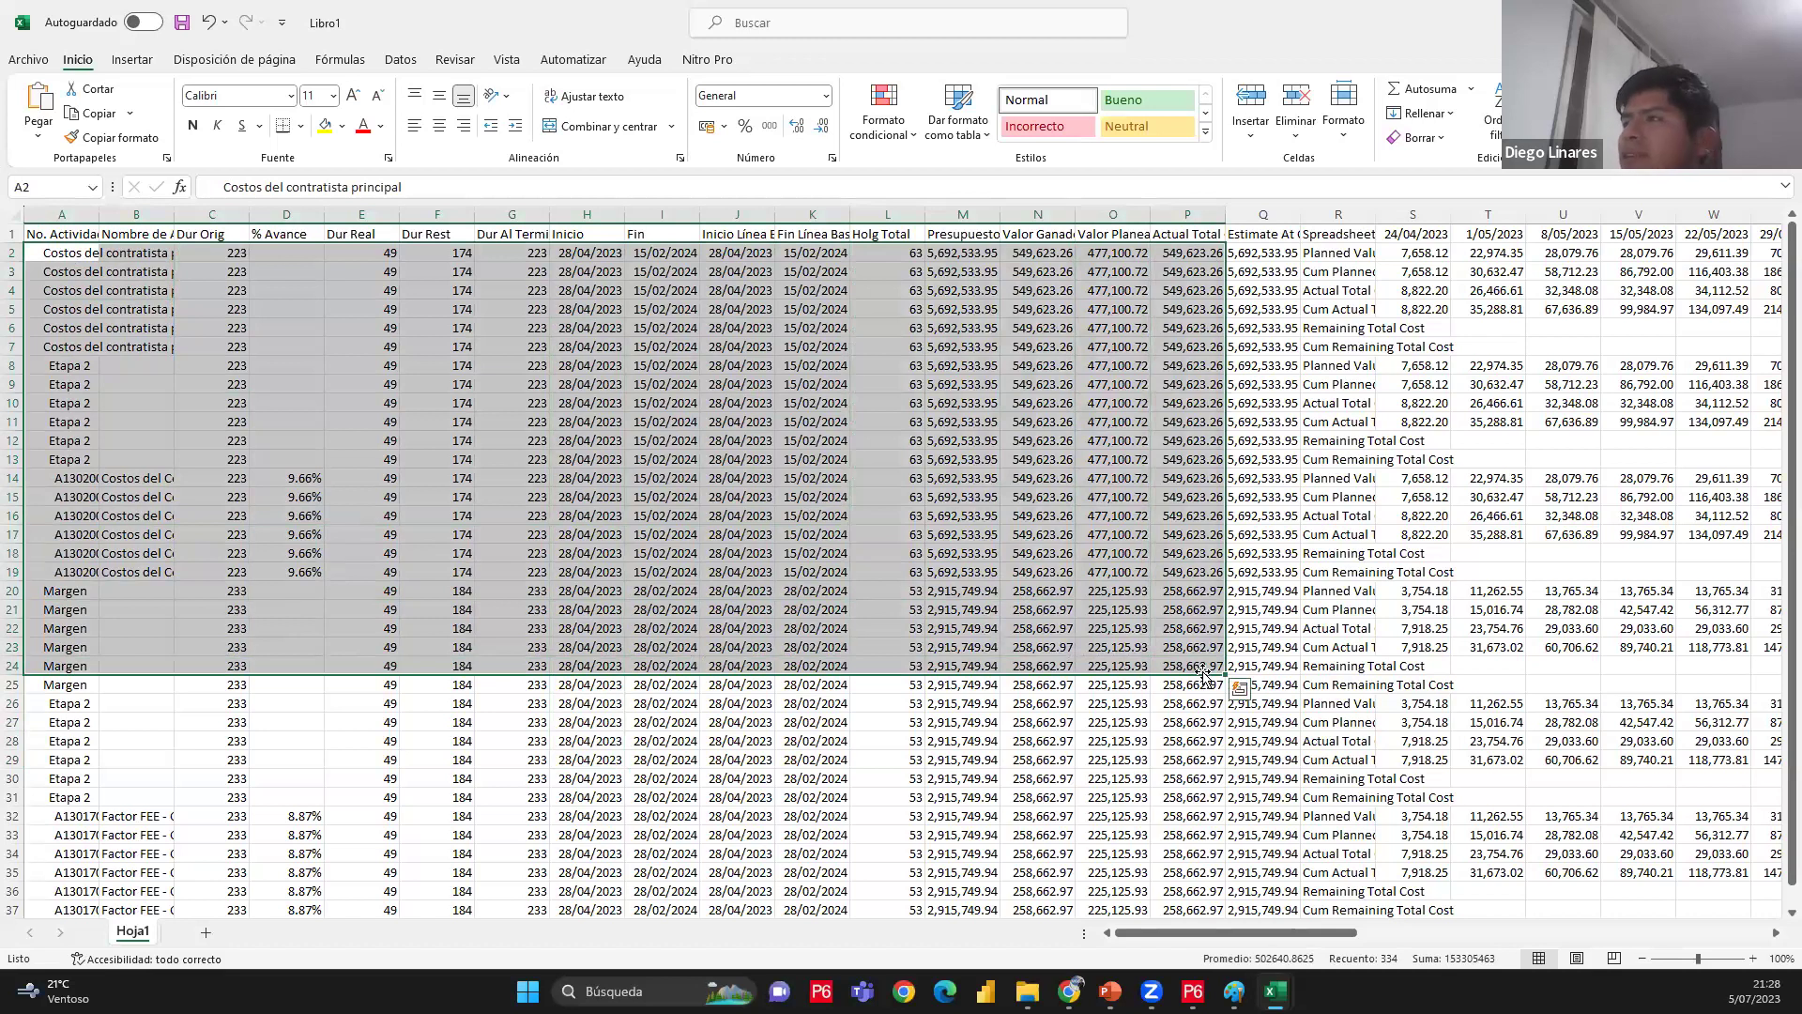
drag(1413, 366, 1446, 559)
click(422, 533)
Close the Libro1 workbook without saving its changes
click(1479, 374)
key(ctrl+w)
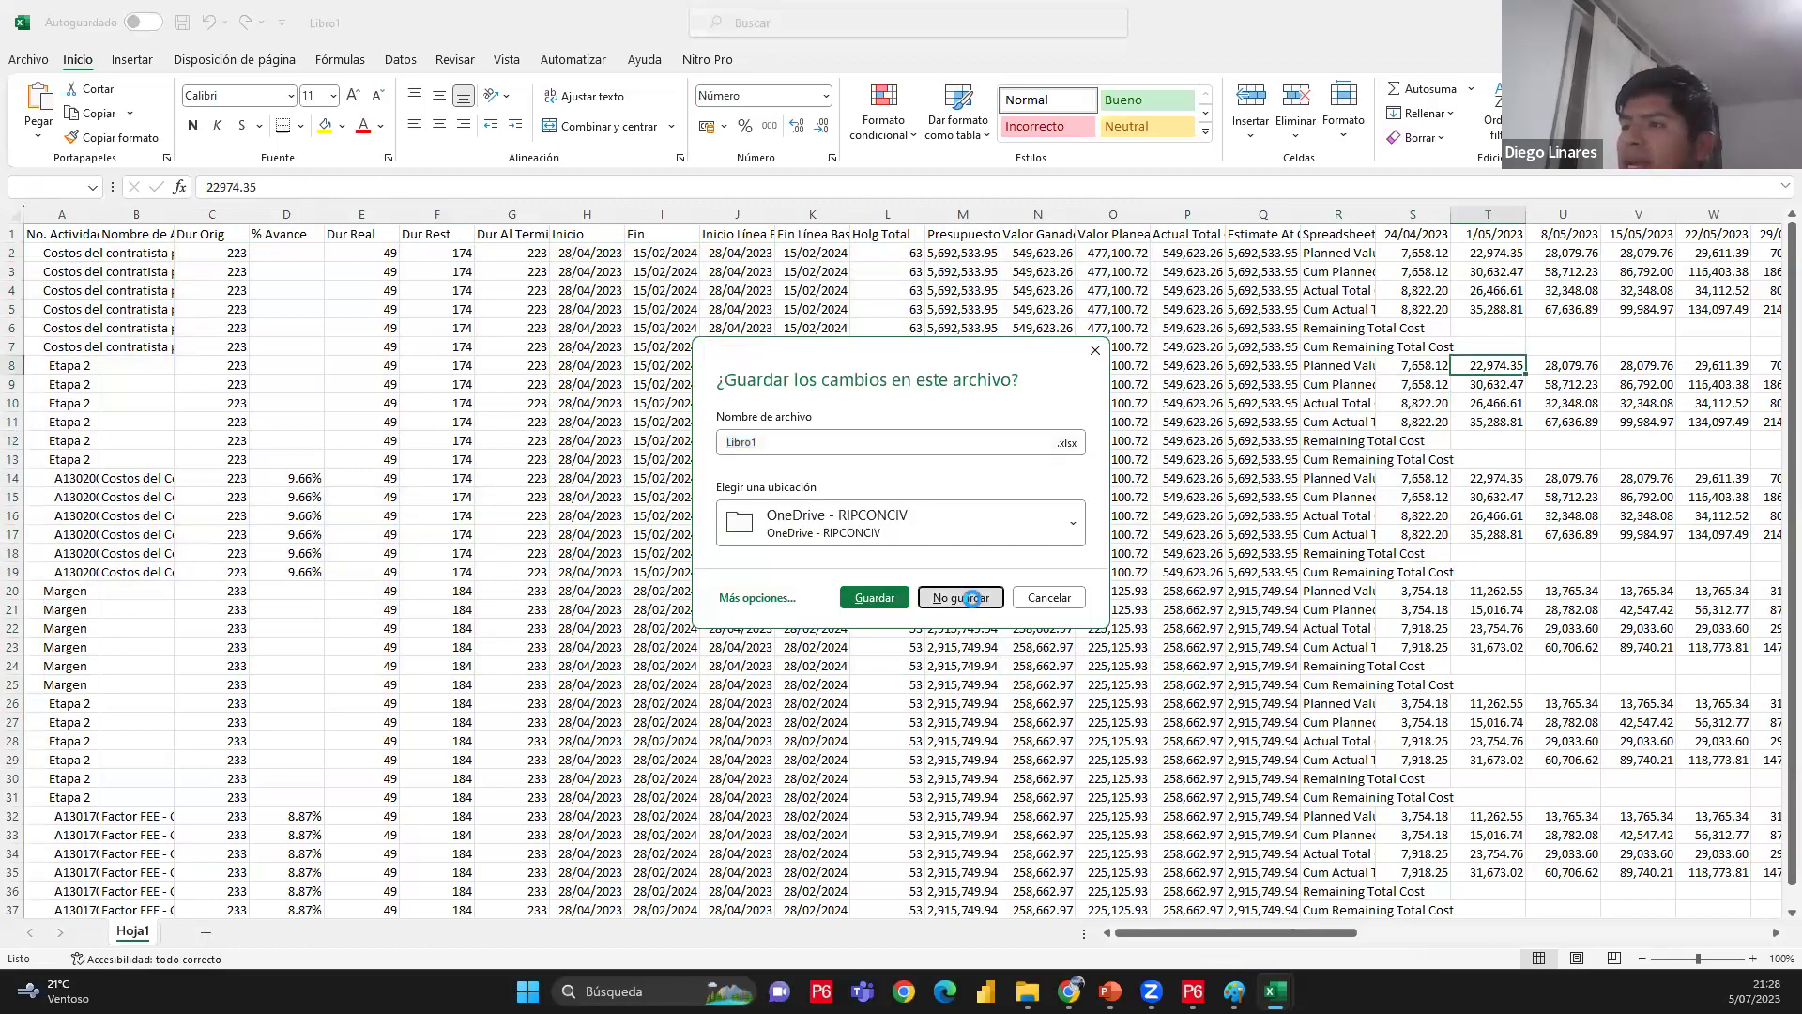
click(972, 598)
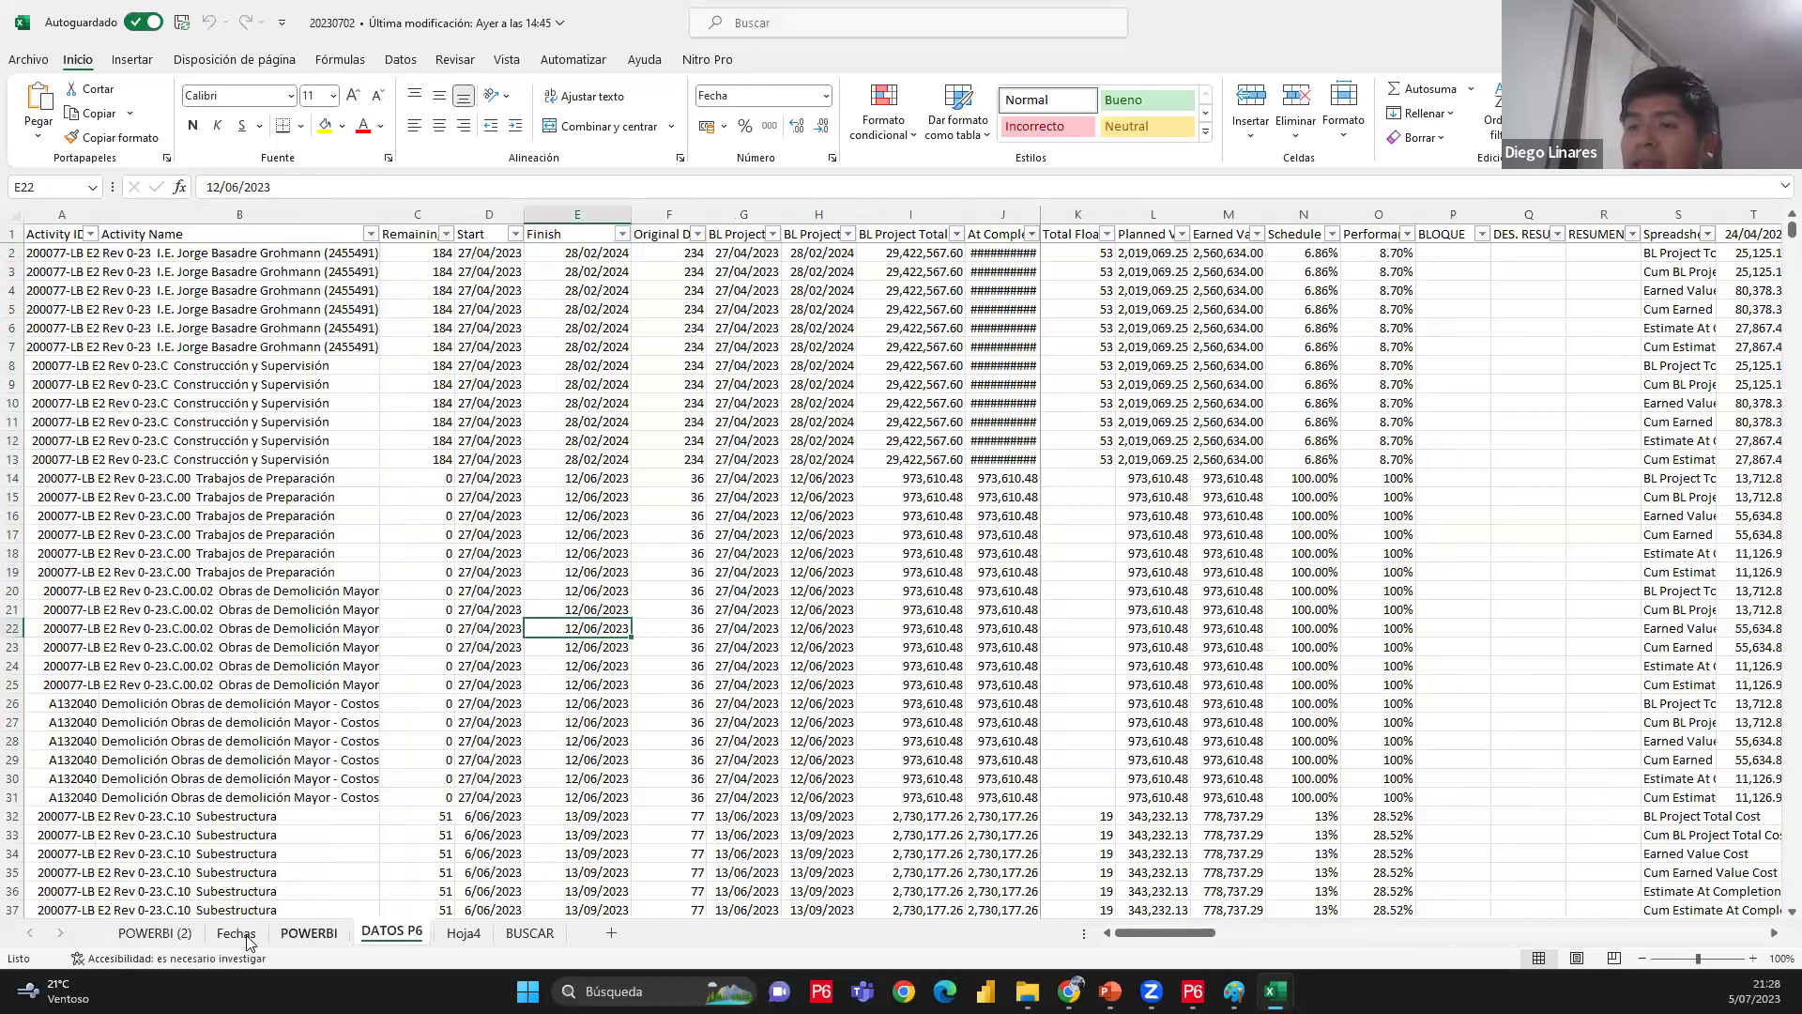
Look through the Fechas, DATOS P6 and POWERBI (2) sheets of the 20230702 workbook
click(250, 942)
key(ctrl+Page_Down)
key(ctrl+Page_Up)
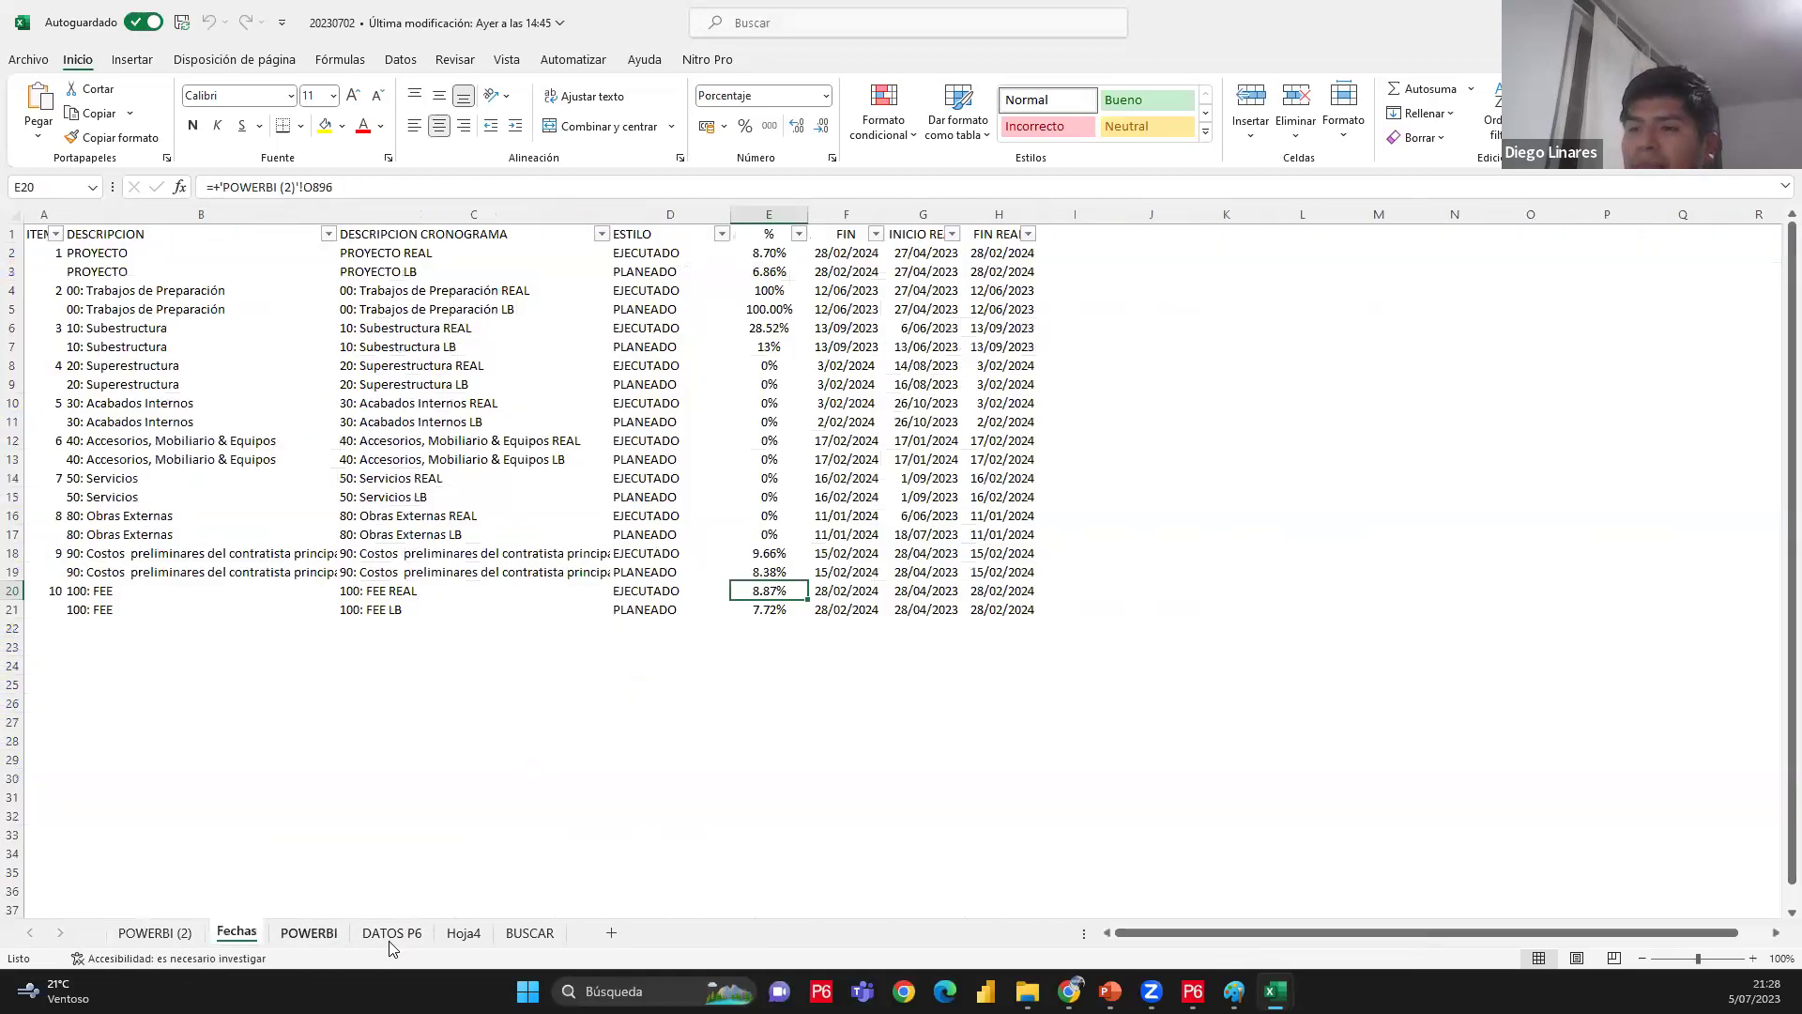
click(392, 935)
key(ctrl+Page_Up)
key(ctrl+Page_Up)
key(ctrl+Page_Up)
Open the 20230702 Power BI report from the 20230702 project folder and collapse the Visualizaciones pane
click(1027, 991)
click(939, 805)
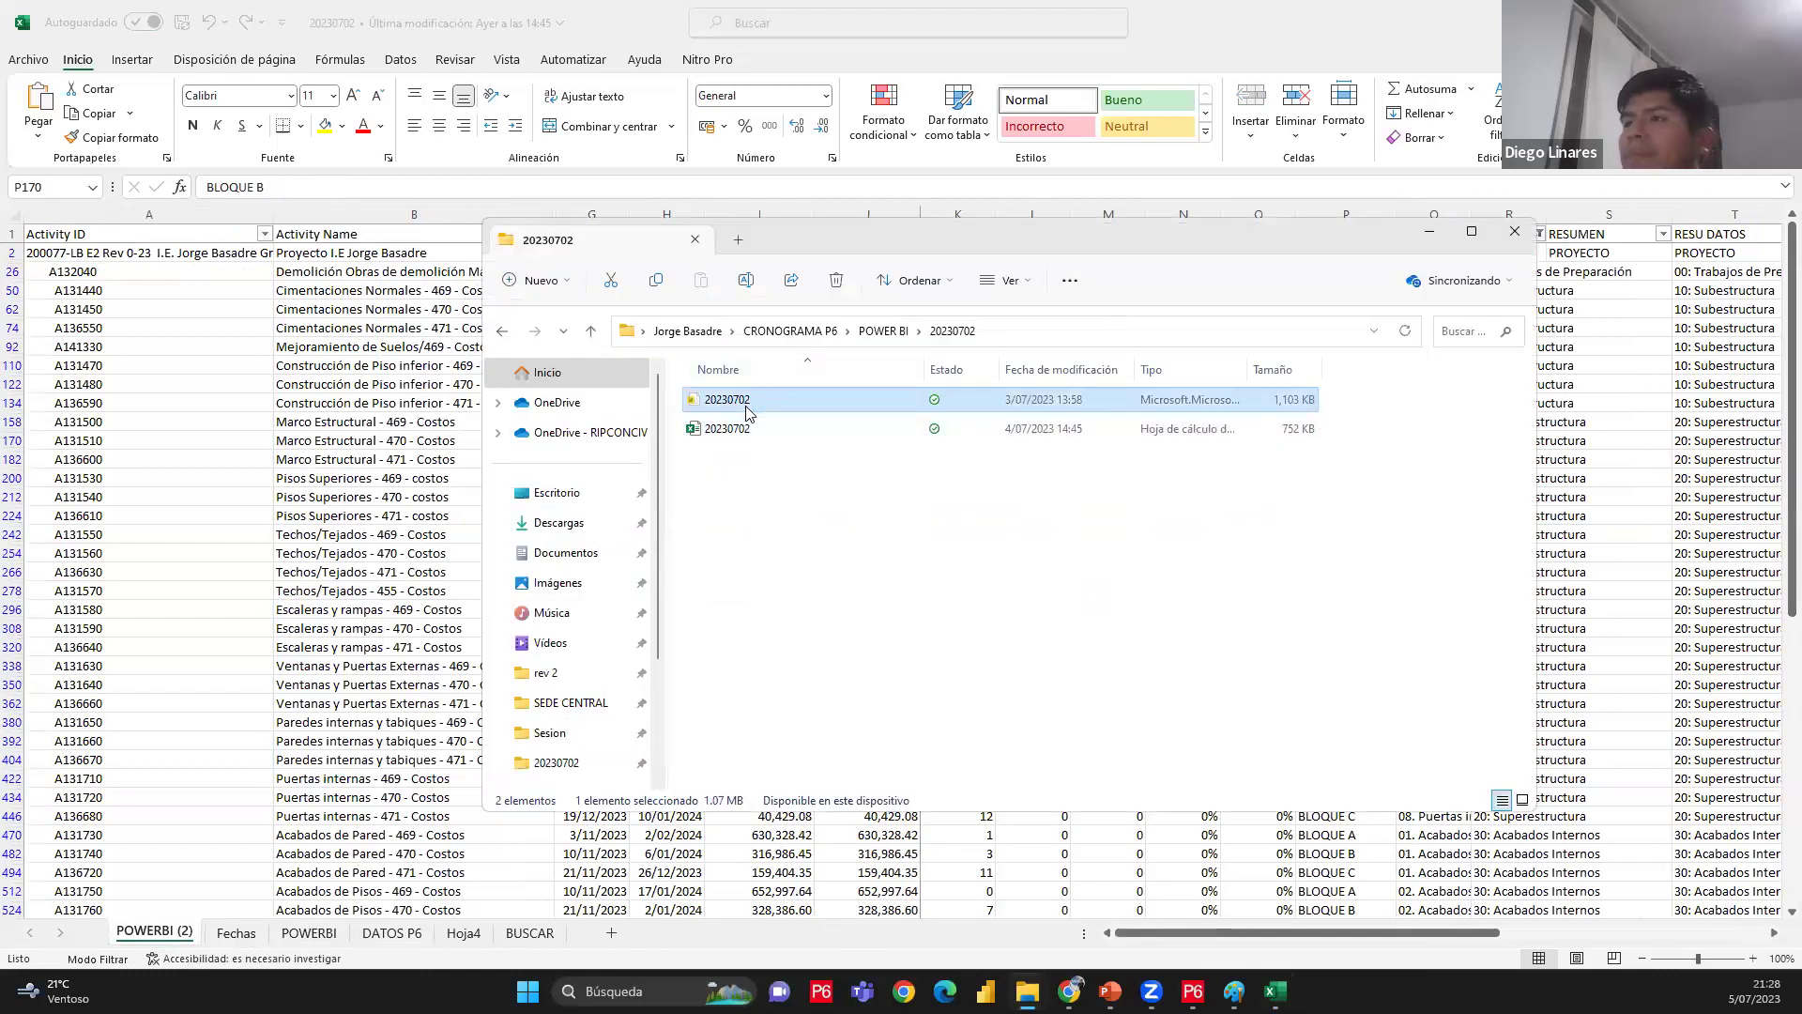
double_click(747, 403)
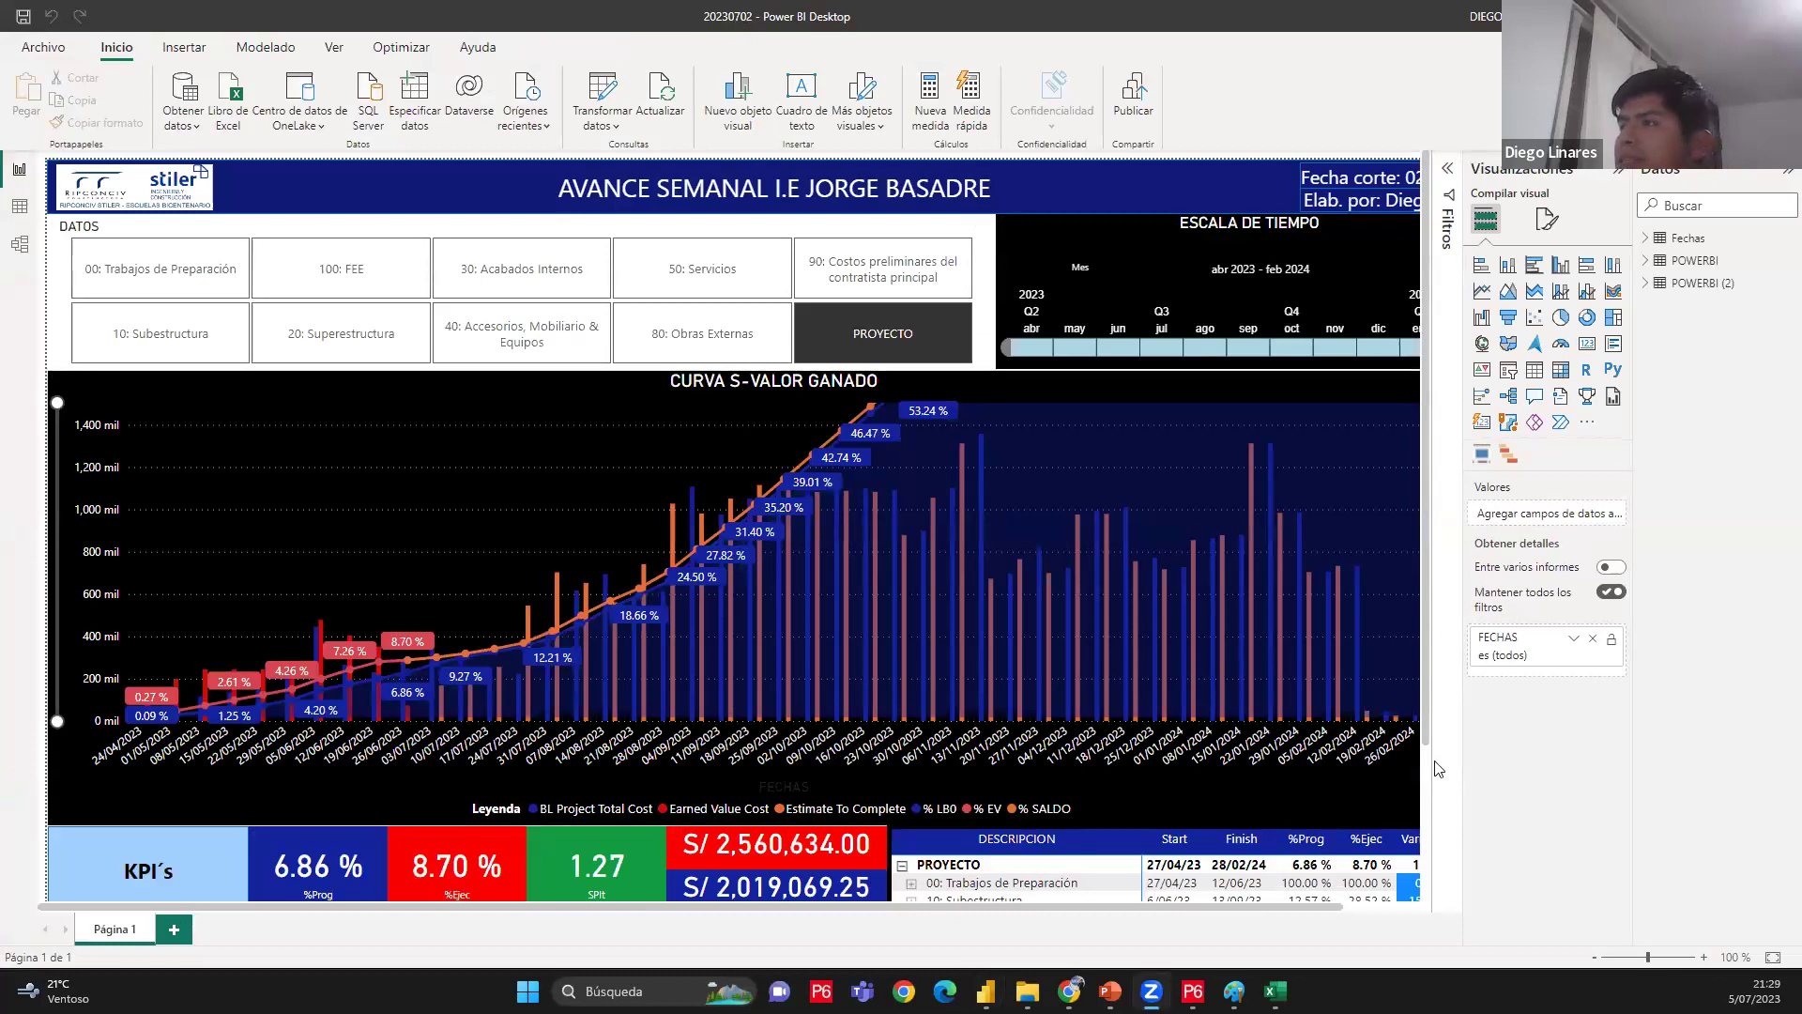
click(1614, 170)
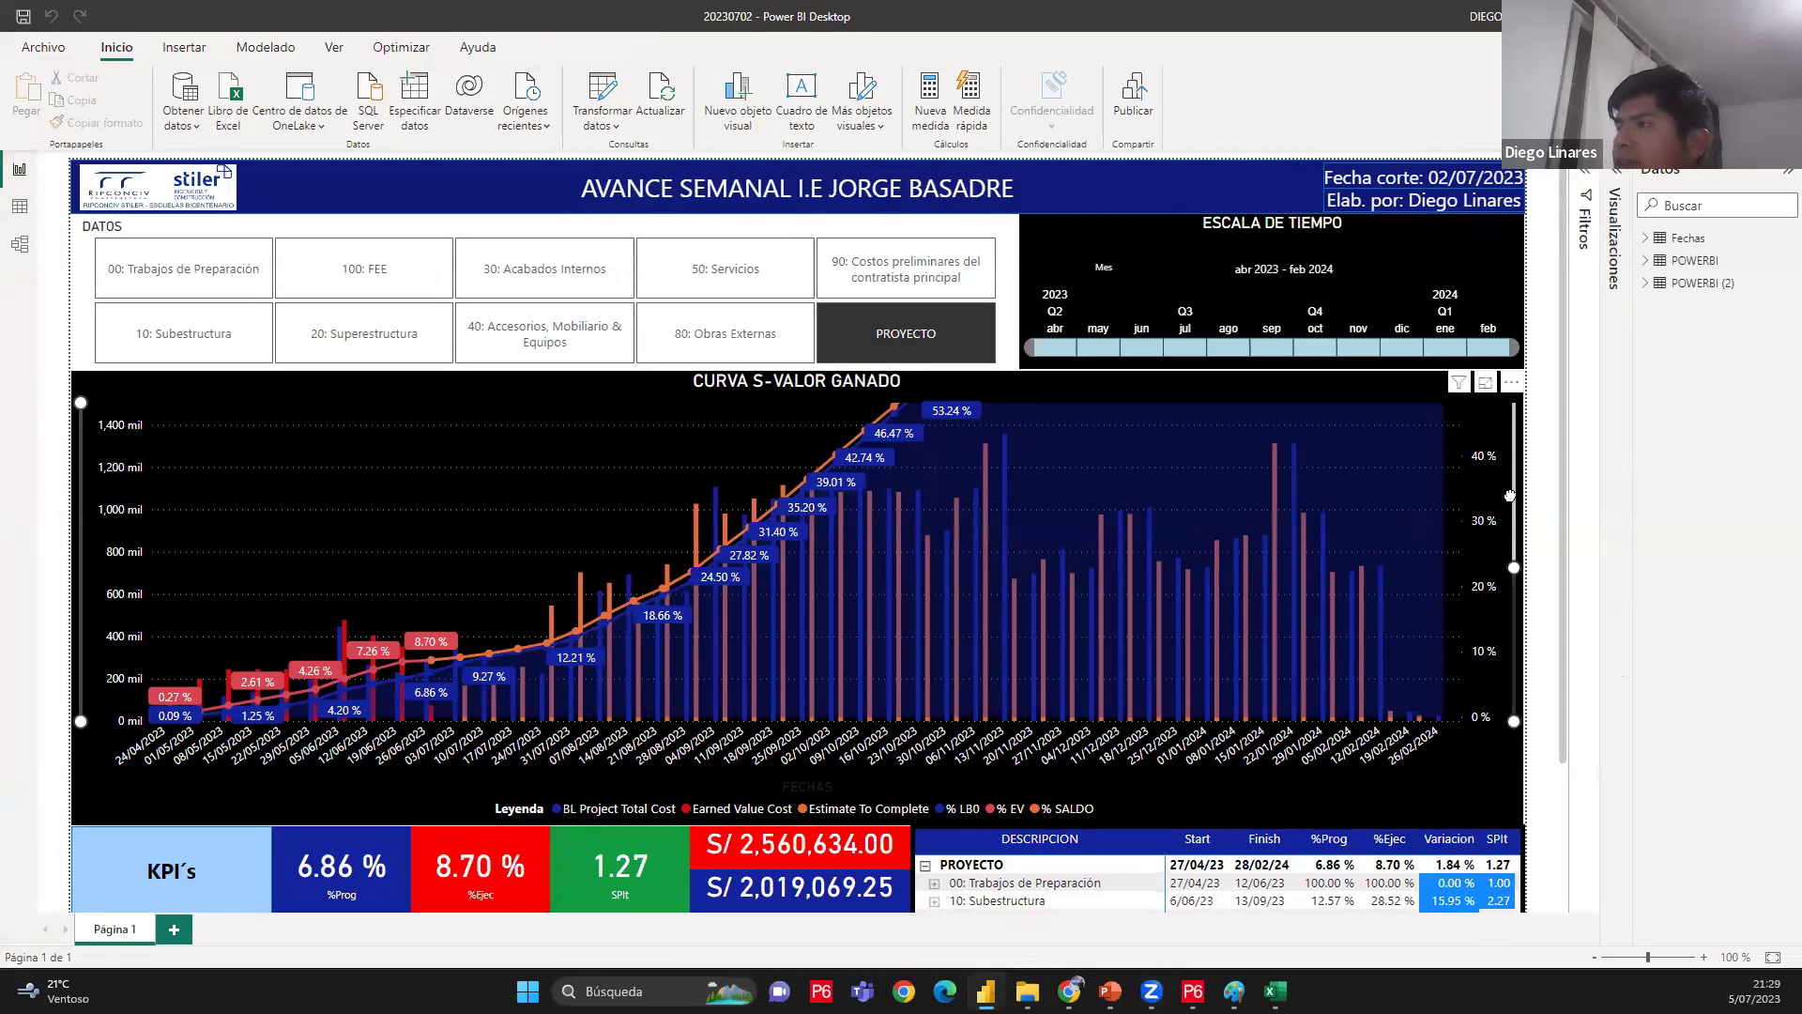
Extend the S-curve's percentage axis to 100 % and limit the time scale to abr 2023 - ago 2023
drag(1510, 495, 1514, 404)
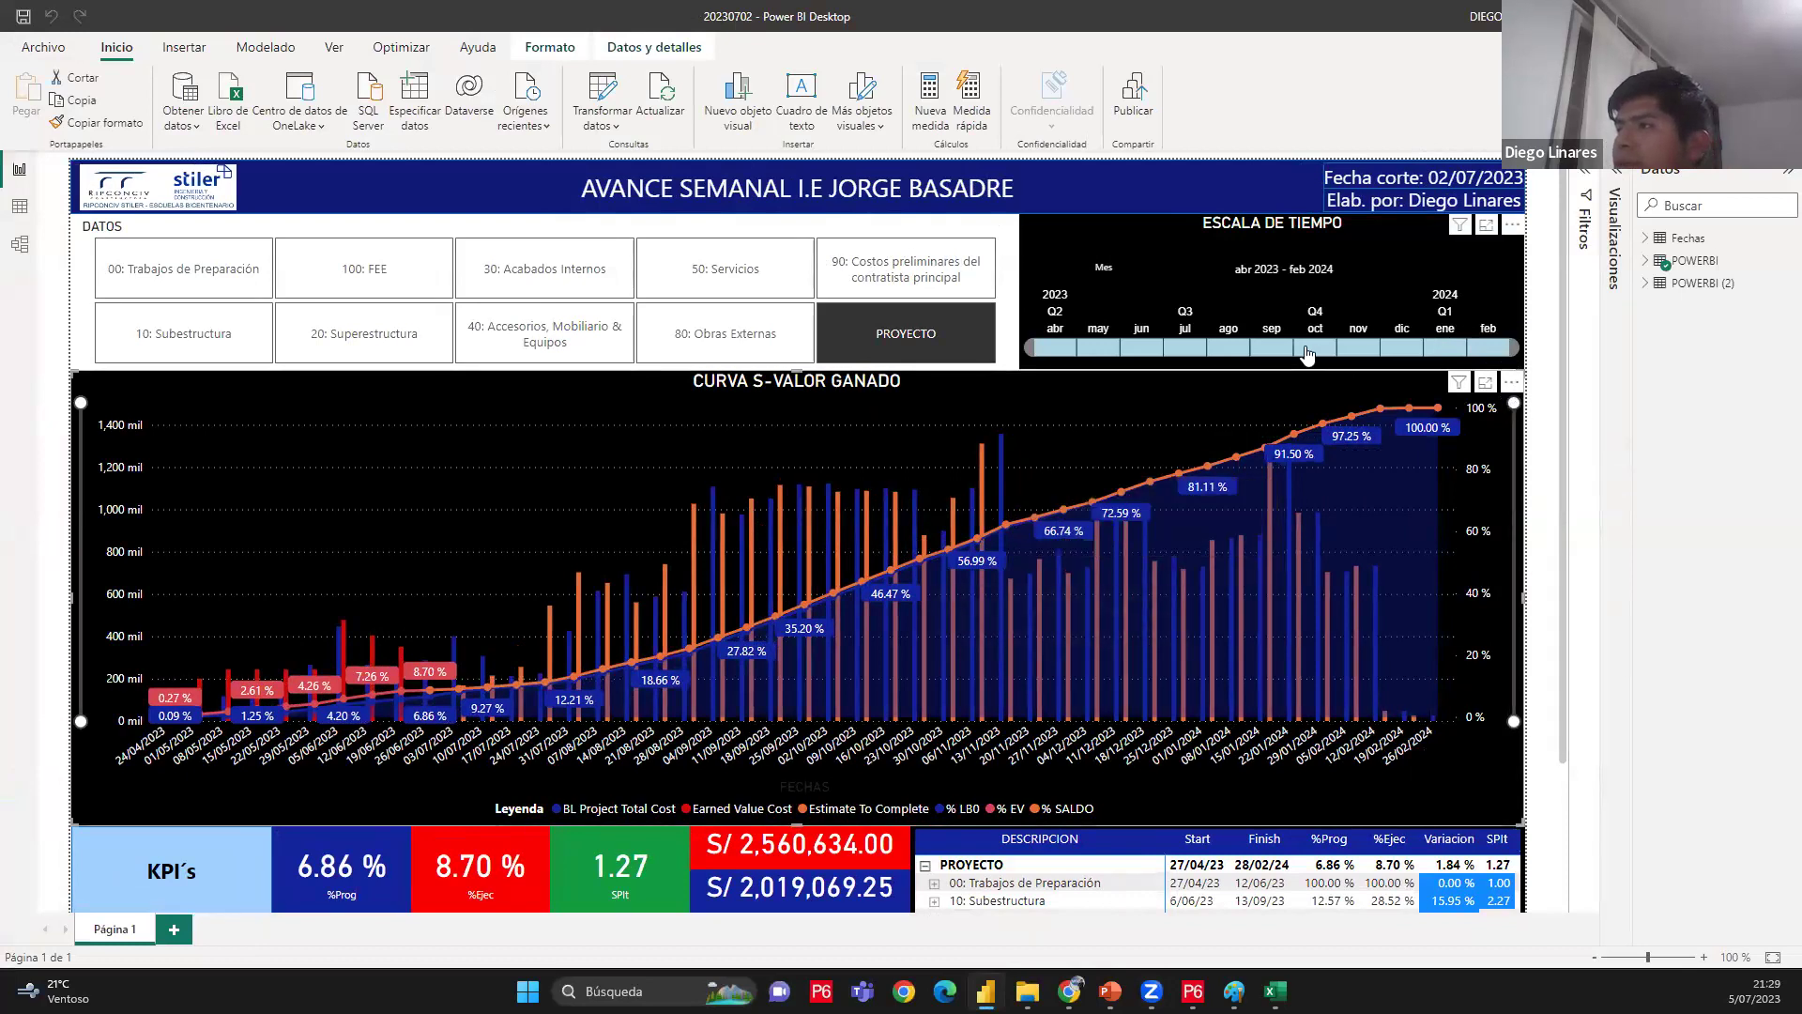
click(1234, 347)
drag(1203, 345, 1032, 347)
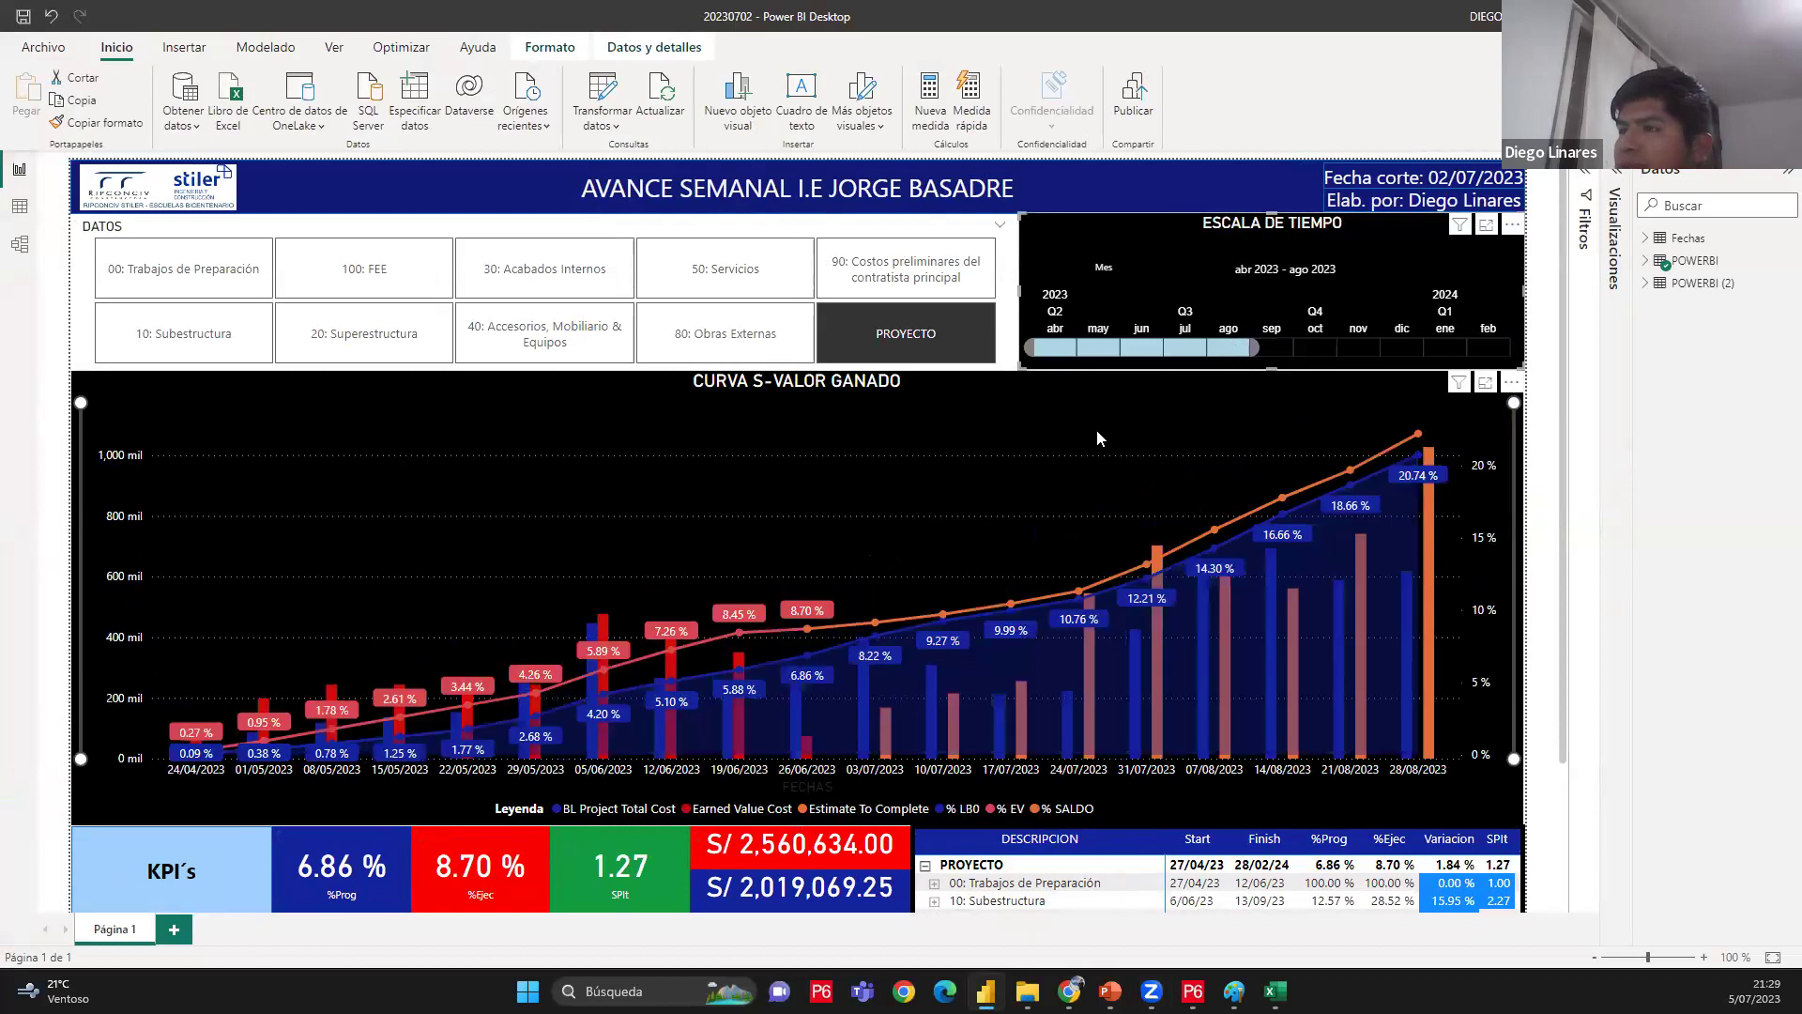
drag(1253, 347, 1513, 347)
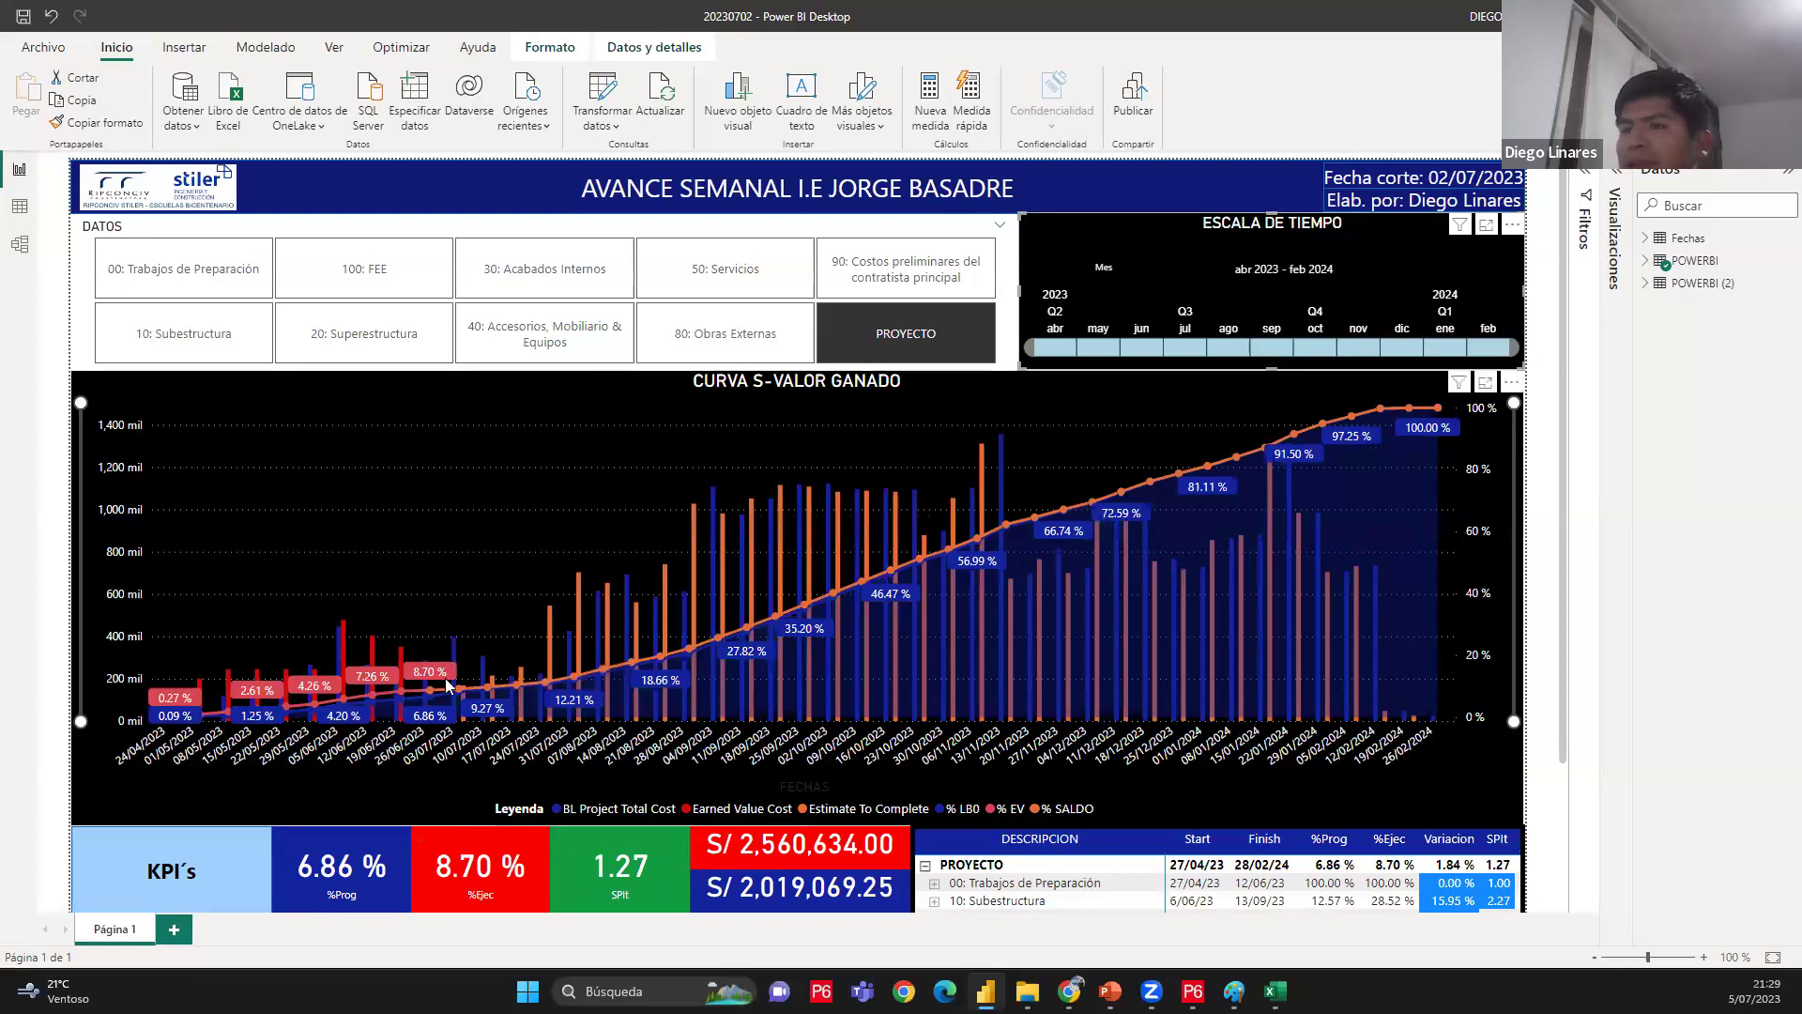
drag(1513, 348, 1255, 347)
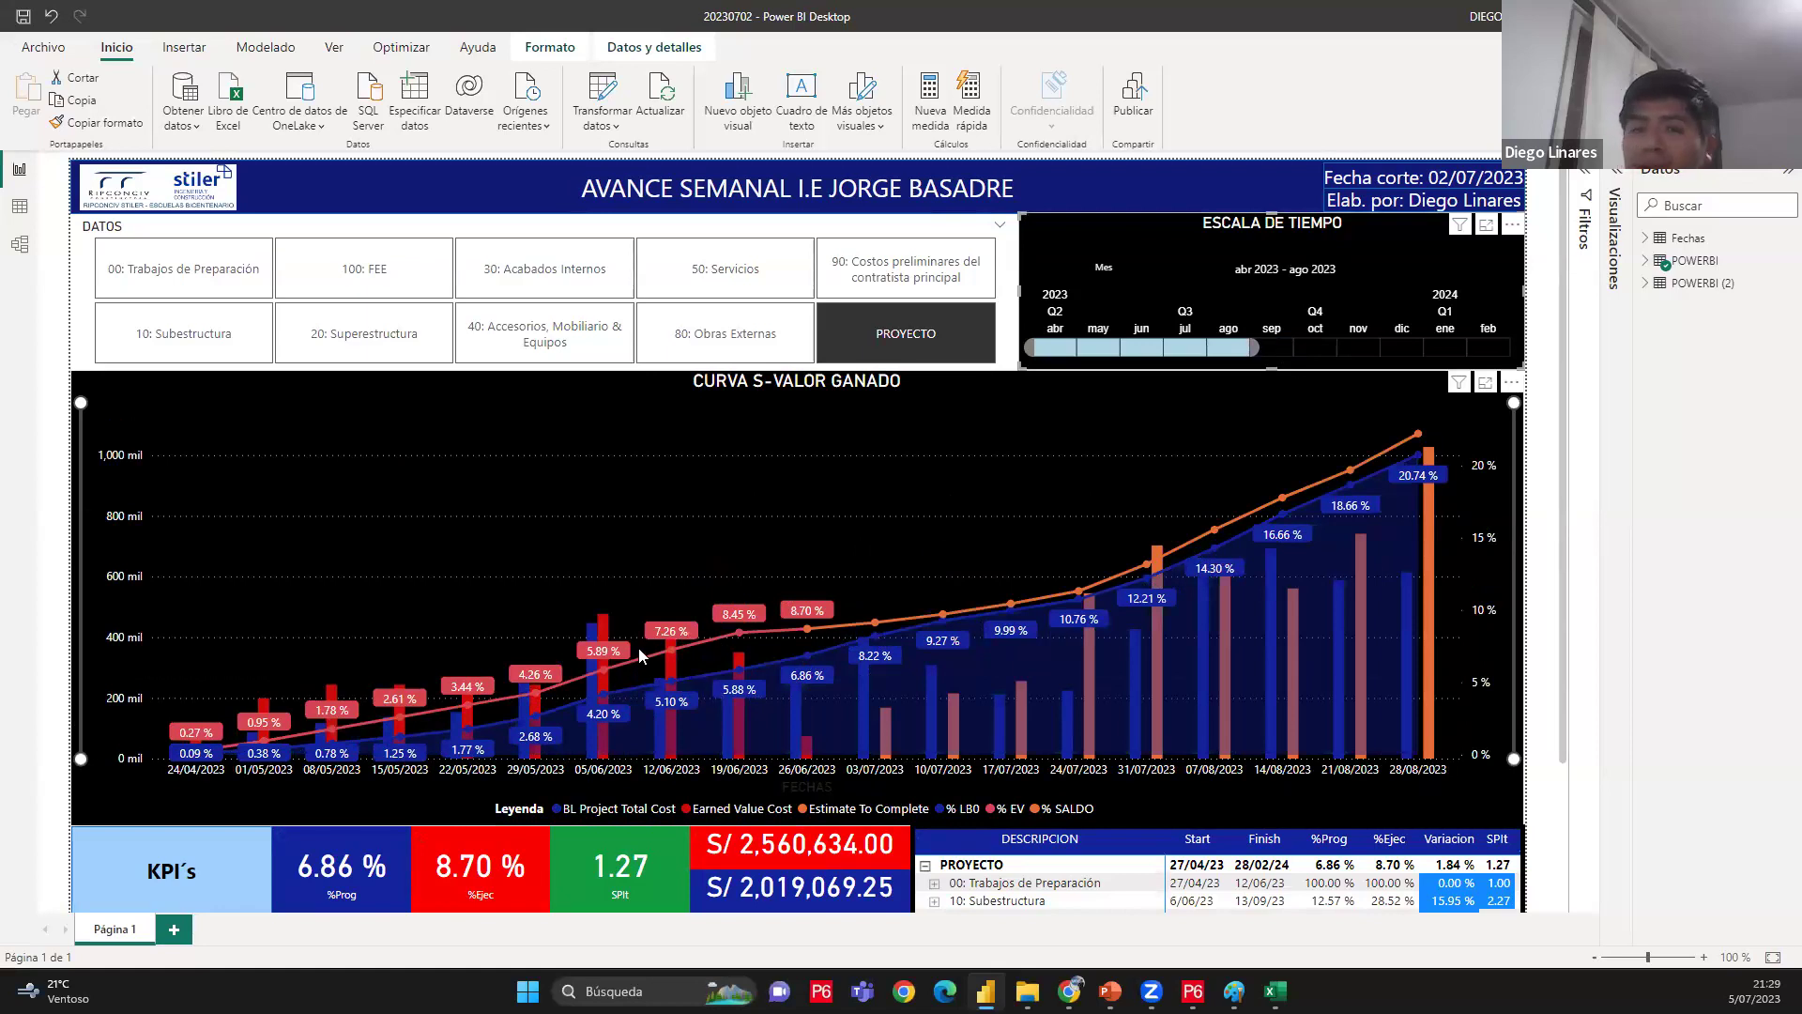
mouse_move(864, 631)
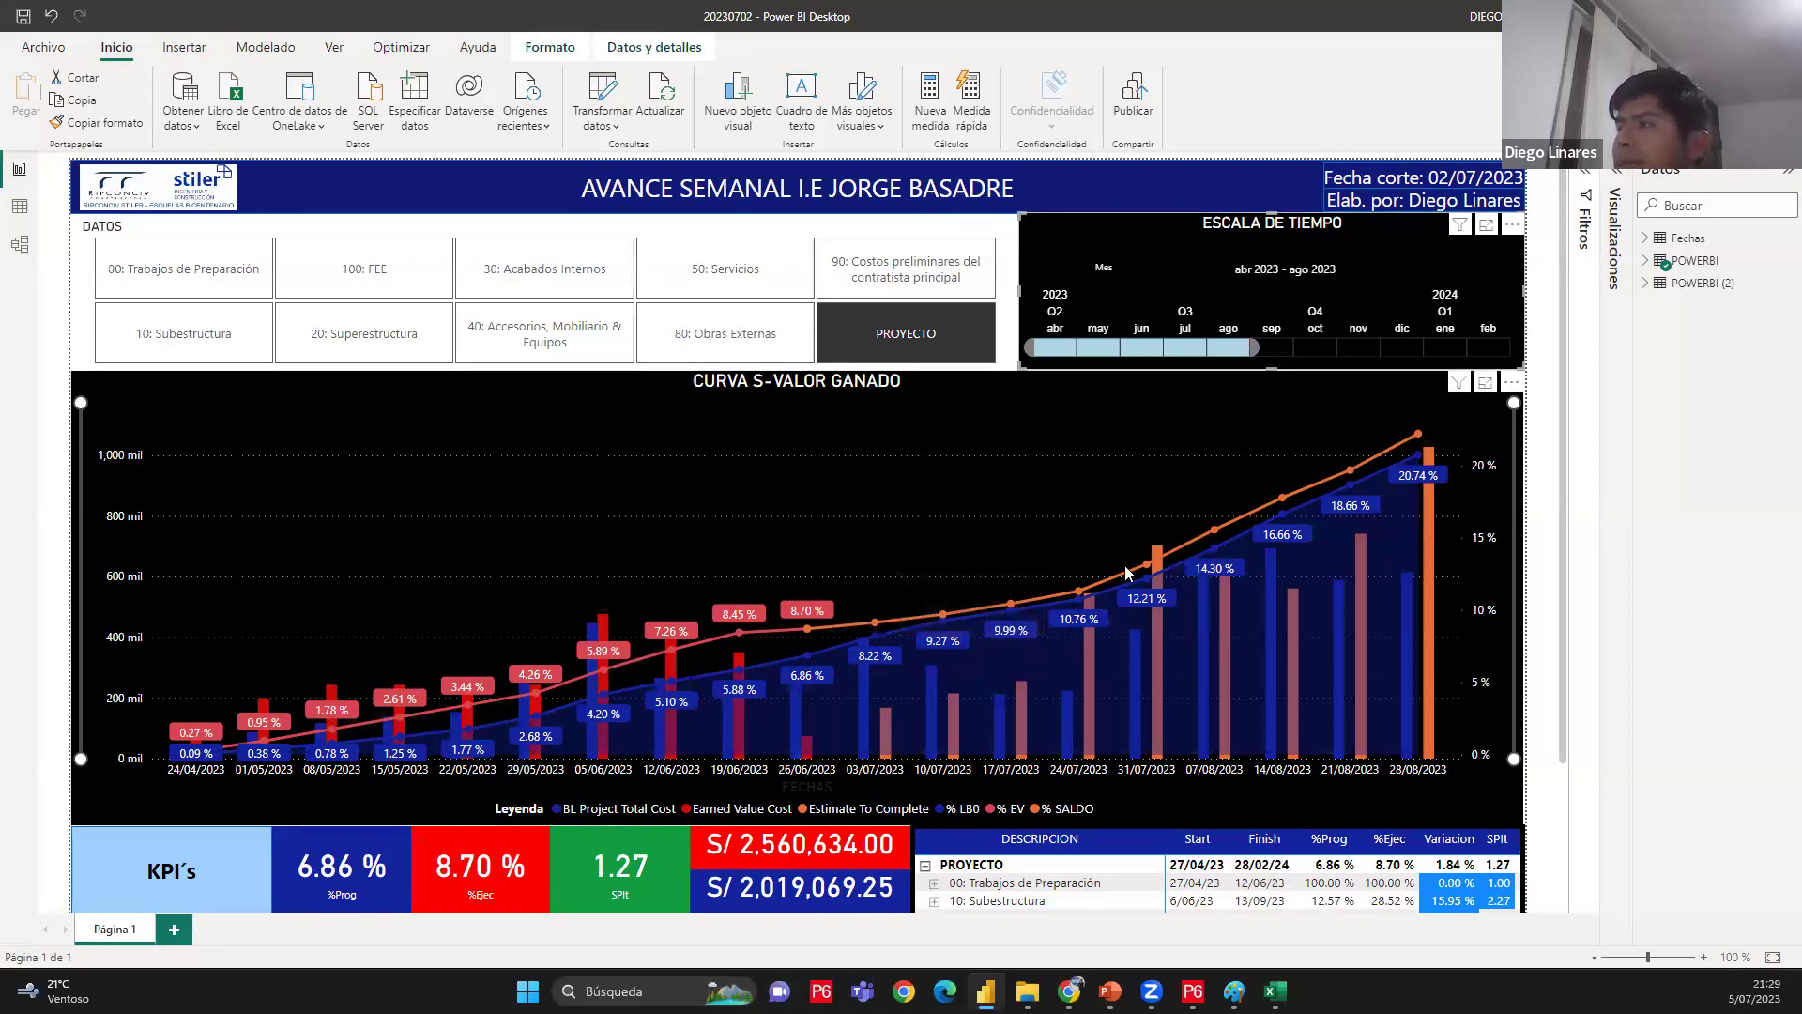
Filter the report by successive DATOS items, from 80: Obras Externas through to 90: Costos preliminares del contratista principal, to compare their S-curves
scroll(1173, 495, down, 2)
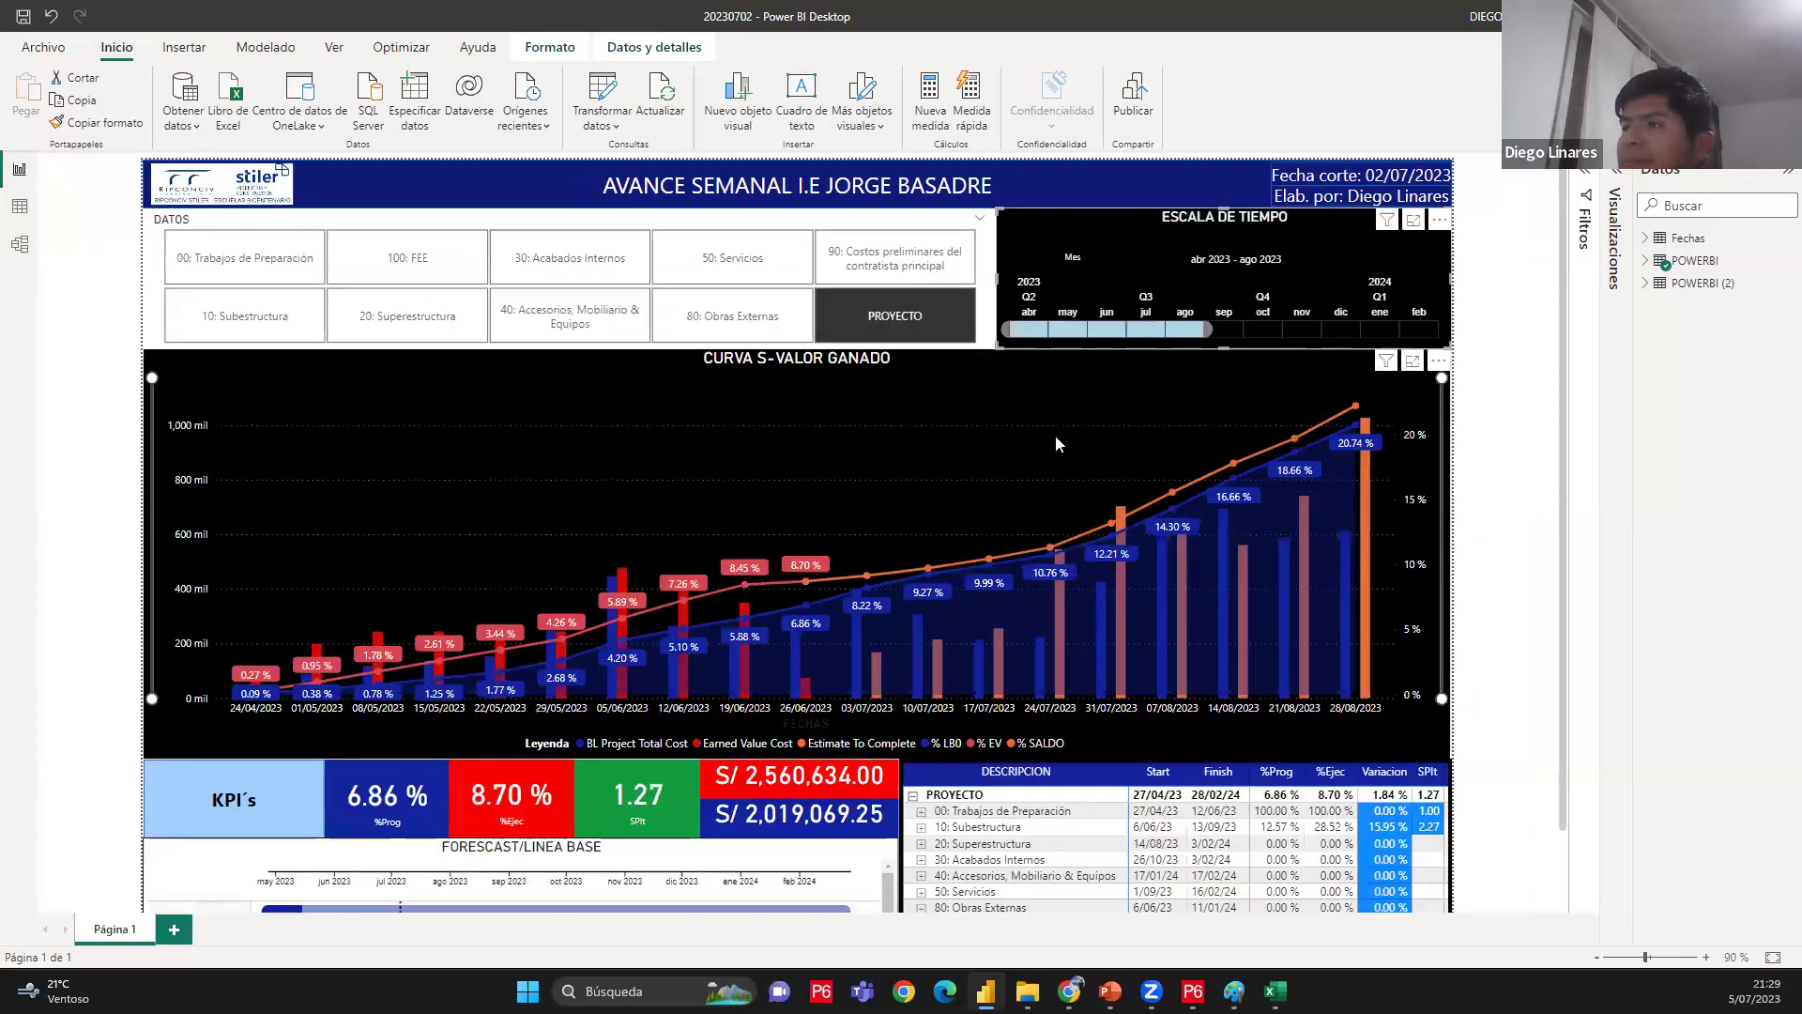
click(718, 301)
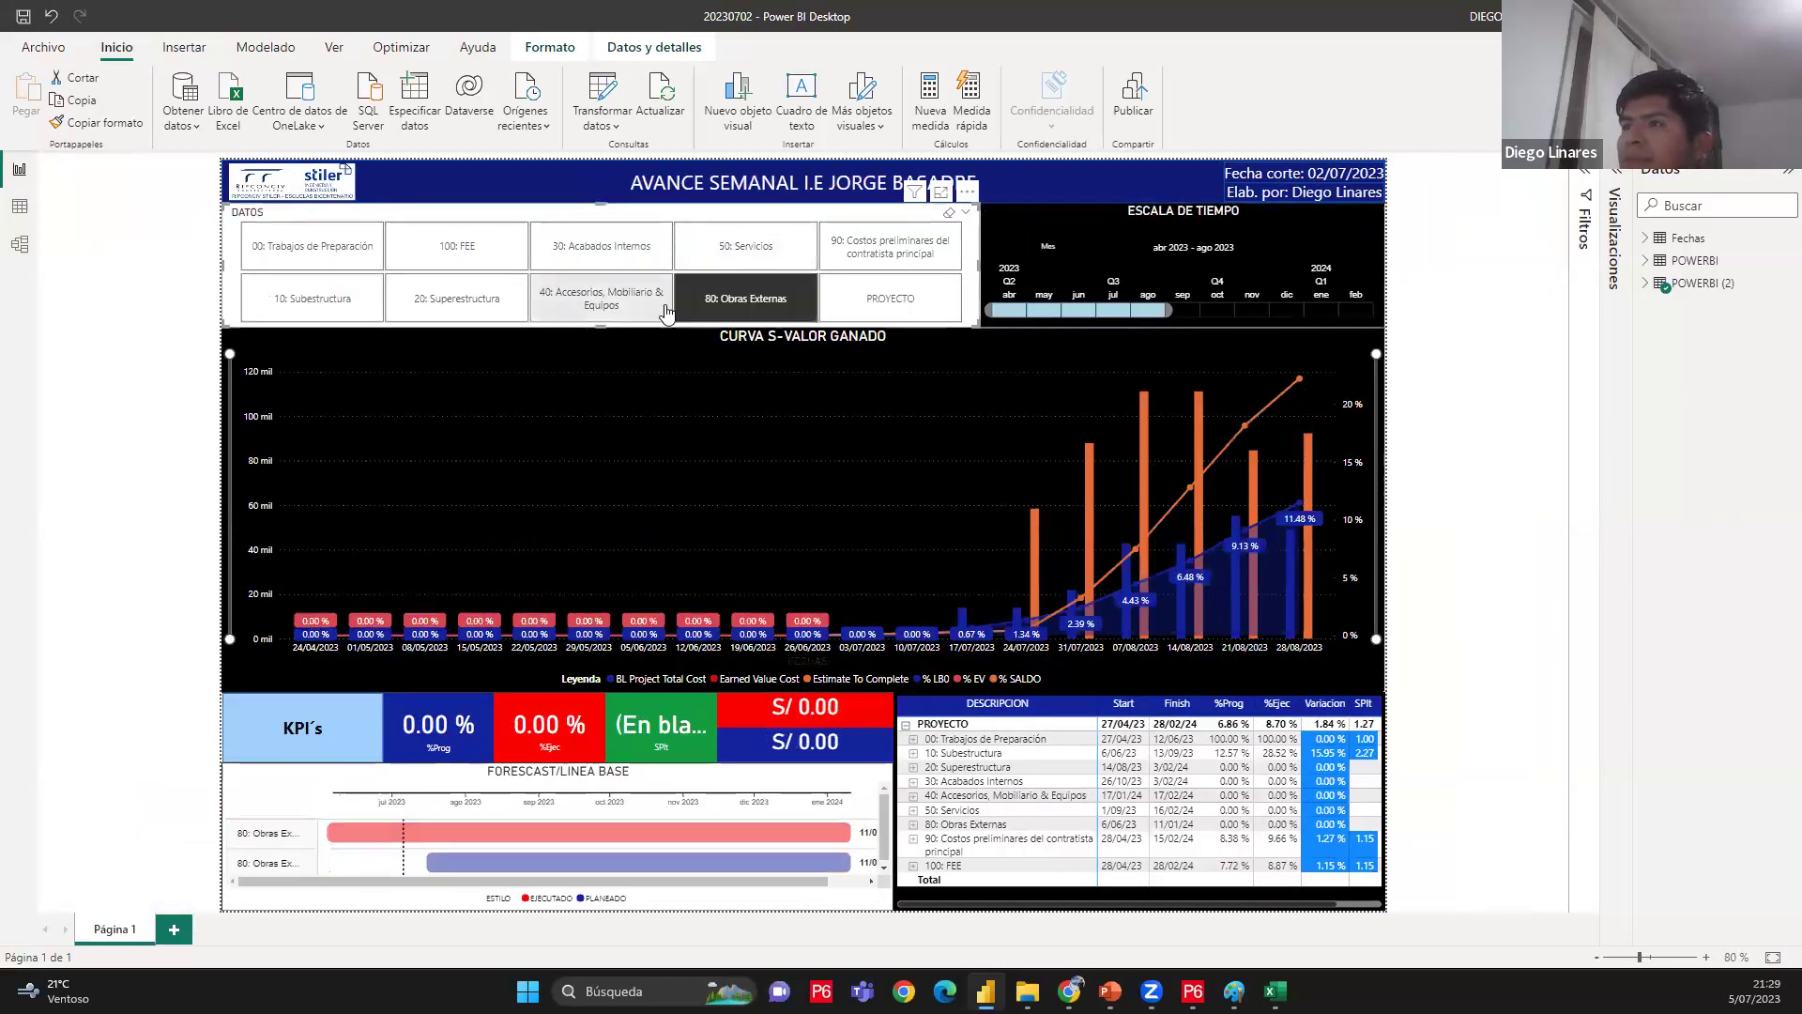
click(449, 301)
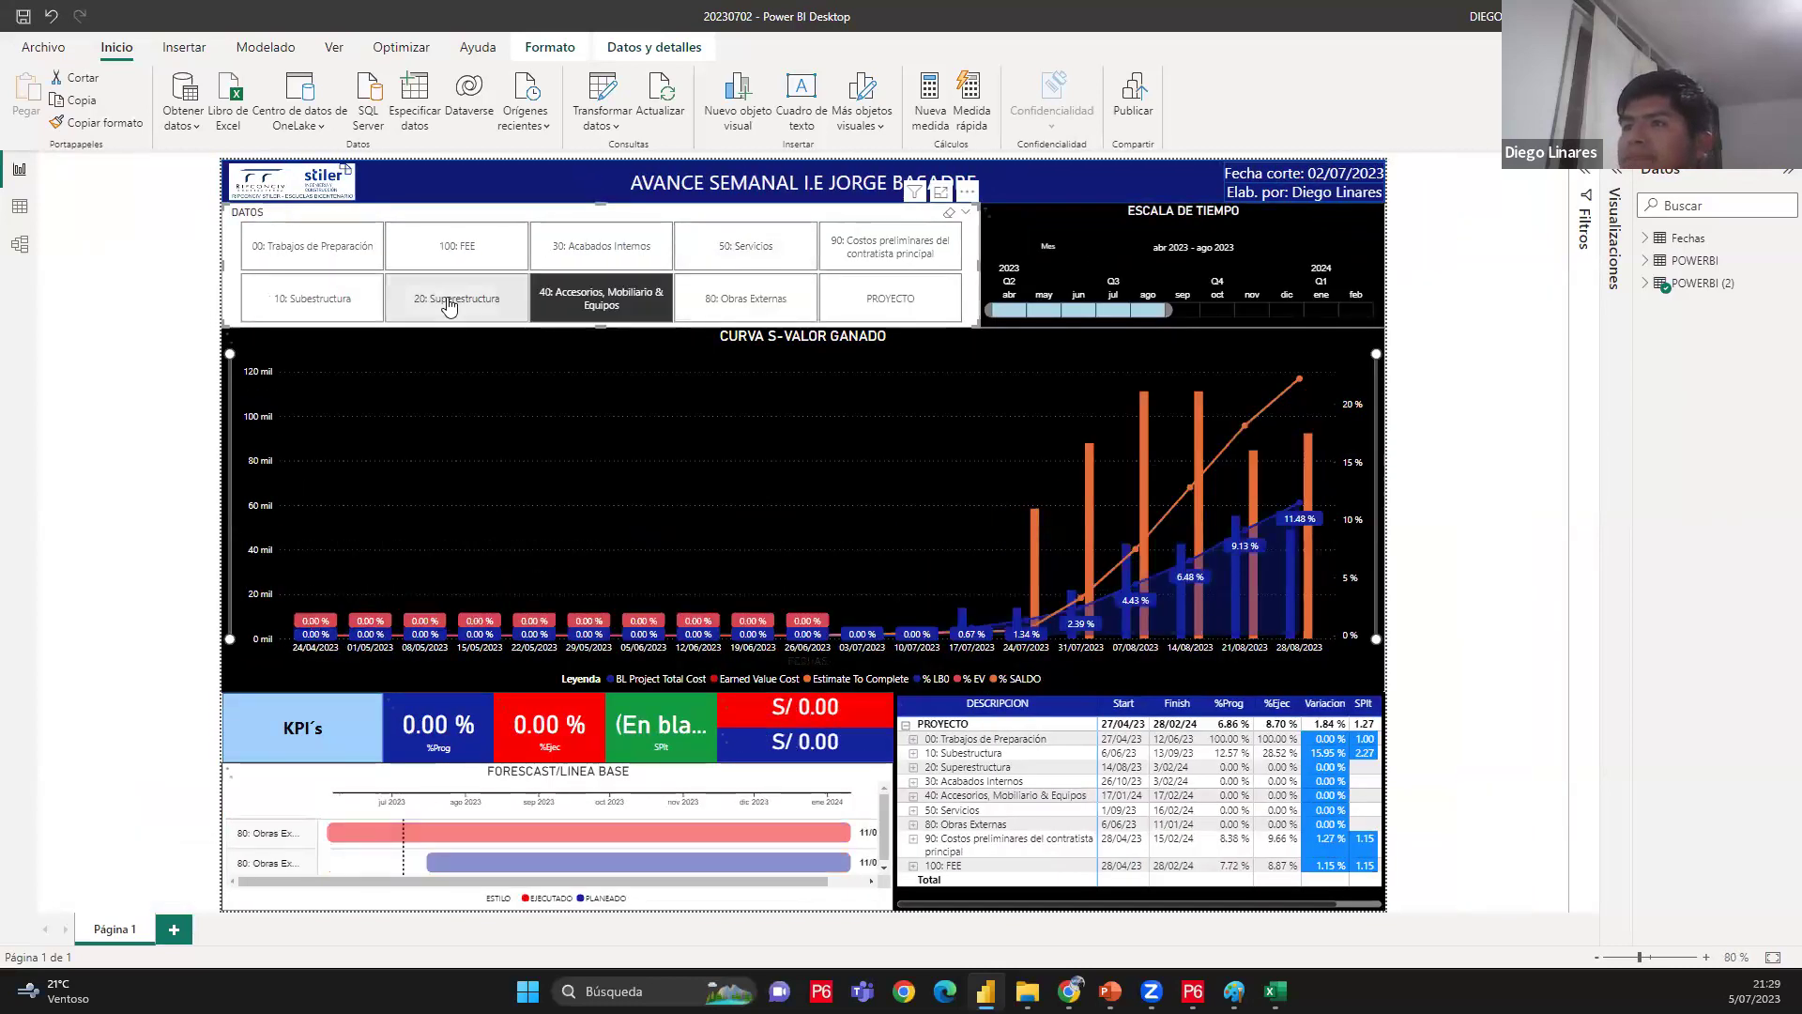
click(326, 310)
click(310, 246)
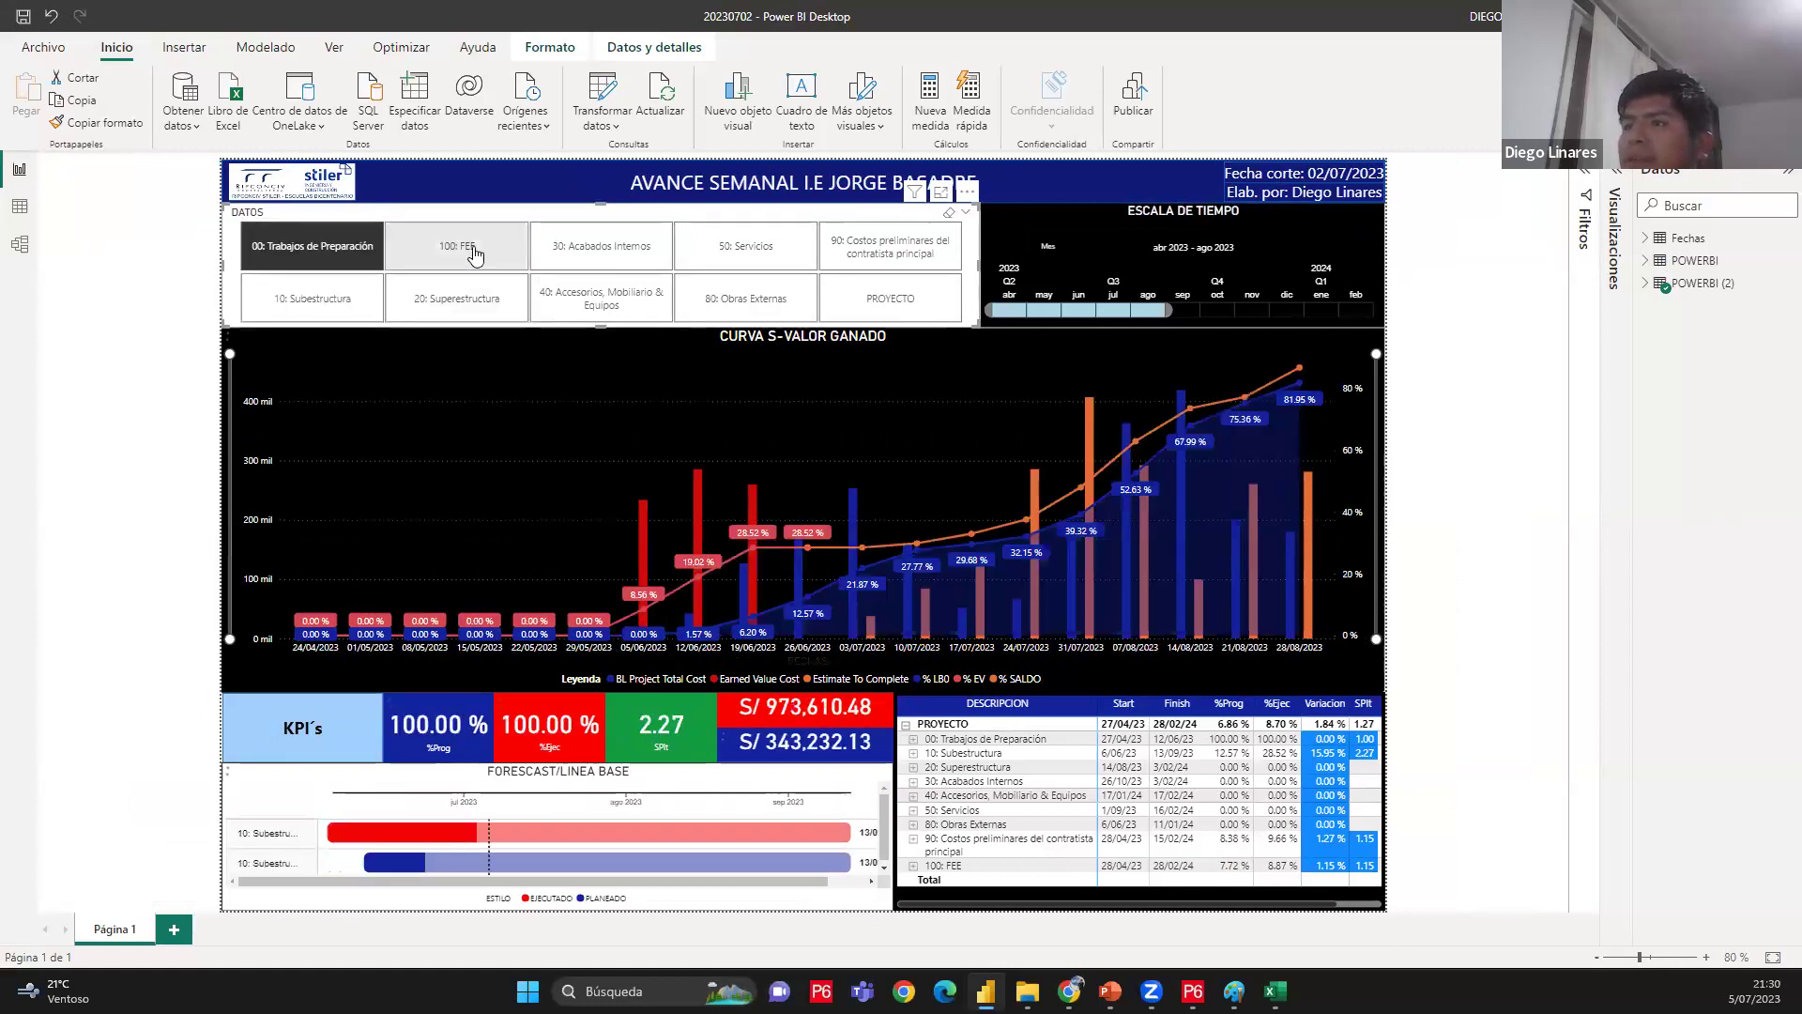
click(624, 247)
click(762, 252)
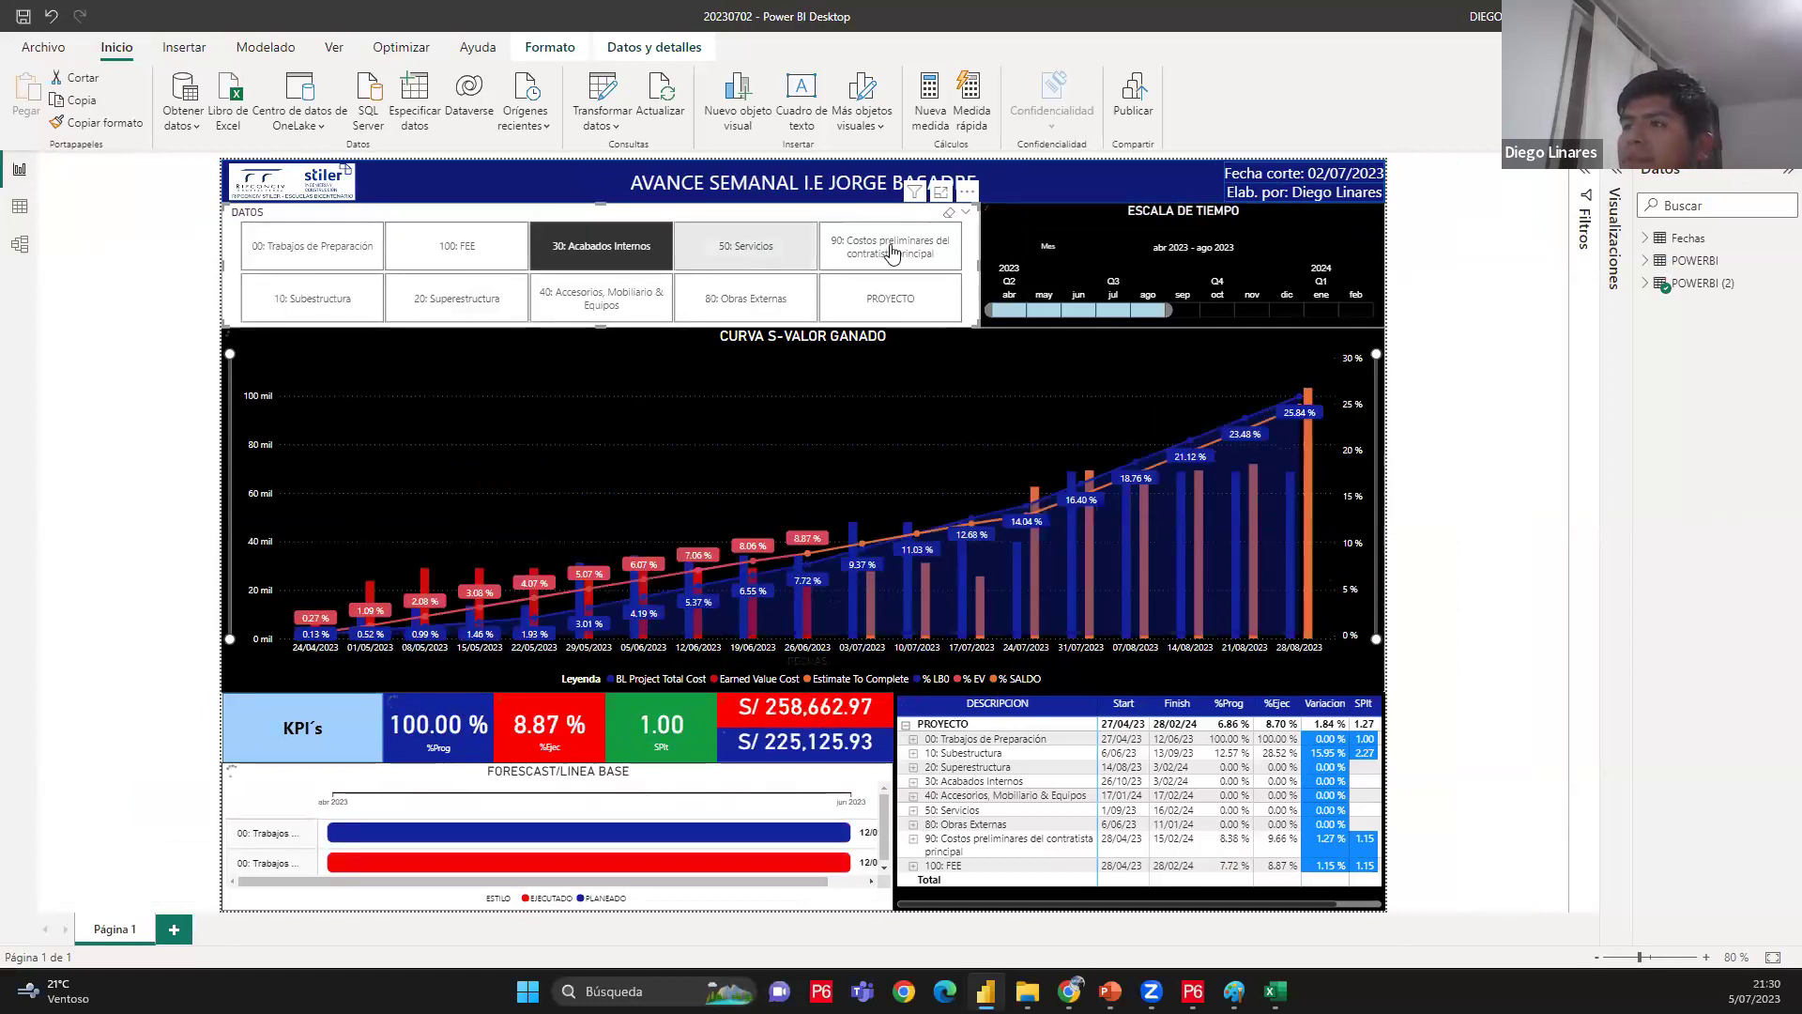
click(892, 253)
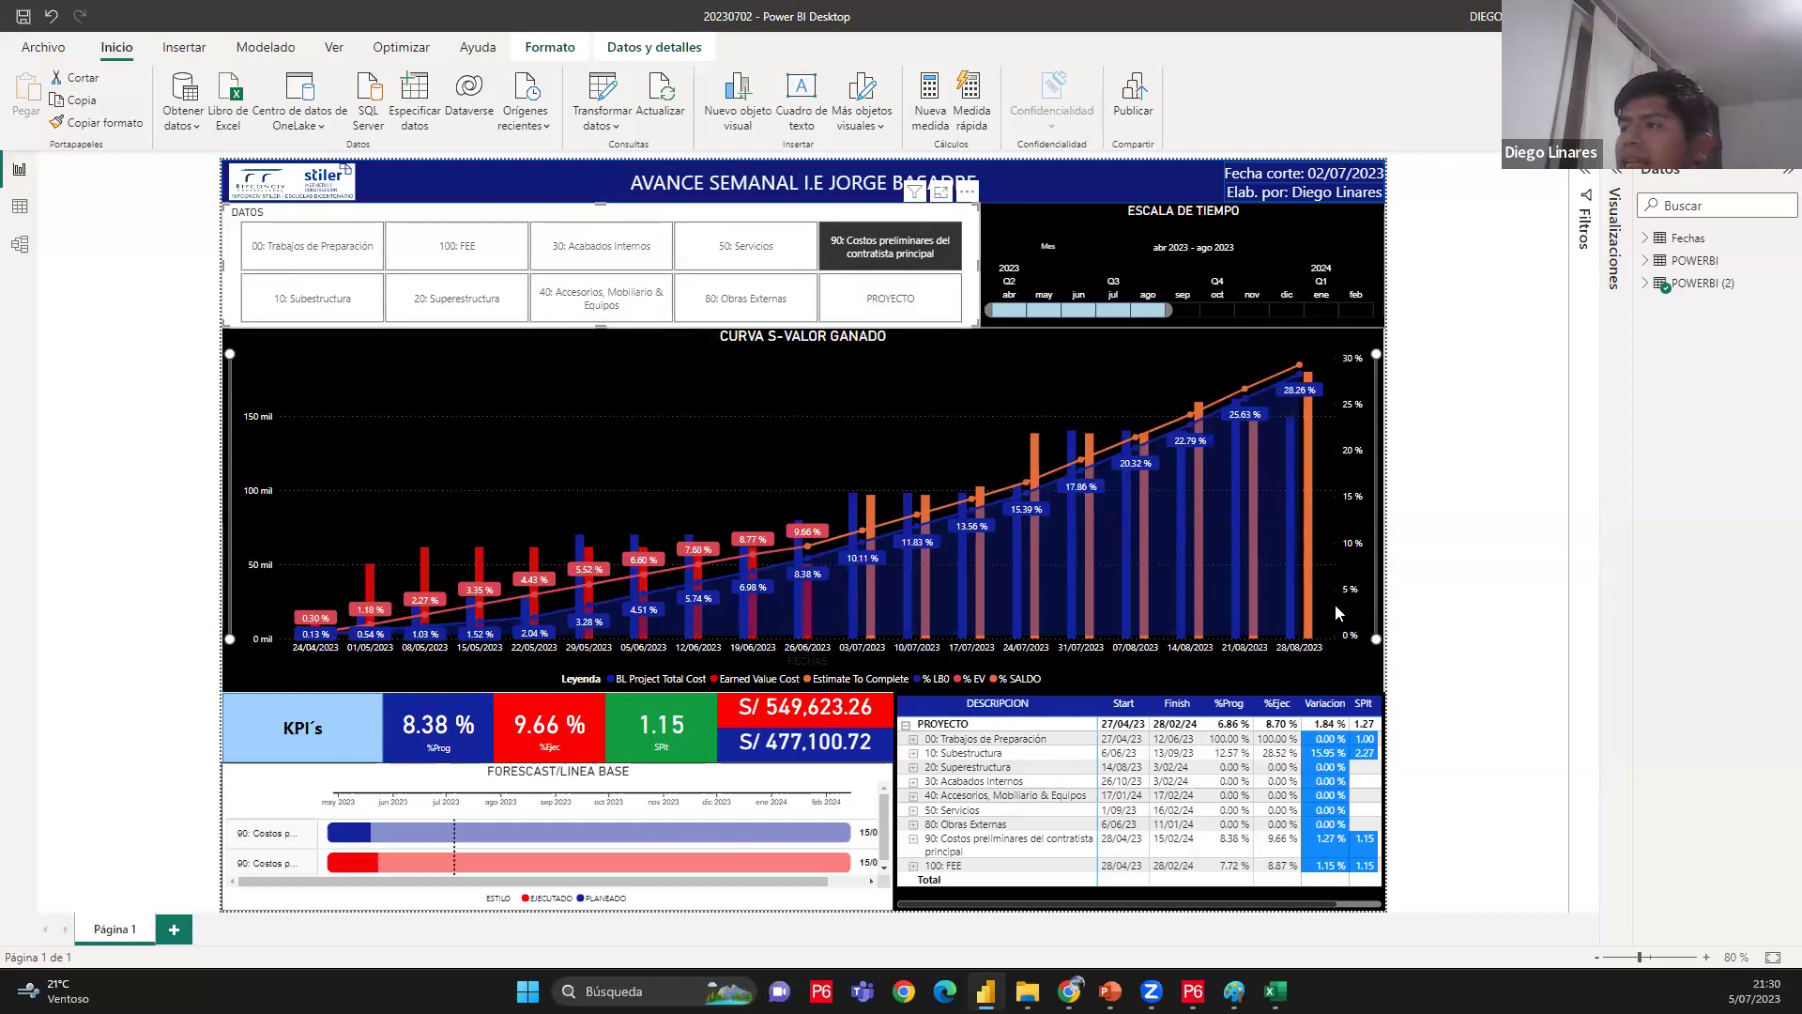
click(1442, 652)
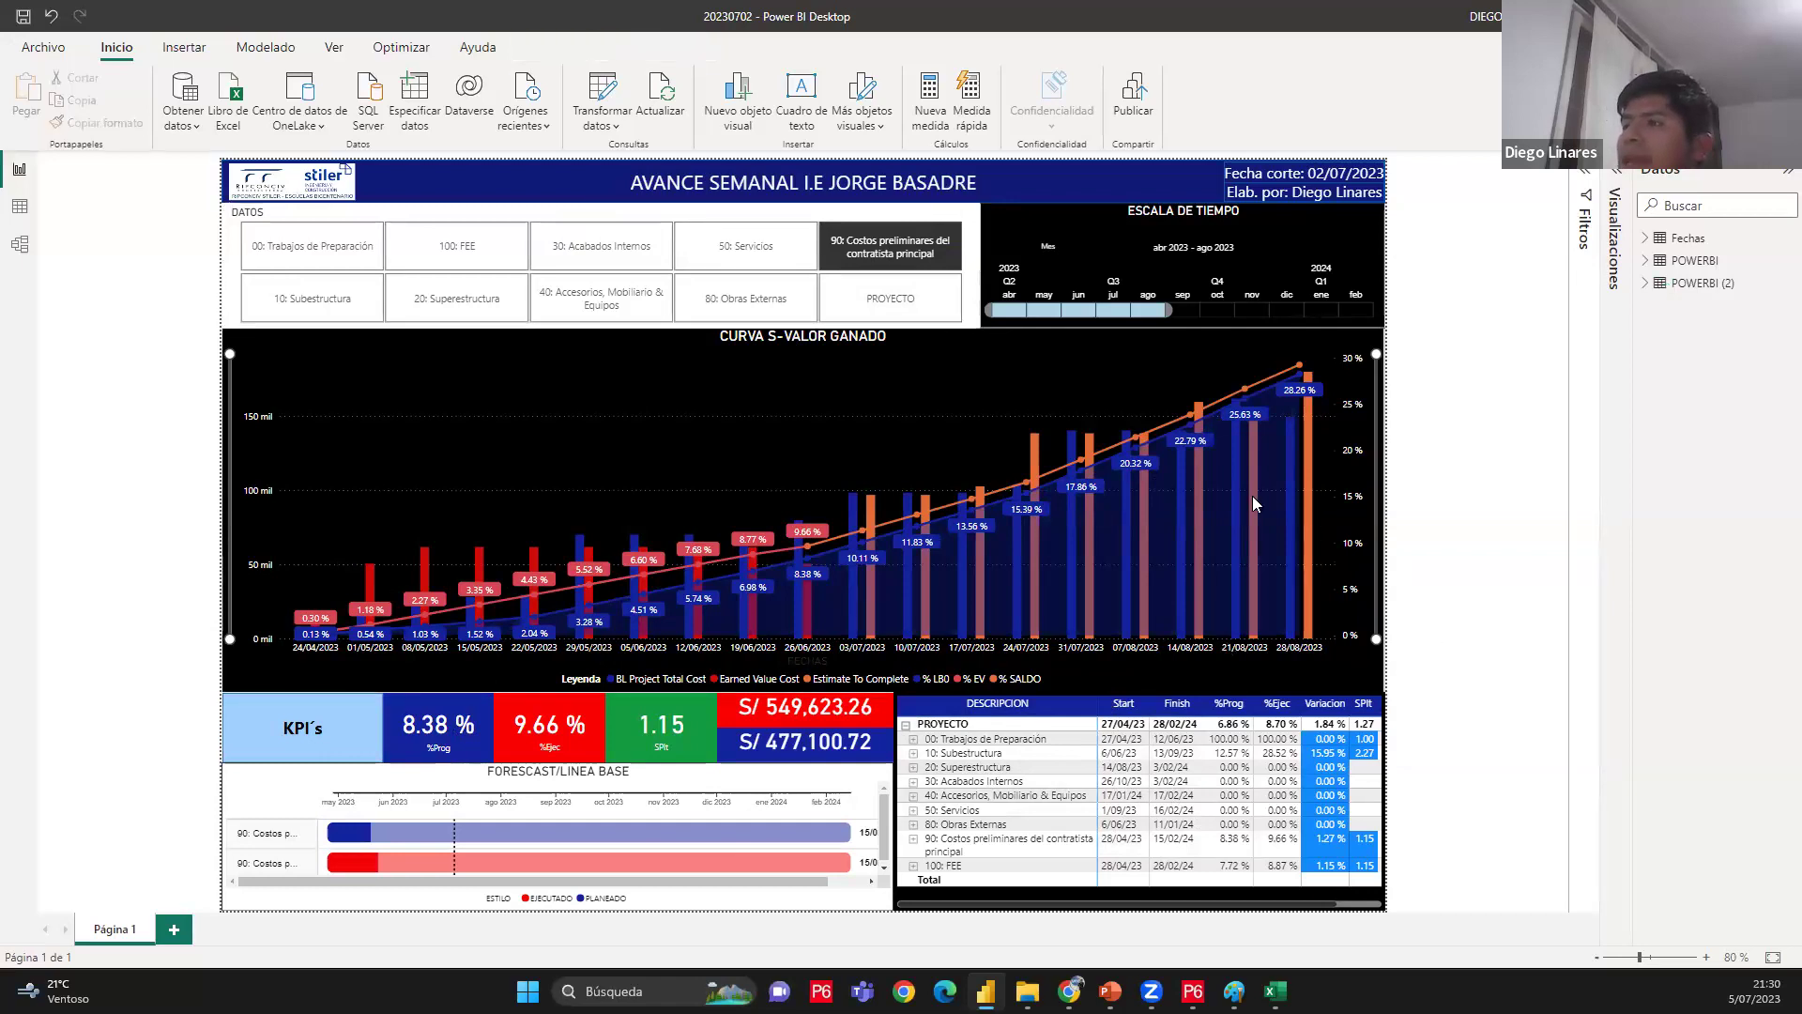
Extend the report's time scale to the full abr 2023 - feb 2024 period
click(1168, 311)
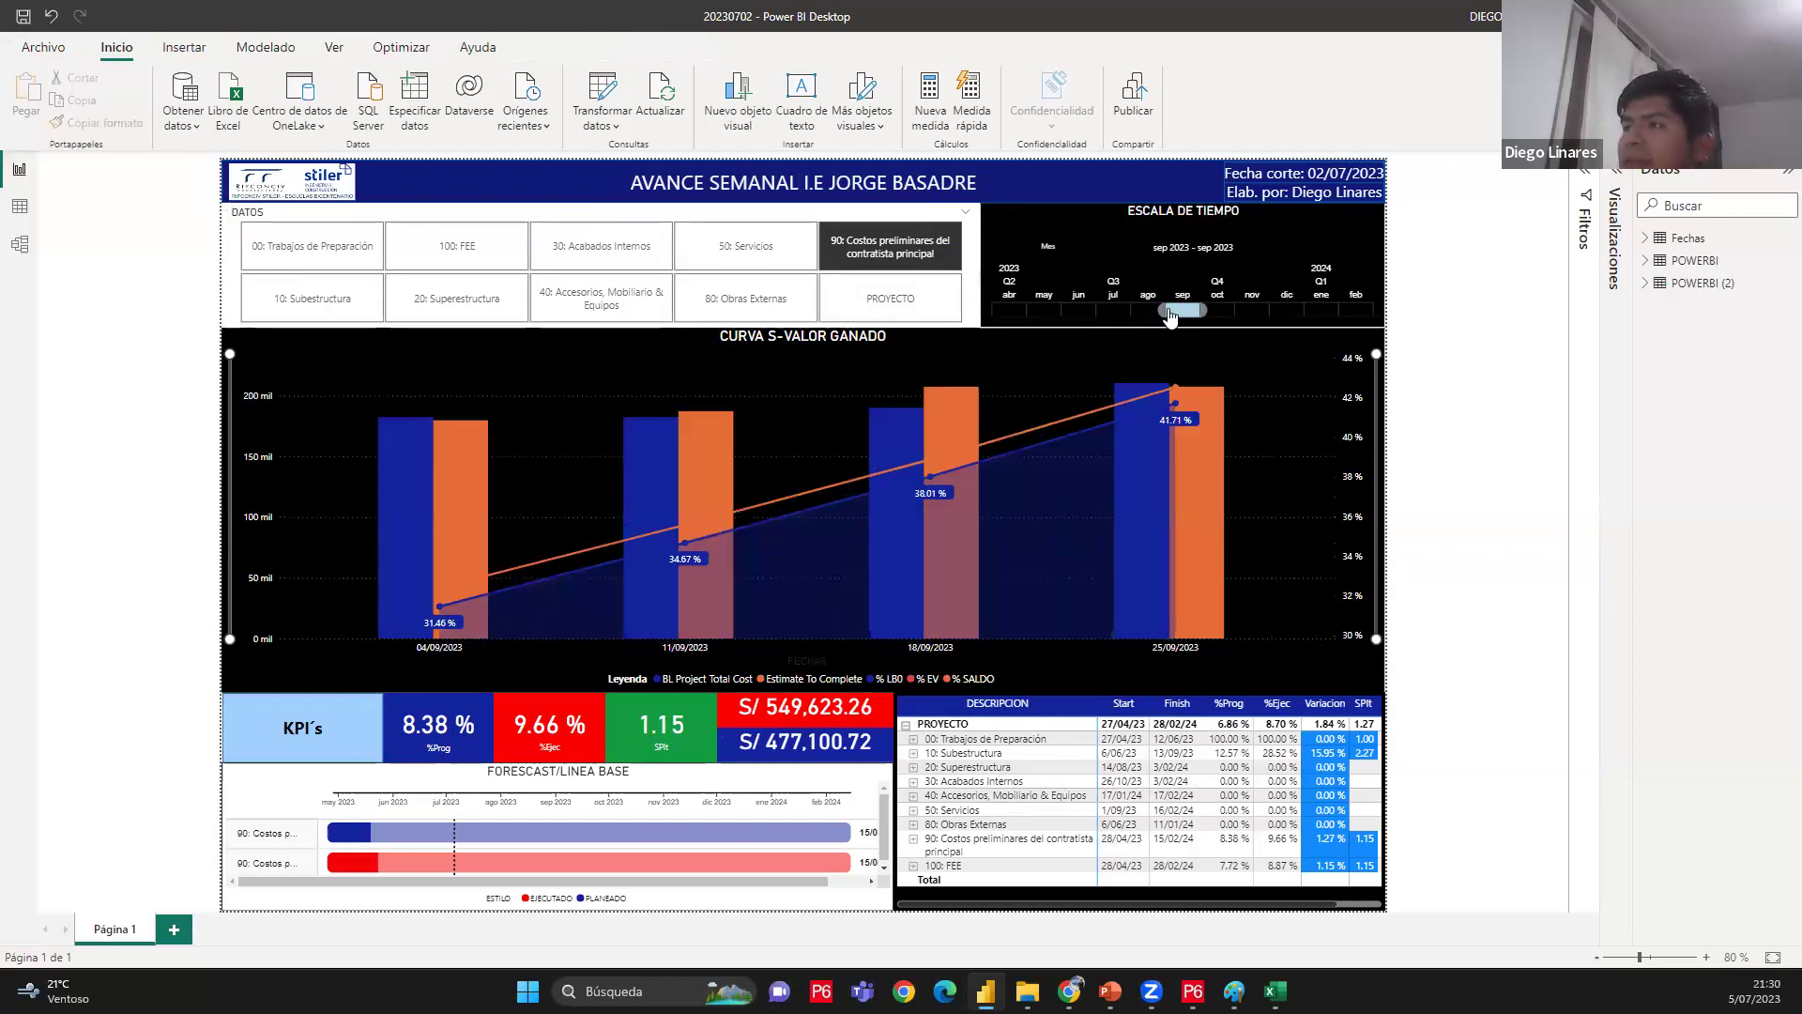
drag(1168, 312, 991, 311)
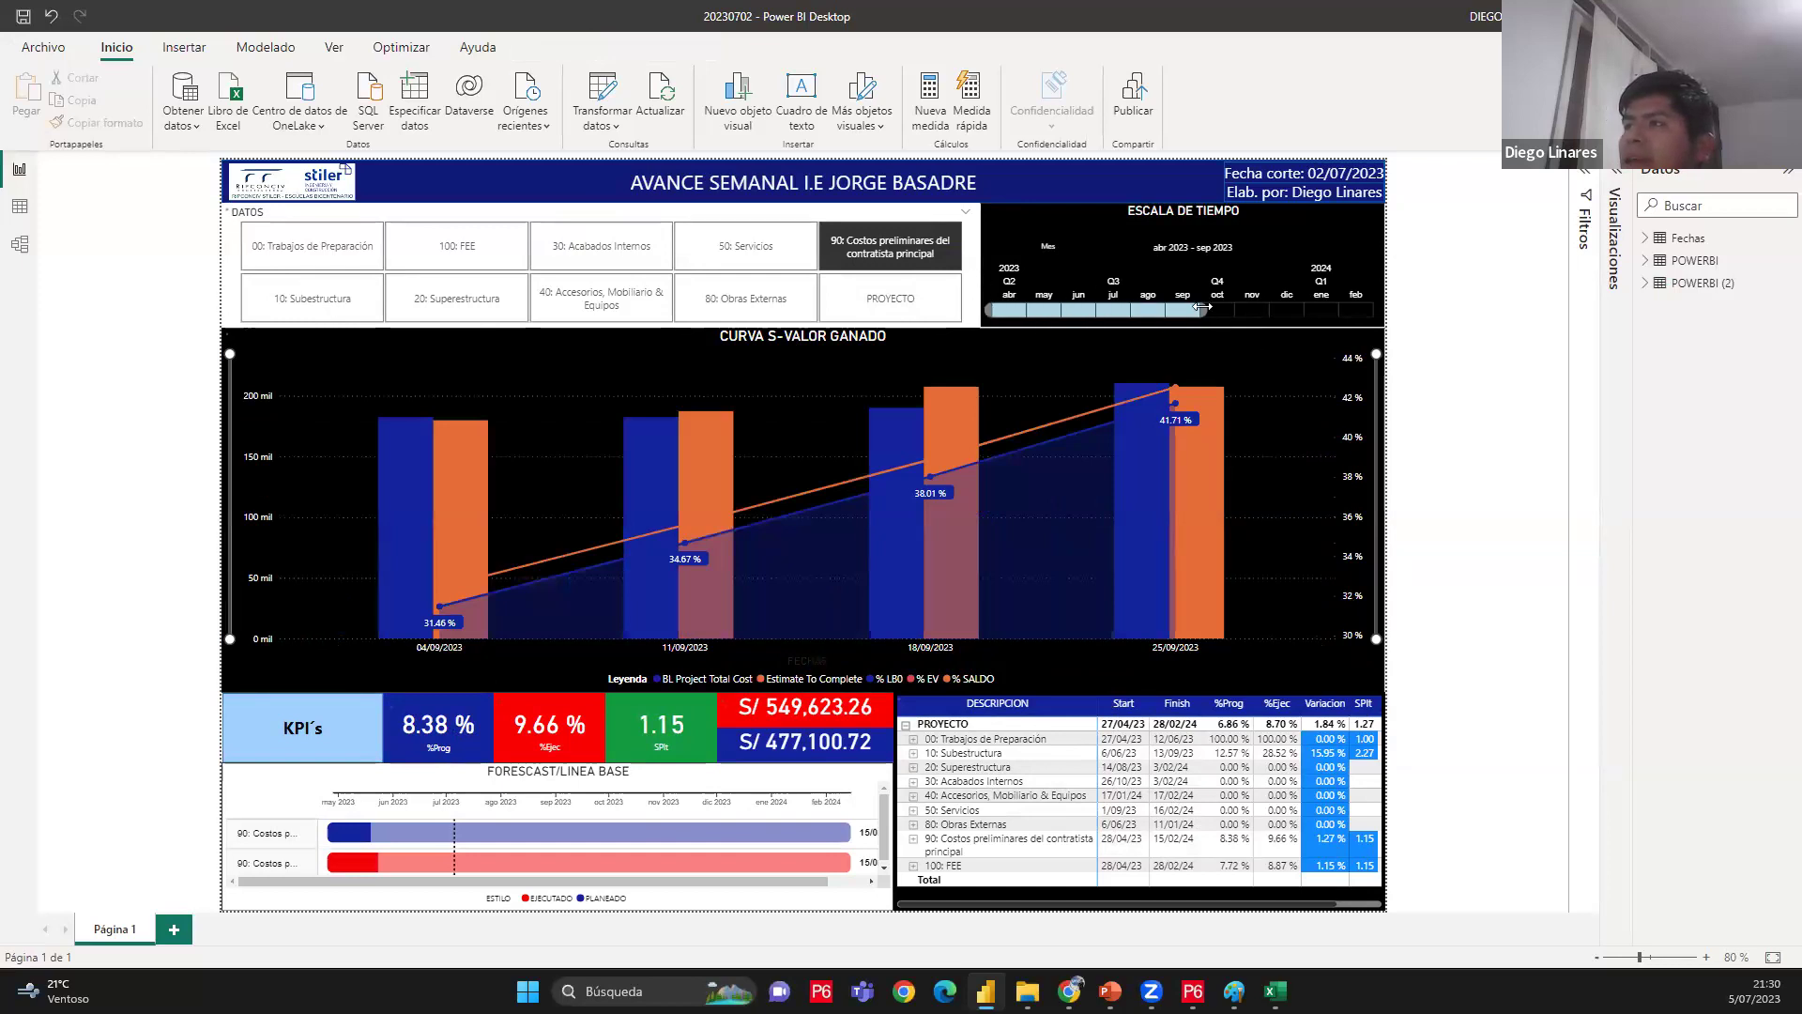
drag(1204, 312, 1241, 311)
drag(1487, 329, 1487, 329)
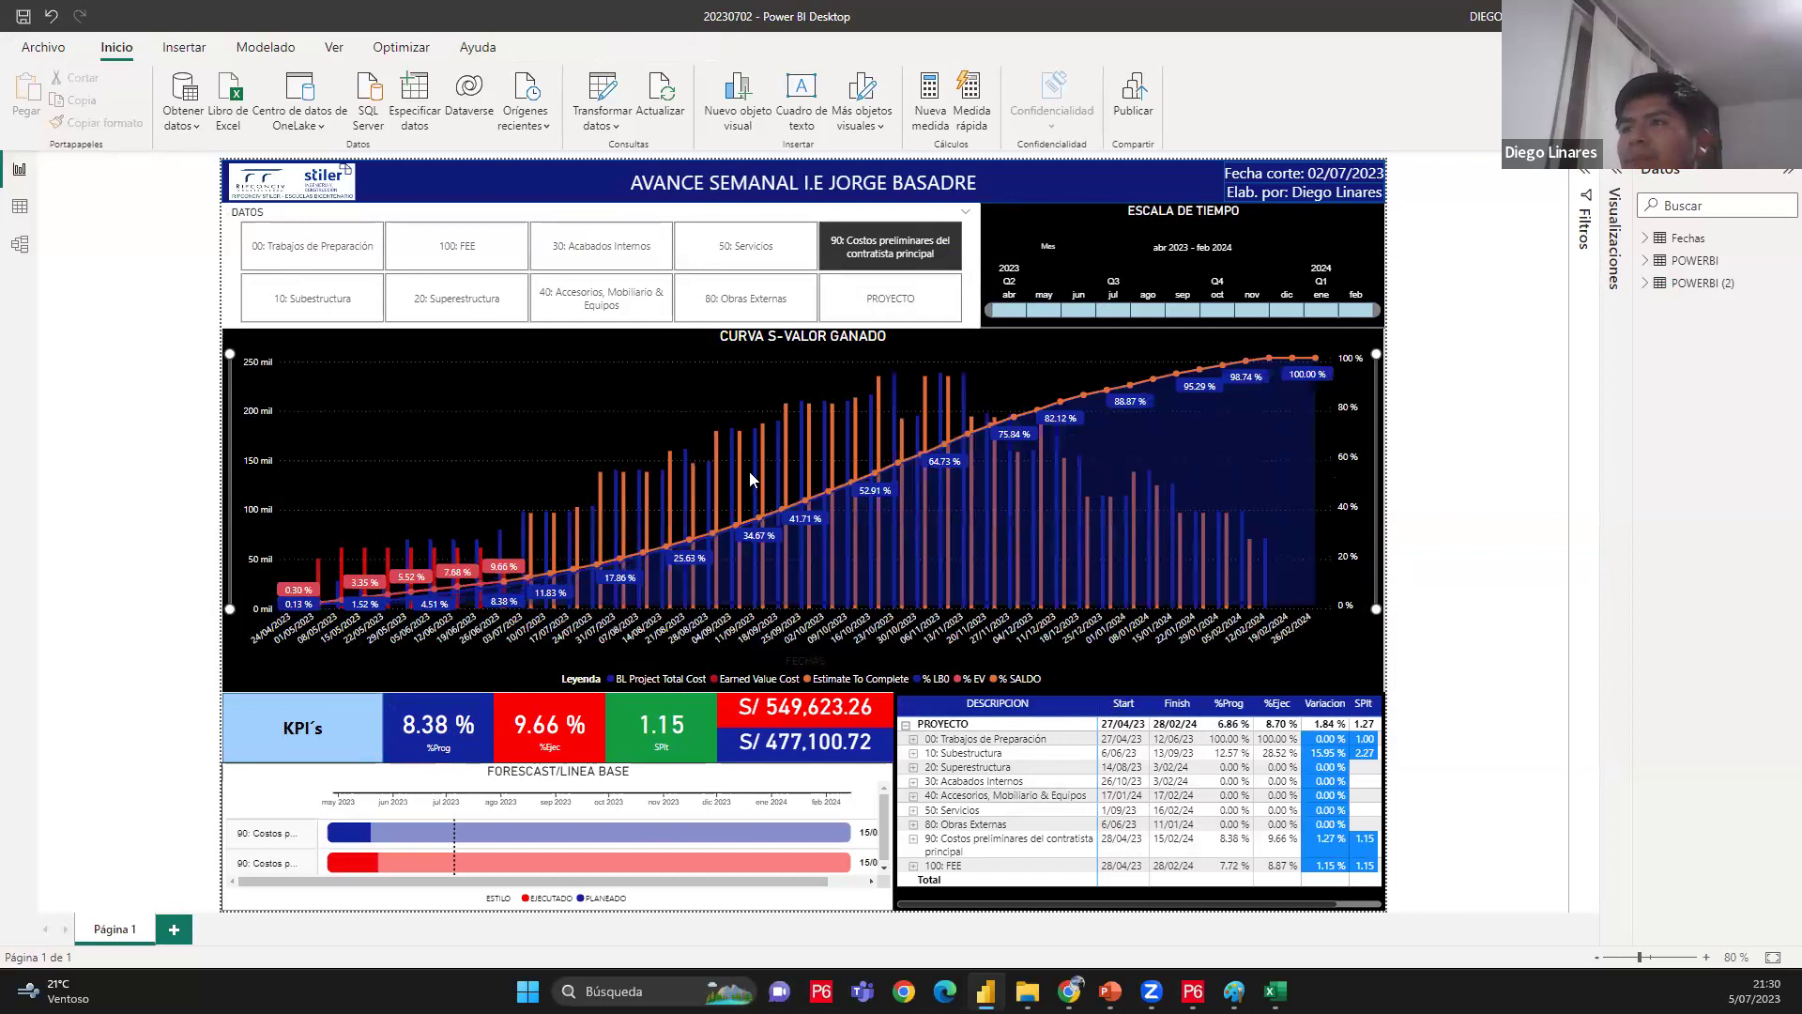
Compare full-period S-curves for several DATOS items, including 100: FEE, and finish on 90: Costos preliminares del contratista principal
click(850, 298)
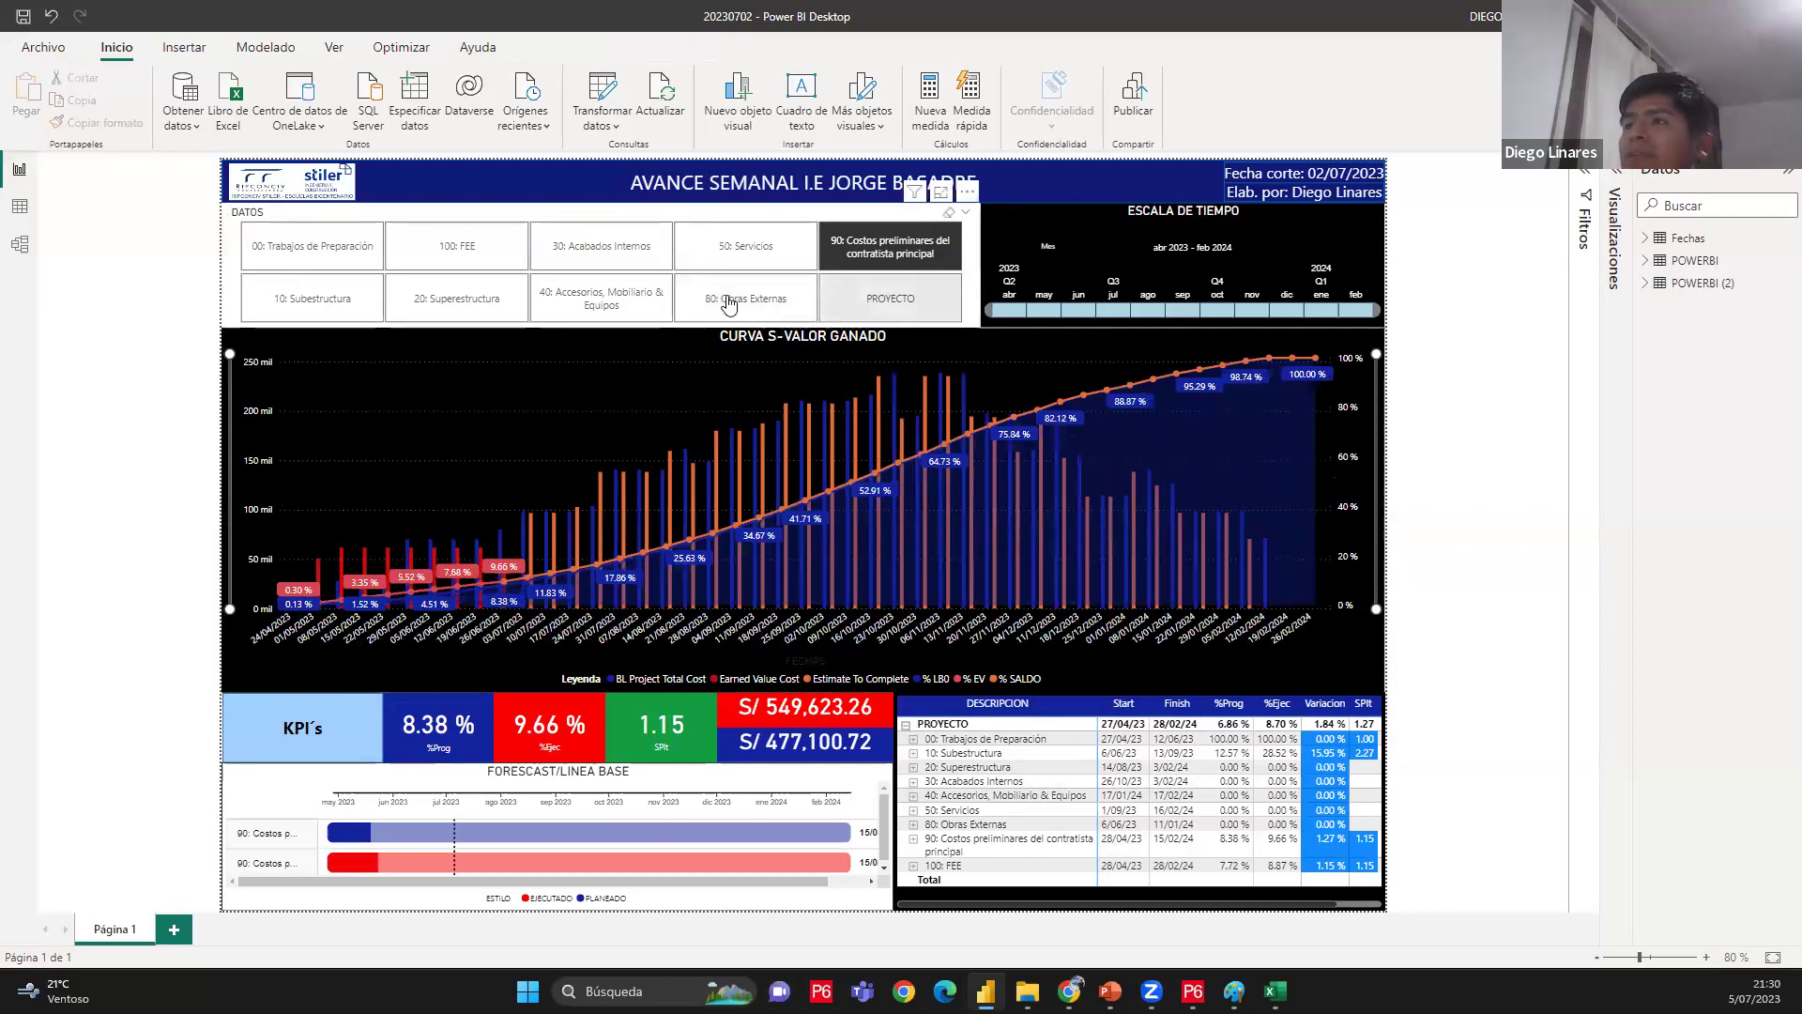
click(627, 297)
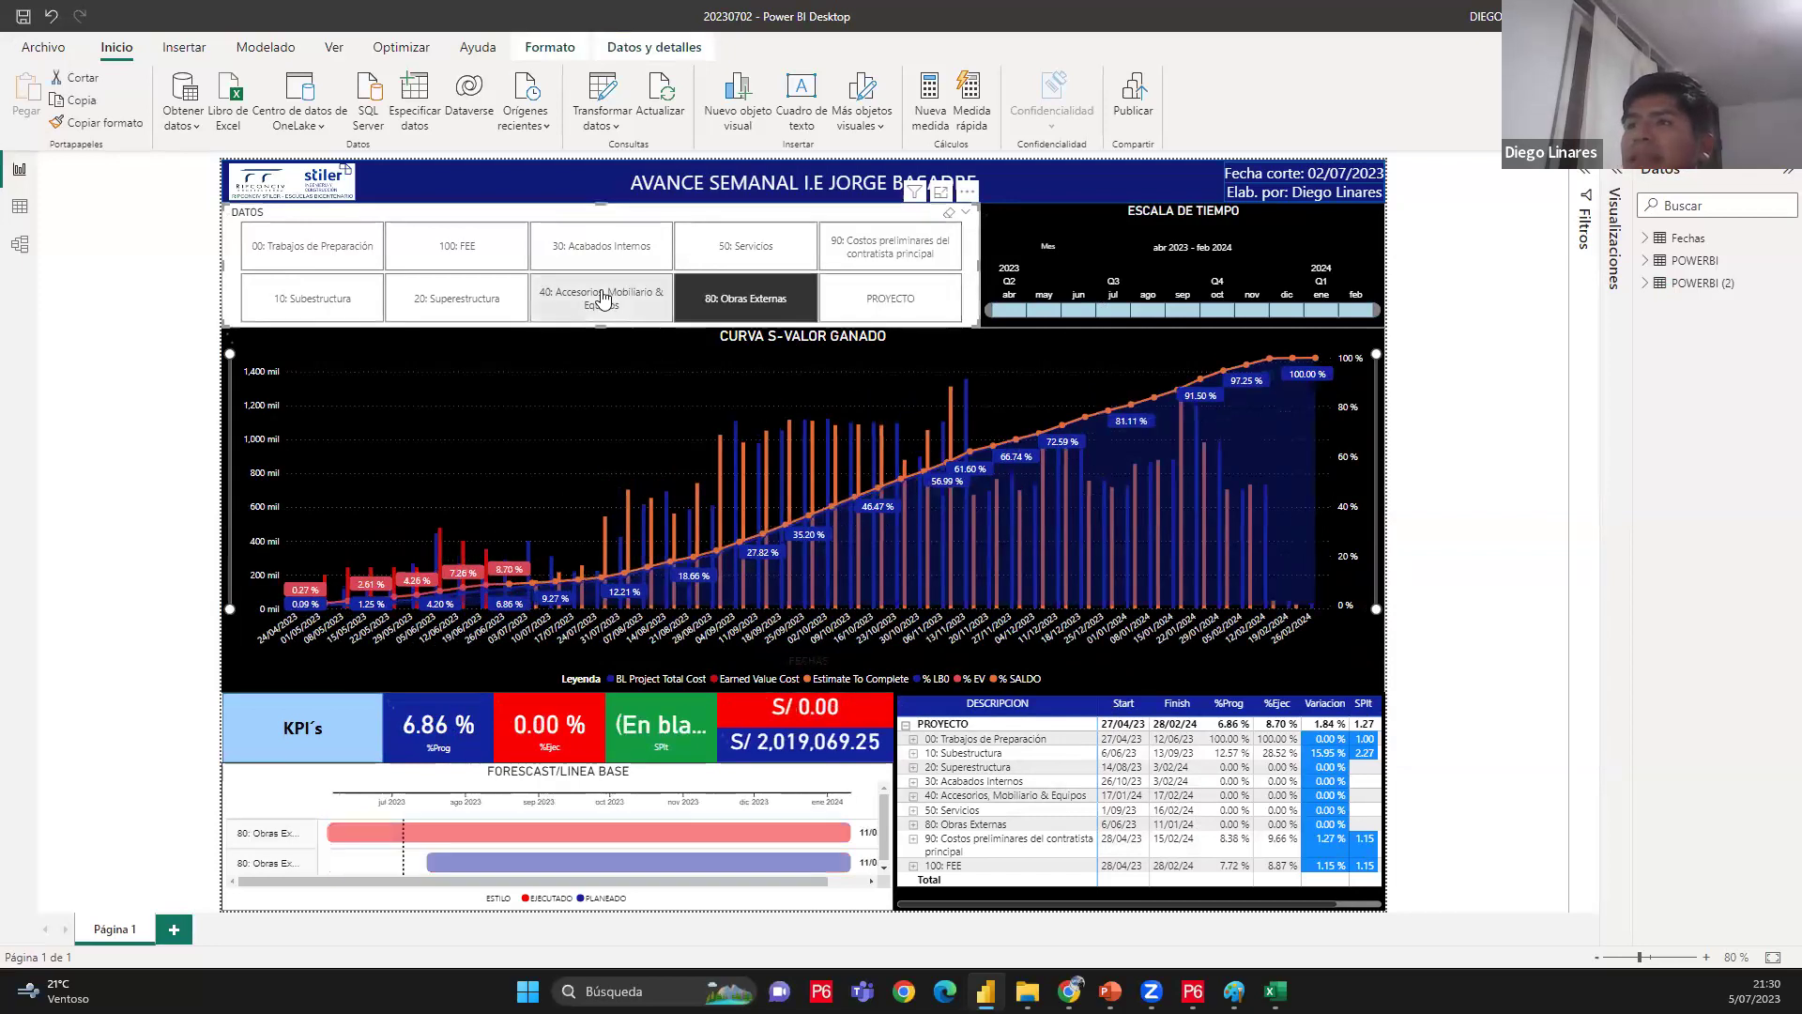
click(322, 300)
click(443, 242)
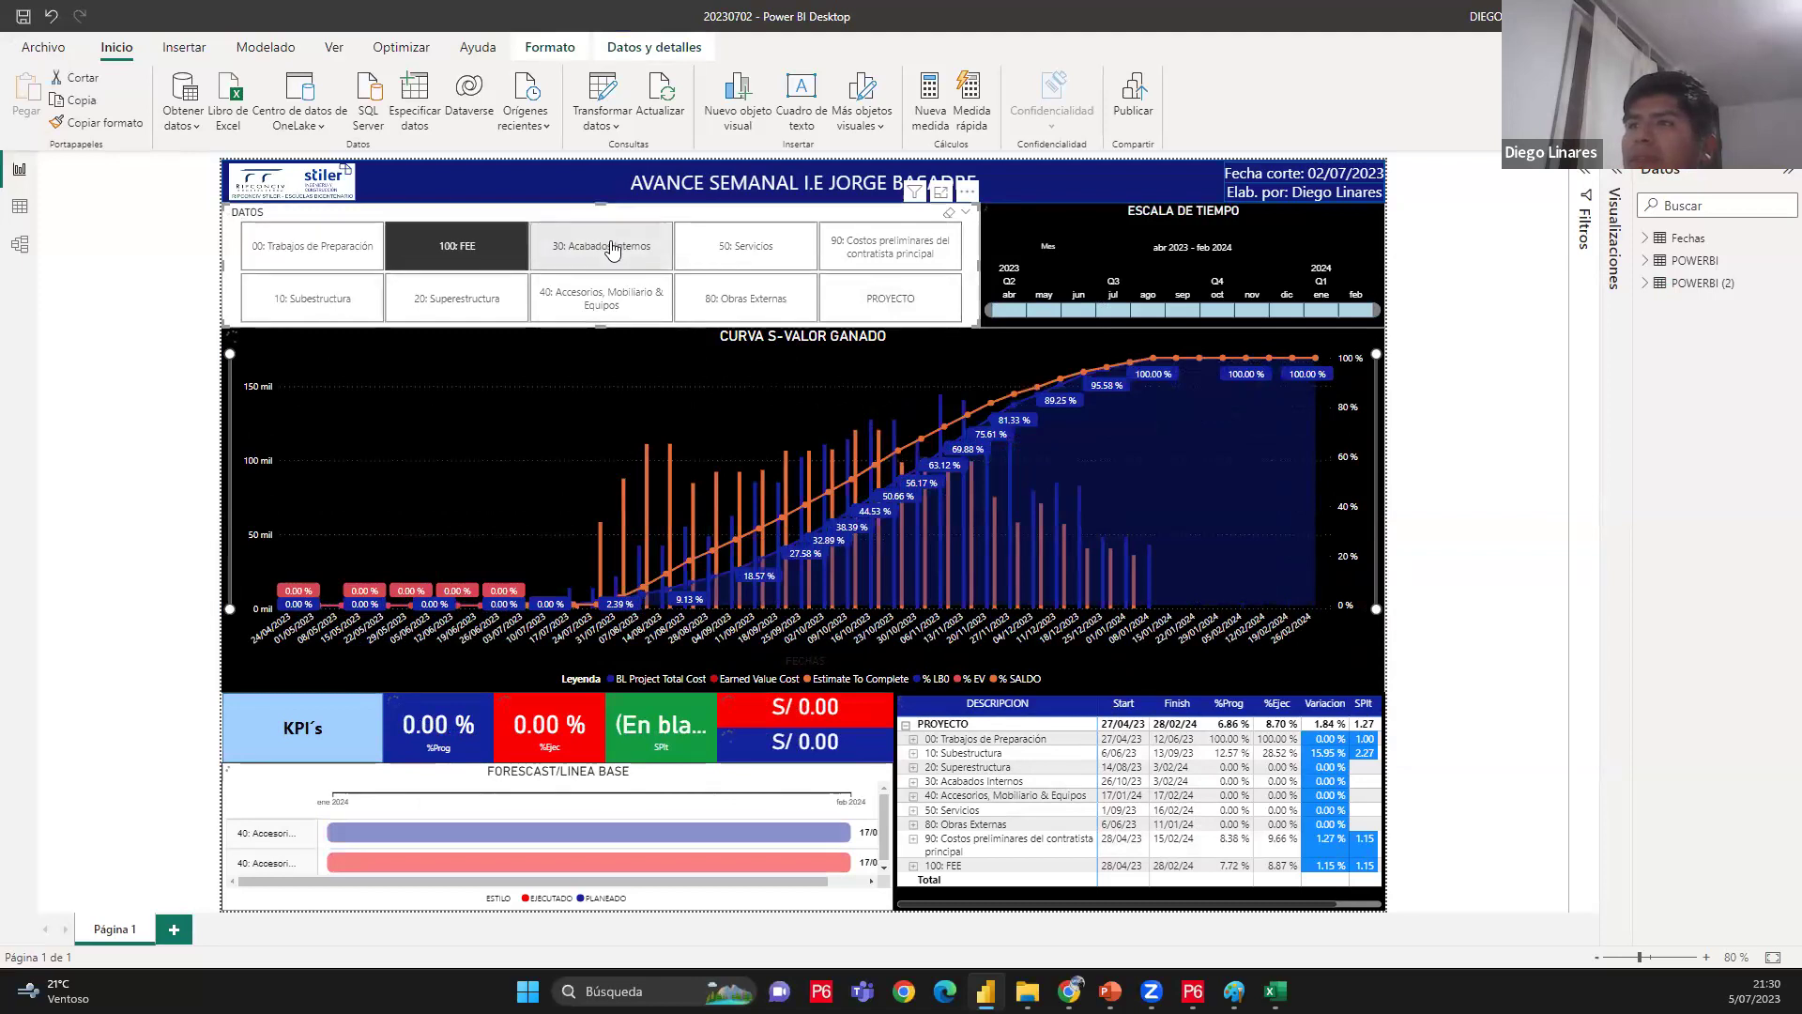
click(865, 247)
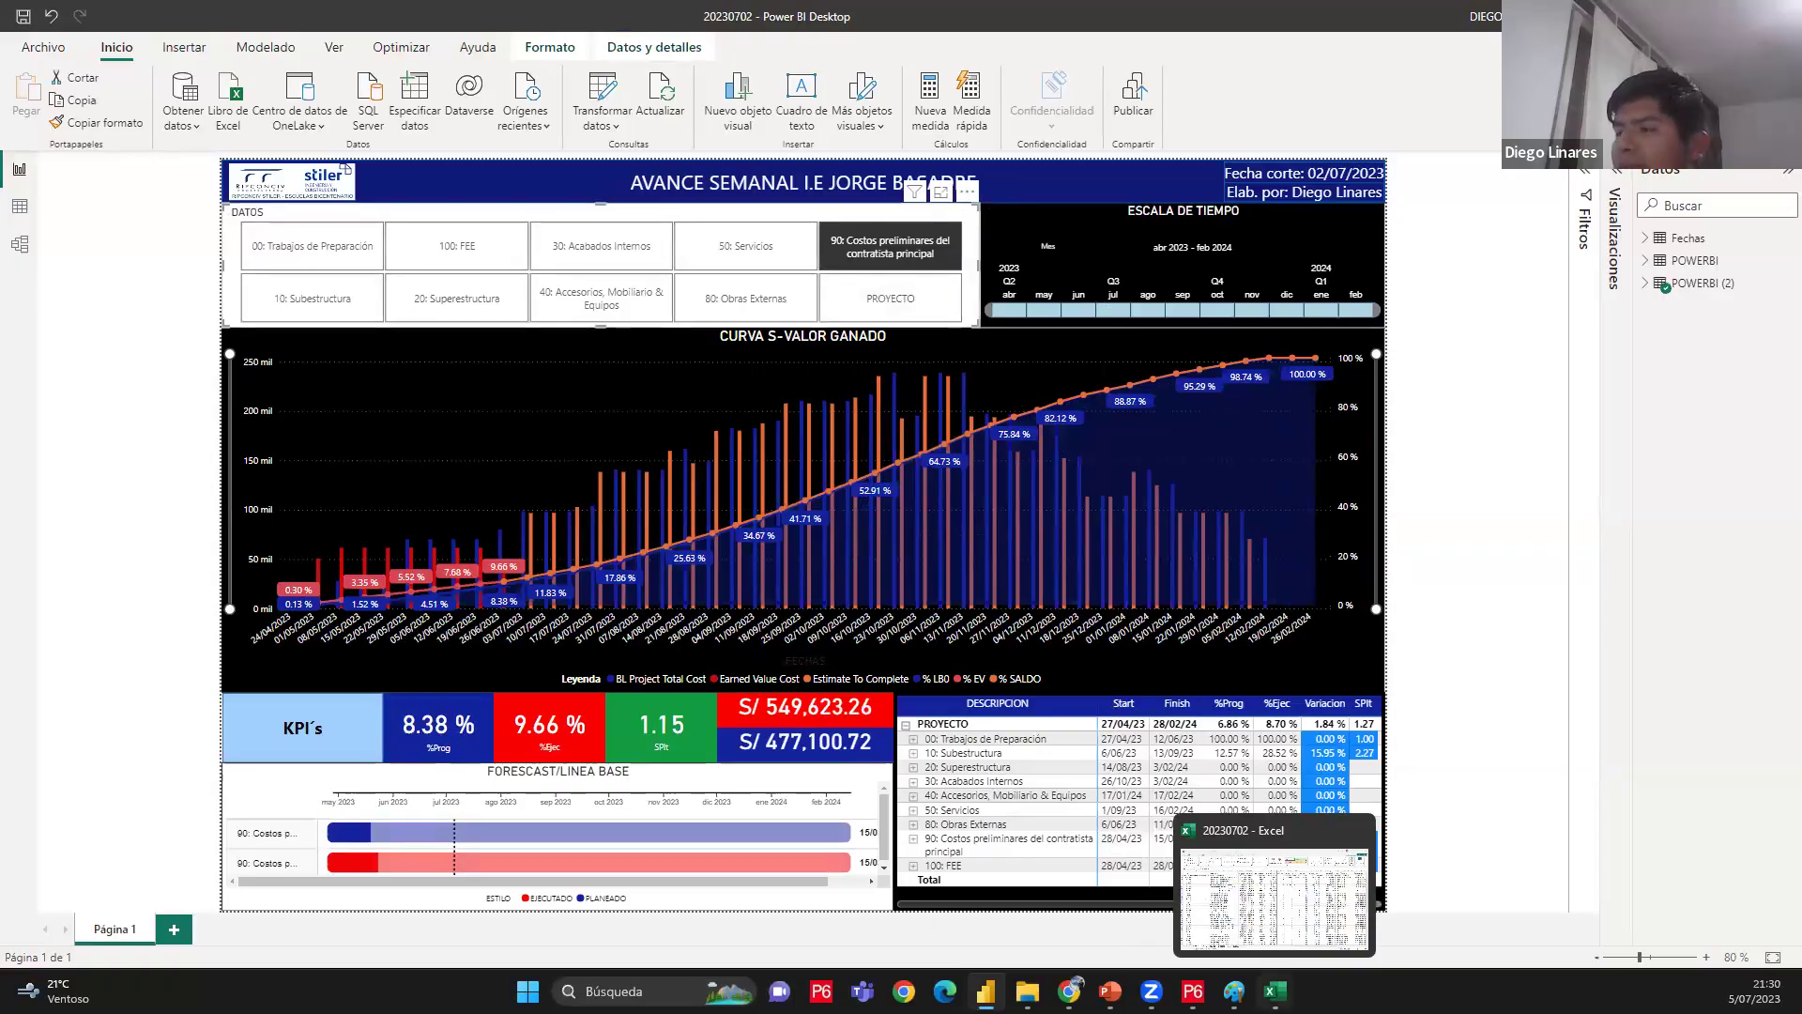
Compare the activity cost rows in Primavera P6 with the activity rows on the 20230702 workbook's POWERBI (2) sheet
click(1274, 991)
click(1192, 991)
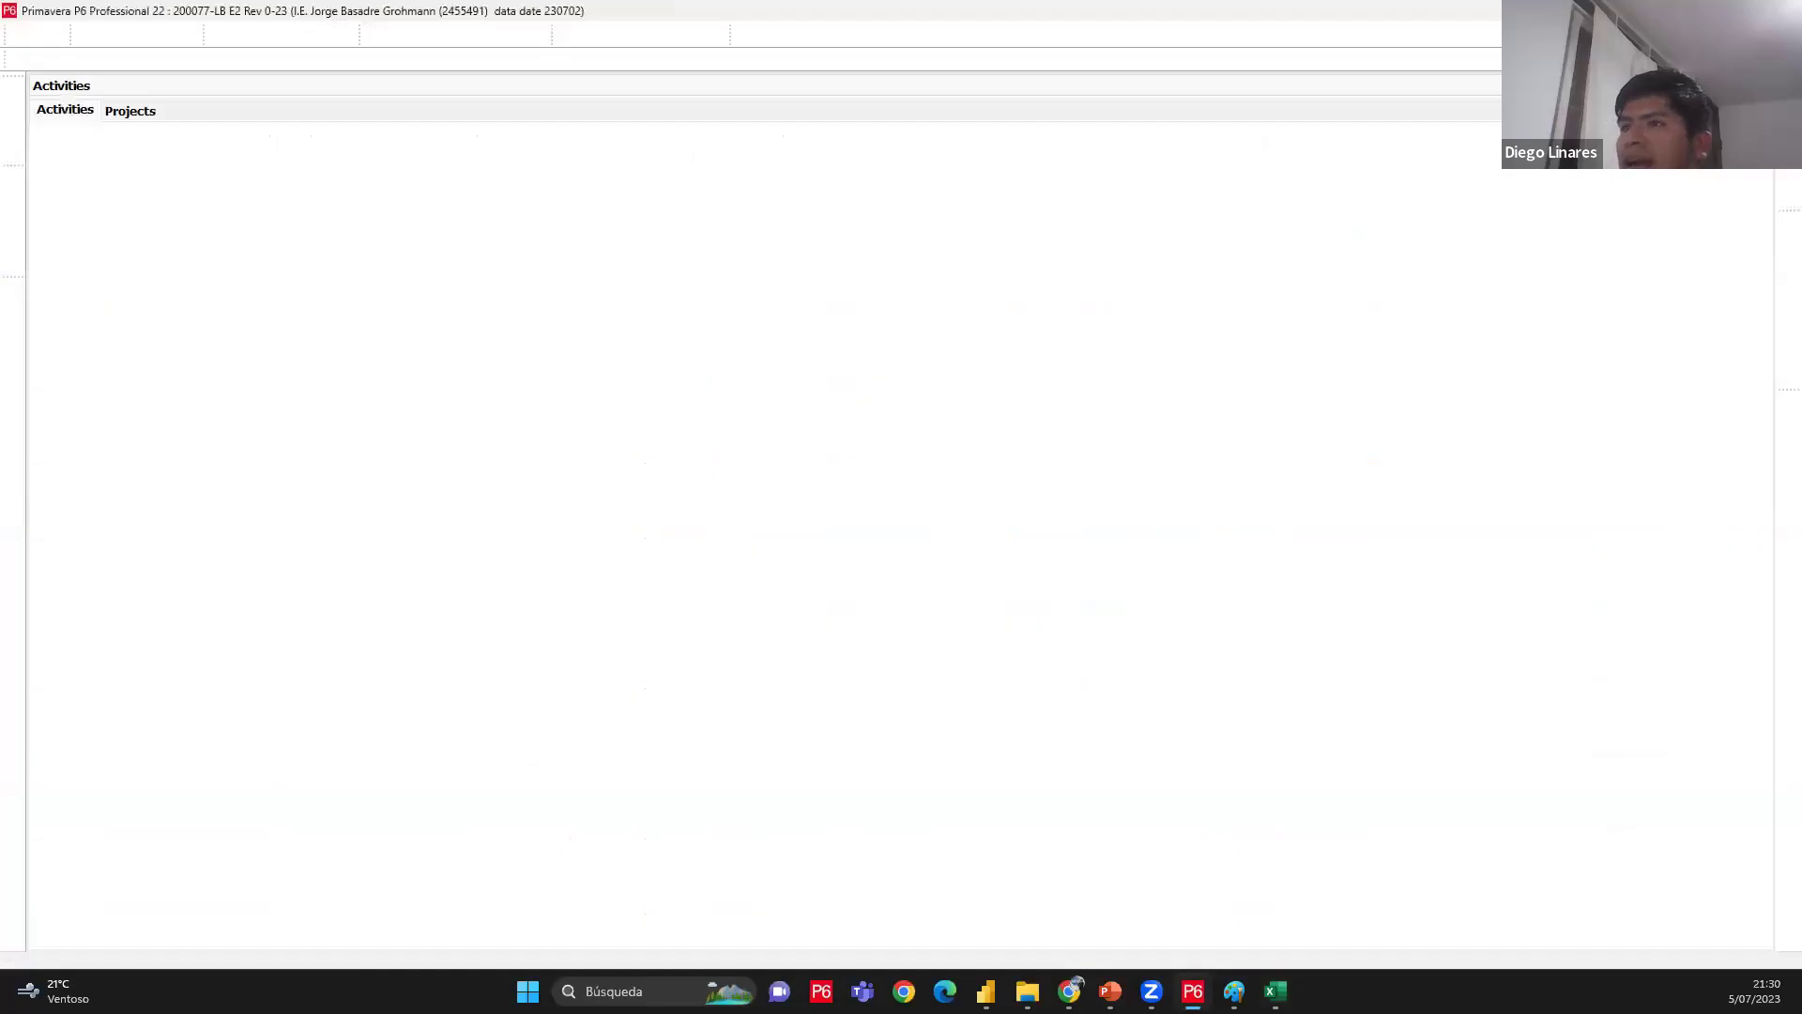
scroll(450, 544, down, 4)
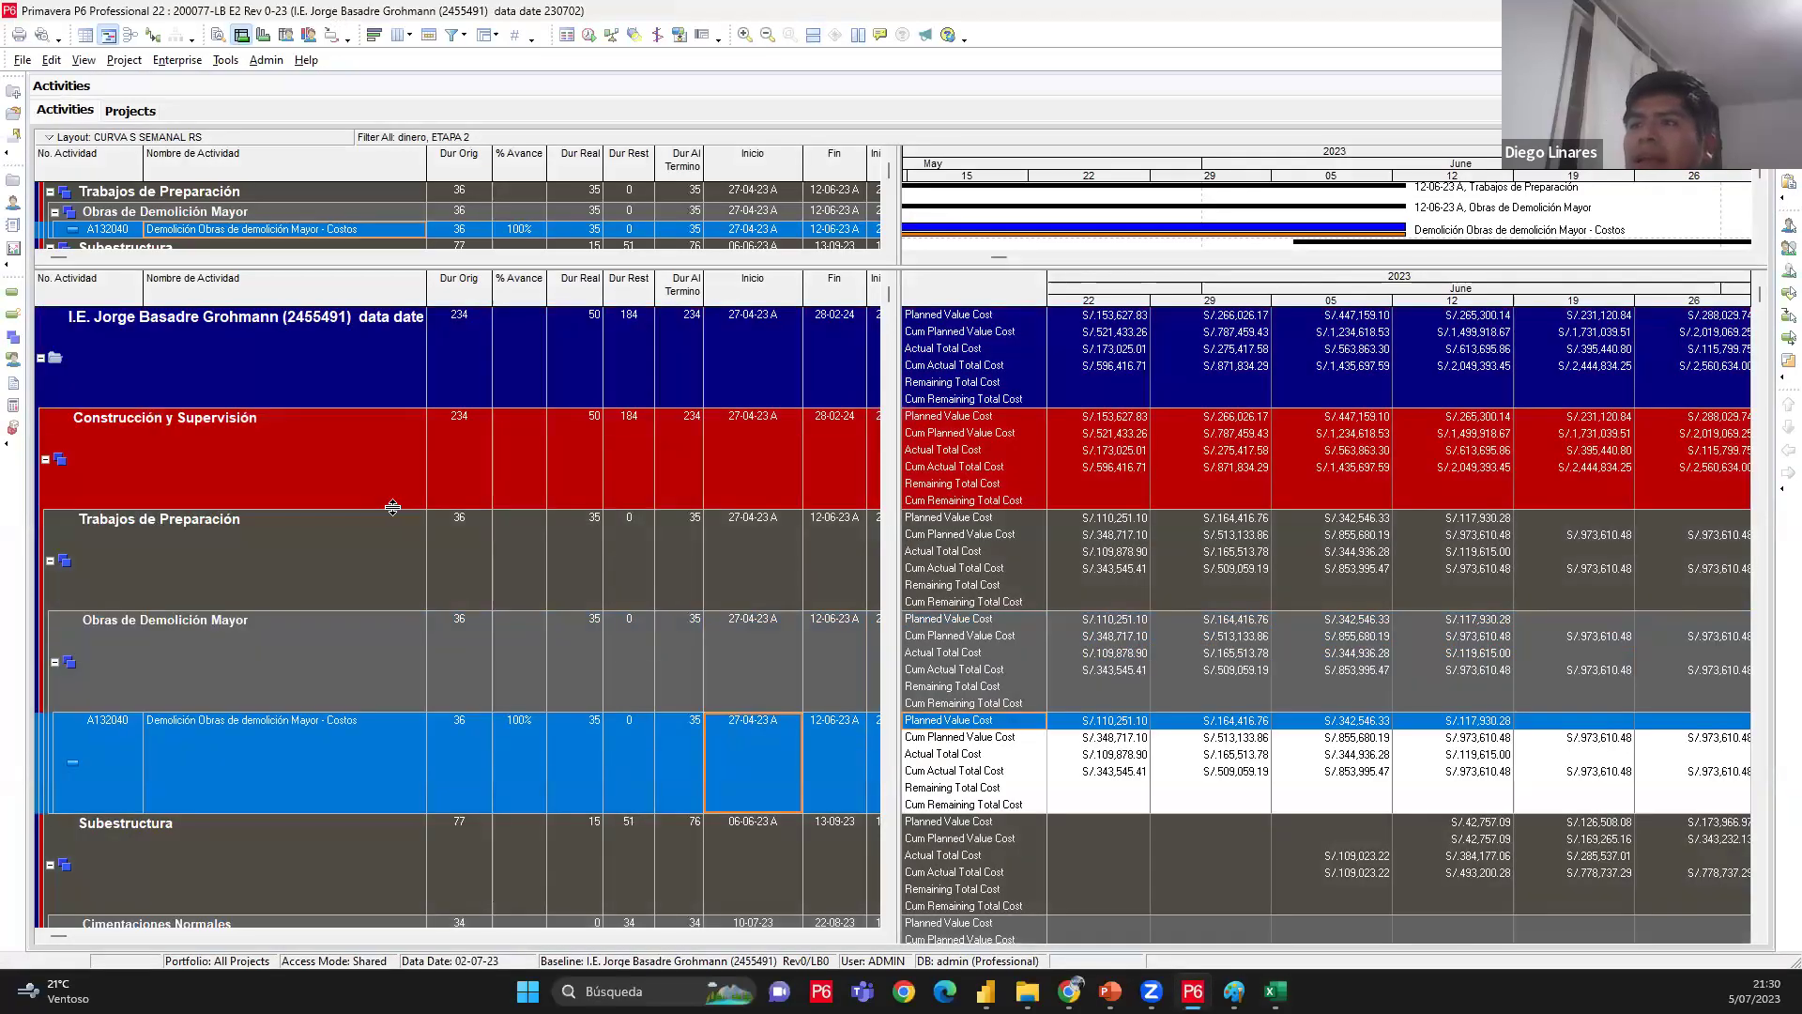
key(alt+Tab)
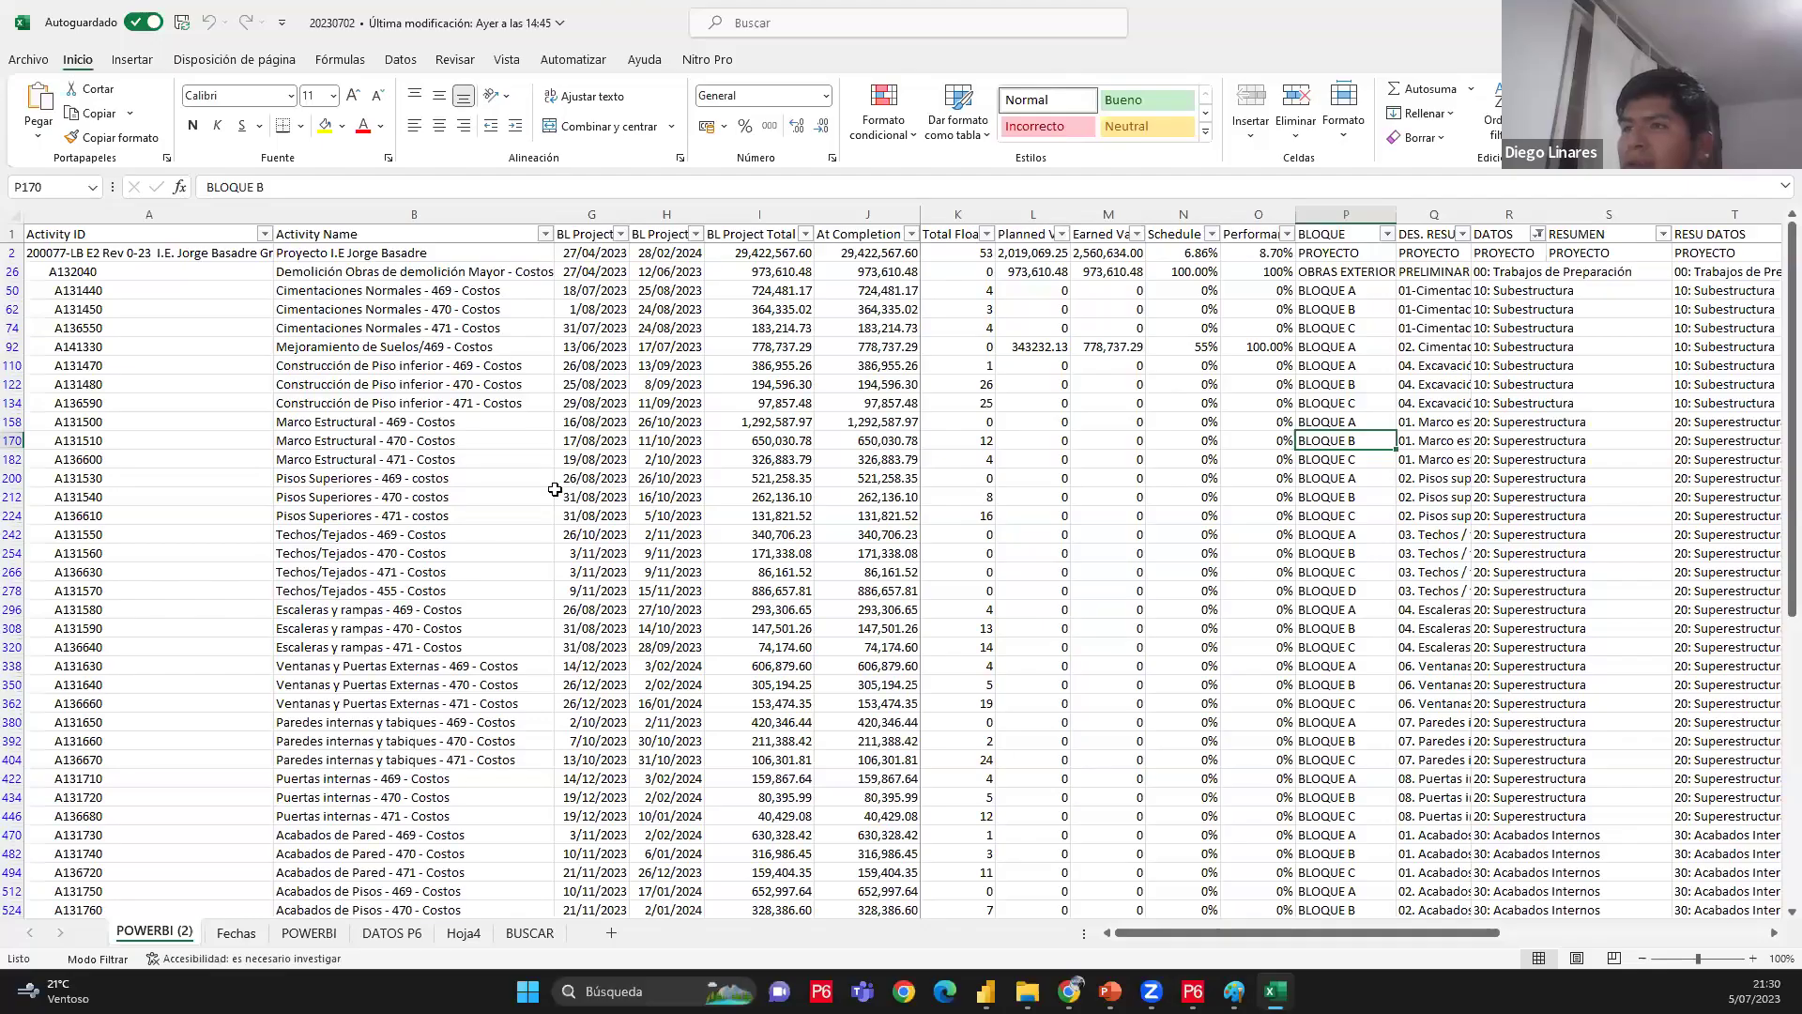
click(958, 365)
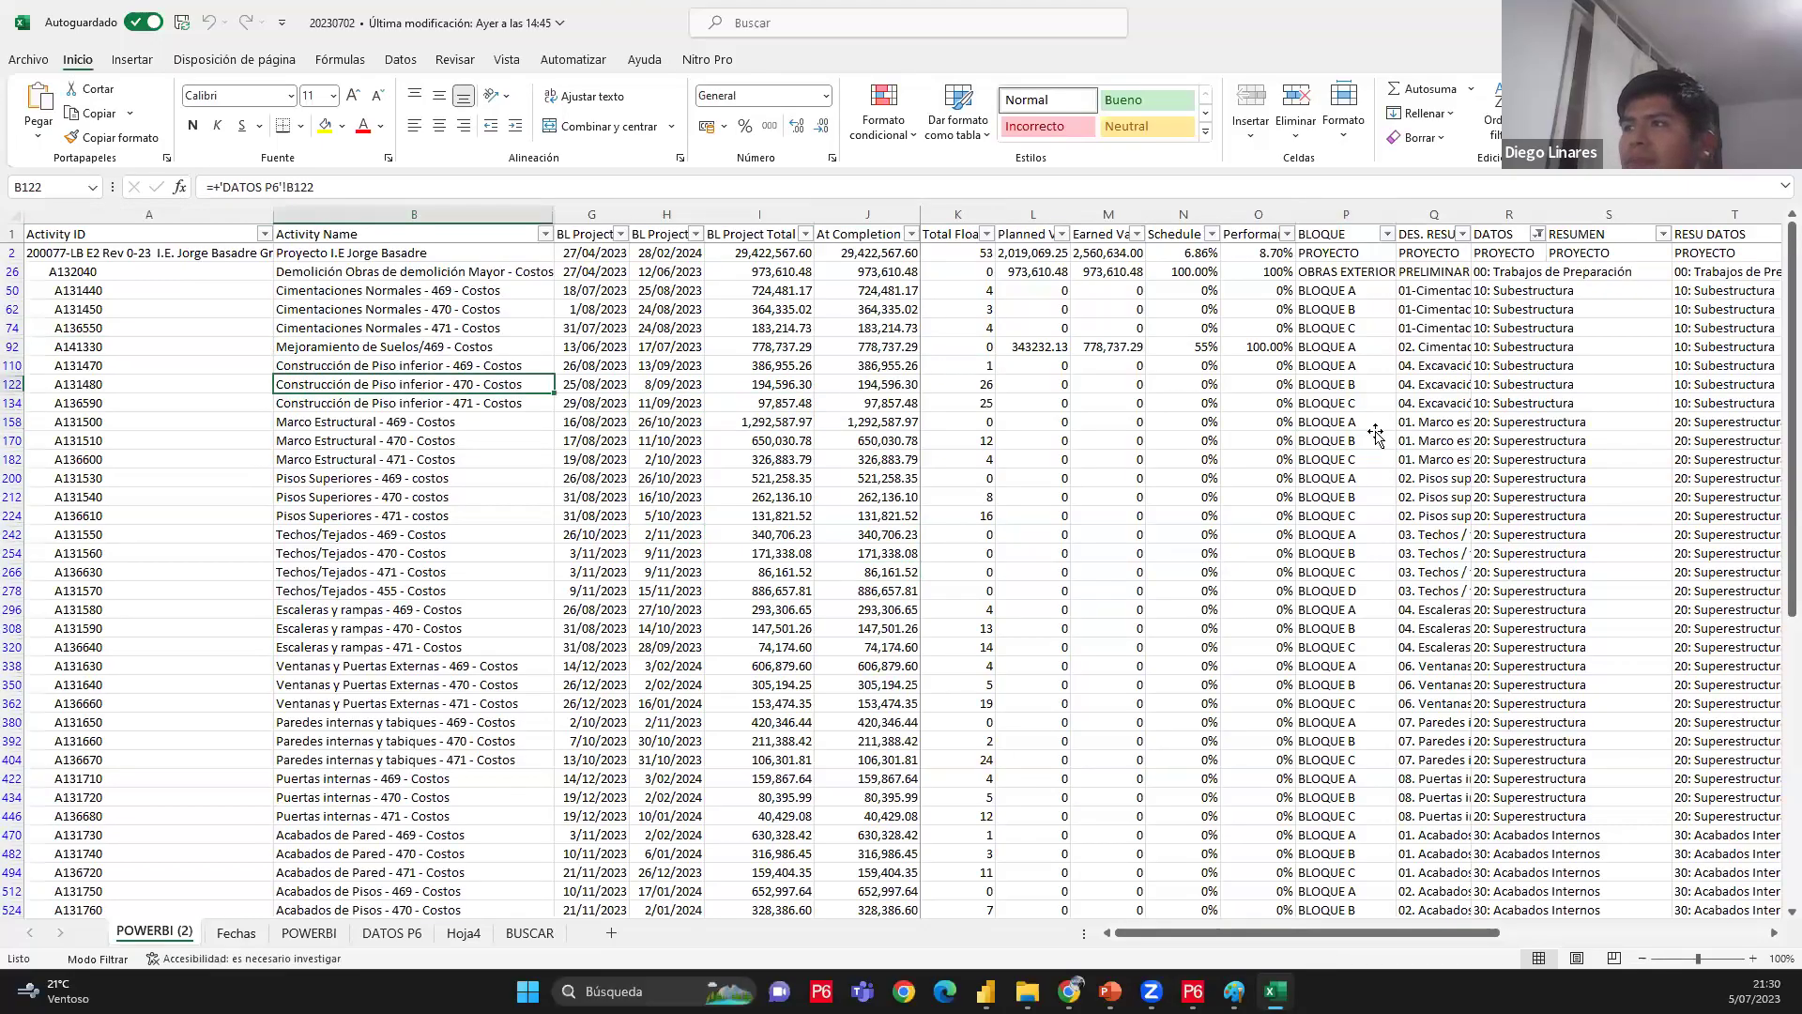
drag(1413, 366, 592, 572)
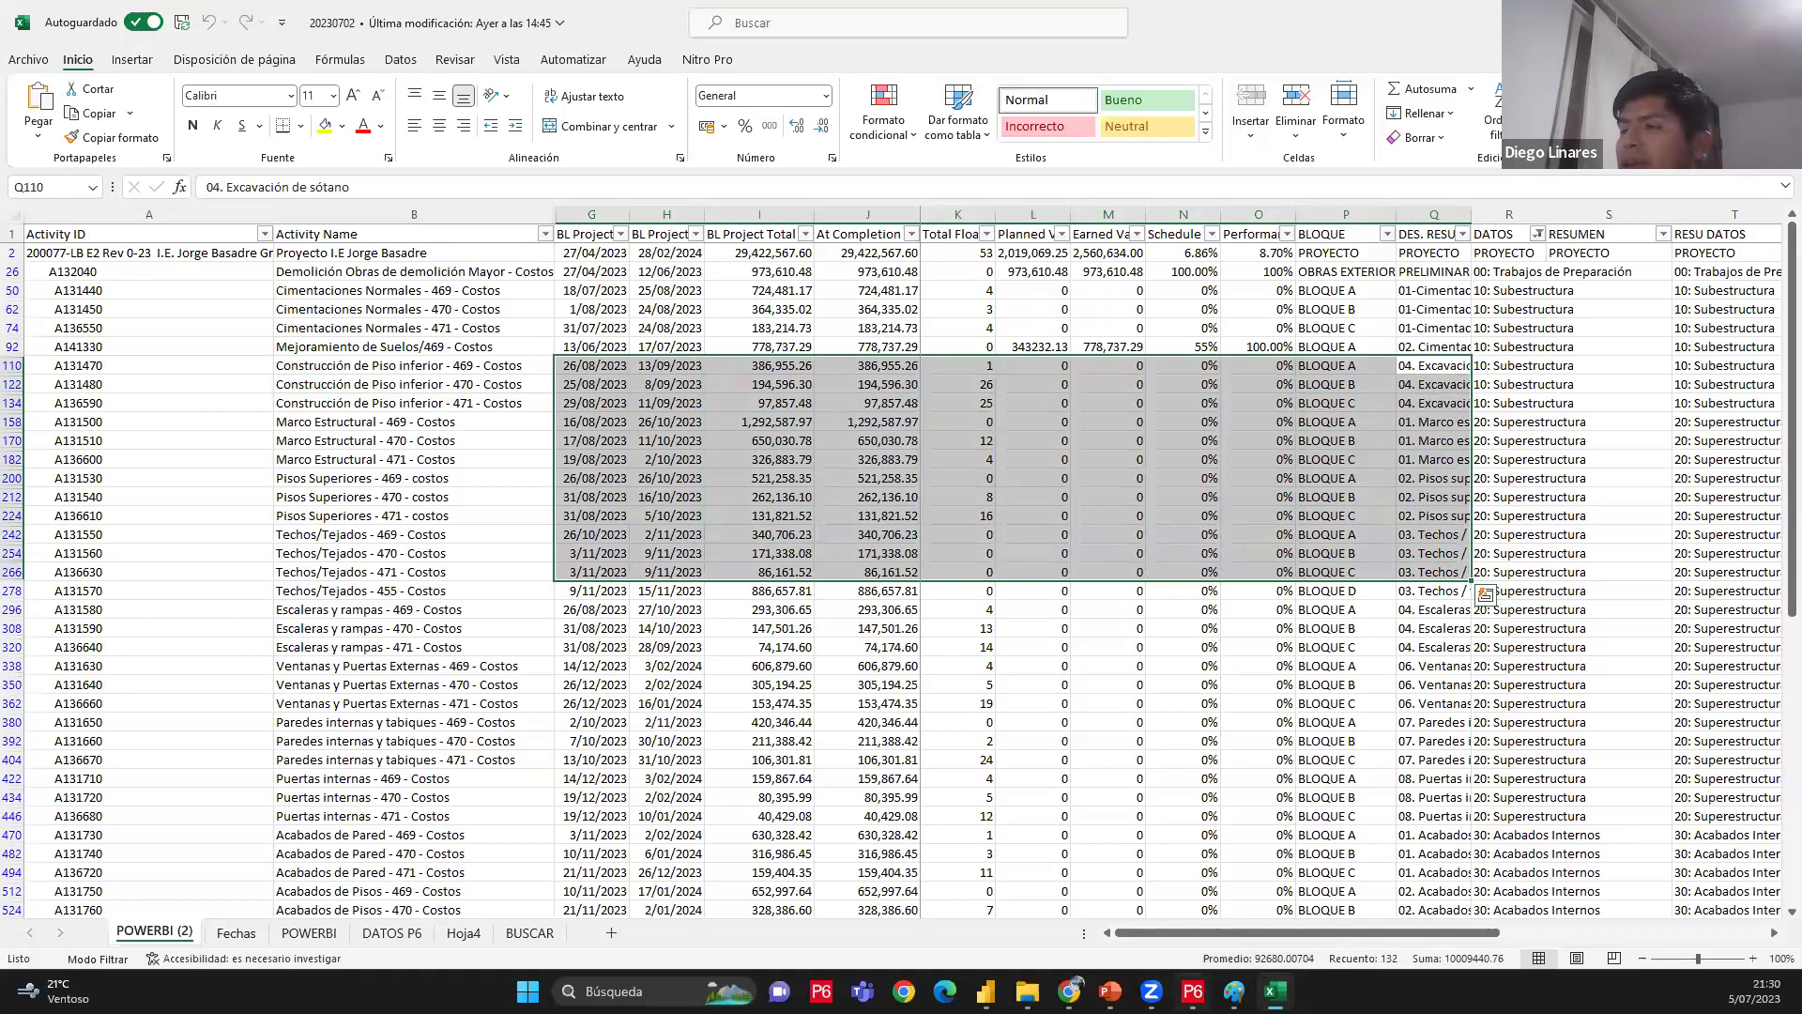
Review the Primavera P6 activity table from the project row to the final Margen activity, and return to the 20230702 workbook
click(1192, 991)
scroll(234, 357, up, 5)
click(266, 394)
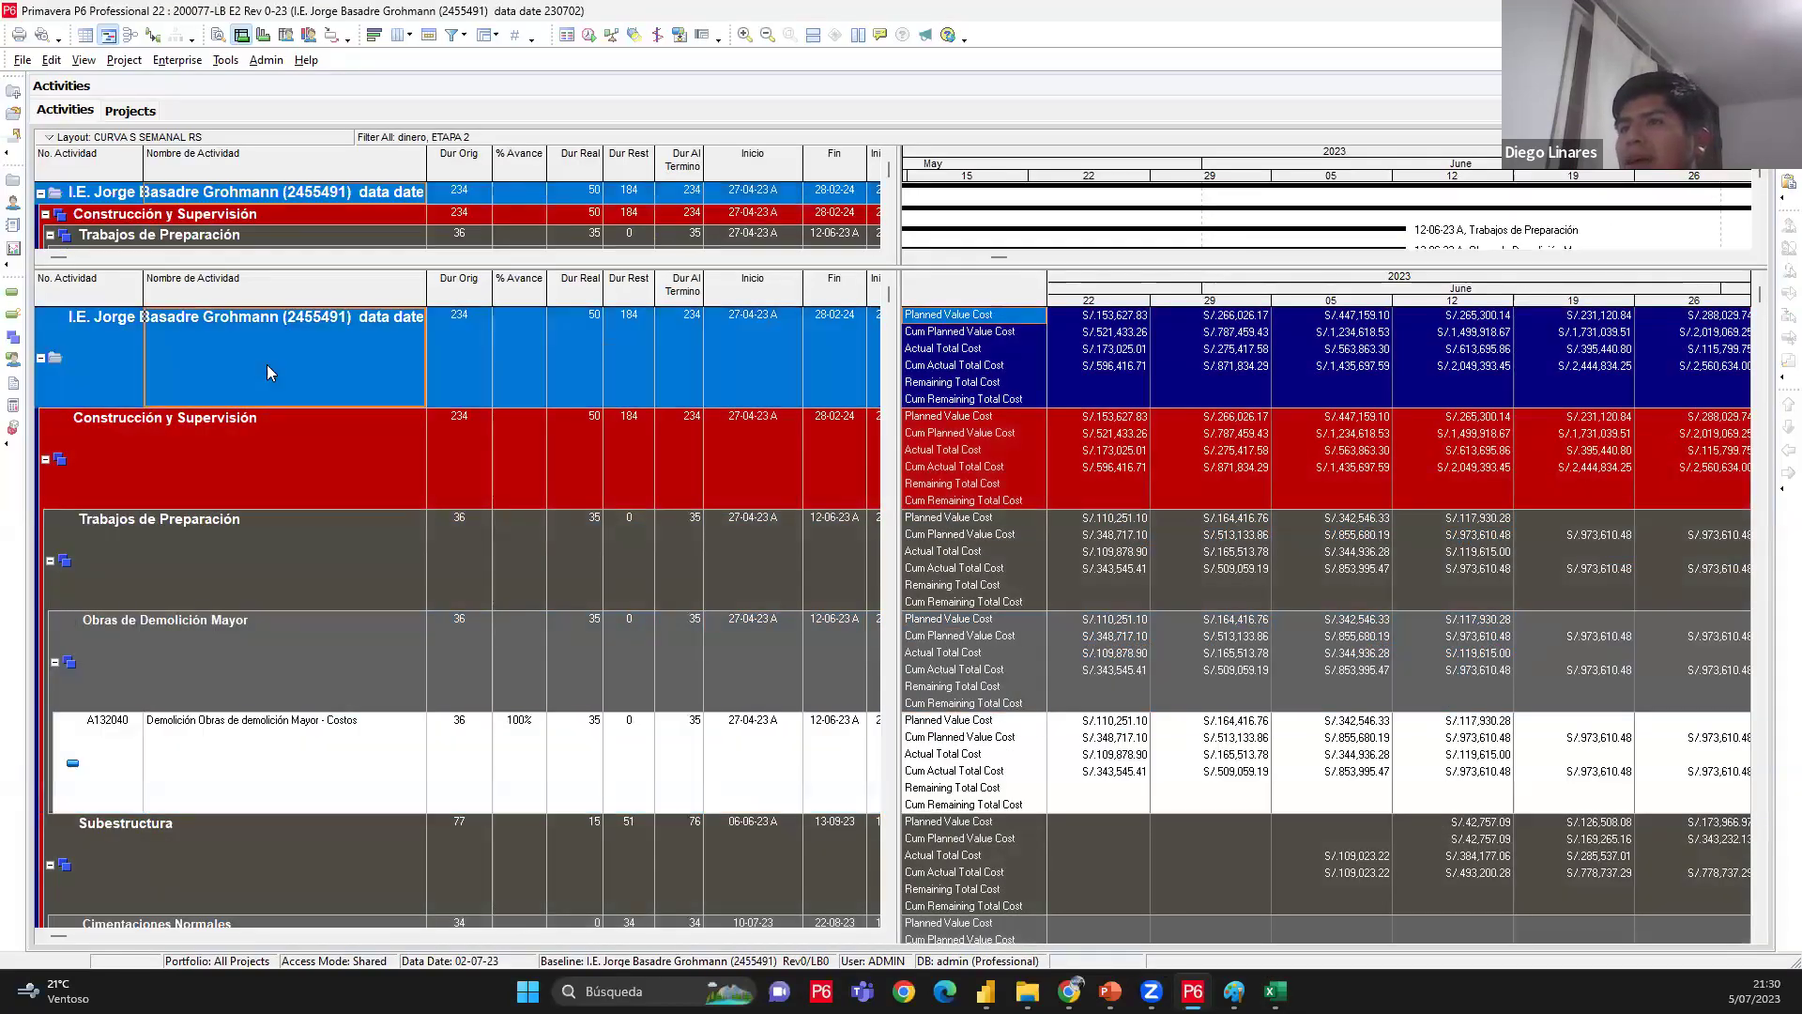
scroll(942, 844, down, 15)
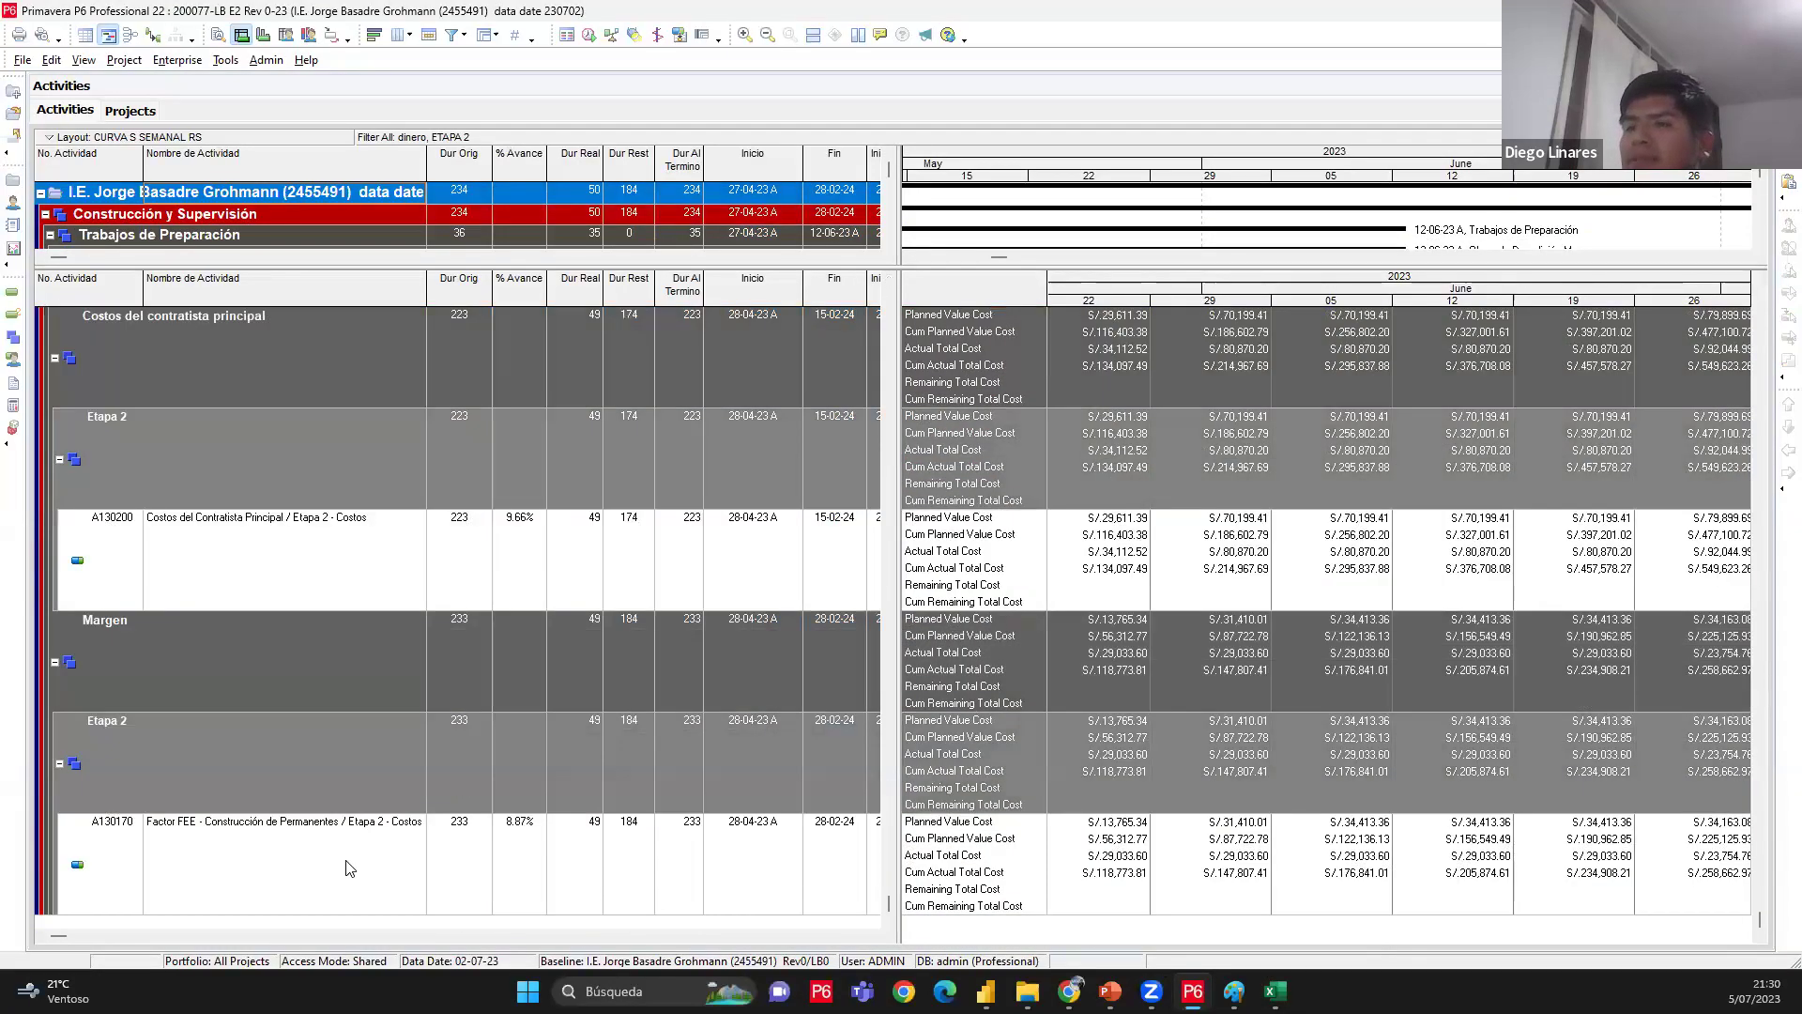
key(ctrl+shift+End)
click(1274, 991)
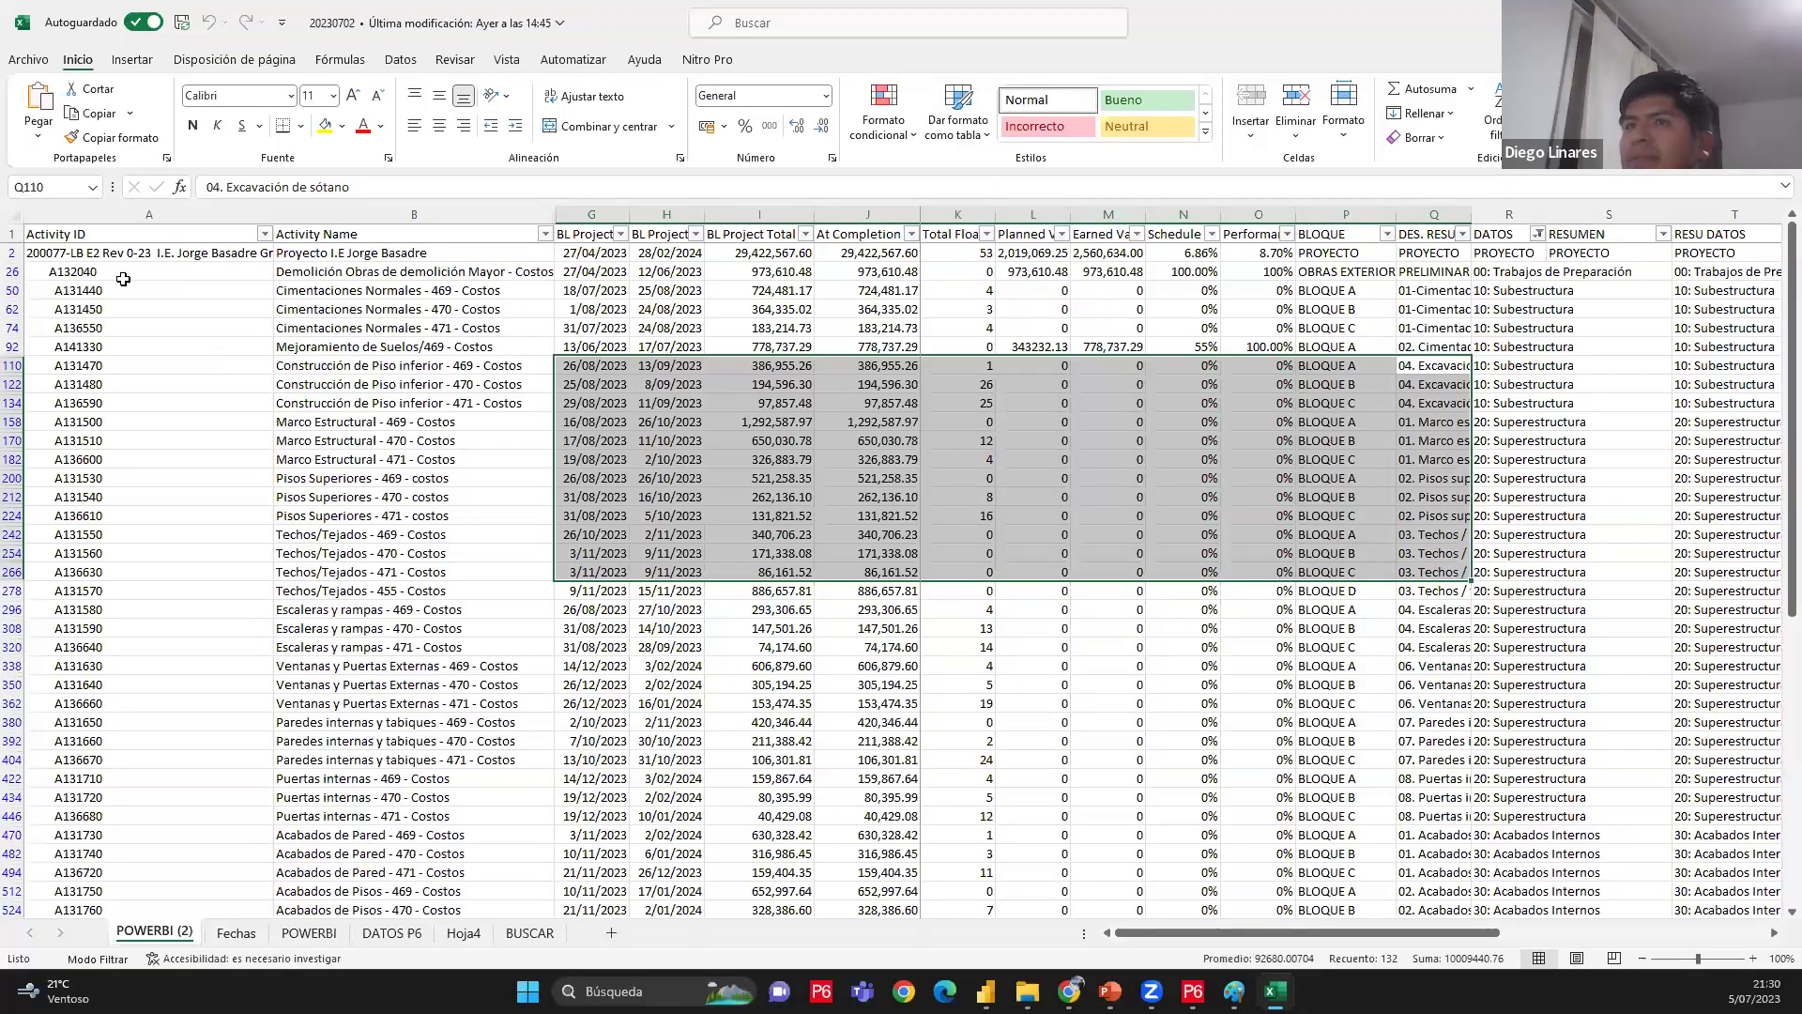
Try pasting the copied Primavera P6 activity table over the existing data on the DATOS P6 sheet, starting at cell A1
click(78, 250)
click(60, 234)
key(ctrl+shift+Right)
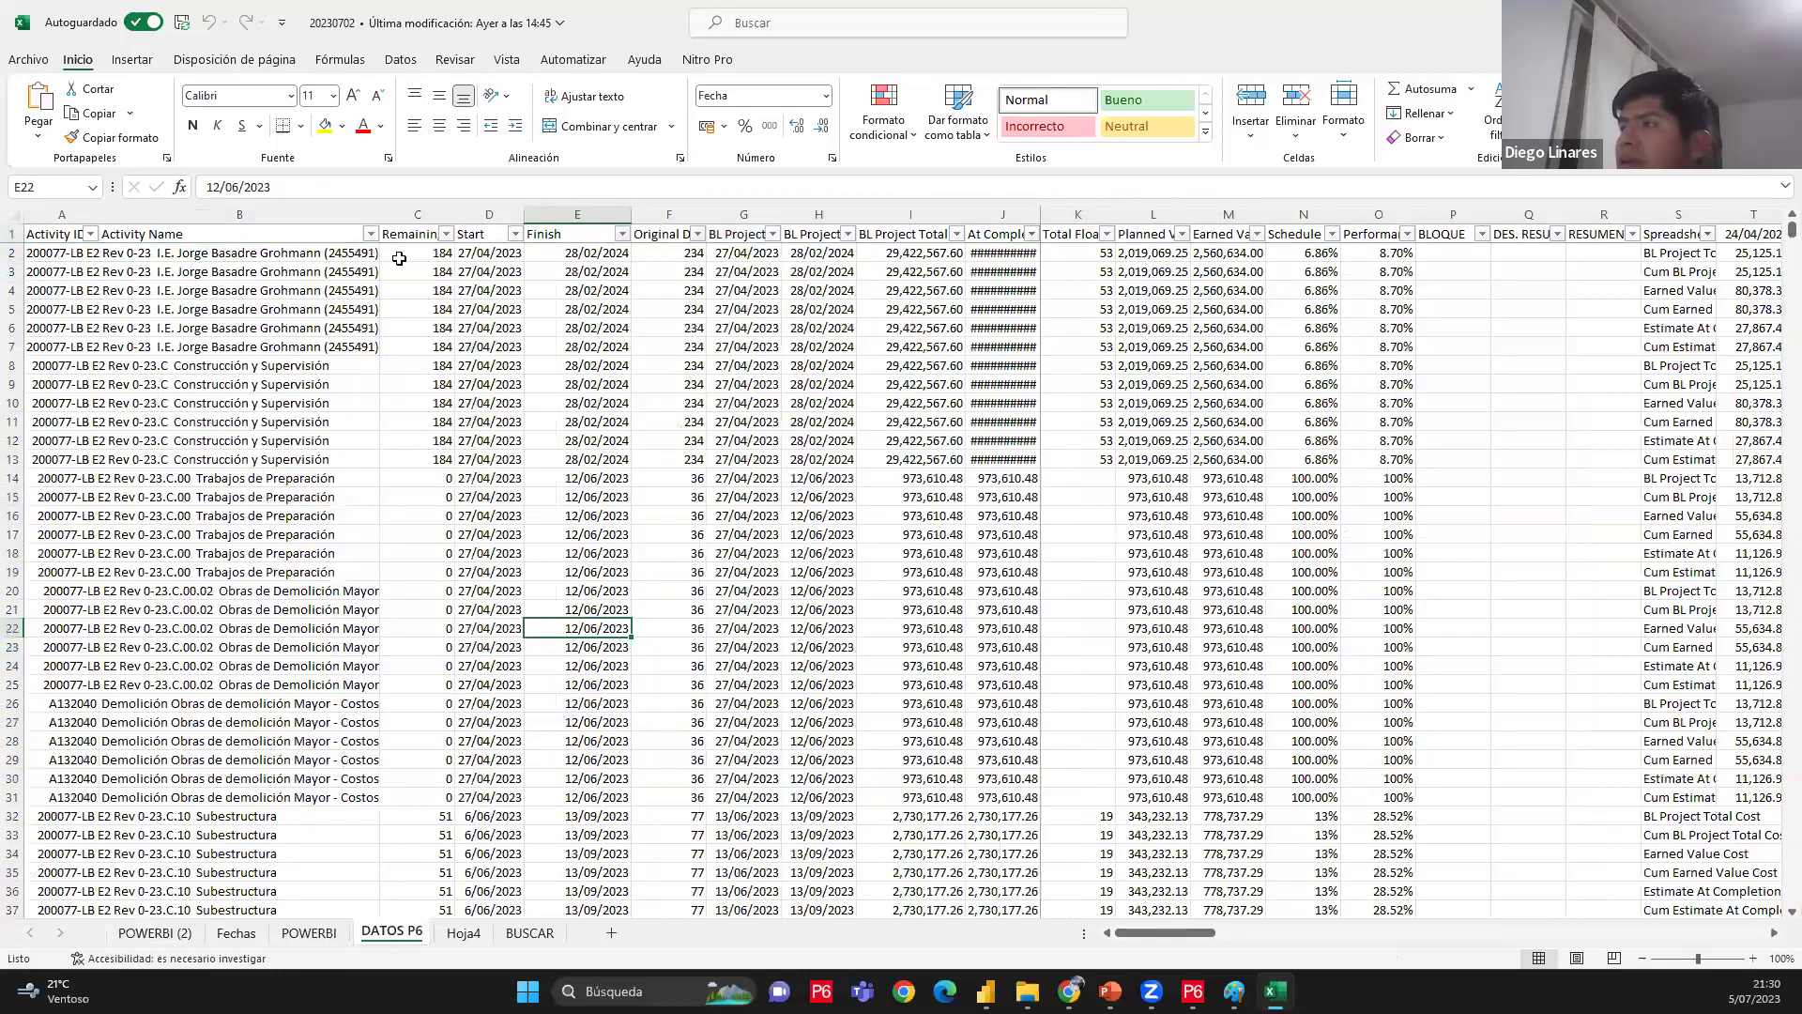
key(ctrl+Home)
key(ctrl+v)
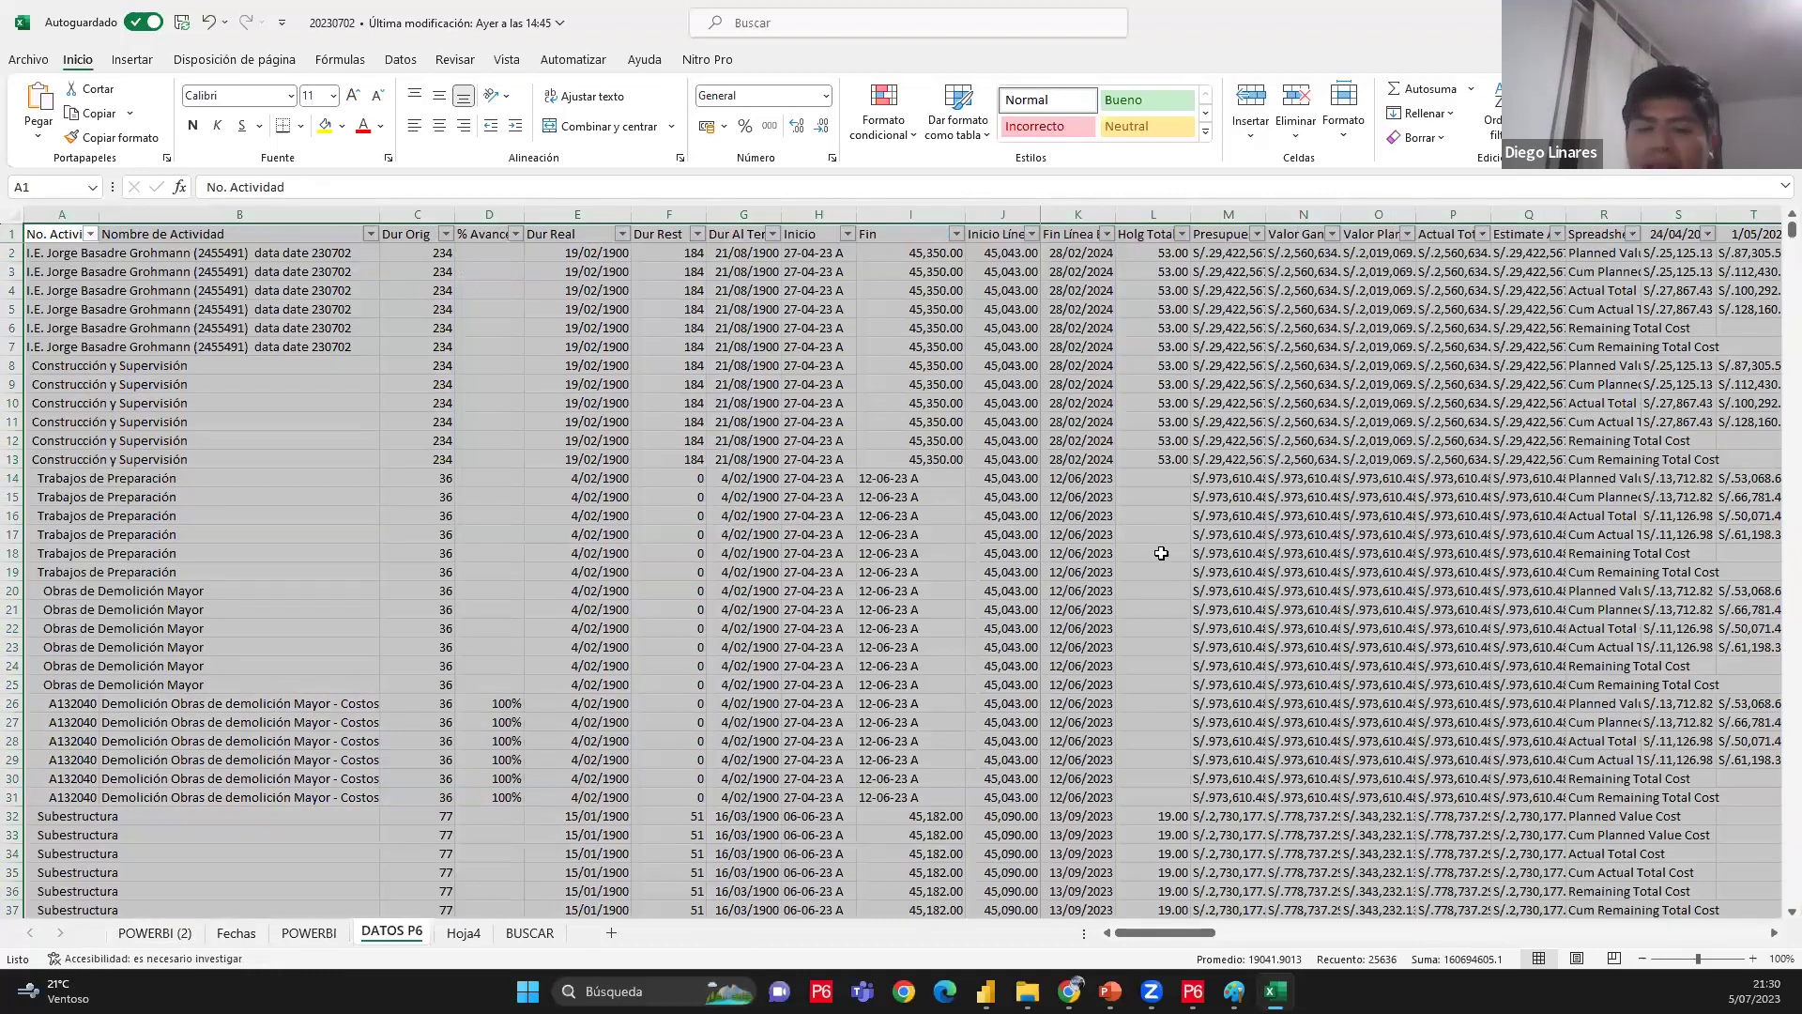
Undo the paste of the Primavera P6 table on the DATOS P6 sheet
key(ctrl+b)
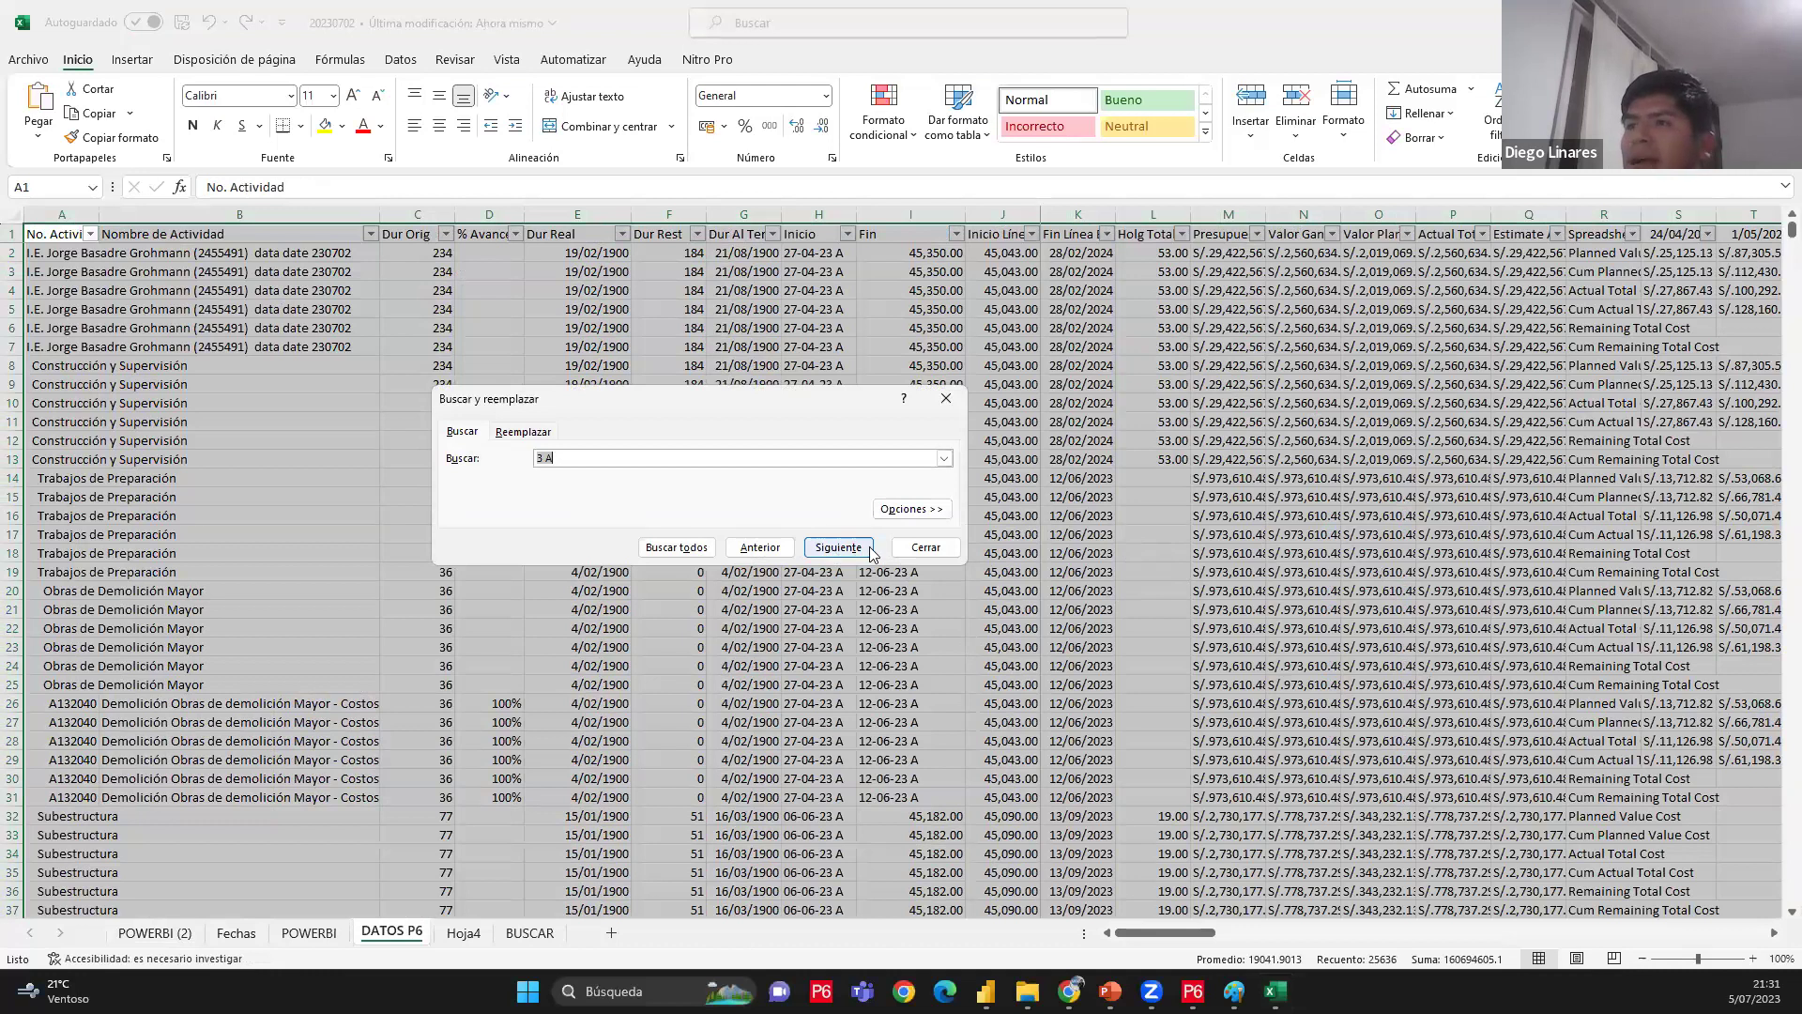
click(926, 548)
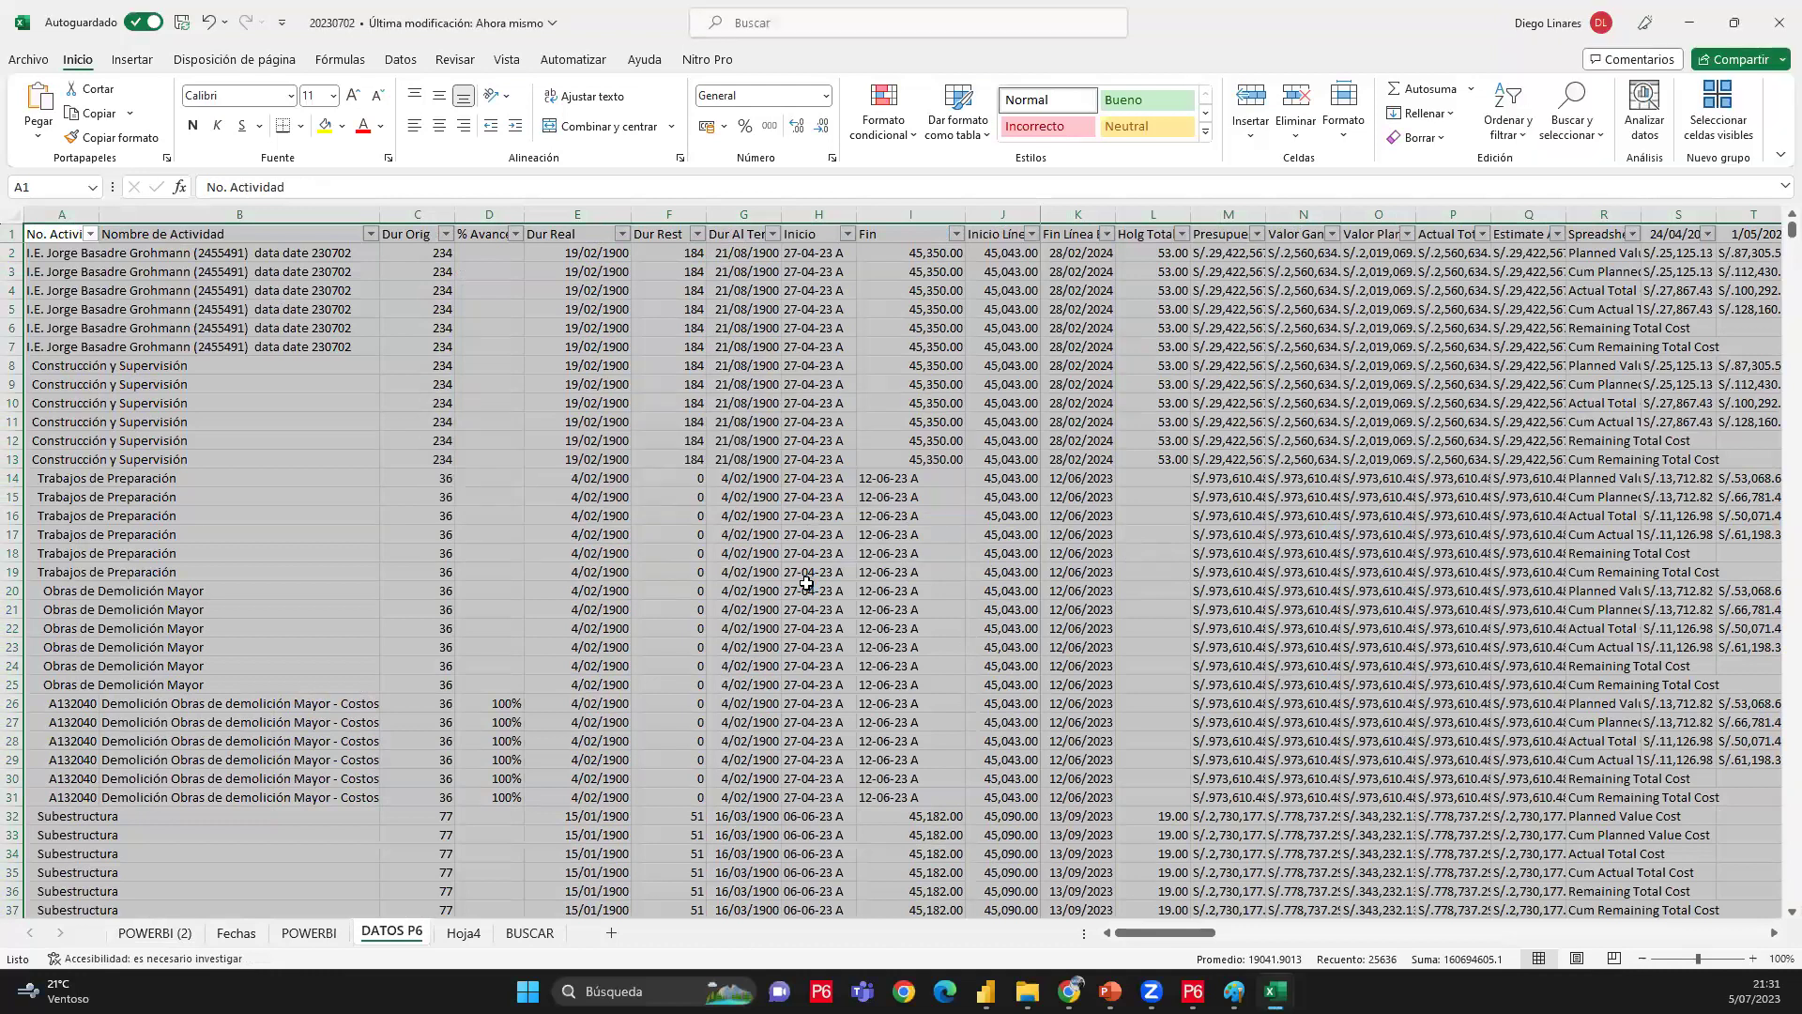
click(806, 583)
key(ctrl+z)
click(305, 462)
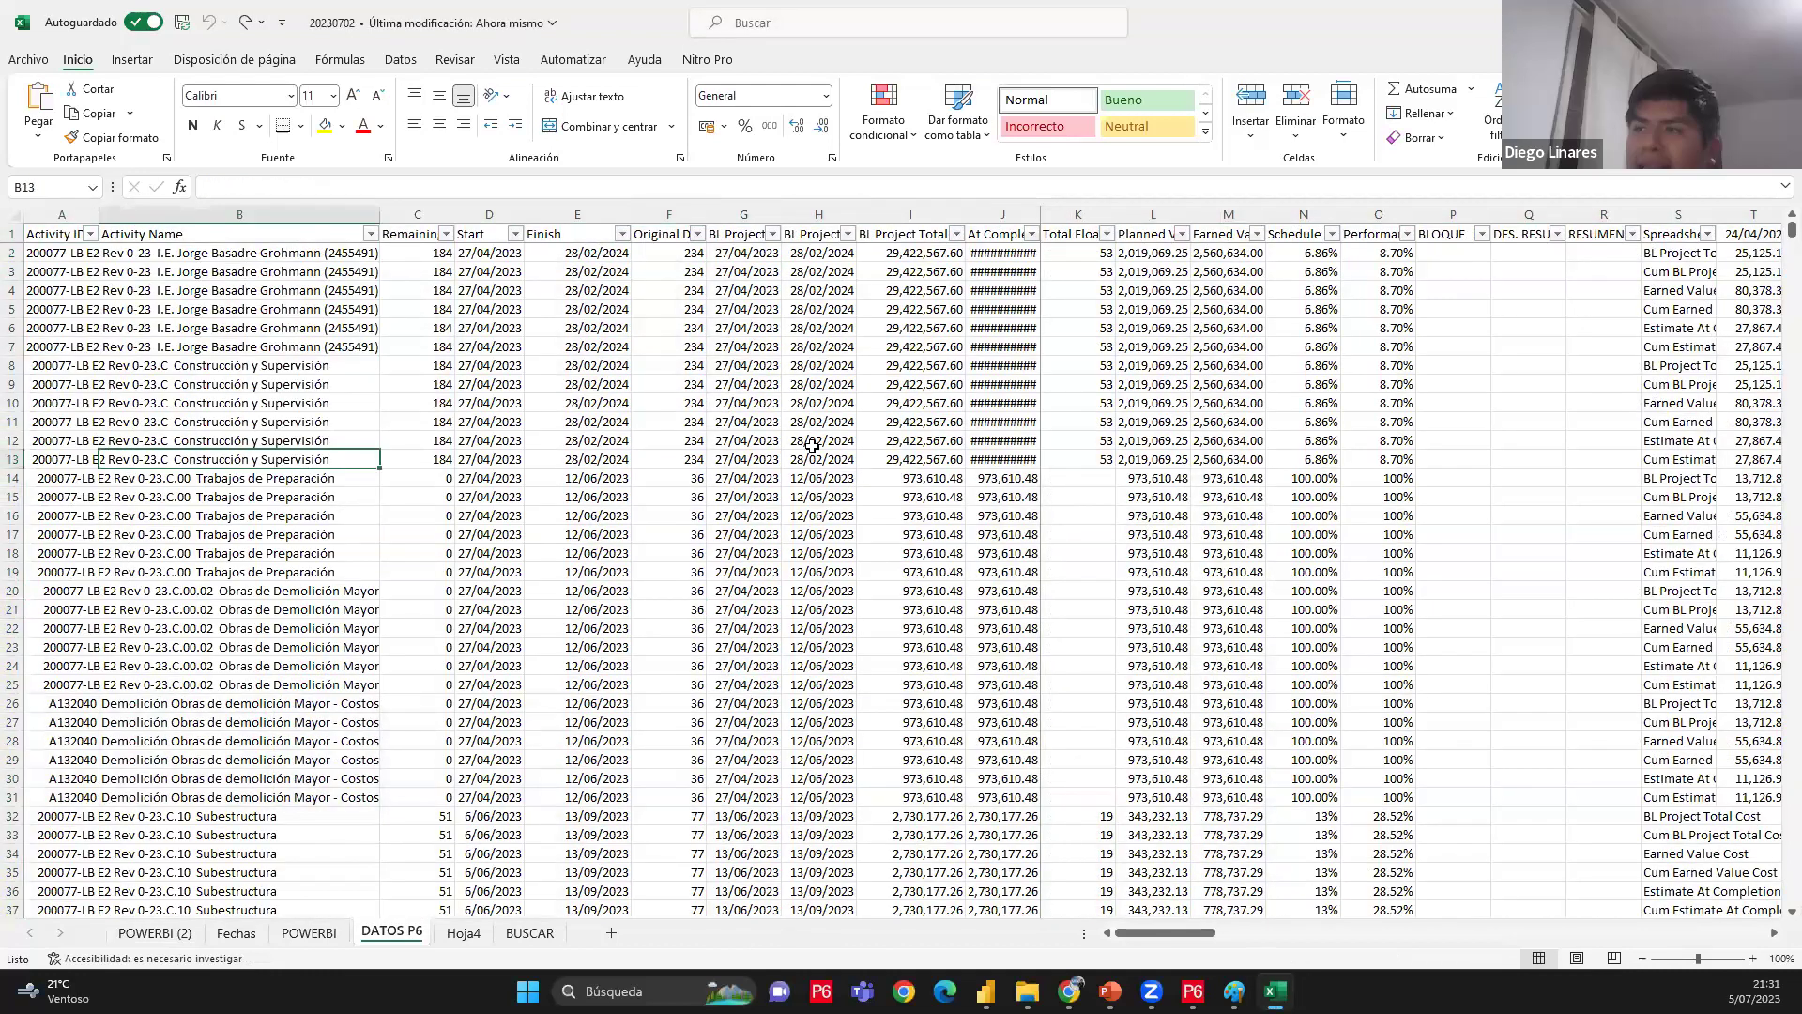
Look over the DATOS P6 activity rows, and switch to the 20230702 report in Power BI Desktop with no visual selected
click(303, 514)
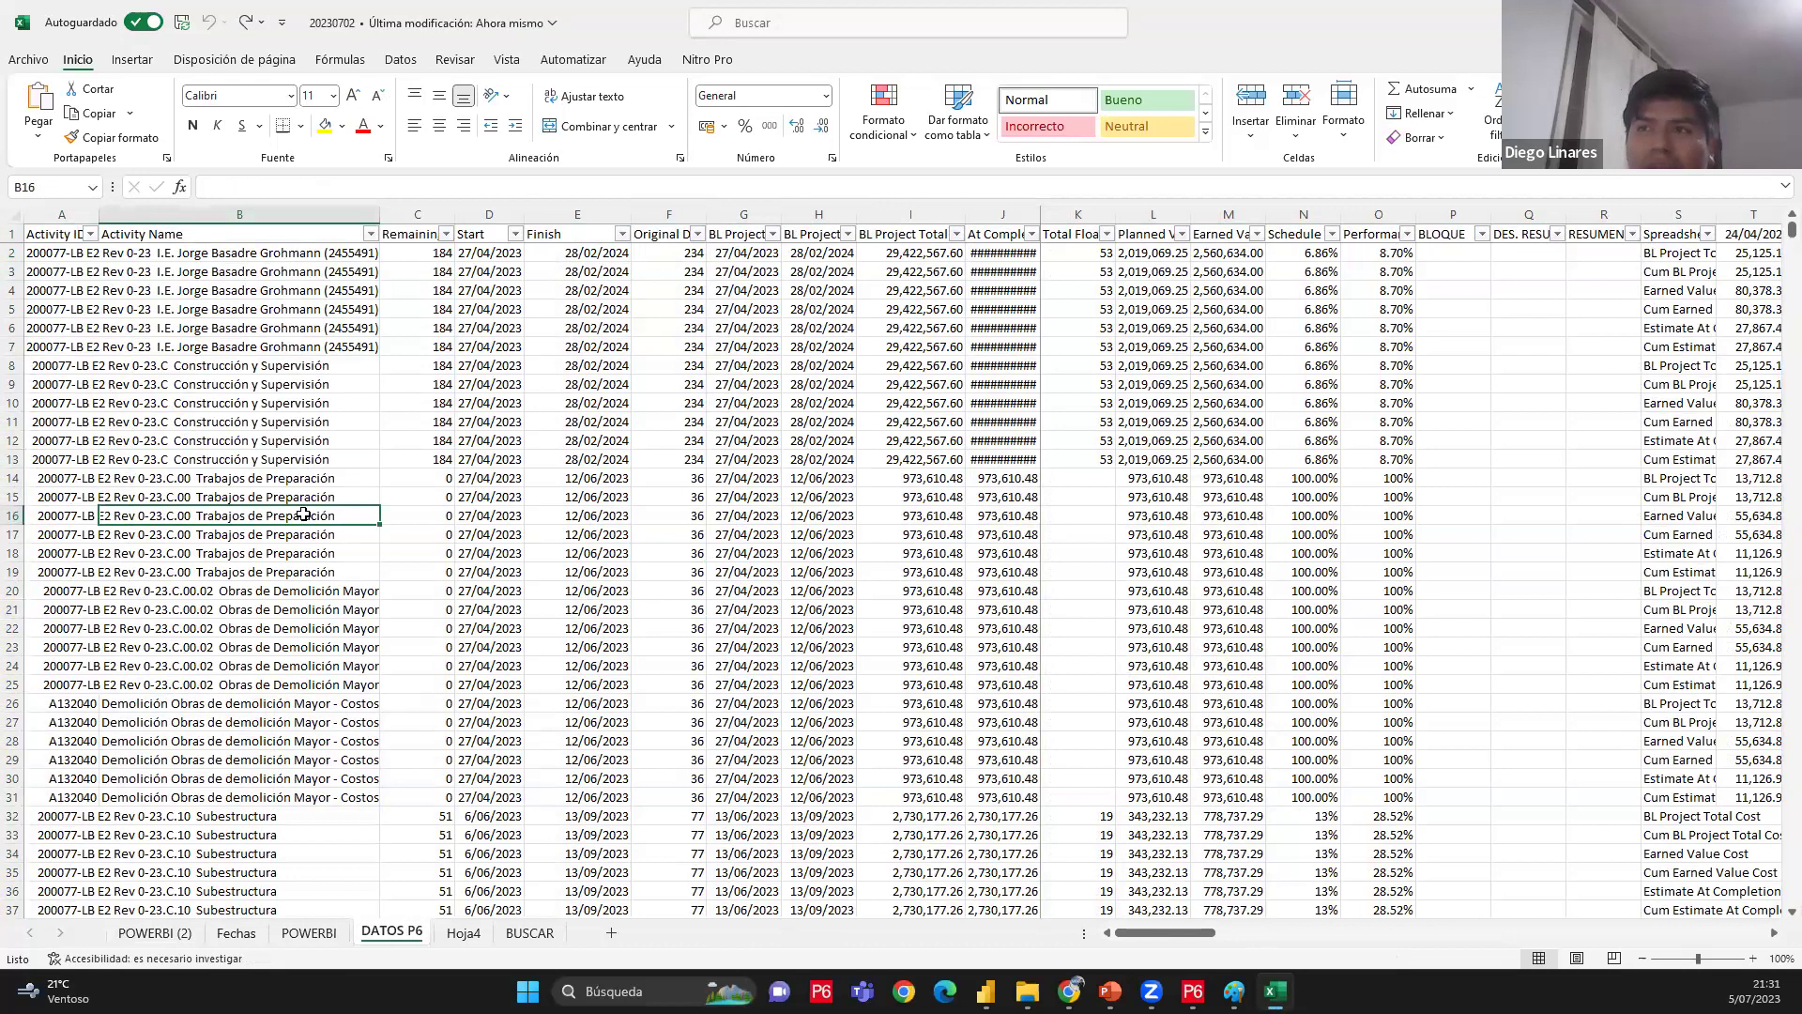
click(1119, 366)
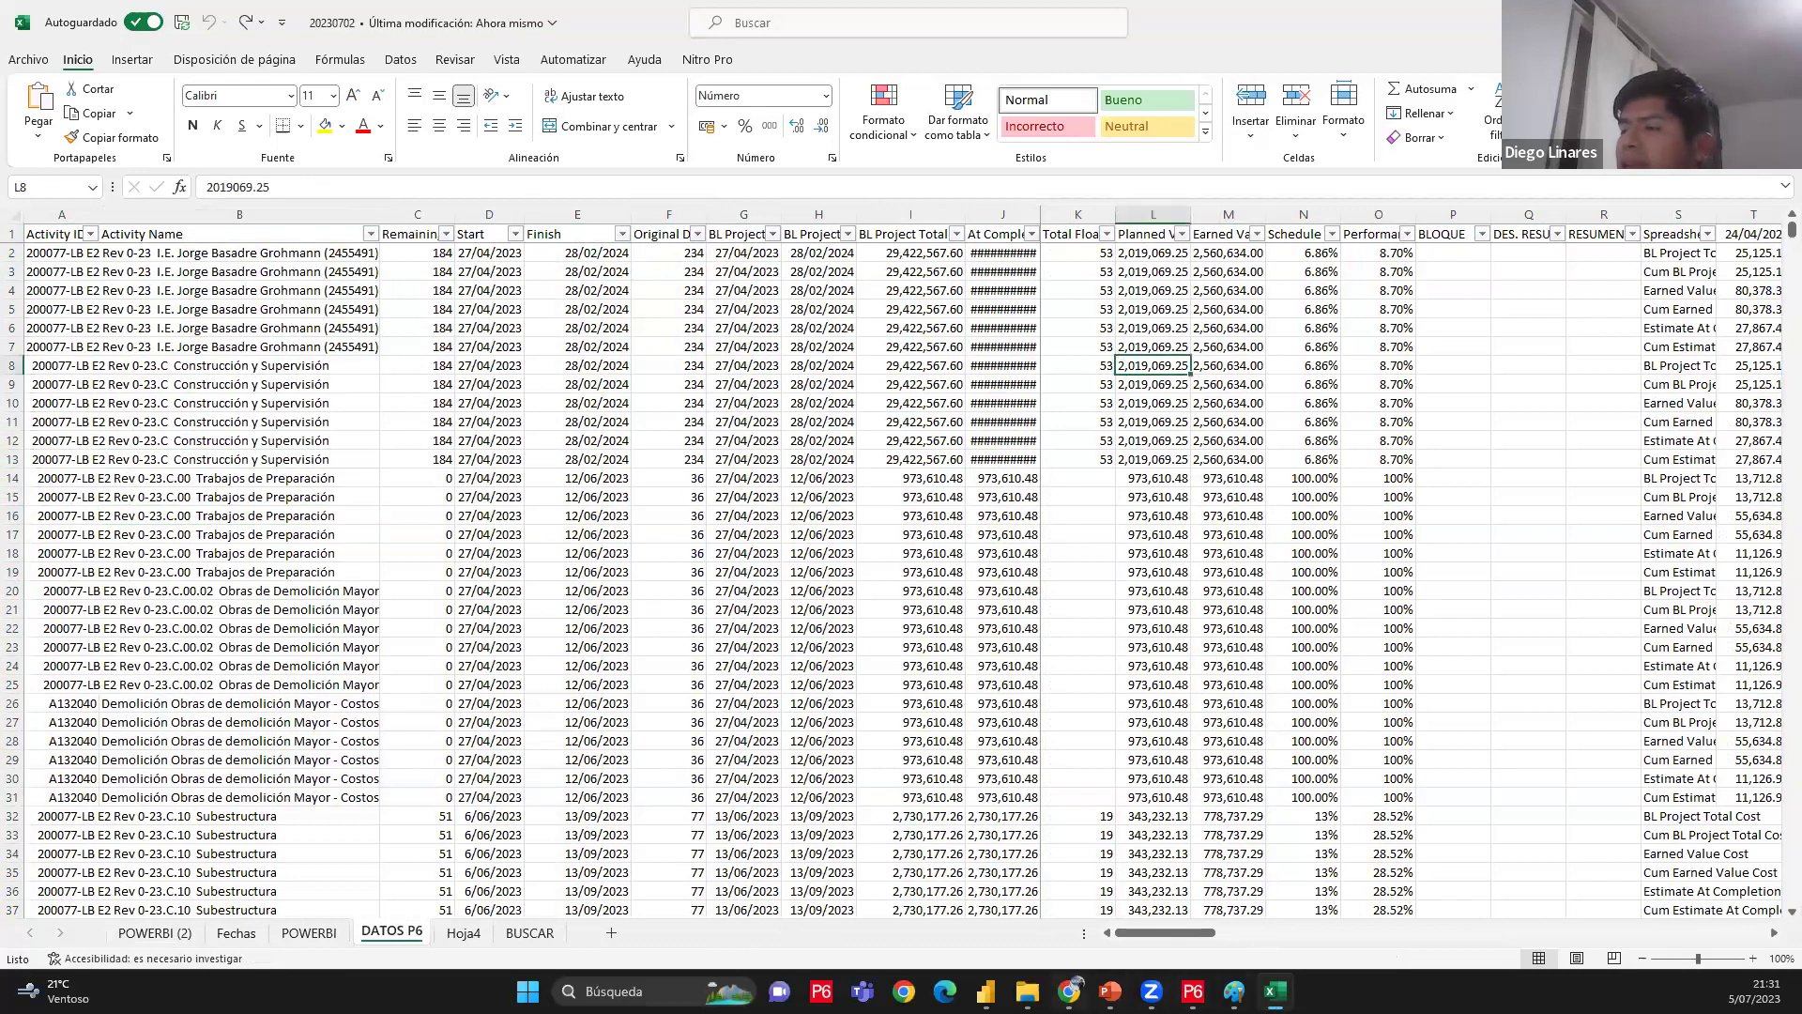
click(985, 991)
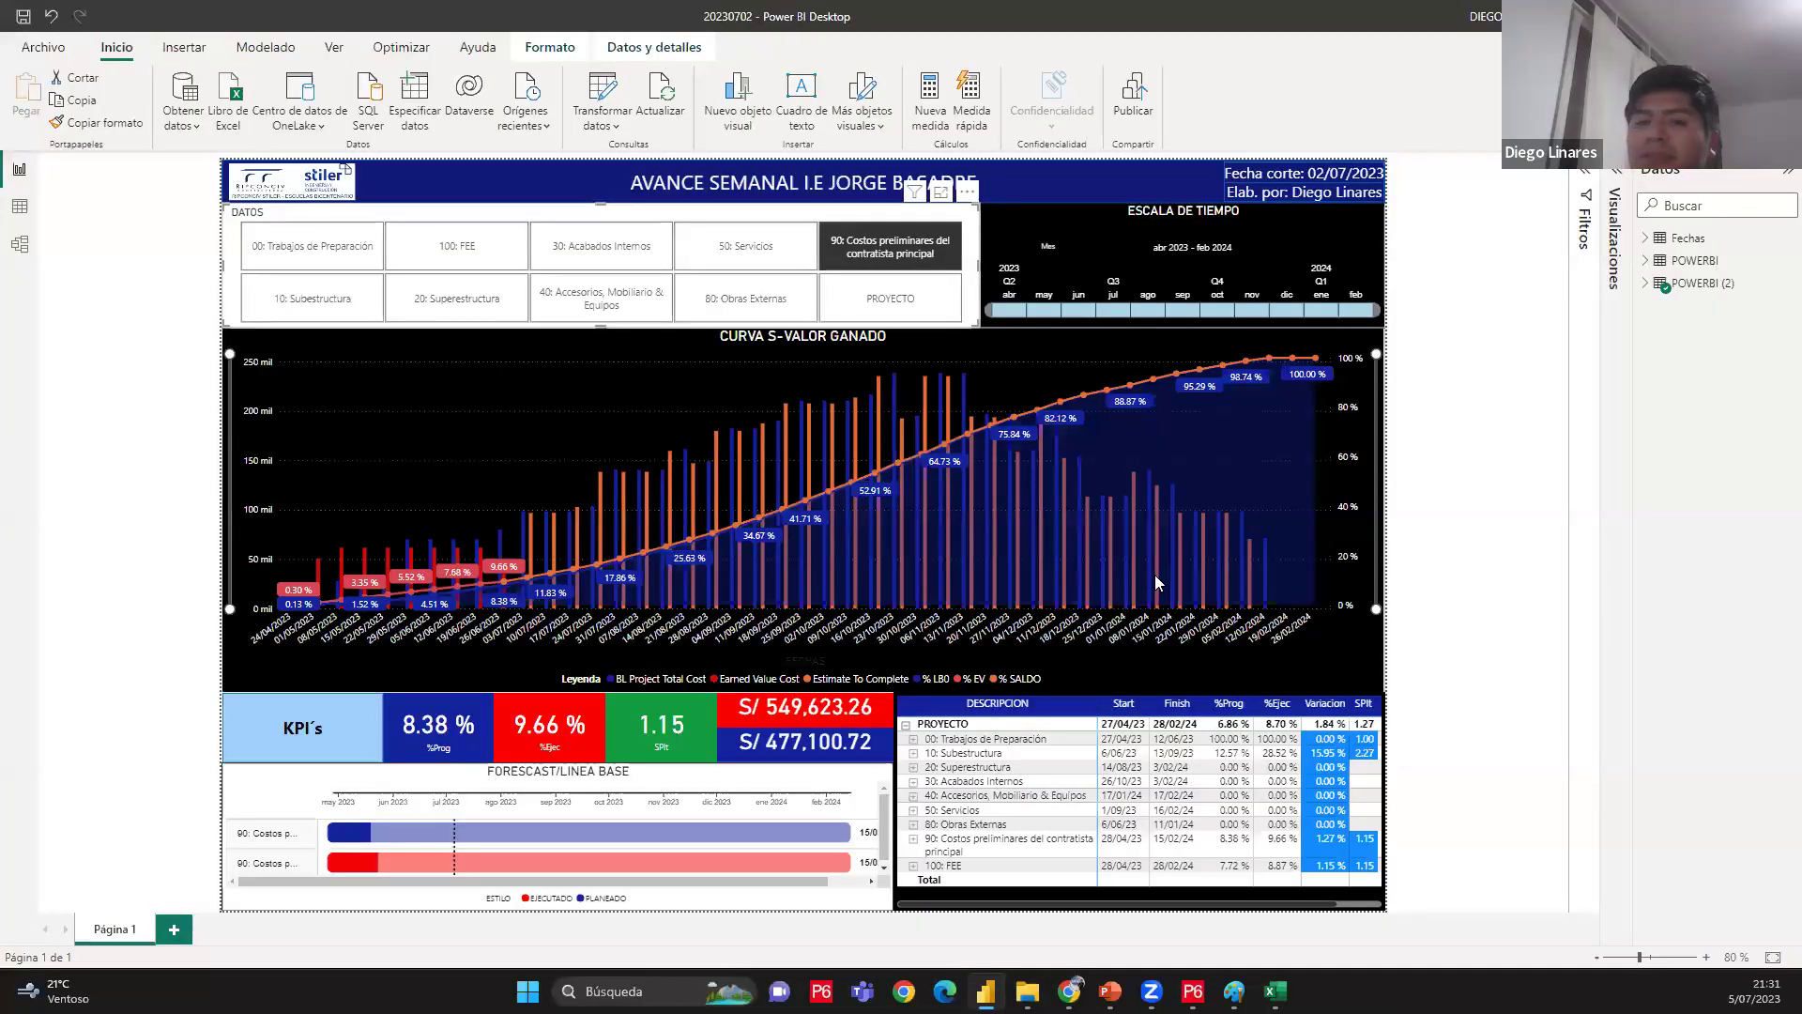
click(1418, 555)
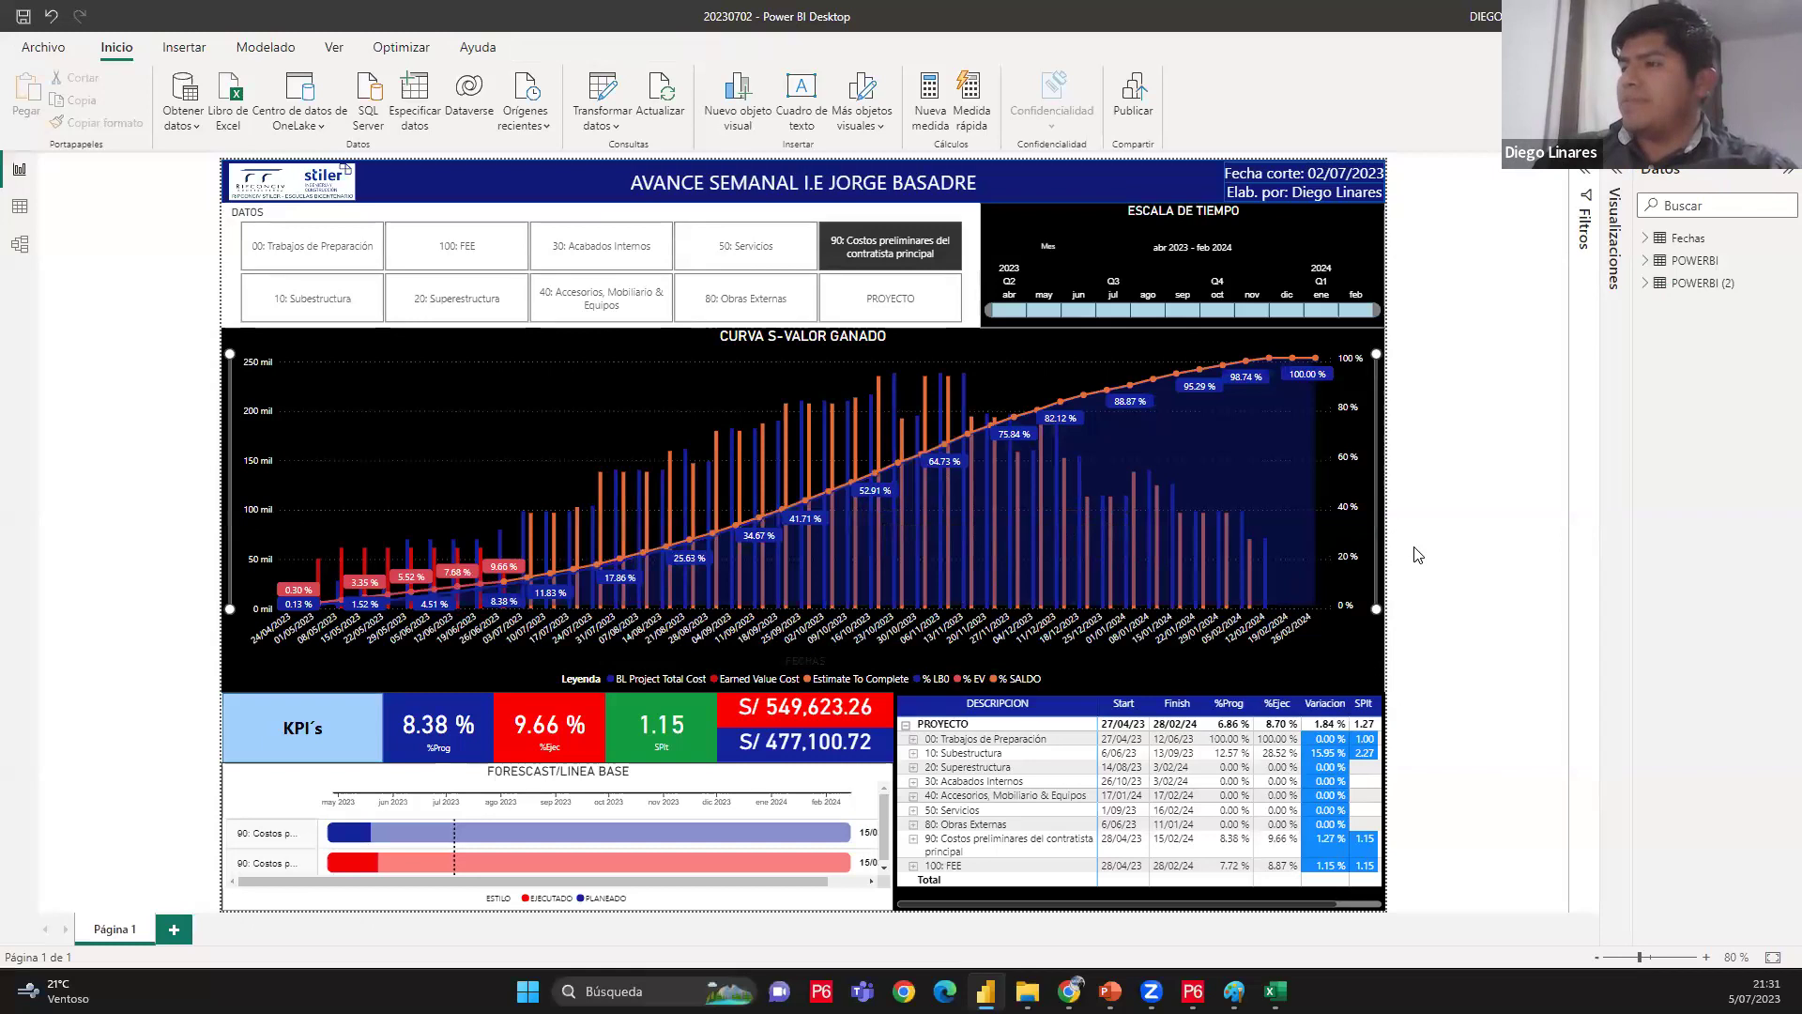